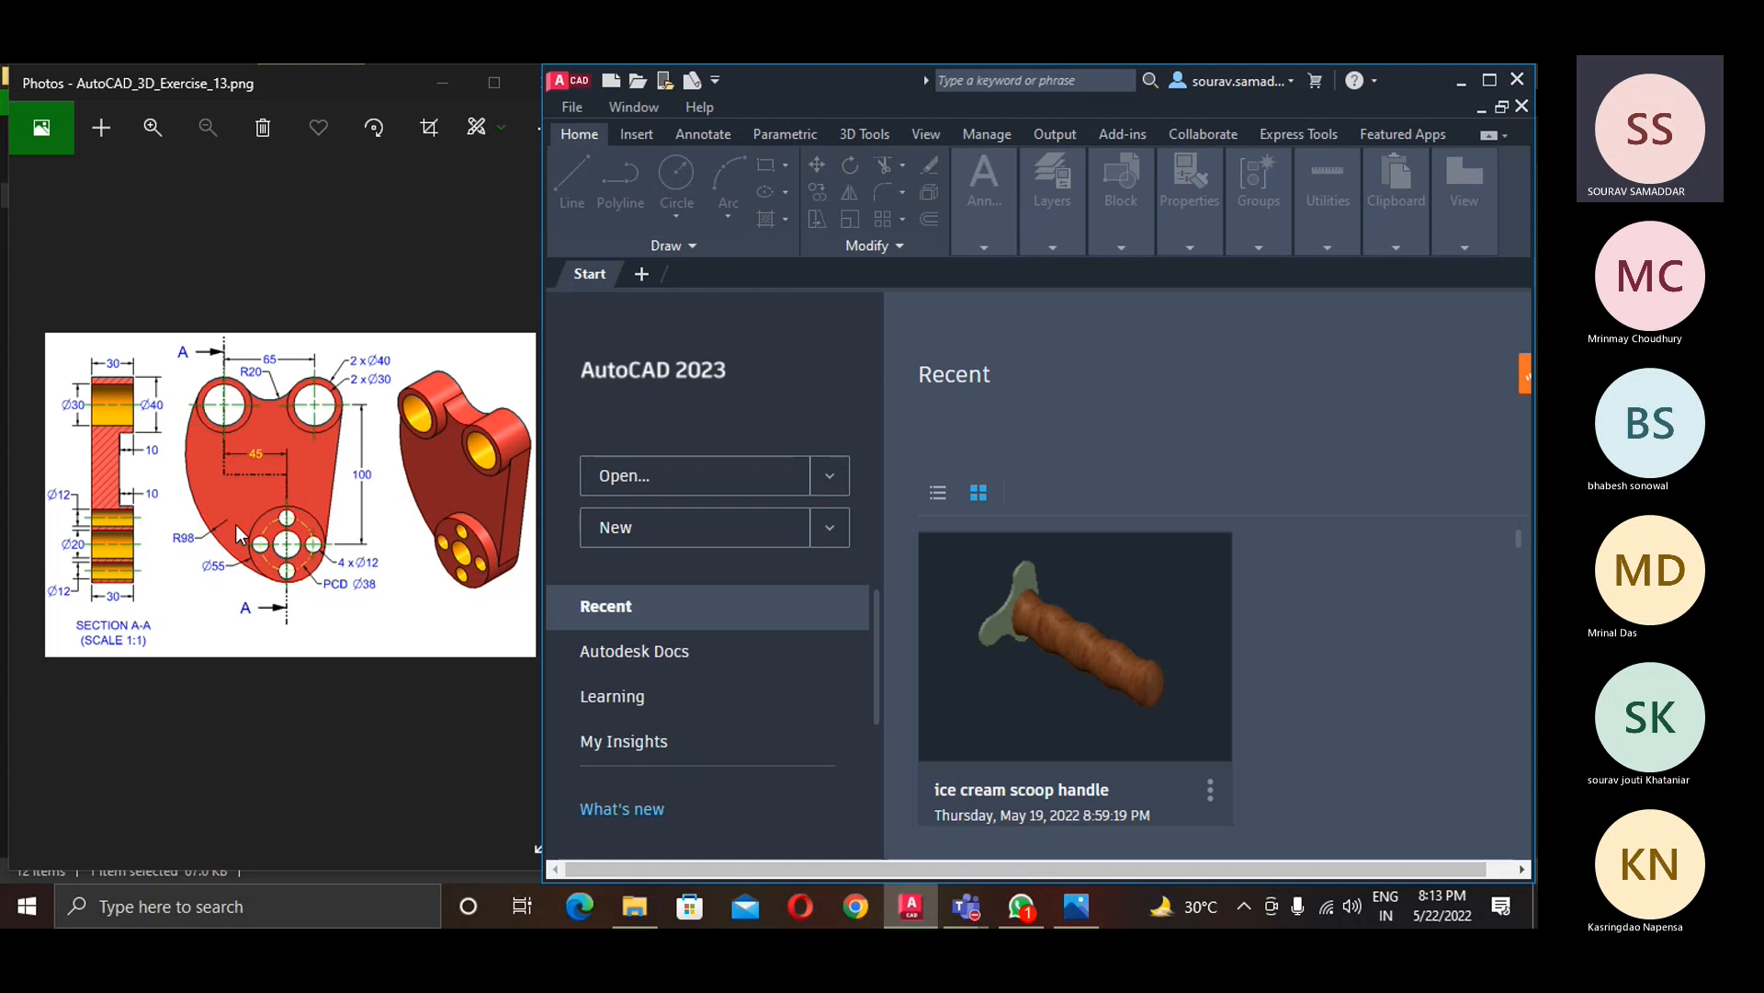
- Create a new drawing from the acadiso.dwt template and zoom to show the whole drawing area
click(829, 527)
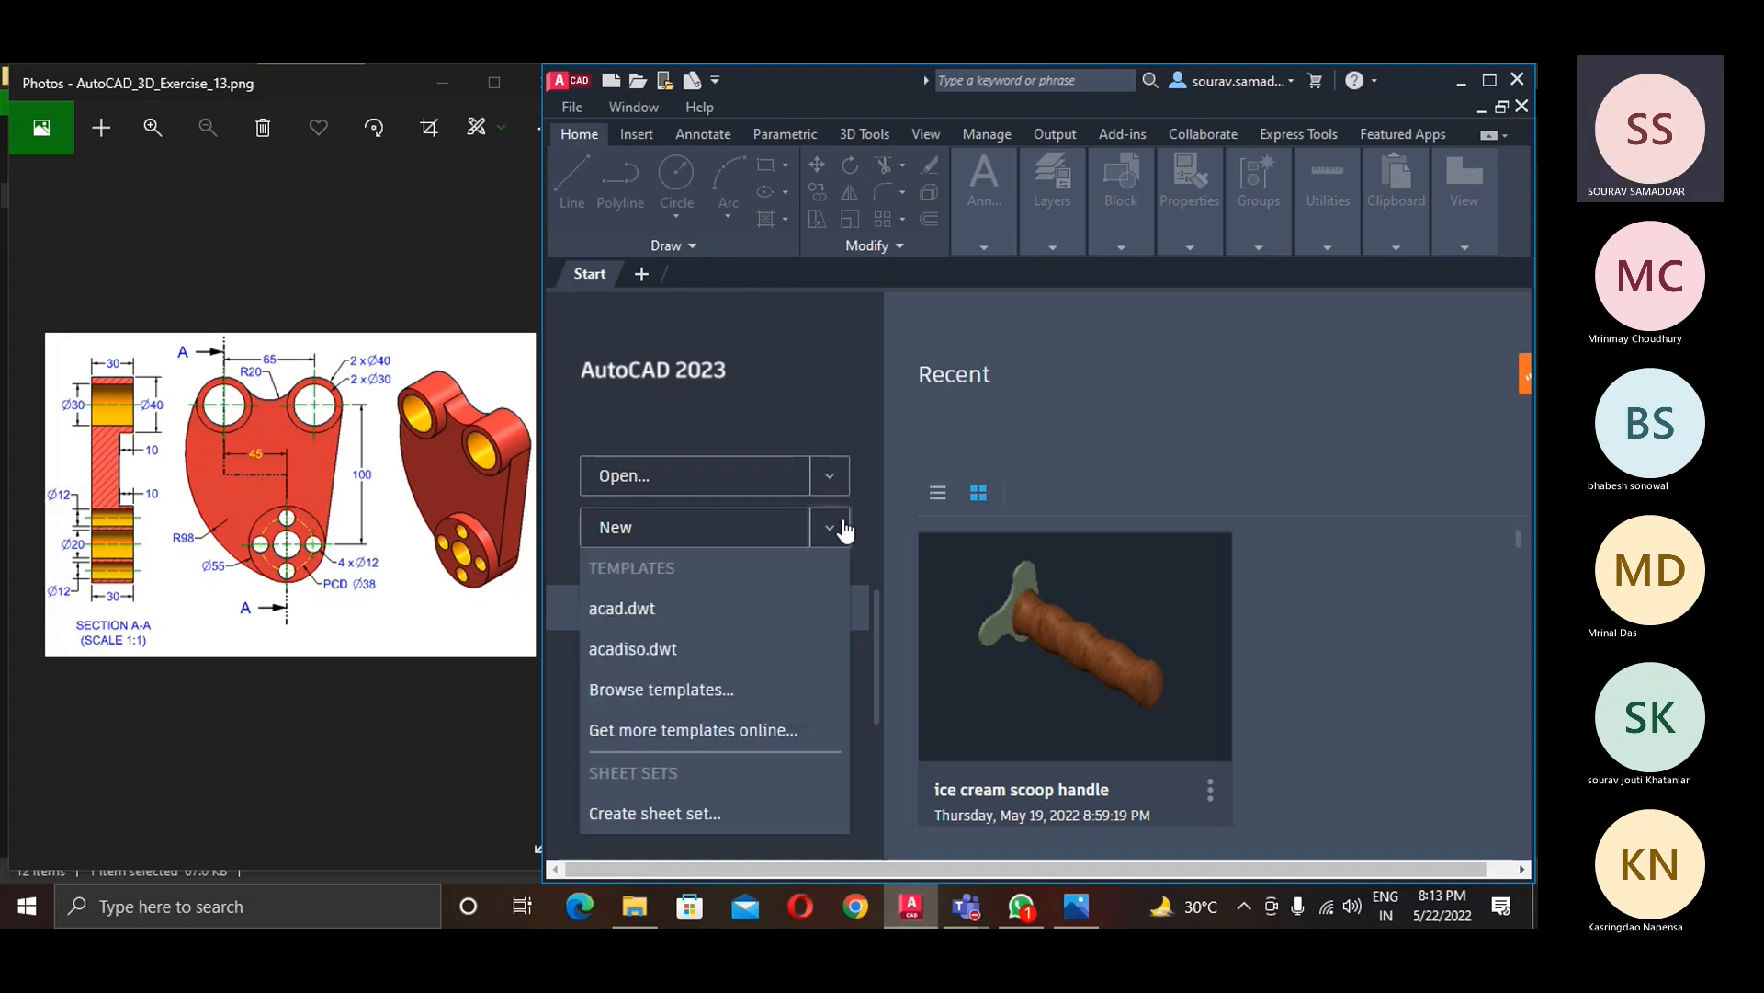
click(688, 668)
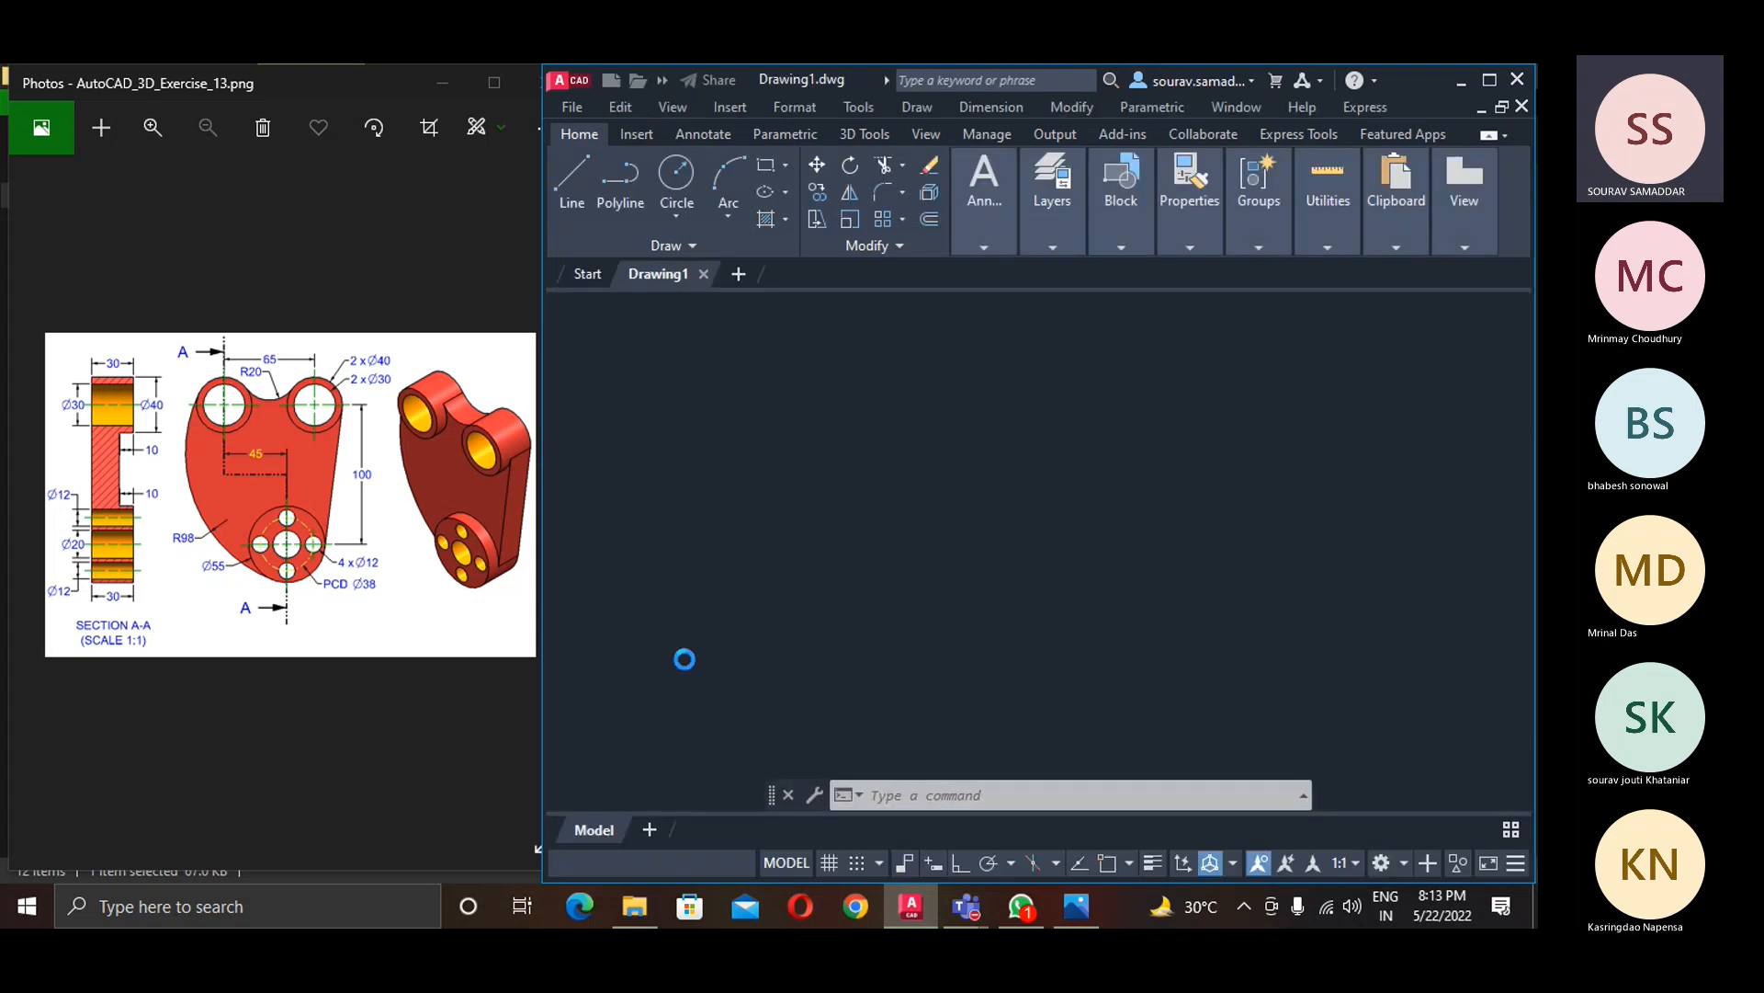
click(1002, 791)
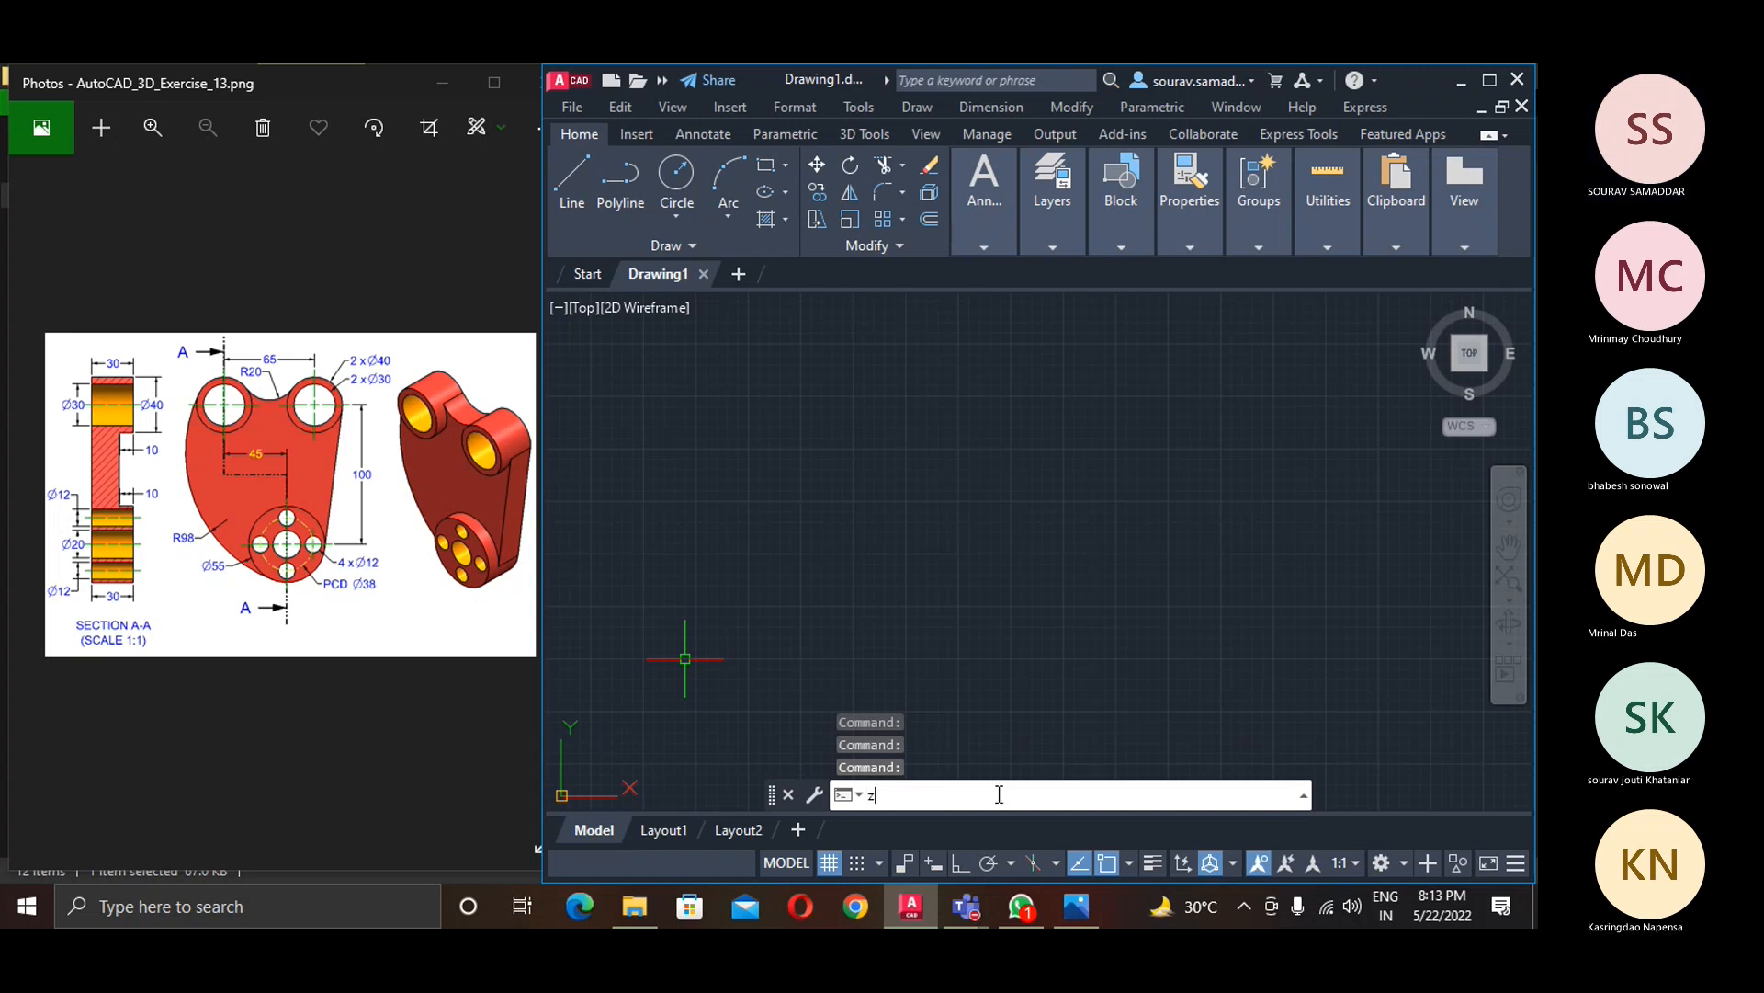
text(z)
key(Return)
text(a)
key(Return)
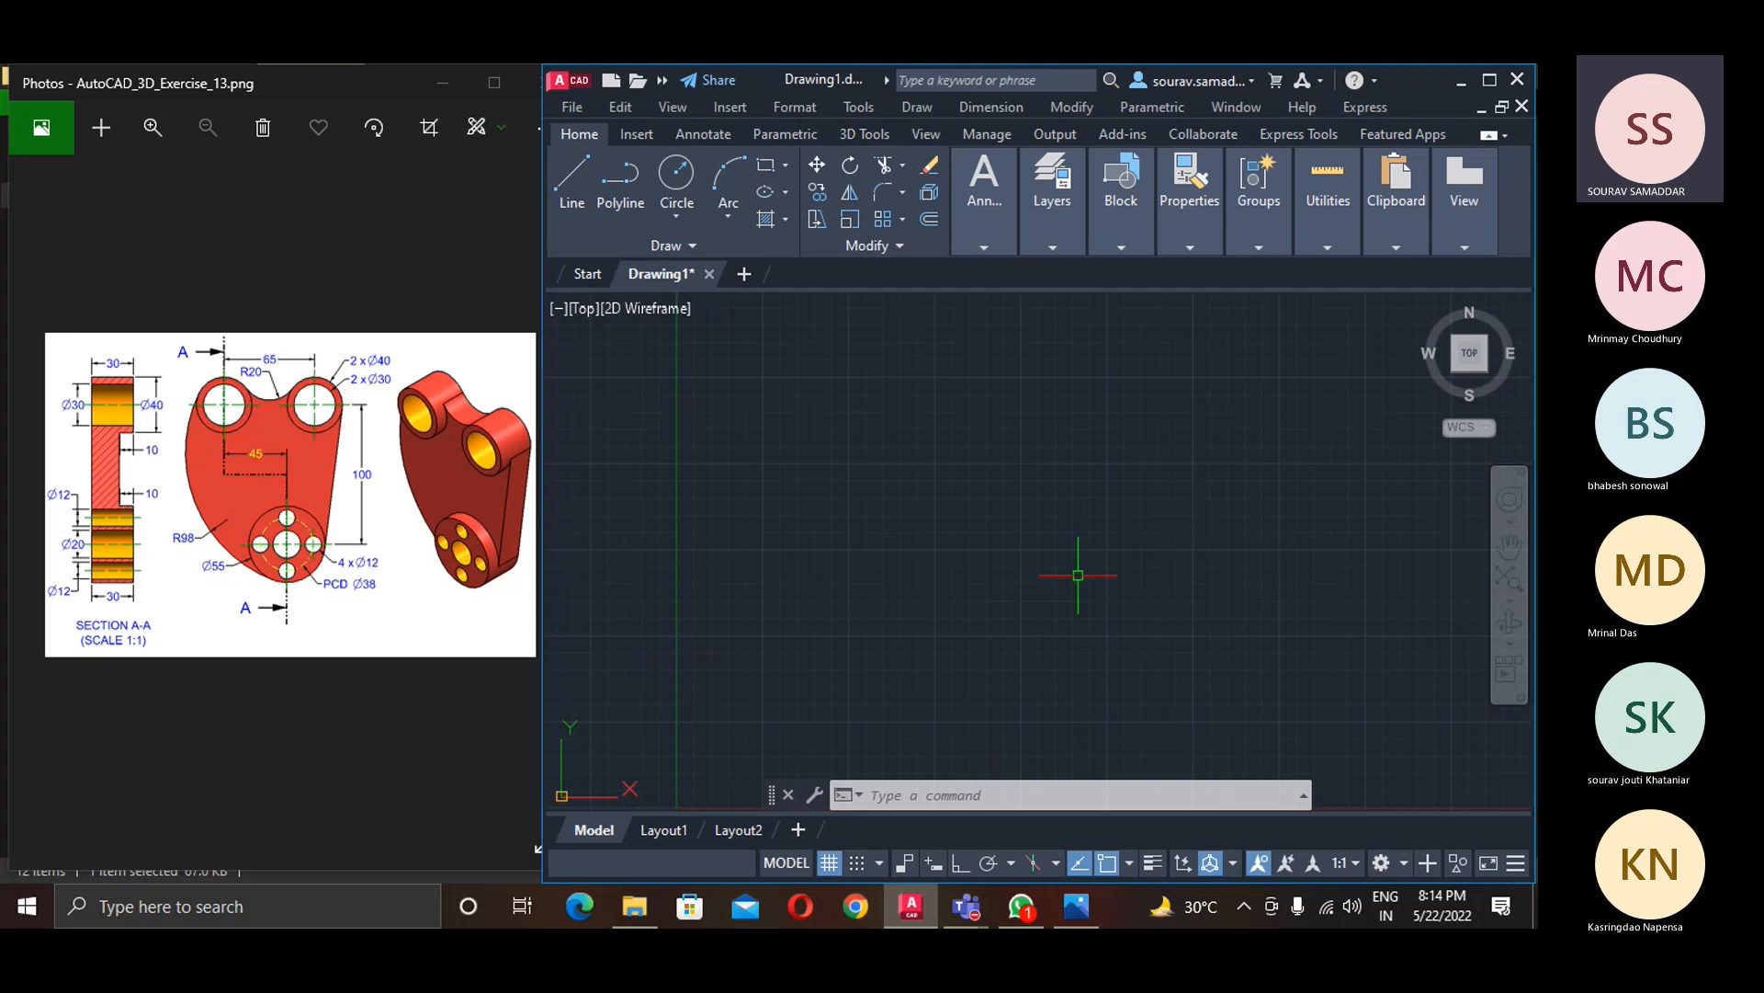
click(998, 792)
text(z)
key(Return)
text(a)
key(Return)
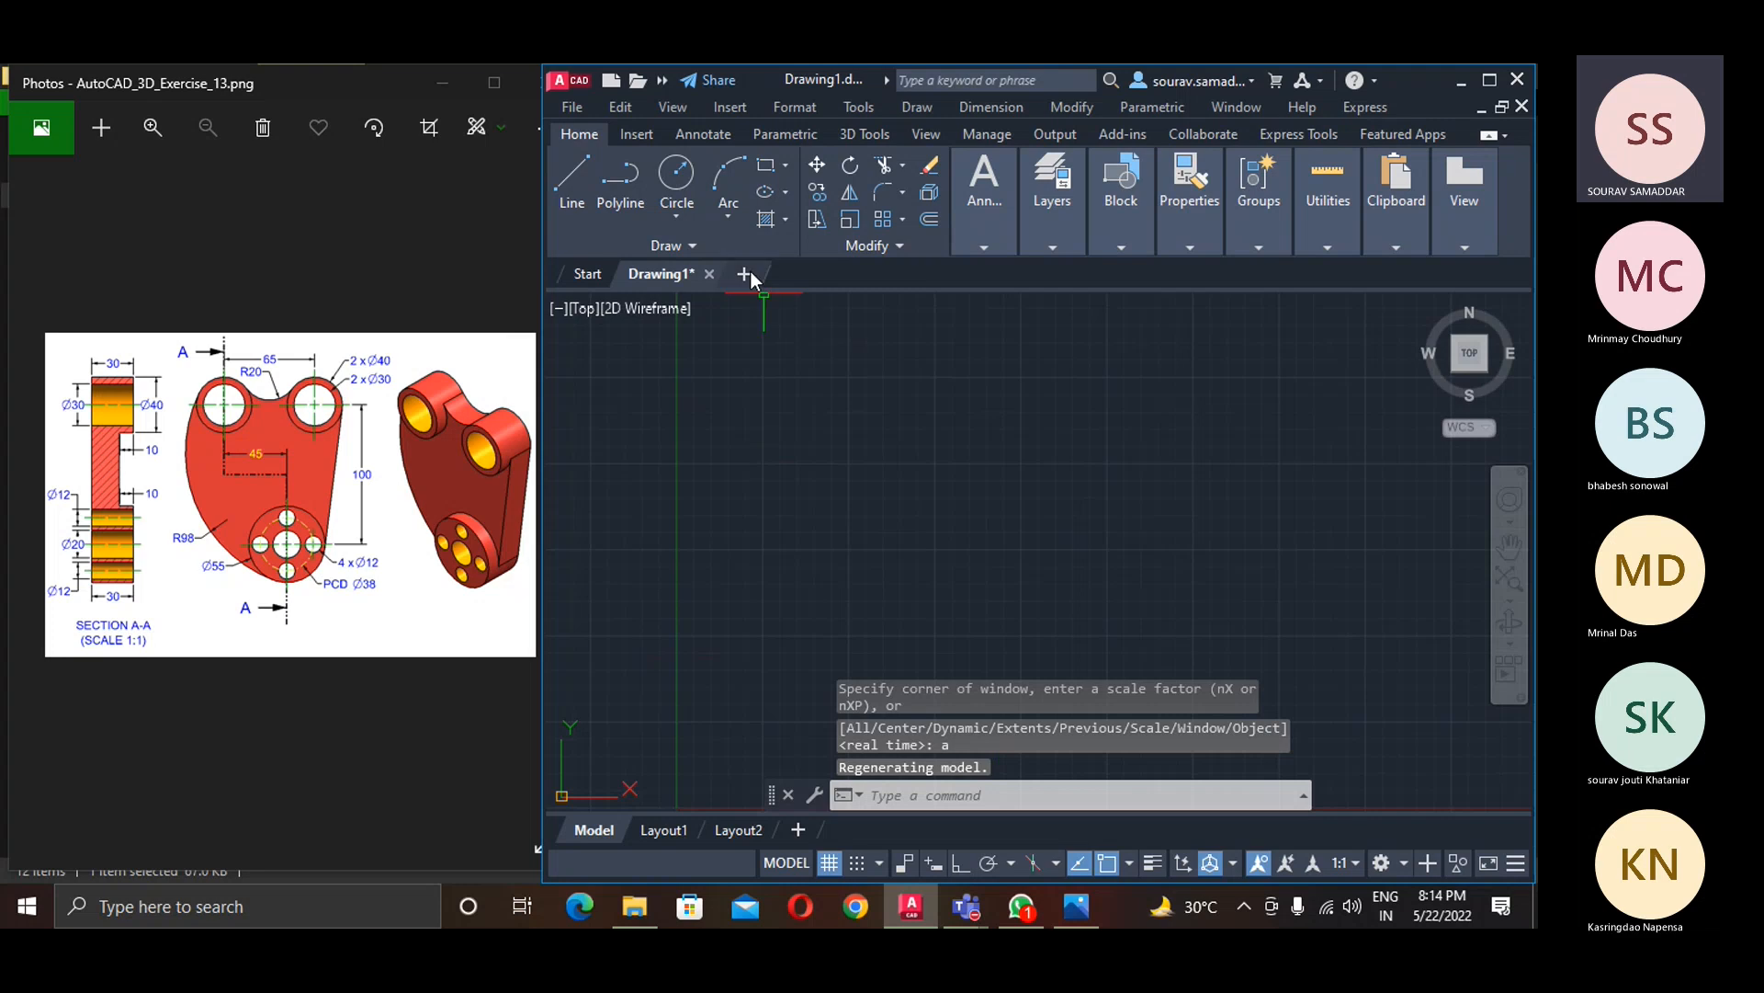
- Draw a circle of diameter 40 in the upper part of the drawing area for the first boss
click(676, 175)
click(998, 516)
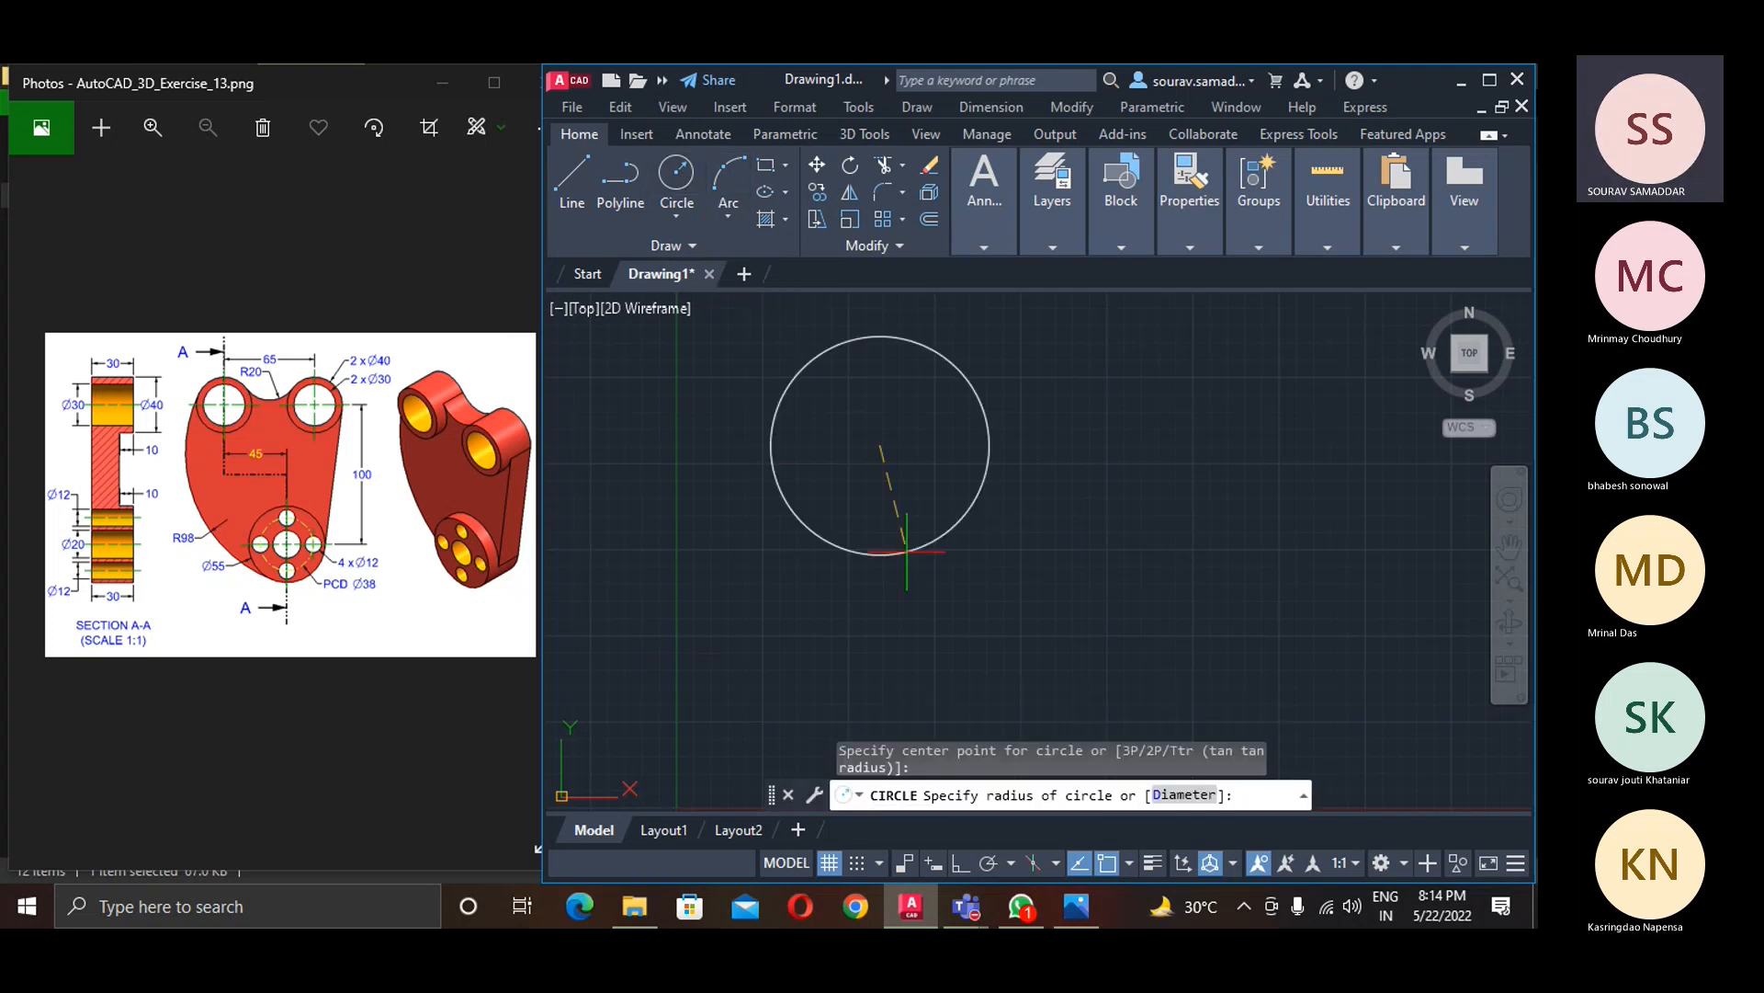
text(d)
key(Return)
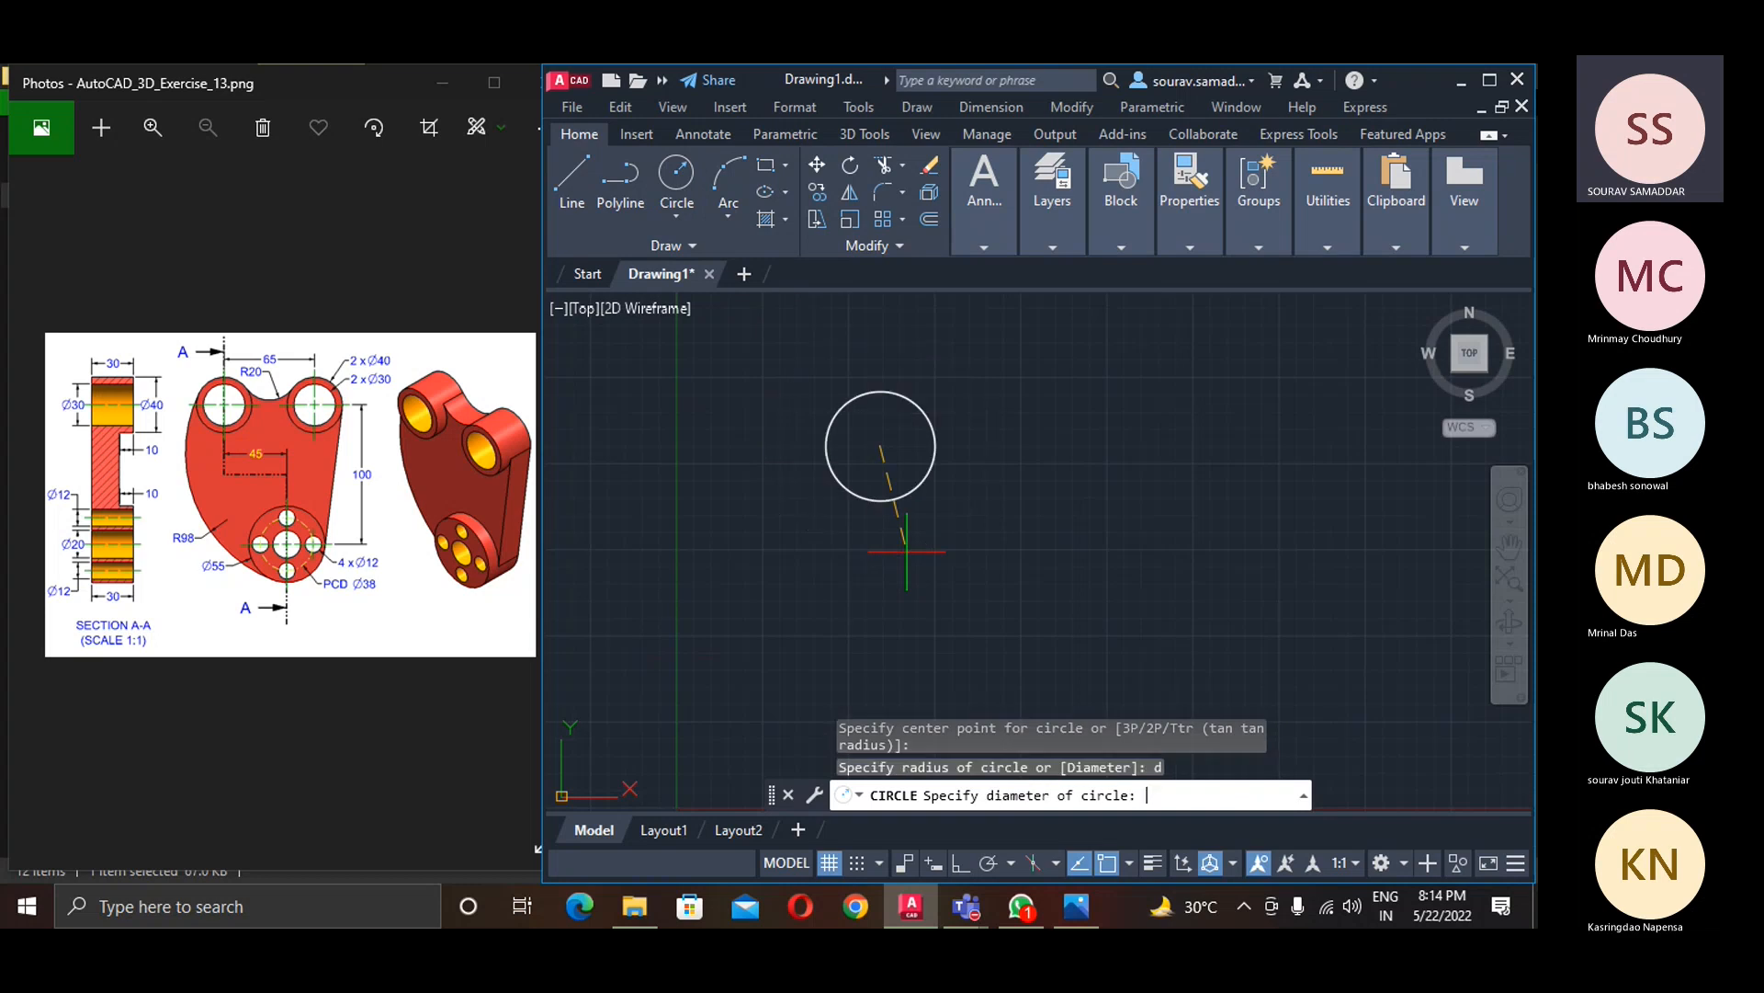
text(40)
key(Return)
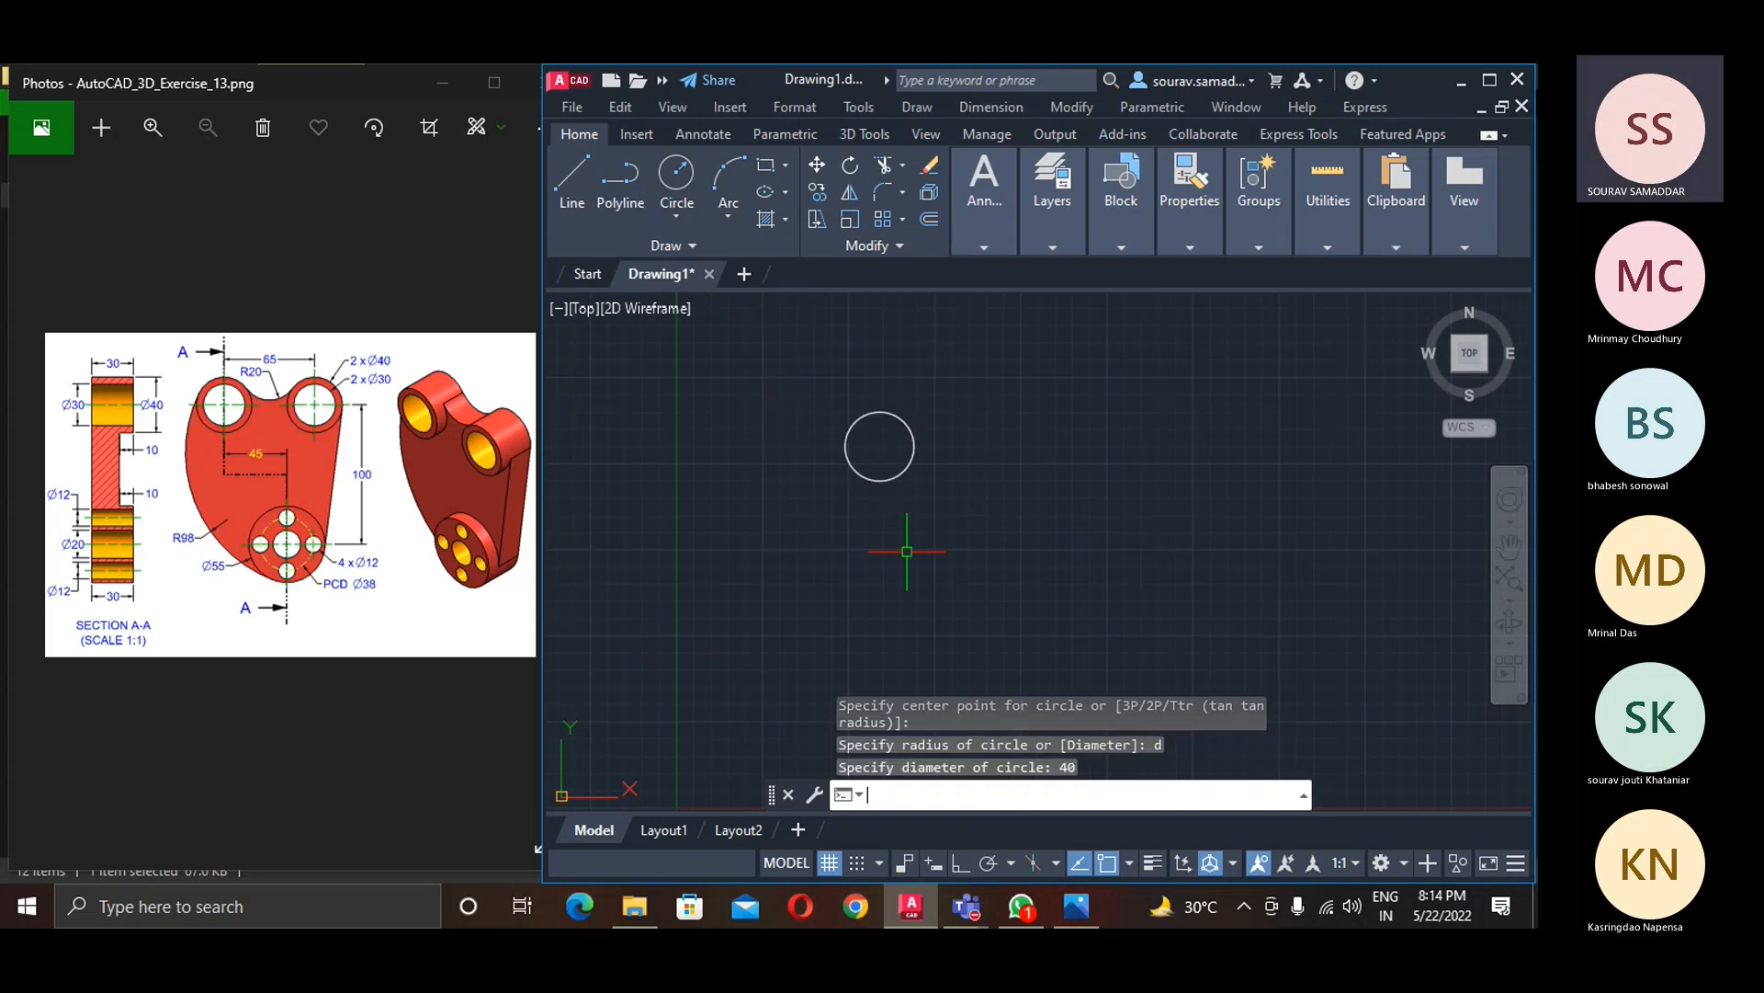
- Draw a concentric circle of diameter 30 inside the 40-diameter circle
text(c)
key(Return)
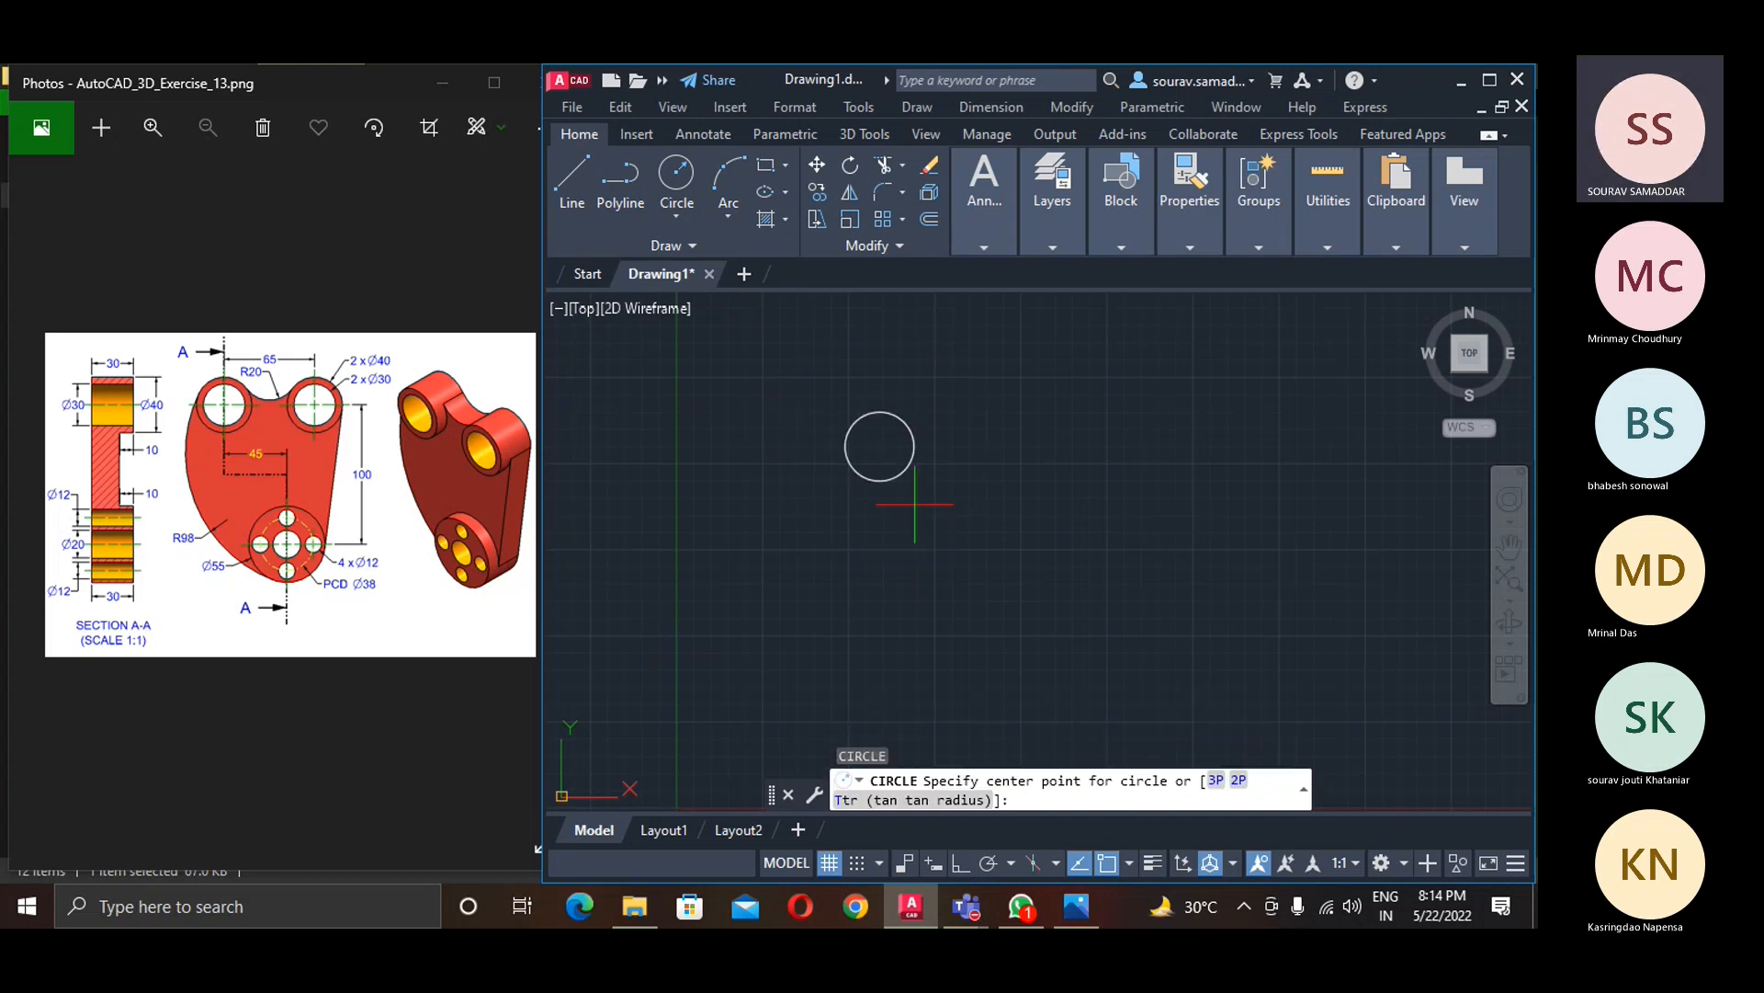
click(879, 447)
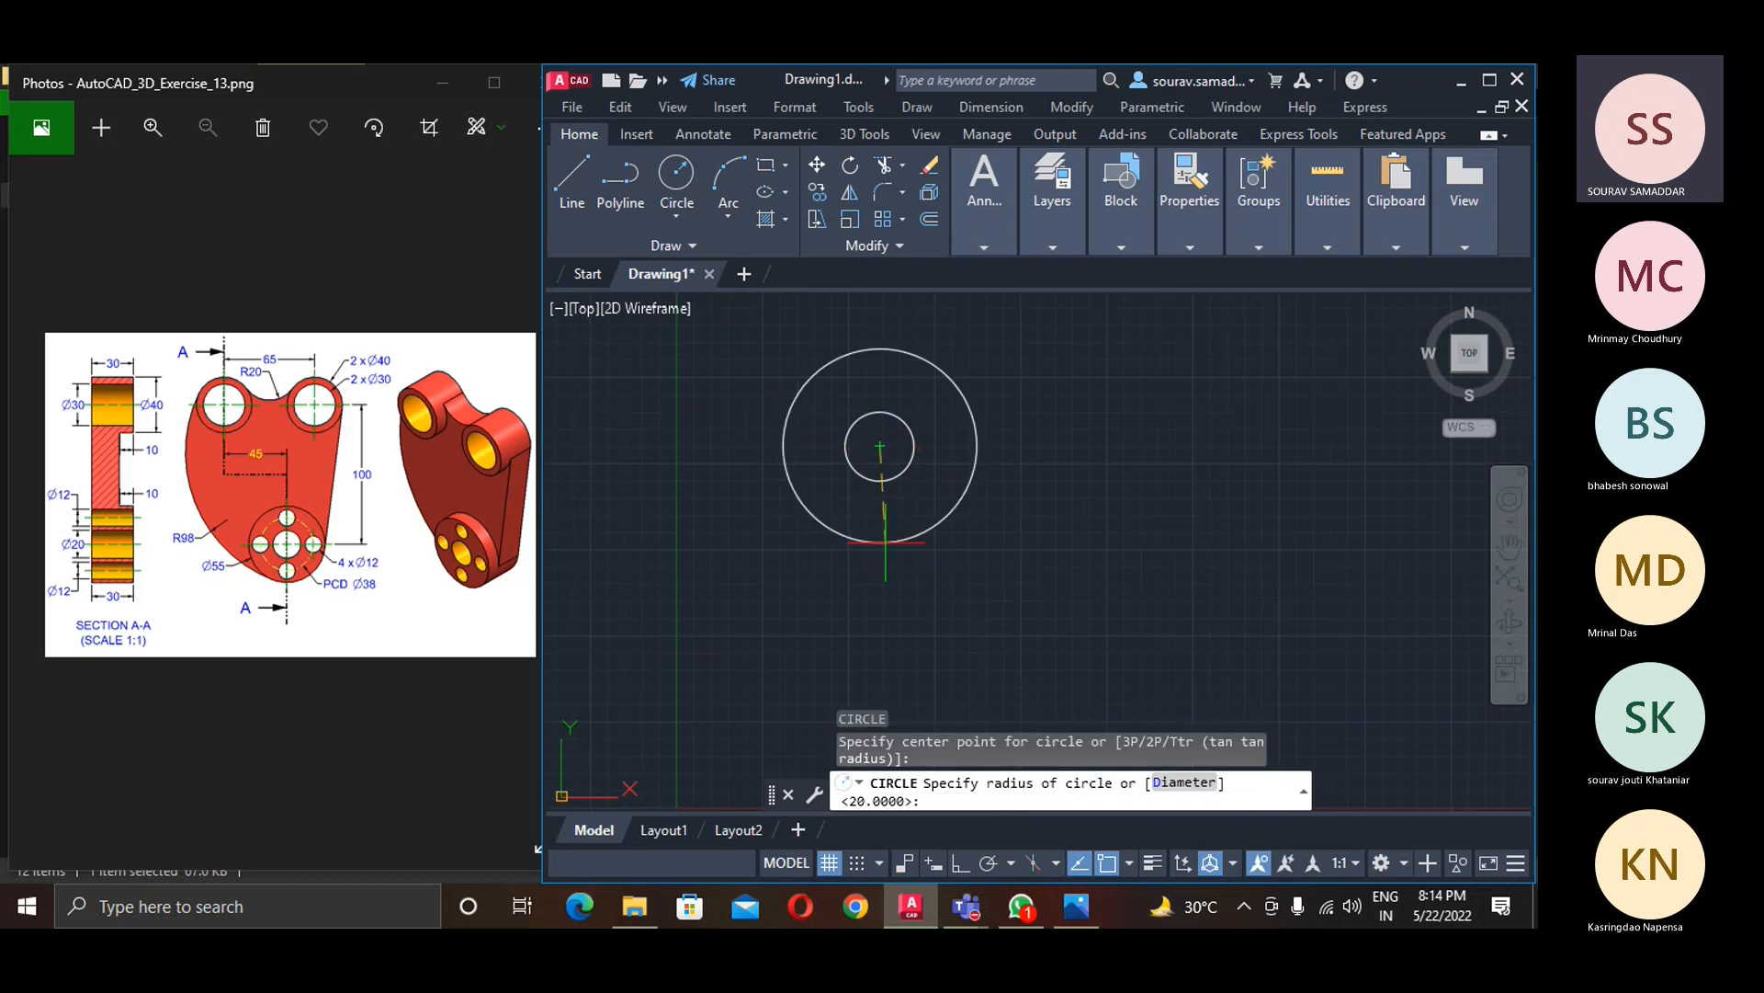
text(d)
key(Return)
text(30)
key(Return)
- Copy both concentric circles 65 units horizontally to the right from their centre, with Ortho mode on
text(co)
key(Return)
click(942, 498)
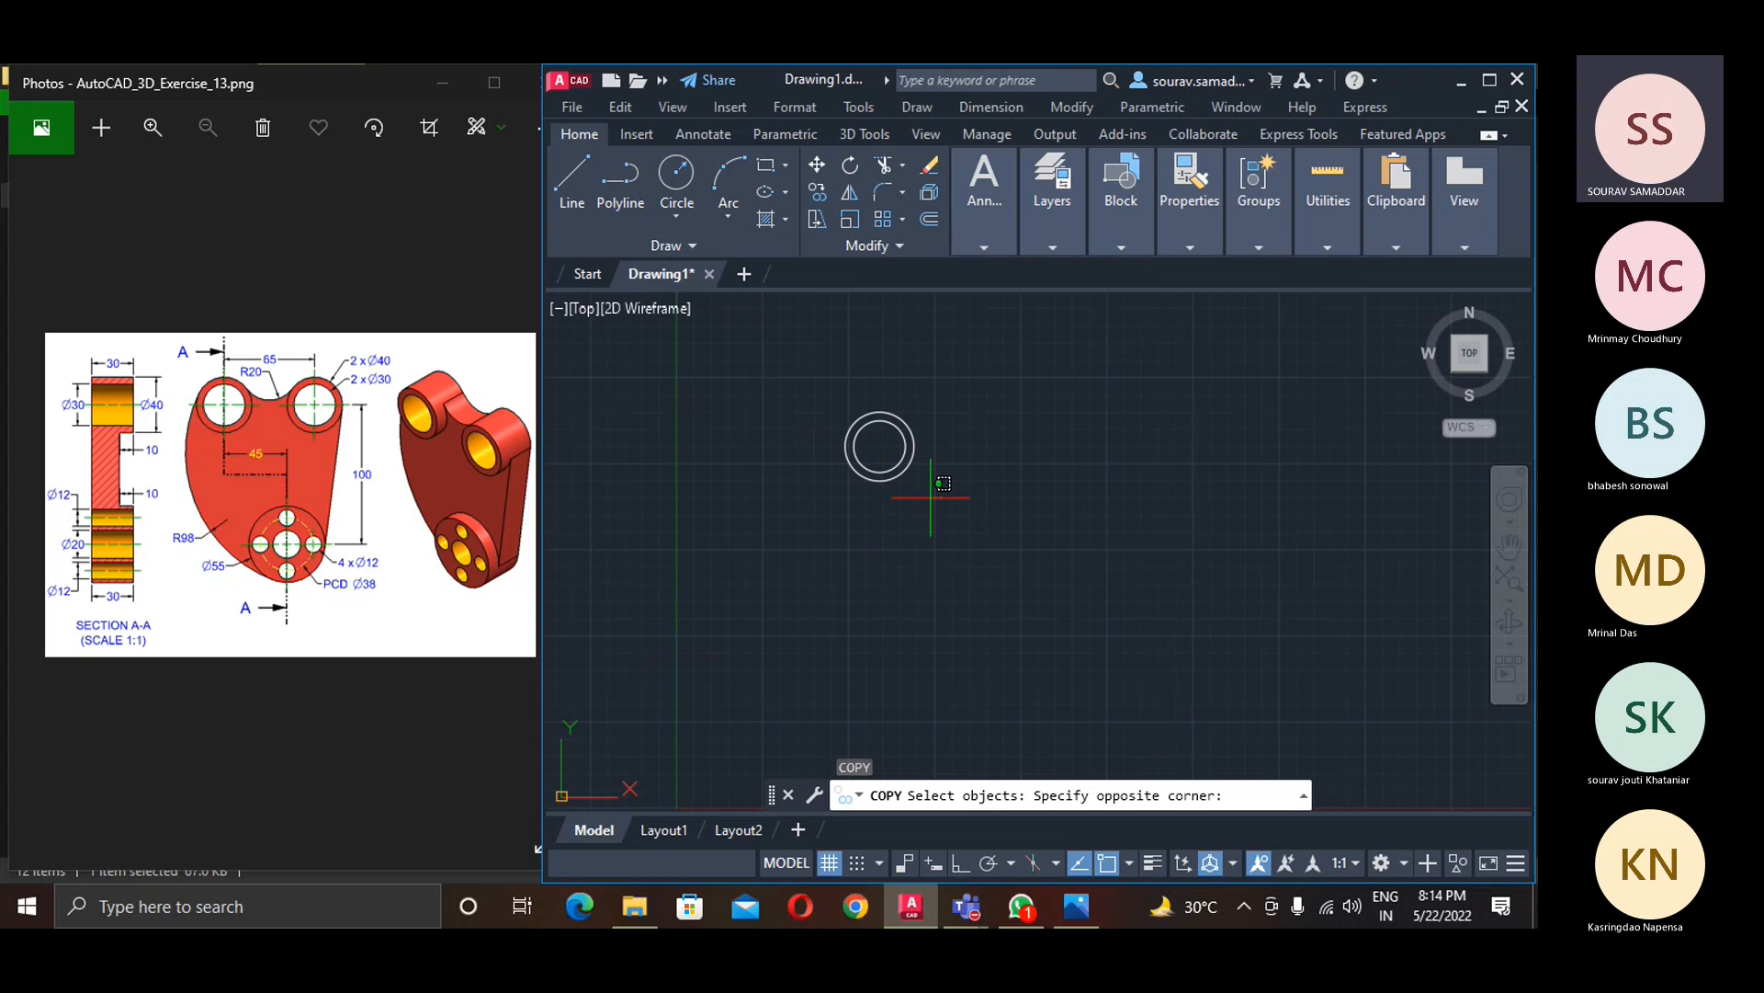
click(838, 396)
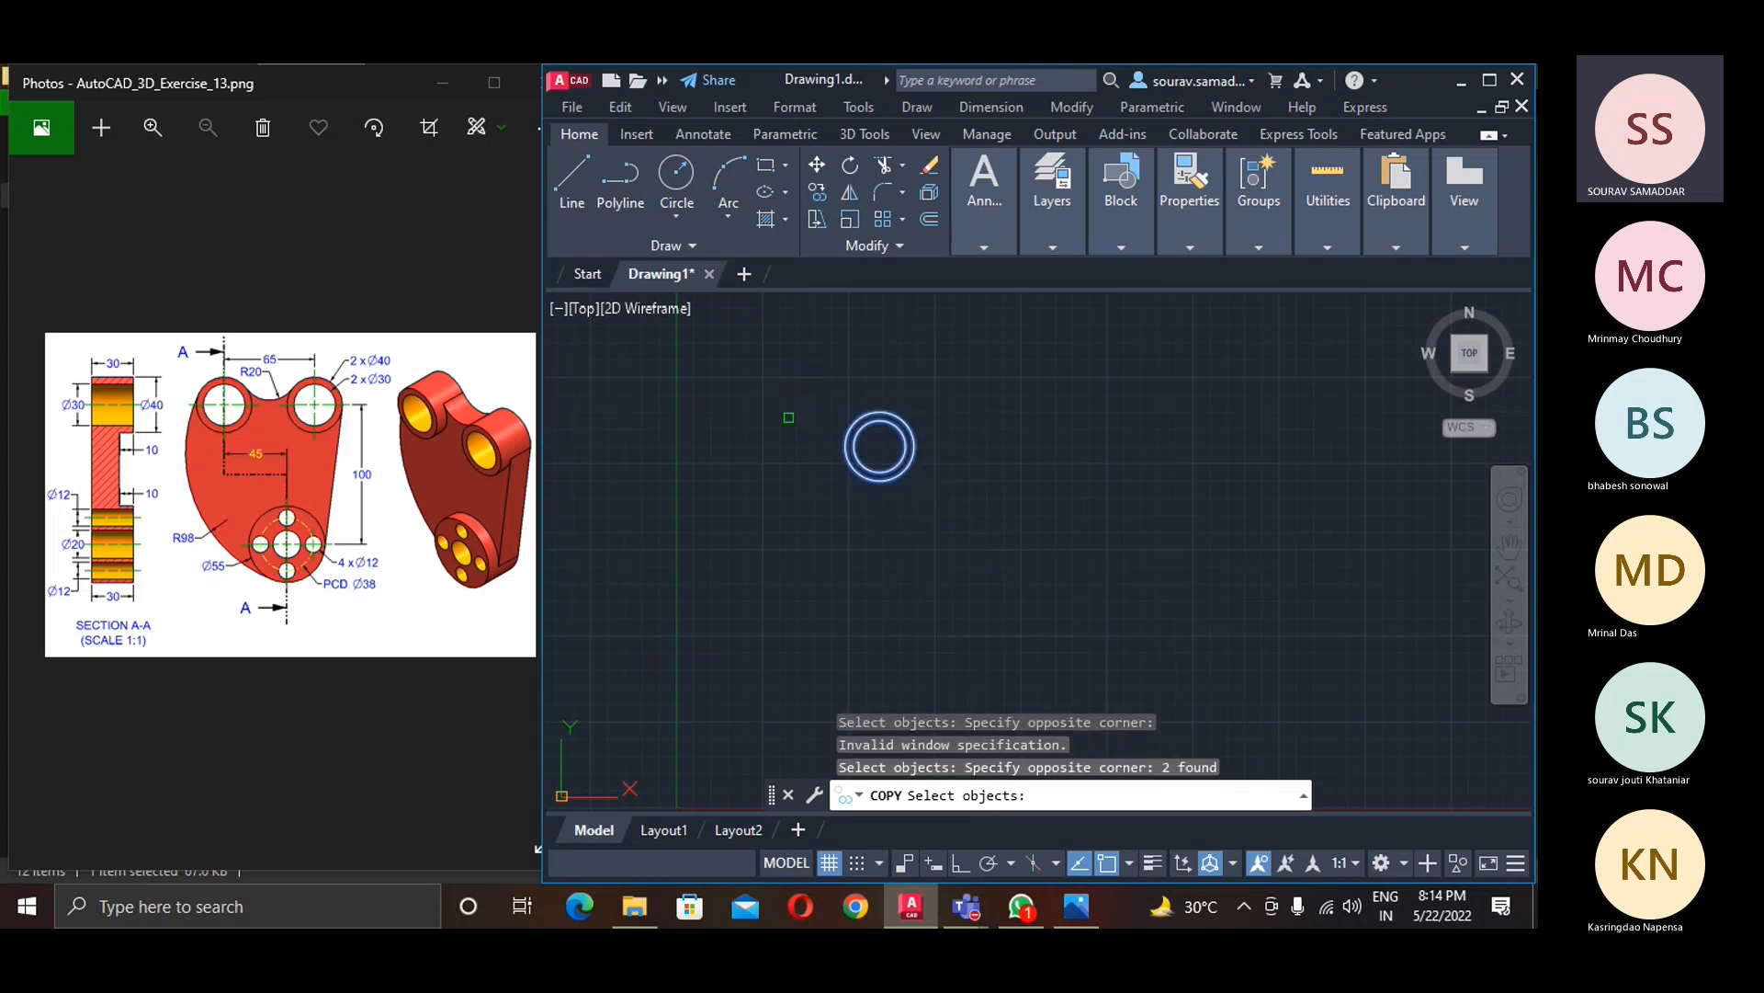
key(Return)
click(889, 433)
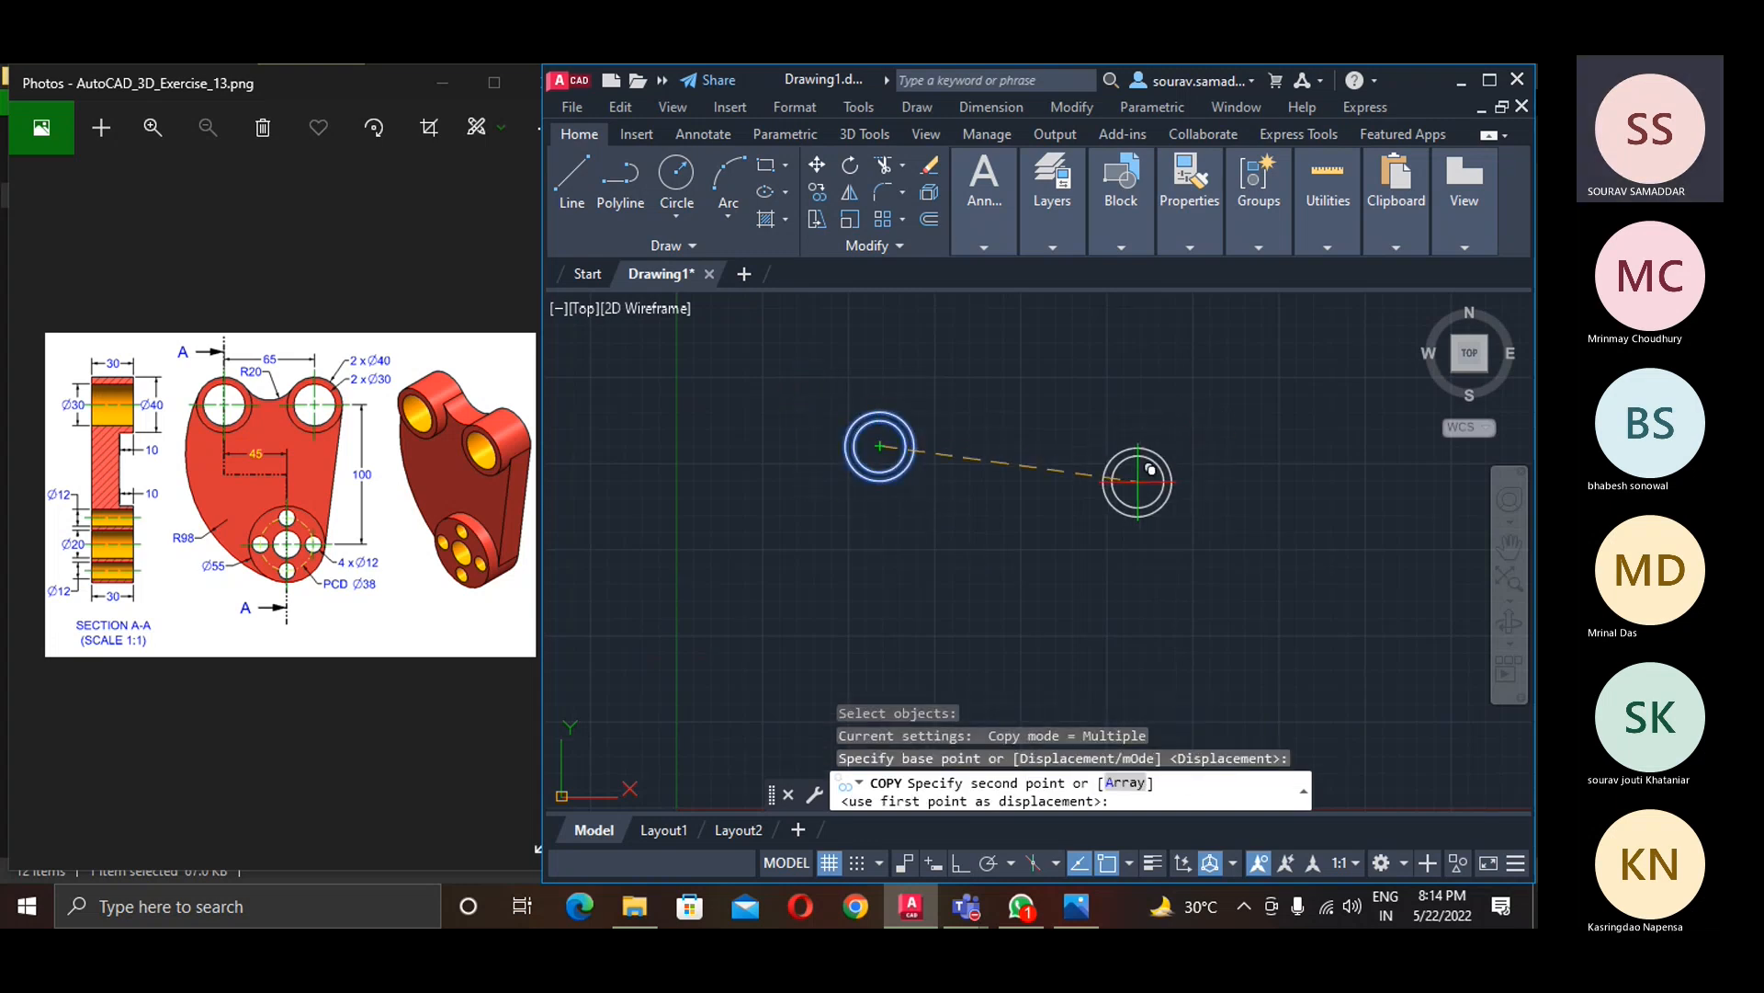
key(F8)
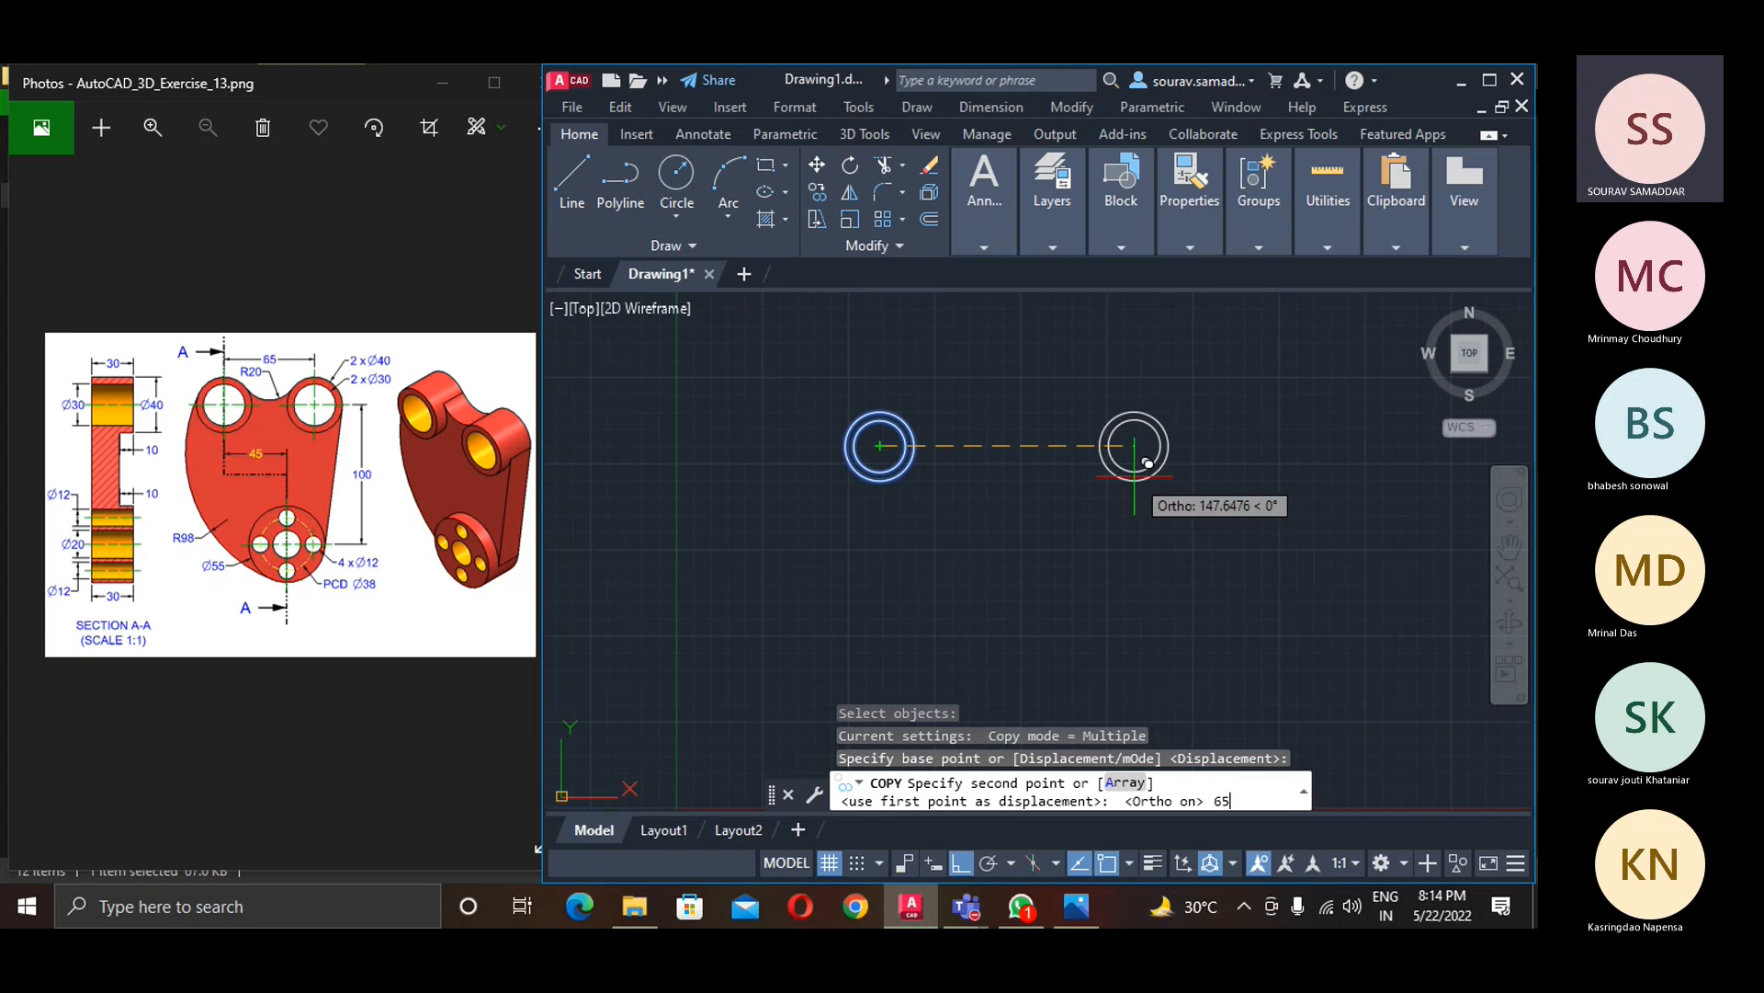
text(65)
key(Return)
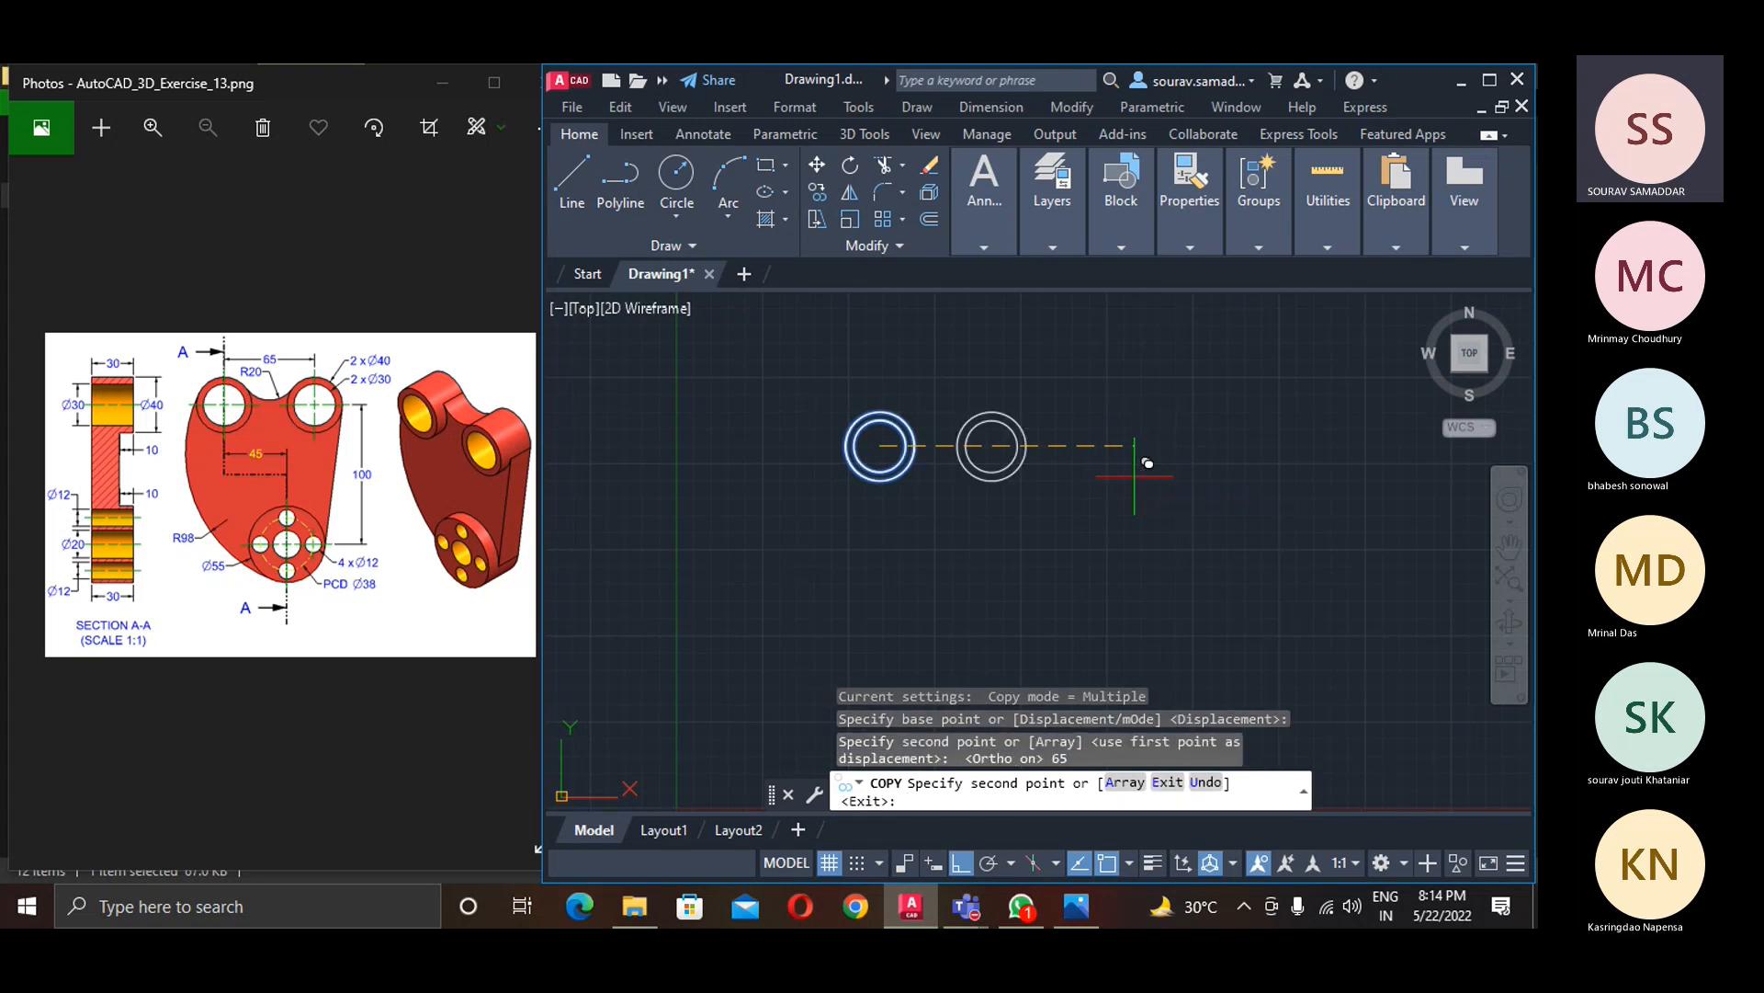
key(Return)
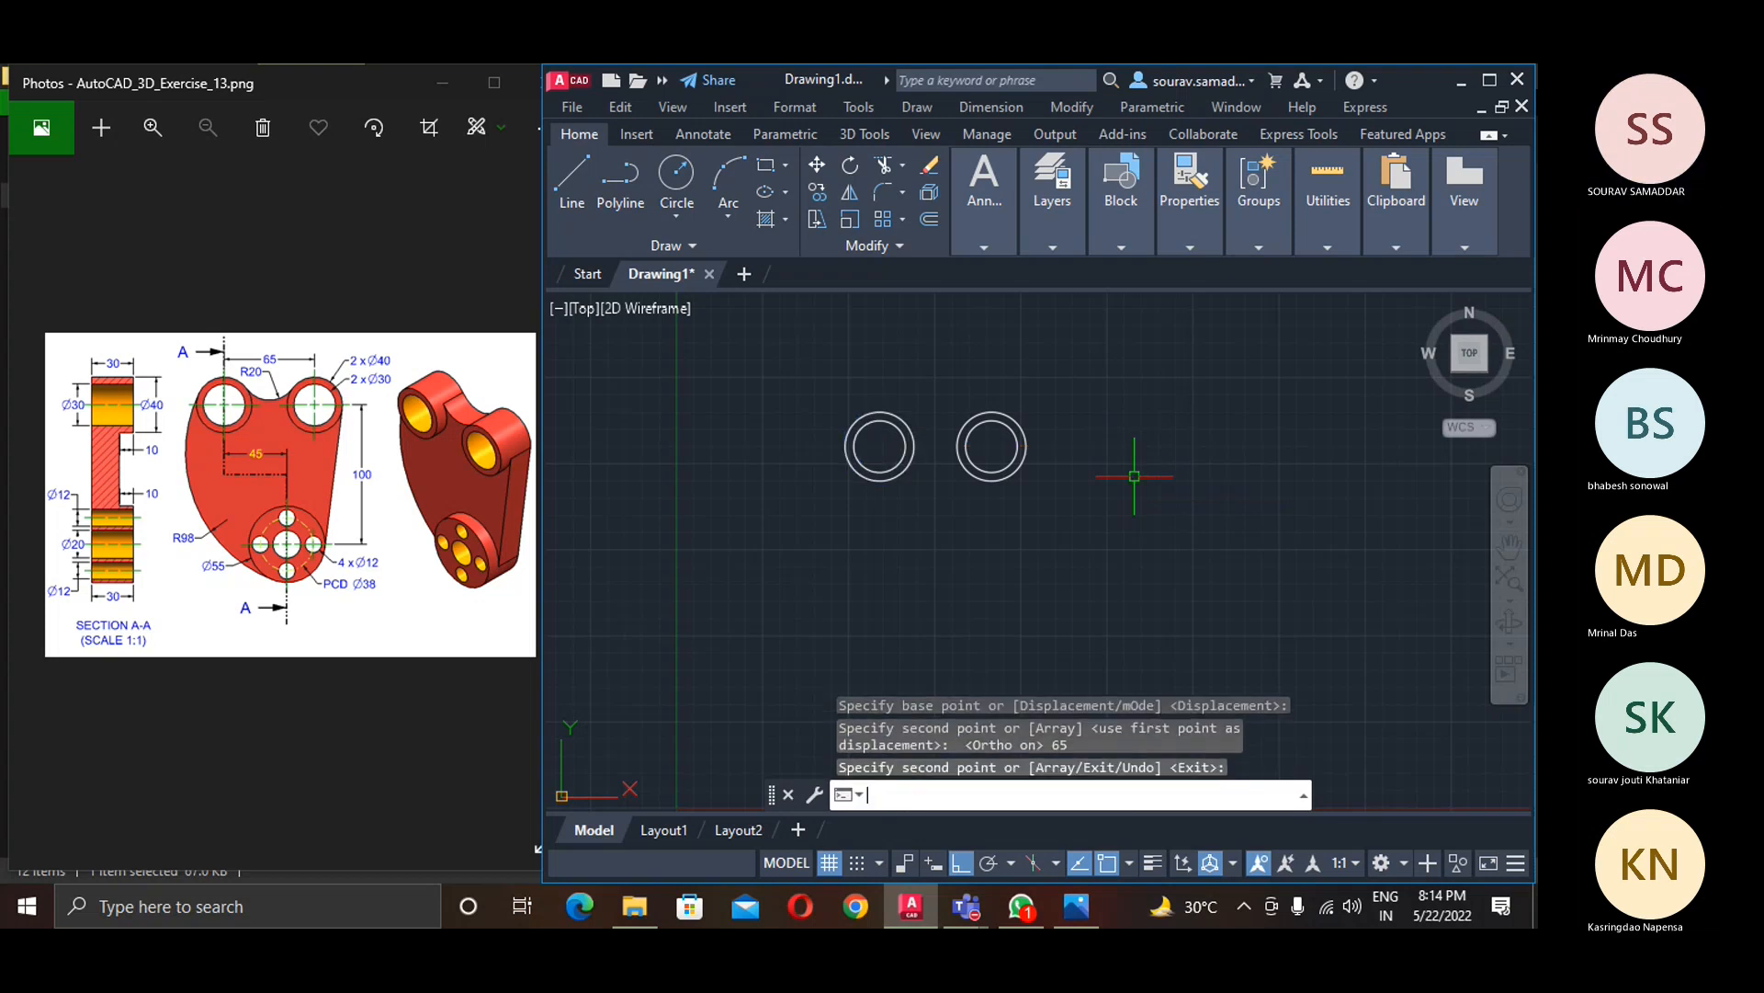
- Draw construction lines from the left circles' centre, 45 units to the right and 100 units straight down
scroll(976, 570, down, 2)
scroll(976, 570, up, 4)
middle_drag(949, 532, 987, 536)
click(1071, 794)
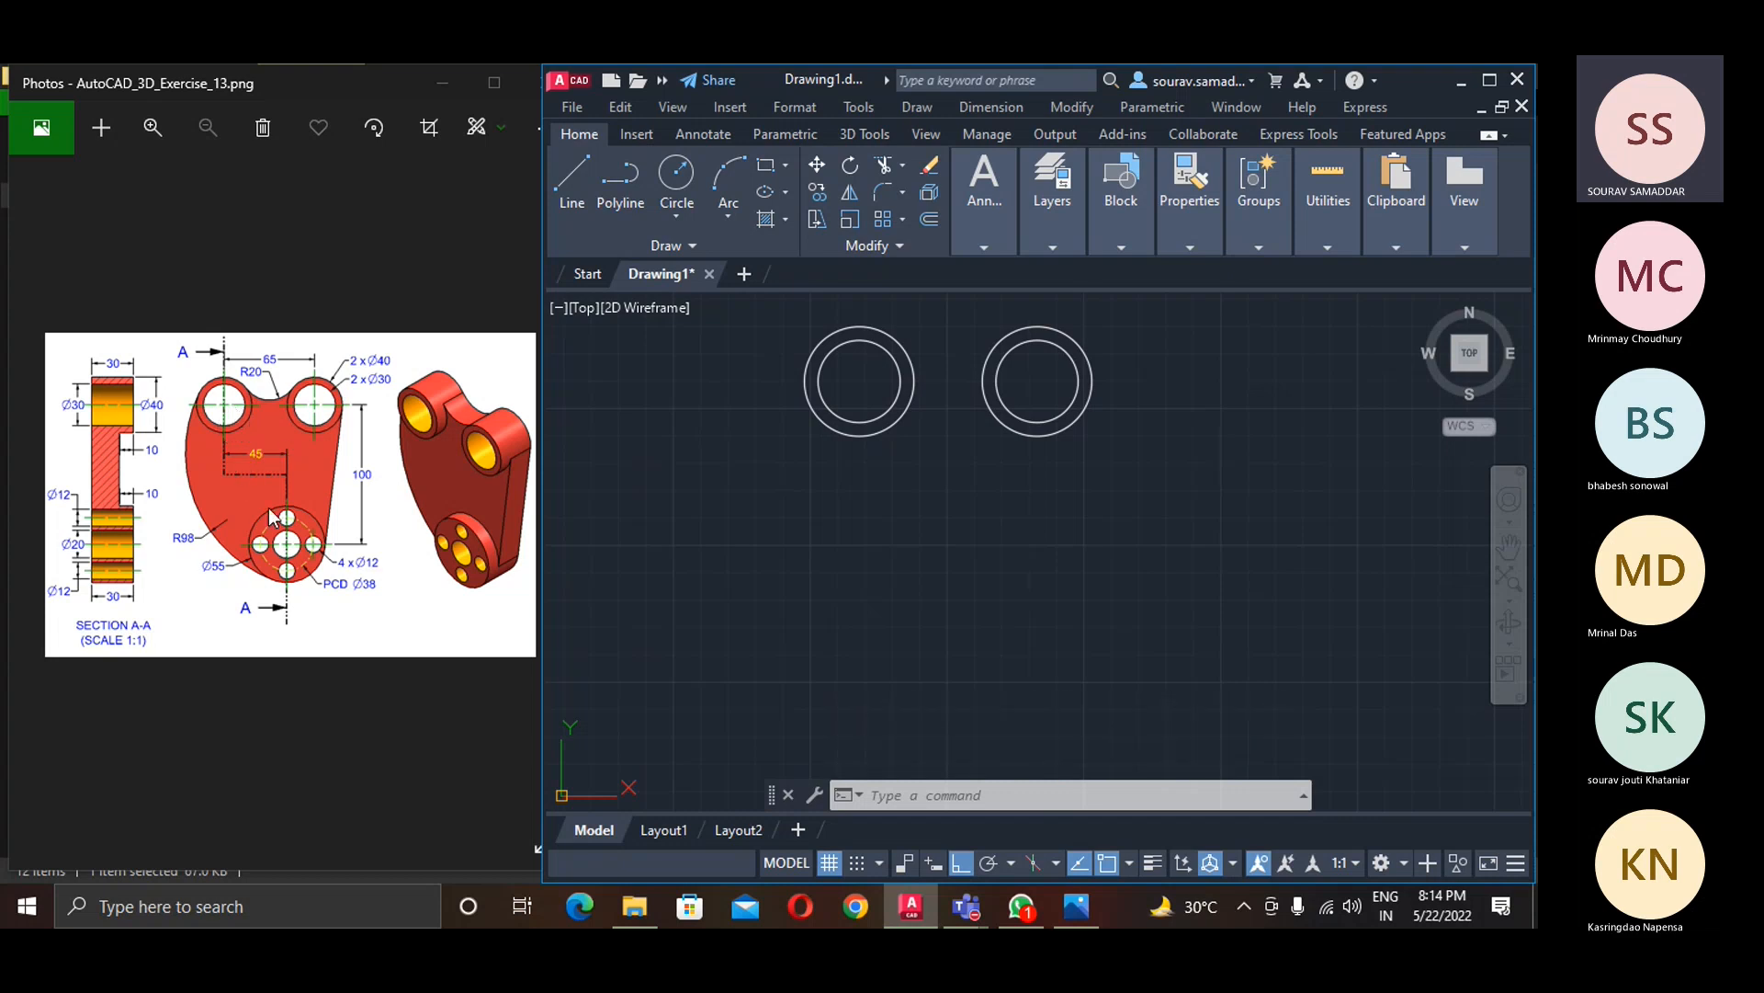
text(l)
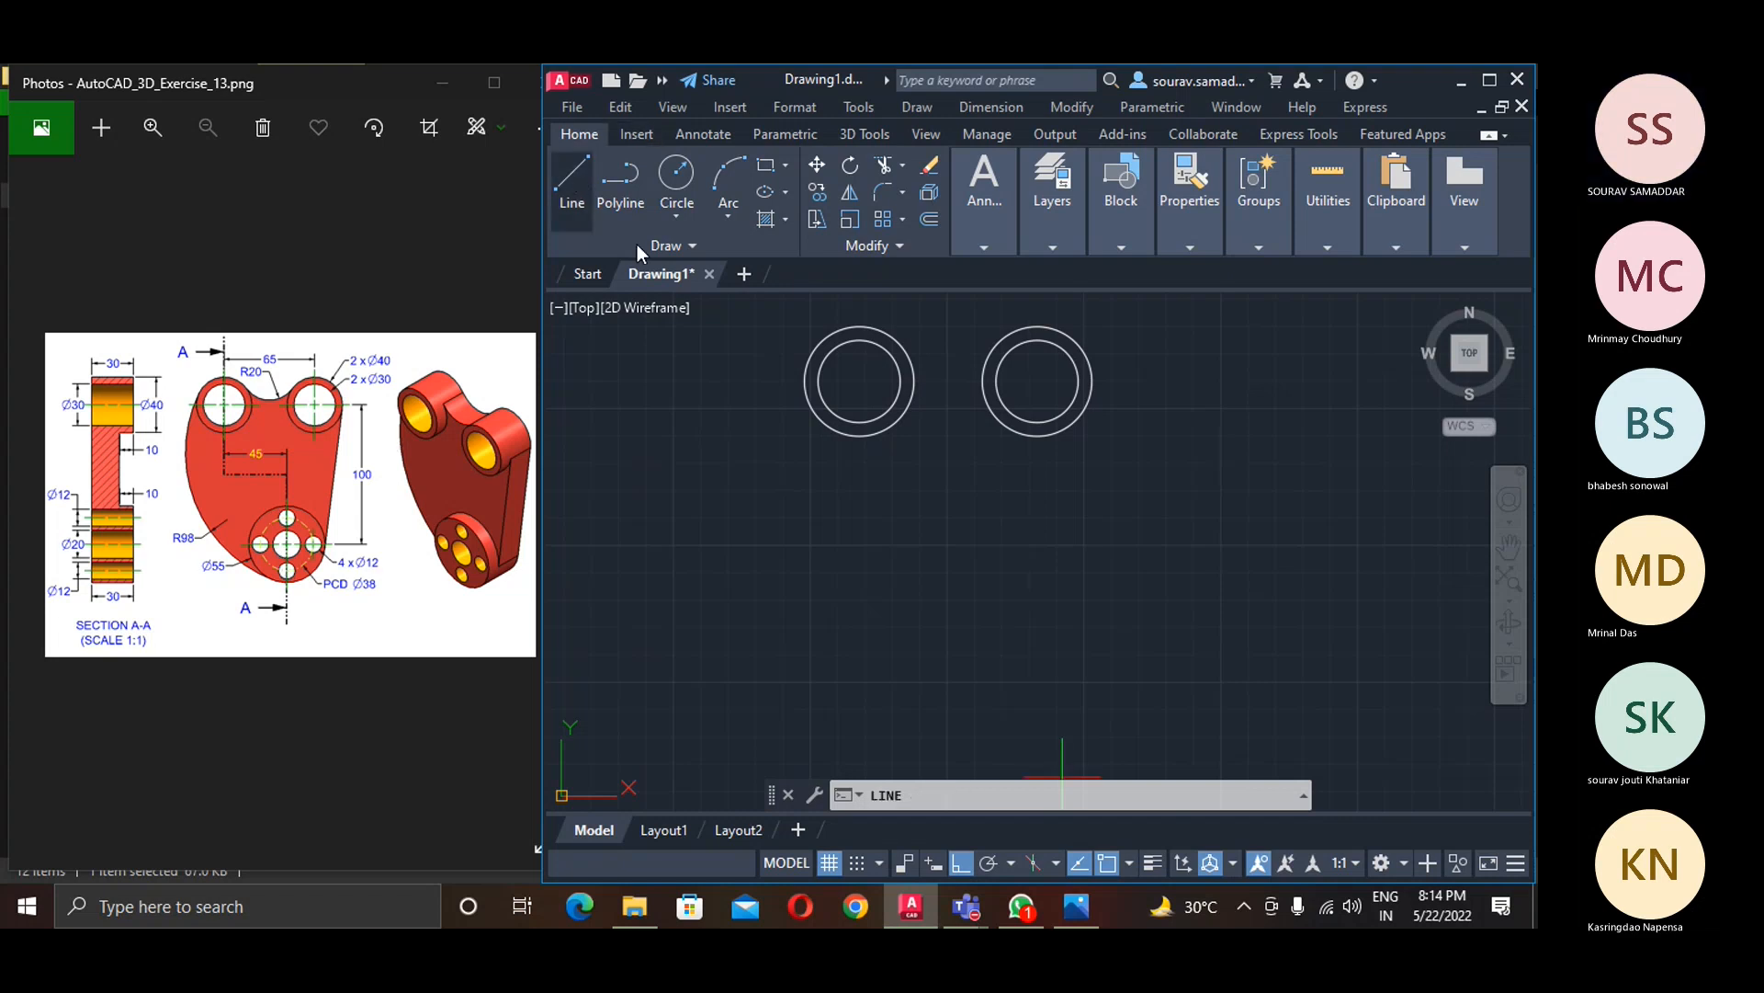
key(Return)
click(859, 380)
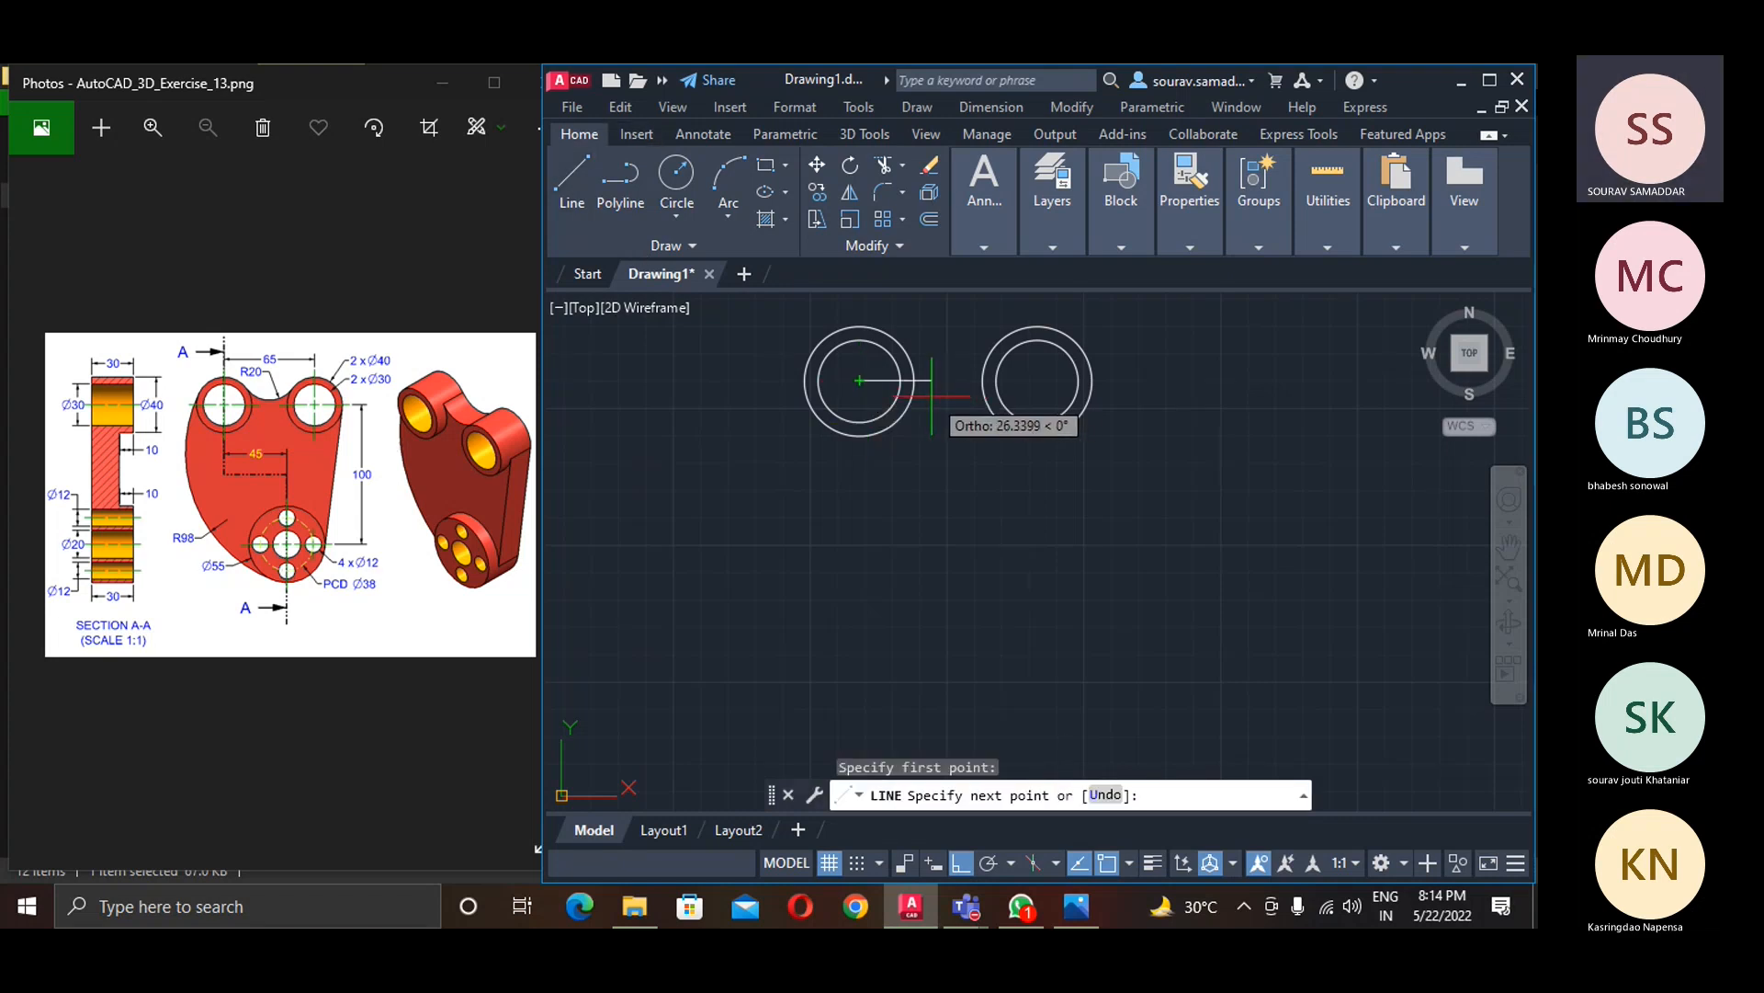
click(982, 379)
text(45)
key(Return)
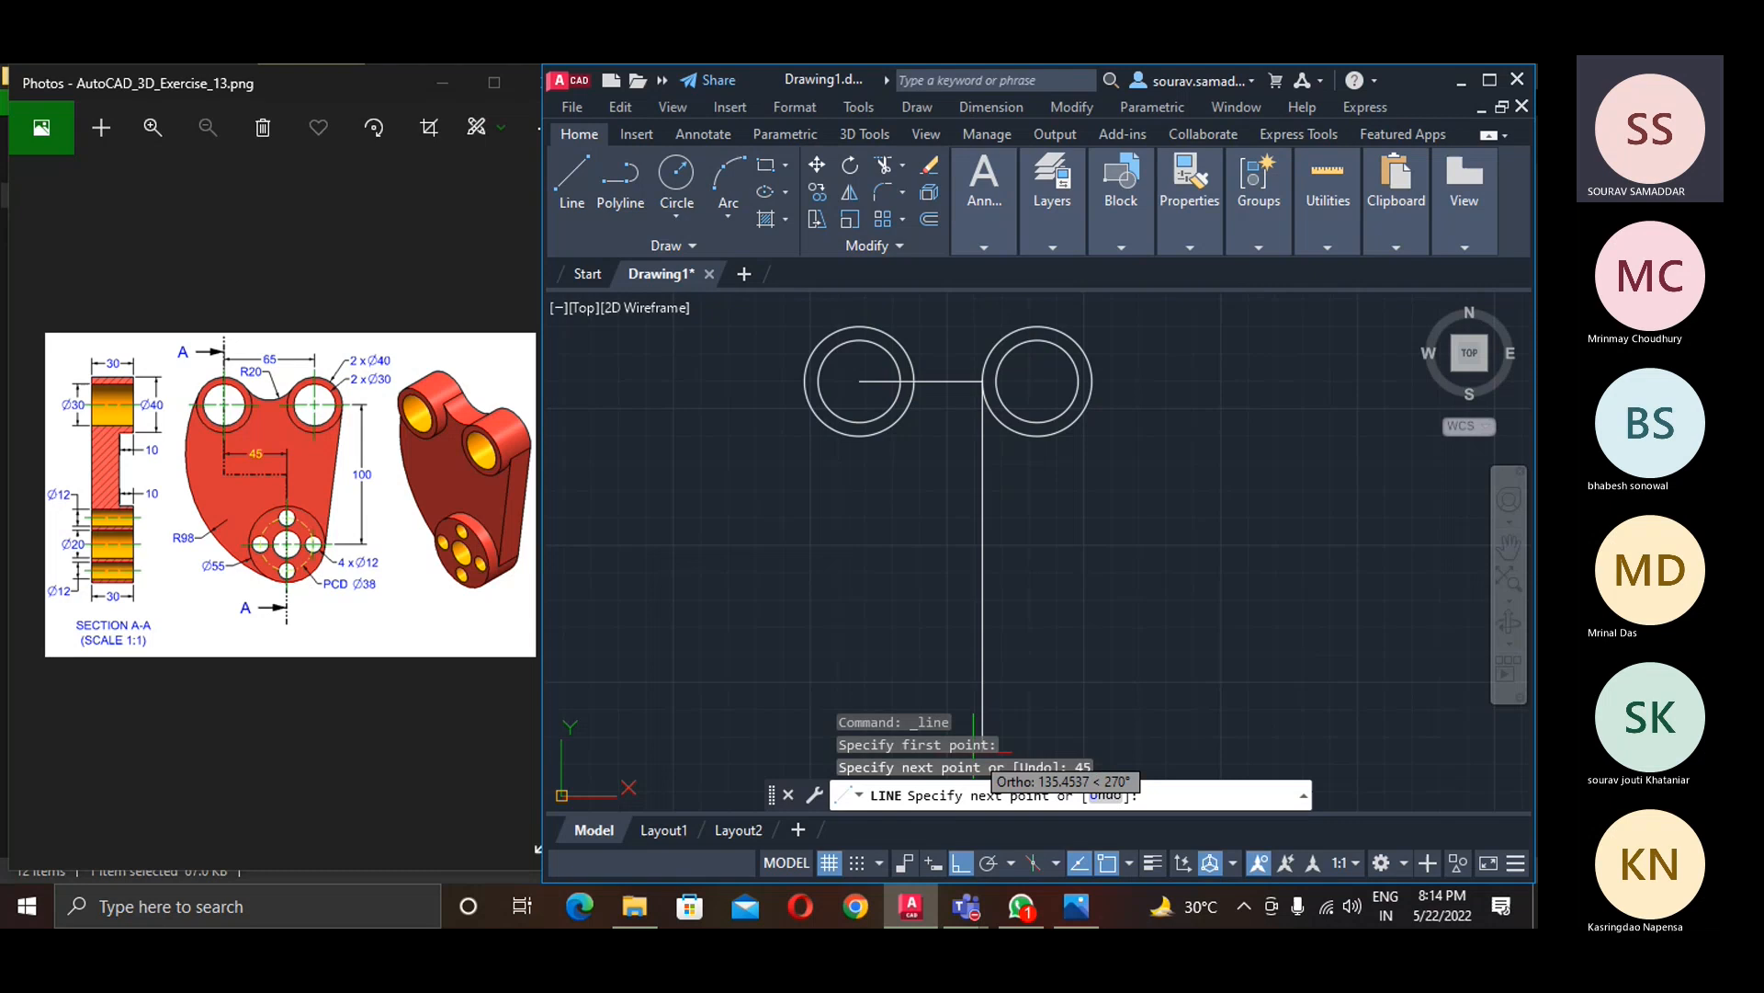
text(100)
key(Return)
key(Return)
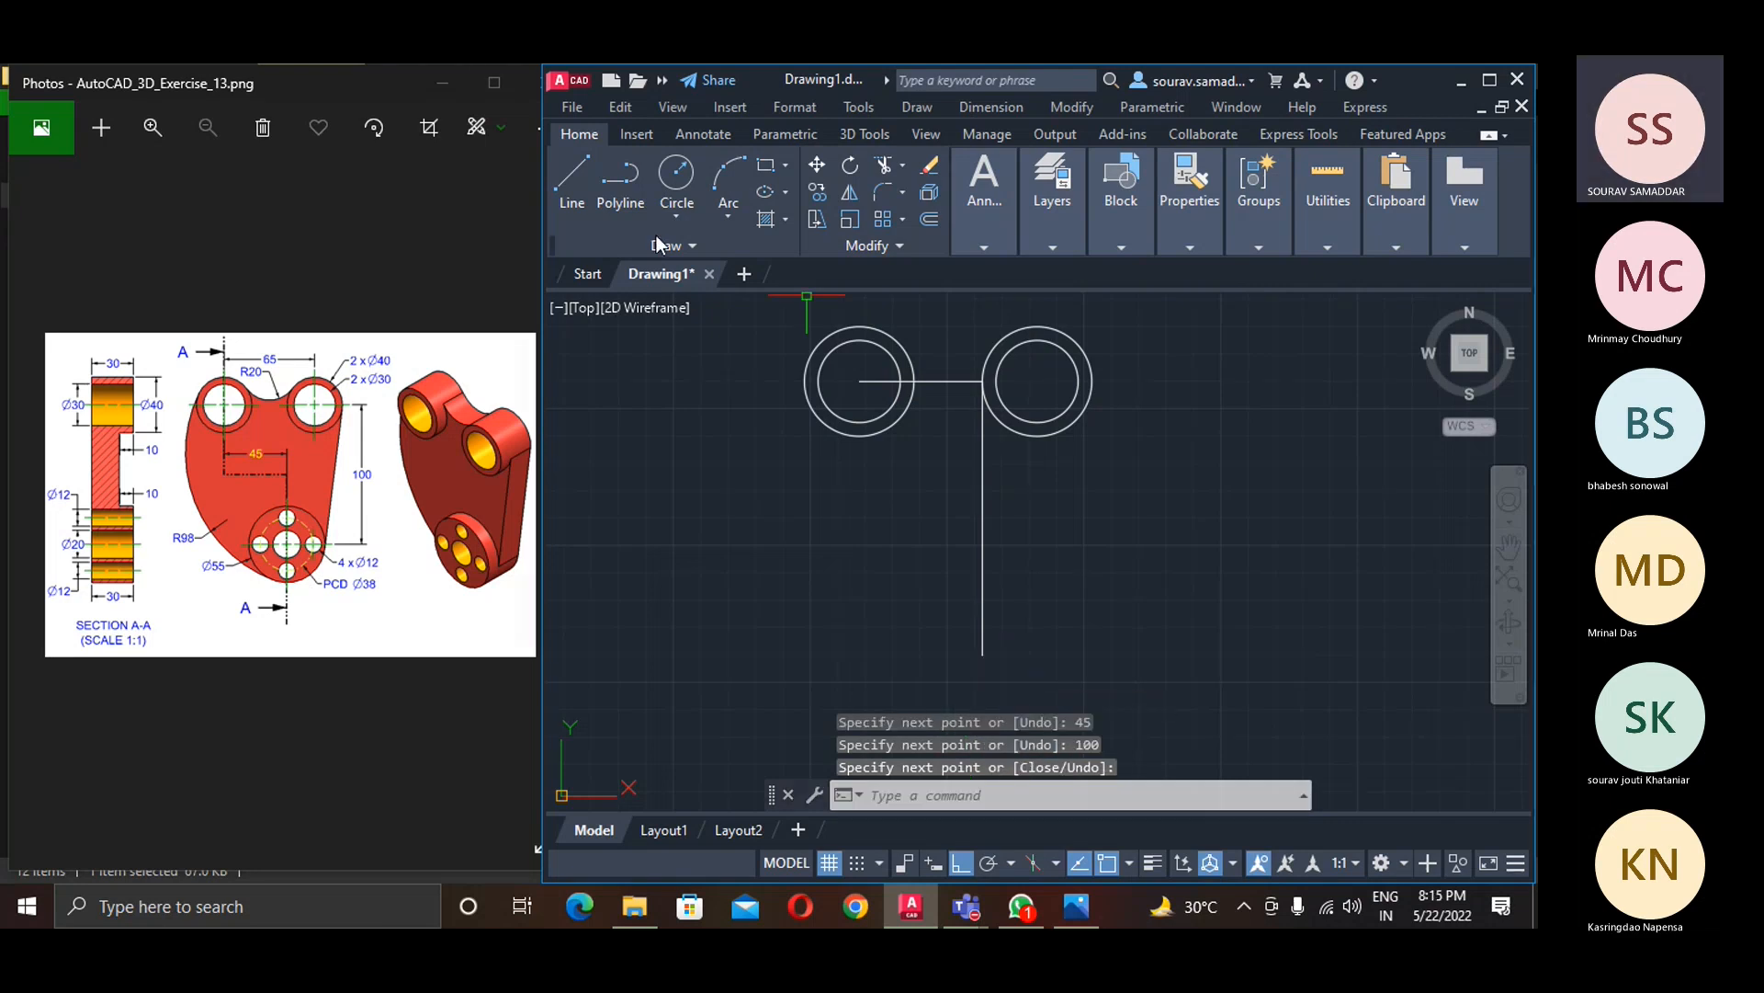
- Draw a circle of diameter 55 centred on the lower end of the vertical construction line
click(676, 176)
click(982, 654)
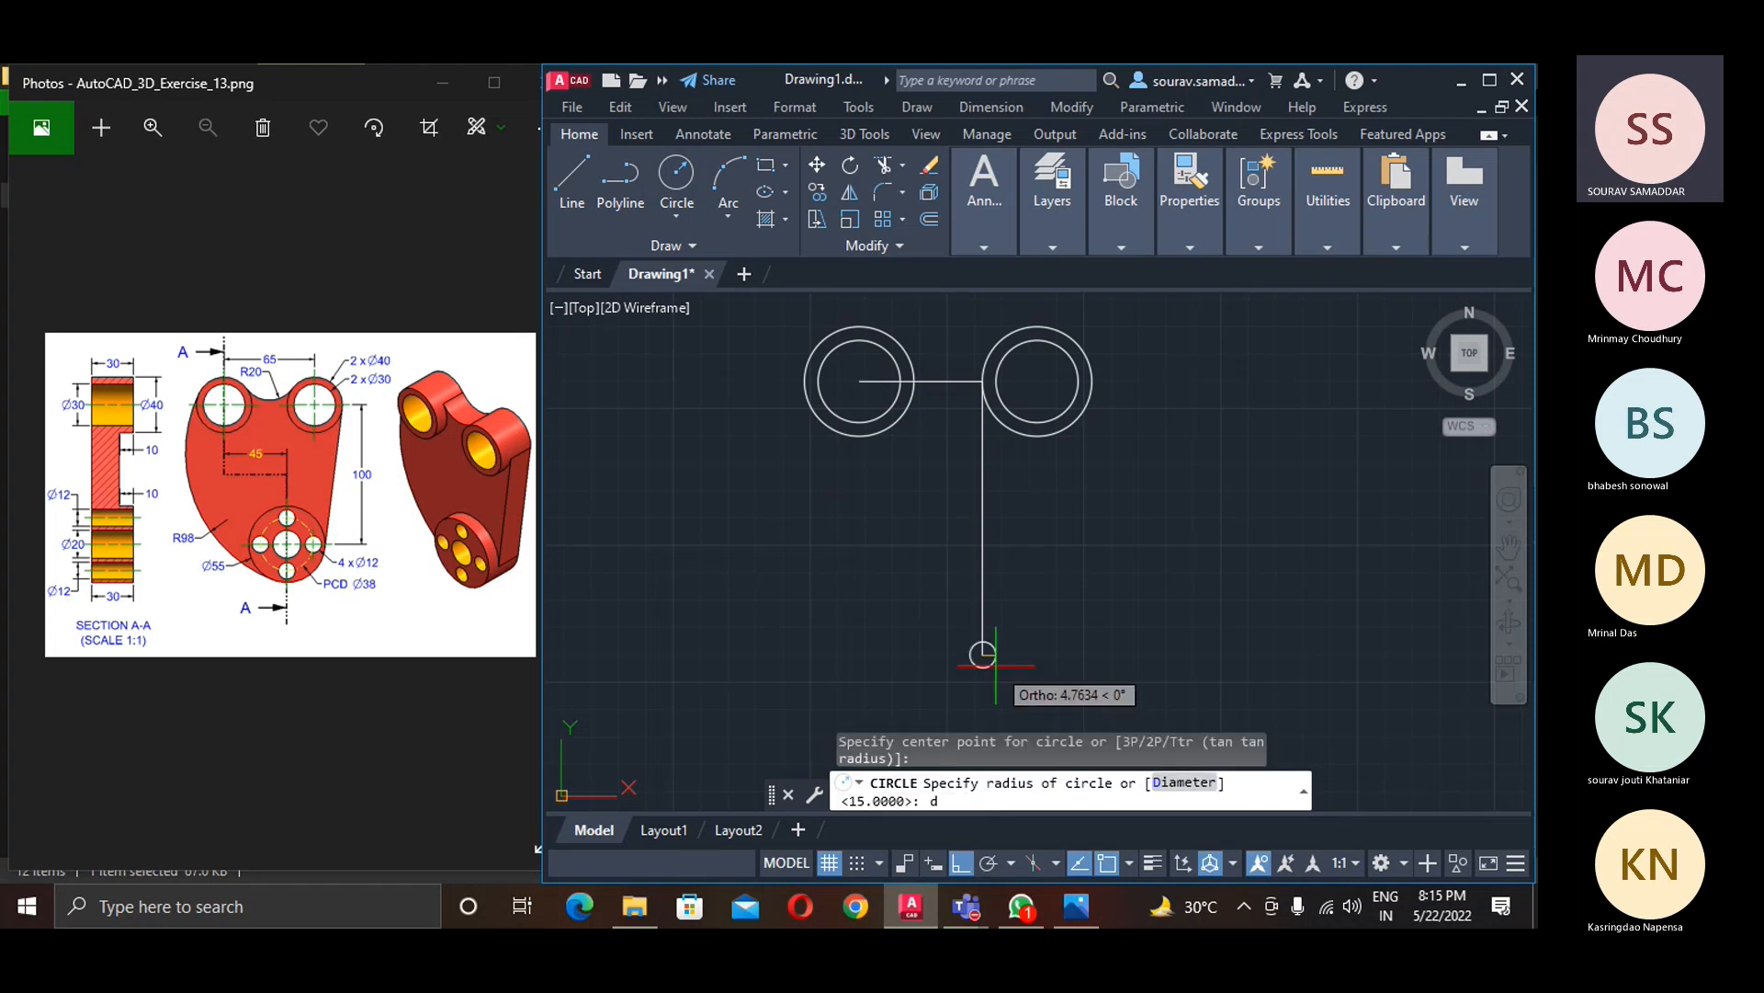
text(d)
key(Return)
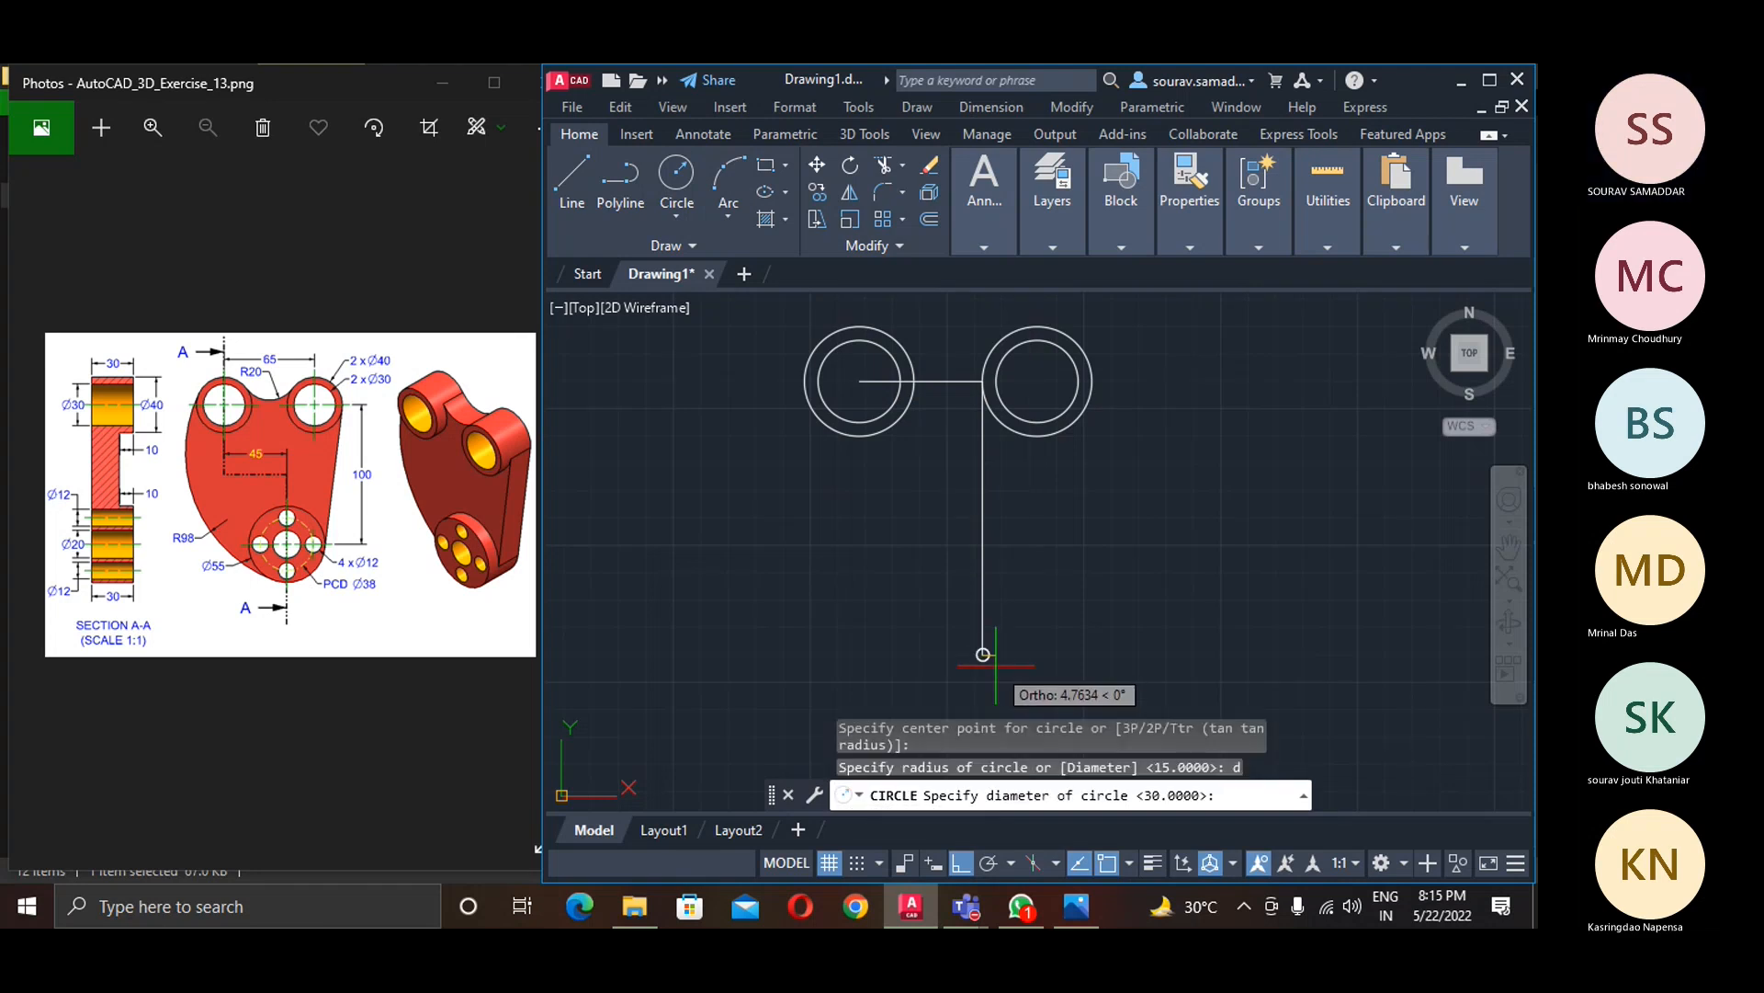
text(55)
key(Return)
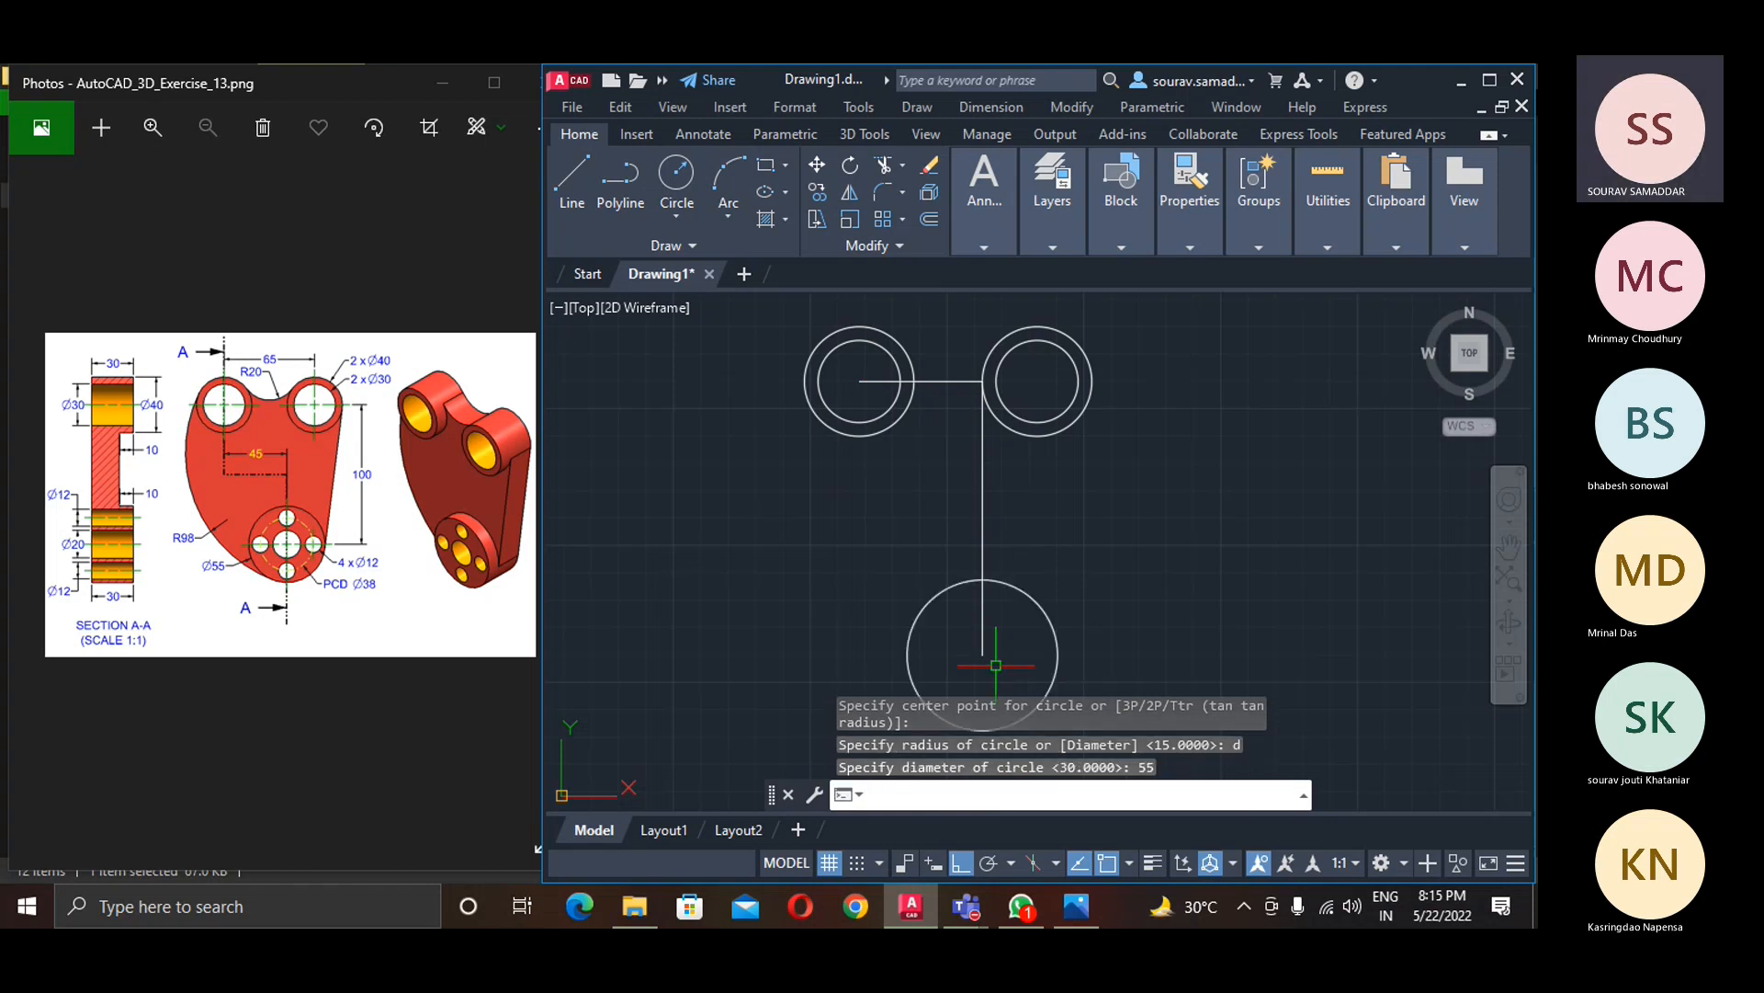
- Draw a concentric circle of diameter 20 inside the 55-diameter circle, snapping to its centre
key(Return)
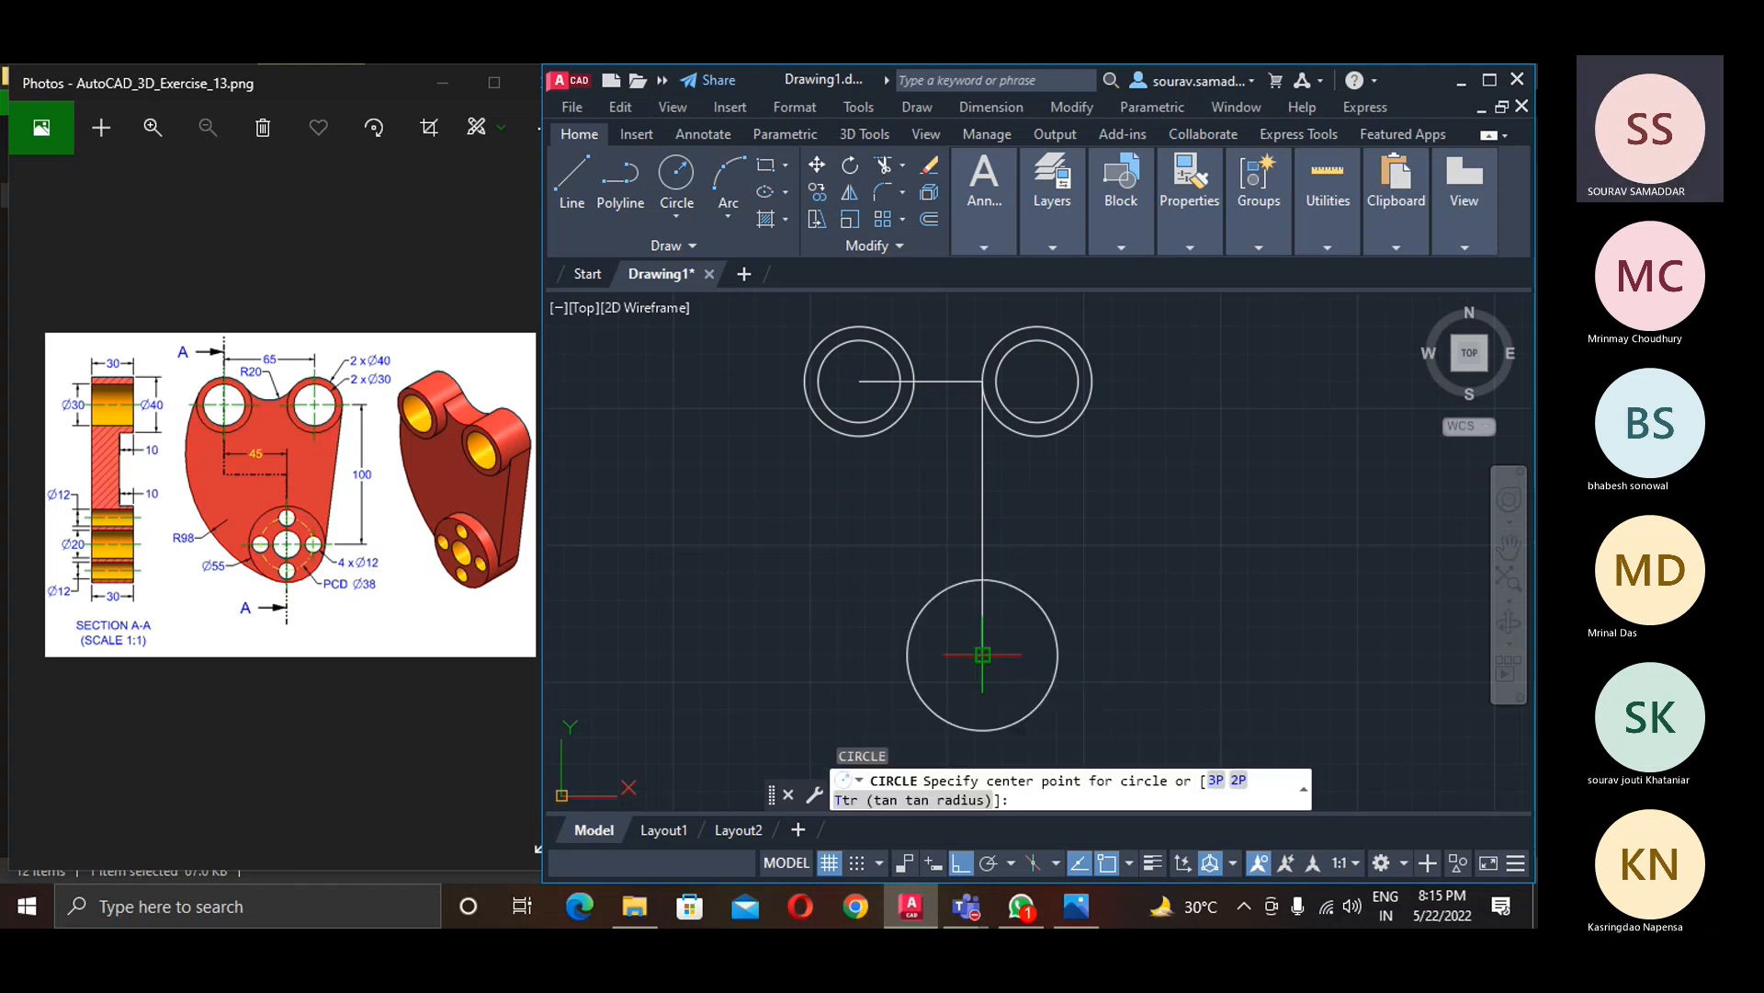
shift+right_click(1124, 597)
click(1185, 603)
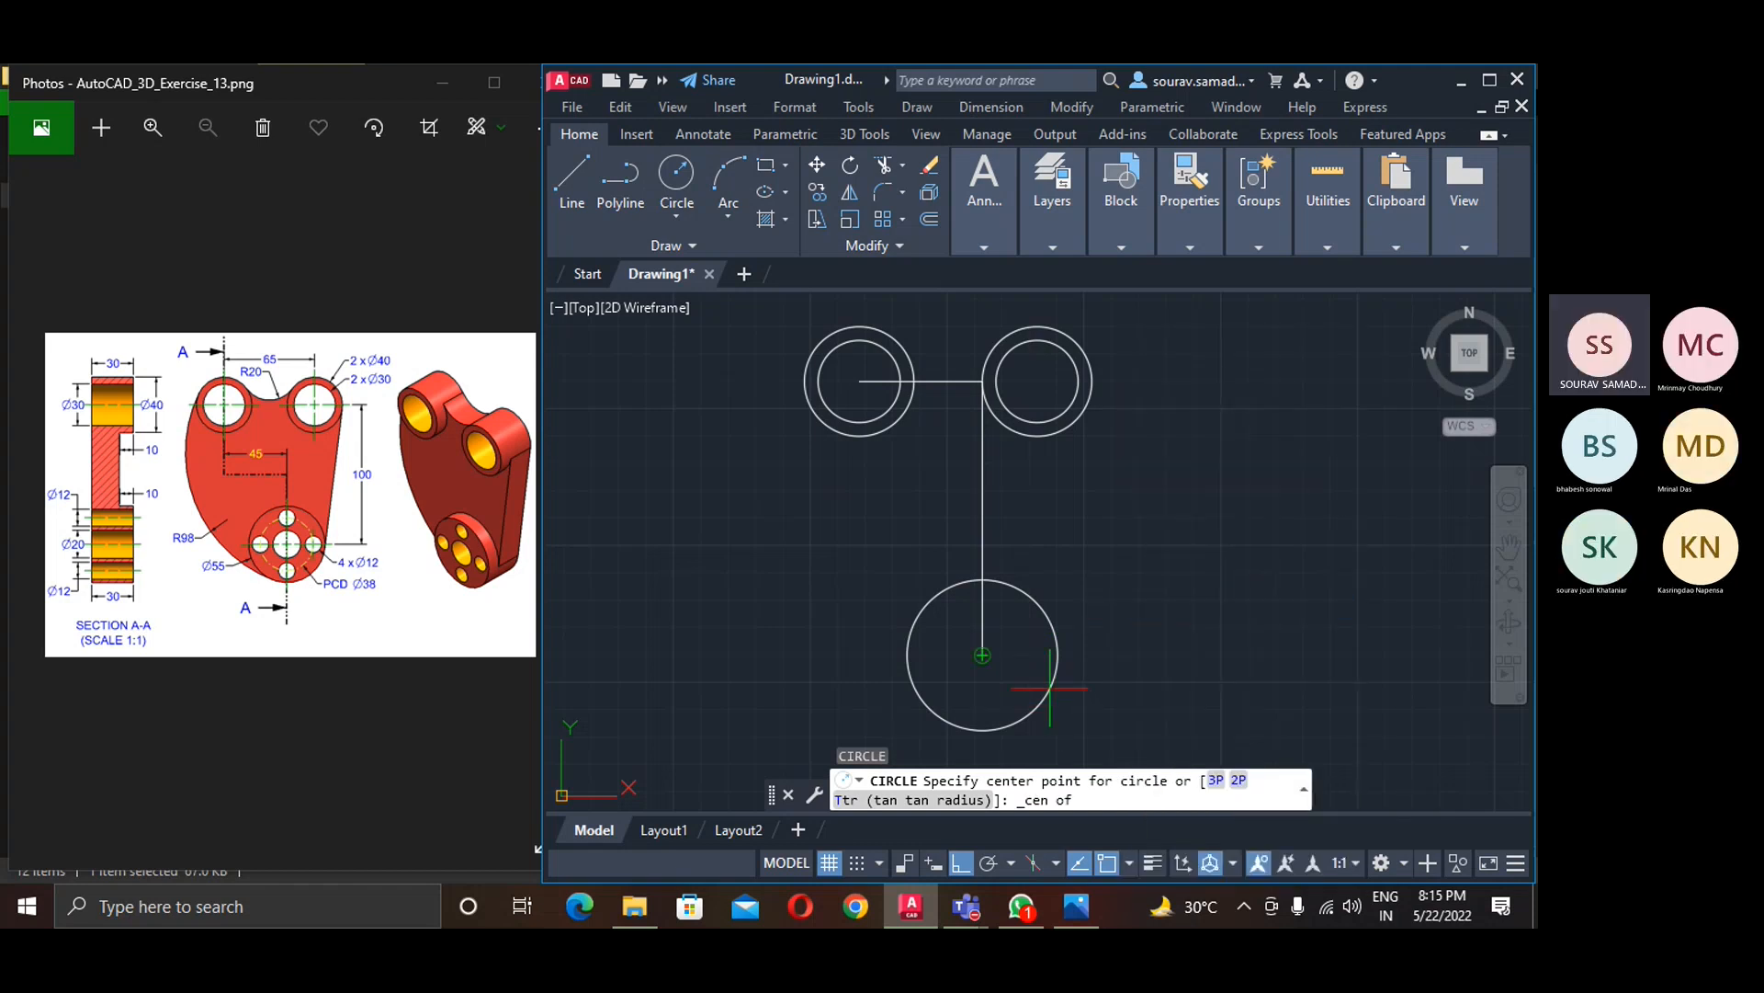
click(1048, 690)
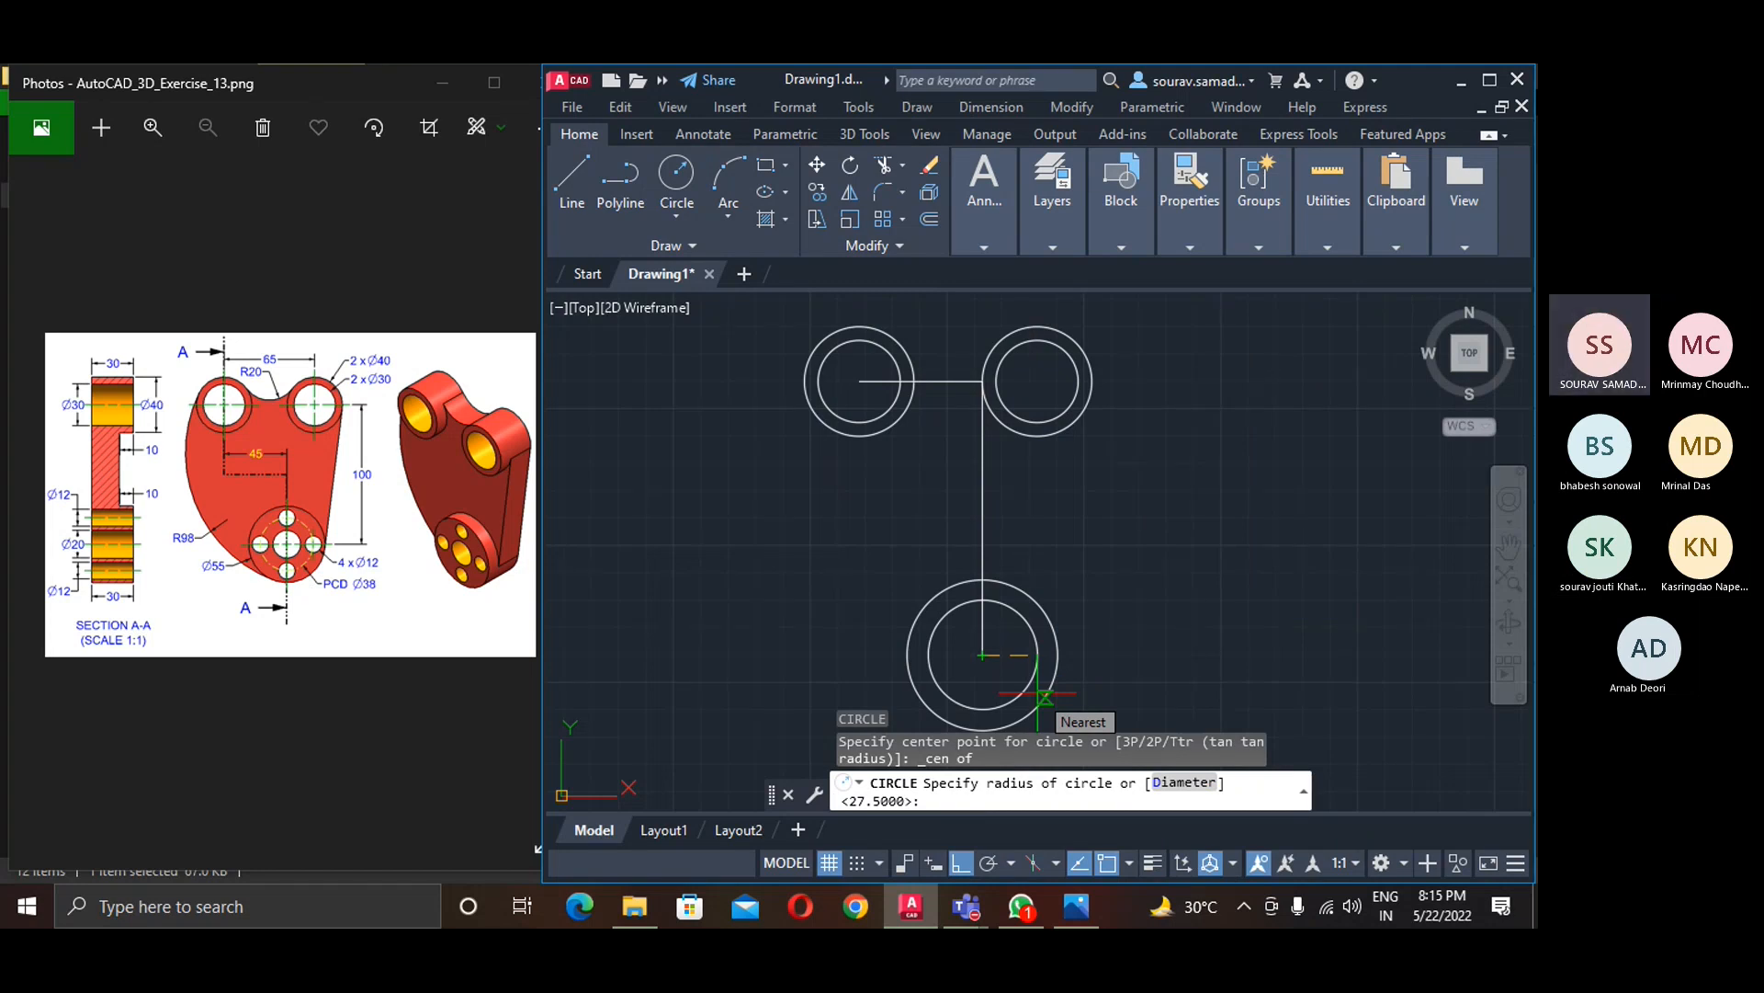
key(Return)
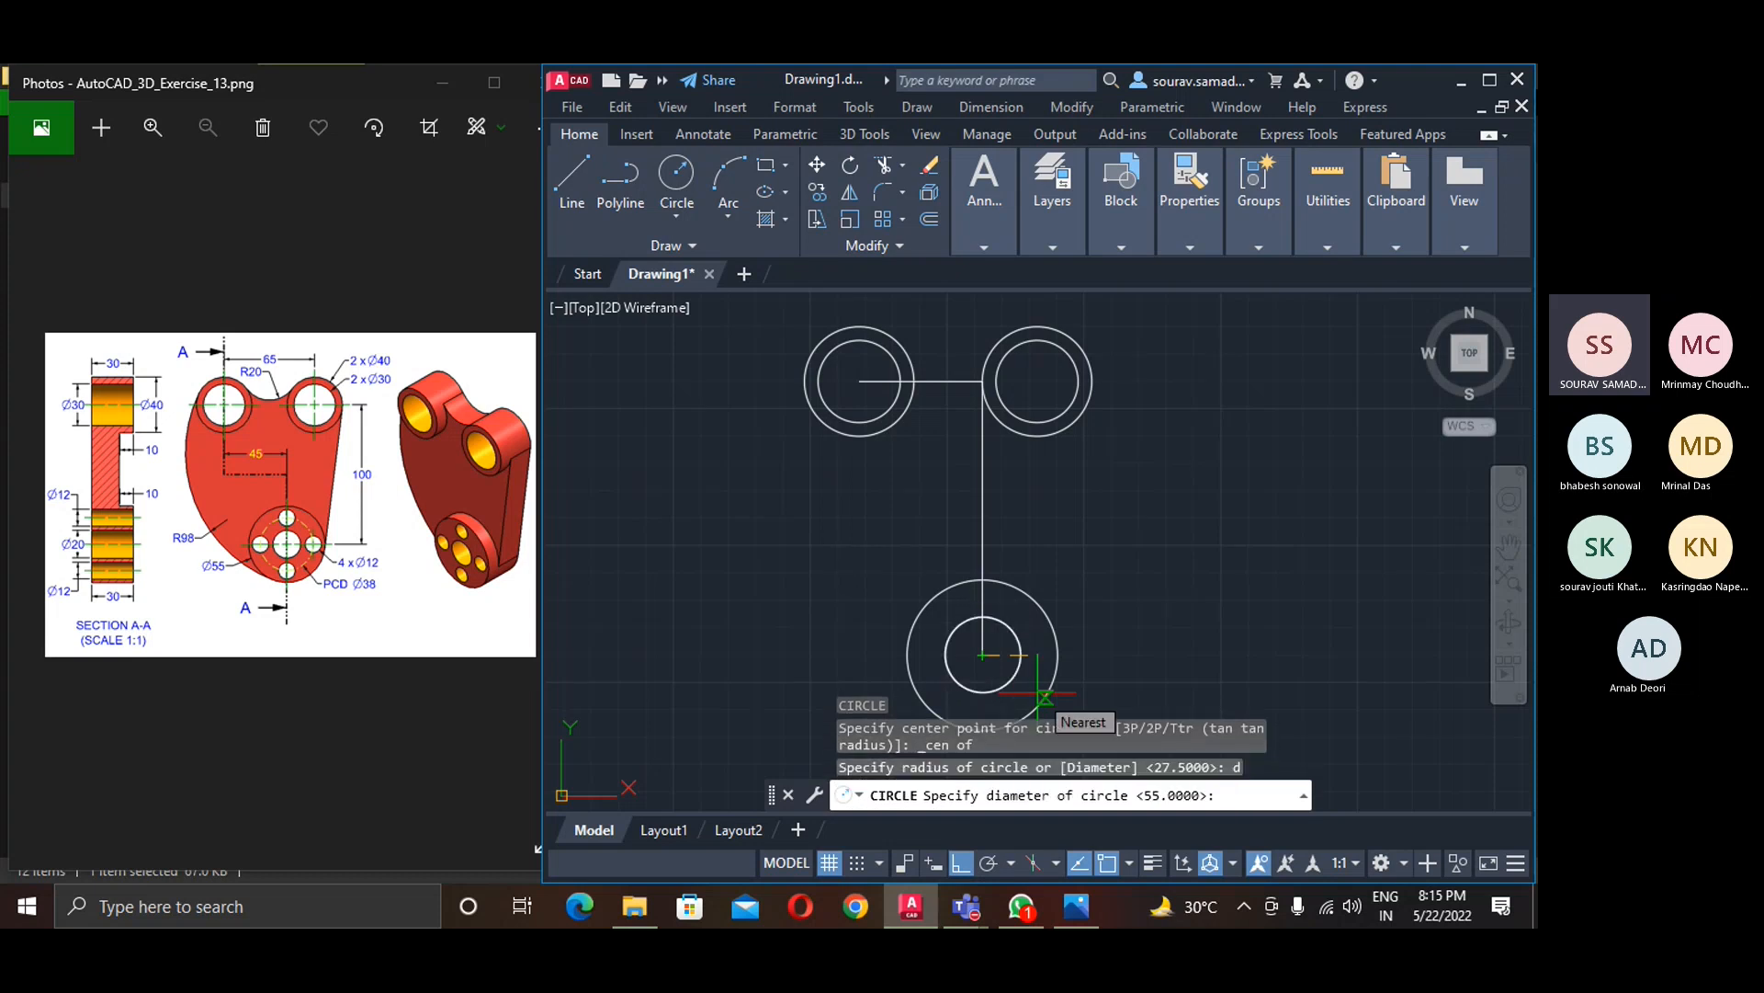
text(20)
key(Return)
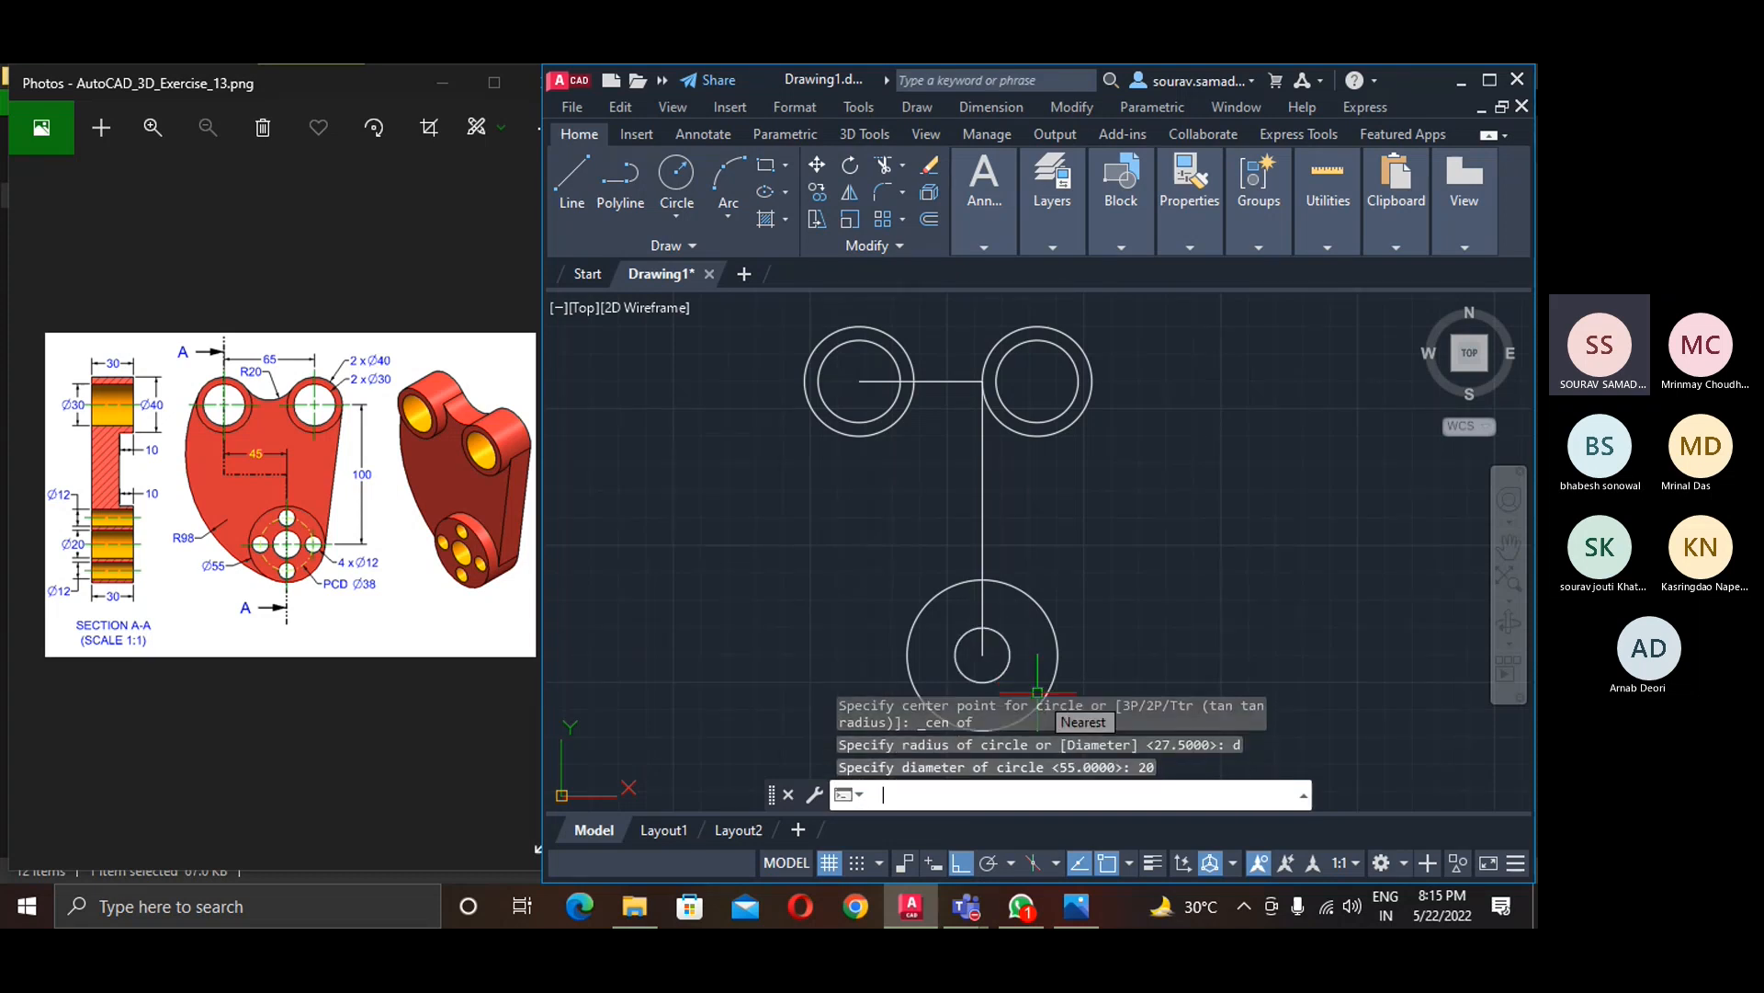
- Draw a third concentric circle with a radius of about 16 between the 20- and 55-diameter circles
scroll(976, 772, up, 2)
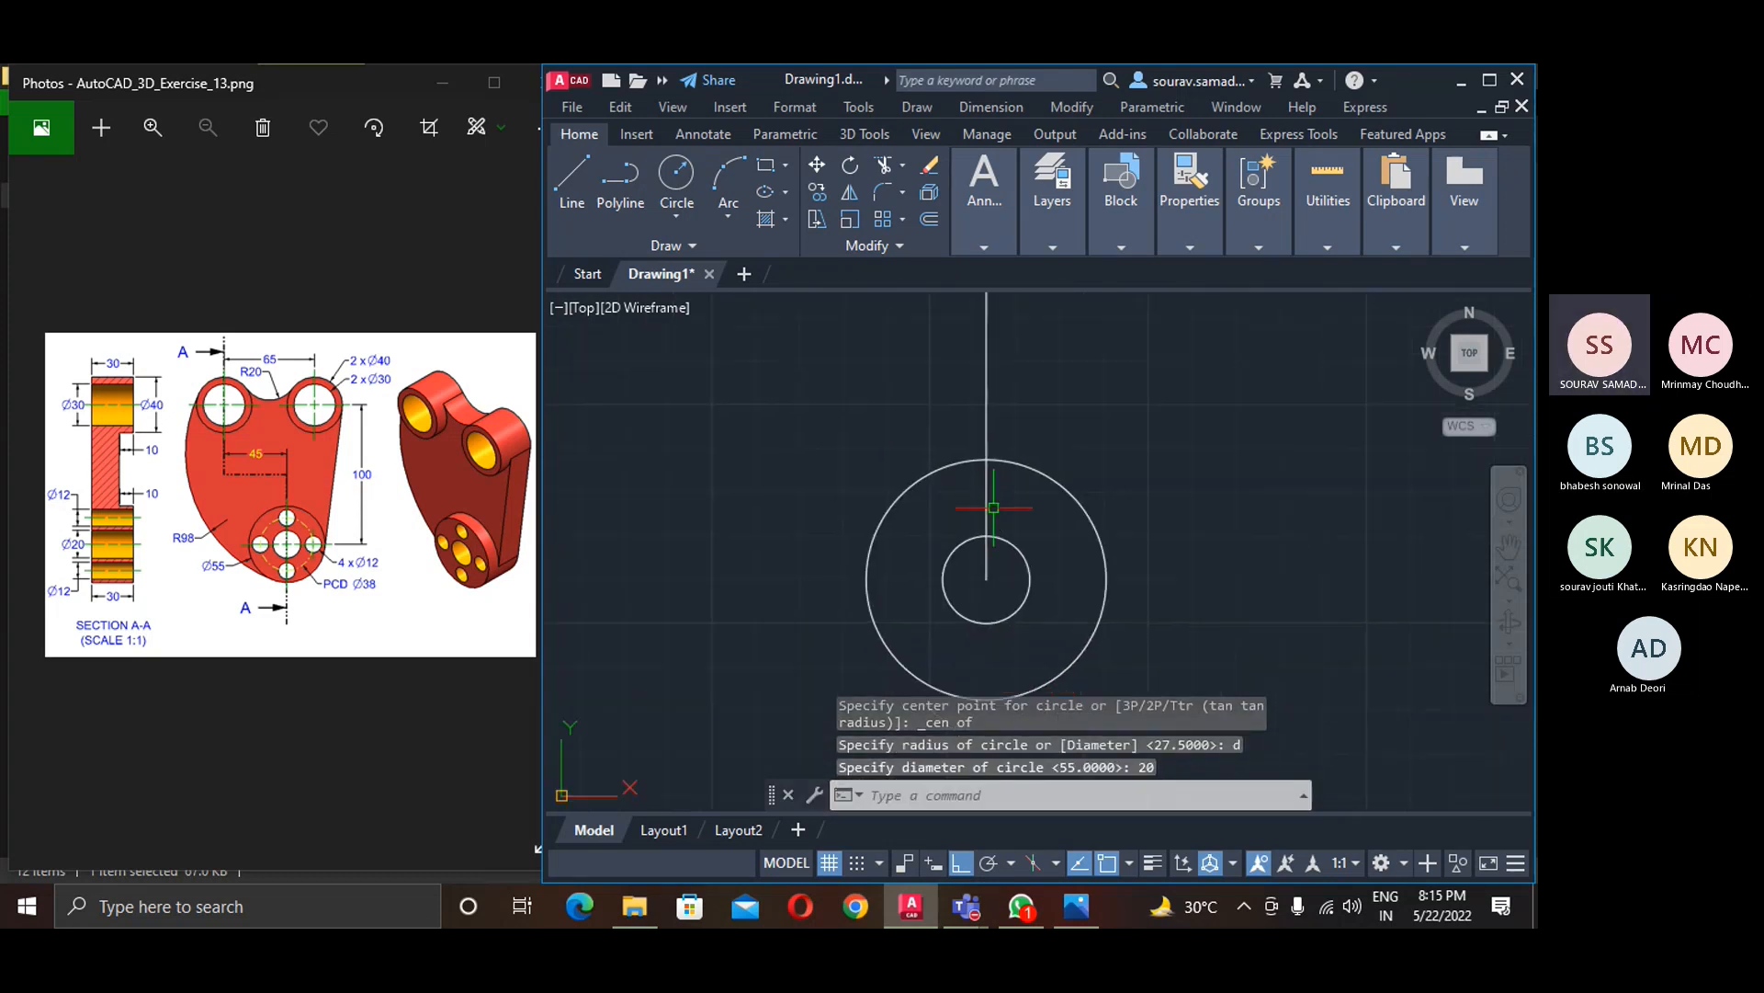
click(677, 175)
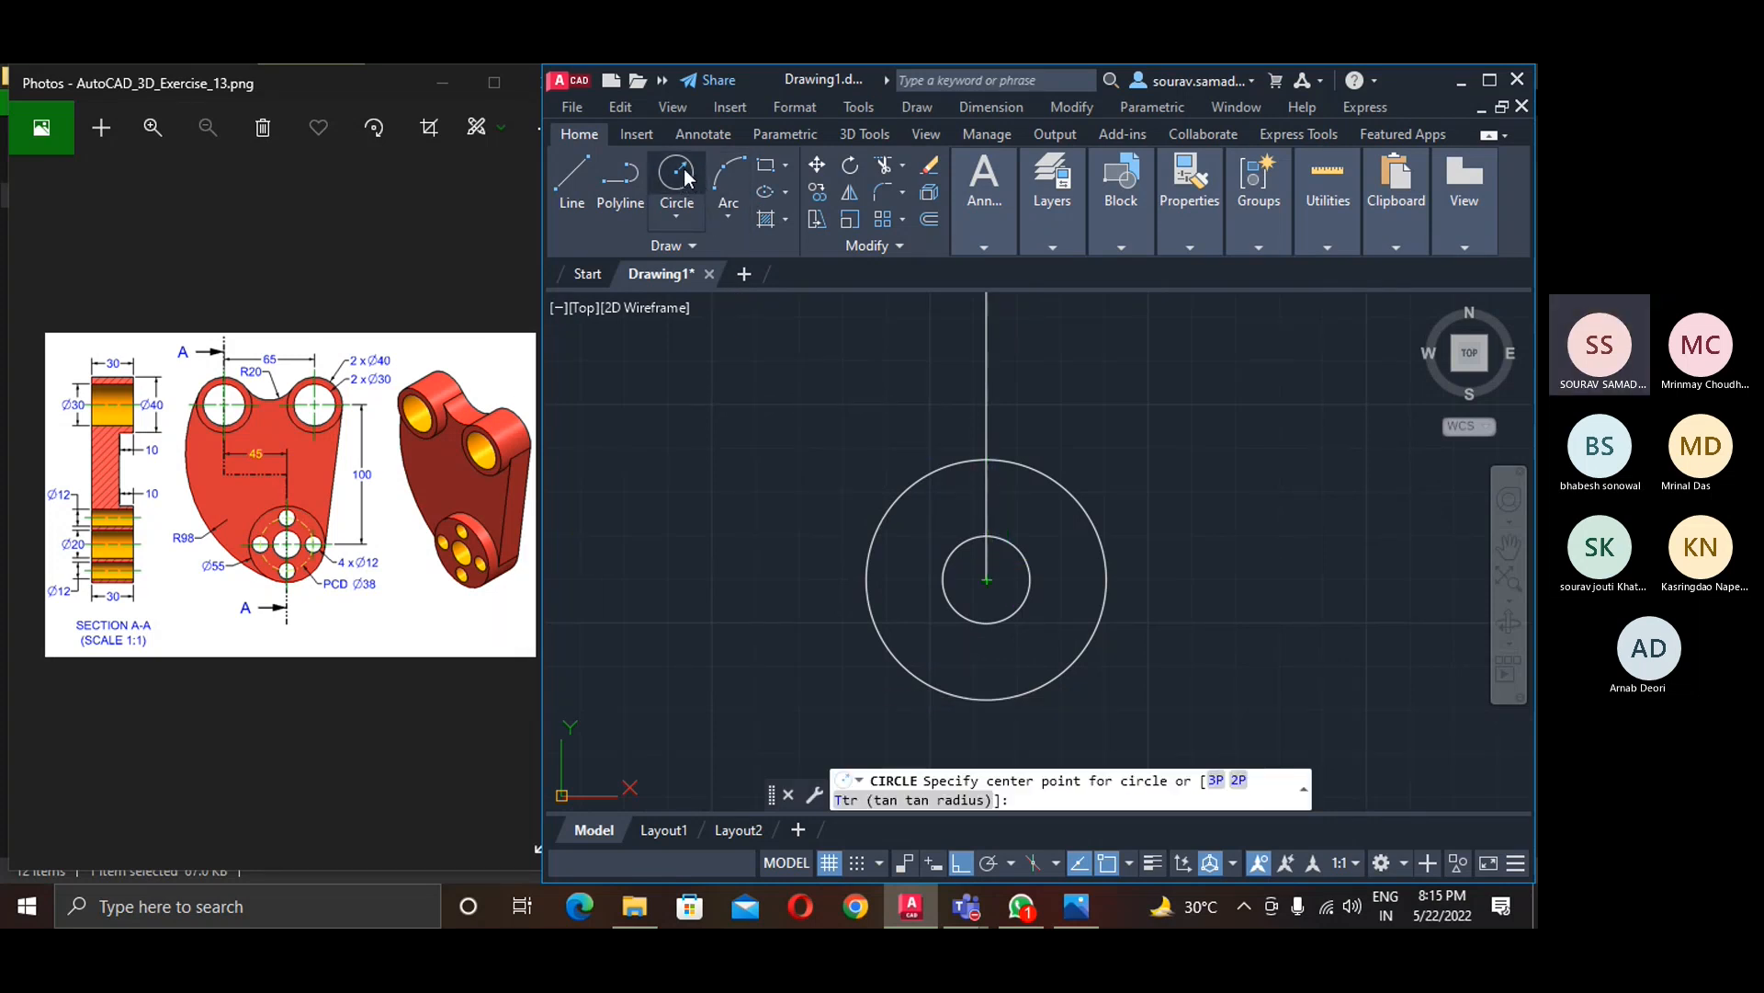
click(987, 579)
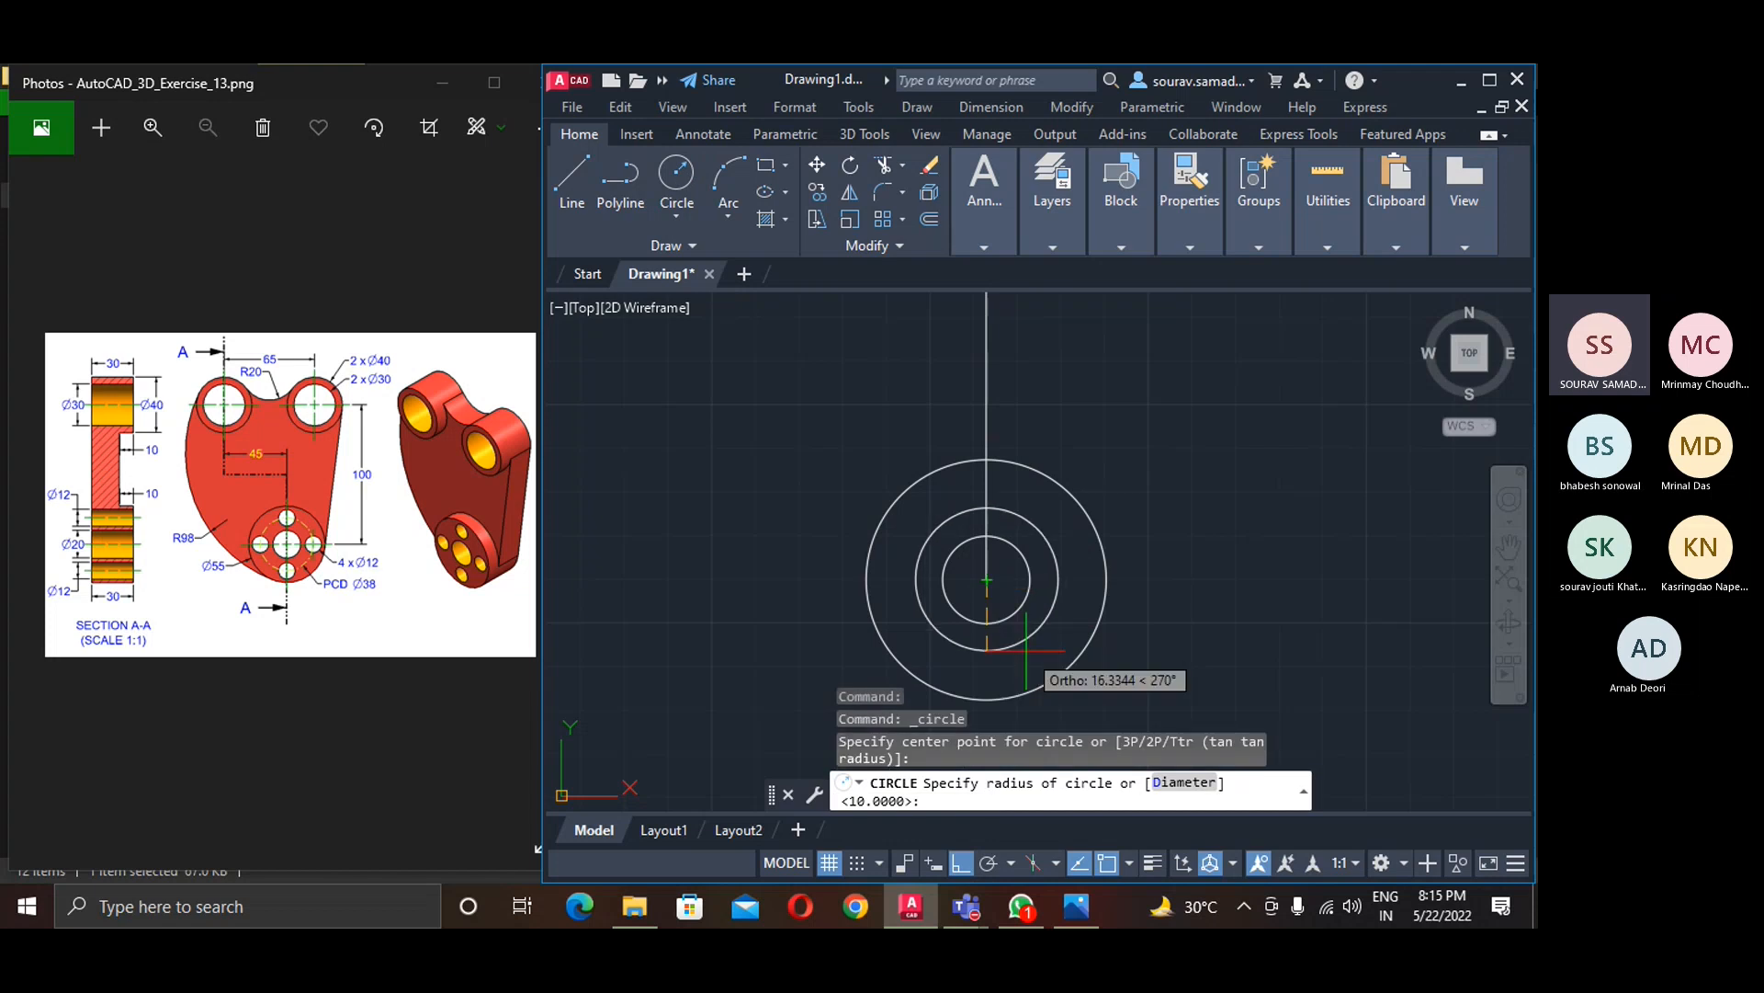
text(d)
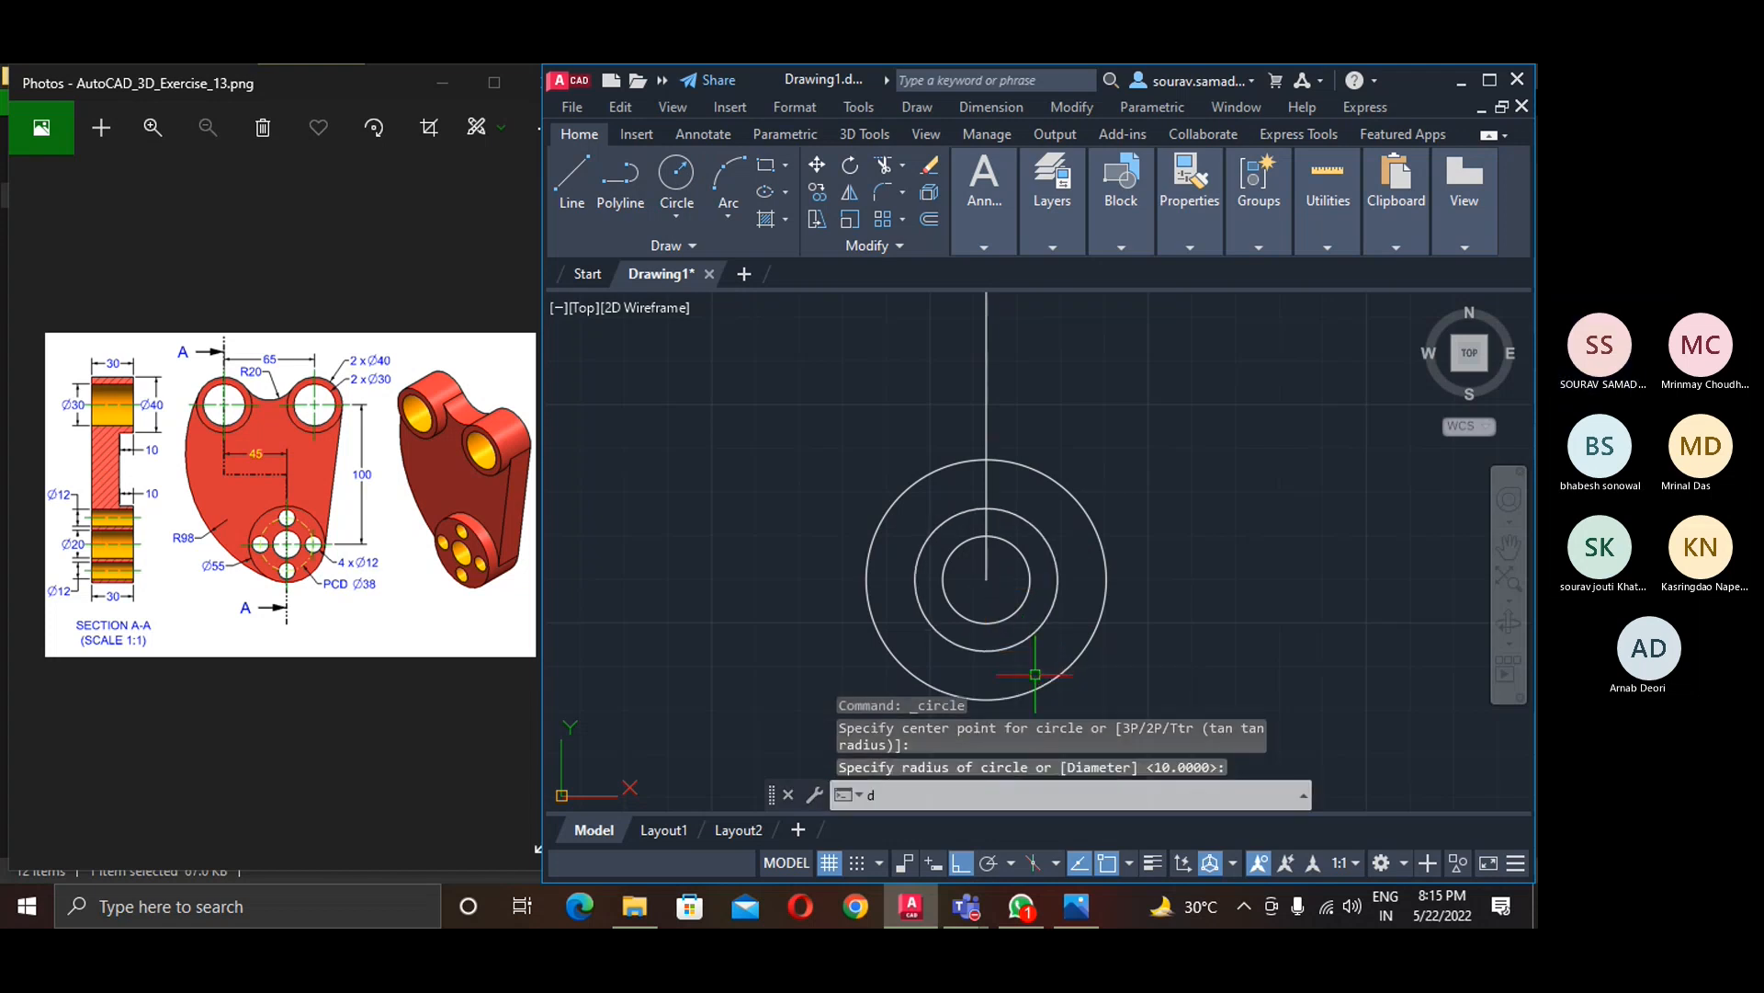
key(Return)
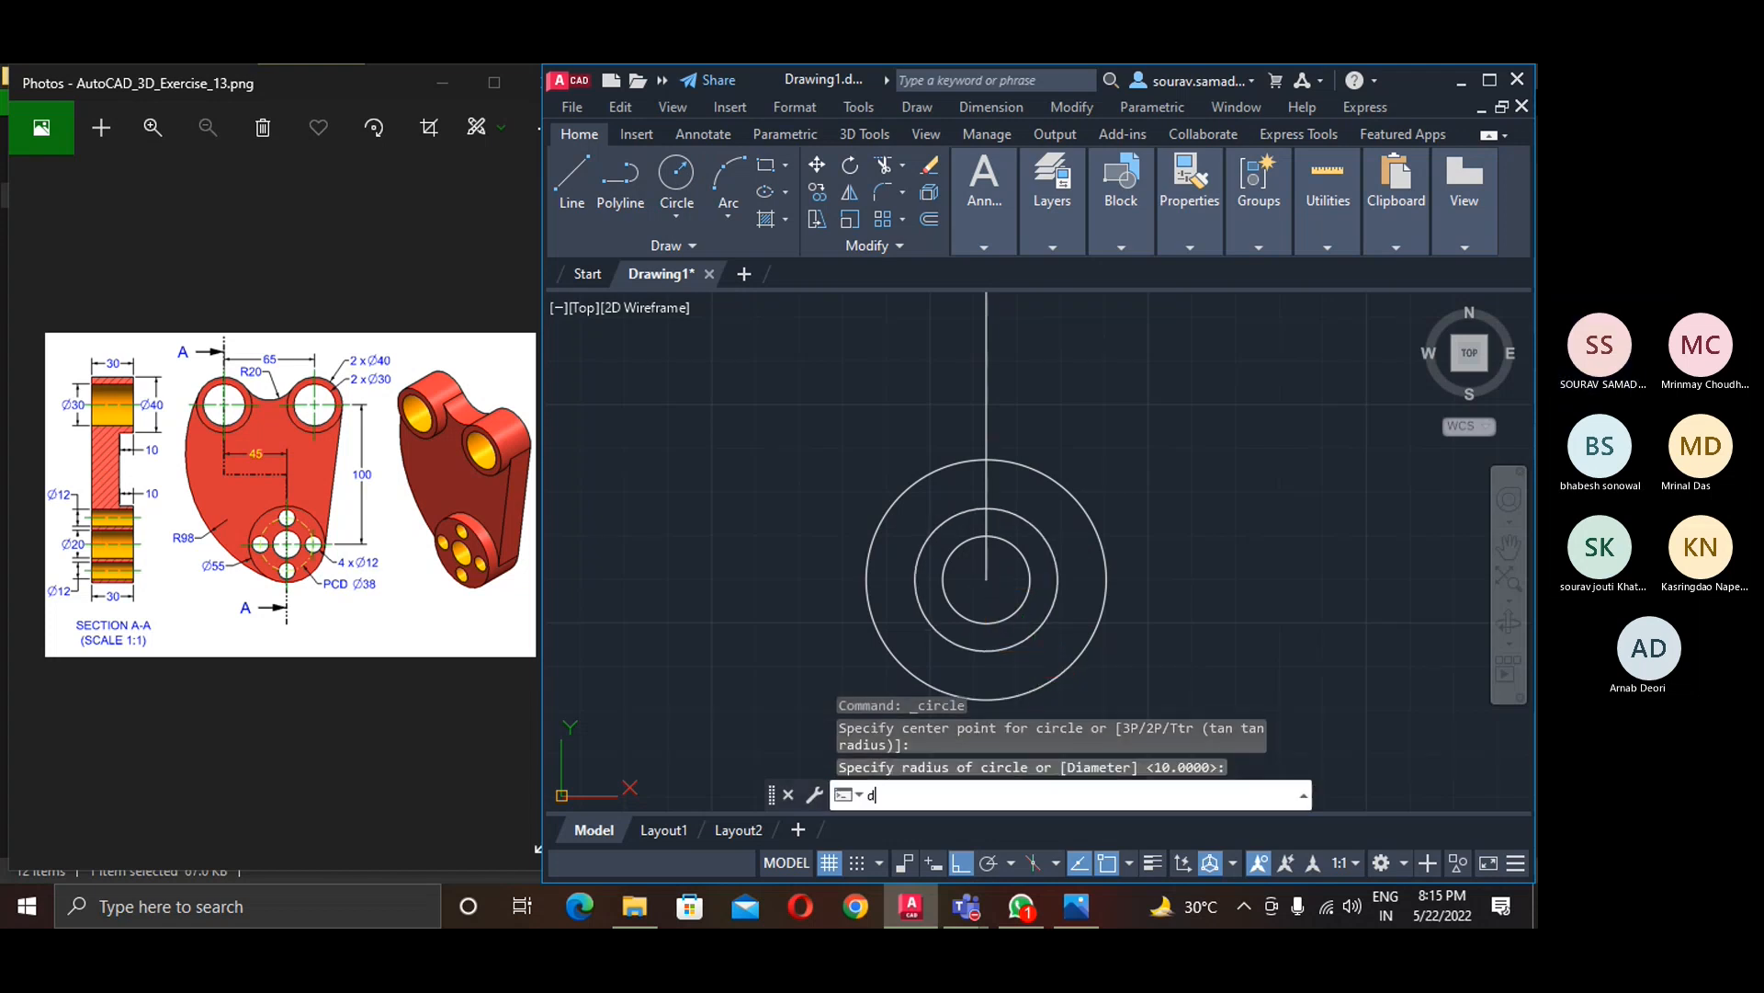
key(Escape)
key(Escape)
key(Escape)
key(Escape)
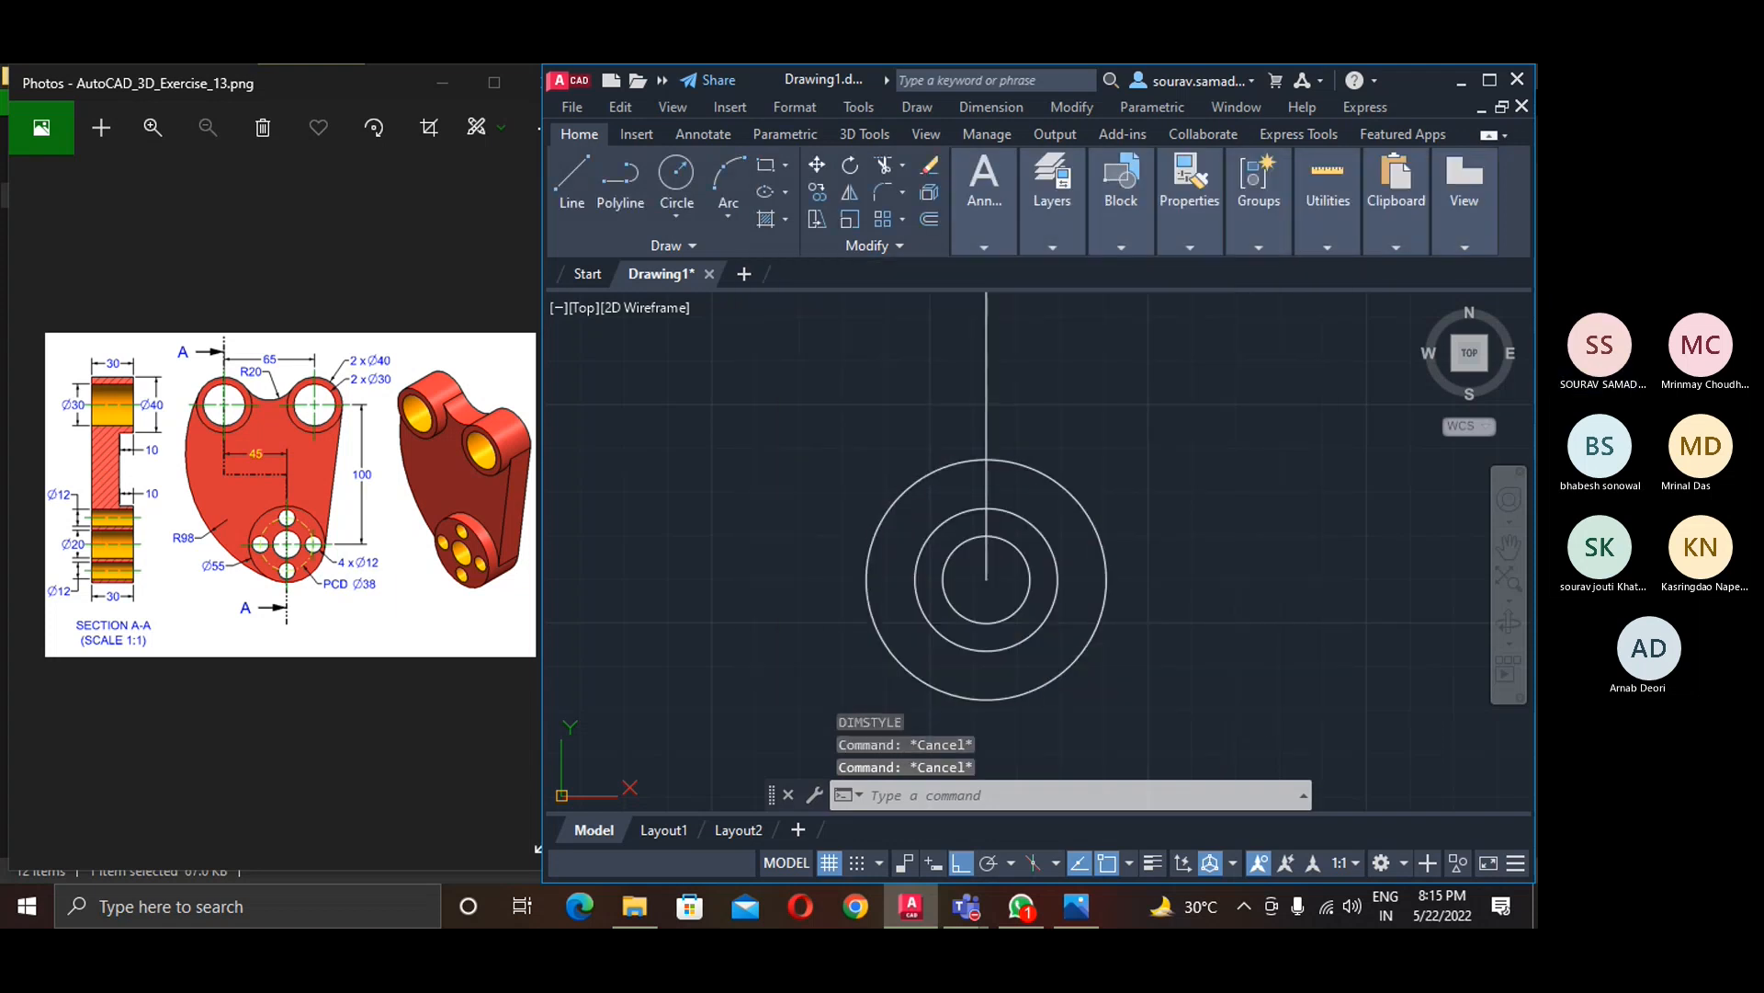
- Set the diameter of the middle concentric circle in the lower boss to 38
click(1037, 628)
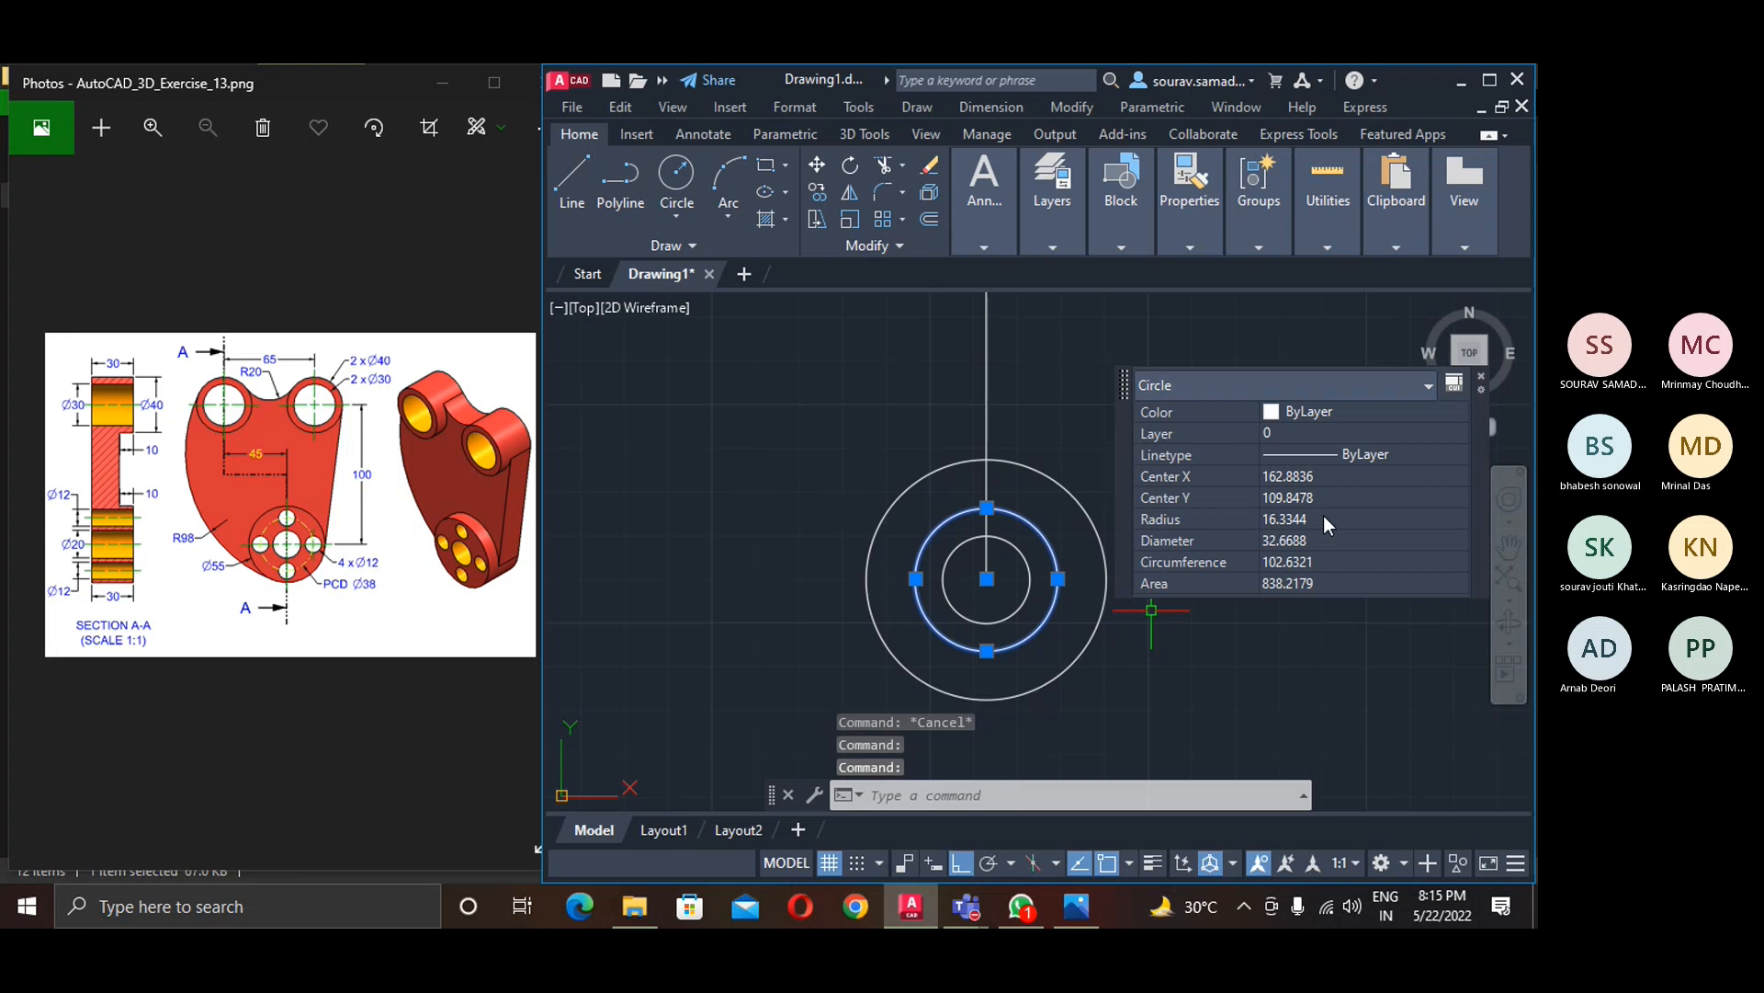
click(1316, 540)
text(38)
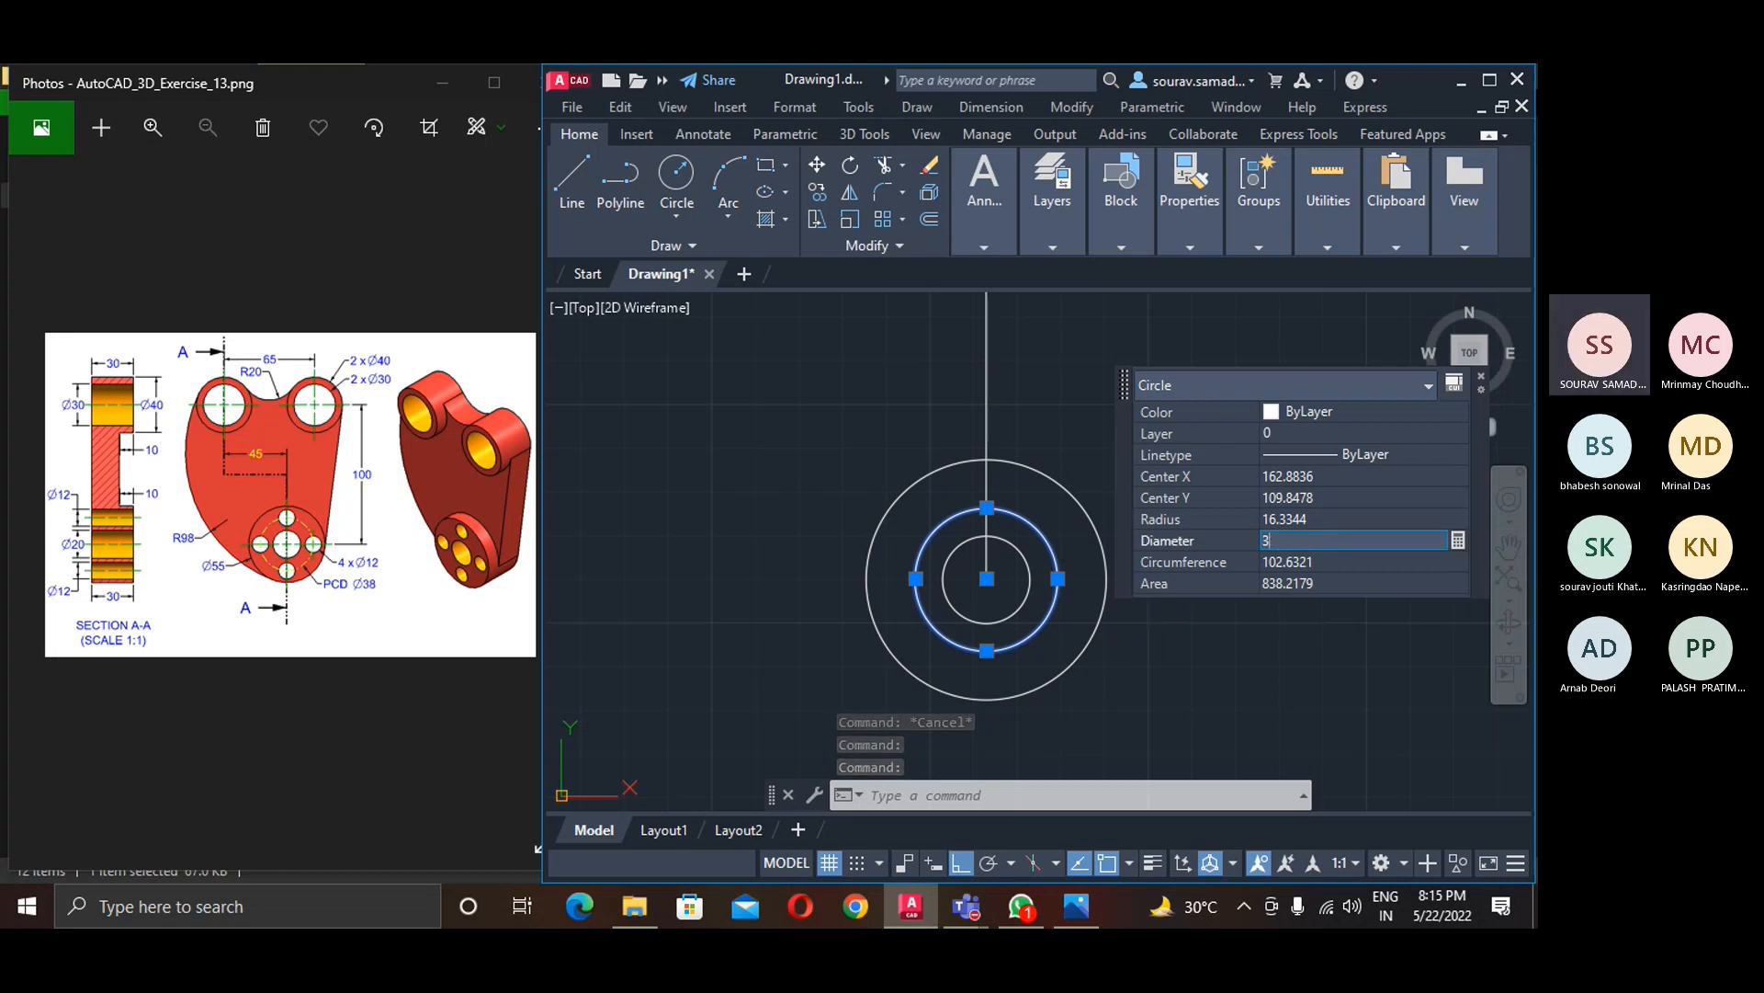
key(Return)
key(Escape)
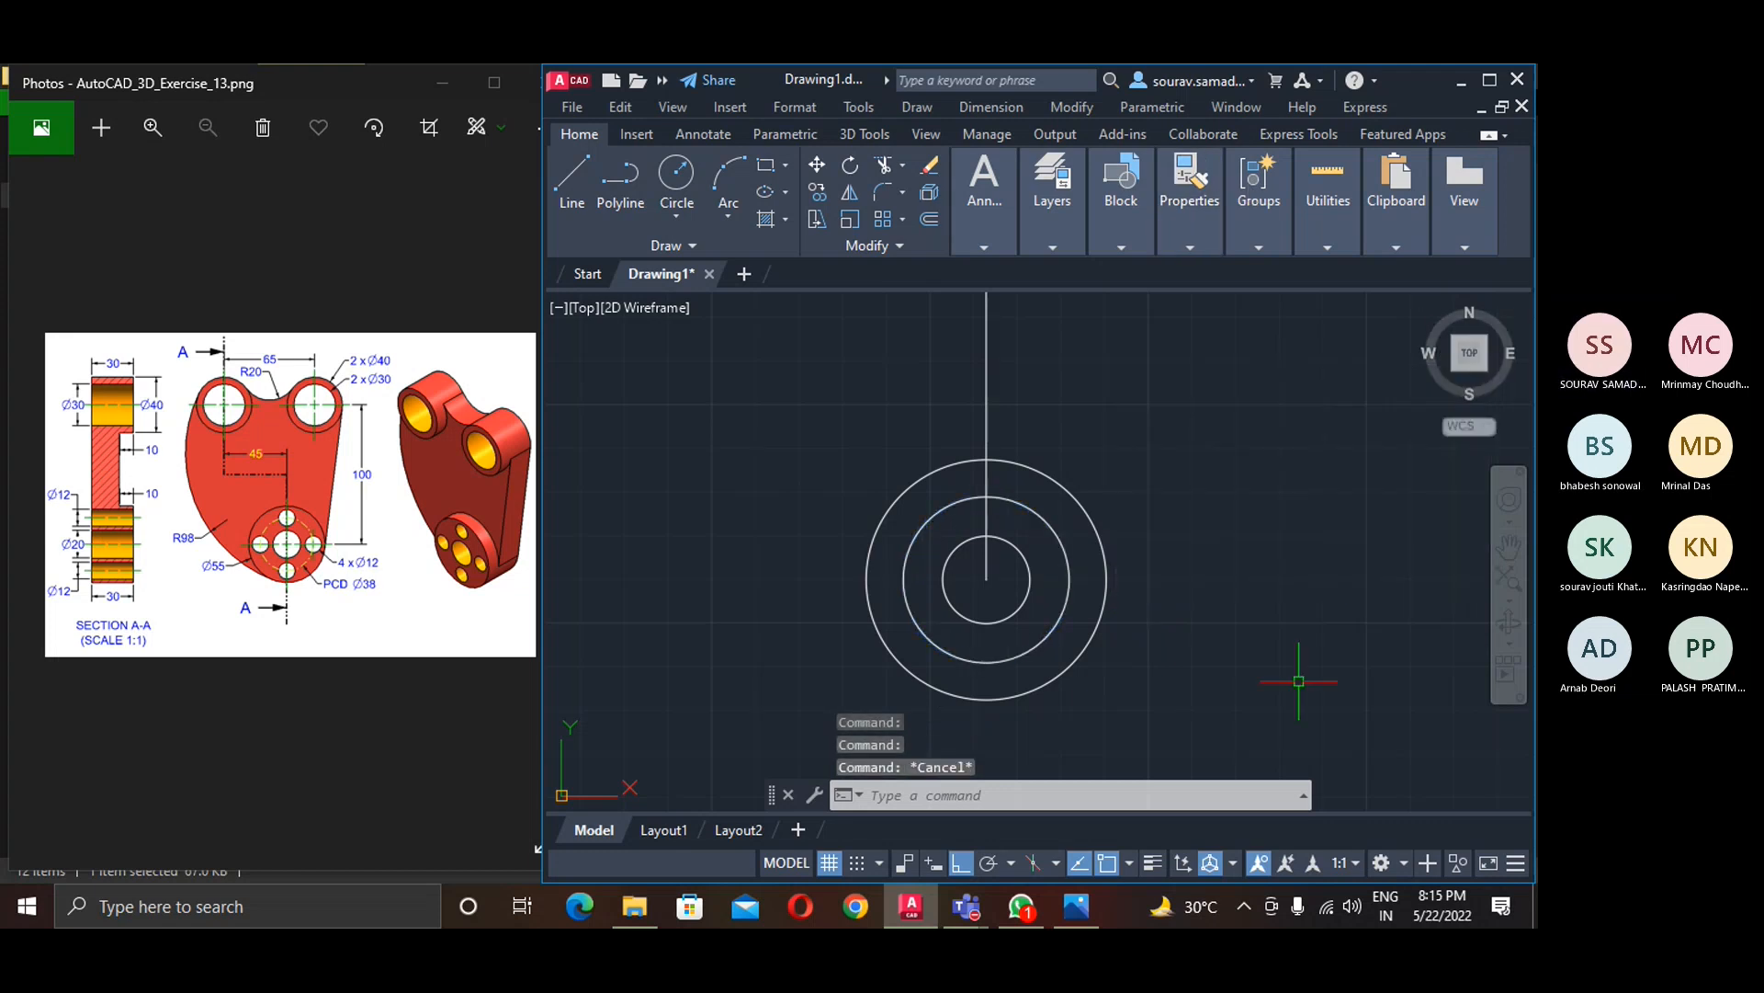
- Draw a circle of diameter 12 centred on the upper quadrant of the 38-diameter pitch circle
text(c)
key(Return)
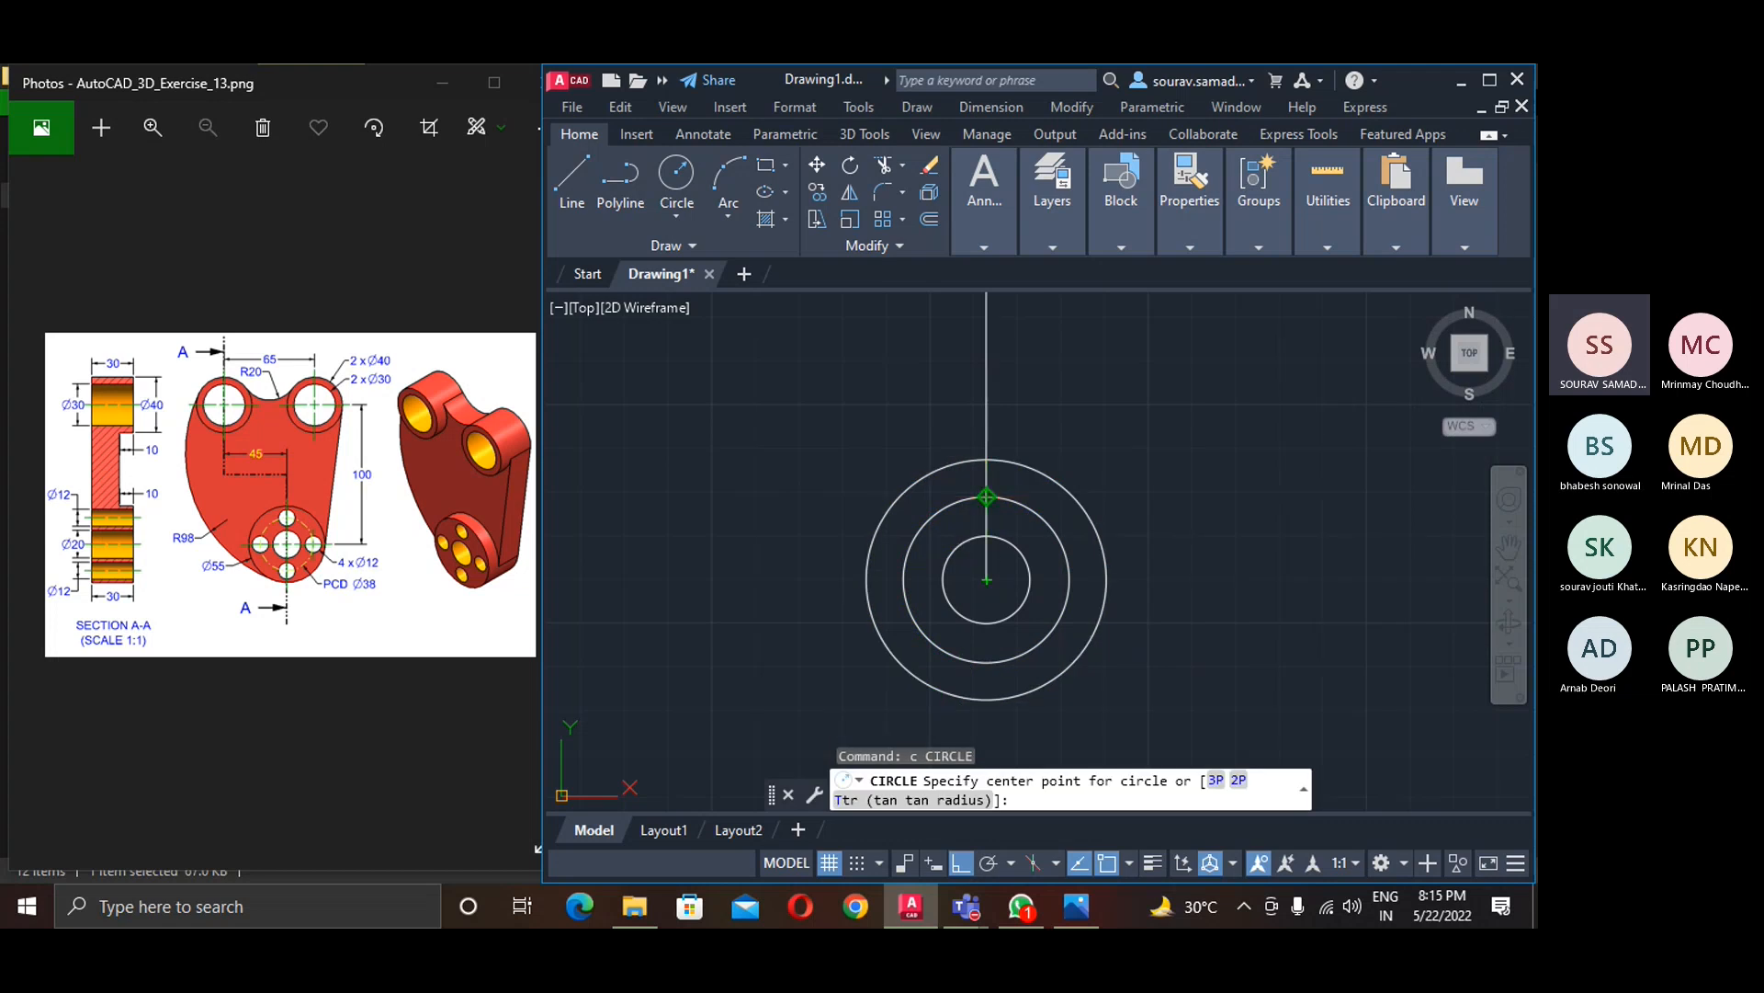
click(987, 496)
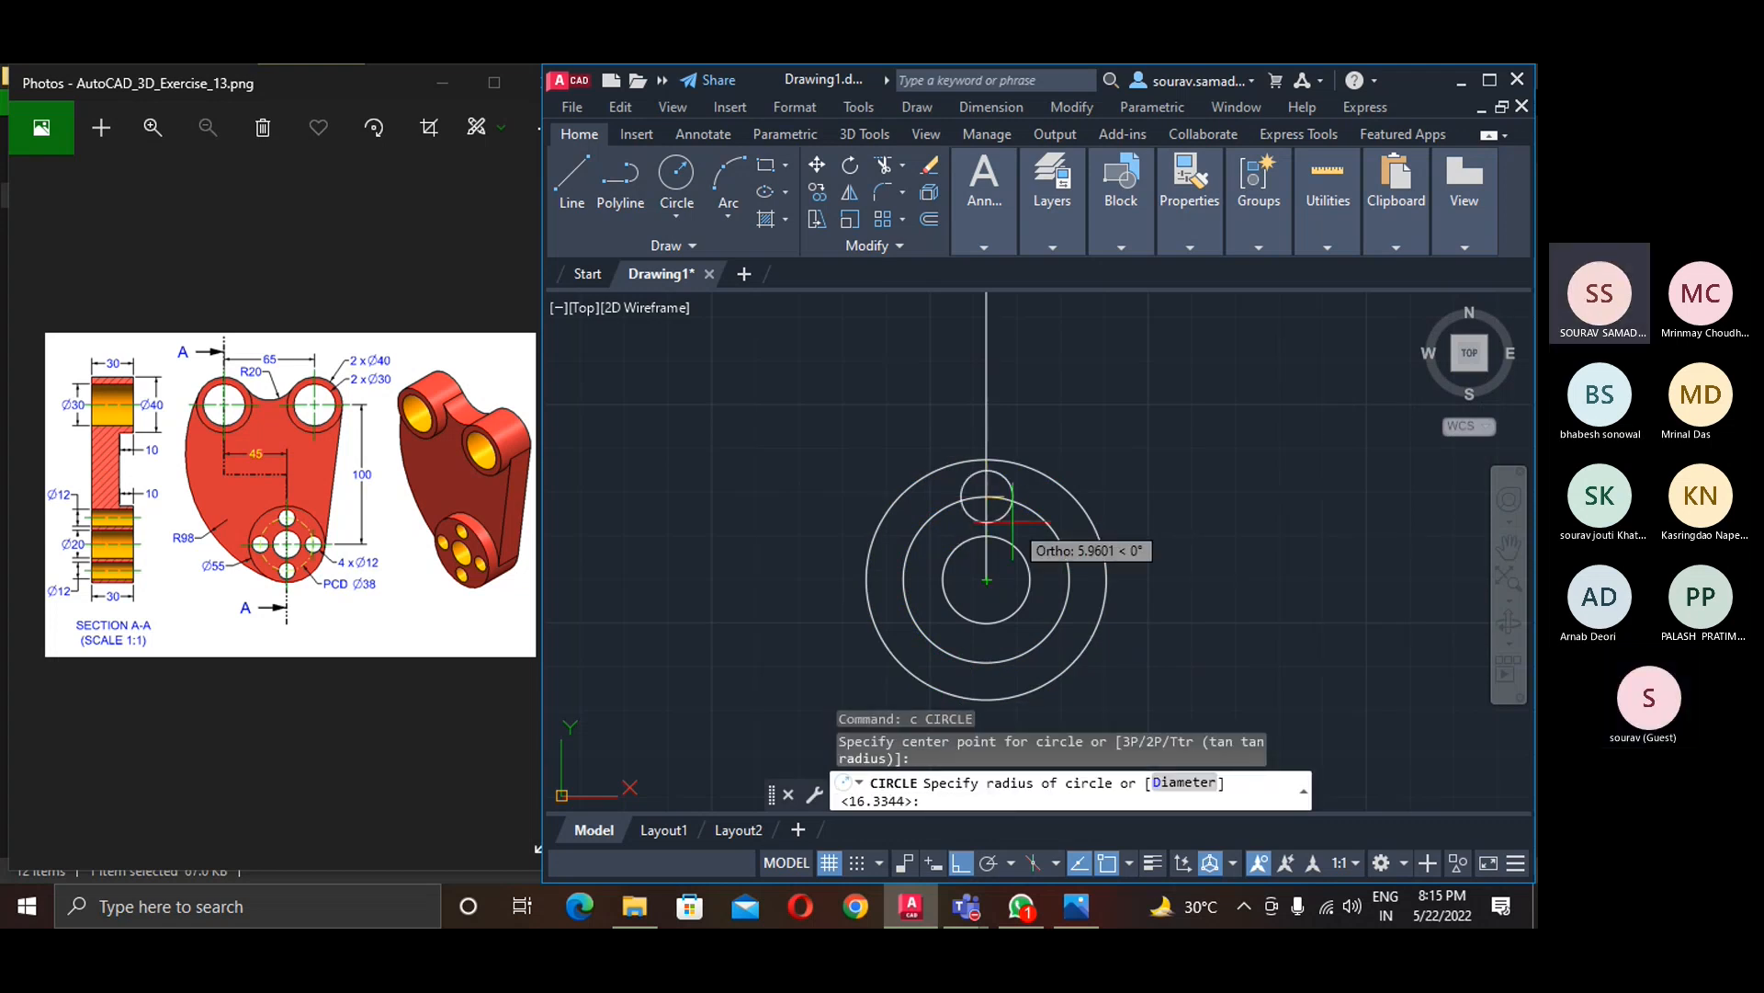
text(d)
key(Return)
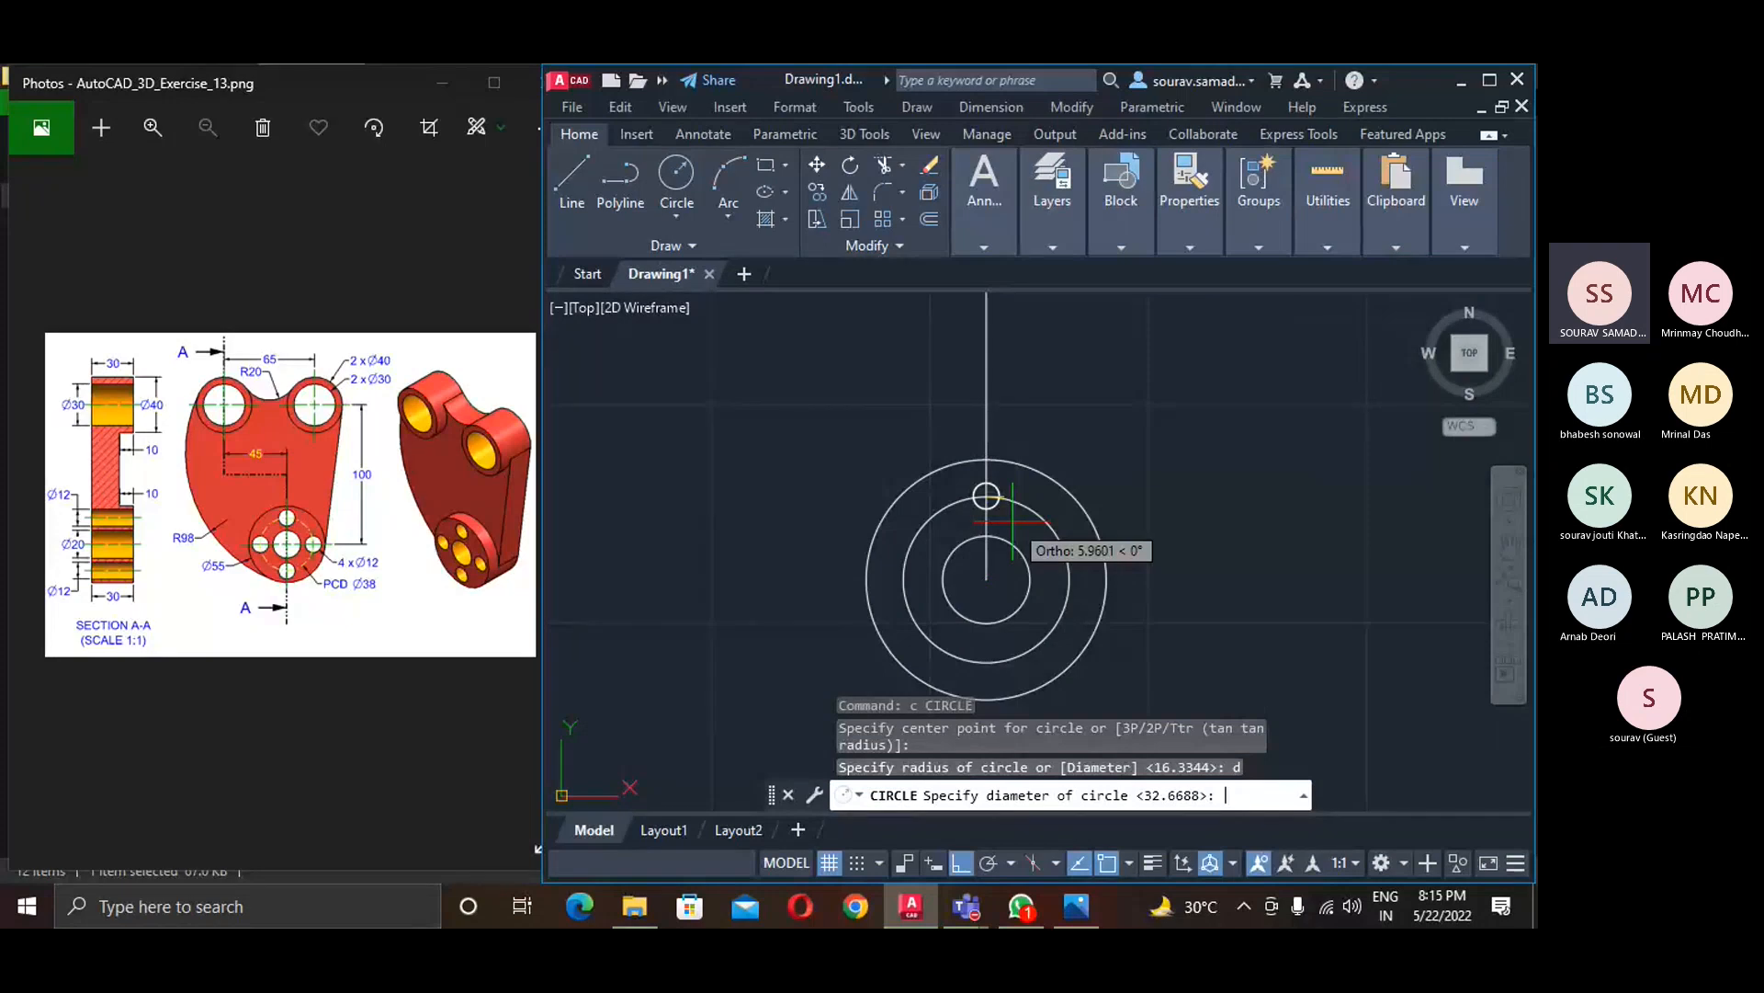
text(12)
key(Return)
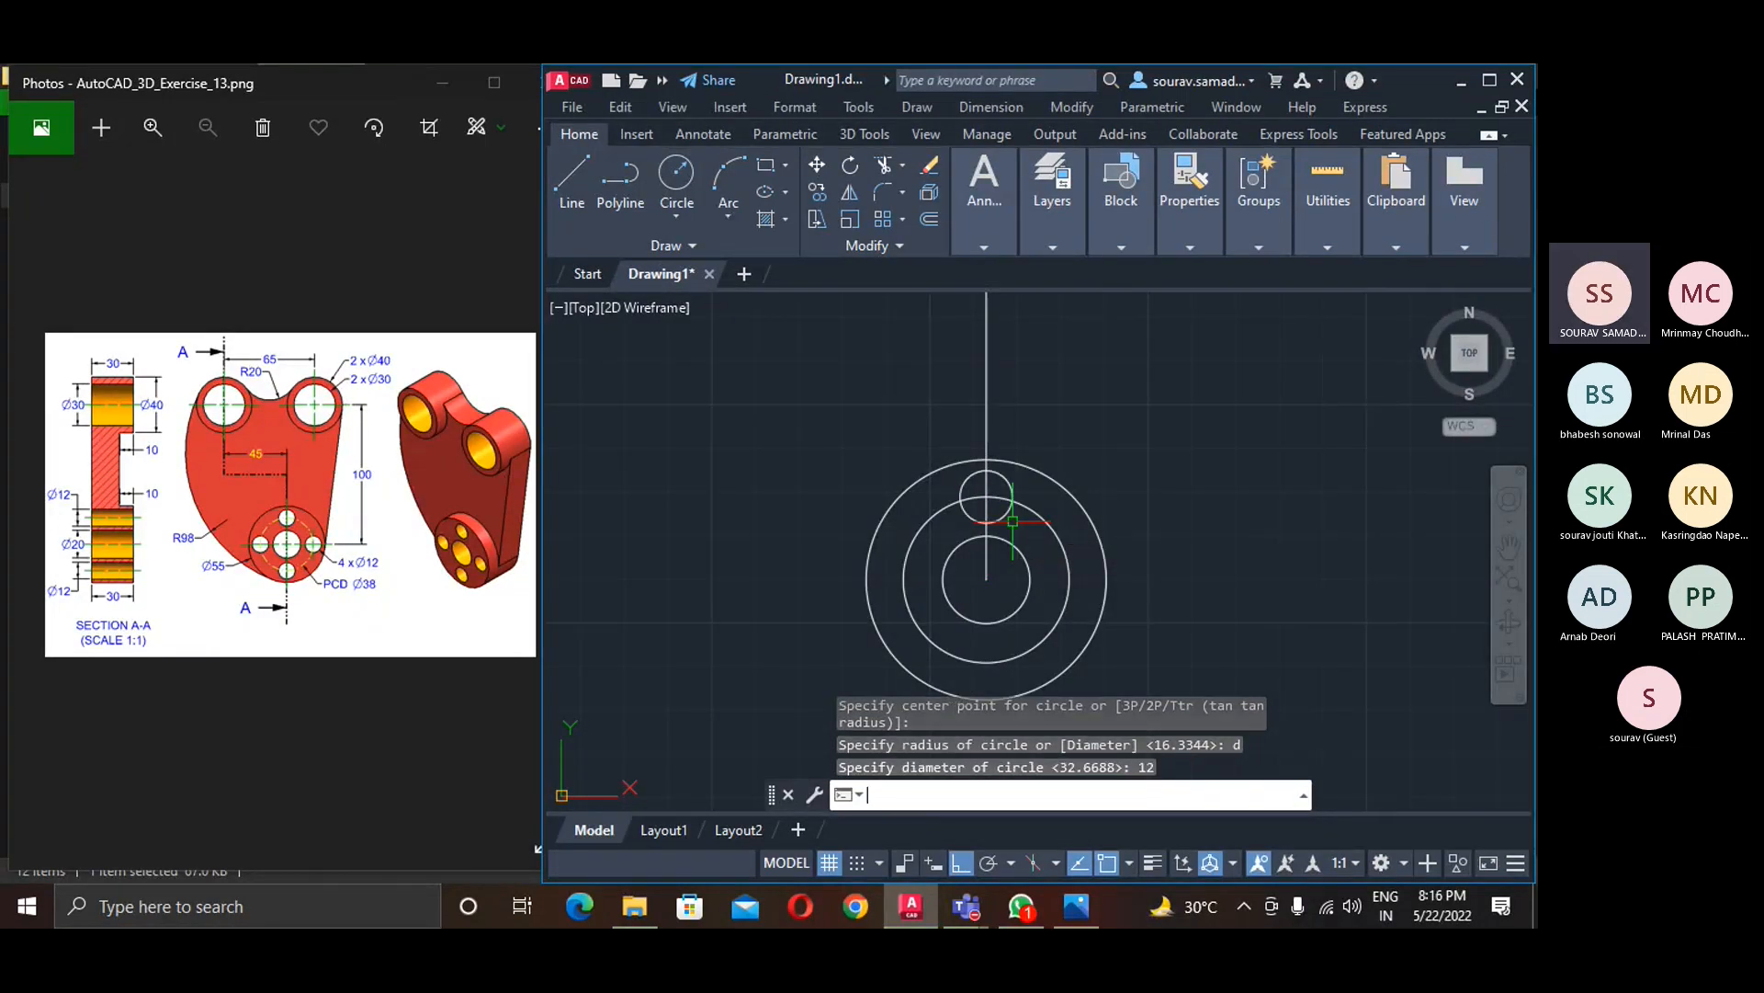
- Create a polar array of the 12-diameter circle with 4 items over 360 degrees around the lower boss's centre
text(ar)
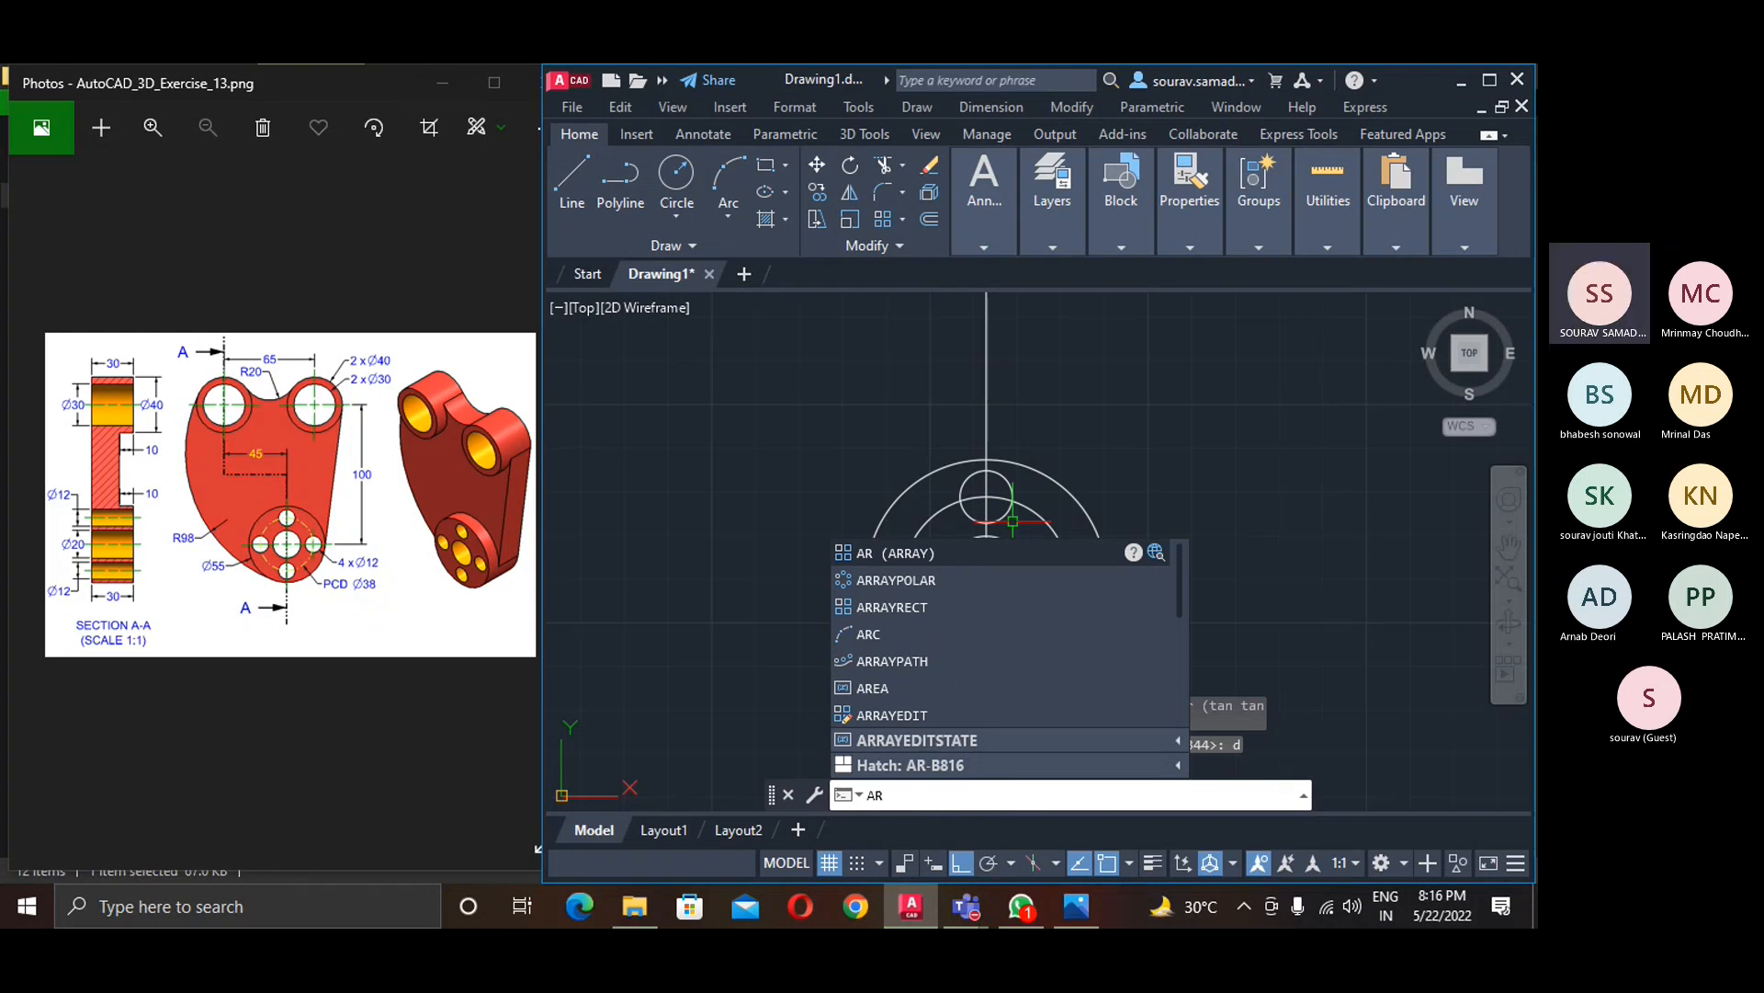
key(Return)
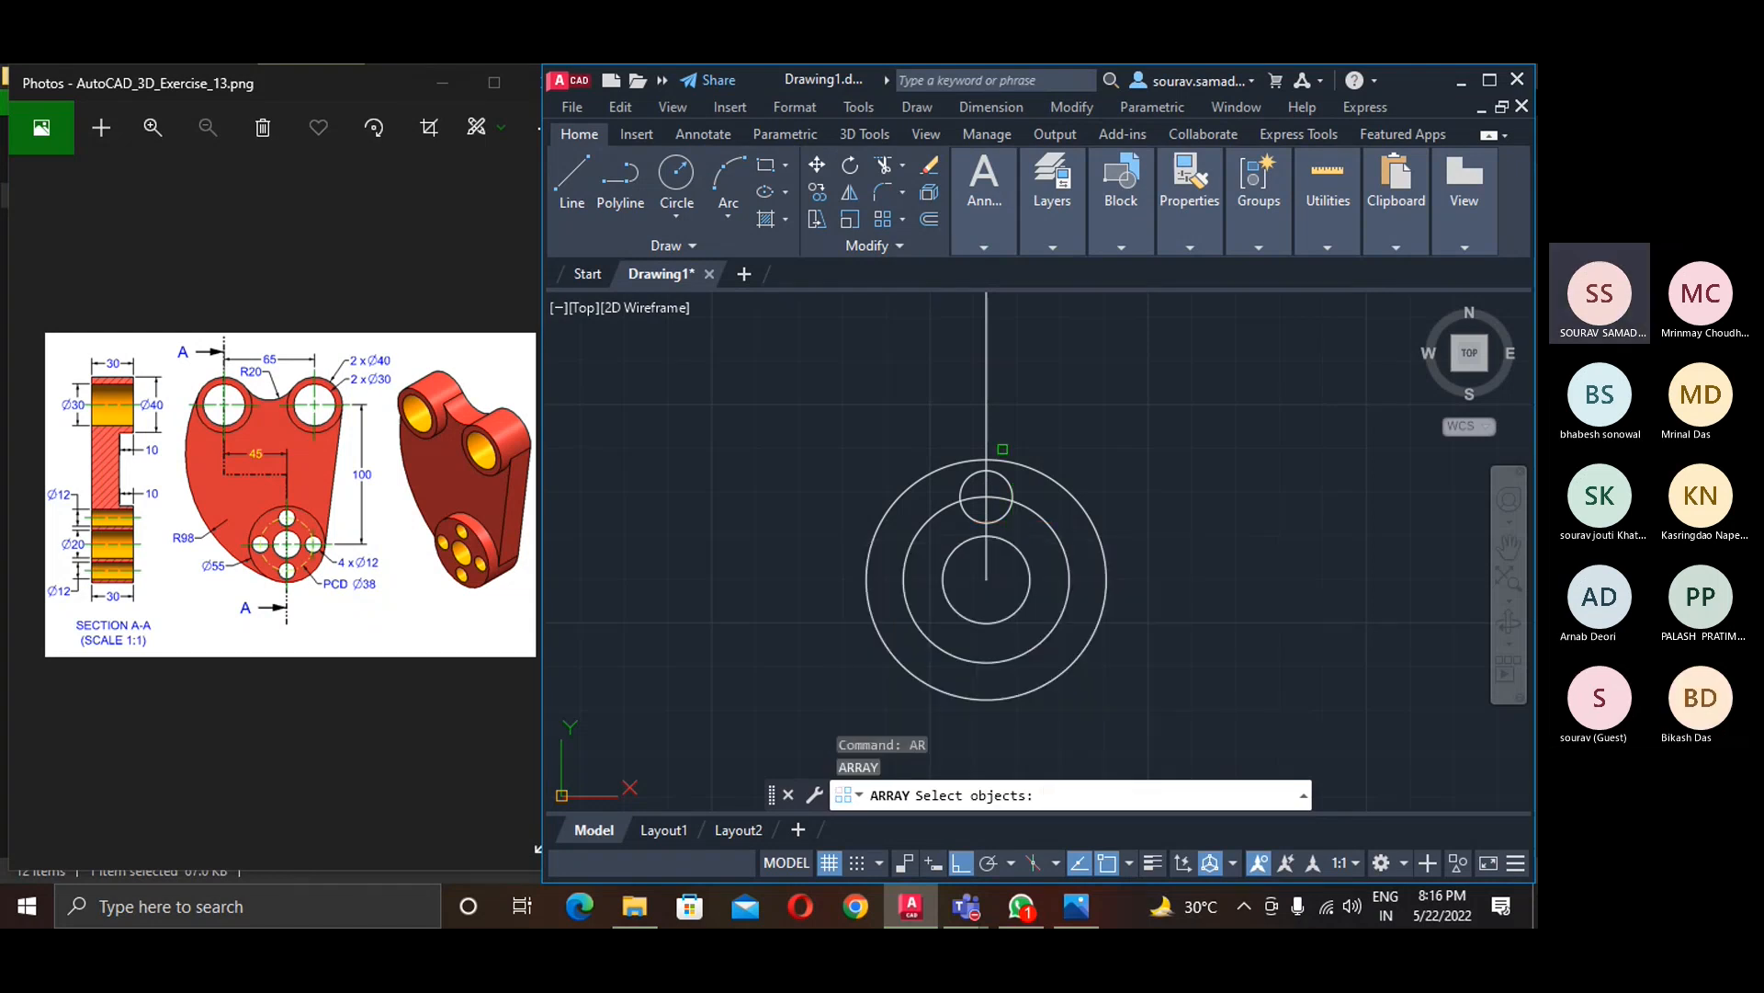
click(996, 518)
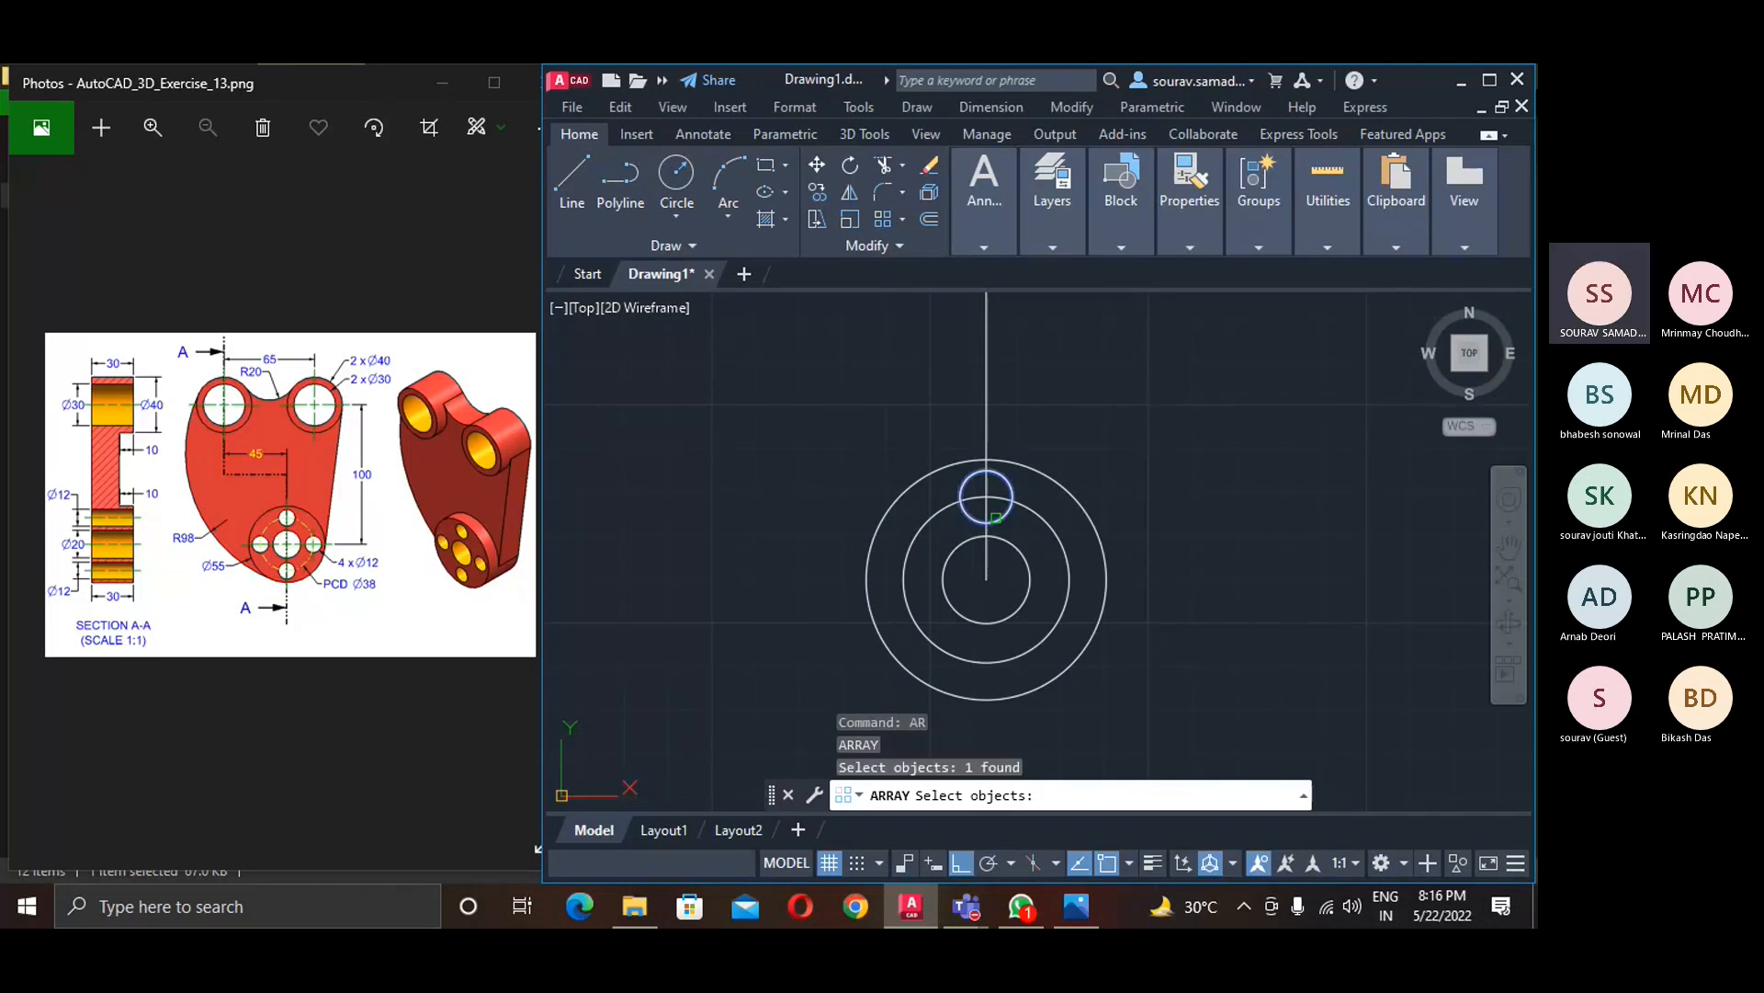
key(Return)
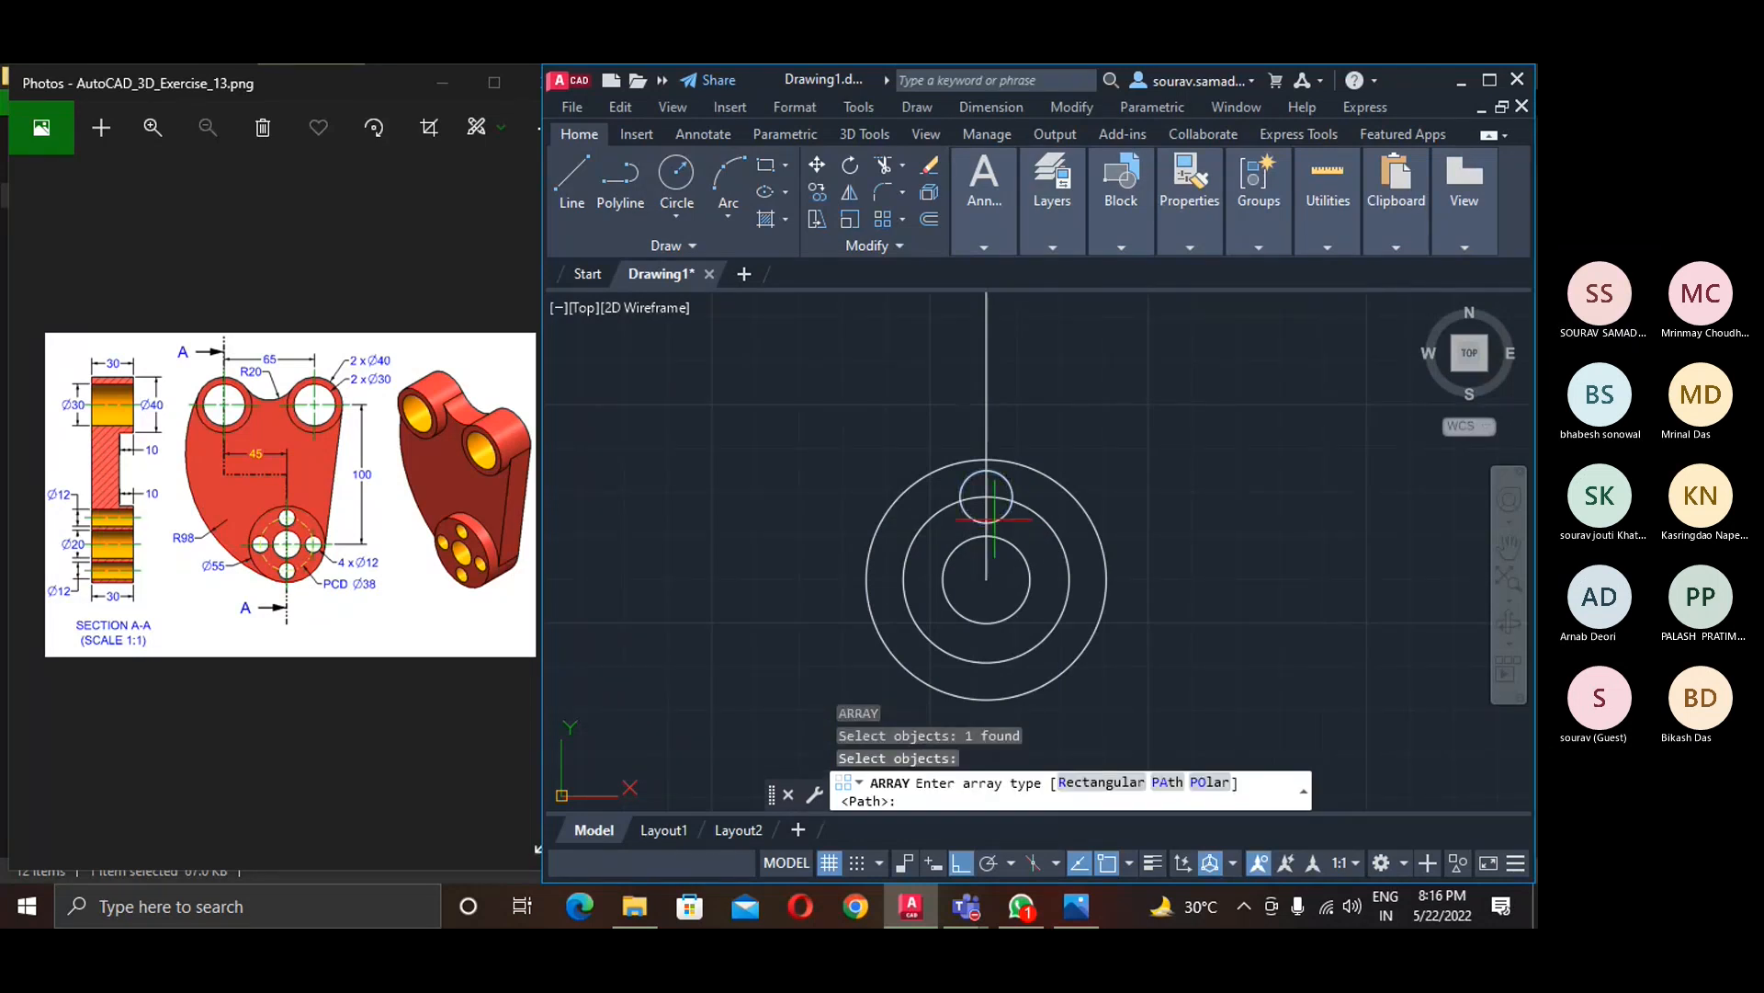
text(PO)
key(Return)
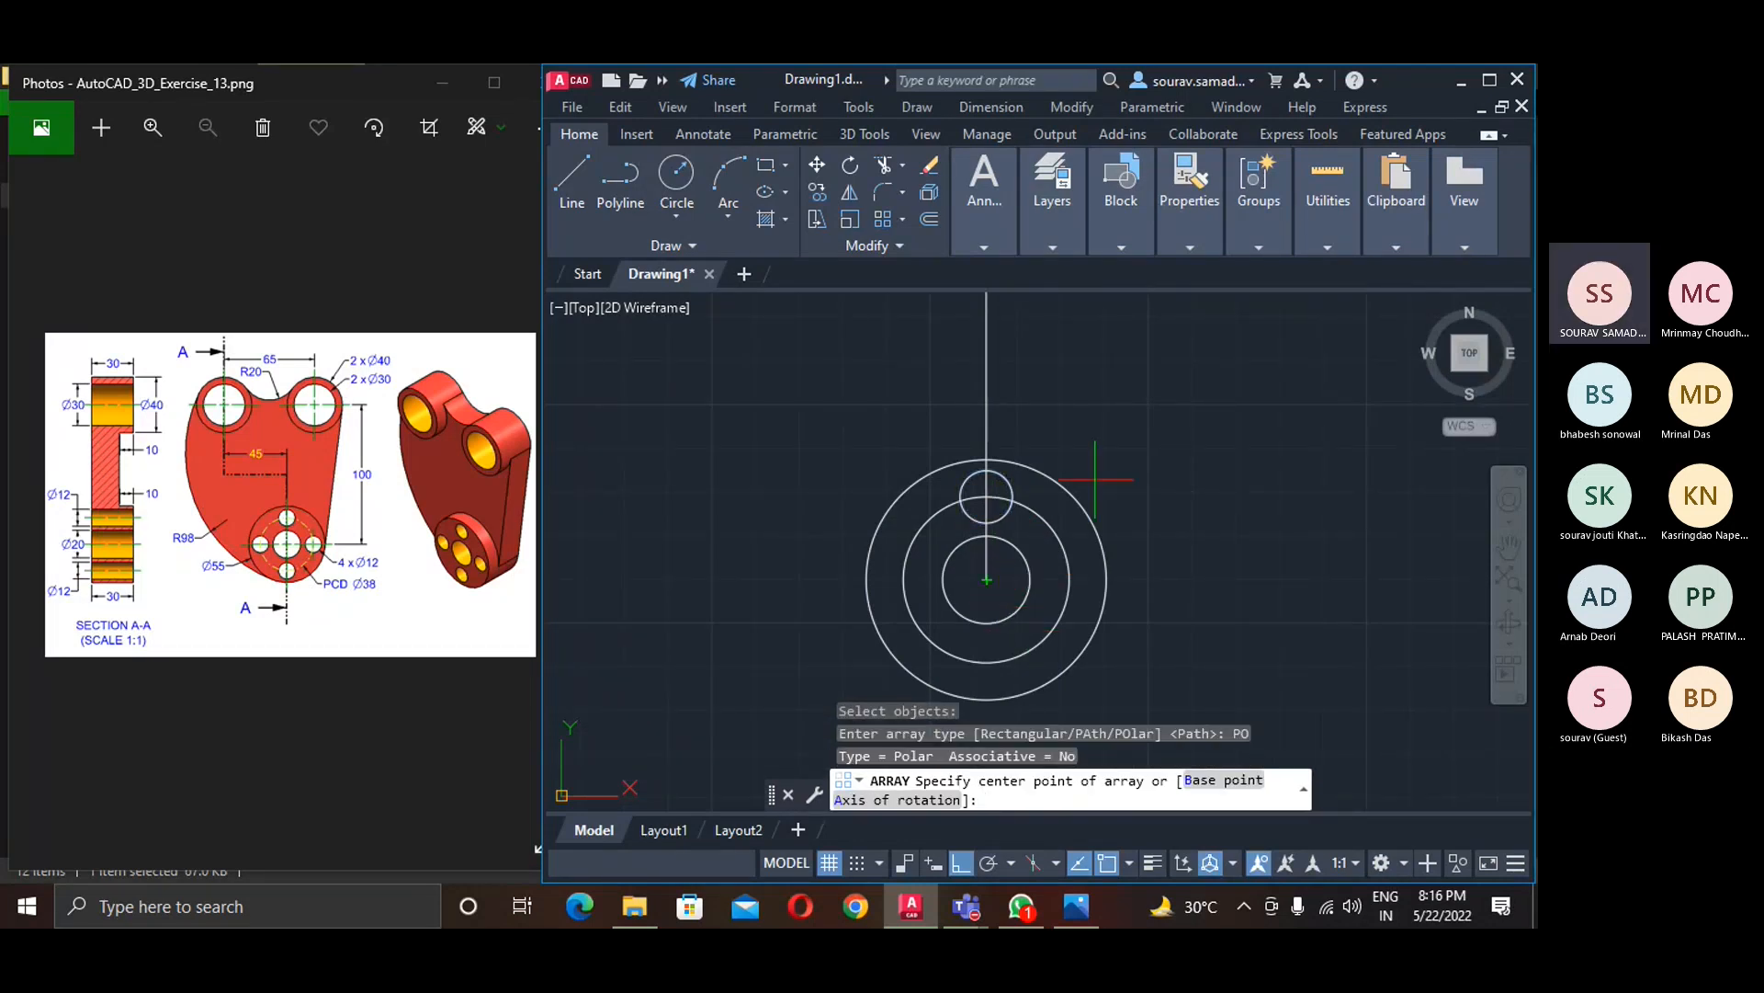
shift+right_click(1095, 479)
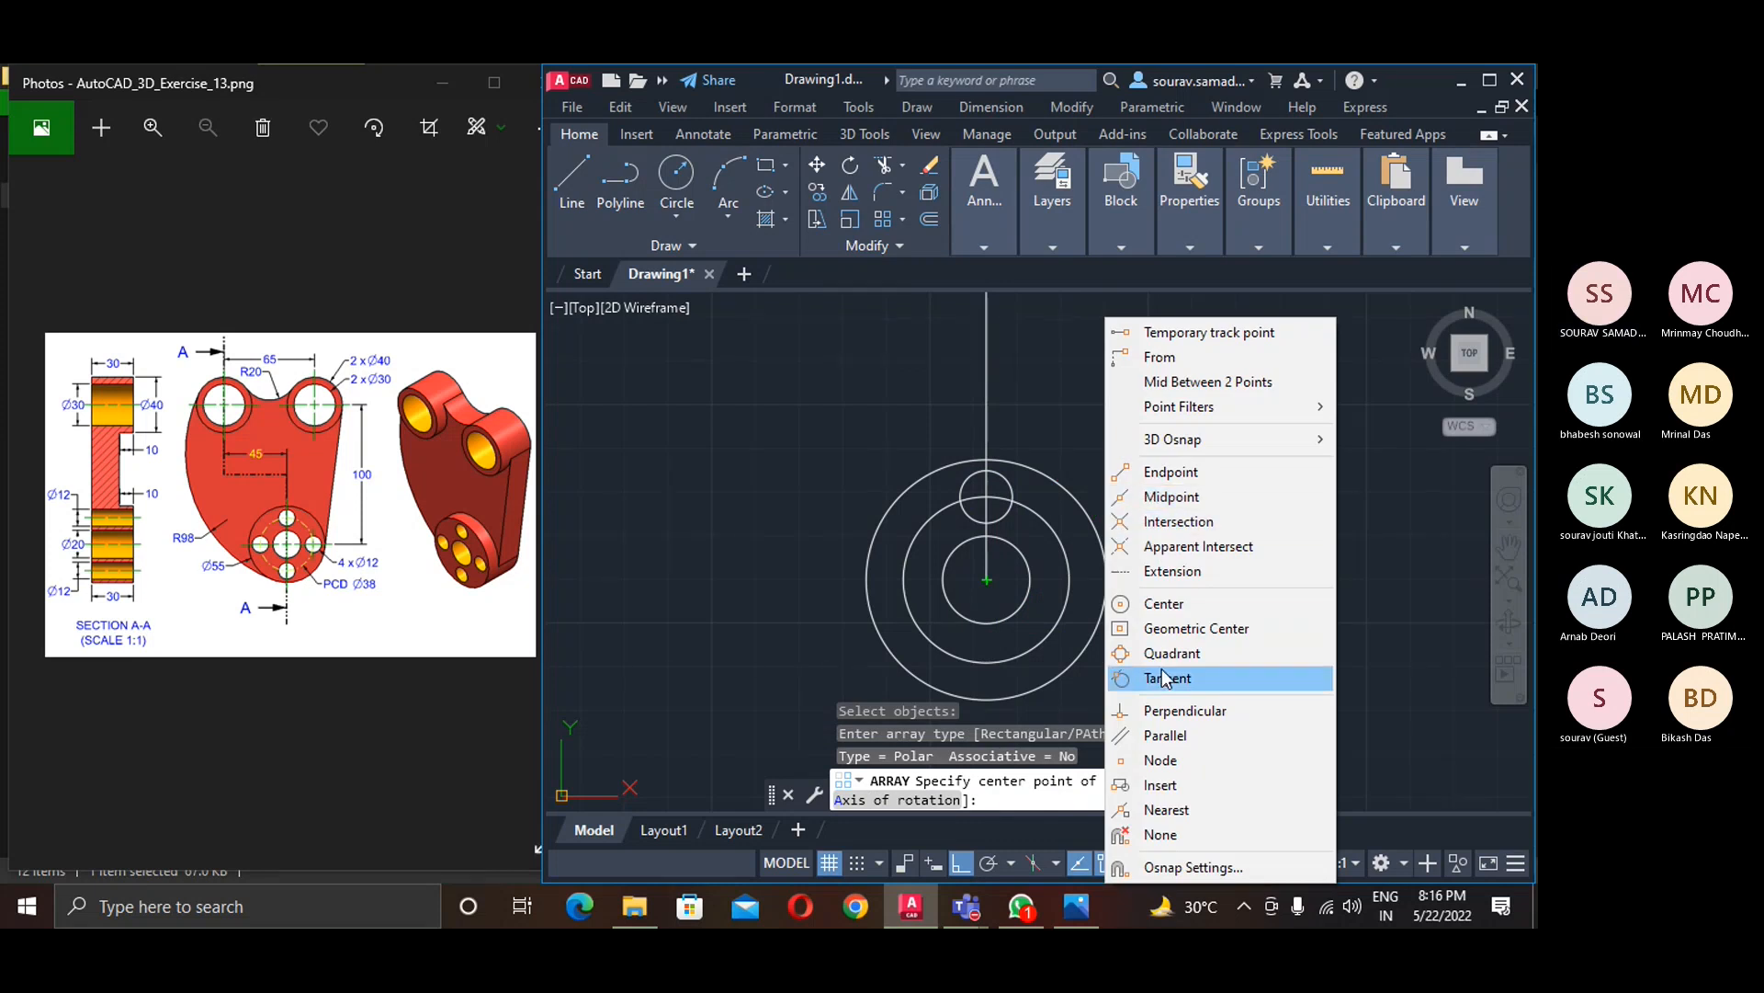
click(1164, 603)
click(993, 582)
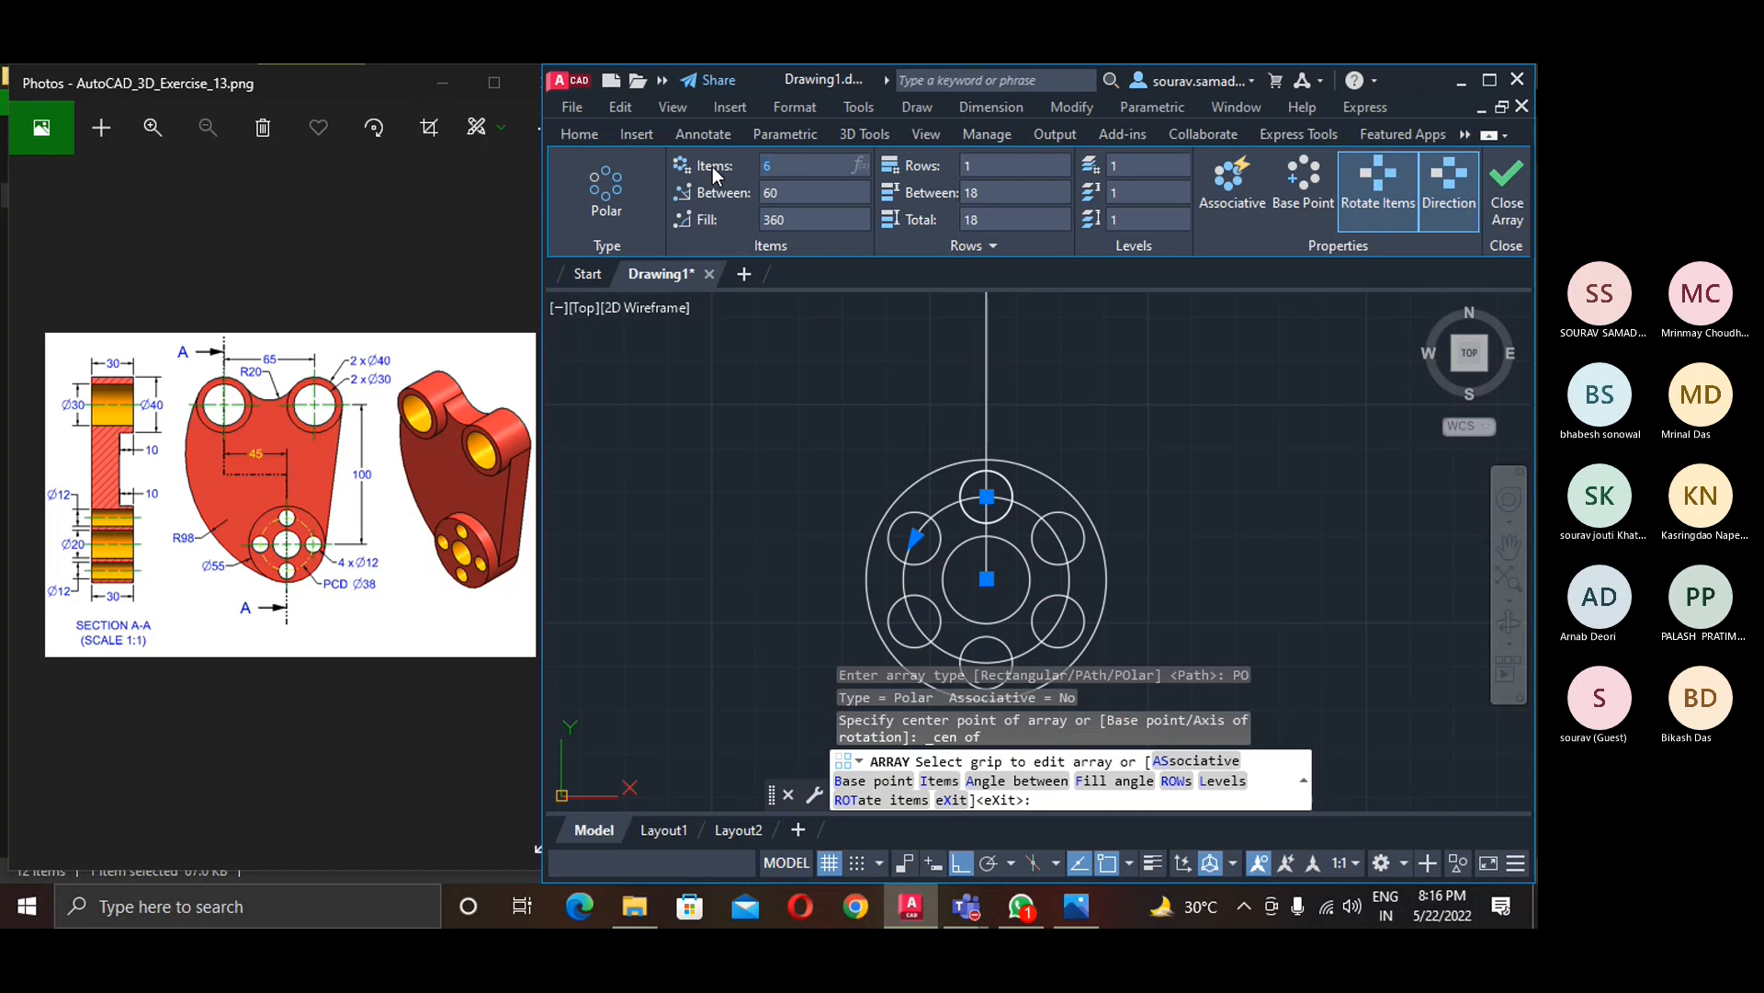
text(4)
key(Return)
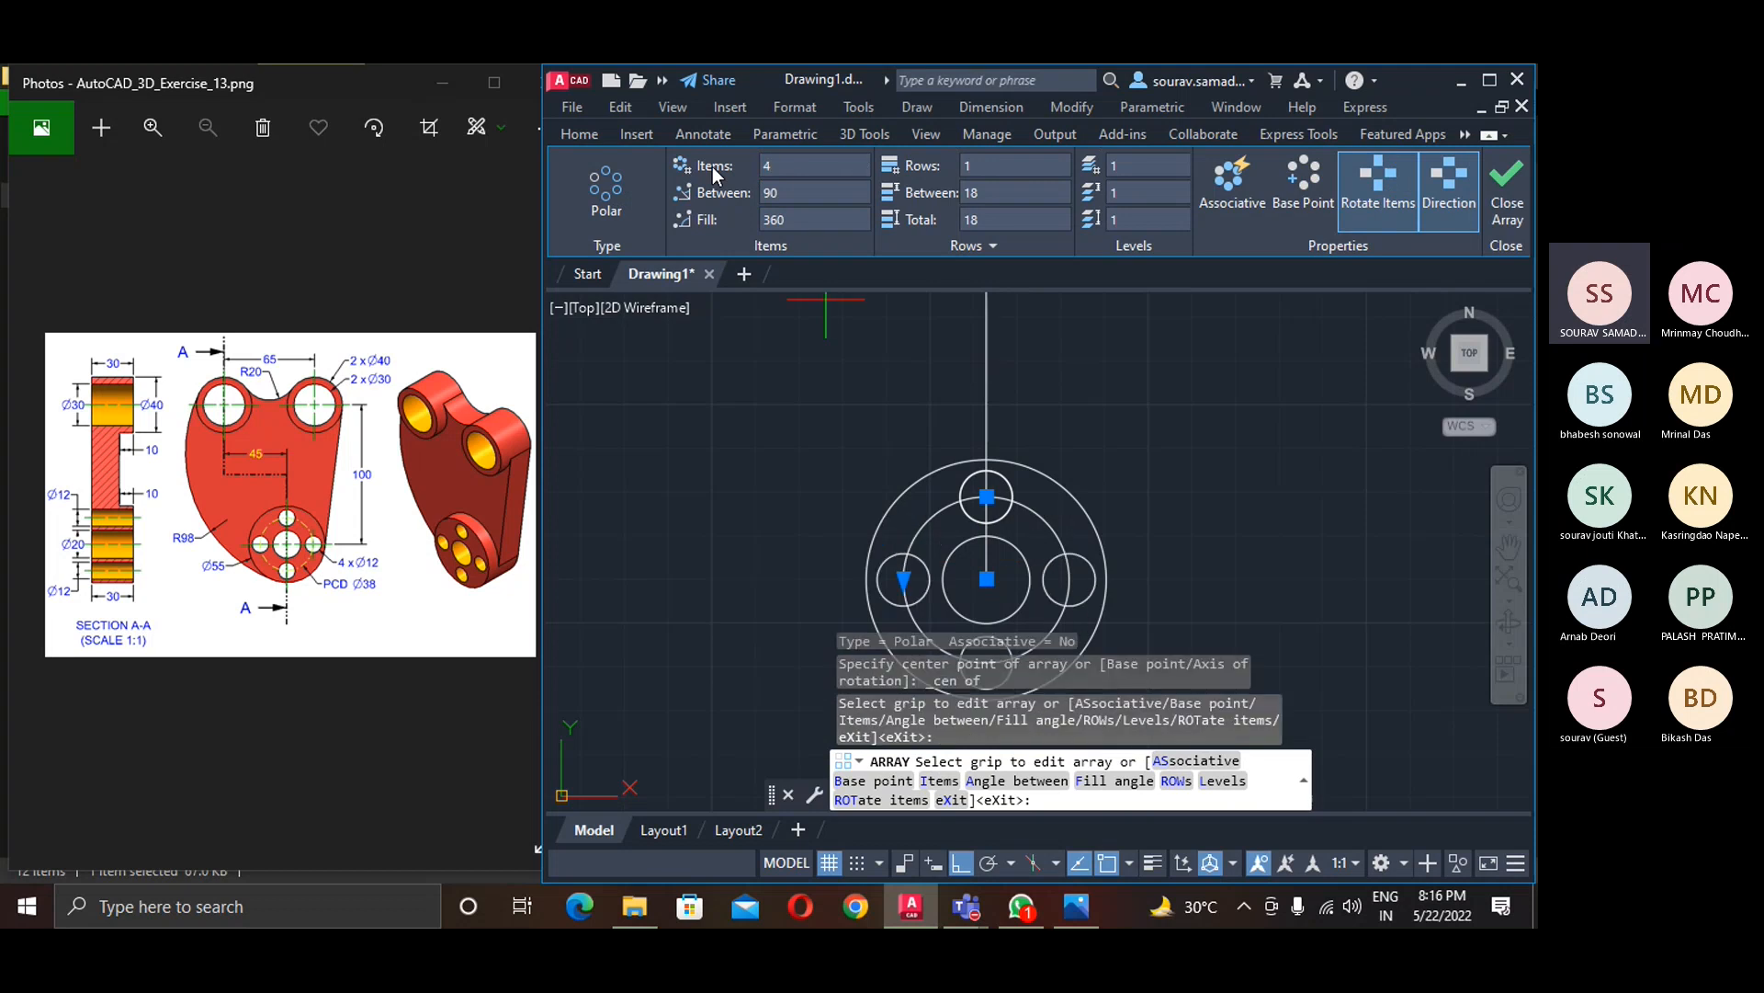
click(1516, 213)
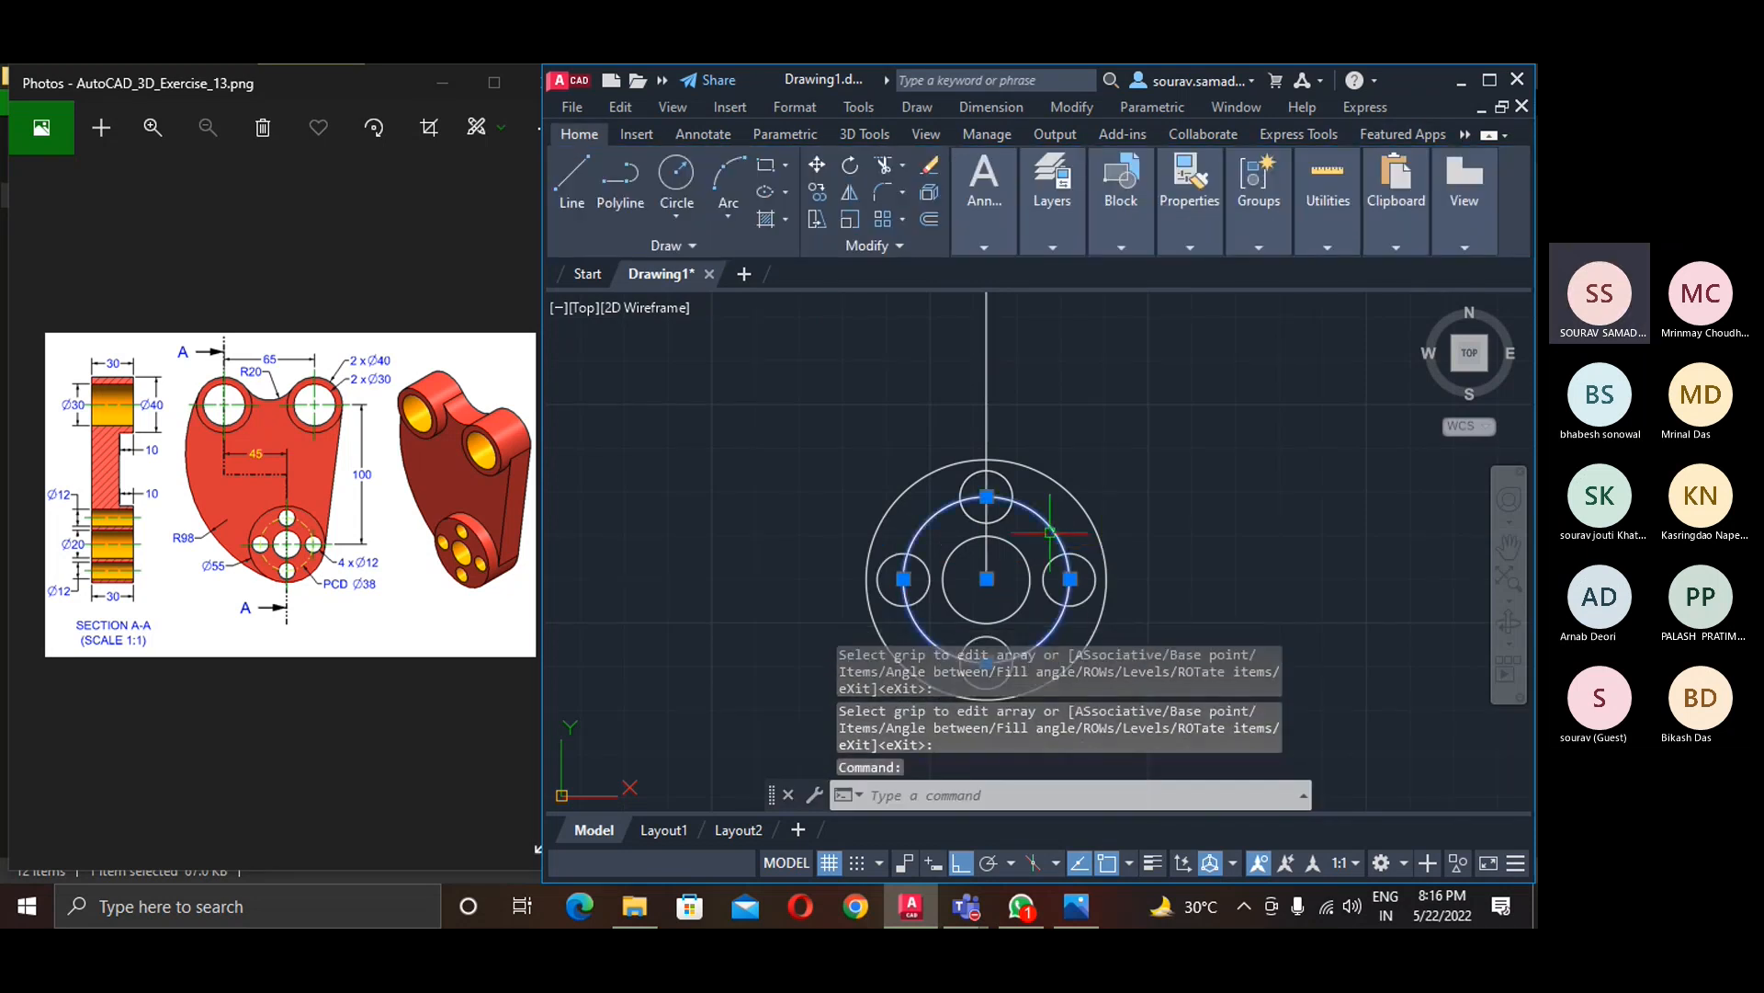
- Erase the 38-diameter pitch circle and the horizontal and vertical construction lines
key(Delete)
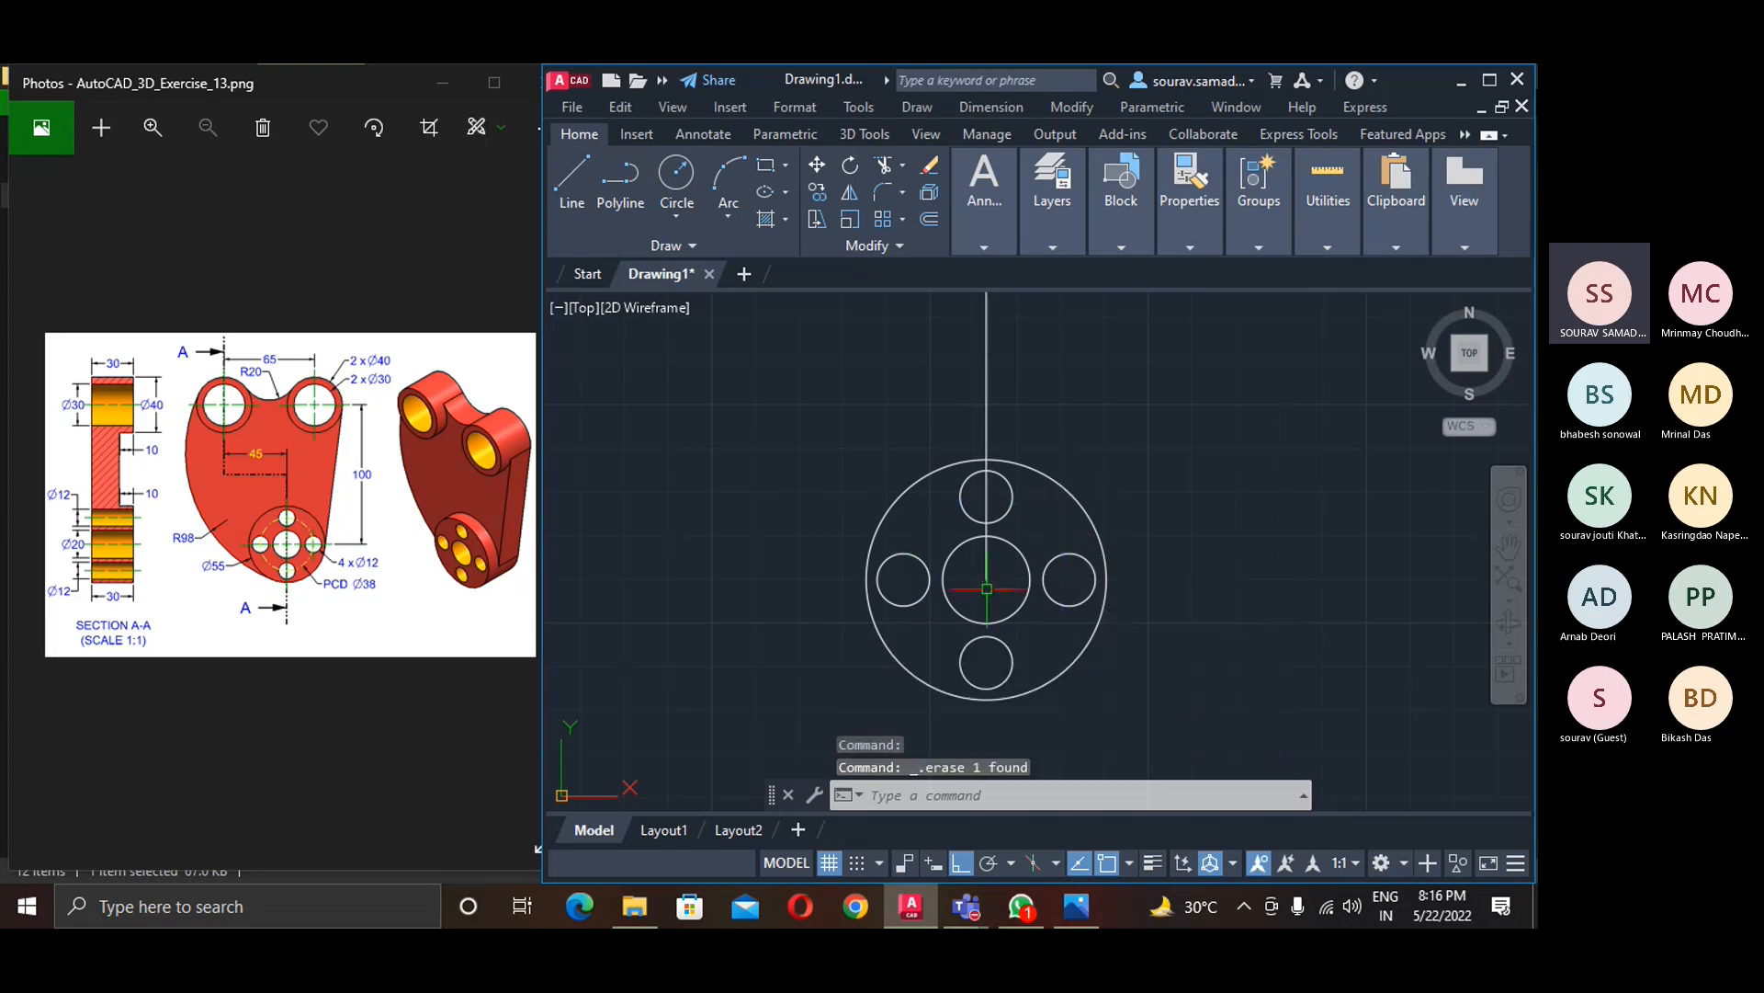
scroll(983, 590, down, 2)
click(990, 470)
click(956, 448)
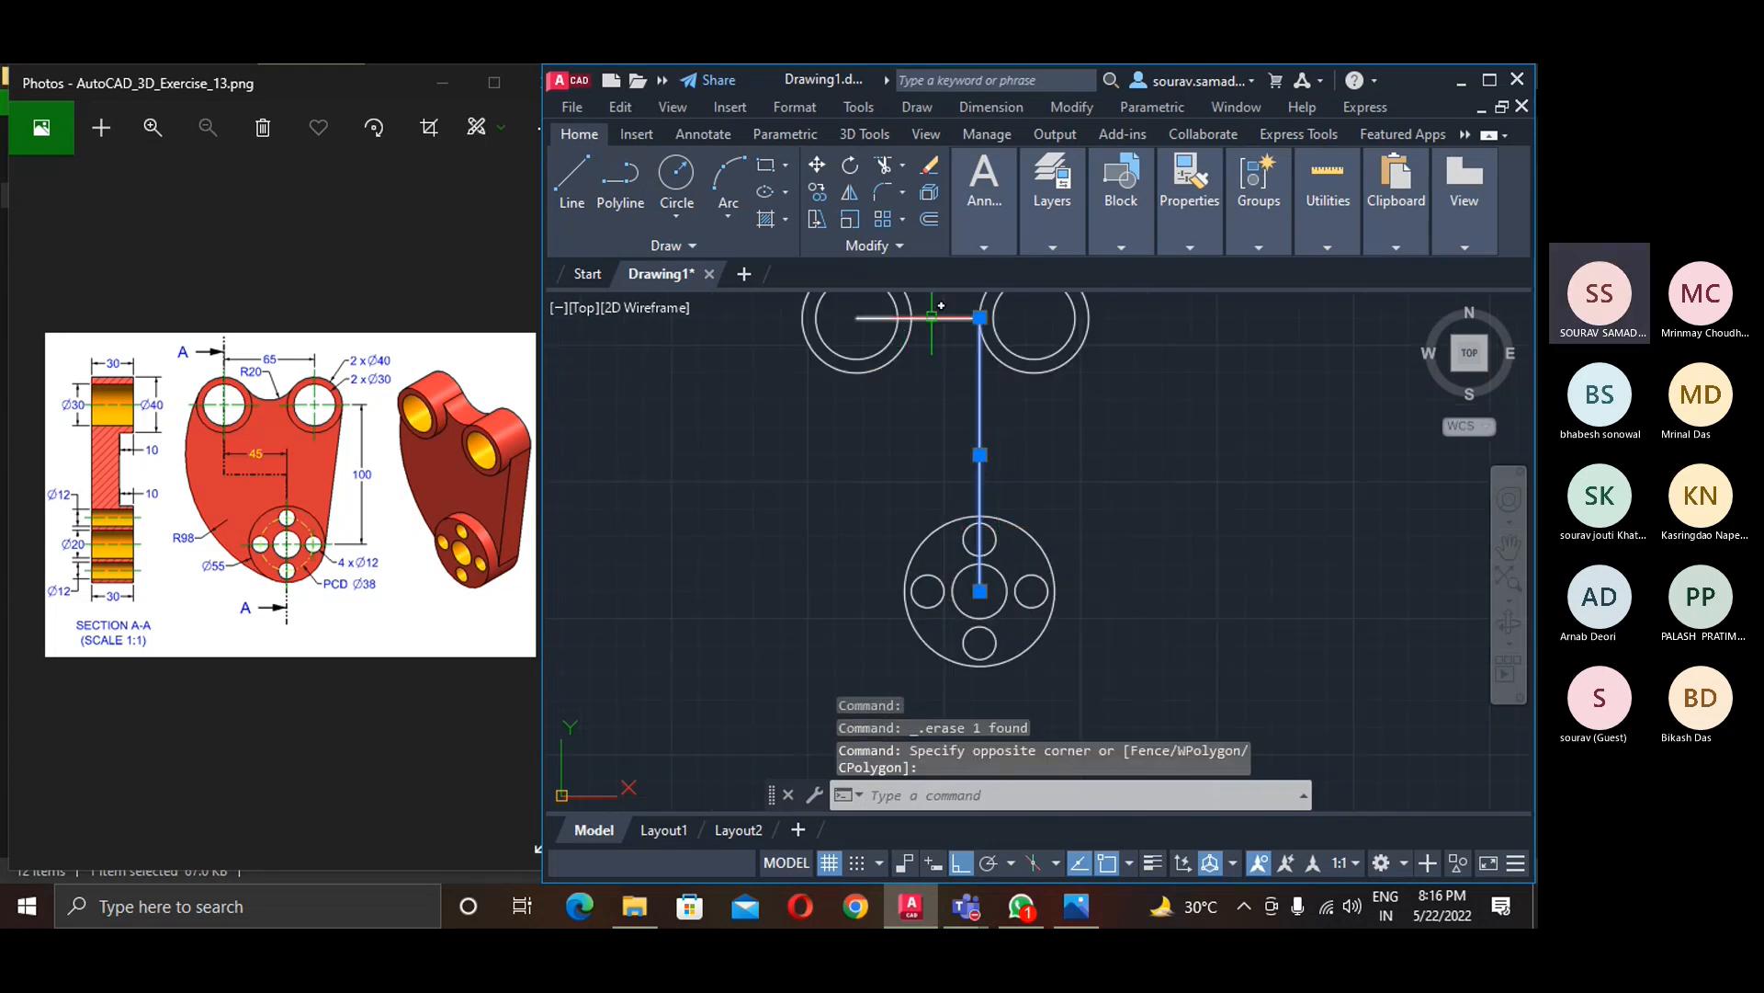
key(Delete)
- Fillet the outer circles of the two upper bosses together with a radius of 20
scroll(899, 533, down, 3)
middle_drag(899, 558, 943, 590)
text(f)
key(Return)
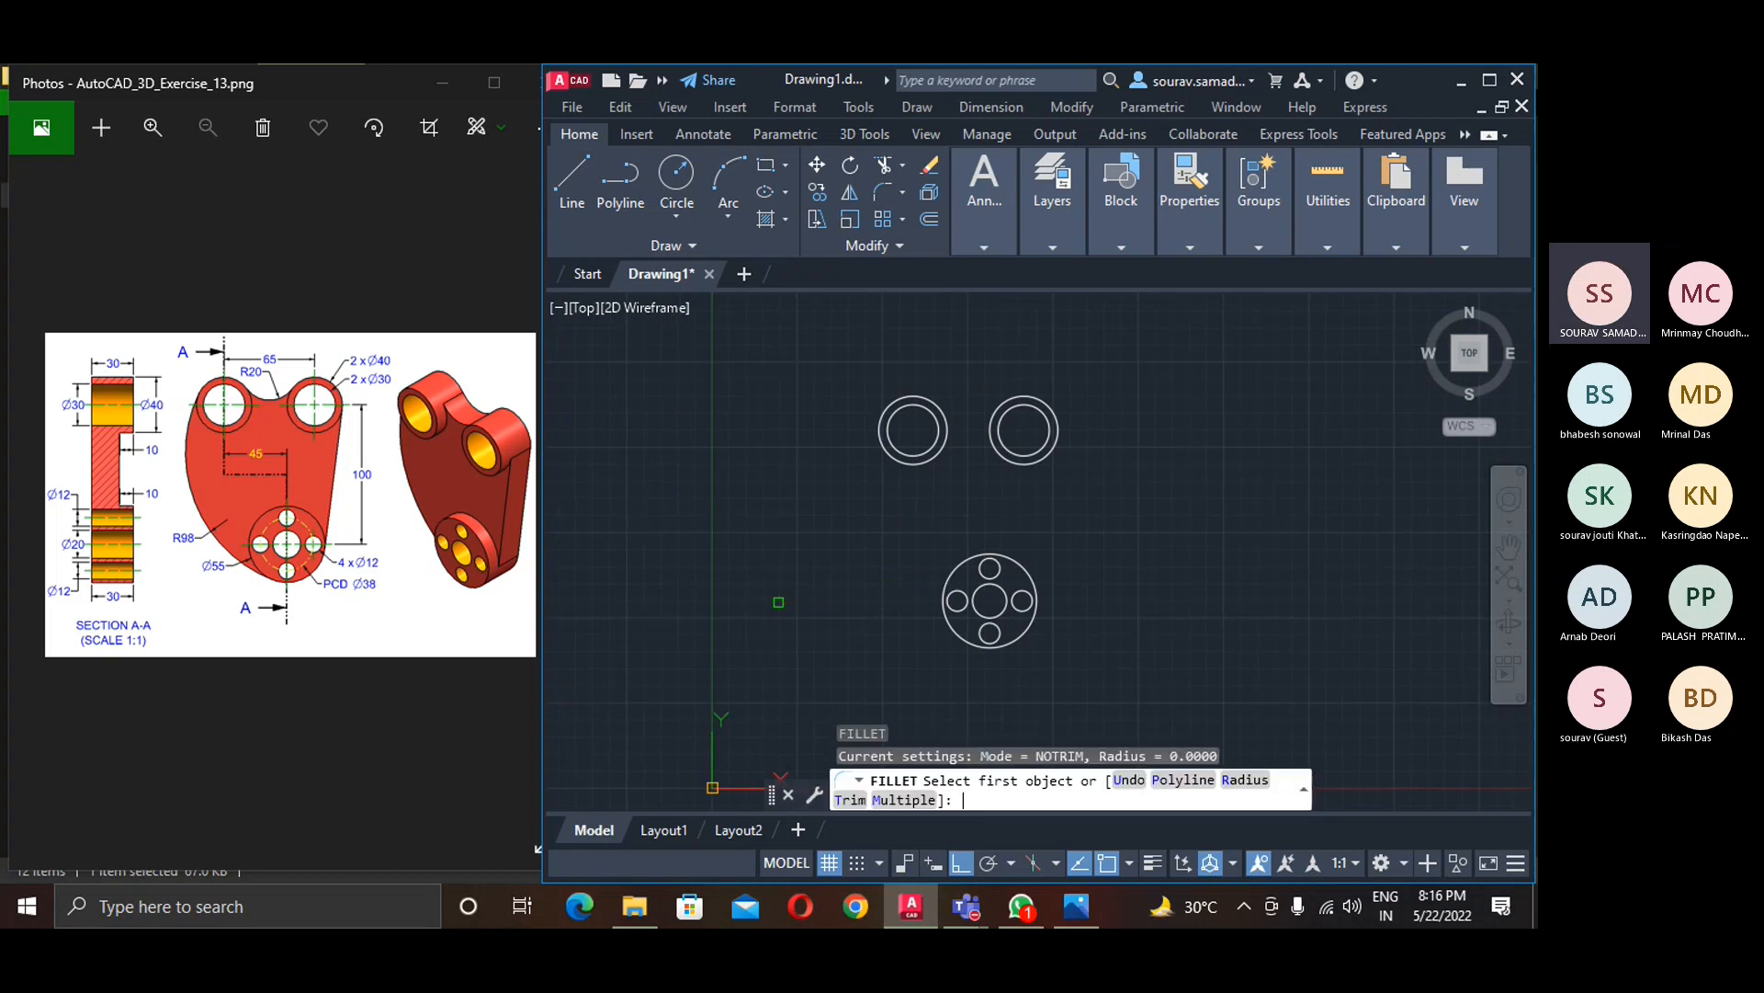
key(Return)
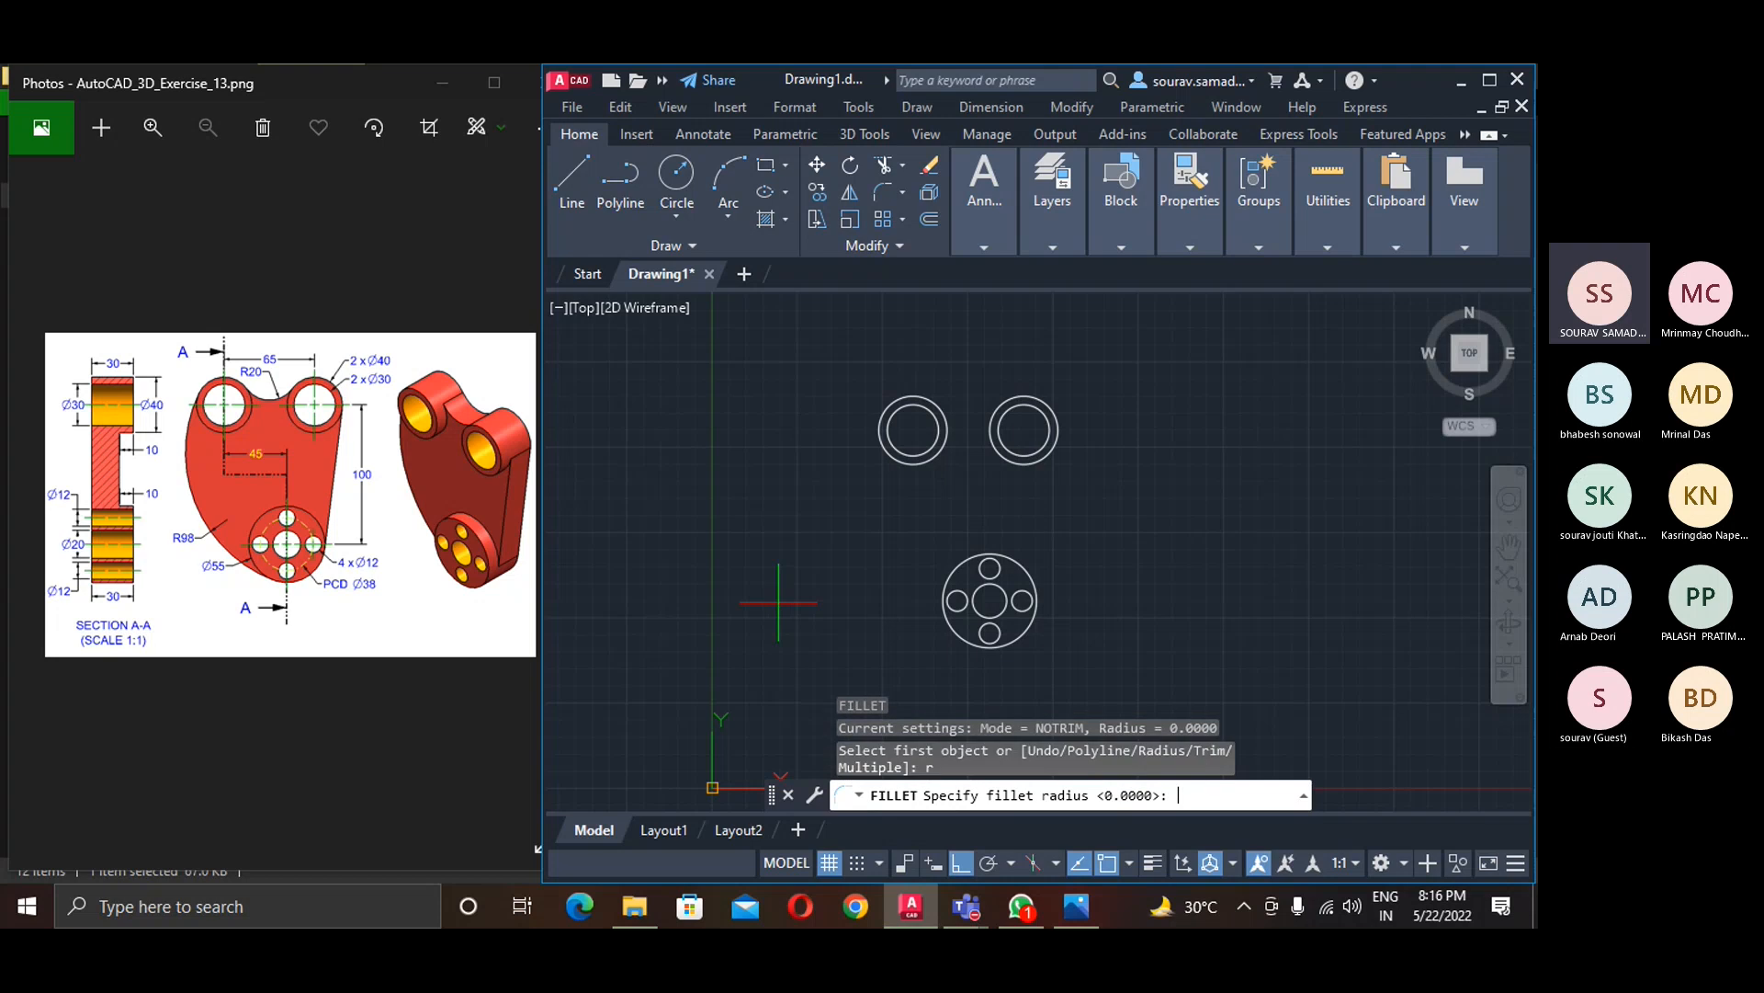
text(20)
key(Return)
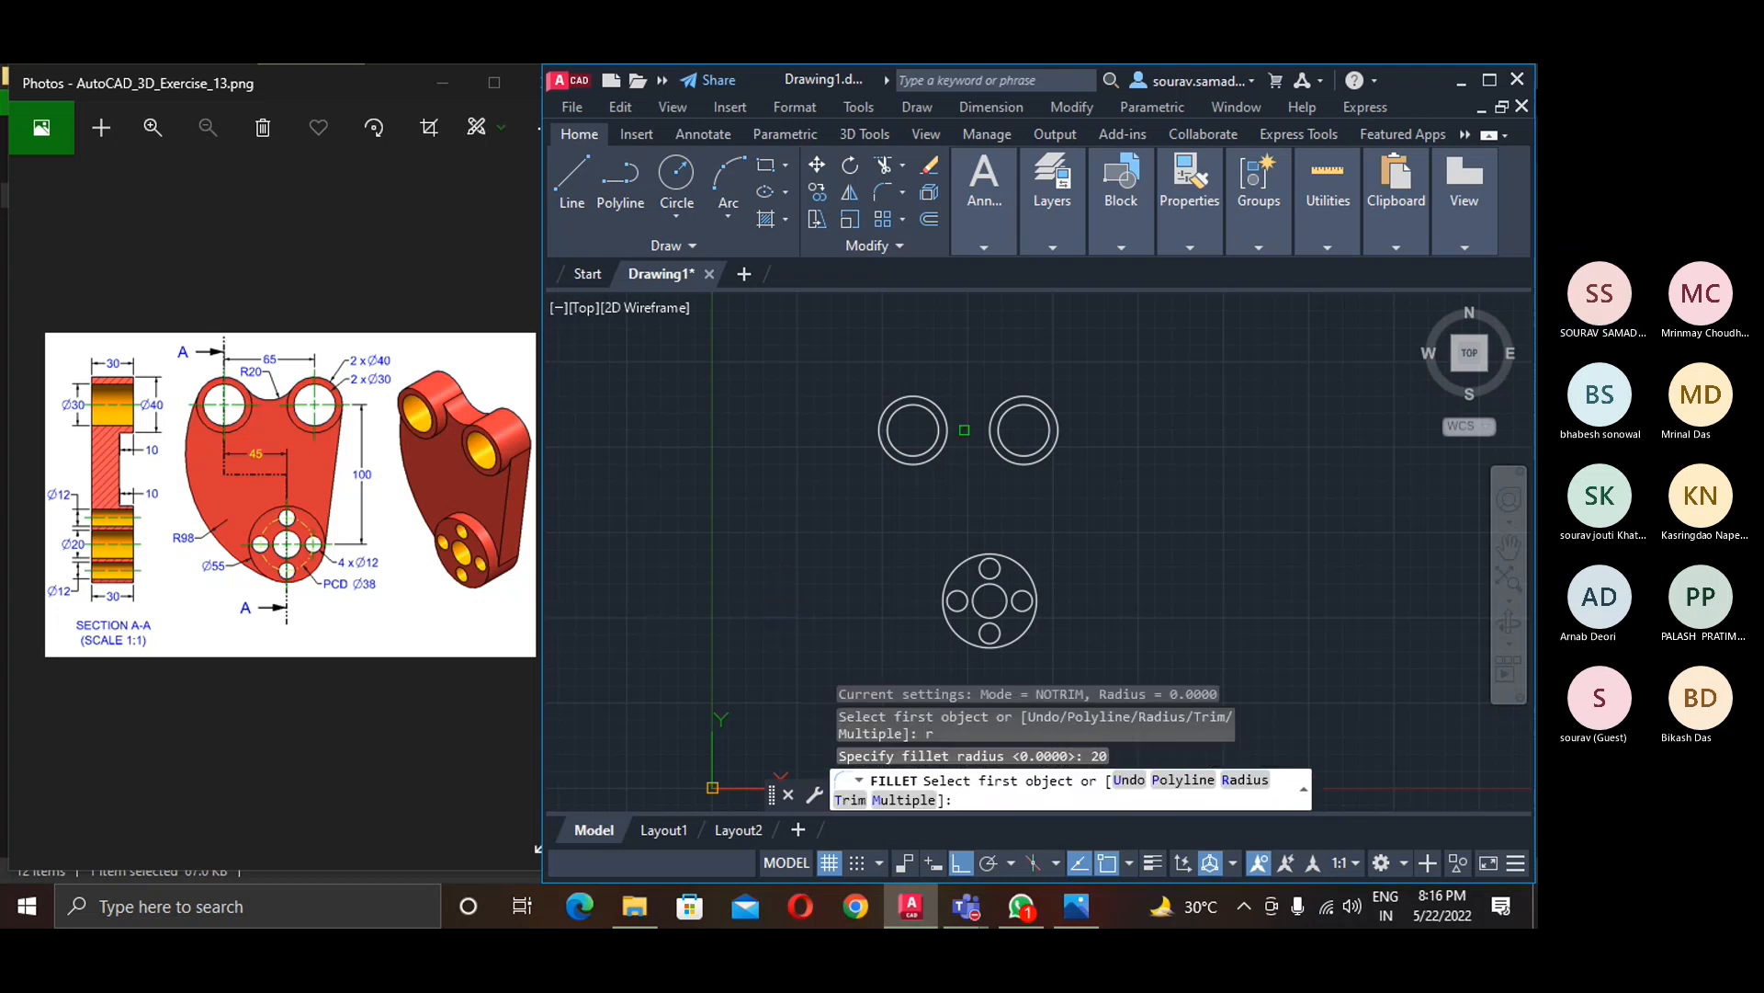
click(943, 402)
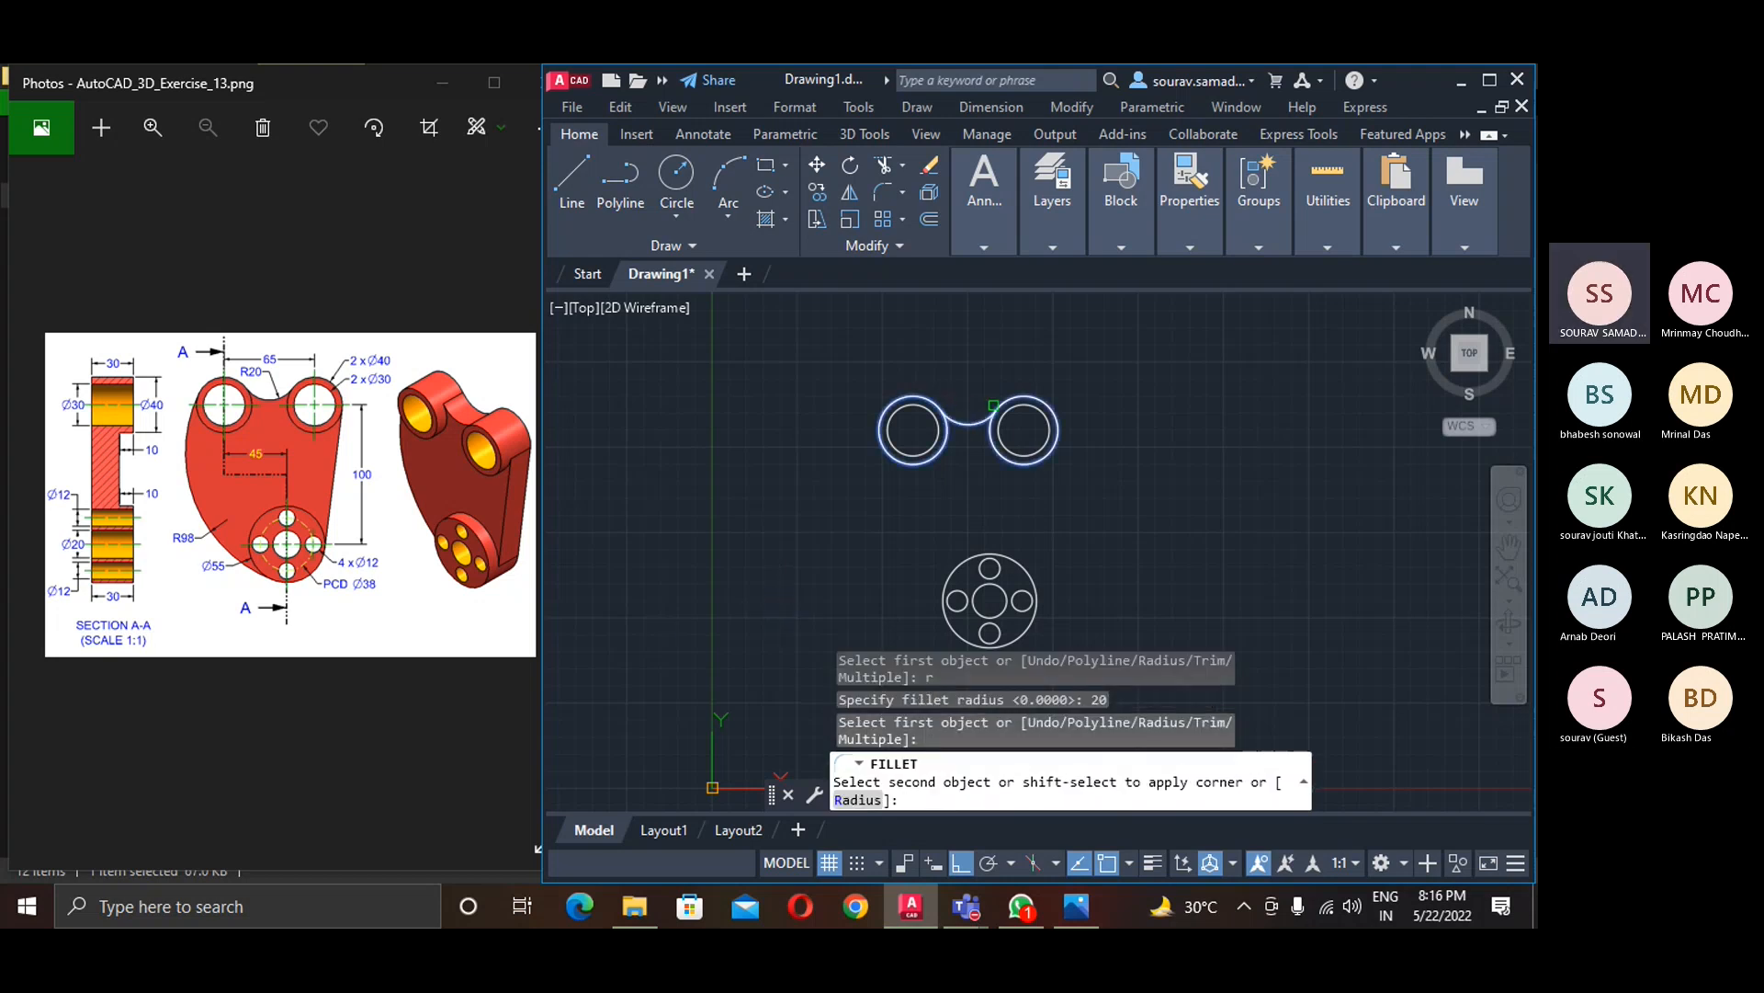
click(991, 404)
- Draw a line tangent to the outer circle of the right upper boss and the 55-diameter circle on their right sides
text(l)
key(Return)
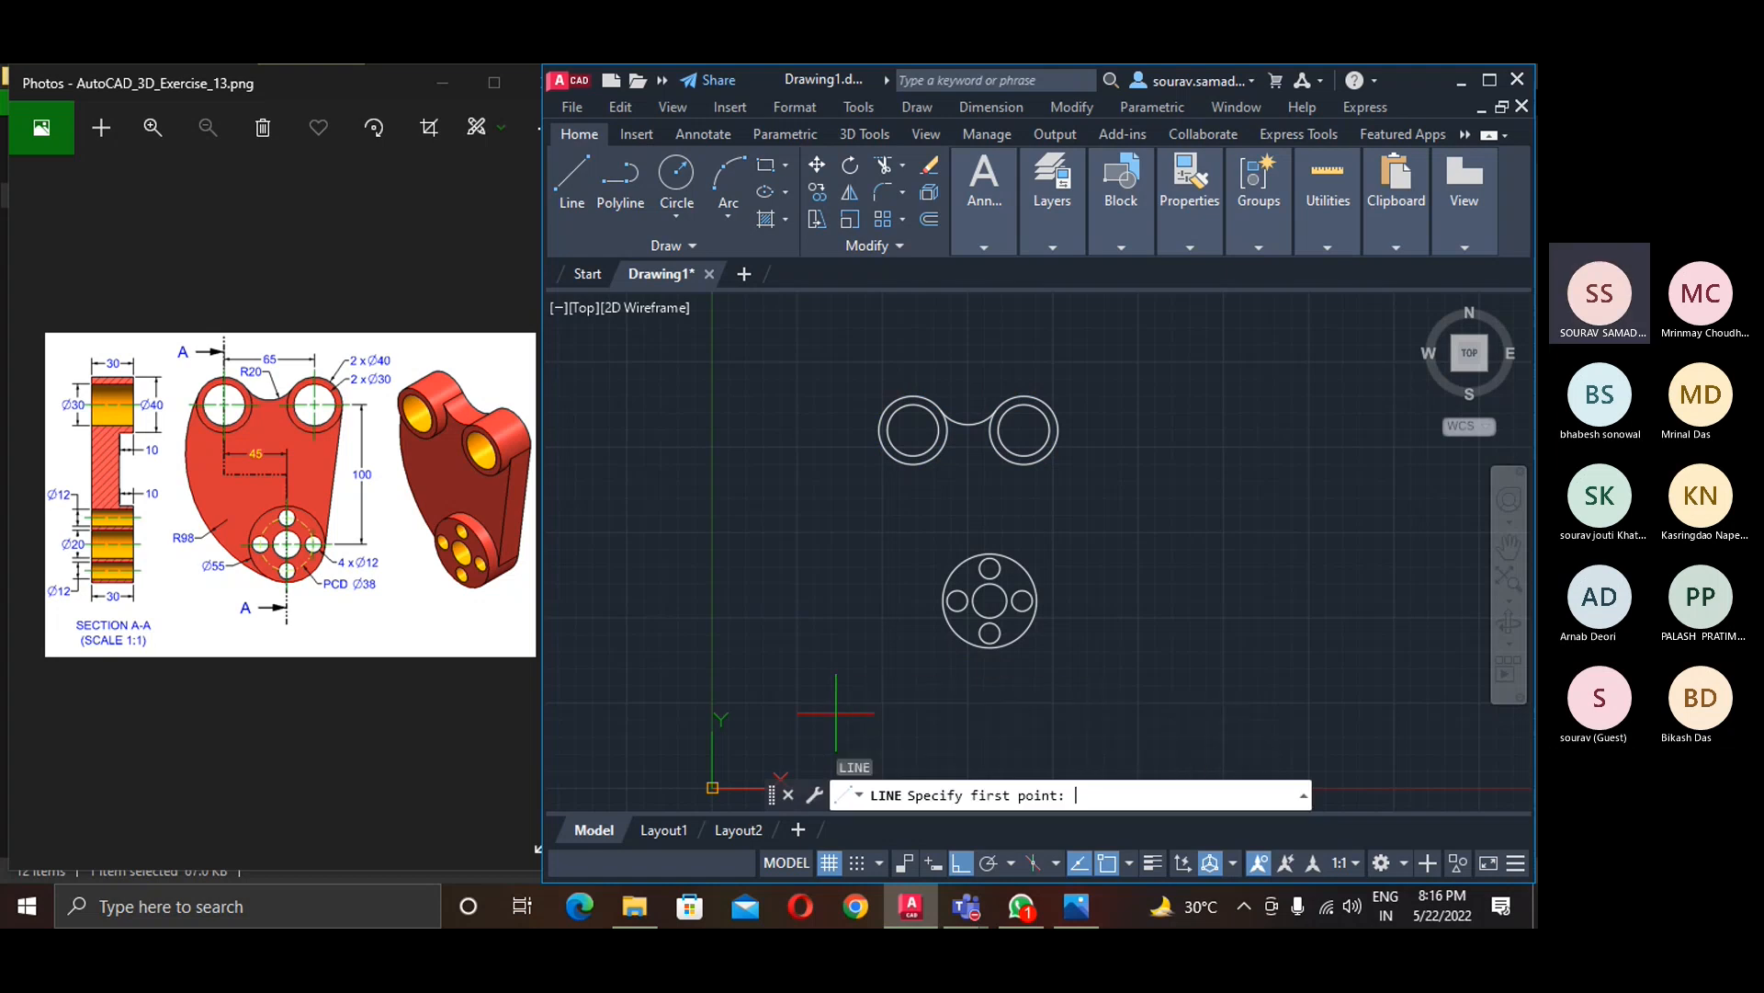
shift+right_click(1252, 537)
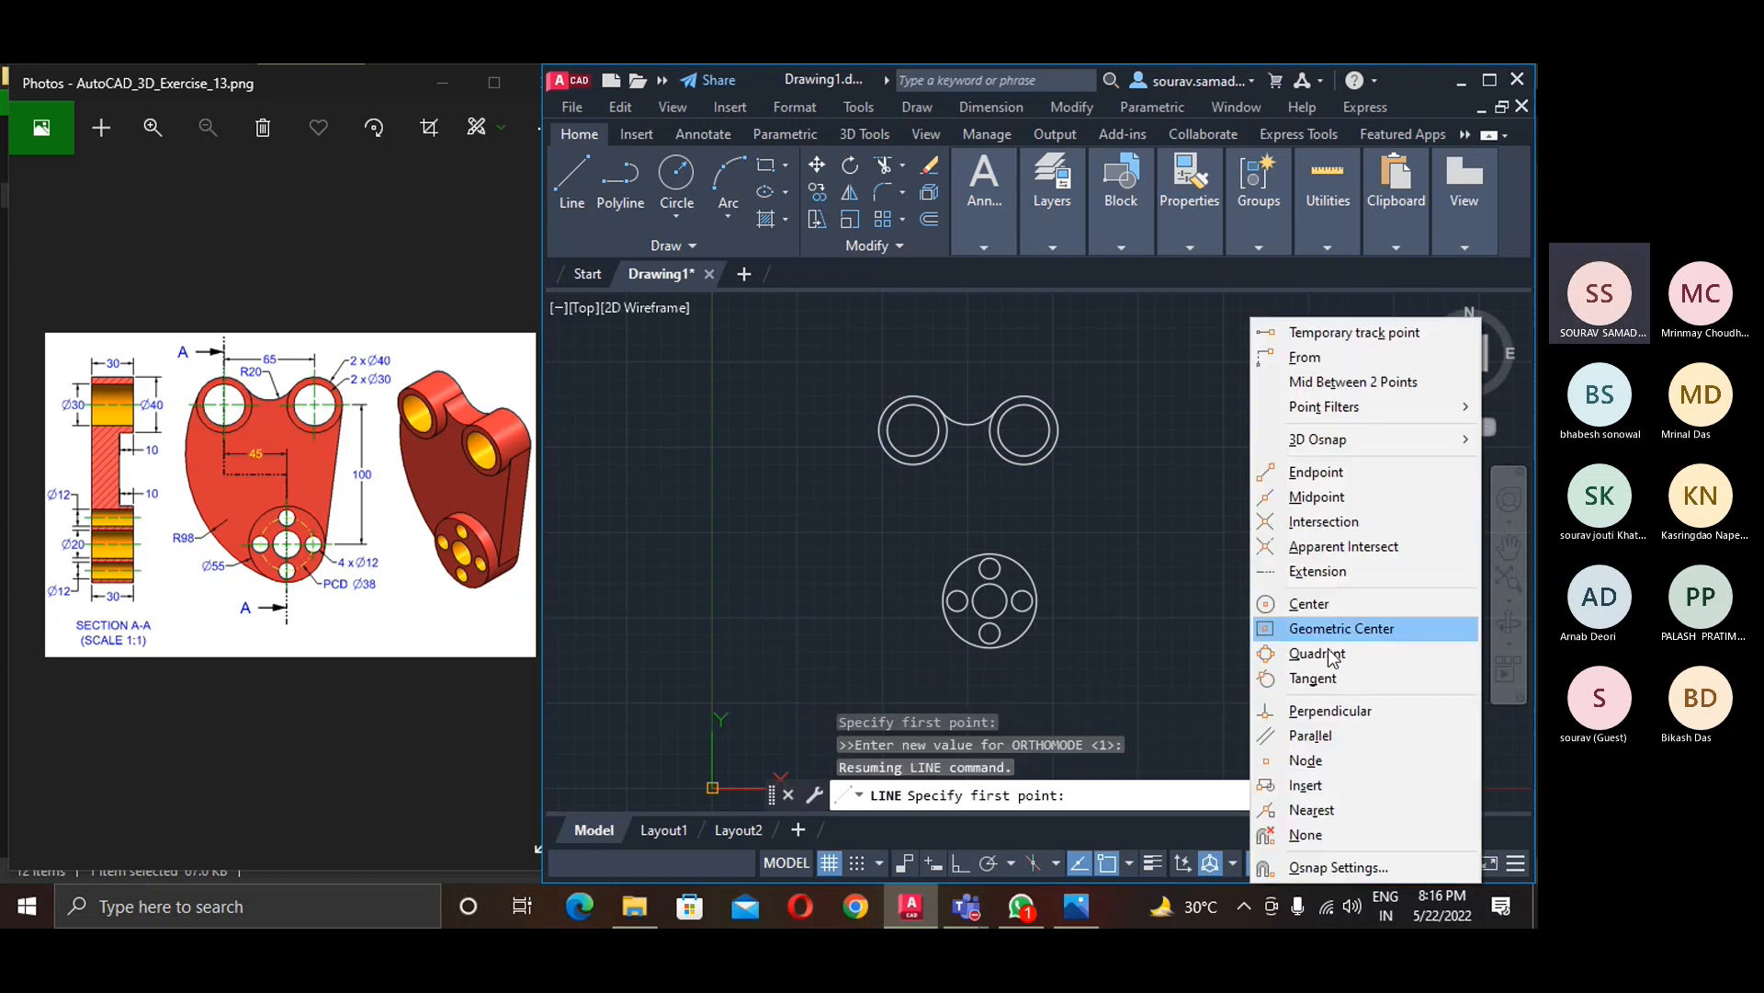
click(1314, 674)
click(1057, 442)
shift+right_click(1054, 519)
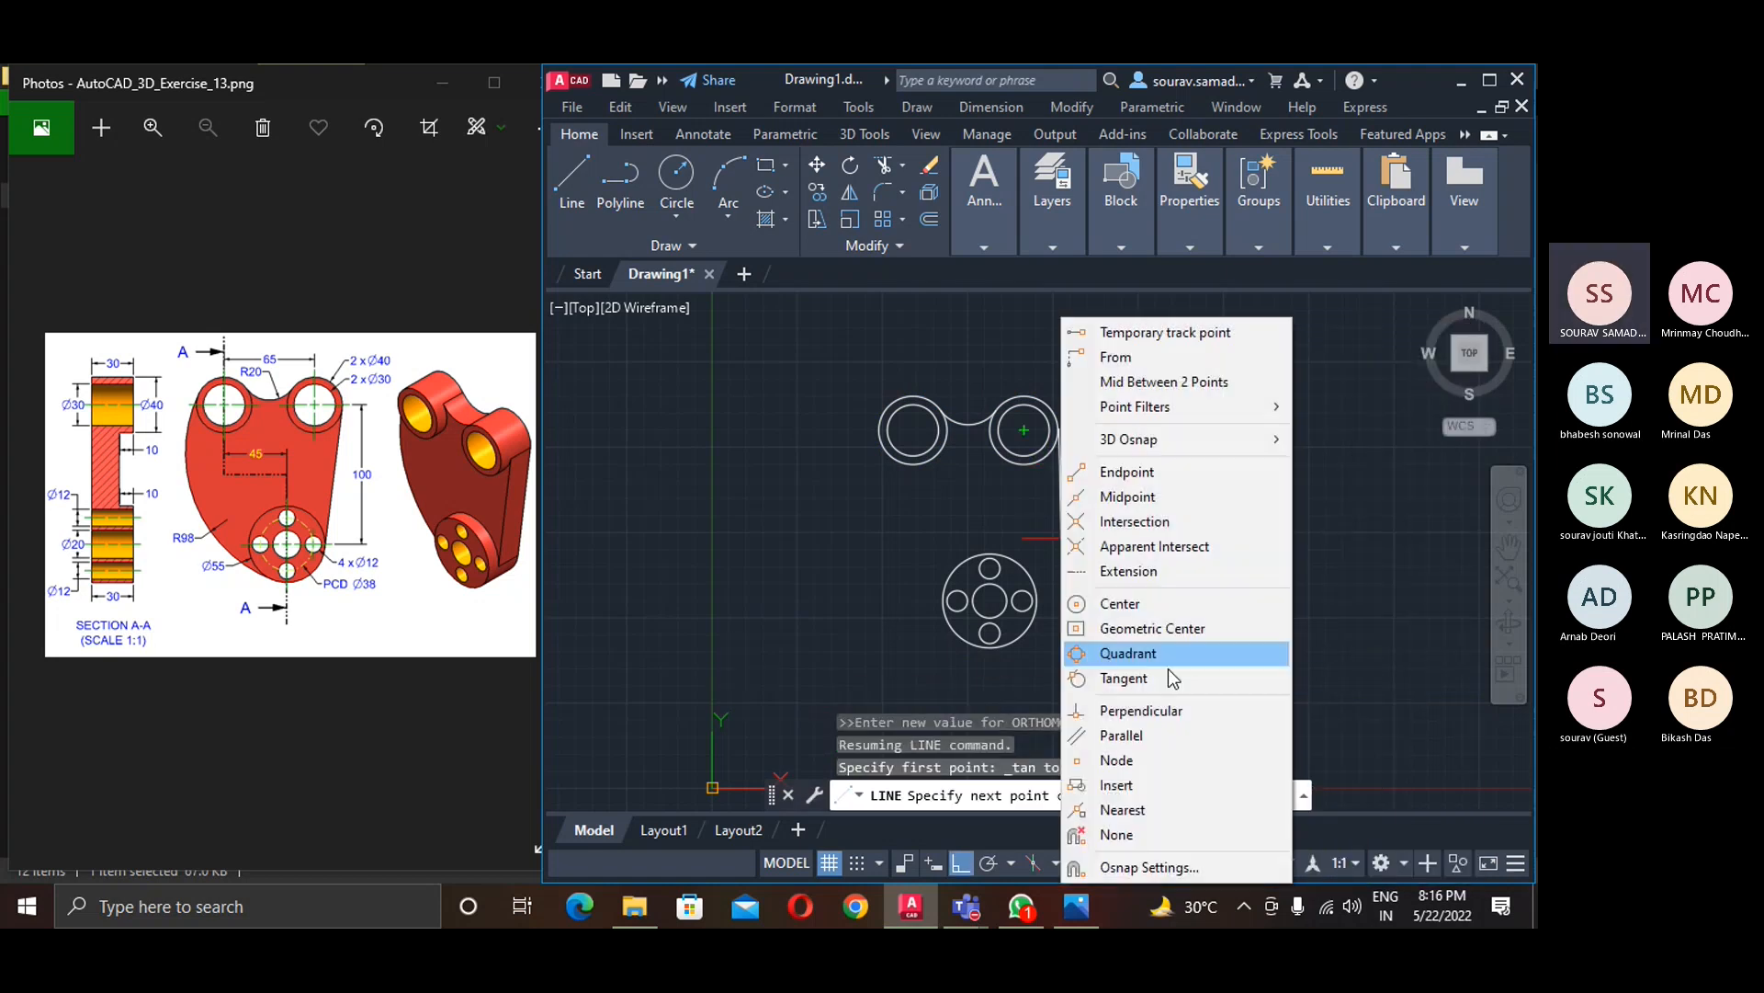
click(1167, 677)
click(1035, 602)
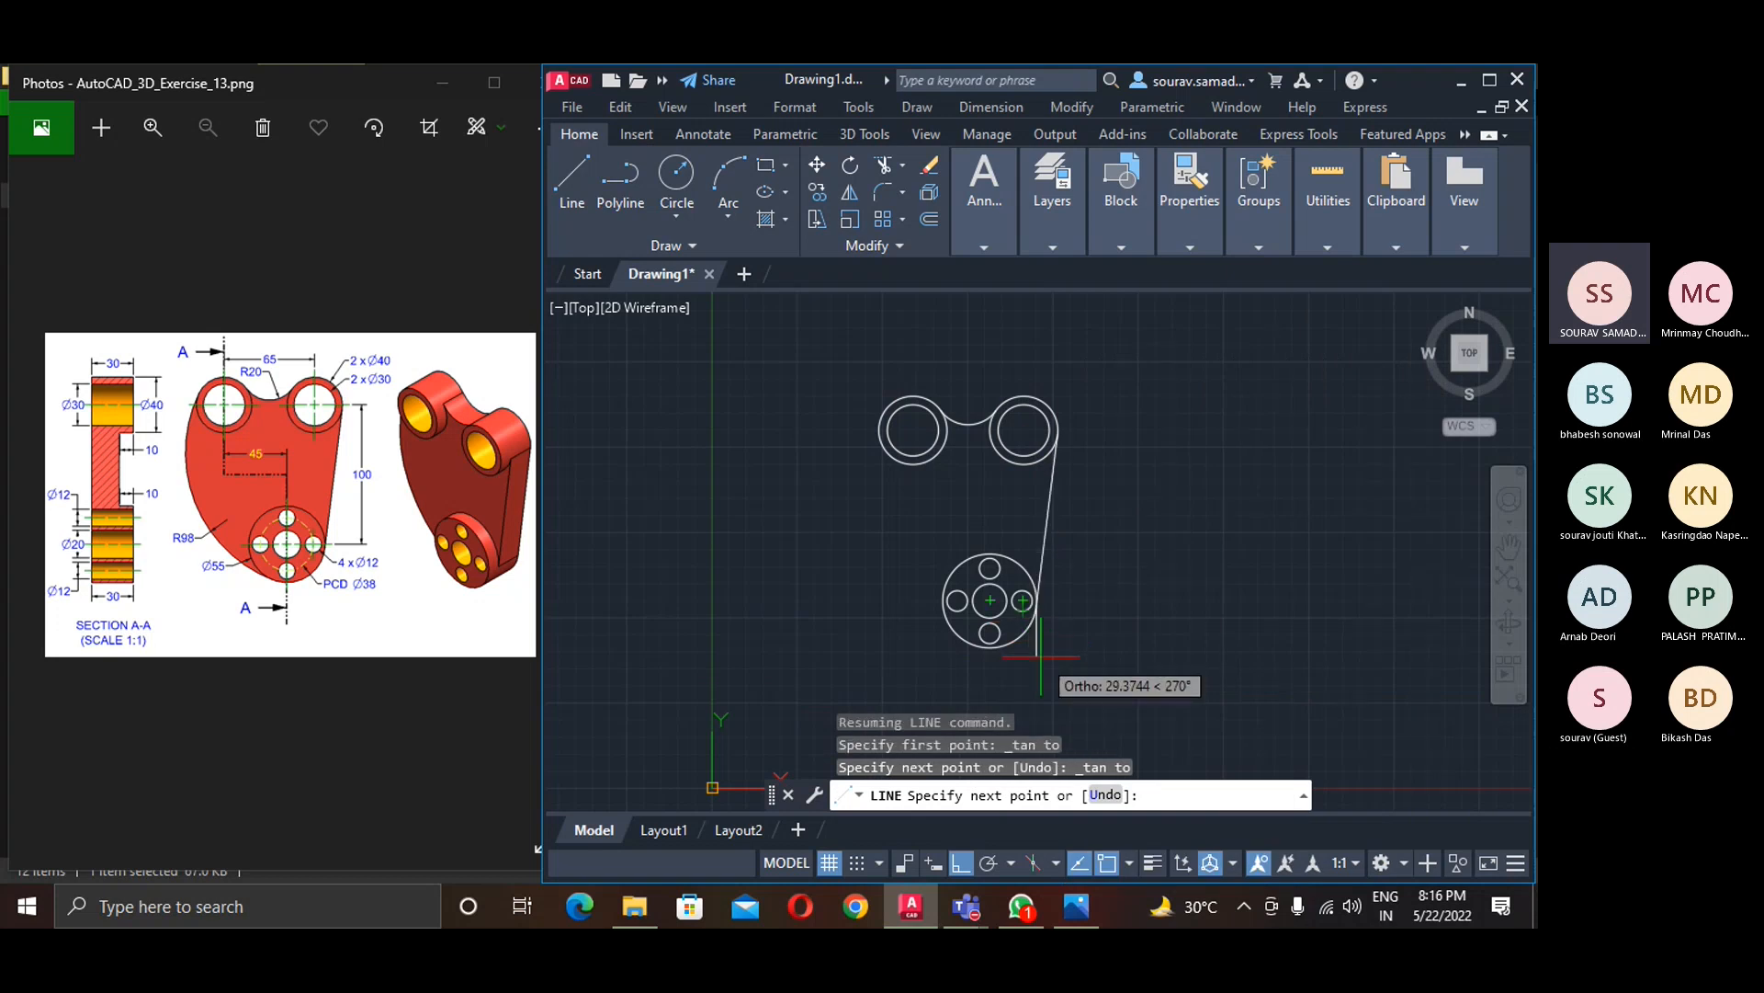
key(Return)
- Draw a tan-tan-radius circle of radius 98 touching the left upper boss's outer circle and the 55-diameter circle
text(c)
key(Return)
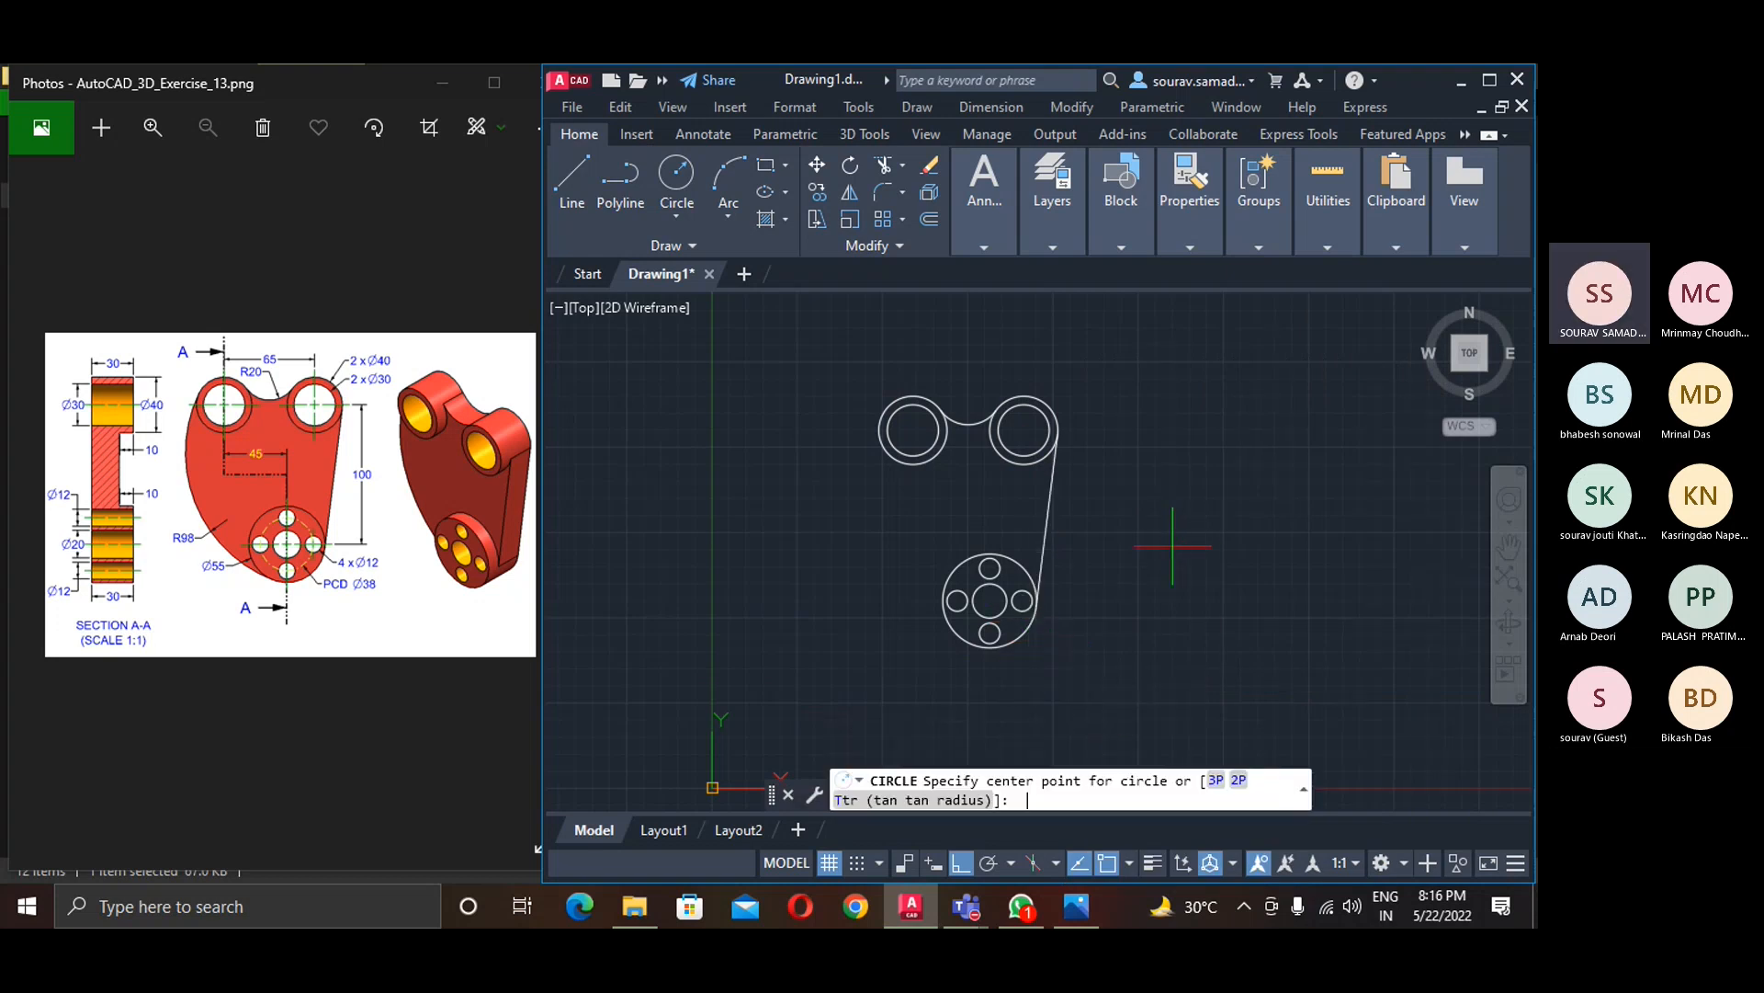
text(t)
key(Return)
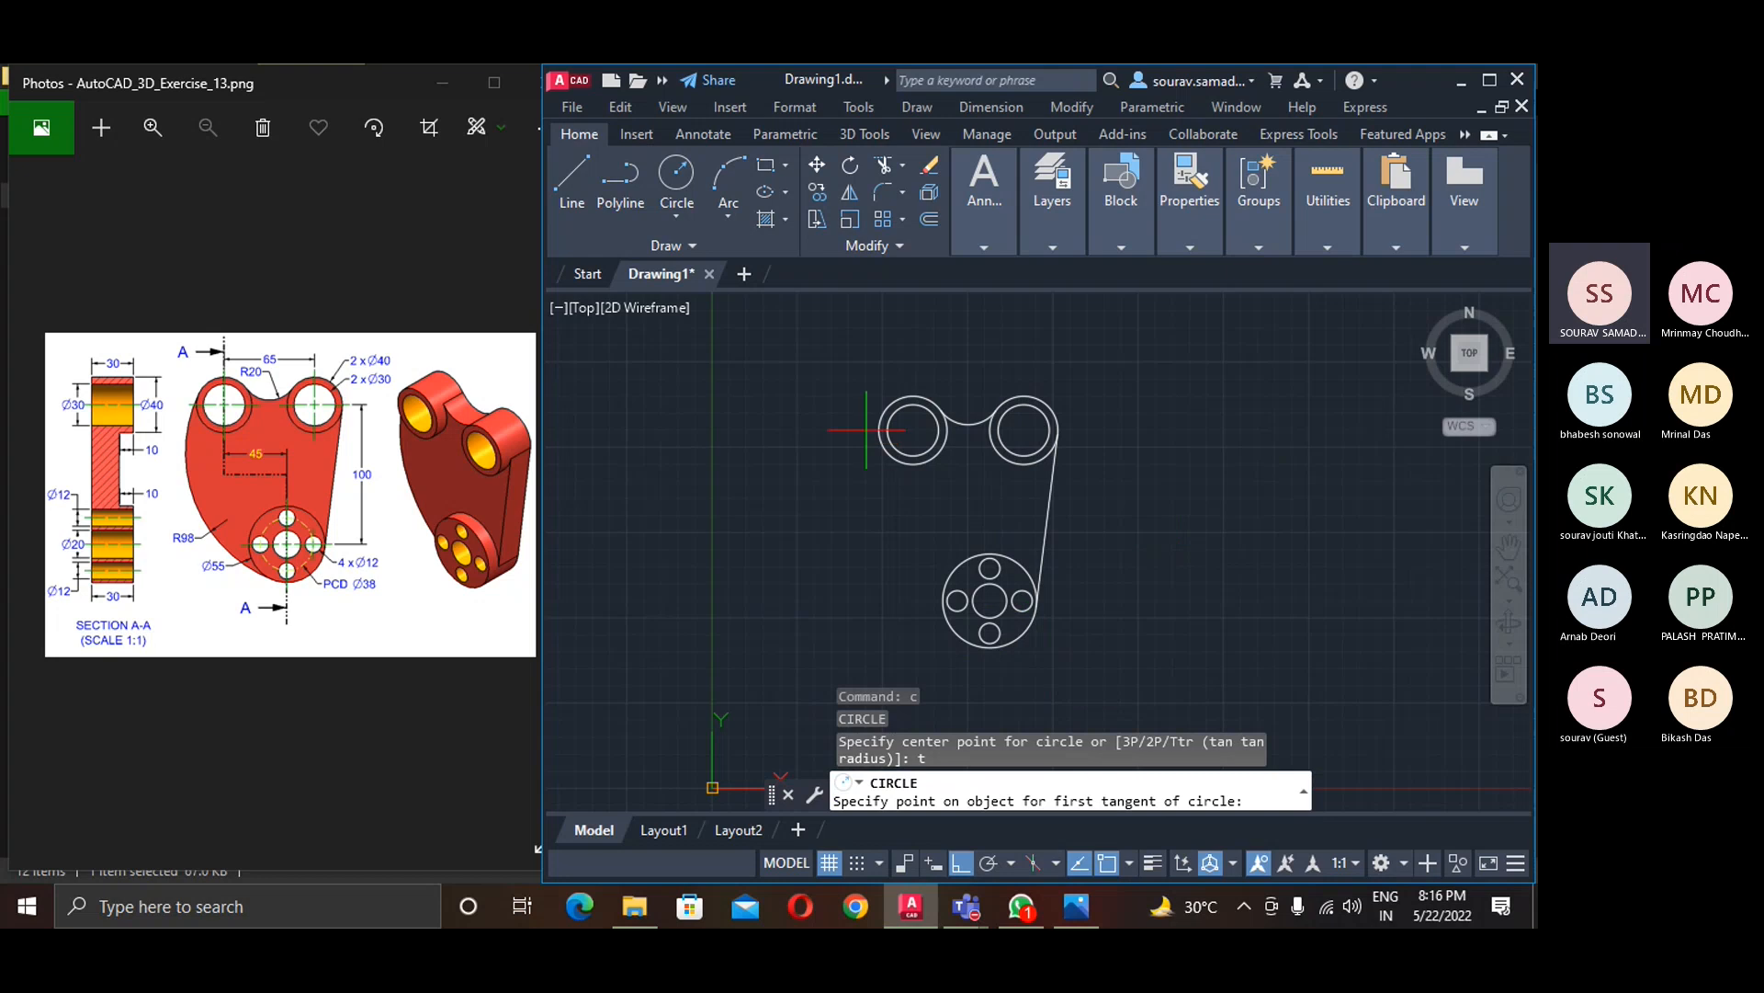
click(879, 432)
click(951, 626)
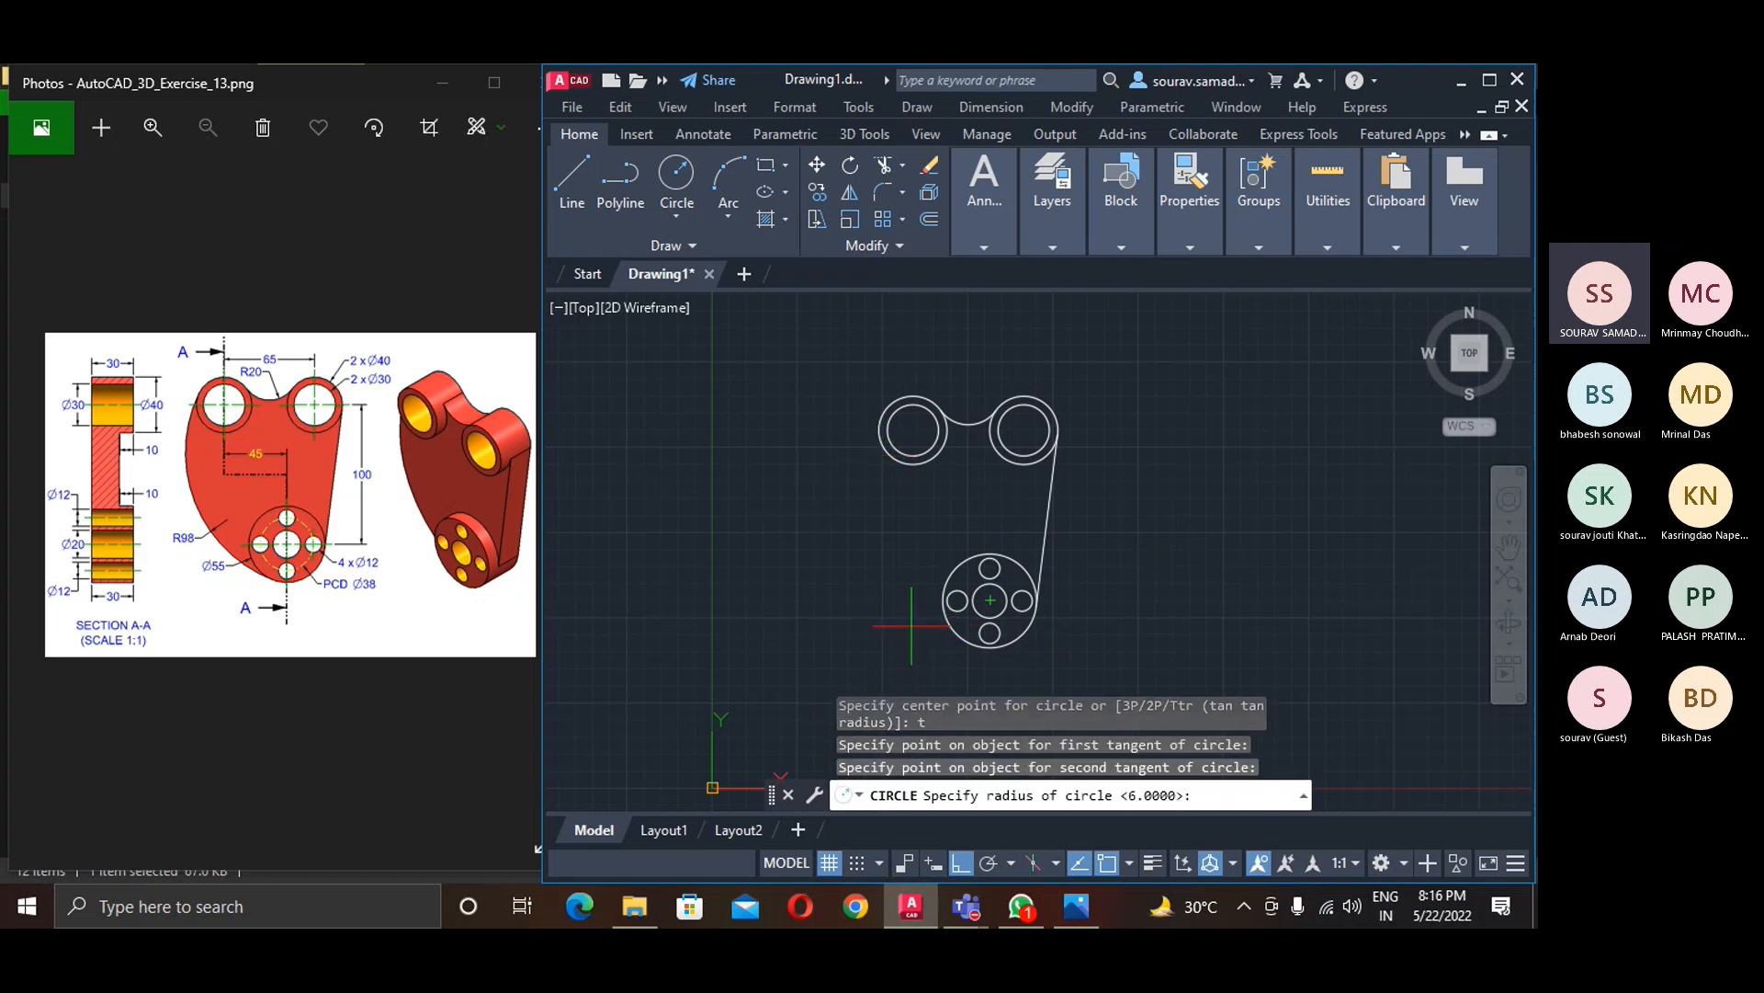
text(98)
key(Return)
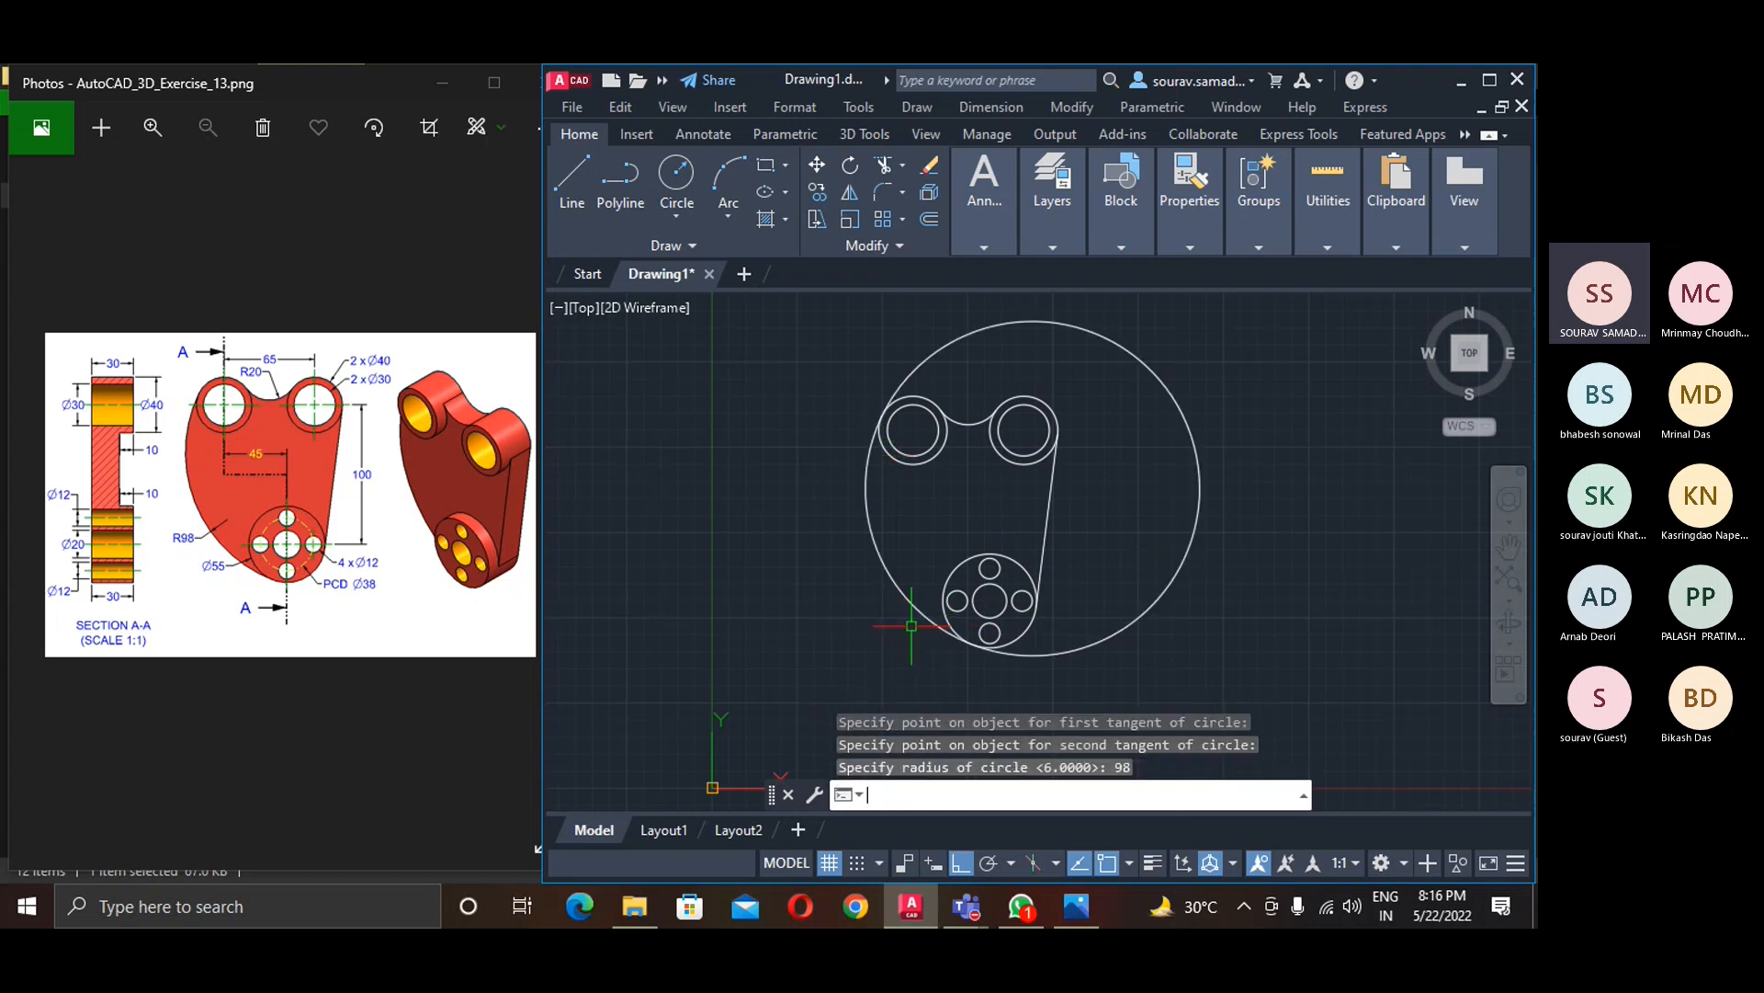
- Trim the radius-98 circle so only the arc forming the bracket's left edge remains
text(tr)
key(space)
mouse_move(1277, 502)
mouse_down()
mouse_move(1164, 605)
mouse_move(1146, 584)
mouse_up()
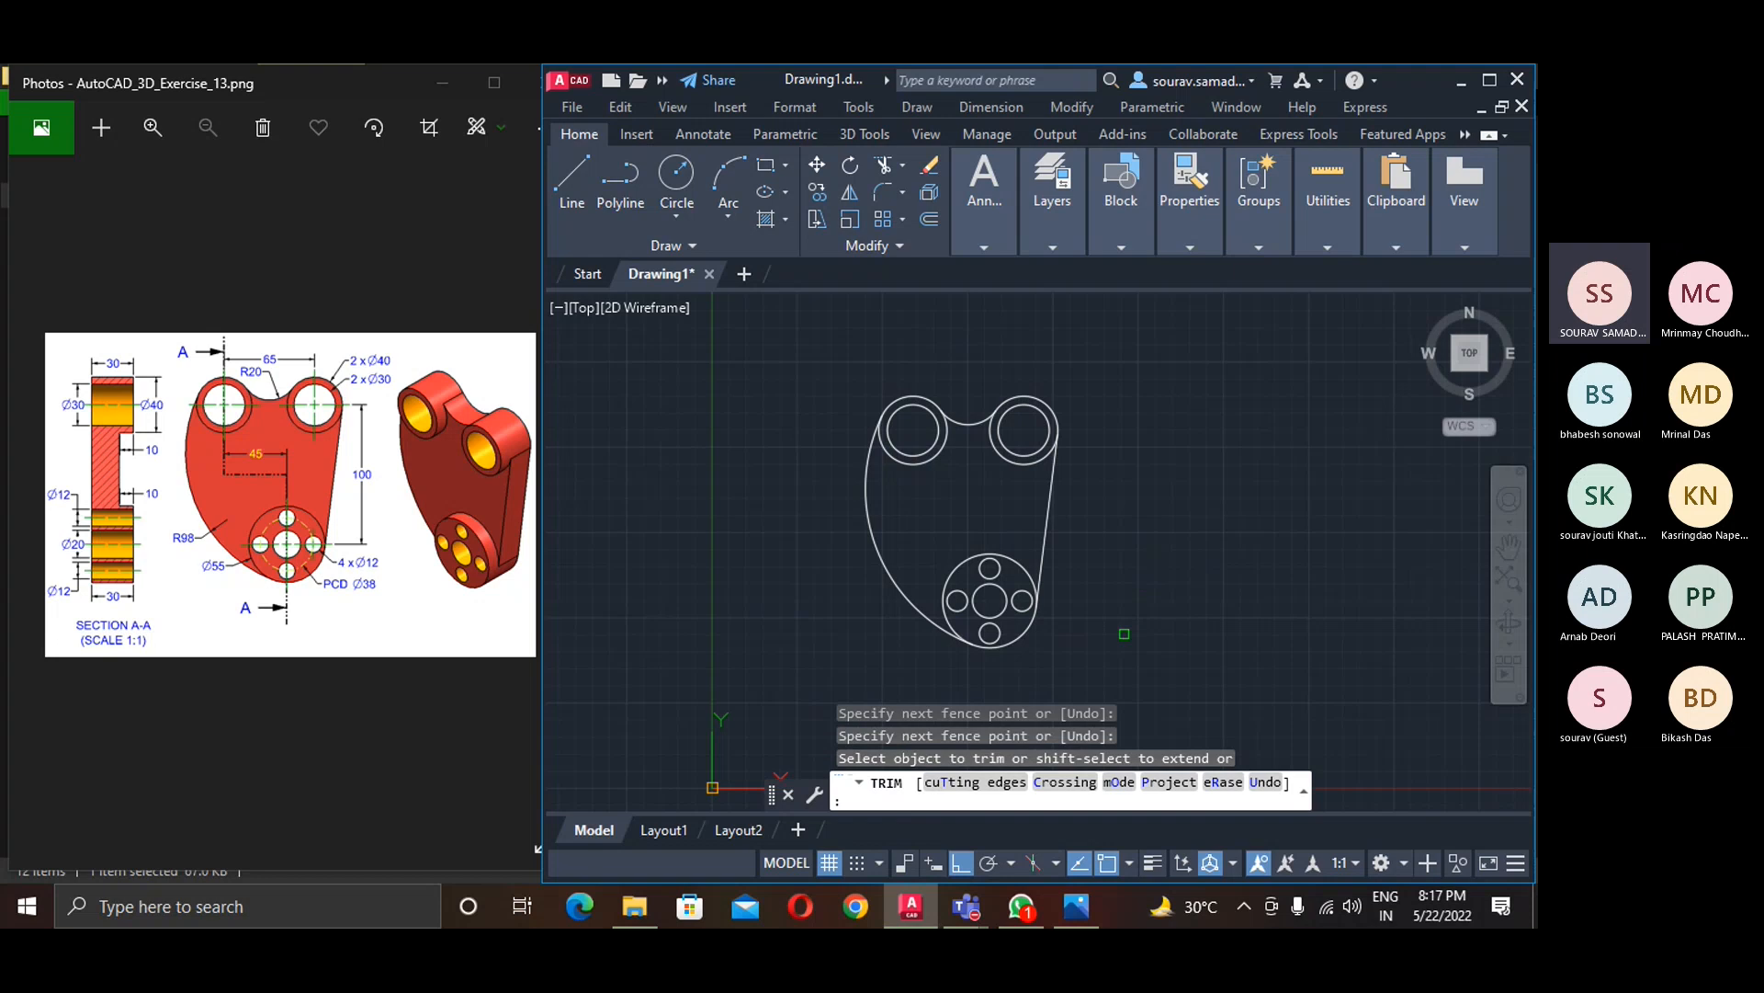
key(Escape)
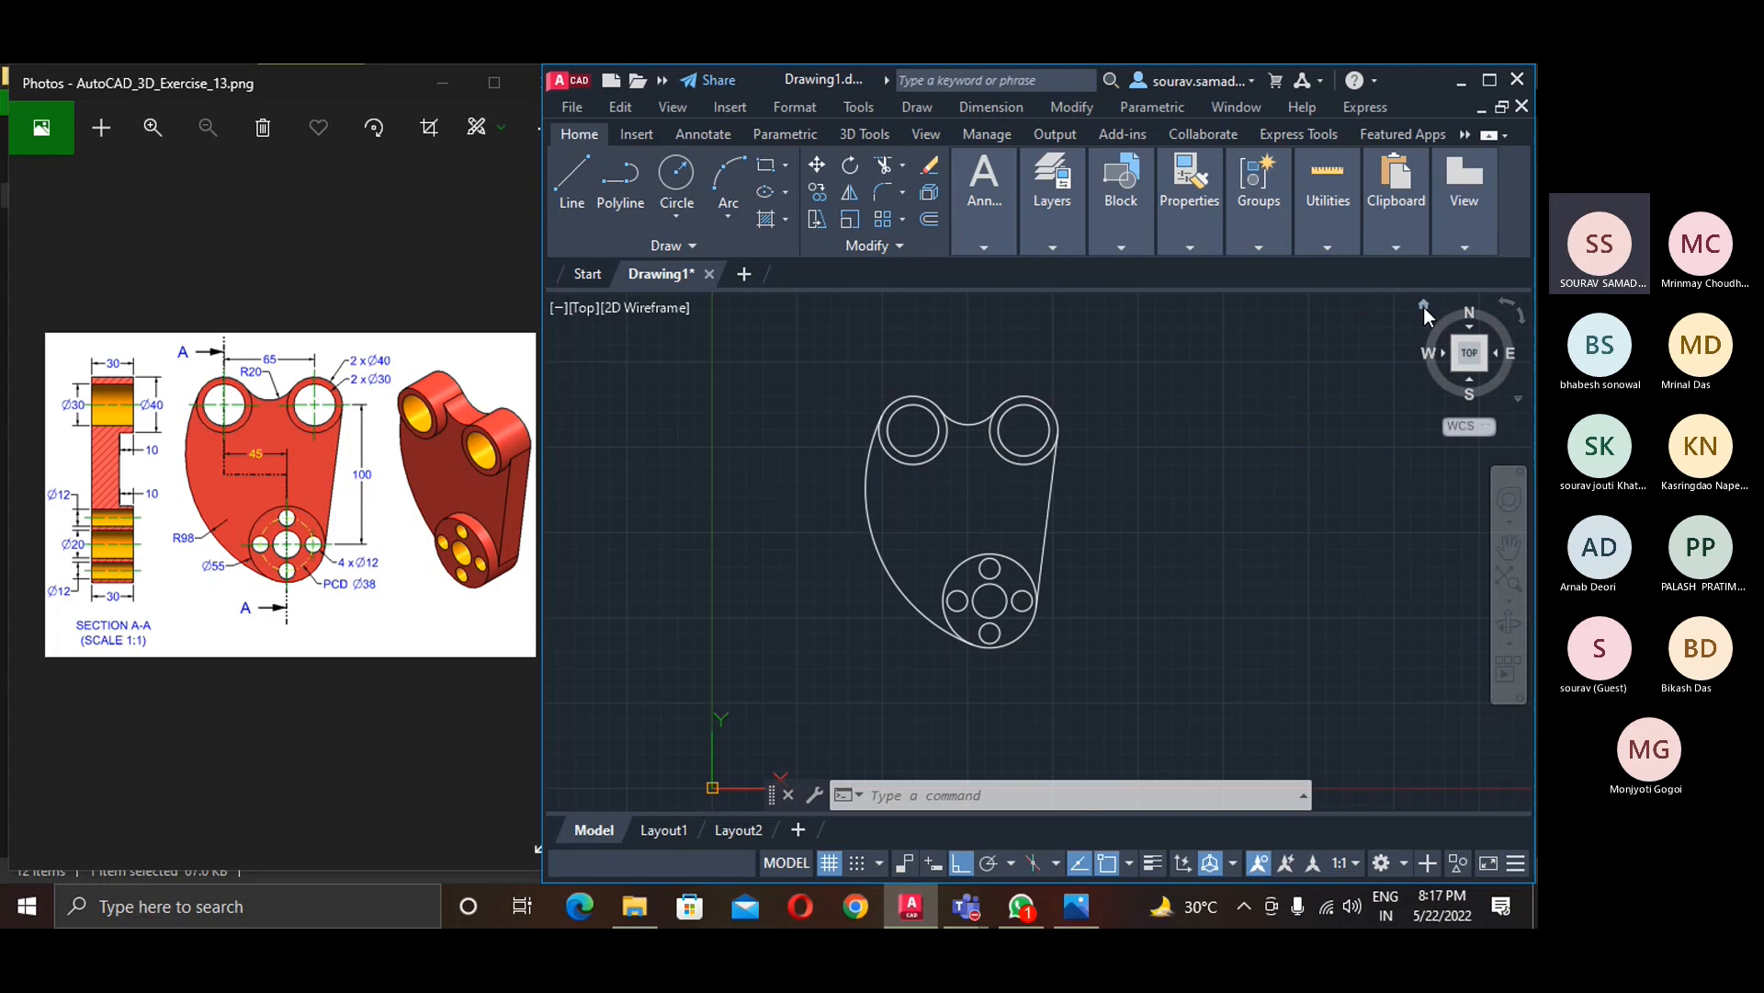
- Switch the drawing to the 3D home view and bring up the 3D modelling tools
click(1425, 307)
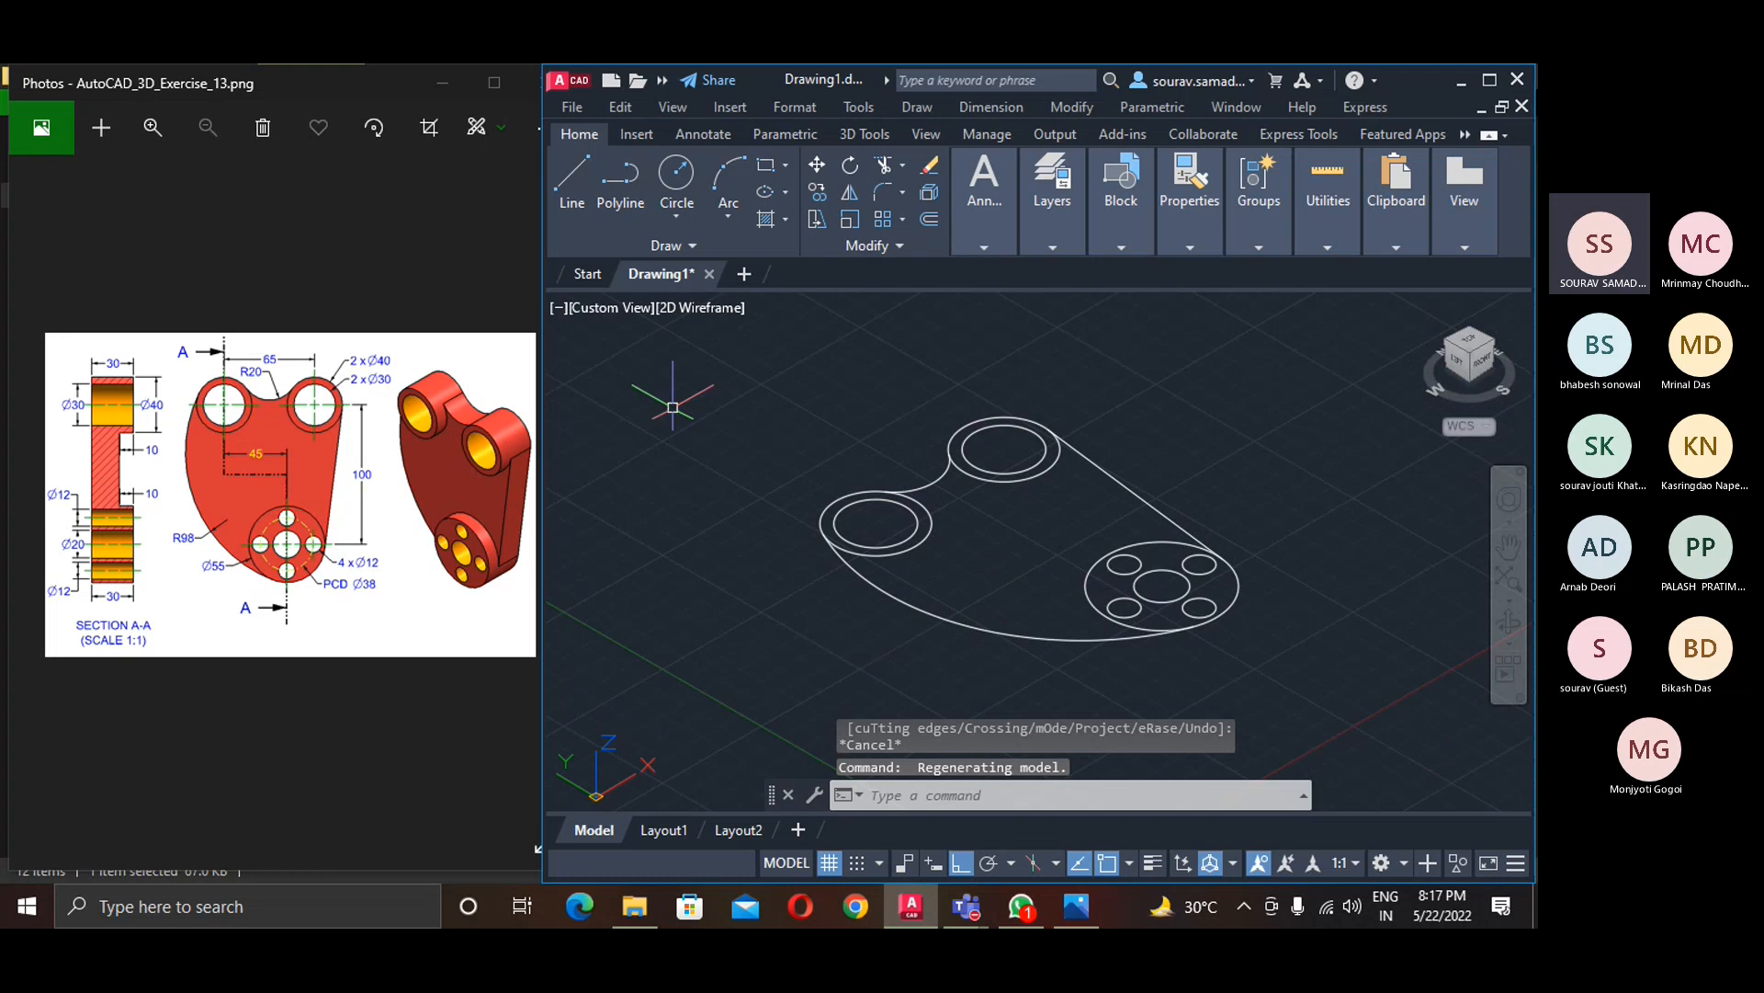
click(869, 136)
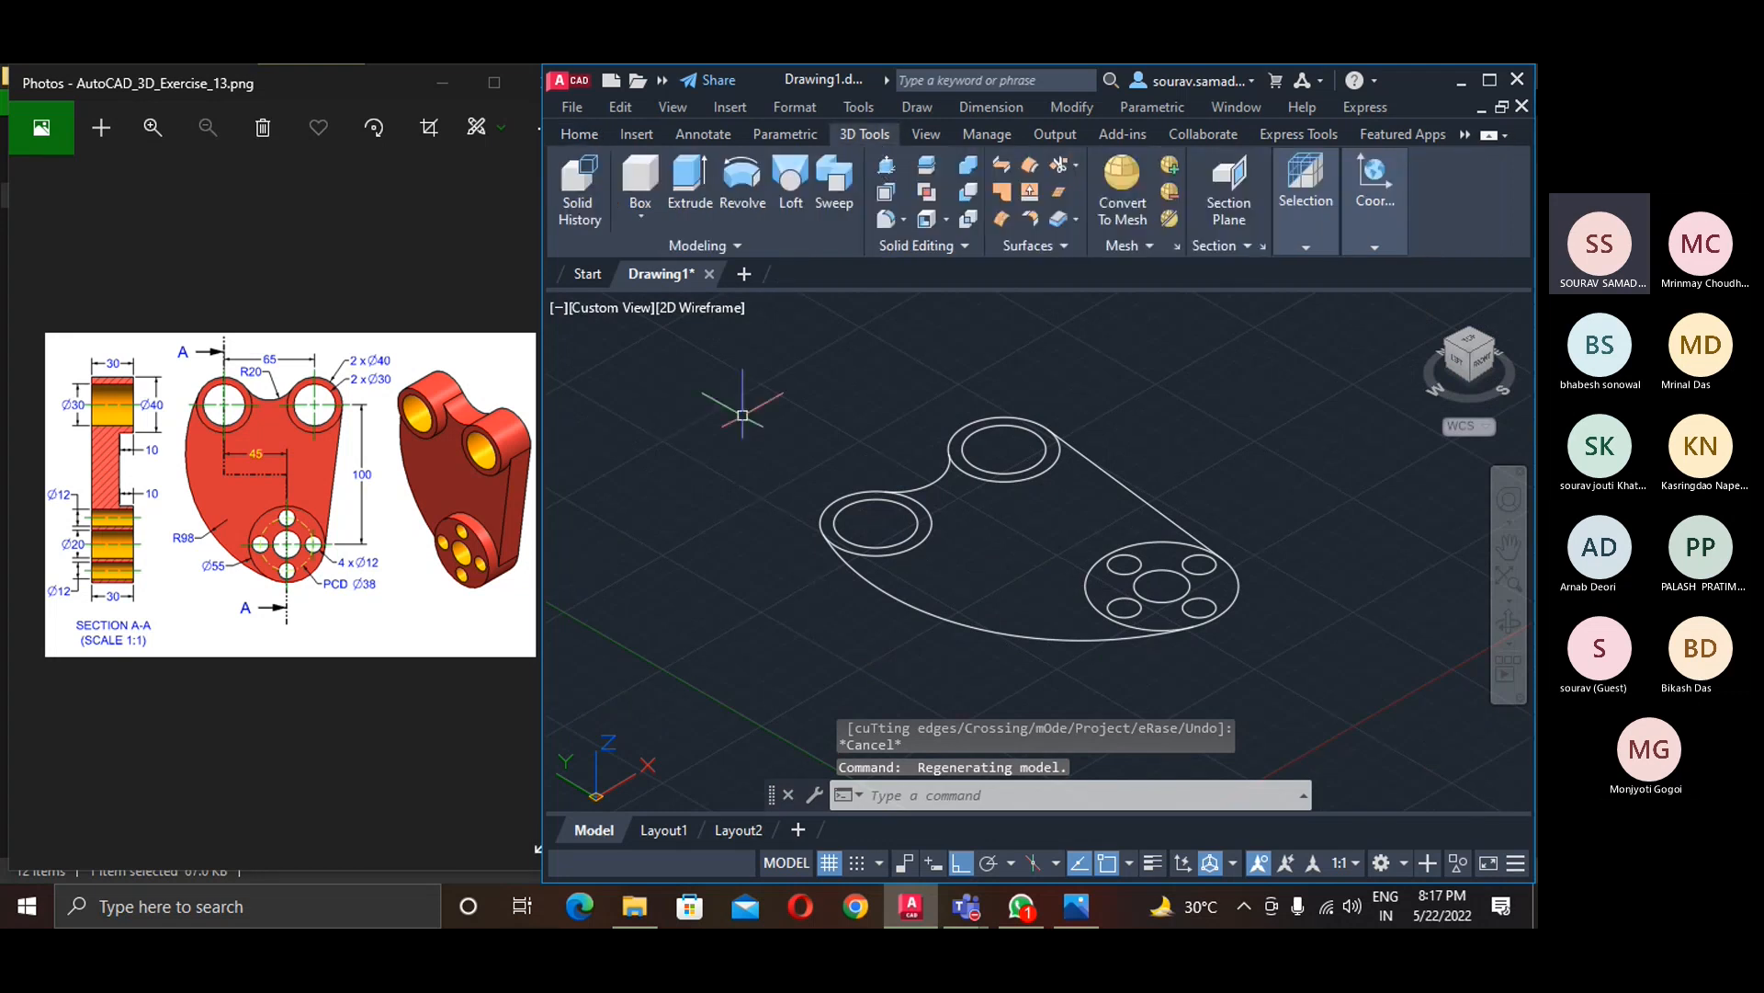
click(1044, 798)
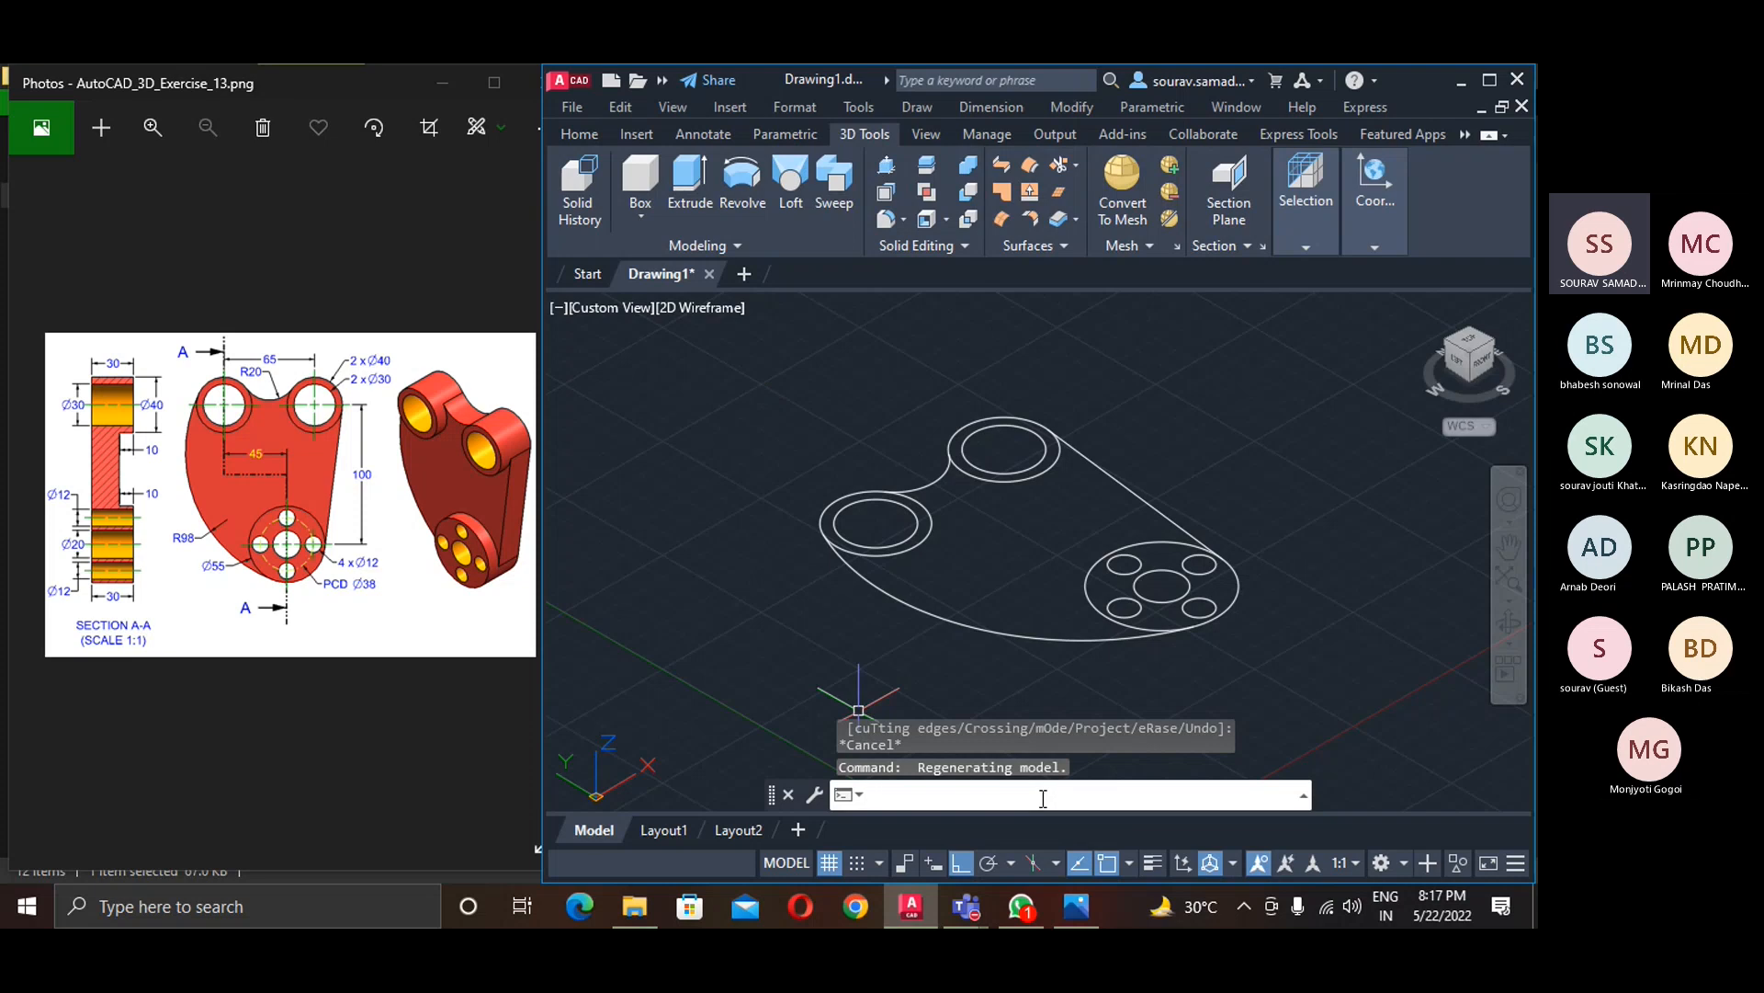
mouse_move(985, 901)
click(1001, 810)
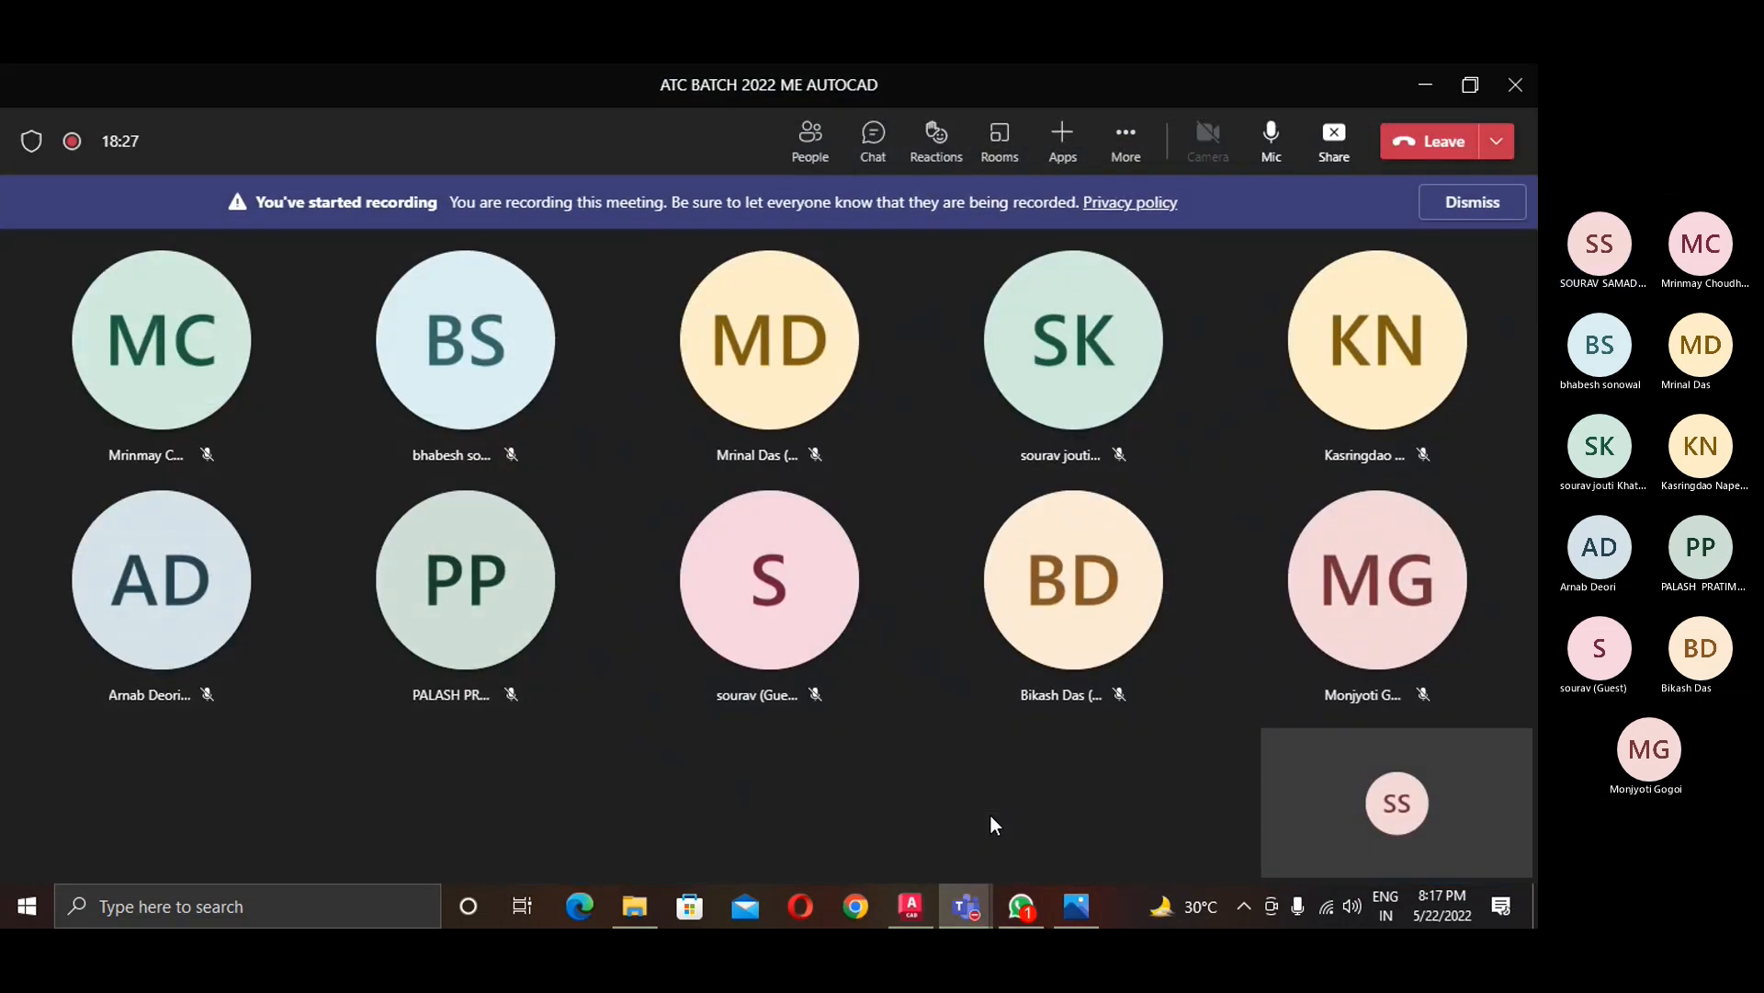
click(1421, 81)
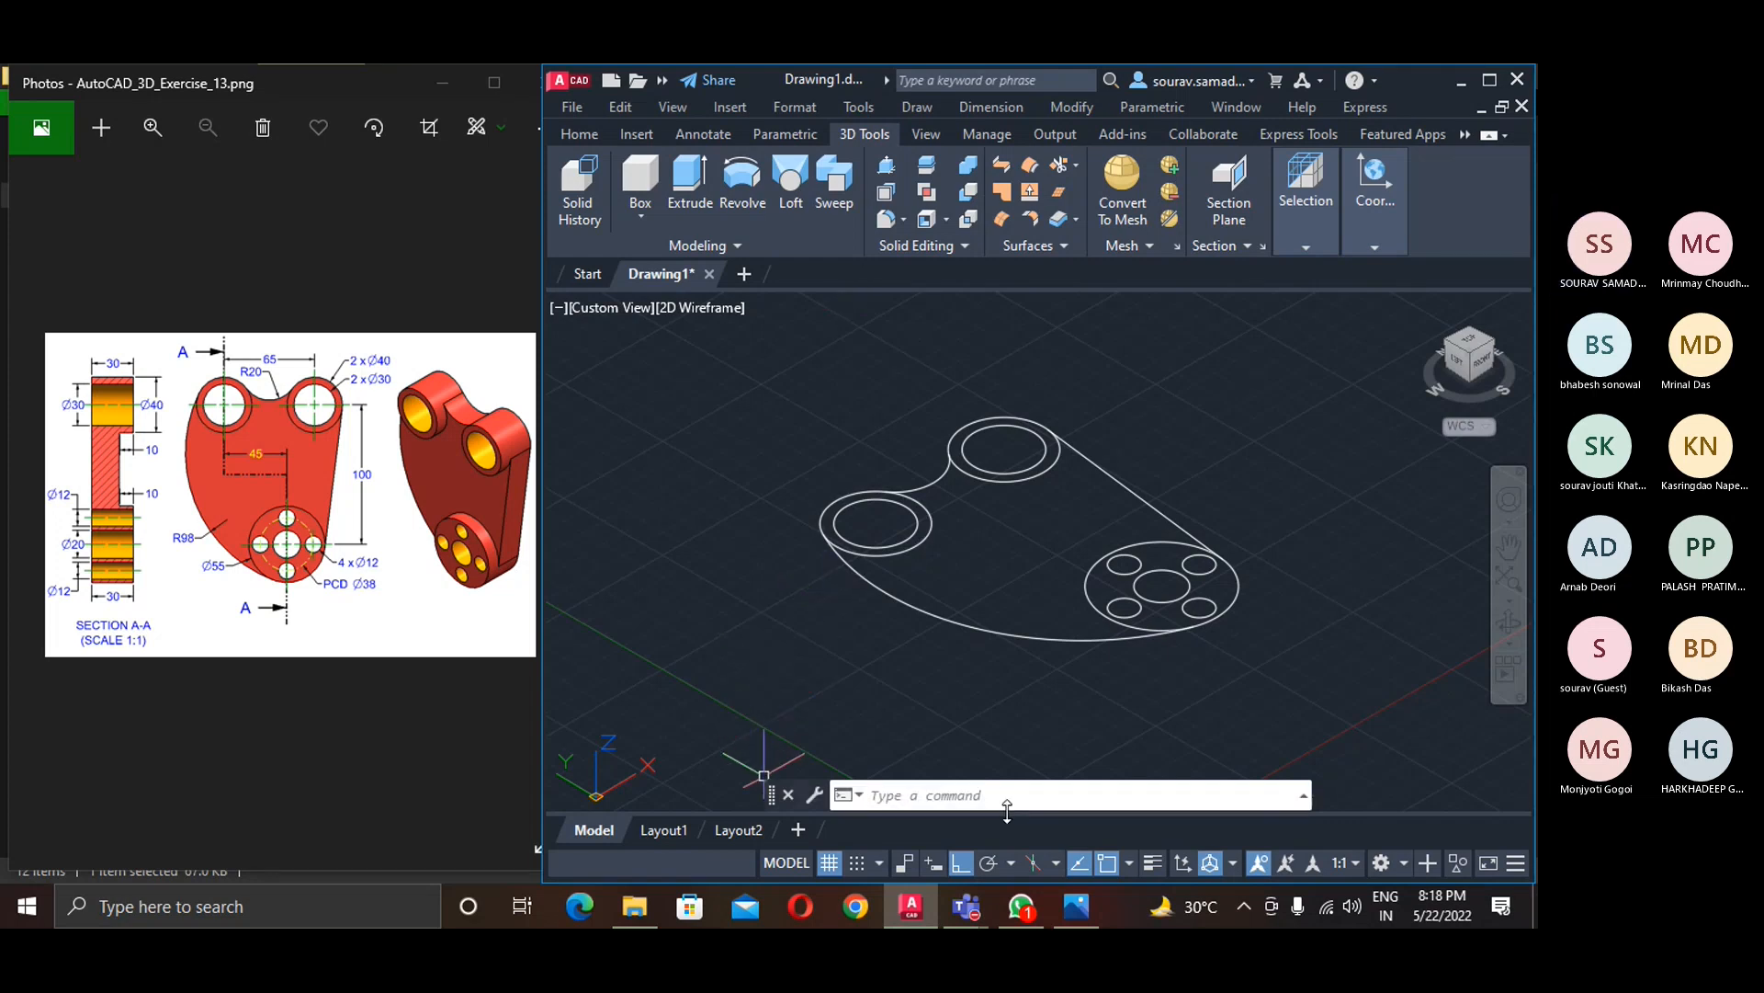
- Presspull the ring between the two circles of the left upper boss to a height of 30
click(1117, 794)
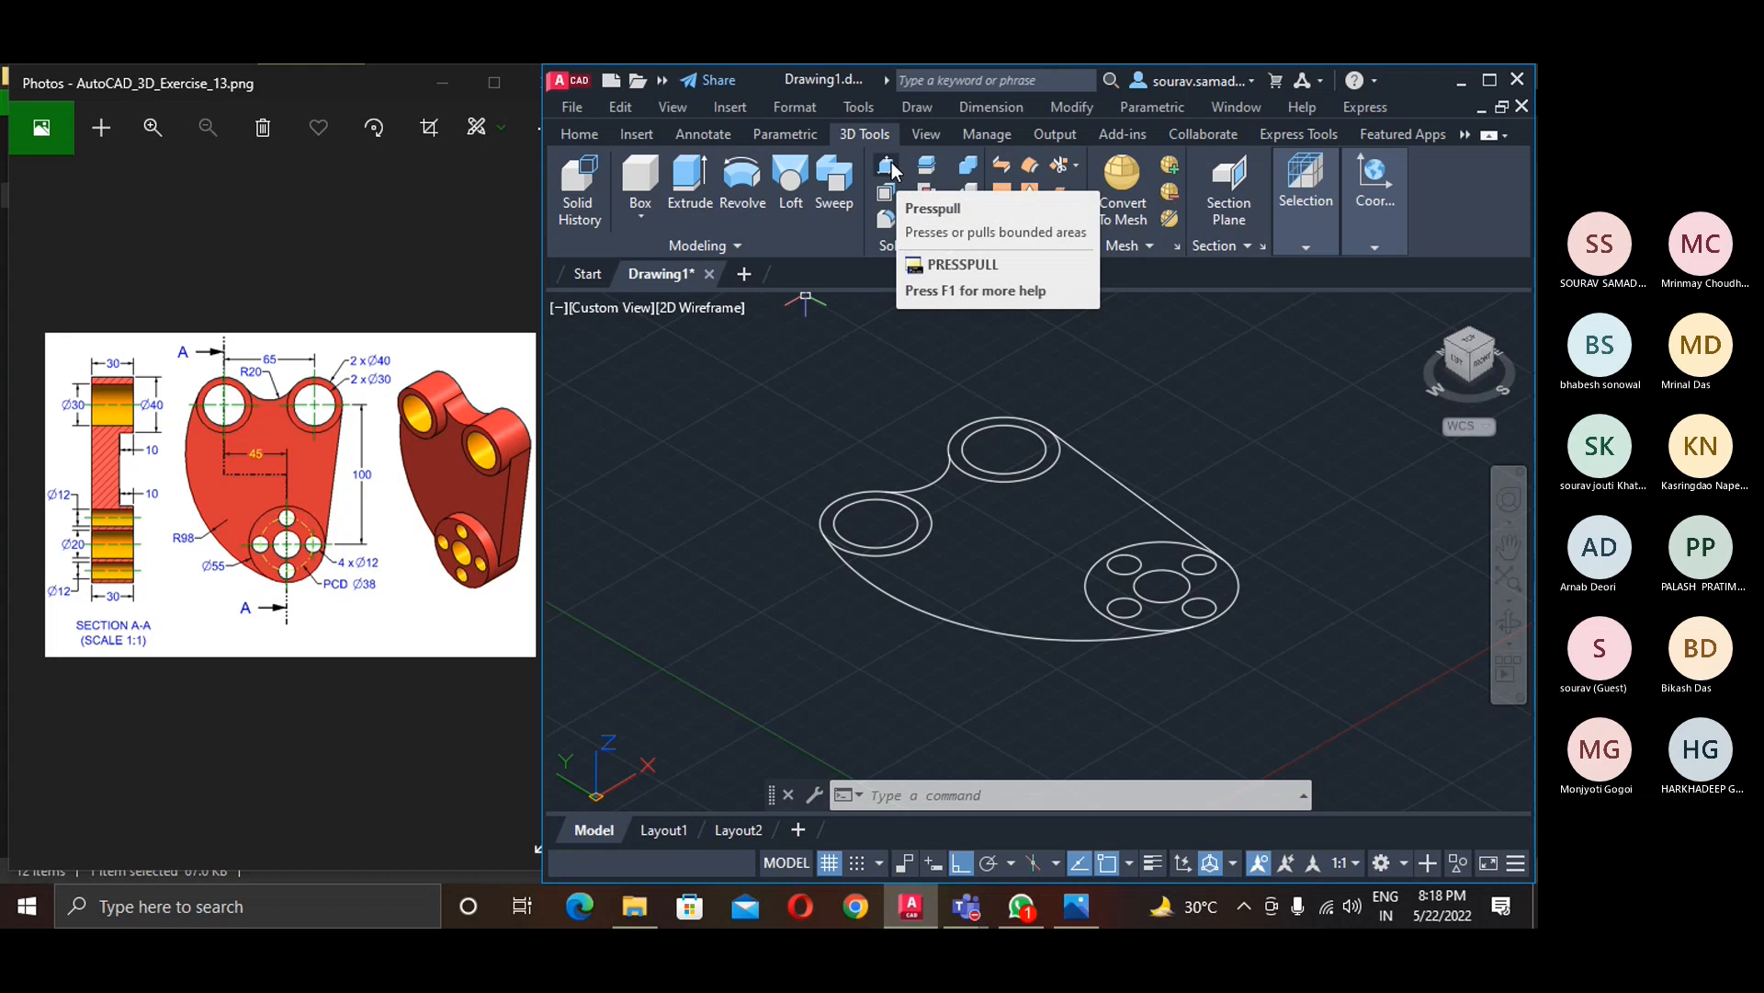
text(press)
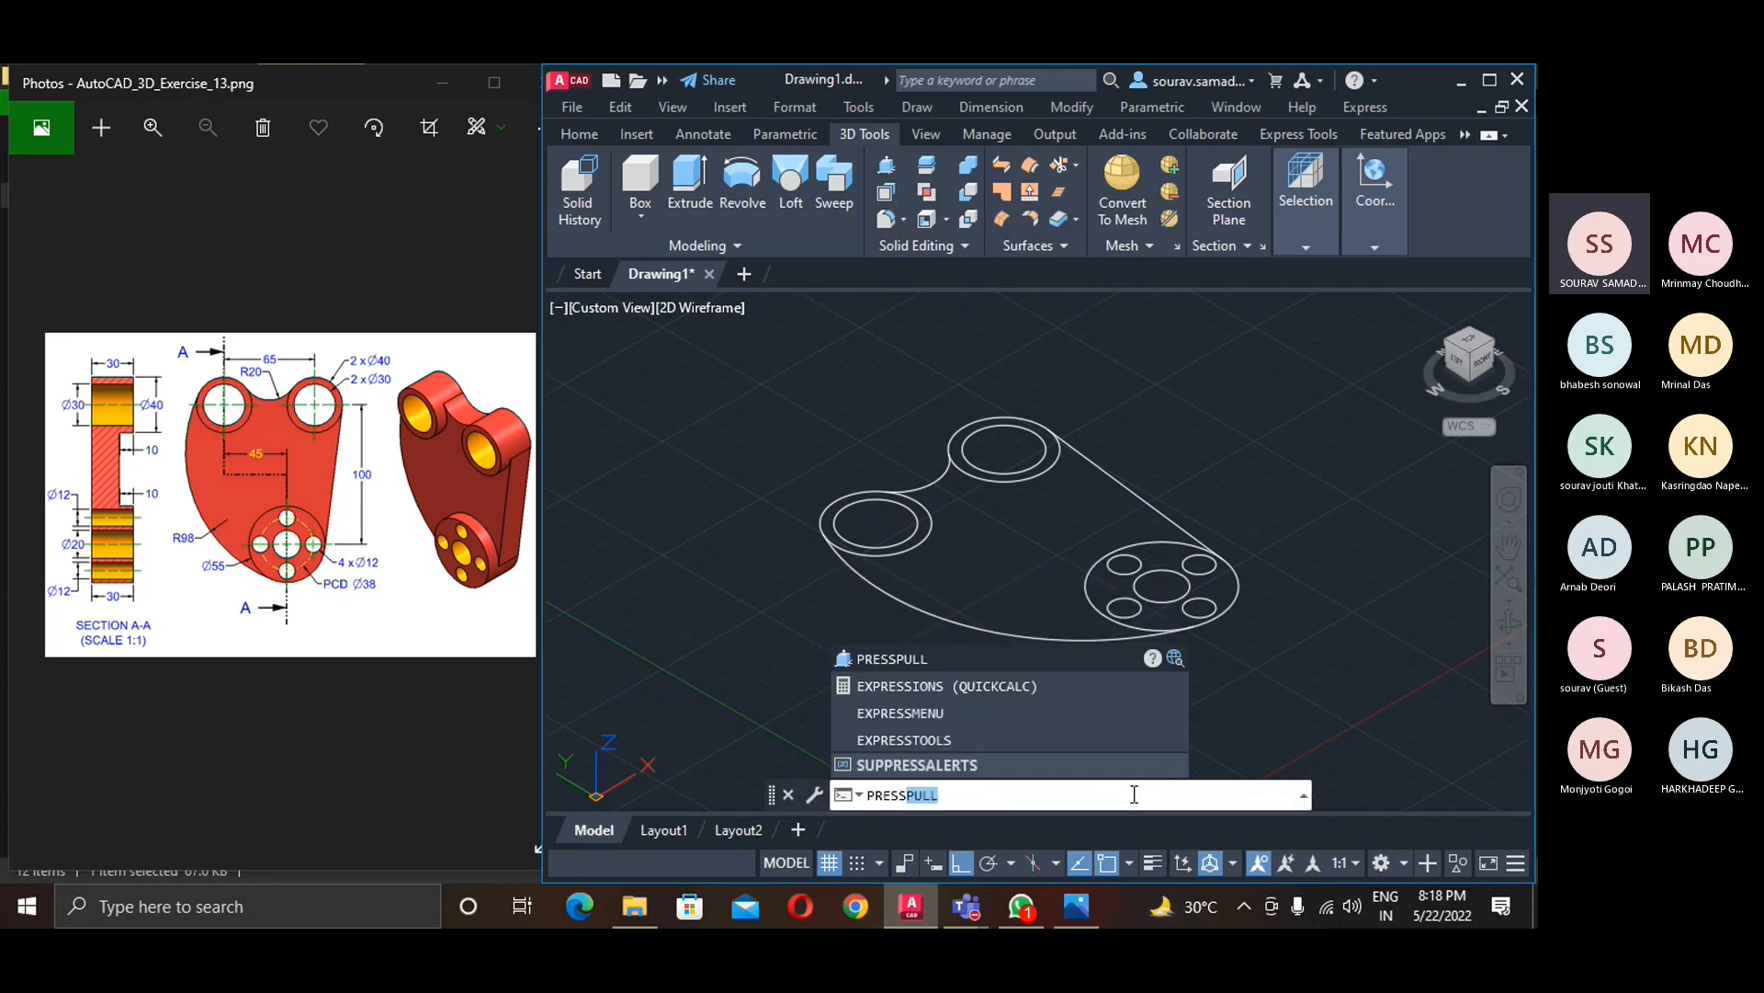
click(963, 662)
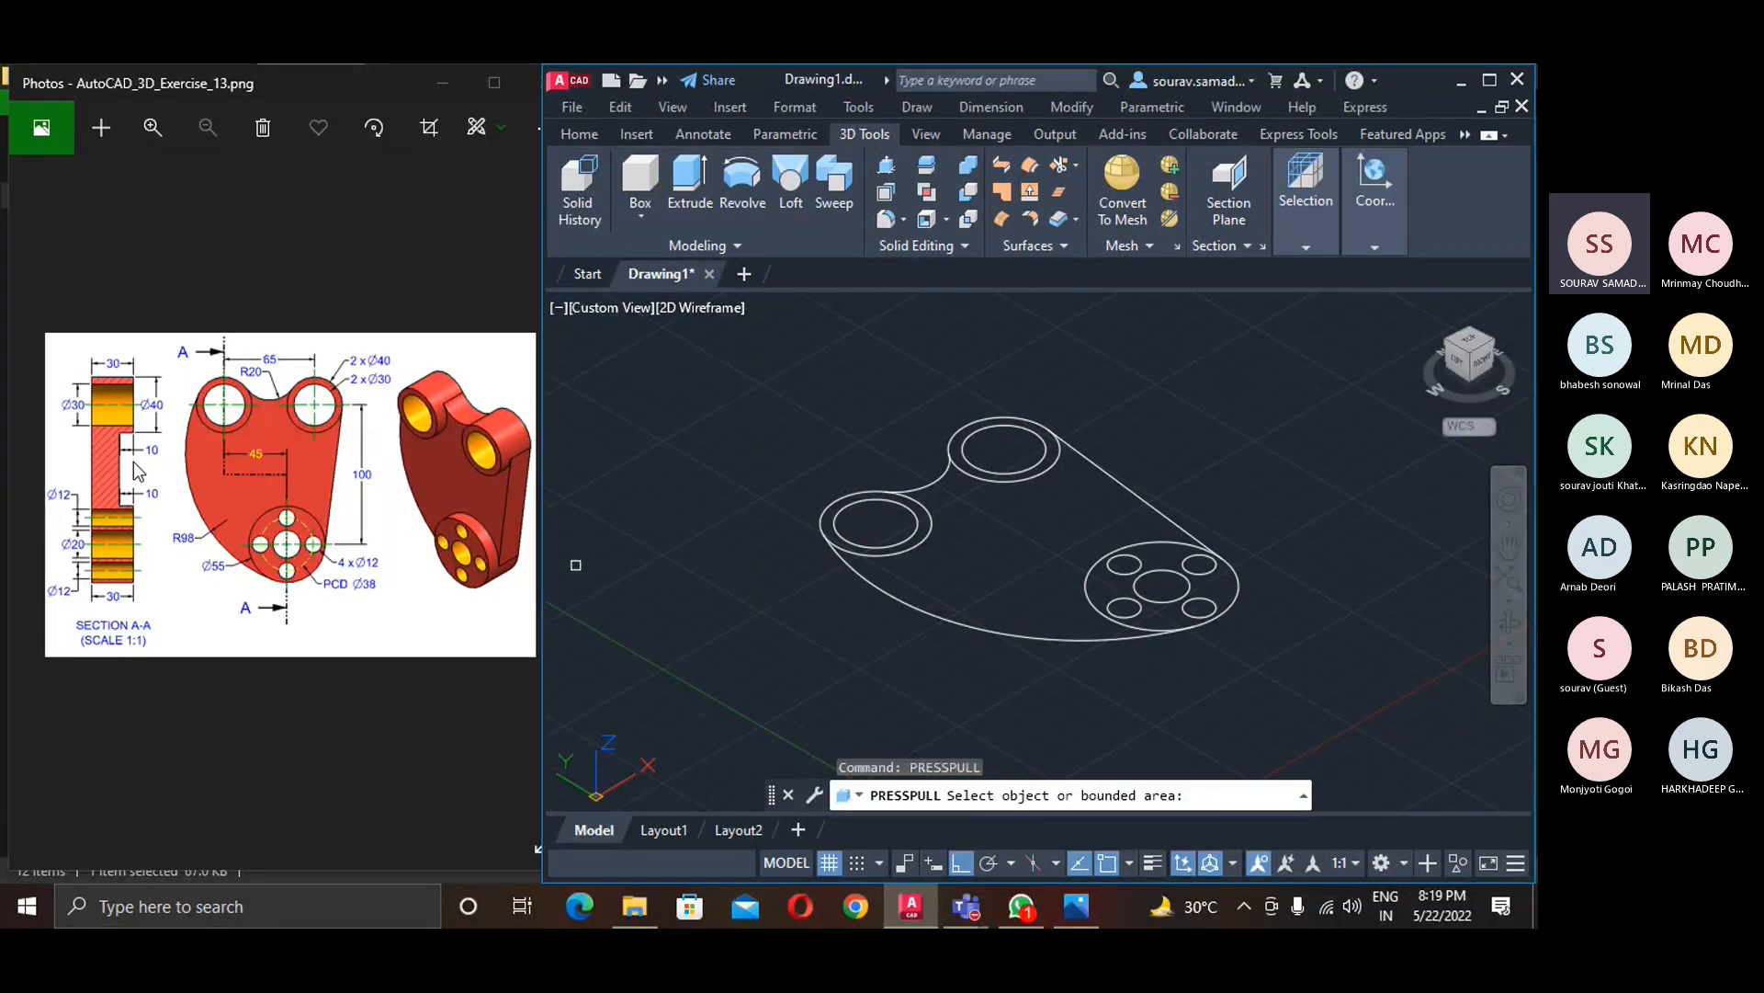
scroll(137, 471, up, 1)
scroll(131, 460, up, 1)
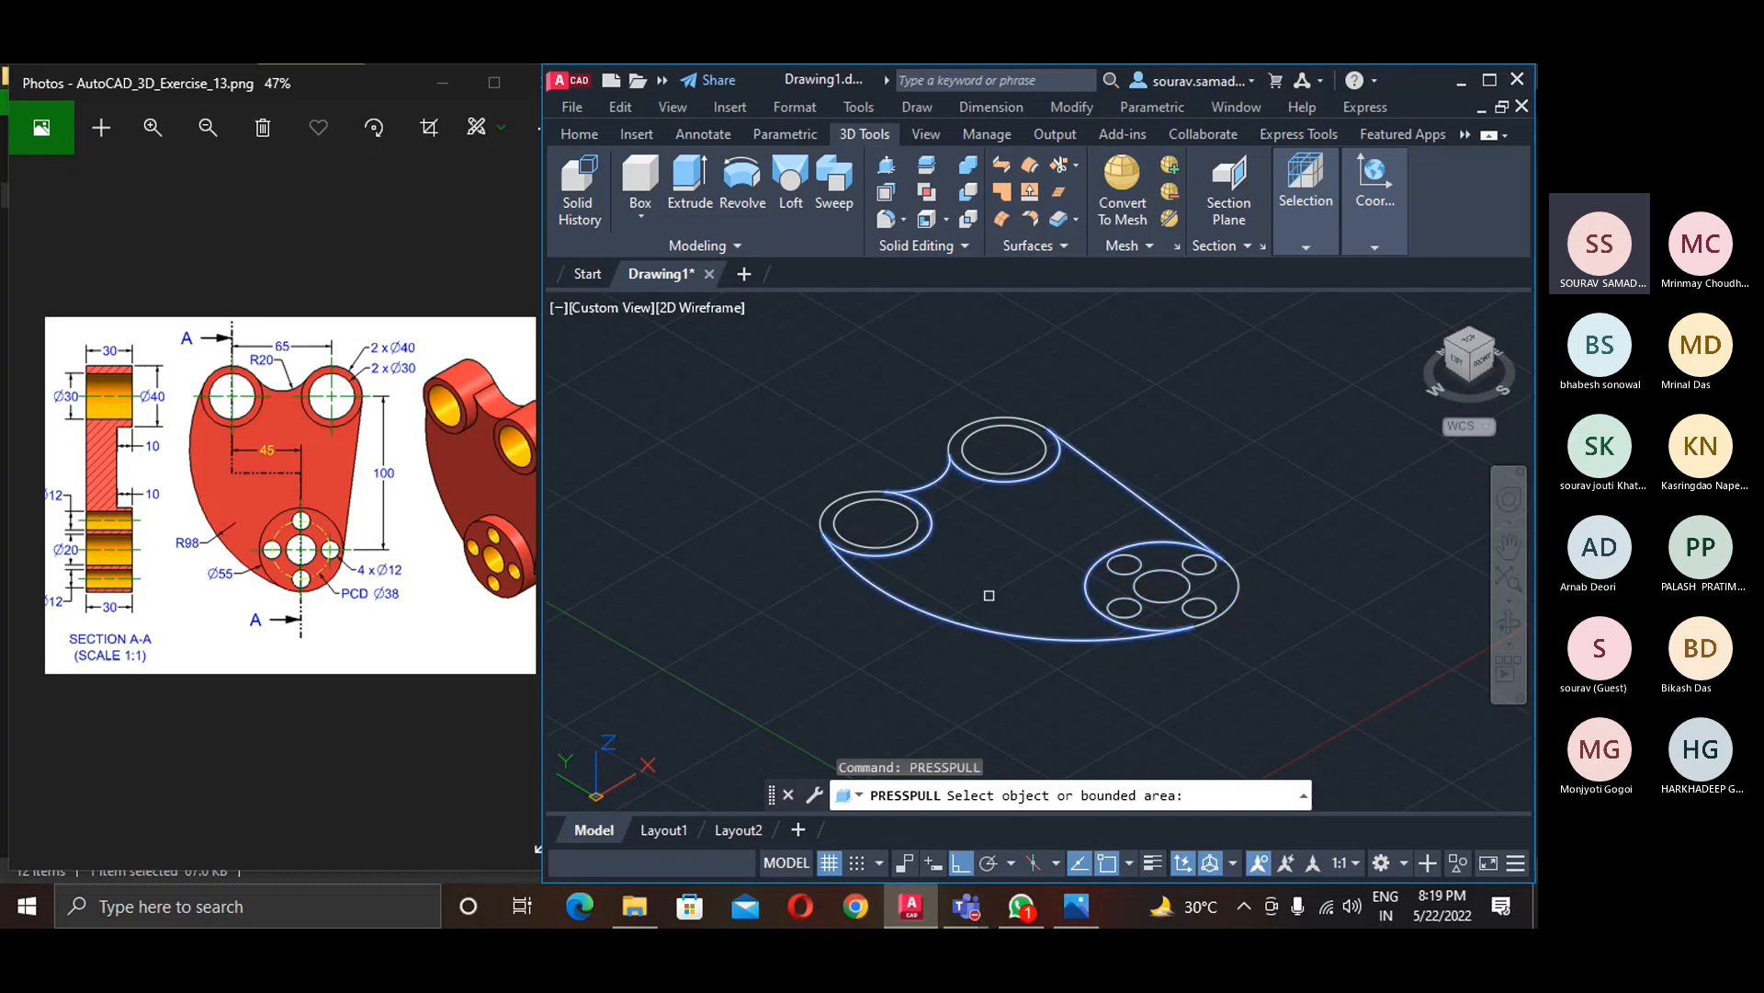
scroll(852, 522, up, 4)
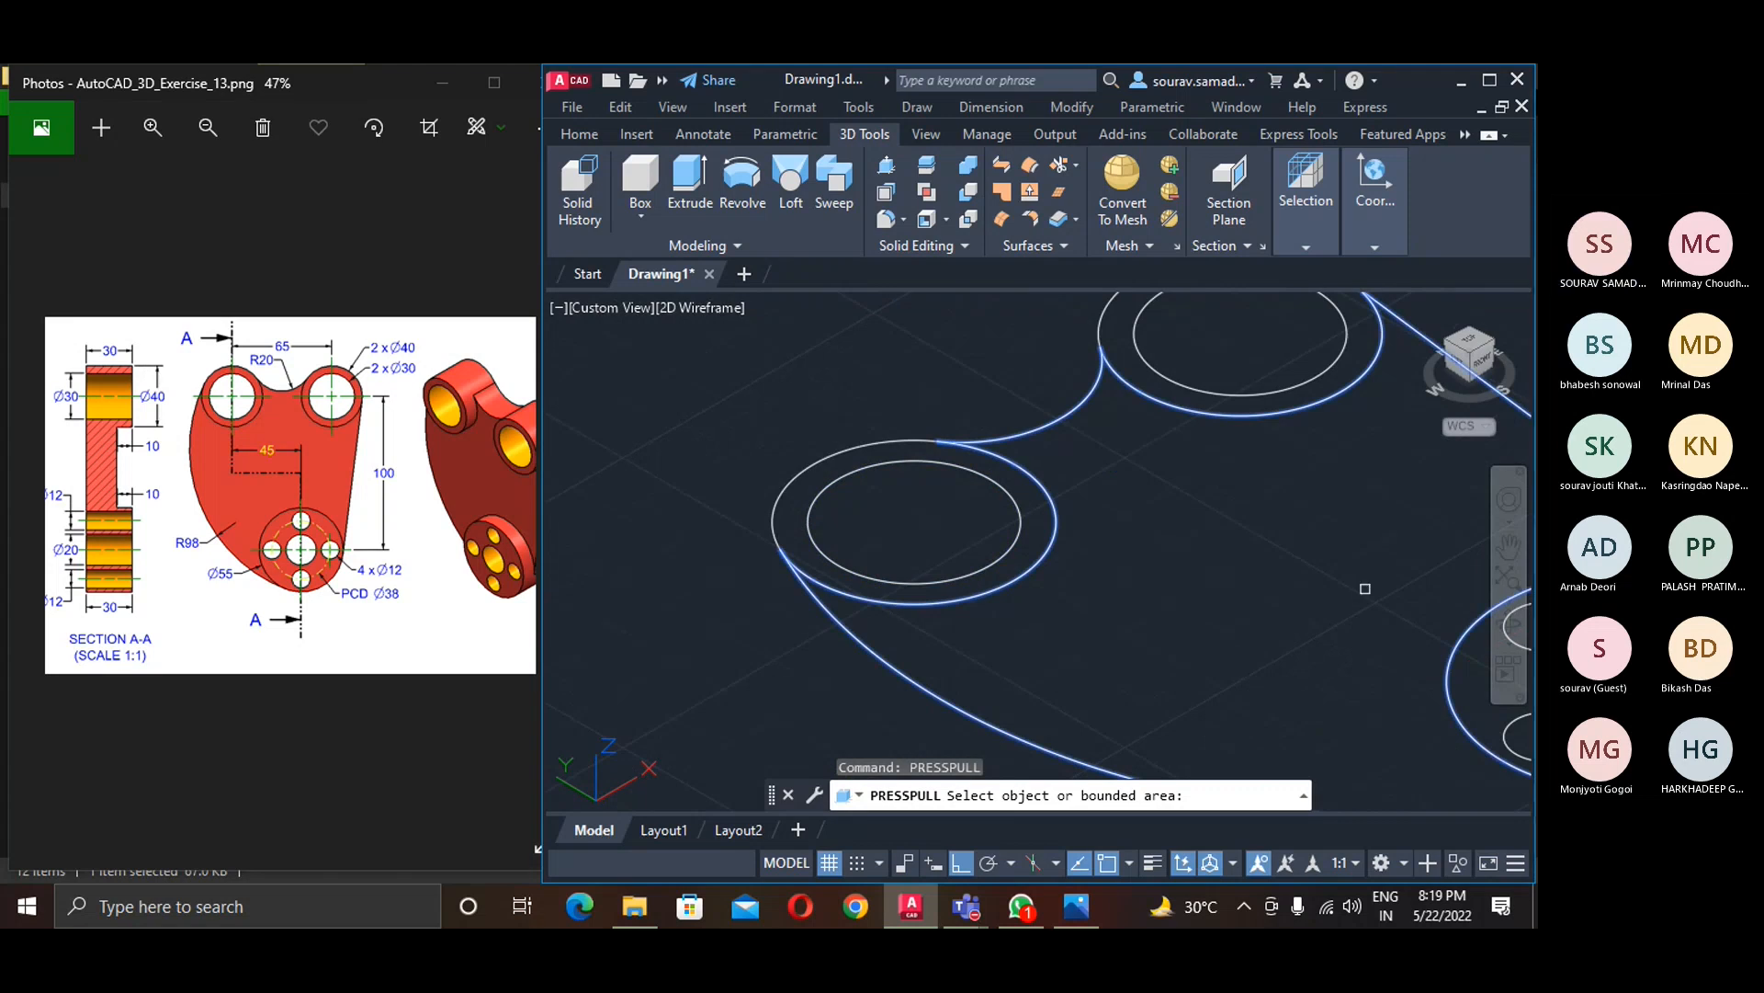
scroll(1172, 620, up, 2)
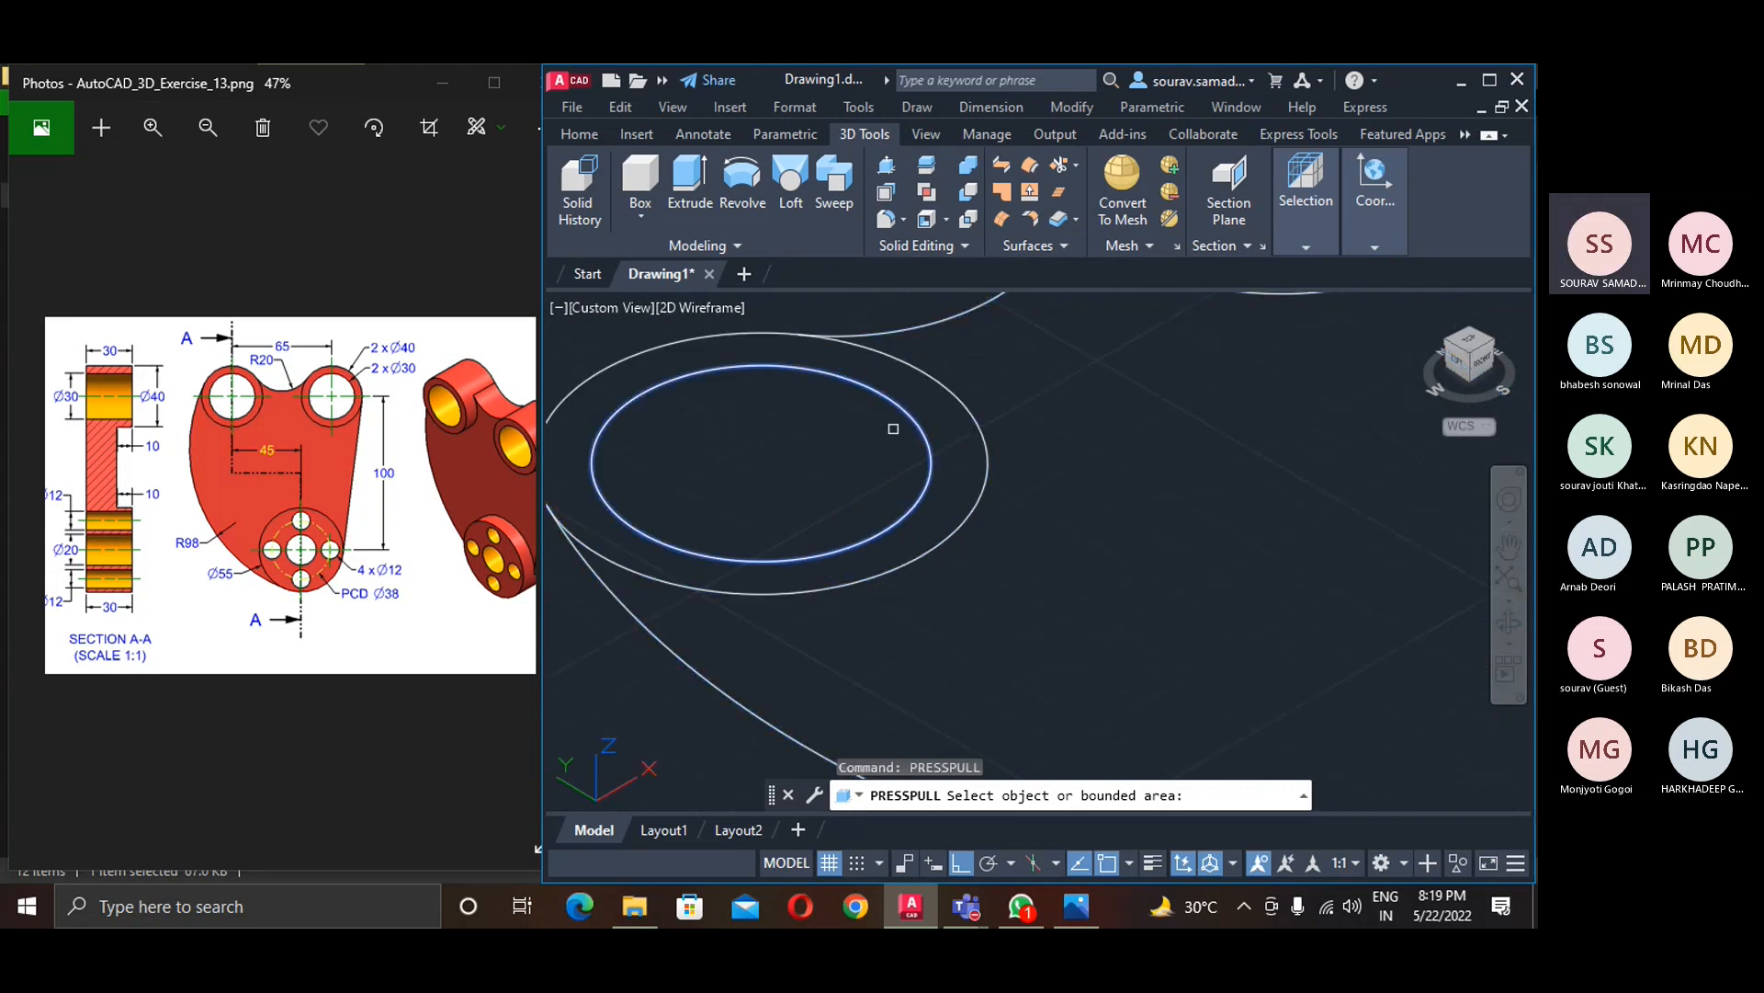
click(960, 473)
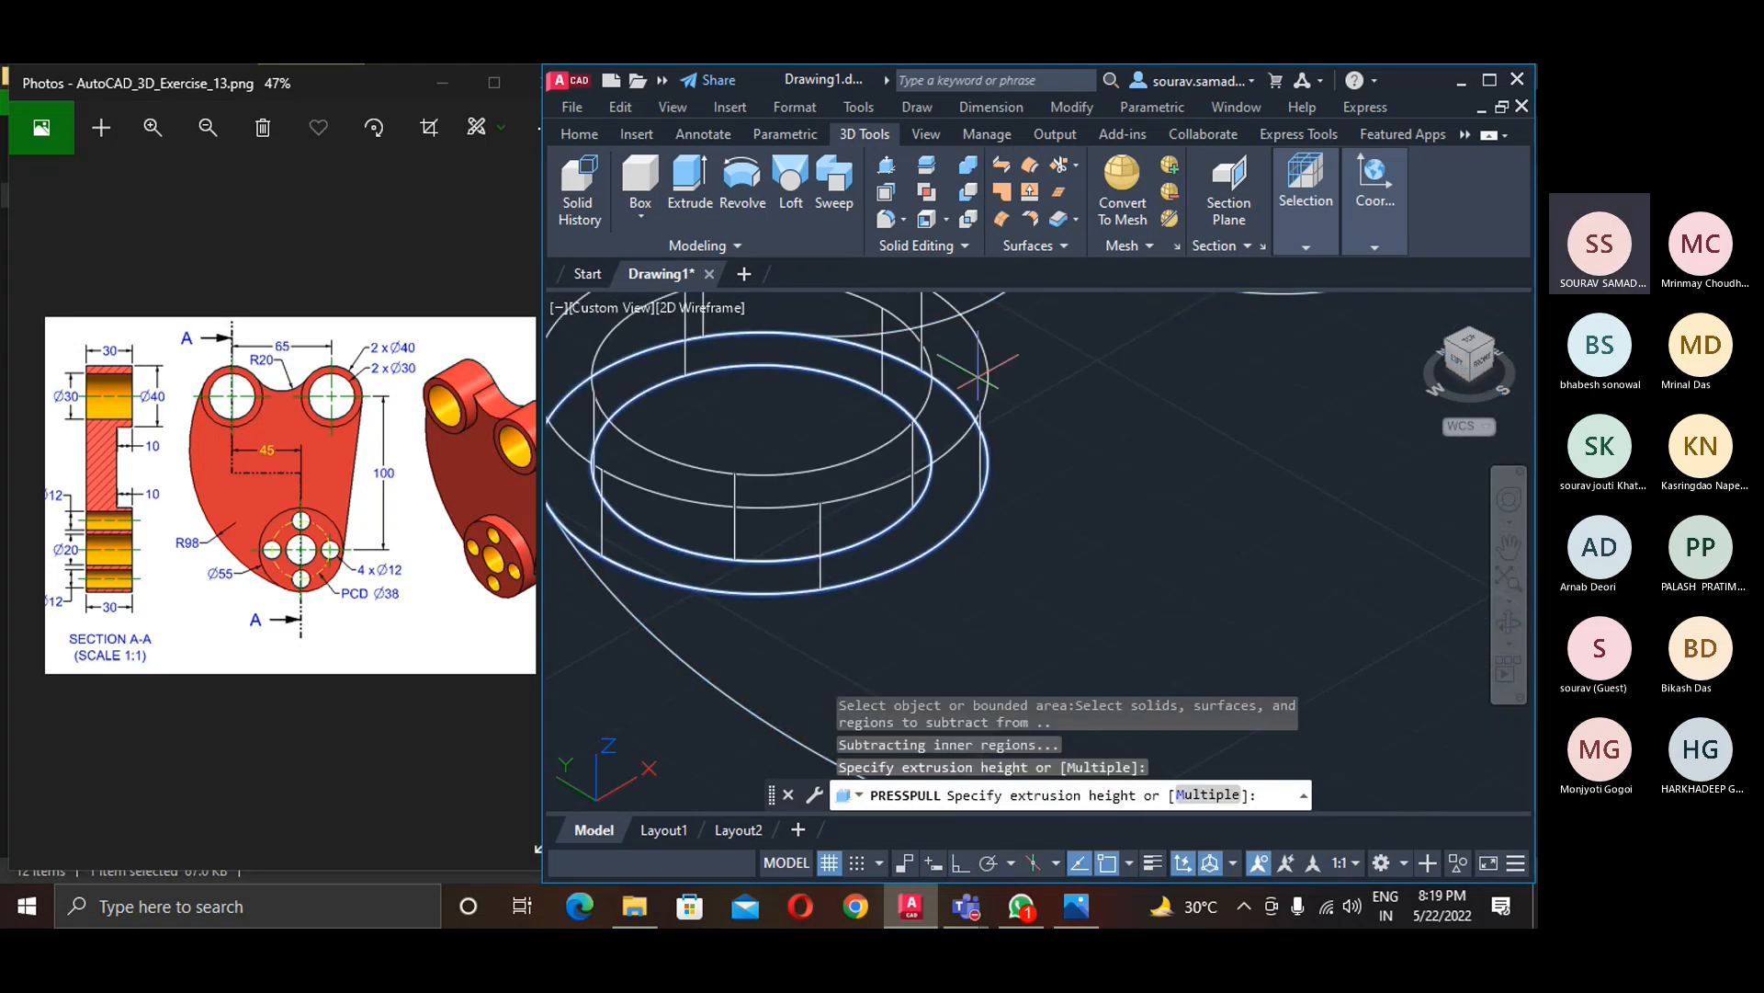
scroll(964, 483, down, 3)
middle_drag(993, 391, 983, 465)
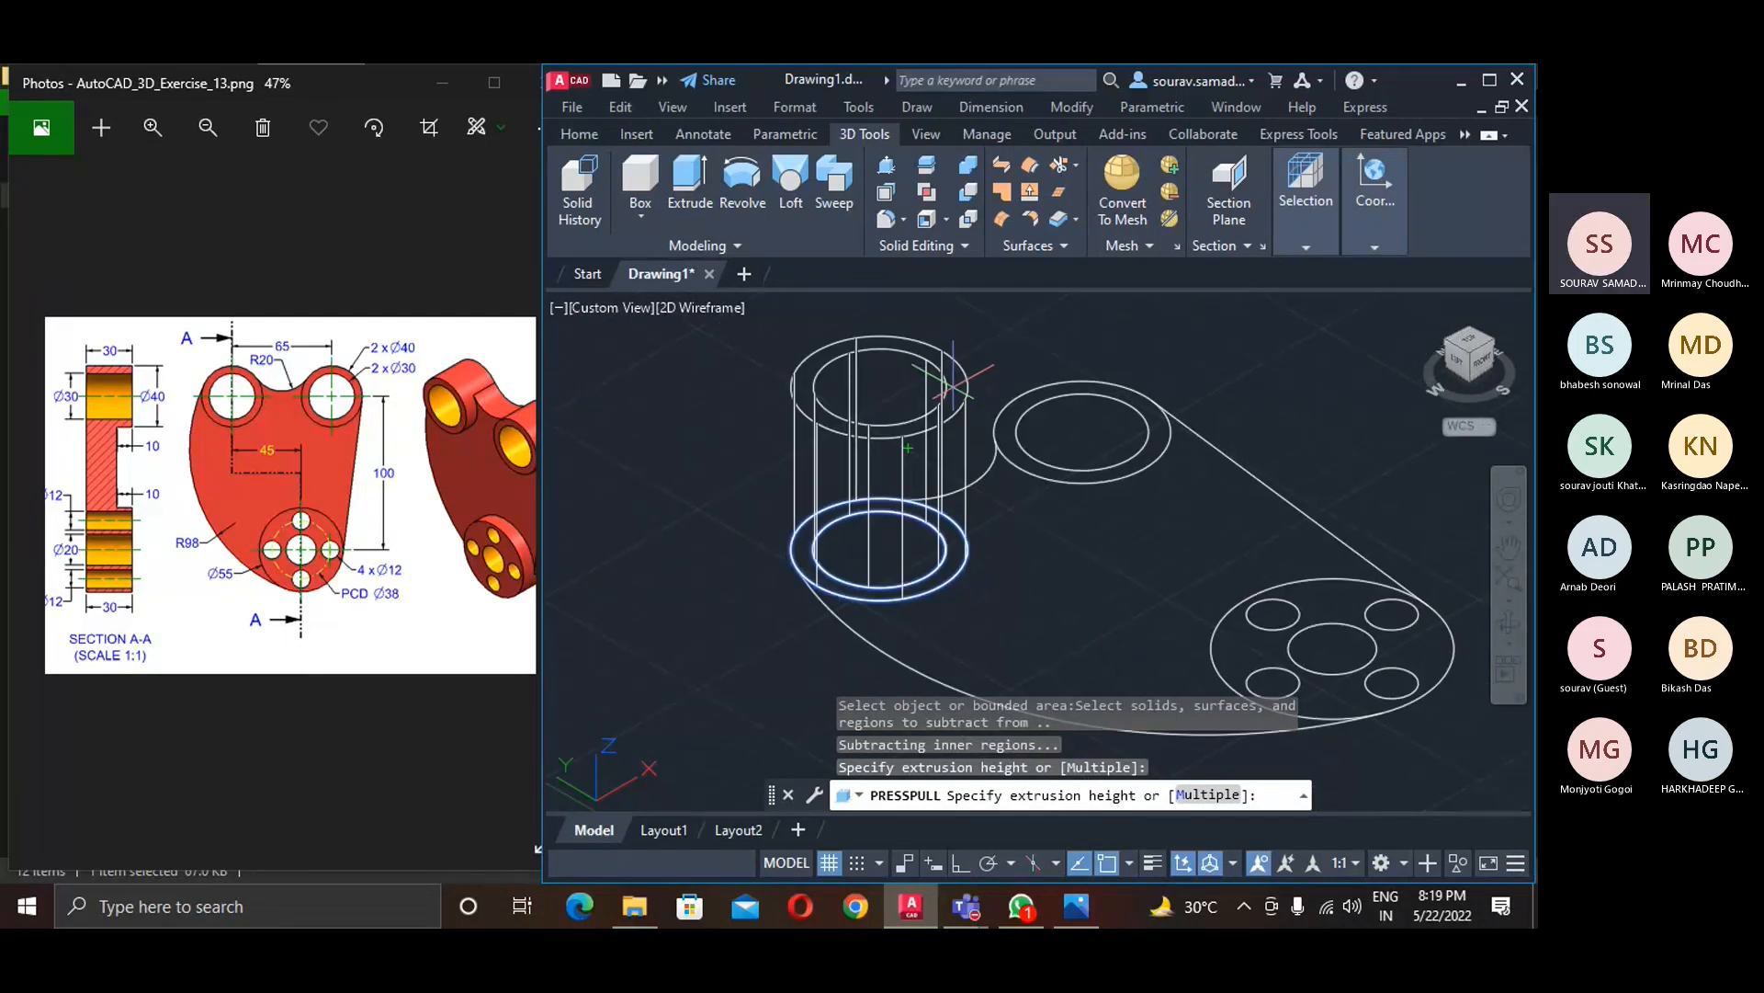
text(30)
key(Return)
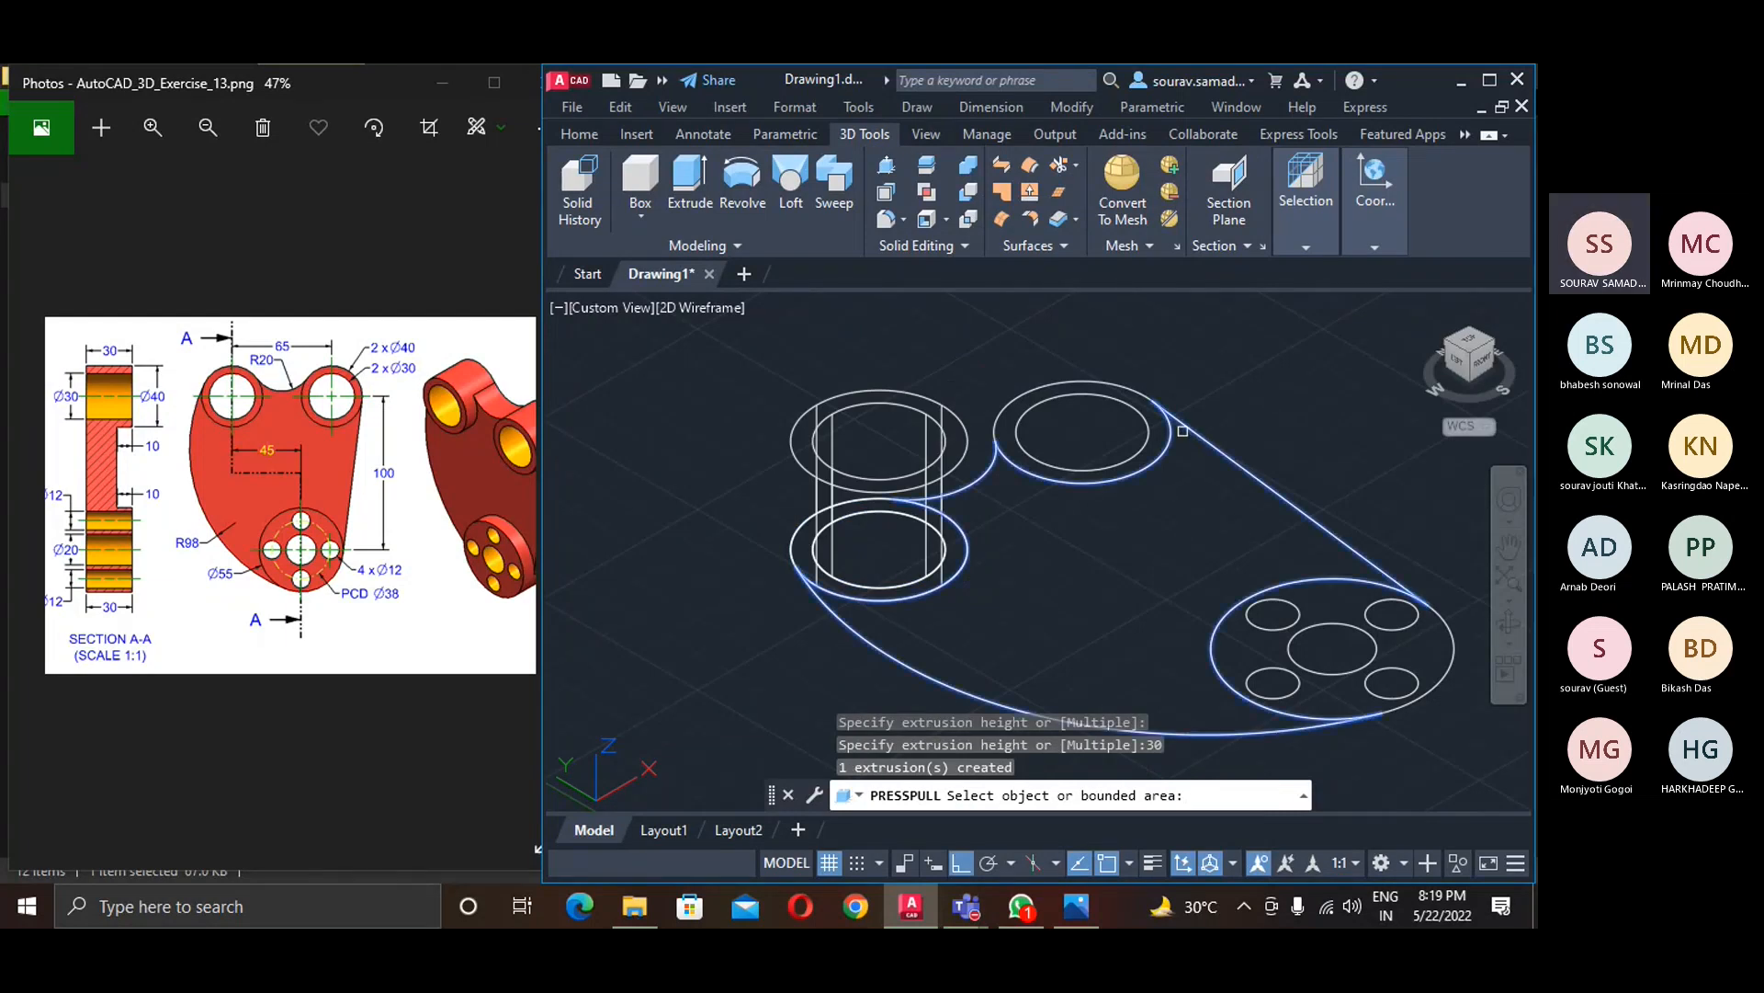
- Presspull the right upper boss's ring and the area around the holes inside the 55-diameter circle, each to a height of 30
click(1144, 421)
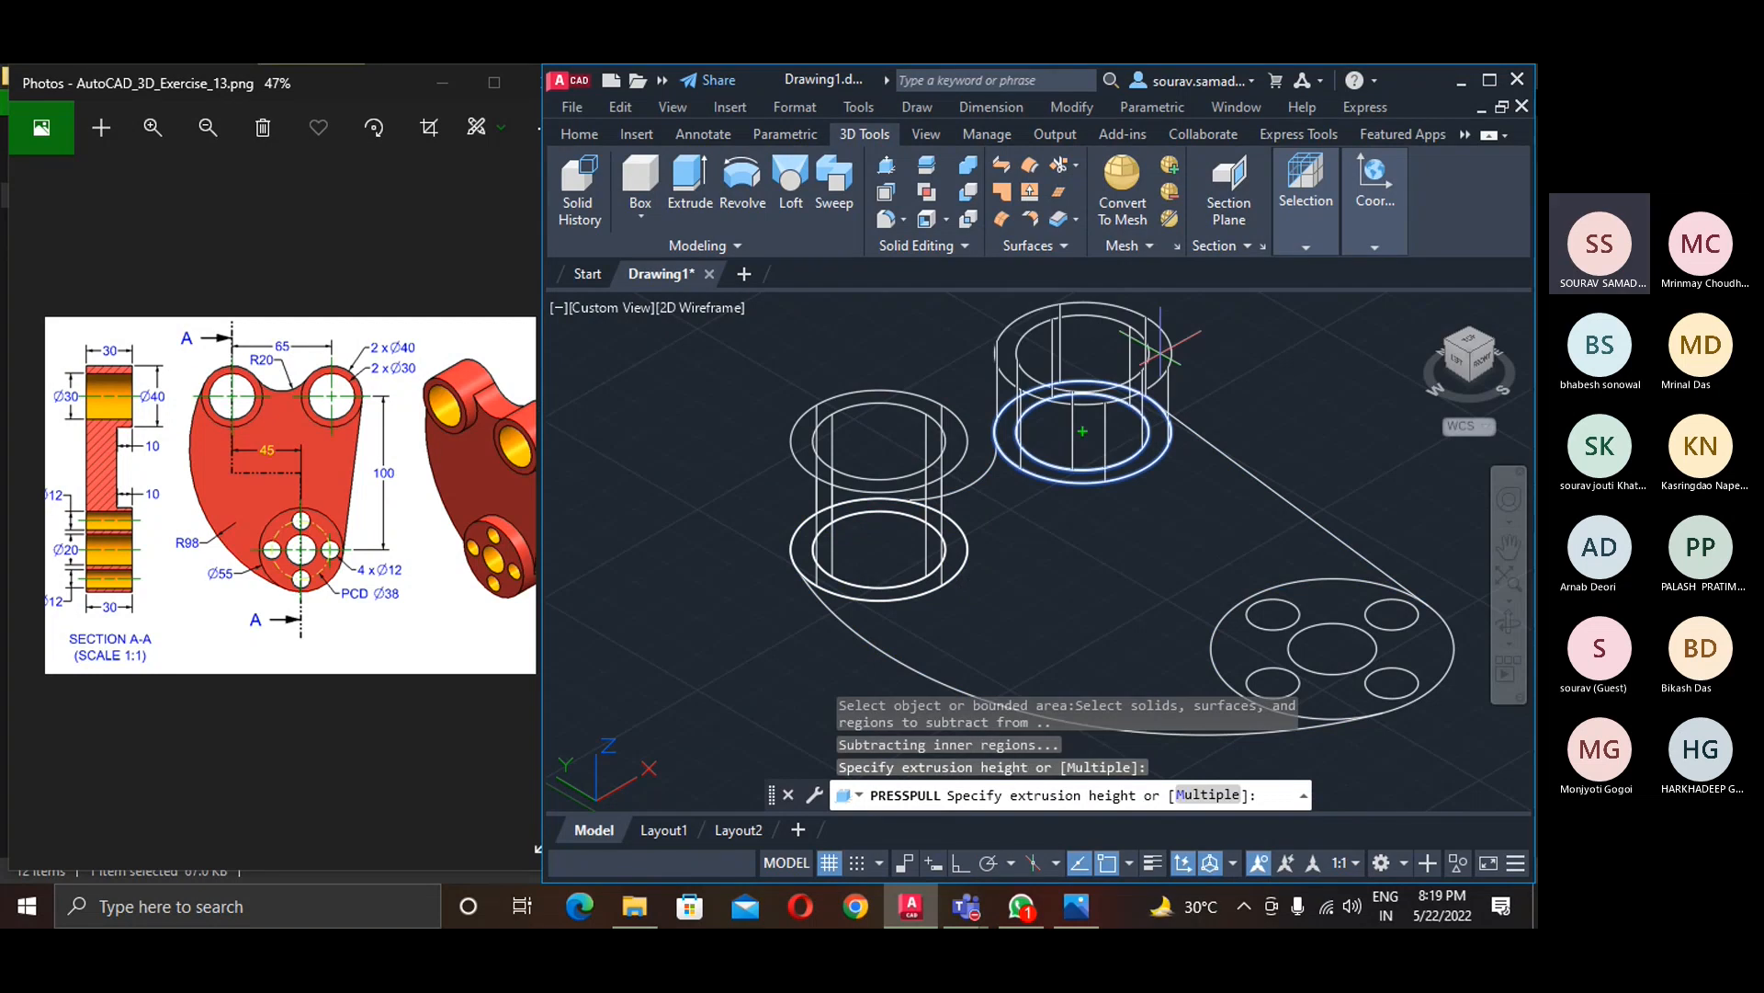
text(30)
key(Return)
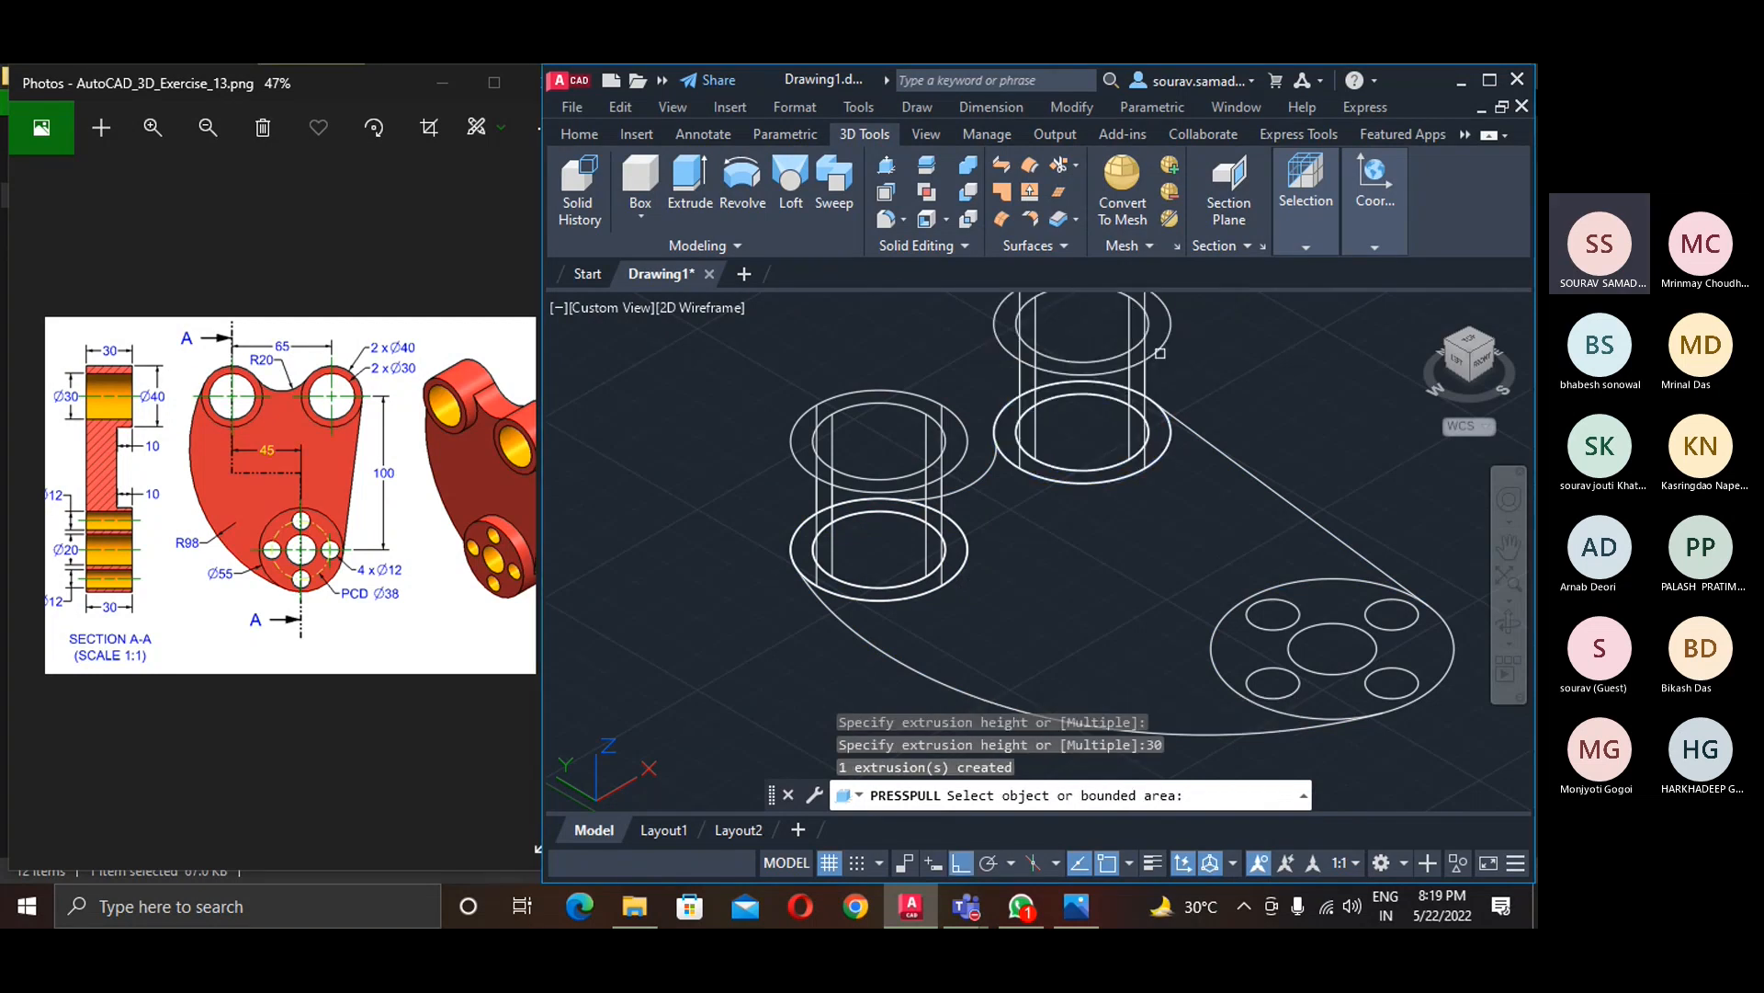
click(1332, 598)
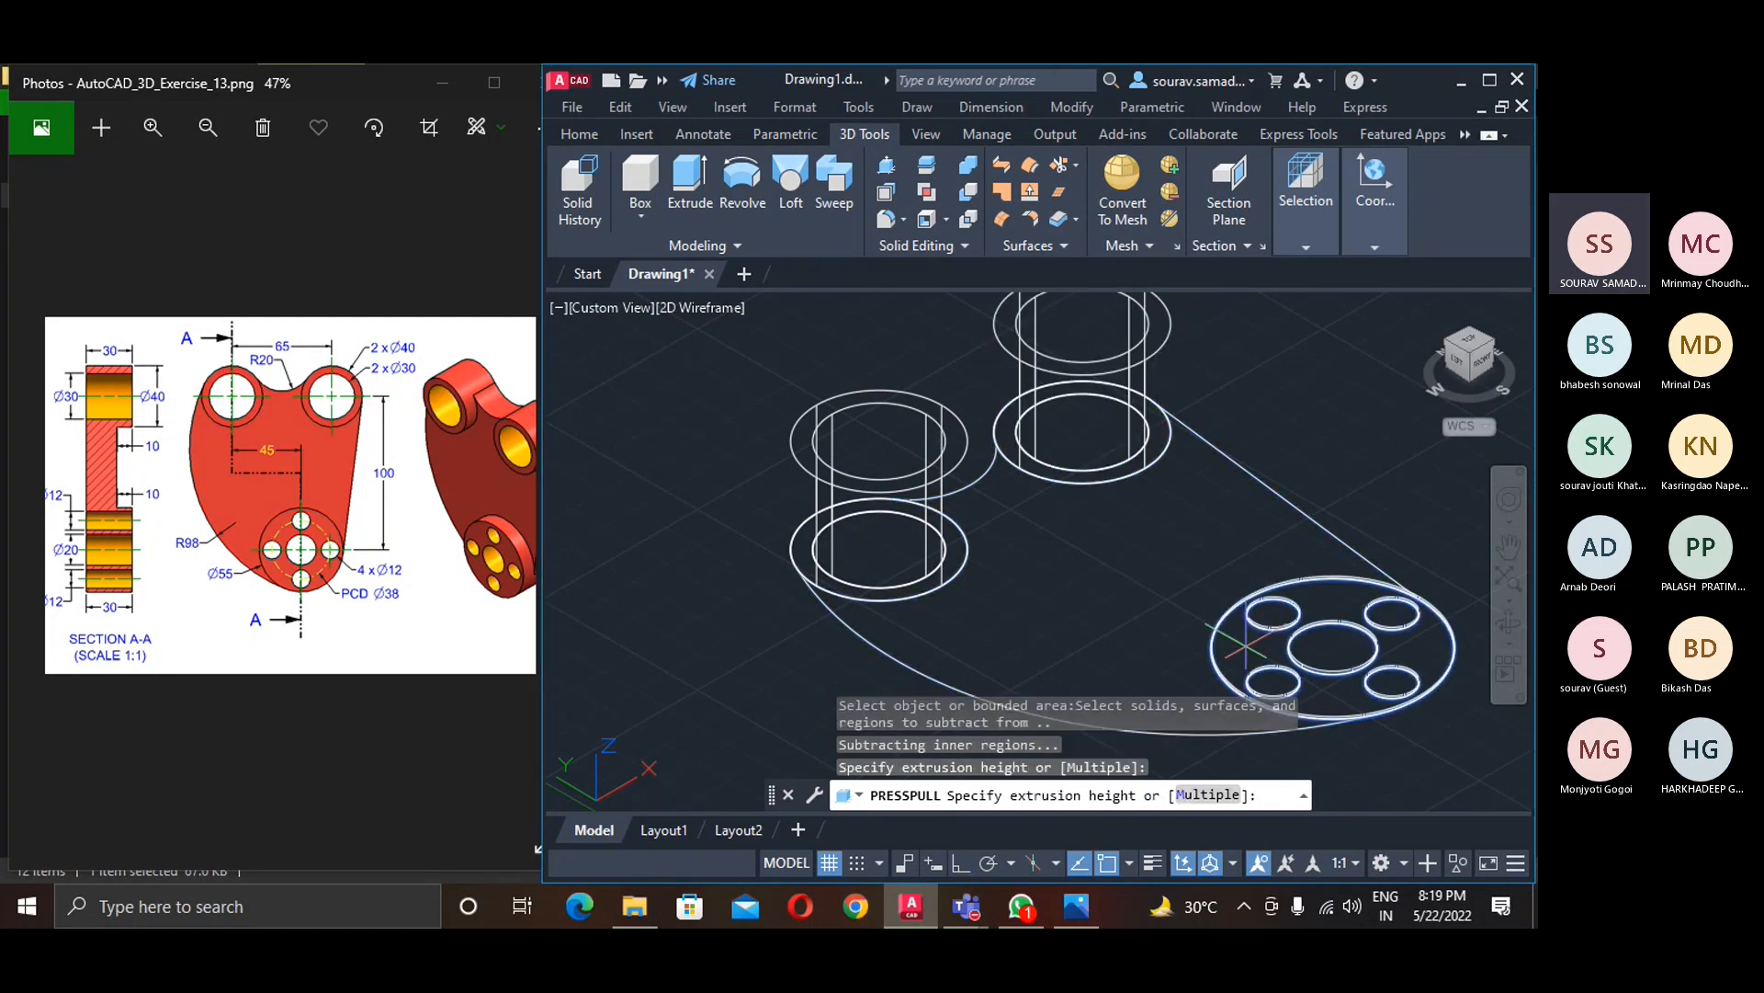
text(30)
key(Return)
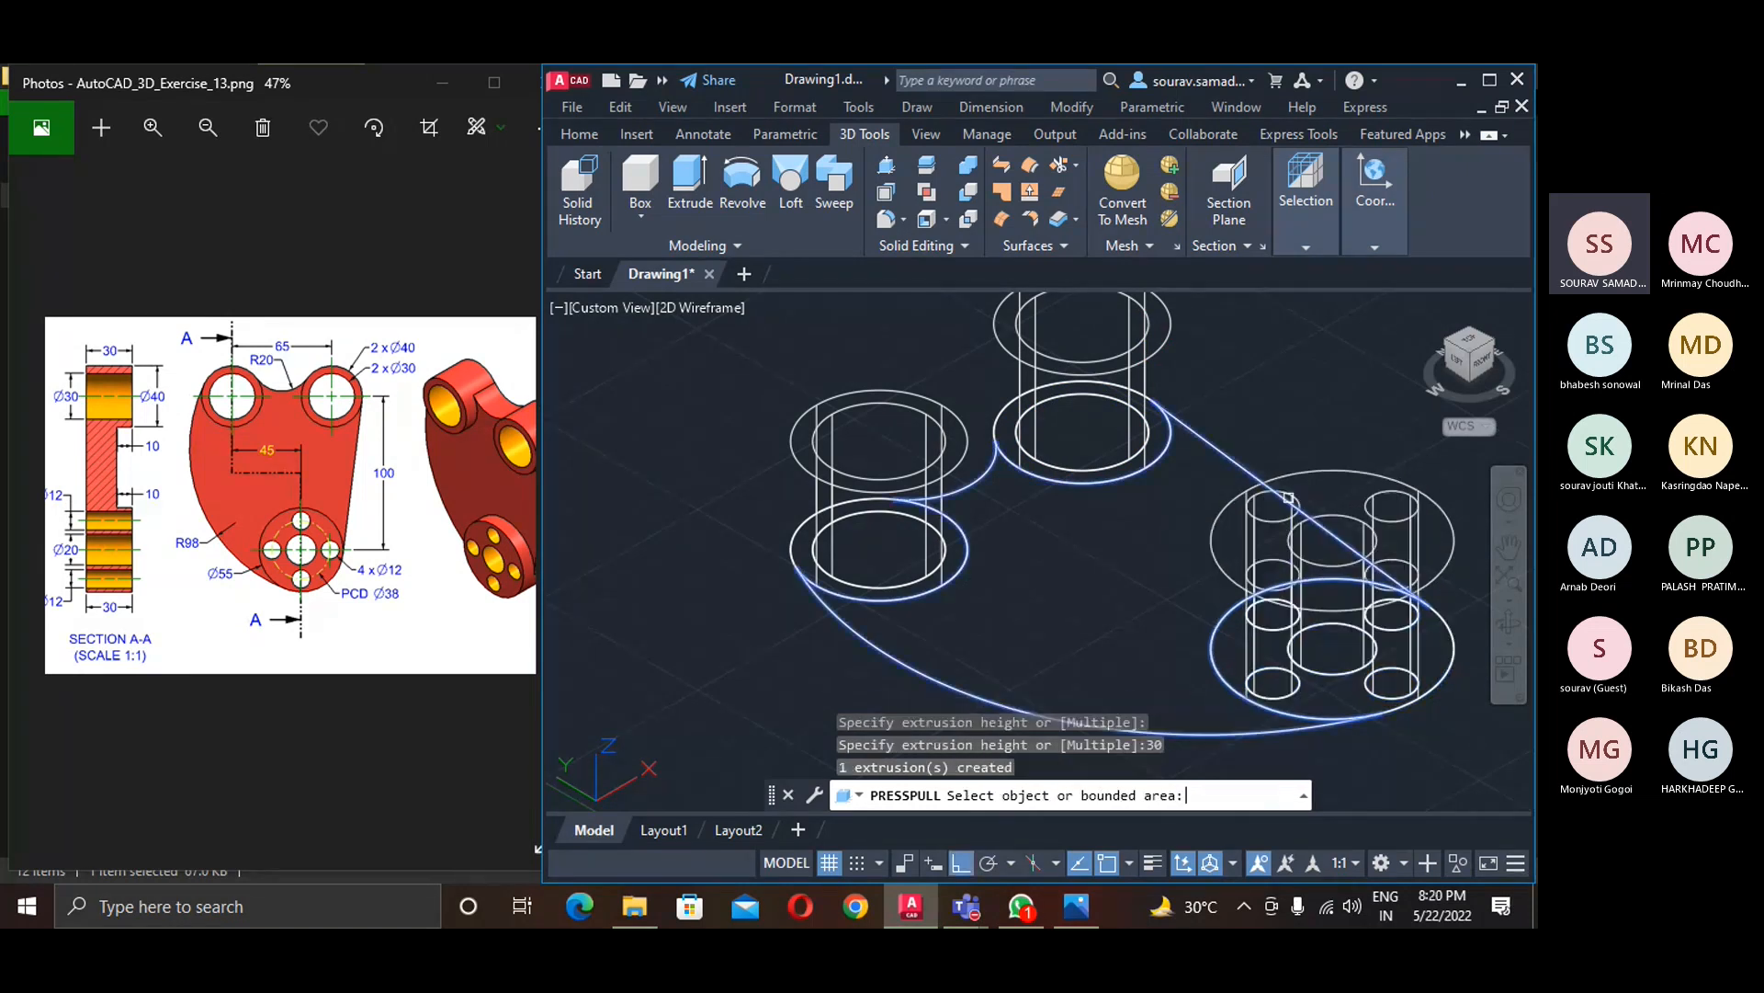
- Presspull the plate area between the three bosses to a height of 20 and end the command
click(1081, 583)
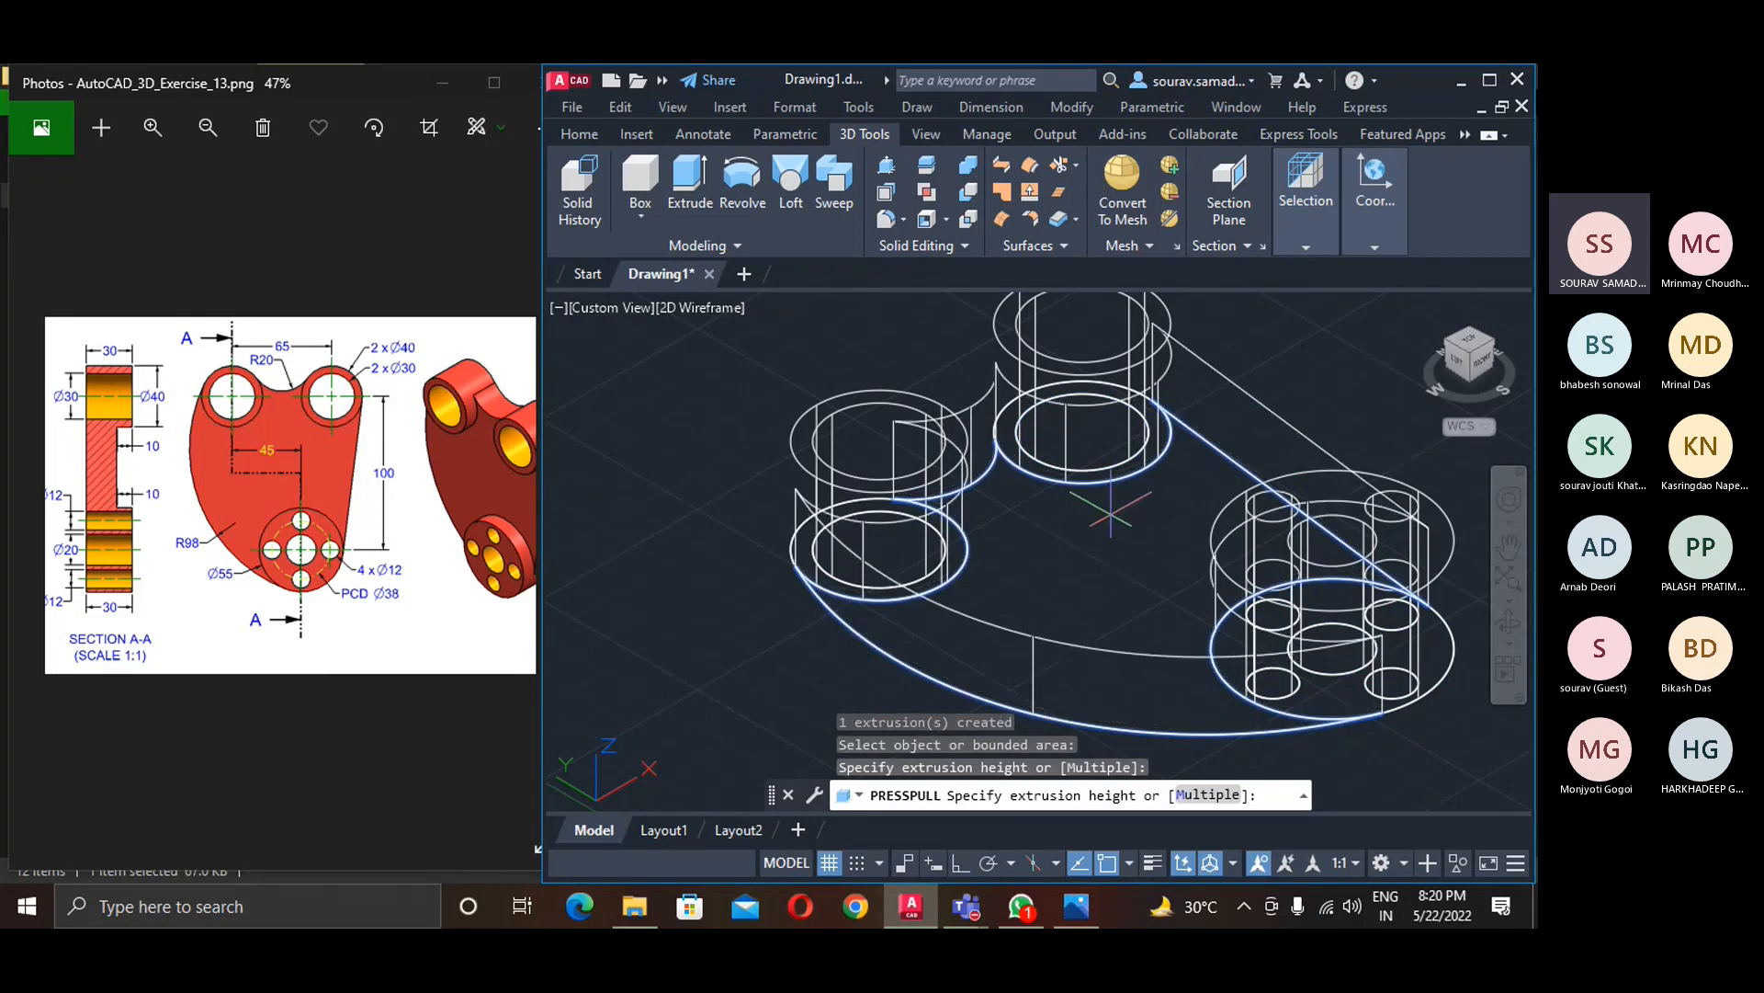
text(20)
key(Return)
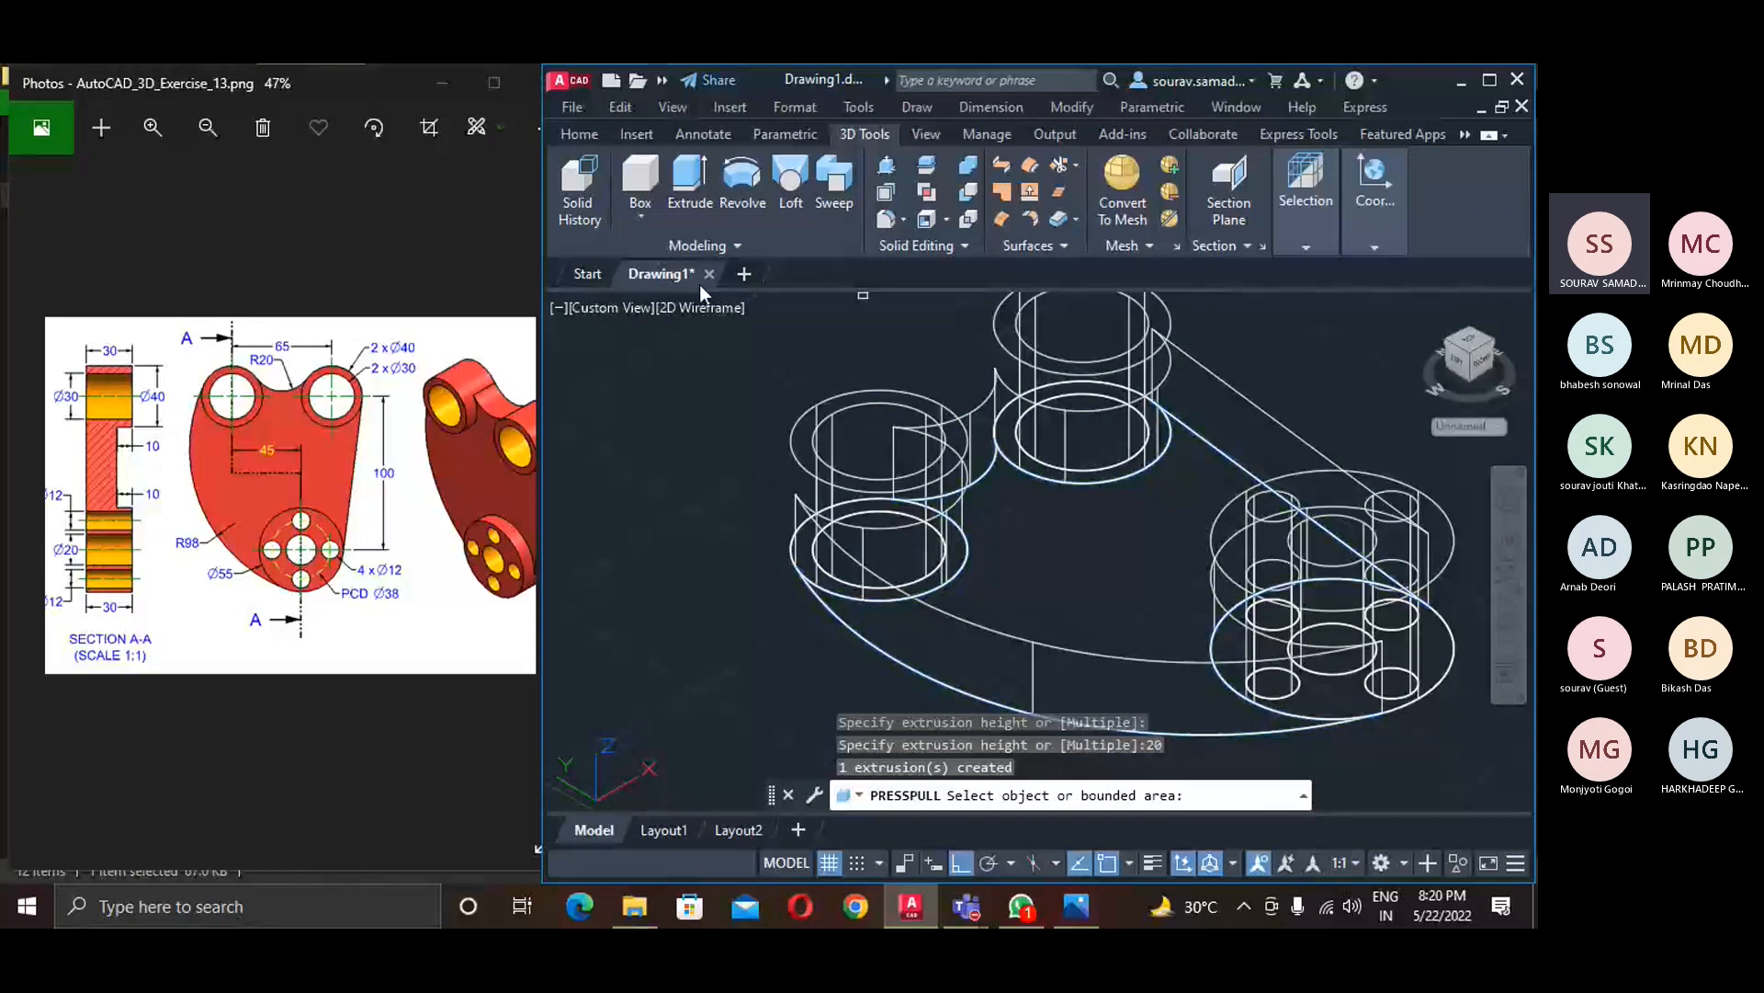
click(704, 311)
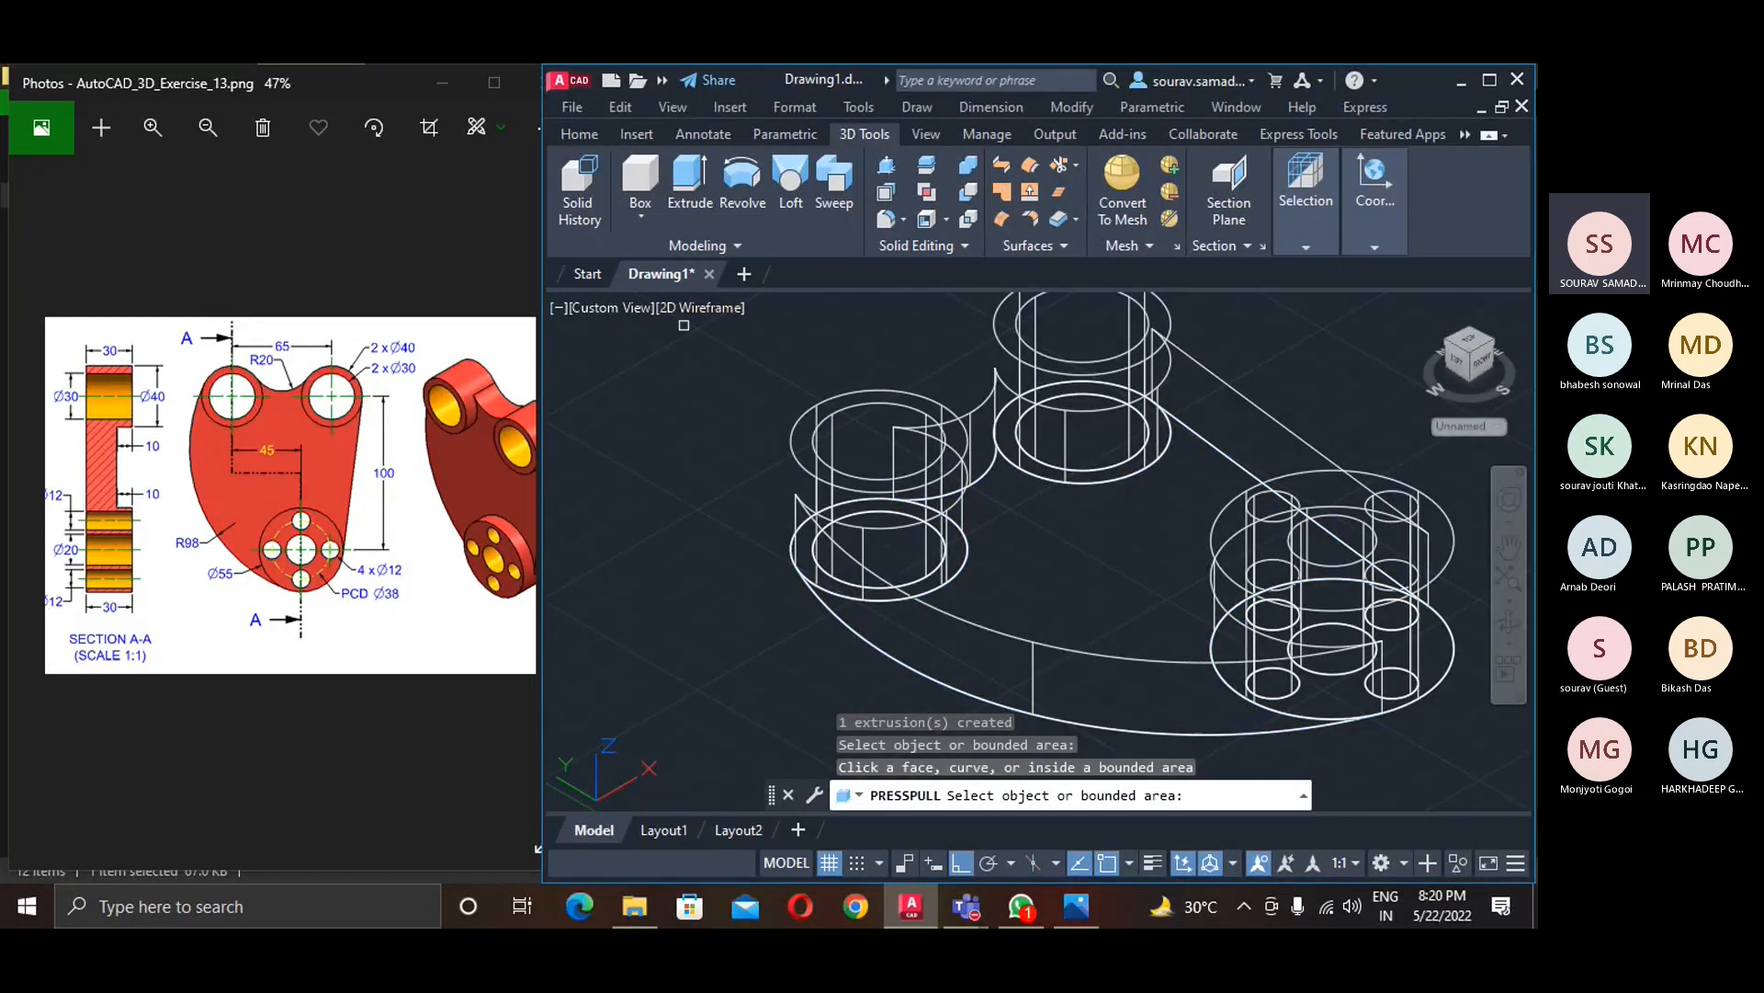
key(Return)
- Set the visual style to Shades of Gray and orbit slightly around the bracket
click(701, 307)
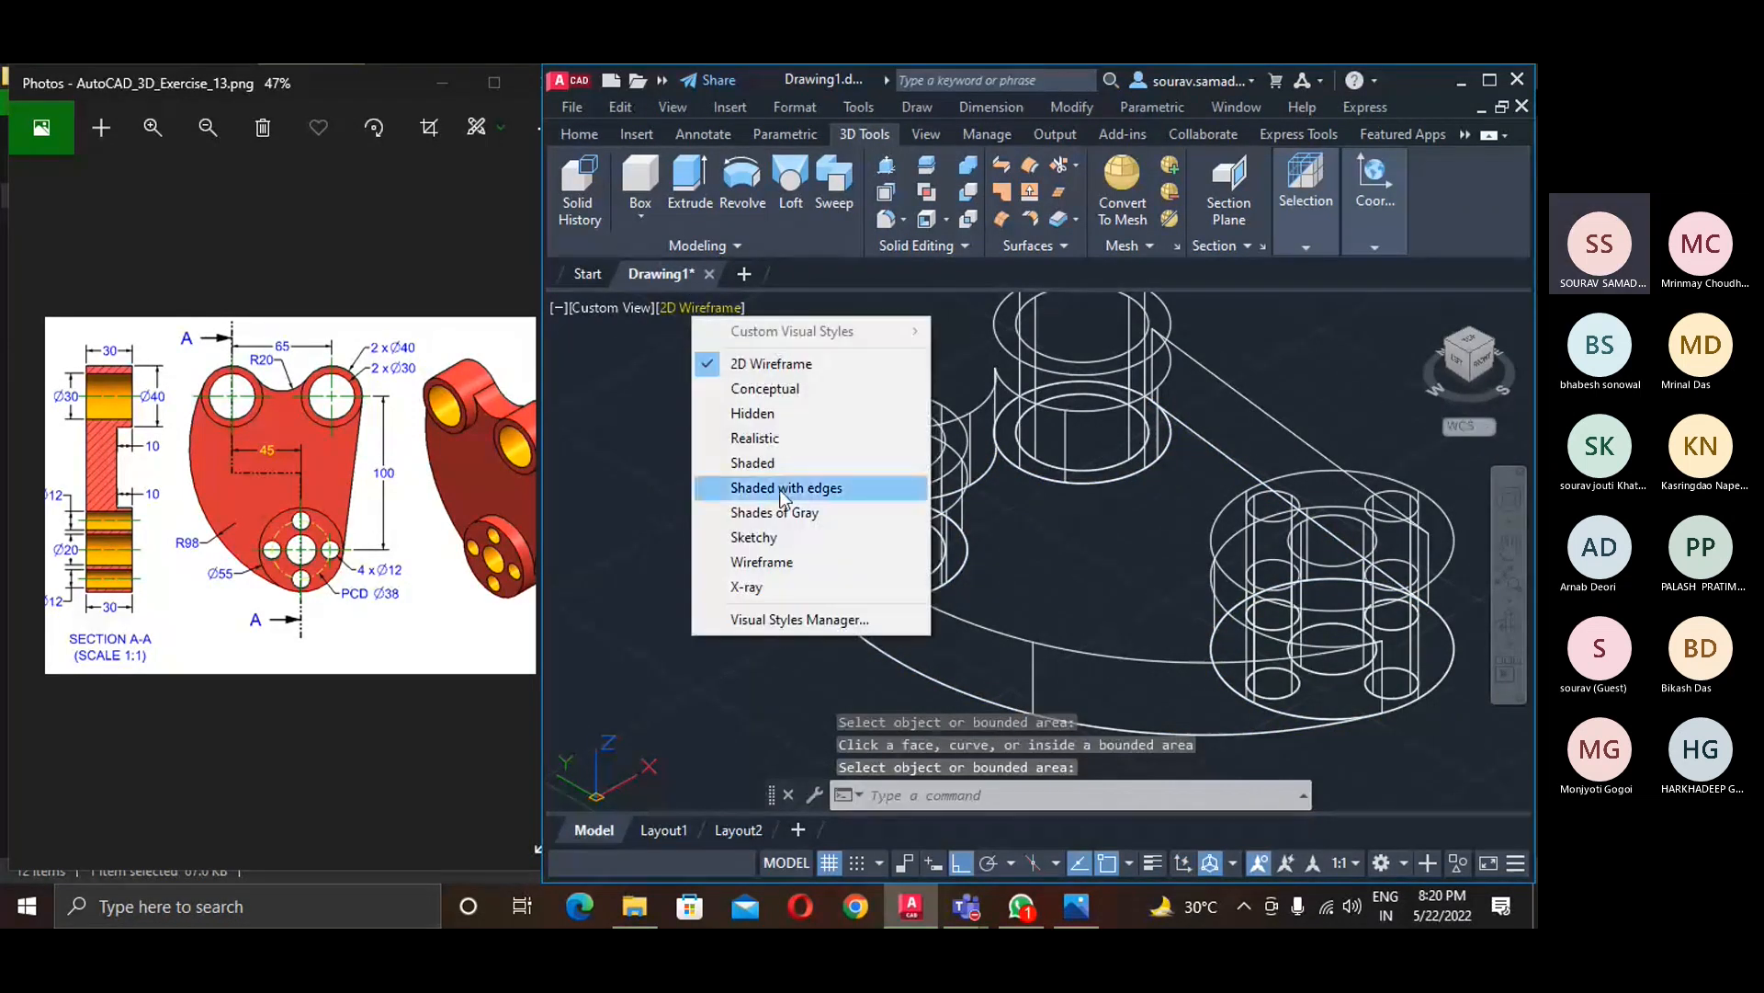
click(775, 512)
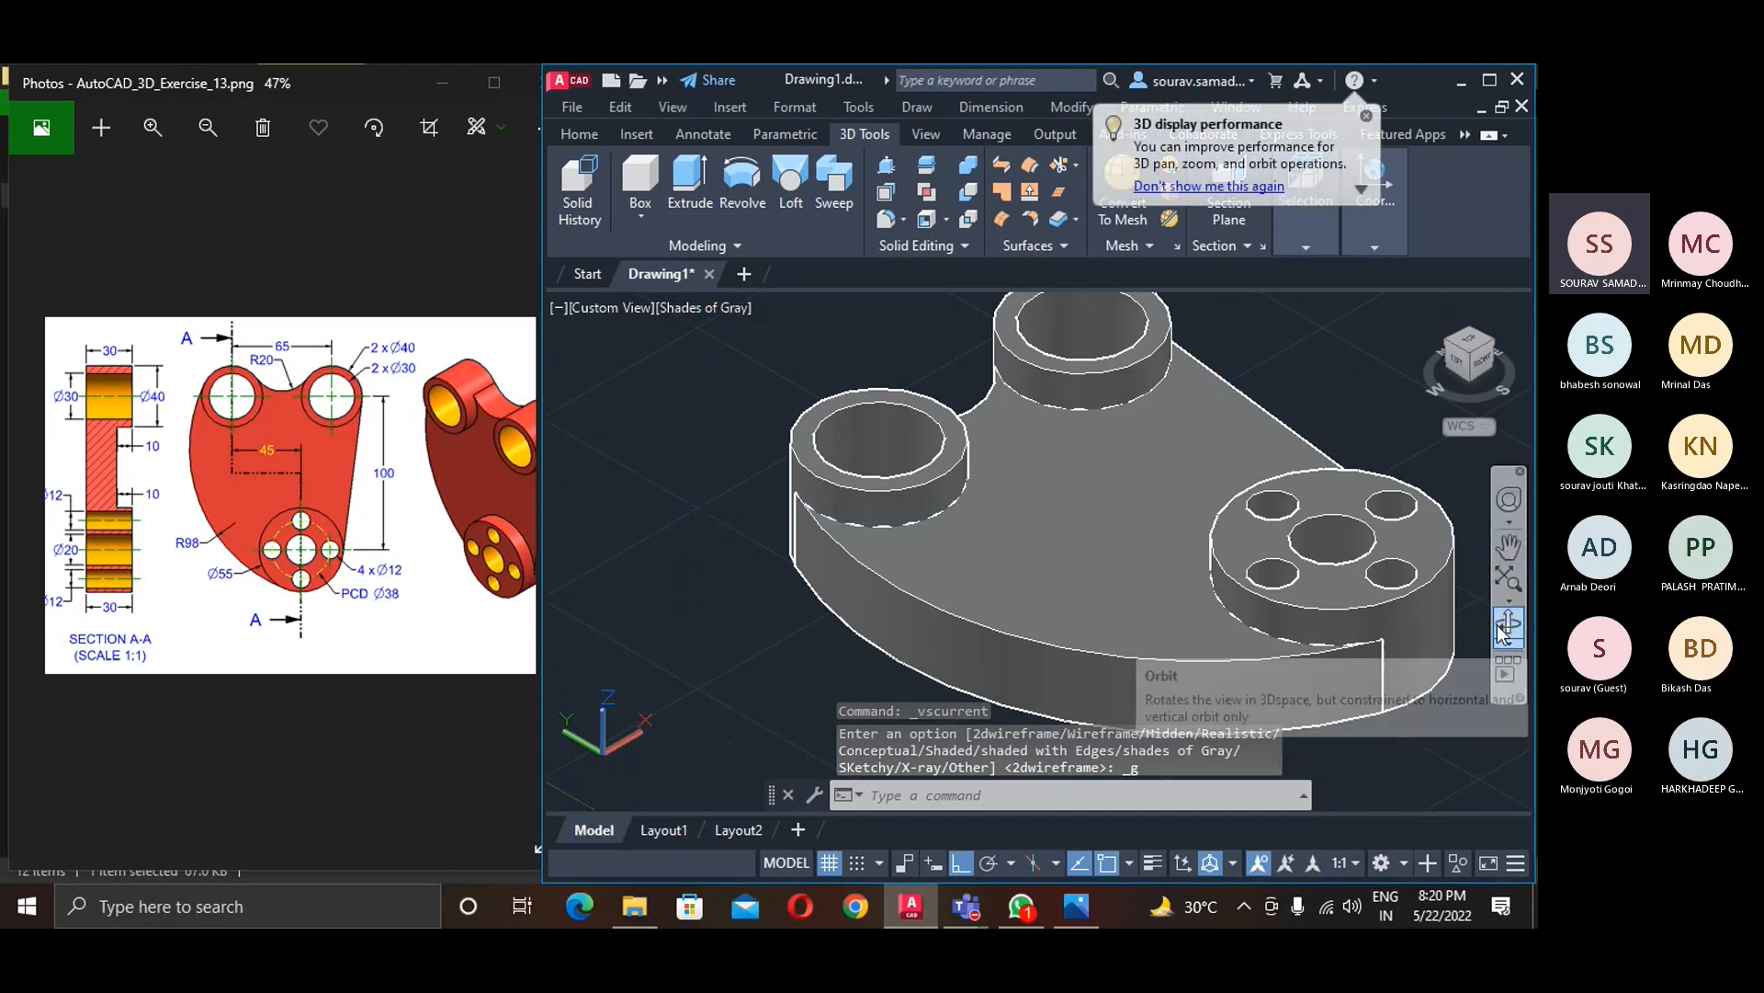
click(1505, 628)
drag(1277, 707, 1345, 665)
key(Escape)
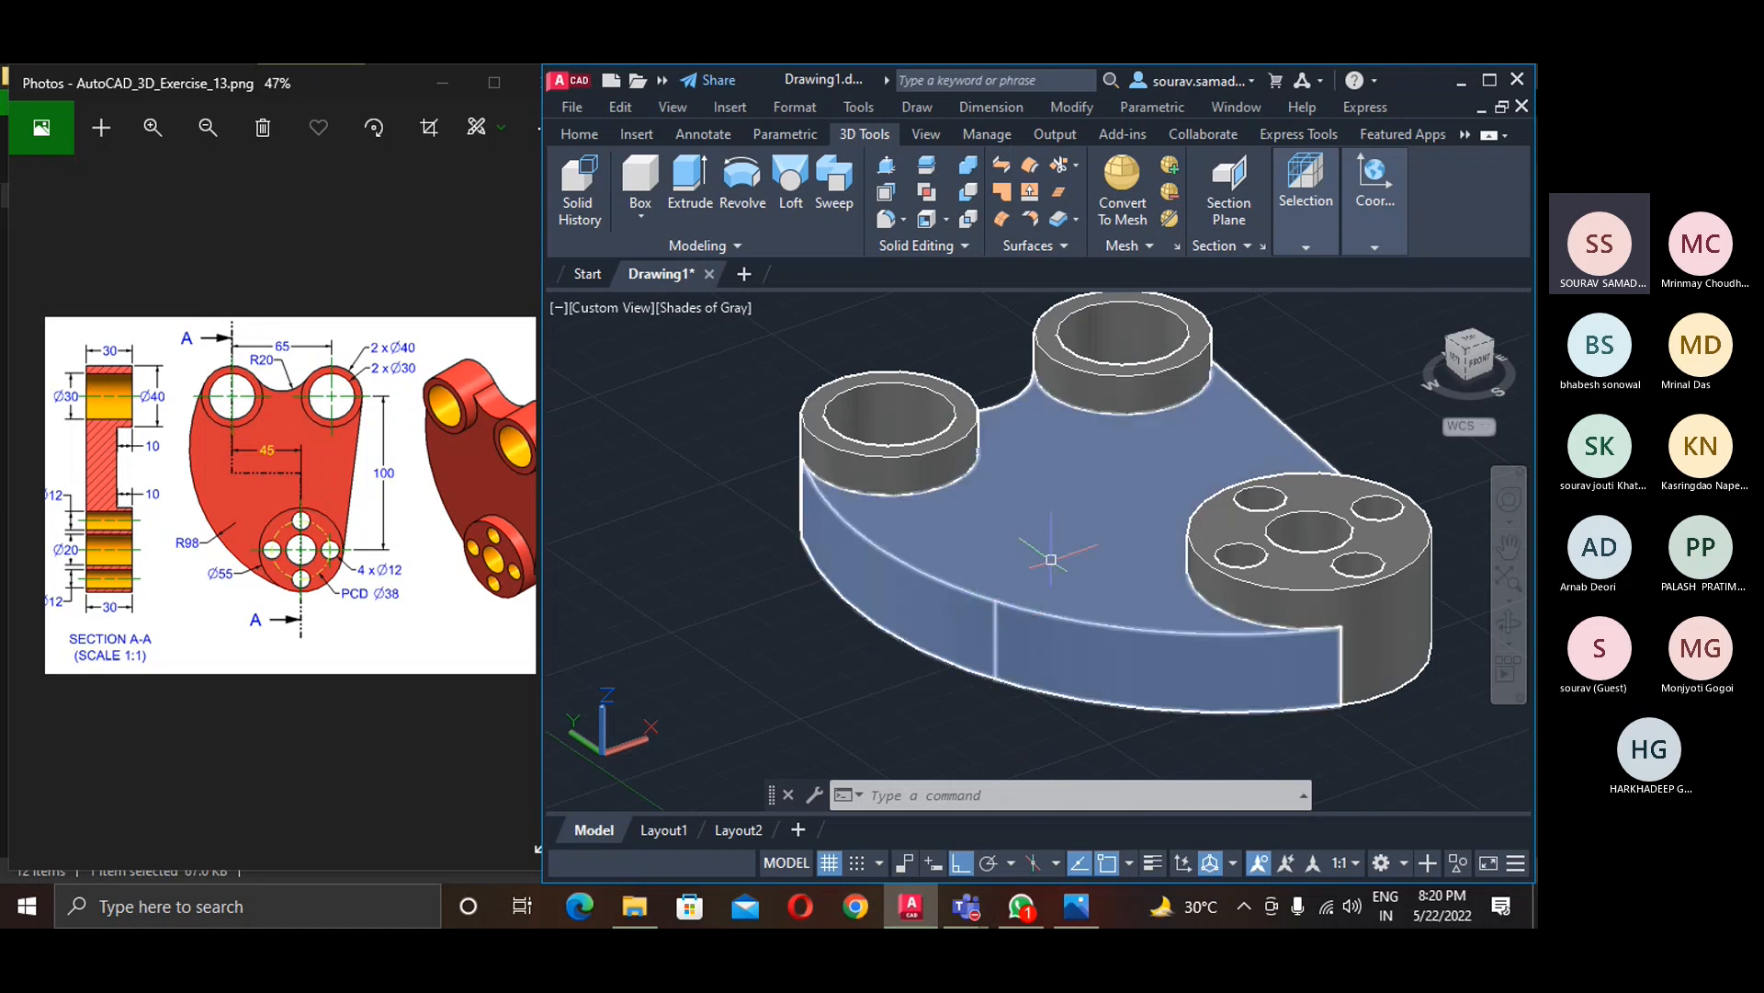
- Union the two upper bosses, the lower boss and the plate into one solid
text(uni)
key(Return)
click(938, 457)
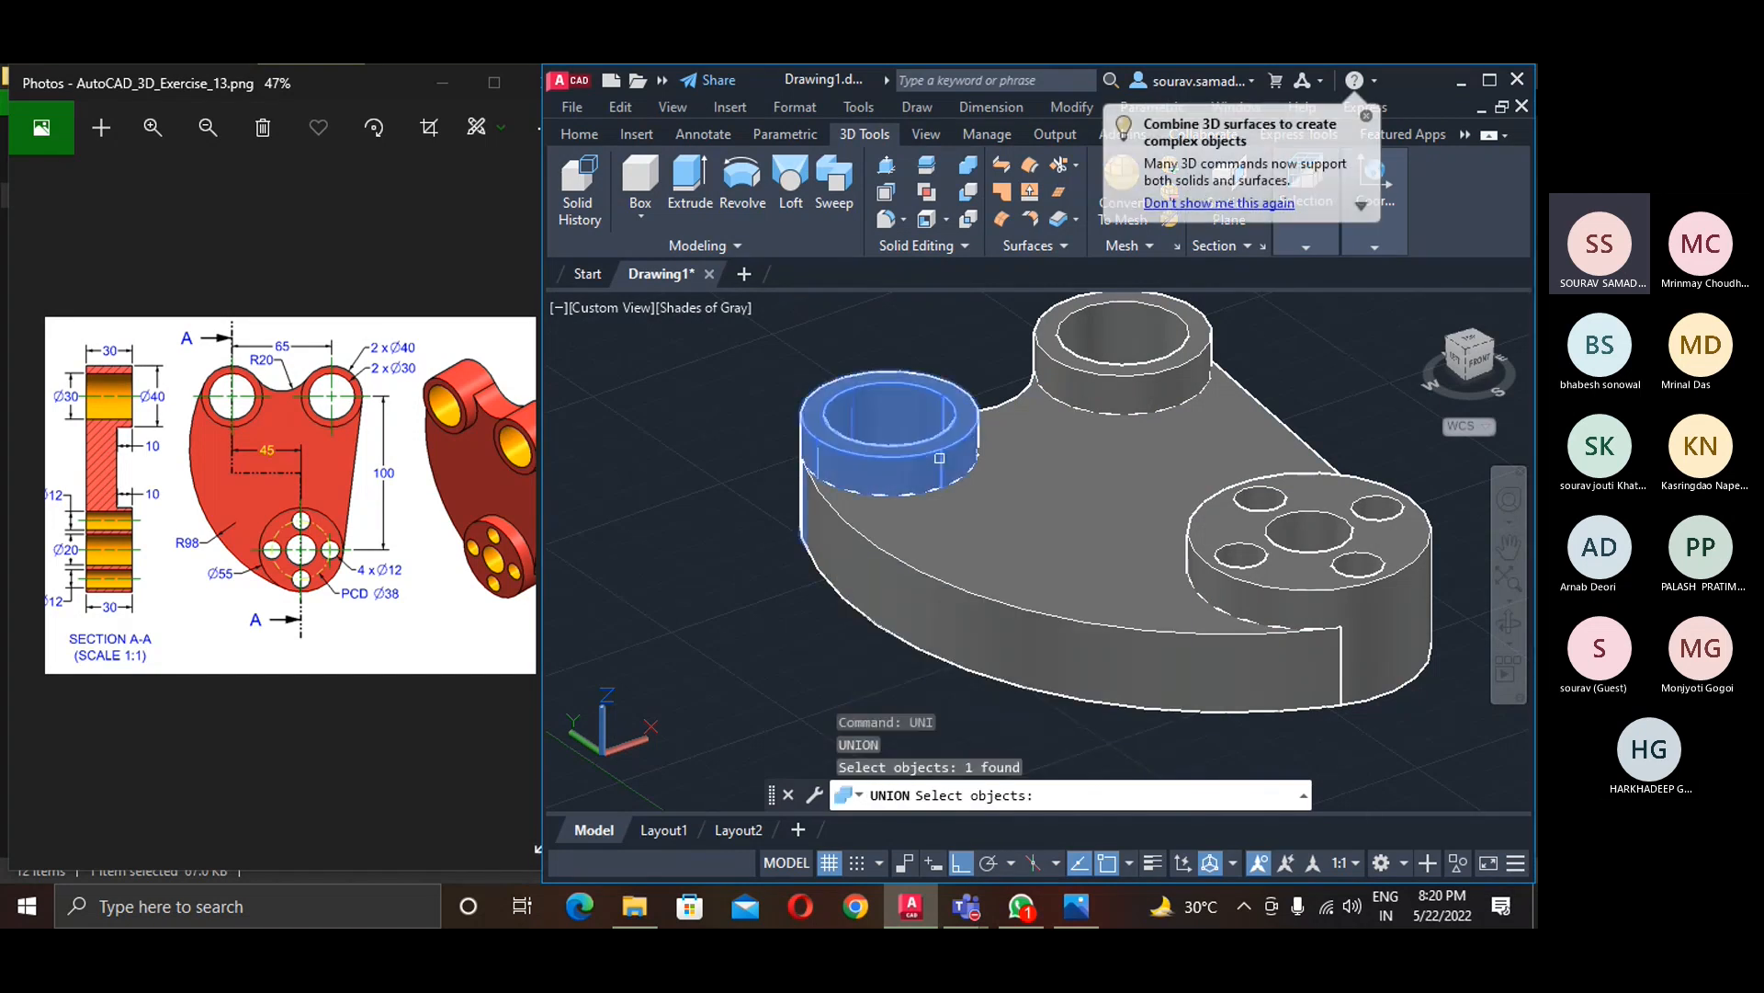
click(1126, 390)
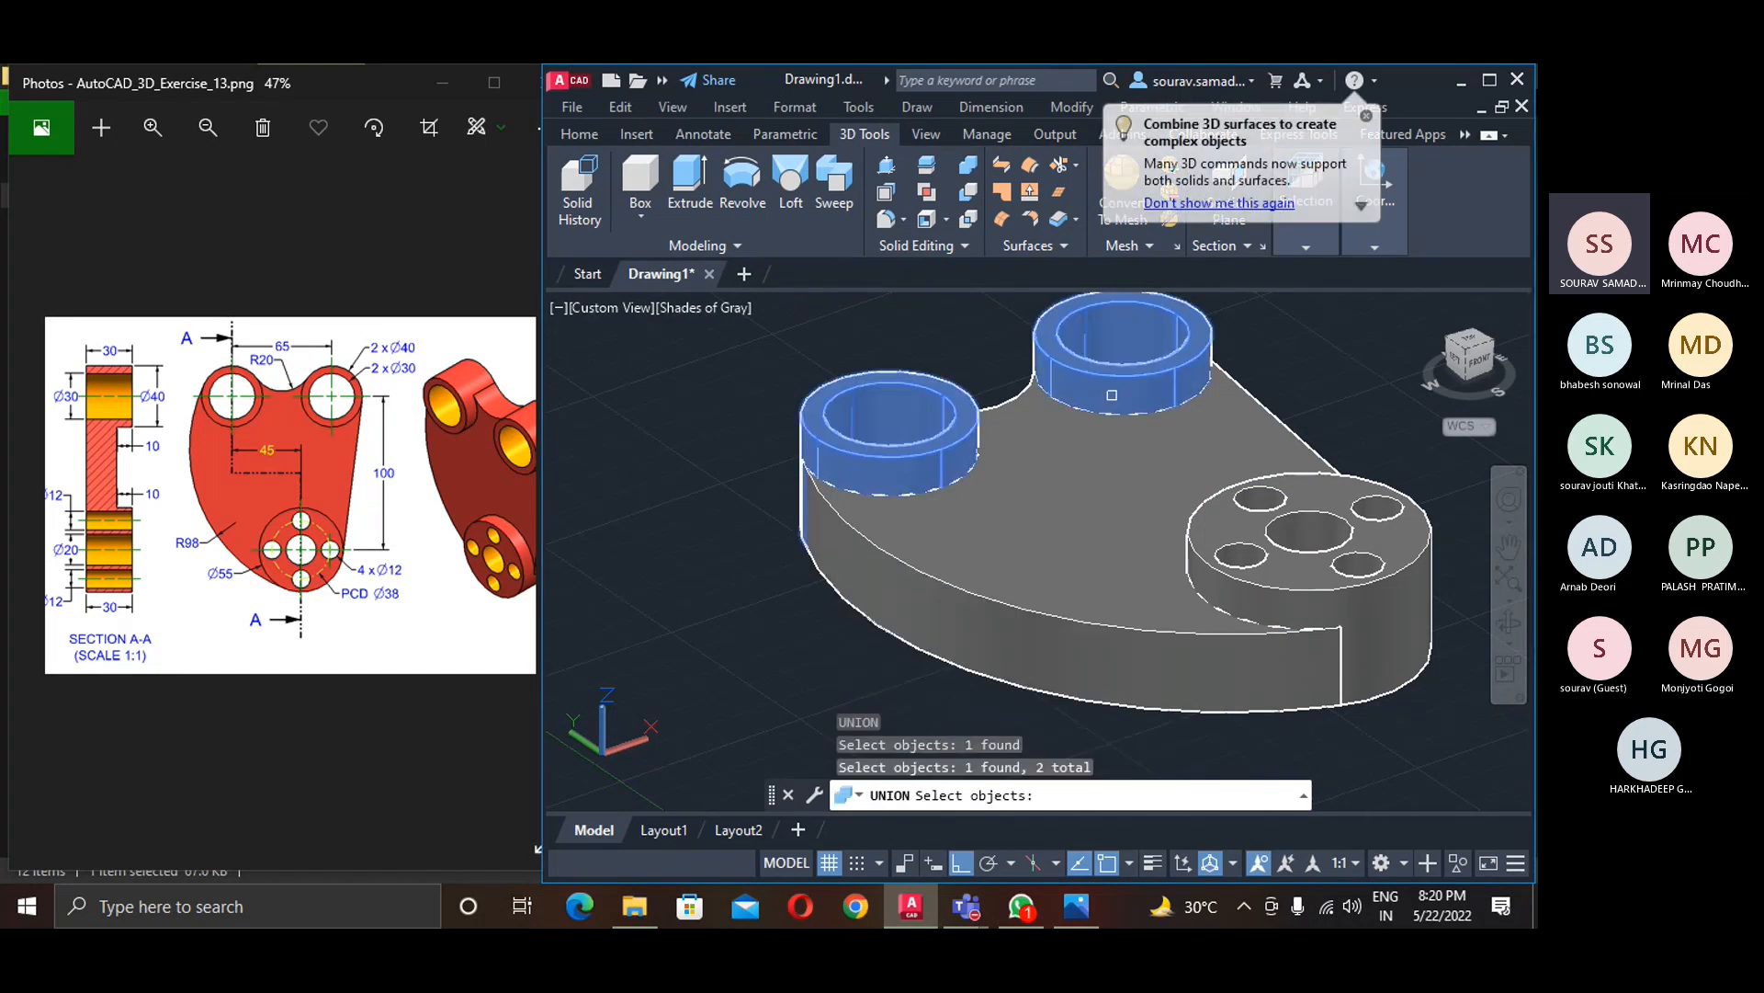
click(1224, 513)
click(1171, 511)
key(Return)
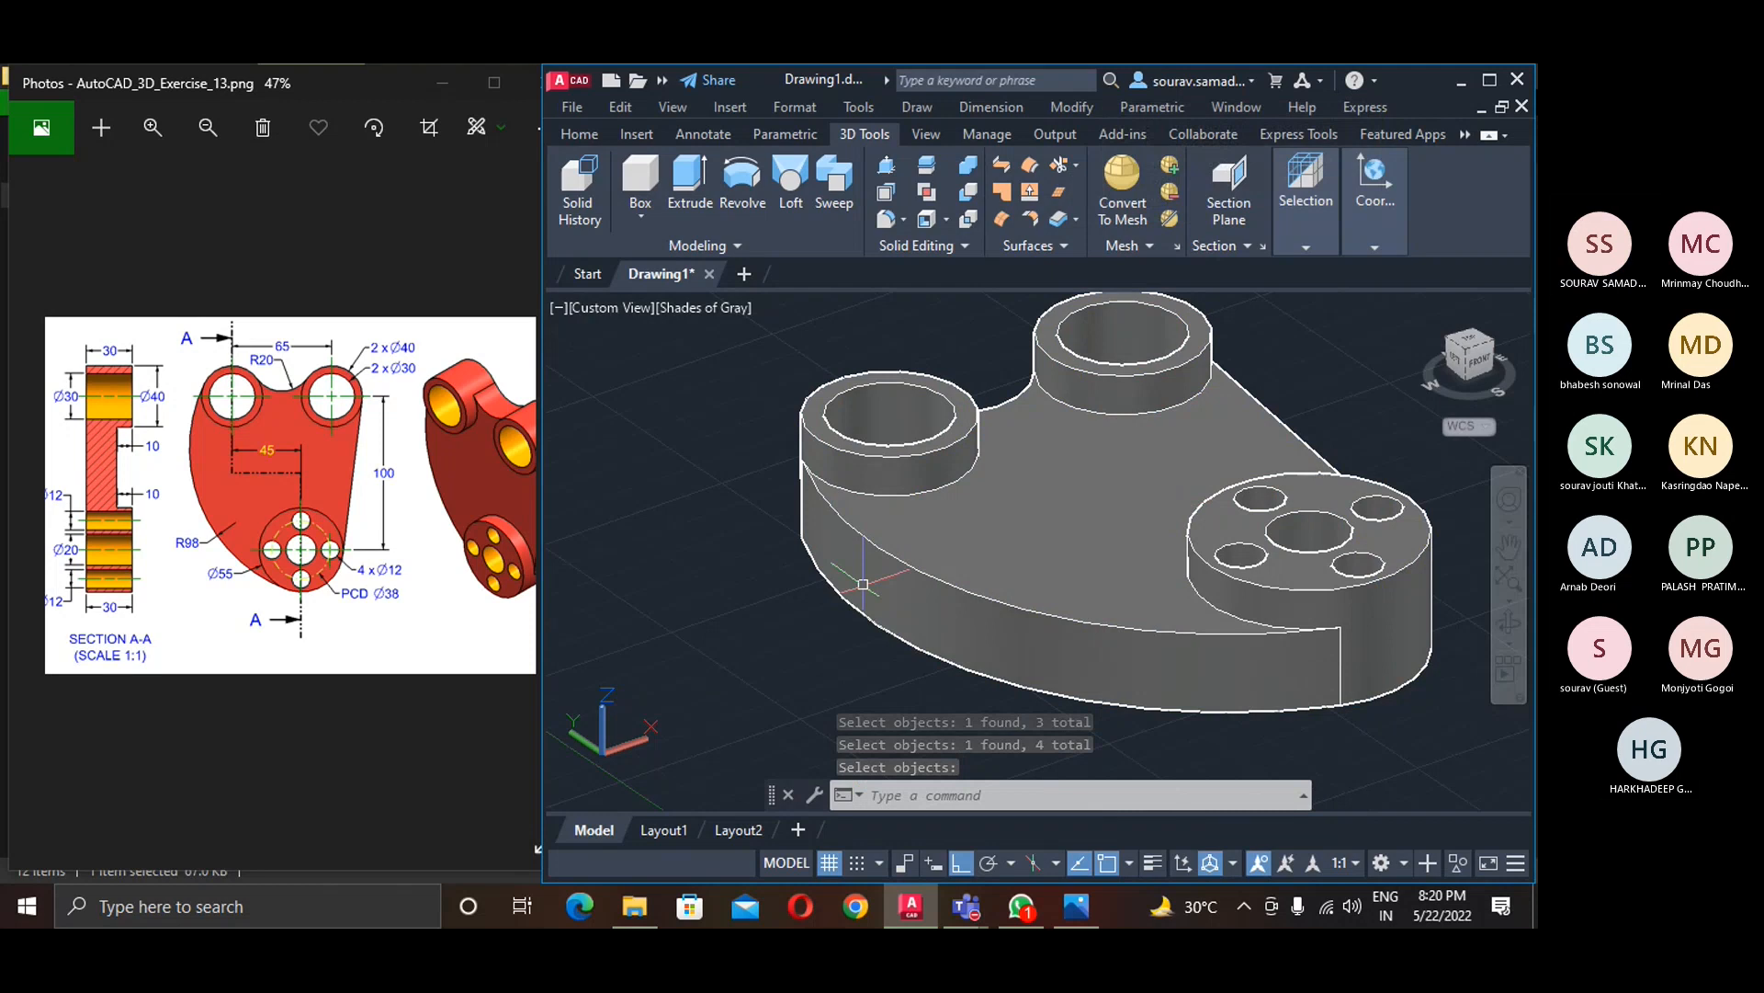
- Move the united bracket along the Y direction clear of its 2D profile, using the lower boss's top centre as base point
click(1421, 308)
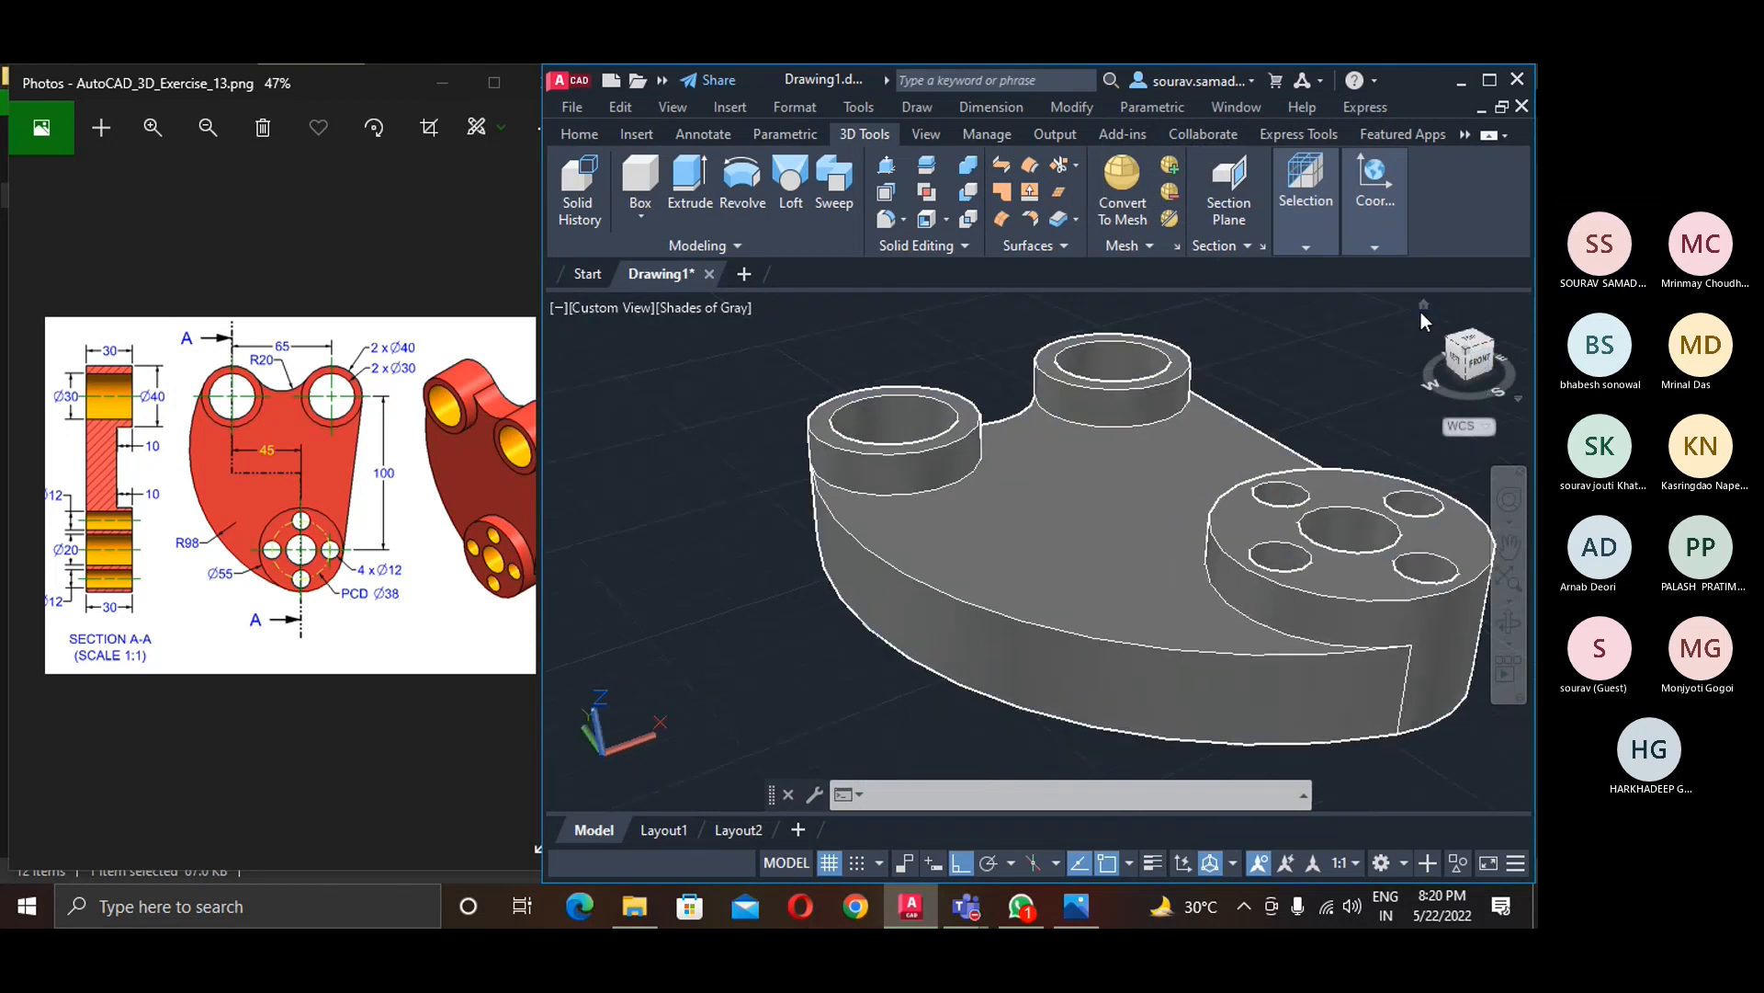
click(1421, 312)
right_click(1454, 377)
click(1338, 410)
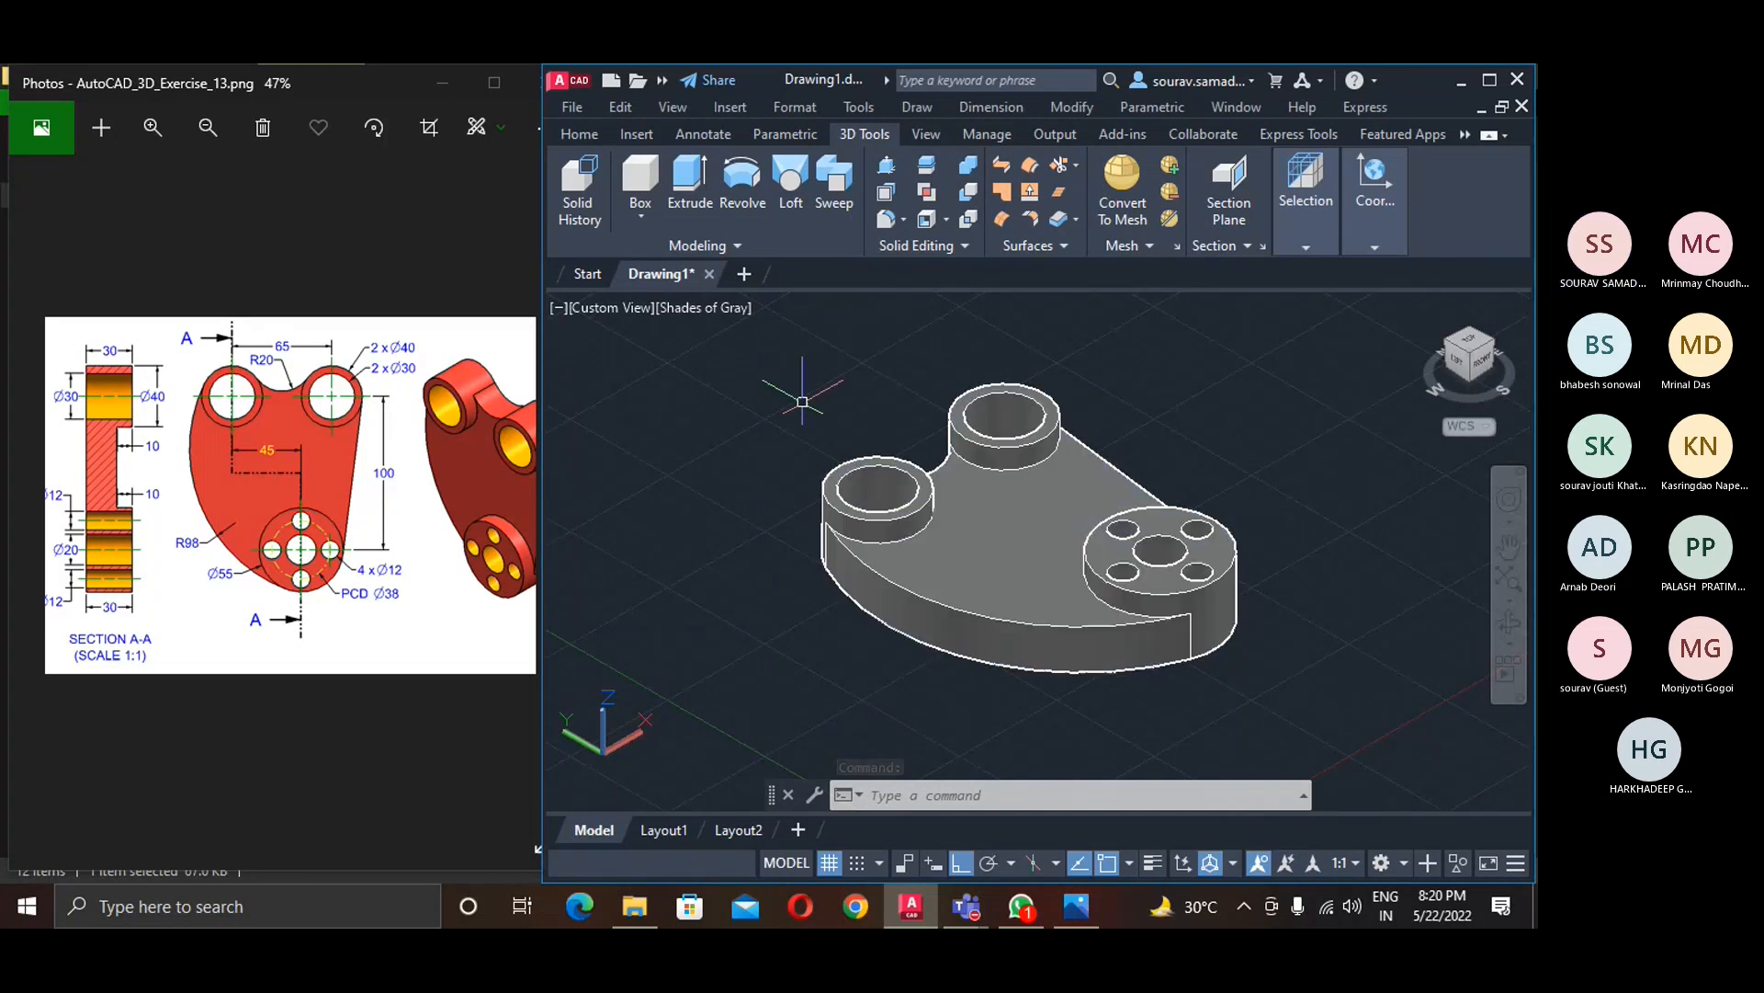
click(981, 607)
text(m)
key(Return)
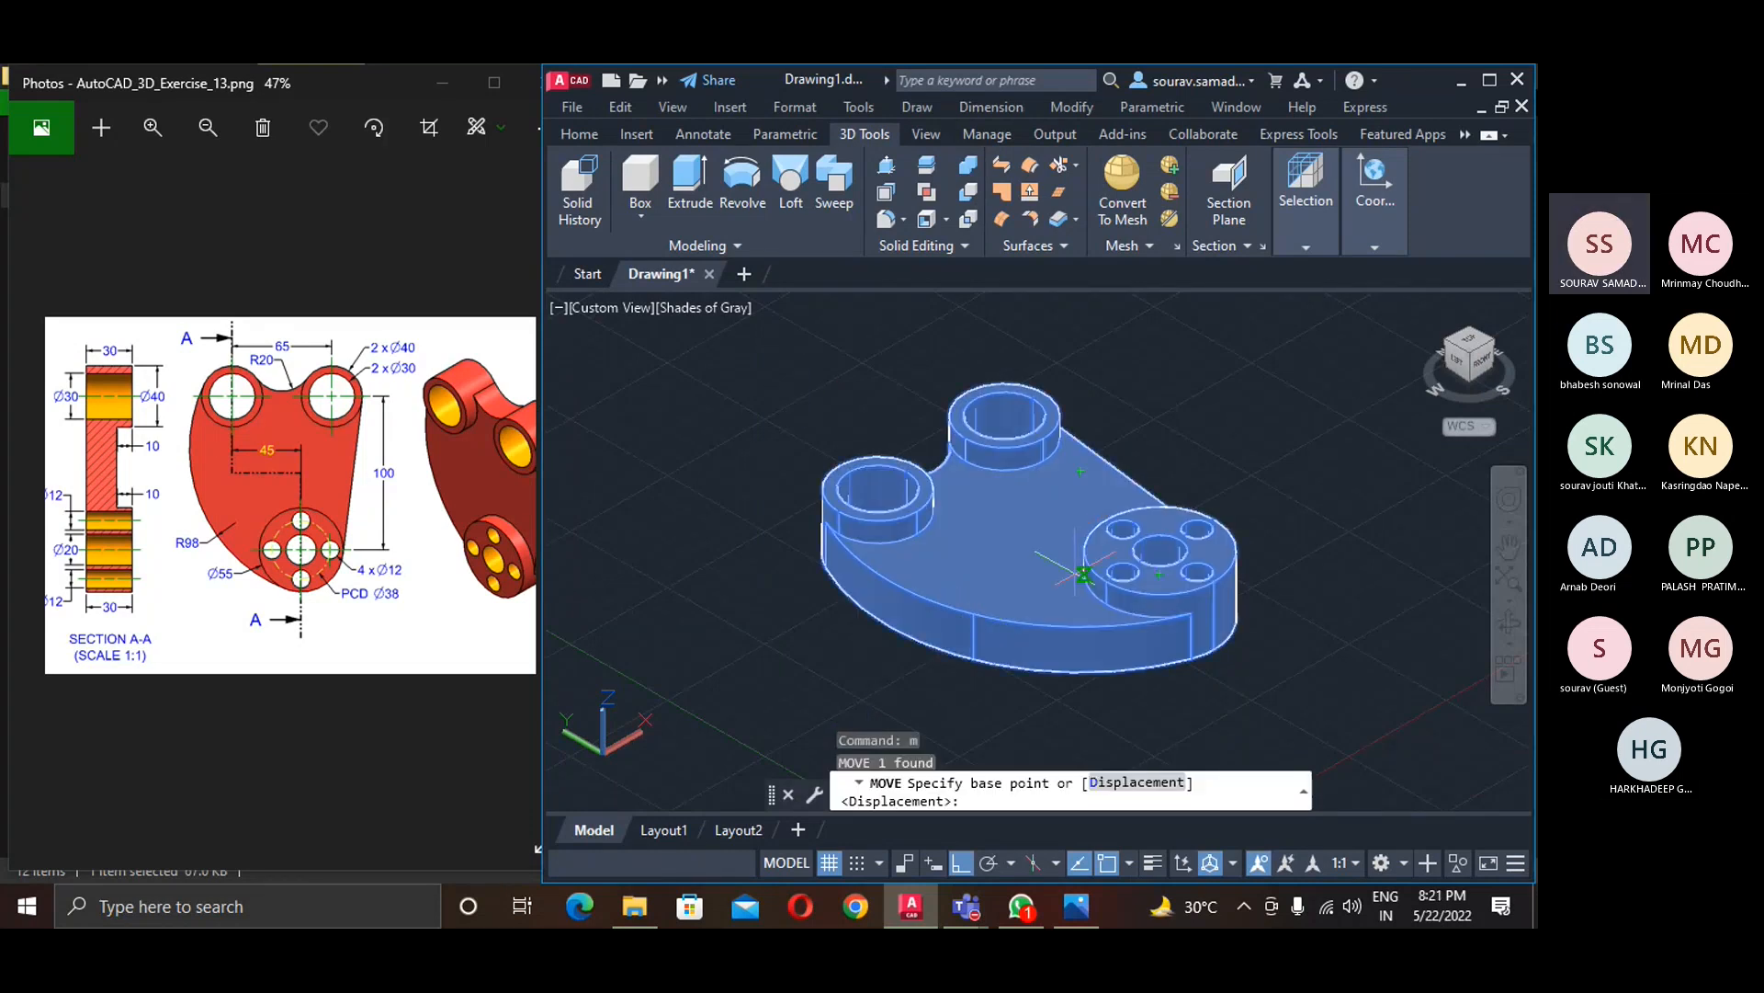
click(1161, 551)
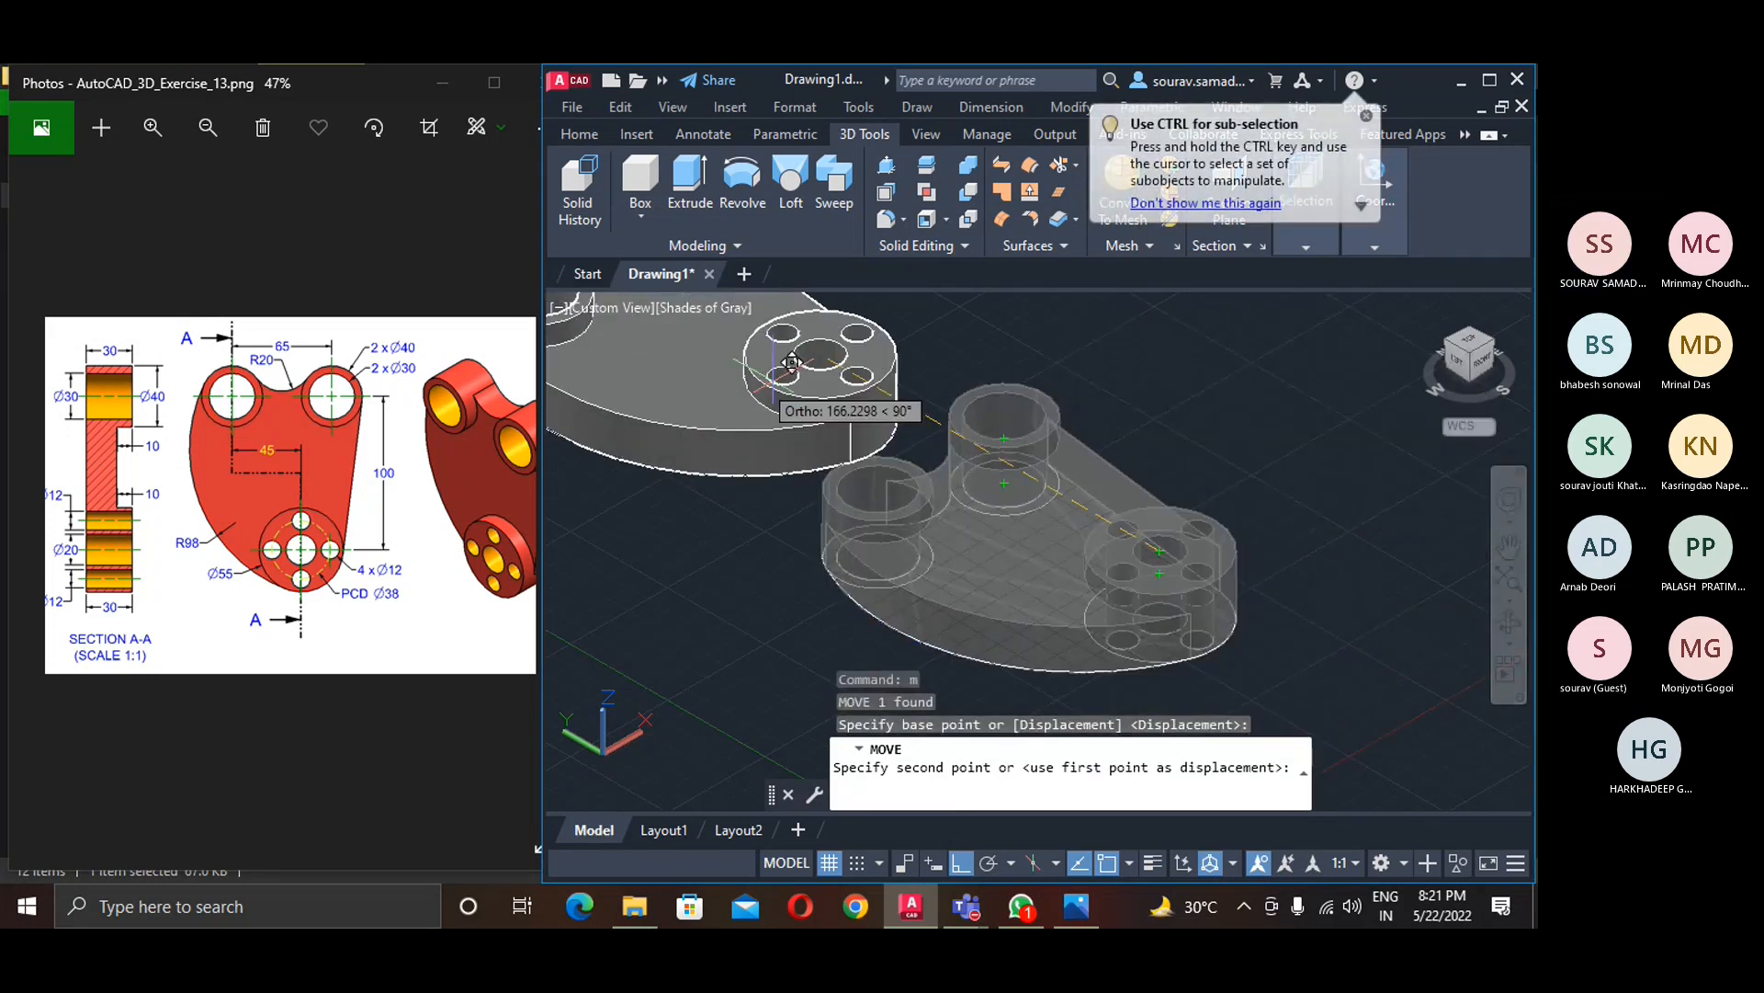
click(727, 373)
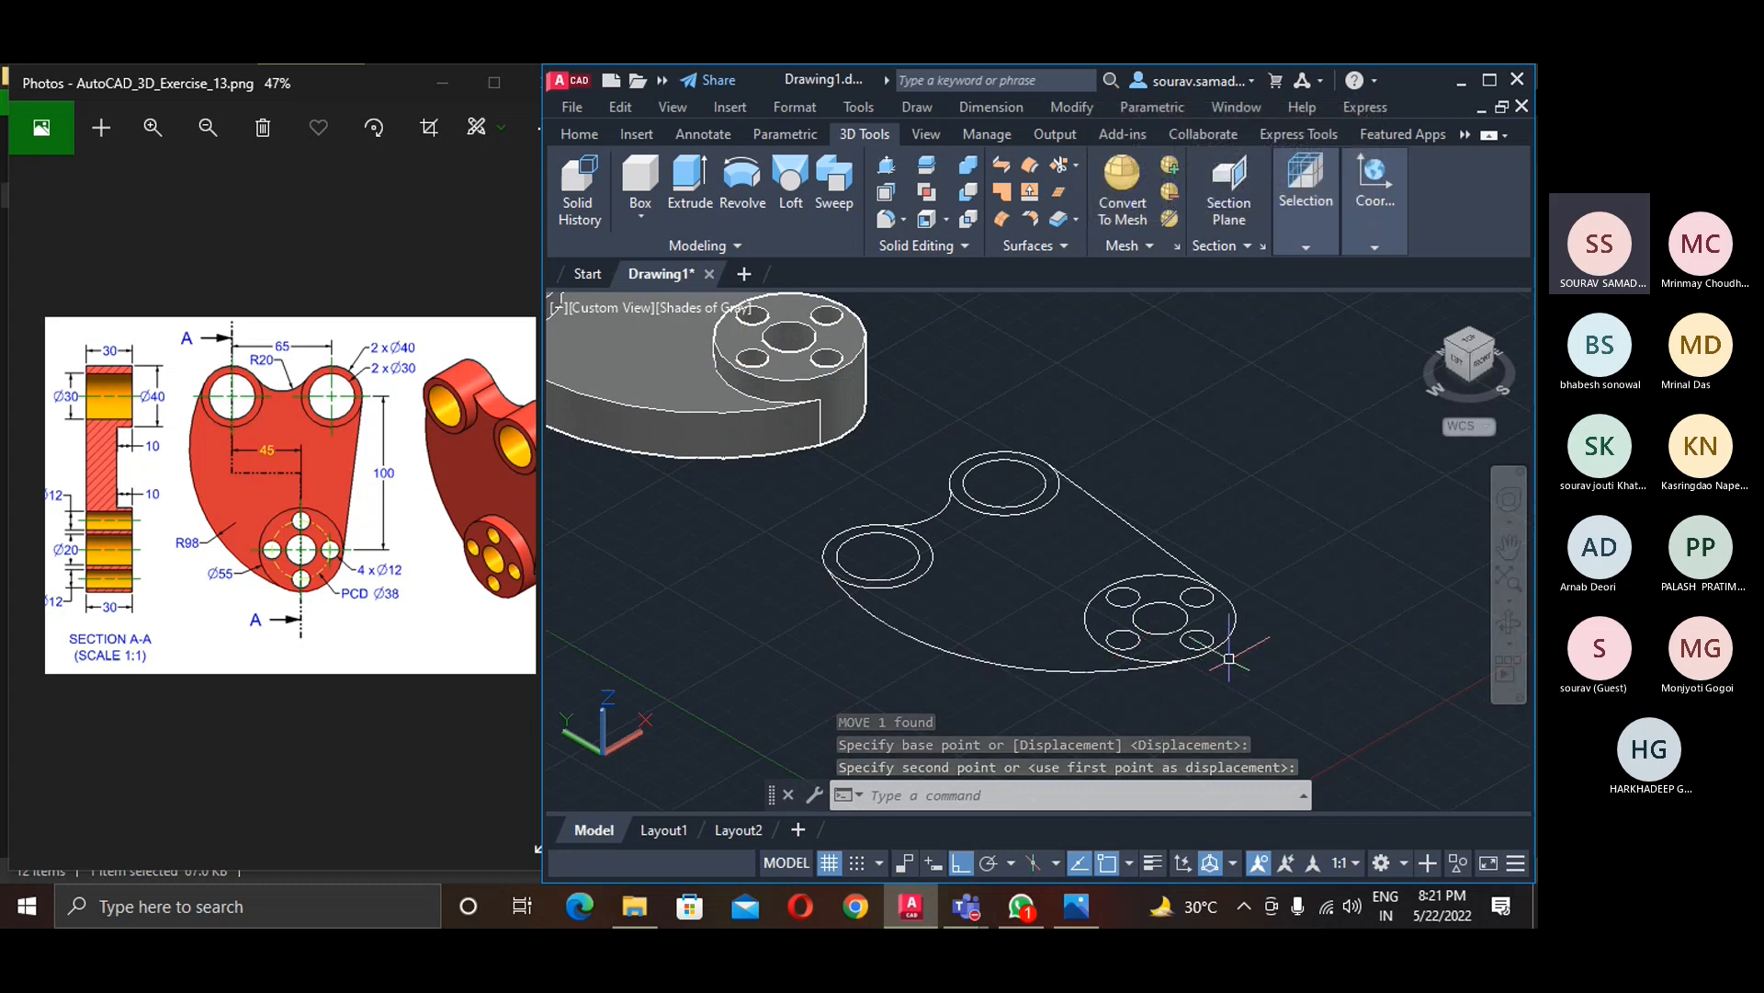
- Delete all the 2D profile curves left behind by the moved solid
click(1291, 689)
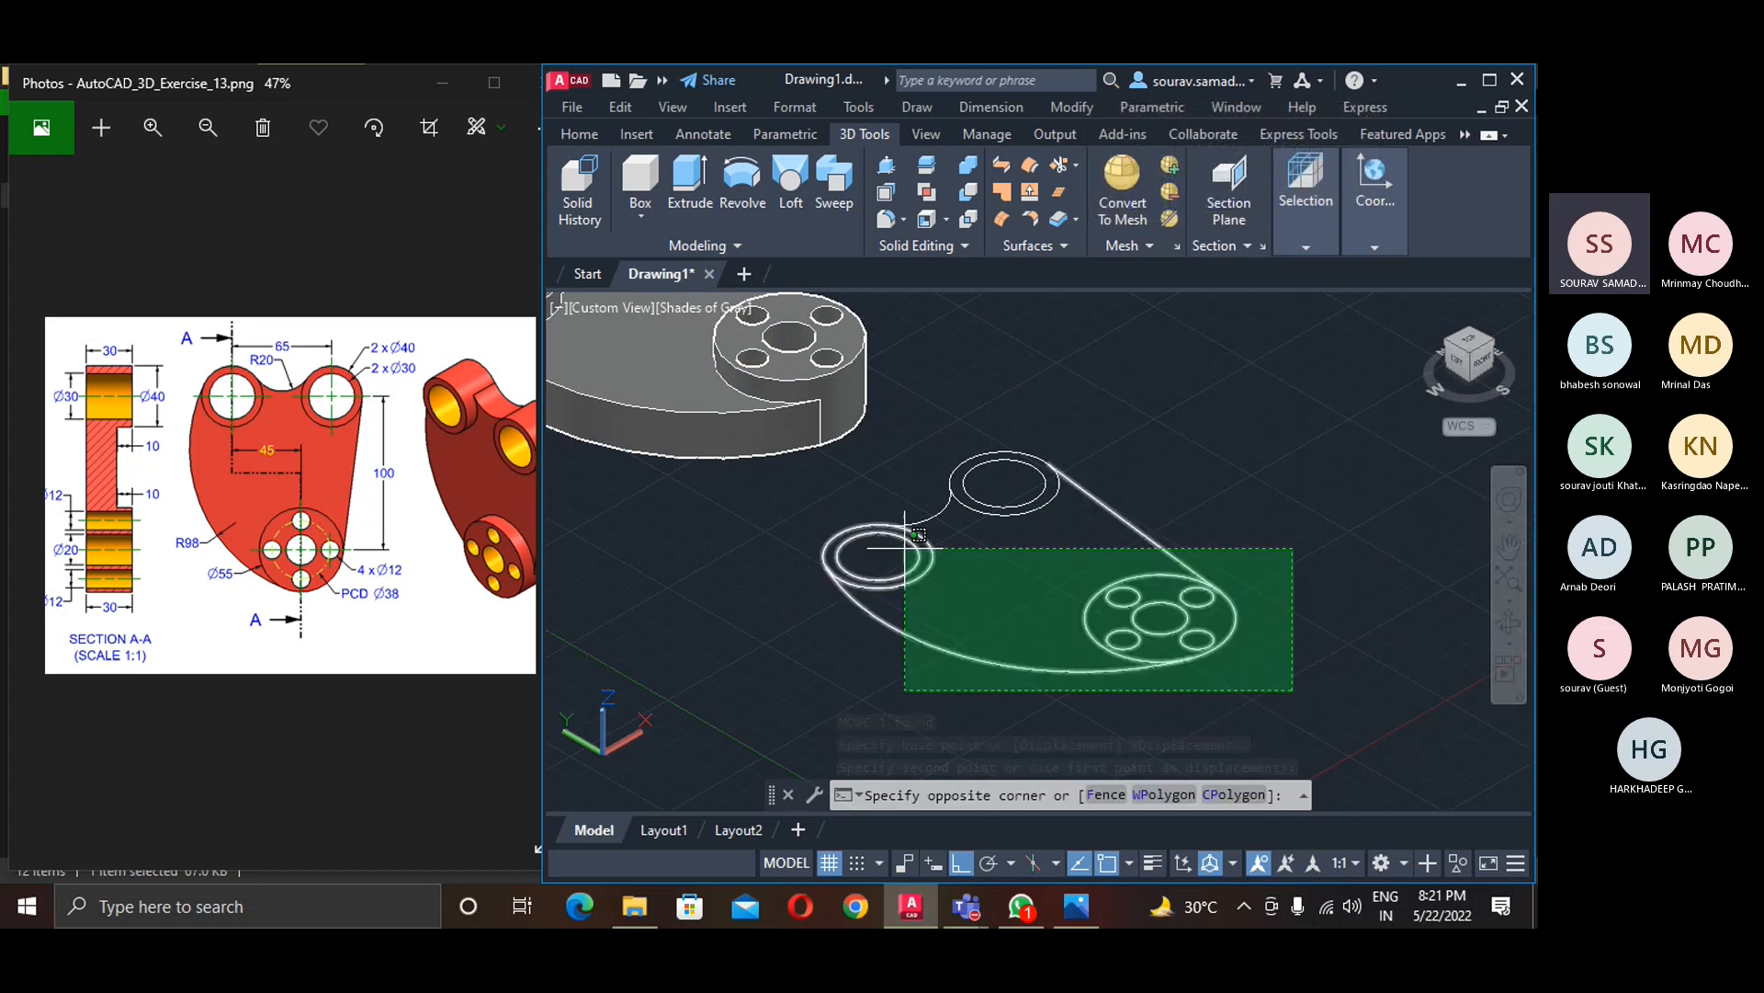
click(861, 475)
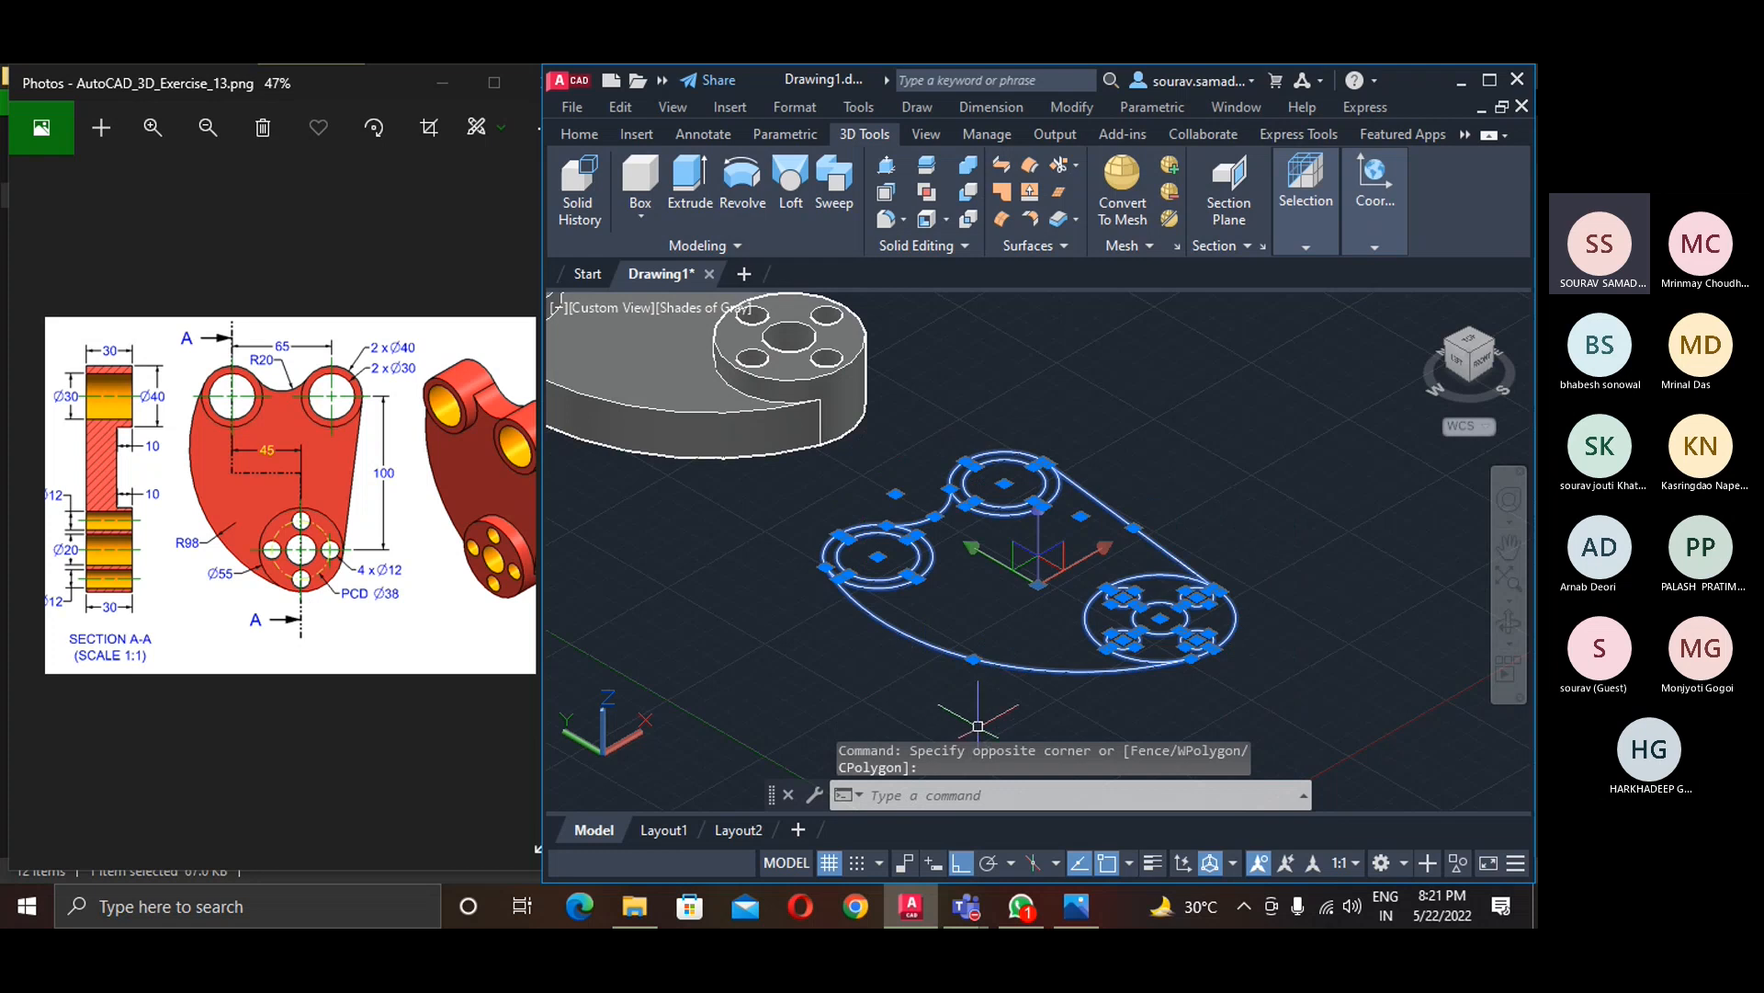
key(Delete)
text(z)
key(Return)
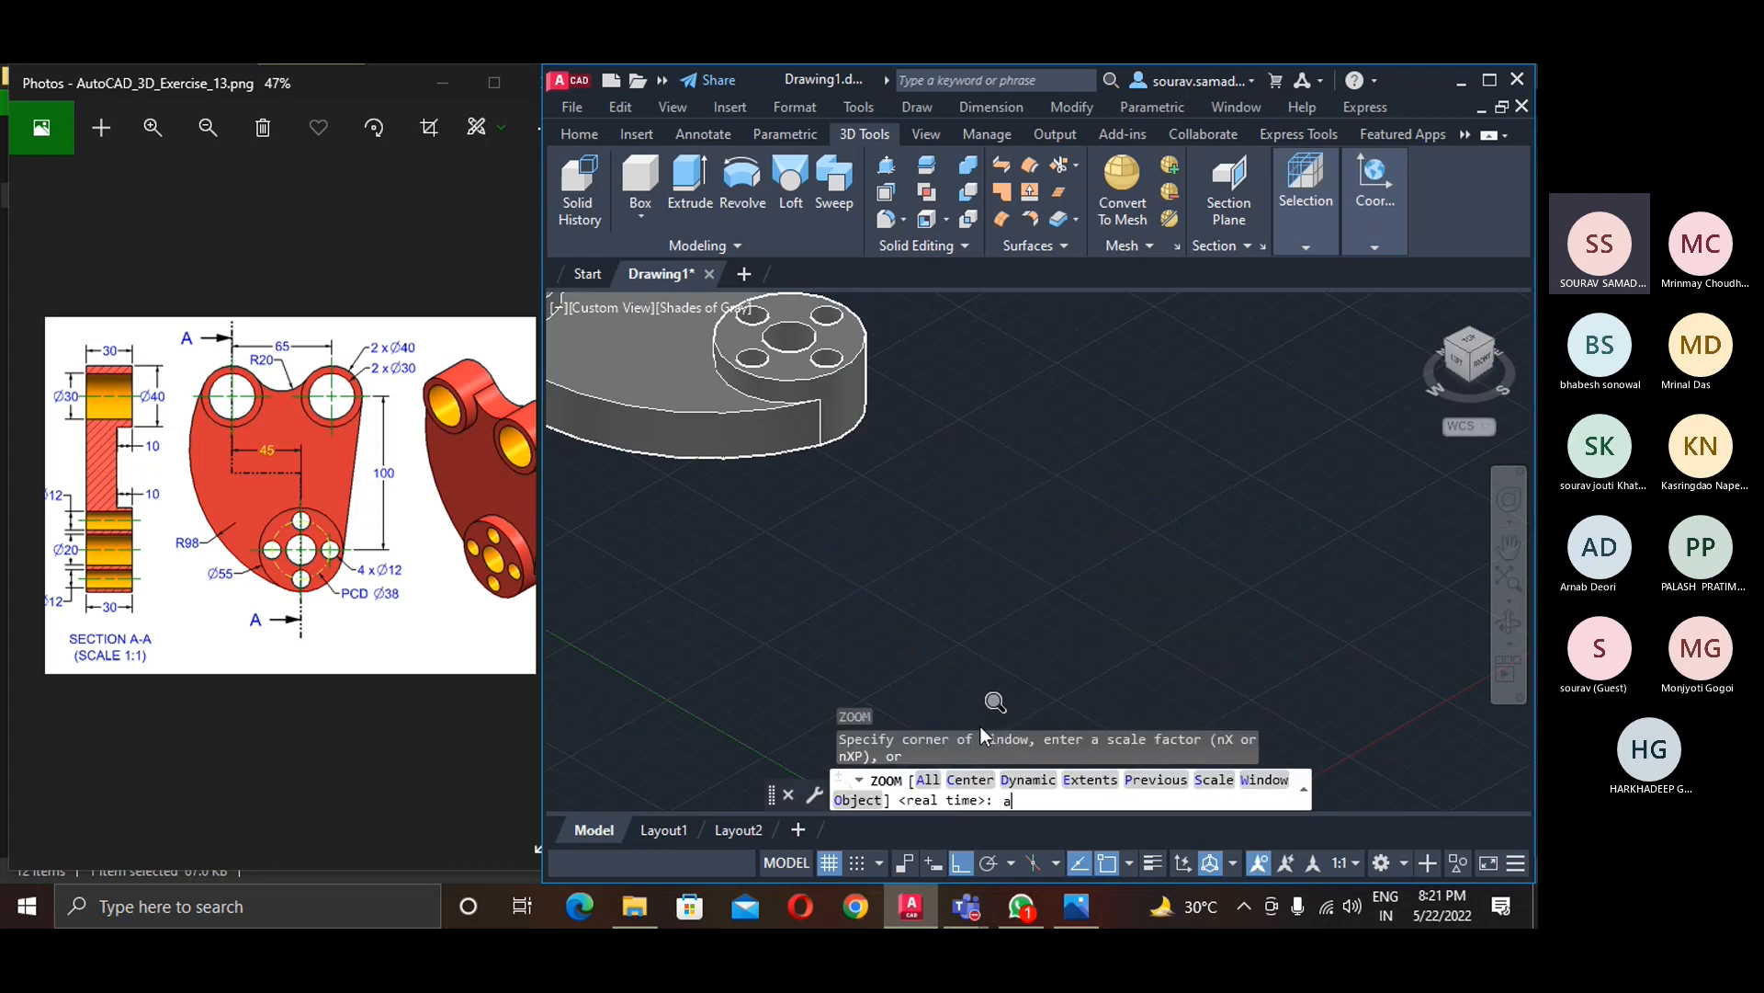
- Stand the bracket solid upright by rotating it about the X axis with 3D Rotate
text(a)
key(Return)
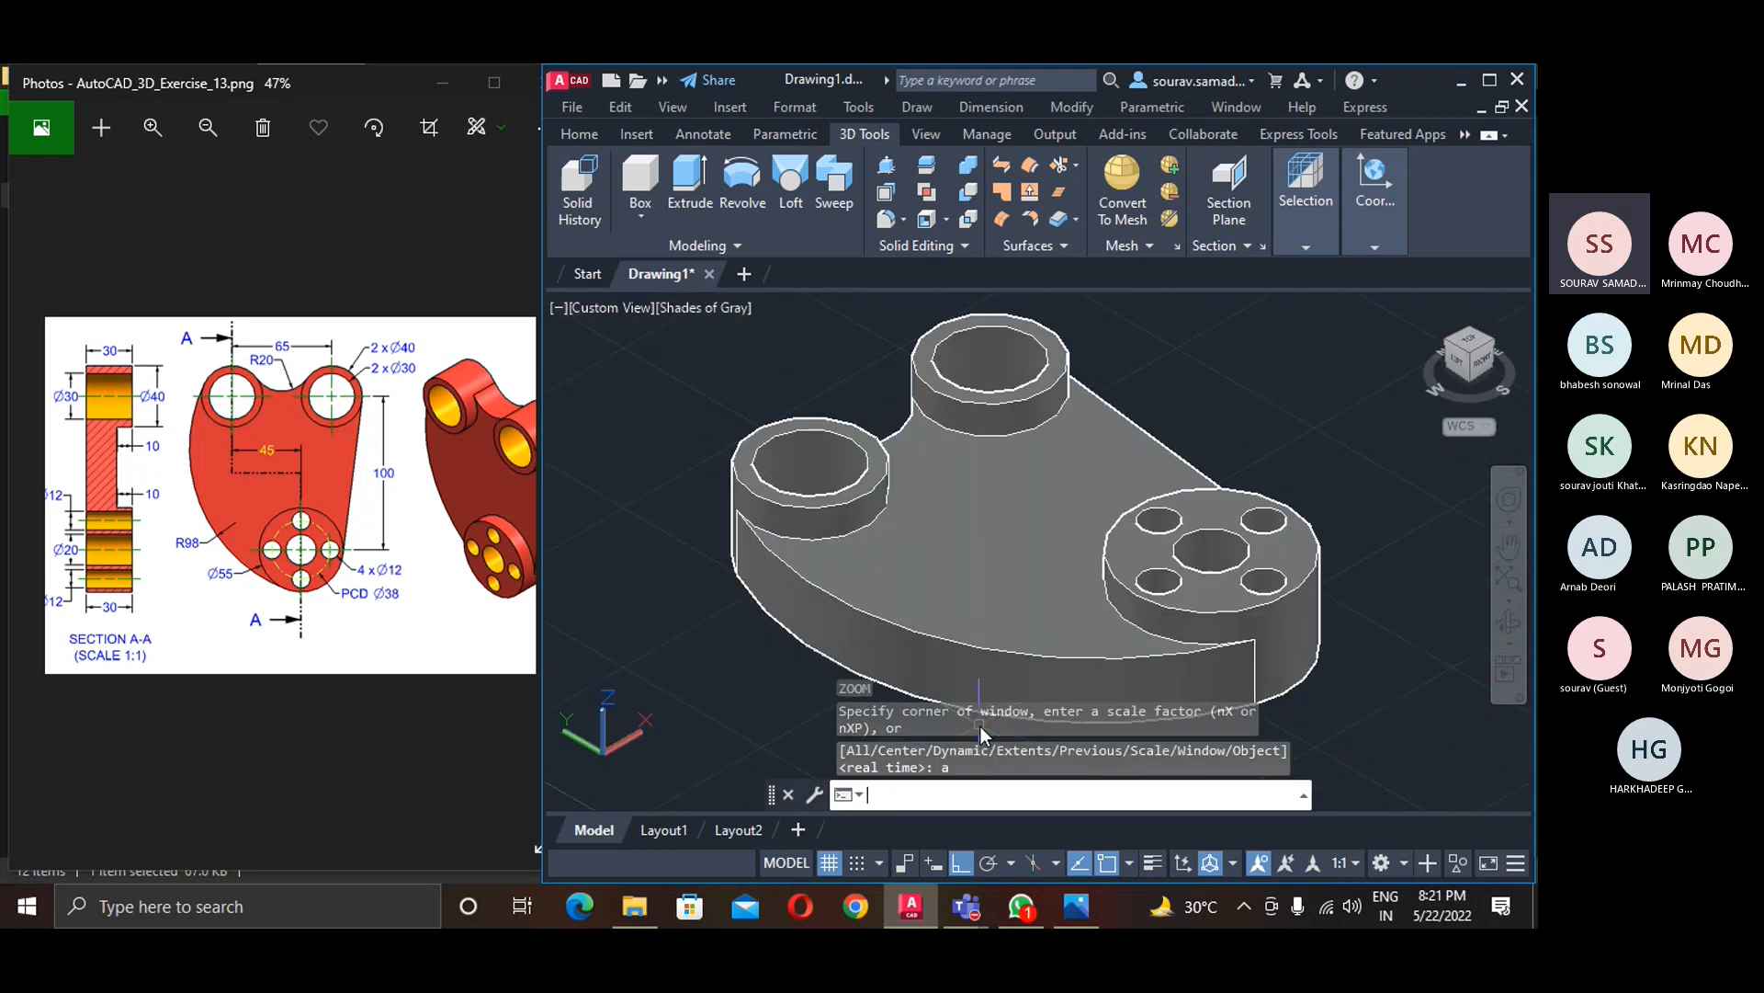
click(1072, 109)
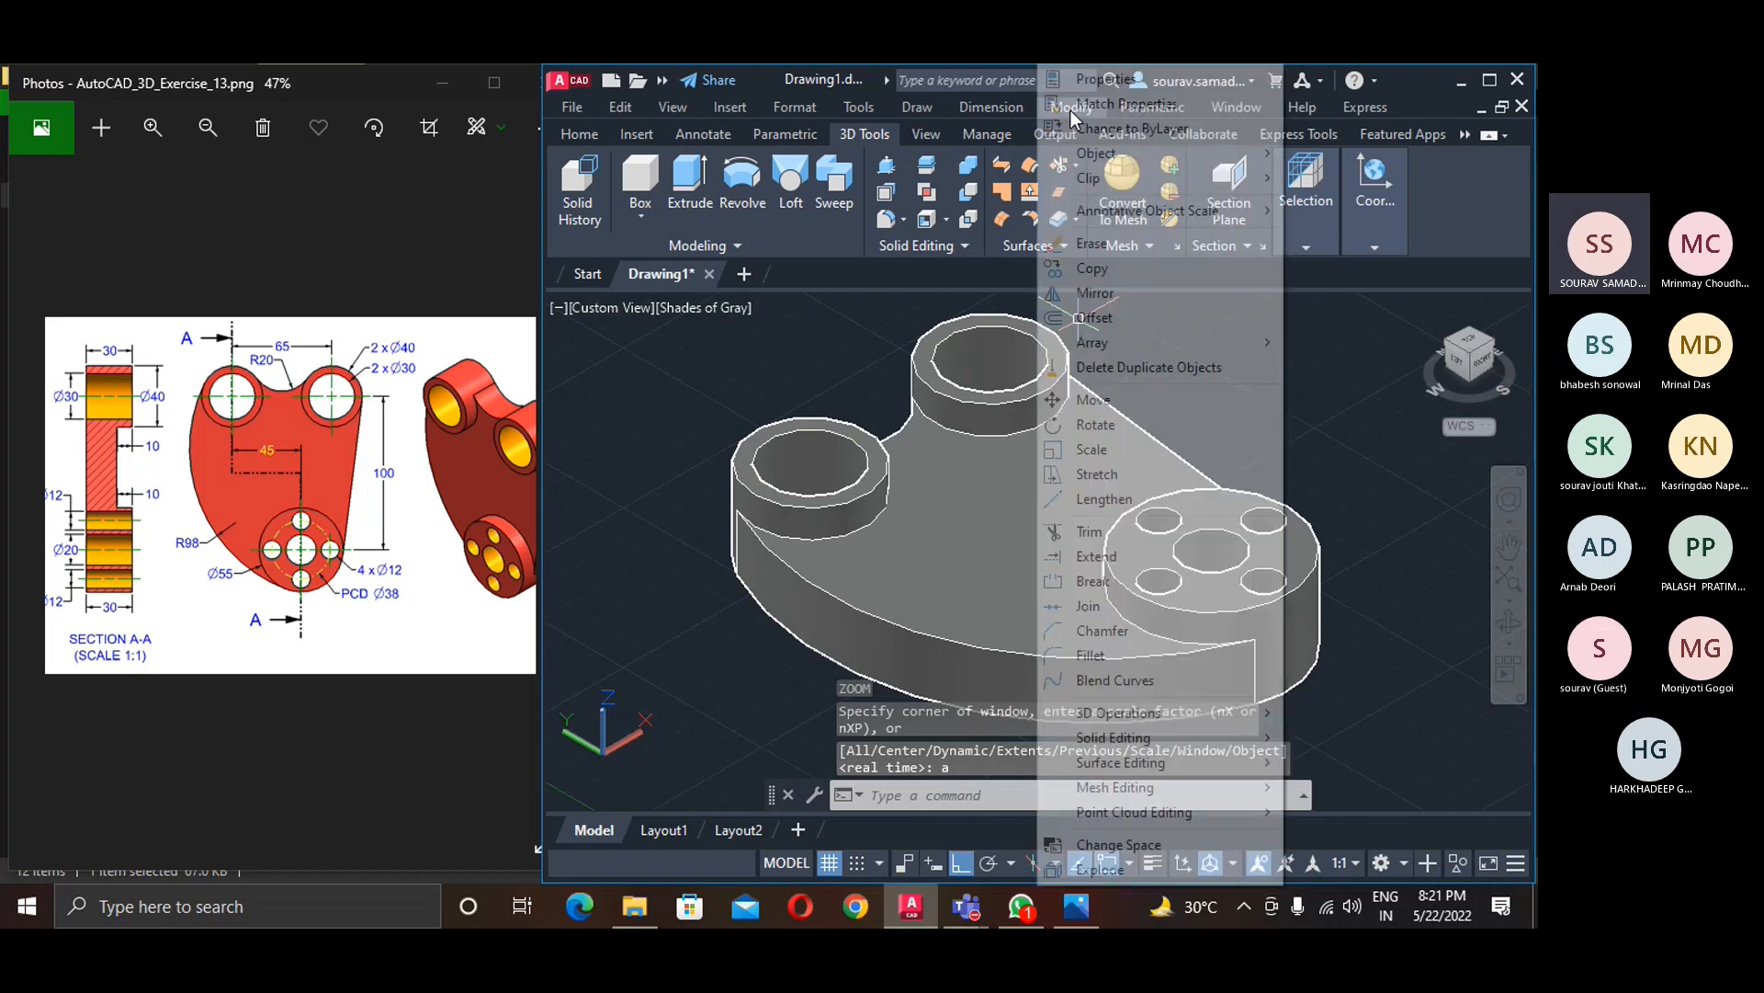
mouse_move(1136, 737)
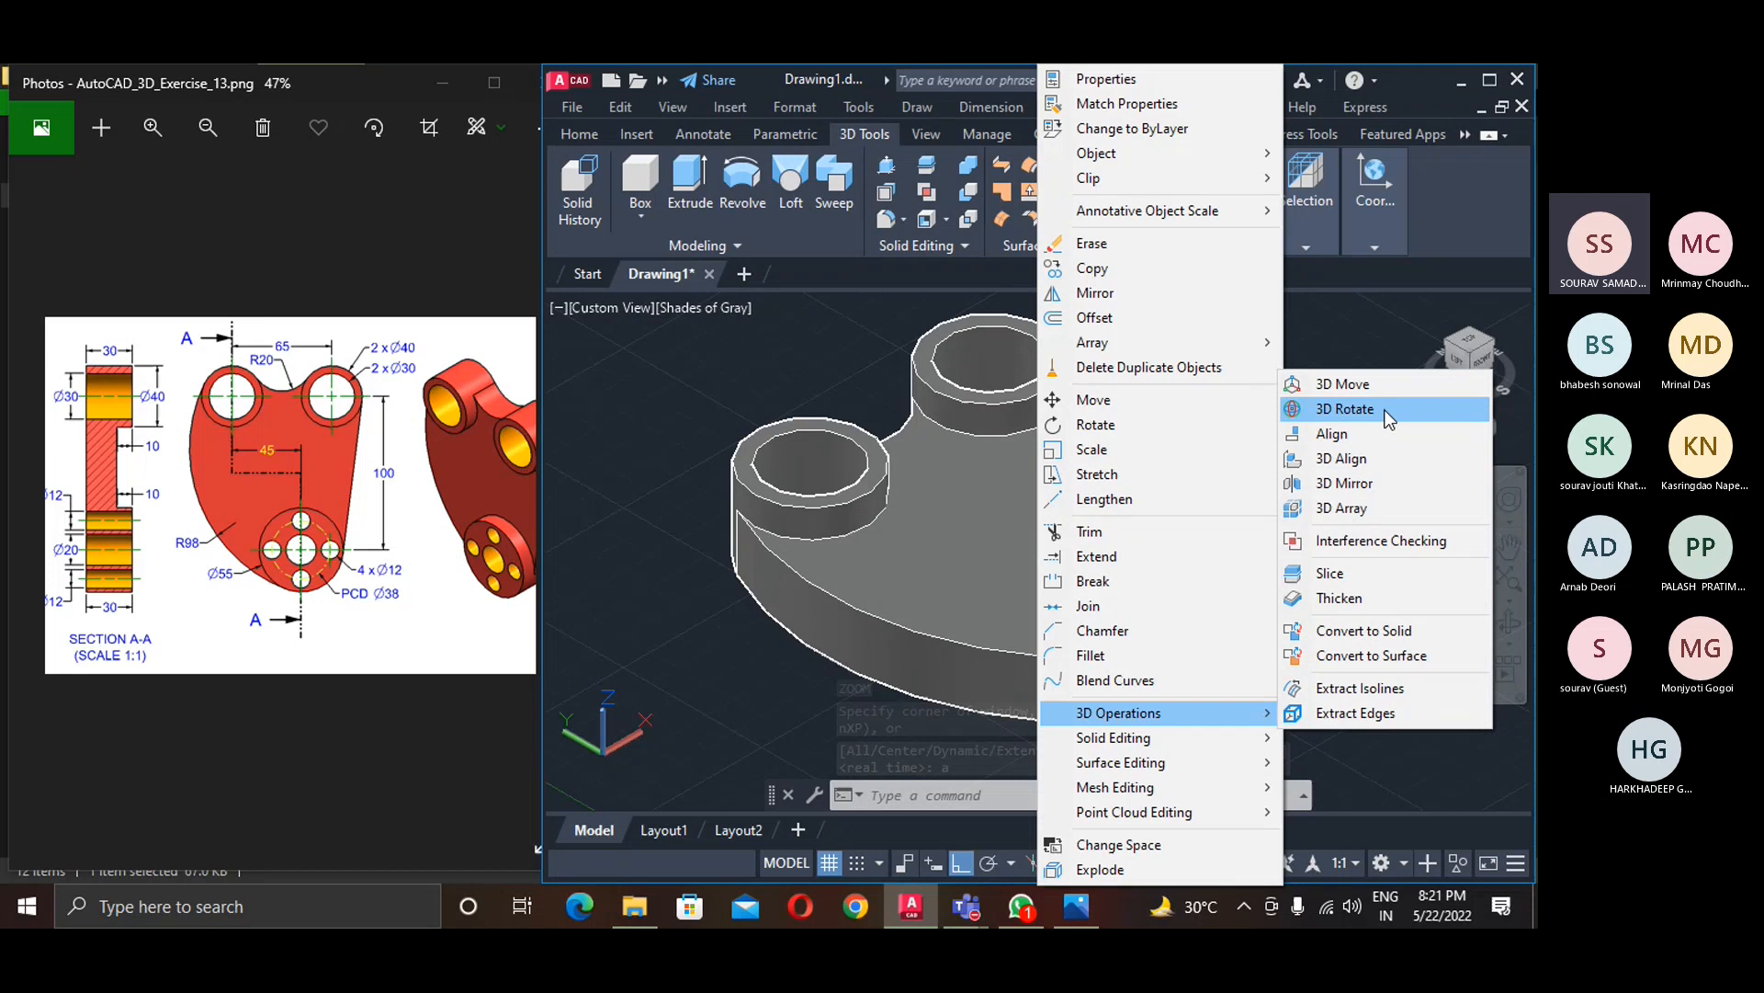
click(1343, 408)
click(1053, 547)
key(Return)
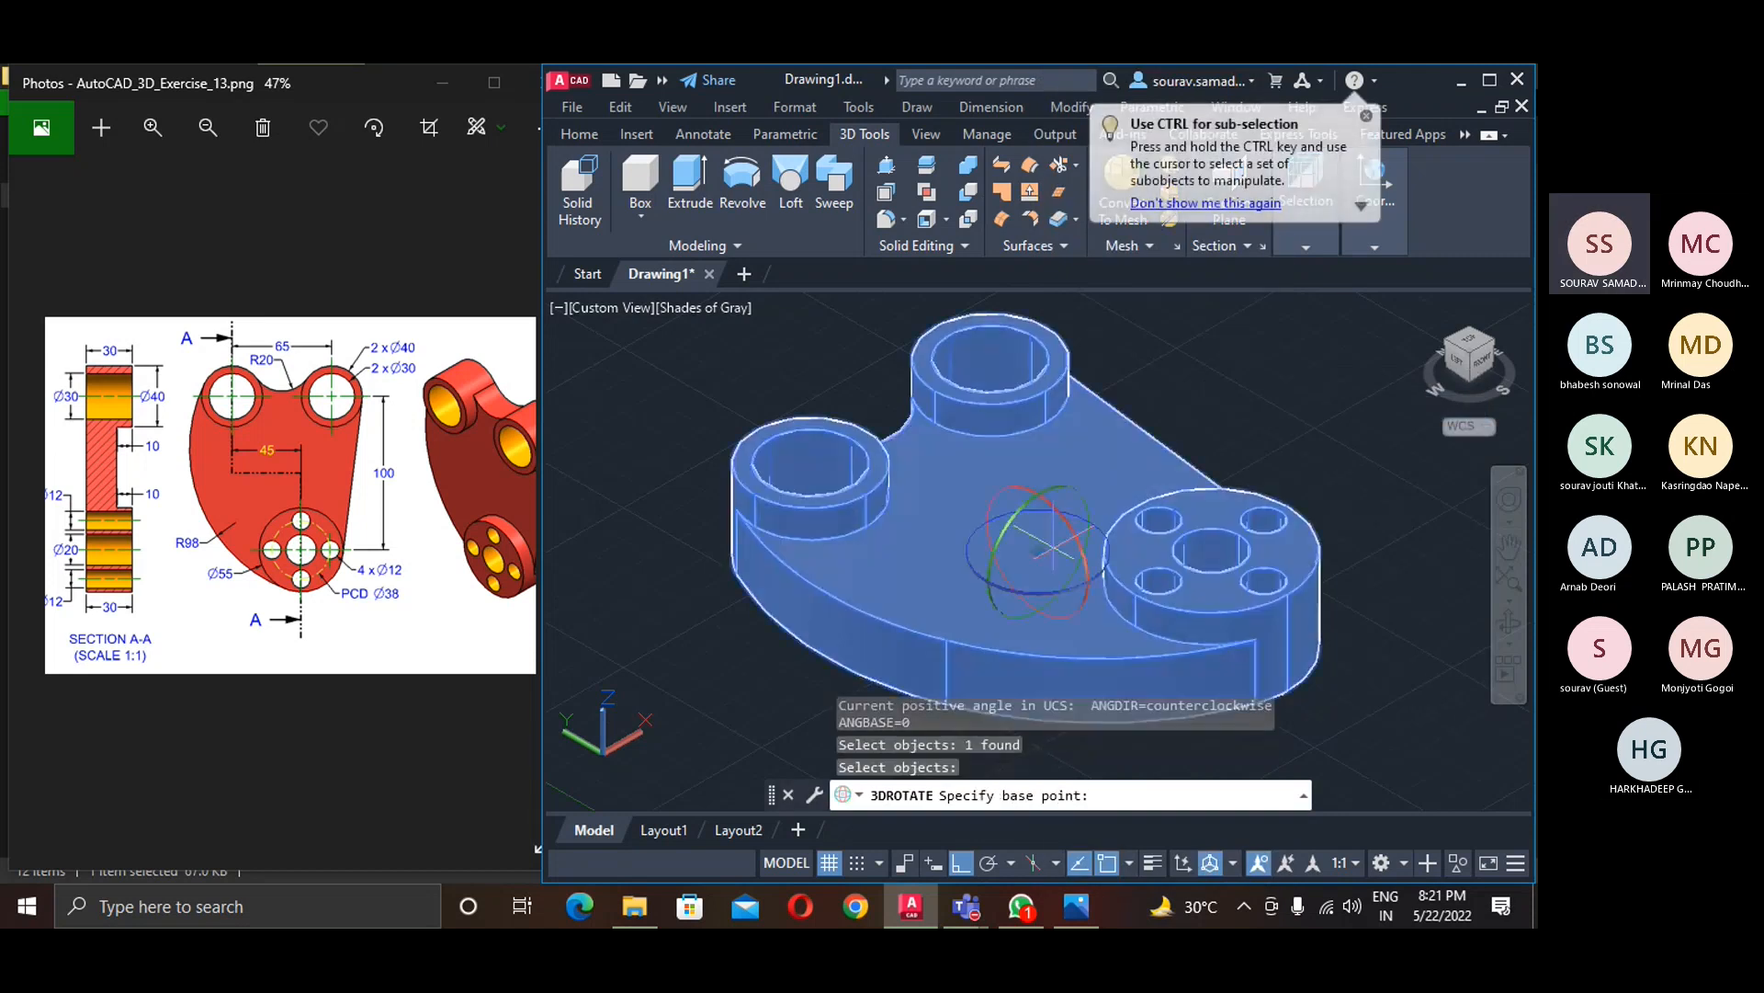
click(1060, 515)
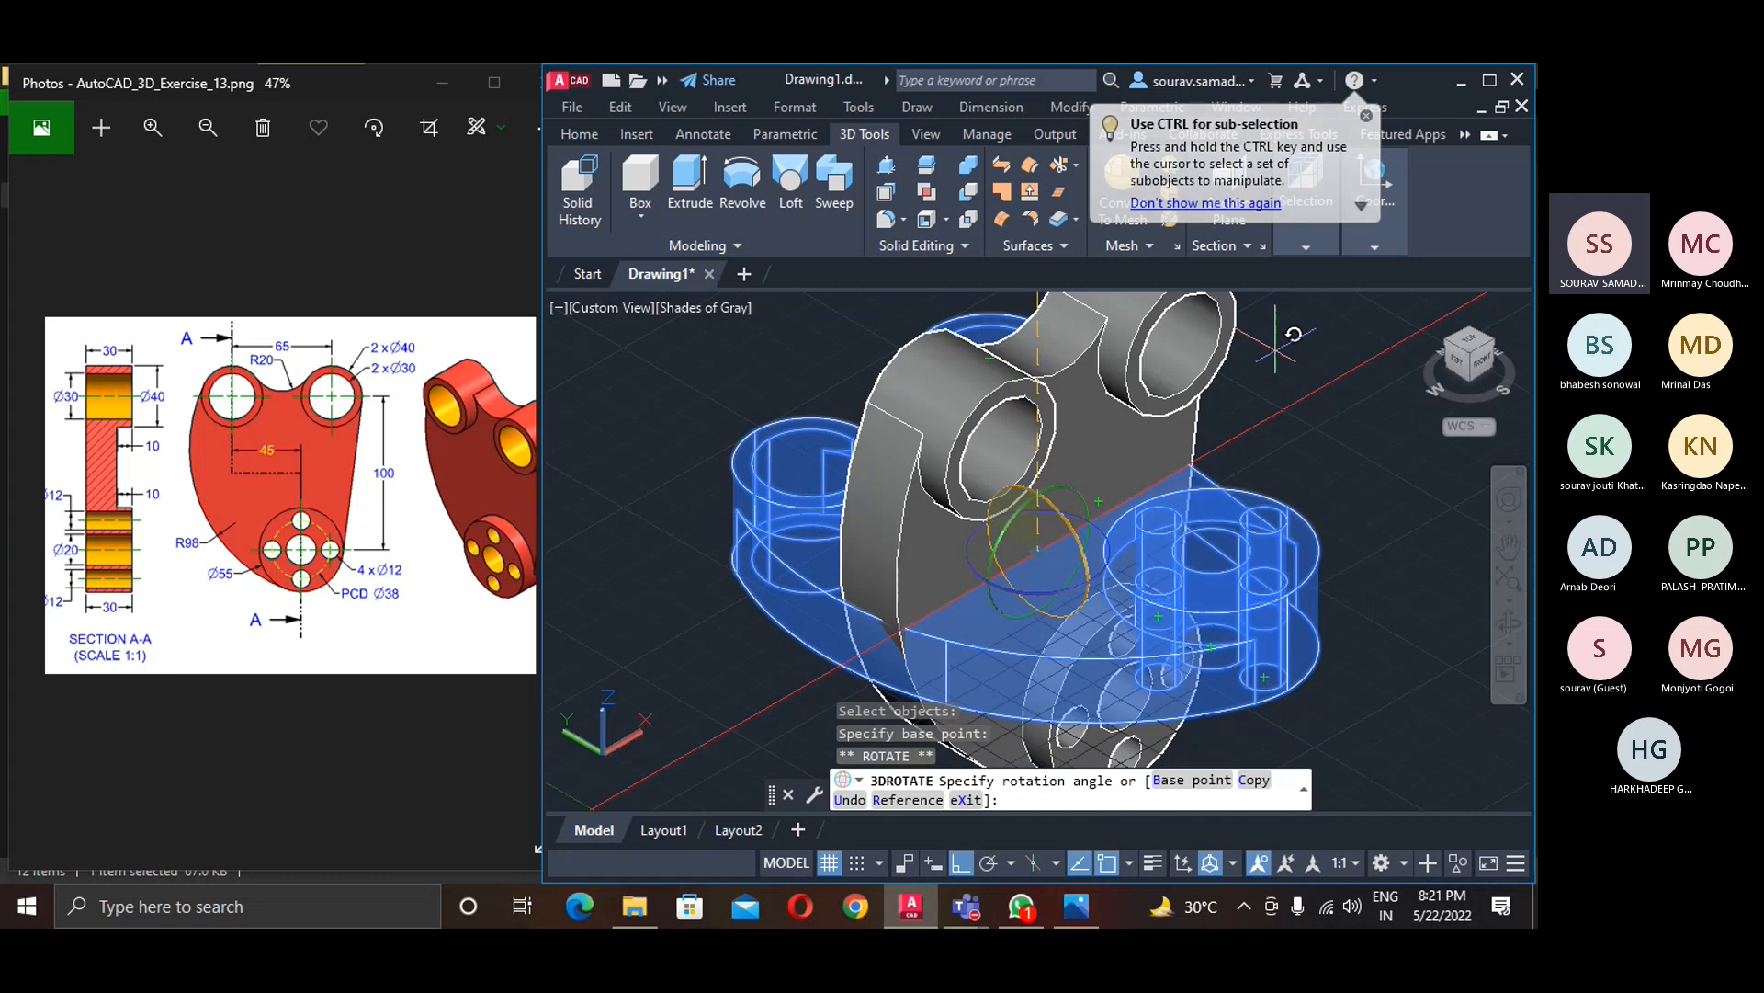
scroll(1278, 388, down, 3)
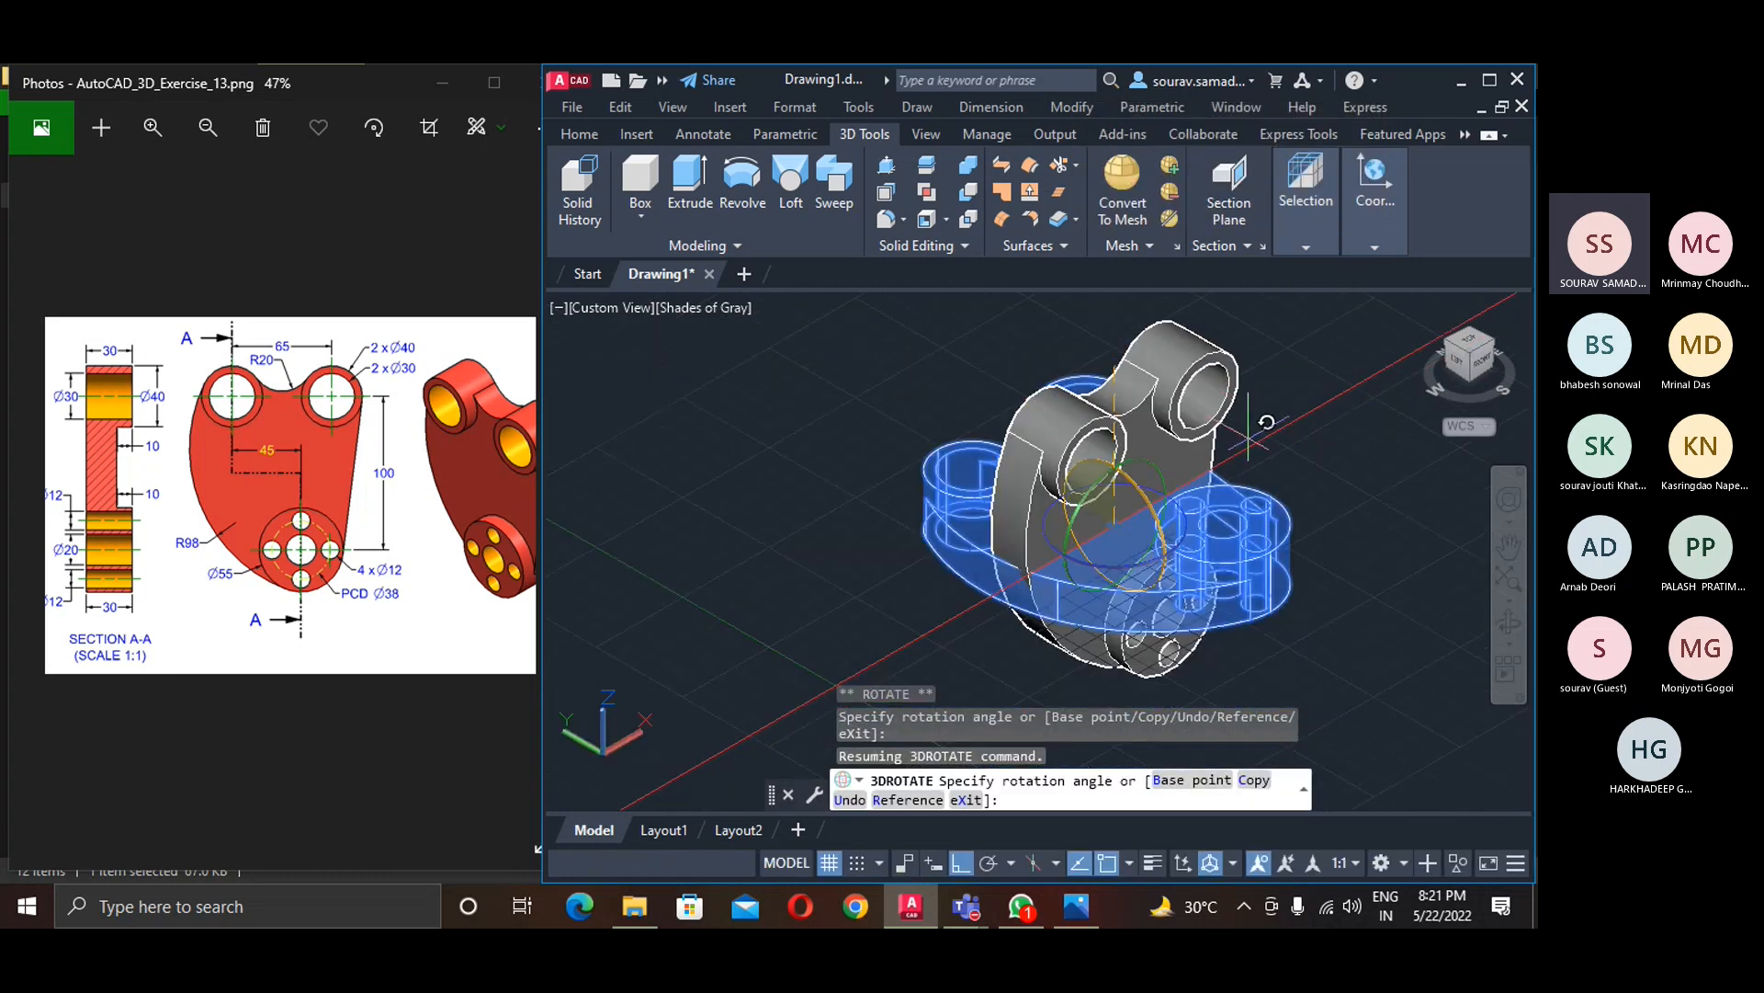
middle_drag(1278, 388, 1057, 460)
click(1056, 460)
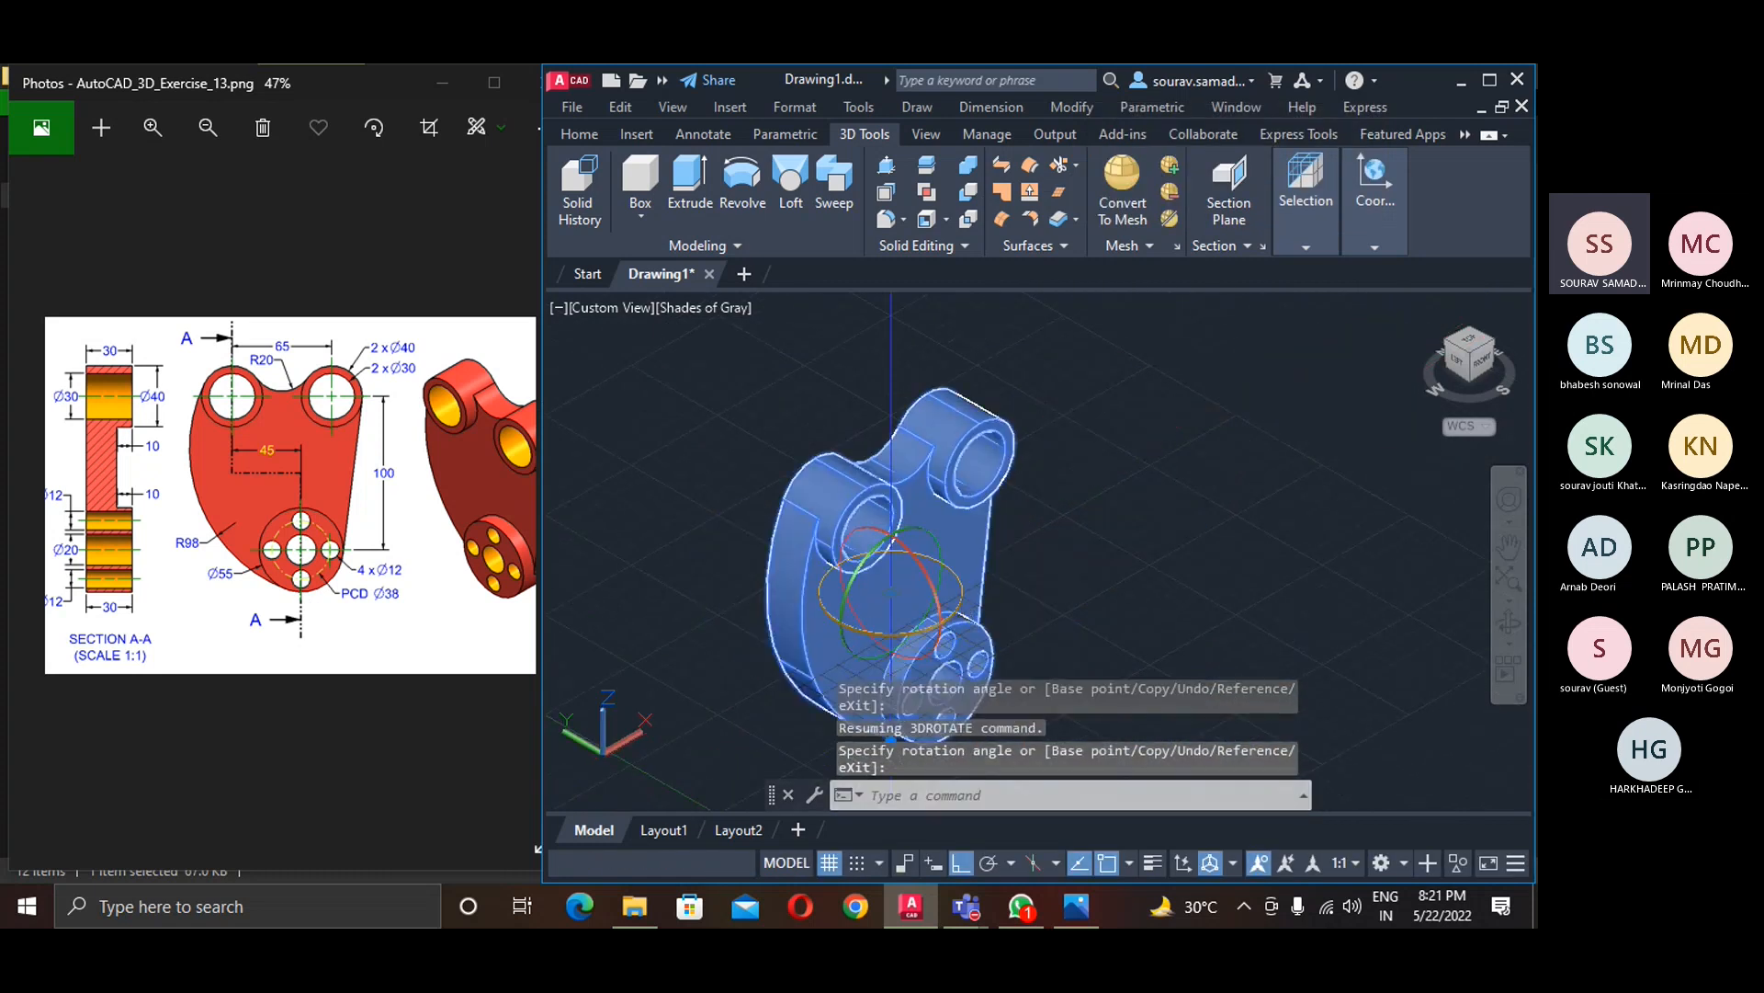
- Rotate the upright bracket about the vertical Z axis so its bossed face points toward the viewer
click(962, 604)
click(1140, 627)
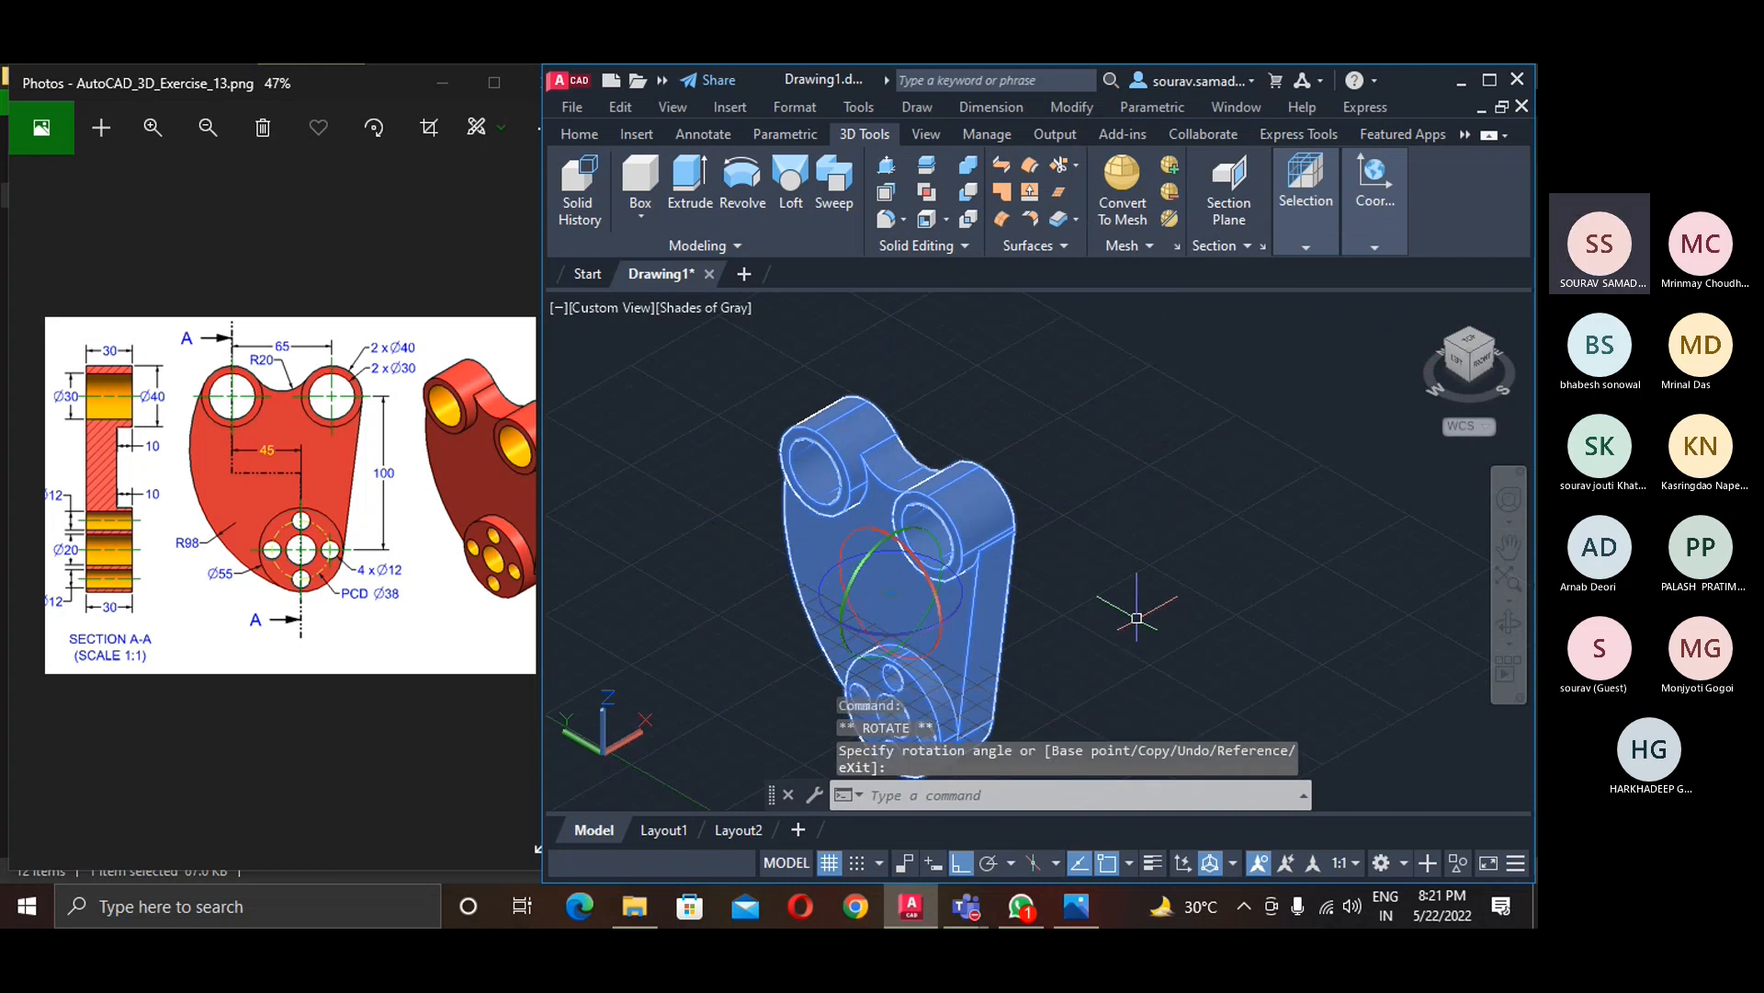
key(Escape)
middle_drag(1130, 610, 1258, 563)
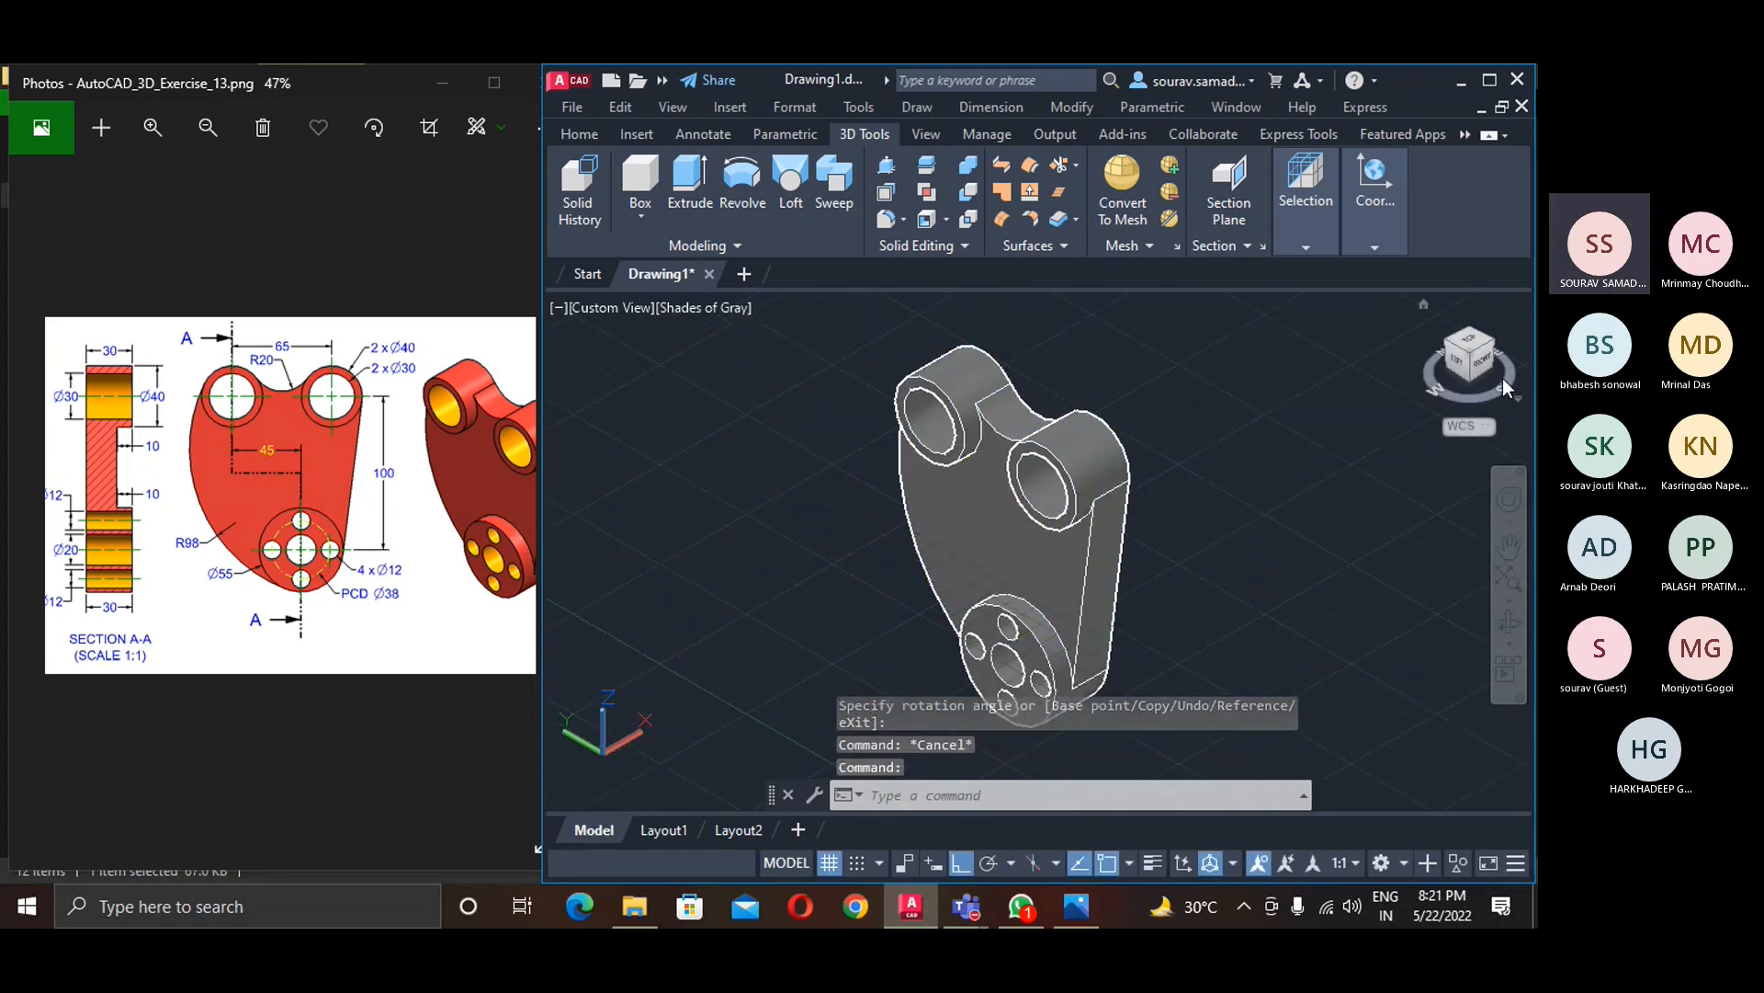
- Set the visual style to Realistic and change the bracket solid's color to red
click(702, 309)
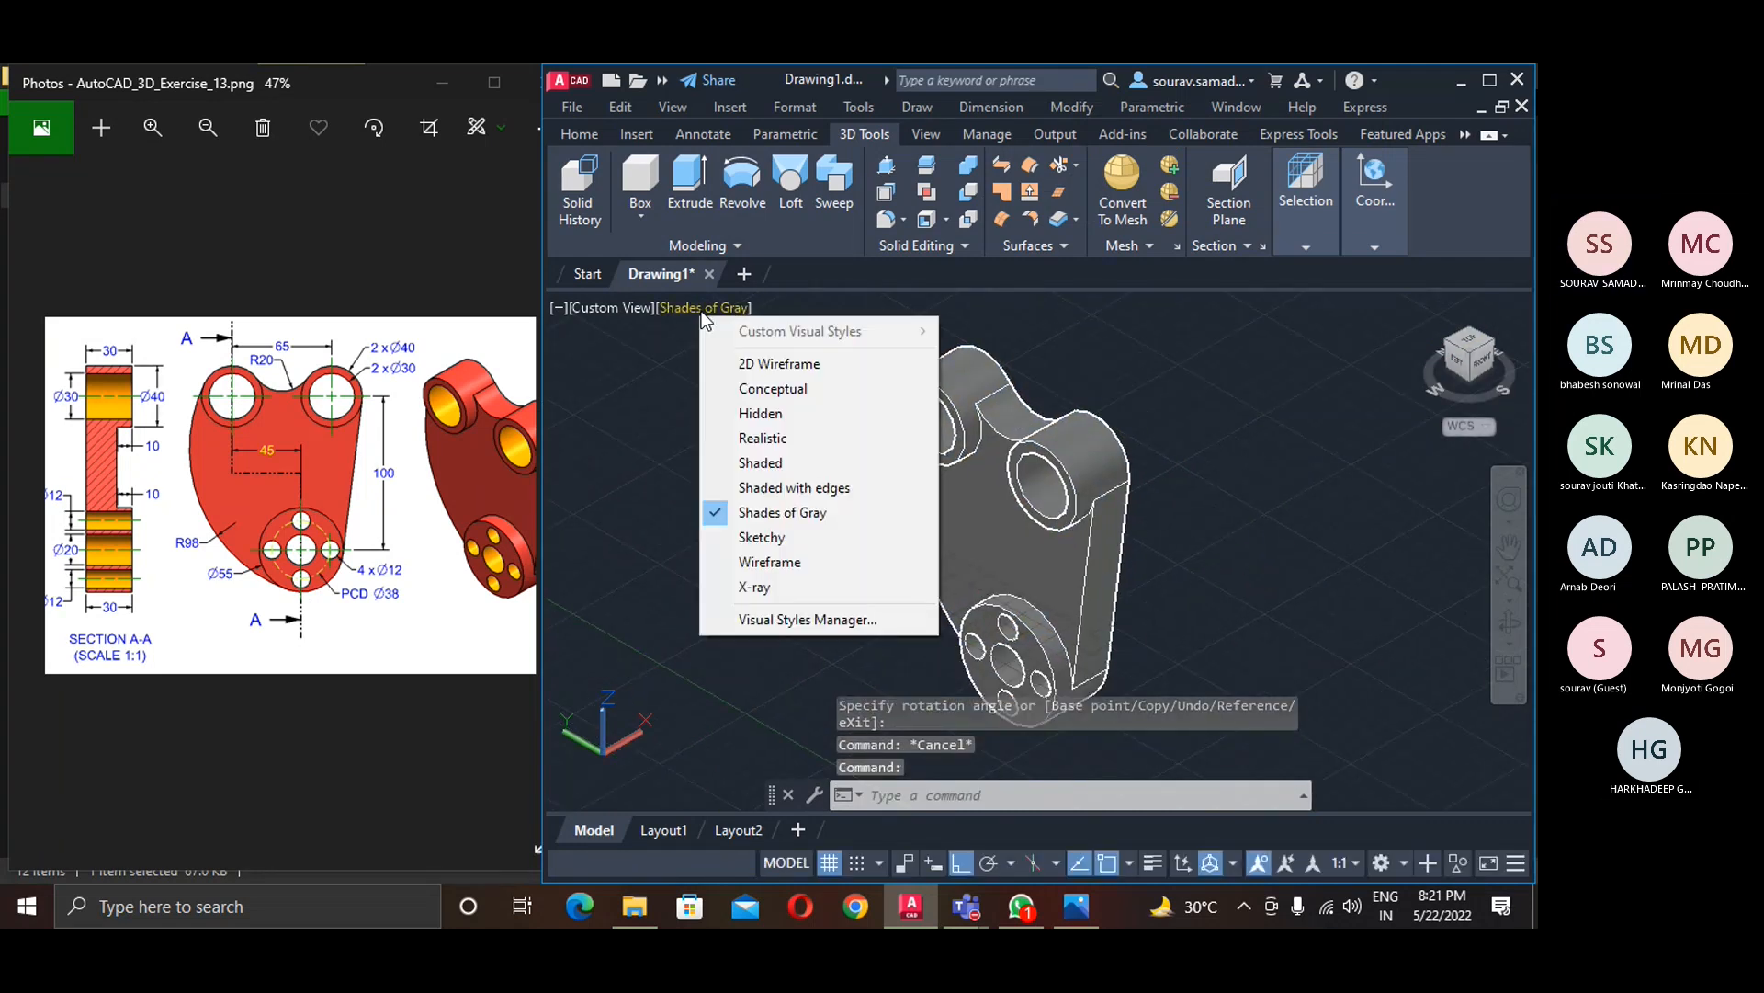
click(746, 434)
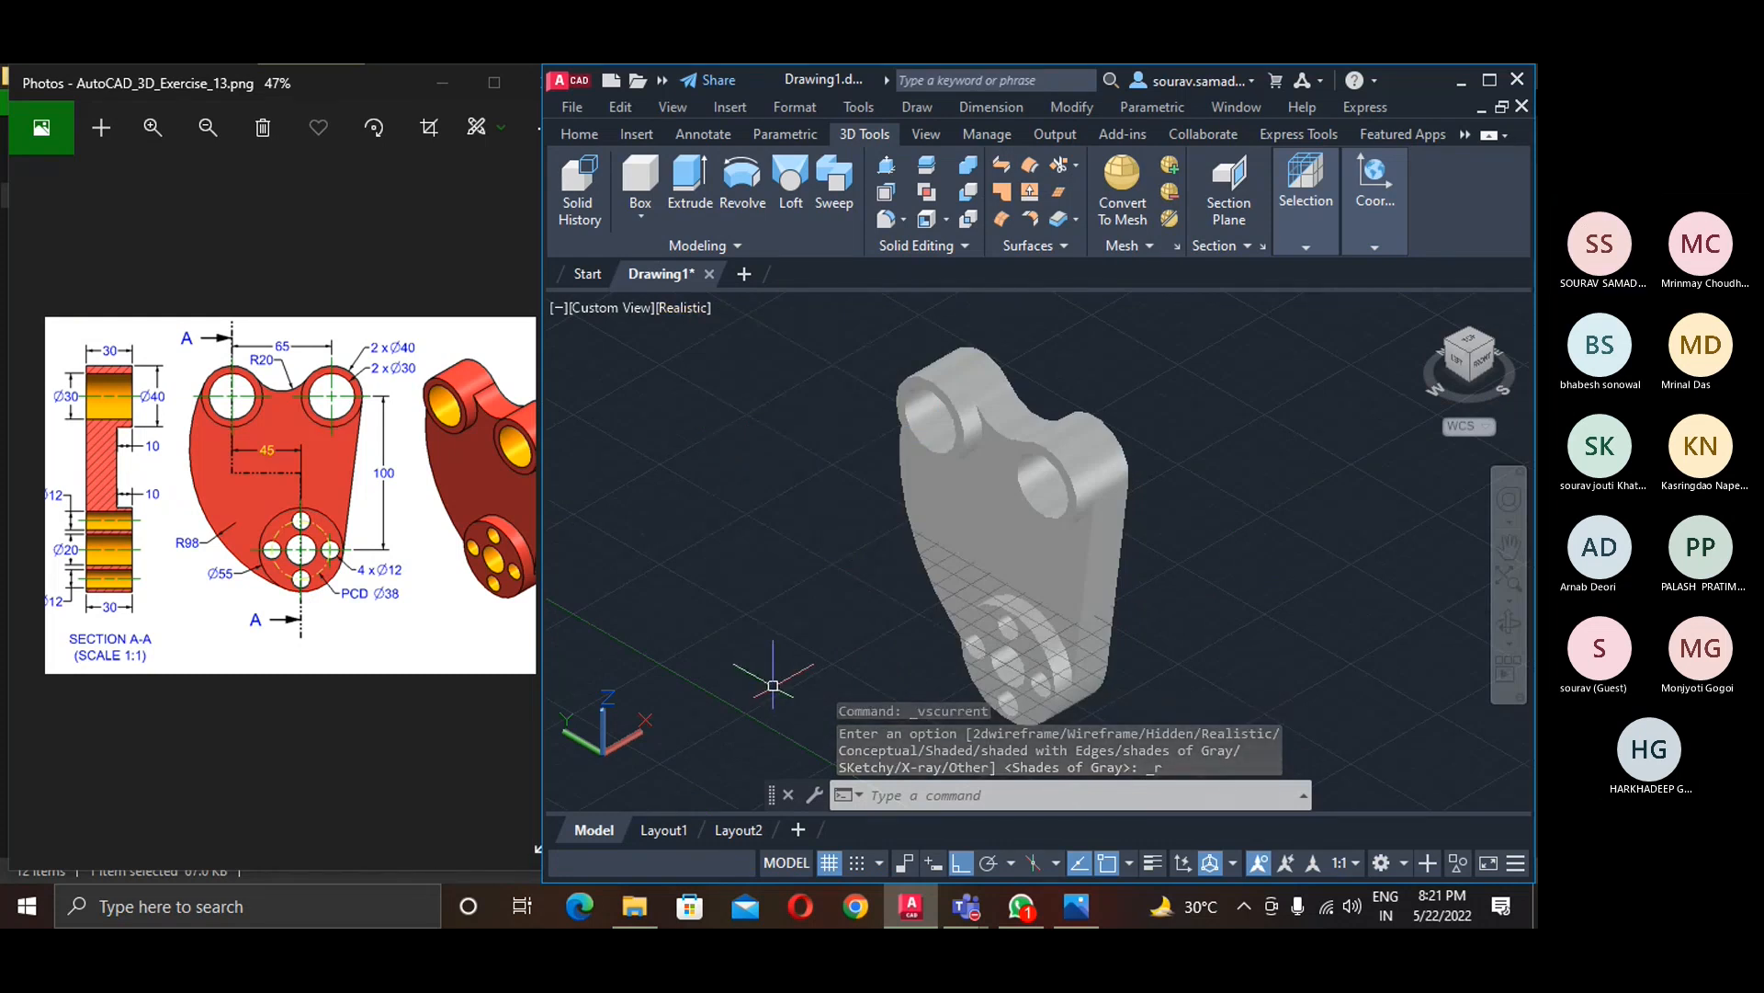
click(930, 520)
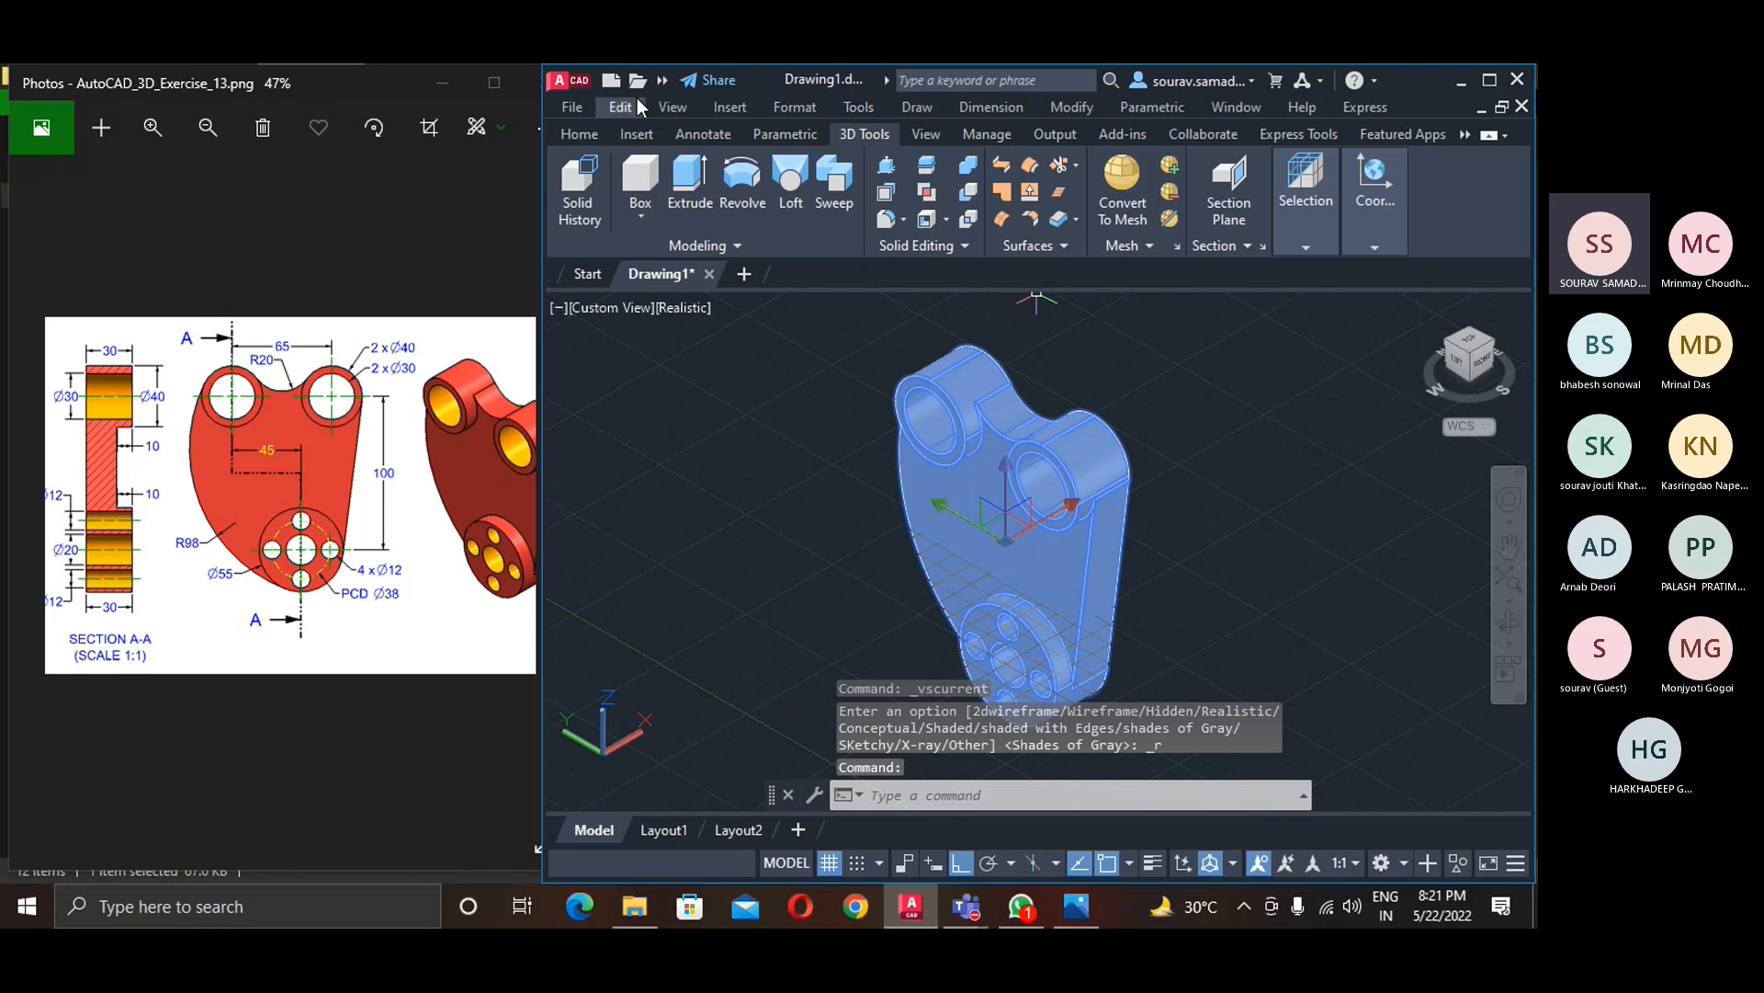
click(586, 133)
click(1191, 246)
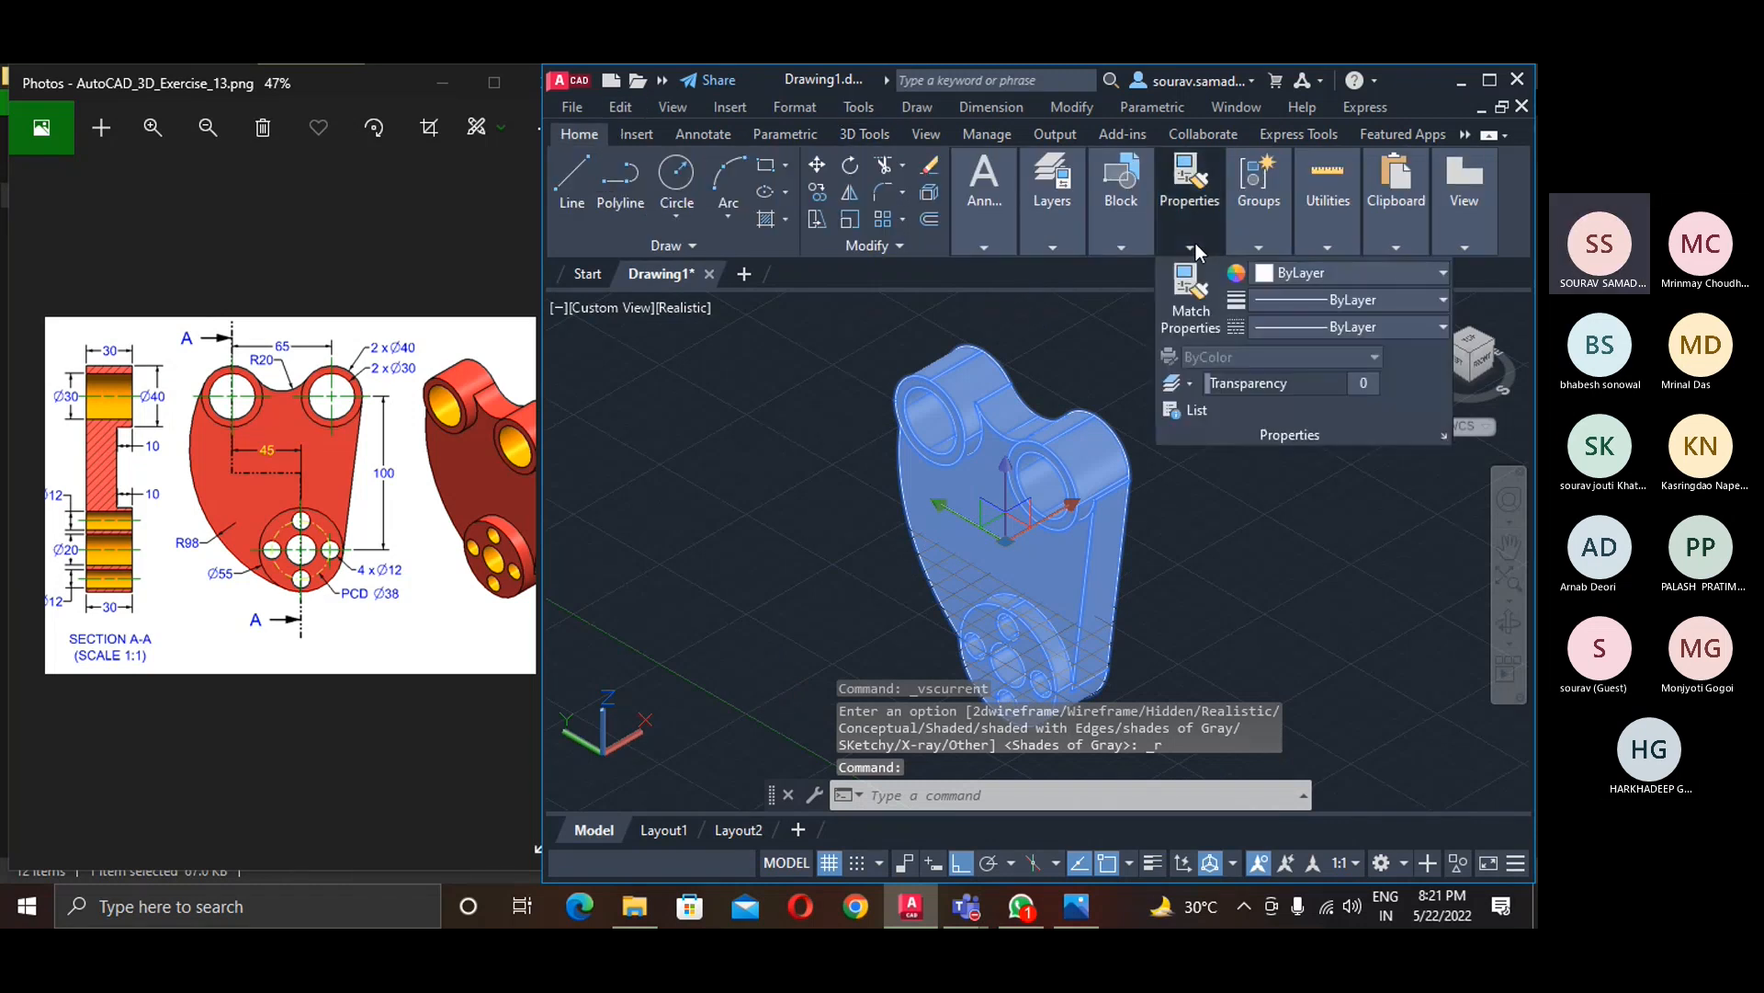
click(1296, 272)
click(1265, 490)
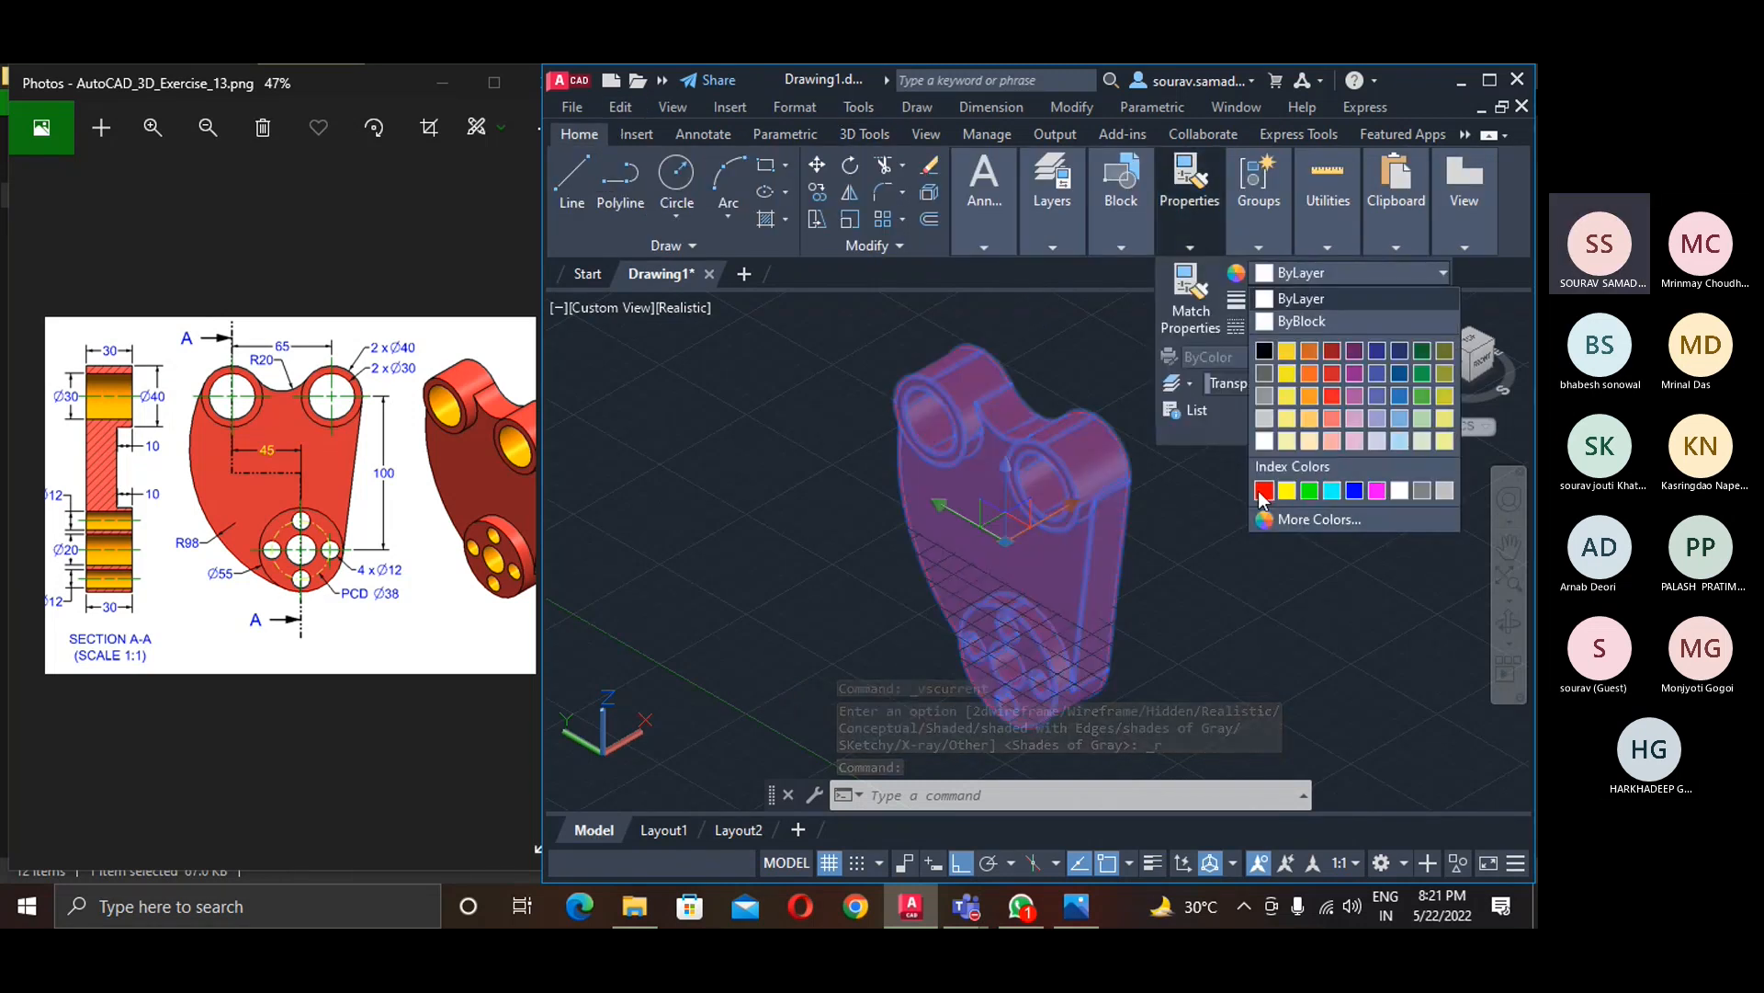
key(Escape)
key(Escape)
key(Escape)
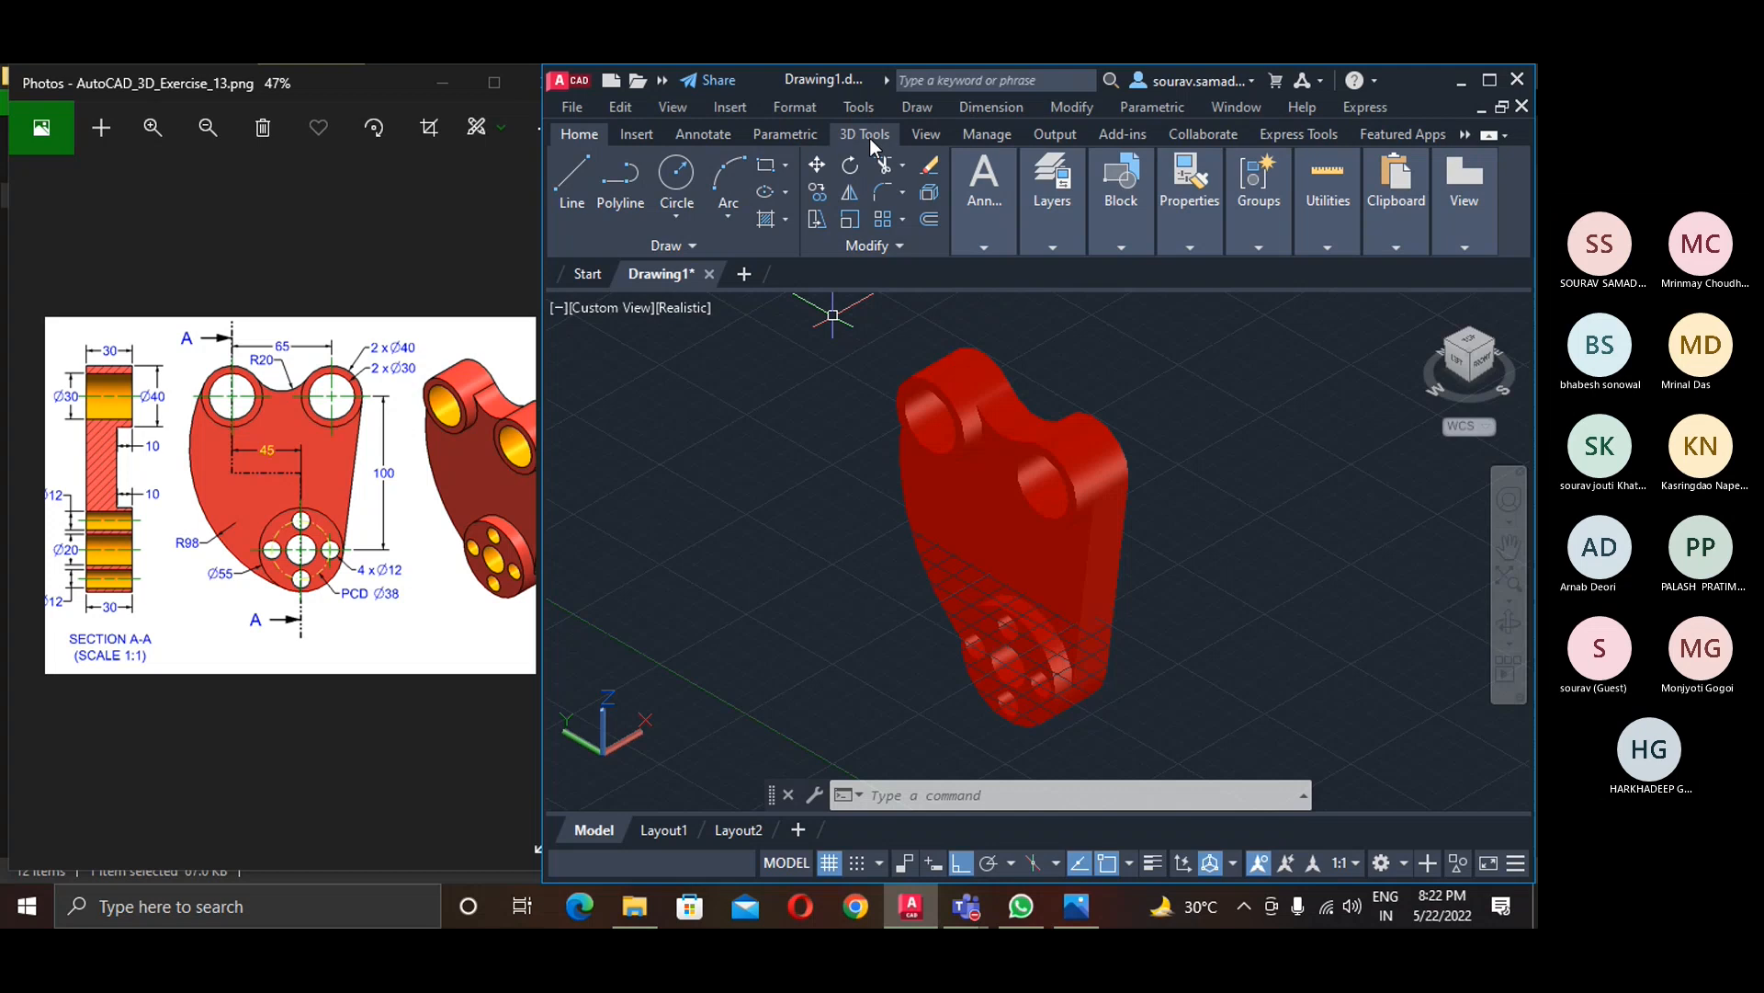
- Maximize the drawing window and hide the 3D Tools tab from the ribbon
click(1489, 80)
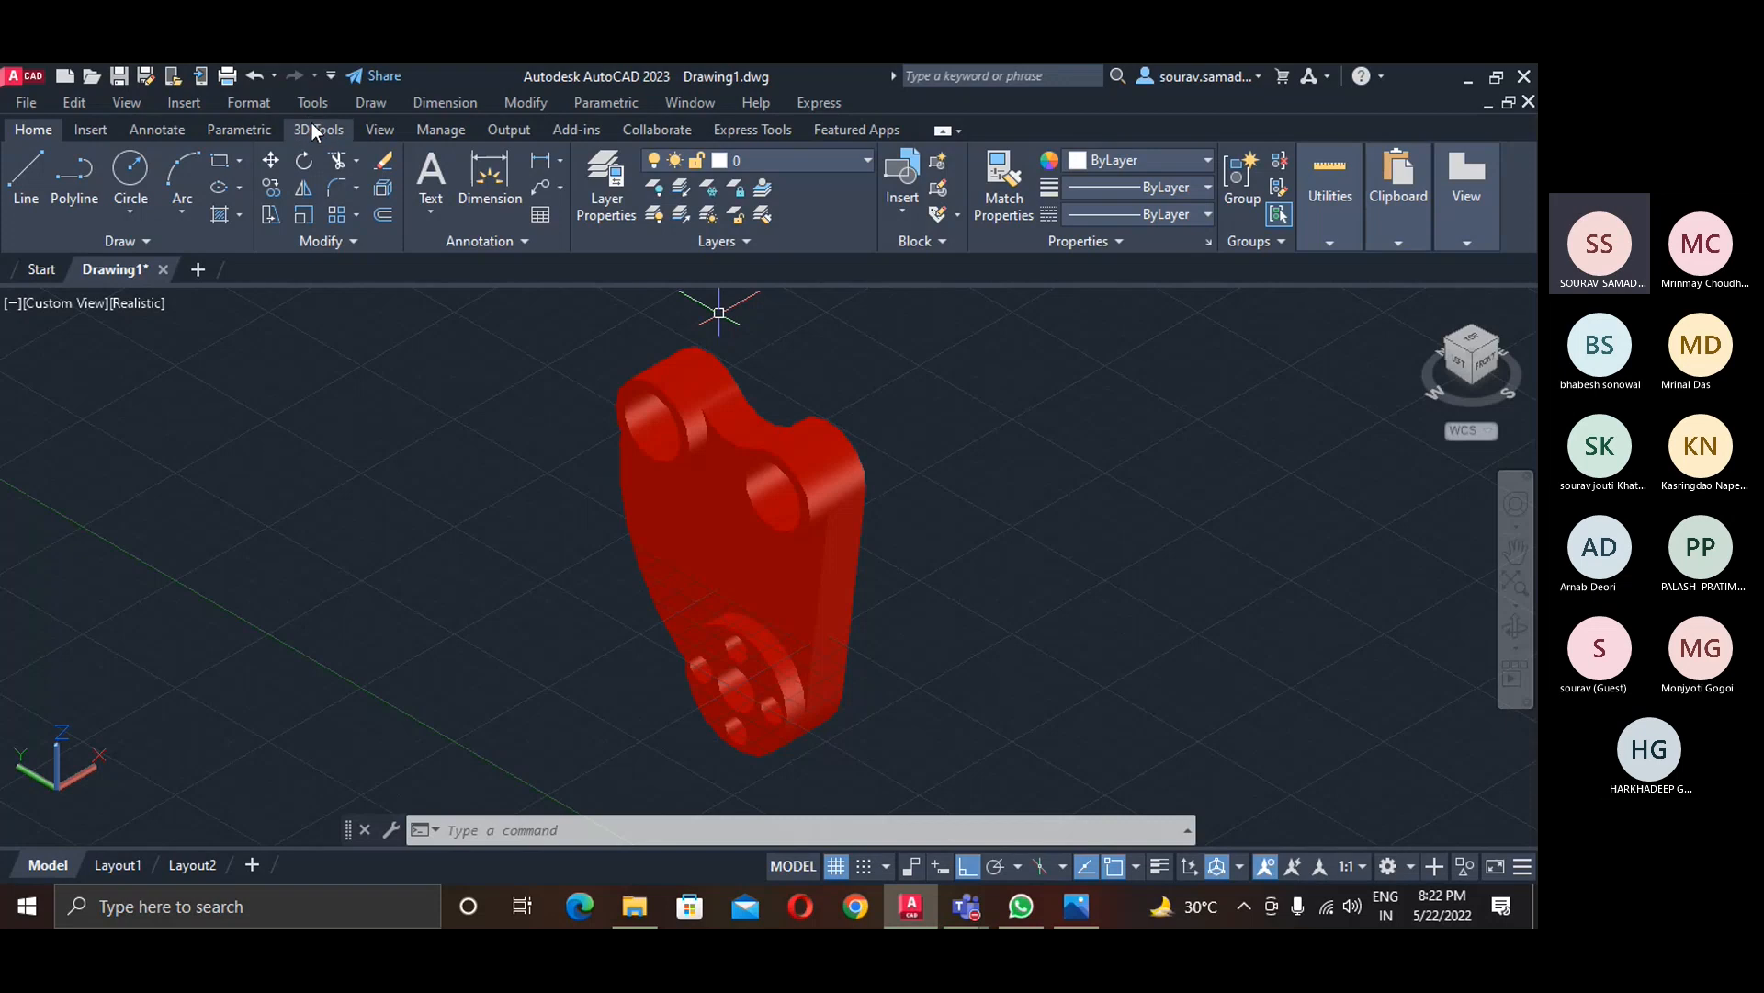
right_click(983, 130)
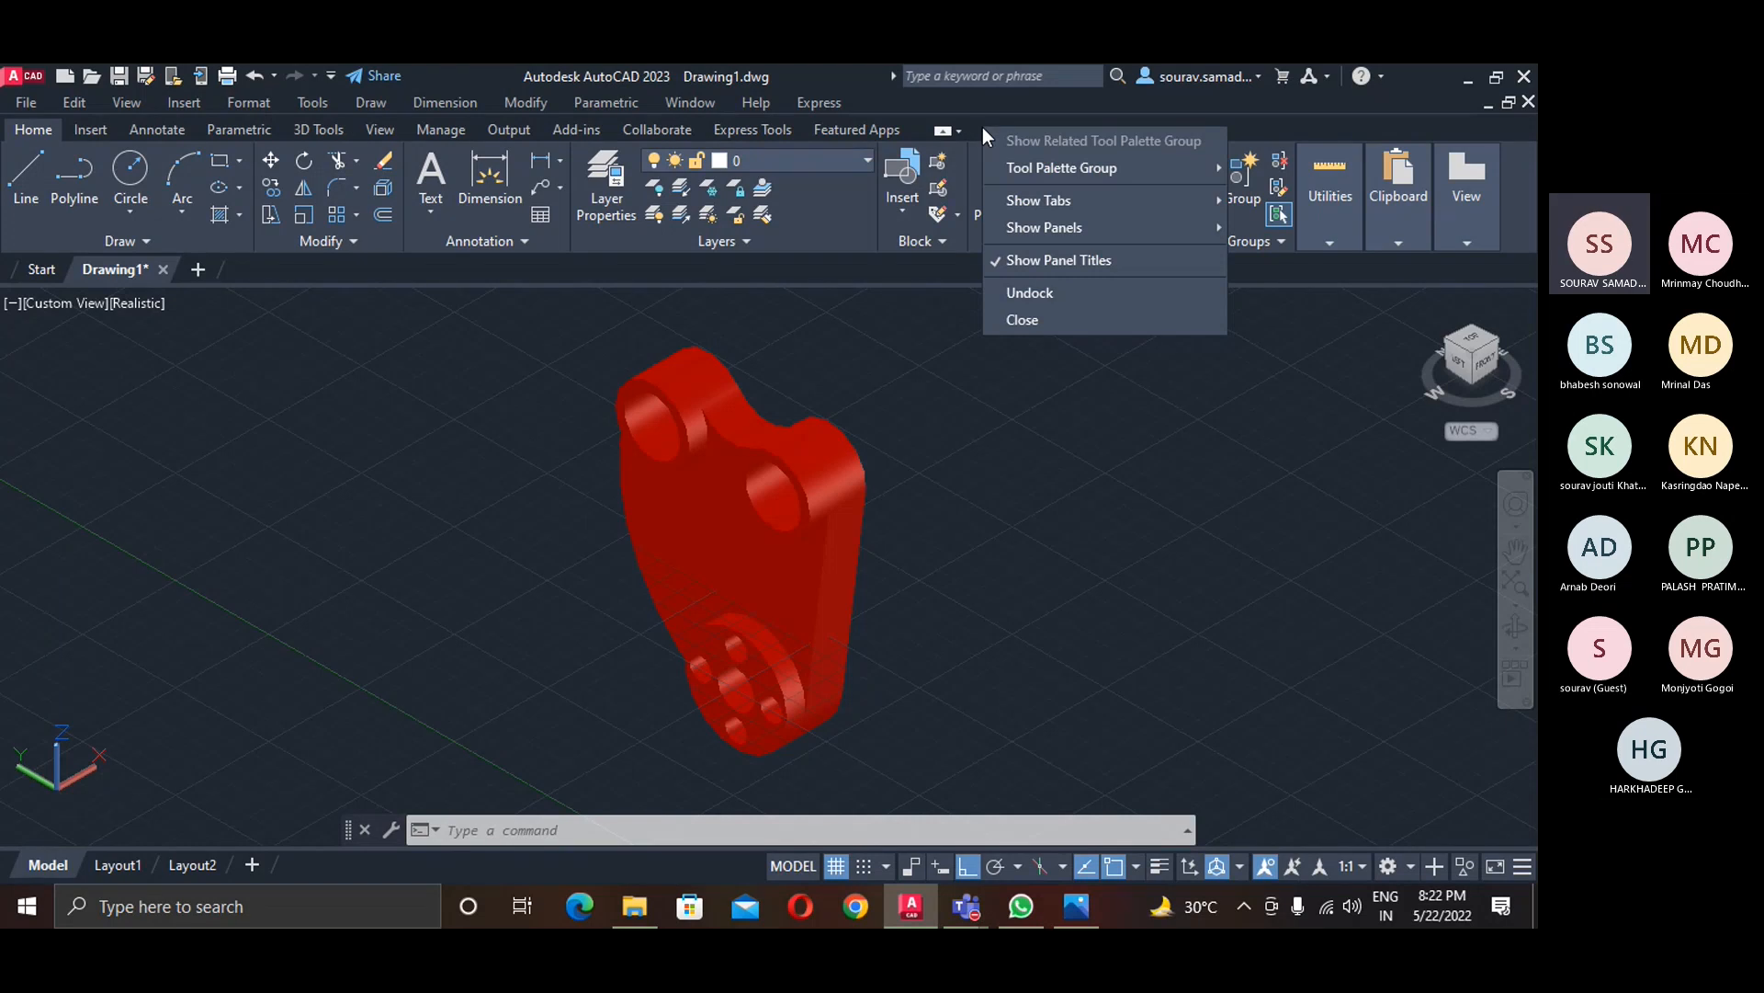
mouse_move(1023, 213)
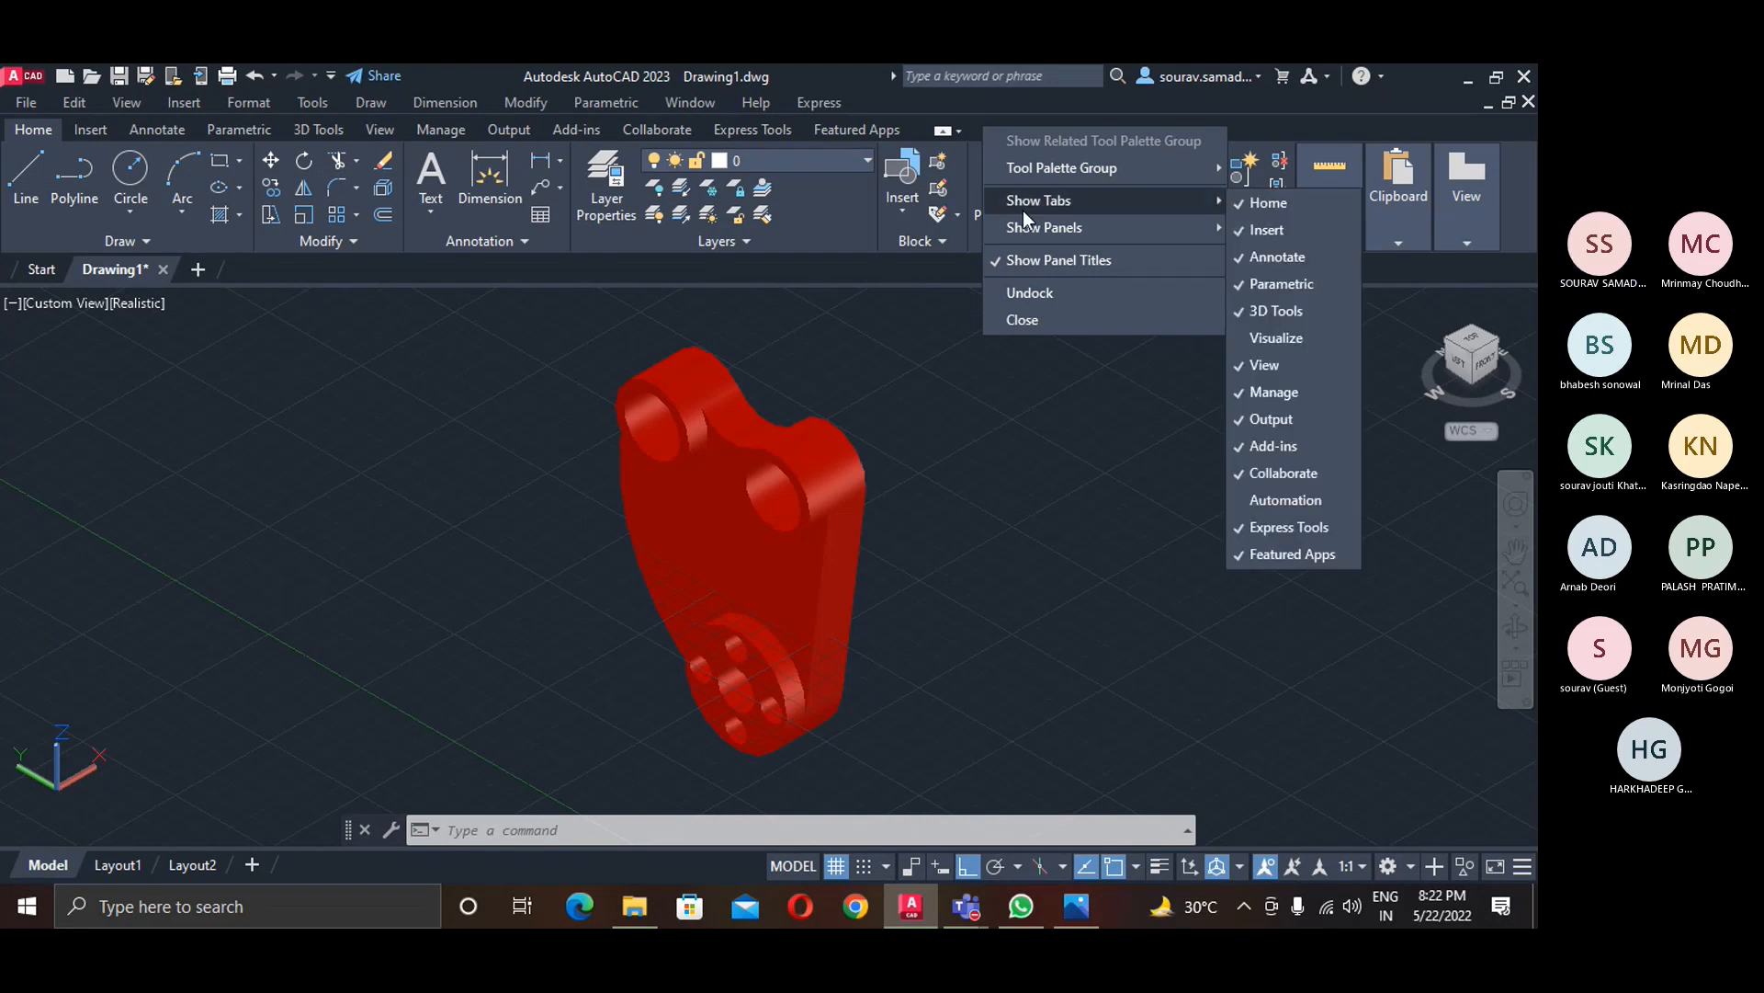
click(1016, 520)
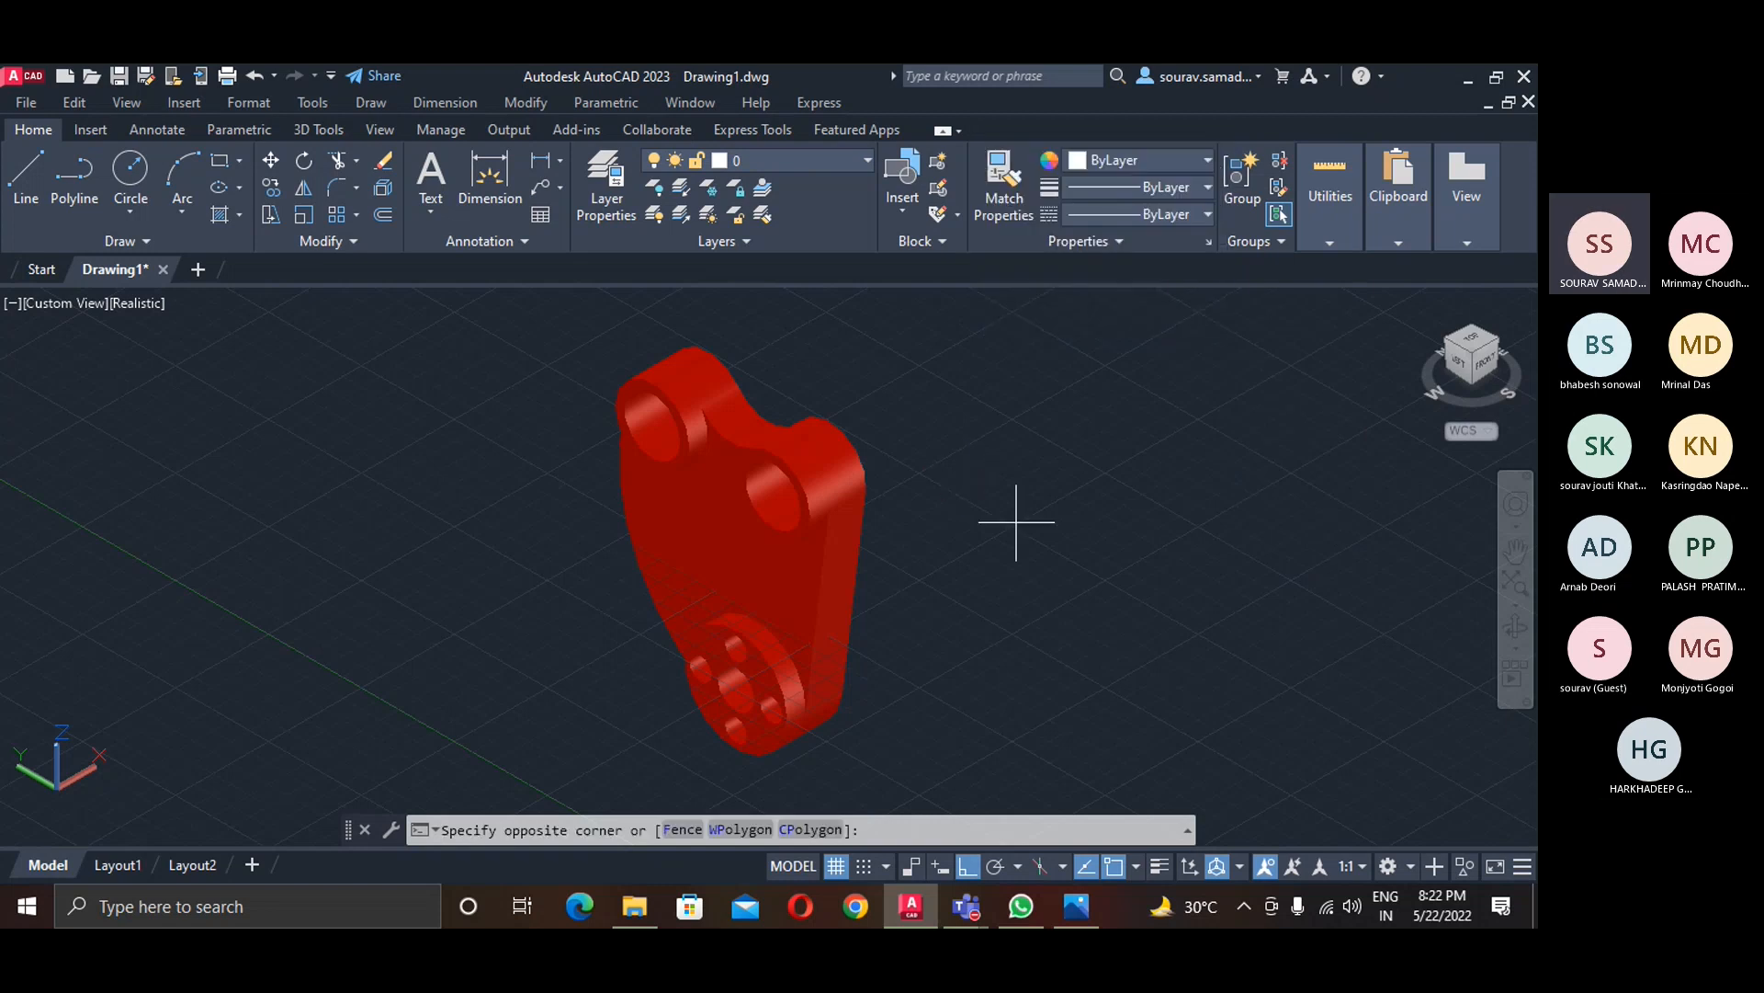
right_click(1028, 119)
mouse_move(1079, 191)
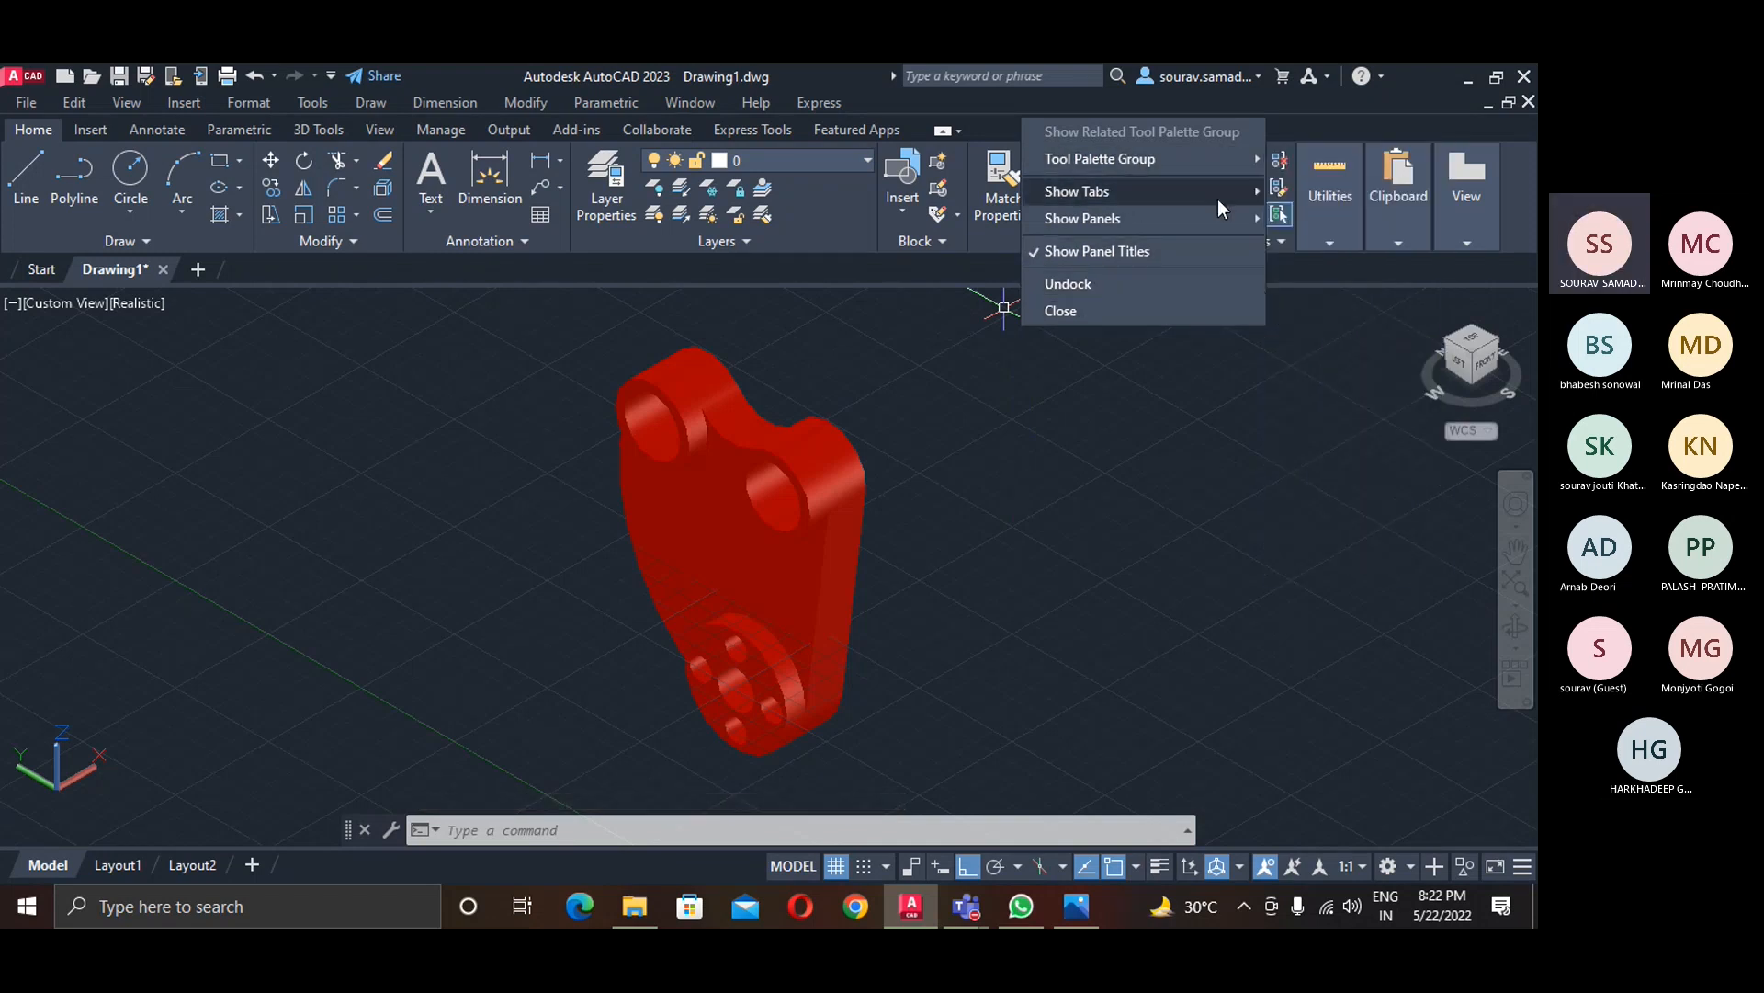
mouse_move(1216, 199)
click(1277, 302)
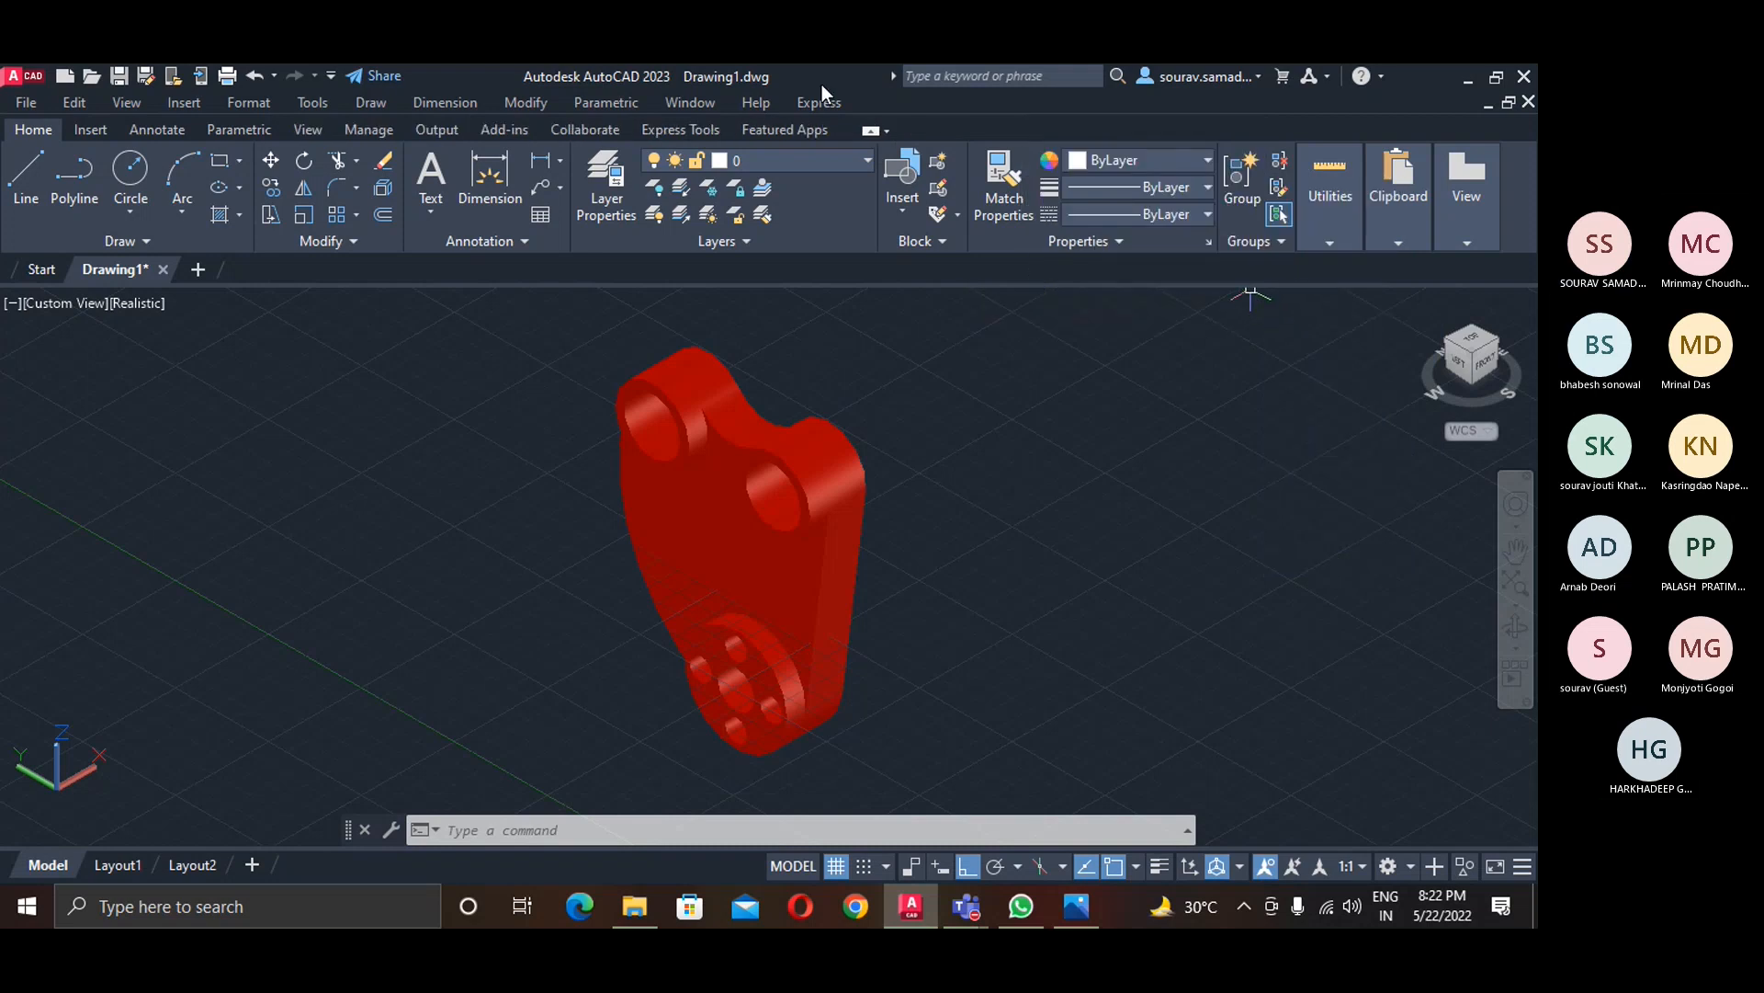
- Show the 3D Tools tab on the ribbon again
right_click(902, 130)
mouse_move(992, 206)
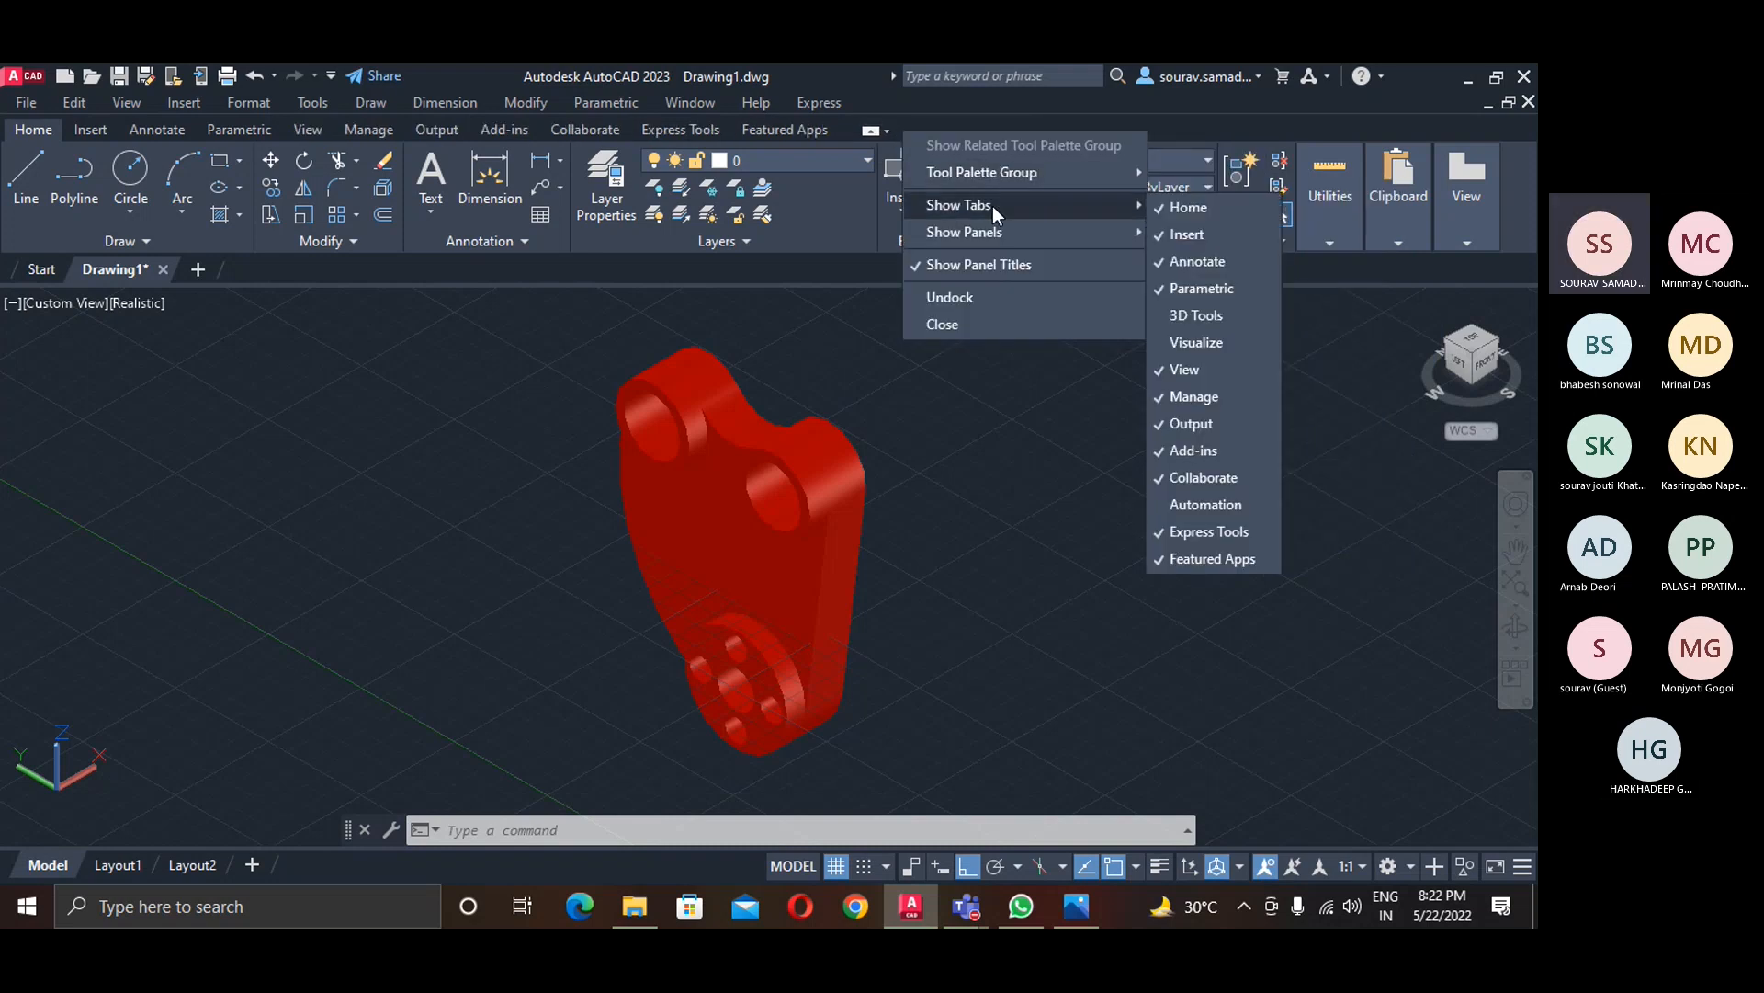
click(1161, 317)
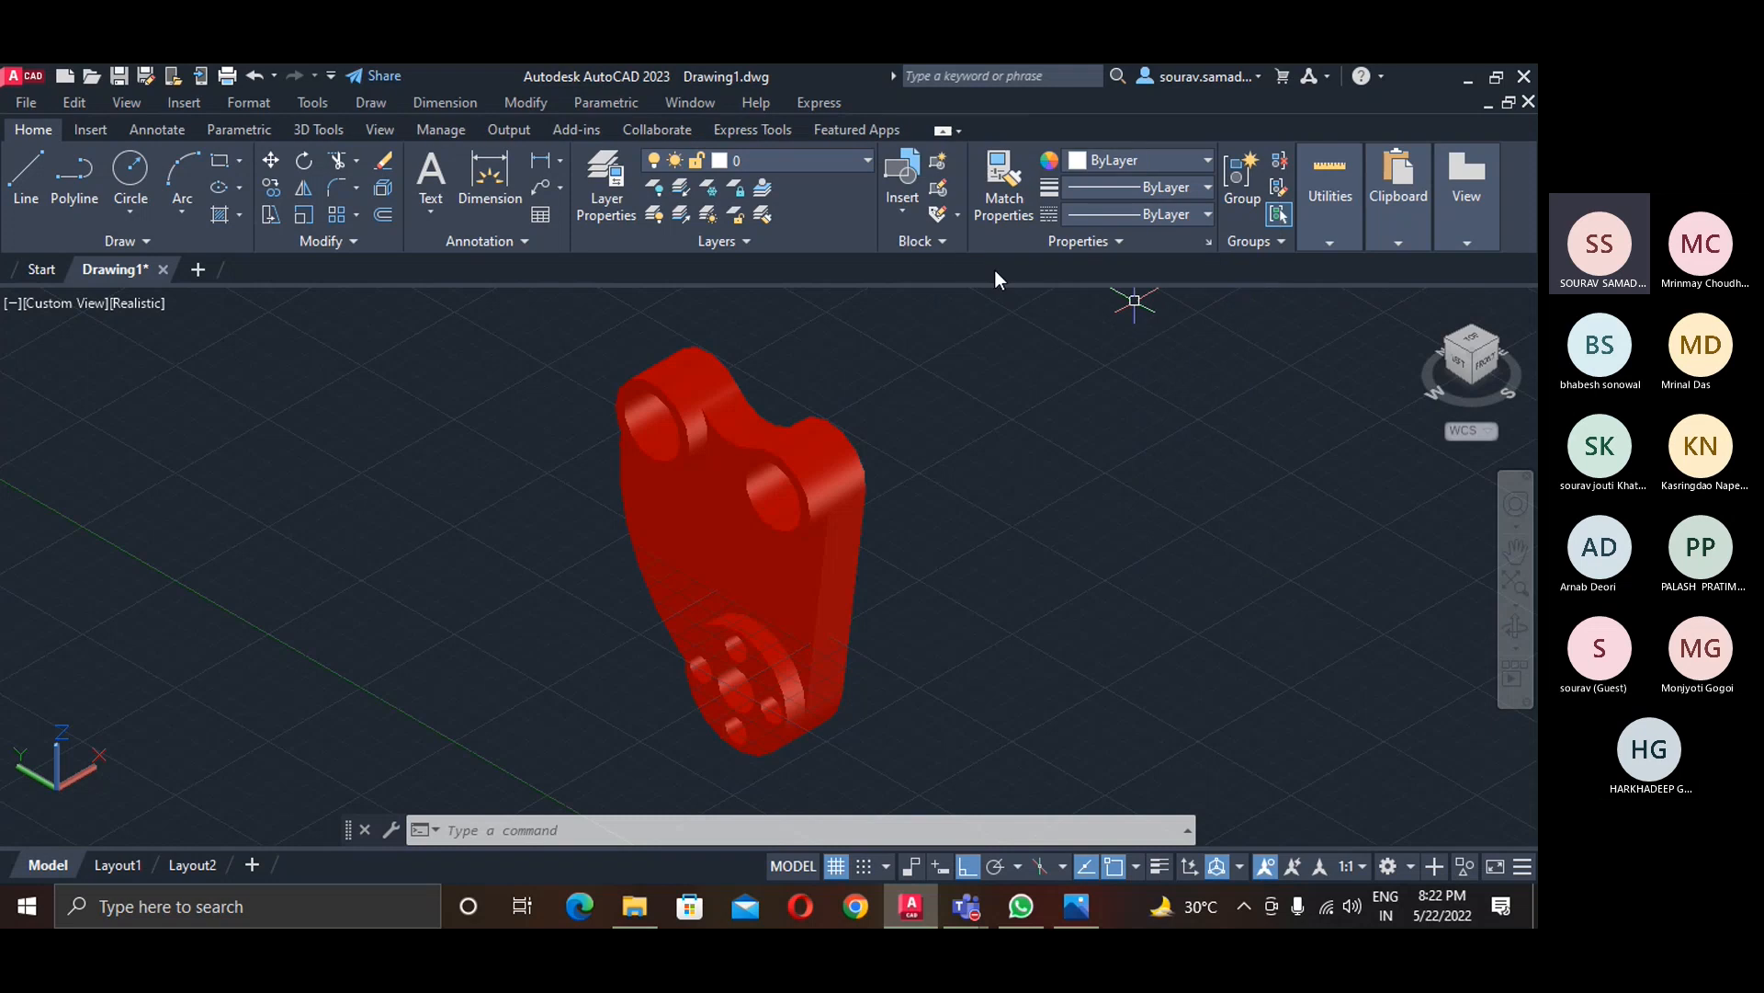
- Display the 3D modeling tools and delete the red bracket solid from the drawing
click(339, 136)
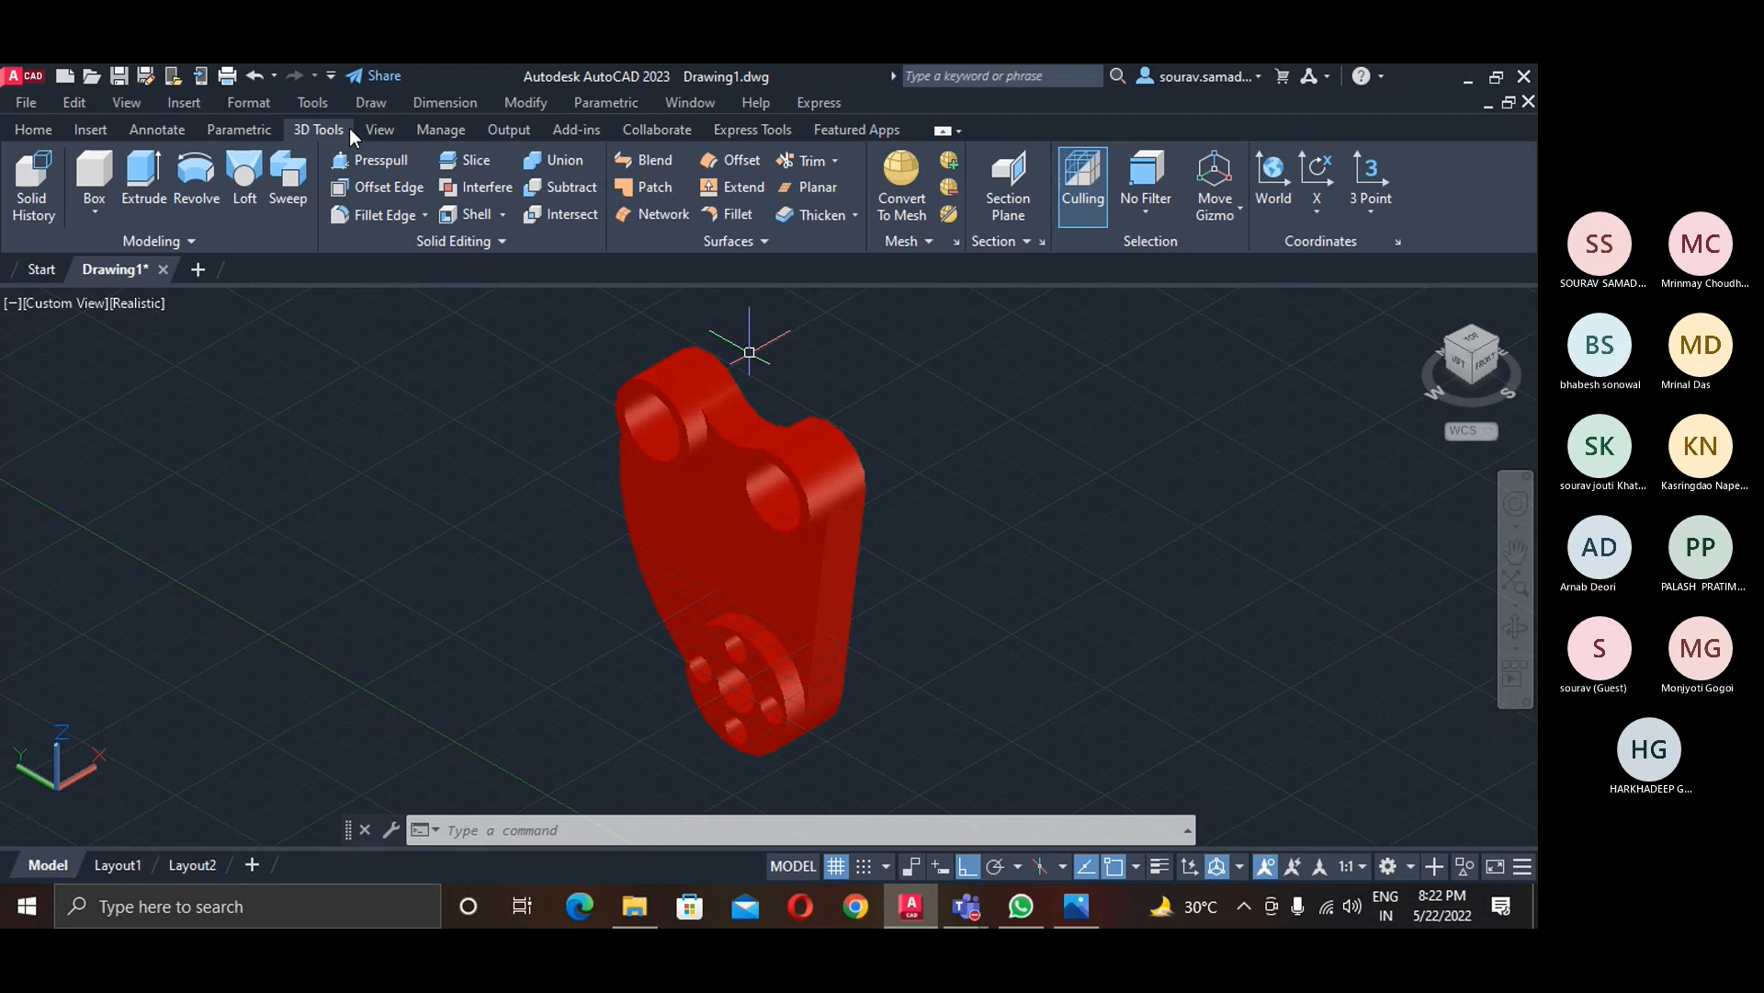
click(801, 558)
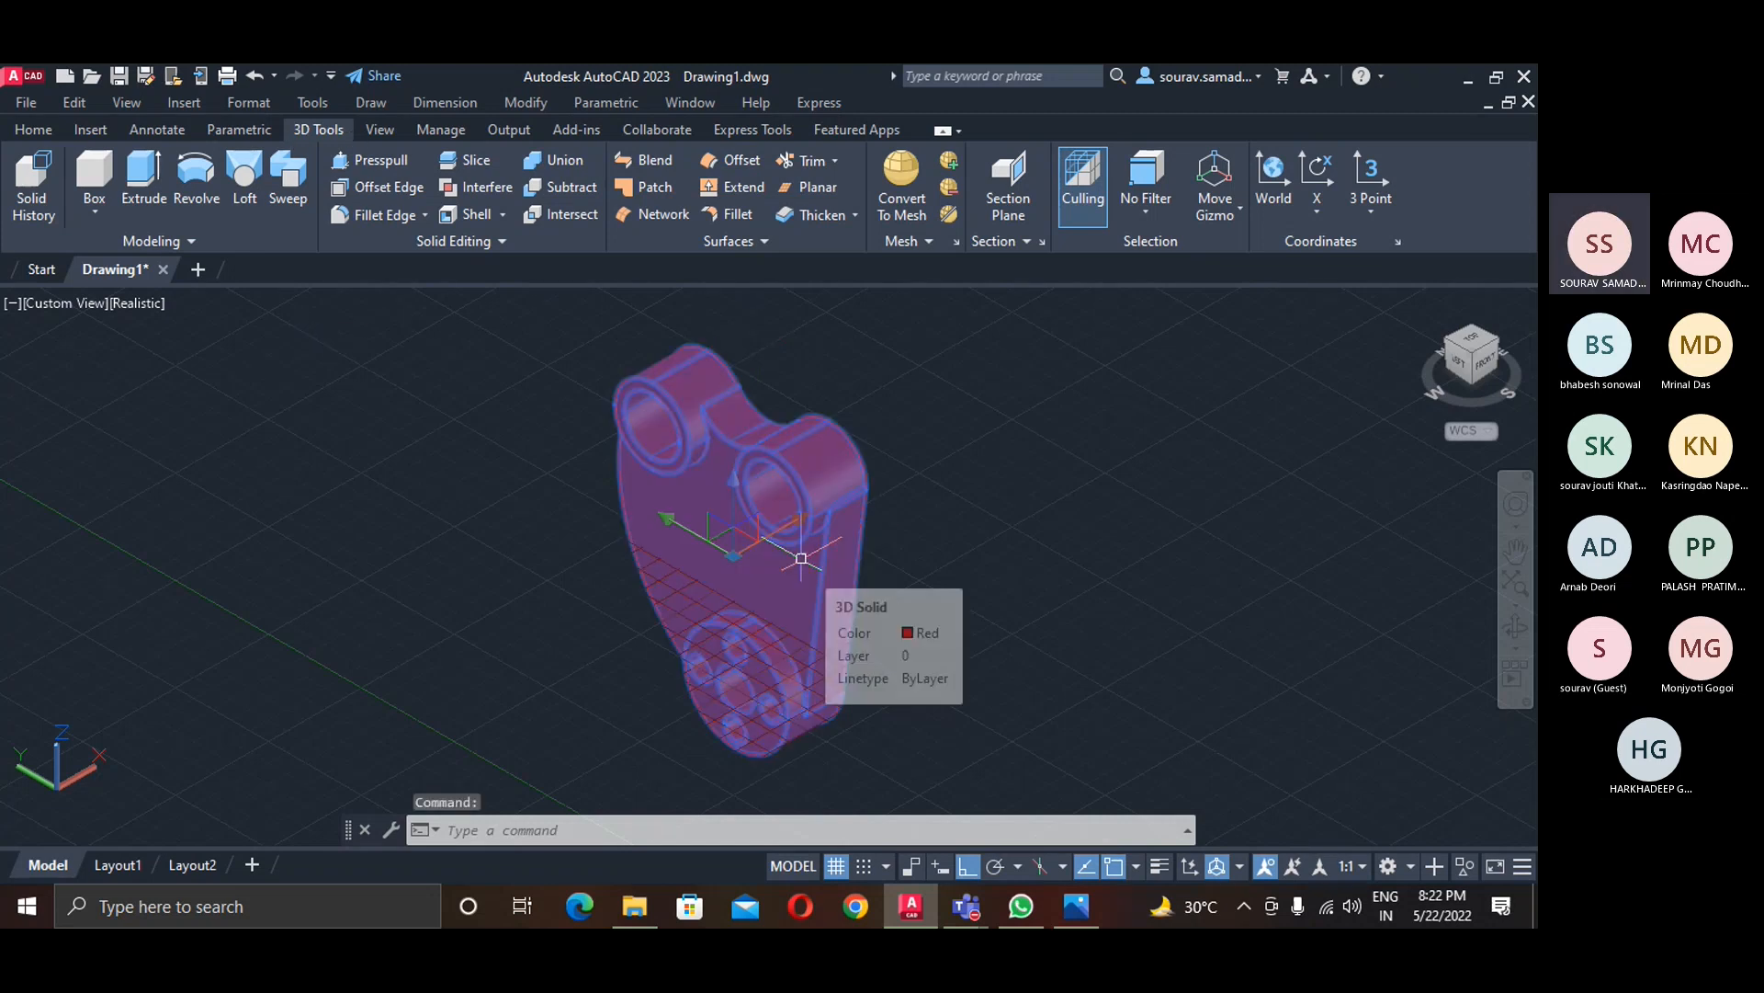
key(Delete)
- Switch to the Microsoft Teams meeting window and stop sharing the screen
mouse_move(947, 902)
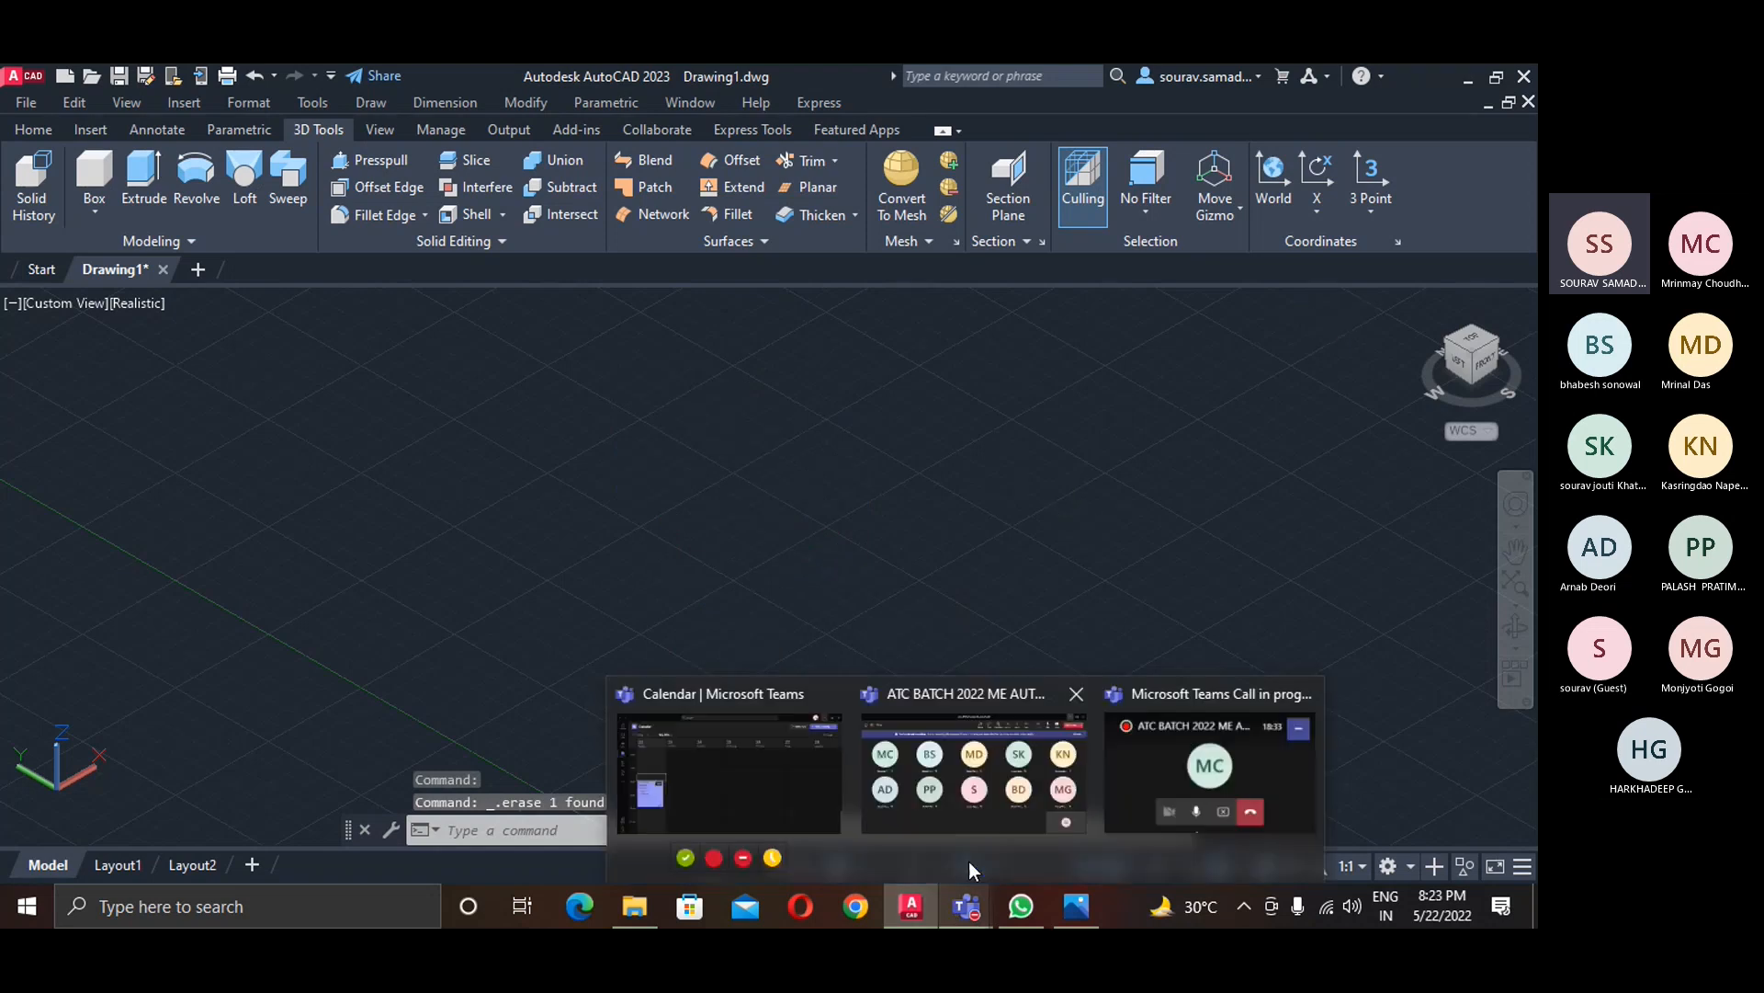
click(968, 809)
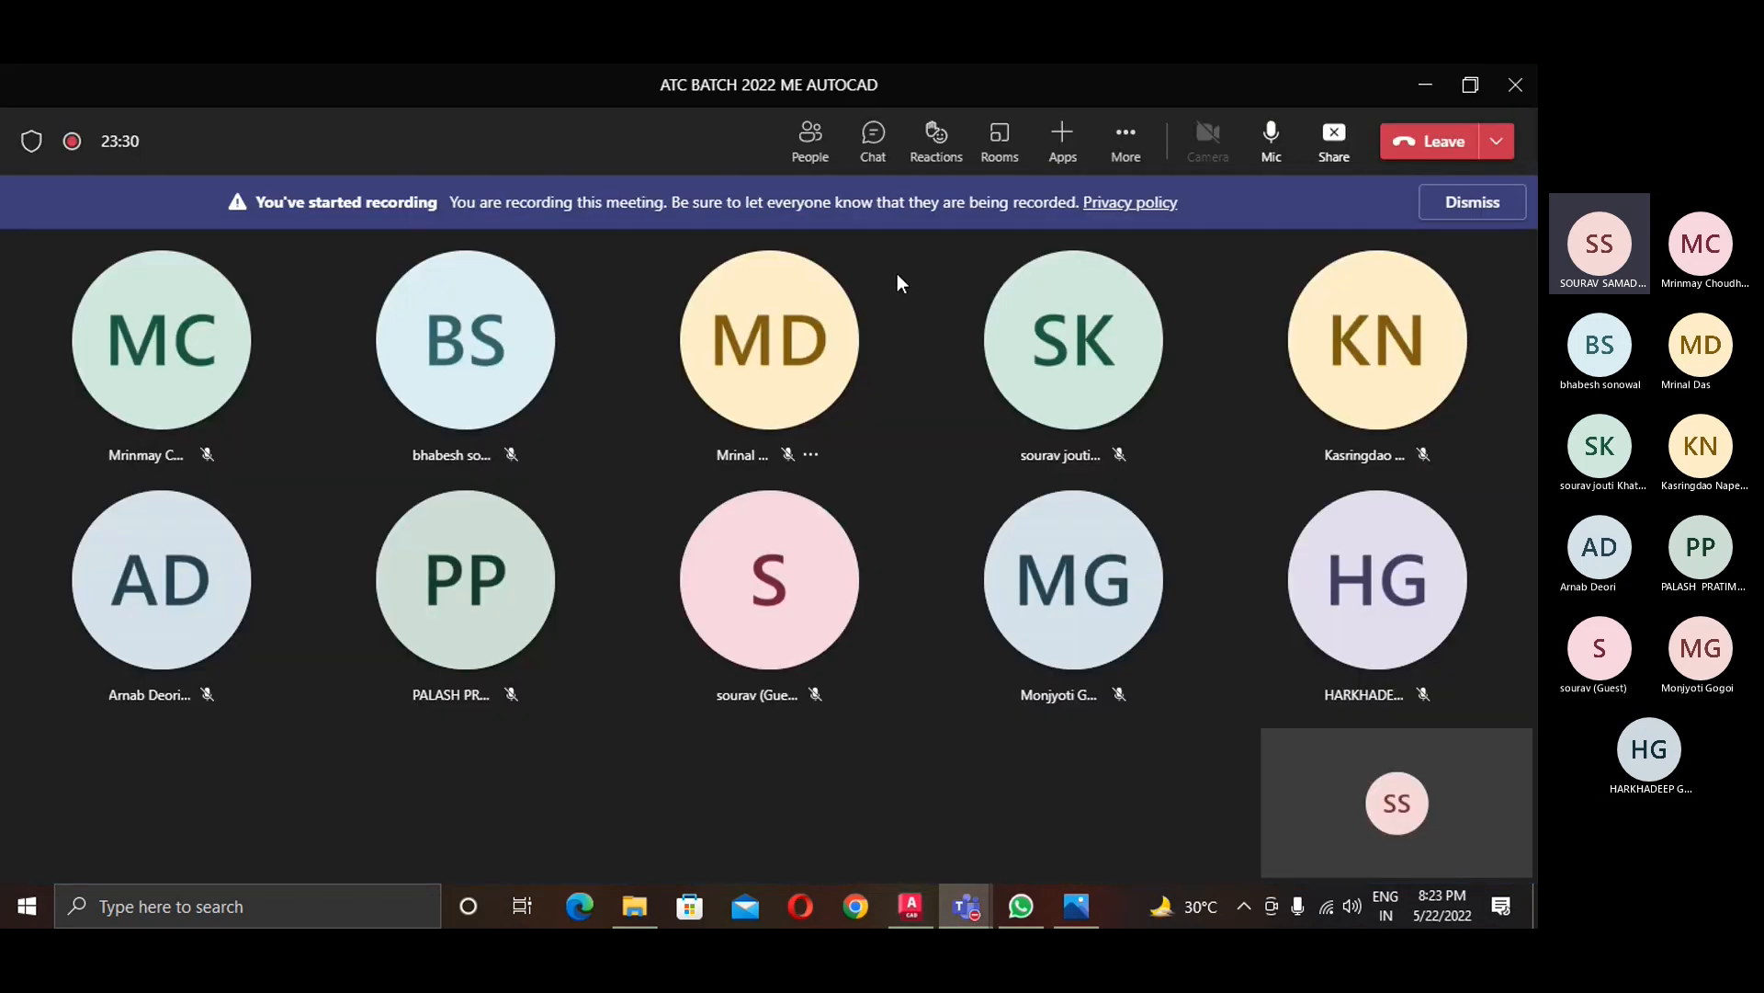
click(1334, 136)
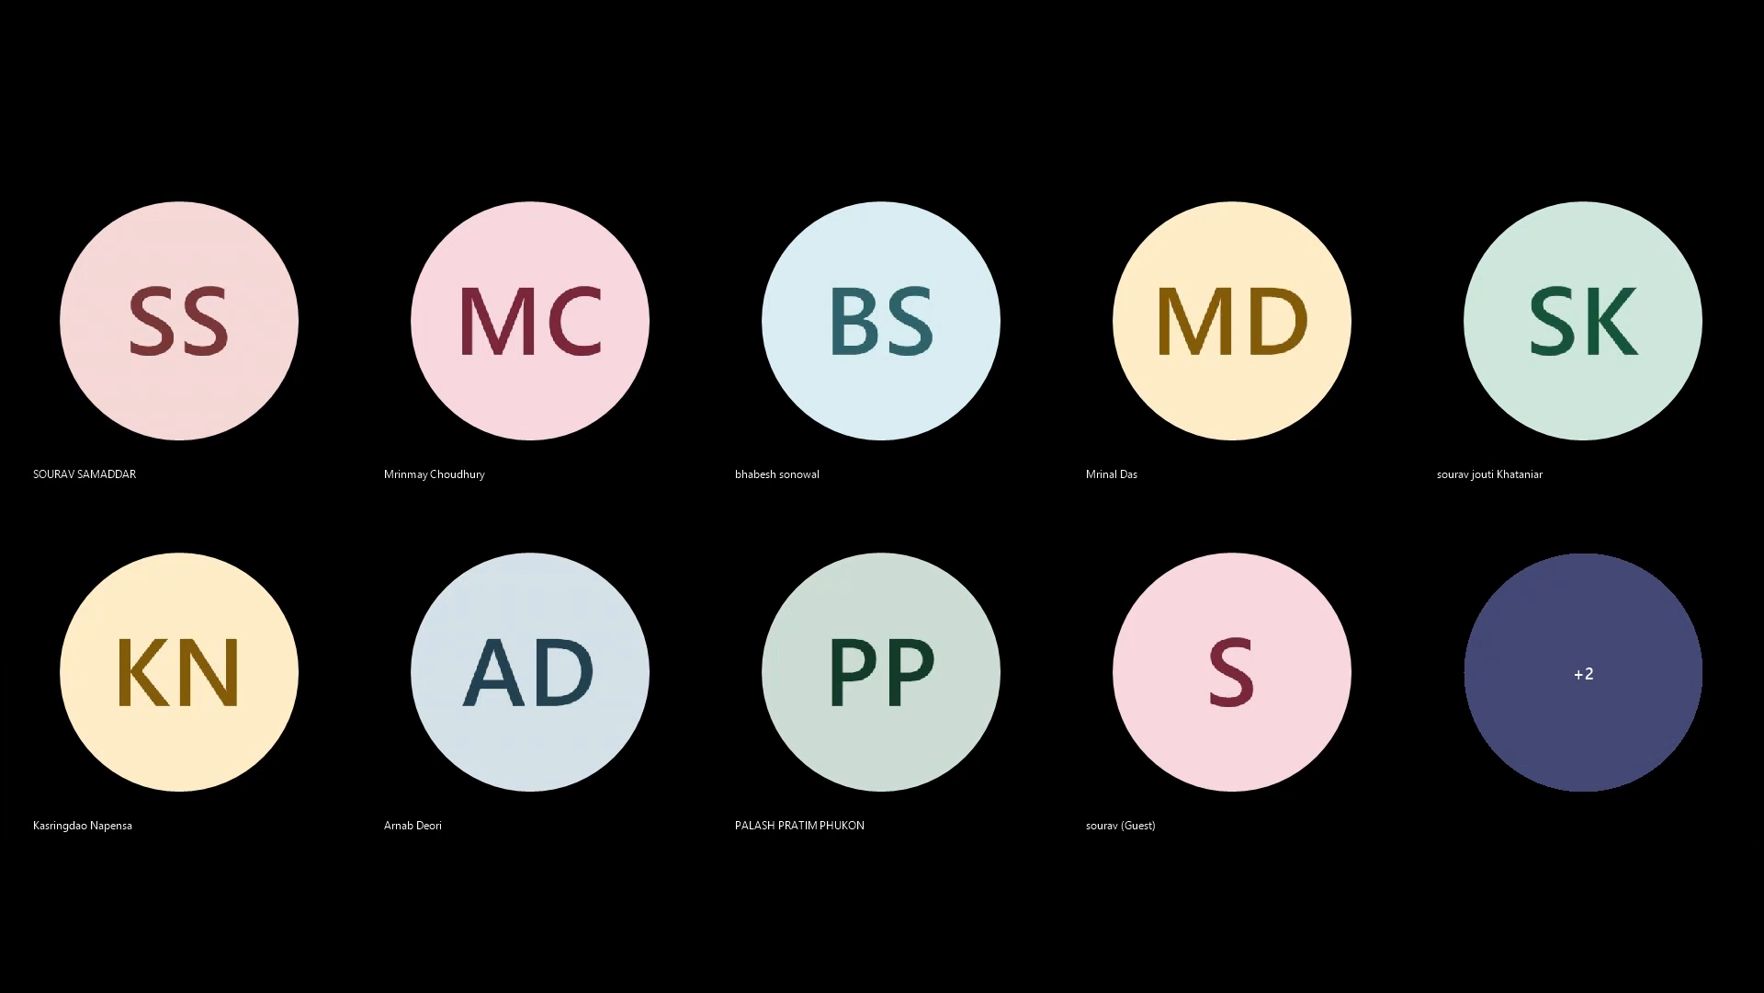
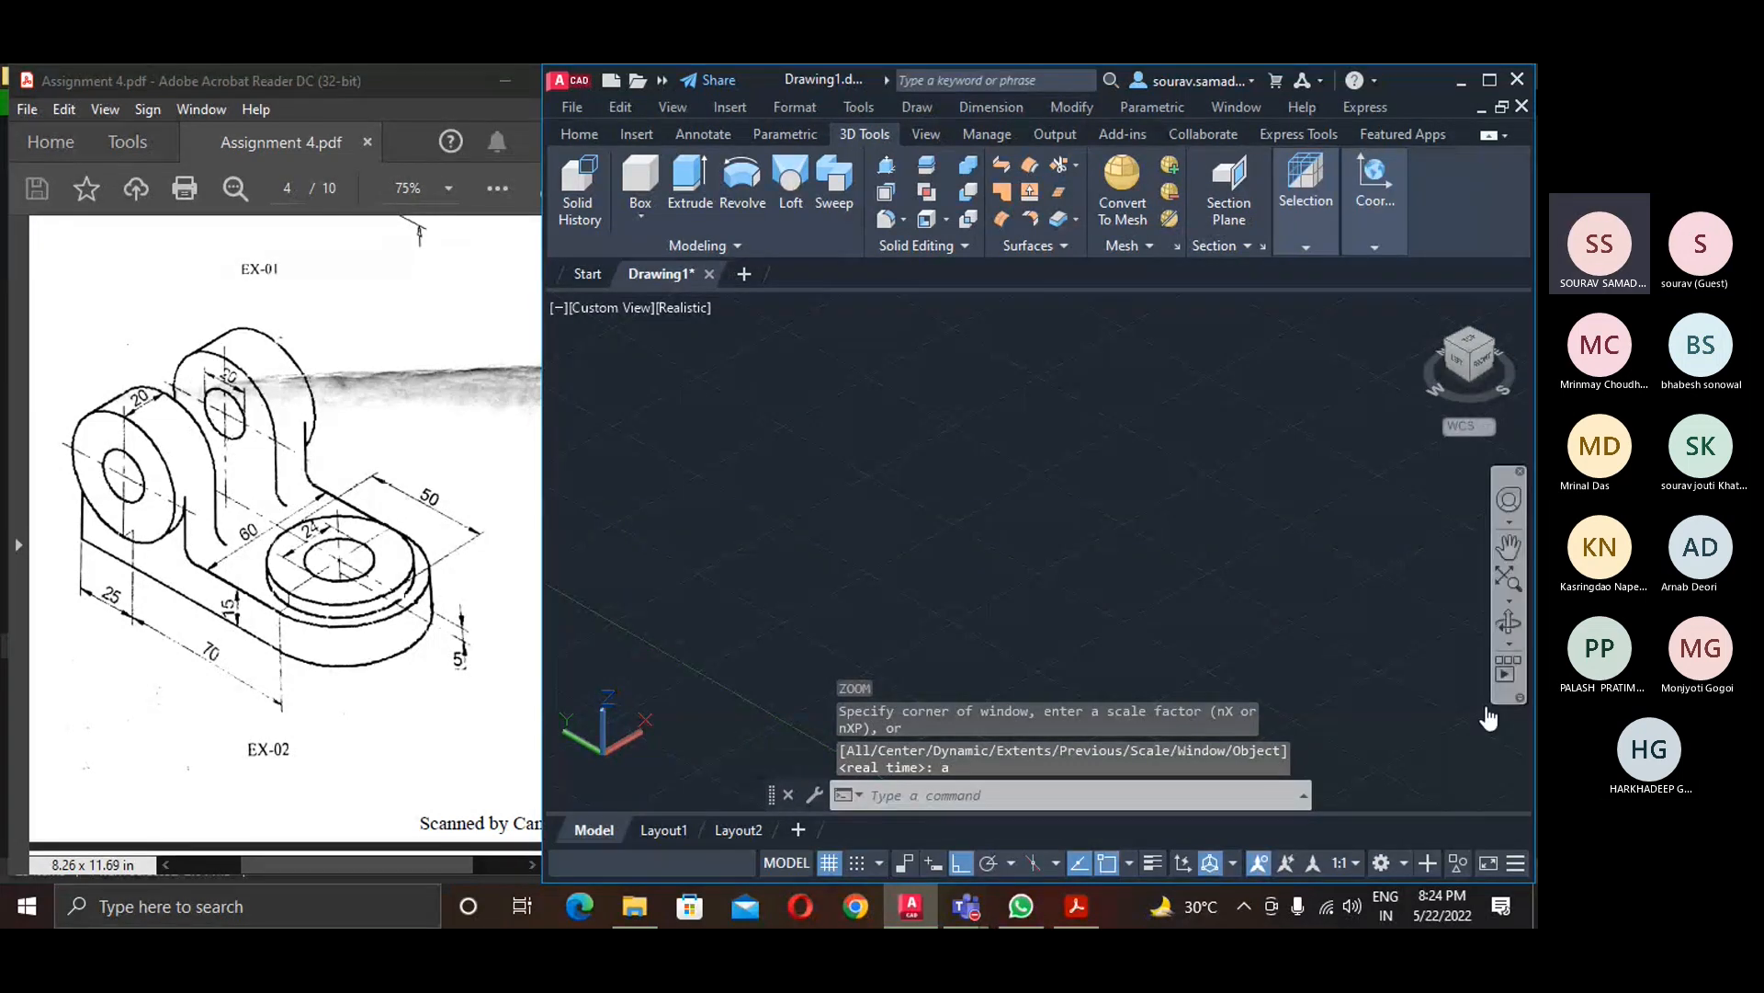
click(1017, 796)
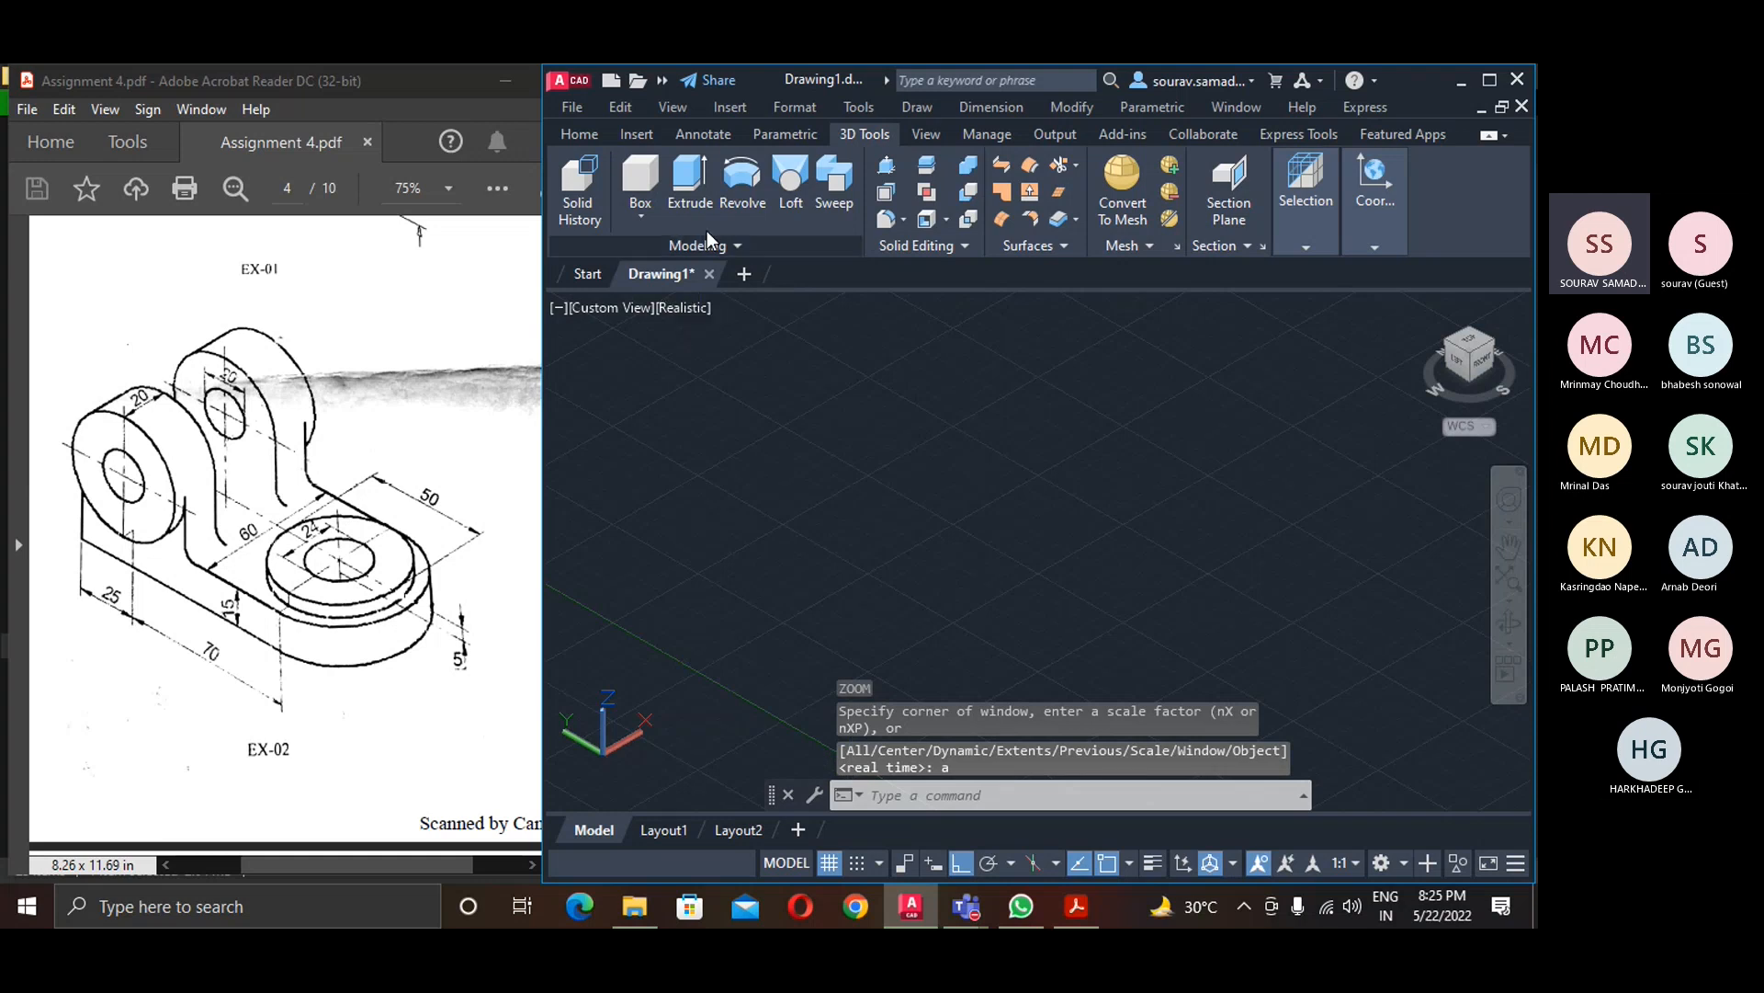
click(688, 180)
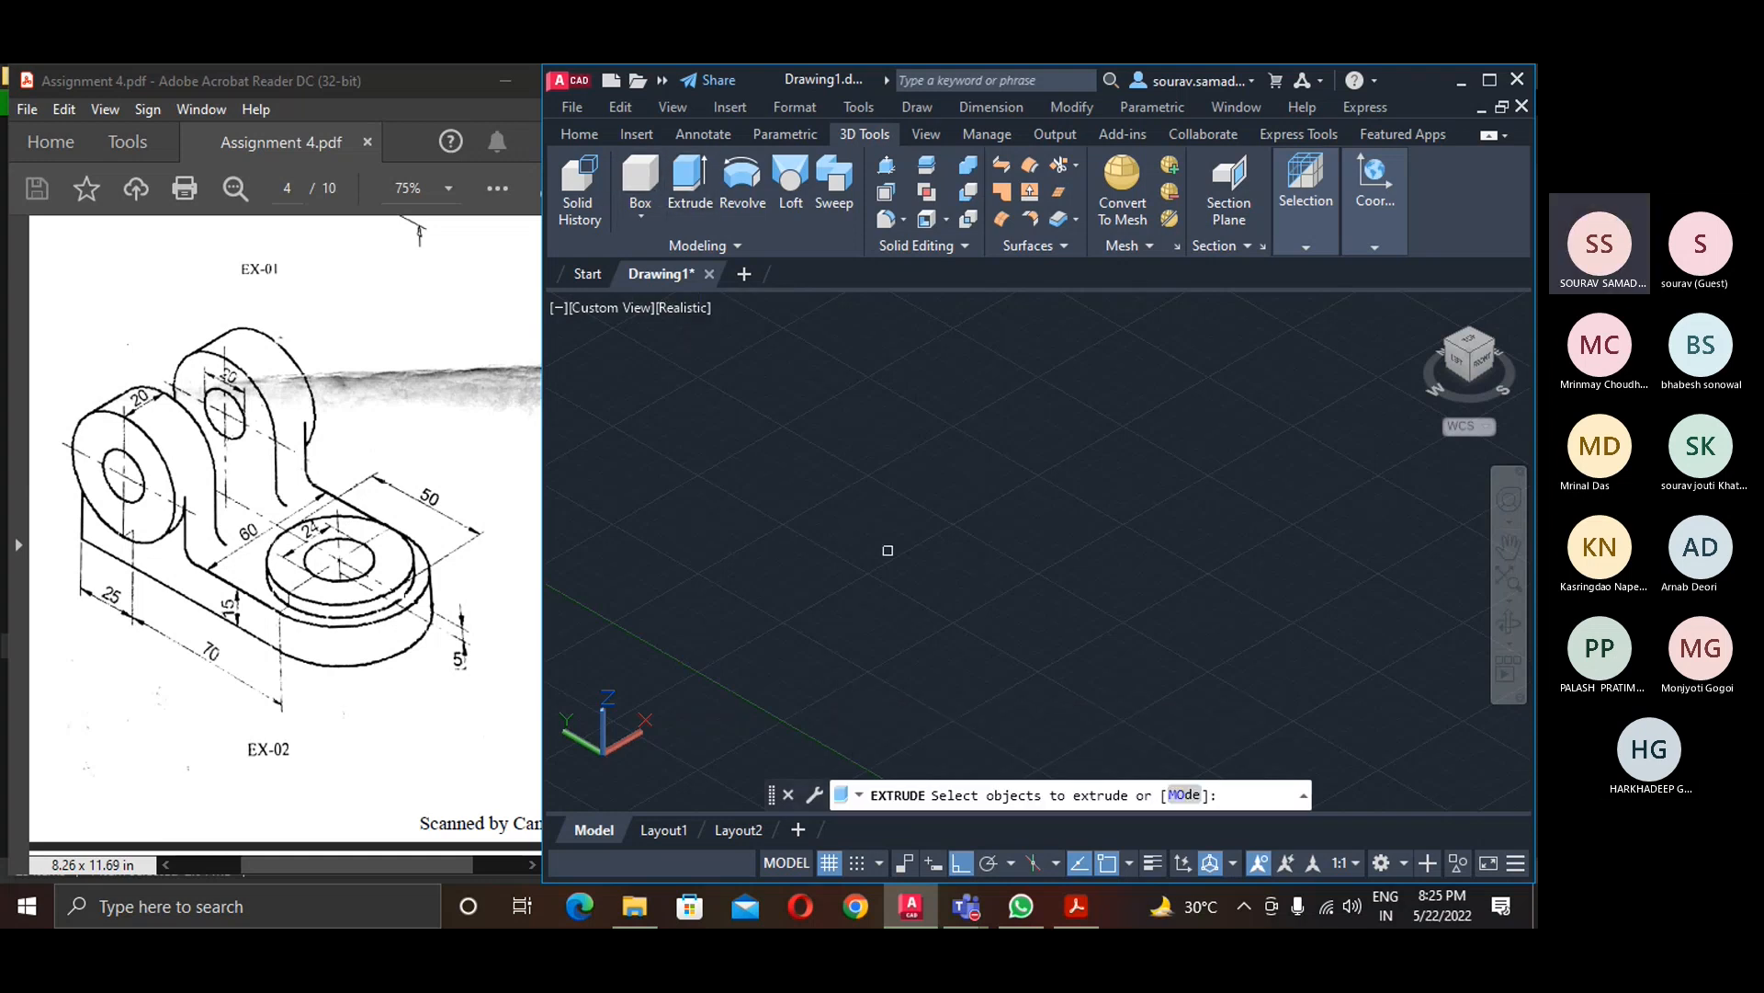
click(638, 182)
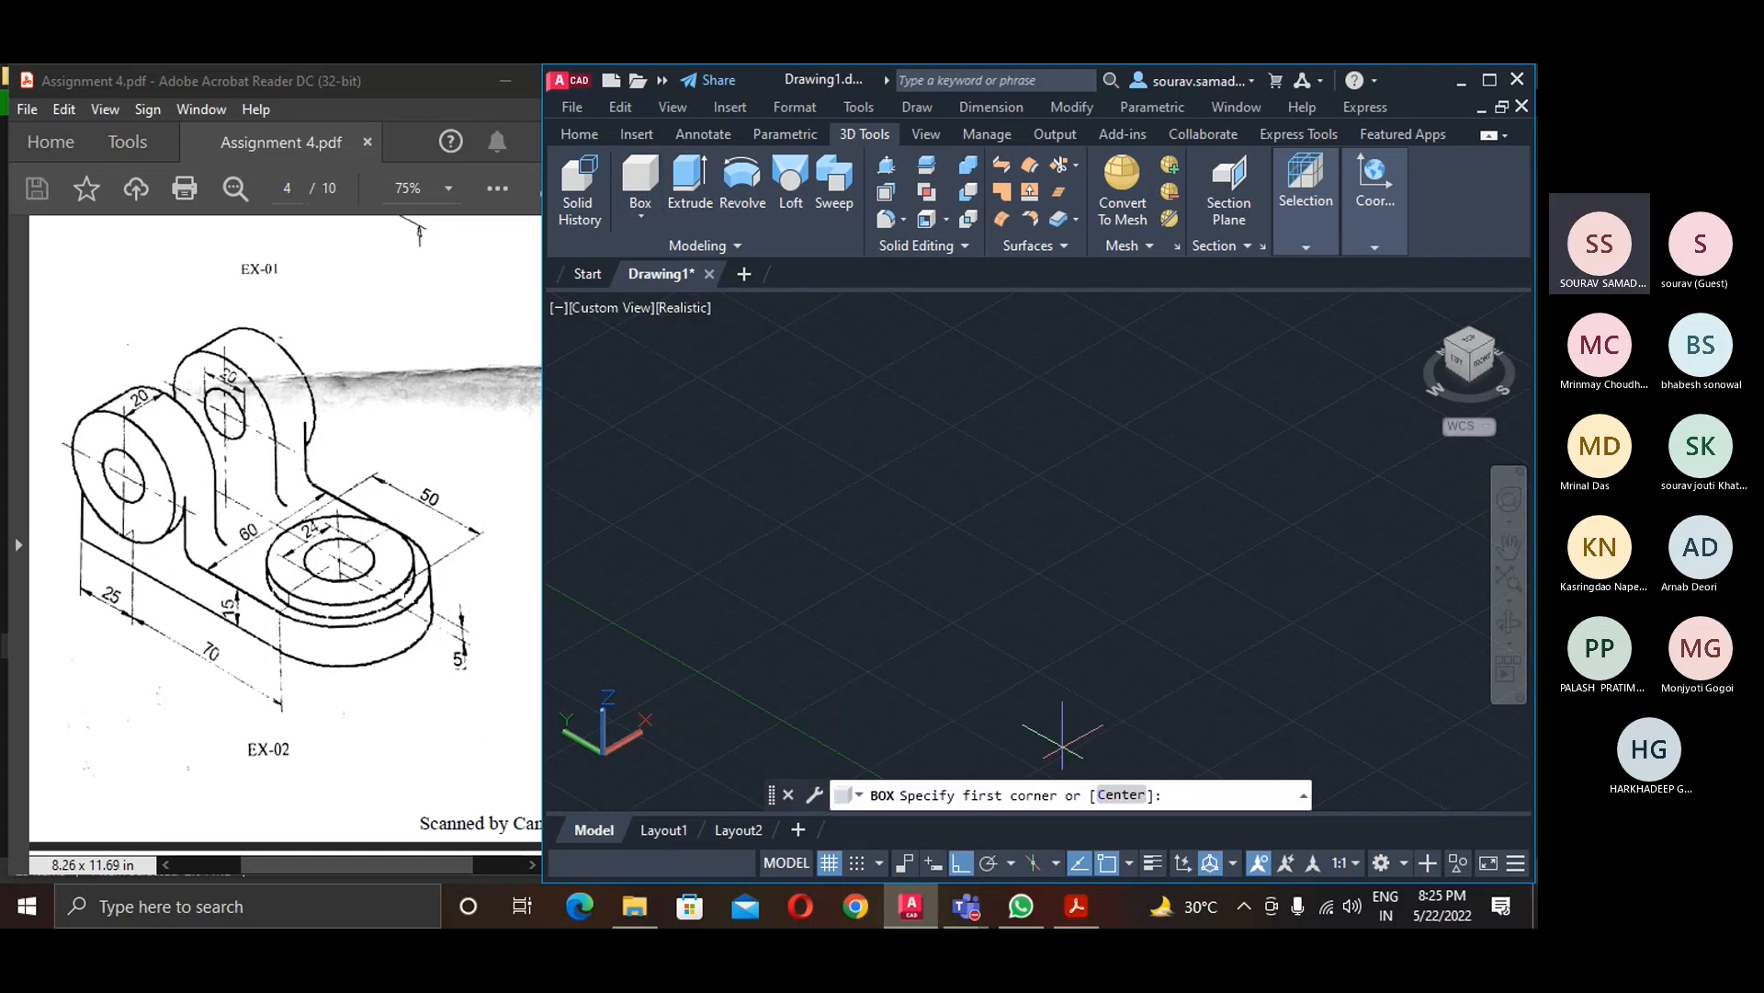
click(820, 508)
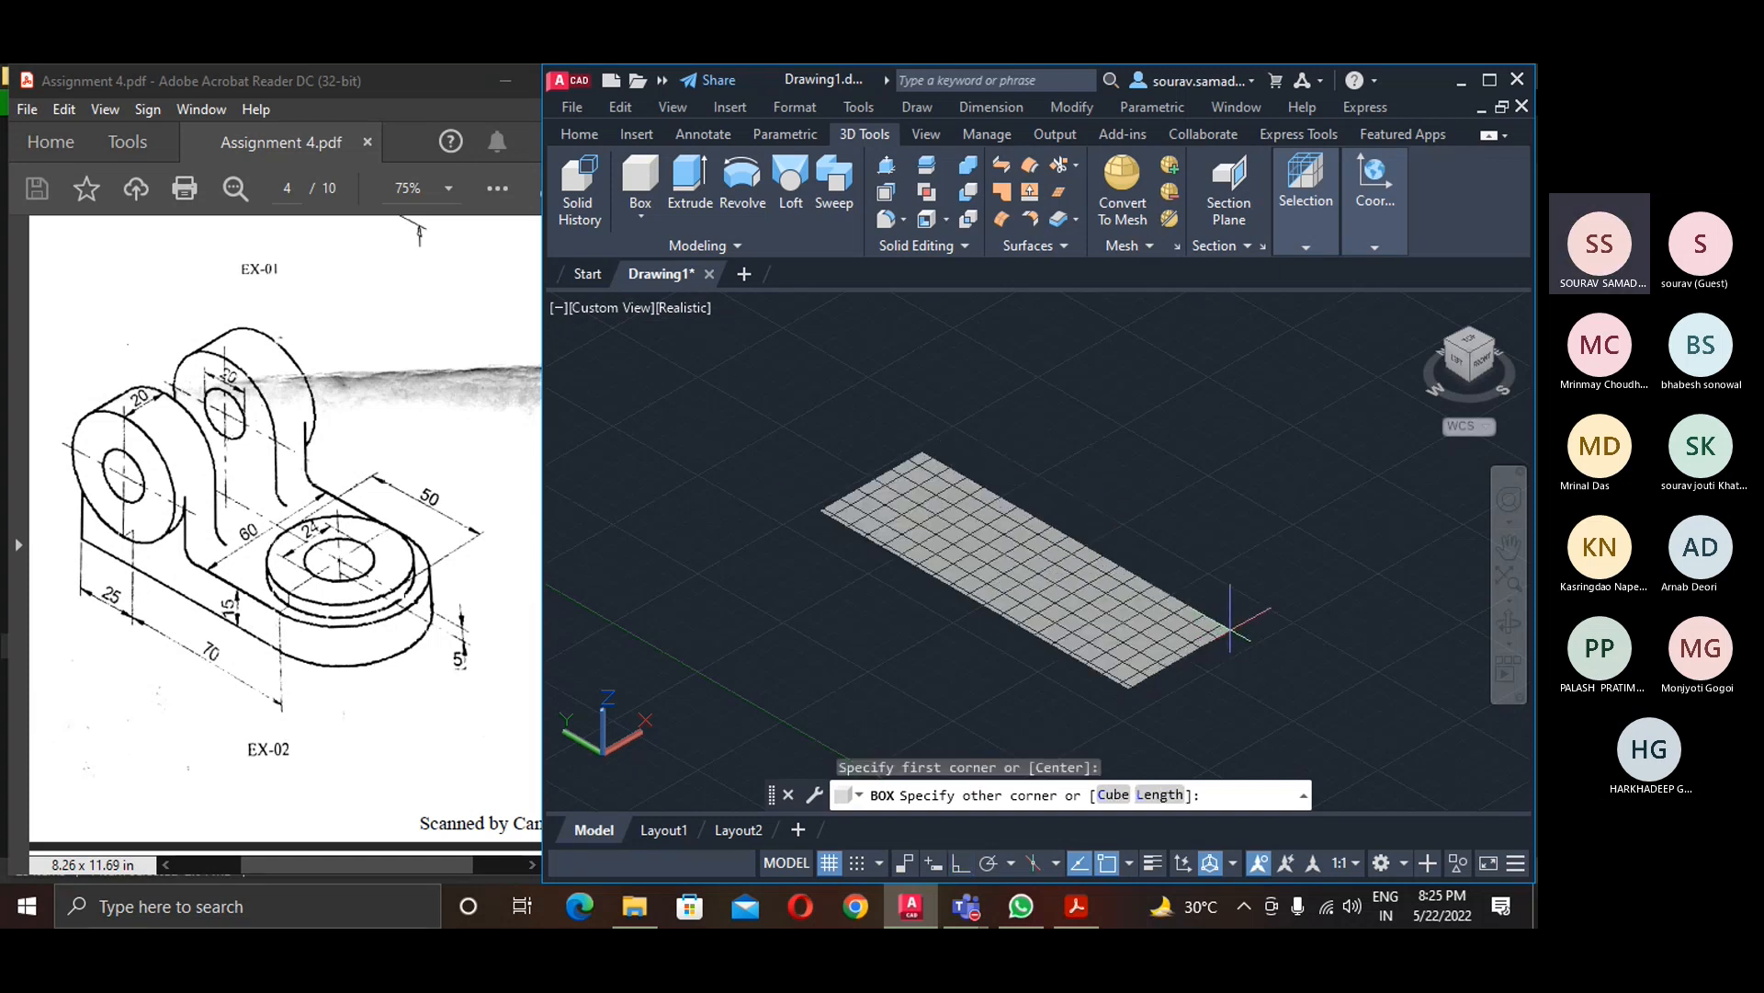
text(l)
key(Return)
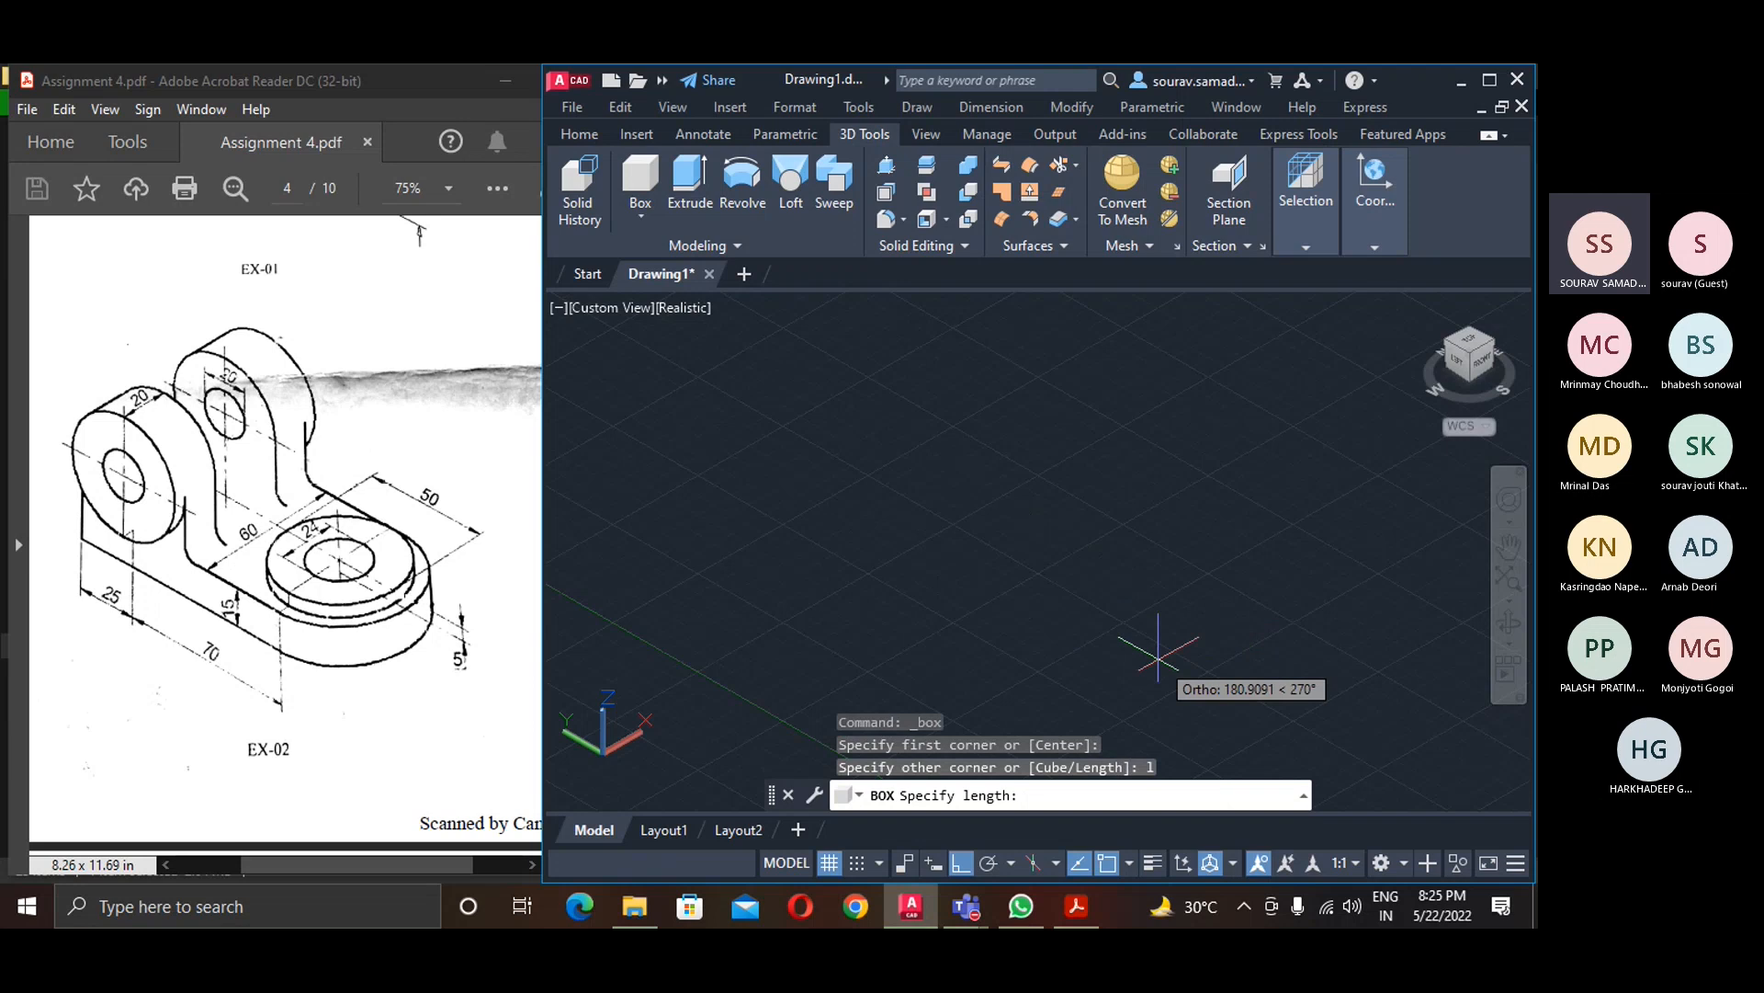
scroll(1147, 625, down, 5)
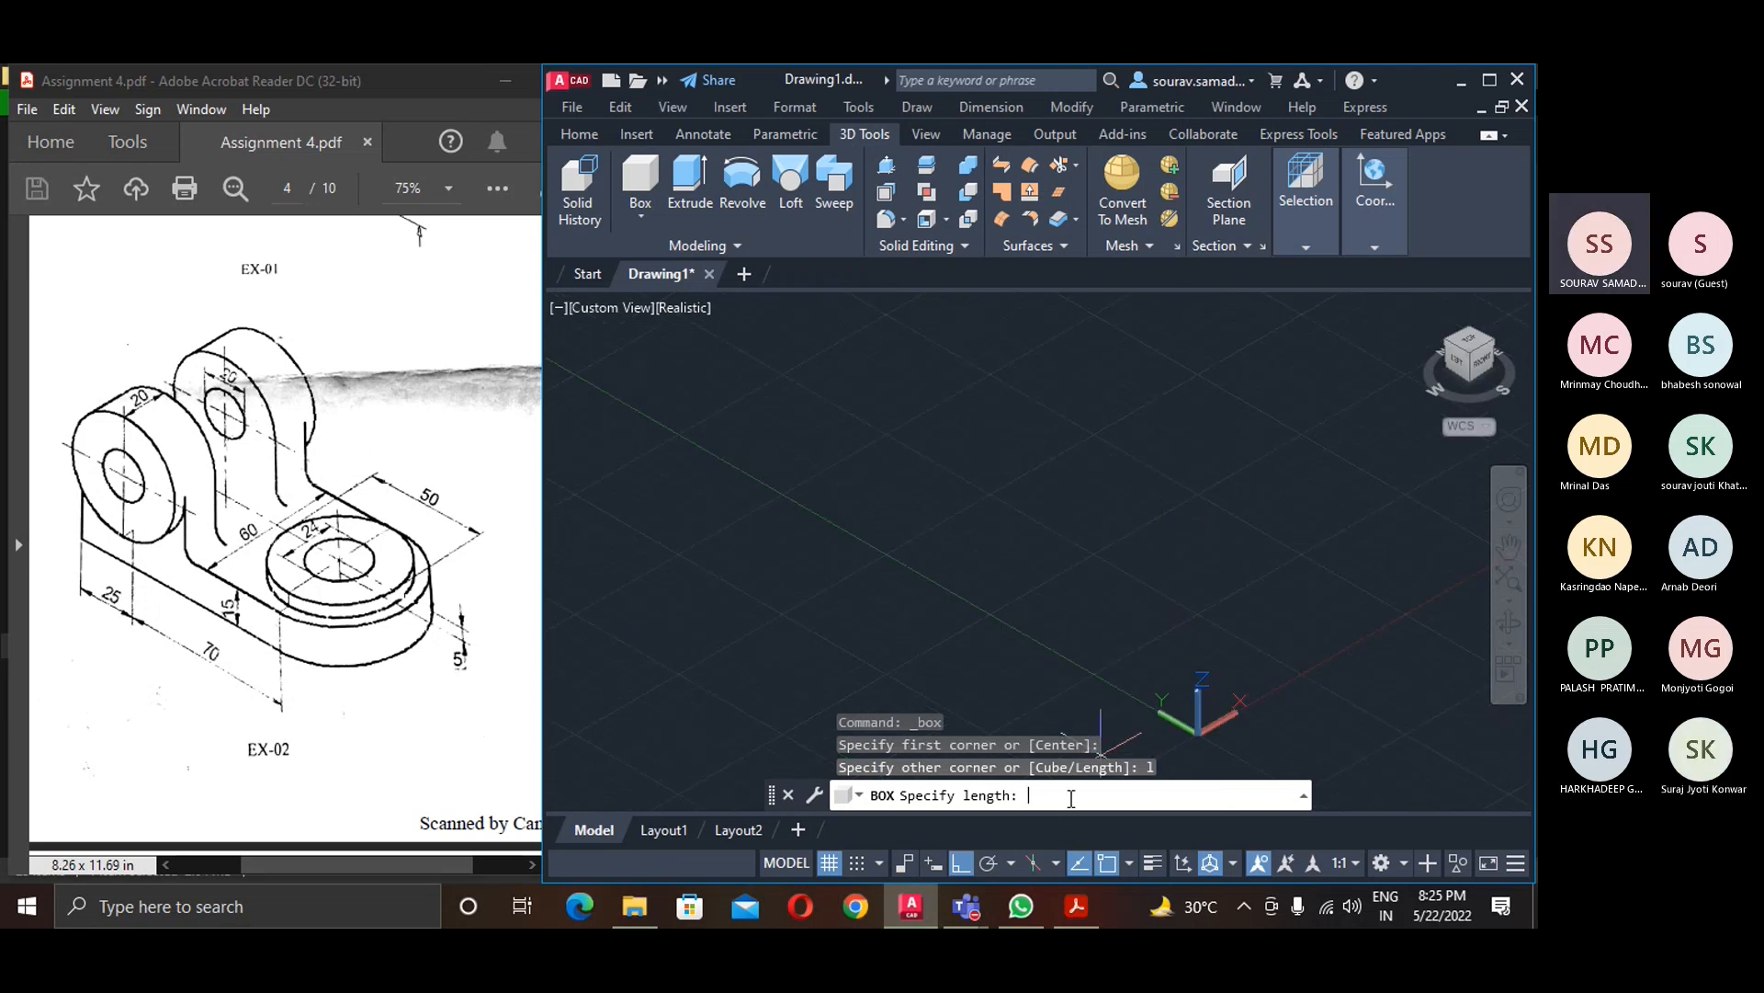
key(Escape)
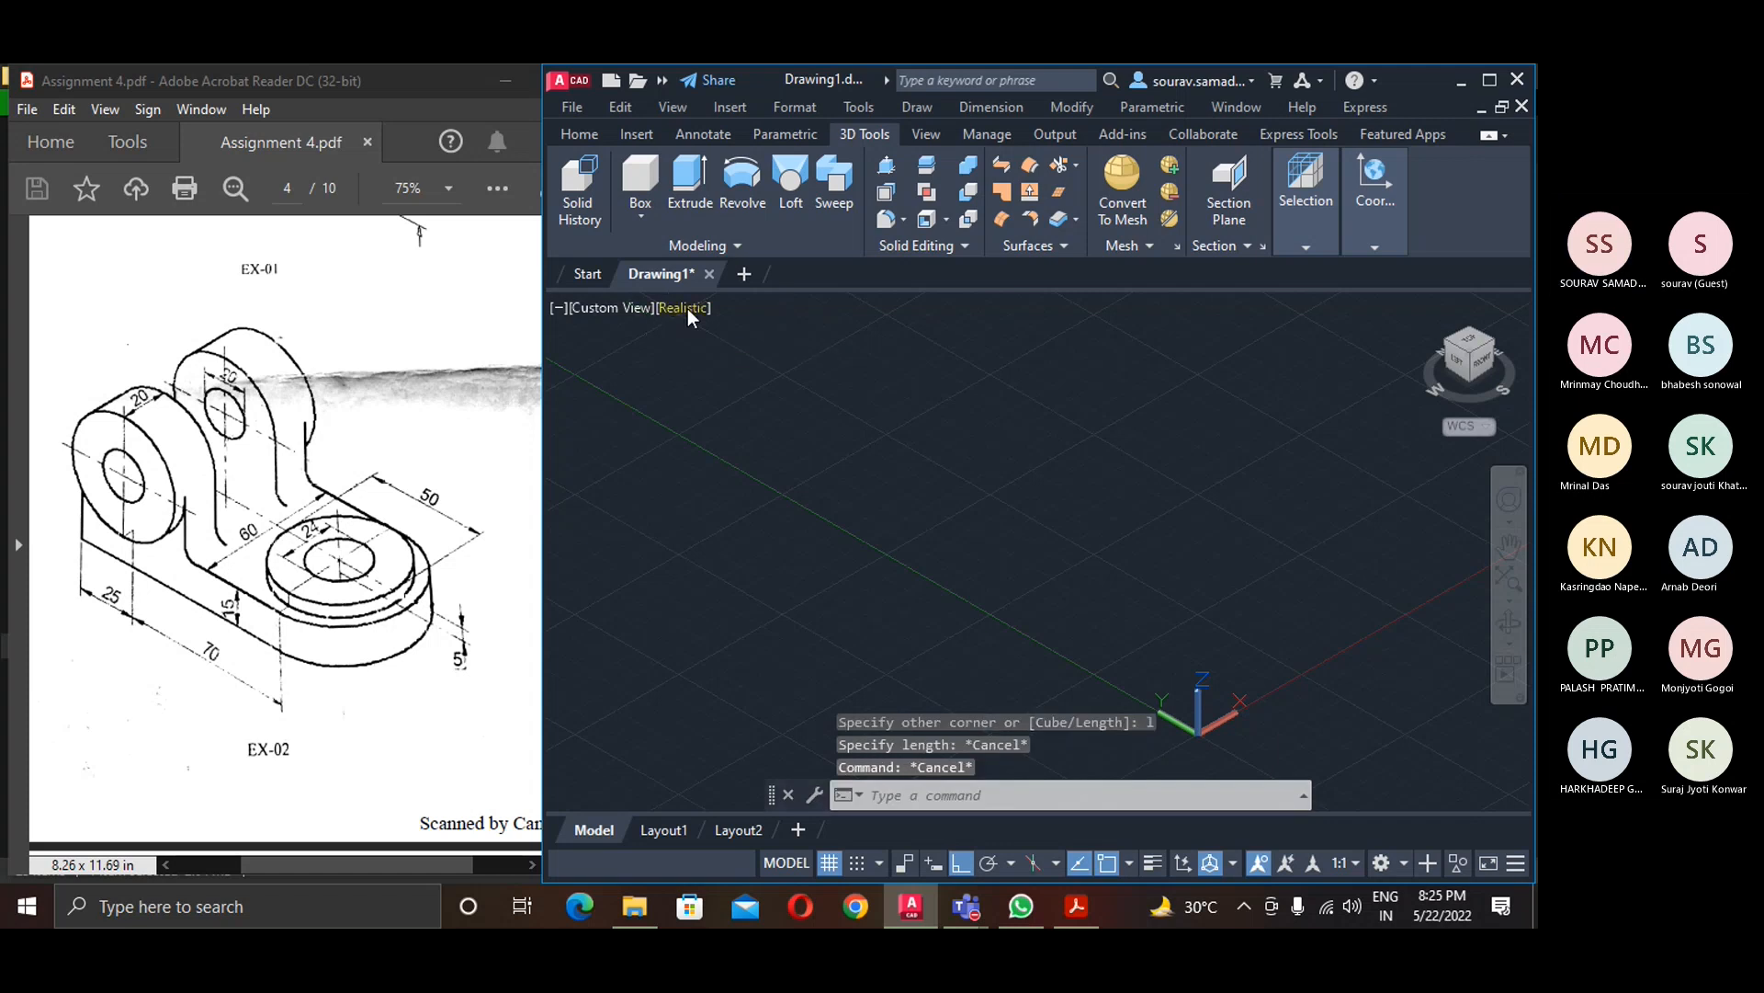
- Switch the visual style to 2D Wireframe and create a base box with length 95, width 60 and height 15
click(687, 307)
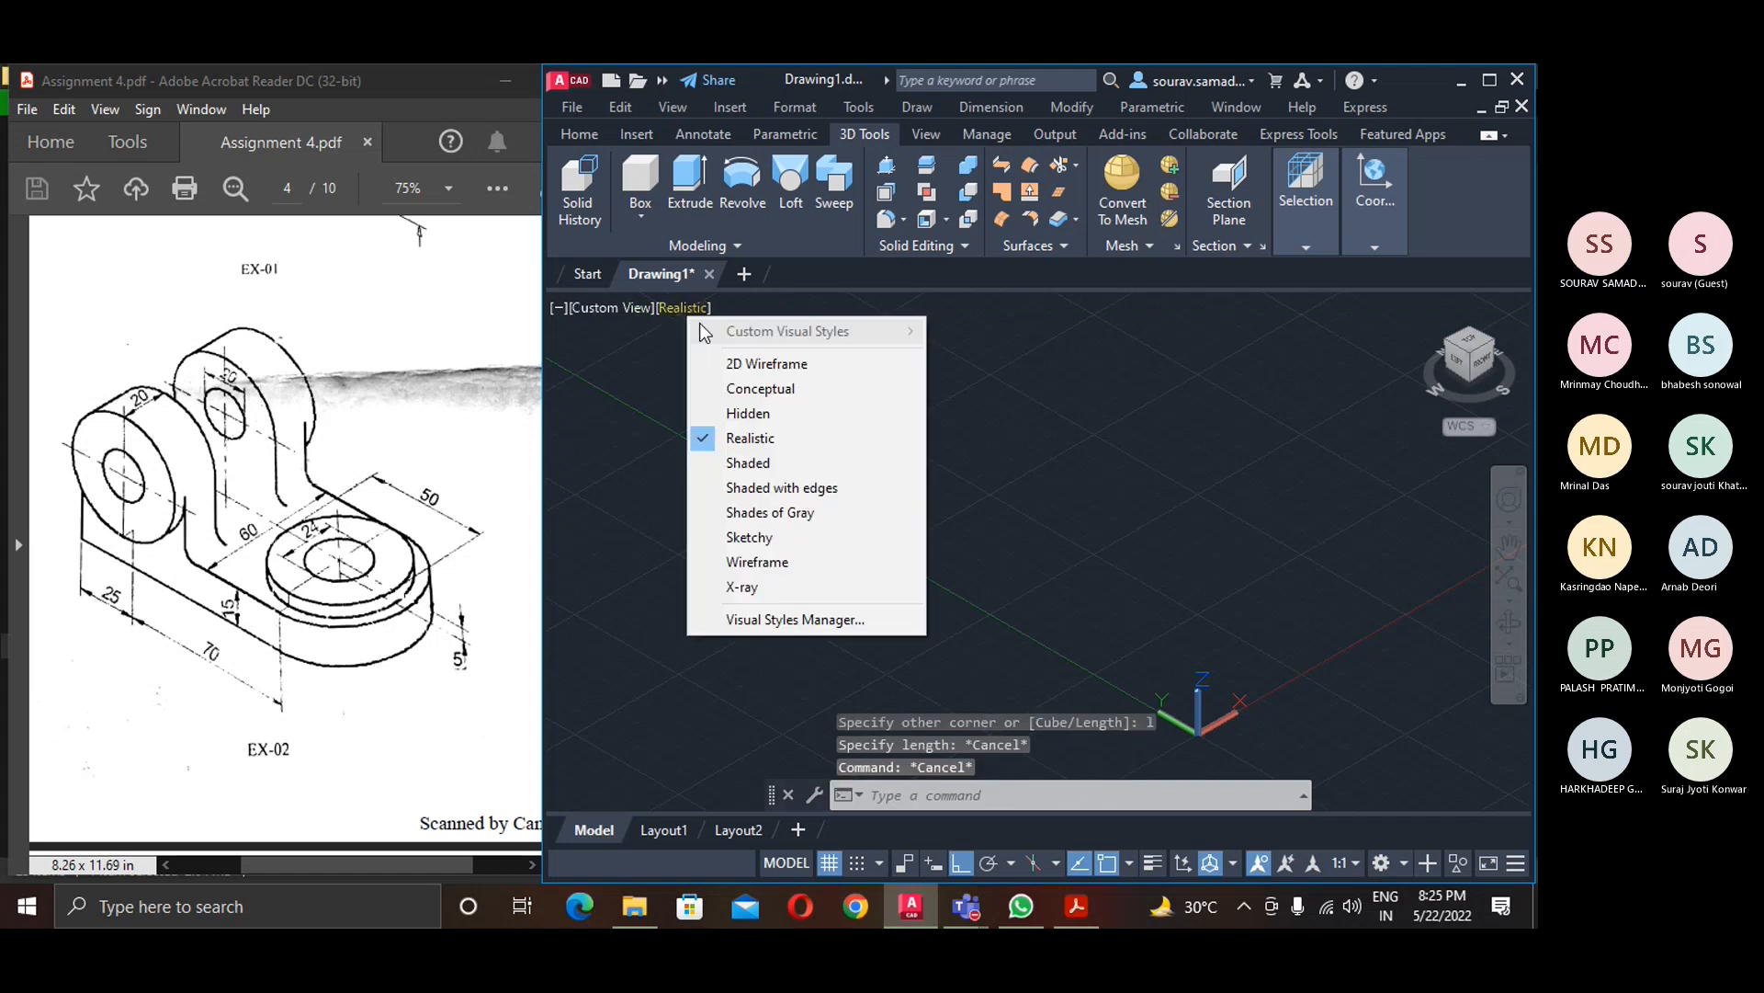
click(757, 364)
click(643, 193)
click(855, 413)
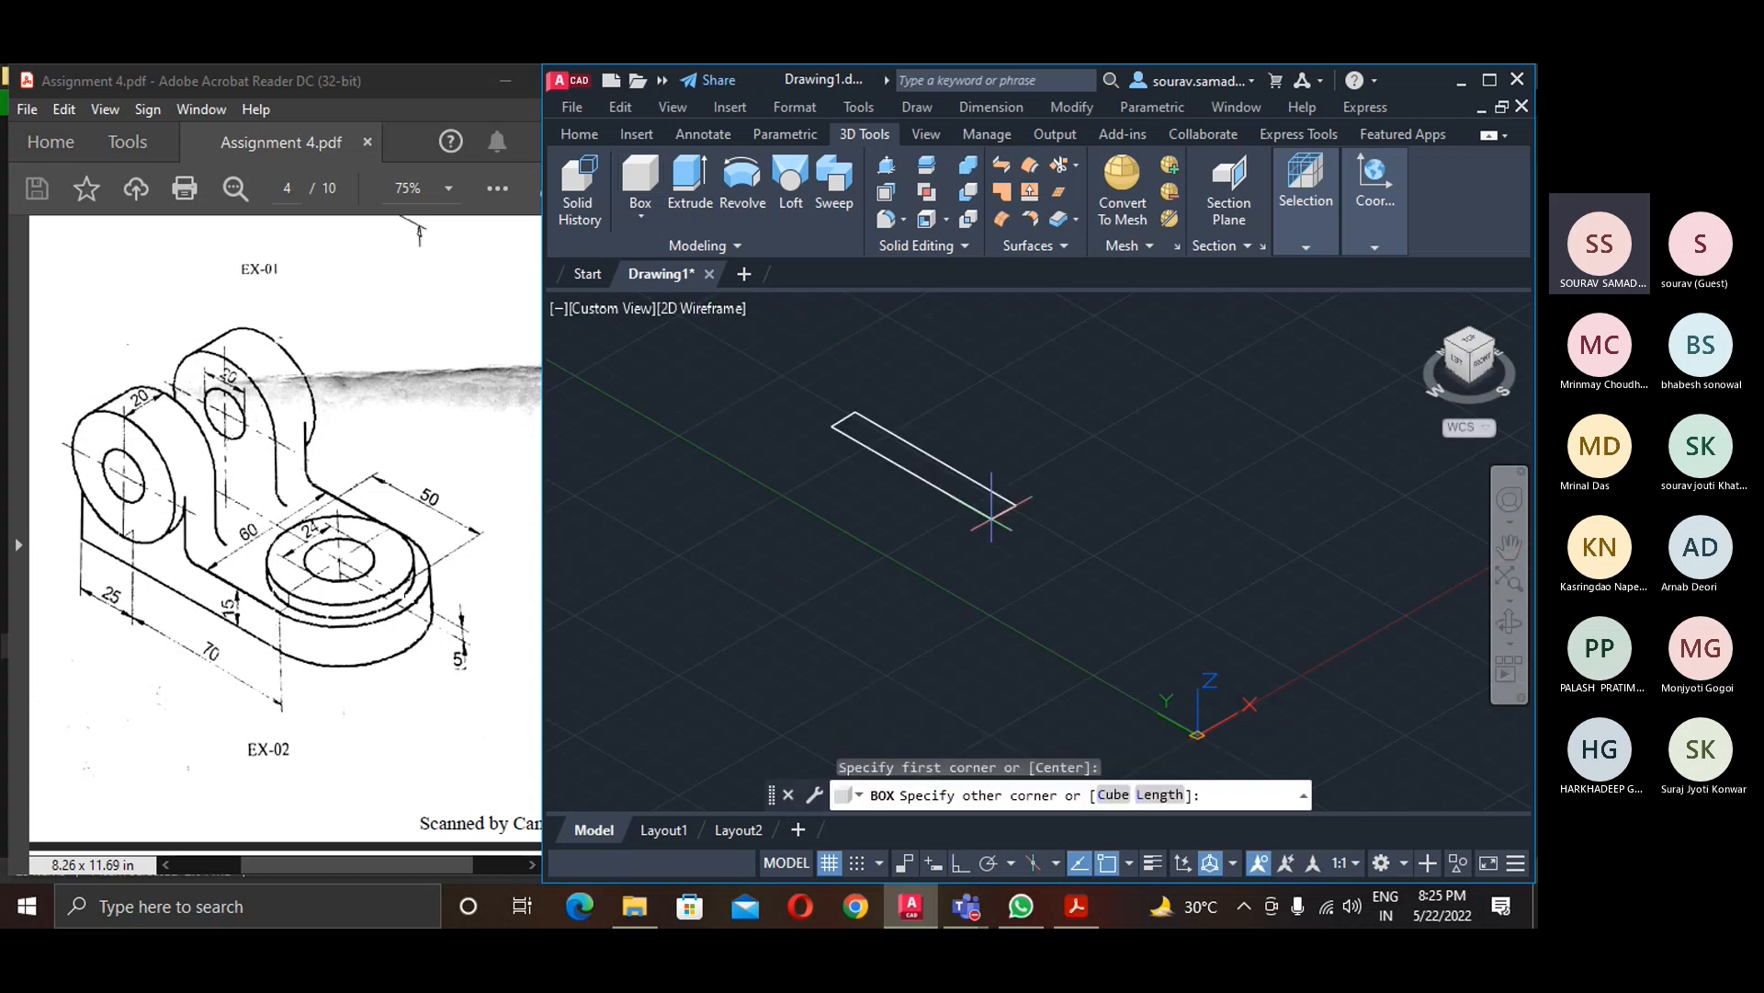
text(l)
key(Return)
key(F8)
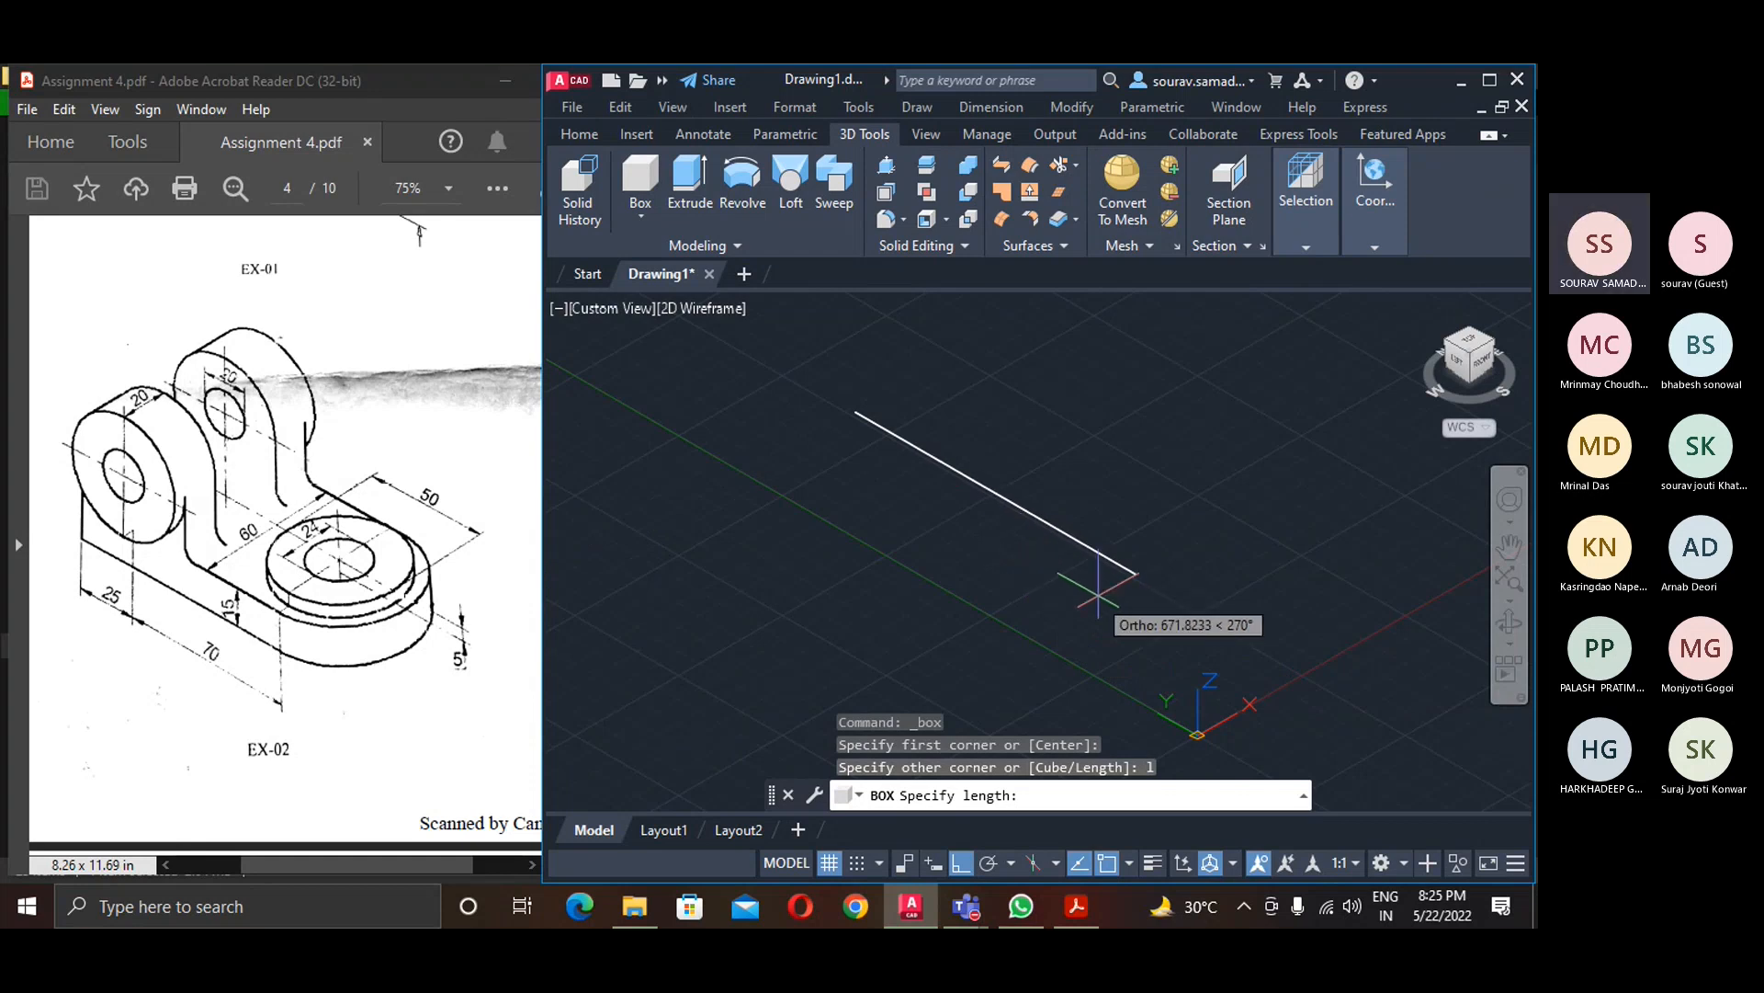
text(95)
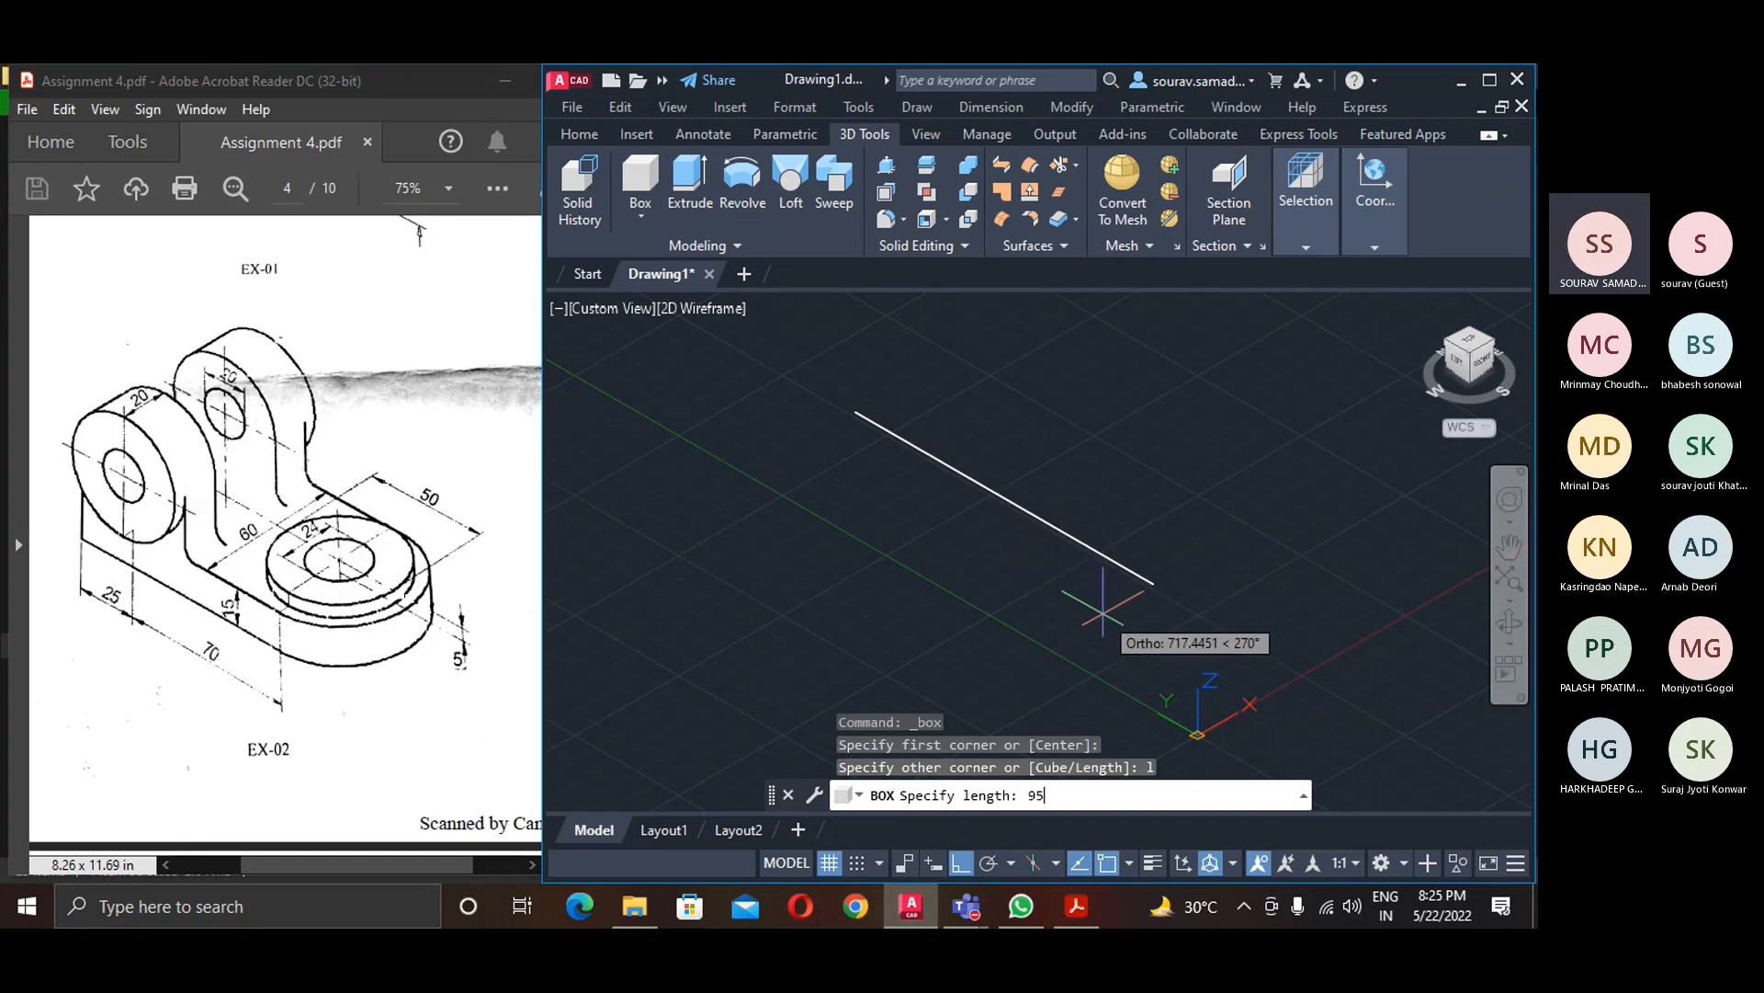
key(Return)
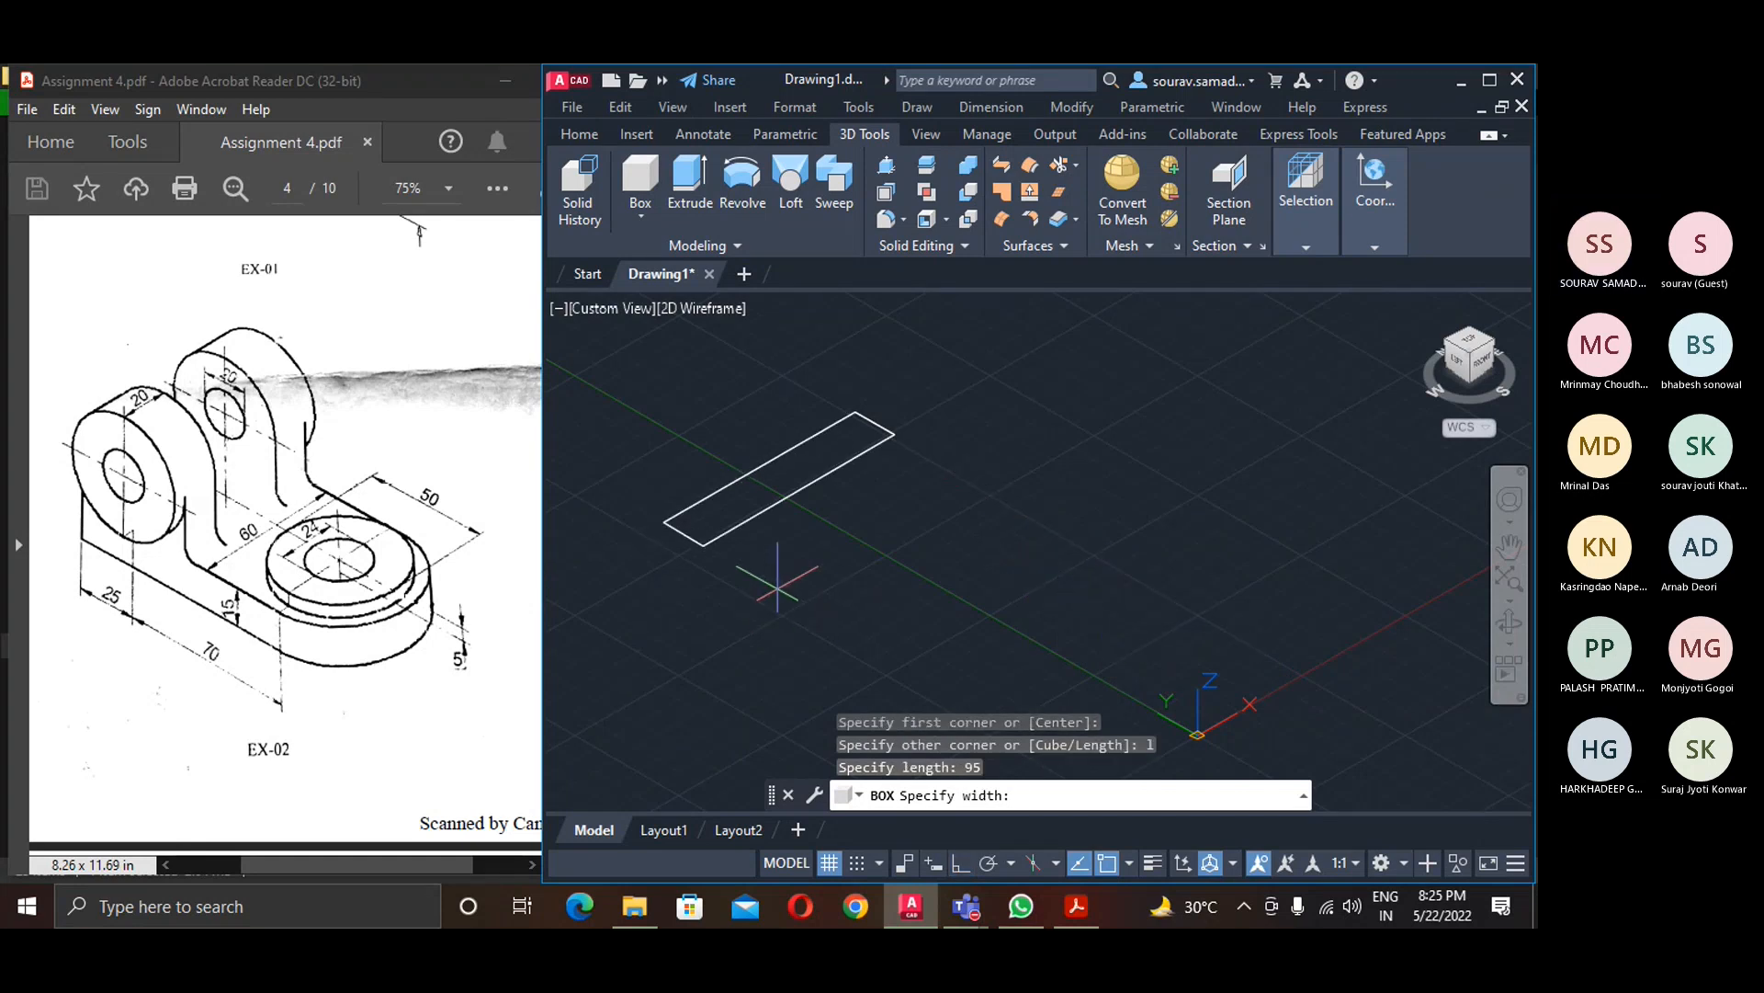
text(60)
key(Return)
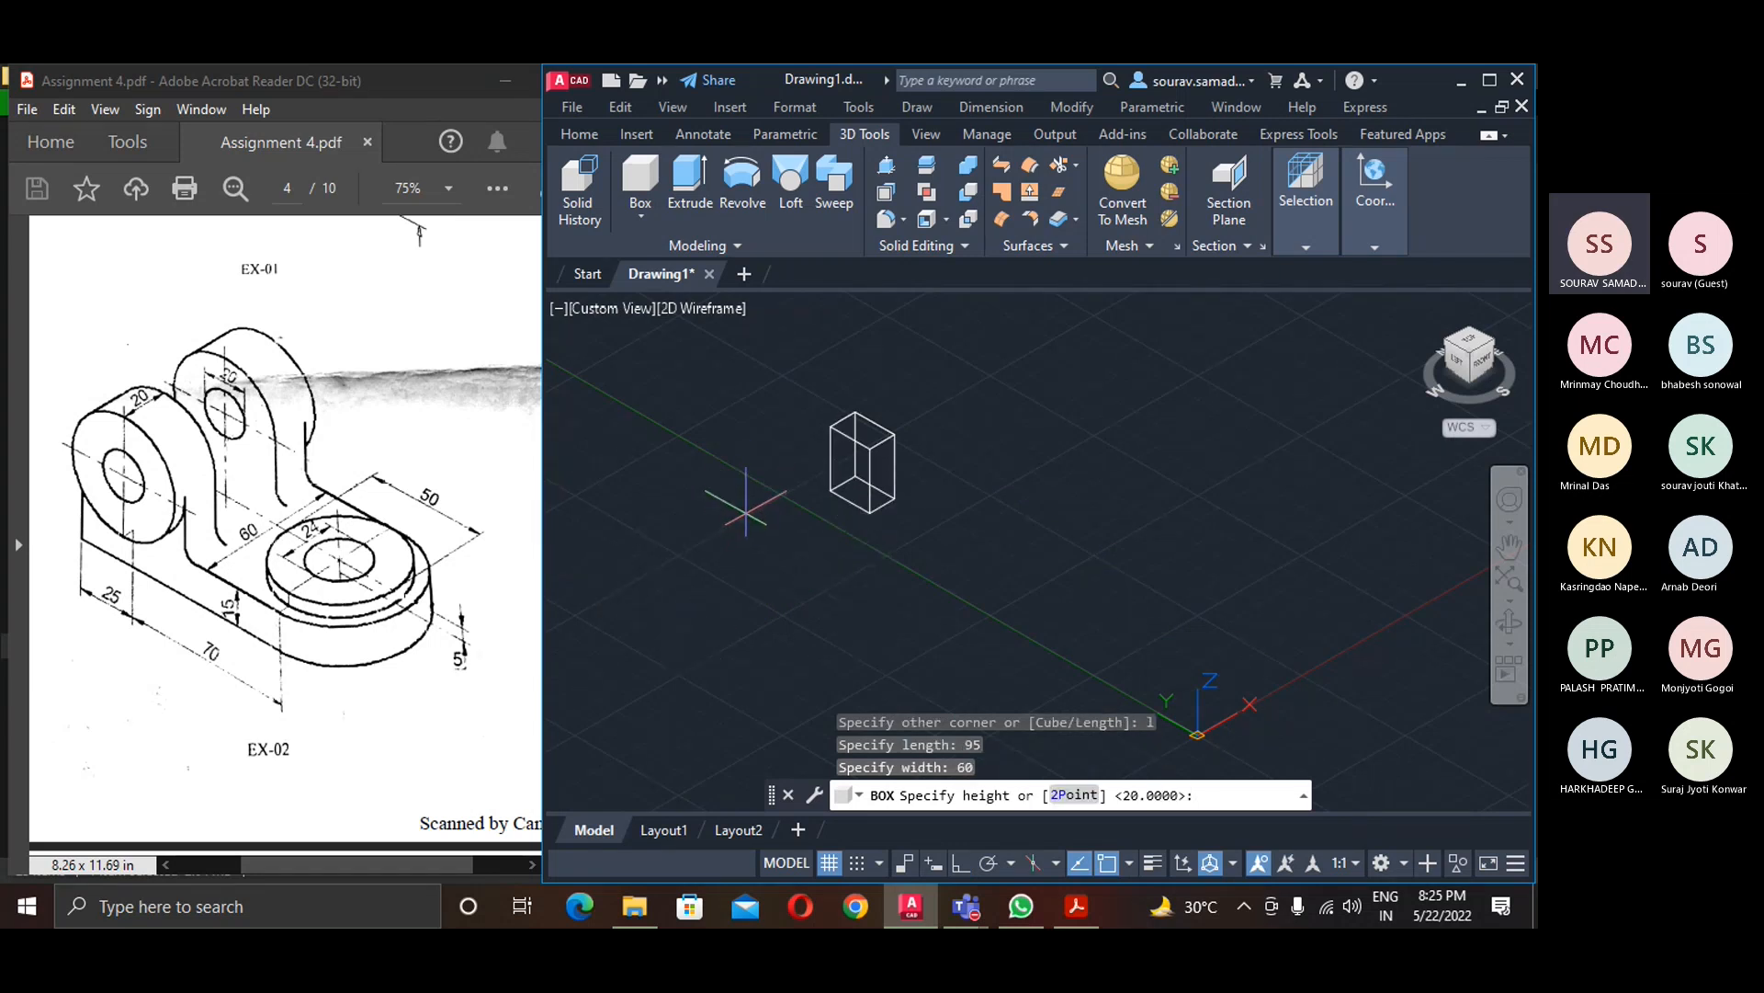
text(15)
key(Return)
- Create a cylinder of radius 30 and height 15 centred on the midpoint of the box's lower short end edge, reaching its corner
text(z)
key(Return)
text(a)
key(Return)
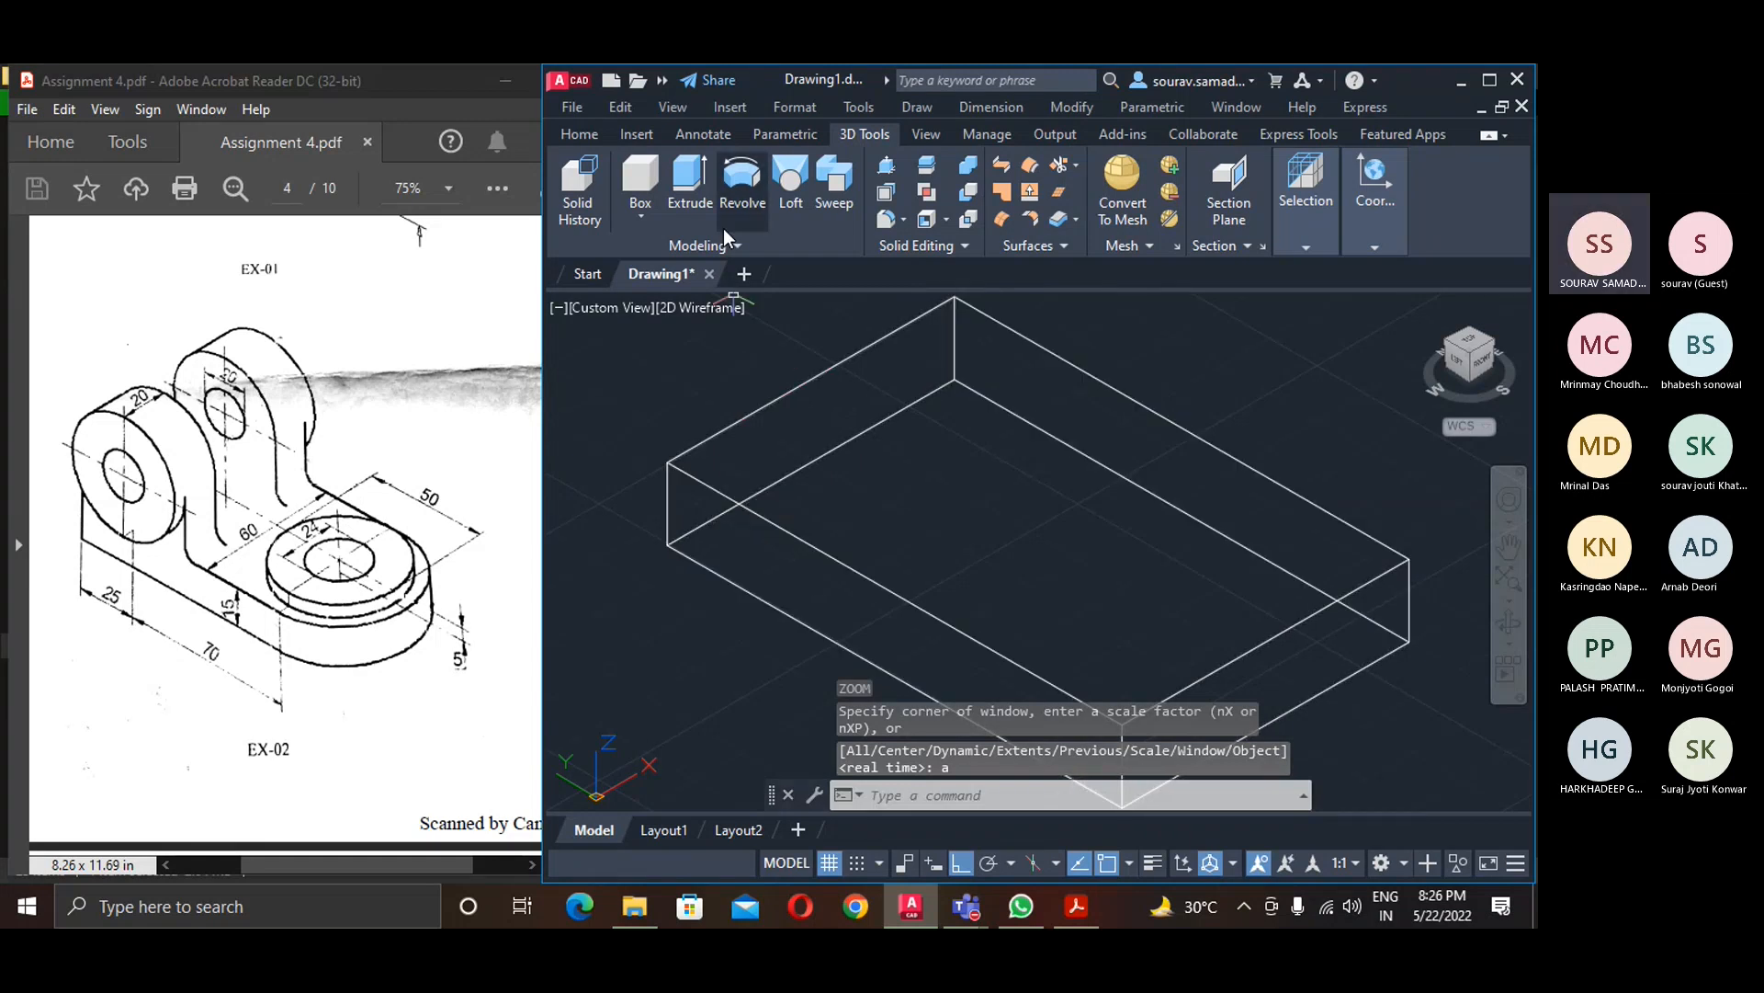
click(643, 214)
click(696, 313)
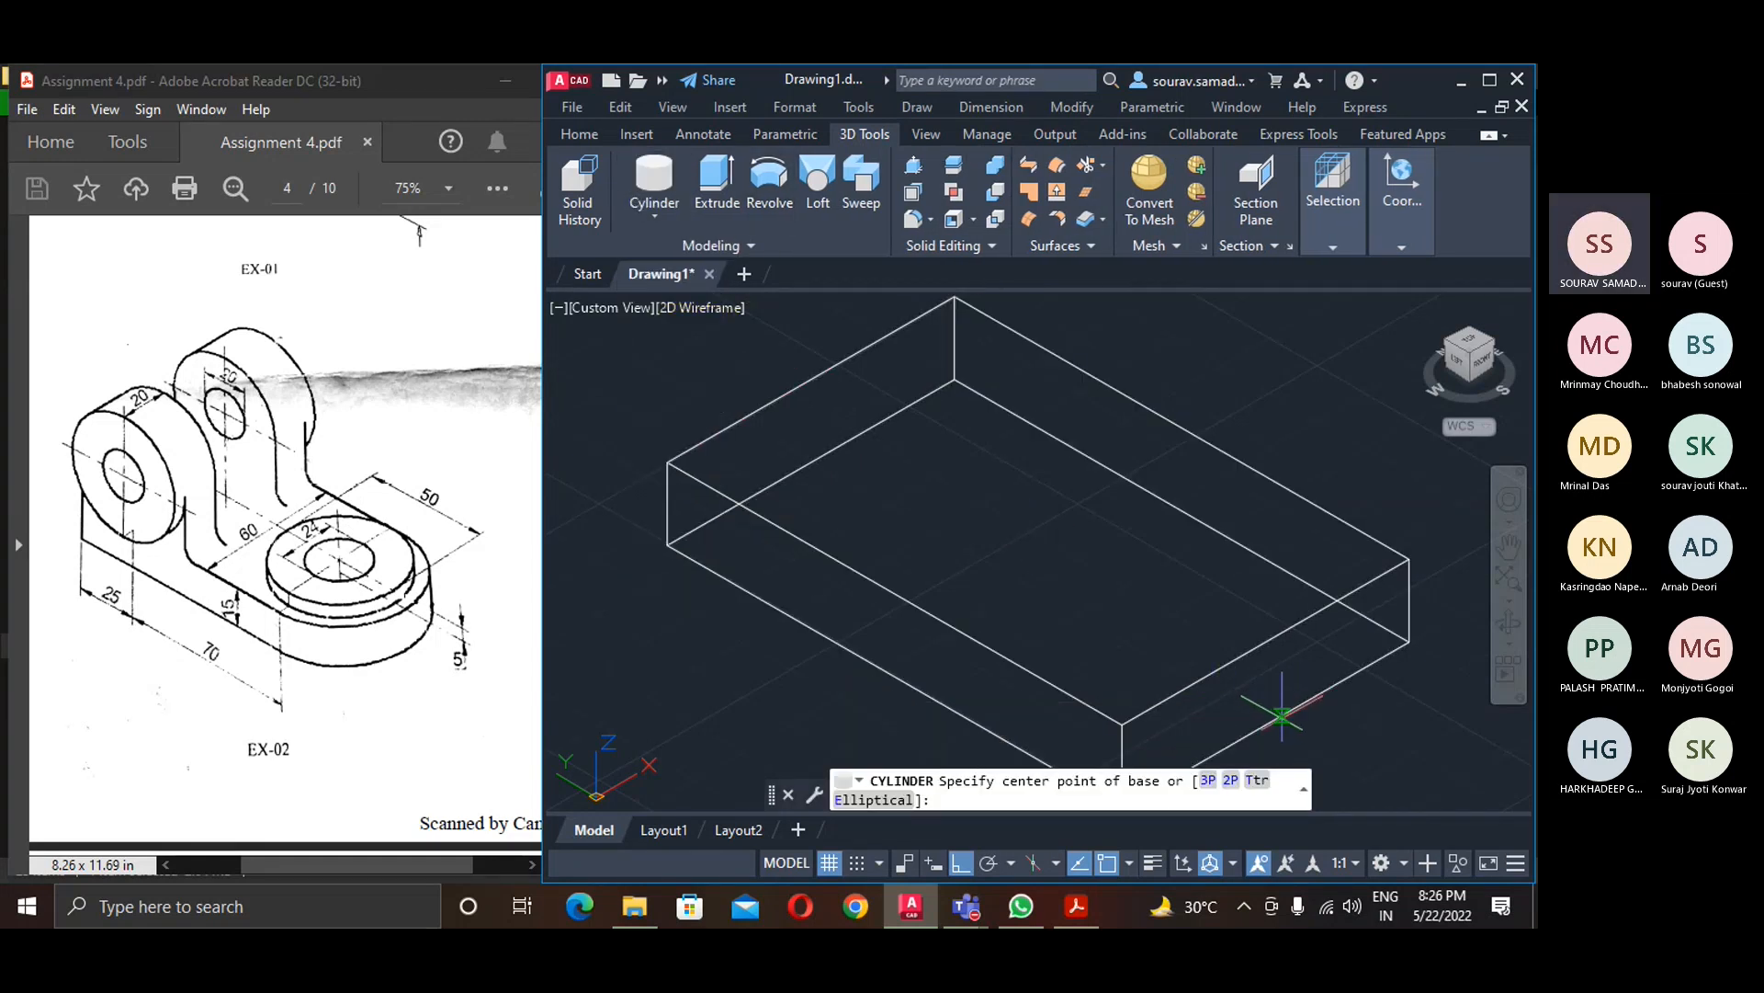
click(1266, 724)
middle_drag(1363, 698, 1252, 596)
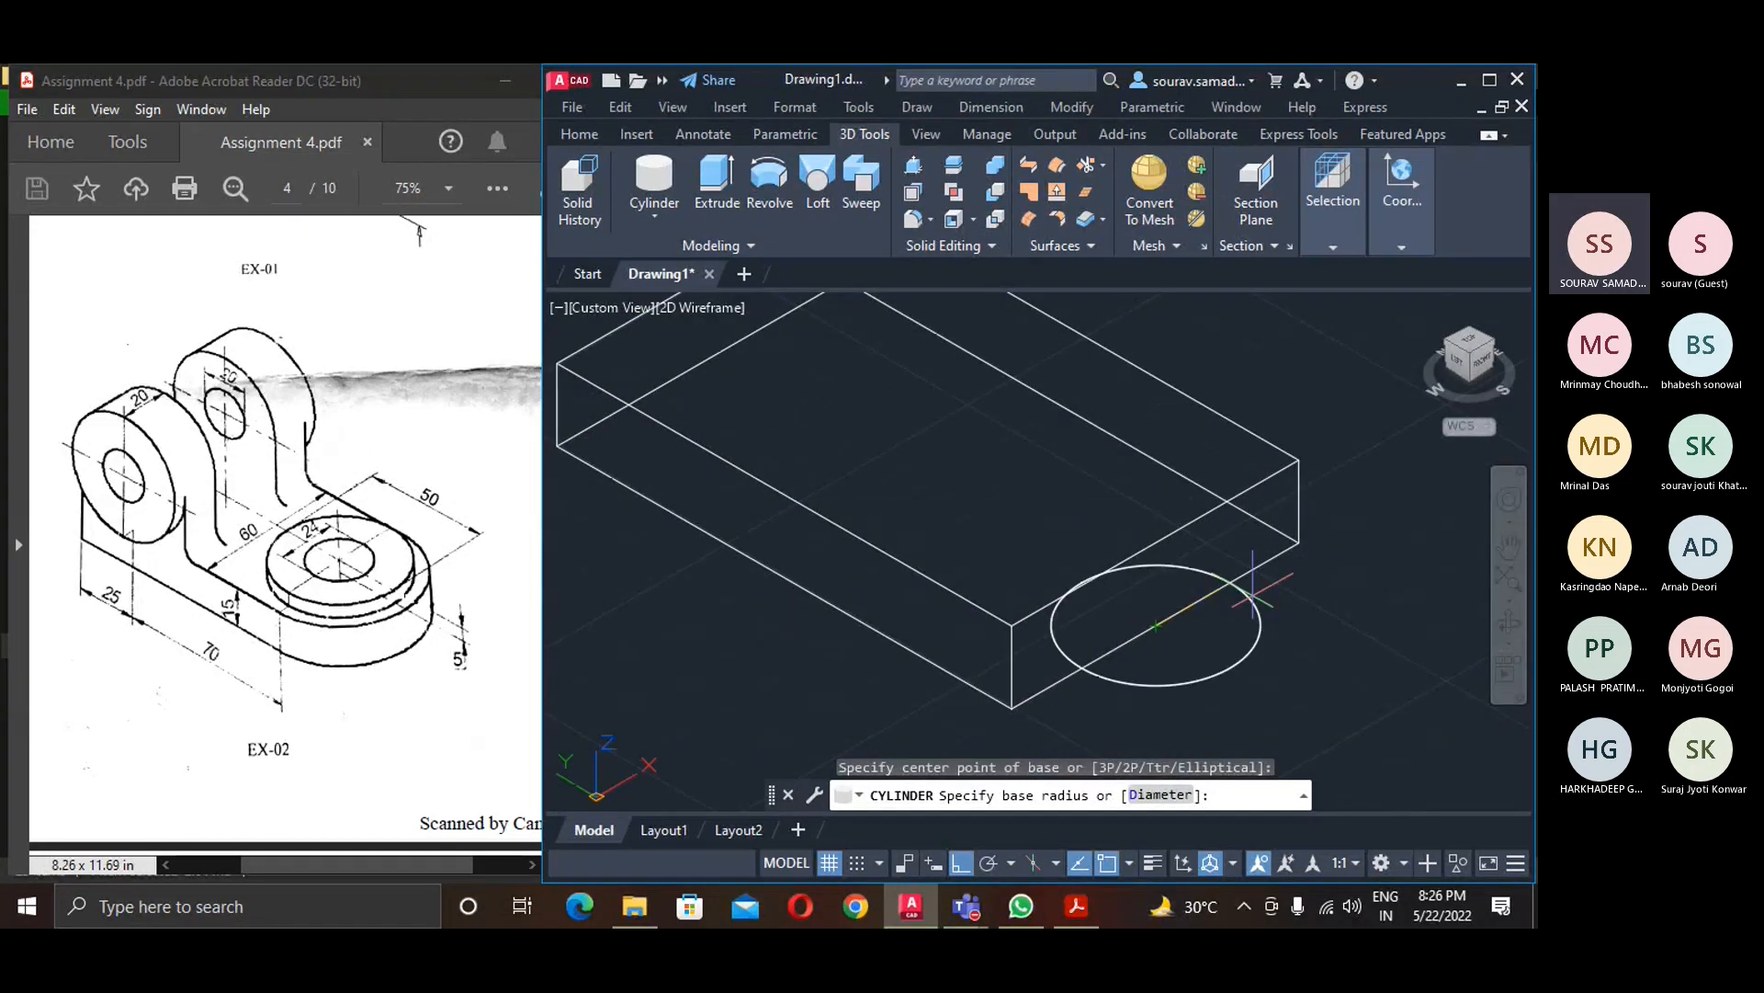
click(1299, 543)
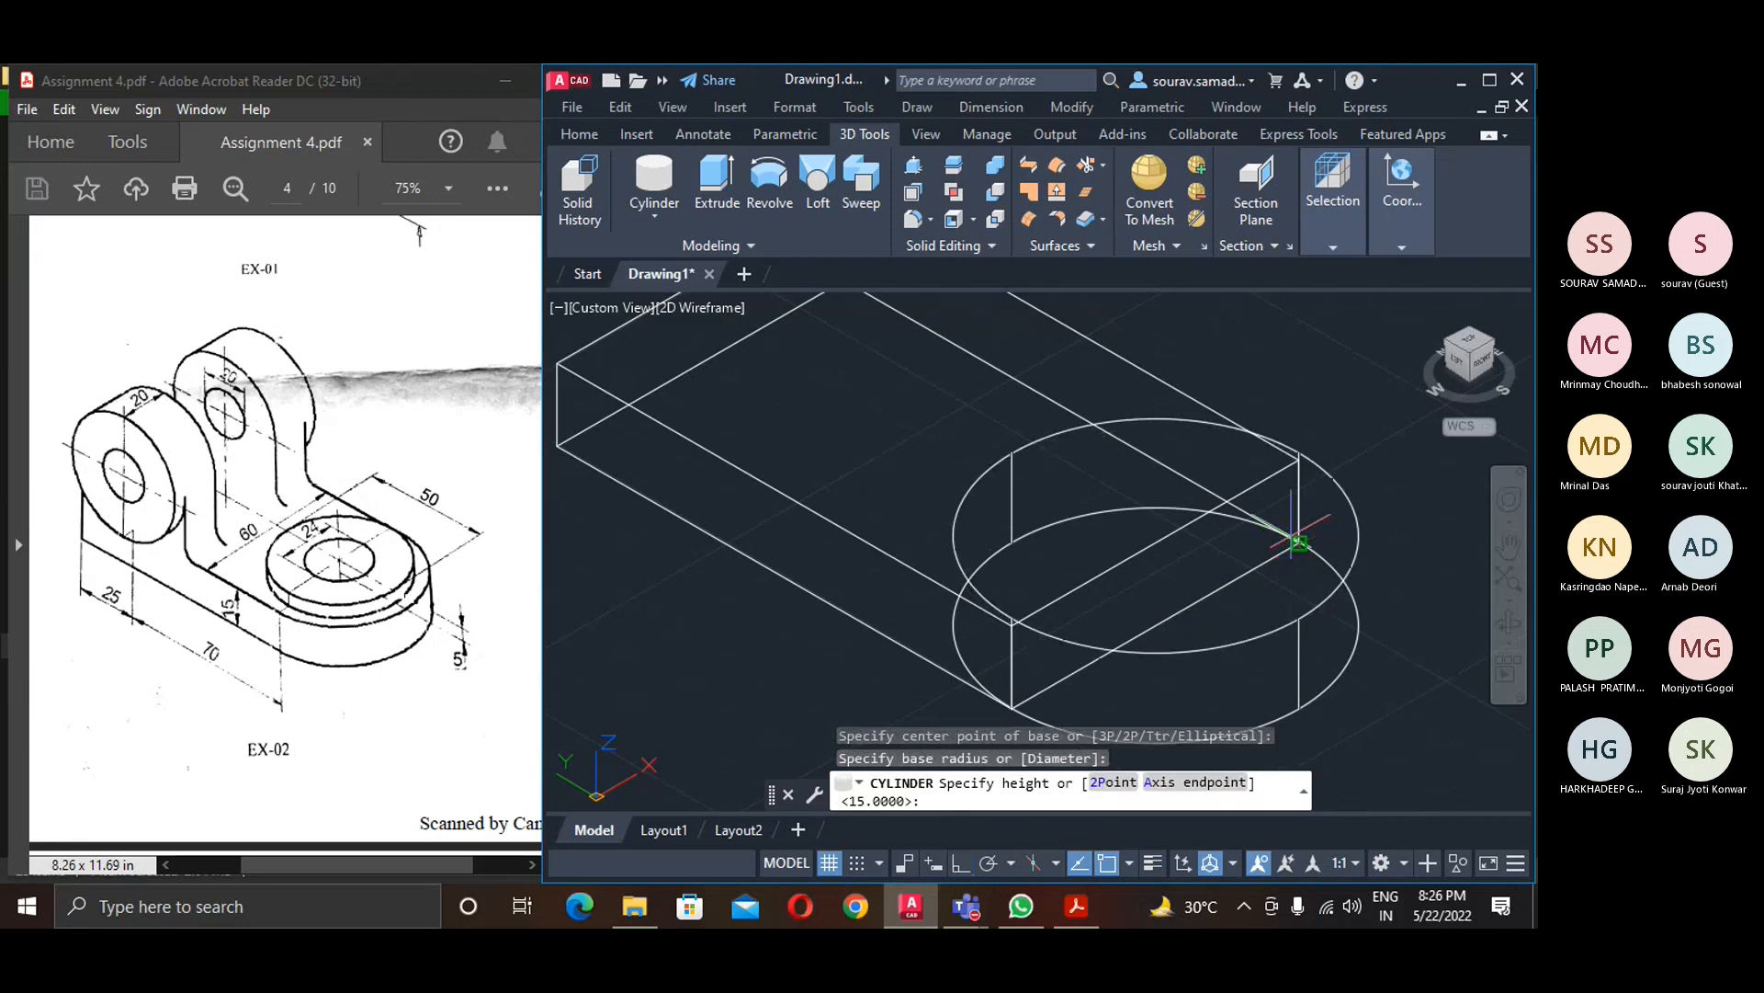
key(Return)
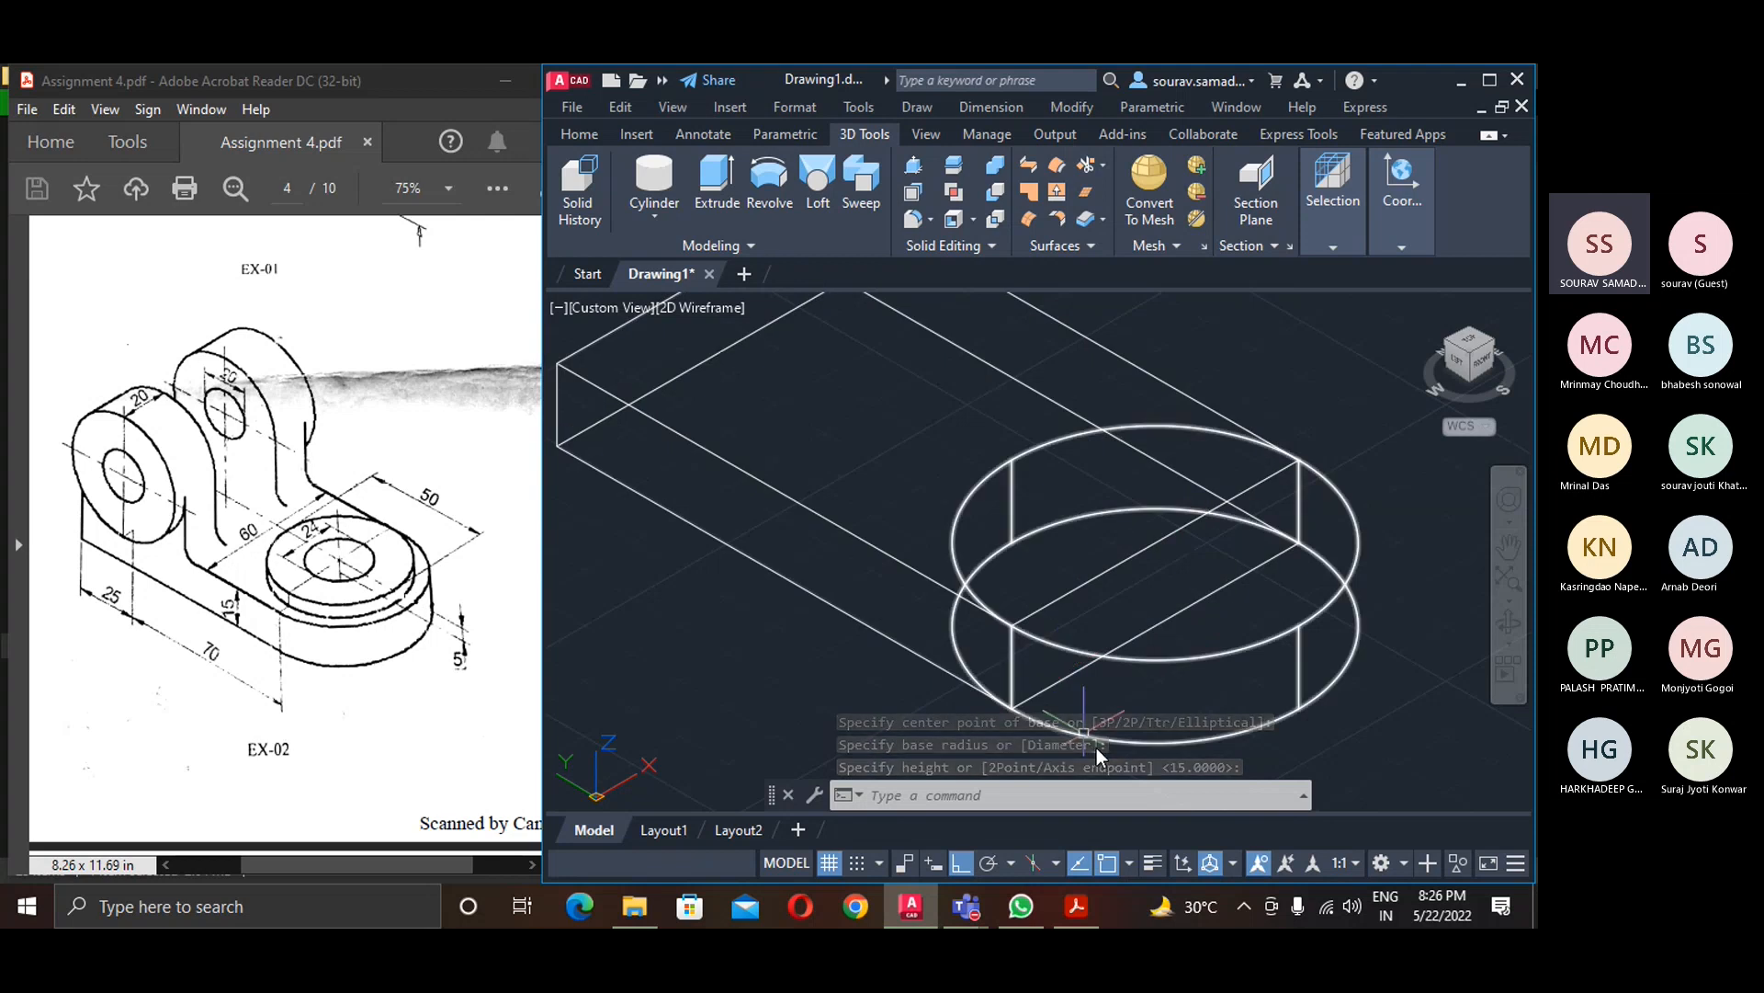
- Union the base box and the end cylinder into one round-ended plate
text(uni)
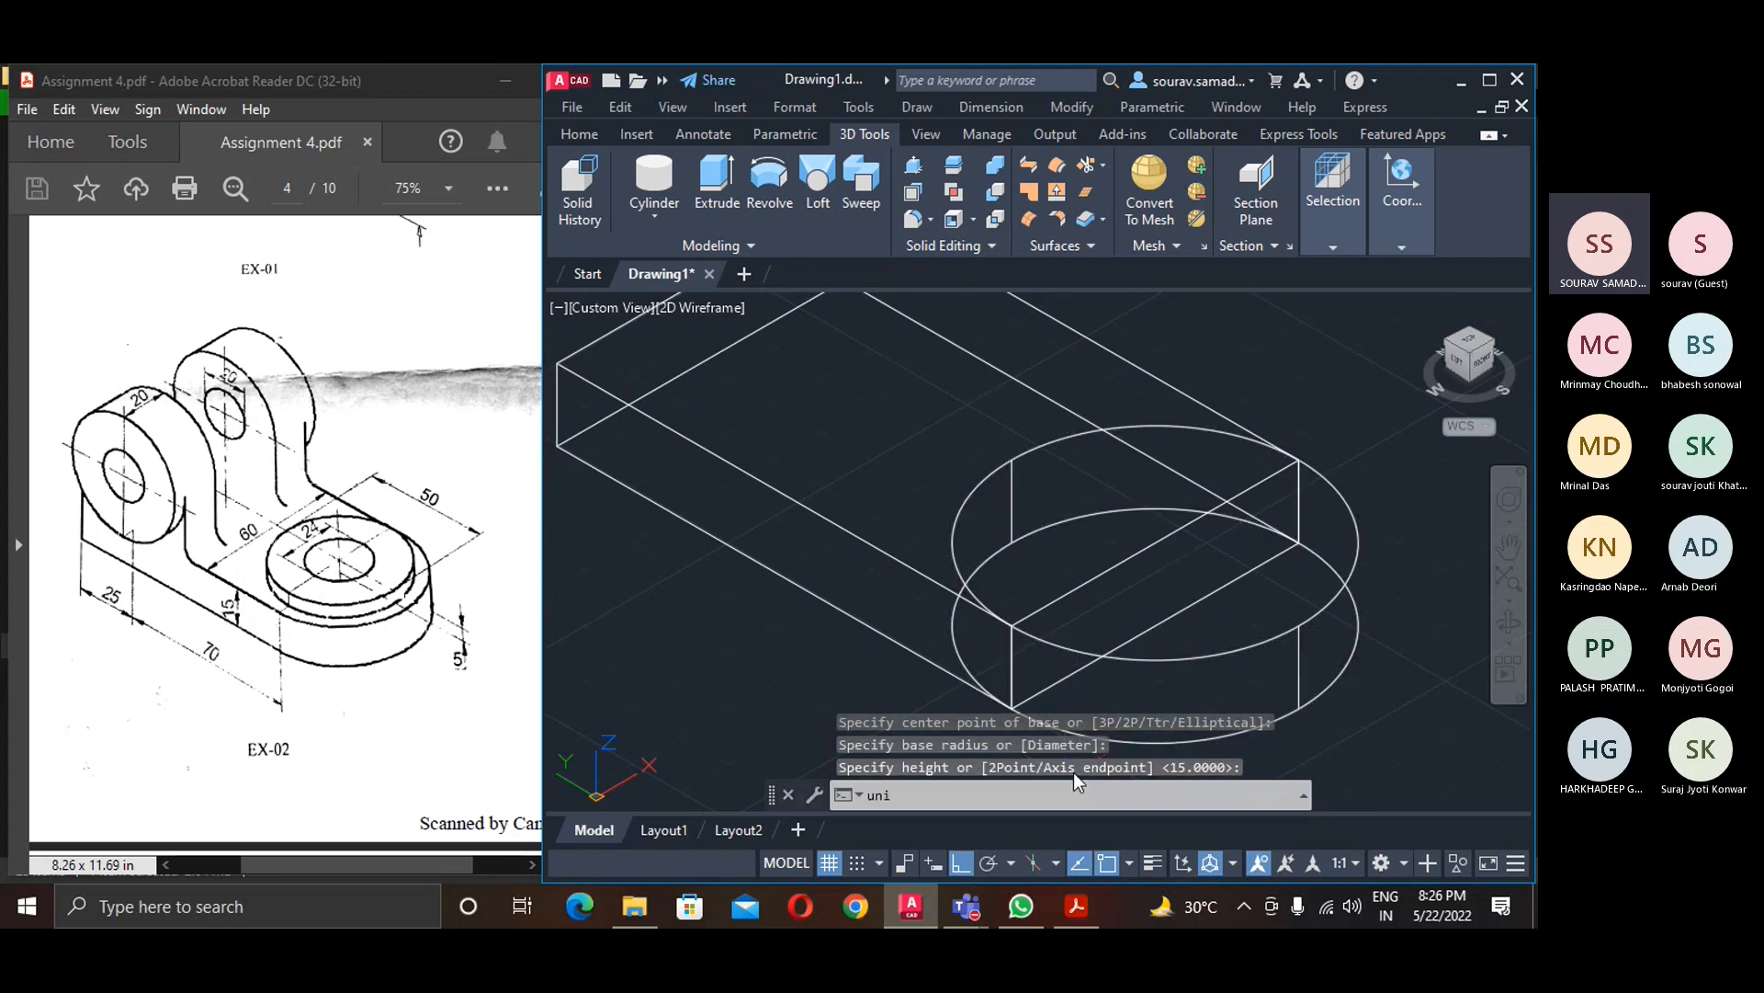
key(Return)
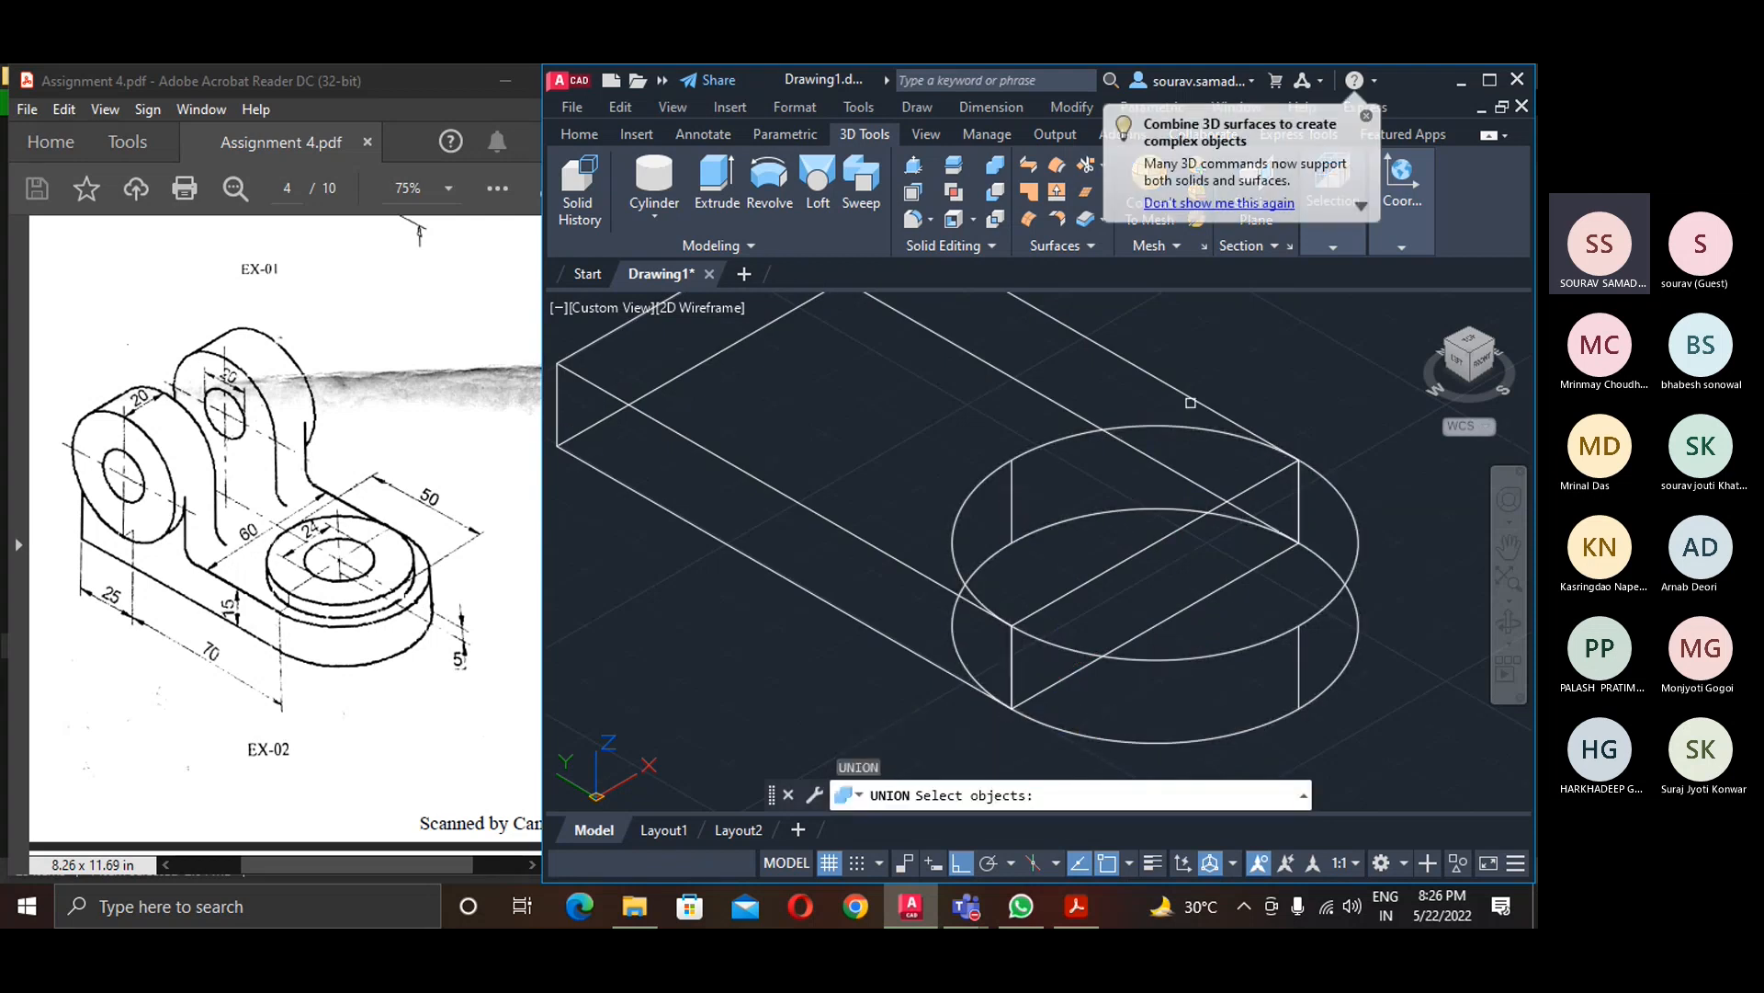
click(1194, 398)
click(1167, 421)
key(Return)
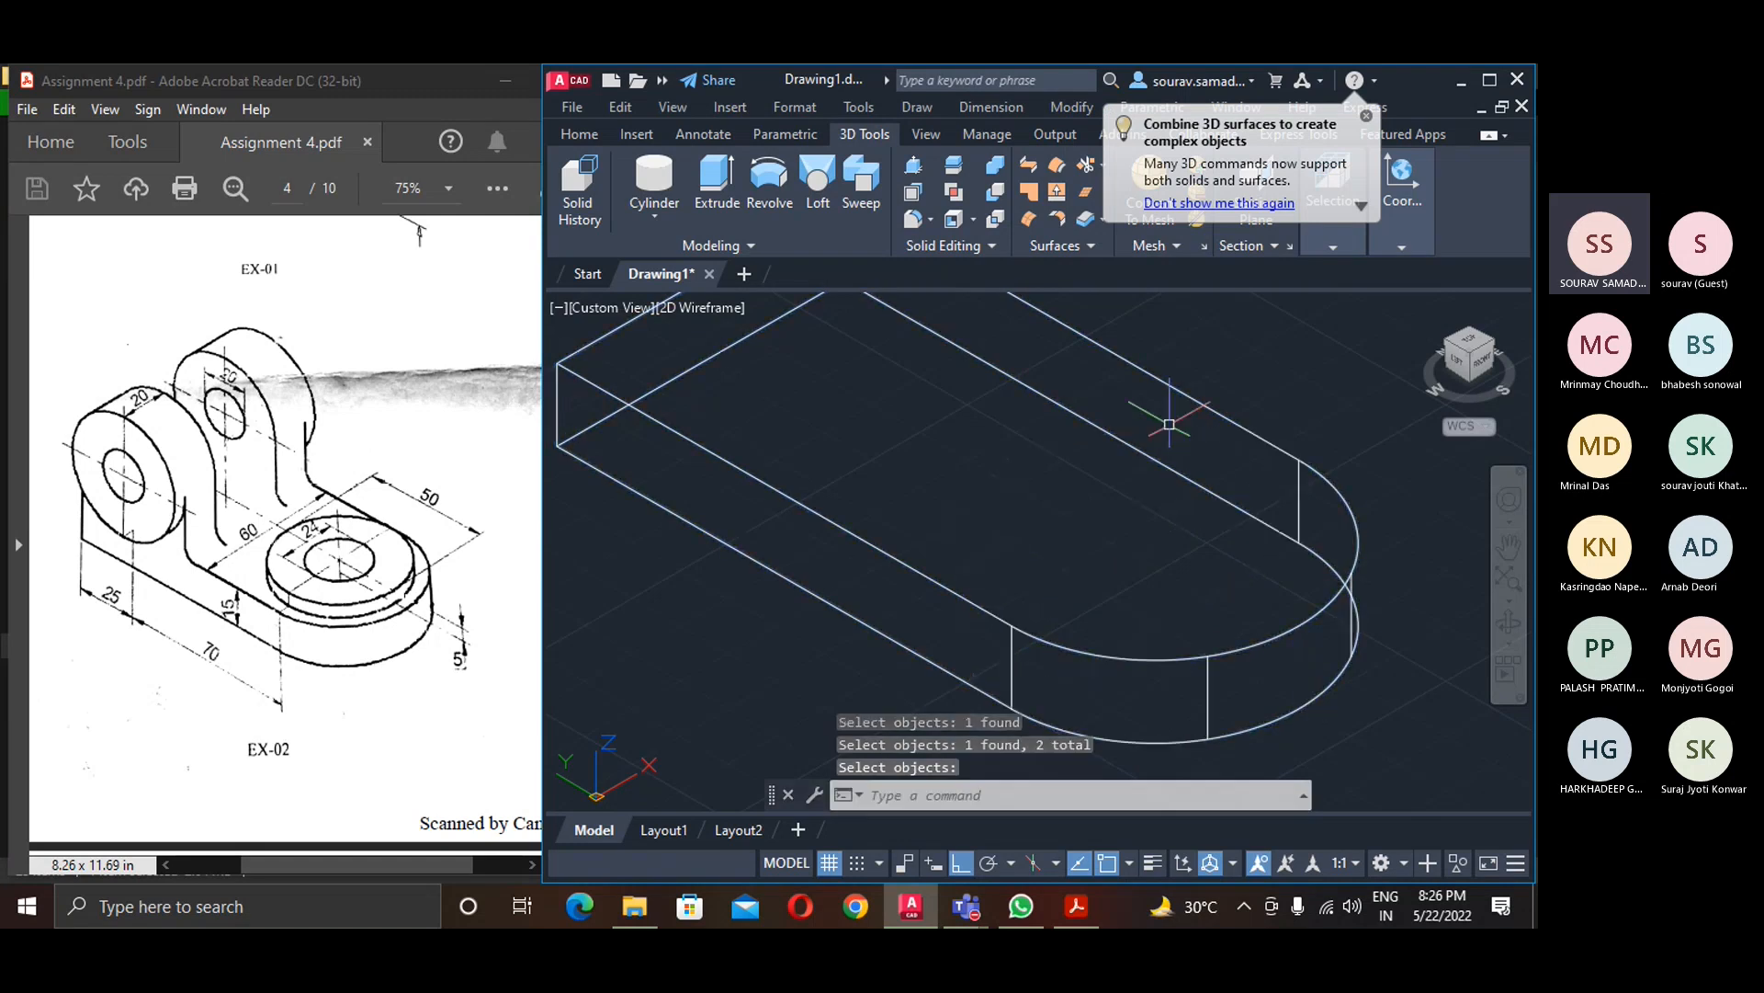
- Create a raised boss cylinder of diameter 50 and height 5, centred on the top face of the plate's rounded end
scroll(1106, 588, down, 3)
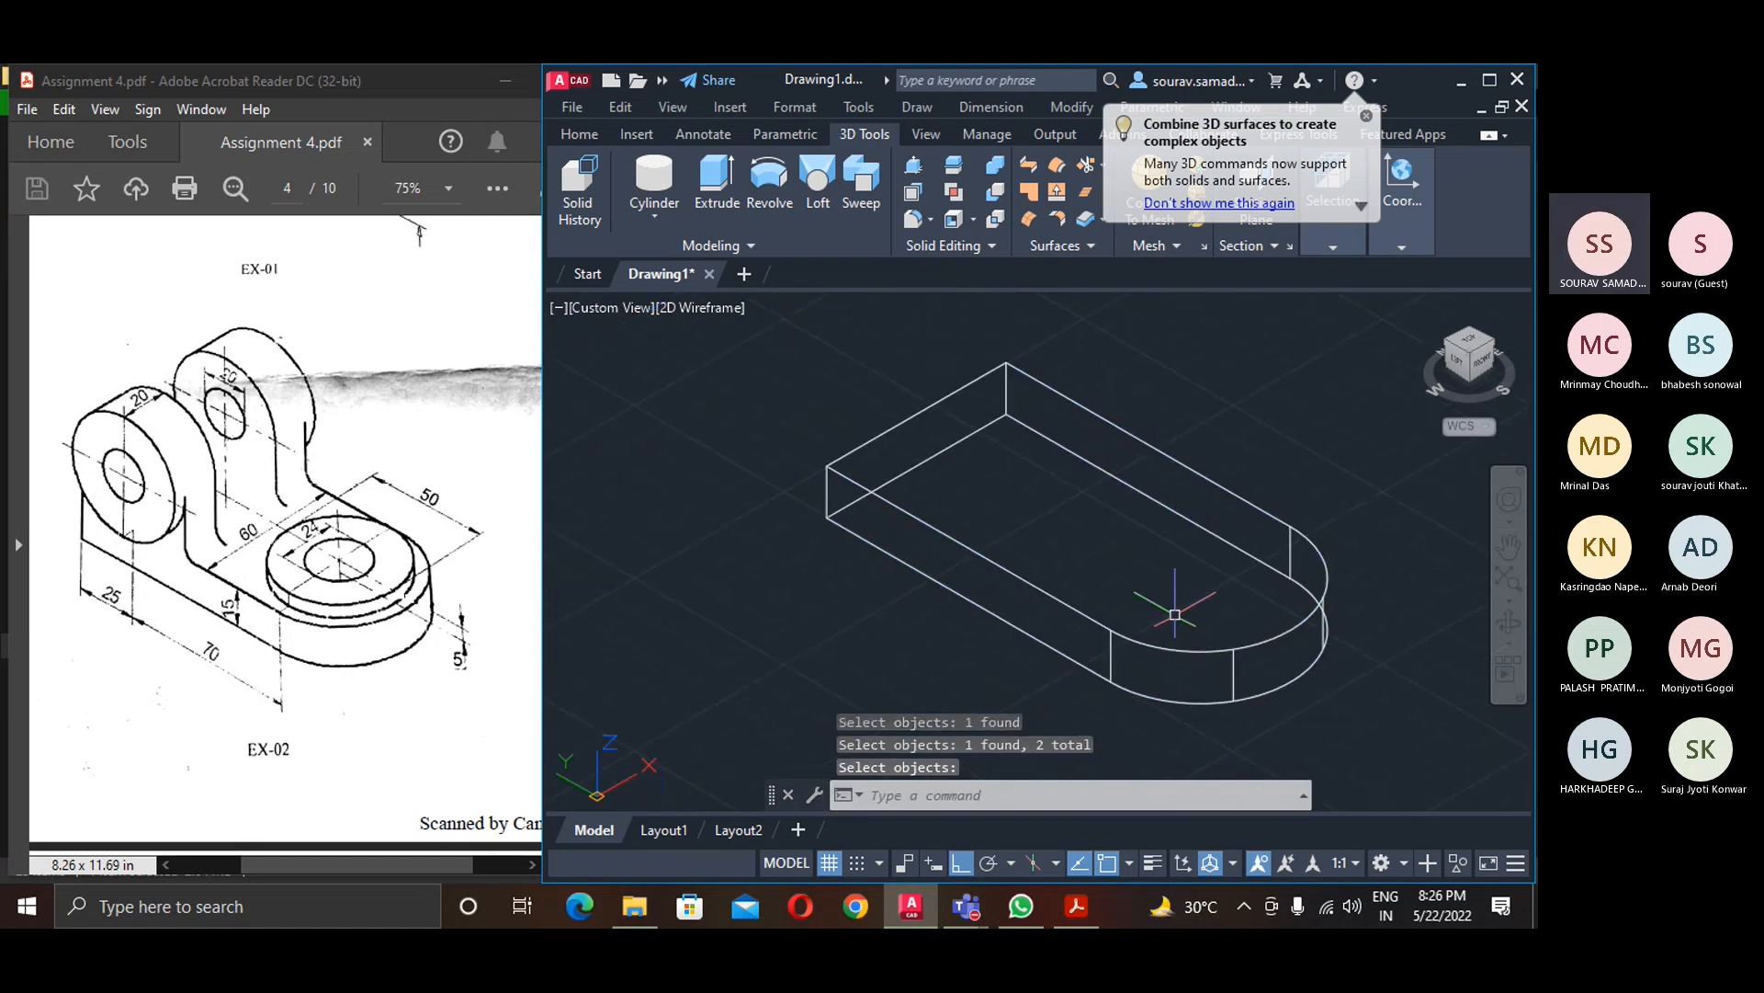
click(654, 187)
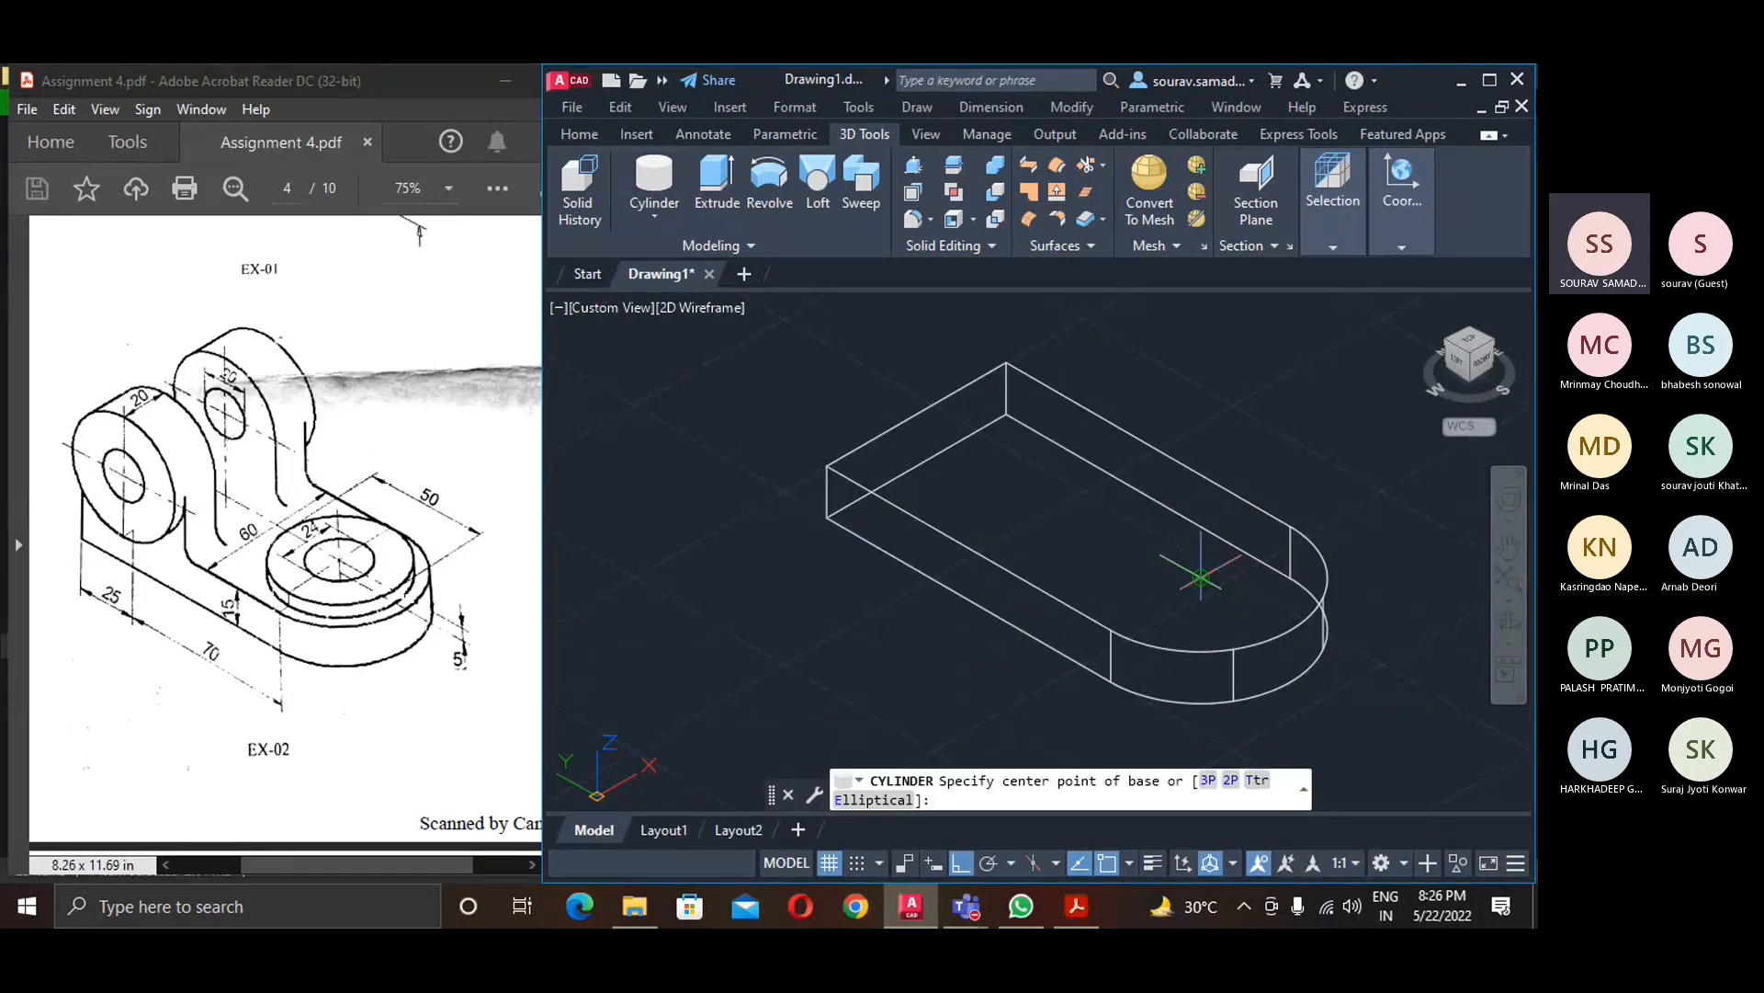
click(1251, 606)
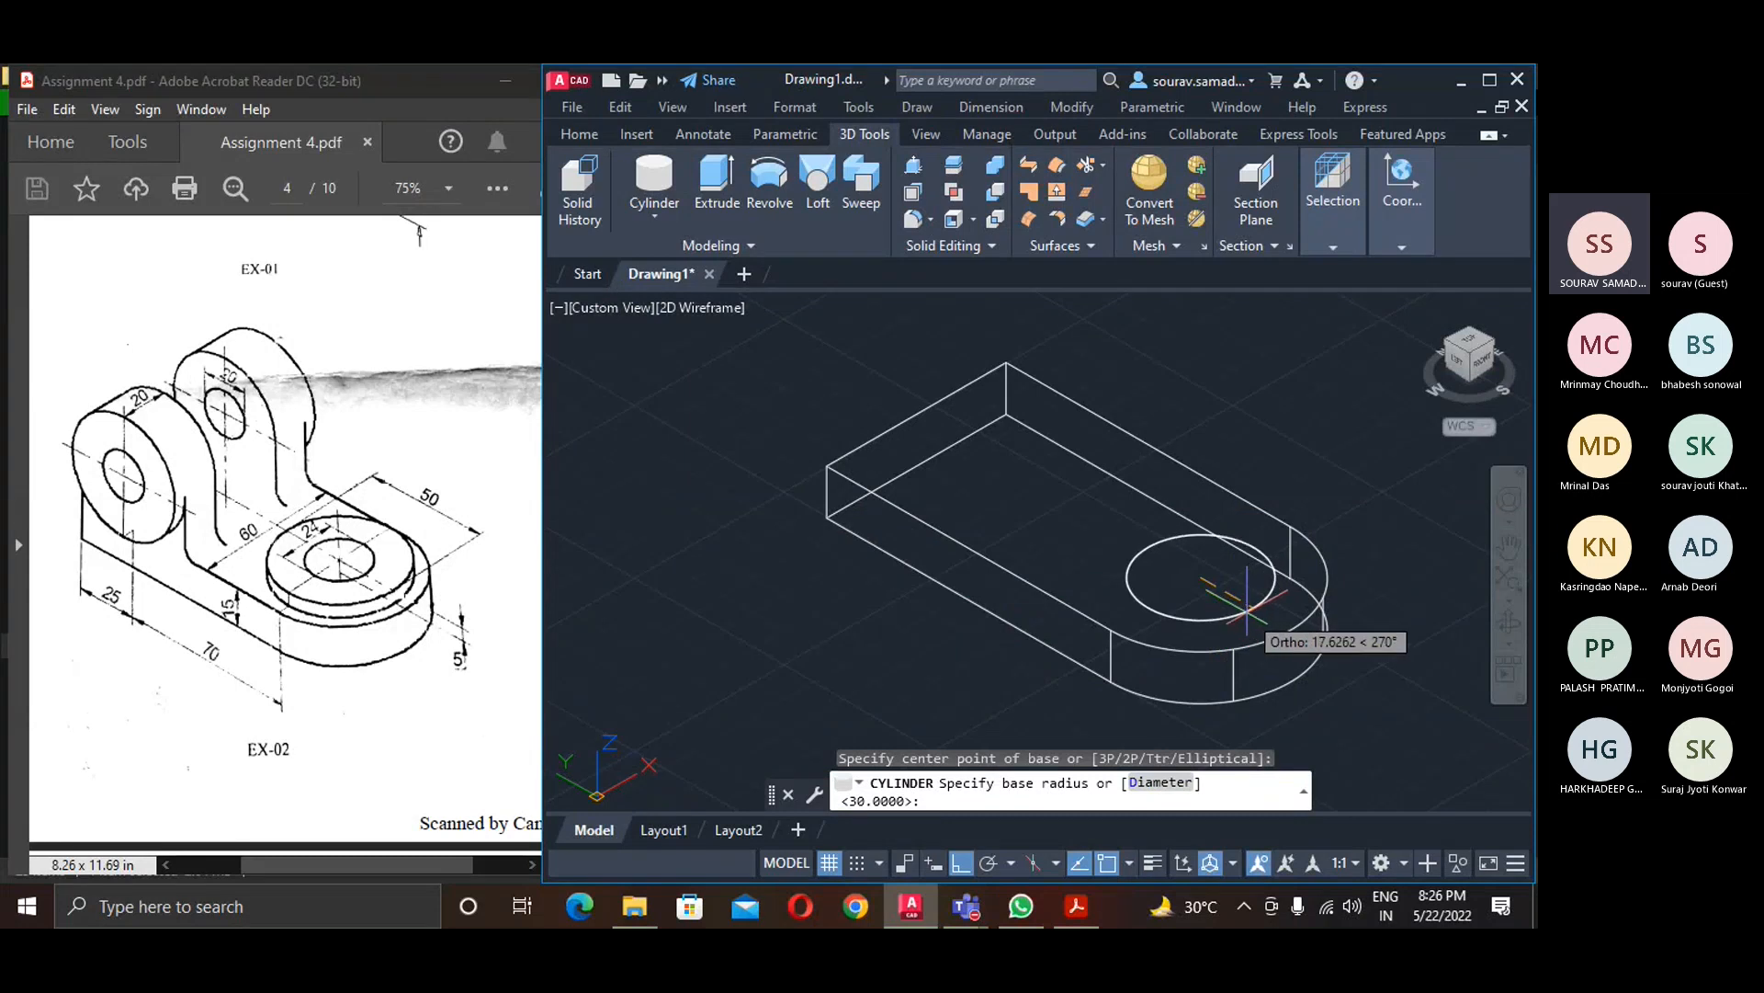
text(d)
key(Return)
text(50)
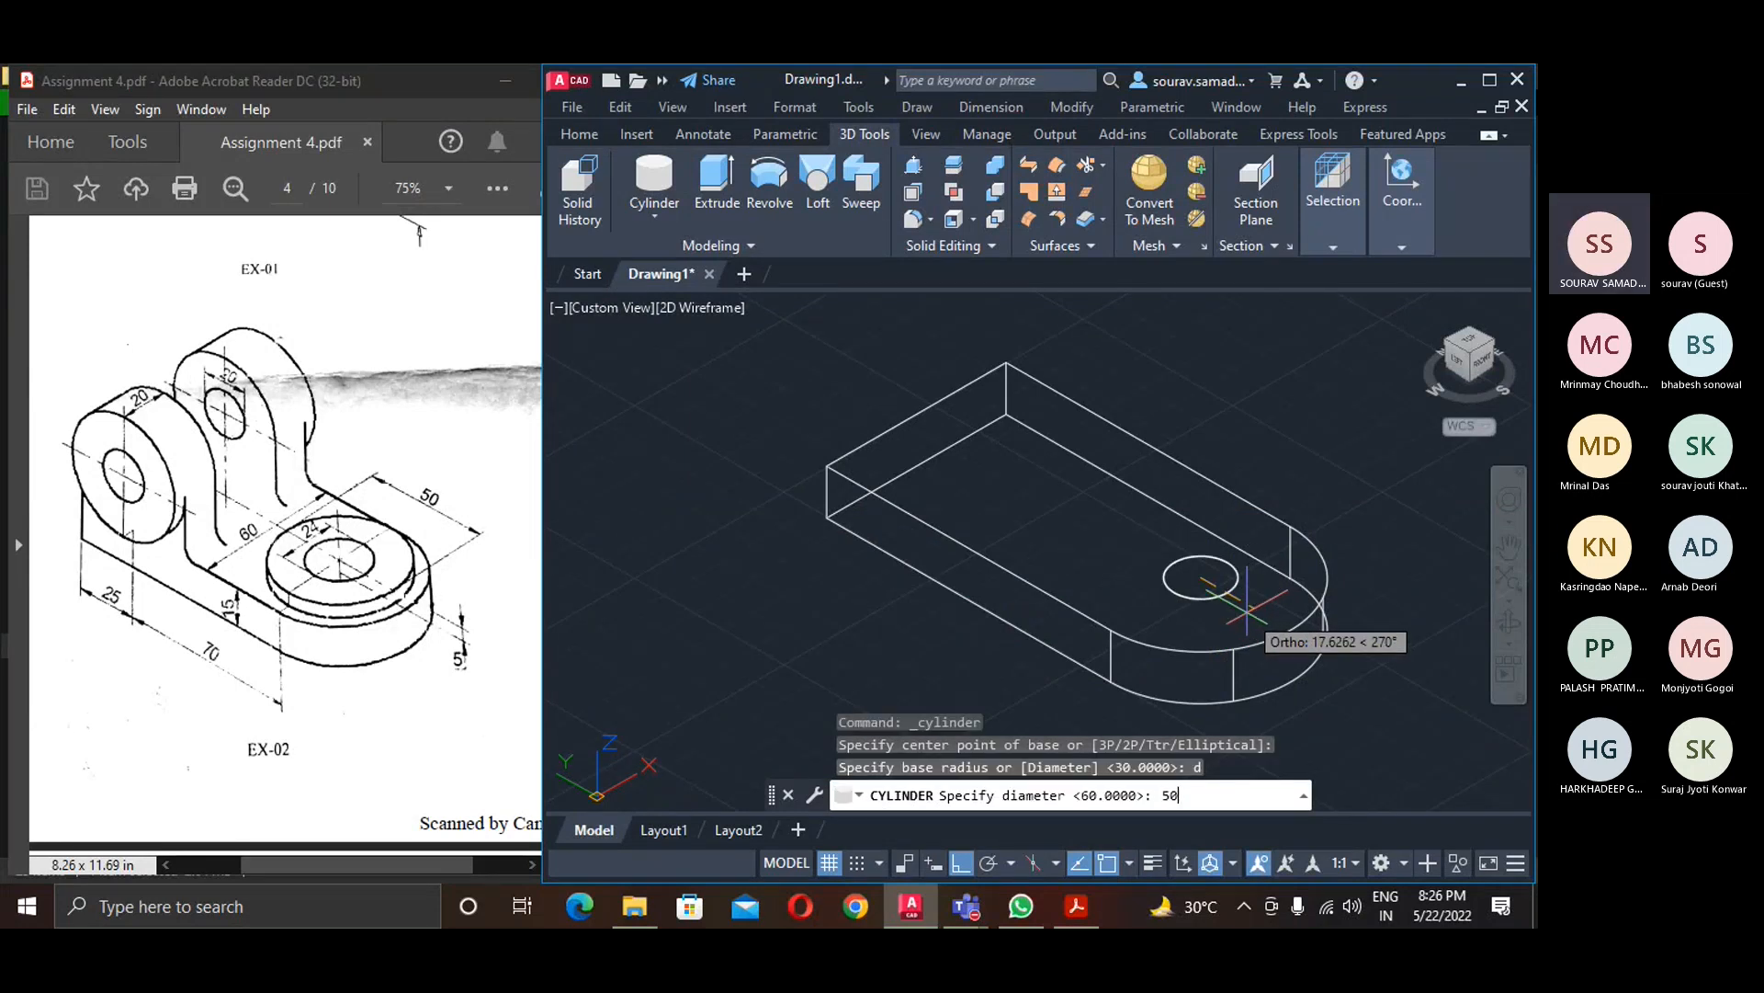
key(Return)
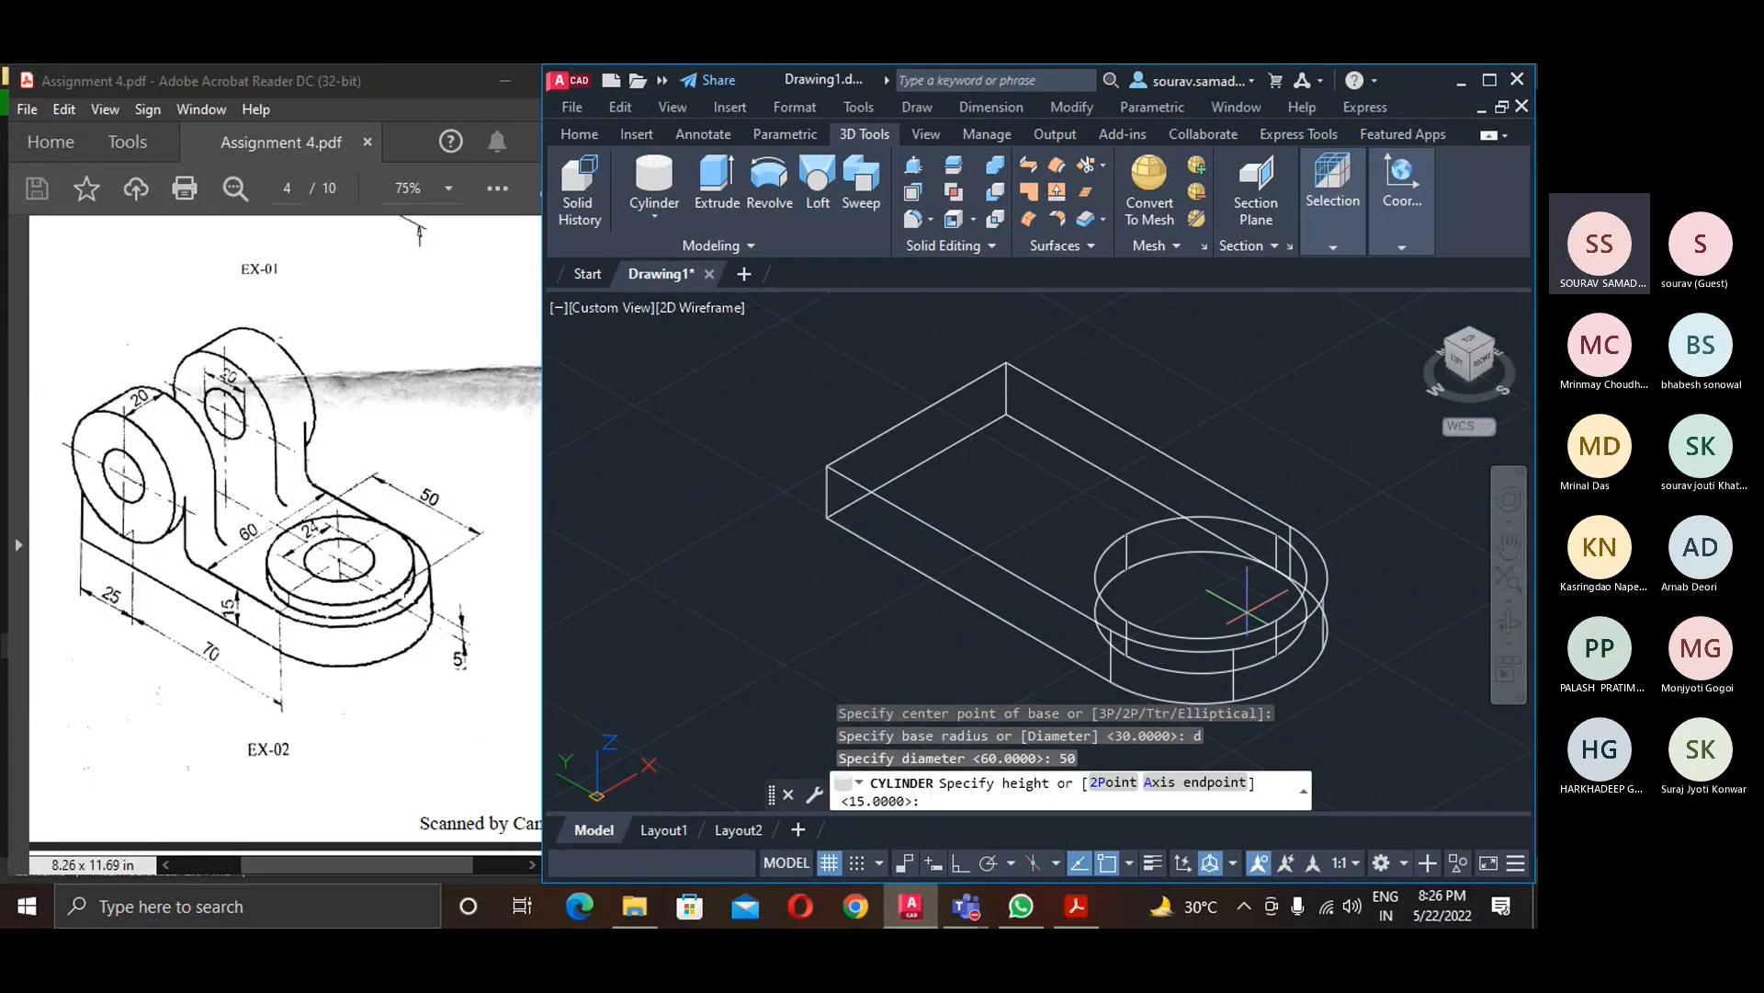
text(5)
key(Return)
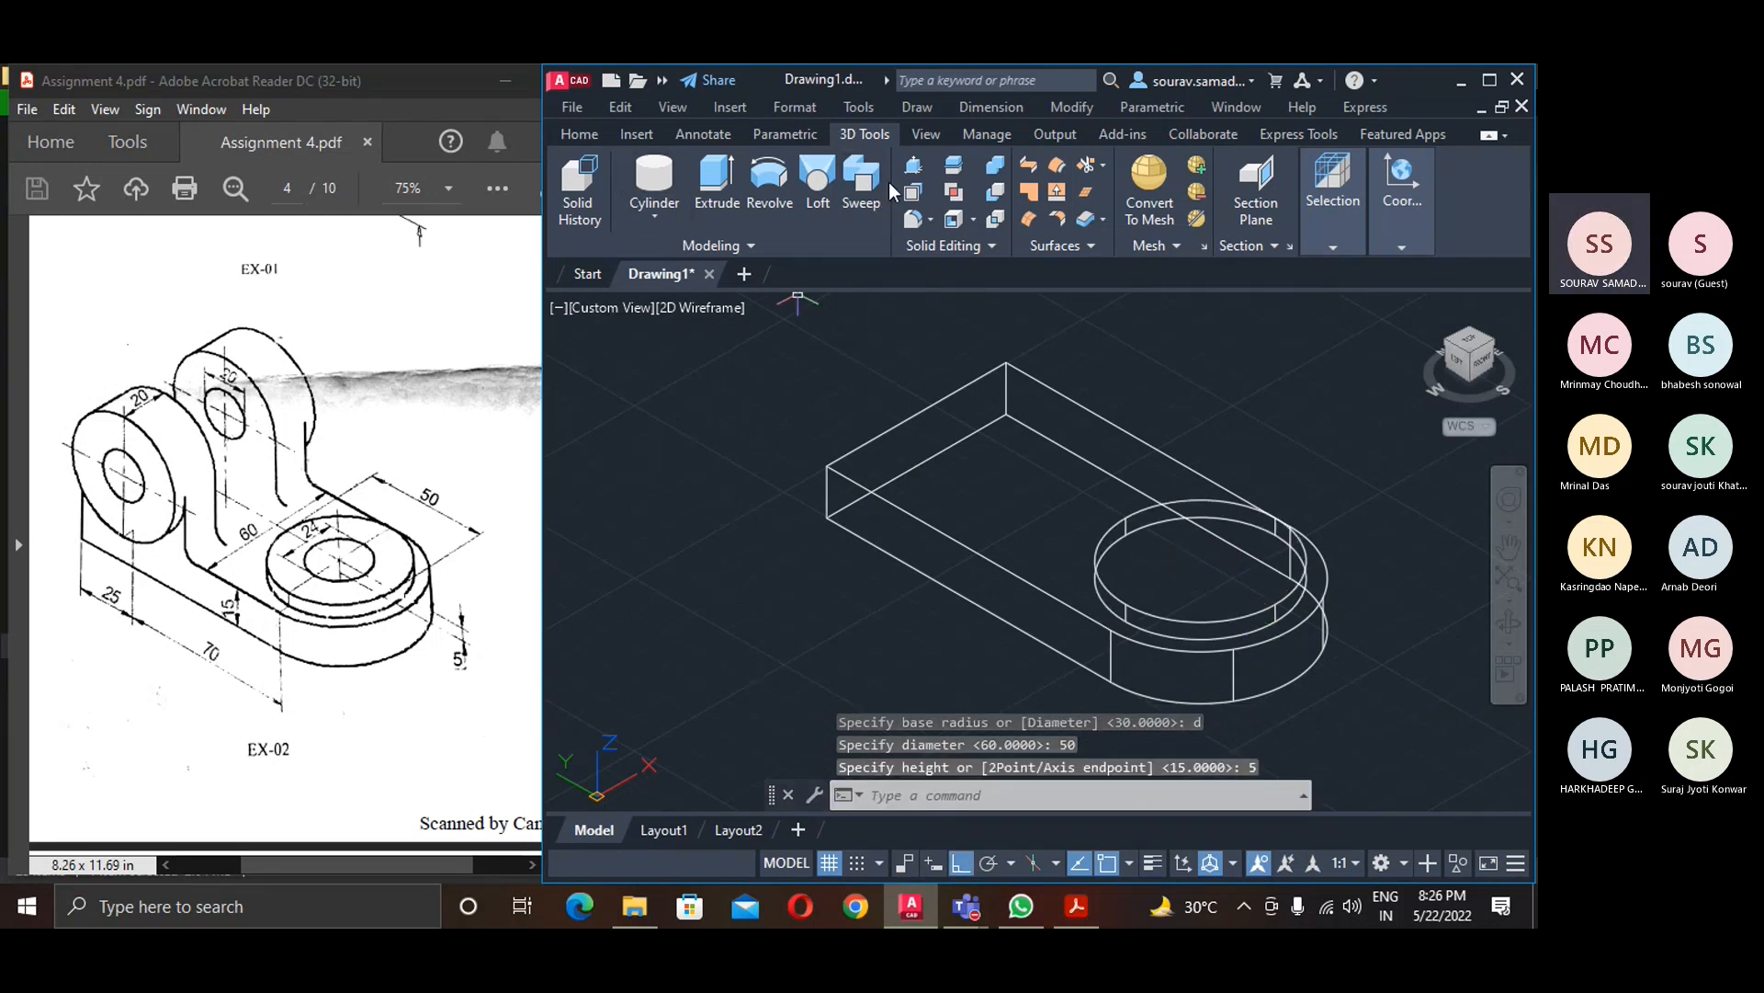
- Union the raised boss with the round-ended base plate
click(917, 167)
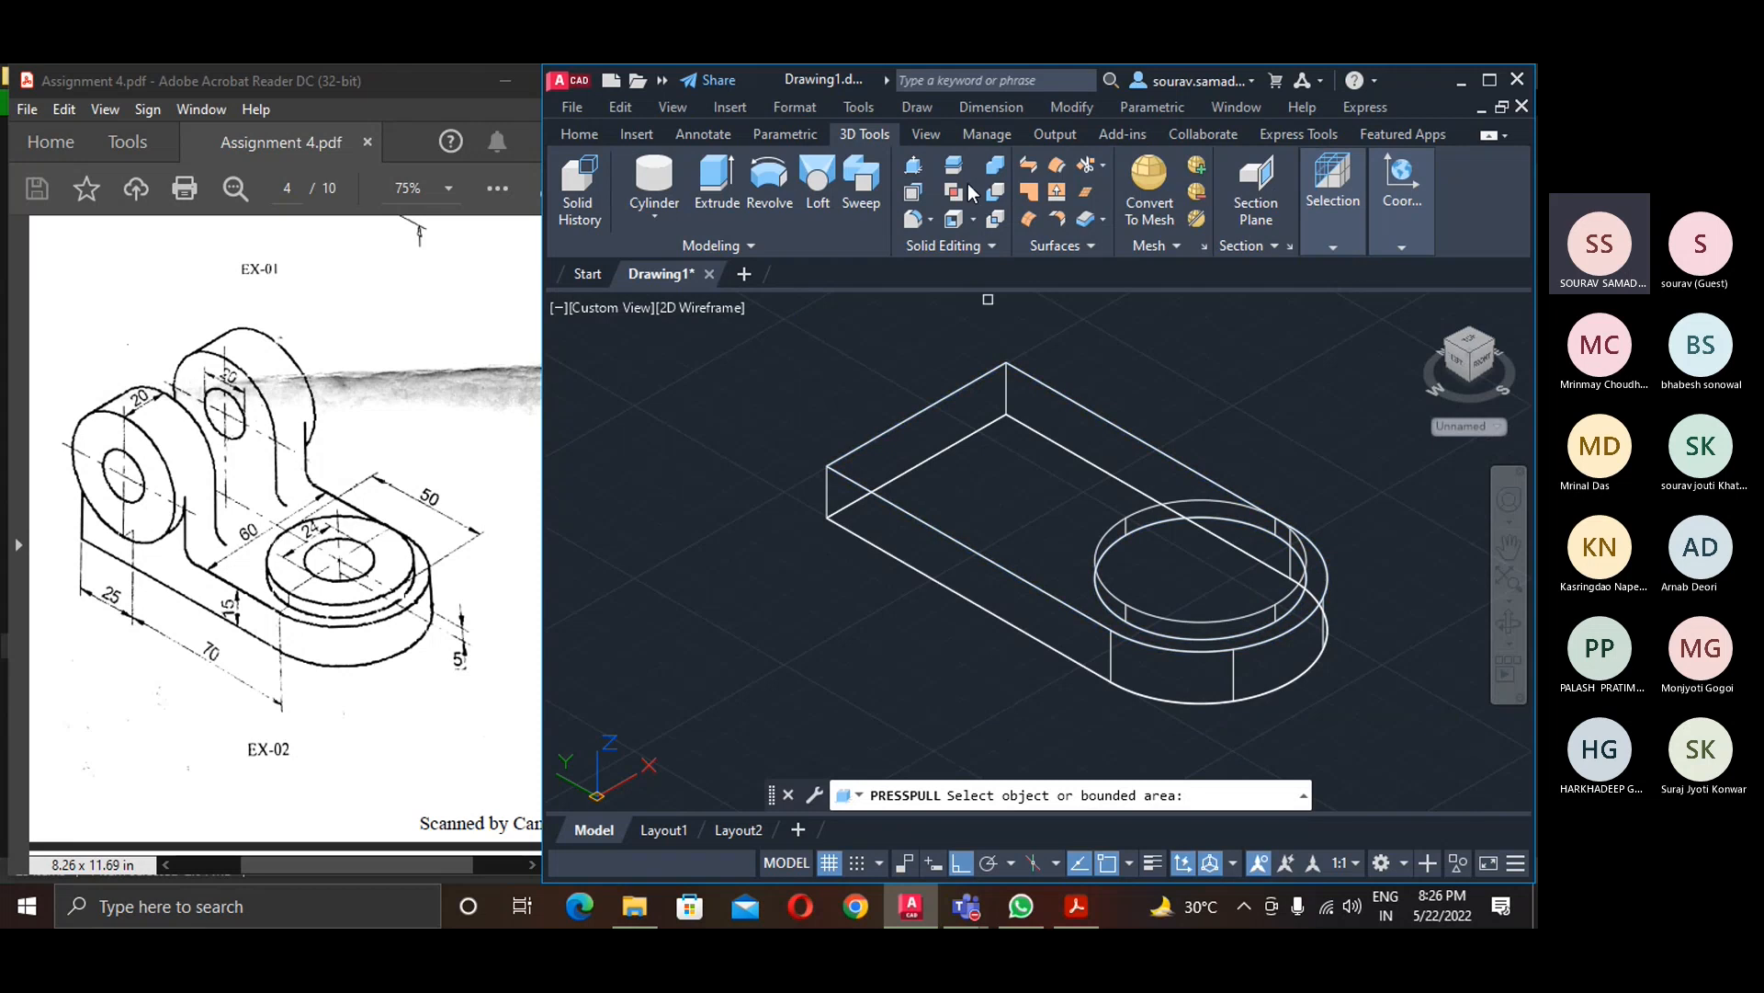
click(958, 165)
click(1004, 485)
click(1176, 575)
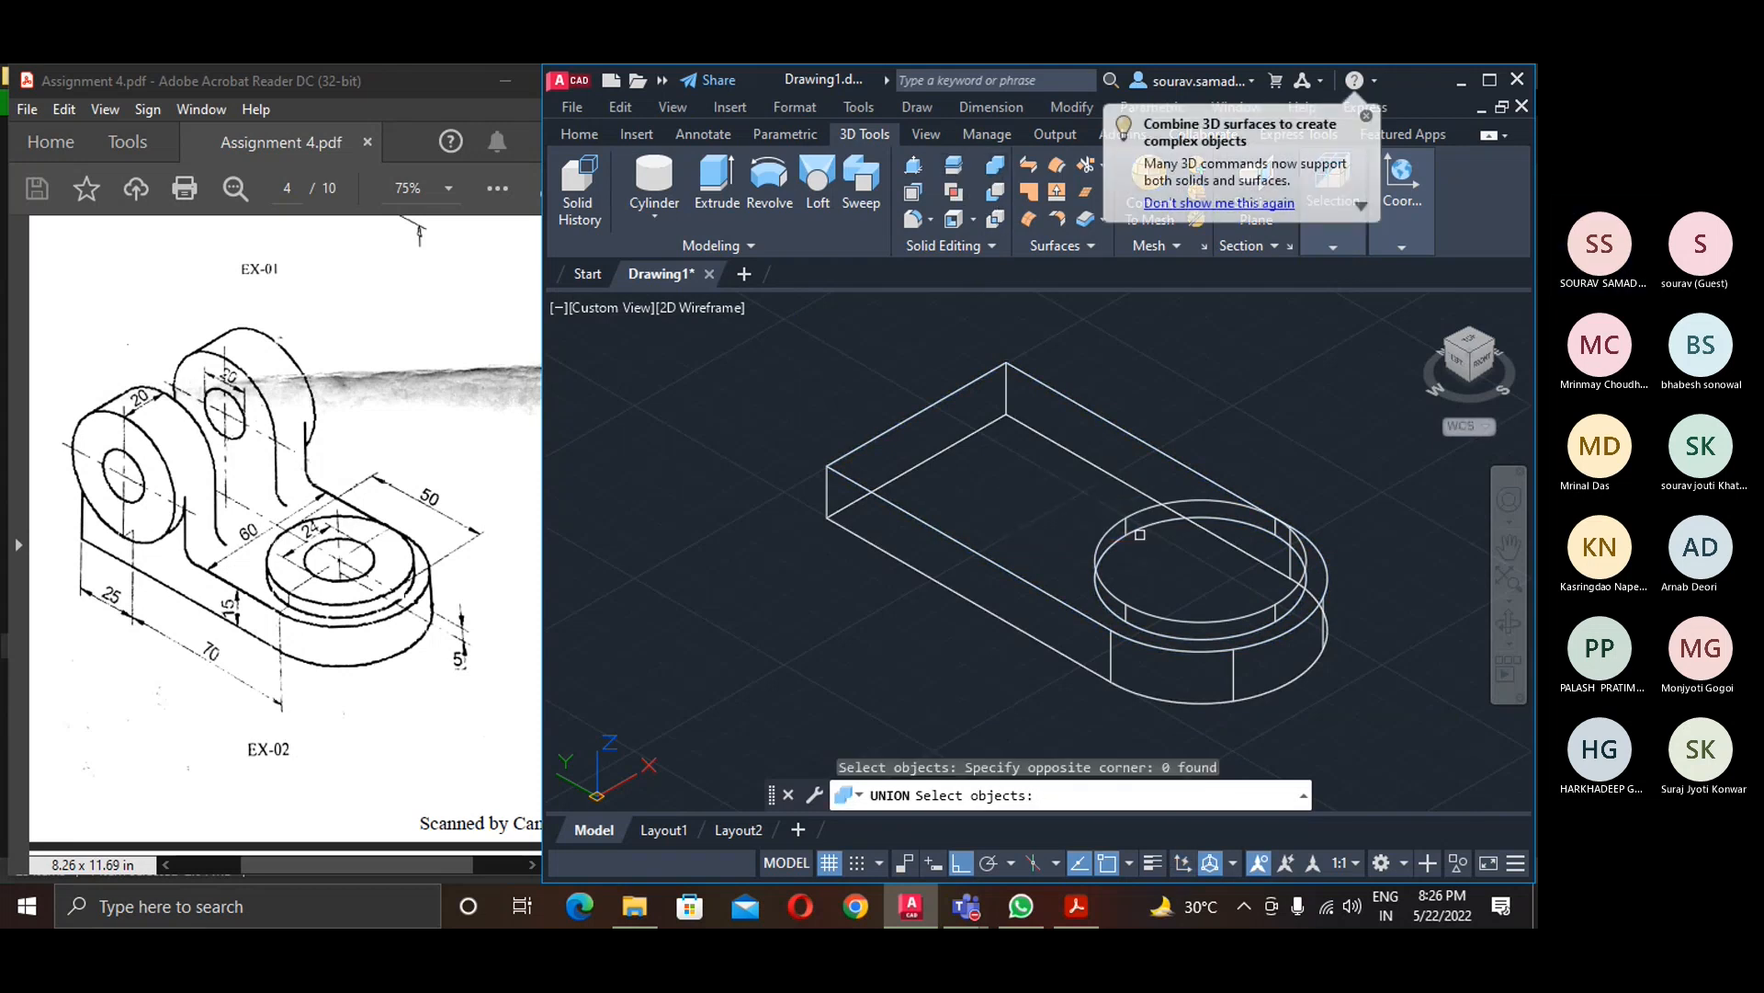
click(1221, 540)
click(928, 641)
key(Return)
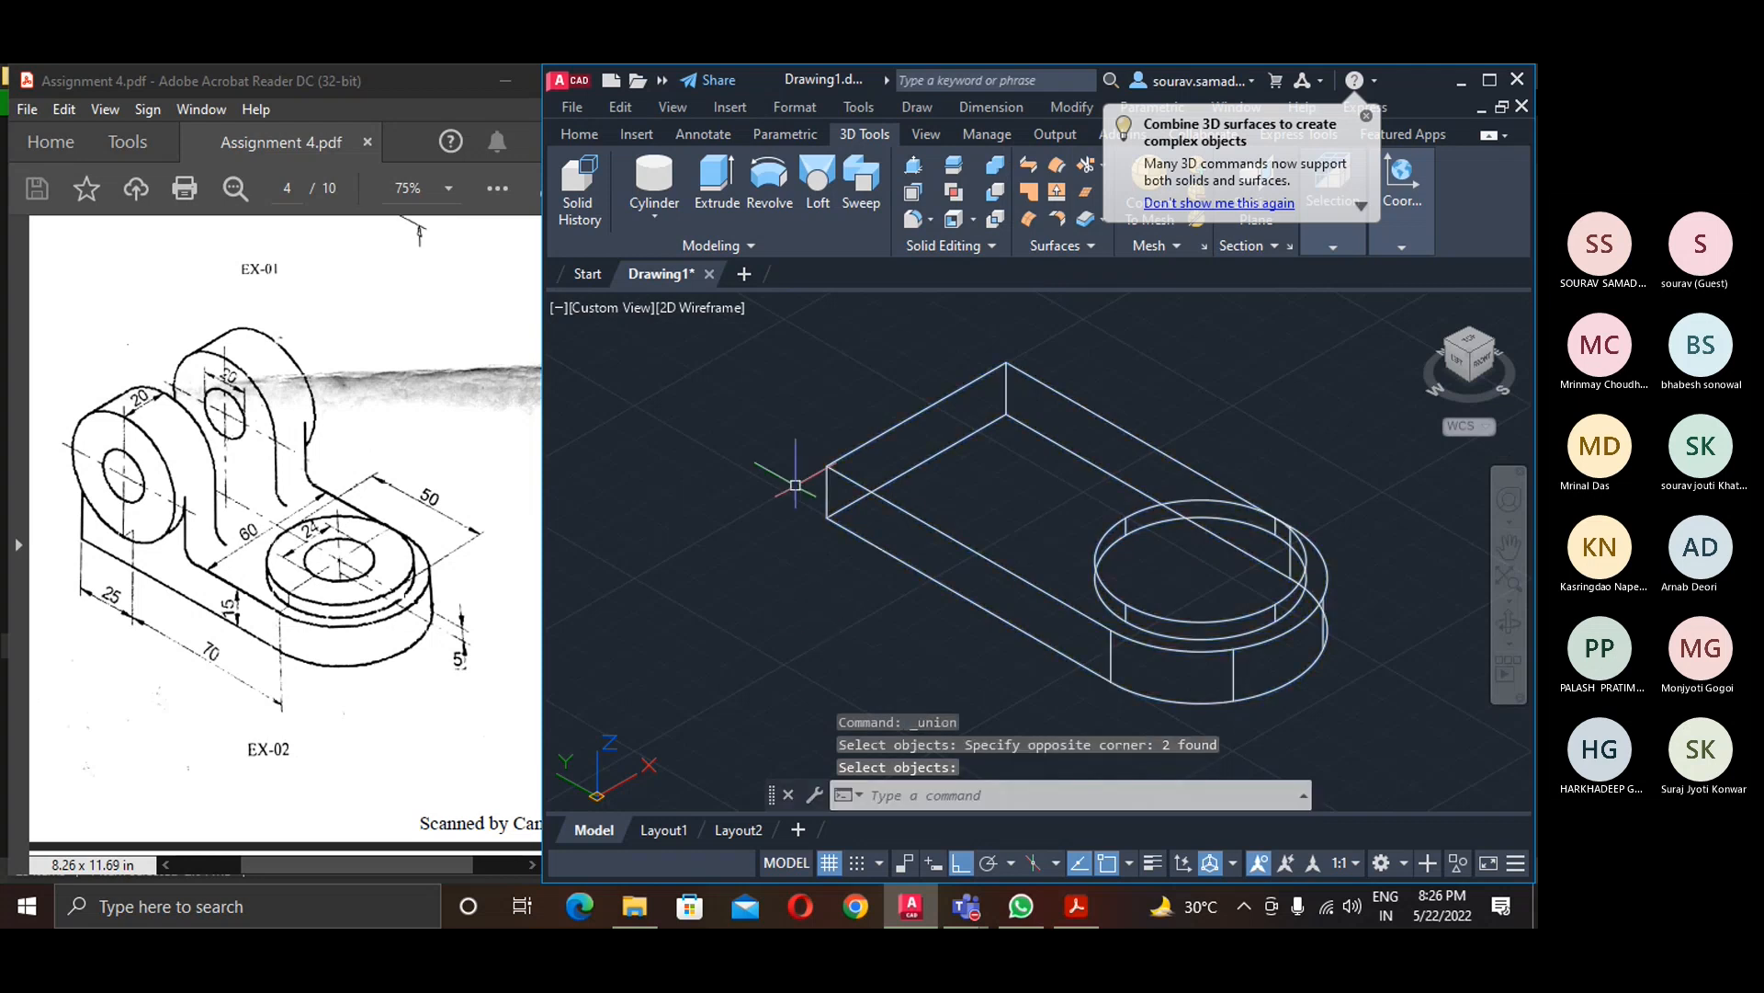
- Create a cylinder of diameter 24 centred on the boss's top face, extending down past the underside of the plate
click(658, 180)
click(1201, 559)
text(d)
key(Return)
text(24)
key(Return)
middle_drag(1276, 718, 1183, 634)
click(1192, 663)
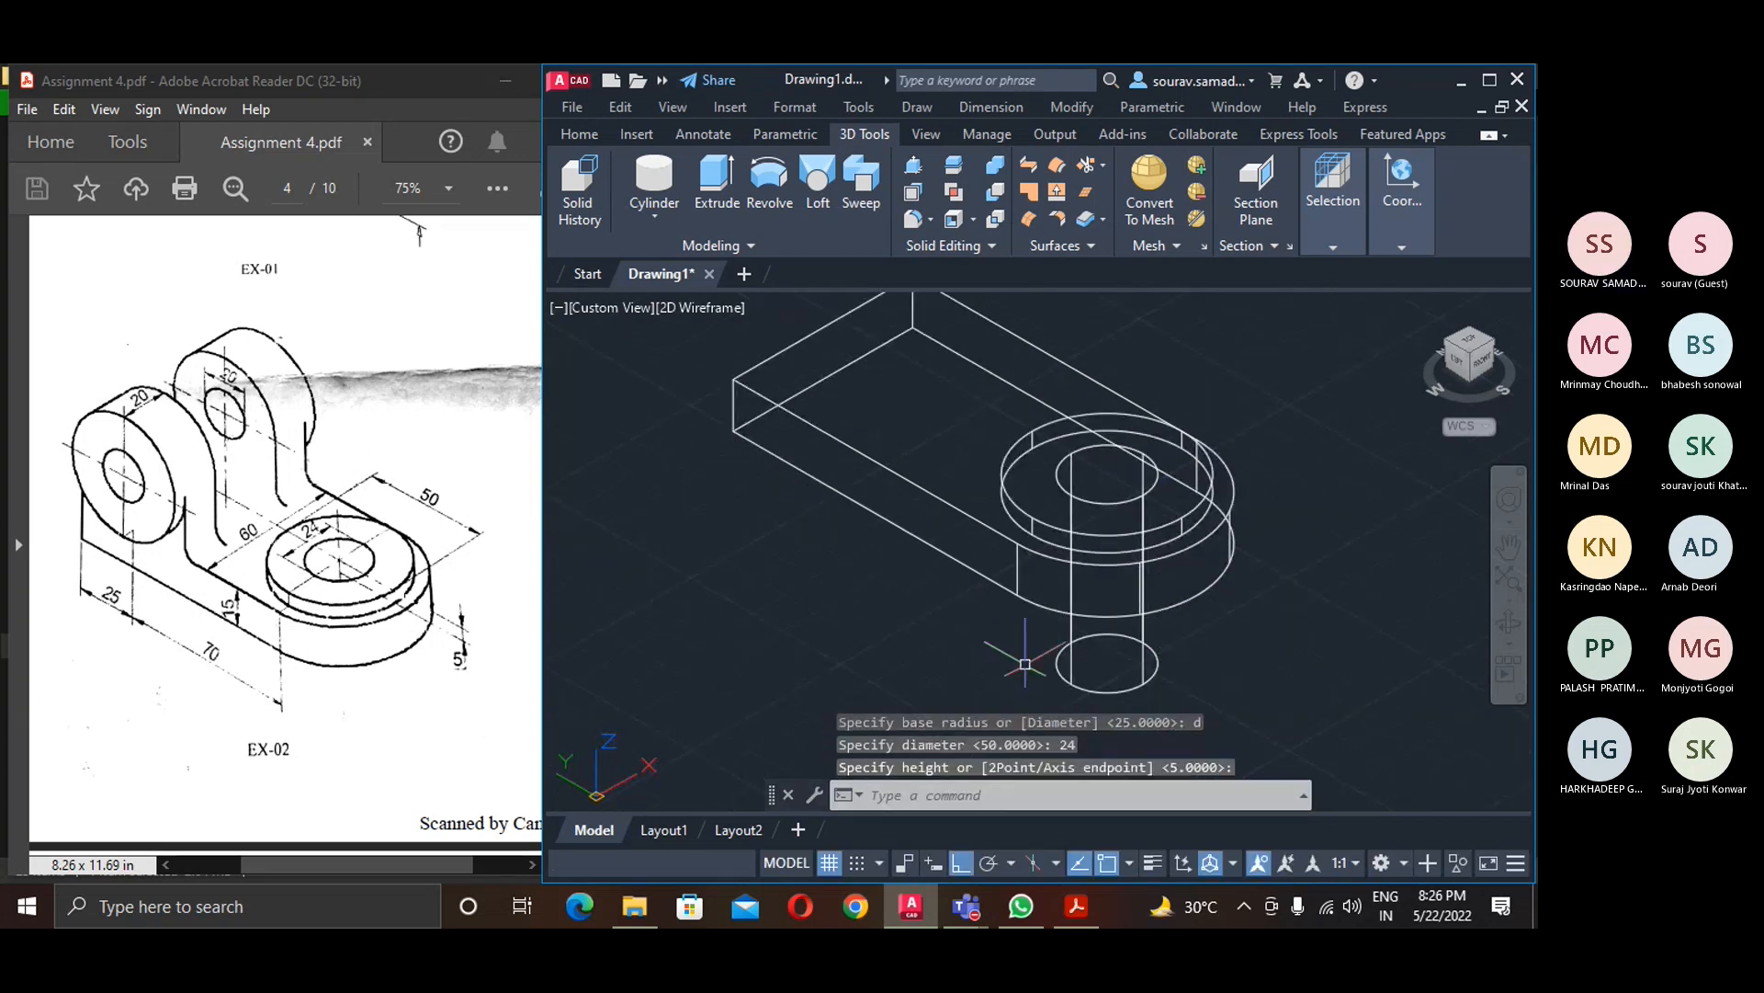
- Subtract the 24-diameter cylinder from the plate to cut a through hole in the boss
text(SU)
key(Return)
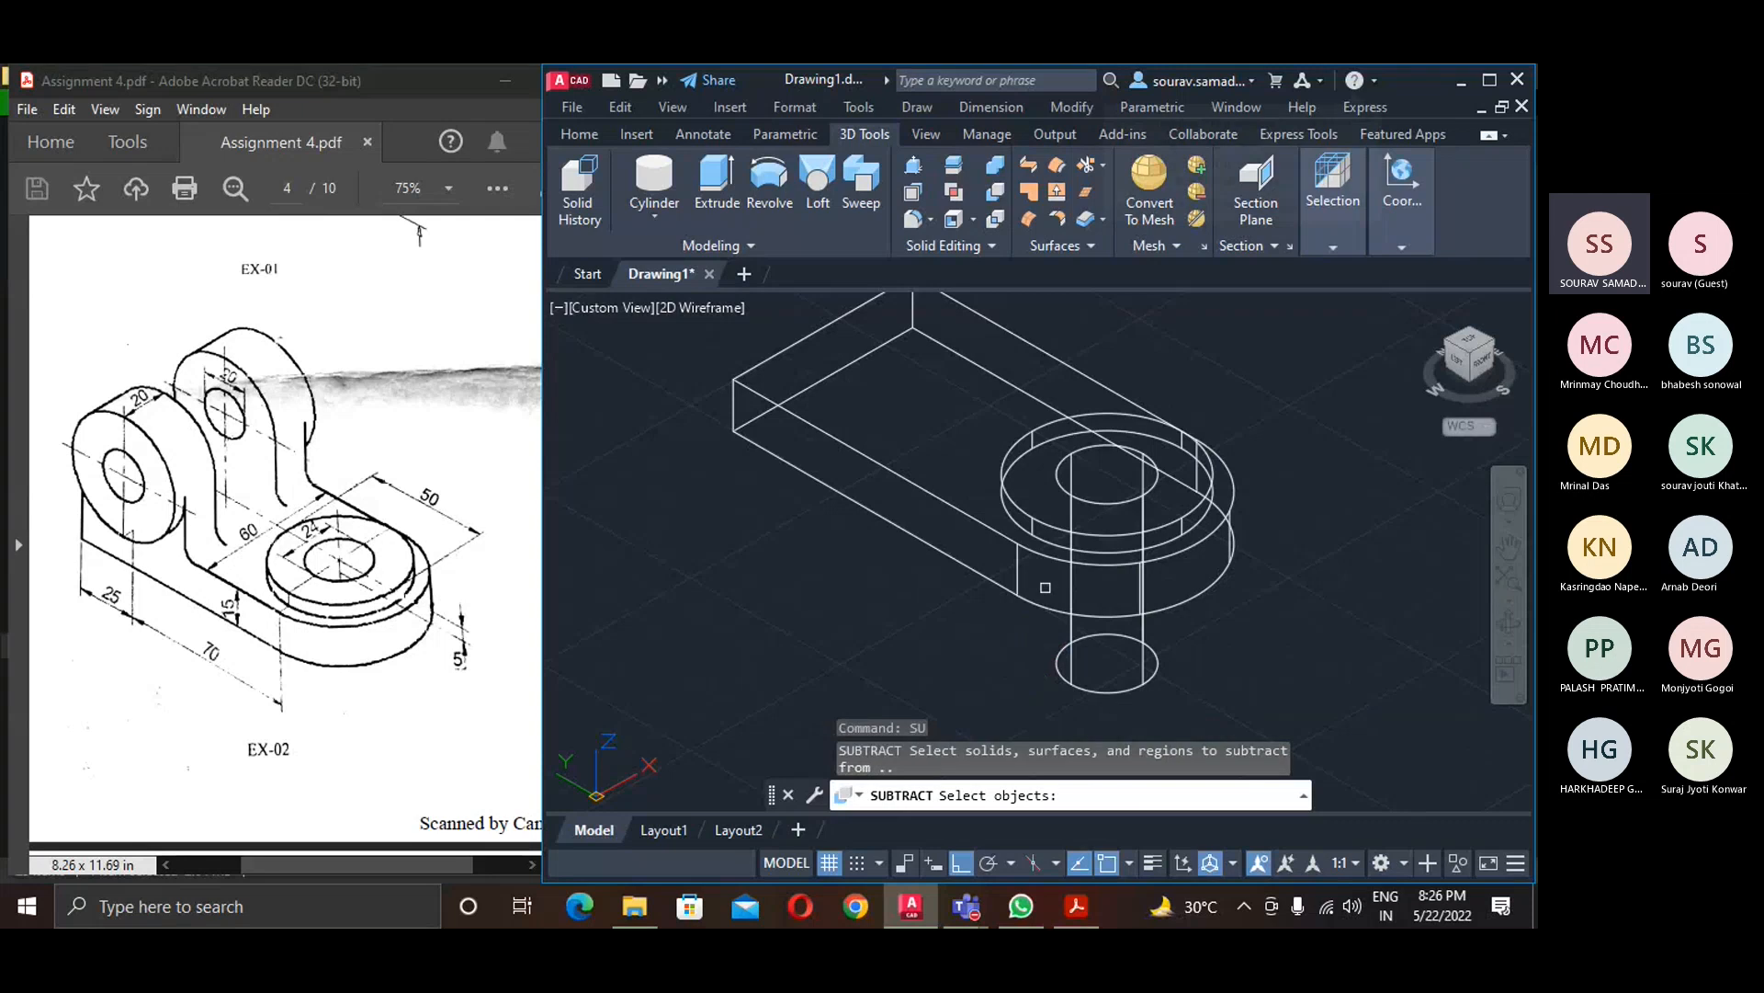
click(967, 494)
click(847, 560)
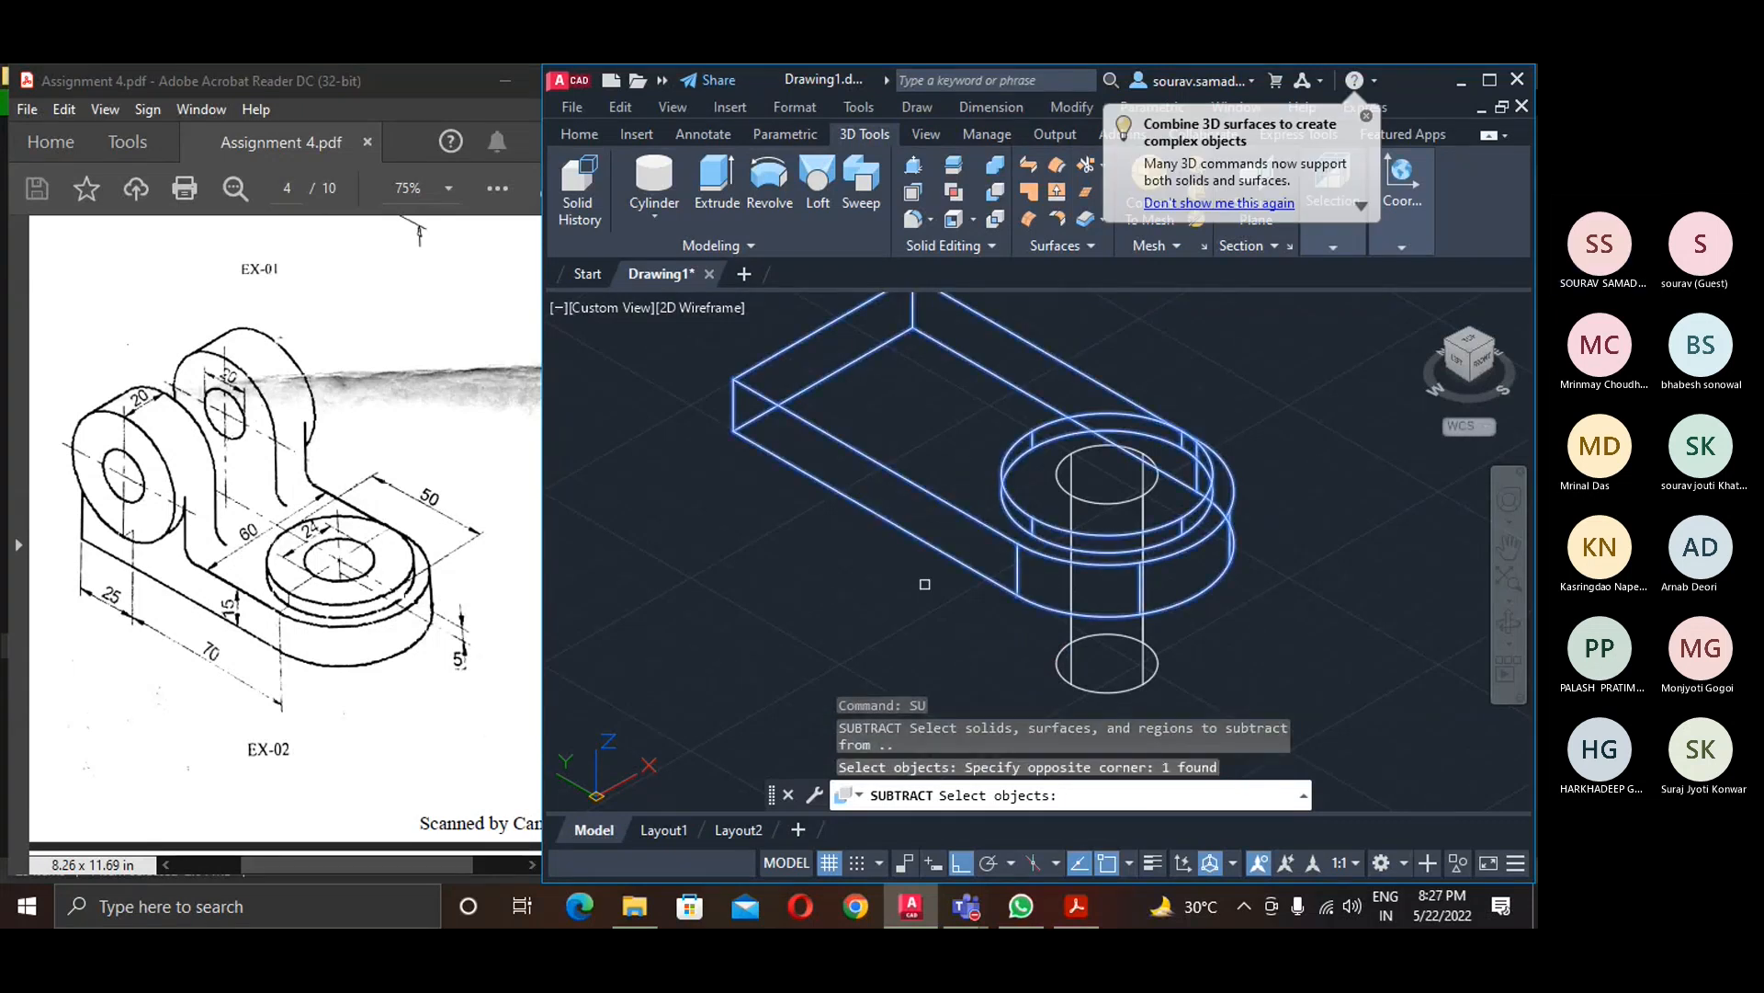
key(Return)
click(1062, 651)
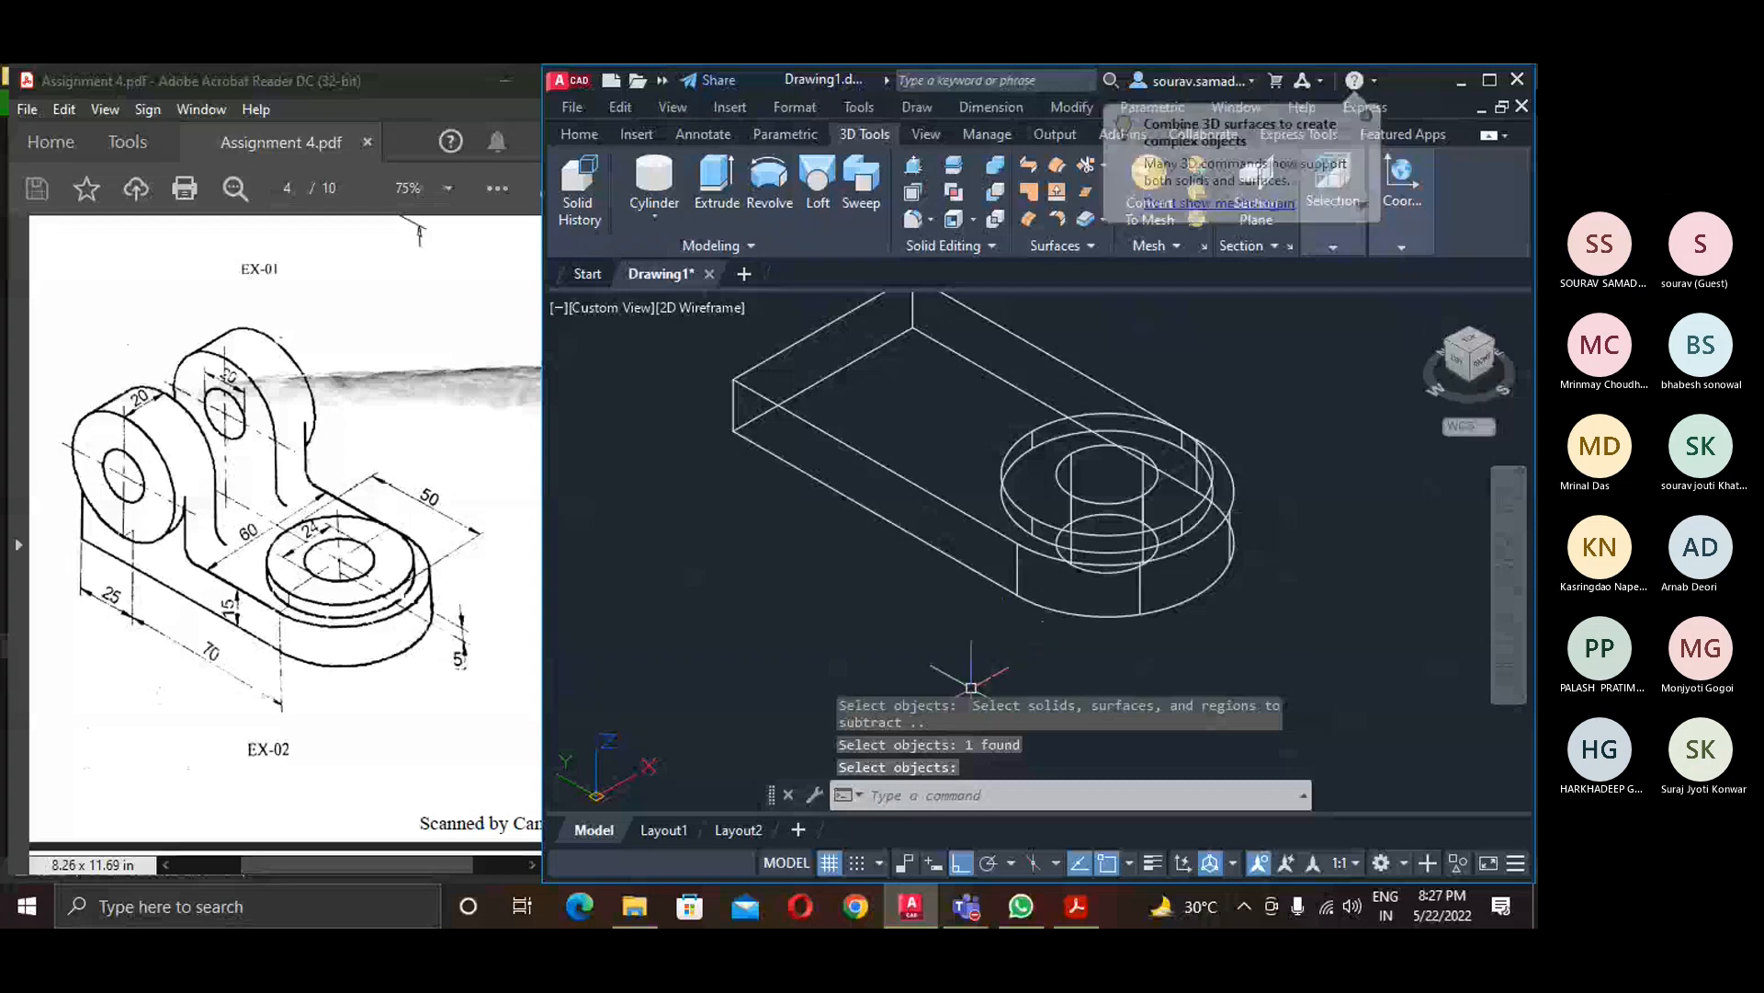
middle_drag(1028, 625, 1096, 746)
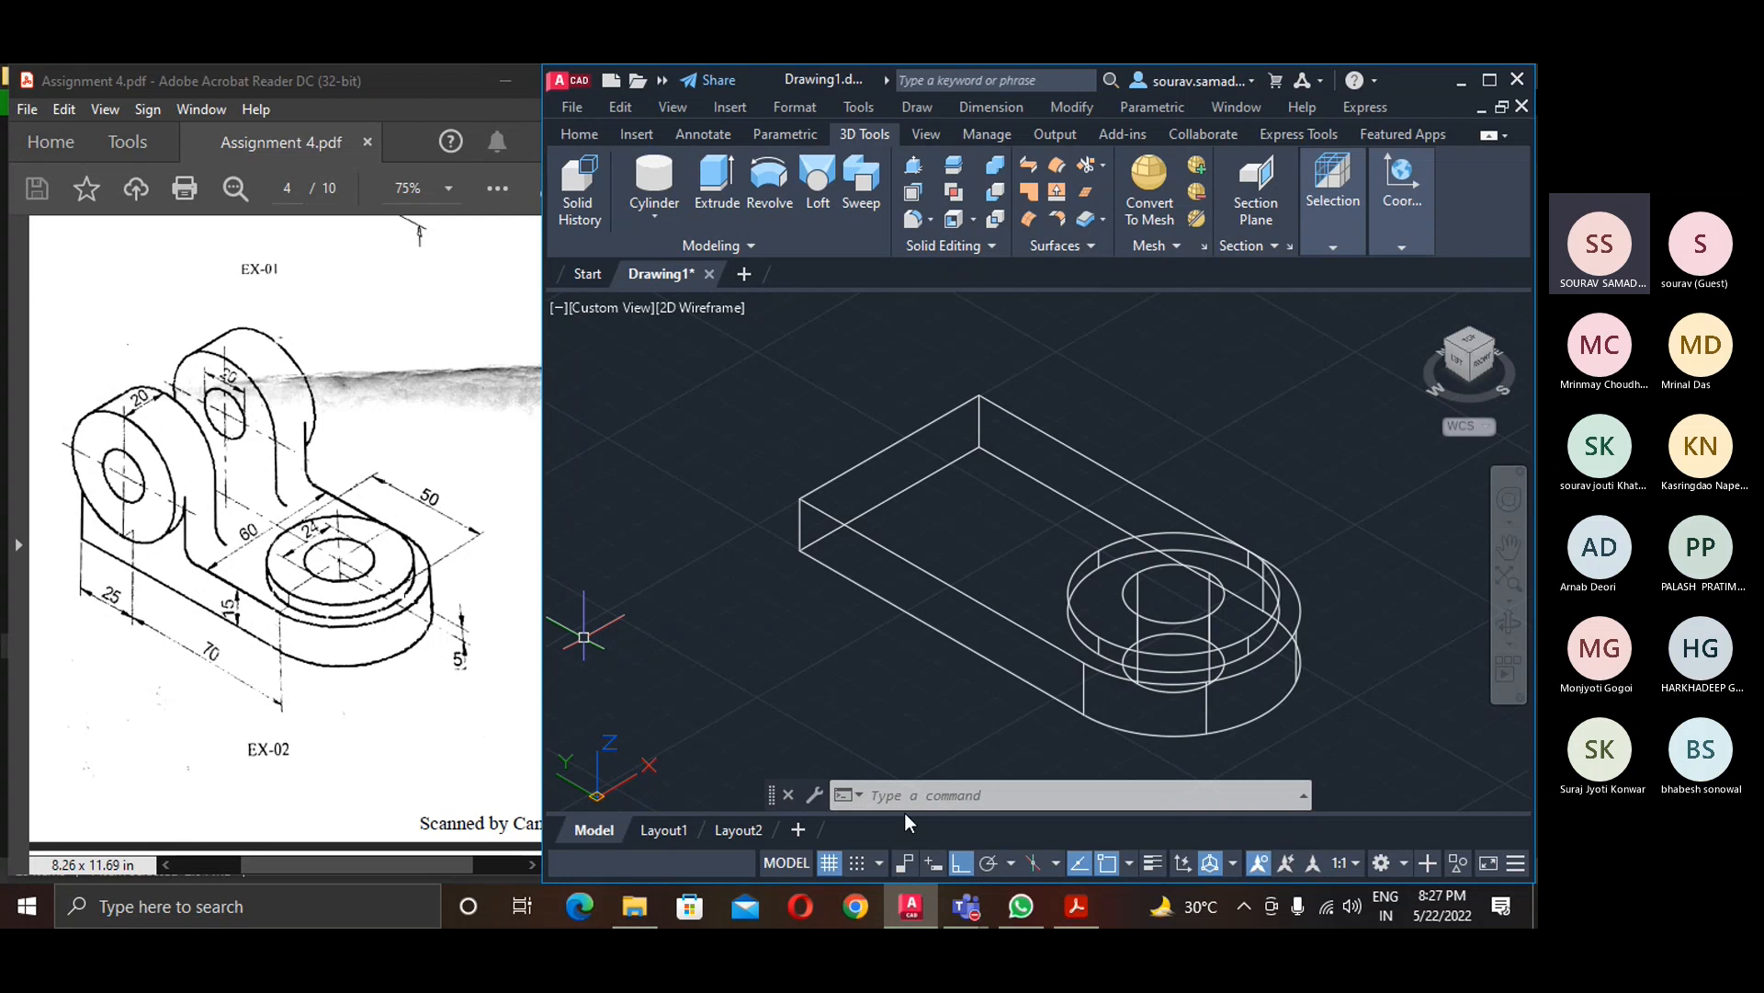
- Turn on dynamic UCS and create a 50 × 40 × 15 box on the plate's long side face, starting at its lower square-end corner
click(937, 795)
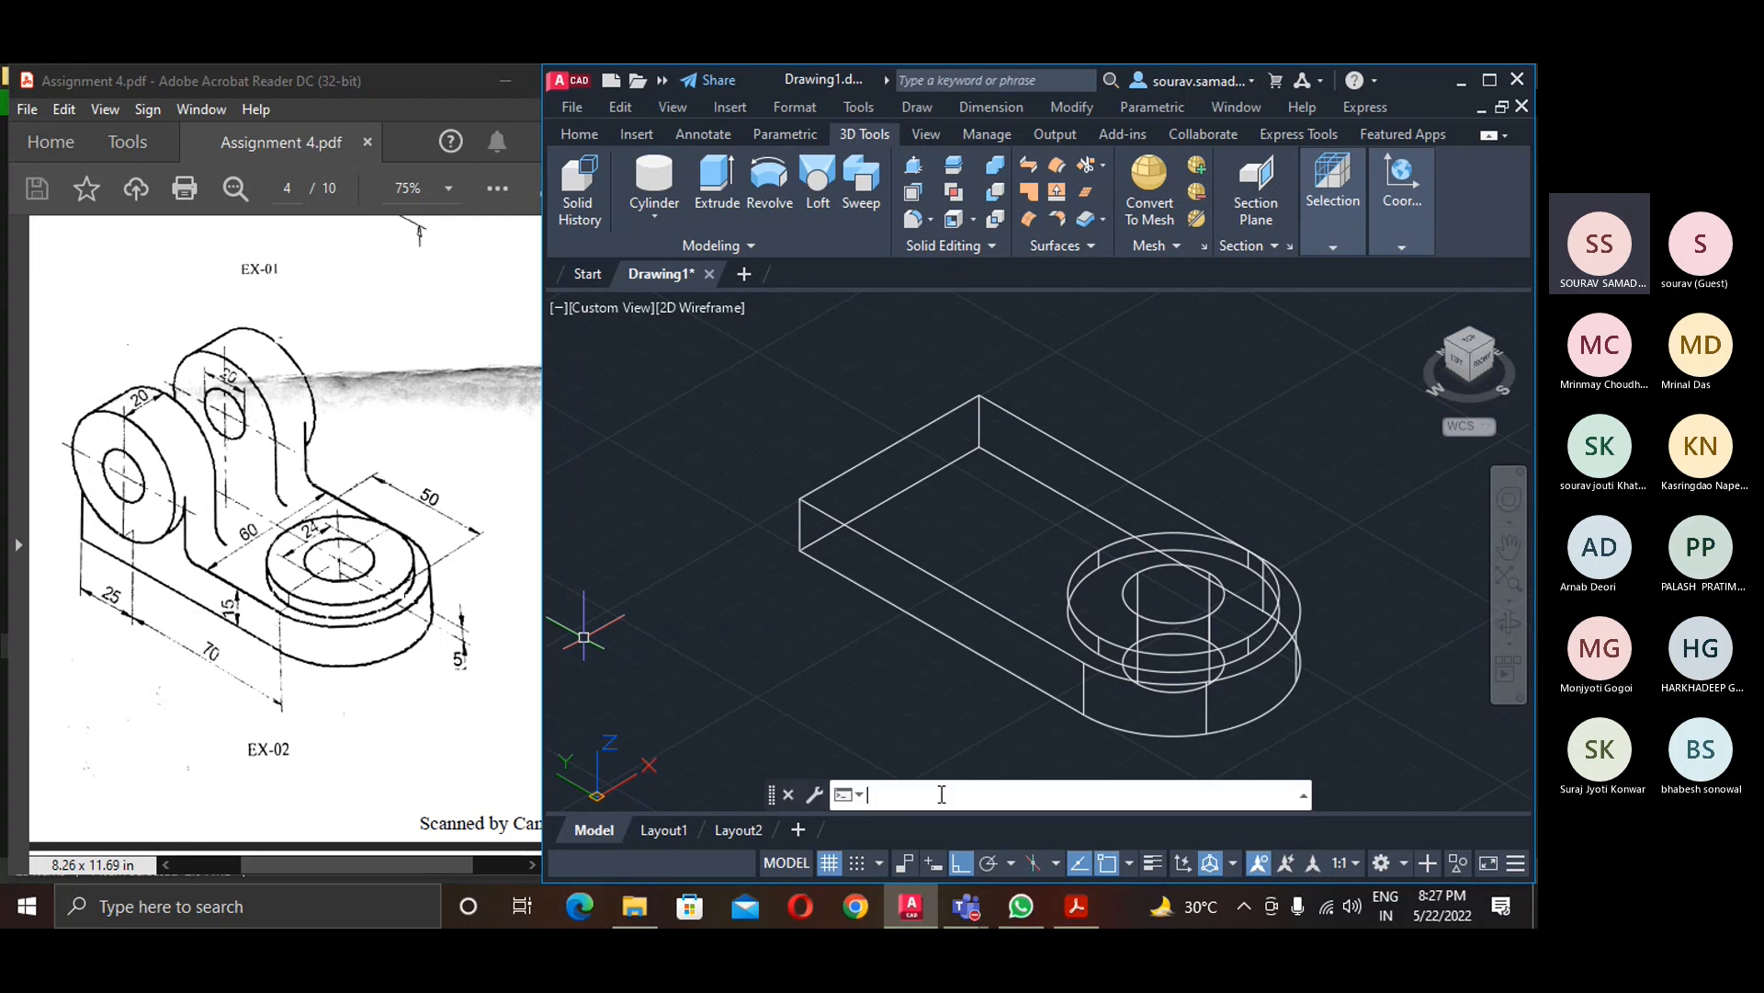
key(F6)
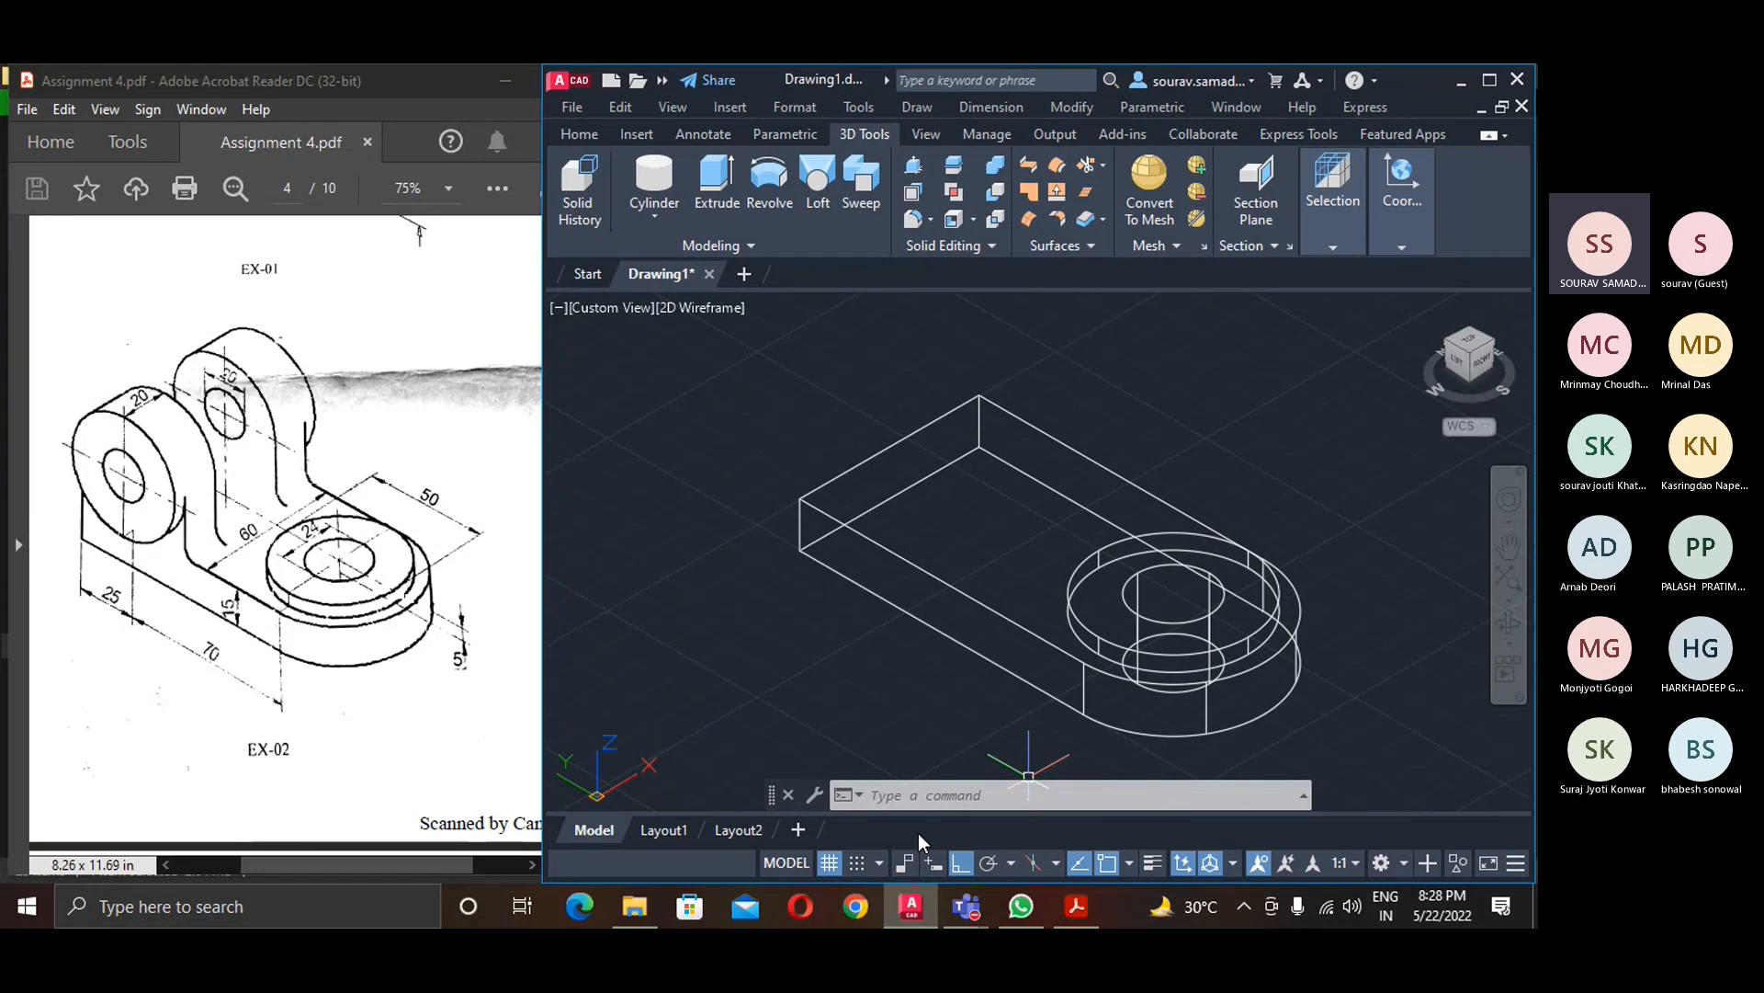
click(655, 217)
click(661, 271)
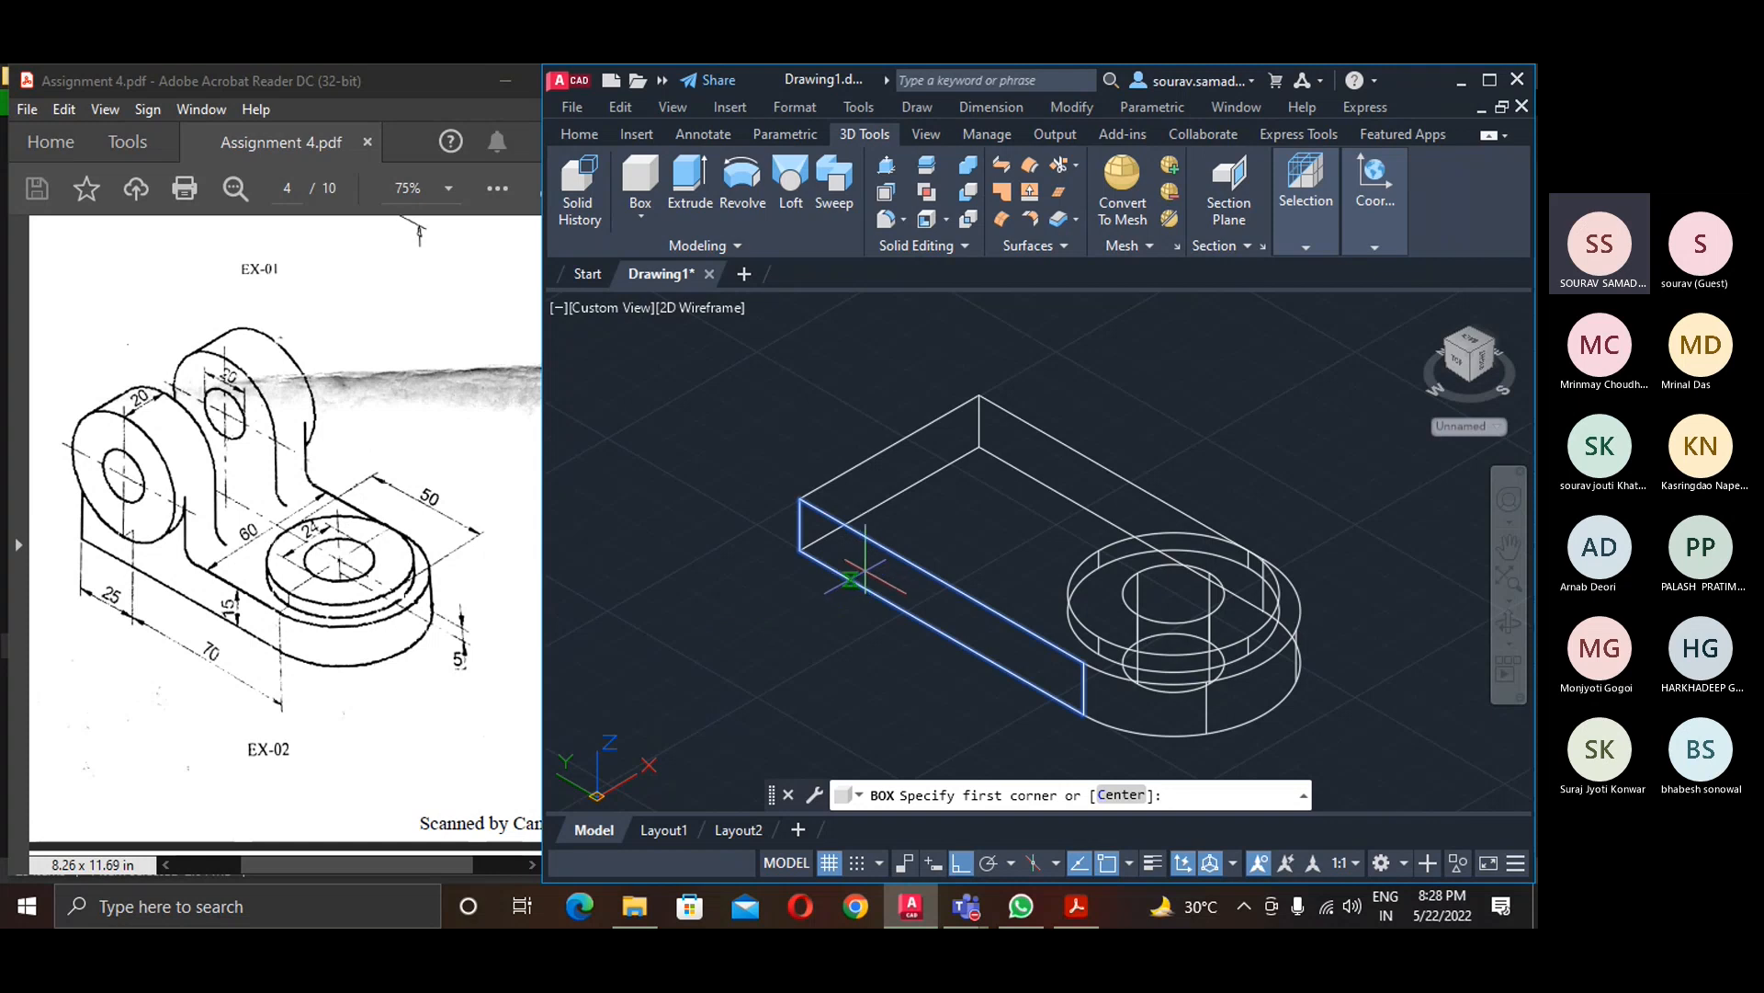
click(800, 550)
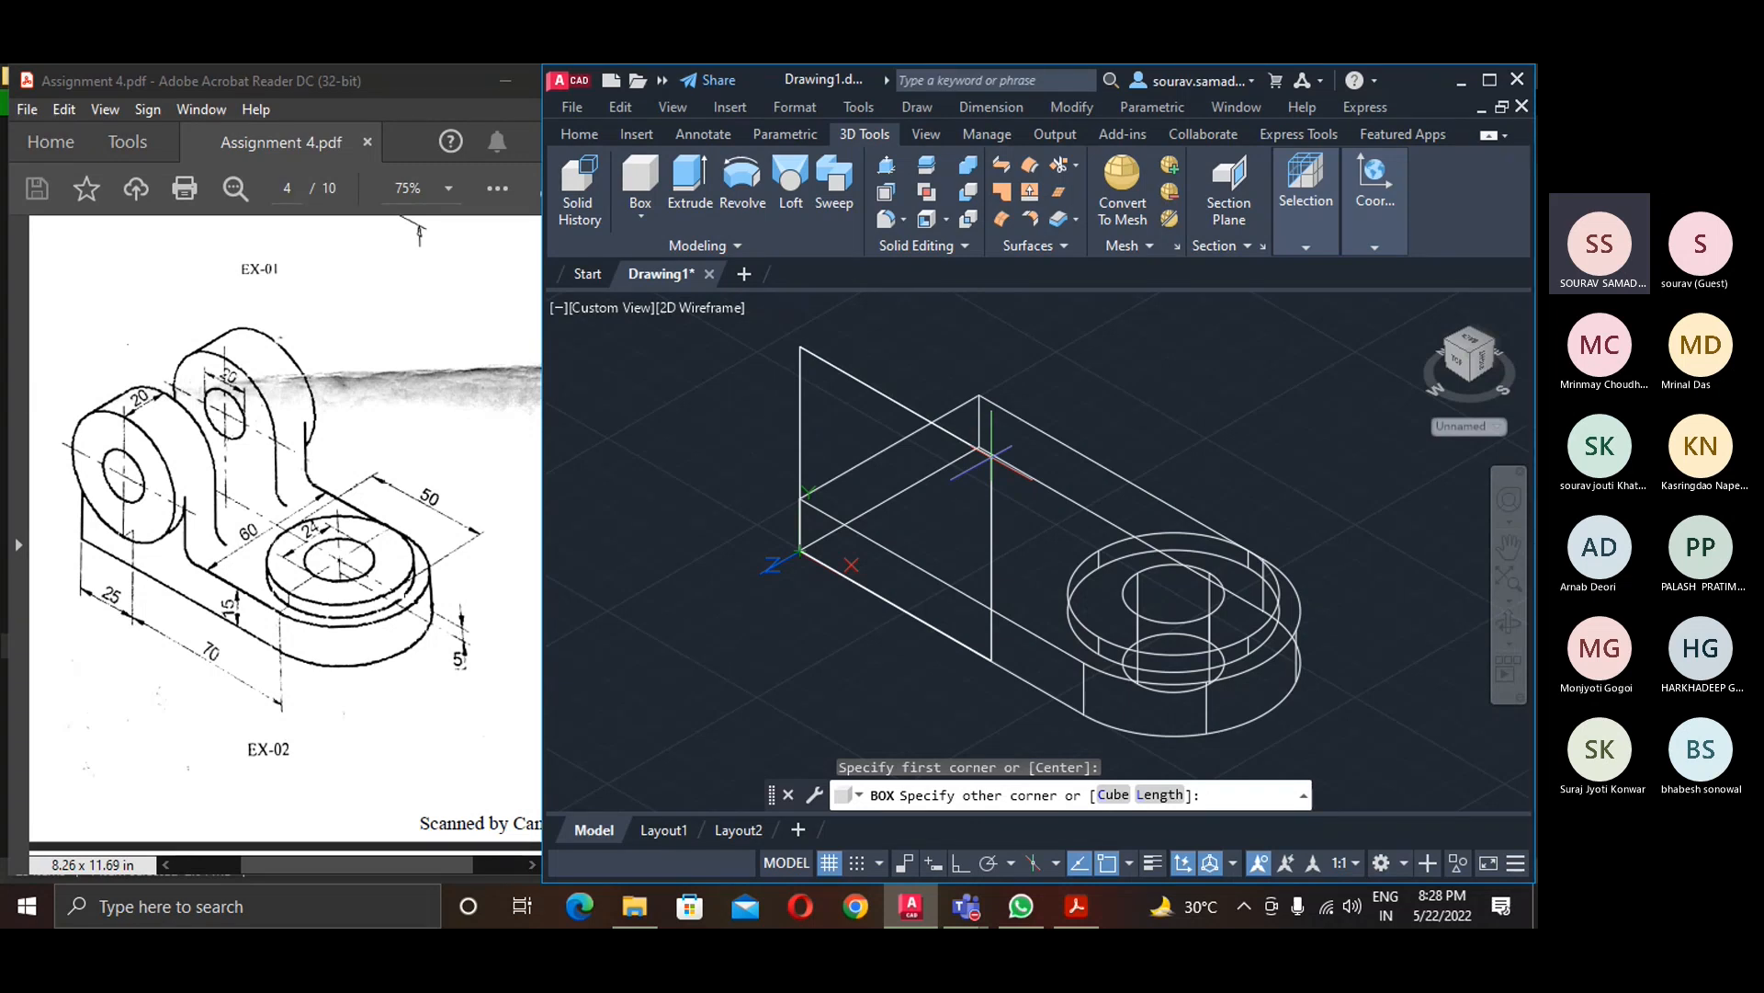
key(Return)
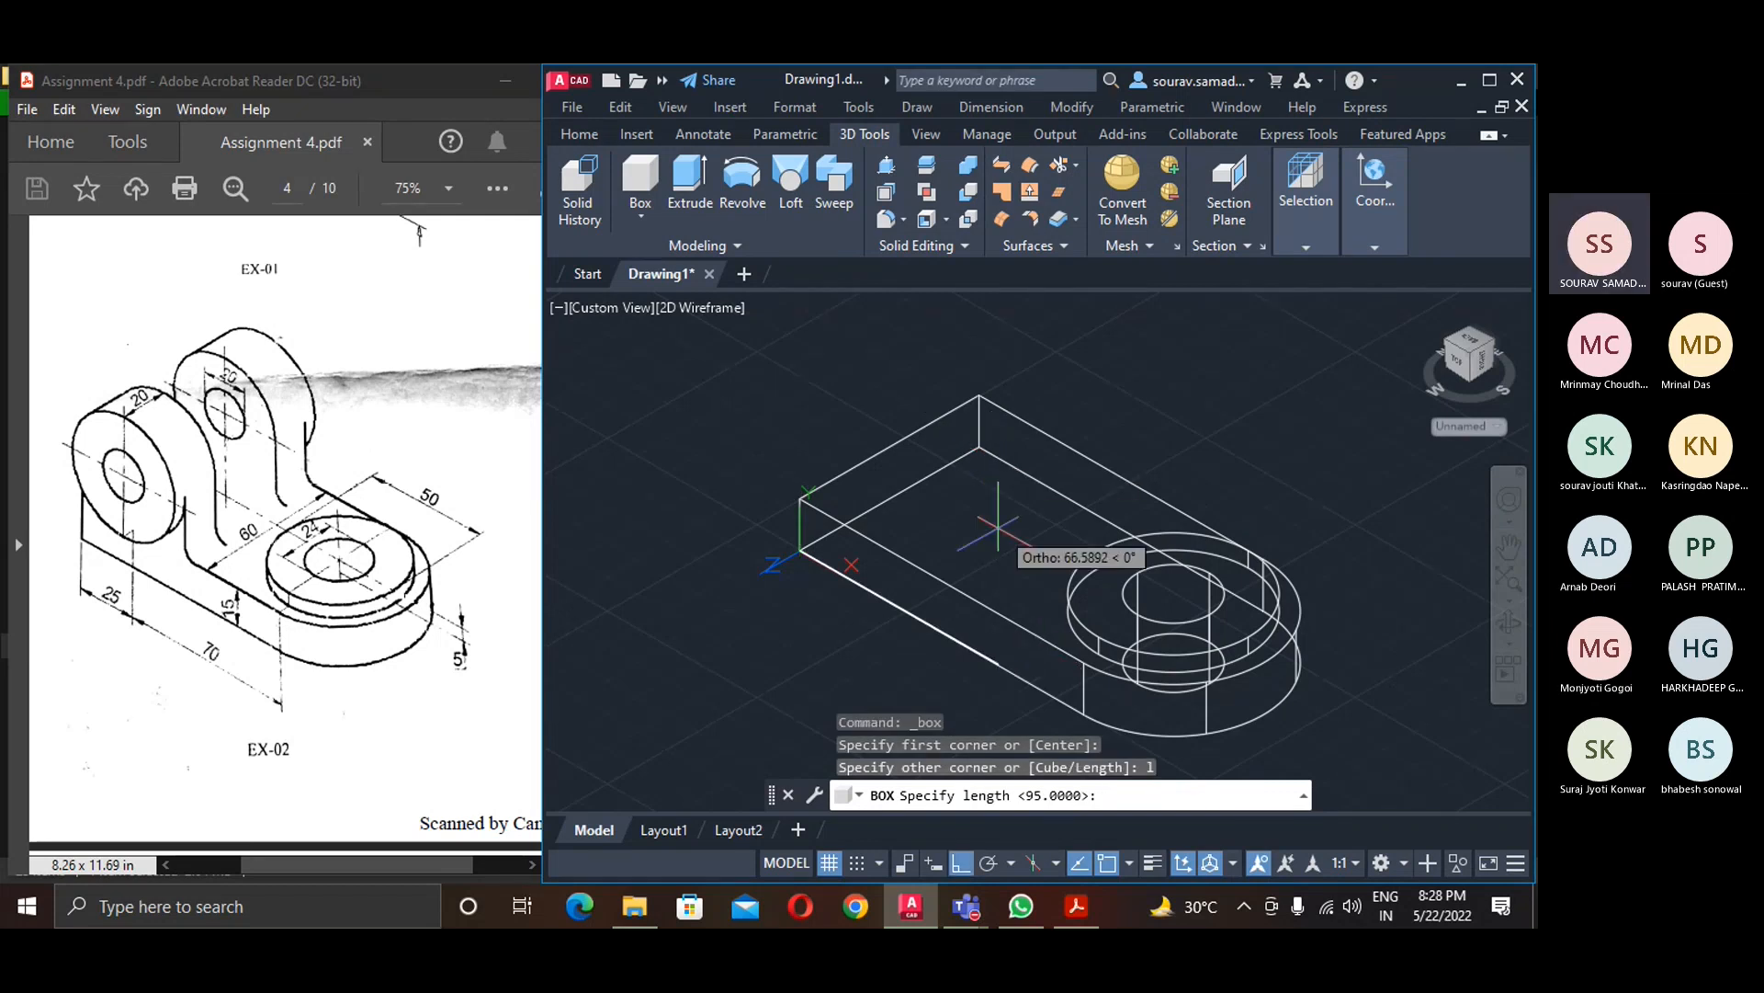
text(50)
key(Return)
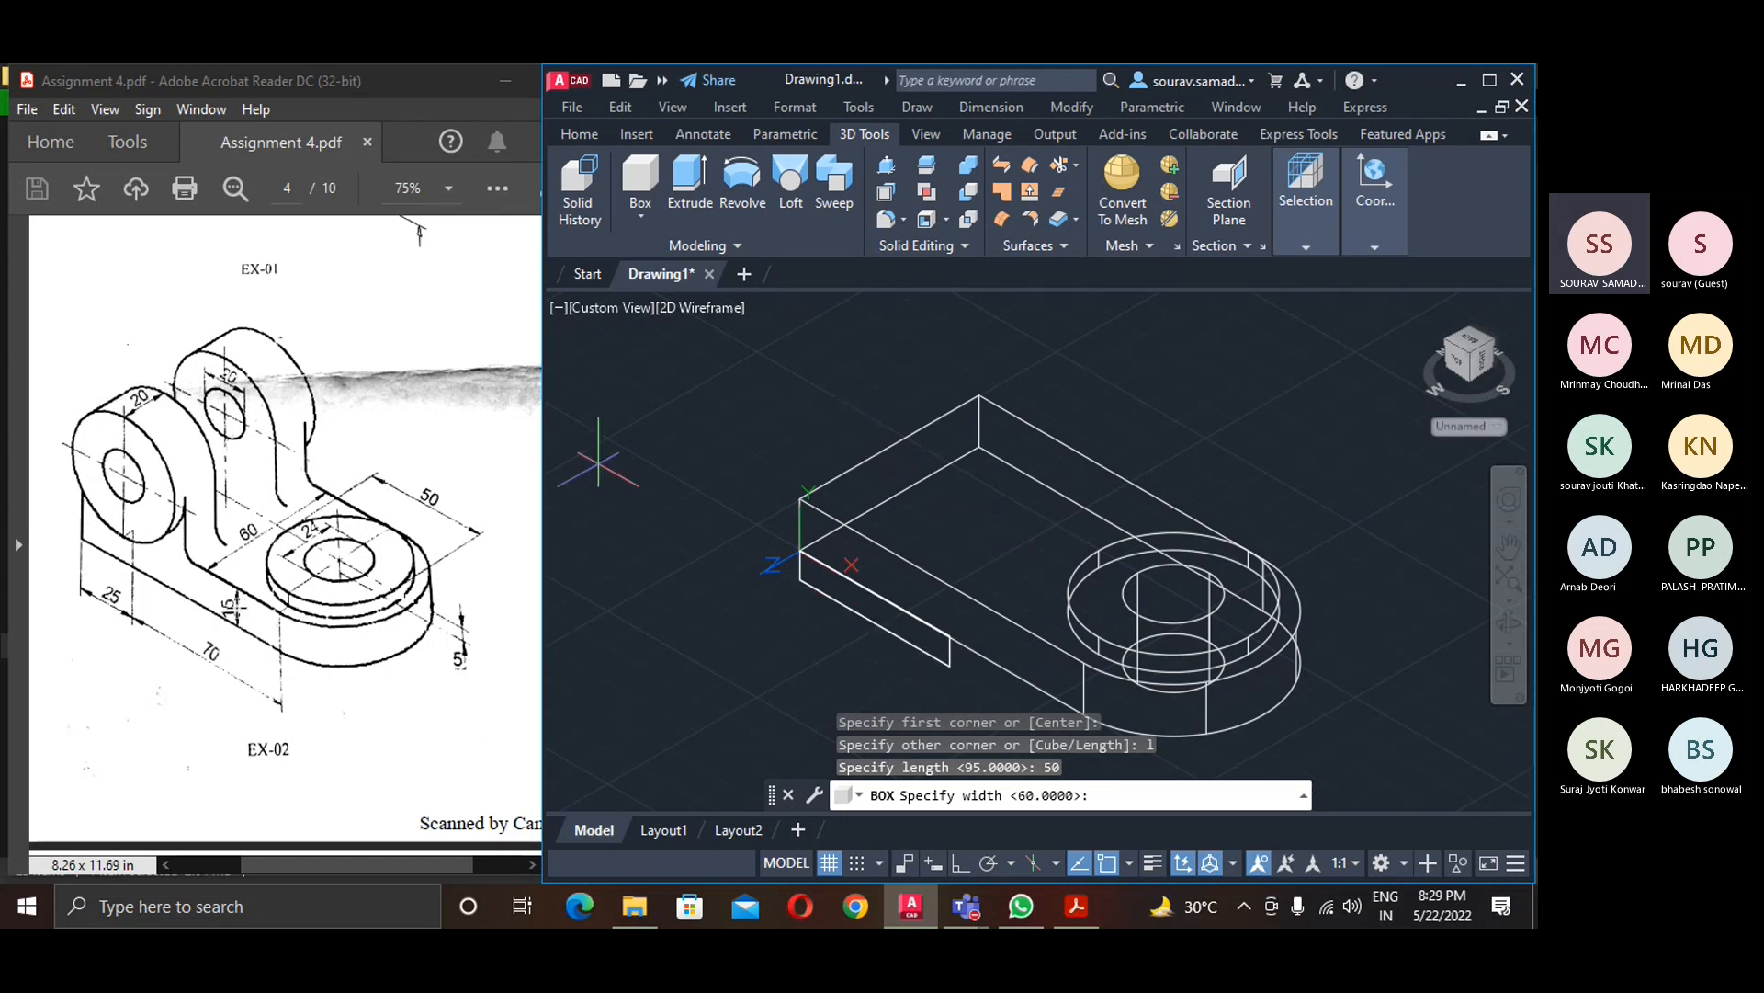
scroll(285, 524, up, 3)
scroll(285, 524, down, 2)
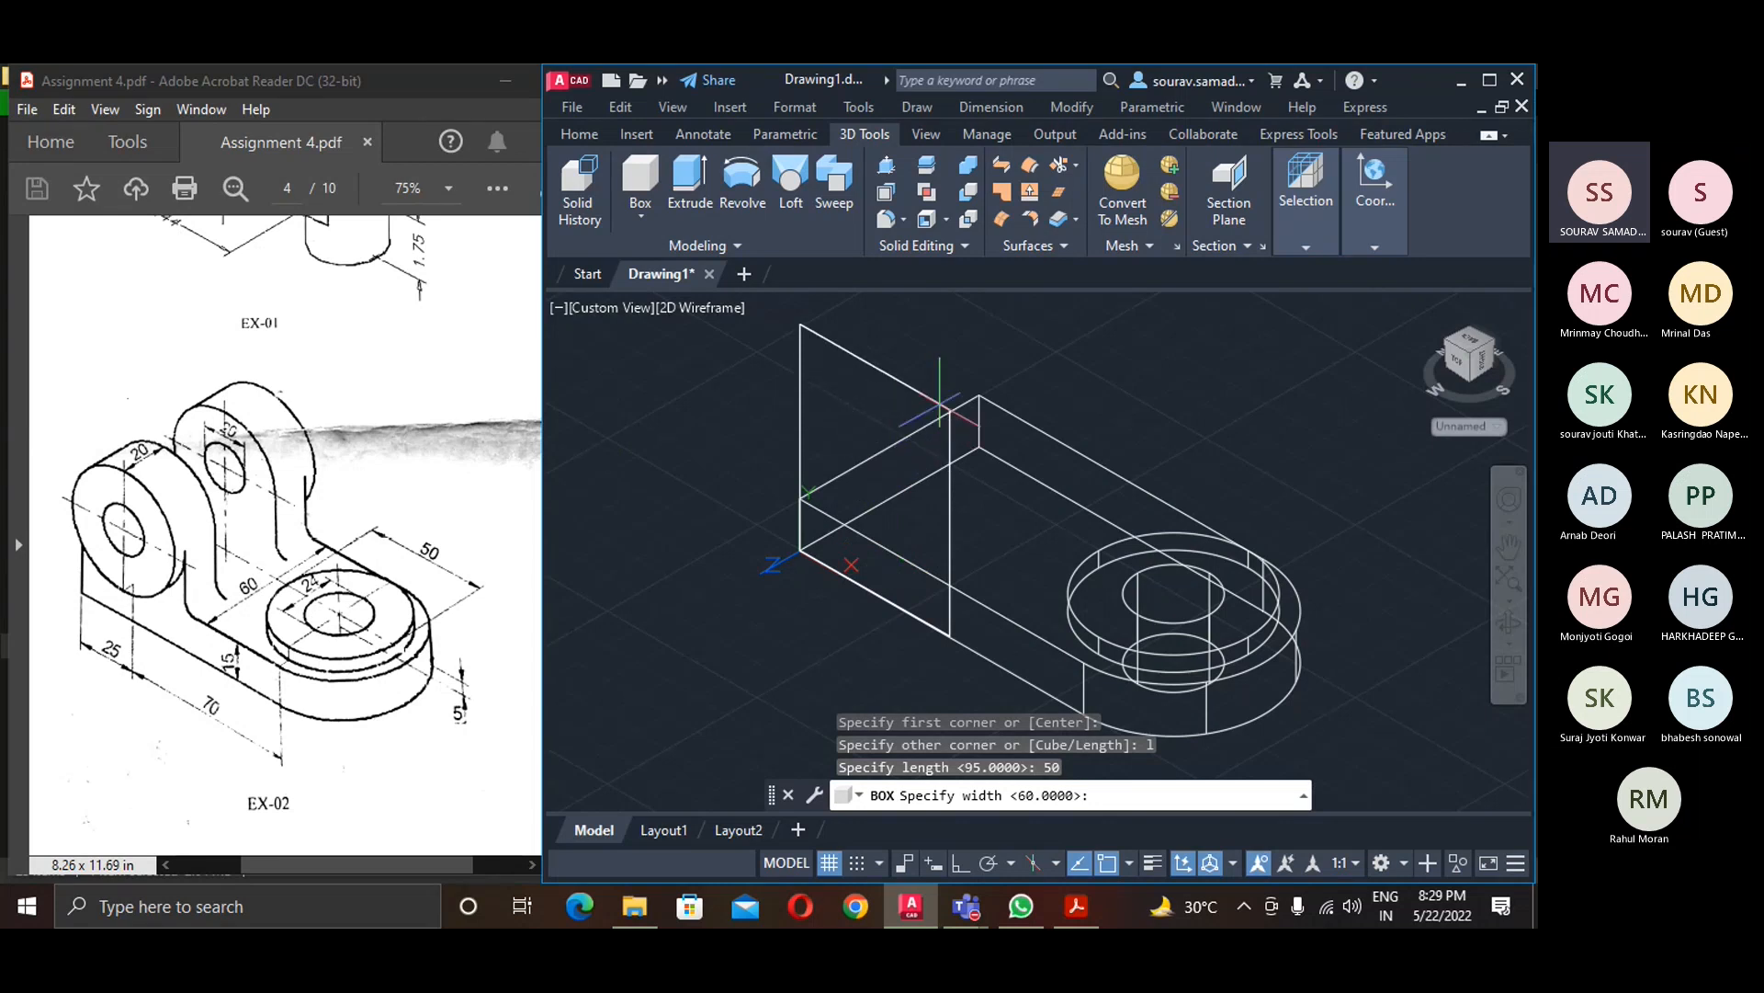
key(Return)
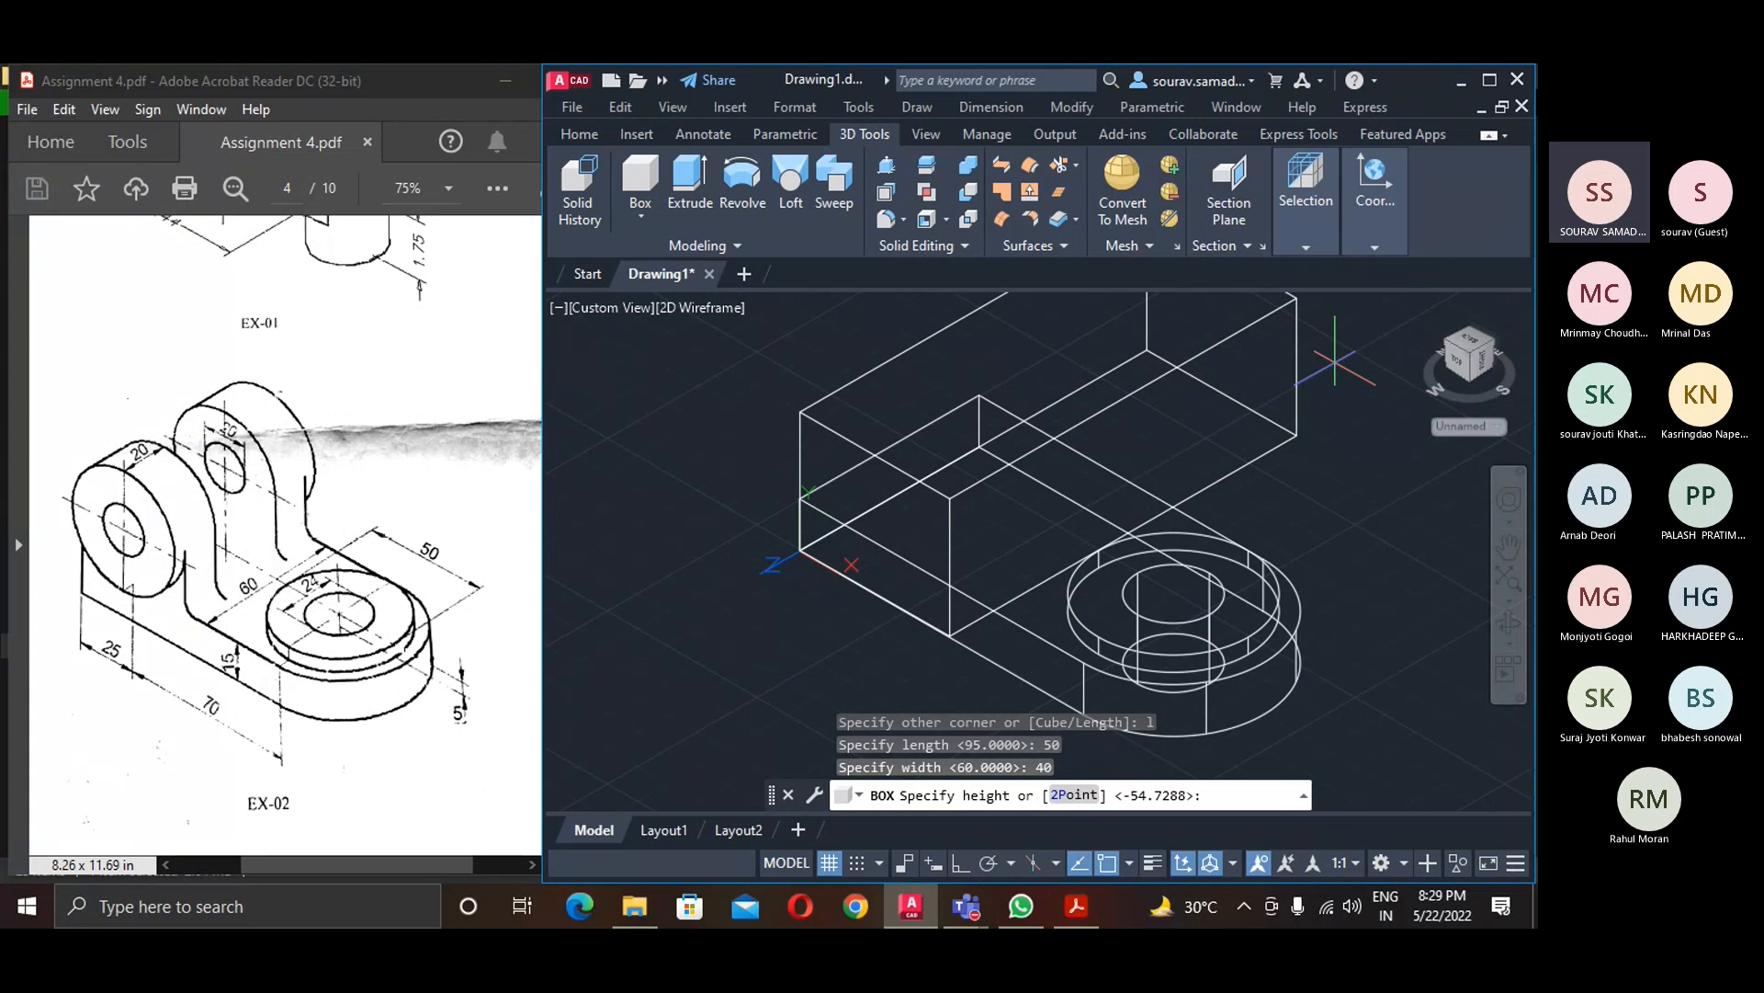
text(15)
key(Return)
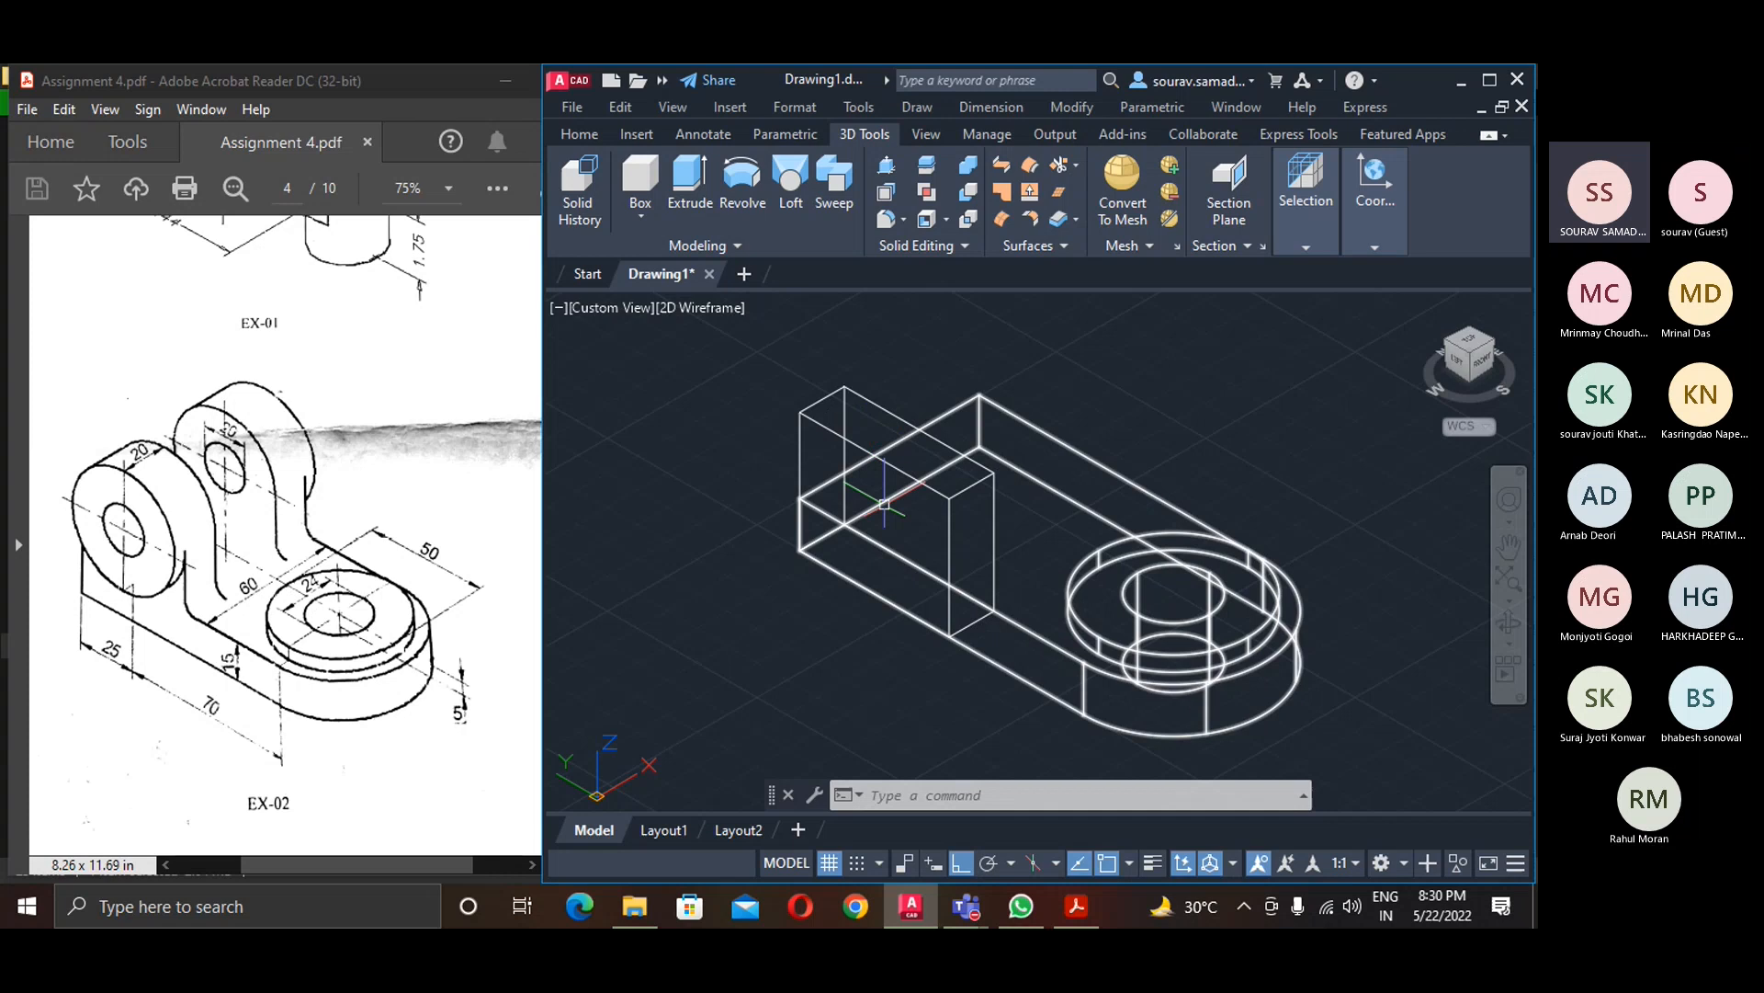
- Create a cylinder of diameter 50 on the upright box's outer side face, with a height of -20 so it runs inward through the box
click(662, 209)
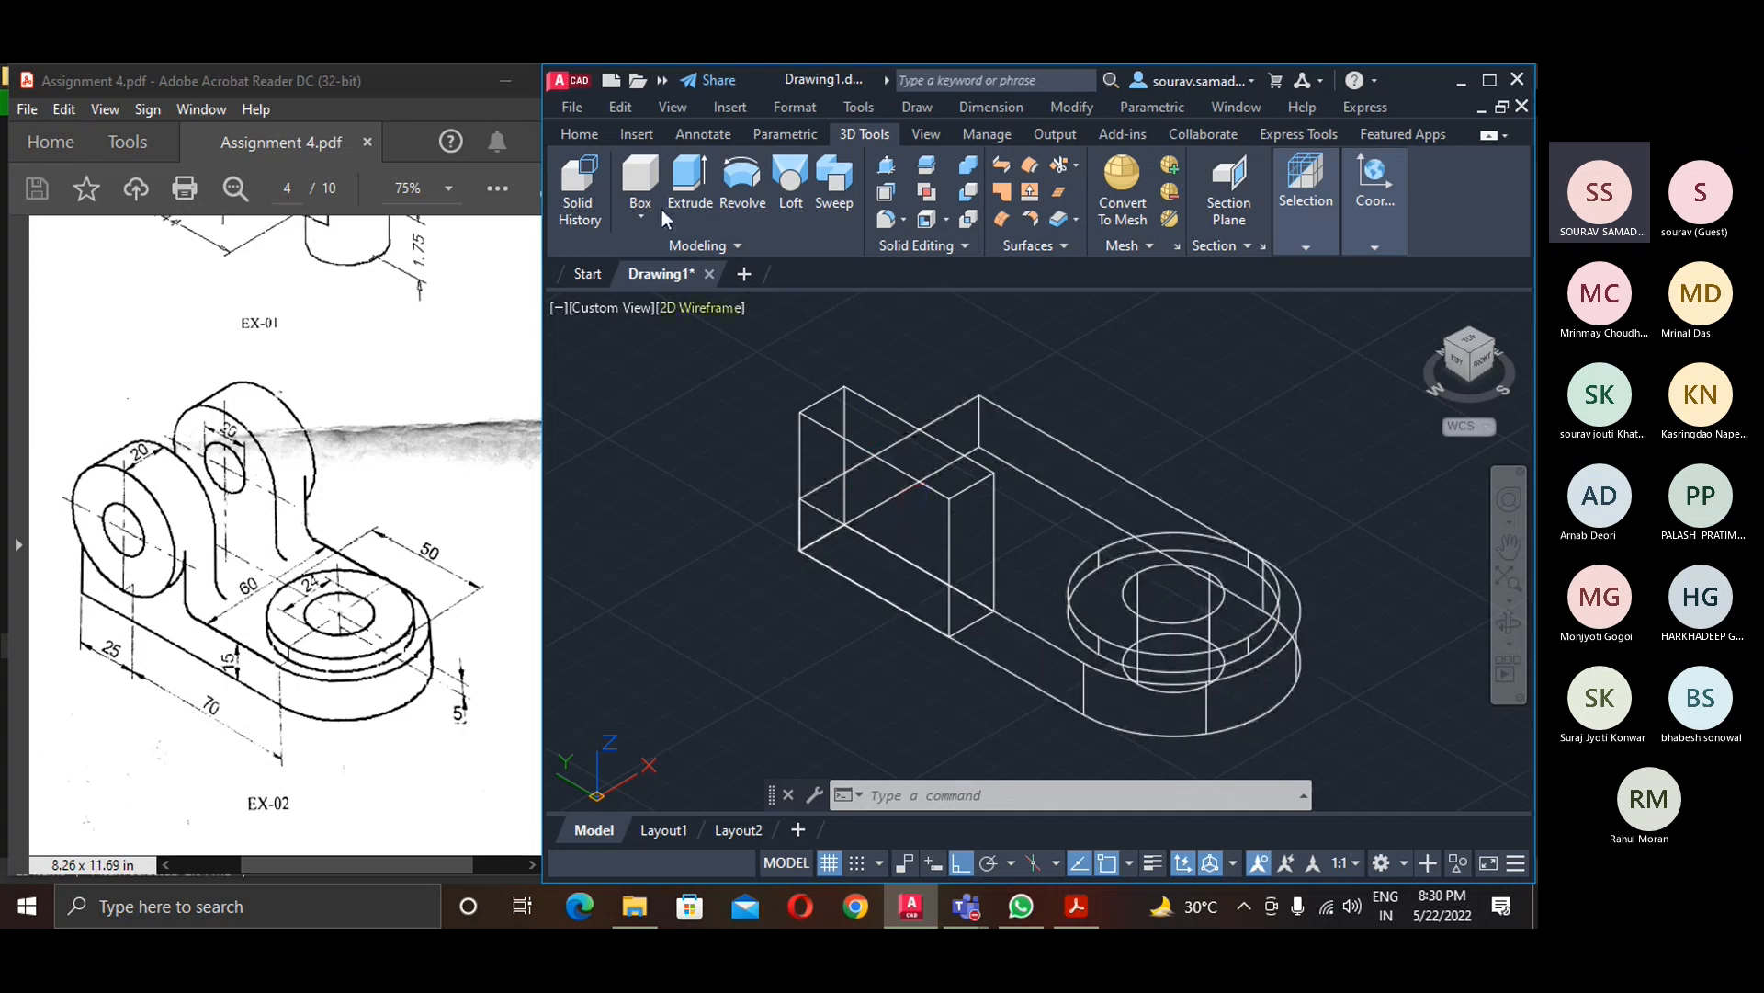
click(662, 287)
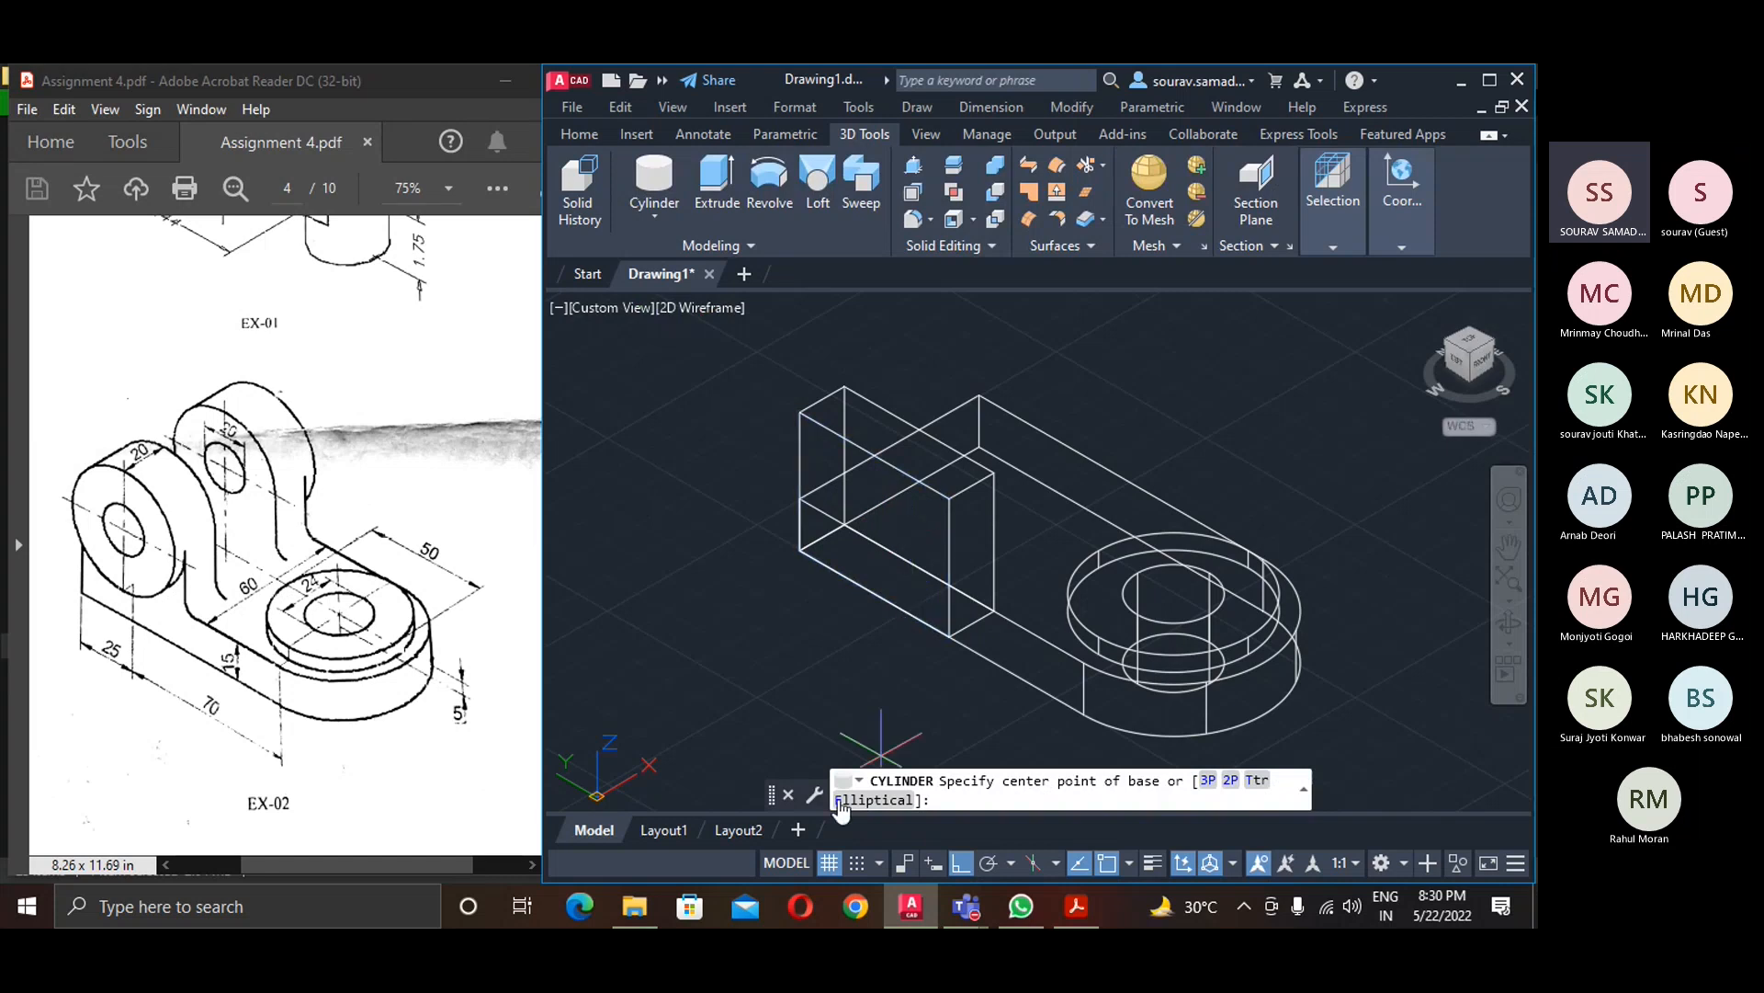
scroll(861, 703, up, 4)
scroll(888, 735, down, 4)
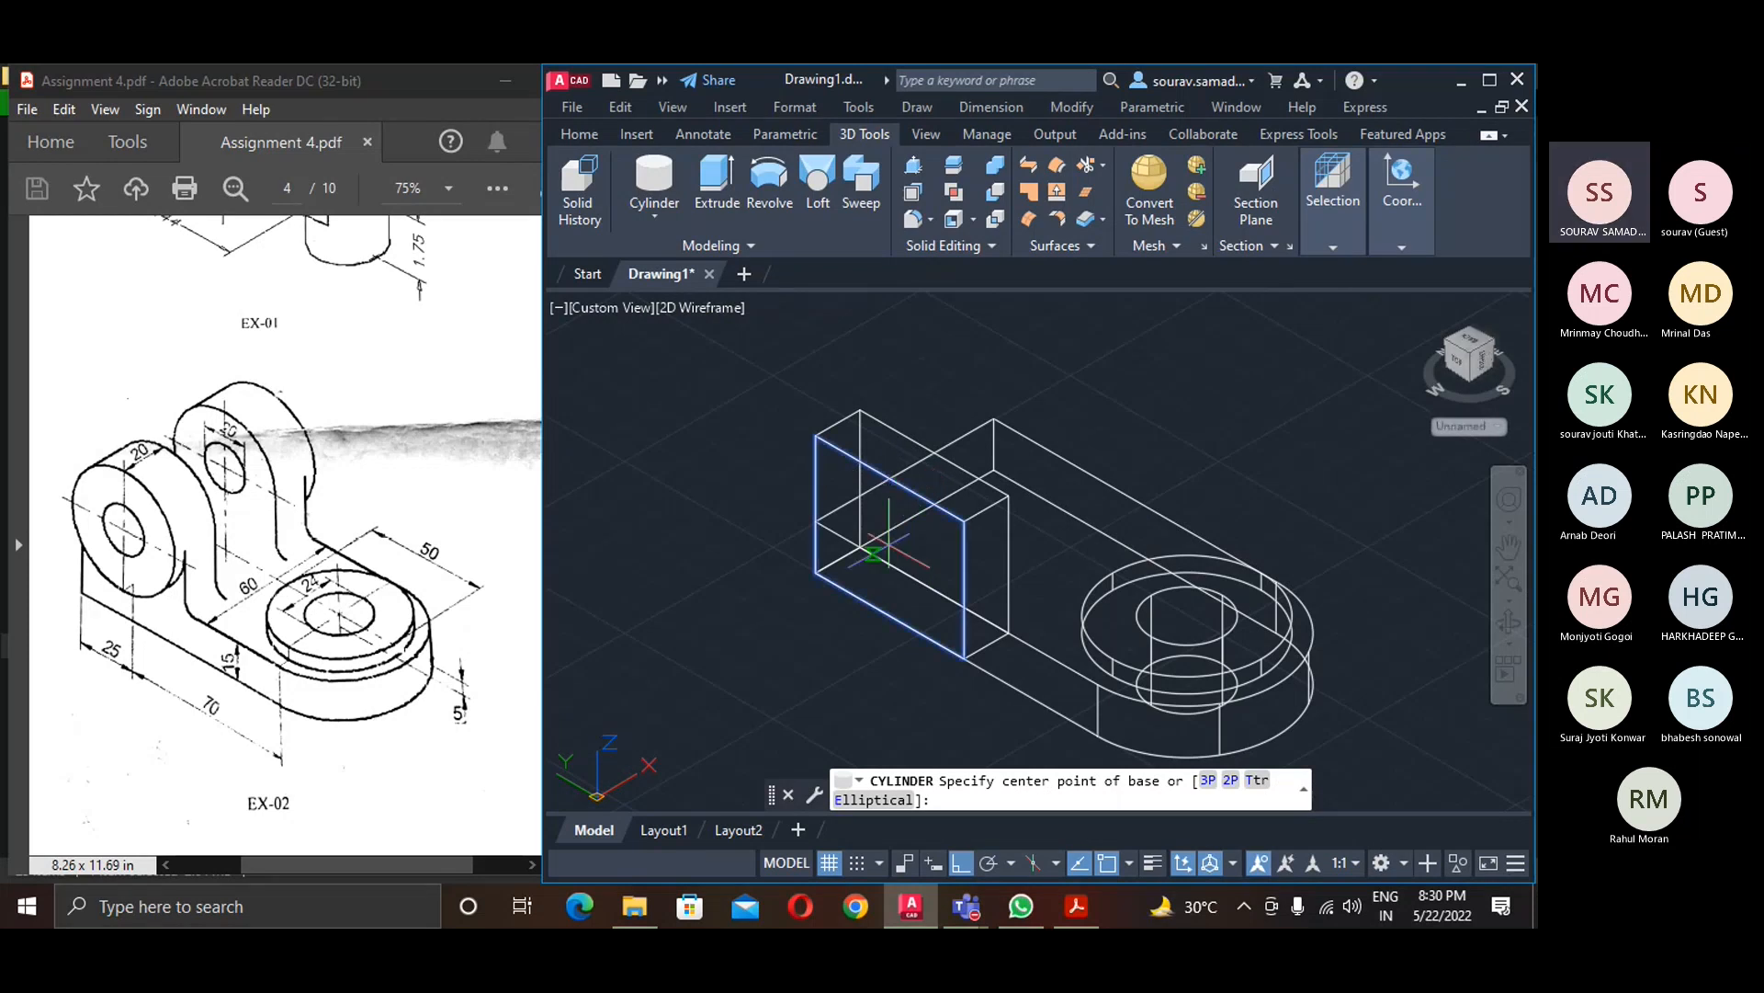
scroll(886, 514, up, 4)
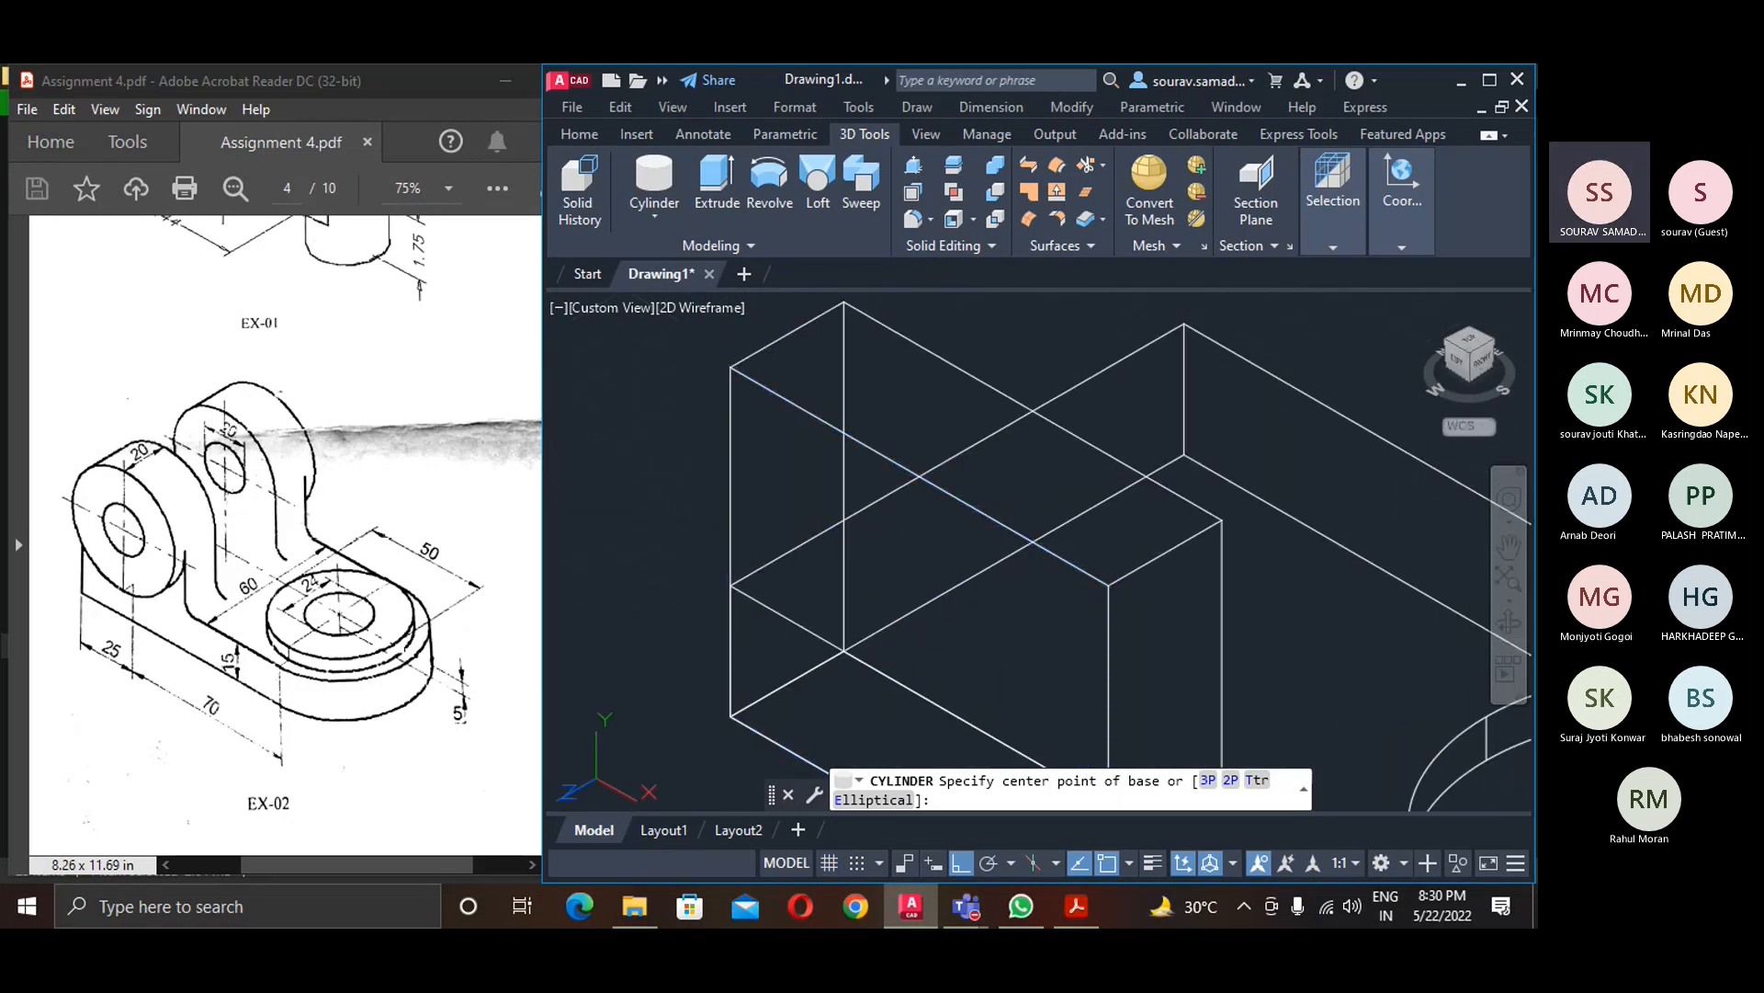
click(919, 544)
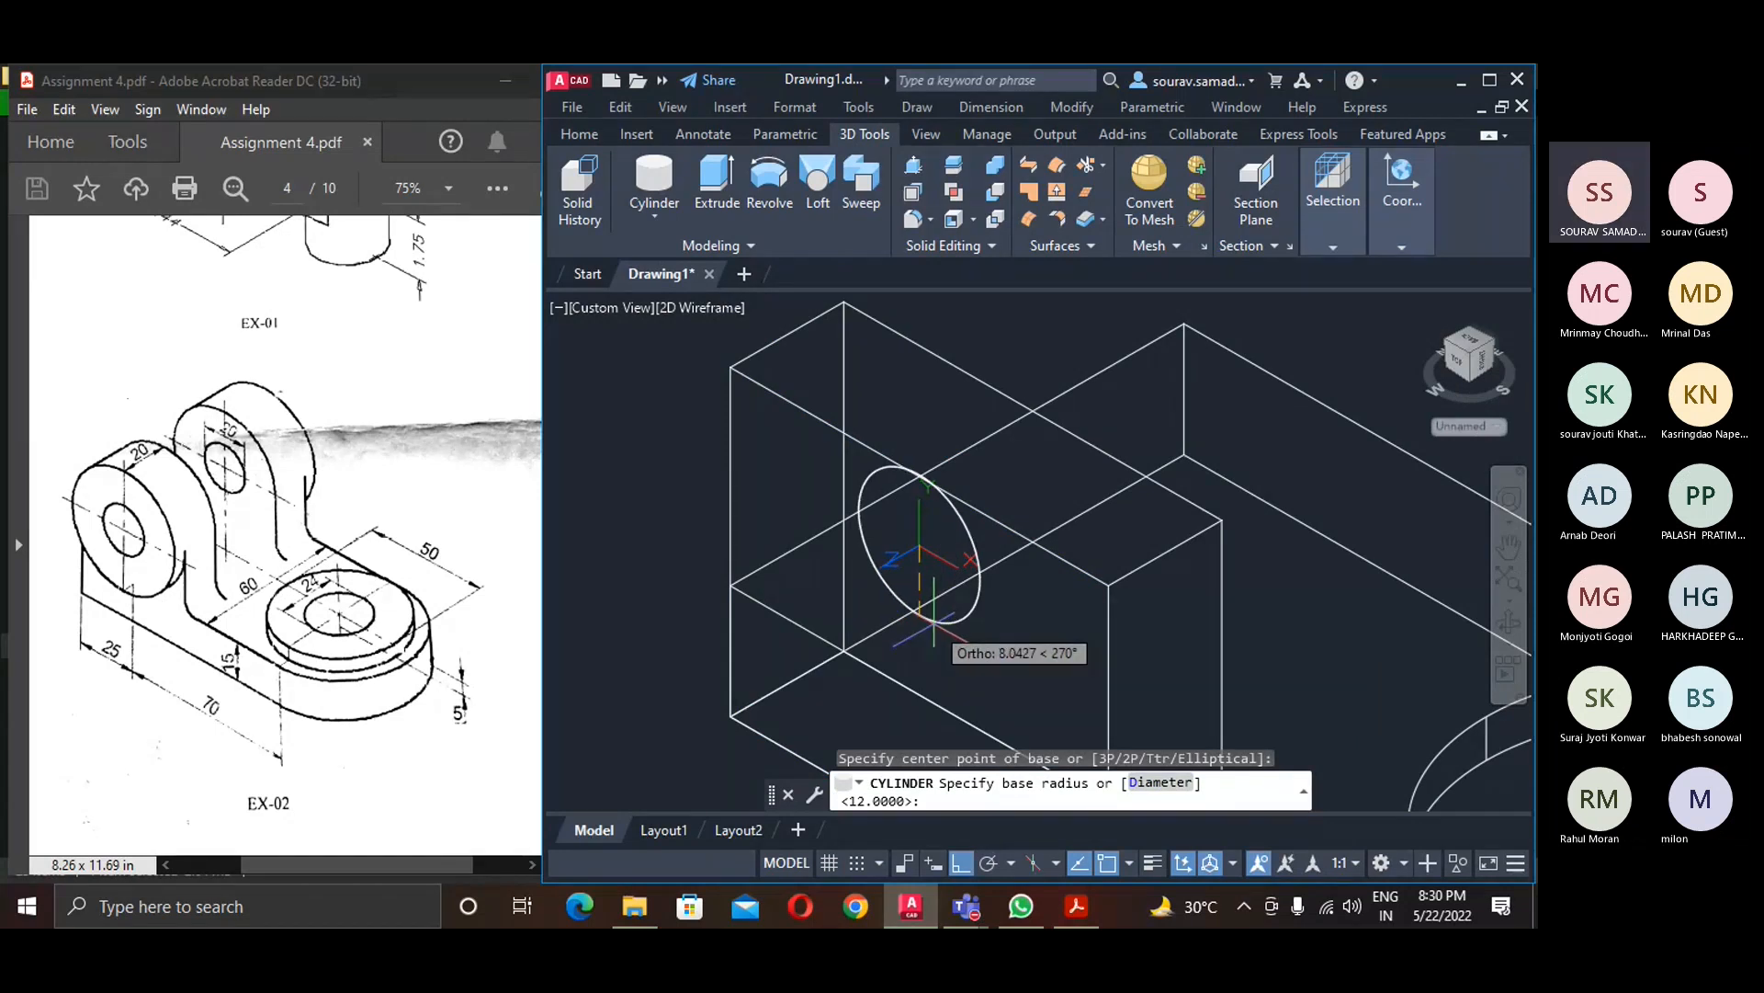
text(d)
key(Return)
text(50)
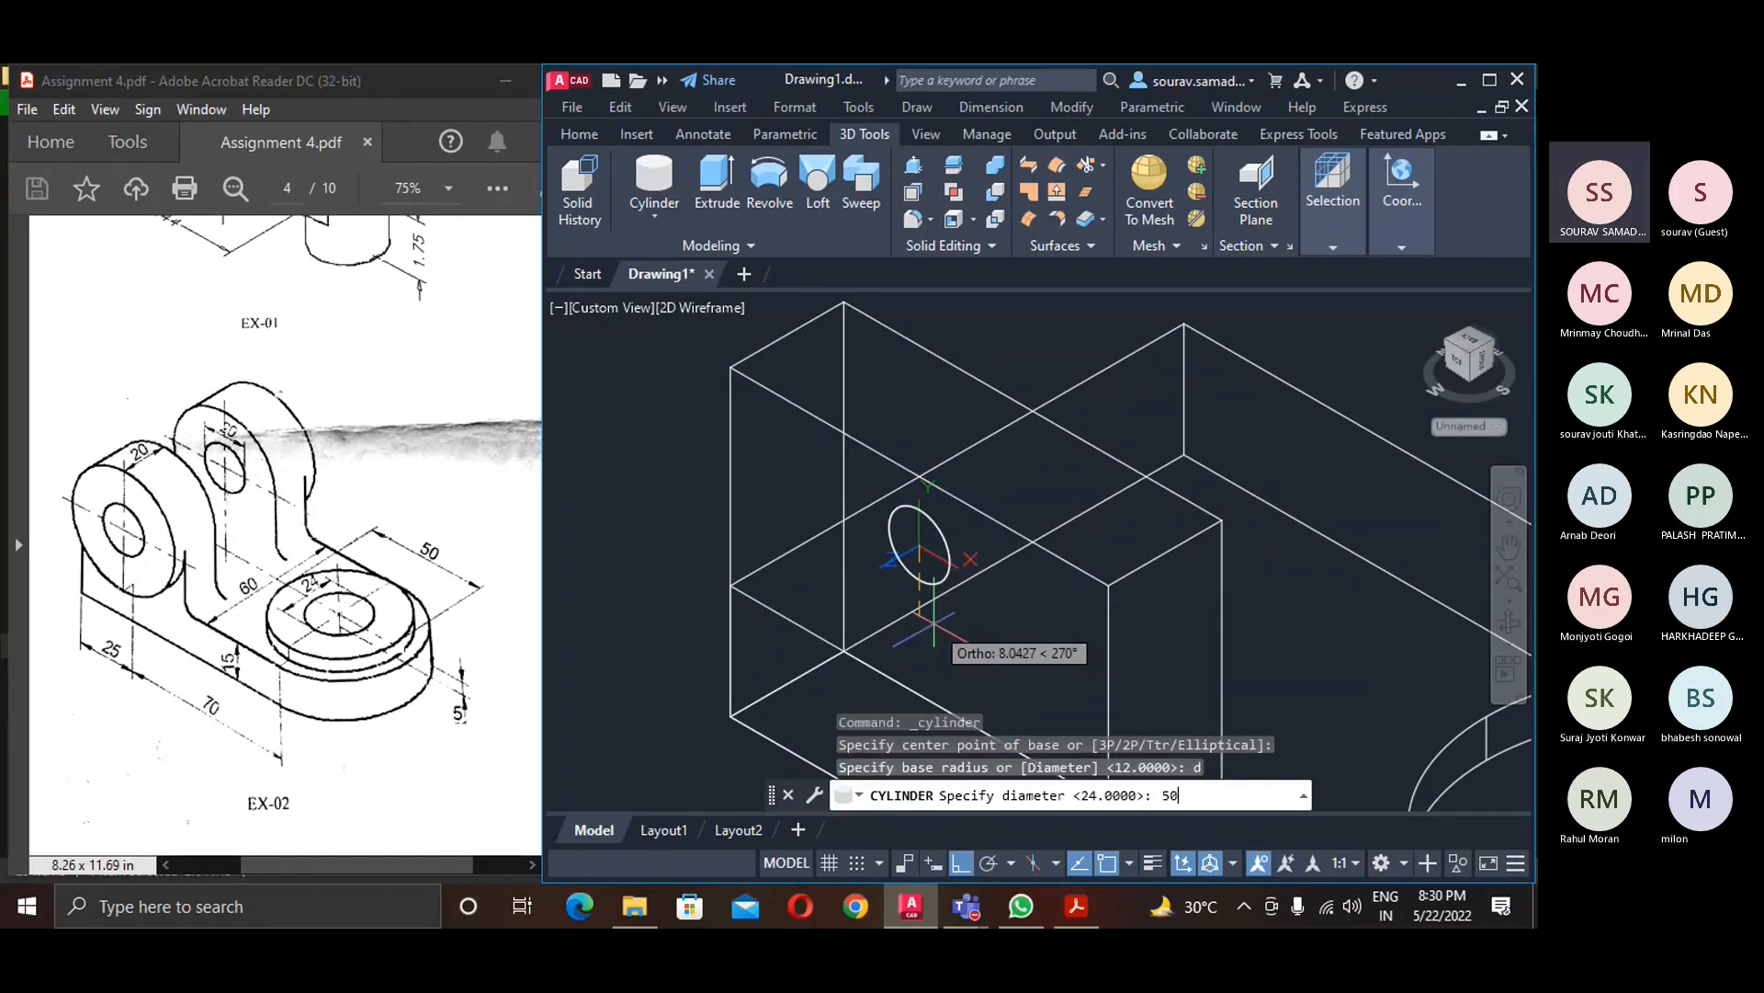
key(Return)
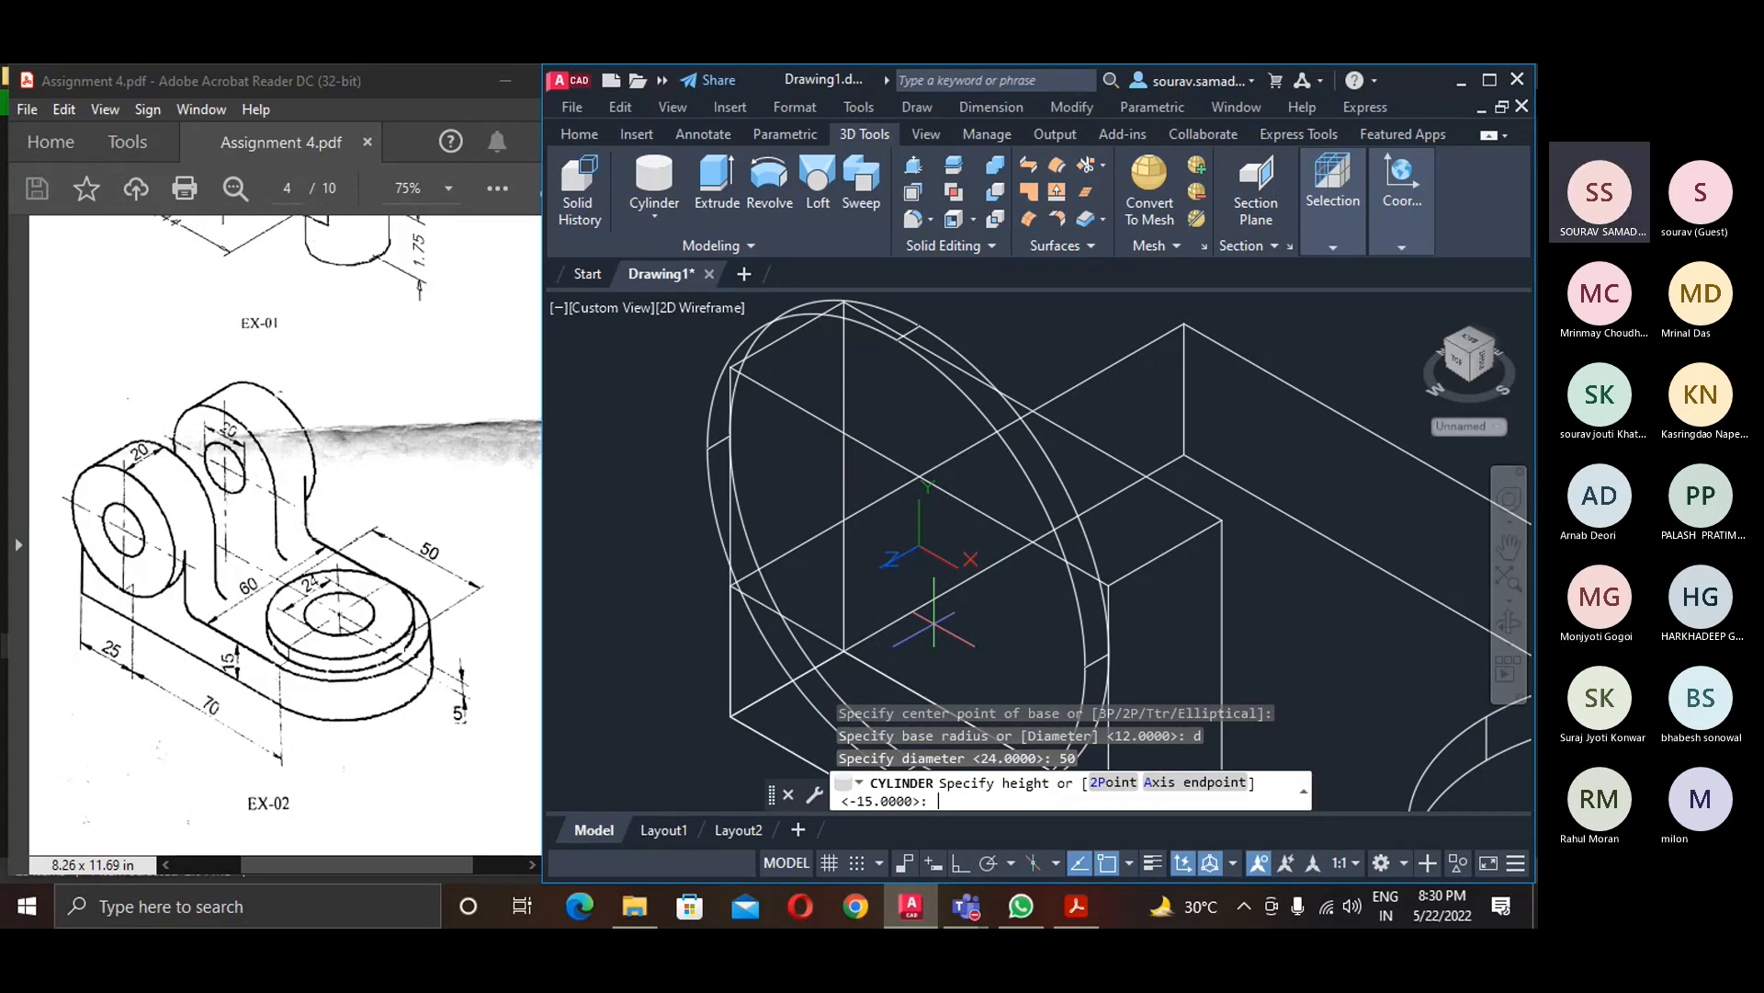
text(-20)
key(Return)
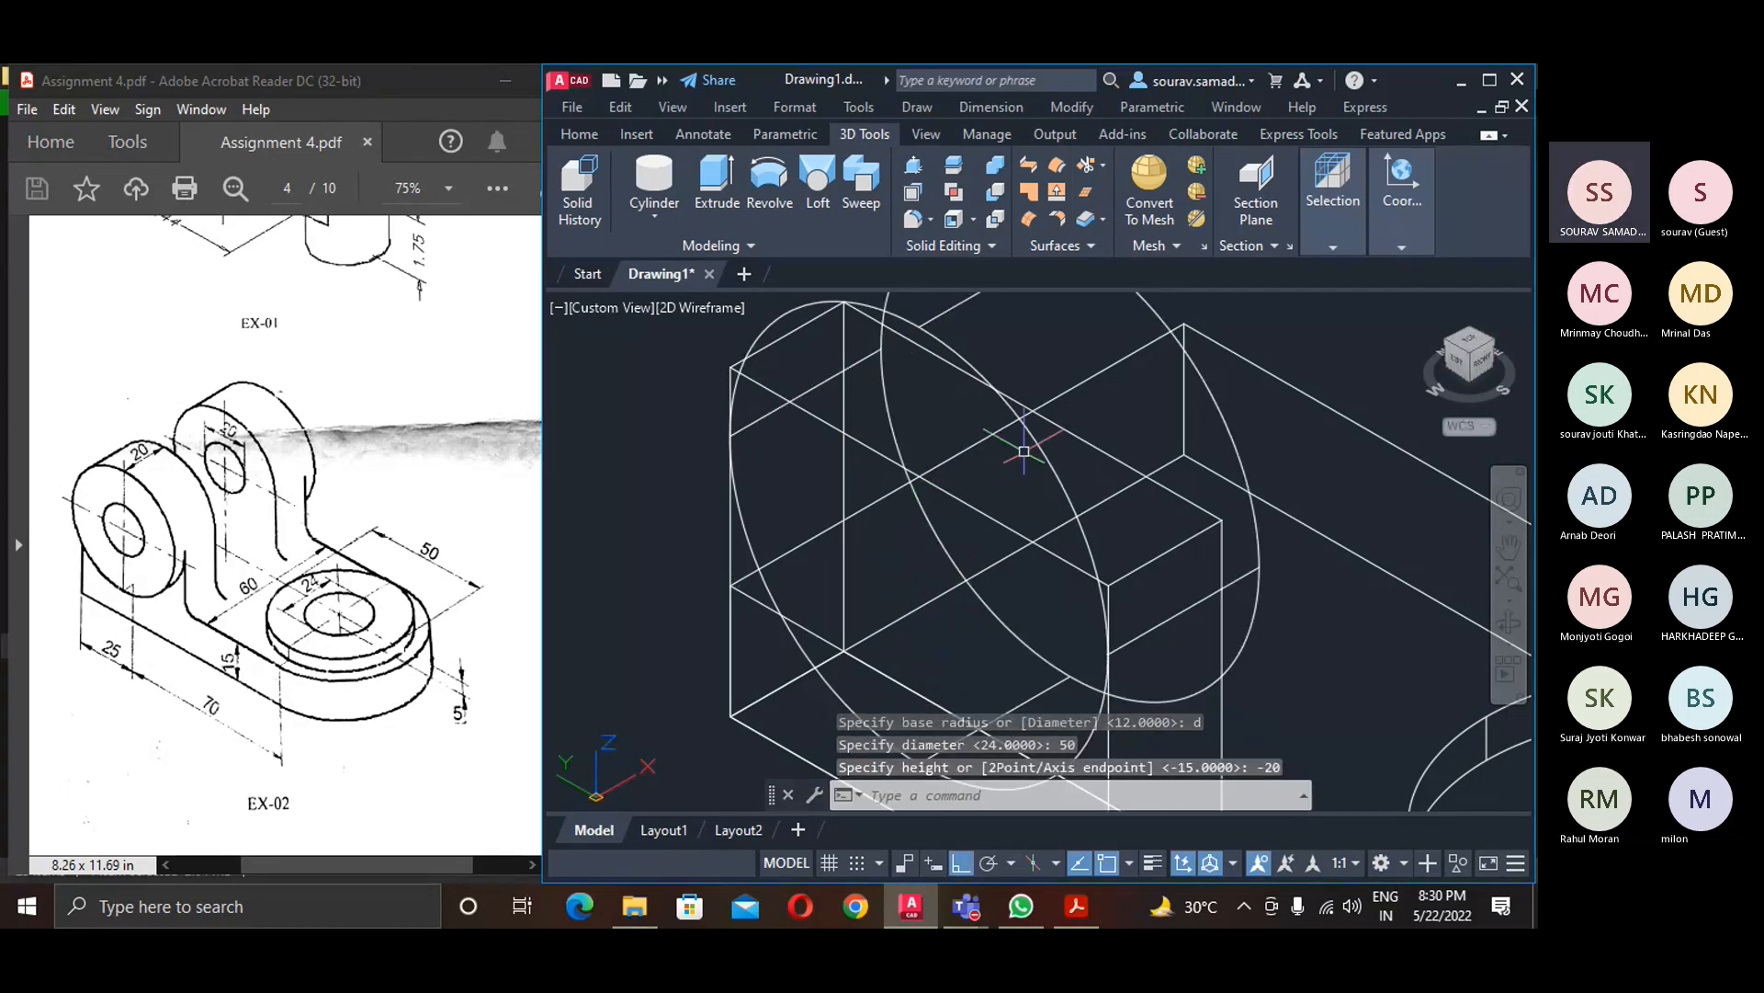
- Move the 50-diameter cylinder from its inner face centre to the midpoint of the upright box's inner top edge
text(m)
key(Return)
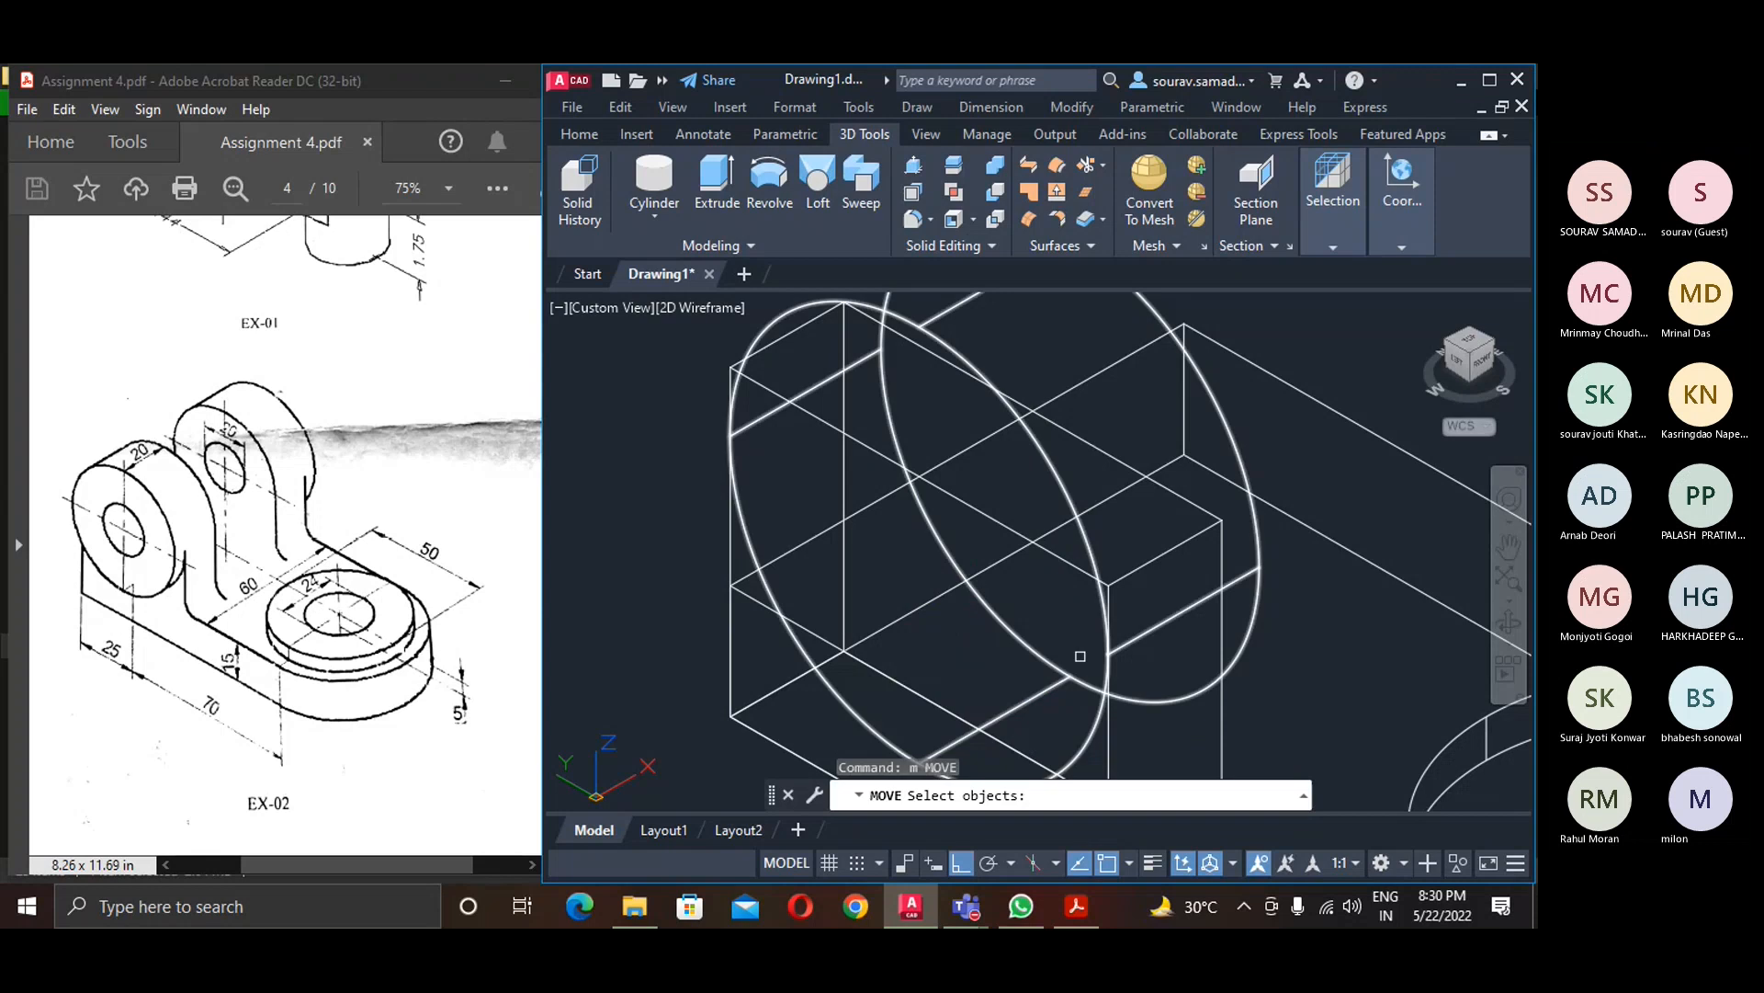
scroll(1224, 417, down, 3)
click(1108, 424)
key(Return)
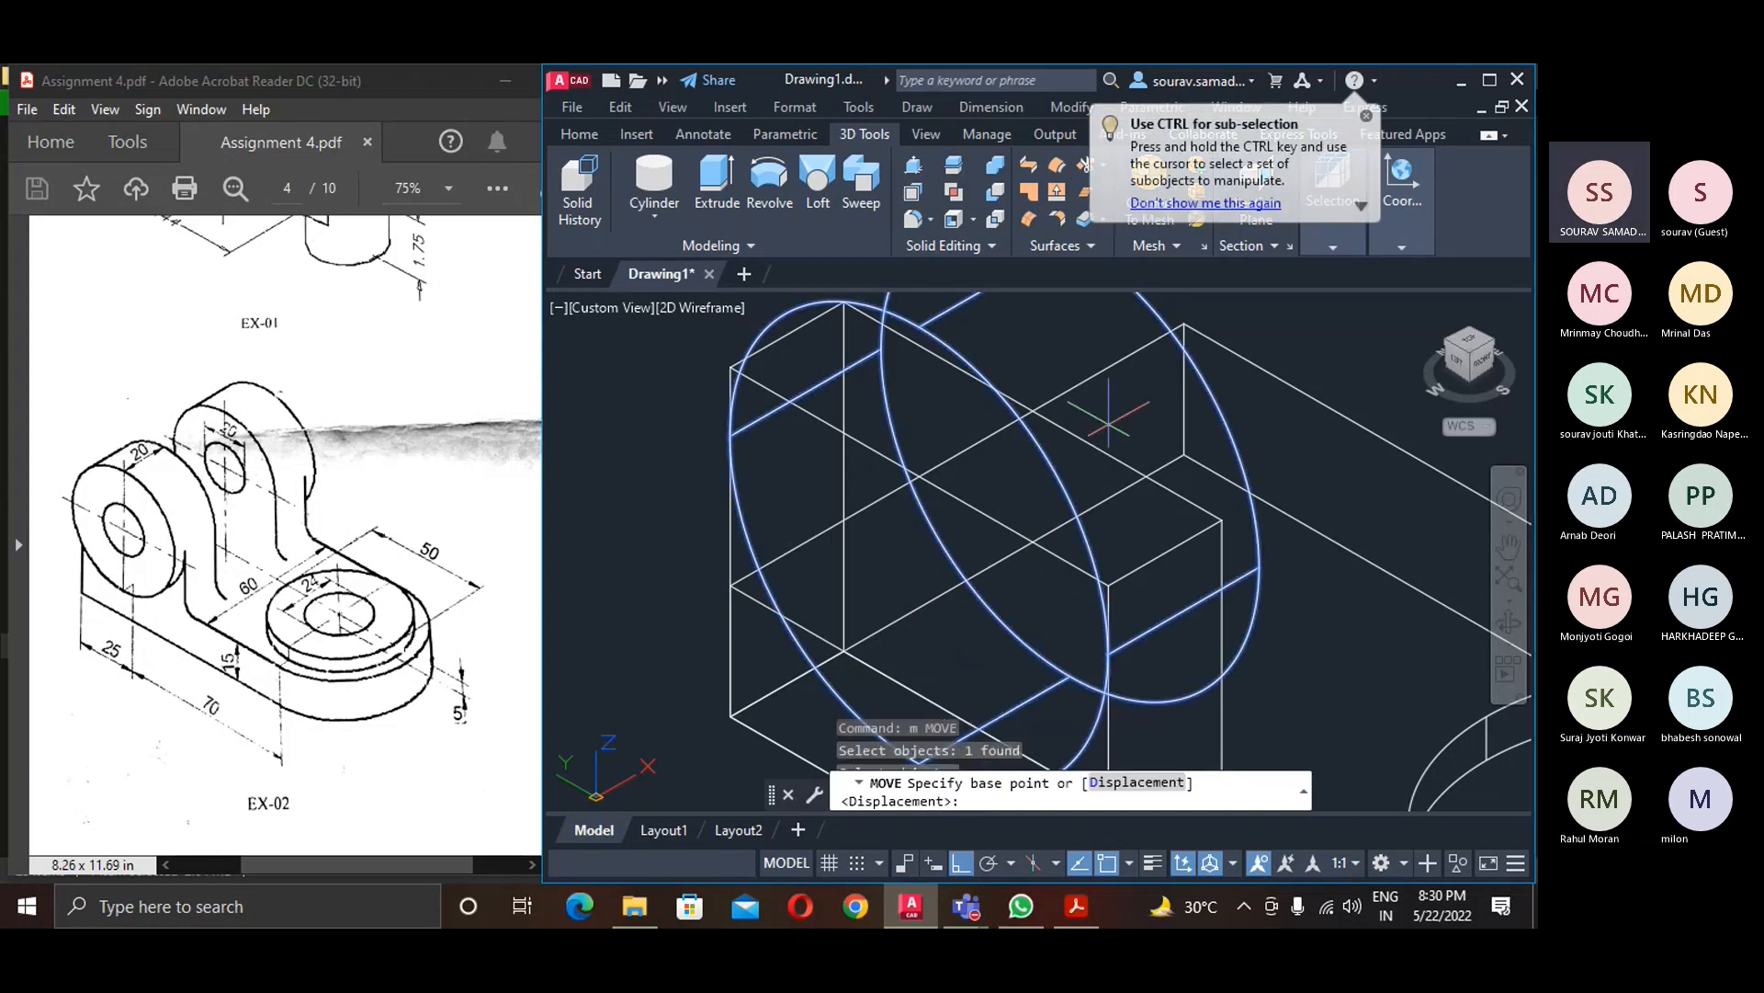
scroll(1170, 444, down, 2)
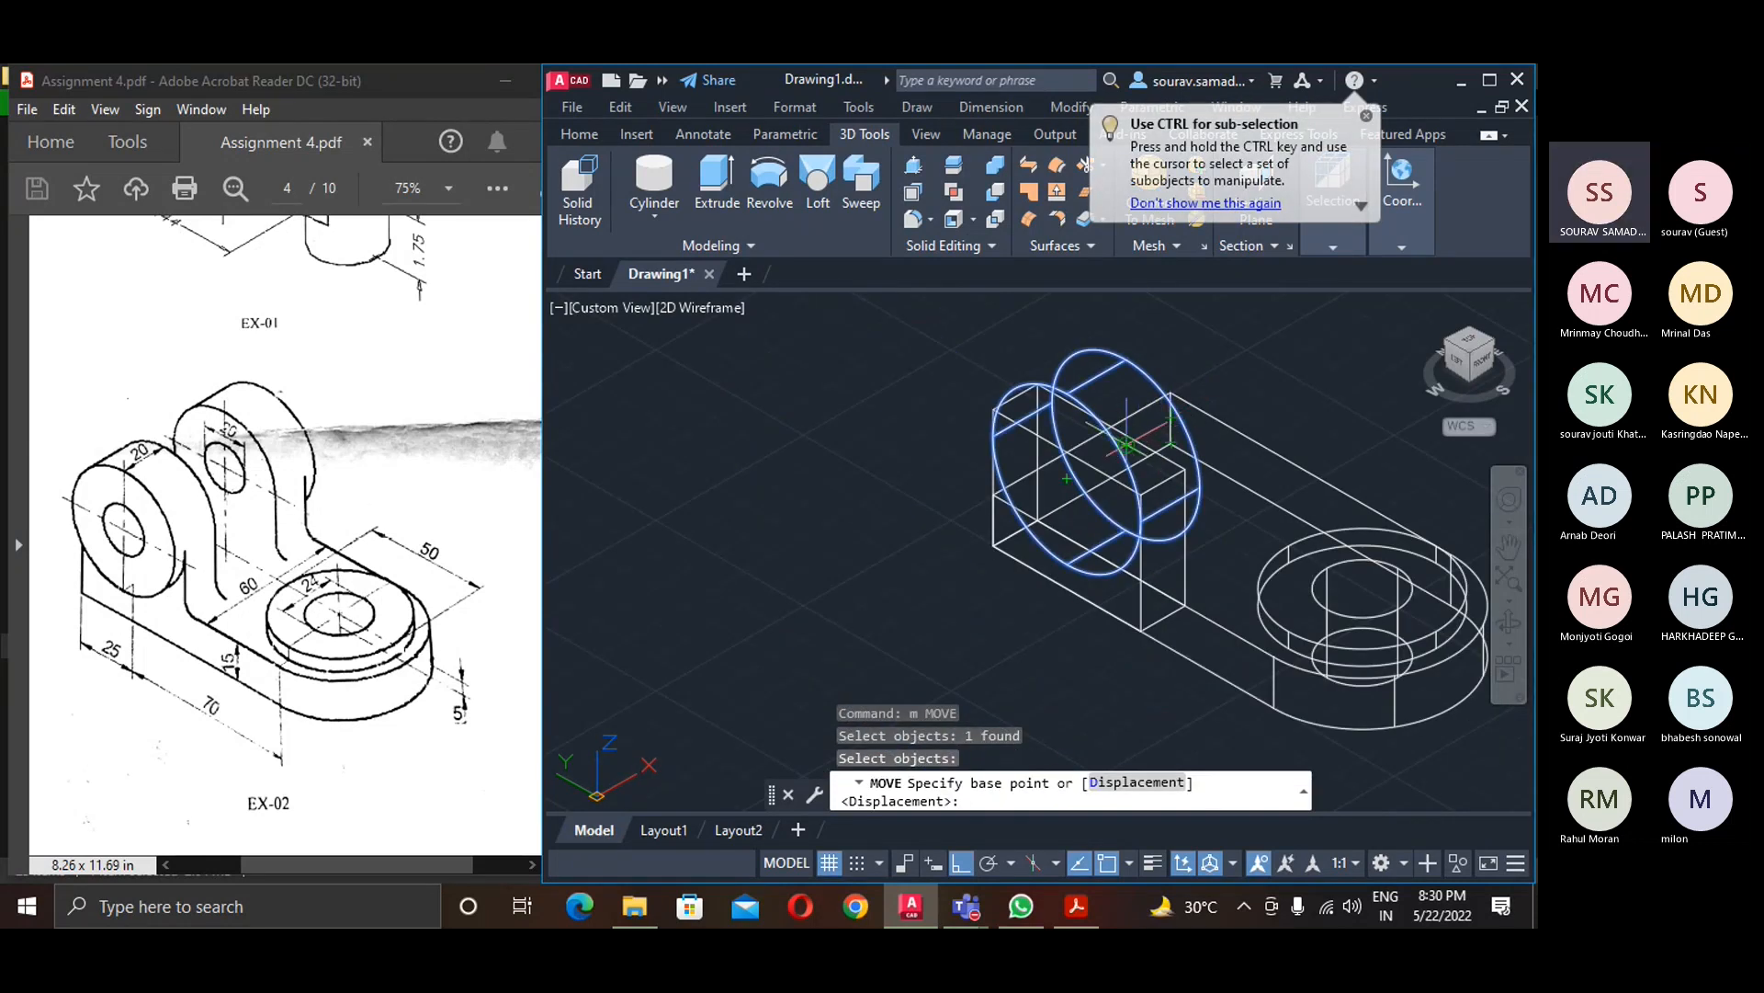
click(1170, 444)
scroll(1167, 444, up, 4)
middle_drag(1129, 460, 1130, 509)
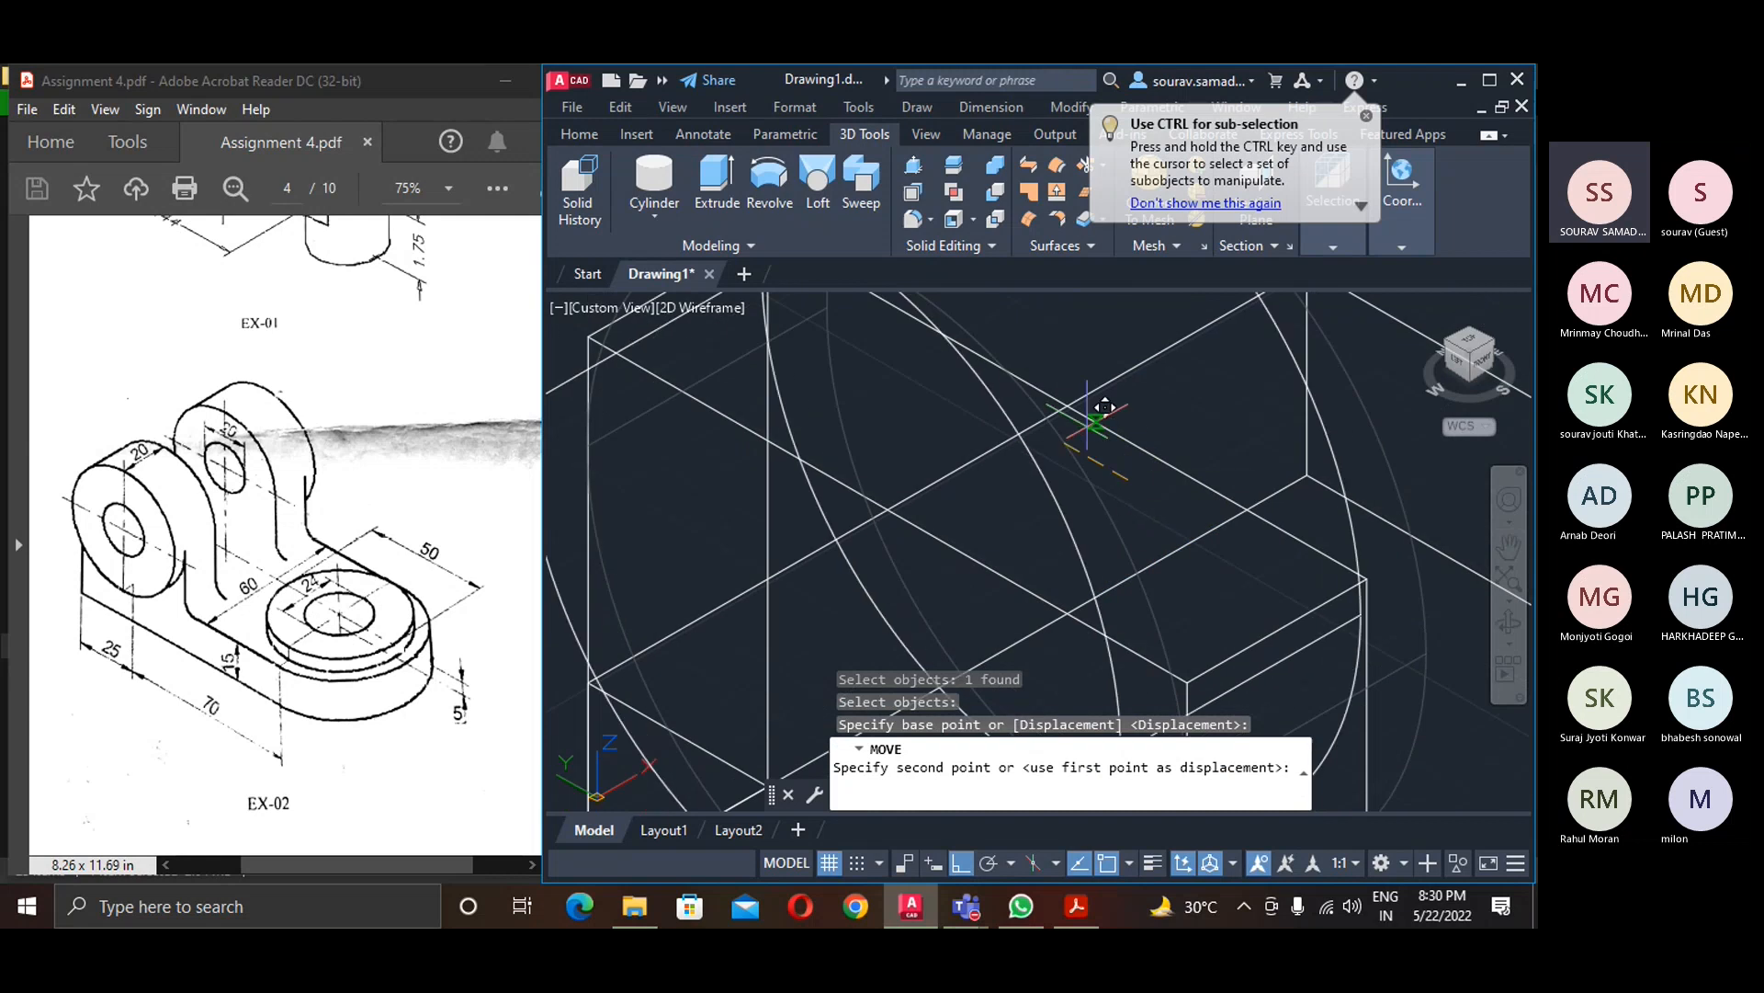
click(1066, 406)
scroll(1114, 515, down, 4)
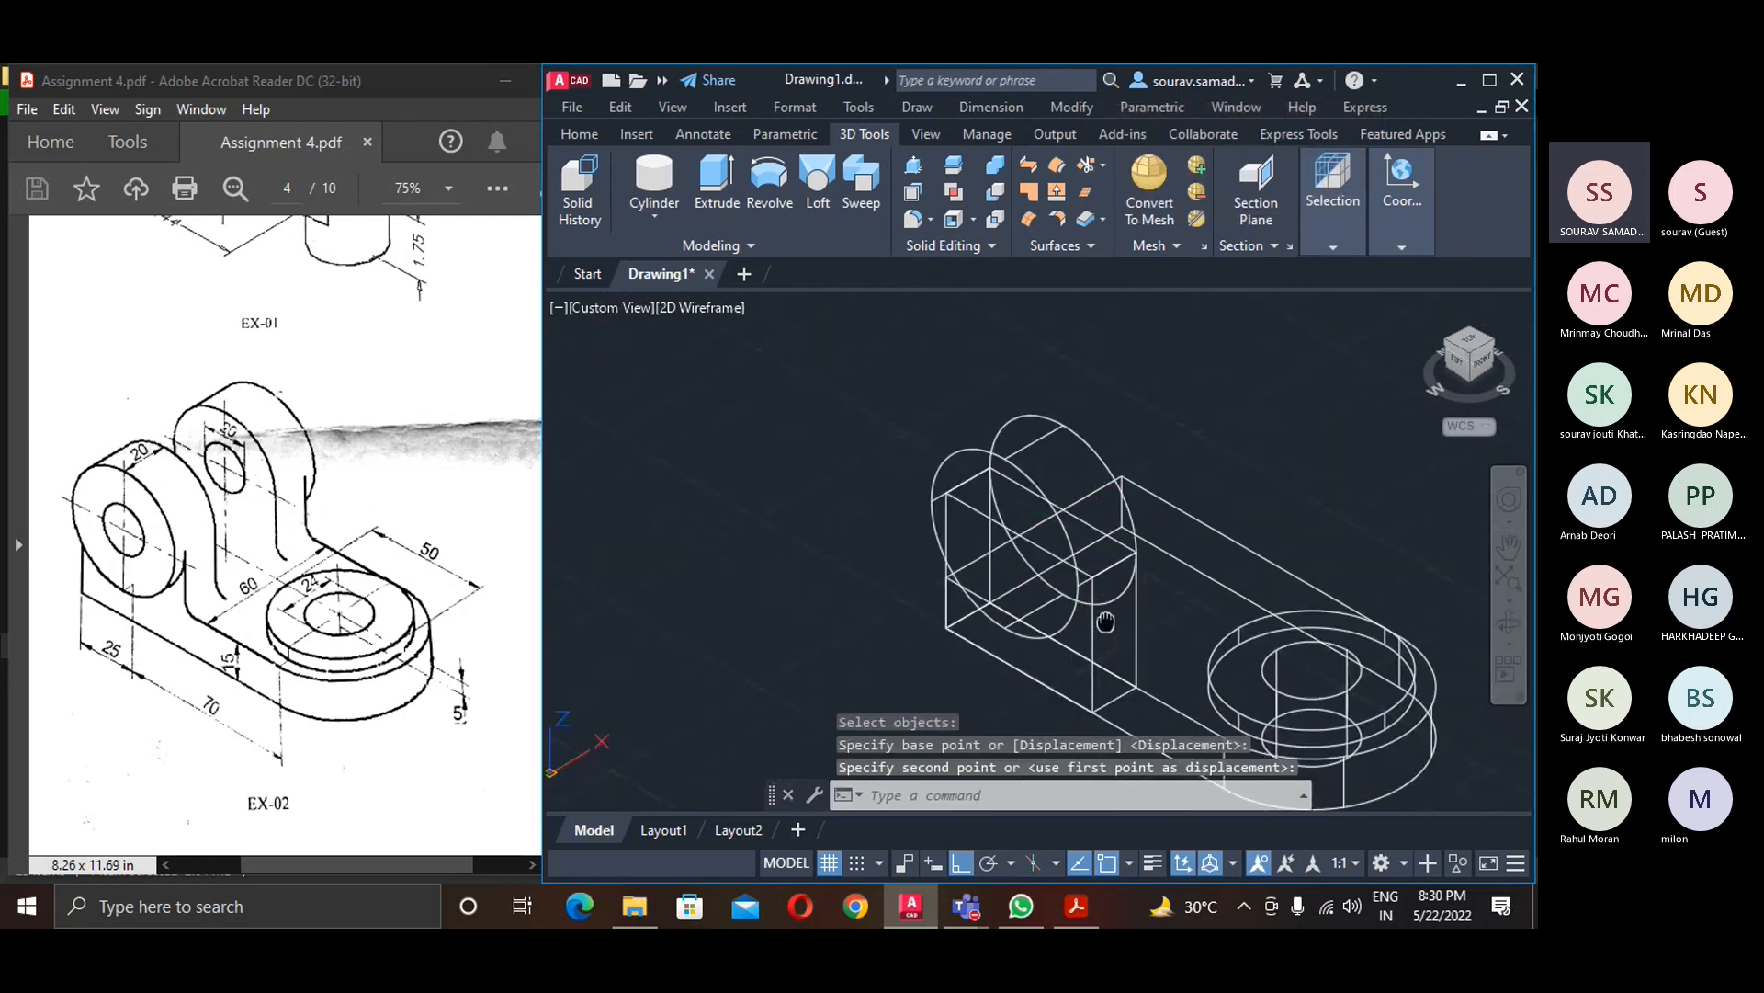
- Preview the model in the Realistic visual style and set the viewport to Shades of Gray
click(726, 311)
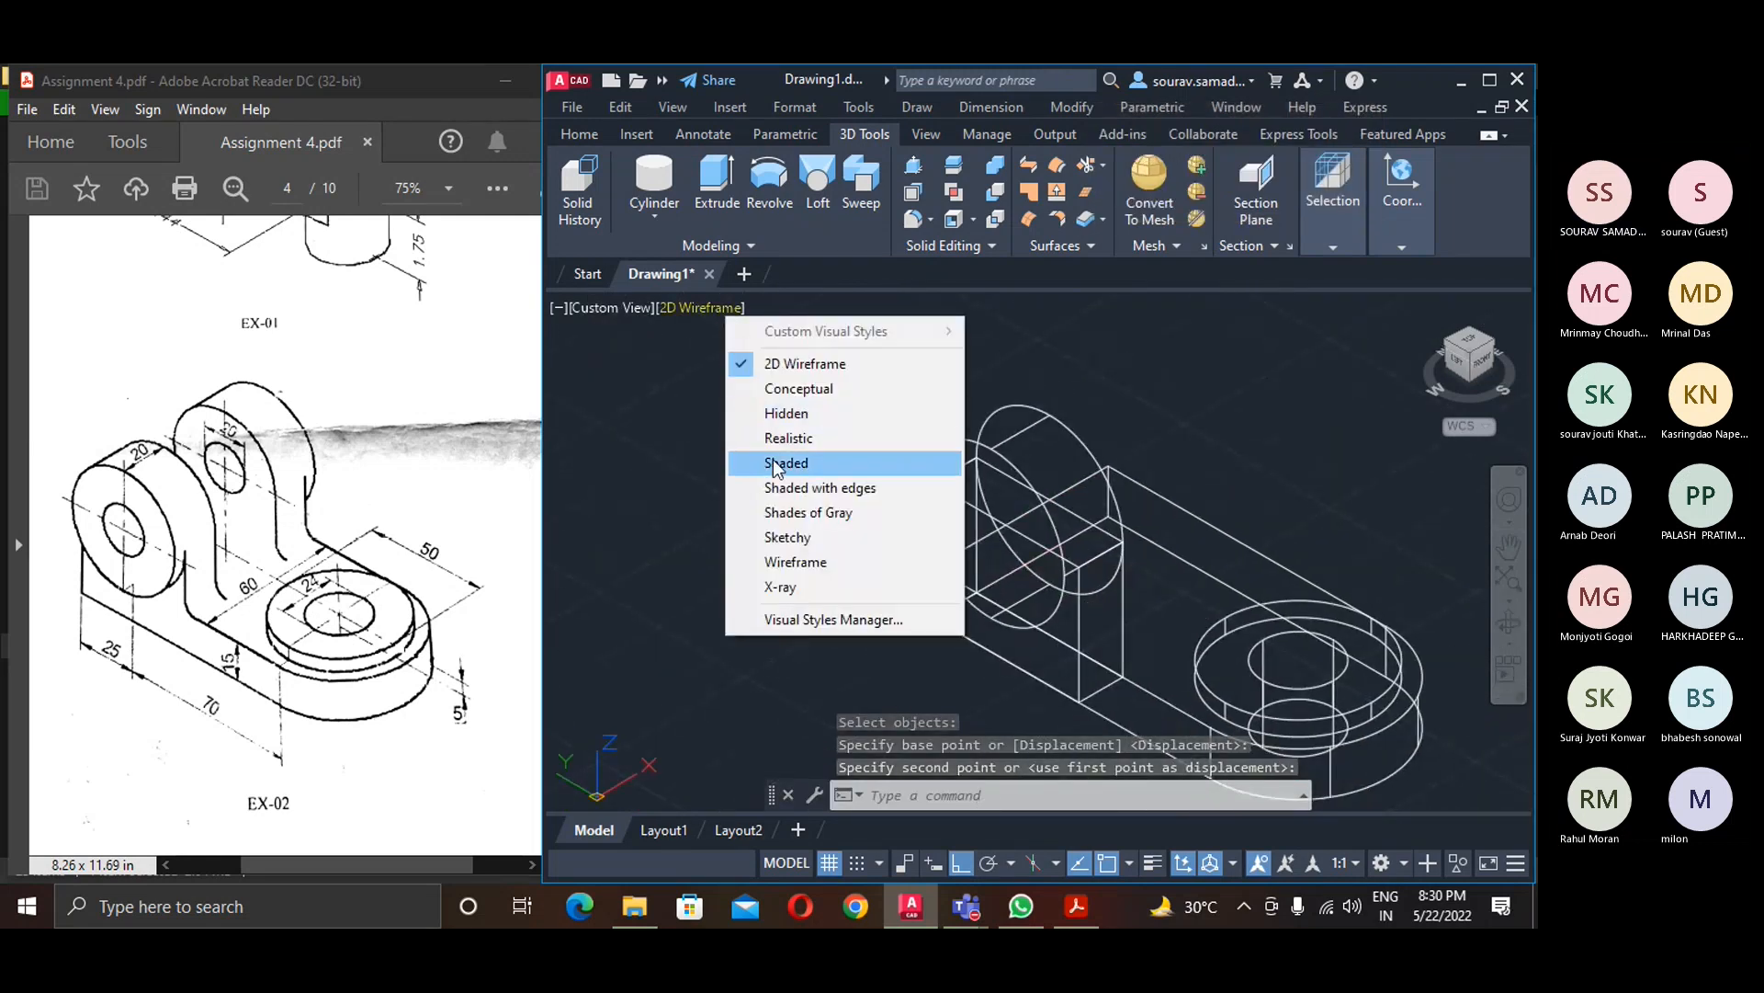
click(789, 438)
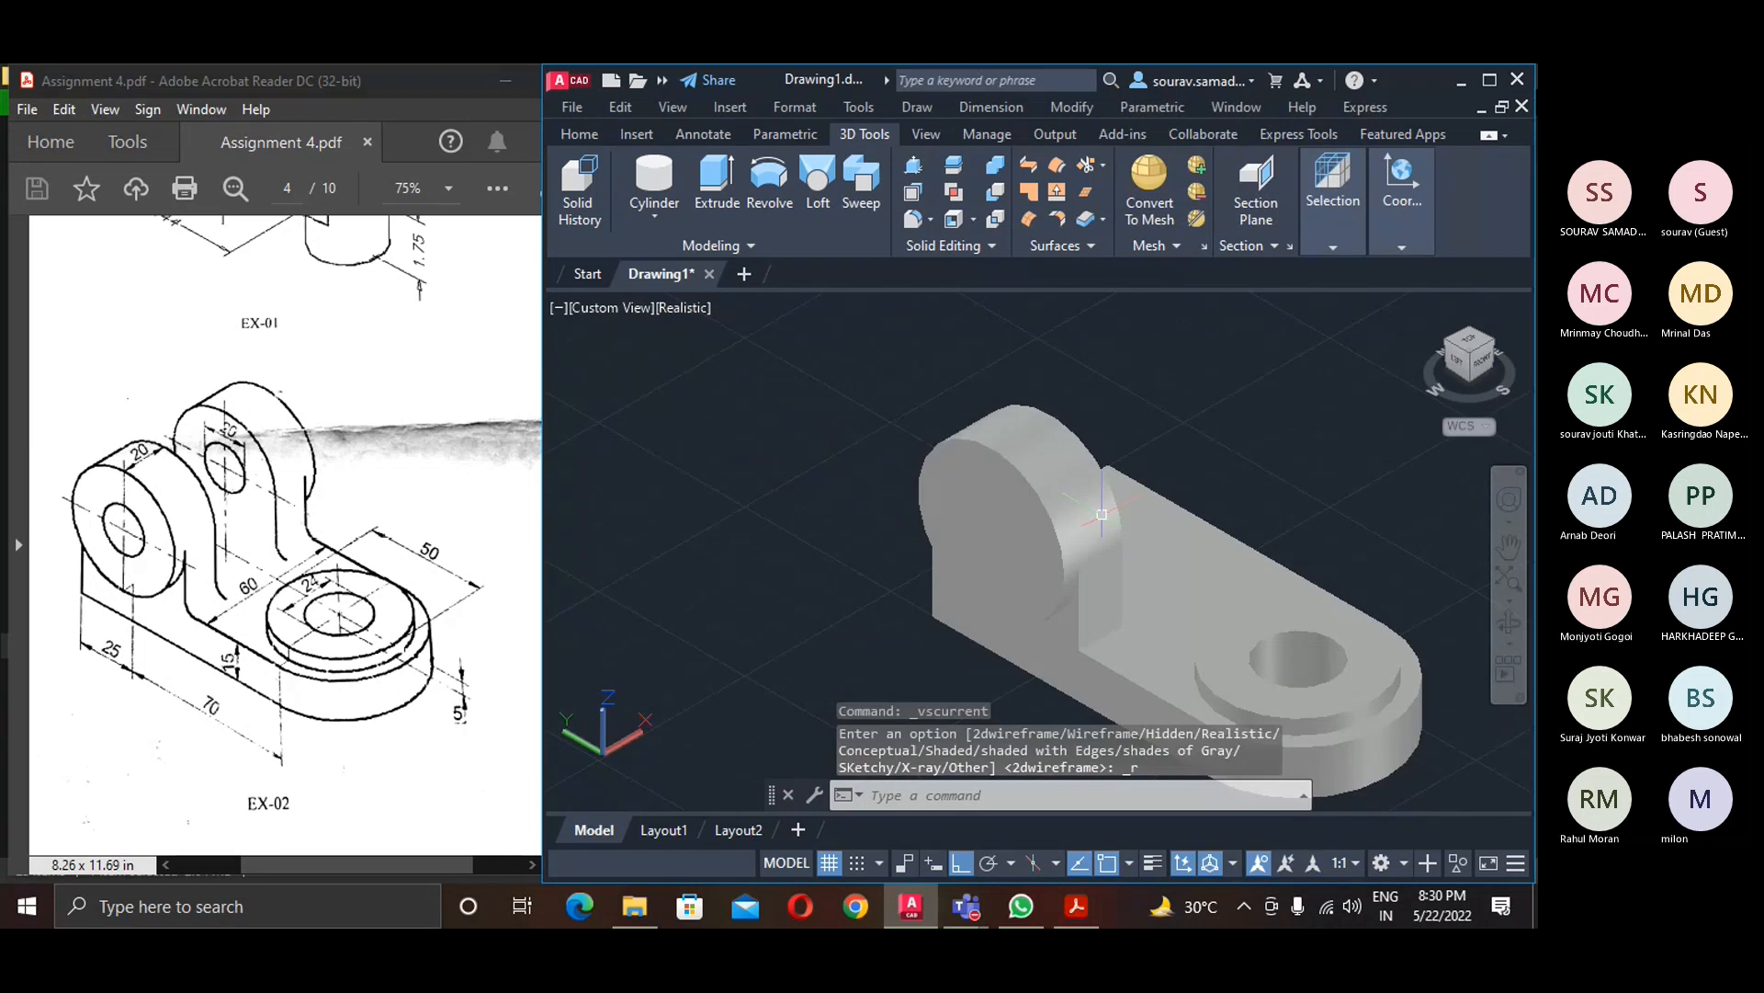
click(685, 311)
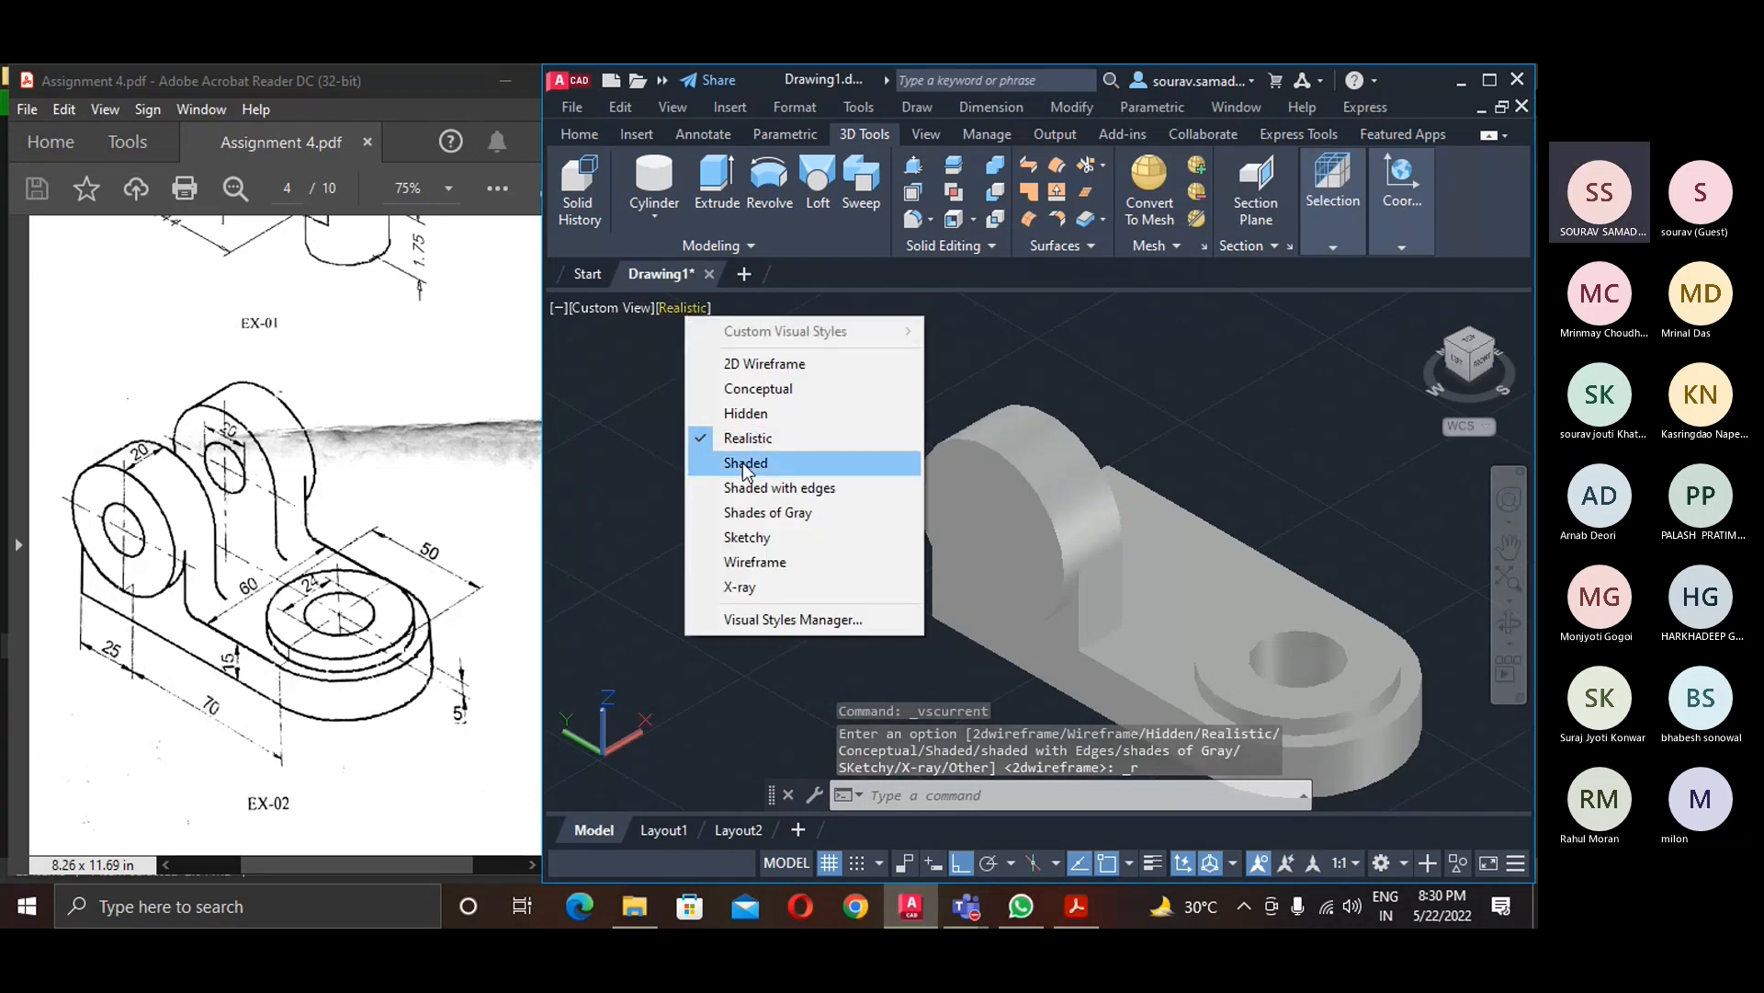
click(746, 512)
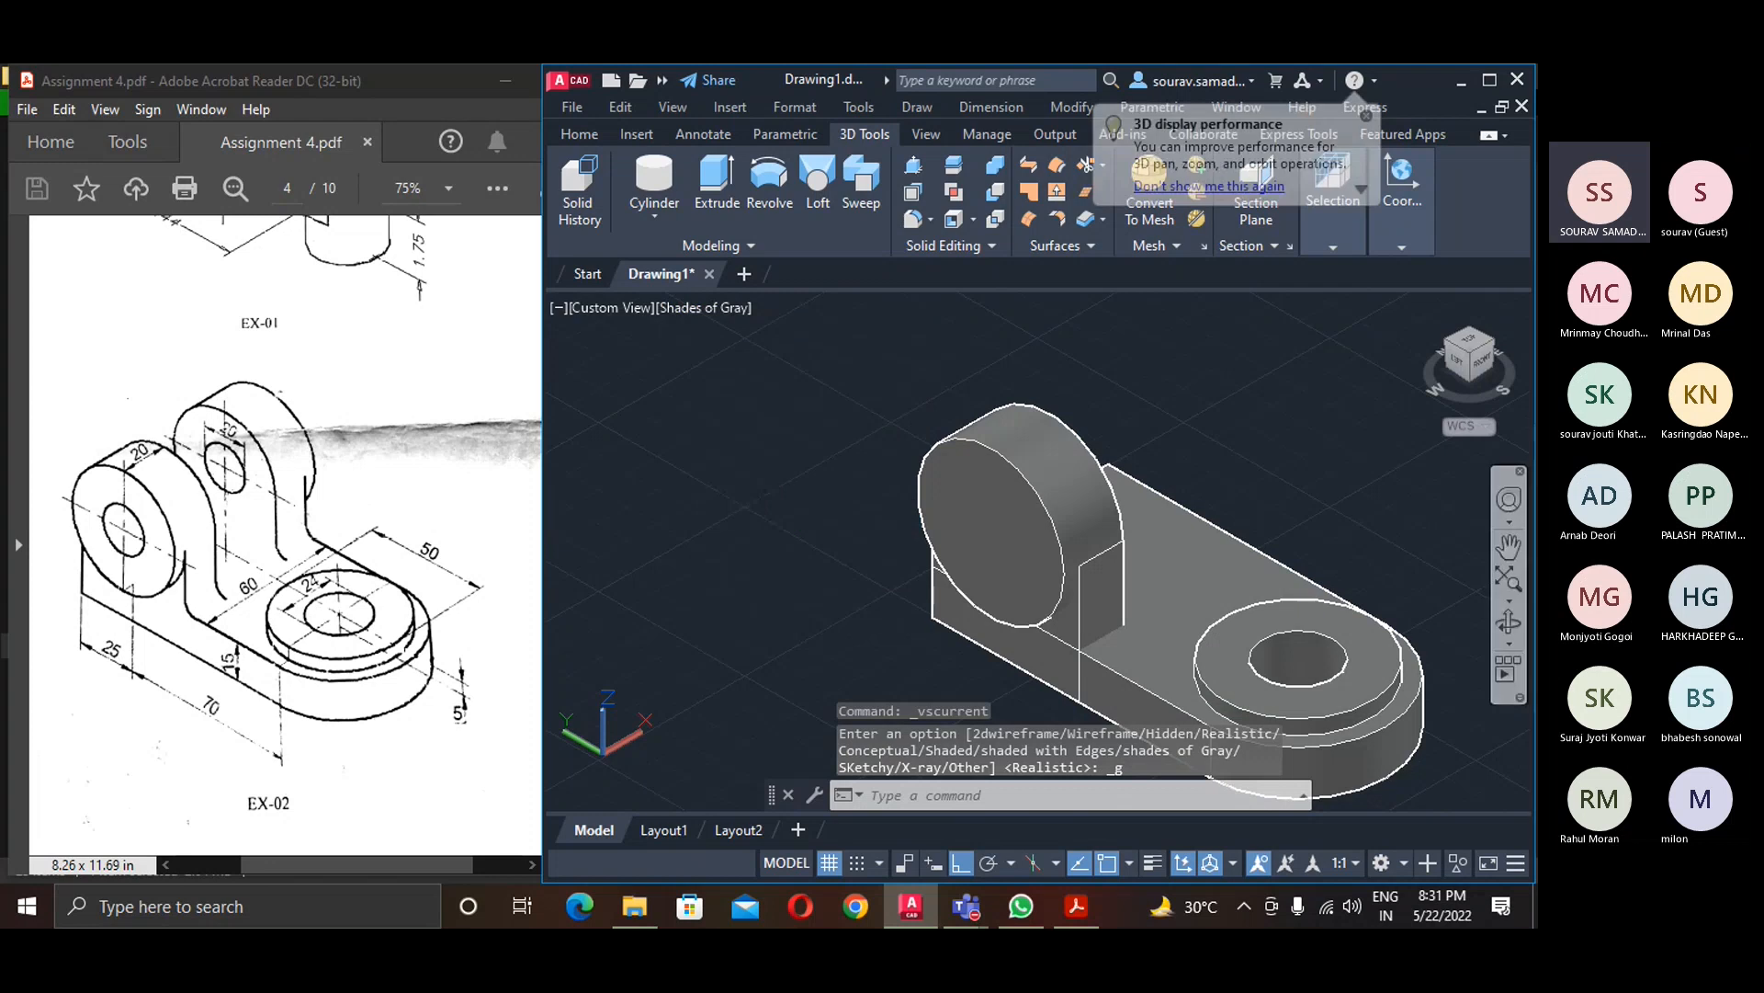
- Create a cylinder of diameter 20 centred on the lug's round outer face, extending well past the lug's inner side
middle_drag(1038, 592, 905, 567)
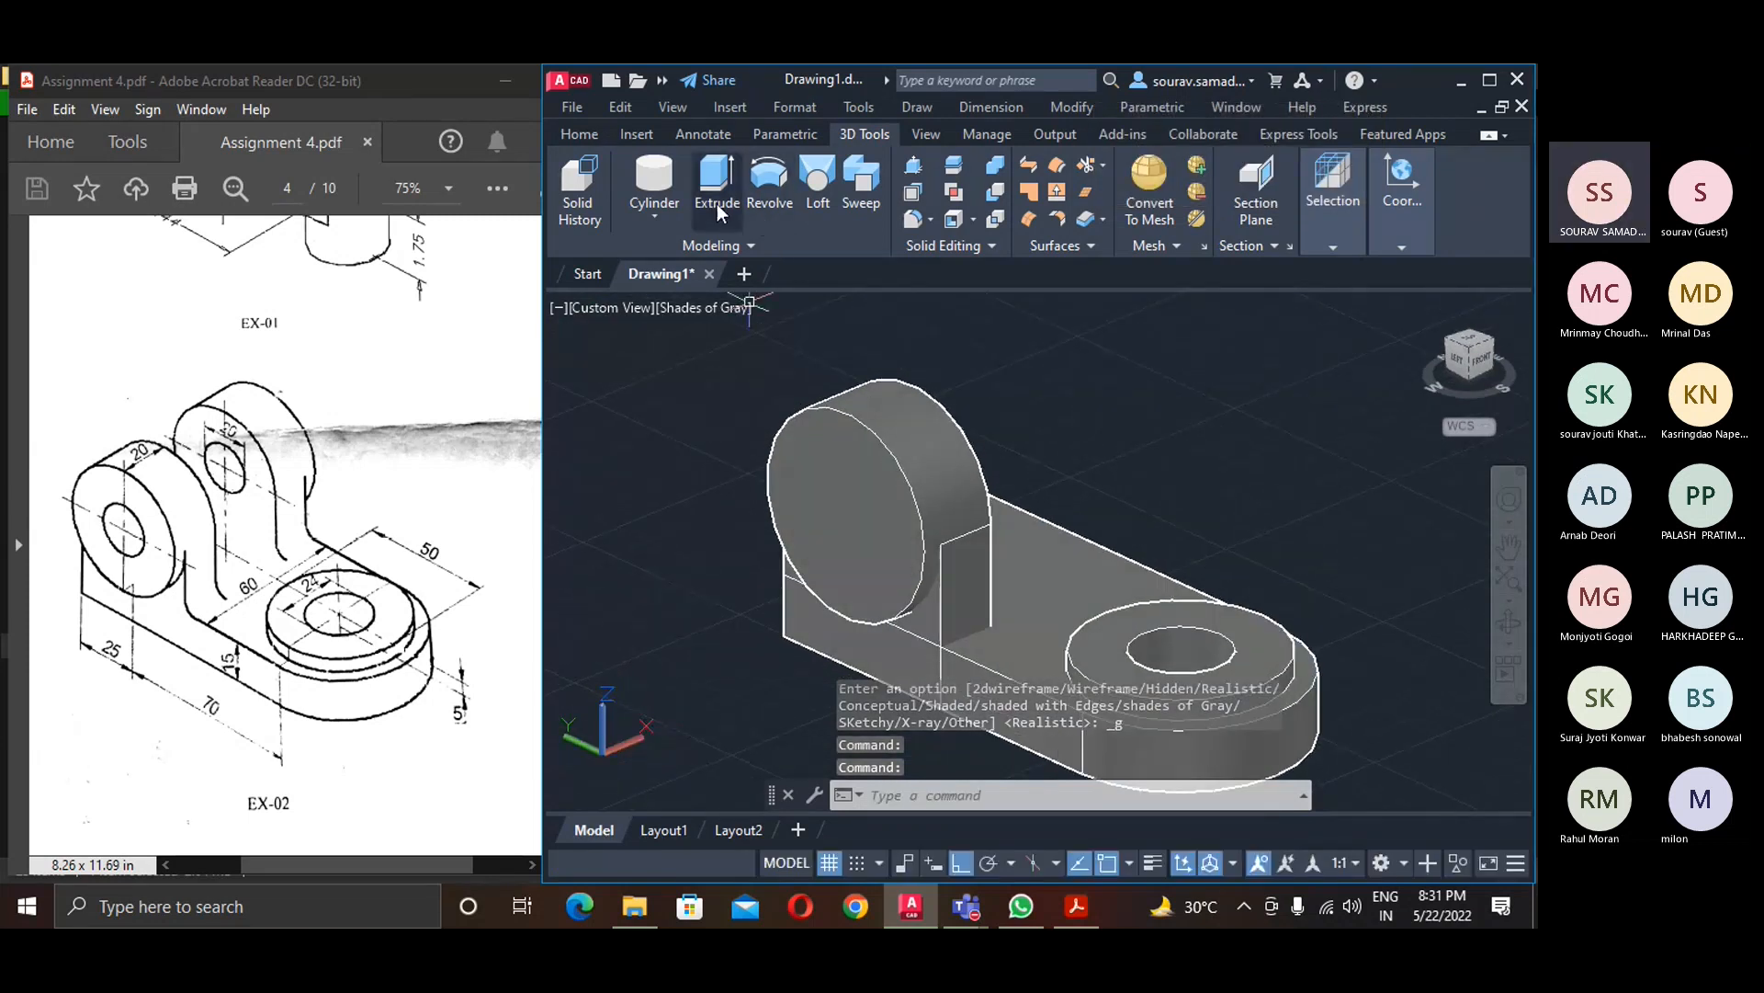
click(660, 178)
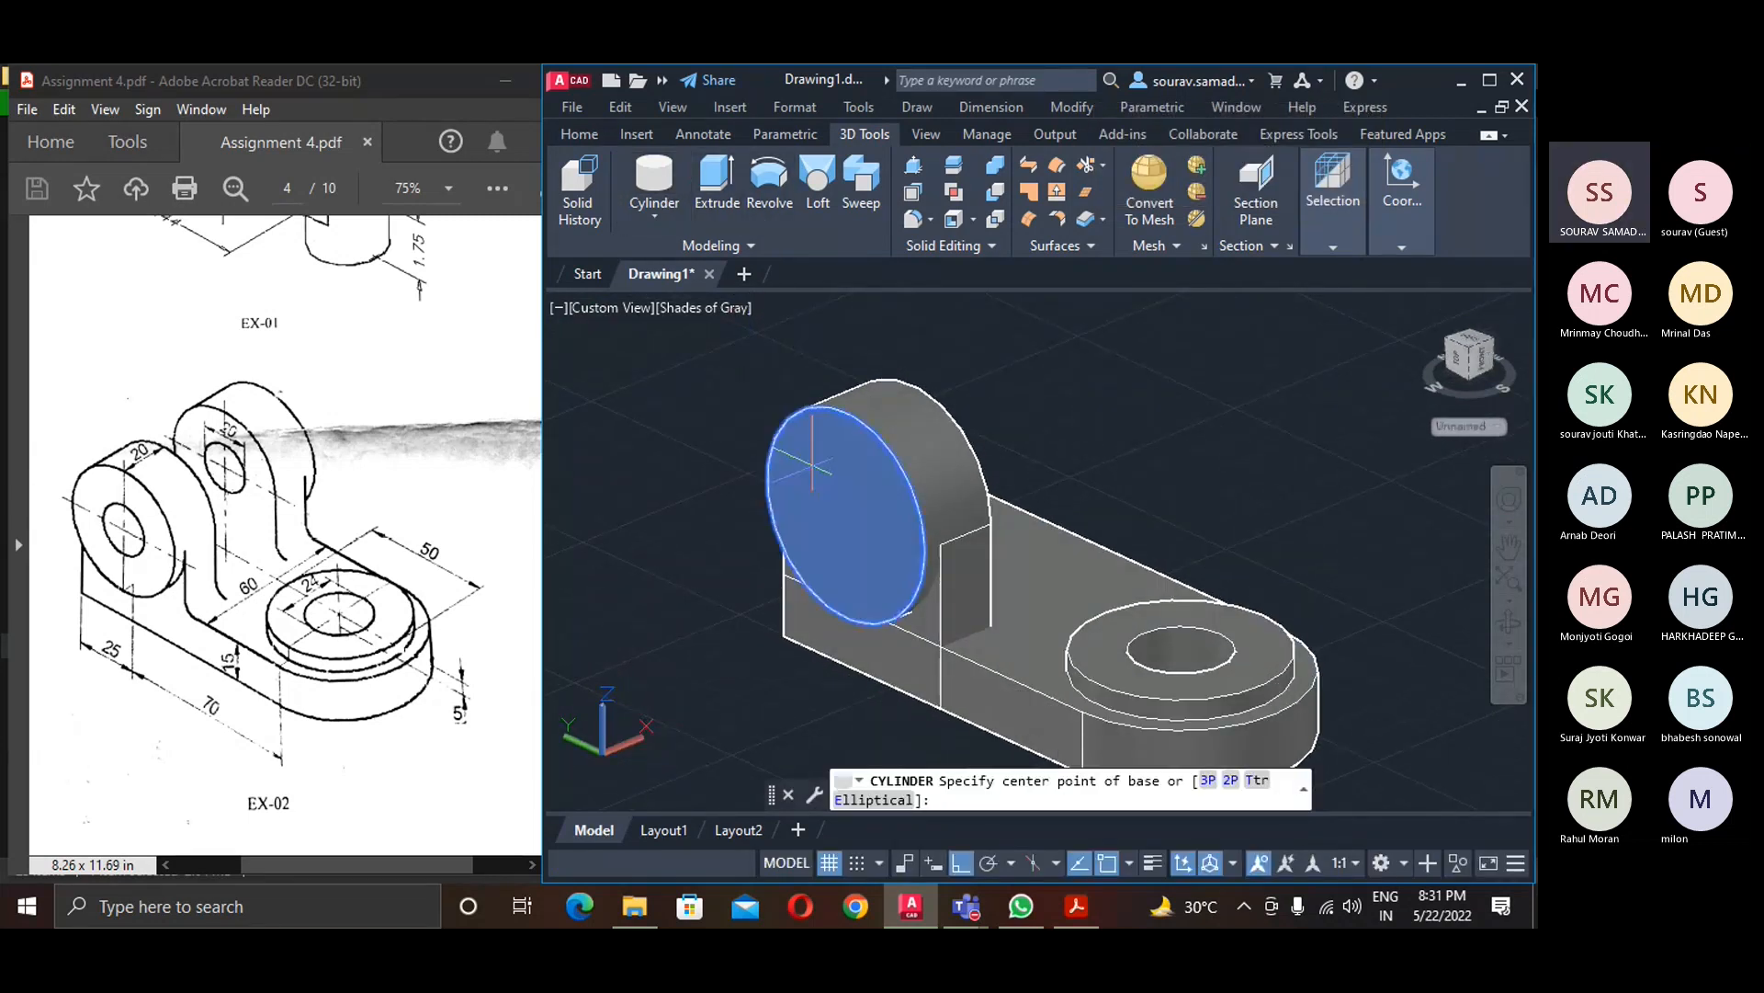
click(845, 515)
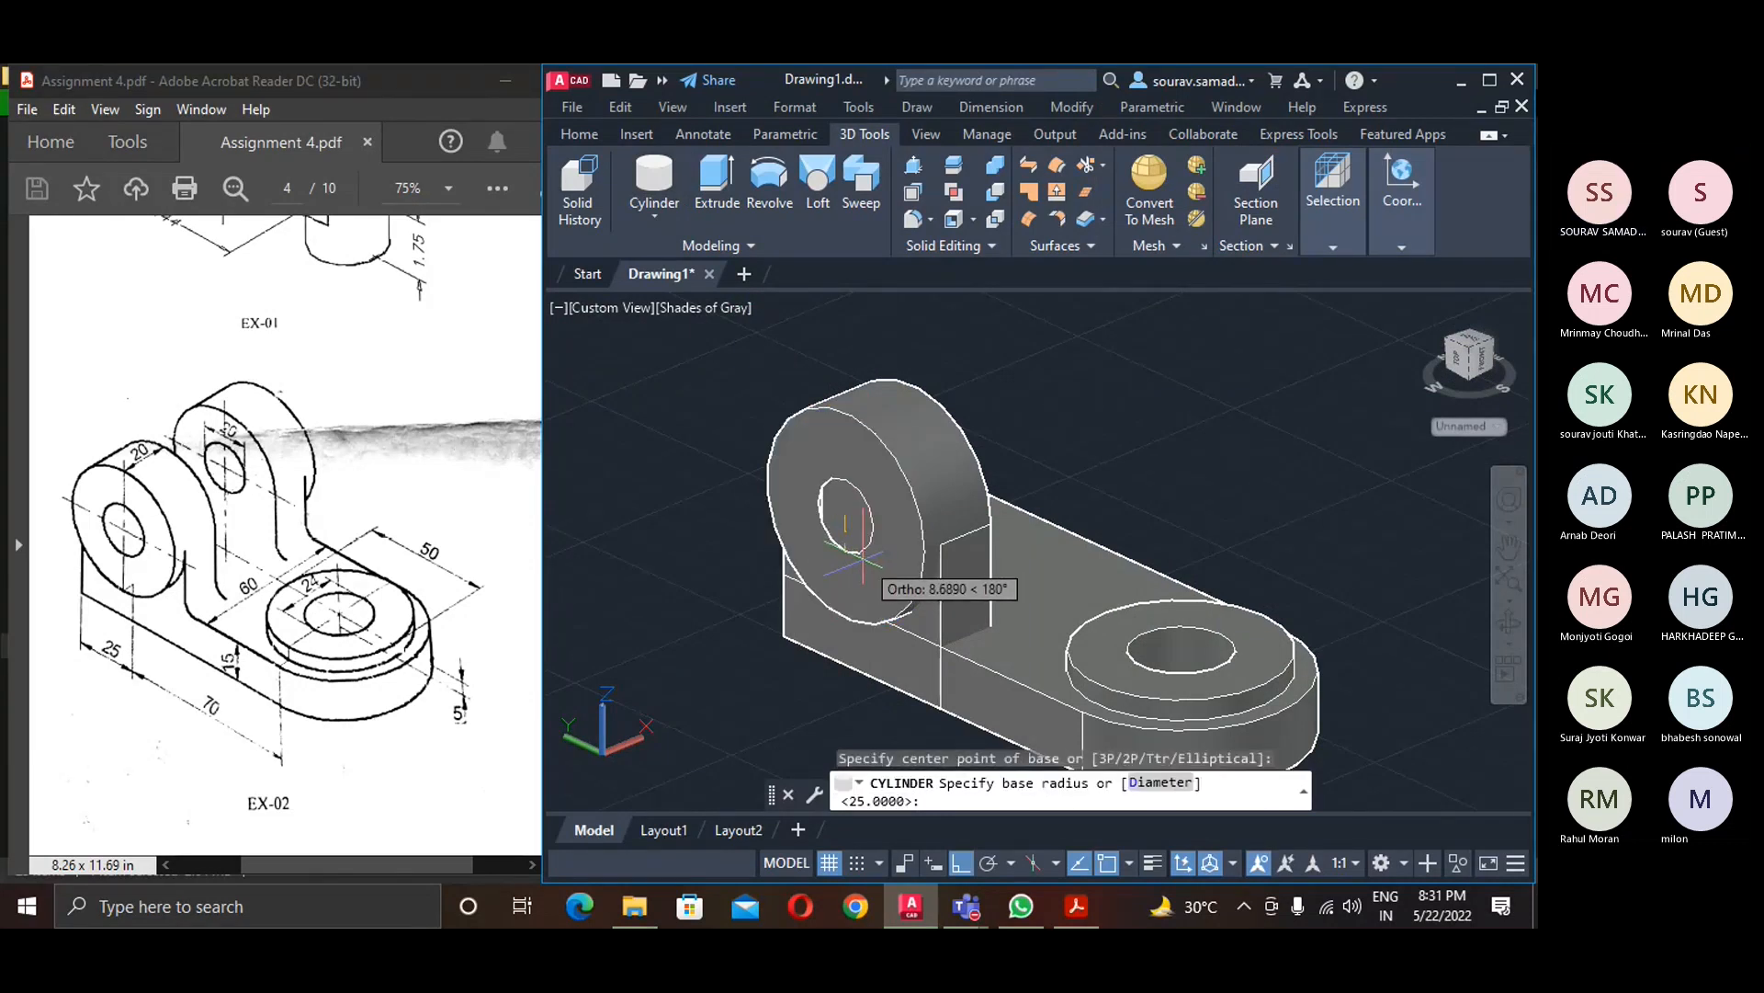
text(d)
key(Return)
text(20)
key(Return)
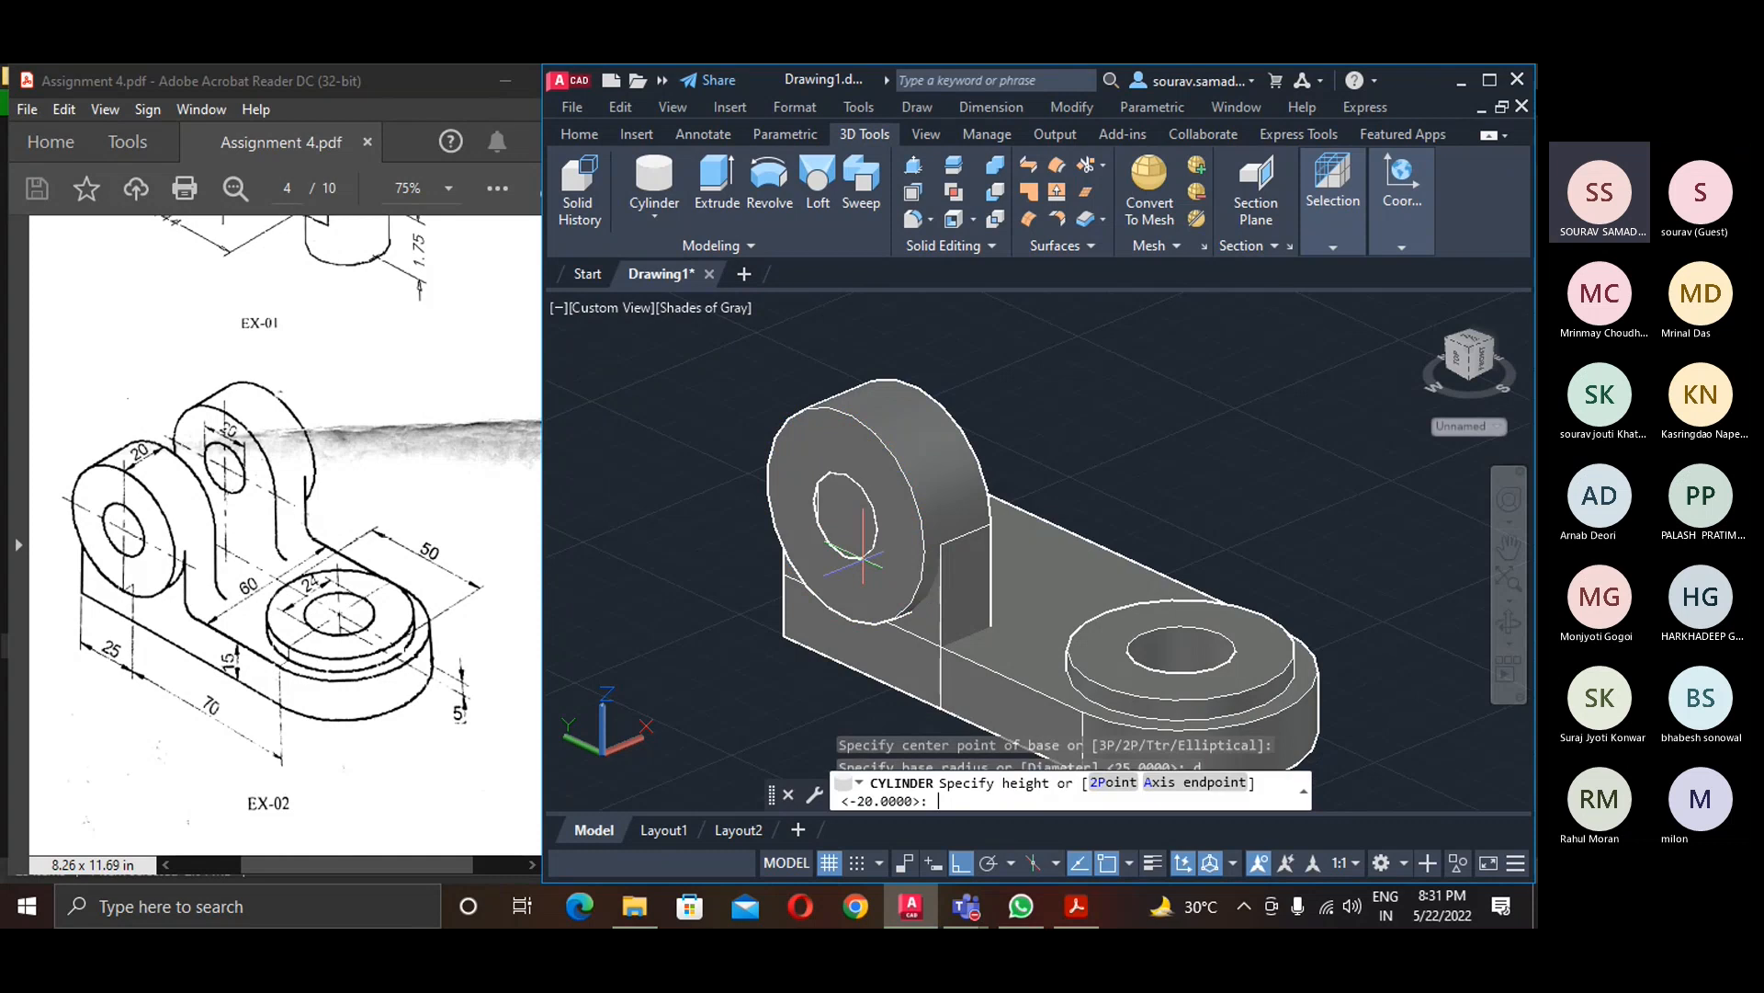
click(1131, 469)
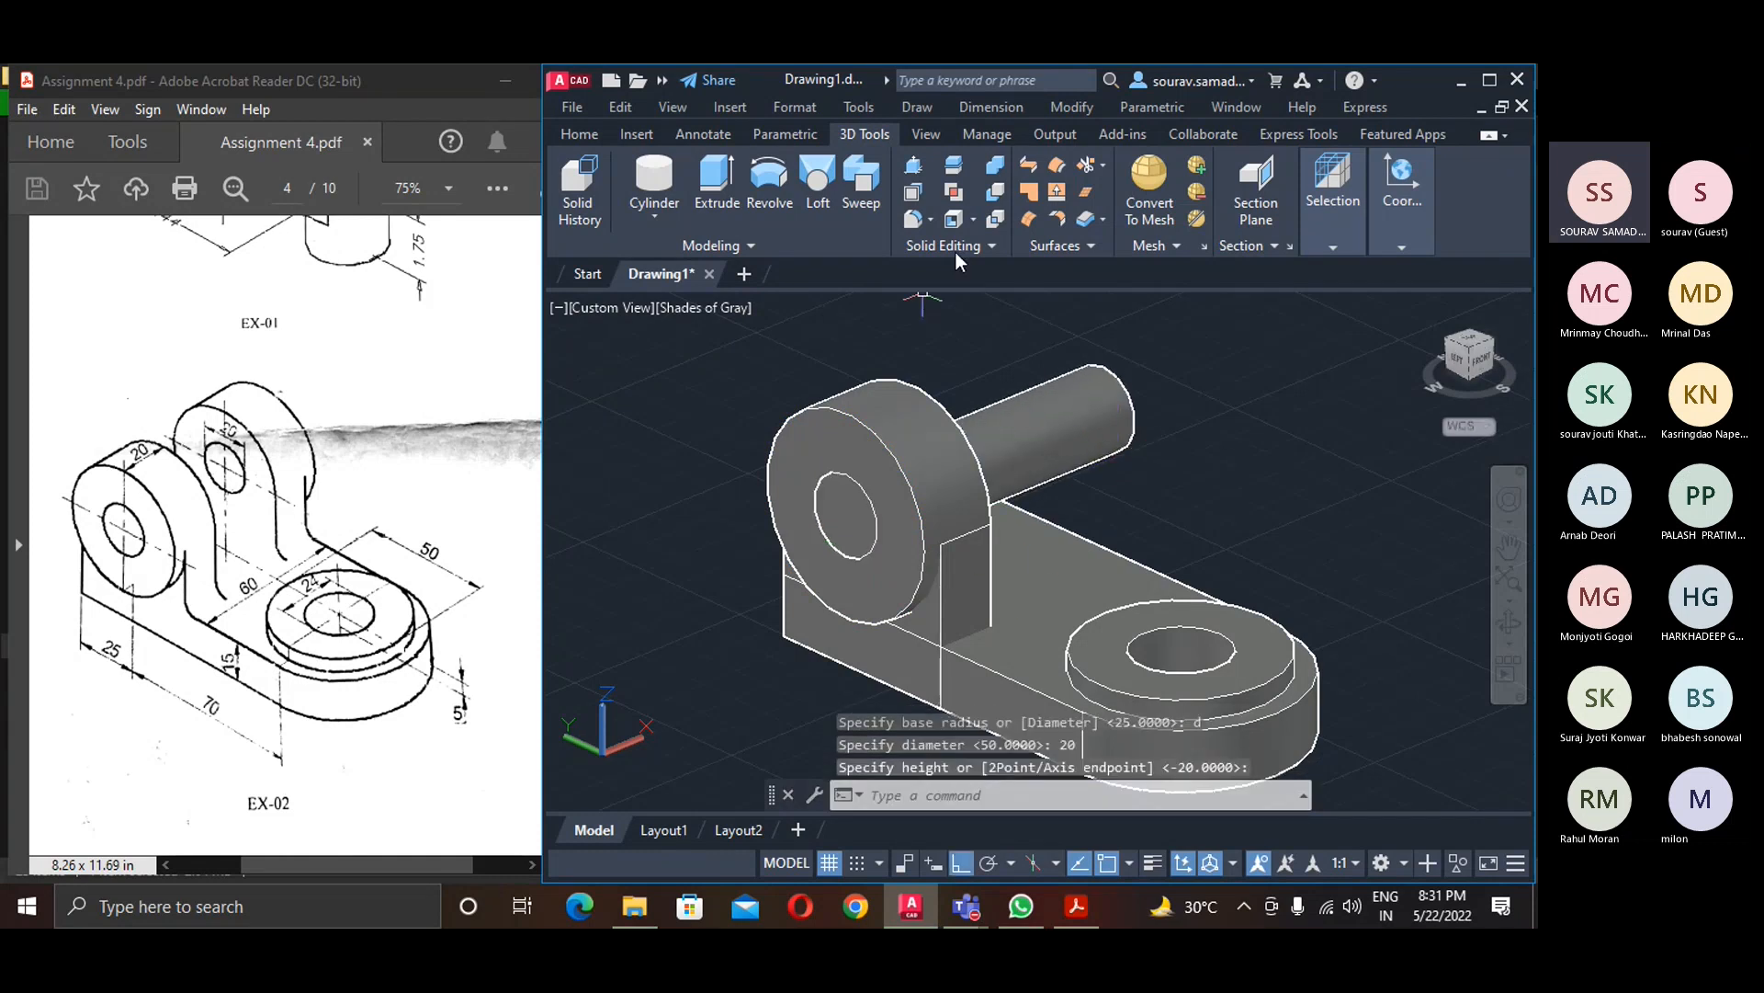
- Subtract the 20-diameter cylinder from the lug's round cylinder to cut a hole in it
click(997, 169)
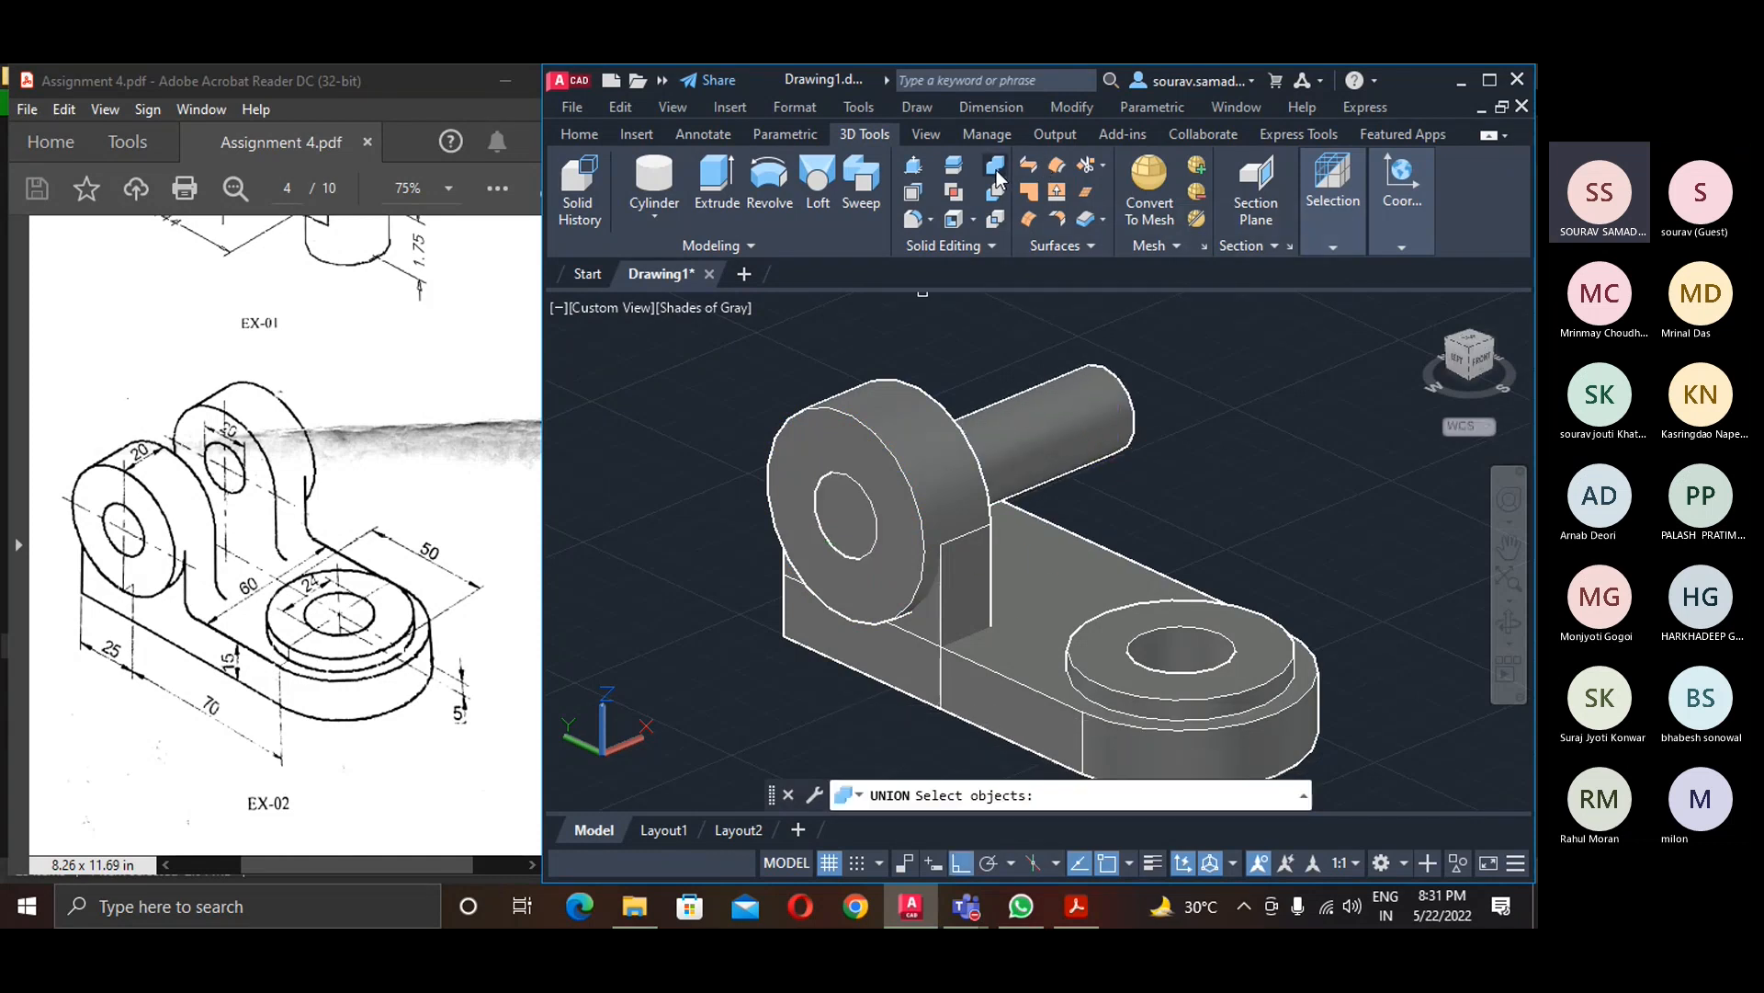
click(908, 411)
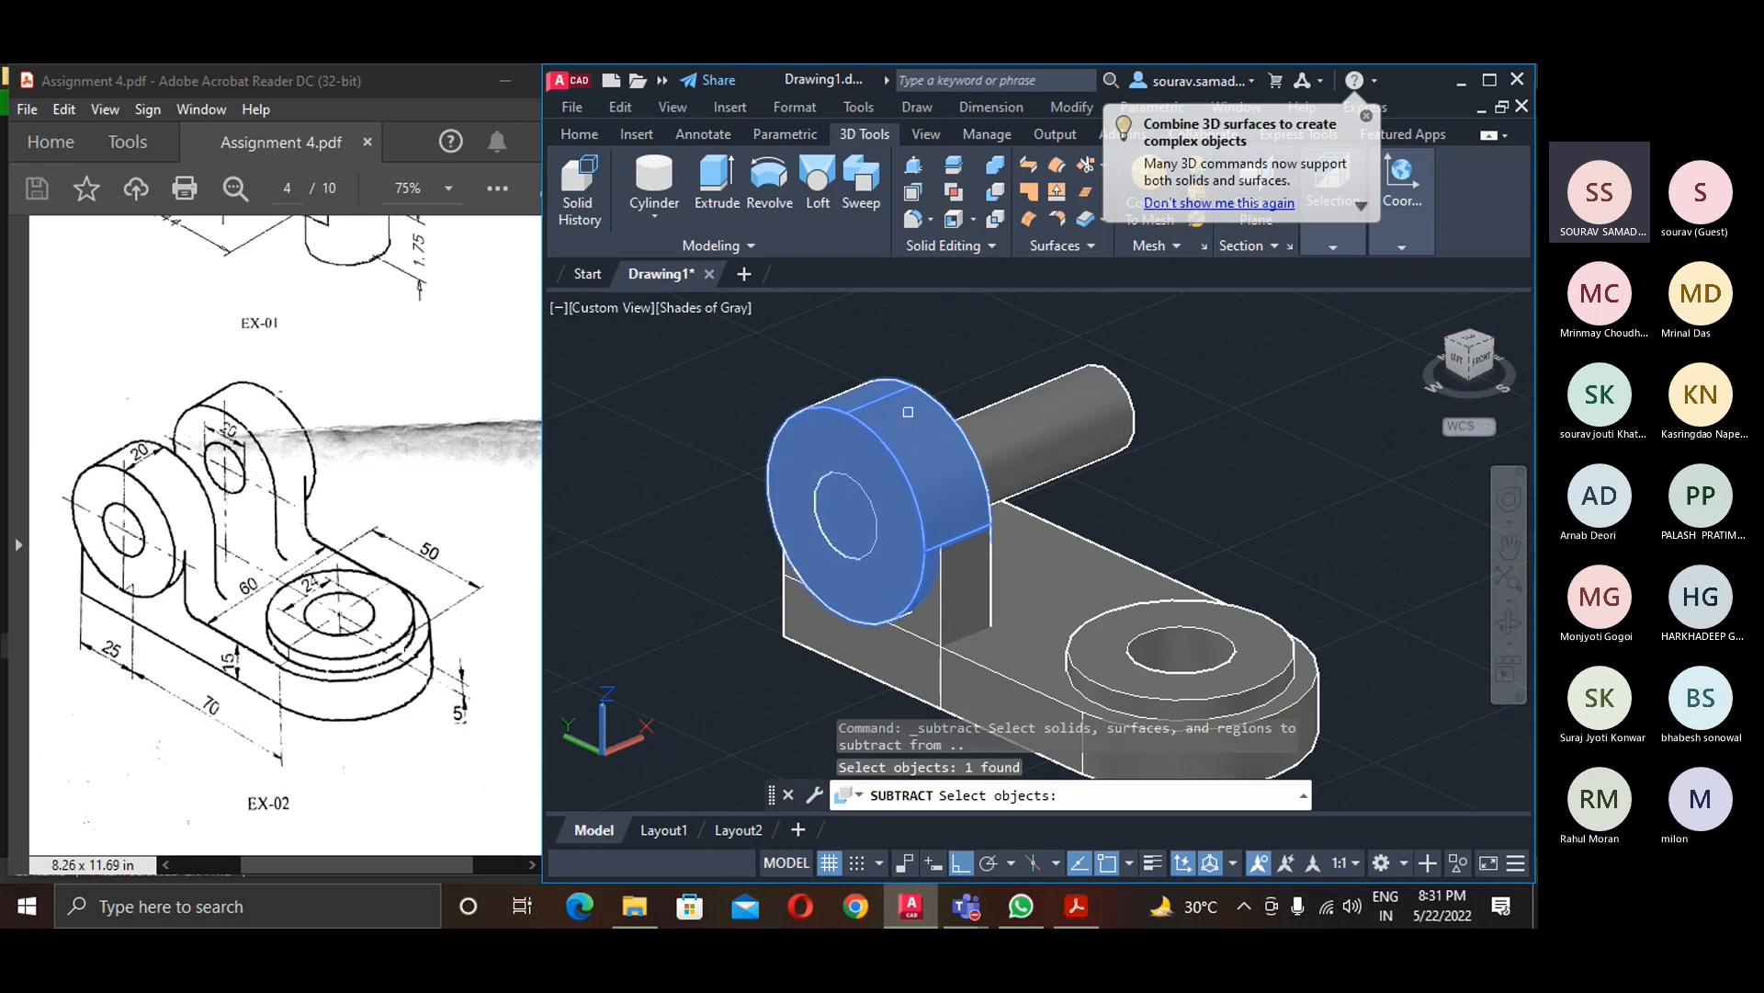
key(Return)
click(1056, 414)
key(Return)
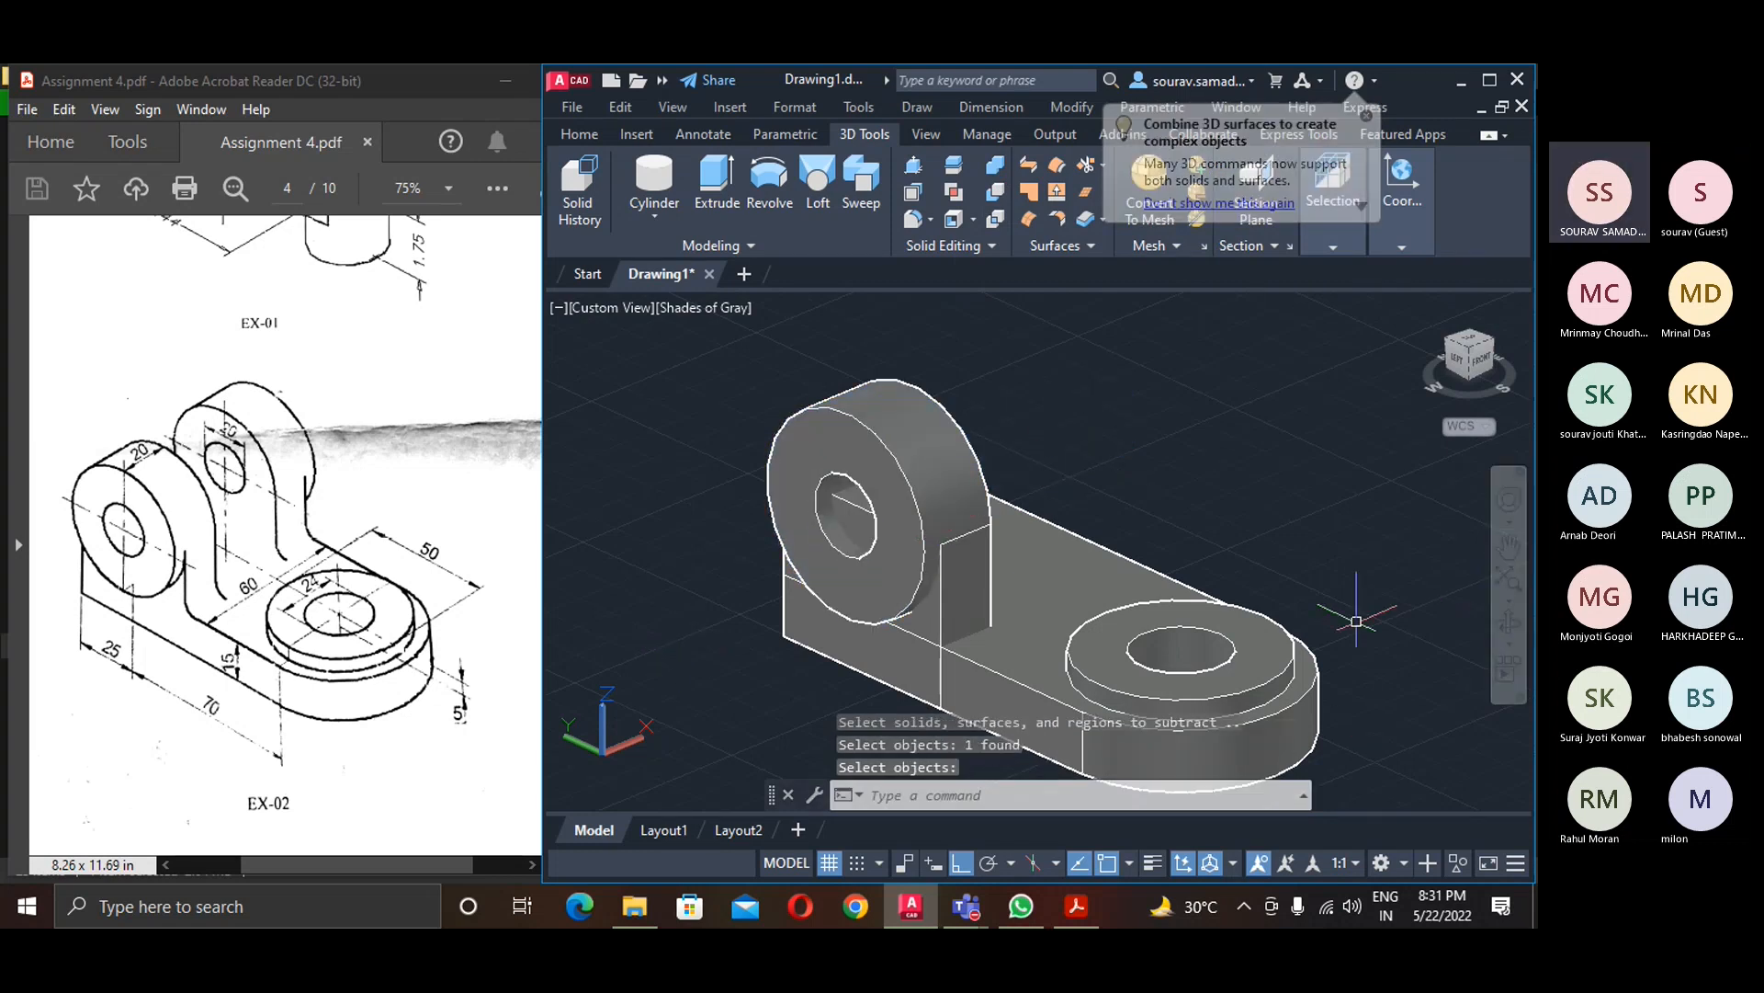
shift+middle_drag(699, 699, 723, 666)
key(Return)
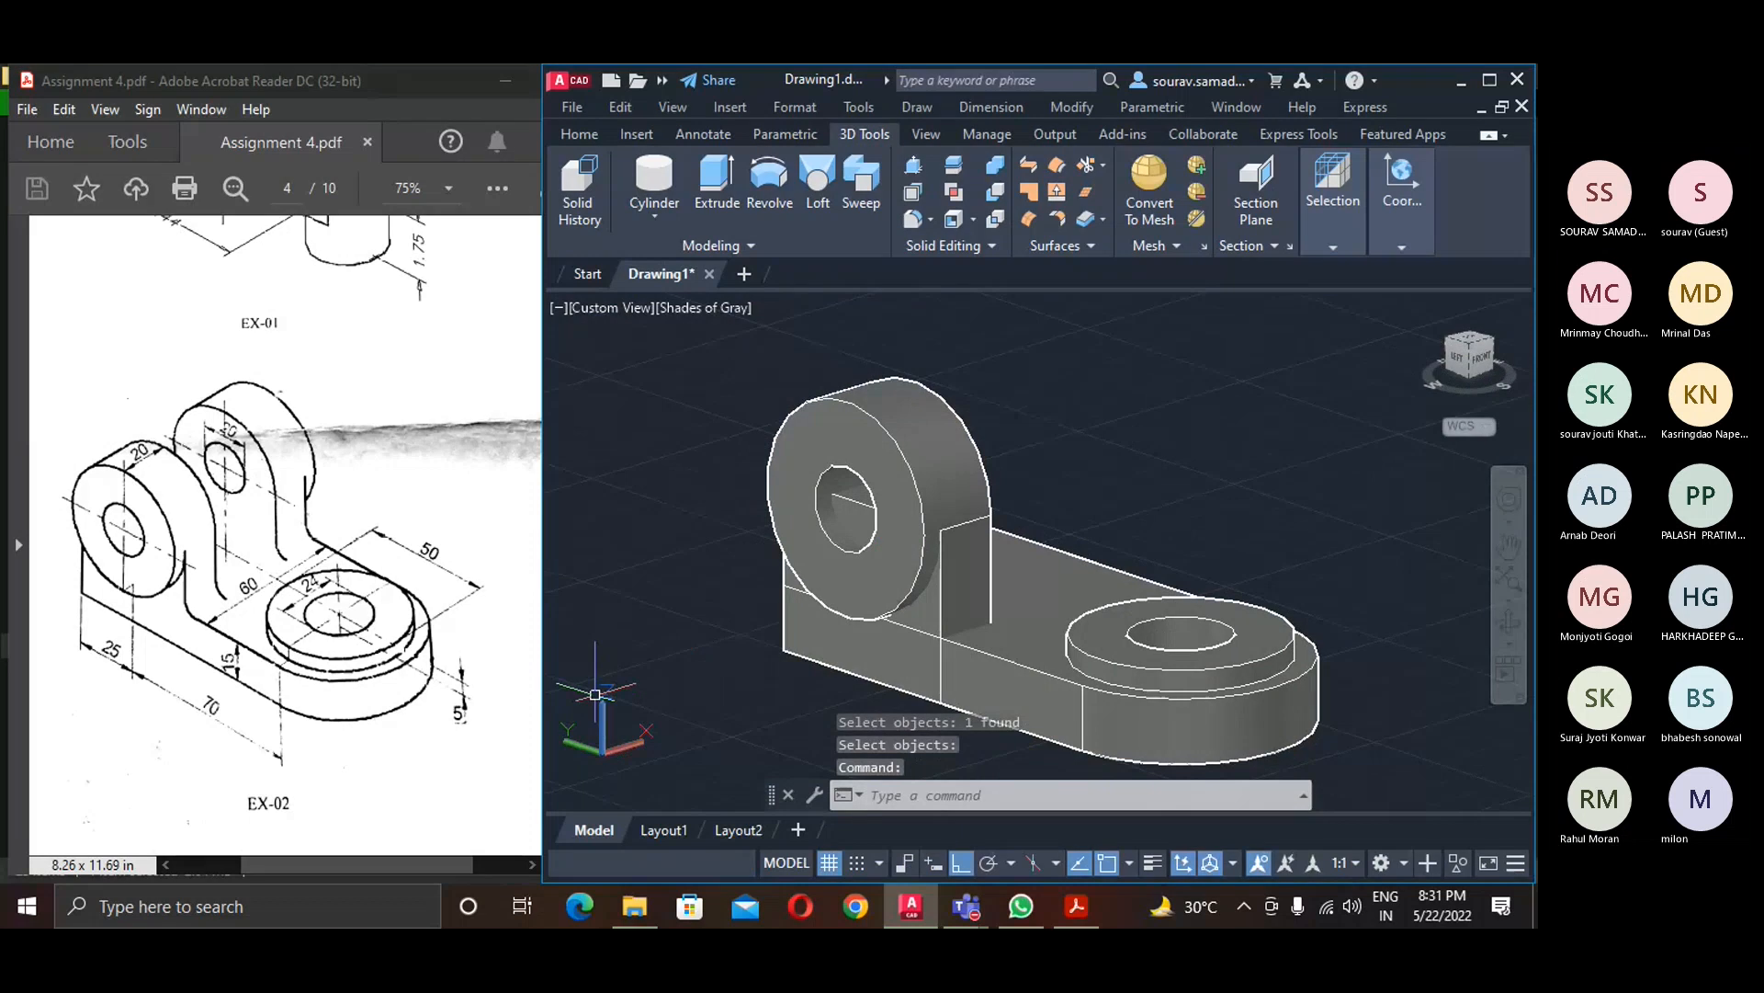
- Inspect the lug's hole up close and undo the hole subtraction and the union made before it
scroll(822, 488, down, 3)
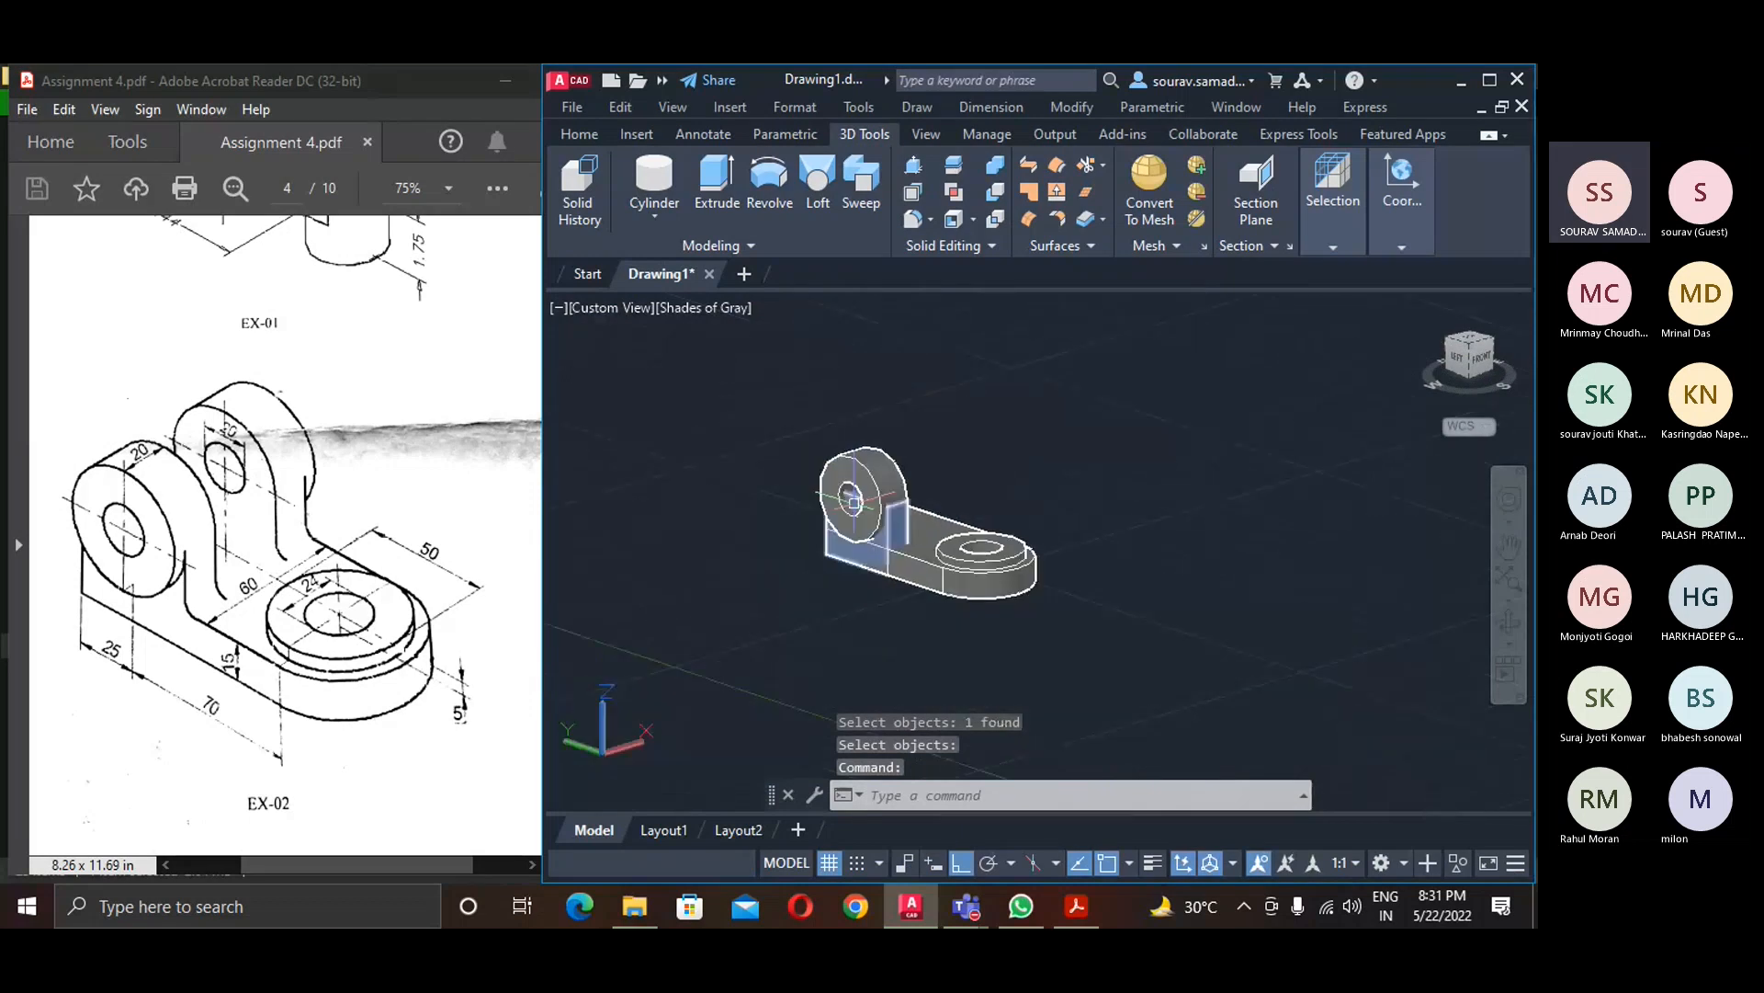
scroll(799, 551, up, 10)
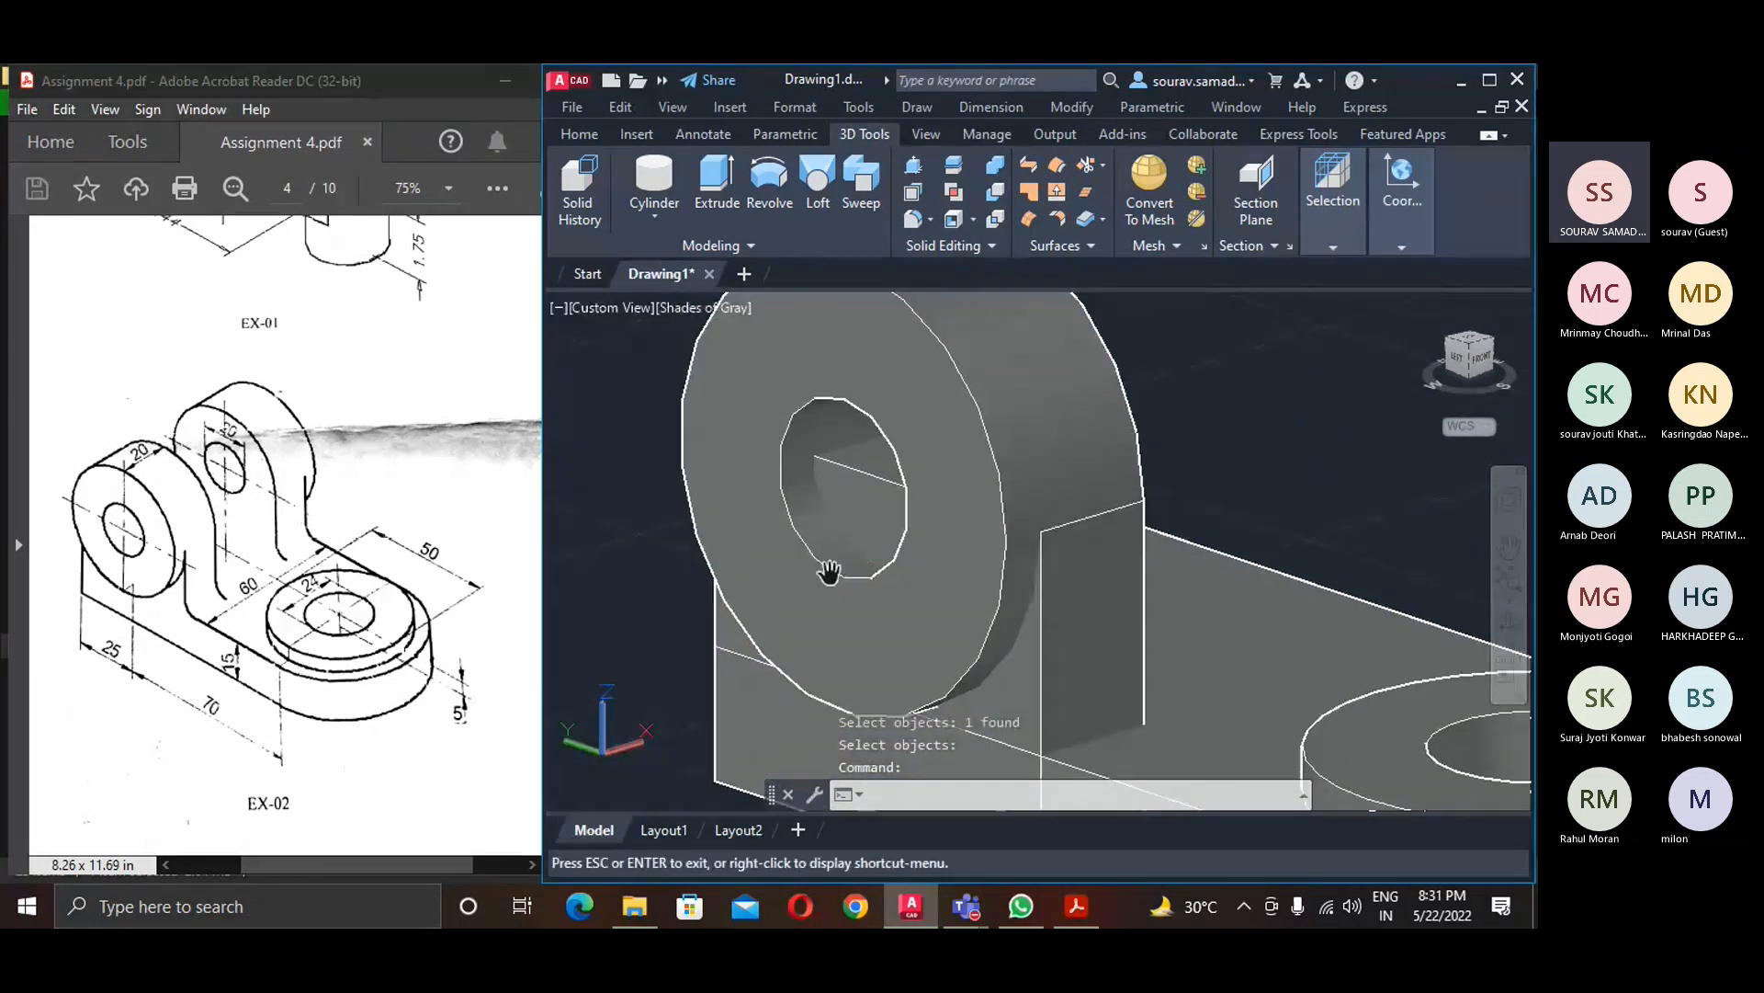
mouse_move(827, 579)
shift+middle_down()
mouse_move(900, 552)
mouse_move(827, 593)
shift+middle_up()
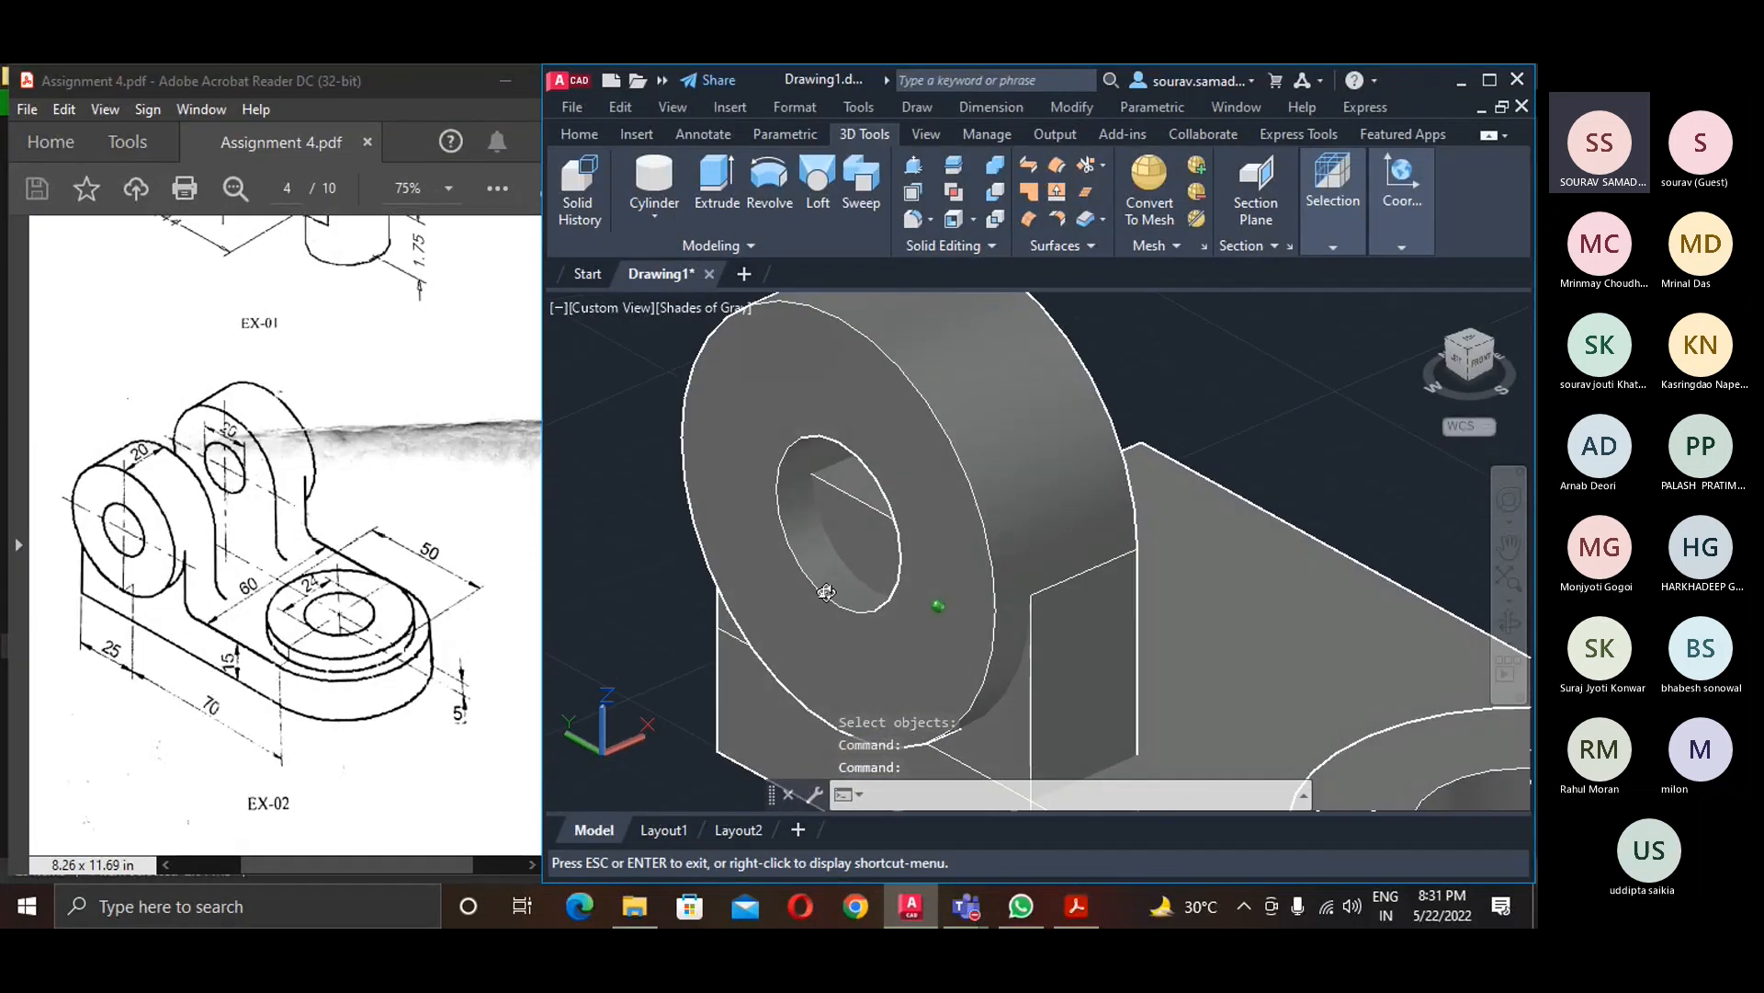
key(ctrl+z)
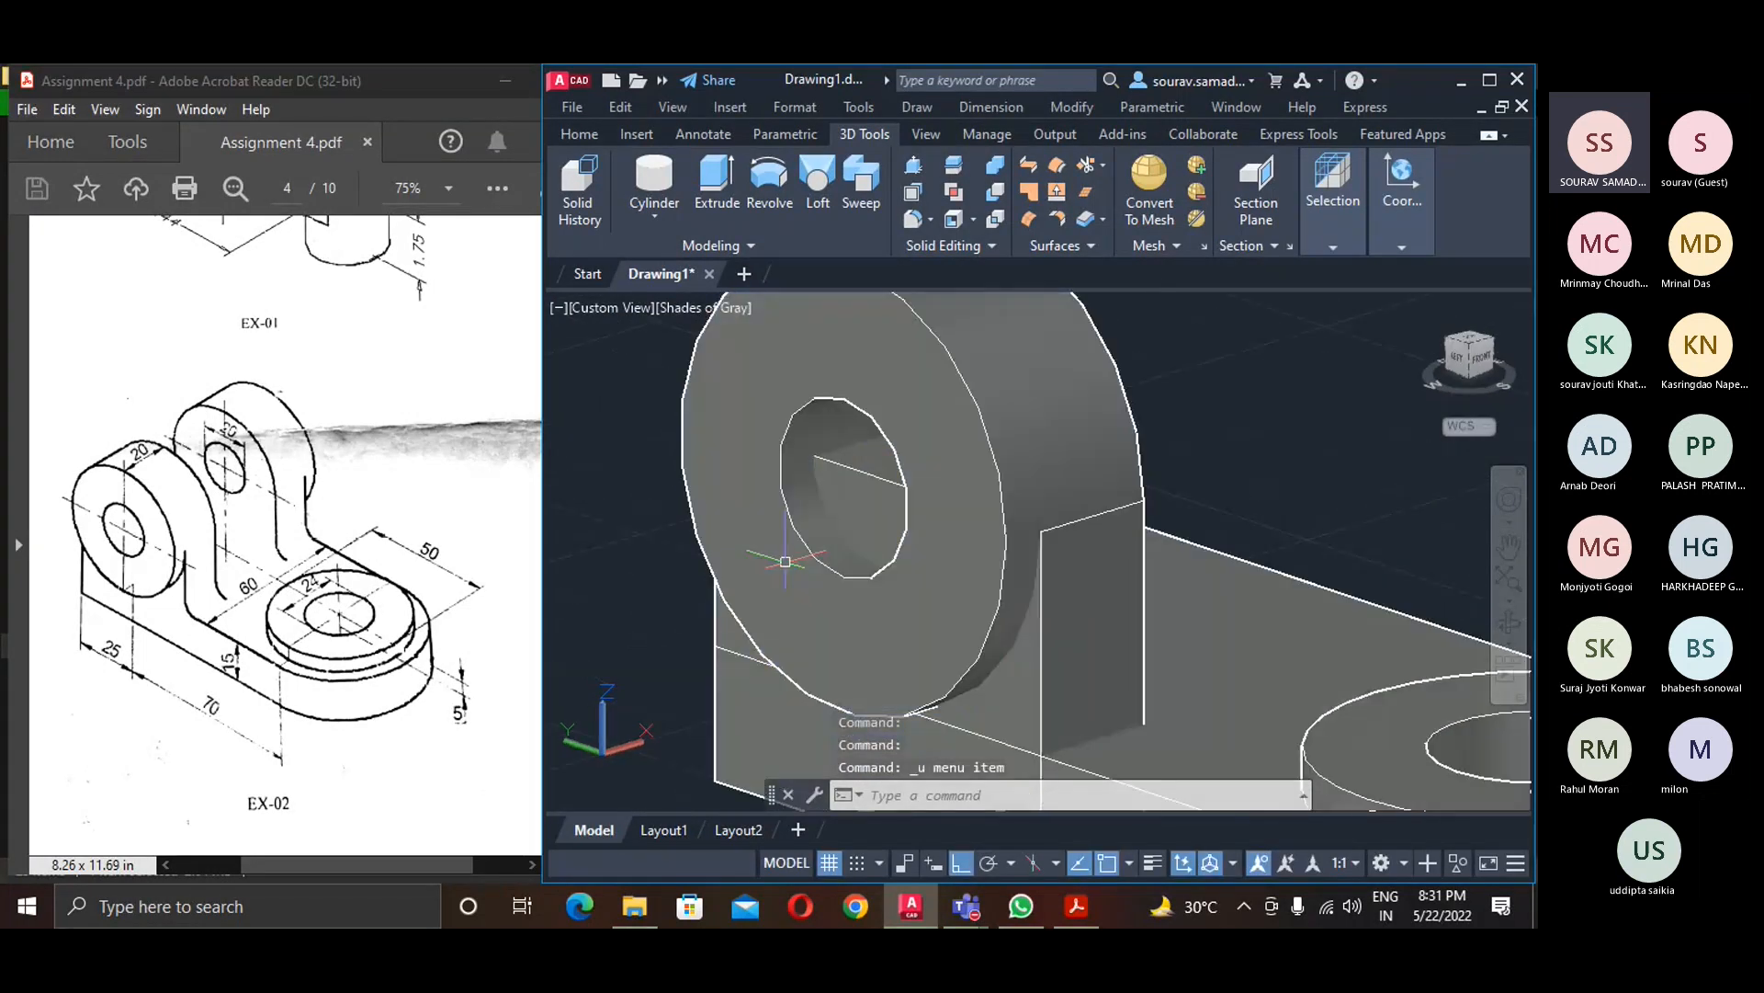
key(ctrl+z)
key(ctrl+z)
key(ctrl+z)
key(ctrl+z)
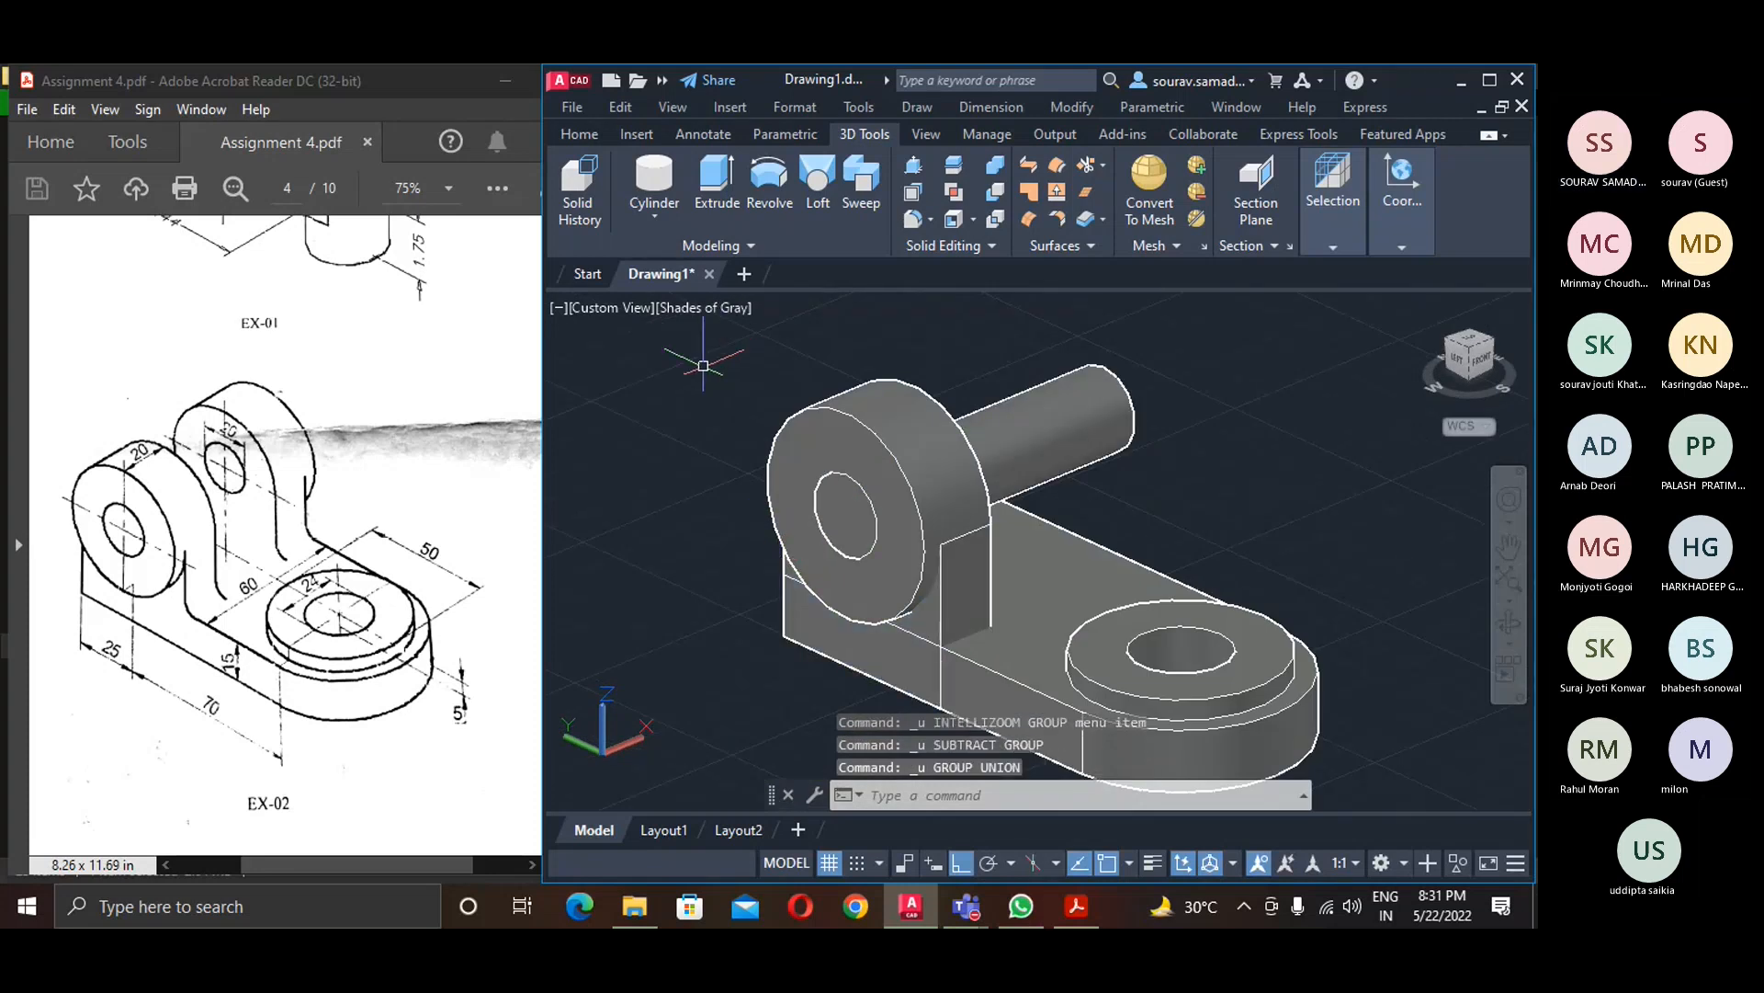
- Union the lug's round cylinder with the upright box beneath it
click(995, 167)
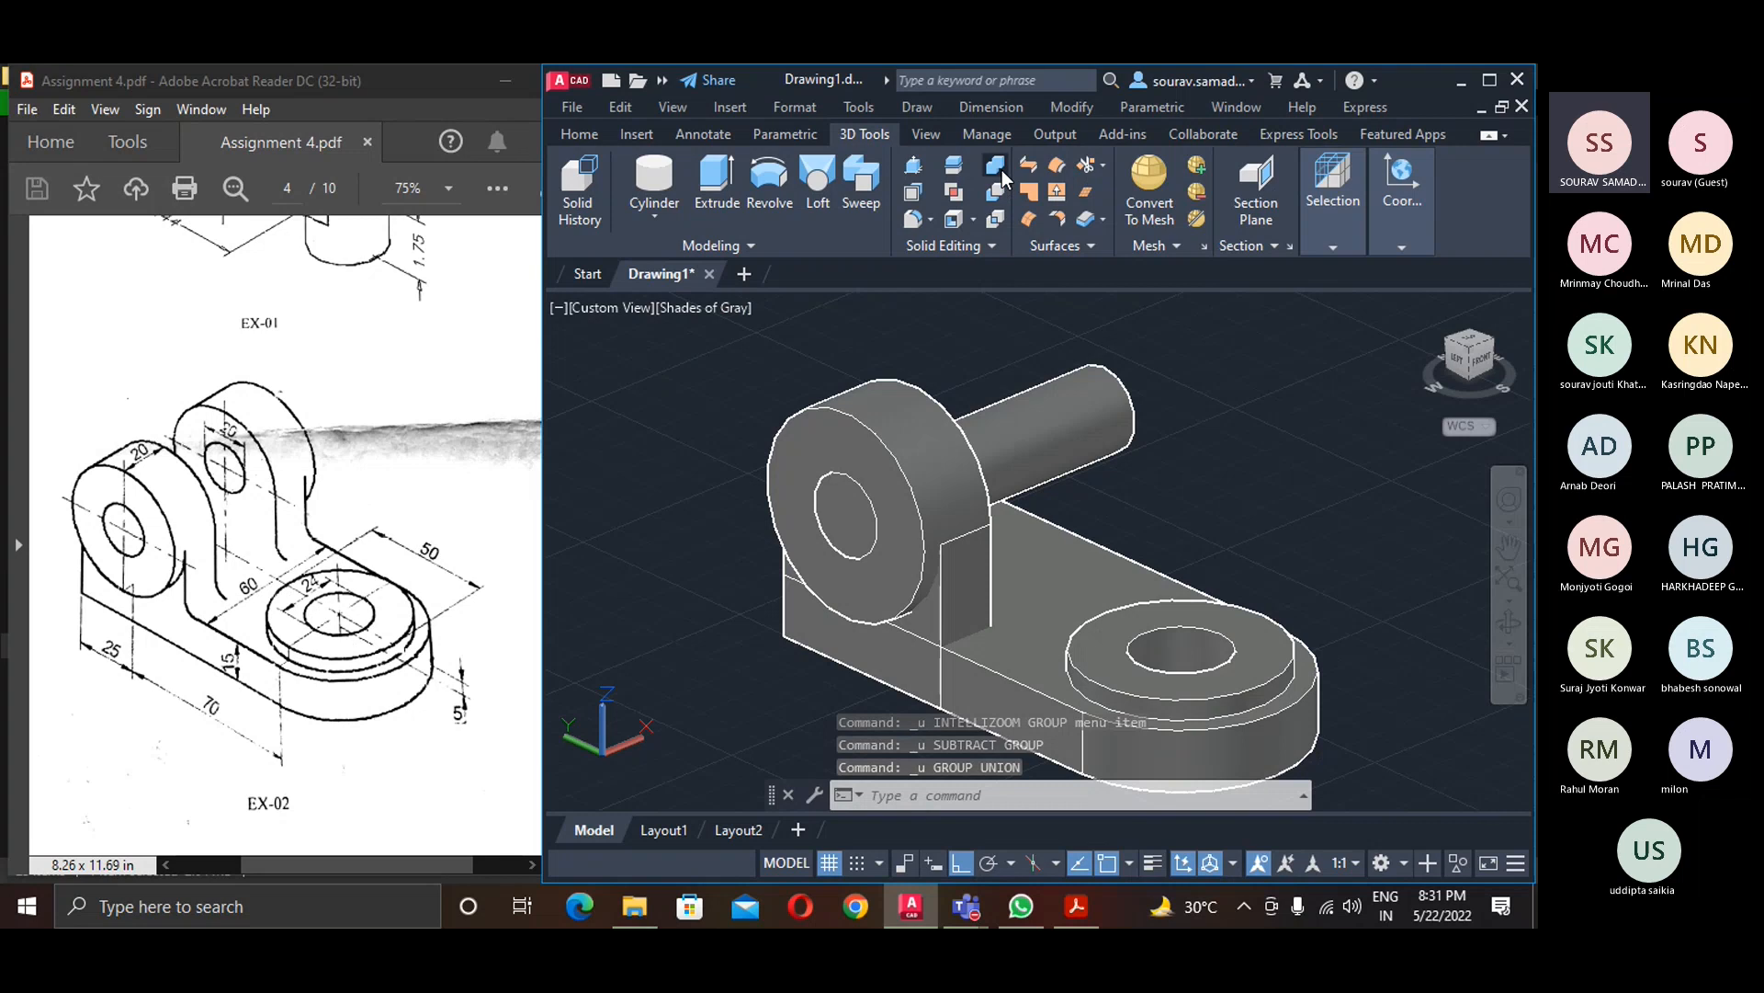
click(874, 417)
click(960, 607)
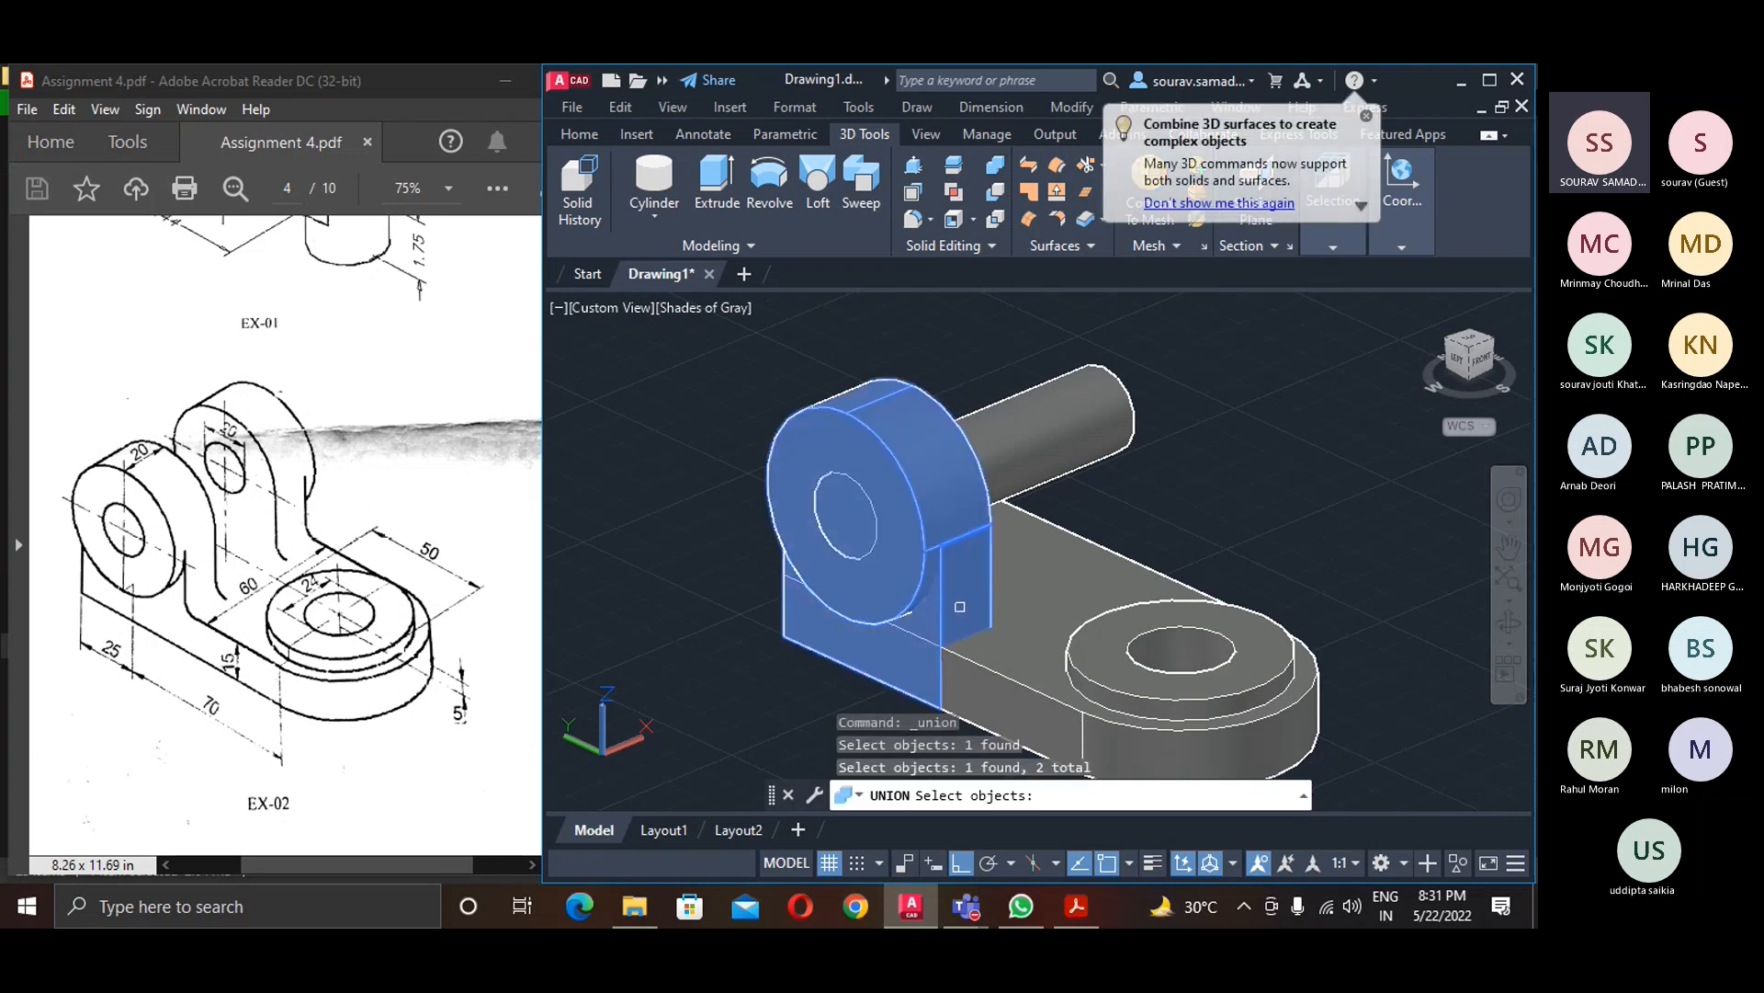
key(Return)
- Subtract the long 20-diameter cylinder from the united lug to bore it right through
click(995, 192)
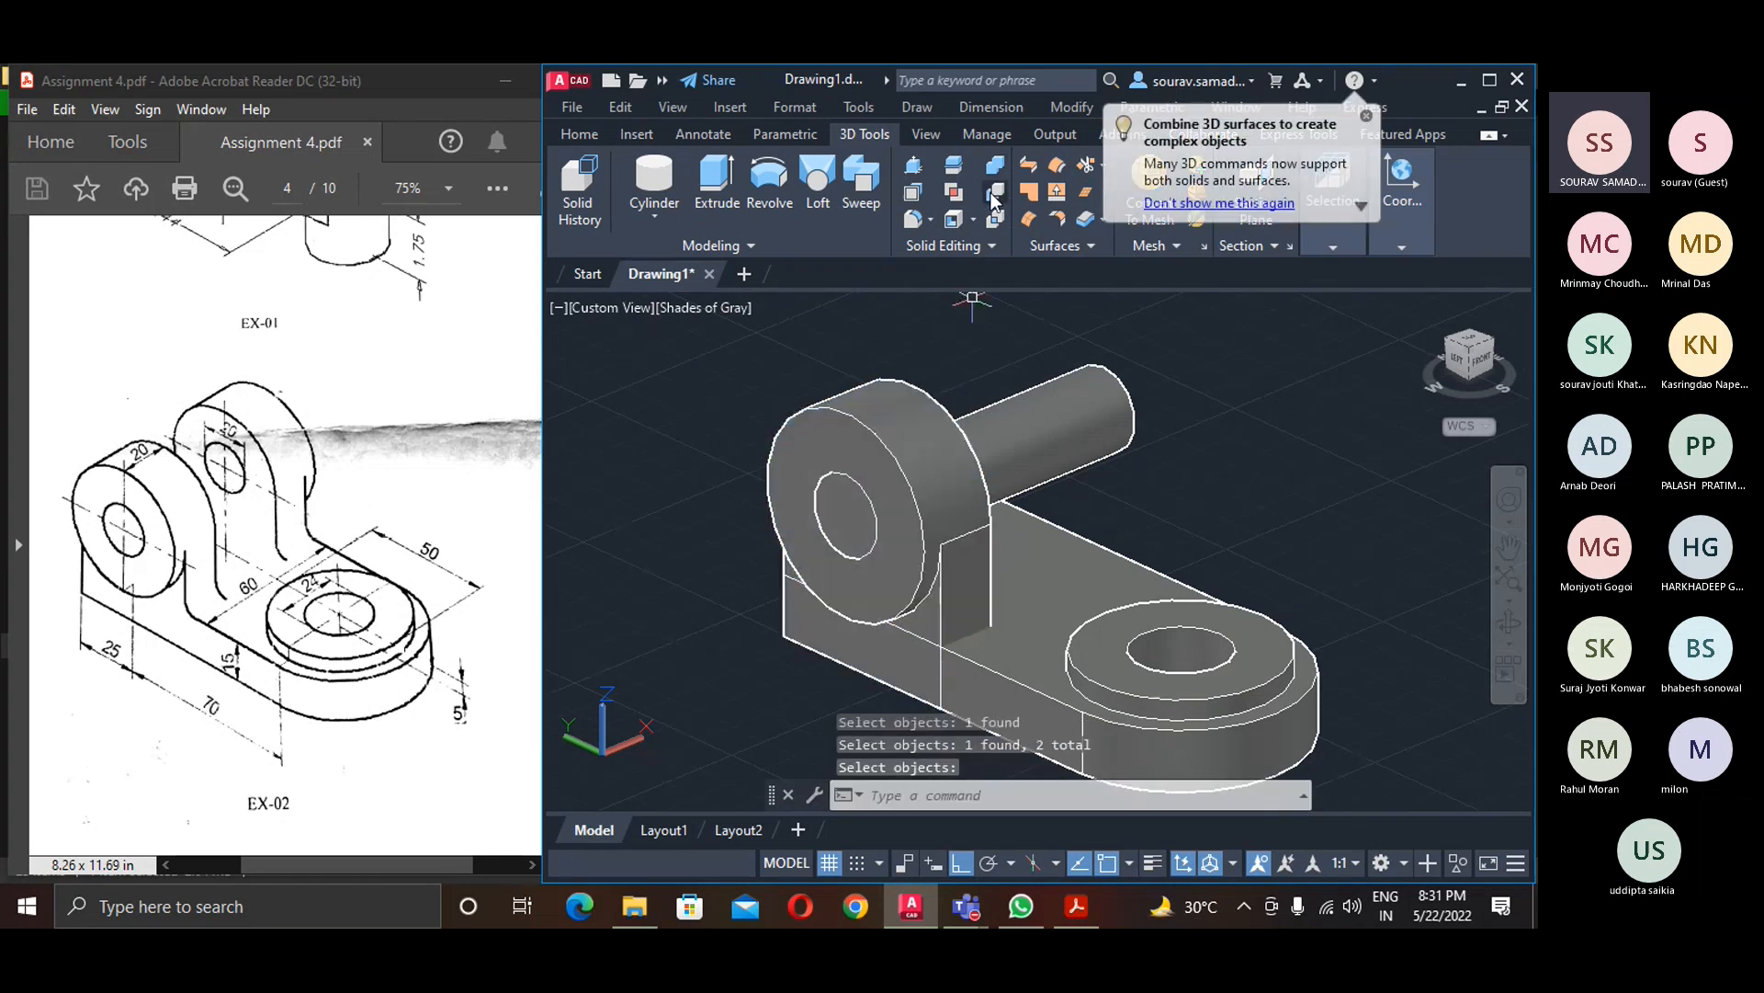
click(943, 528)
key(Return)
click(1048, 418)
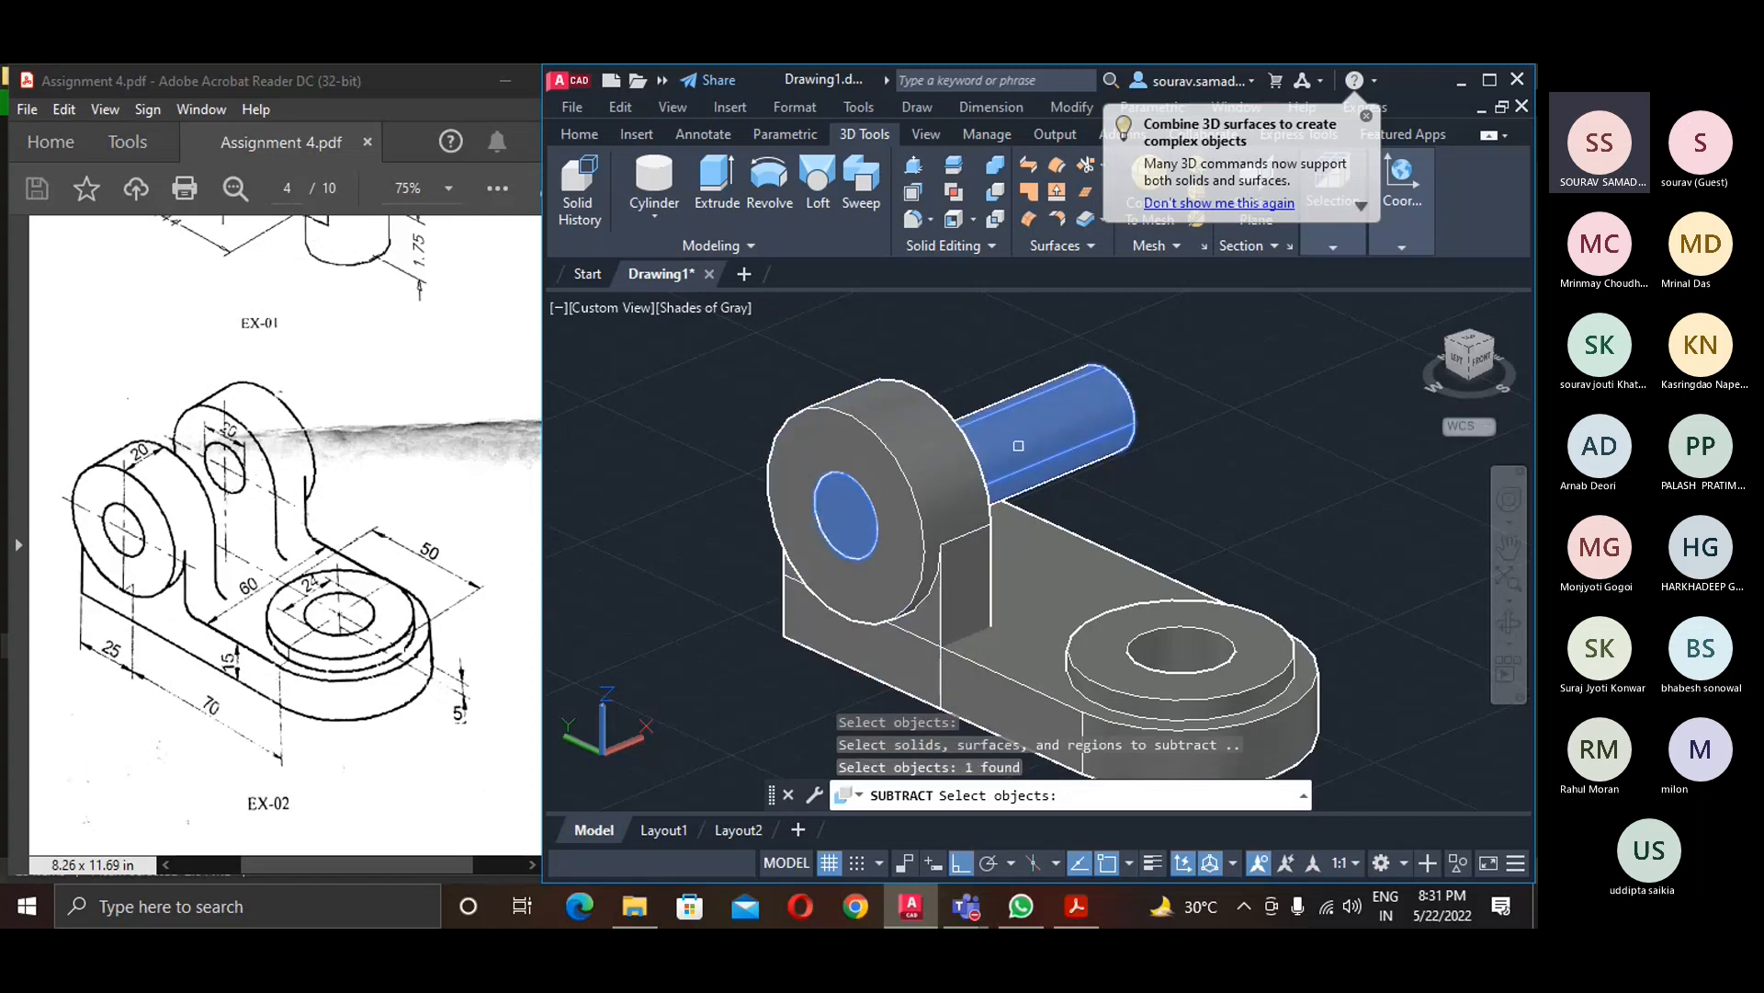
key(Return)
- Examine the bored lug and the base from several view angles
click(1509, 621)
drag(1078, 612, 1022, 615)
key(Escape)
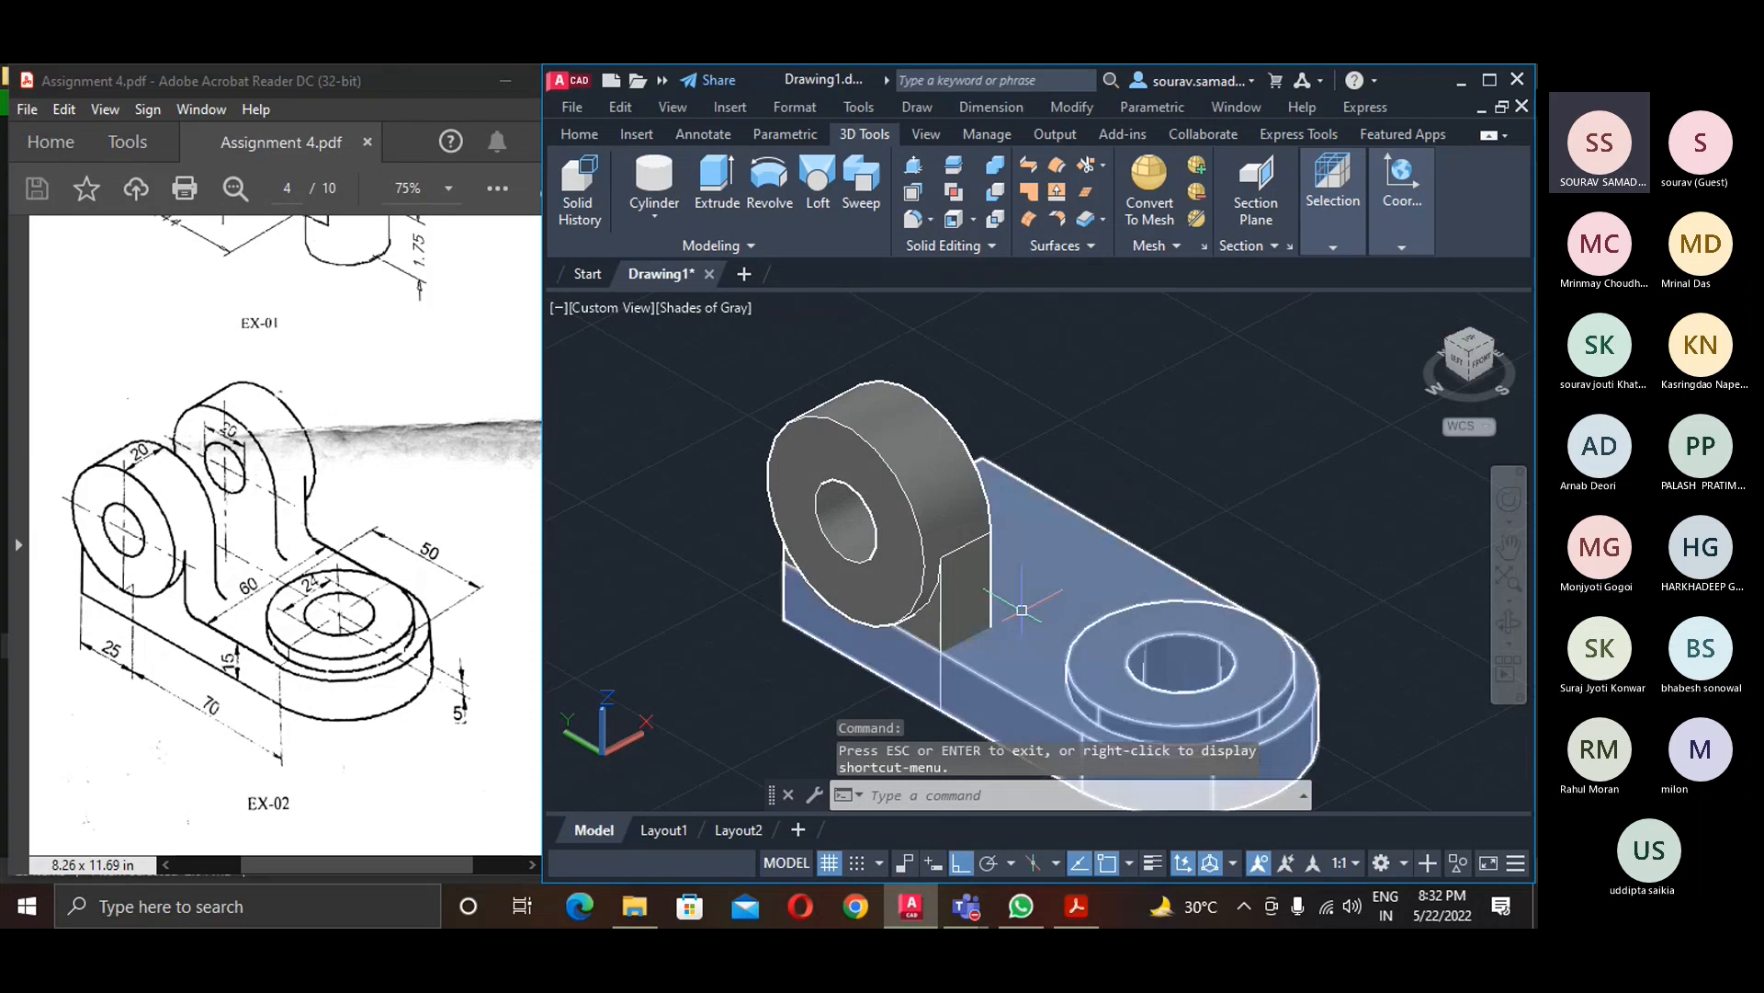
scroll(1022, 608, up, 2)
scroll(1022, 607, down, 3)
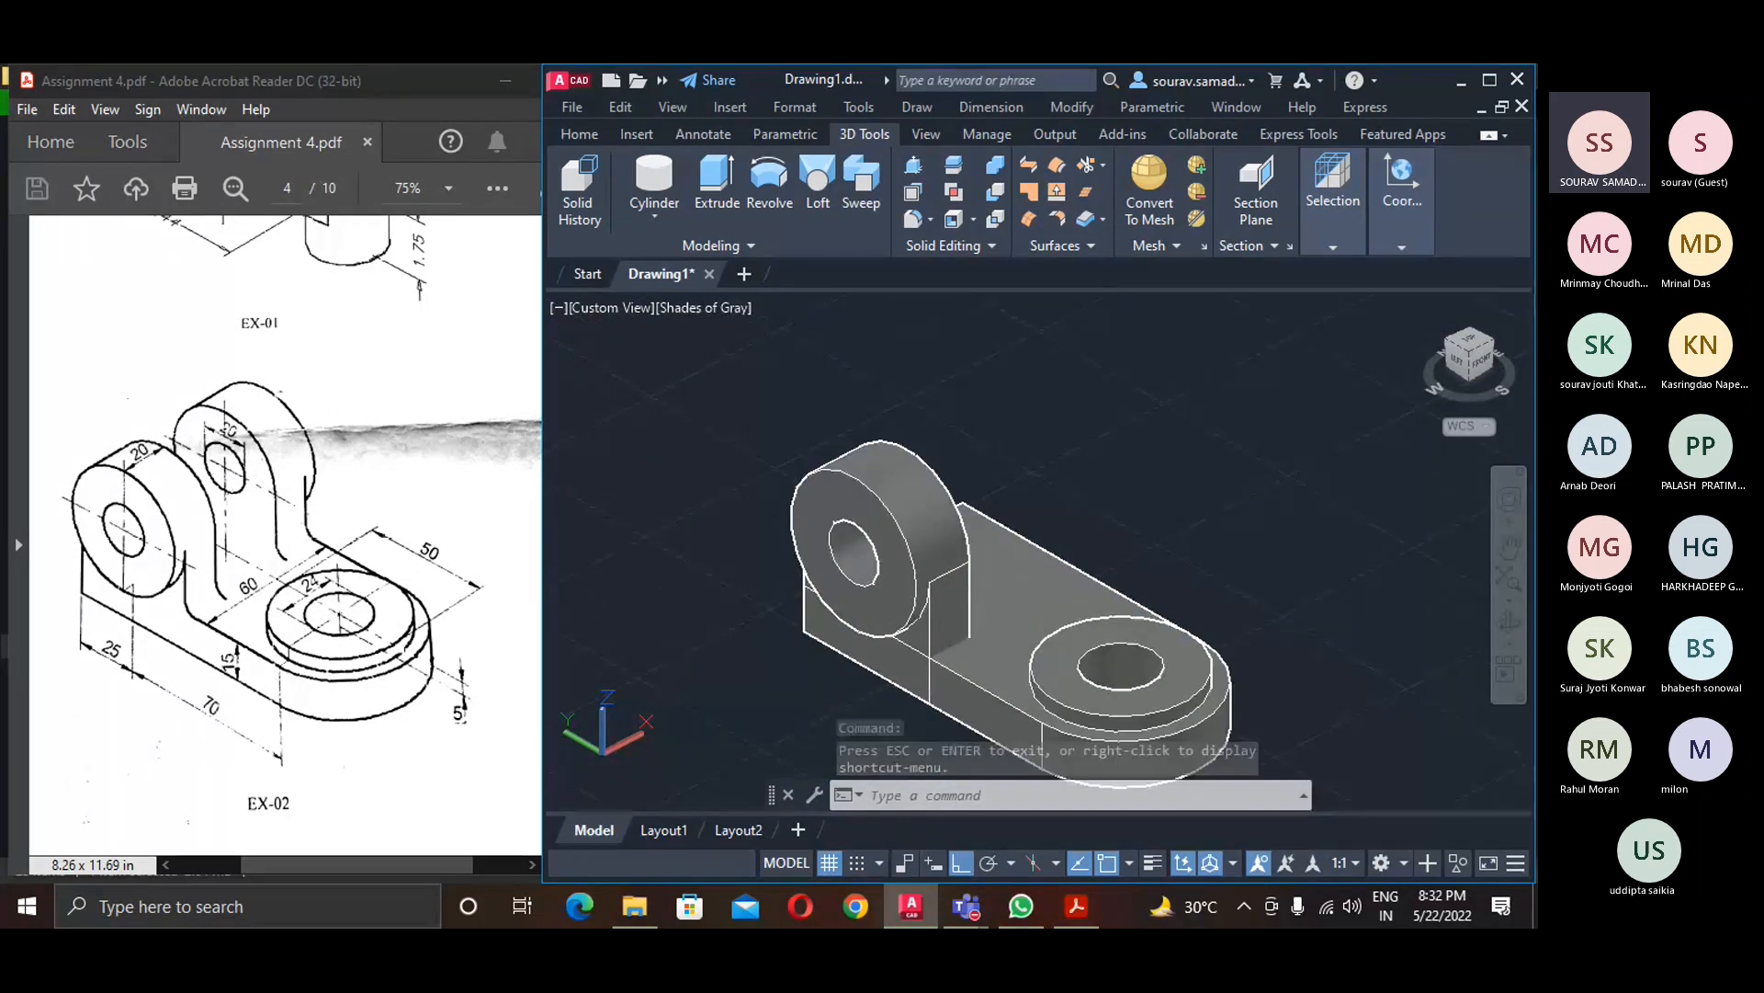
click(1022, 796)
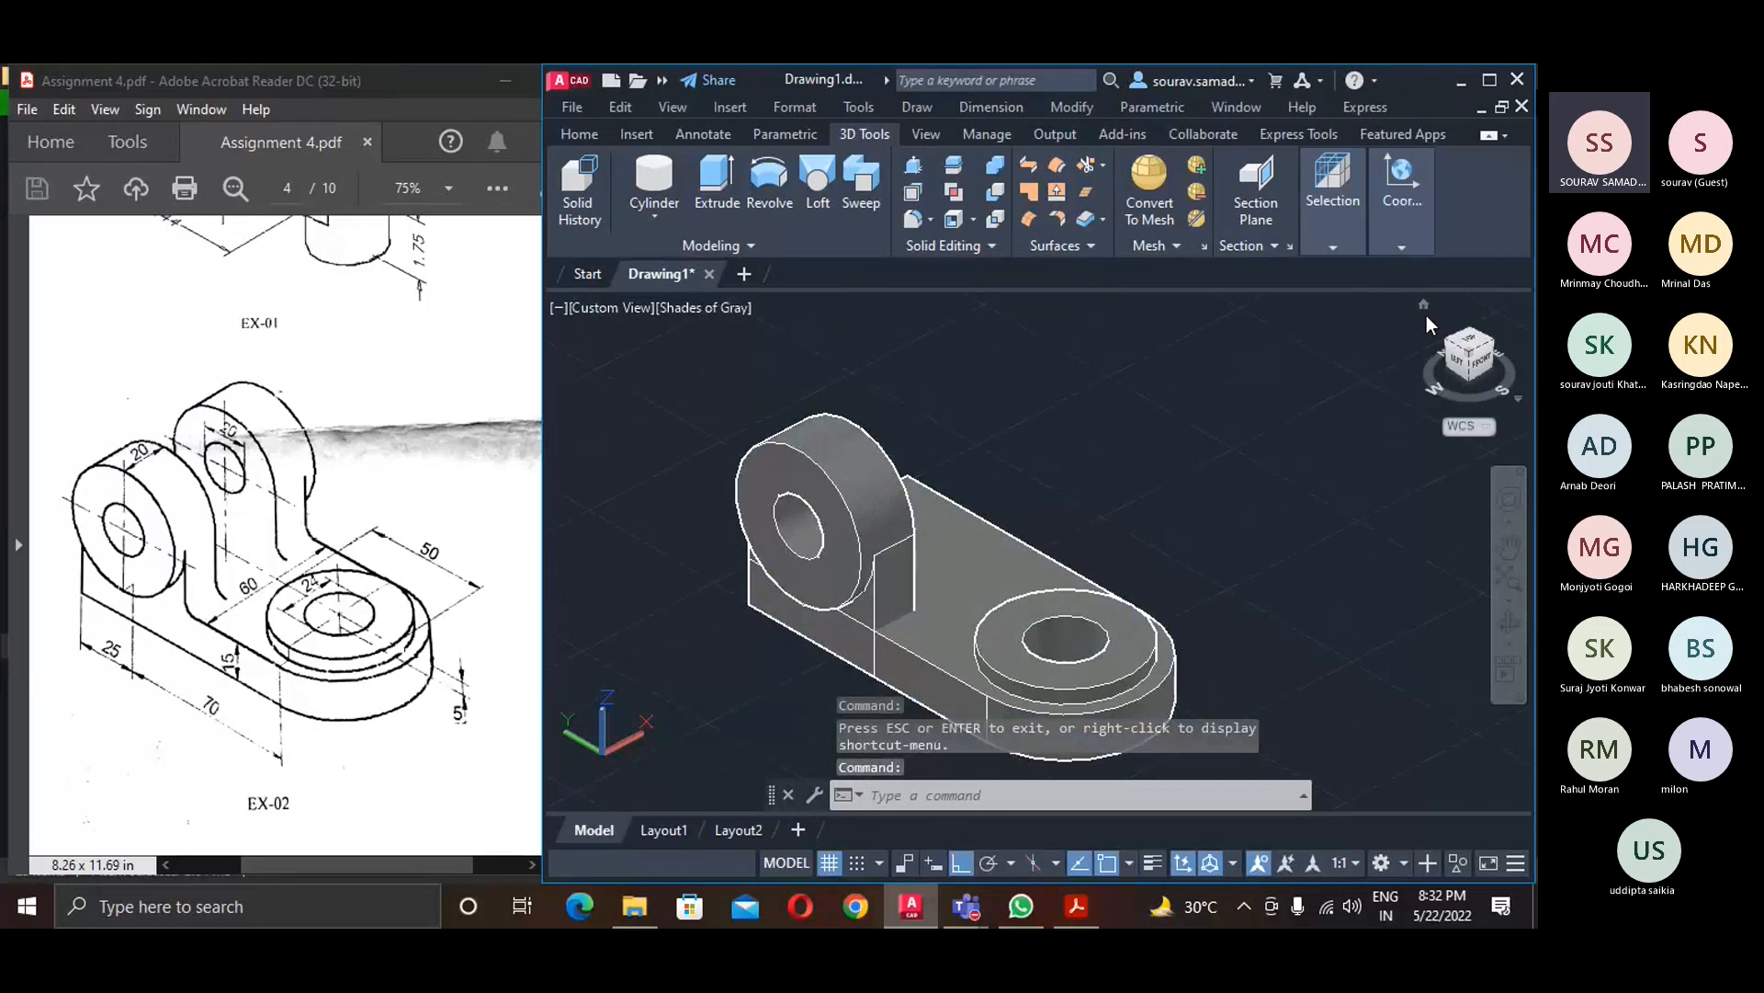
click(1424, 309)
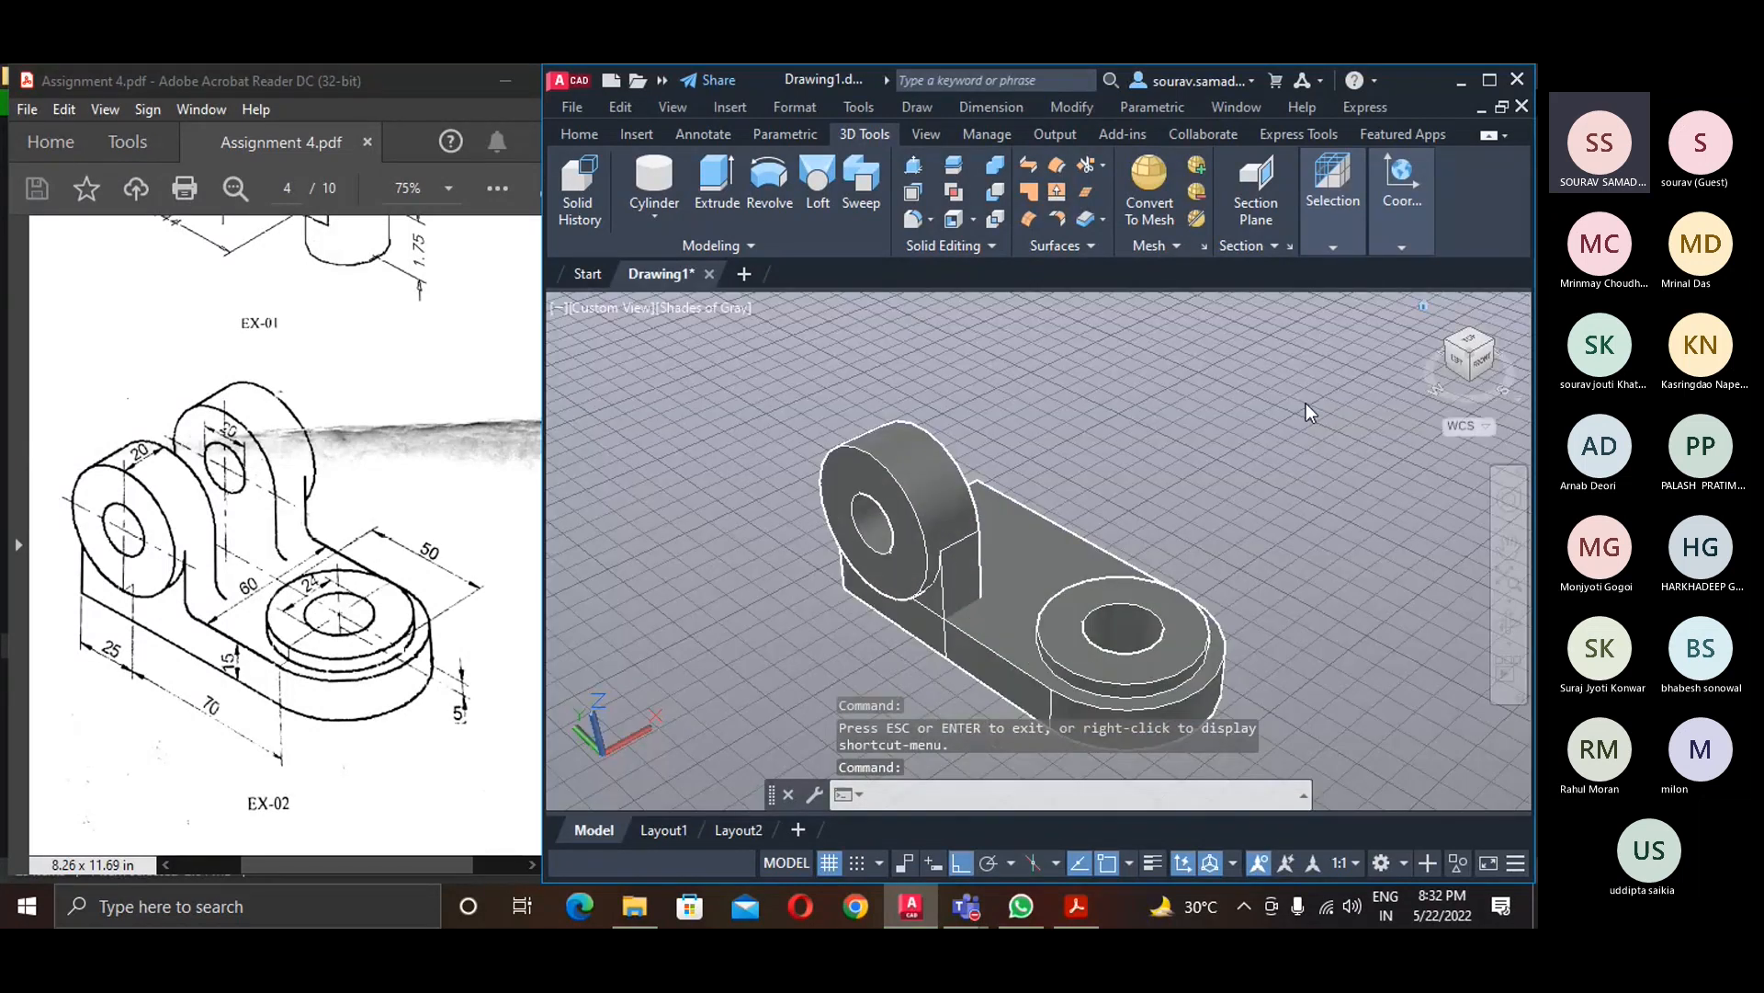
right_click(1482, 354)
click(1368, 401)
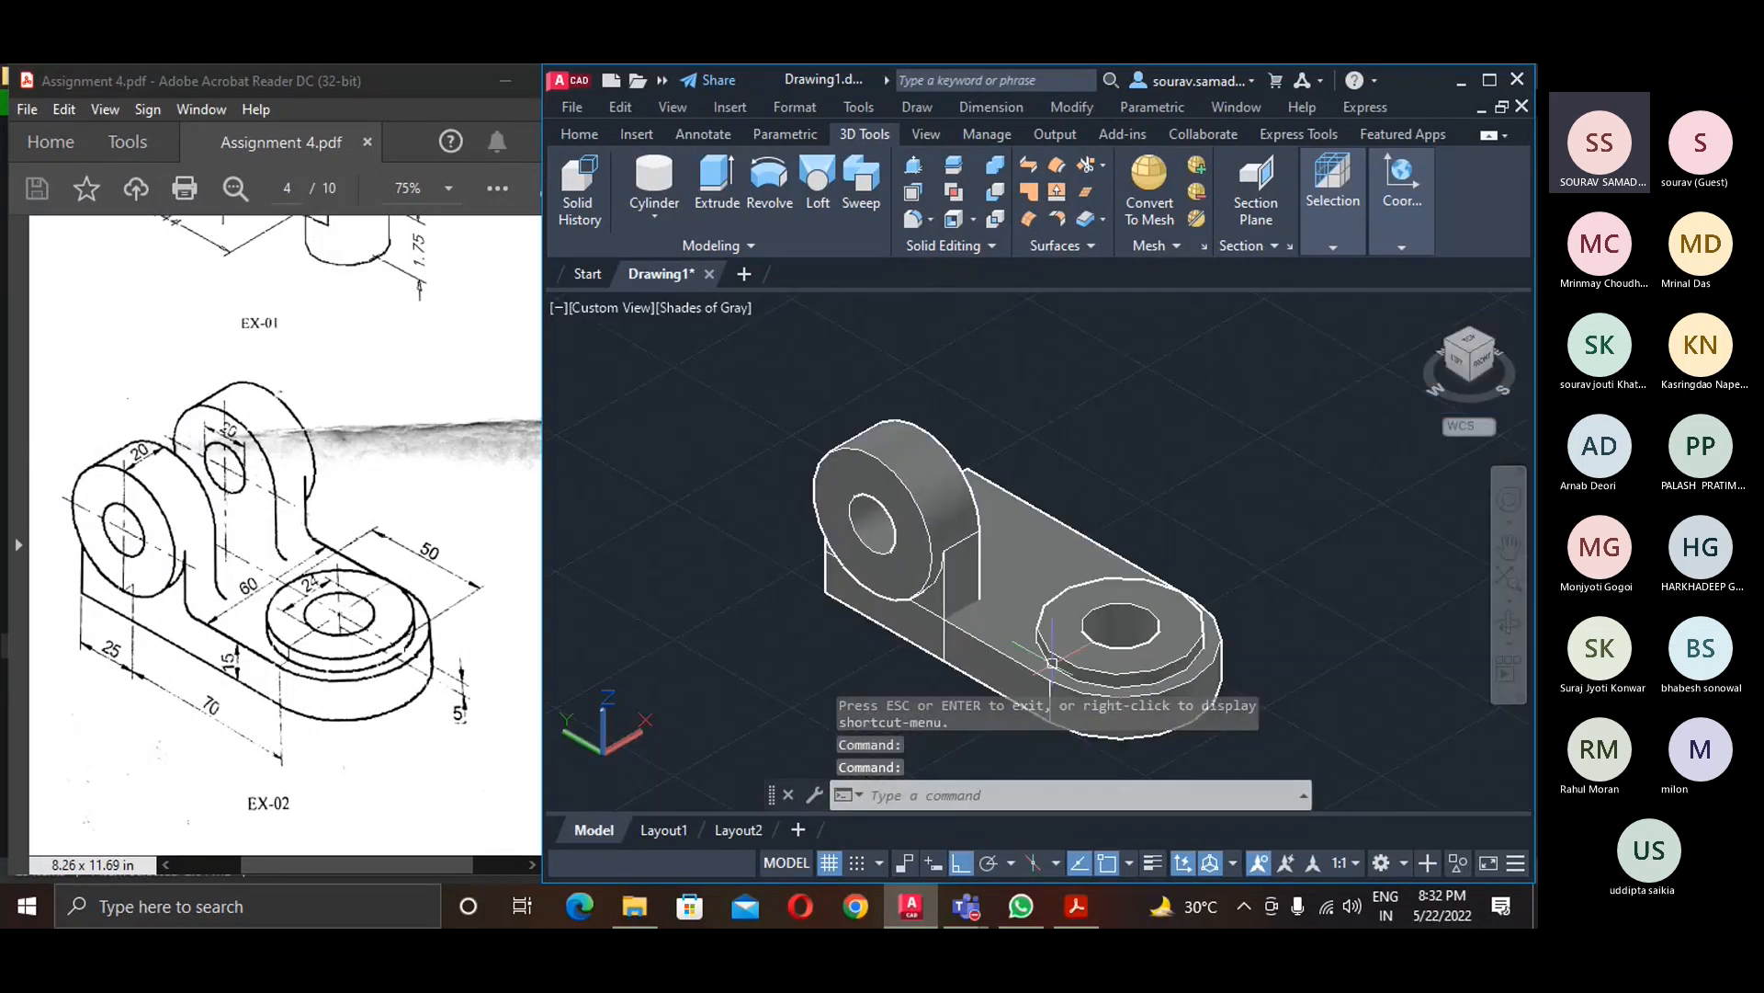
scroll(1049, 664, down, 2)
middle_drag(1048, 666, 1017, 633)
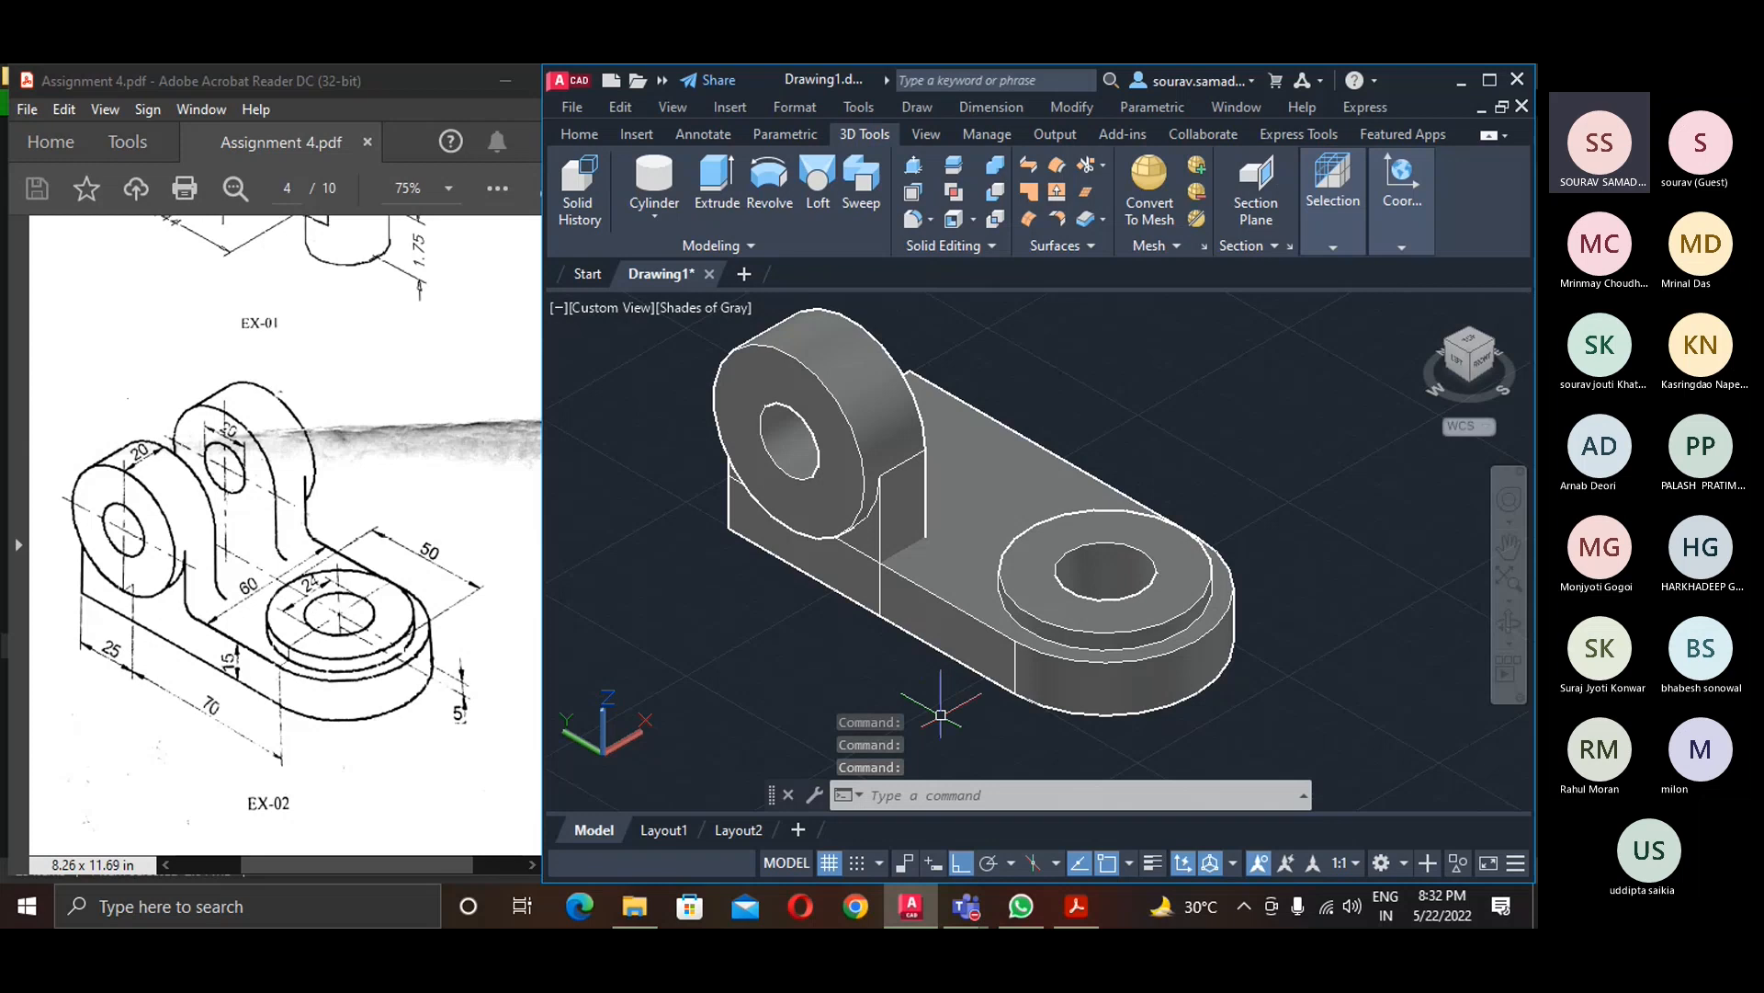
- 3D mirror the bored lug across the YZ plane through the centre of the boss hole, keeping the source lug
click(1077, 105)
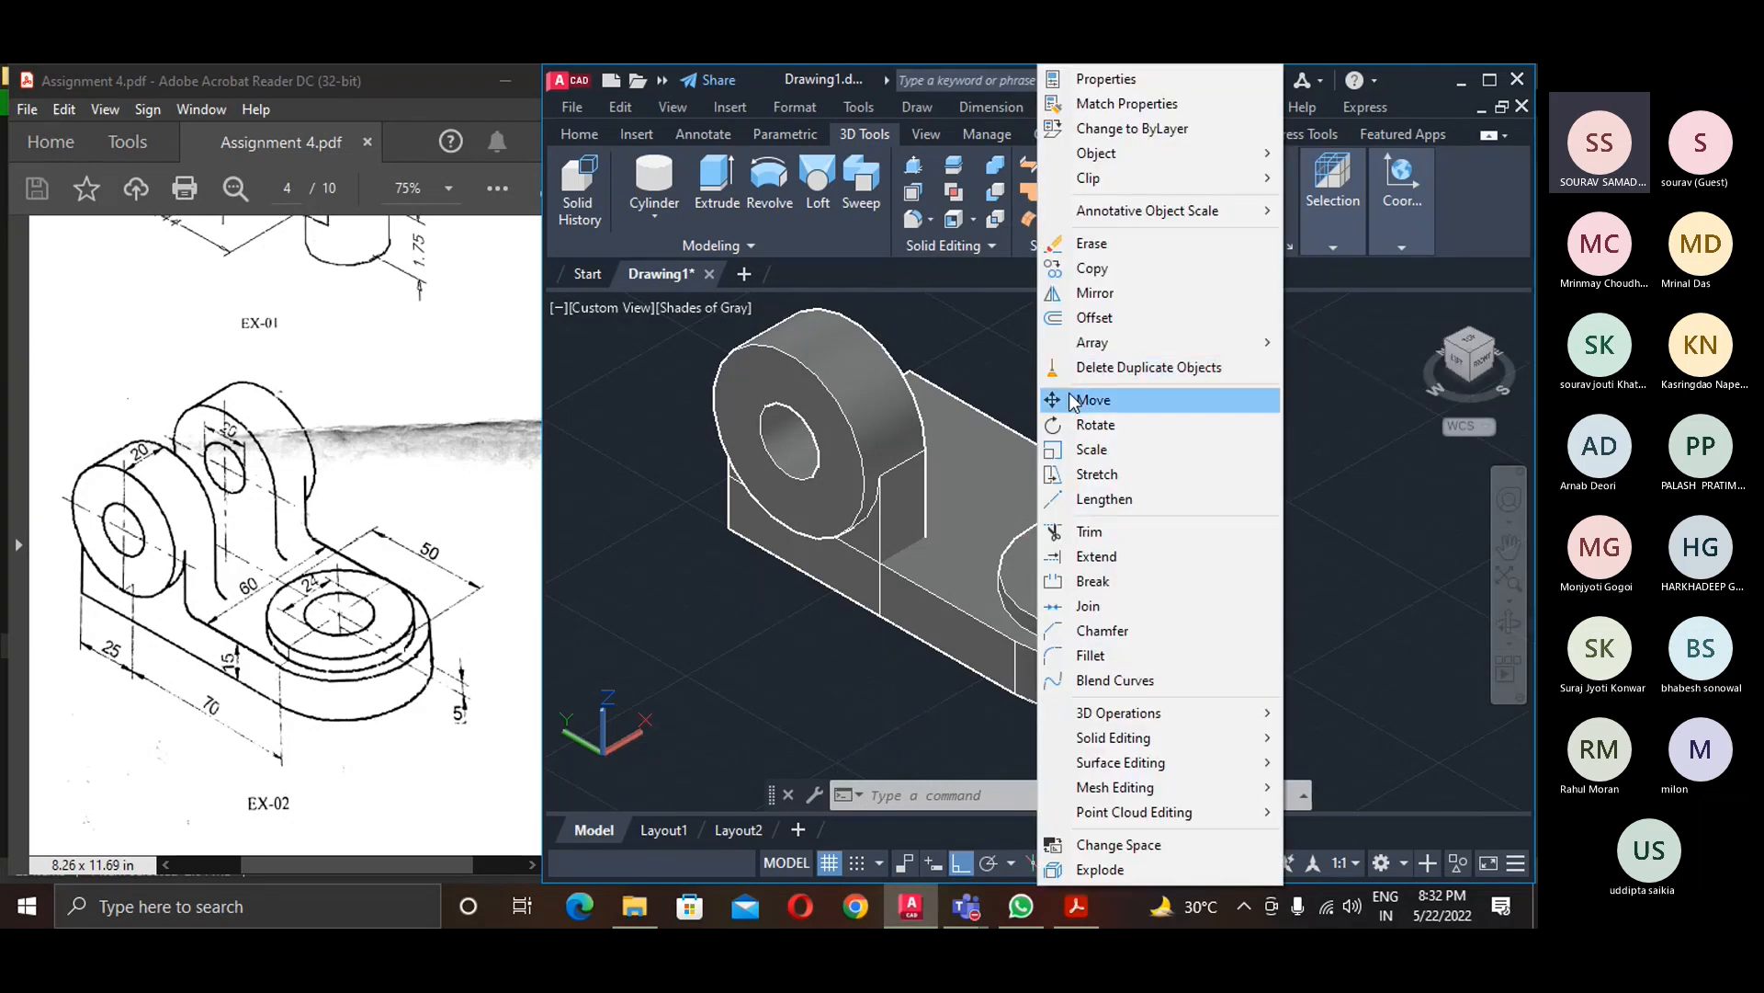
mouse_move(1211, 713)
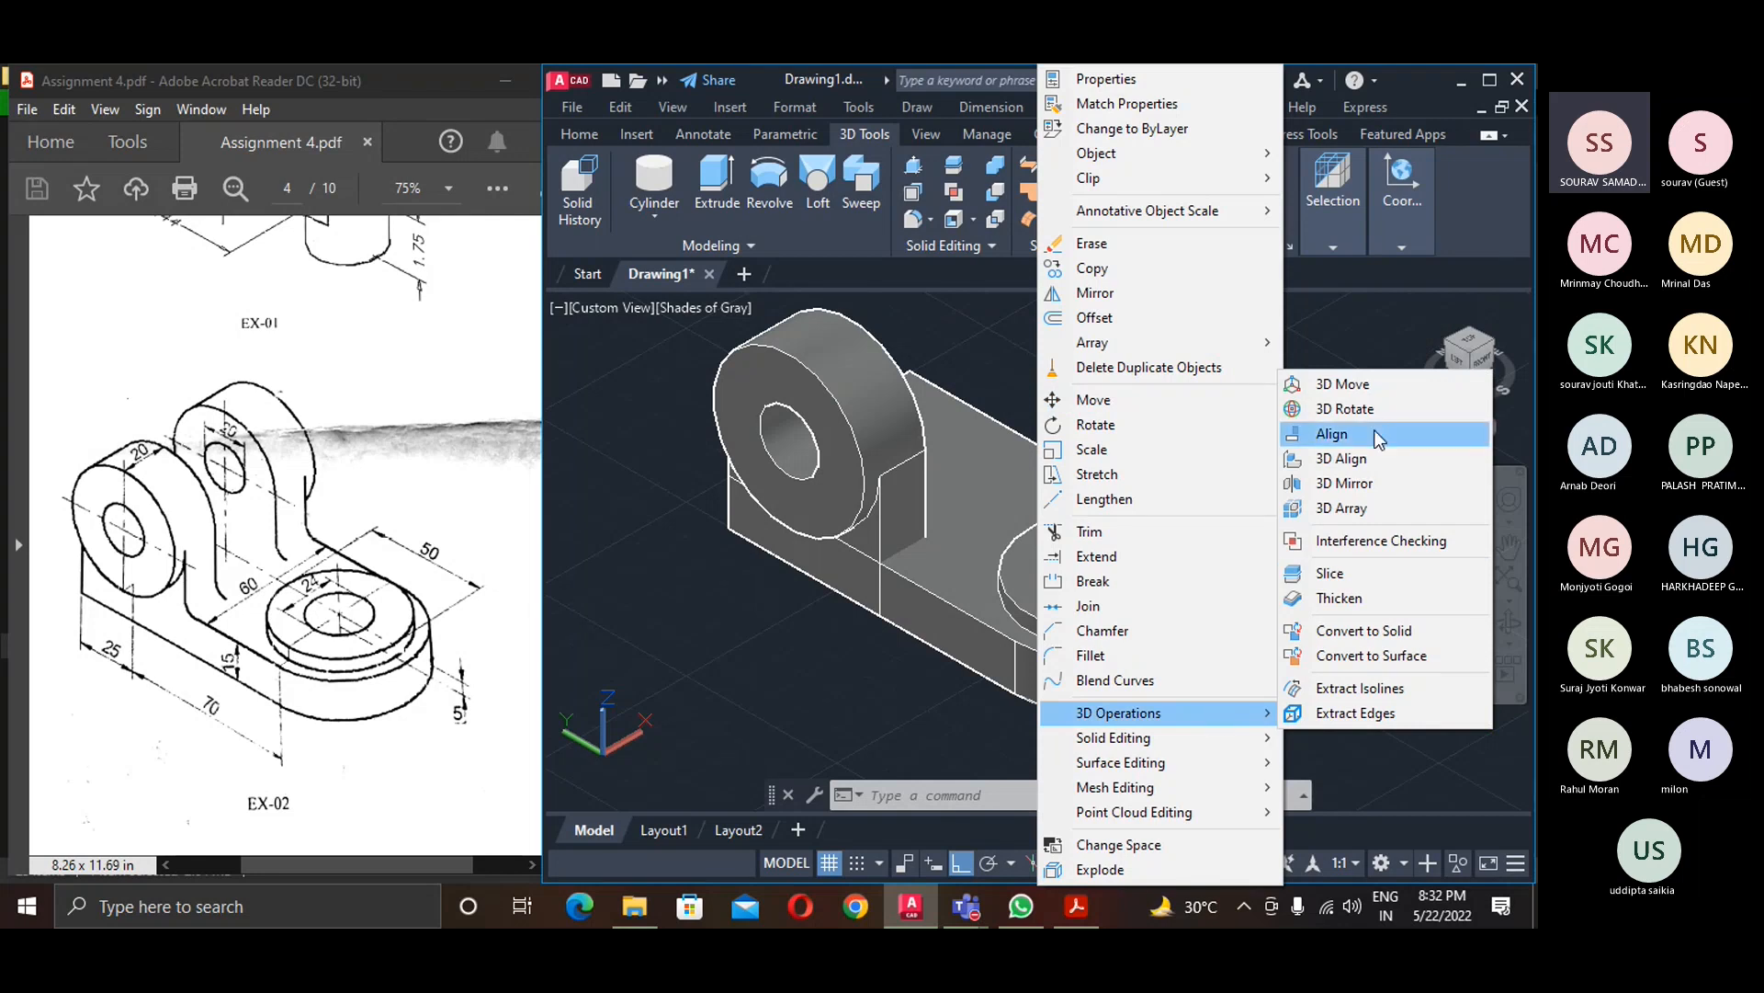
click(1344, 483)
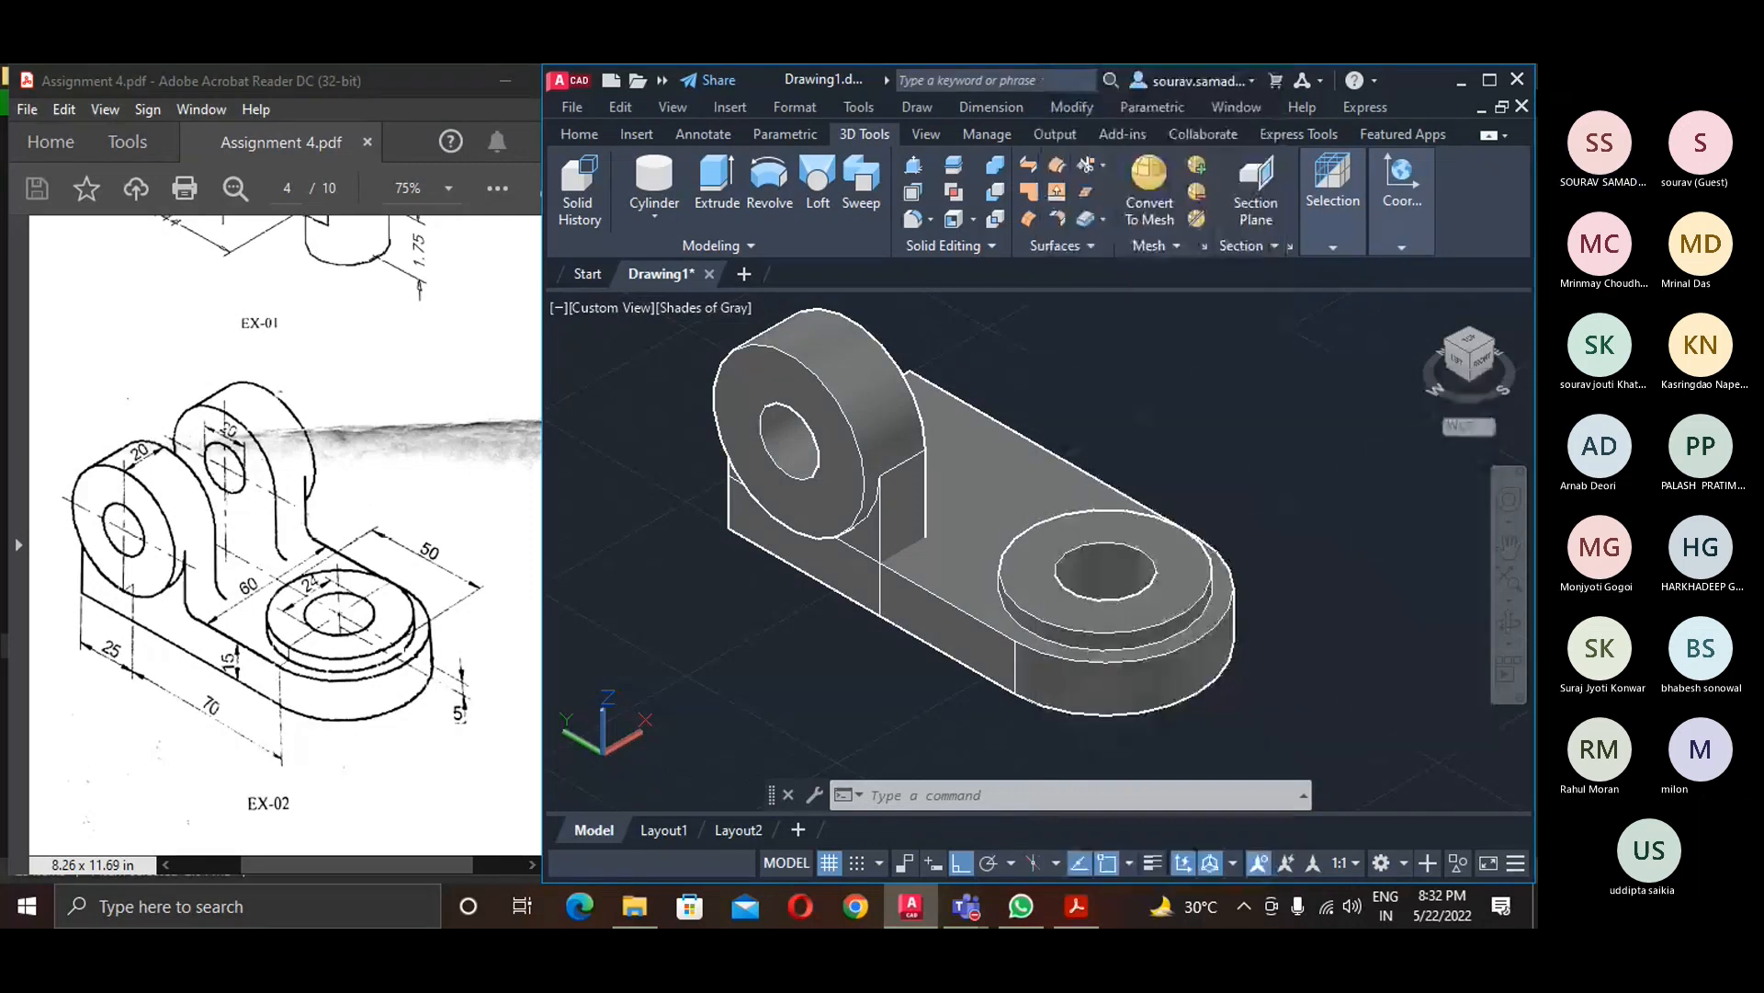
click(906, 406)
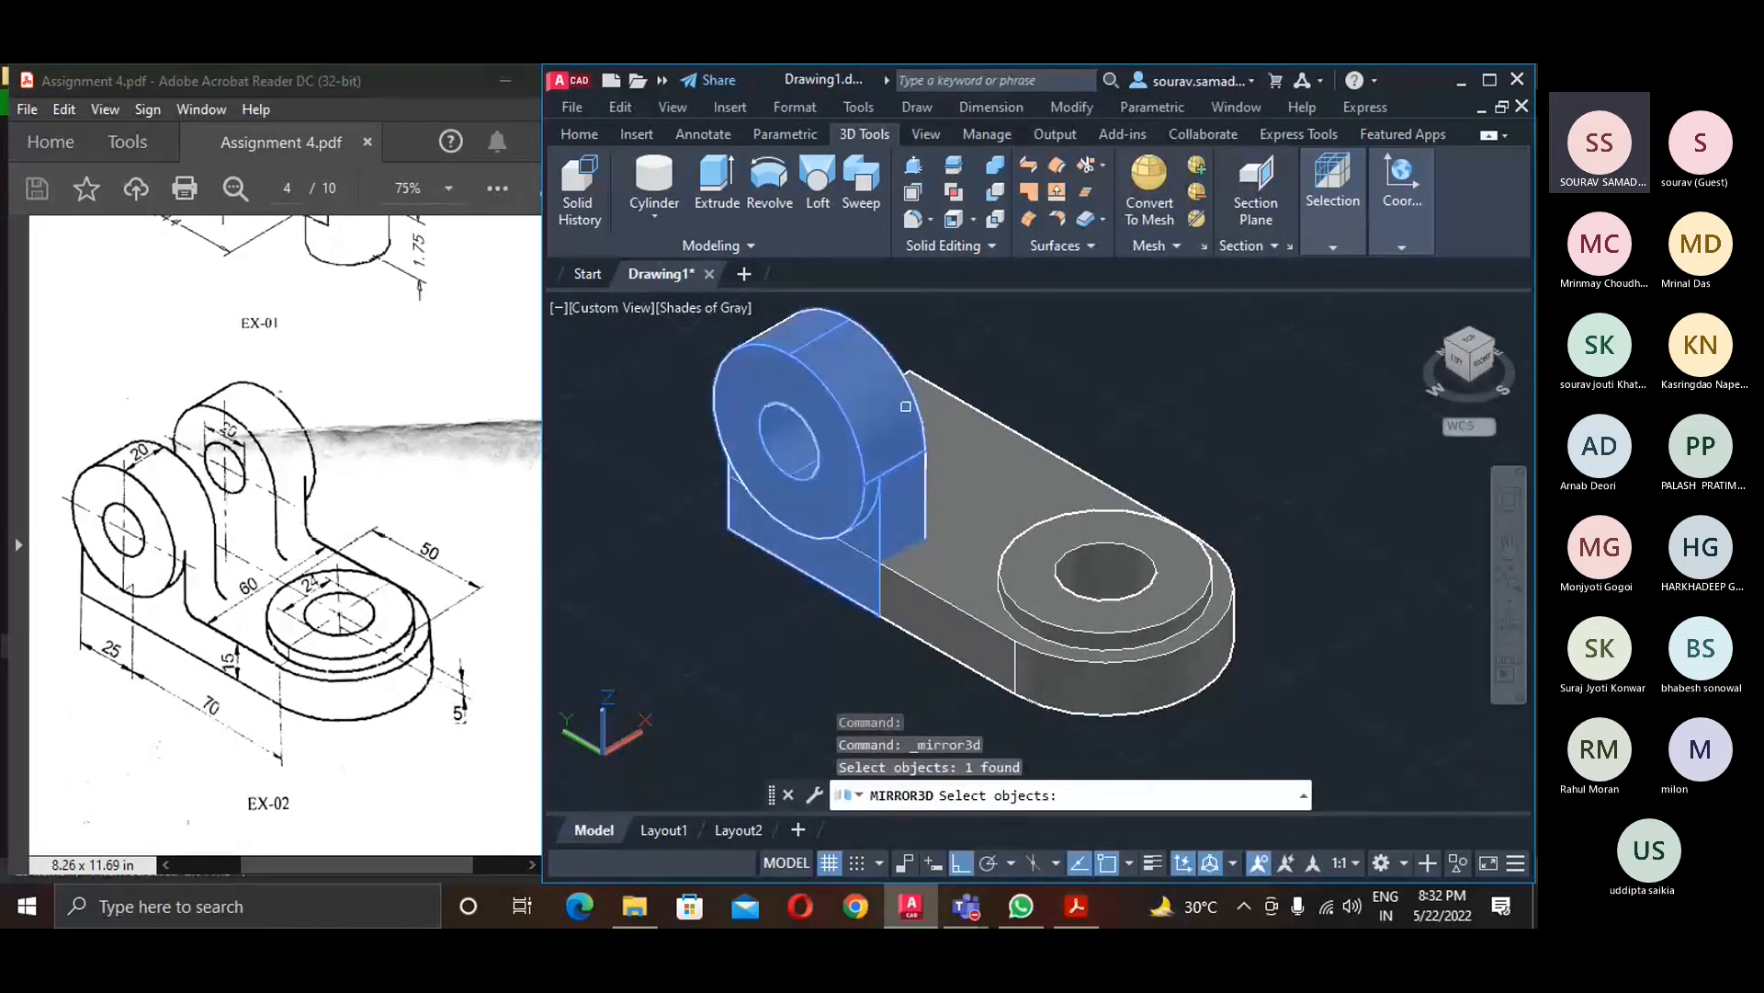
key(Return)
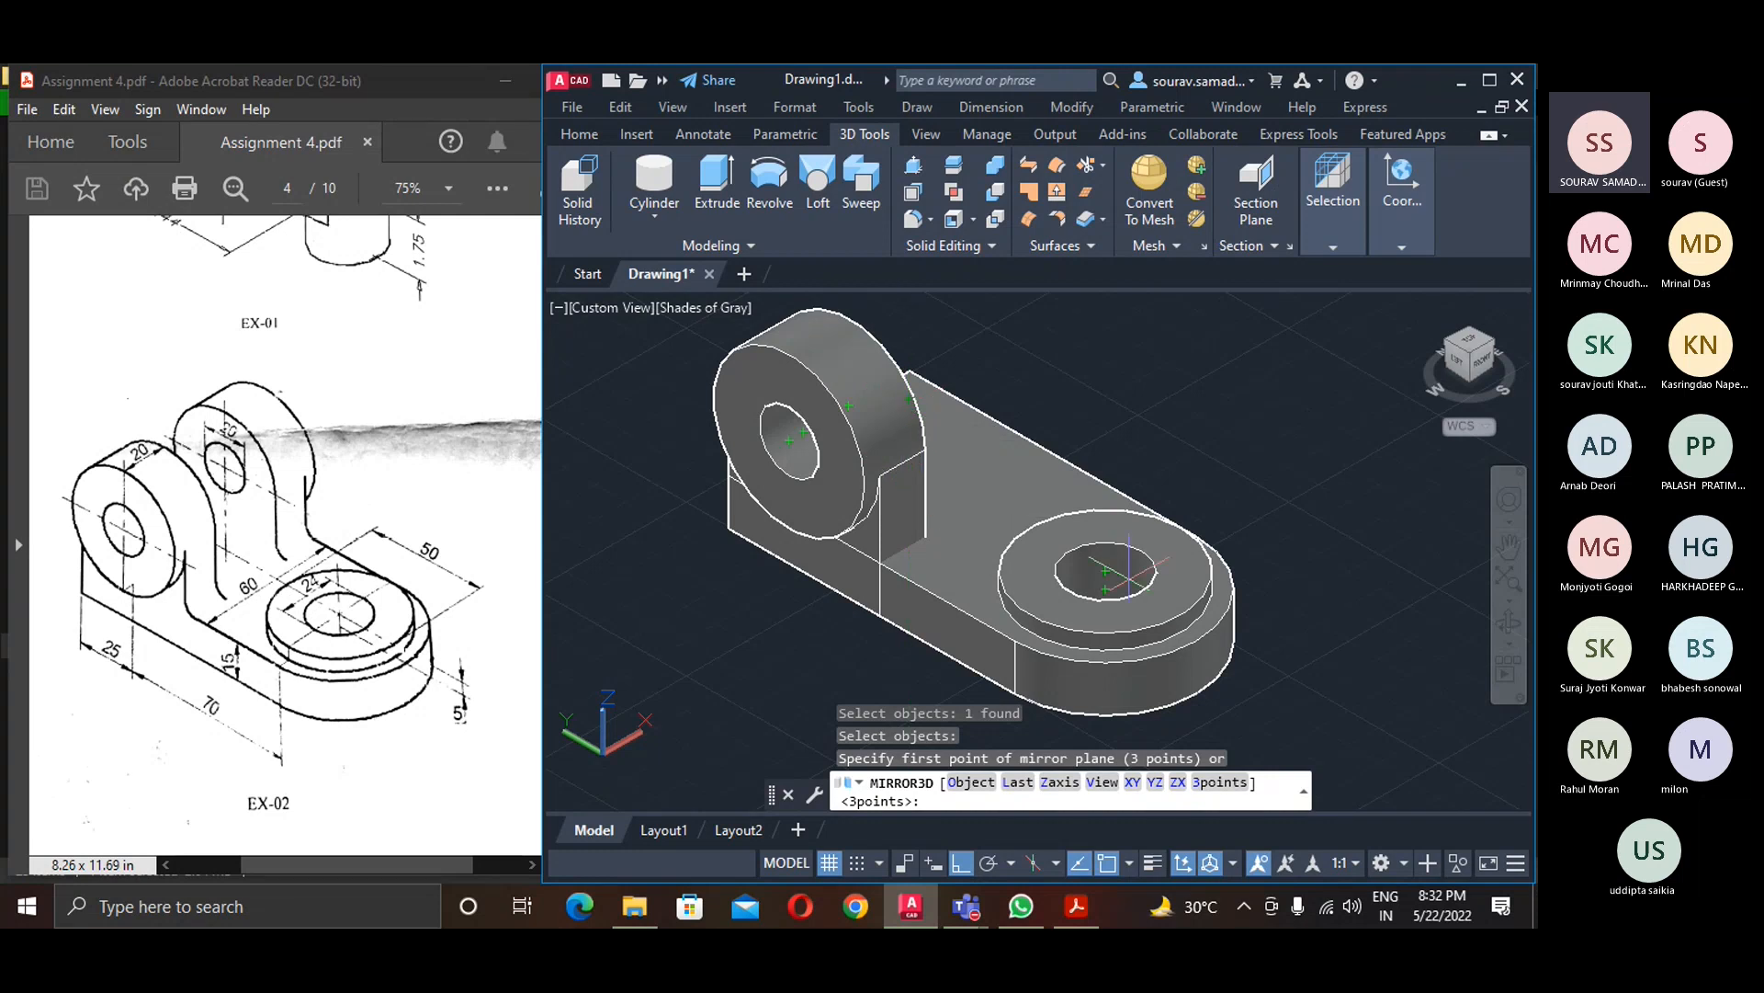
scroll(1126, 572, up, 3)
middle_drag(1121, 574, 973, 464)
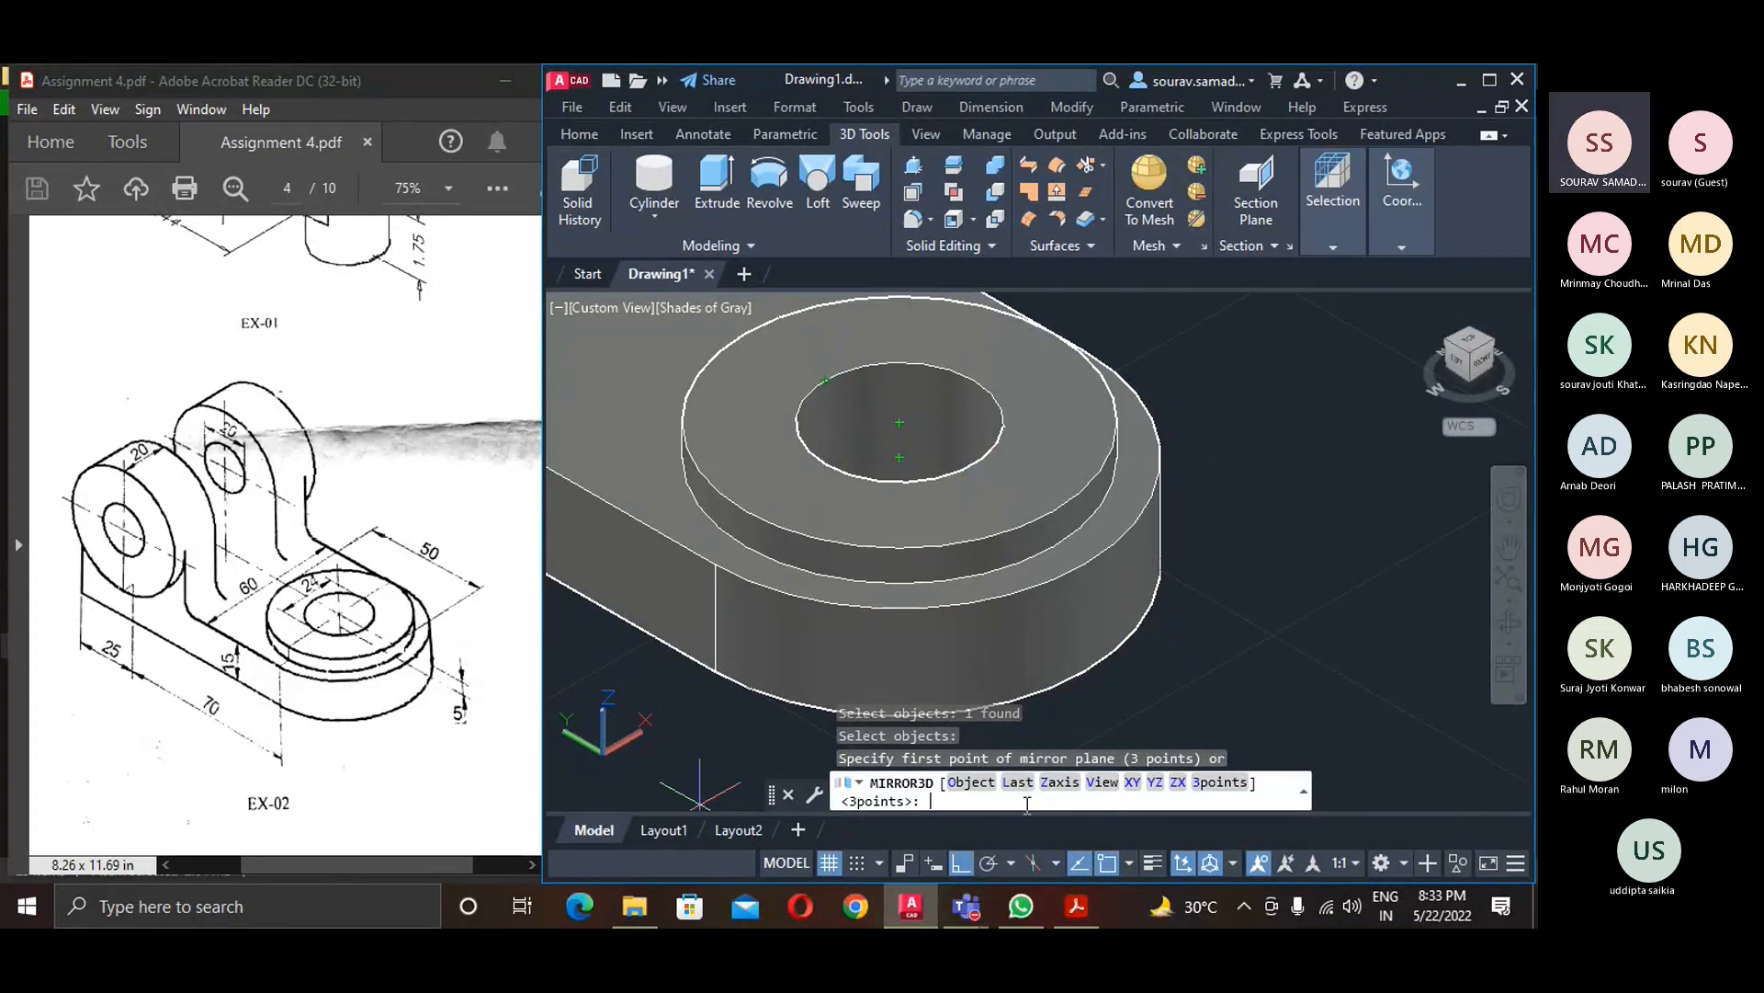
key(Return)
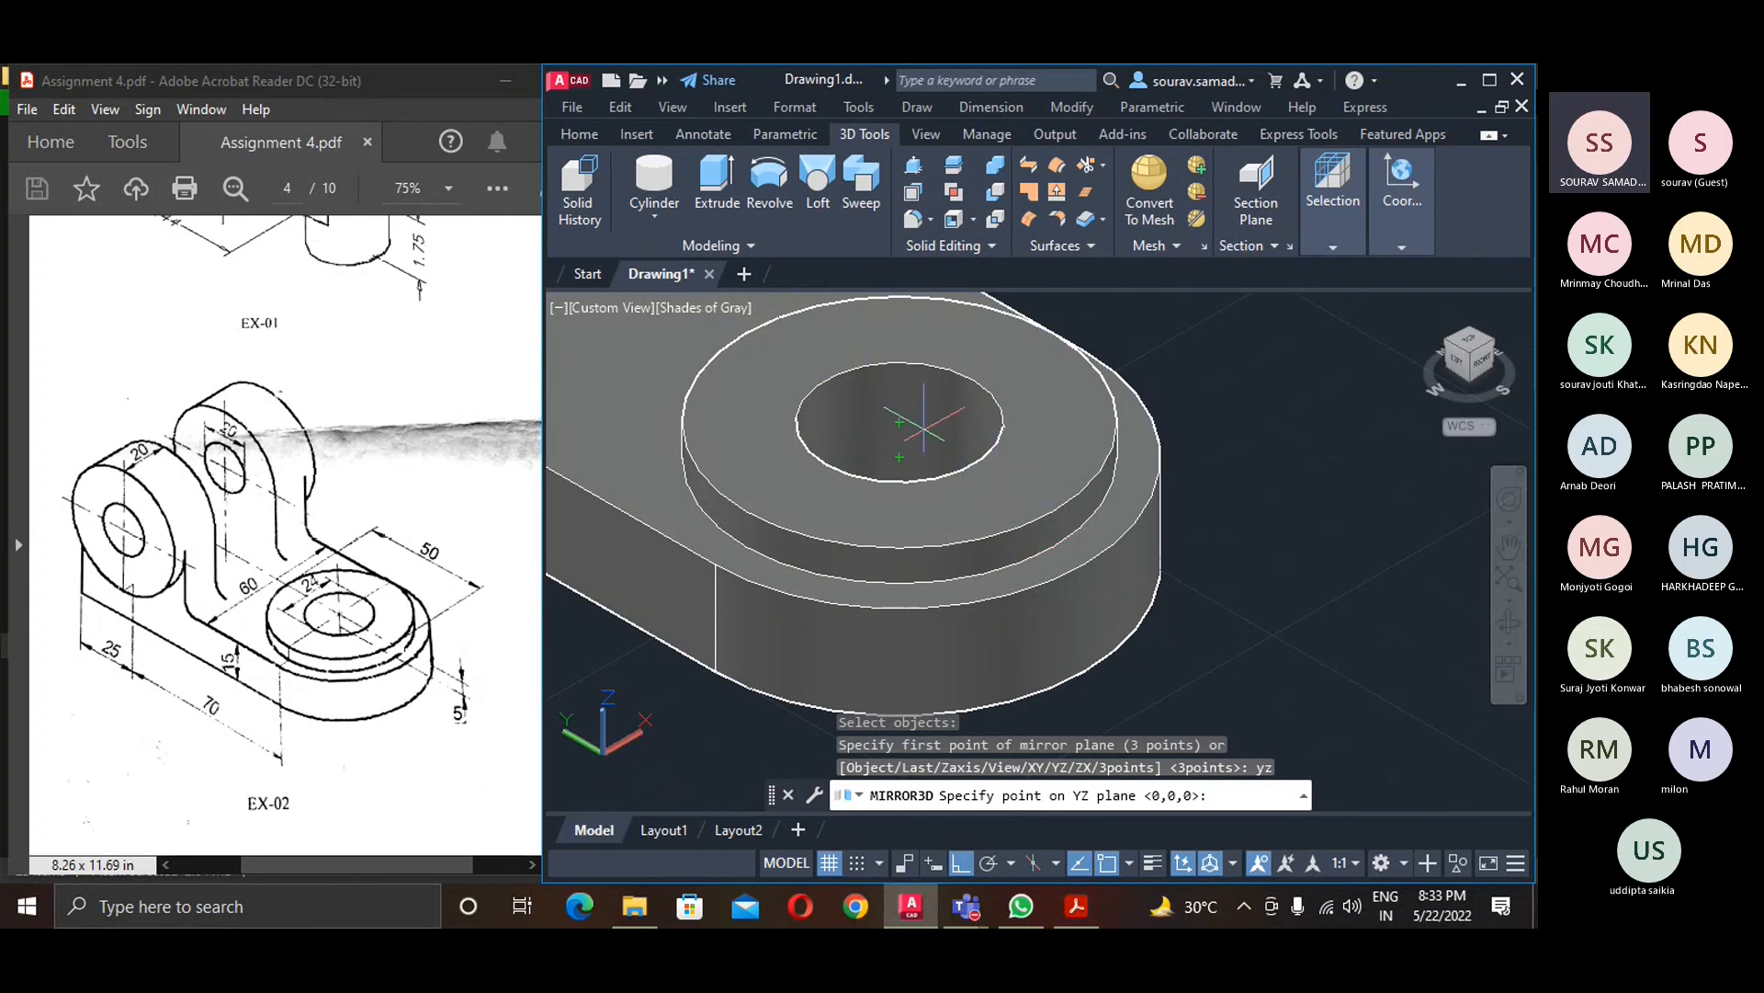
click(900, 423)
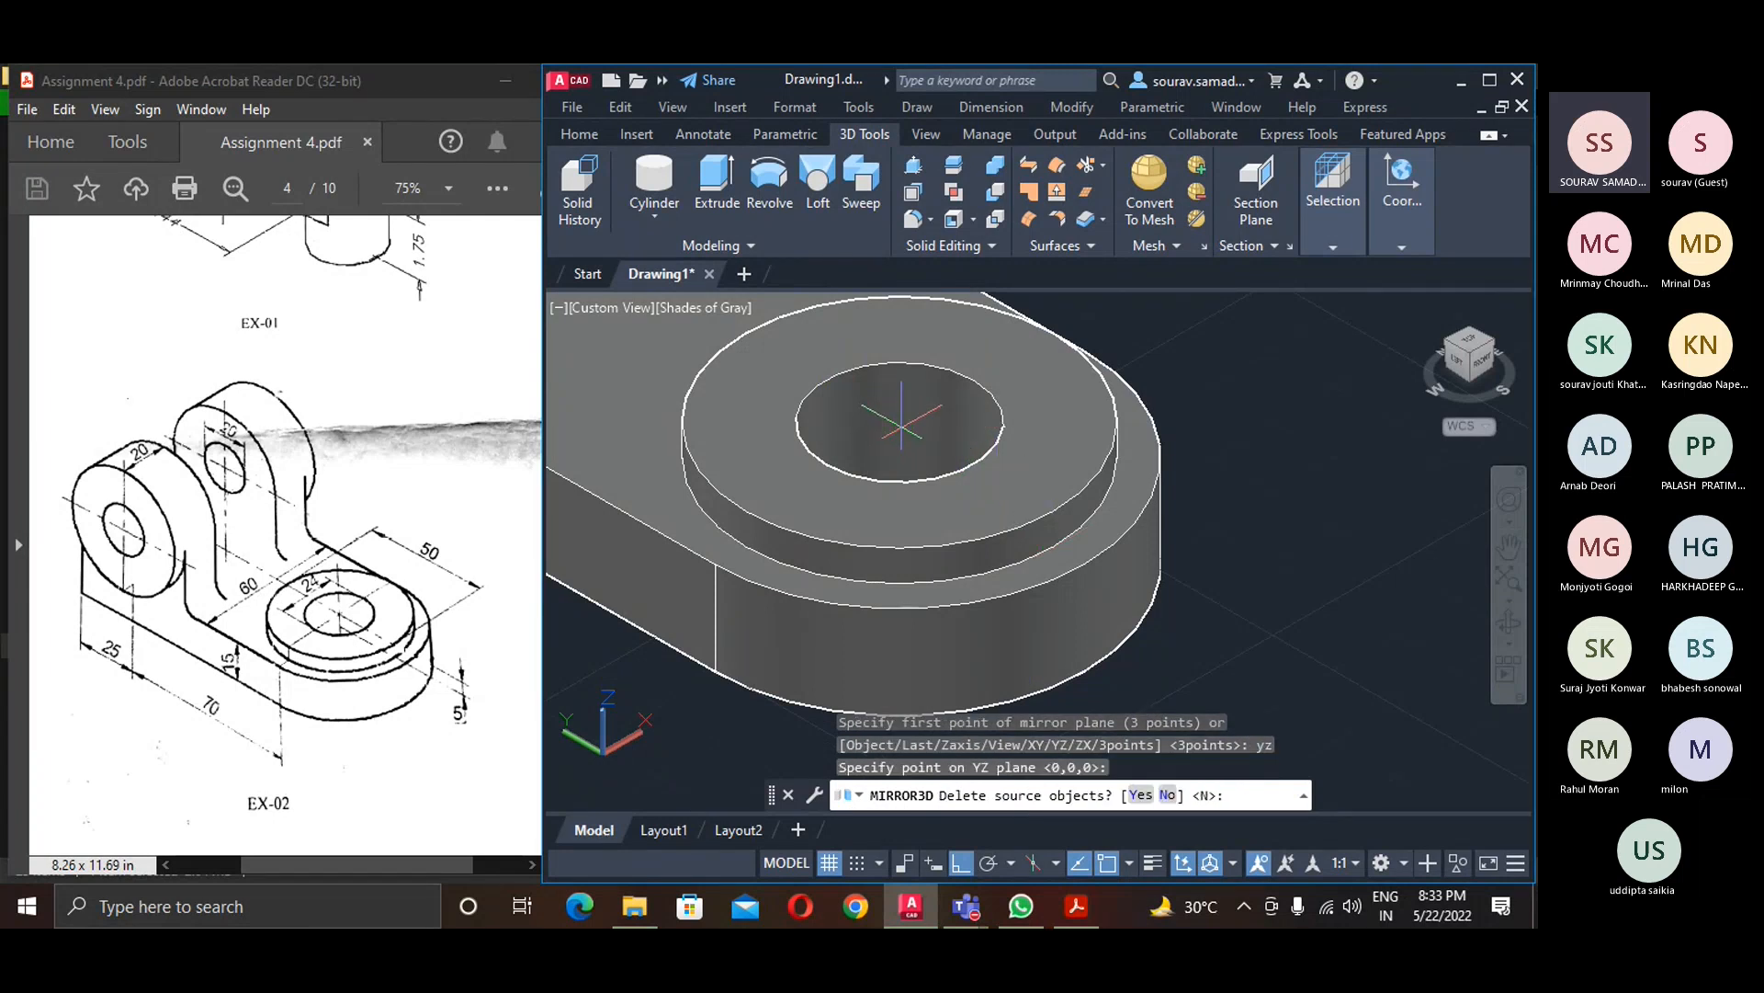
key(Return)
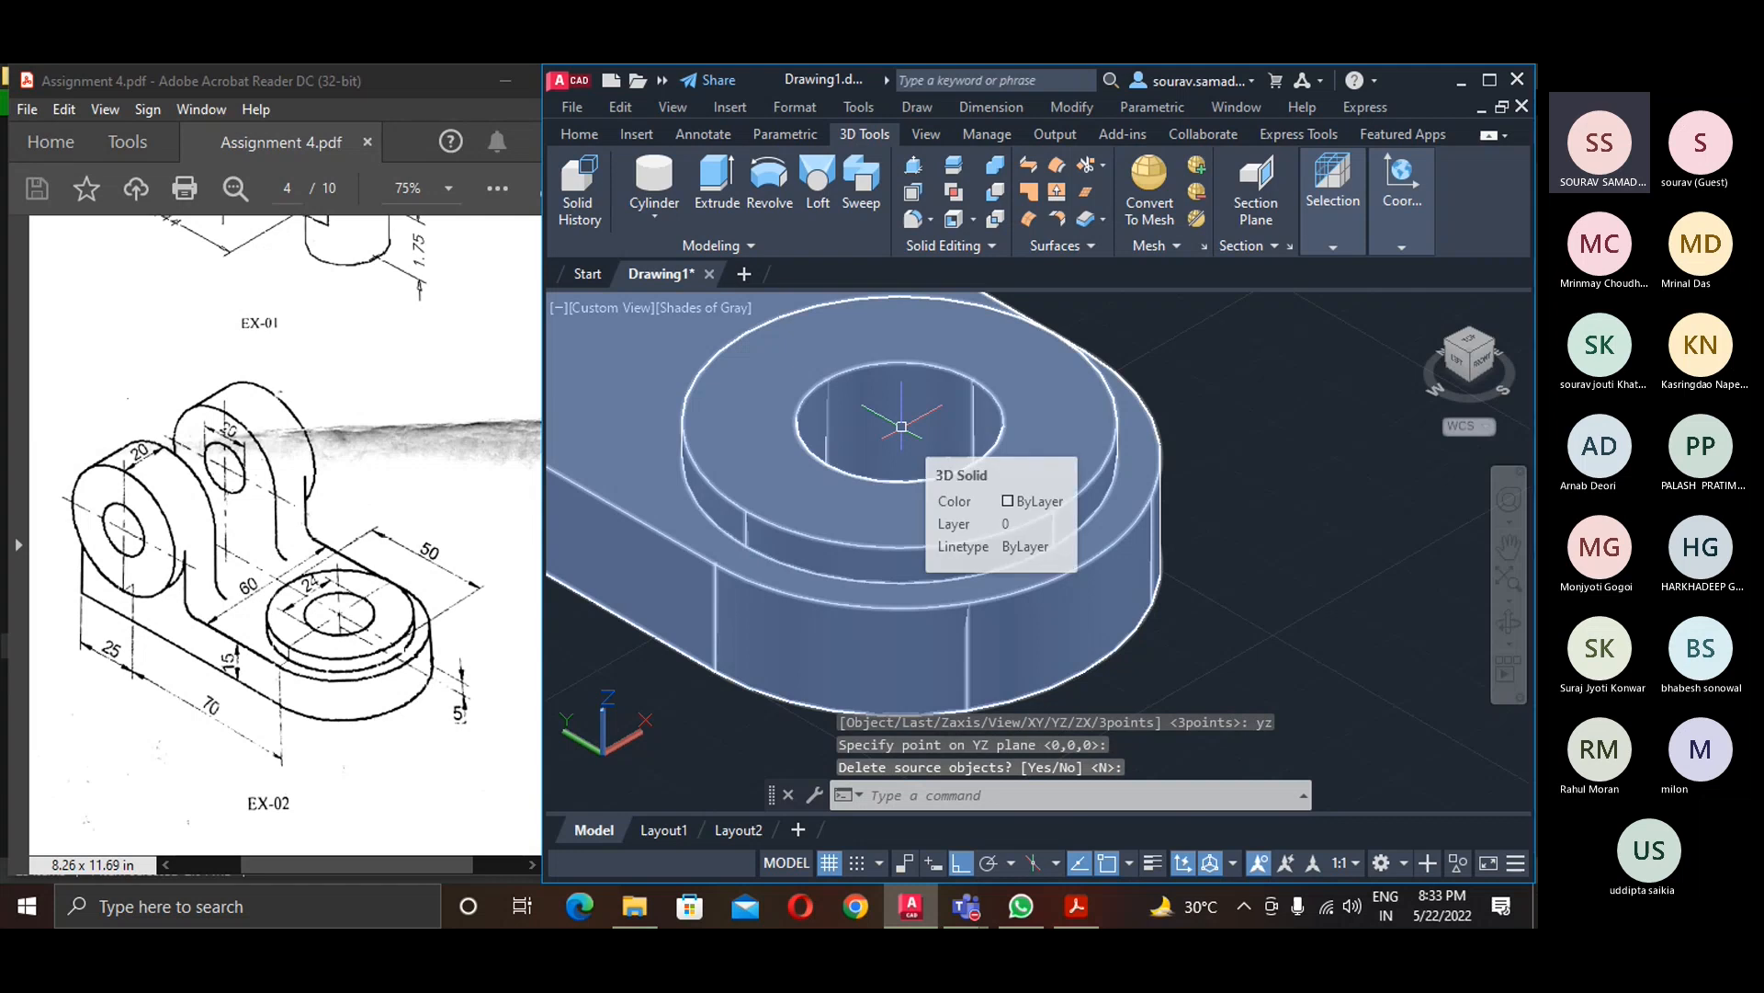
- Union both lugs with the round-ended base into one solid
scroll(1106, 691, down, 4)
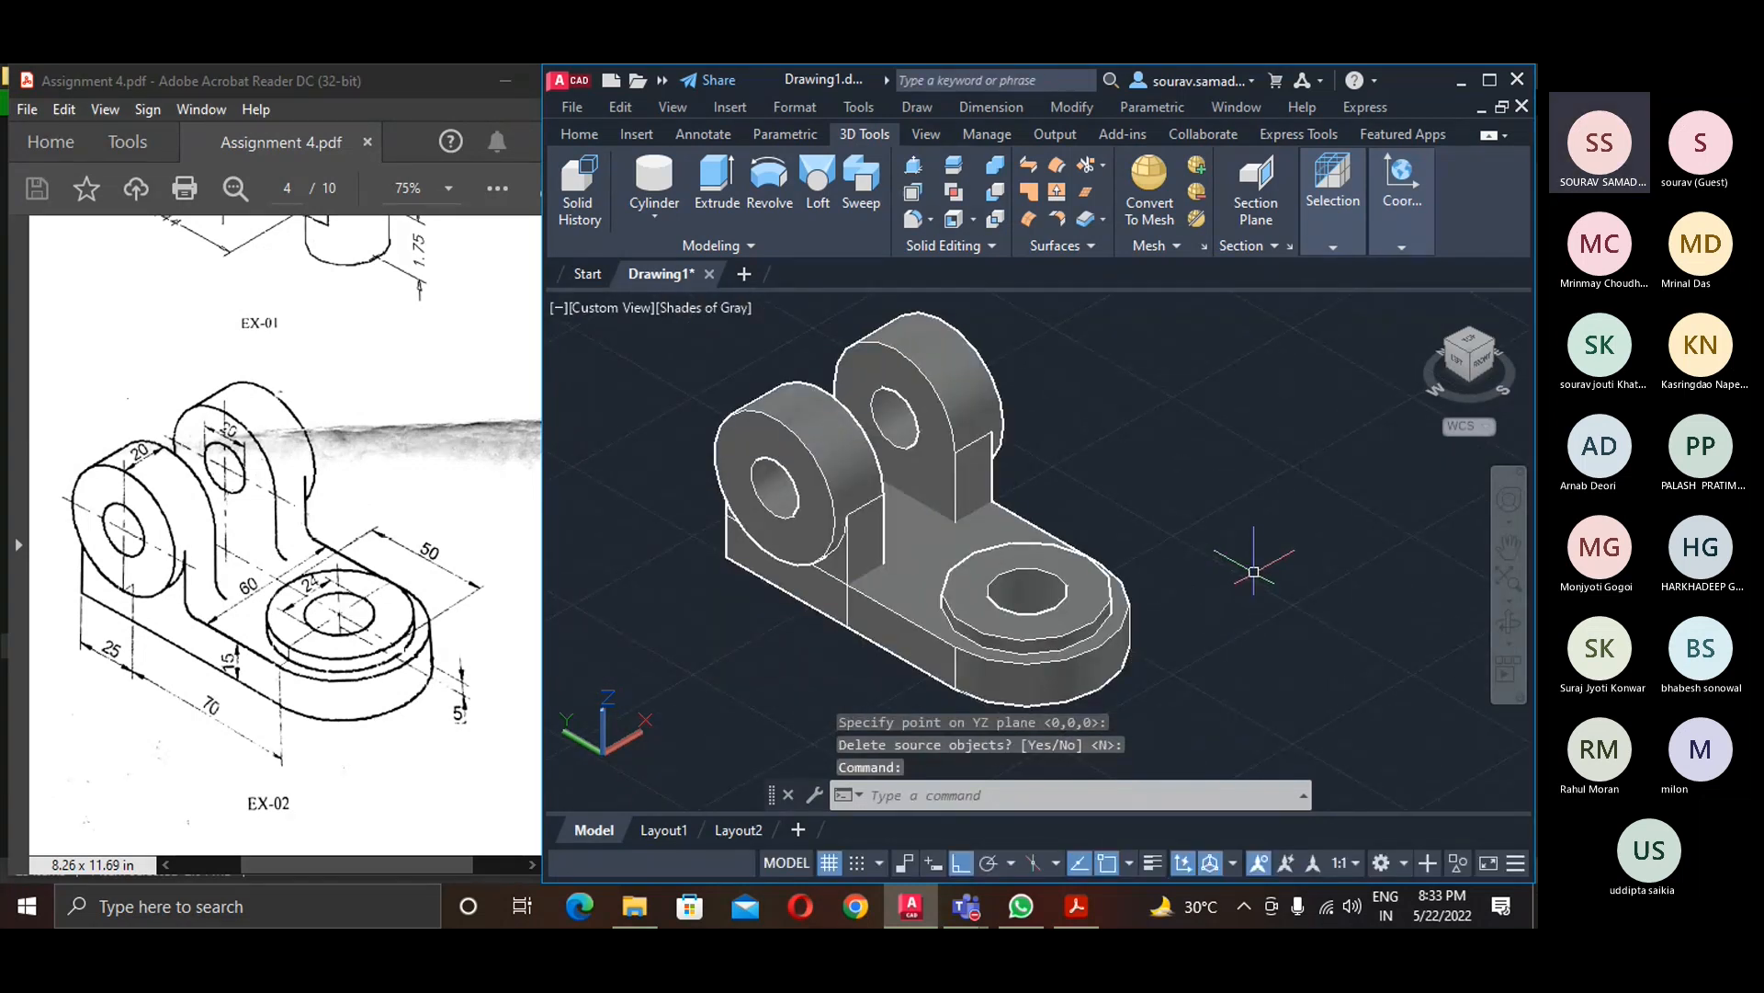
click(993, 170)
click(858, 505)
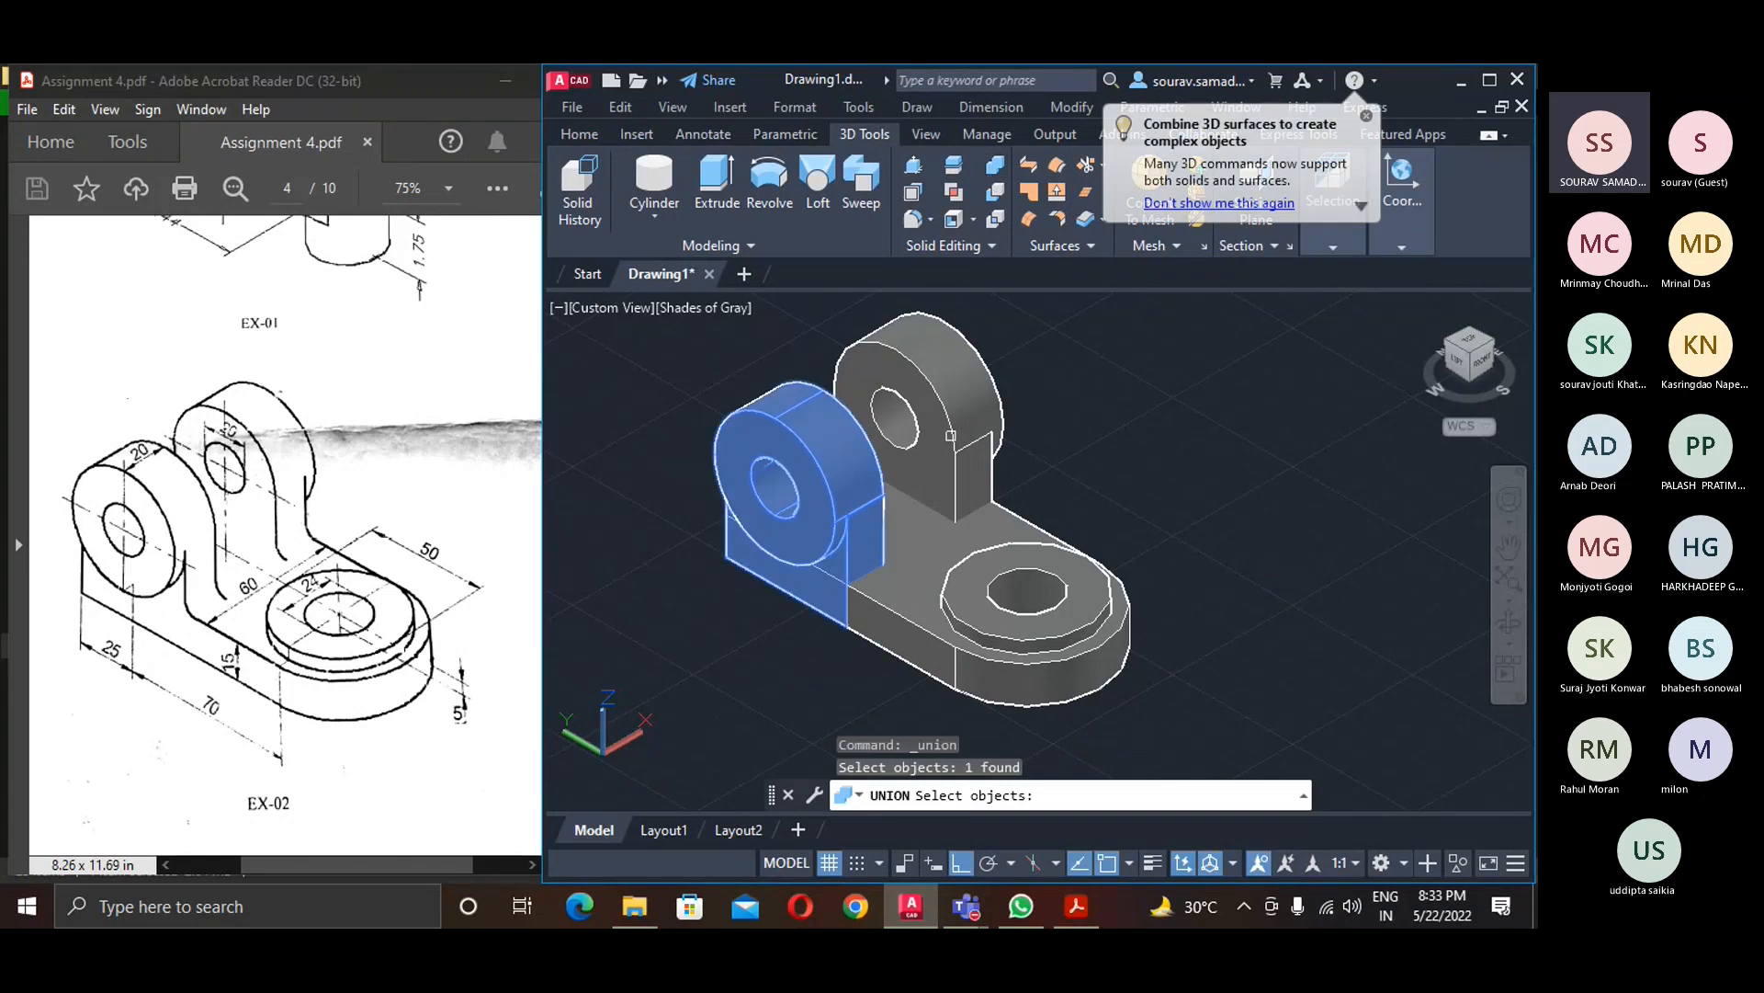
click(948, 470)
click(937, 536)
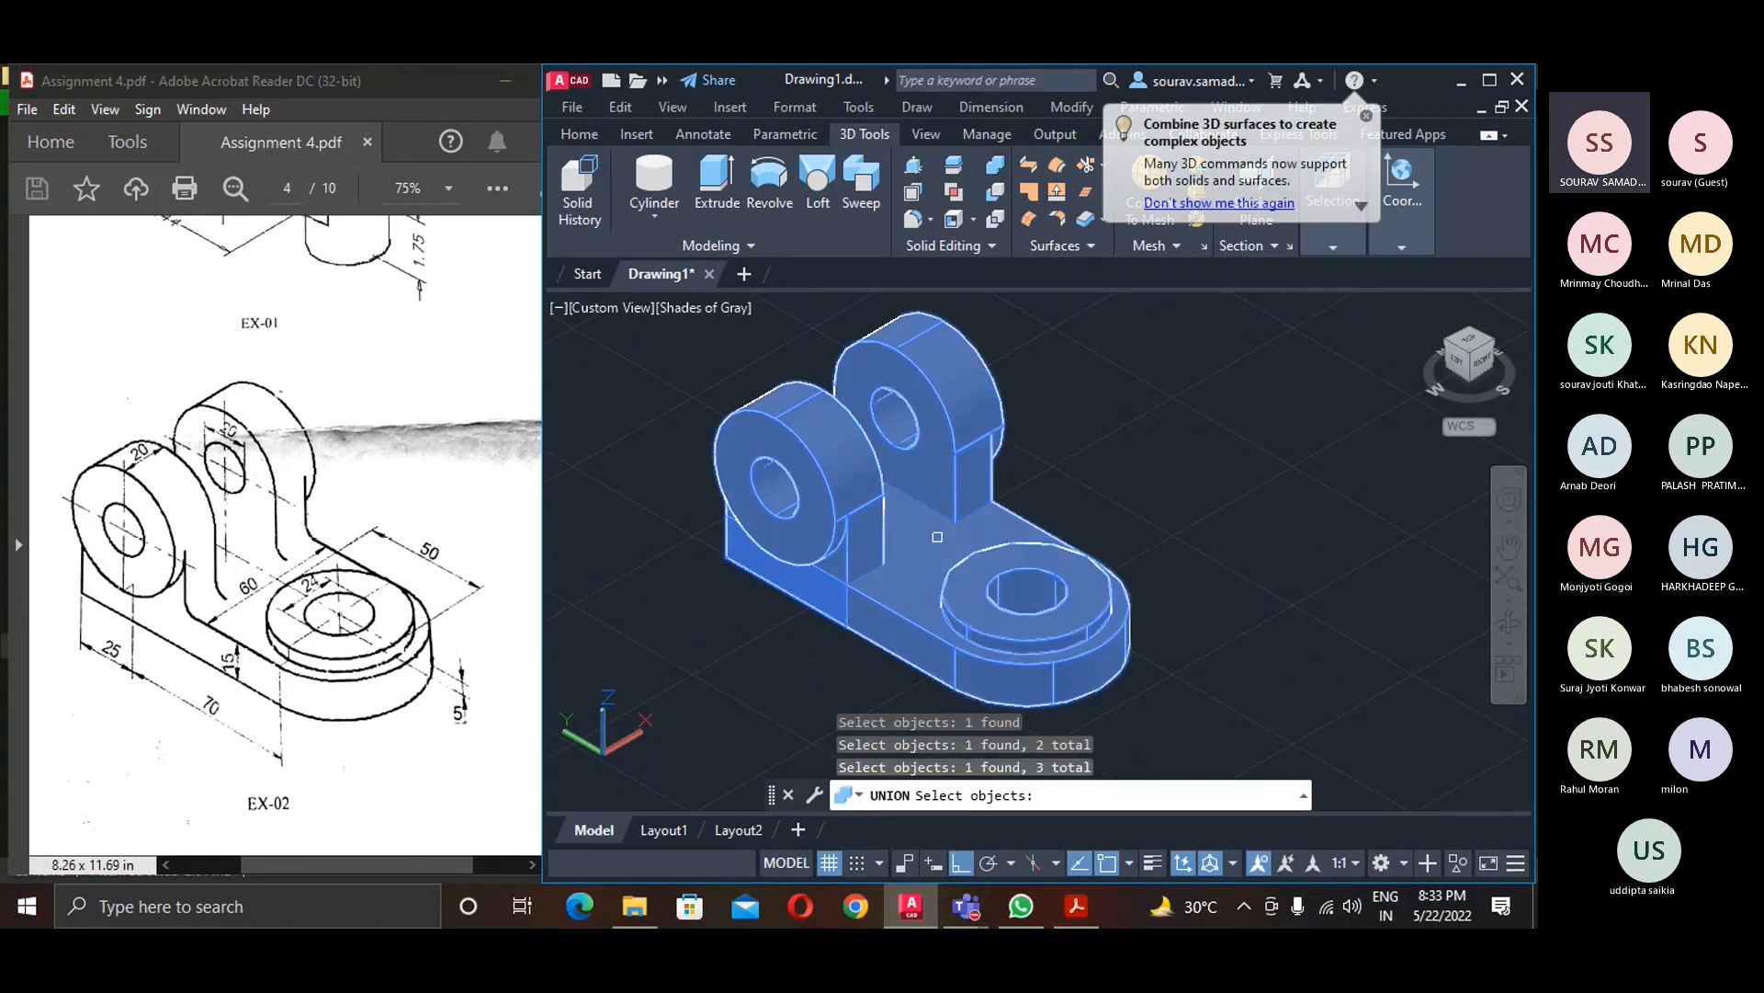
key(Return)
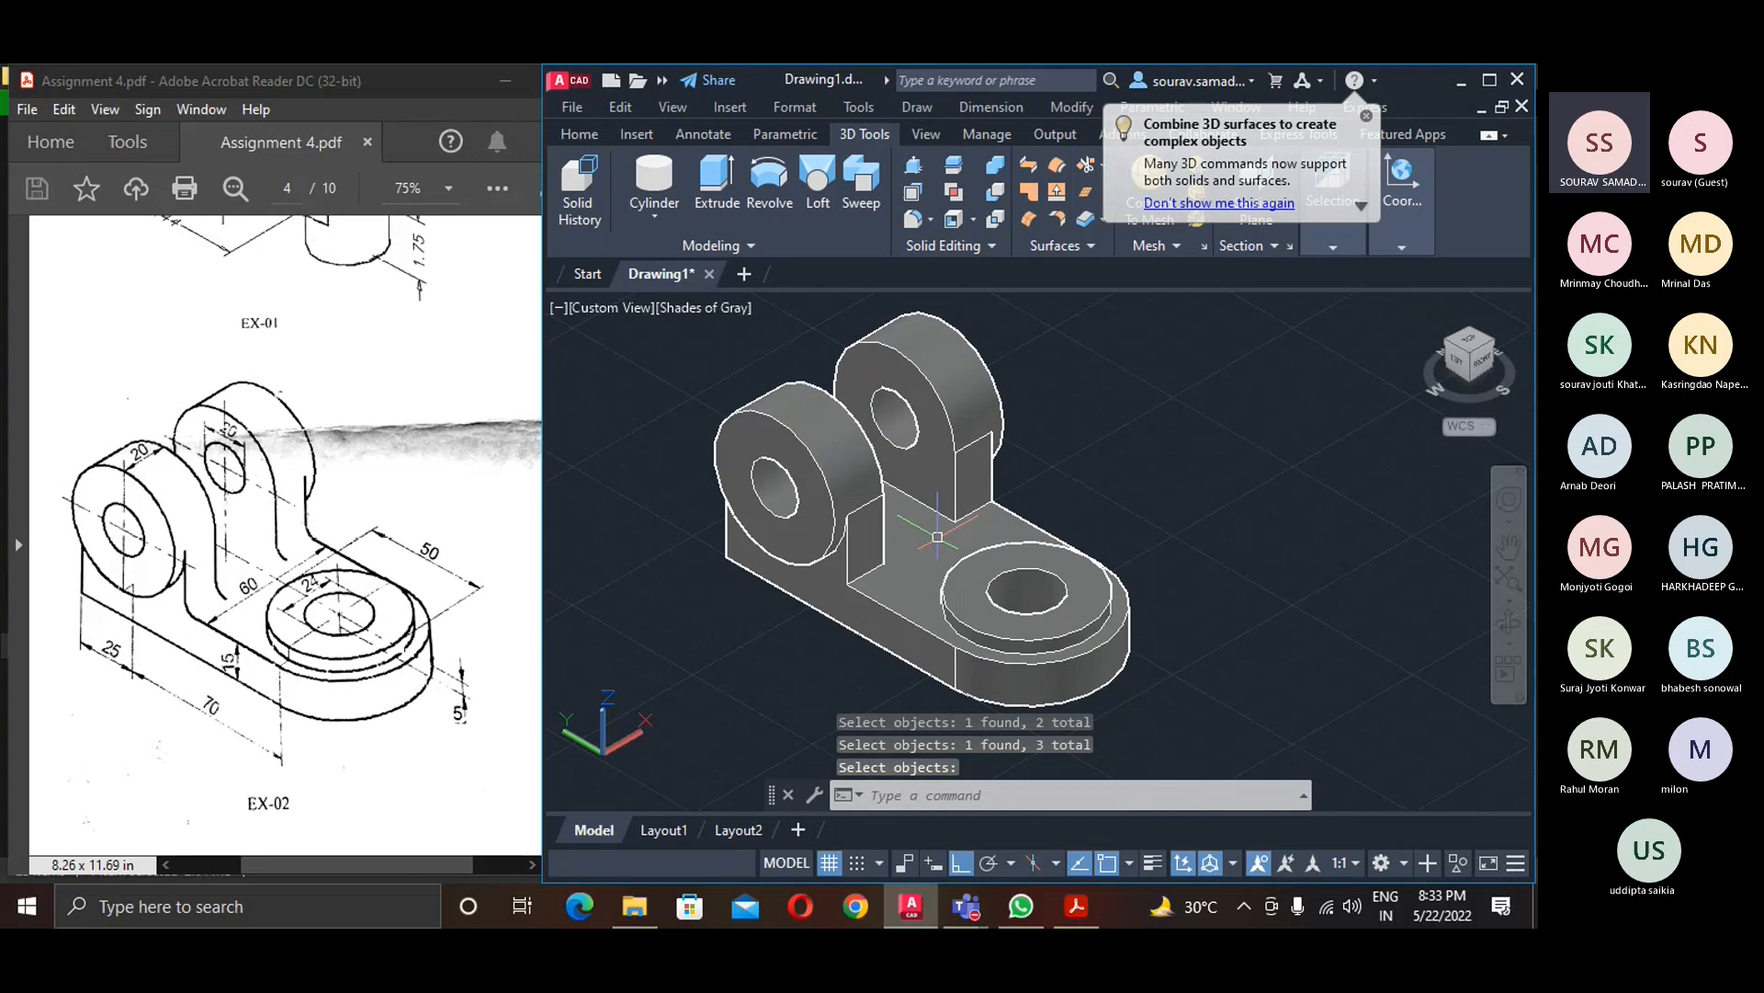
- Fillet the two edges where the lugs' boss-side faces meet the base's top face with a radius of 5
click(928, 319)
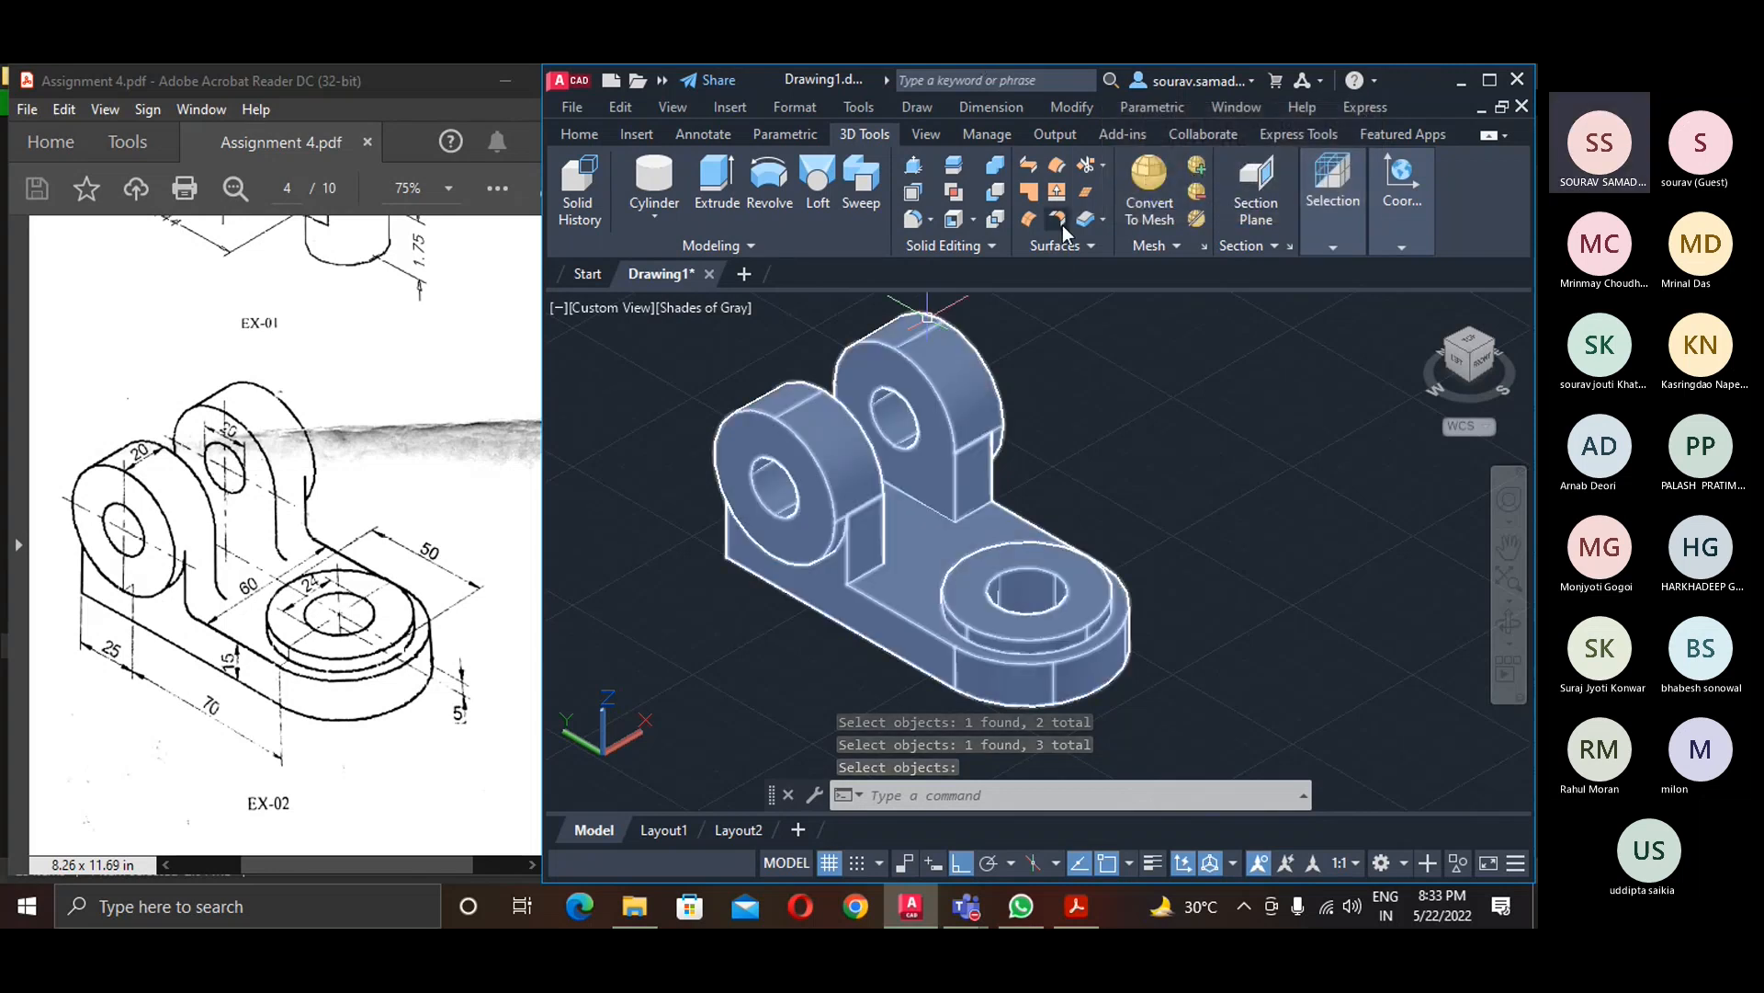
key(Escape)
text(f)
key(Return)
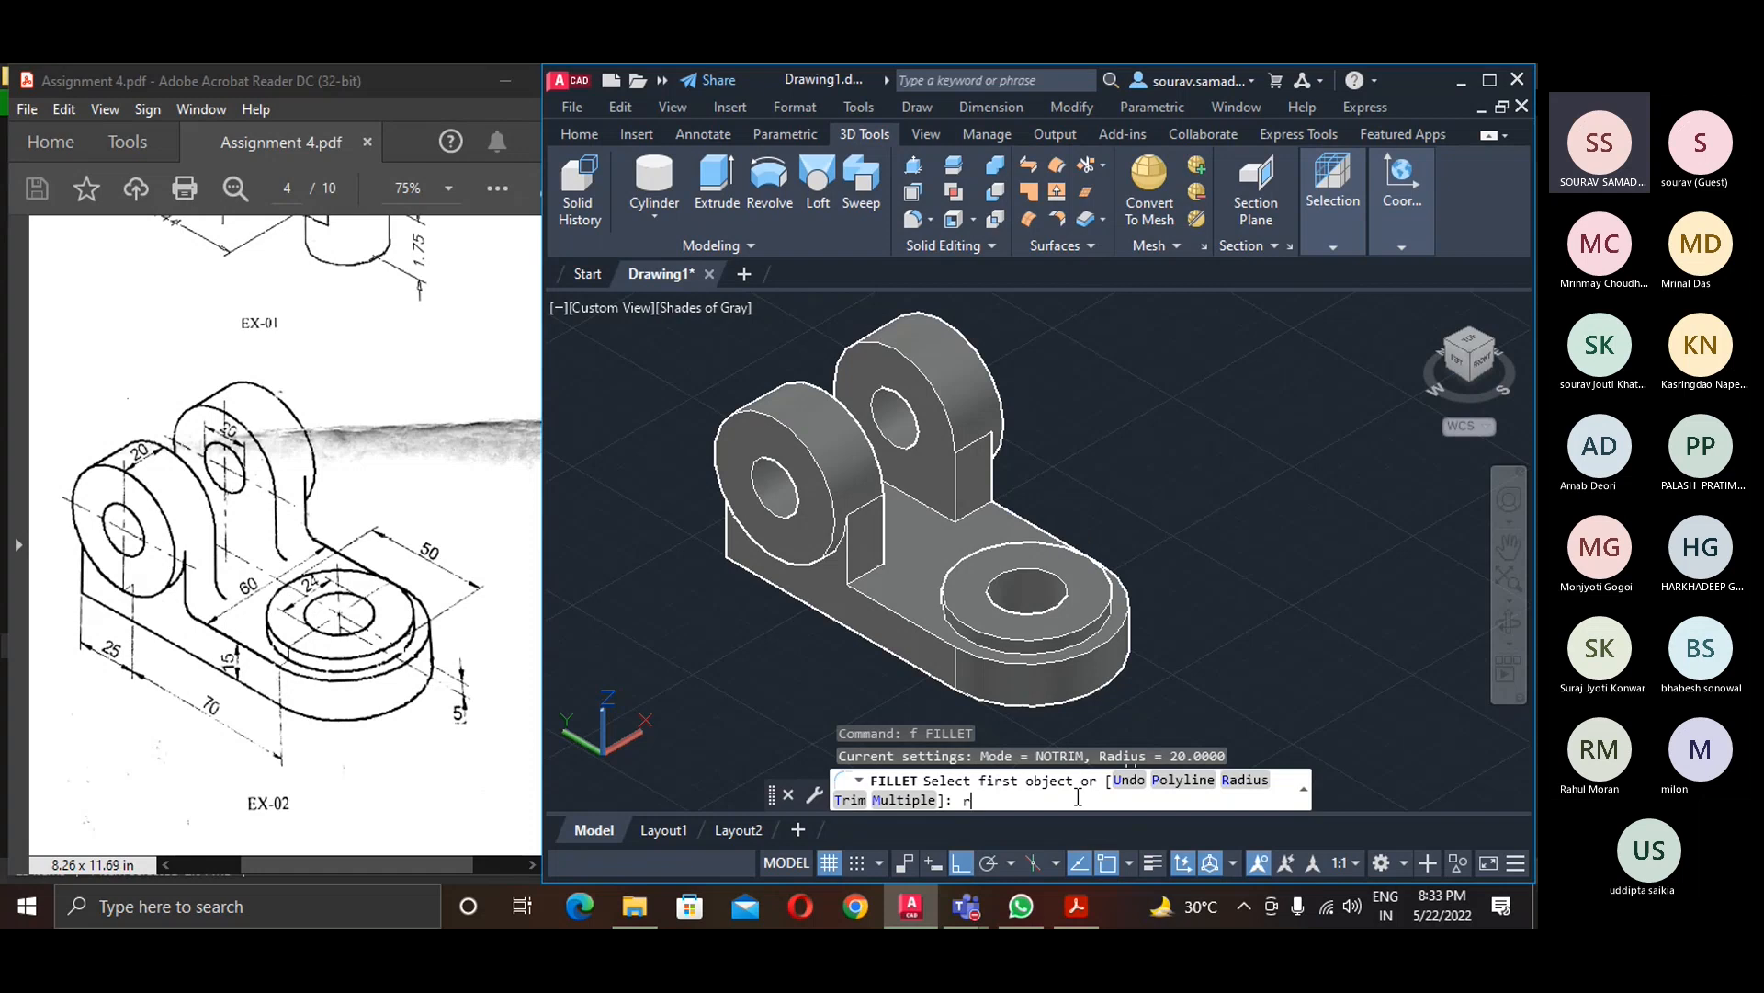
text(r)
key(Return)
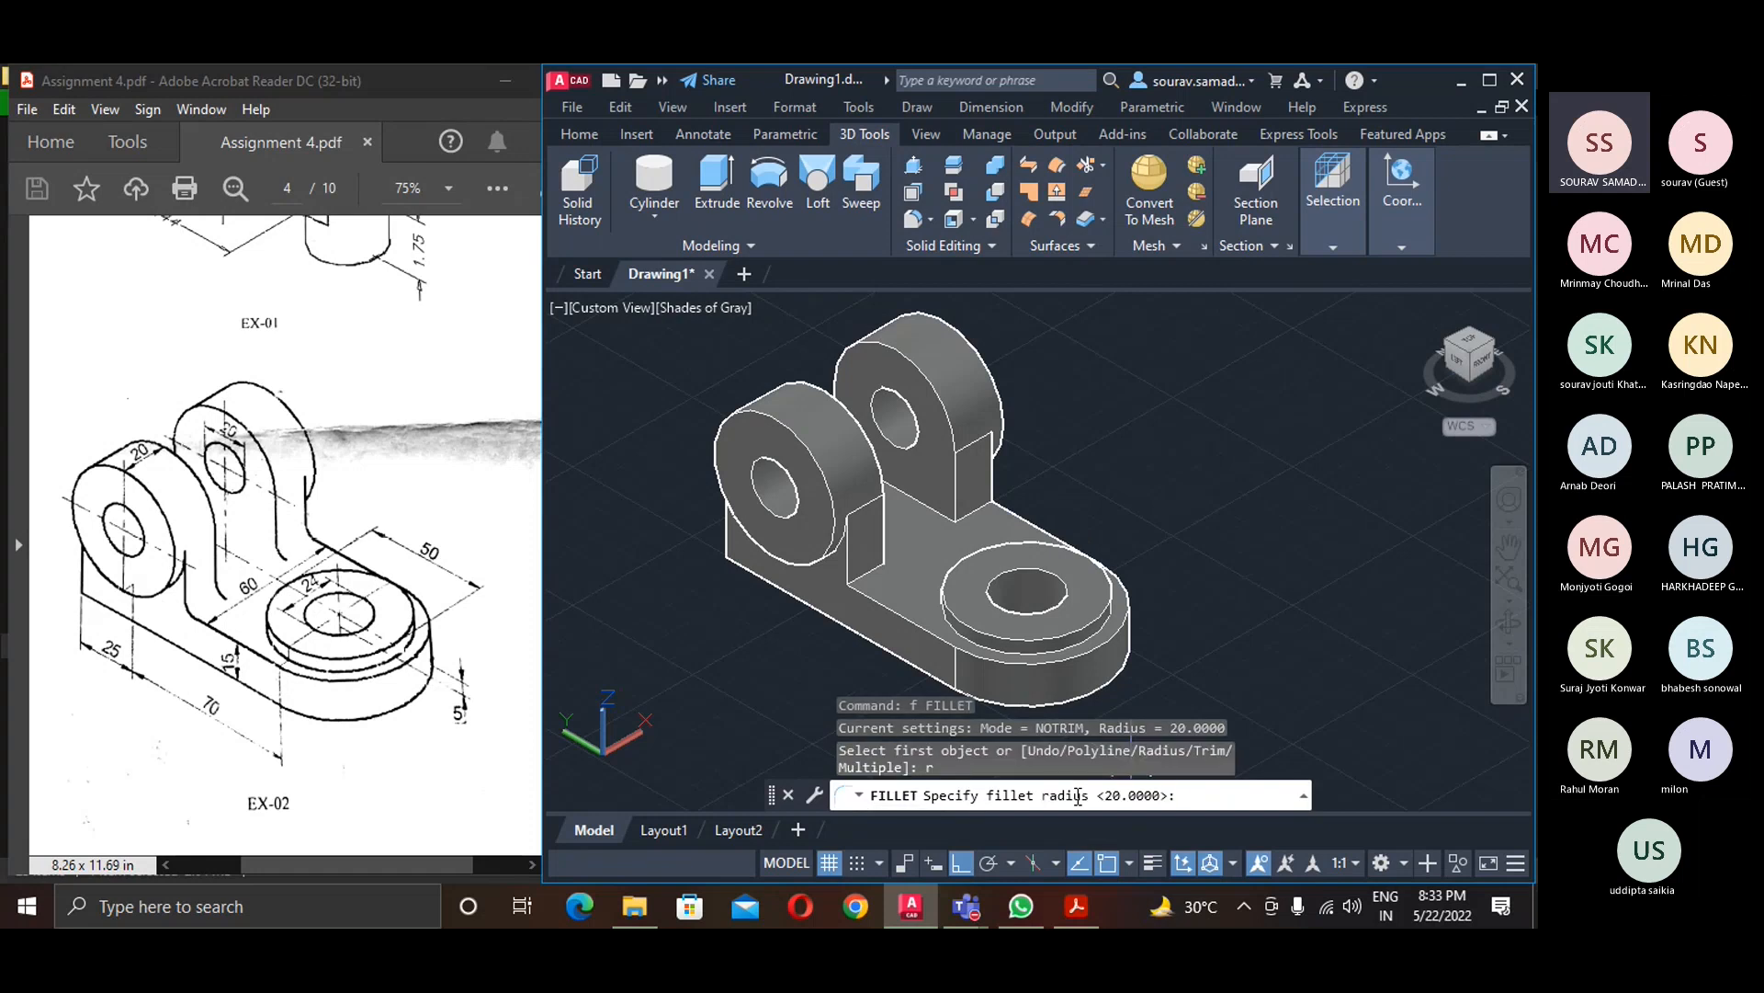
key(Return)
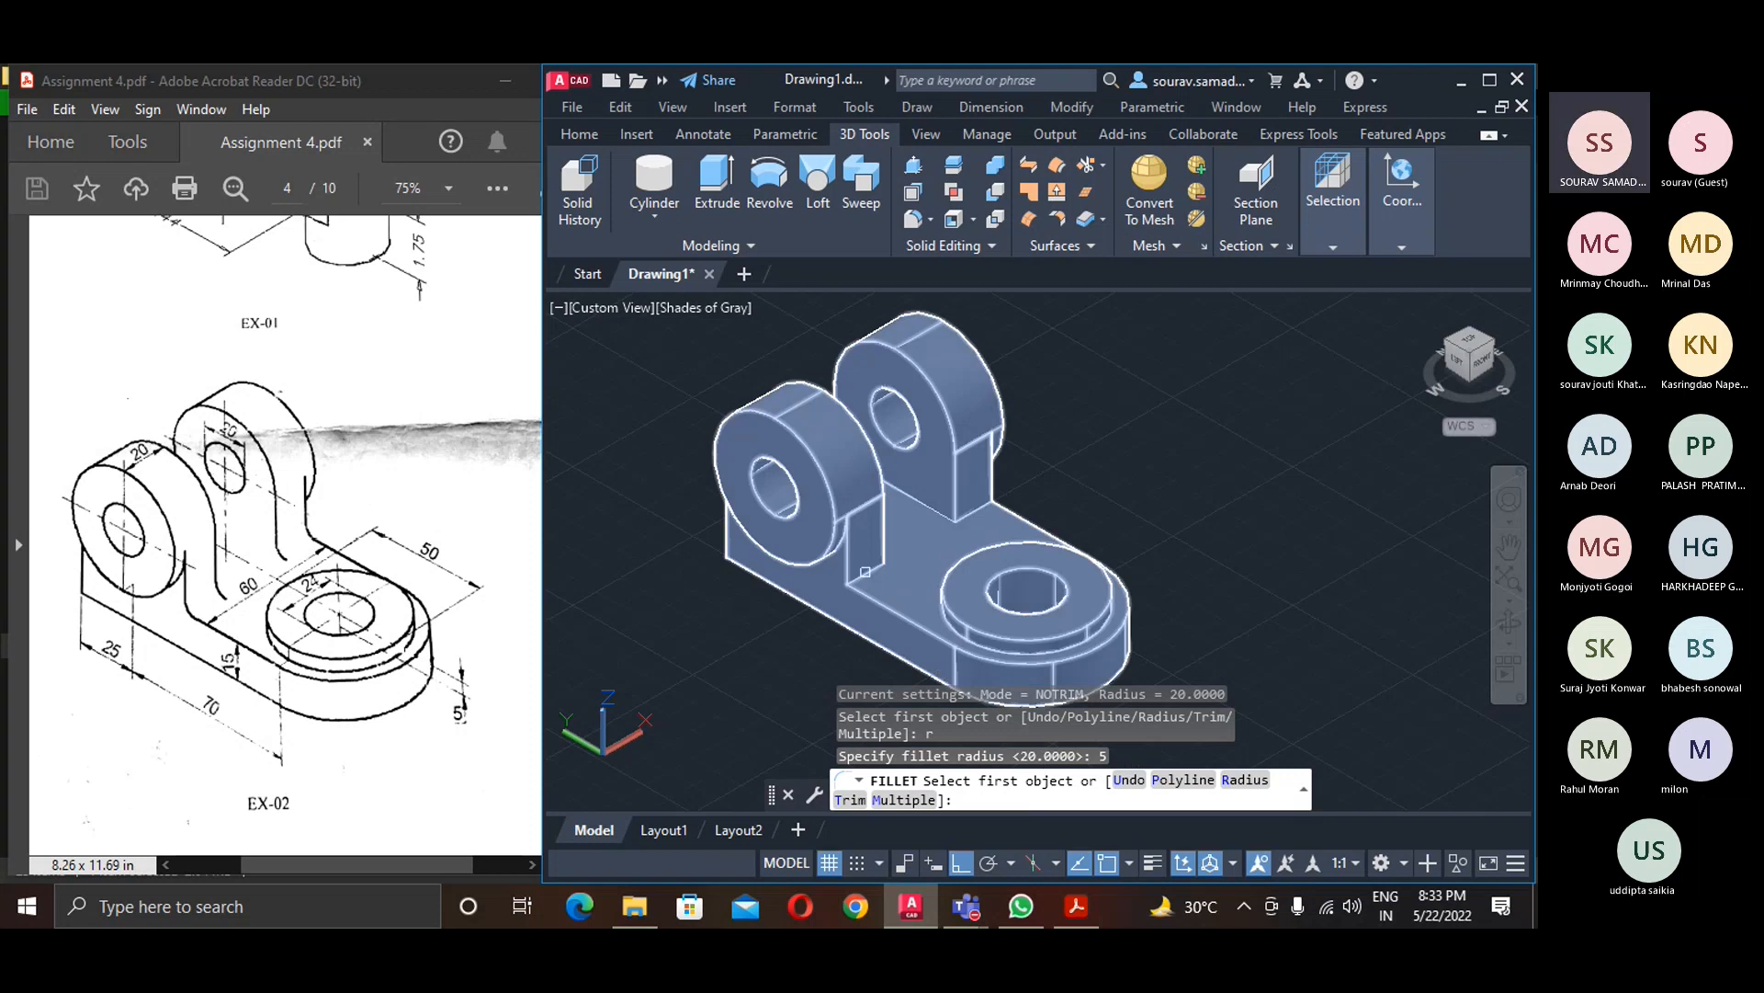
click(865, 572)
key(Return)
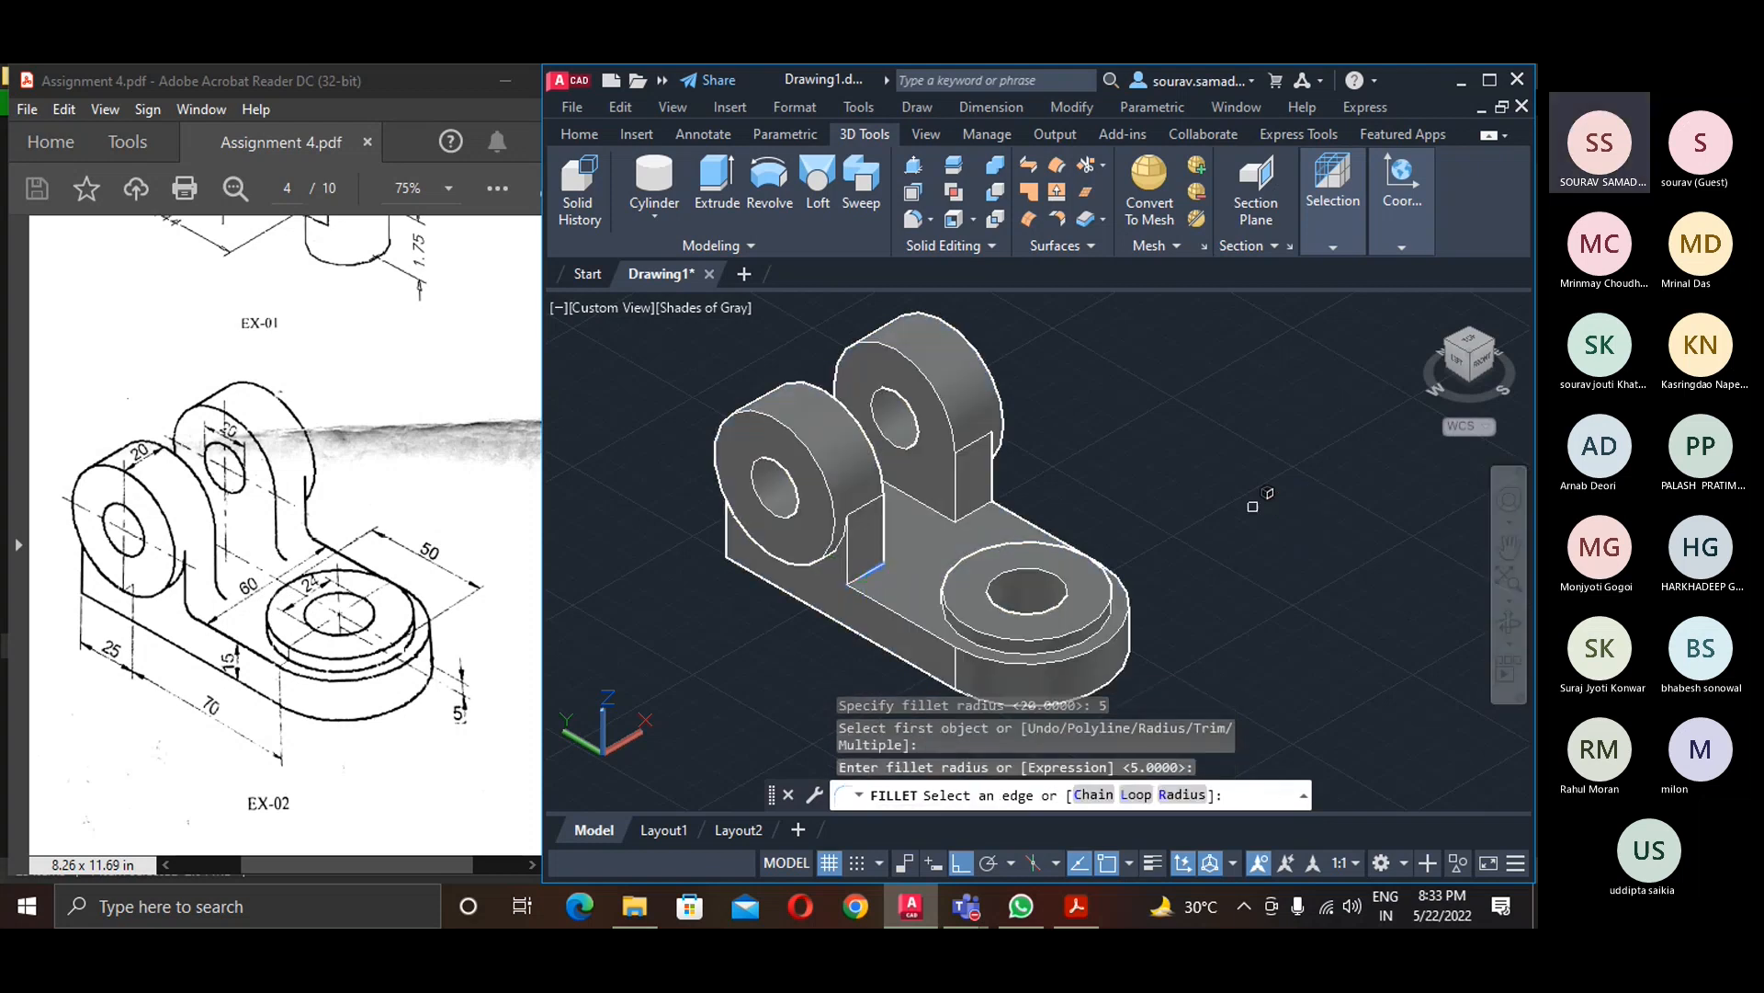
click(971, 513)
key(Return)
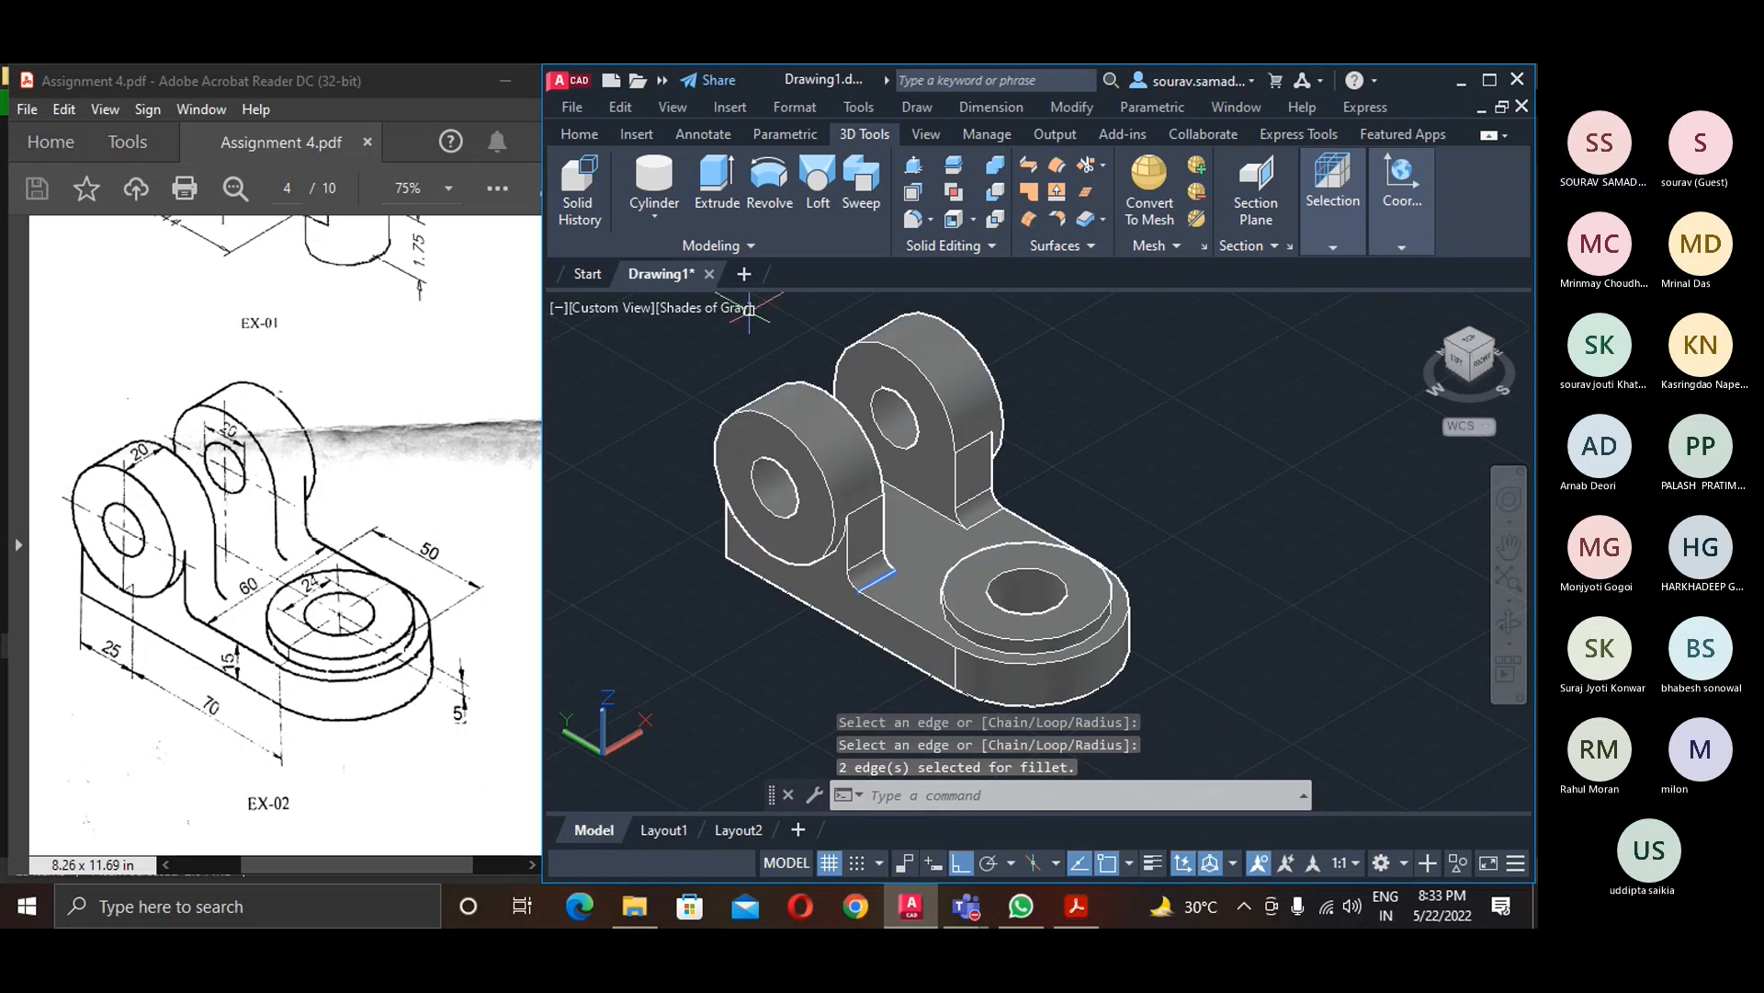
key(Escape)
- Zoom to the whole drawing and display the finished solid in the Realistic visual style
click(1070, 796)
text(z)
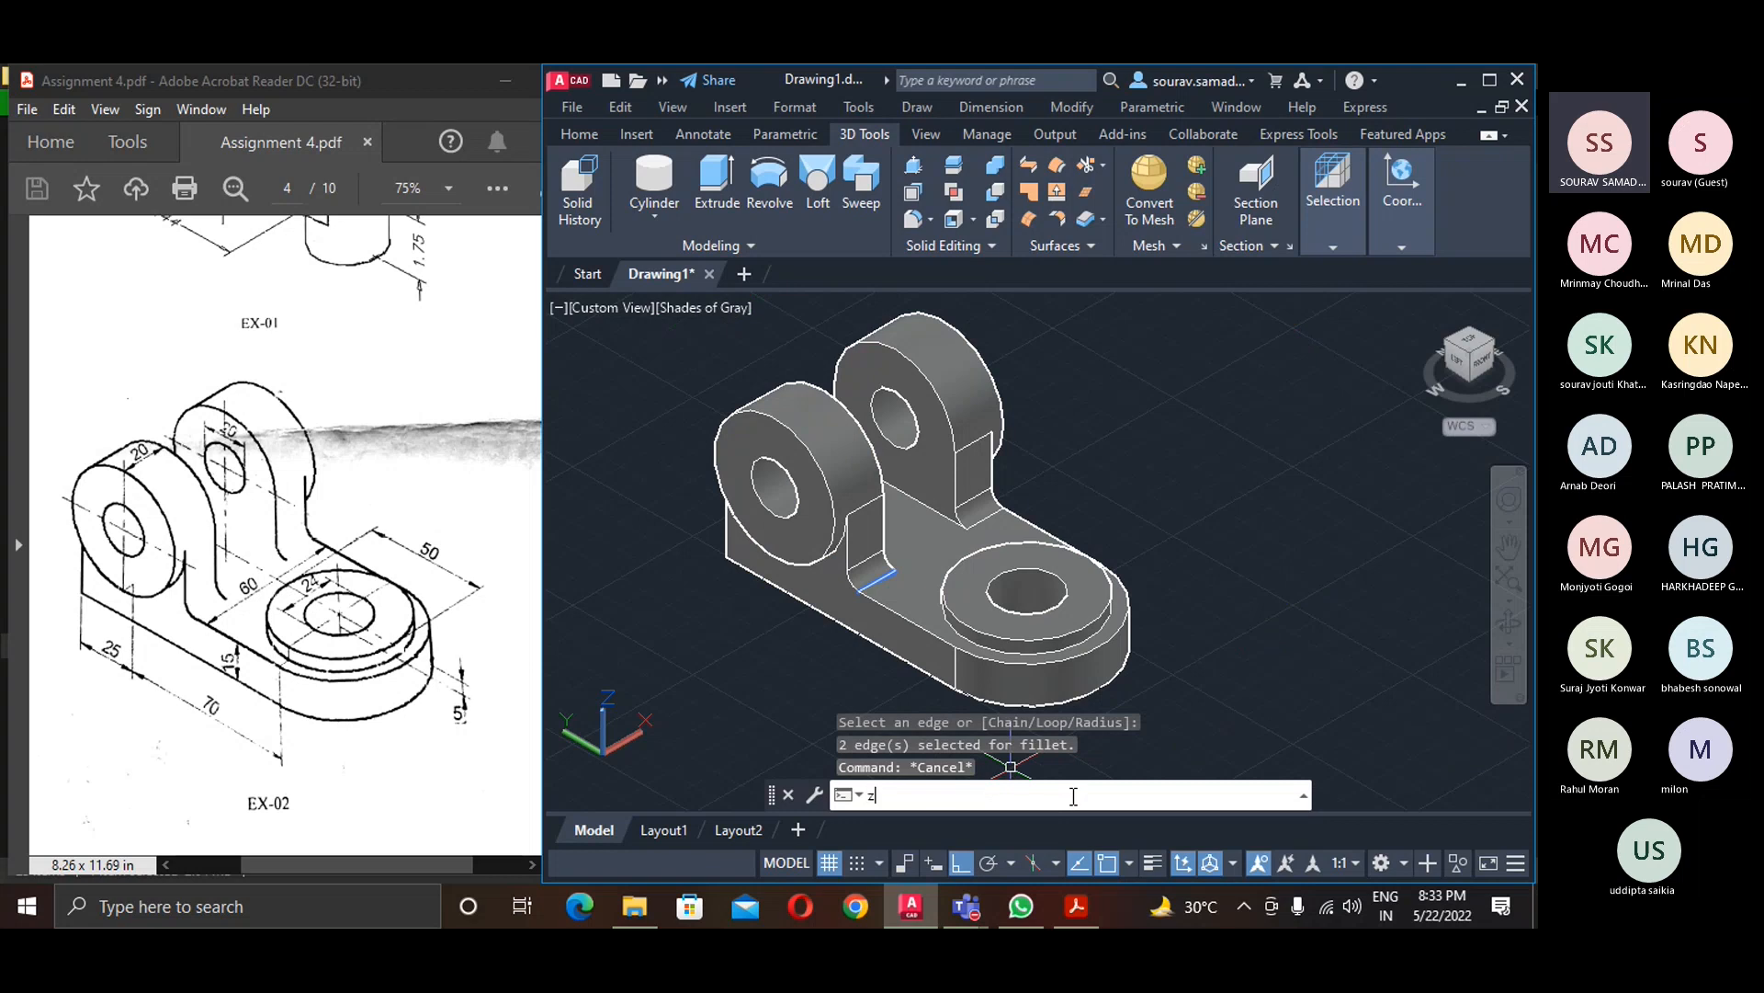
key(Return)
text(a)
key(Return)
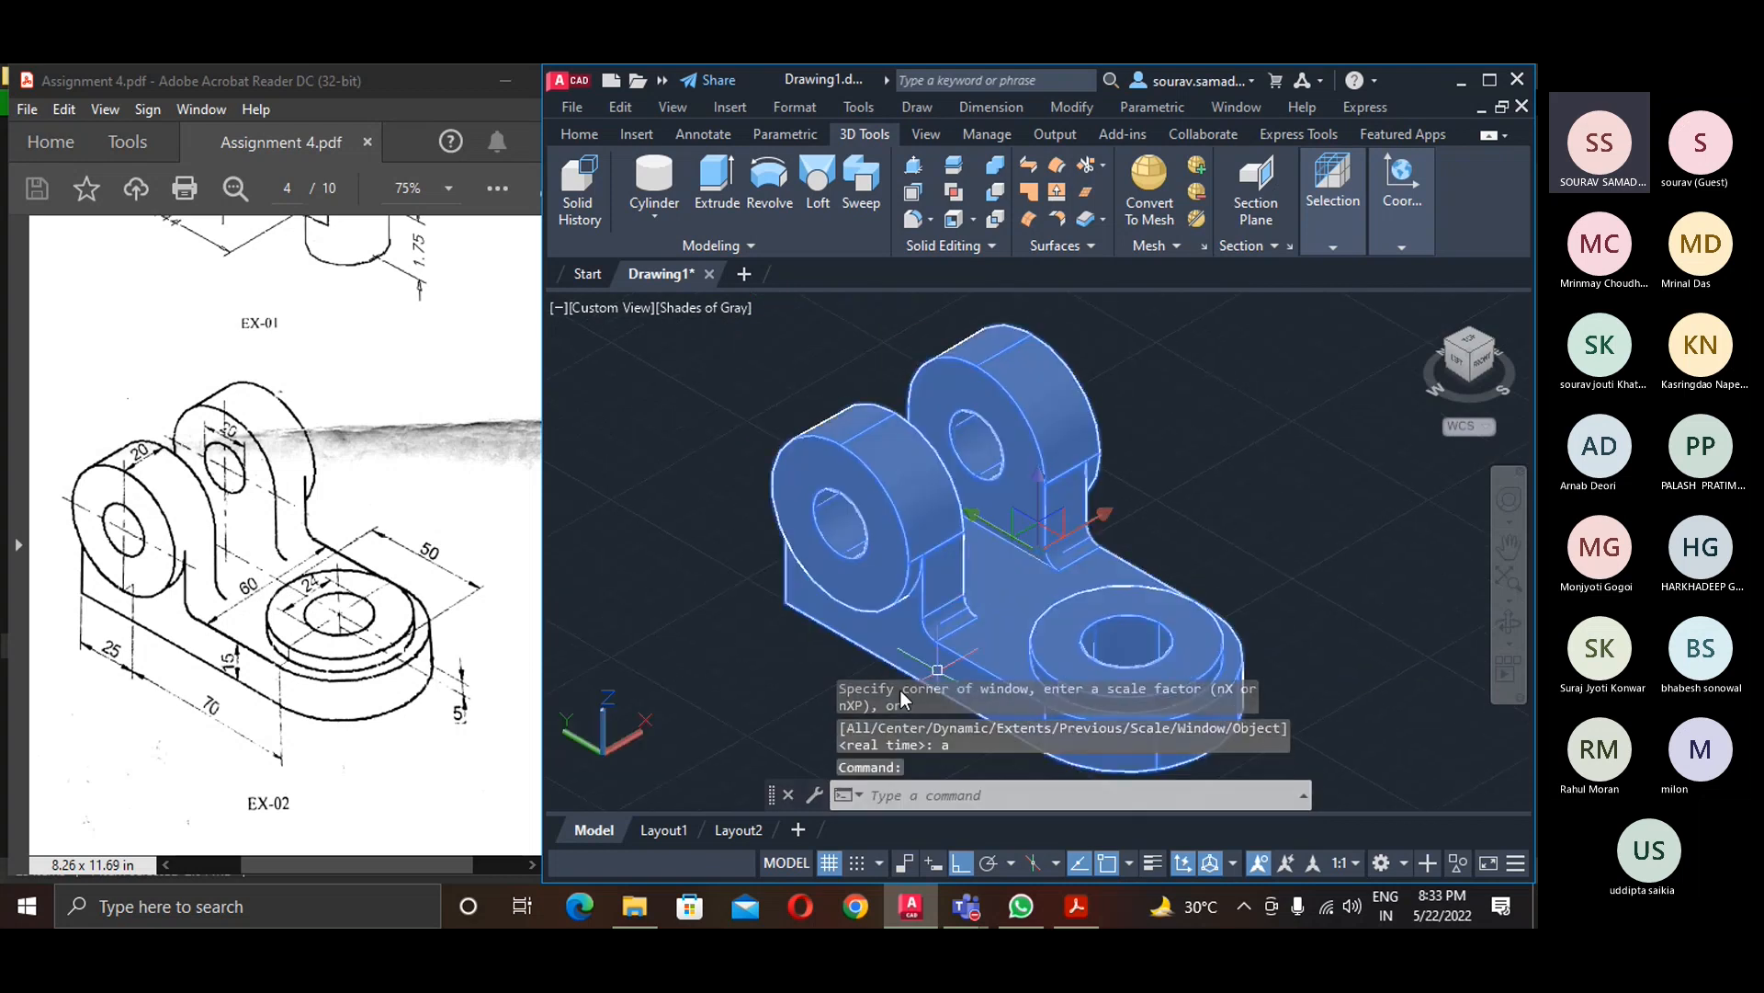
key(Escape)
click(729, 316)
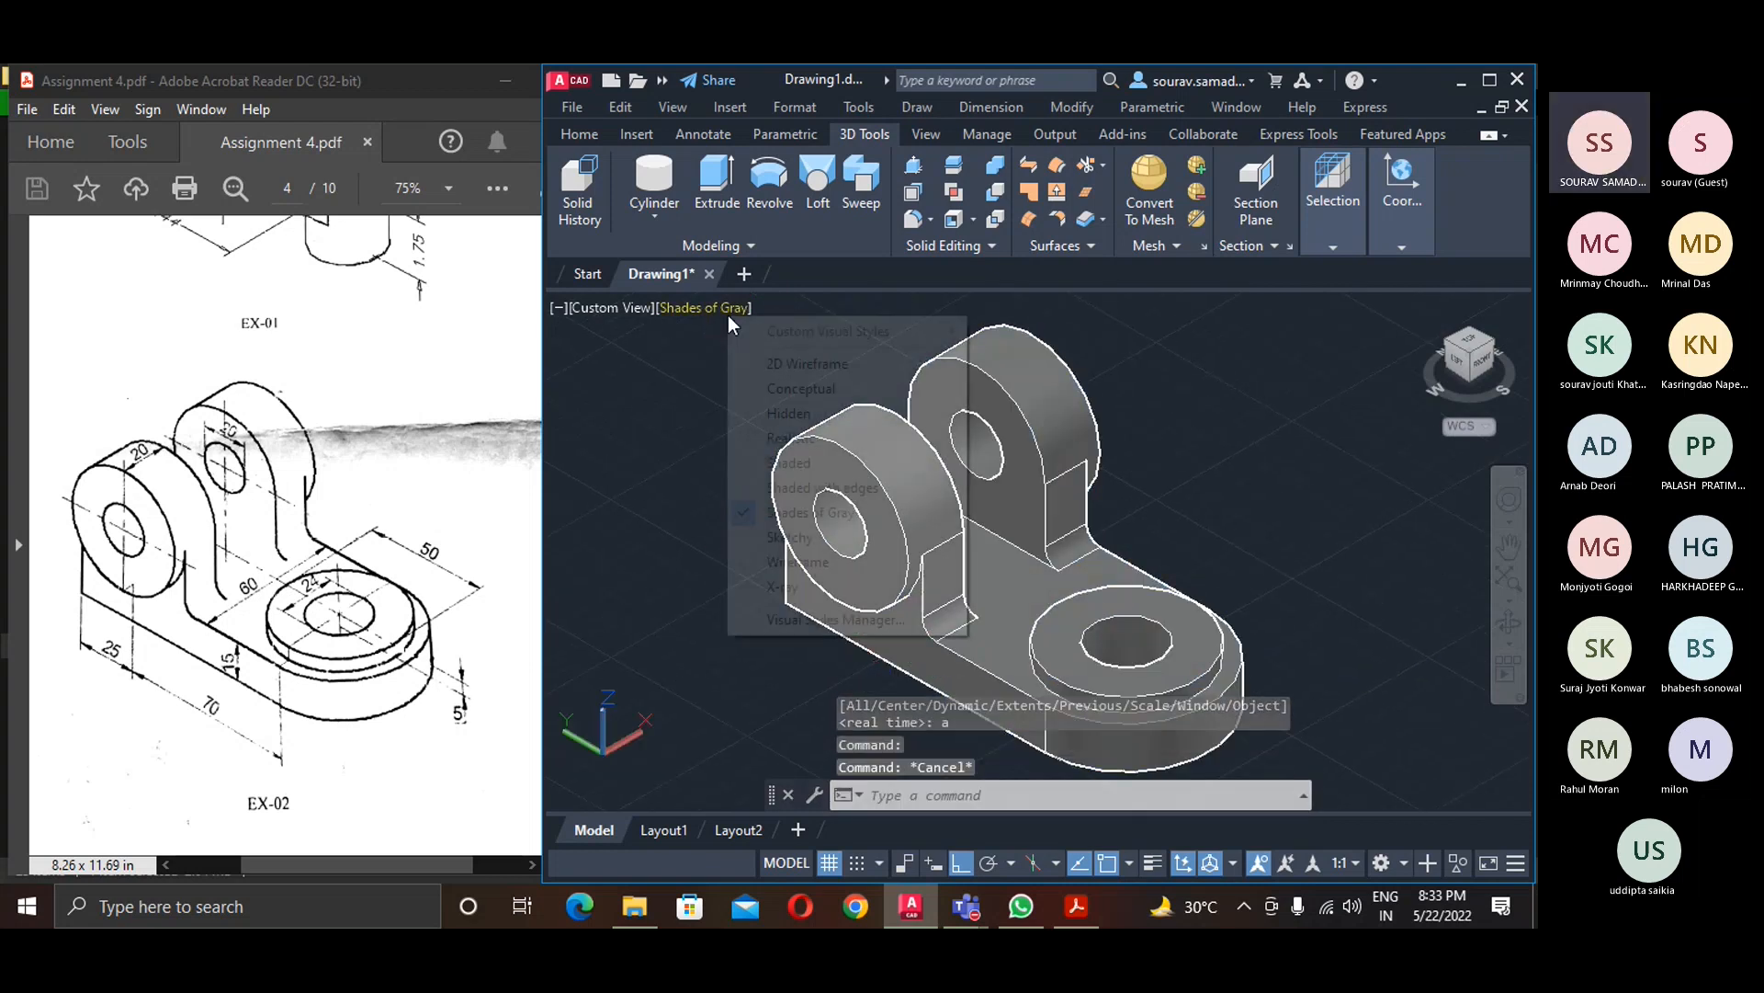
click(790, 438)
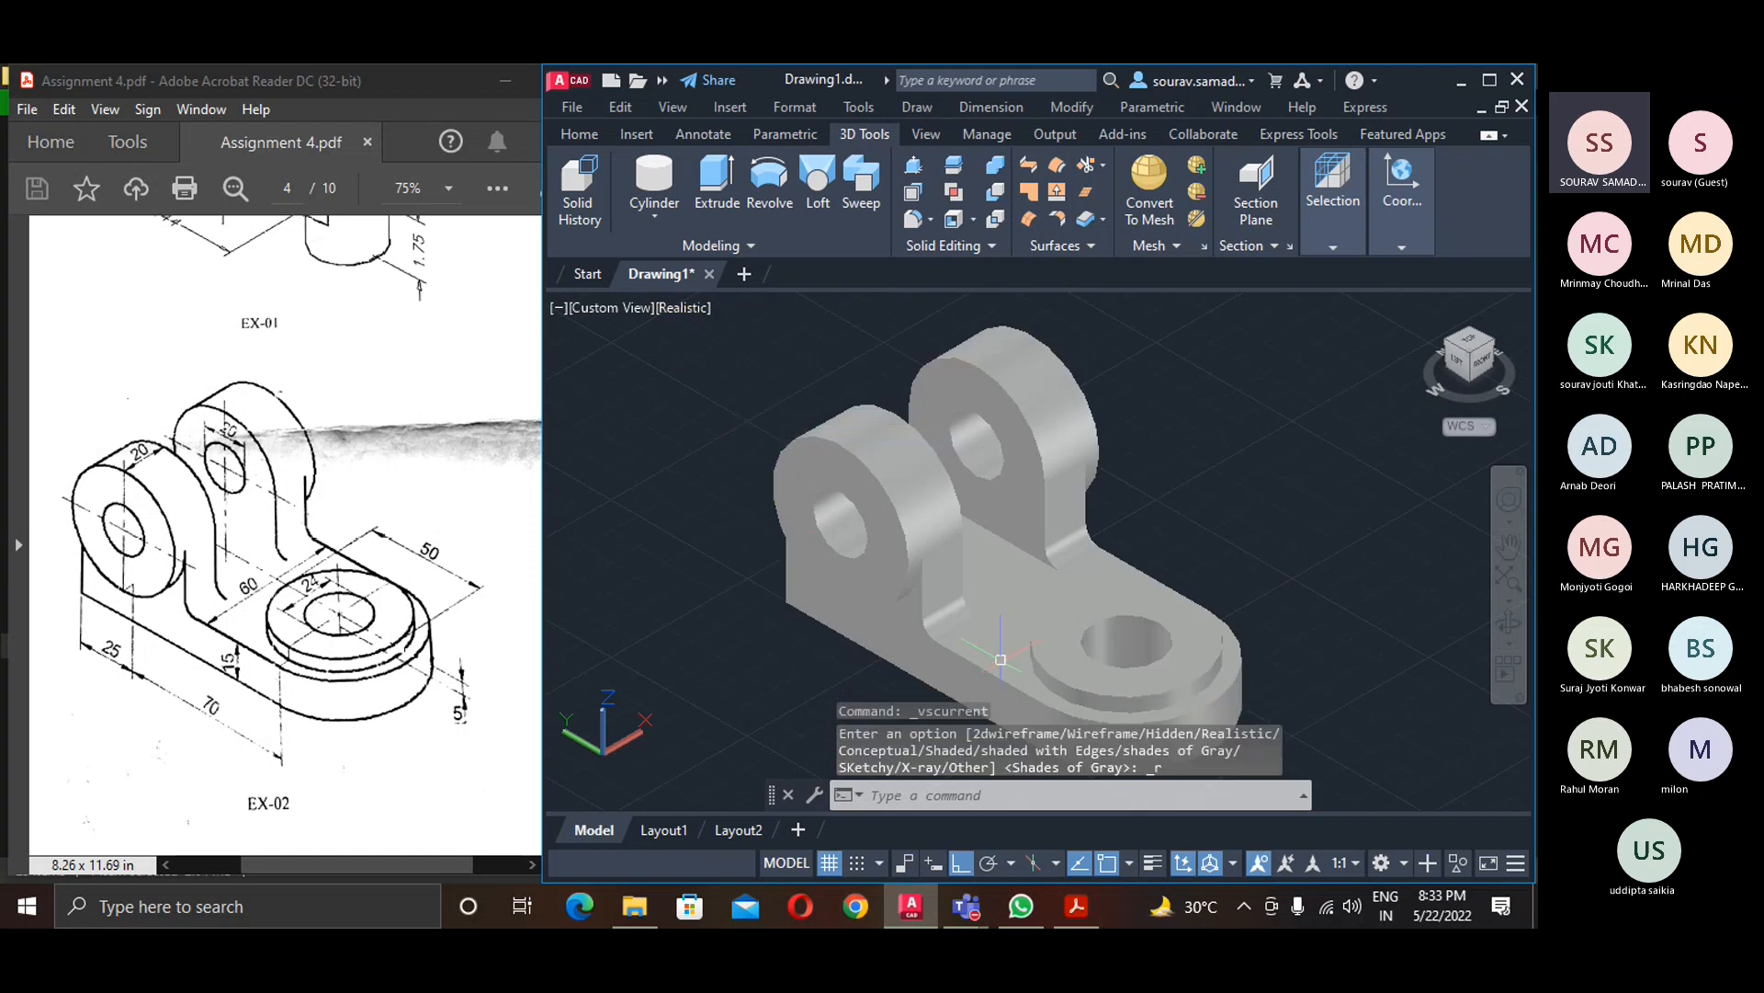
- Inspect the part up close and display it in the Conceptual visual style
scroll(1011, 644, up, 3)
scroll(1011, 643, down, 2)
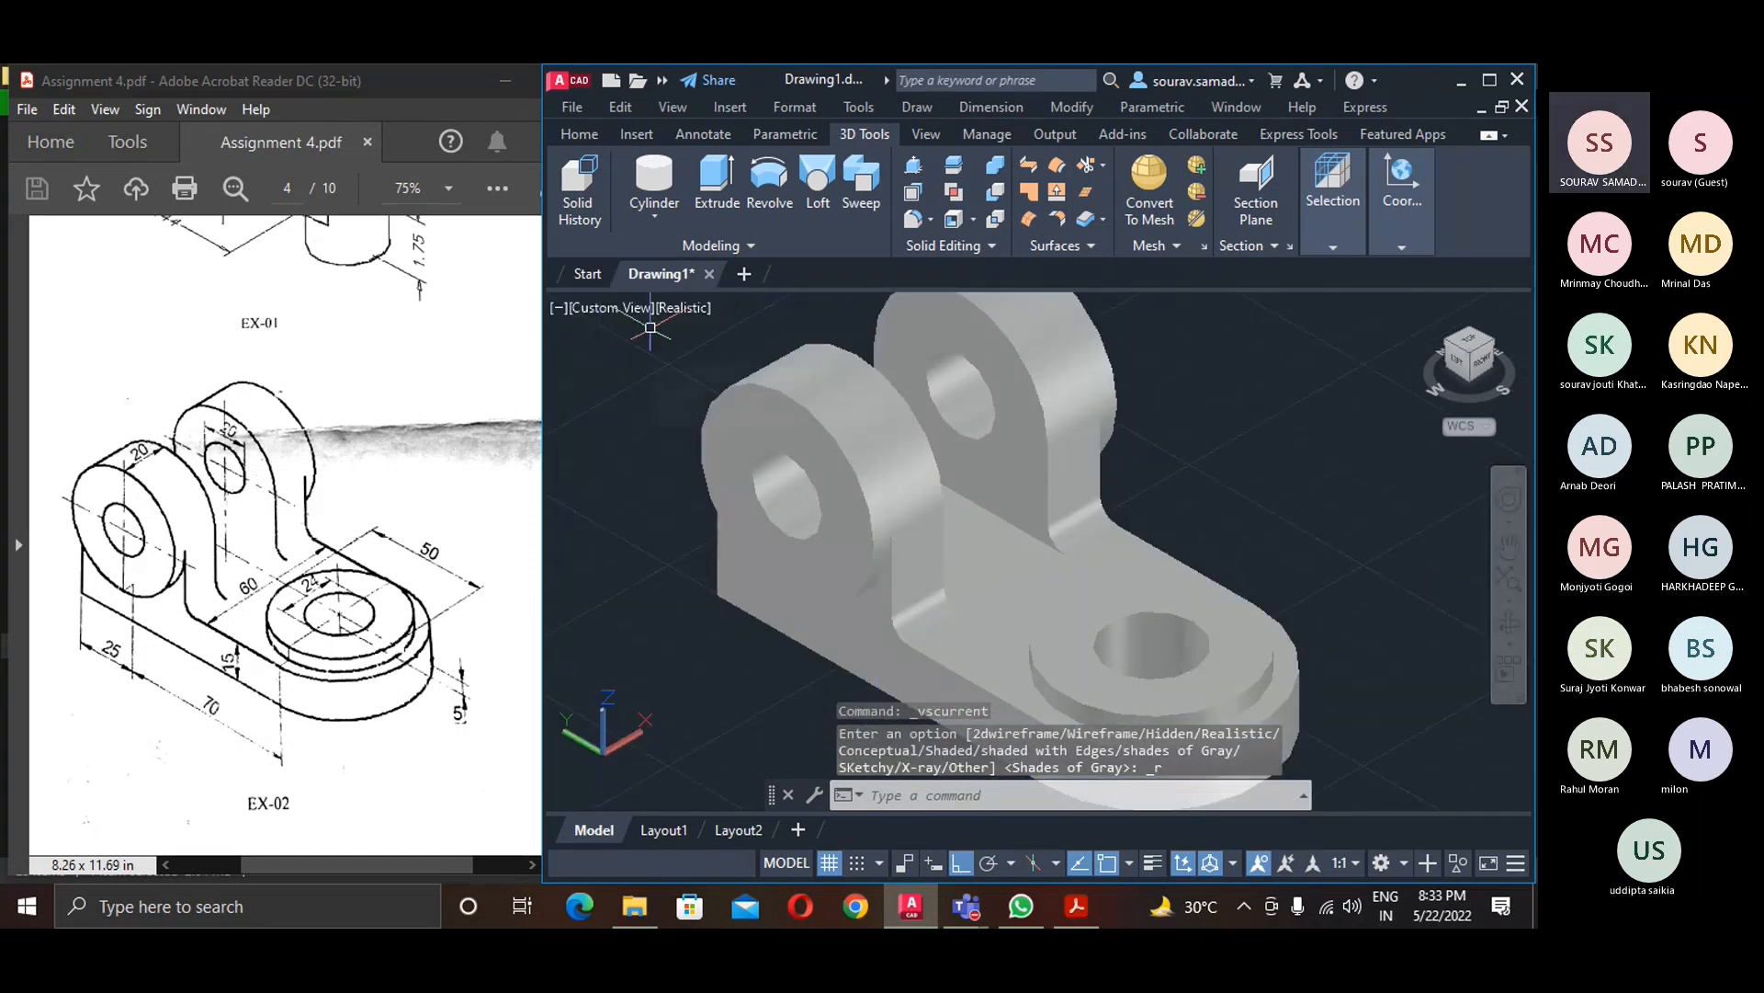
click(685, 306)
click(693, 393)
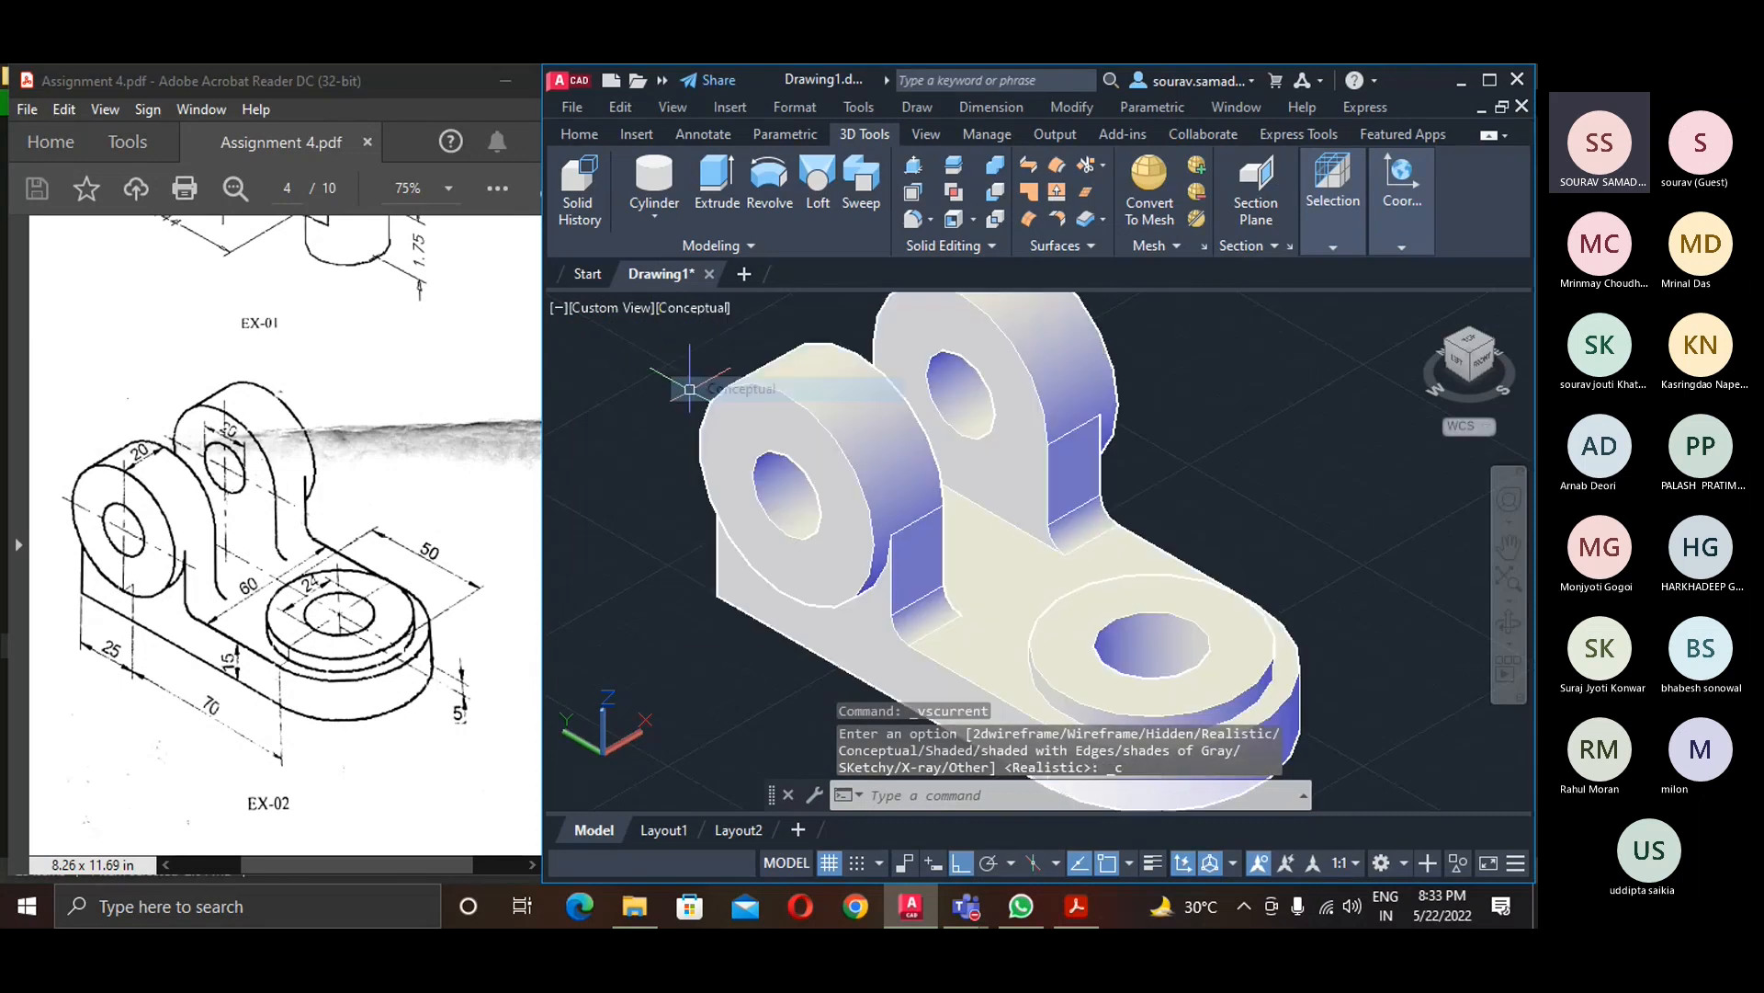
- Orbit the part, restore the home view and set the projection to Parallel
click(1508, 625)
drag(1442, 643, 1324, 643)
key(Escape)
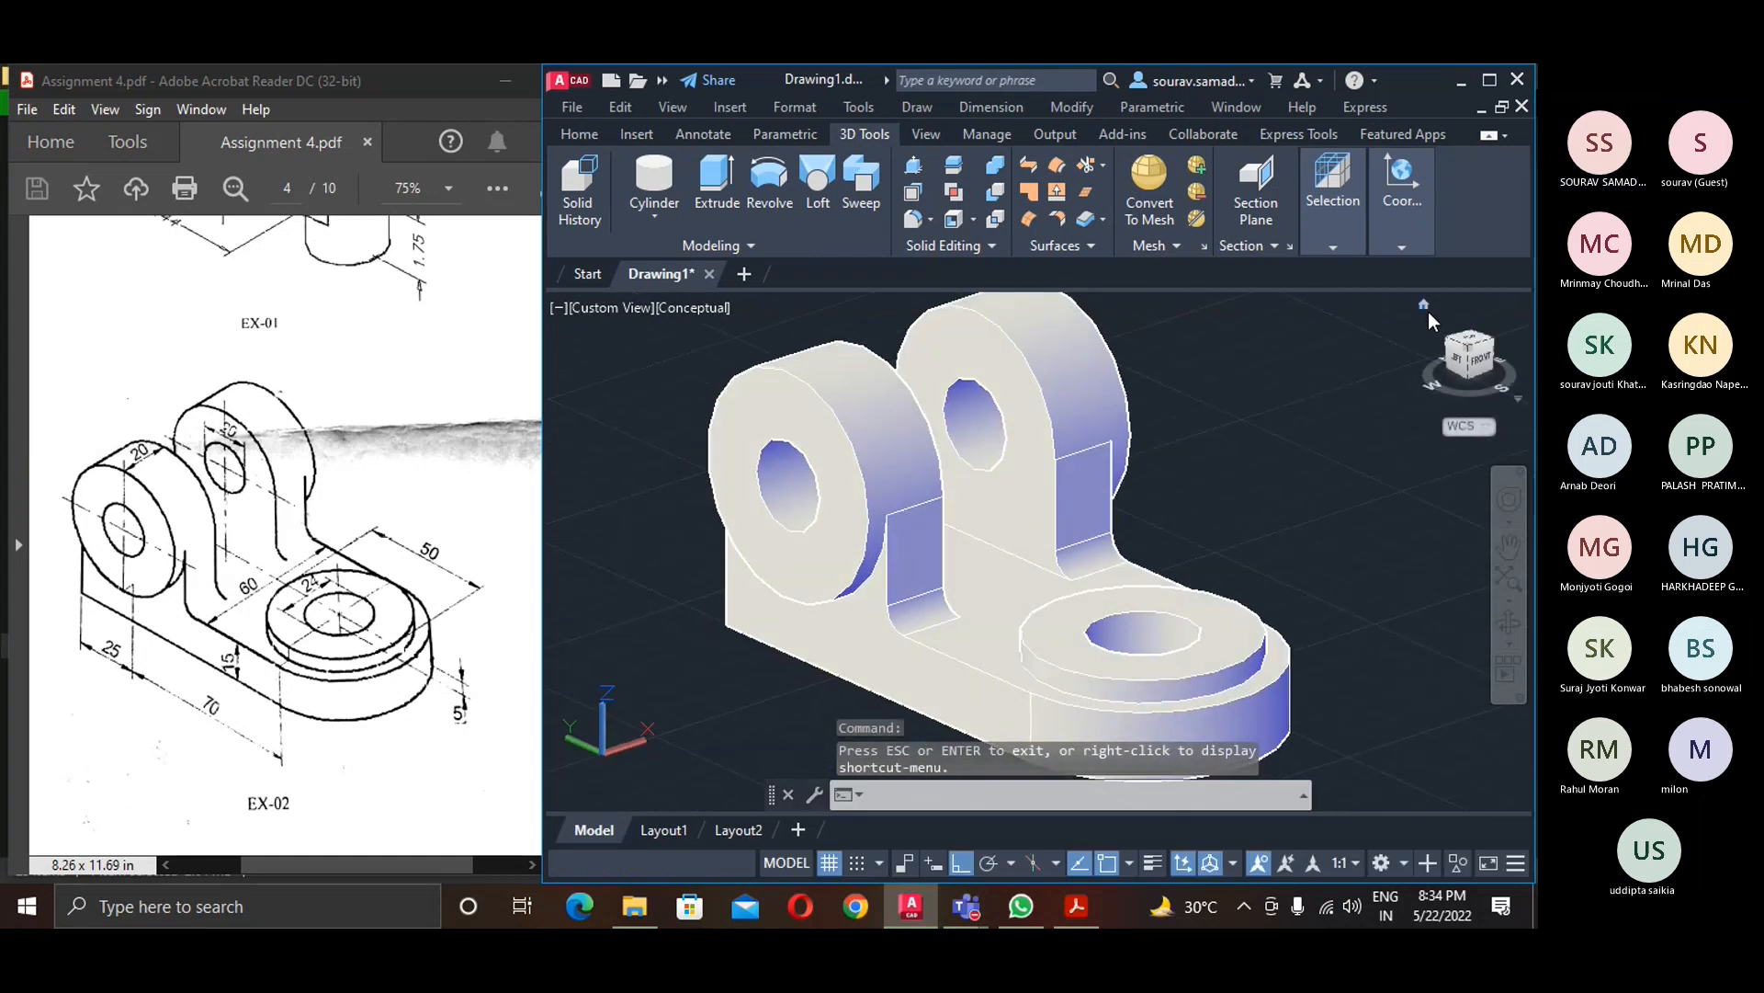
click(1427, 307)
right_click(1481, 366)
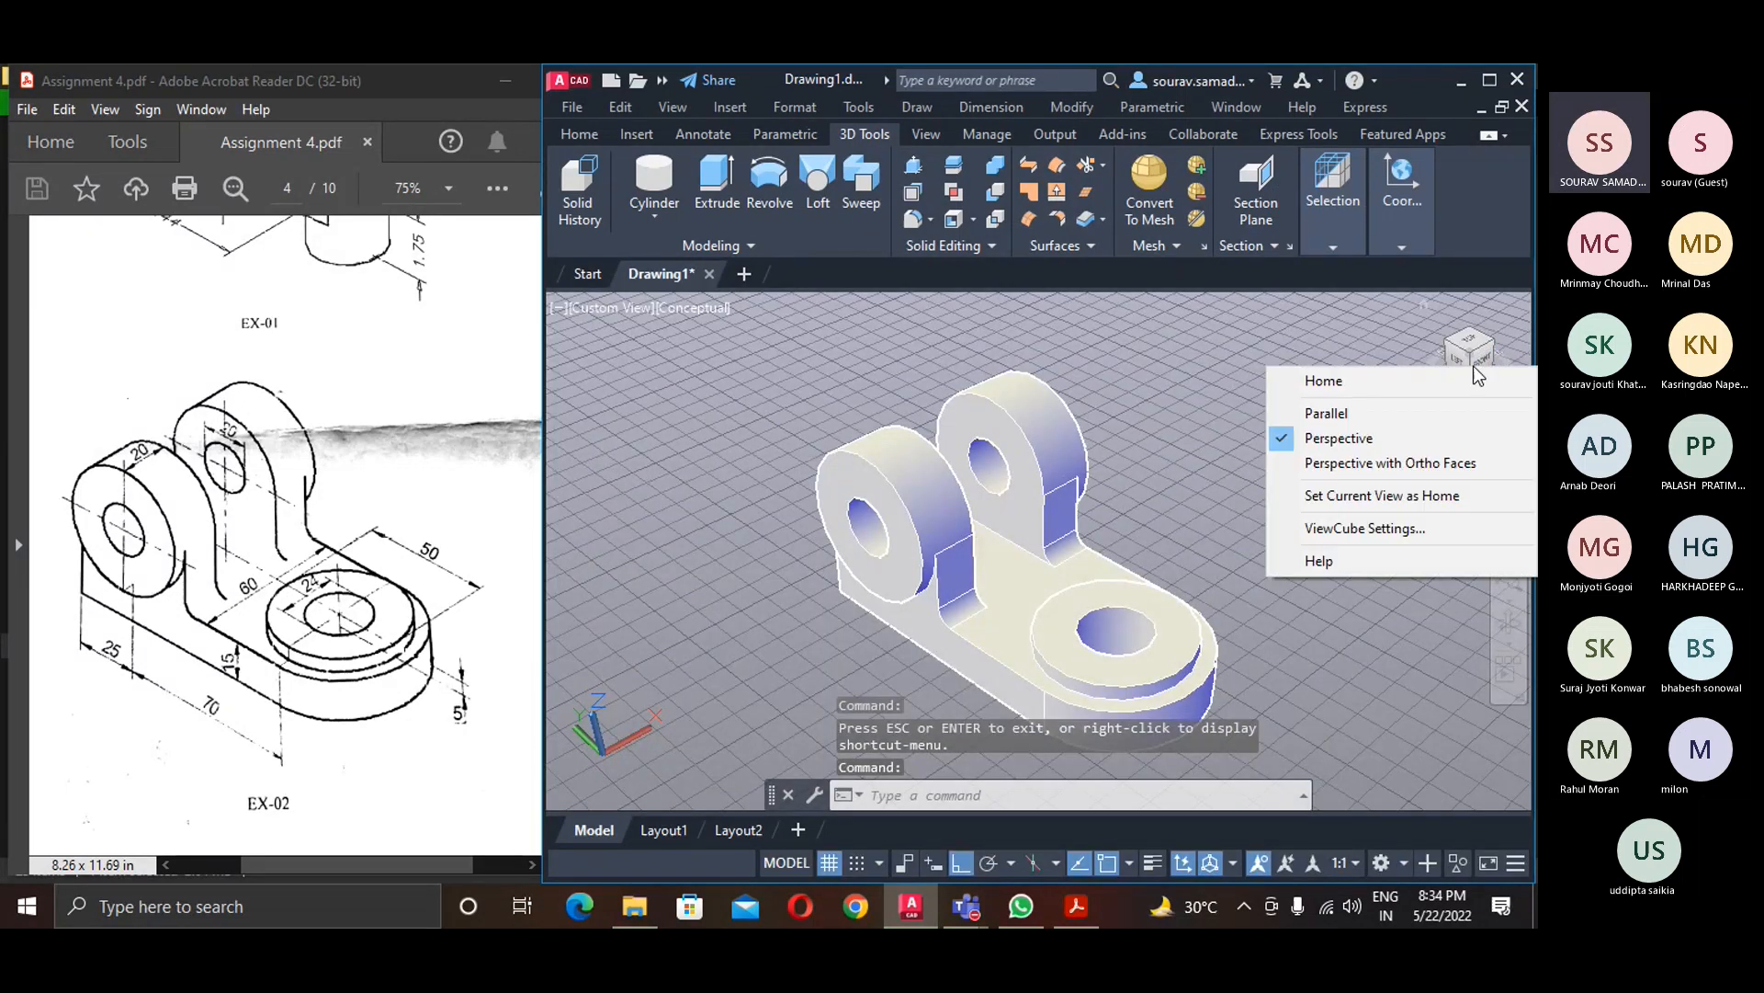
click(1323, 413)
- Preview the part in the Sketchy, Shaded, Hidden, 2D Wireframe, Shades of Gray and Shaded with edges visual styles
click(695, 306)
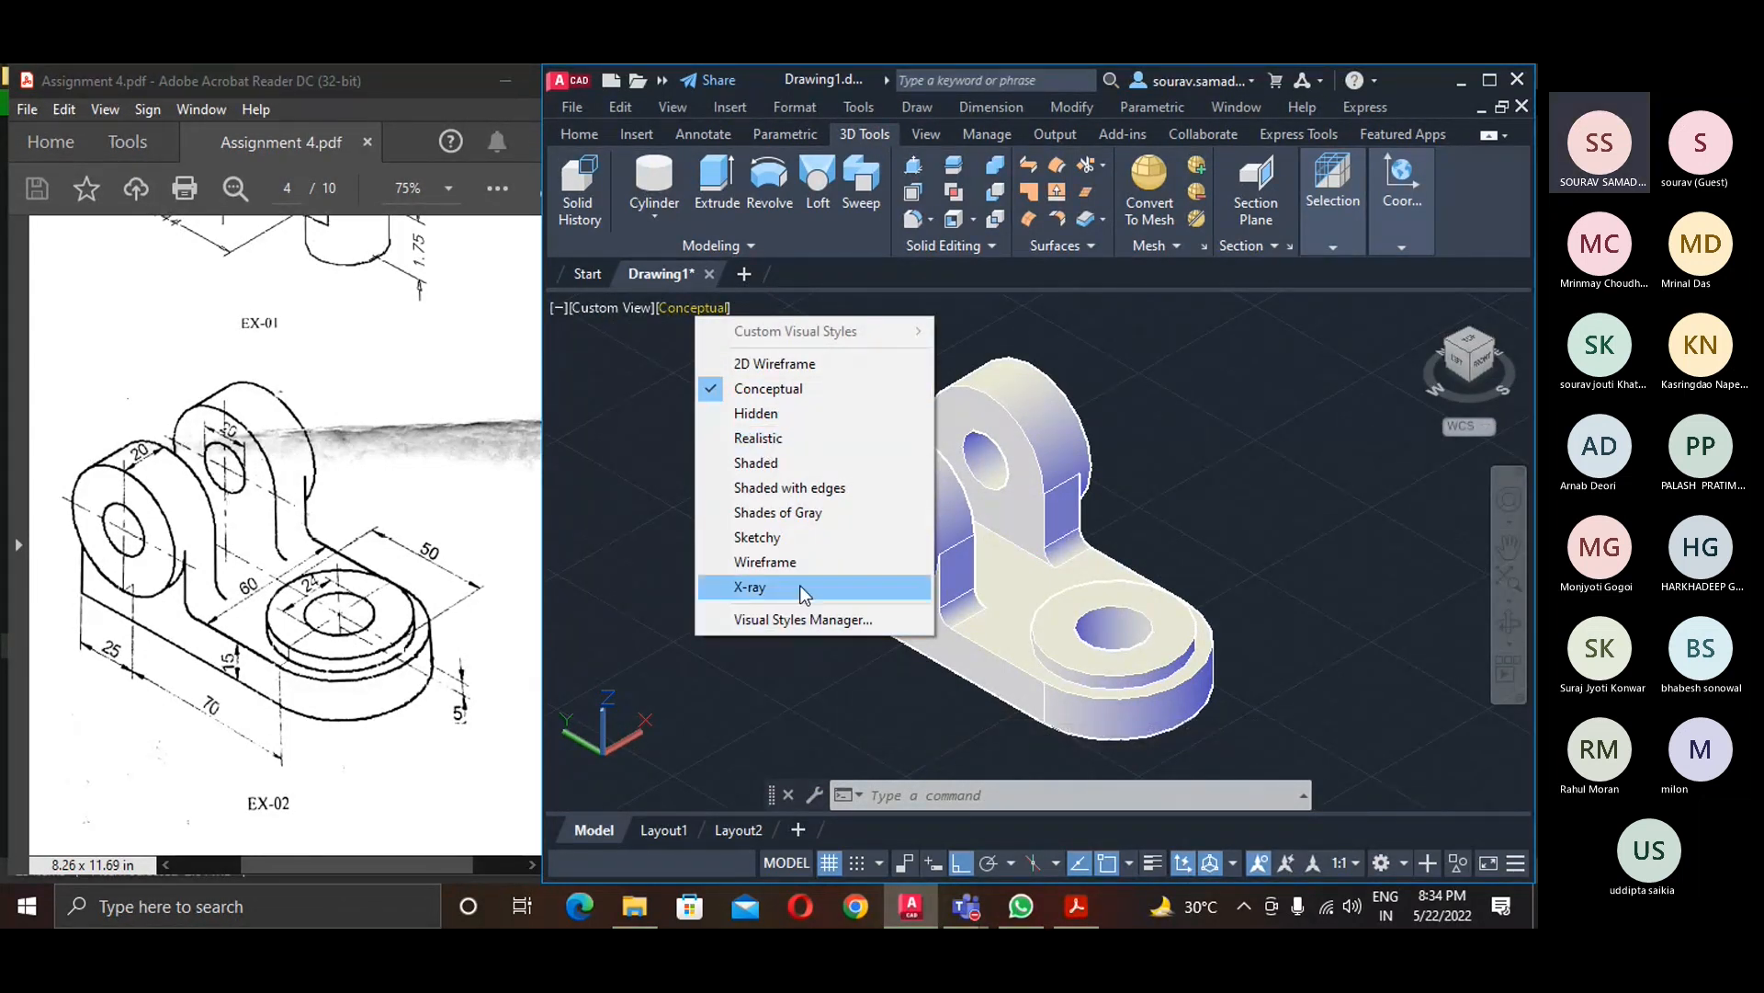
click(785, 547)
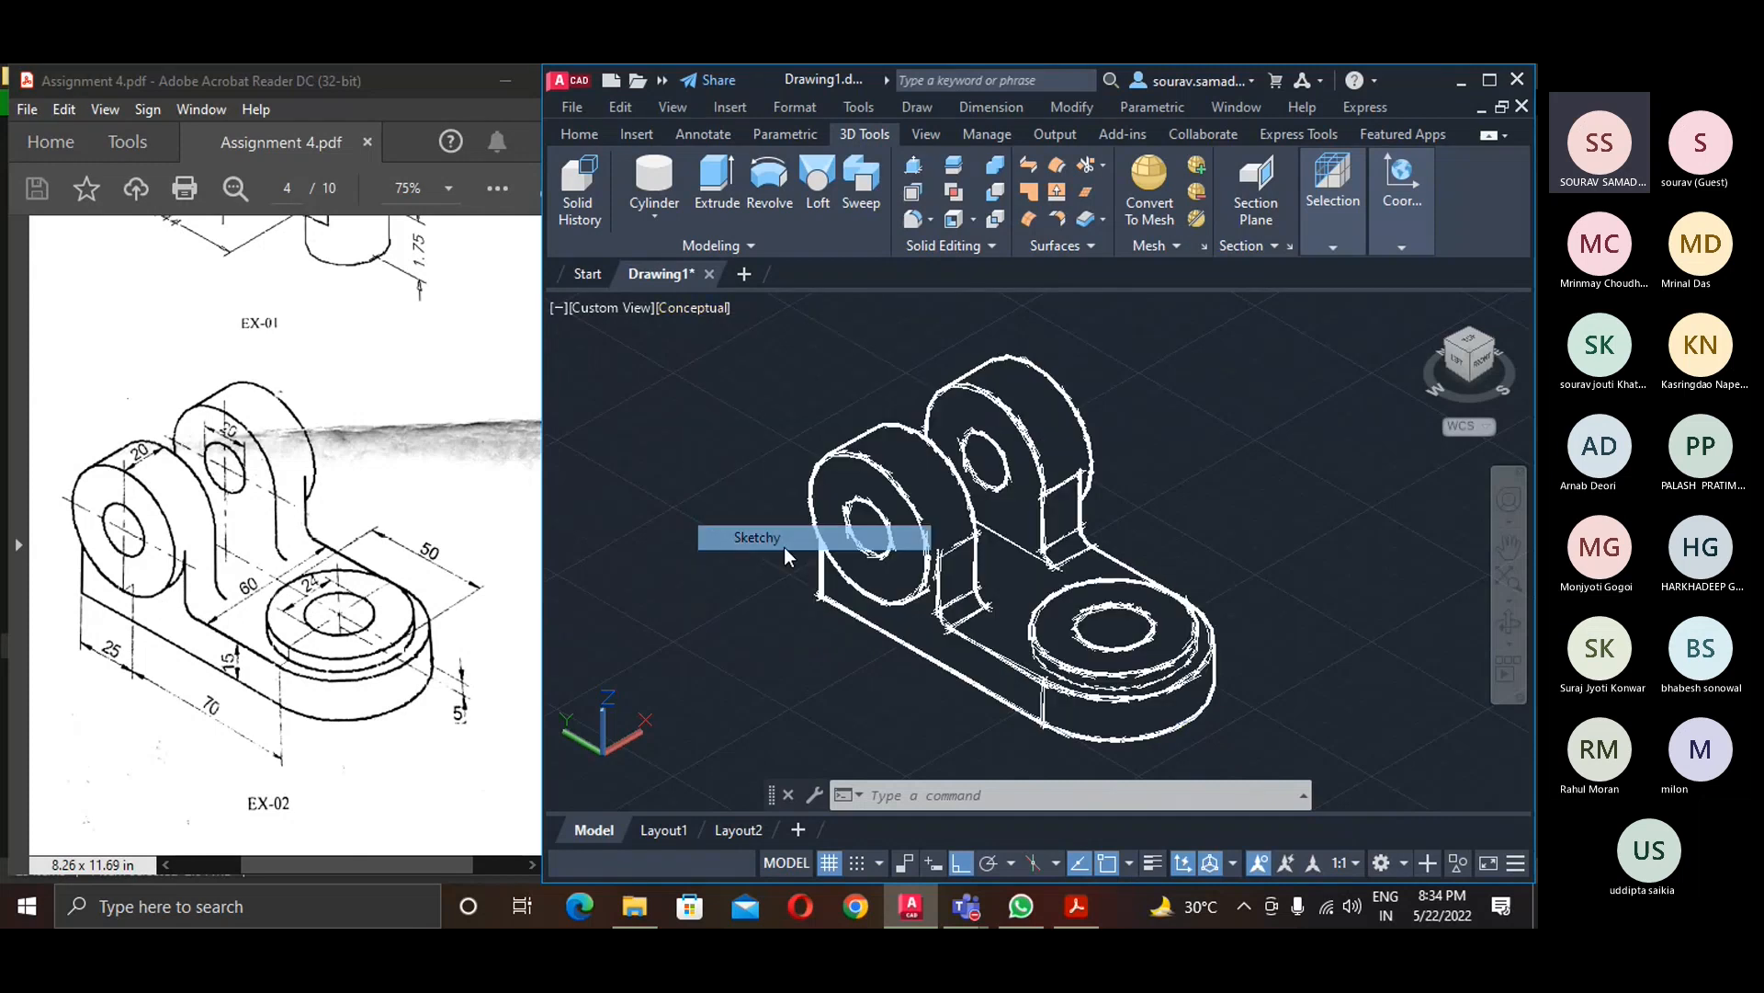
click(691, 310)
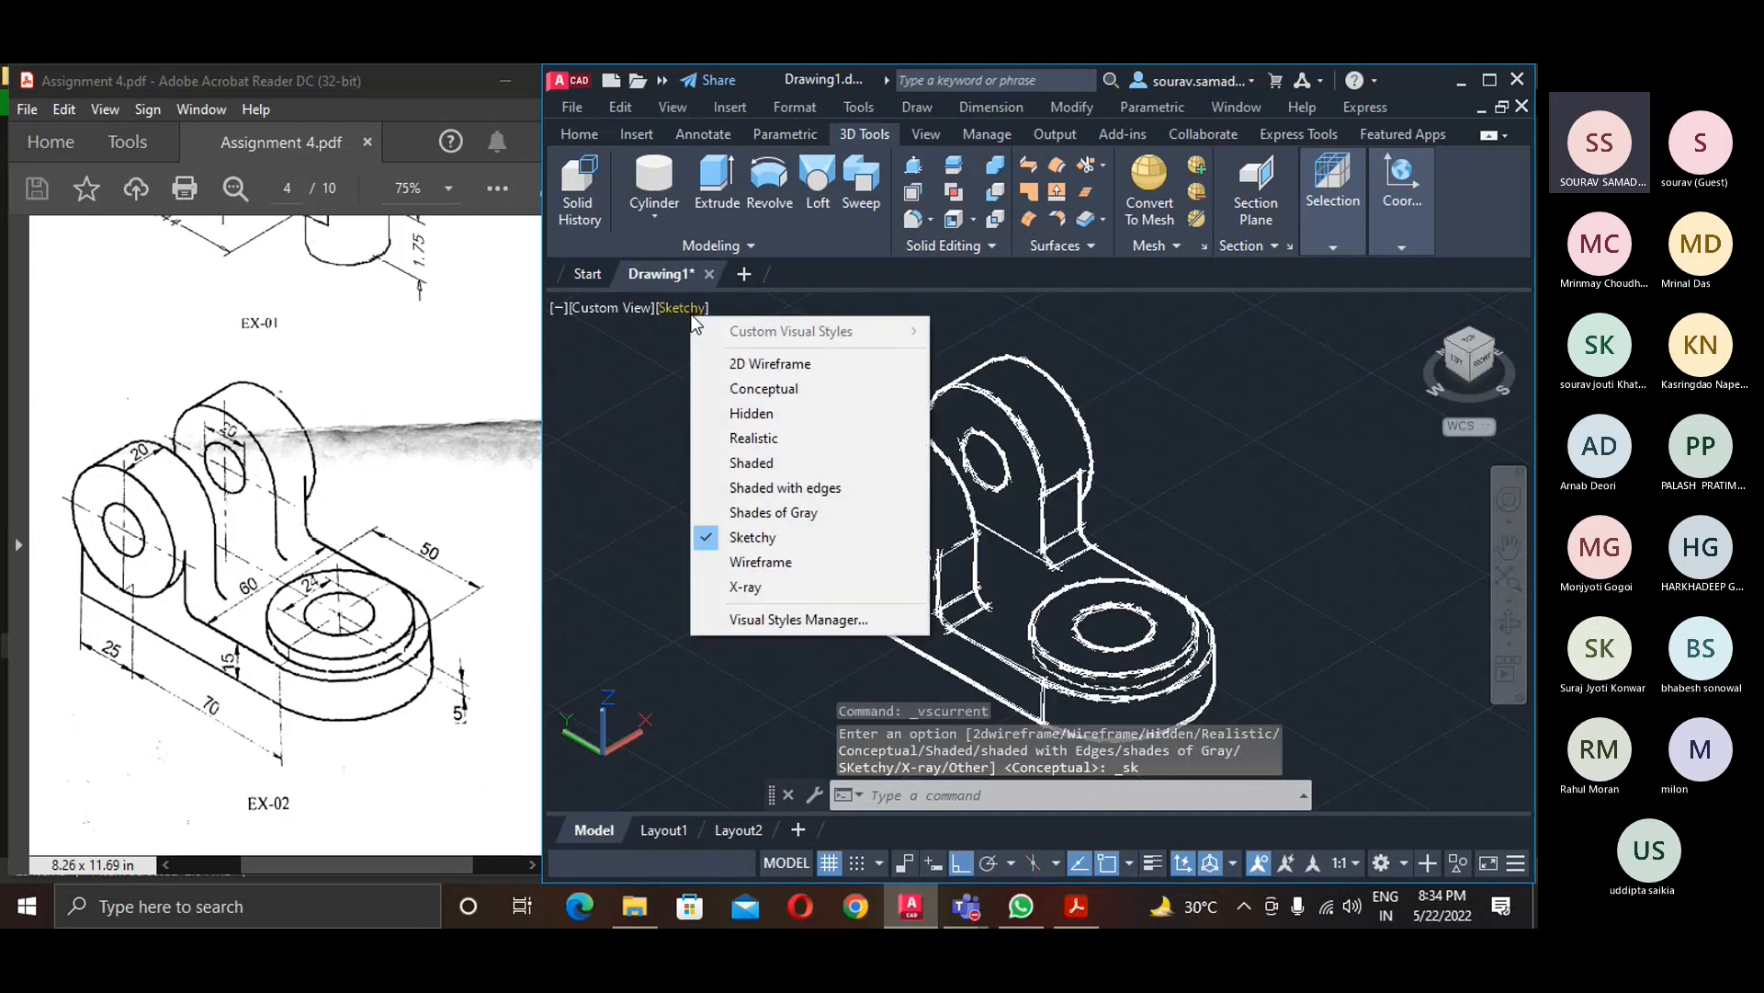
click(722, 464)
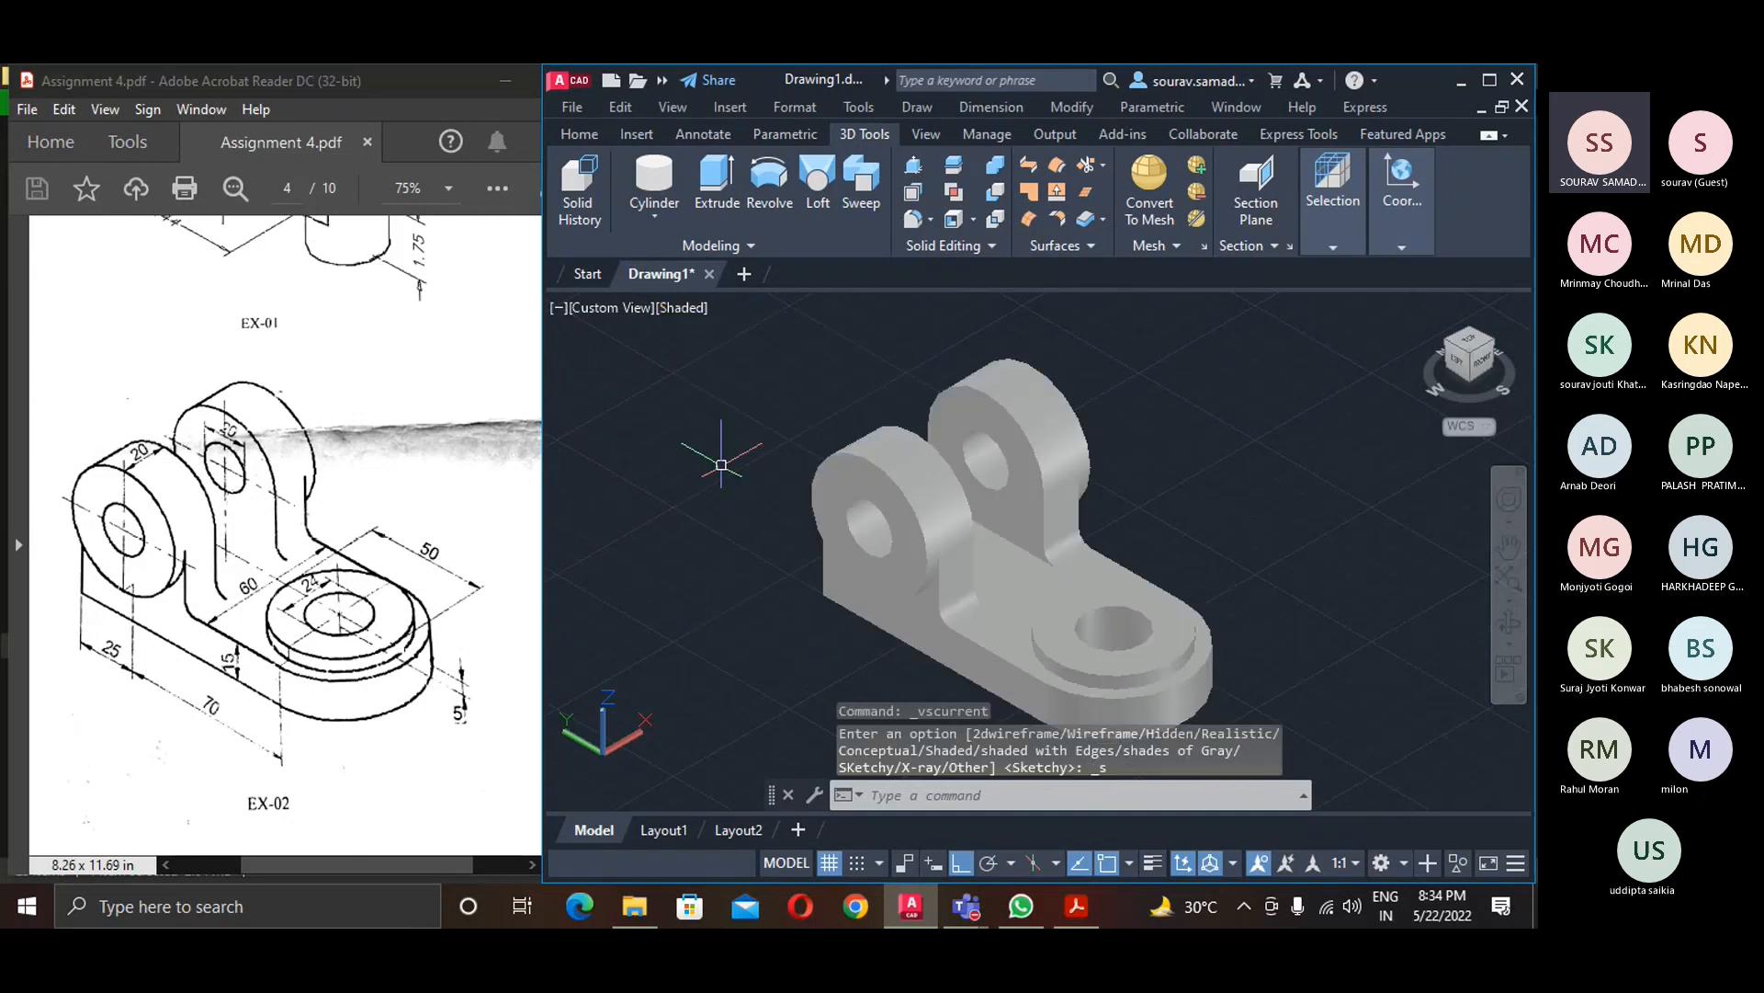
click(682, 311)
click(739, 410)
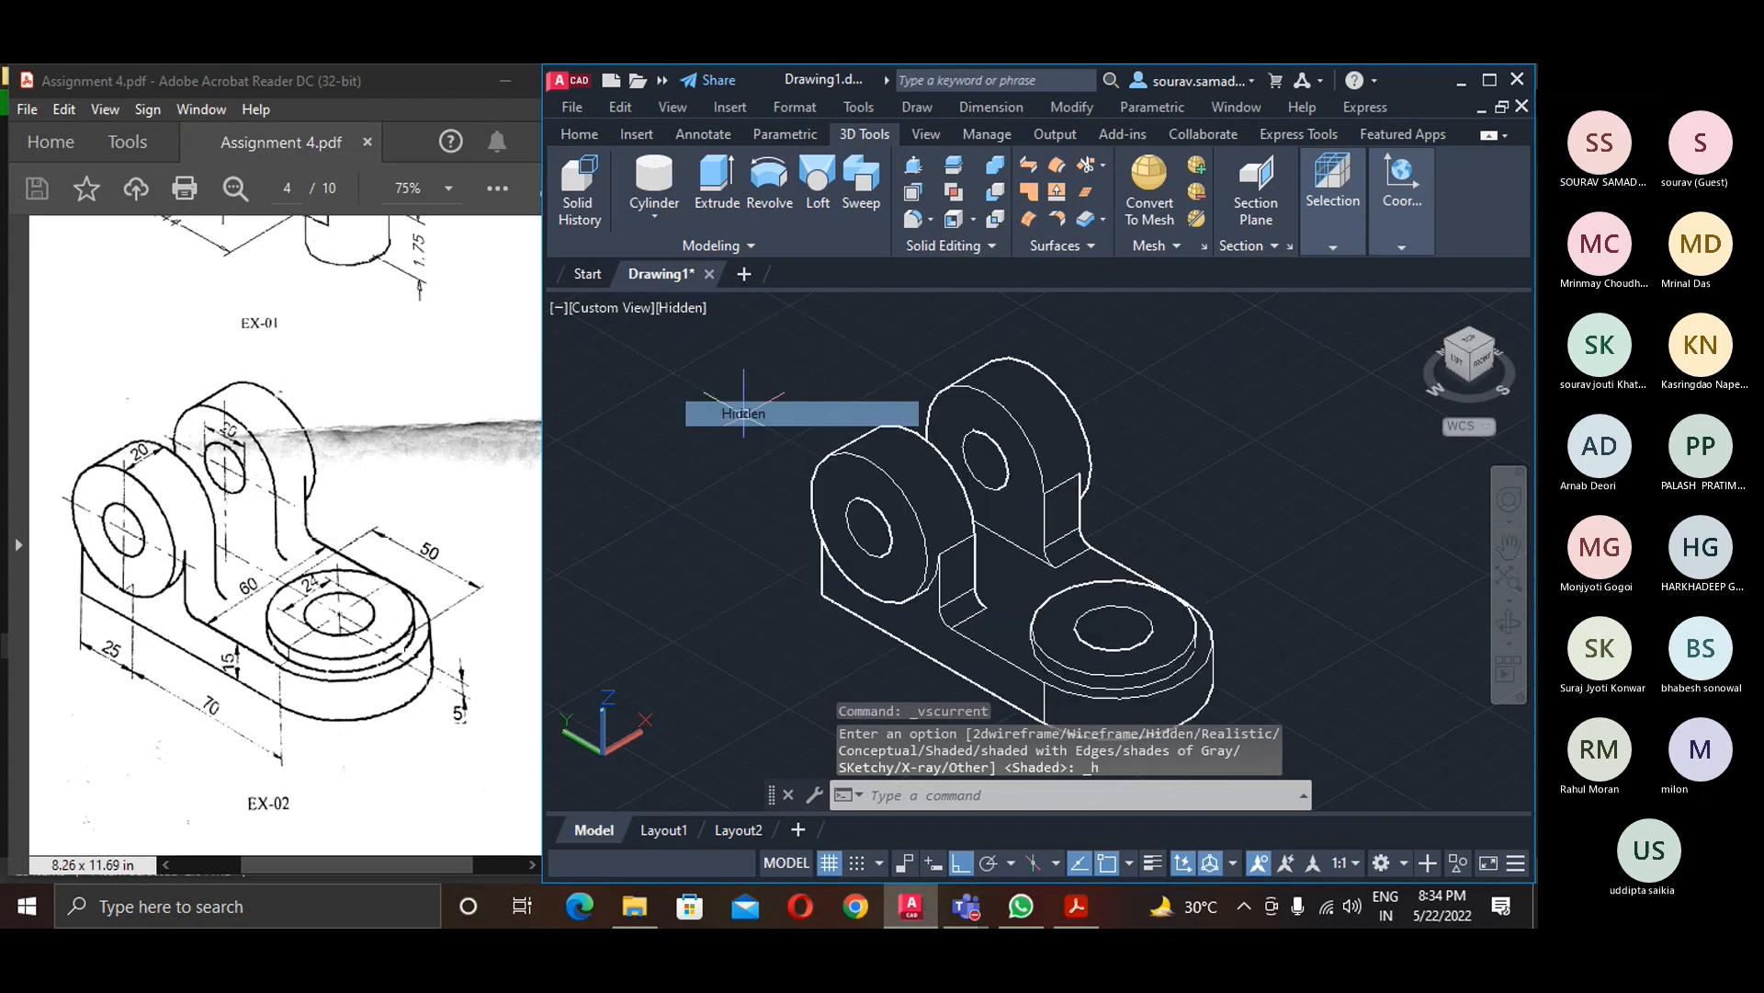
click(683, 317)
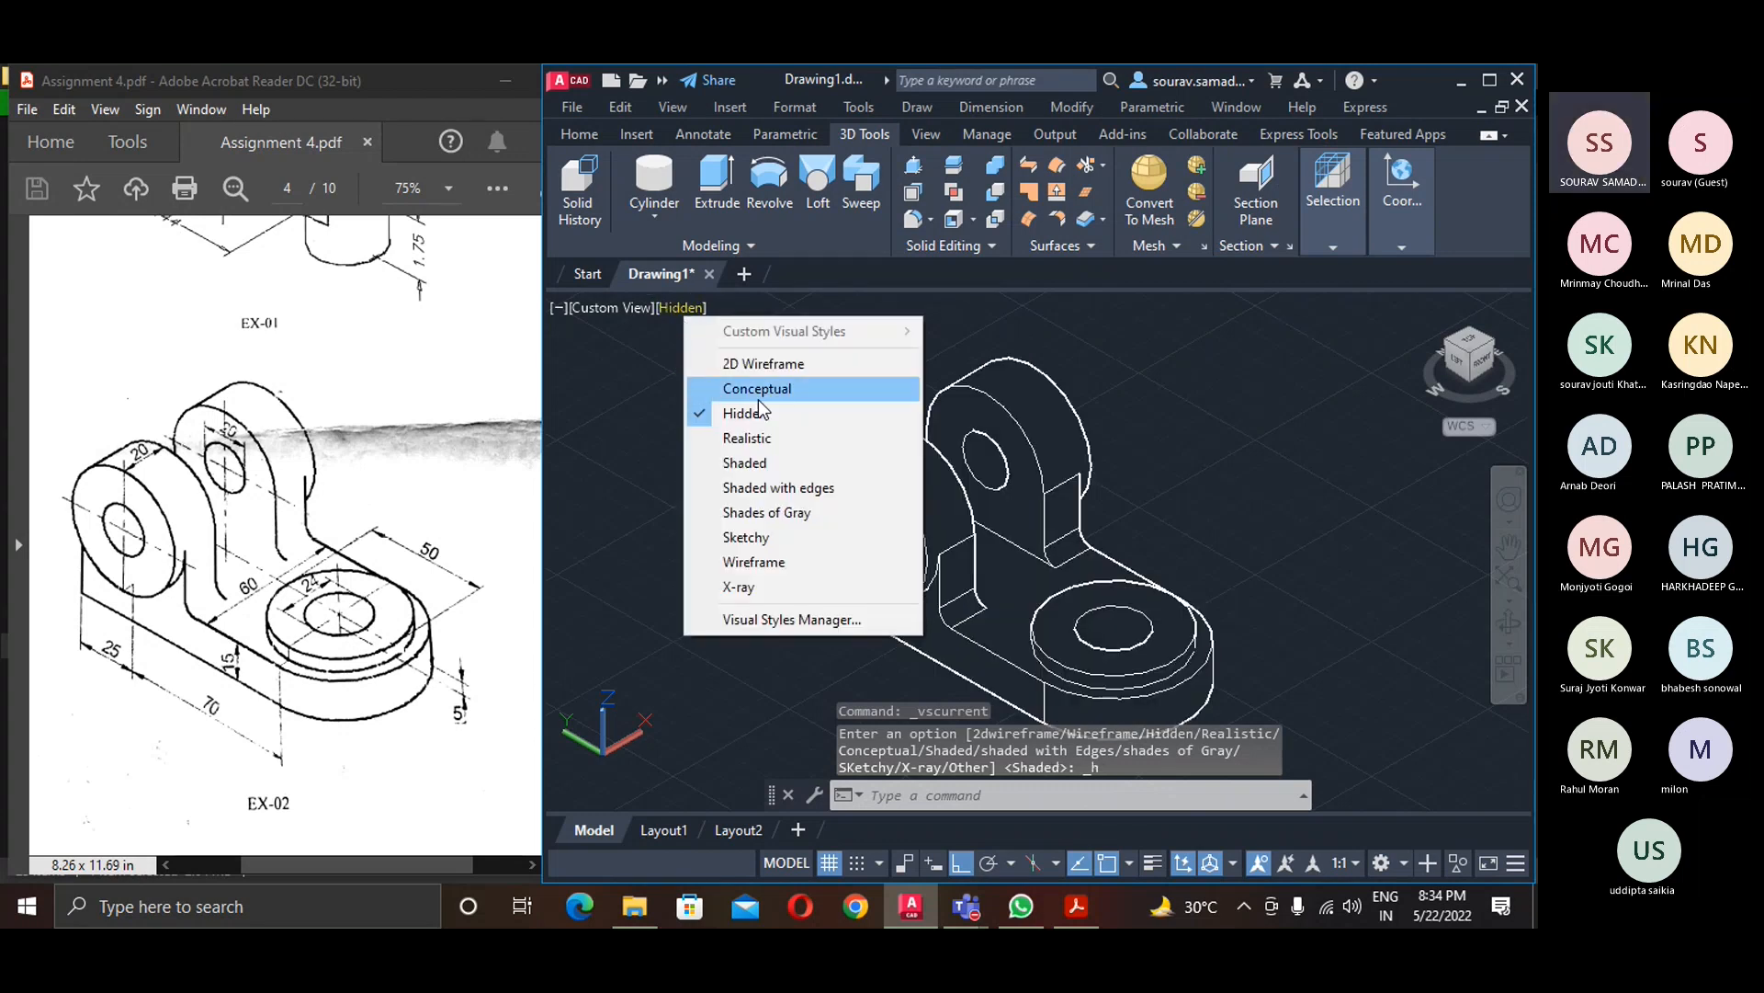
click(748, 366)
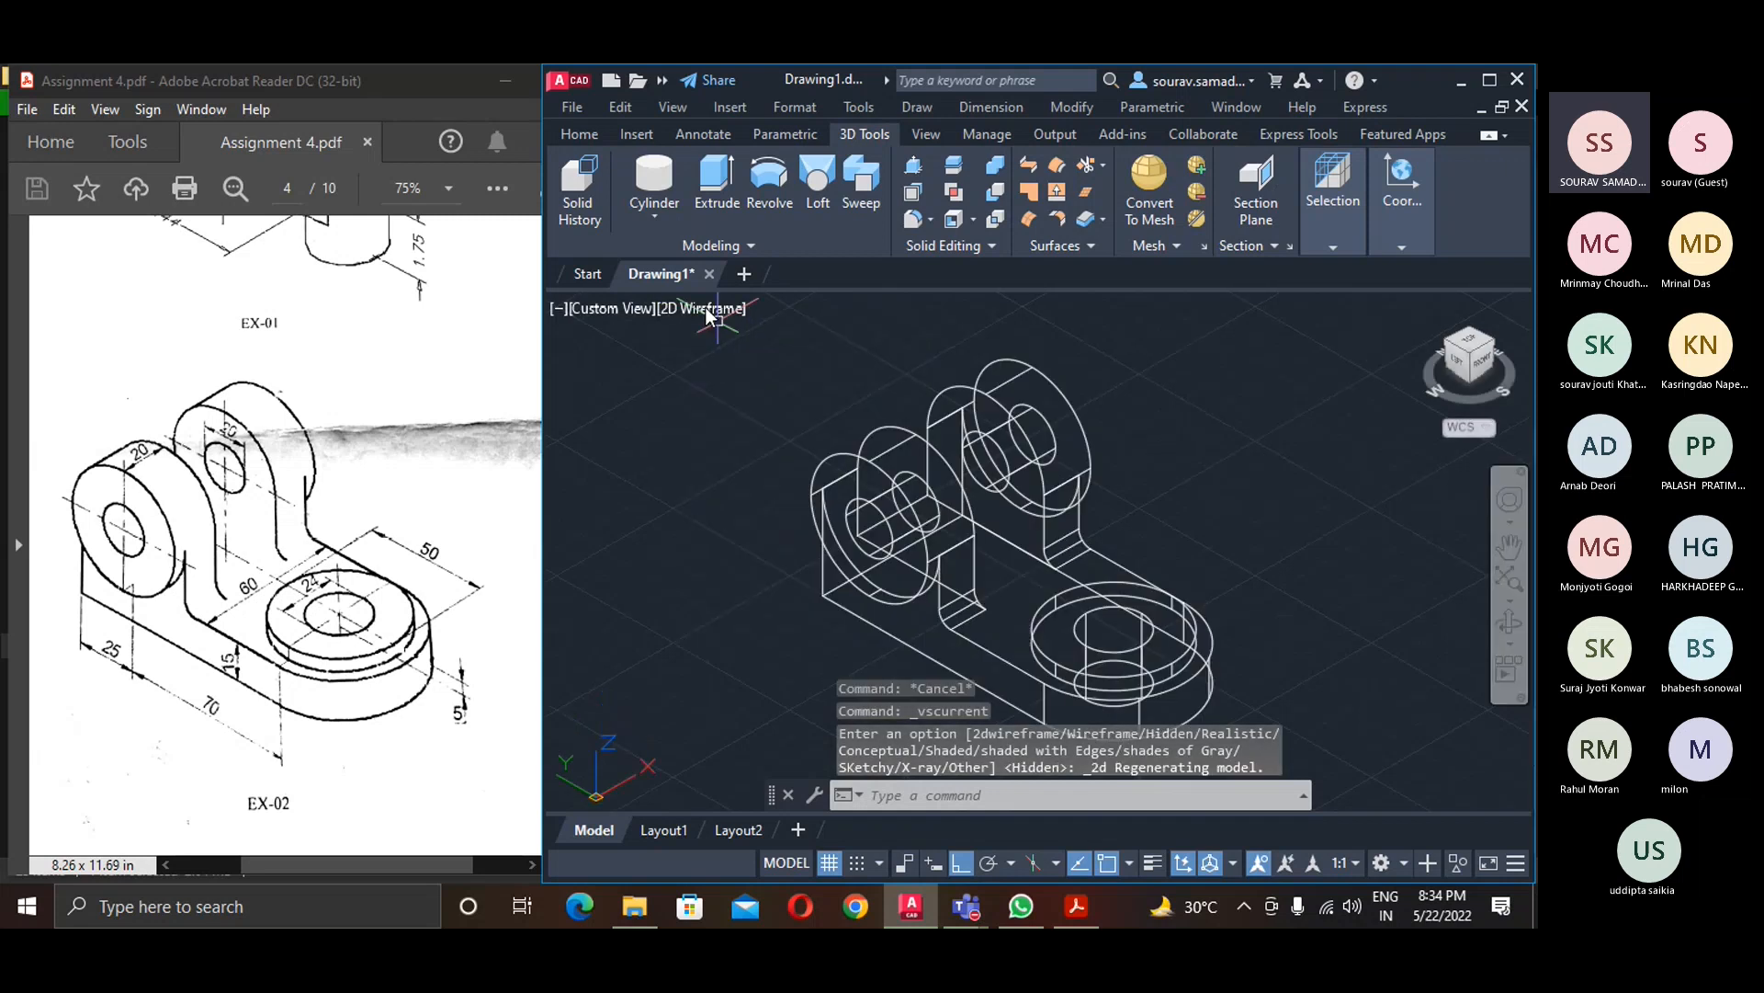
click(699, 308)
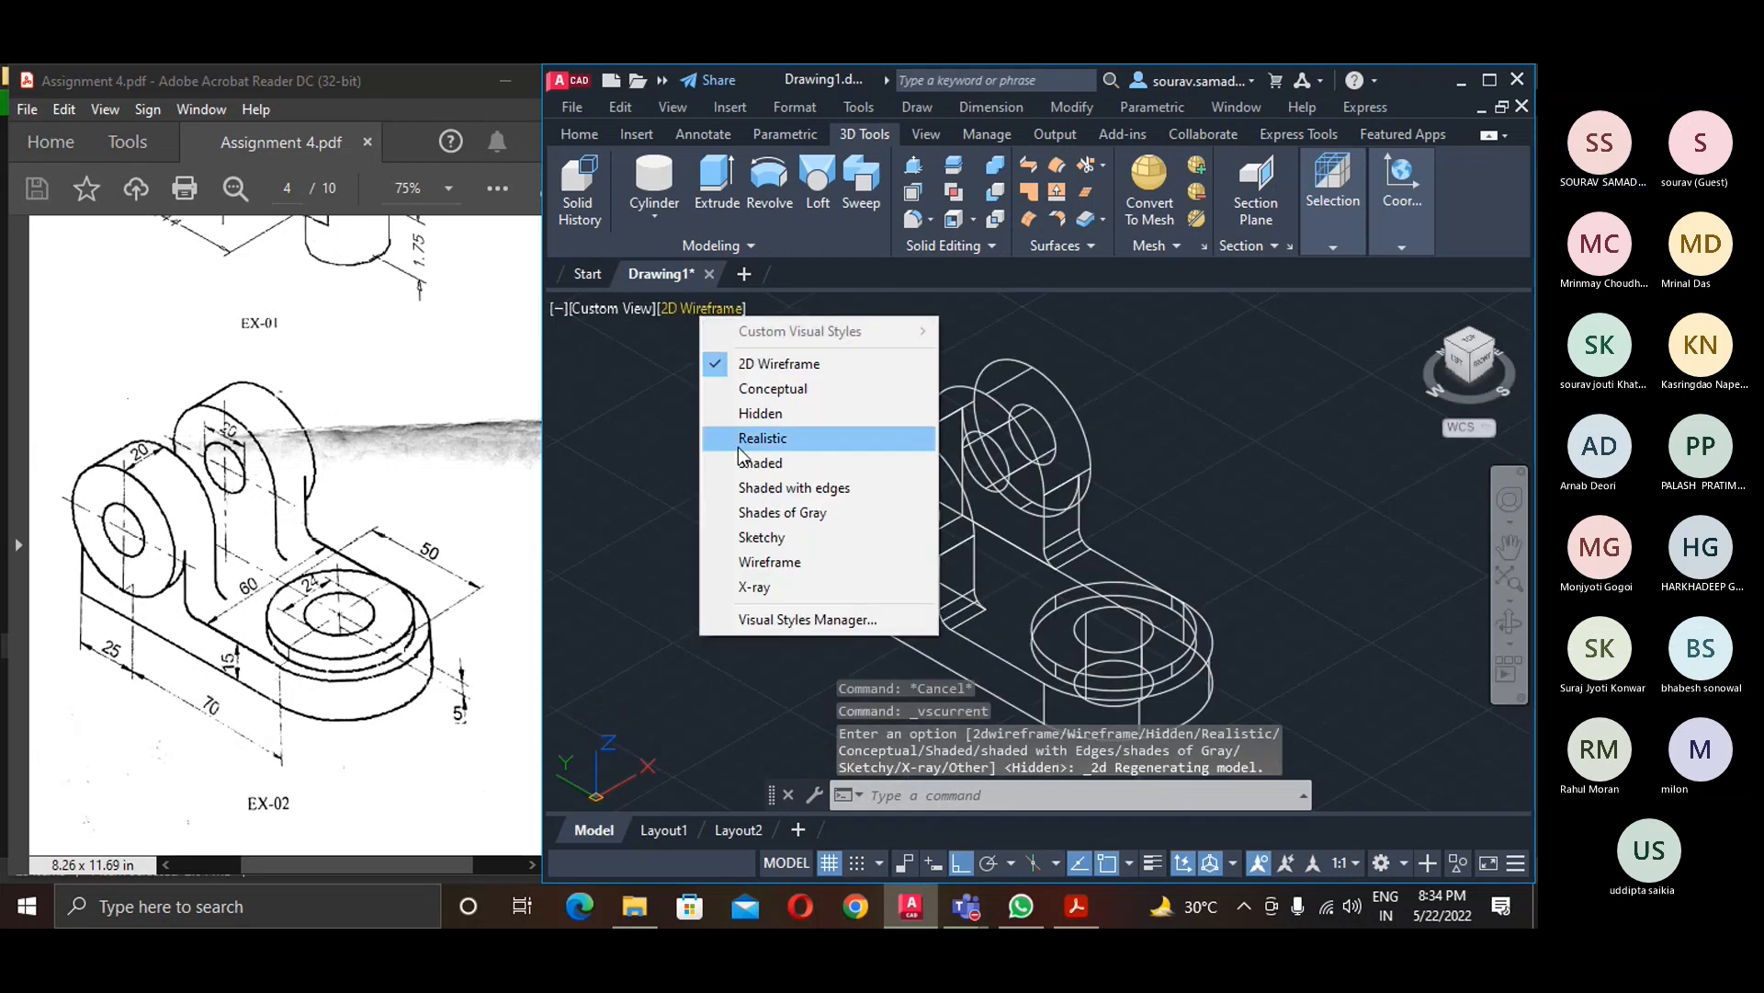
click(769, 513)
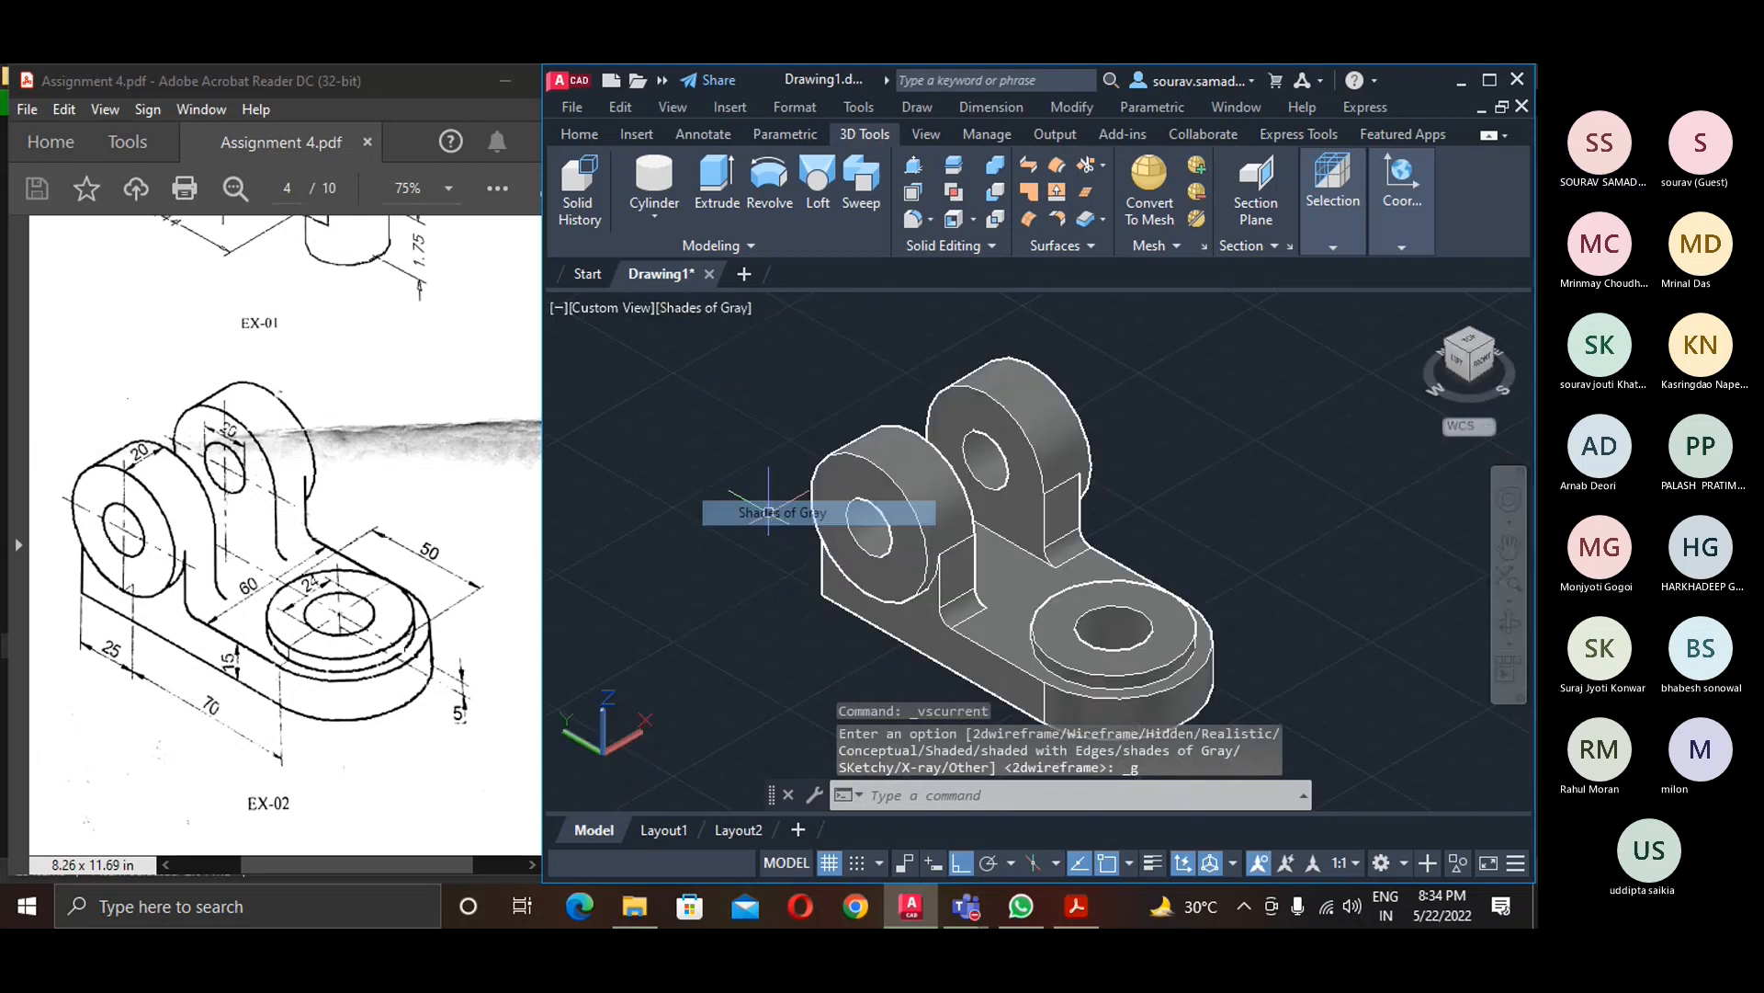
click(714, 311)
click(766, 482)
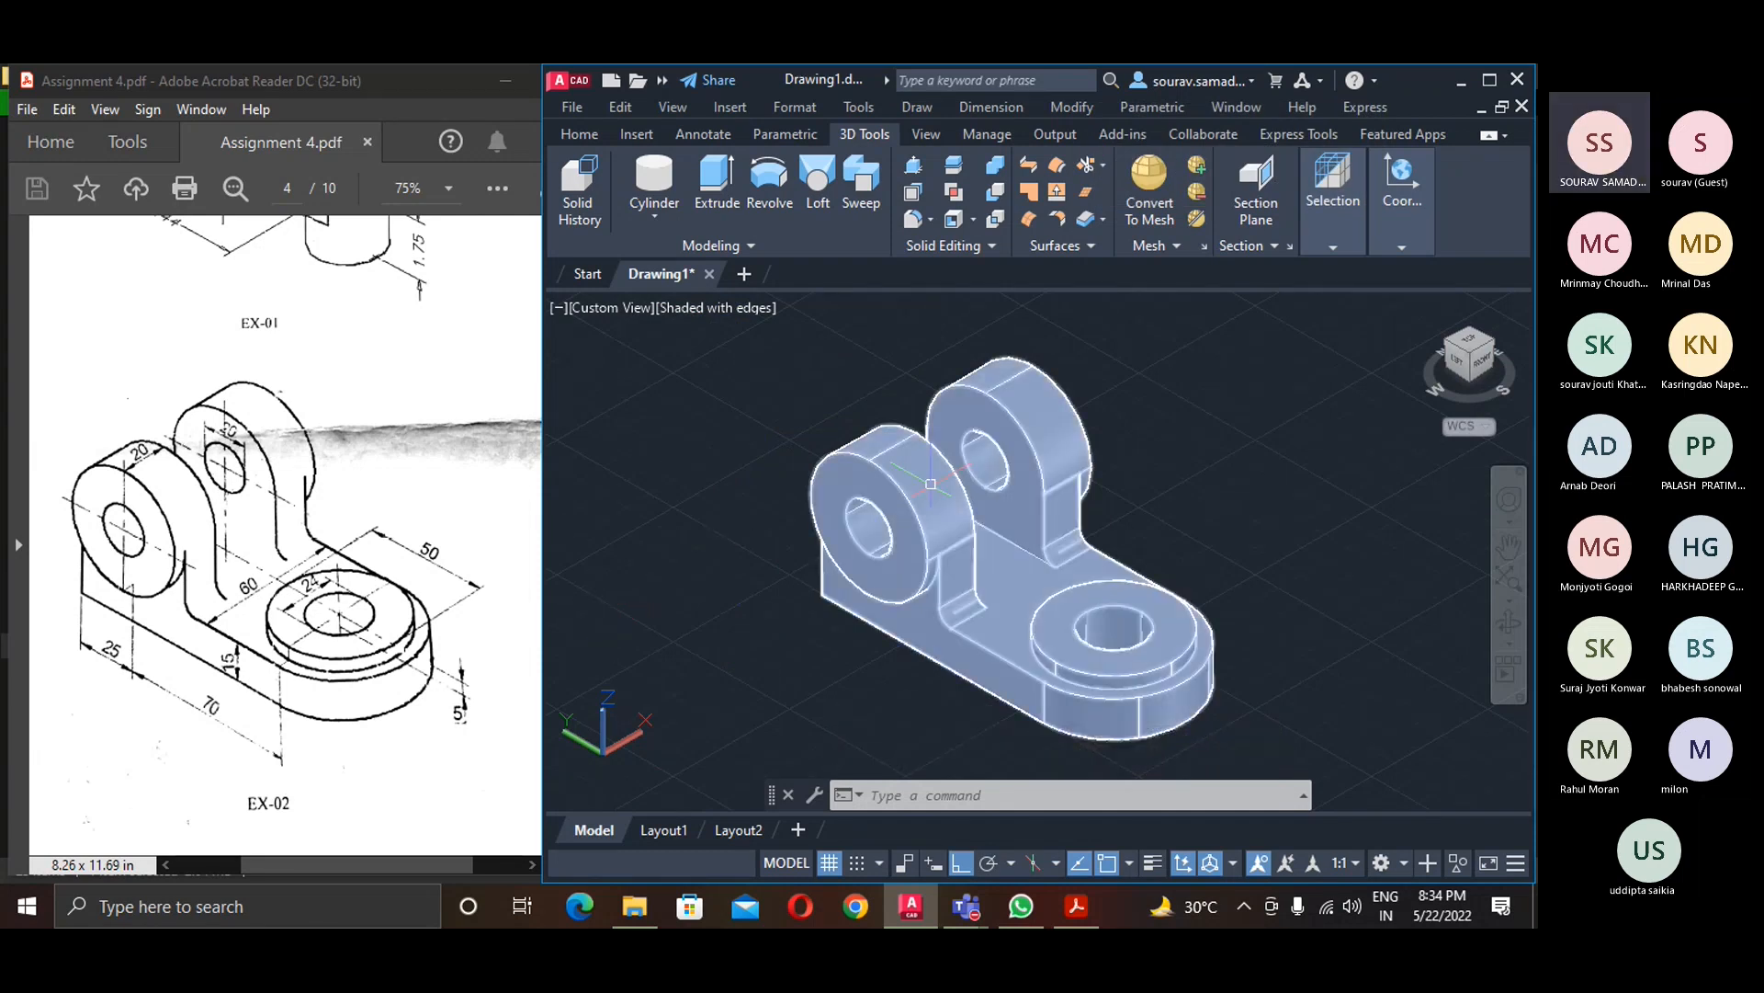
scroll(974, 506, up, 3)
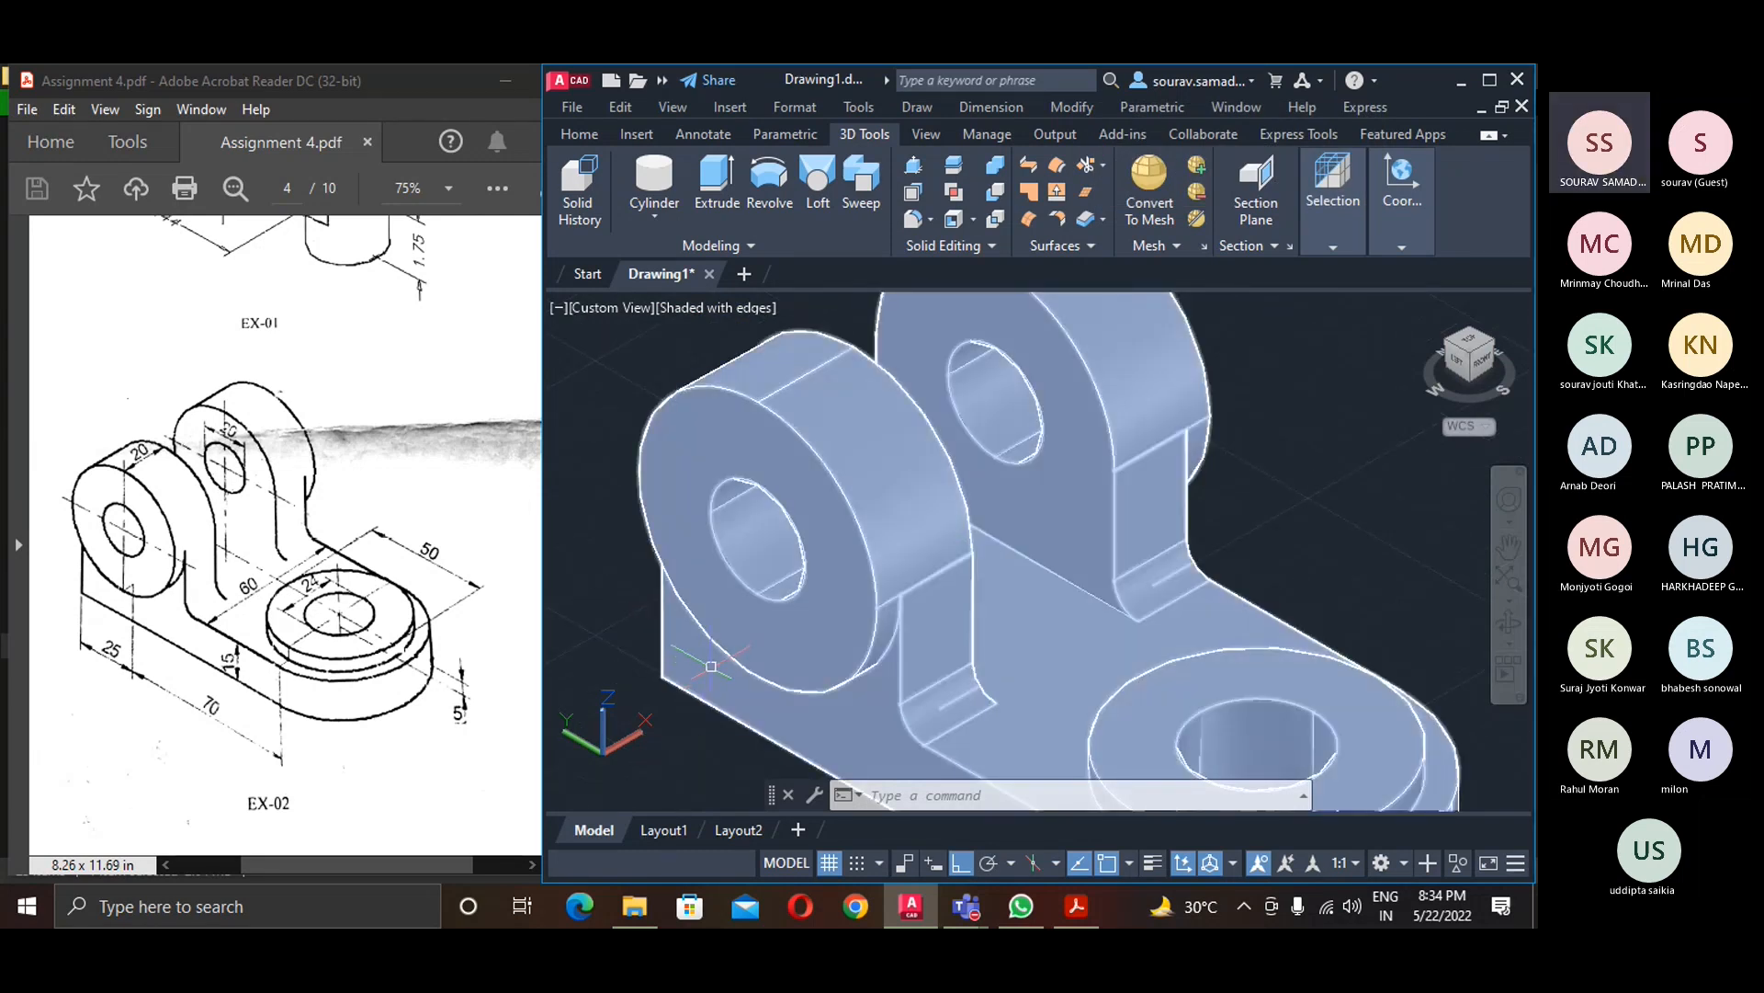
scroll(703, 671, down, 3)
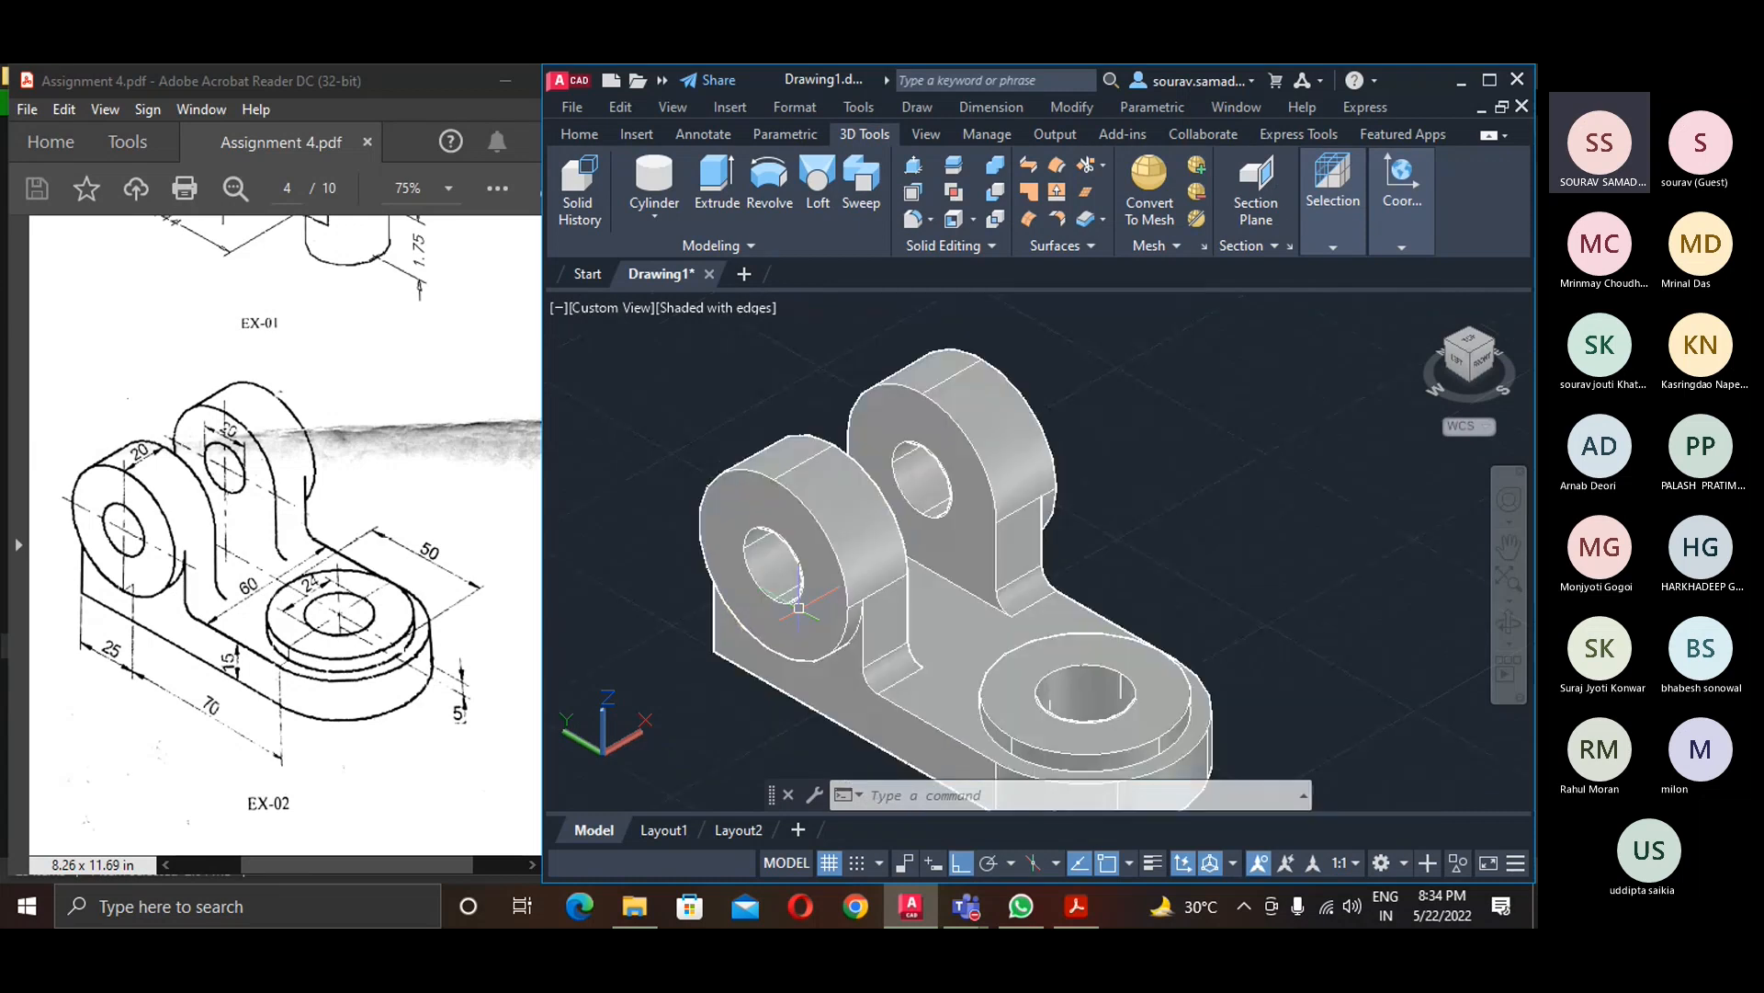
- Set the visual style to Realistic and reposition the part in the view
click(715, 318)
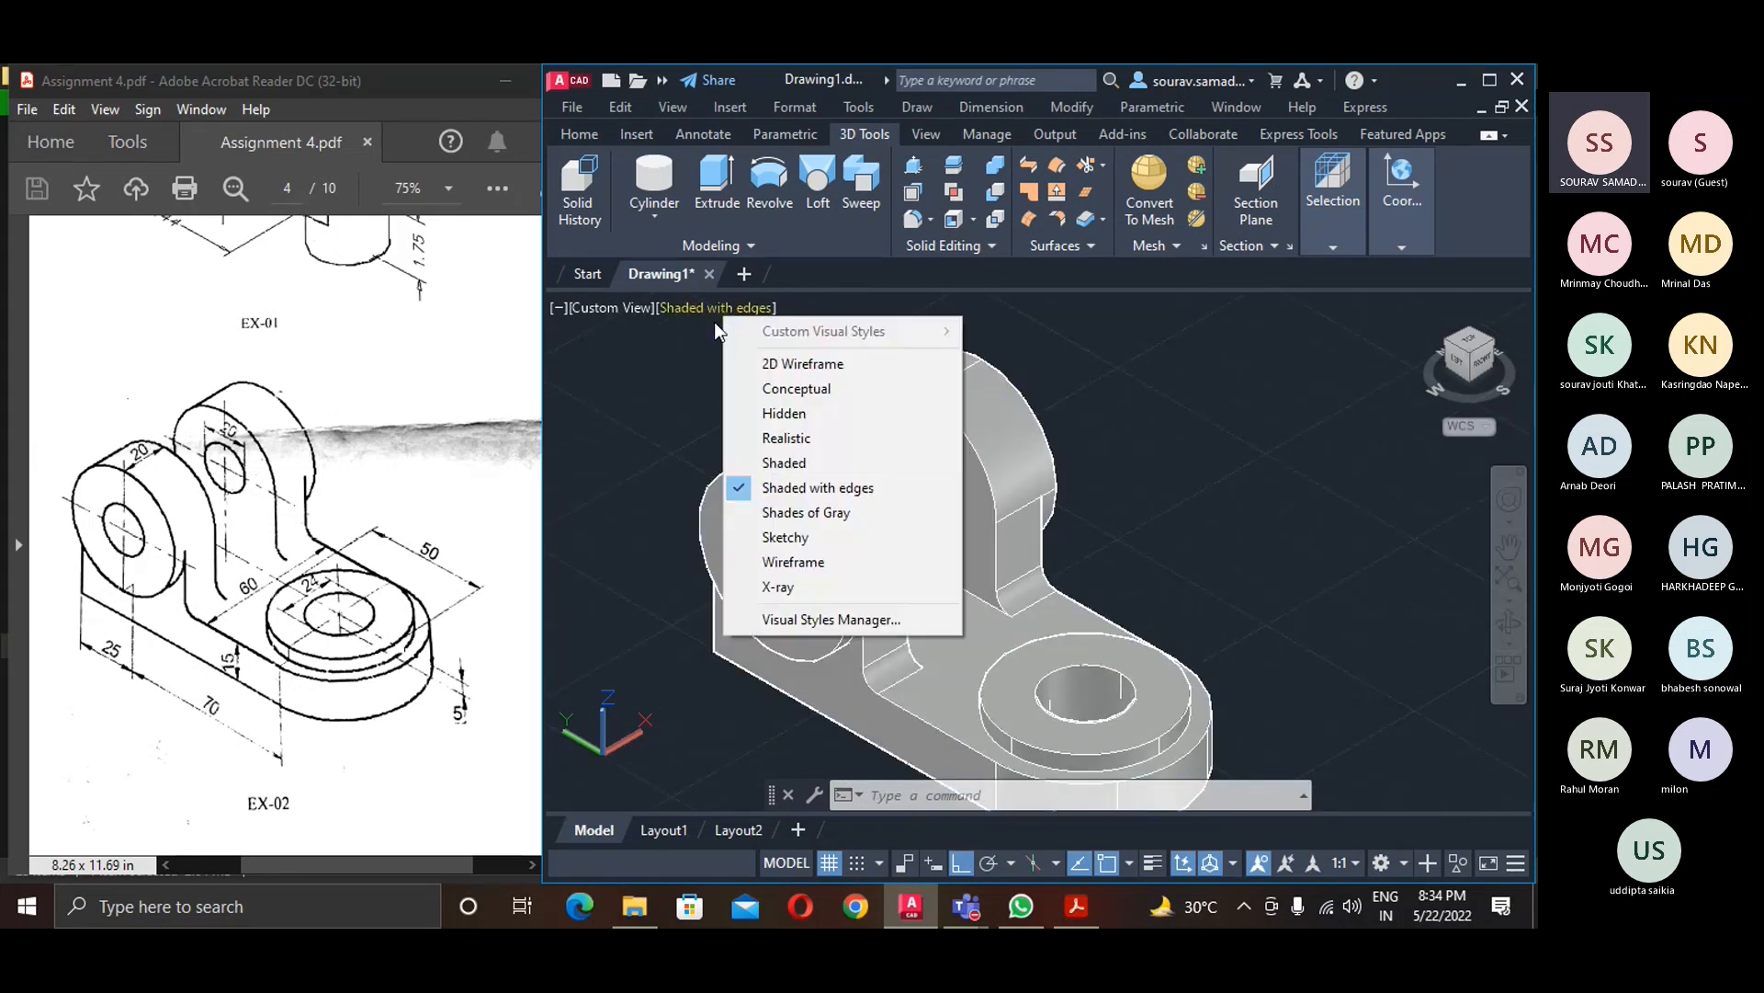
click(762, 437)
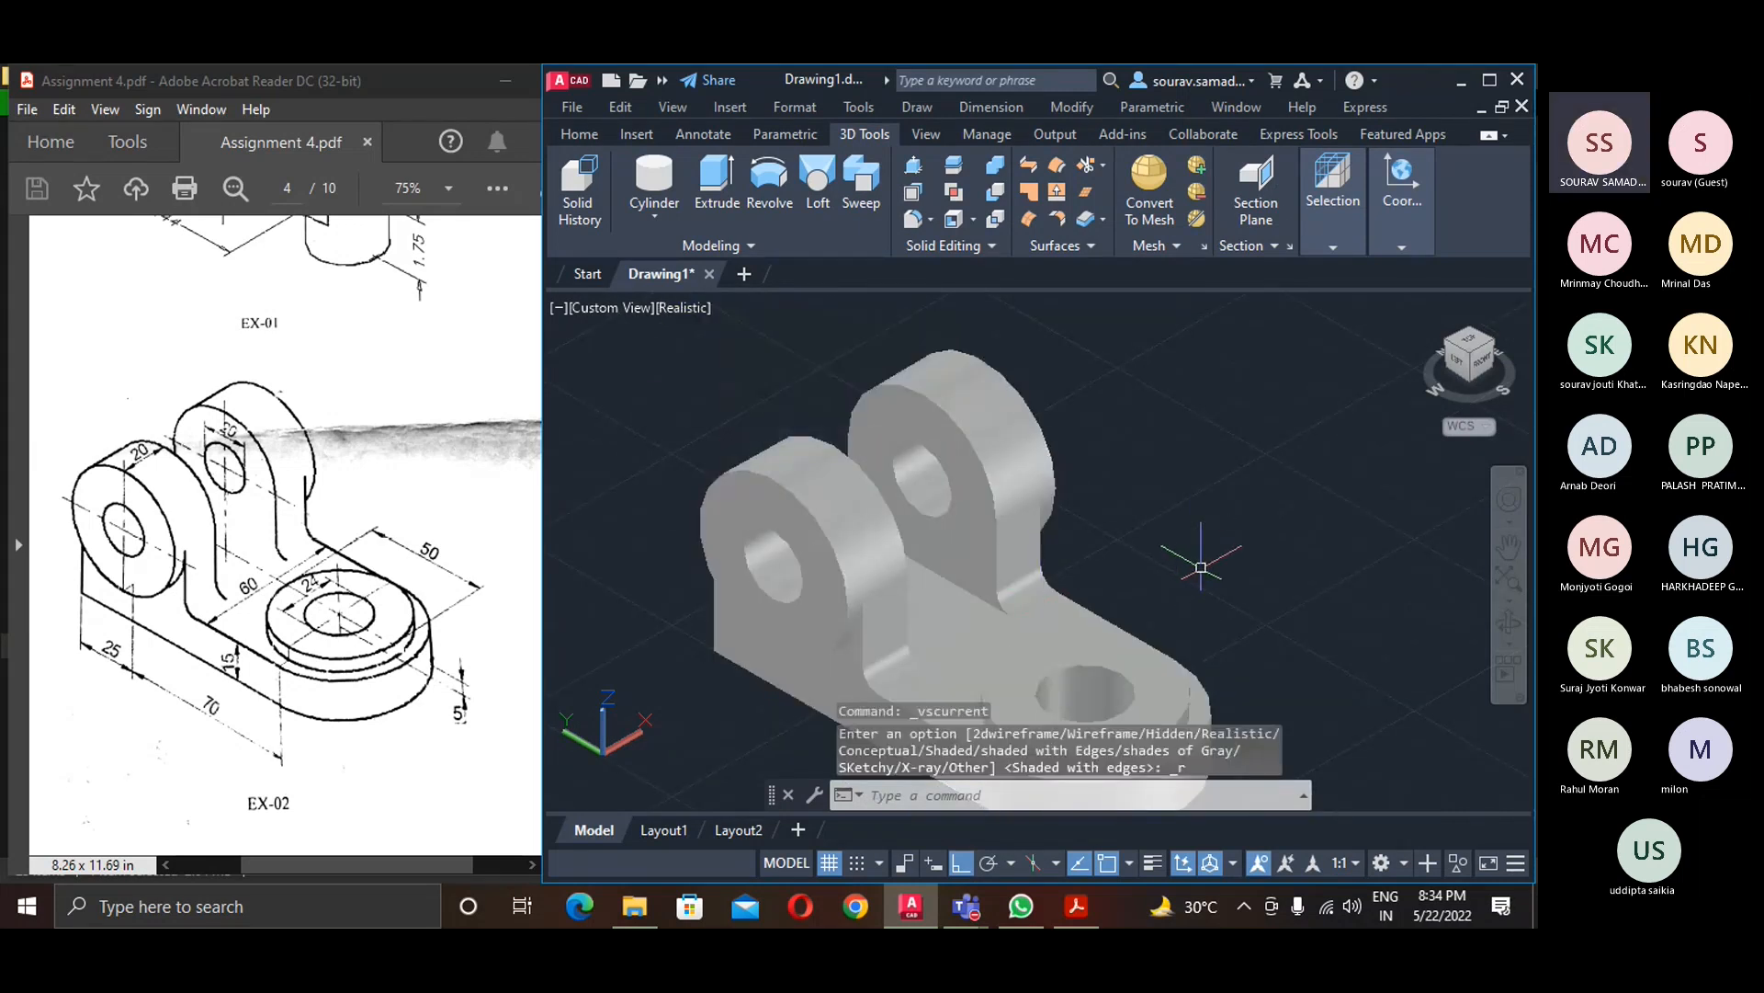
shift+middle_drag(1195, 589, 1181, 525)
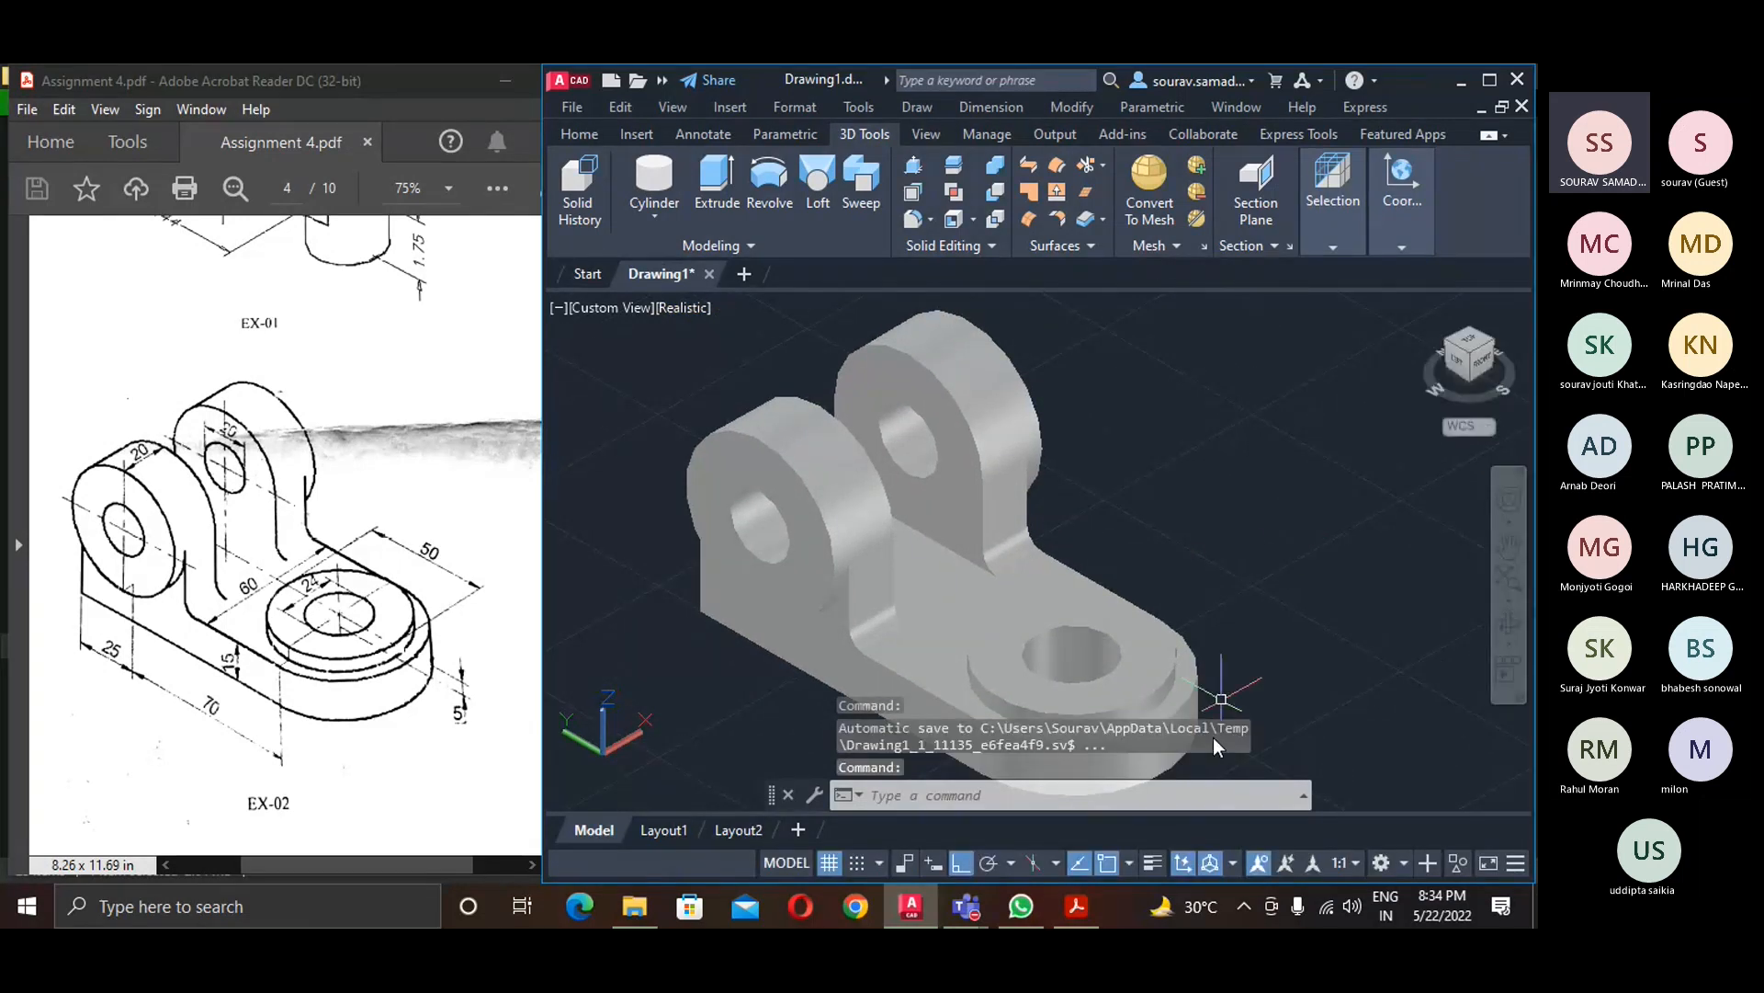
- Maximize the program window and open the Materials Browser at a wider size
click(1227, 796)
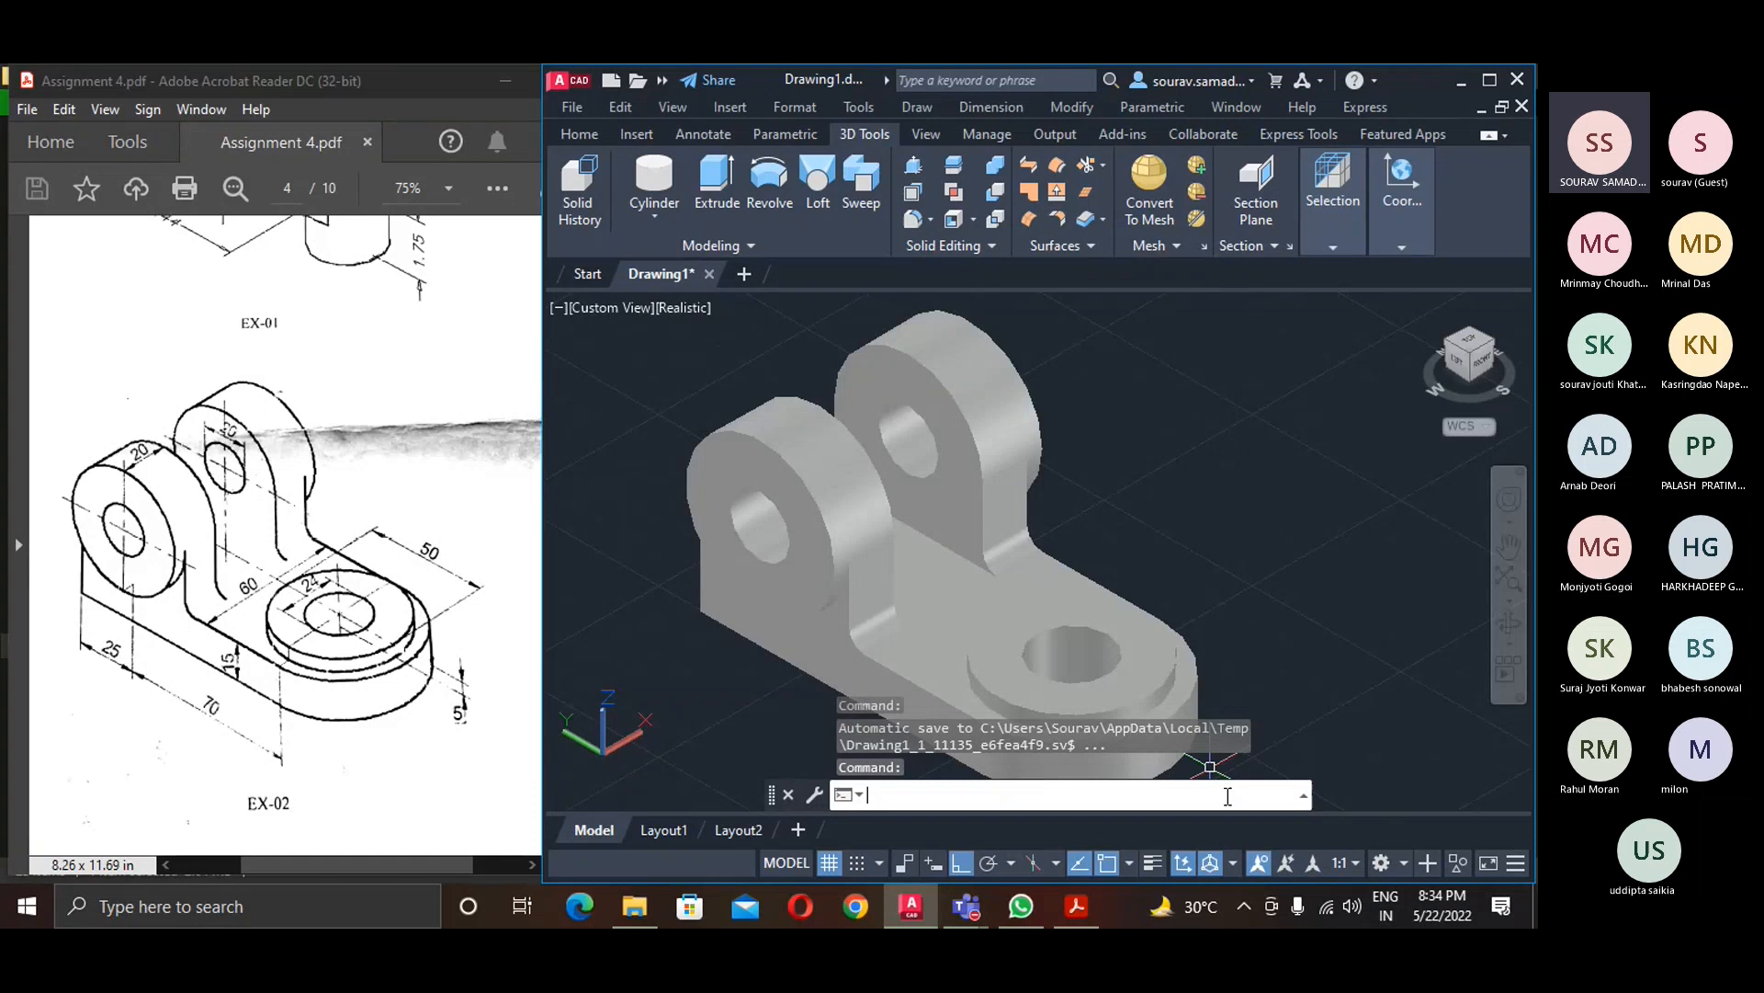
click(1489, 81)
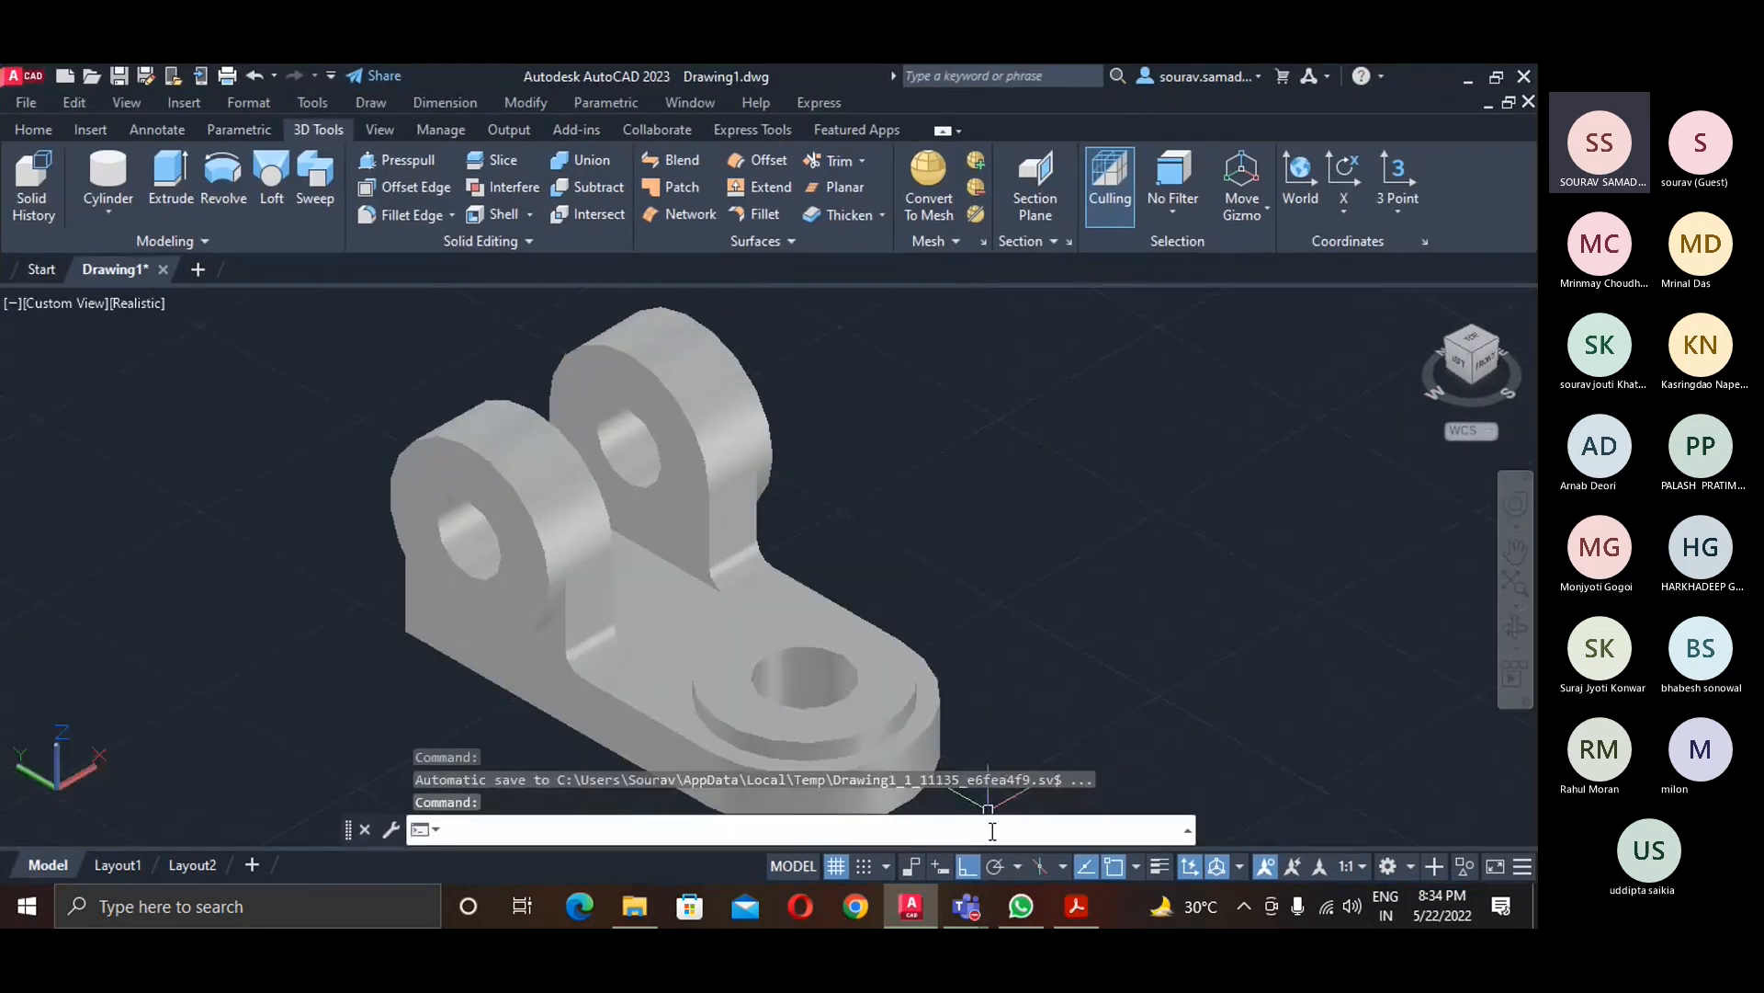
text(a)
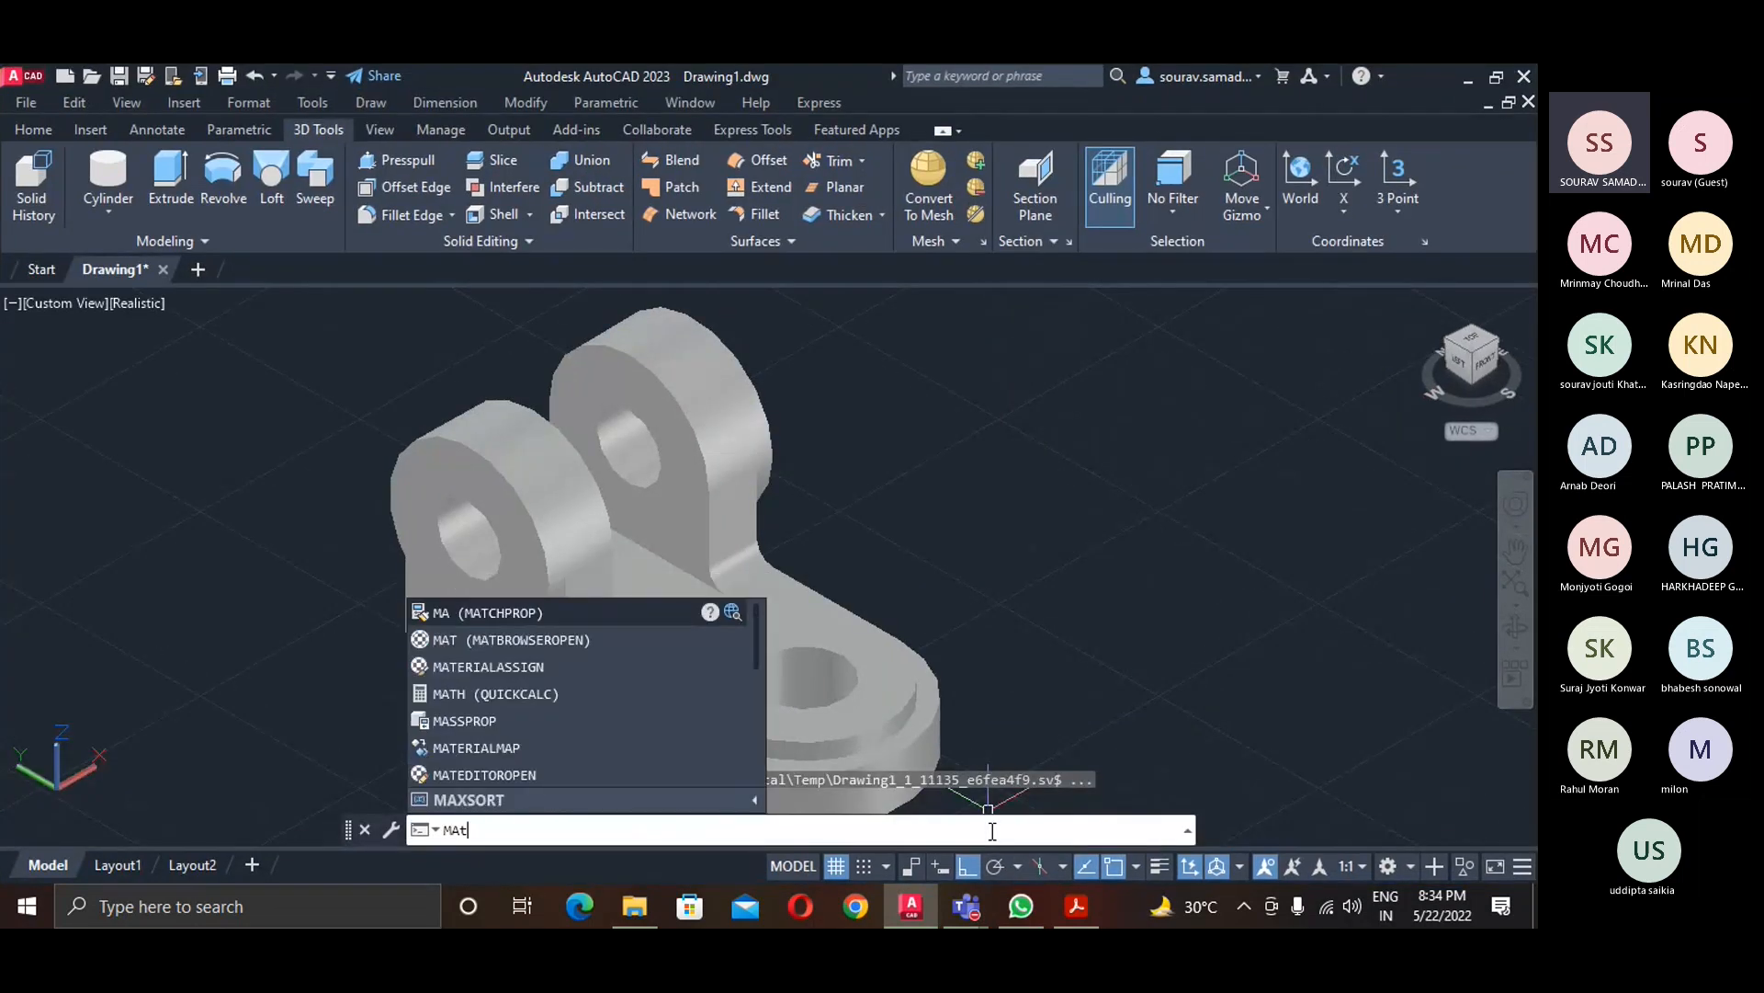
key(Return)
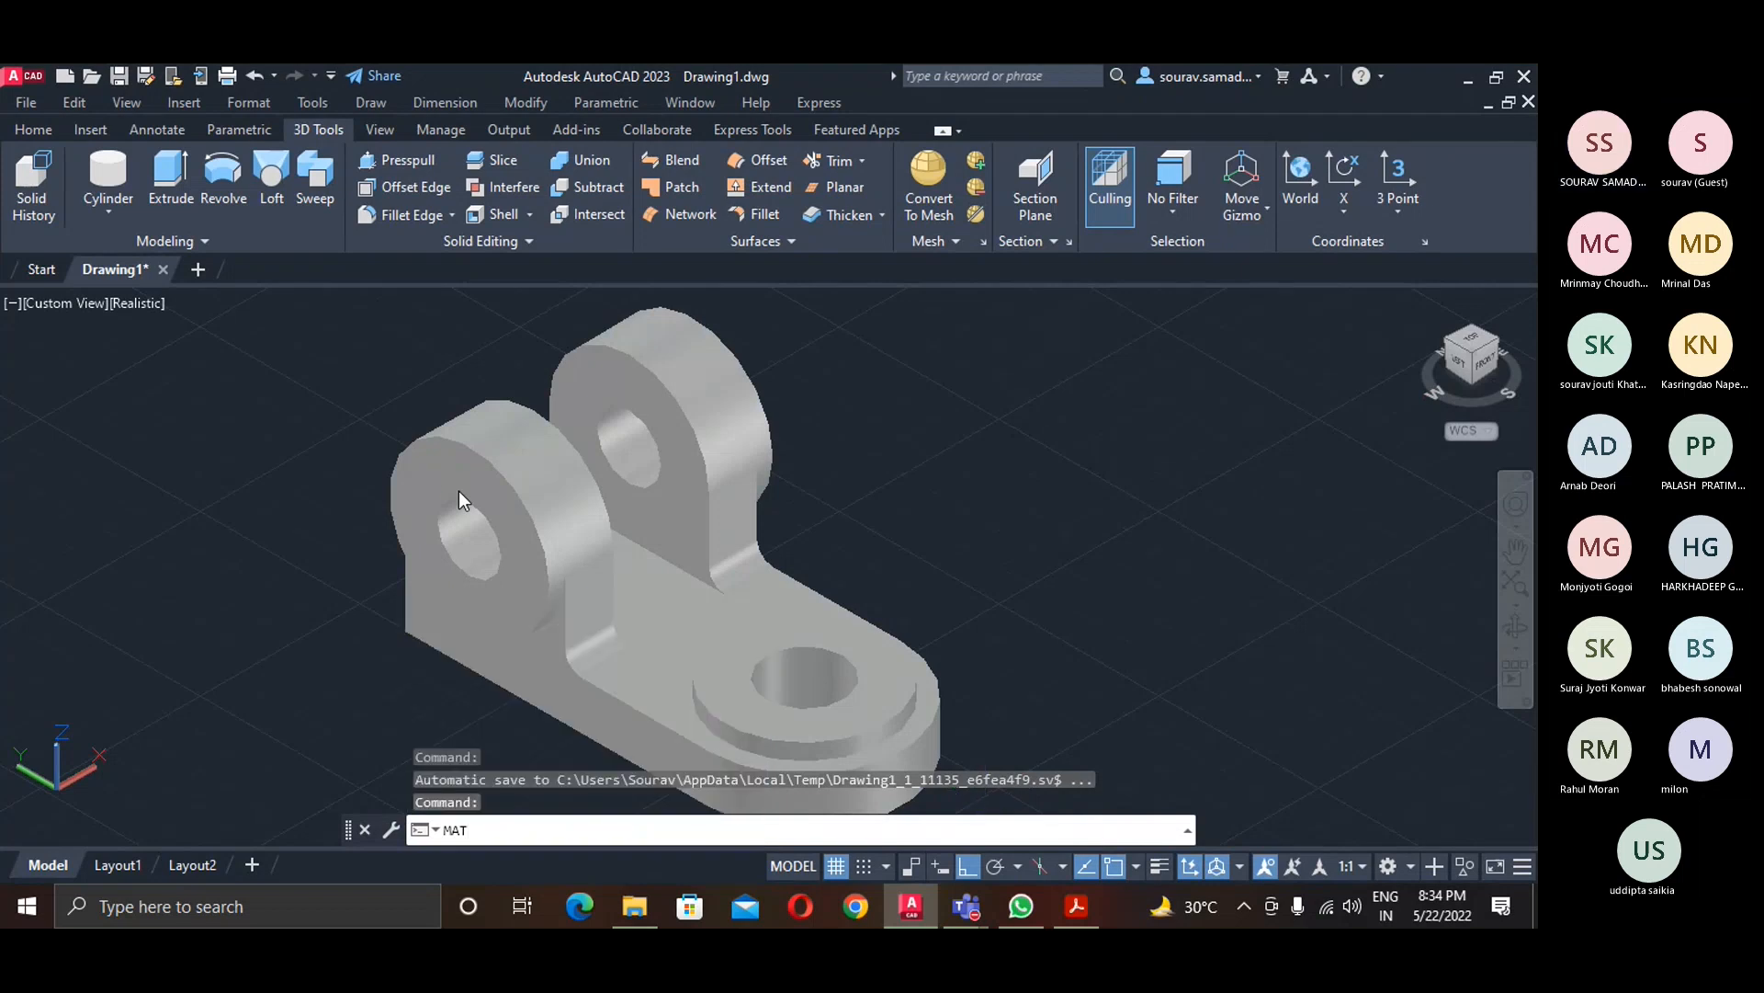
key(Return)
click(460, 491)
key(Escape)
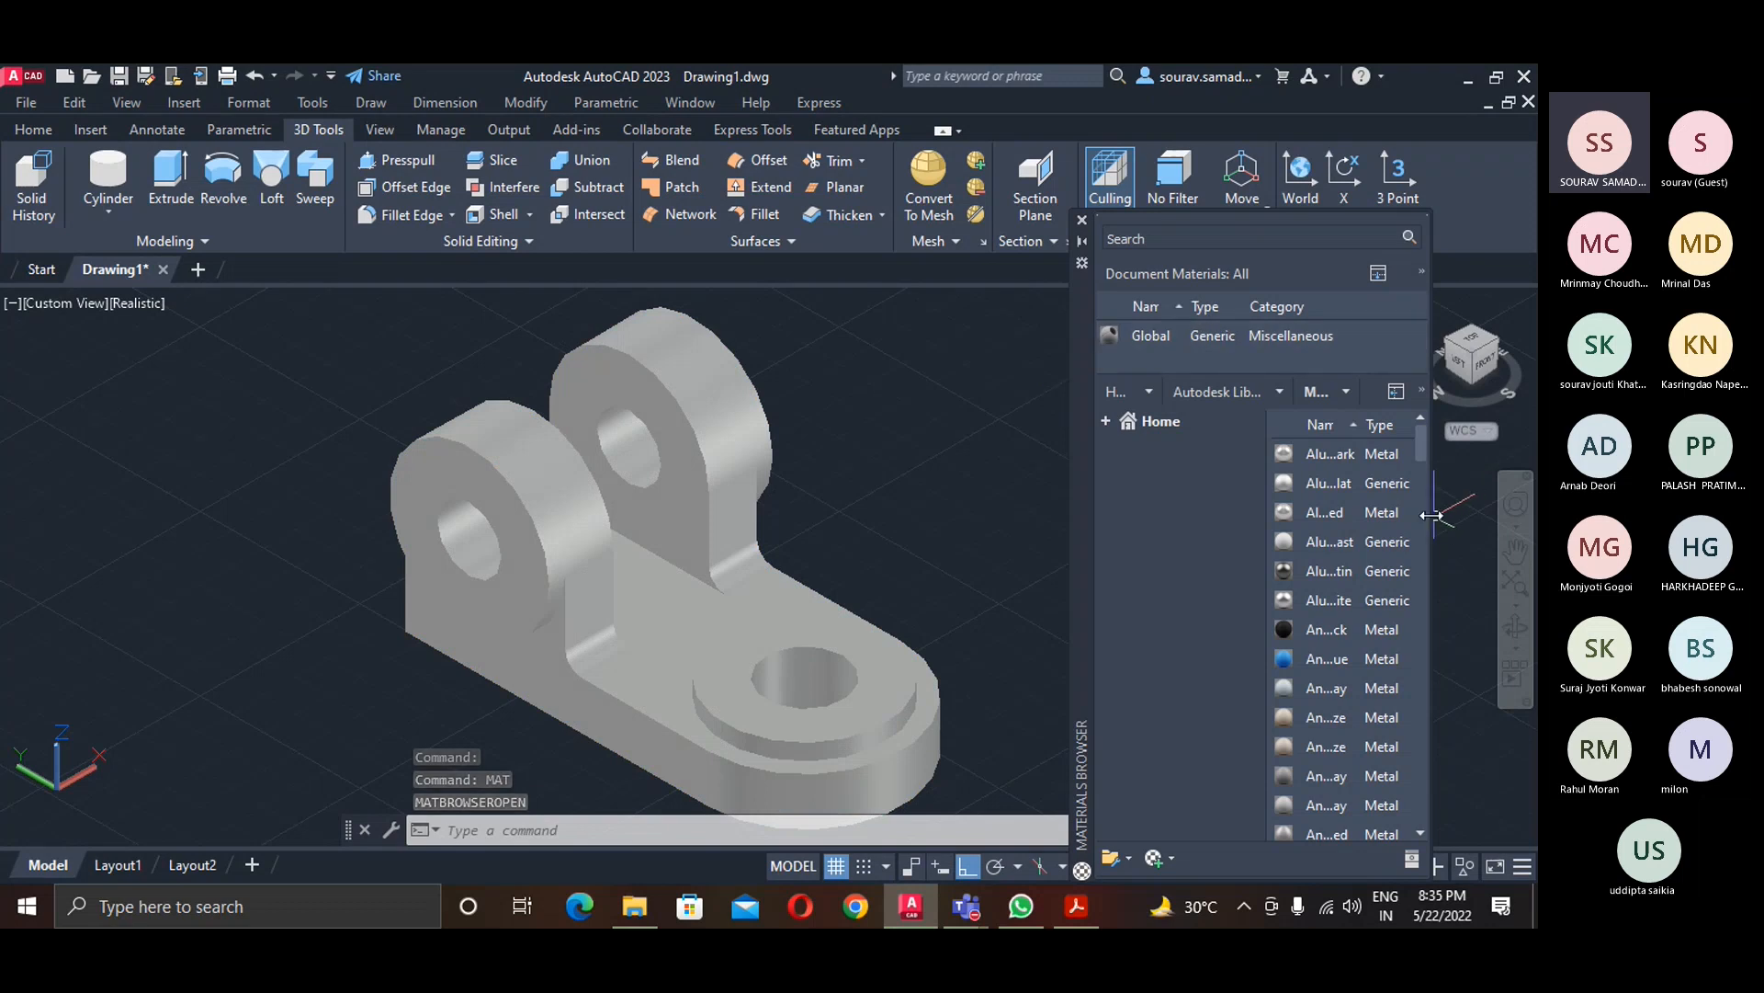
drag(1432, 515, 1536, 512)
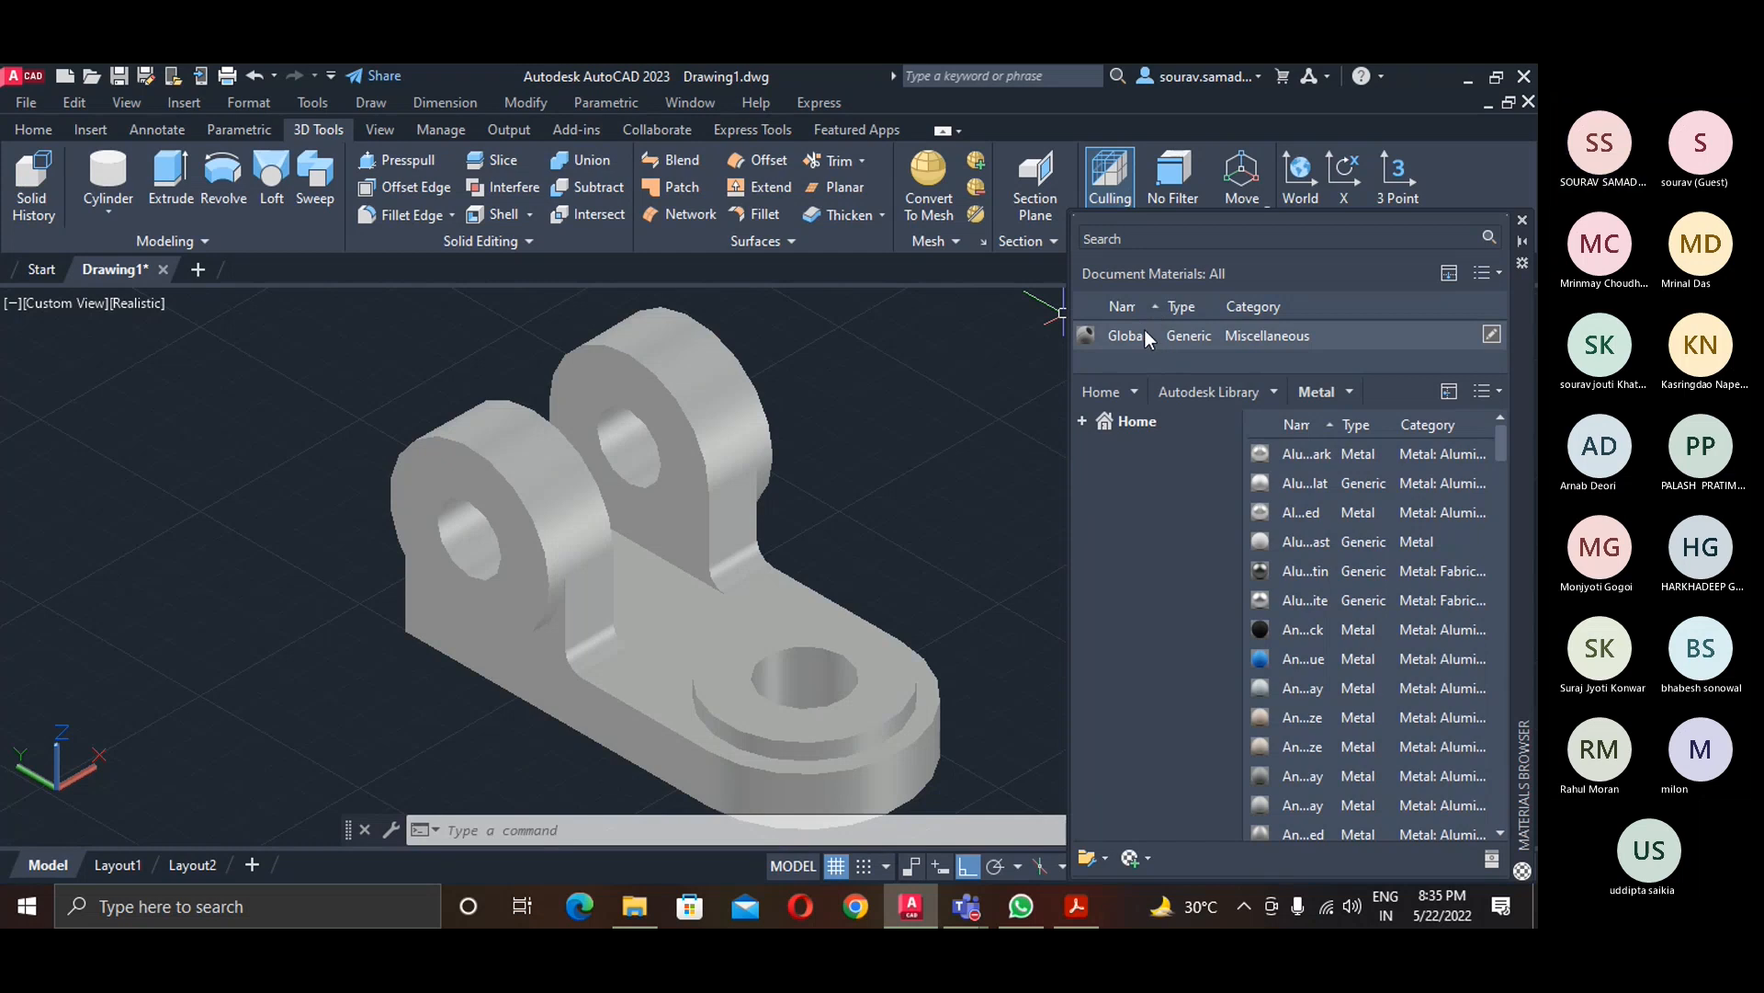
click(1498, 280)
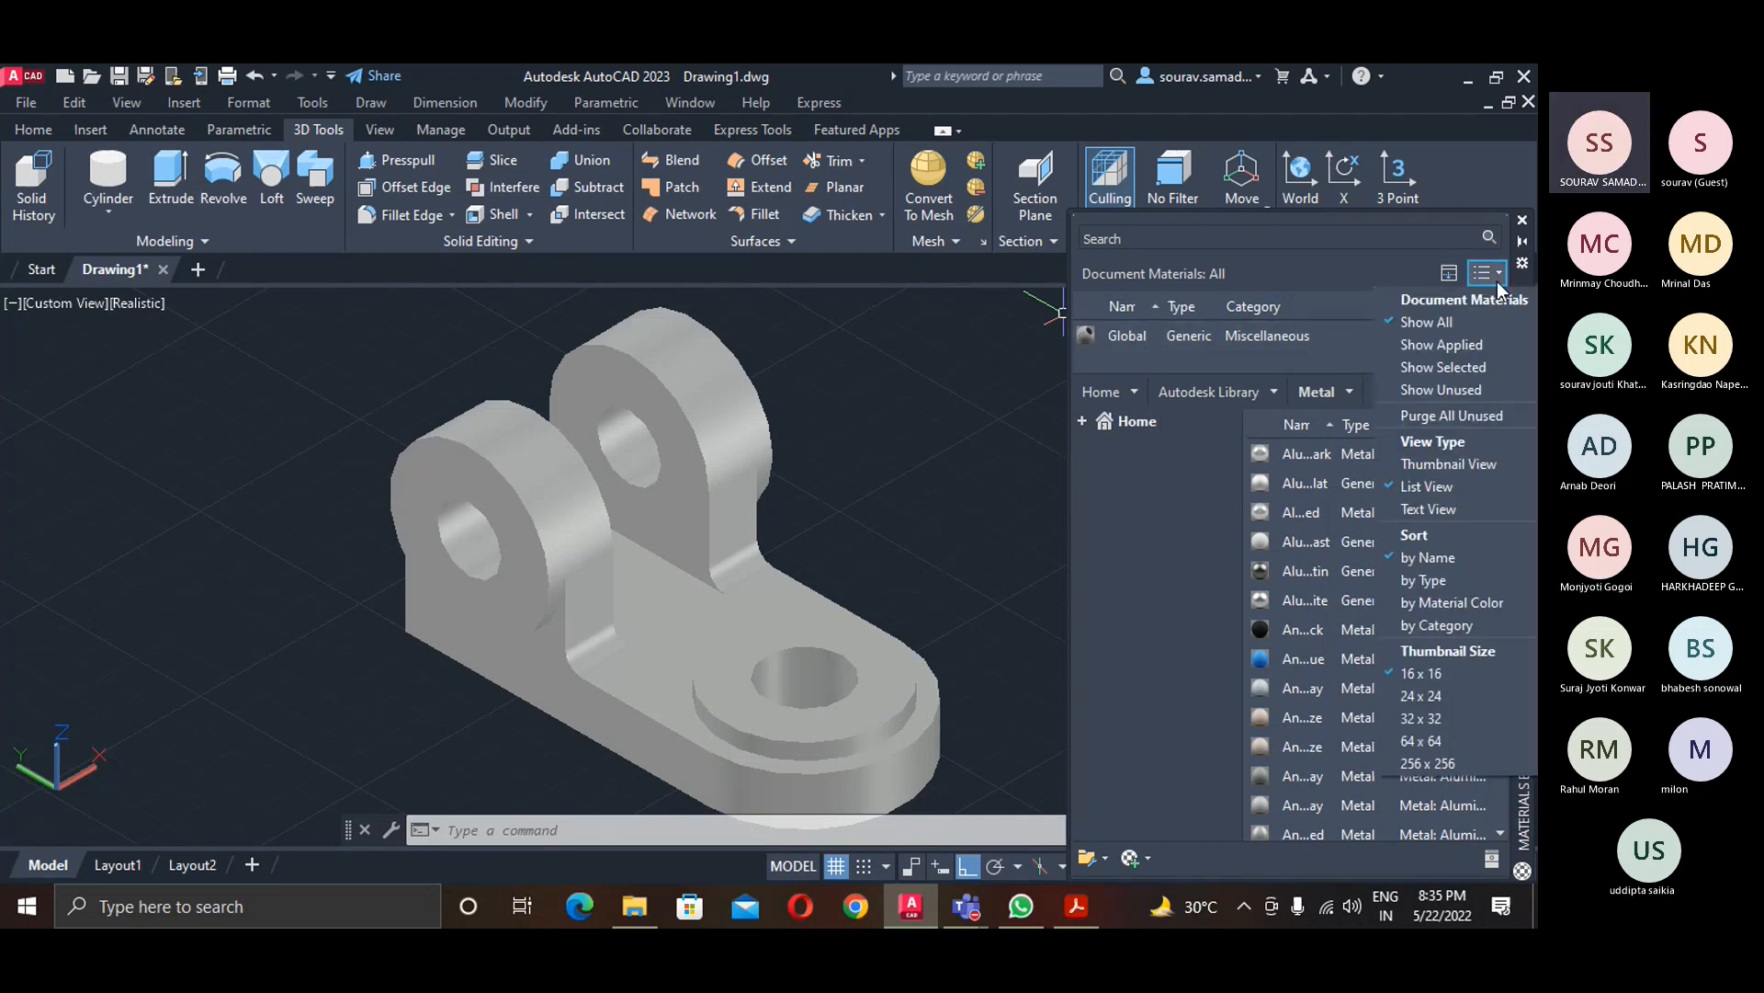
click(1497, 281)
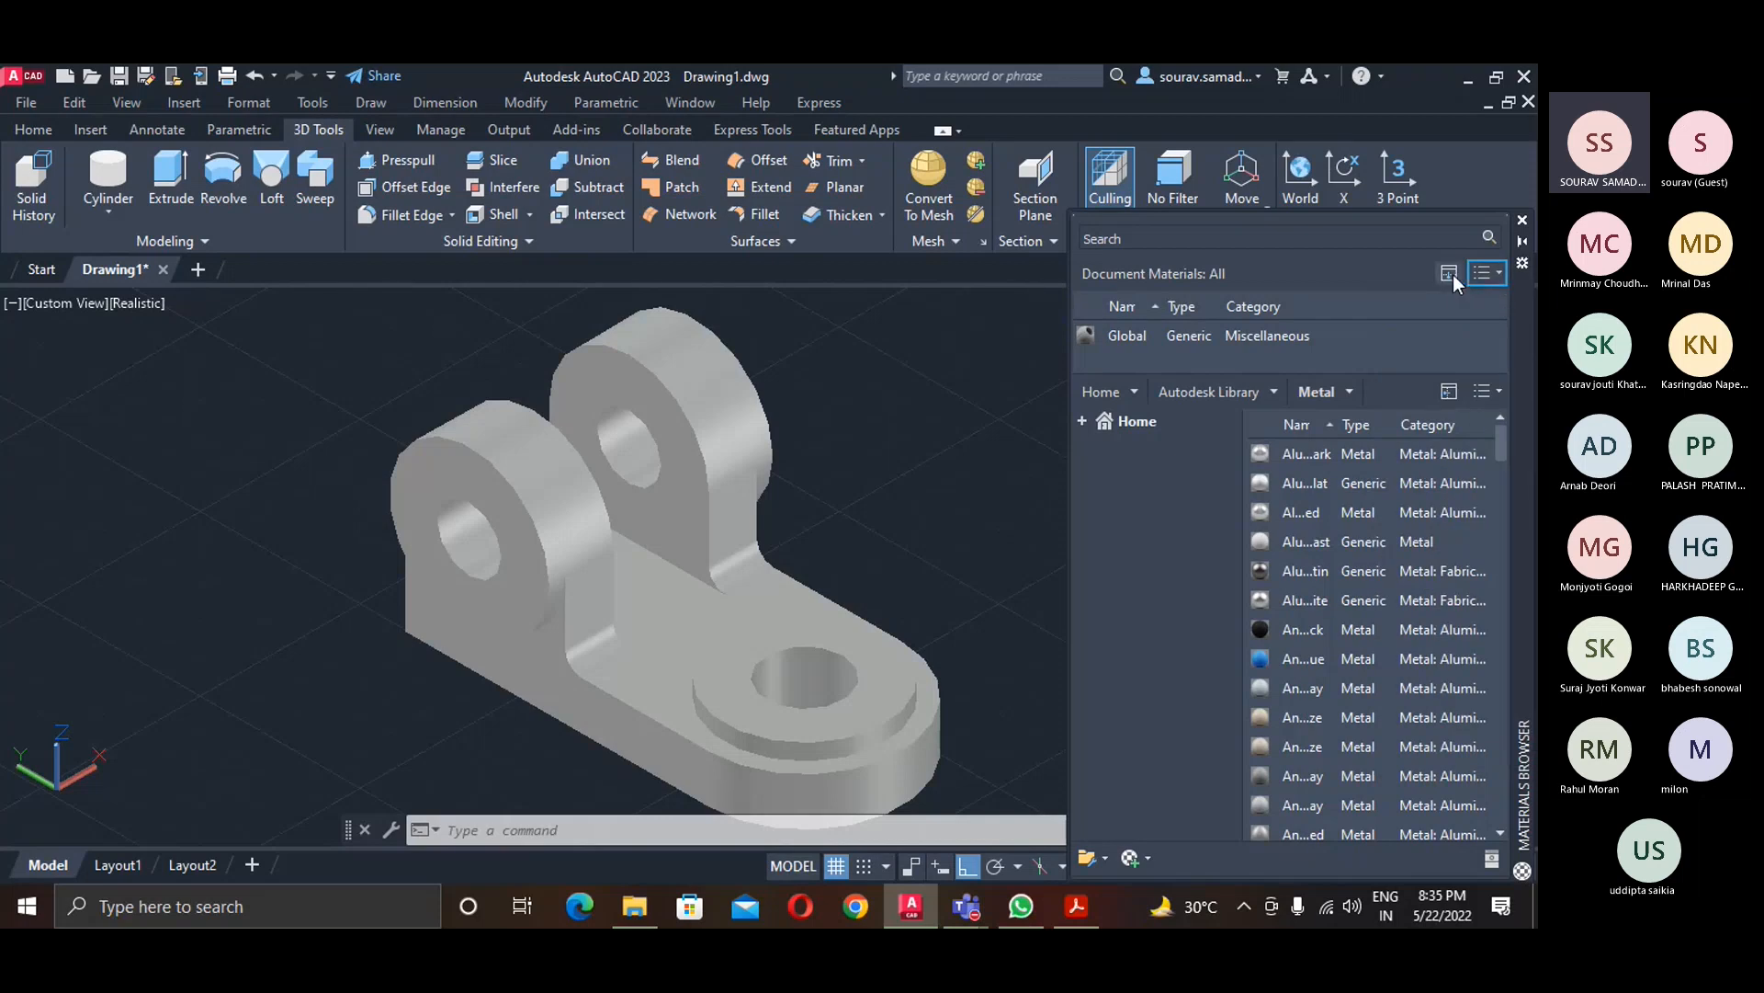
click(1453, 274)
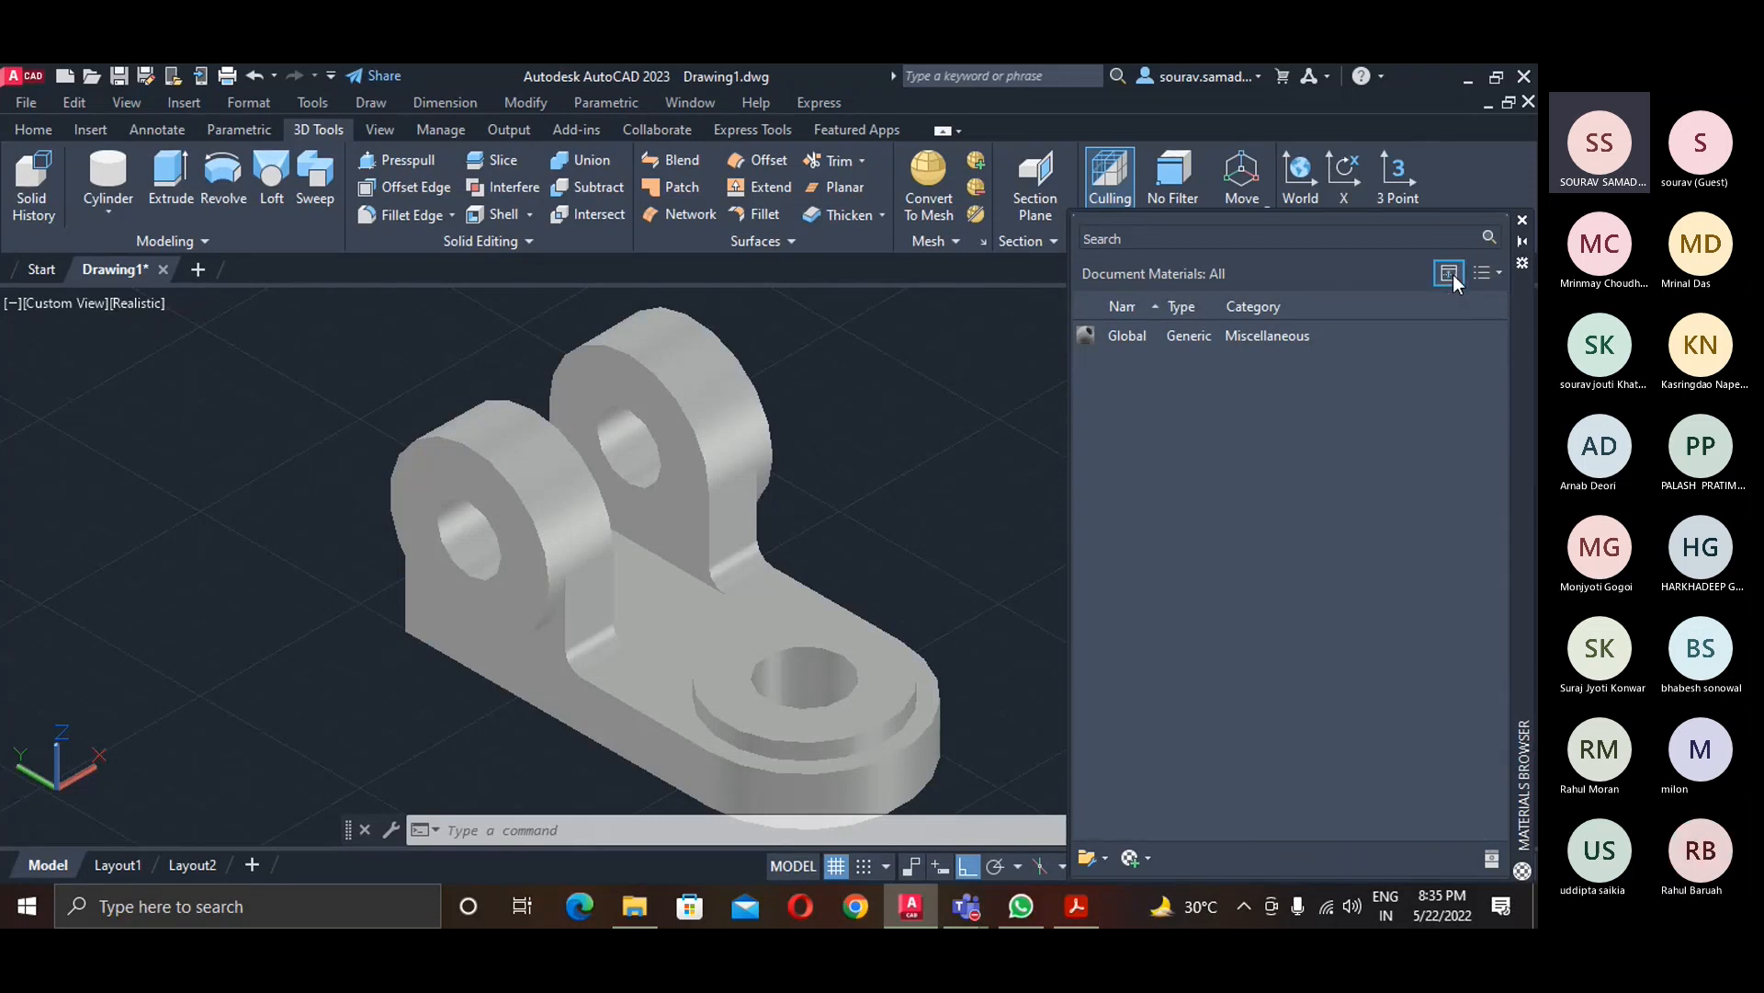
click(1453, 274)
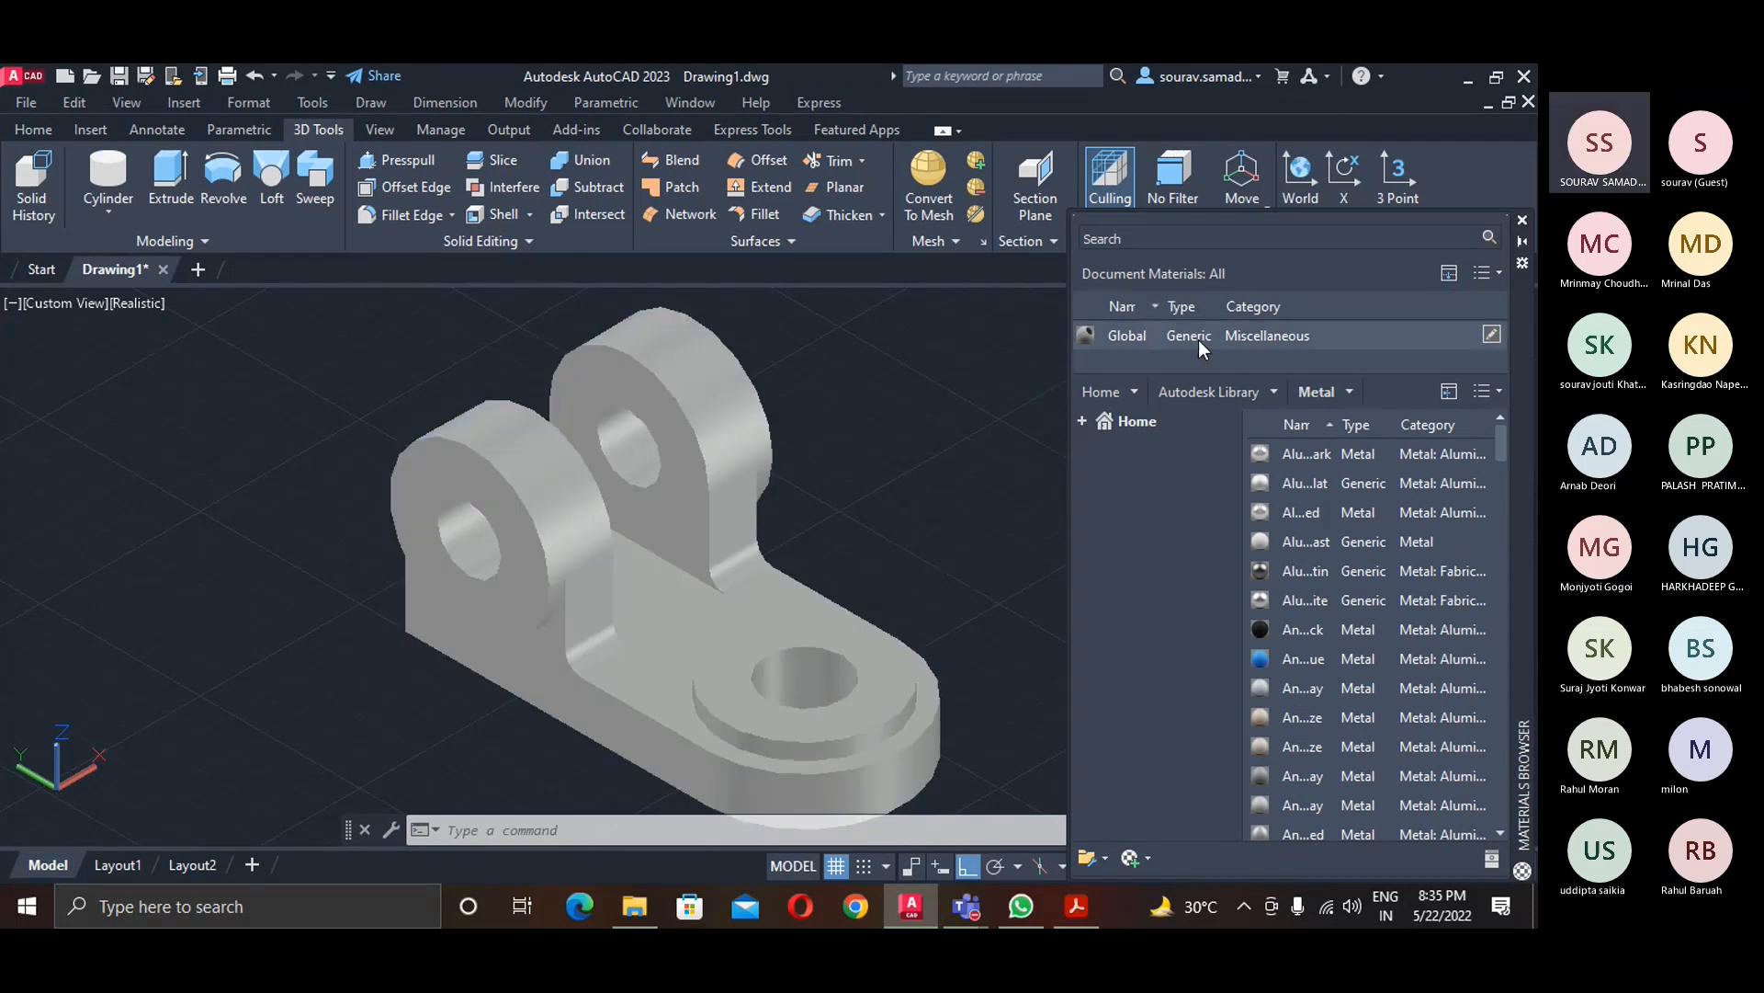
- List all materials of the Autodesk Library in the Materials Browser
click(1135, 393)
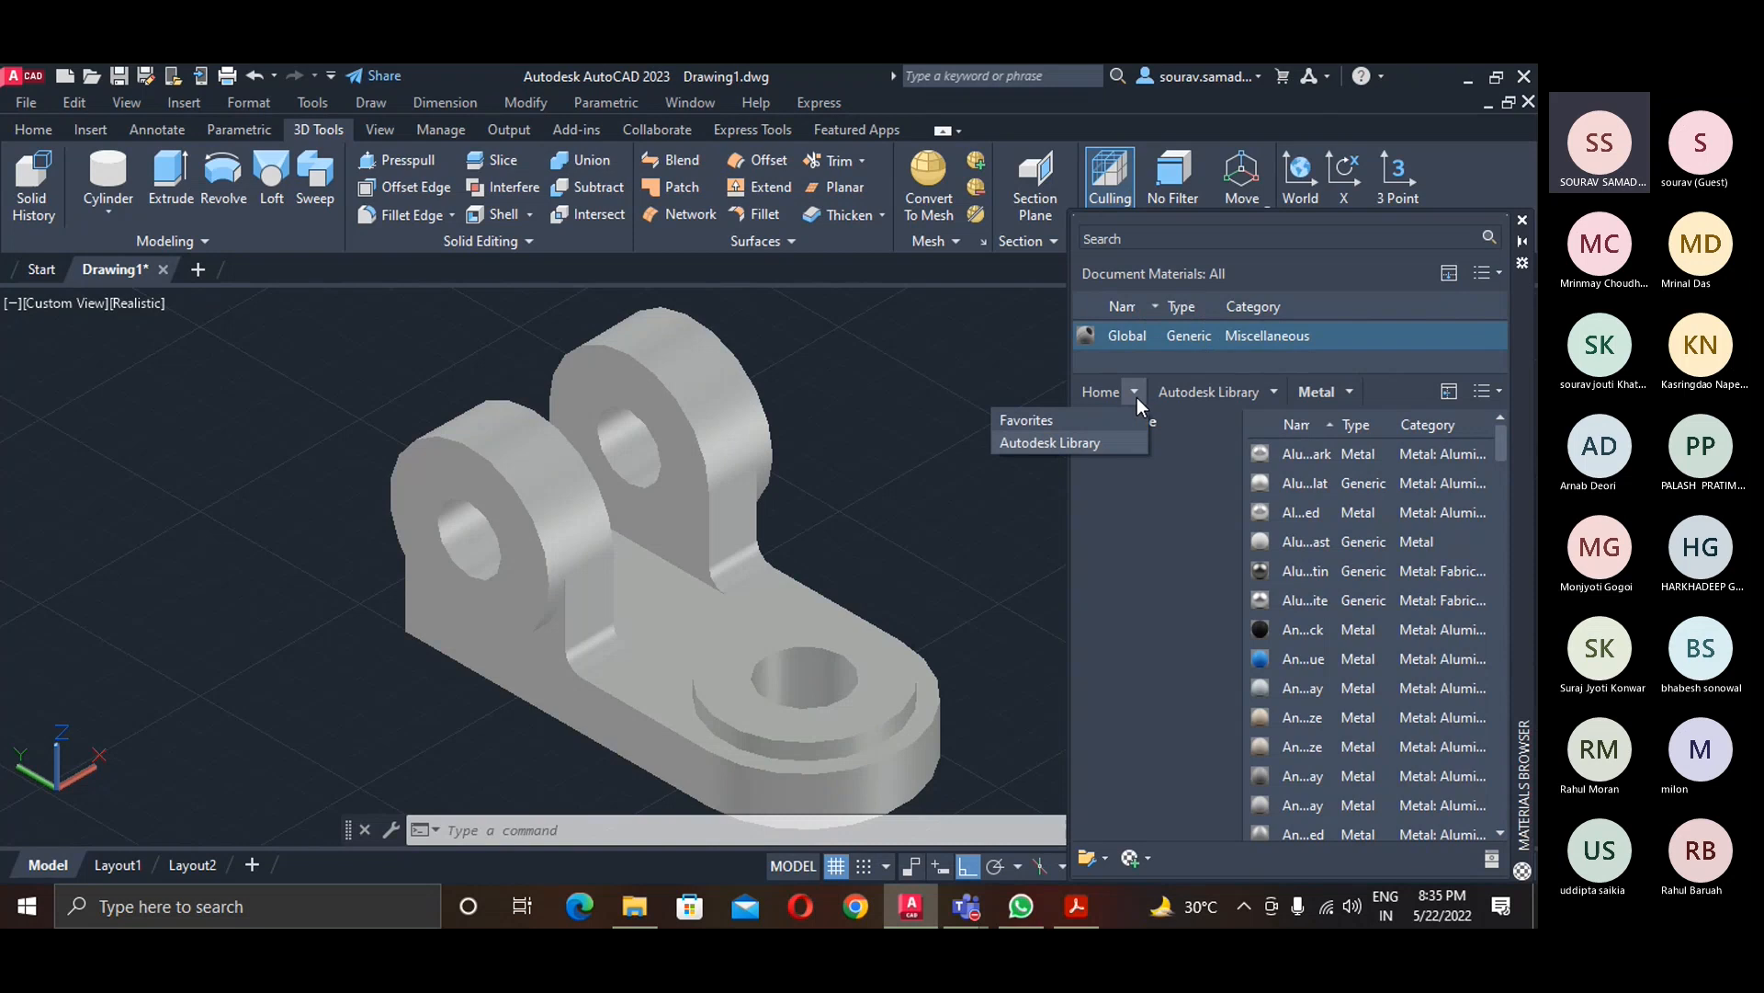
click(1132, 440)
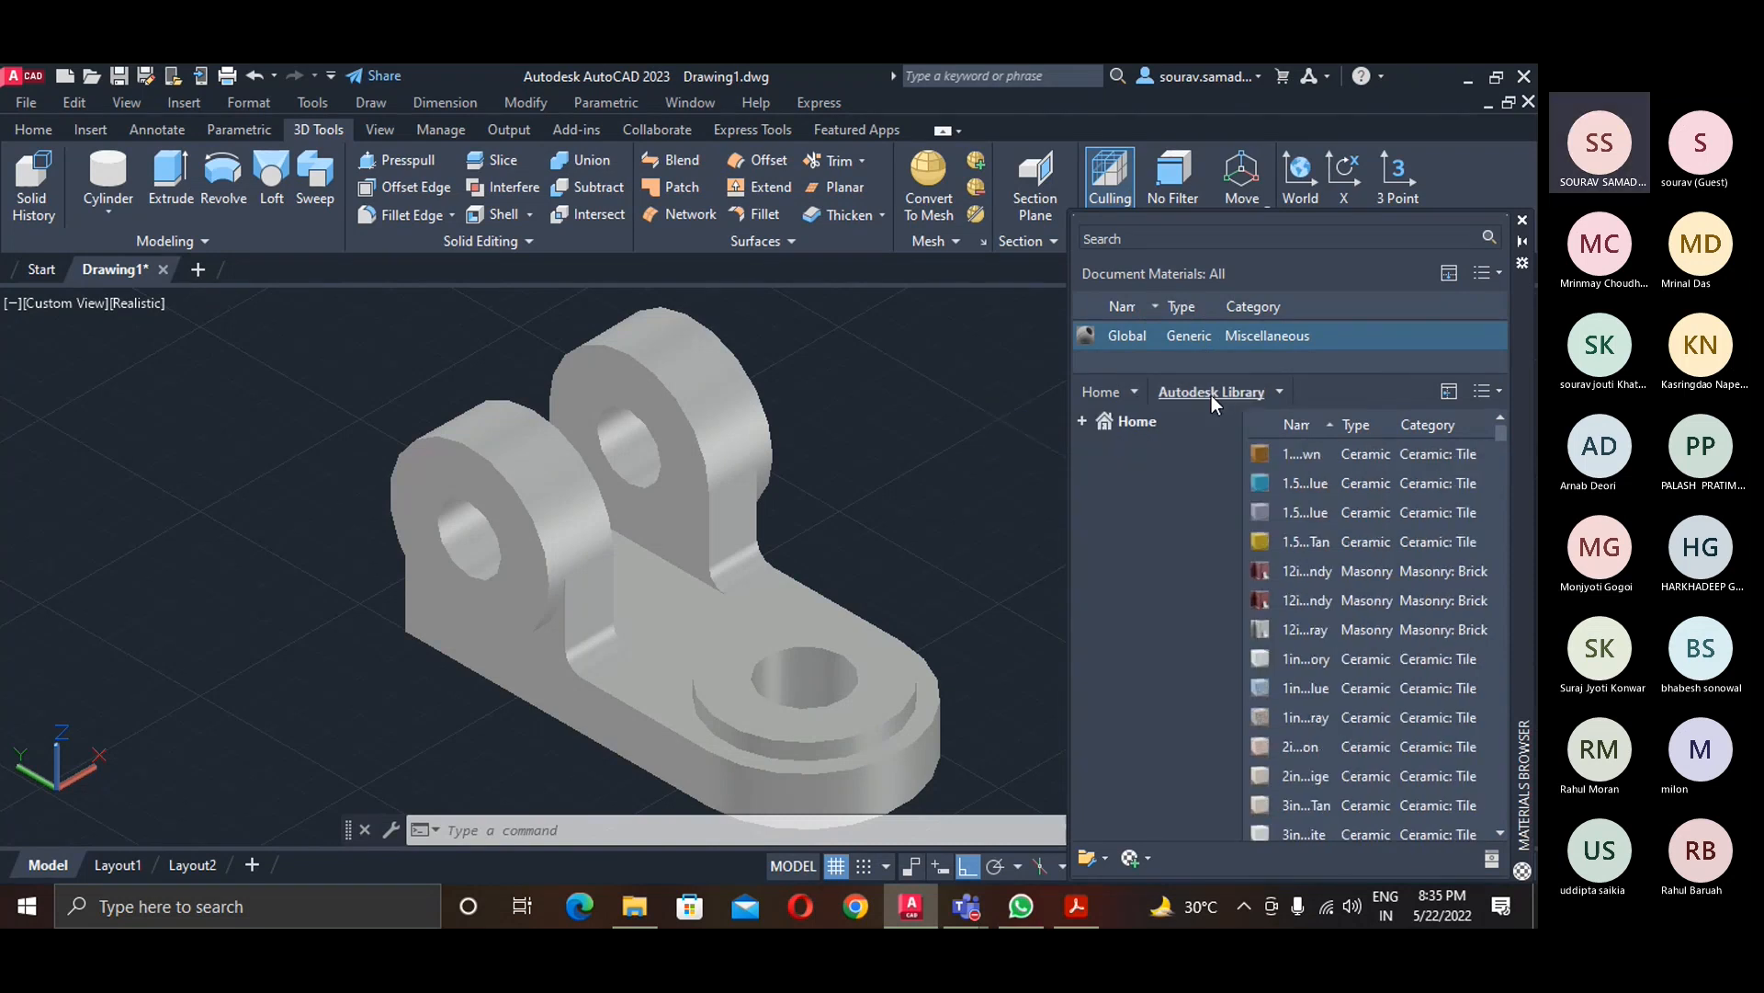
- Assign the Sat...Red material from the Autodesk Library's Metallic Paint category to the solid and clear the selection
click(1287, 393)
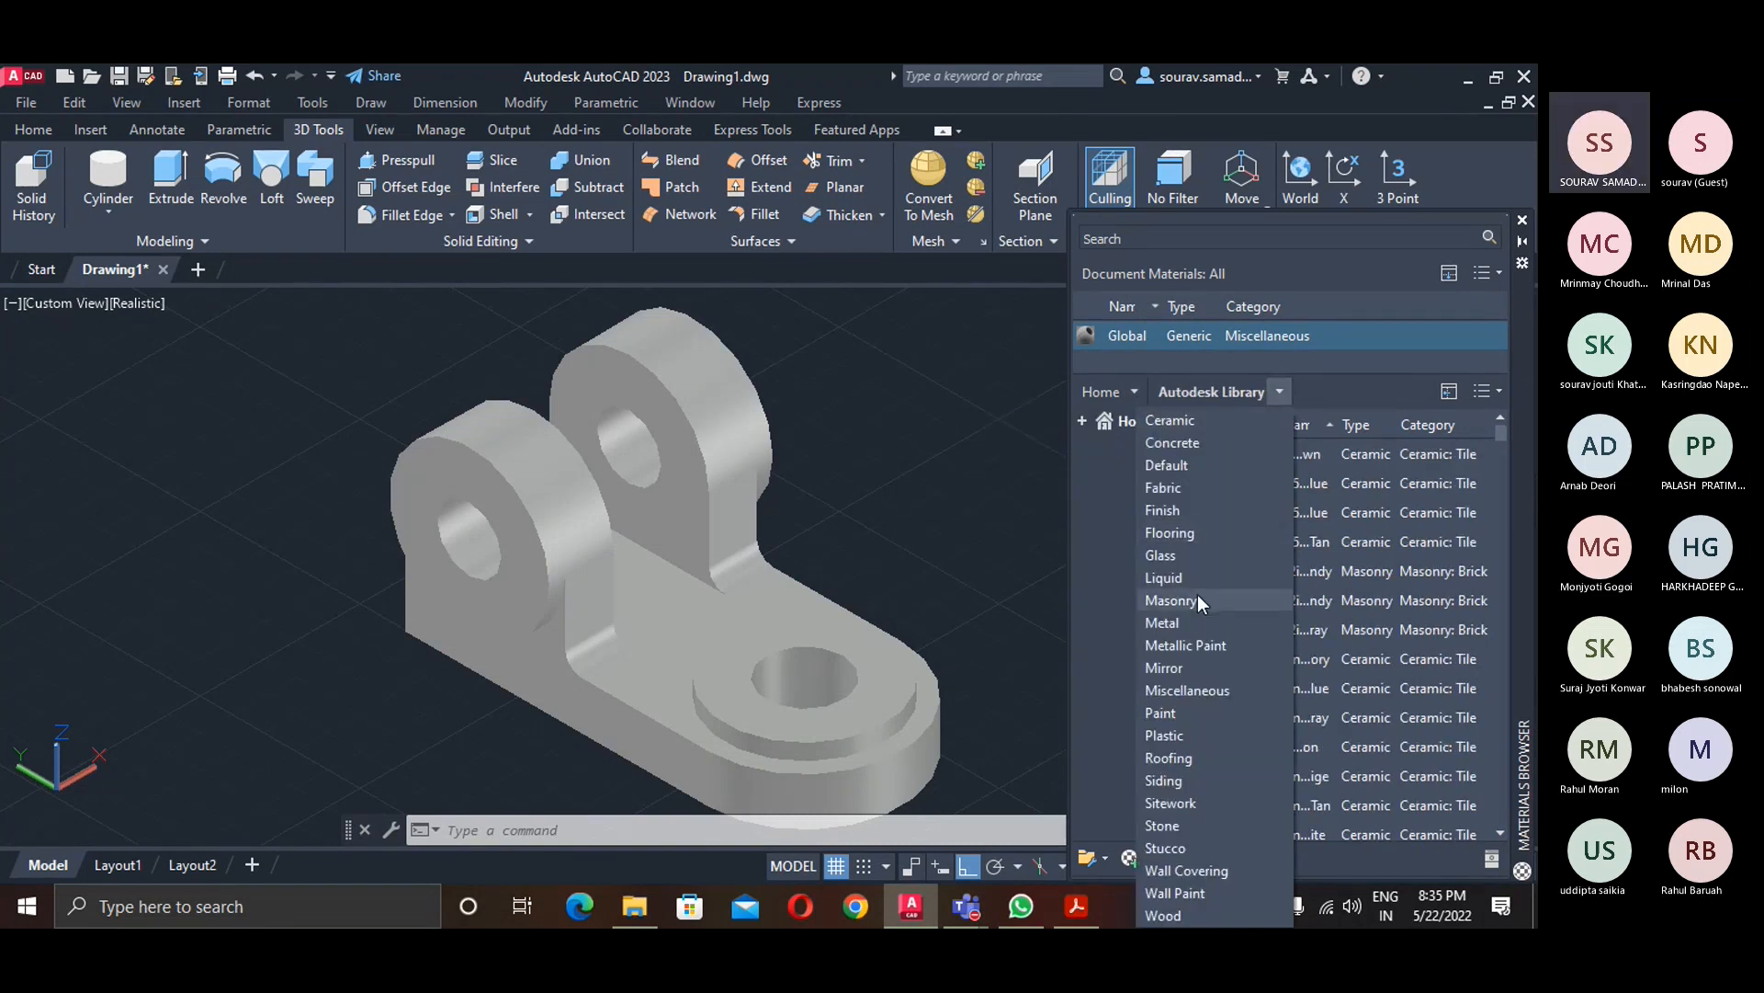
click(1178, 648)
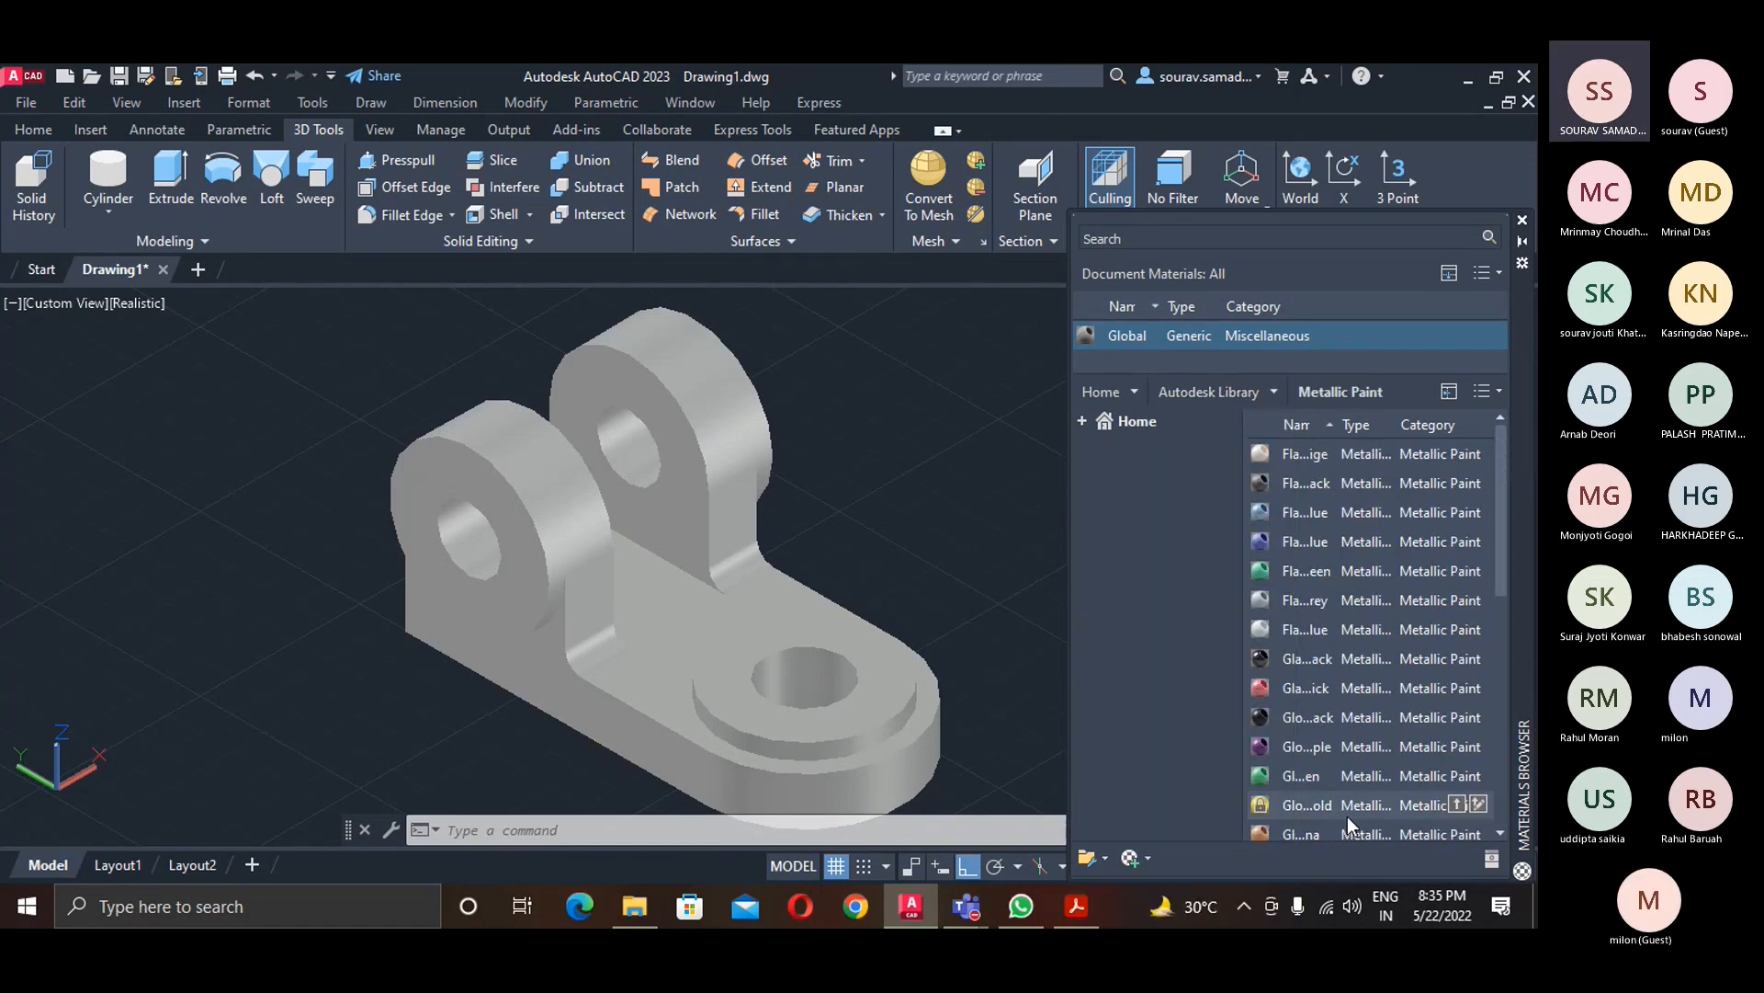
scroll(1348, 816, down, 10)
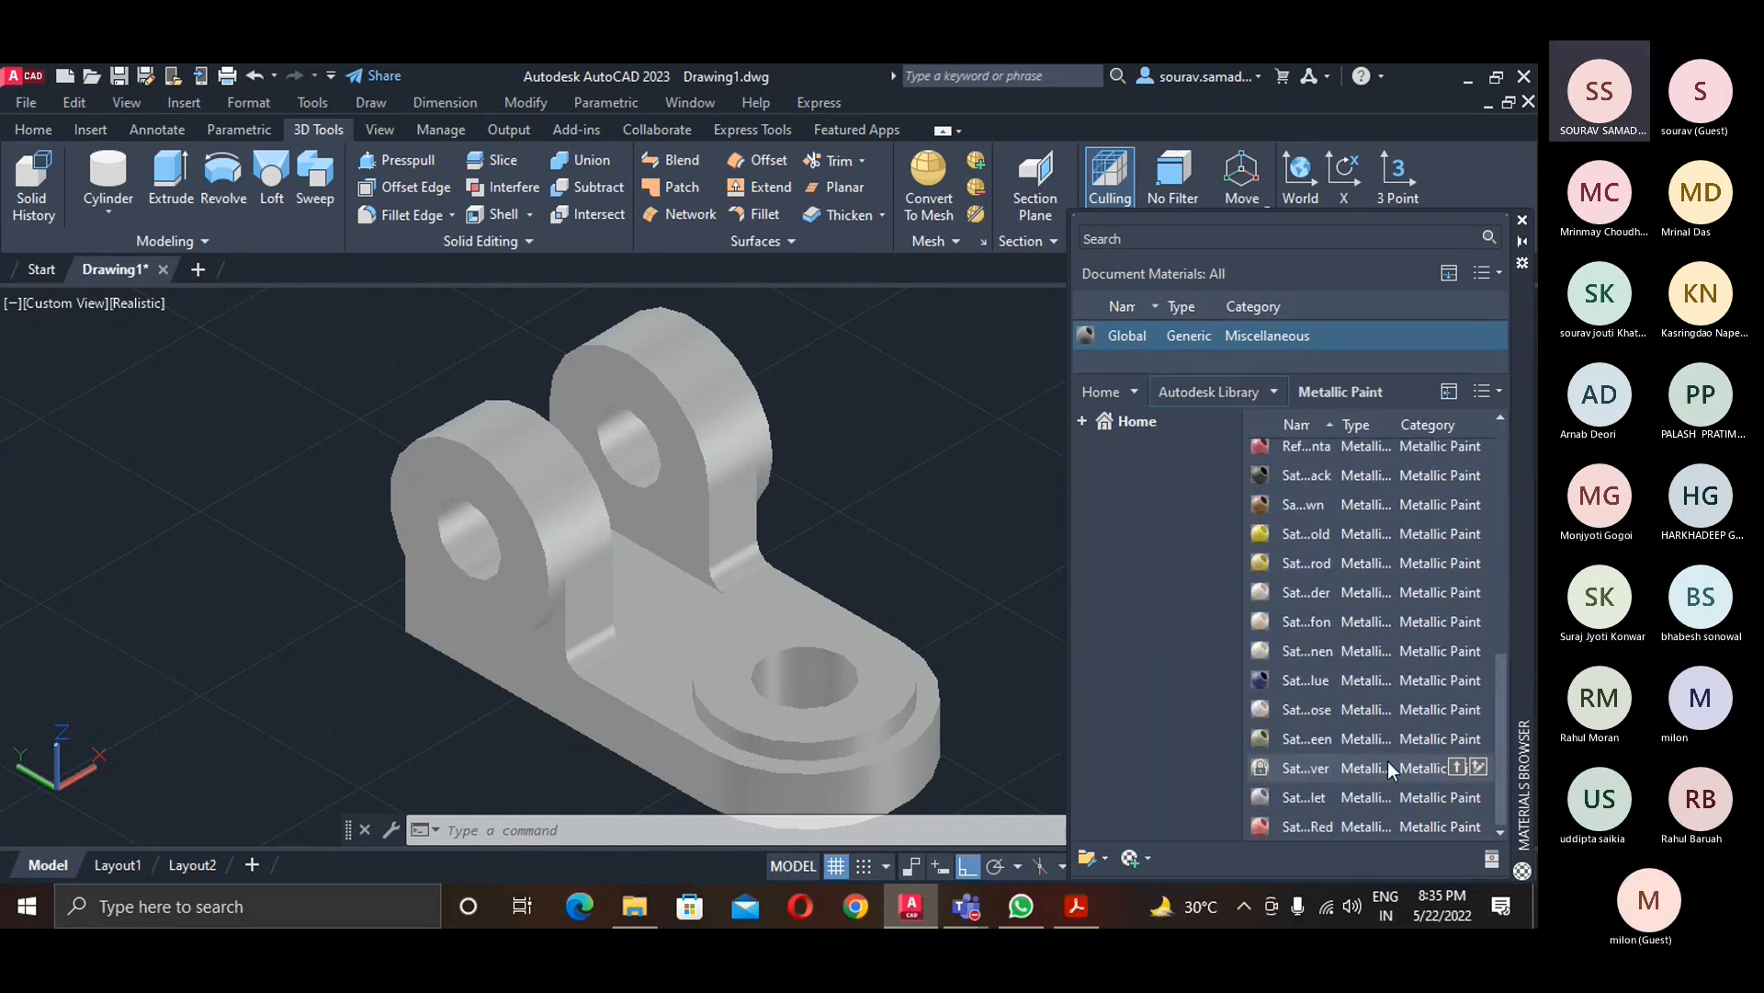
click(673, 571)
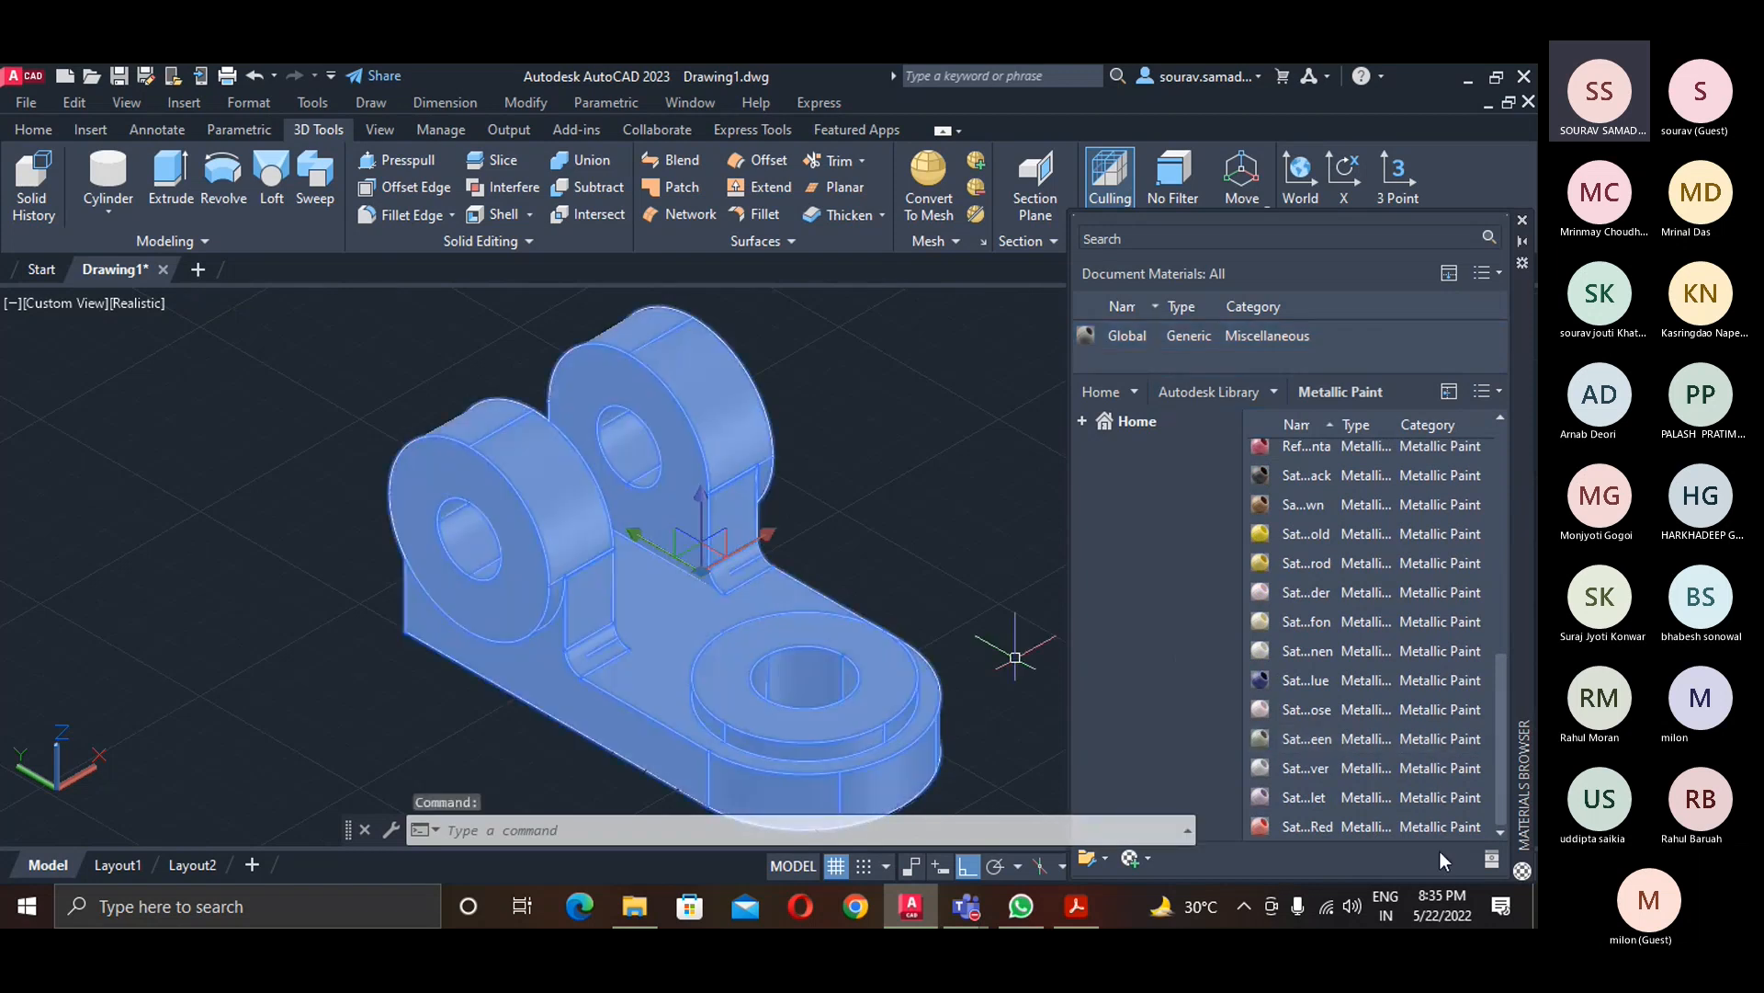
right_click(1321, 825)
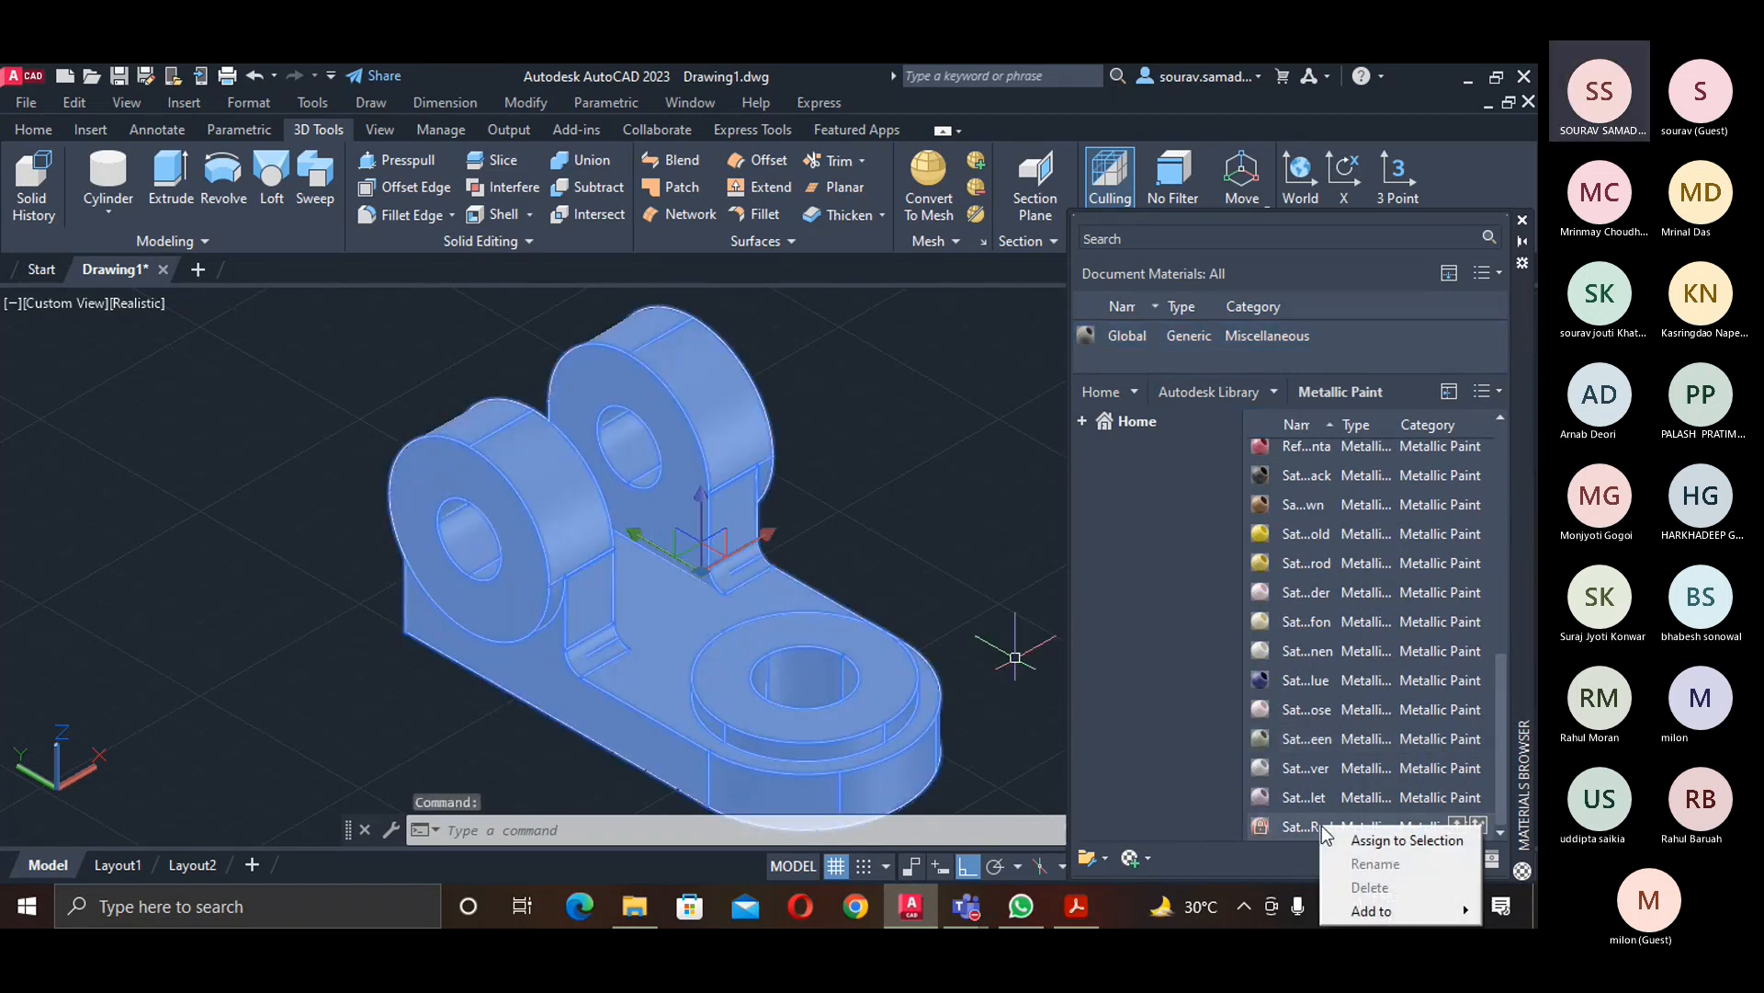
click(1364, 841)
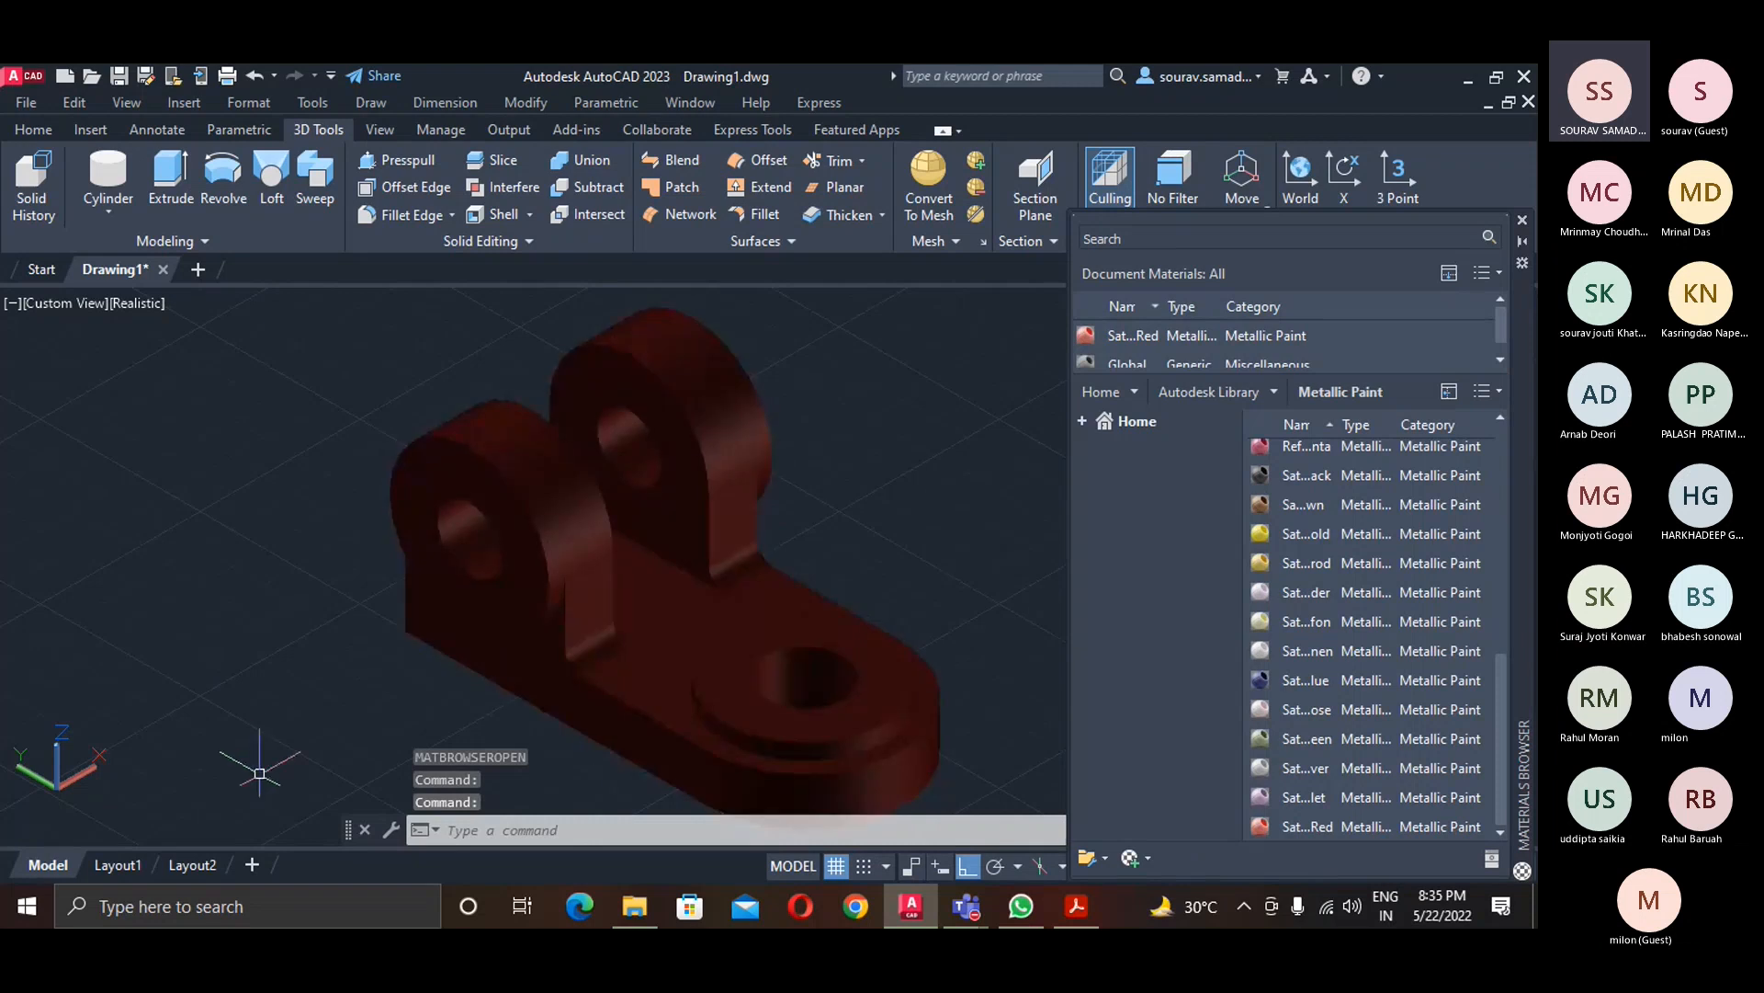
click(222, 730)
click(256, 795)
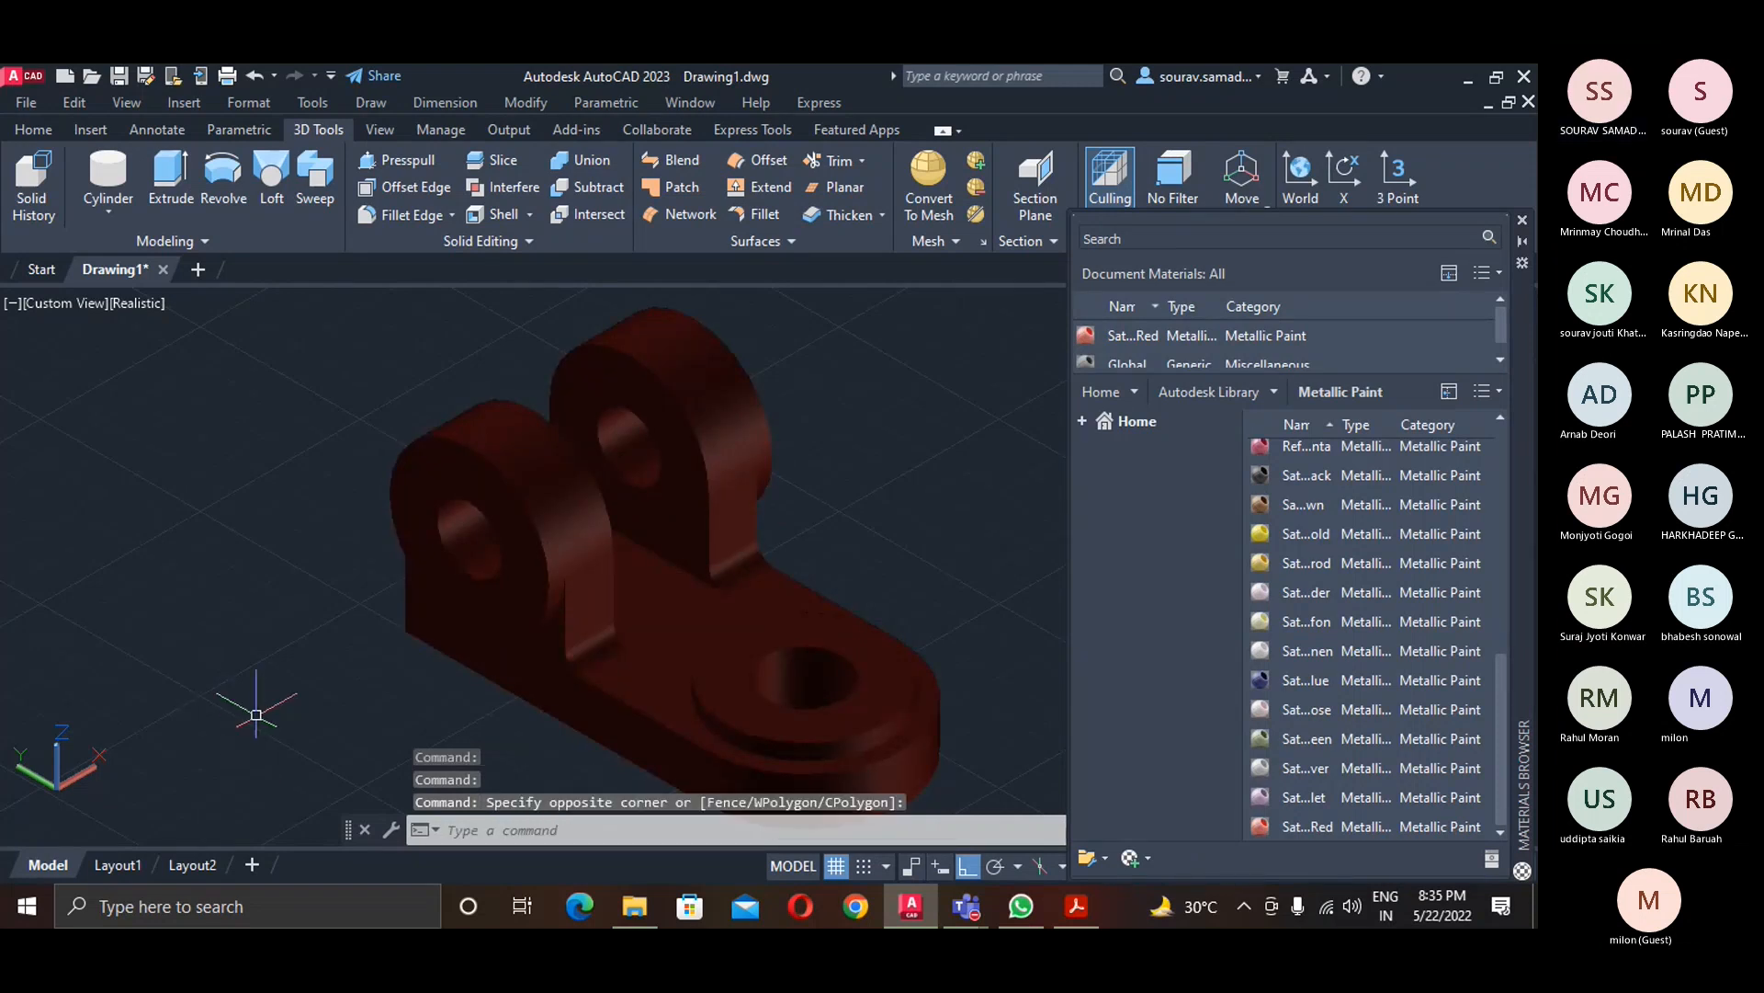
- Assign the Sm...ay masonry material from the Autodesk Library's Stone category to the solid
click(661, 660)
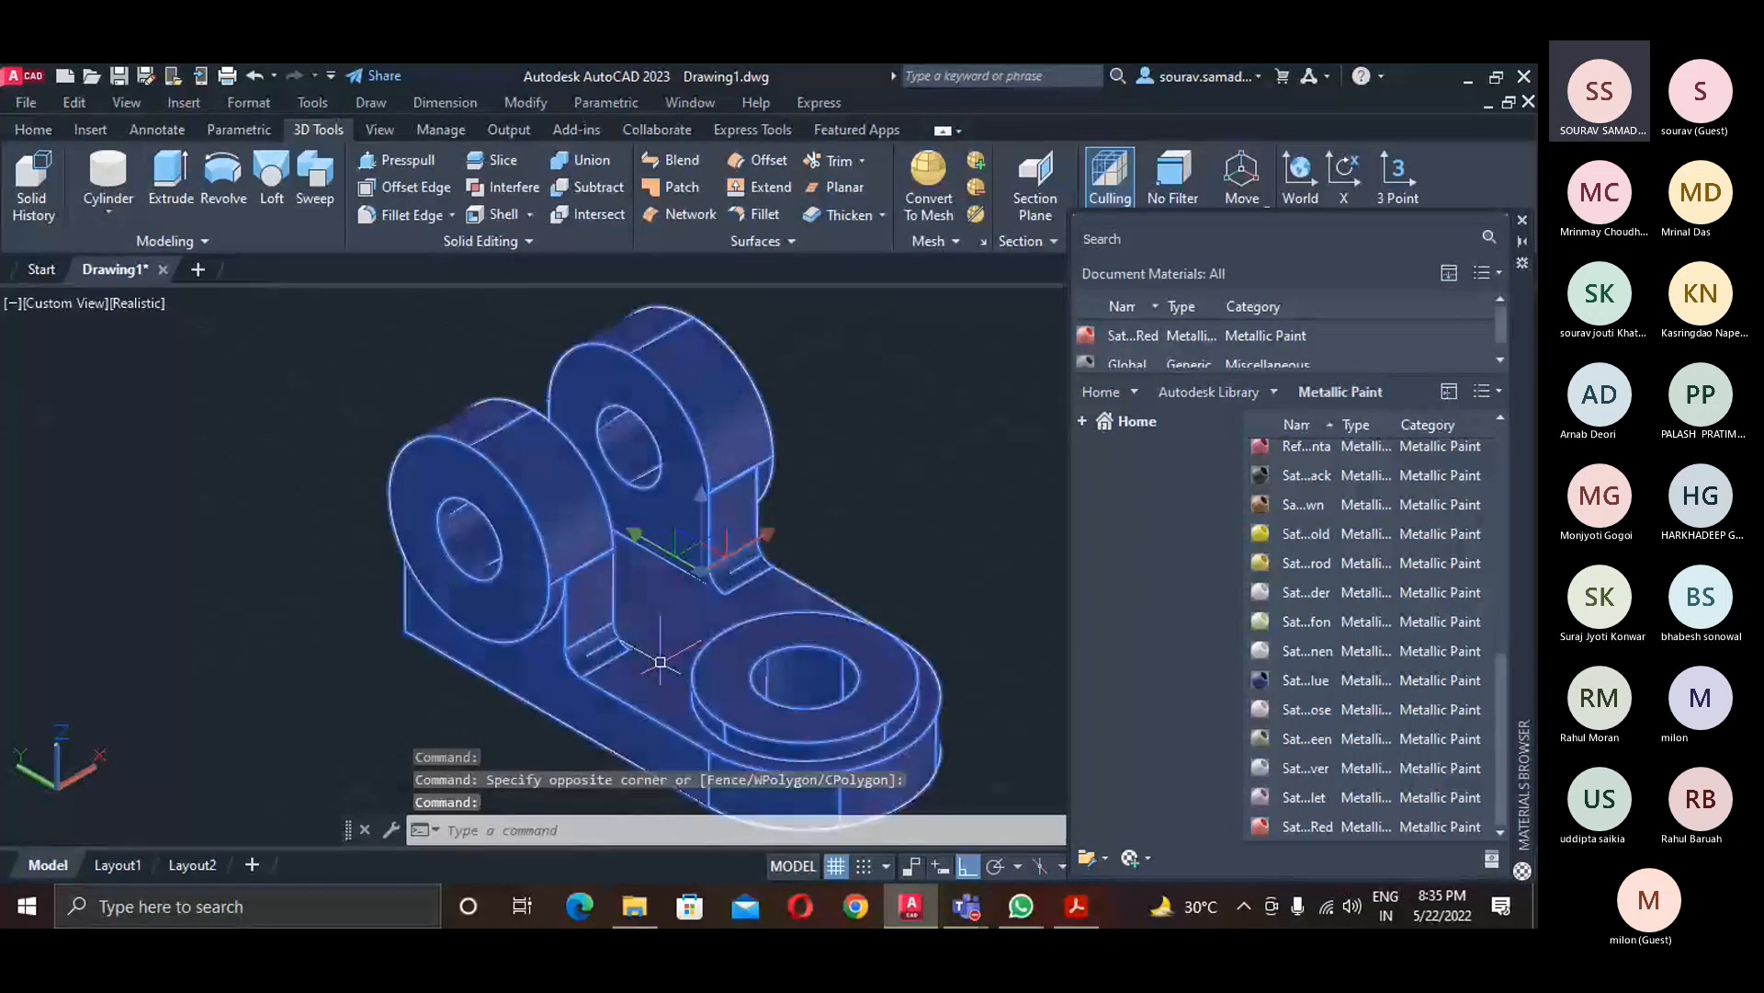
scroll(1342, 748, up, 10)
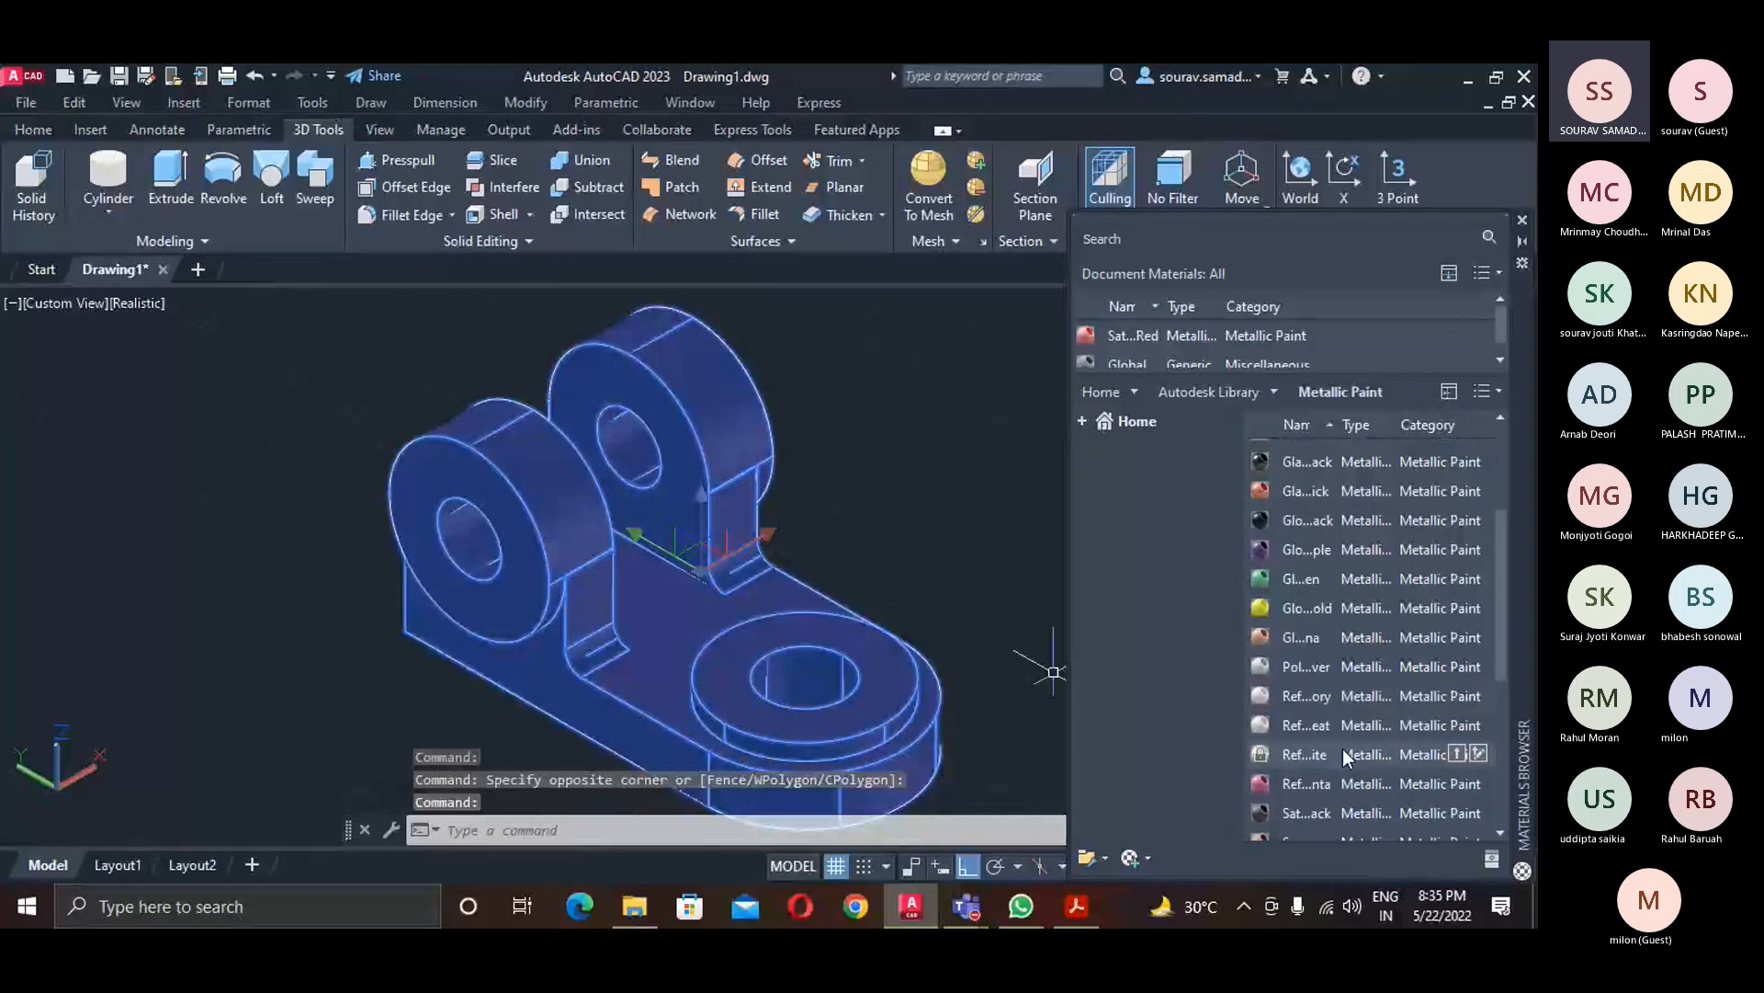
click(1234, 400)
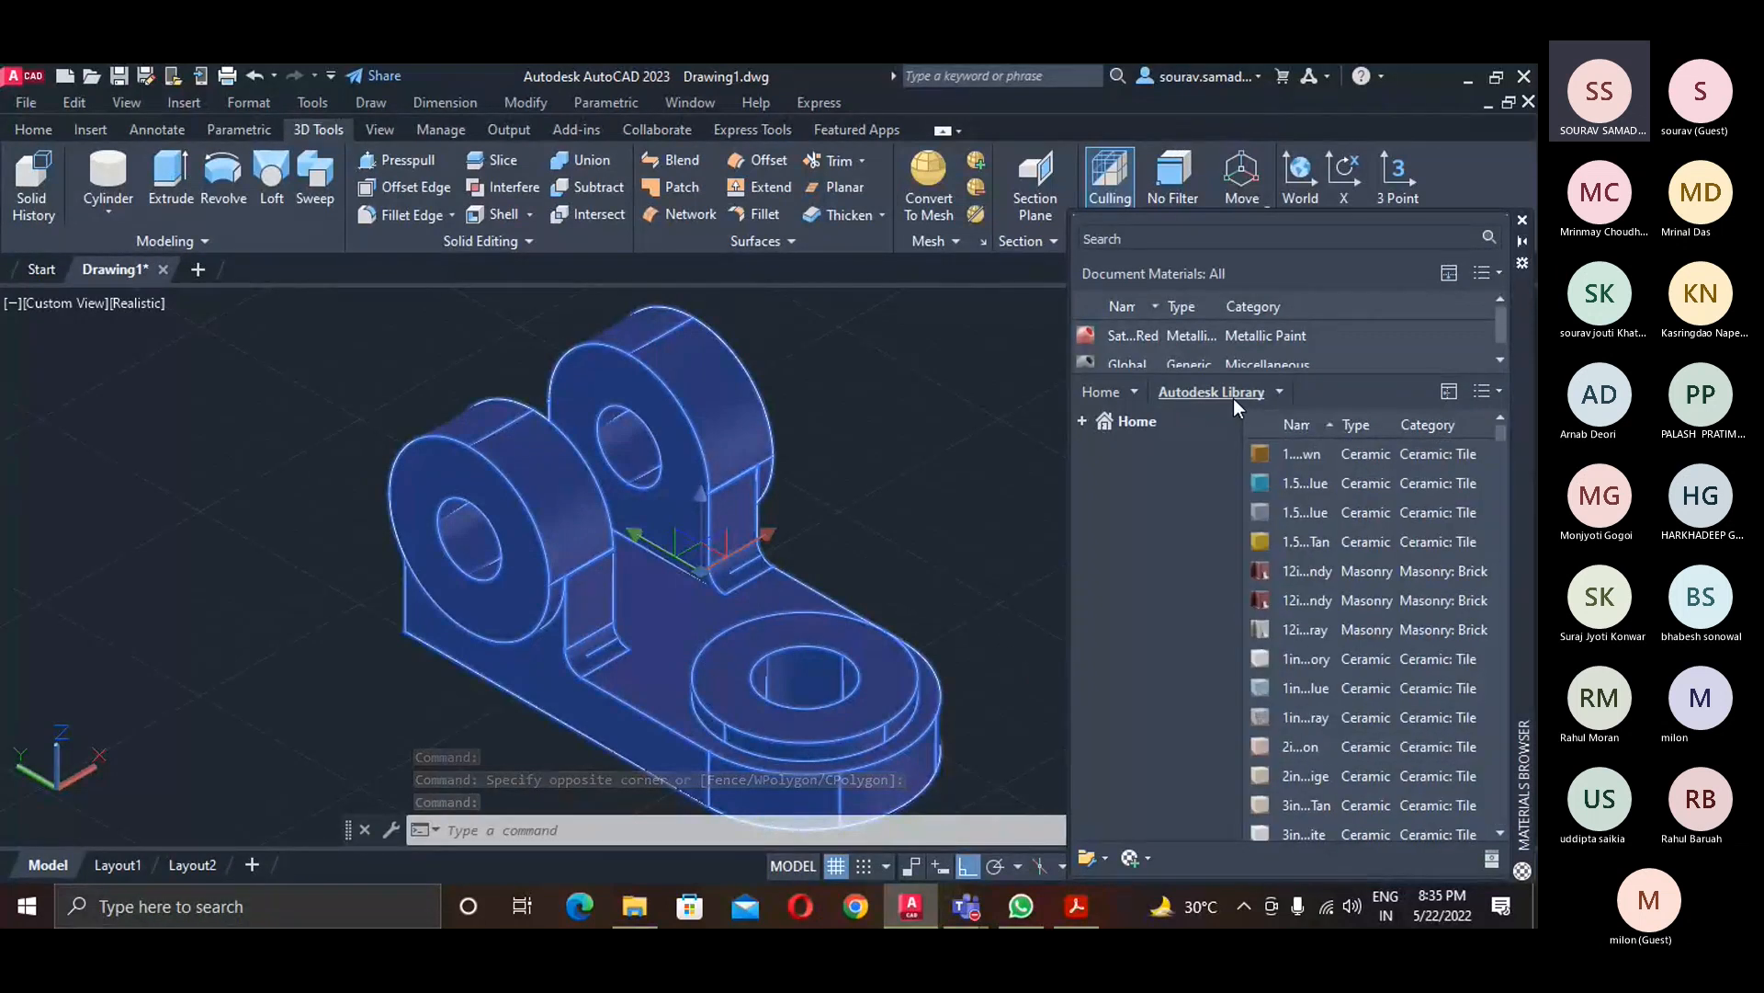
click(1281, 393)
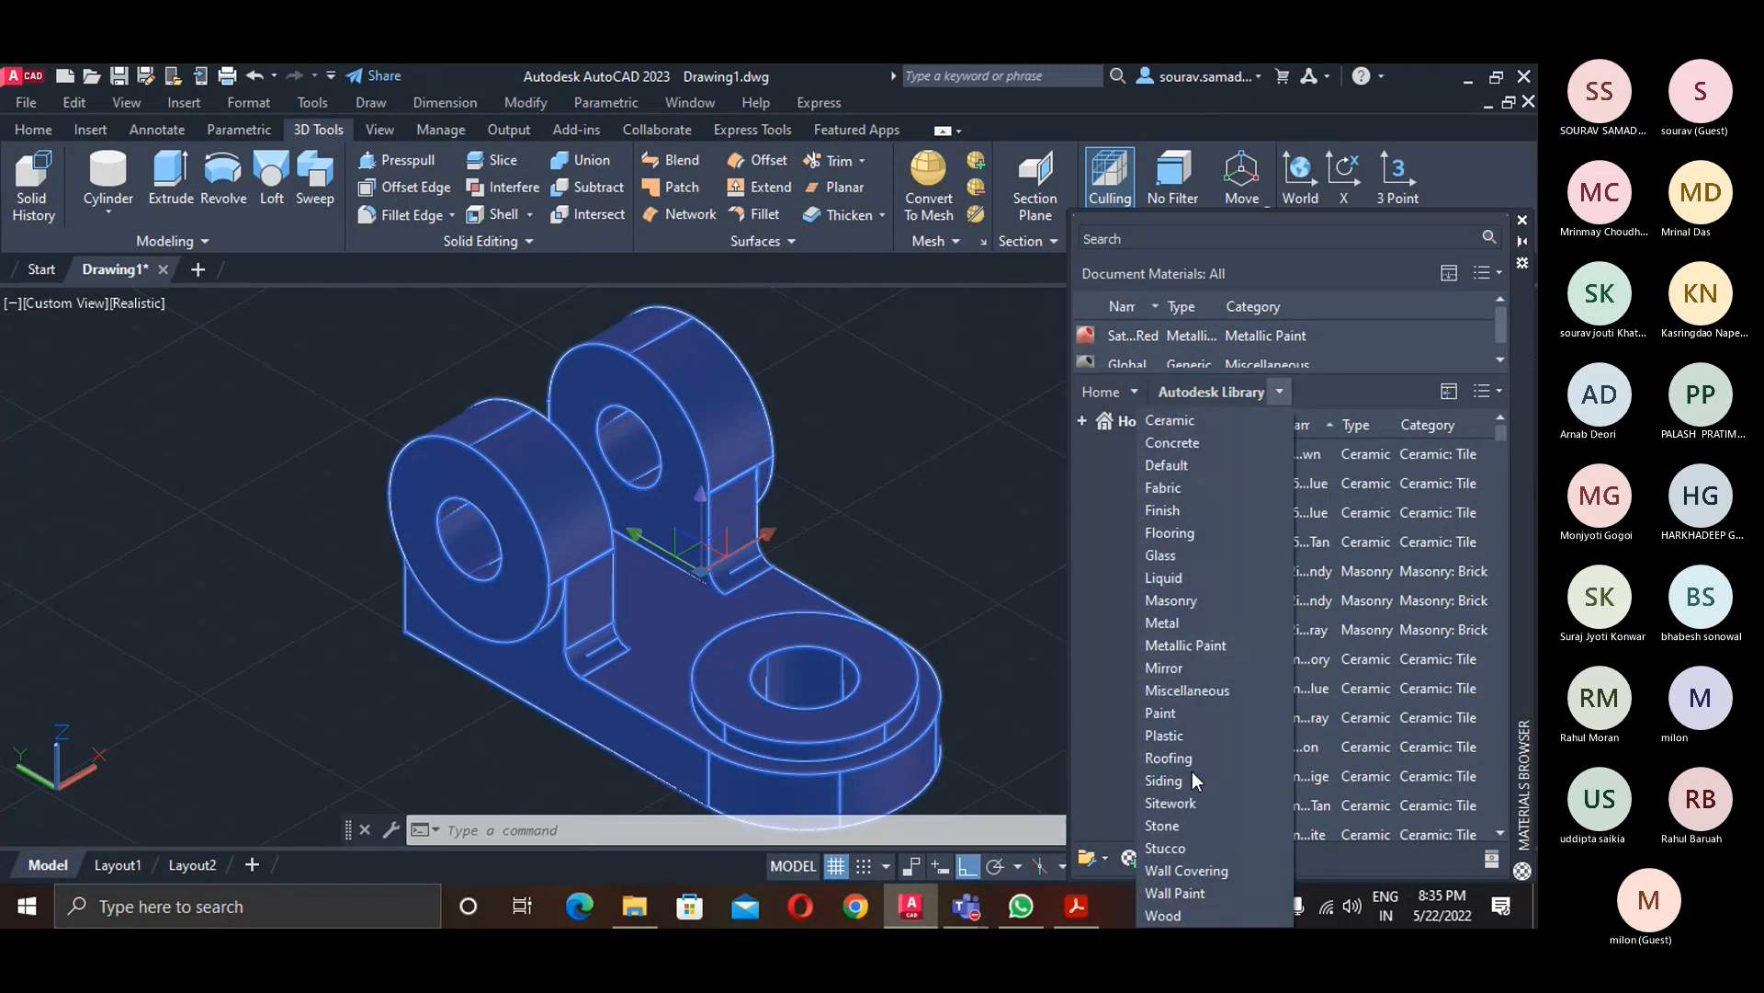
click(1193, 825)
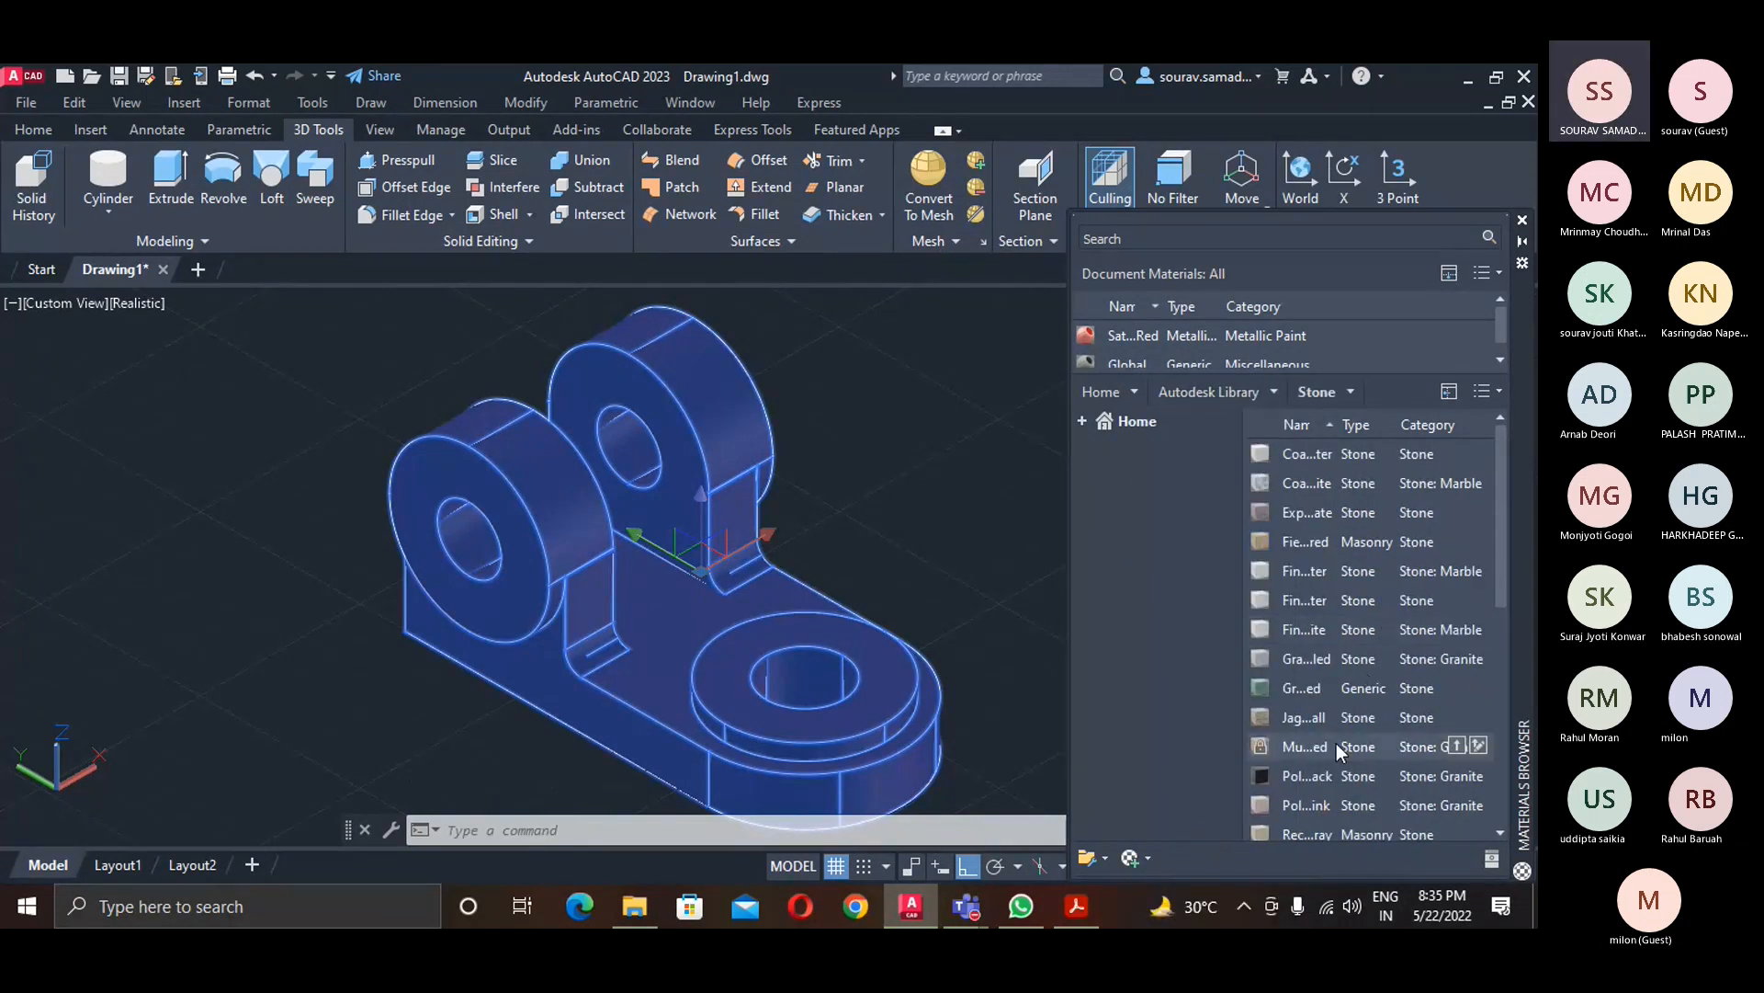
scroll(1337, 742, down, 5)
right_click(1313, 595)
click(1348, 613)
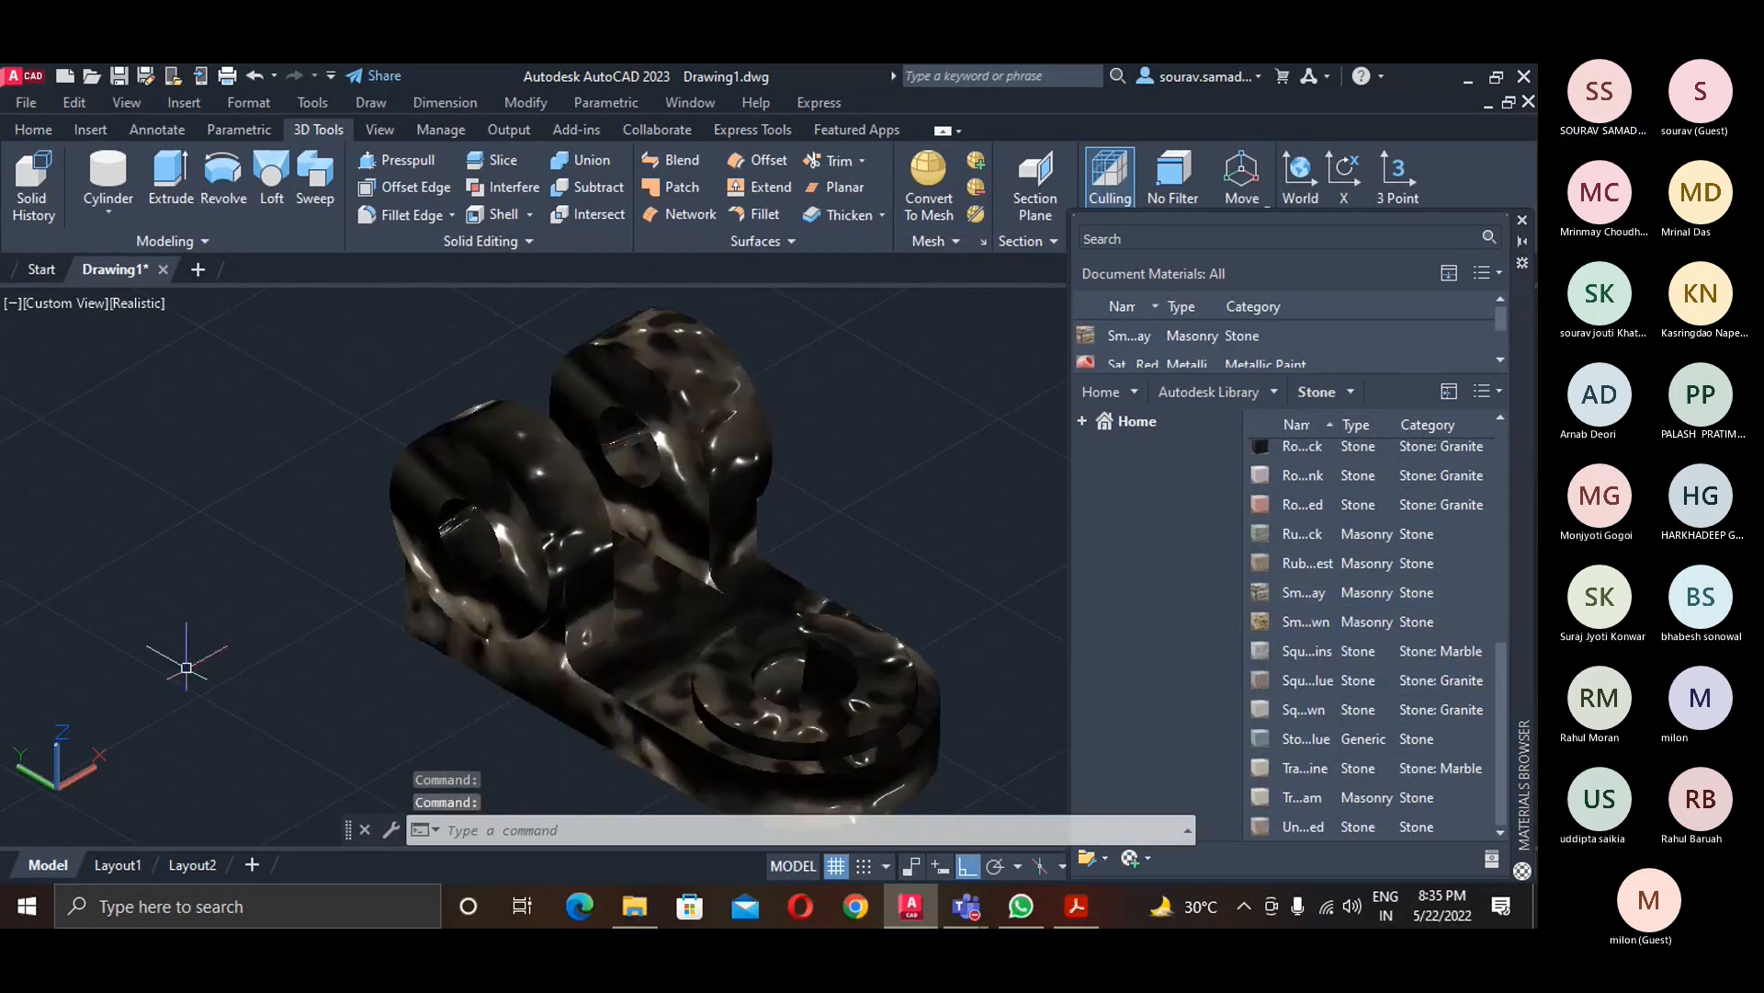
click(1190, 361)
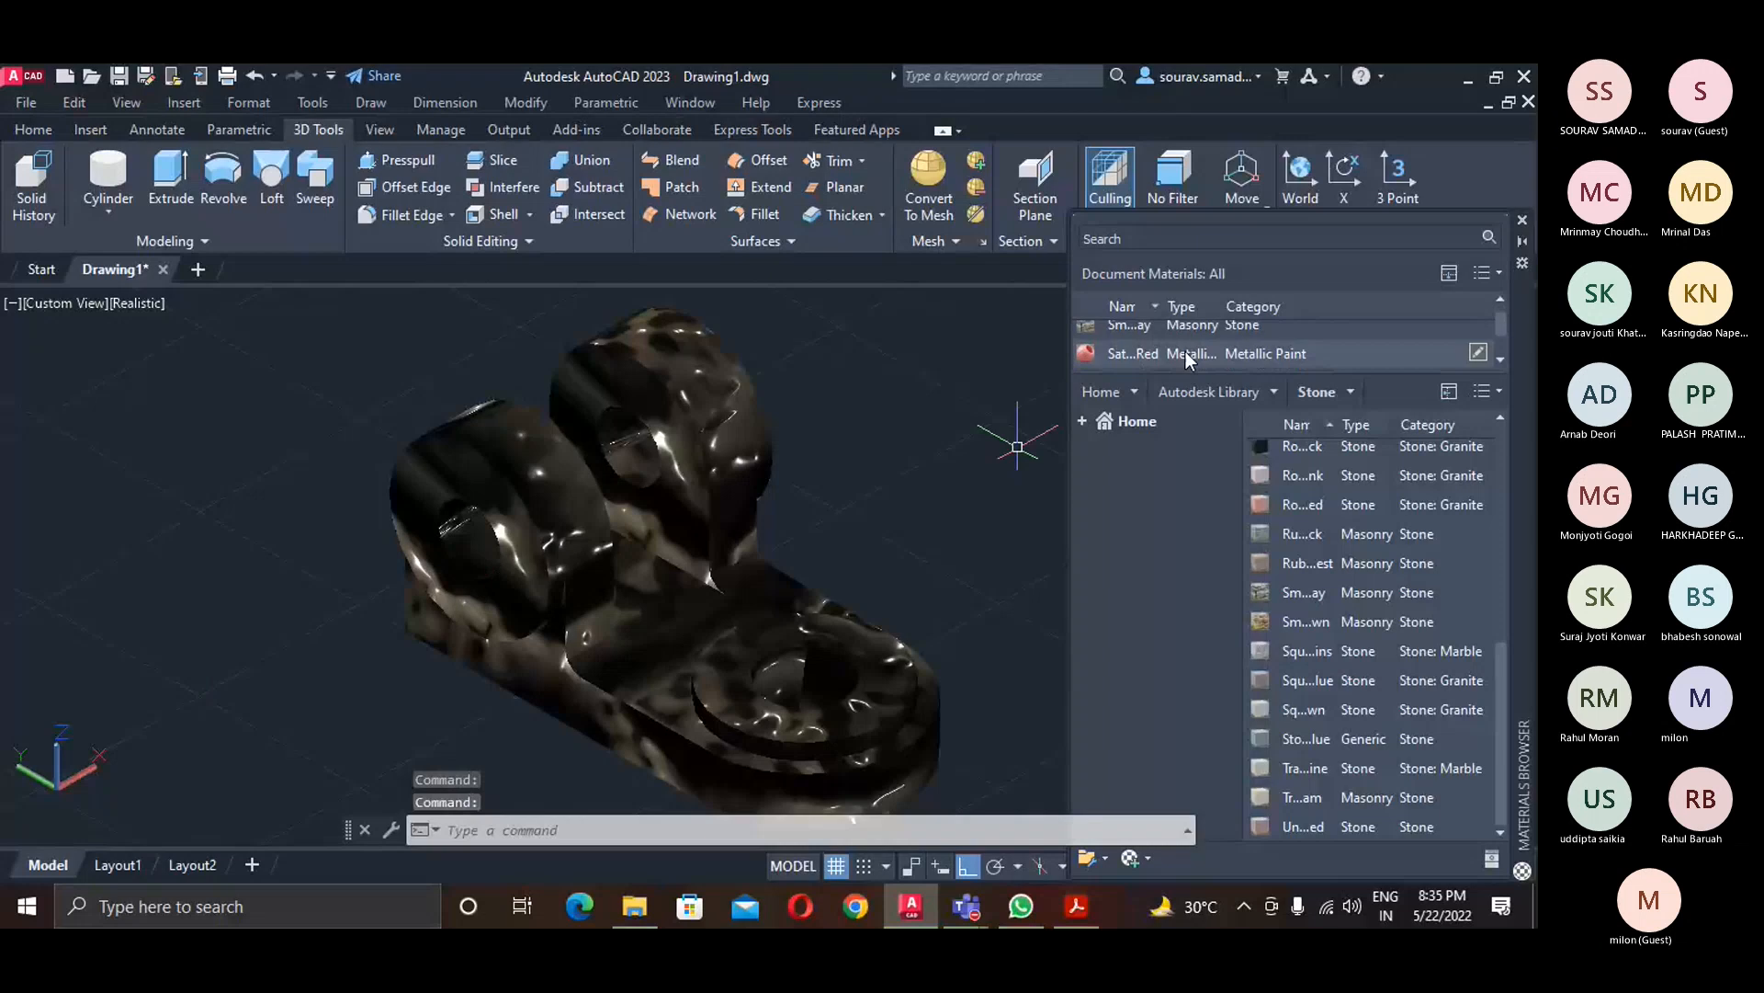
- List the Steel materials in the Autodesk Library's Metal category and look through them
click(1349, 397)
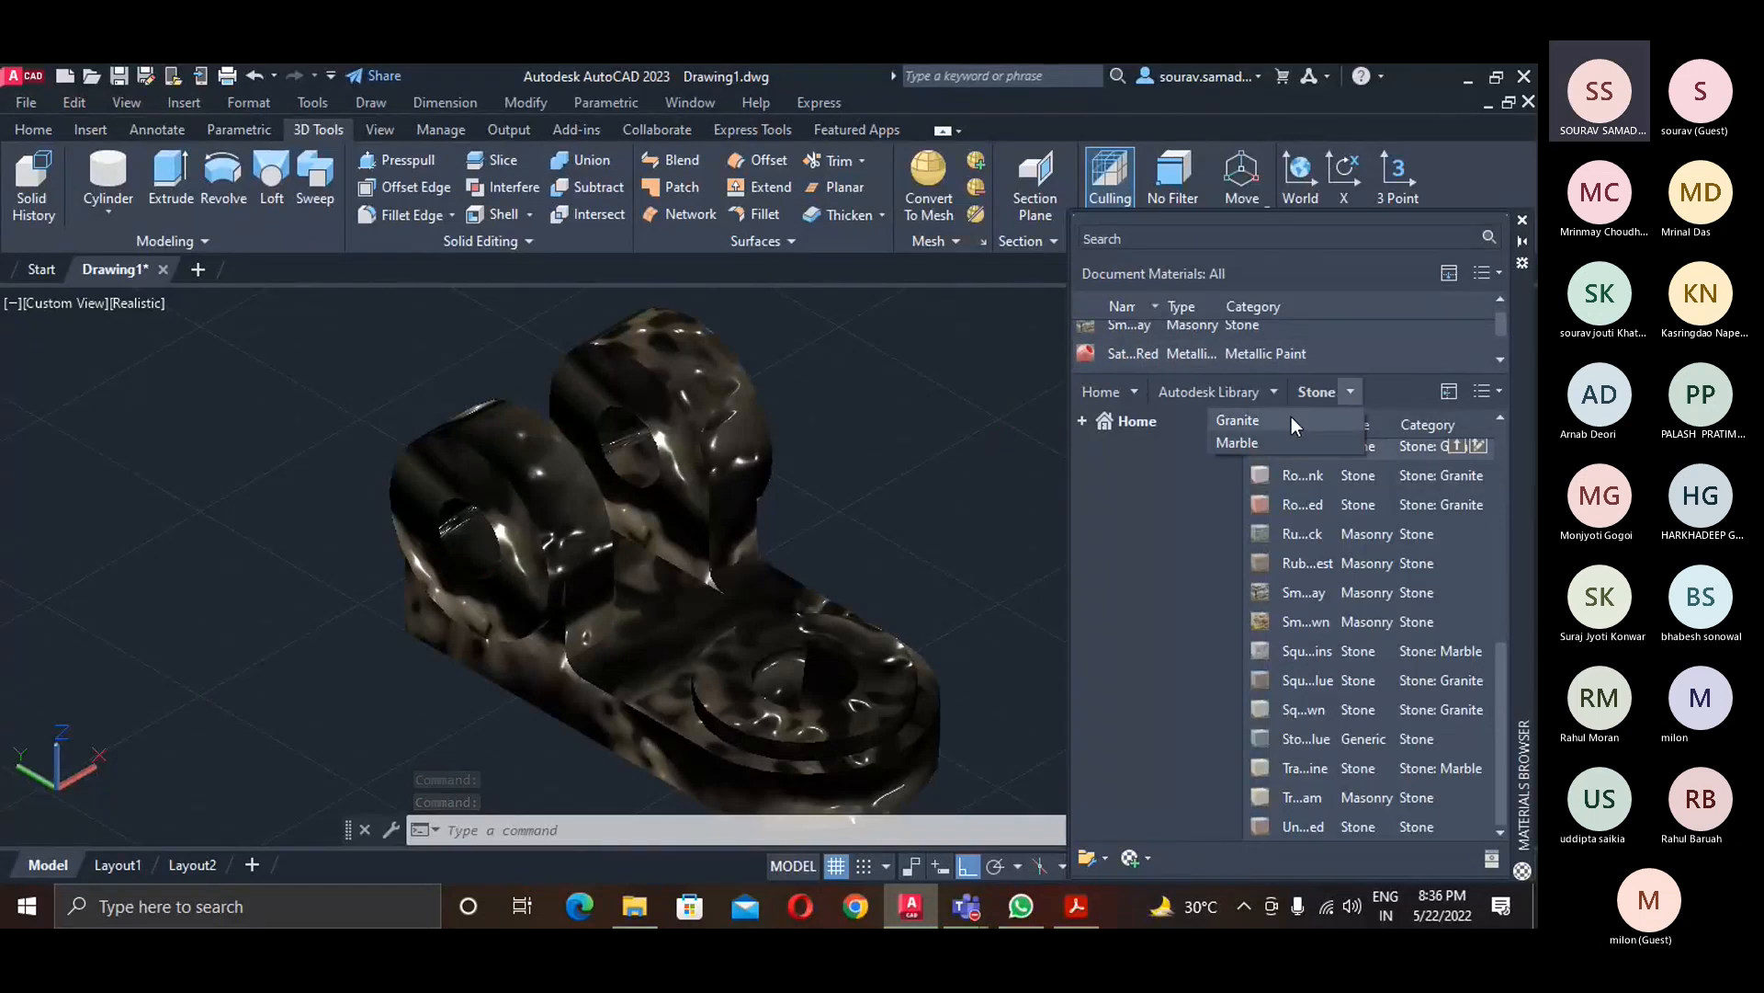
click(1274, 392)
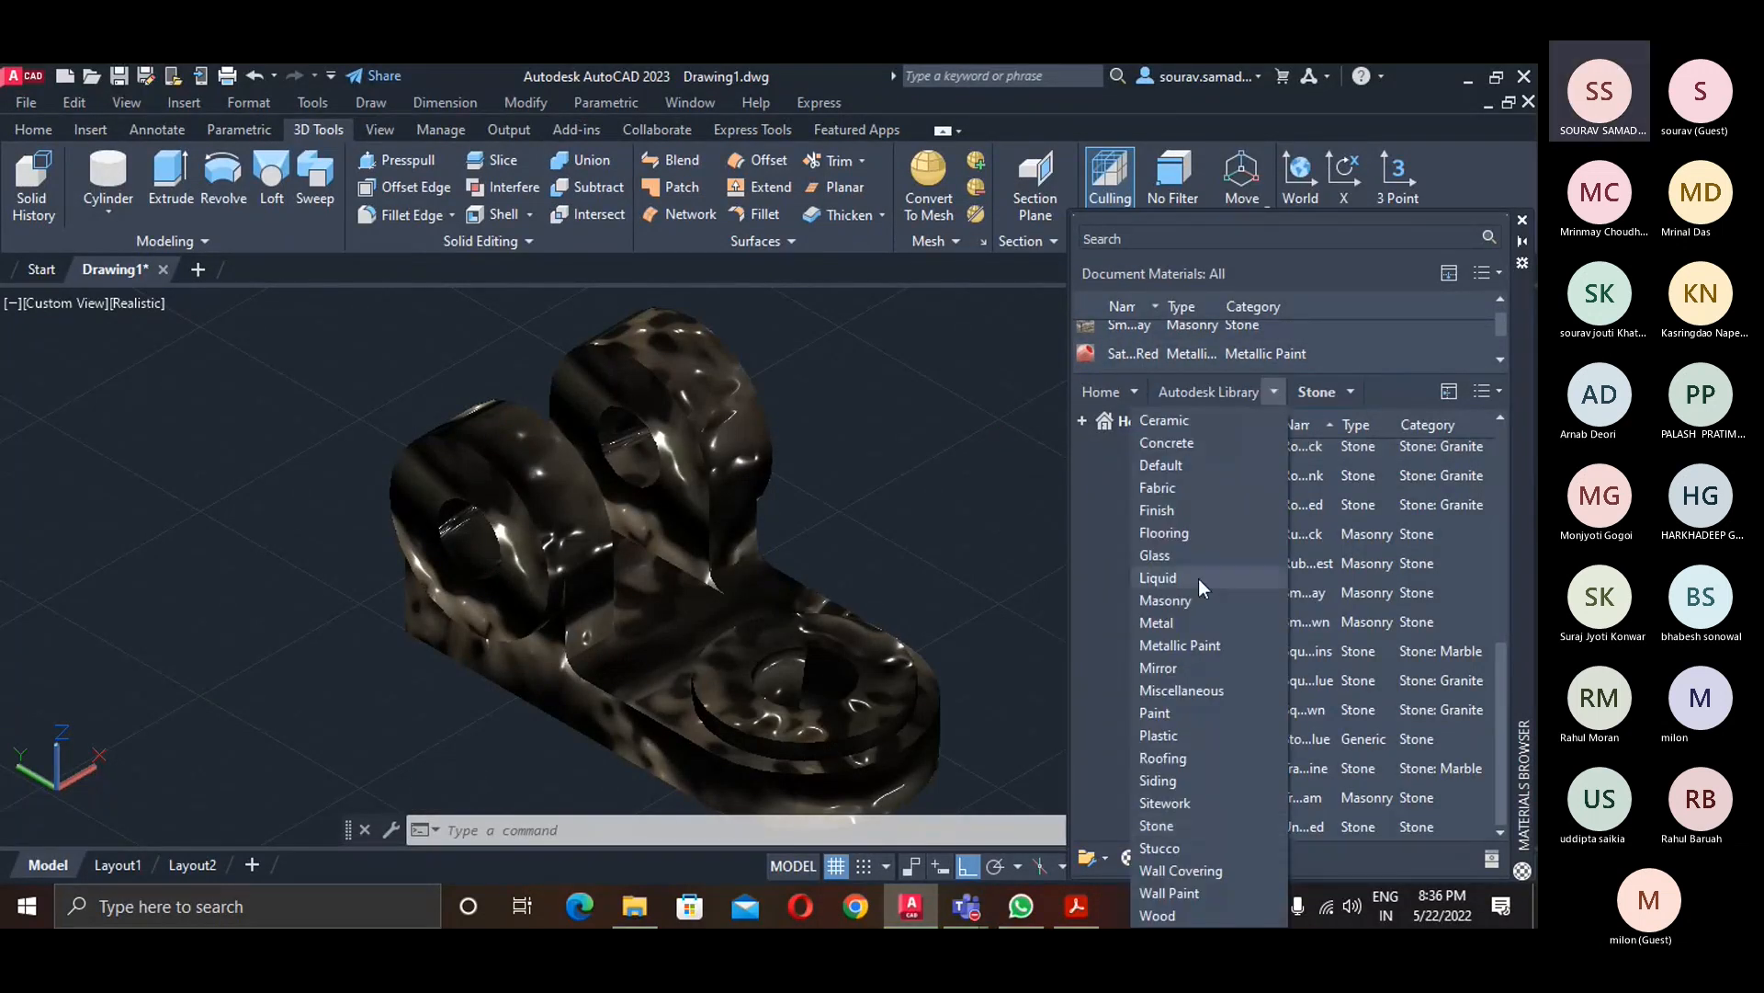
click(1173, 618)
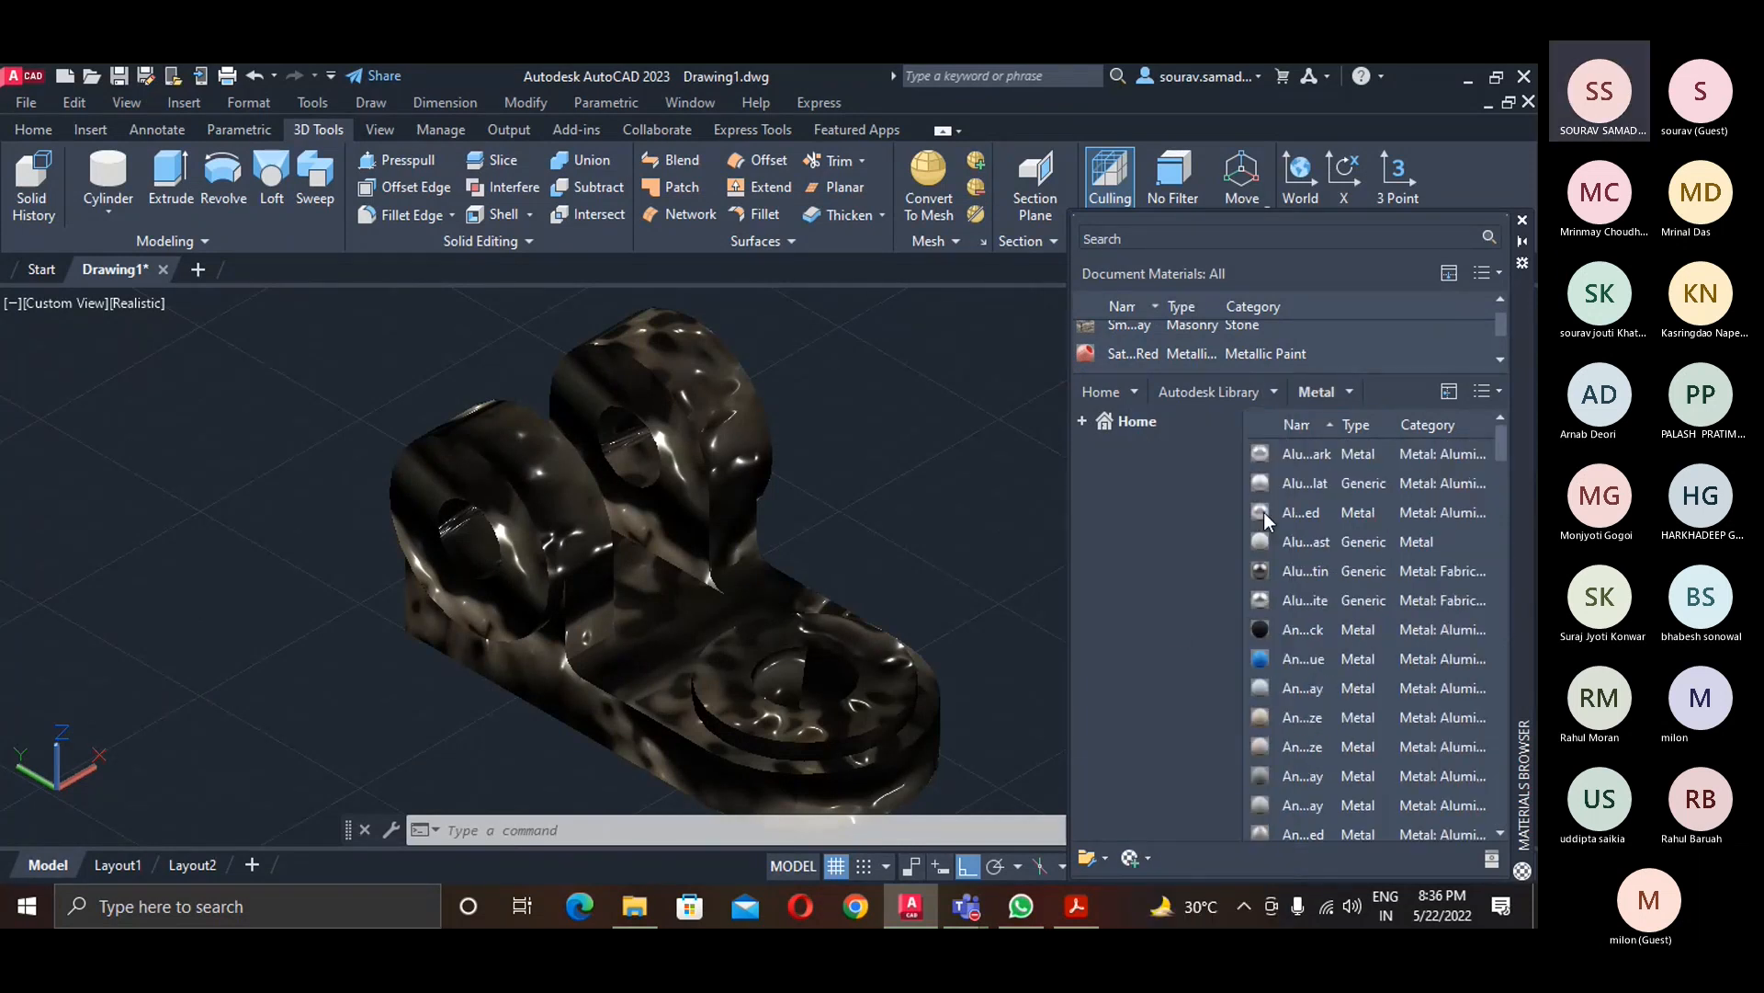
click(1351, 401)
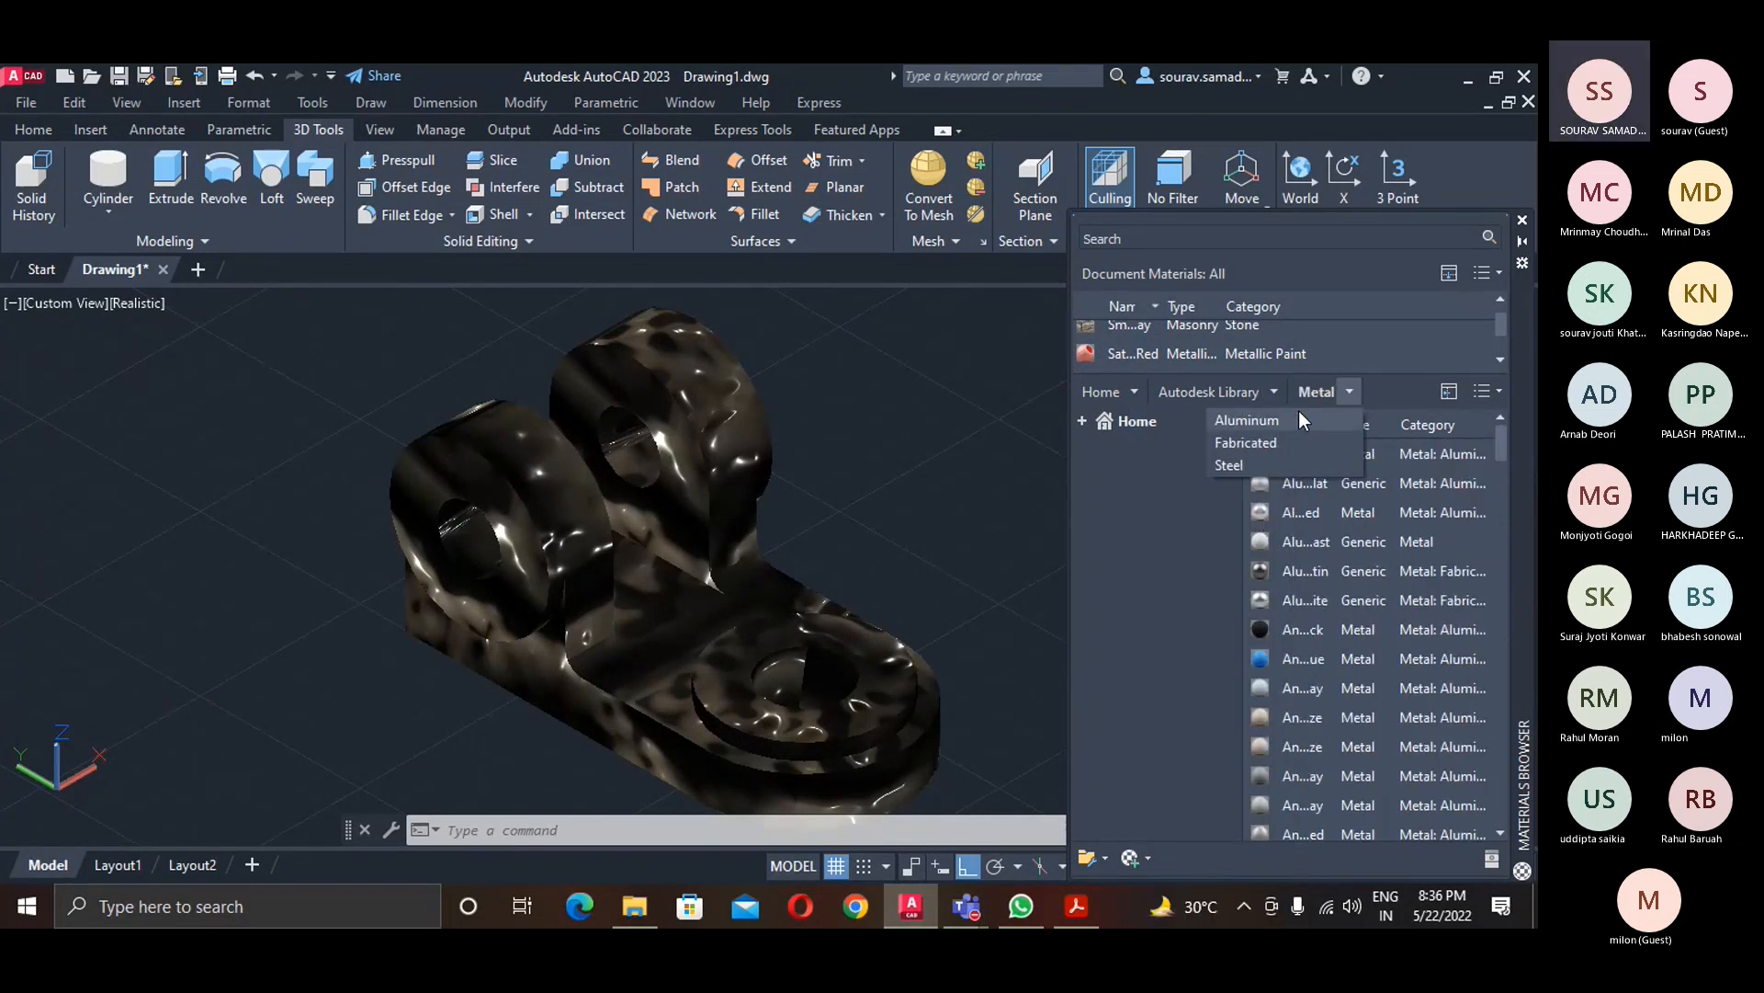
click(1240, 461)
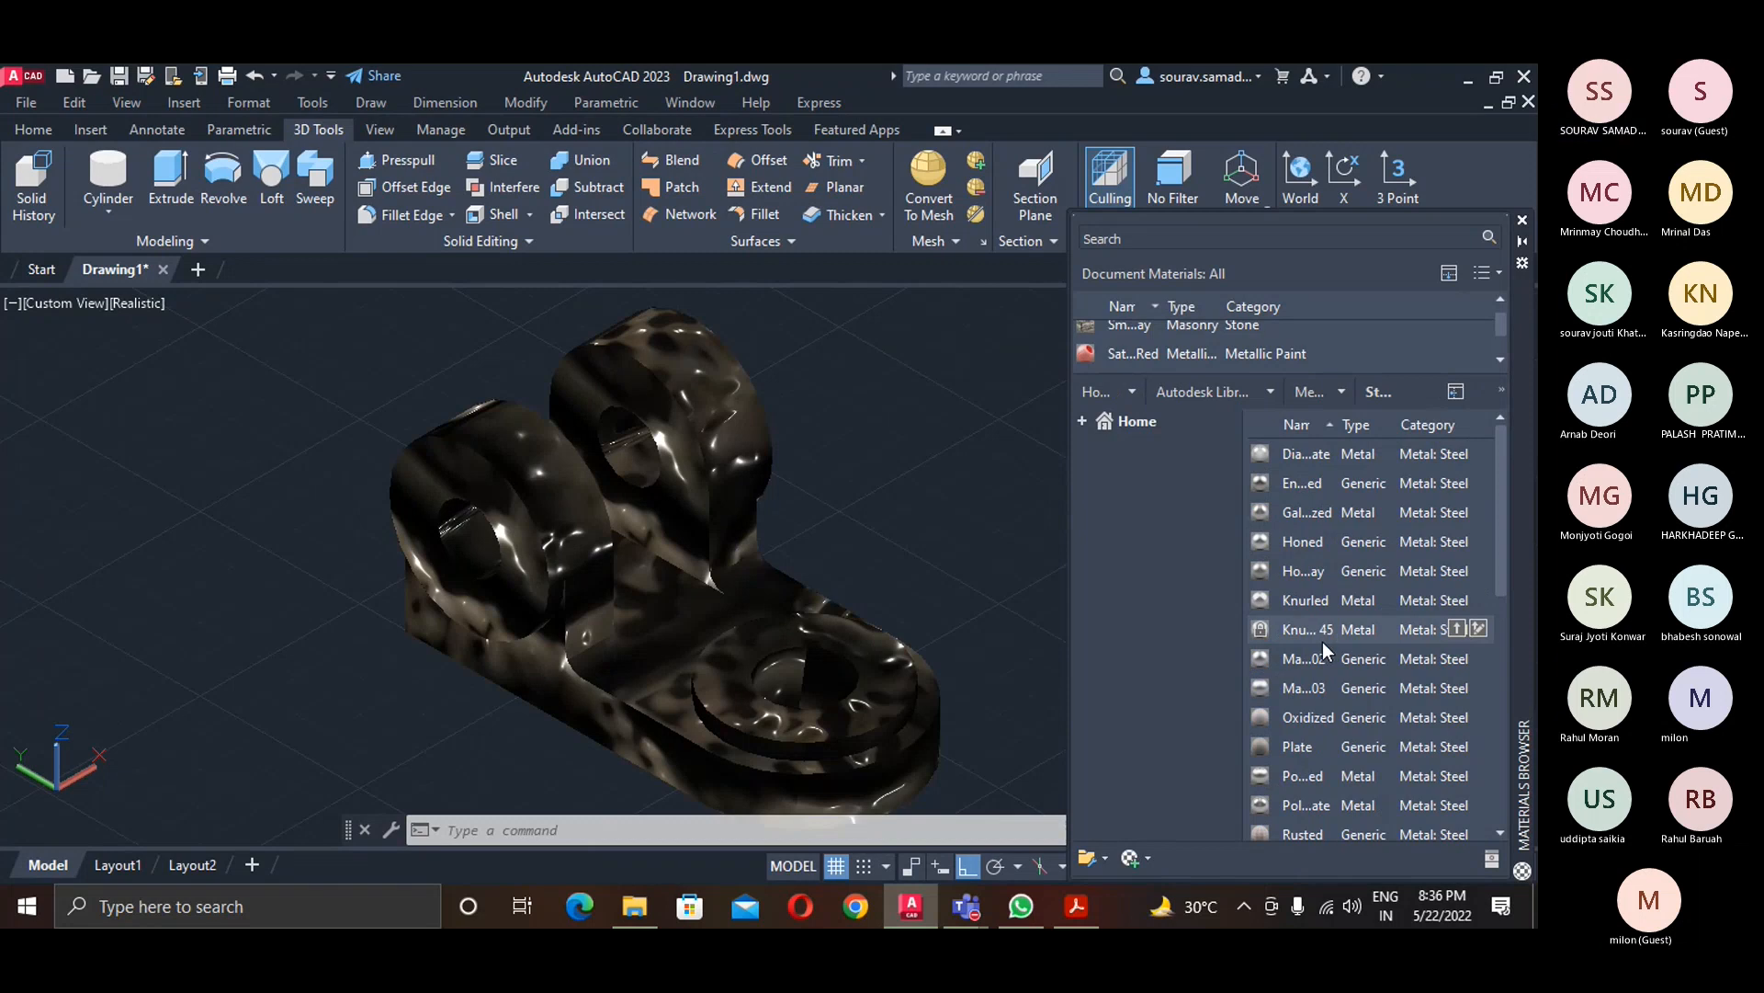
scroll(1321, 641, down, 5)
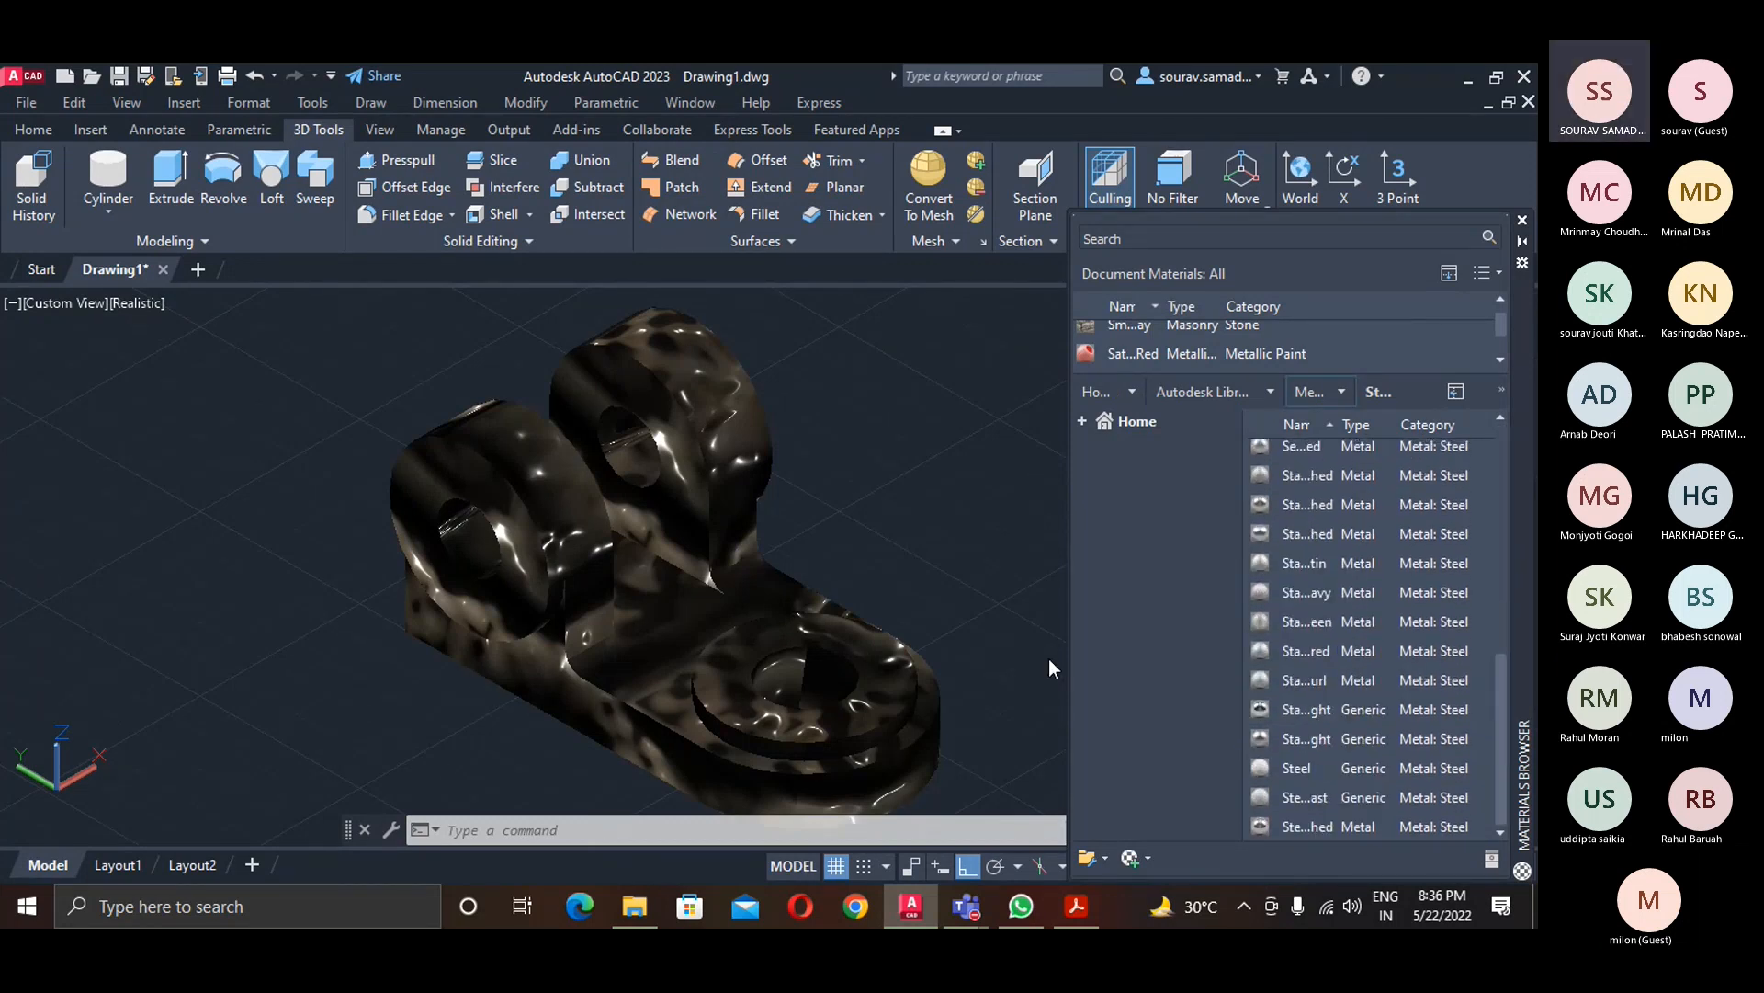
- Try the Doo...tin and the first Alu...tin material from the Metal: Fabricated category on the solid
click(698, 630)
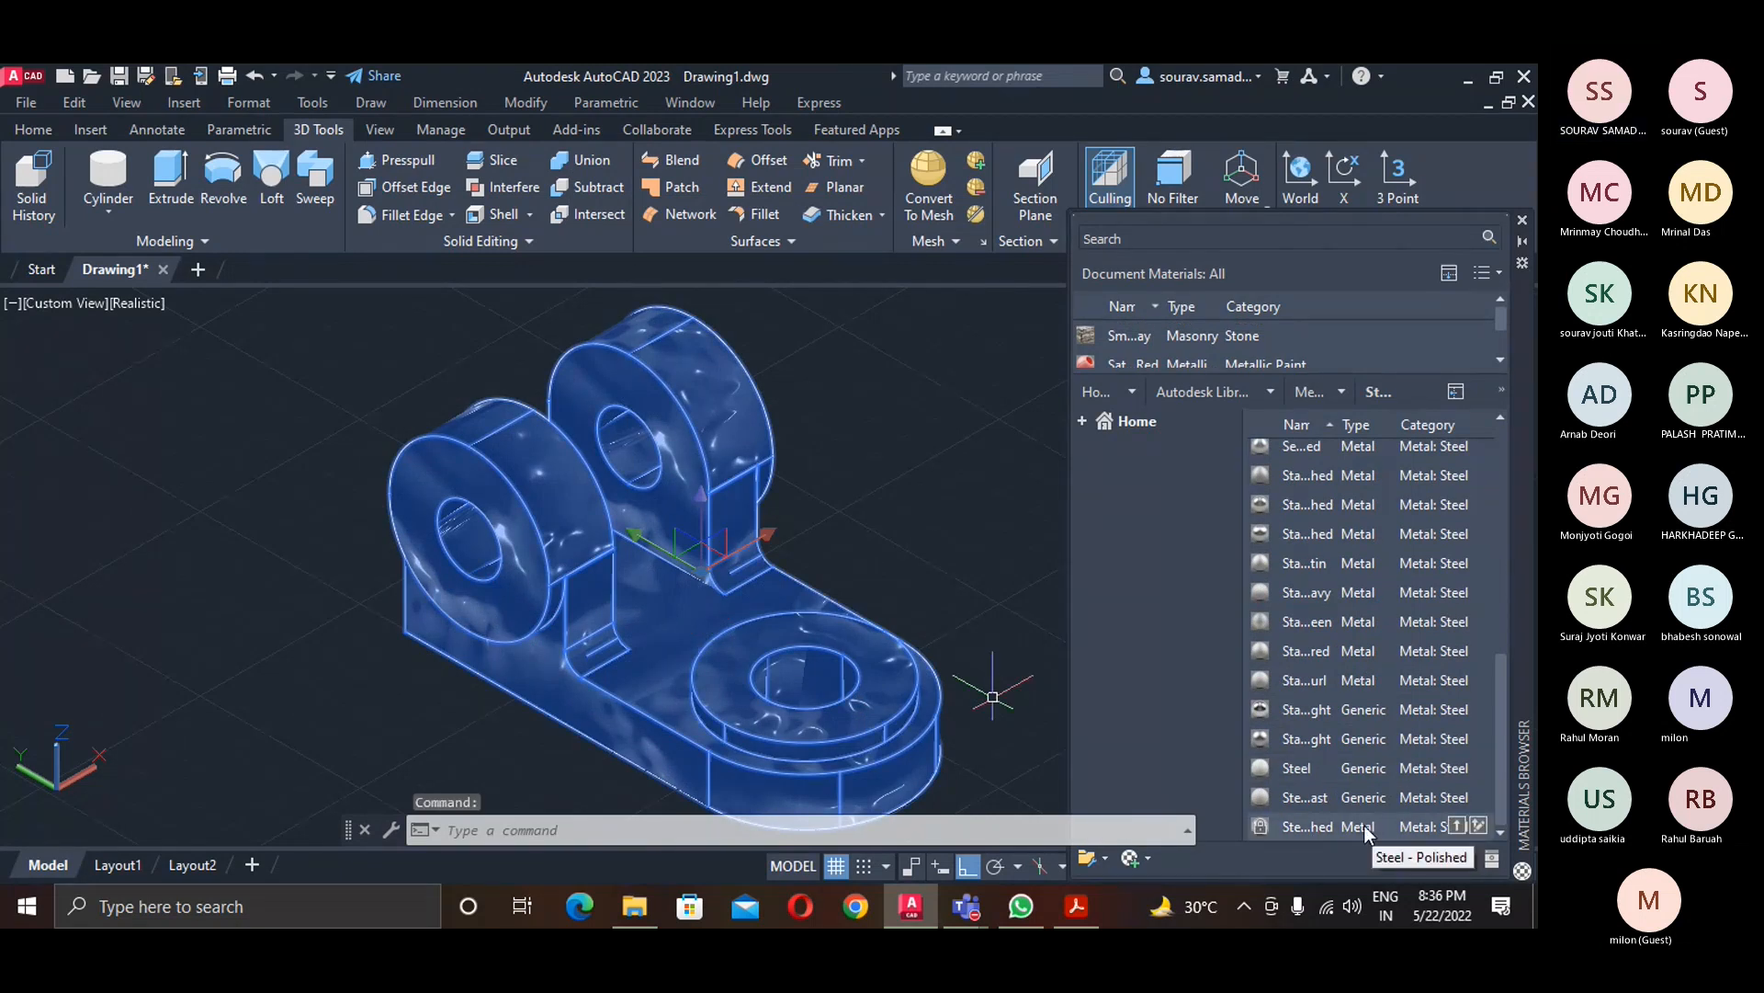
click(1340, 392)
click(1296, 443)
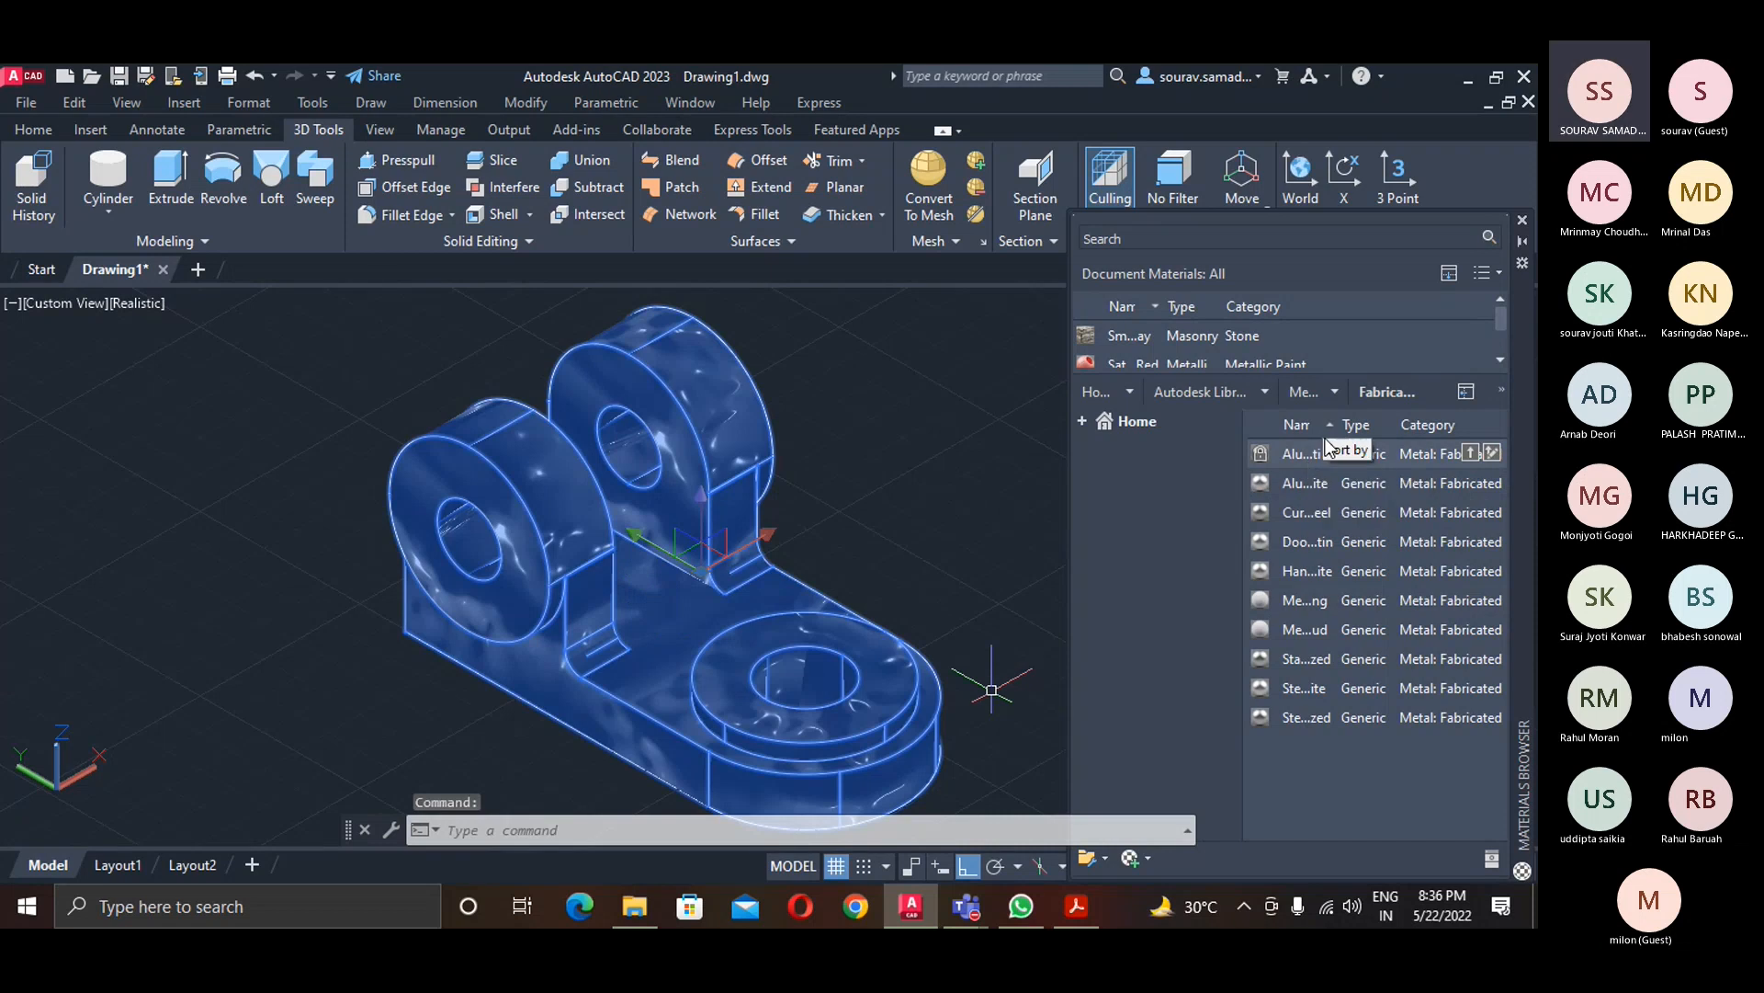
right_click(1297, 541)
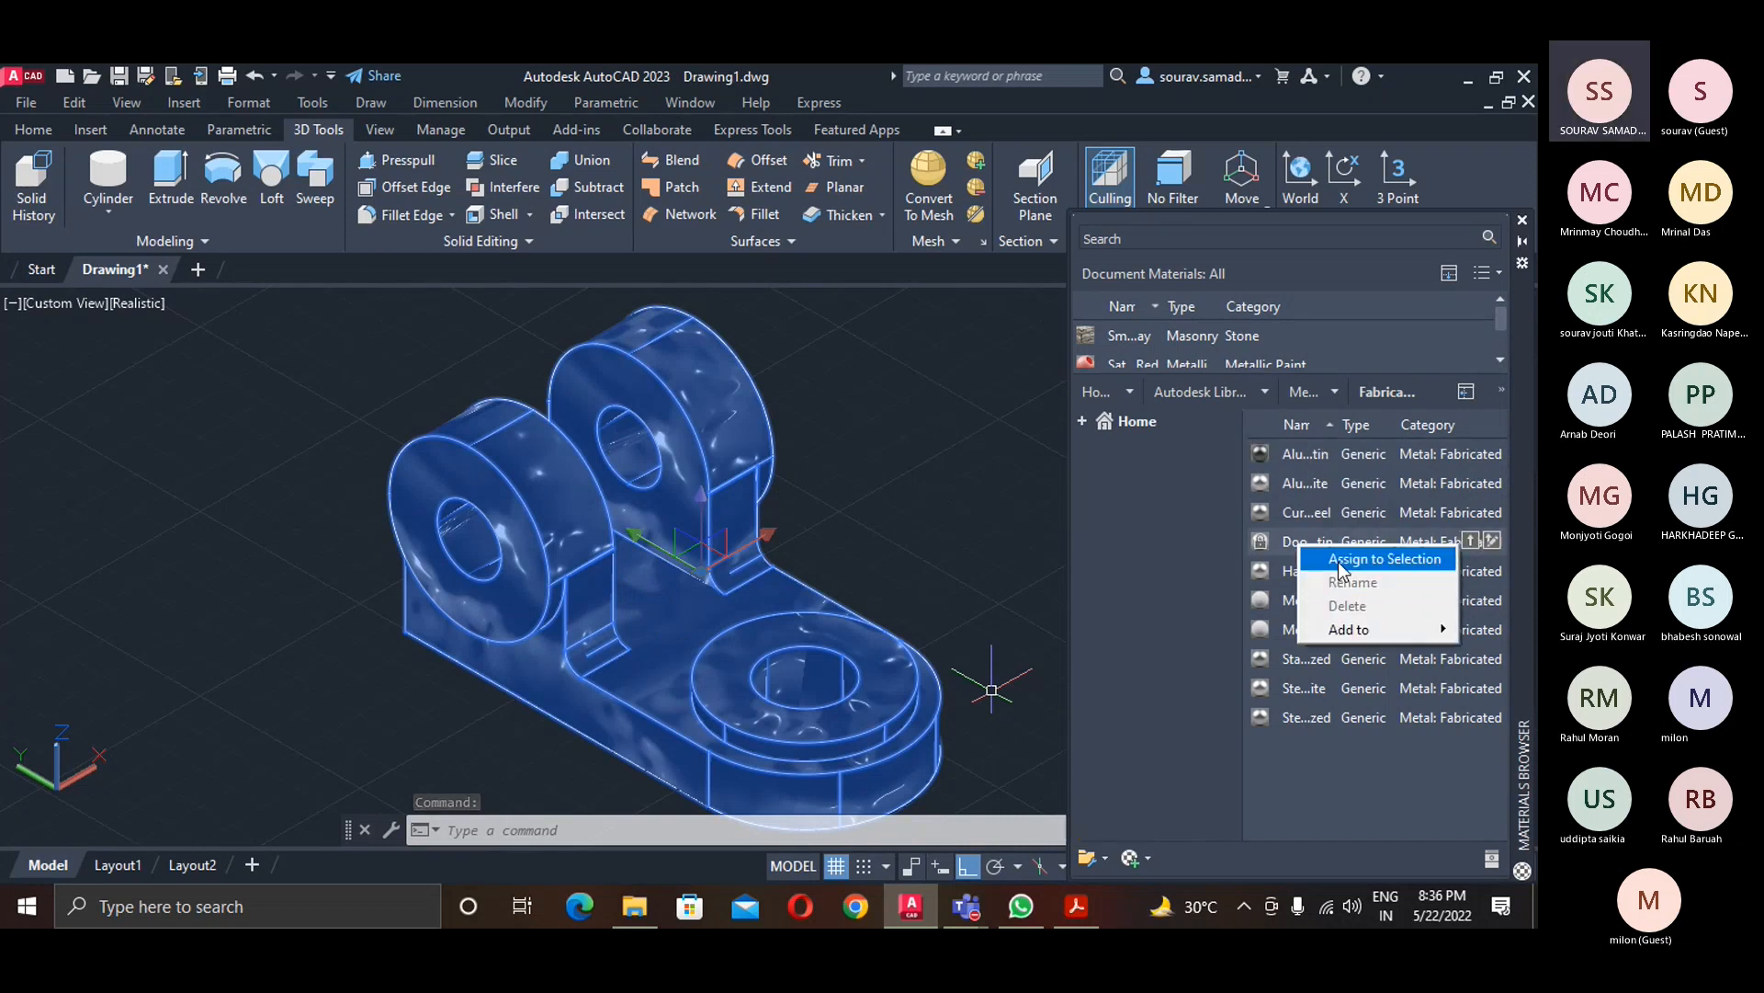
click(1338, 560)
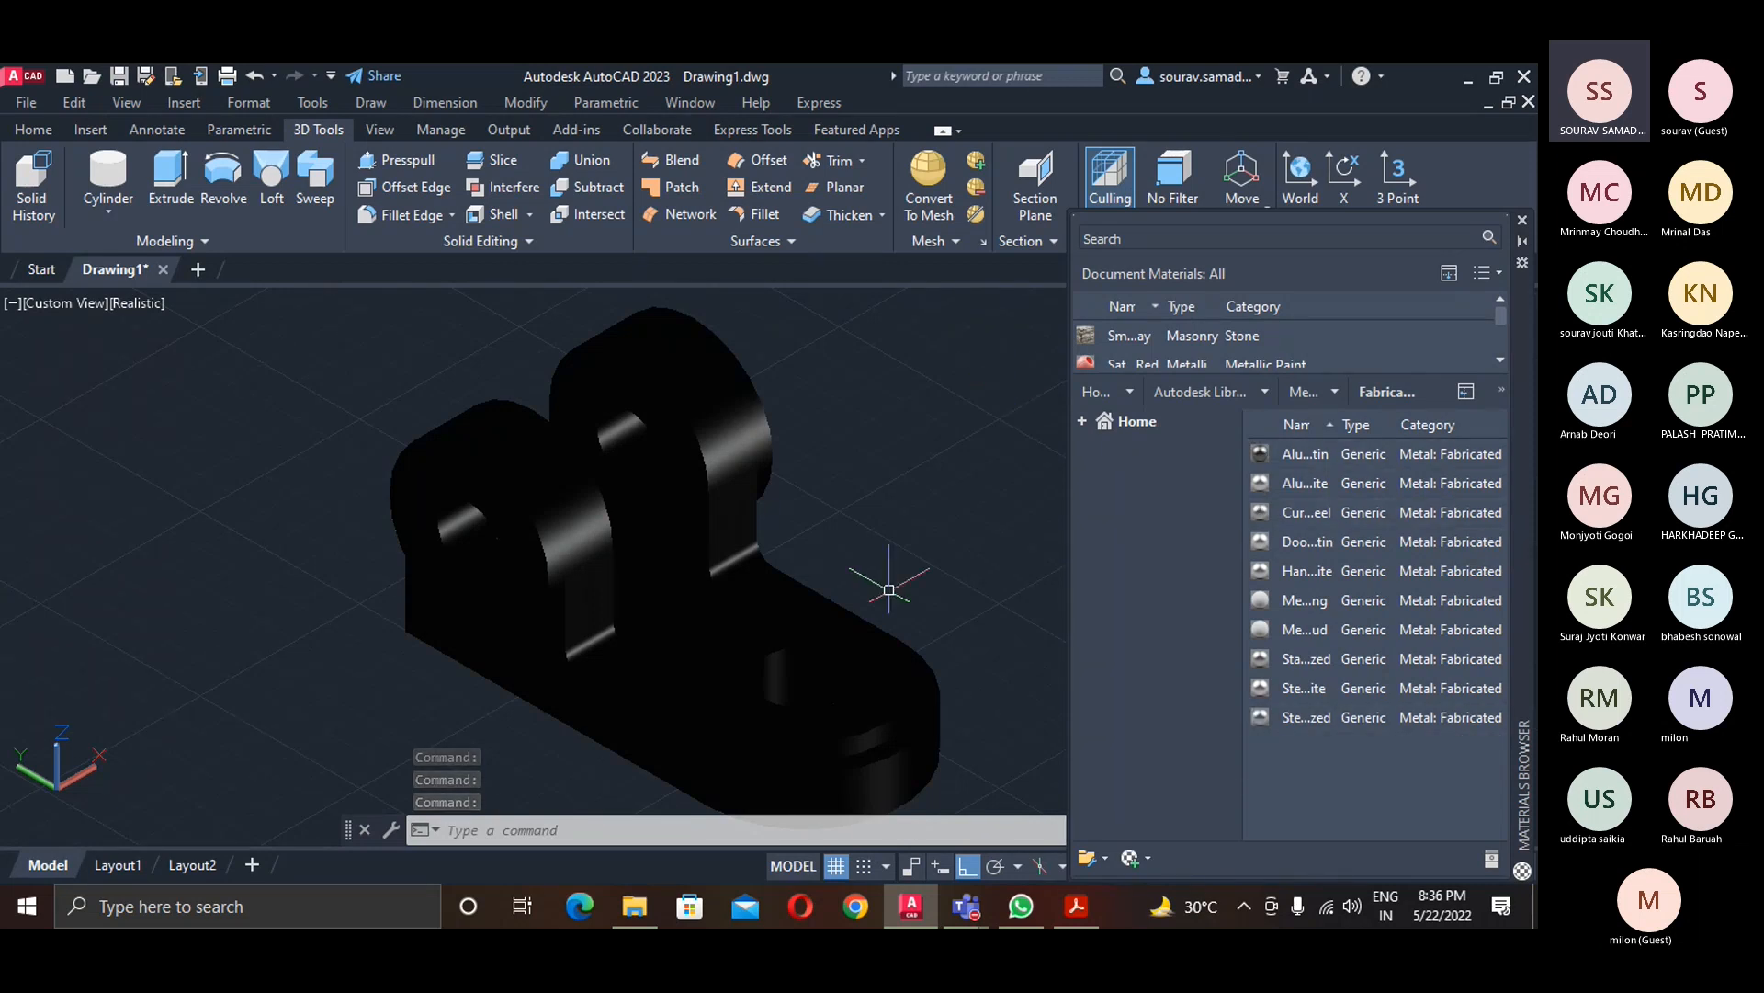
click(827, 607)
right_click(1396, 456)
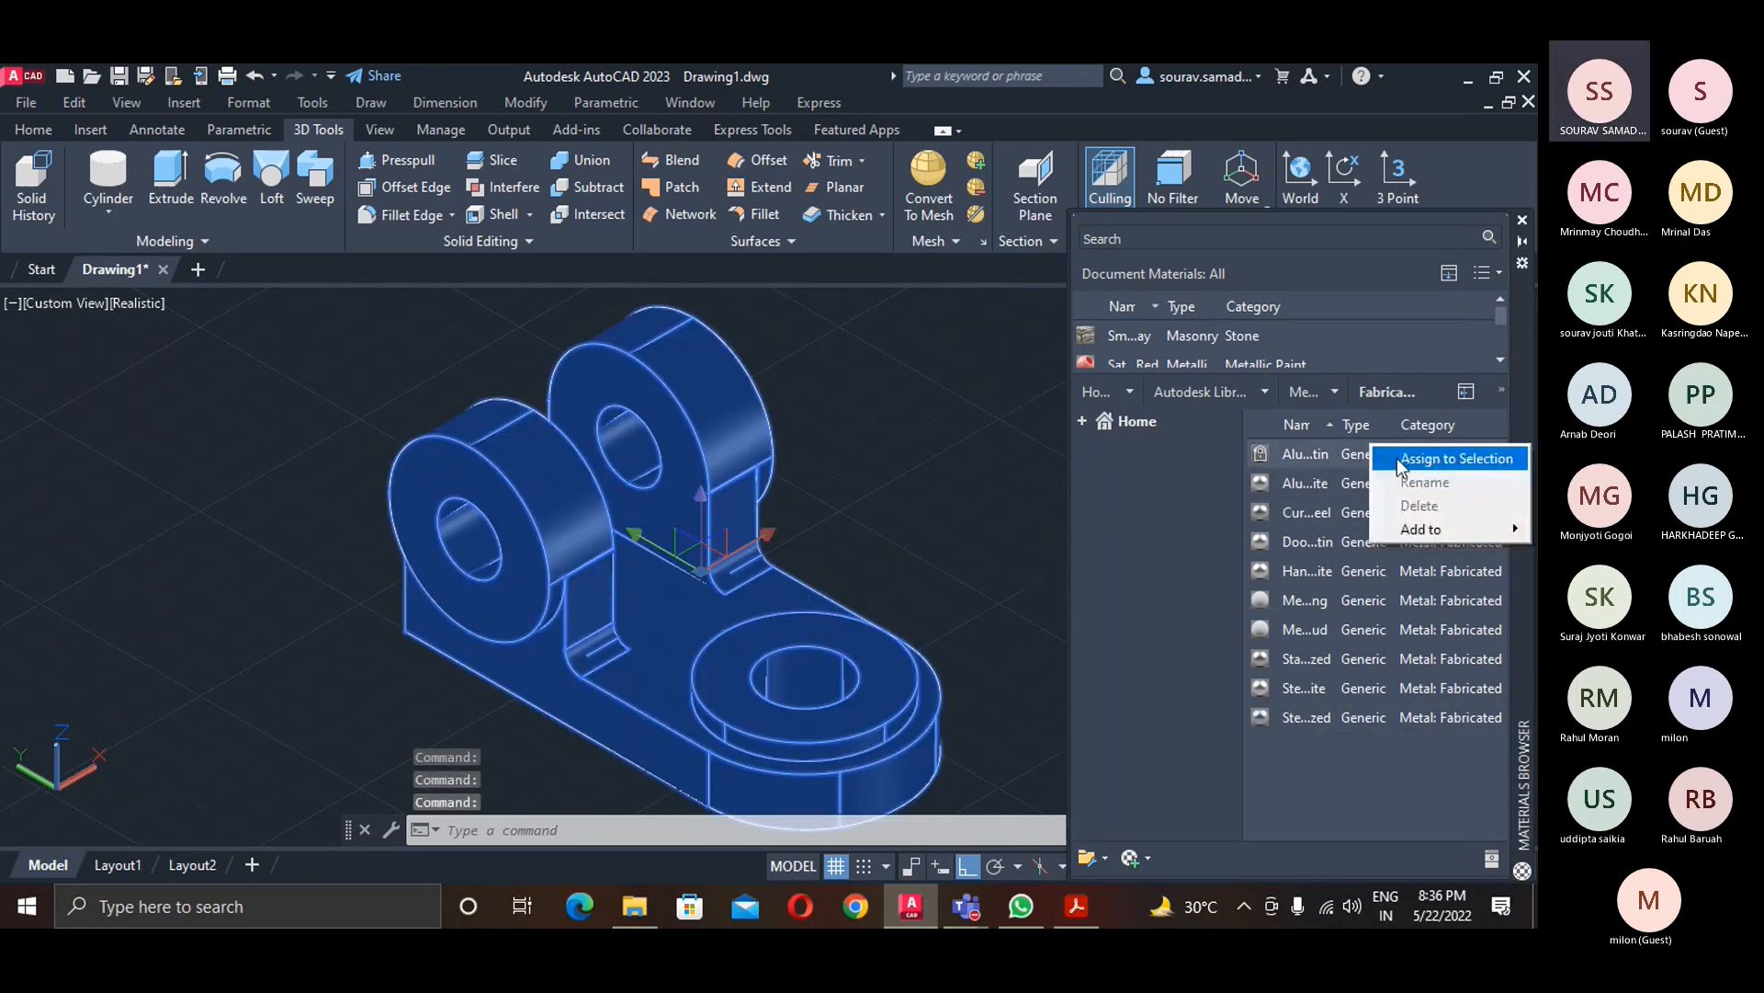
click(1397, 458)
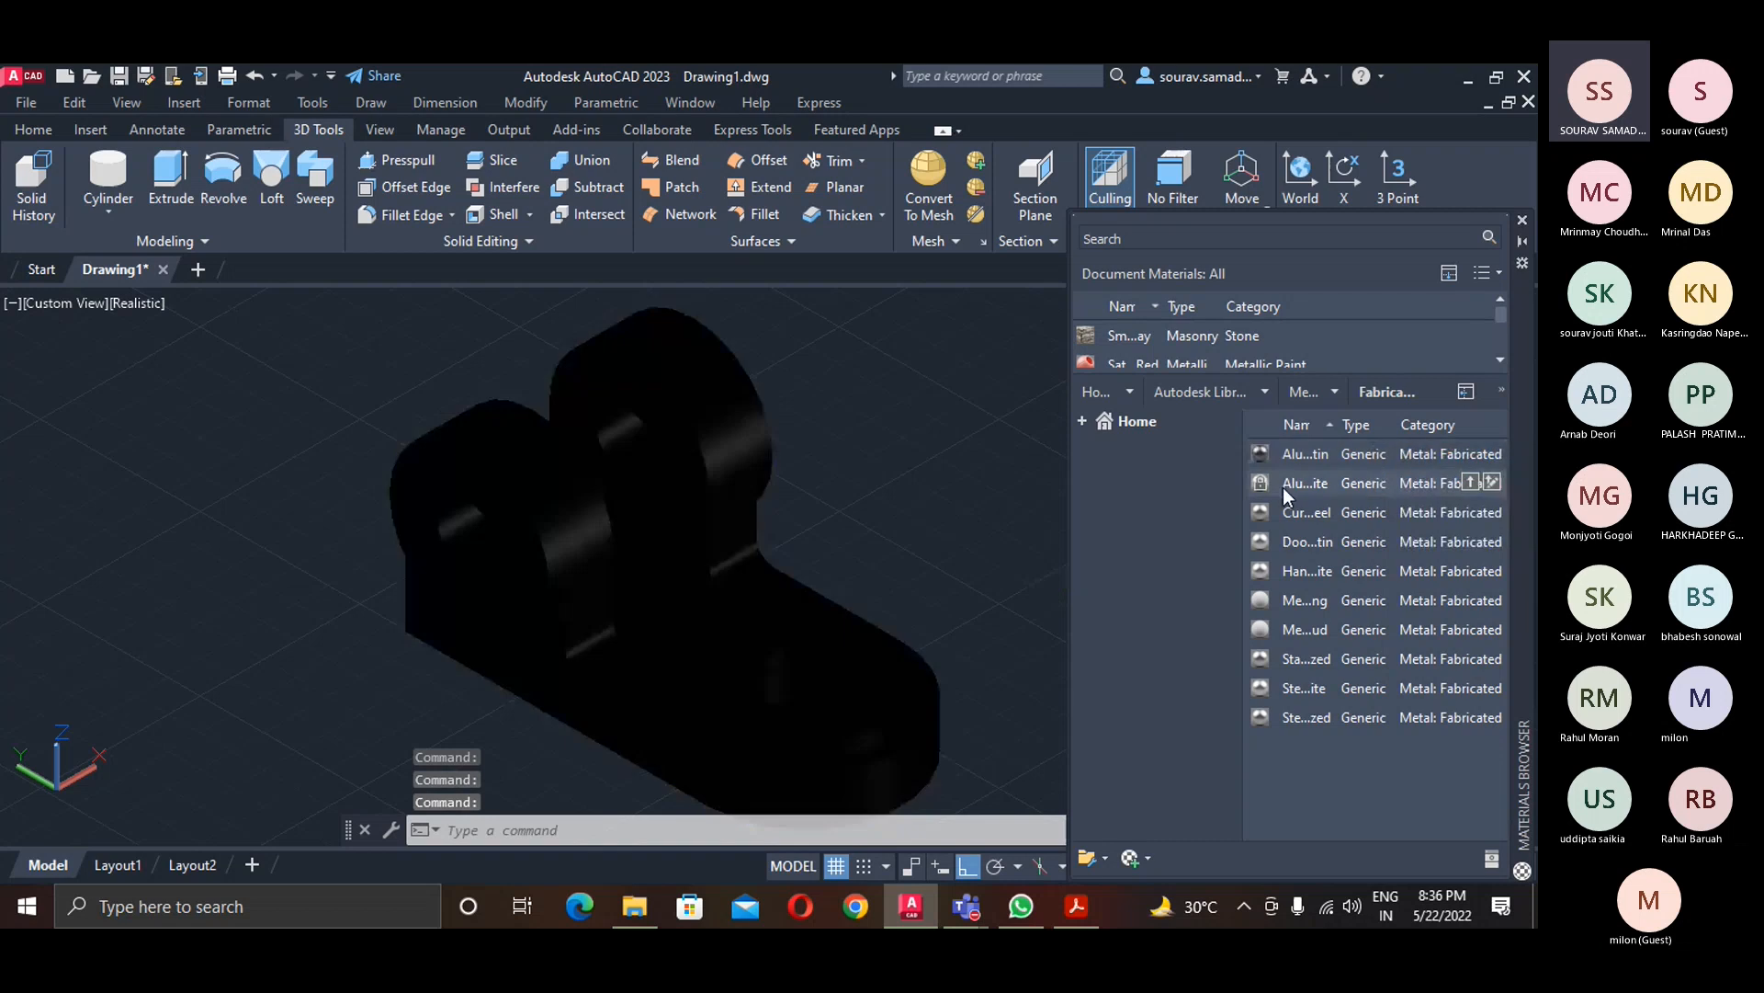
- Assign the red An...ed material from the Metal: Aluminum category to the solid
click(1334, 391)
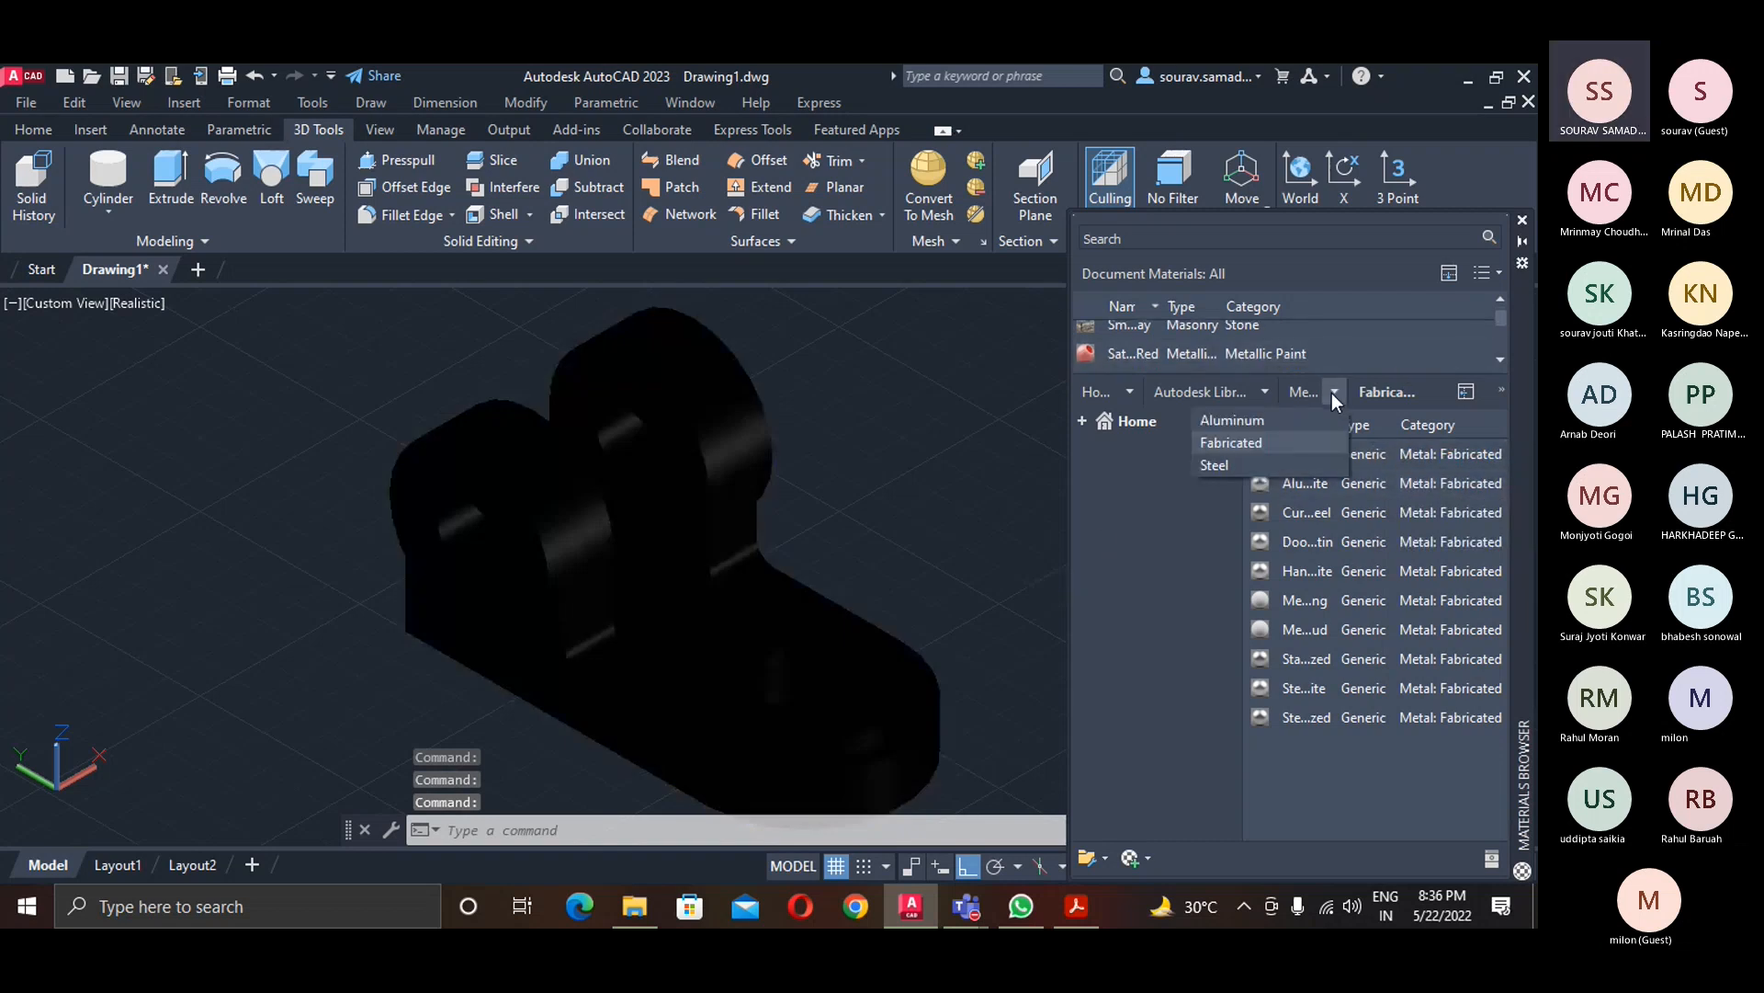
click(1265, 428)
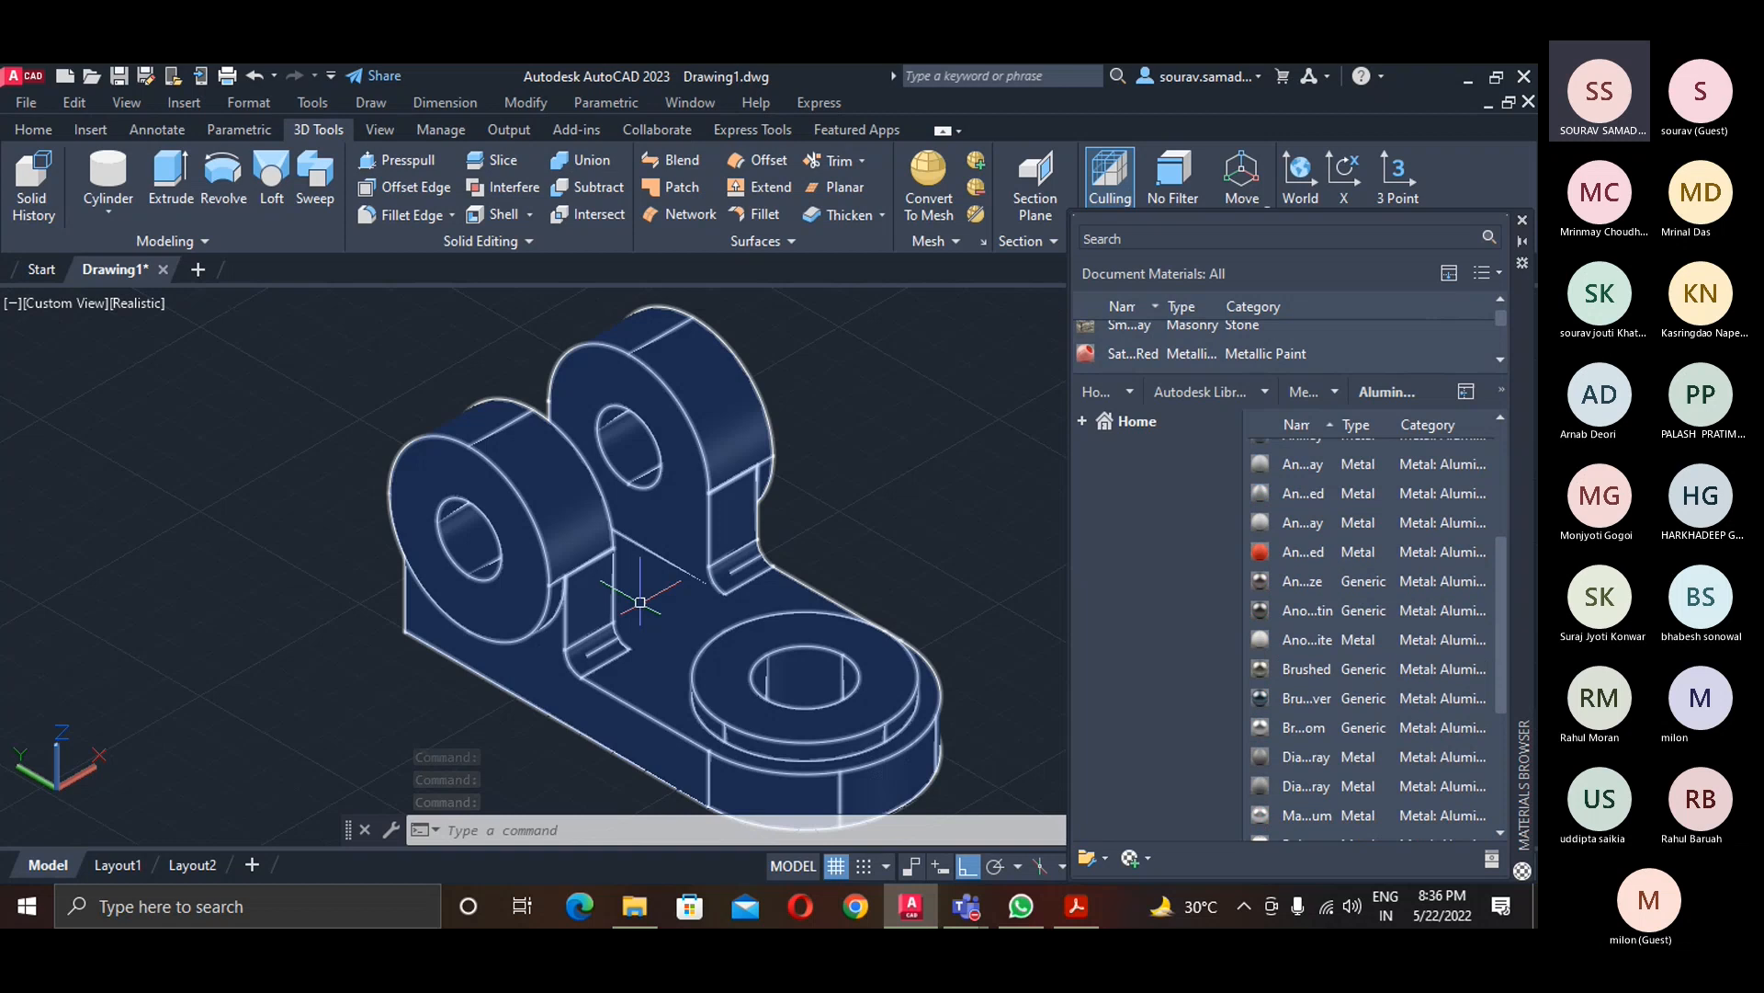
click(640, 602)
right_click(1325, 556)
click(1353, 572)
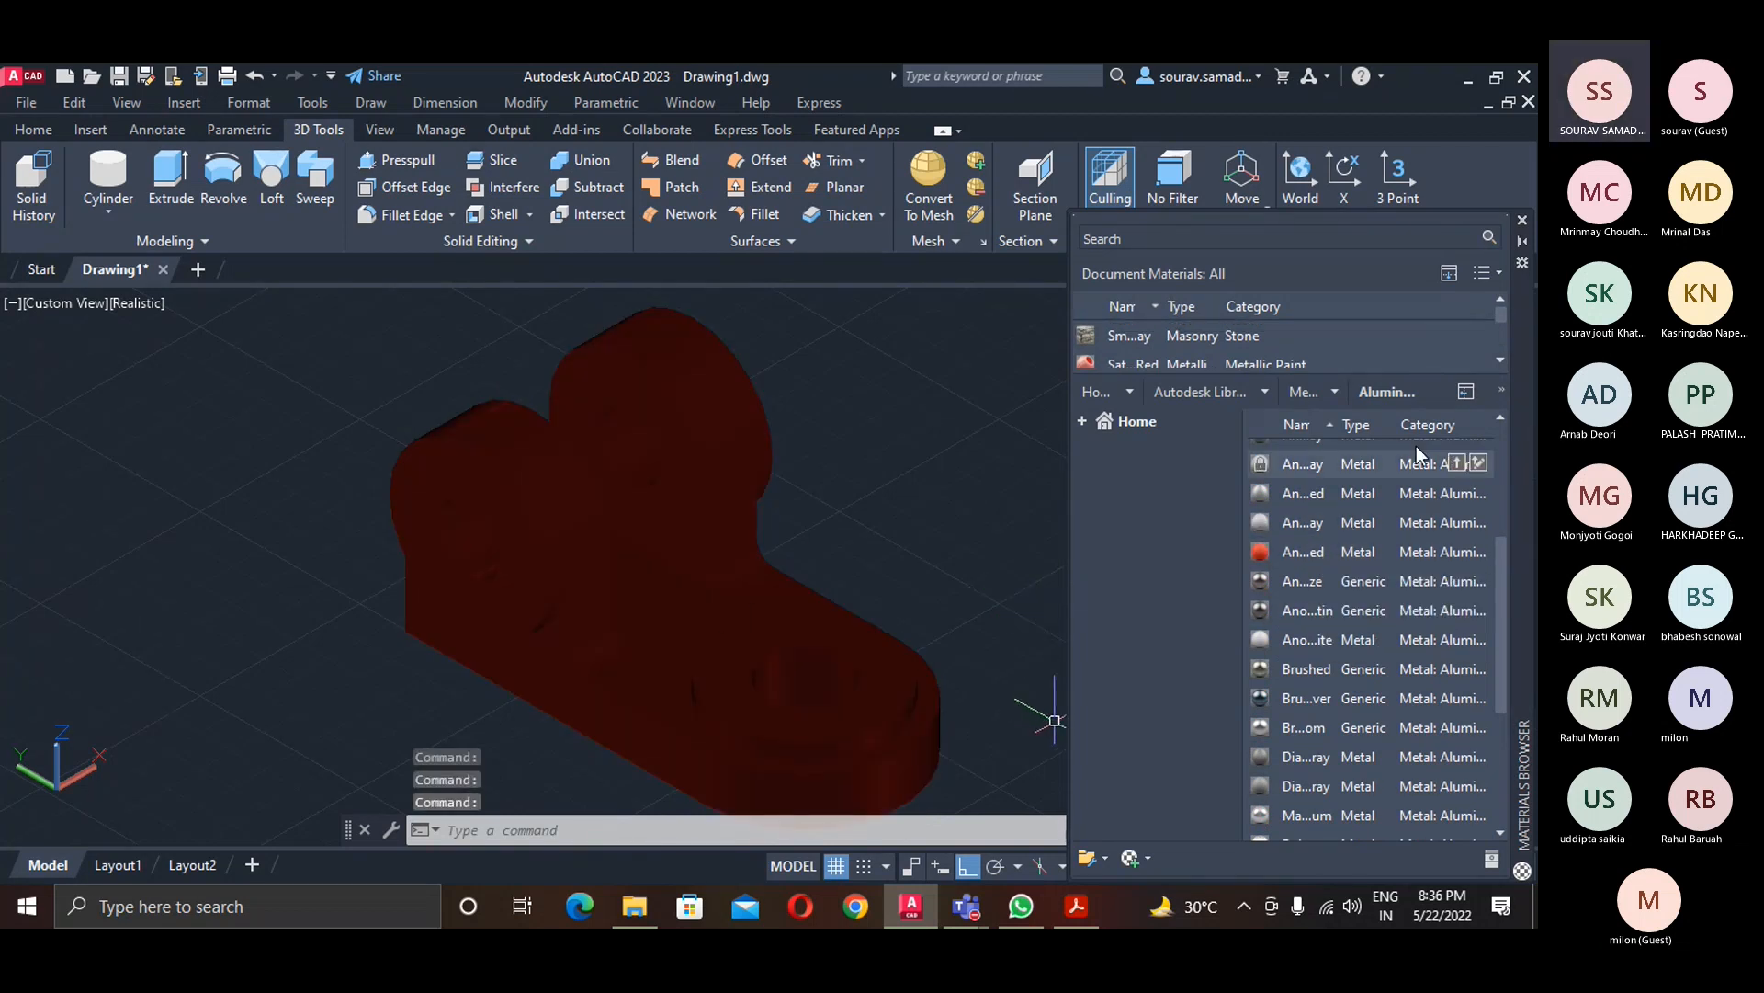
- Try the Bru...ver and Br...om materials from the Metal: Aluminum category on the solid
scroll(1388, 487, up, 1)
scroll(1388, 483, down, 3)
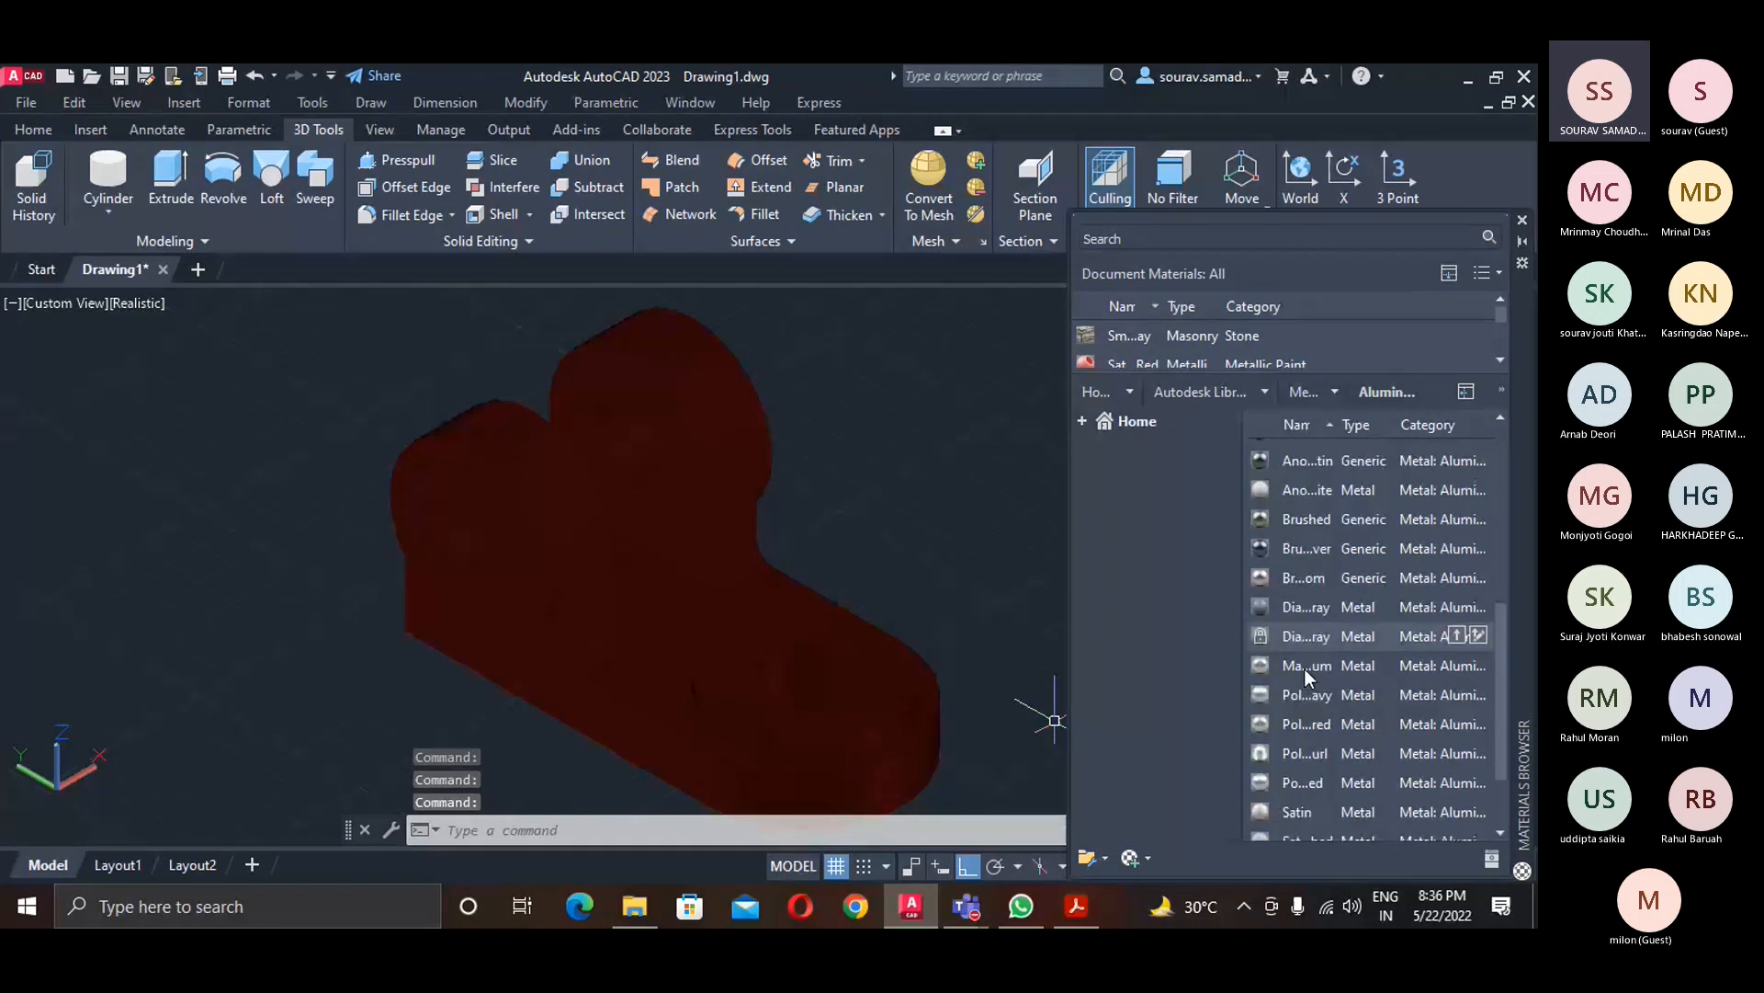
click(731, 705)
right_click(1342, 542)
click(1364, 556)
scroll(1349, 715, down, 2)
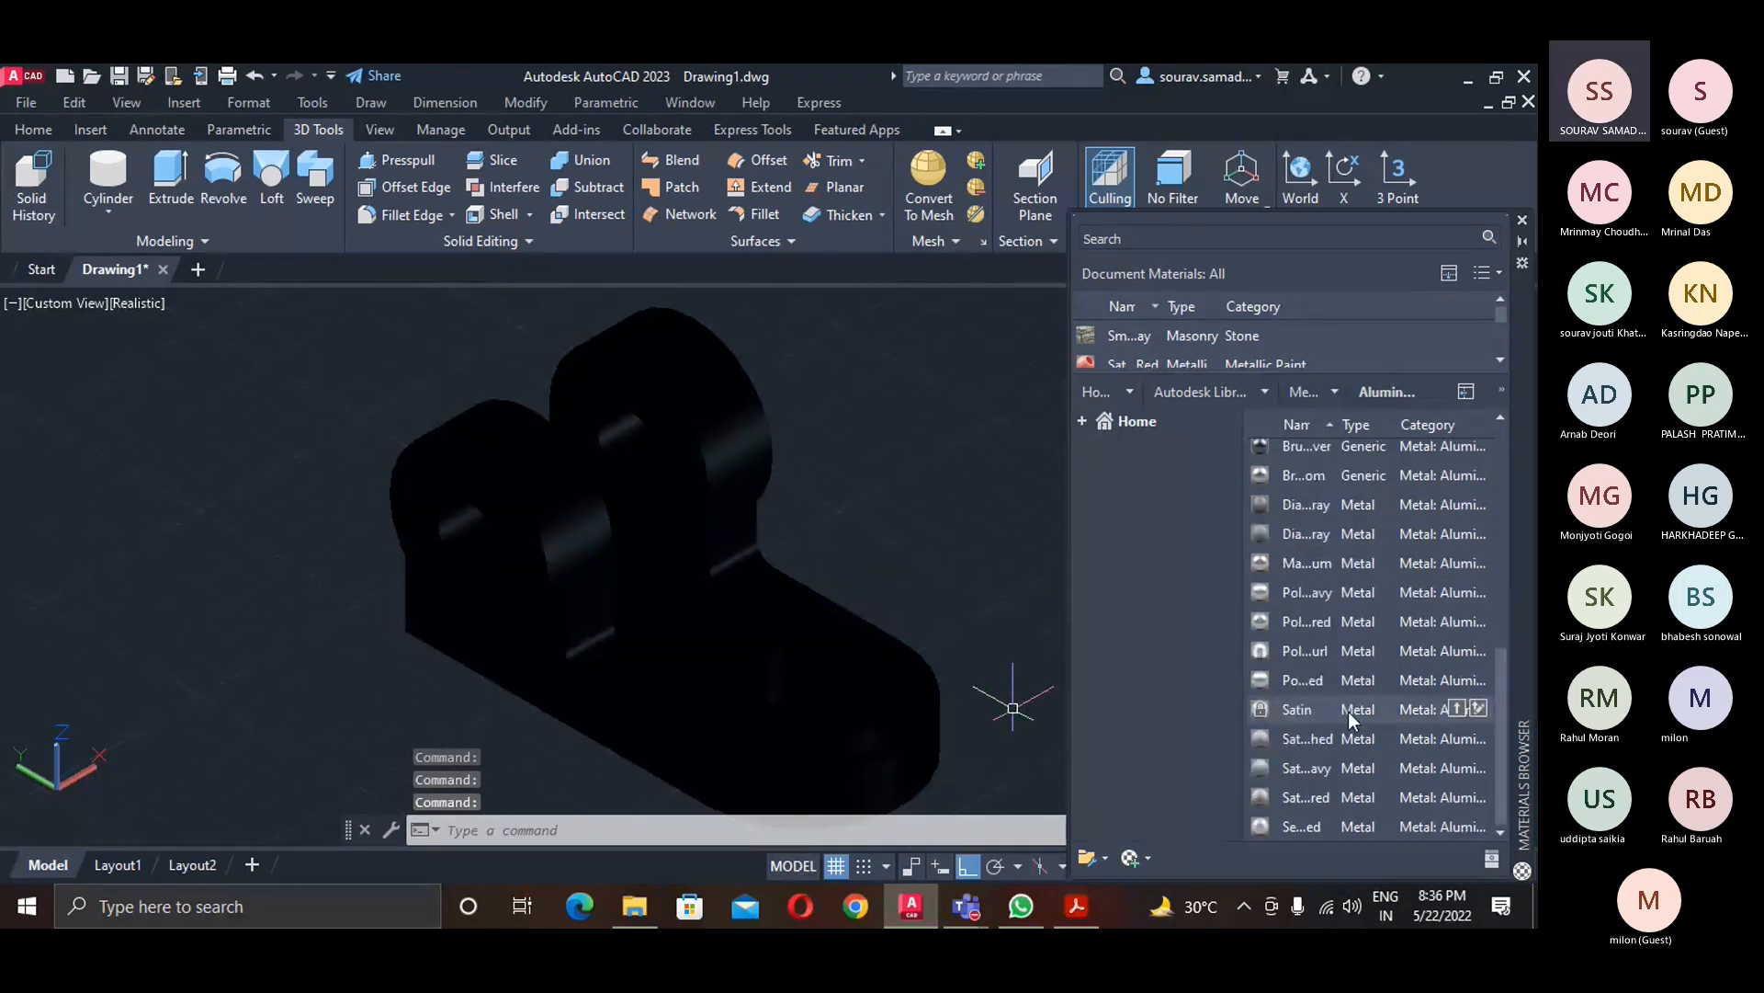
click(732, 684)
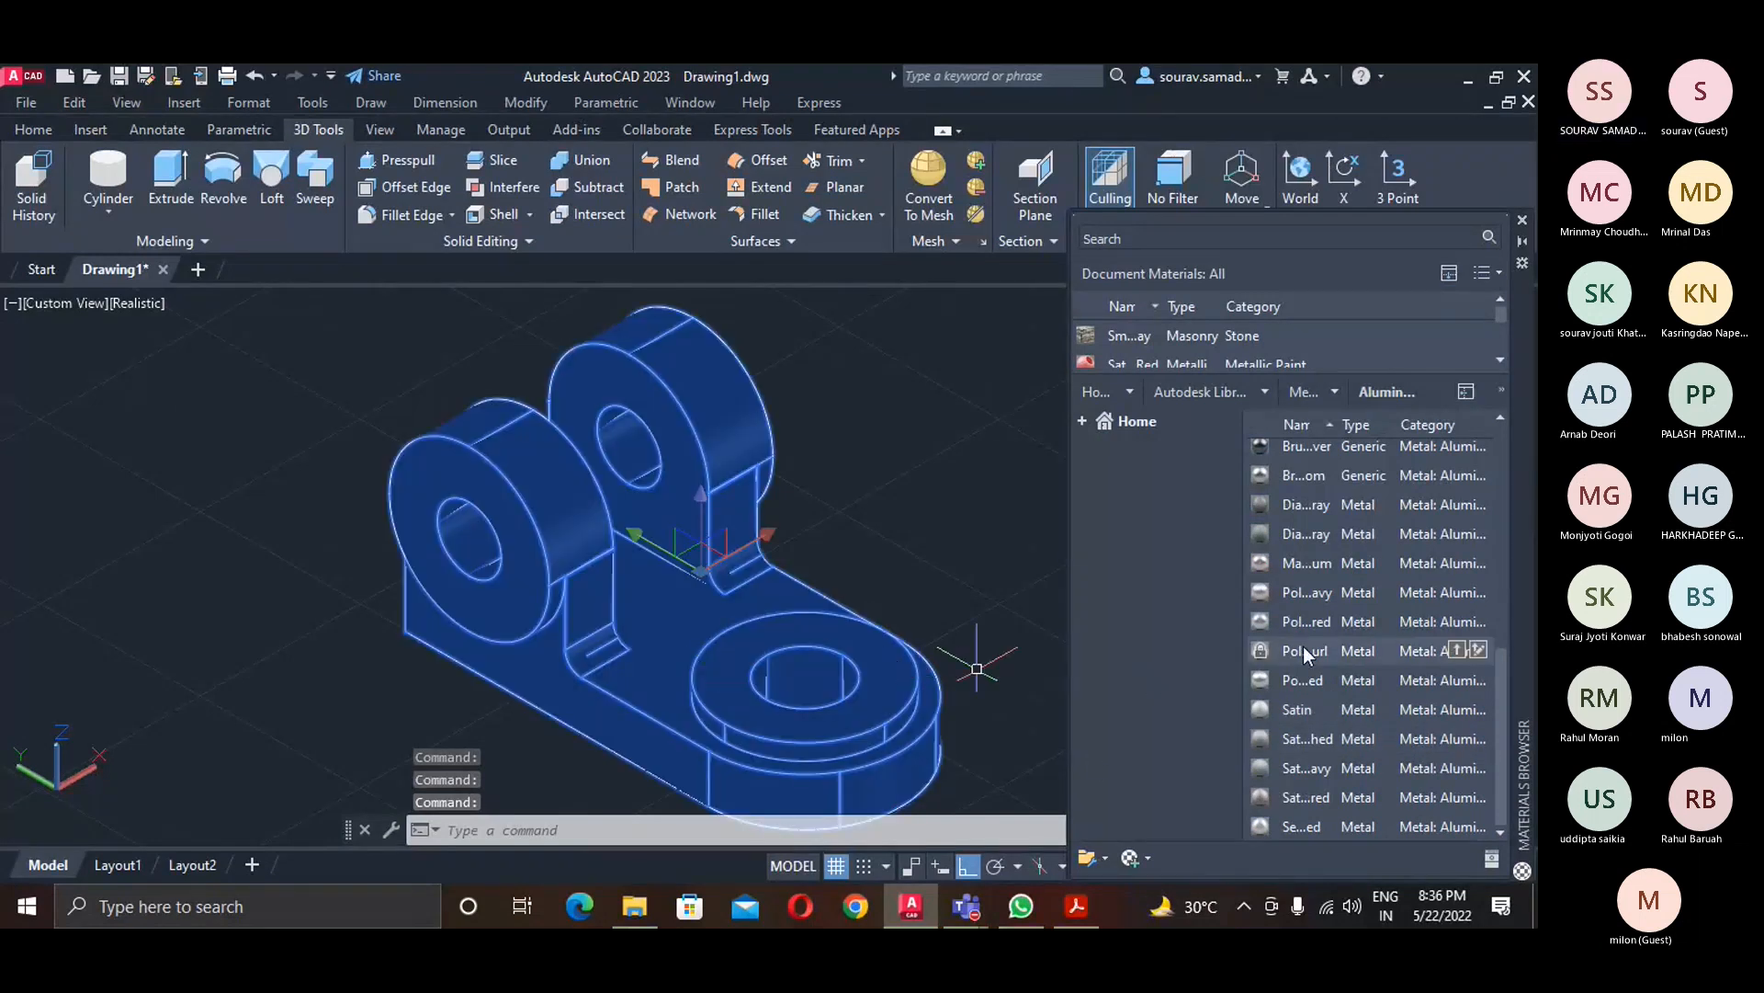
right_click(1317, 481)
click(1383, 496)
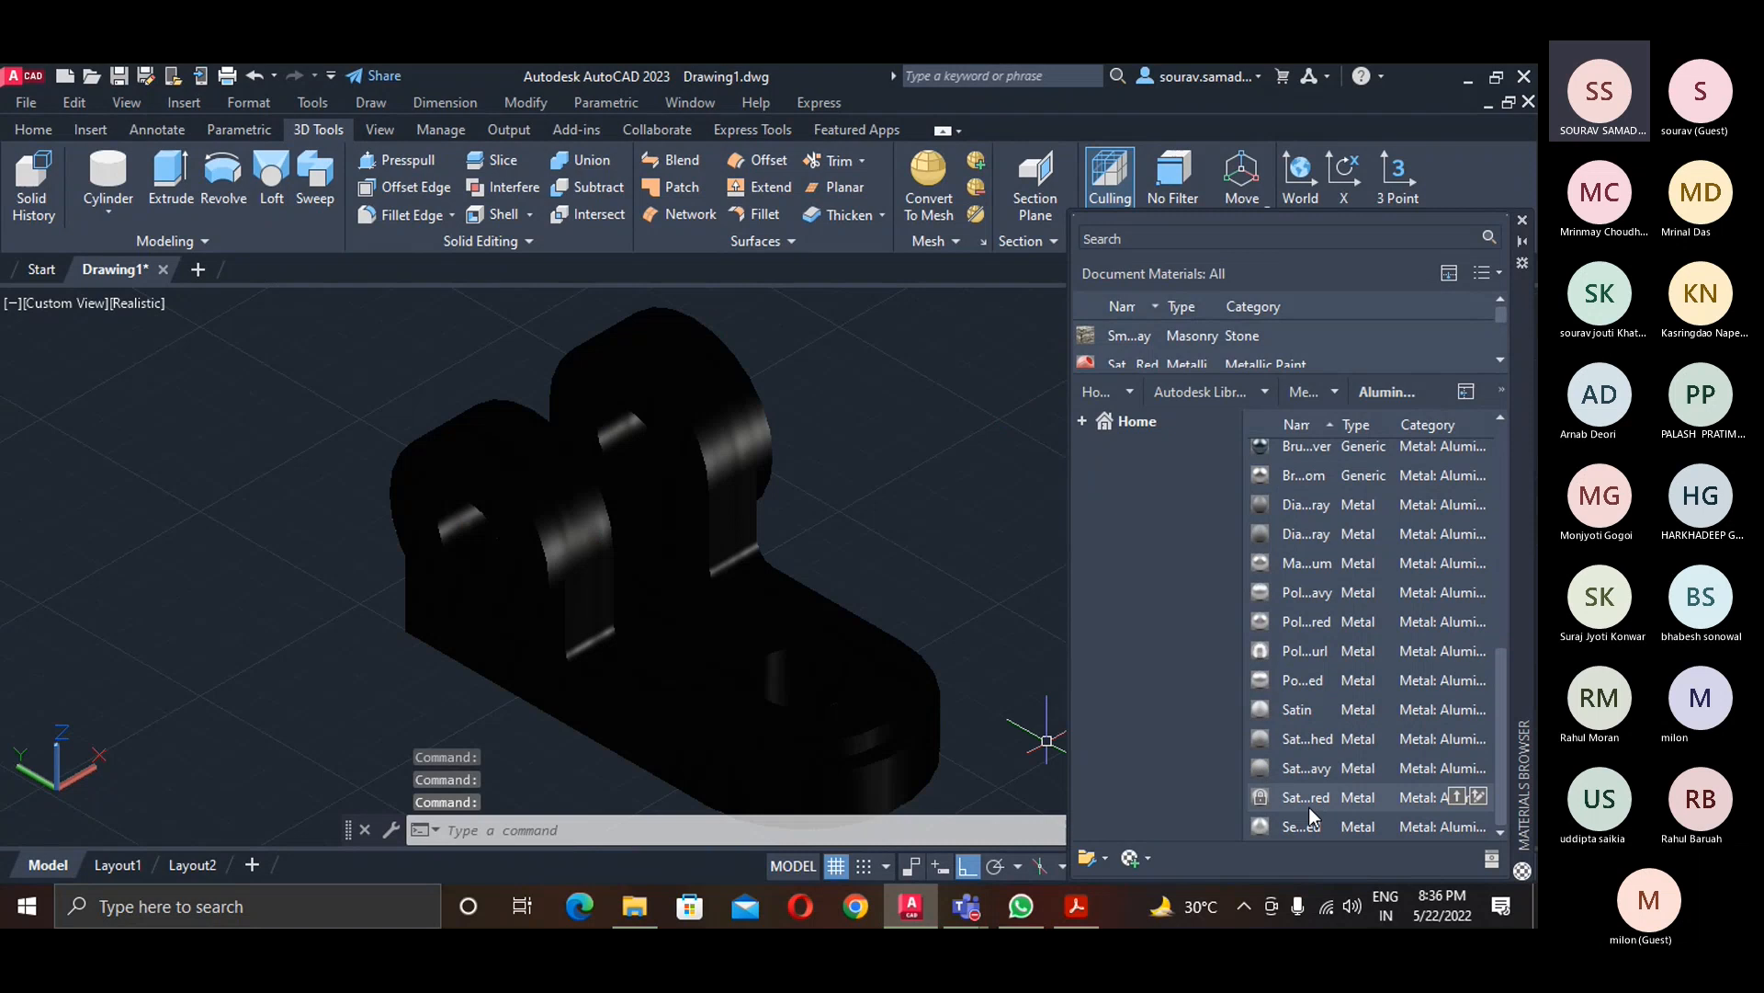
- Assign the Sat...red material from the Metal: Aluminum category to the solid
click(655, 616)
right_click(1348, 804)
click(1378, 809)
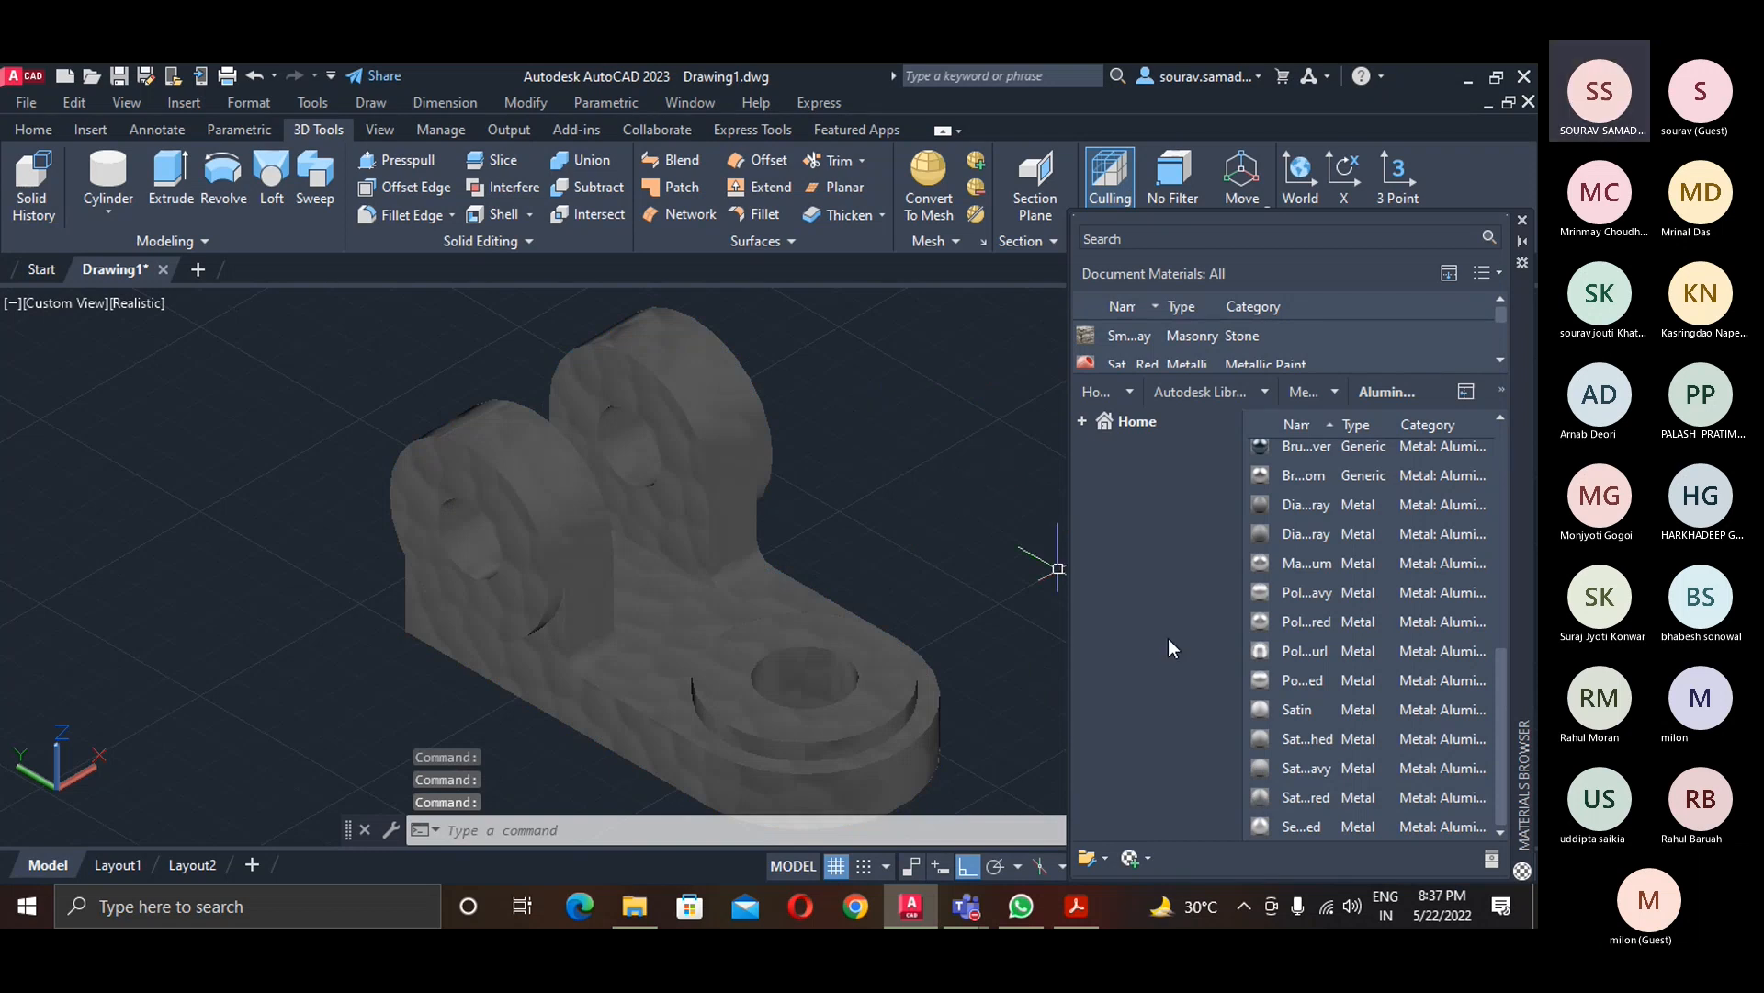
- Close the Materials Browser and orbit around the finished solid
click(1522, 220)
click(1517, 629)
drag(1300, 653, 1131, 589)
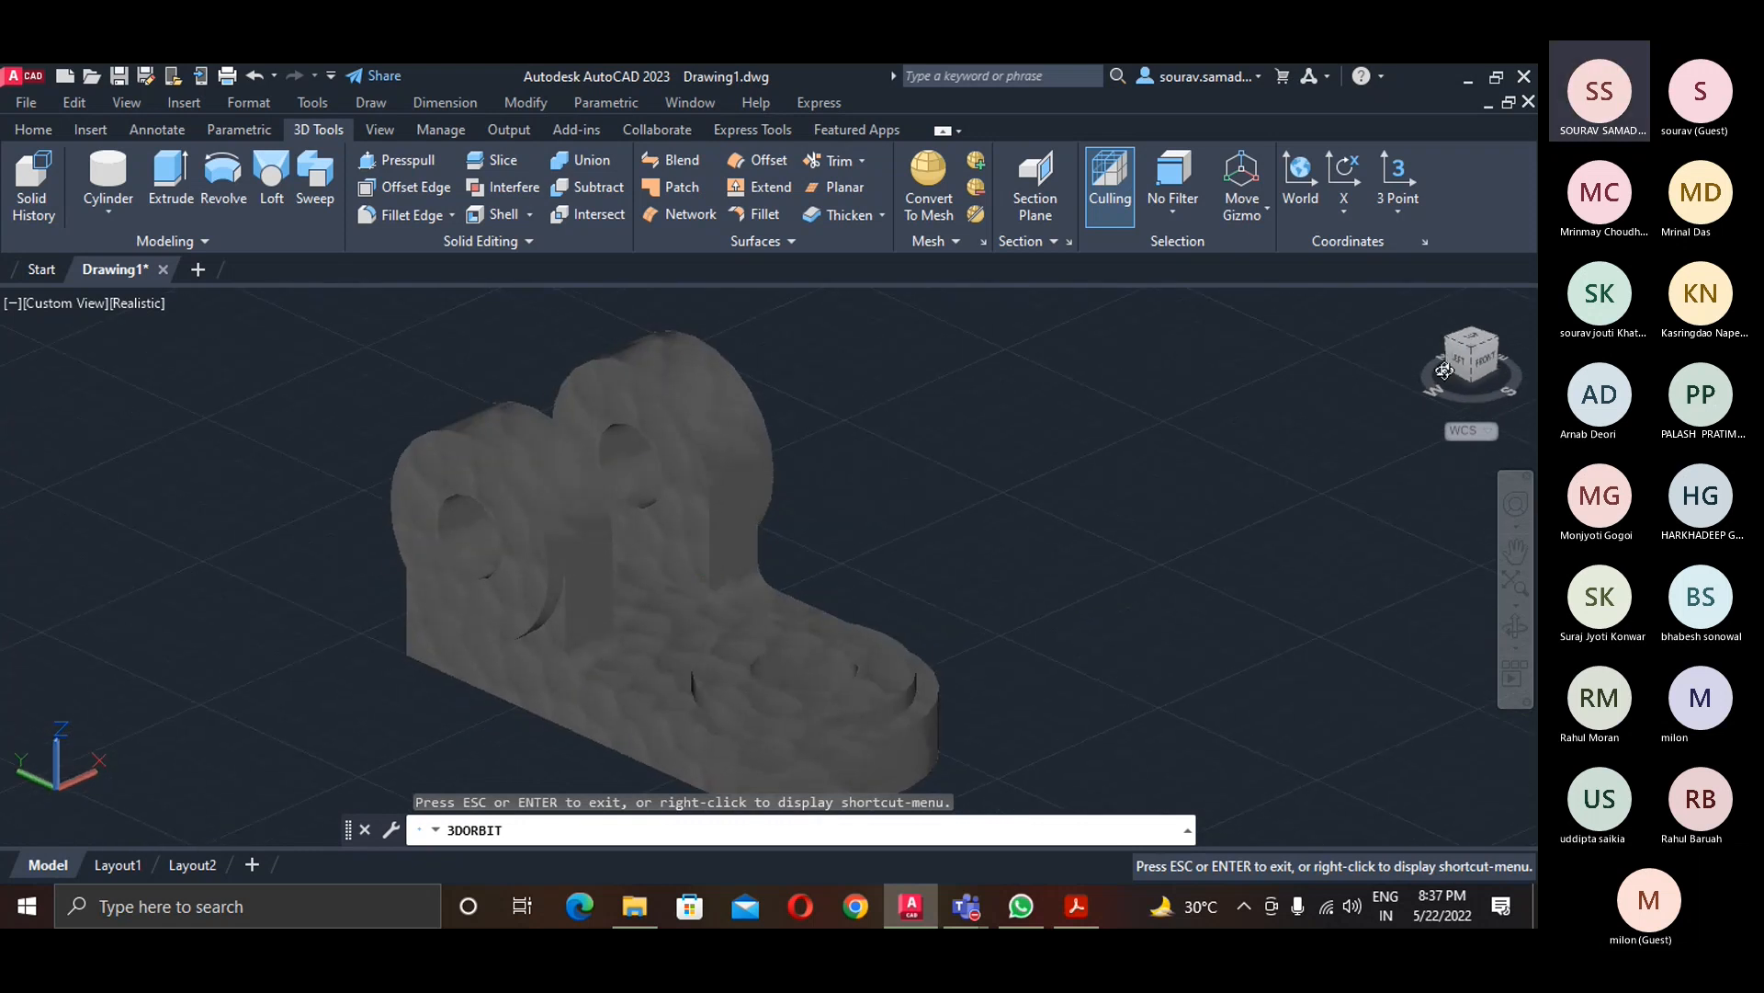
key(Escape)
- Restore the Home view of the solid and switch the projection from perspective to parallel
click(1424, 303)
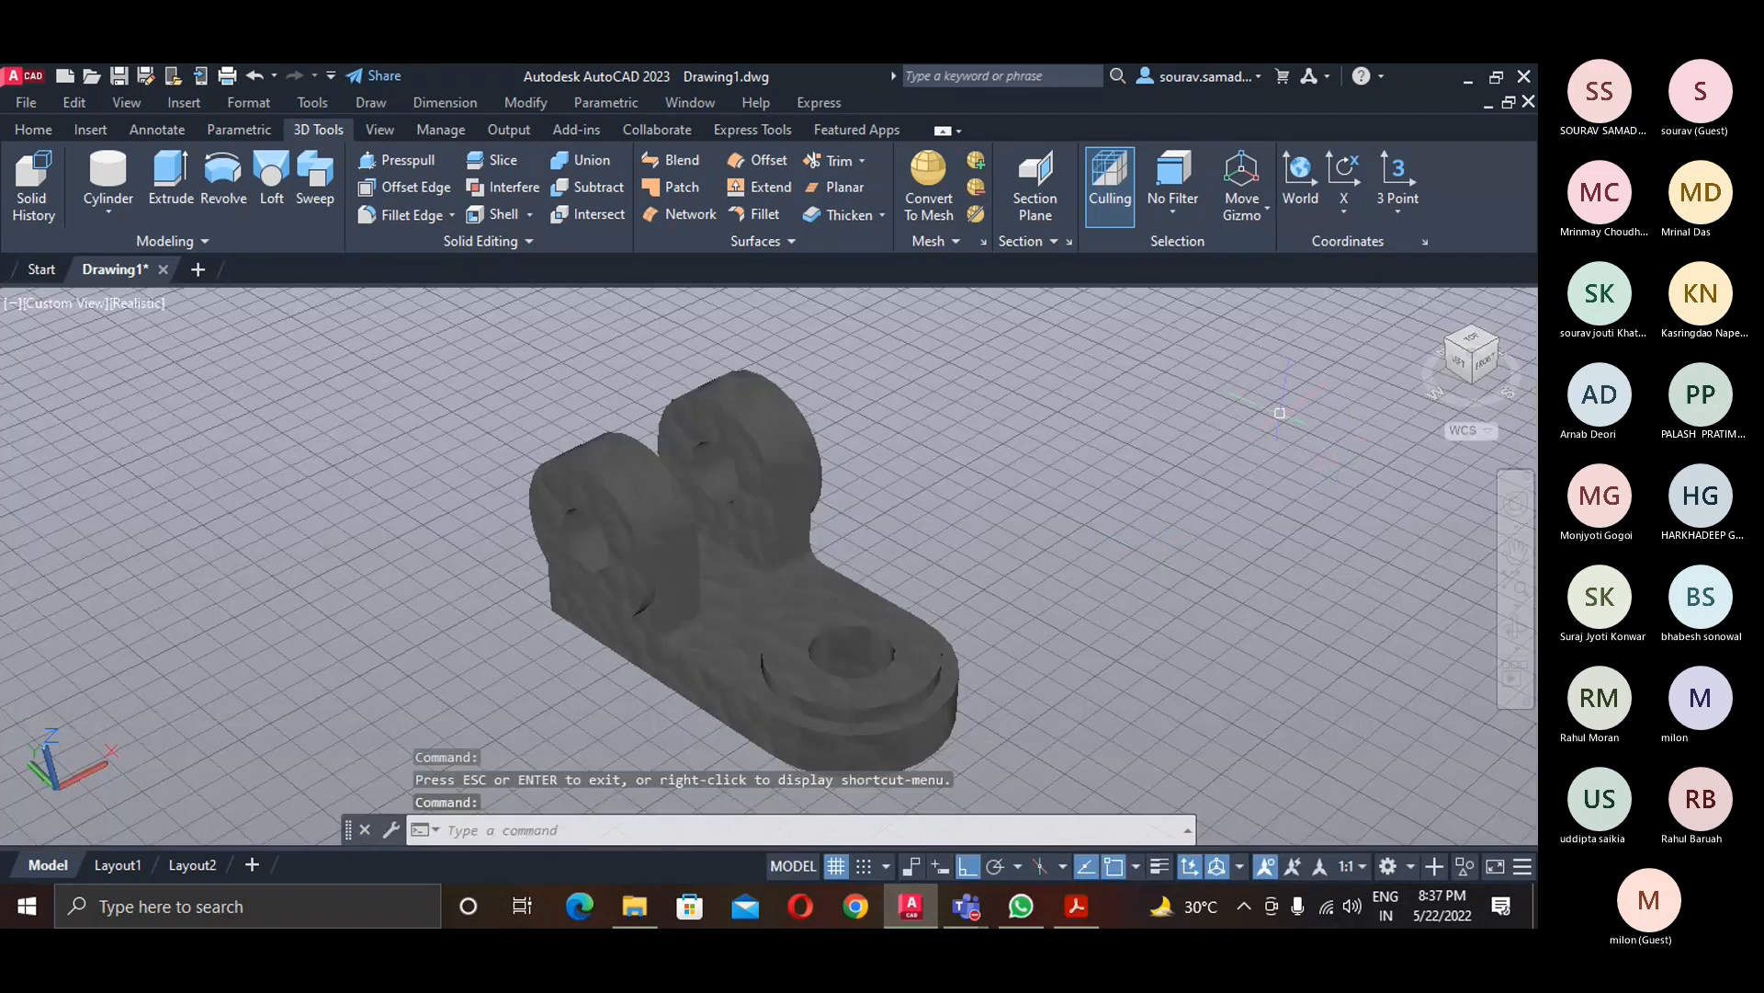
right_click(1467, 371)
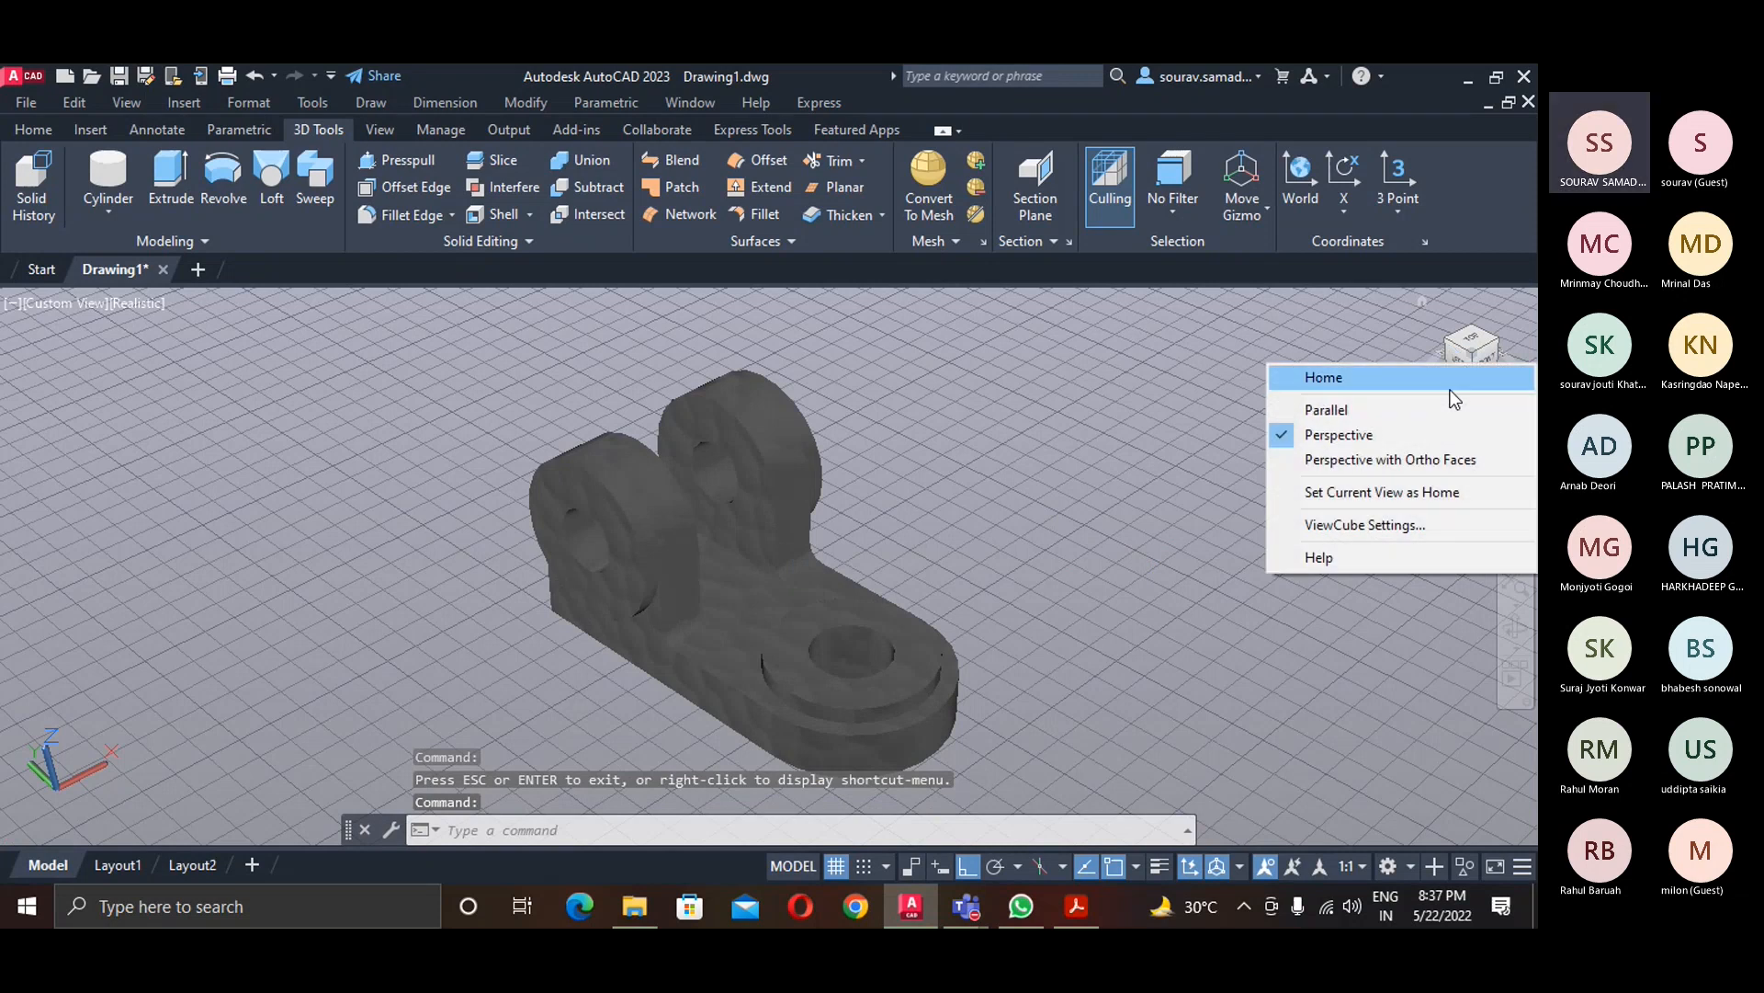
click(1398, 409)
- Compare the solid's appearance in the Shaded, Conceptual and Realistic visual styles
click(149, 304)
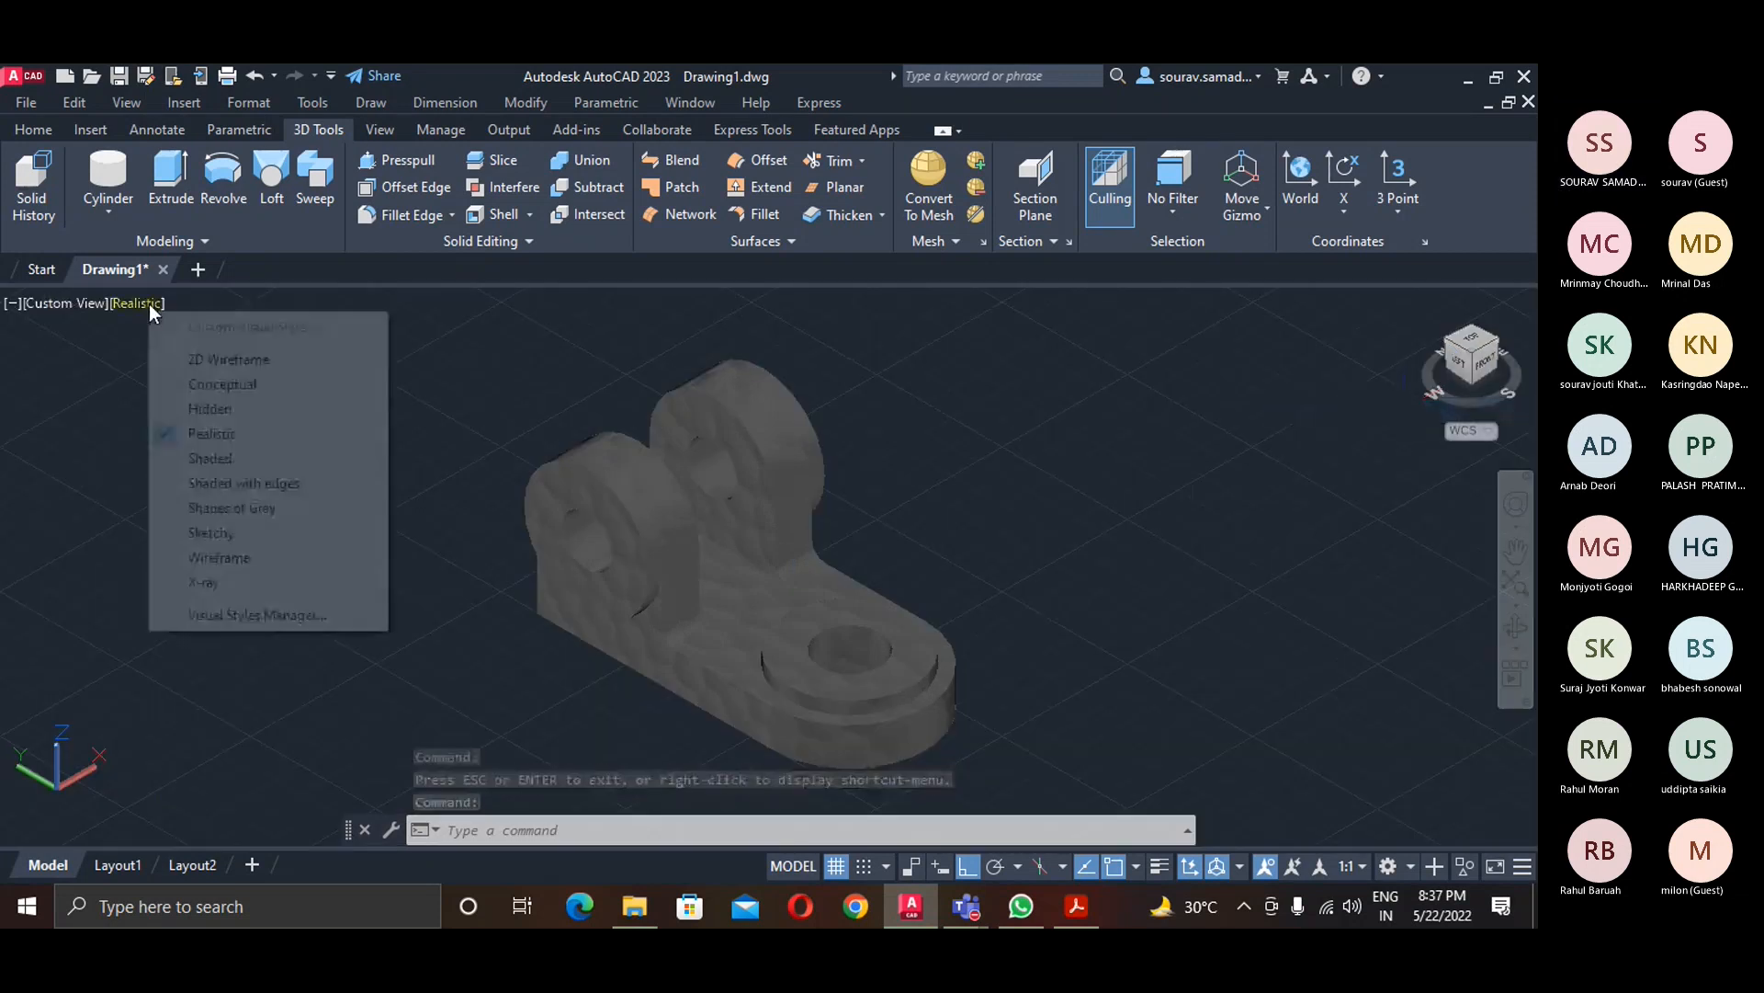
click(239, 460)
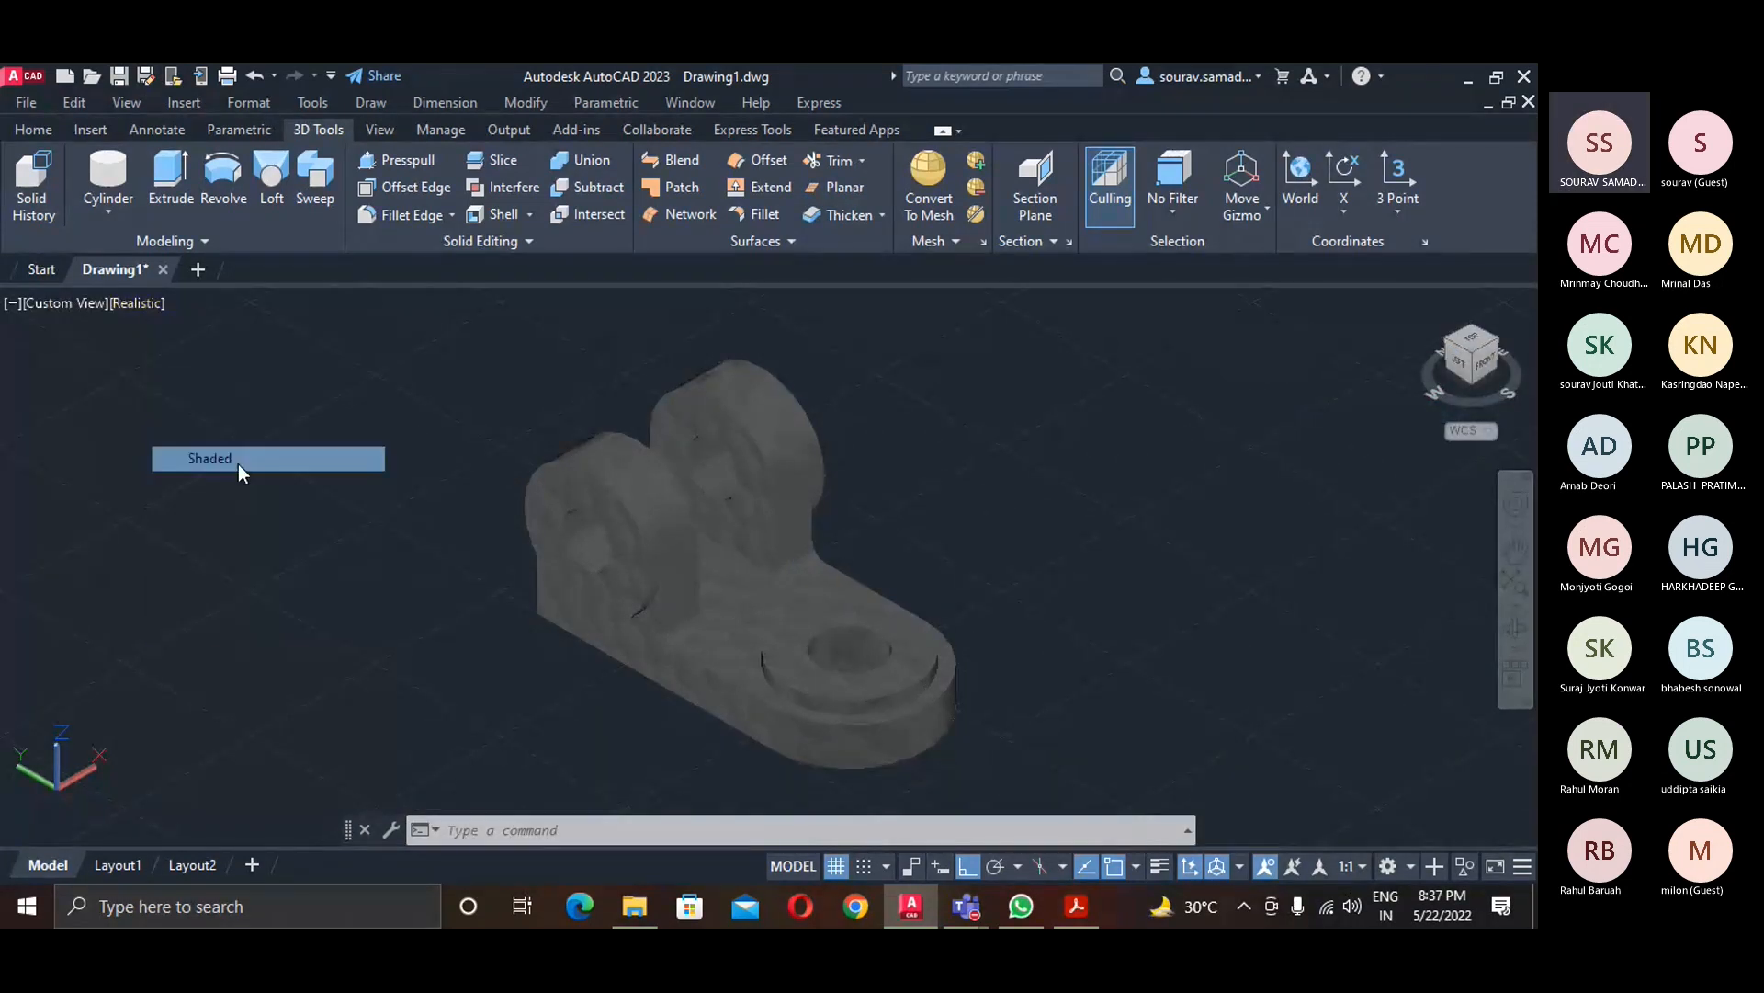
click(128, 305)
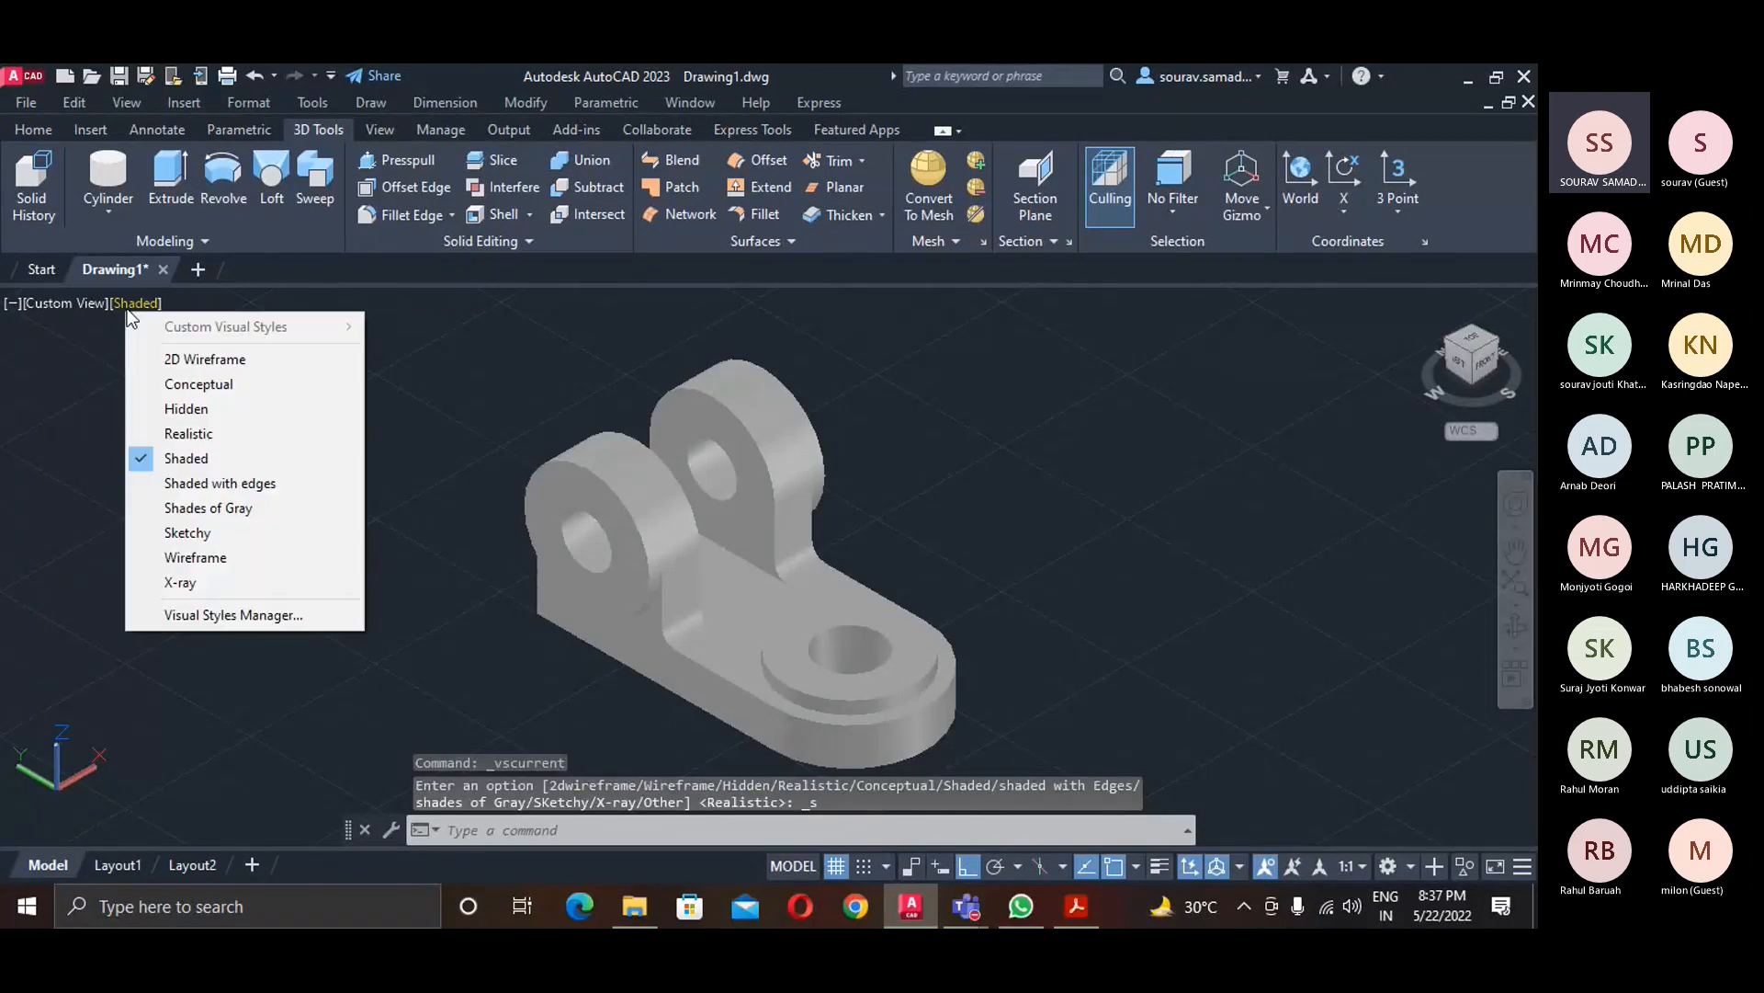
click(188, 434)
scroll(681, 739, down, 1)
scroll(697, 736, up, 4)
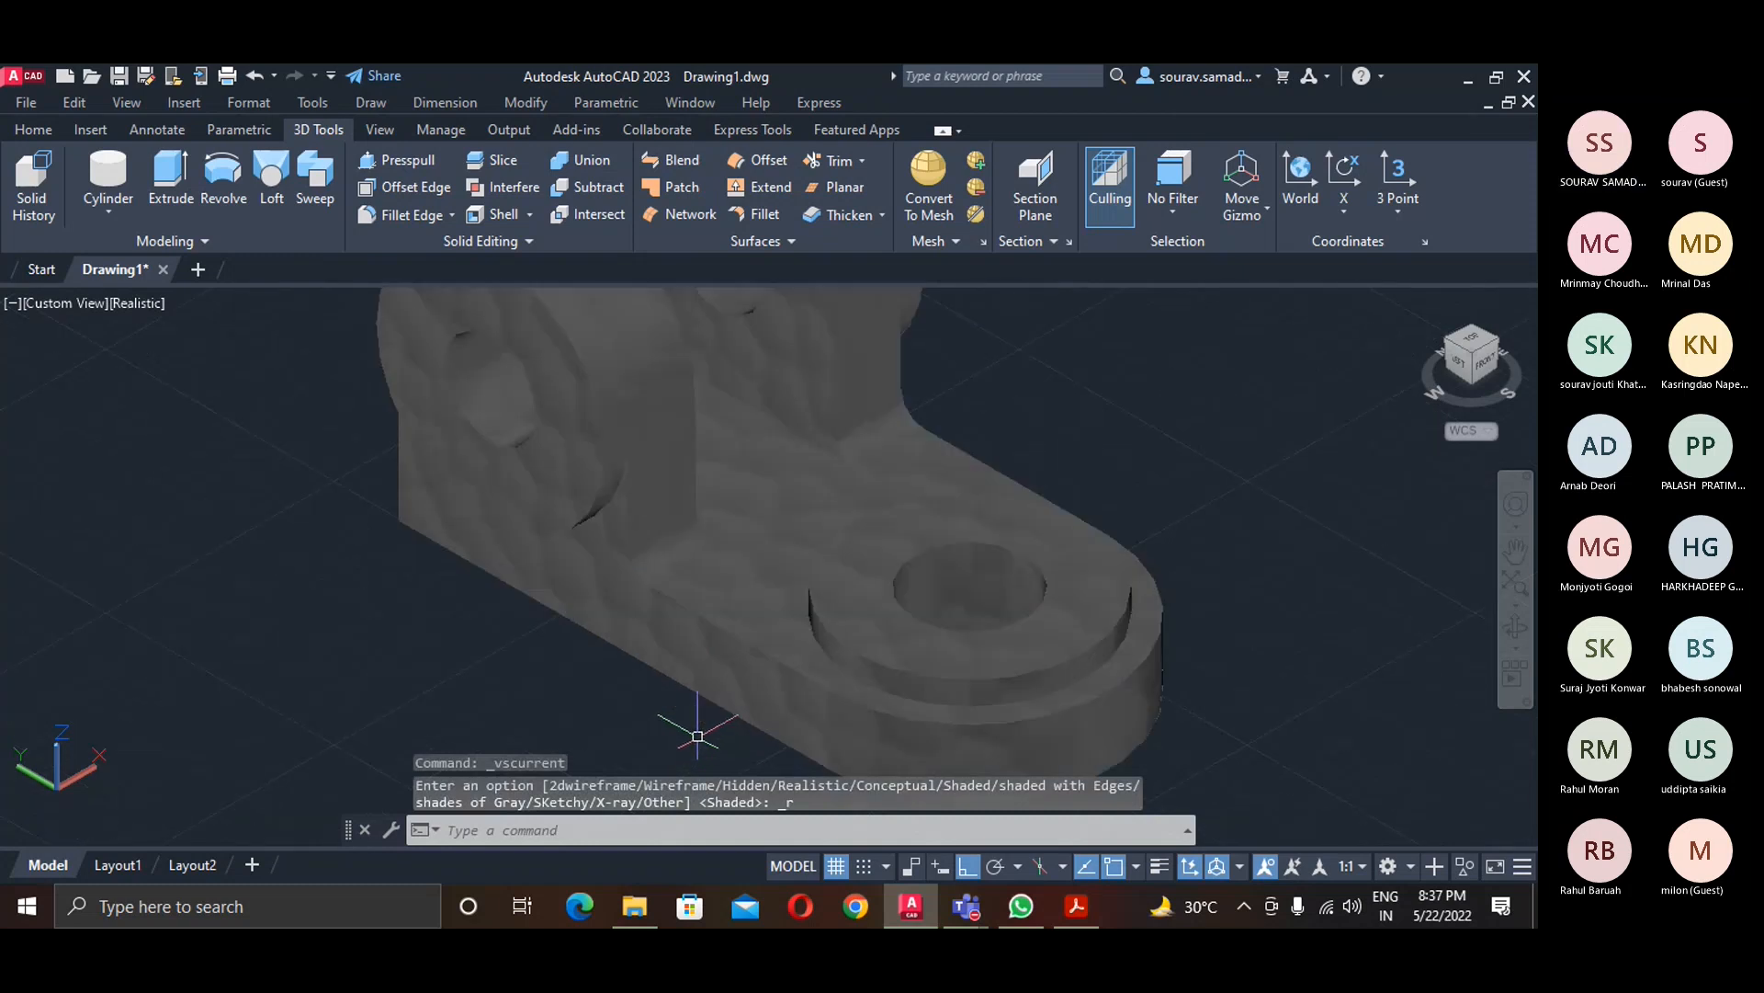
click(136, 304)
click(188, 384)
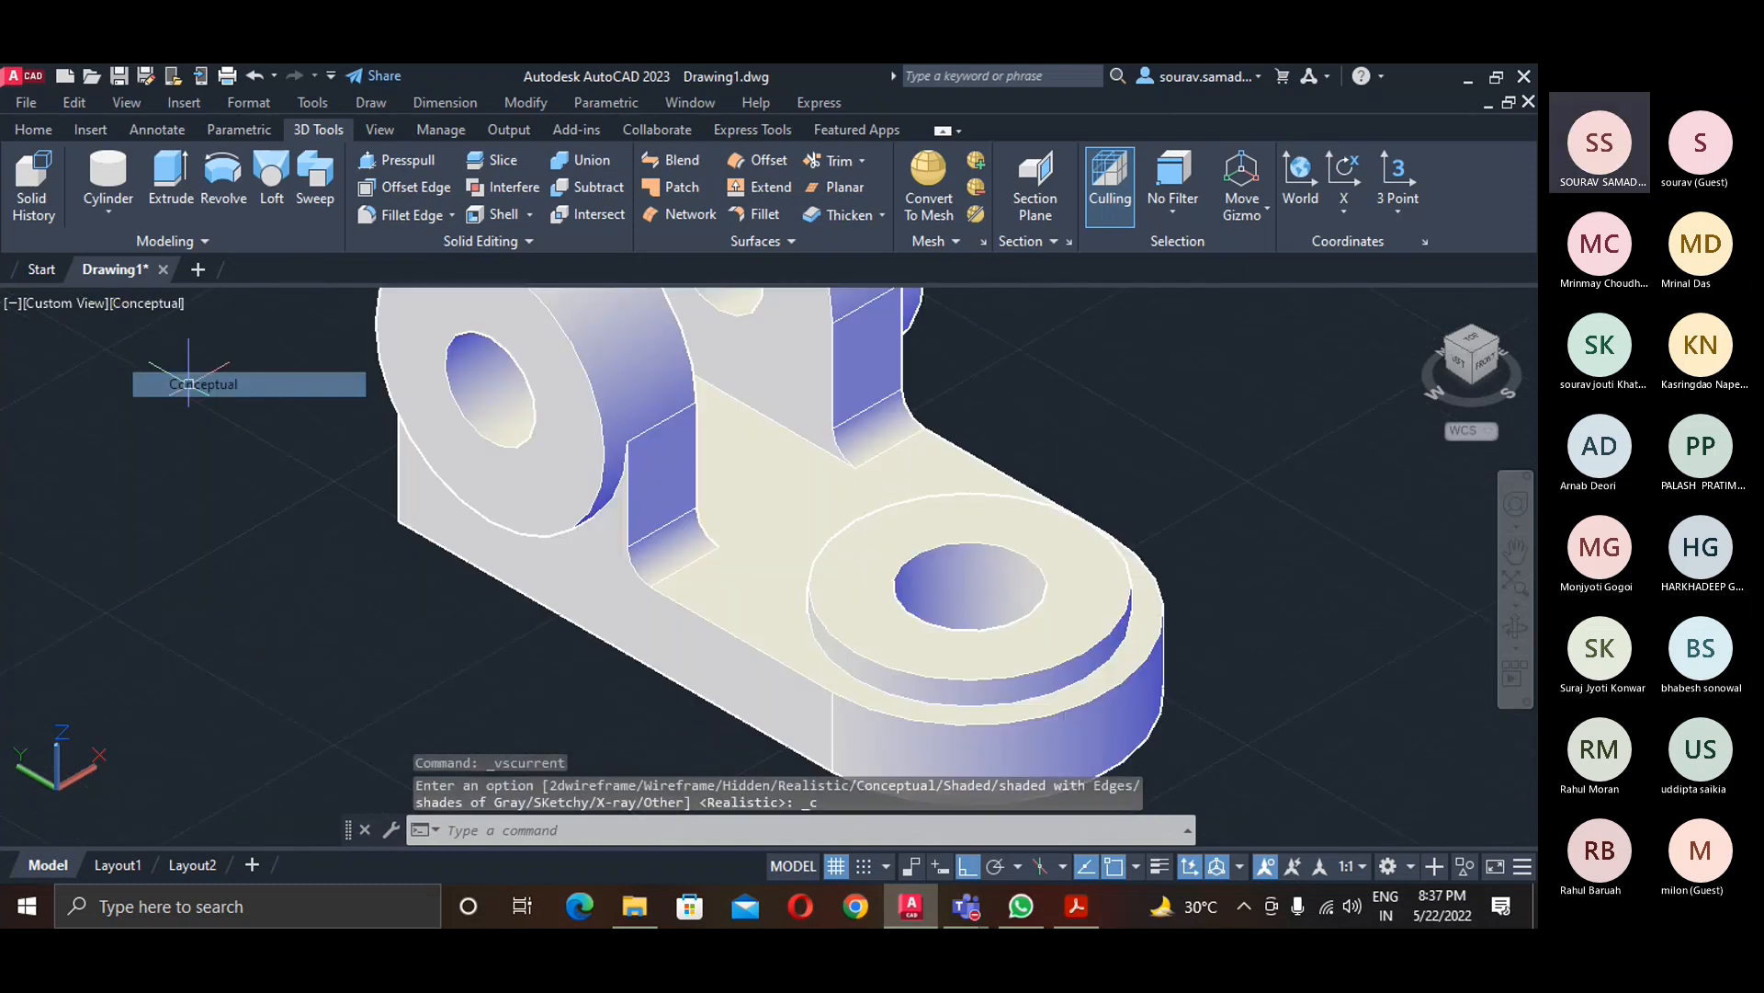
click(155, 303)
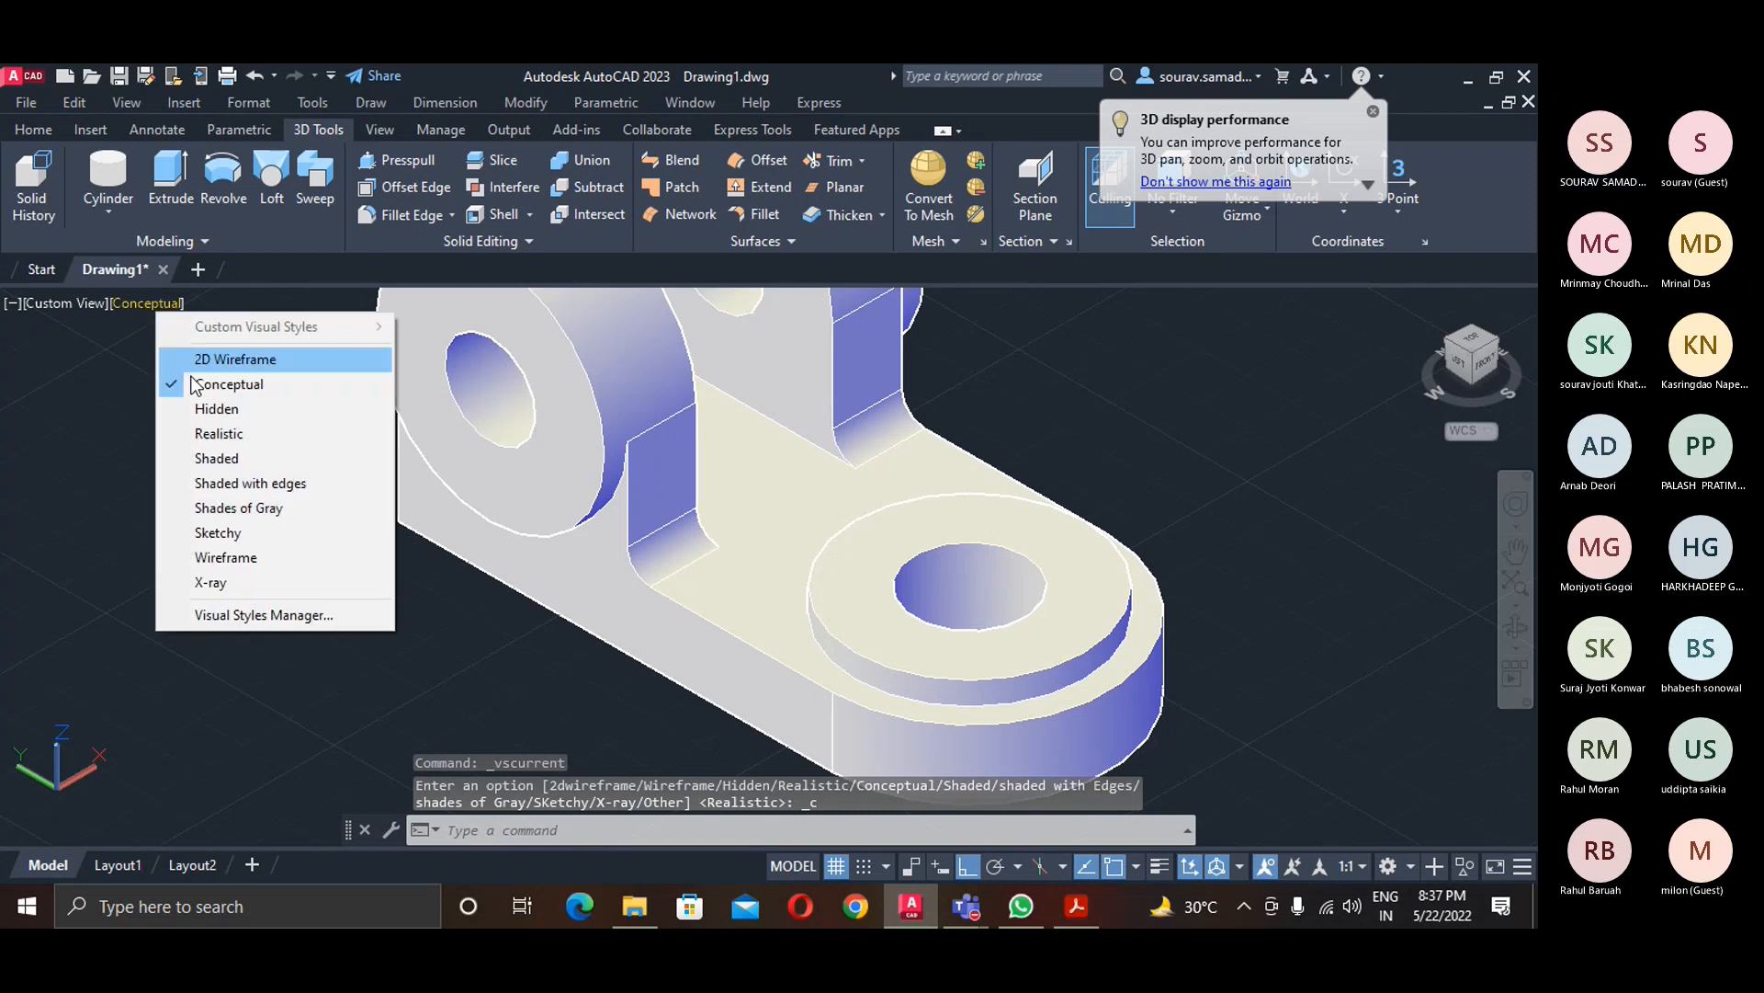
click(184, 428)
middle_drag(474, 568, 534, 622)
- Delete the finished EX-02 solid and bring up the EX-03 figure in Assignment 4.pdf beside the drawing
click(772, 624)
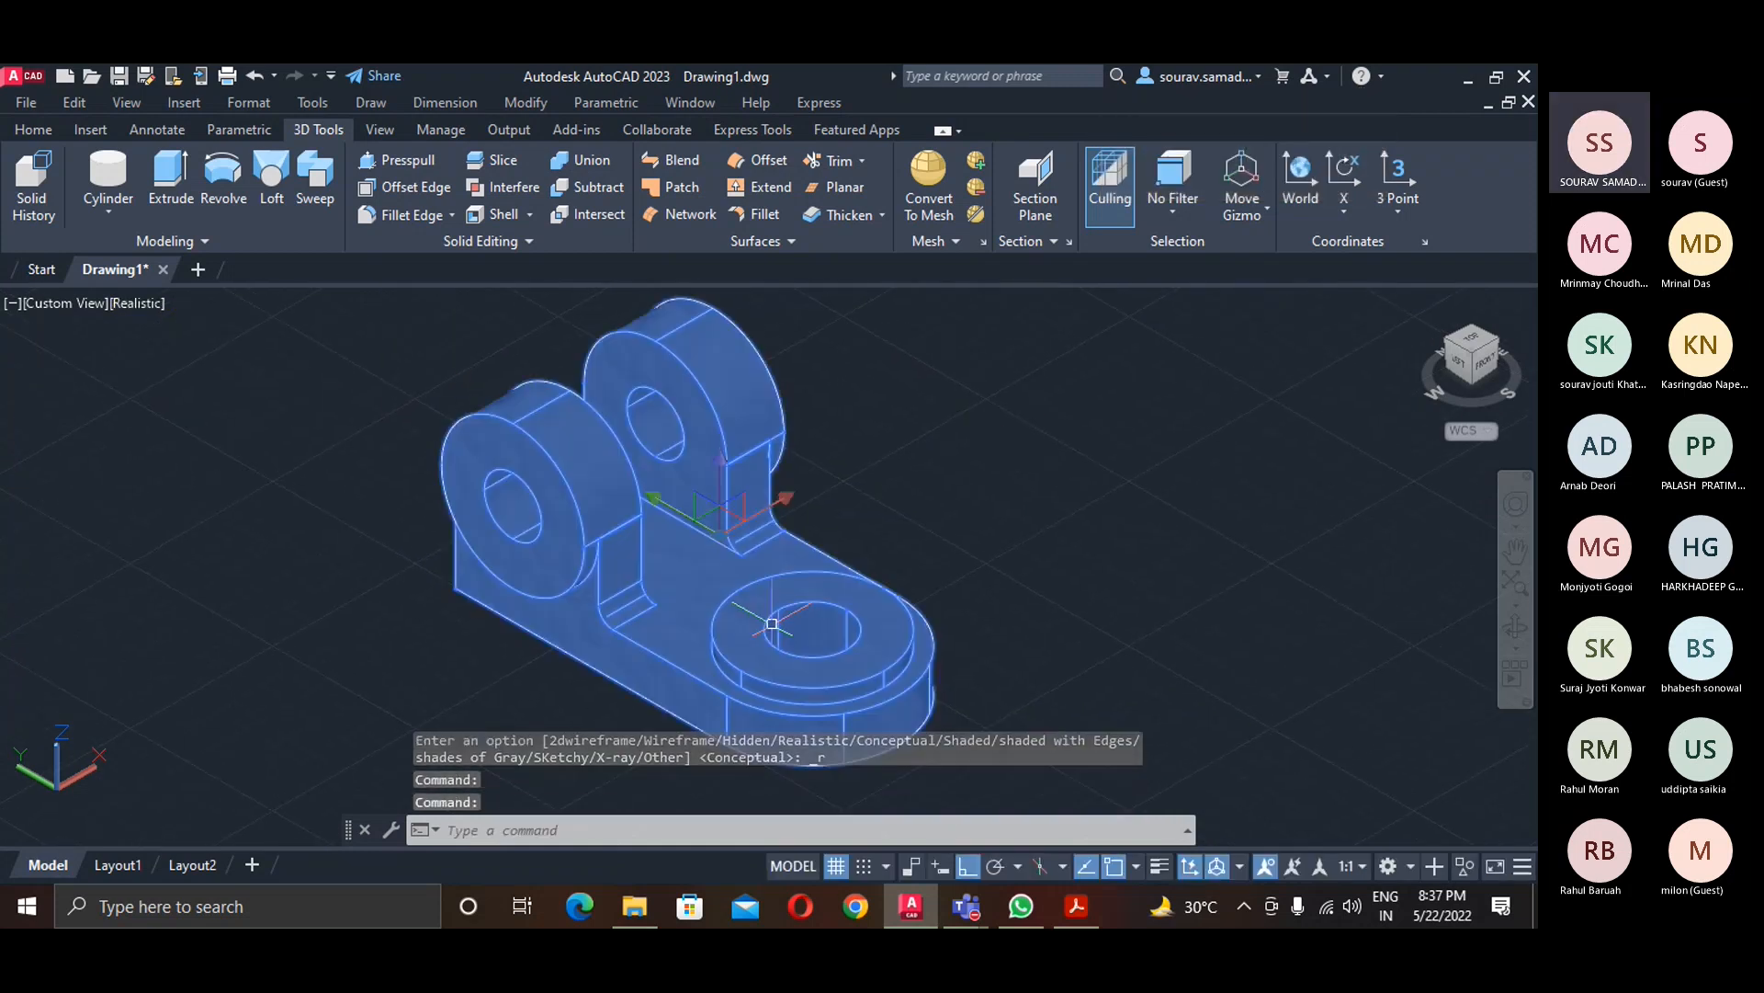
key(Delete)
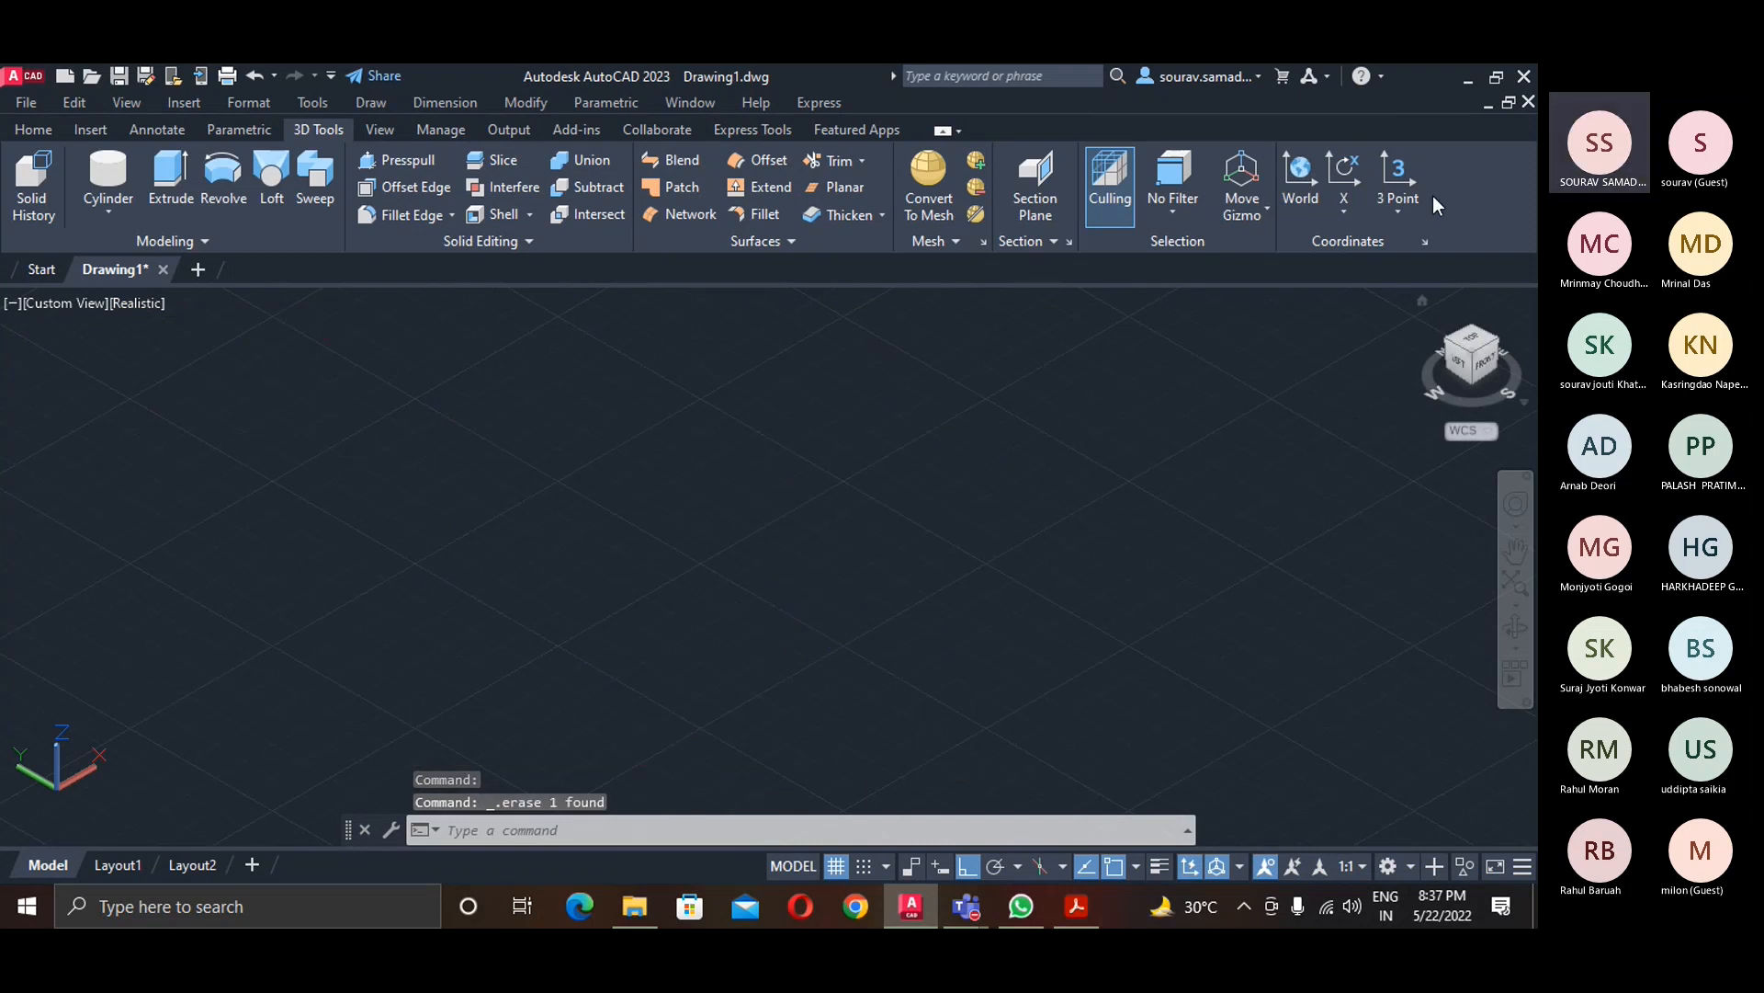
click(1497, 77)
scroll(361, 676, down, 10)
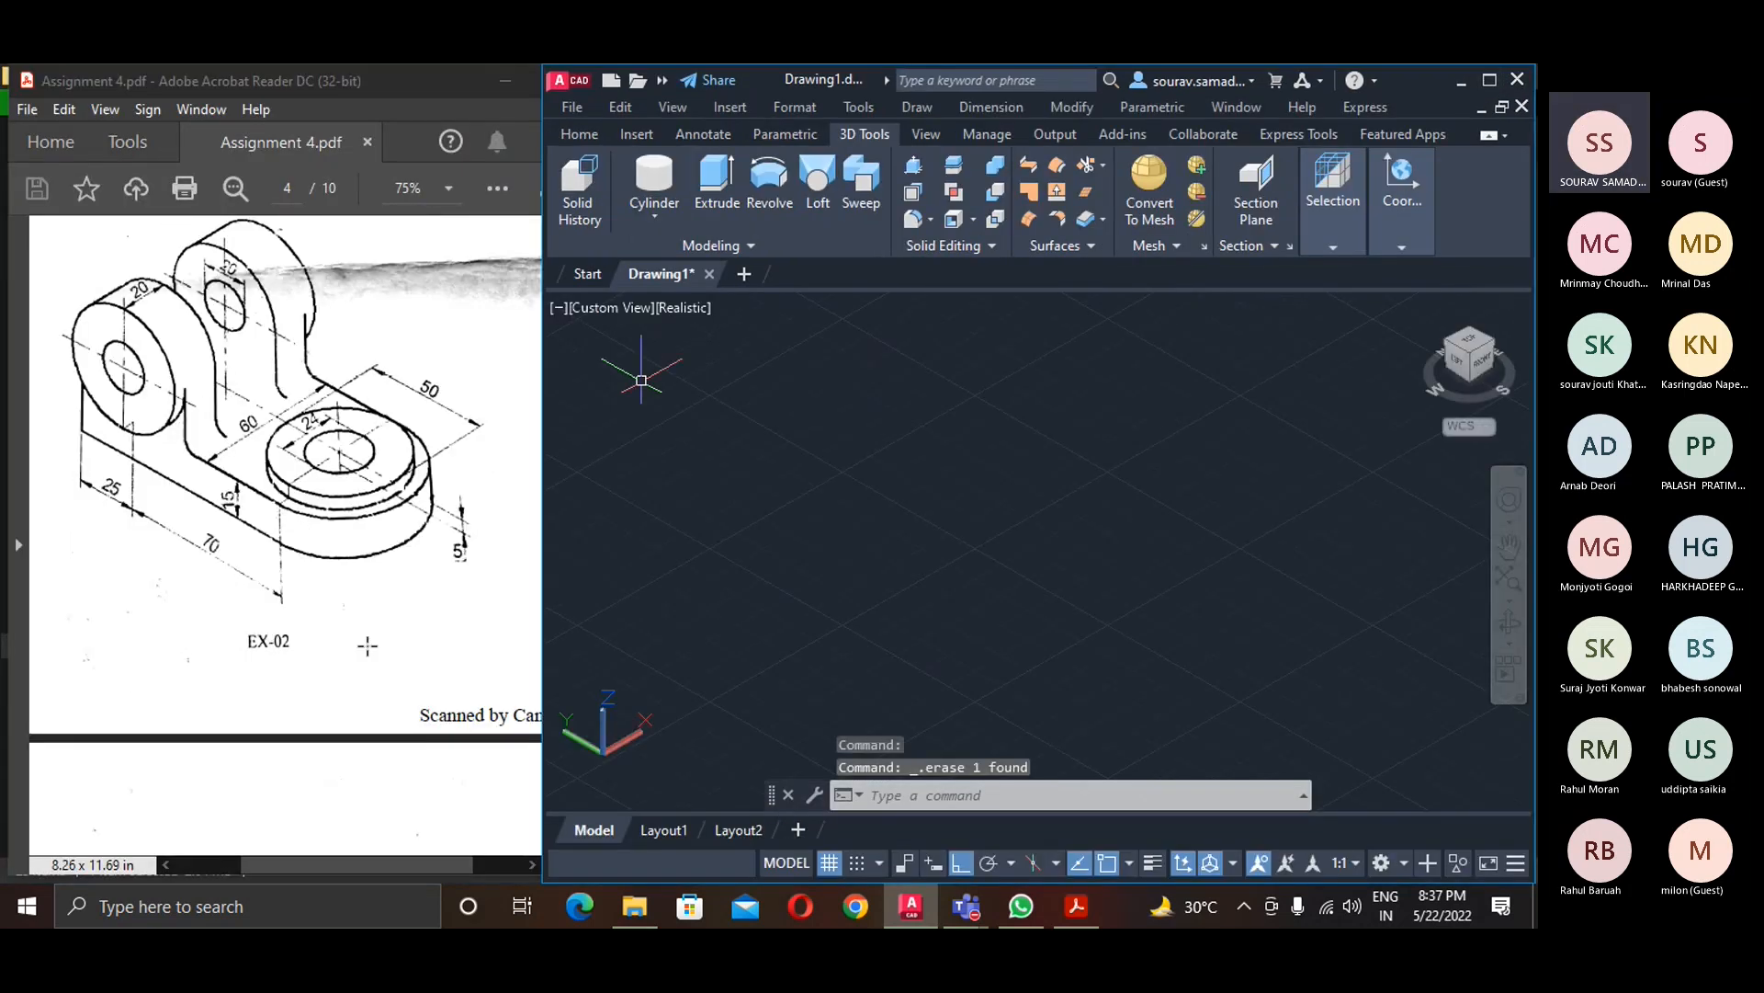
scroll(362, 676, down, 5)
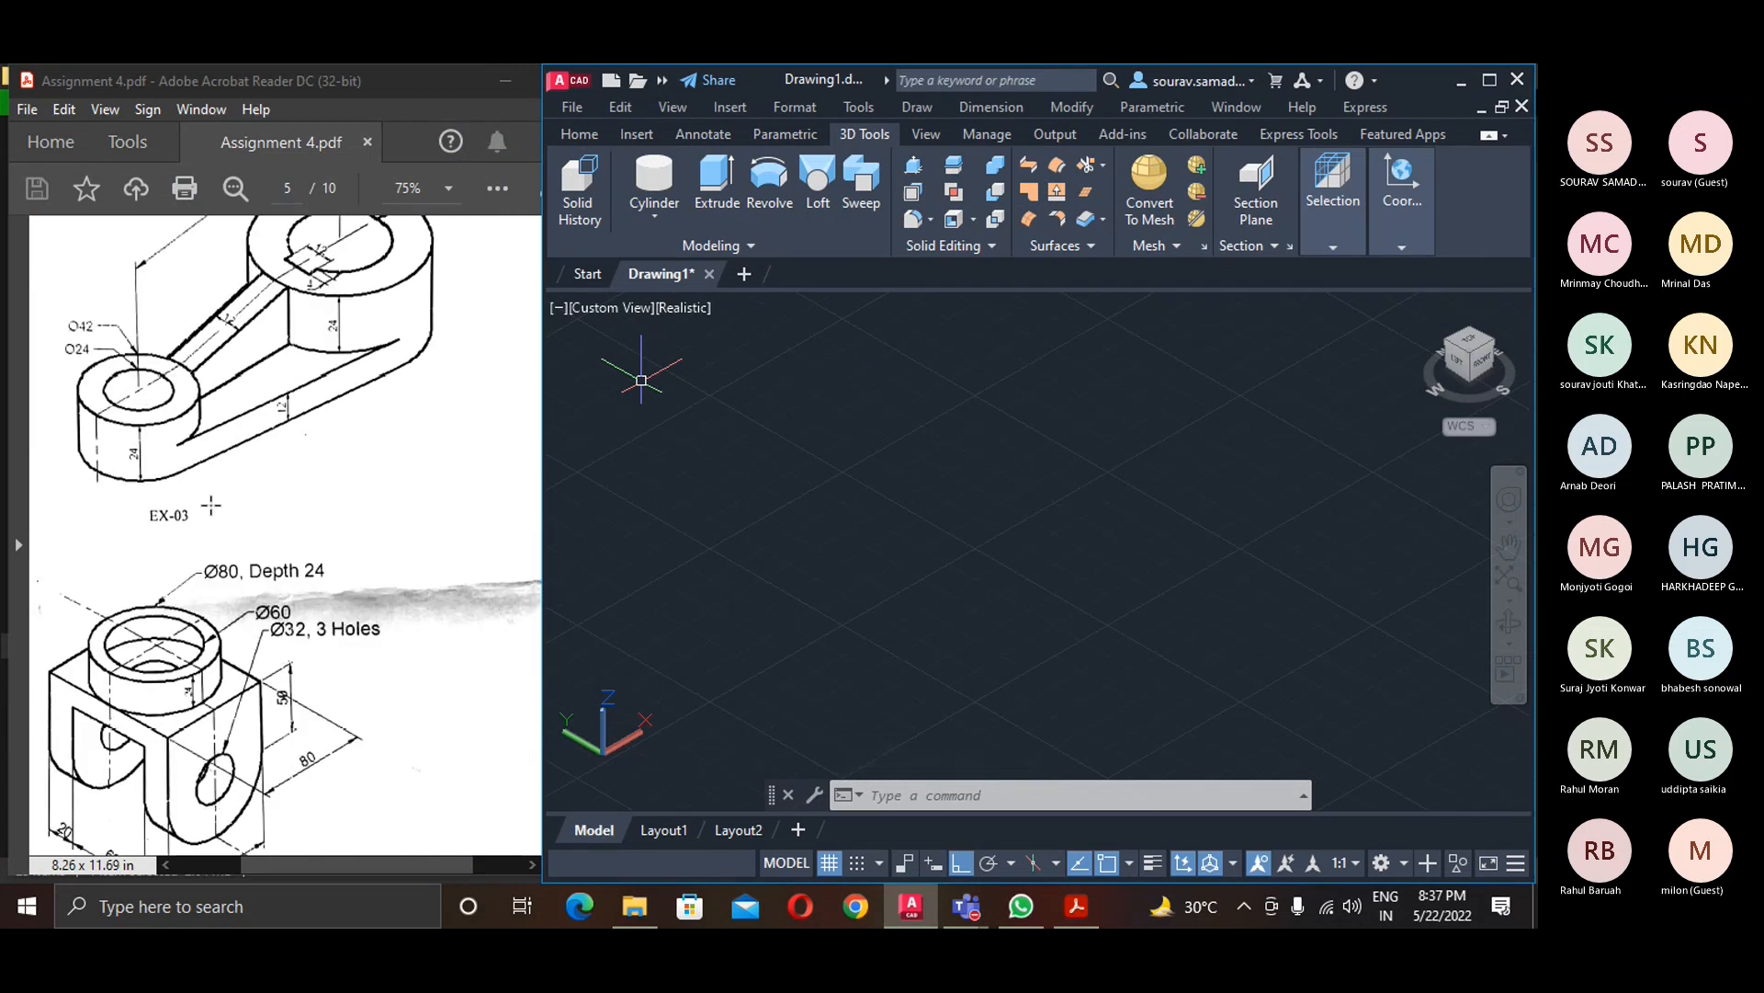
scroll(210, 504, up, 3)
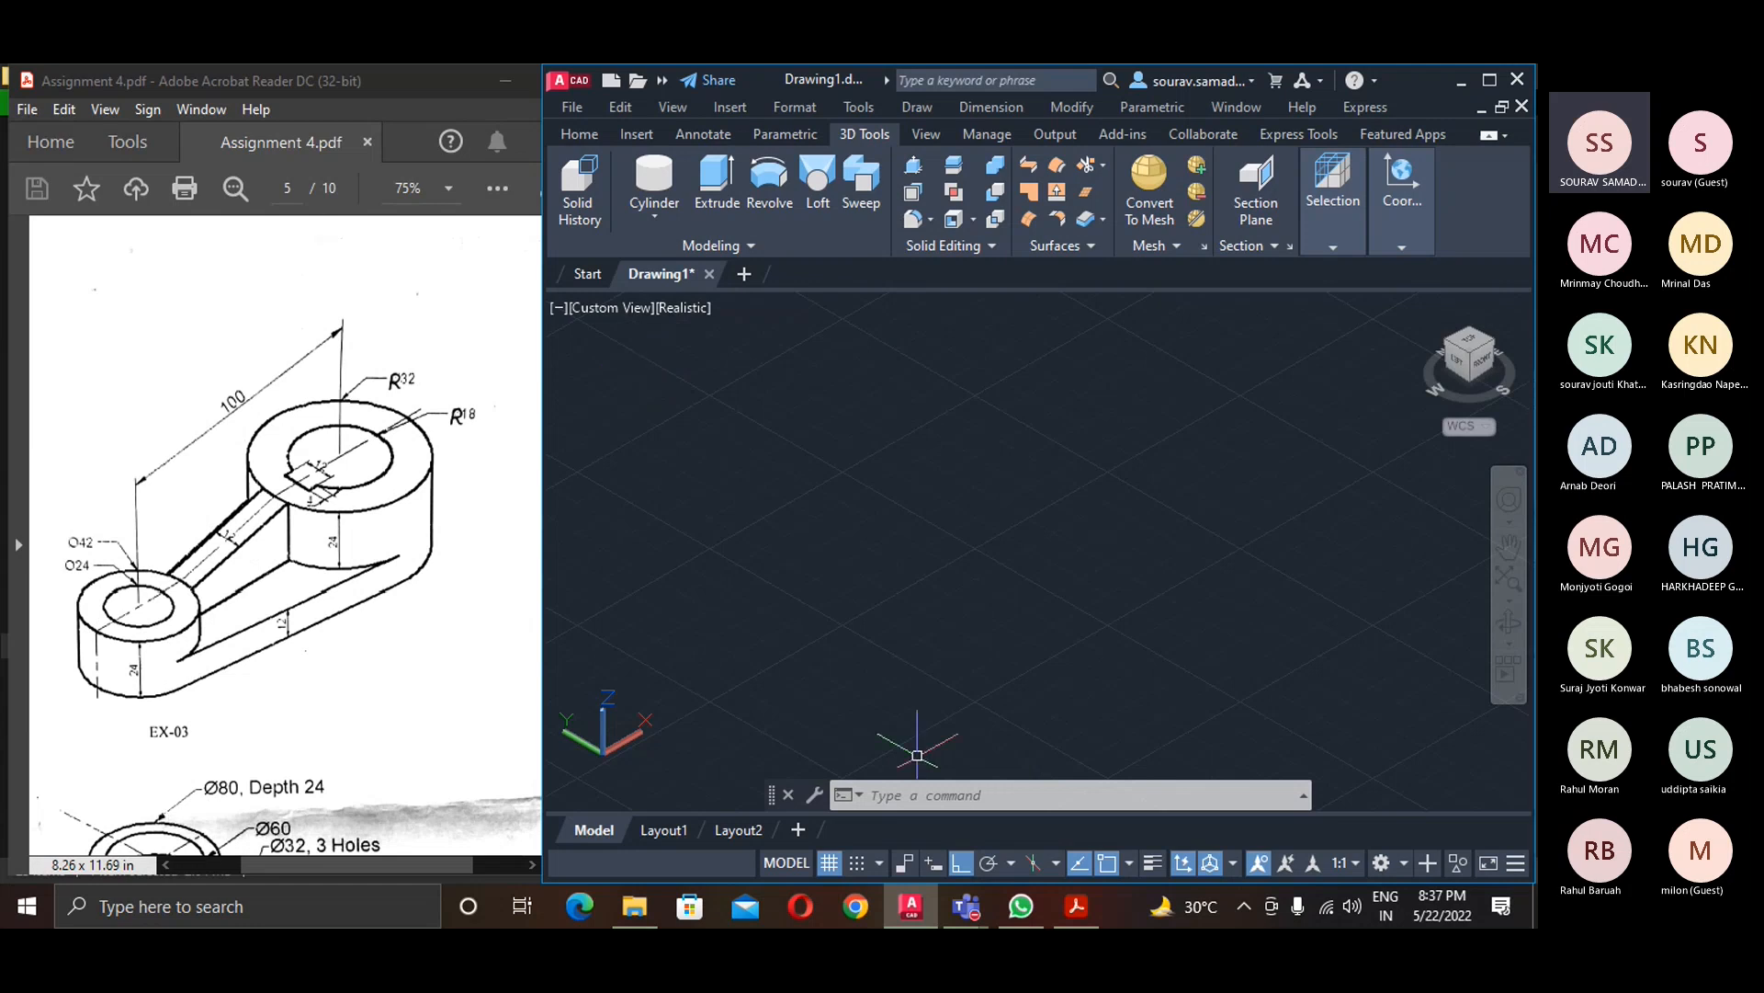
- Set the empty drawing to the Top view in the 2D Wireframe visual style, zoomed to All
click(1469, 340)
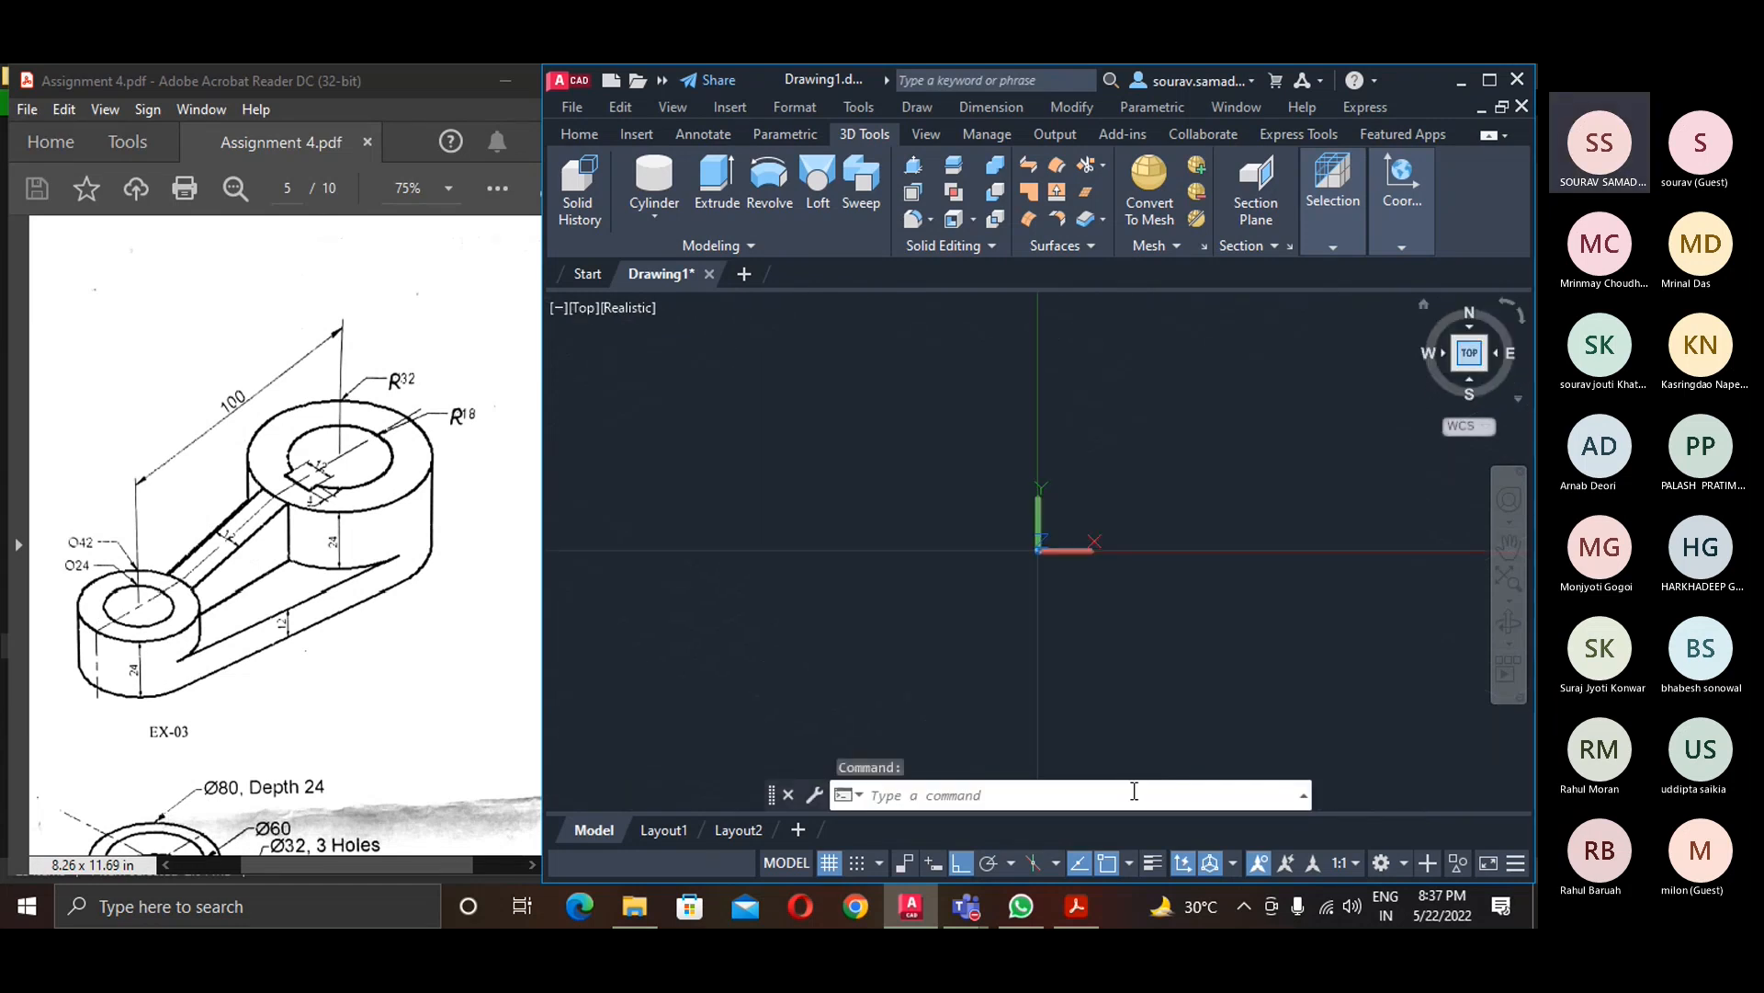
text(z)
key(Return)
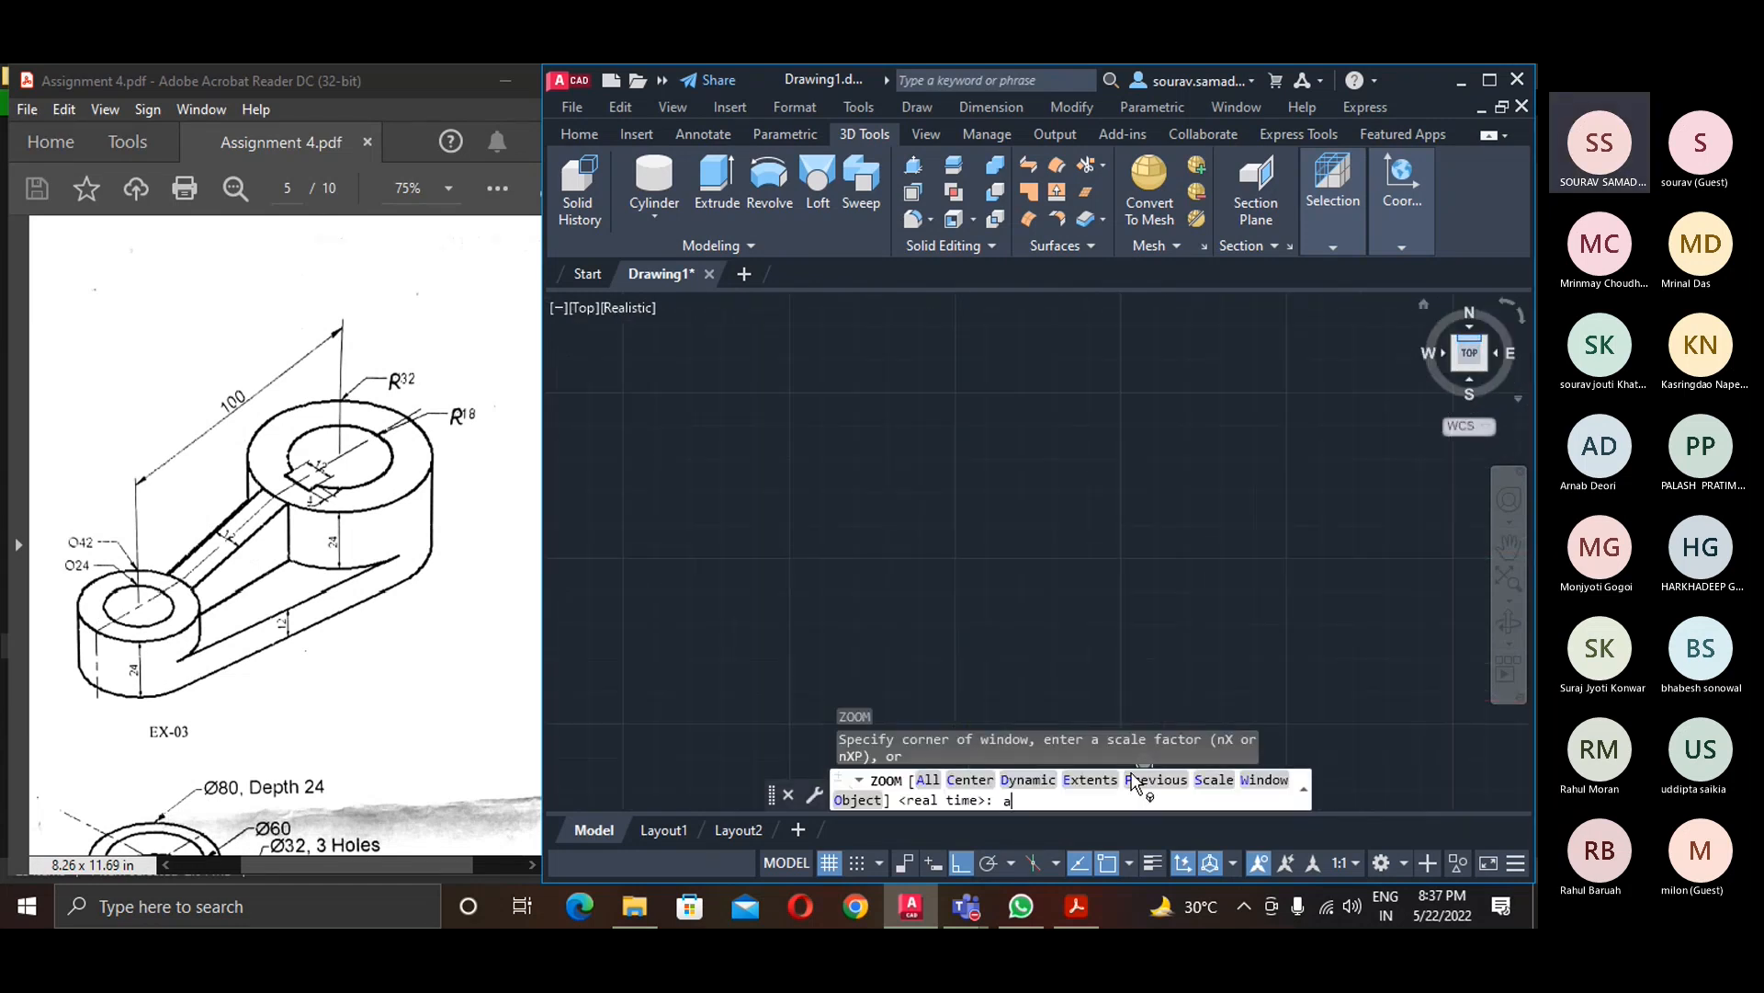
text(a)
key(Return)
click(643, 310)
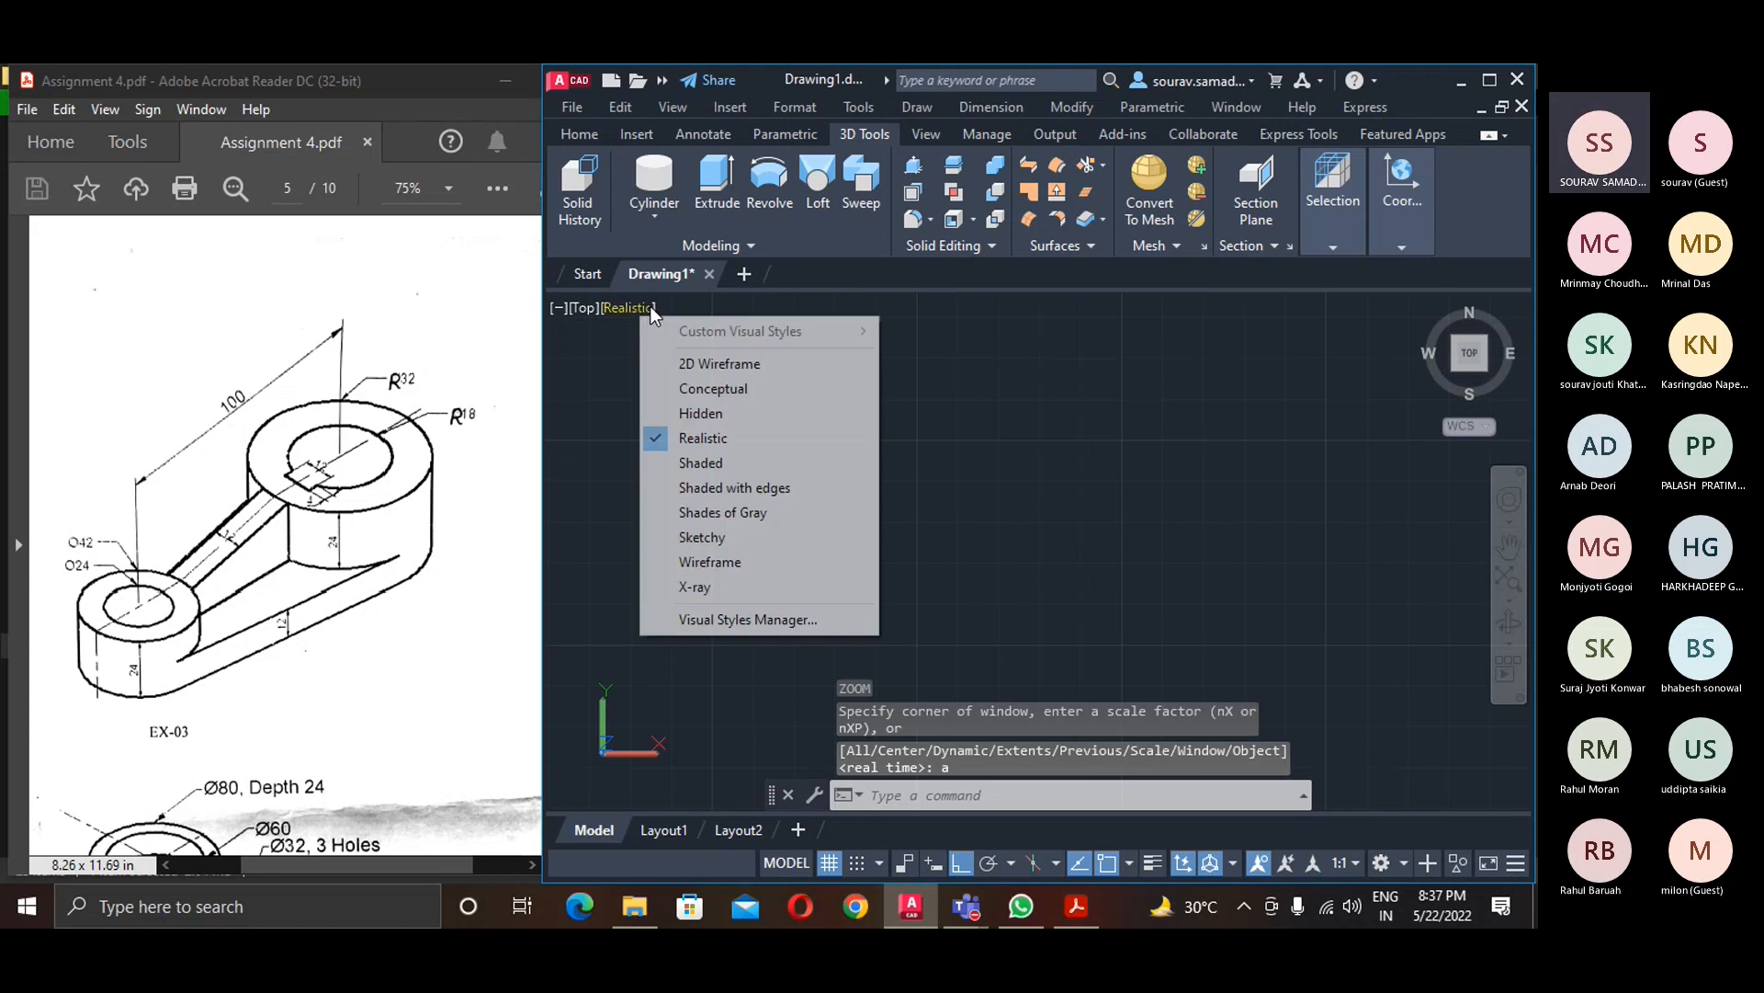
click(684, 357)
text(z)
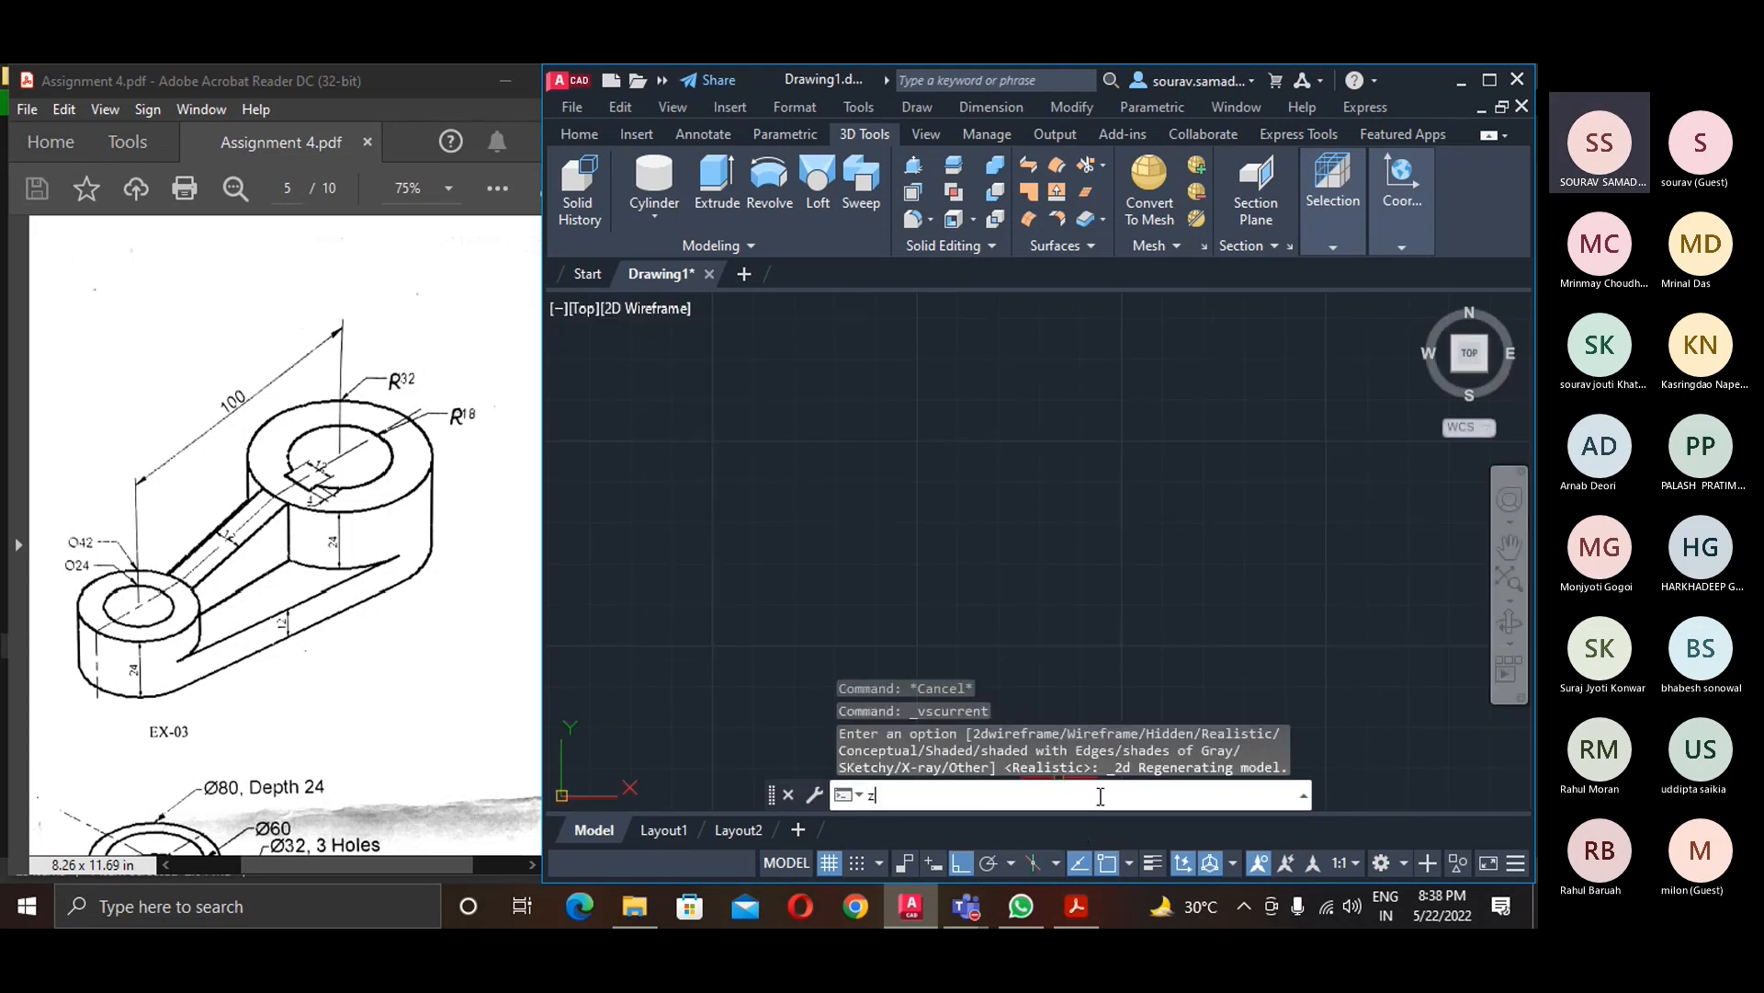
key(Return)
text(a)
key(Return)
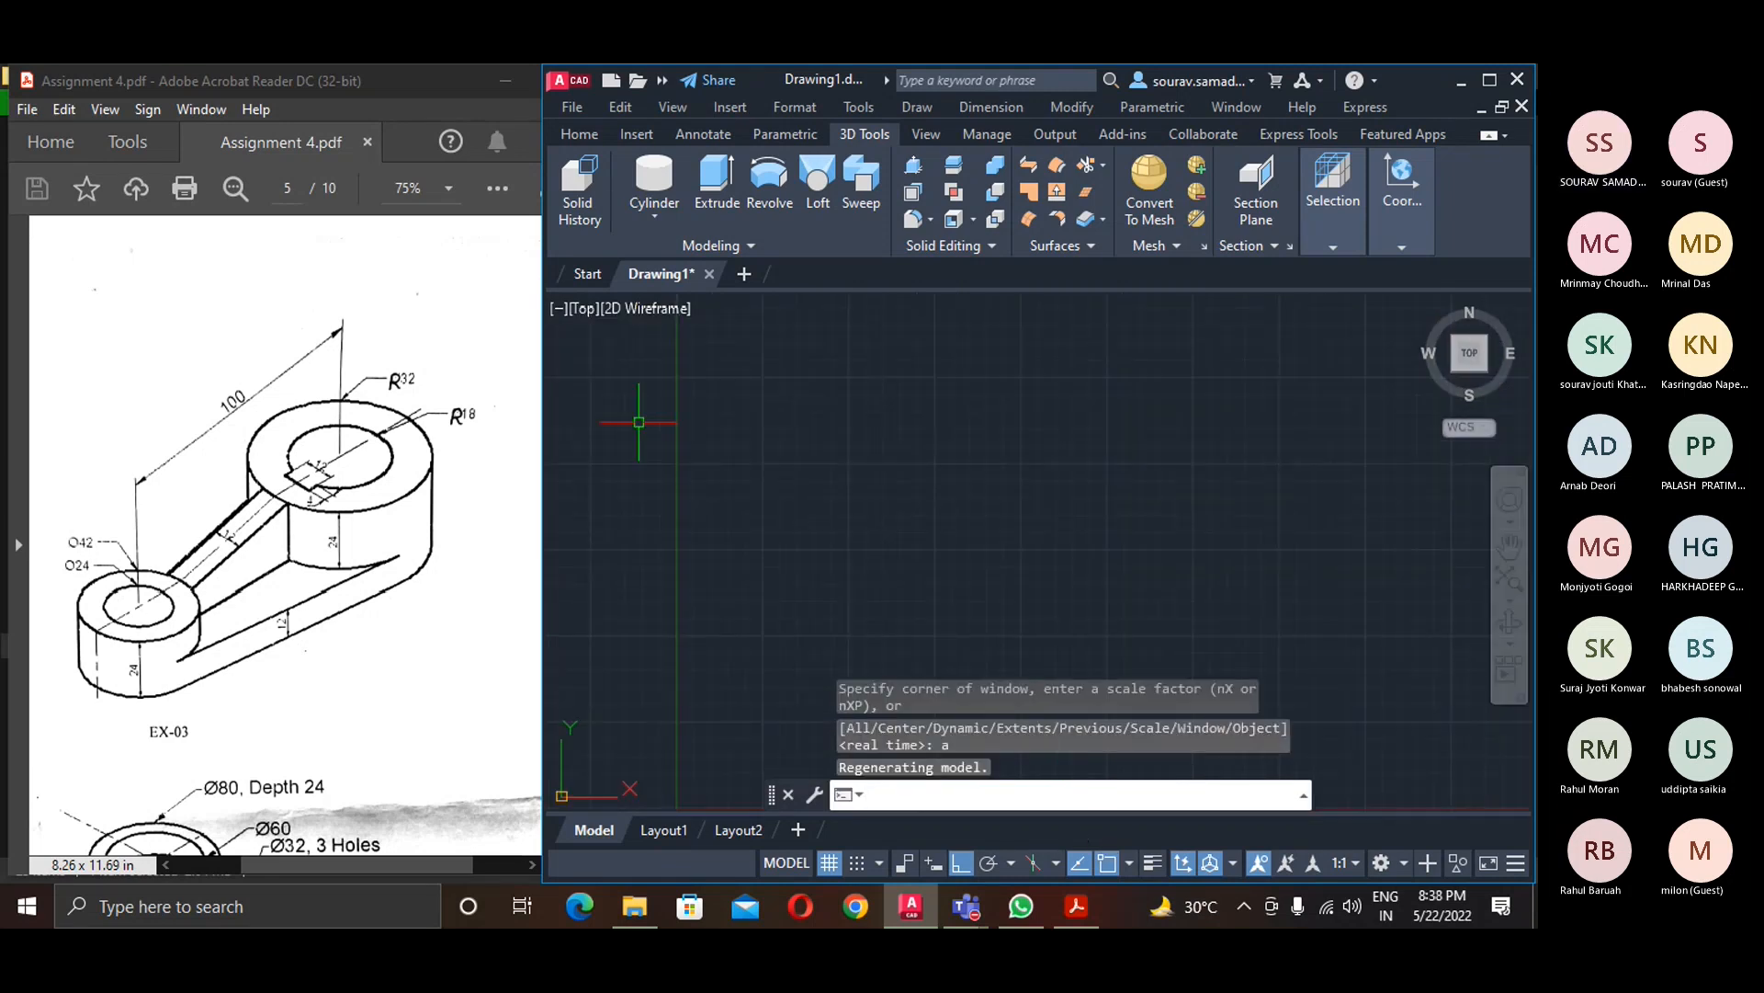
- Draw a circle of diameter 42 as the outer edge of the small boss
click(588, 138)
click(675, 176)
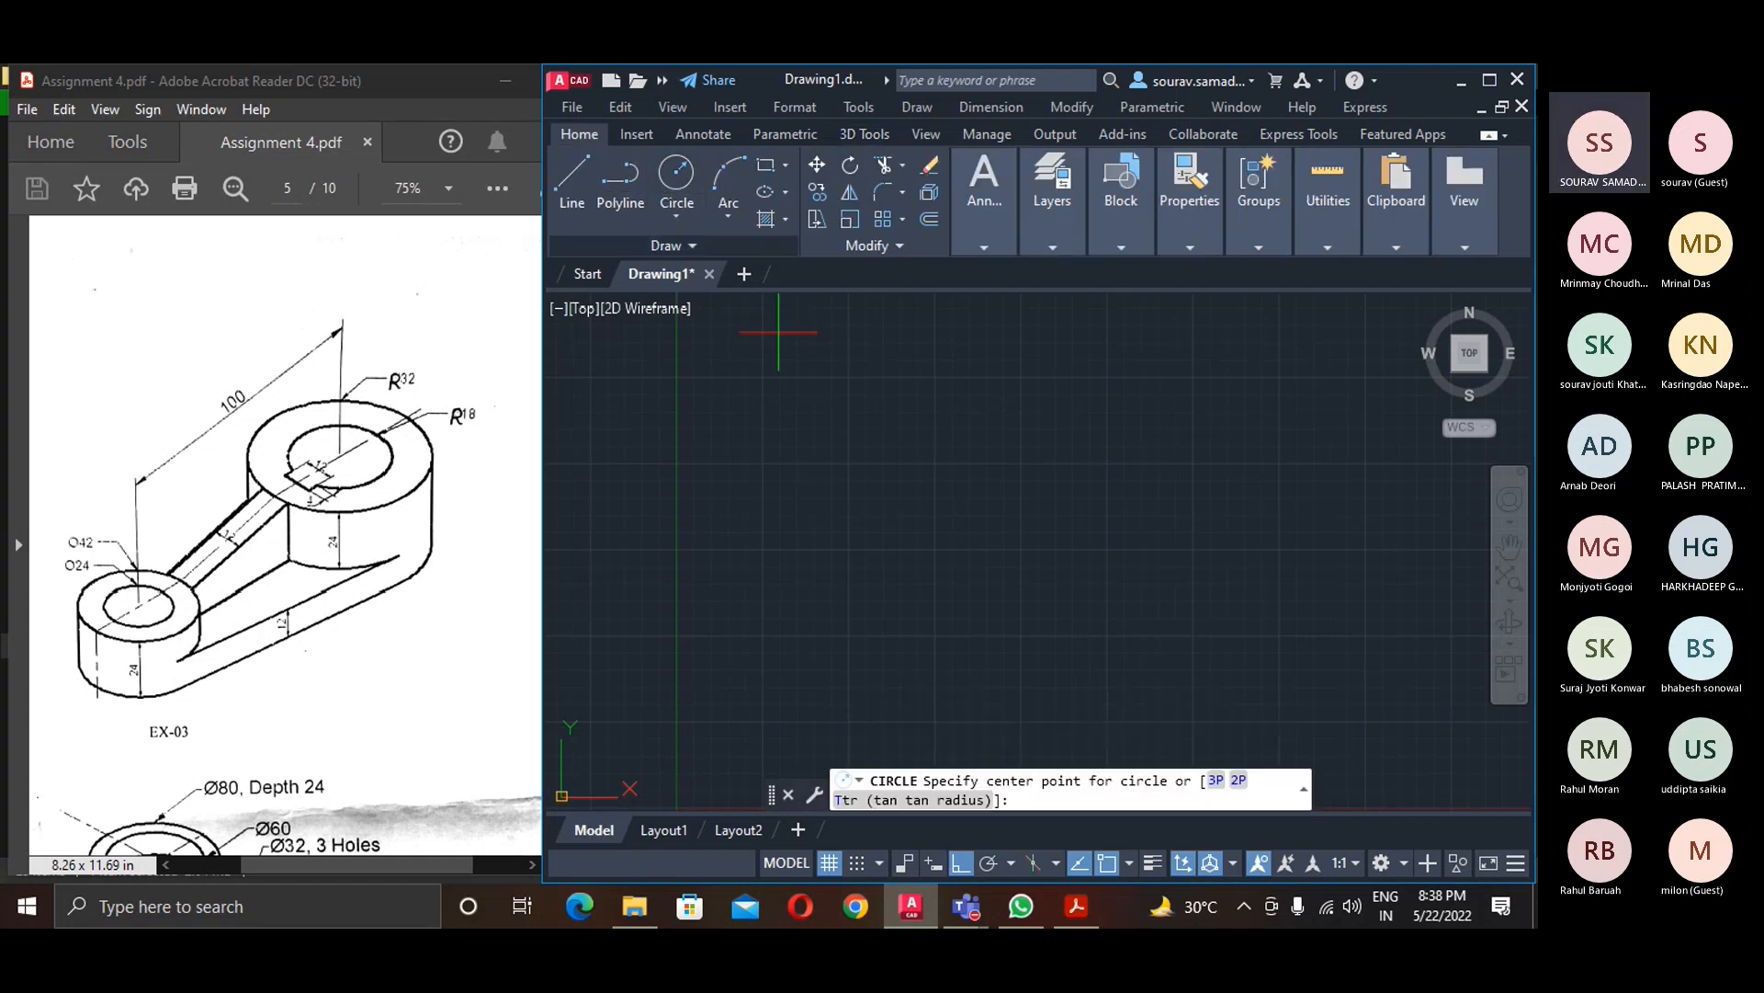
click(852, 466)
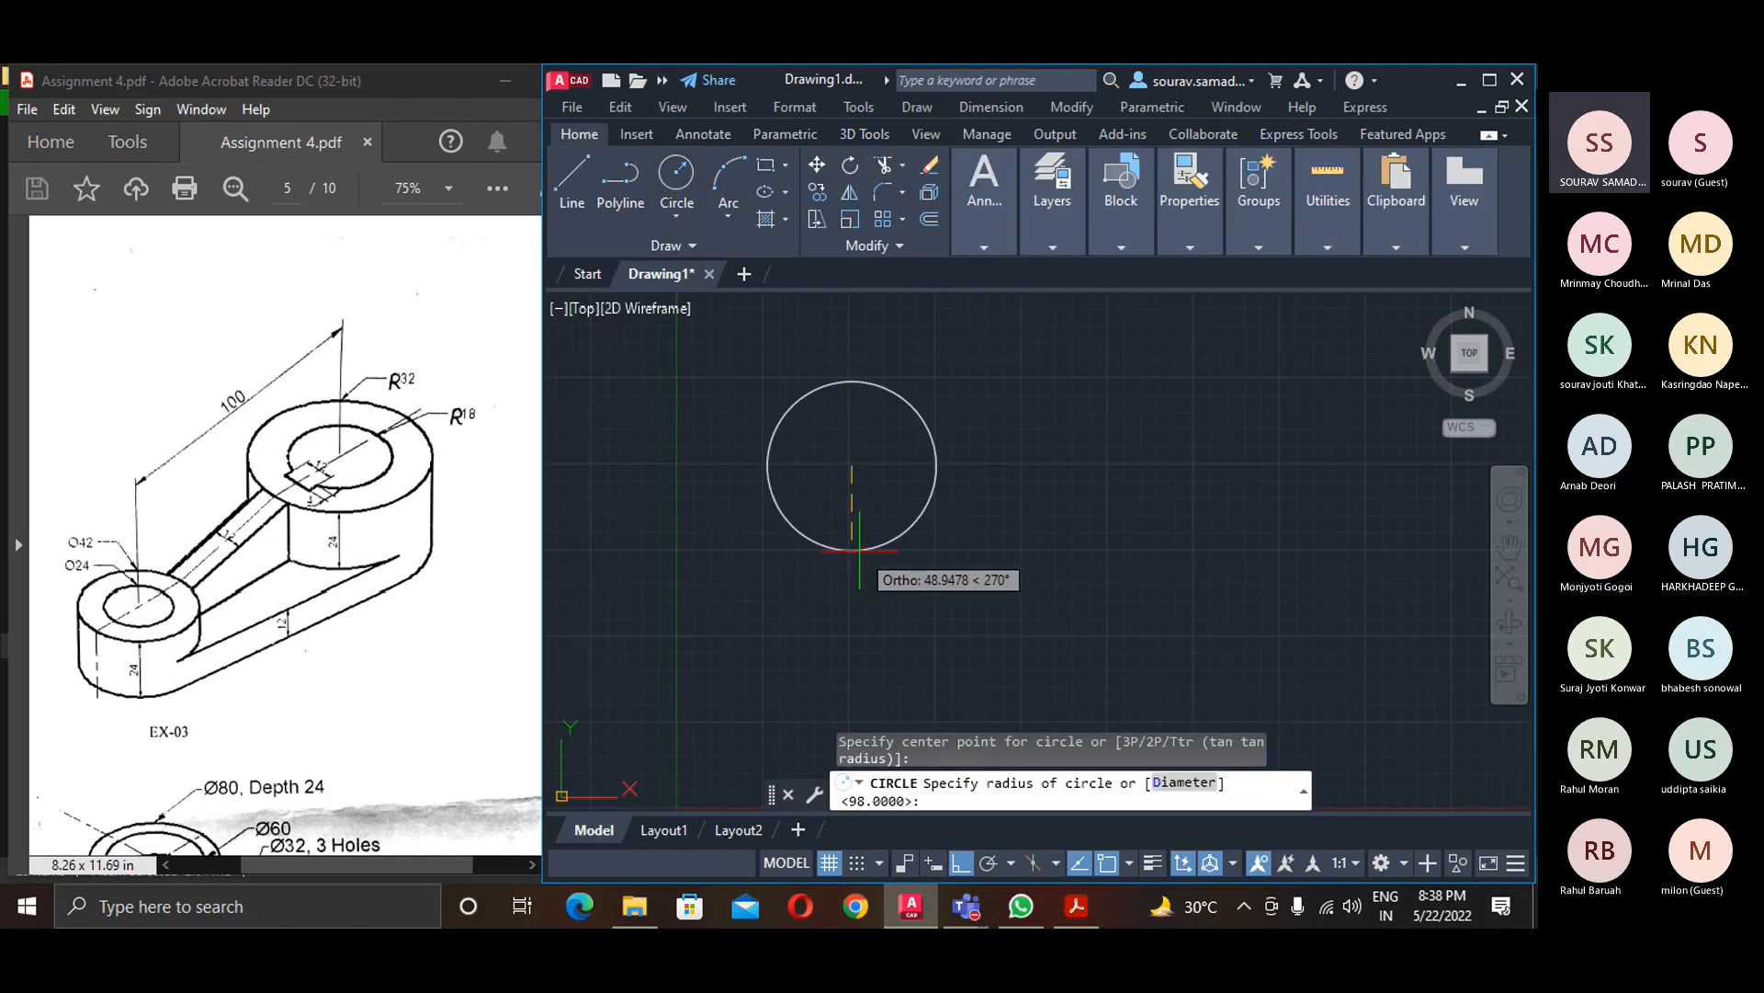
text(d)
key(Return)
text(42)
key(Return)
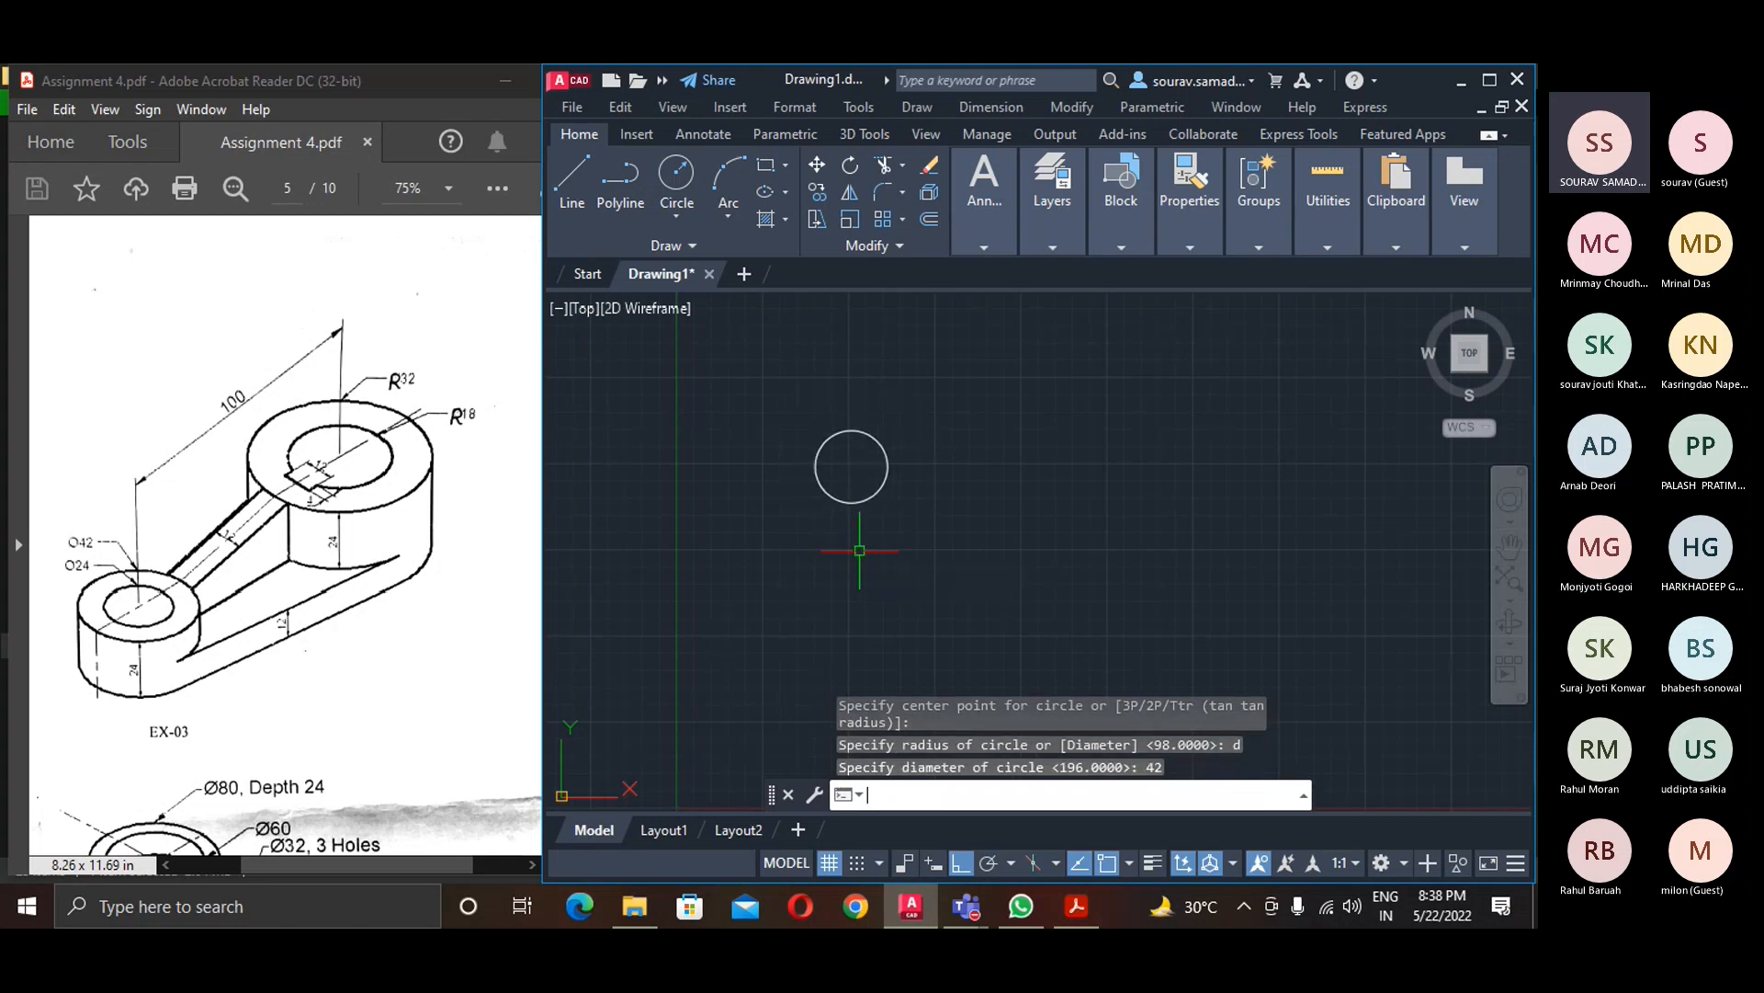
- Draw a circle of radius 32 centred 100 units horizontally to the right of the small circle's centre
key(Return)
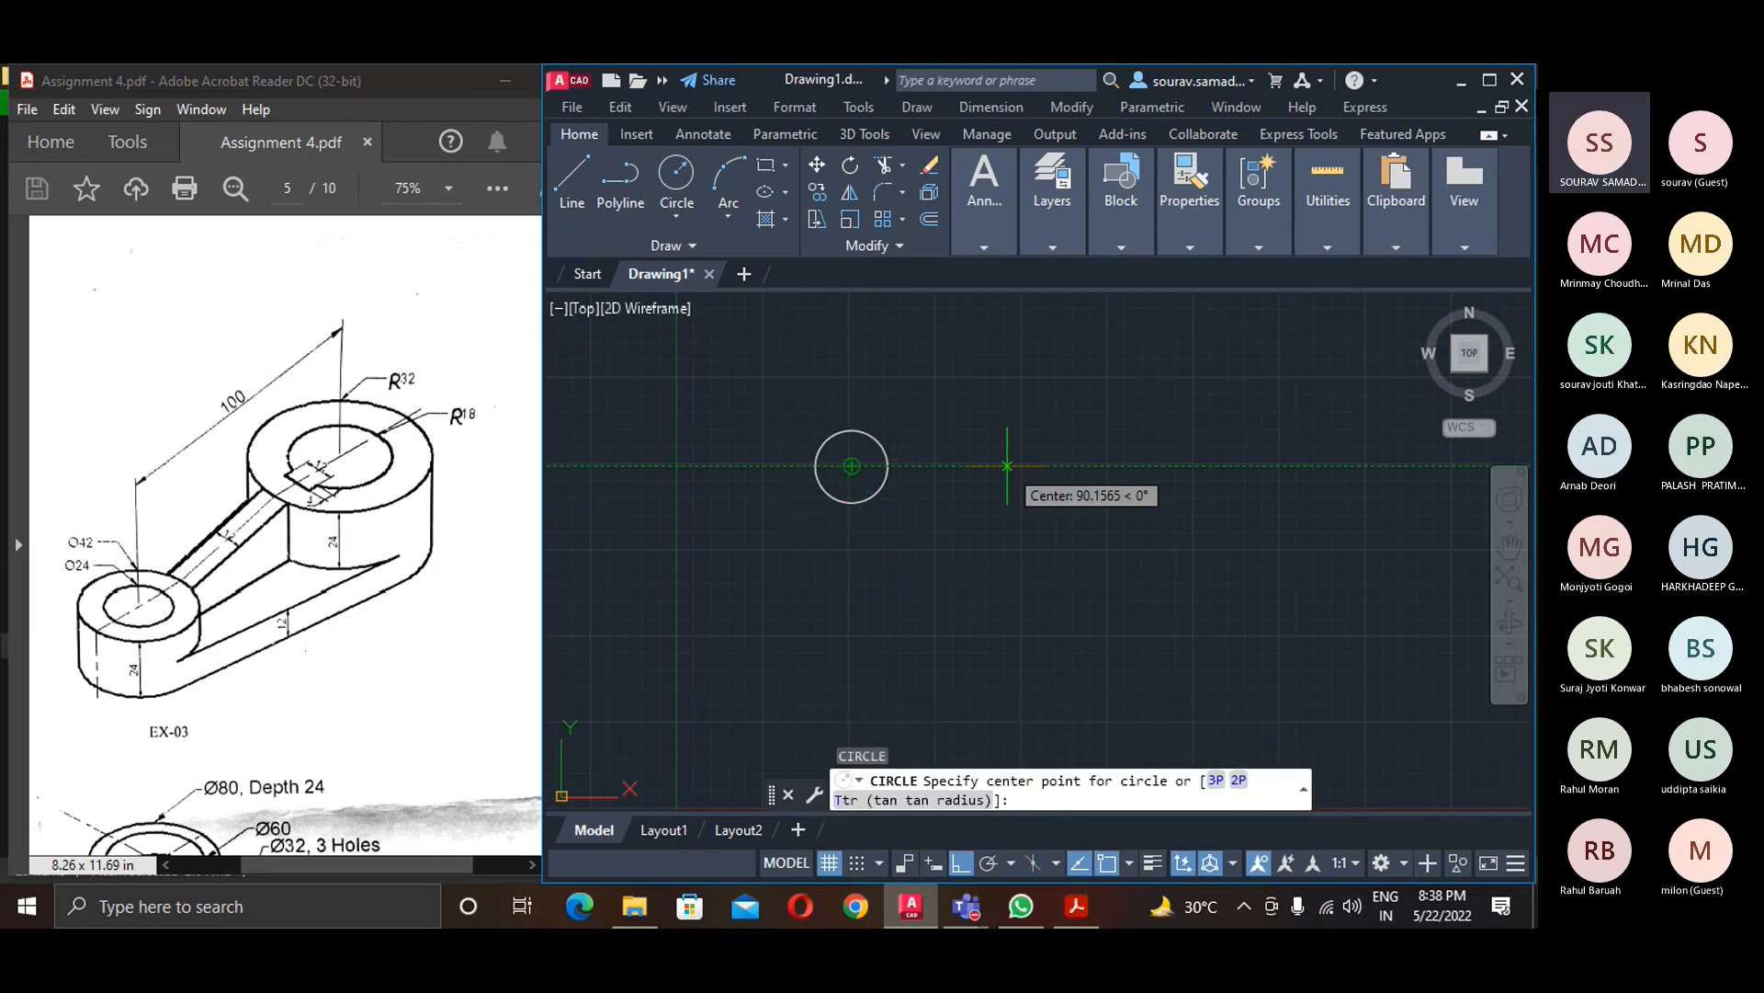
key(Return)
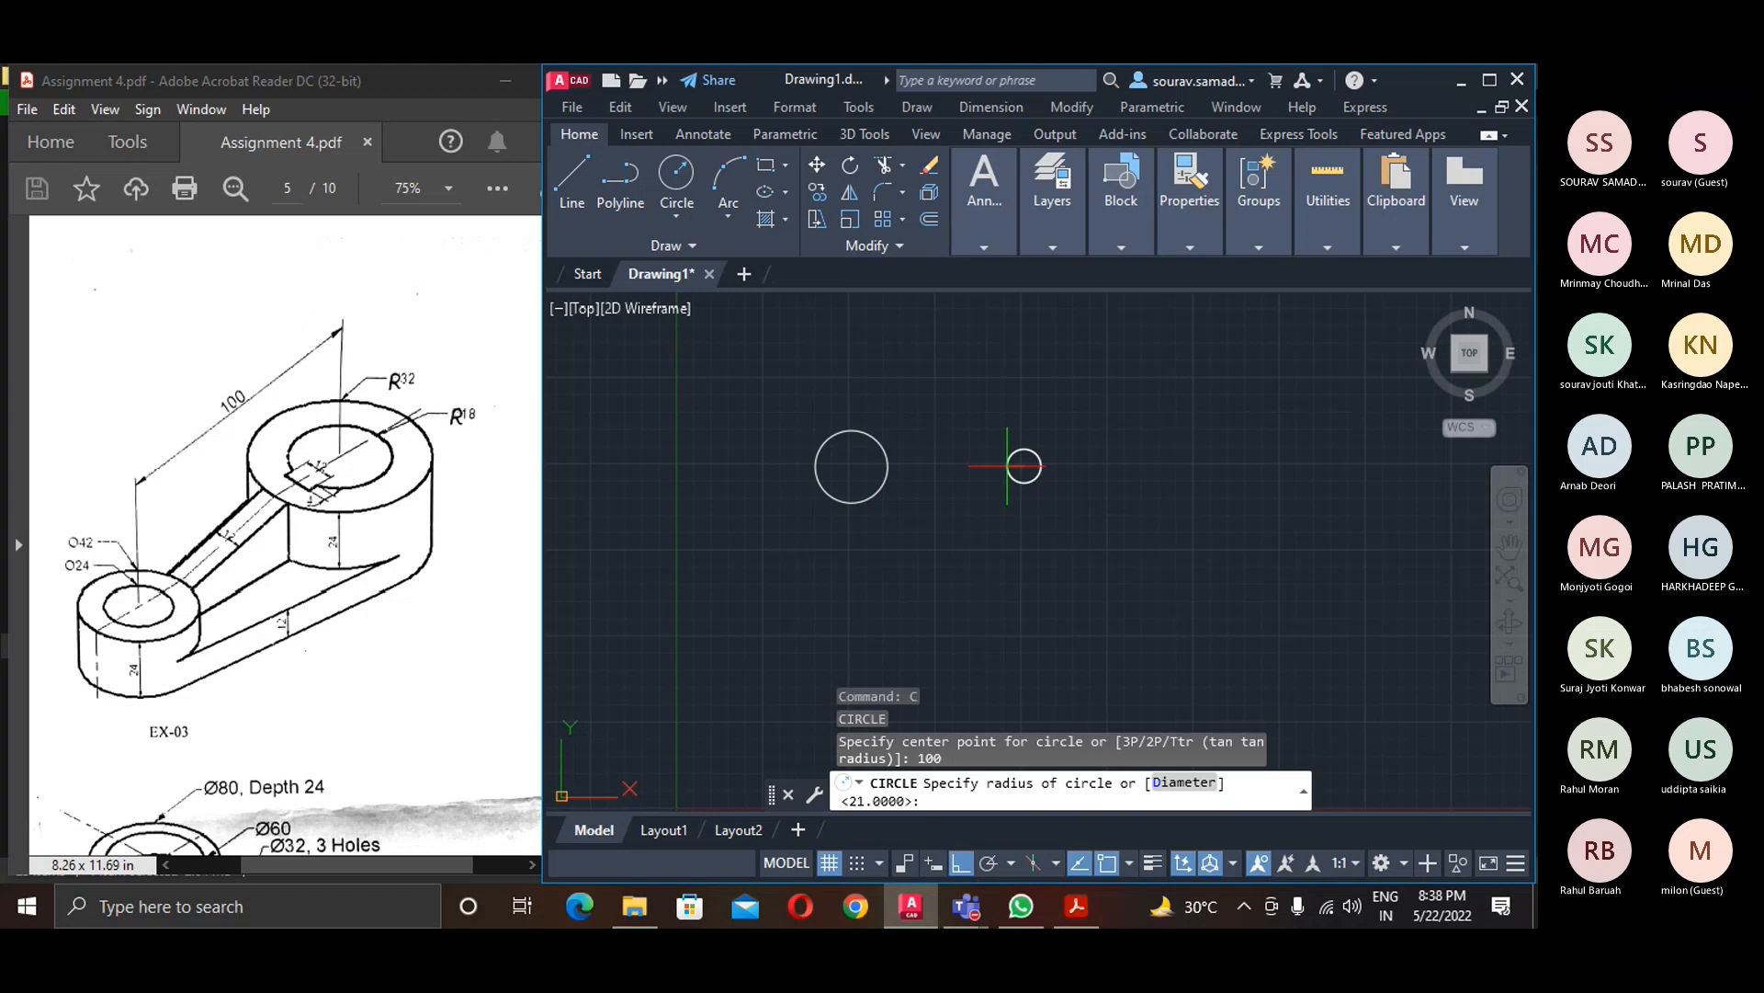
text(32)
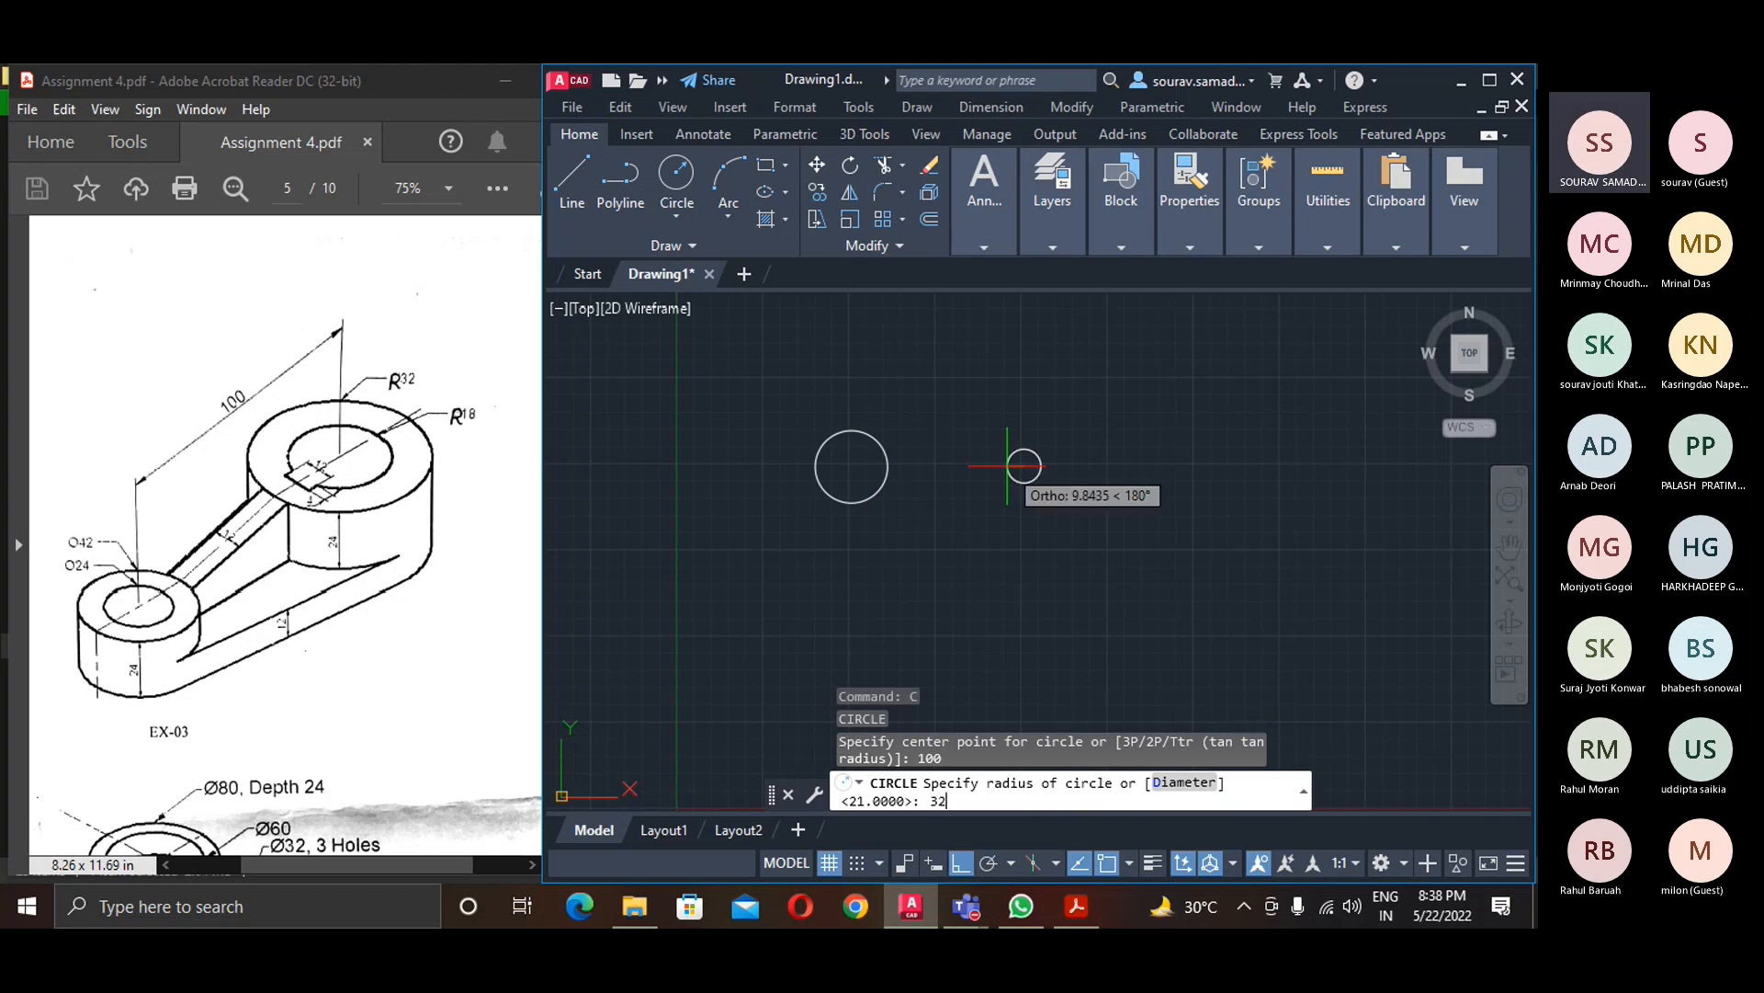
key(Return)
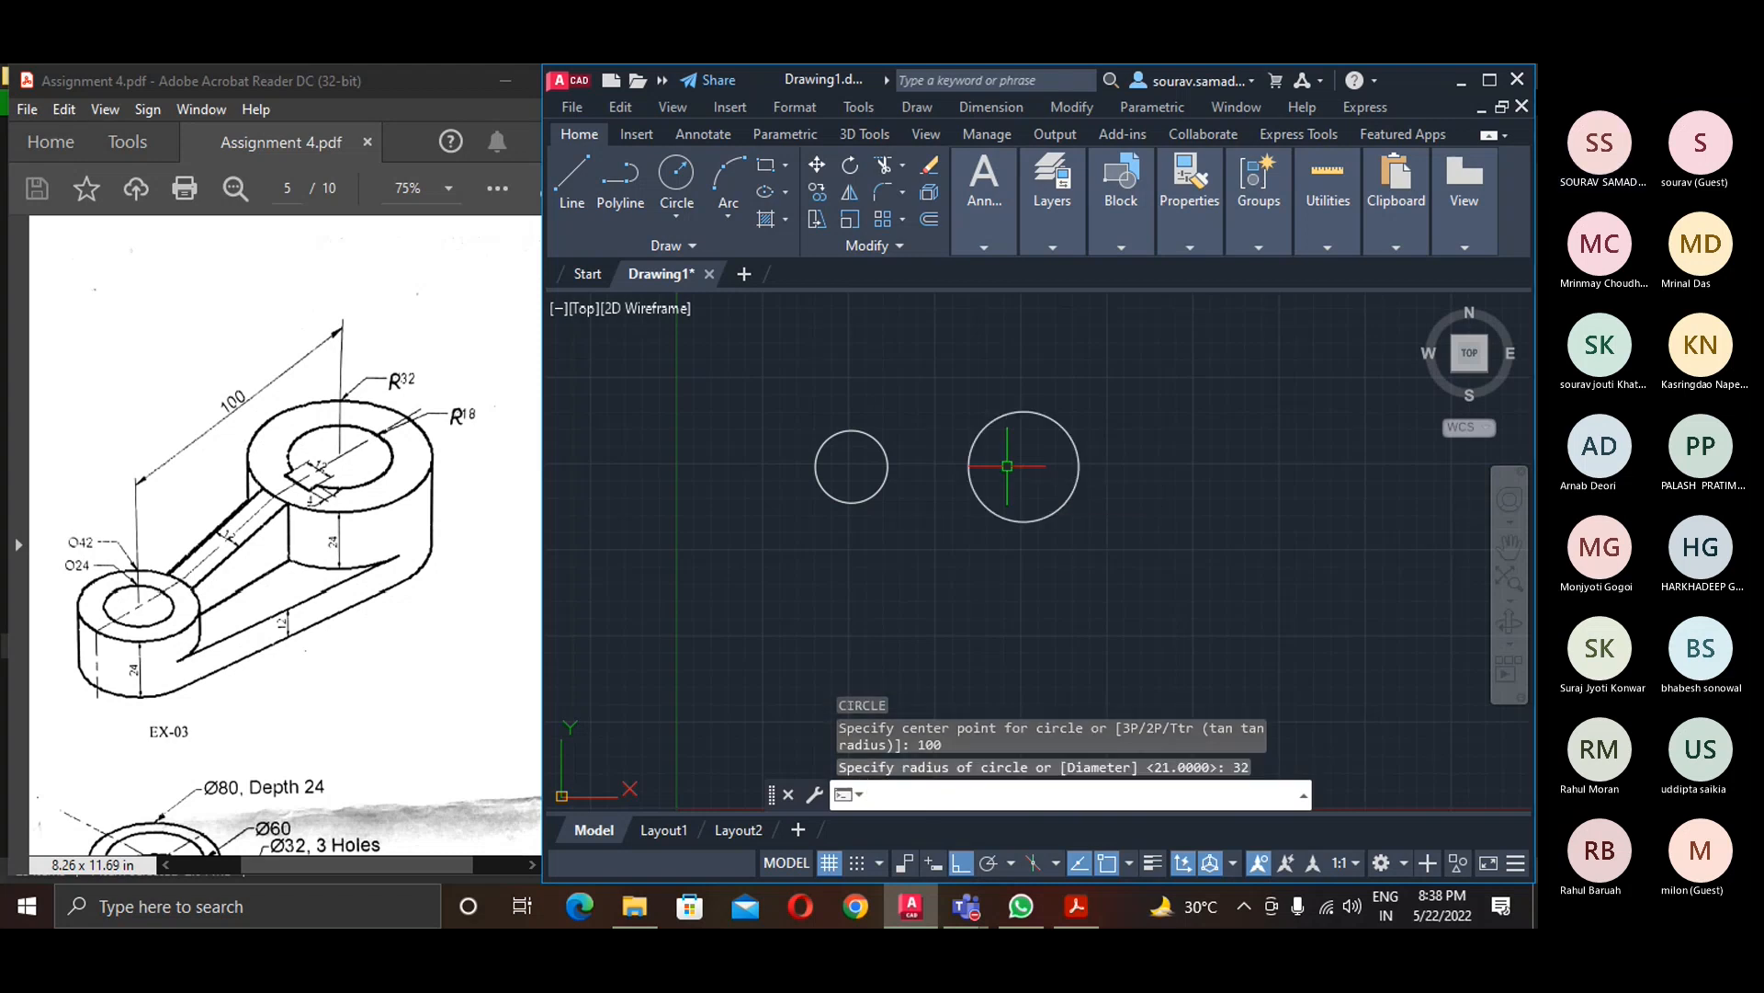
- Draw a concentric circle of radius 18 inside the large circle for its bore
key(Return)
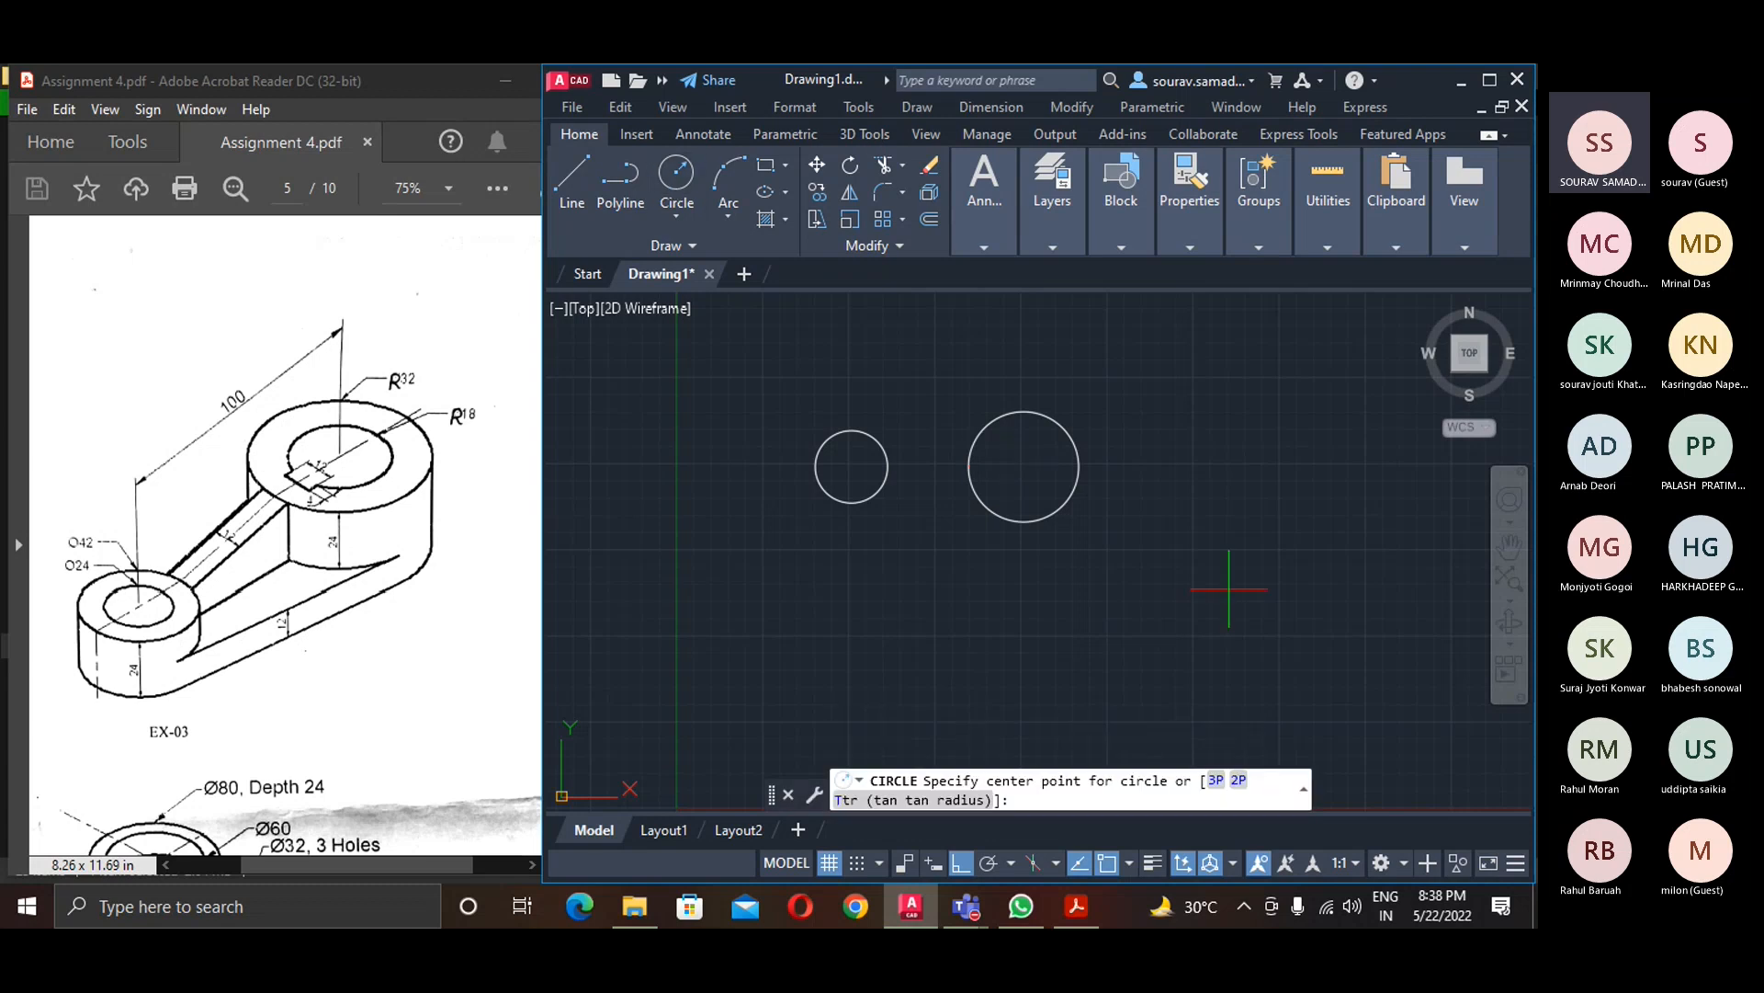
click(1023, 466)
text(18)
key(Return)
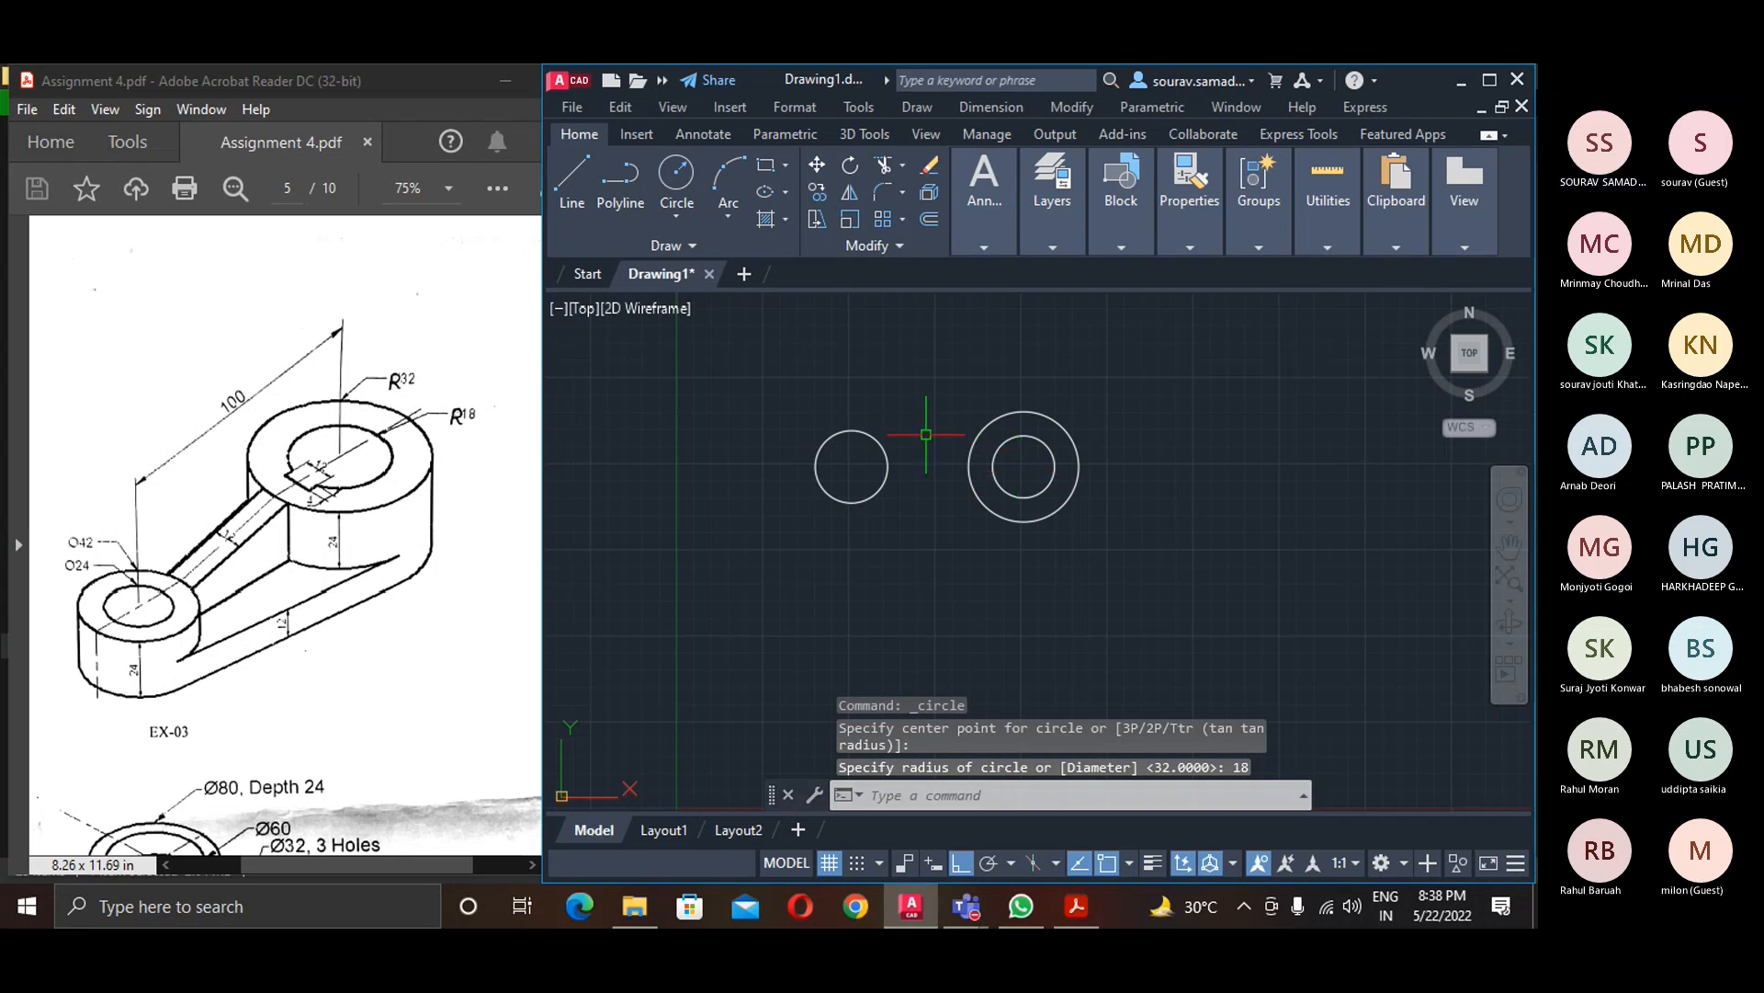
click(677, 174)
click(852, 467)
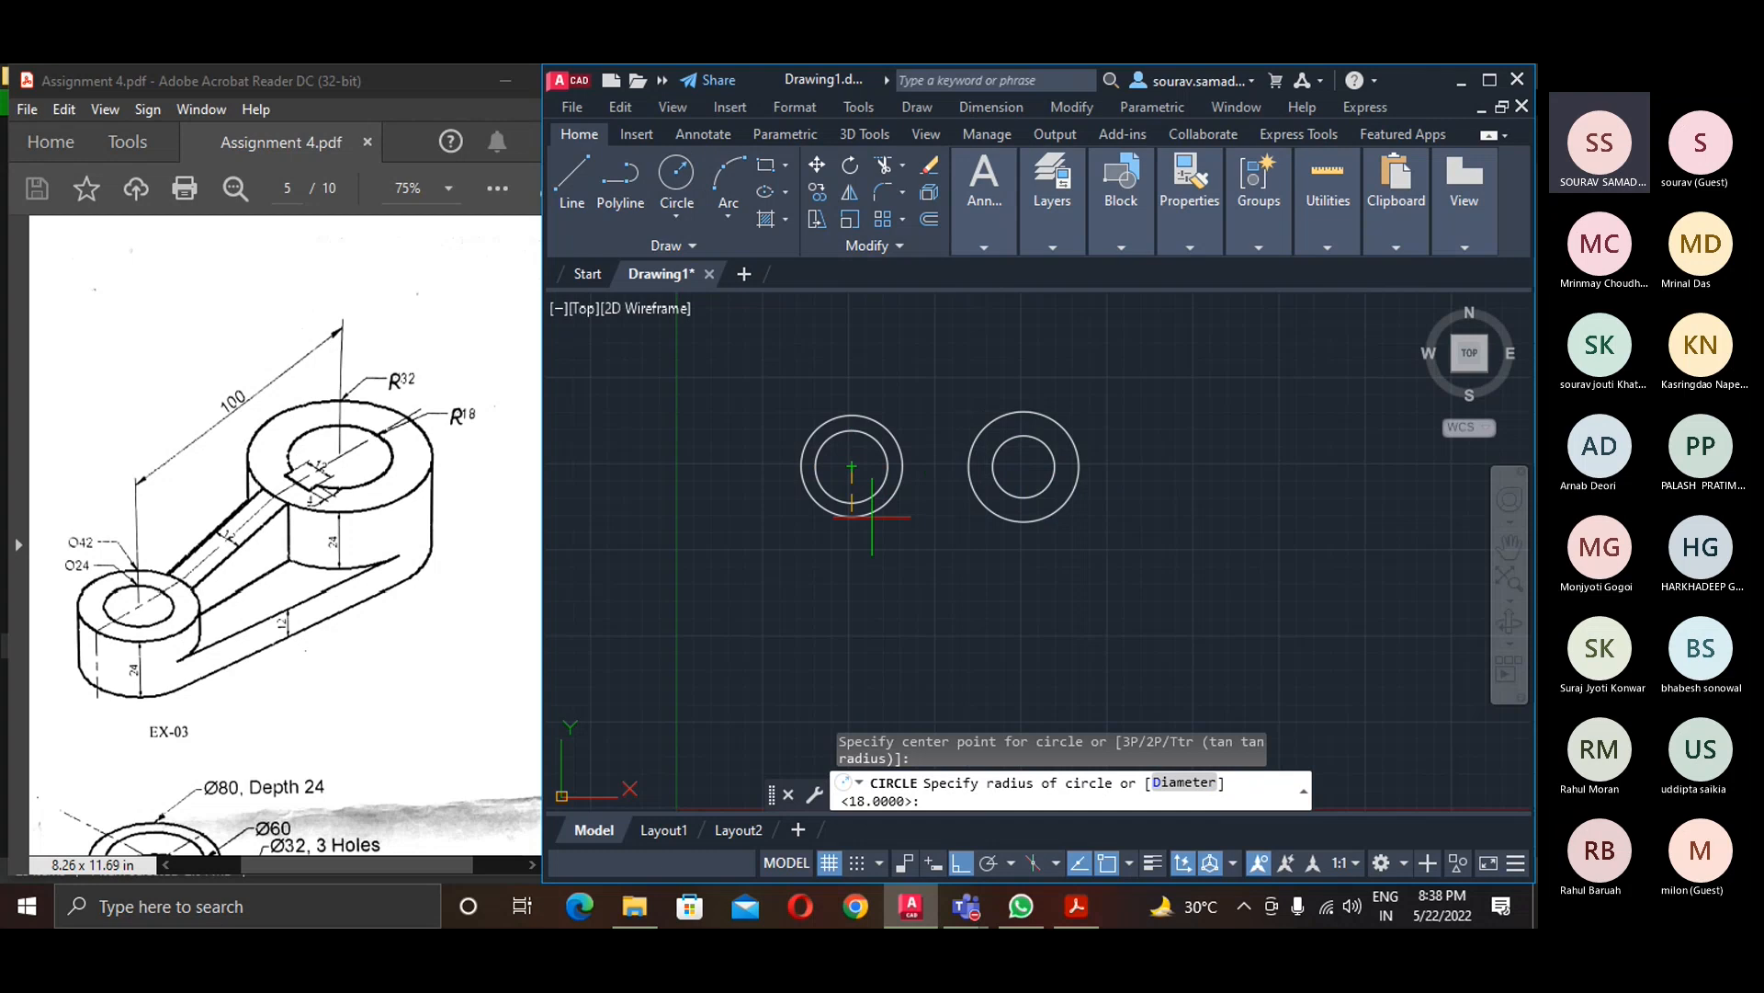
text(d)
key(Return)
text(42)
key(Return)
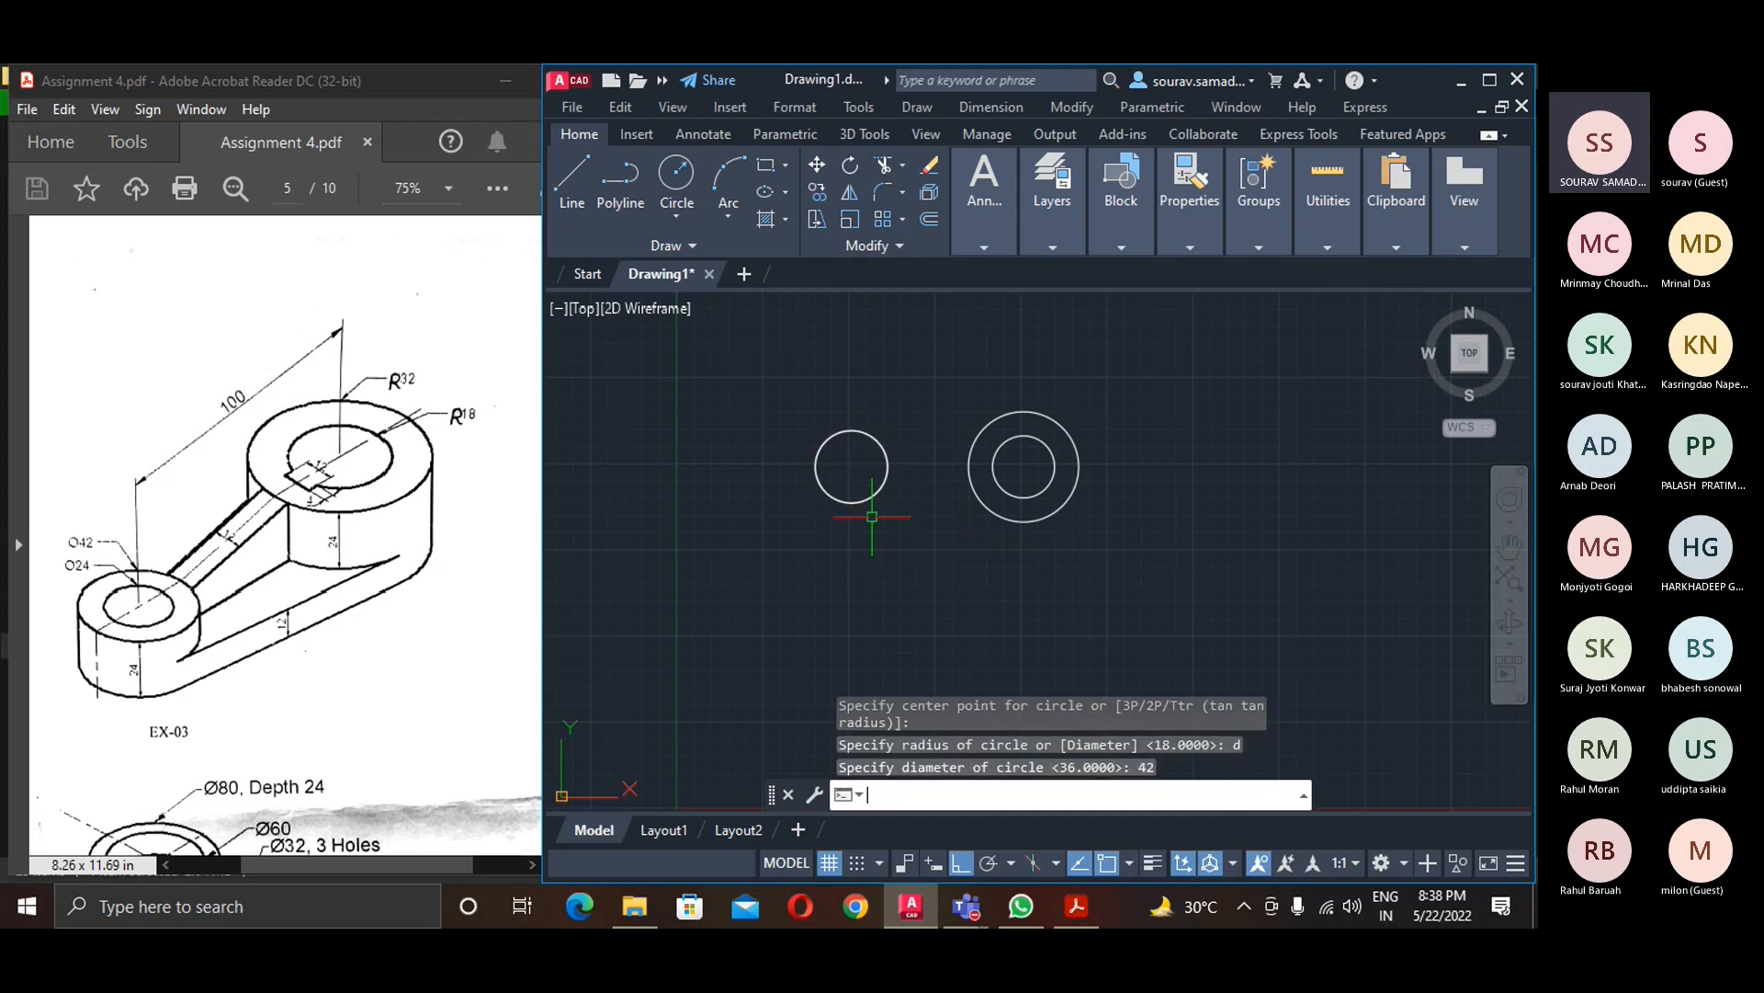
click(828, 492)
key(Delete)
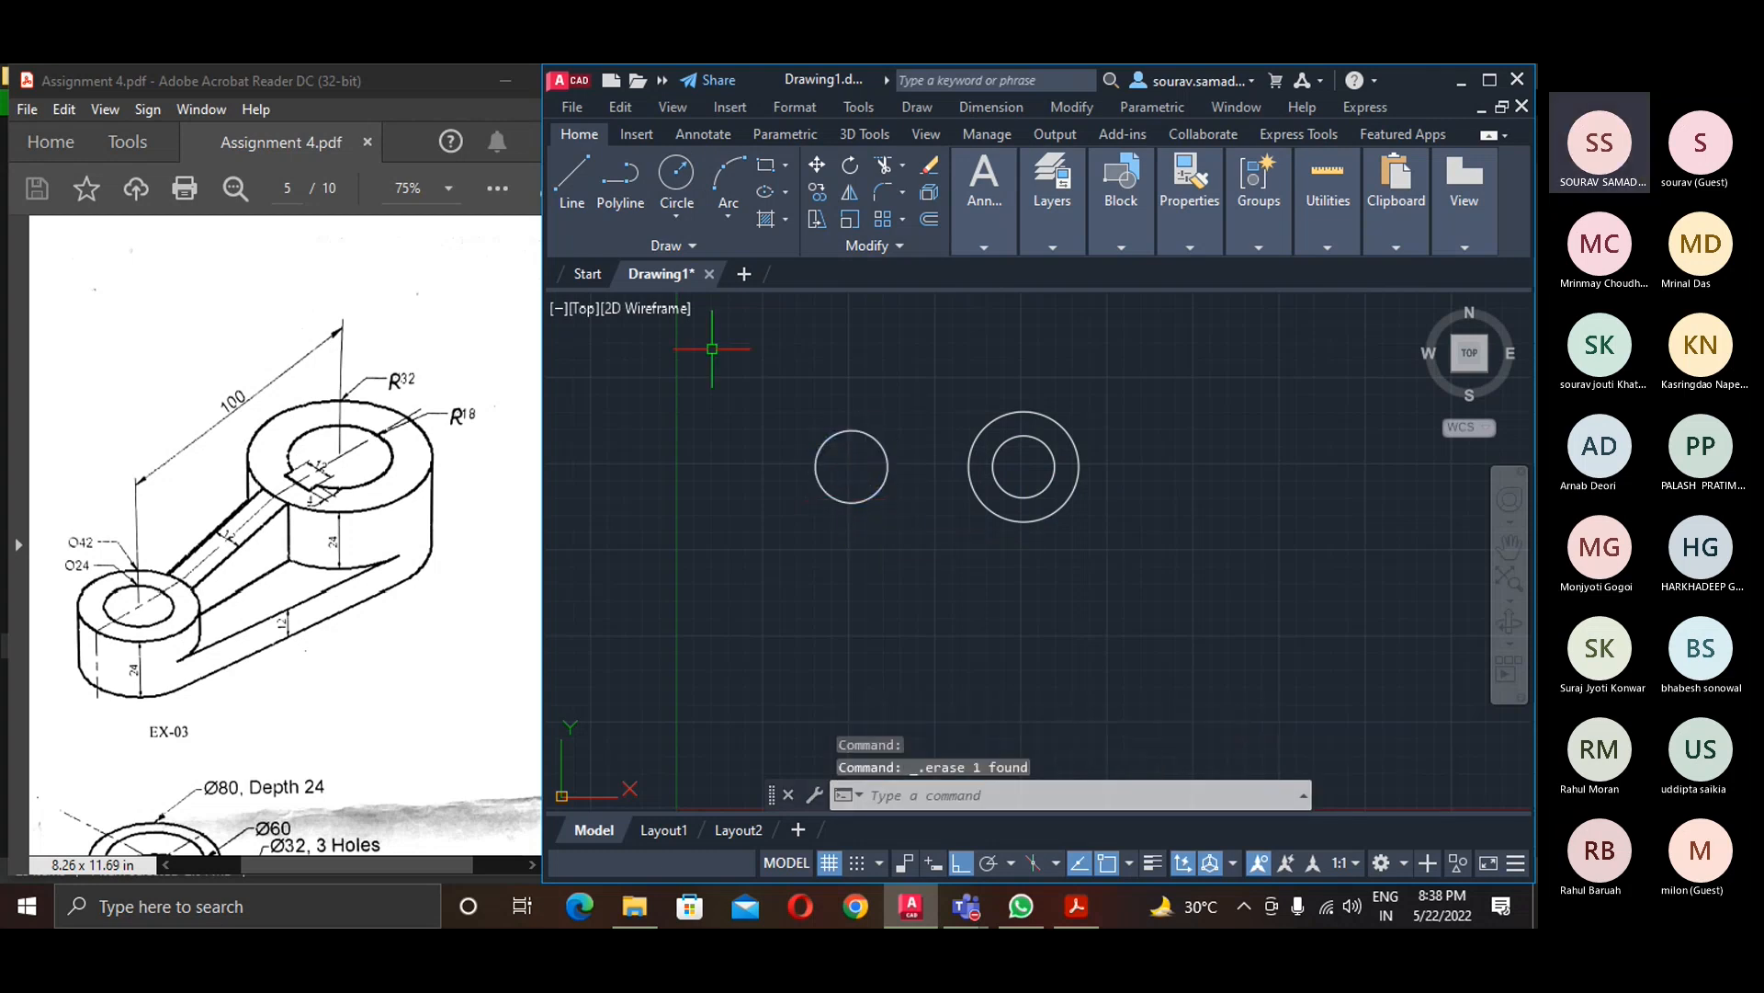
- Draw a concentric circle of diameter 24 inside the small boss circle
click(676, 176)
click(852, 467)
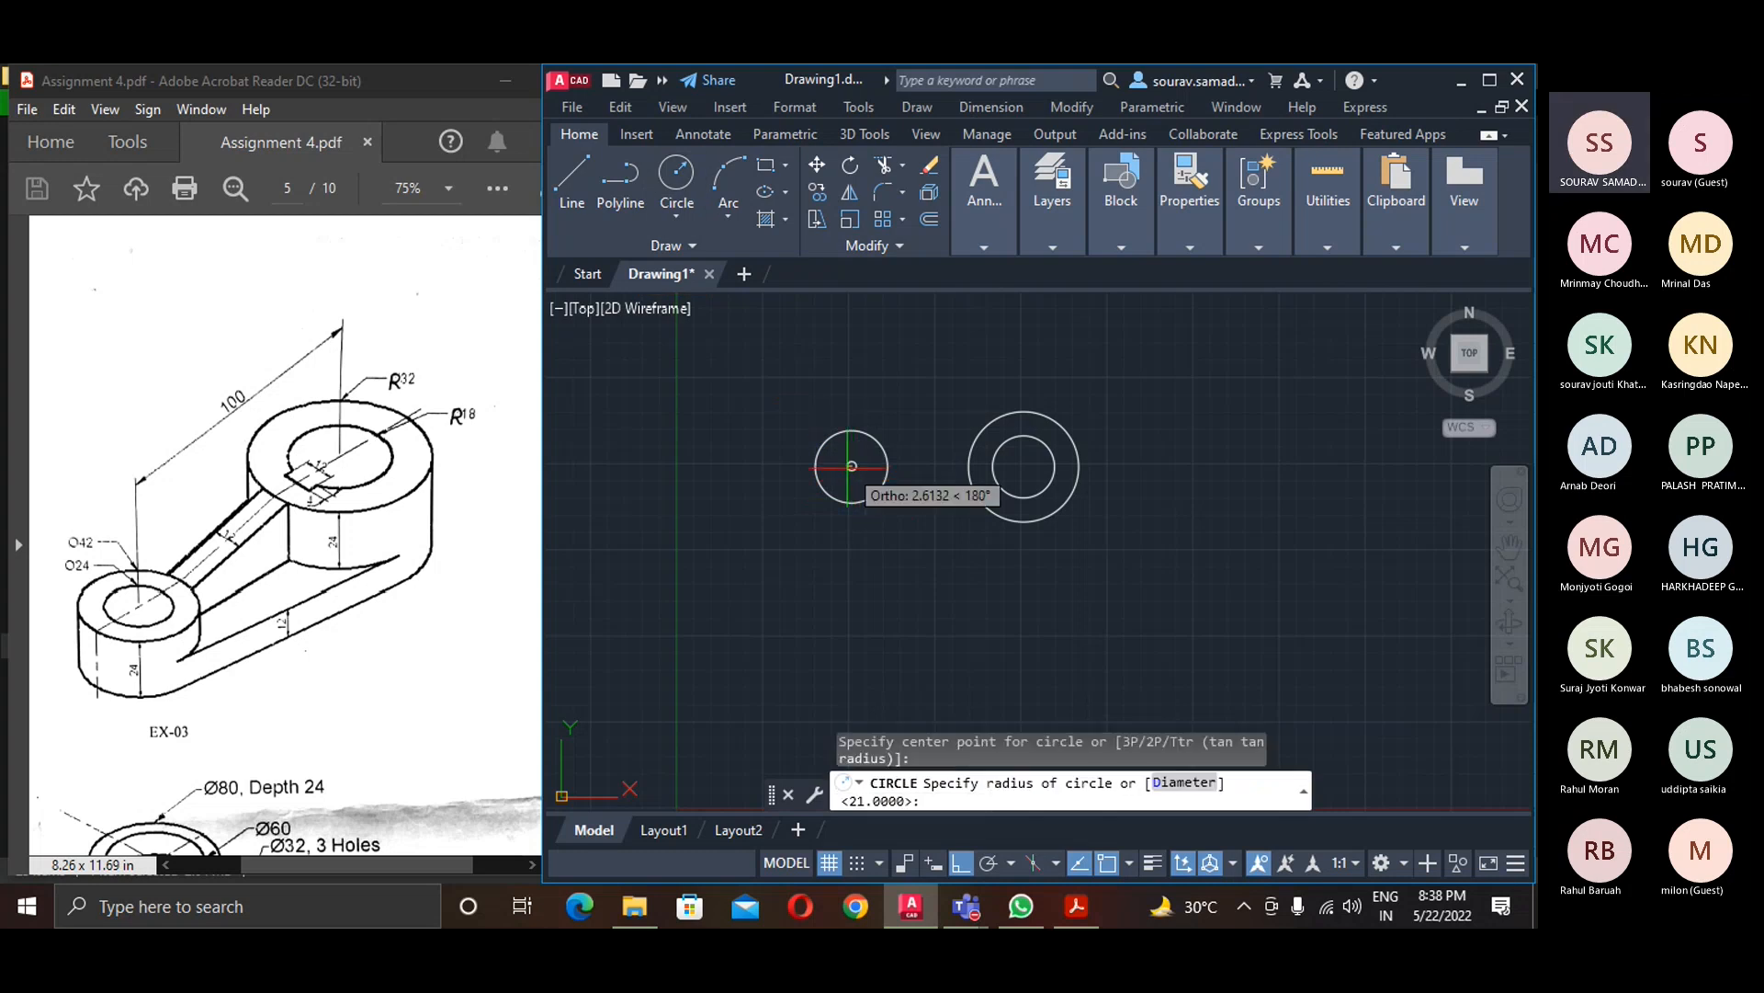
text(d)
key(Return)
text(24)
key(Return)
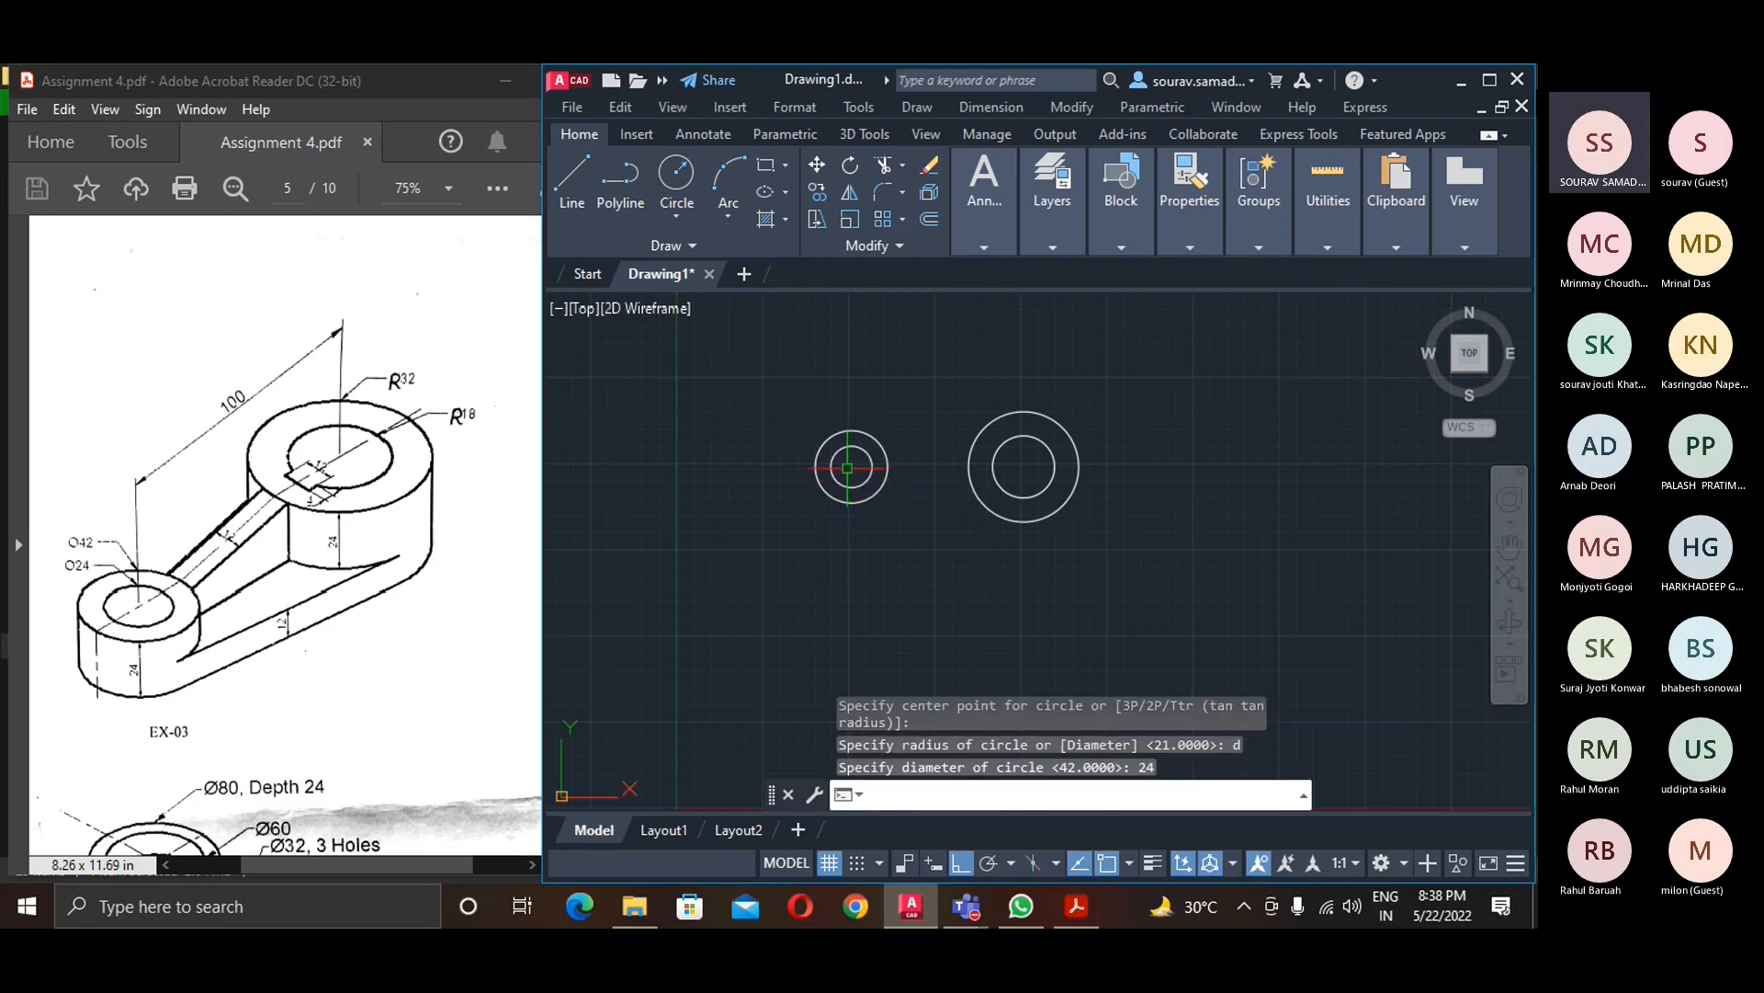
- Draw a line tangent to the upper sides of both outer circles, joining the small boss to the large boss
scroll(915, 466, up, 6)
scroll(916, 471, down, 3)
text(l)
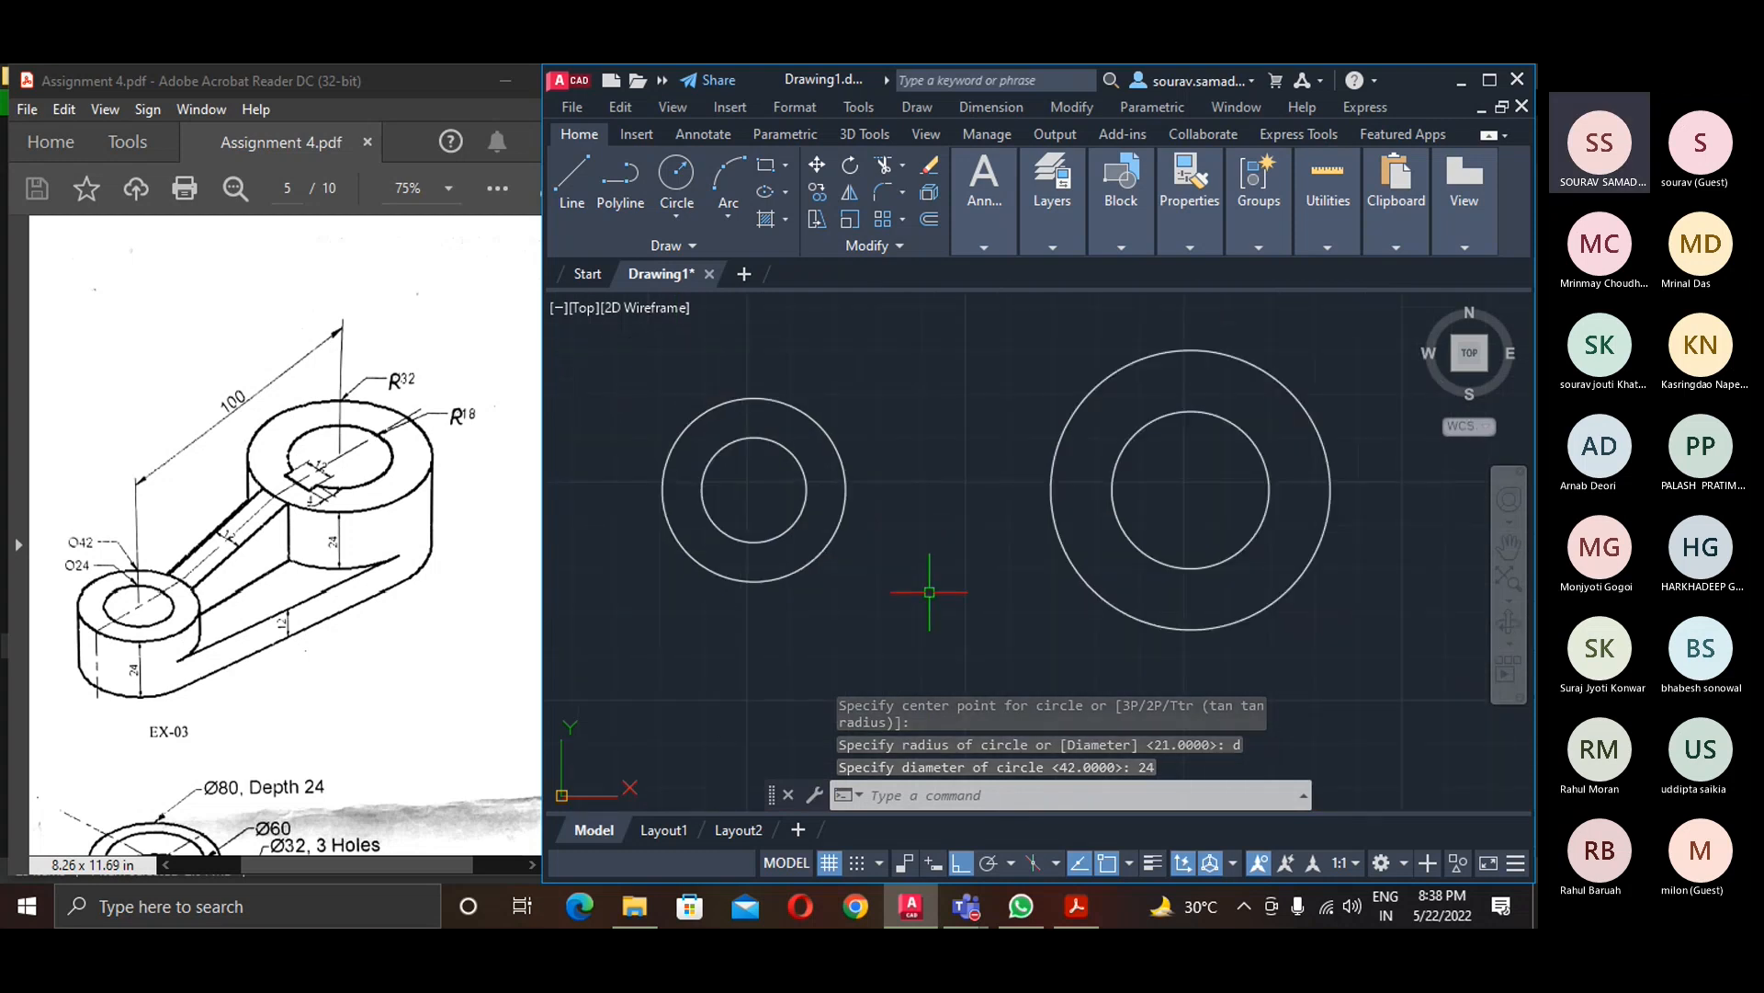
key(Return)
shift+right_click(956, 421)
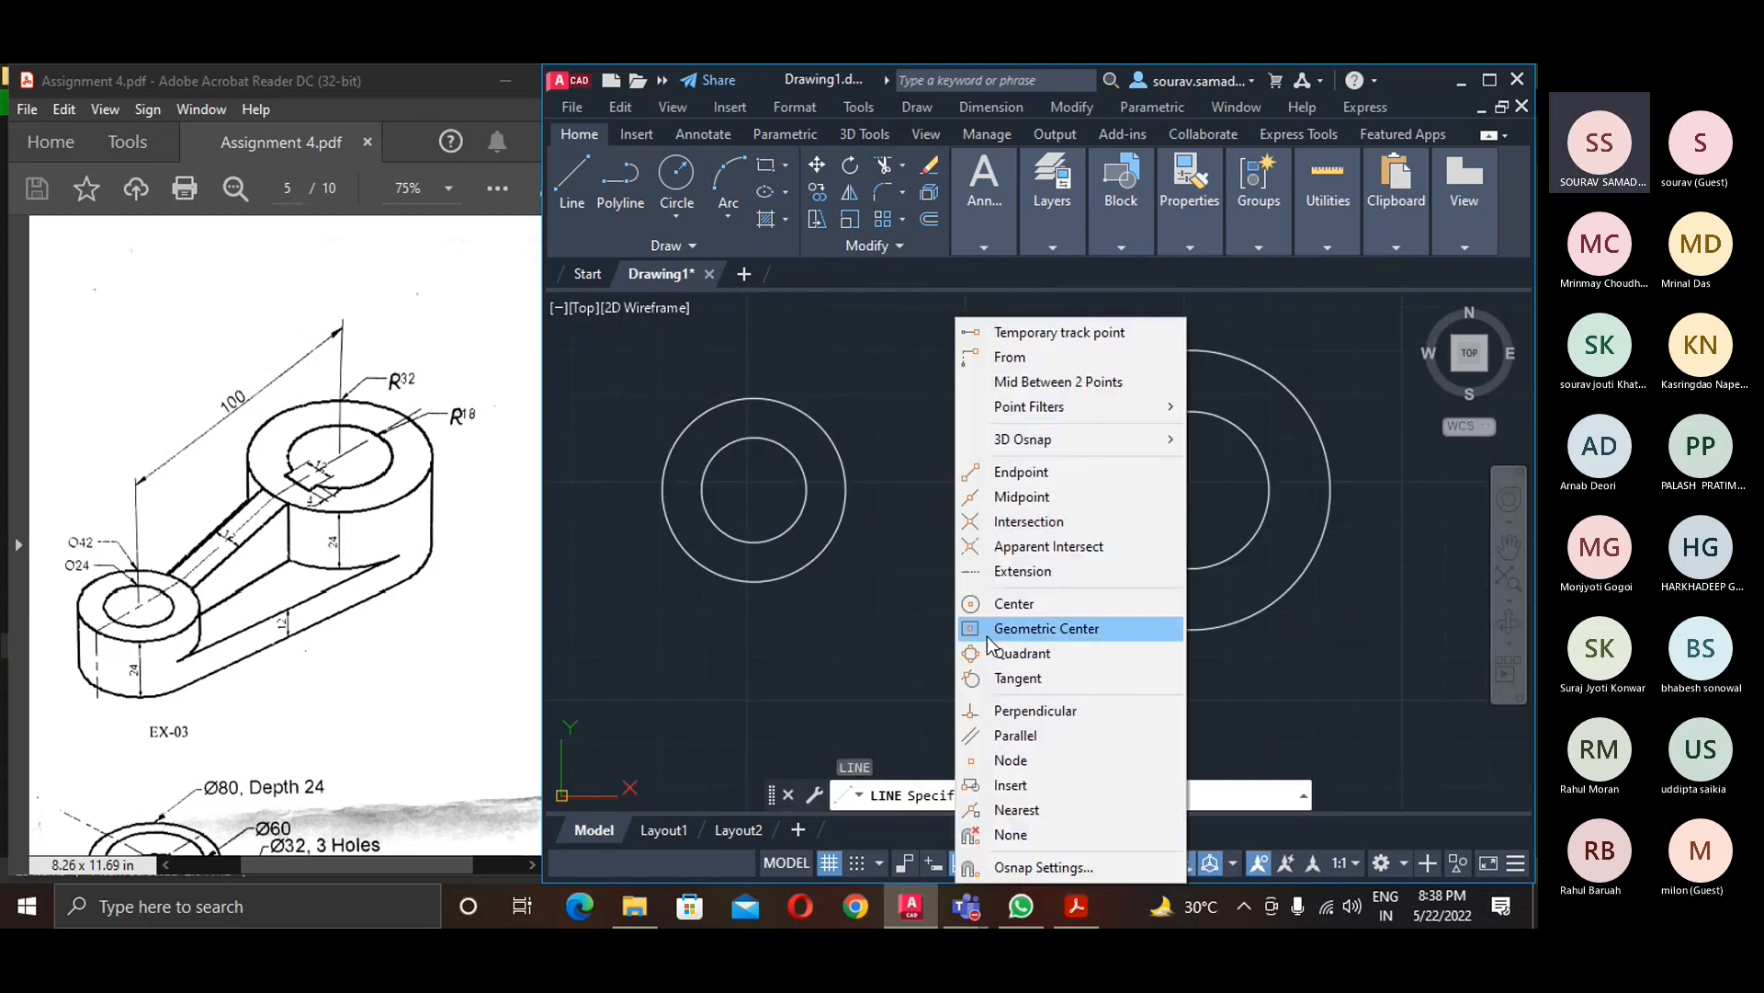
click(1001, 662)
click(753, 398)
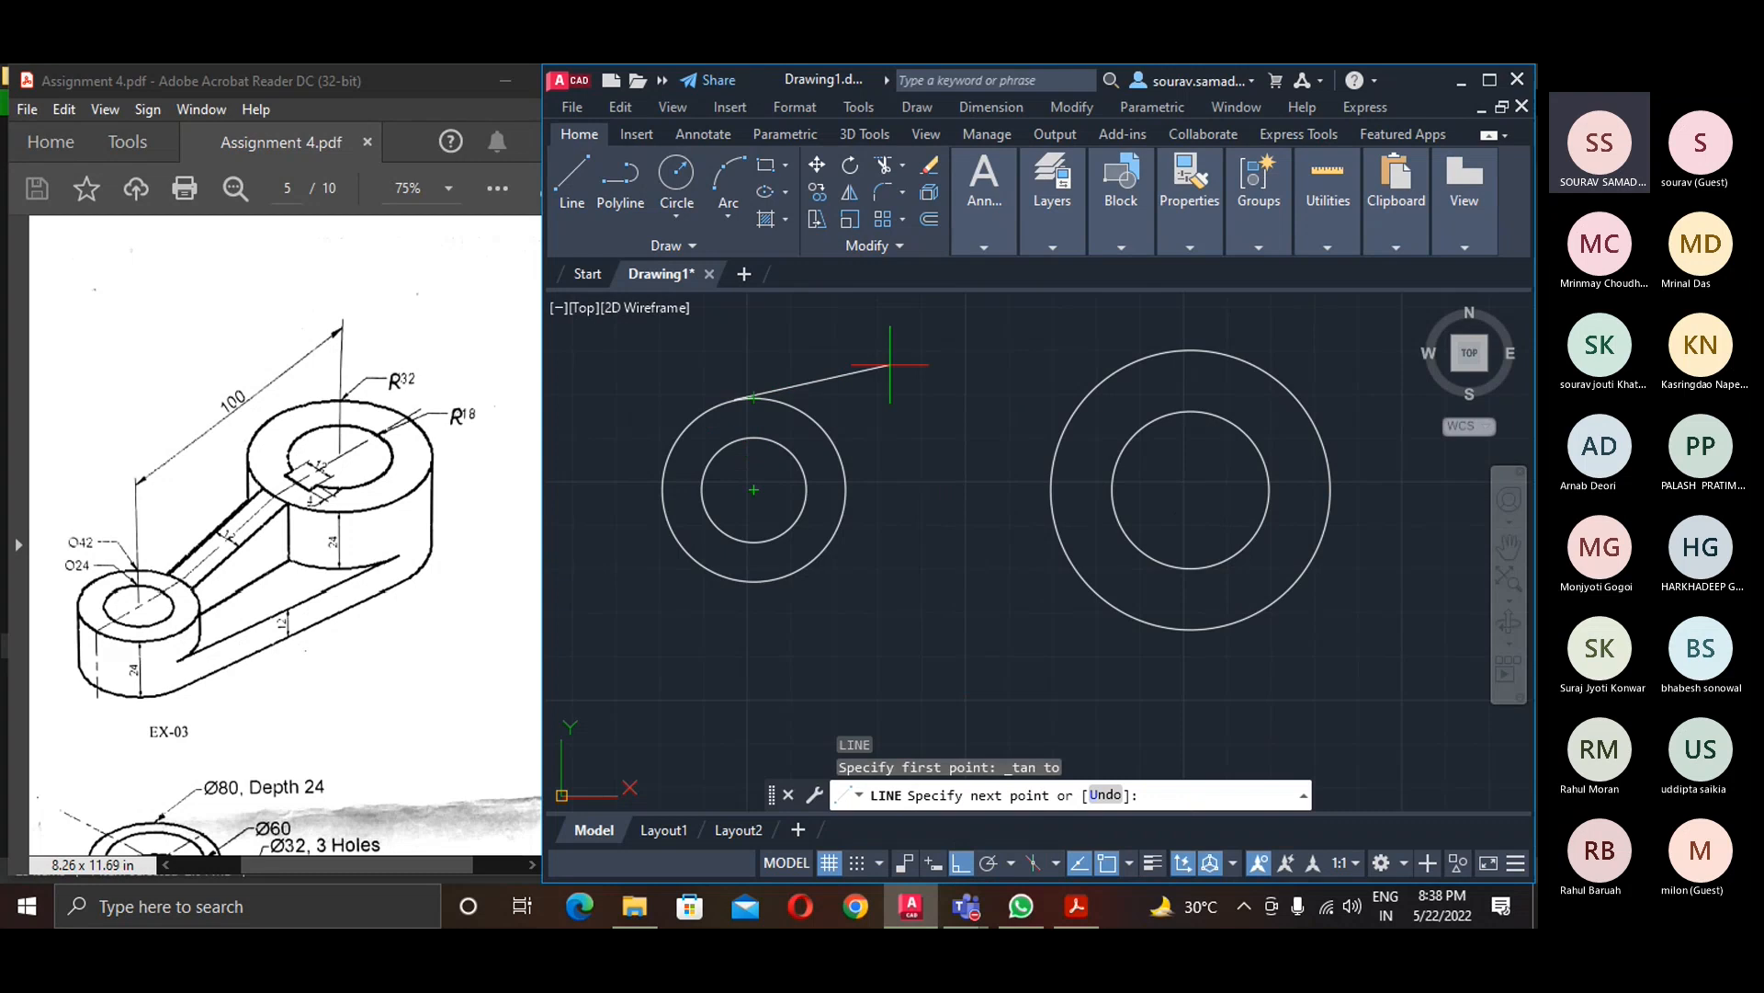
shift+right_click(912, 366)
click(1022, 677)
click(1176, 351)
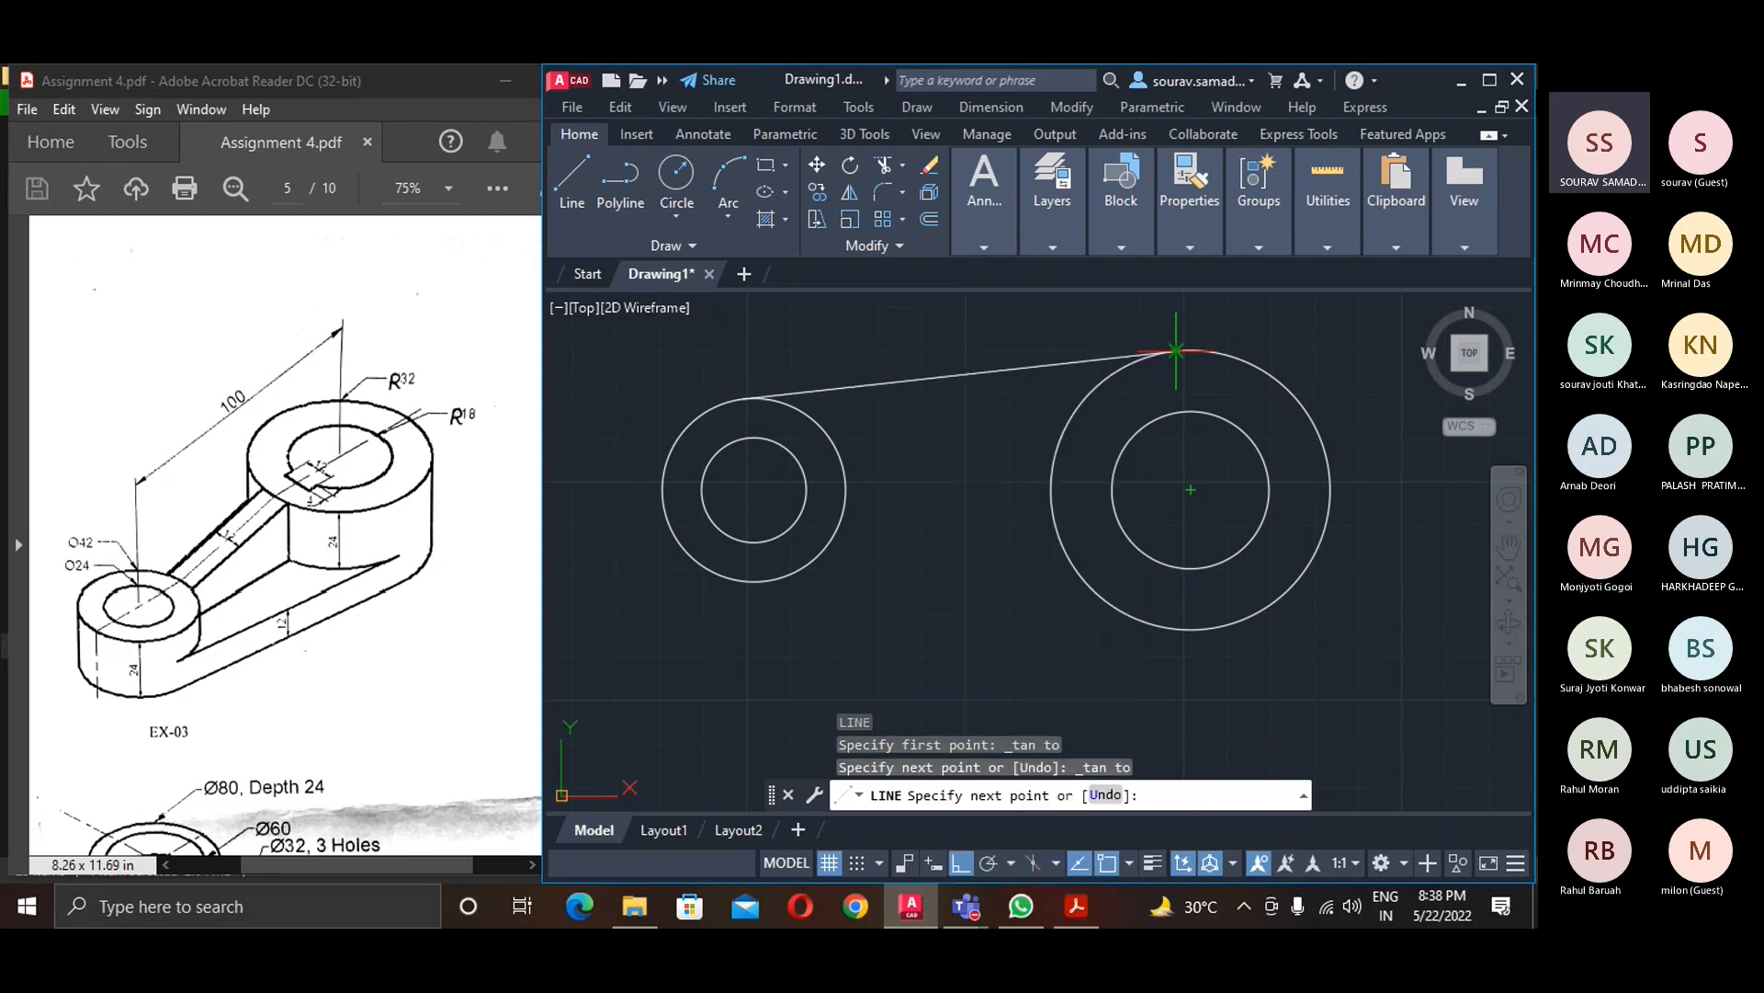
key(Return)
- Mirror the upper tangent line about the axis through both circle centres, keeping the original
text(mi)
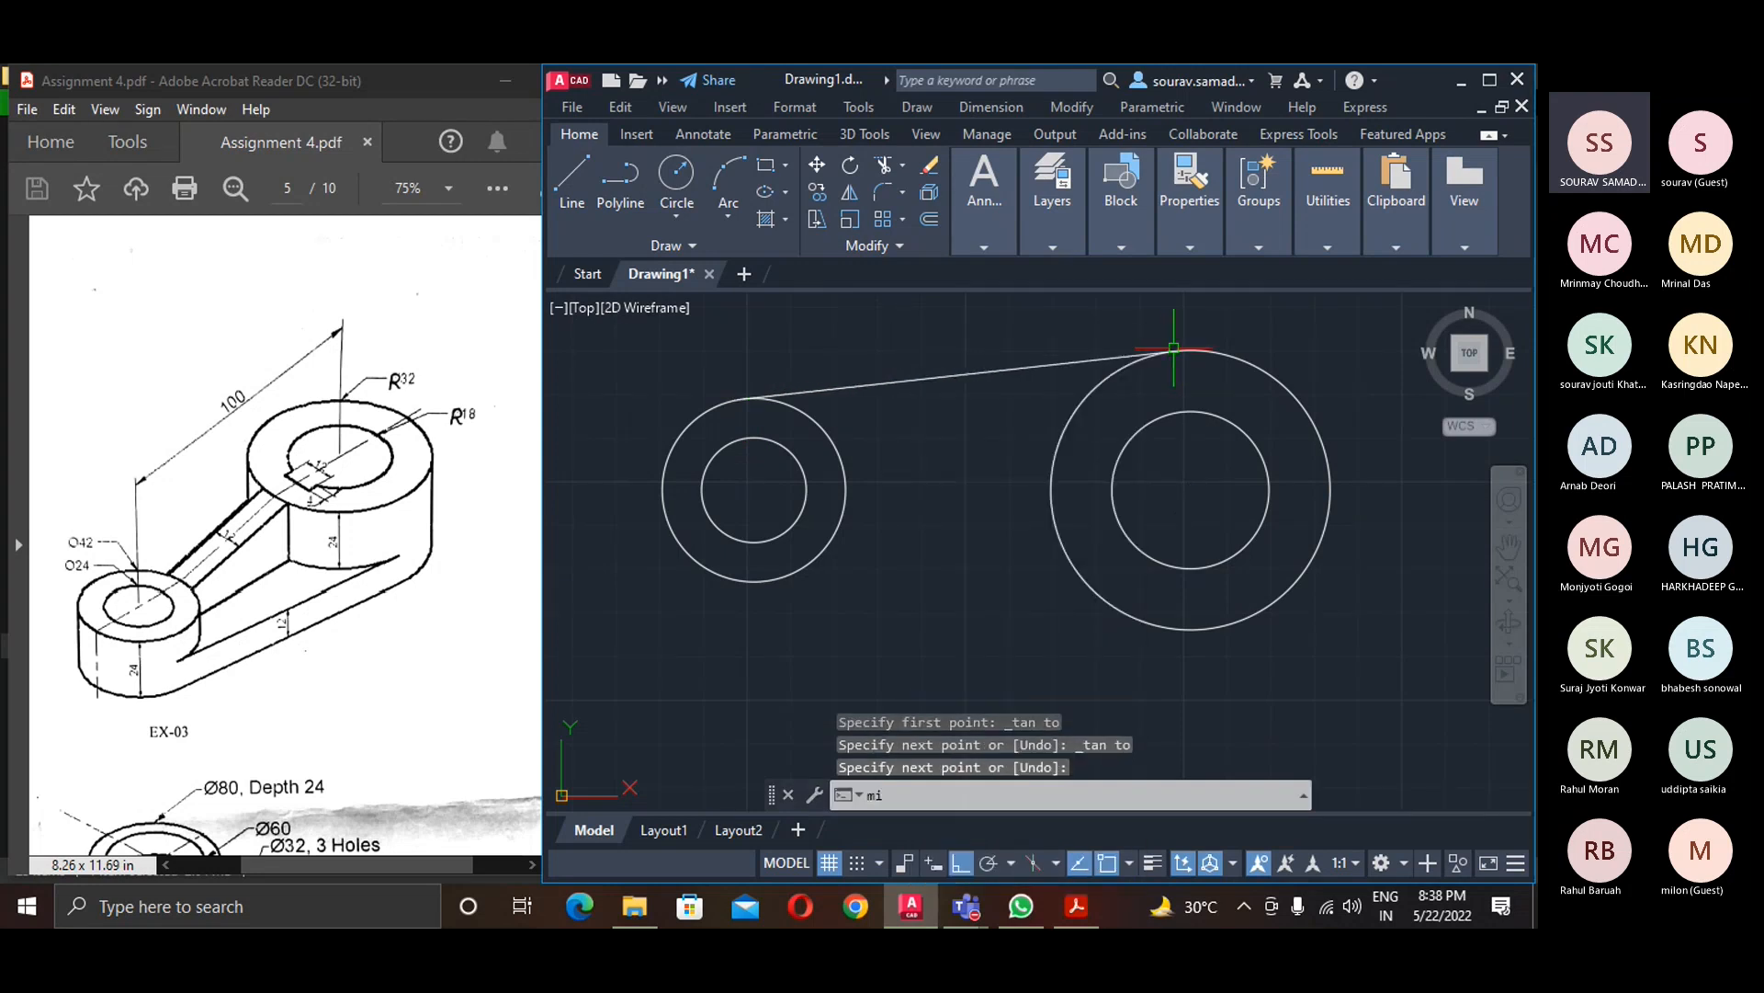
key(Return)
click(944, 404)
click(910, 368)
key(Return)
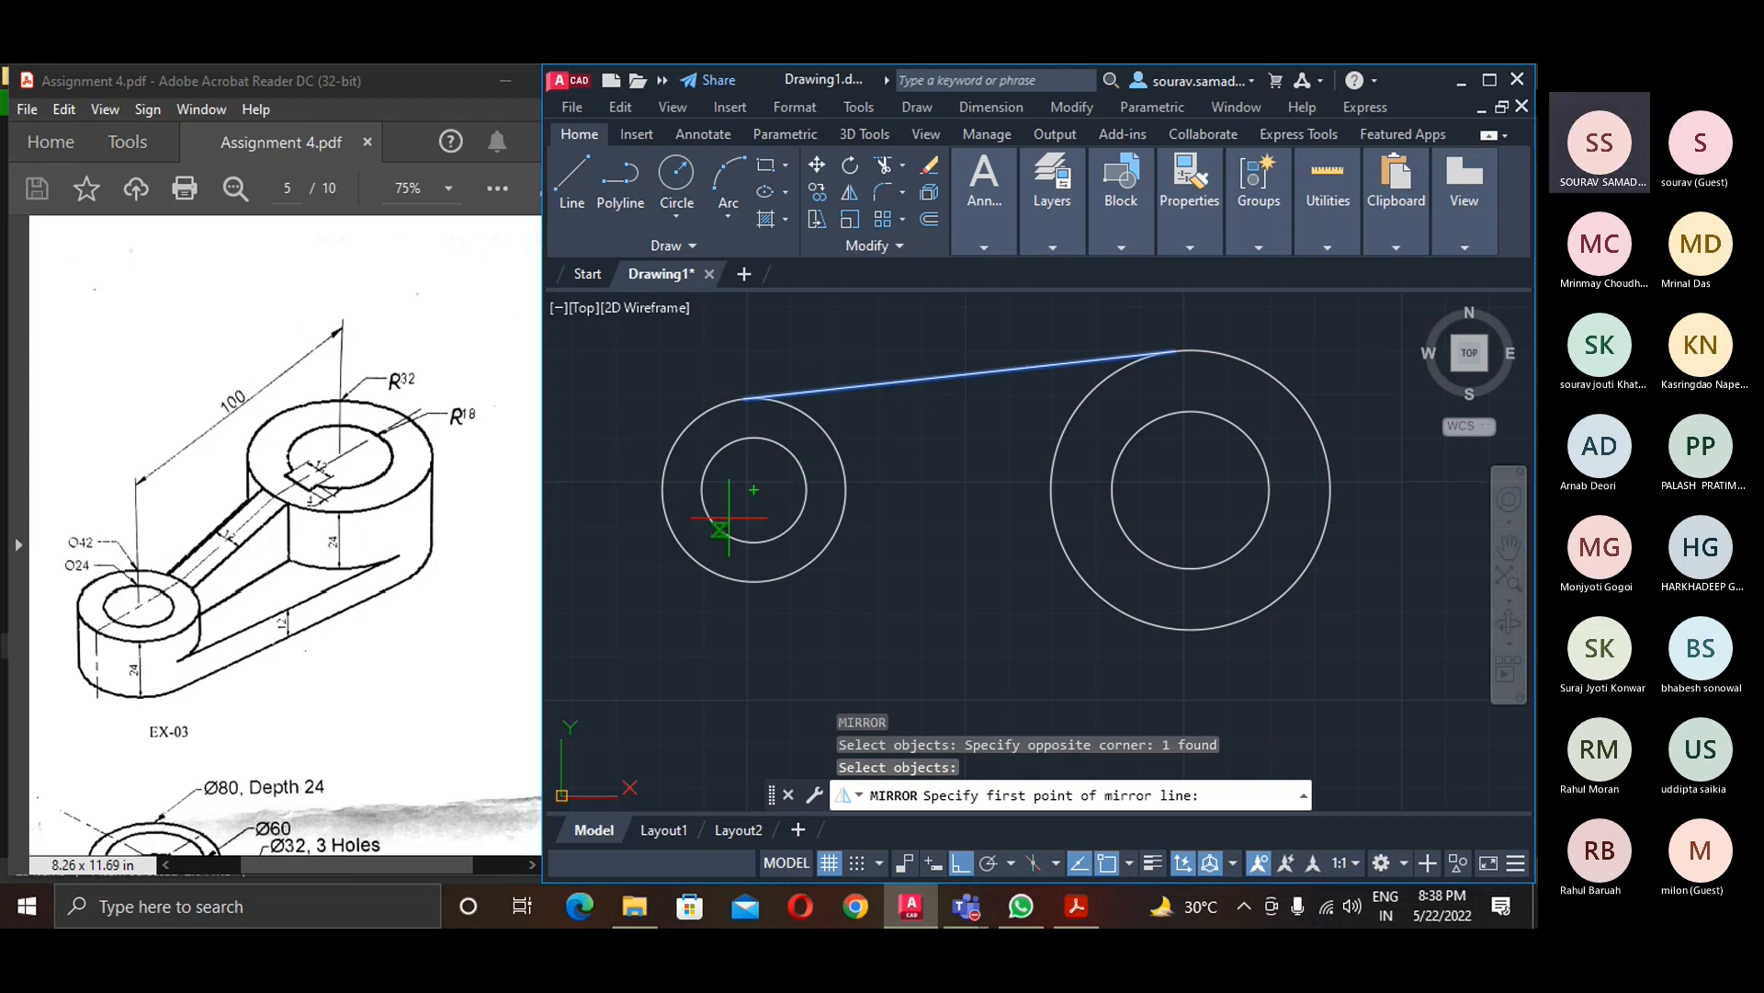
click(754, 490)
click(1183, 489)
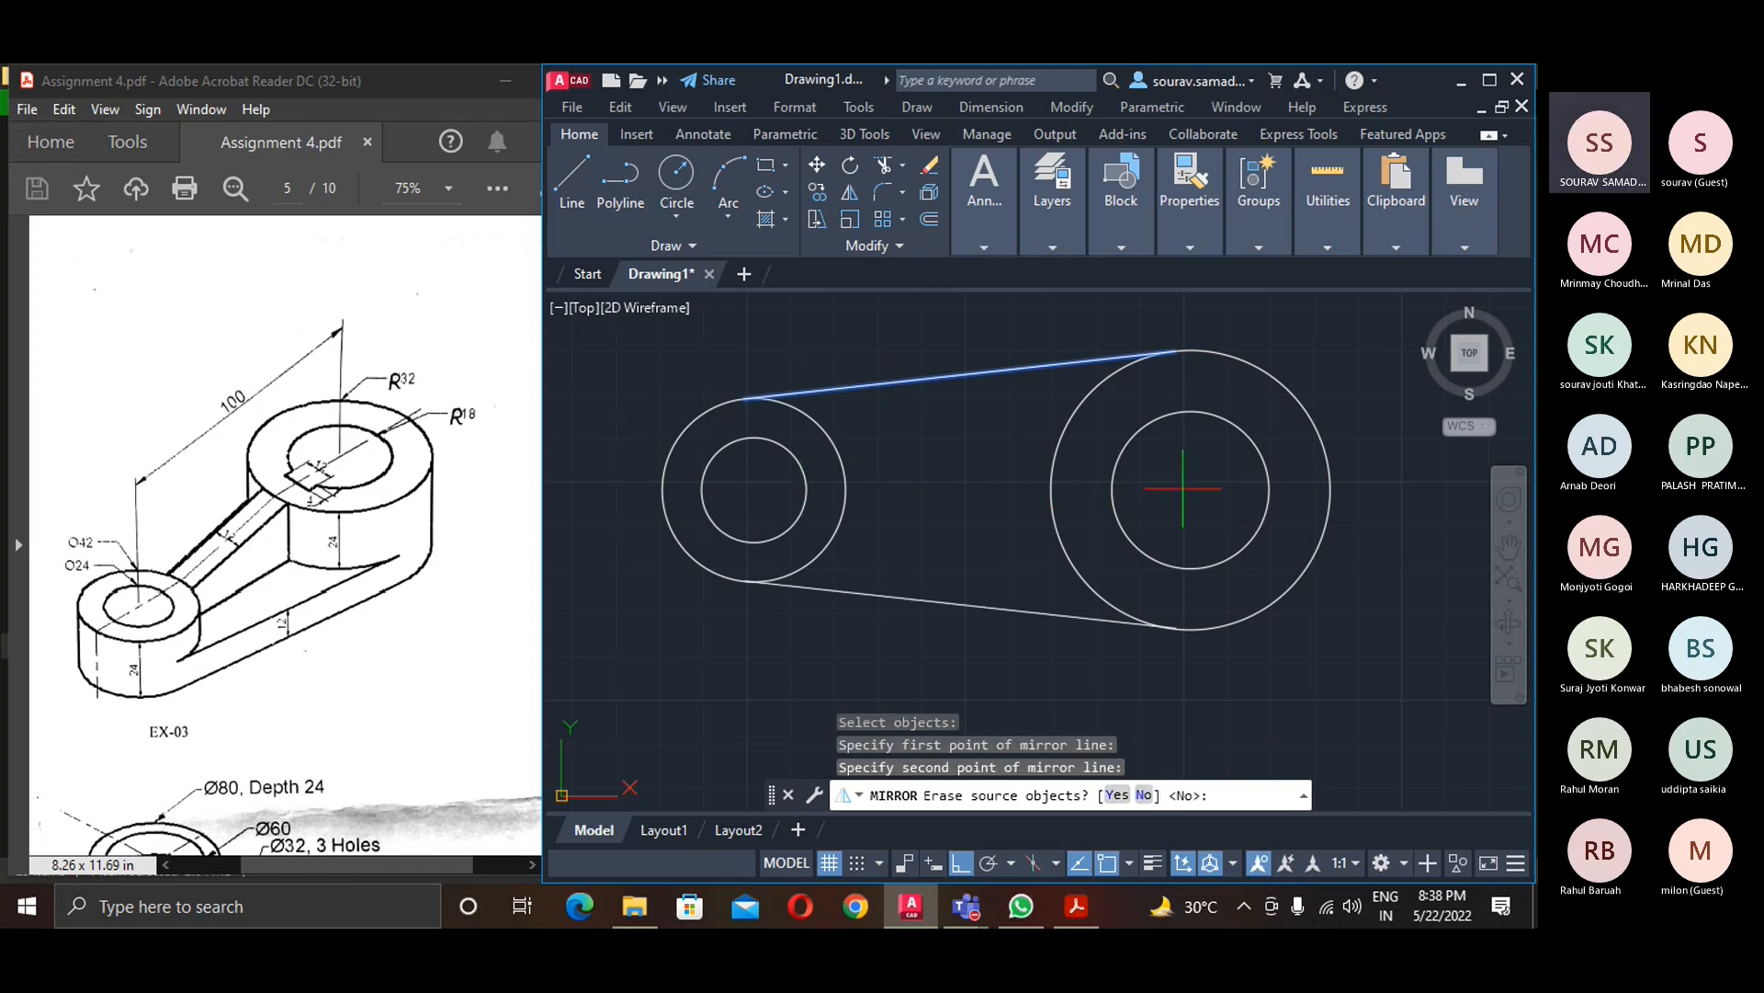
key(Return)
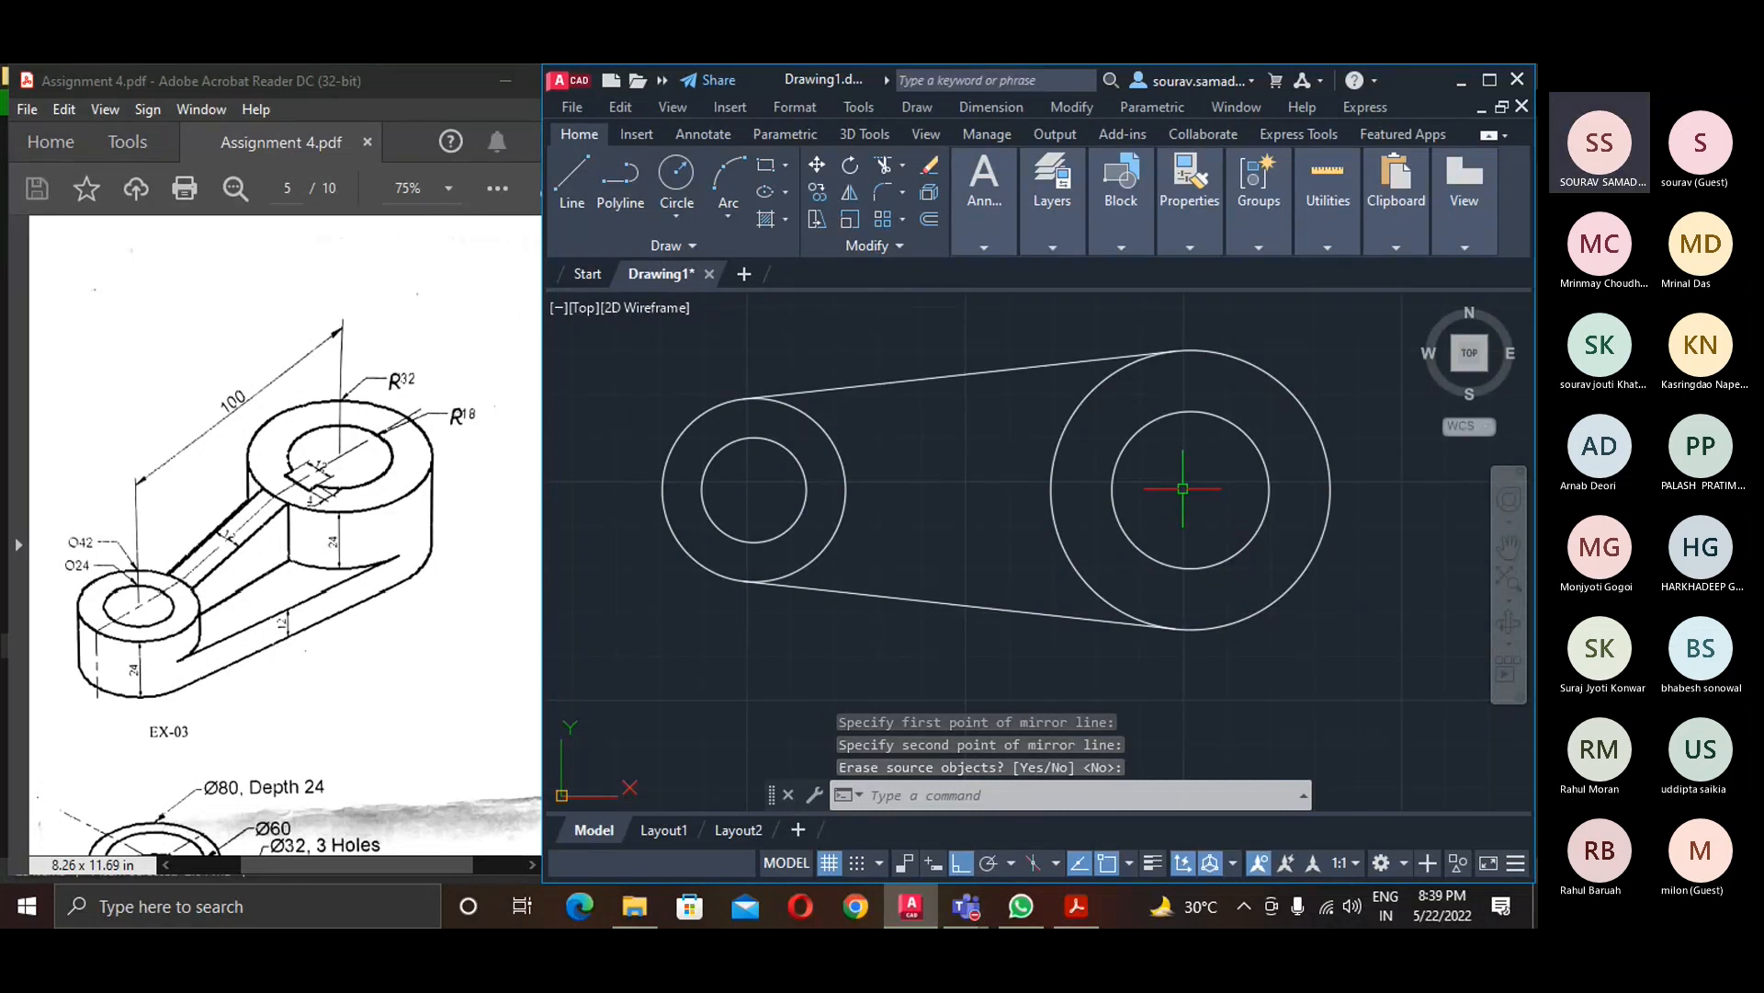
- Draw an 8 by 12 keyway rectangle in the empty space beside the small boss
click(785, 171)
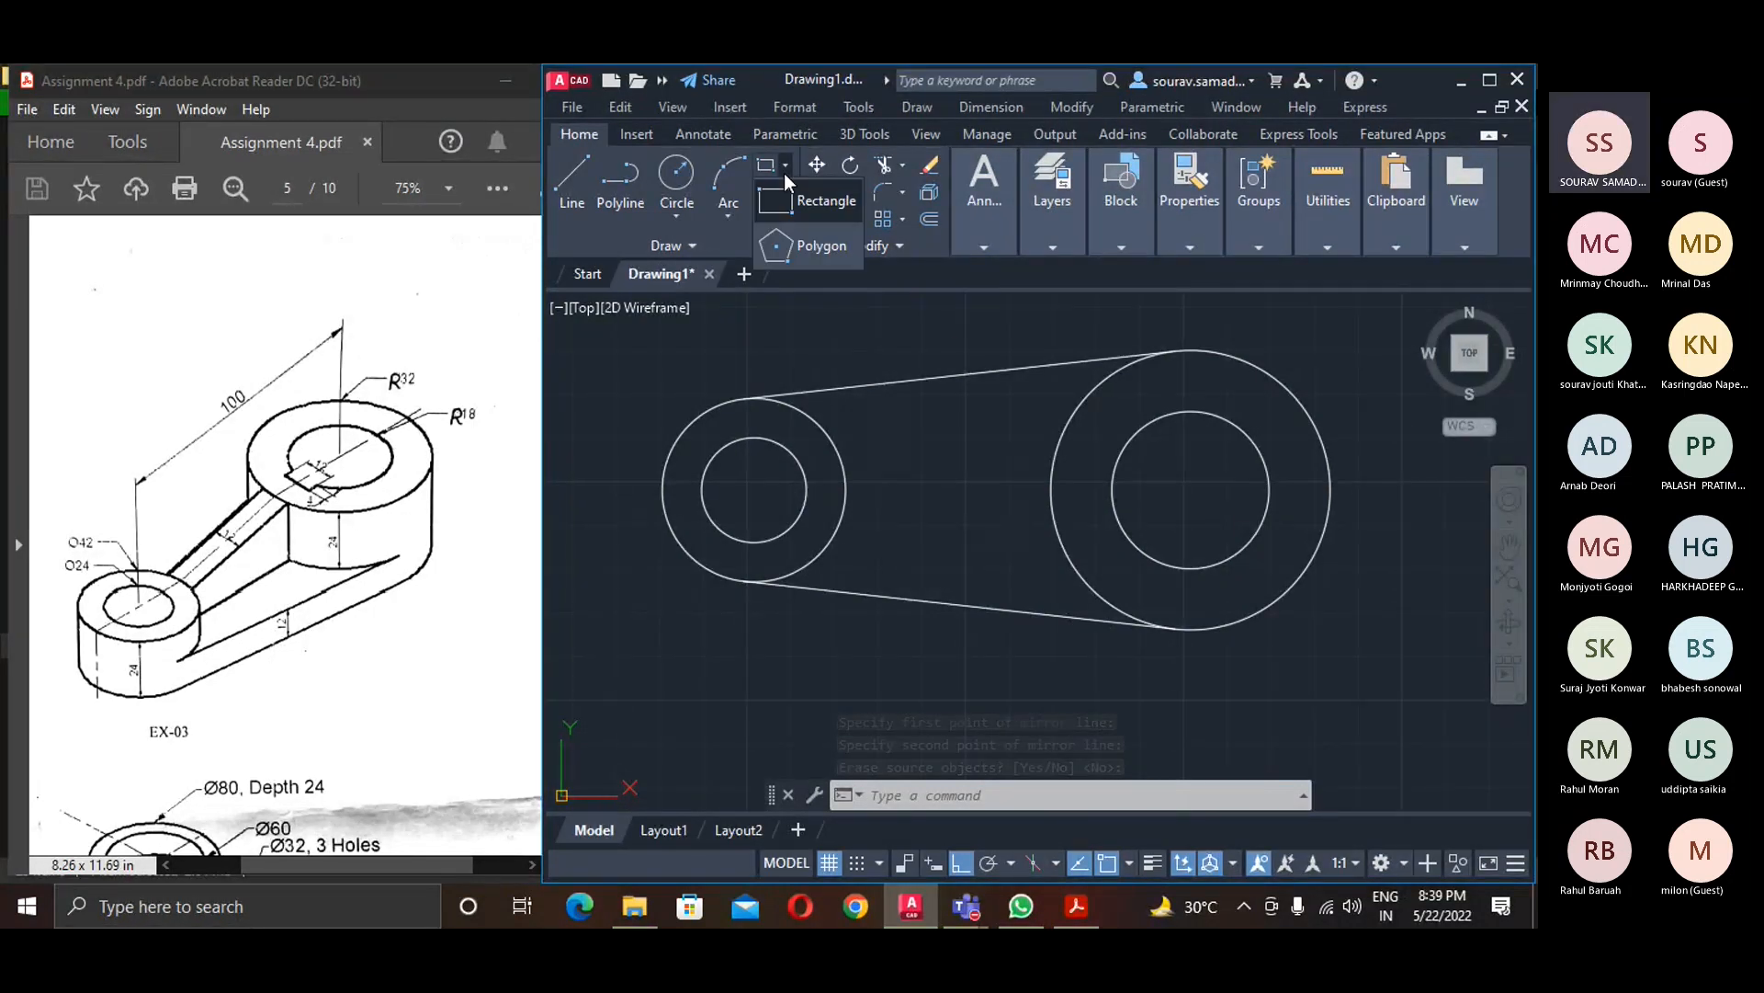
click(798, 206)
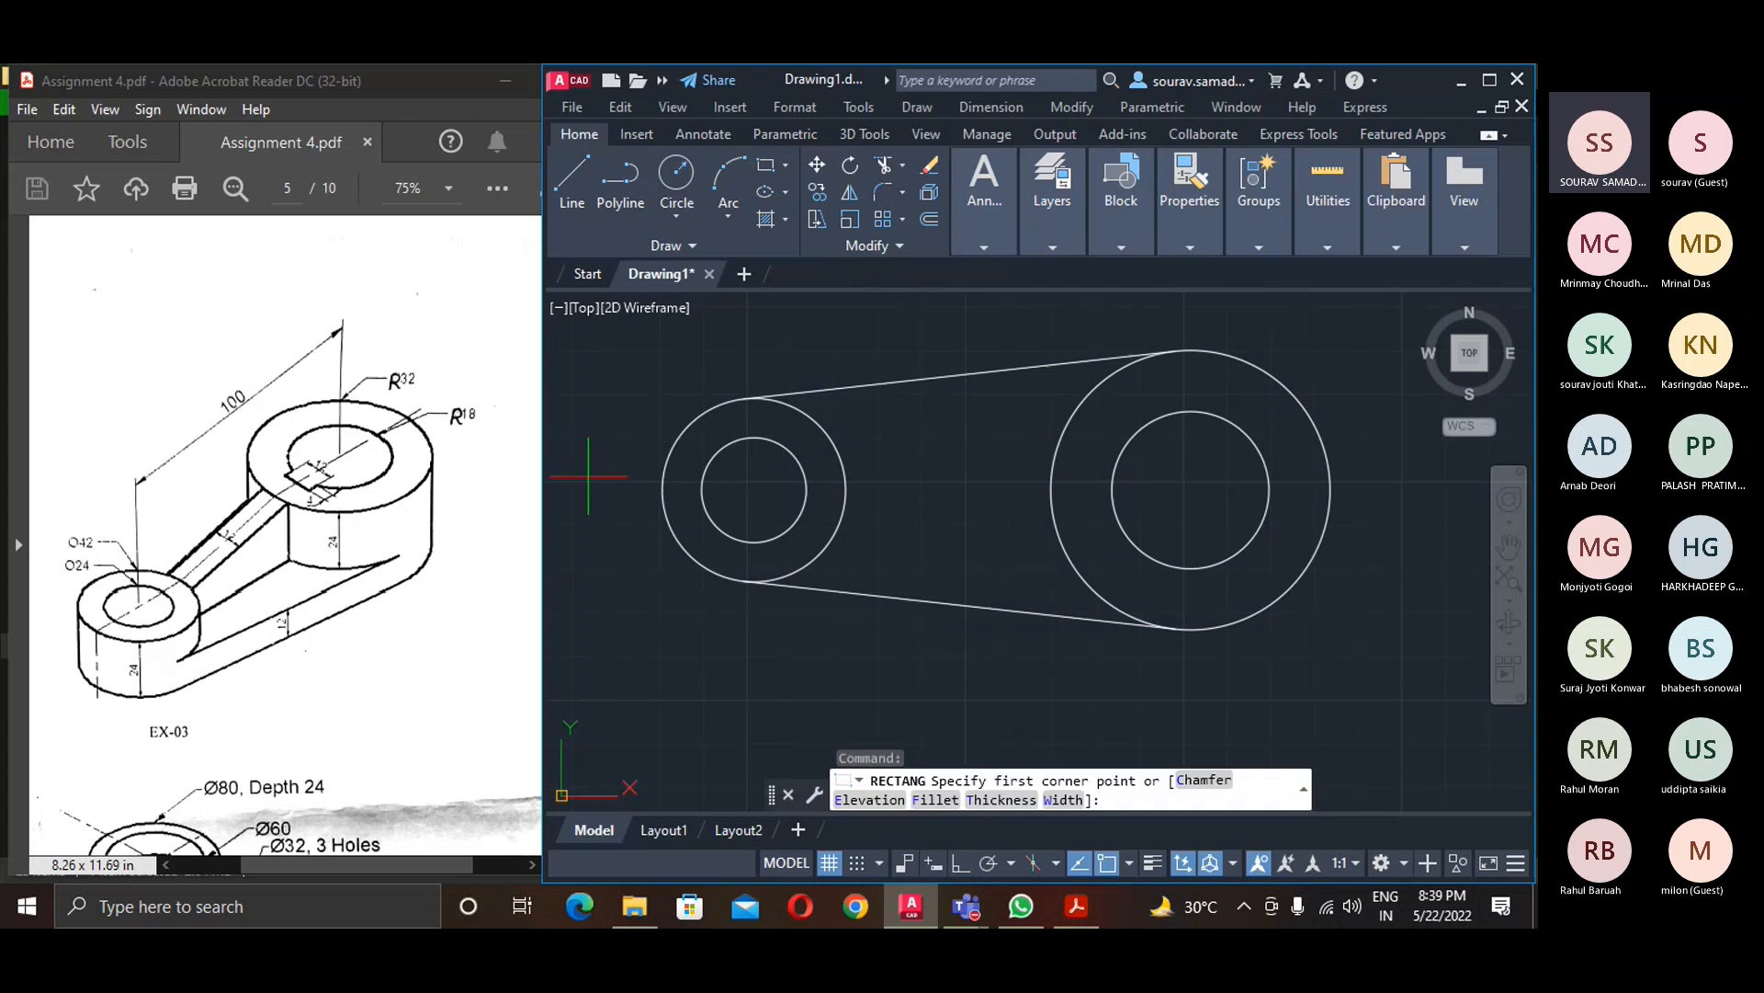
text(@)
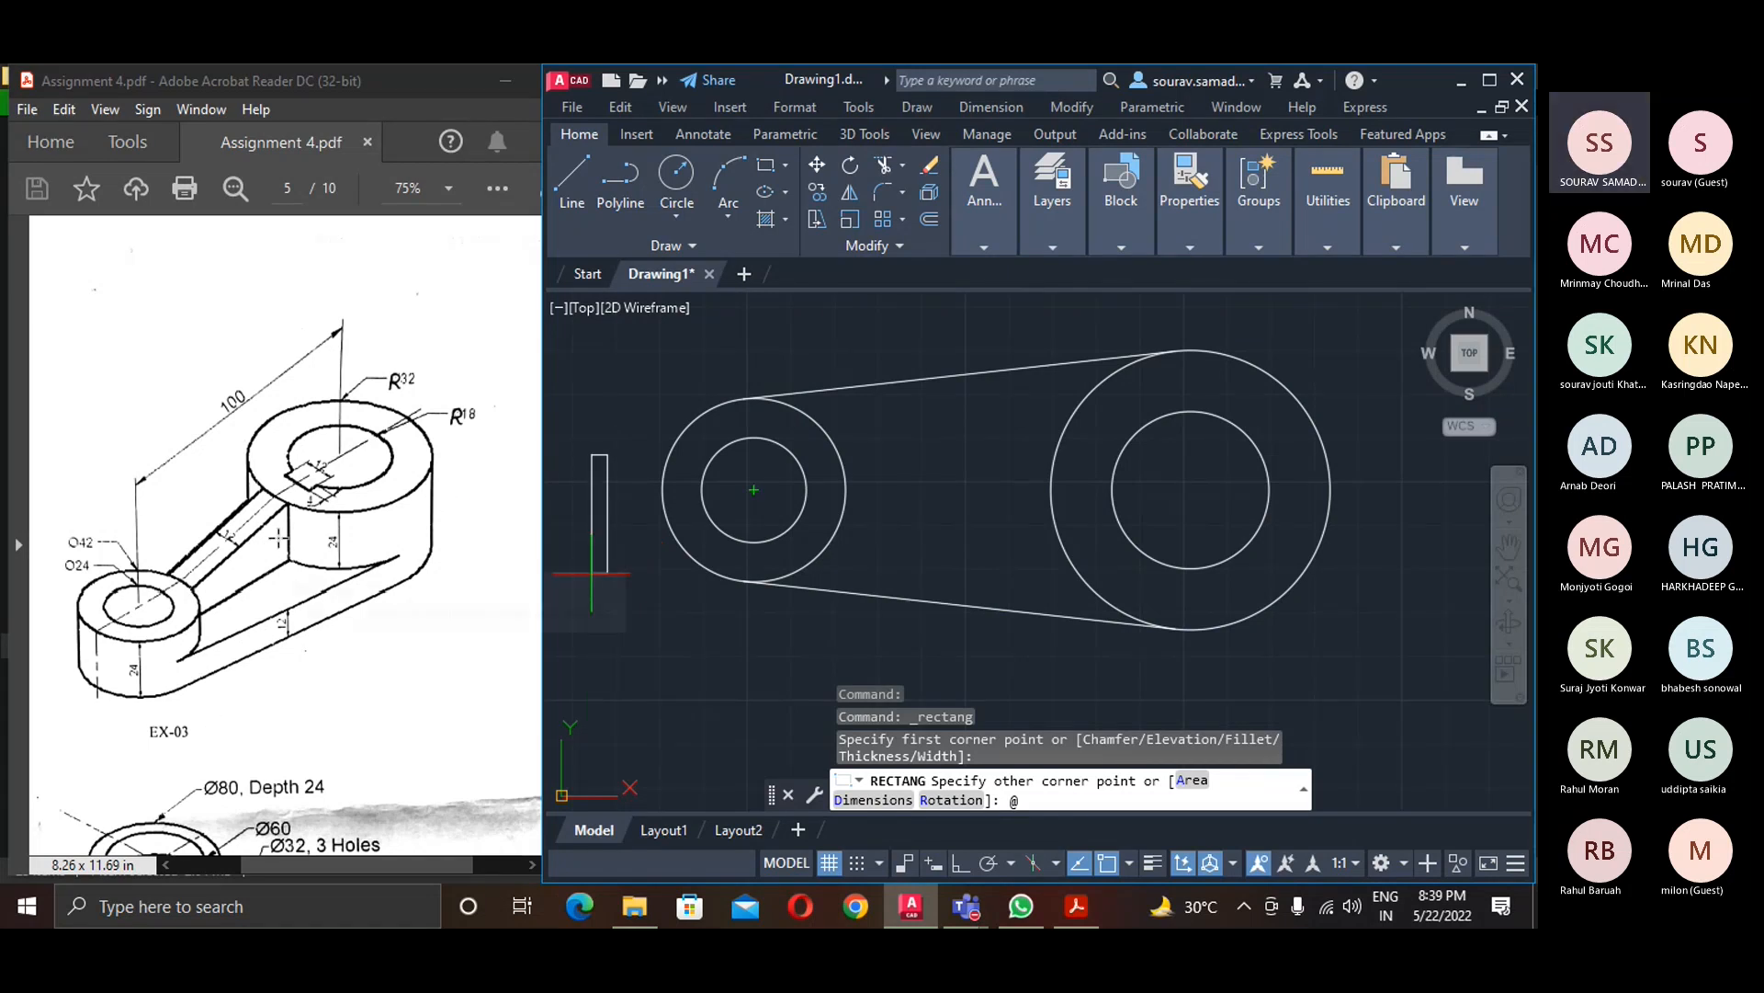
scroll(276, 551, up, 3)
scroll(321, 565, down, 2)
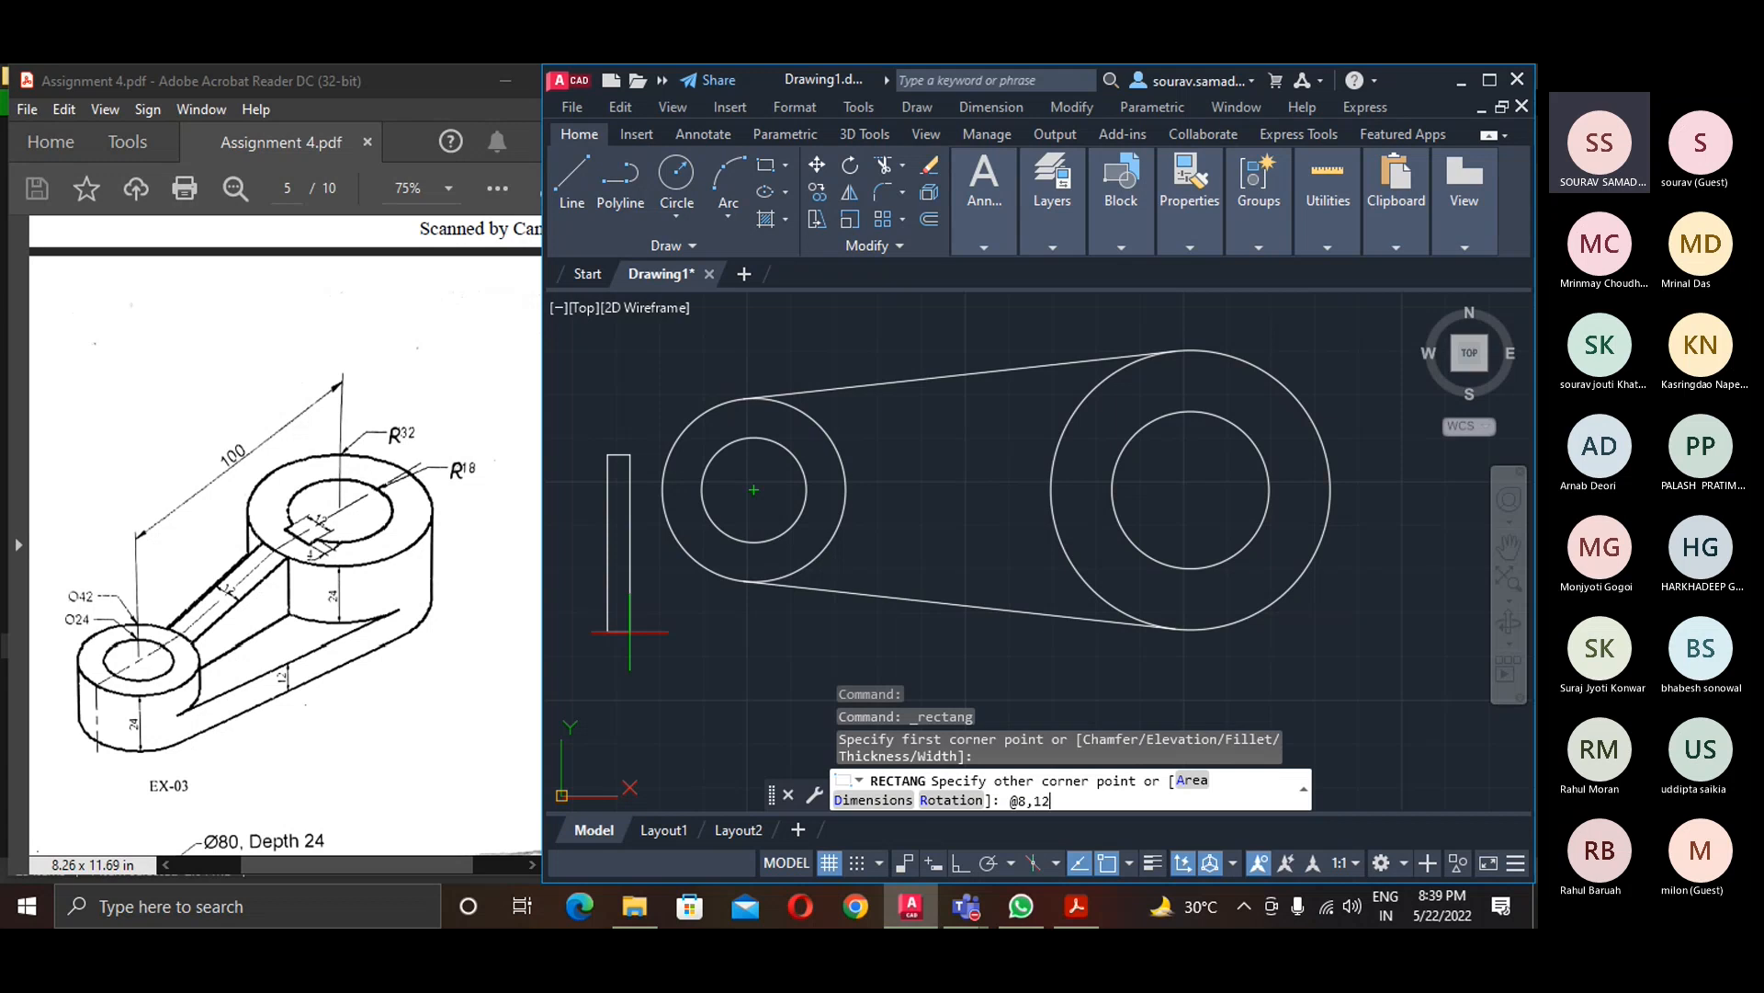
key(Return)
- Move the keyway rectangle by its centre onto the quadrant of the radius 18 bore that faces the small boss
text(m)
key(Return)
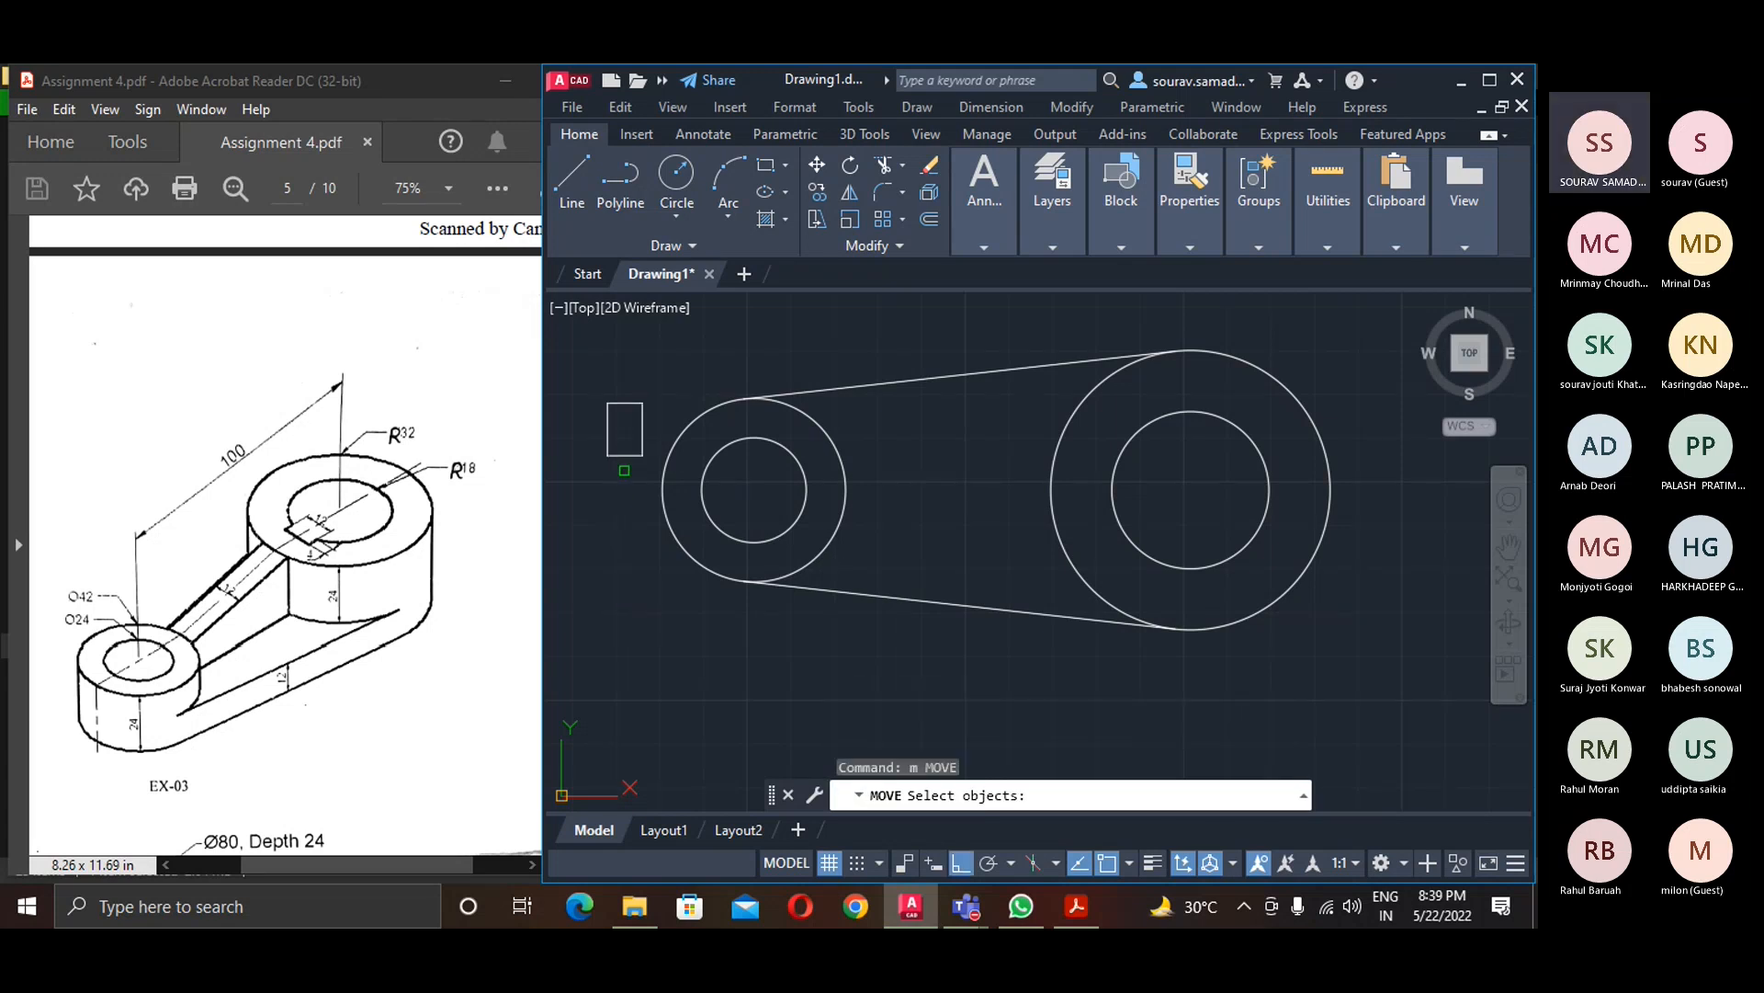
click(625, 455)
key(Return)
click(625, 429)
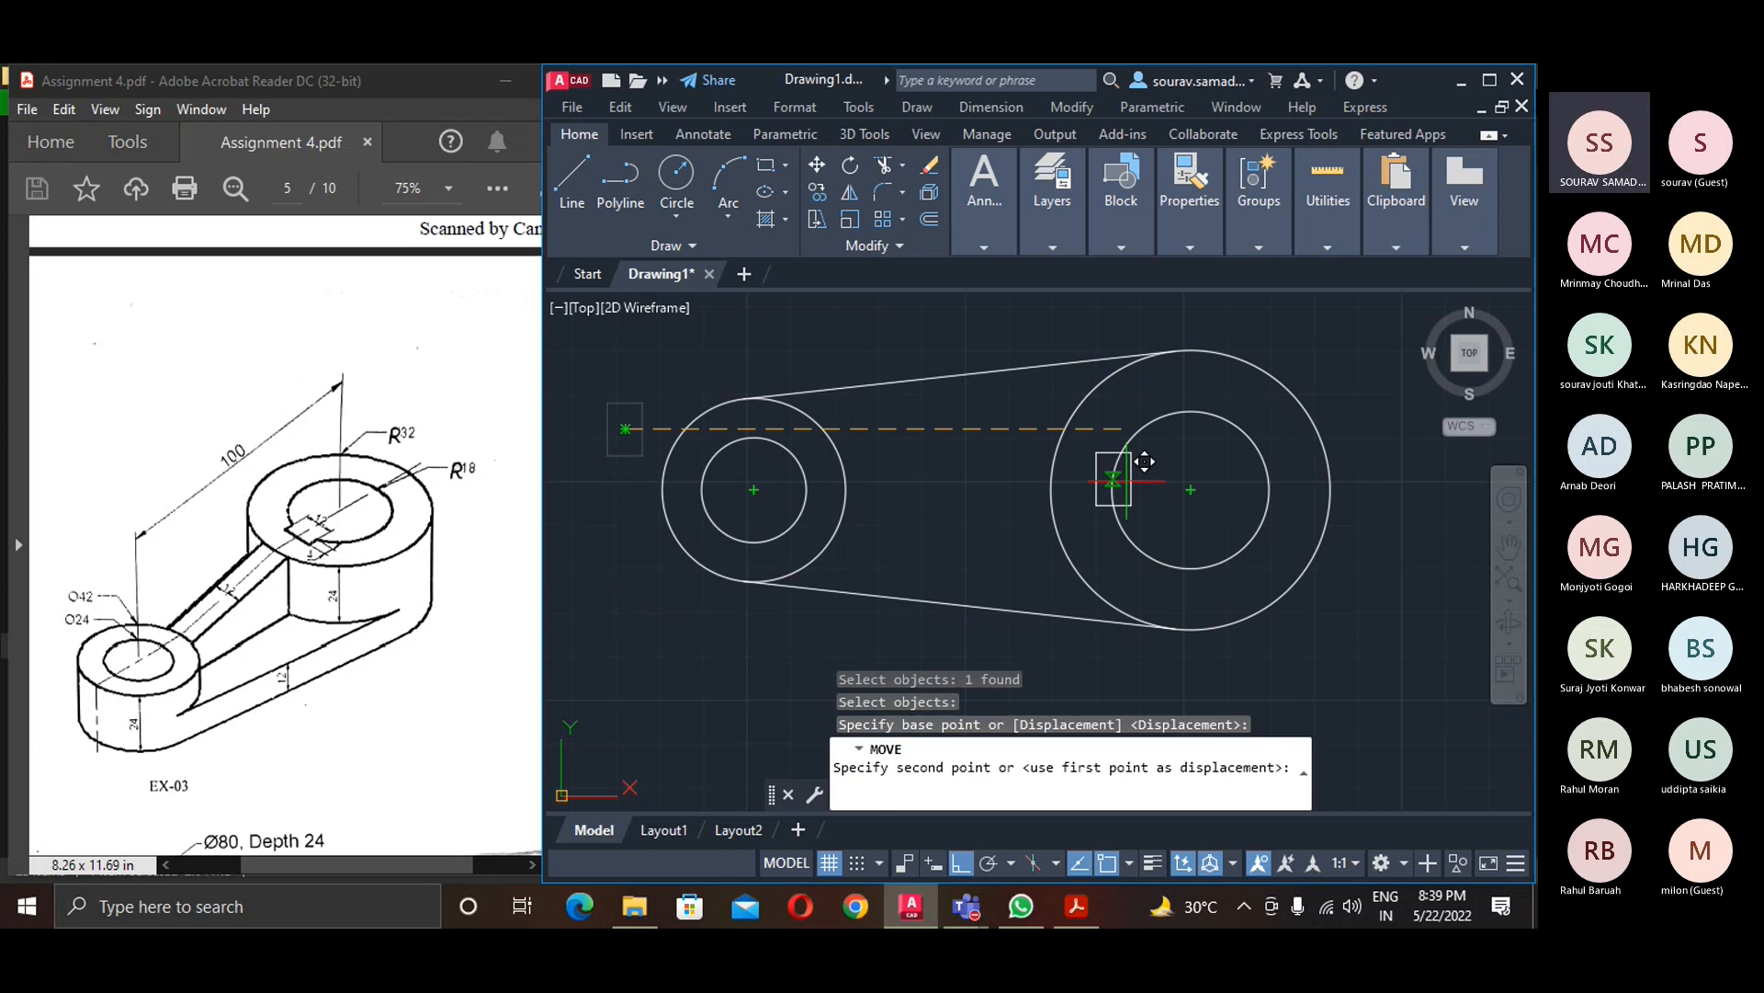
click(1113, 490)
- Trim the rectangle's part inside the bore and the bore arc within the rectangle to form an open keyway
text(tr)
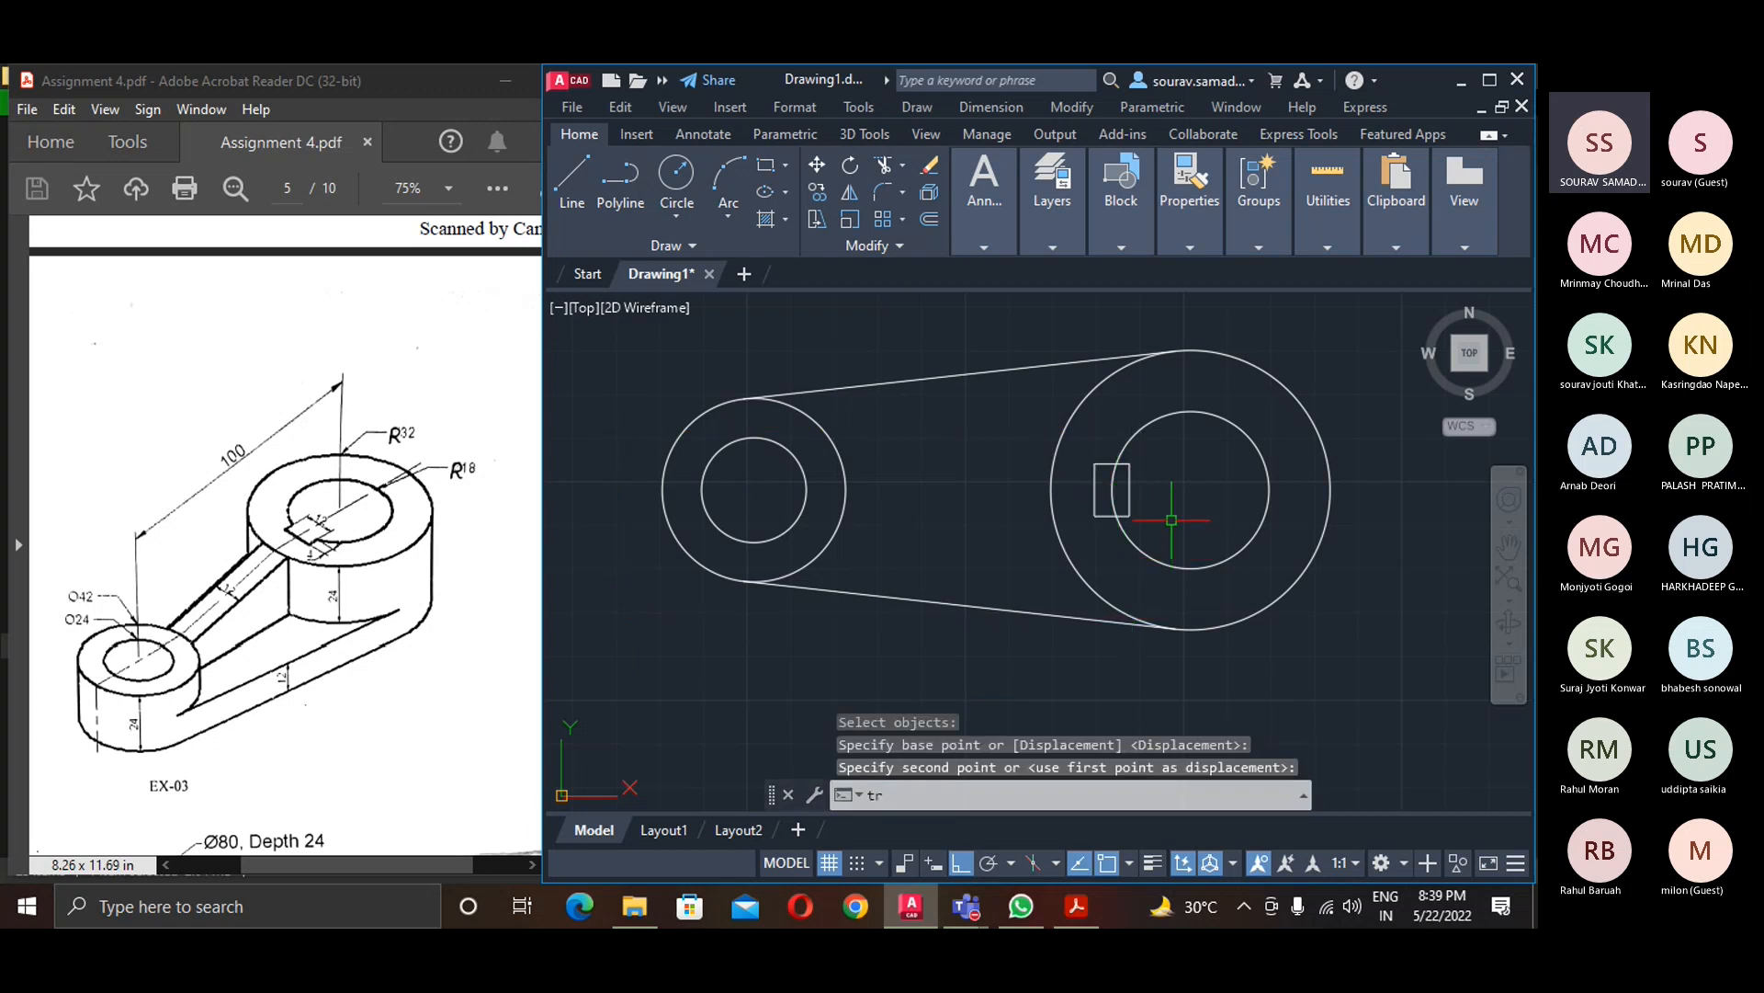
key(Return)
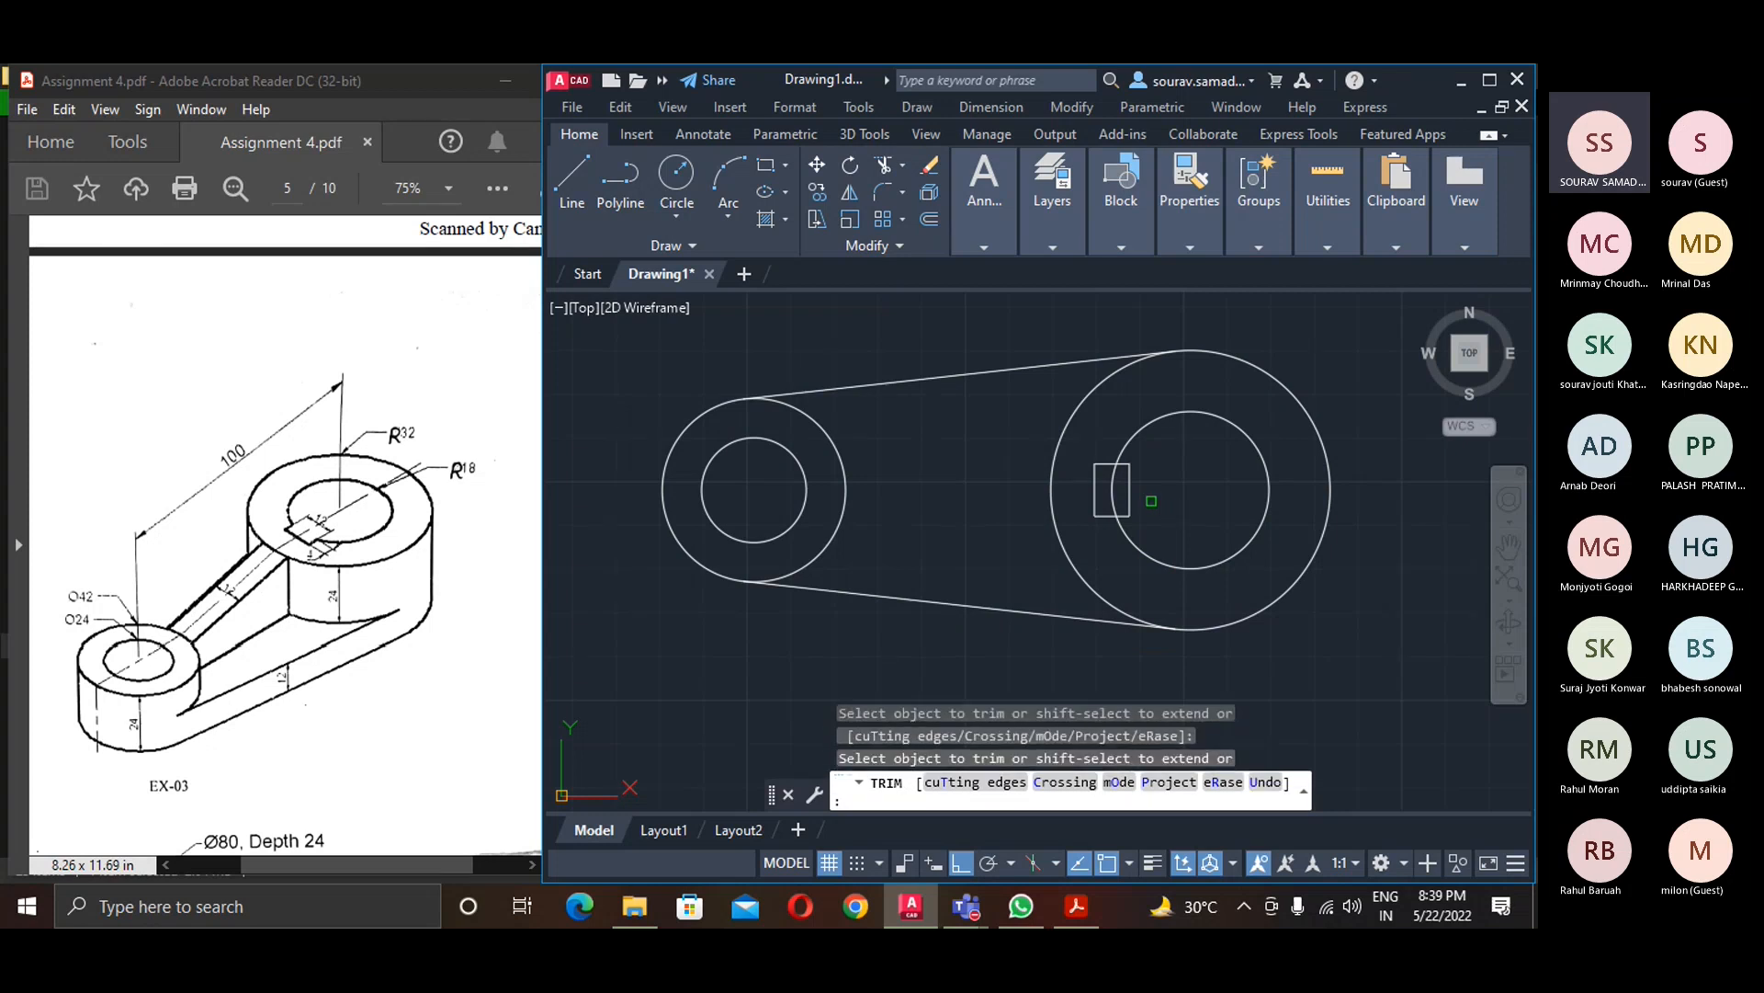
click(1129, 470)
click(1115, 498)
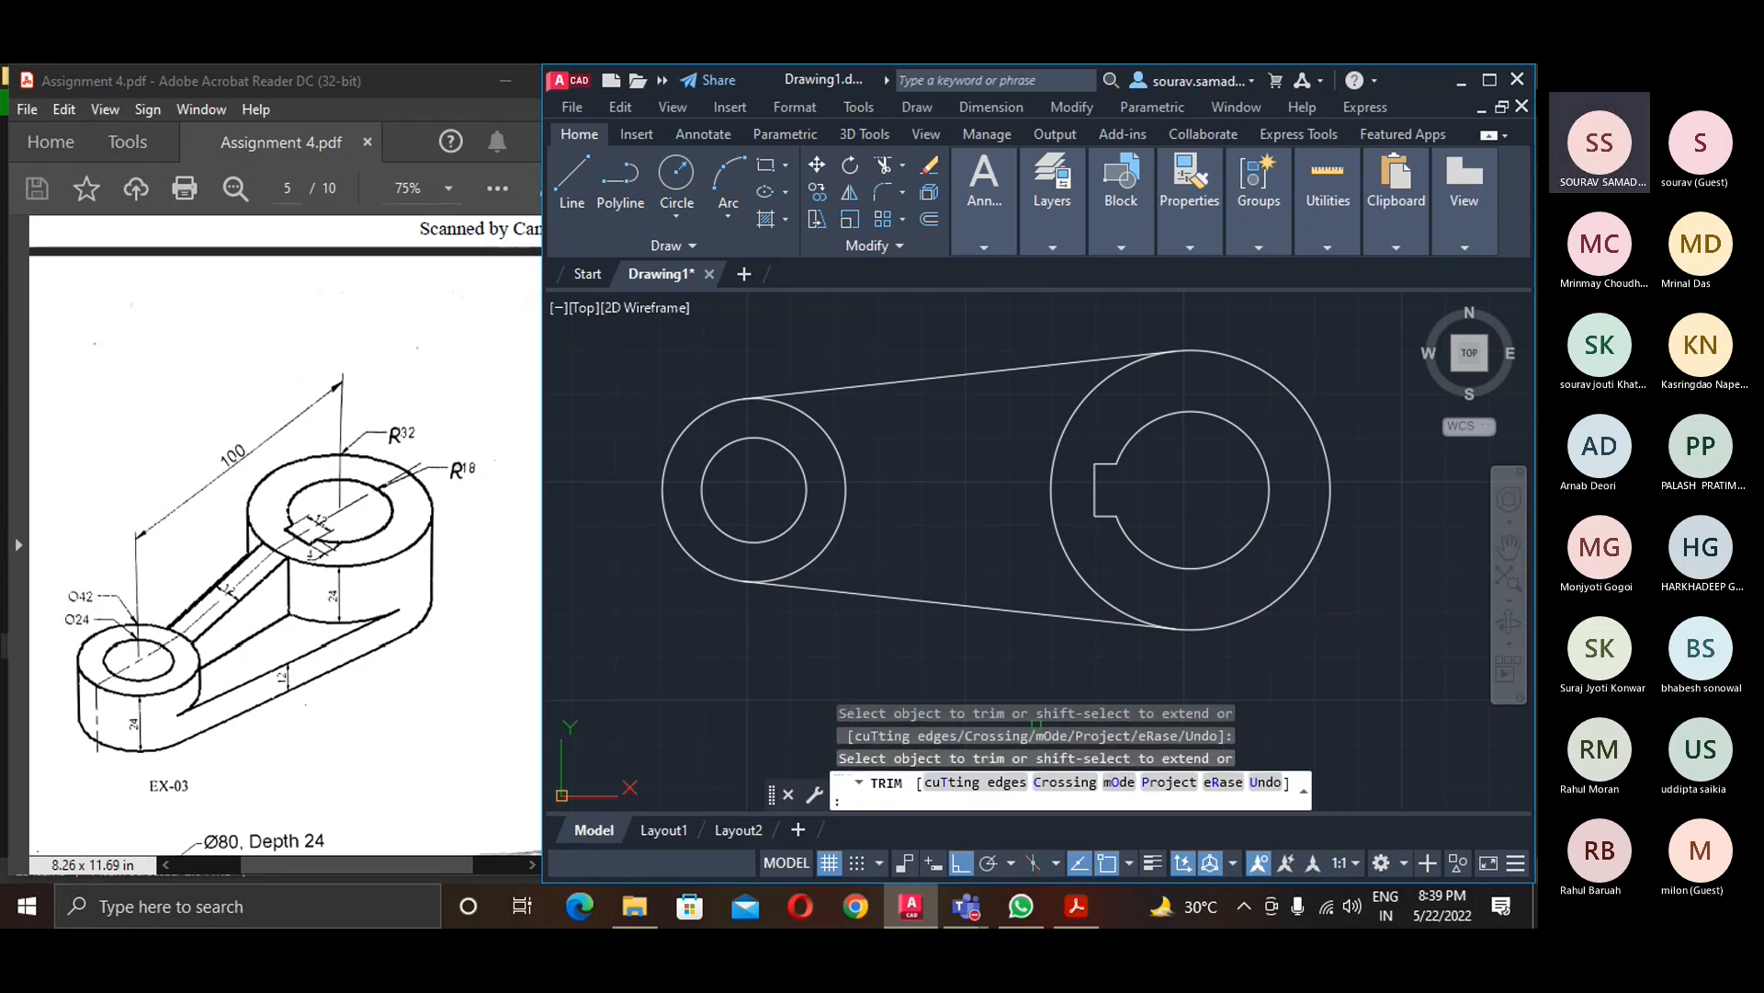
key(Escape)
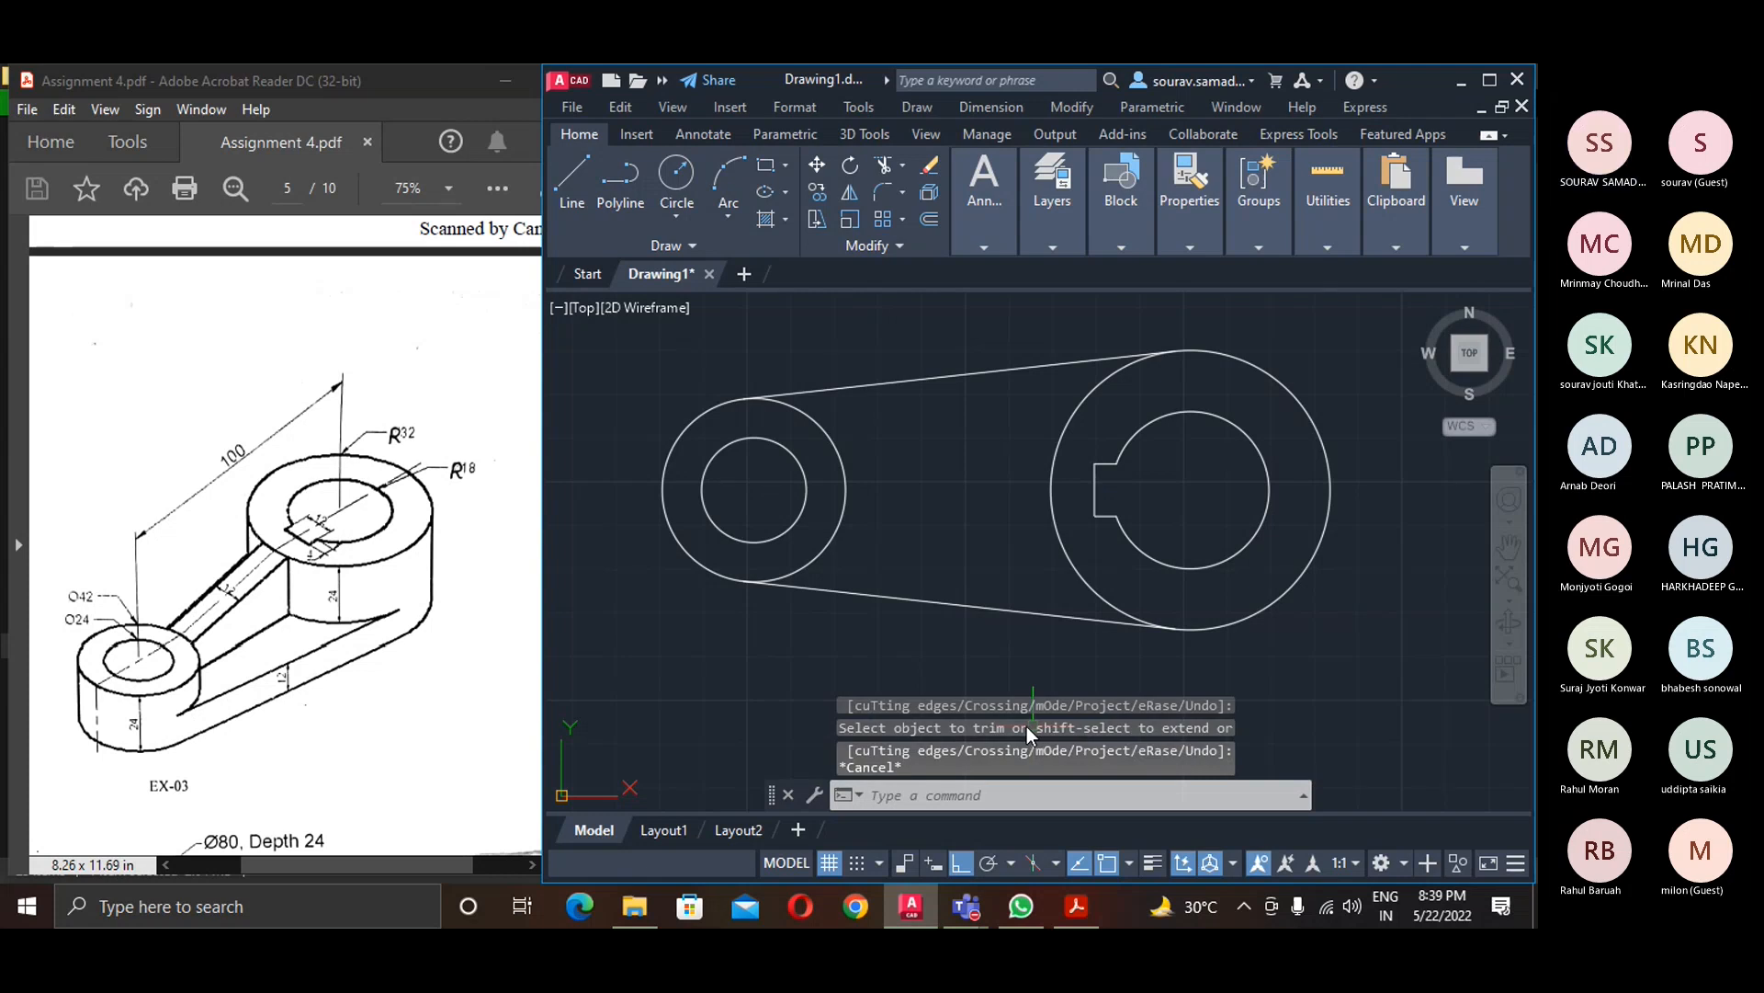
- In an isometric view, extrude the ring of the small boss to a height of 24 with Presspull
click(1423, 305)
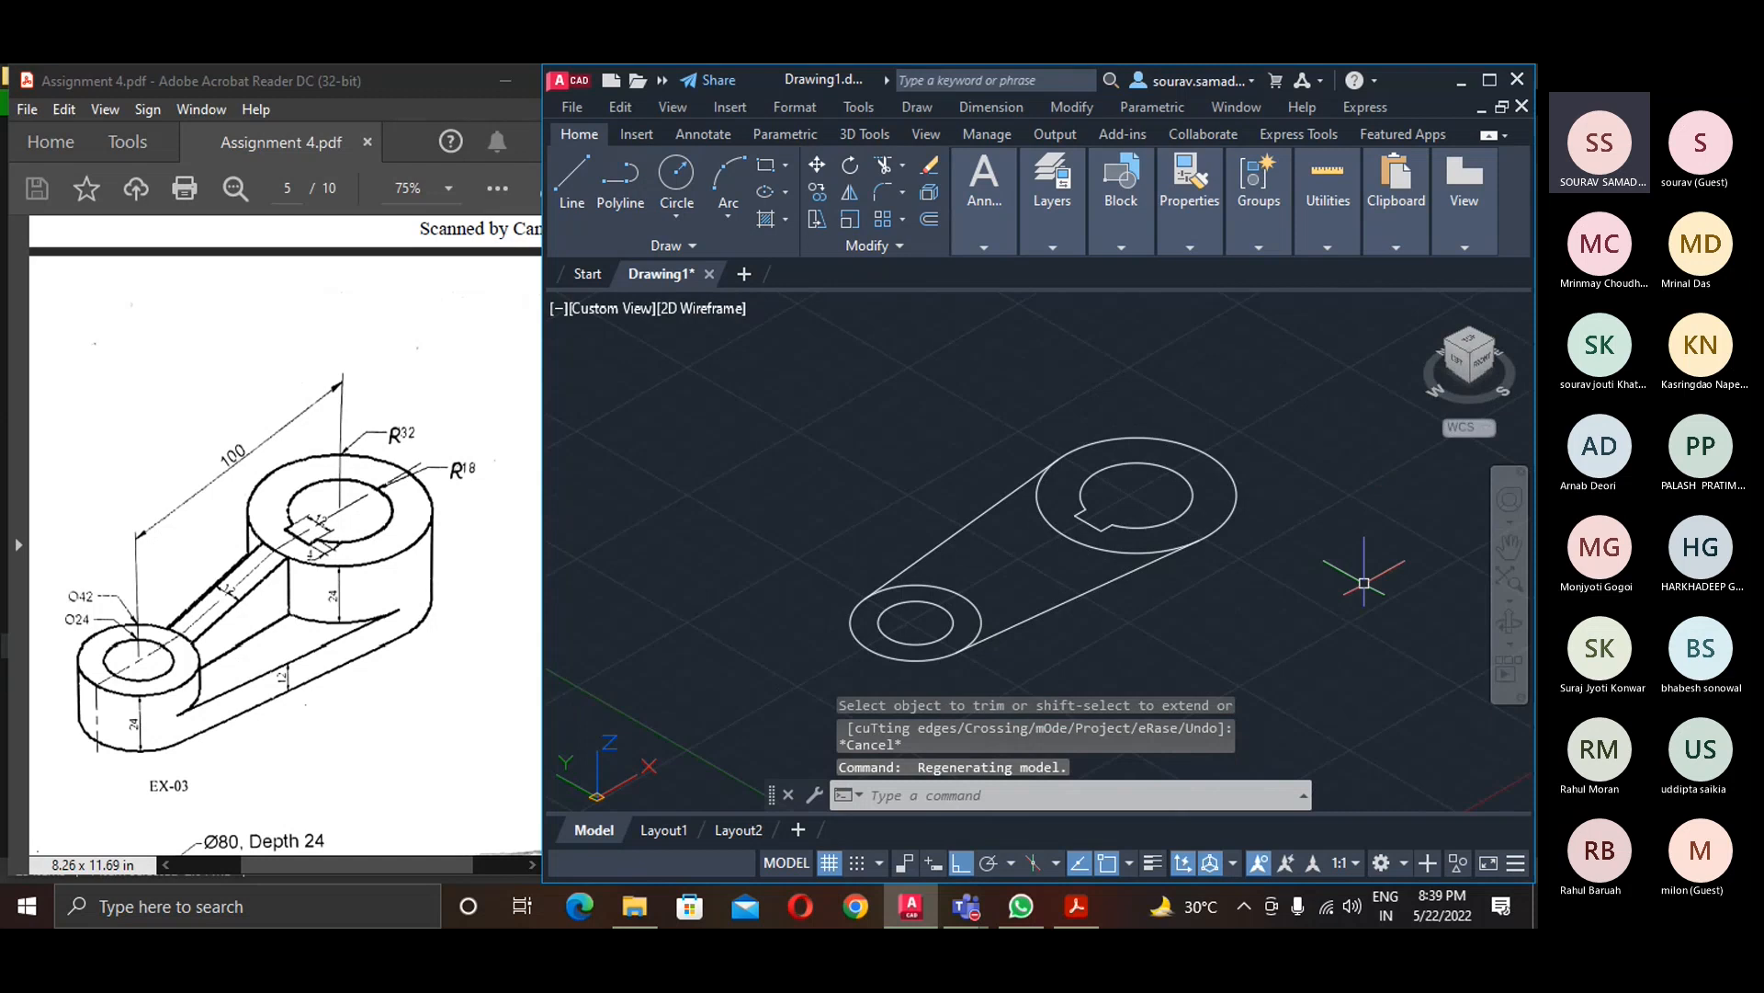
click(854, 131)
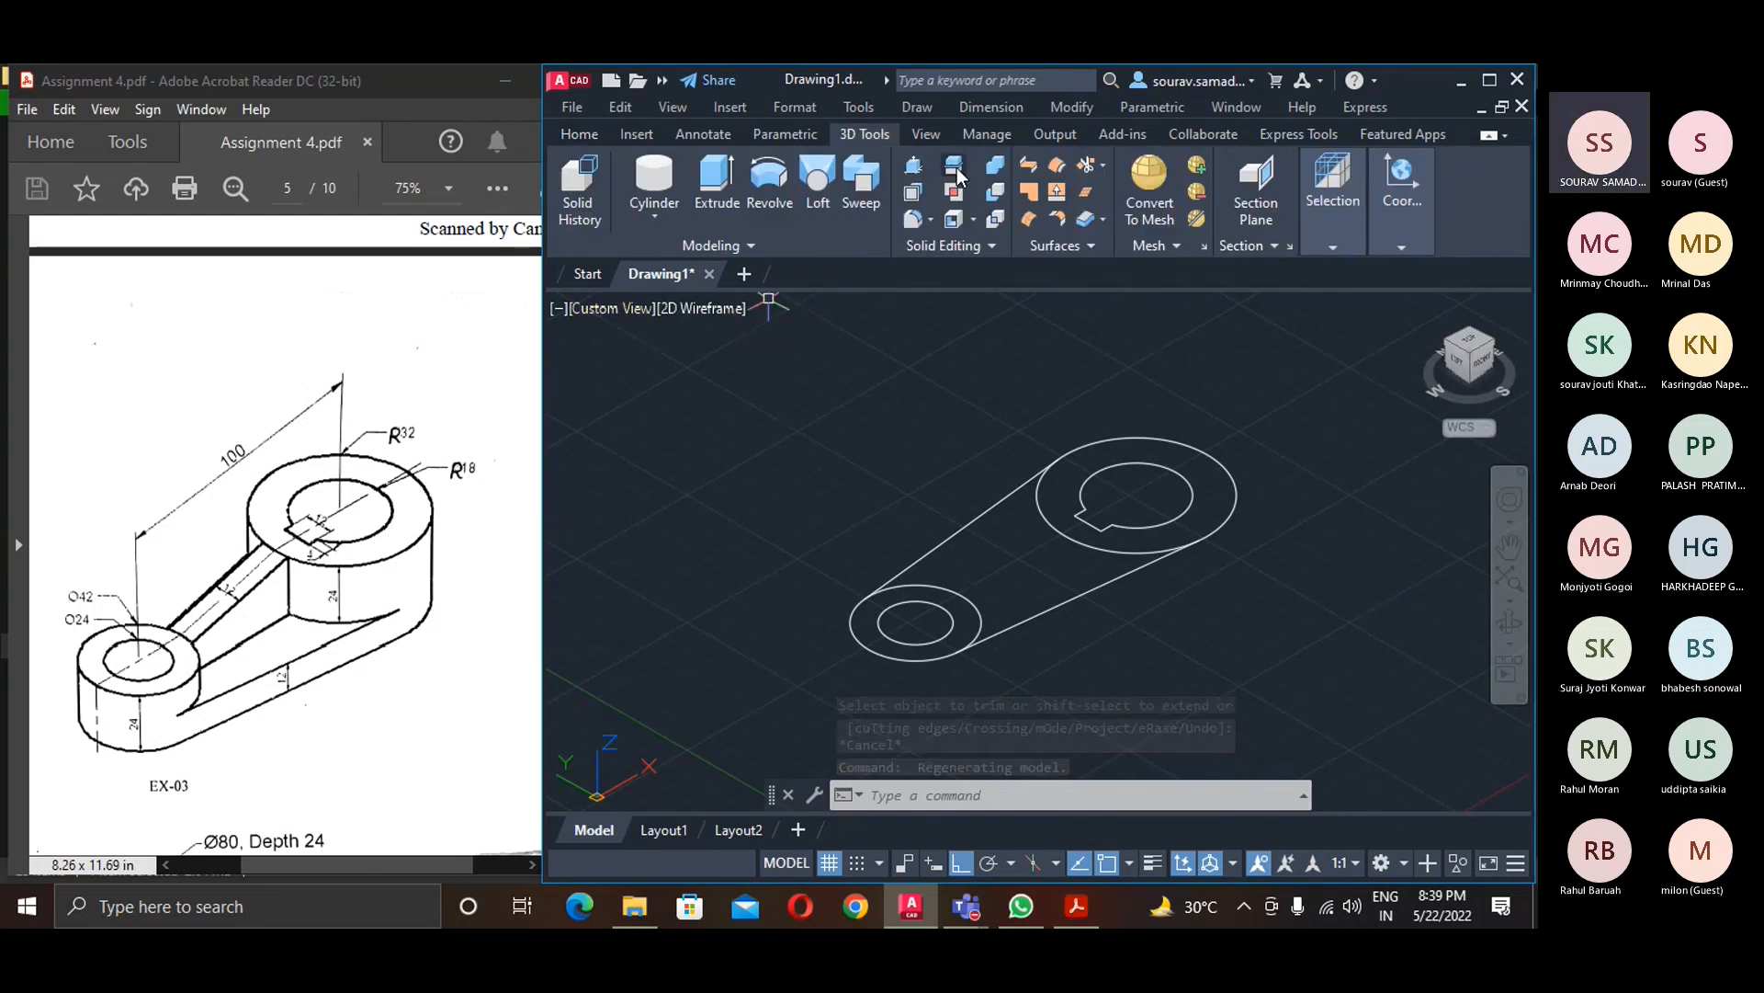
click(915, 163)
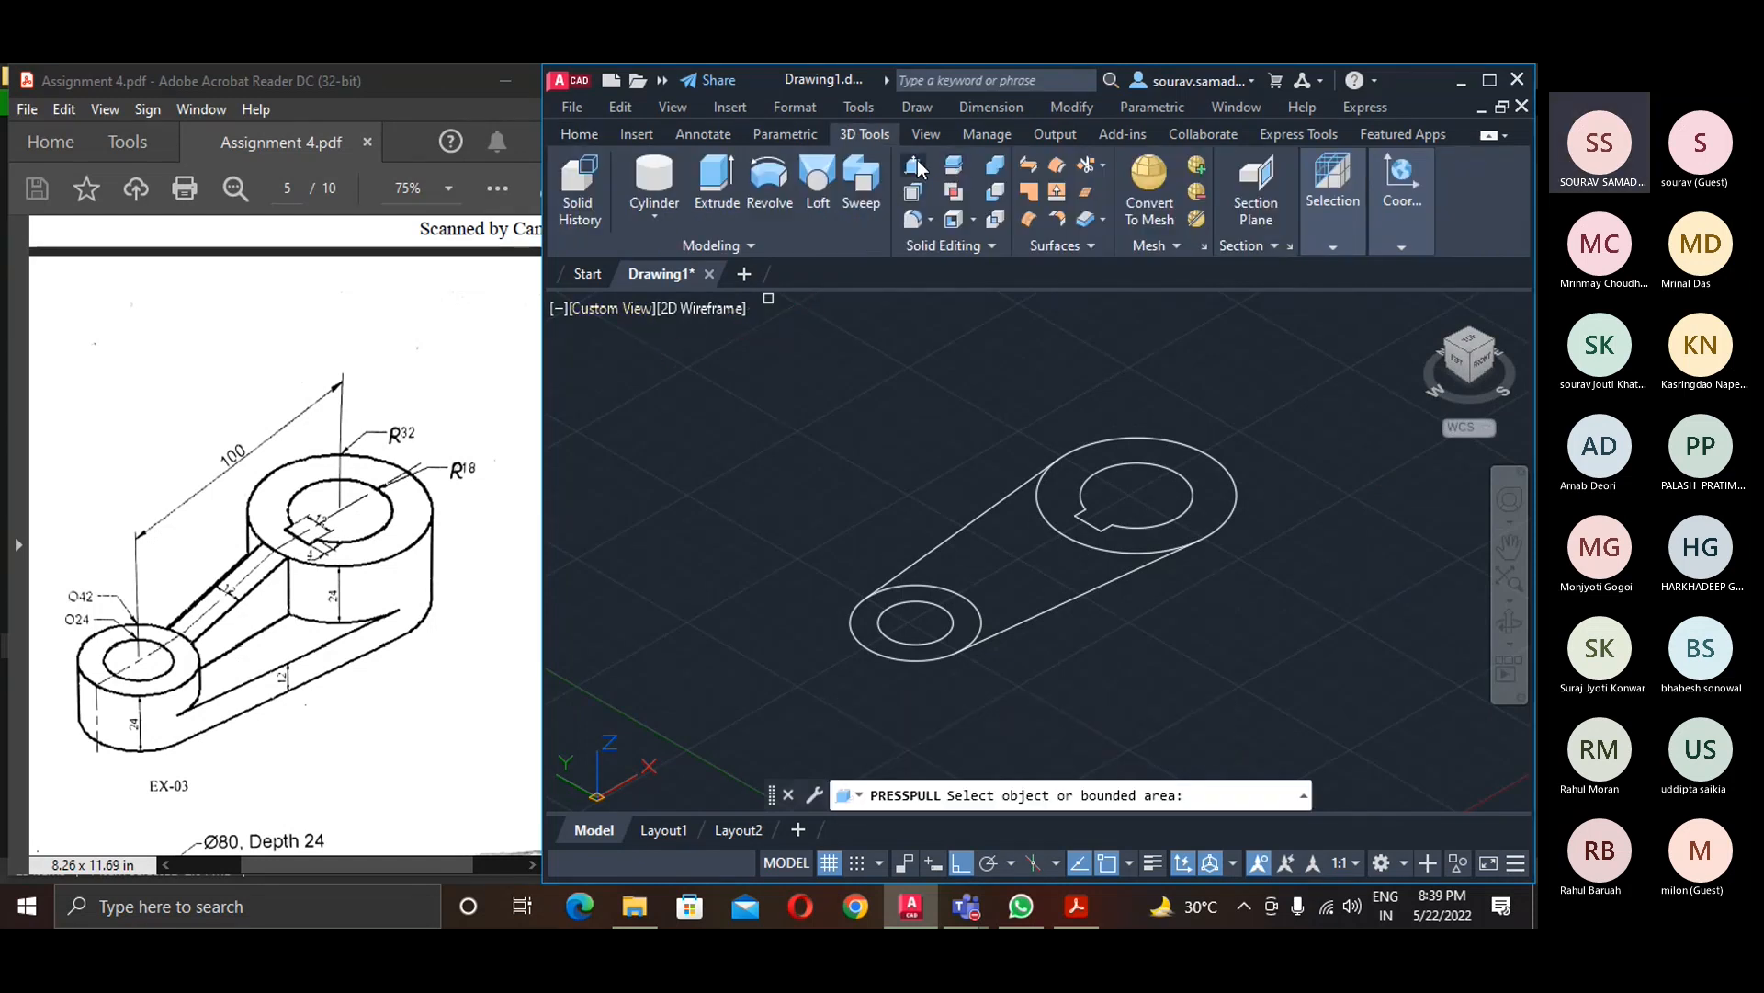
click(955, 611)
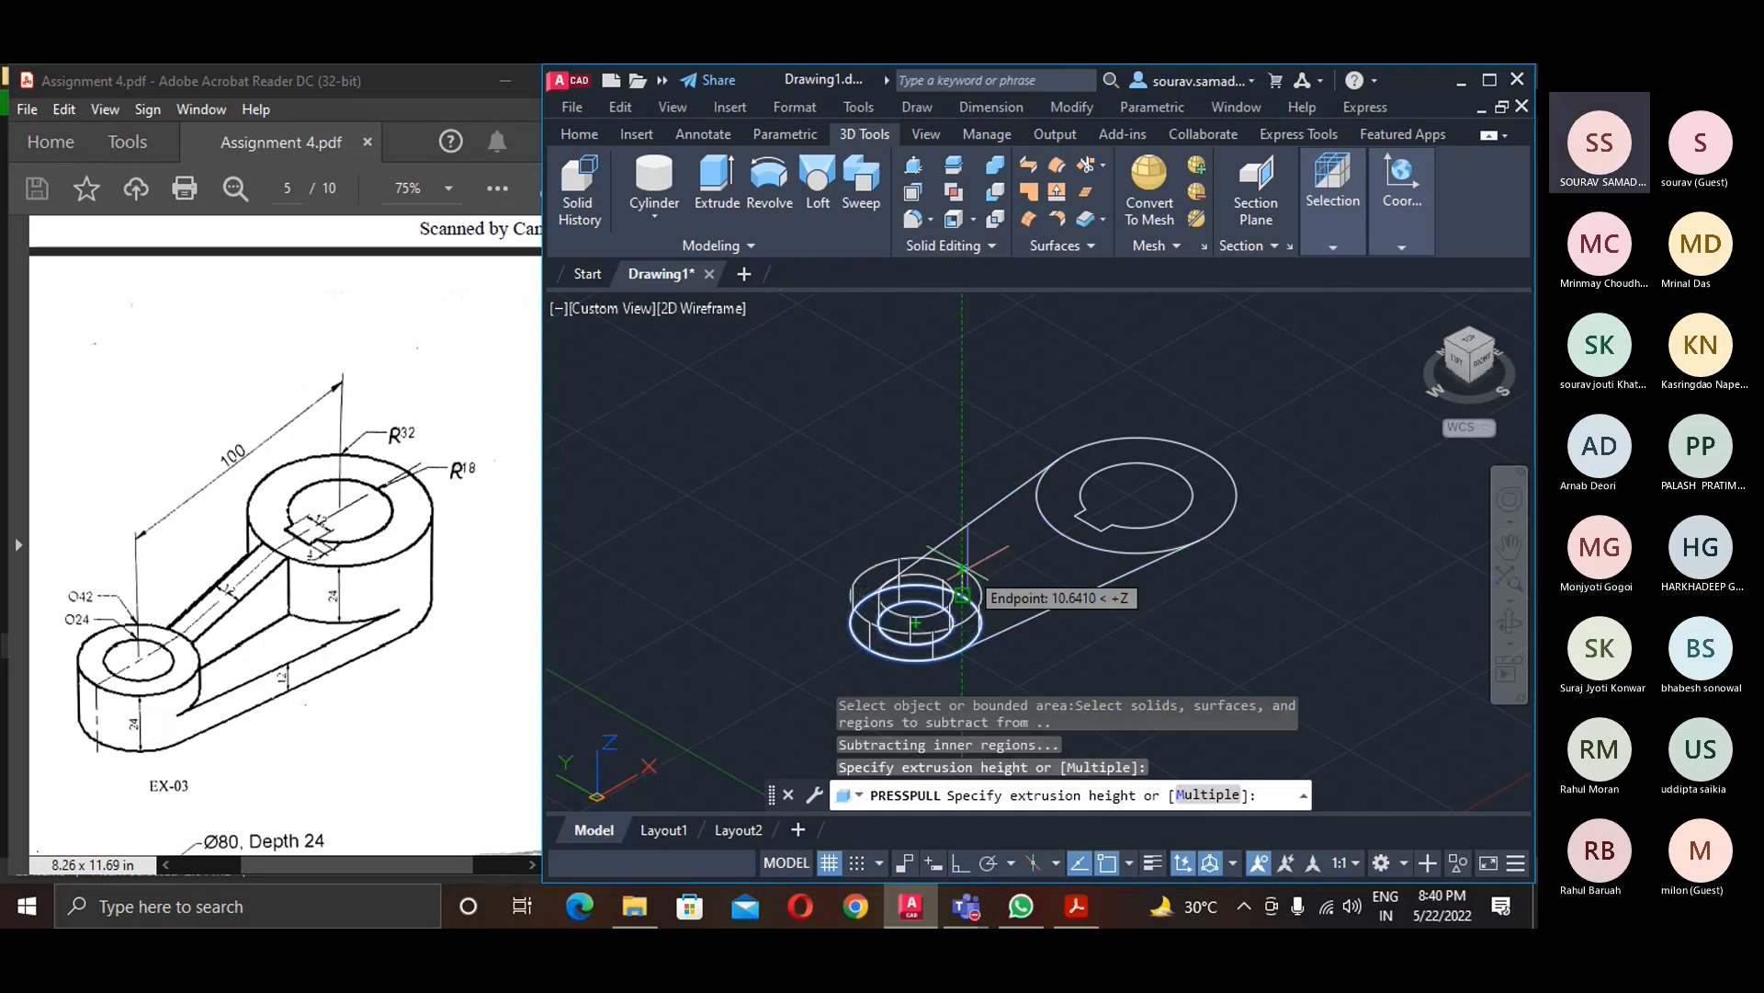
text(24)
key(Return)
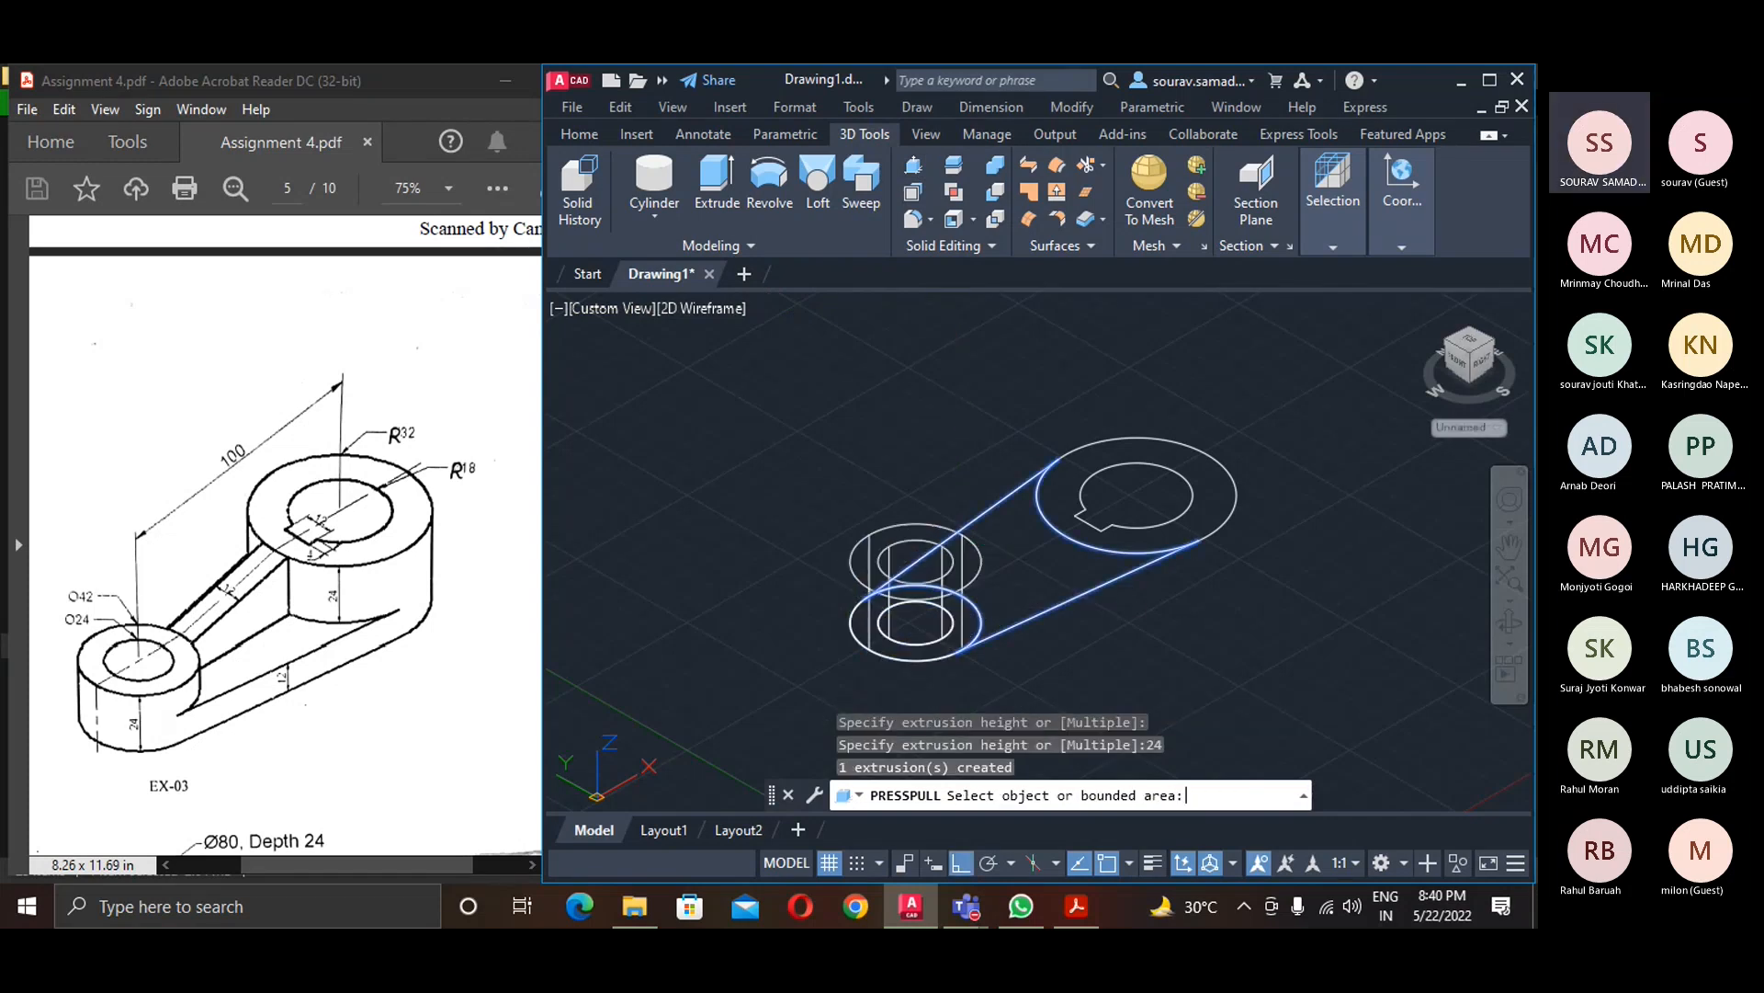
- Extrude the ring of the large boss, including its keyway, to a height of 36
click(1203, 515)
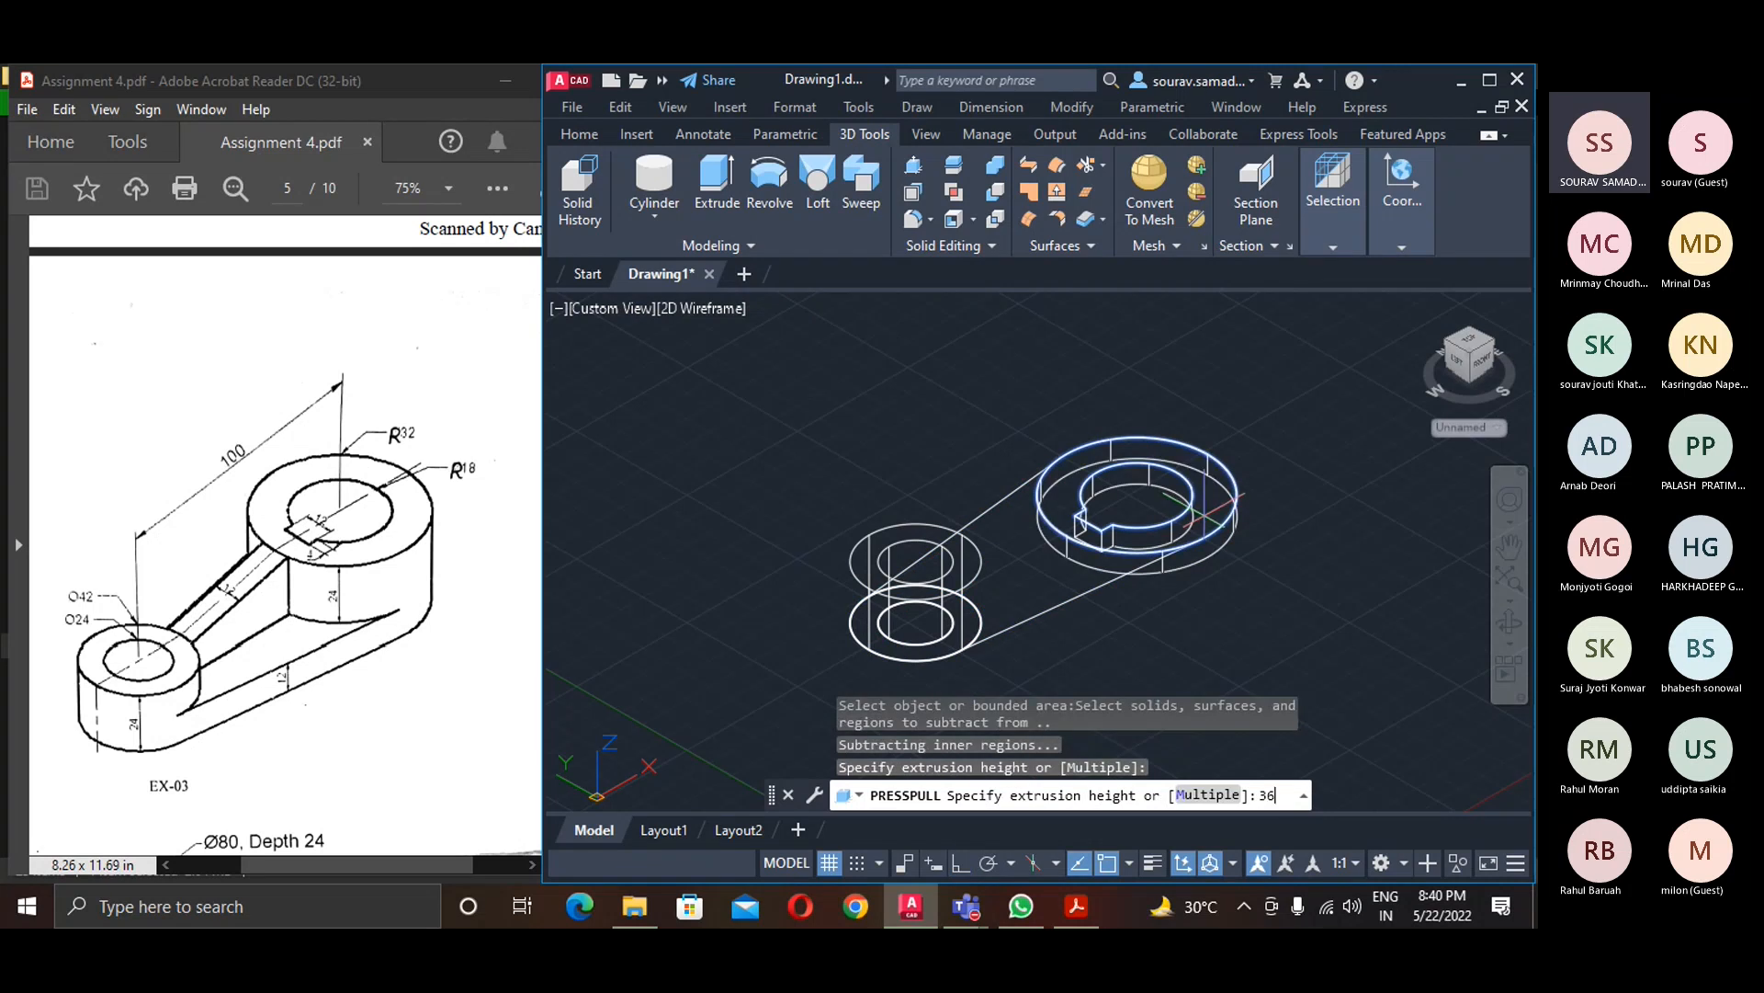
text(36)
key(Return)
- Extrude the web region between the two bosses to a height of 12
click(1007, 563)
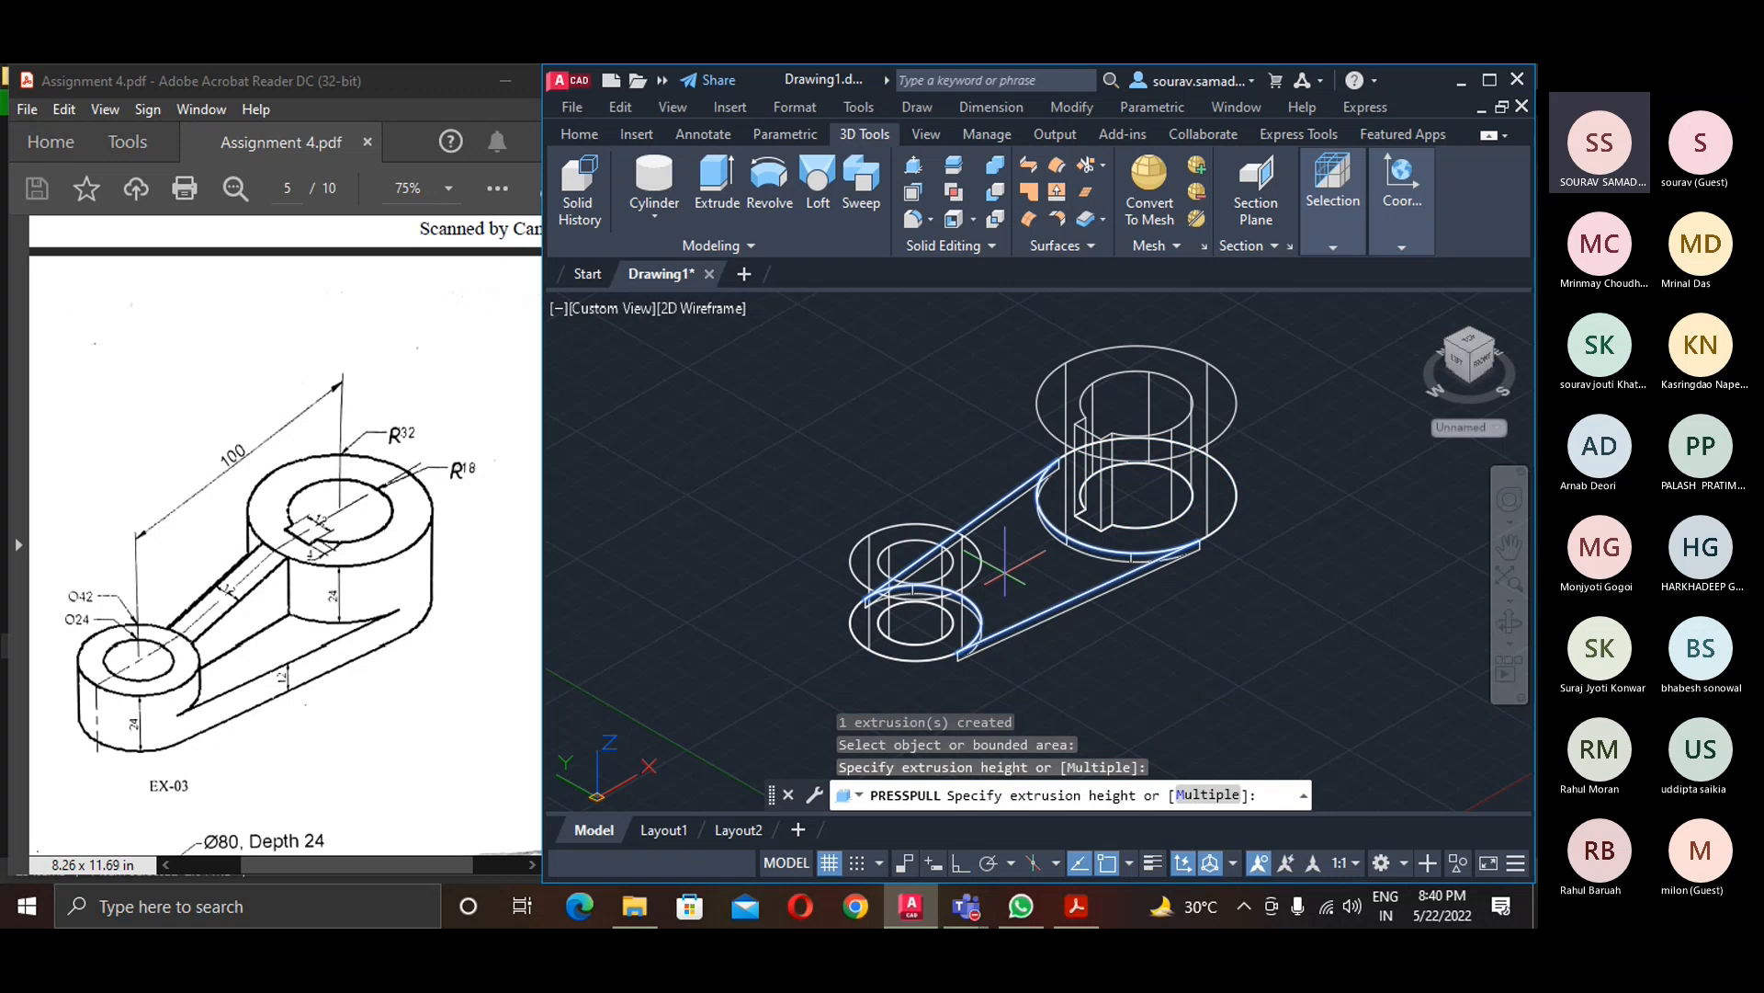
text(12)
key(Return)
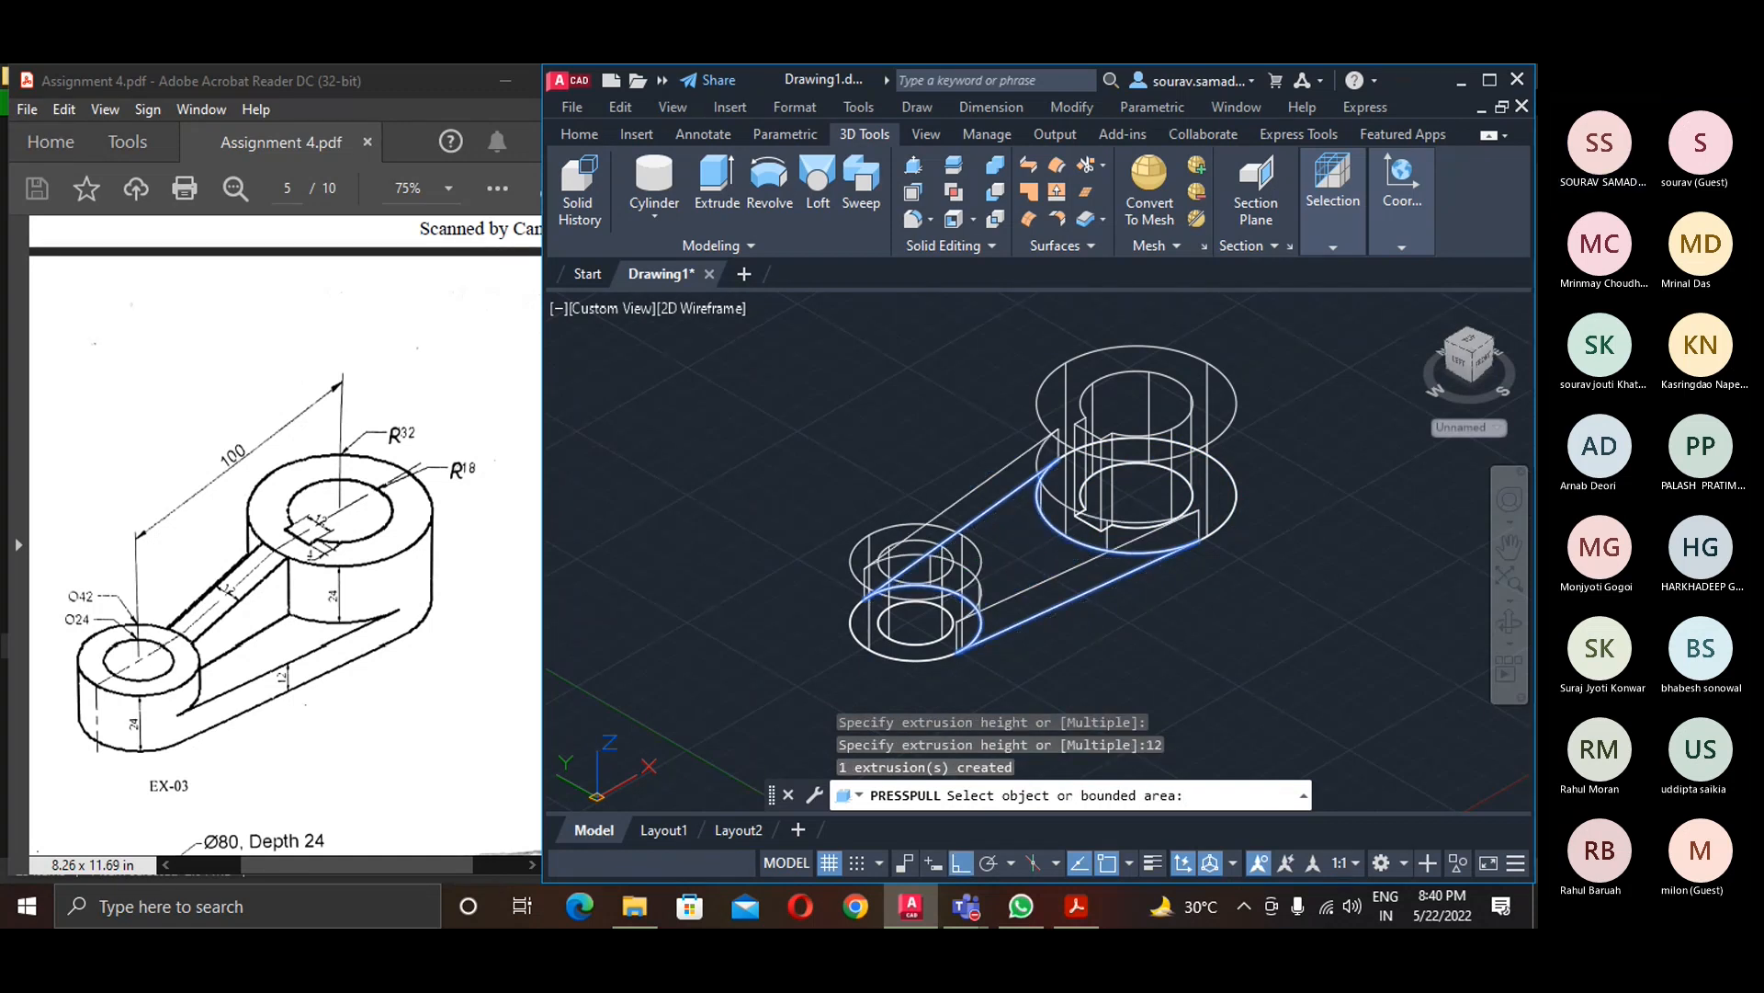
- Union the web, the large boss and the small boss into one solid
click(995, 181)
click(1007, 496)
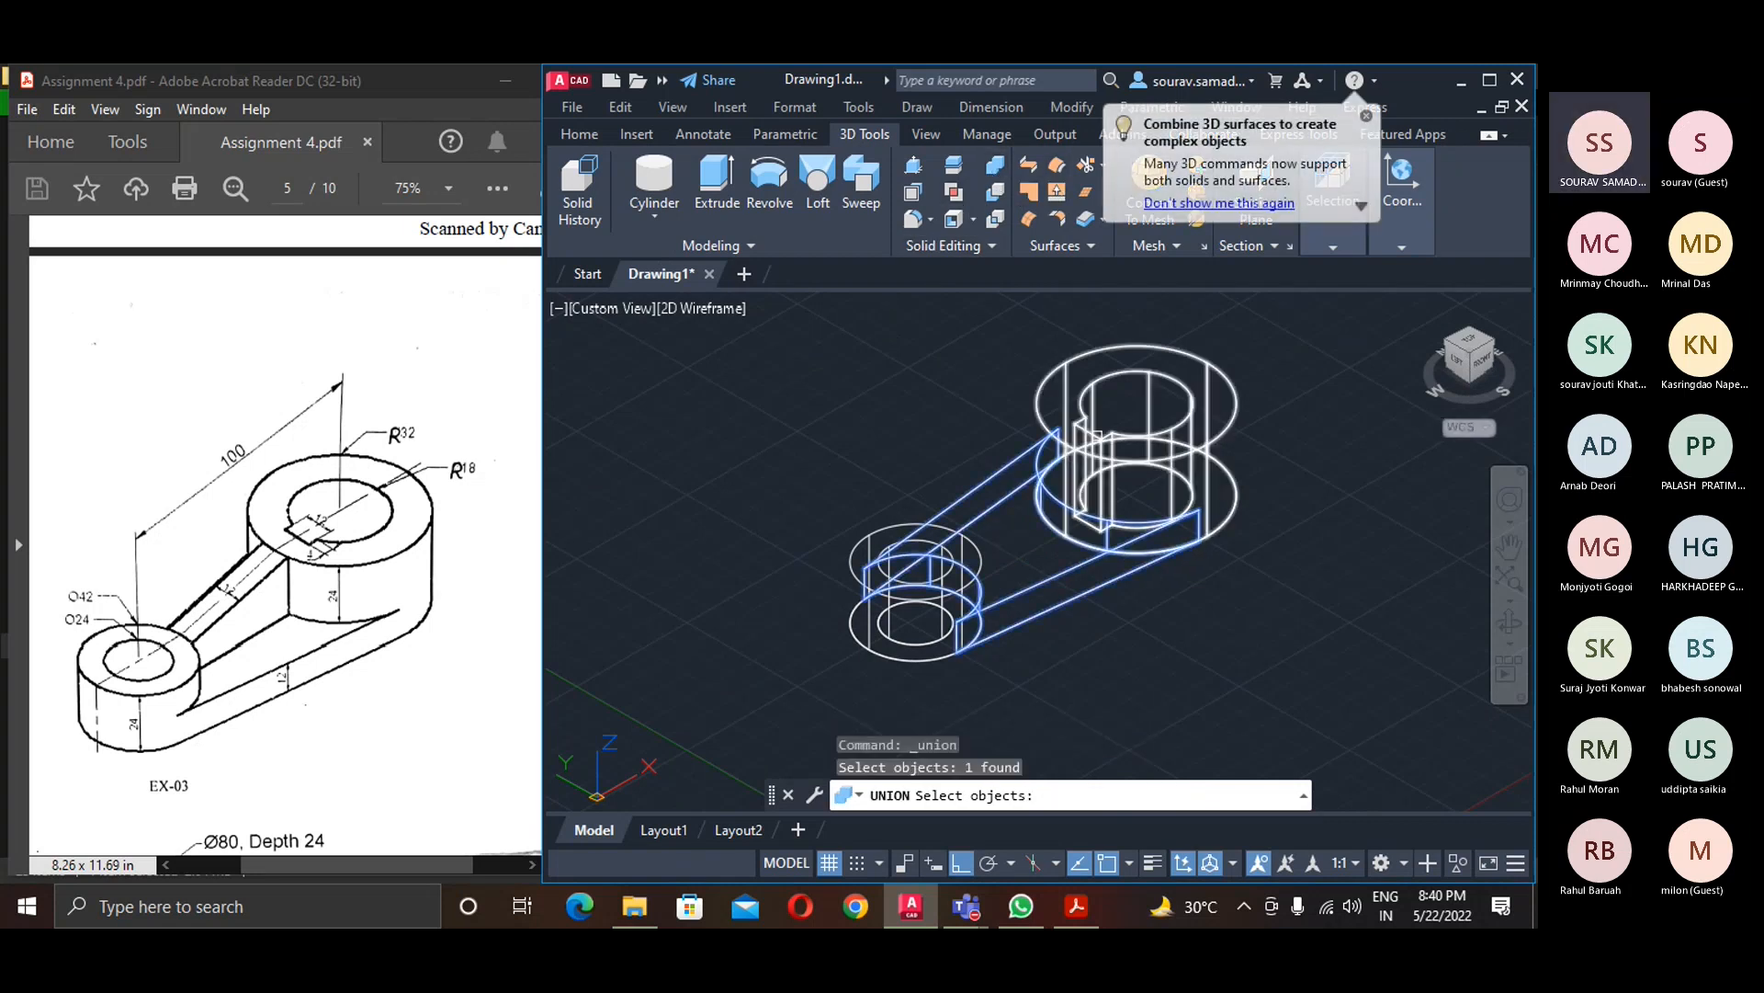
click(1085, 434)
click(913, 526)
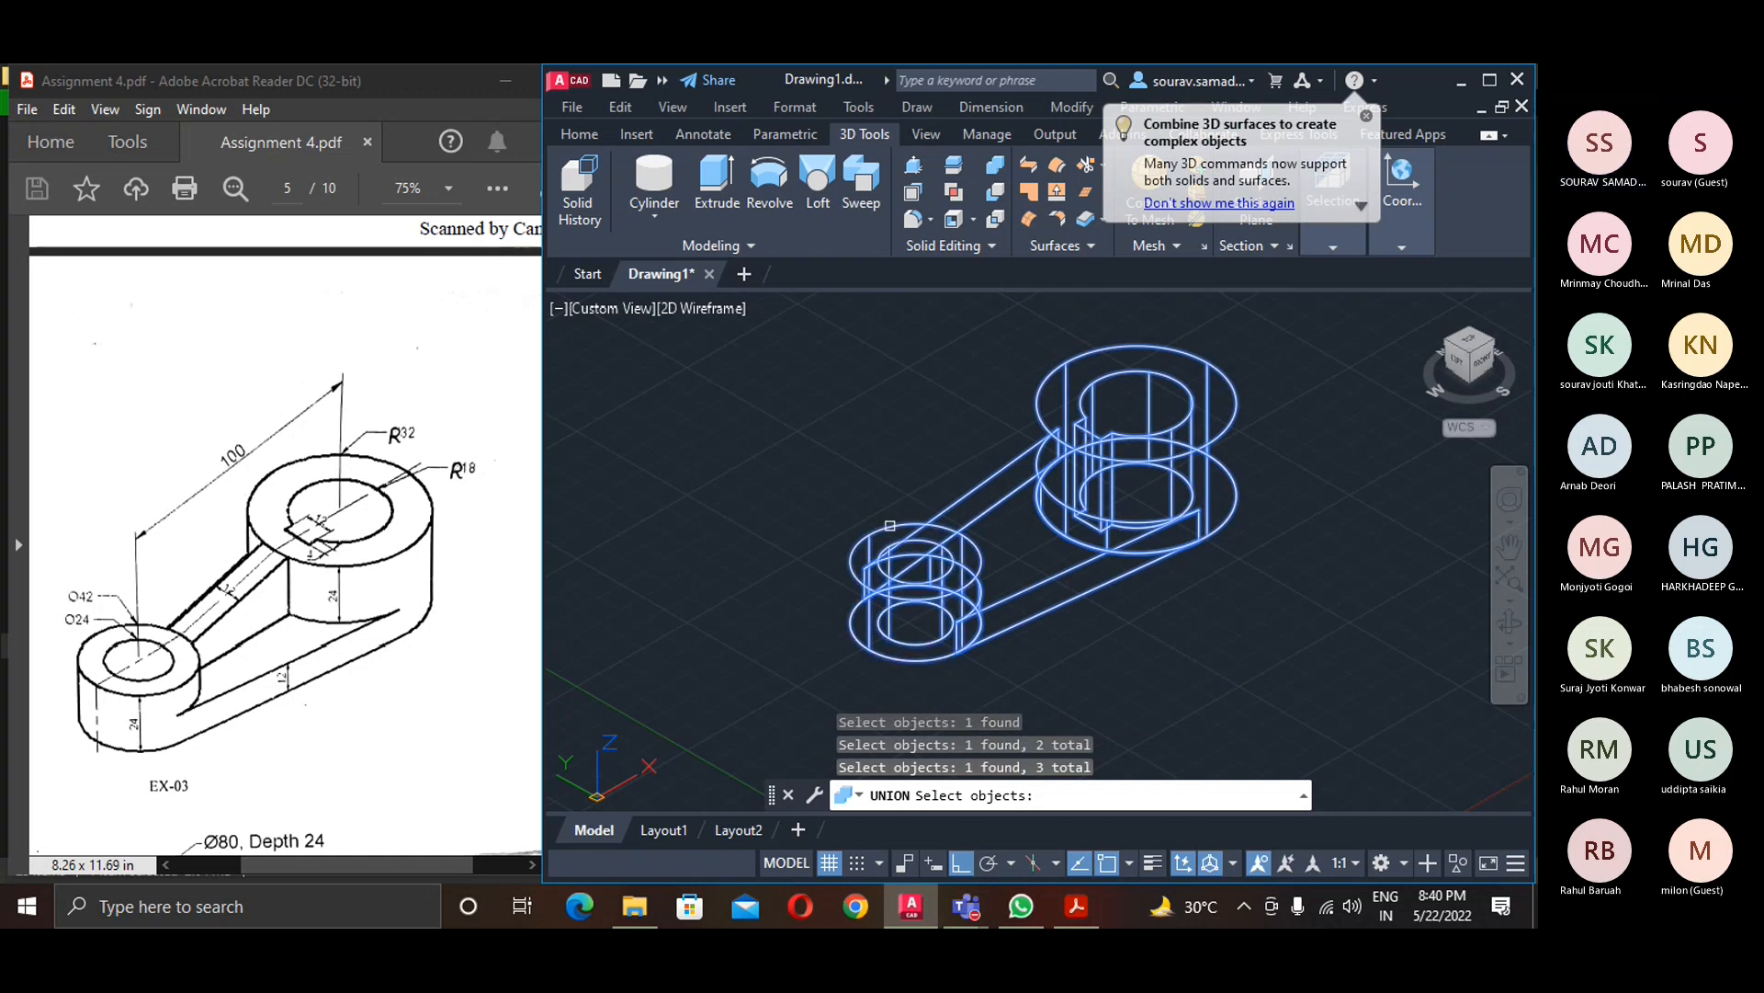
key(Return)
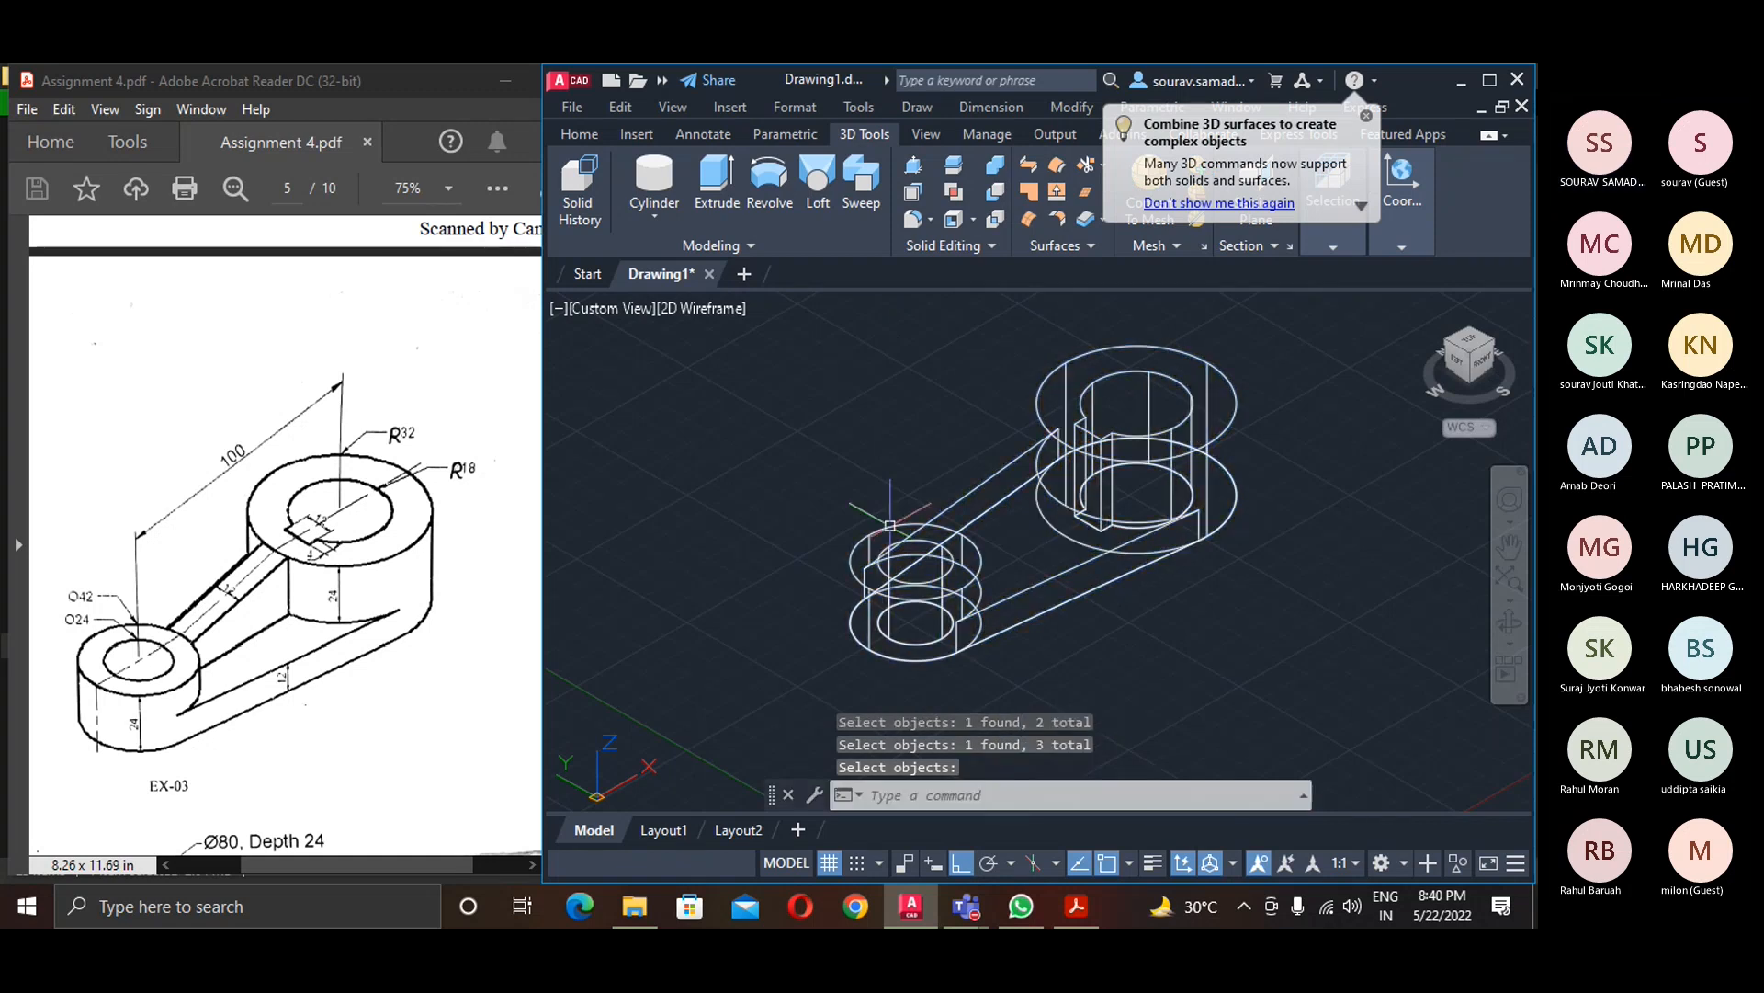
- Set the visual style to Realistic and orbit the link slightly to inspect it
click(678, 312)
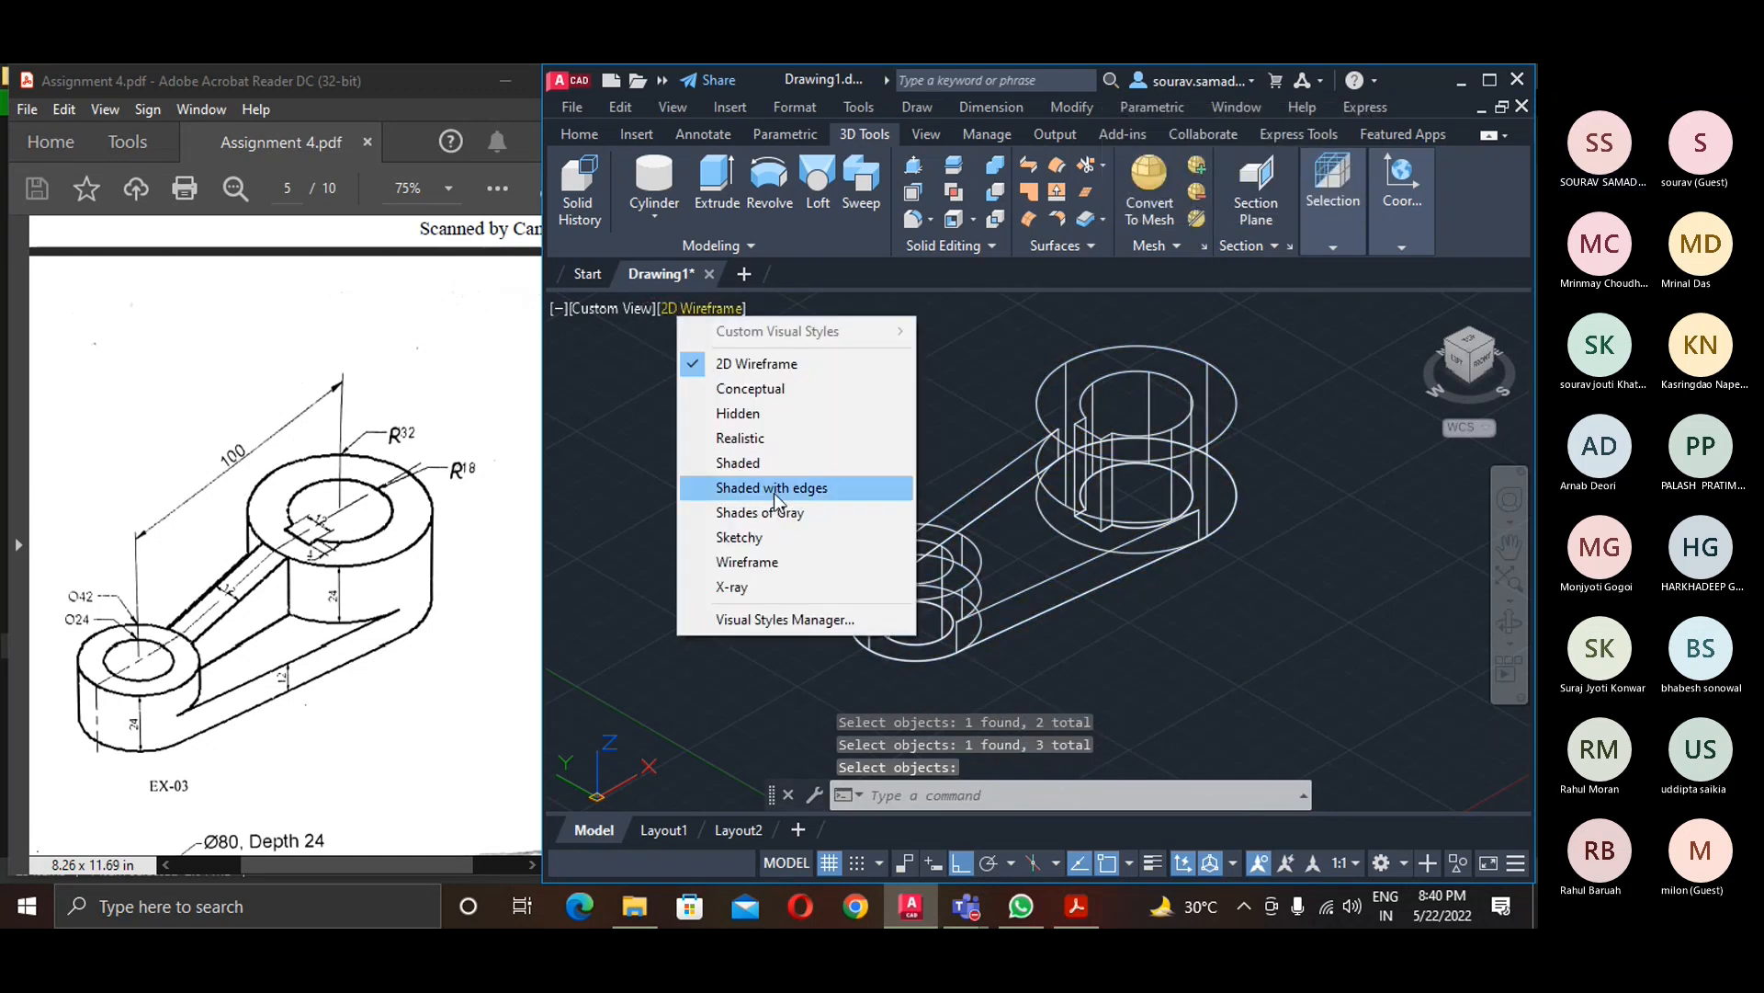
click(748, 440)
click(1509, 623)
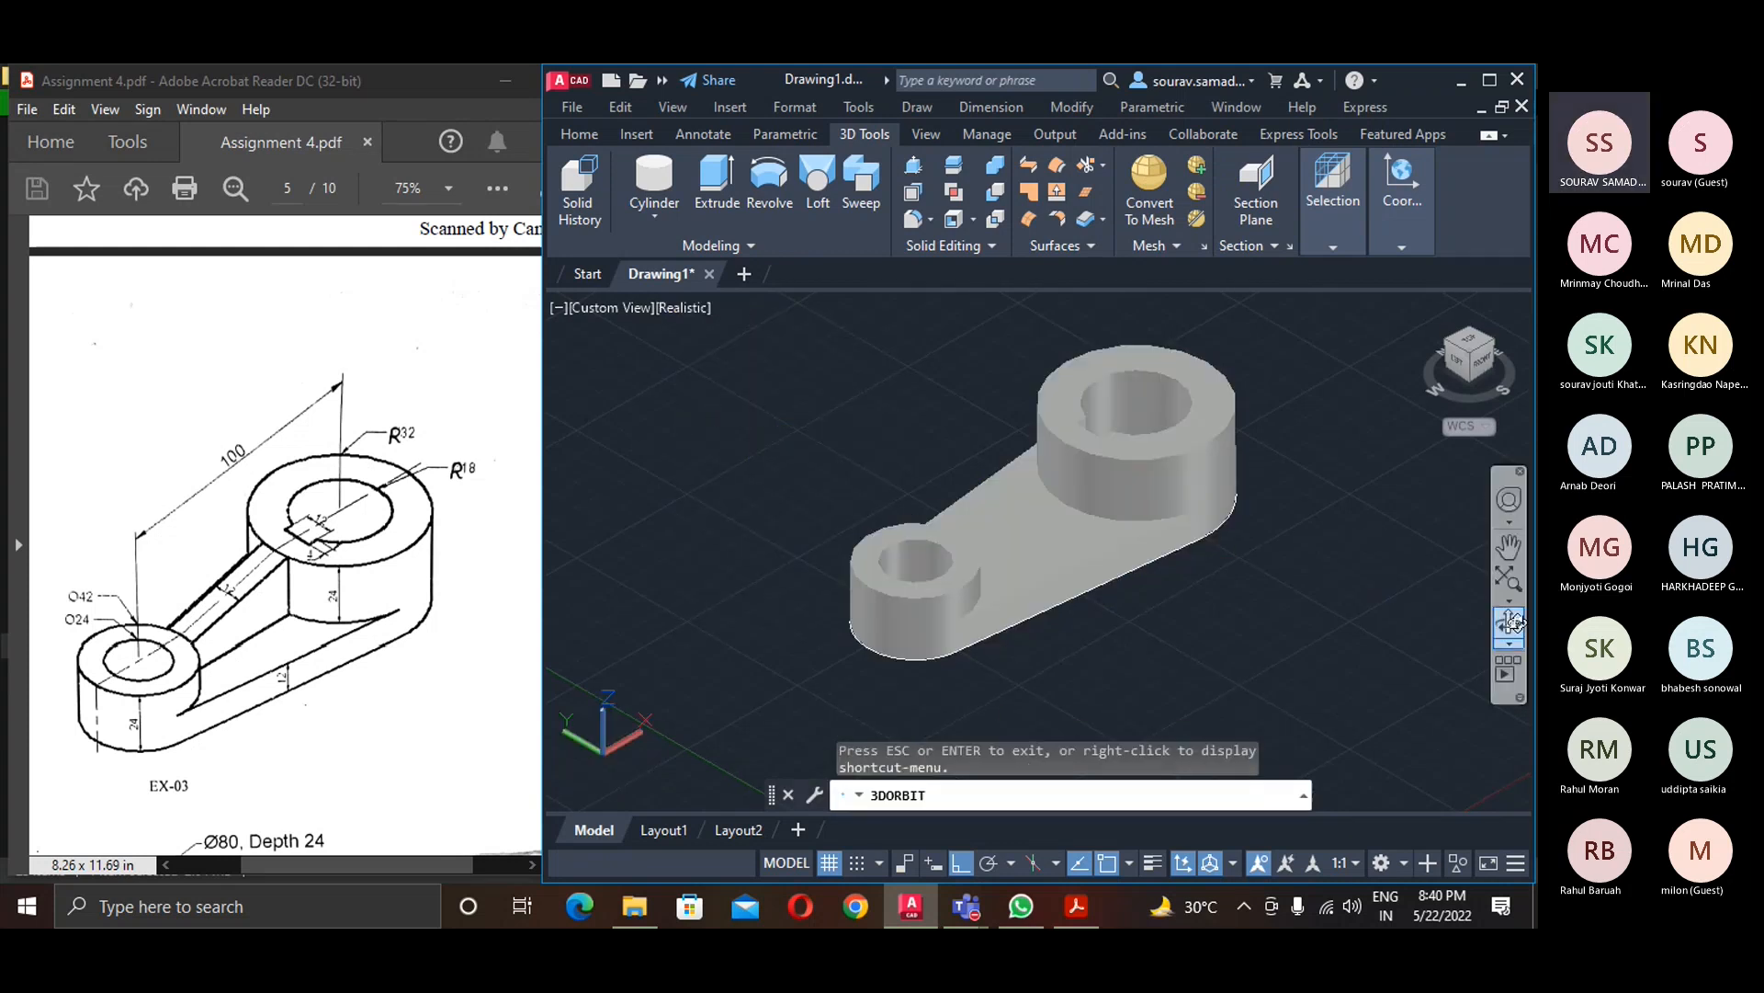
drag(1355, 586, 1327, 631)
key(Escape)
- Move the finished link solid off its 2D base sketch
click(1041, 558)
click(1042, 557)
drag(1012, 557, 792, 458)
key(Escape)
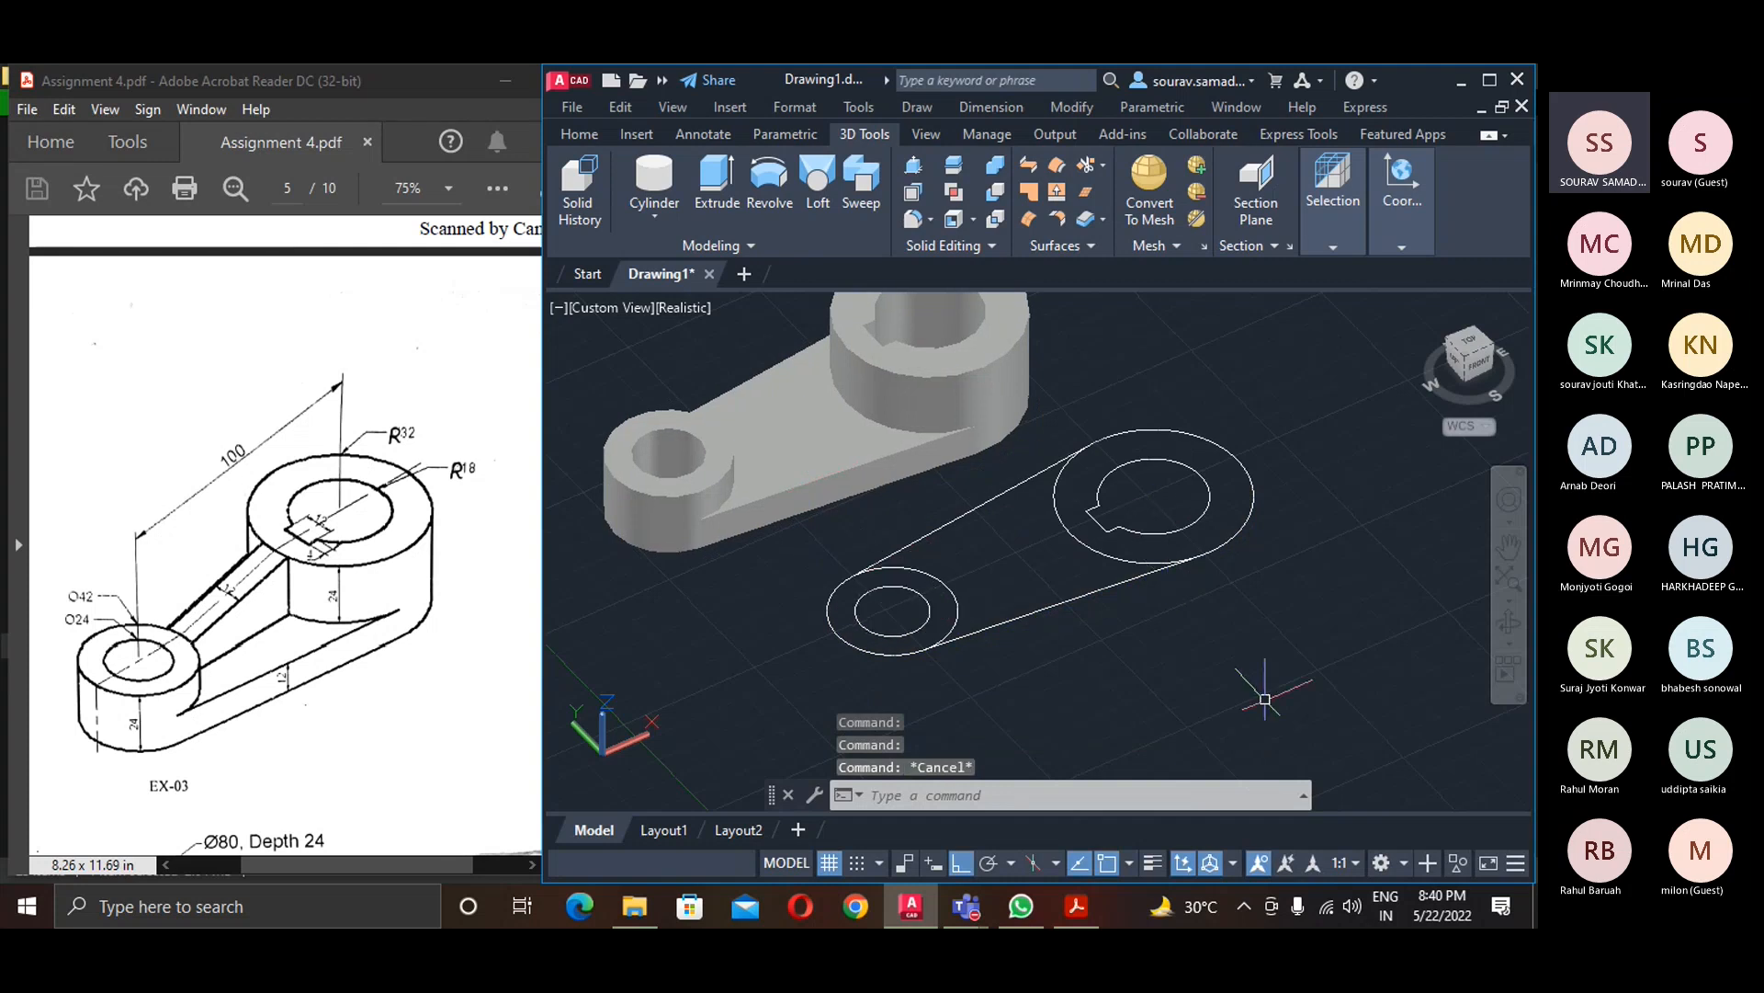
- Delete the leftover 2D sketch curves and restore the isometric home view of the link
click(1266, 698)
click(868, 508)
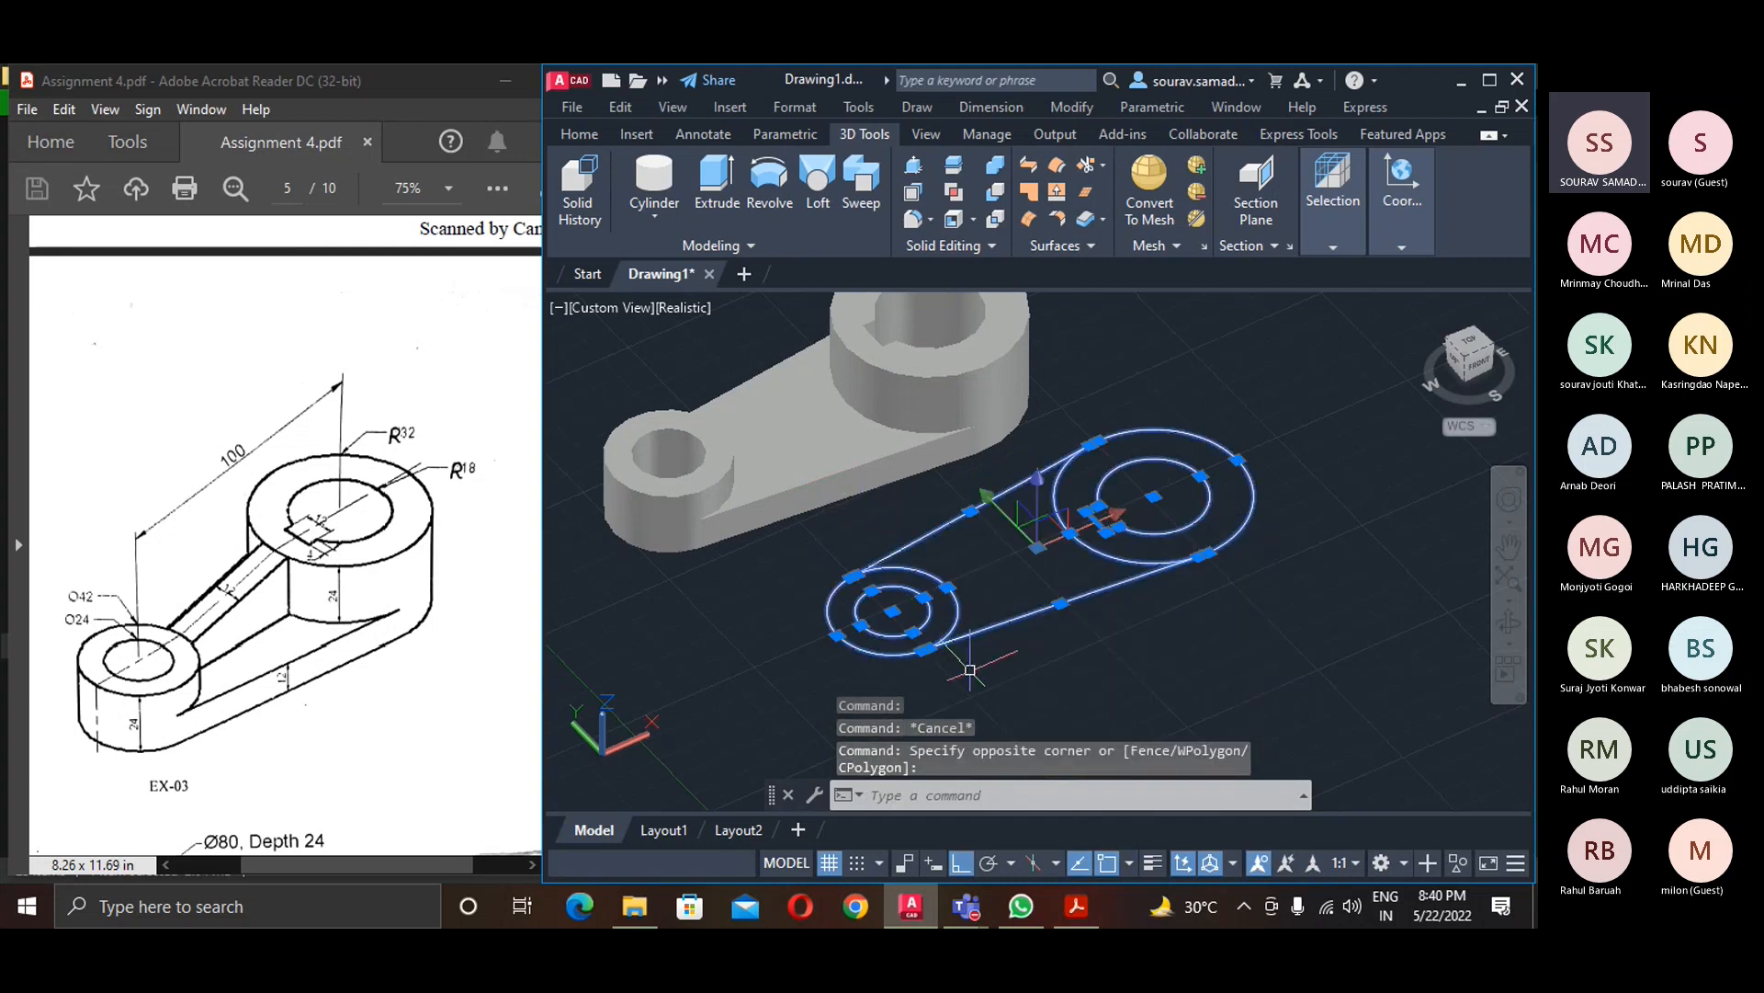
key(Delete)
middle_drag(910, 649, 950, 690)
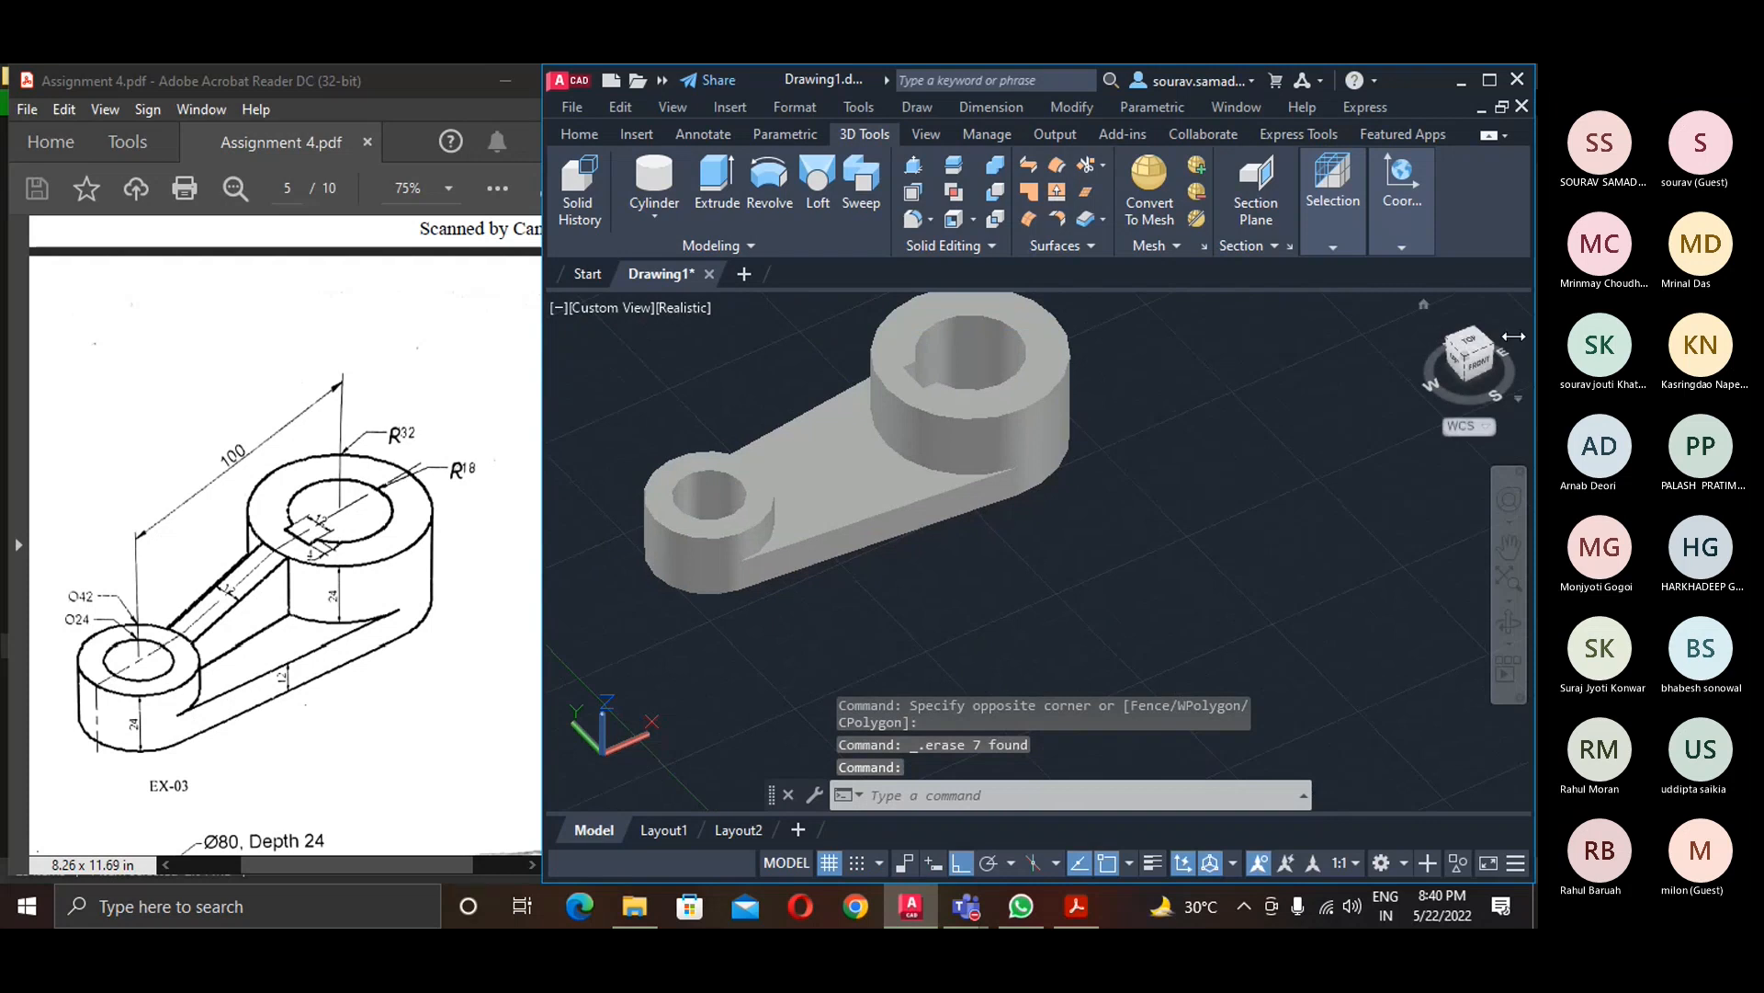
click(1423, 309)
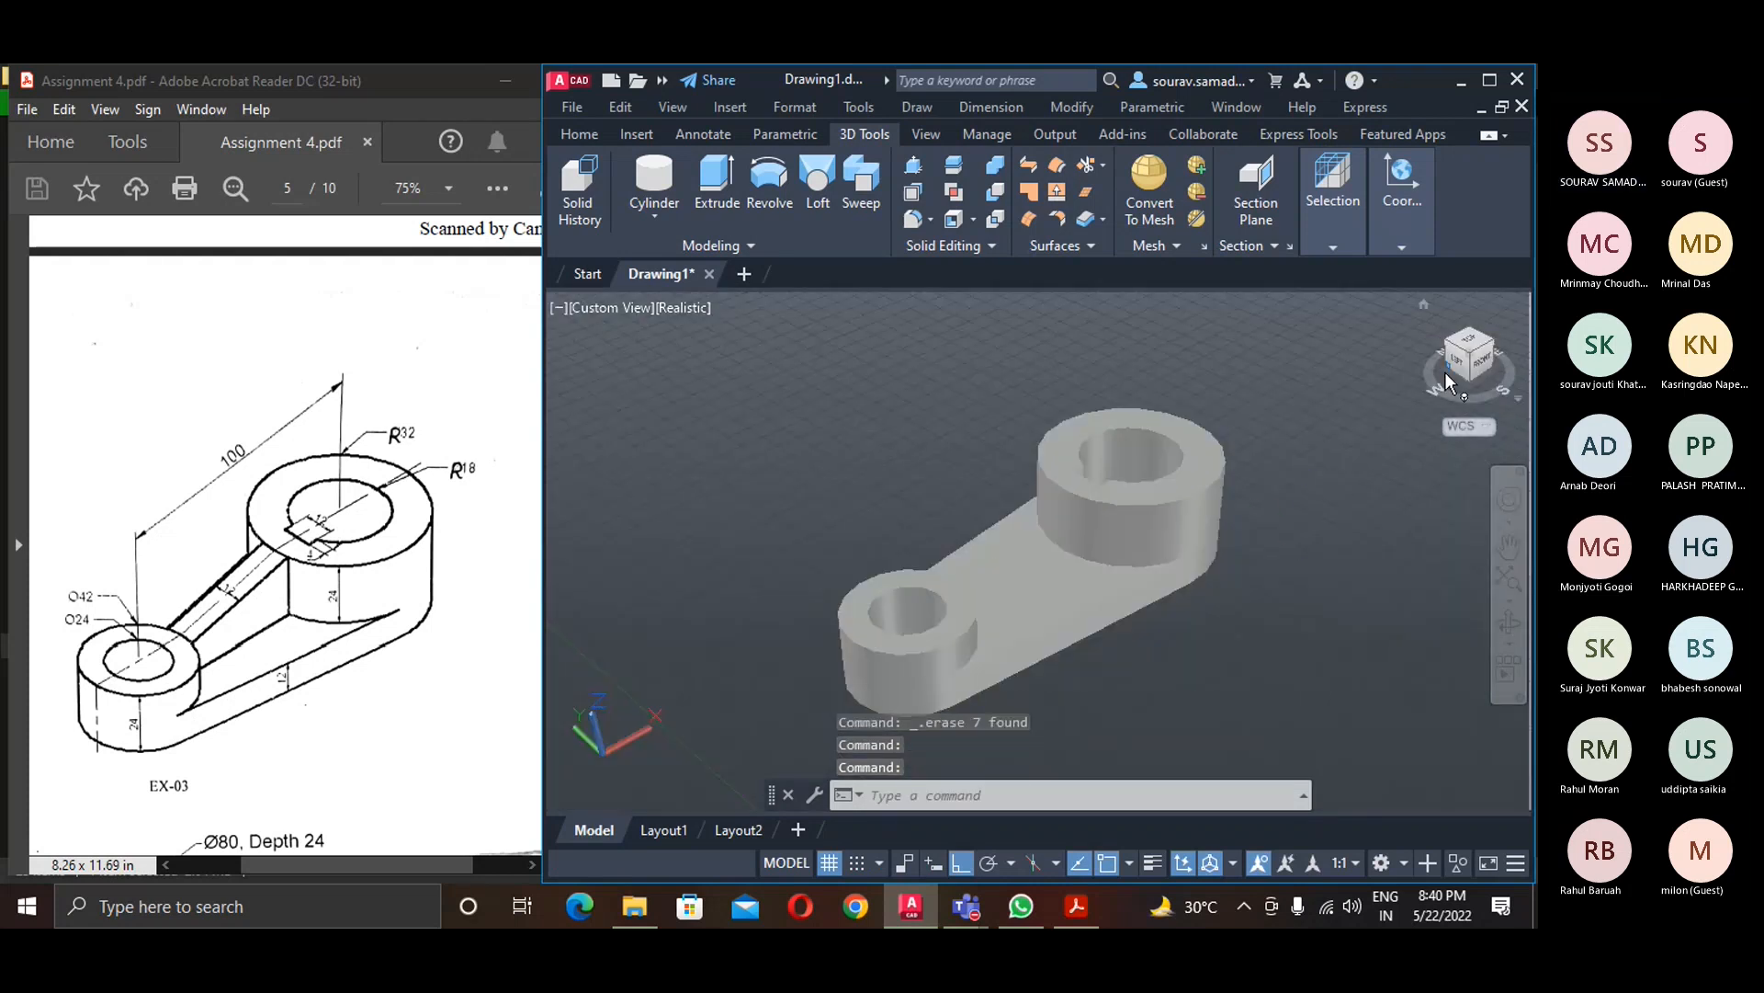
- Restore the isometric home view of the link and set its visual style to Shades of Gray
right_click(1447, 380)
click(1412, 410)
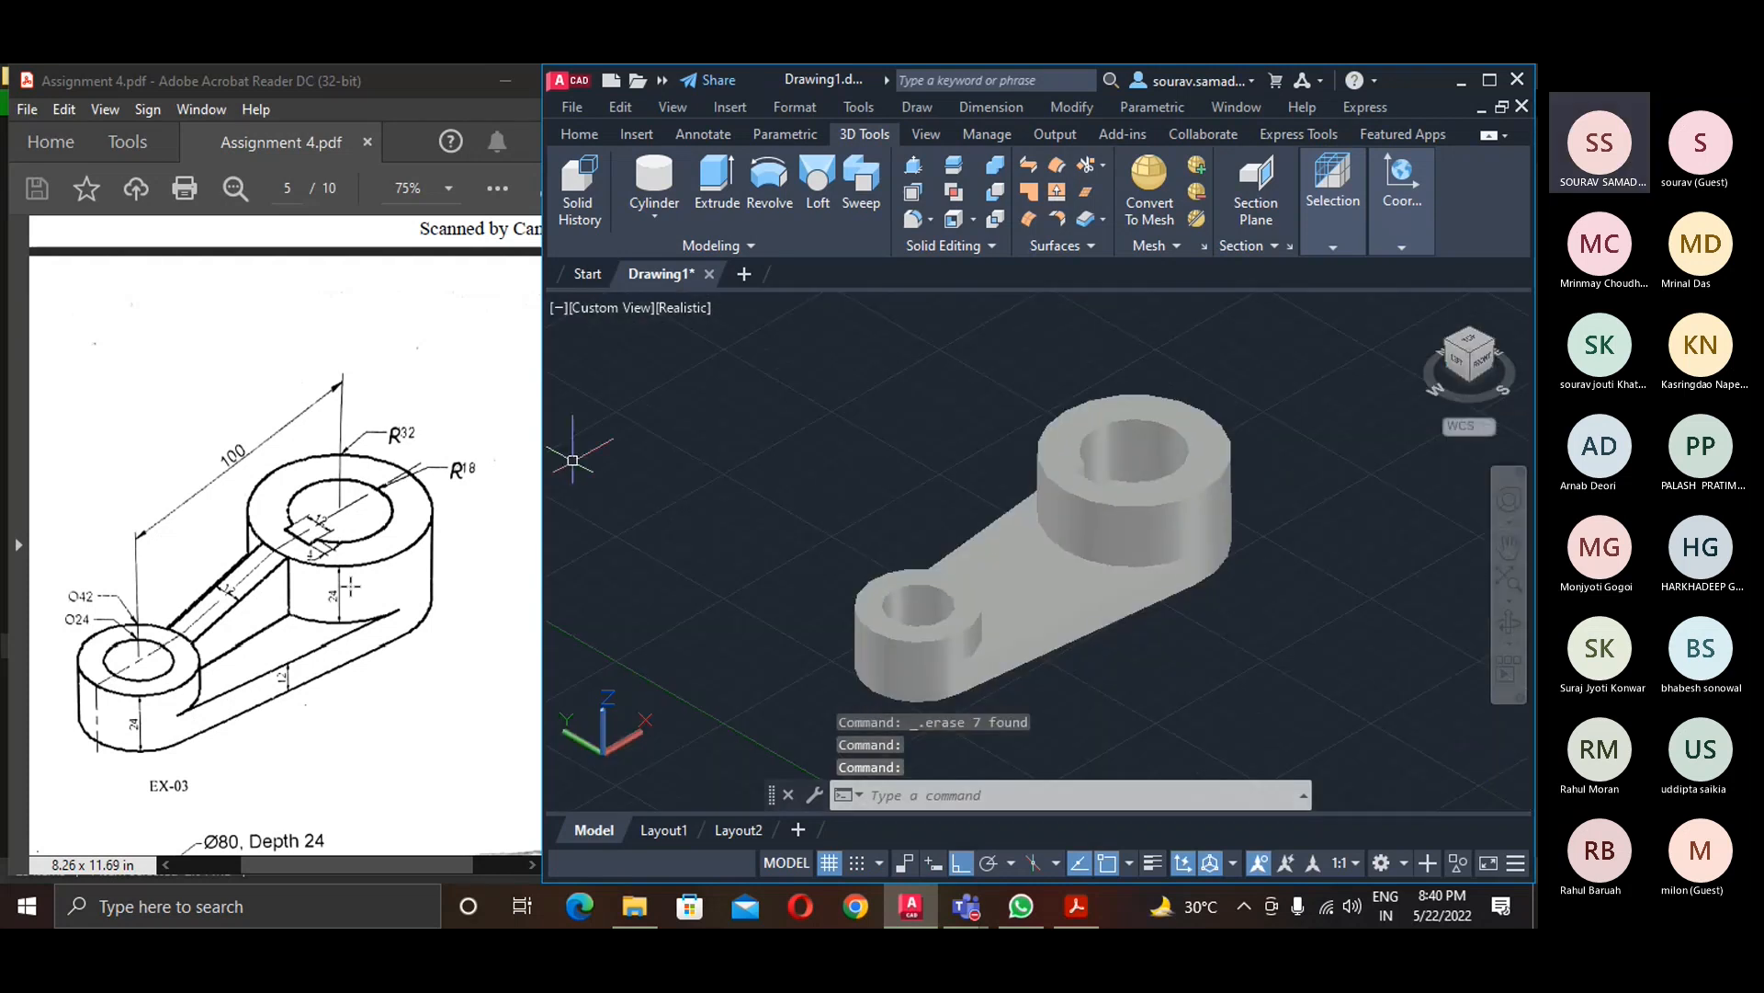
click(691, 311)
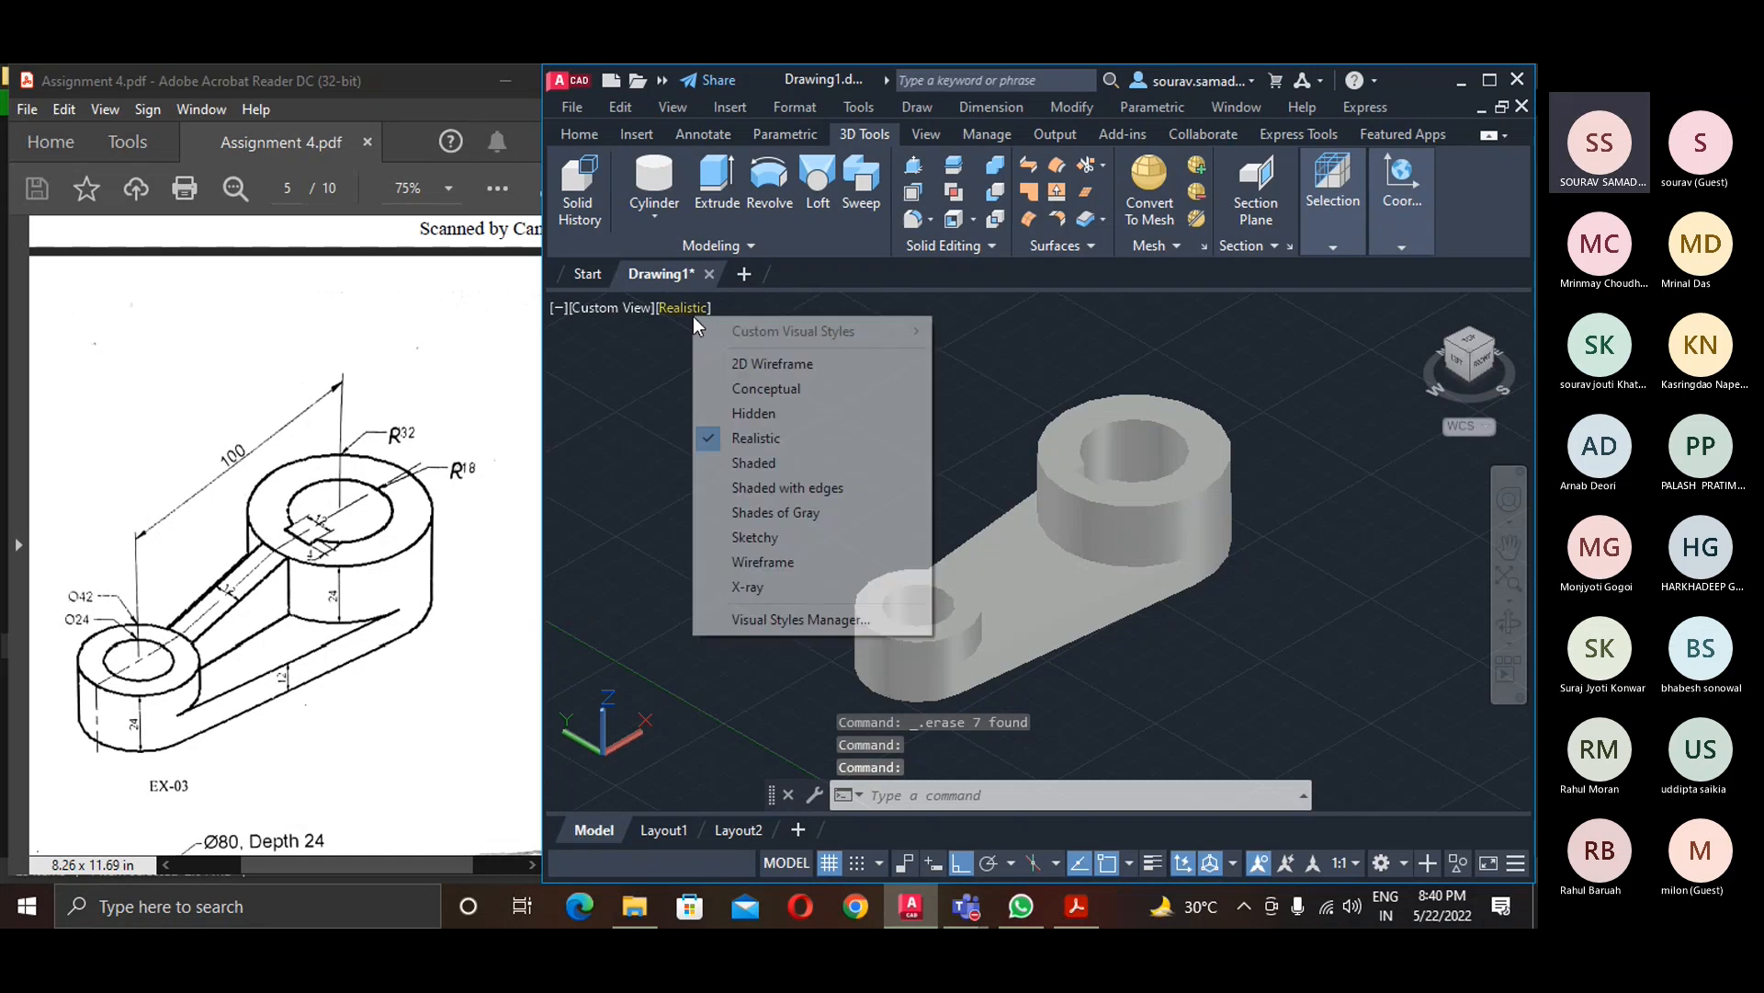
click(787, 515)
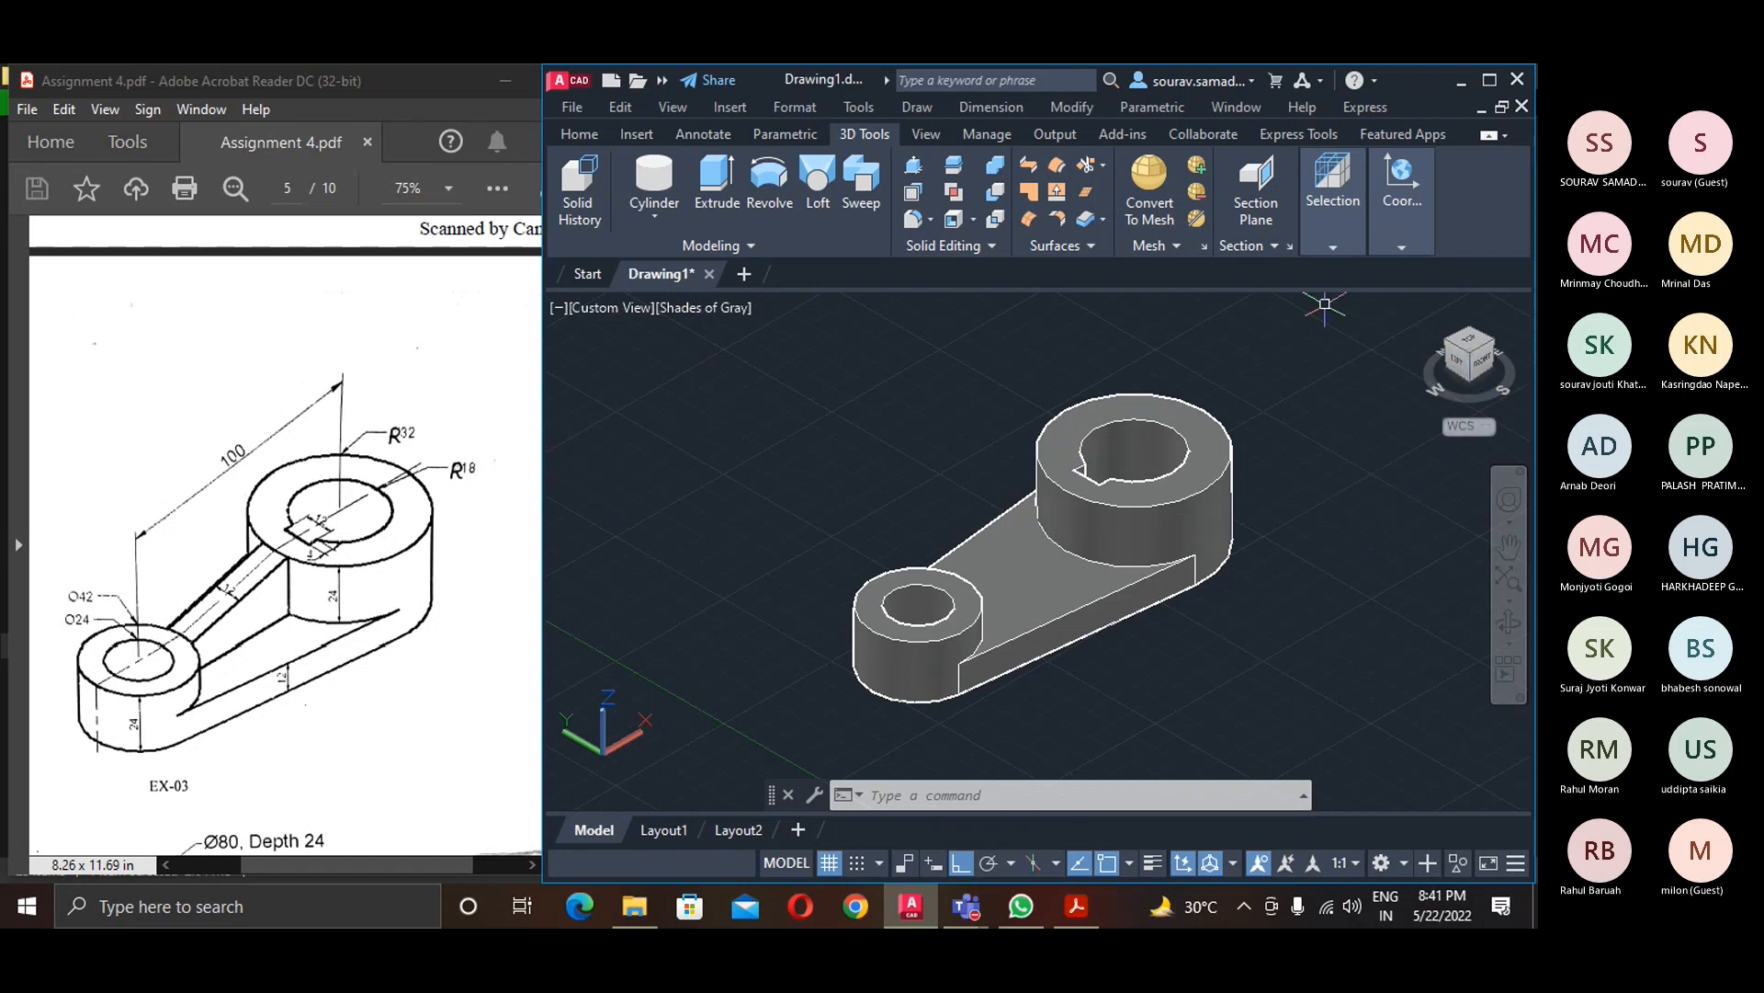
- In the top view, start the rib profile in the free space beside the large boss with a vertical line 12 mm long
click(1472, 344)
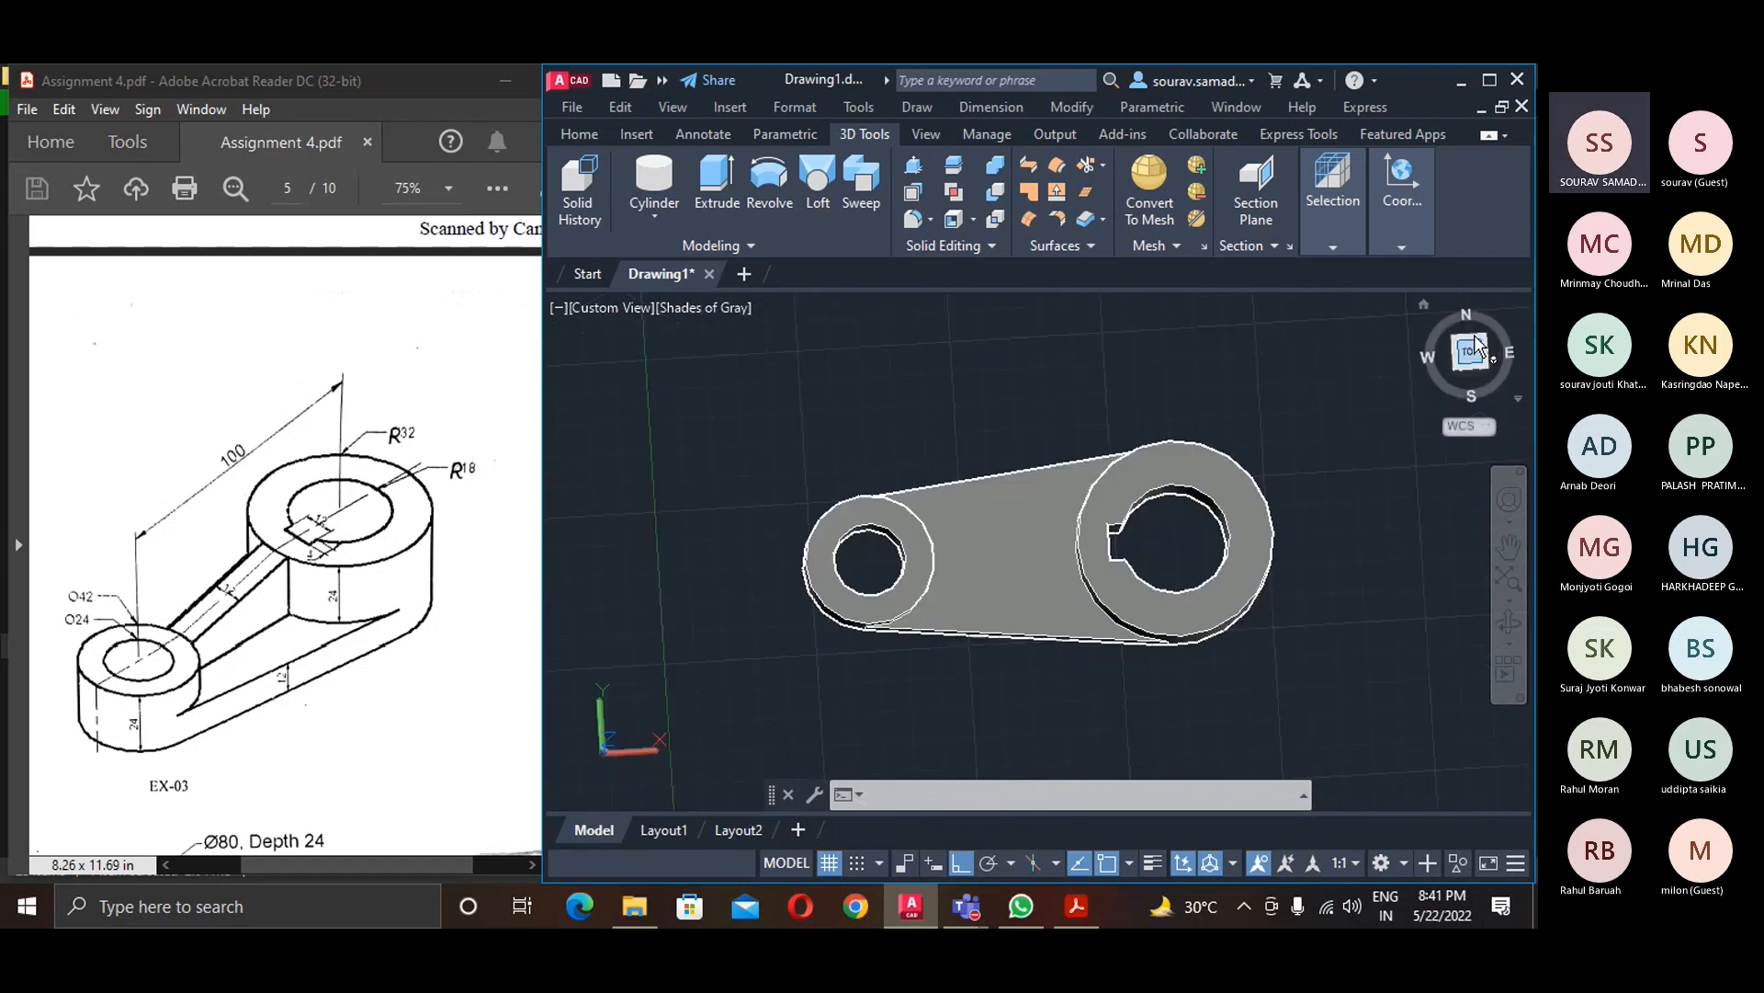
middle_drag(1409, 591, 1072, 606)
key(Escape)
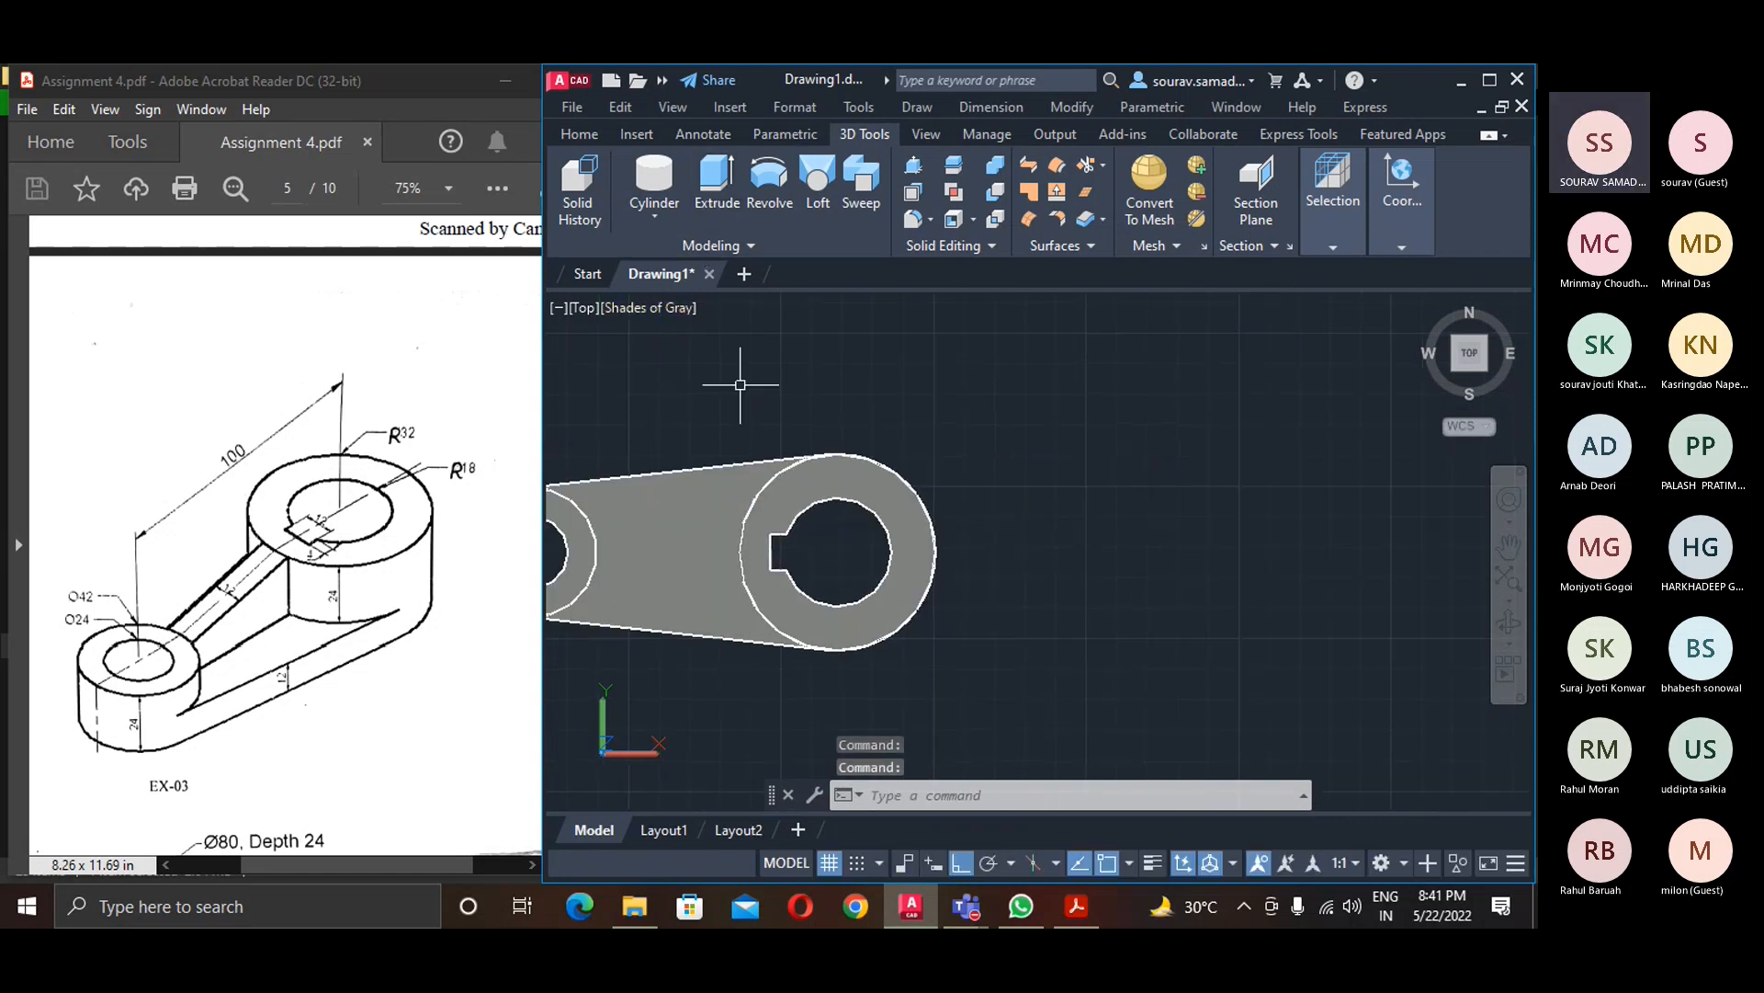
click(588, 134)
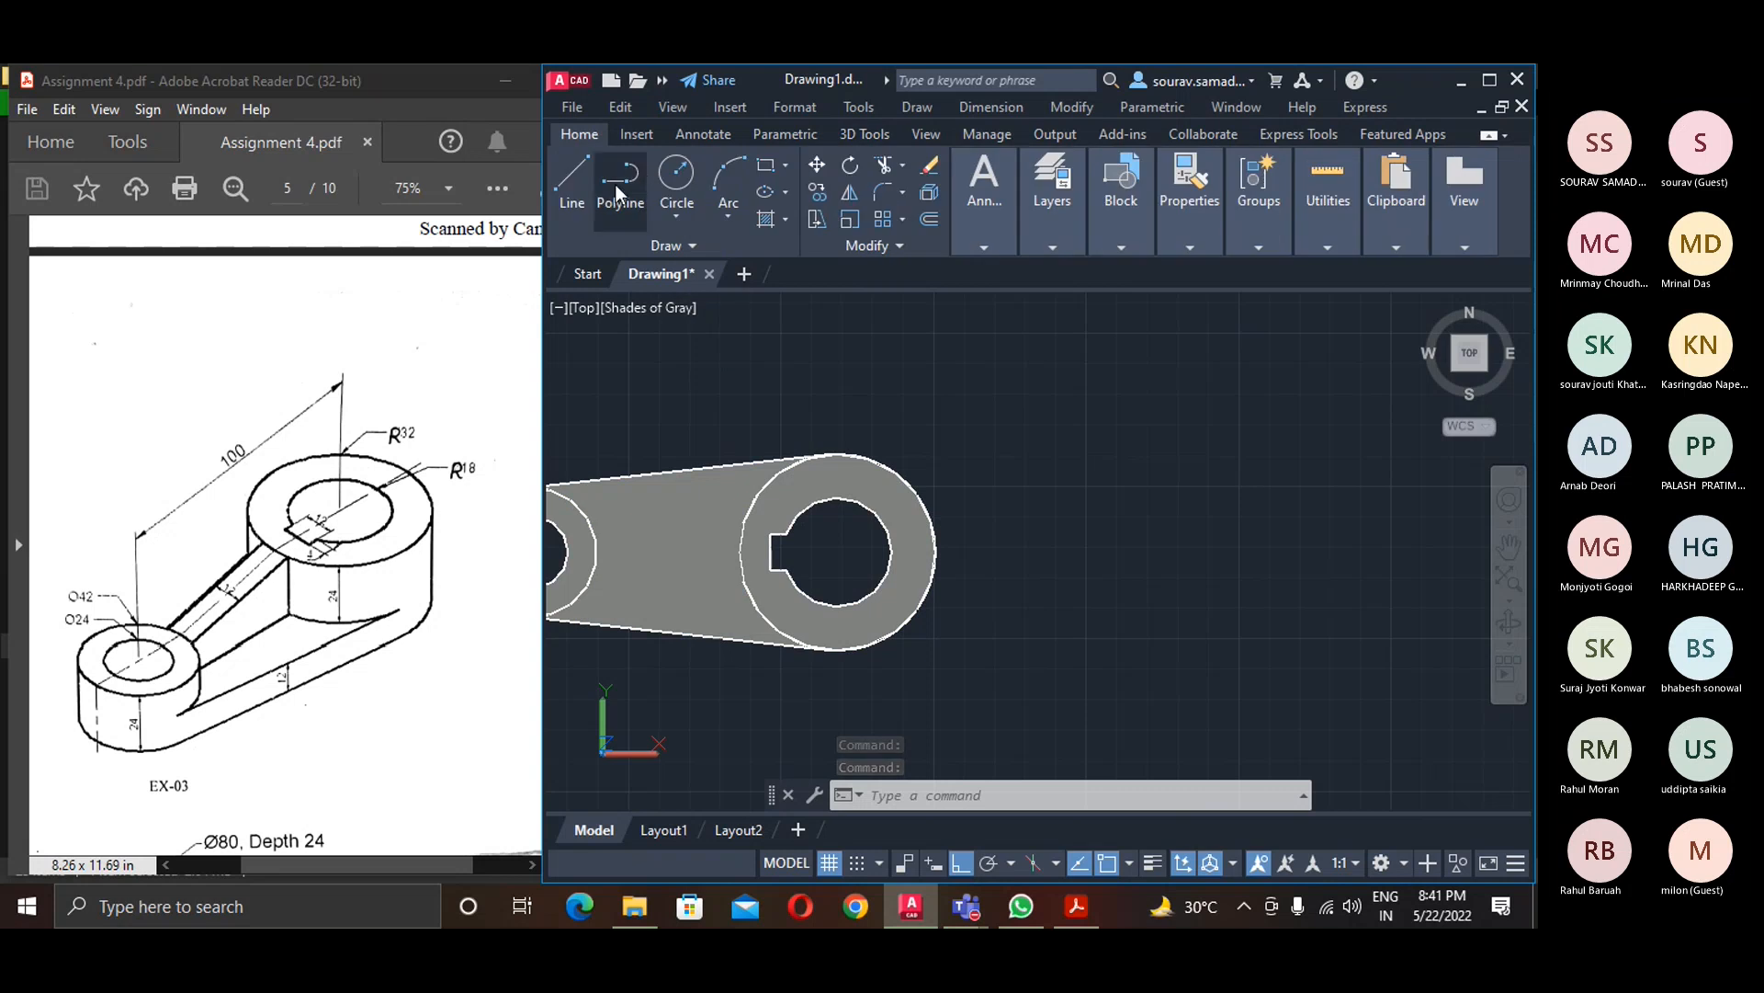
click(574, 204)
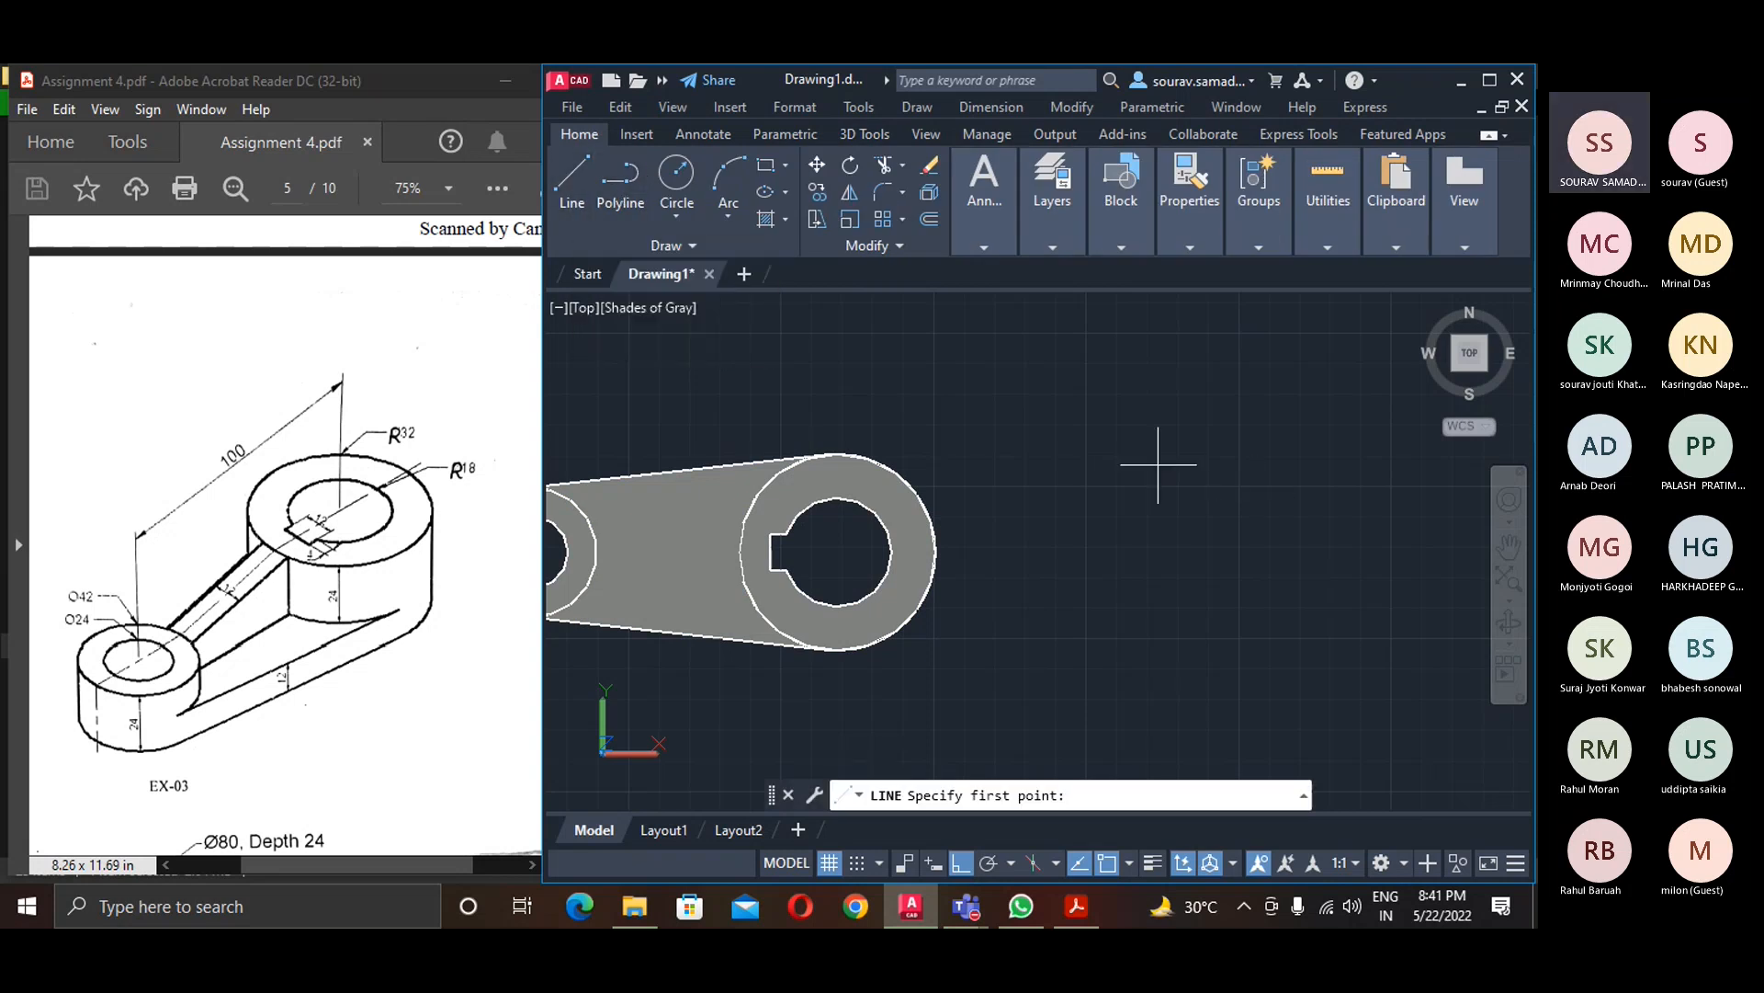
click(1086, 432)
text(12)
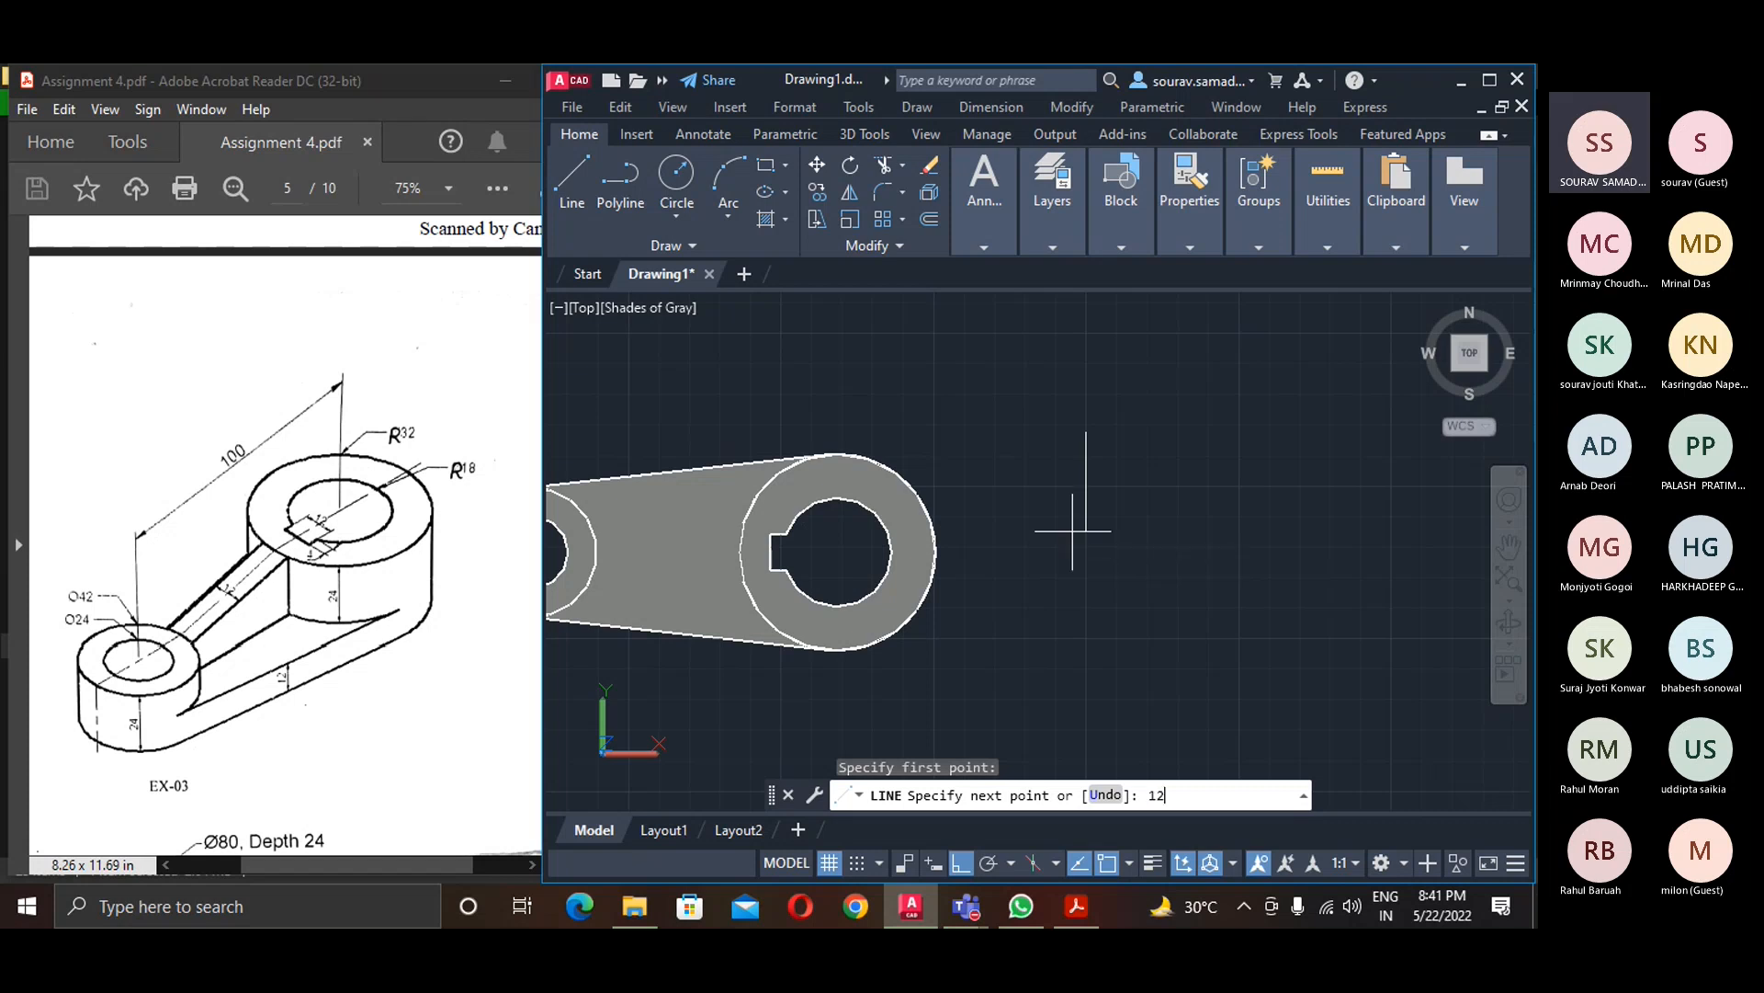
key(Return)
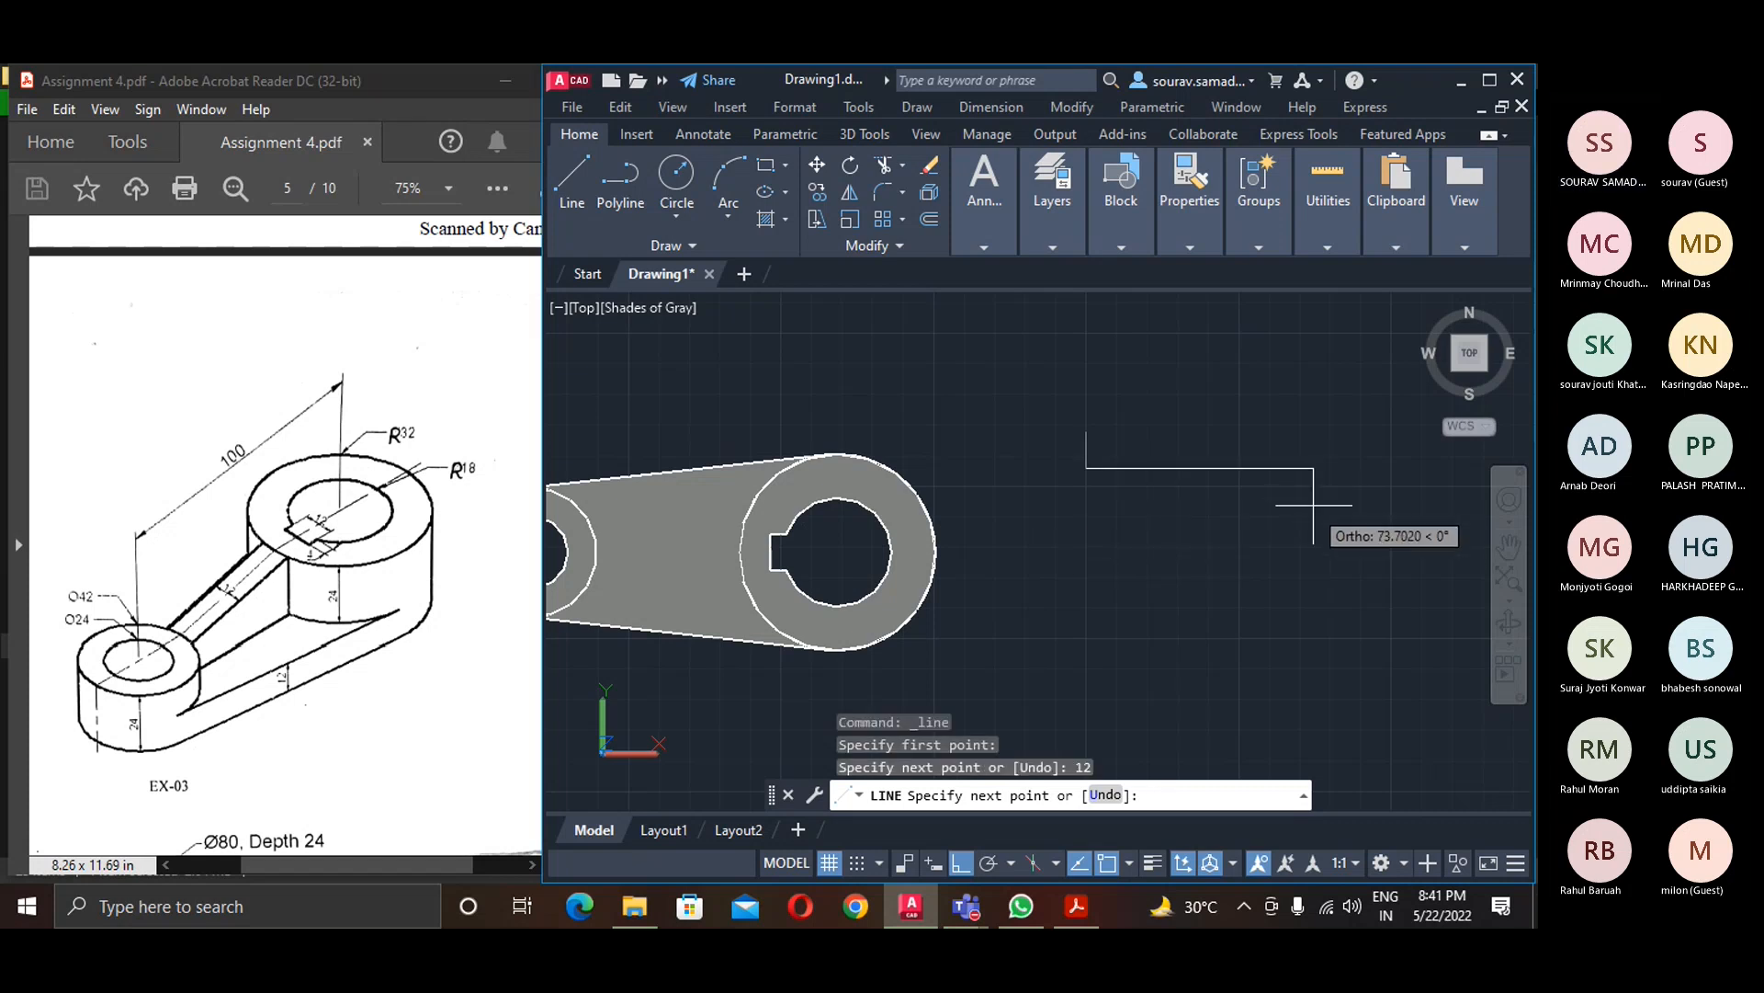
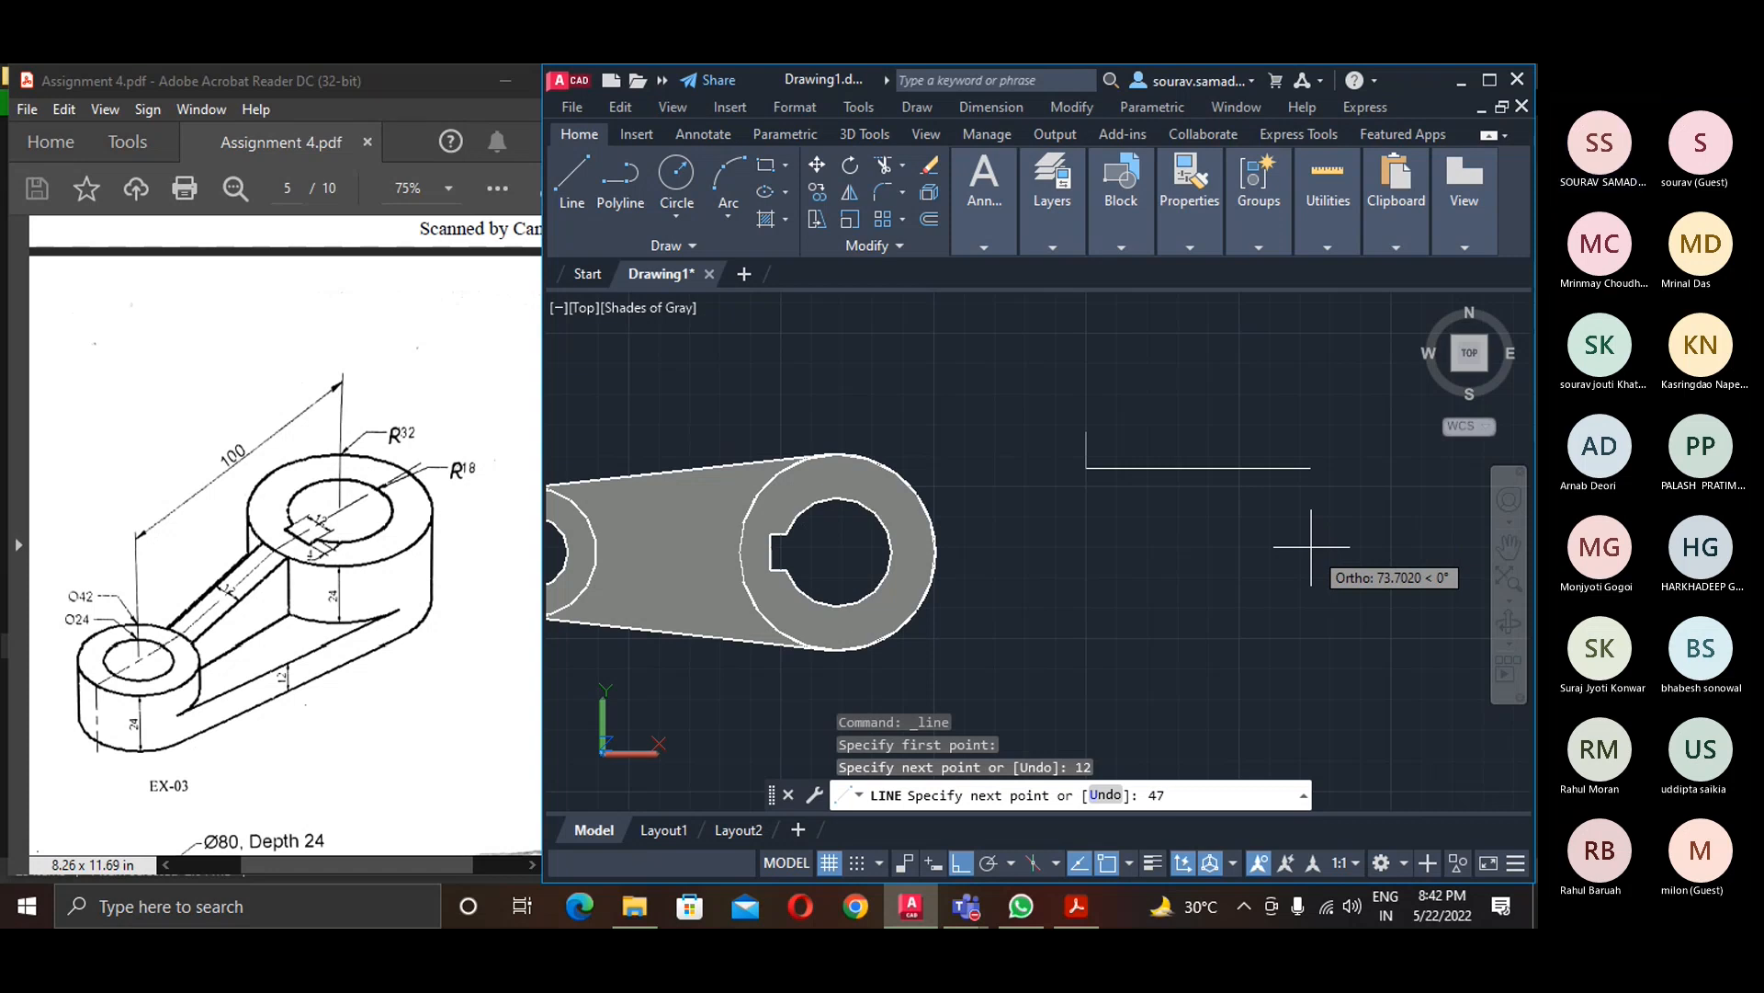
- Complete the rib profile with a 47 mm horizontal base, a 24 mm vertical side and a sloping line closing the outline
key(Return)
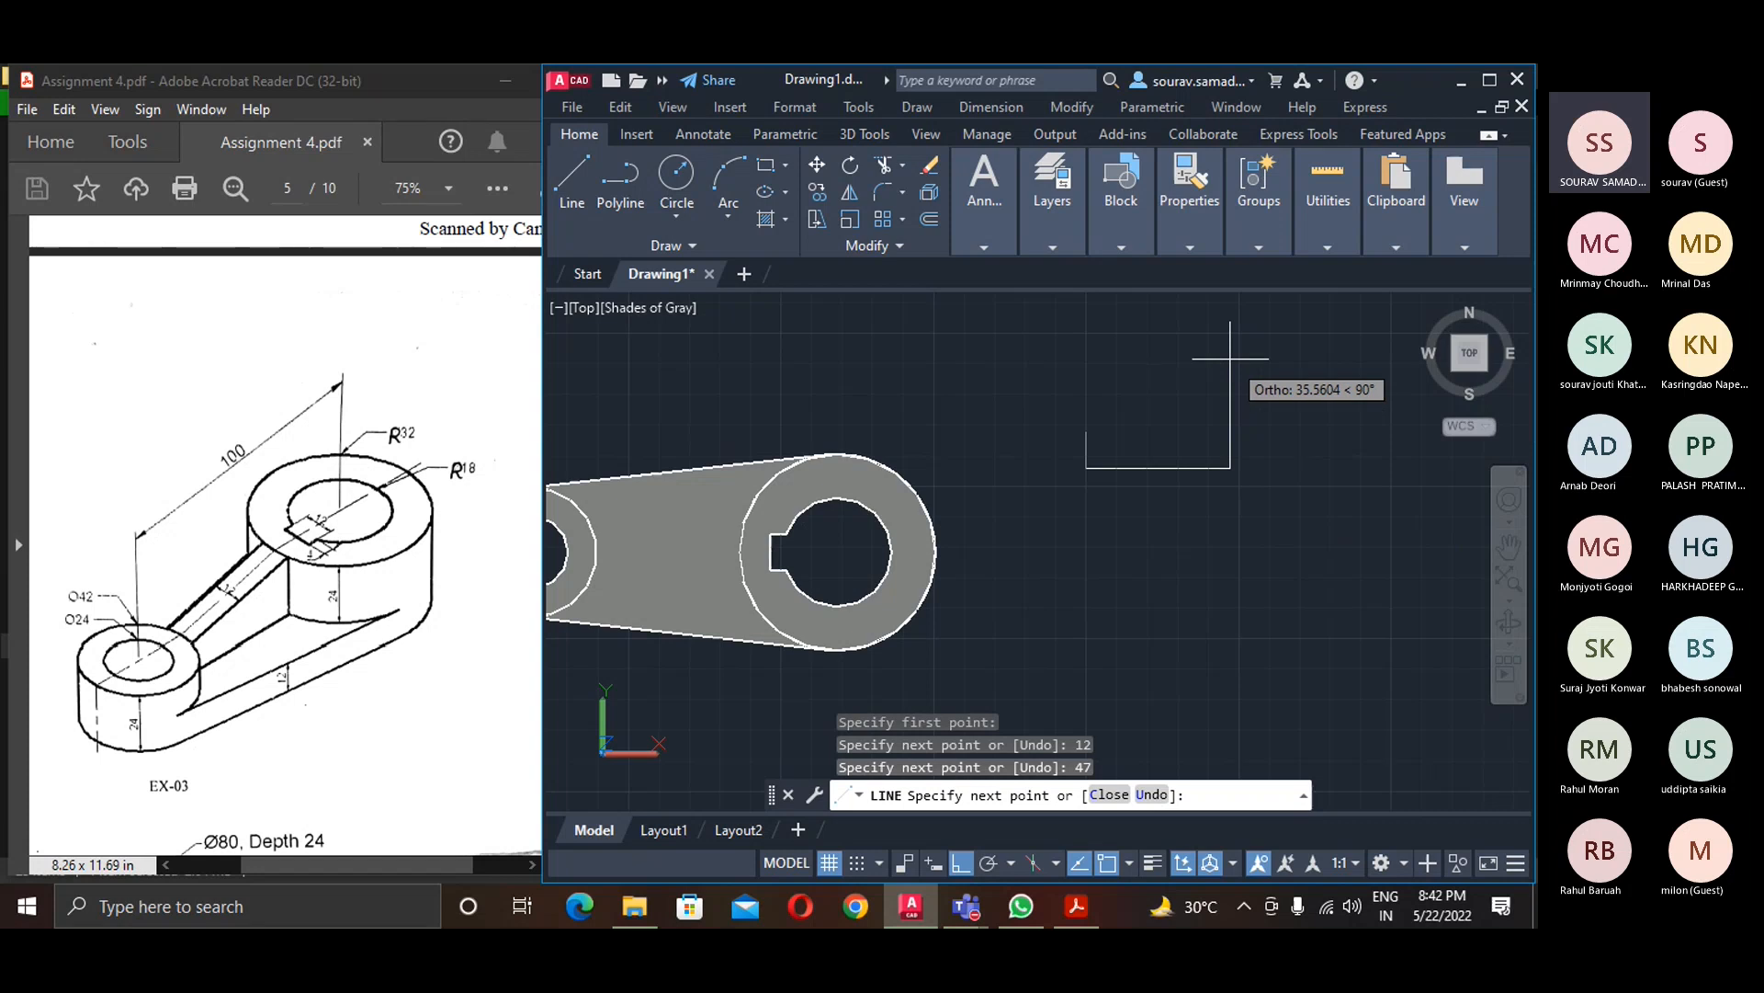
text(24)
key(Return)
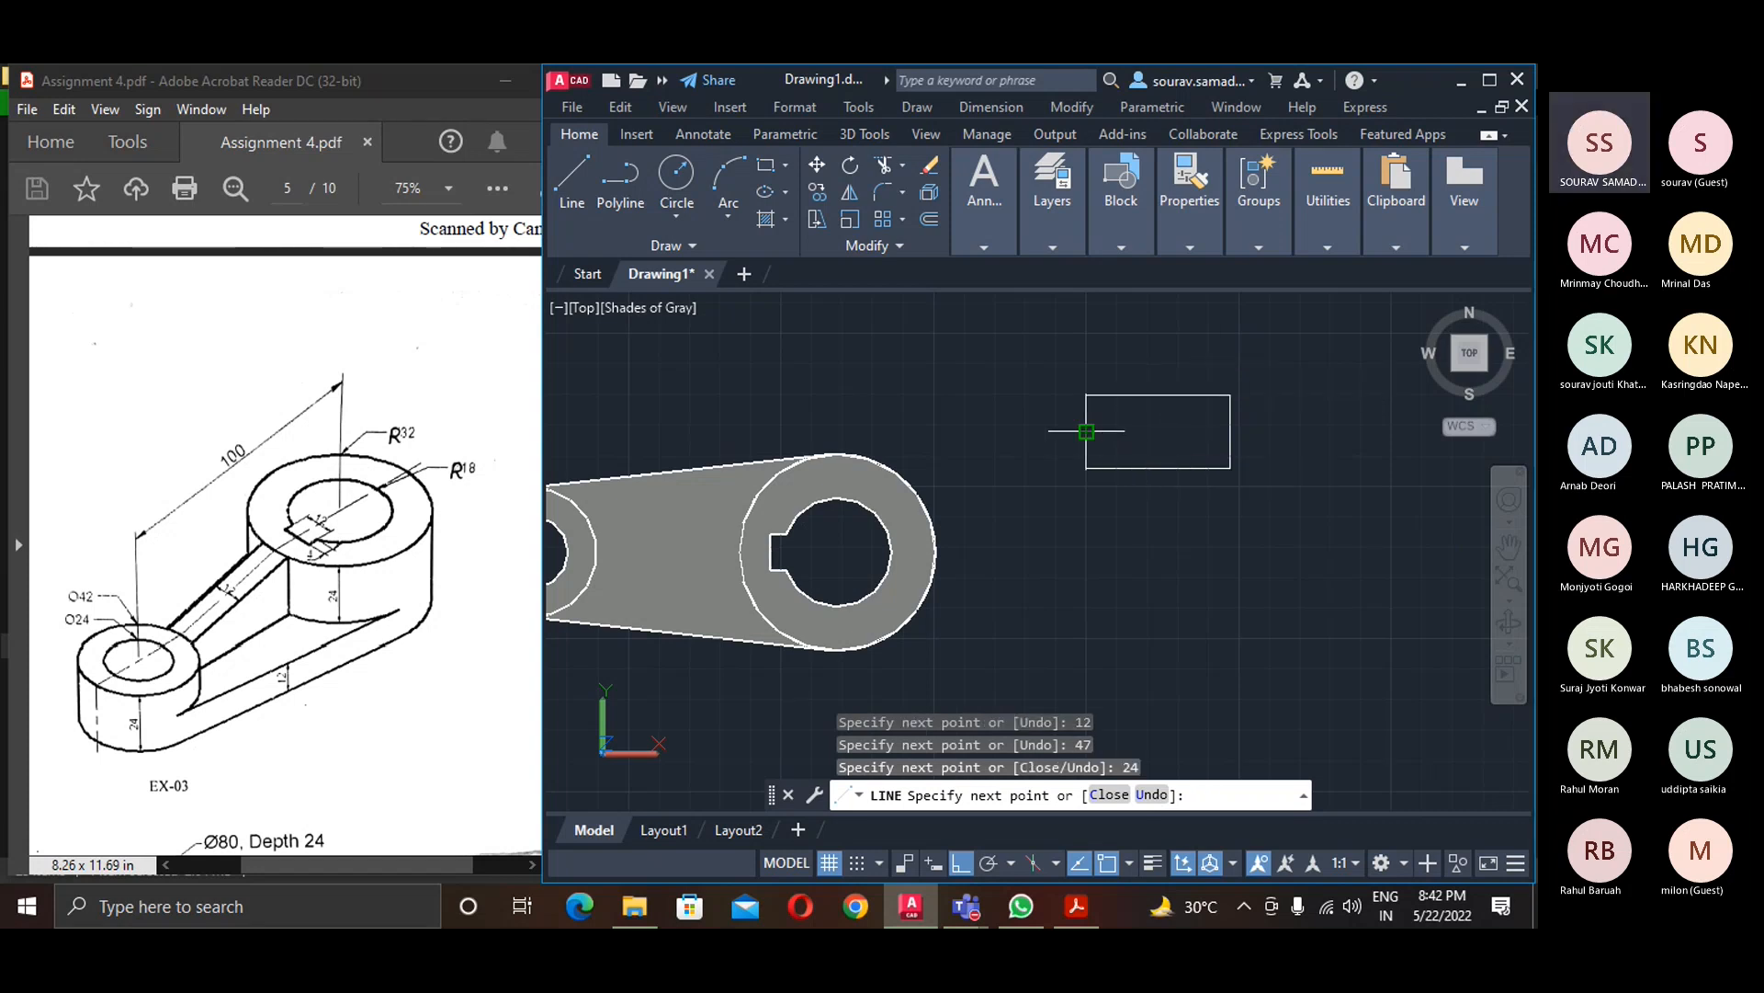
click(1086, 430)
key(Escape)
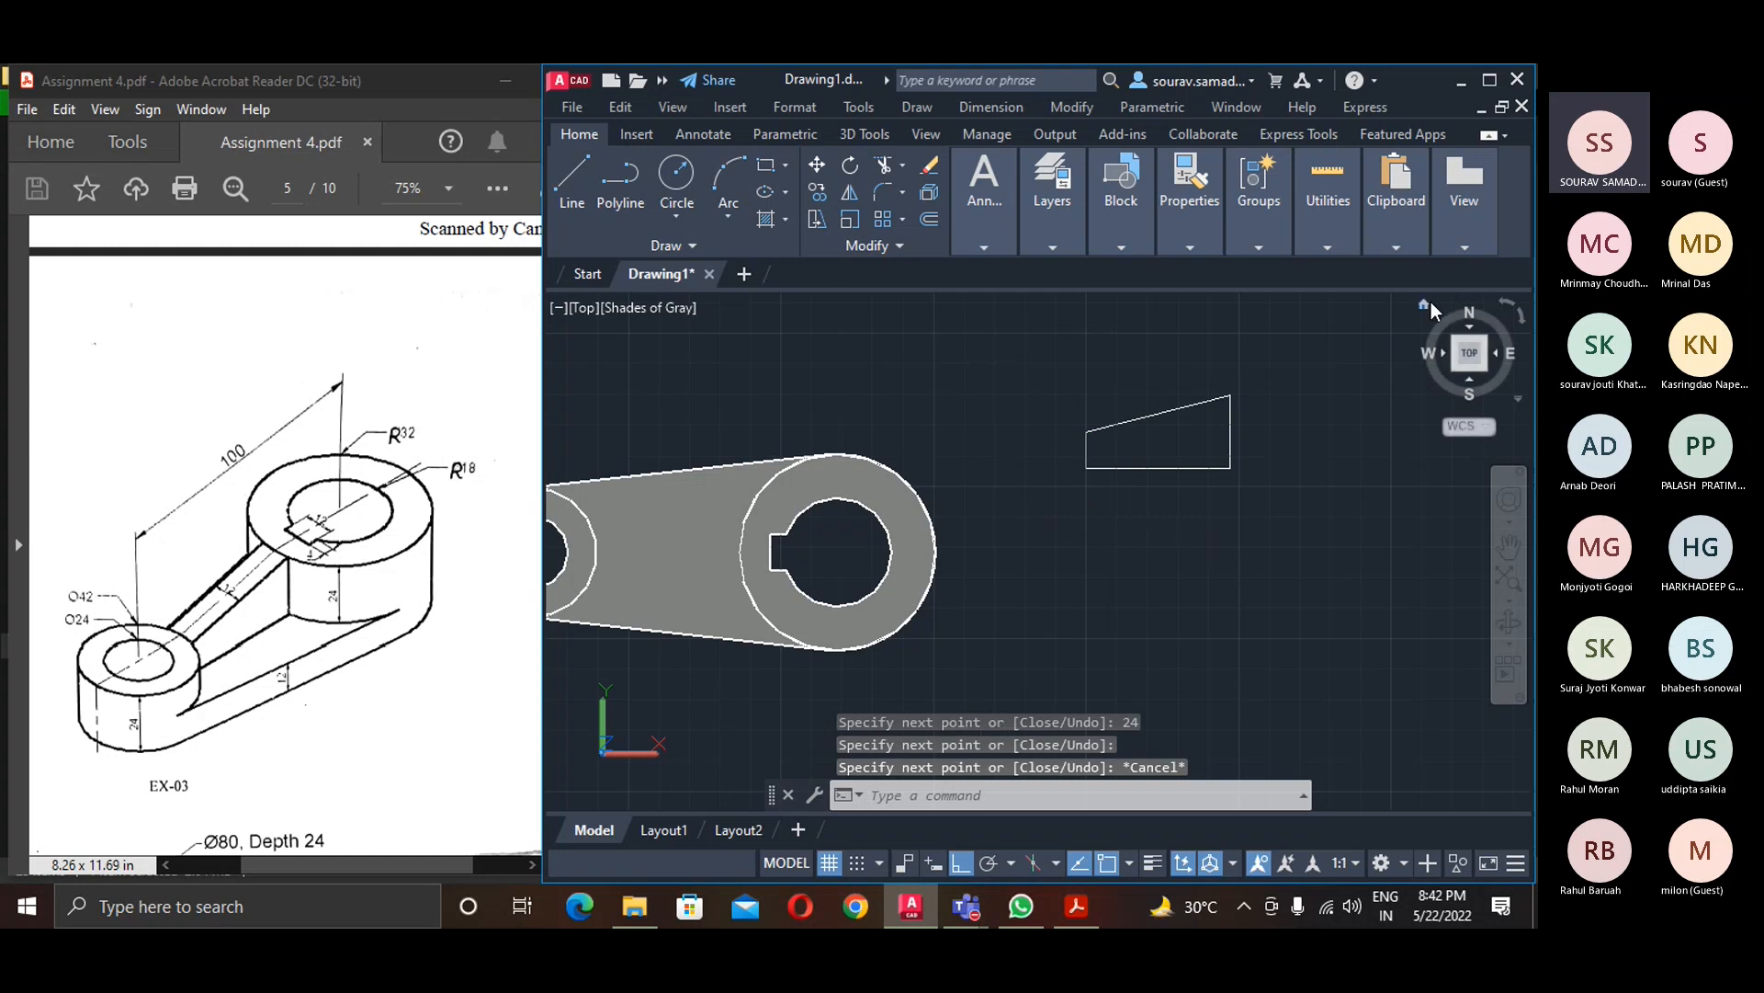
- Return to the isometric home view and extrude the closed rib profile 12 mm with Presspull
click(1430, 302)
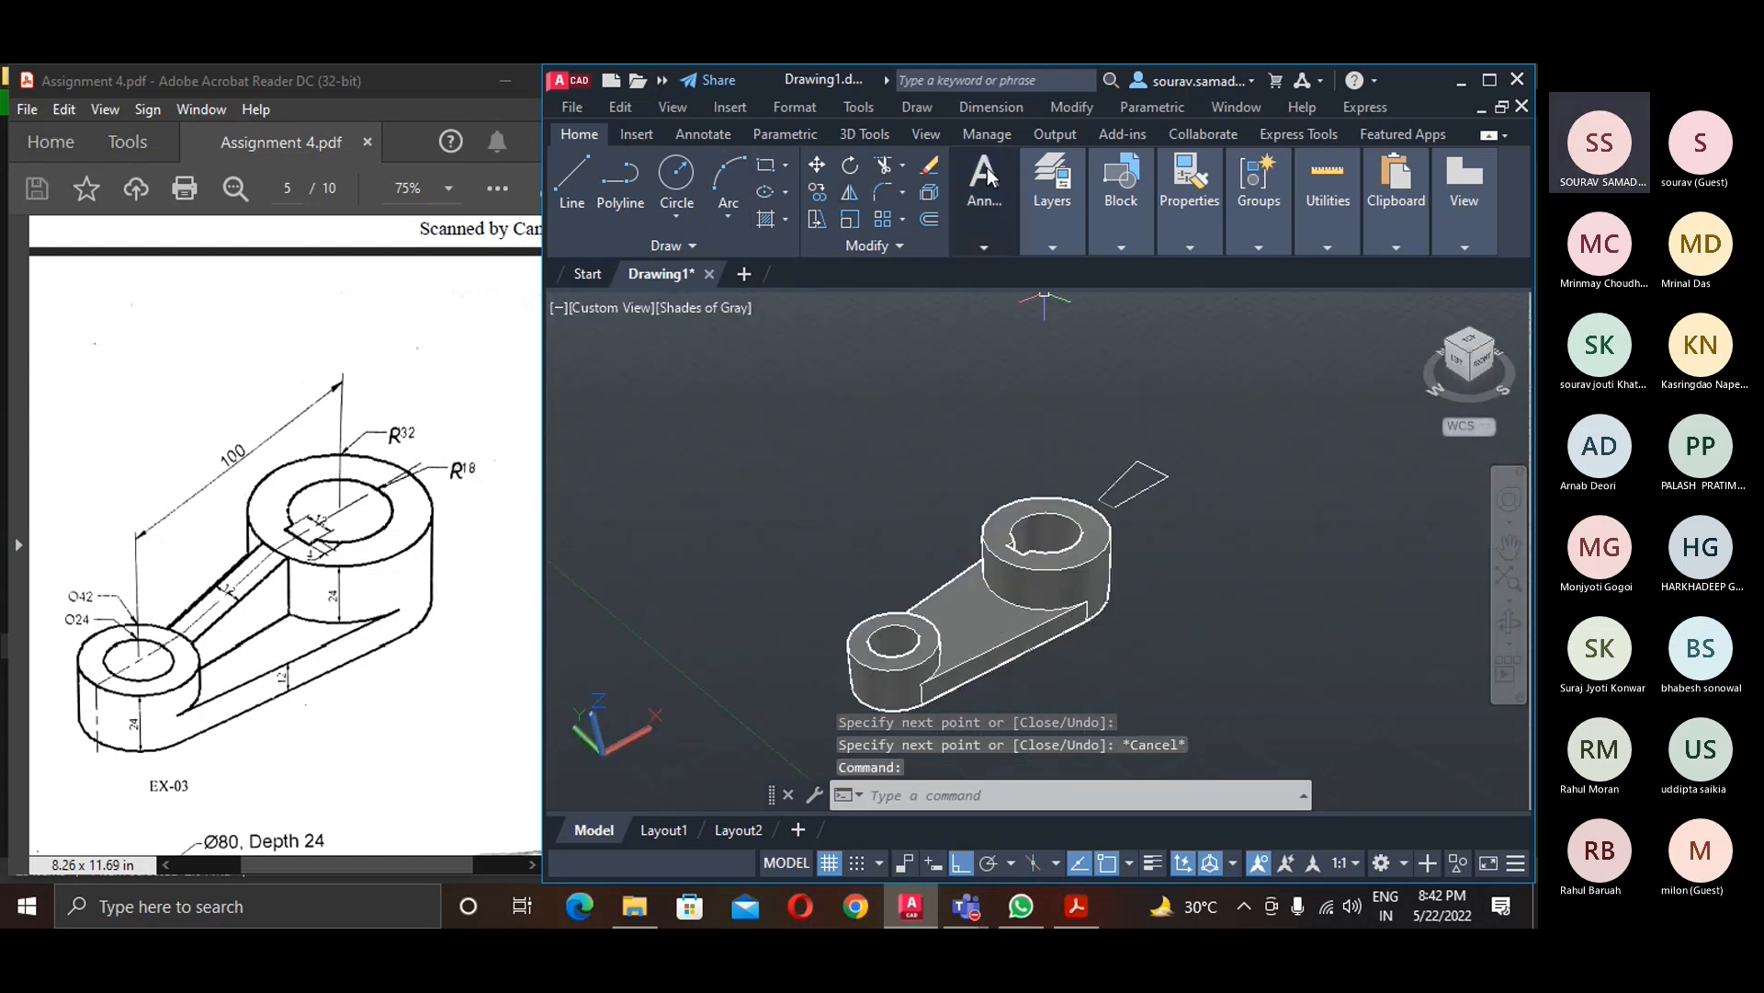
click(855, 135)
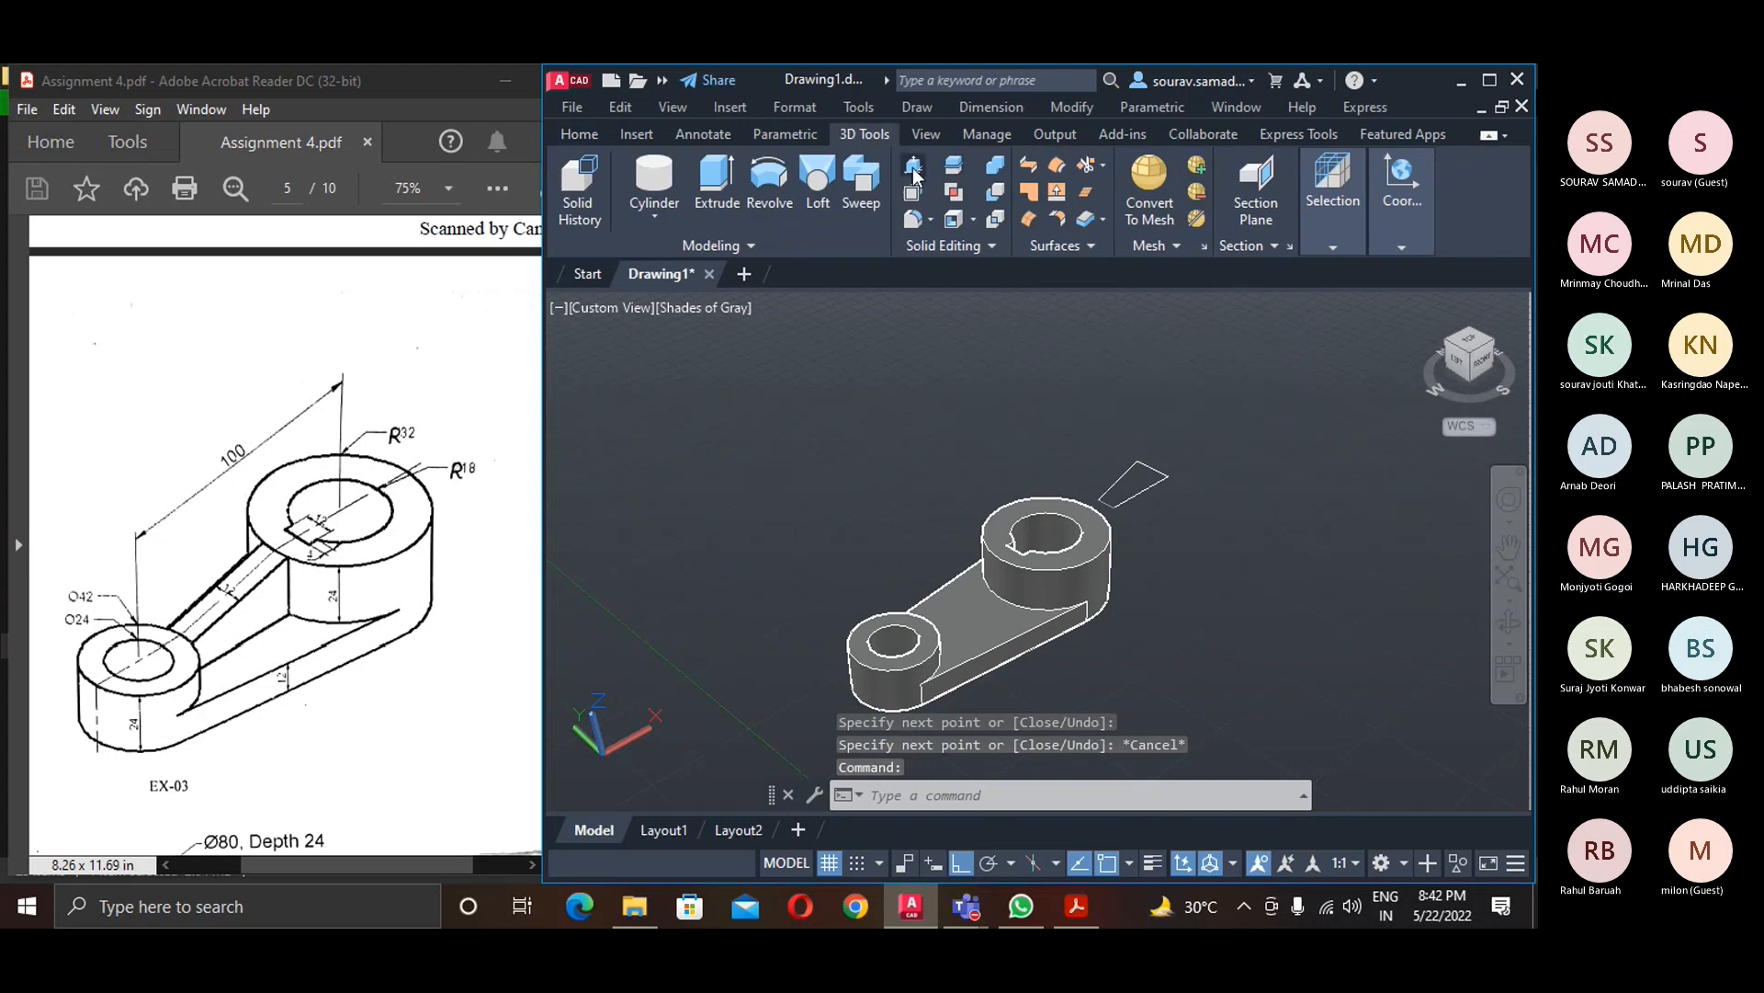
click(953, 164)
scroll(1039, 548, up, 4)
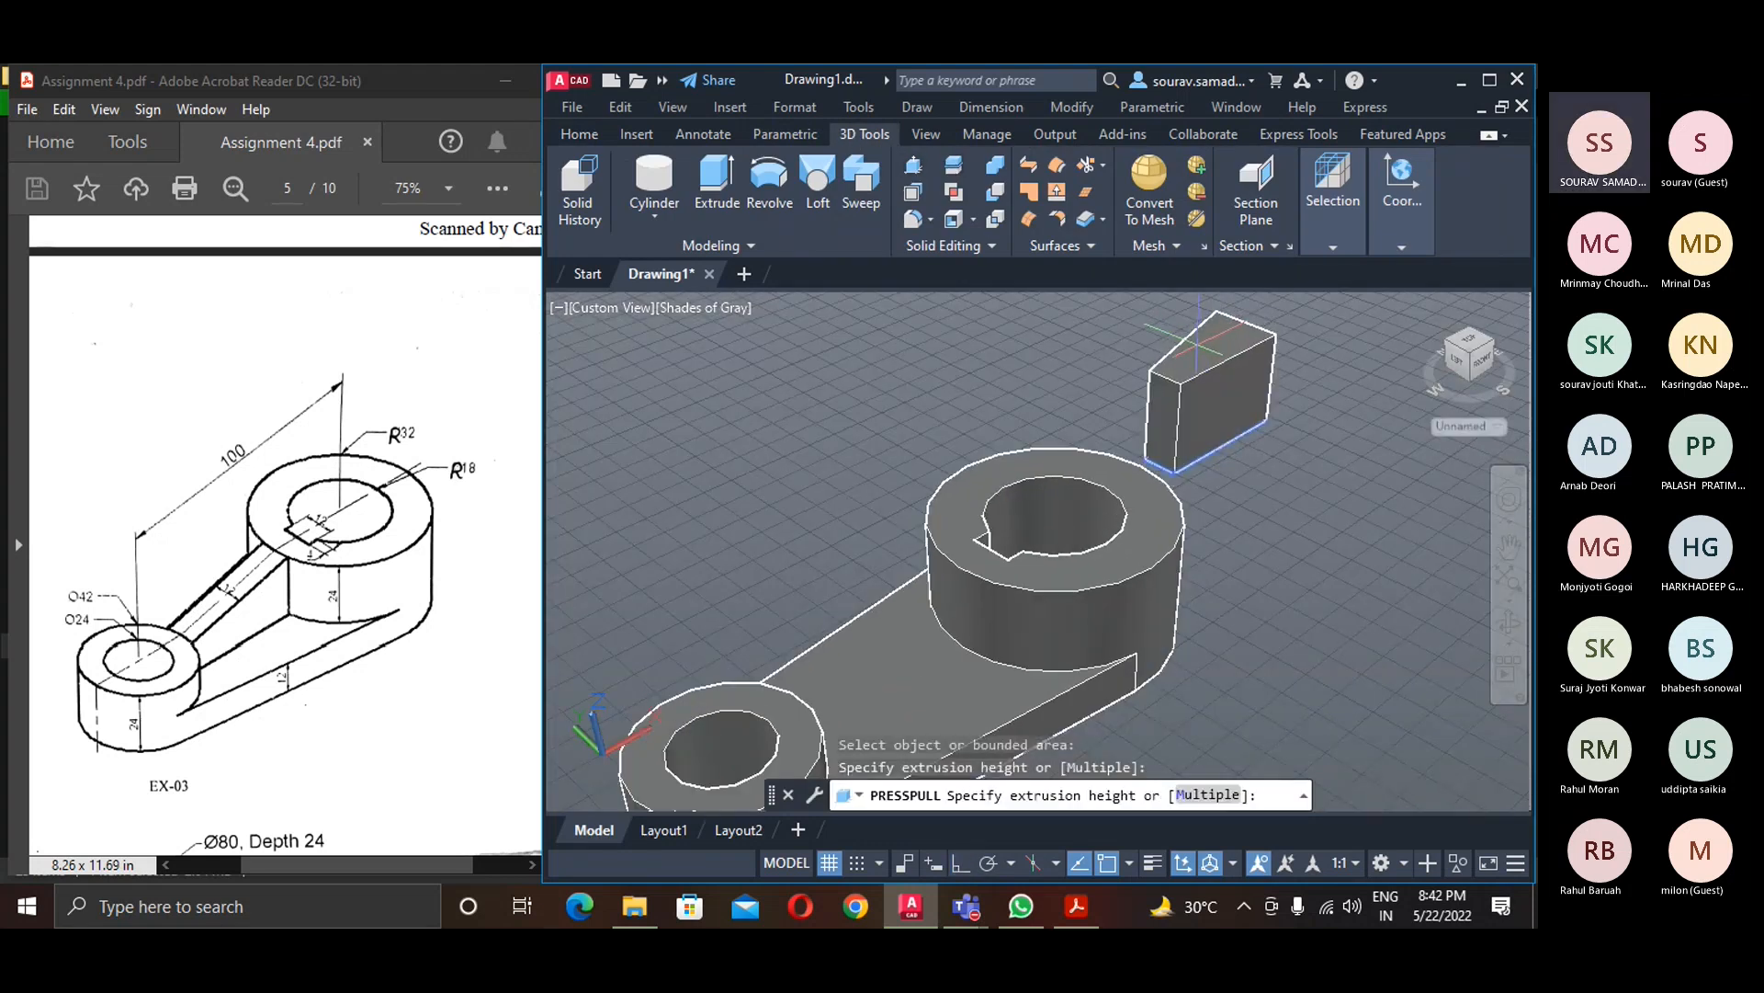
key(Return)
key(Escape)
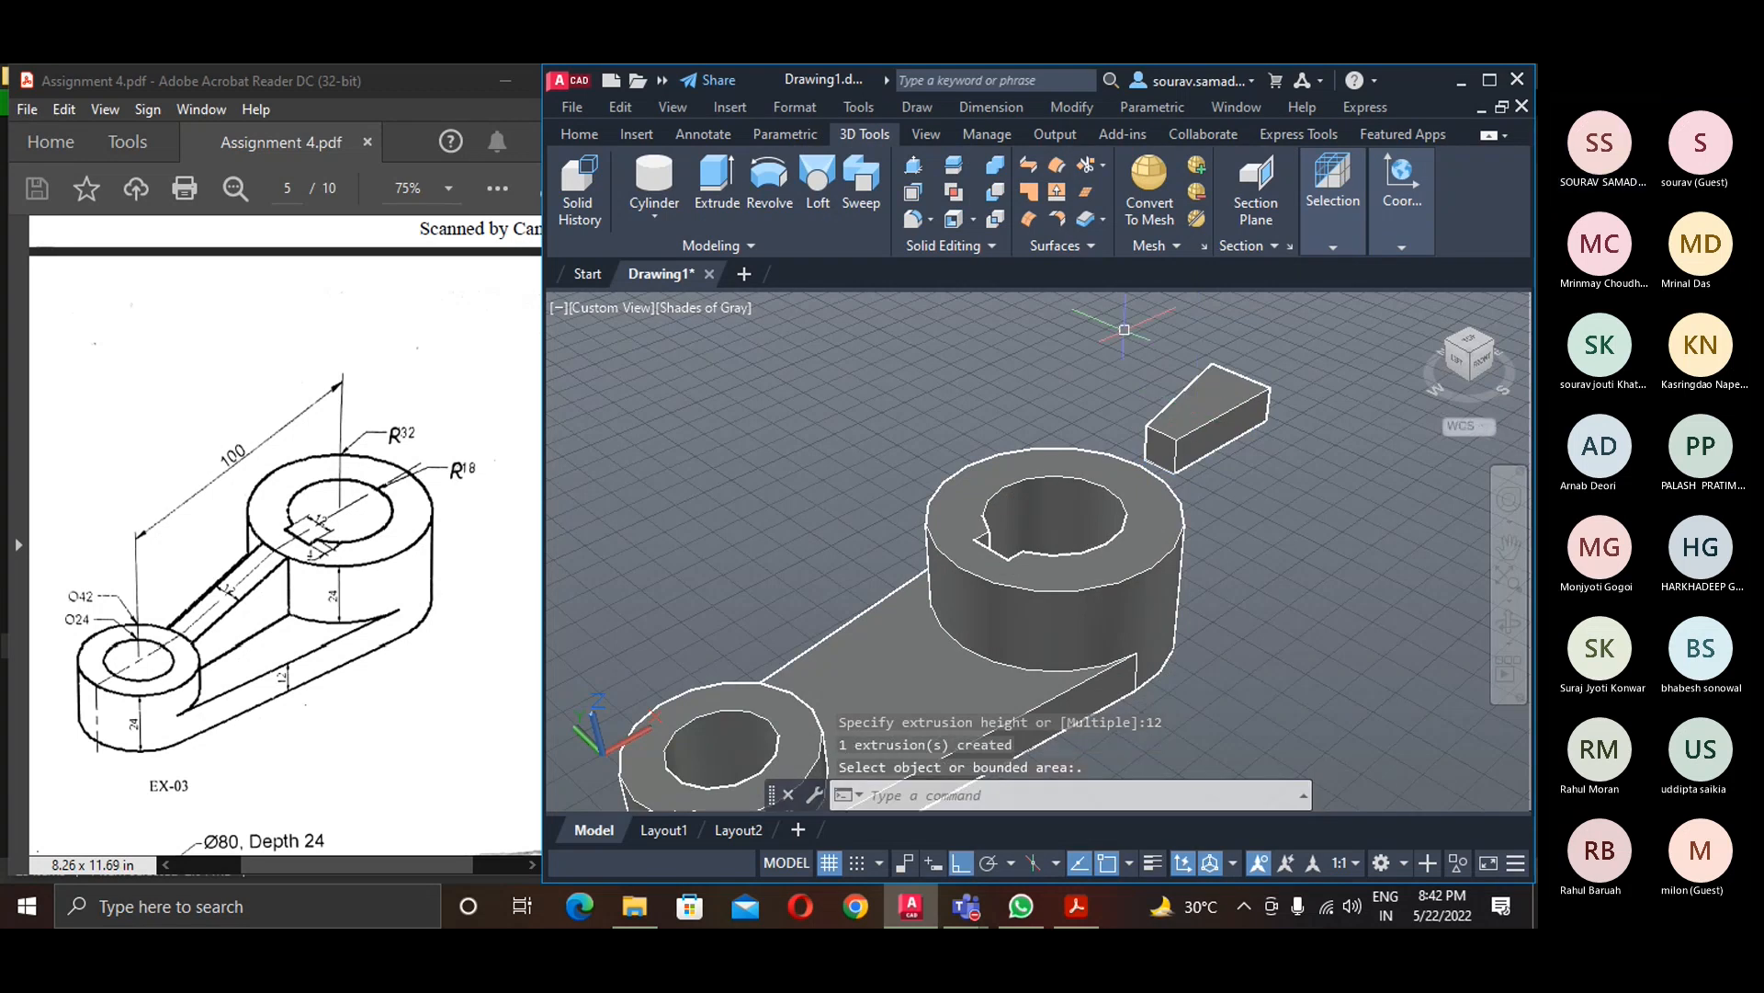
- Rotate the rib solid in 3D about the X axis so that it stands upright
click(1075, 108)
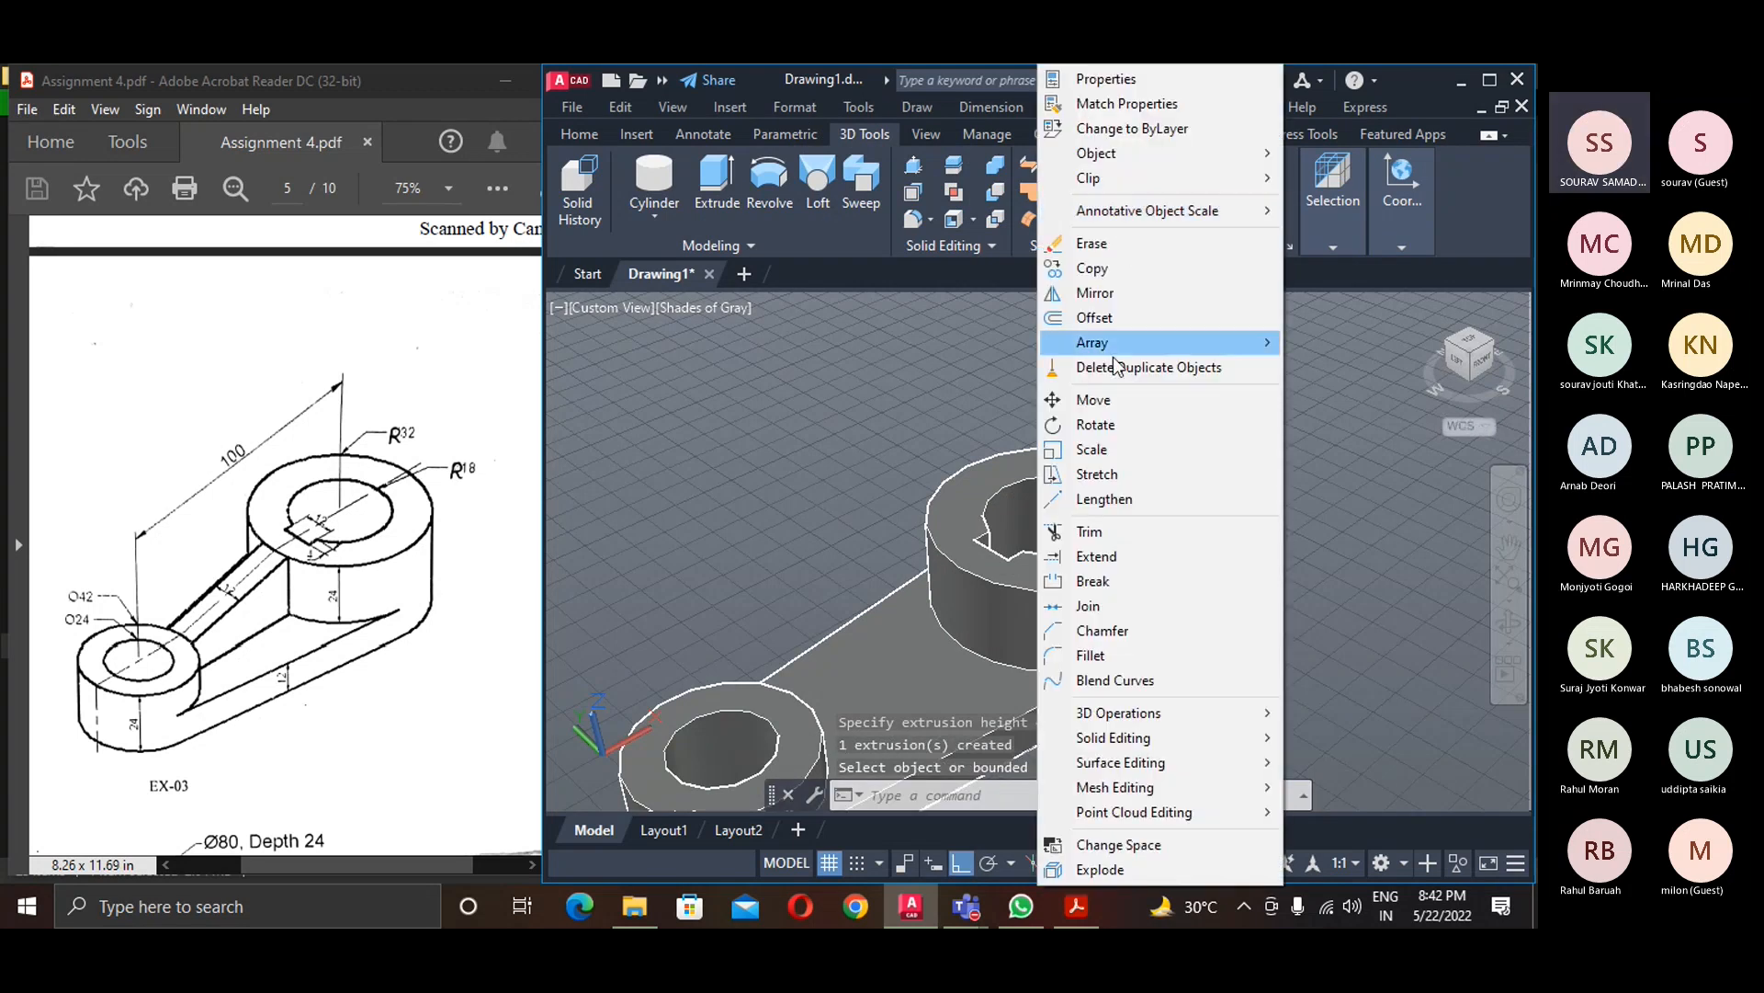
mouse_move(1123, 717)
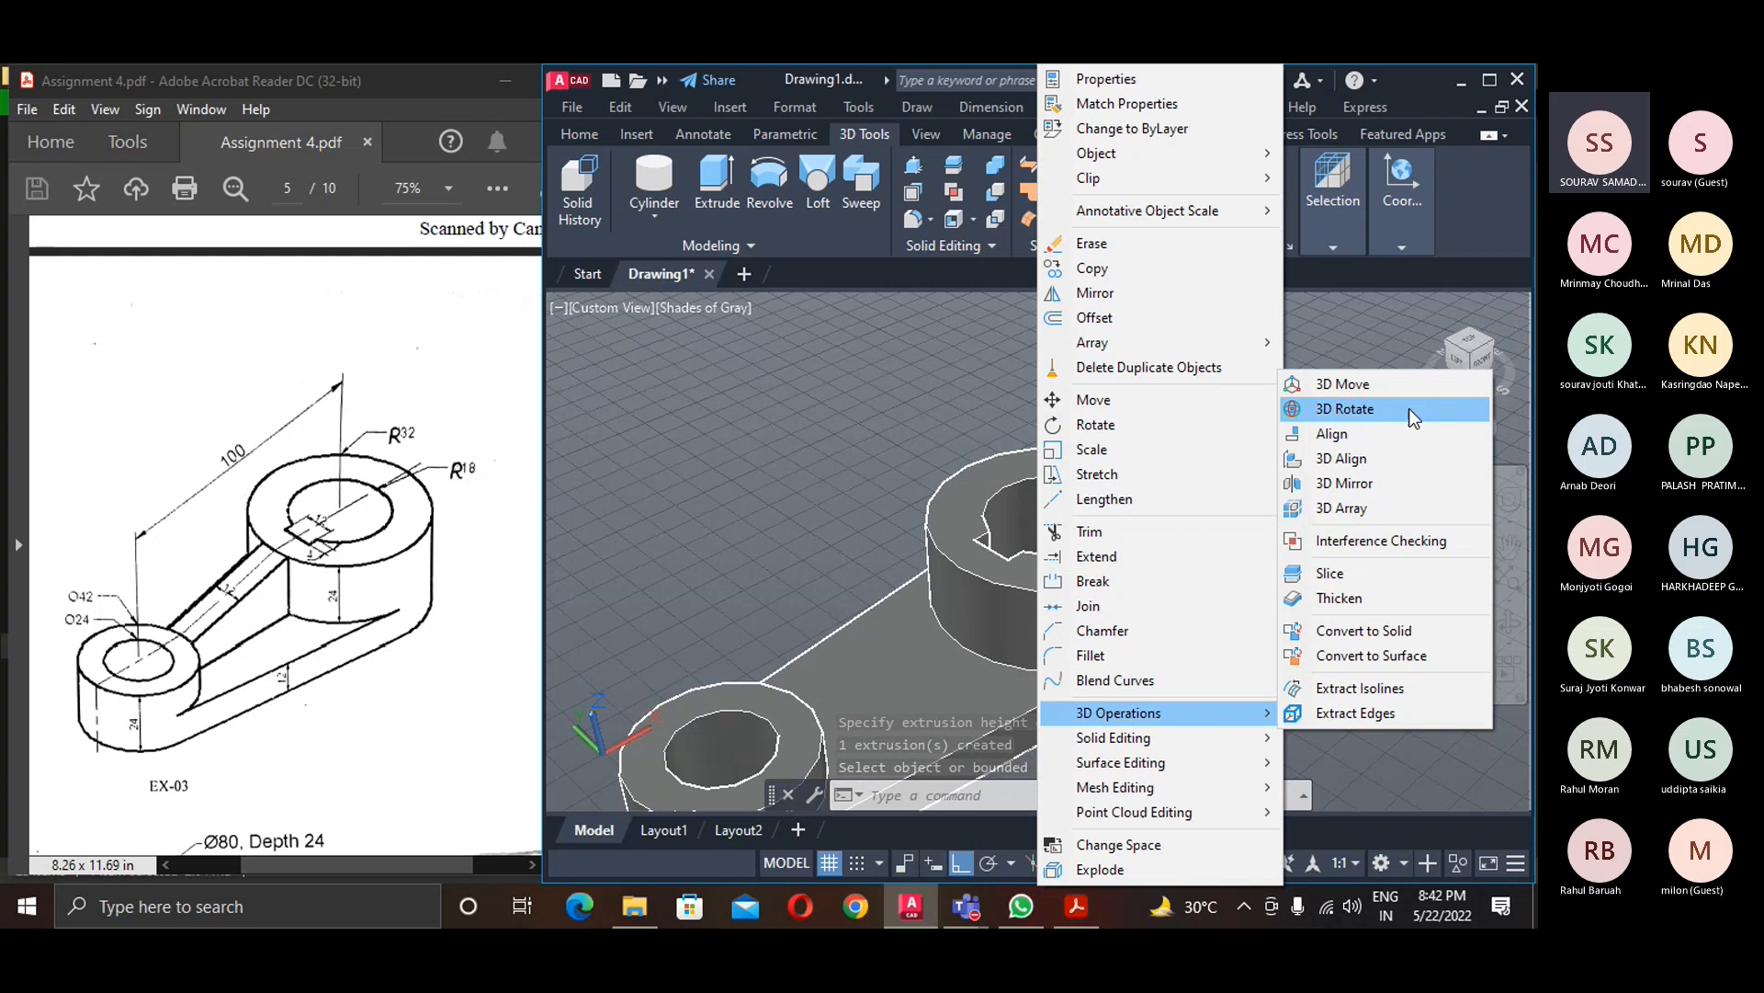
click(1386, 406)
click(1216, 396)
key(Return)
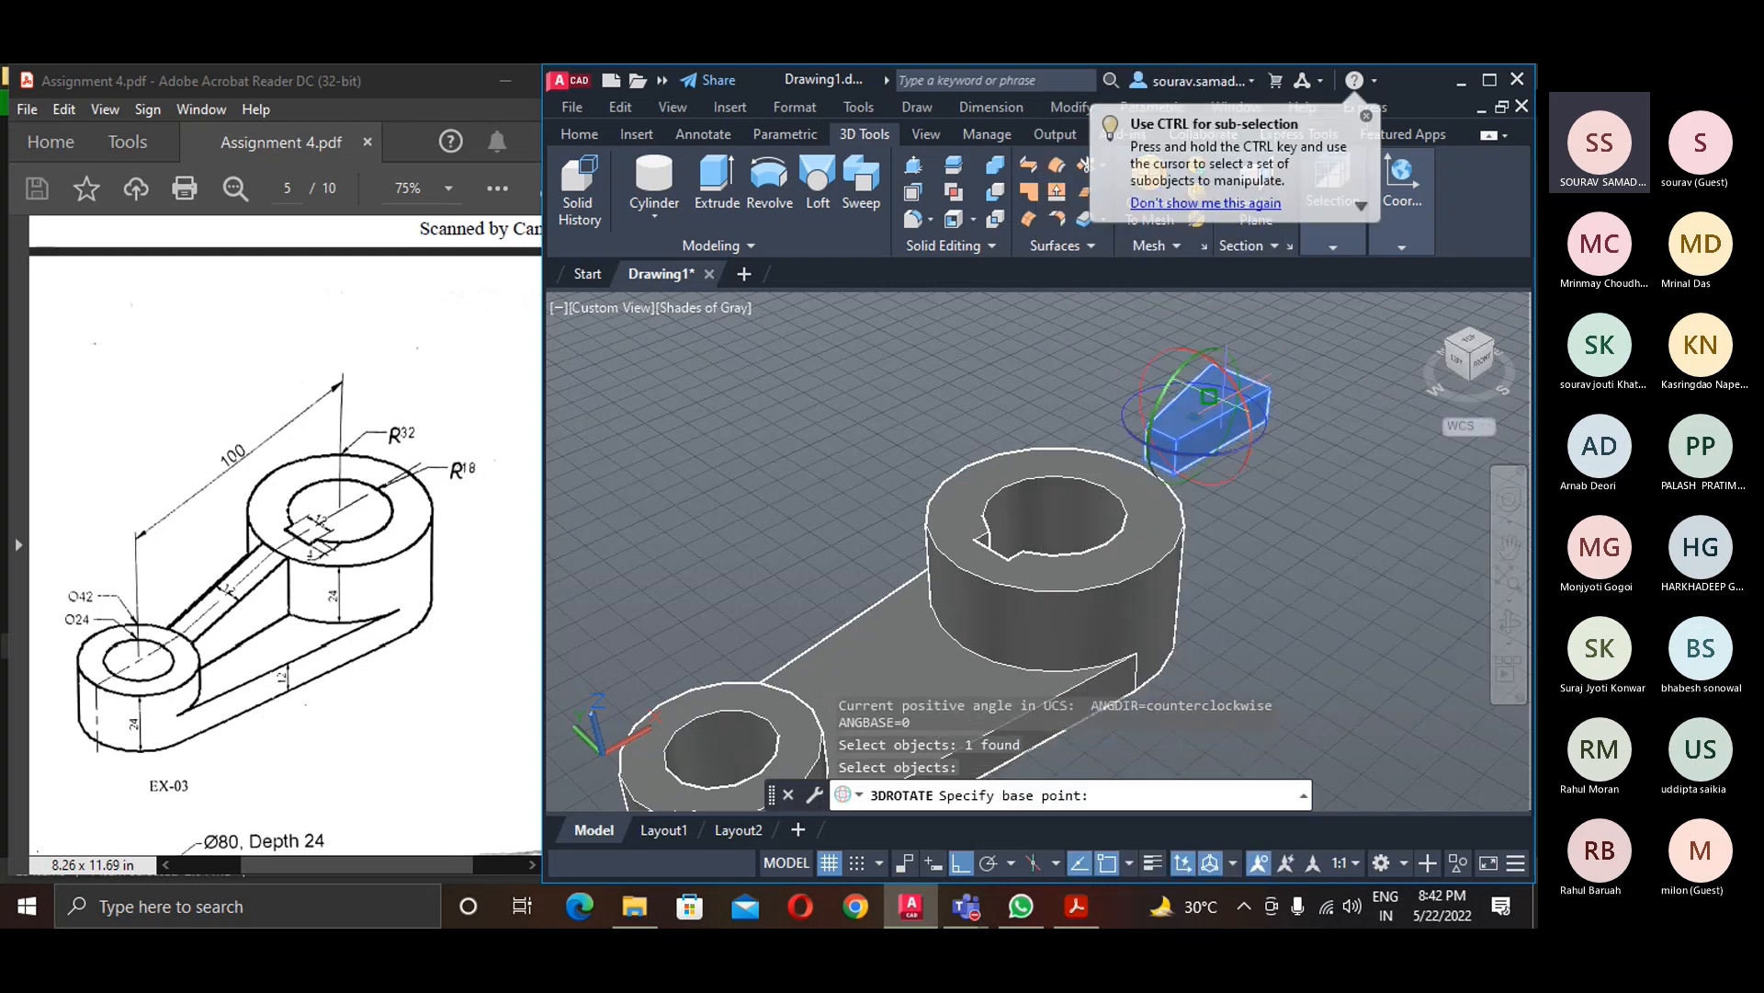
click(1194, 413)
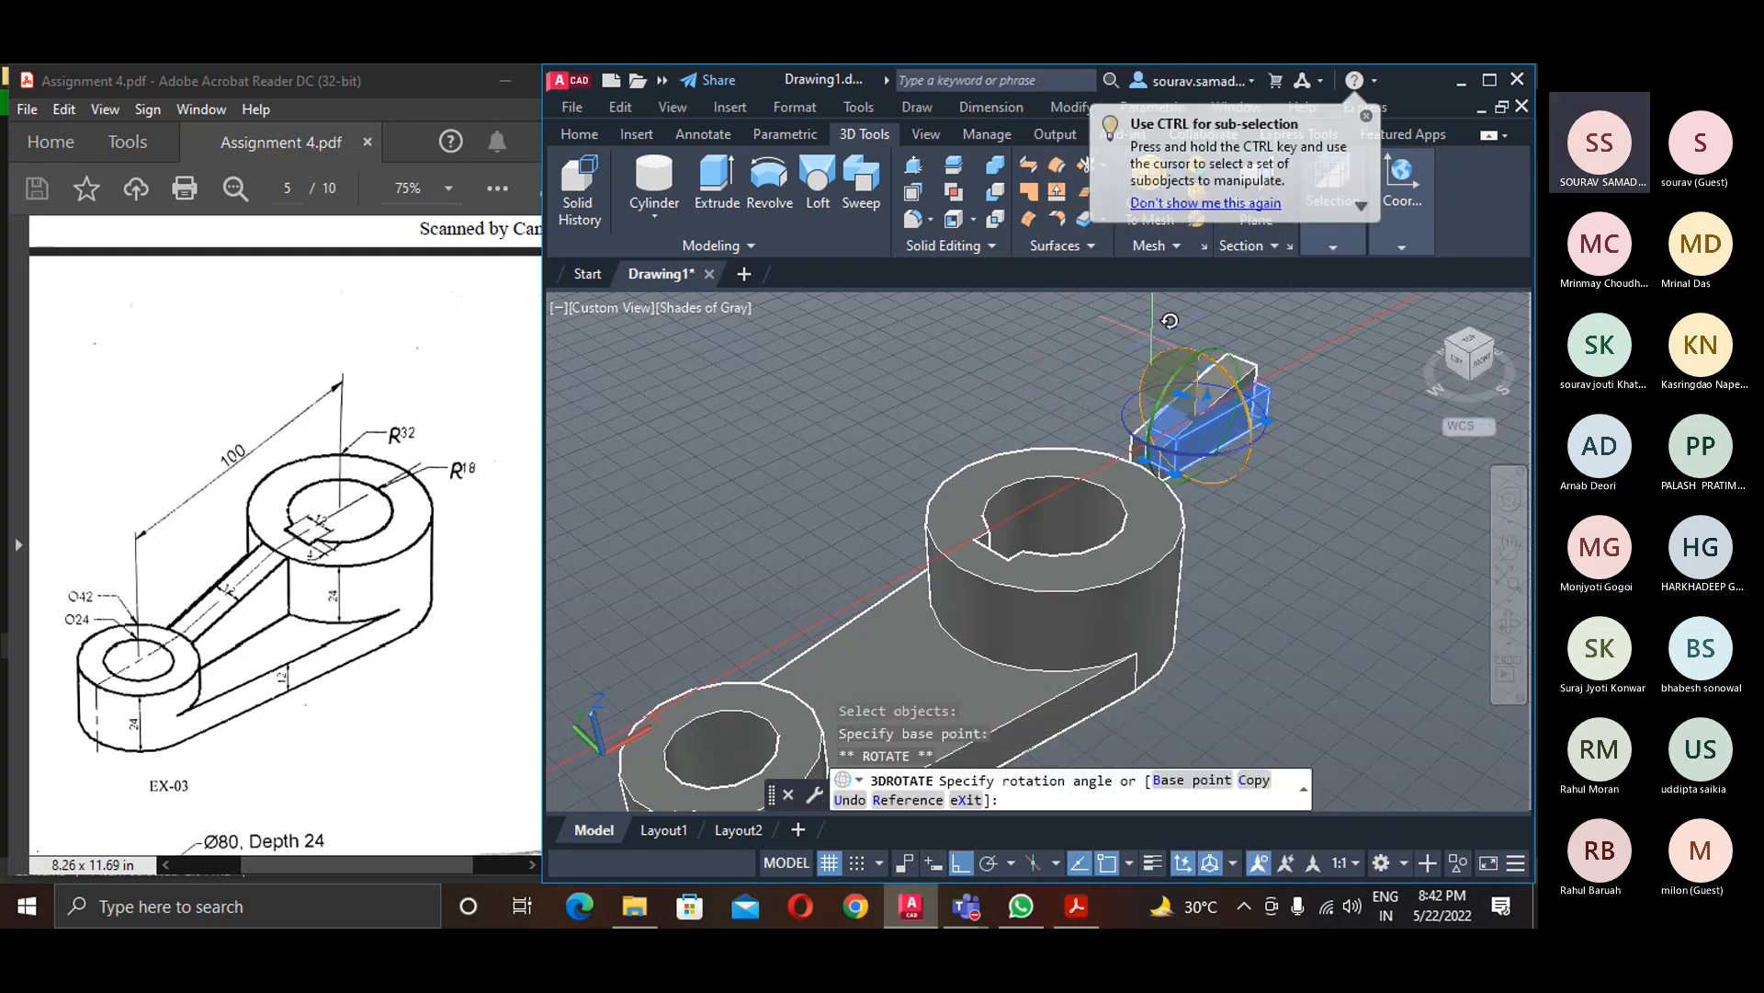
click(1225, 324)
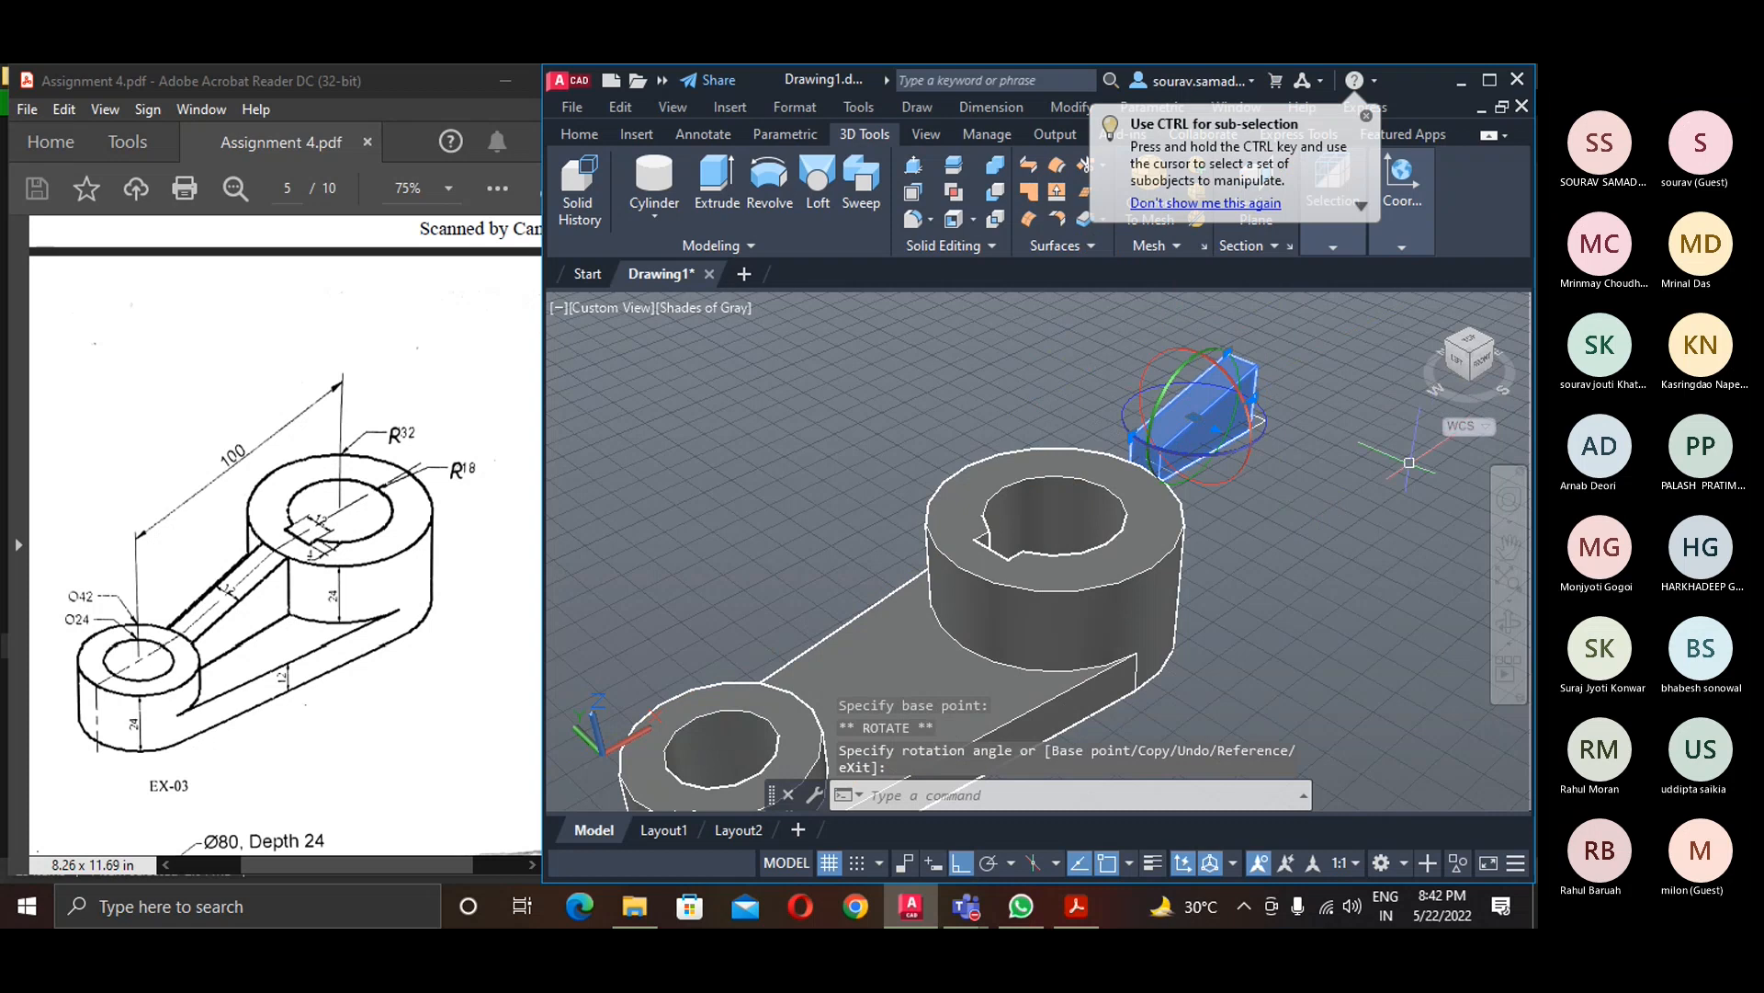
- Try to move the rib solid by the midpoint of its tall end's upper edge, and undo the move
text(m)
key(Return)
click(1182, 387)
key(Return)
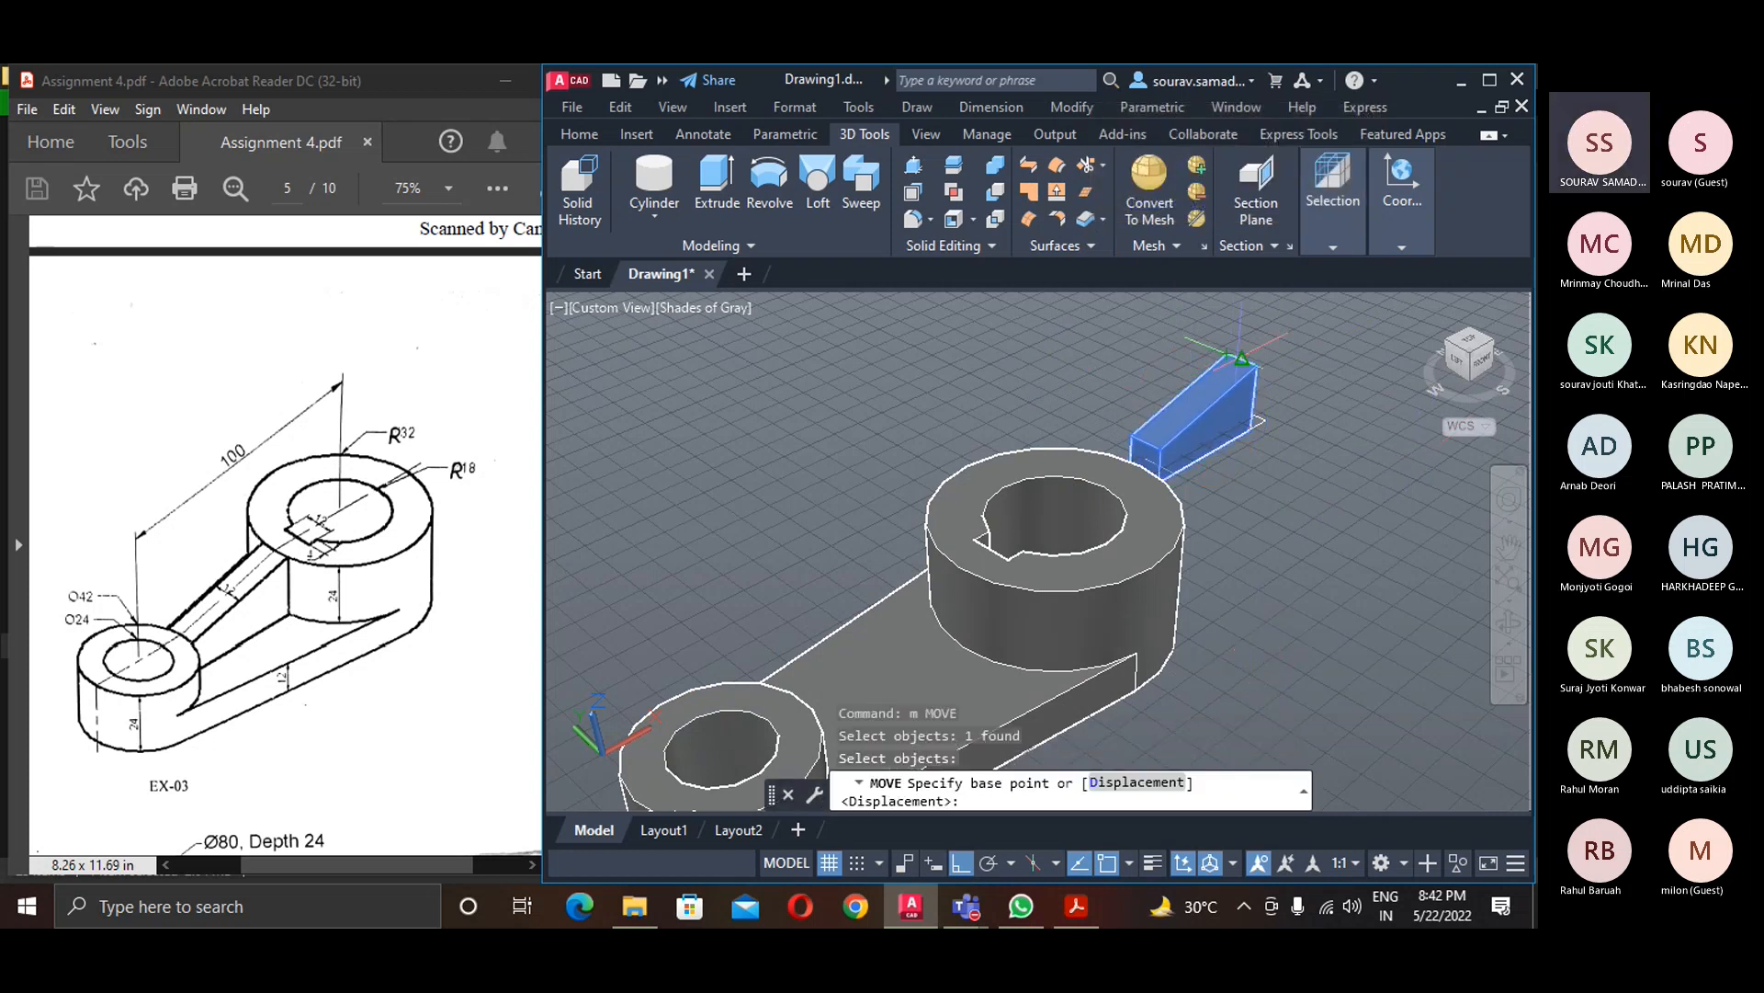
click(1240, 358)
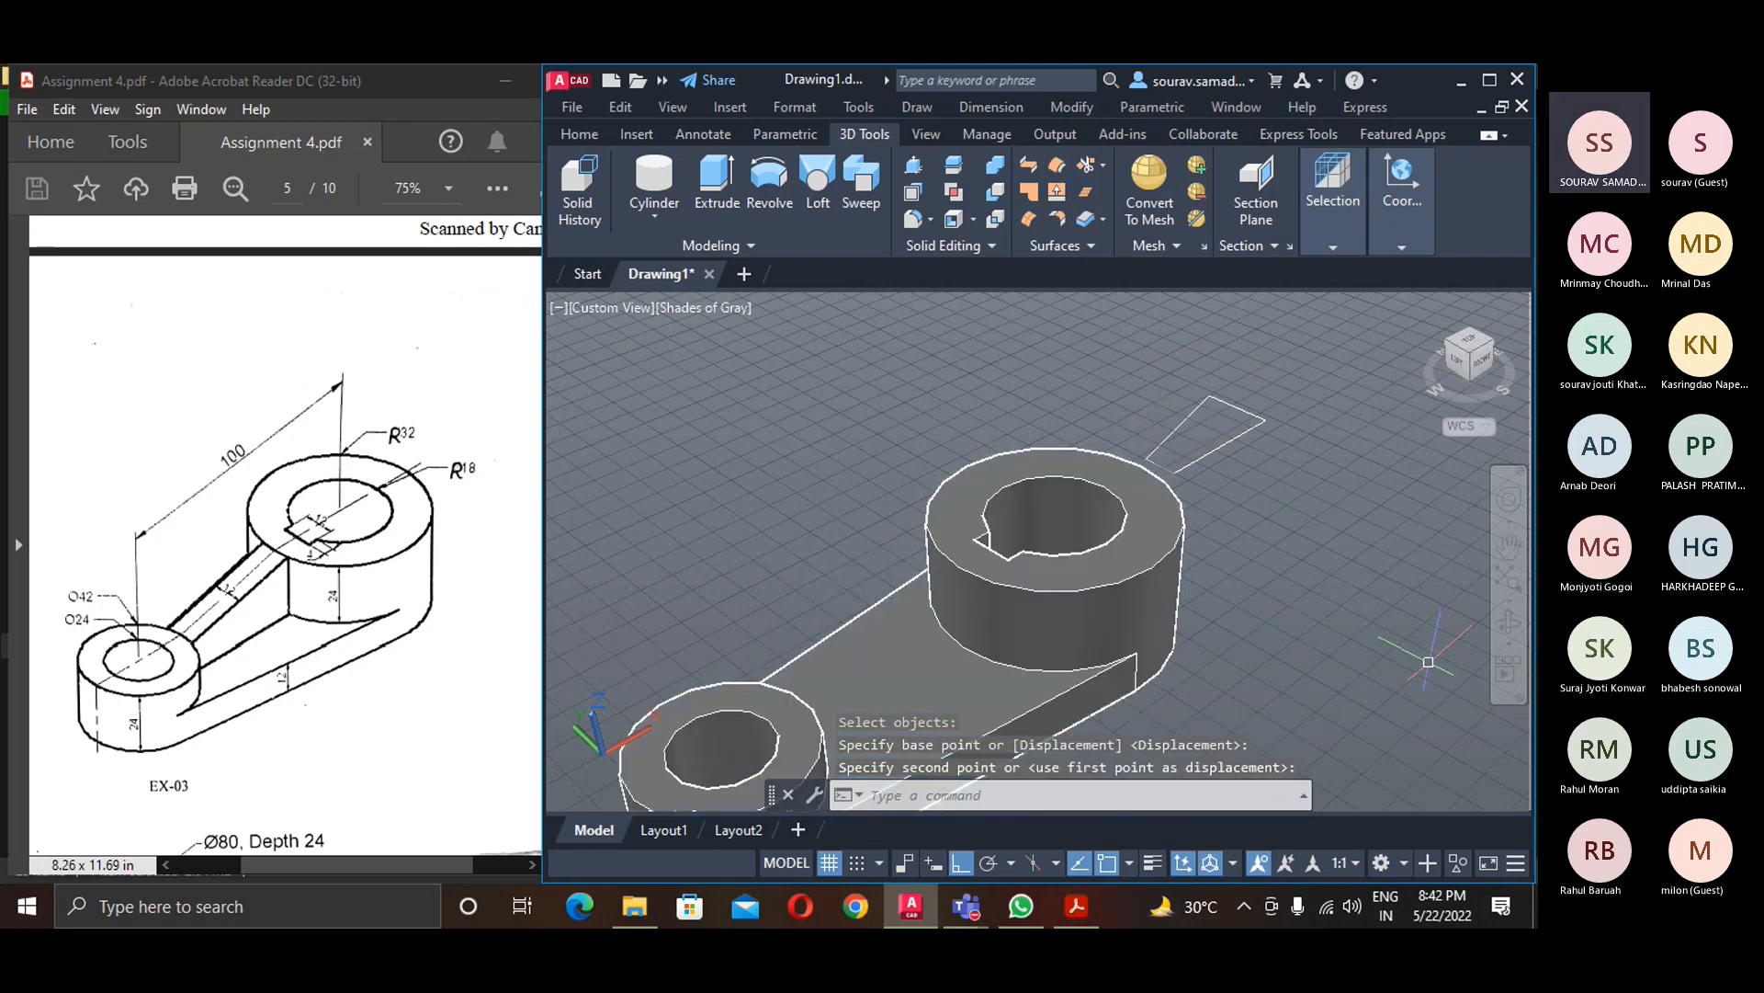
key(ctrl+z)
- Start moving the upright rib solid again, selecting only that solid and framing it closely for the base point pick
scroll(1288, 551, down, 2)
middle_drag(1205, 638, 1085, 592)
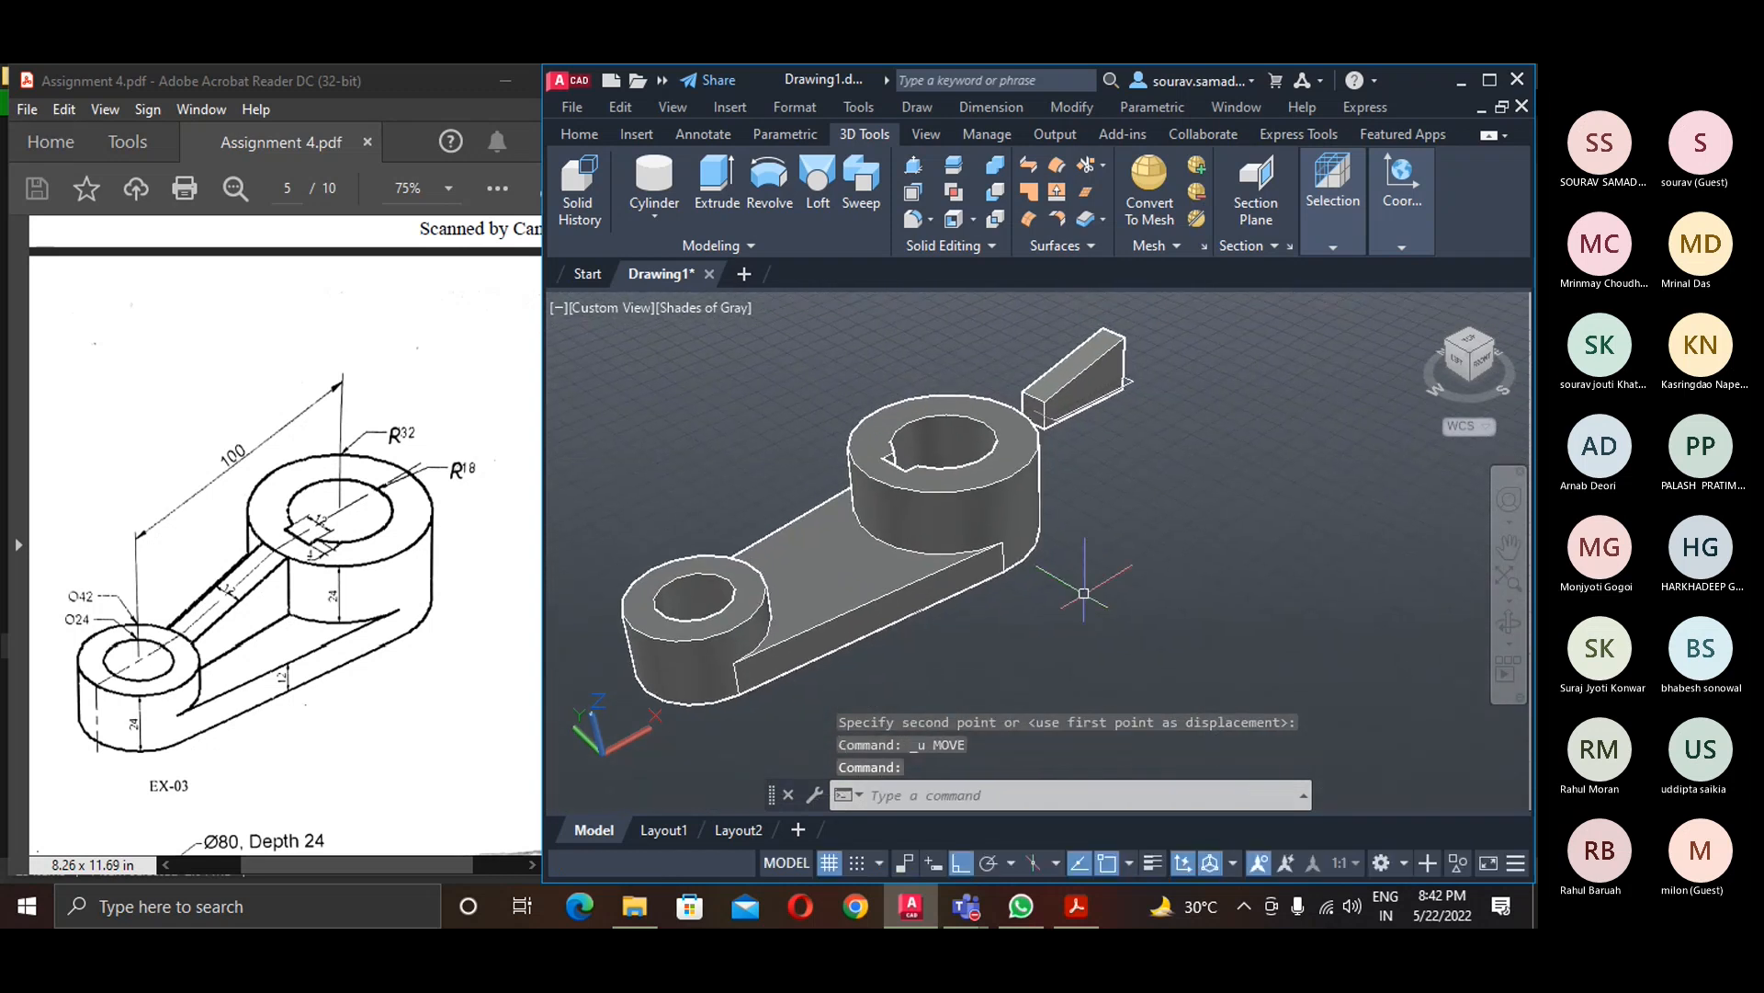
text(m)
key(Return)
click(1091, 362)
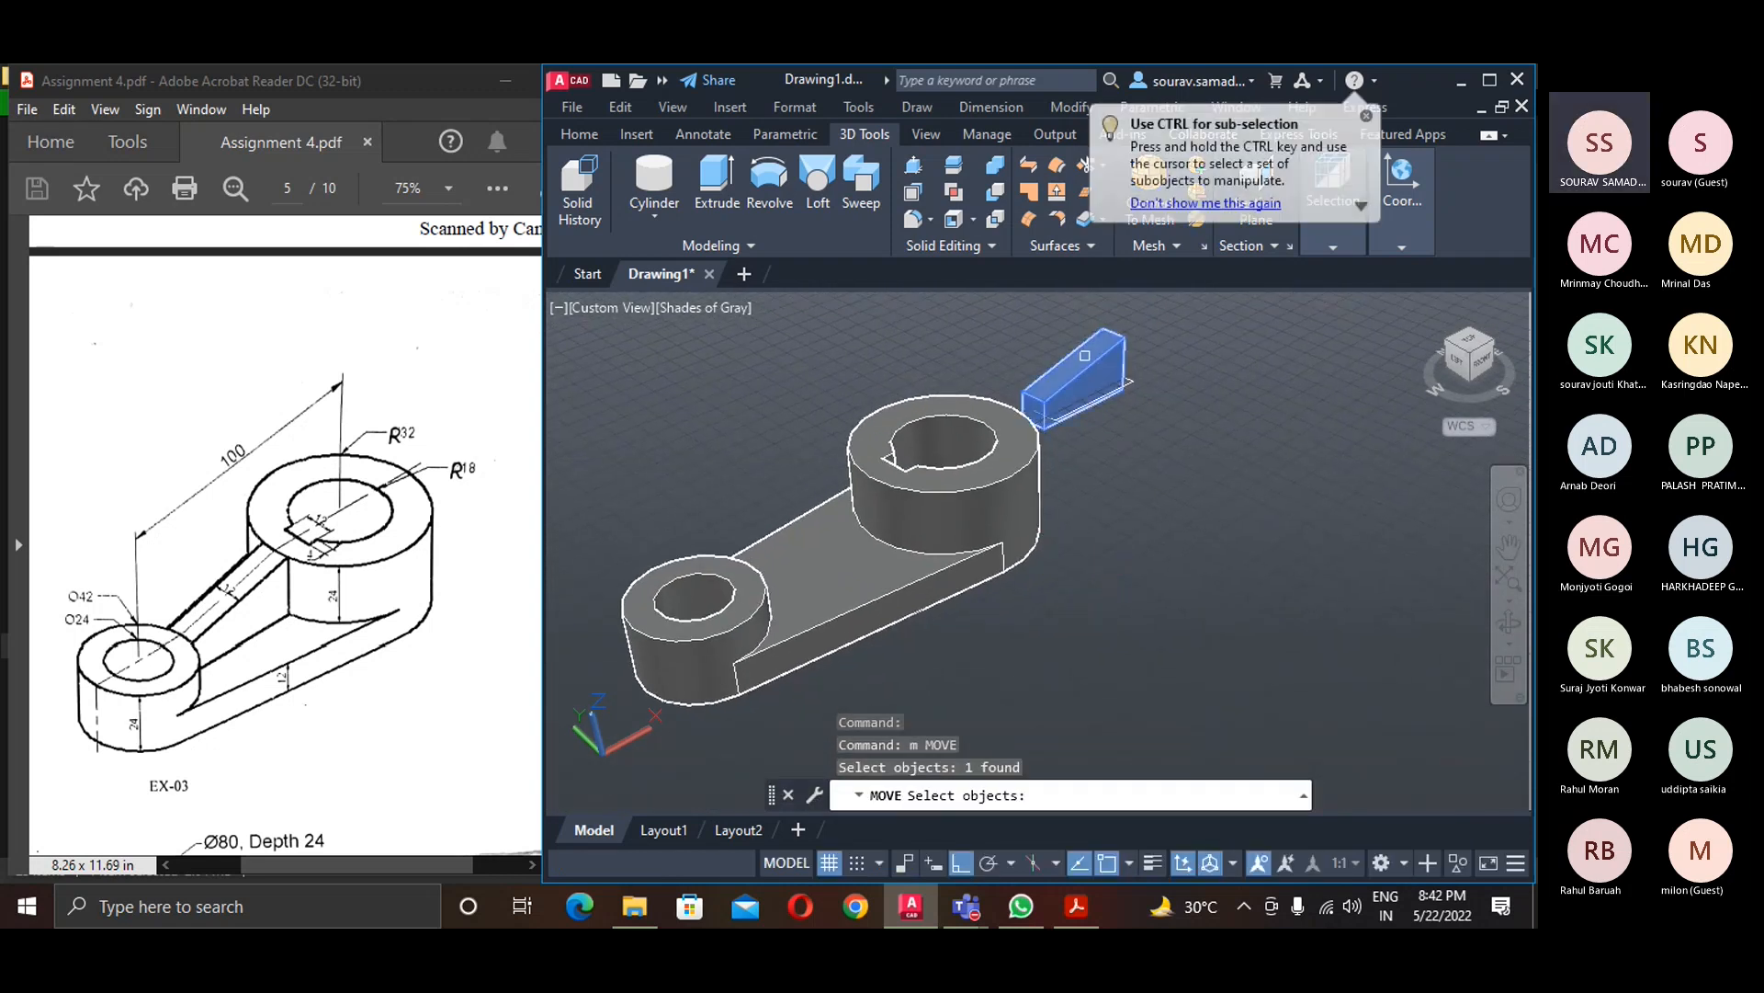
key(Return)
scroll(1091, 362, up, 2)
middle_drag(1116, 399, 1154, 588)
scroll(1149, 579, up, 4)
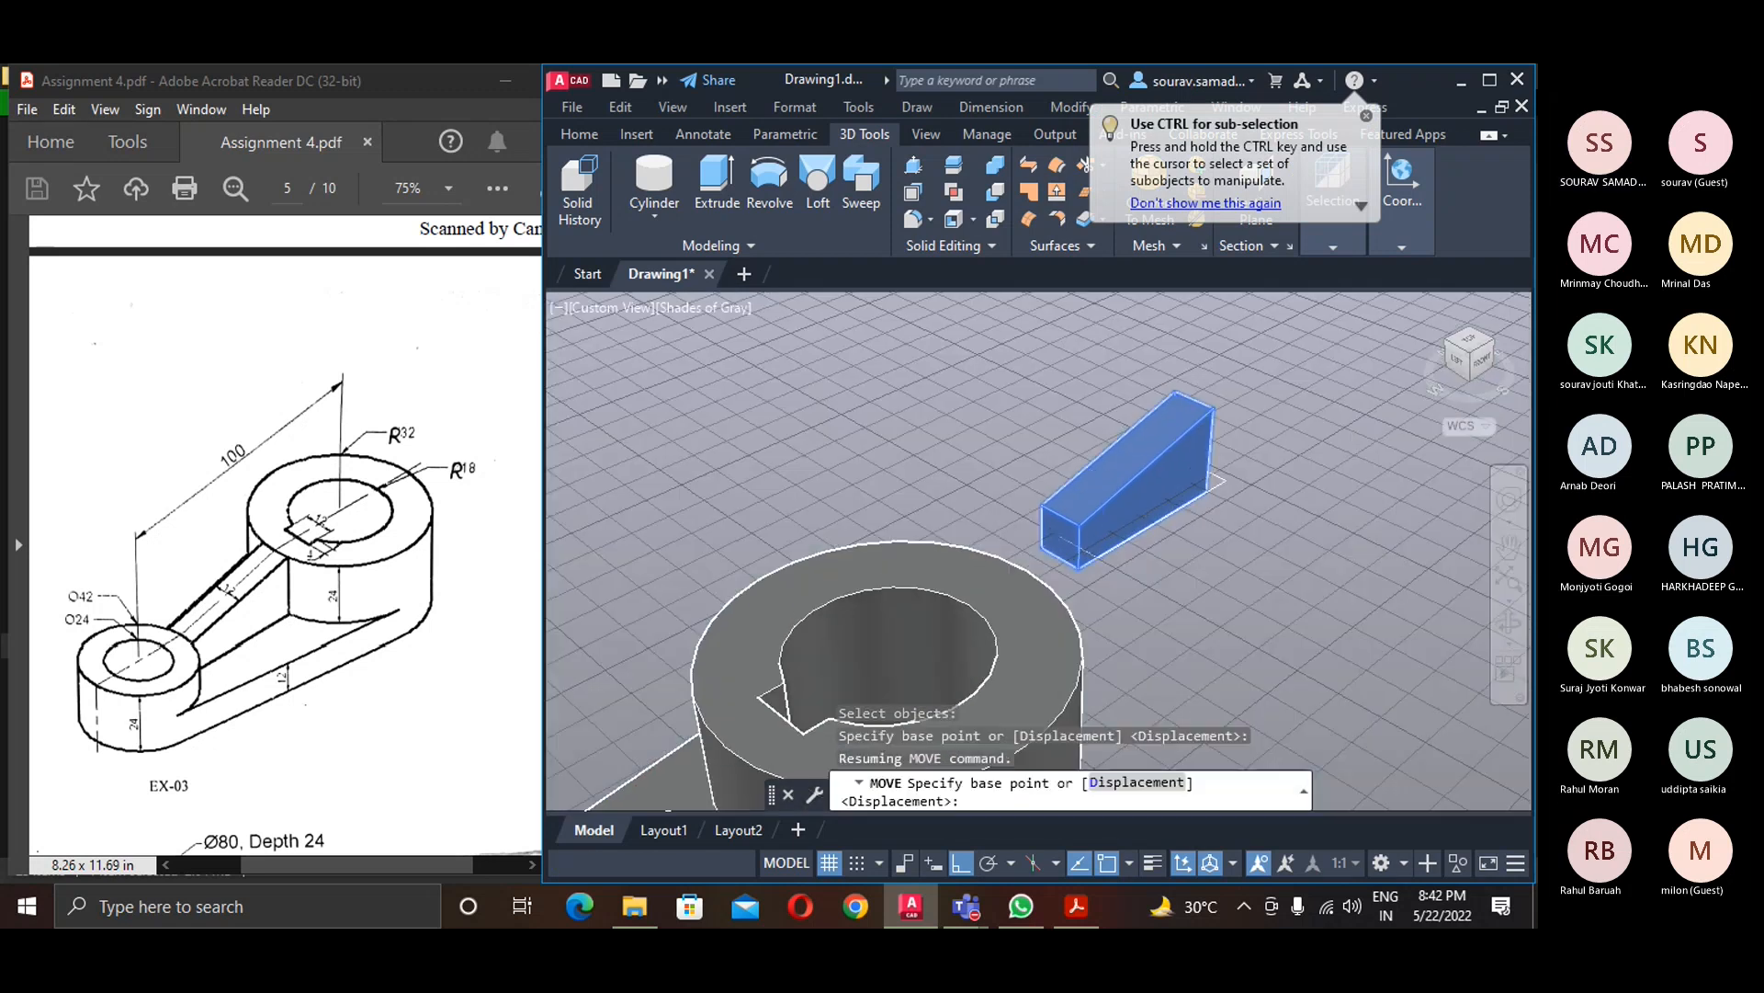
- Move the sloped rib from the midpoint of its high end's top edge to the quadrant of the large boss's top circle
middle_drag(1195, 406, 1064, 504)
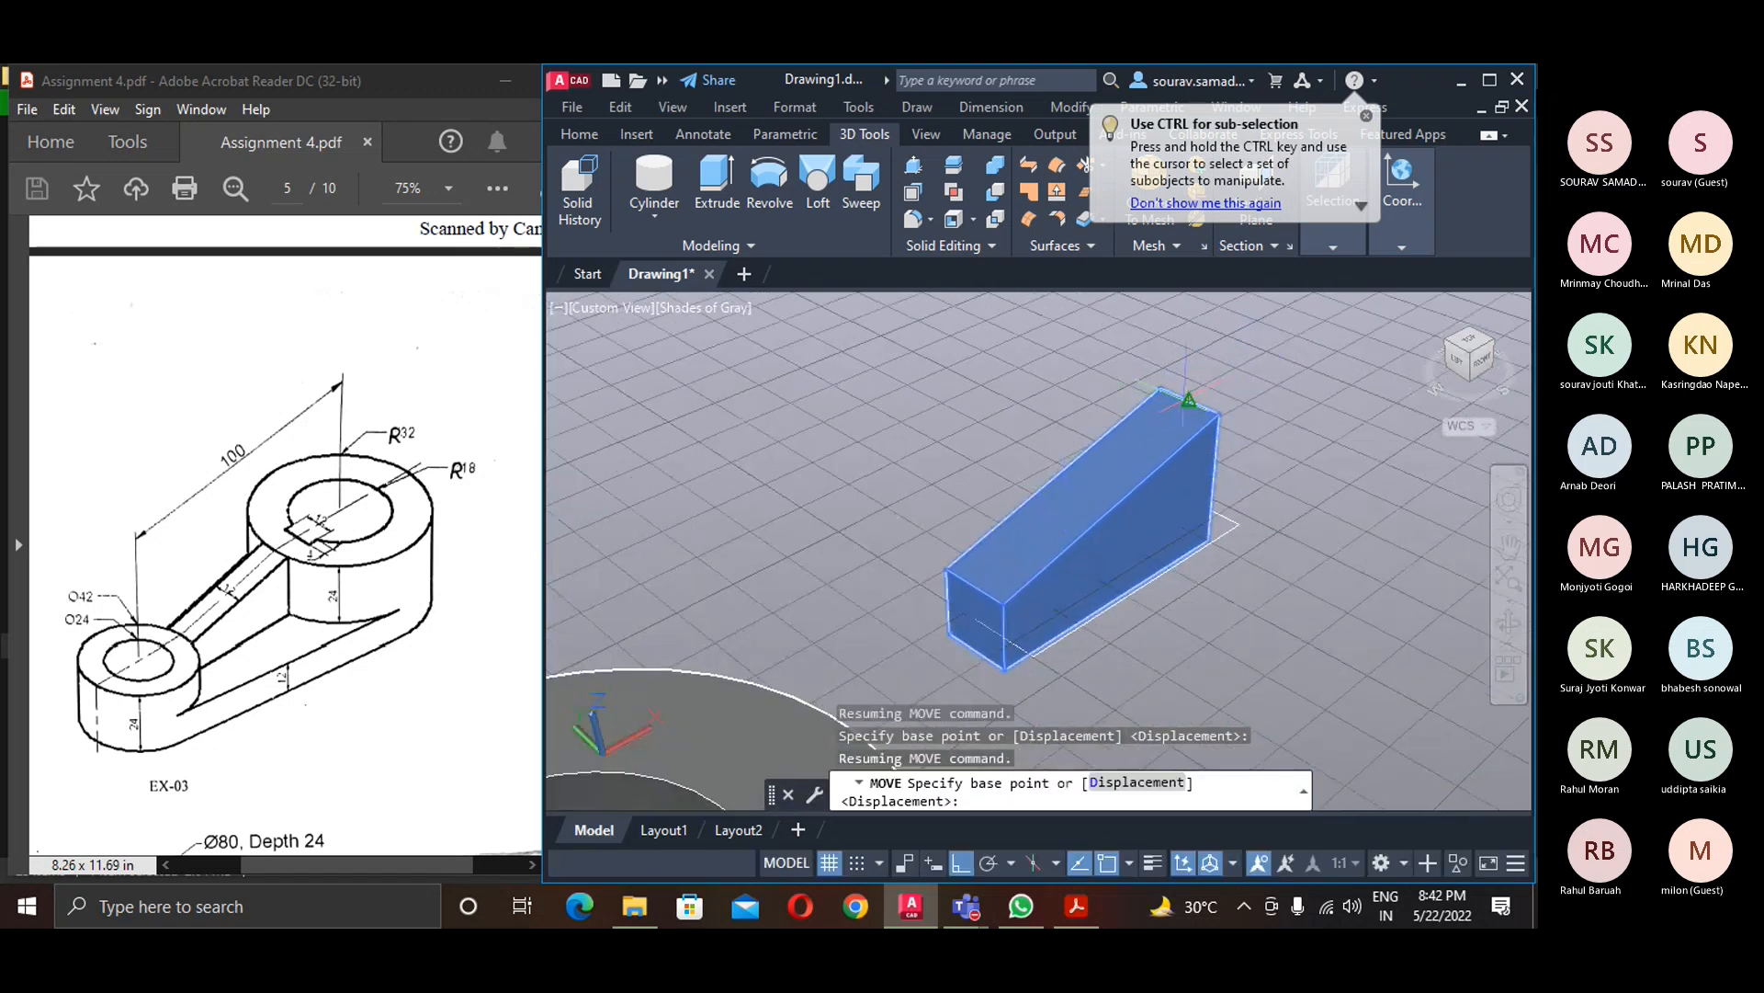
click(1188, 401)
scroll(1110, 482, down, 4)
middle_drag(1110, 483, 1351, 351)
scroll(1084, 533, up, 4)
middle_drag(1127, 589, 1023, 494)
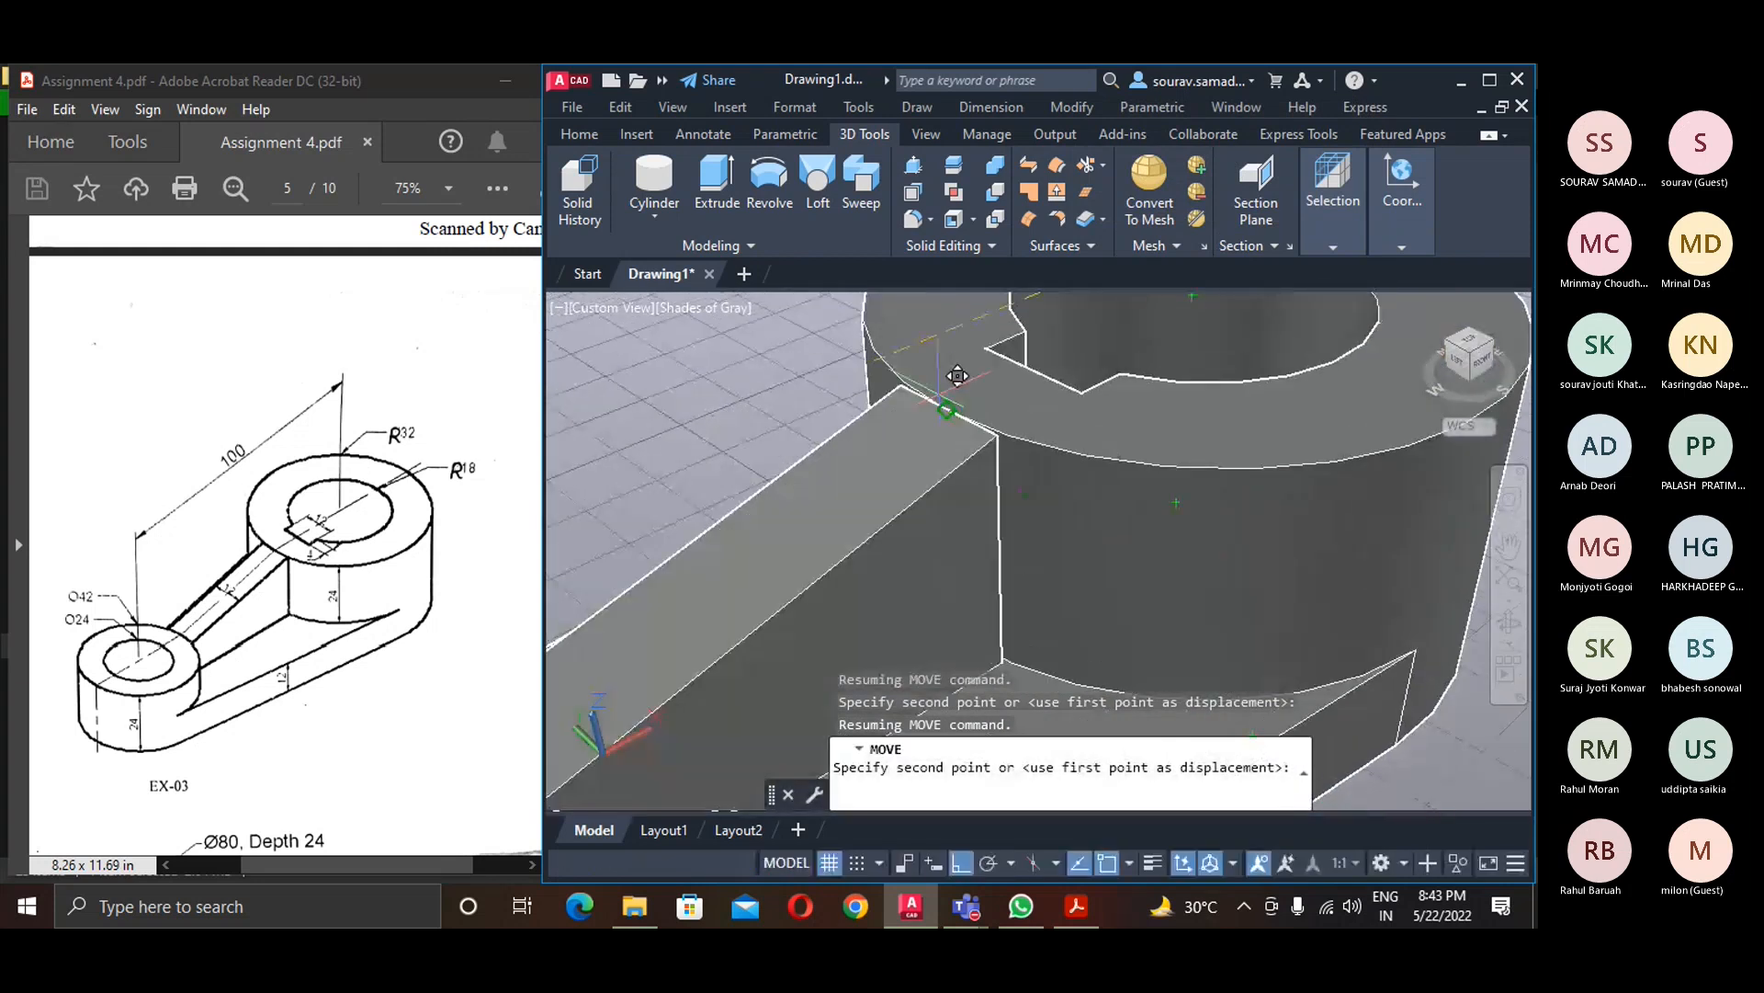
click(967, 390)
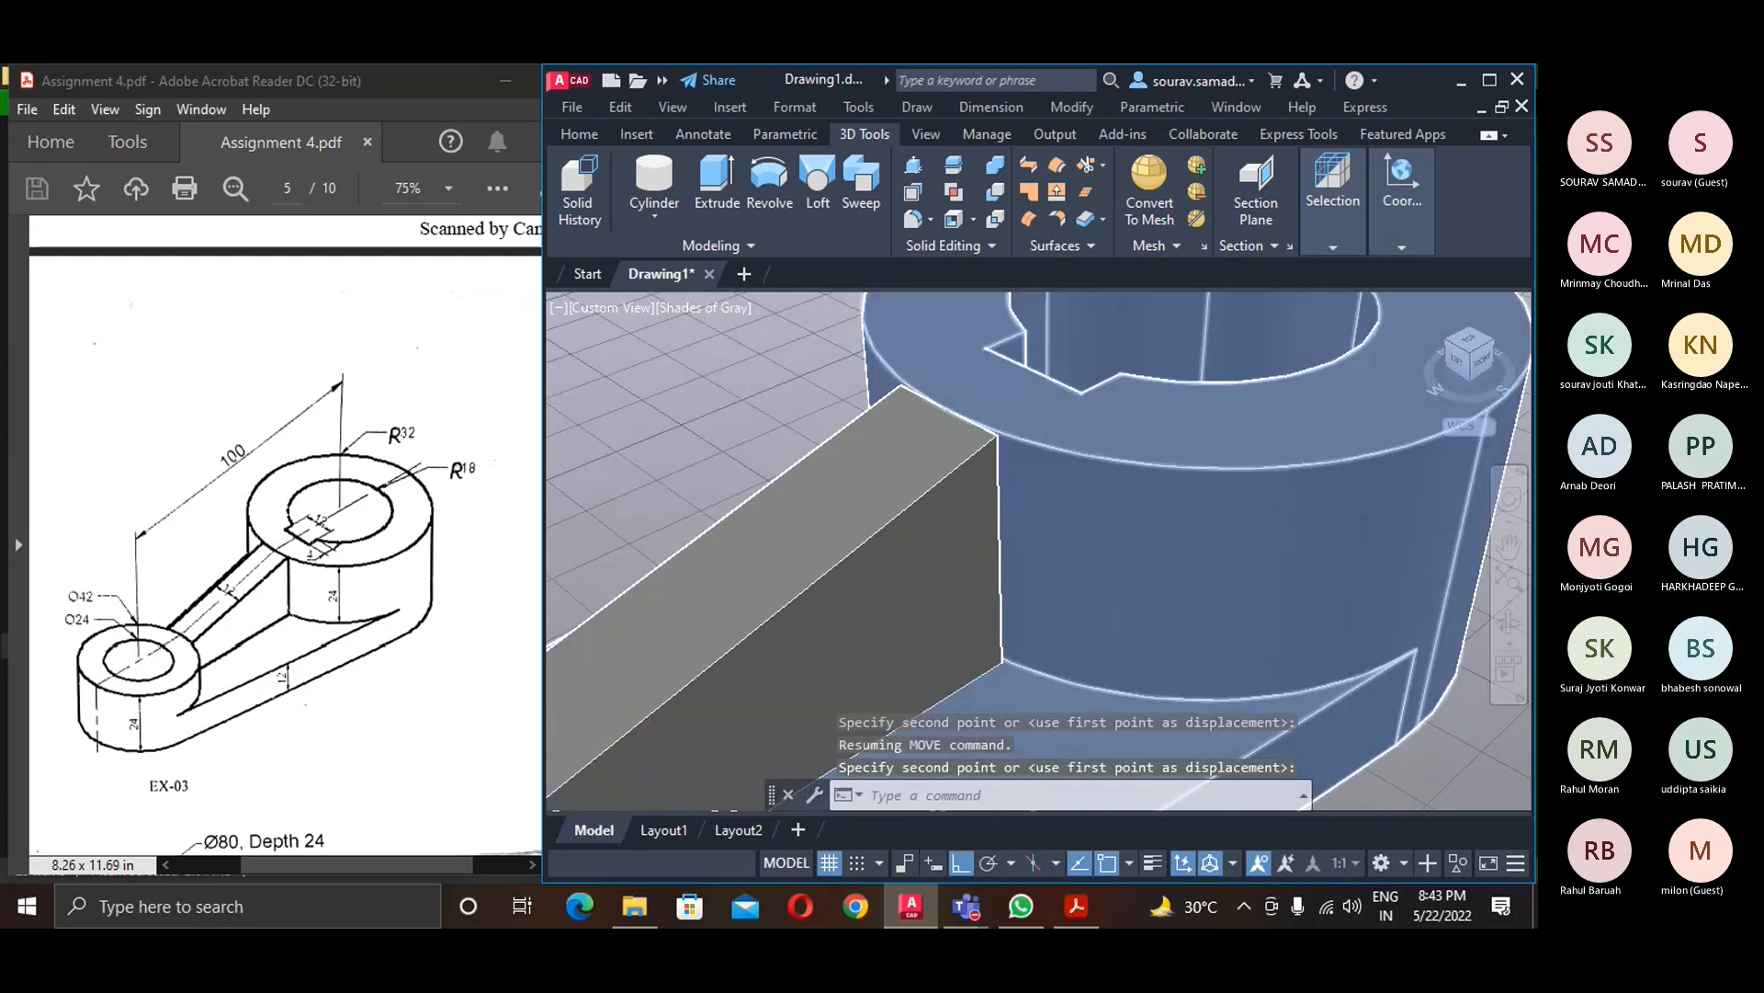
scroll(1069, 687, down, 3)
scroll(1069, 687, down, 2)
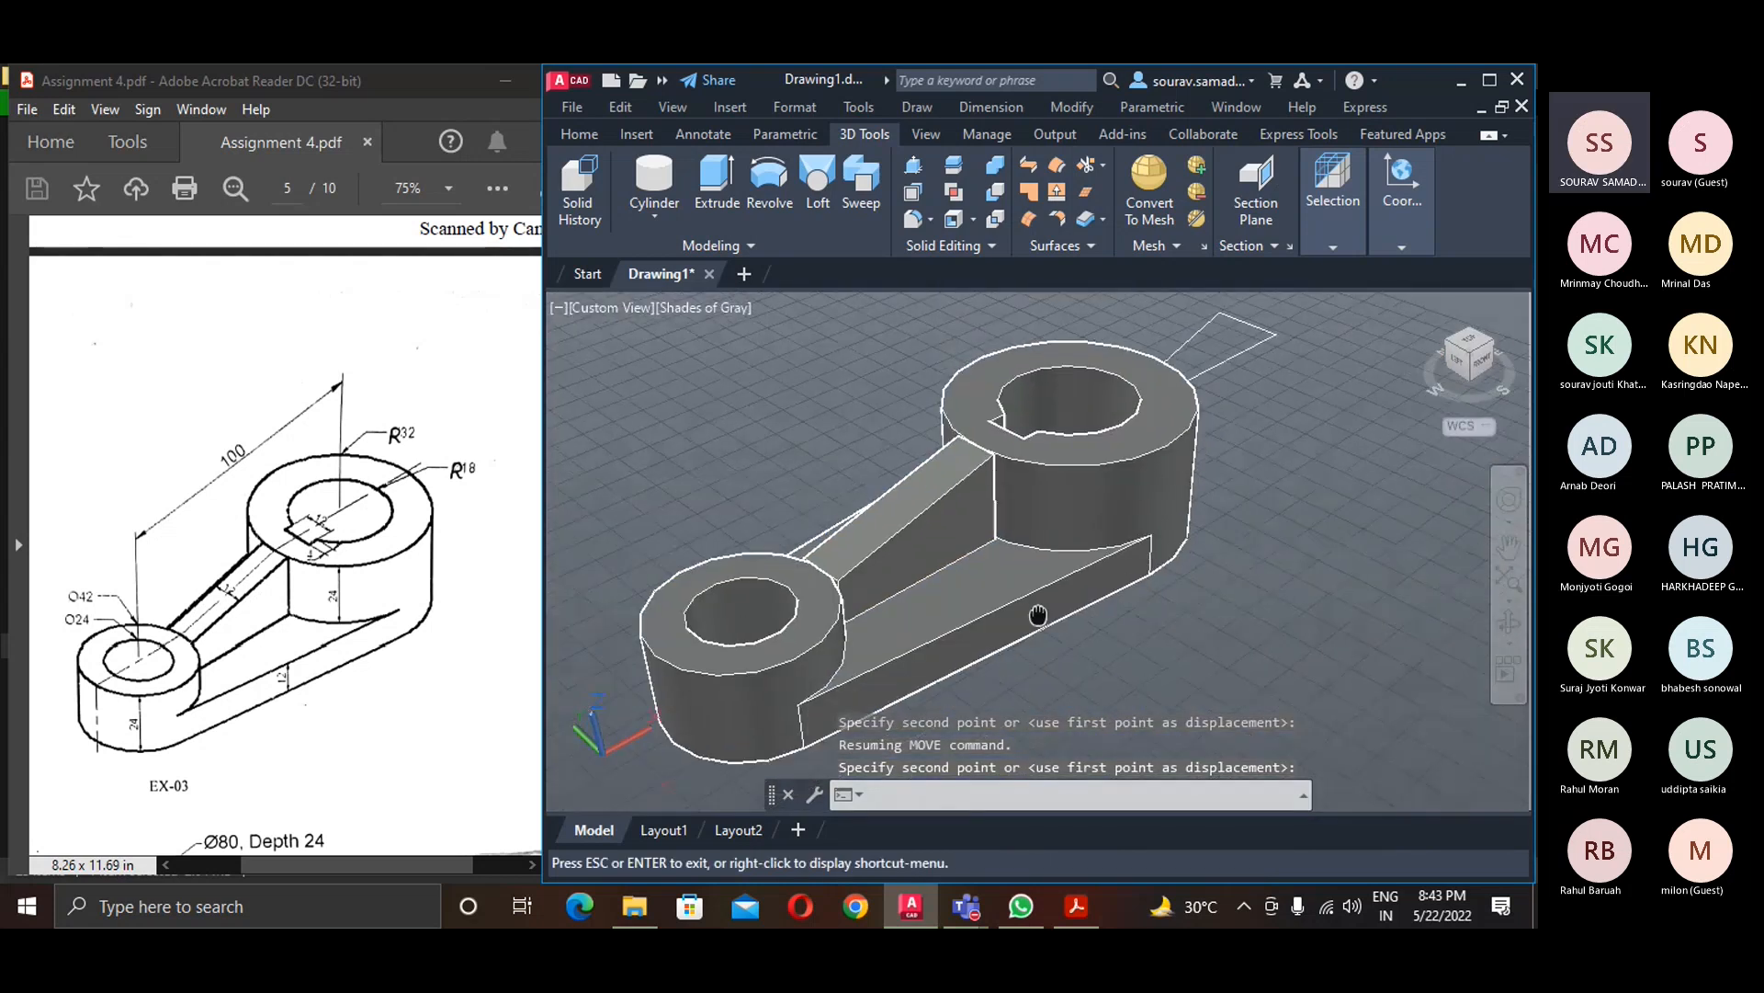
- Delete the leftover triangular sketch behind the large boss and the stray object remaining beside the arm
click(1261, 383)
click(1203, 322)
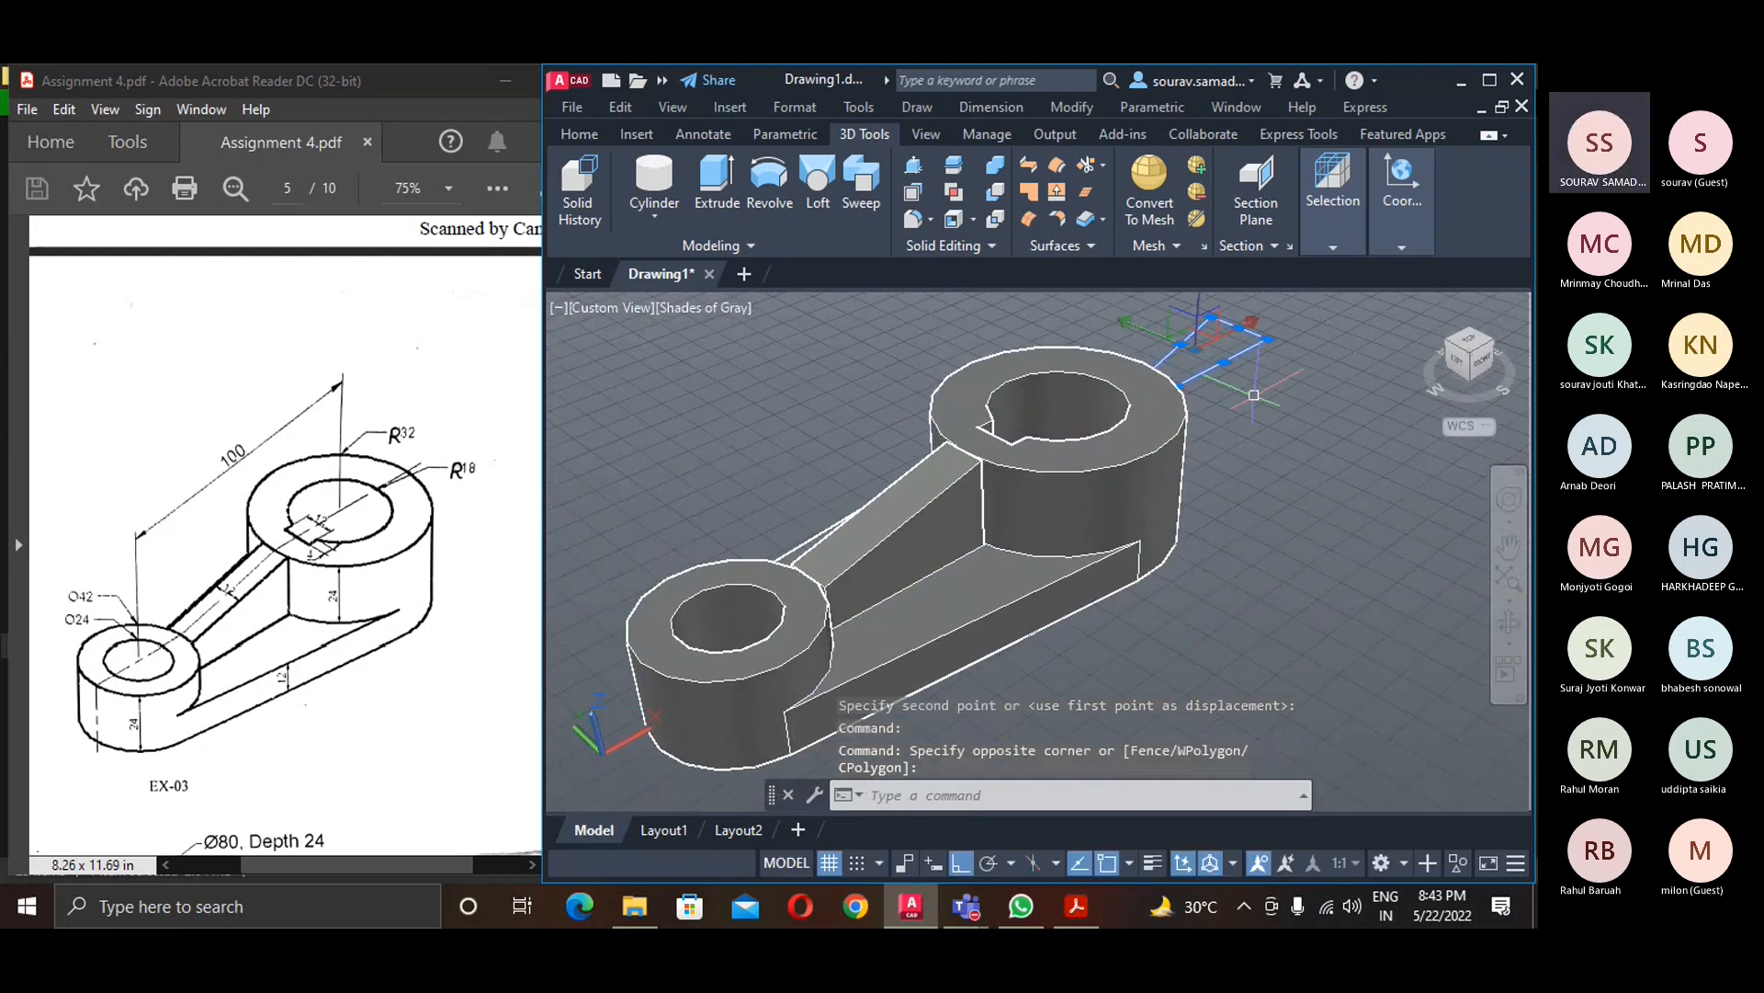
key(Delete)
mouse_move(1277, 443)
middle_down()
mouse_move(1170, 512)
mouse_move(1092, 598)
mouse_move(1138, 536)
mouse_move(1206, 524)
middle_up()
click(1016, 504)
key(Delete)
- Examine the junction between the rib's high end and the curved wall of the large boss for a gap
scroll(1001, 550, up, 4)
scroll(965, 520, up, 4)
middle_drag(842, 531, 1066, 606)
scroll(999, 549, up, 4)
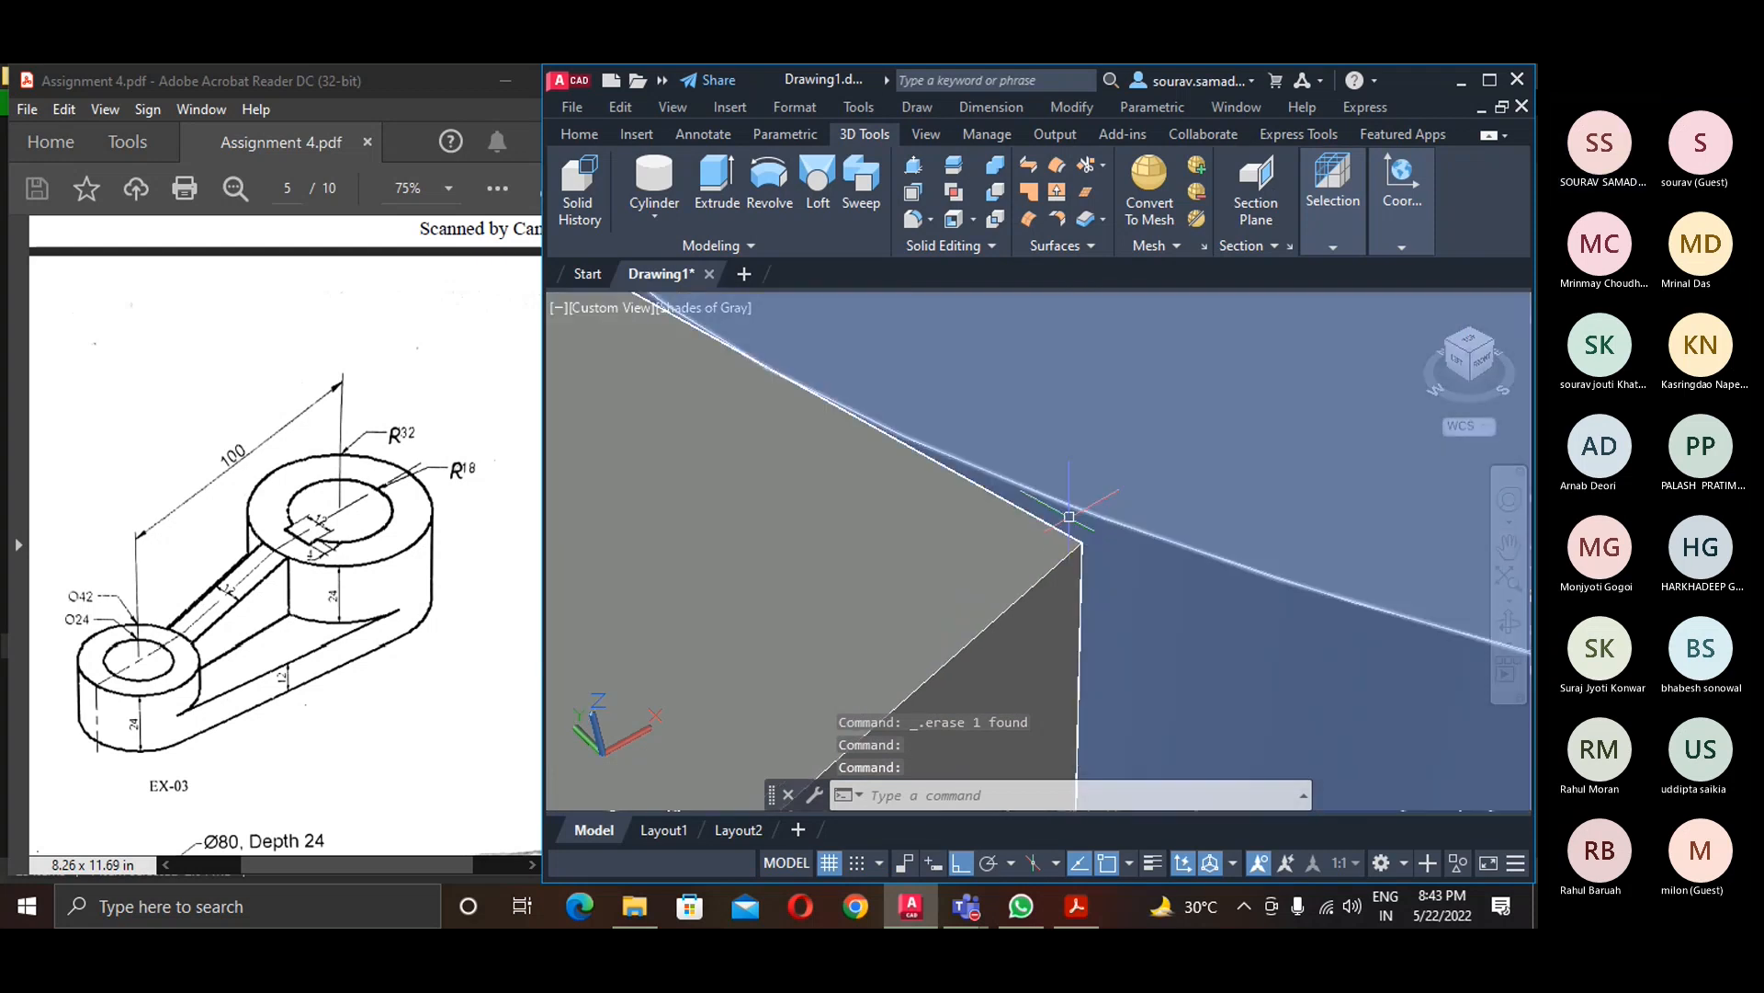
scroll(1011, 668, down, 3)
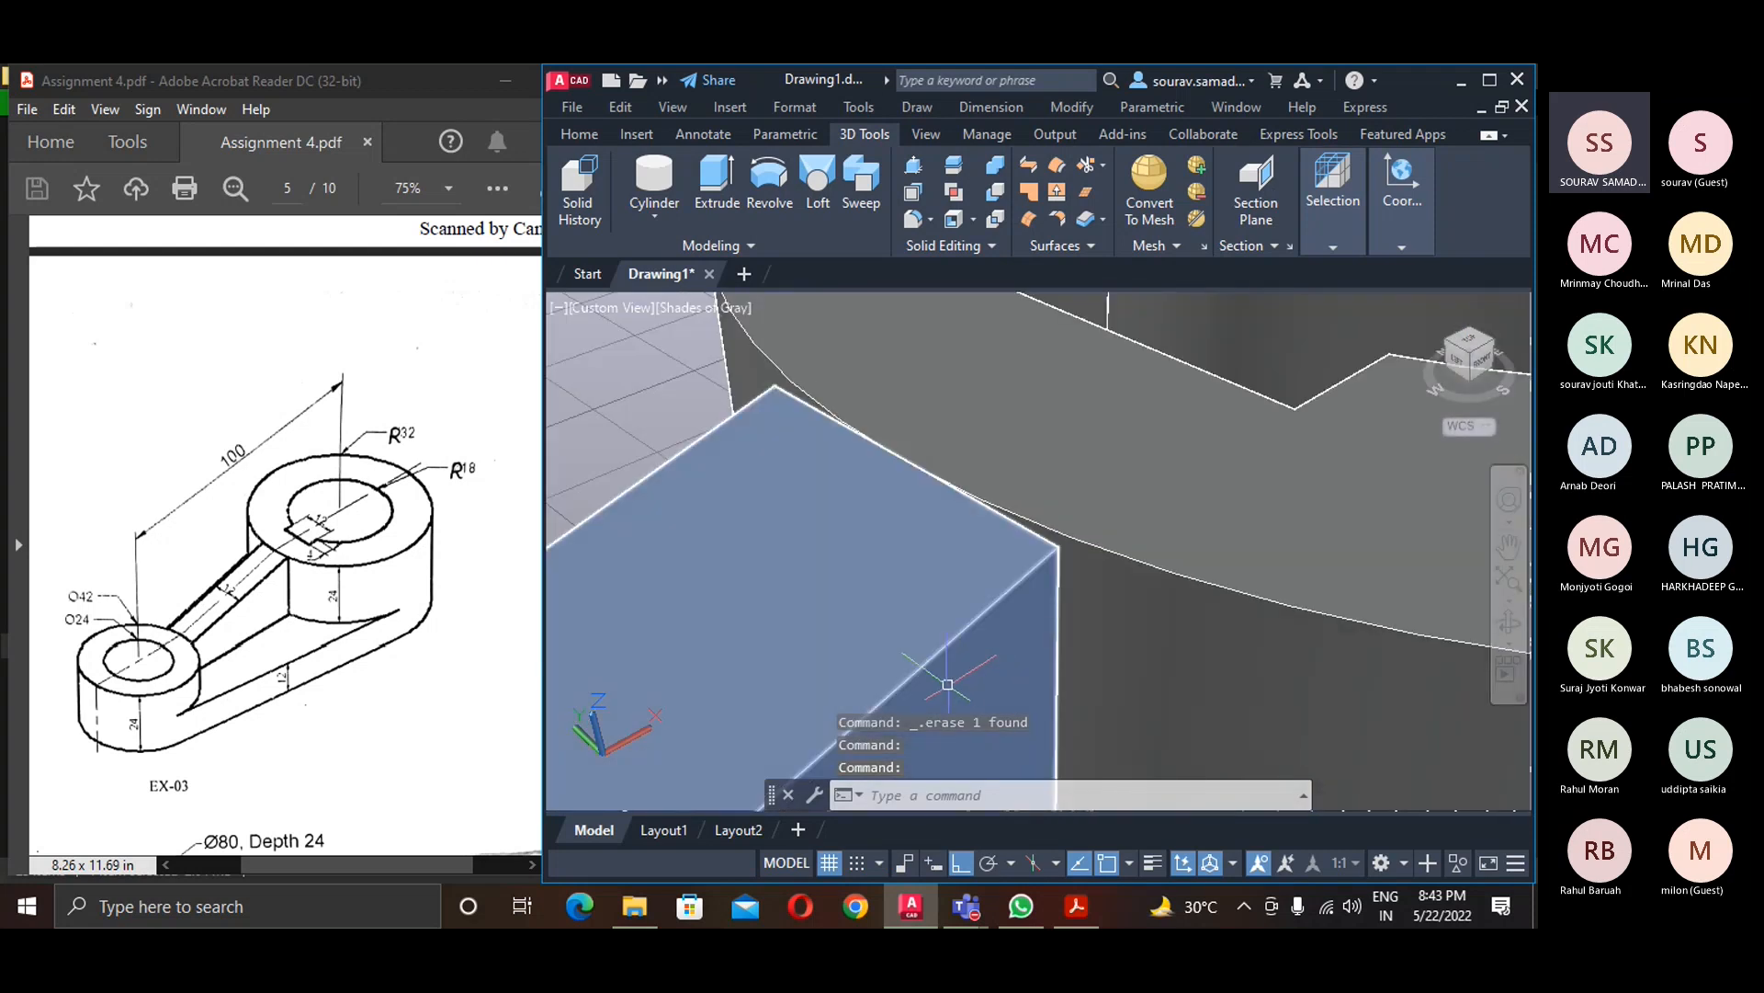
scroll(946, 703, down, 2)
scroll(945, 706, down, 3)
- Presspull the rib's low end face into the small boss to close the gap between them
scroll(941, 717, up, 4)
middle_drag(860, 671, 1062, 377)
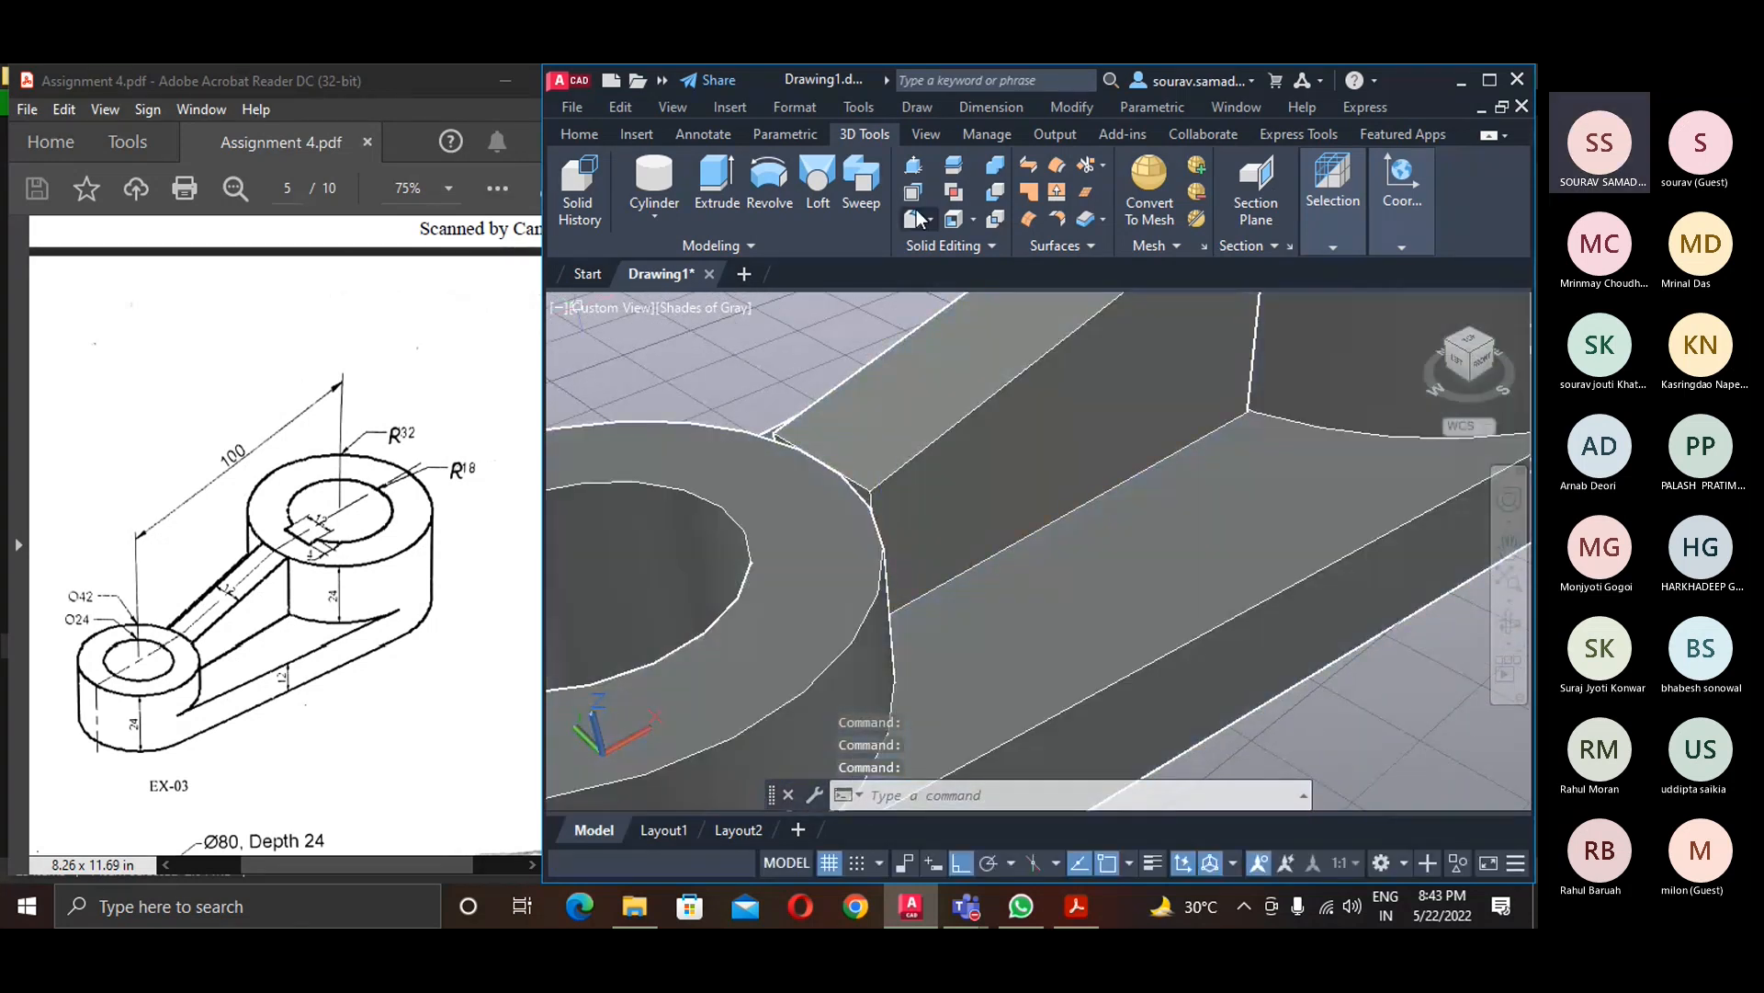
click(919, 171)
scroll(791, 497, up, 4)
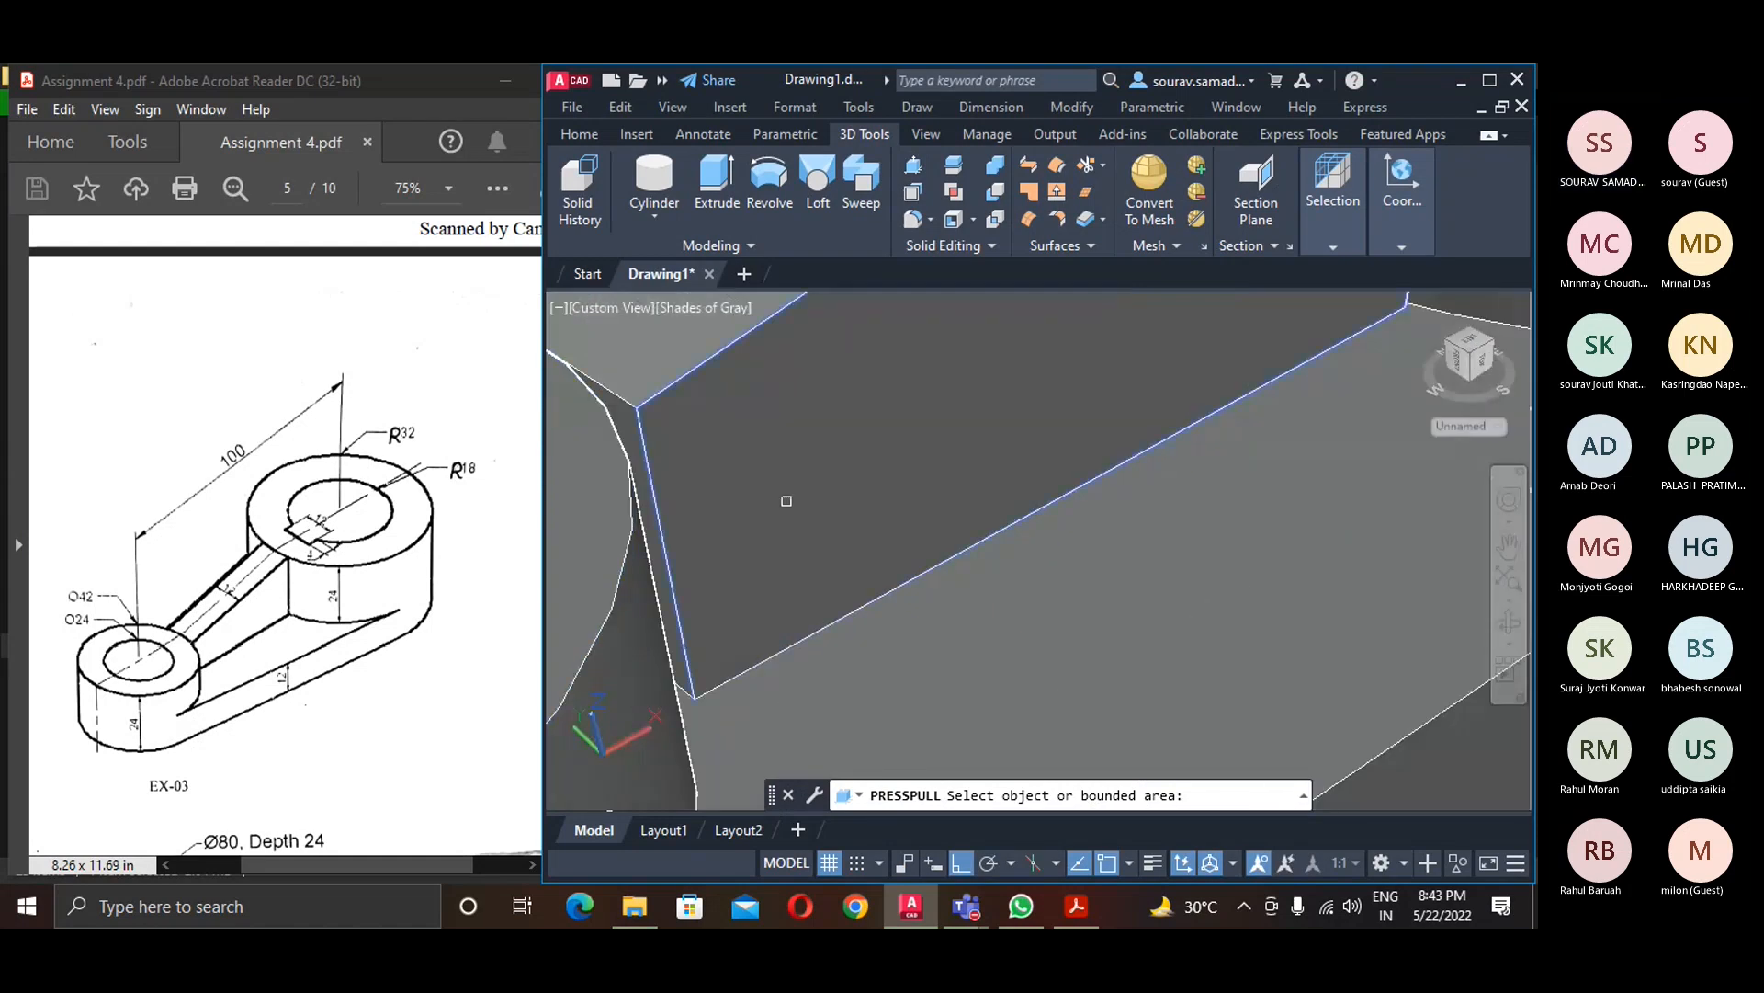
click(629, 438)
scroll(500, 527, down, 1)
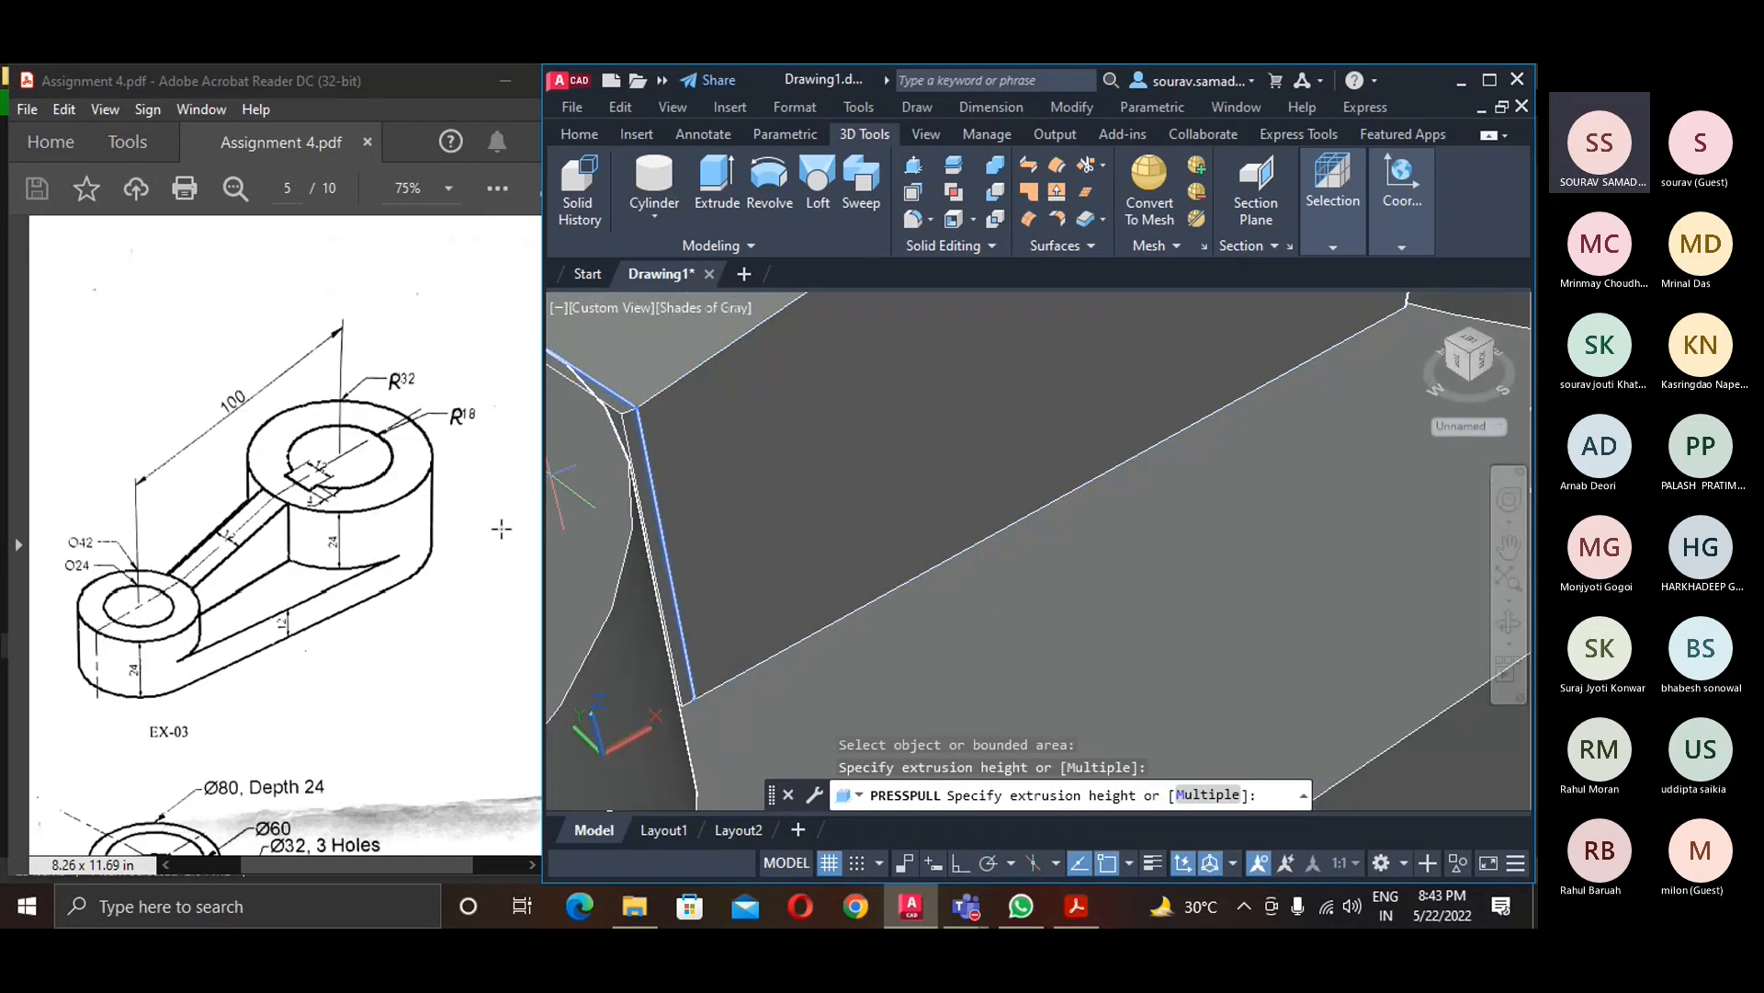
middle_drag(525, 514, 539, 513)
click(682, 511)
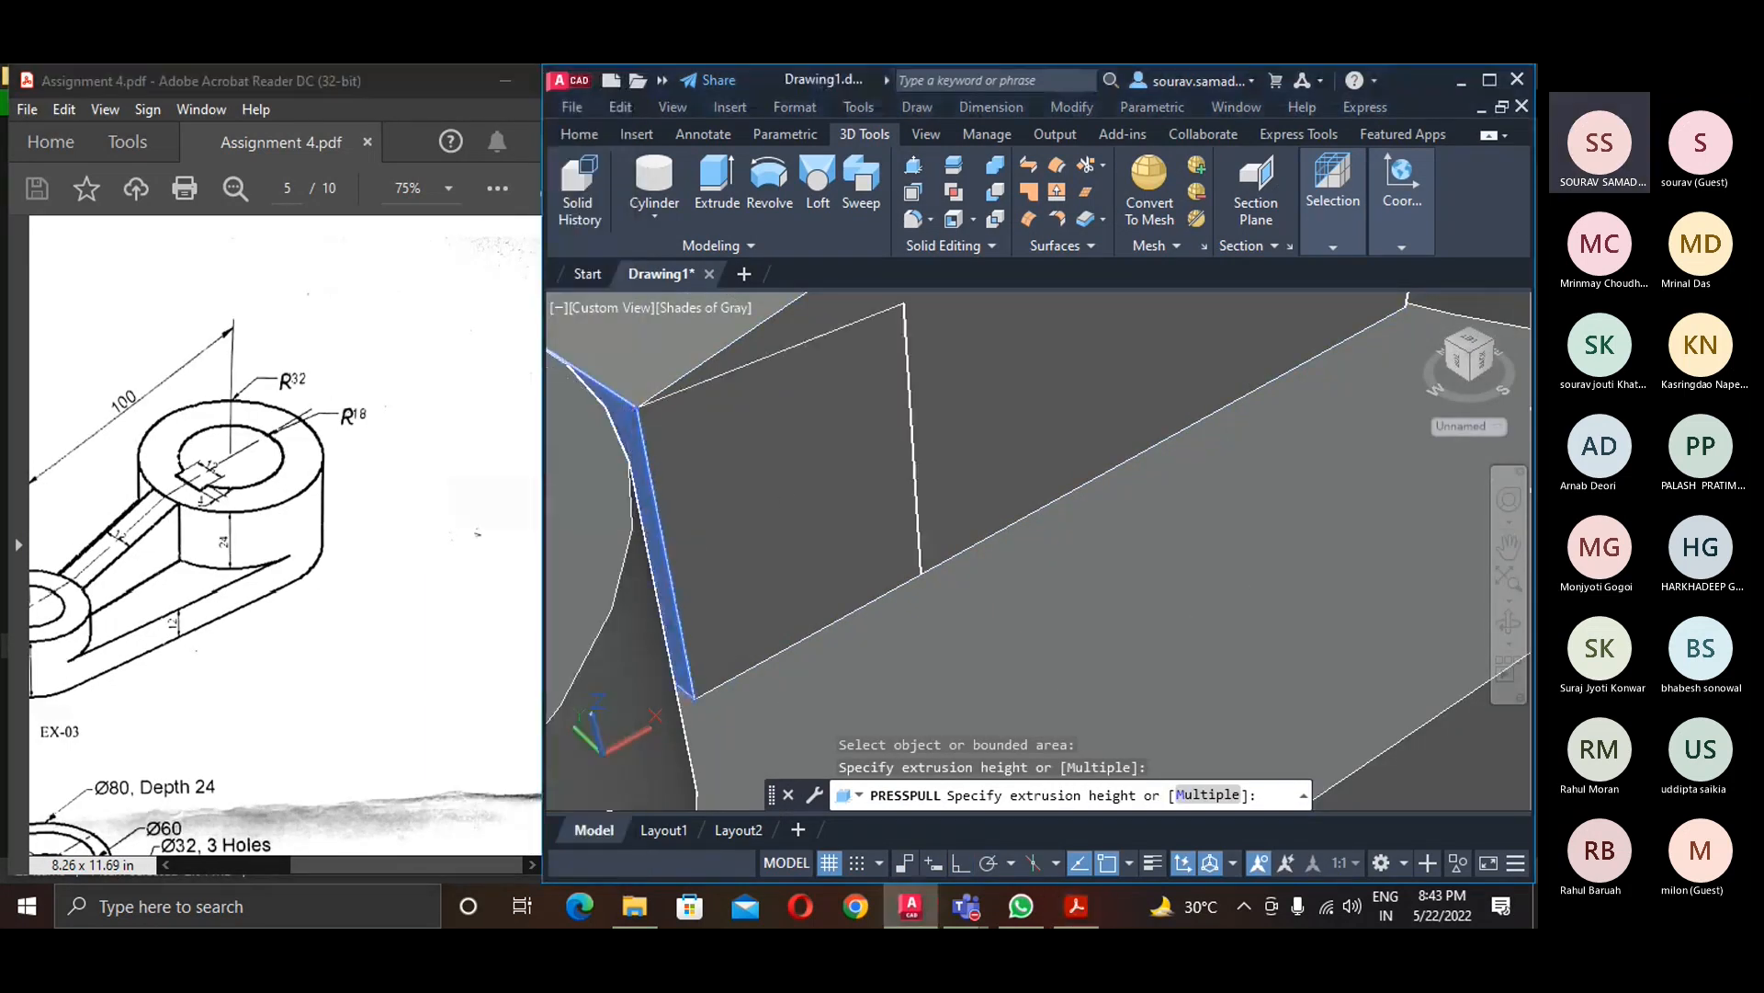
scroll(1110, 484, down, 3)
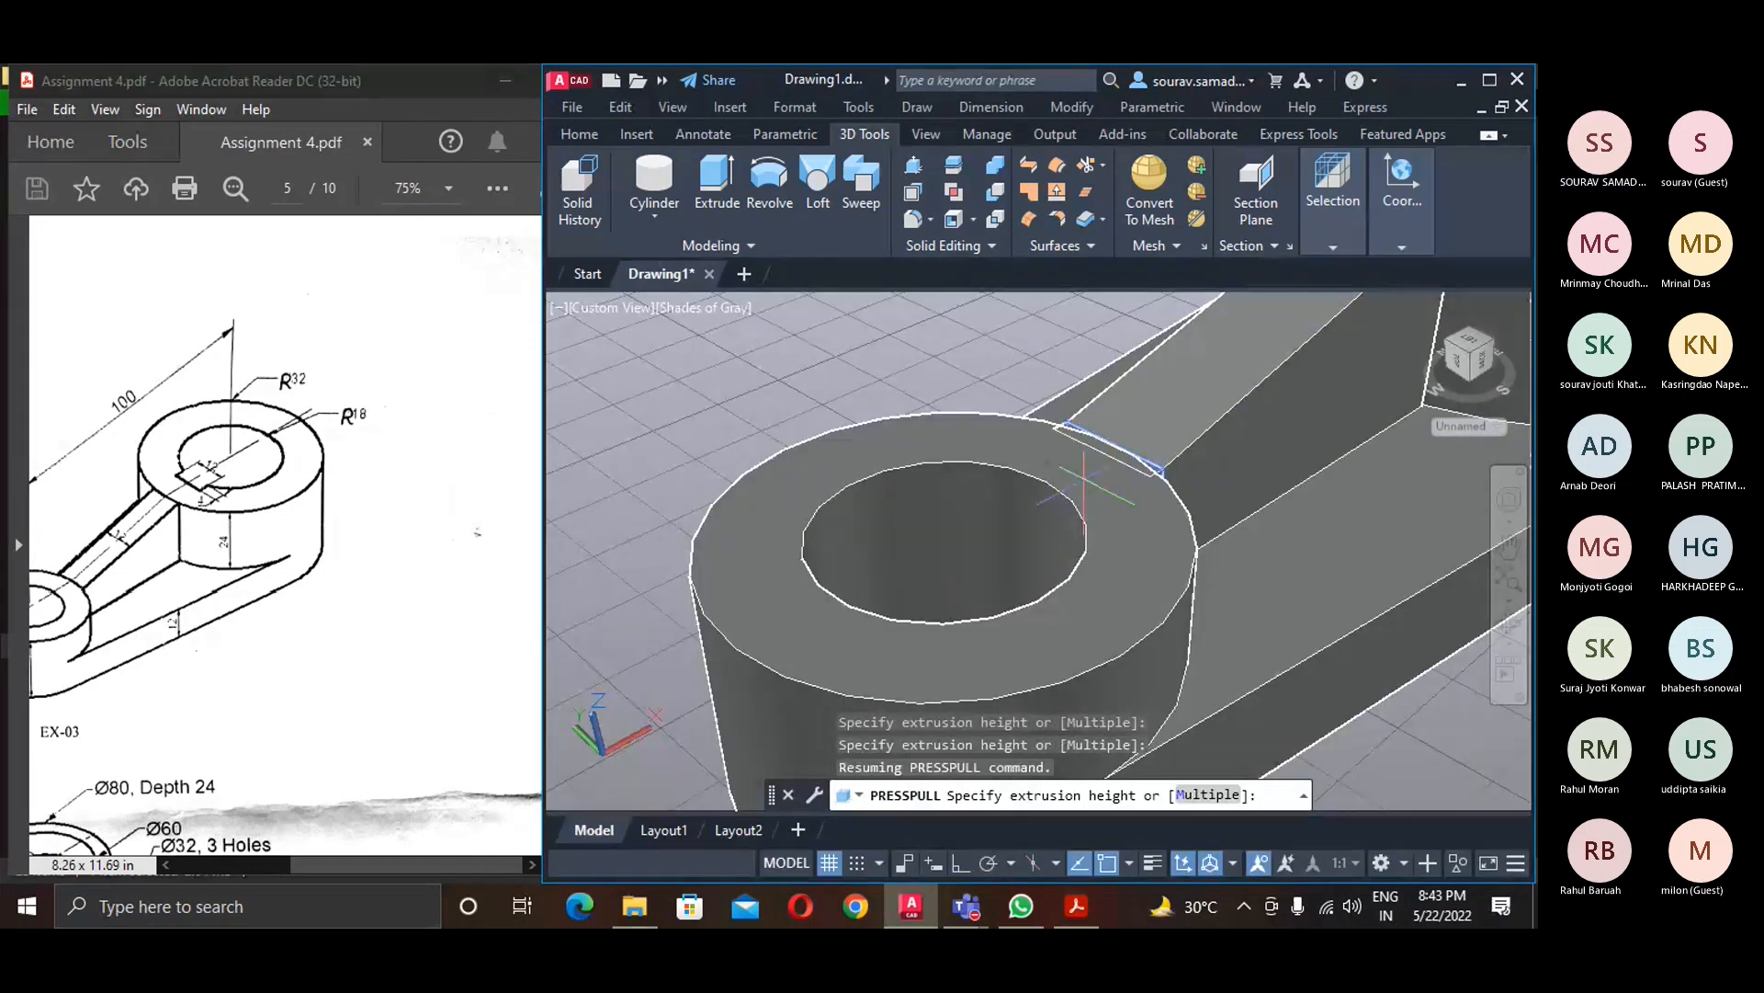
click(1065, 477)
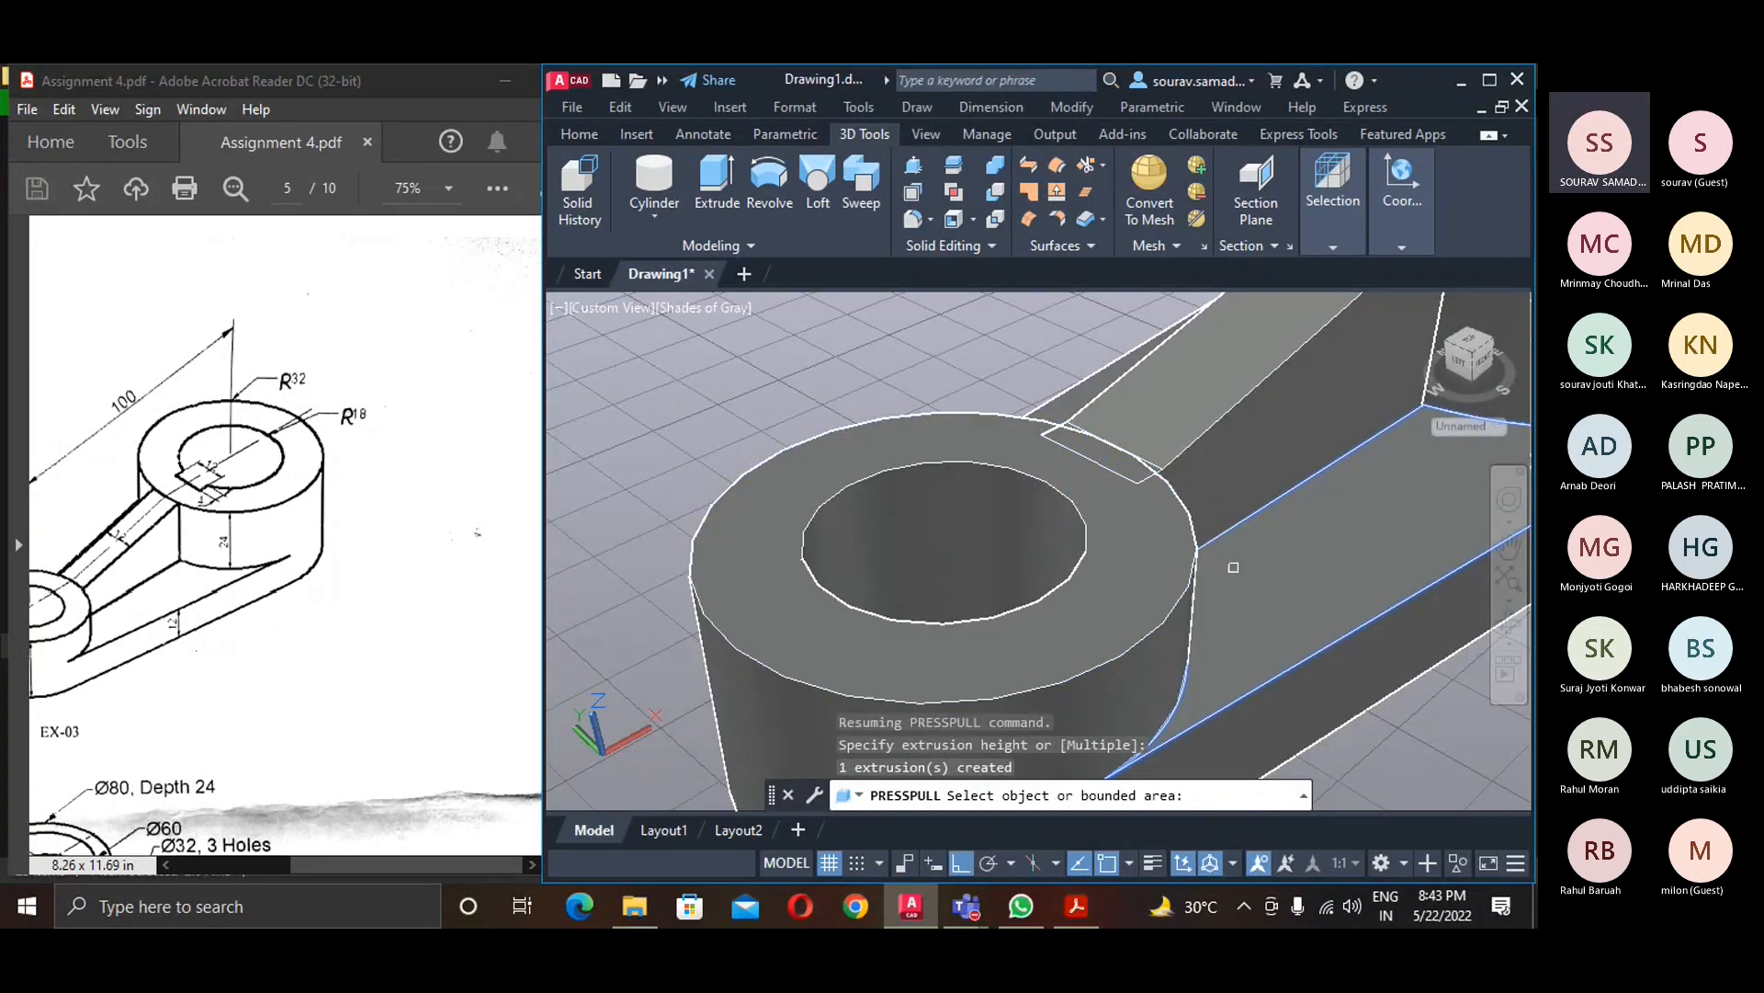
- Presspull the rib's high end face into the wall of the large boss and finish the command
middle_drag(1351, 493, 1022, 807)
scroll(1050, 524, down, 3)
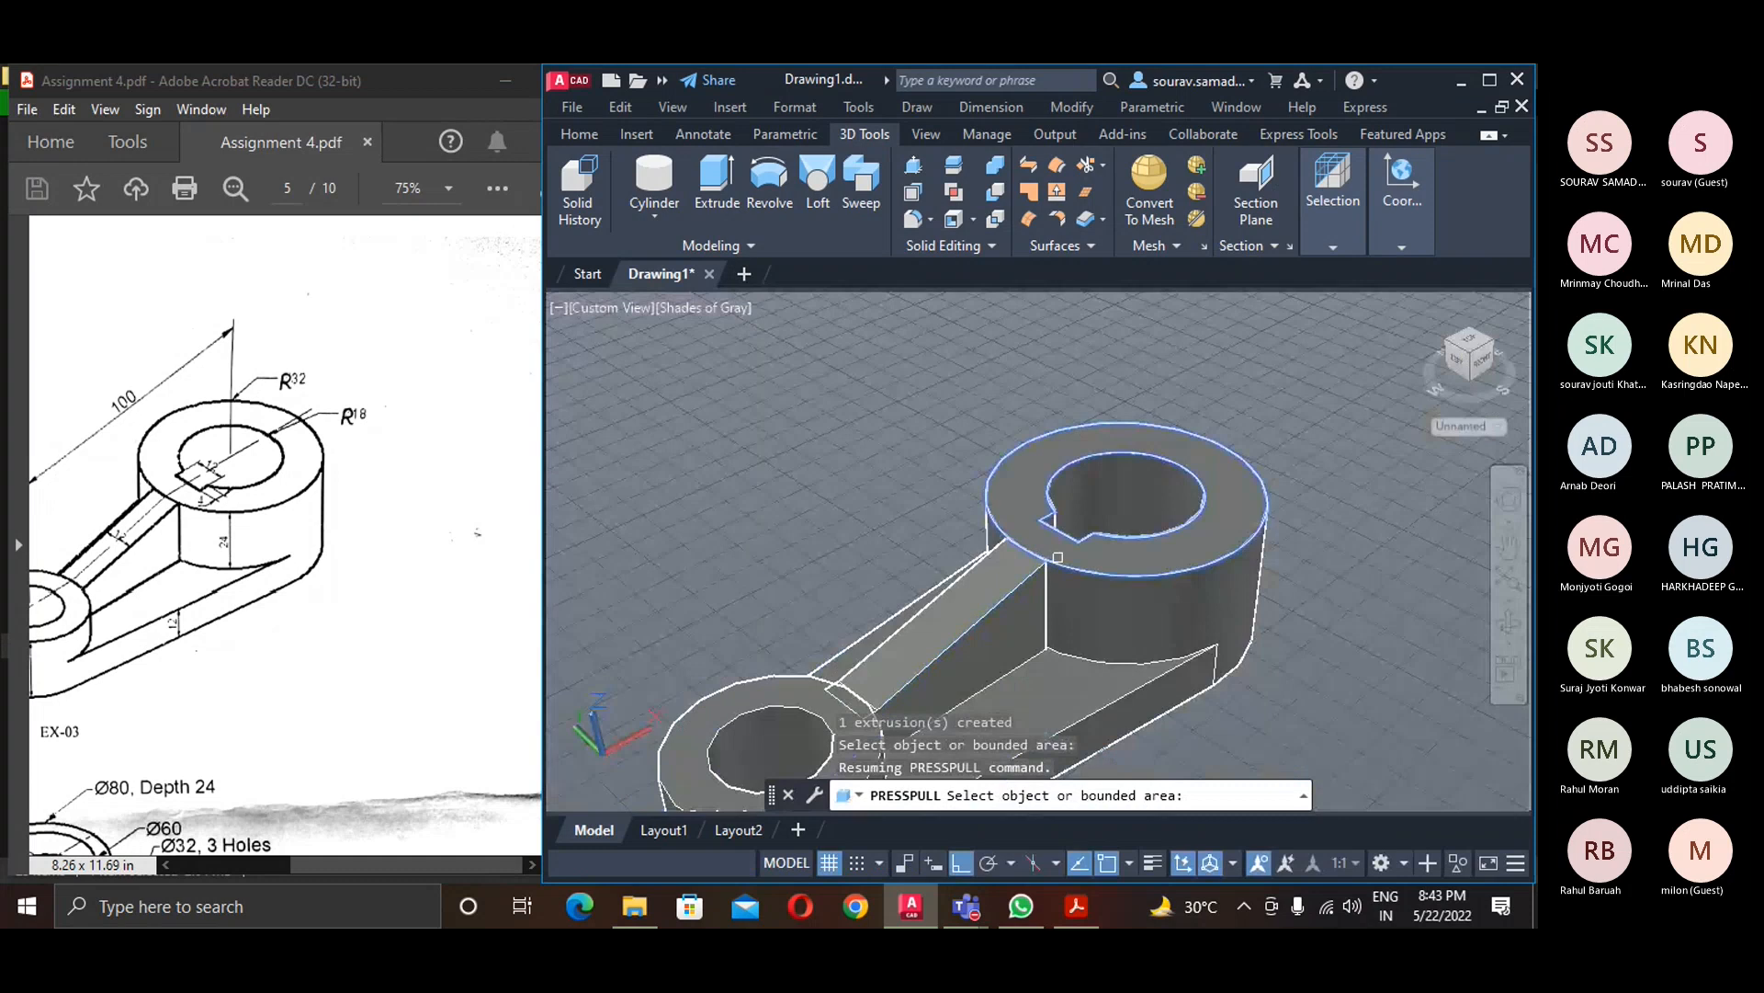
scroll(1053, 528, up, 3)
shift+middle_drag(1152, 564, 952, 540)
scroll(952, 540, up, 10)
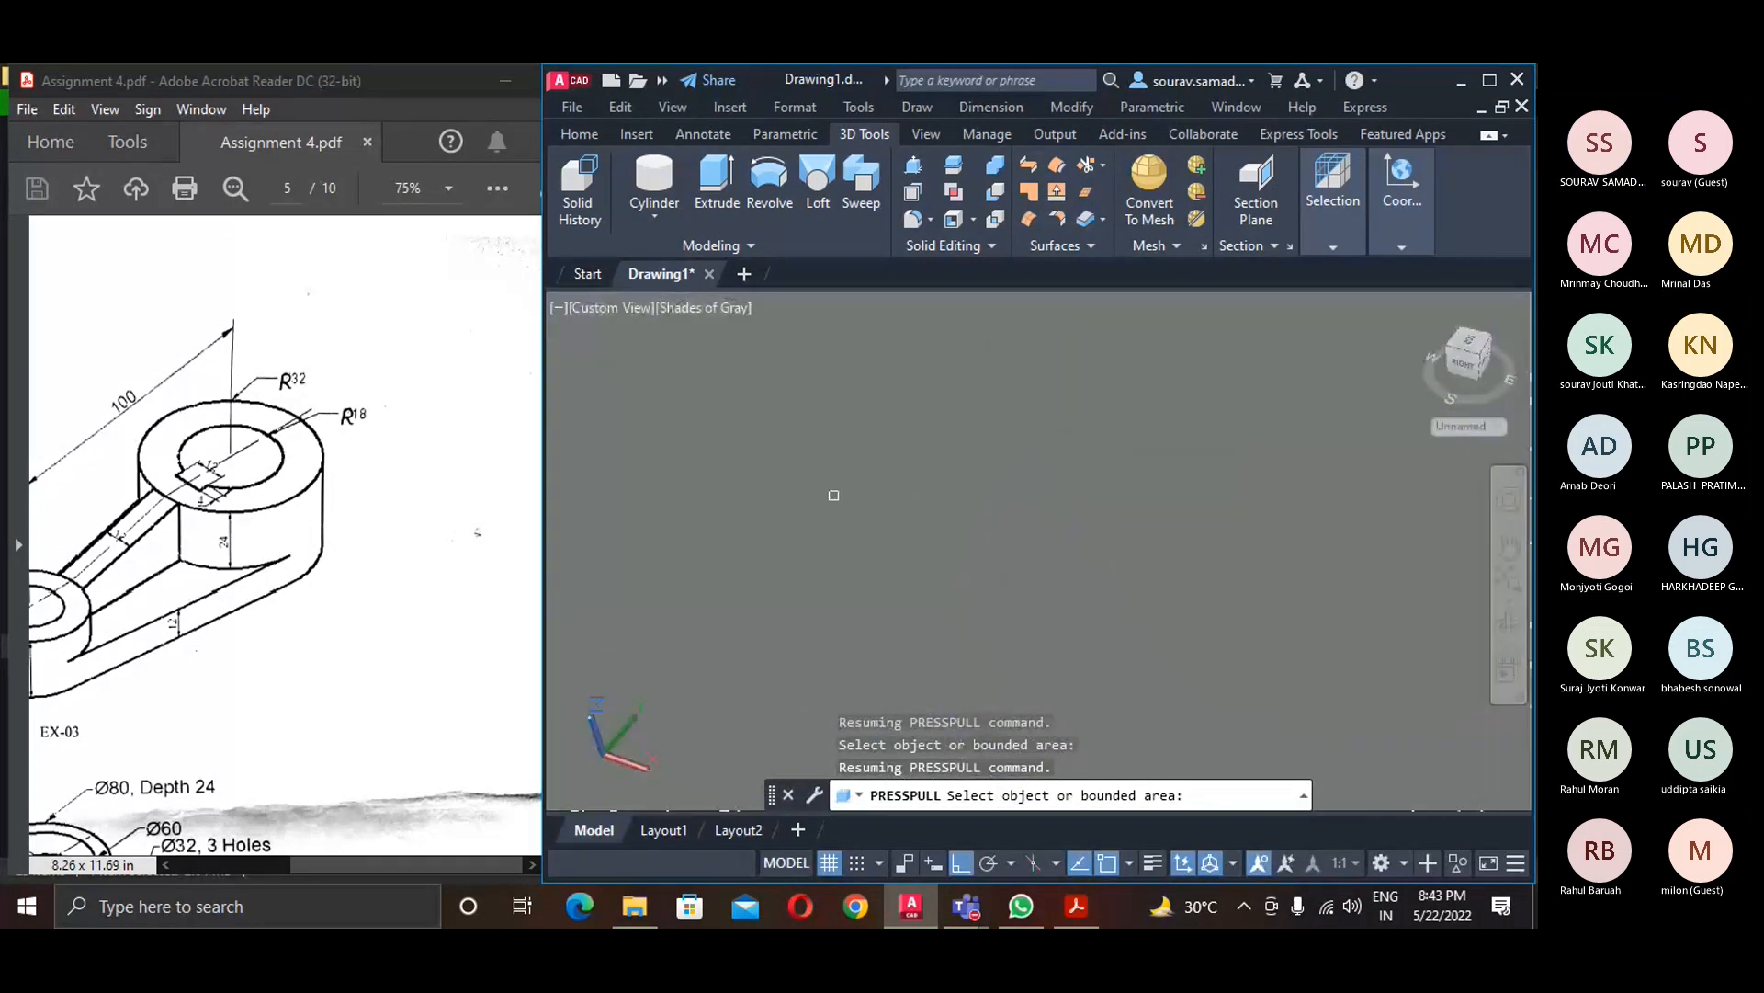
click(699, 393)
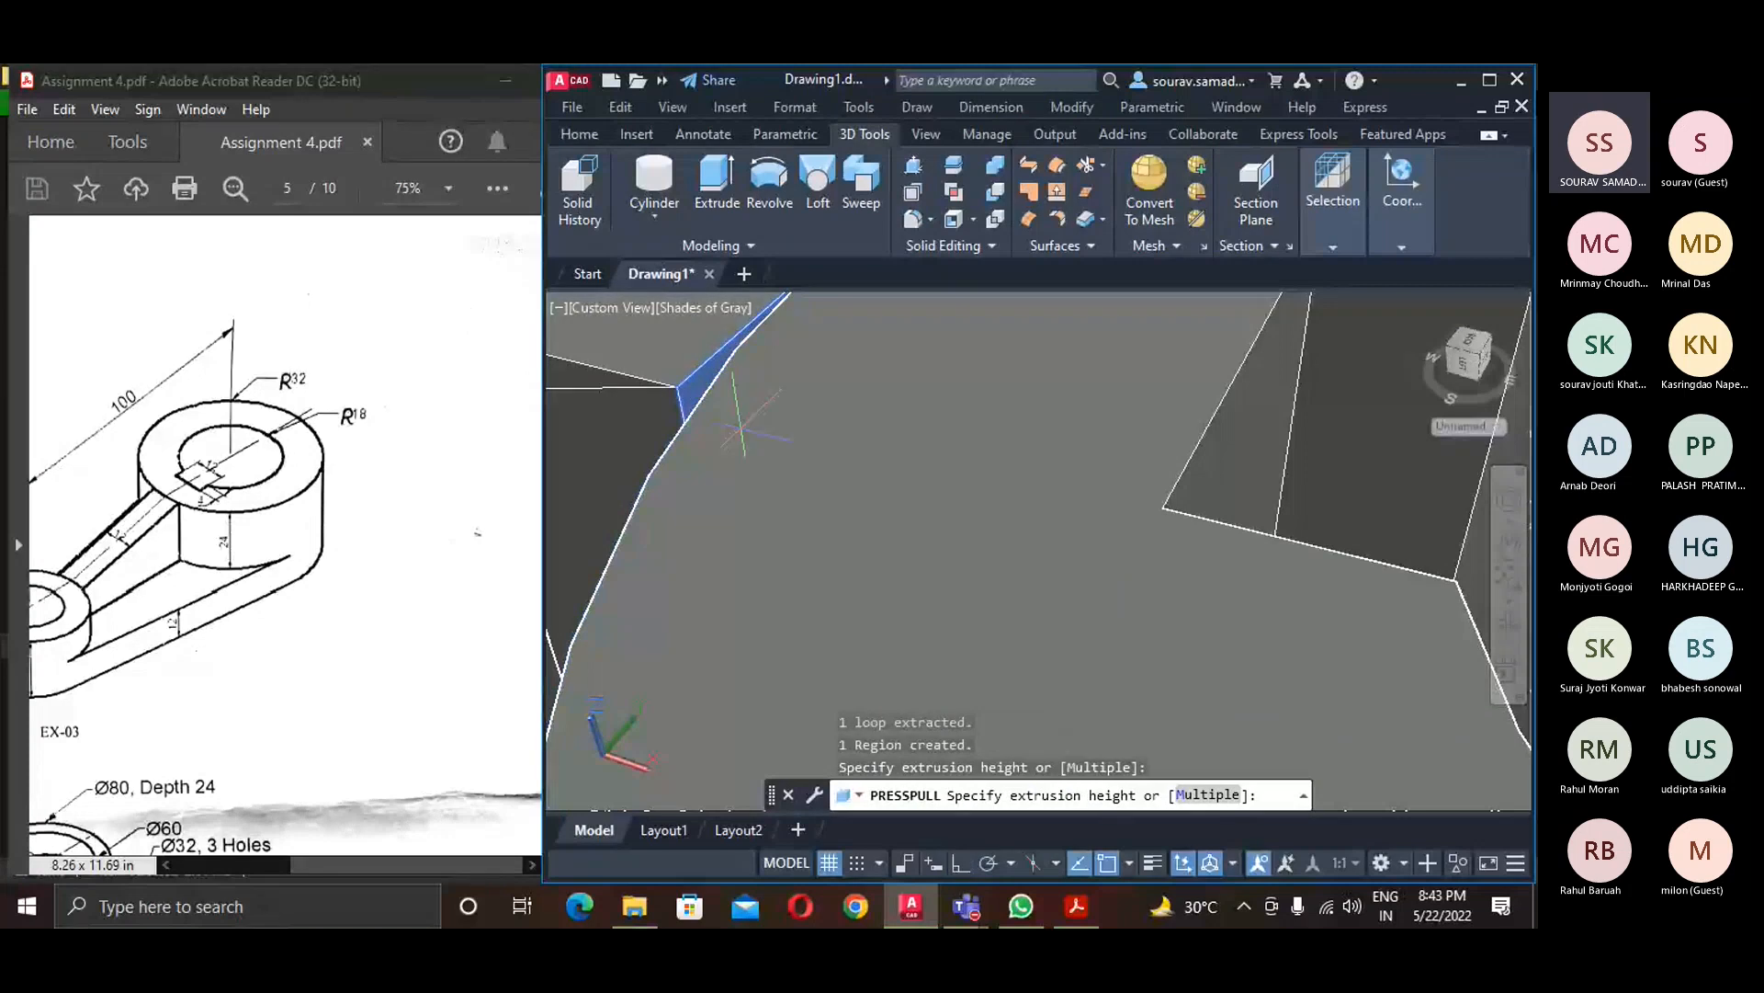
click(922, 553)
scroll(924, 565, down, 5)
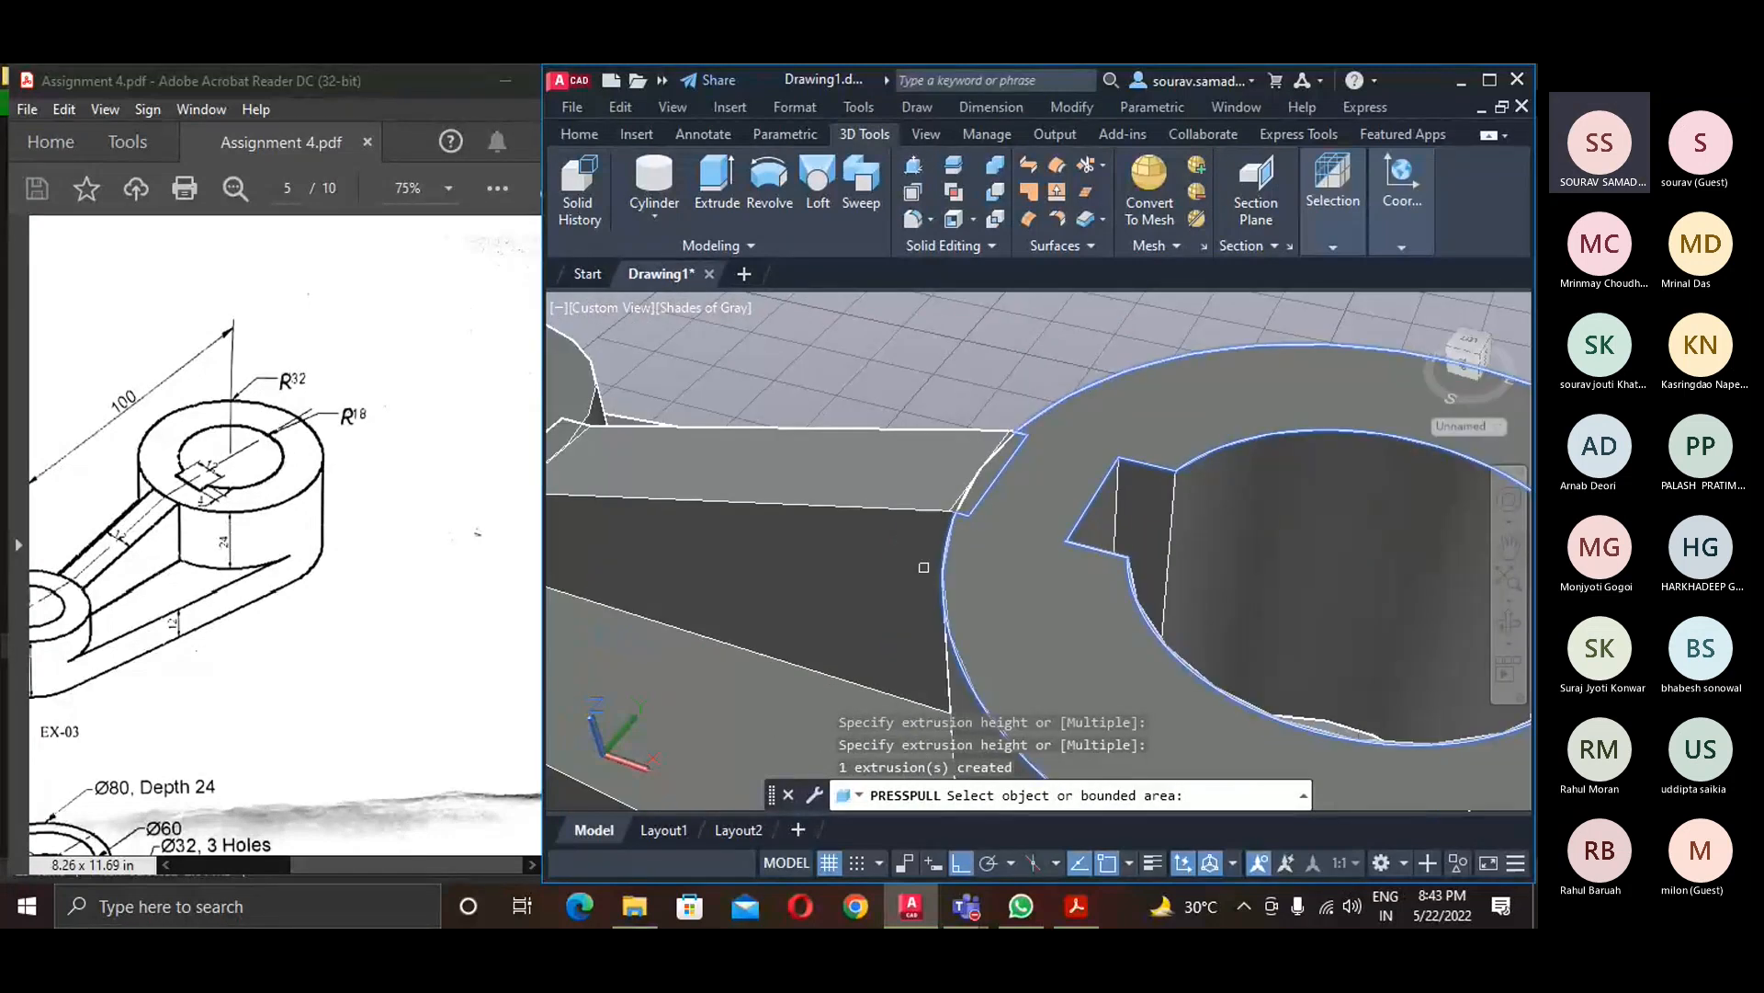
key(Return)
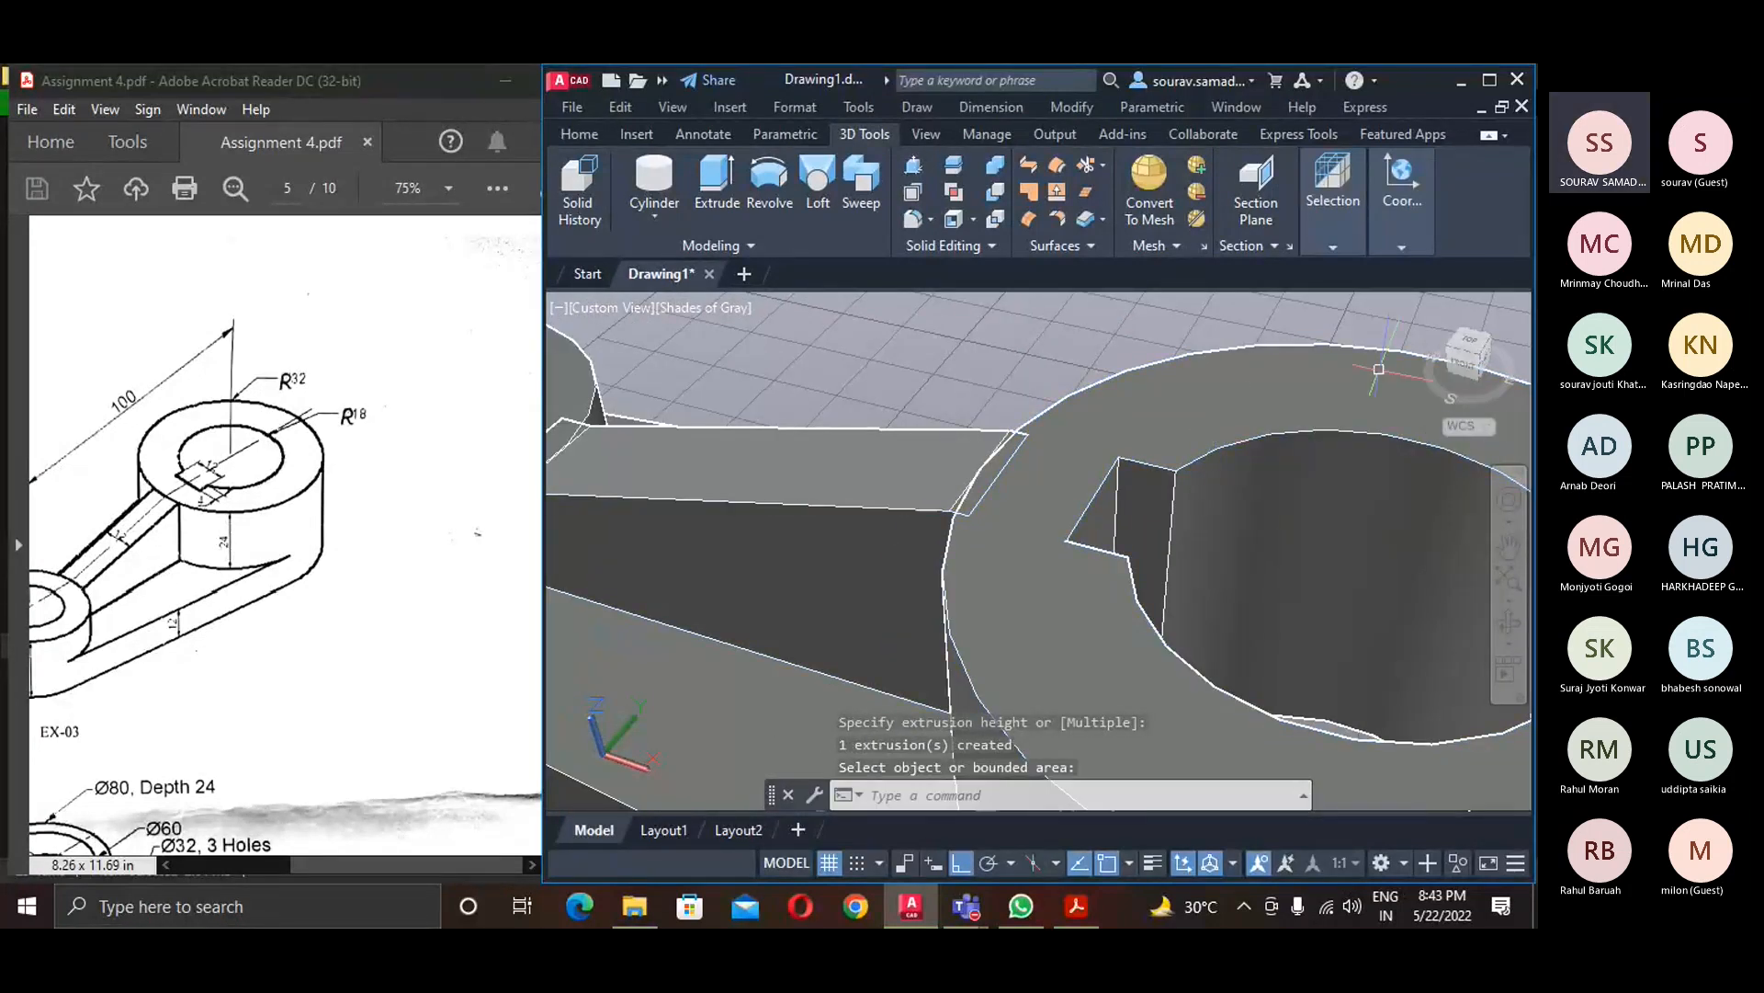
- Restore the home view of the model and switch it to parallel projection
click(1429, 308)
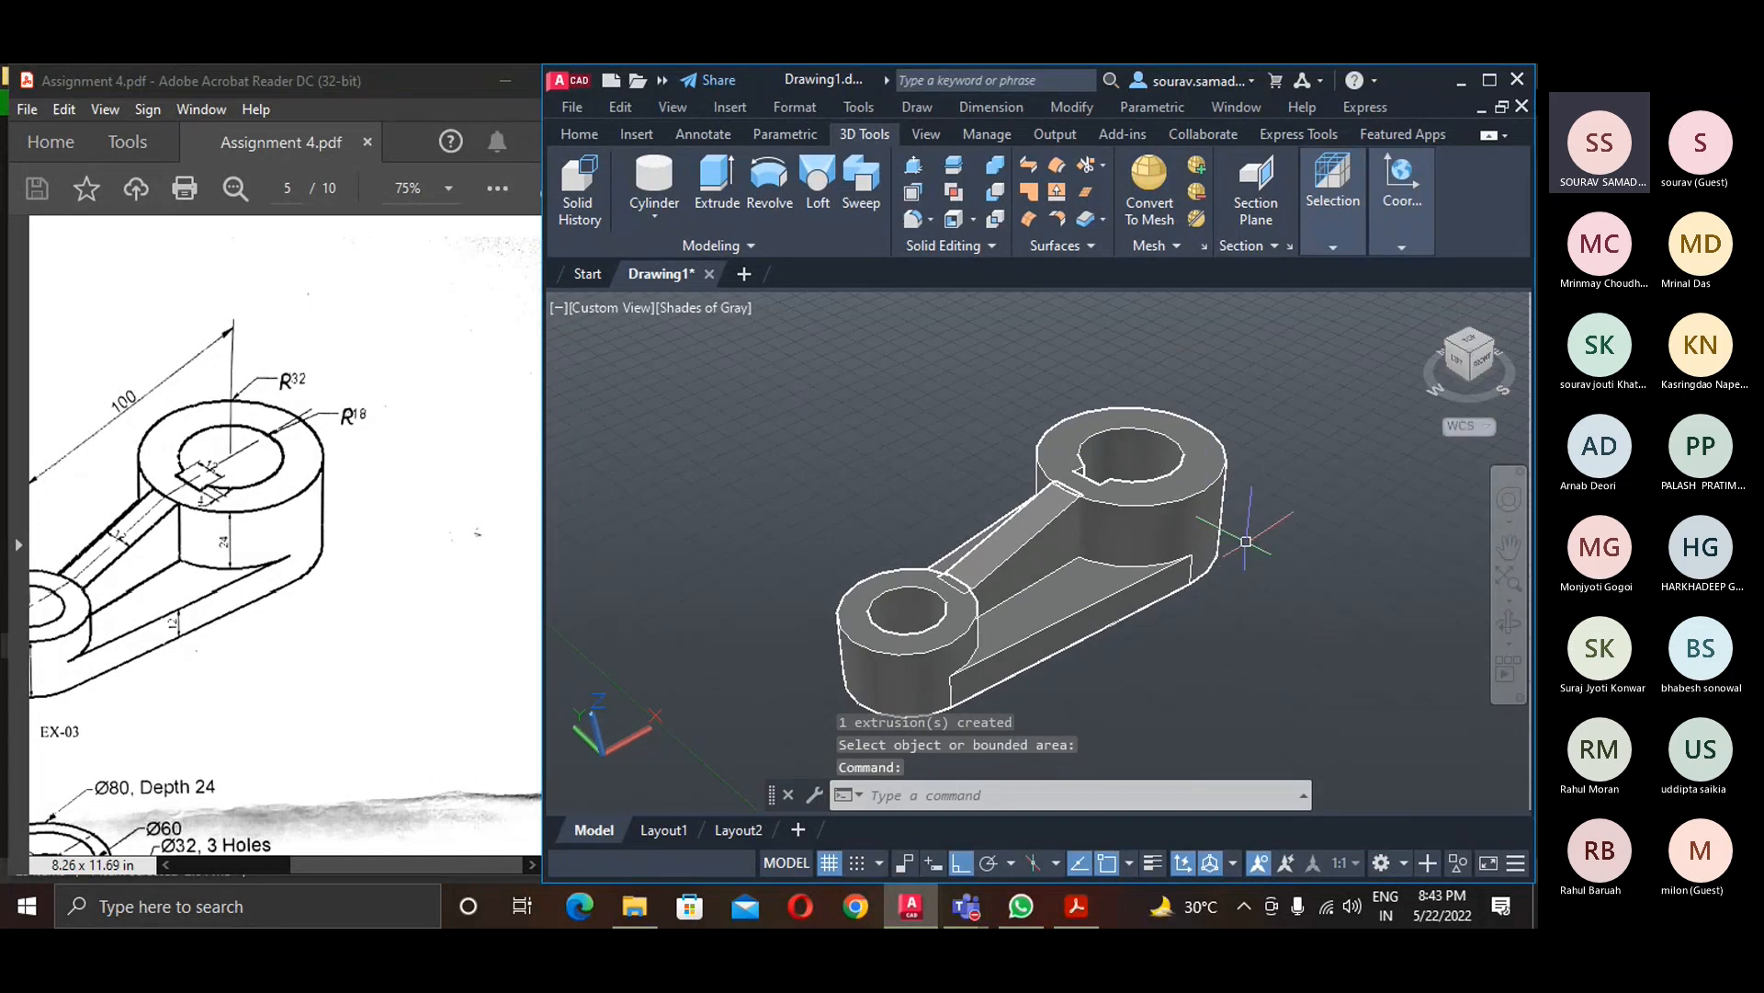
right_click(1256, 430)
mouse_move(1324, 471)
click(1321, 398)
click(1320, 367)
right_click(1320, 366)
click(1248, 325)
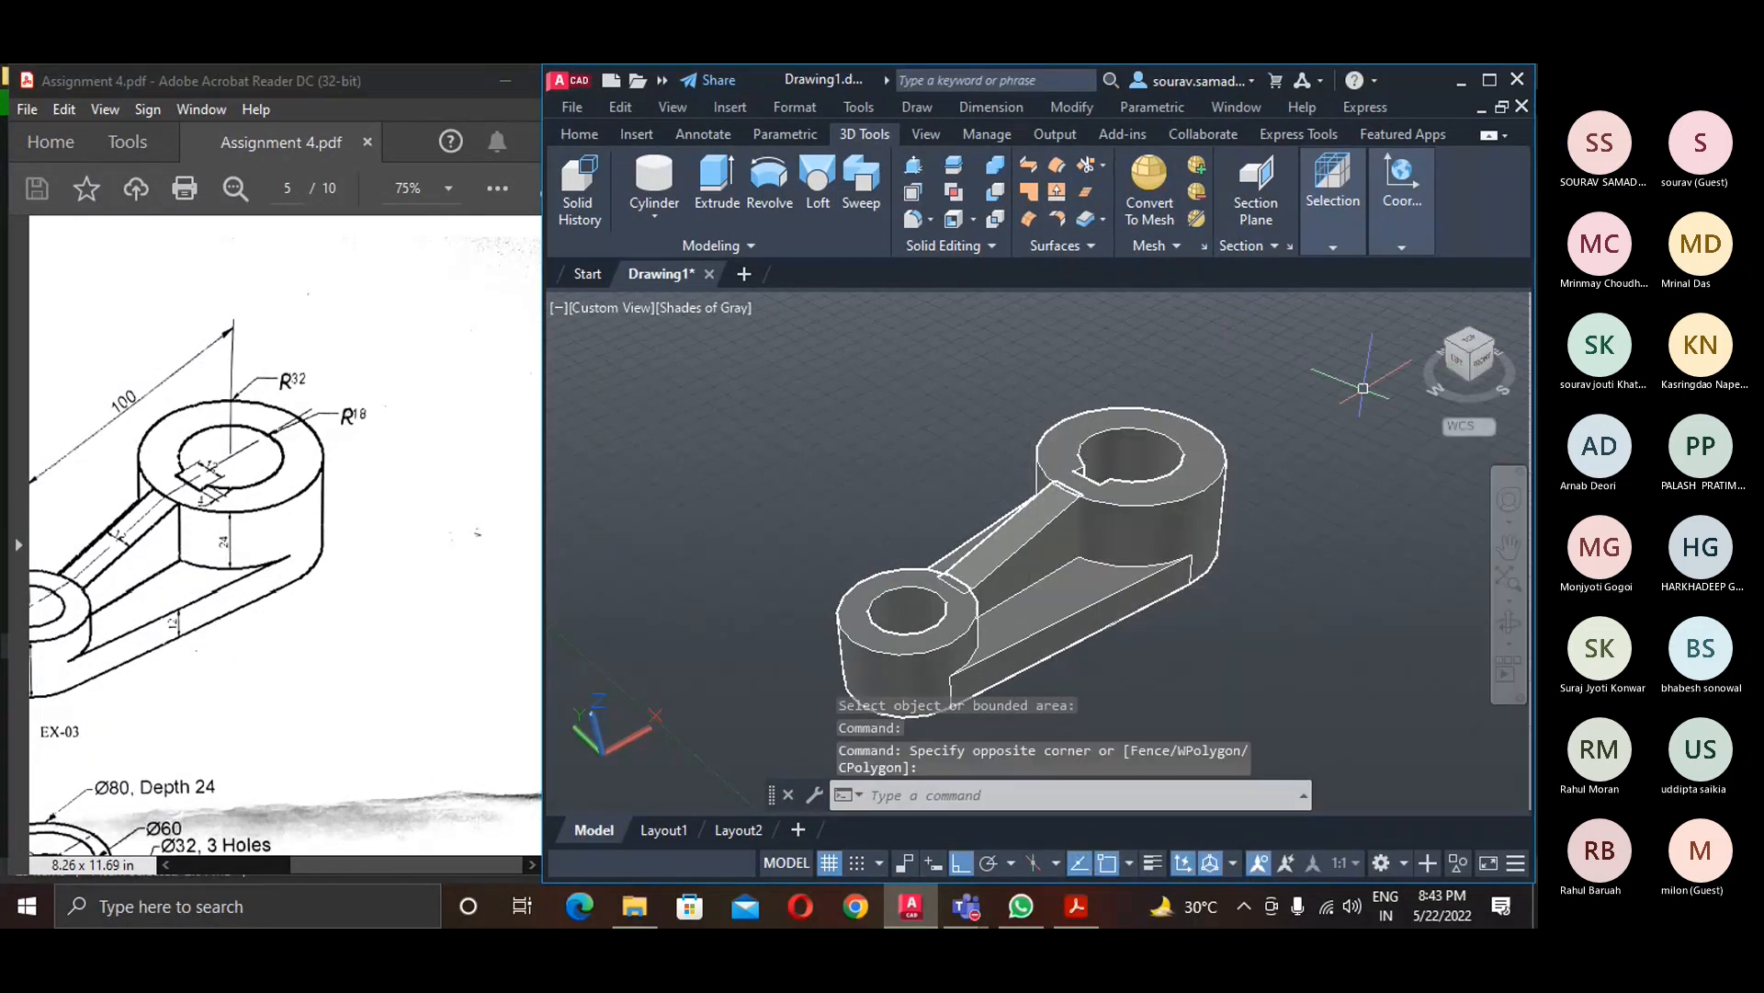
right_click(1448, 366)
click(1382, 406)
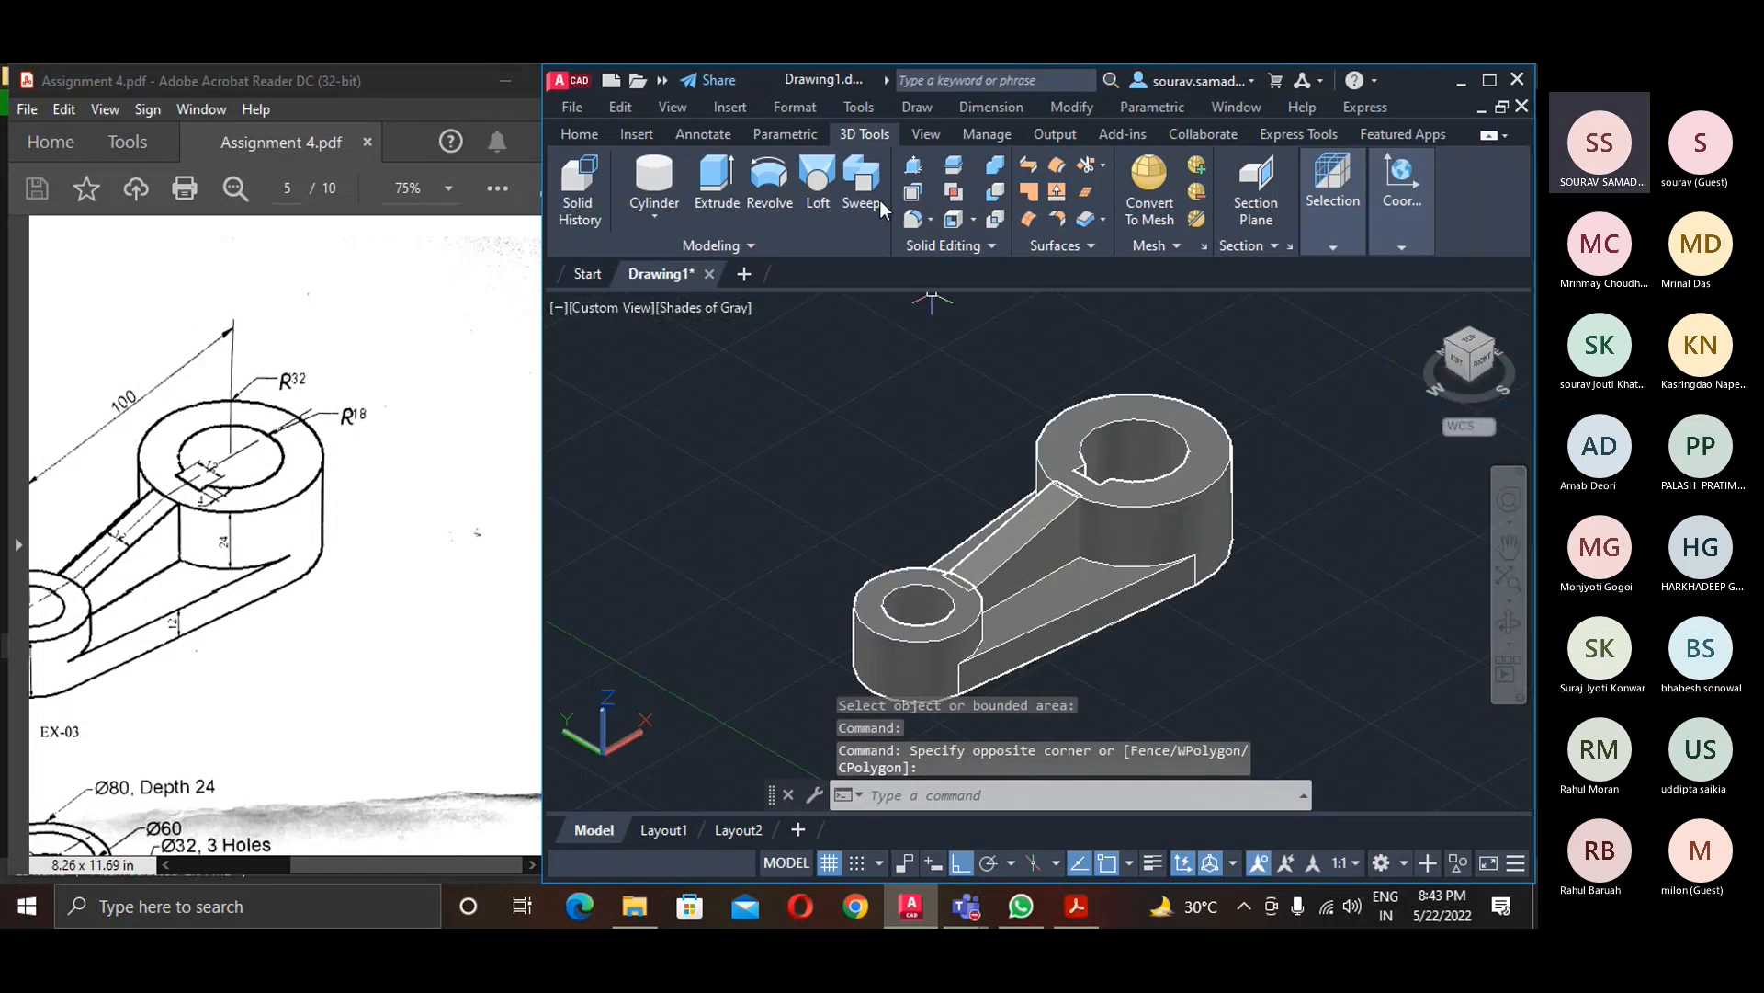
- Union the rib with the body of the arm and bosses into one solid
click(995, 165)
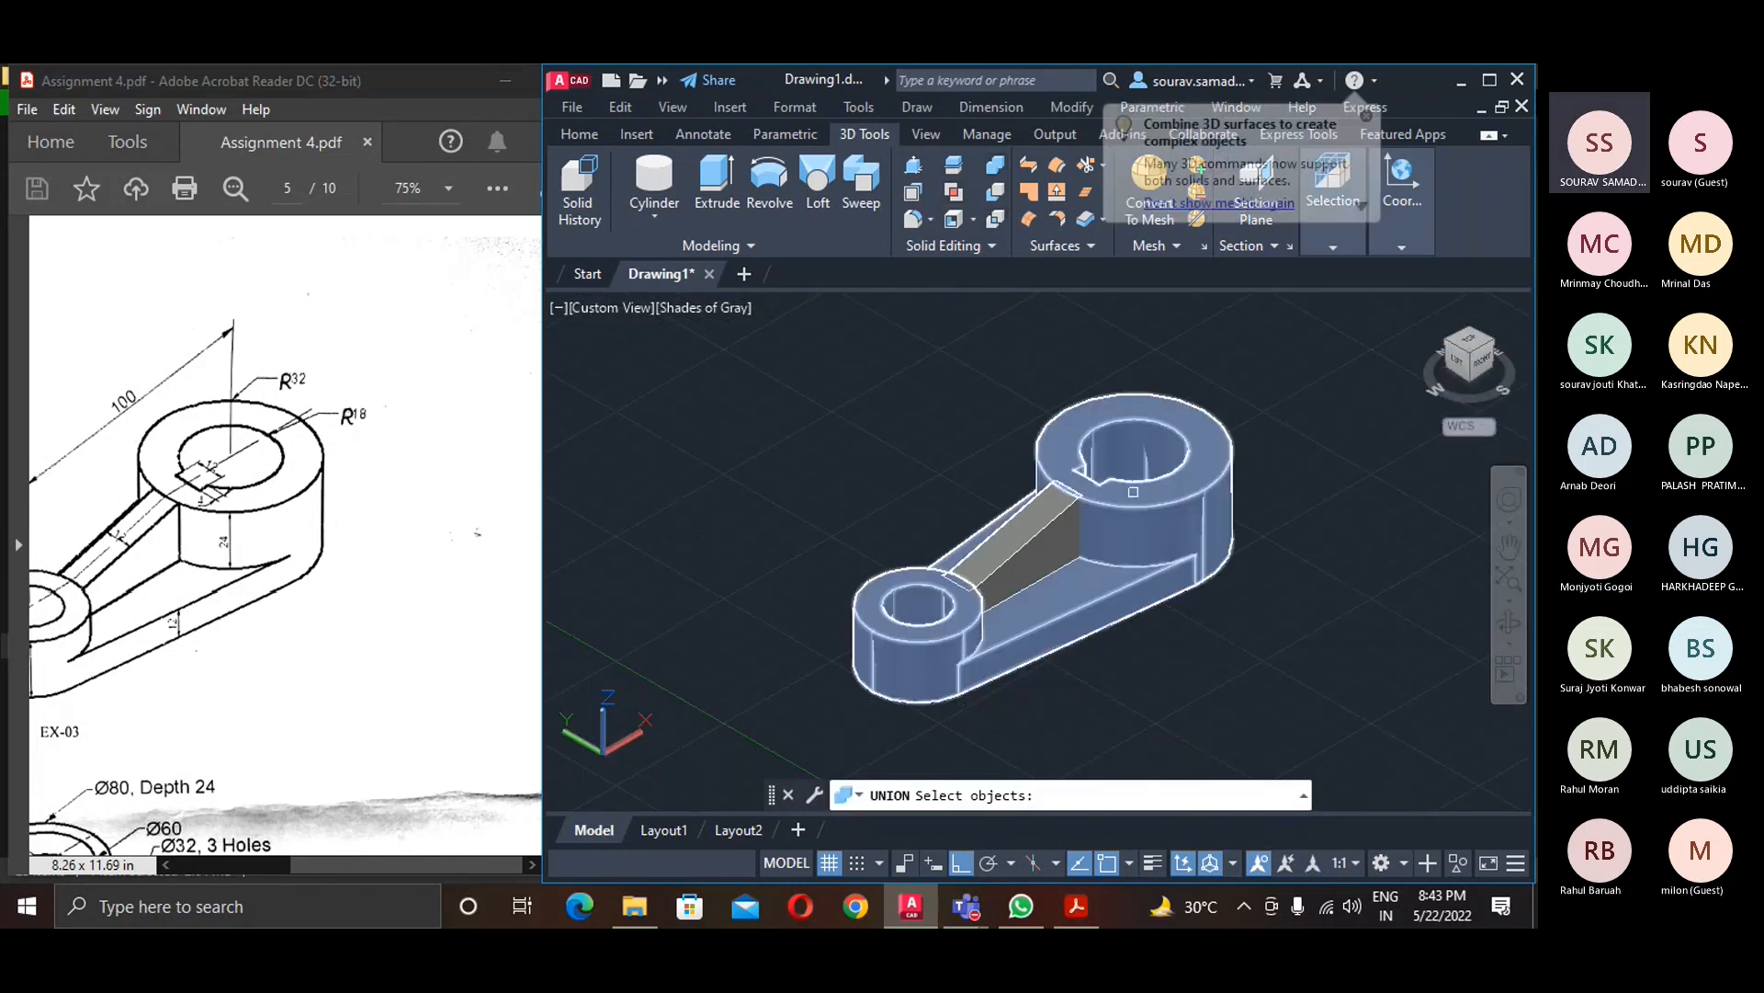
click(1133, 491)
click(1060, 529)
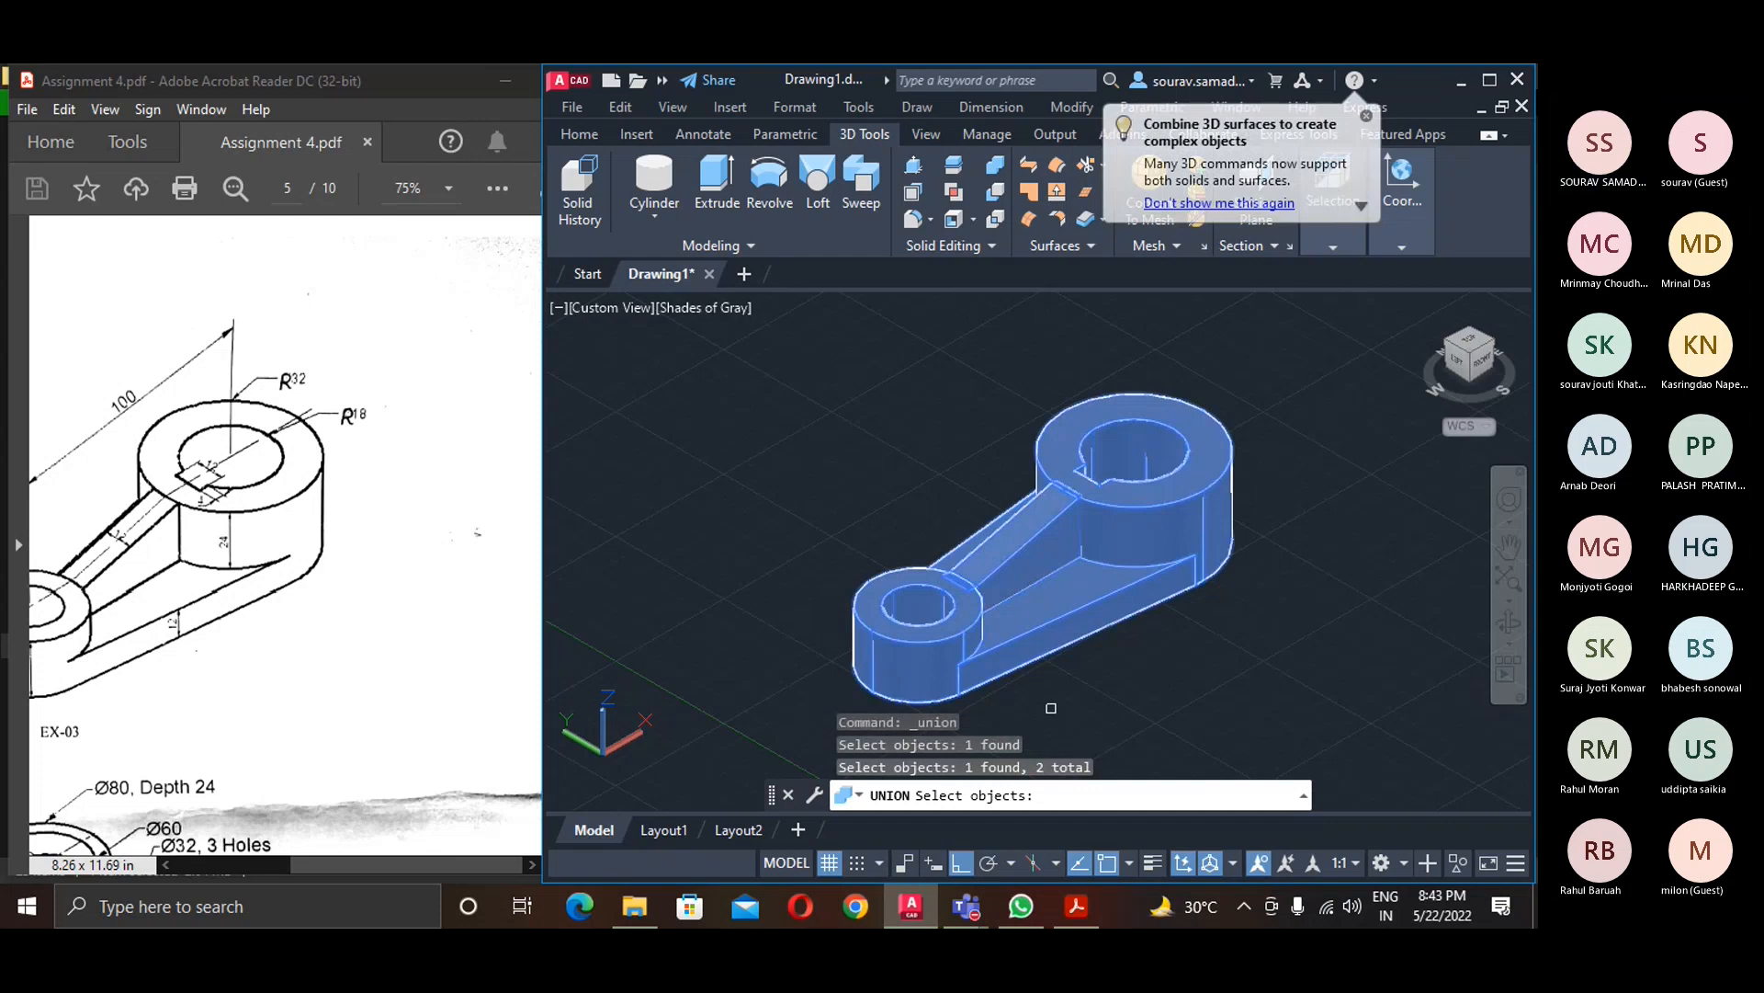
key(Return)
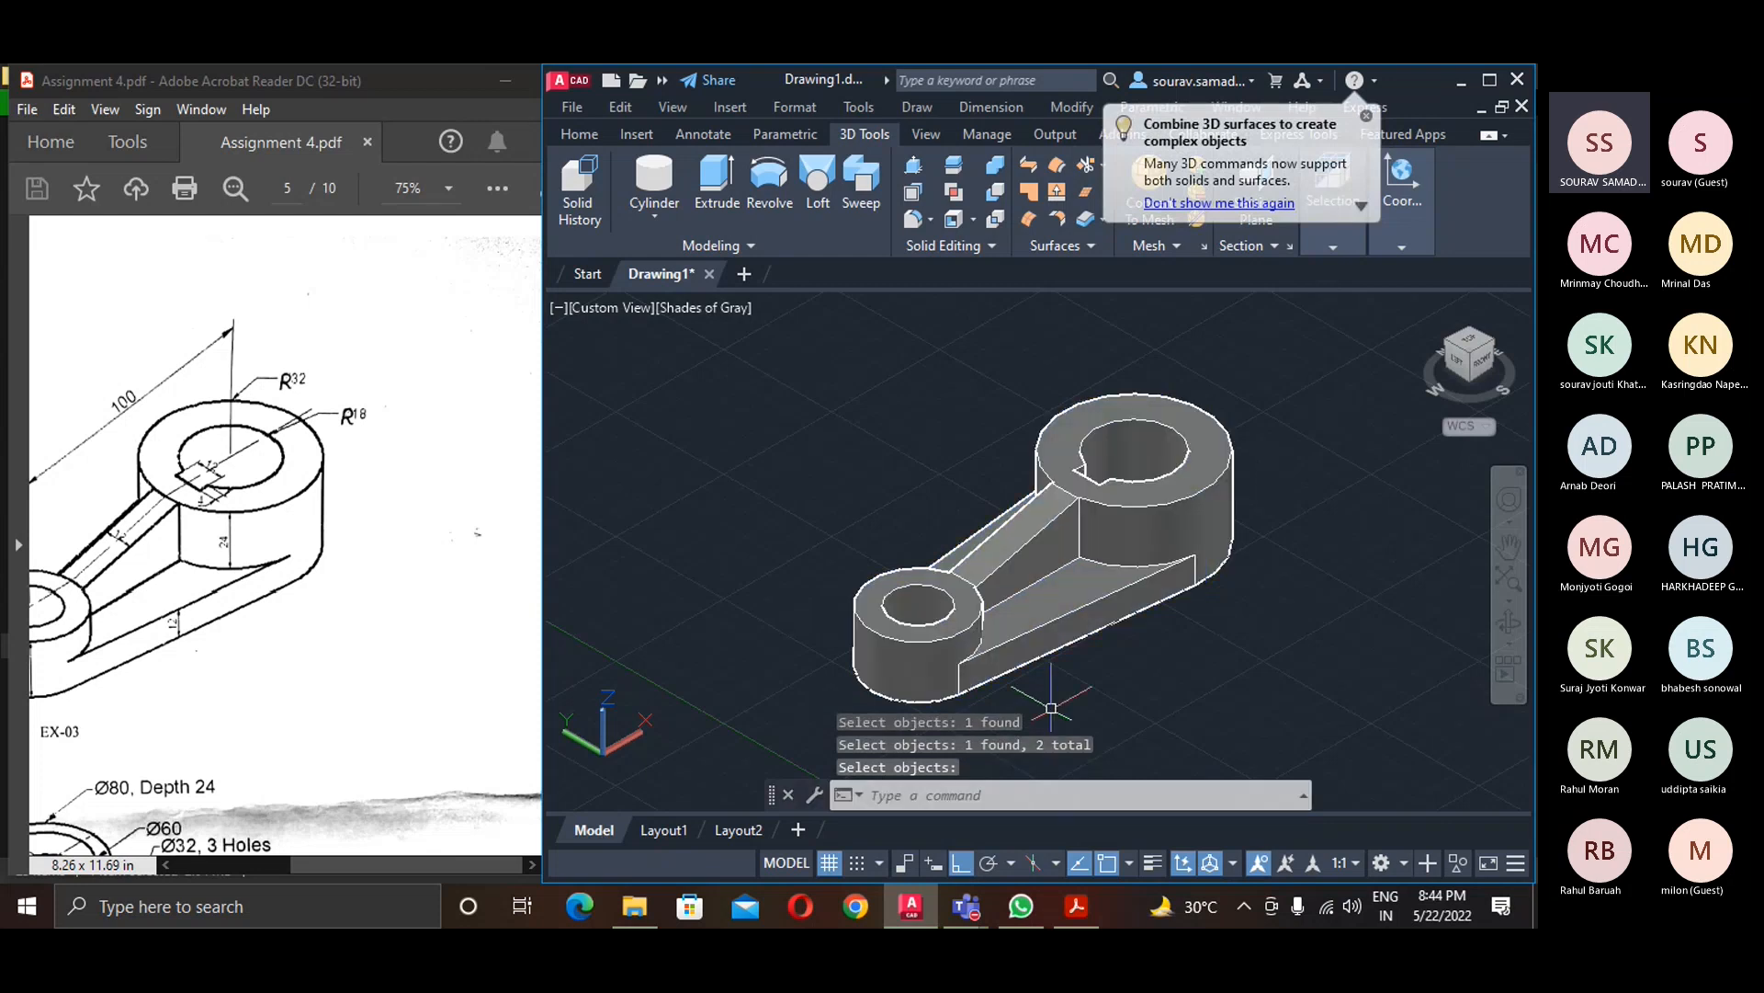
- Set the visual style to Shaded and zoom with the All option to fit the whole model
click(697, 312)
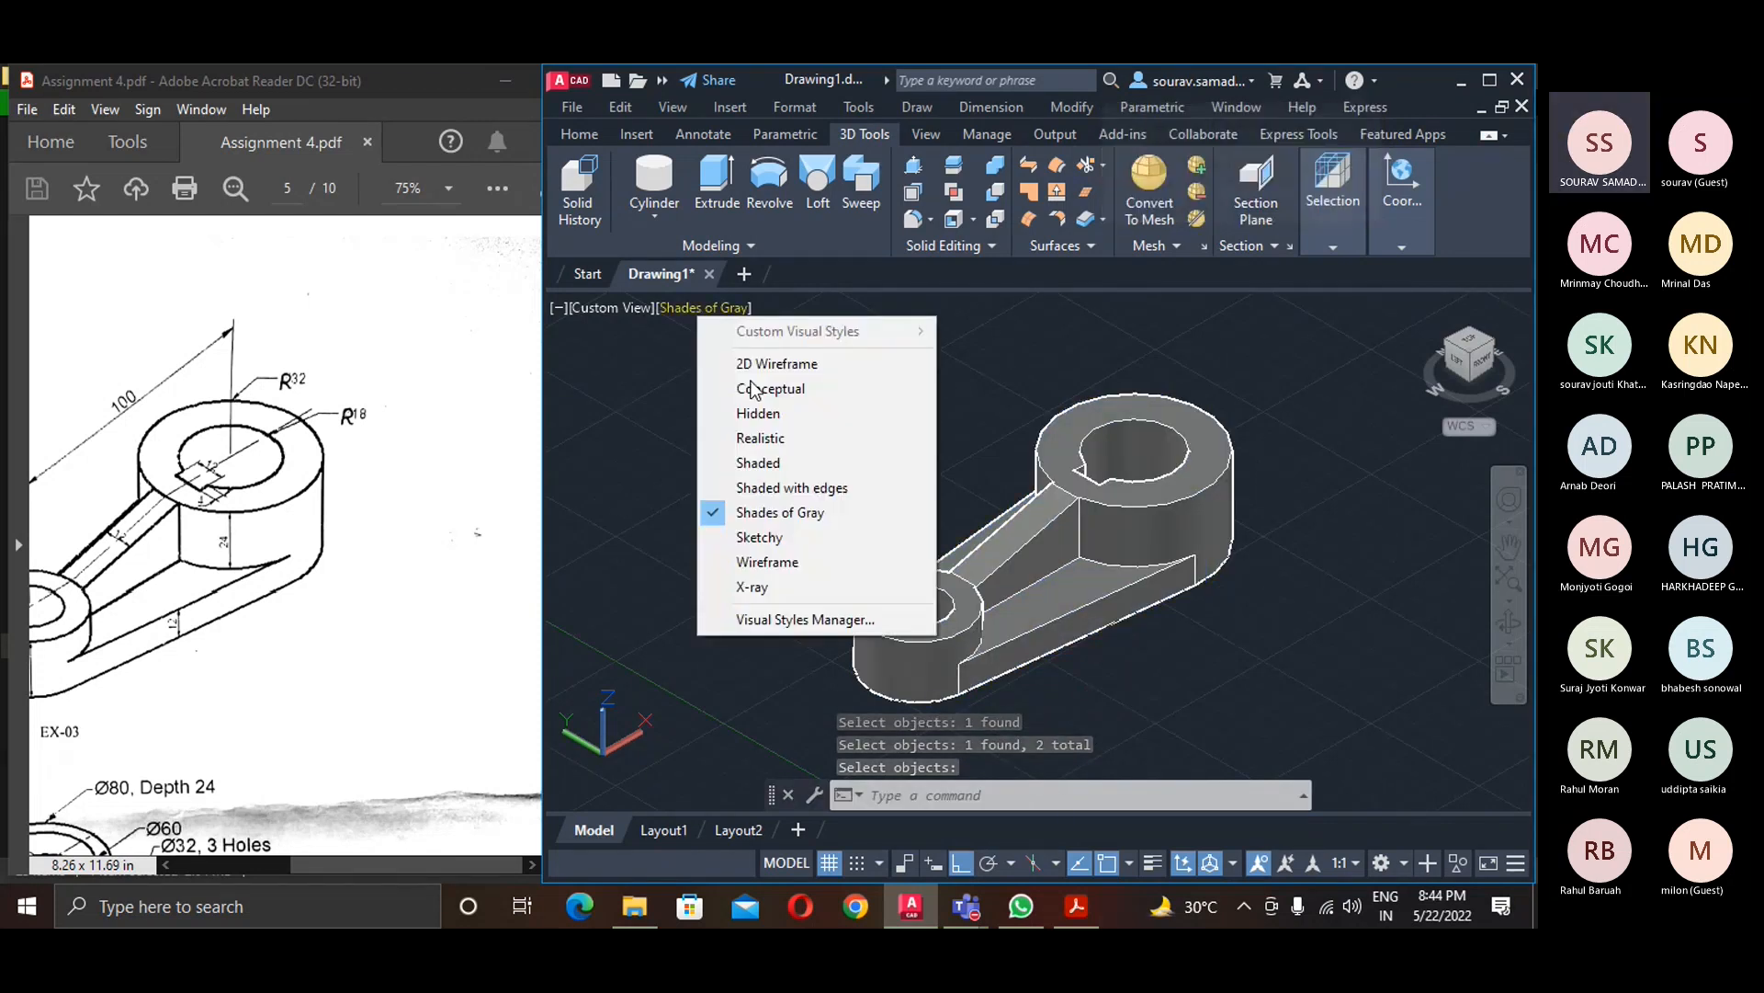
click(747, 467)
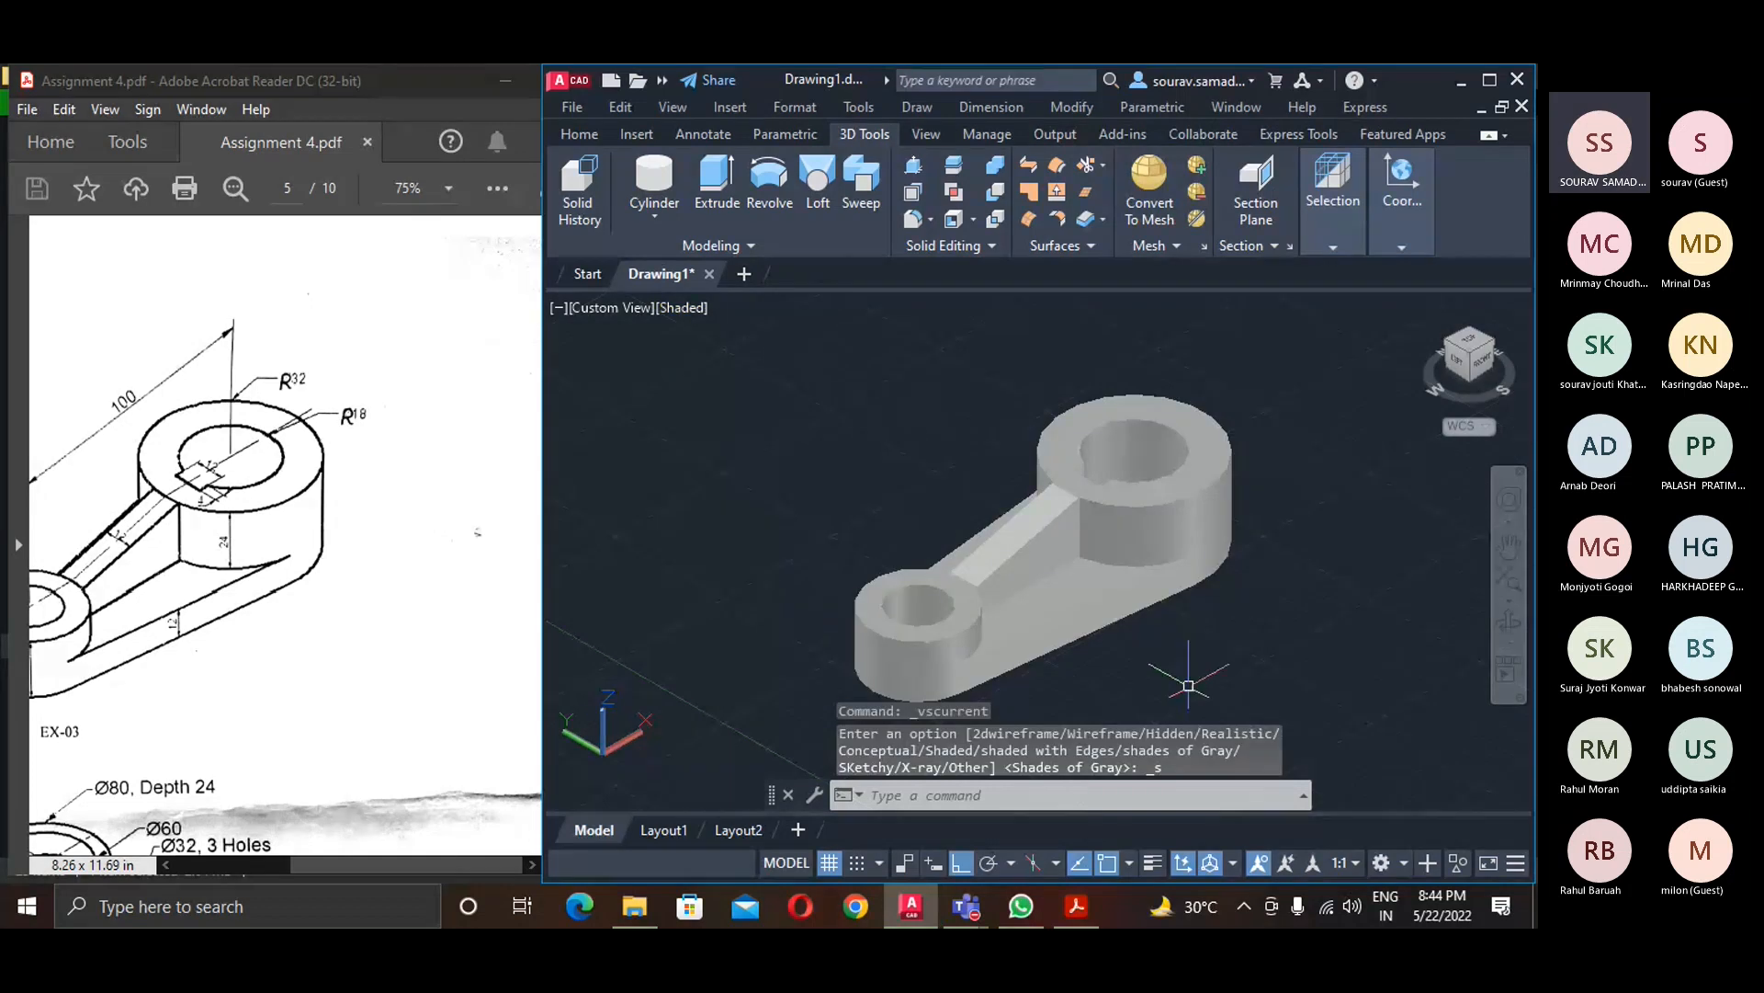
click(1103, 793)
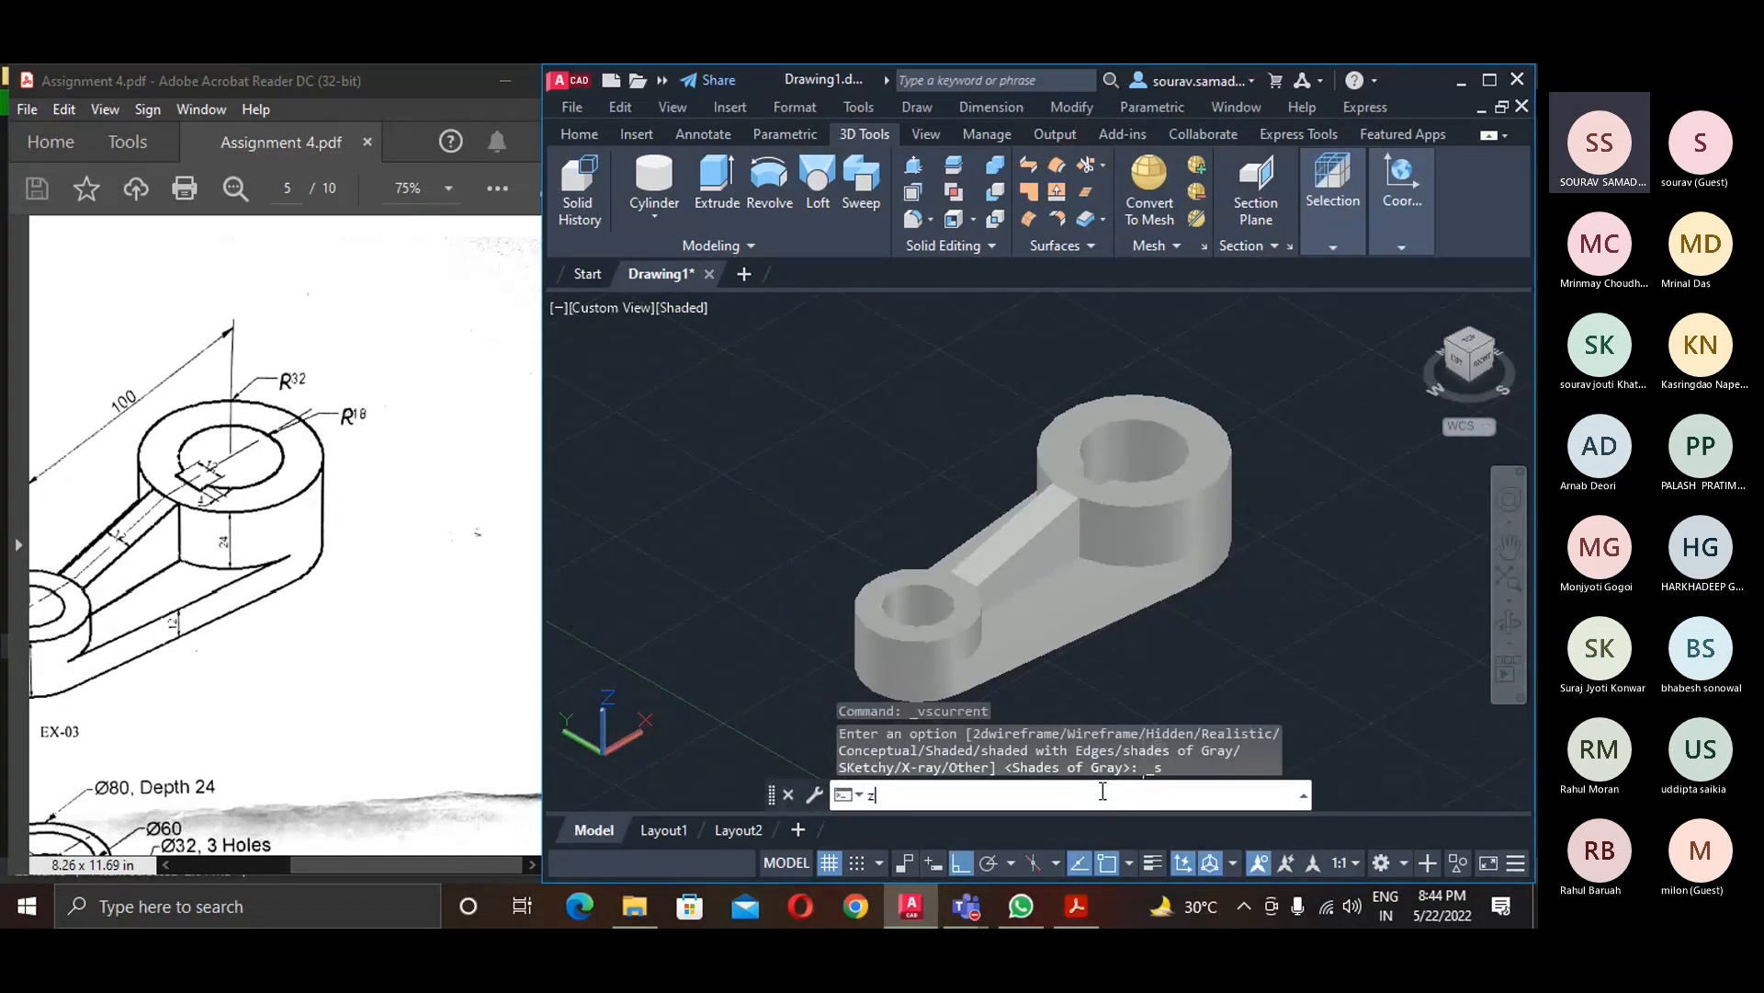
text(z)
key(Return)
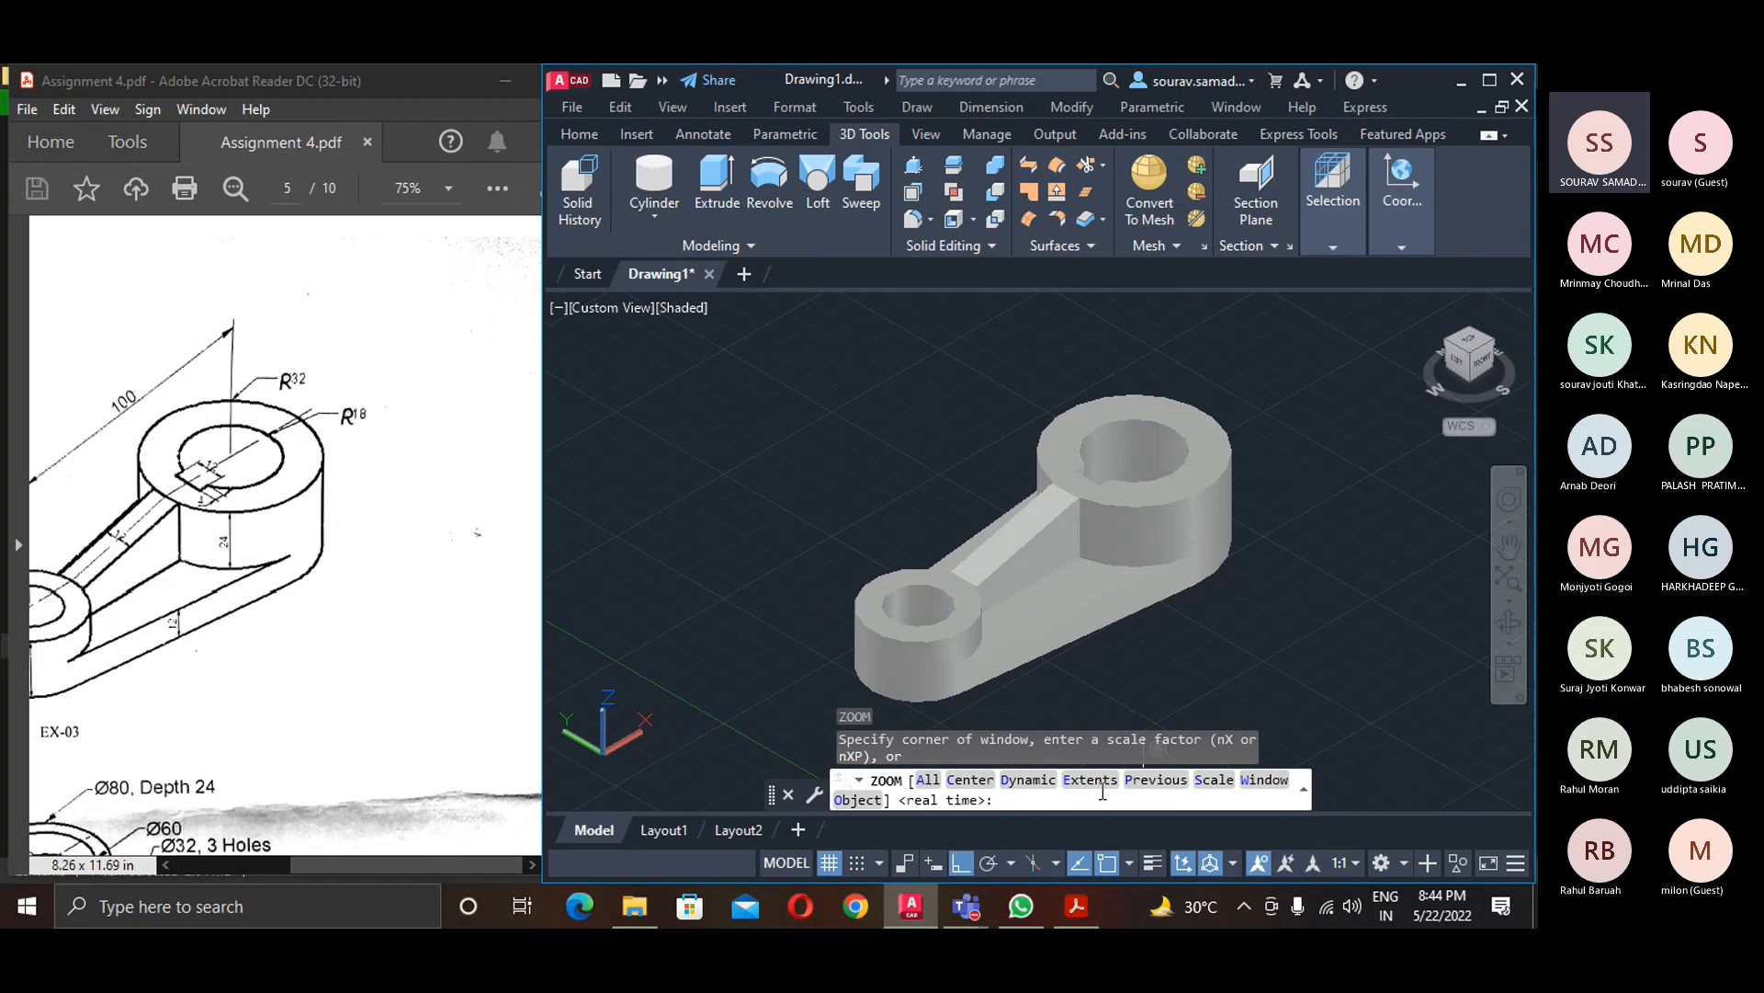
text(a)
key(Return)
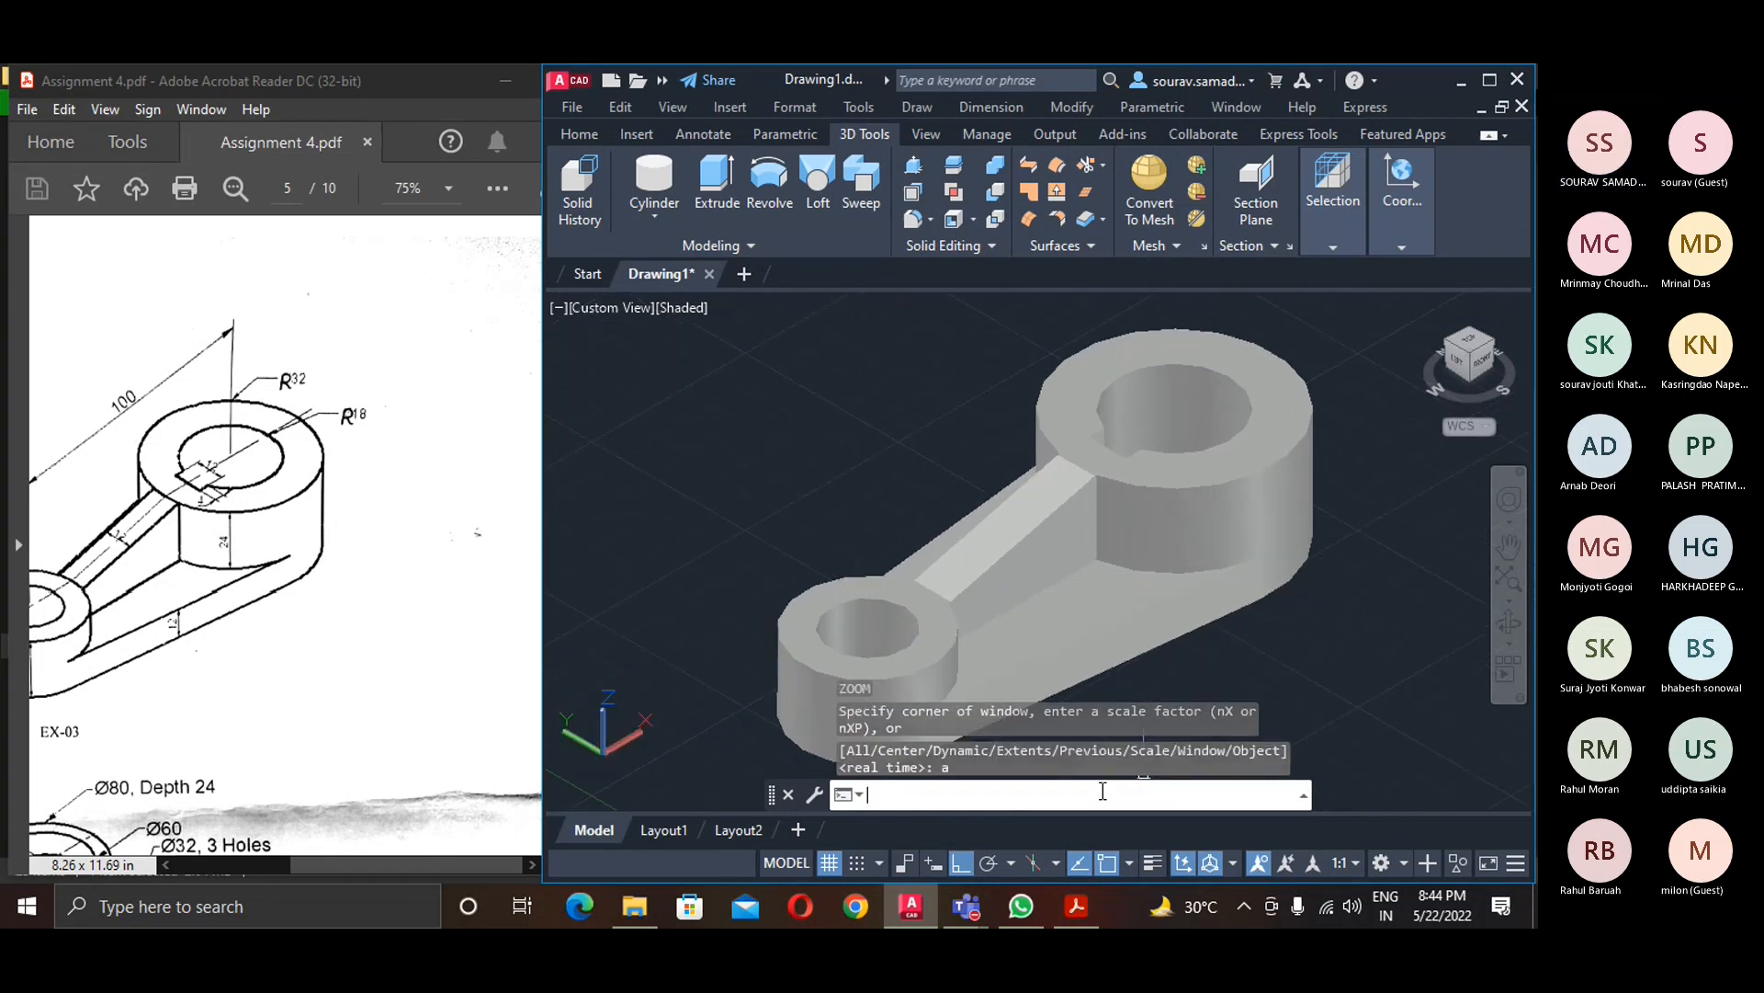
- Delete the finished EX-03 solid and bring up exercise EX-04 in the Assignment 4 PDF in Acrobat Reader
click(1172, 574)
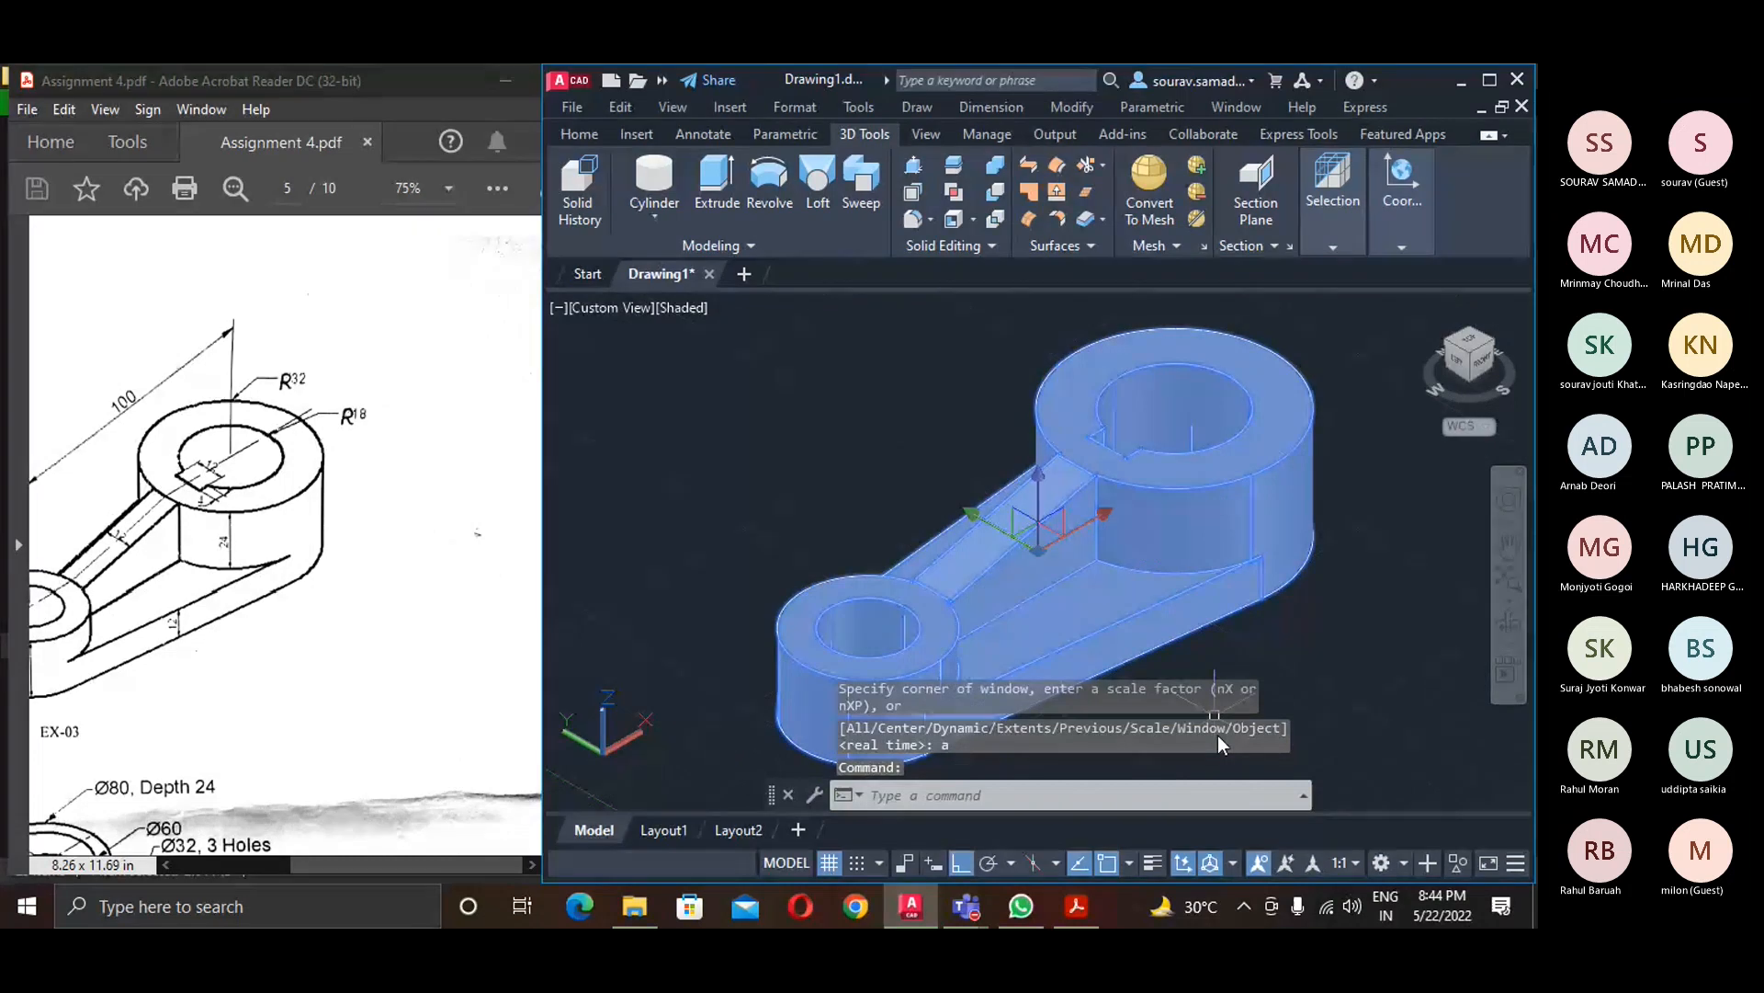
key(Delete)
scroll(253, 647, down, 3)
scroll(254, 647, down, 2)
drag(323, 860, 262, 862)
scroll(441, 618, down, 3)
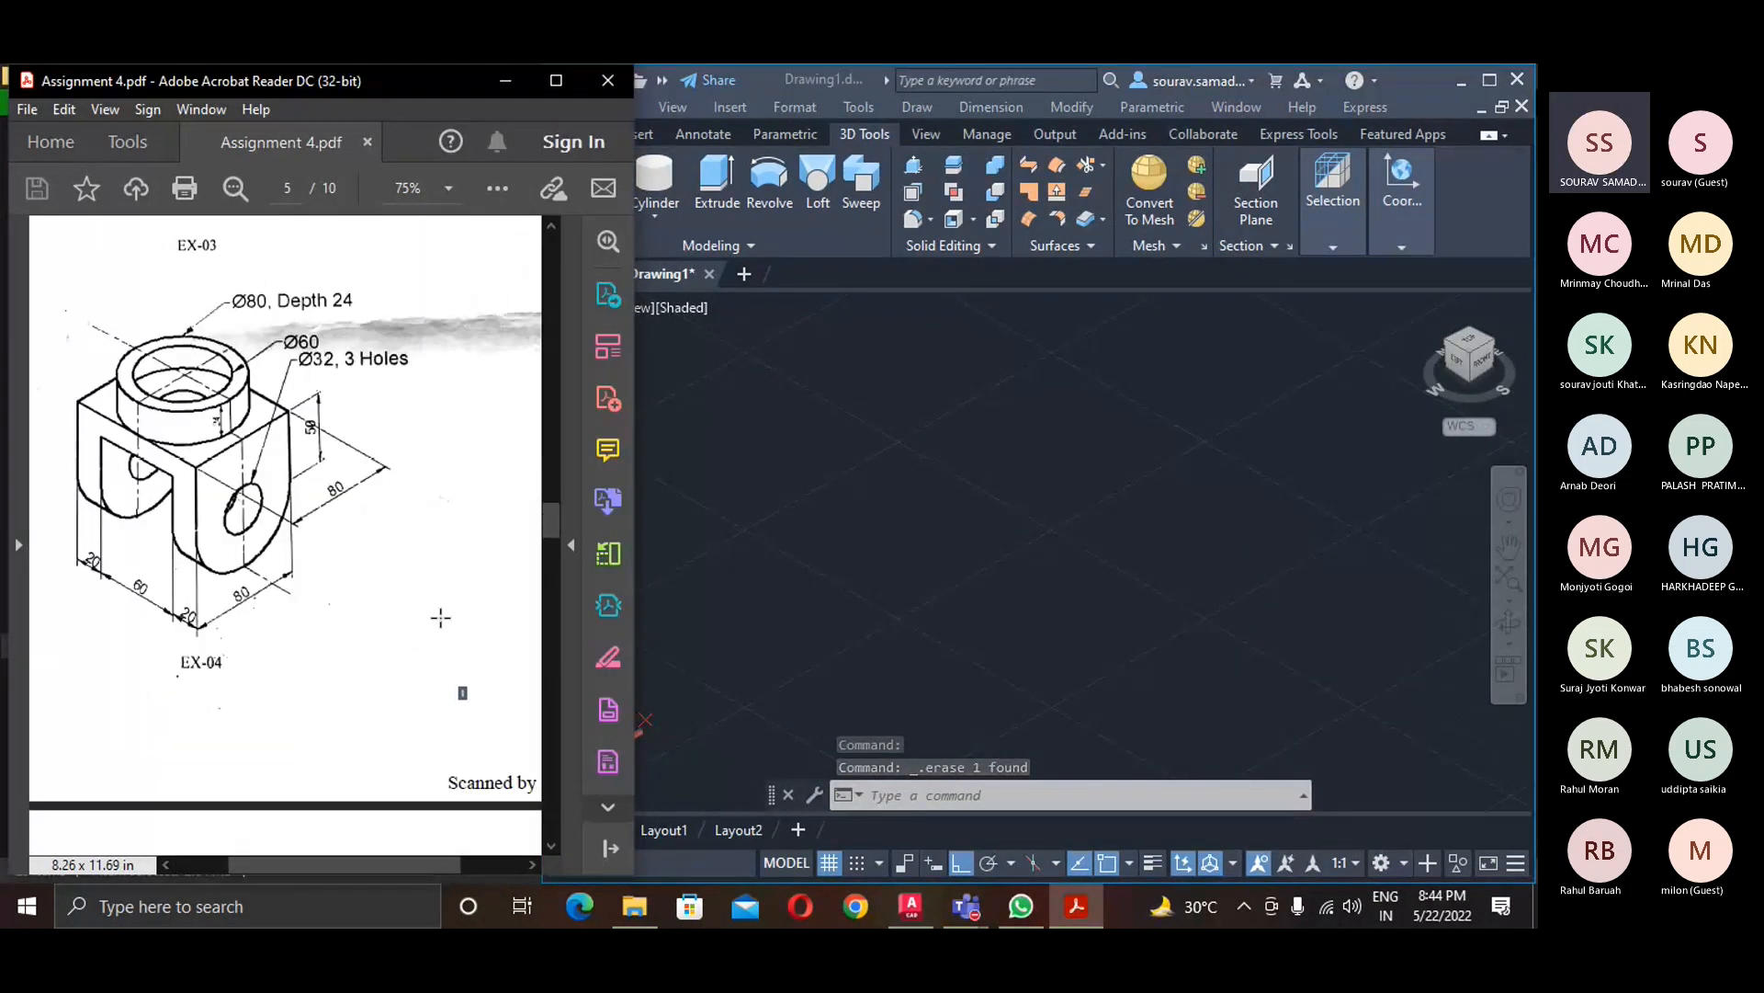
- Switch back to AutoCAD and zoom the empty drawing with the All option
click(864, 433)
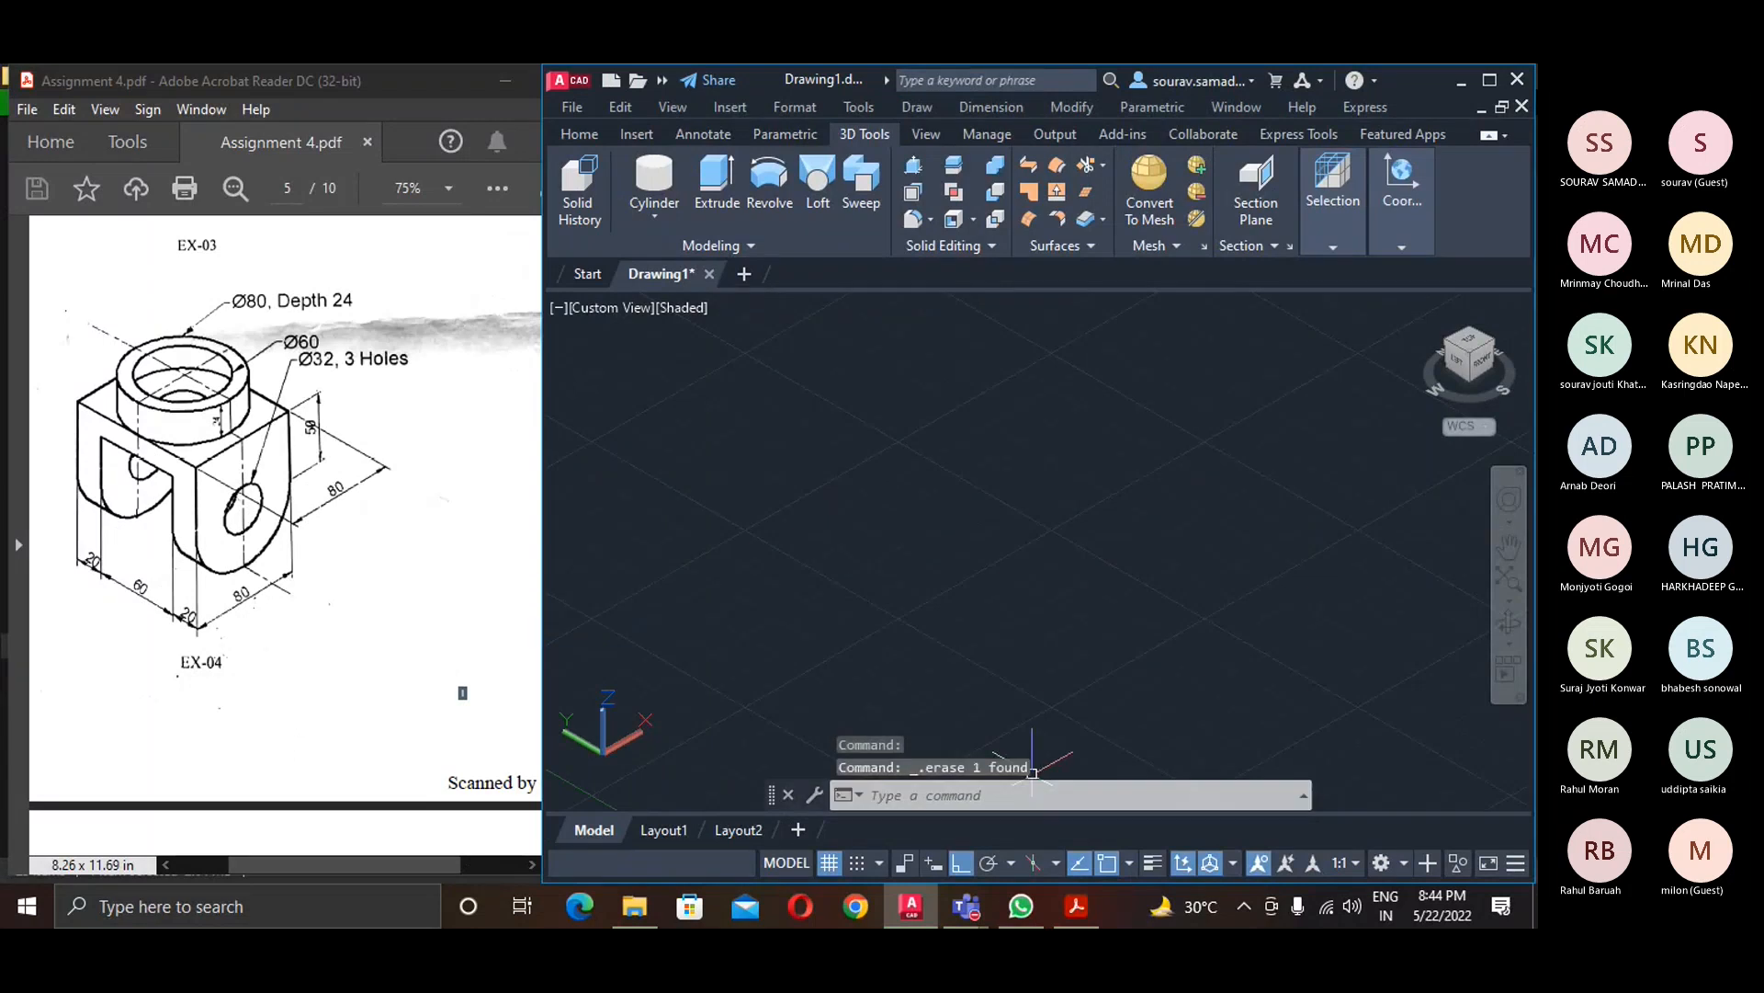
text(z)
key(Return)
text(a)
key(Return)
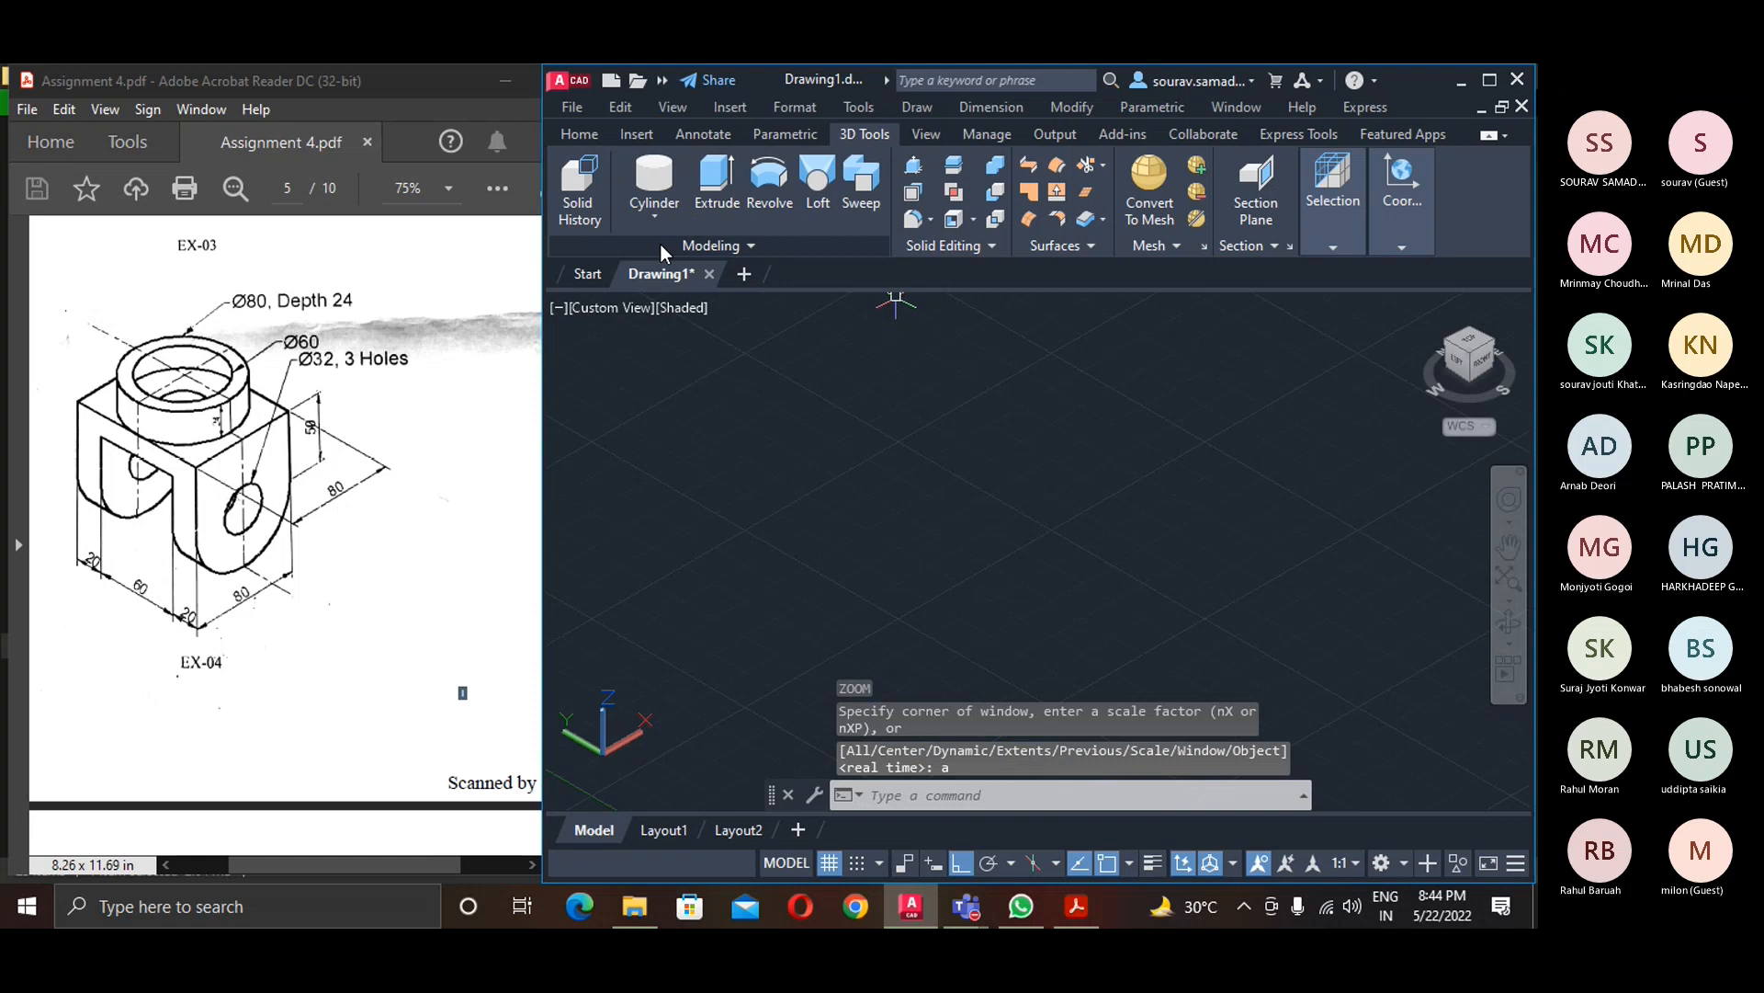
click(654, 217)
click(677, 261)
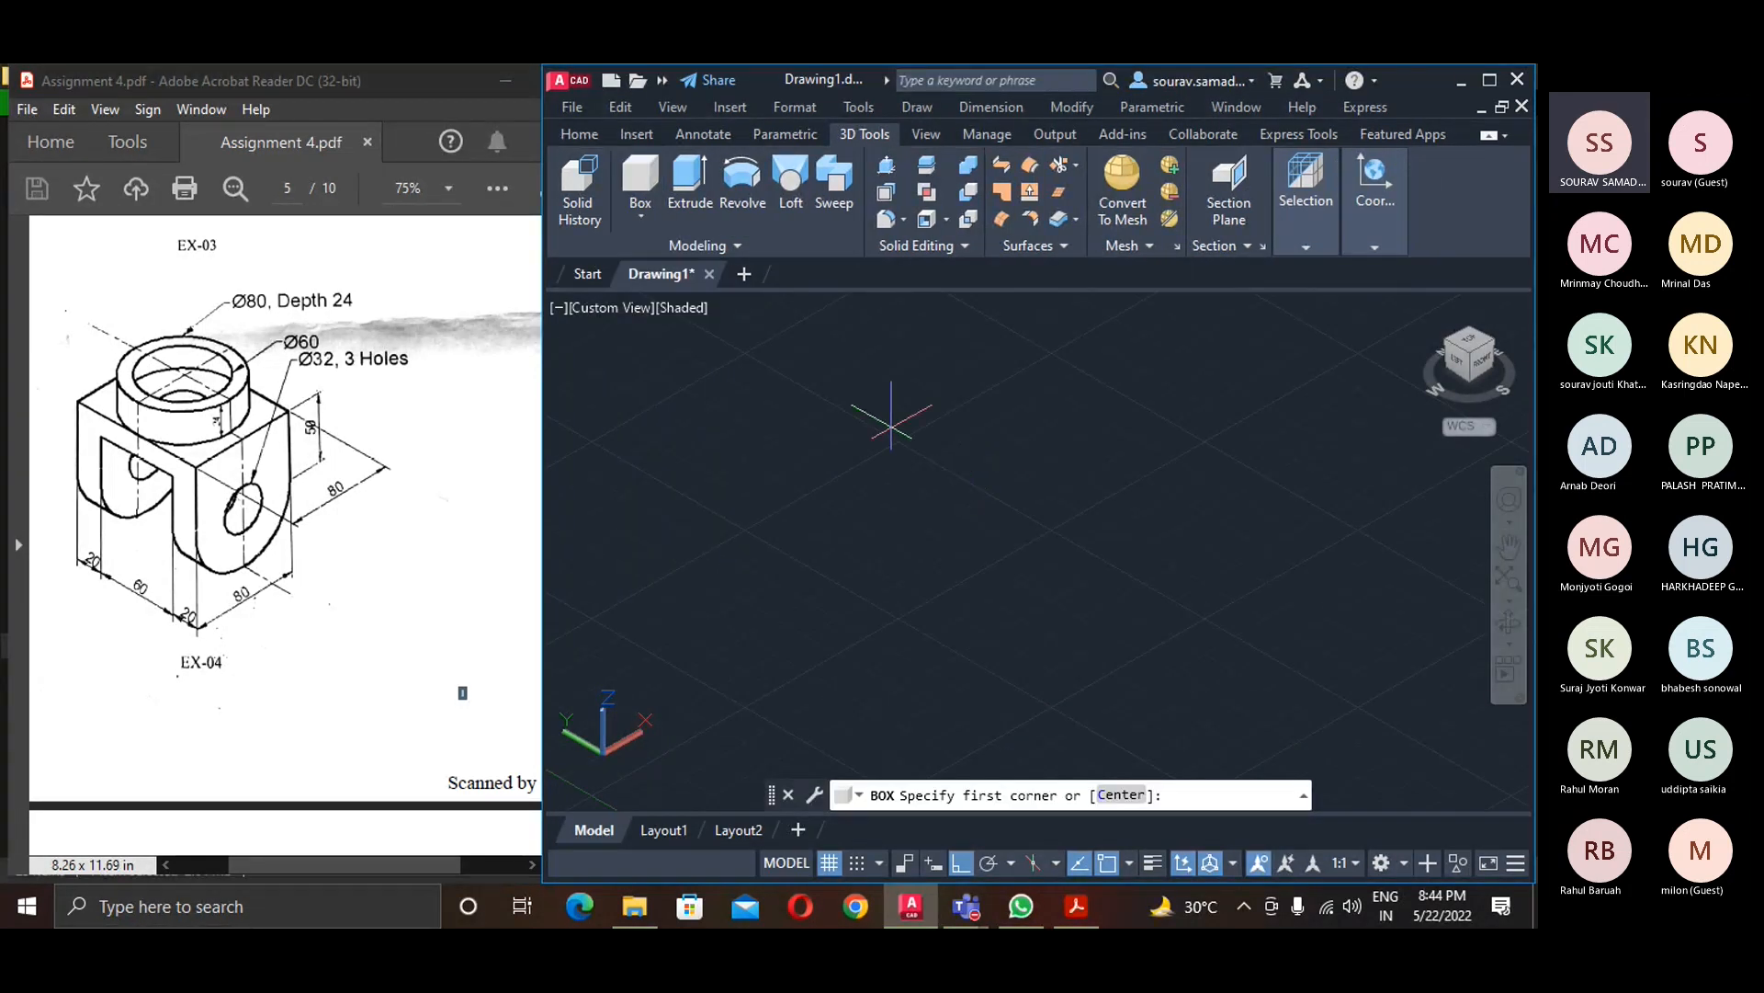
click(892, 426)
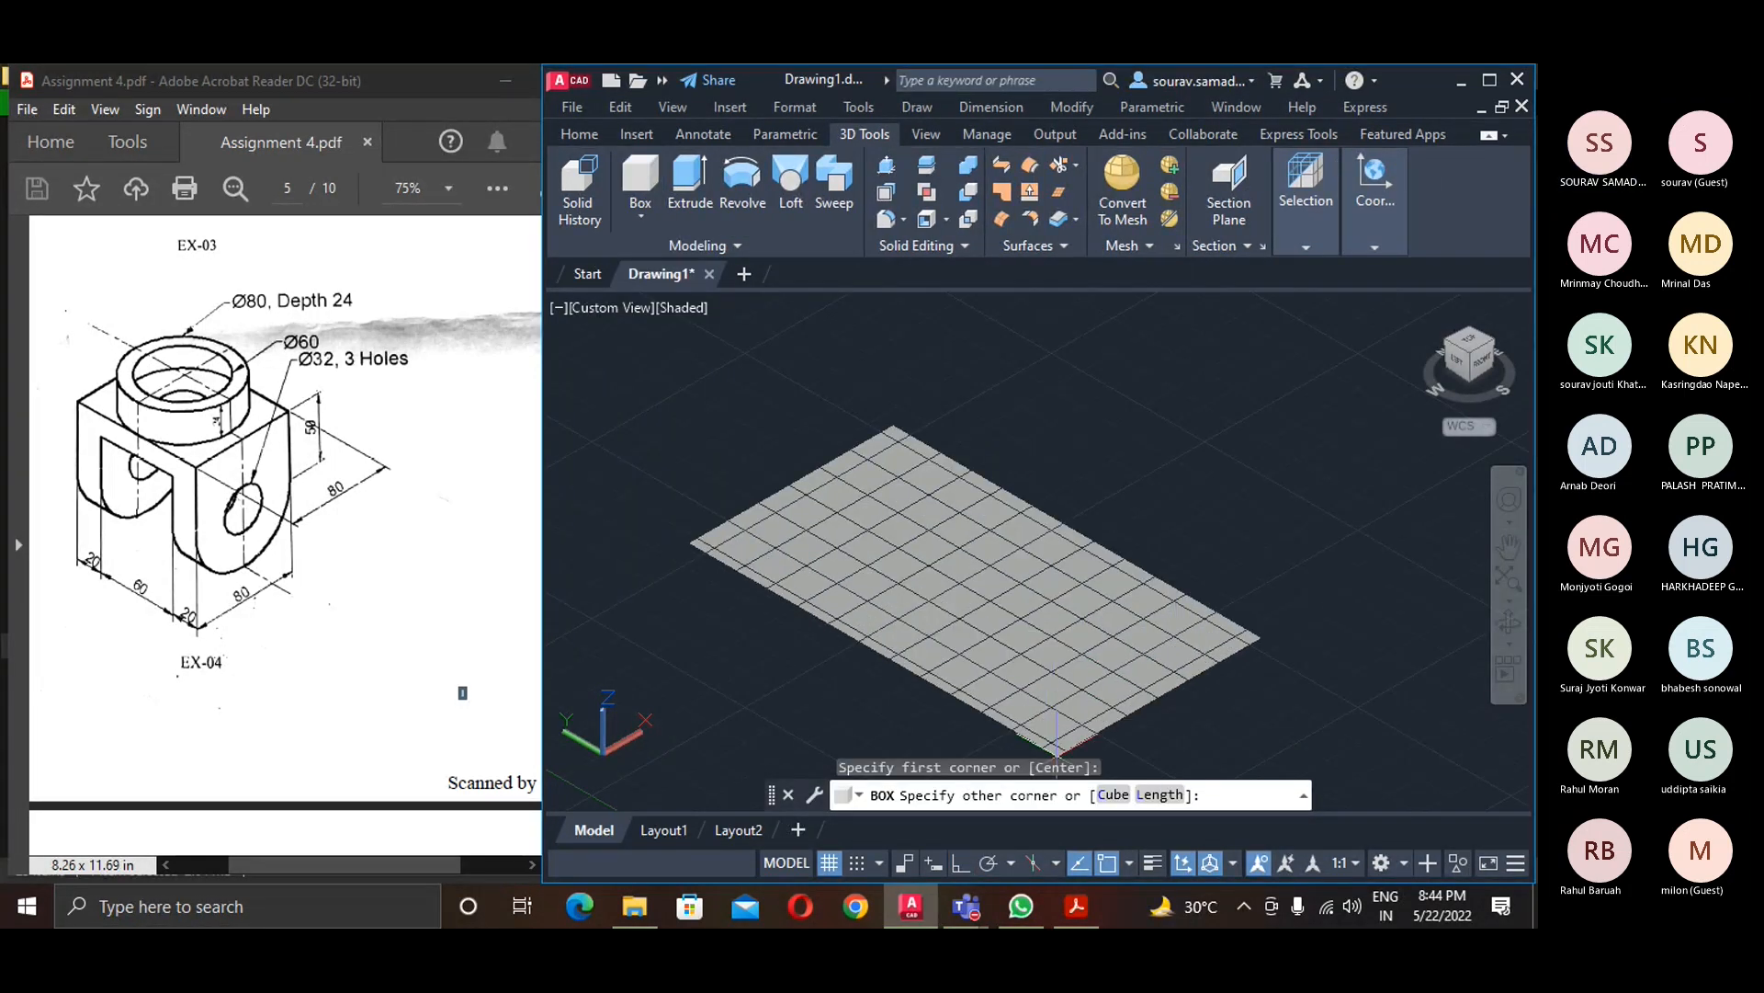
text(d)
key(Return)
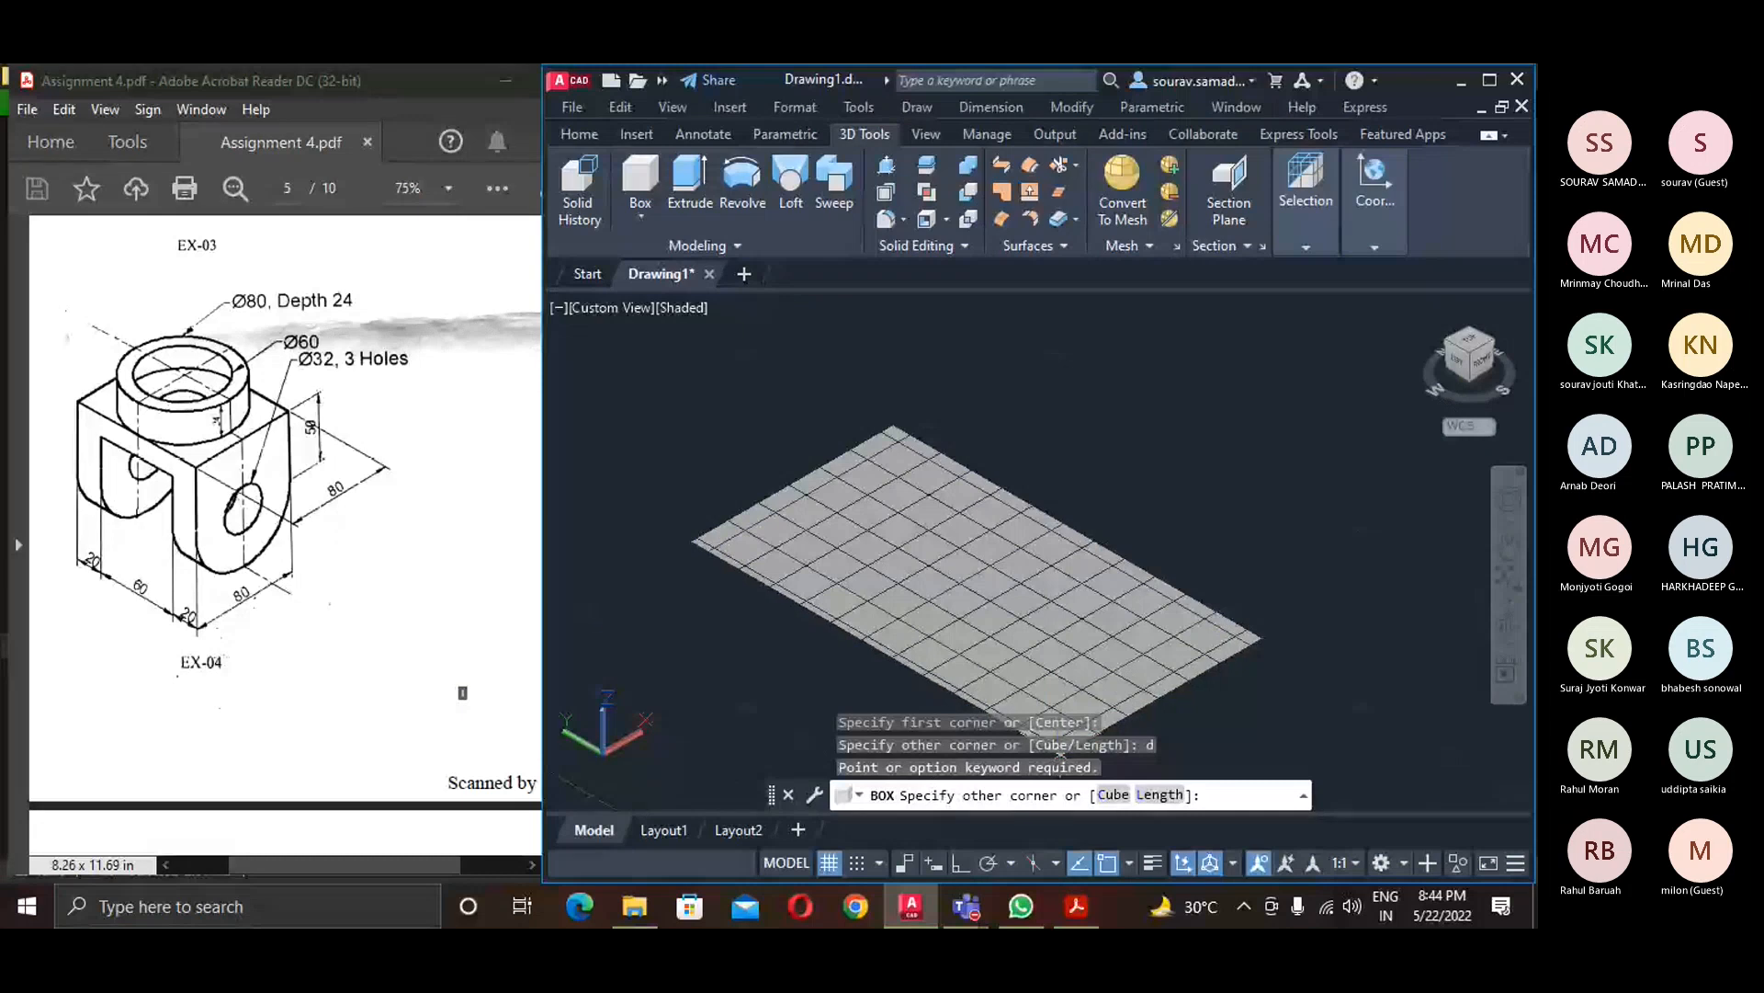
text(l)
key(Return)
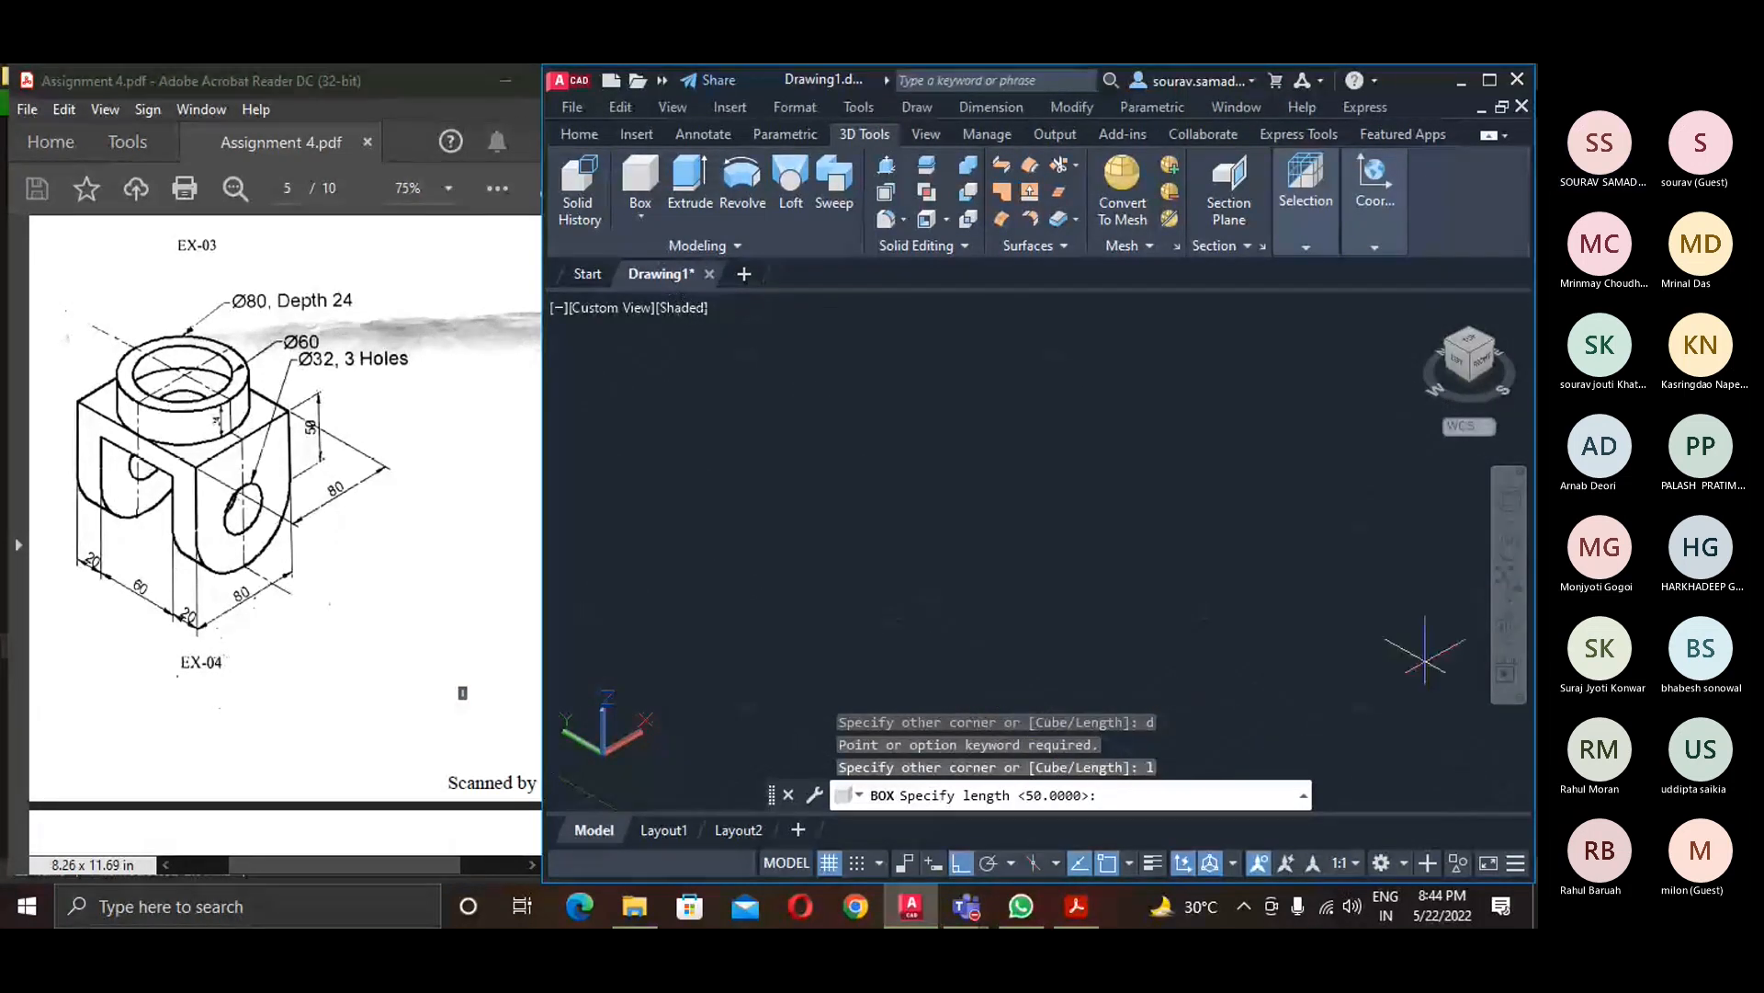
key(Return)
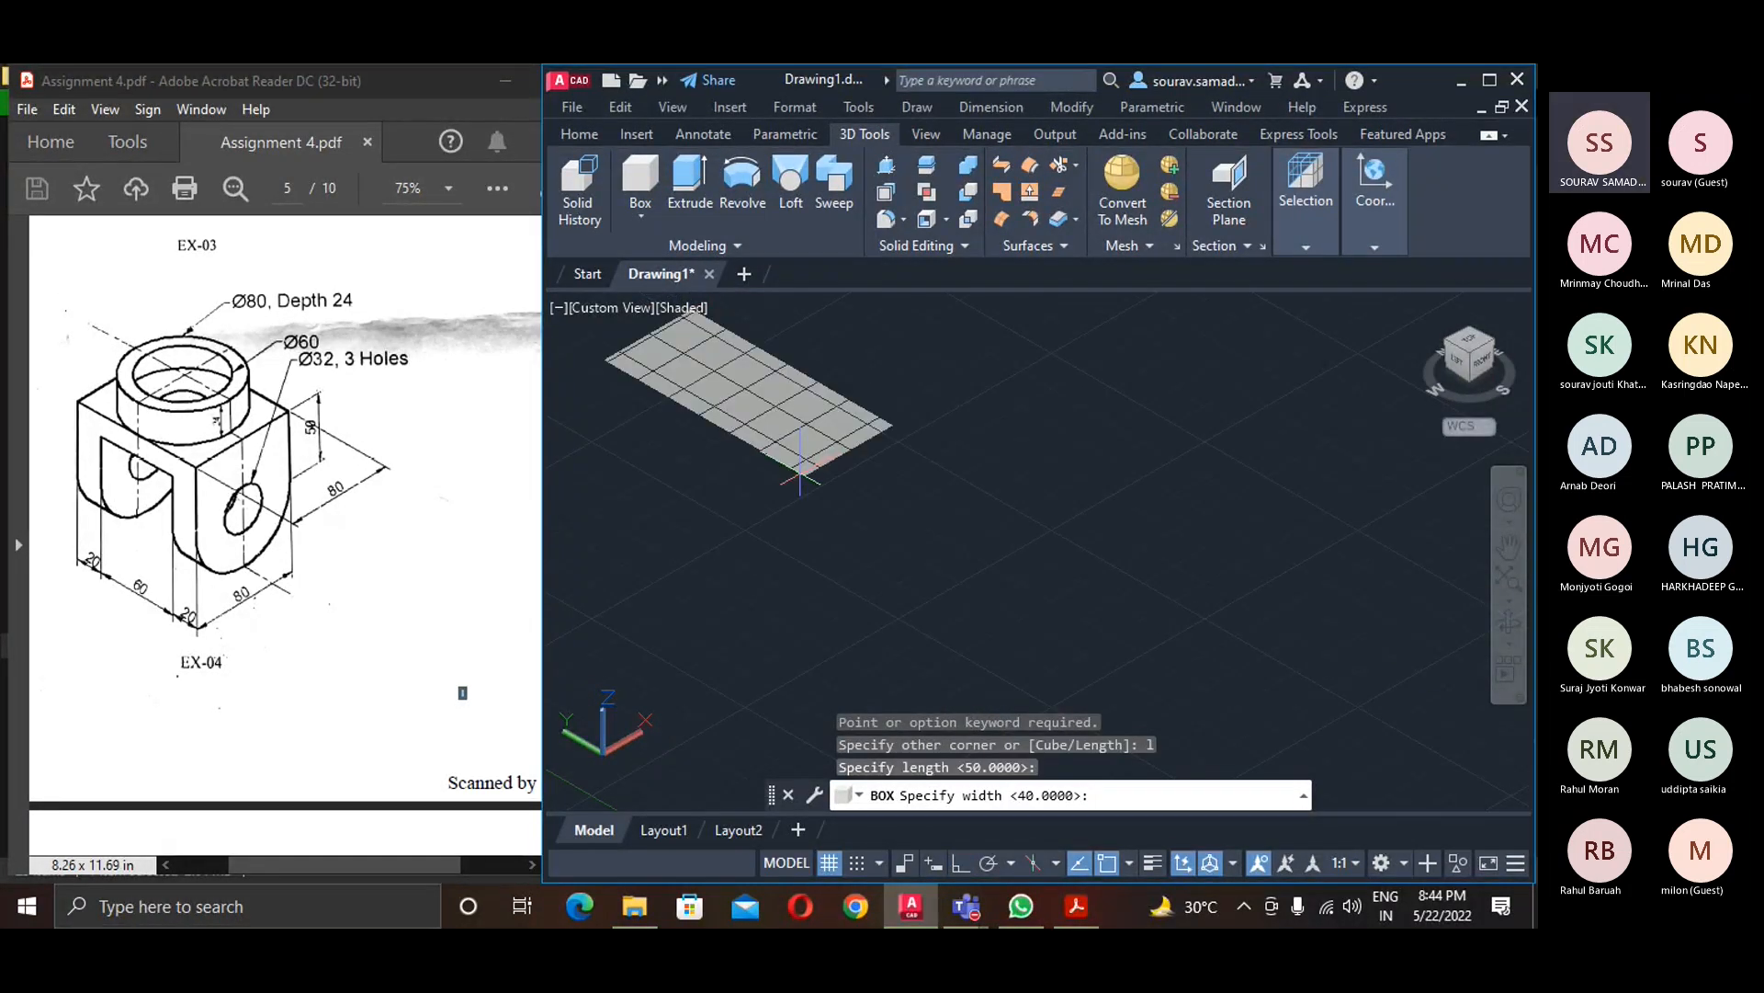
key(Escape)
- Set the visual style to 2D Wireframe and create a box with length 100, width 80 and height 90
click(682, 307)
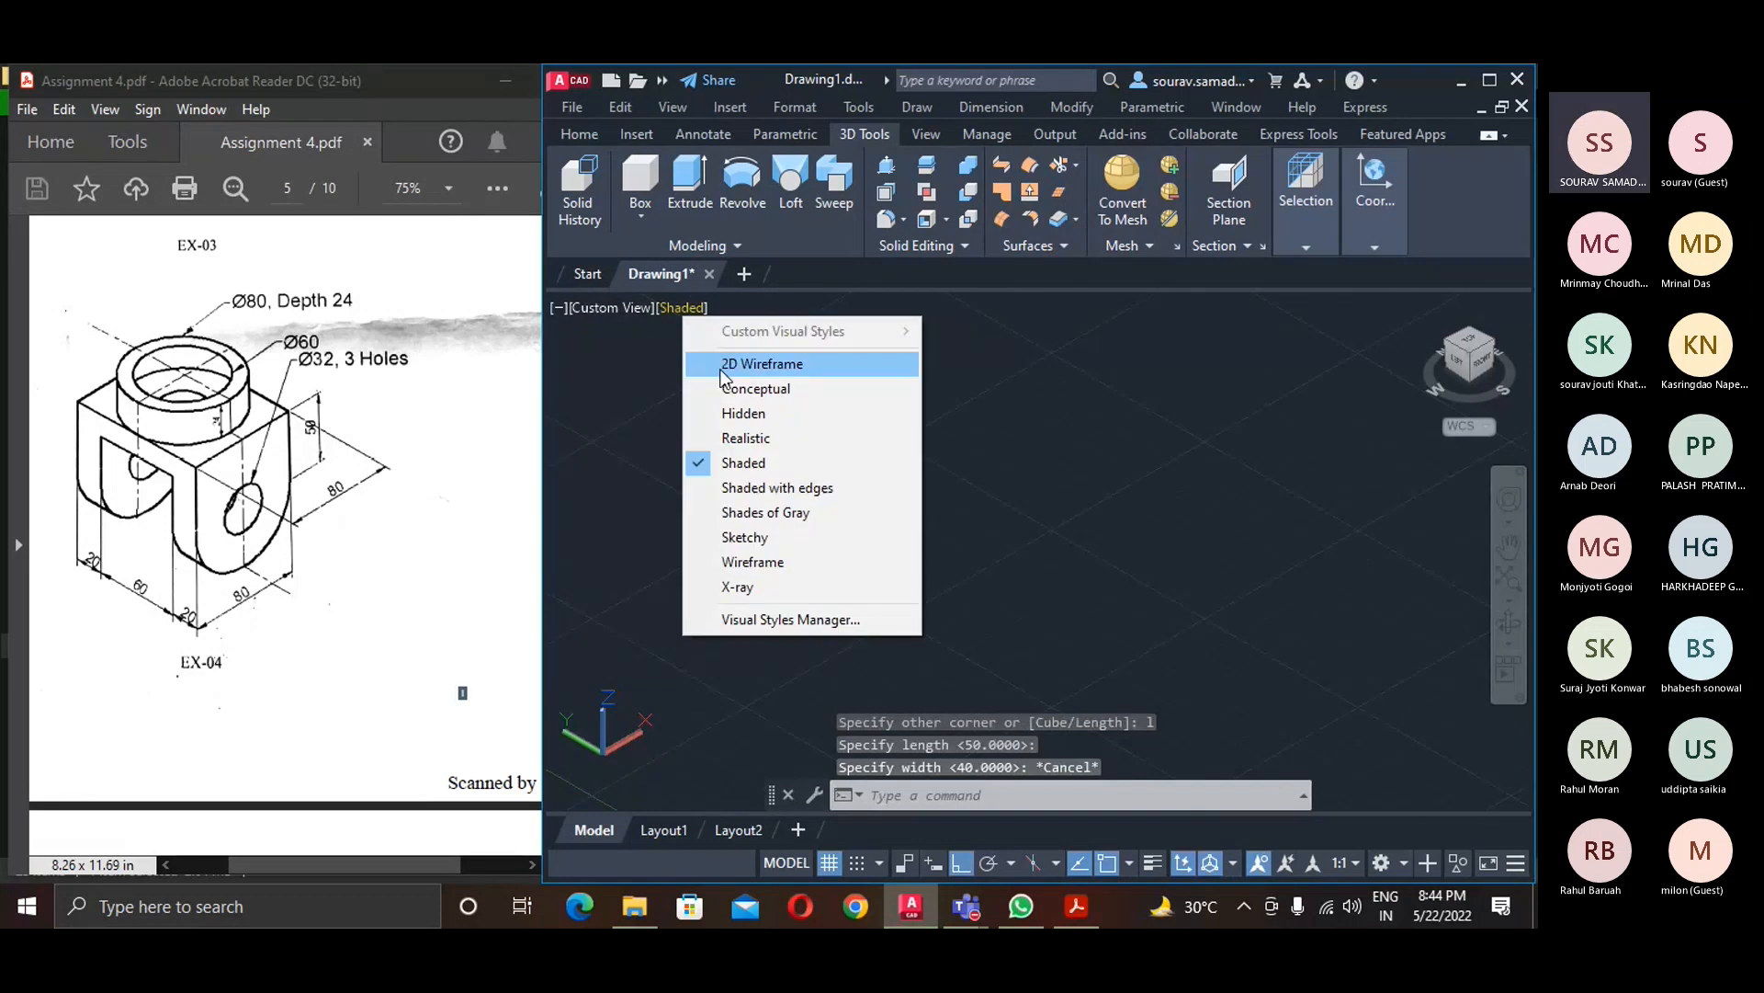
click(722, 355)
click(643, 179)
click(961, 487)
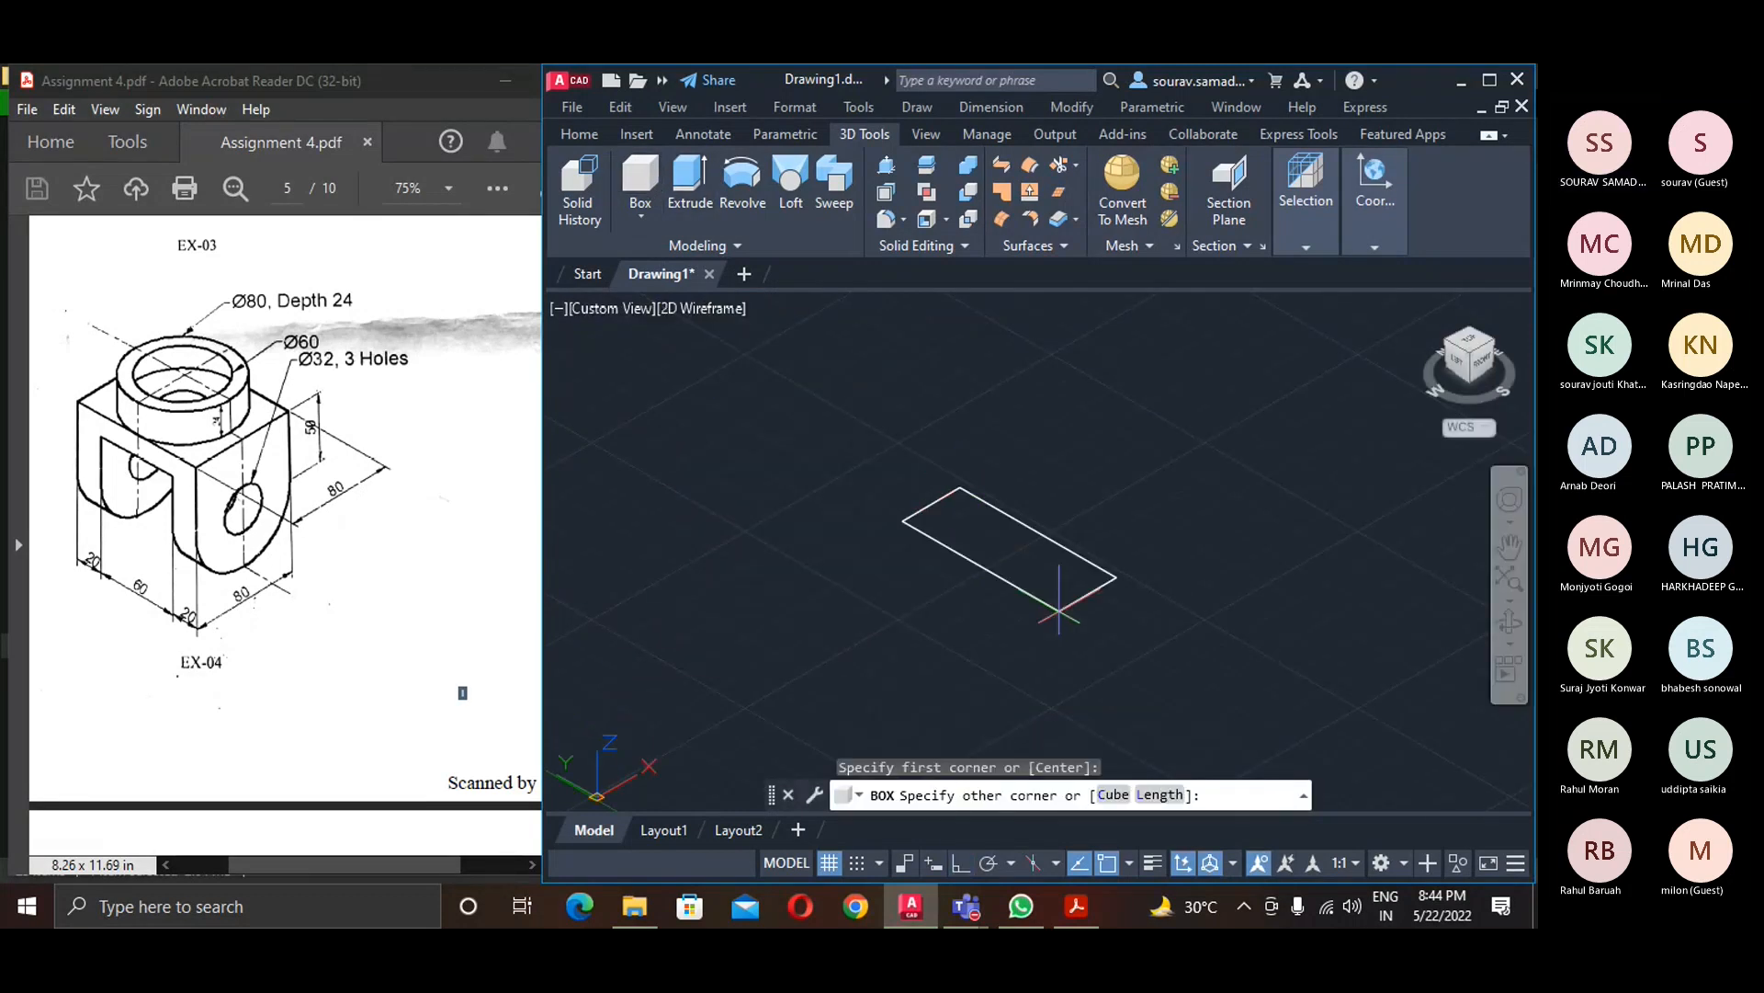
text(l)
key(Return)
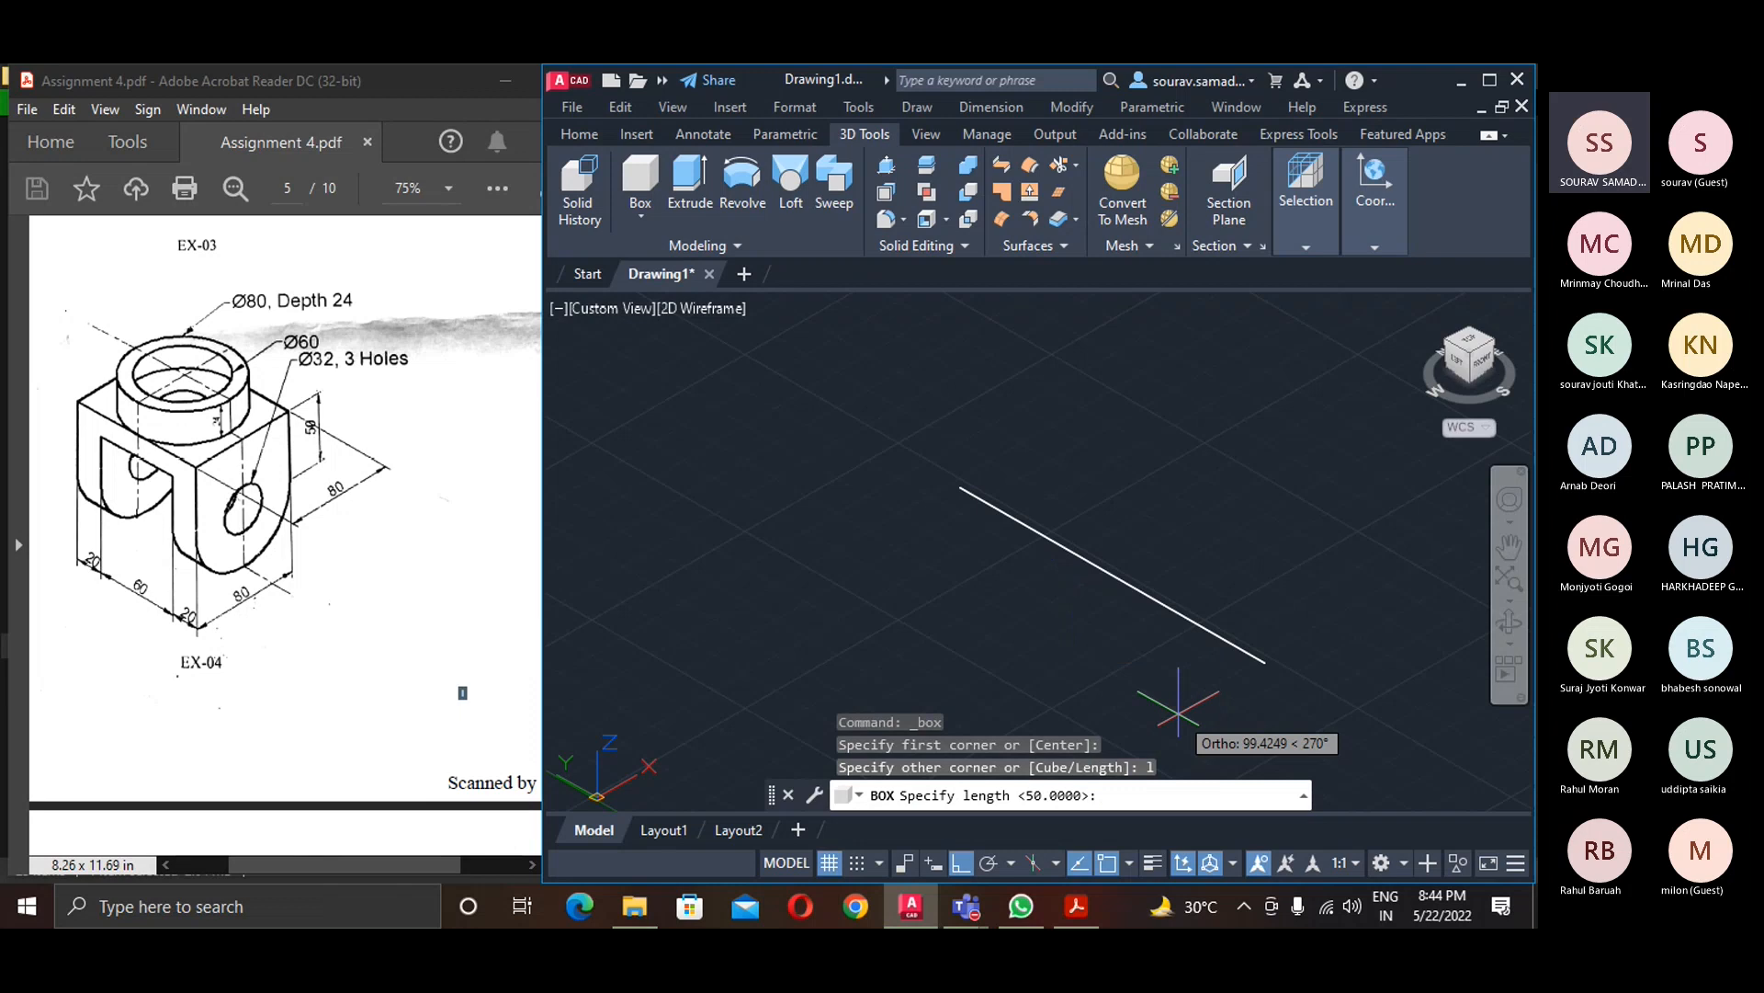
text(100)
key(Return)
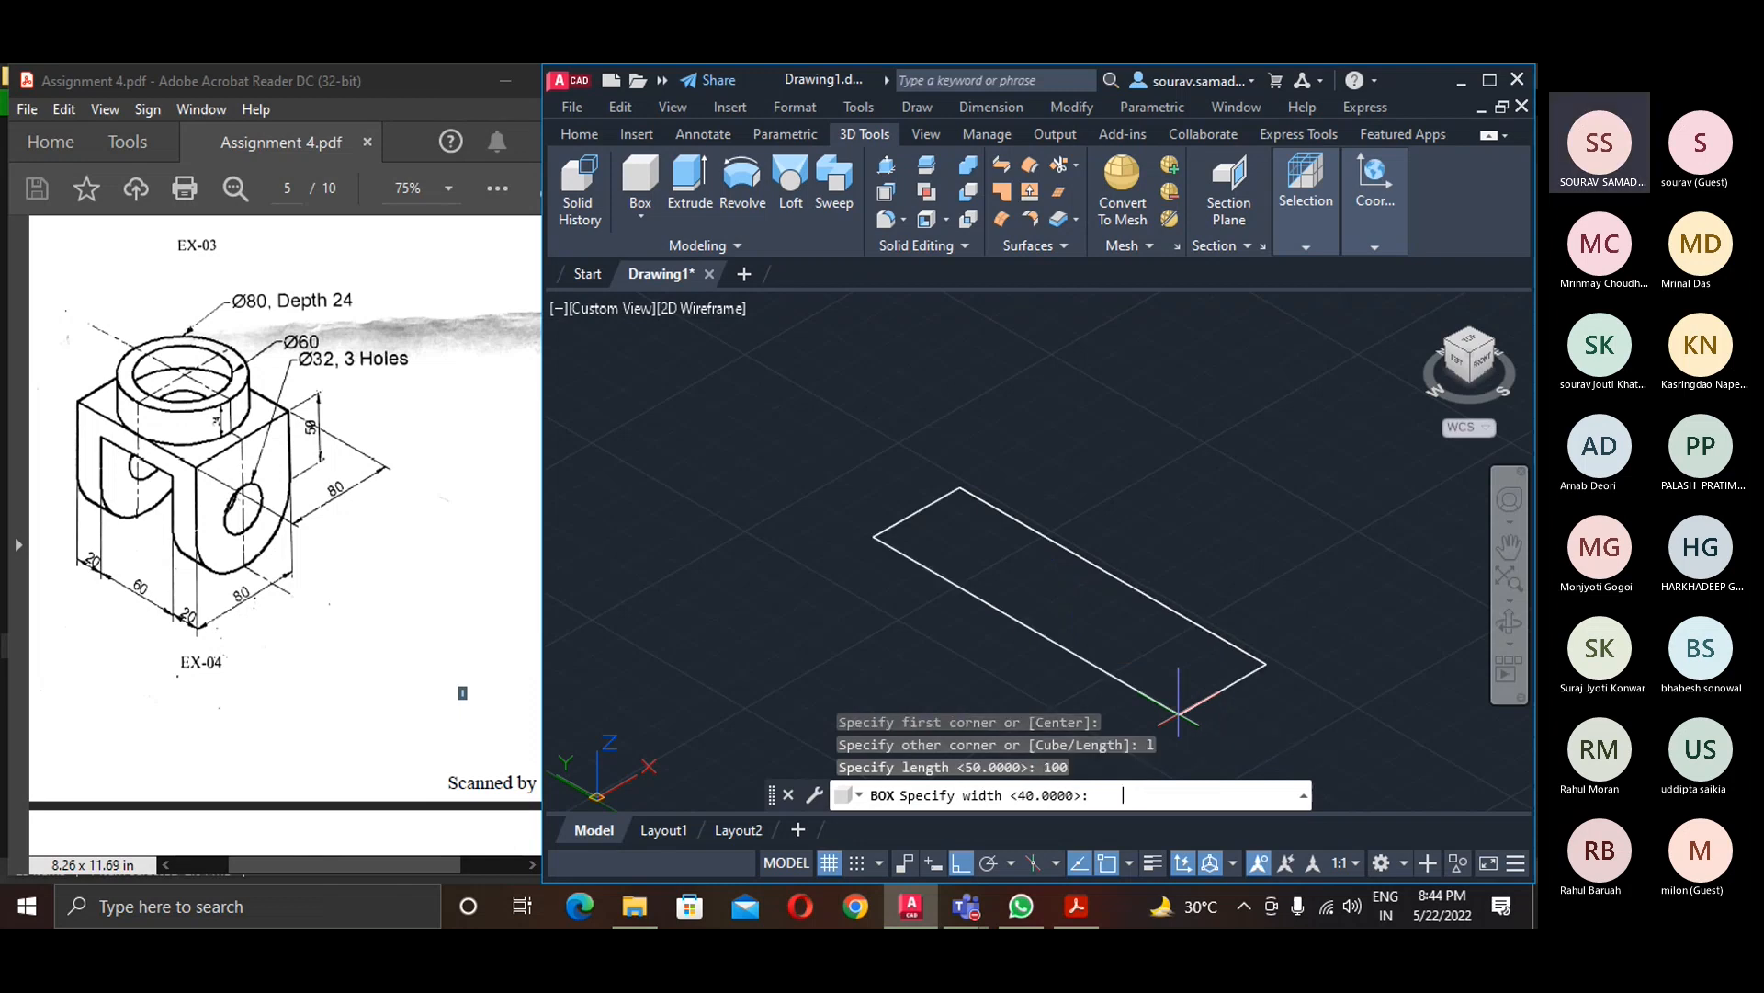
text(80)
key(Return)
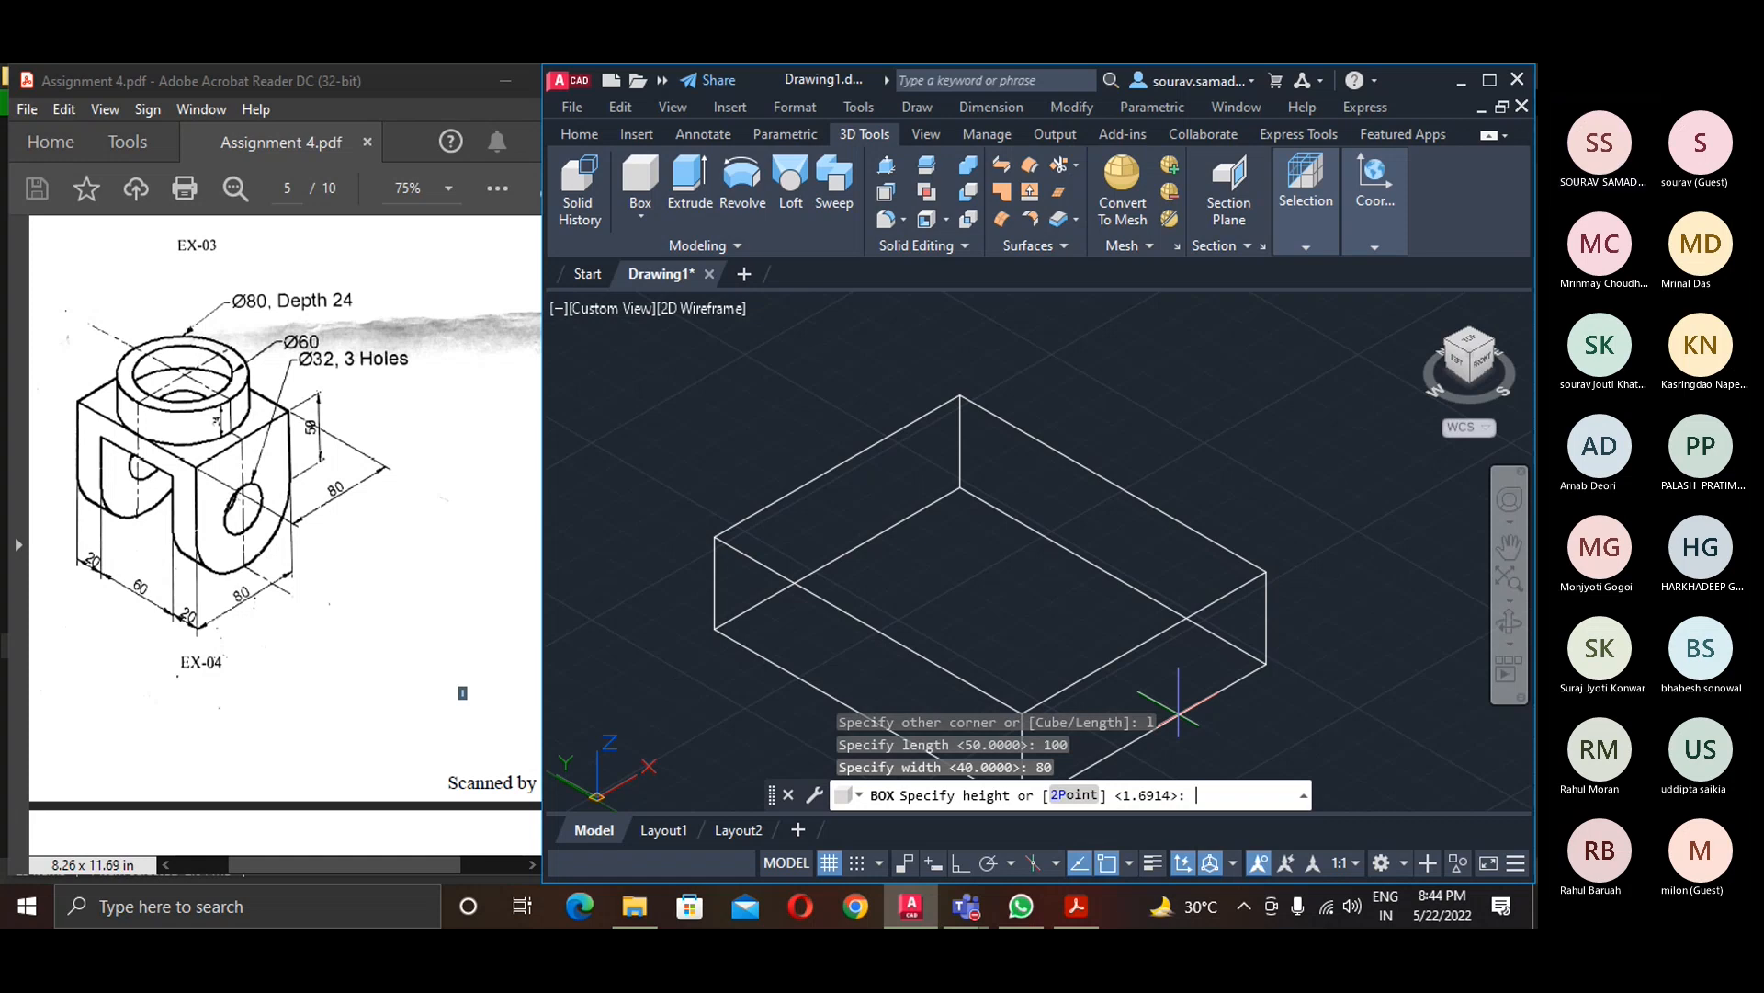
key(Return)
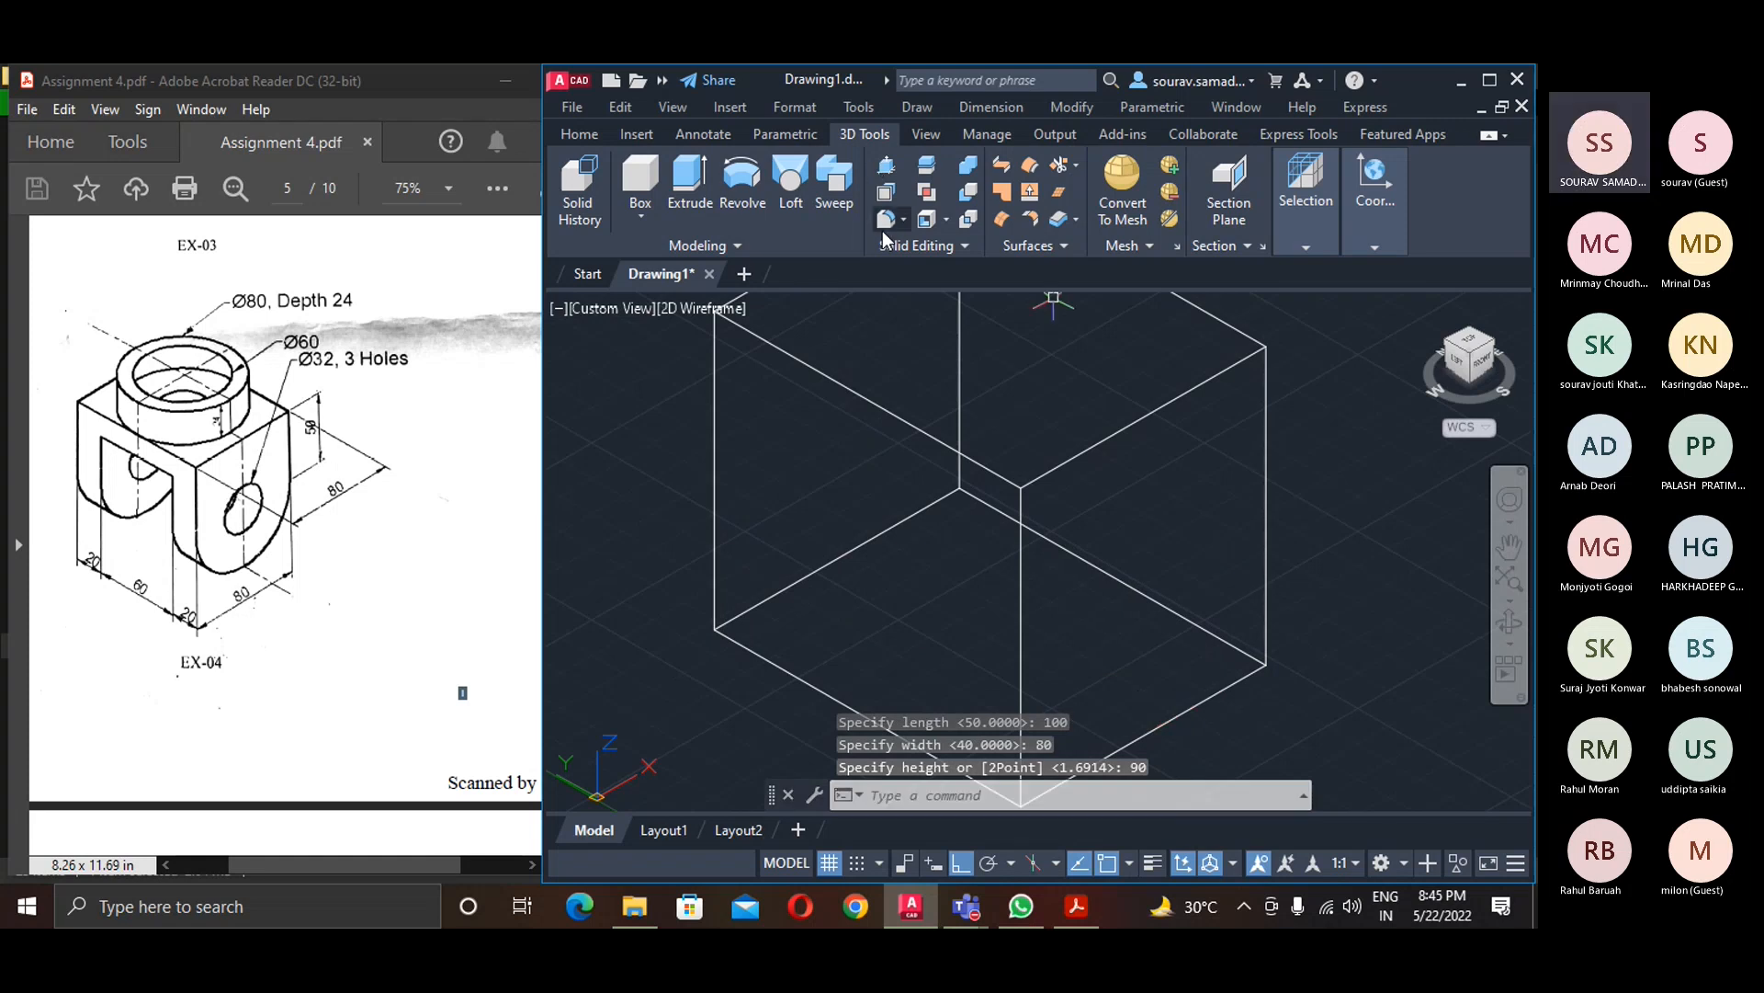
- Fillet the two long bottom edges of the box with a radius of 40
text(F)
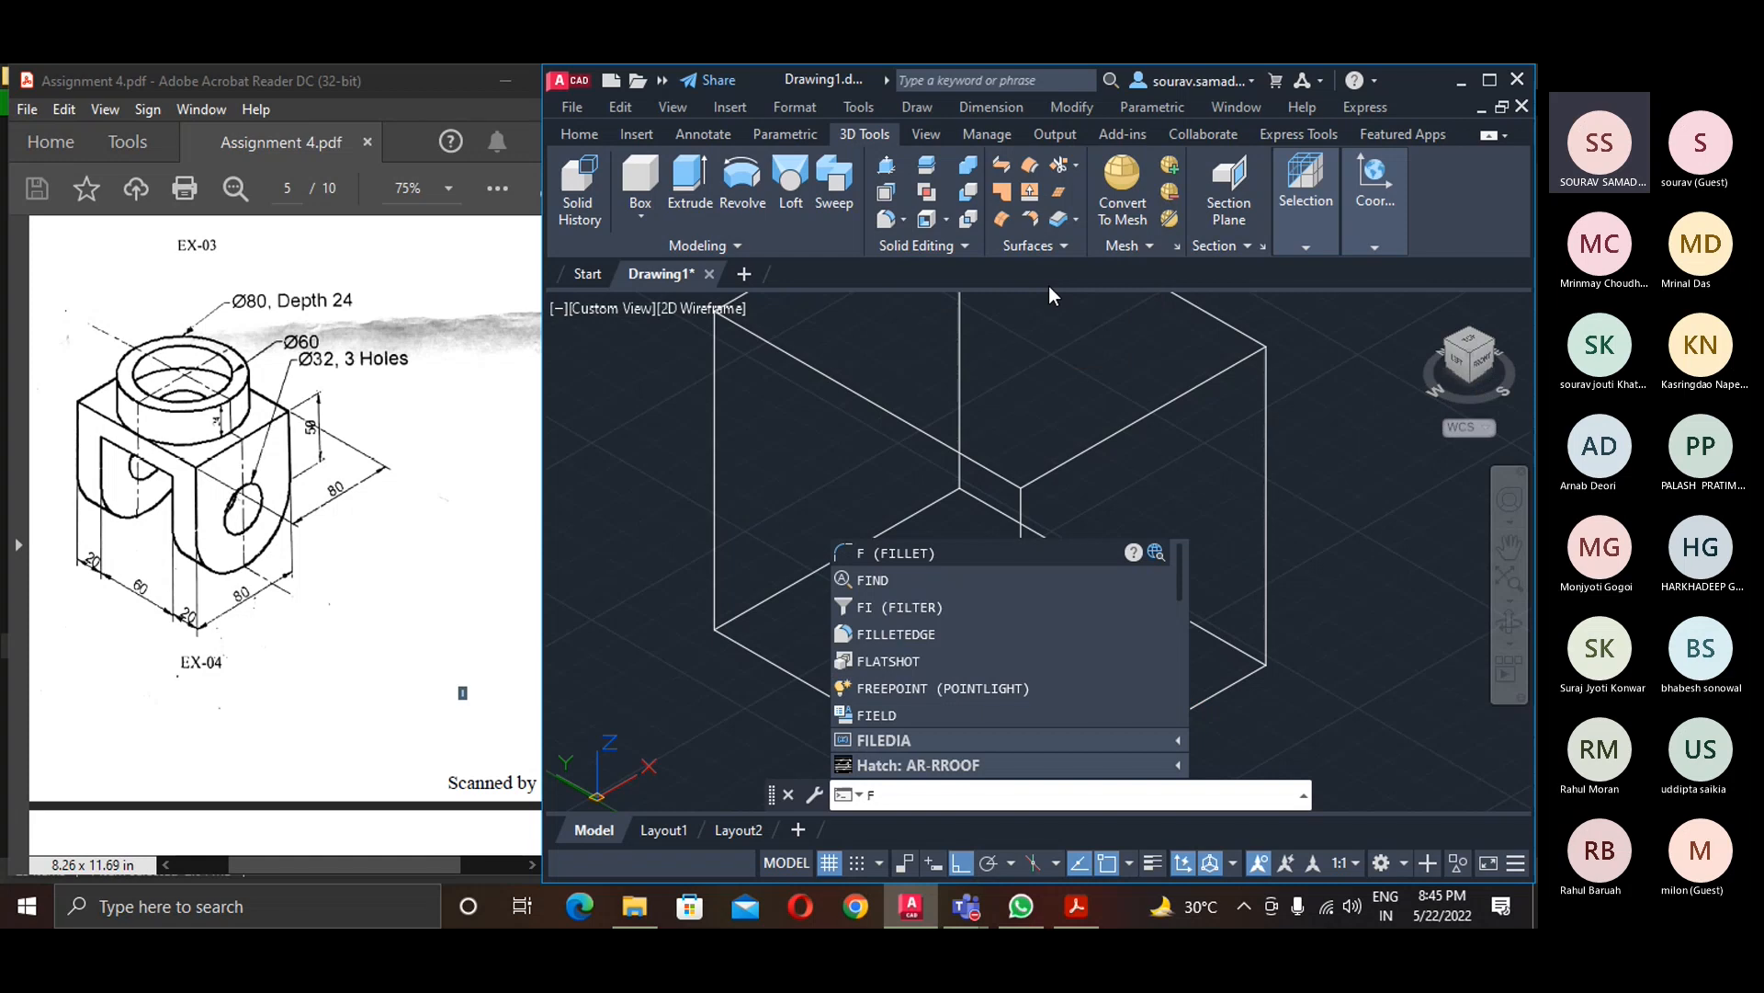
click(1005, 553)
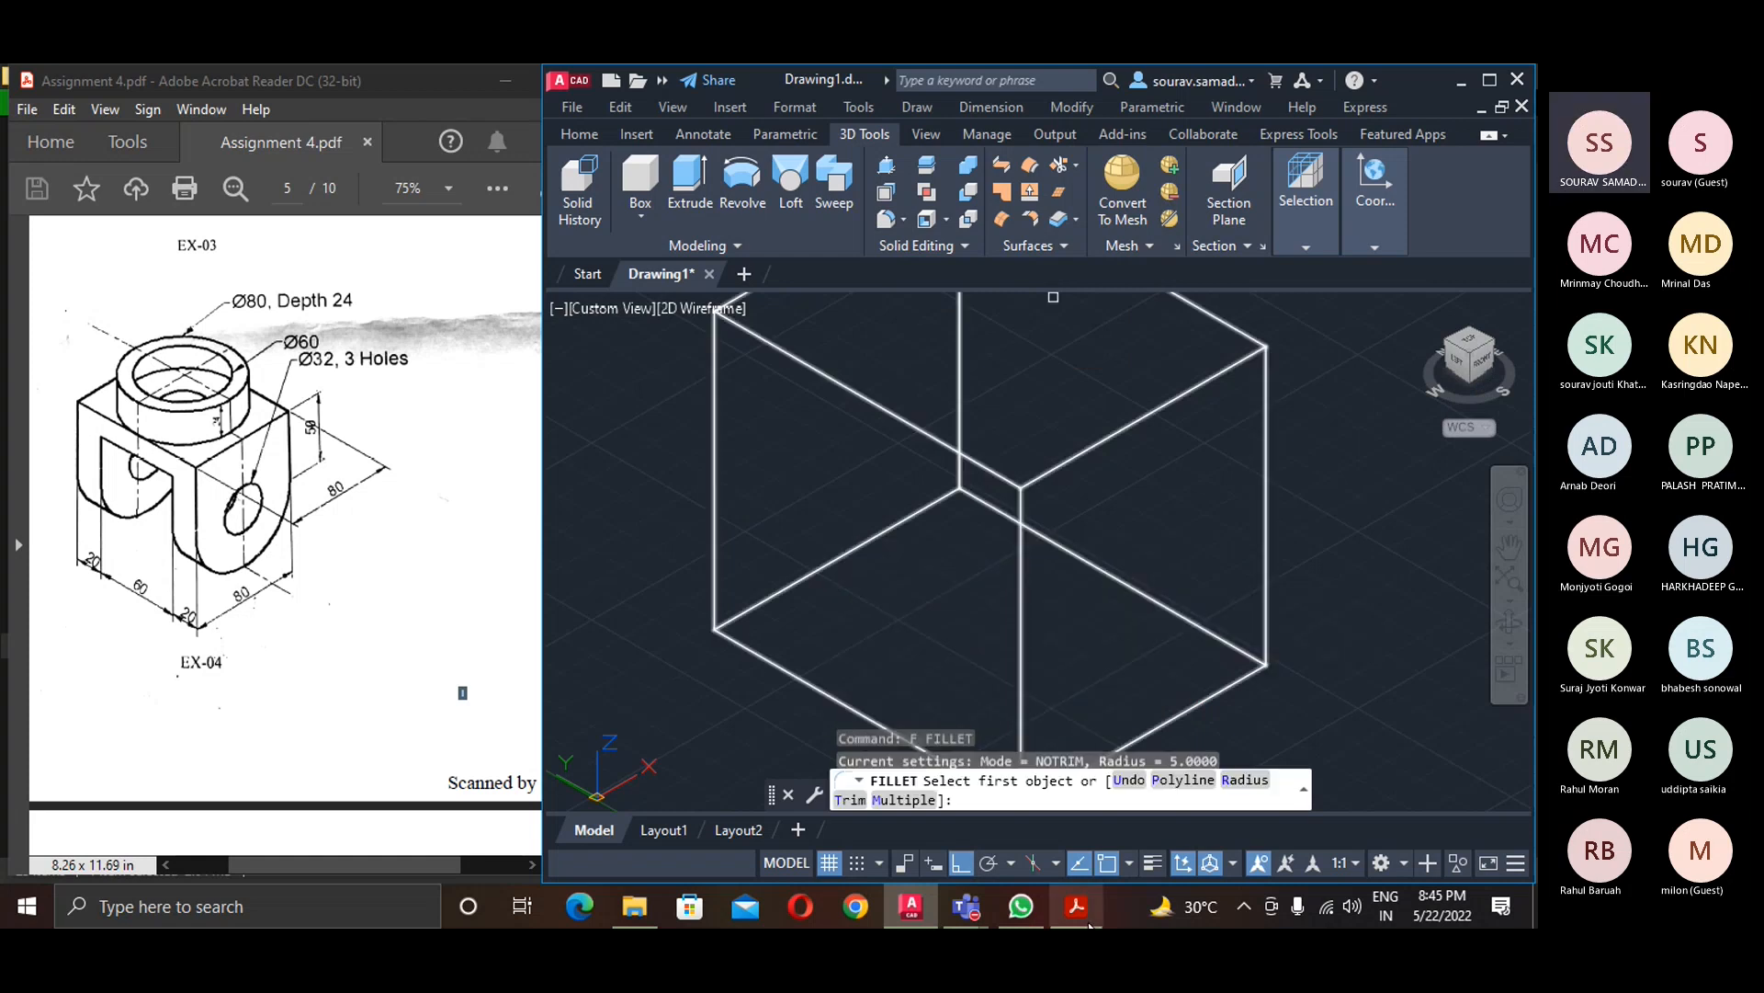
click(1244, 779)
text(40)
key(Return)
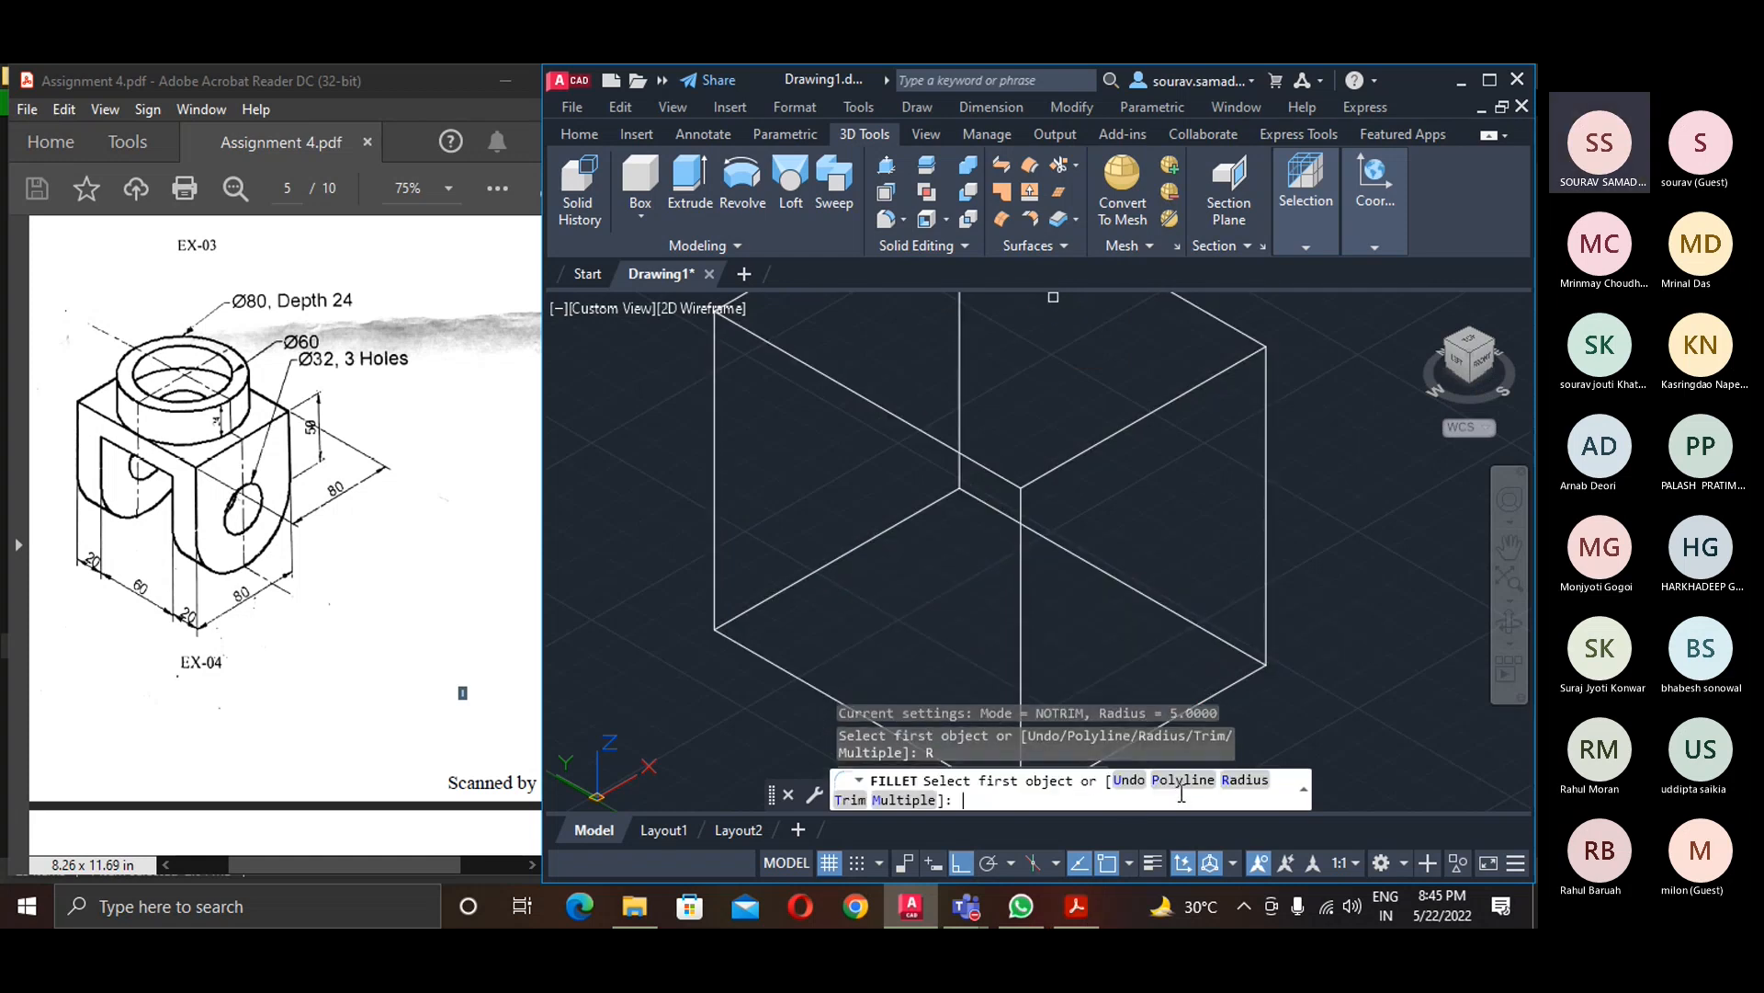
click(767, 652)
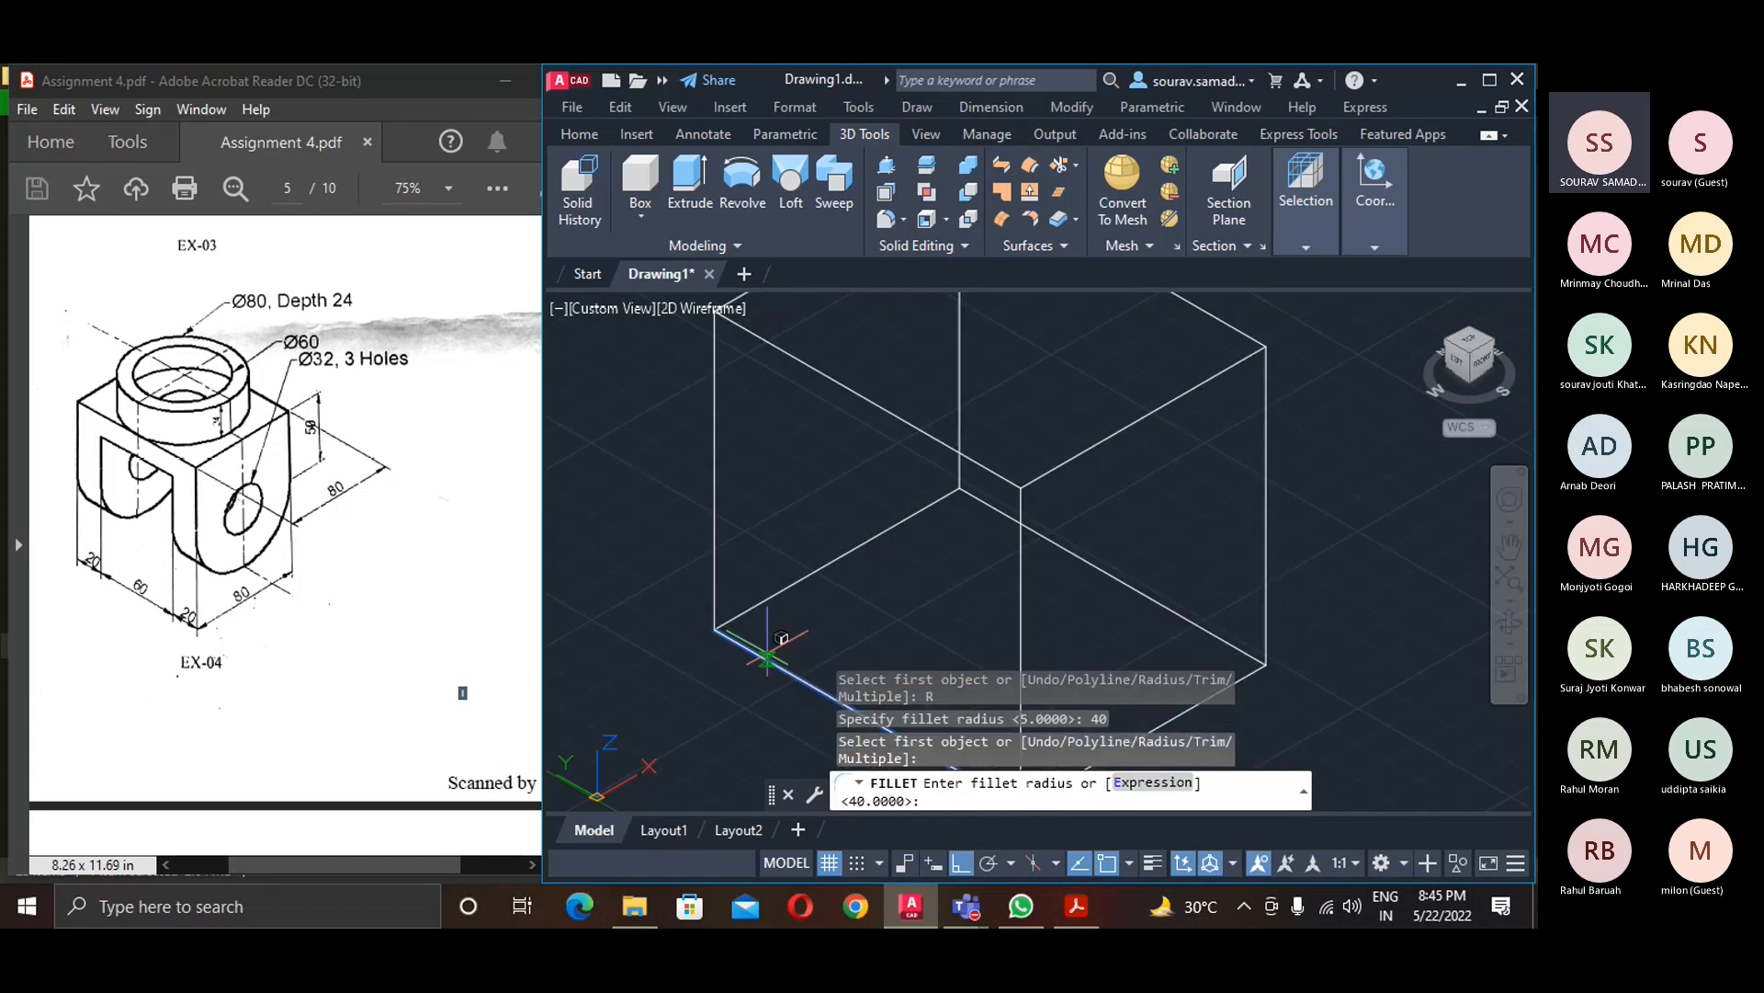
key(Return)
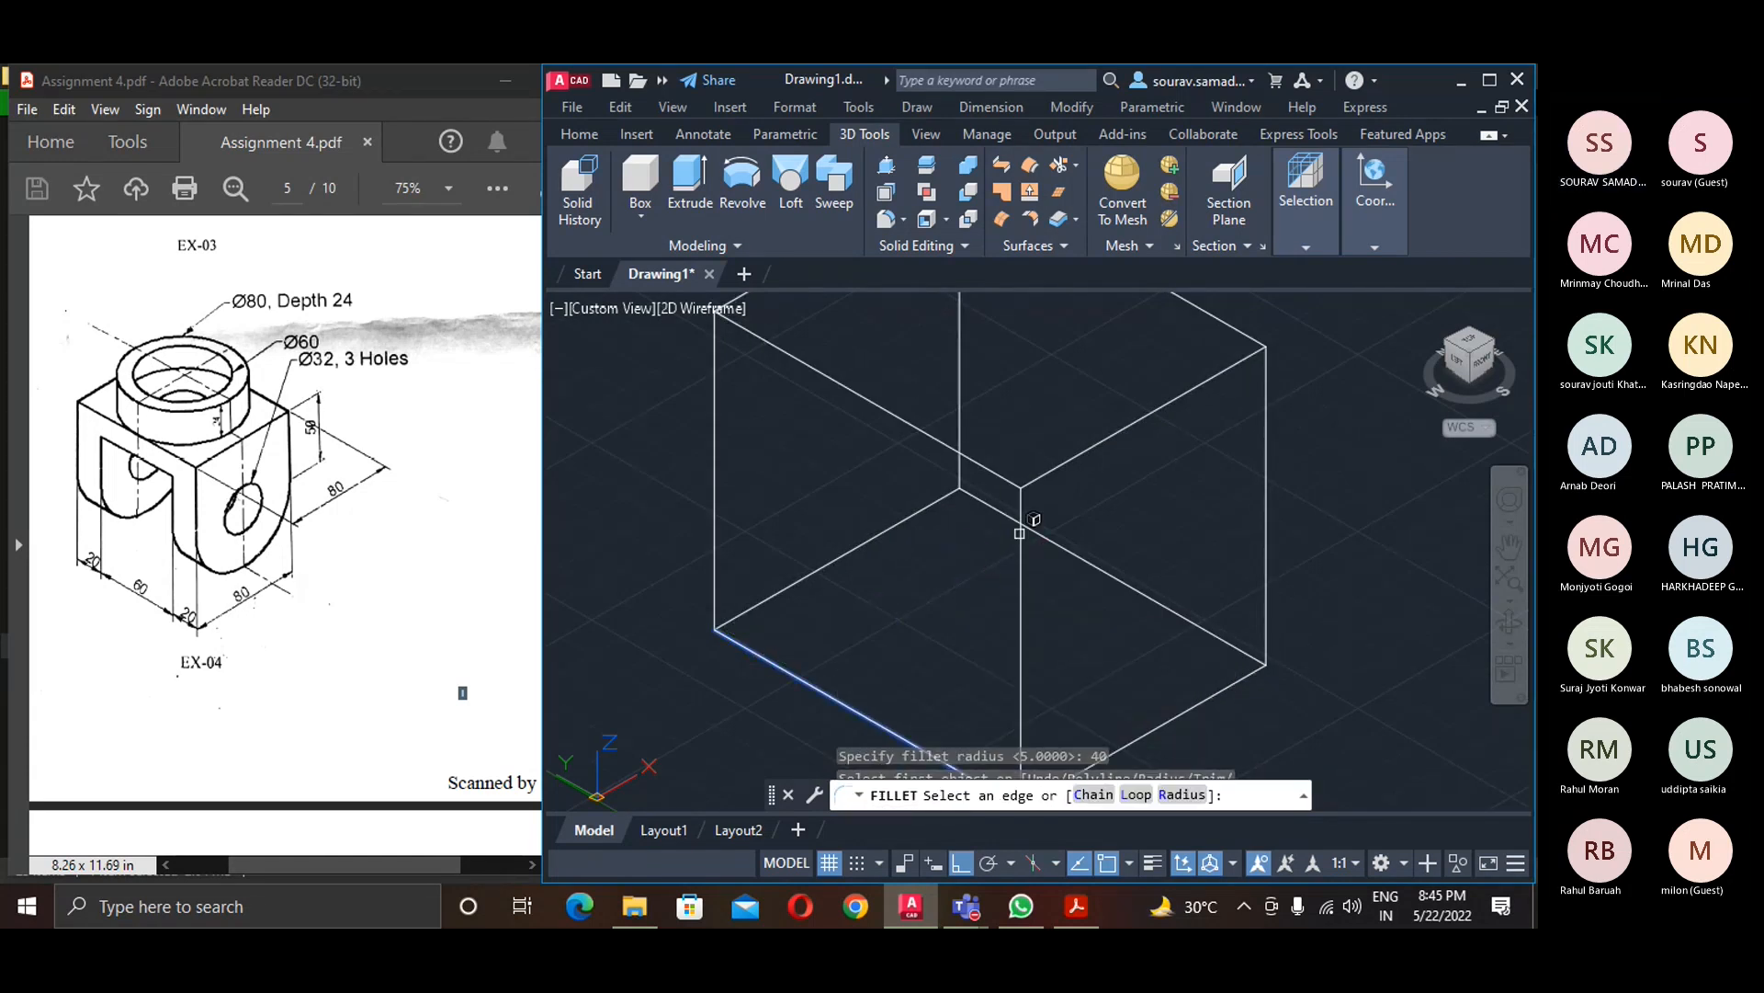
click(999, 508)
key(Return)
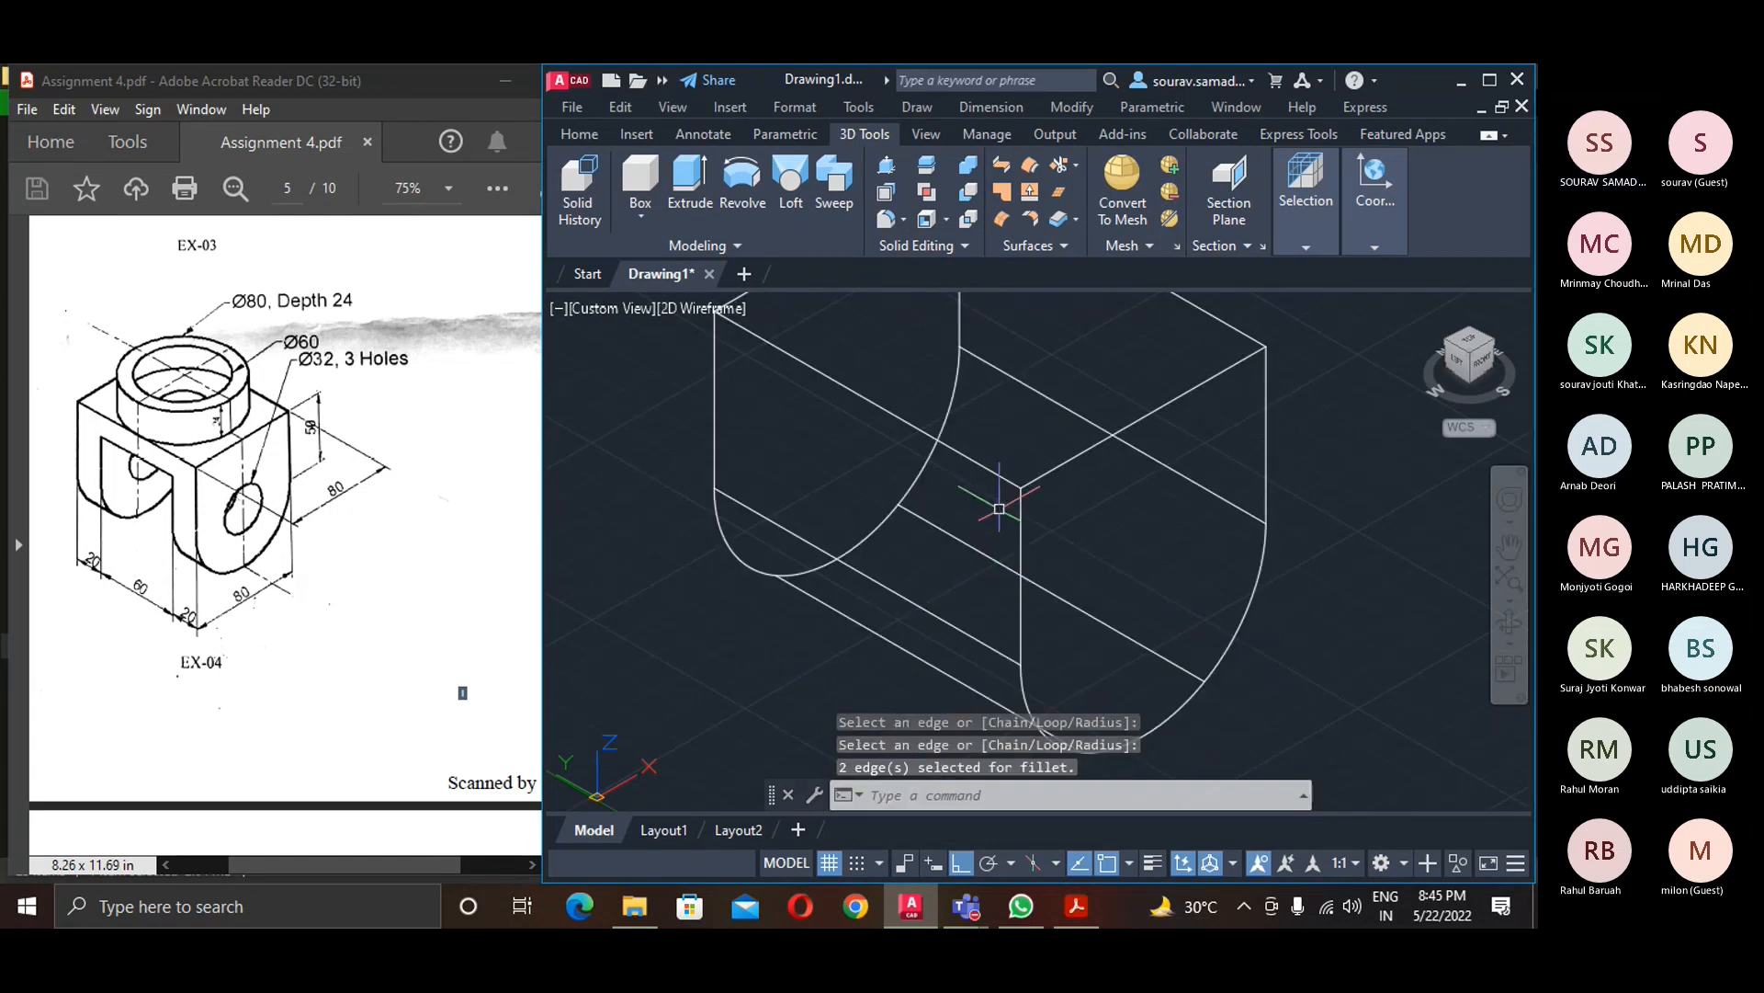
scroll(999, 508, down, 3)
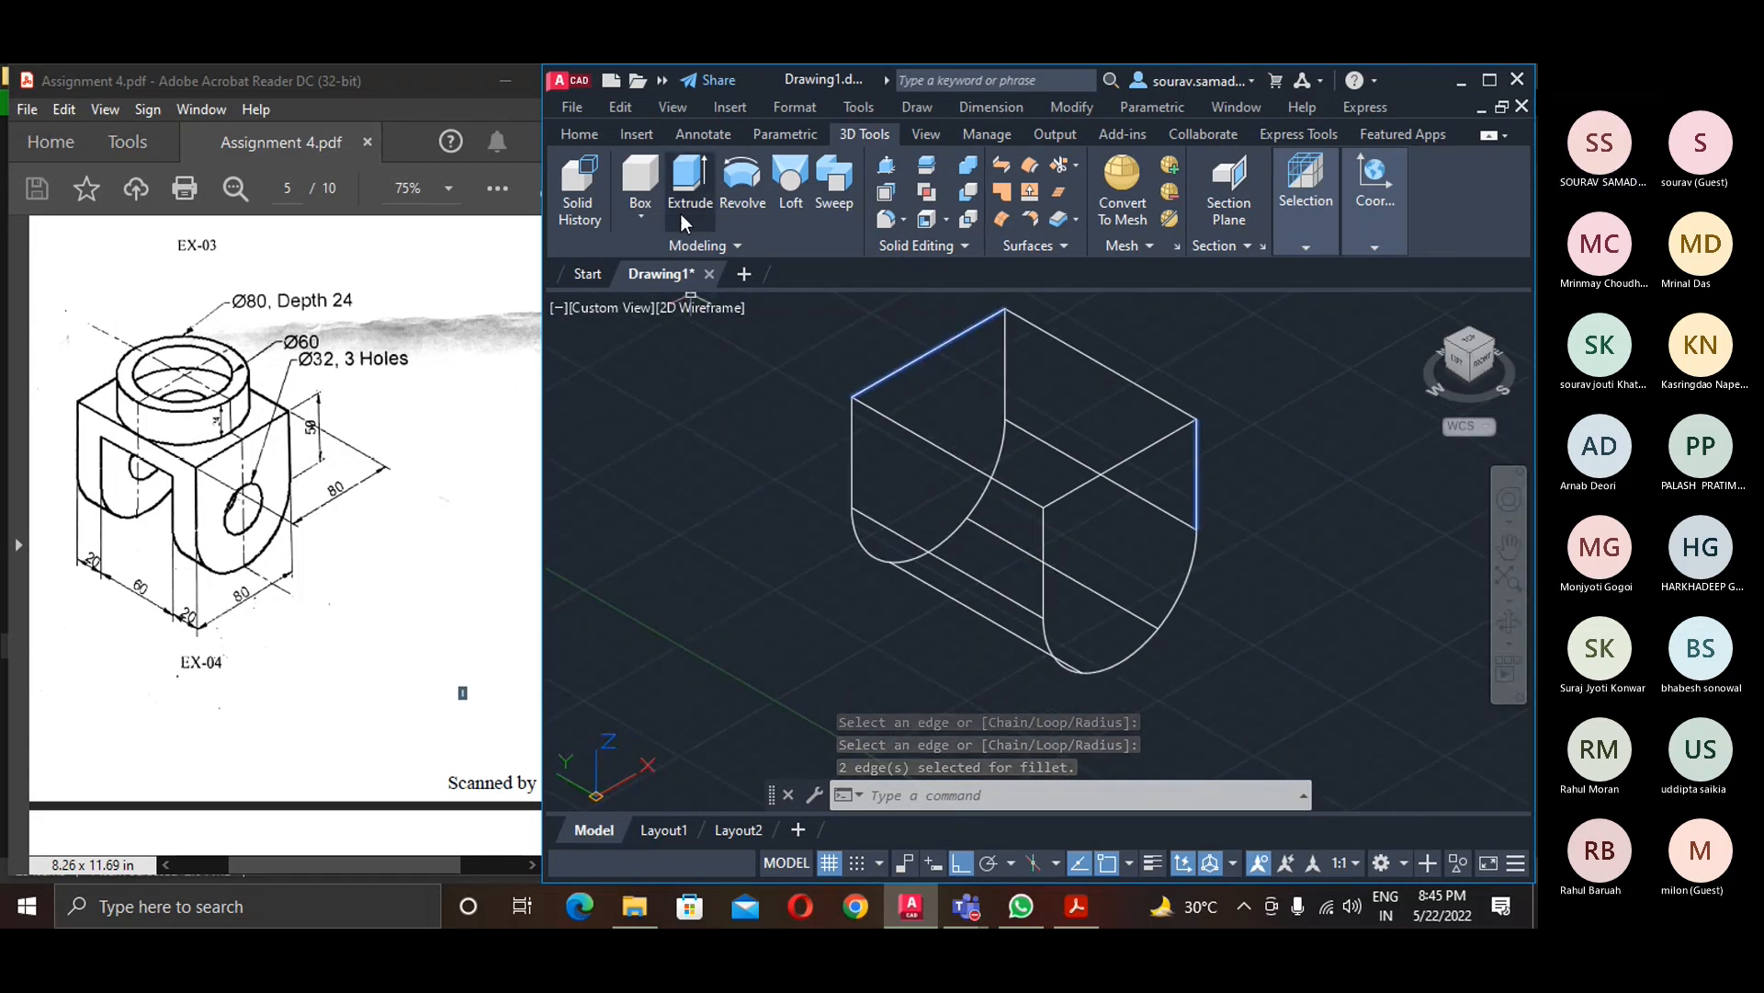
click(647, 215)
click(666, 302)
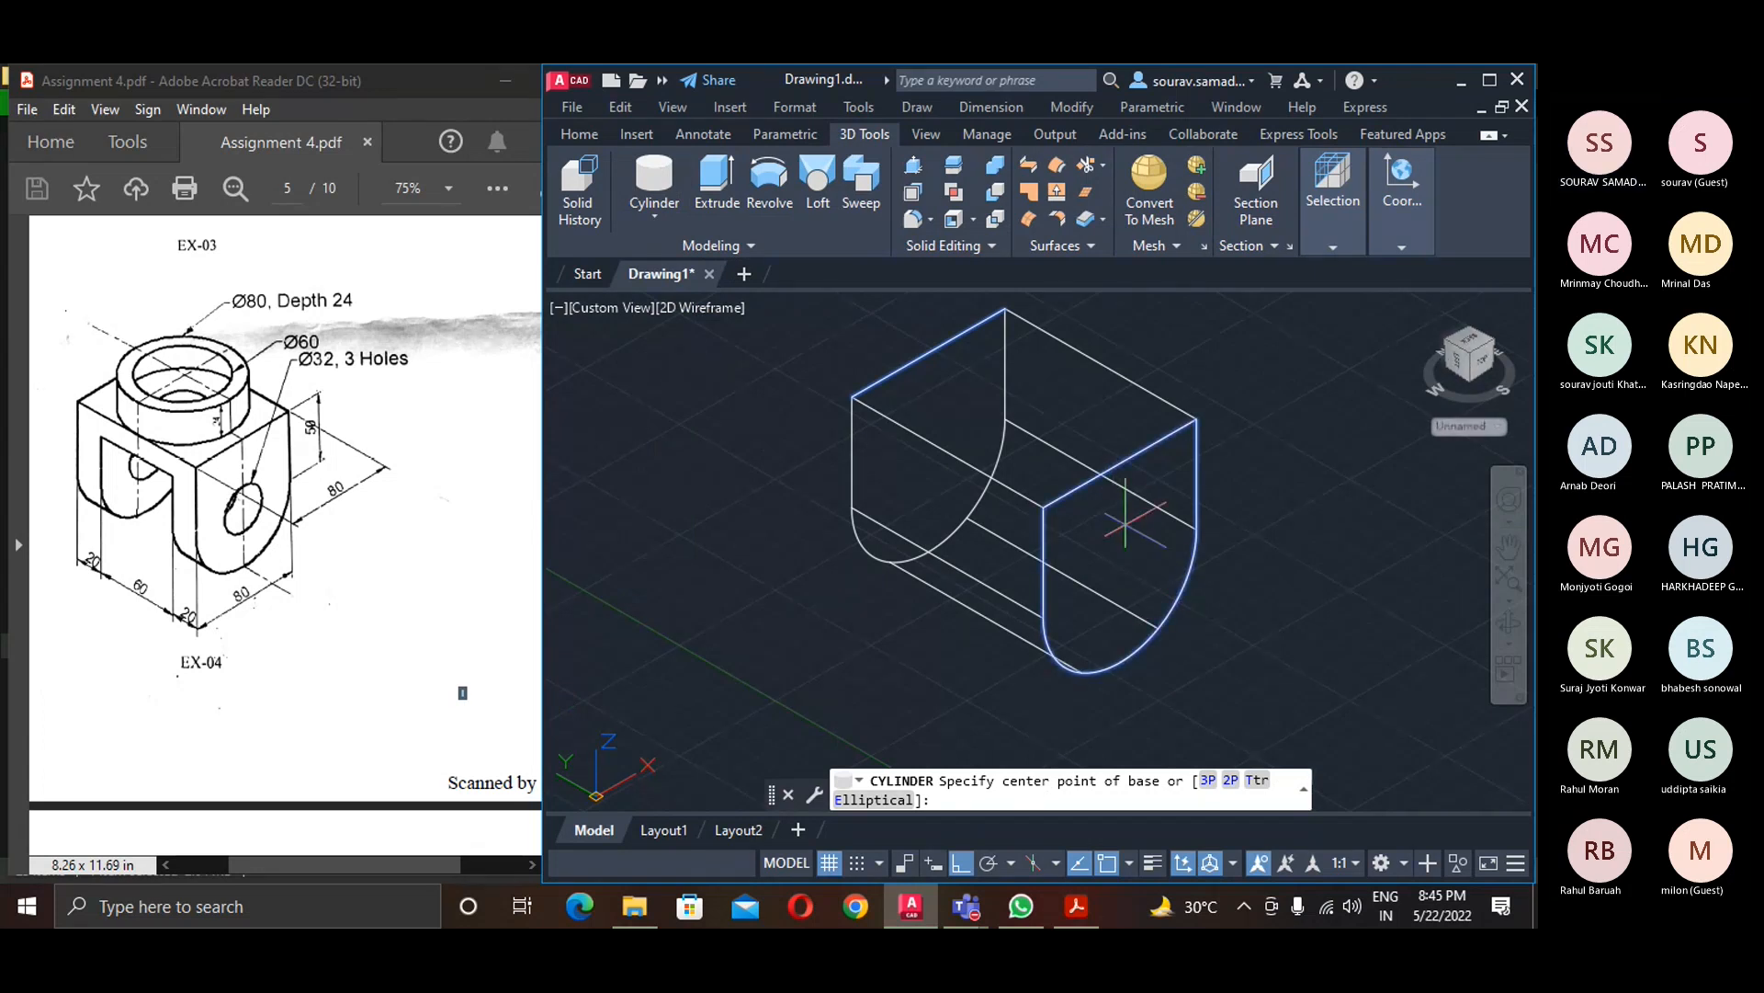
scroll(1135, 579, up, 4)
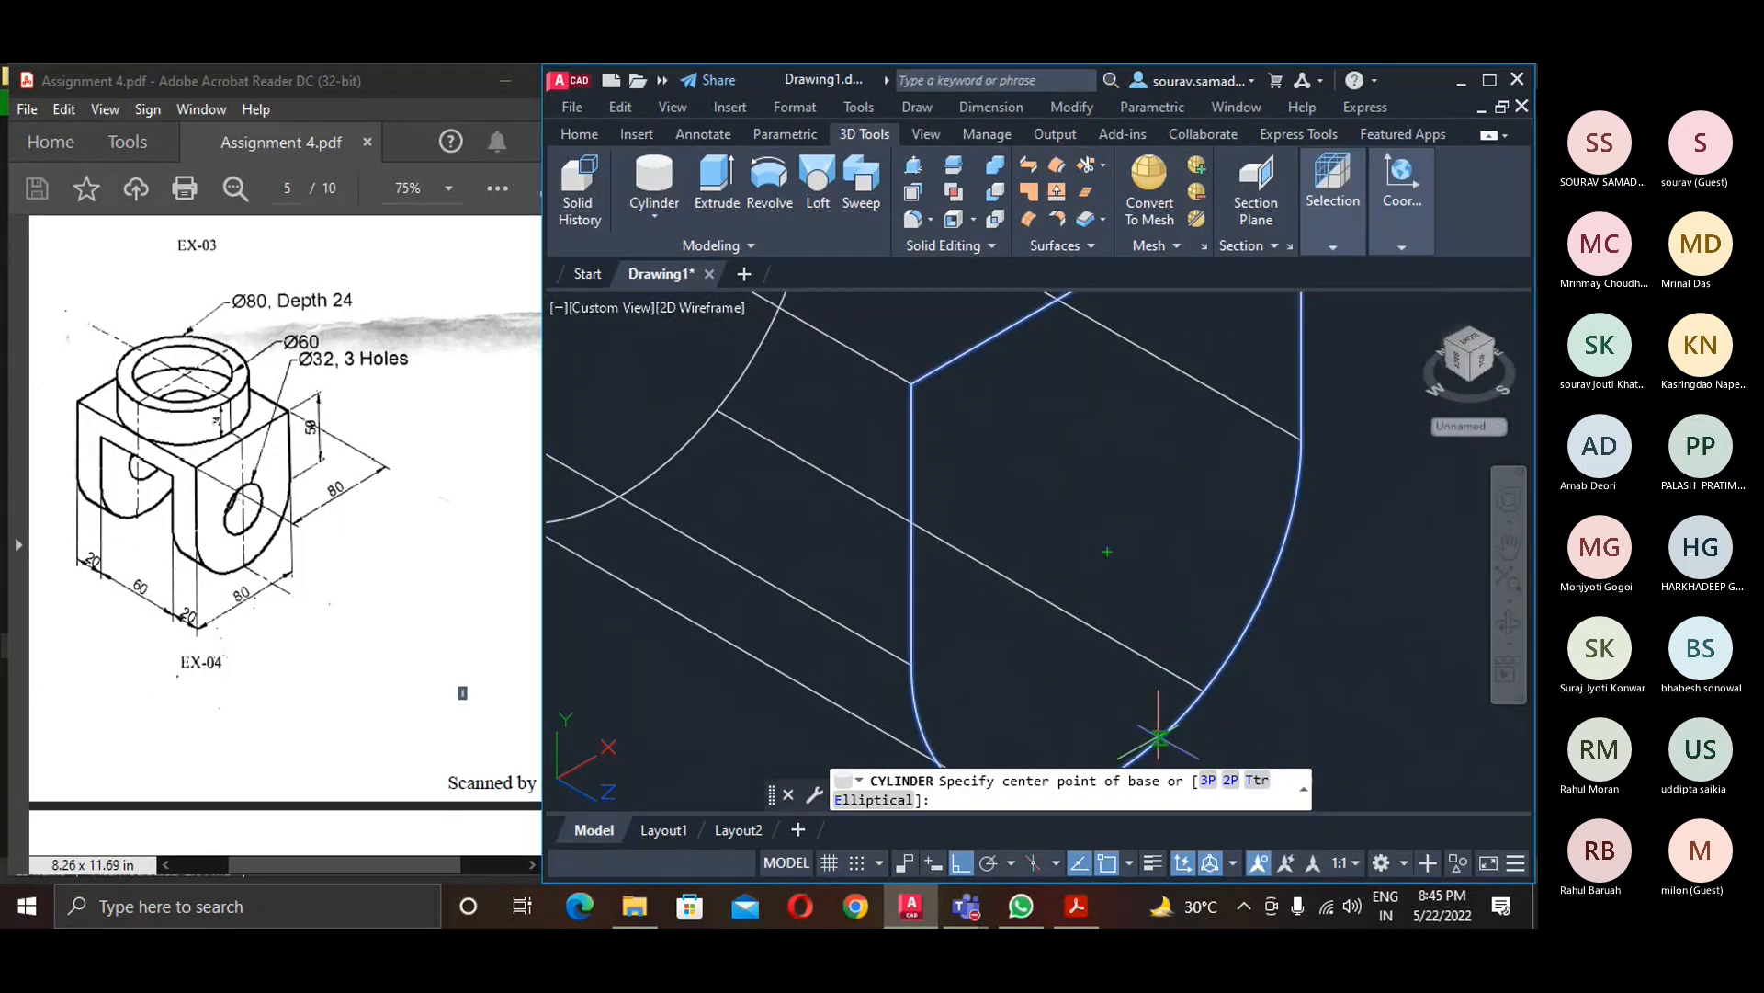
scroll(1158, 735, down, 4)
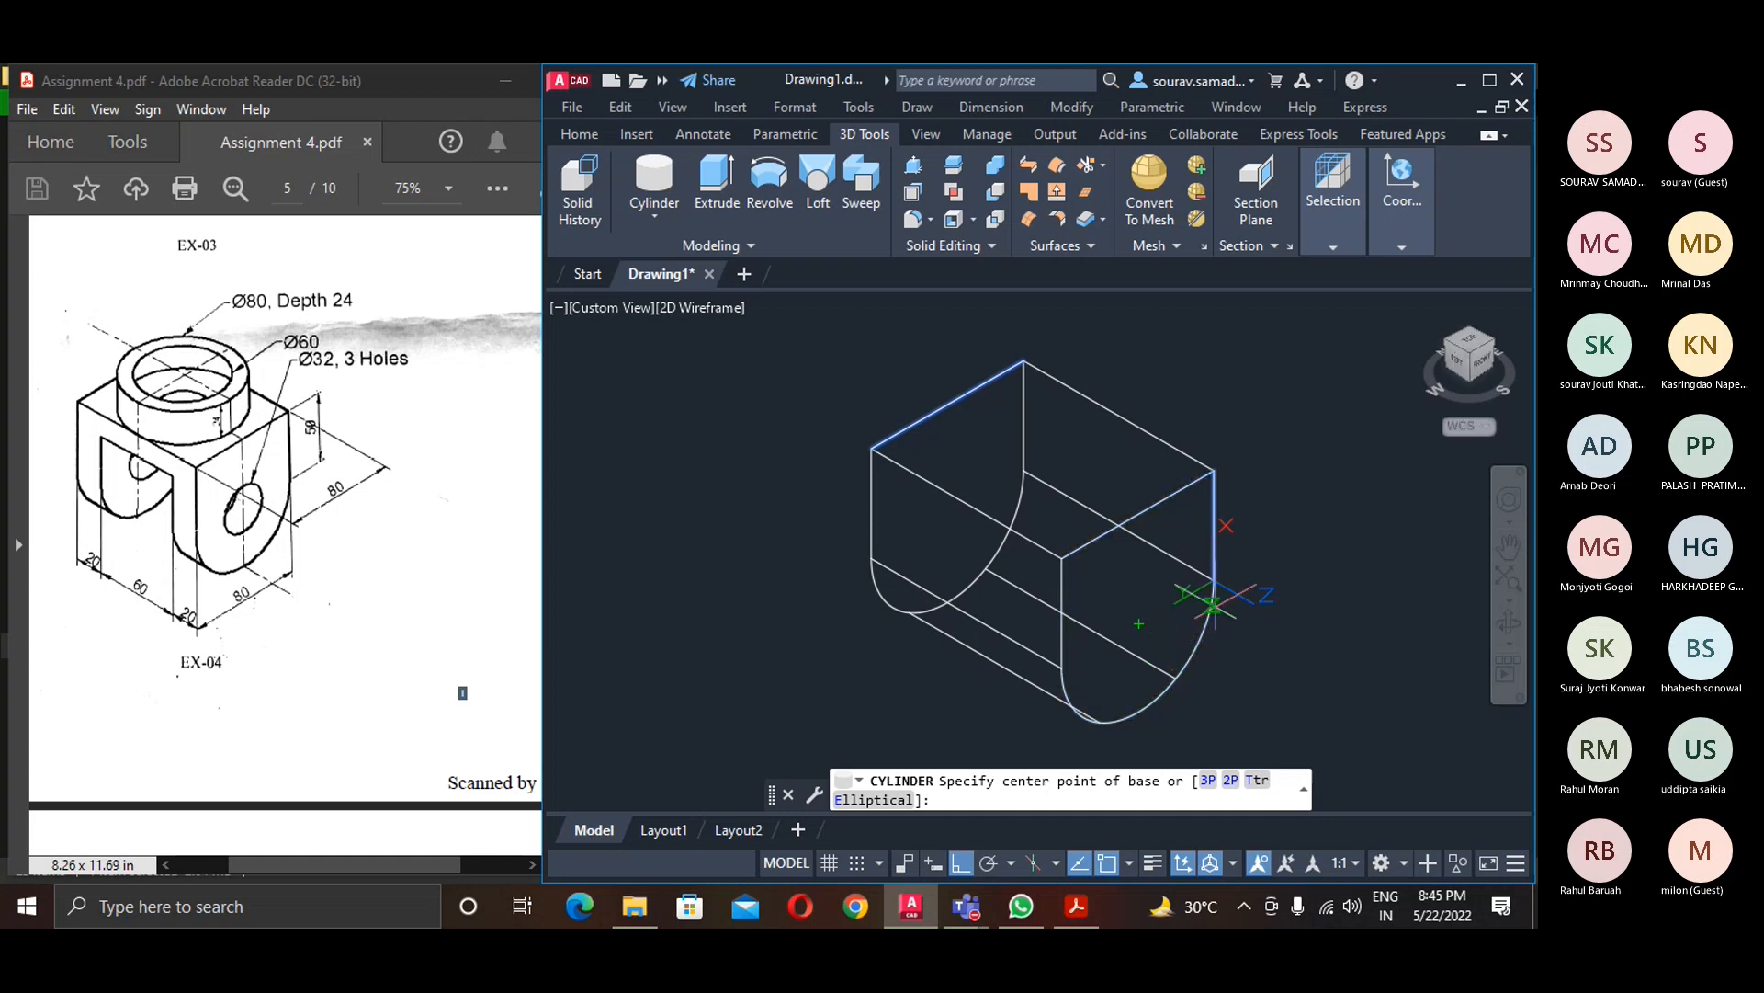
shift+right_click(1307, 548)
click(1364, 602)
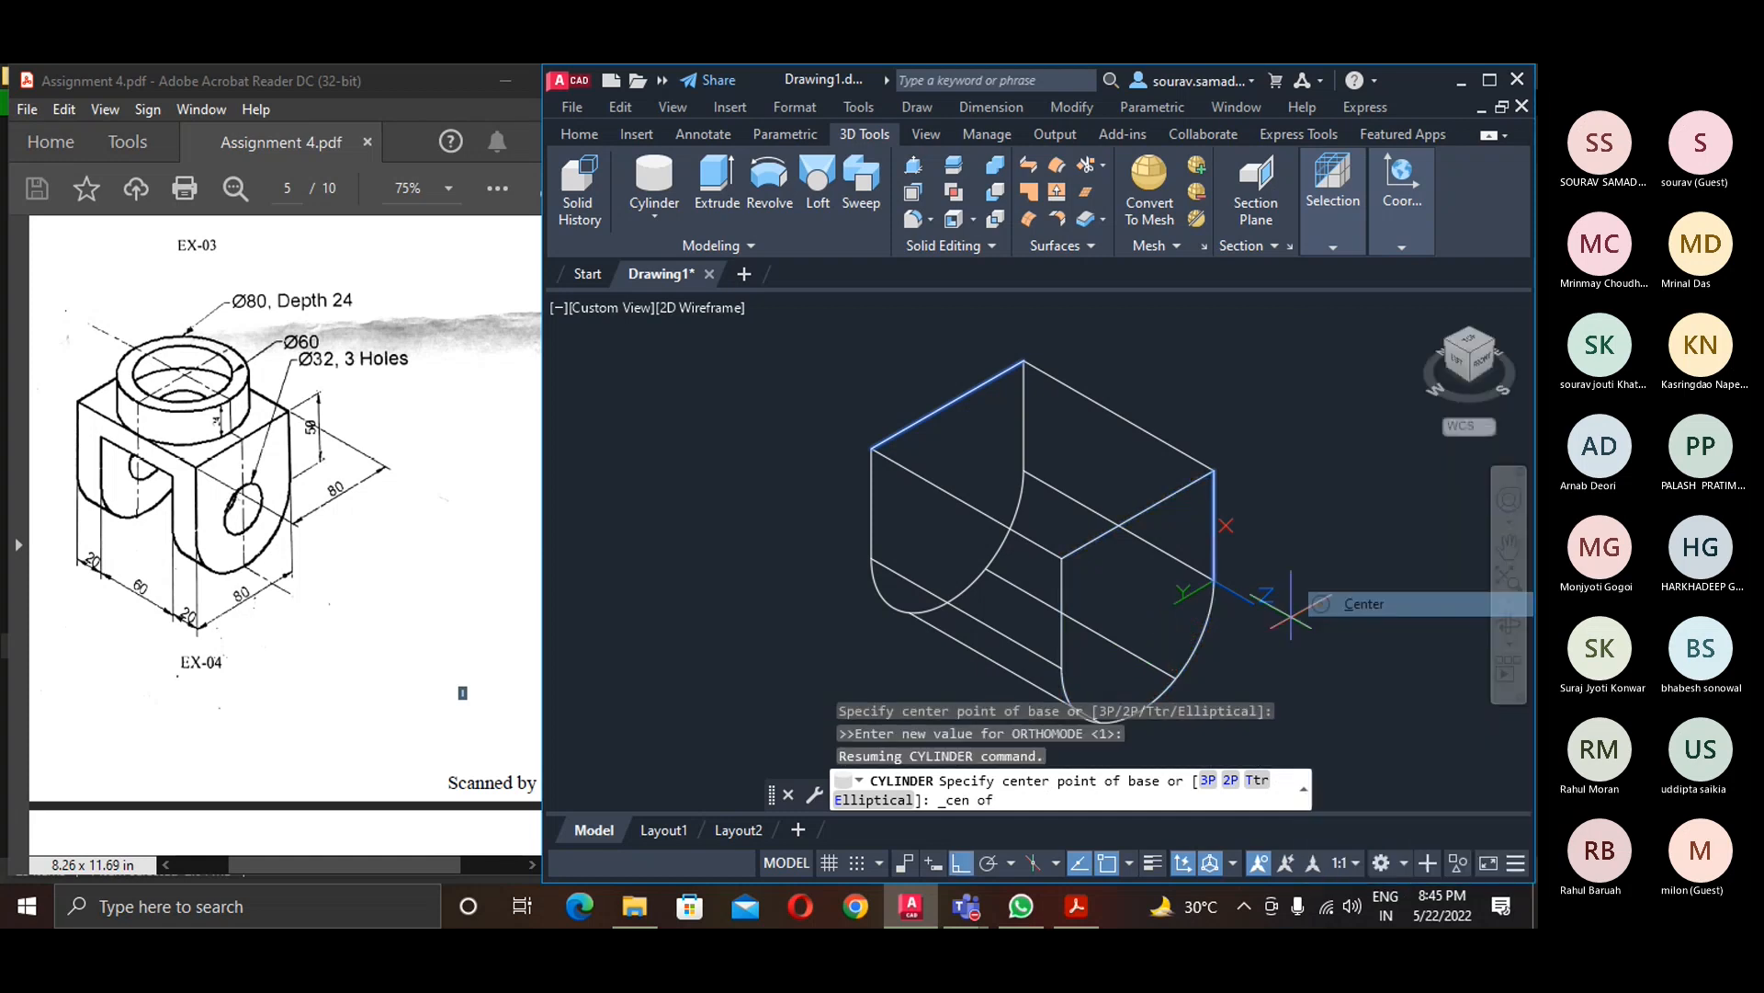
click(1223, 675)
key(Escape)
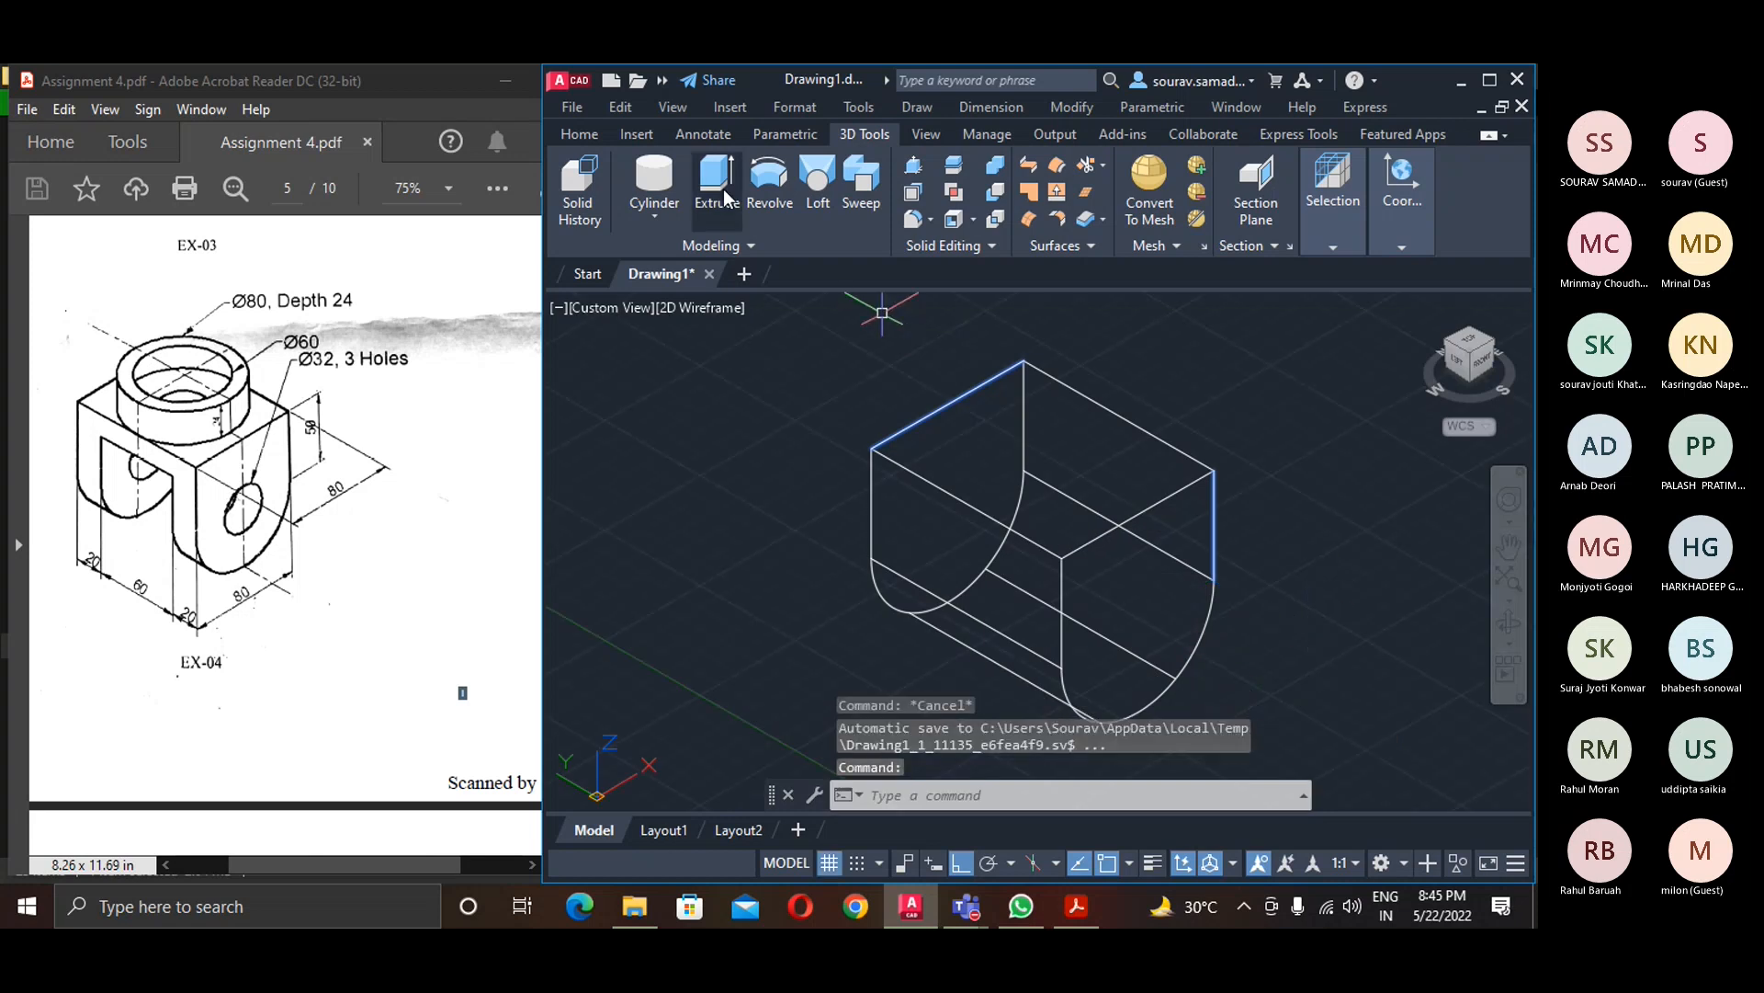
- Create a 32-diameter cylinder centred on the front face's rounded end, running through the body and out beyond the opposite face
click(658, 181)
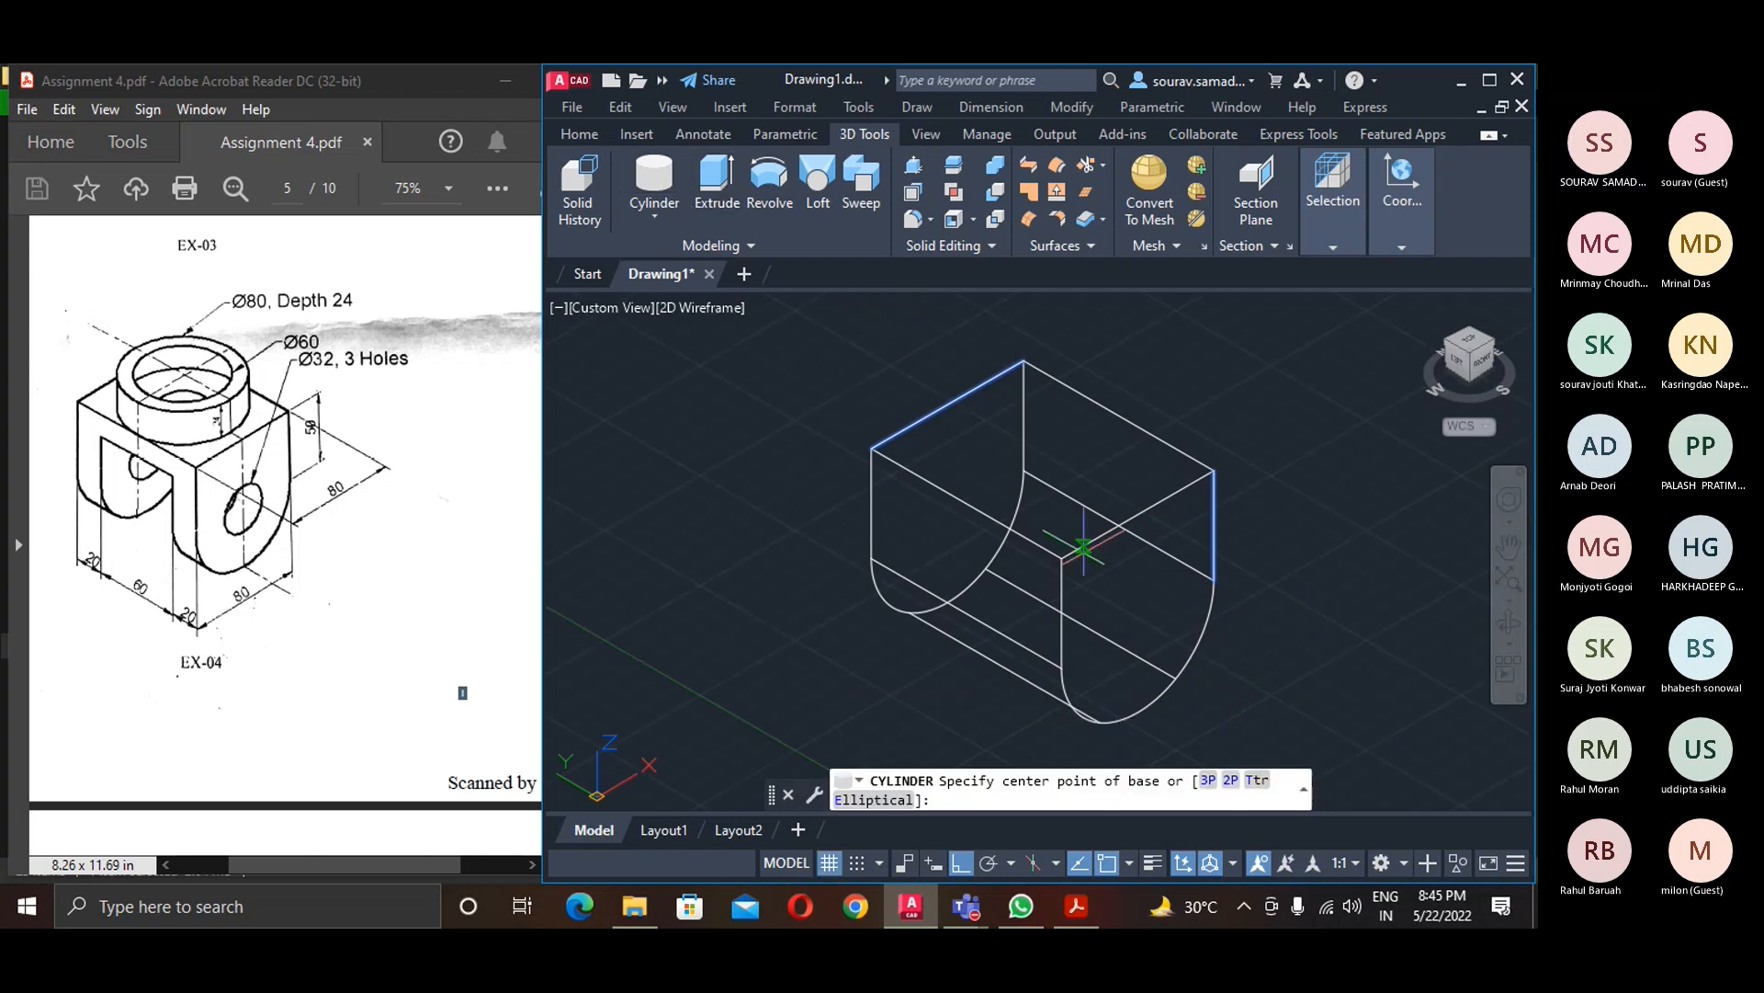
click(1138, 630)
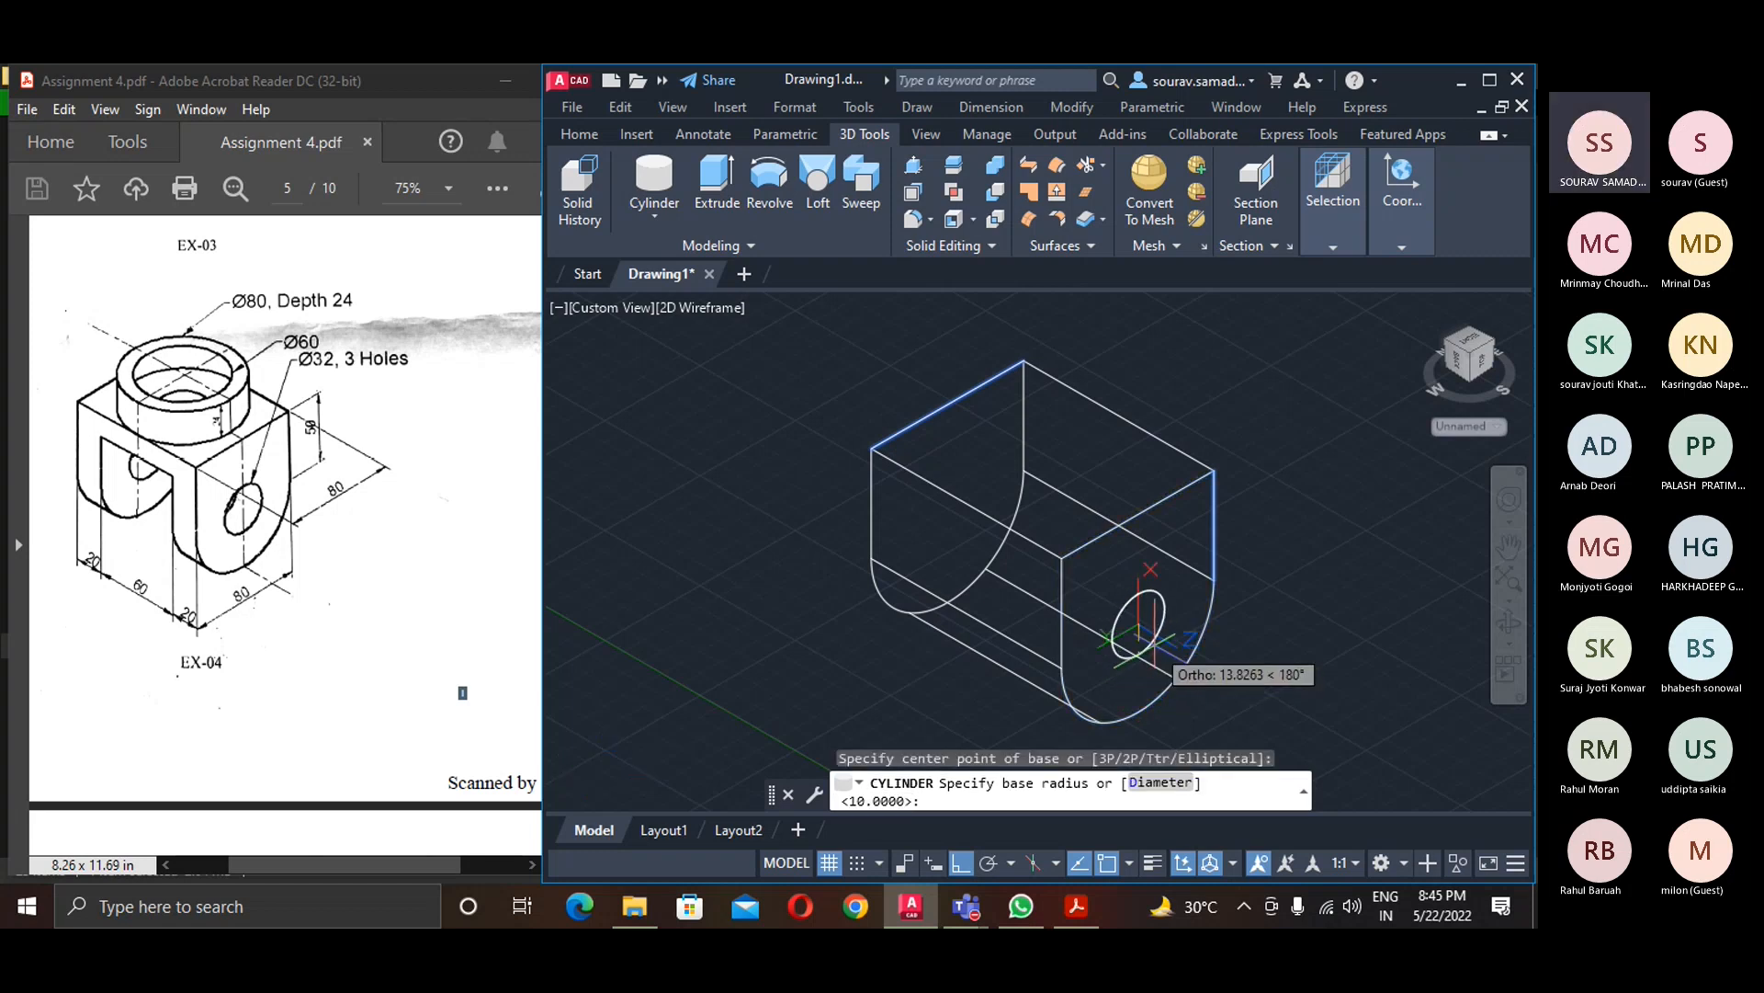
text(d)
key(Return)
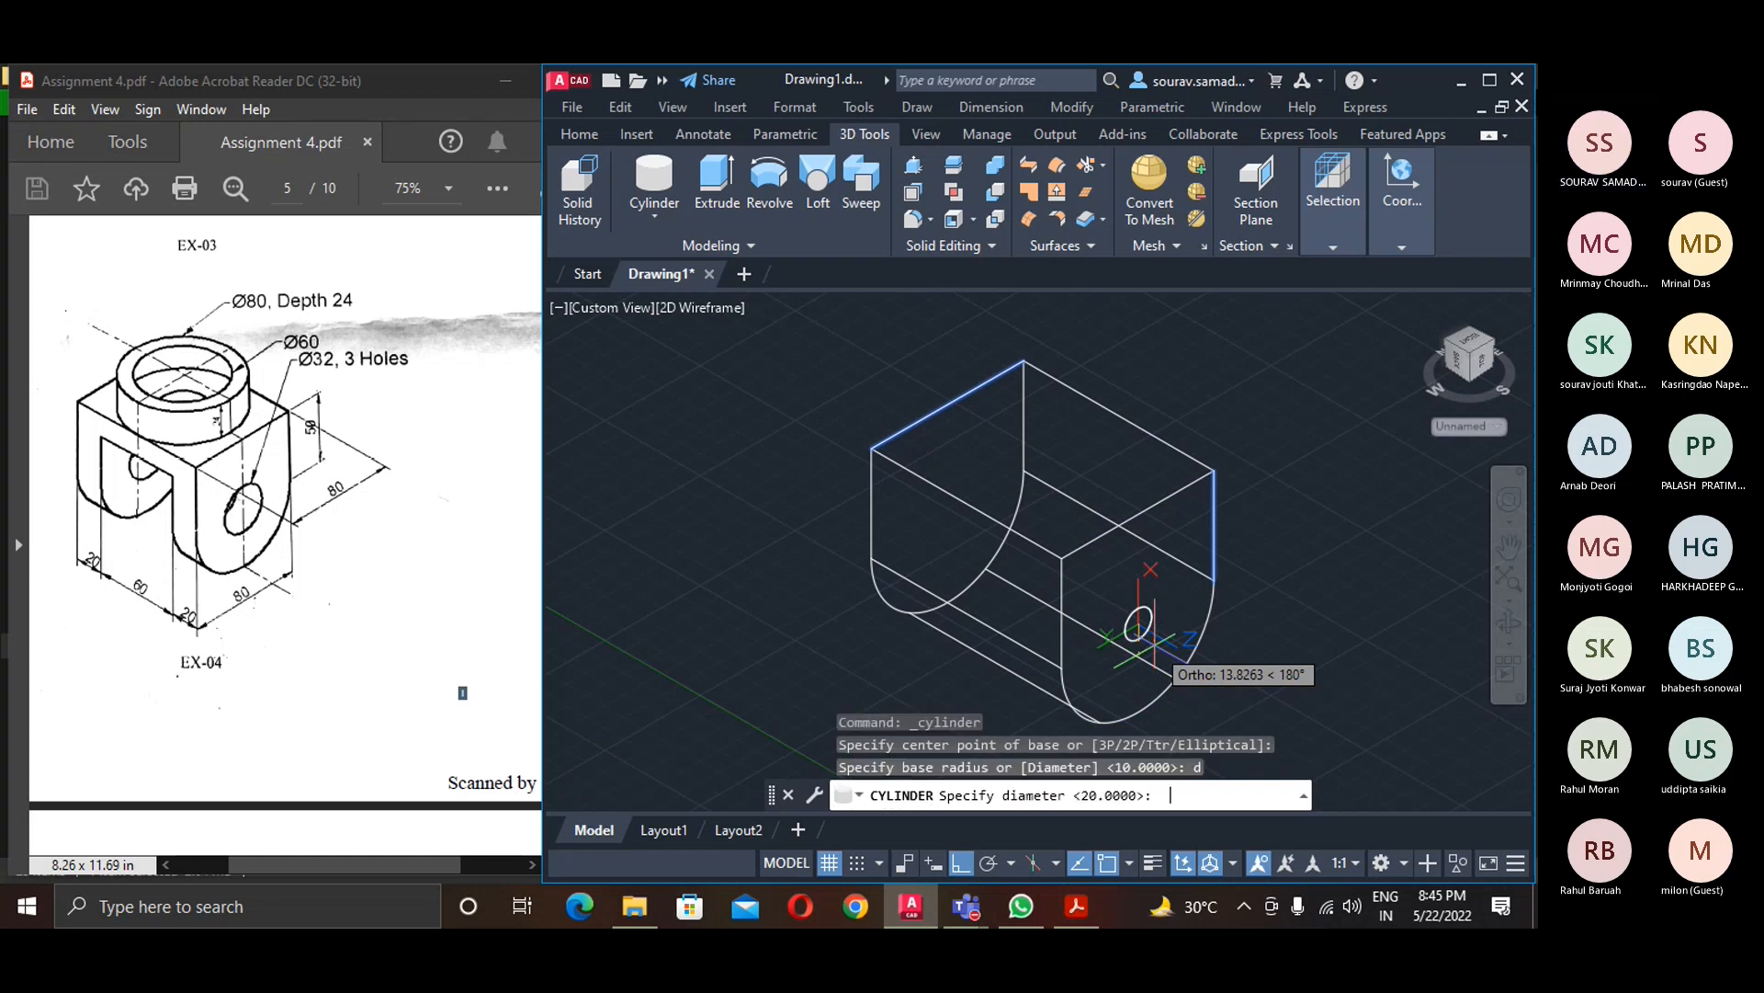
text(32)
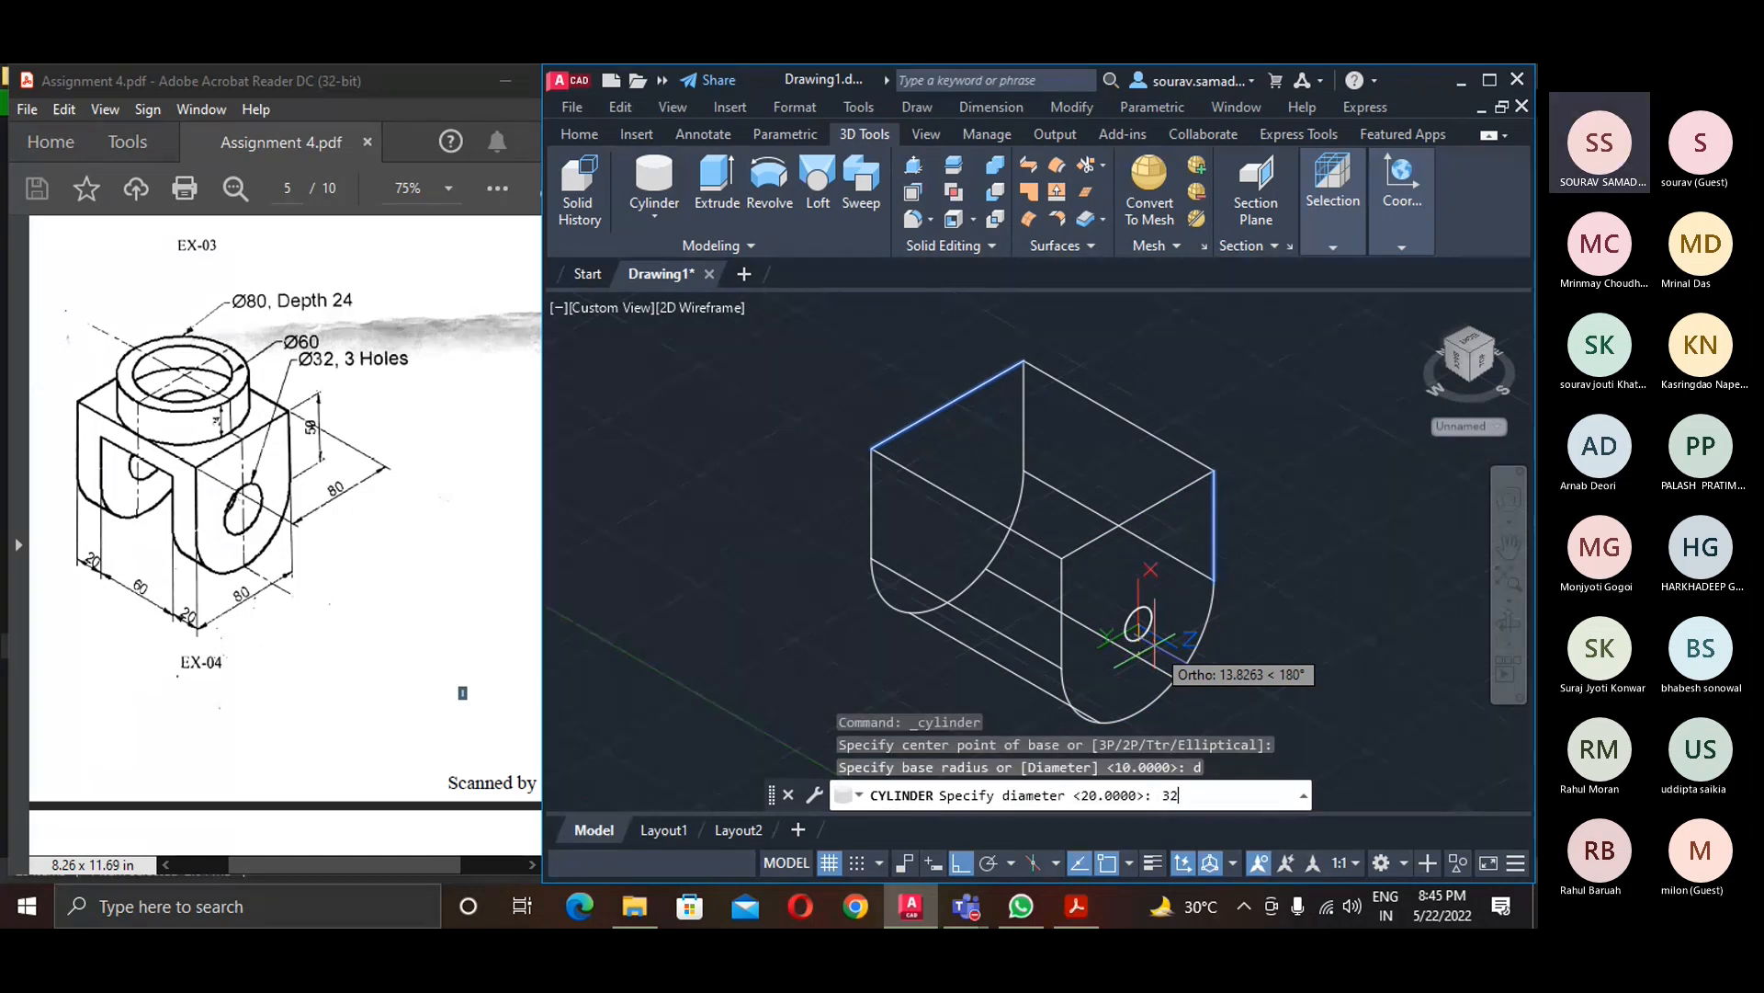
key(Return)
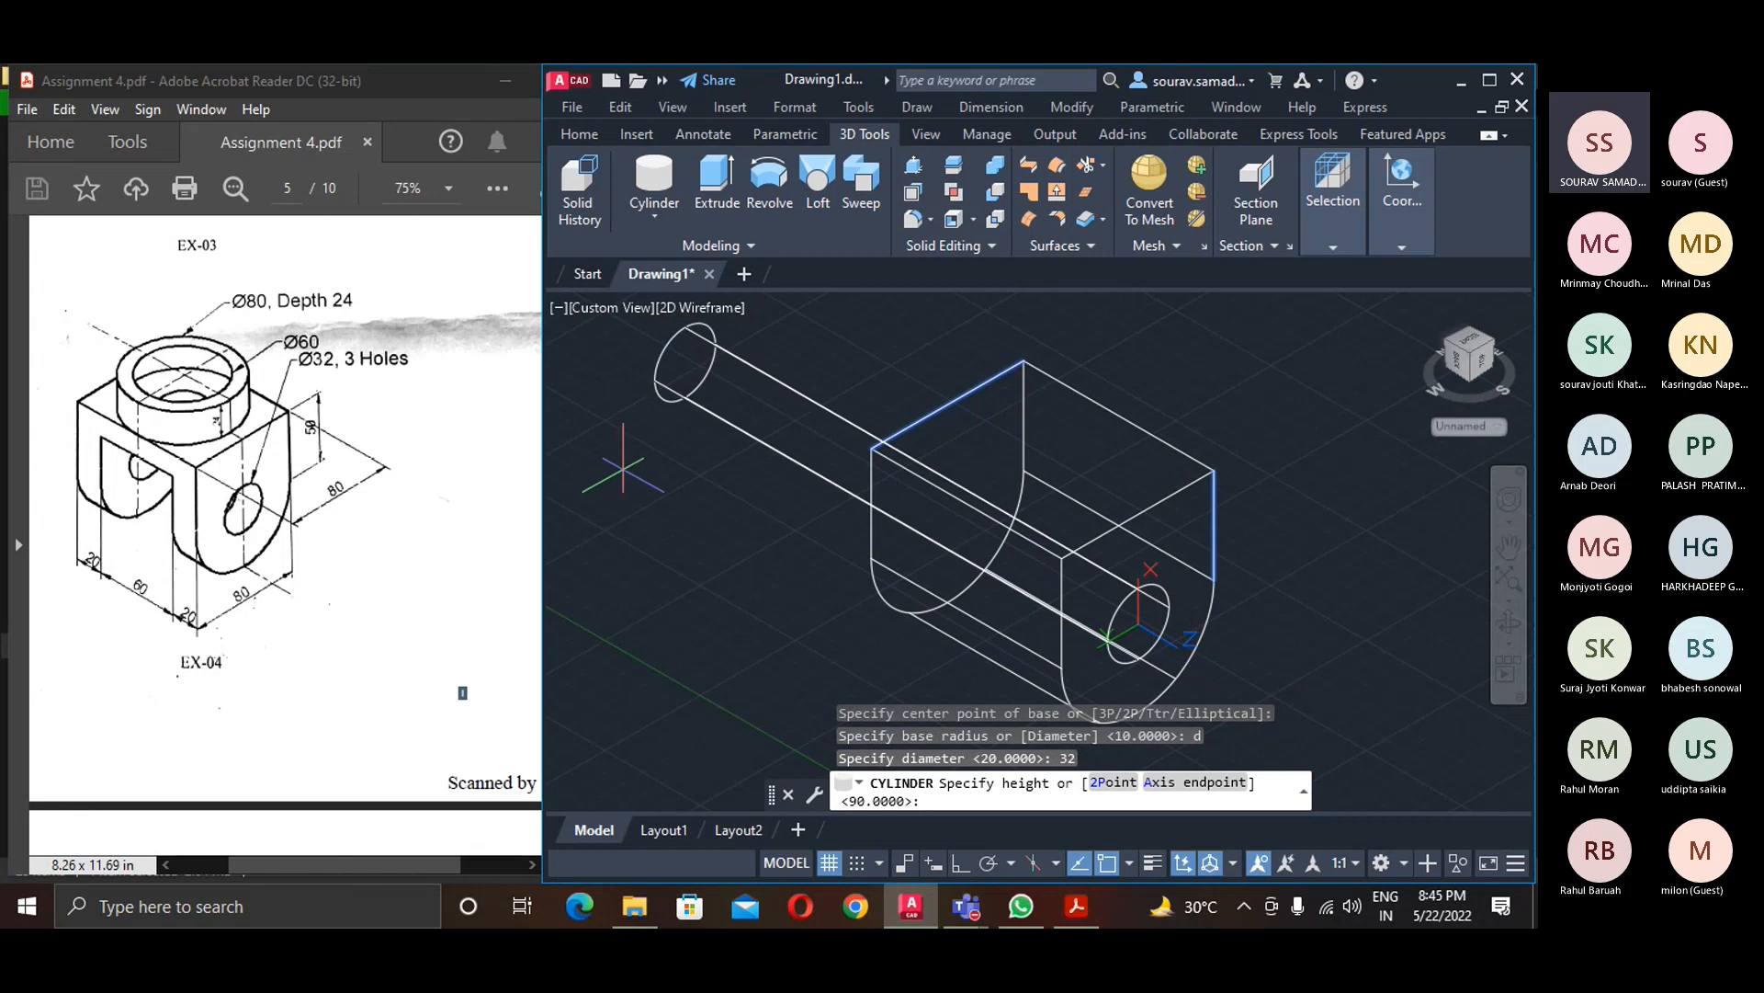
click(611, 456)
- Subtract the cylinder from the rounded body to cut the through hole
text(su)
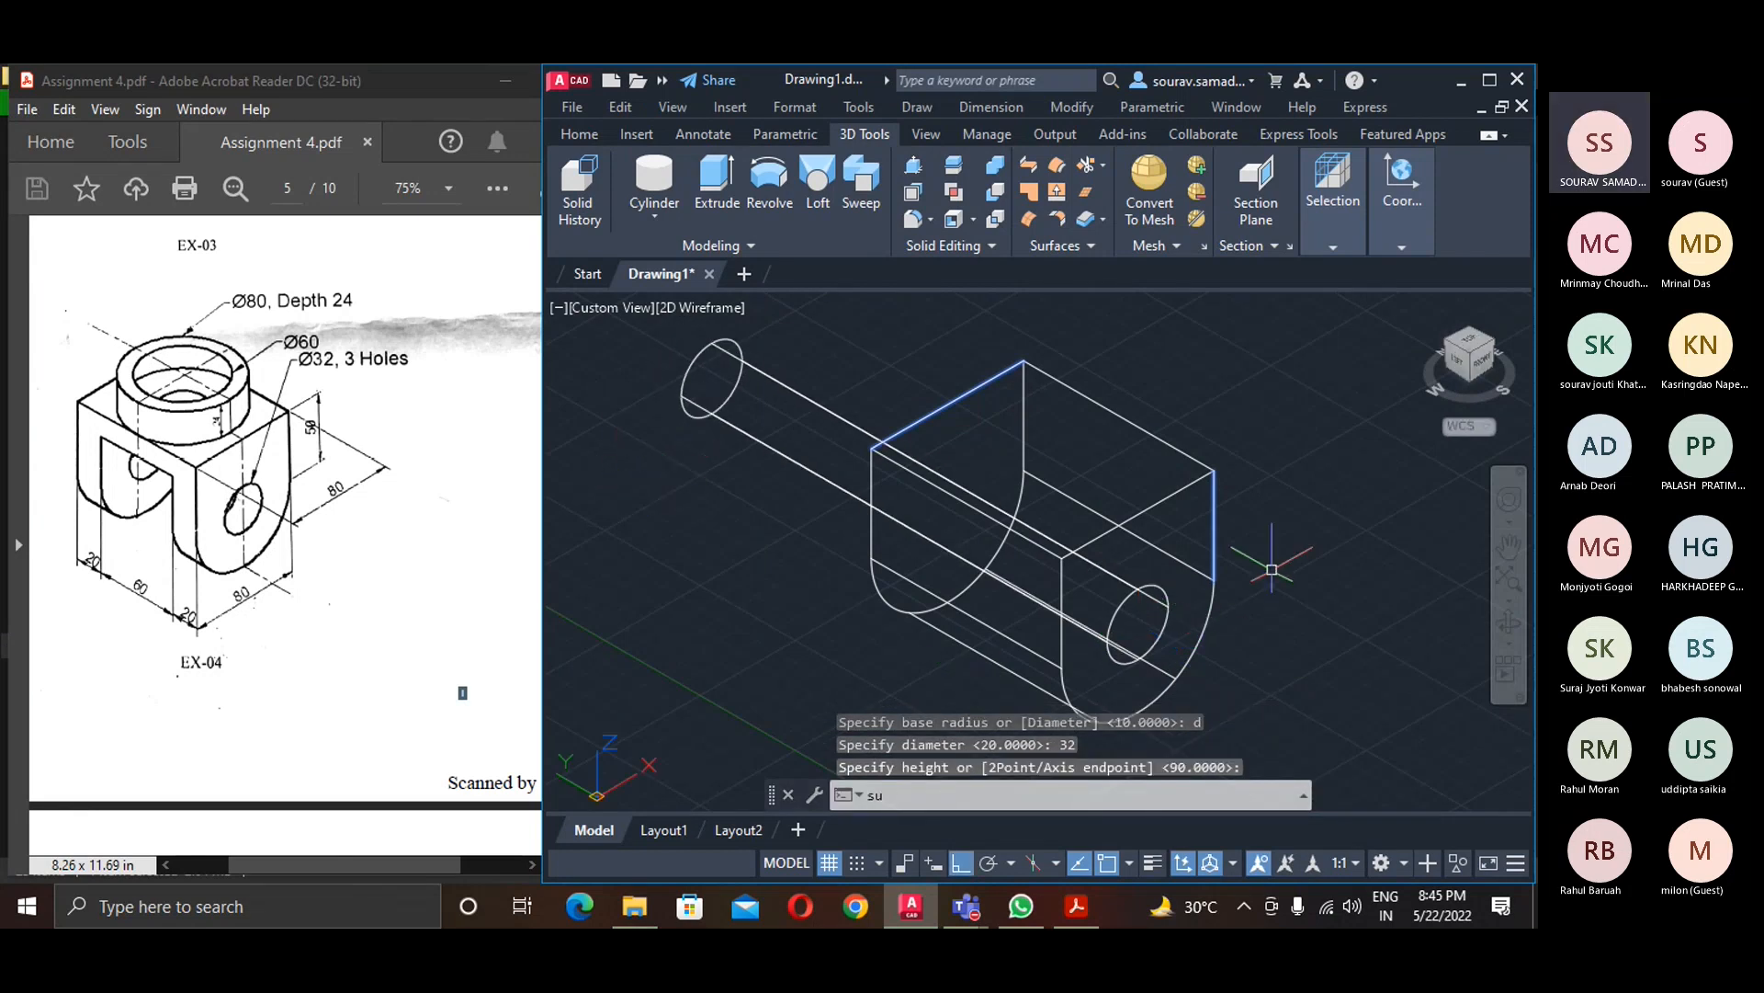
key(Return)
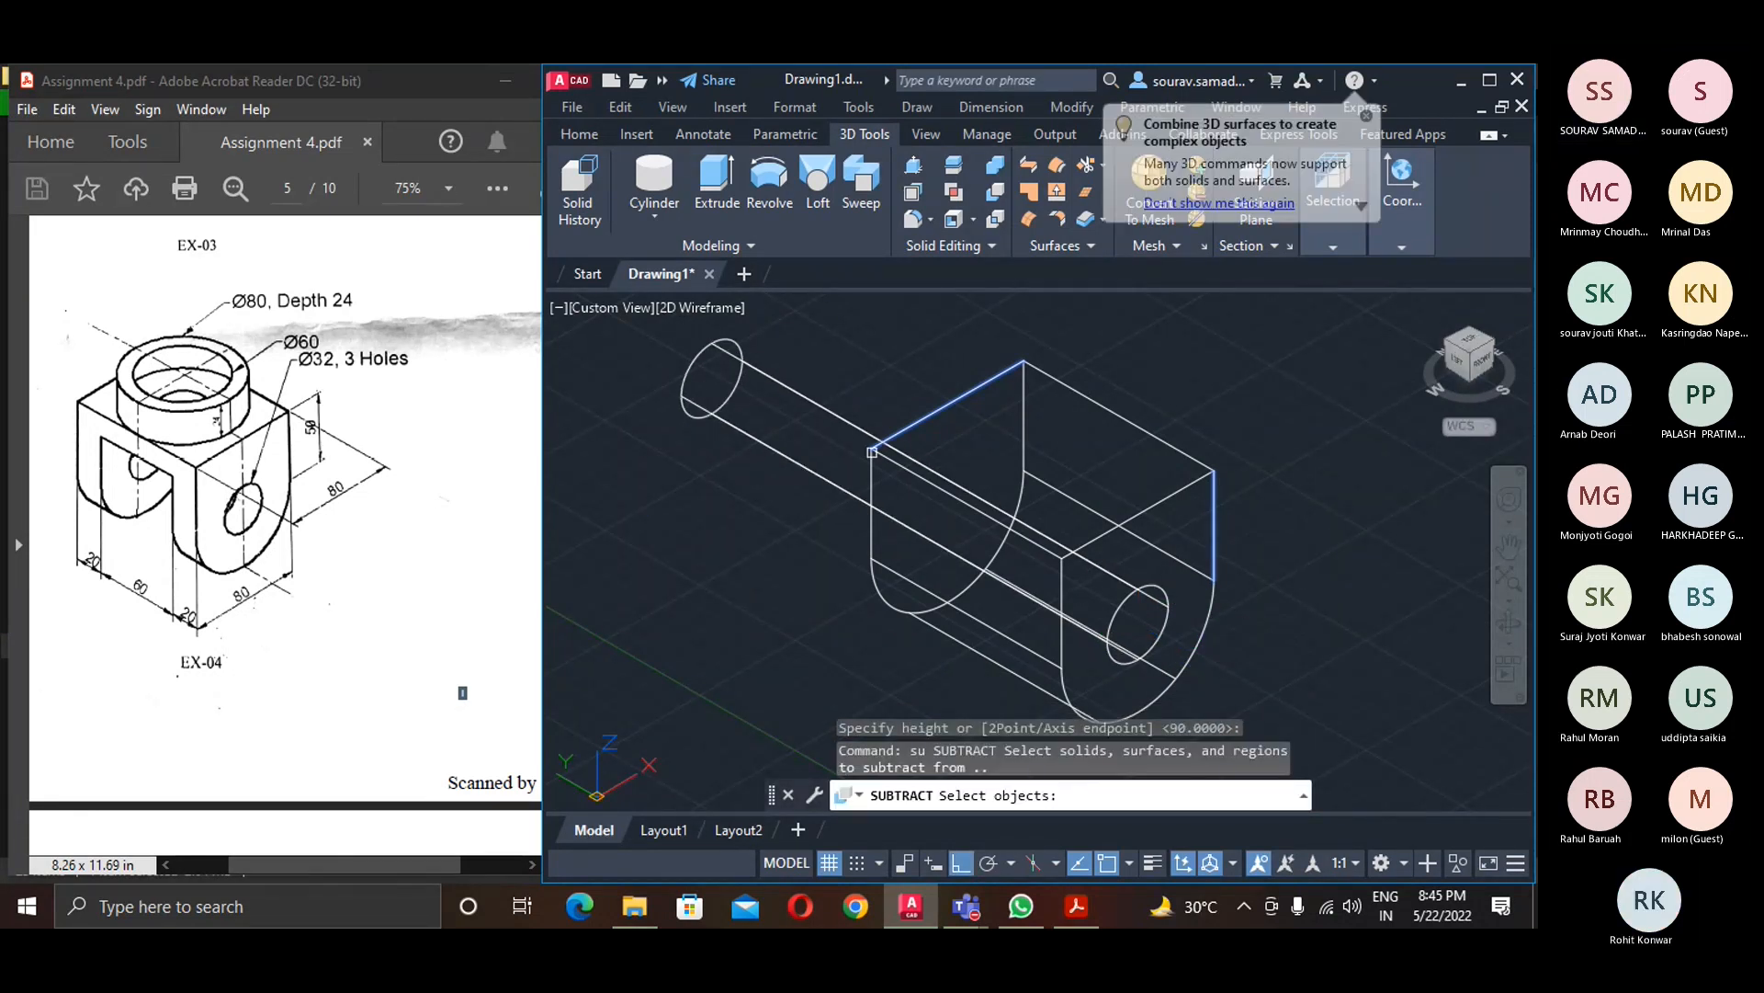
click(932, 413)
key(Return)
click(833, 403)
key(Return)
scroll(1011, 511, up, 3)
scroll(1066, 515, down, 3)
middle_drag(1071, 574, 997, 578)
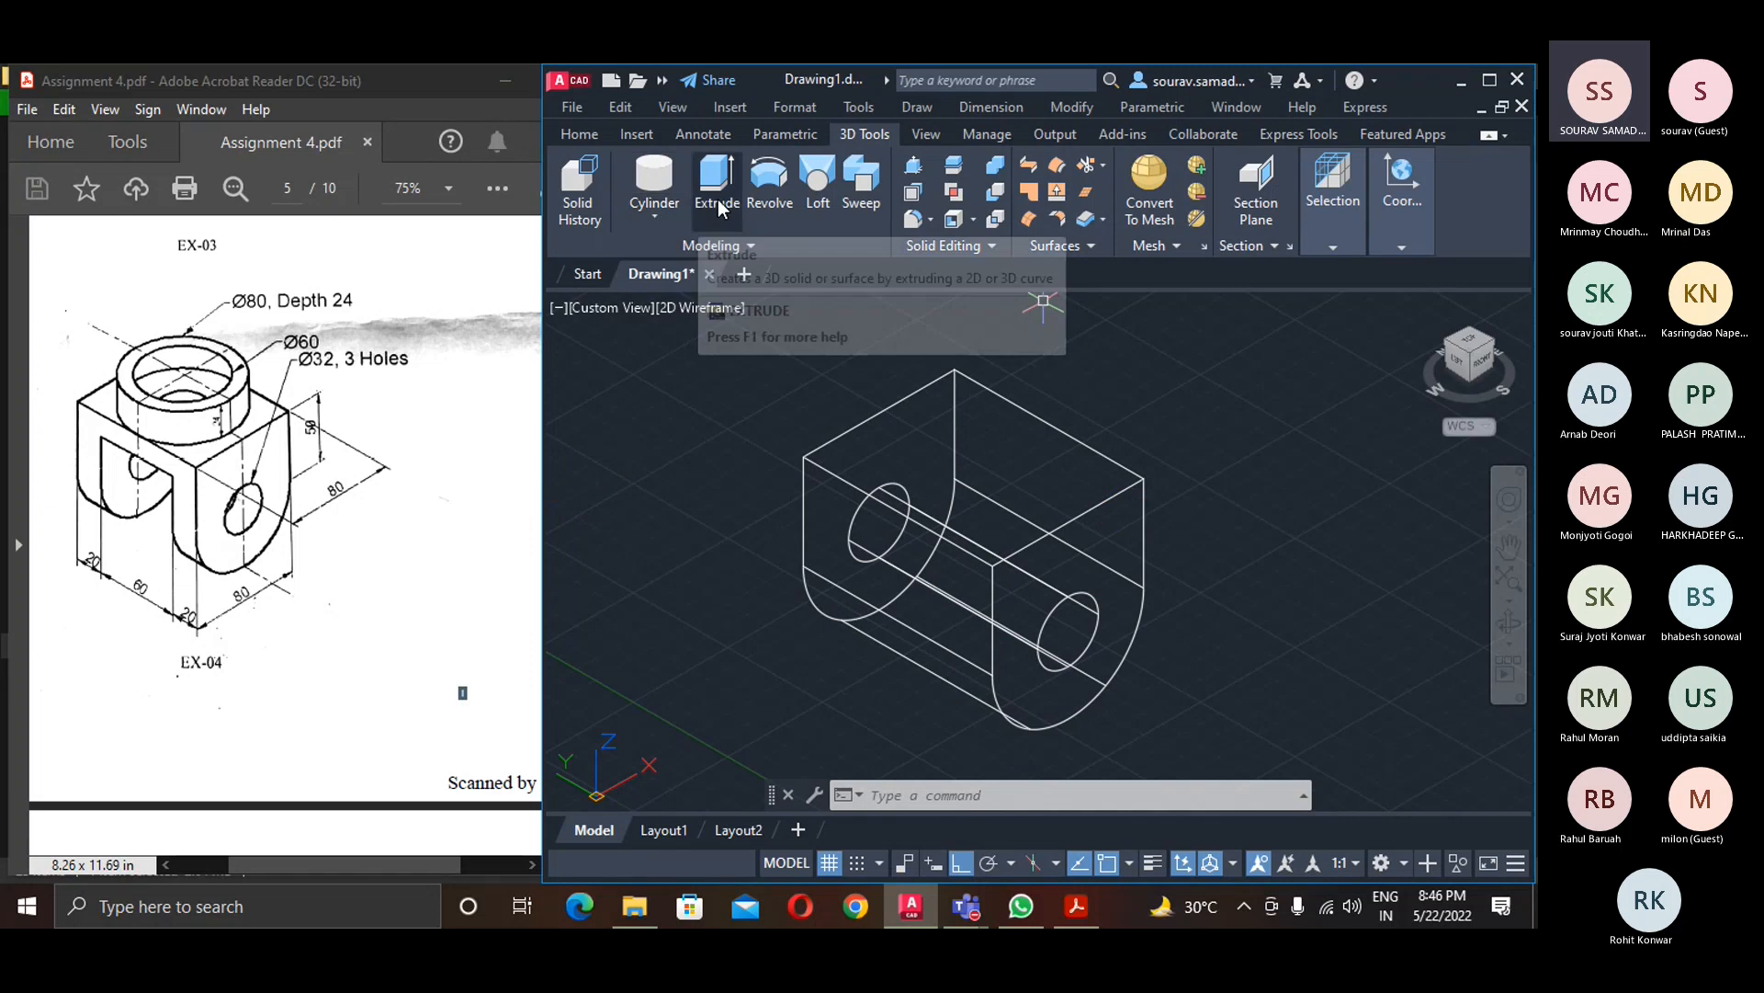
- Create a box with length 60, width 80 and height 70 in the empty space beside the rounded body
click(656, 213)
click(669, 250)
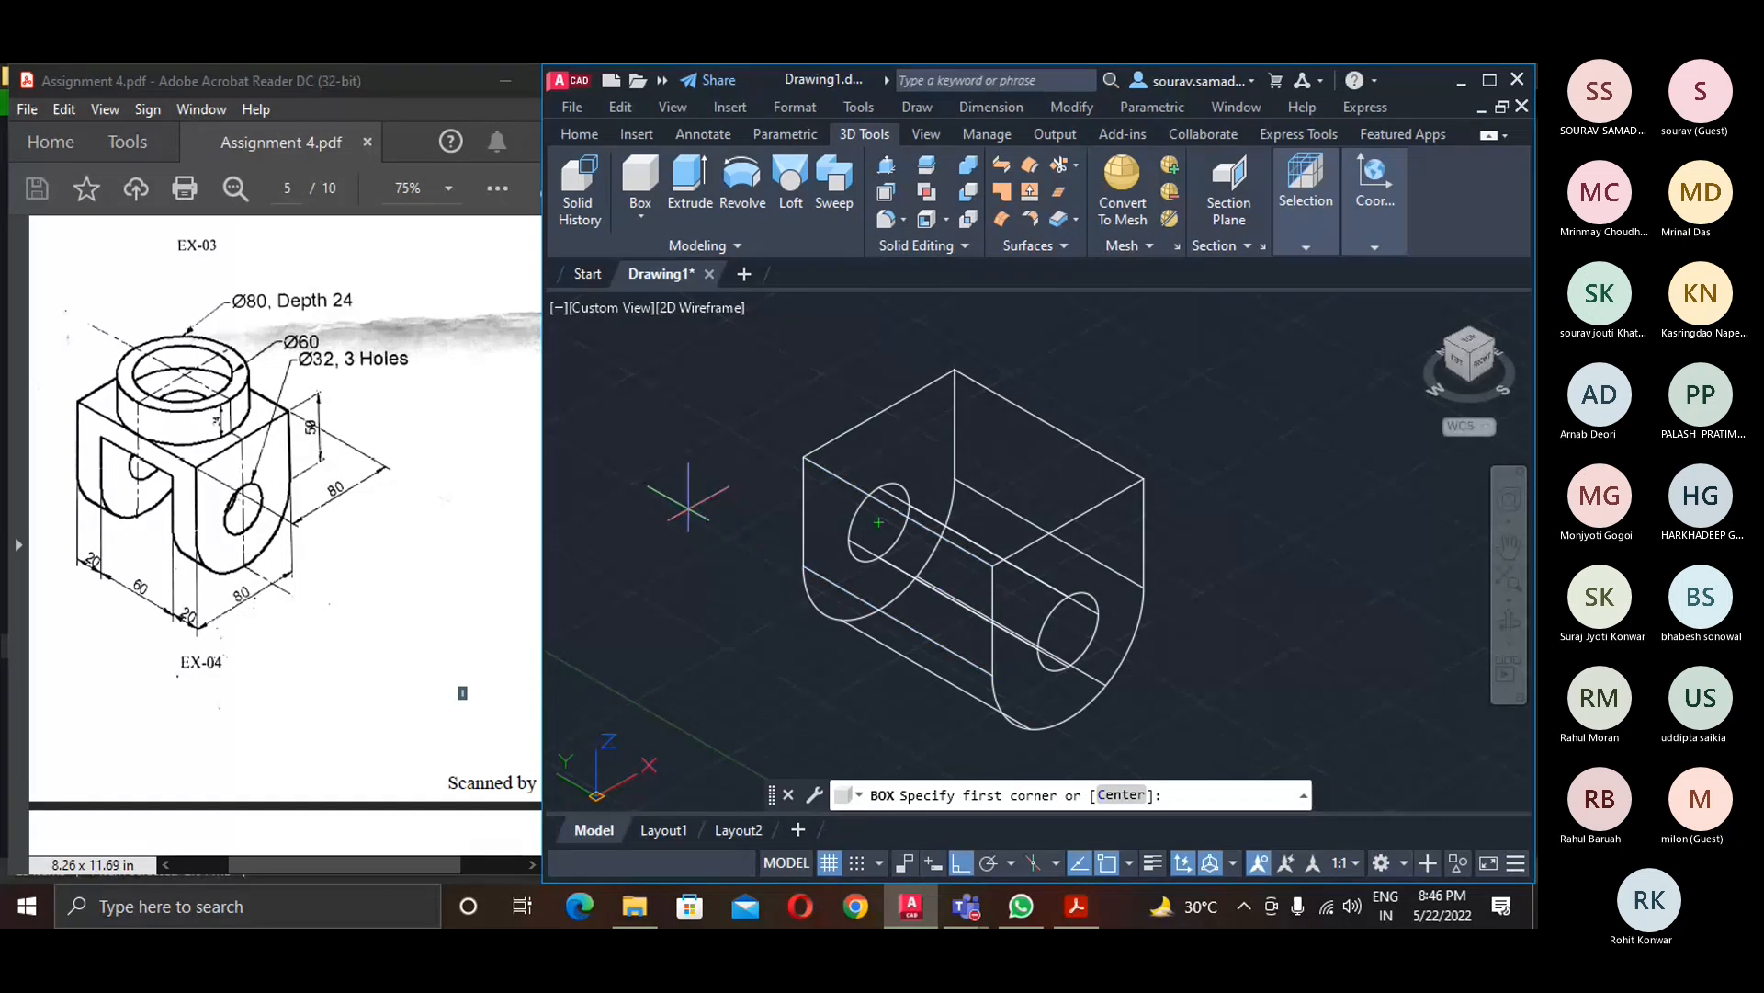
middle_drag(715, 517, 984, 505)
click(731, 448)
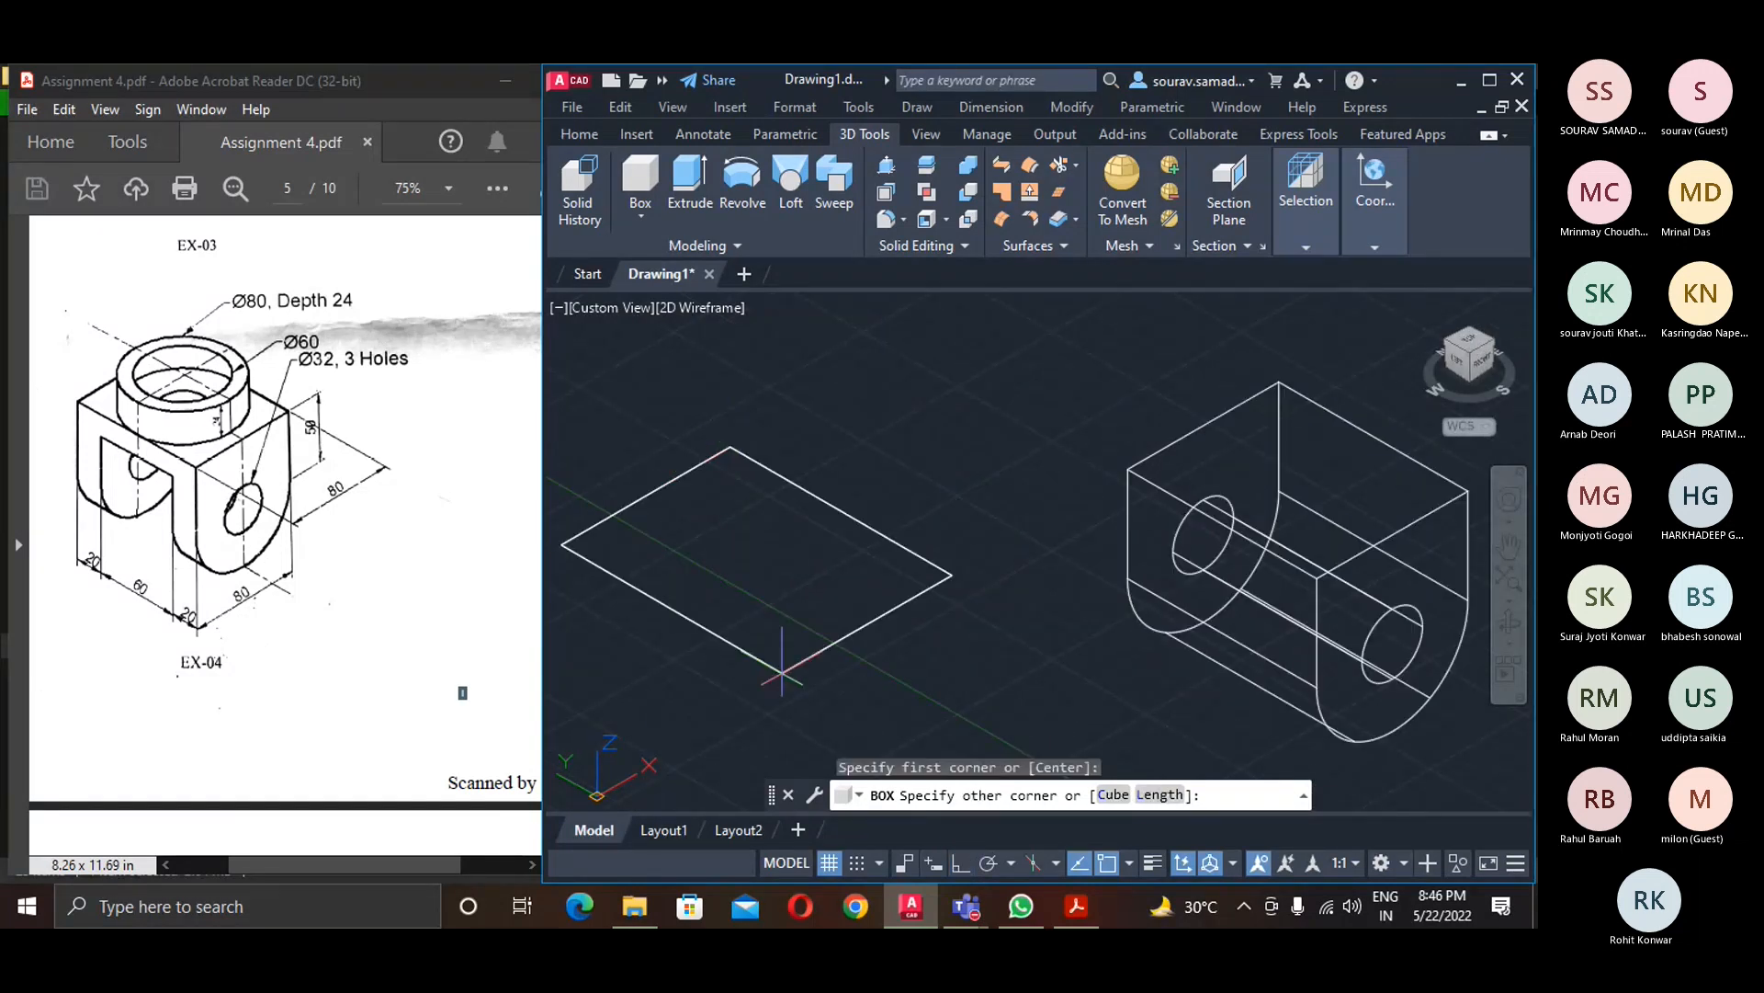
text(l)
key(Return)
key(F8)
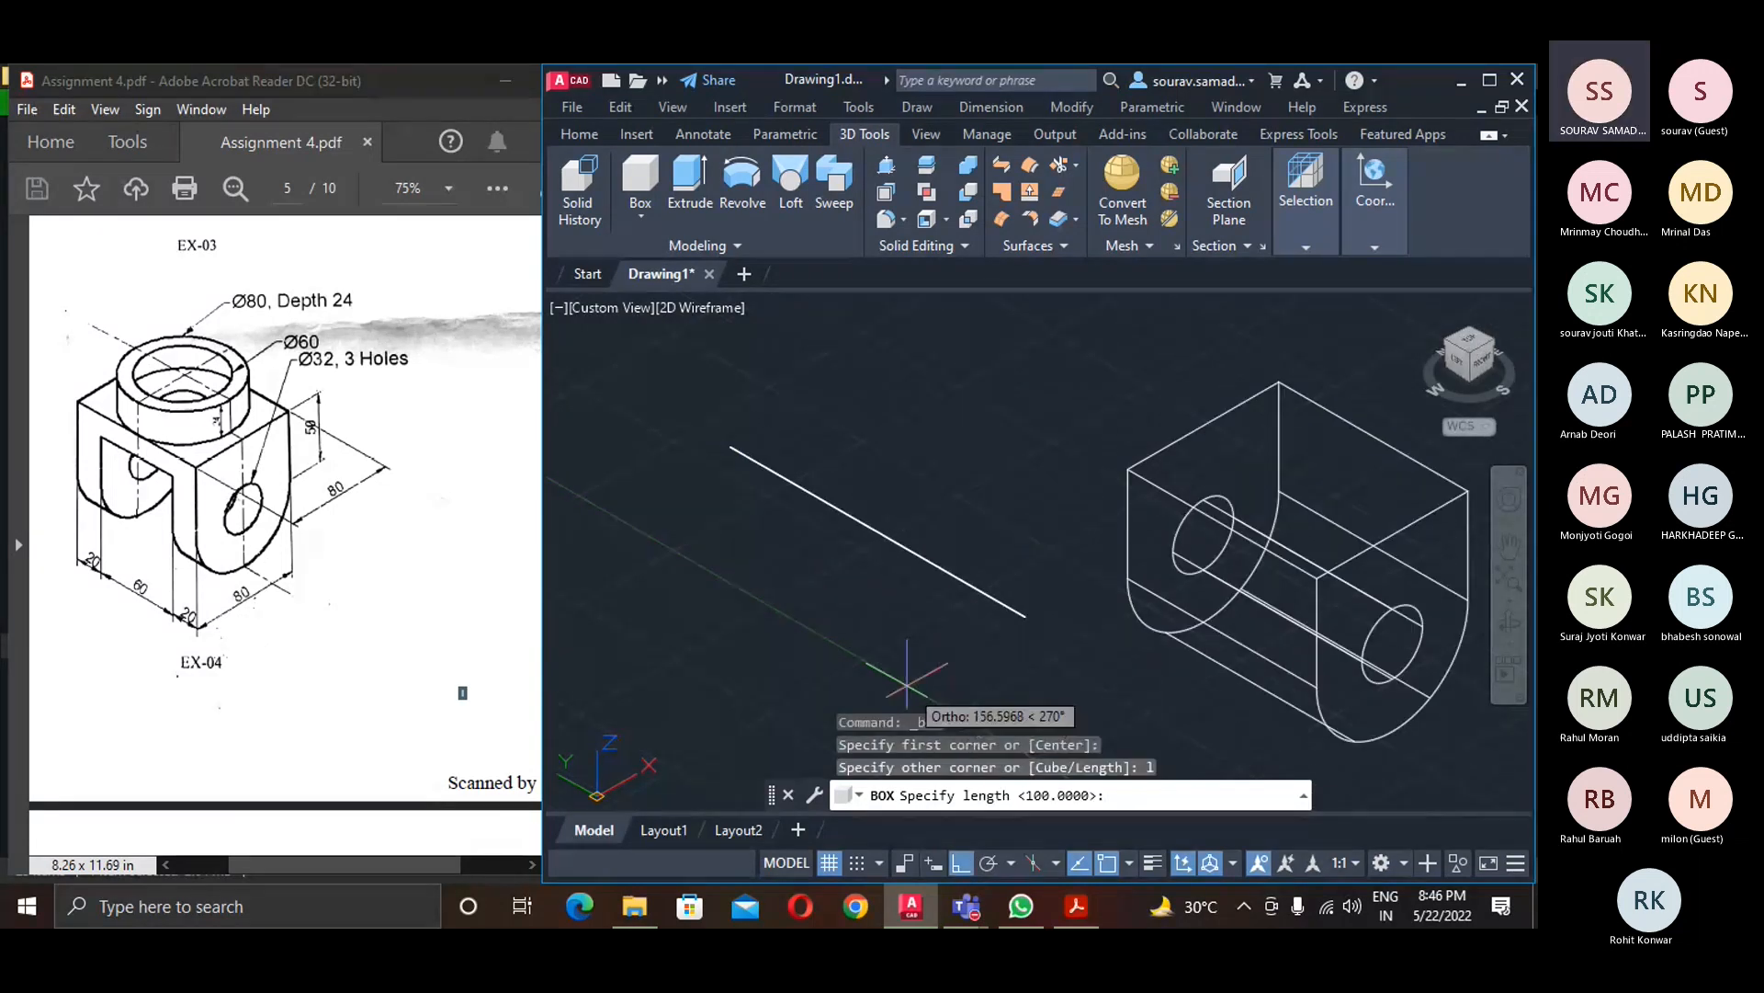
text(60)
key(Return)
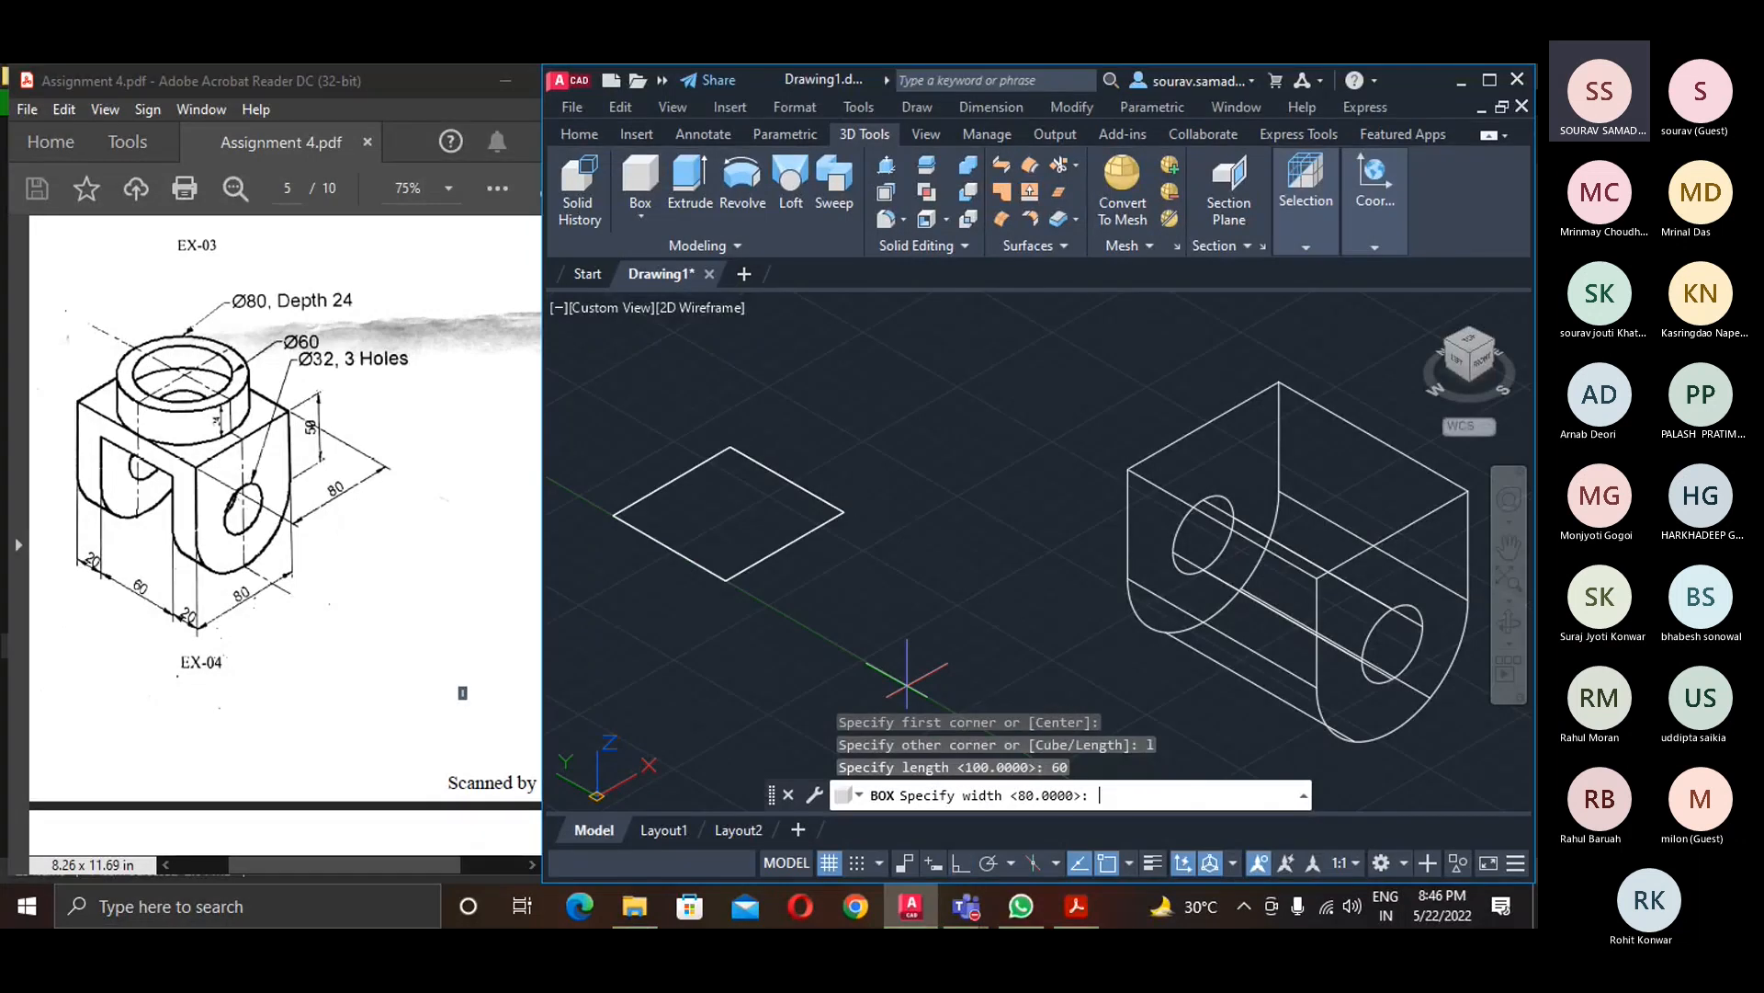
text(80)
key(Return)
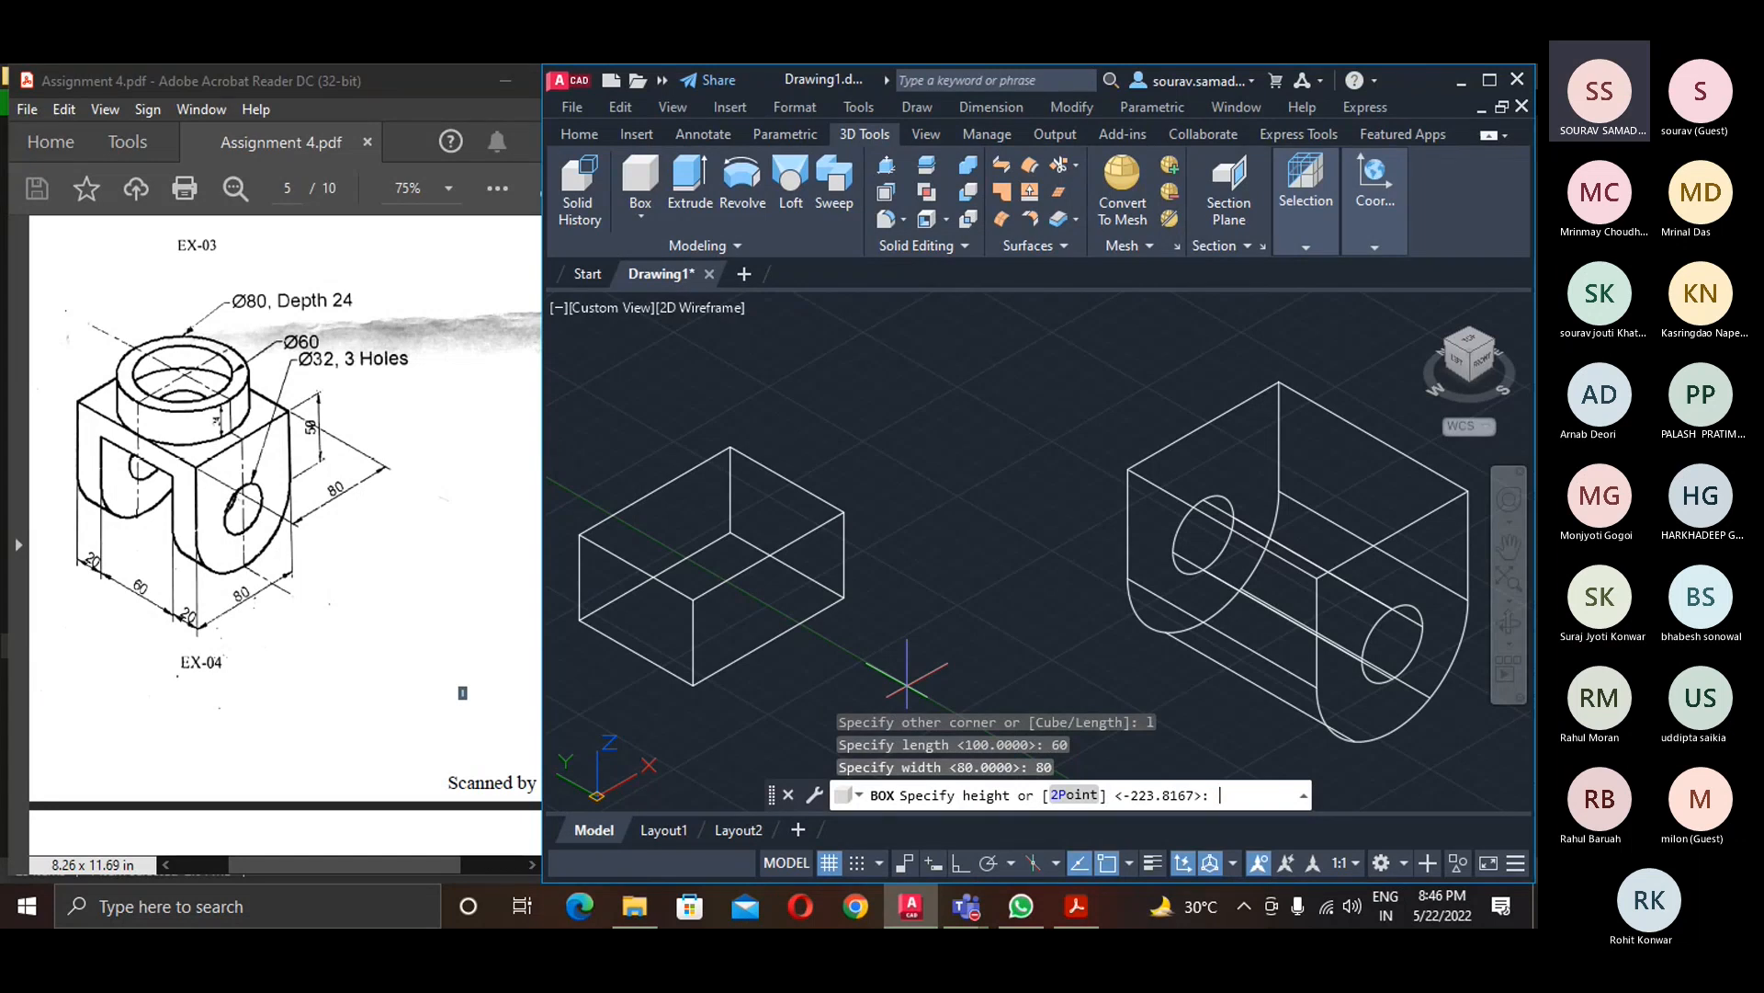
text(7)
key(Return)
- Move the box from the midpoint of its top 60-long edge to the midpoint of the body's matching top edge
text(m)
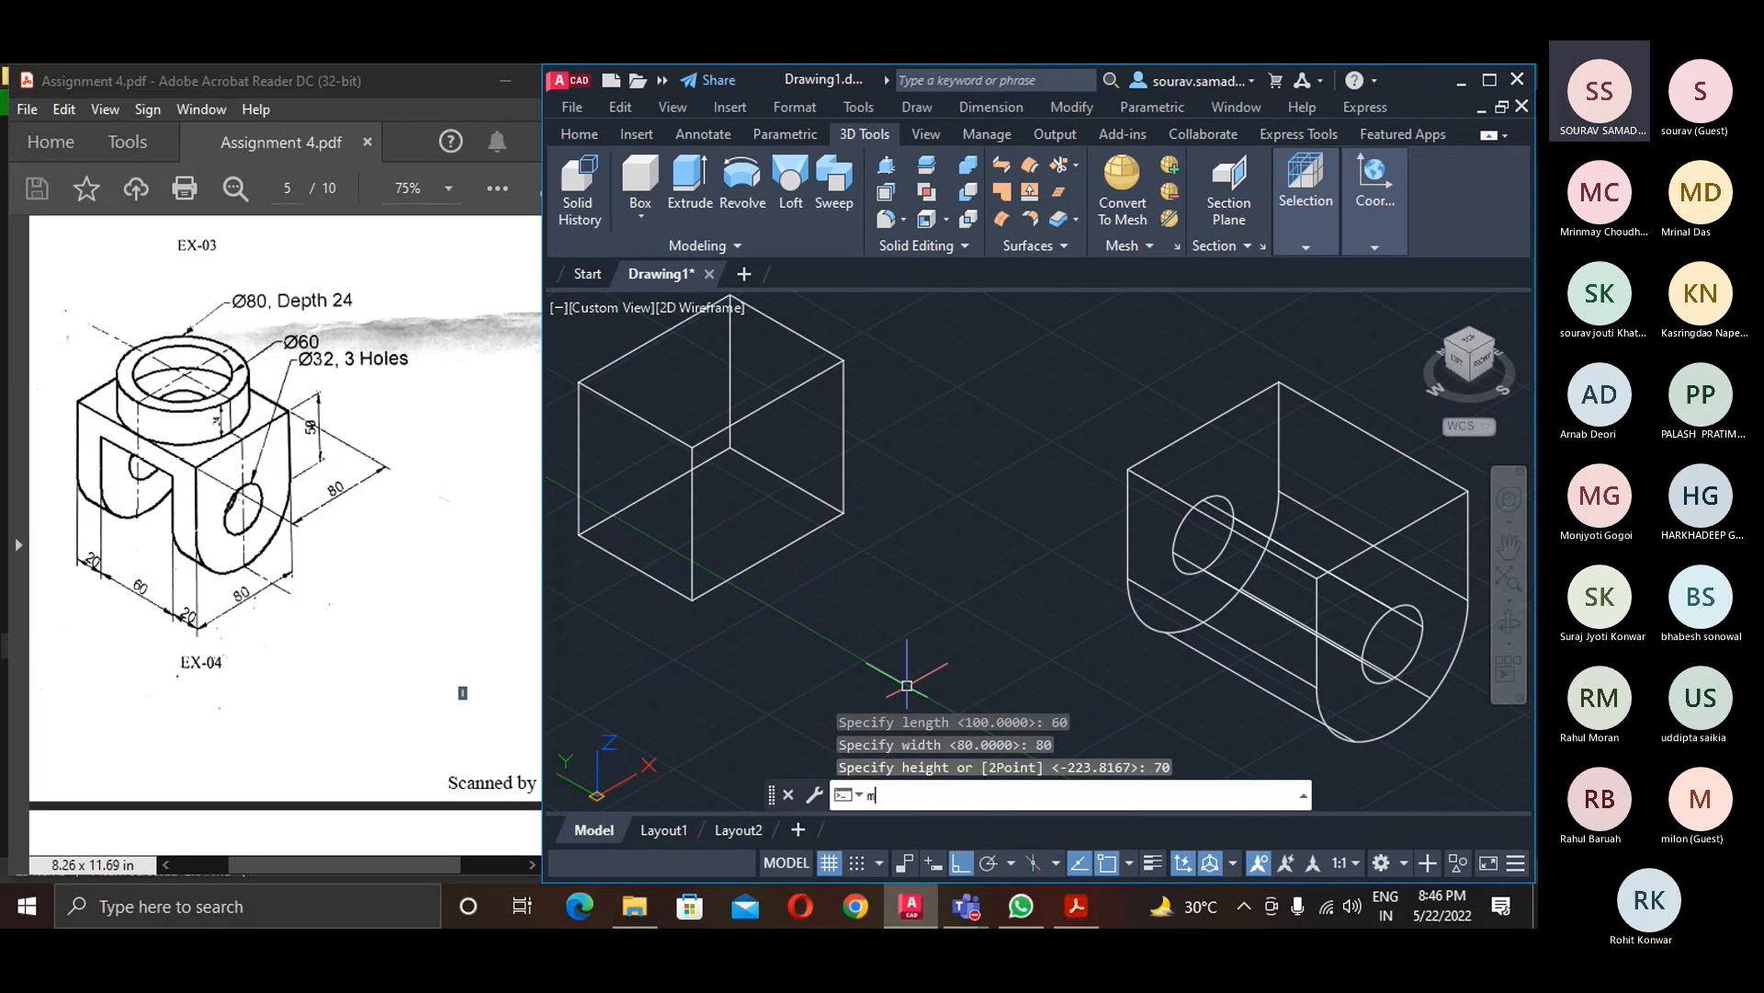
key(Return)
click(646, 419)
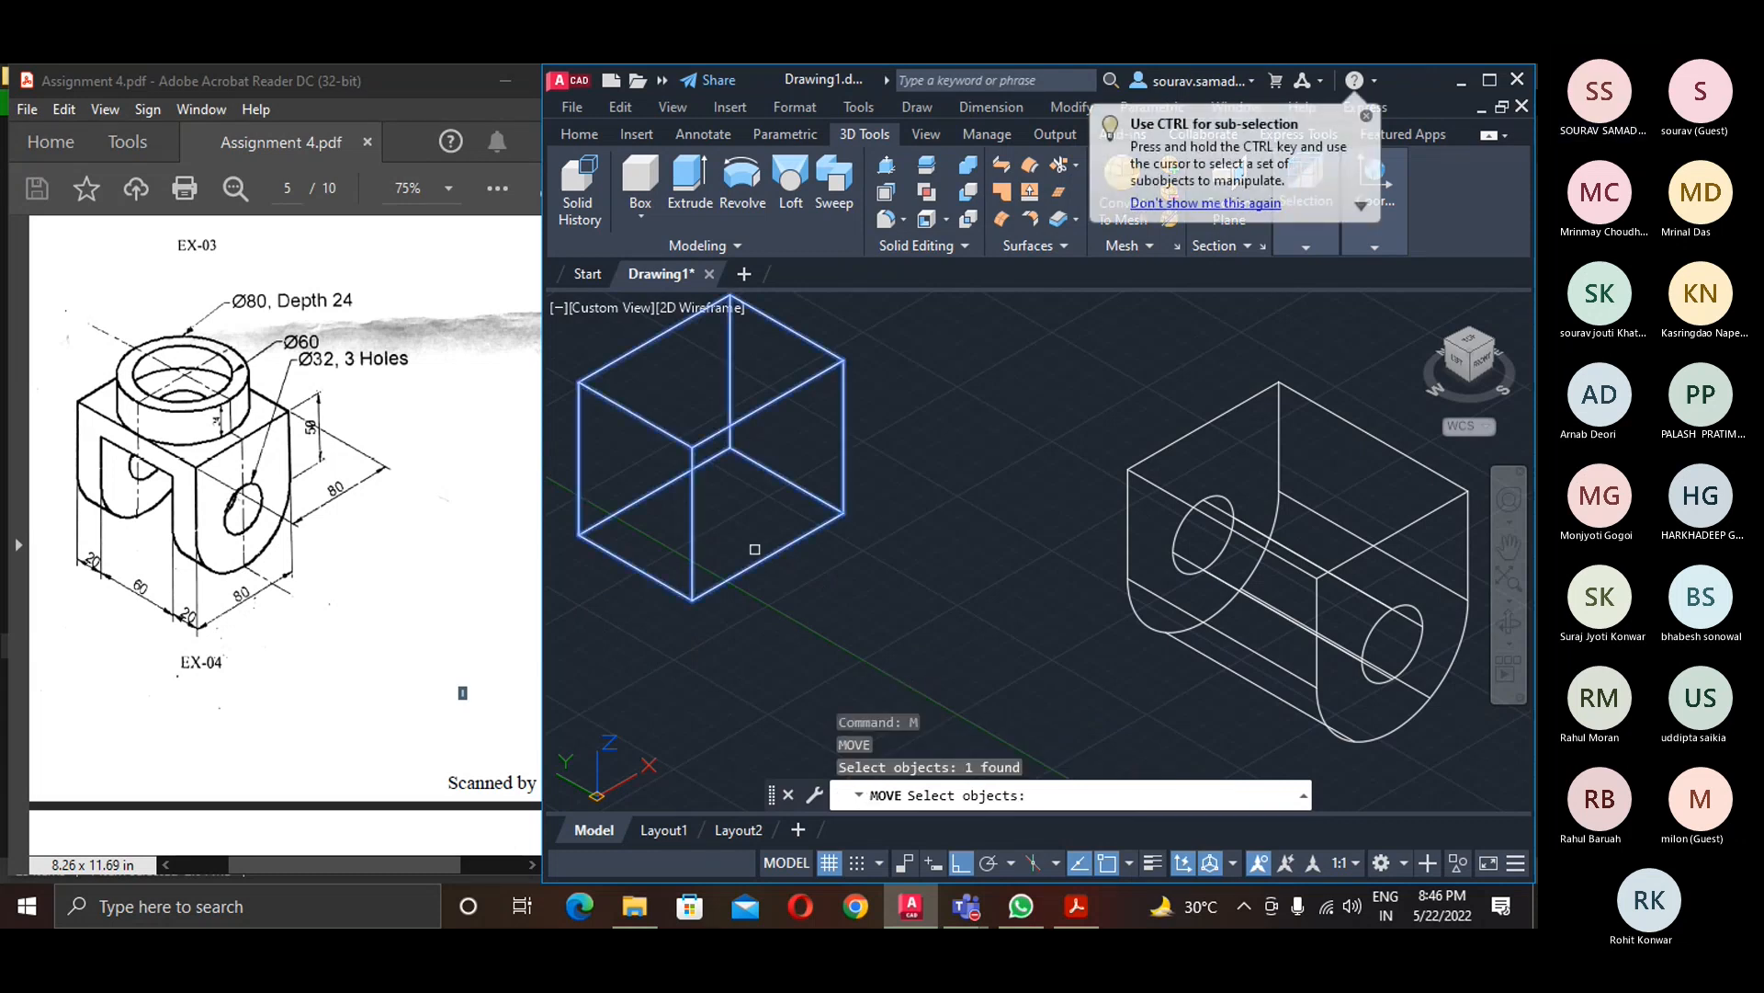
key(Return)
click(636, 415)
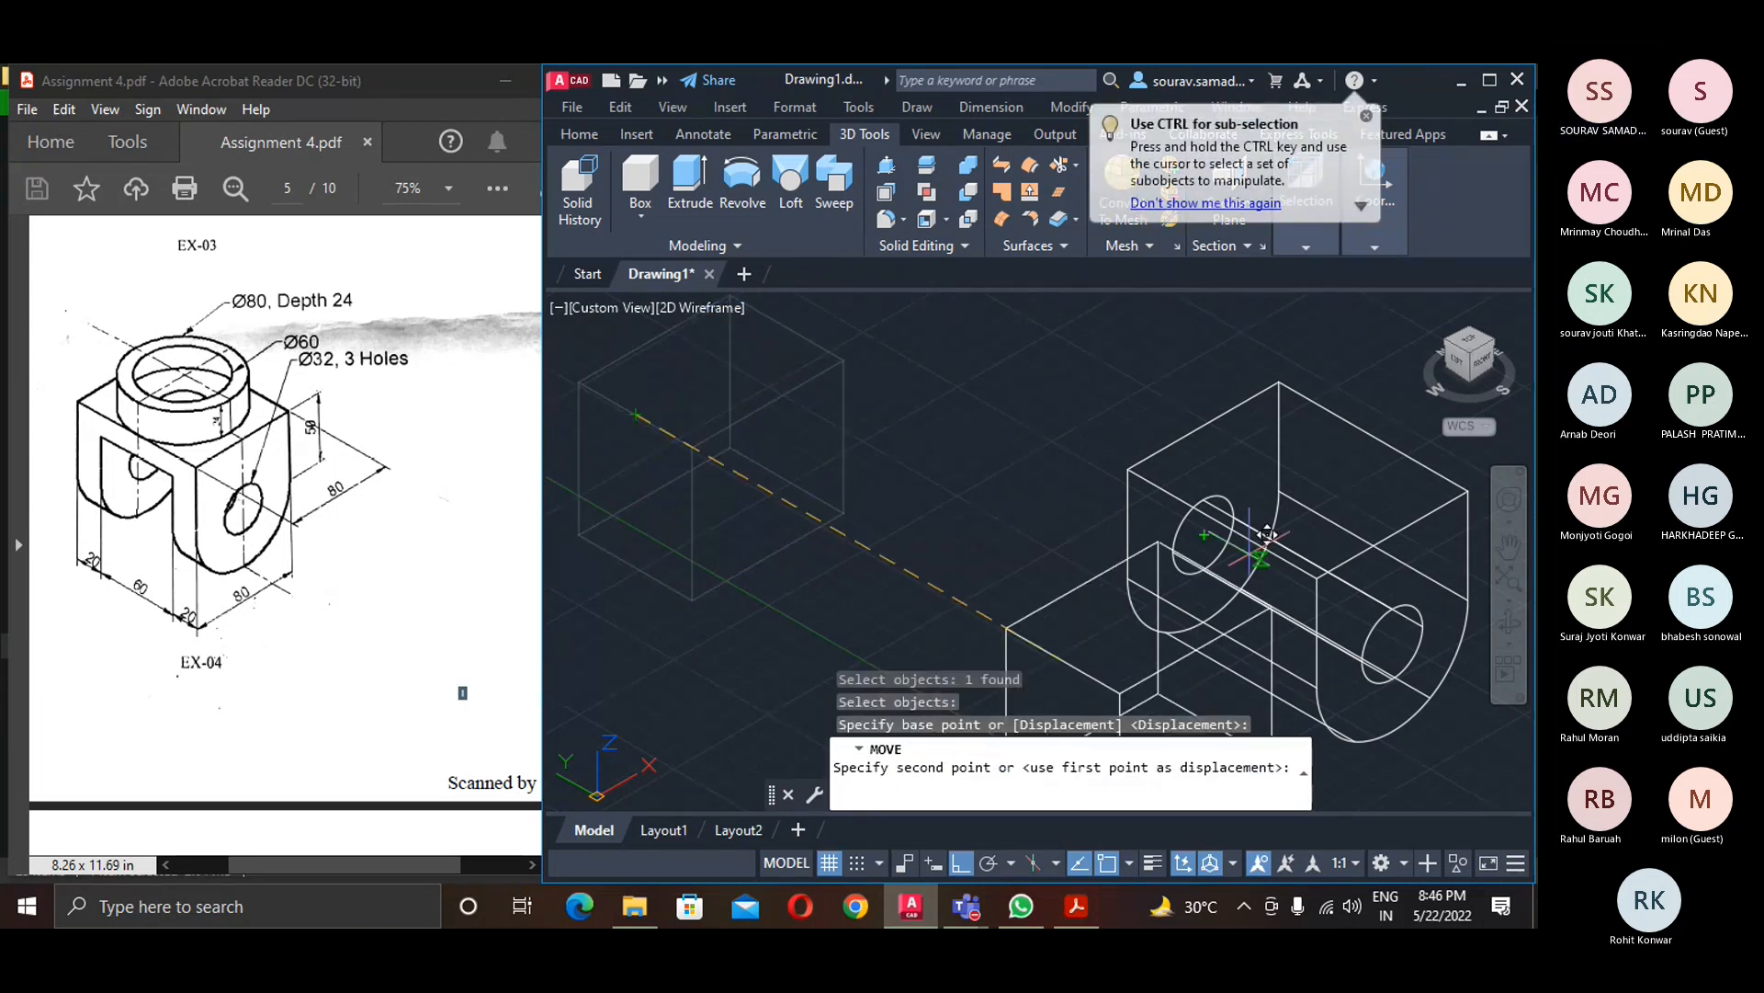
scroll(1222, 496, up, 5)
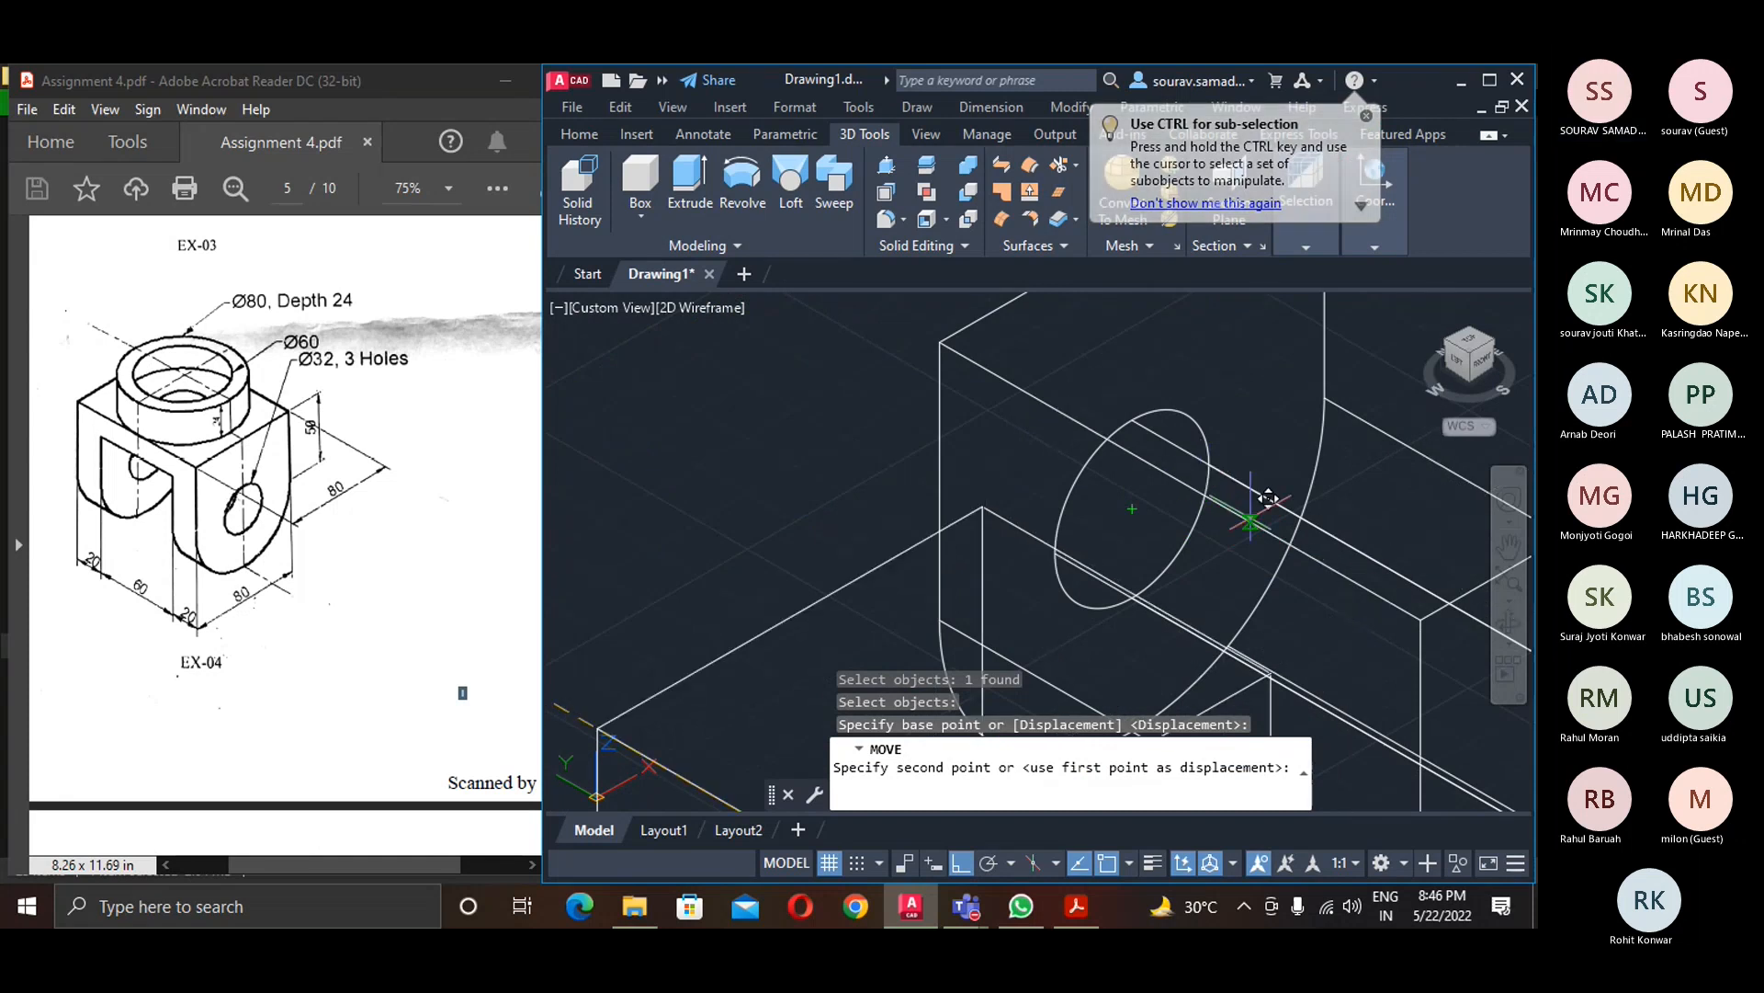
scroll(1260, 555, down, 4)
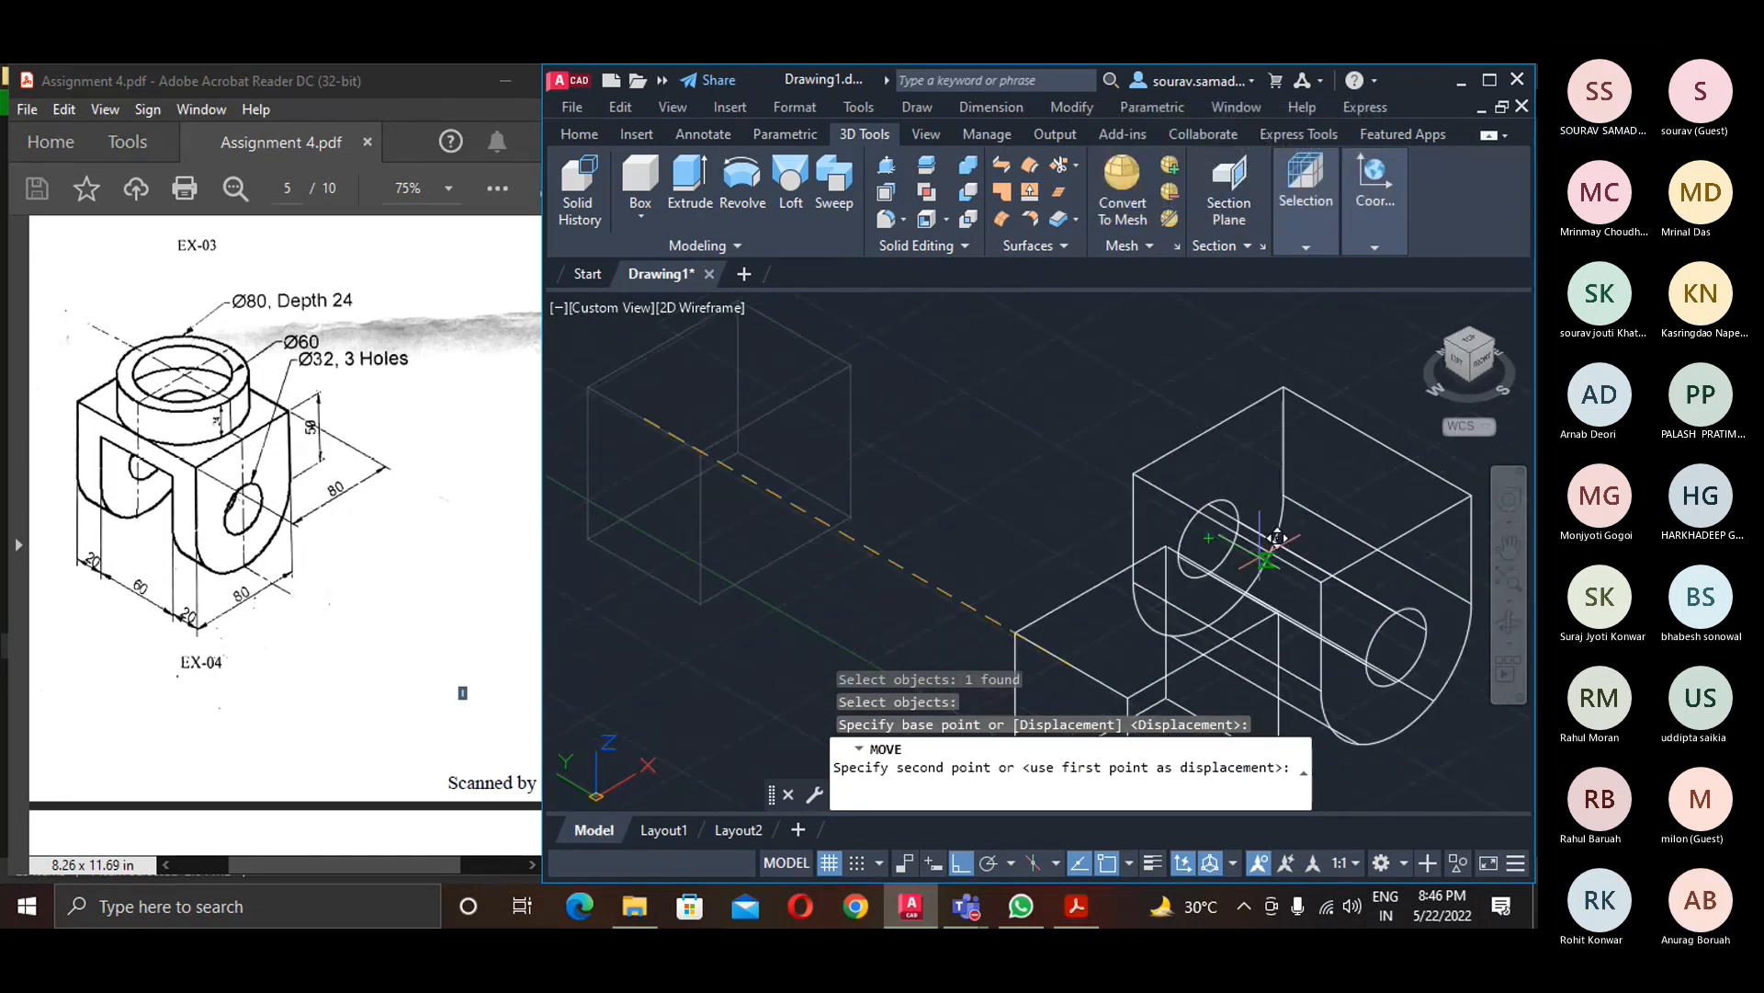
scroll(1294, 583, up, 4)
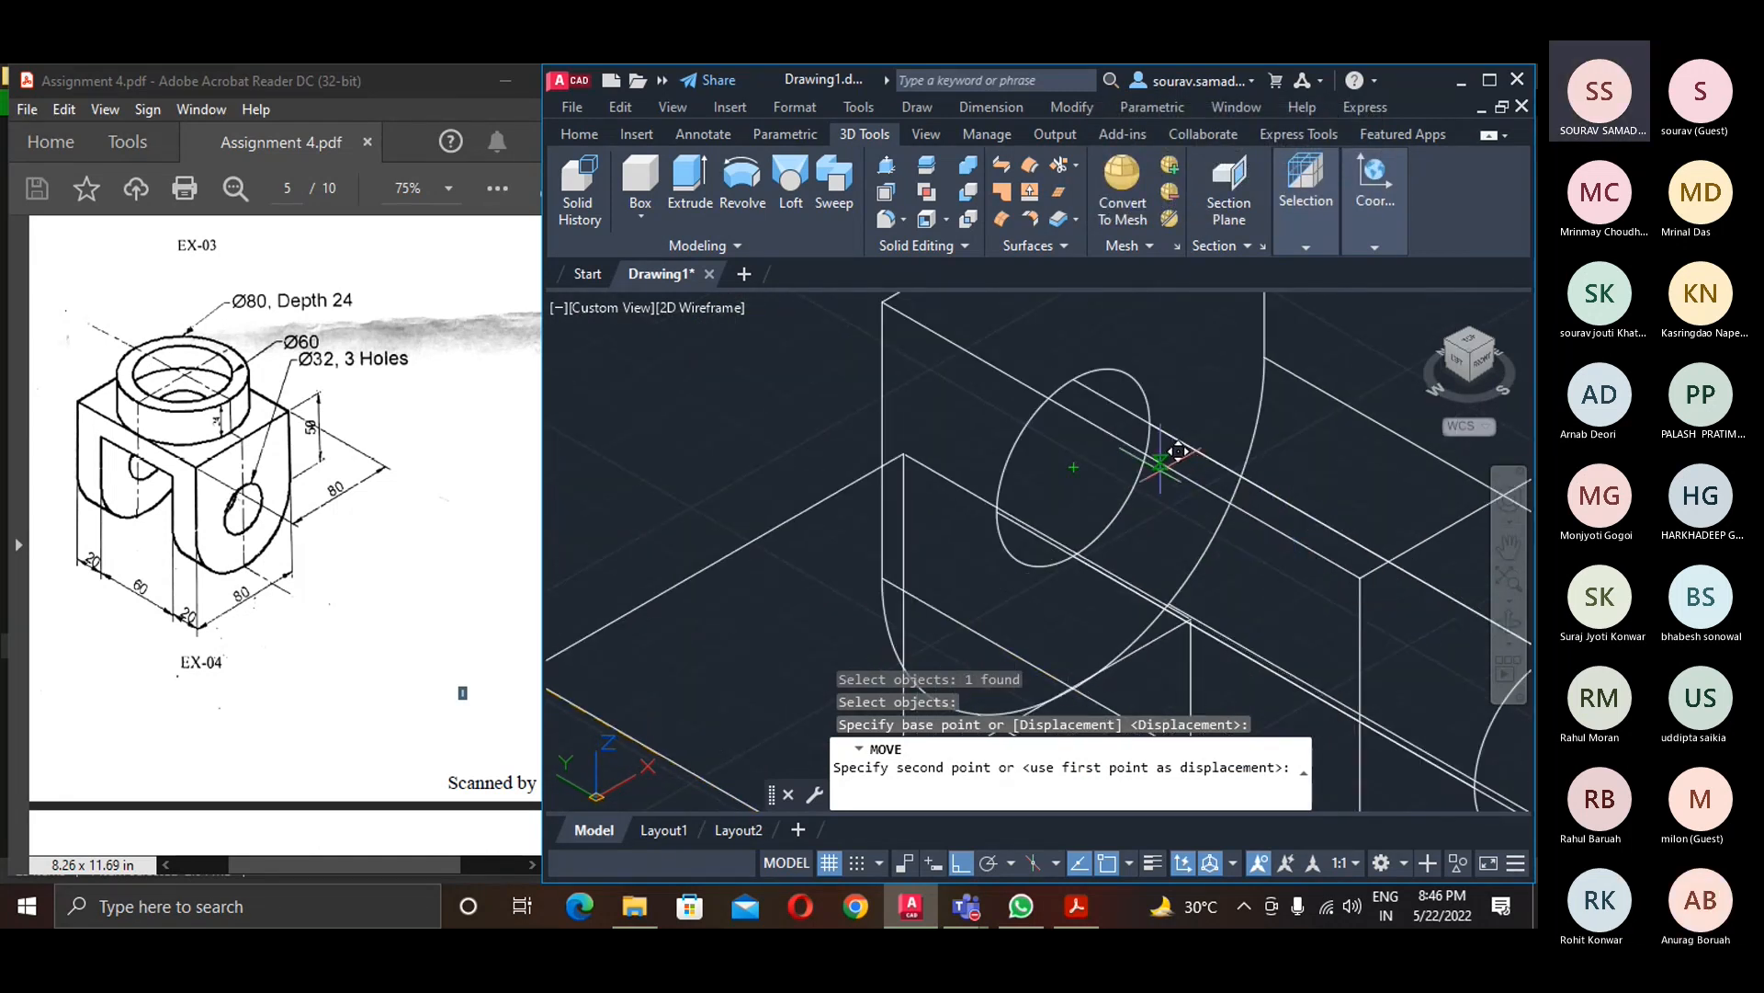
click(1174, 523)
- Move the box straight down by 20 inside the rounded body
scroll(1173, 523, down, 2)
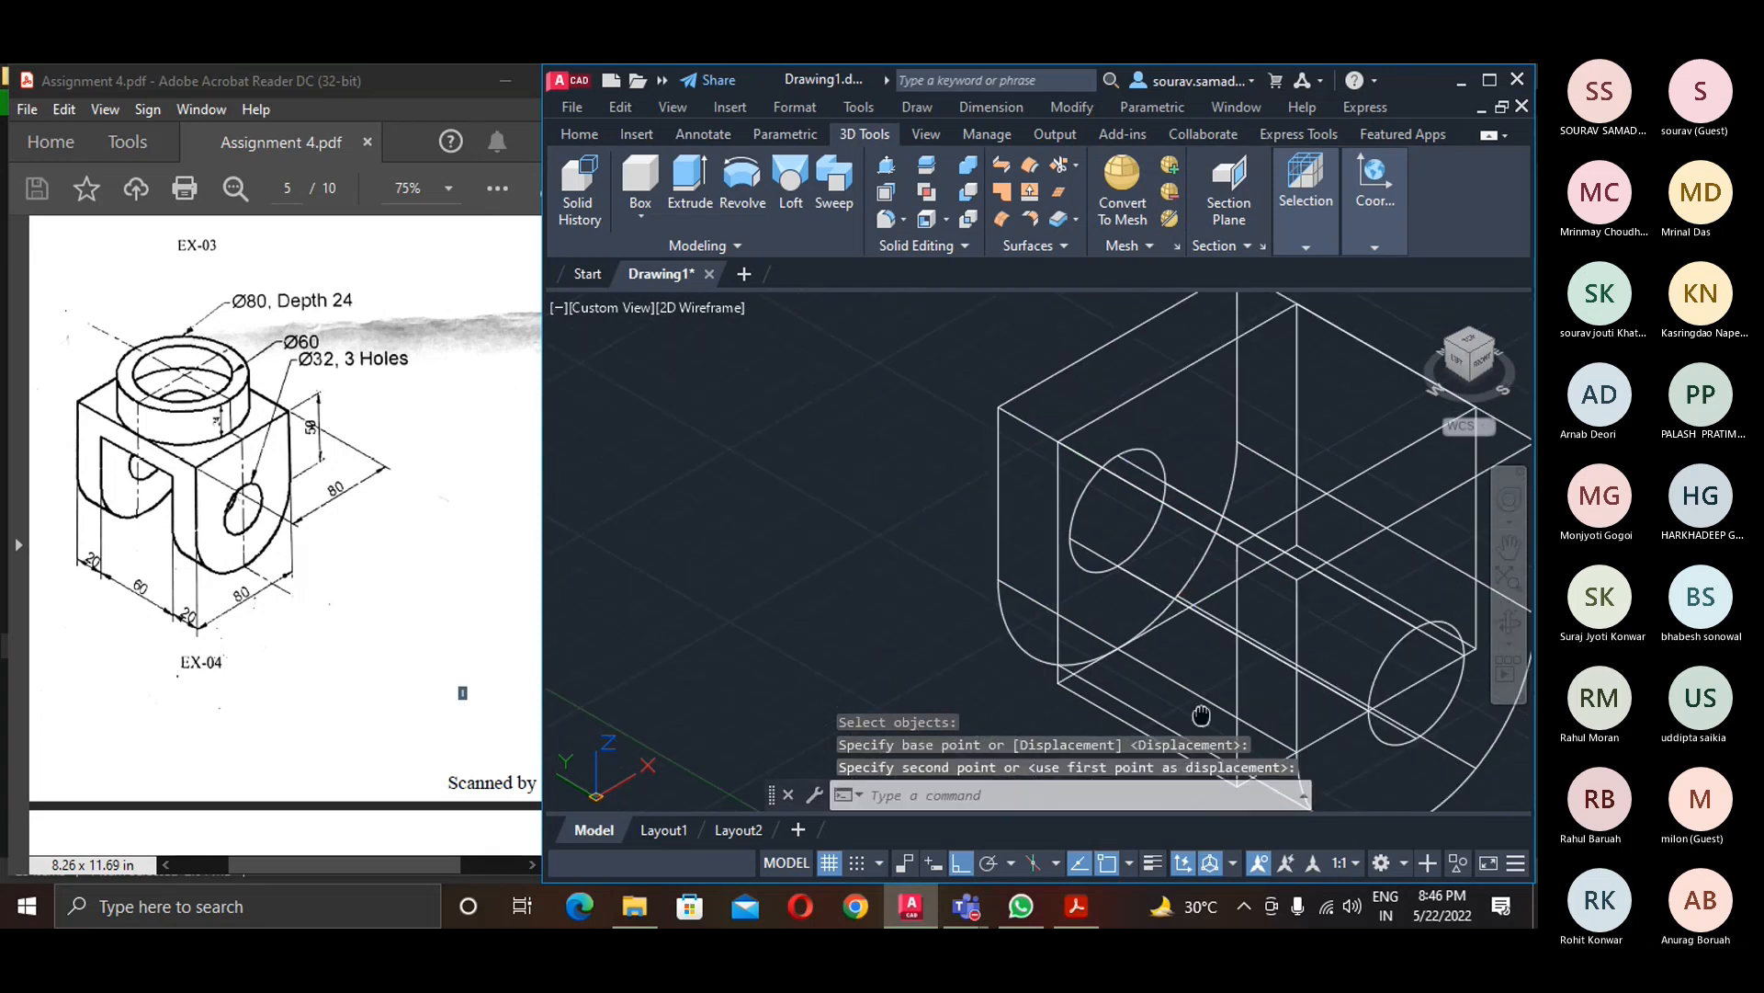
middle_drag(1201, 715, 1173, 632)
text(m)
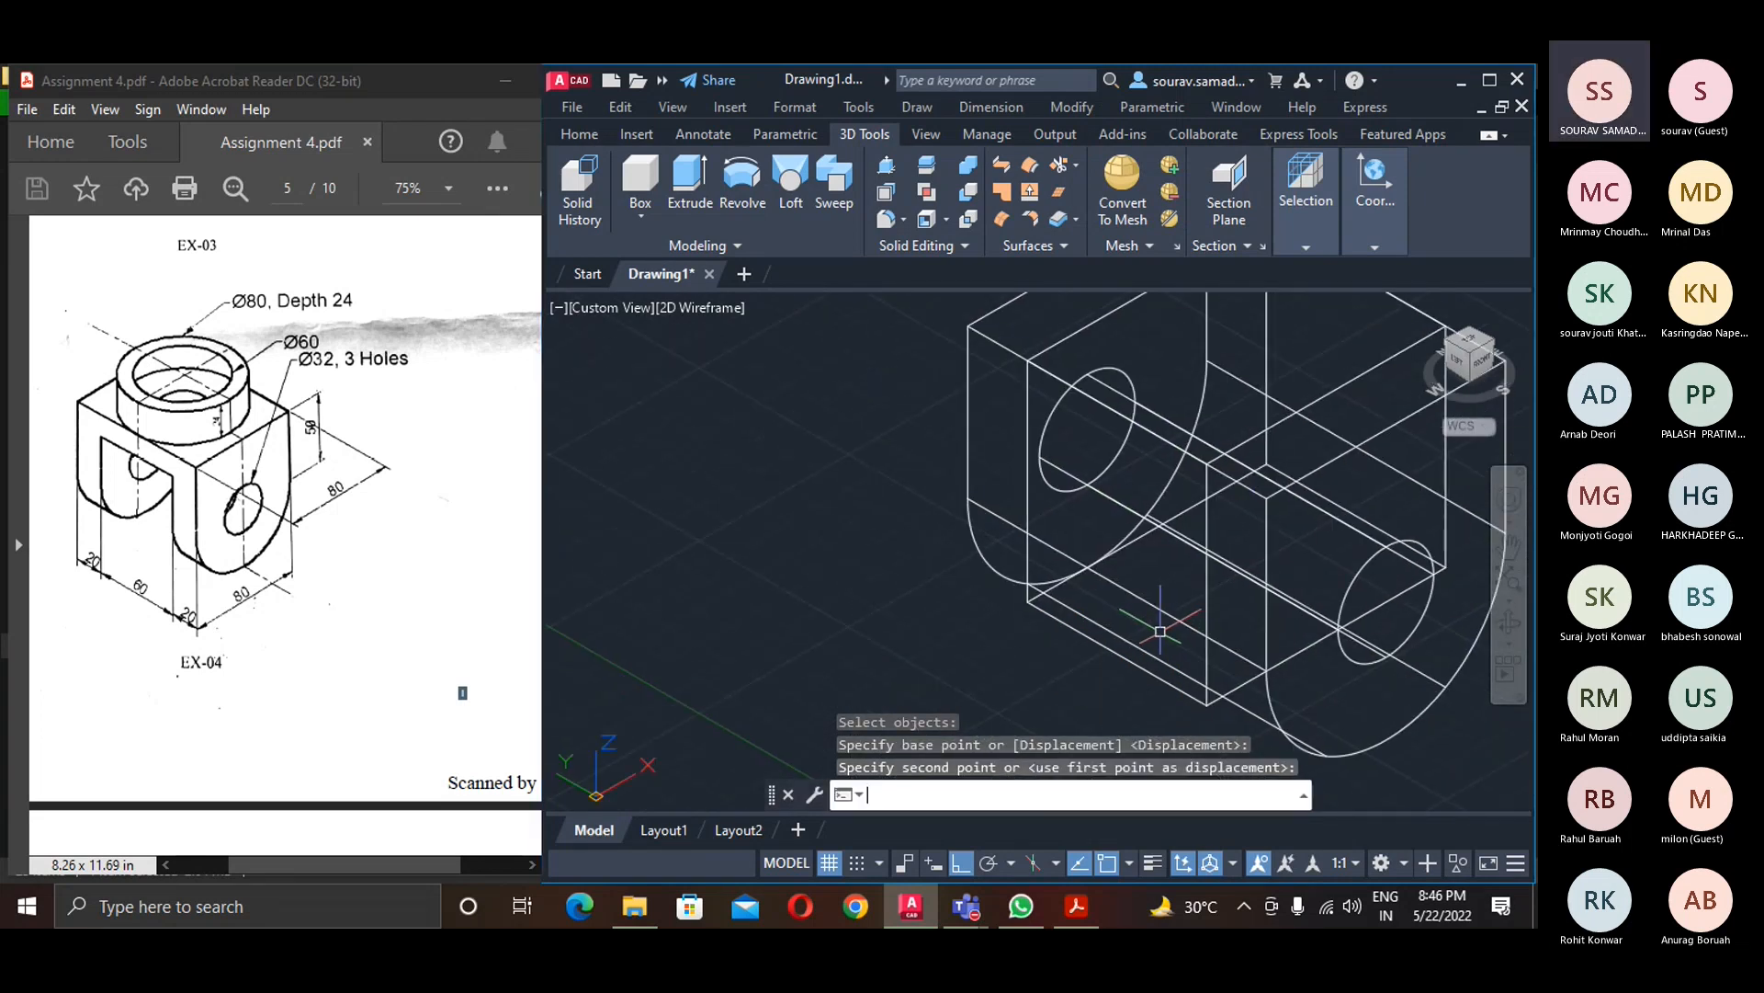
key(Return)
click(1056, 479)
key(Return)
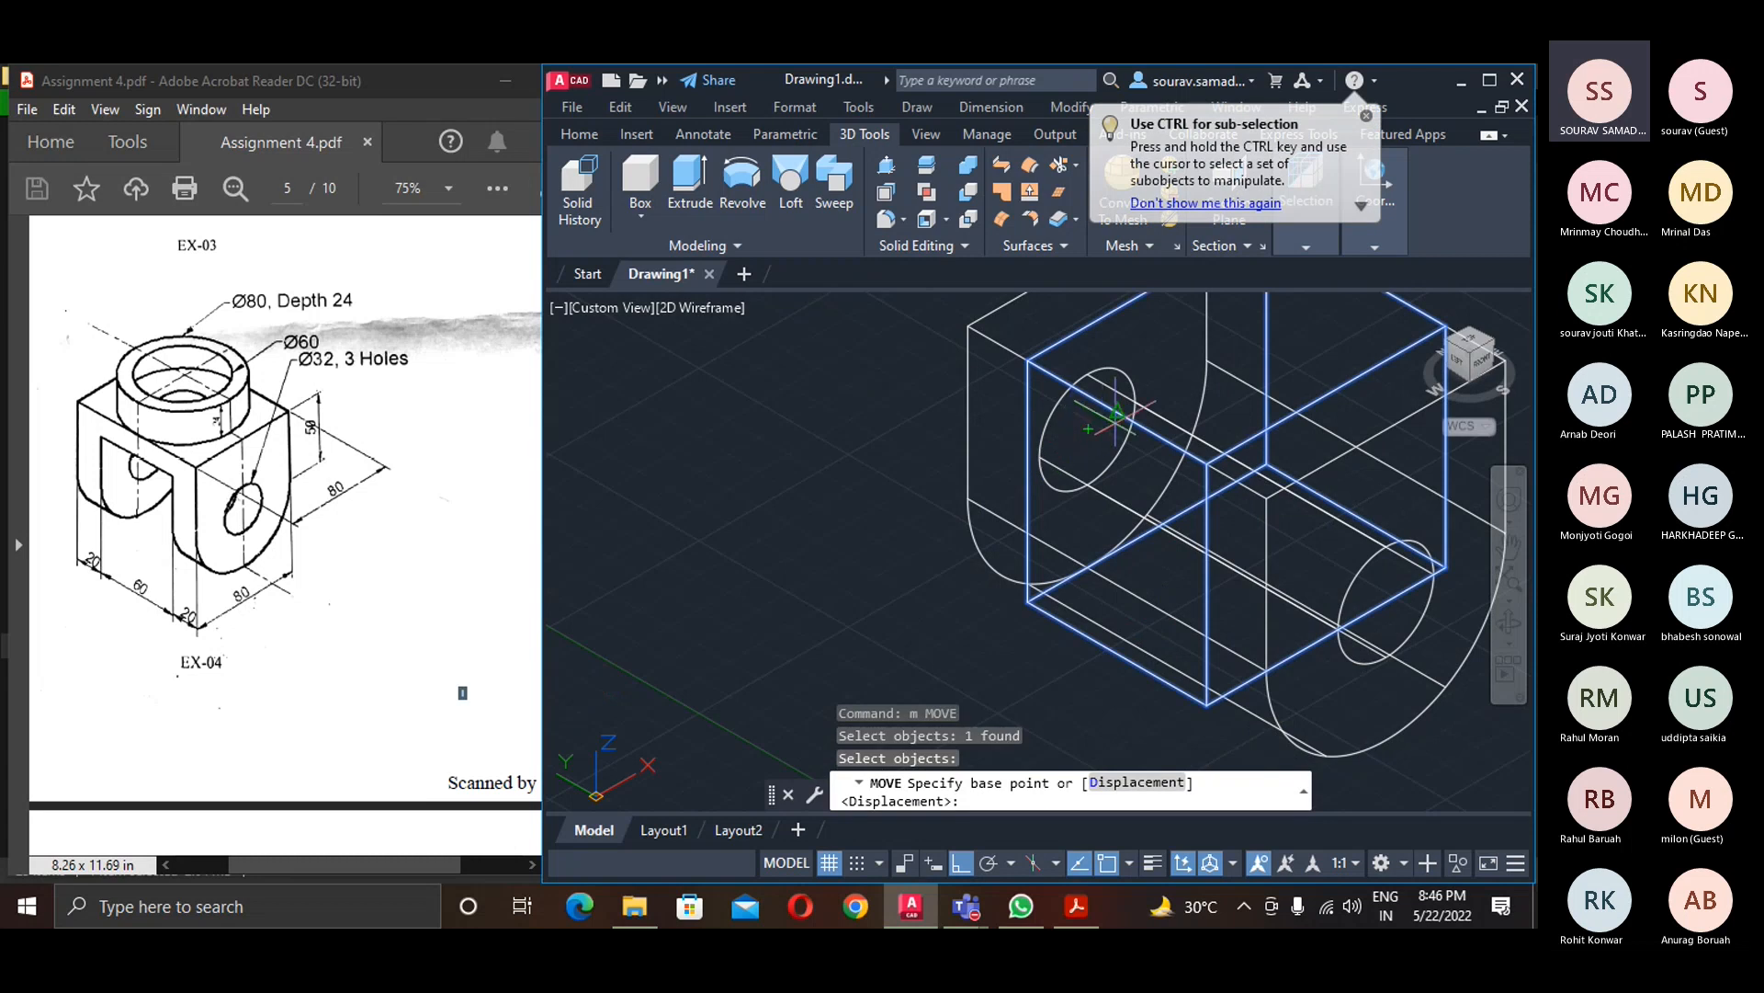
click(1118, 413)
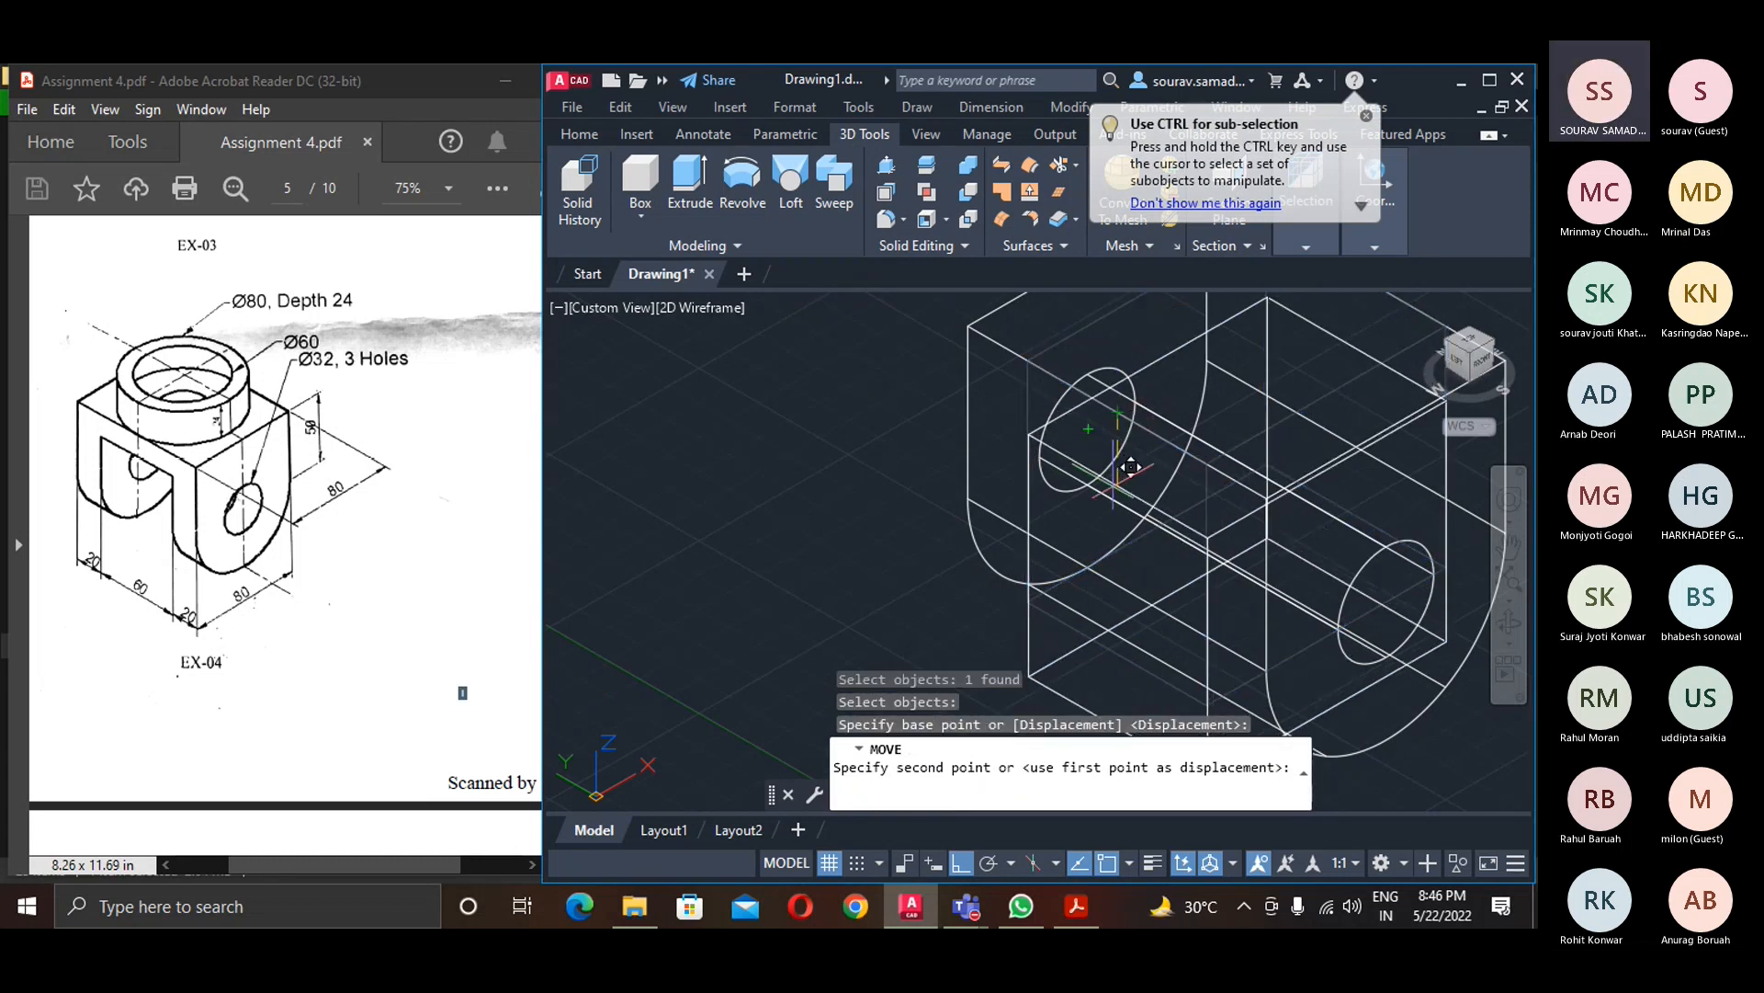
text(20)
key(Return)
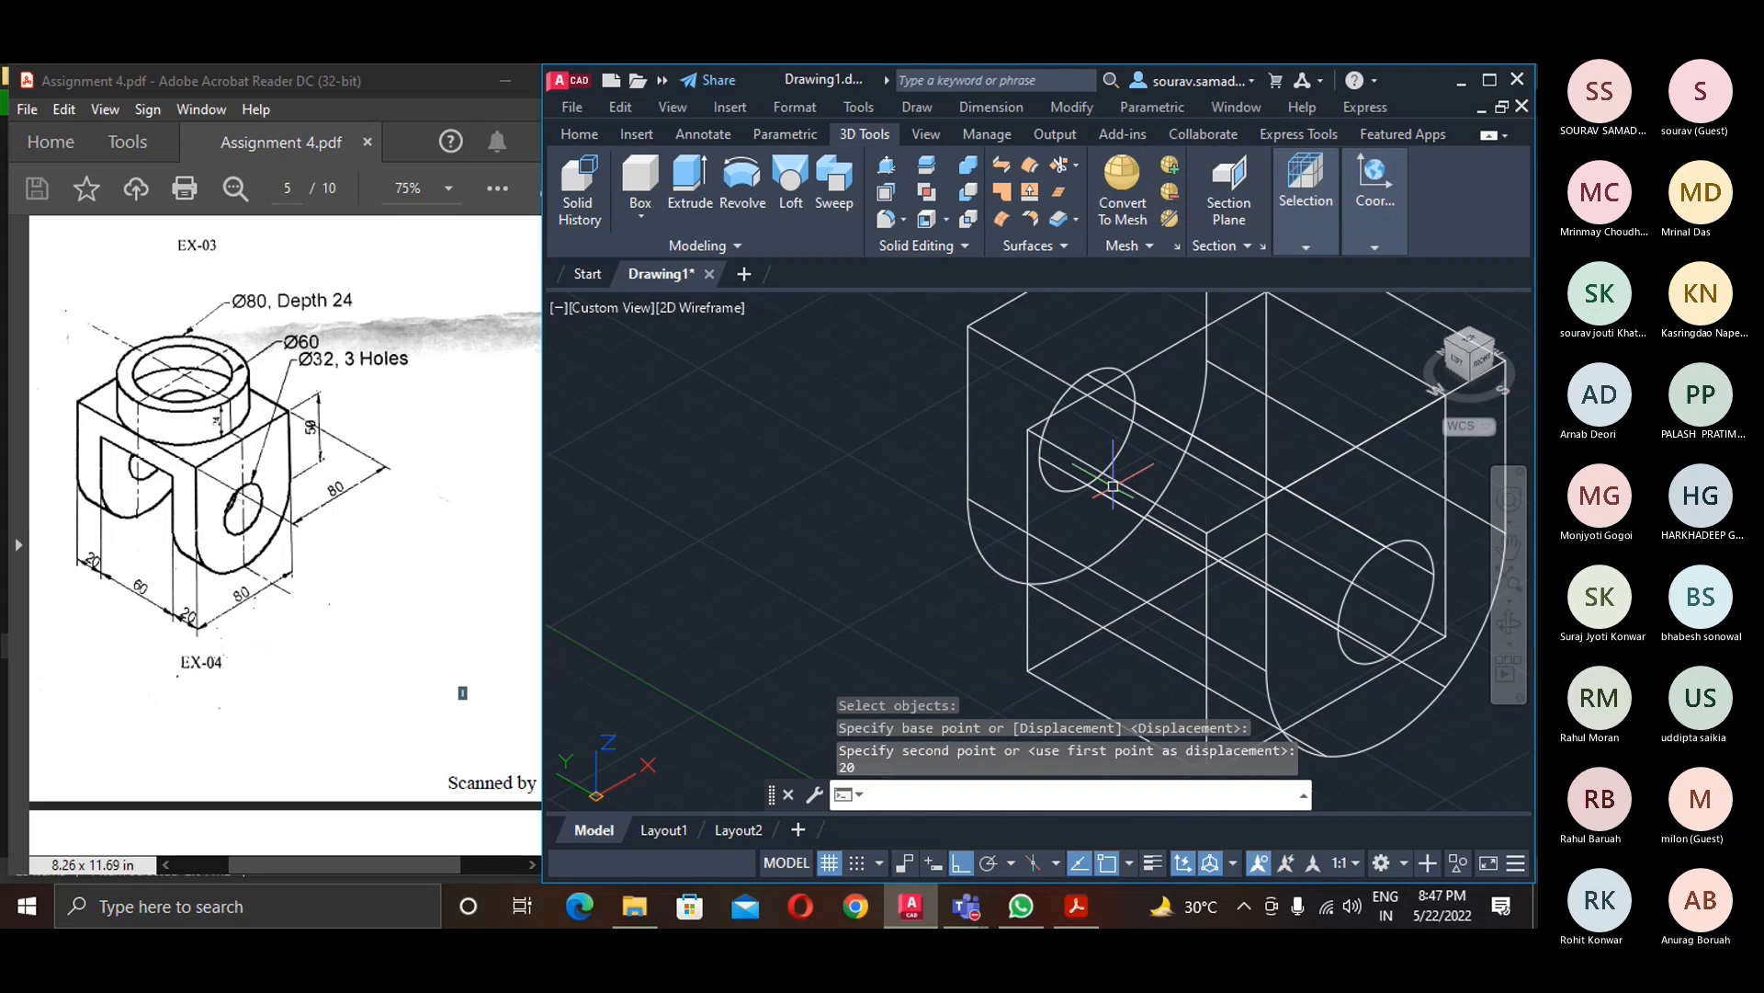
- Set the visual style to Shaded with edges
click(726, 307)
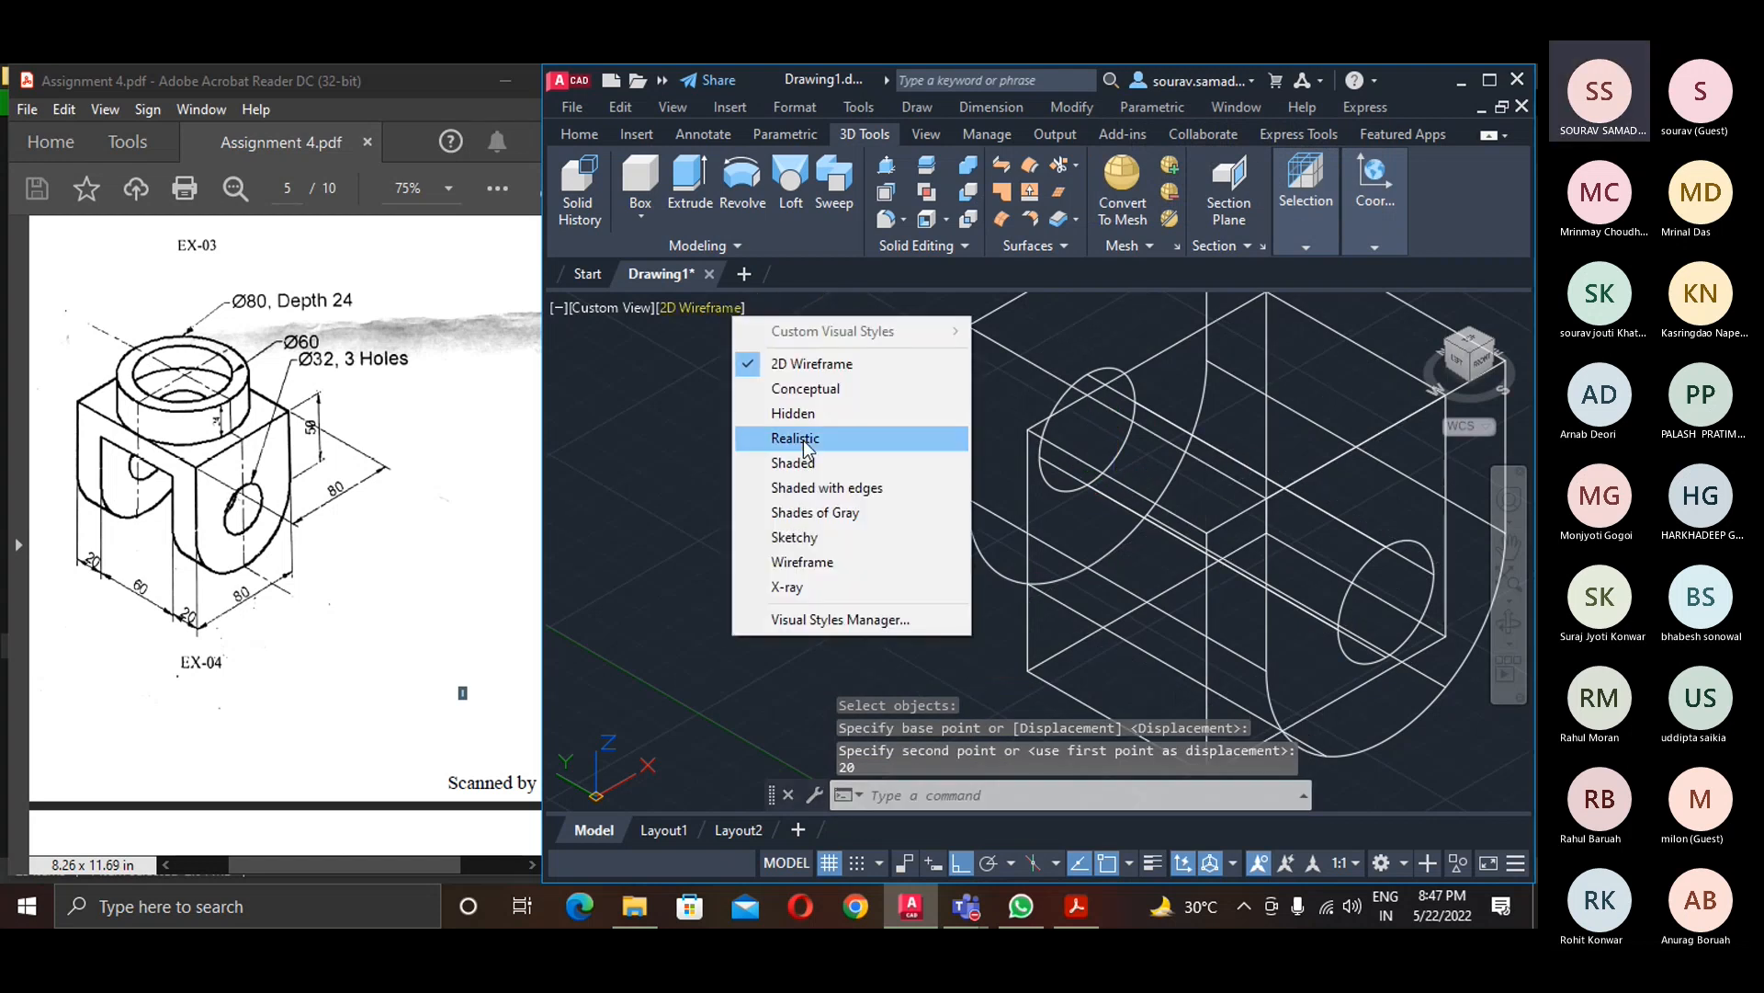
click(796, 462)
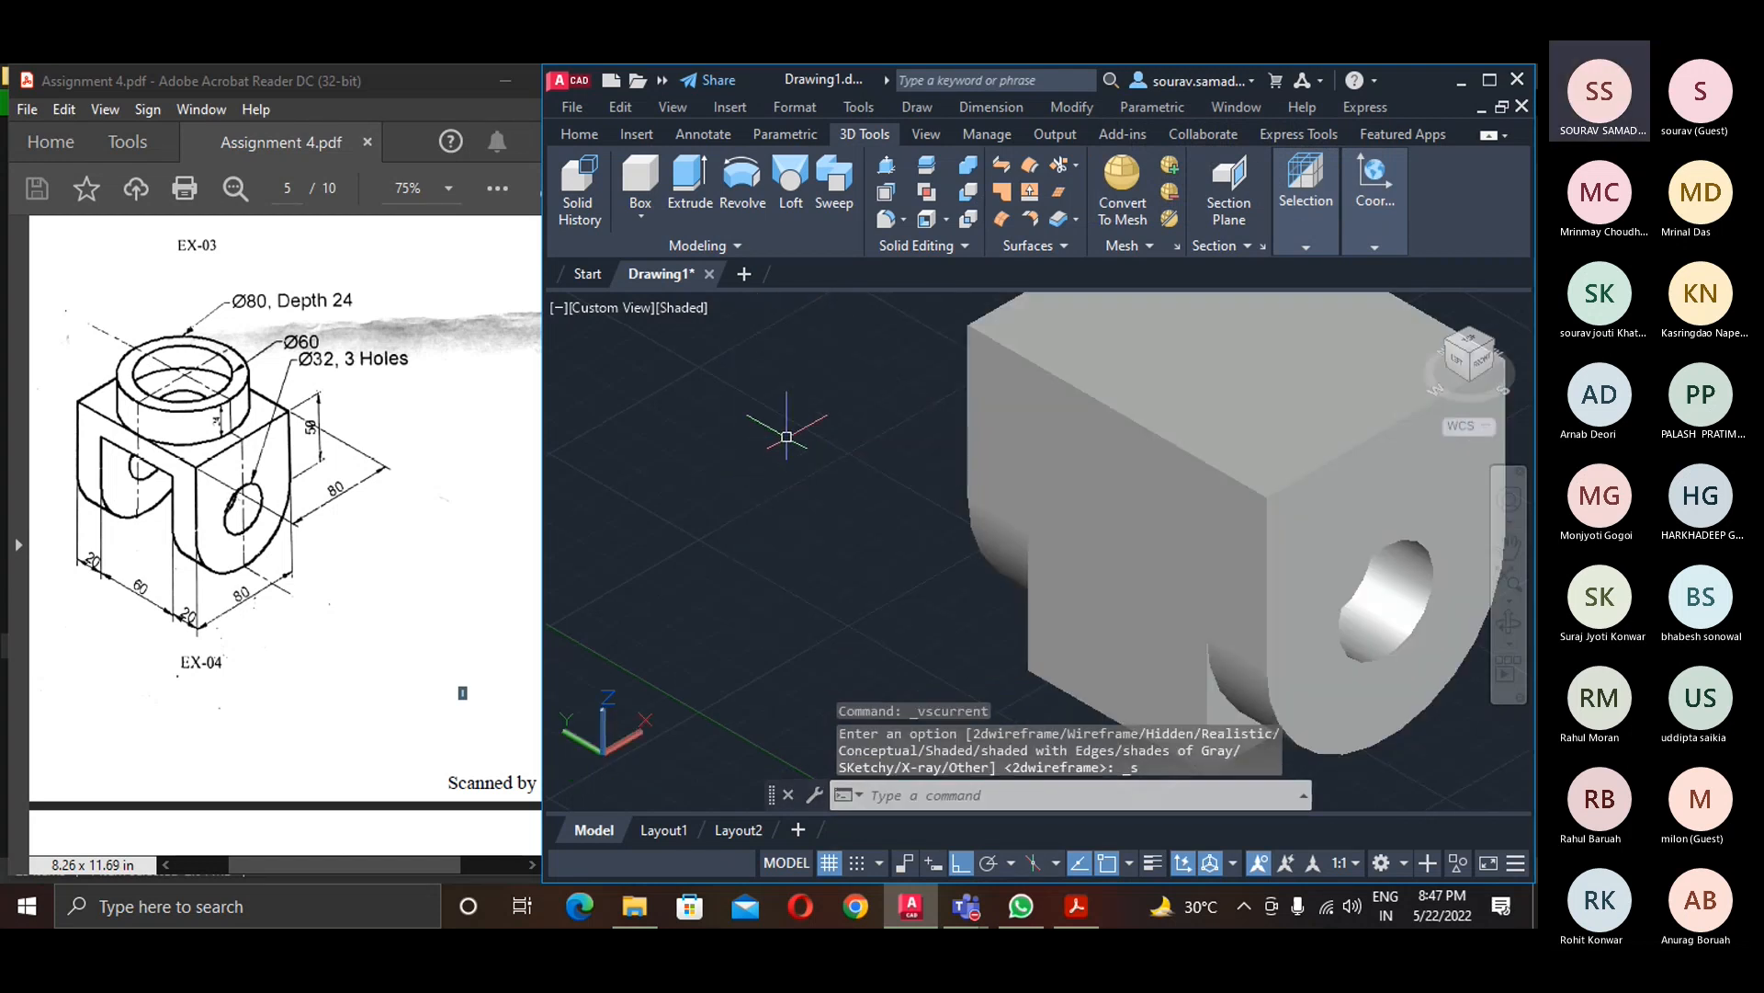
click(681, 320)
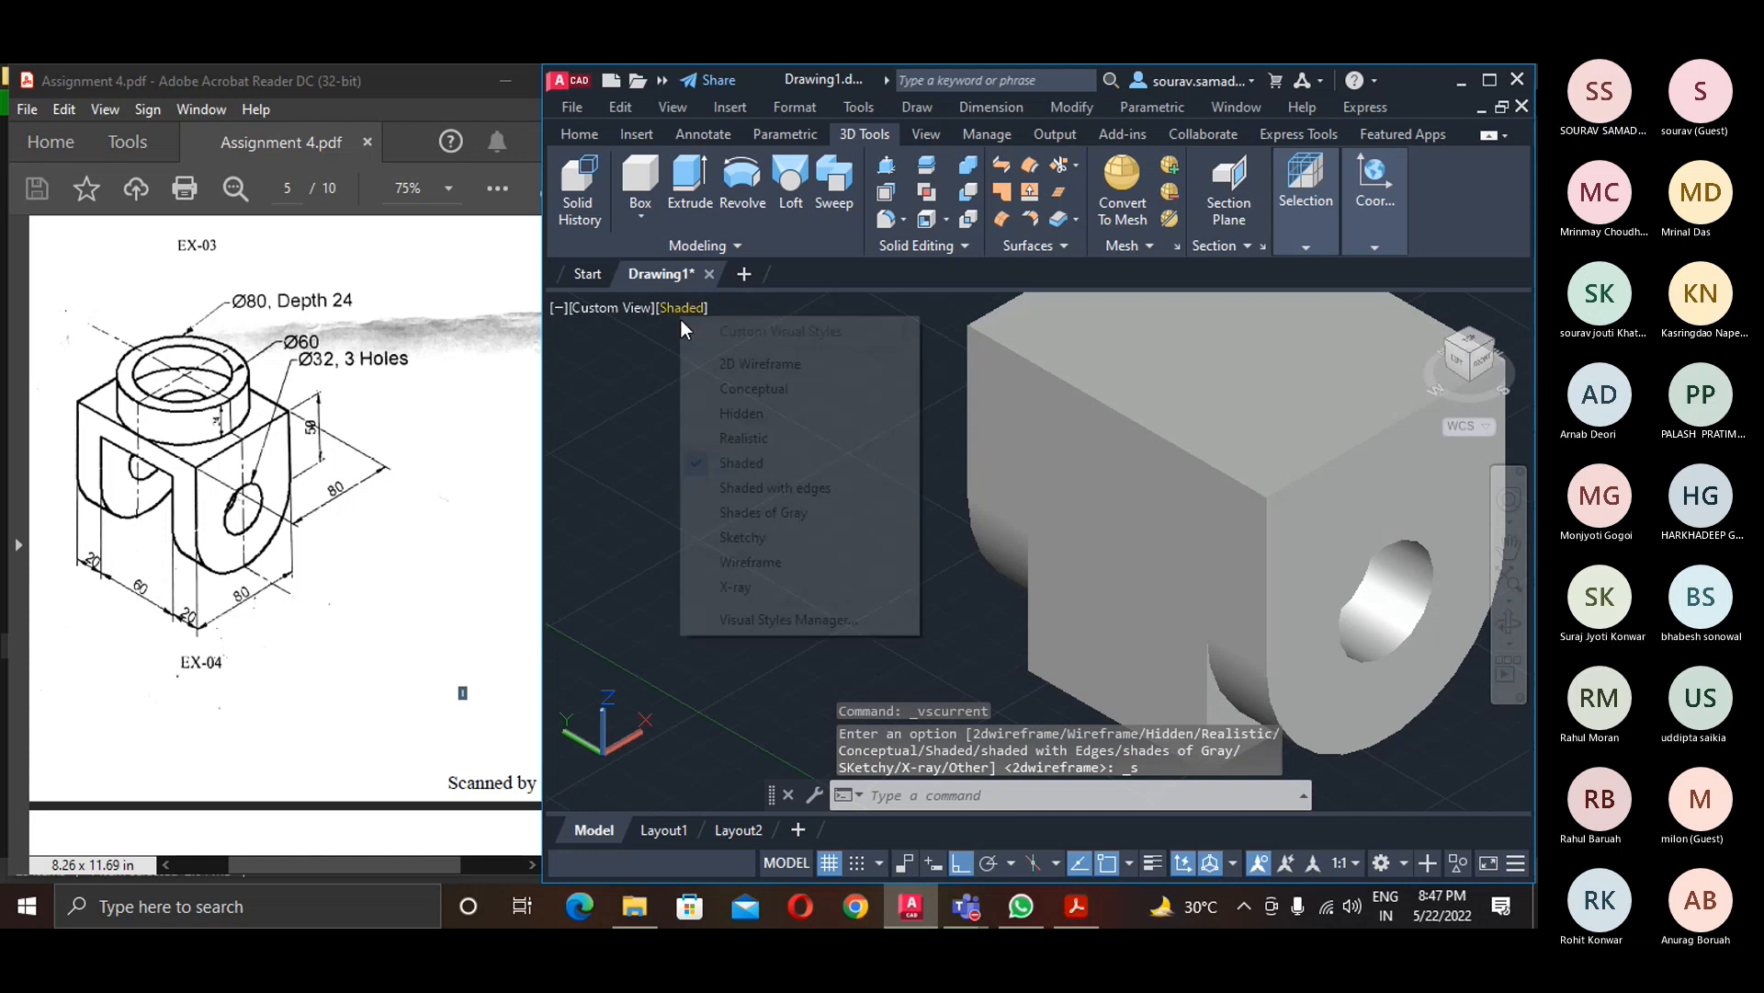
click(750, 487)
middle_drag(1075, 631, 913, 674)
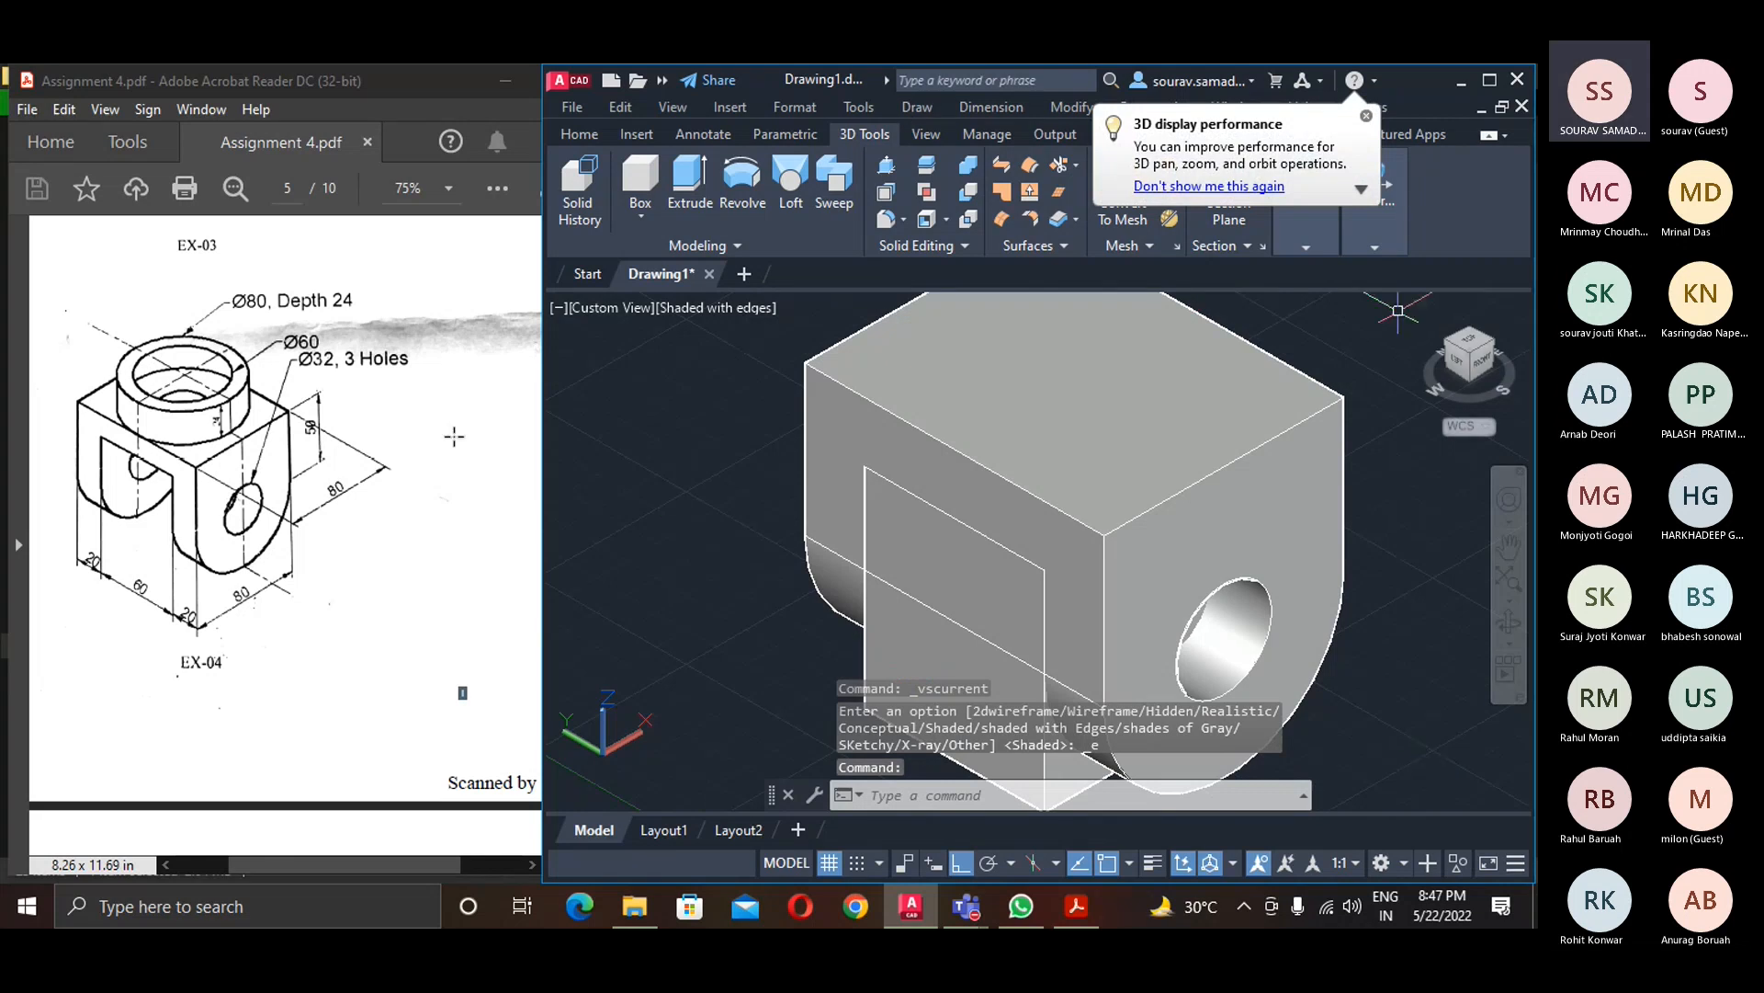
- Subtract the box from the rounded body to cut the slot between the two fork arms
click(970, 193)
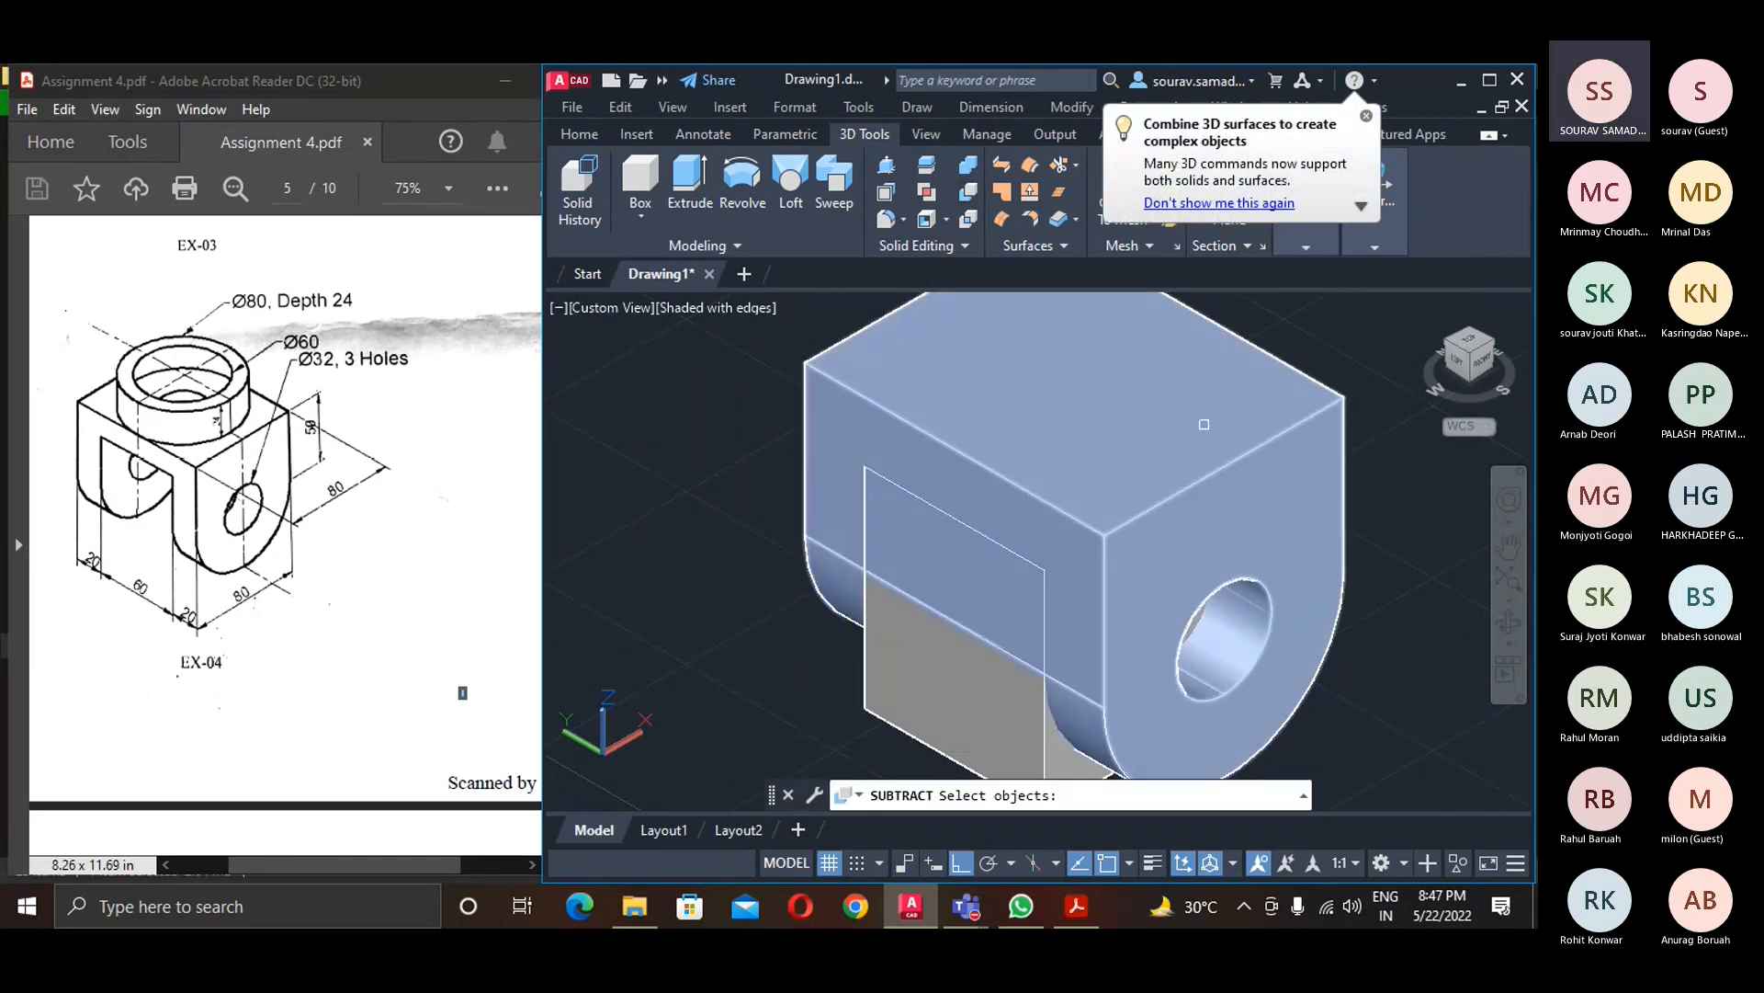
click(1204, 424)
key(Return)
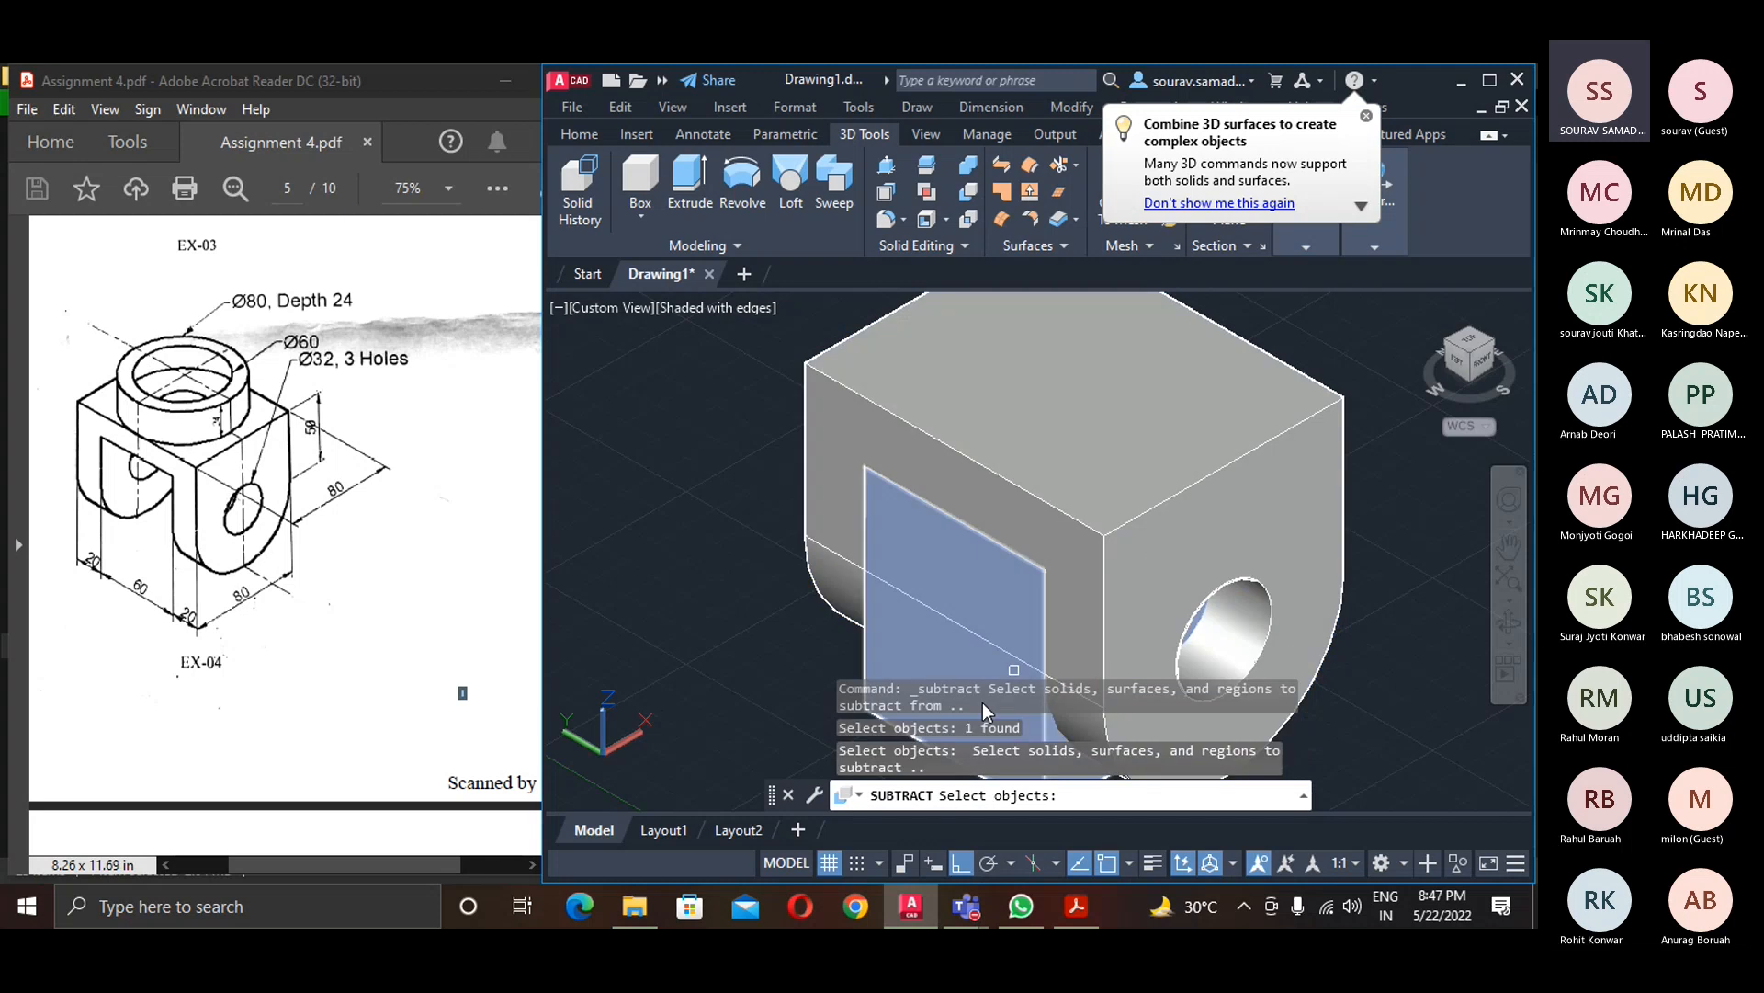
click(944, 656)
key(Return)
scroll(938, 625, down, 2)
middle_drag(944, 622, 1029, 619)
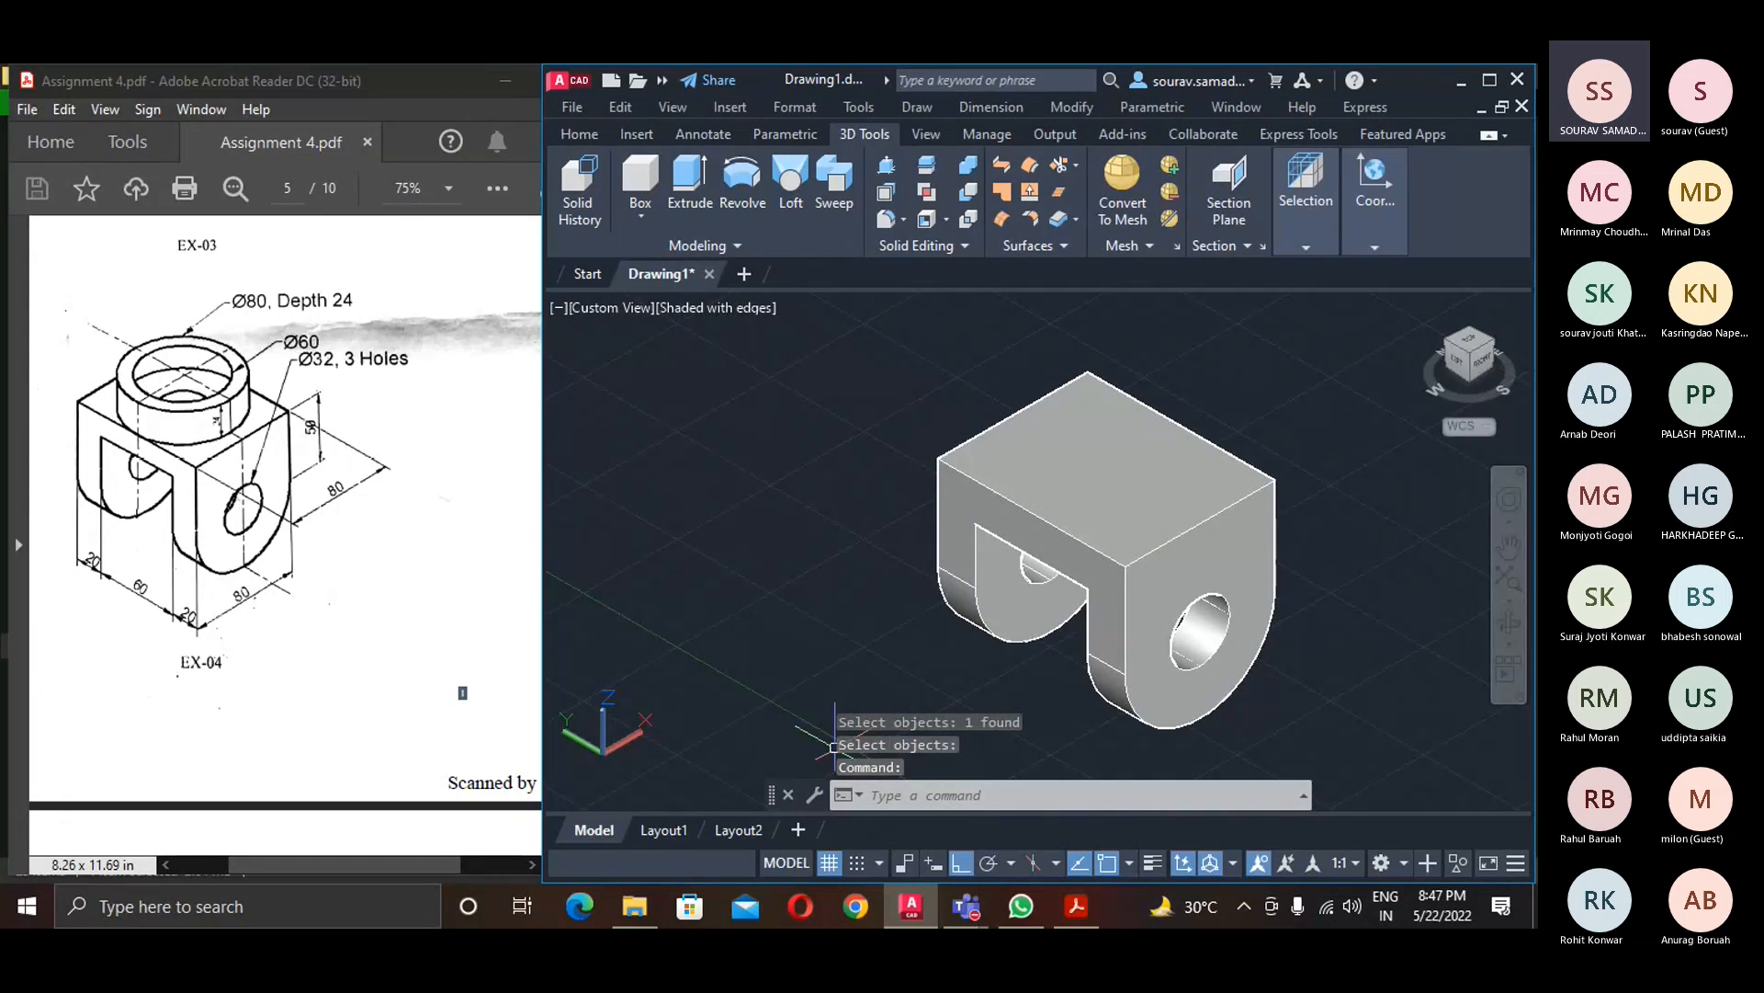
- Create a 32-diameter cylinder centred on the bracket's top face, extending down through the top plate into the slot
click(638, 212)
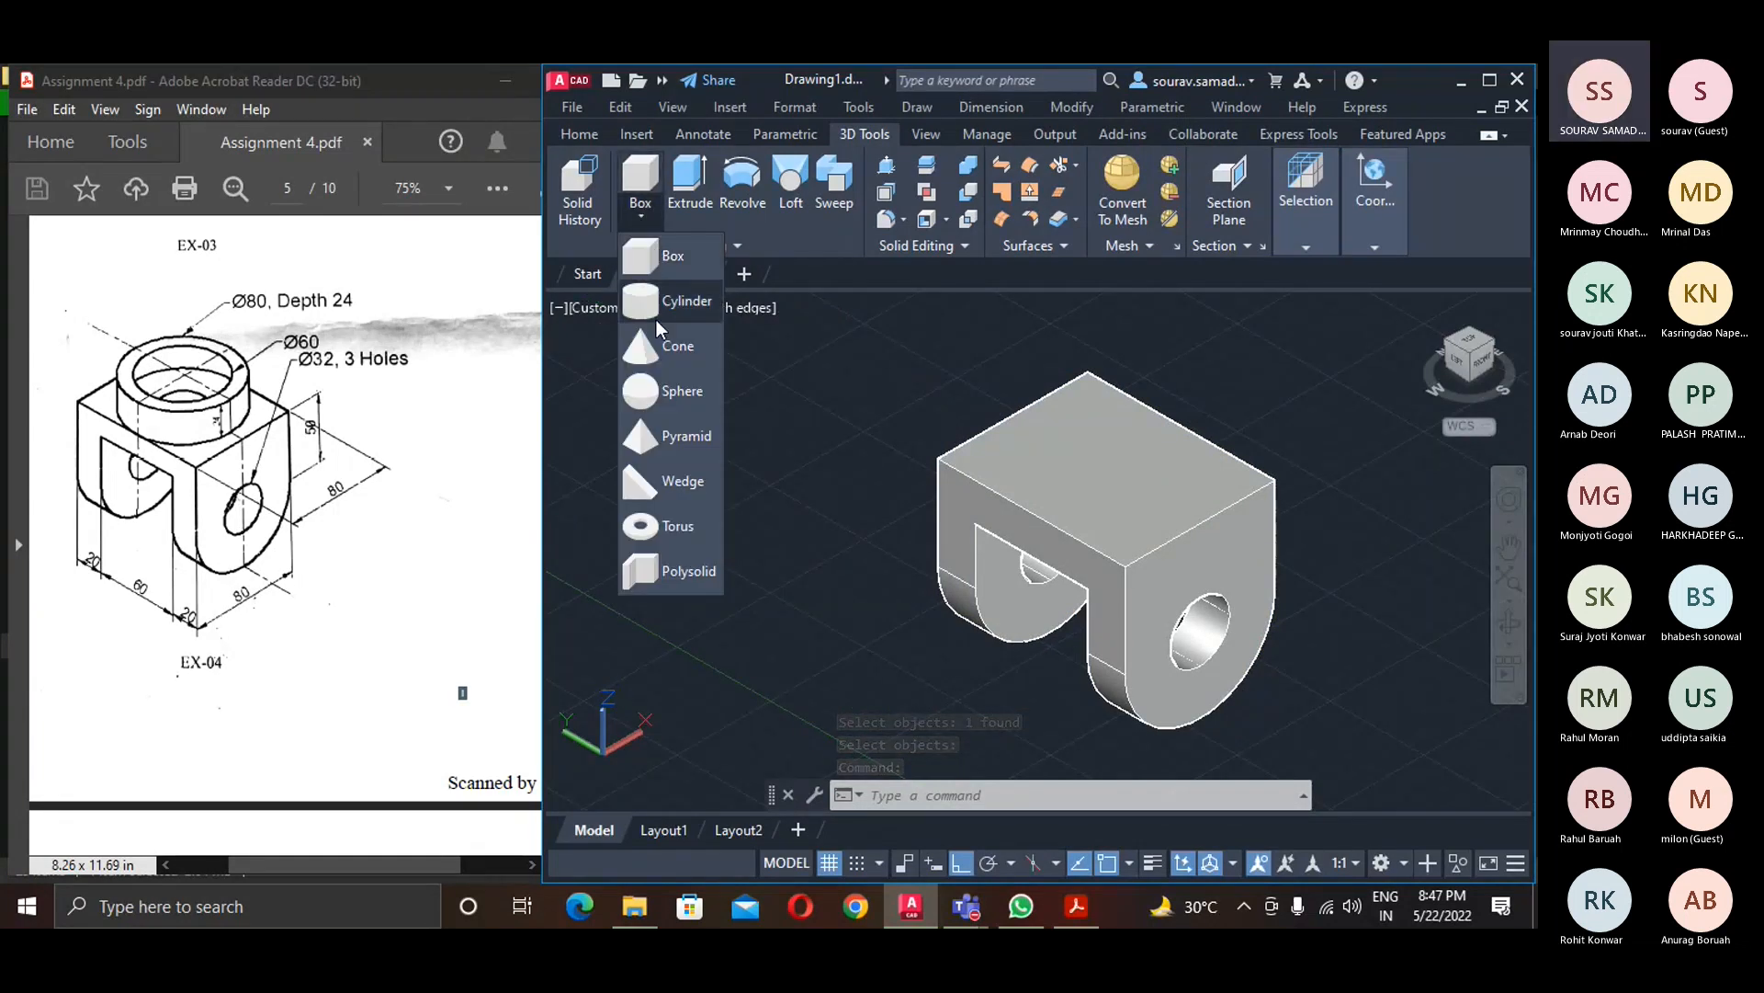
click(680, 302)
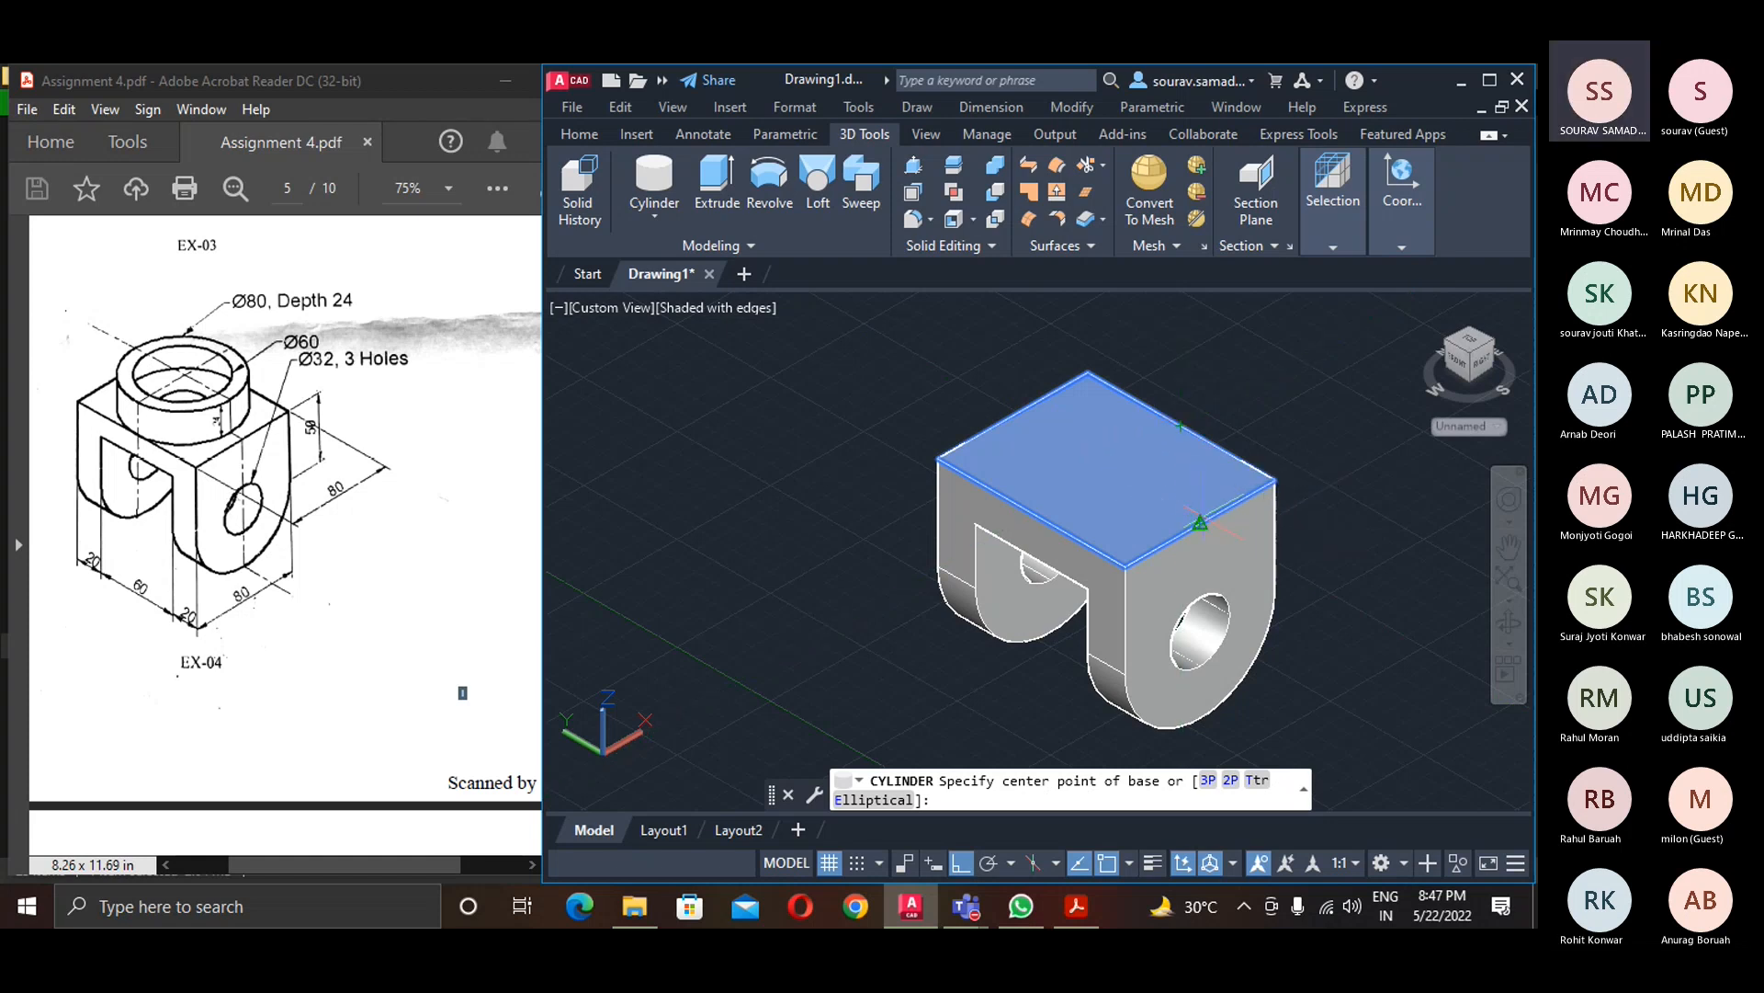
click(1106, 469)
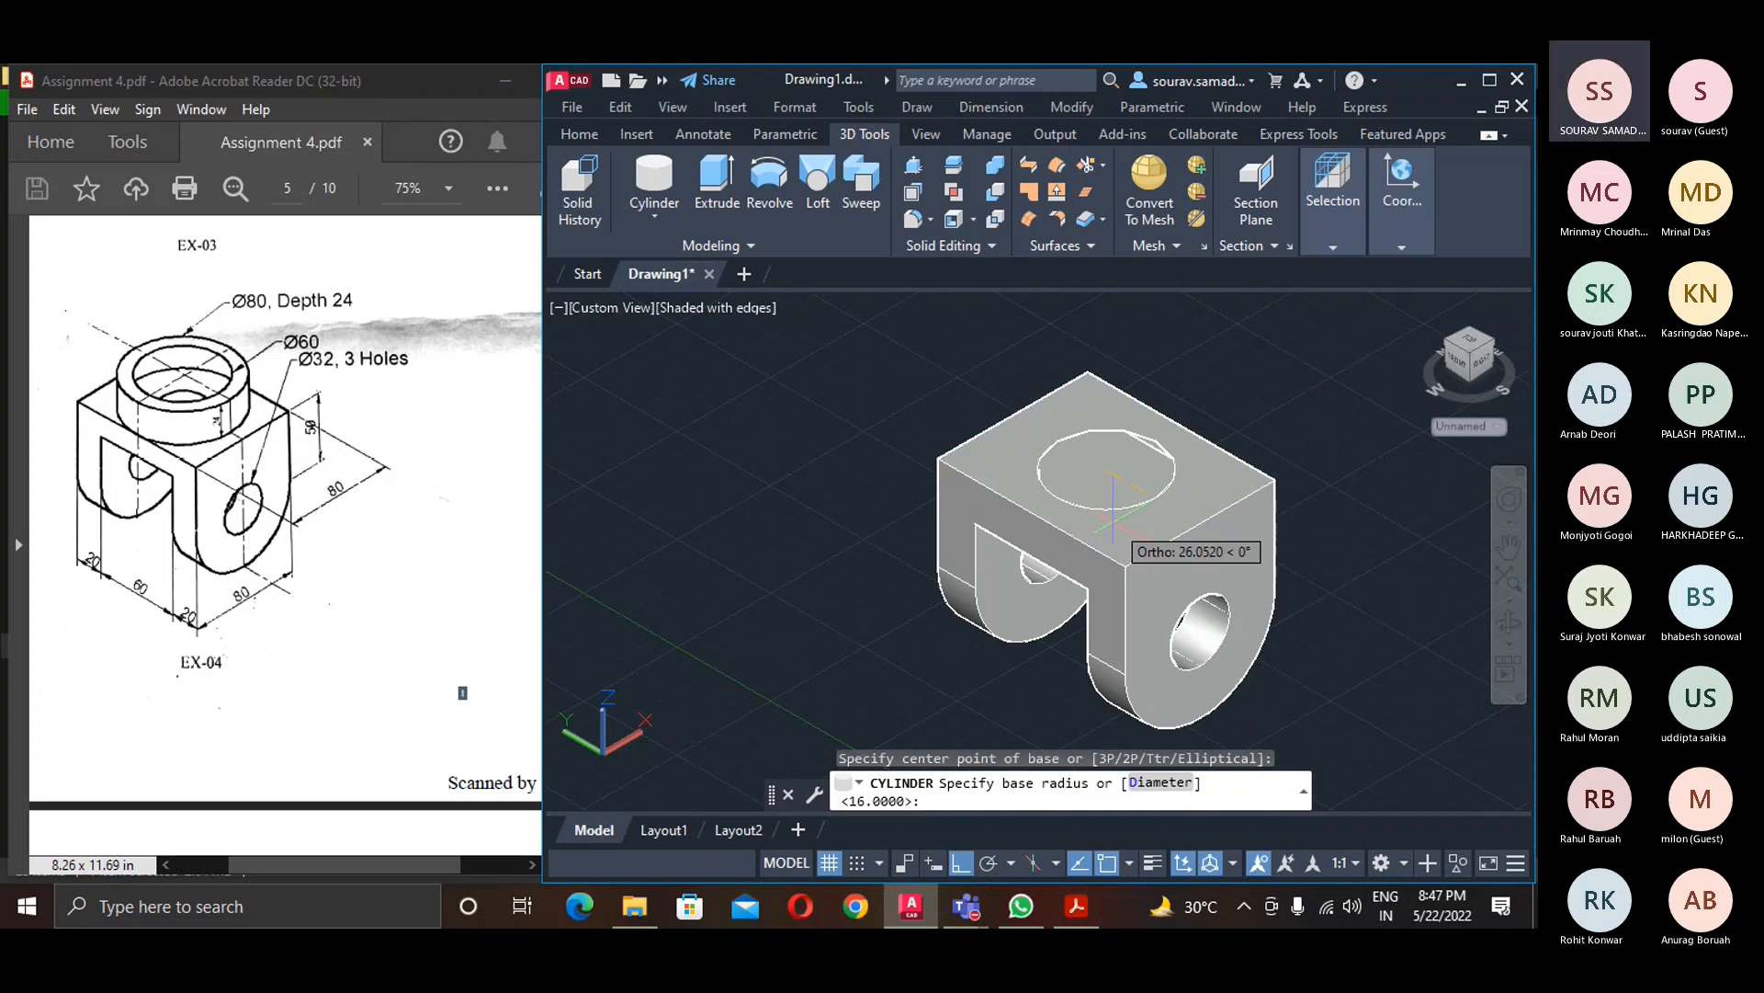
text(d)
key(Return)
text(32)
key(Return)
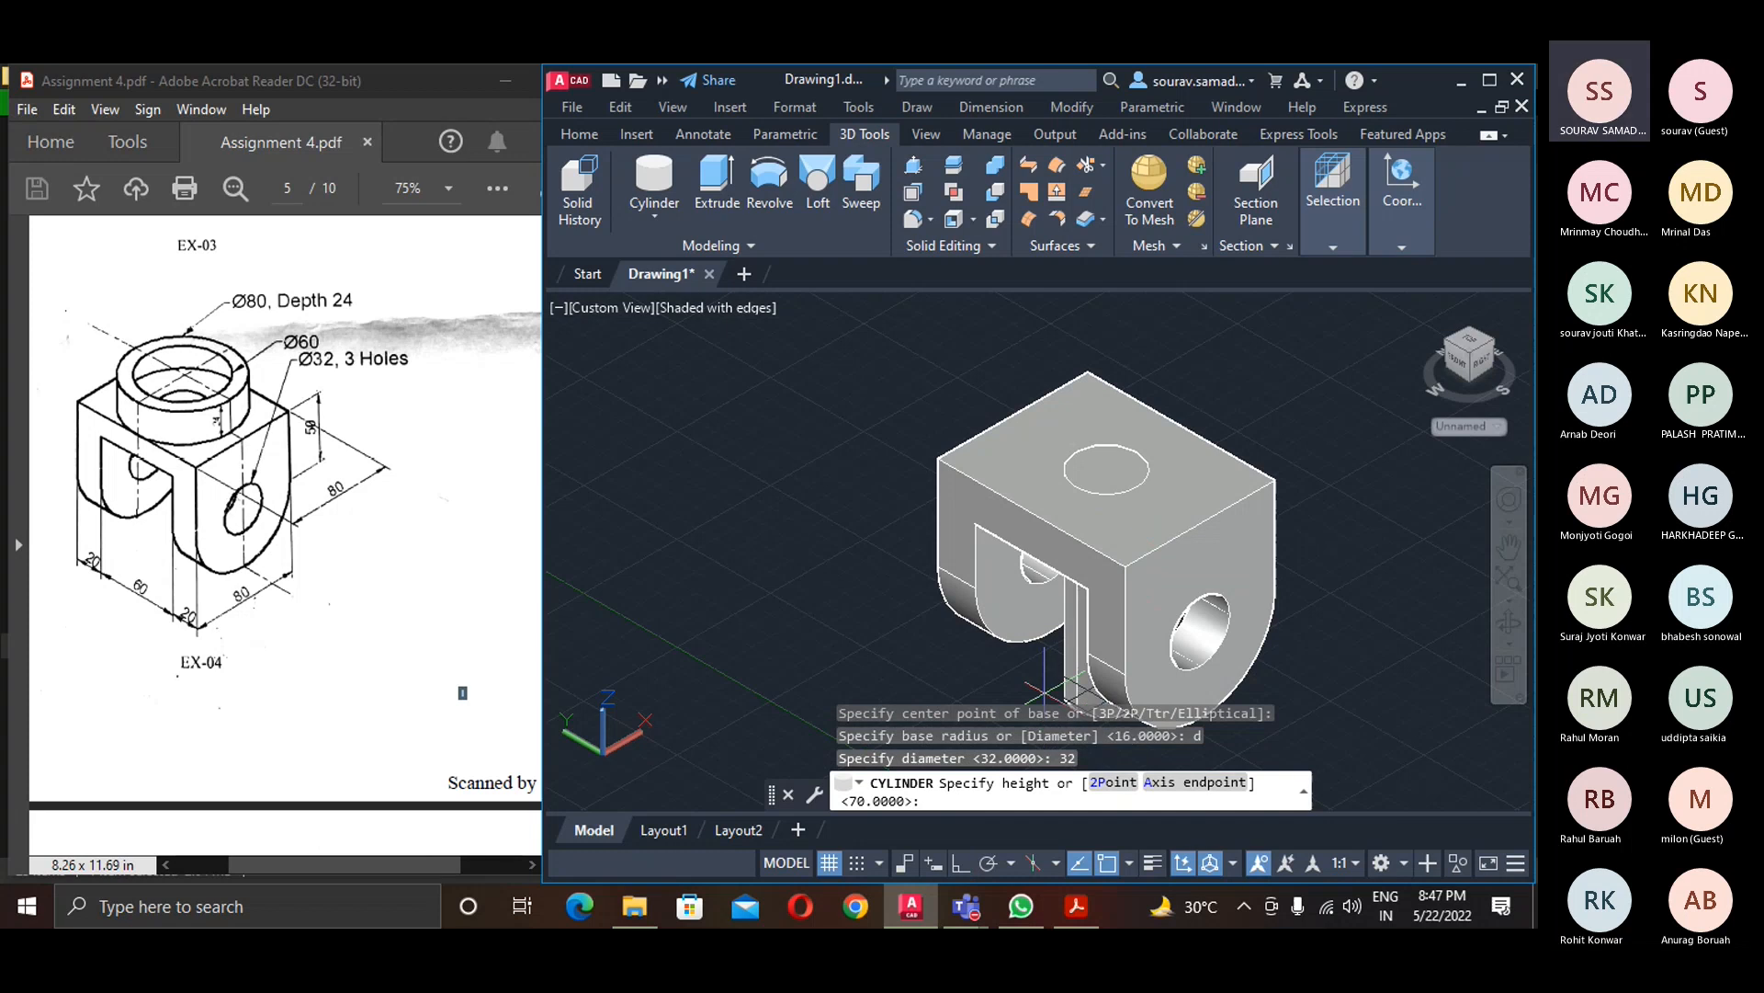
click(1044, 694)
- Subtract the vertical cylinder from the bracket to cut the hole in its top plate
text(su)
key(Return)
click(1212, 518)
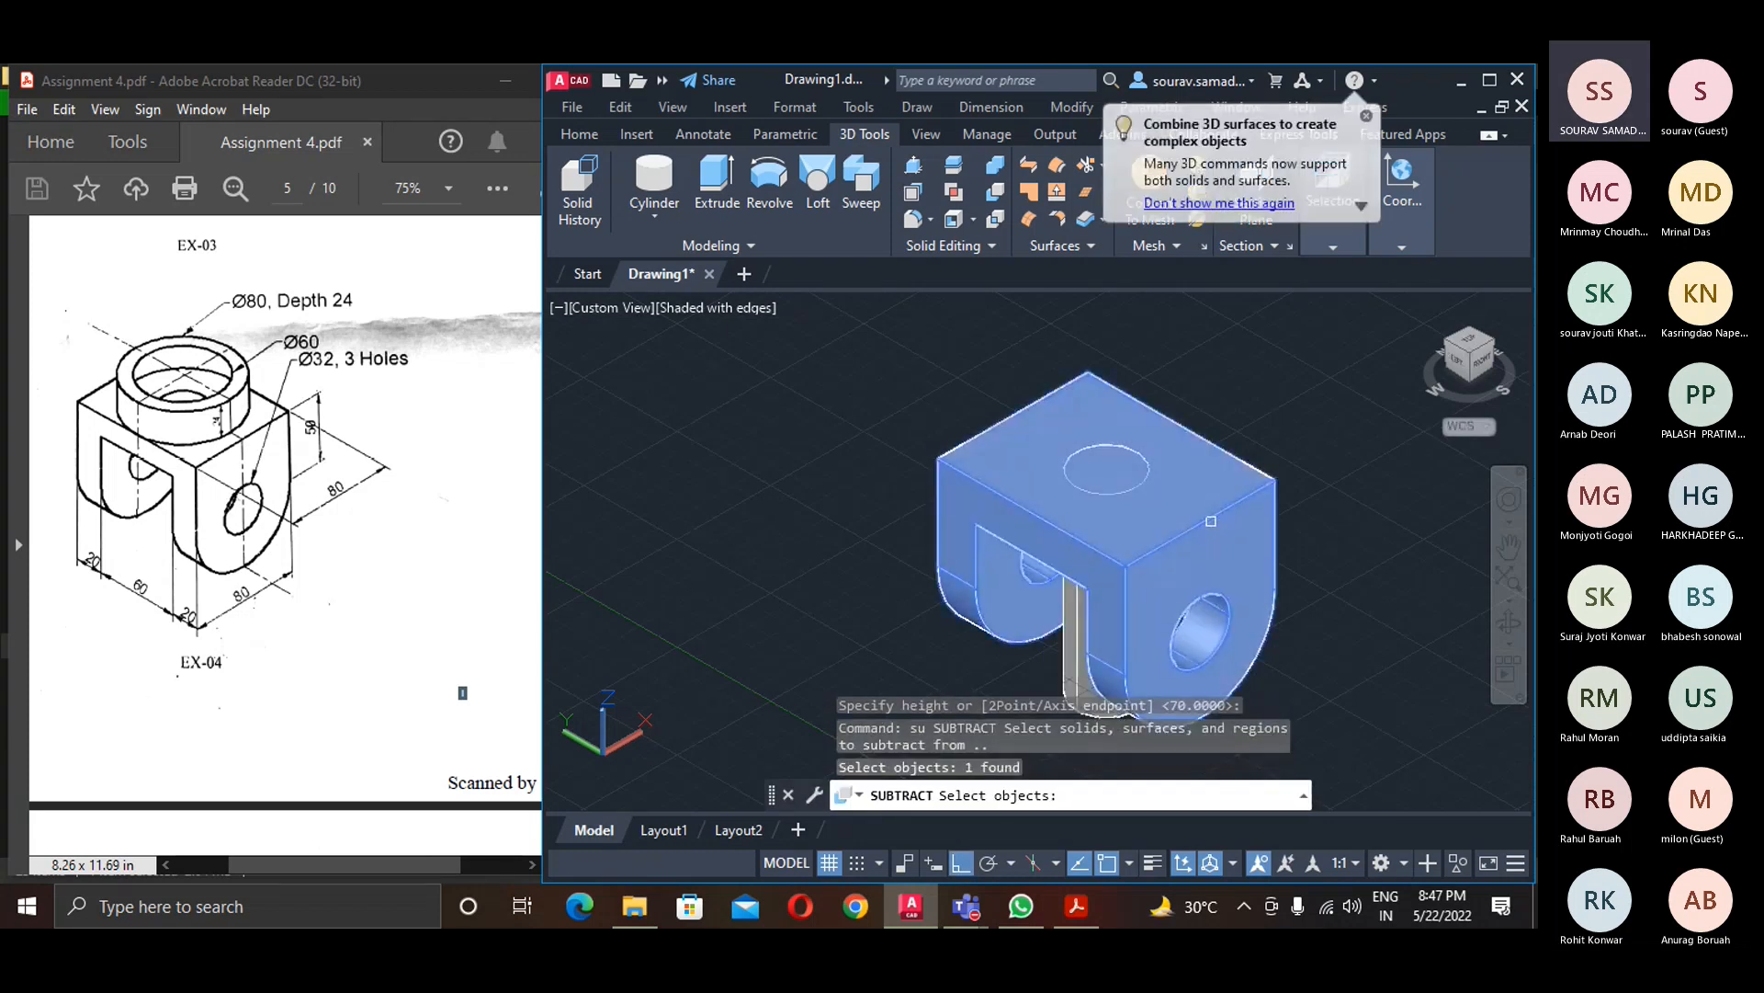
key(Return)
click(1067, 646)
key(Return)
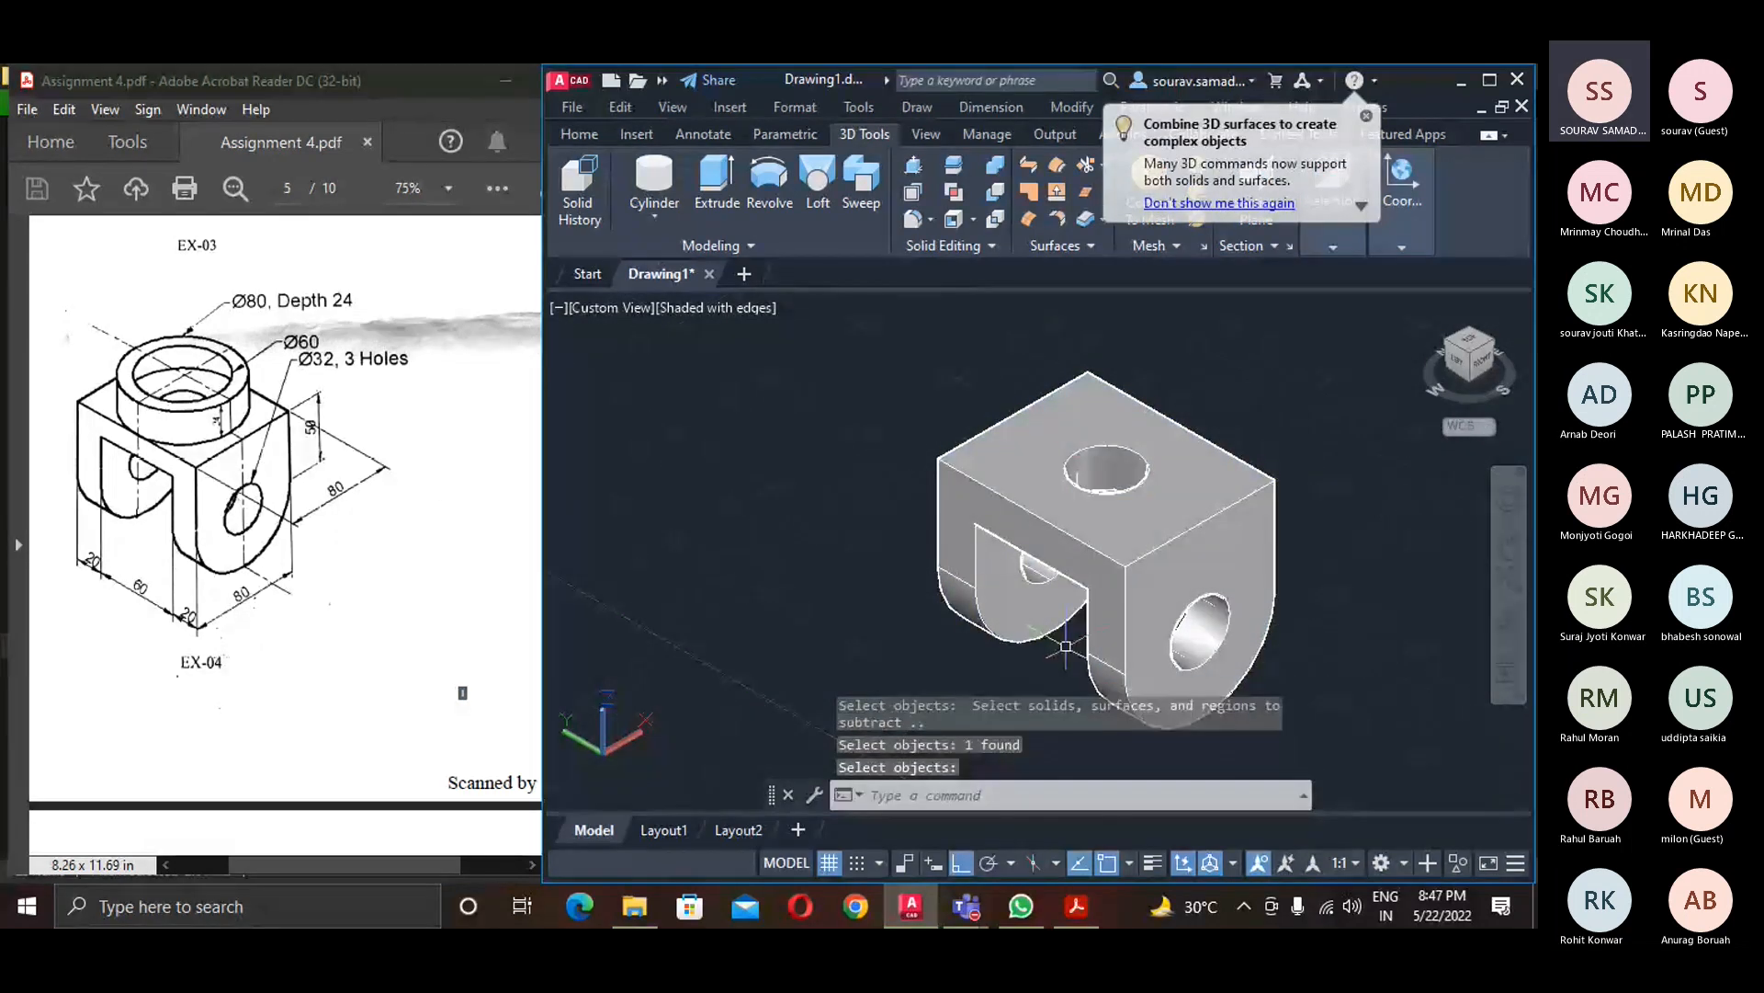
scroll(1078, 496, up, 6)
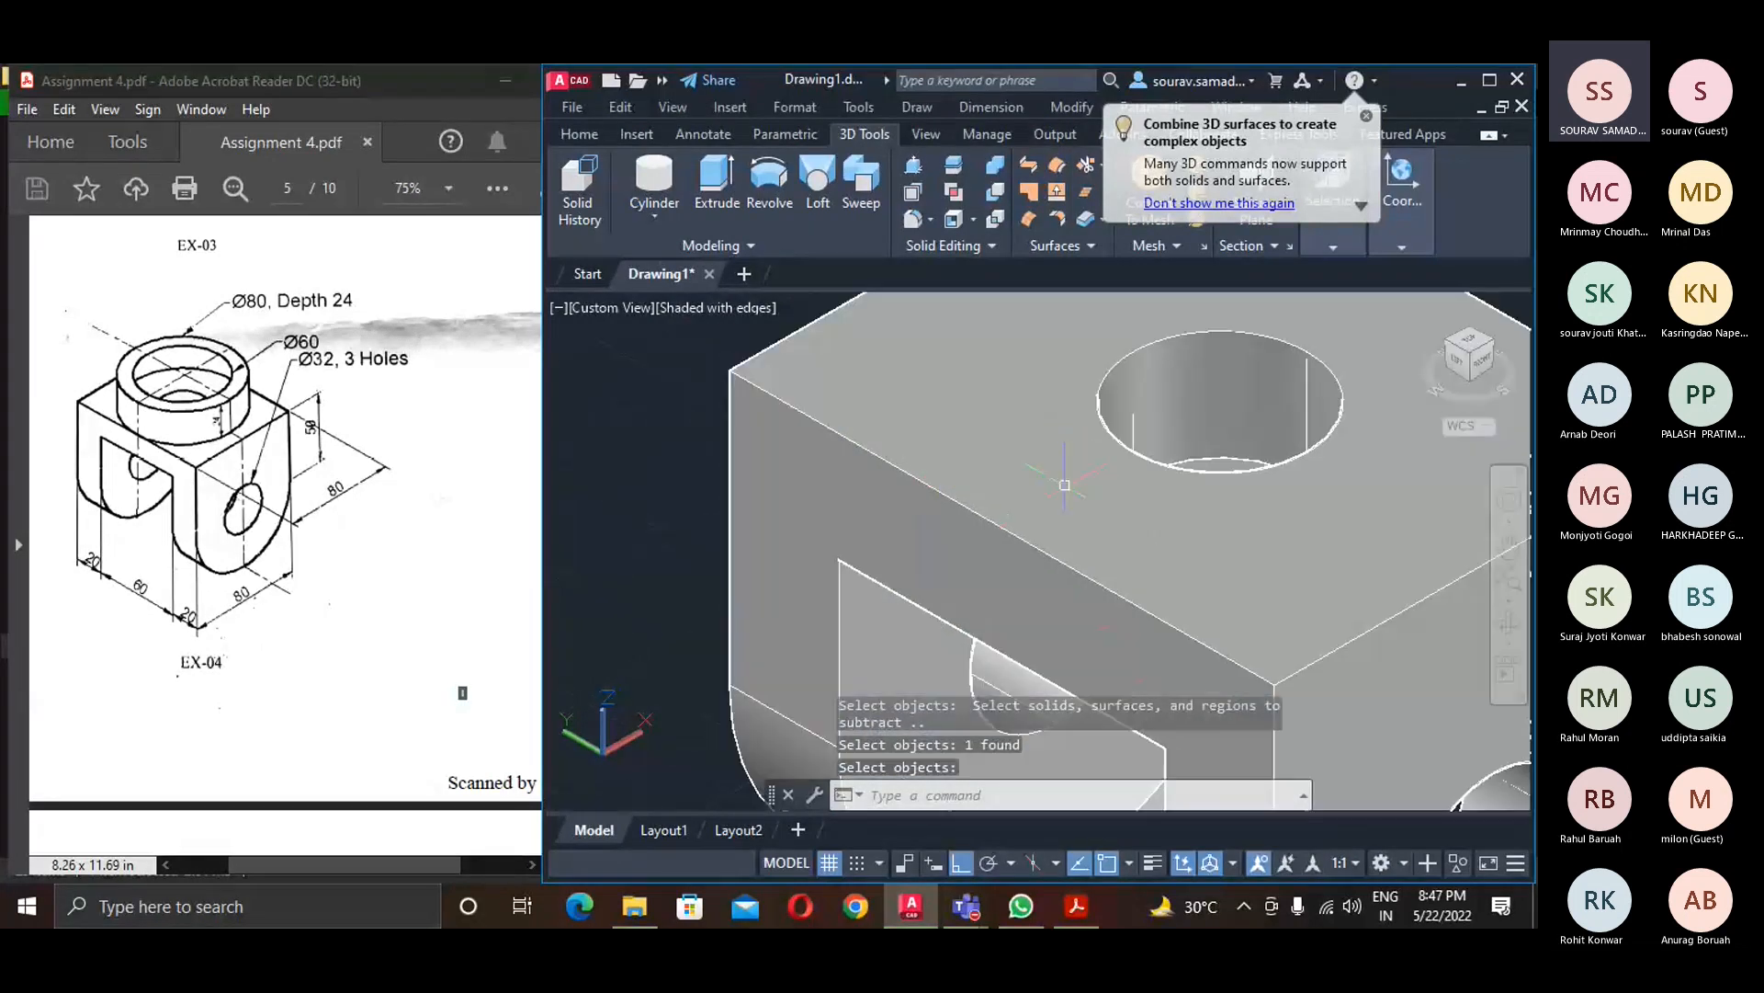
scroll(1260, 696, down, 3)
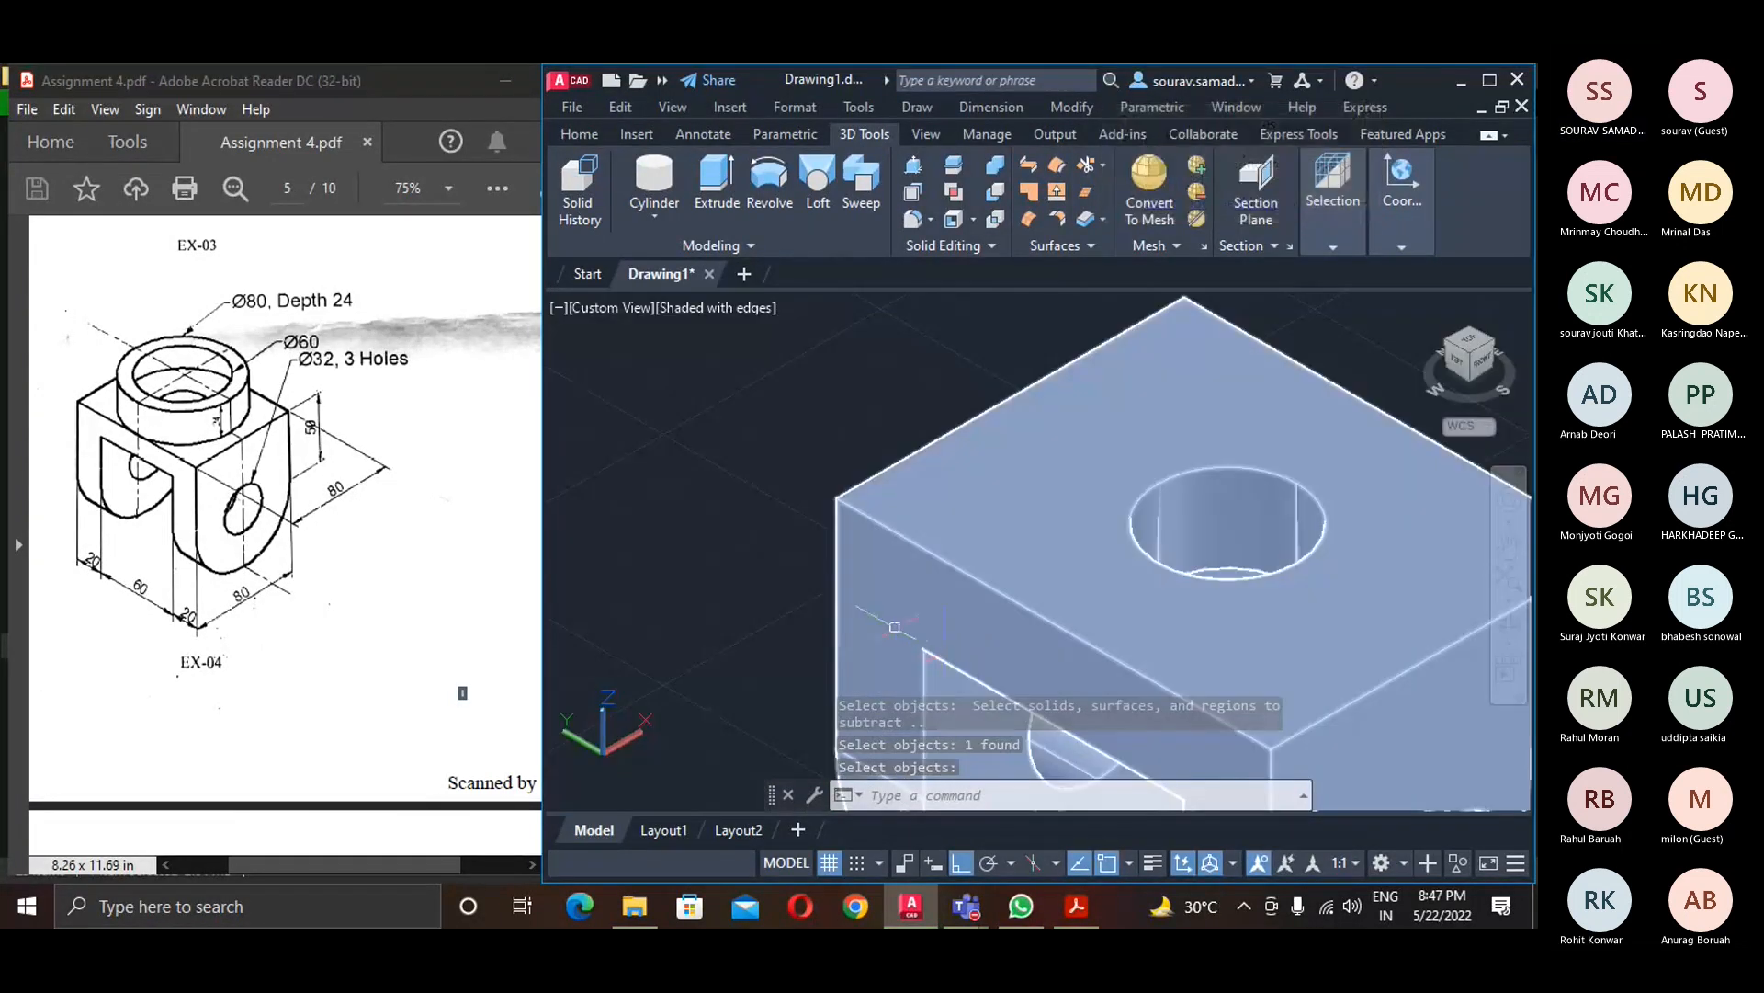
click(707, 538)
click(736, 669)
- Create an 80-diameter, 24-high cylinder on the bracket's top face, centred on the vertical hole
scroll(604, 450, down, 3)
click(654, 174)
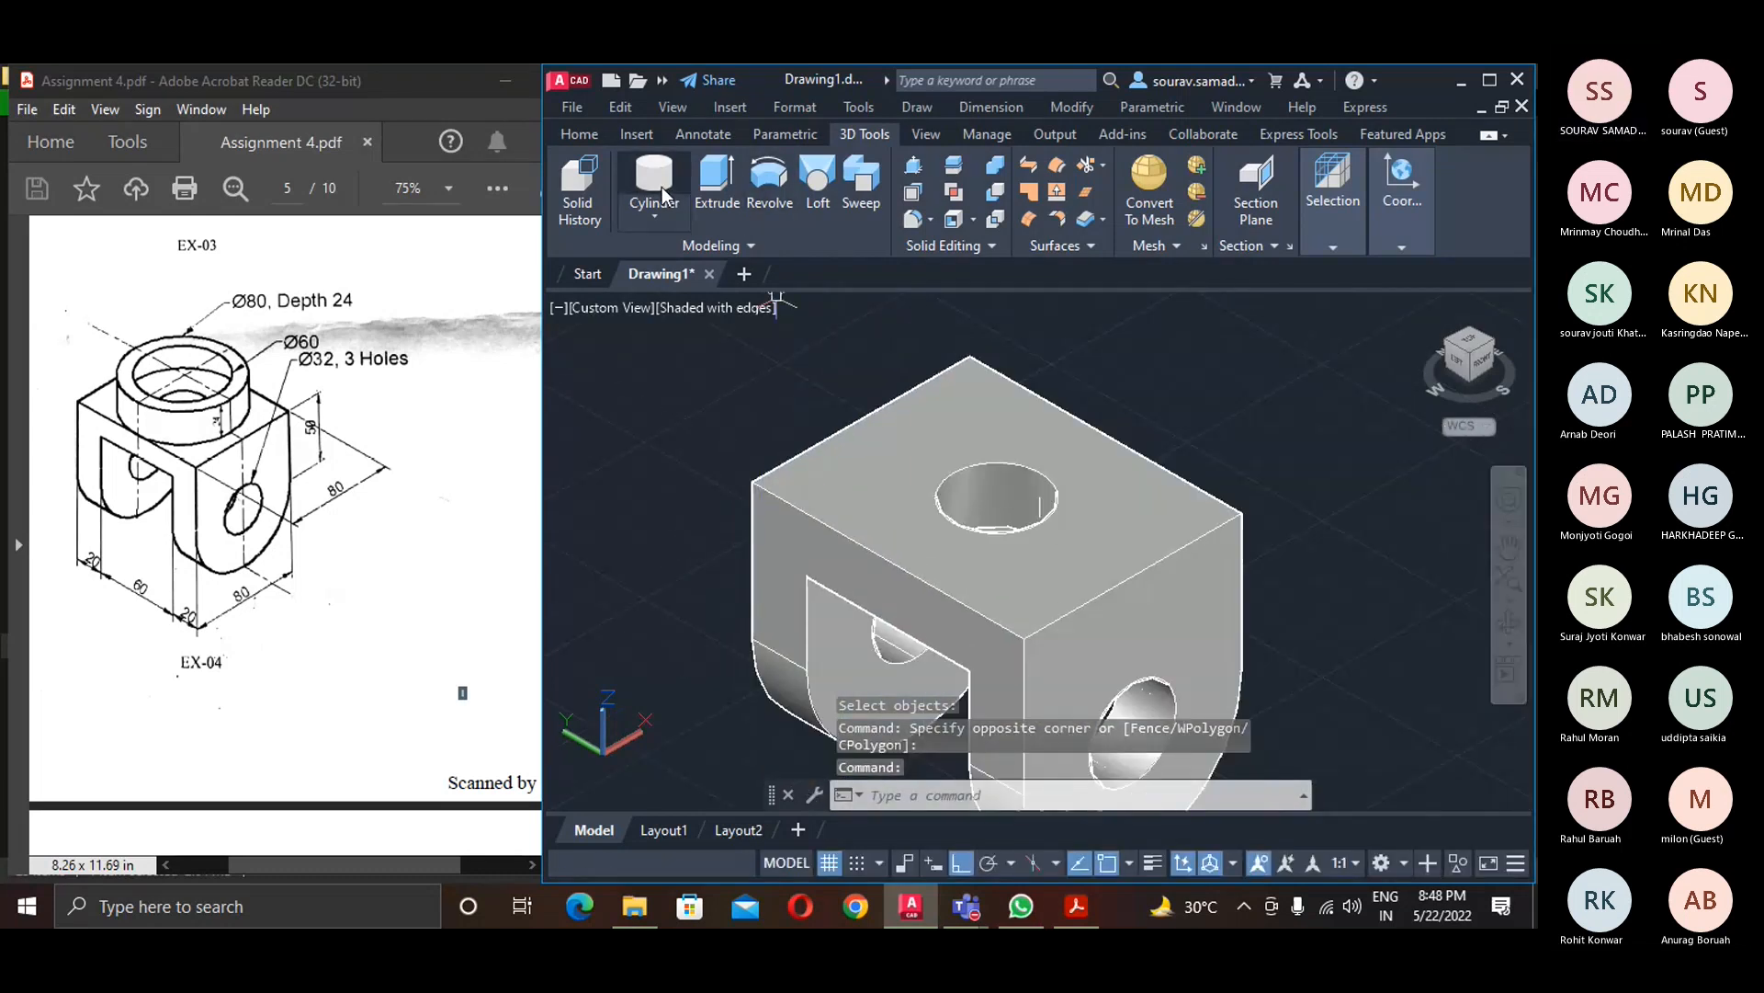
click(996, 498)
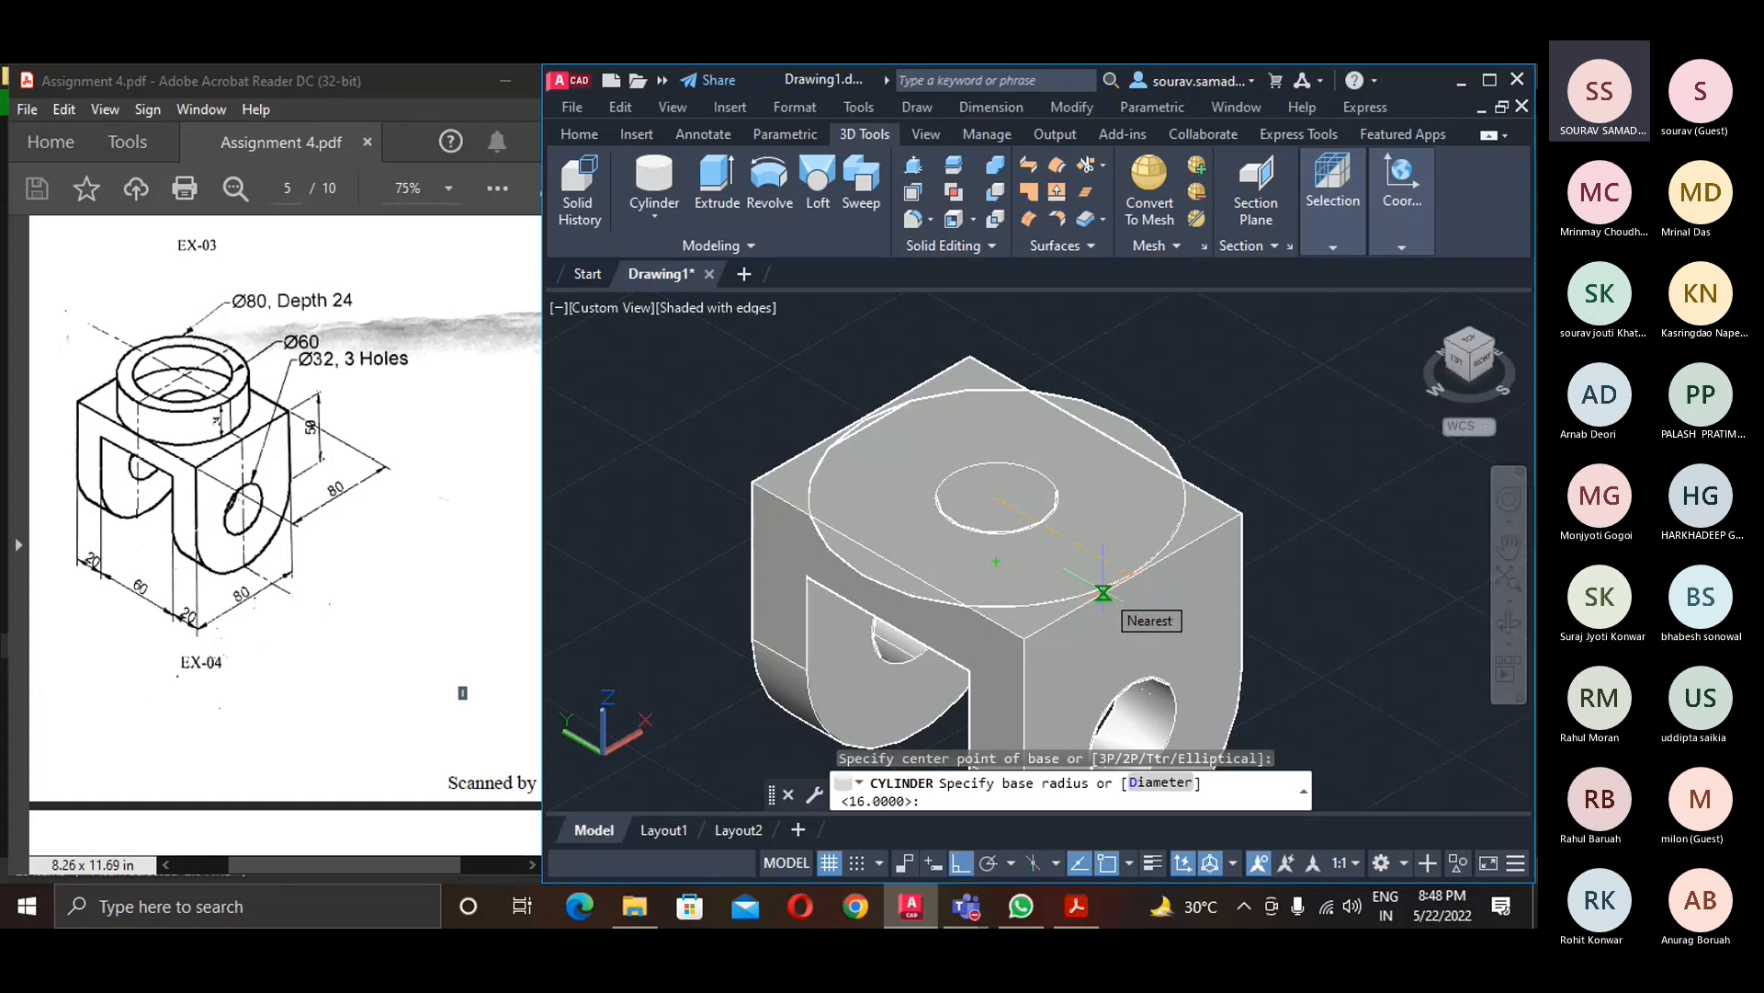
key(Return)
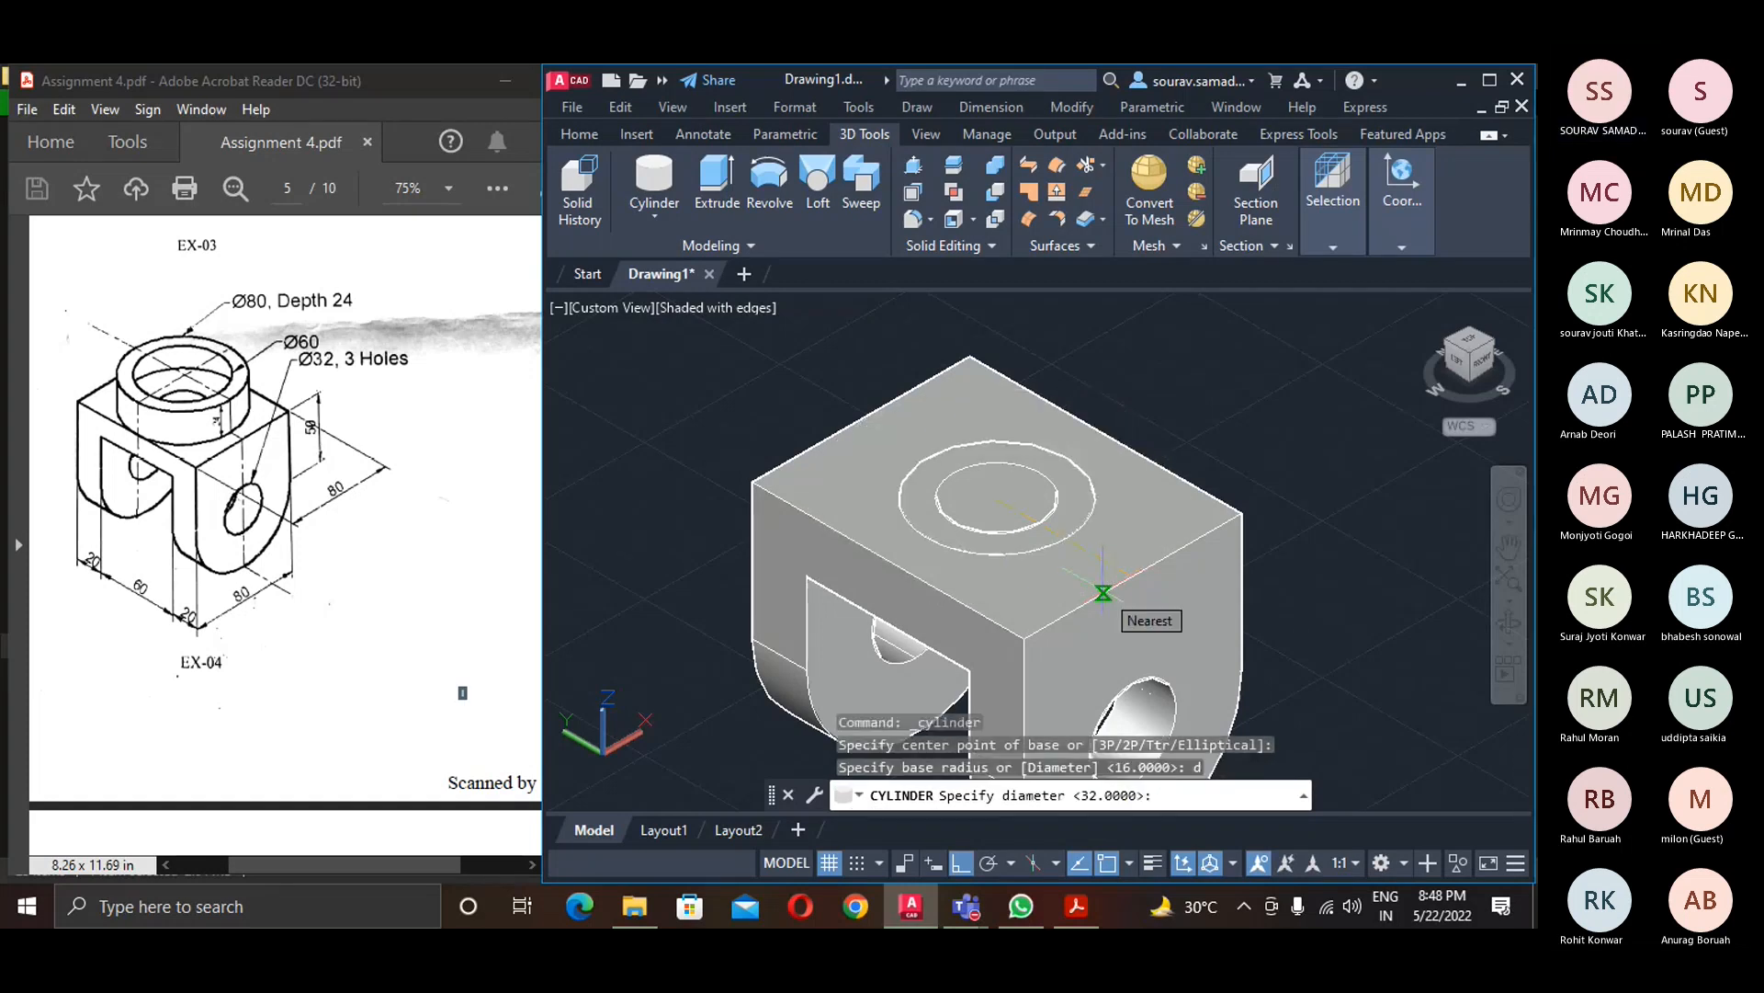
text(80)
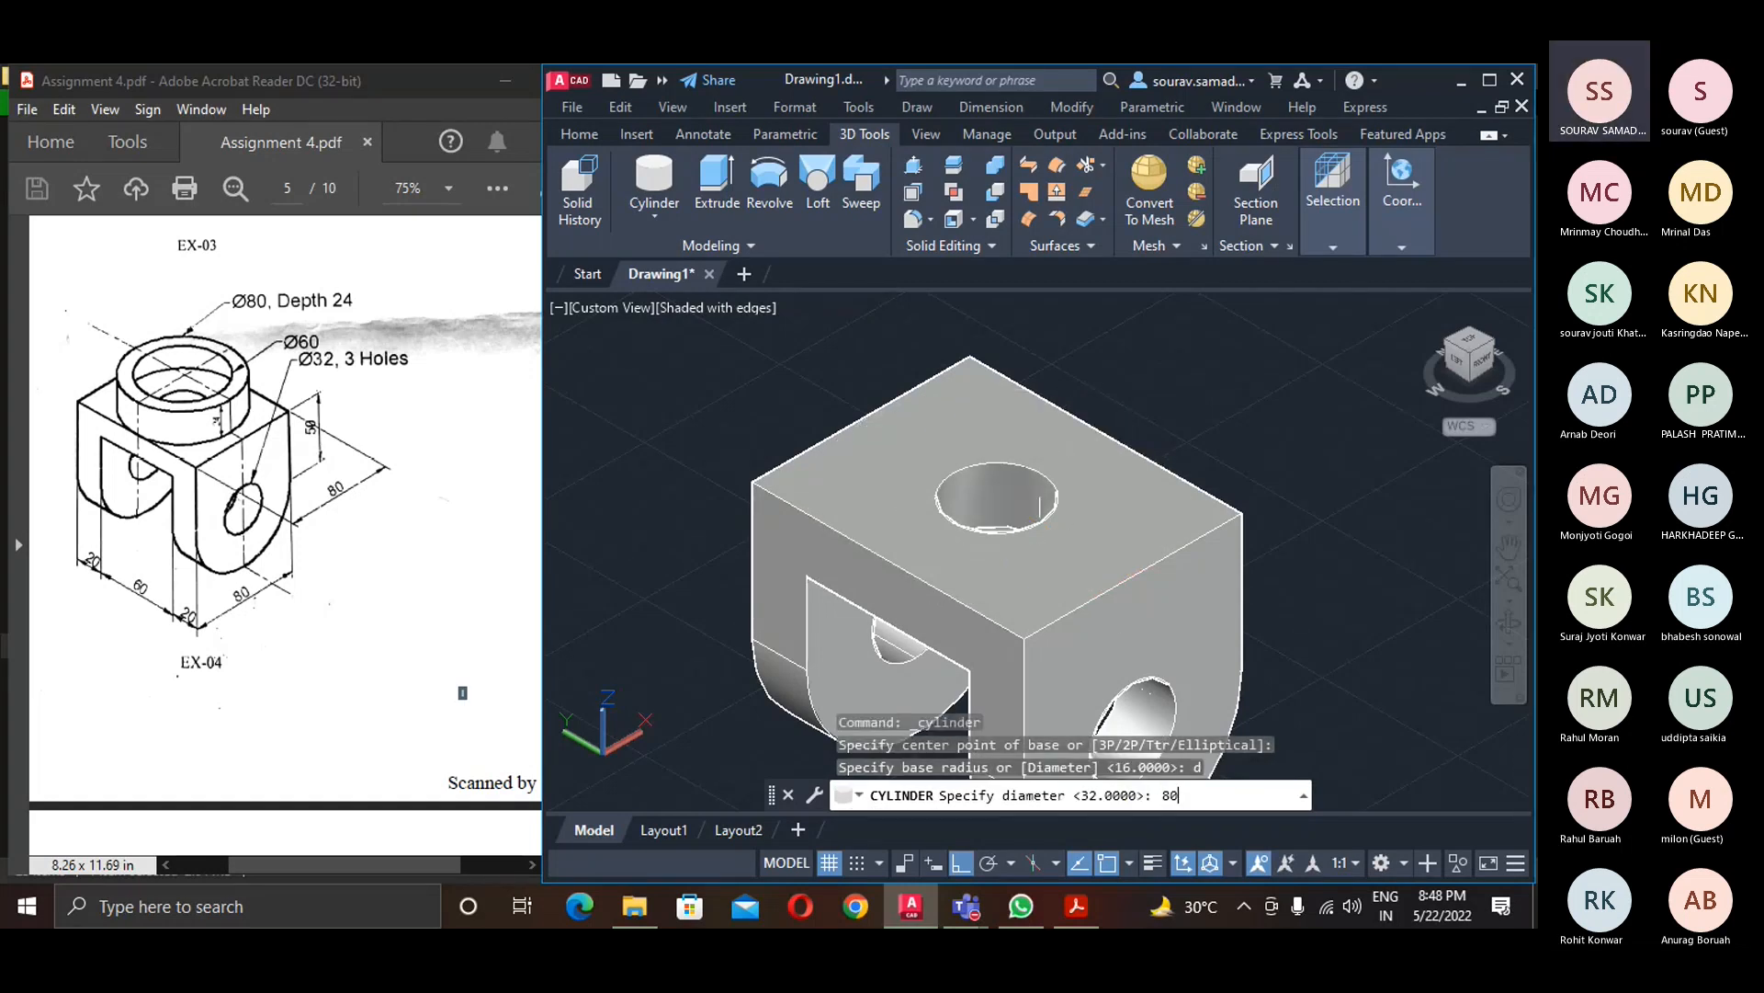
key(Return)
text(4)
key(Return)
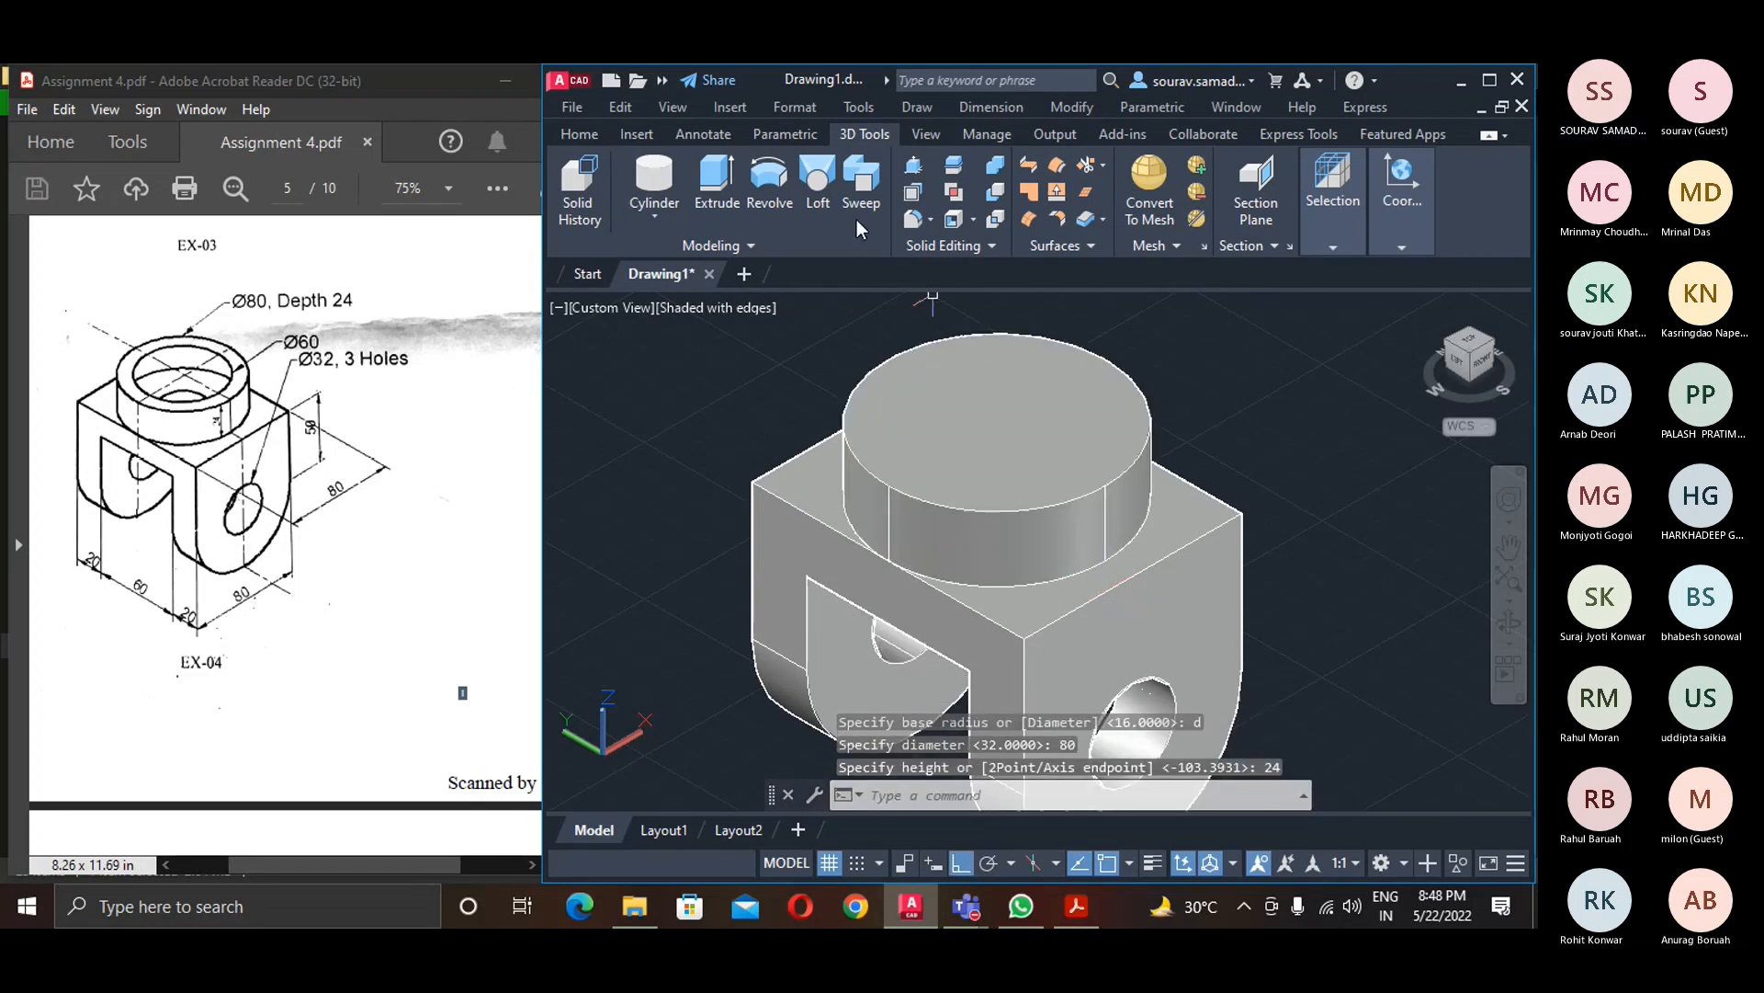
- Create a 60-diameter cylinder centred on the boss's top face, extending down with a height of -24
click(654, 175)
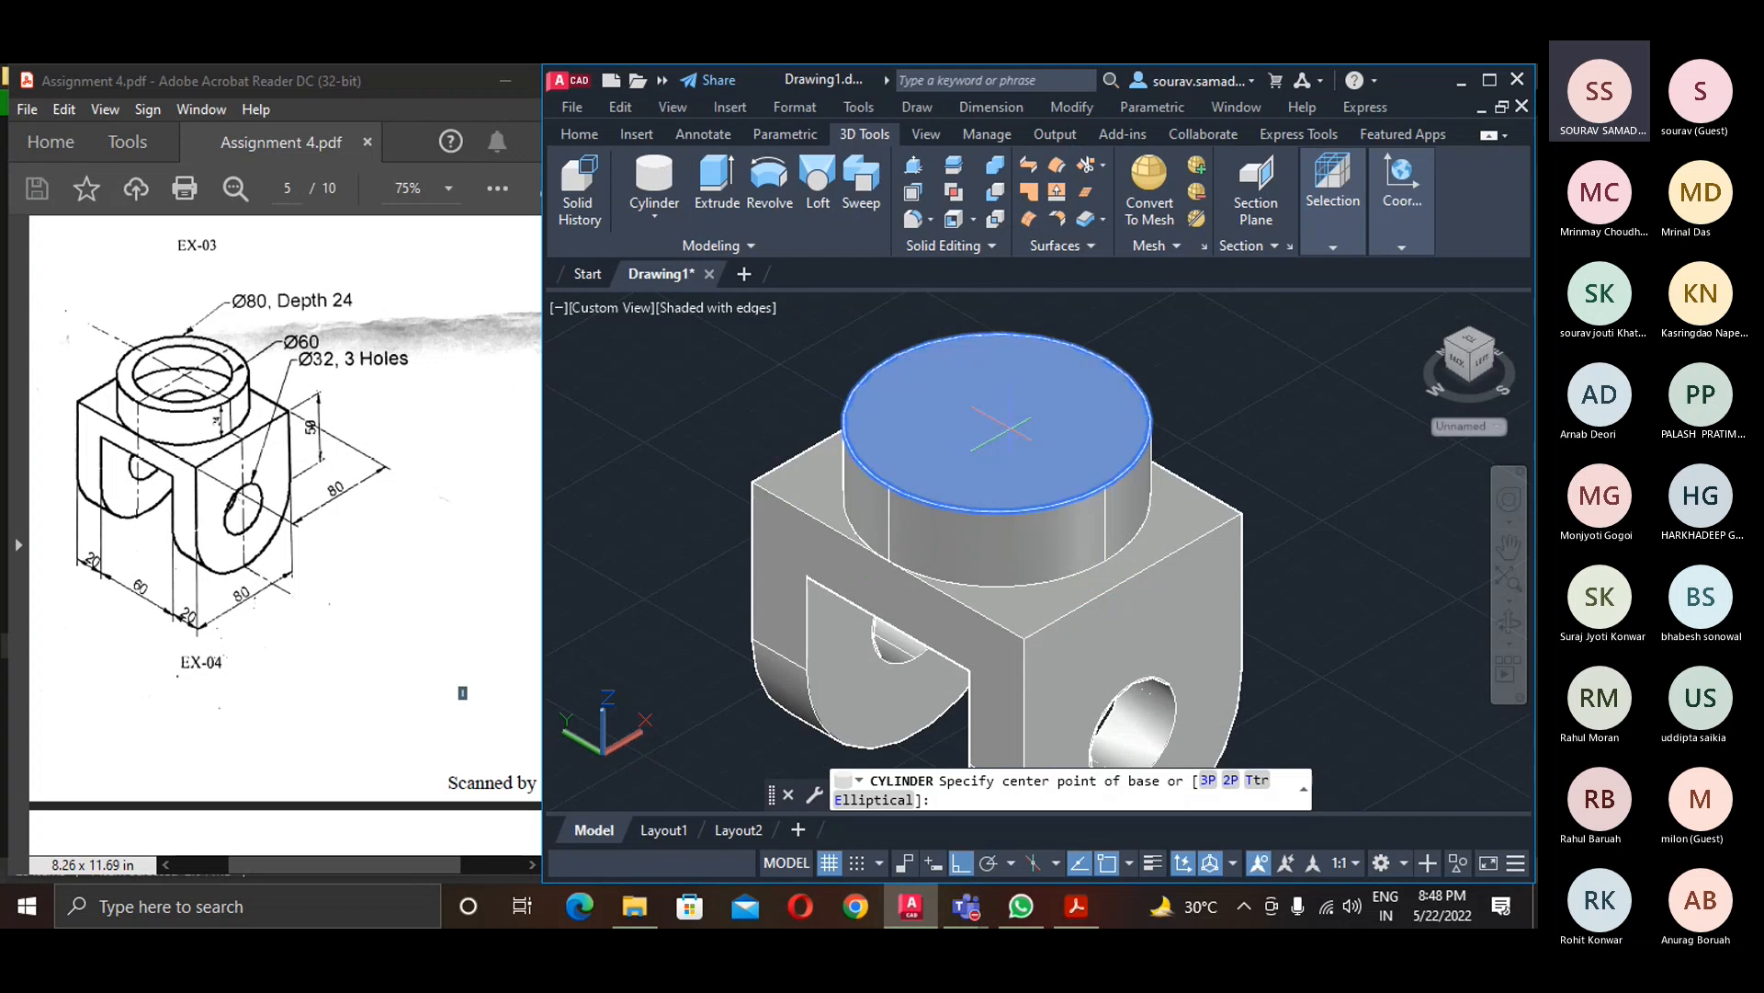
click(997, 423)
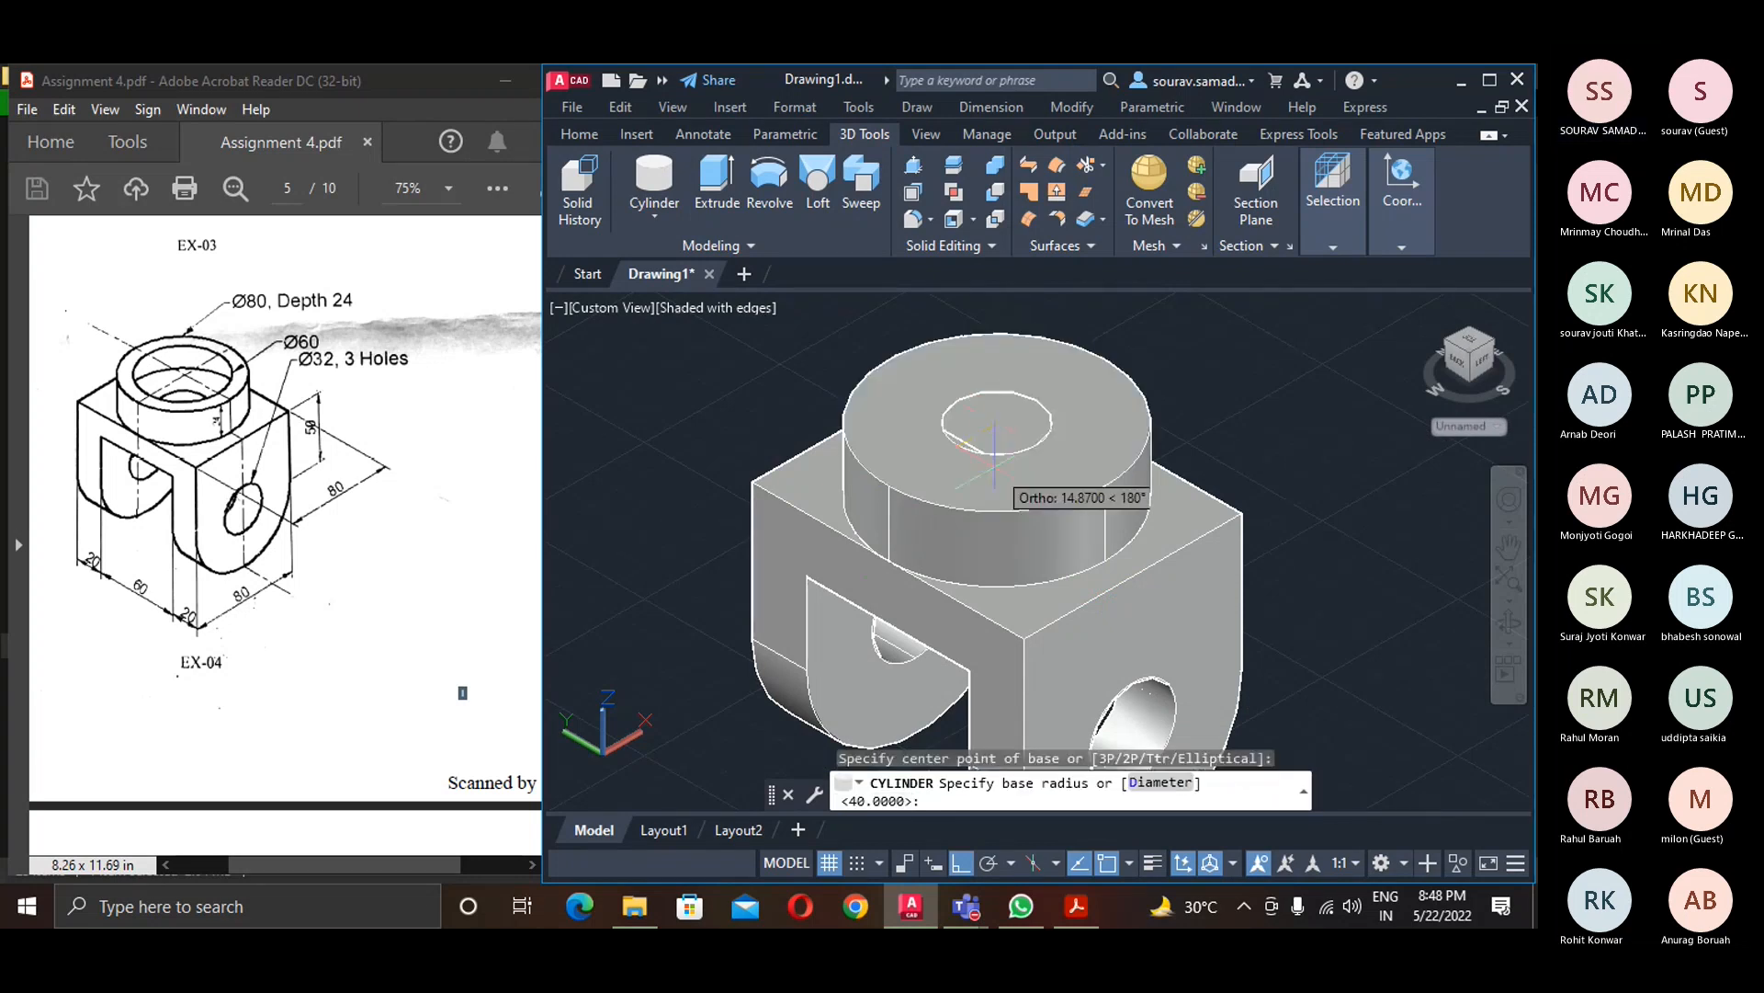
text(d)
key(Return)
text(0)
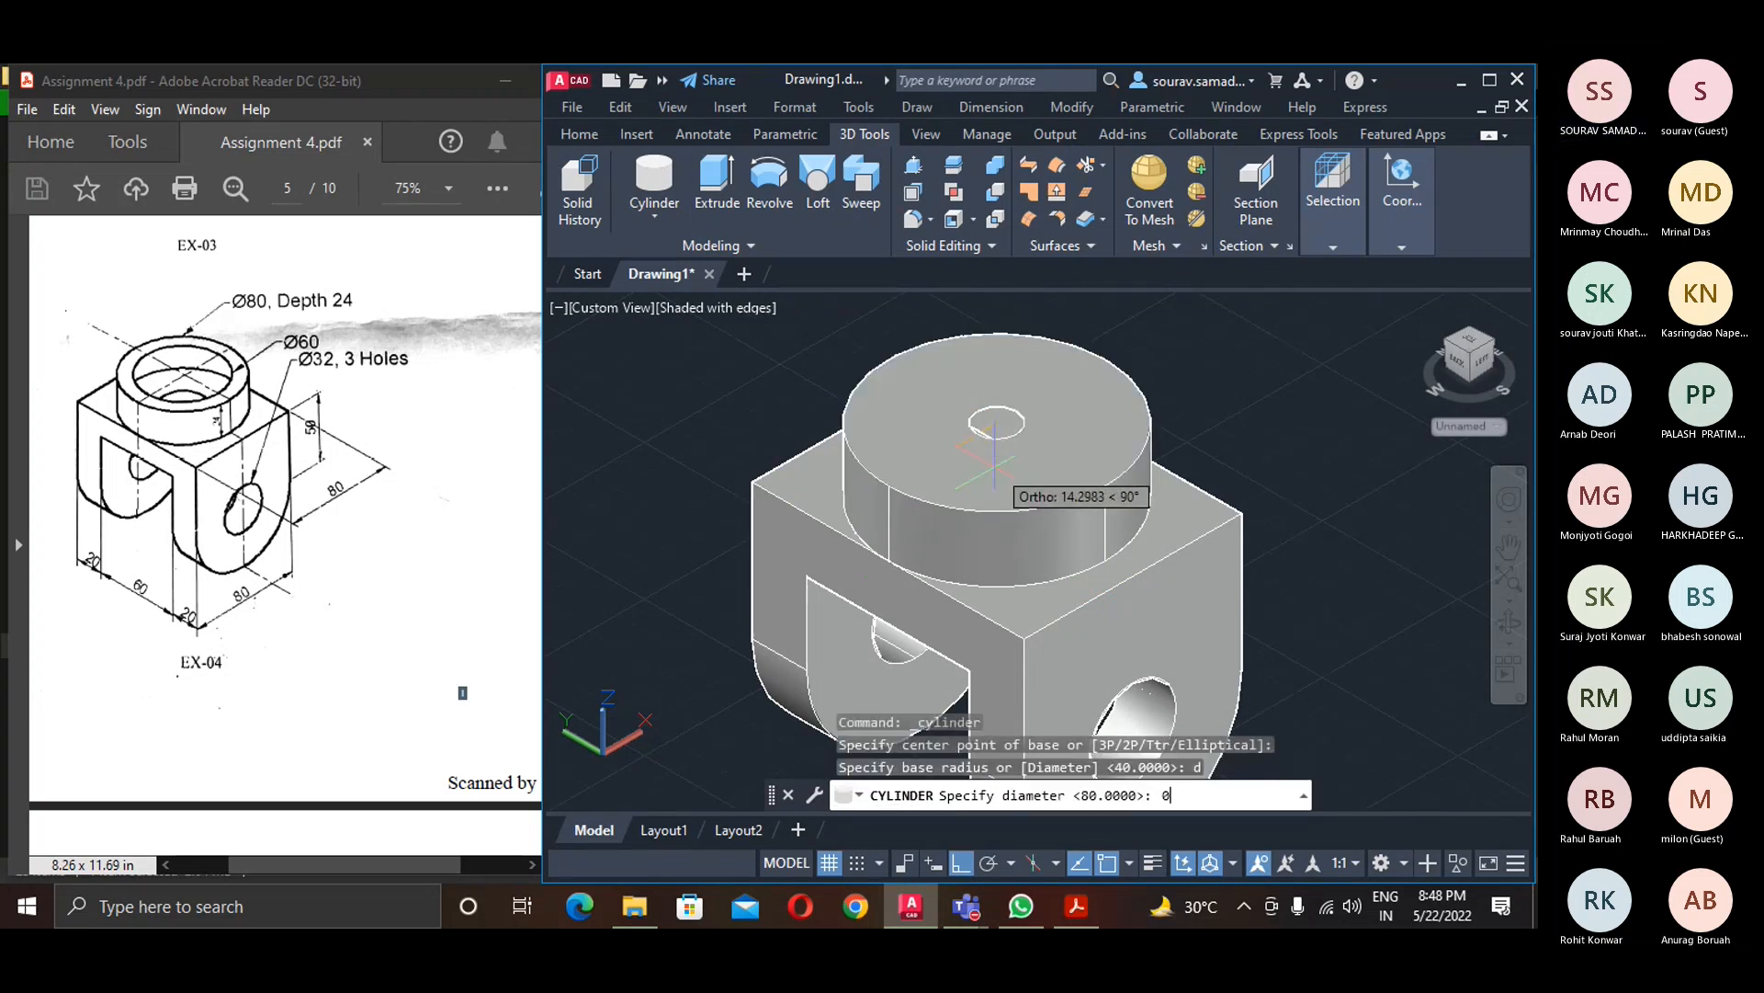
key(Return)
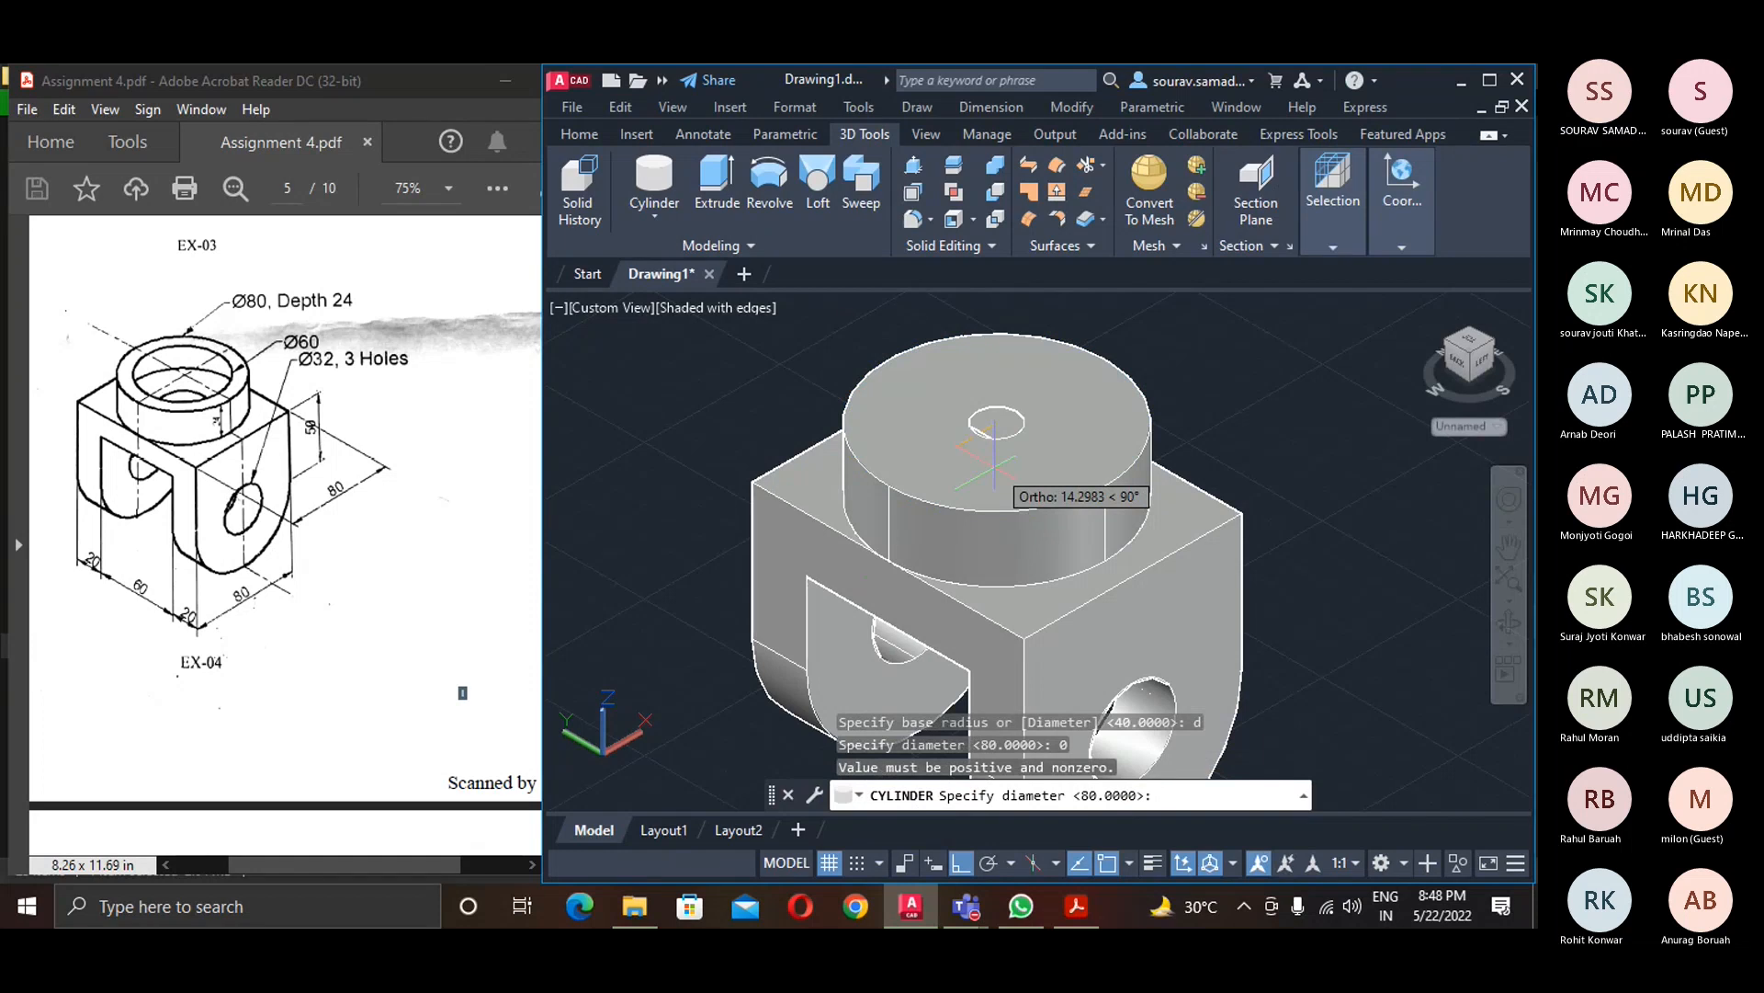
text(60)
key(Return)
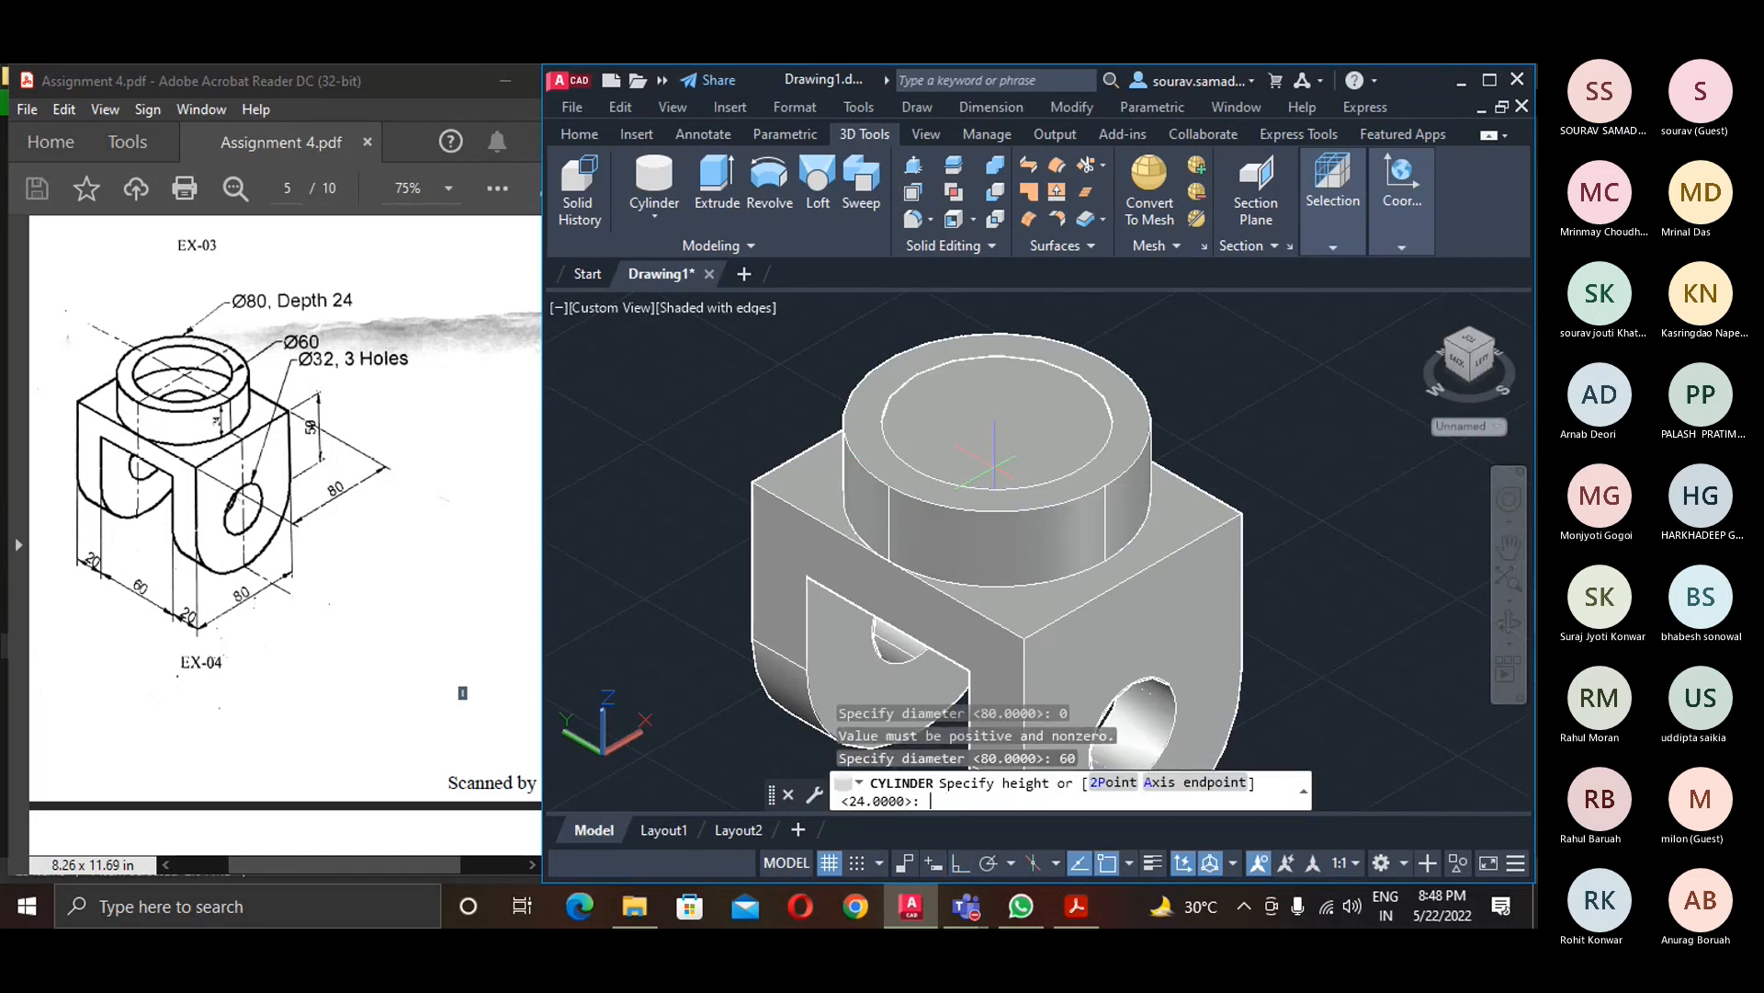
text(-24)
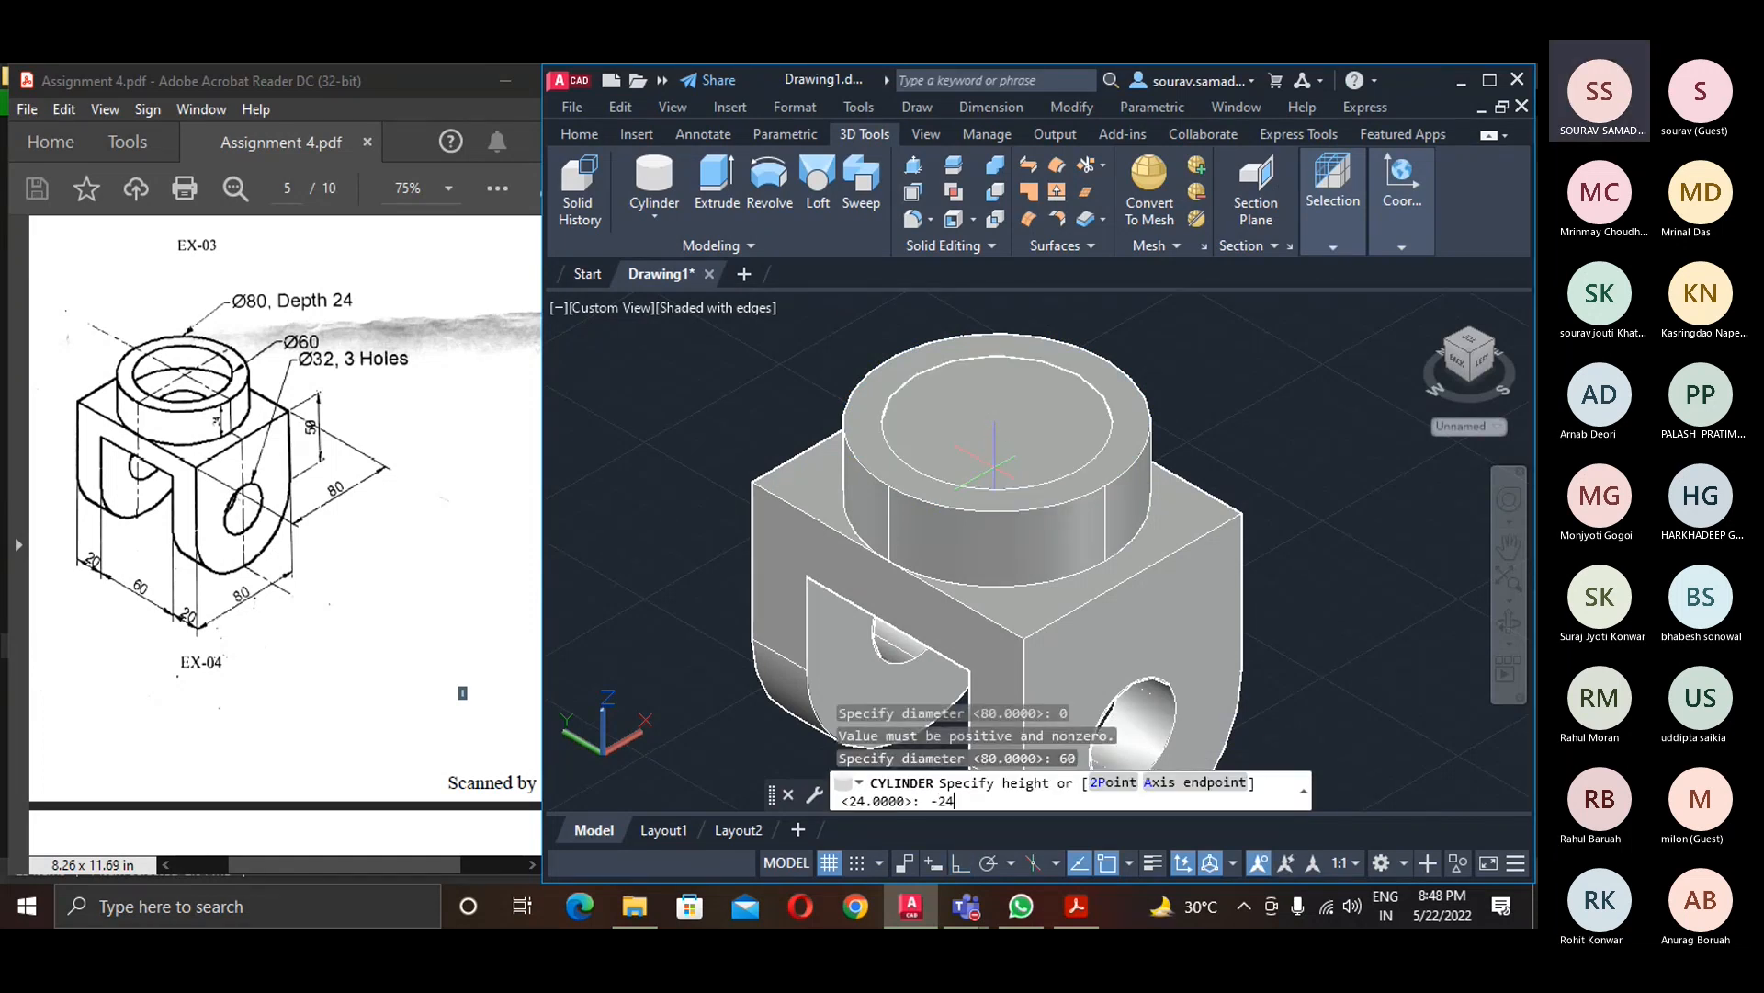
key(Return)
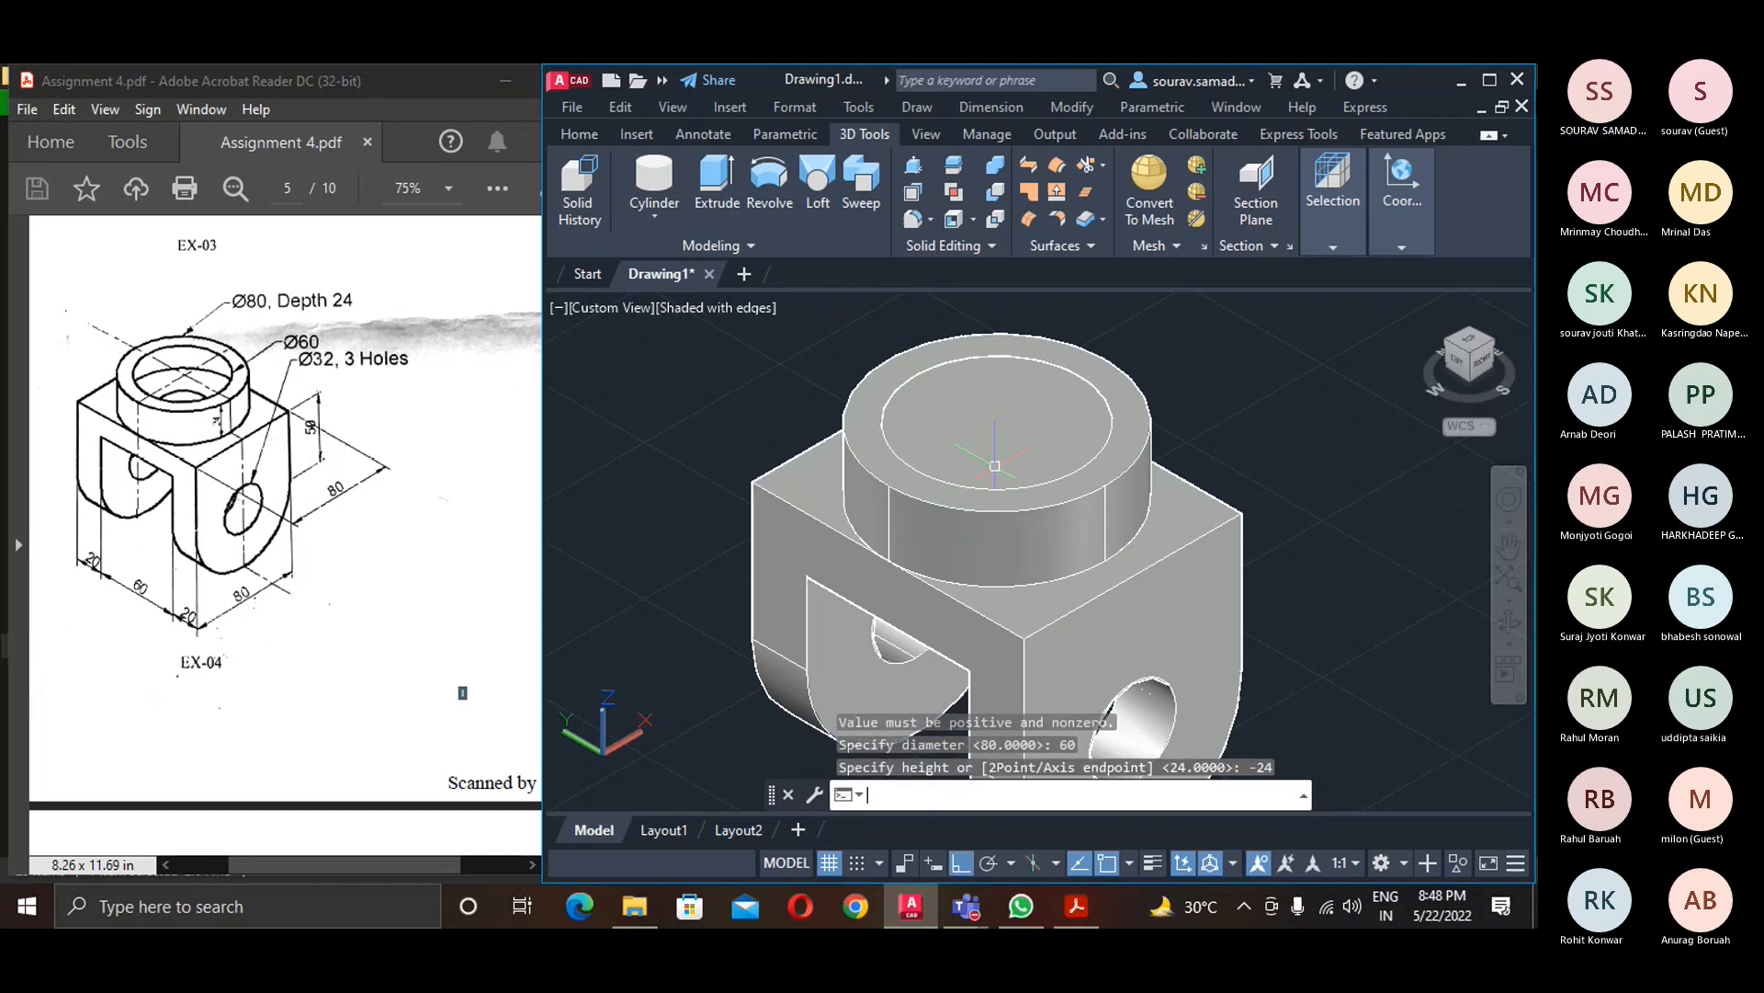
- Subtract the 60-diameter cylinder from the 80-diameter boss to hollow it into a ring
text(su)
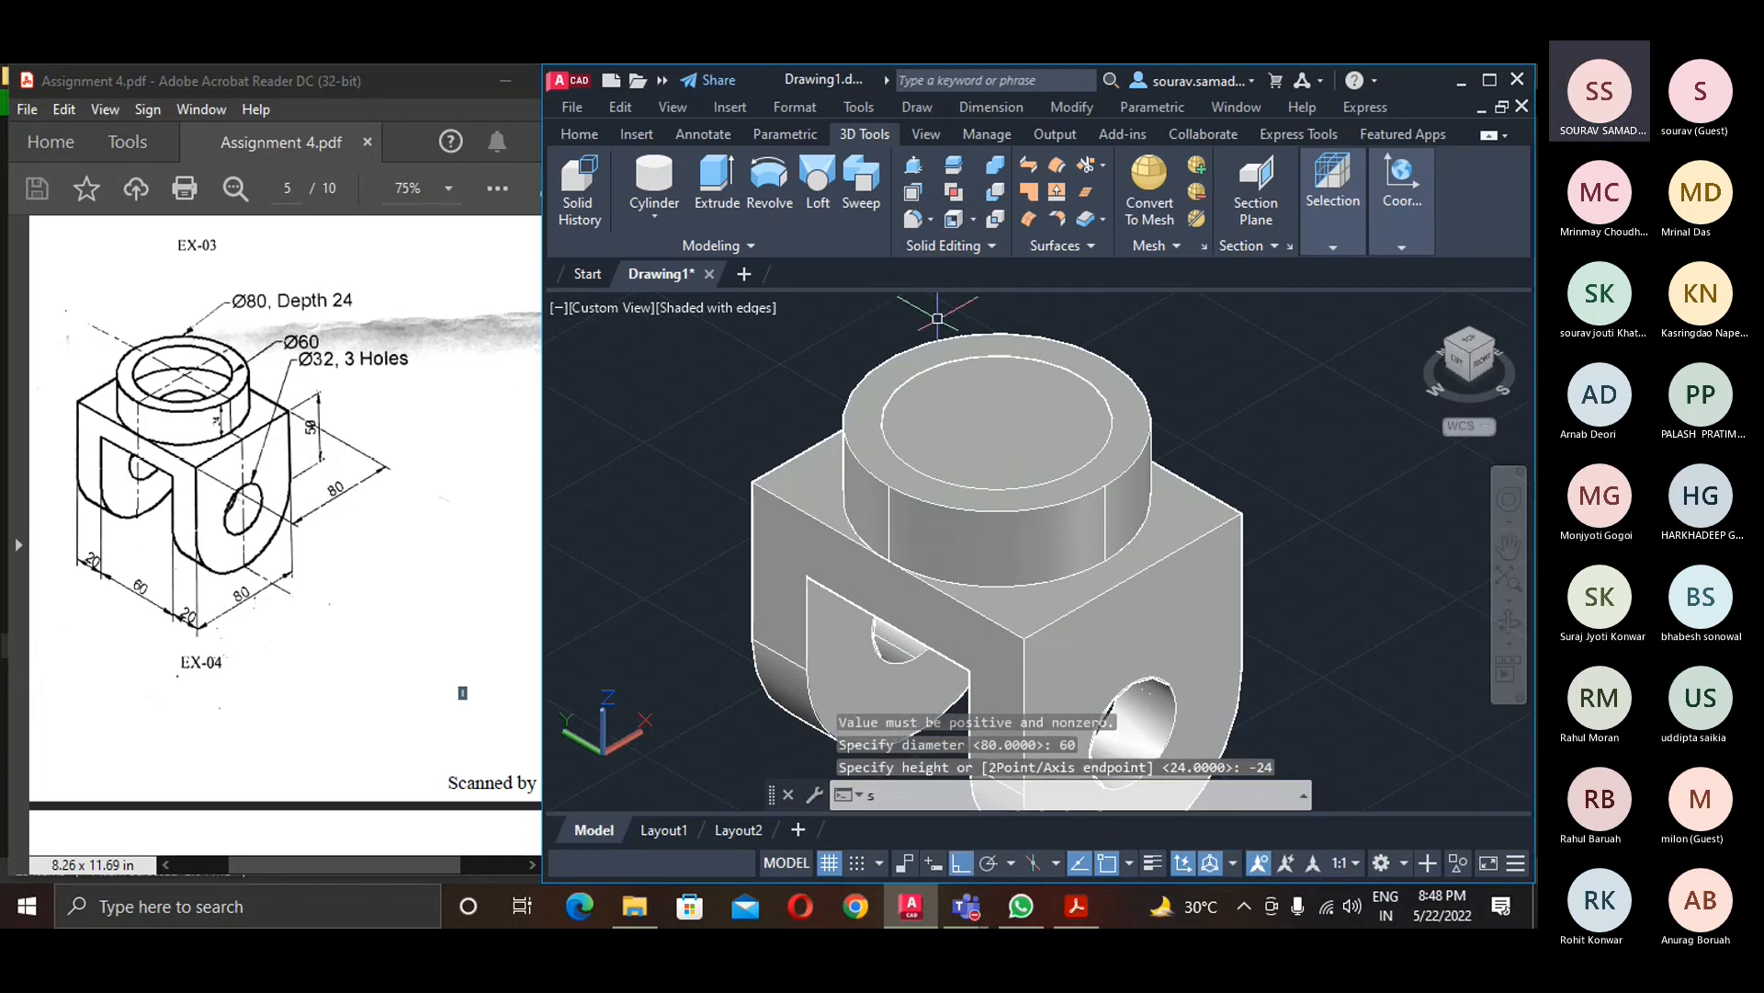
key(Return)
click(1099, 379)
key(Return)
click(1097, 397)
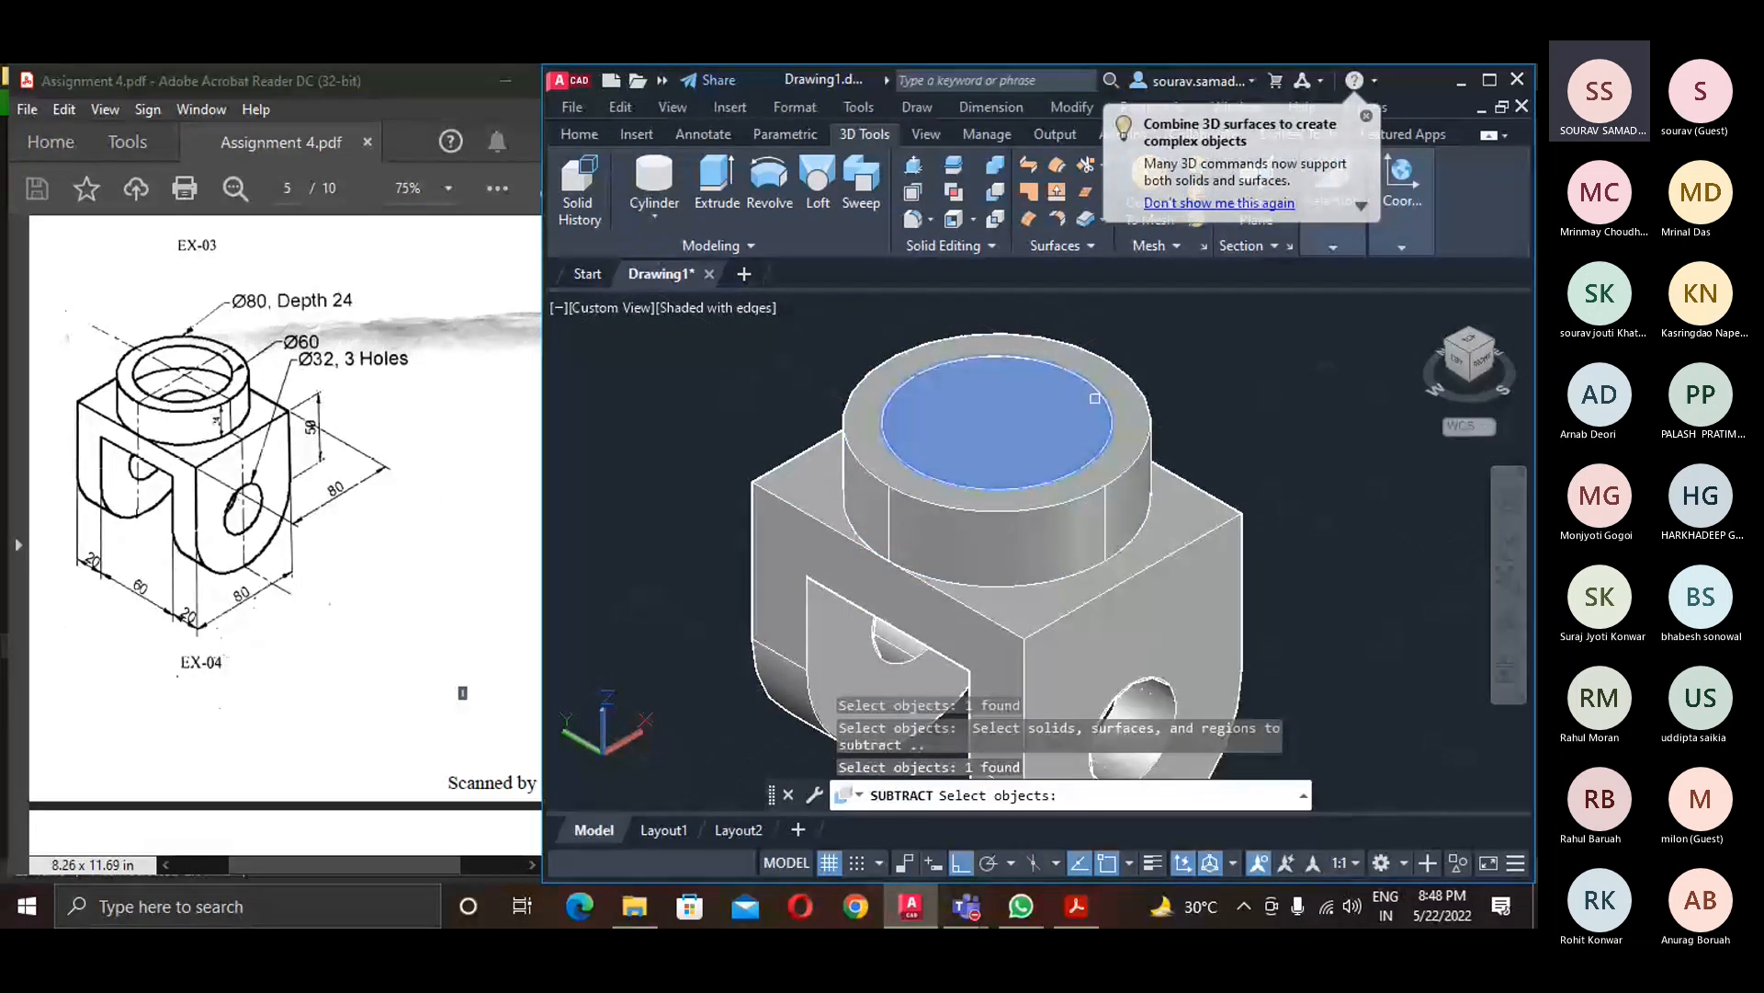
key(Return)
click(1506, 624)
mouse_move(1351, 544)
mouse_down()
mouse_move(1339, 595)
mouse_move(1363, 363)
mouse_move(1335, 549)
mouse_up()
key(Escape)
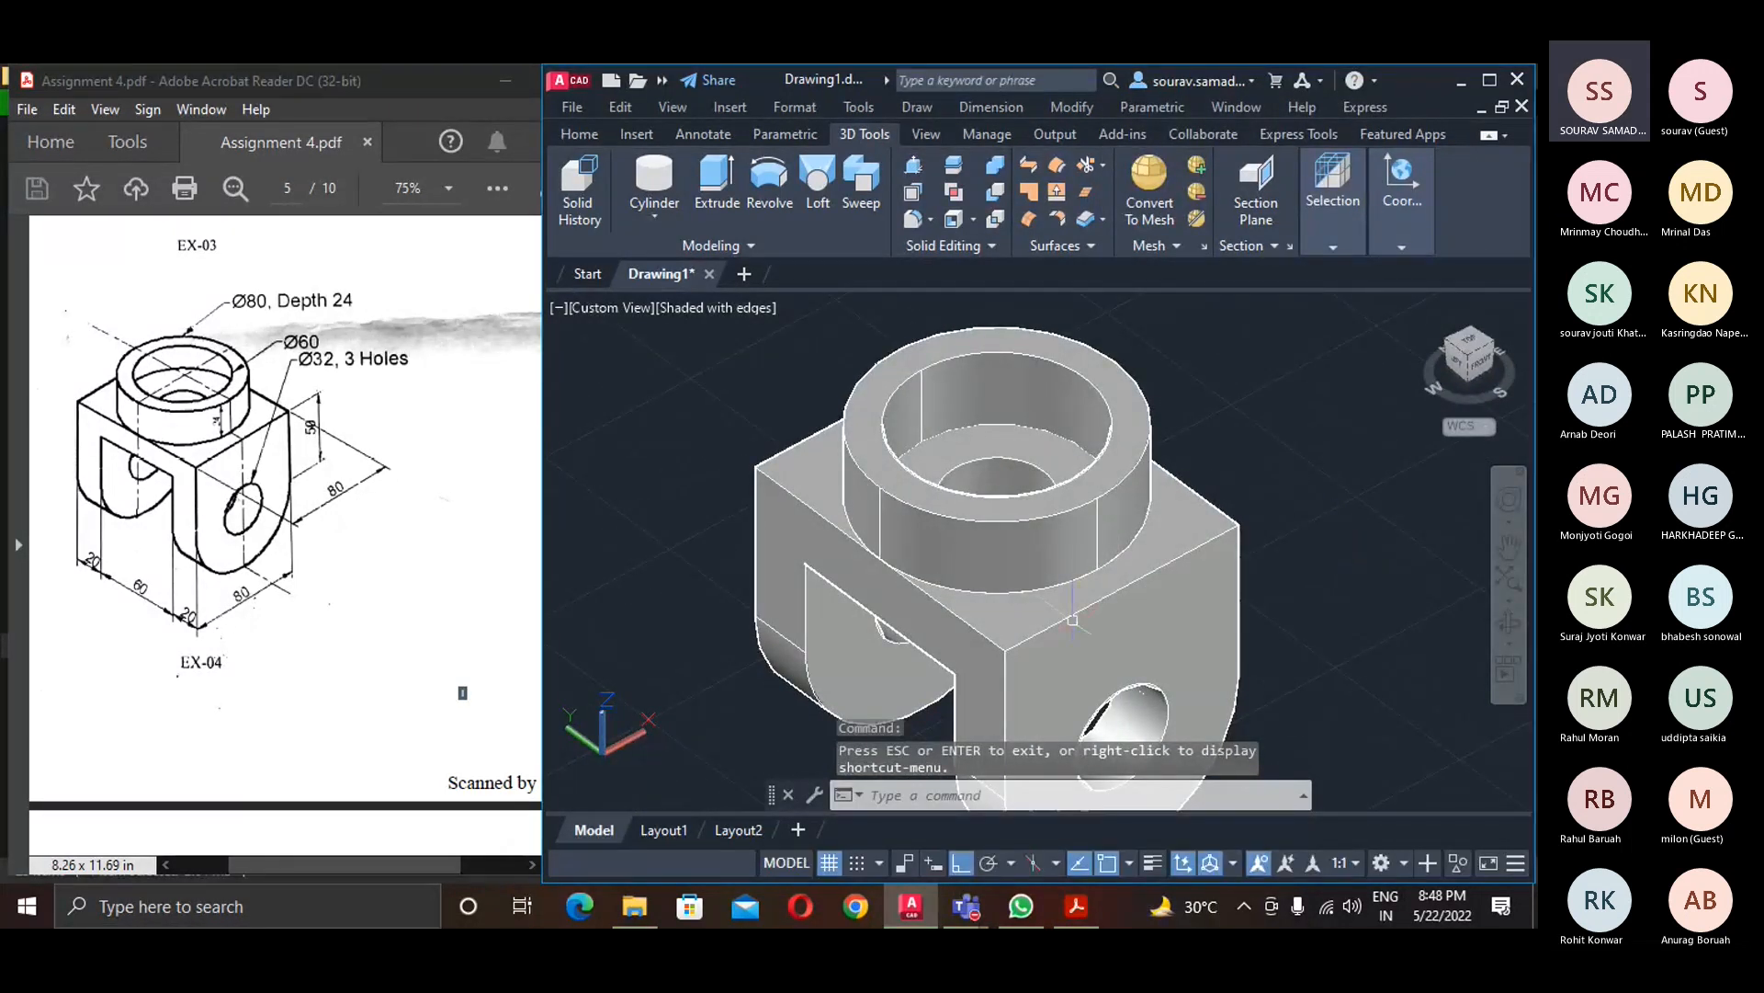
click(1016, 696)
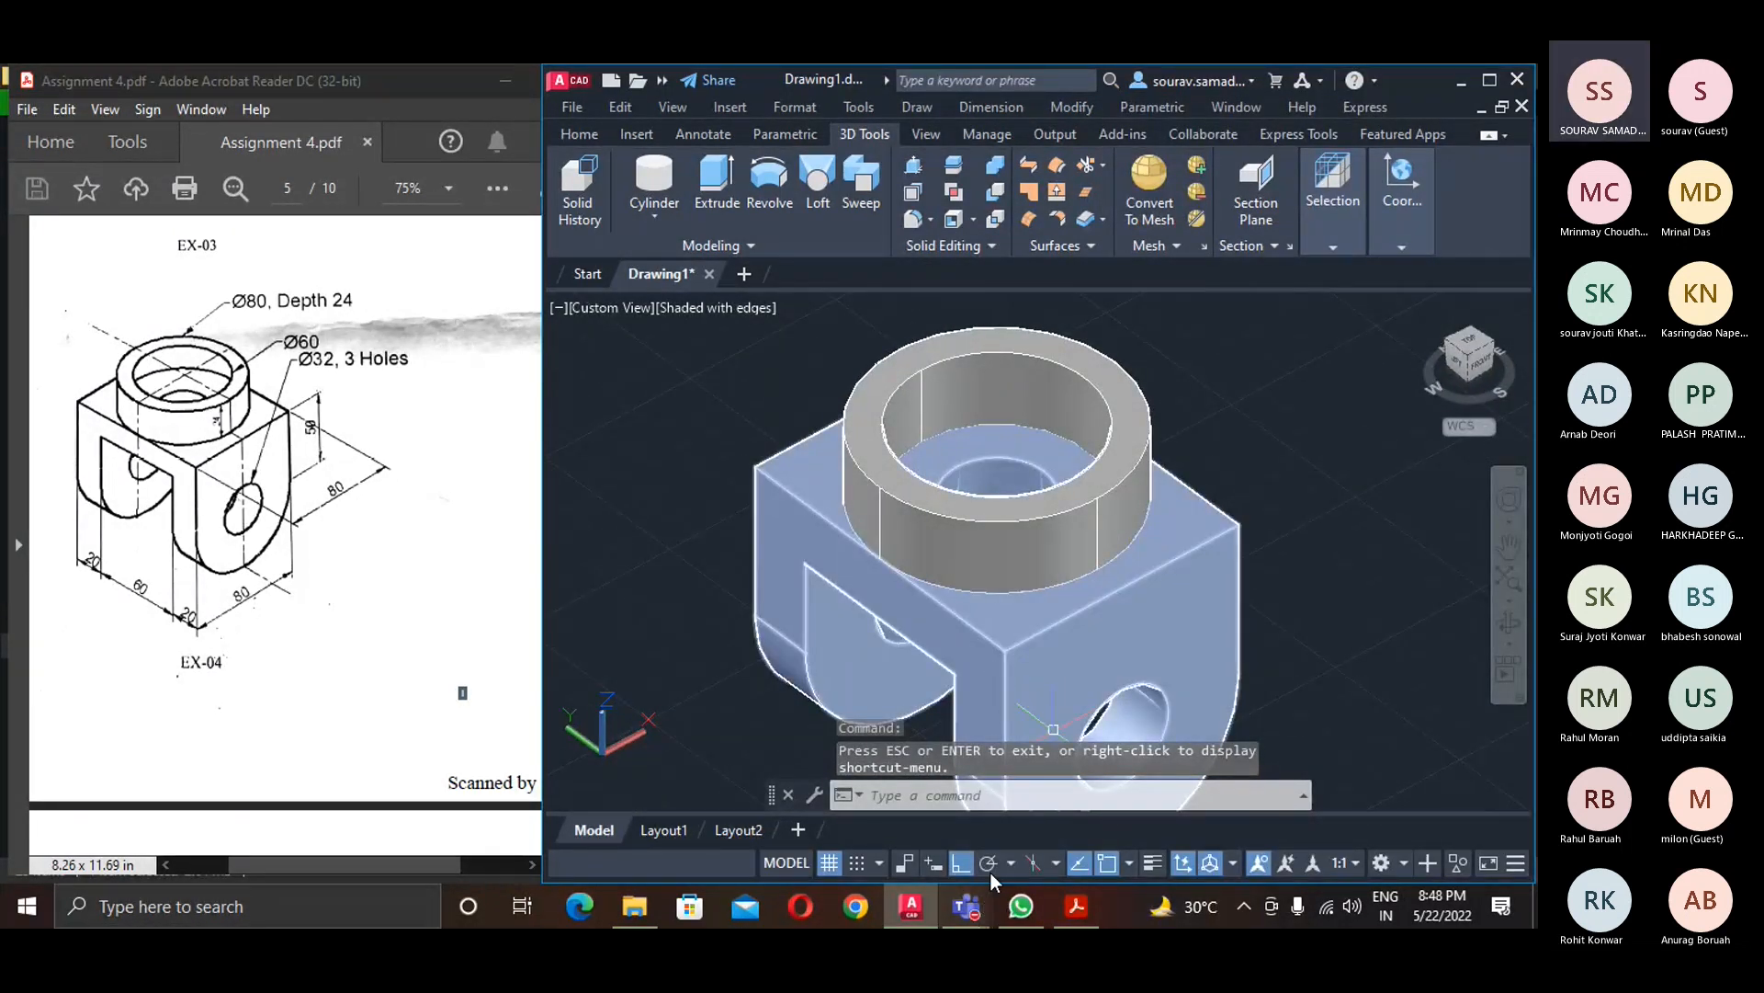
key(Escape)
text(su)
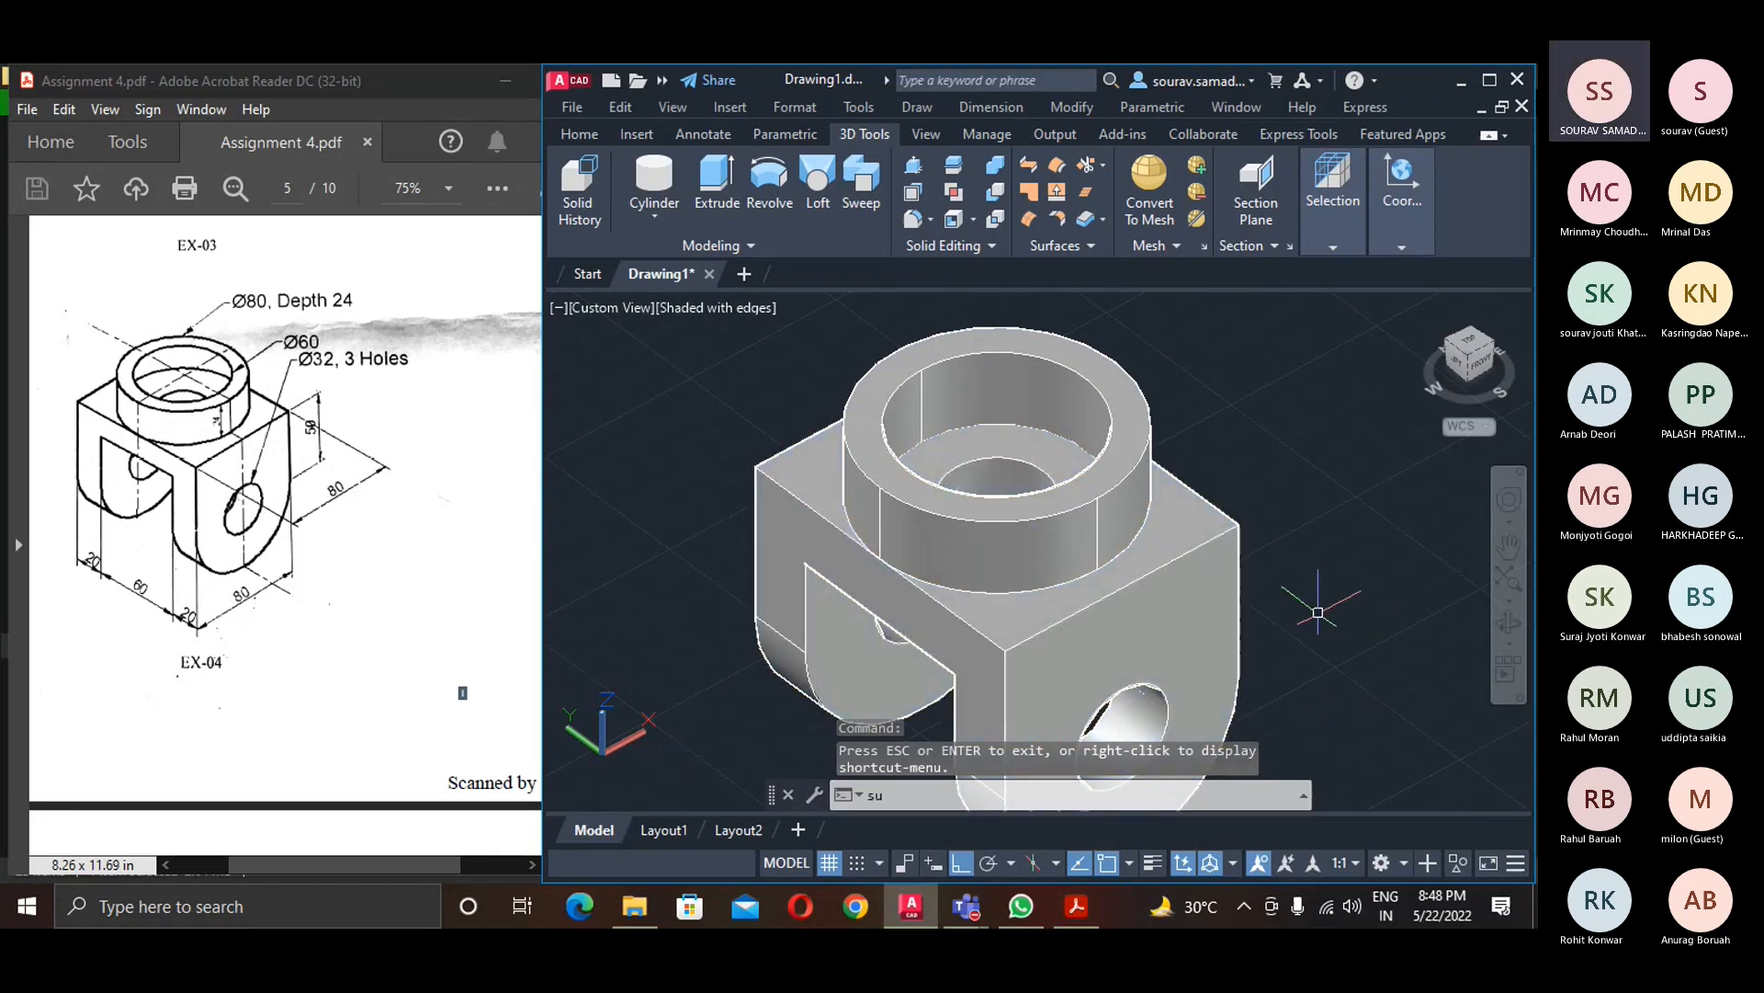
key(Escape)
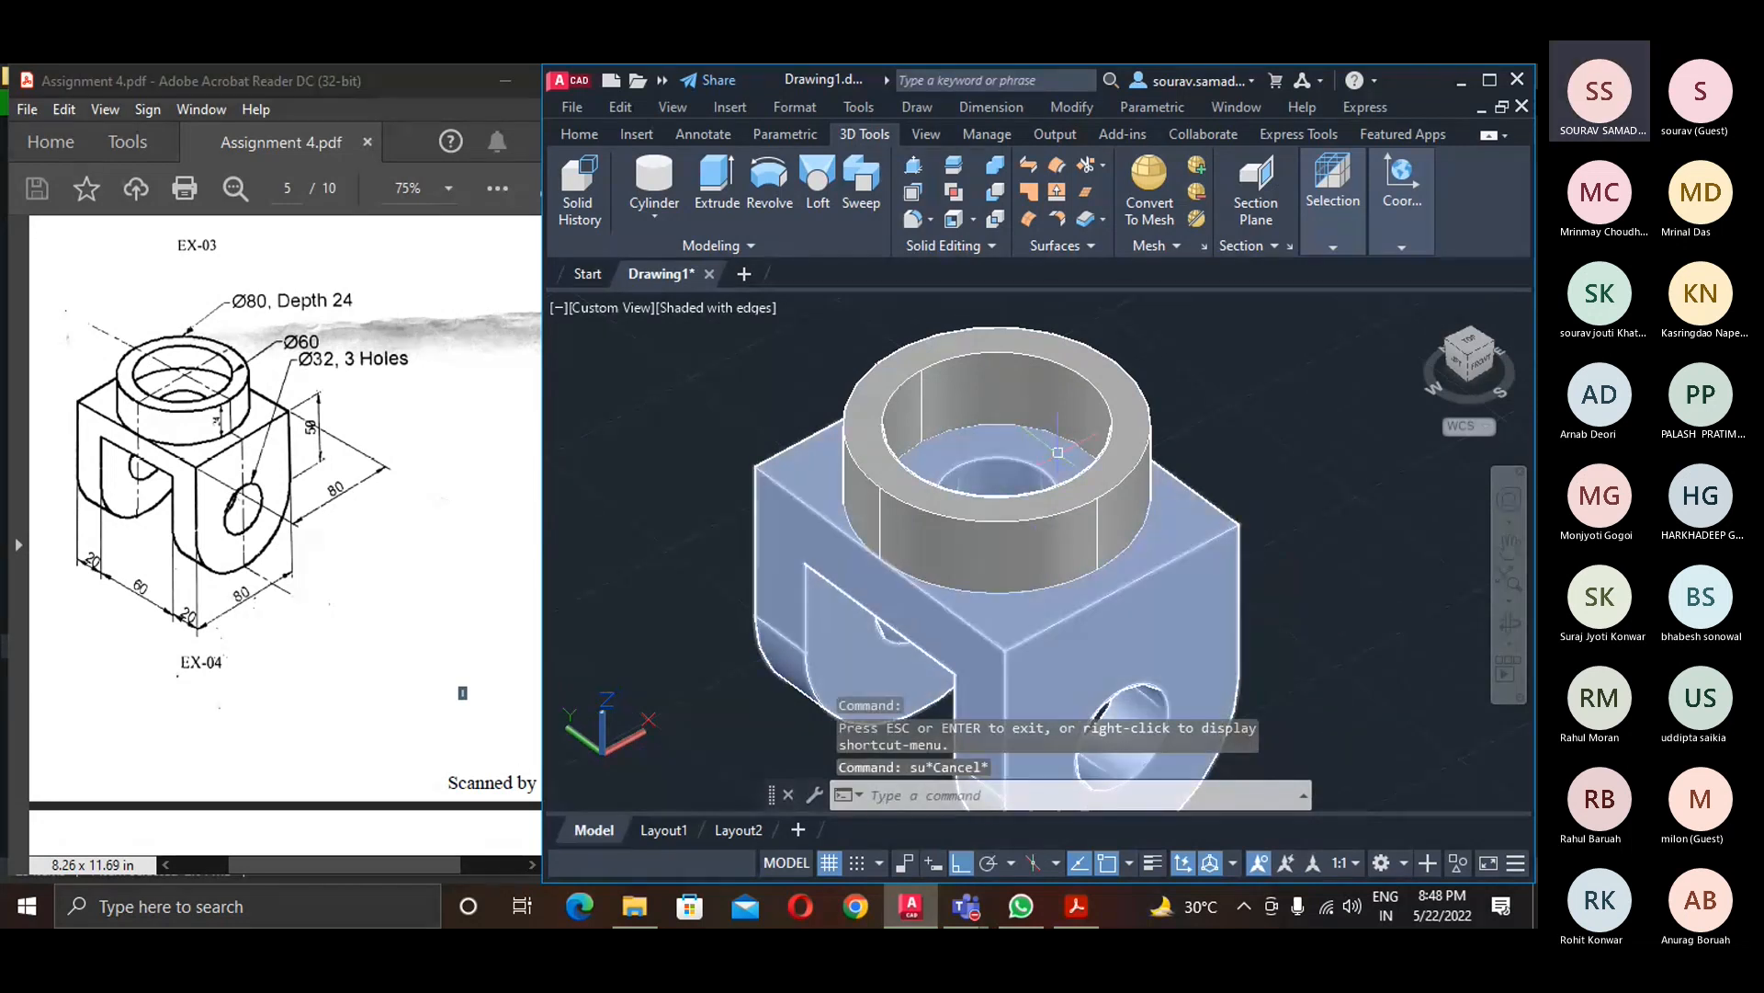
- Union the ring-shaped boss and the fork bracket into a single solid
text(uni)
key(Return)
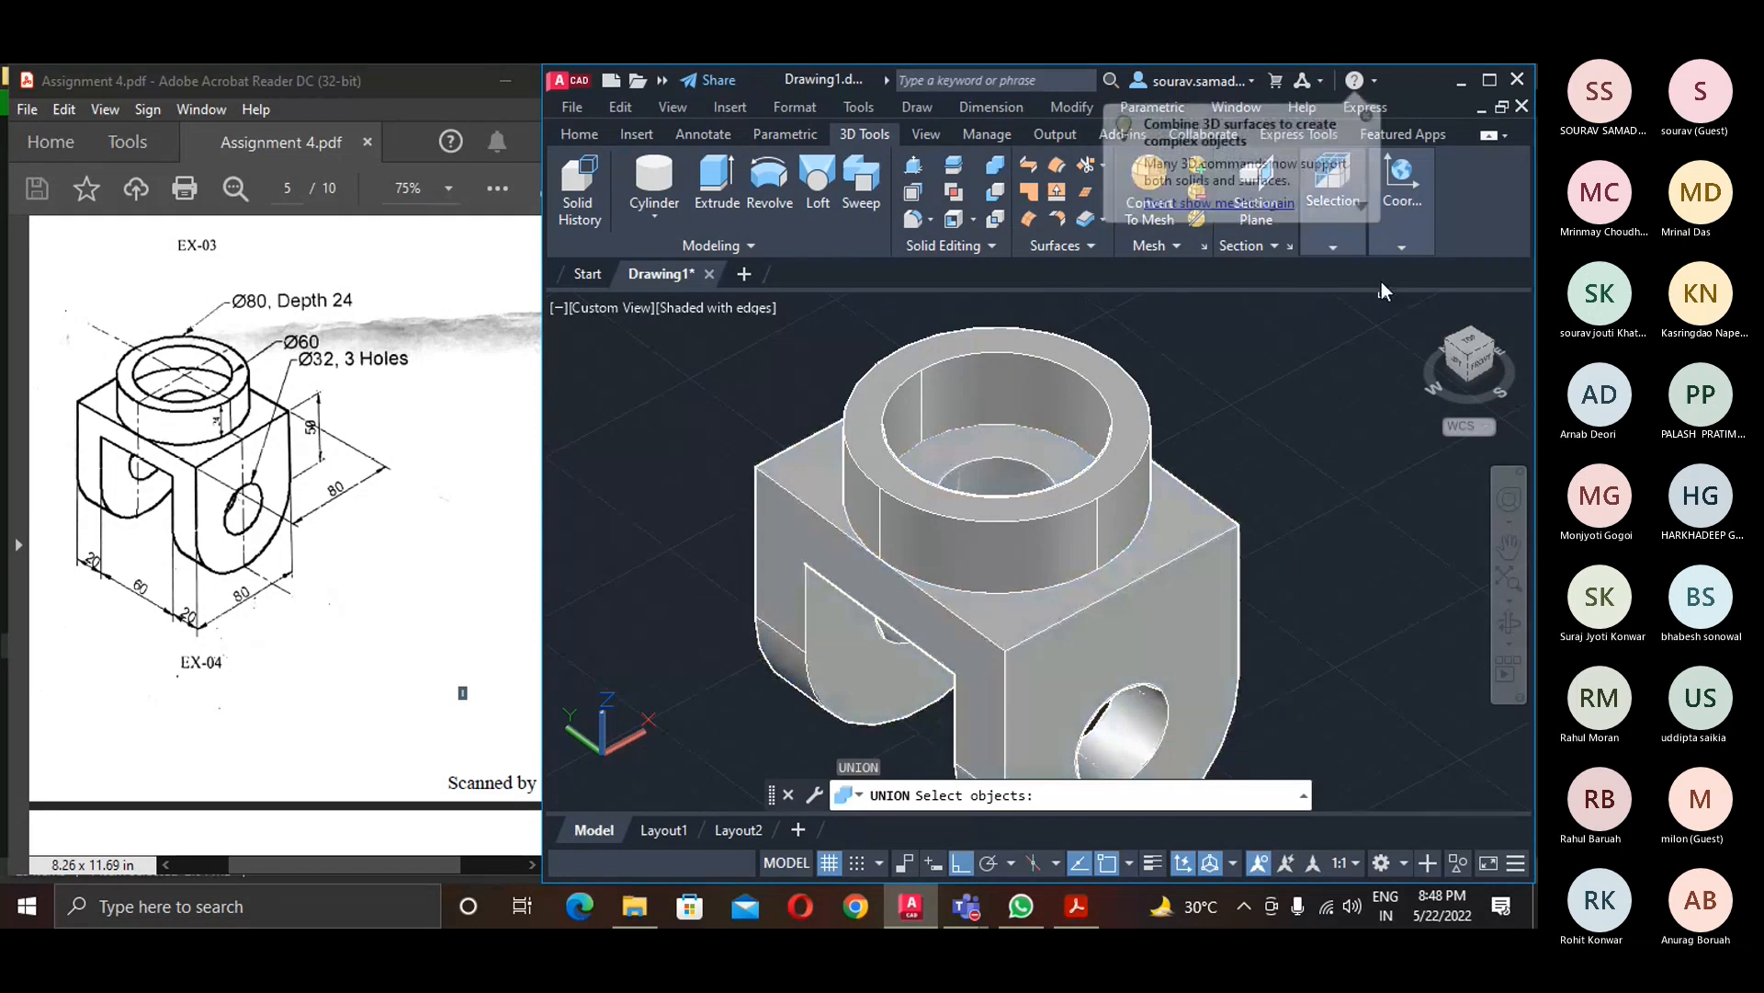
click(1298, 382)
click(970, 556)
key(Return)
- Zoom to show the whole bracket and switch the view projection from perspective to parallel
text(z)
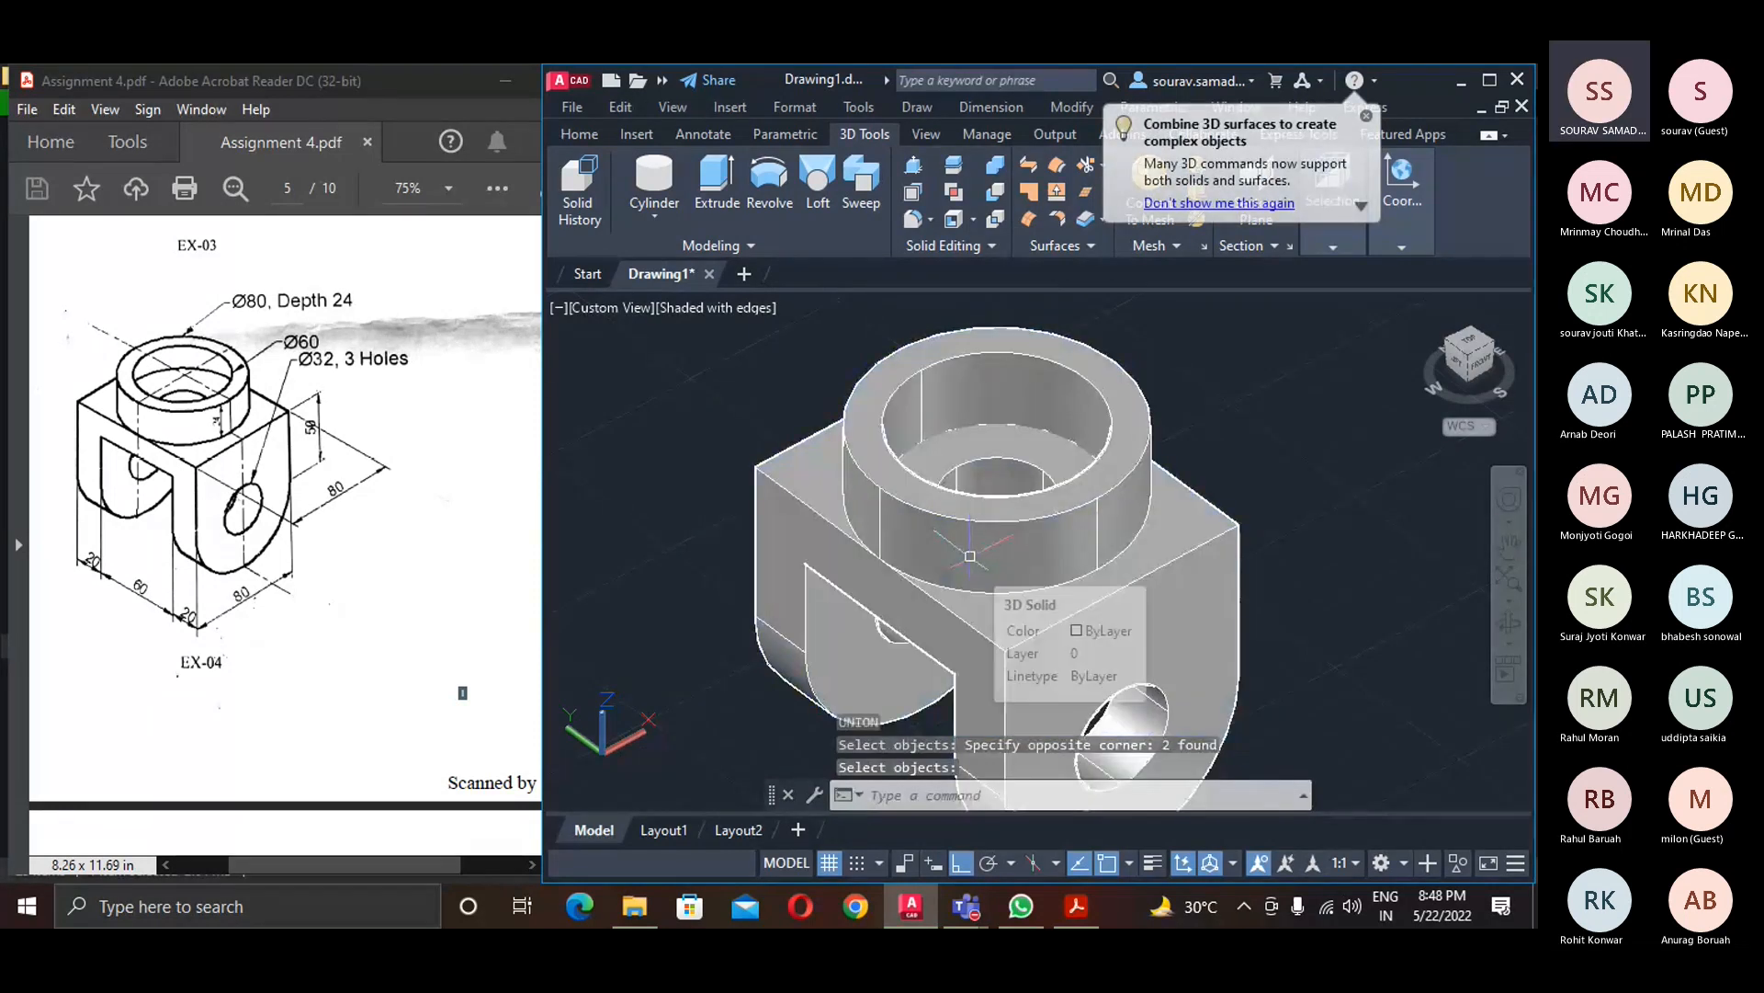
key(Return)
scroll(986, 533, down, 2)
text(a)
key(Return)
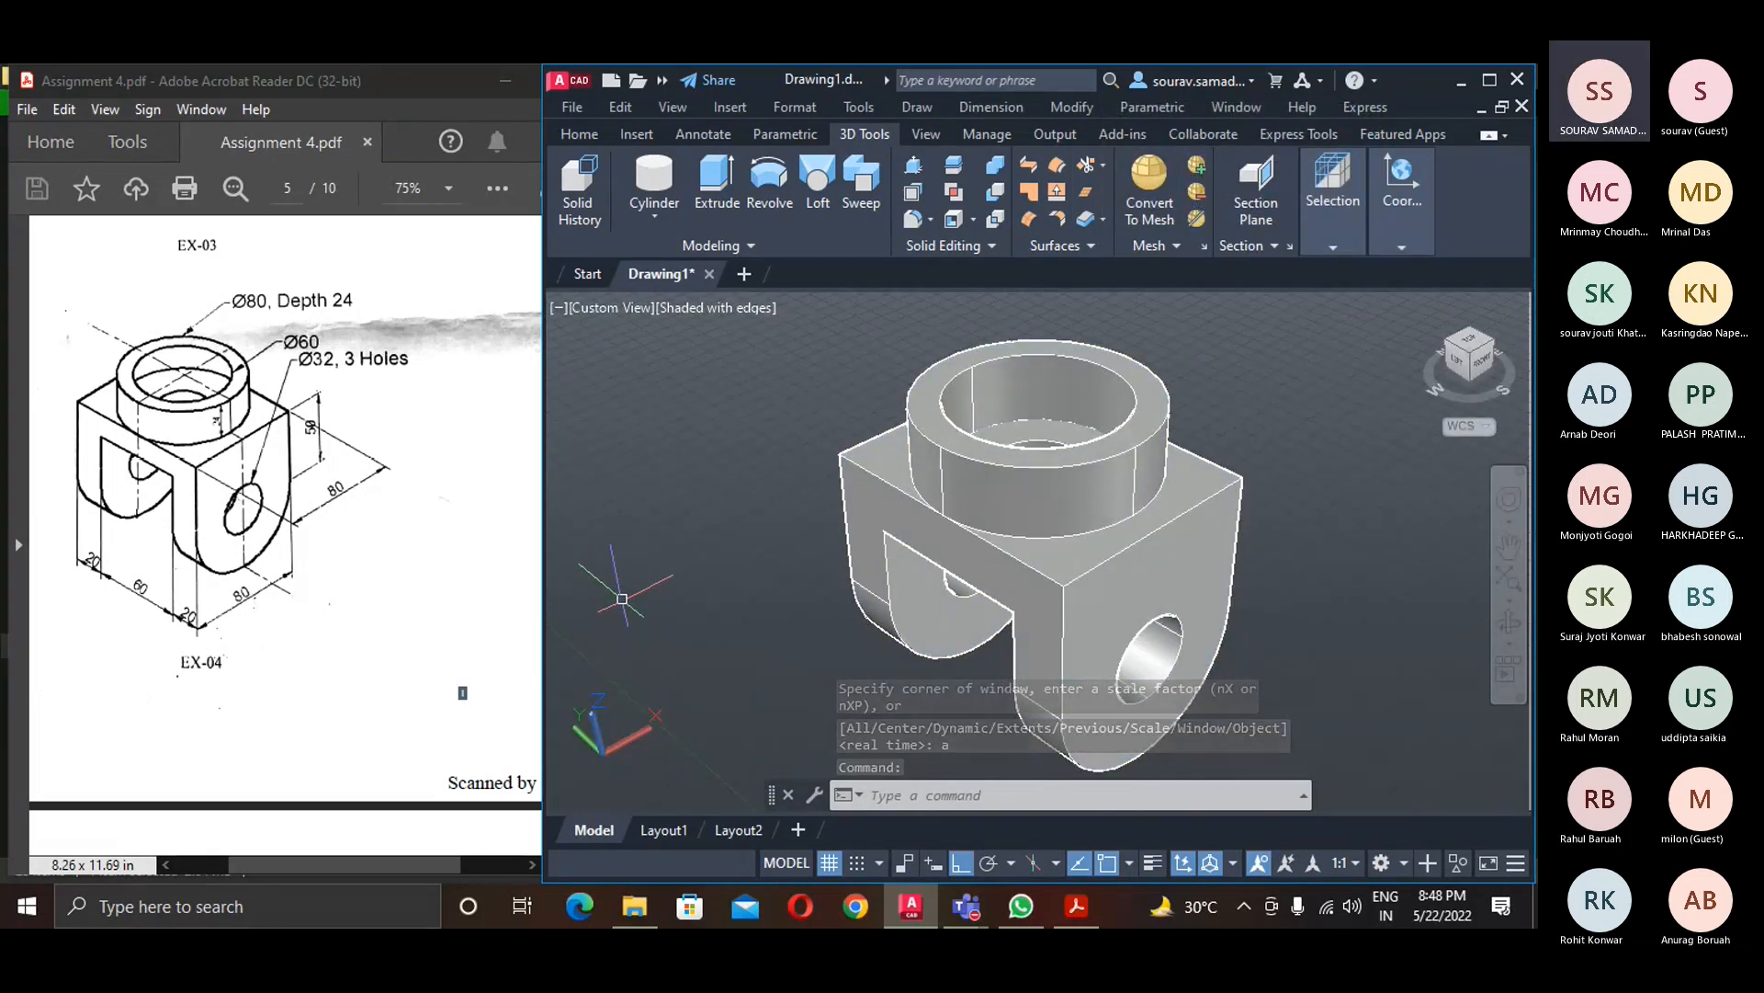
right_click(1489, 366)
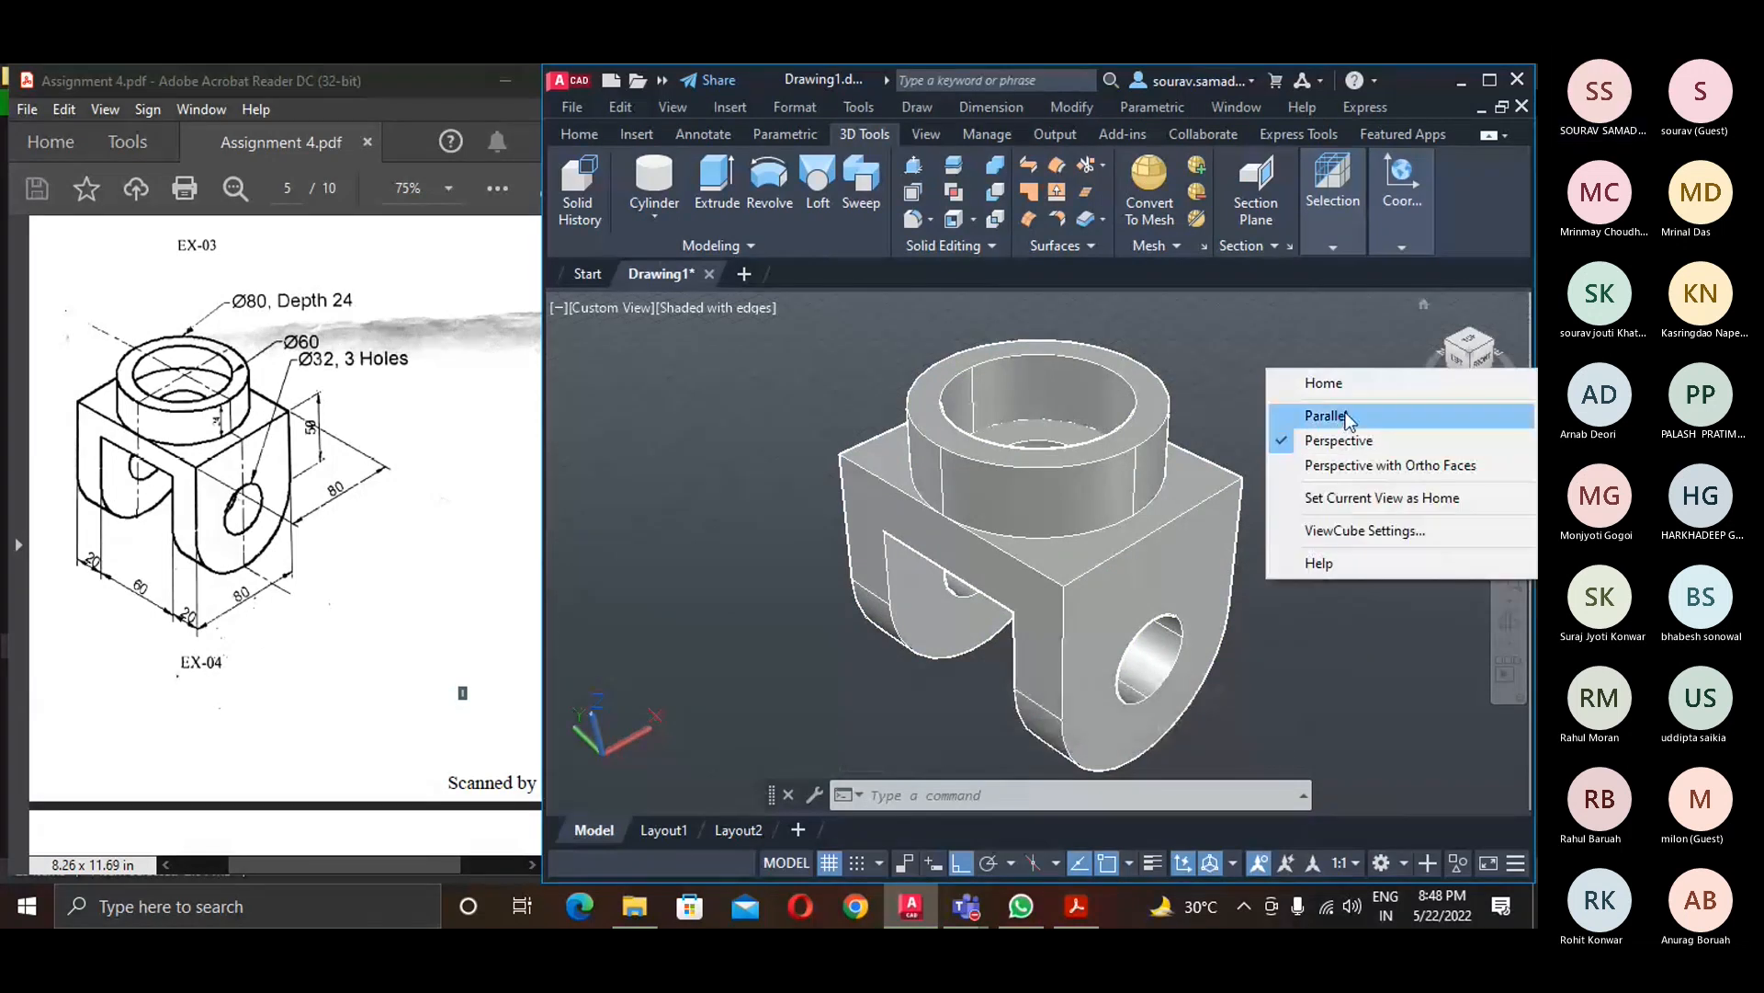
click(1319, 408)
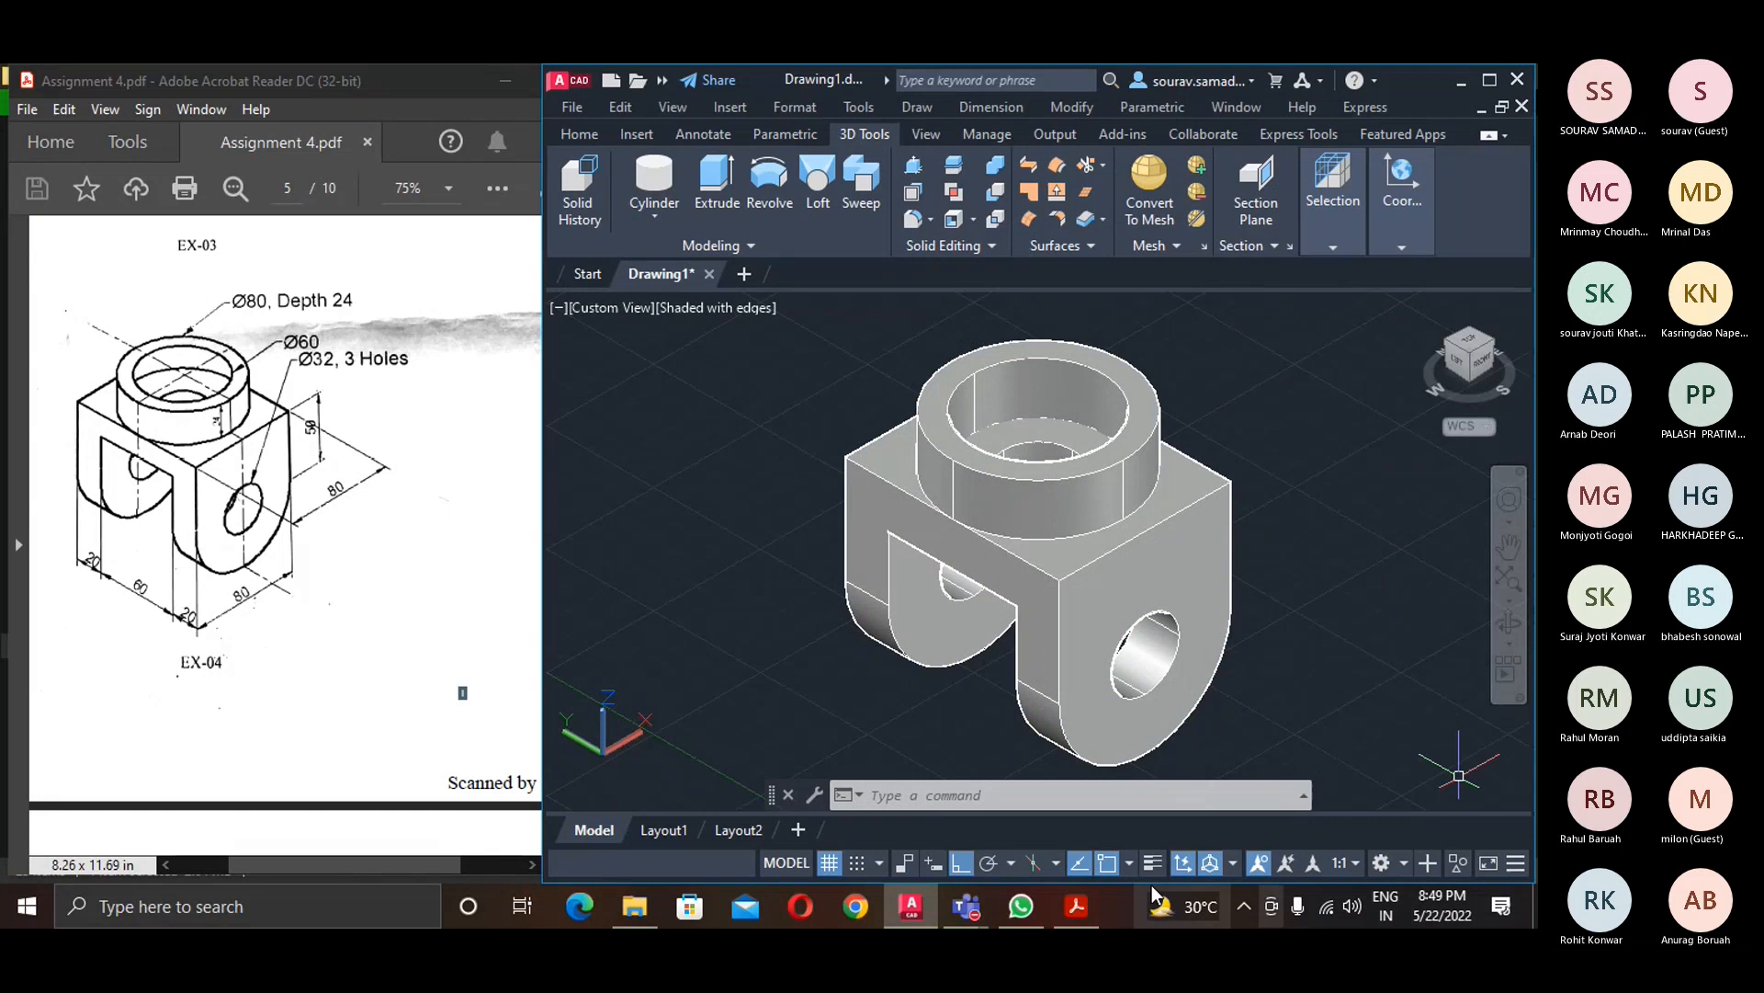
mouse_move(962, 908)
click(984, 813)
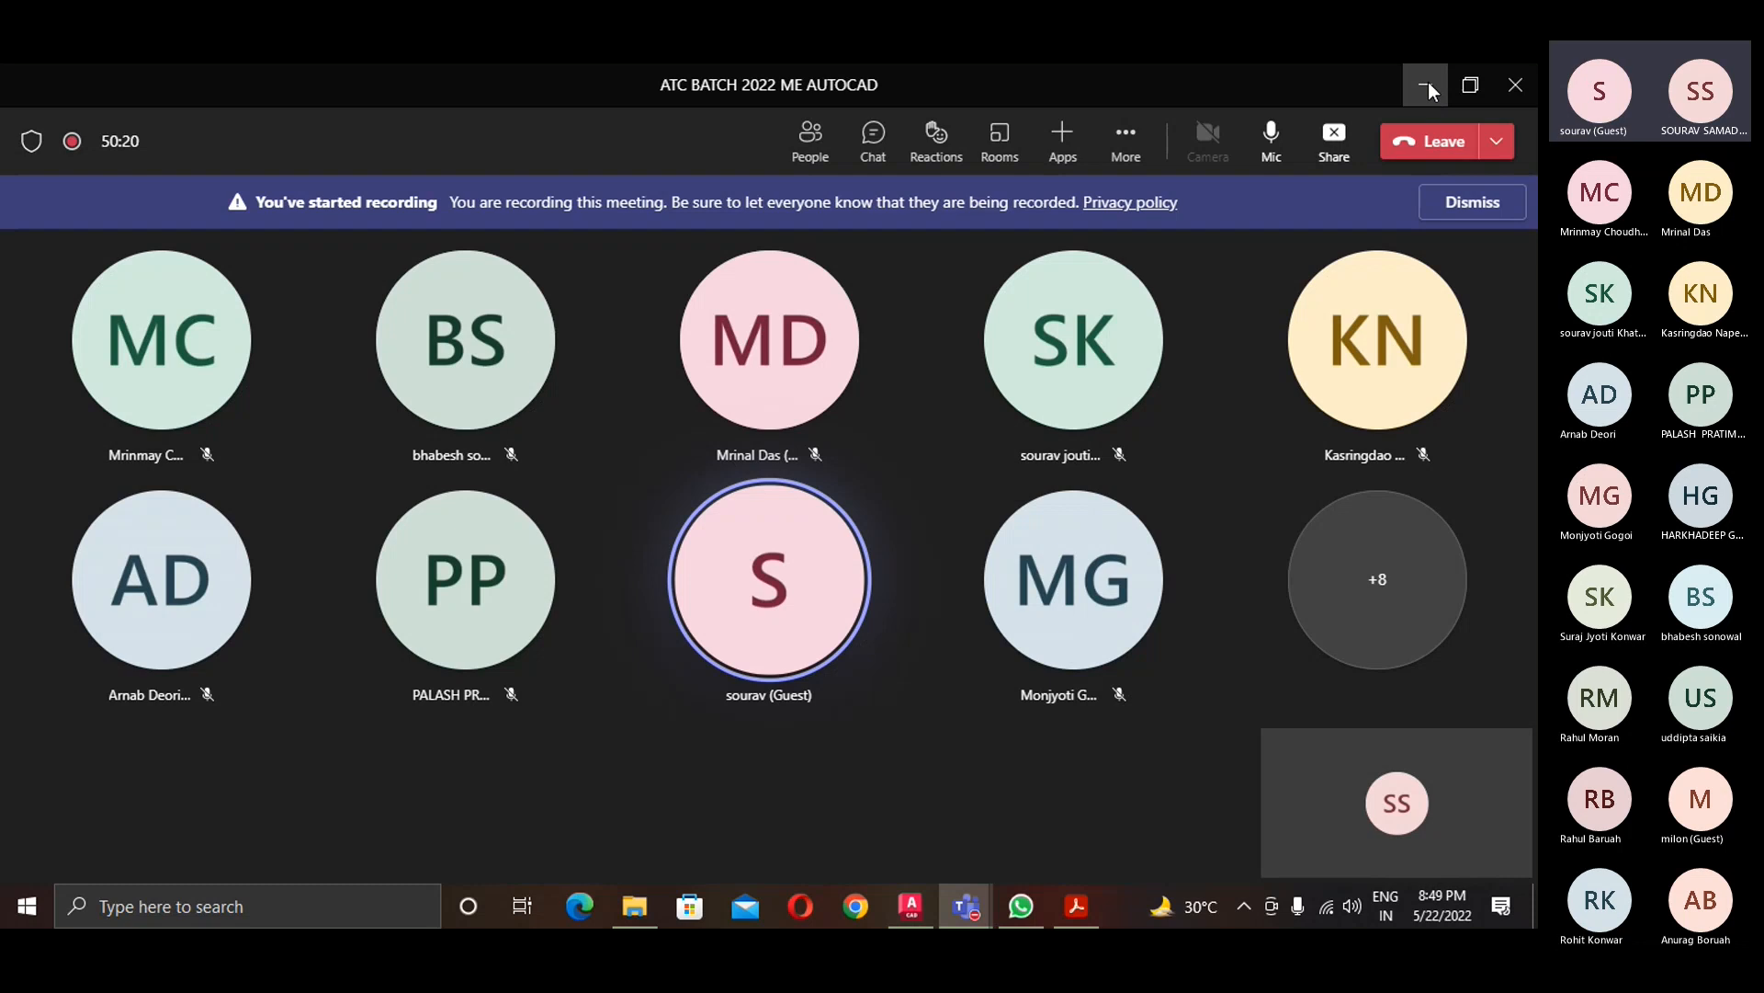
click(1427, 88)
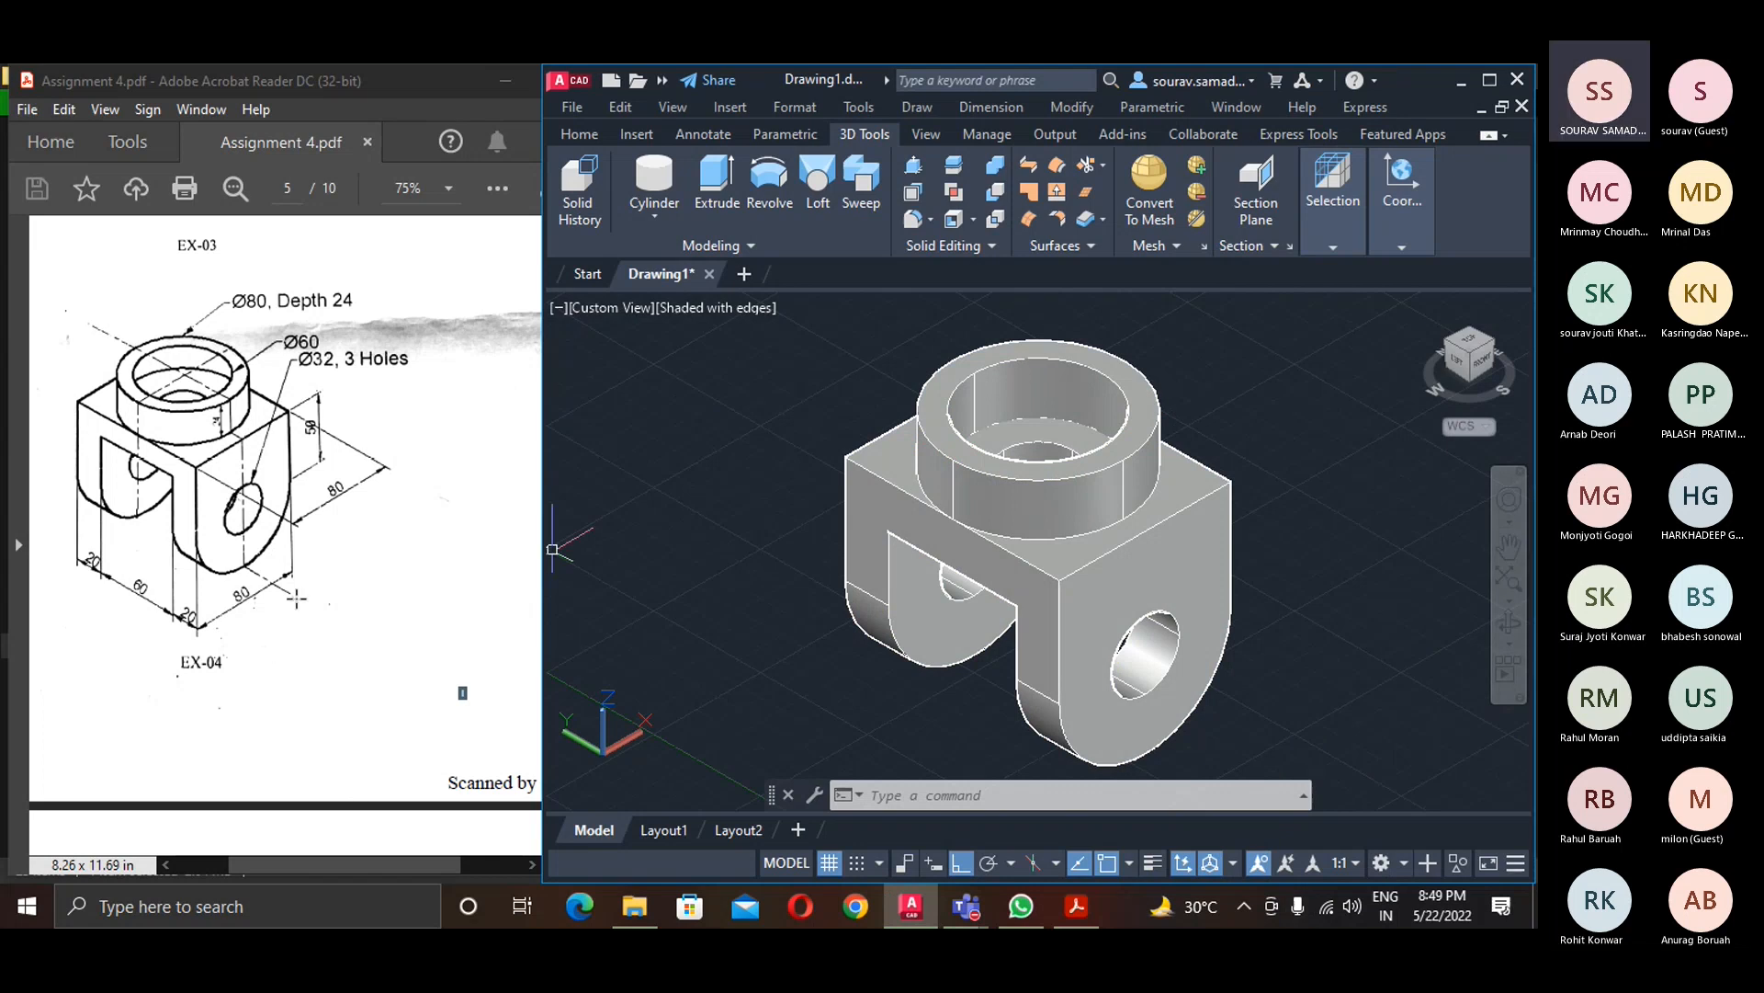
- Fit the whole bracket in the view and show the page after EX-04 in the assignment PDF
click(991, 796)
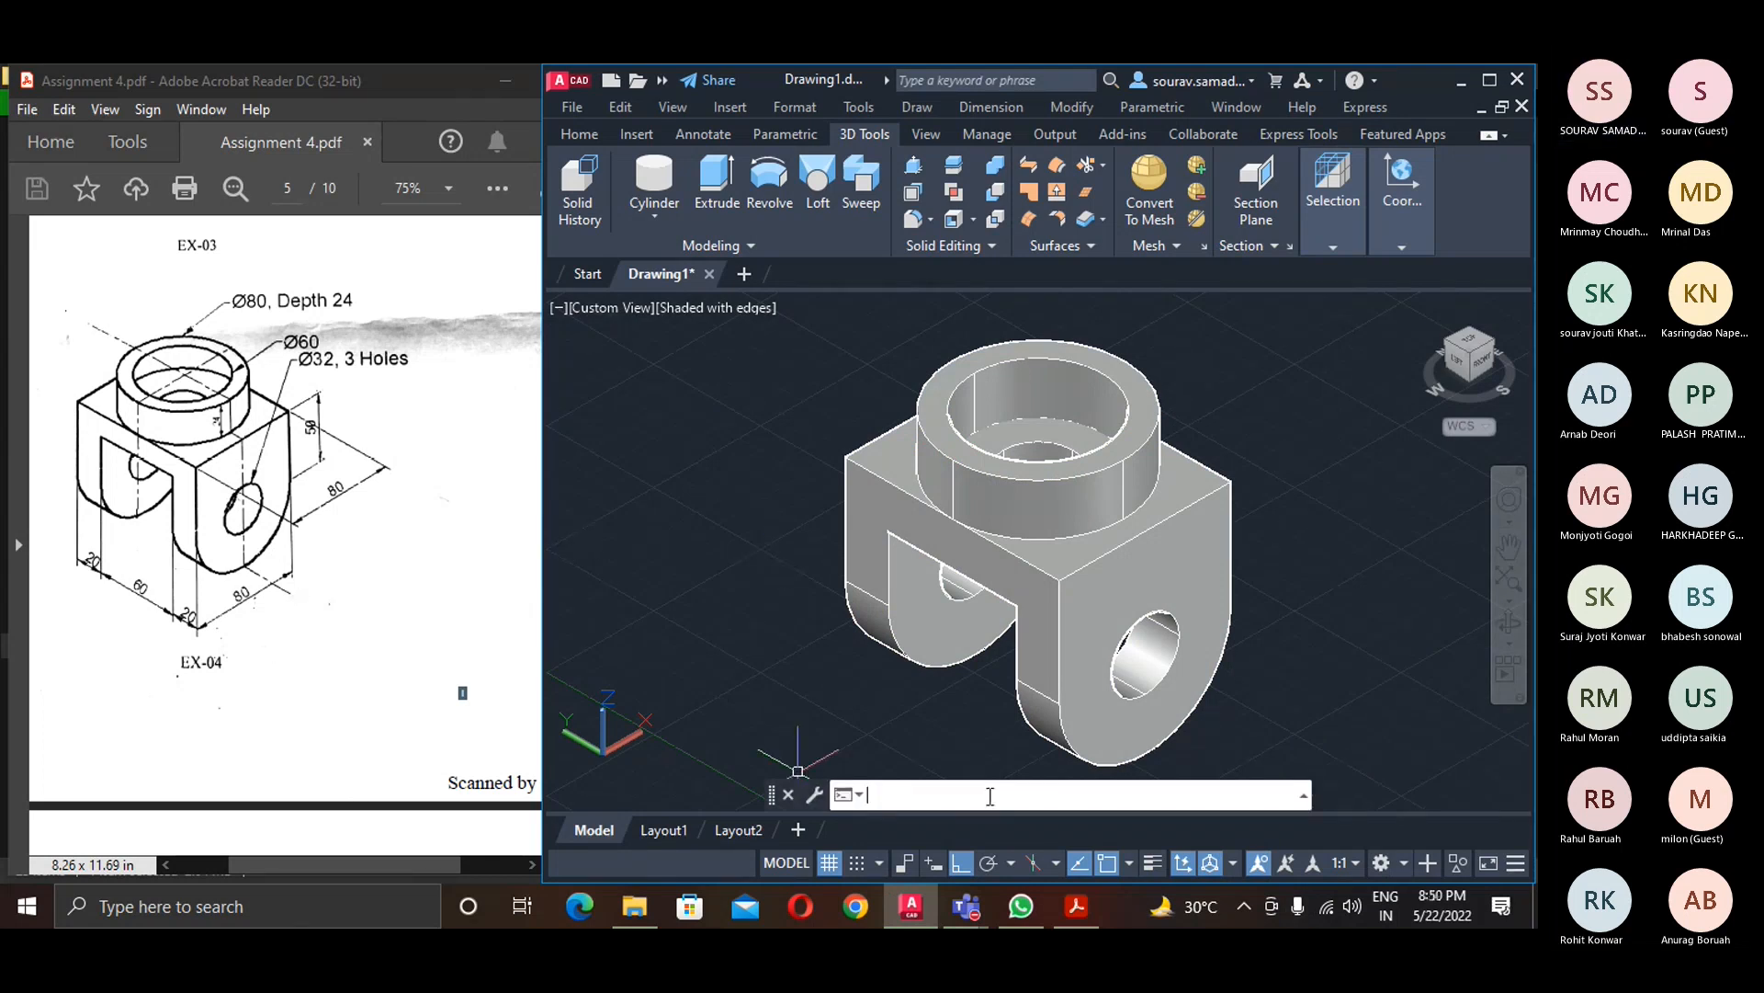
text(z)
key(Return)
text(a)
key(Return)
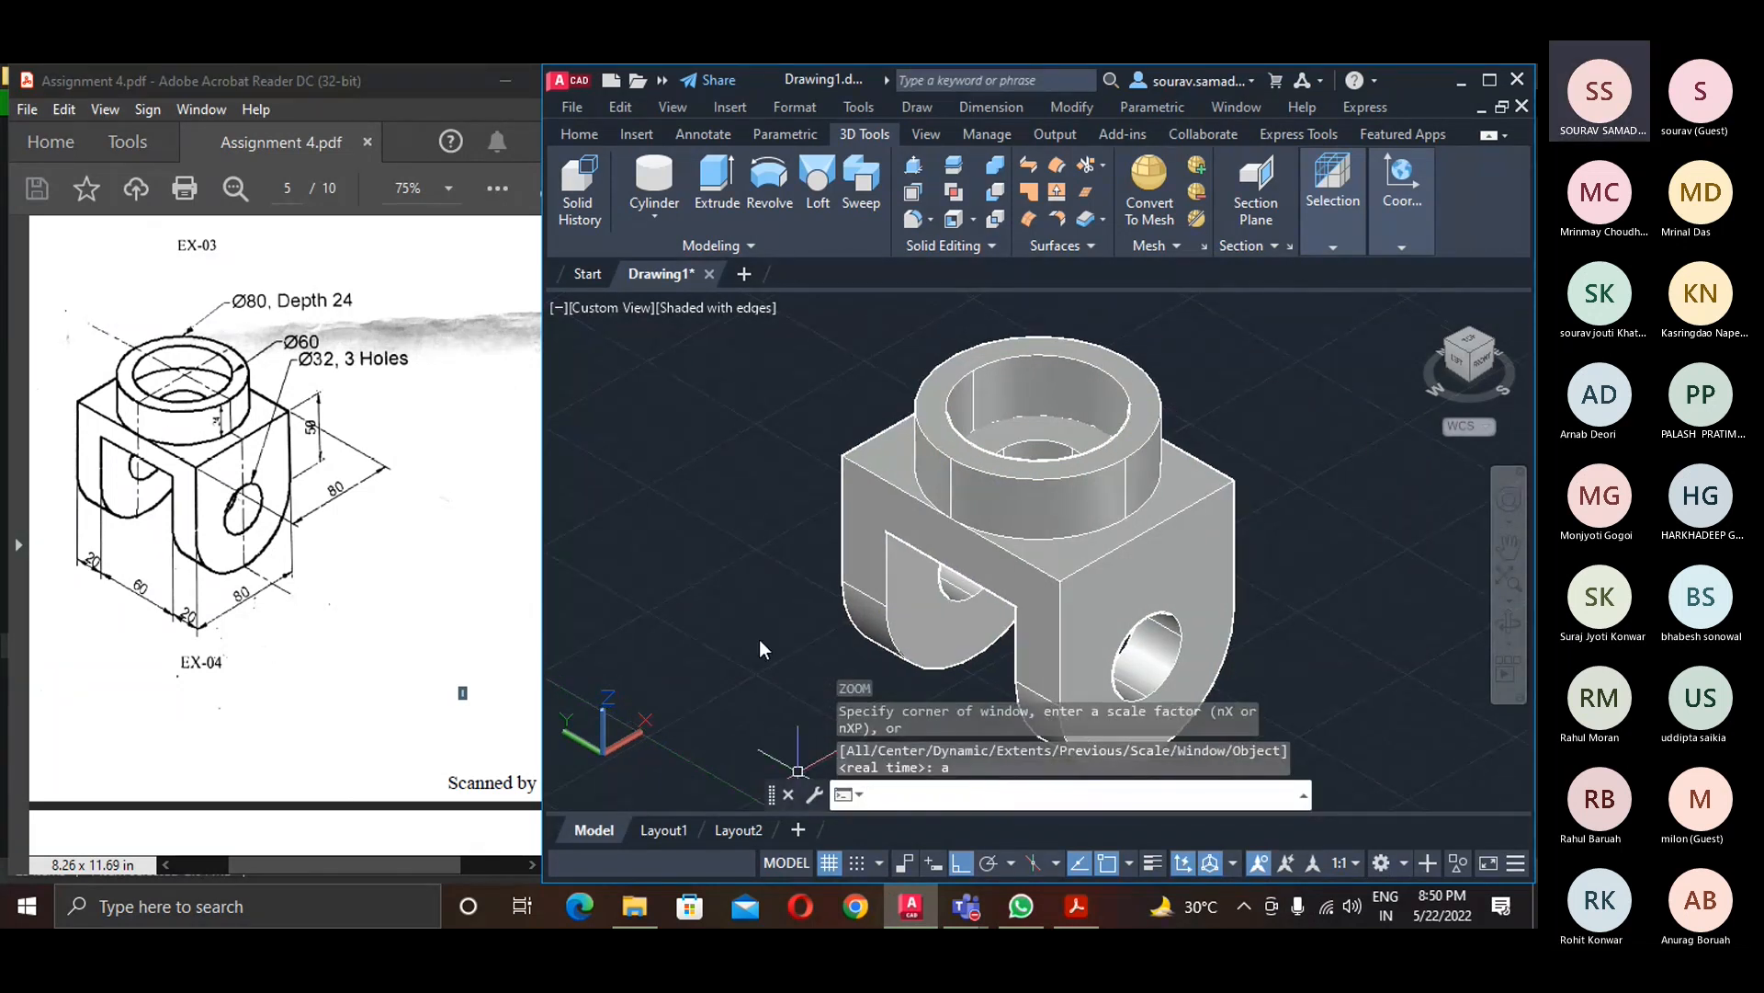
scroll(197, 599, down, 10)
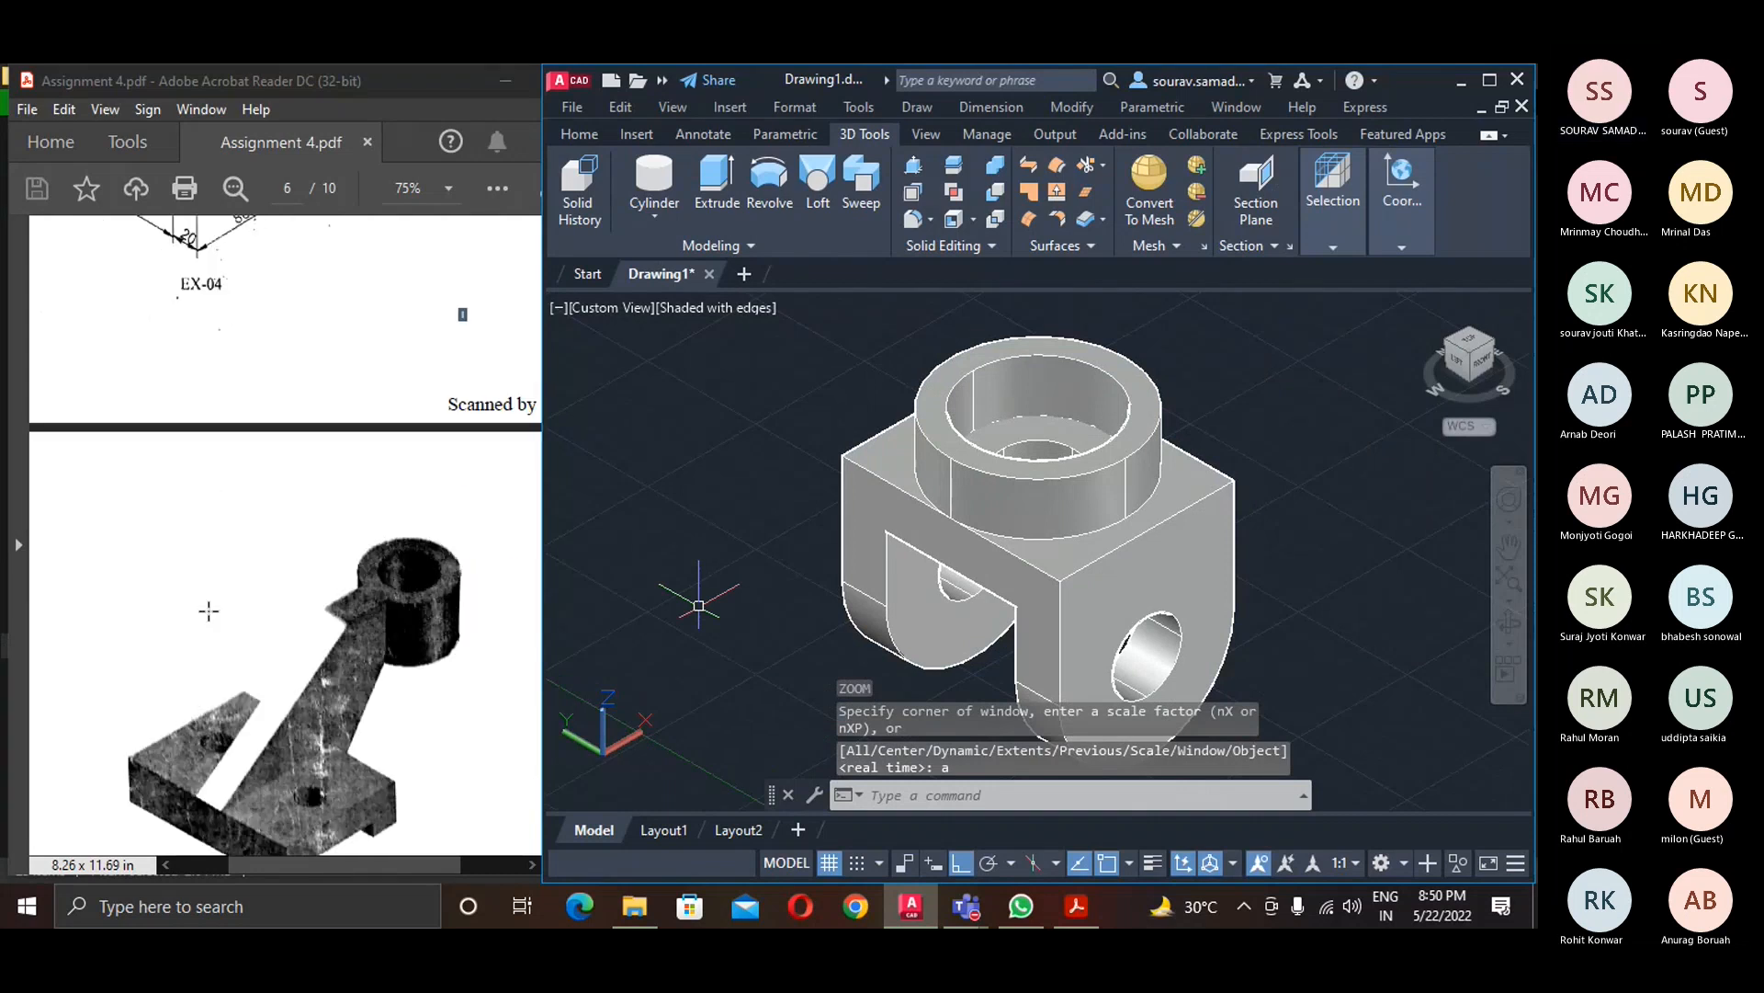
- Maximise the drawing window, delete the finished bracket and zoom to the whole empty drawing
click(1490, 80)
click(1143, 767)
click(402, 398)
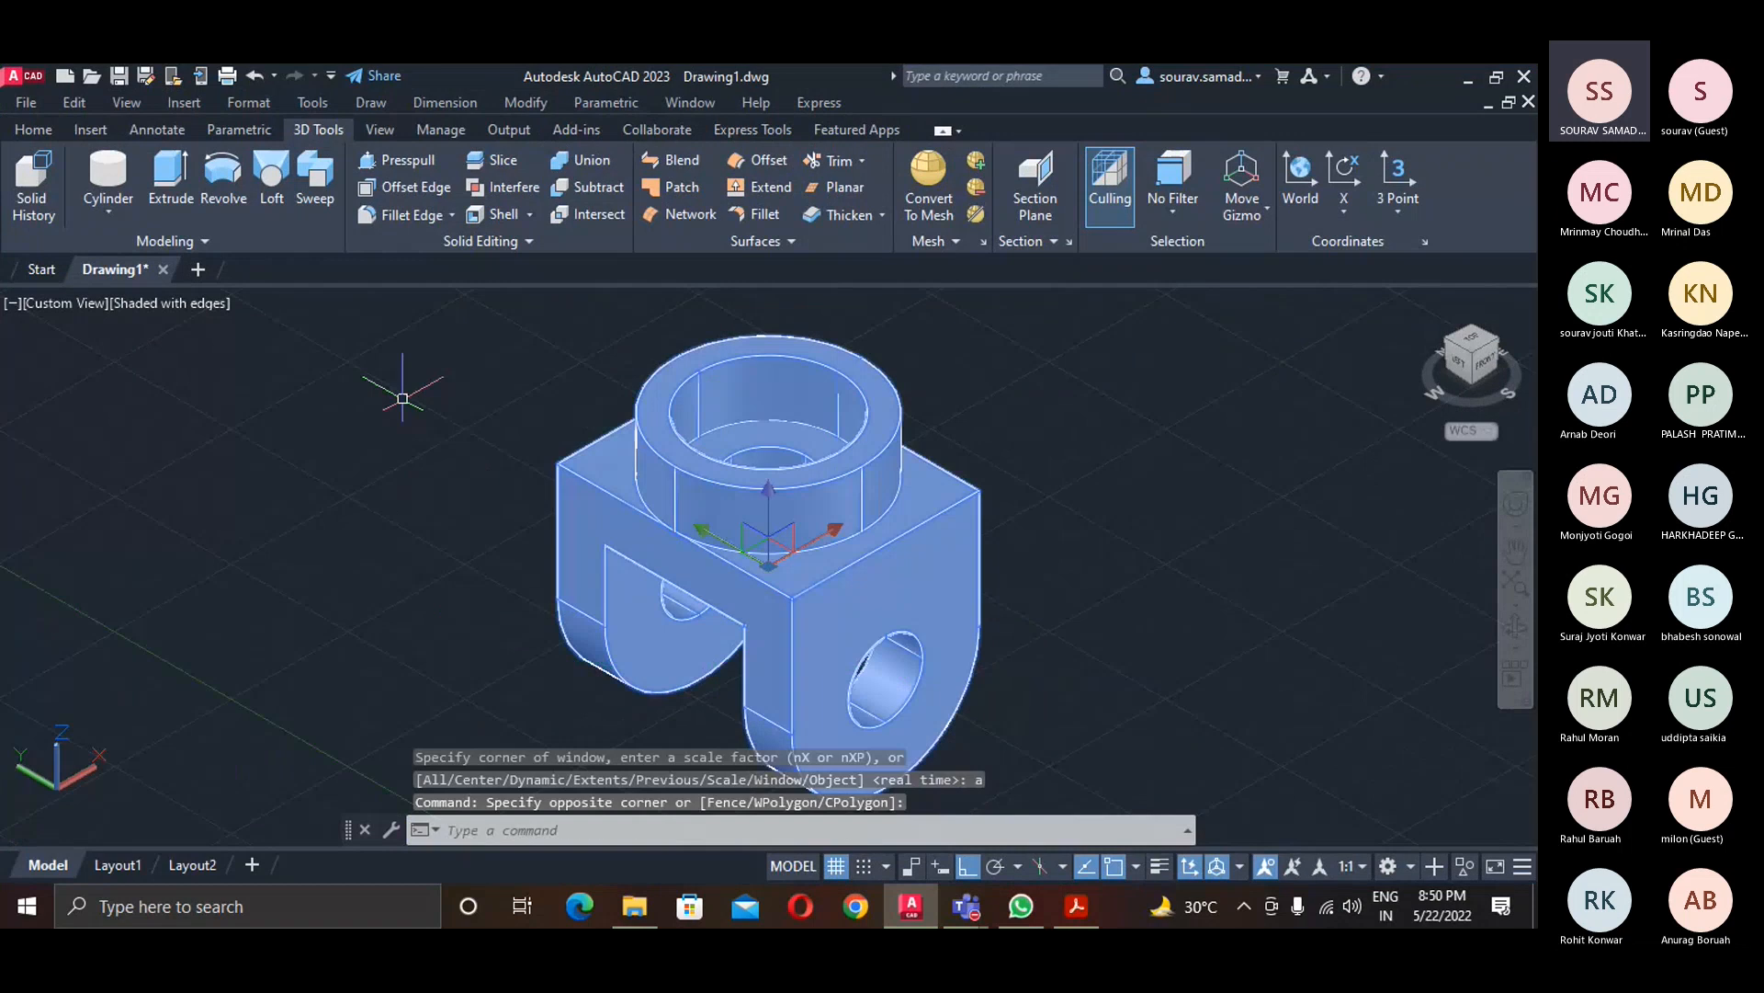
key(Delete)
text(z)
key(Return)
text(a)
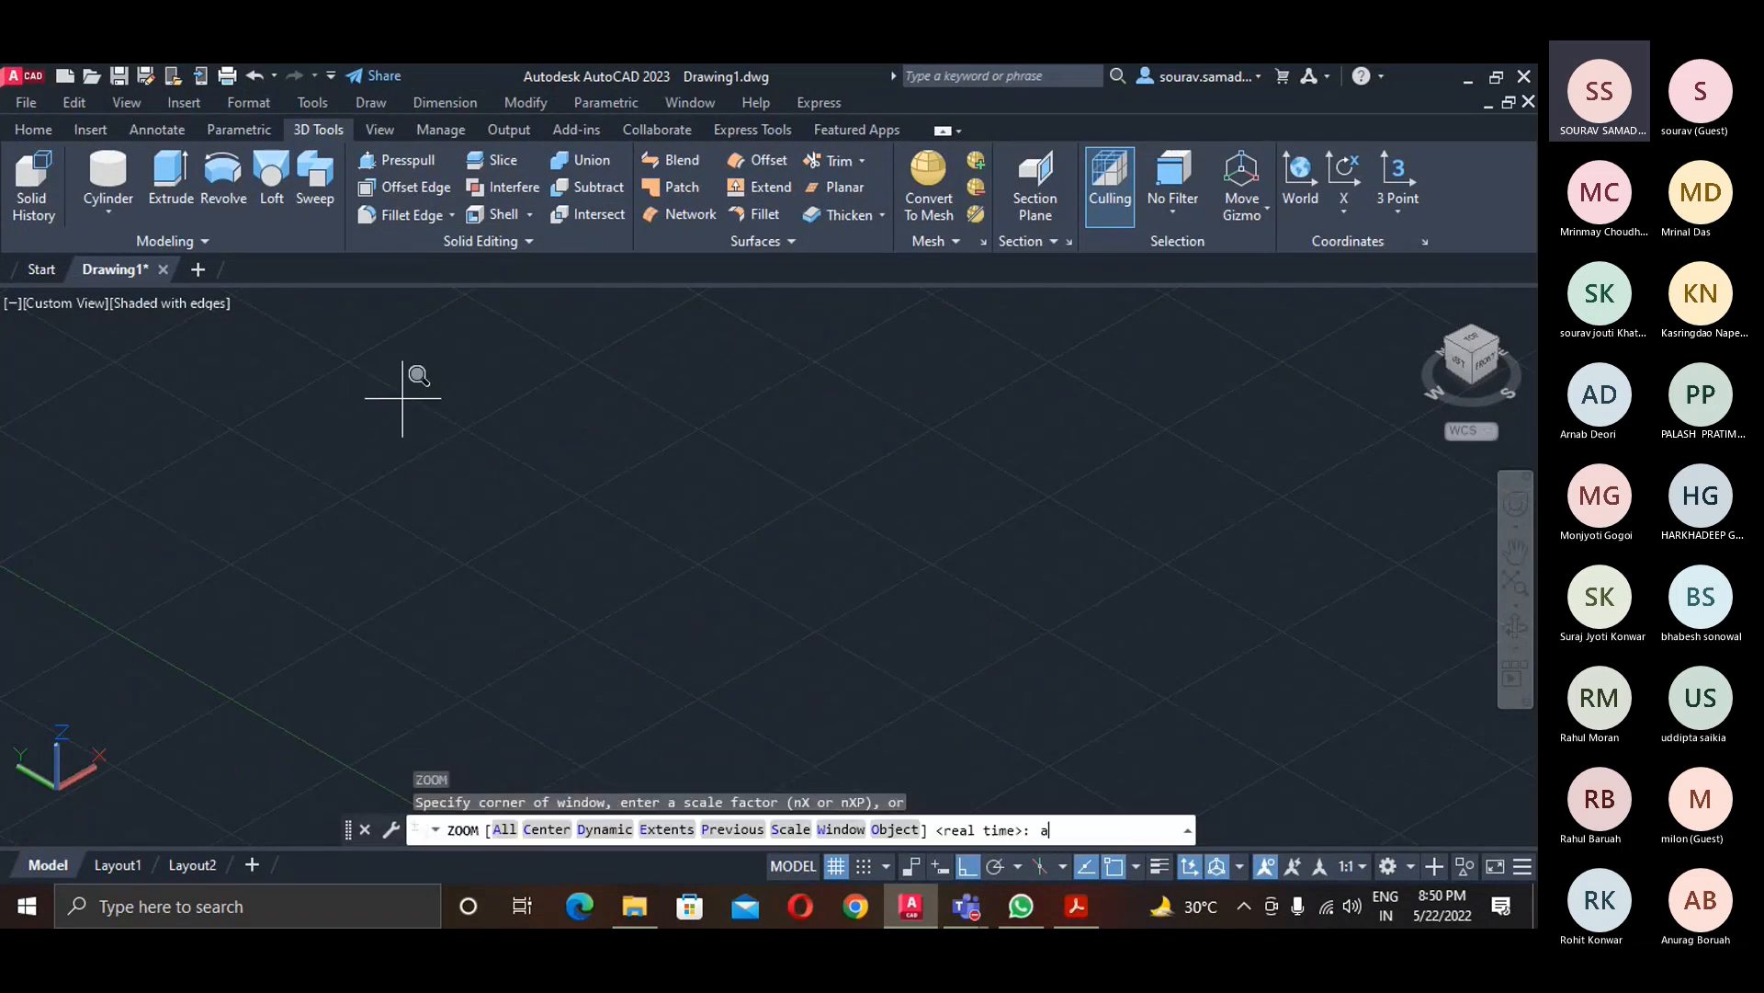
key(Return)
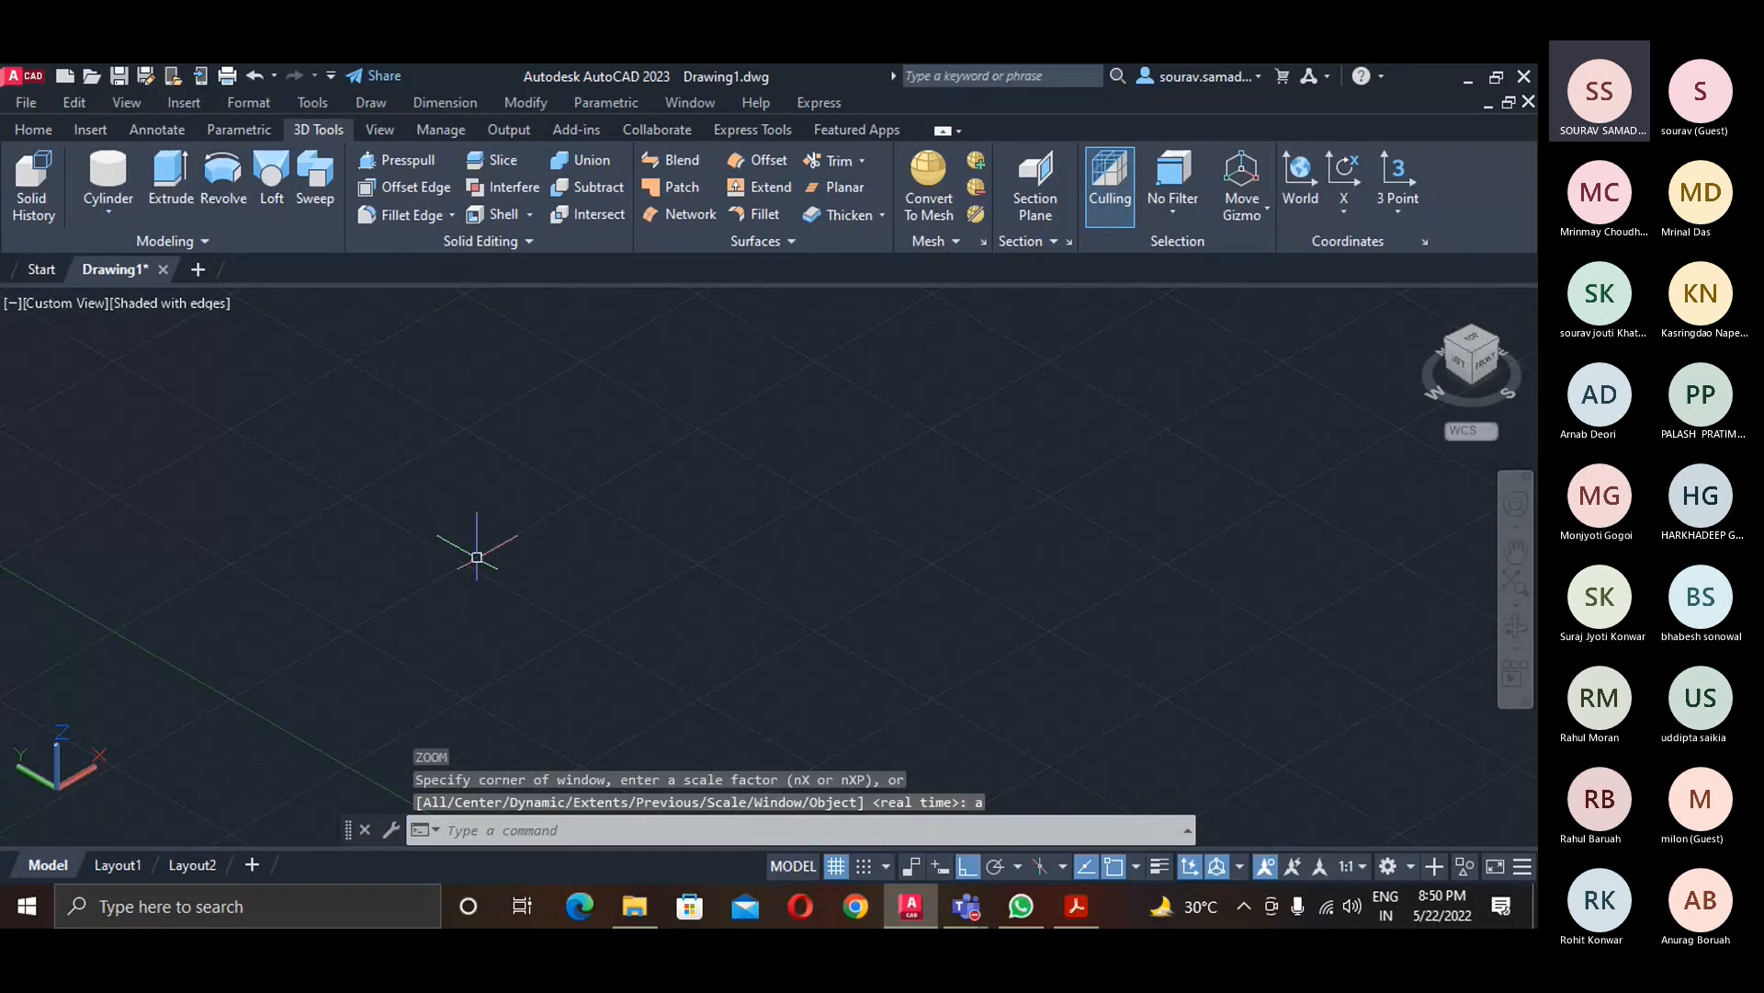
- Switch to the Microsoft Teams meeting window and stop sharing the screen
click(726, 825)
mouse_move(915, 922)
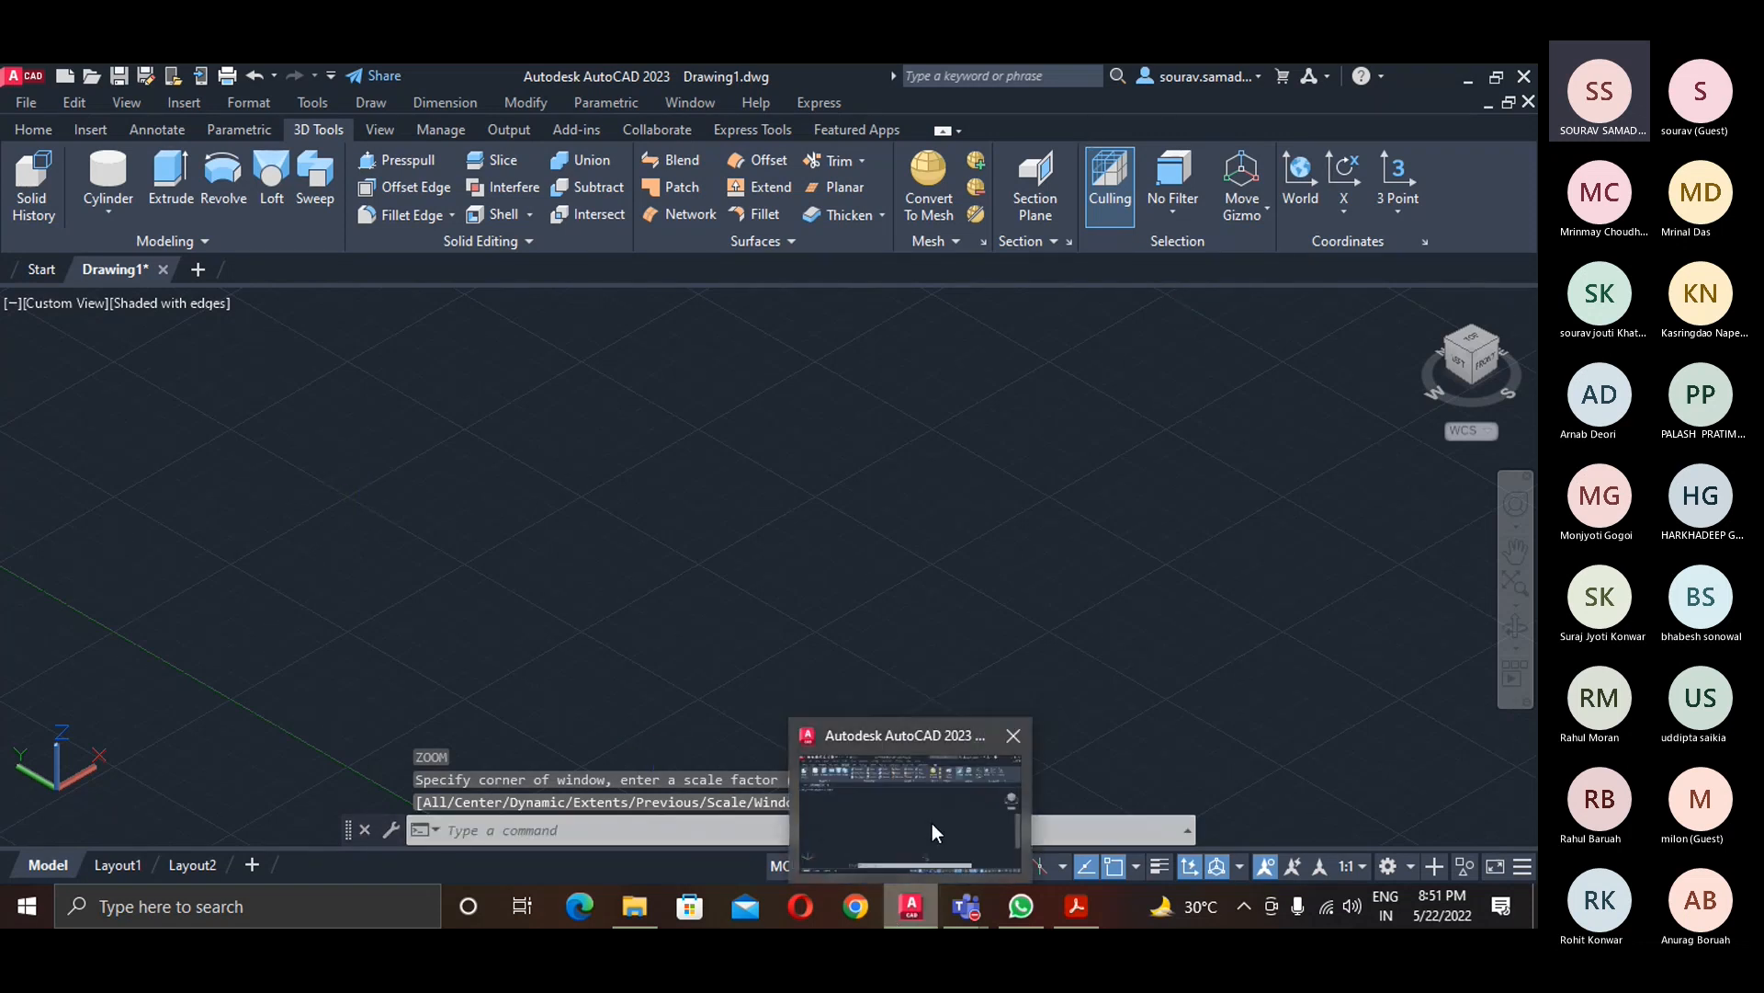
mouse_move(970, 916)
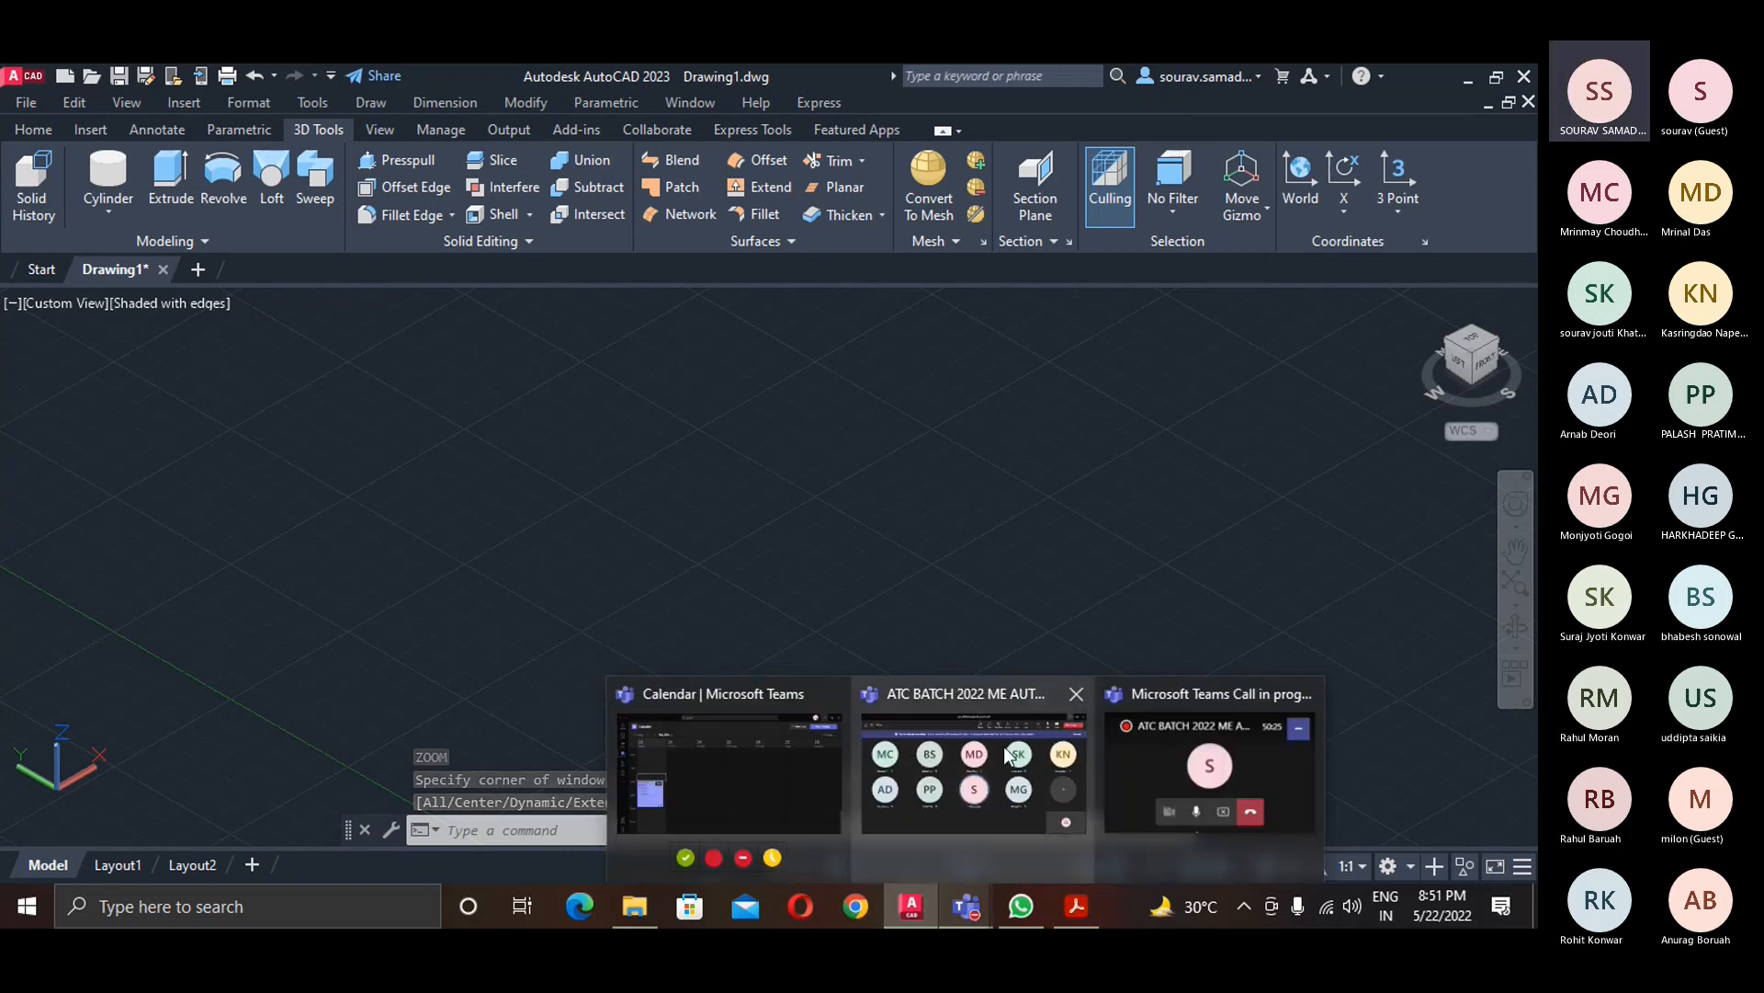
click(937, 726)
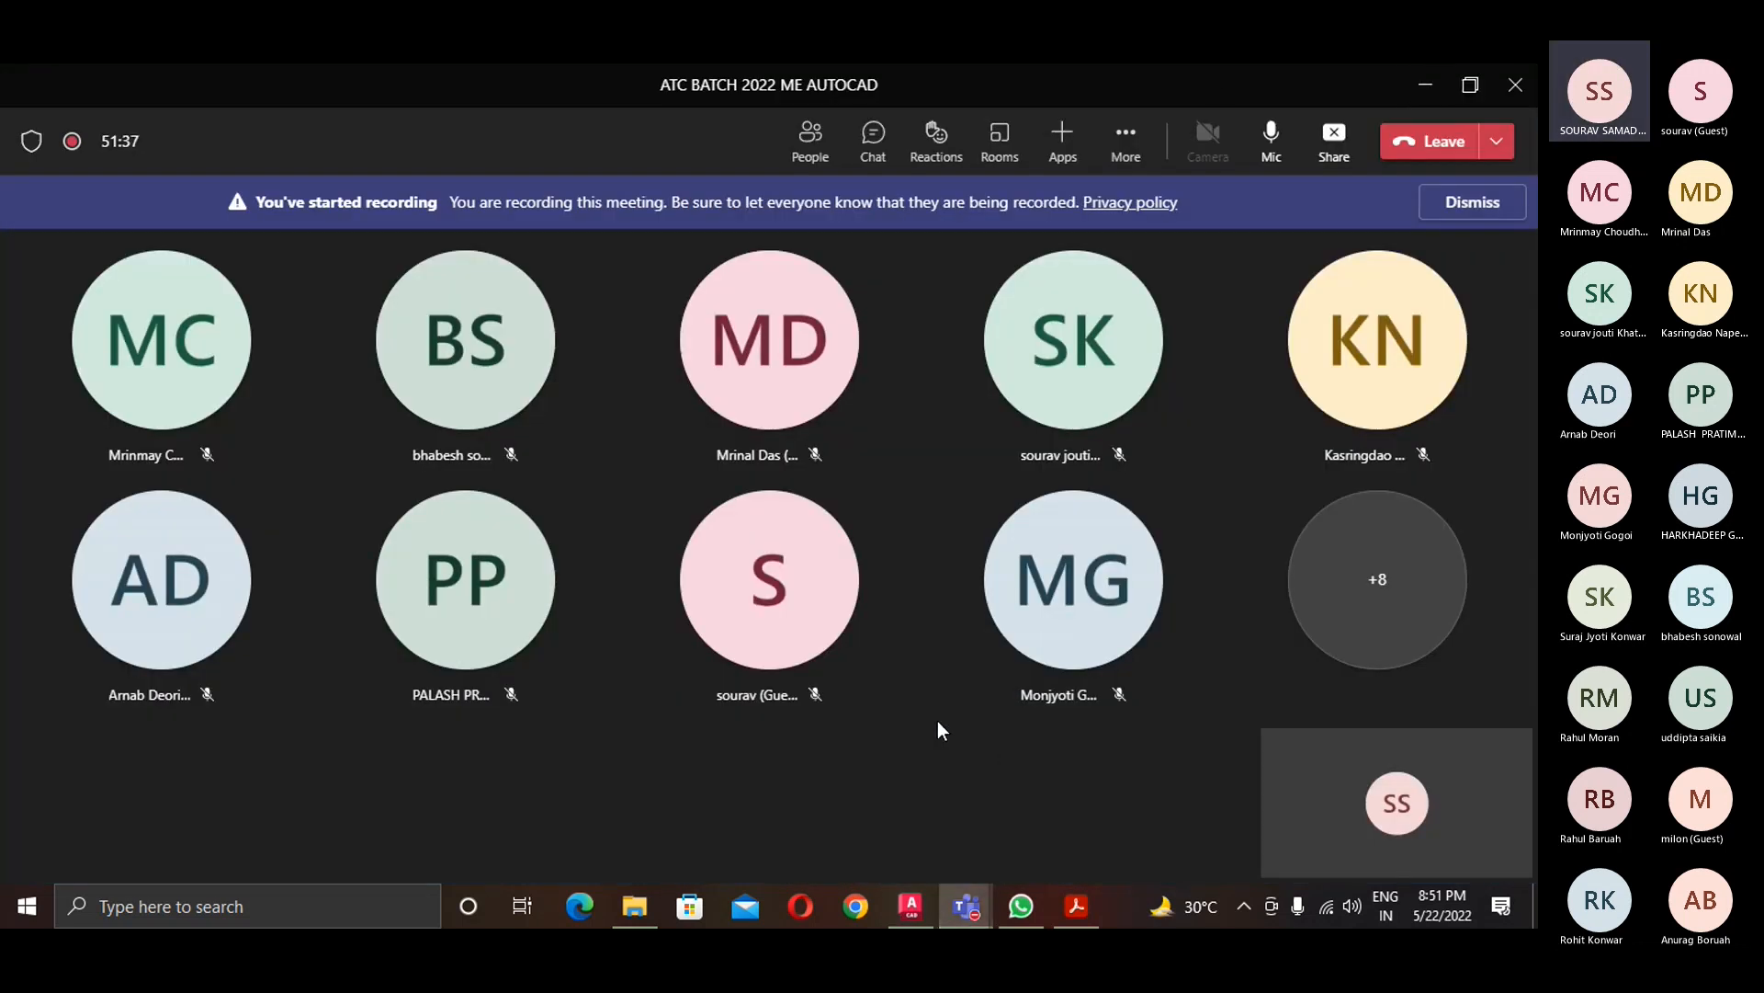
click(1334, 155)
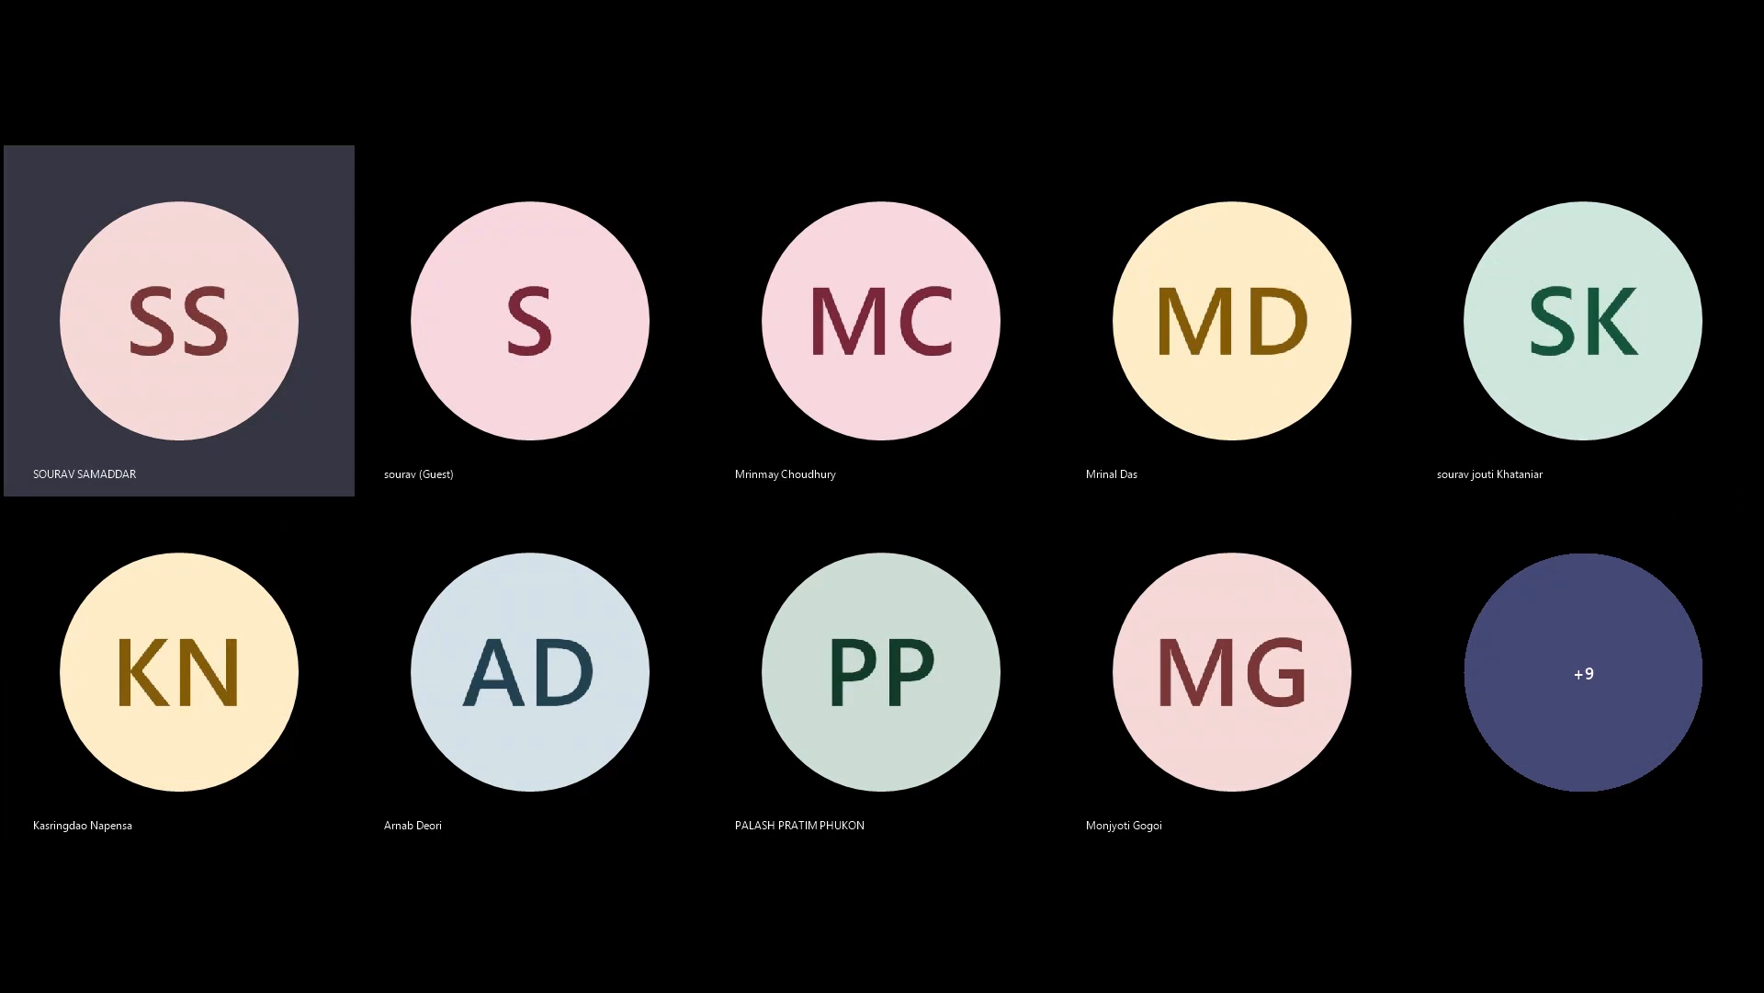
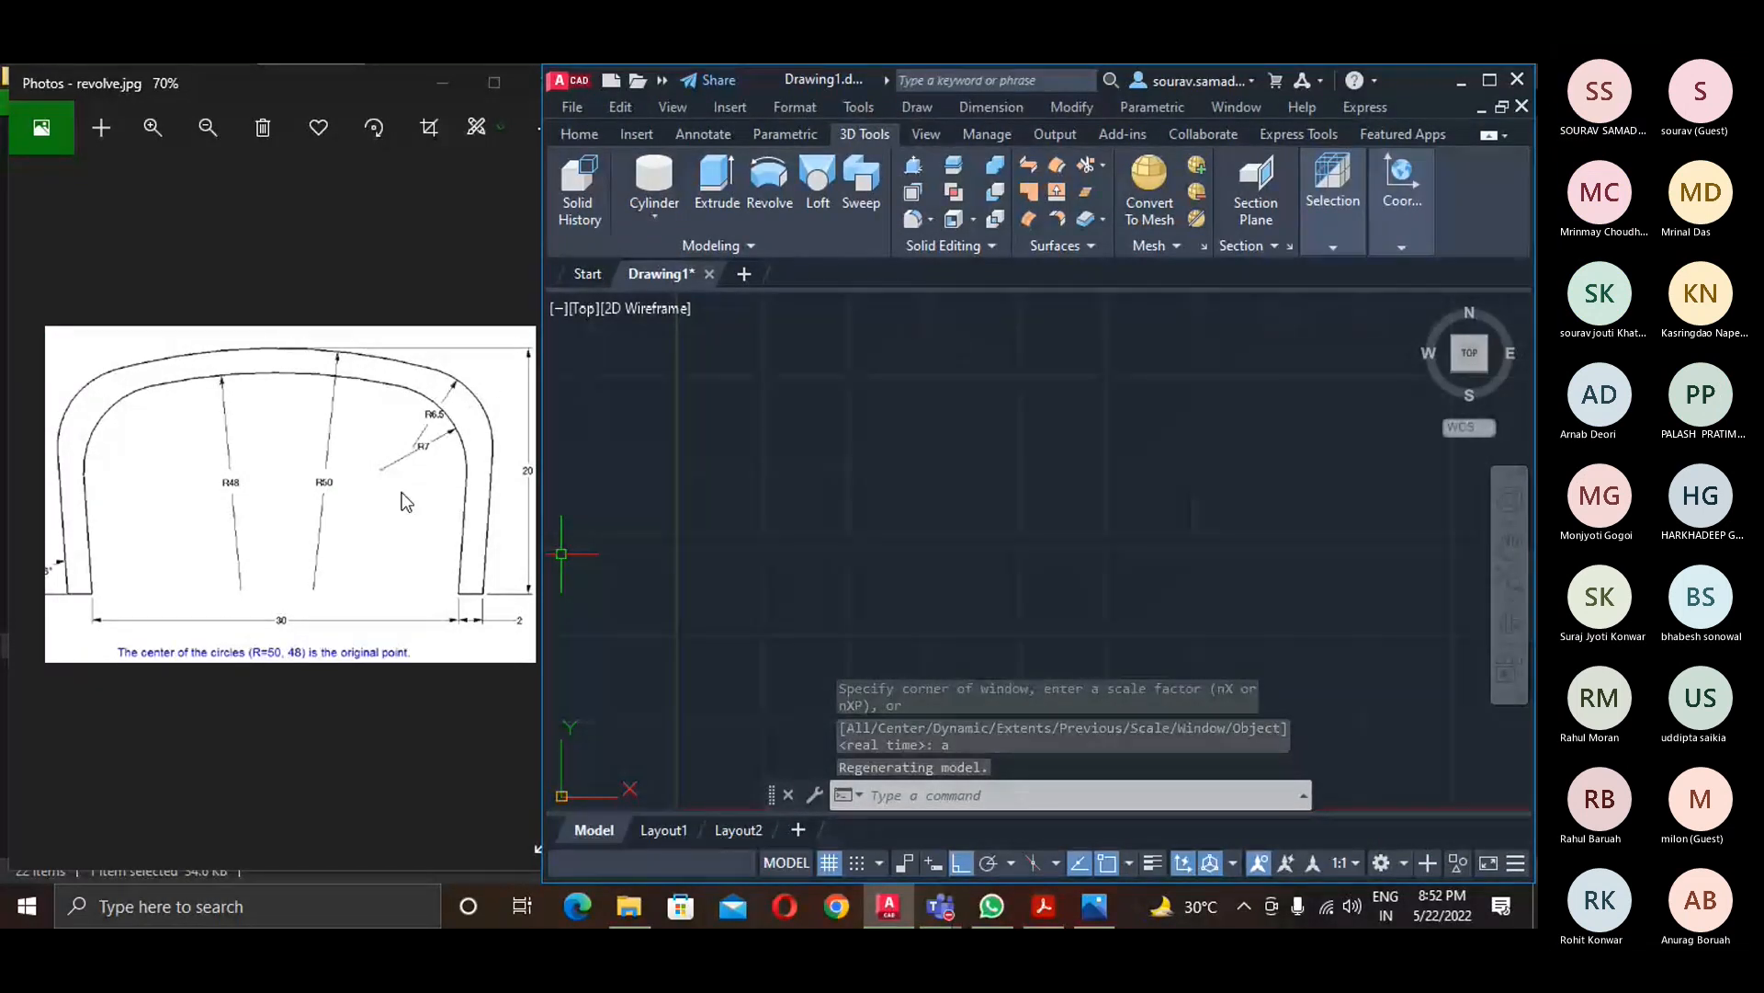
- Draw a horizontal baseline of three connected line segments, 2, 30 and 2 units long
click(874, 510)
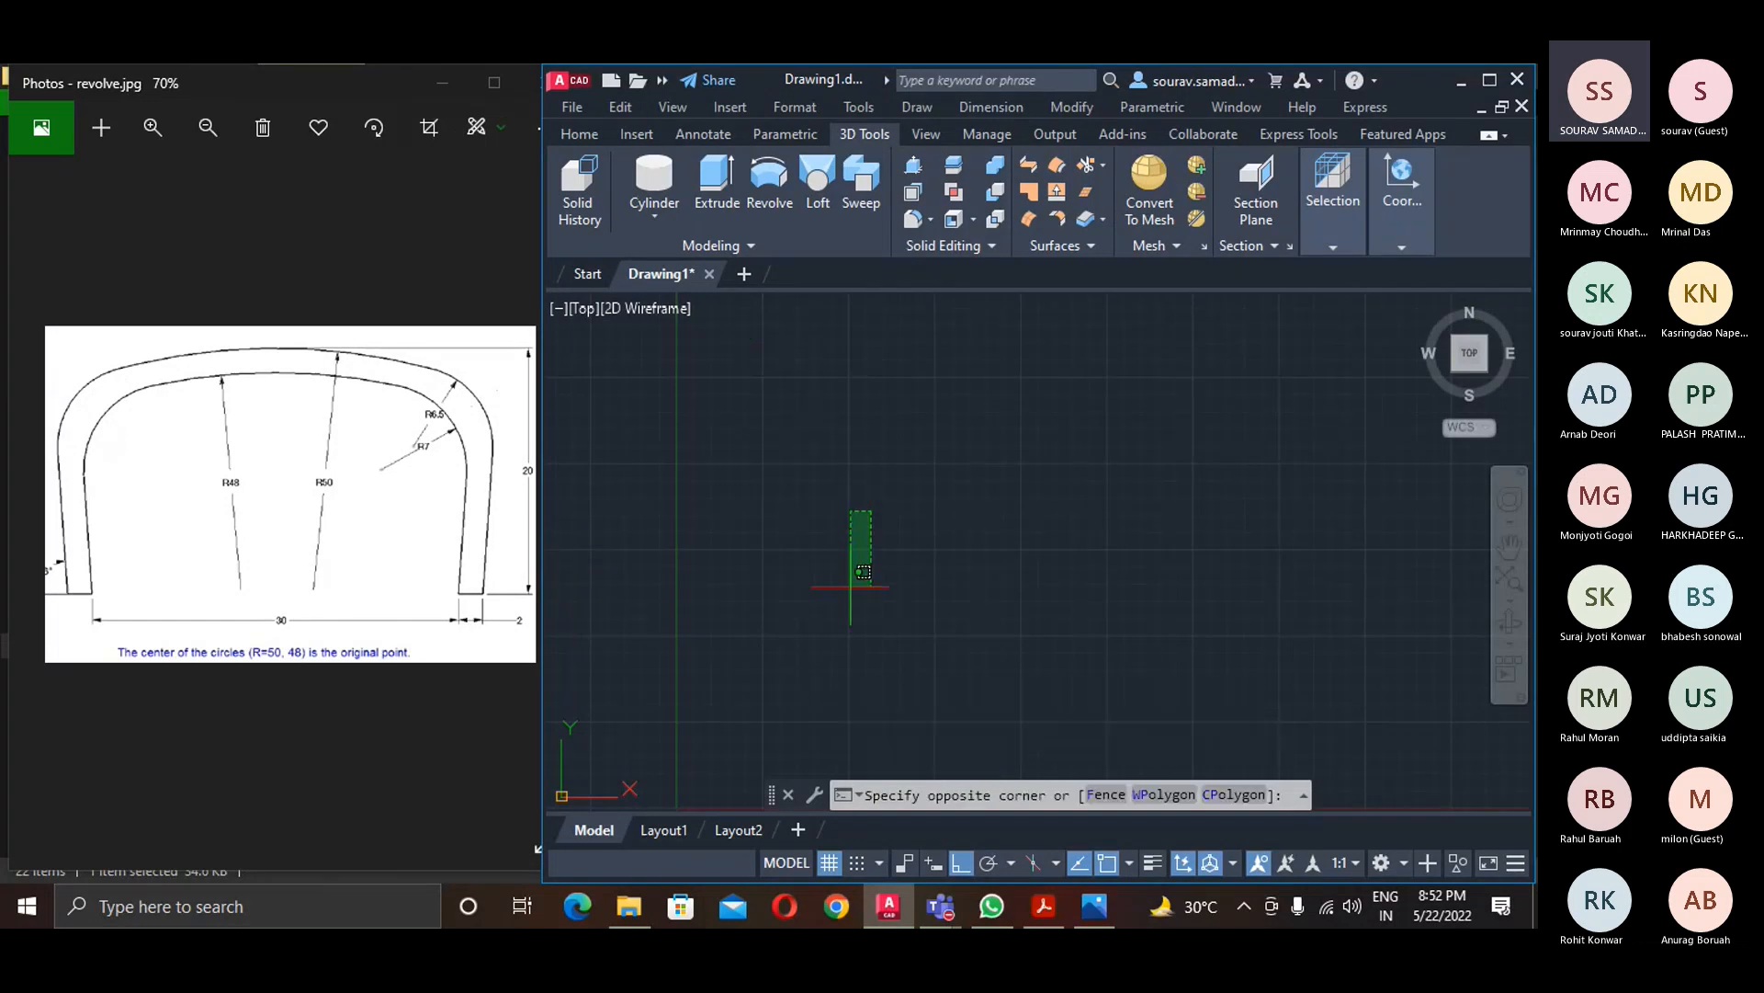
click(851, 586)
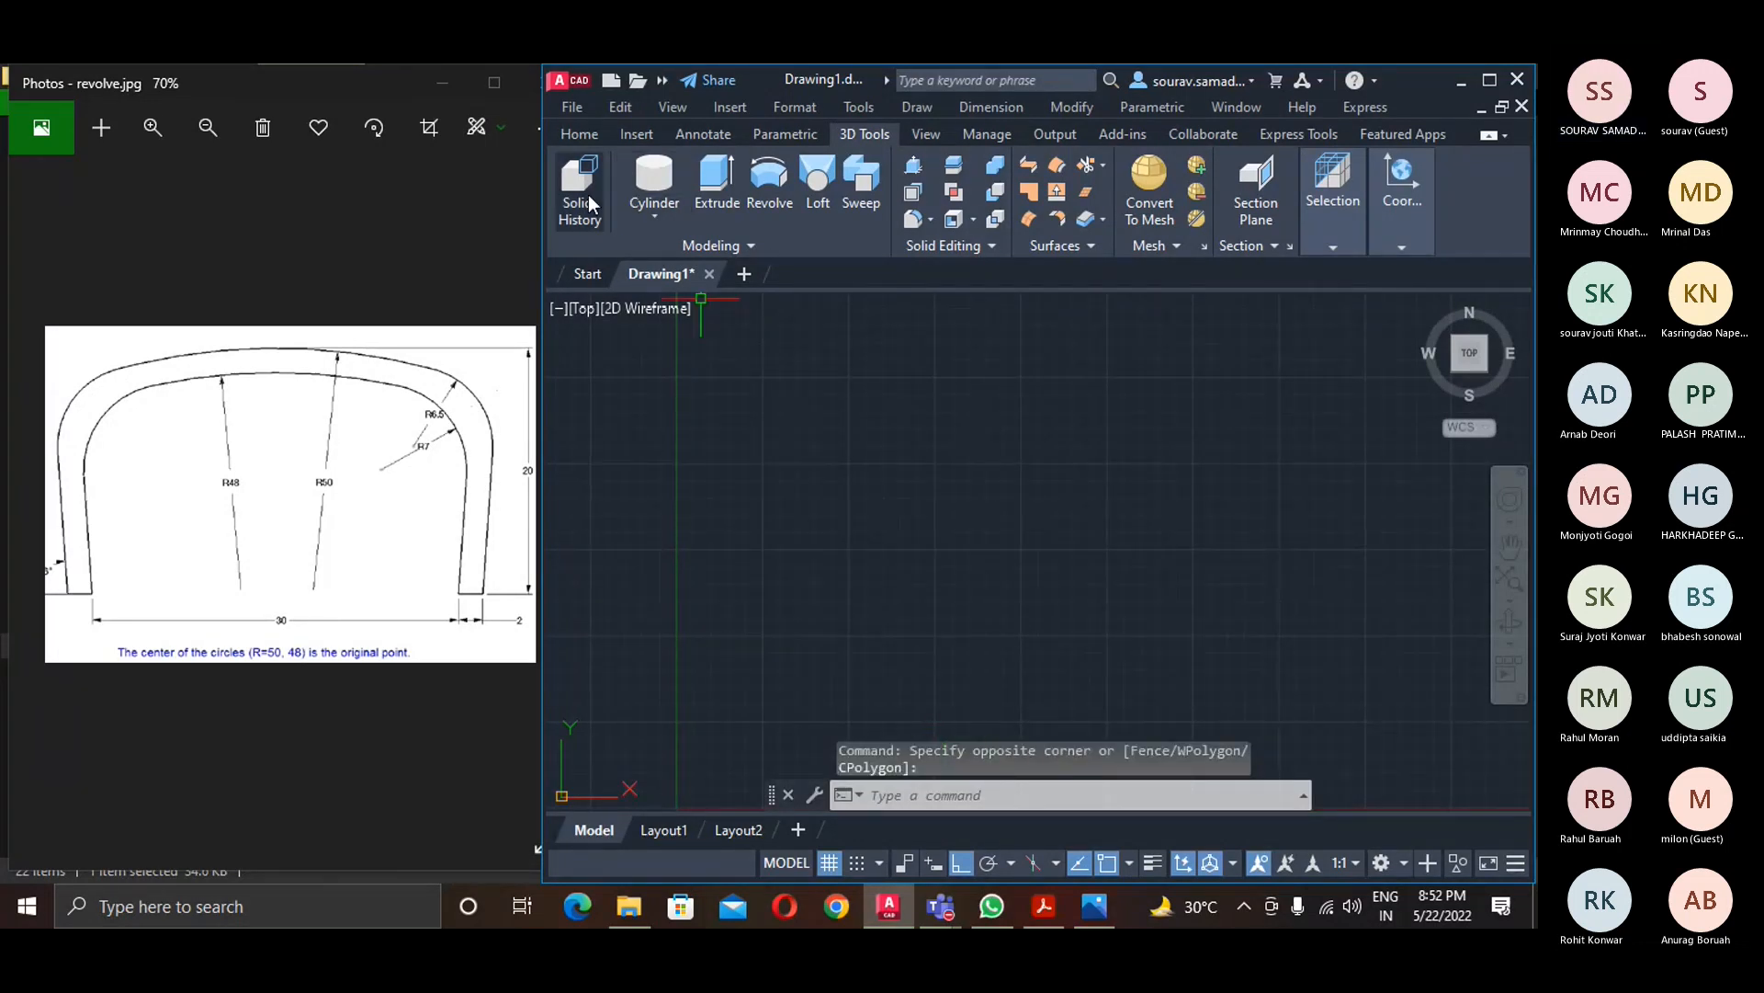
click(579, 134)
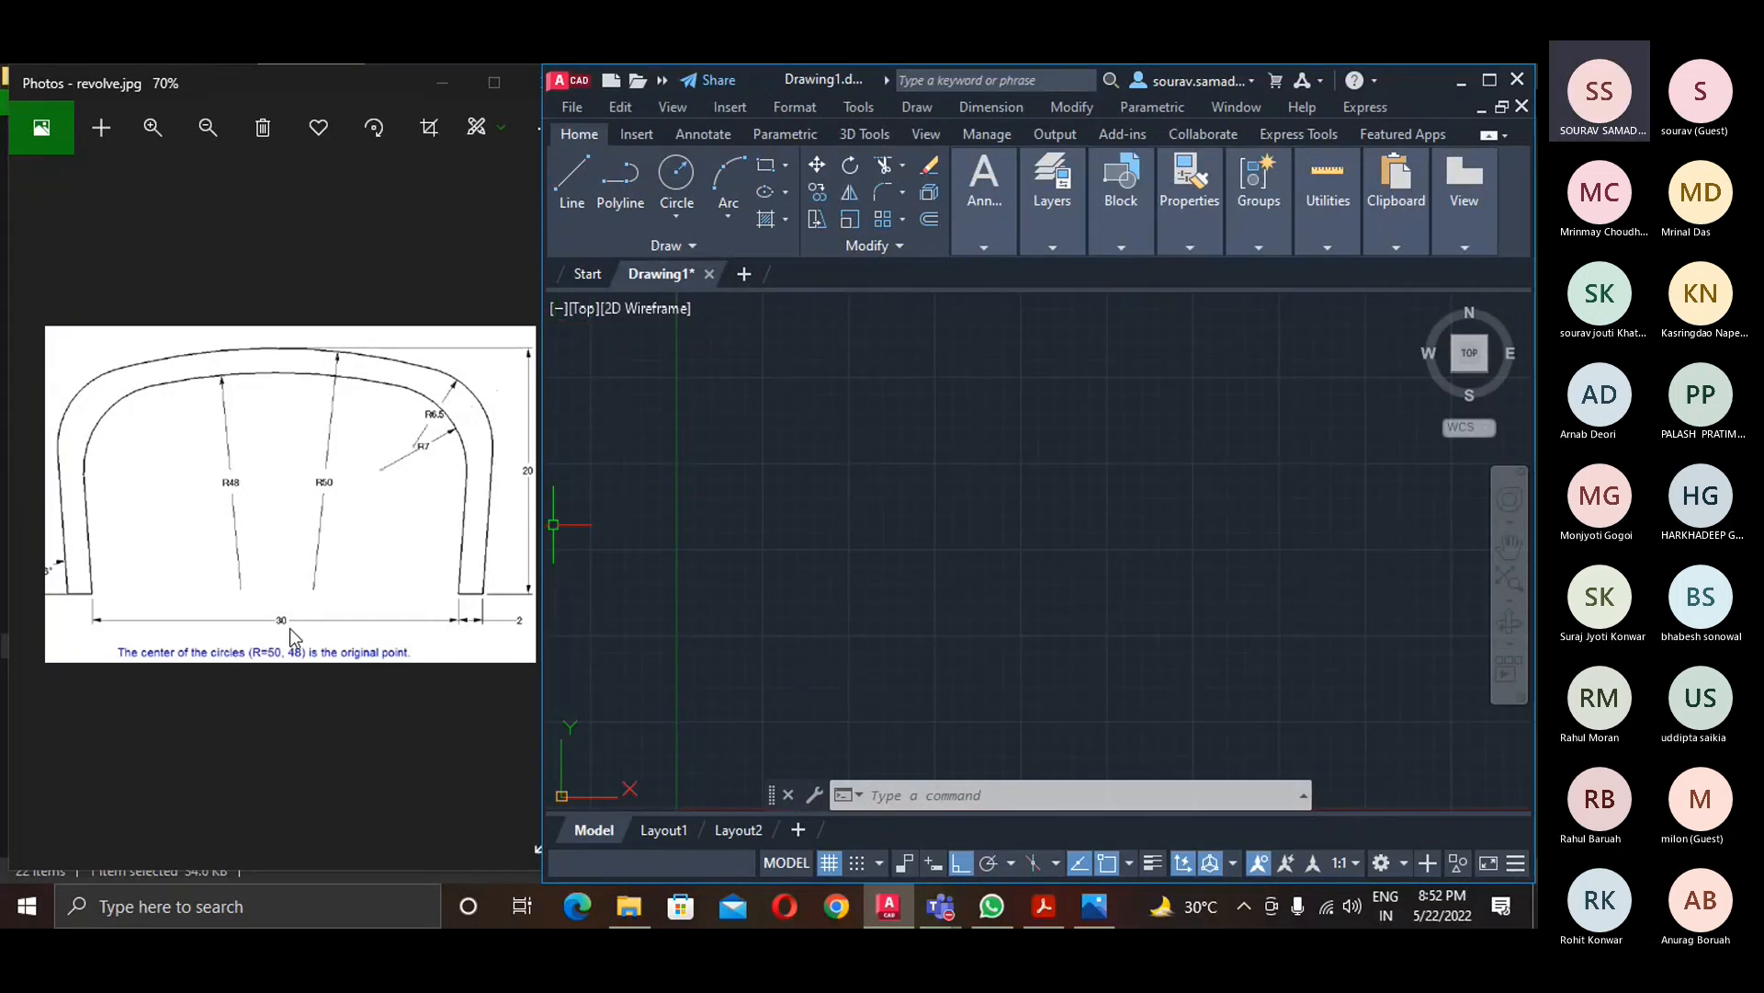
click(585, 176)
click(901, 599)
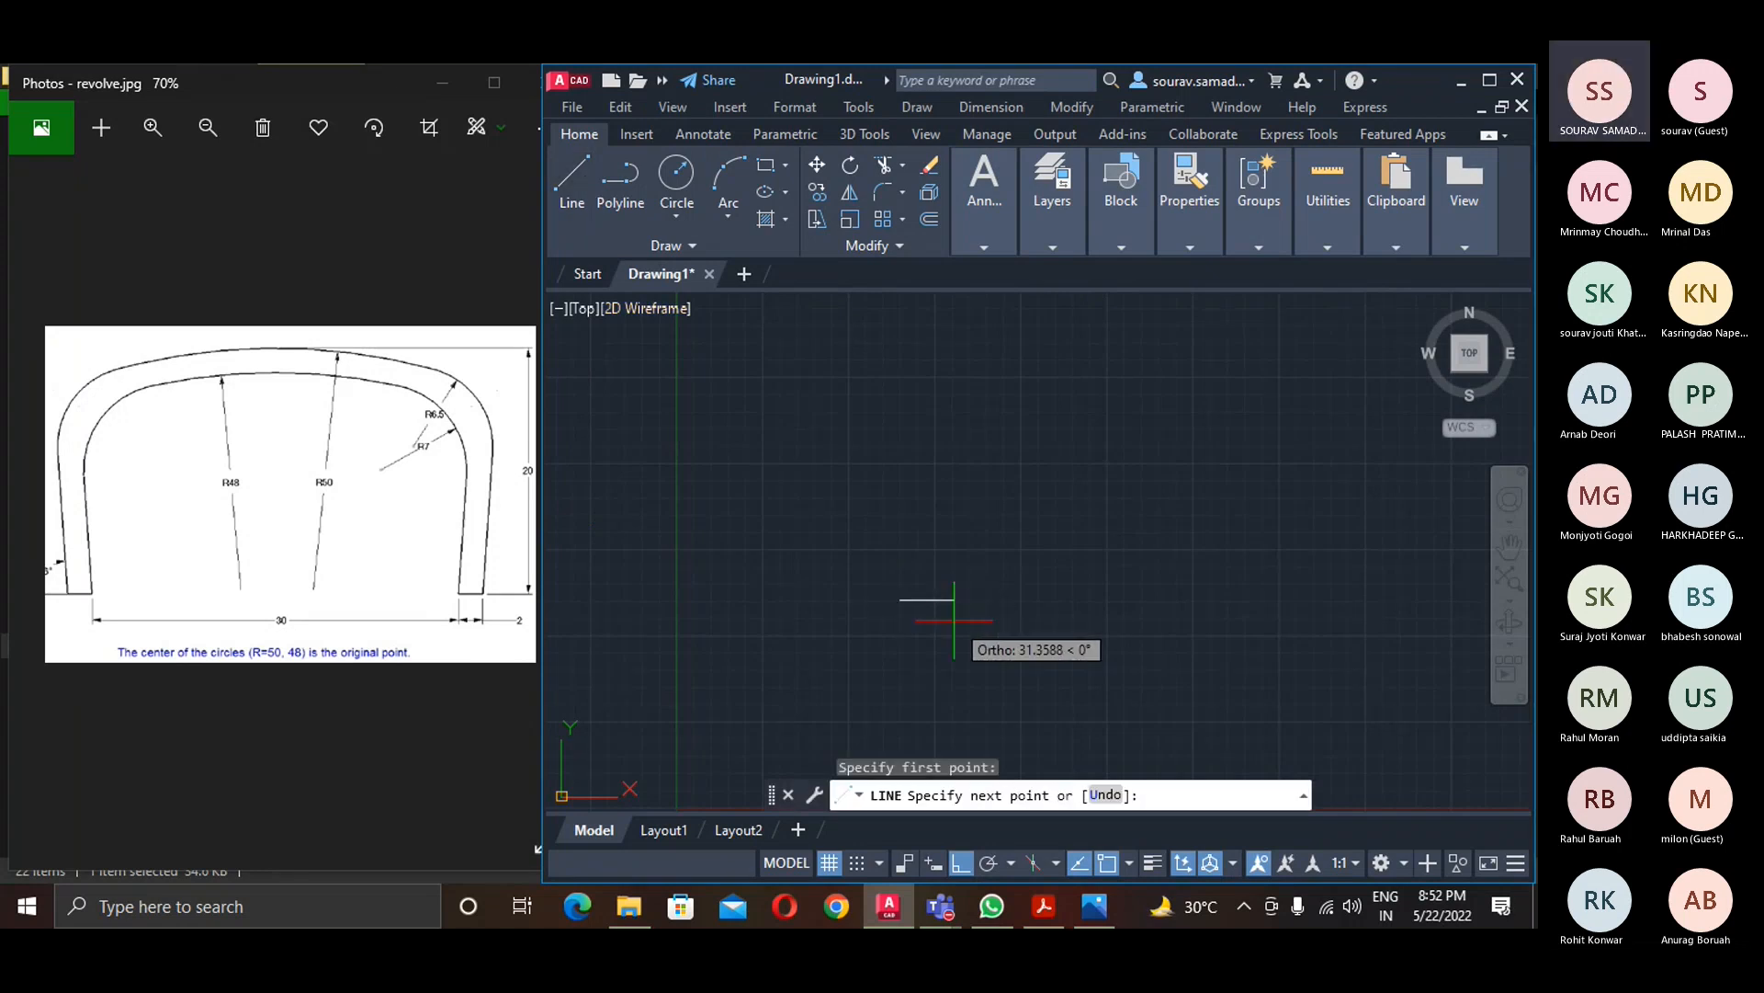
text(2)
key(Return)
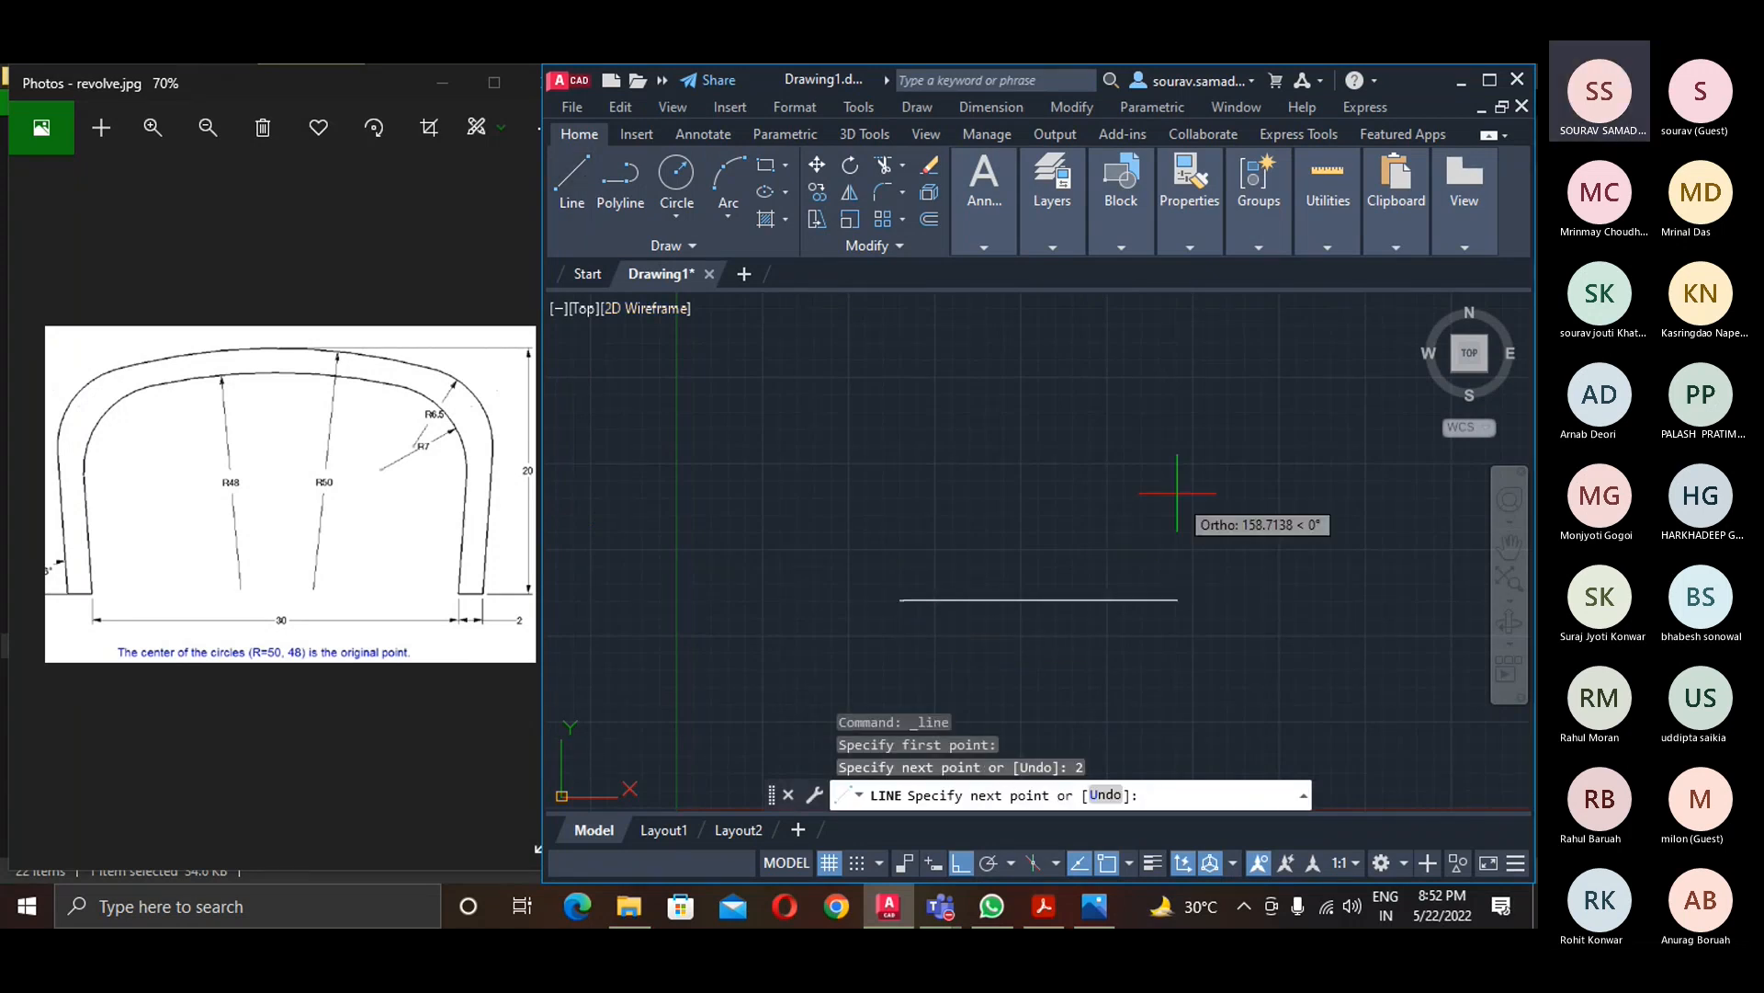
text(30)
key(Return)
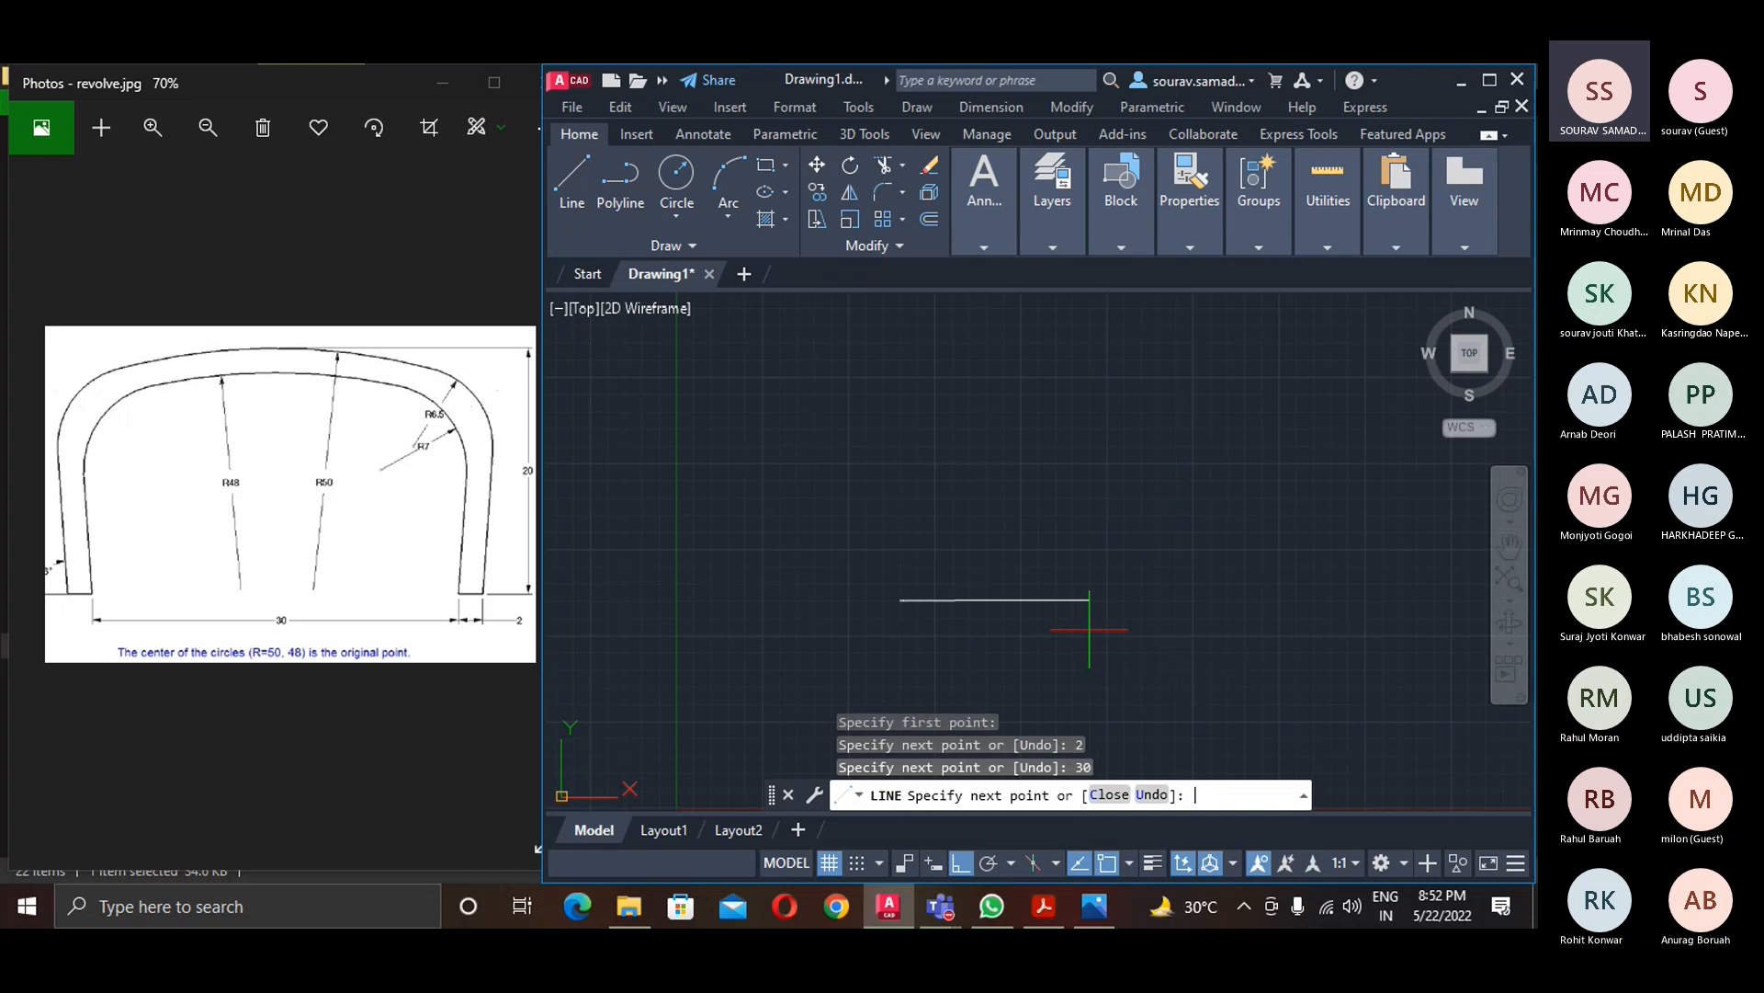
text(2)
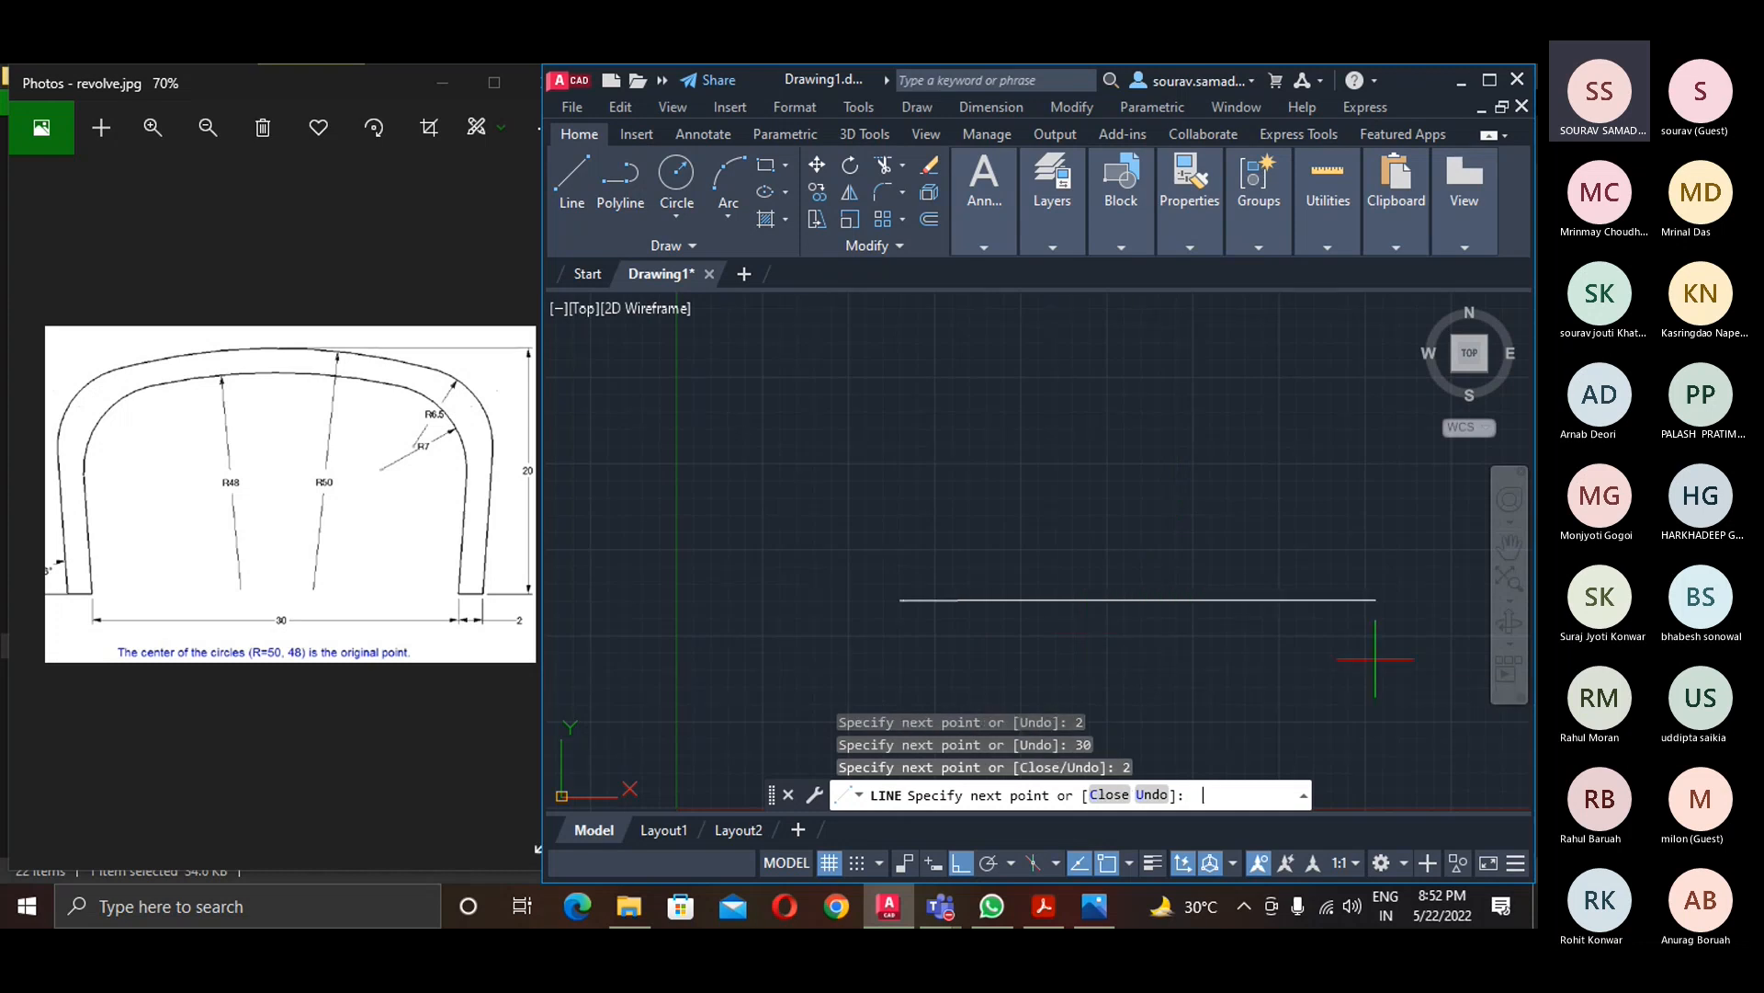
key(Return)
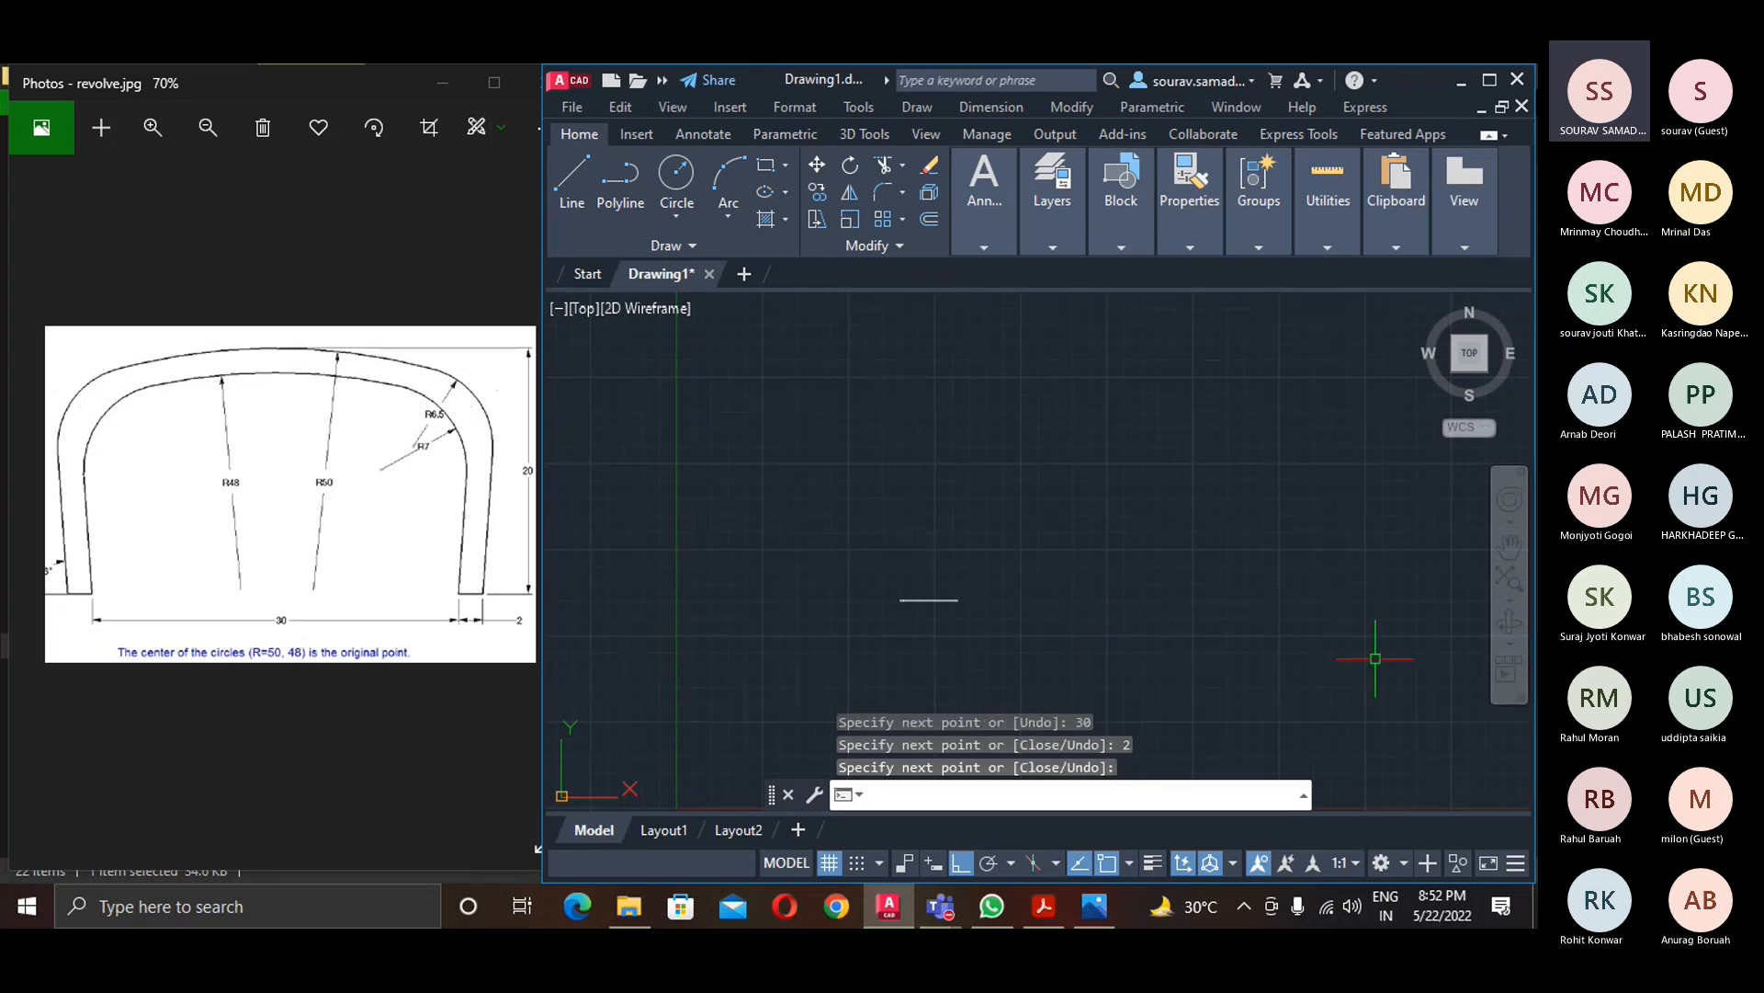
key(Return)
- Place a point 20 units directly above the midpoint of the baseline's 30-unit segment
text(z)
key(Return)
text(a)
key(Return)
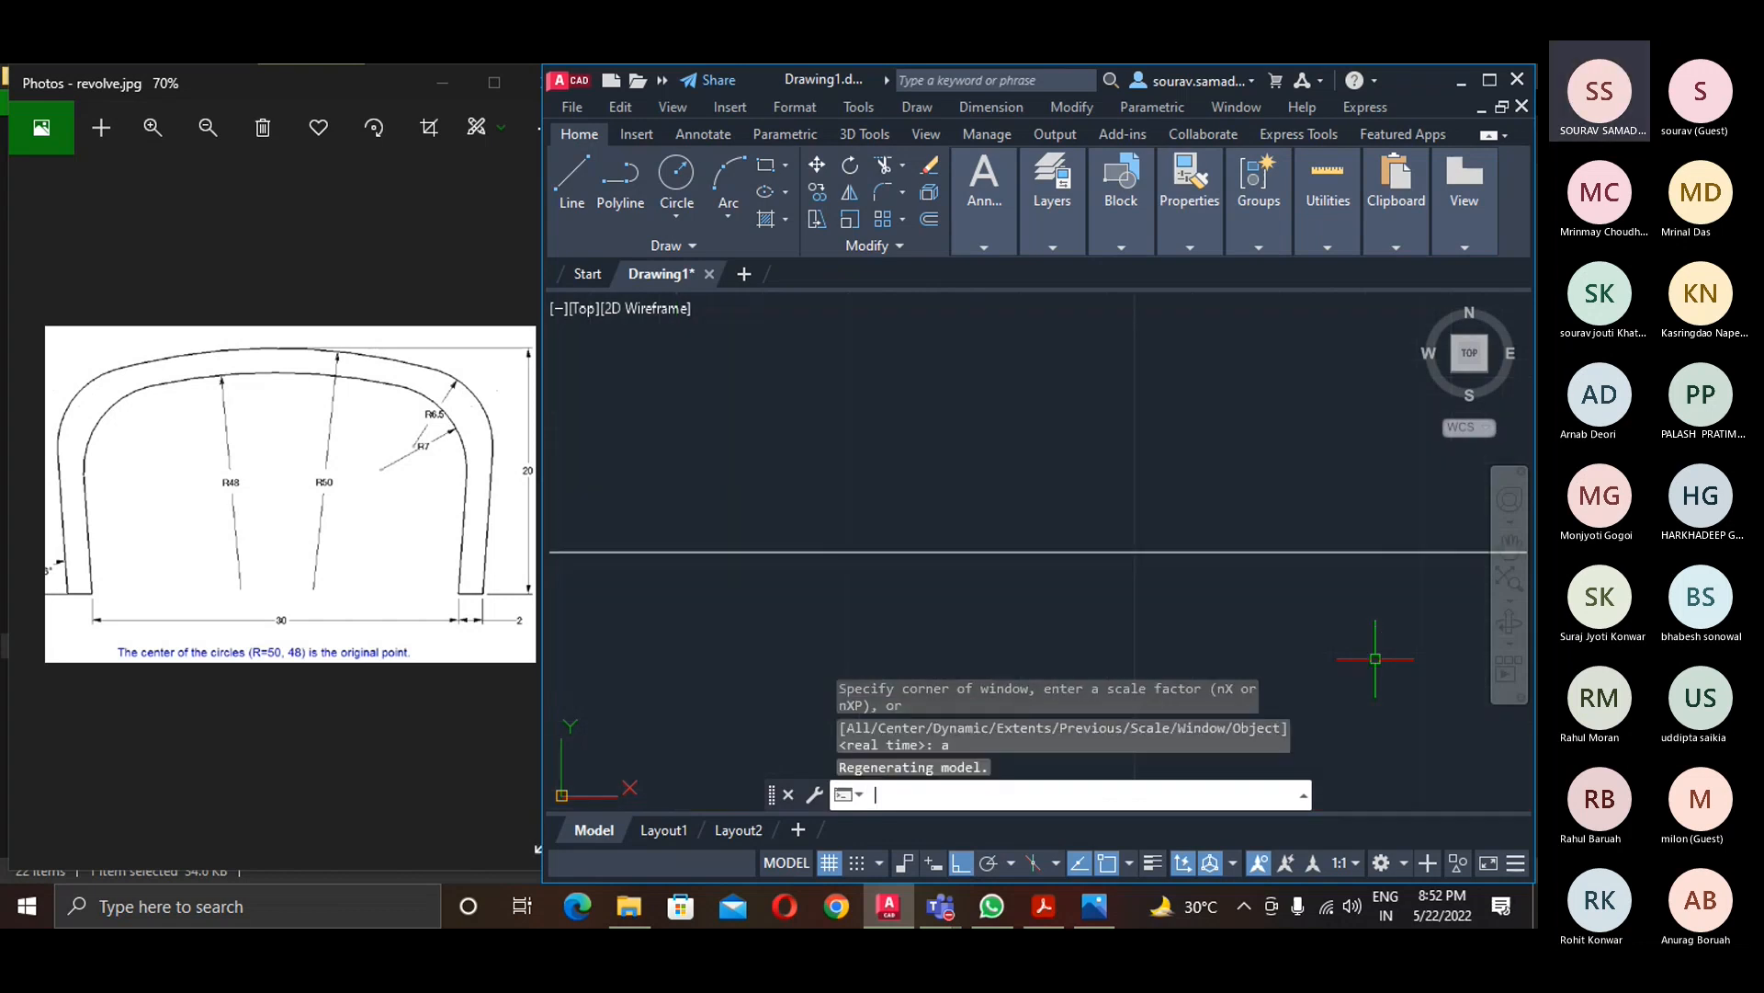
scroll(1194, 593, down, 1)
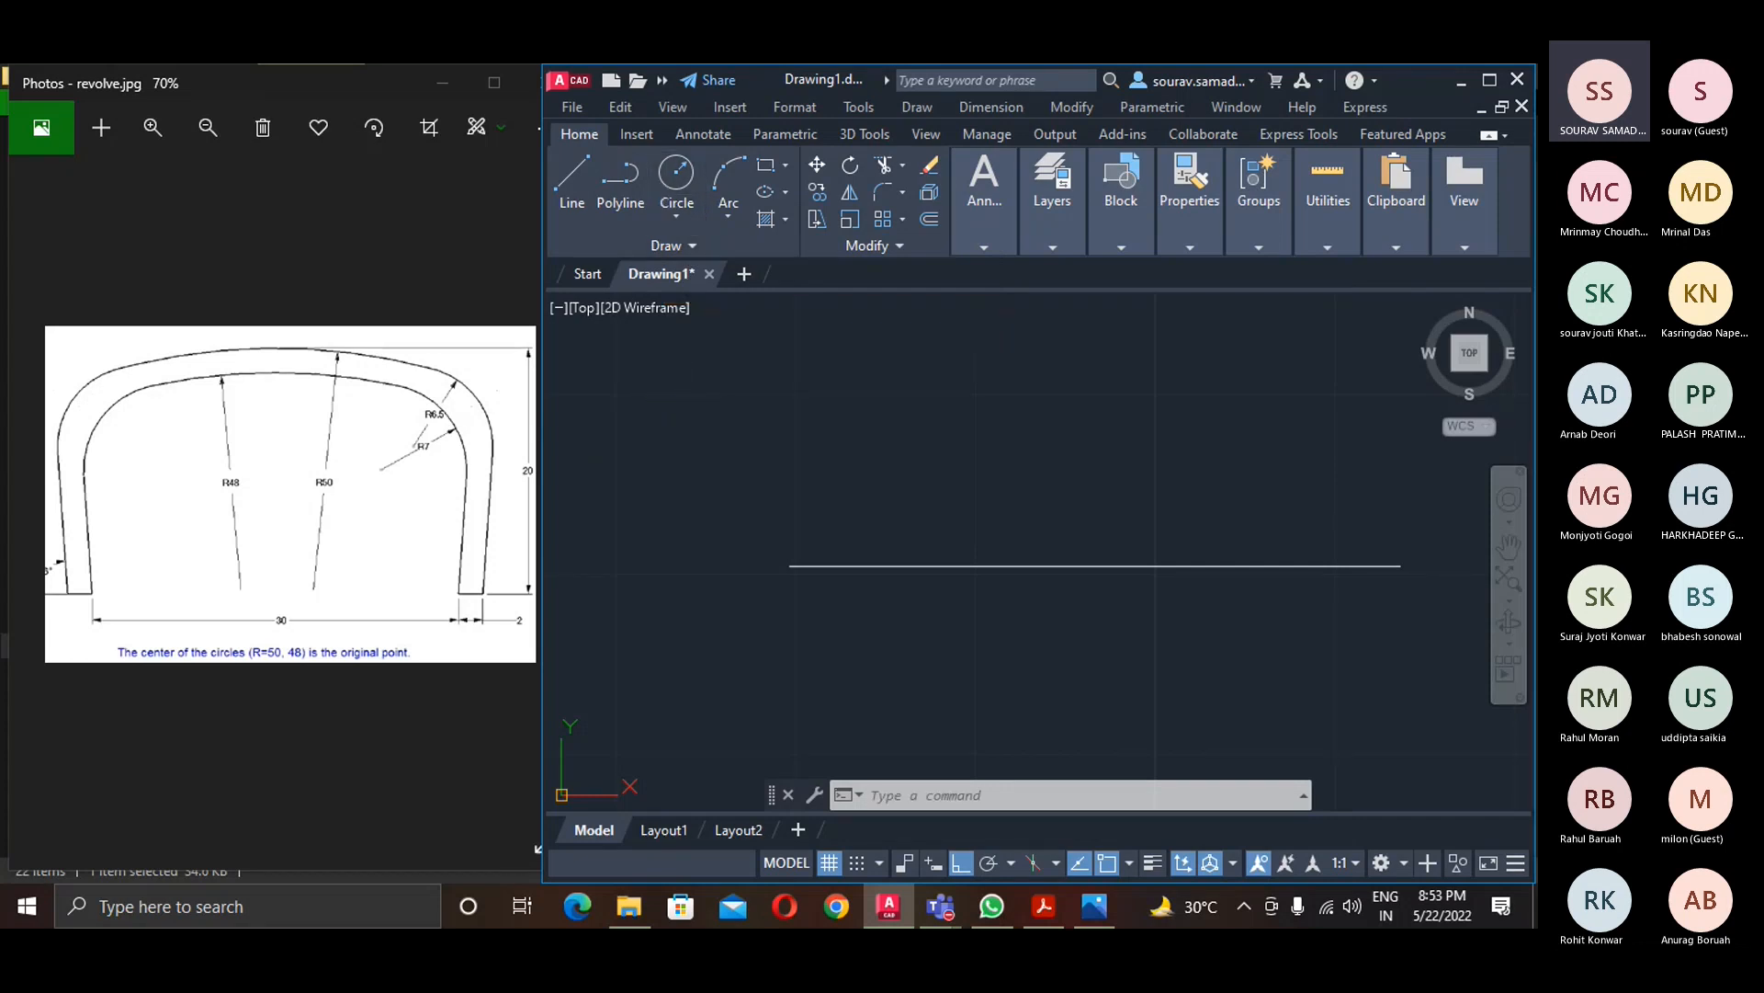
text(po)
key(Return)
middle_drag(993, 514, 816, 636)
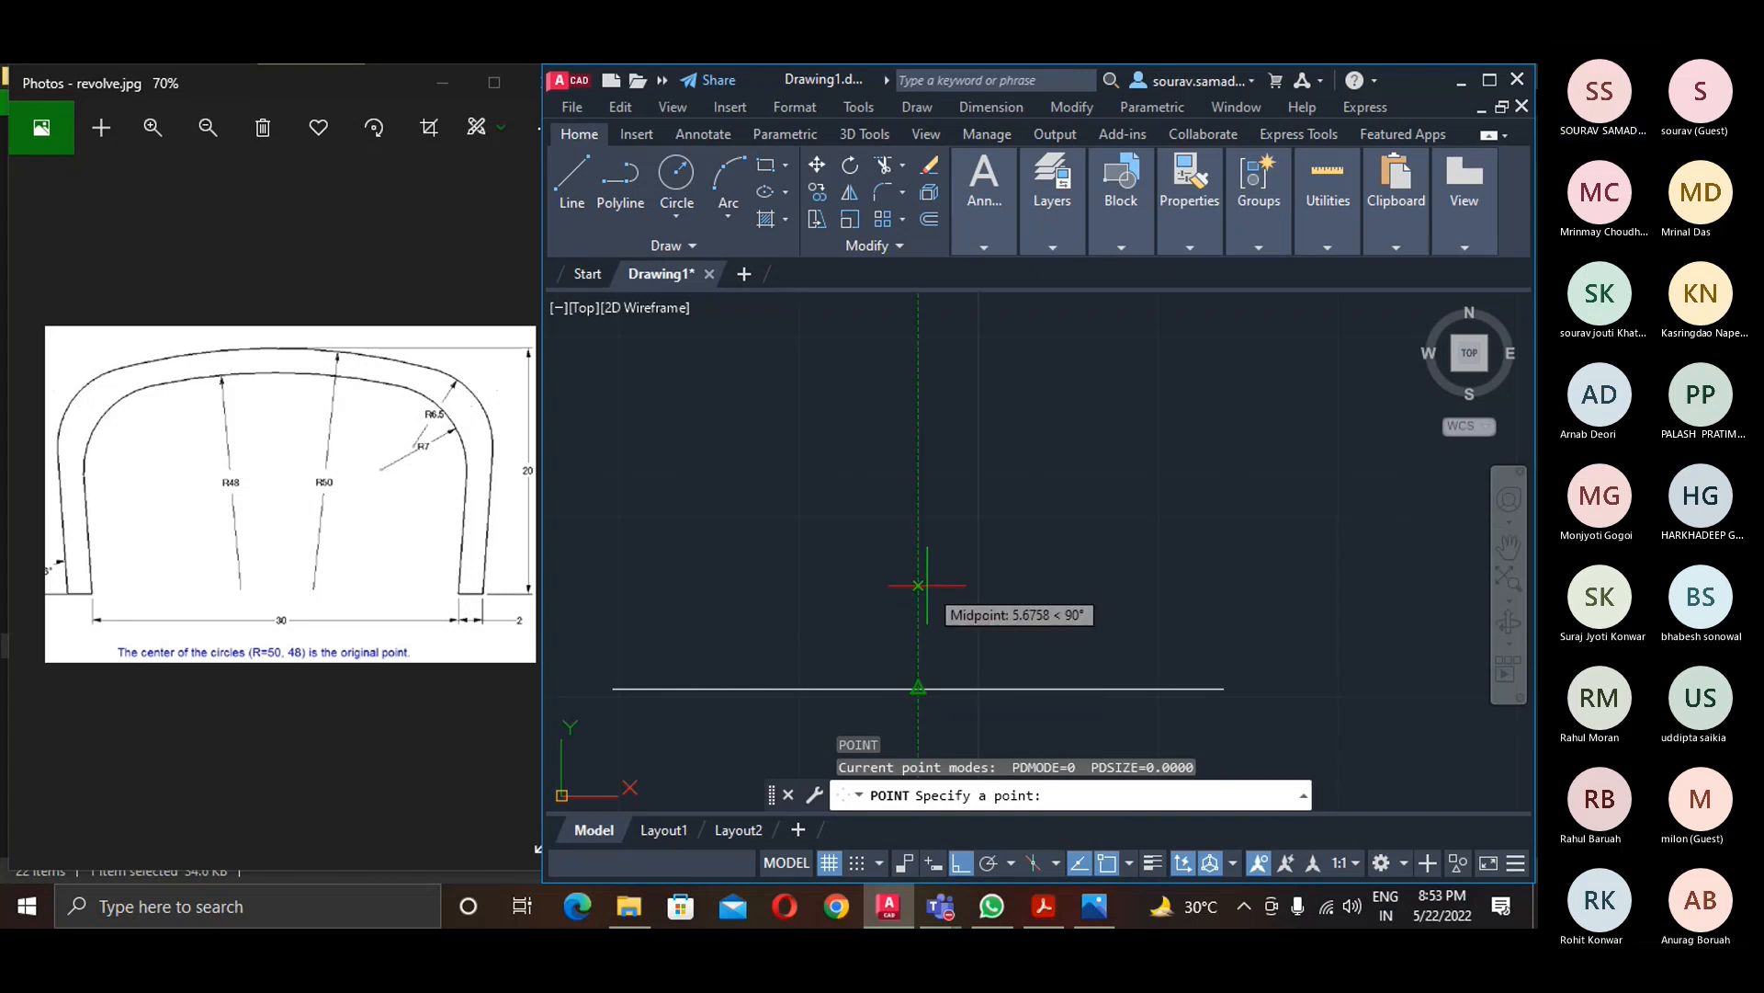
text(20)
key(Return)
- Change the point style to a circle with an X through it
text(pTYPe)
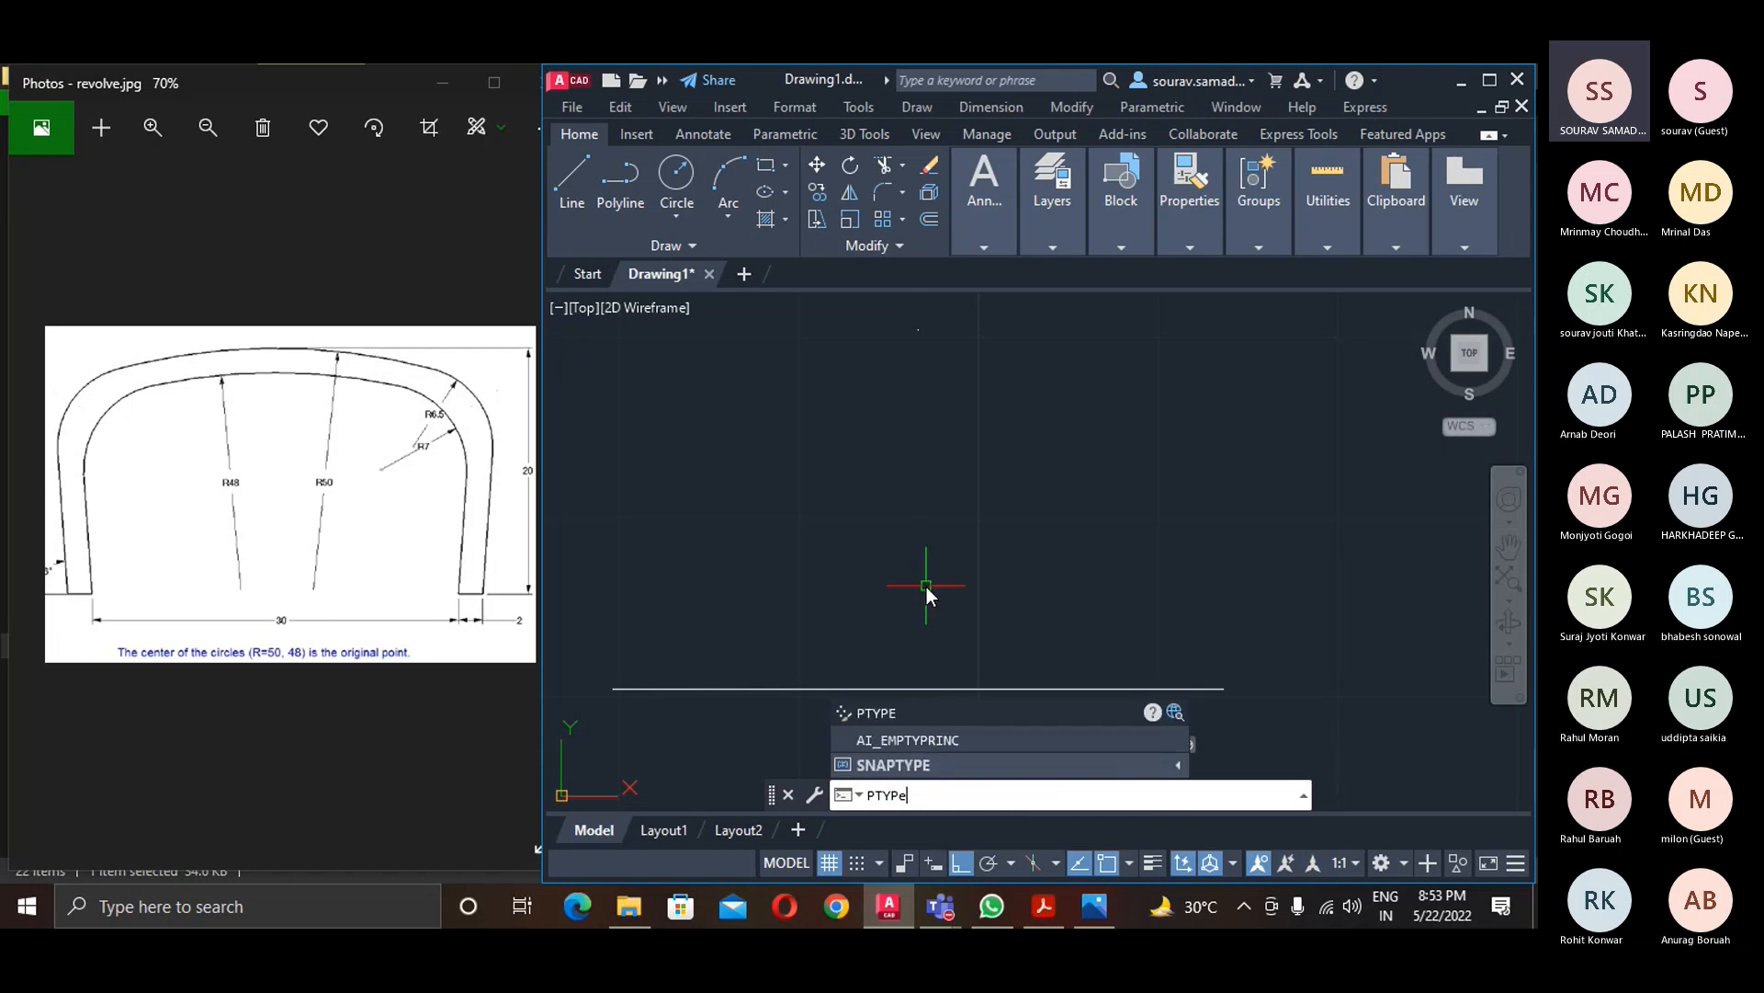
key(Return)
click(824, 376)
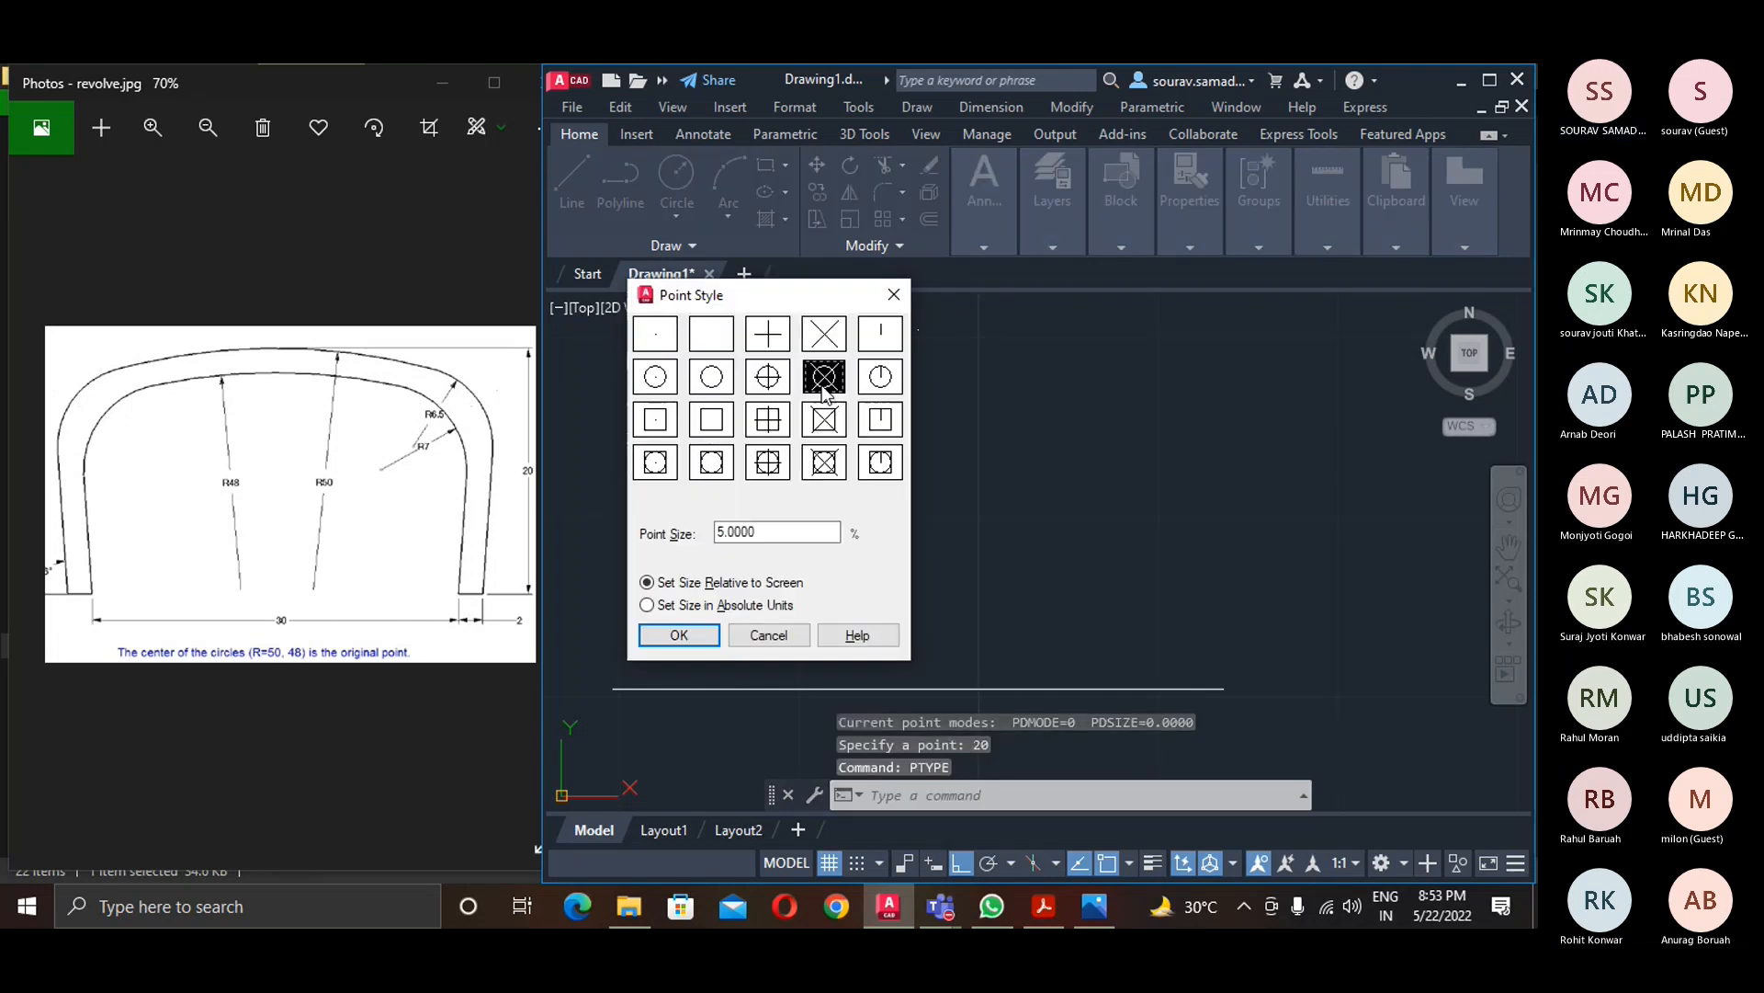
click(679, 634)
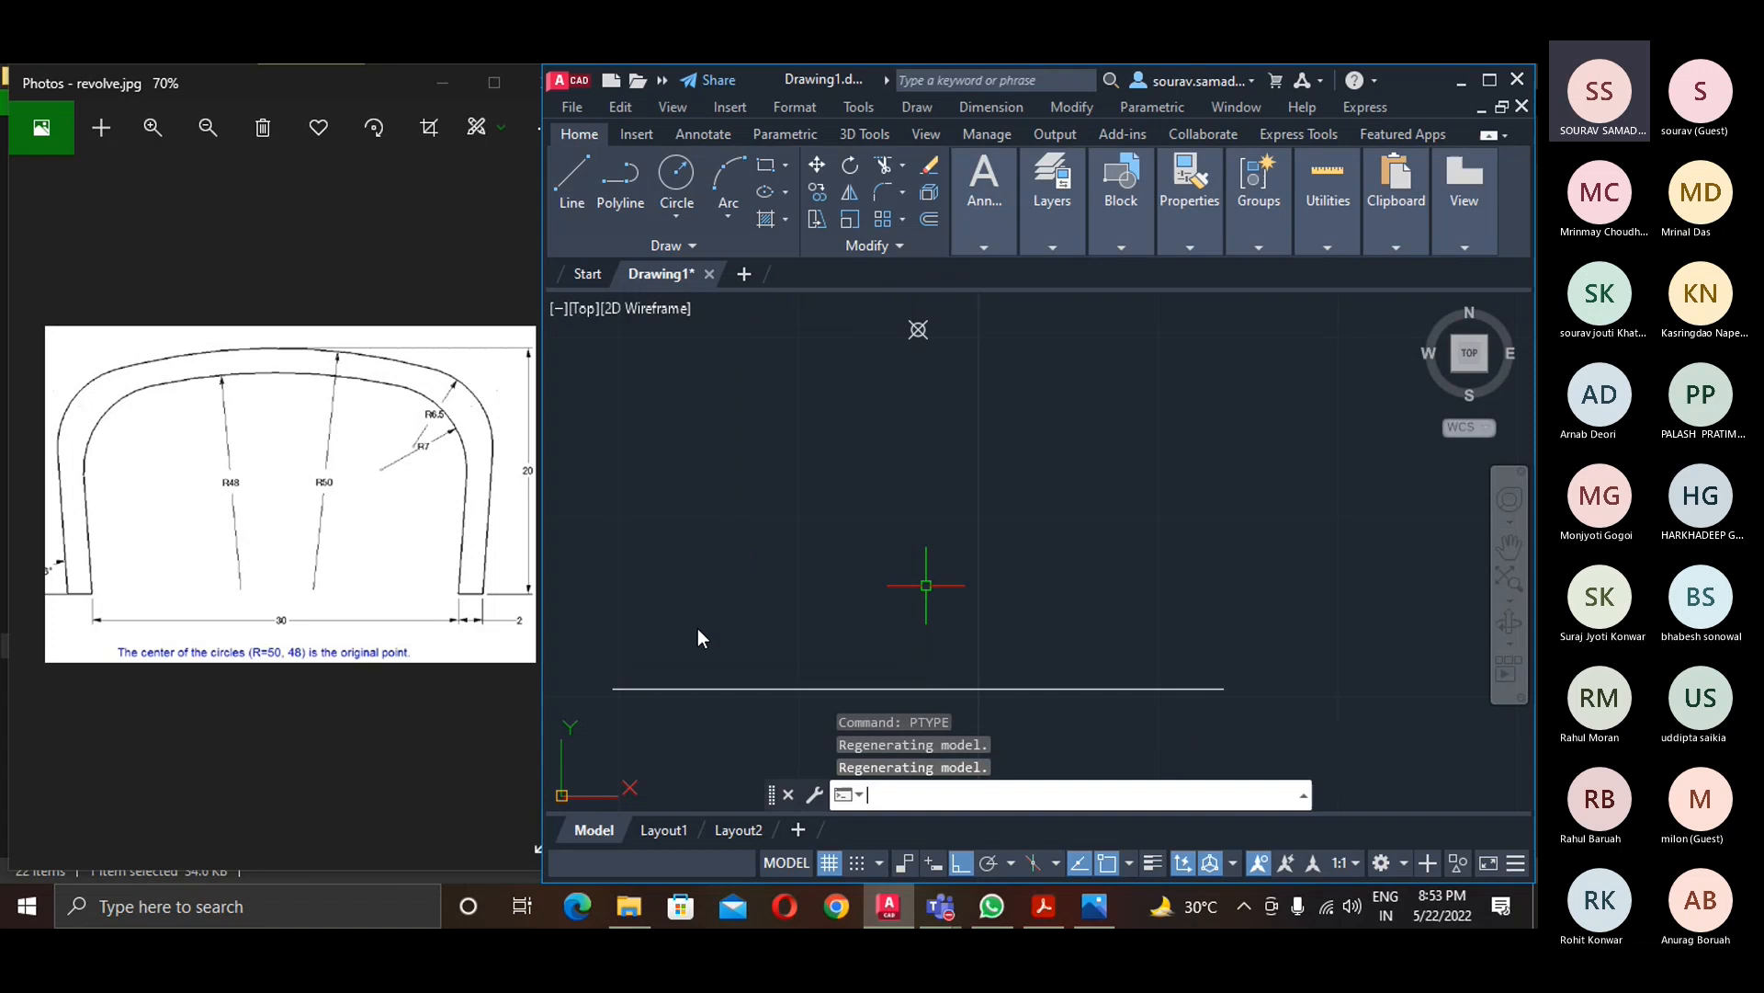
- Draw a circle of radius 50 centred in the empty space to the right of the baseline
click(681, 183)
click(1348, 591)
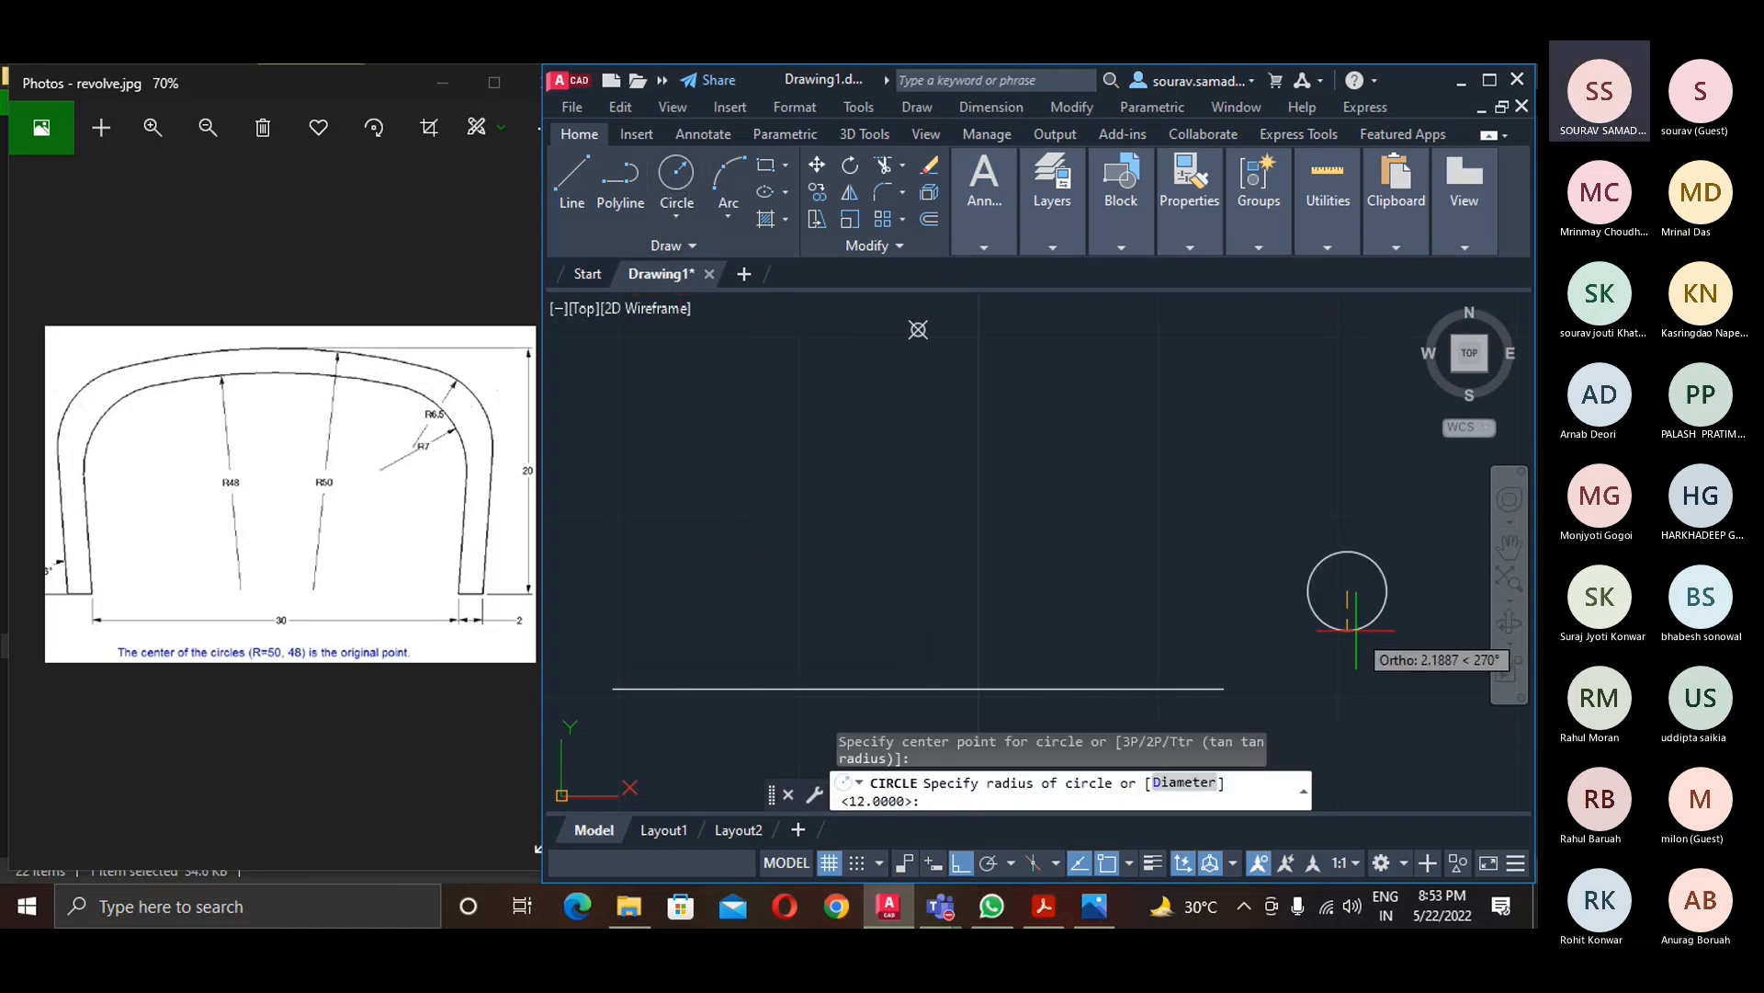
key(Return)
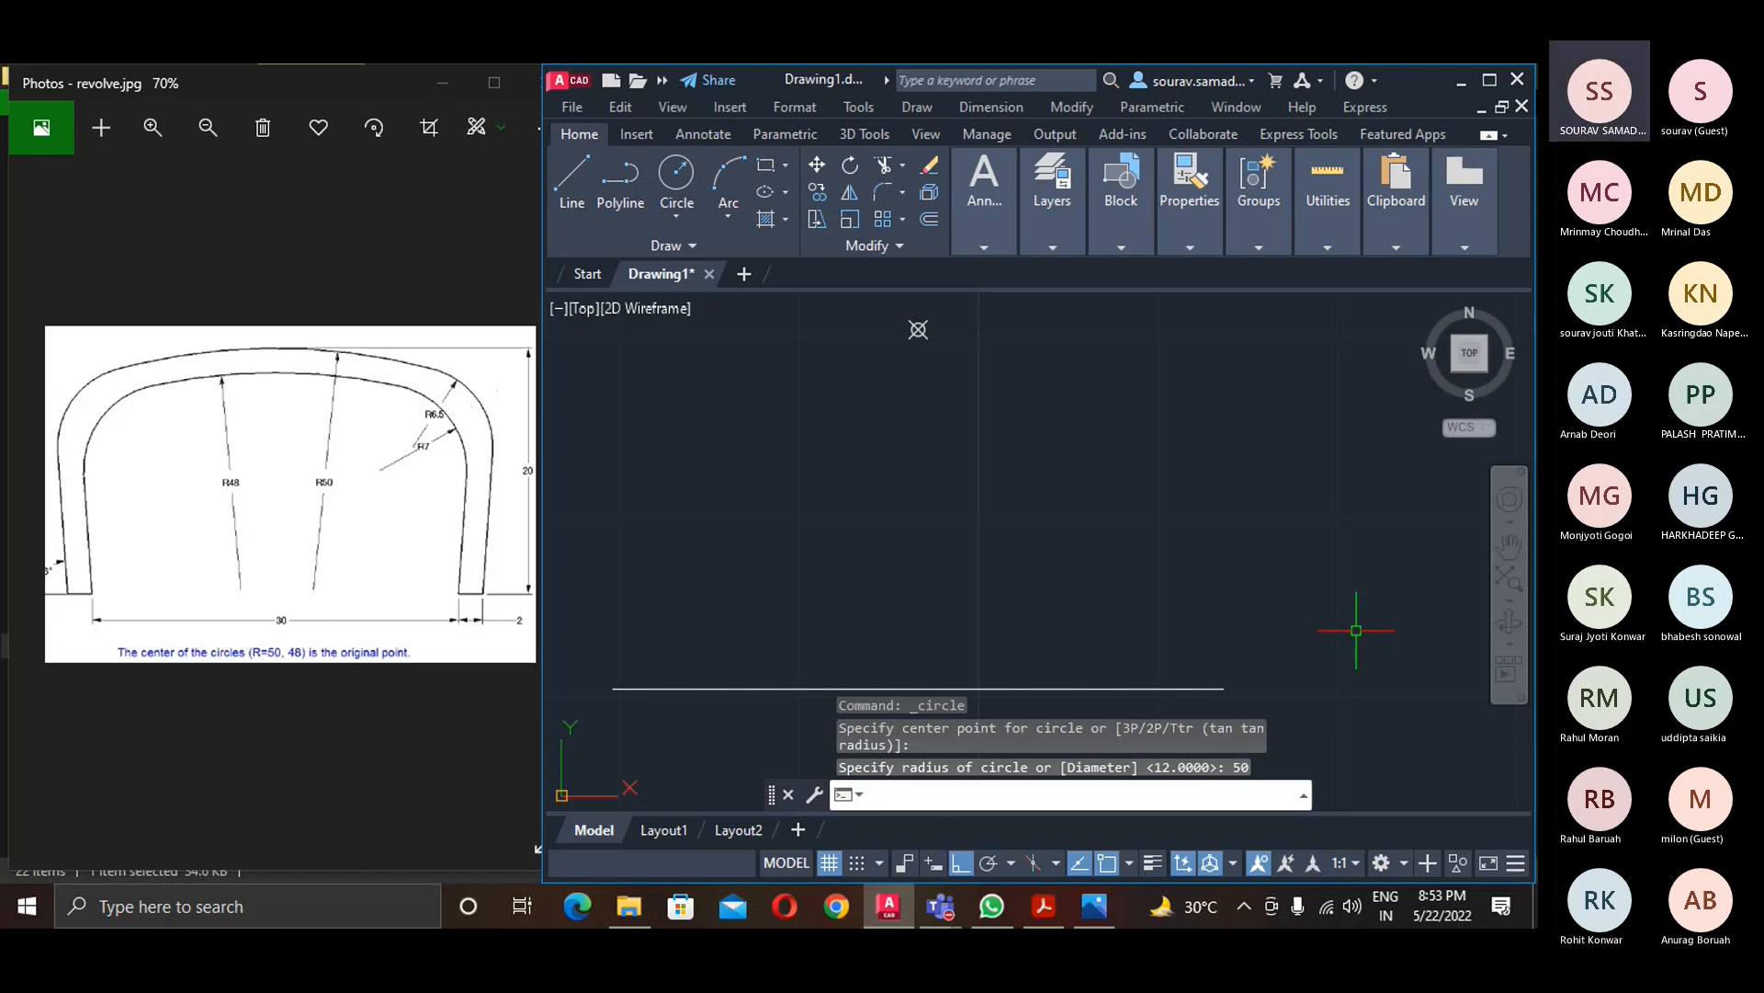
- Move the radius 50 circle by its top quadrant onto the point above the baseline
scroll(1332, 602, down, 6)
middle_drag(1296, 616, 1200, 641)
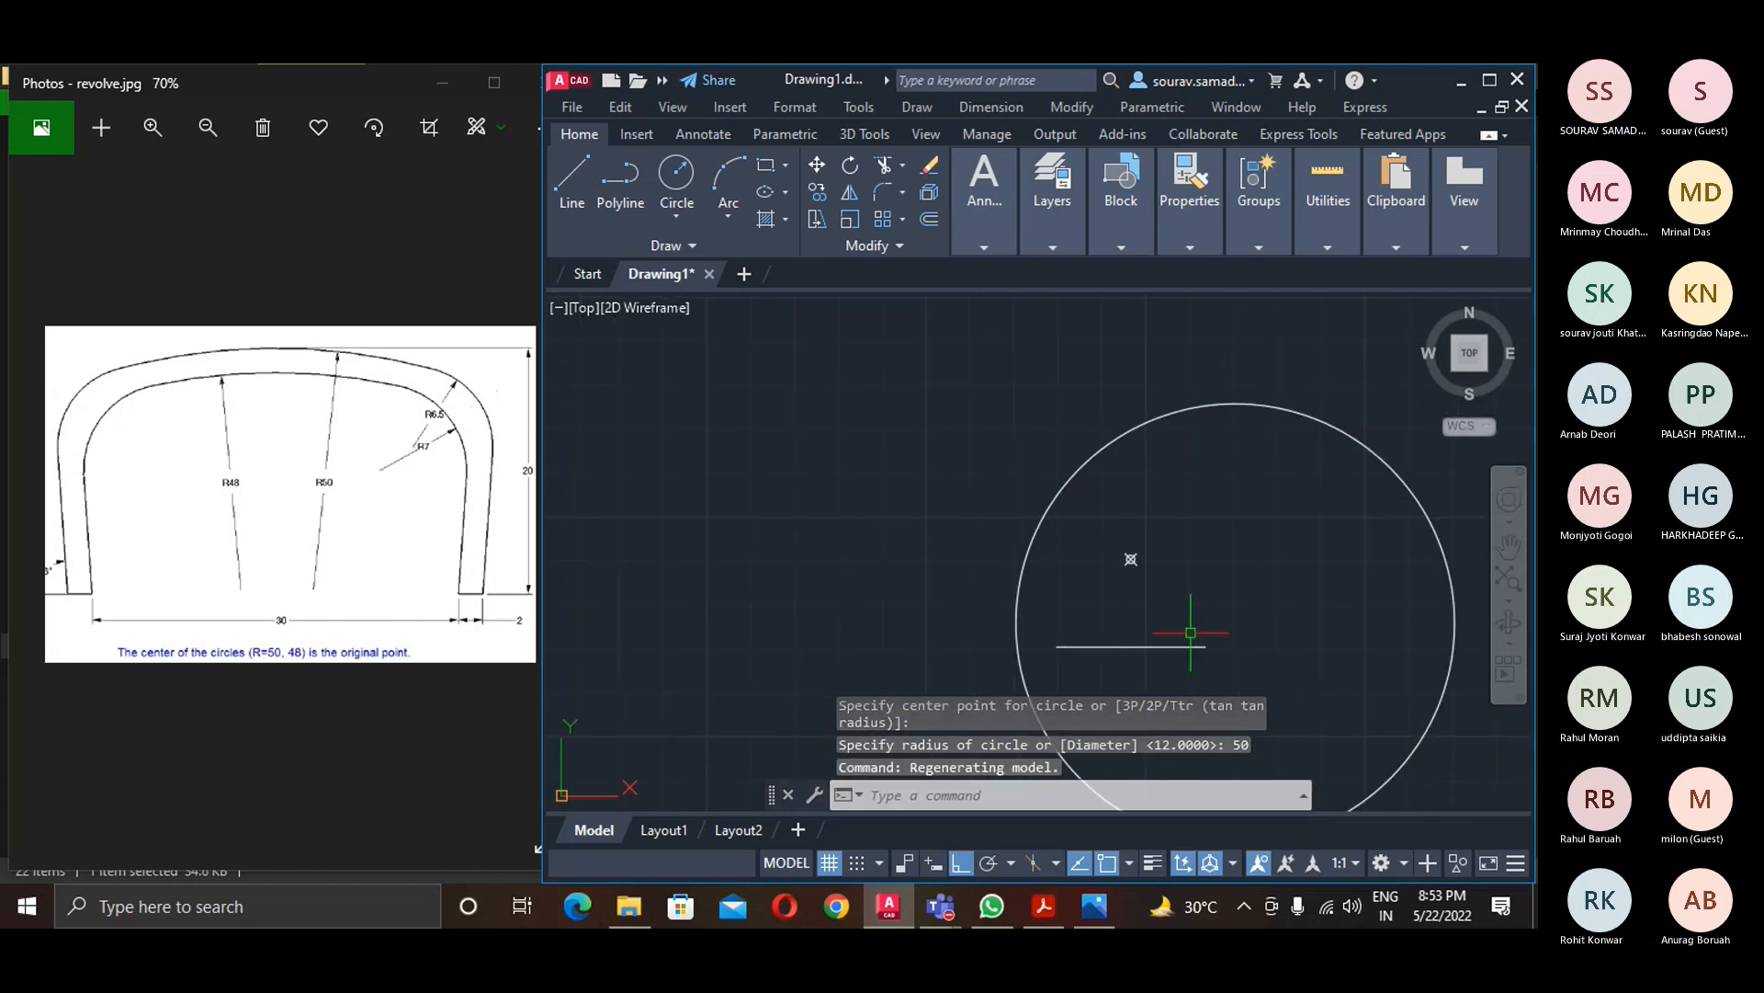
text(m)
key(Return)
click(1252, 407)
key(Return)
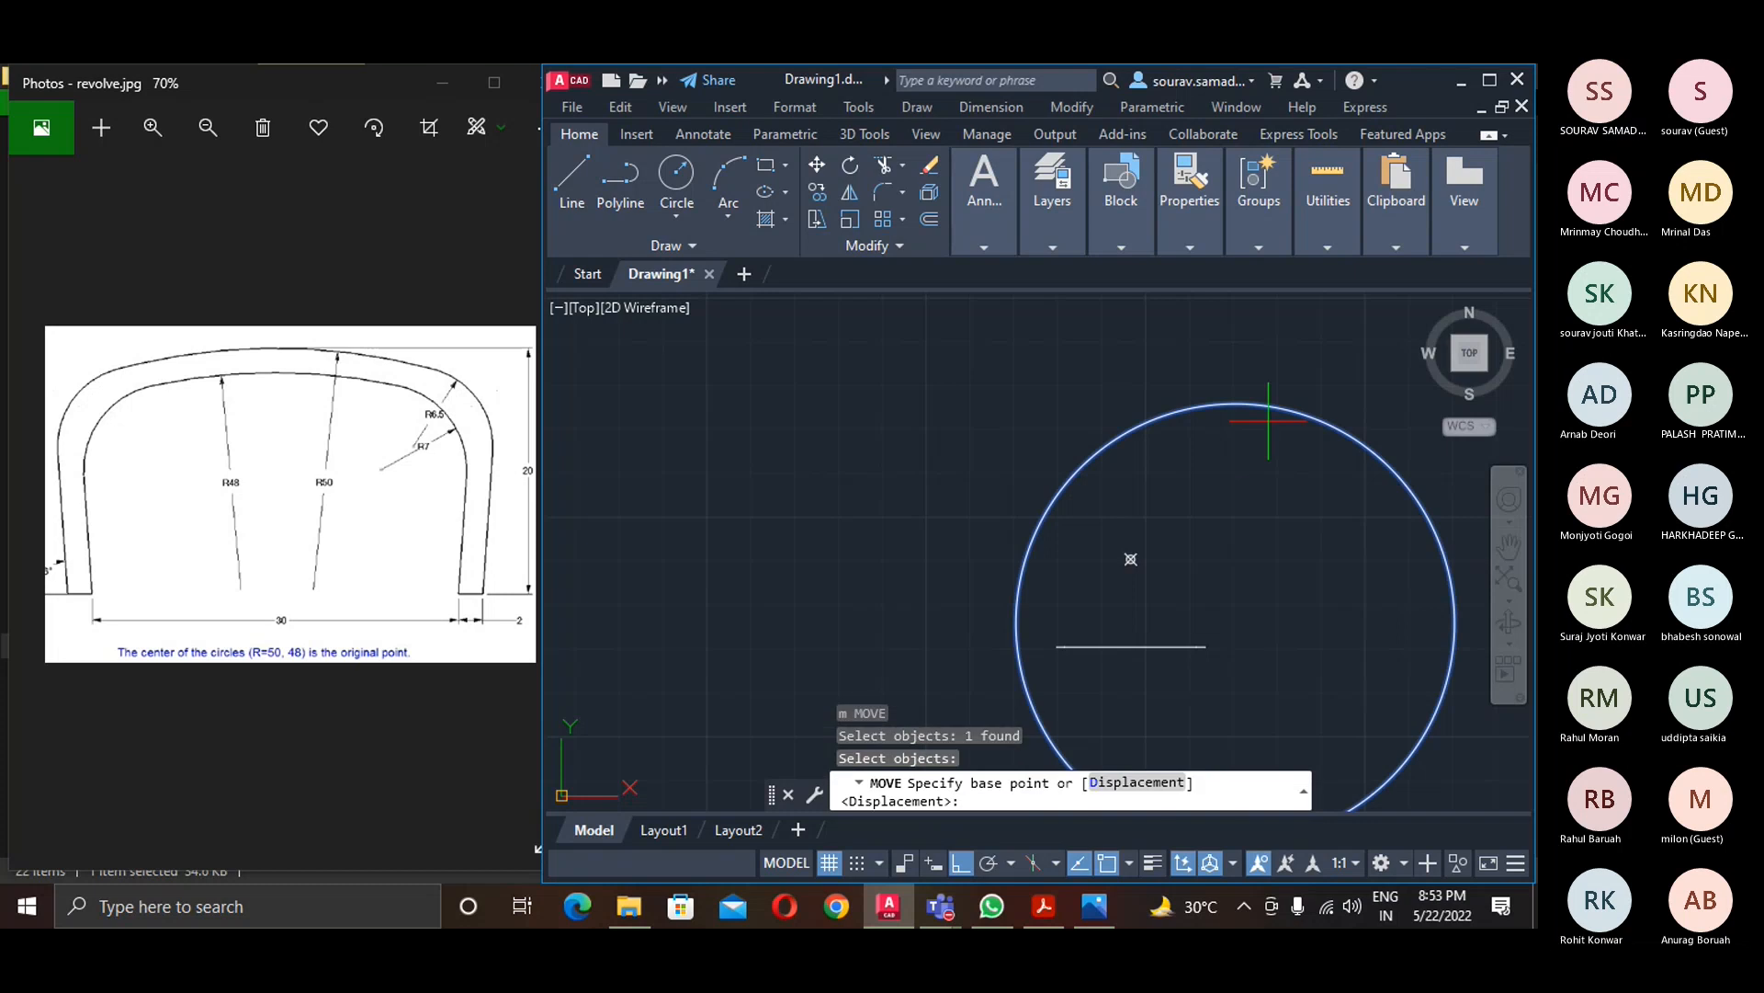
click(1245, 404)
scroll(1201, 505, up, 4)
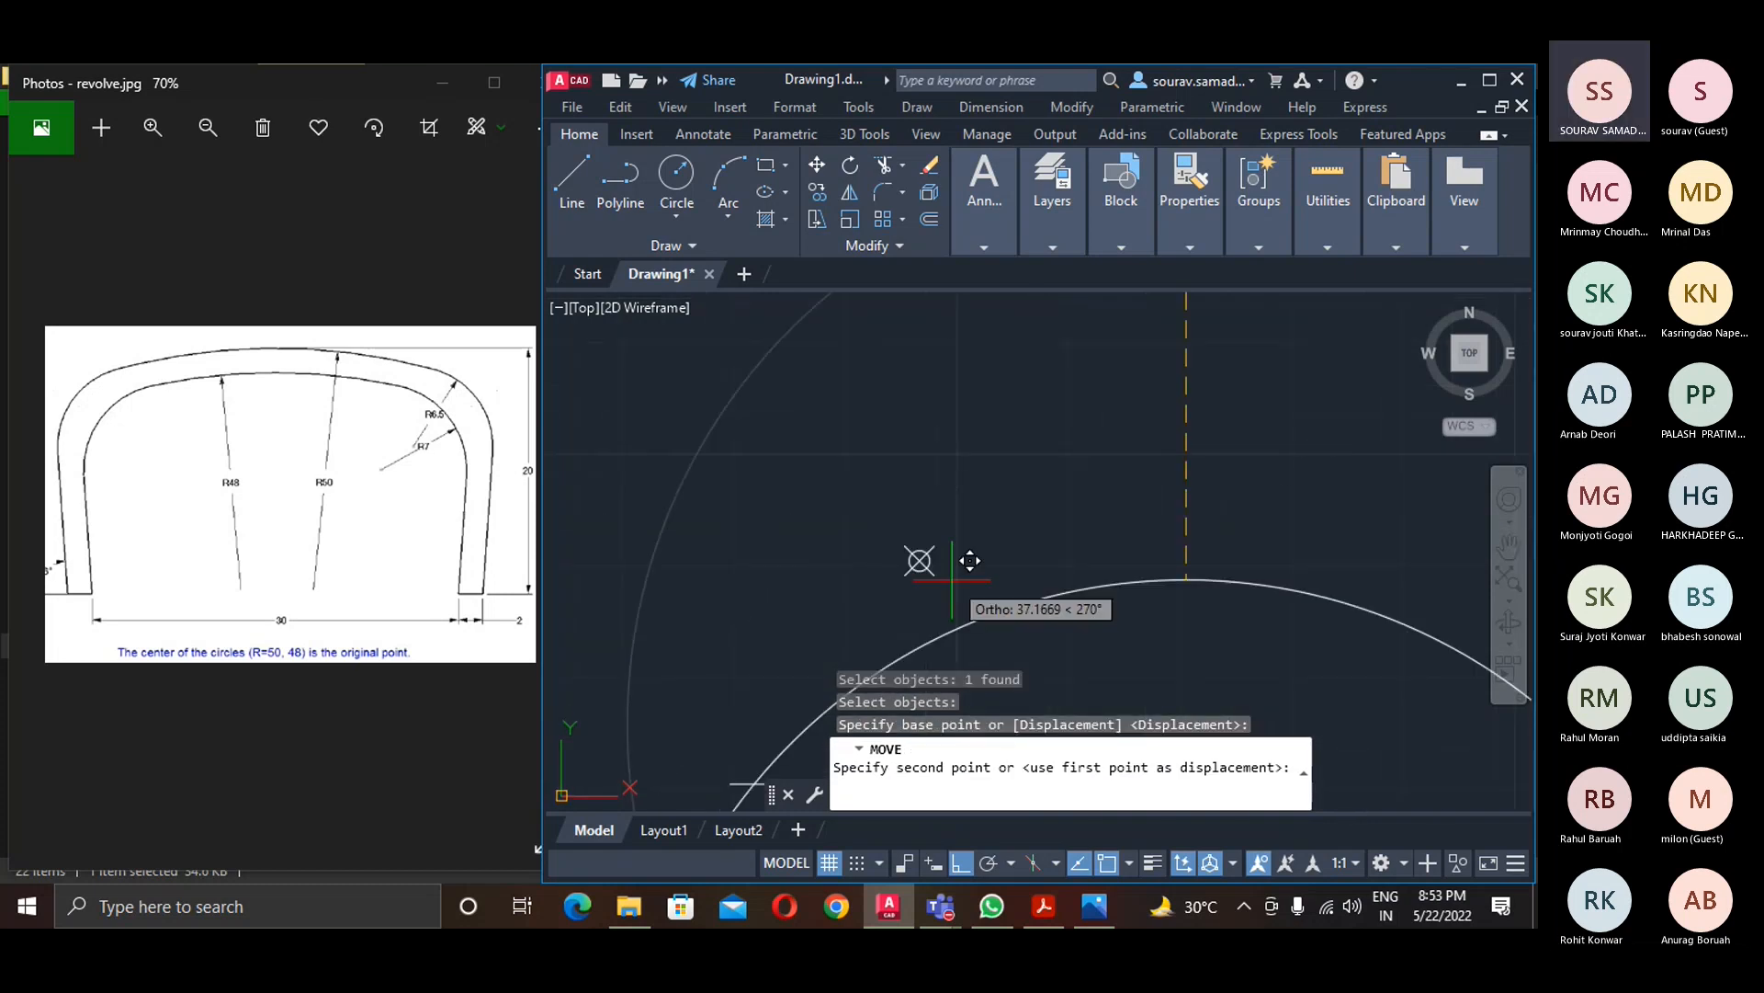
click(920, 561)
- Draw a second circle of radius 48 concentric with the radius 50 circle
scroll(1029, 588, down, 4)
scroll(1032, 520, up, 1)
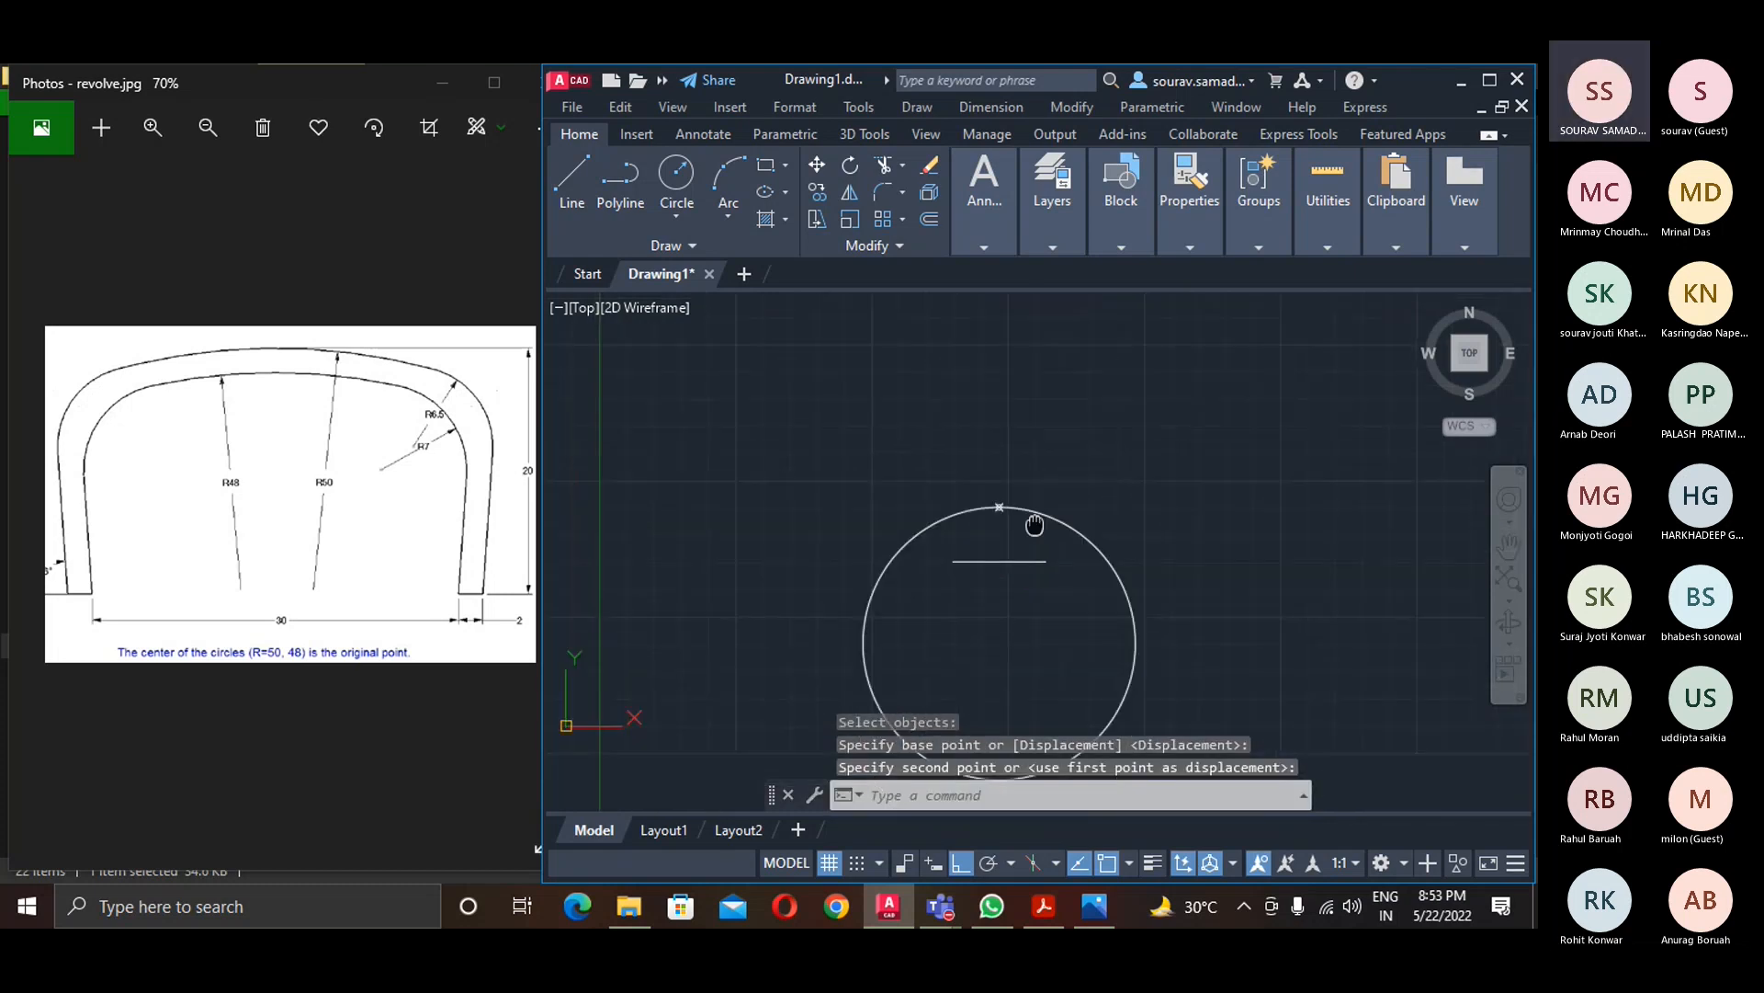
click(677, 177)
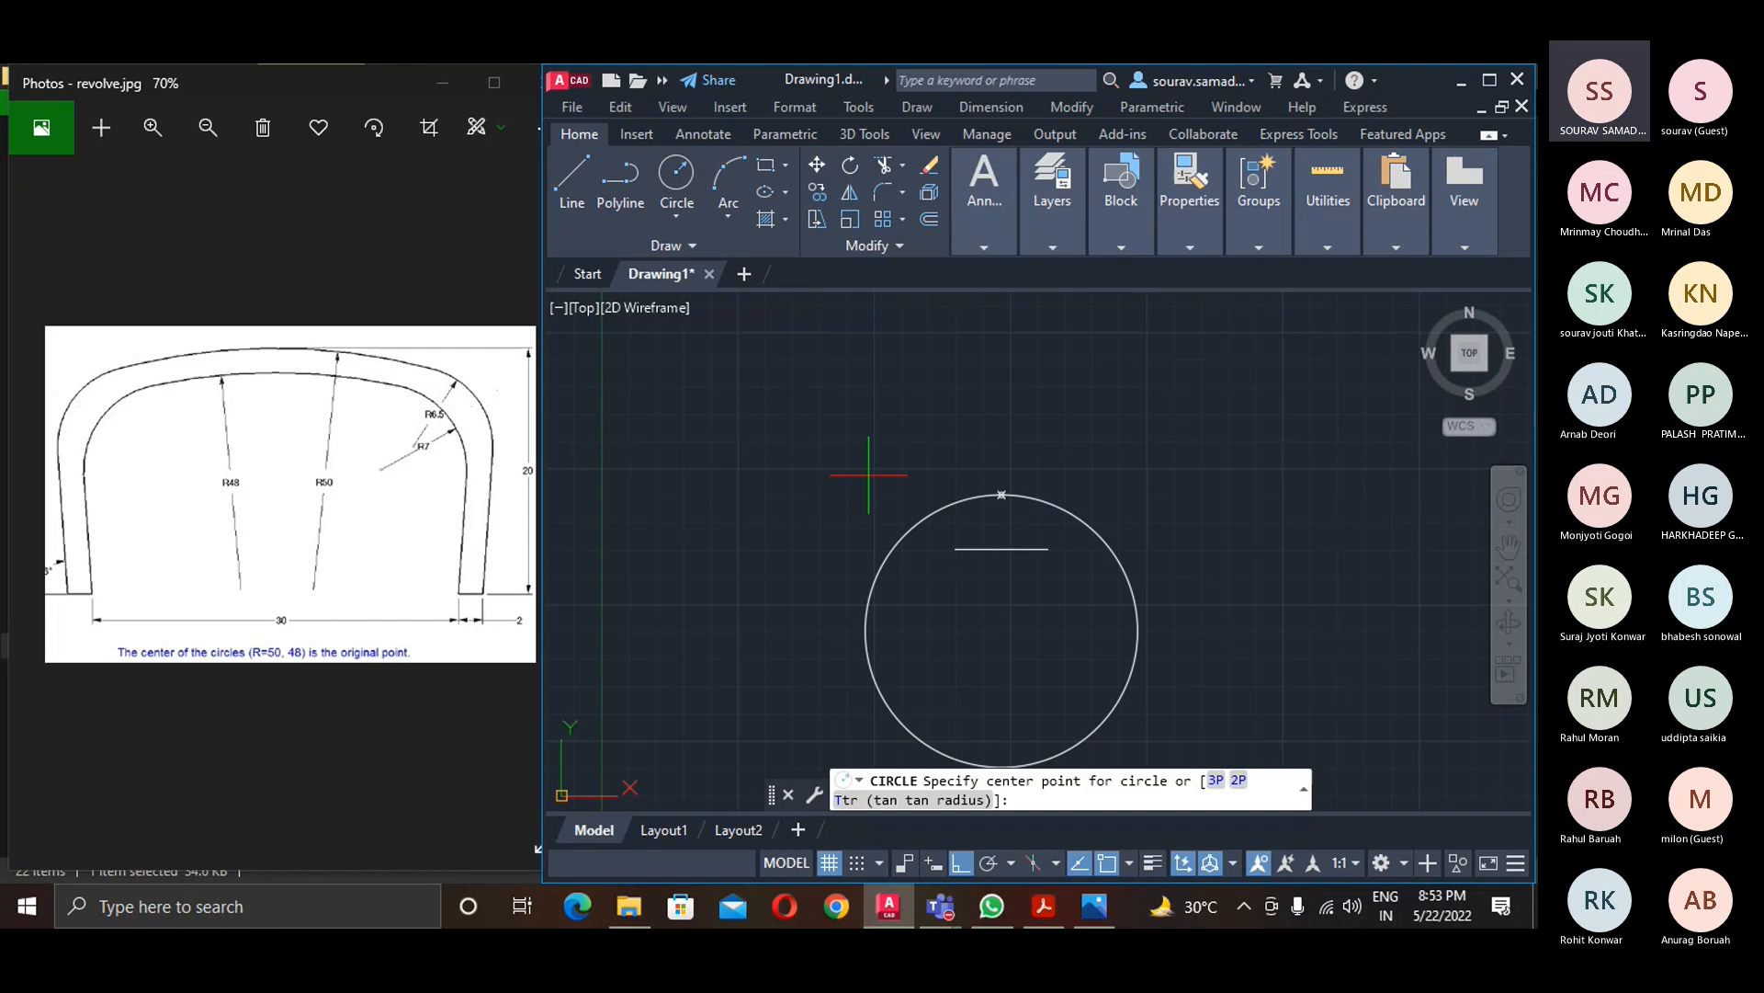
click(1001, 630)
text(48)
key(Return)
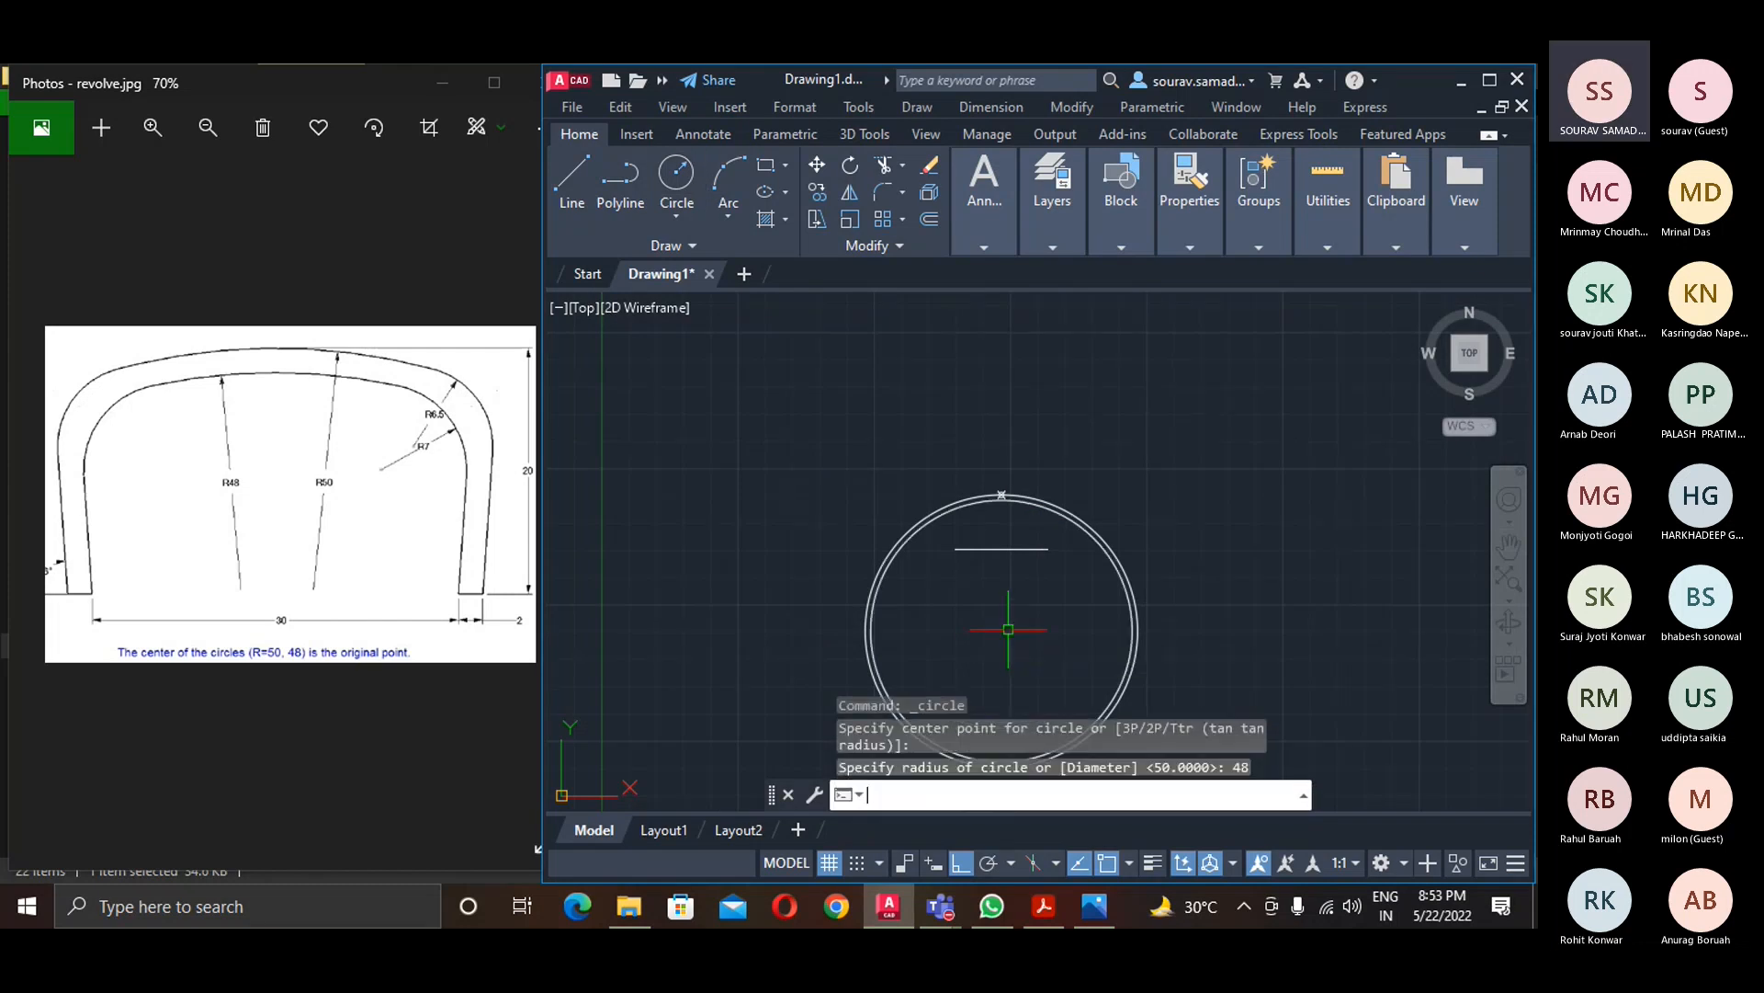
scroll(1015, 630, up, 5)
scroll(1014, 630, down, 3)
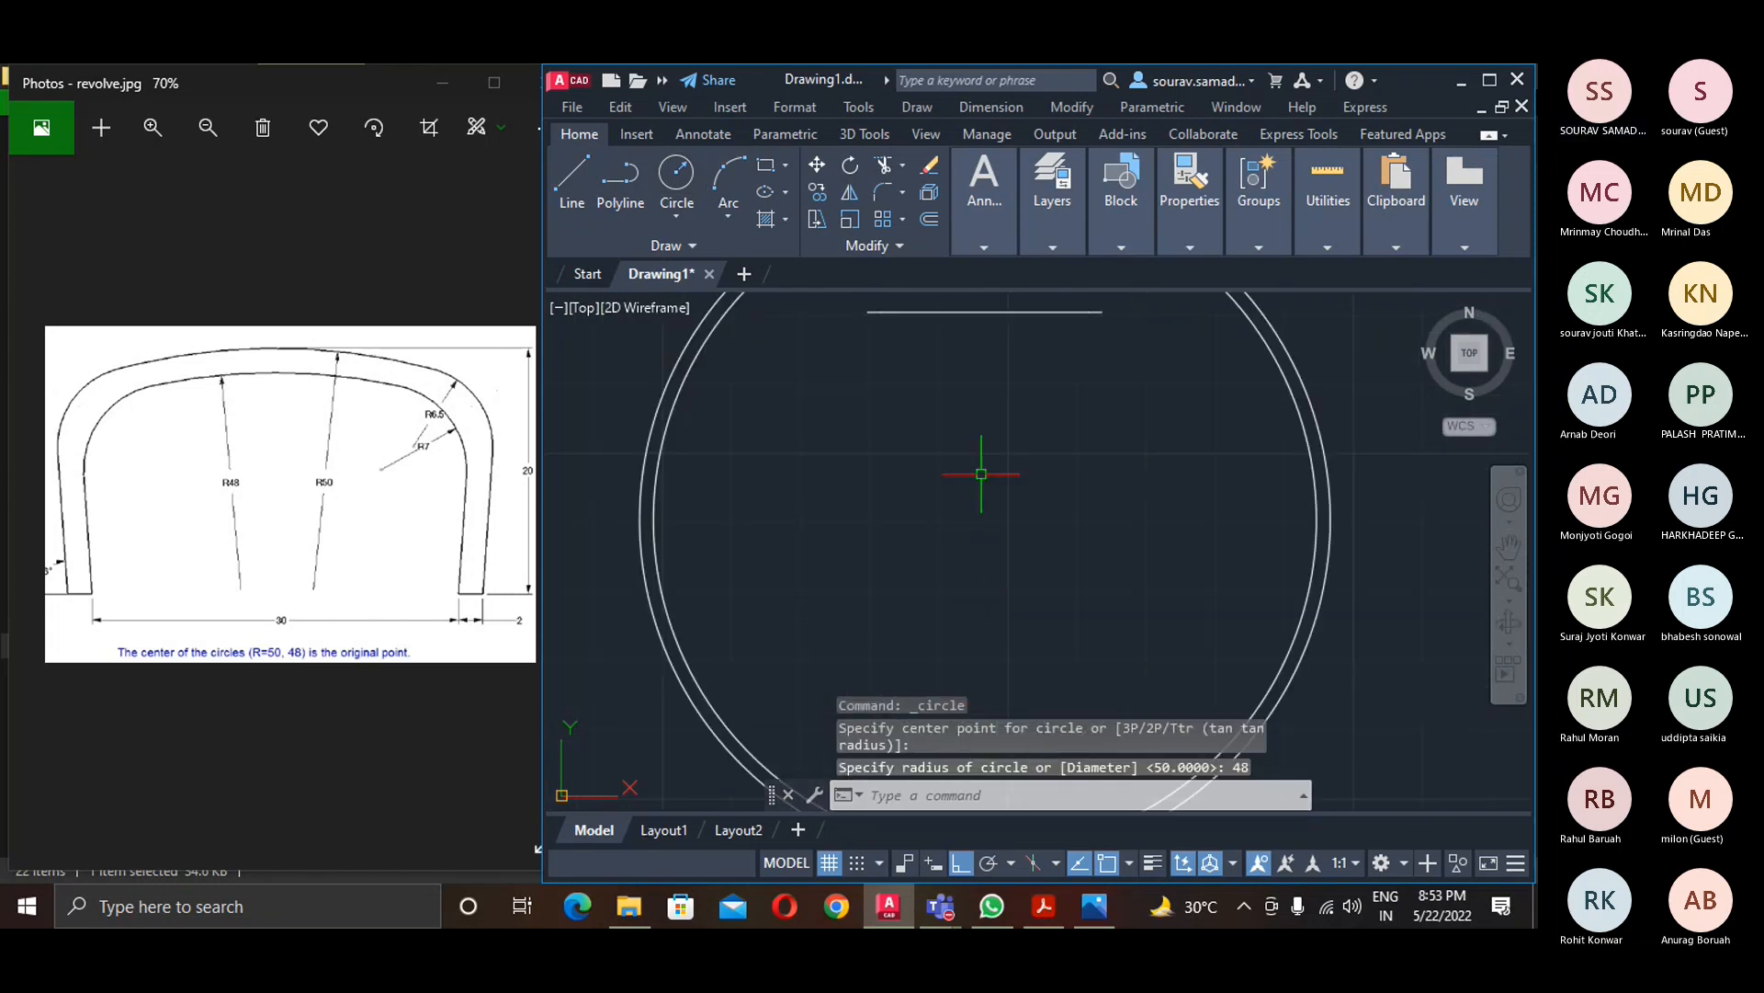
scroll(985, 553, down, 1)
middle_drag(986, 460, 999, 597)
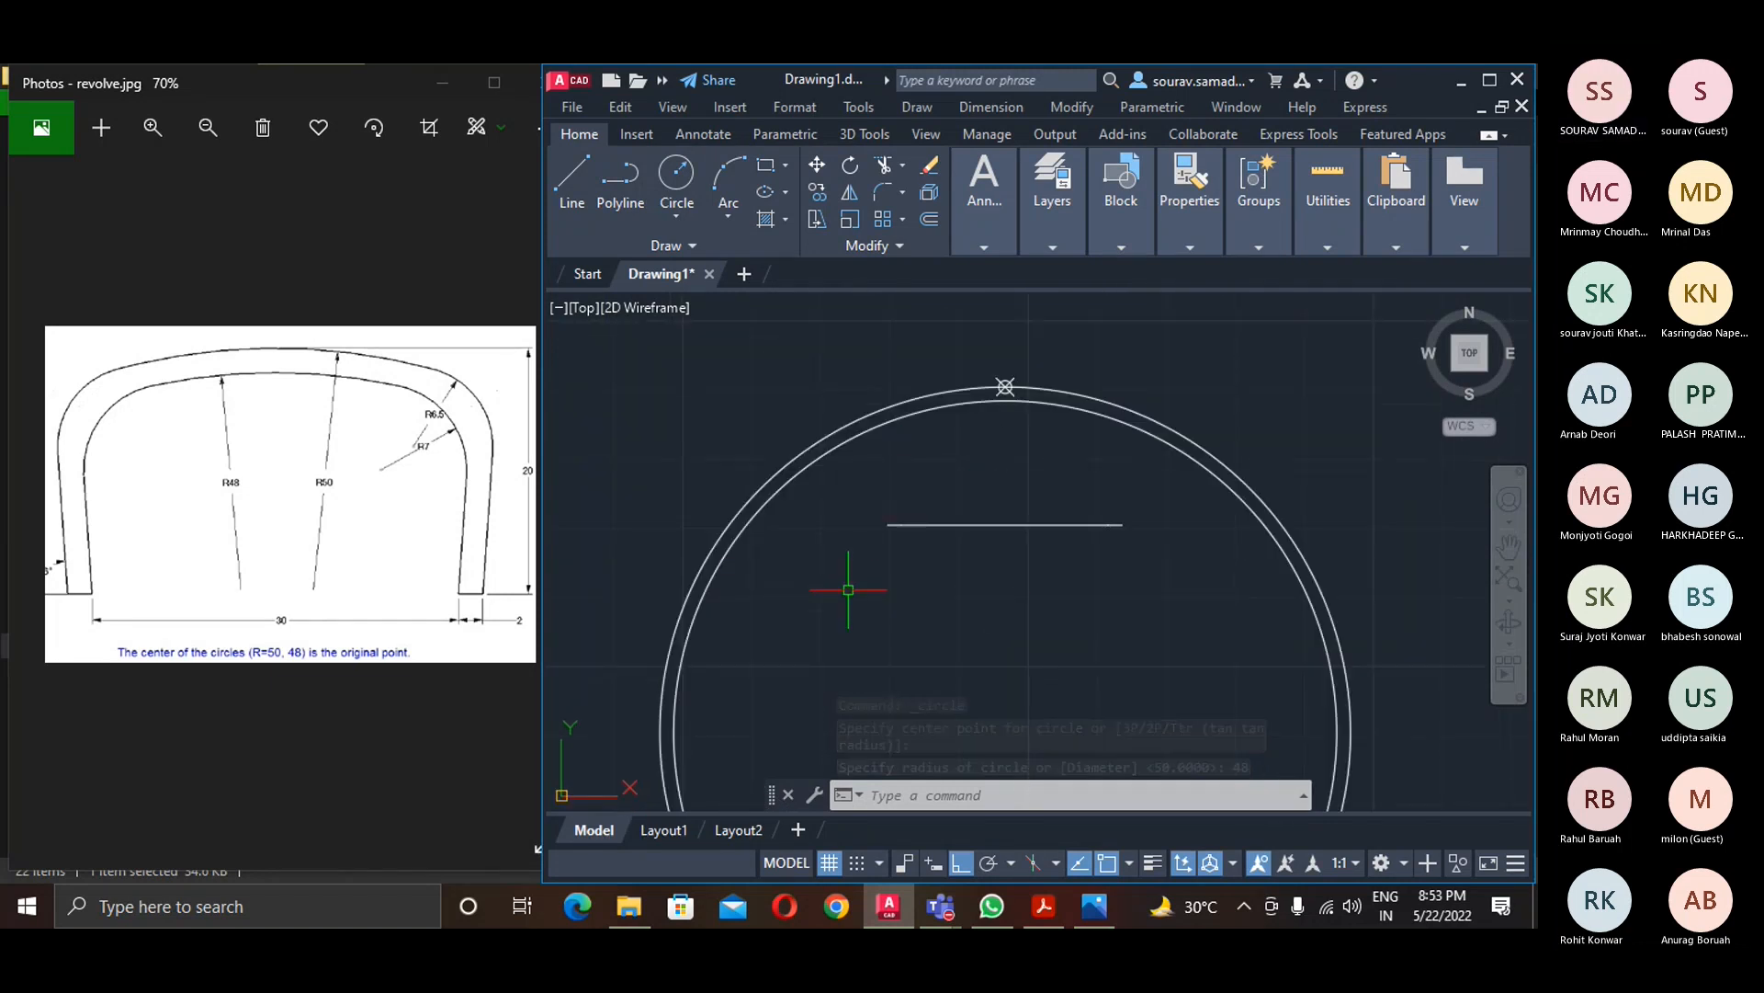
text(l)
key(Return)
click(902, 525)
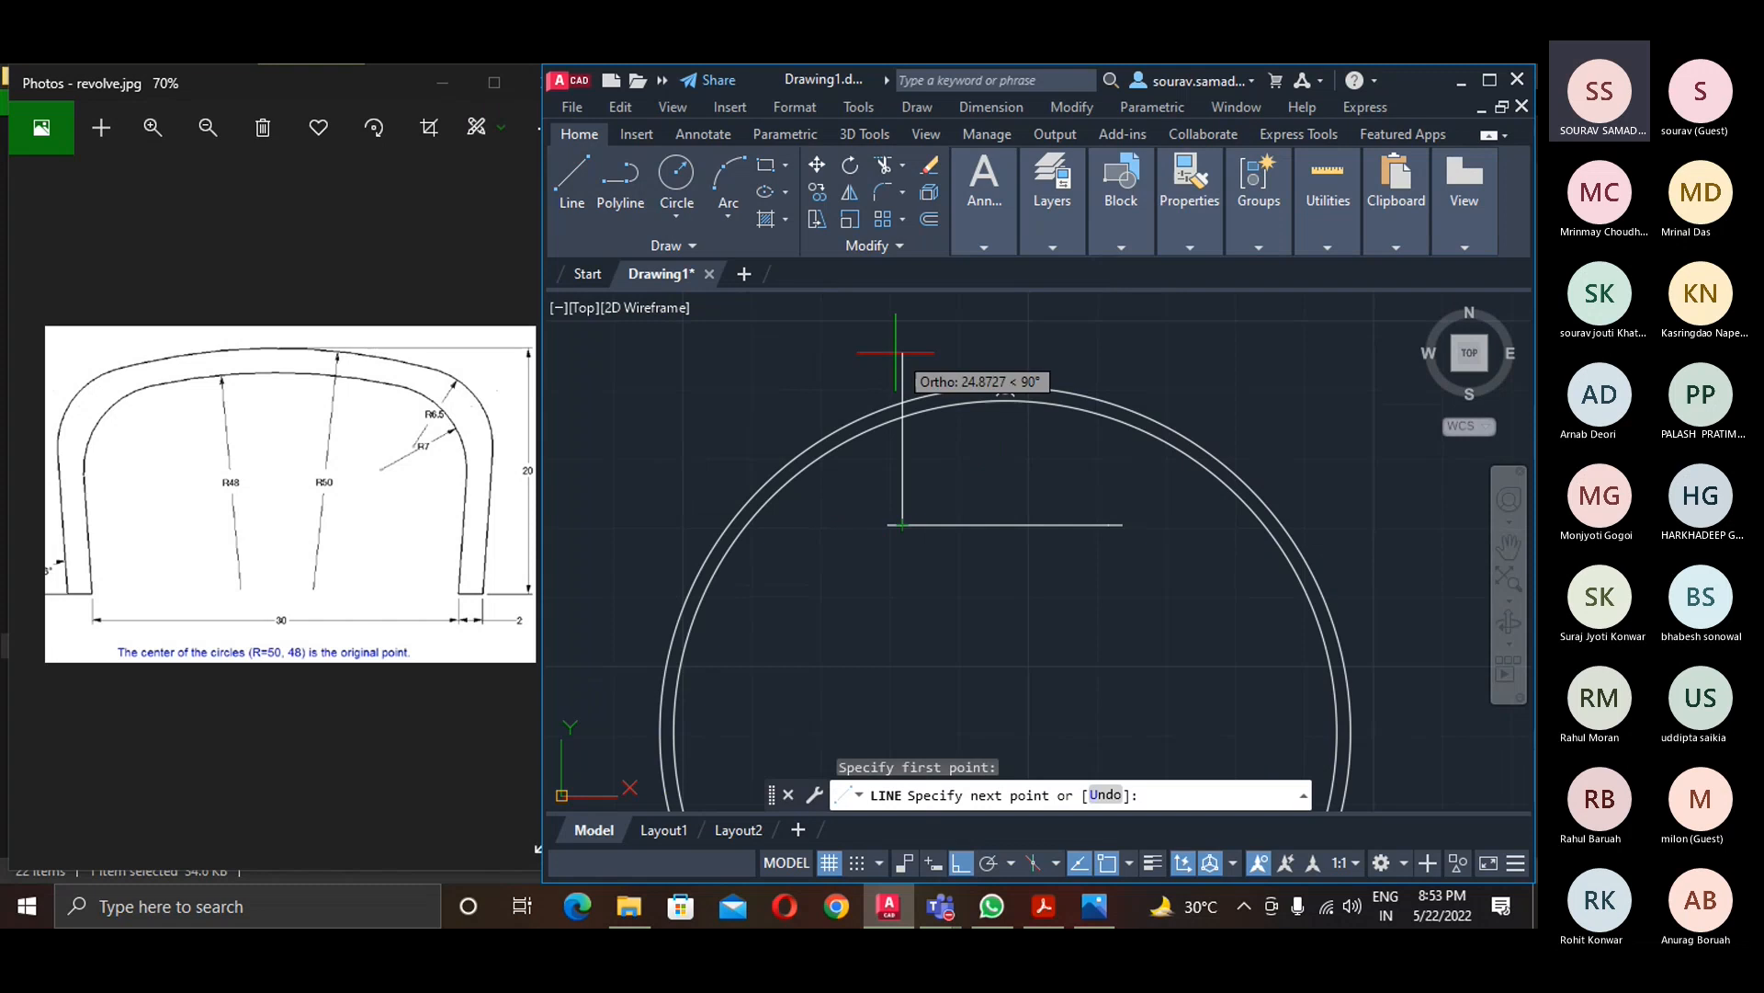
text(@50<)
click(224, 638)
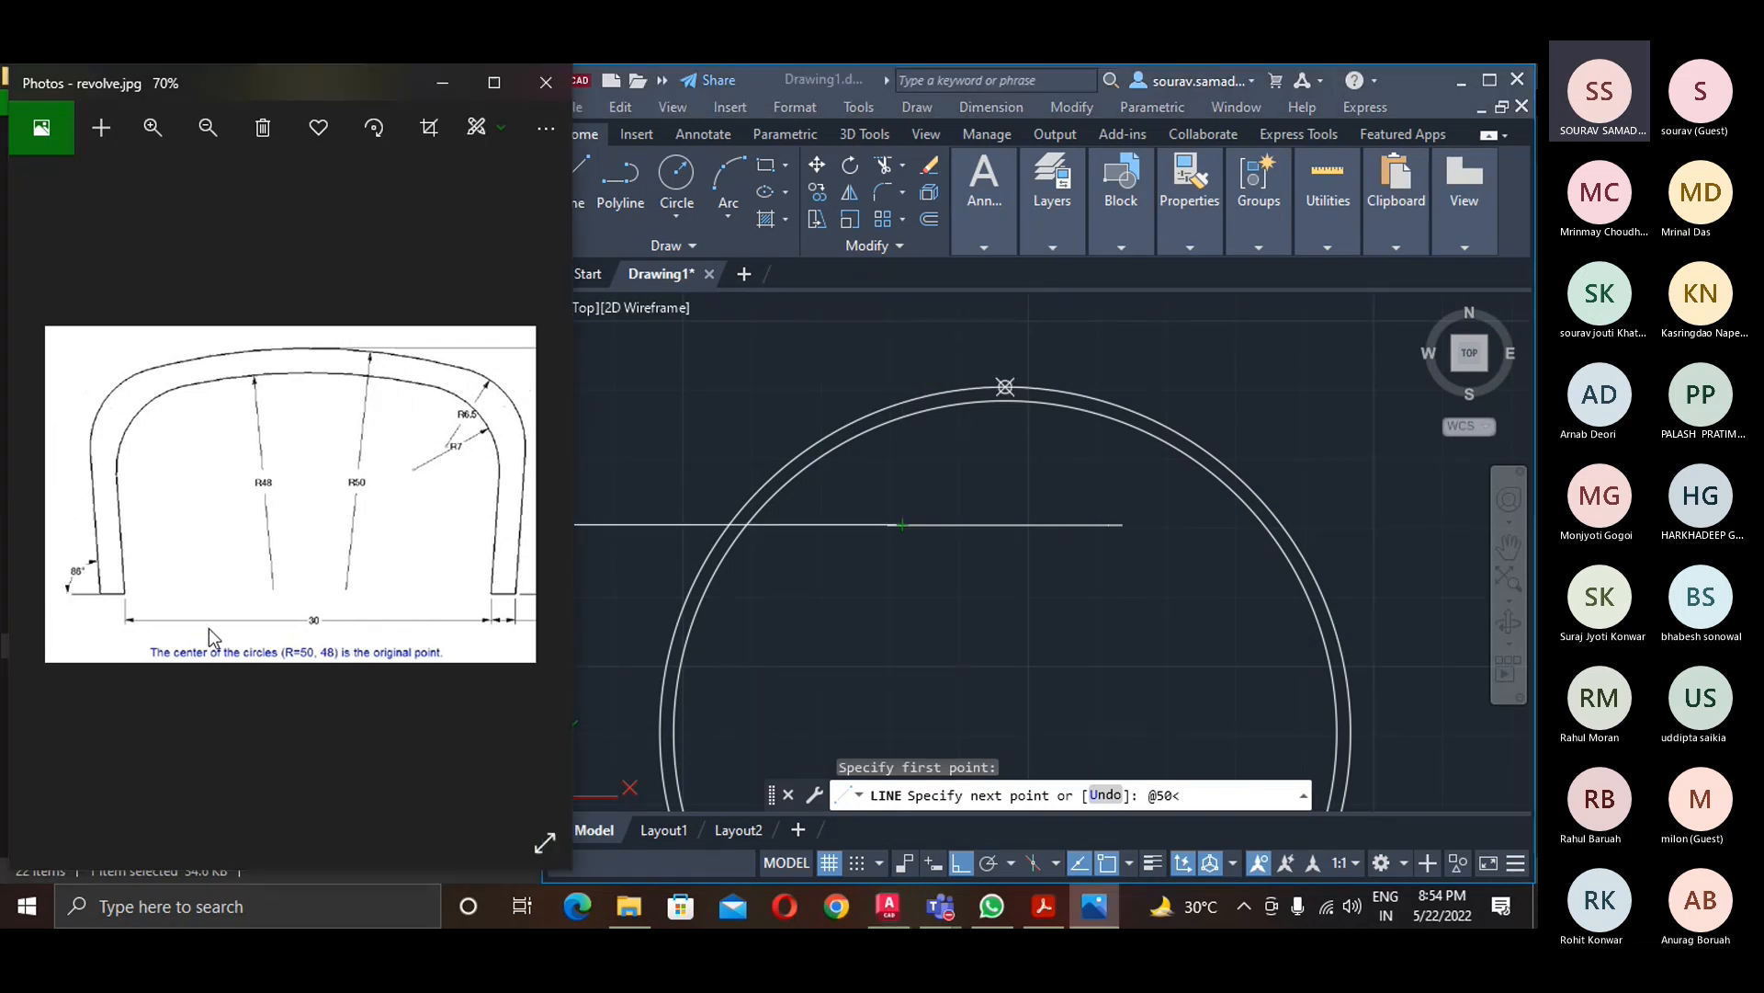
click(770, 372)
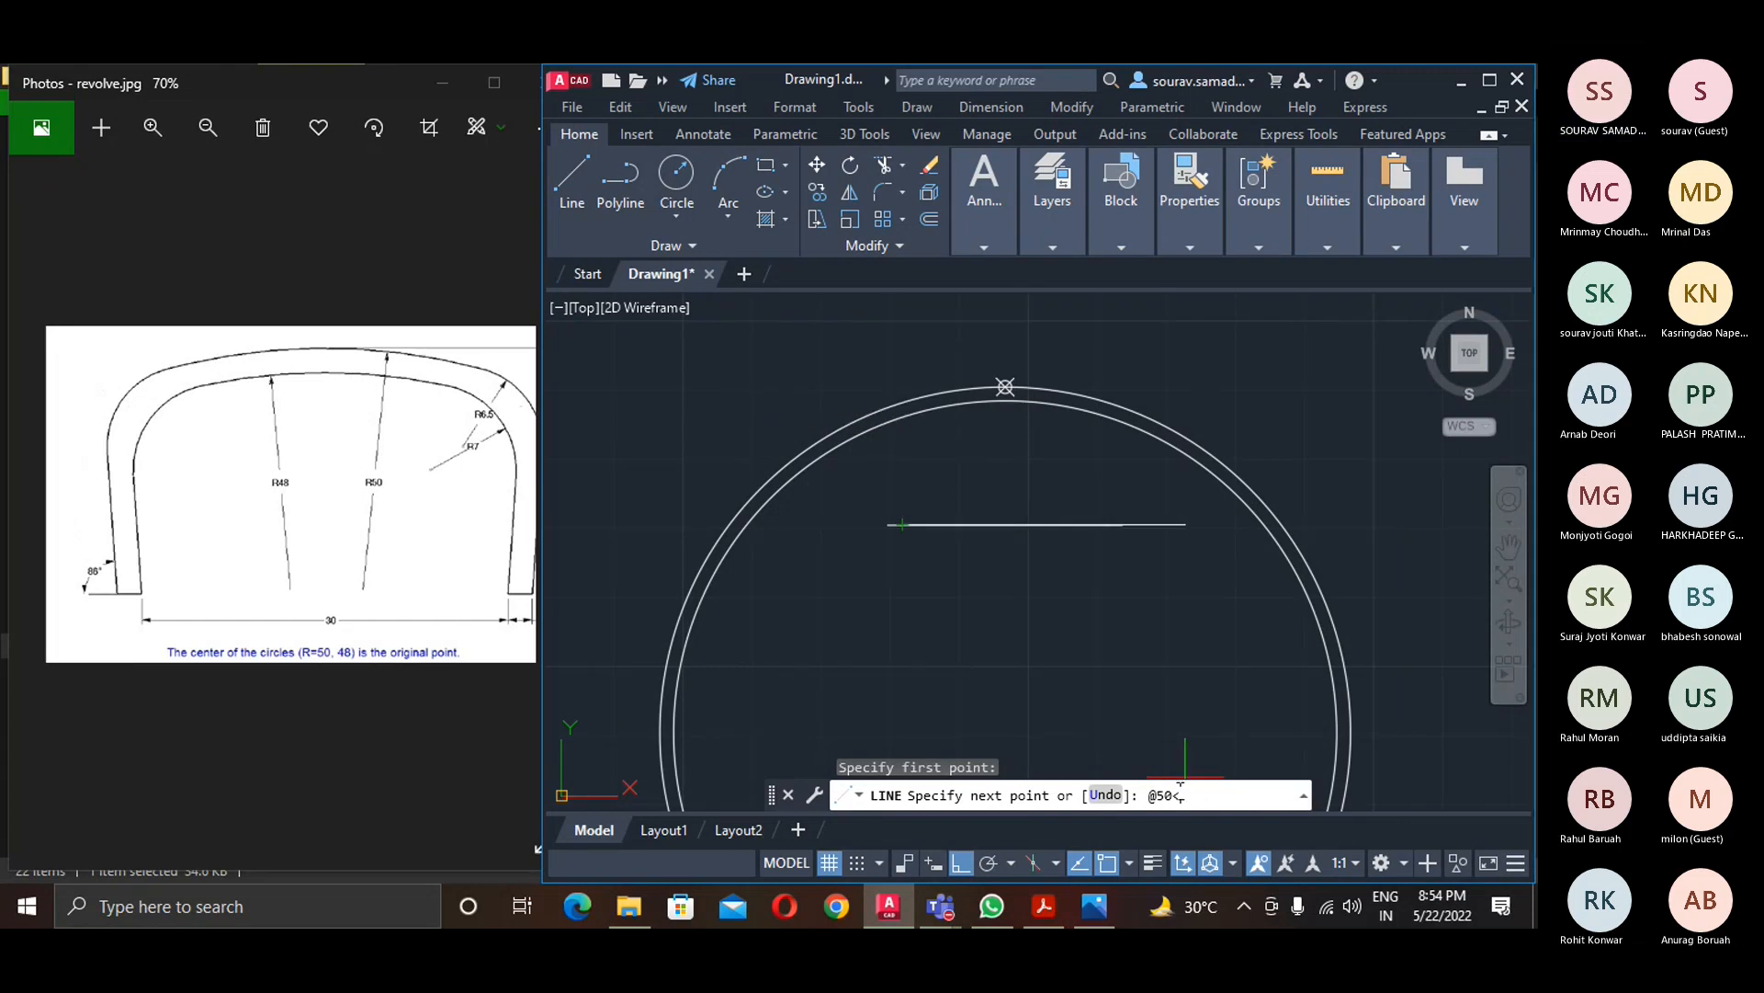
text(0<86)
key(Return)
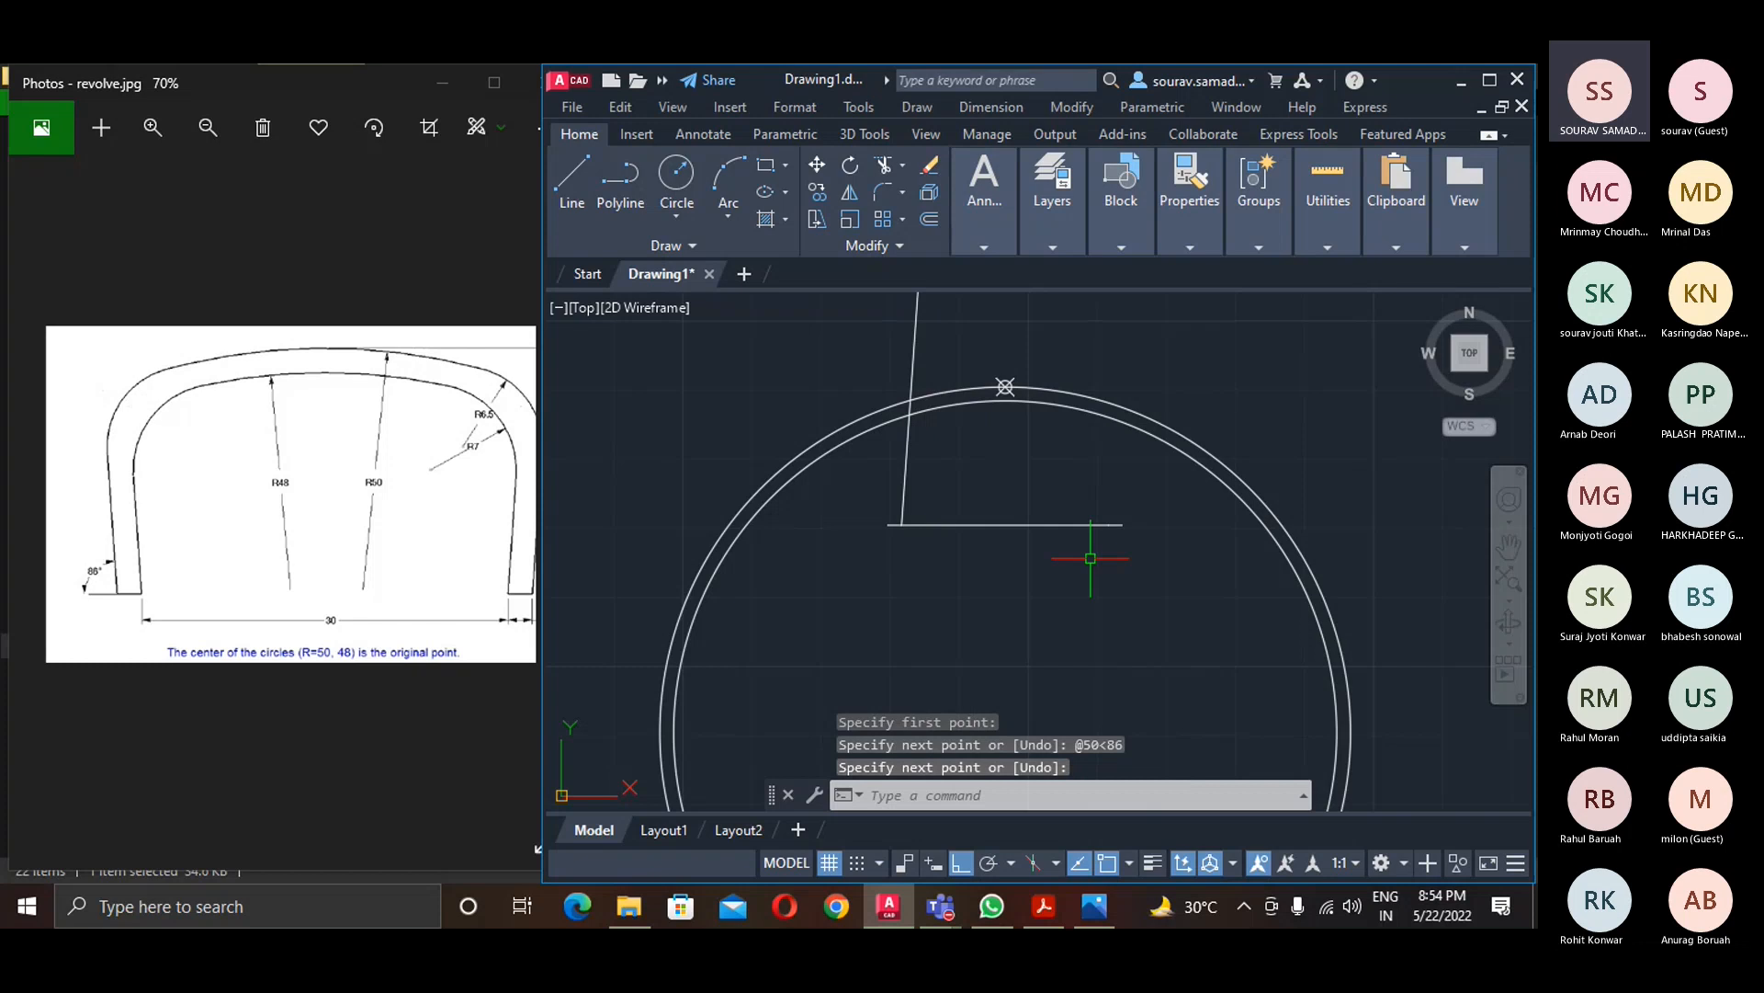
- Delete the slanted line at 86 degrees from the baseline
key(Escape)
click(909, 463)
key(Delete)
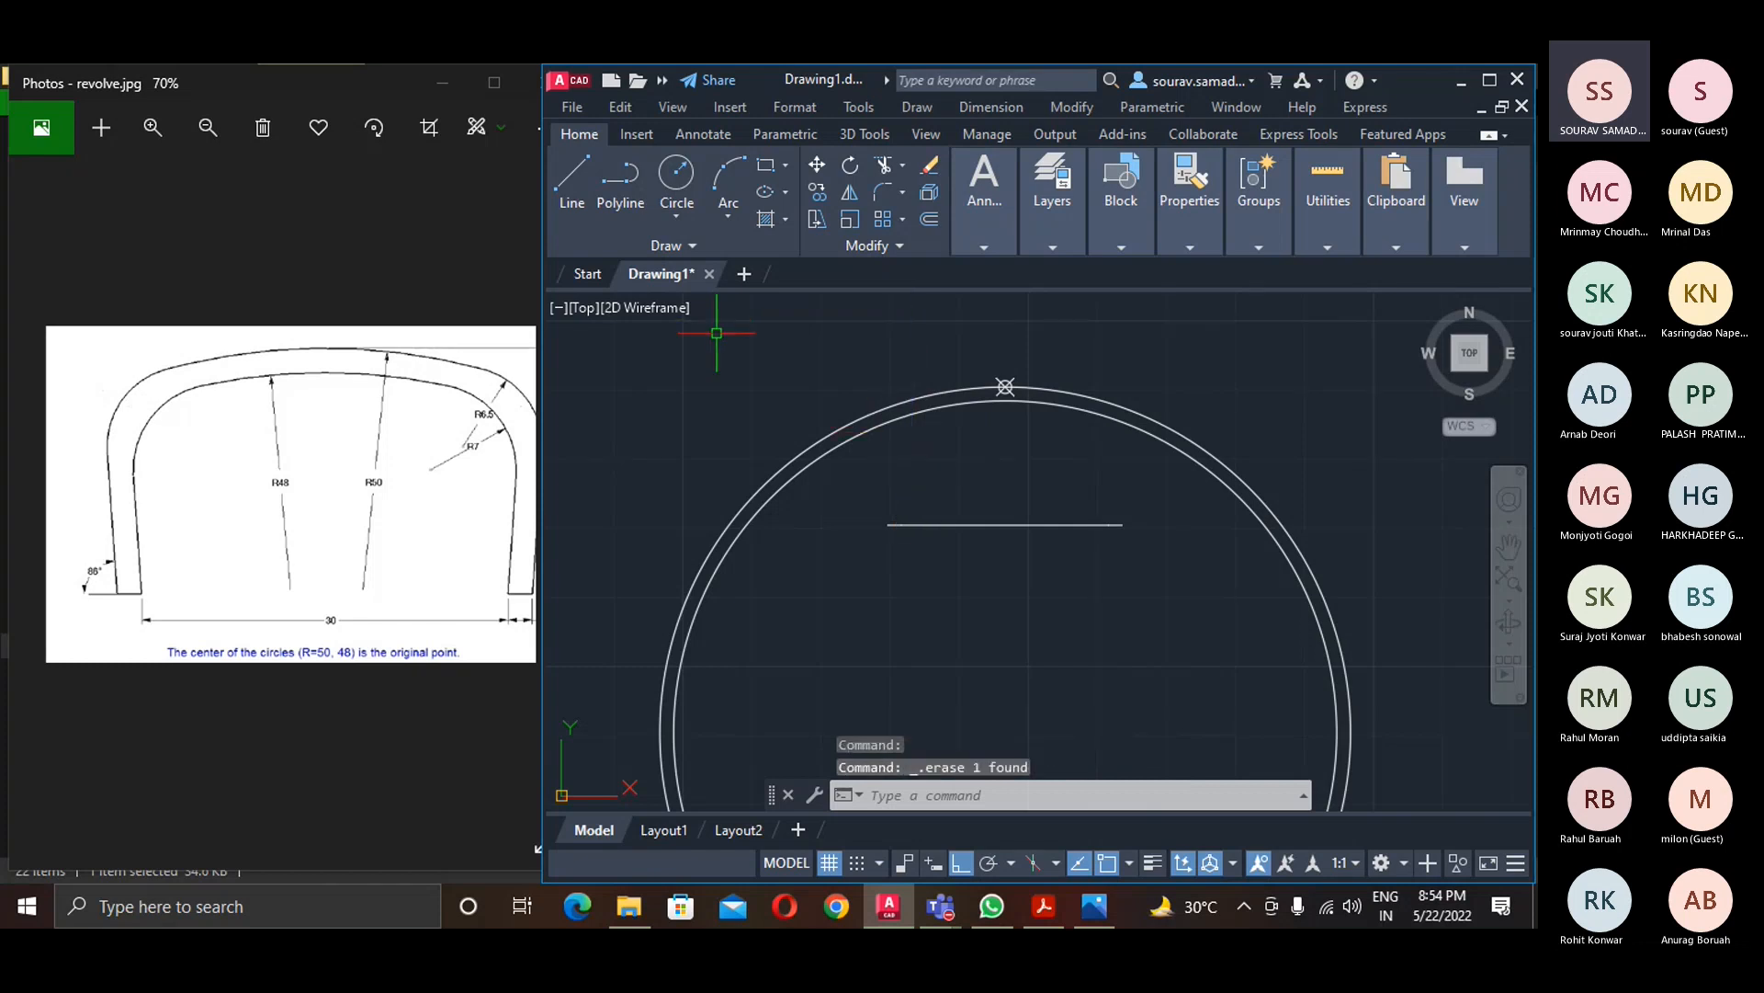
click(576, 202)
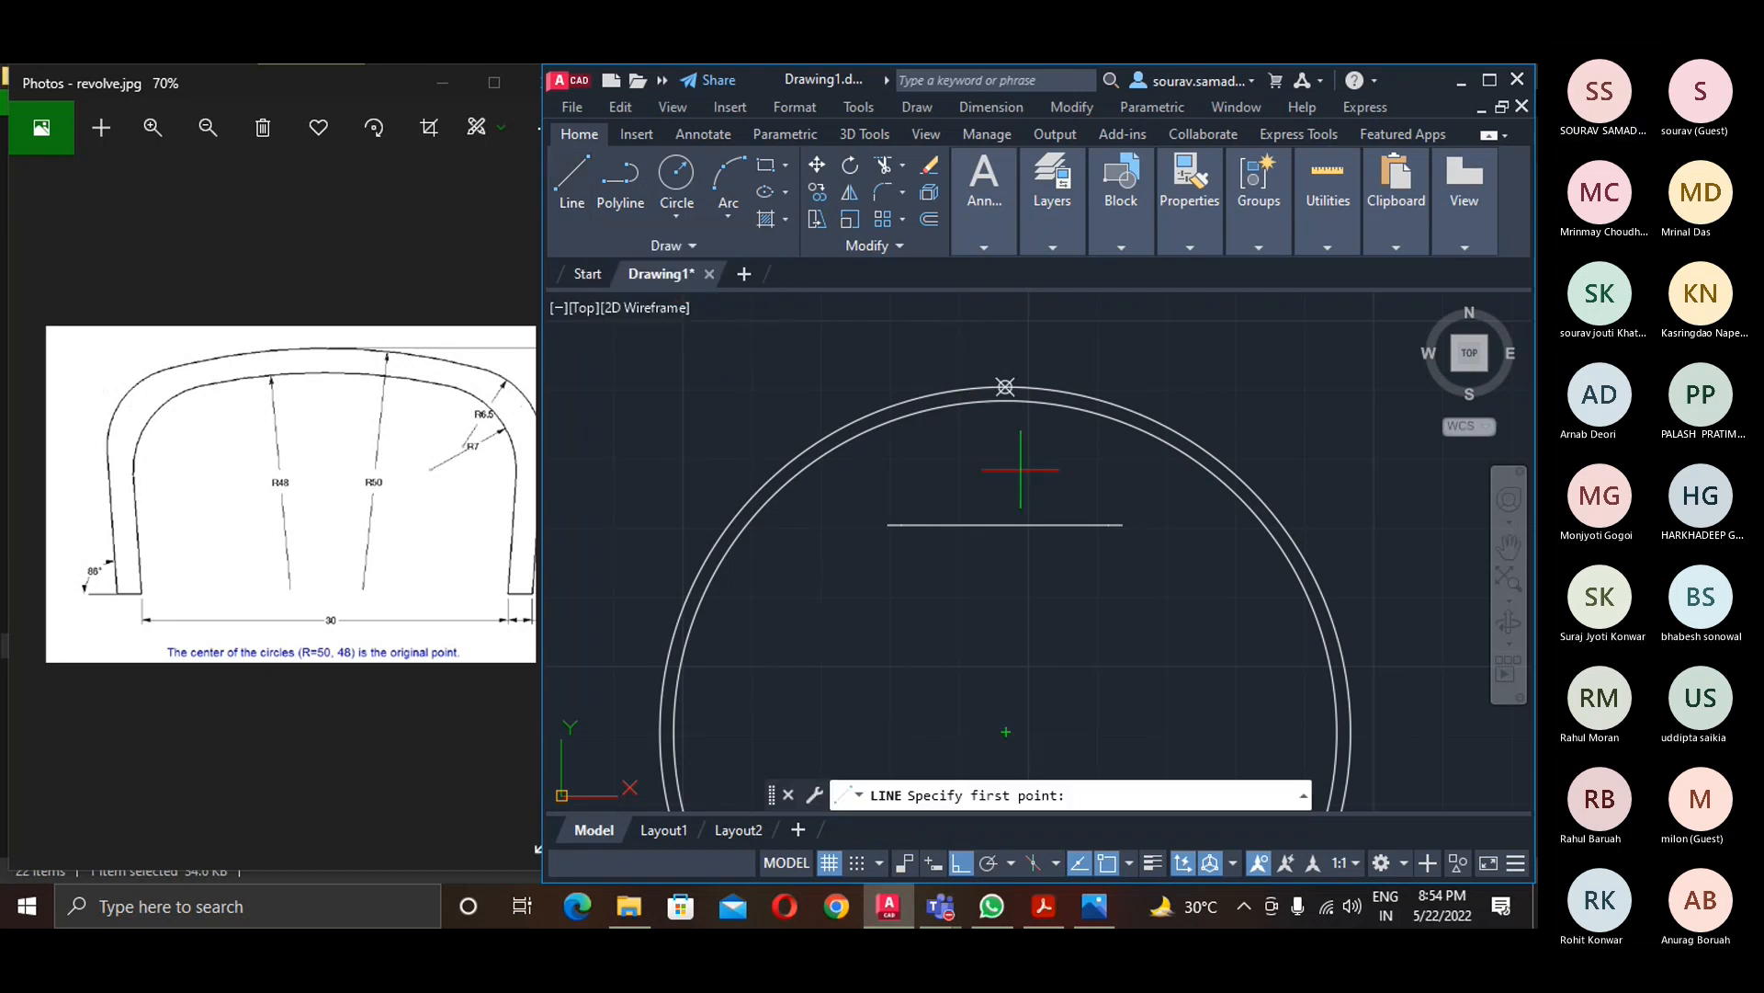
click(903, 525)
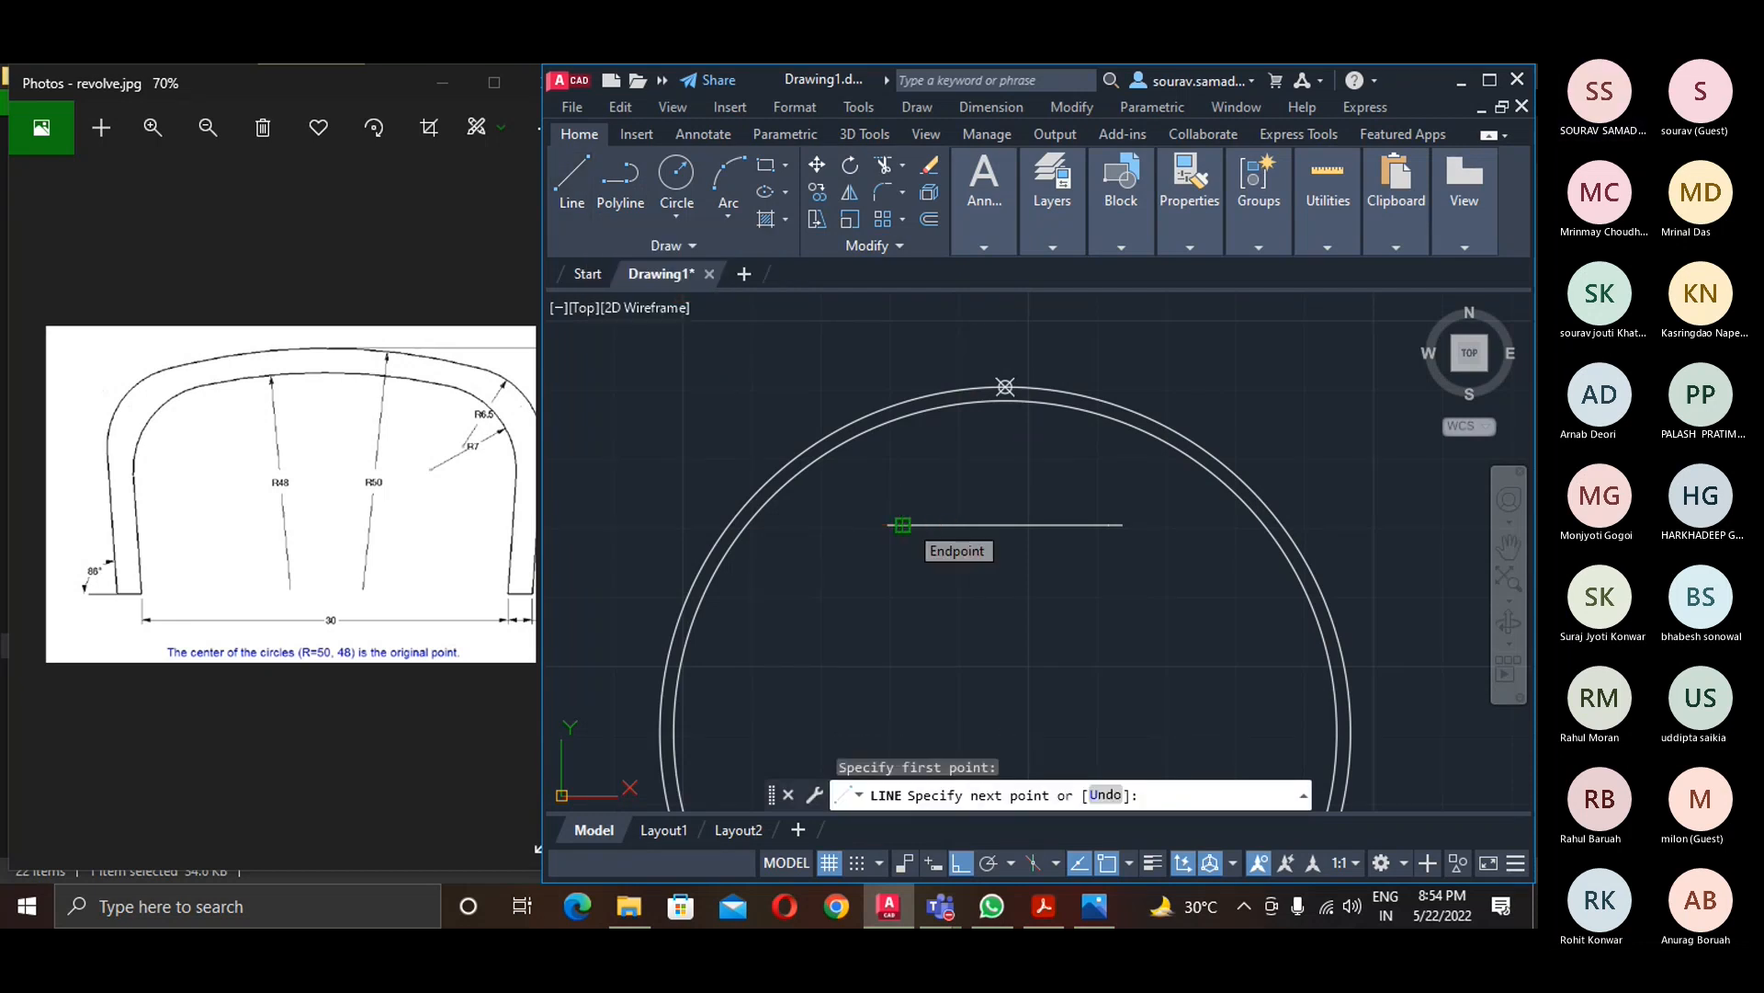
key(F8)
text(@50<94)
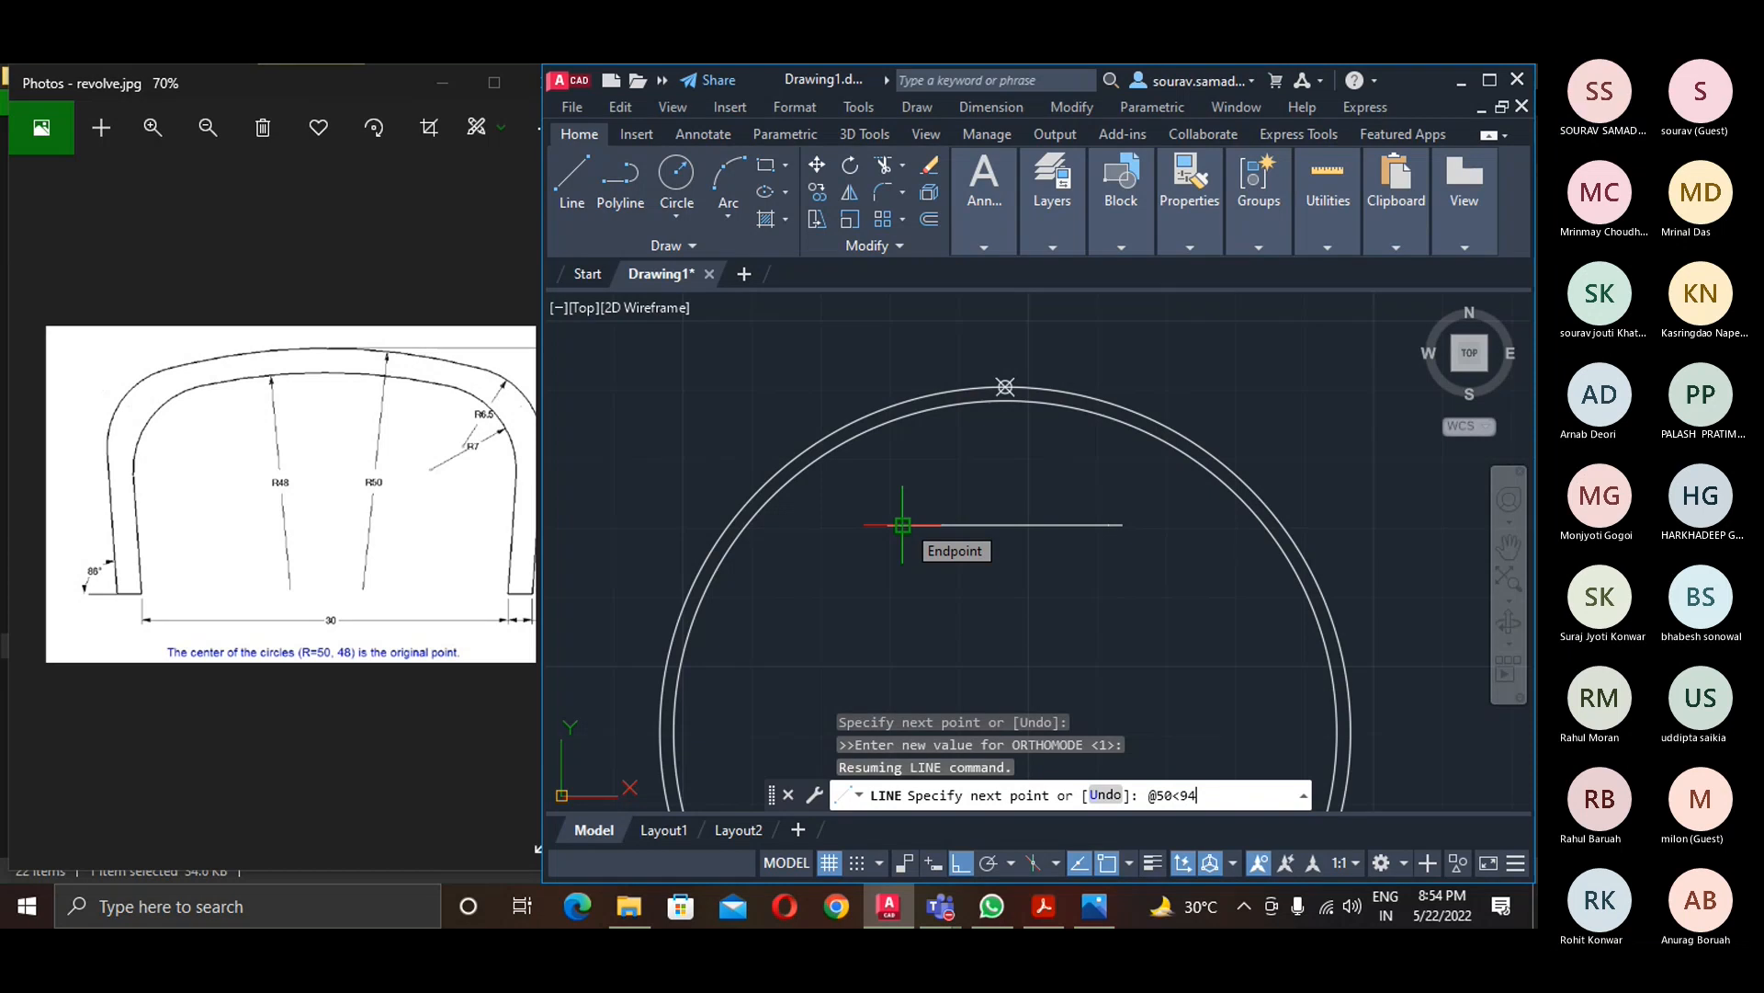
key(Return)
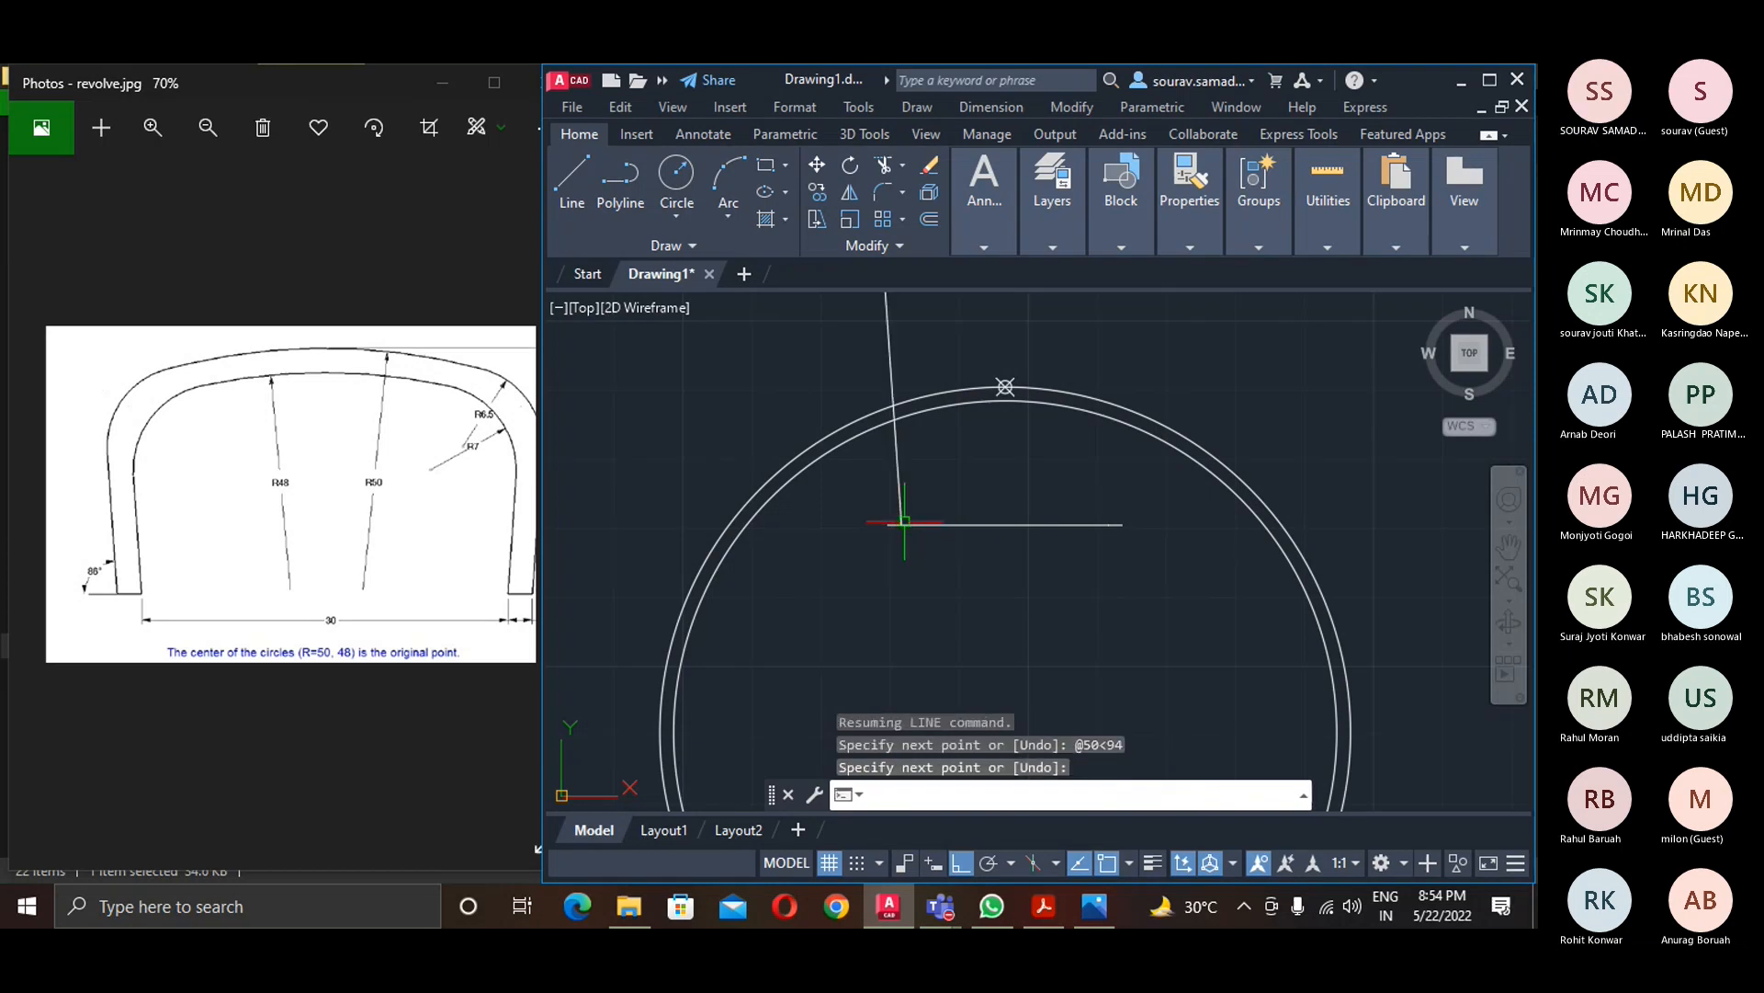
key(Return)
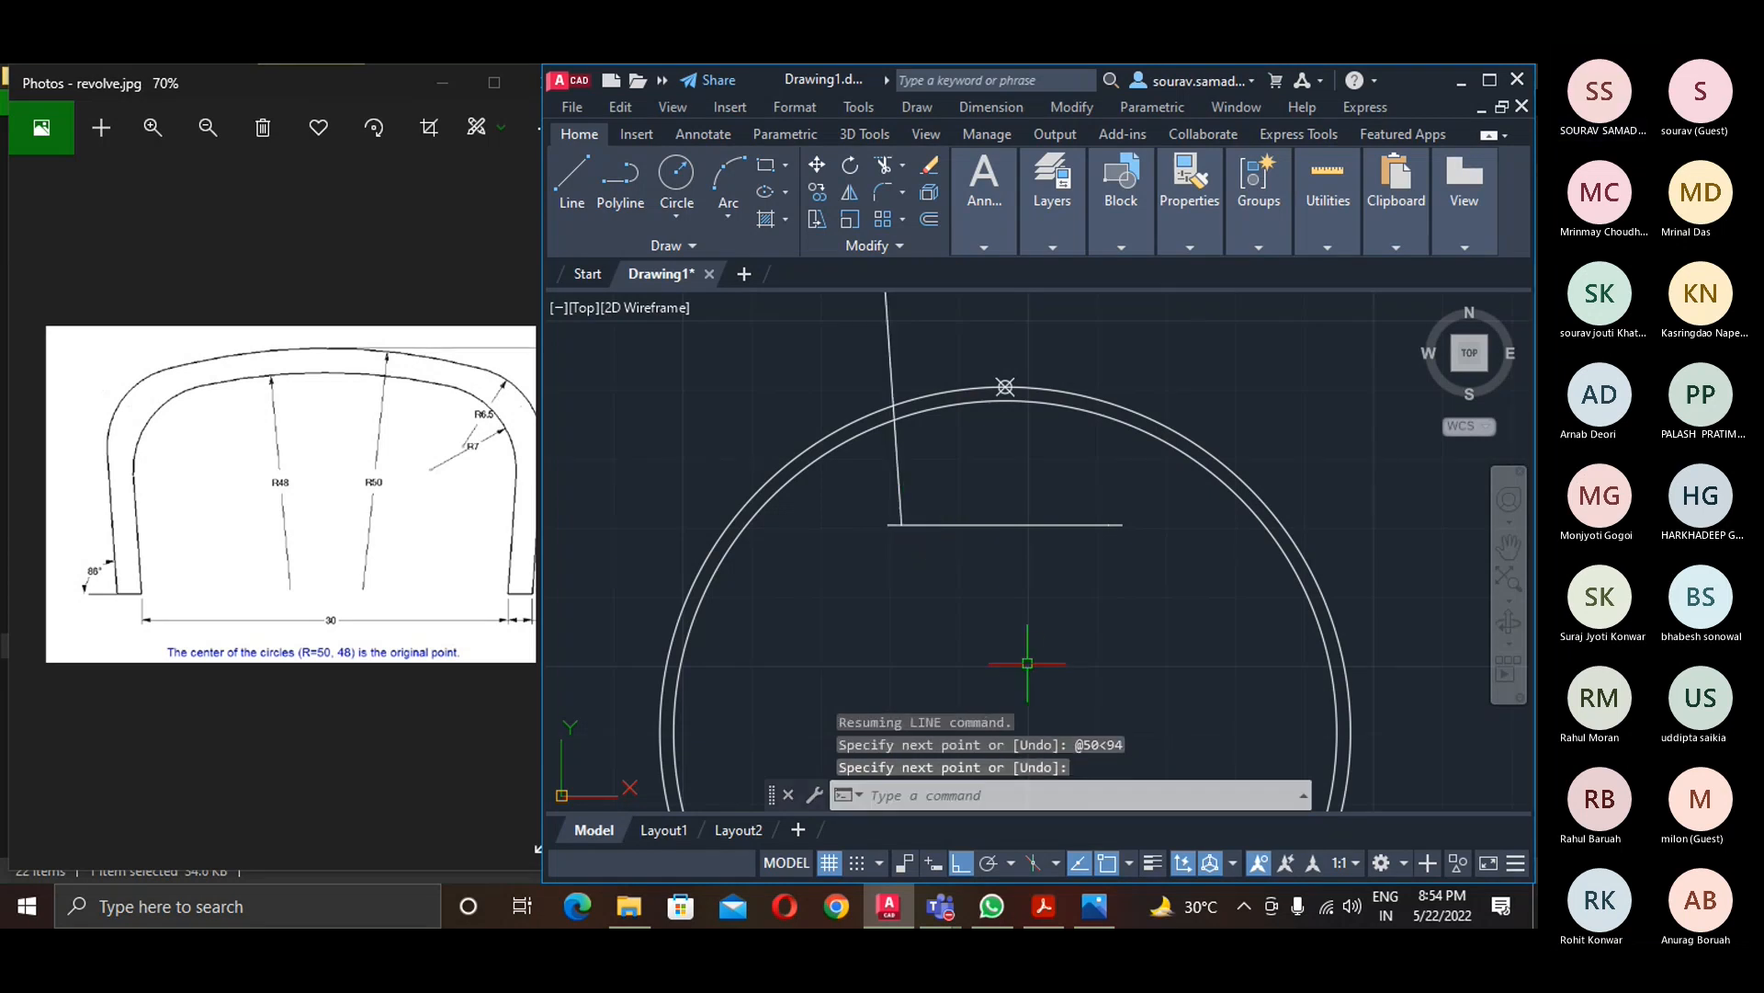
- Copy the slanted leg line from the left end of the 30-unit segment to the left end of the baseline
text(co)
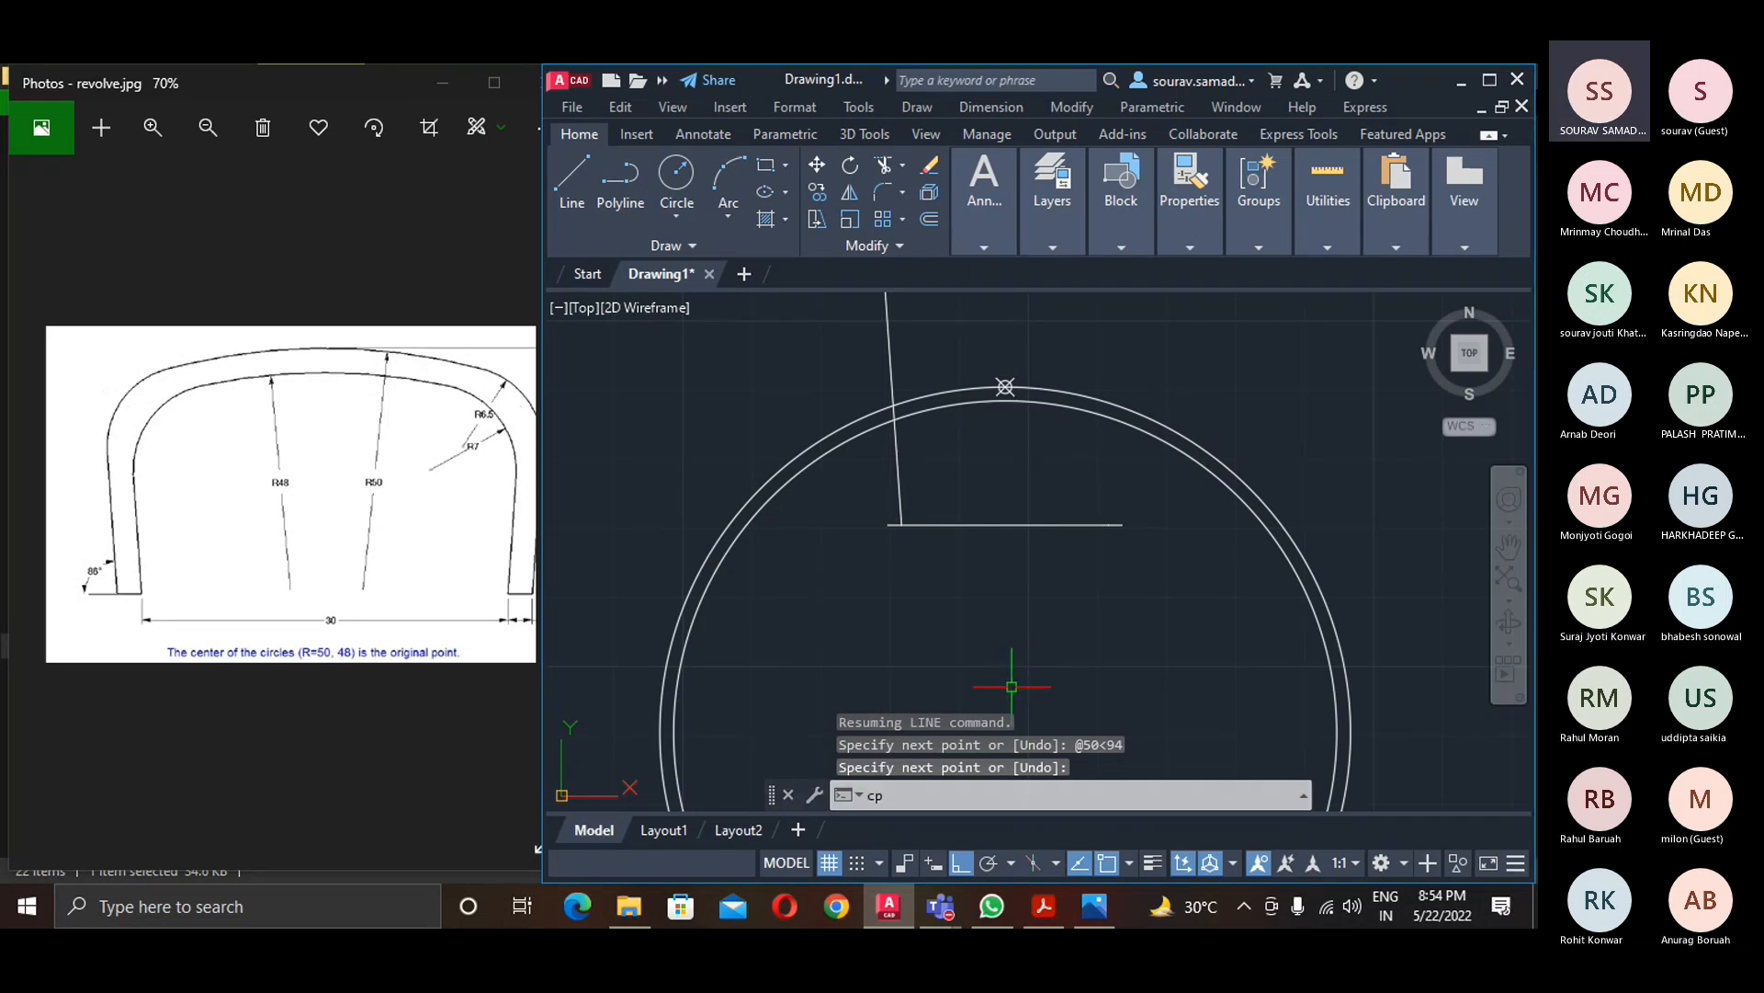
key(Return)
click(905, 504)
key(Return)
text(\)
right_click(930, 496)
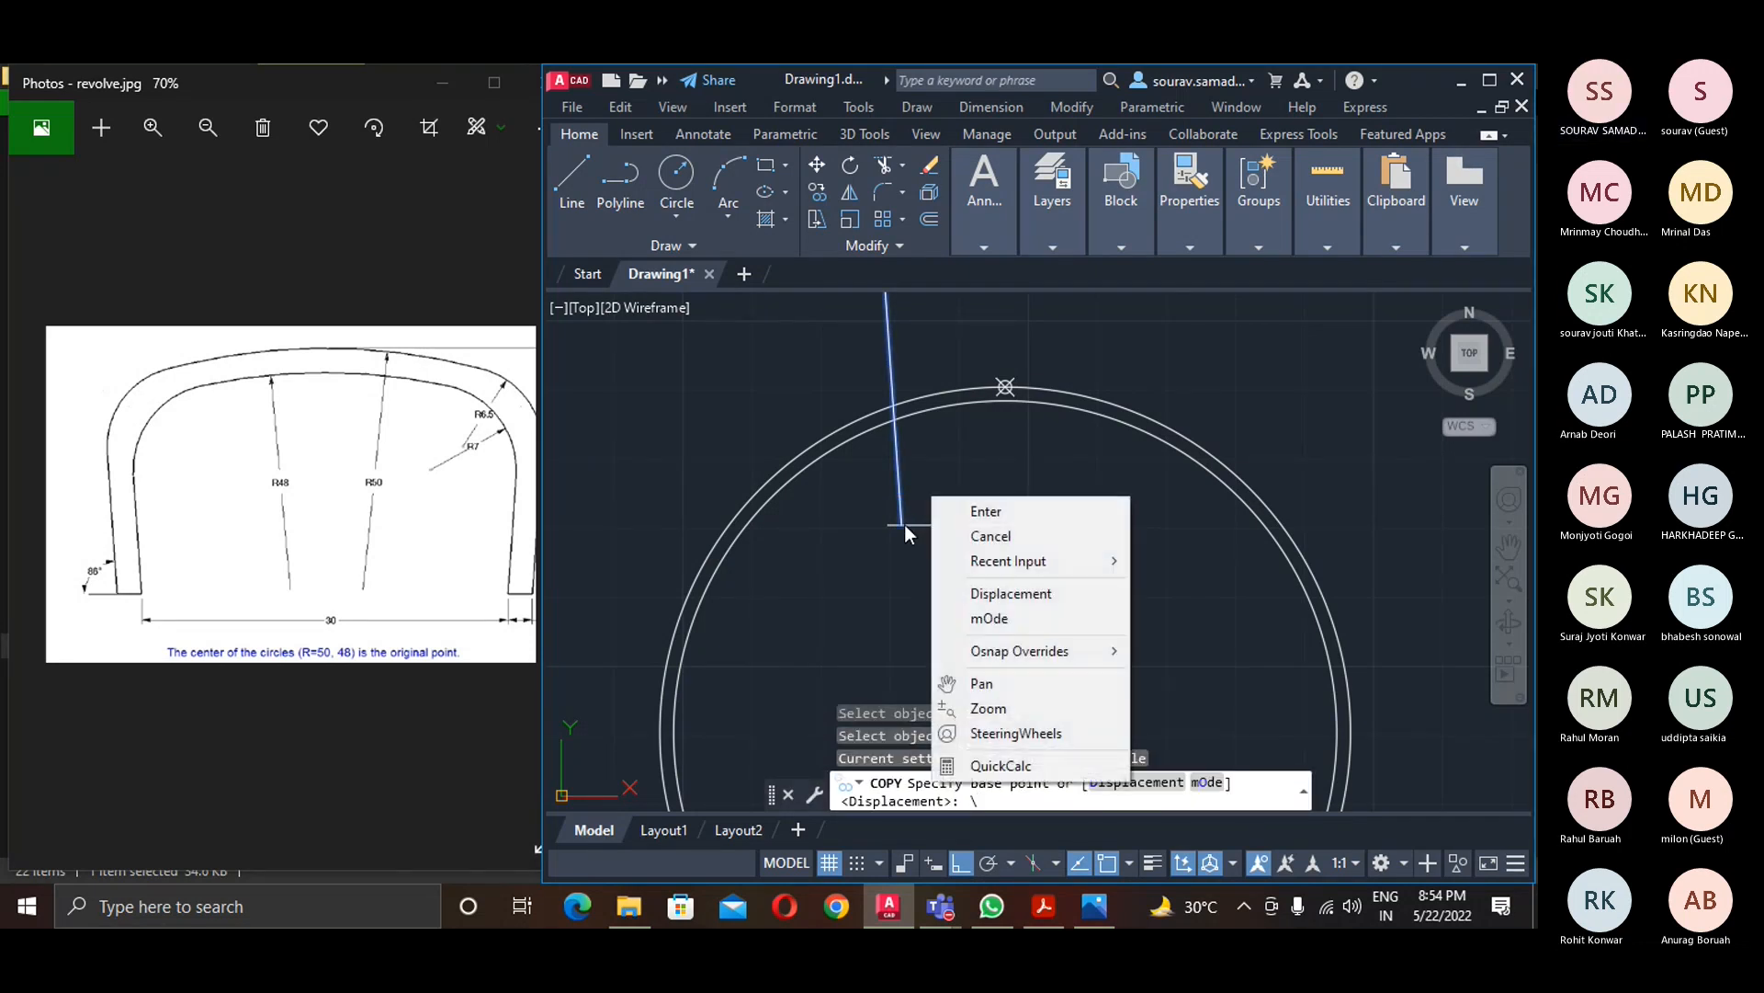
click(904, 524)
key(Return)
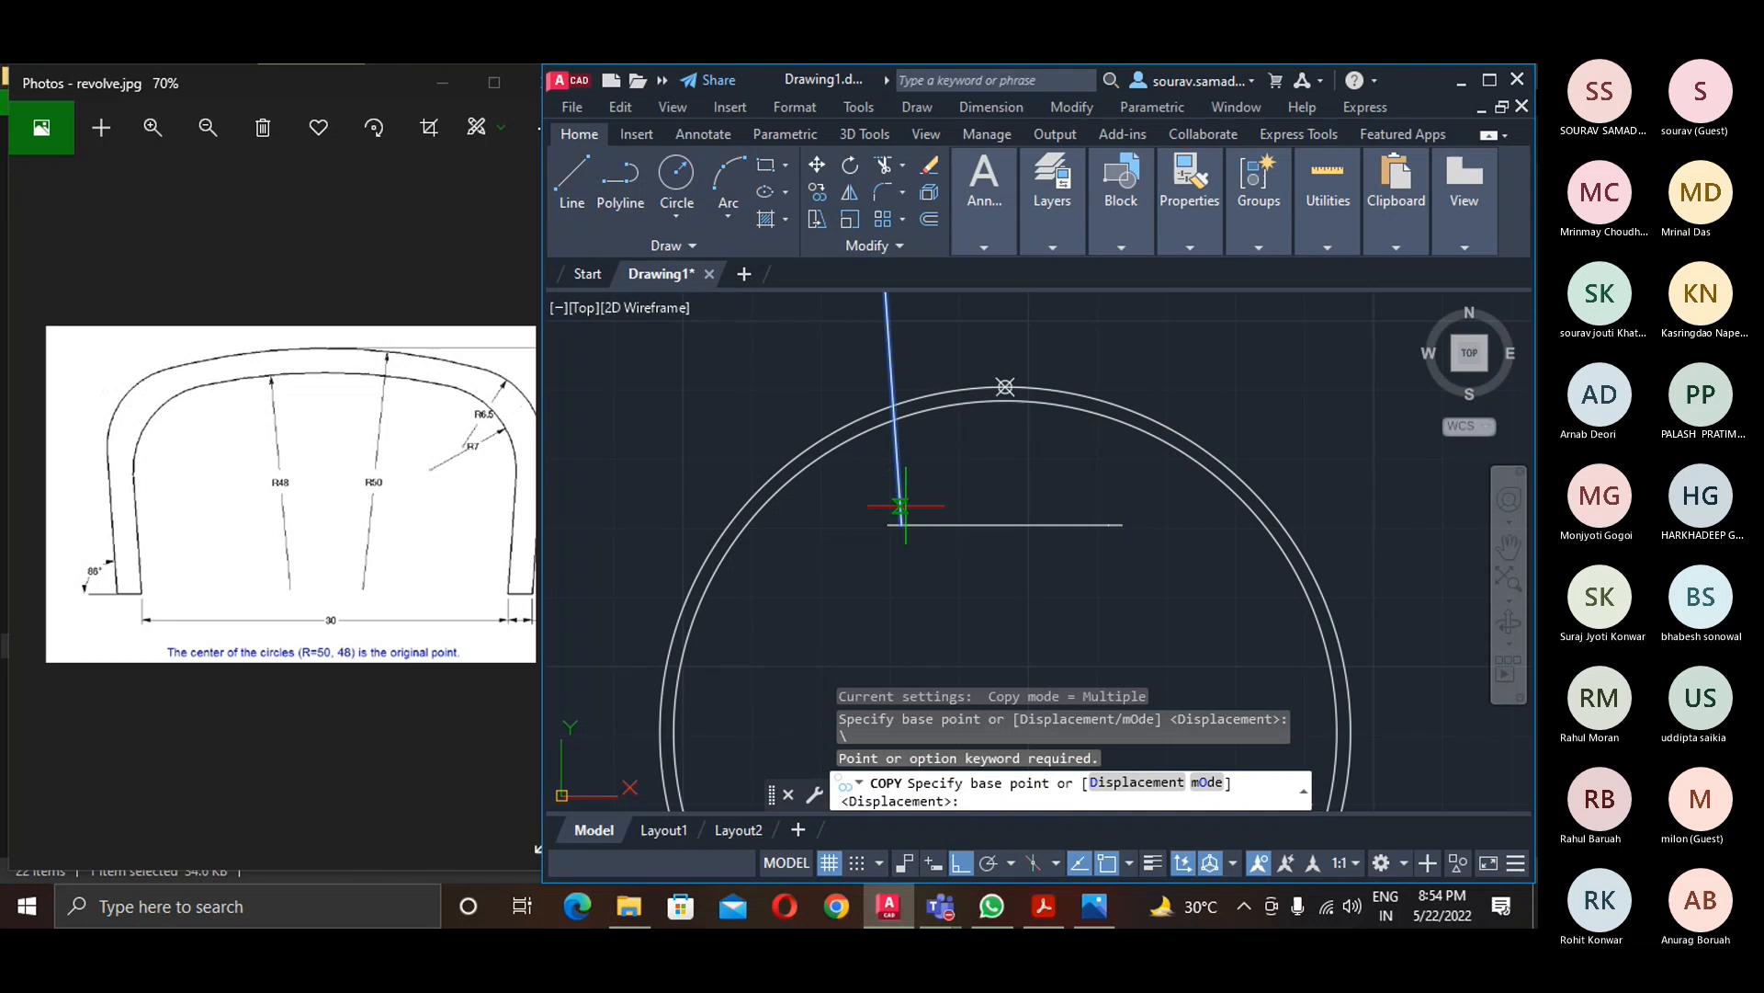
click(897, 523)
scroll(907, 517, up, 3)
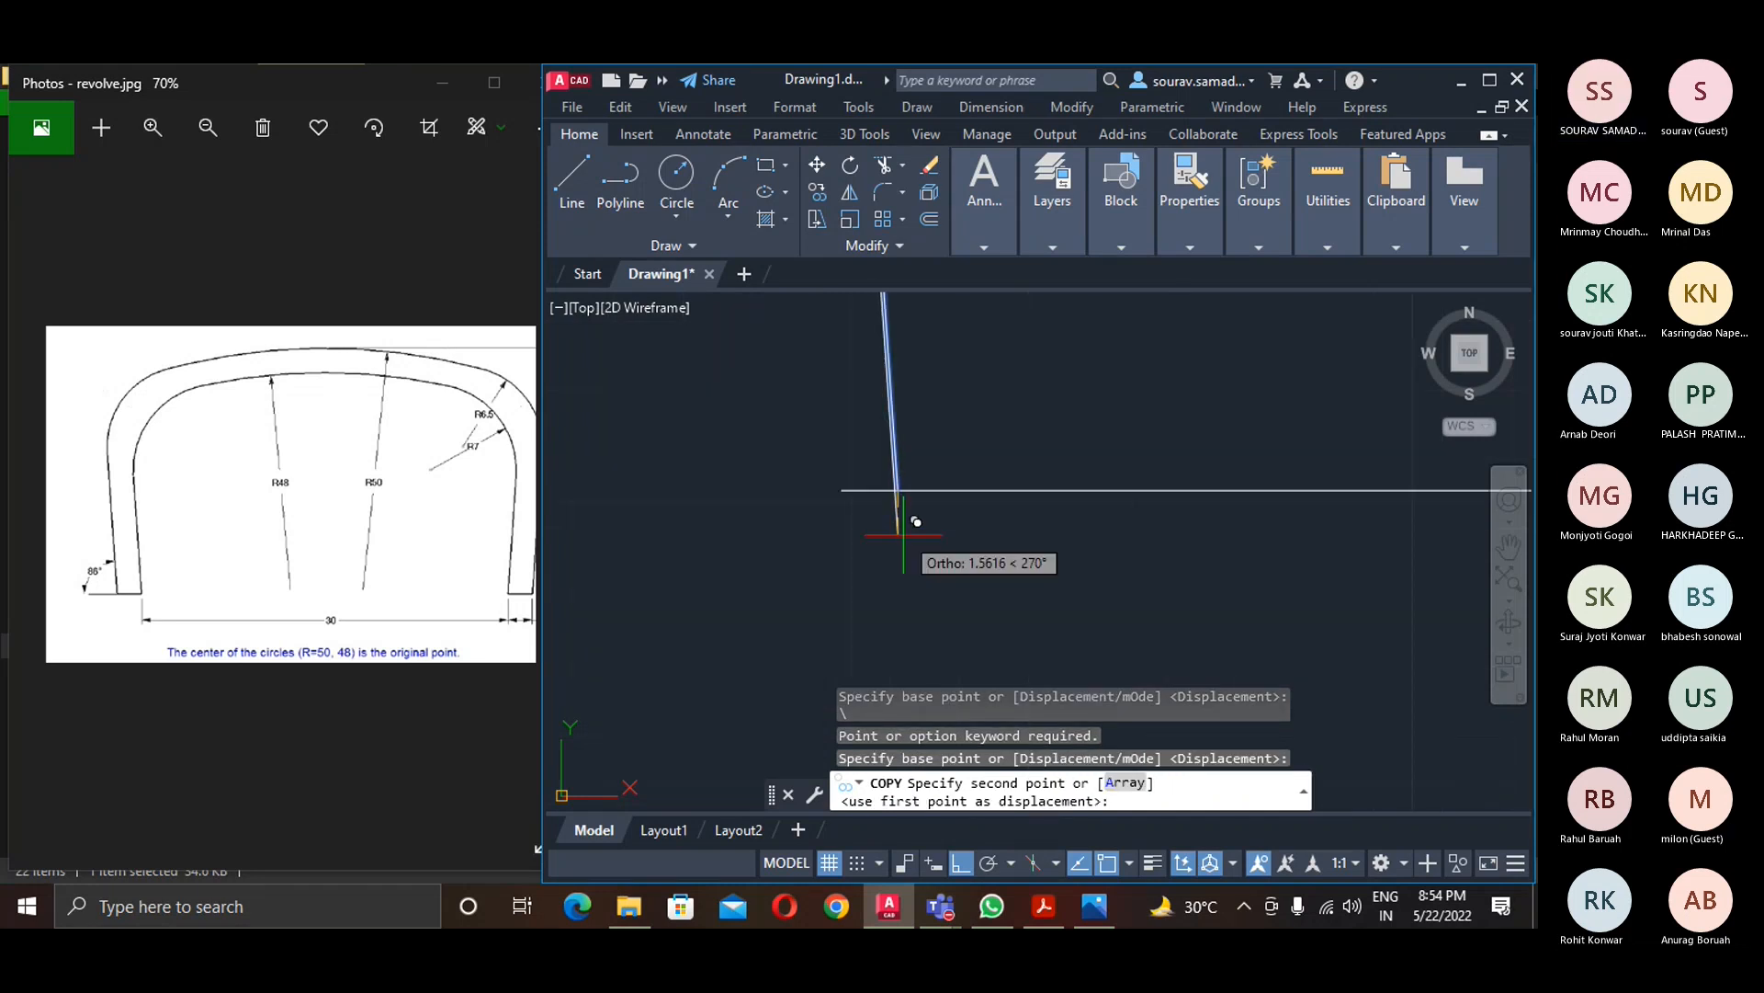
click(840, 490)
scroll(882, 588, down, 5)
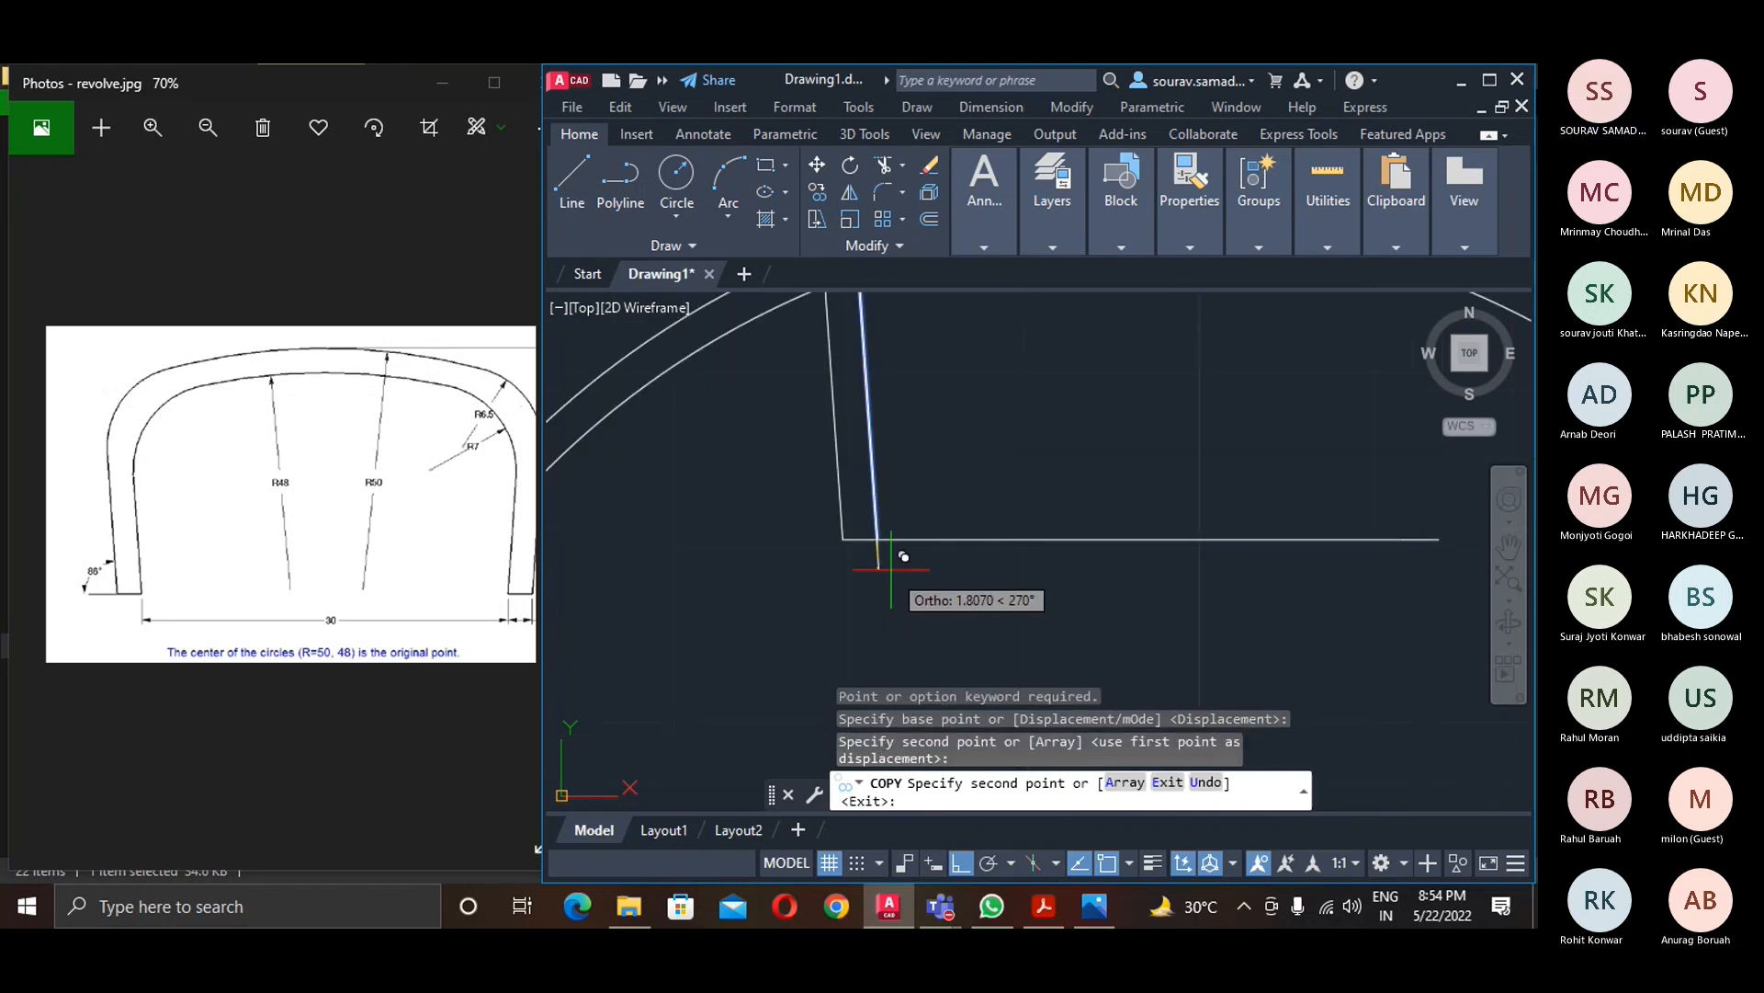
key(Escape)
- Trim off the parts of both slanted leg lines that extend above the radius 50 circle
text(y)
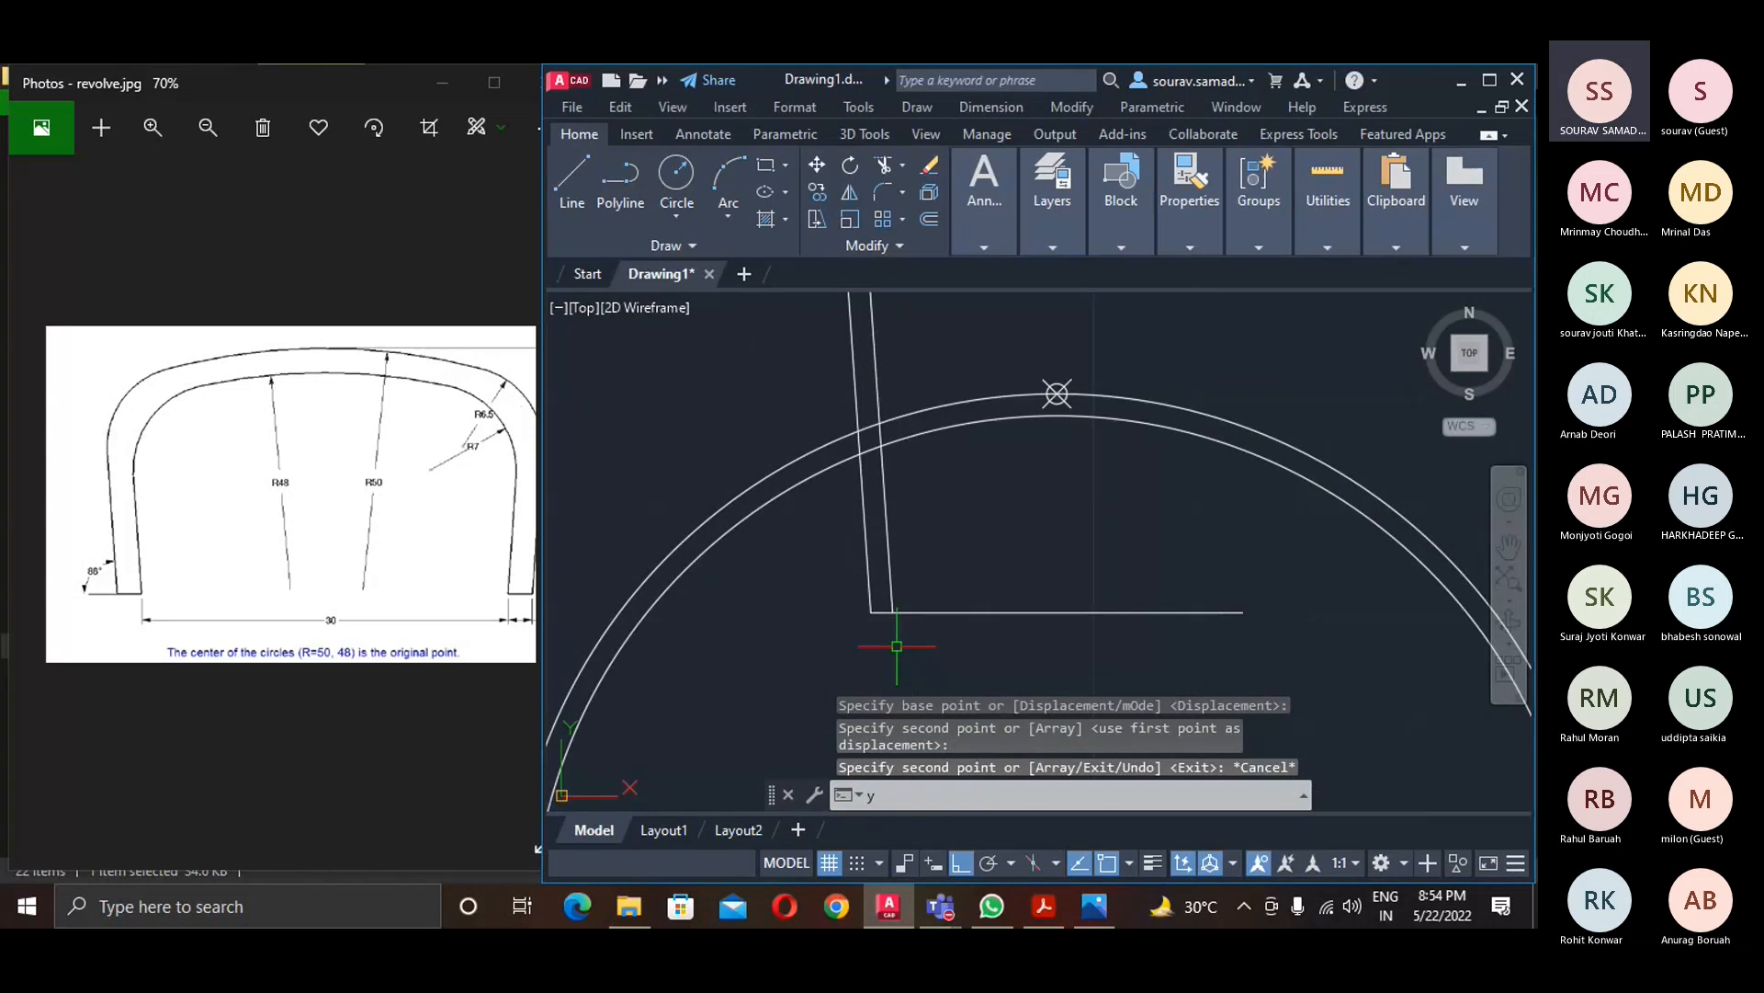
key(Escape)
text(tr)
key(Return)
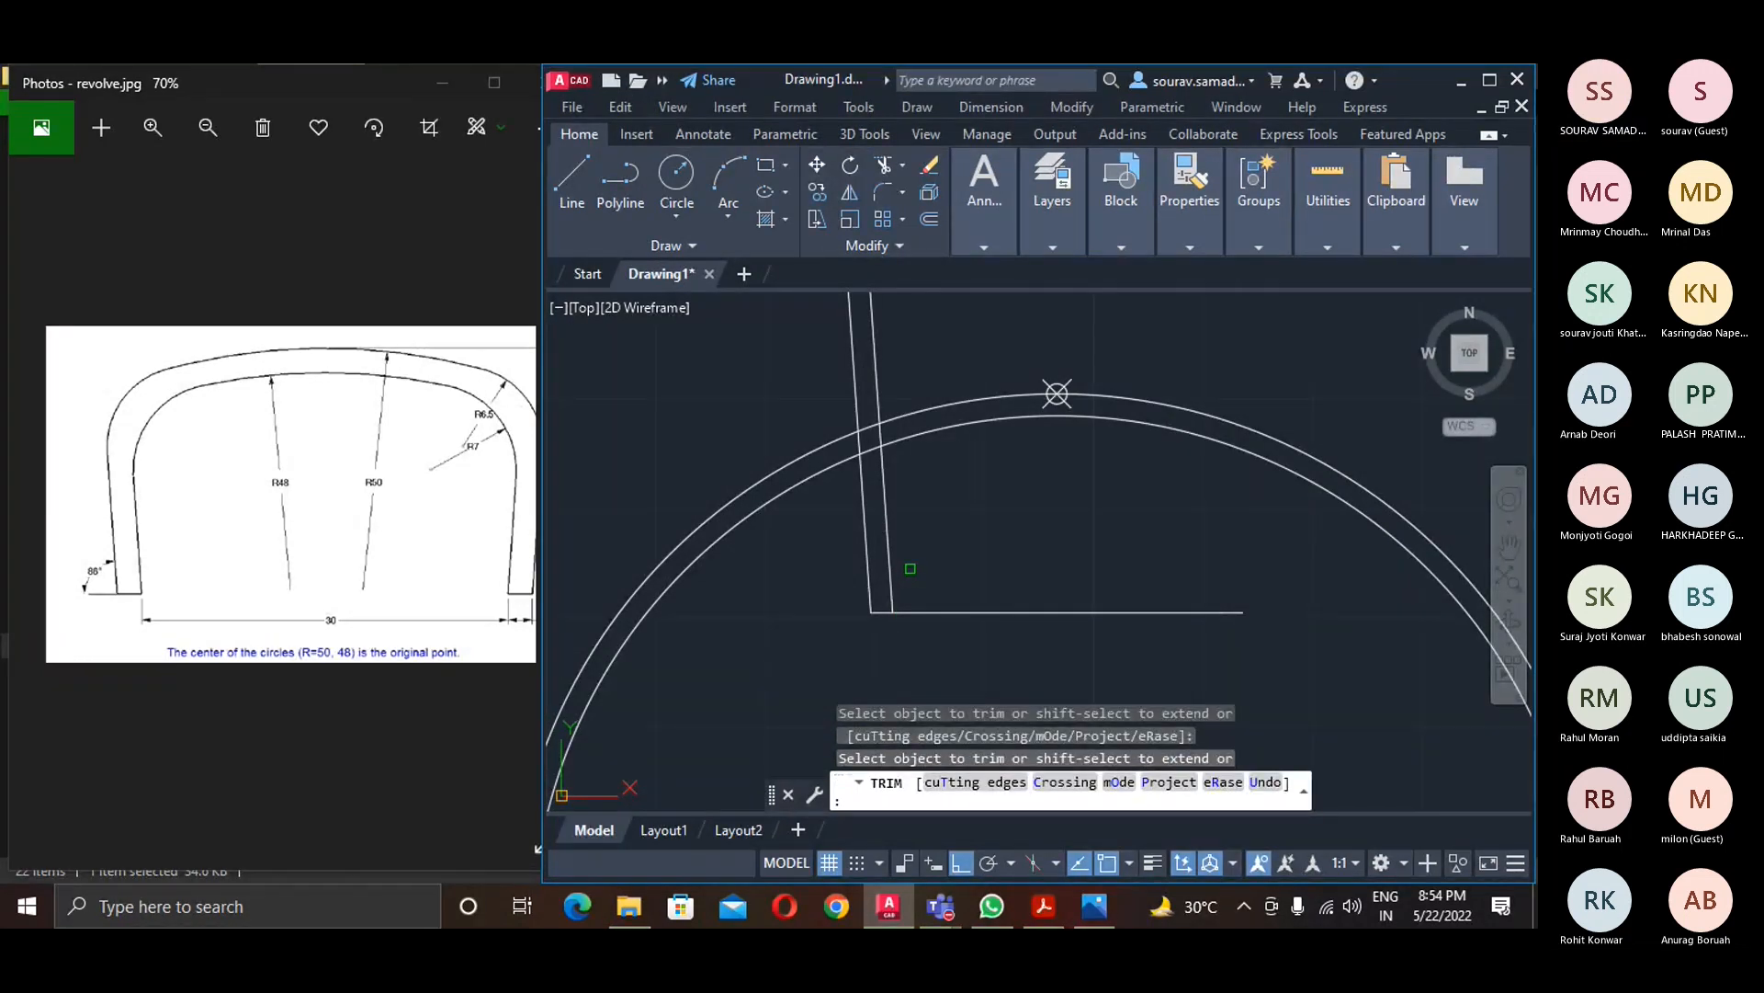
mouse_move(983, 373)
mouse_down()
mouse_move(781, 358)
mouse_move(727, 385)
mouse_up()
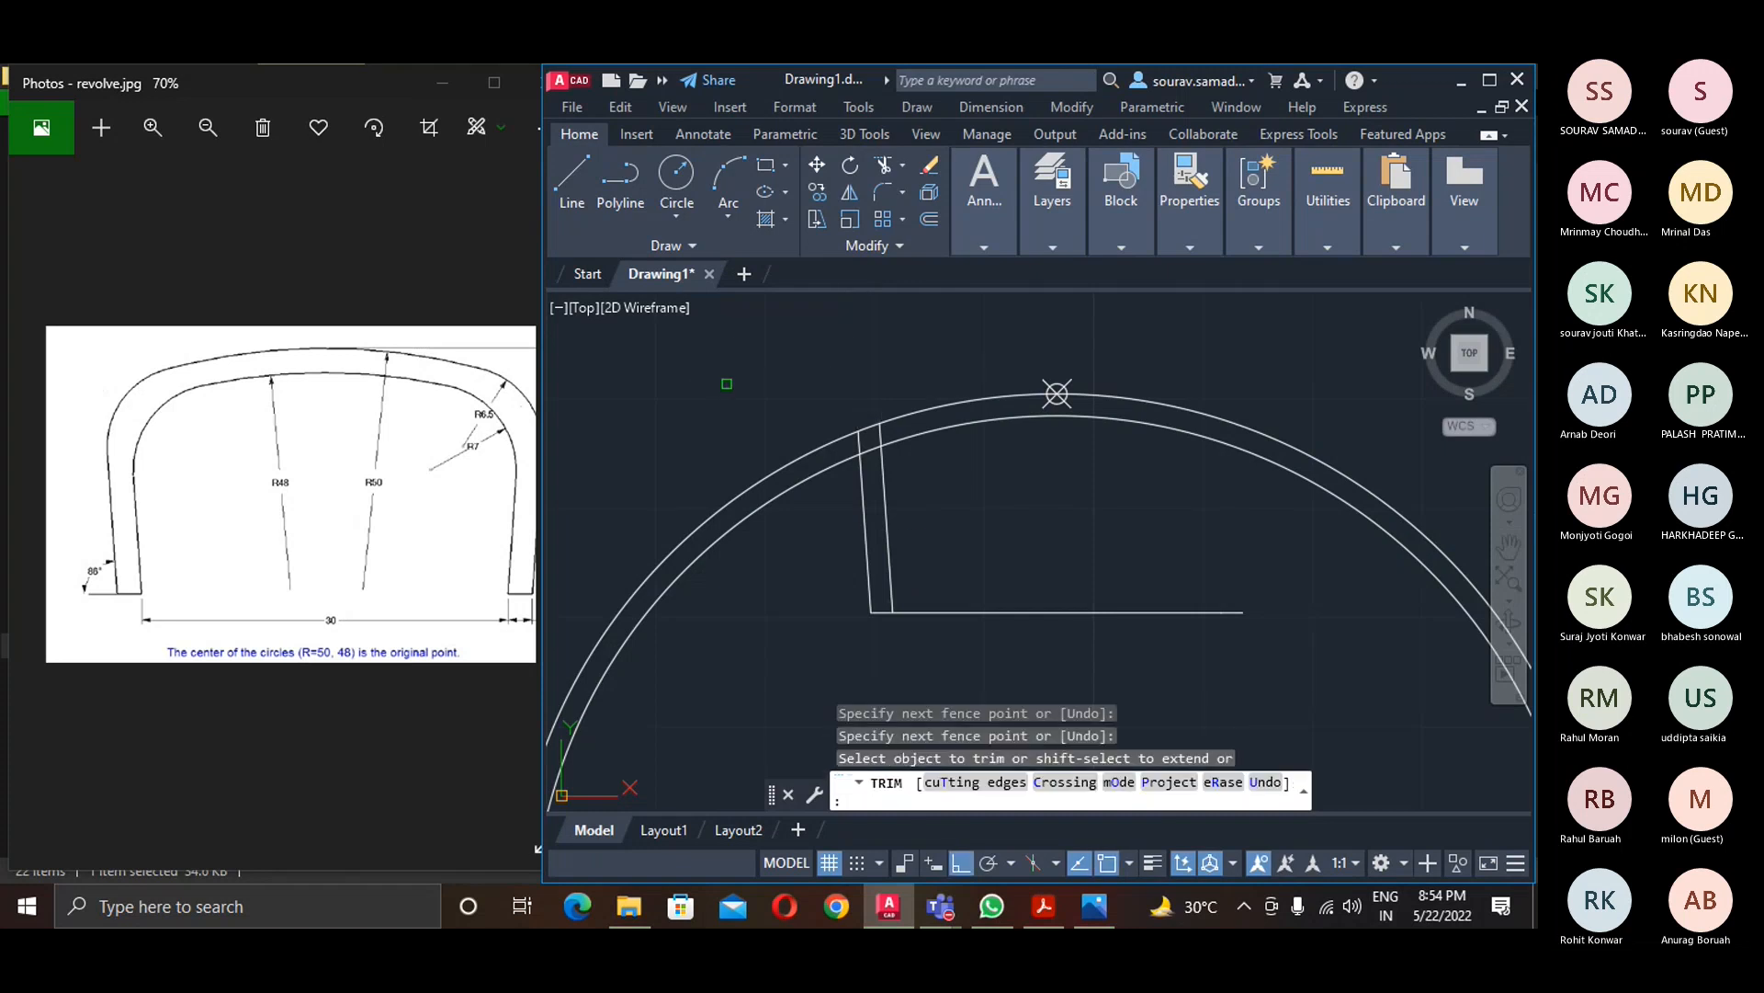
key(Escape)
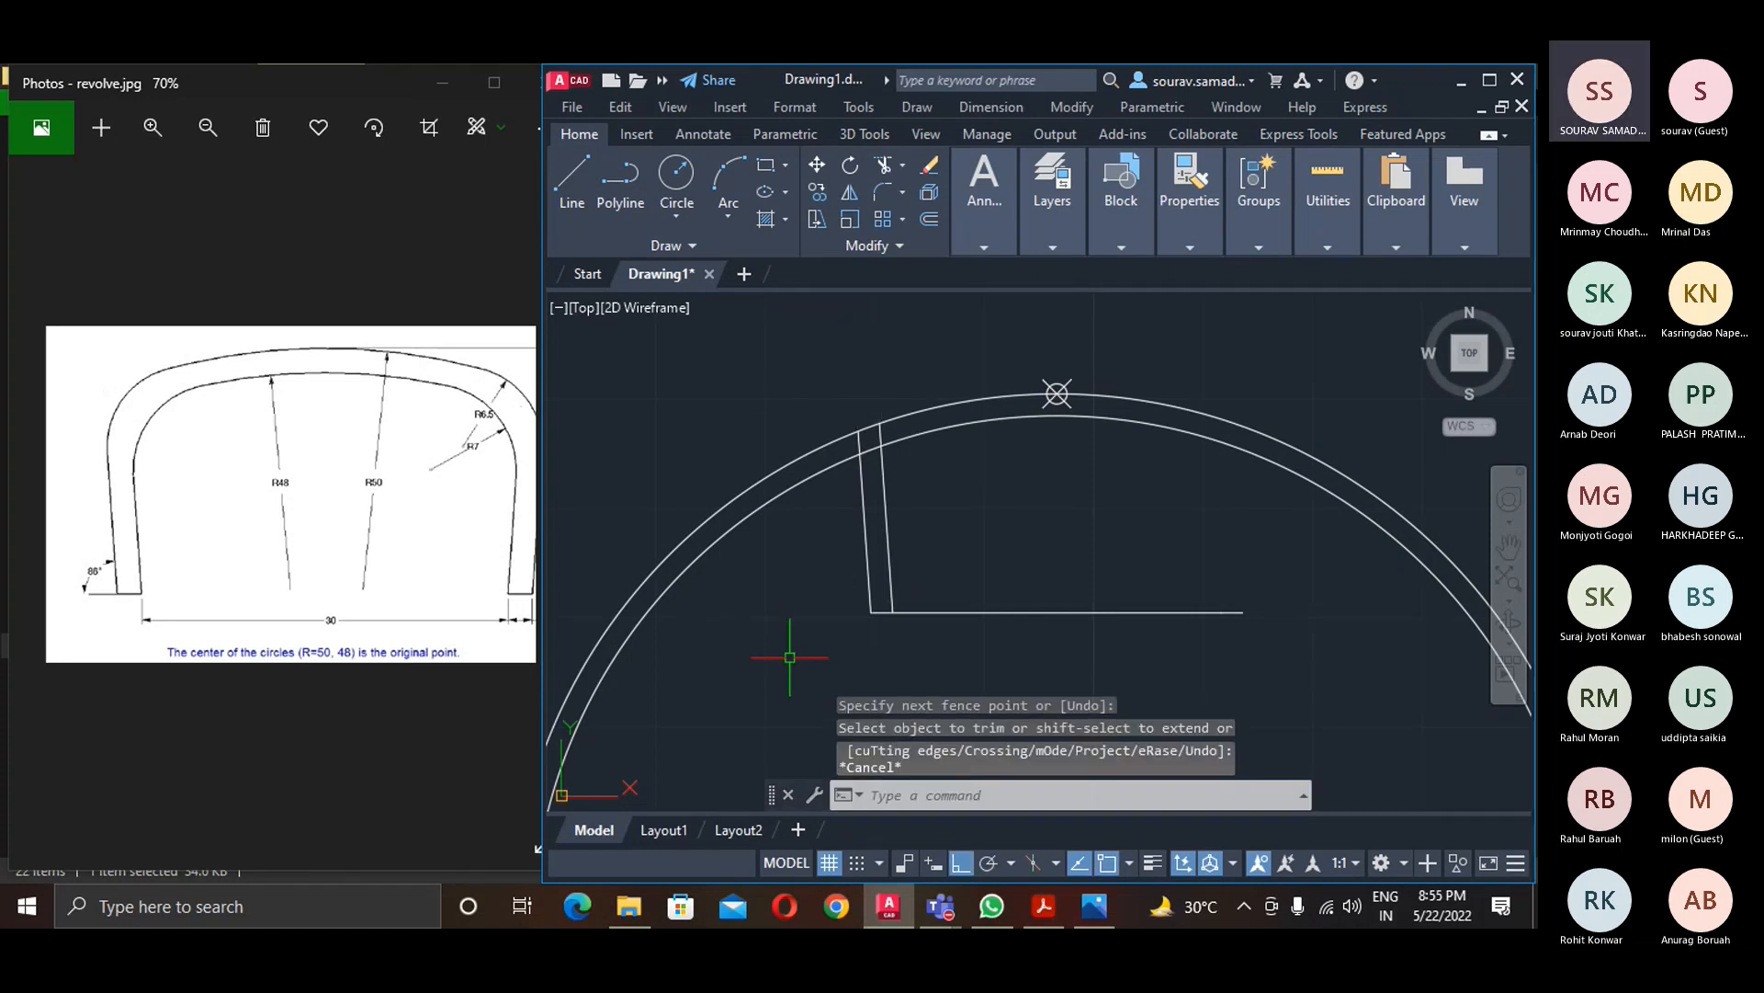
- Try to fillet the inner leg line with the arch using a radius of 40
text(f)
key(Return)
text(r)
key(Return)
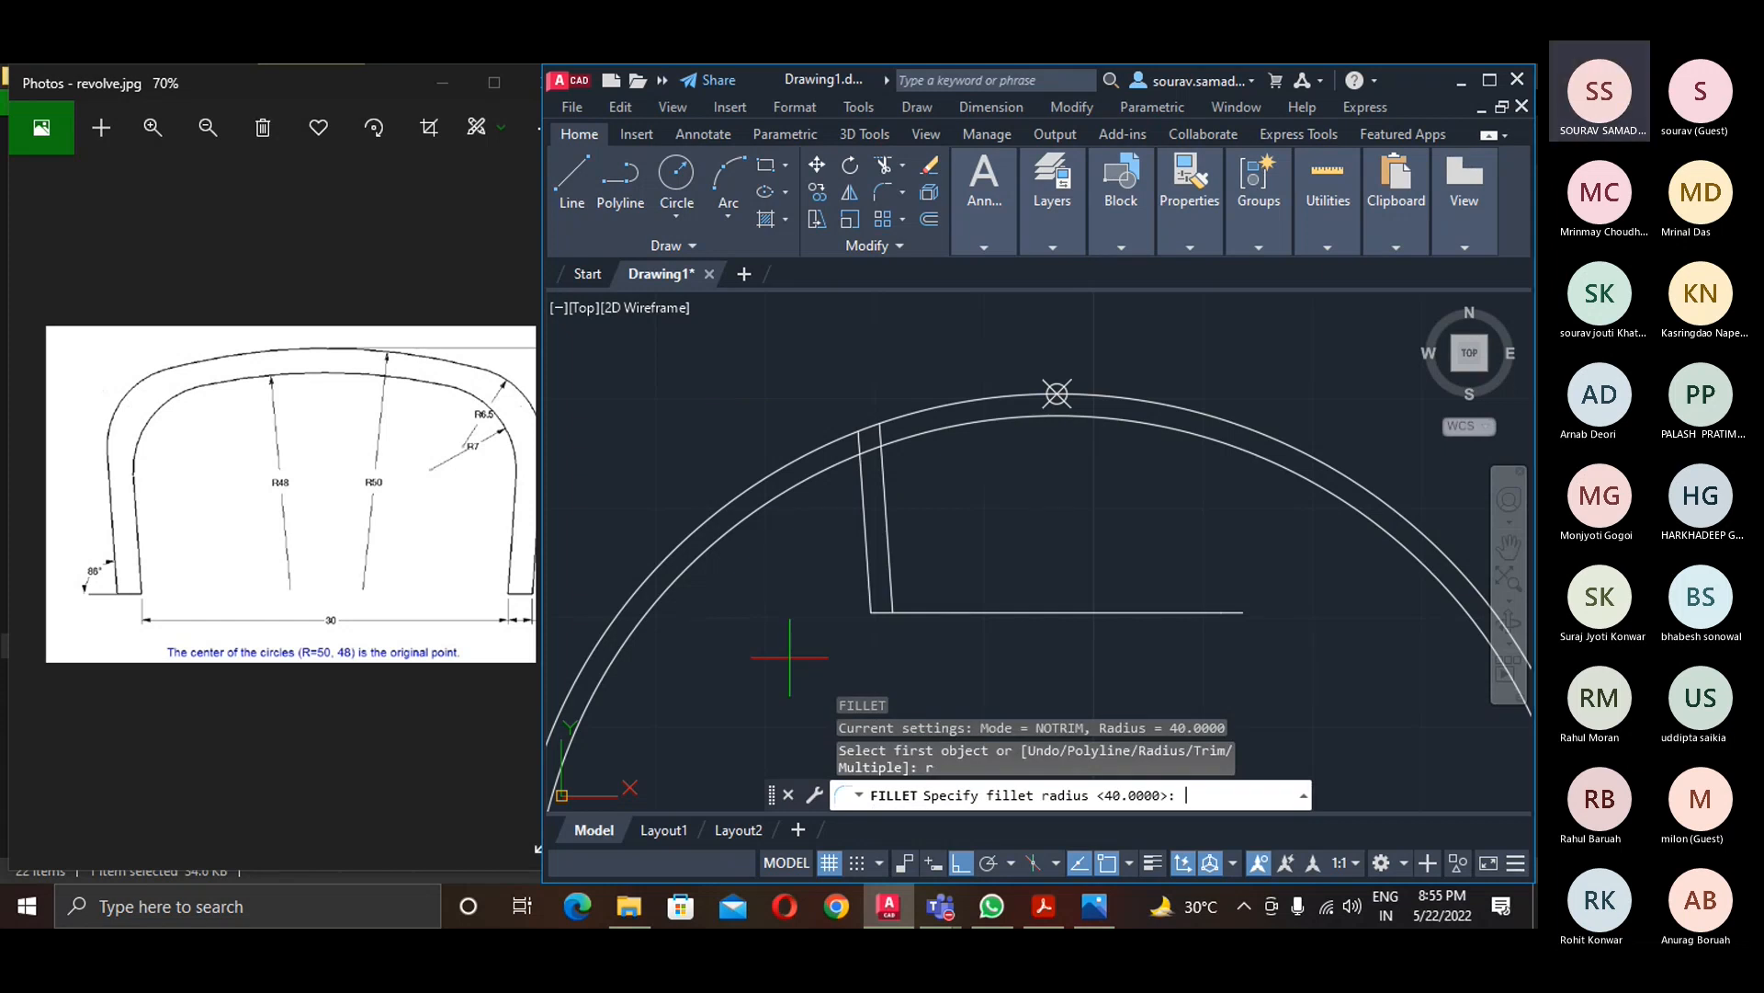
key(Return)
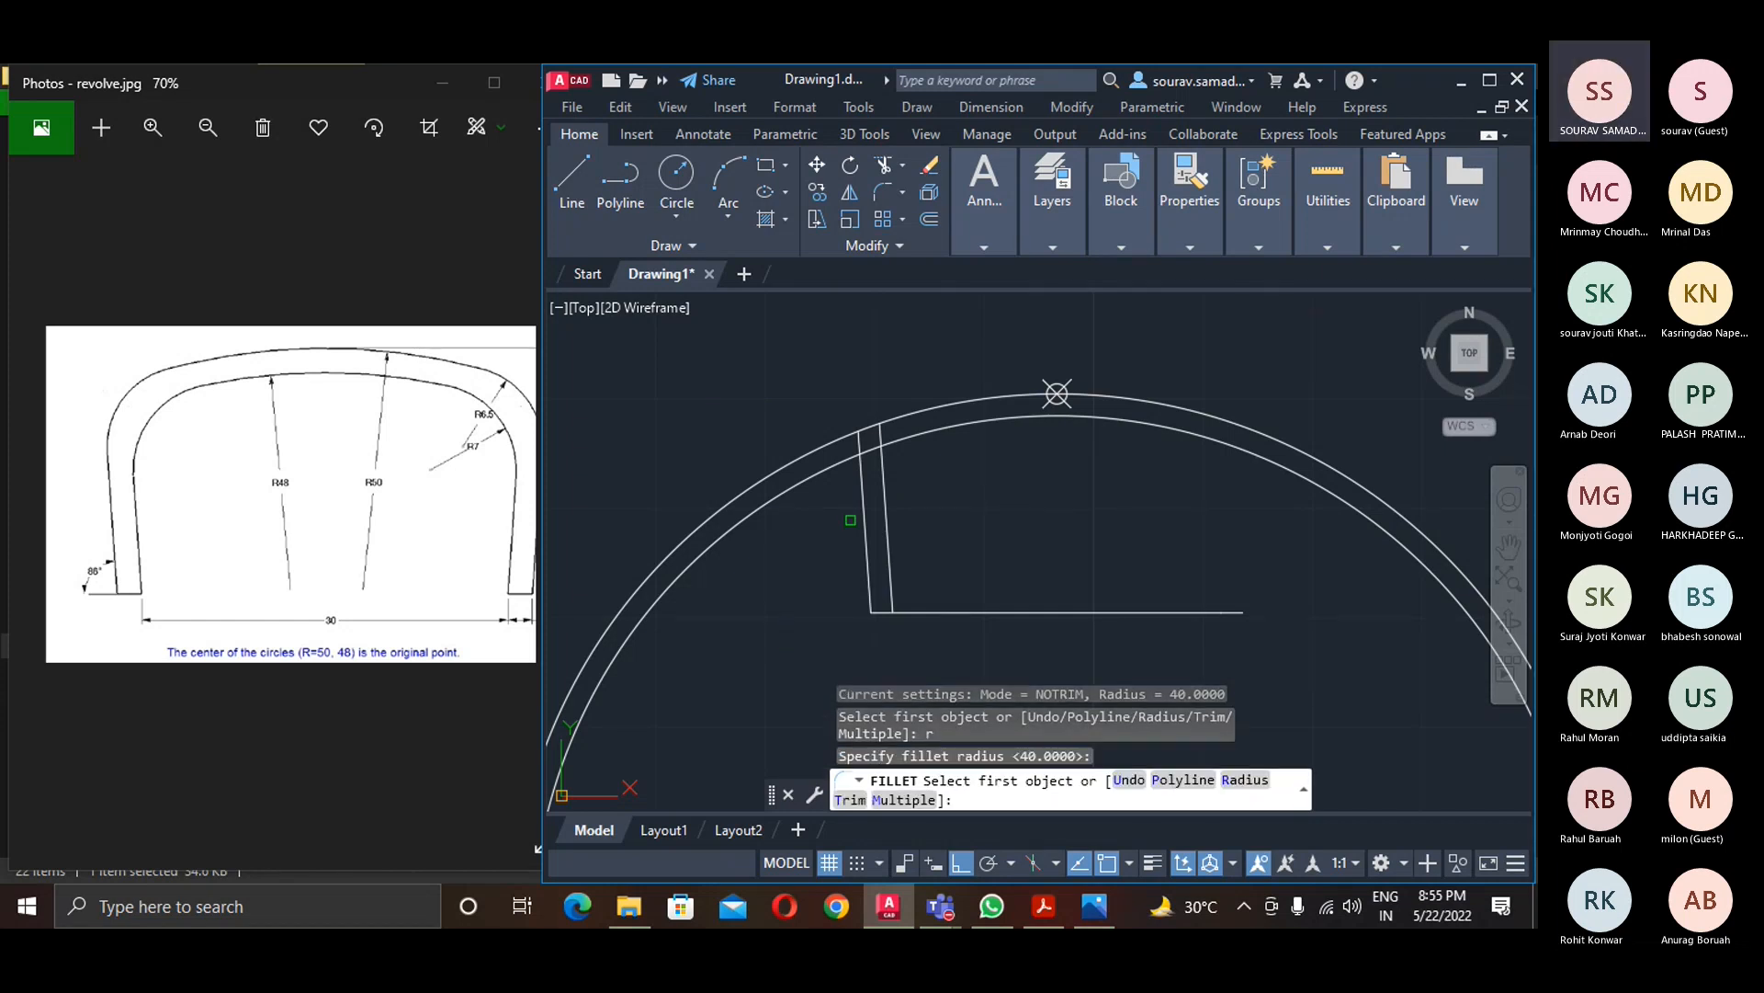
click(886, 474)
click(921, 419)
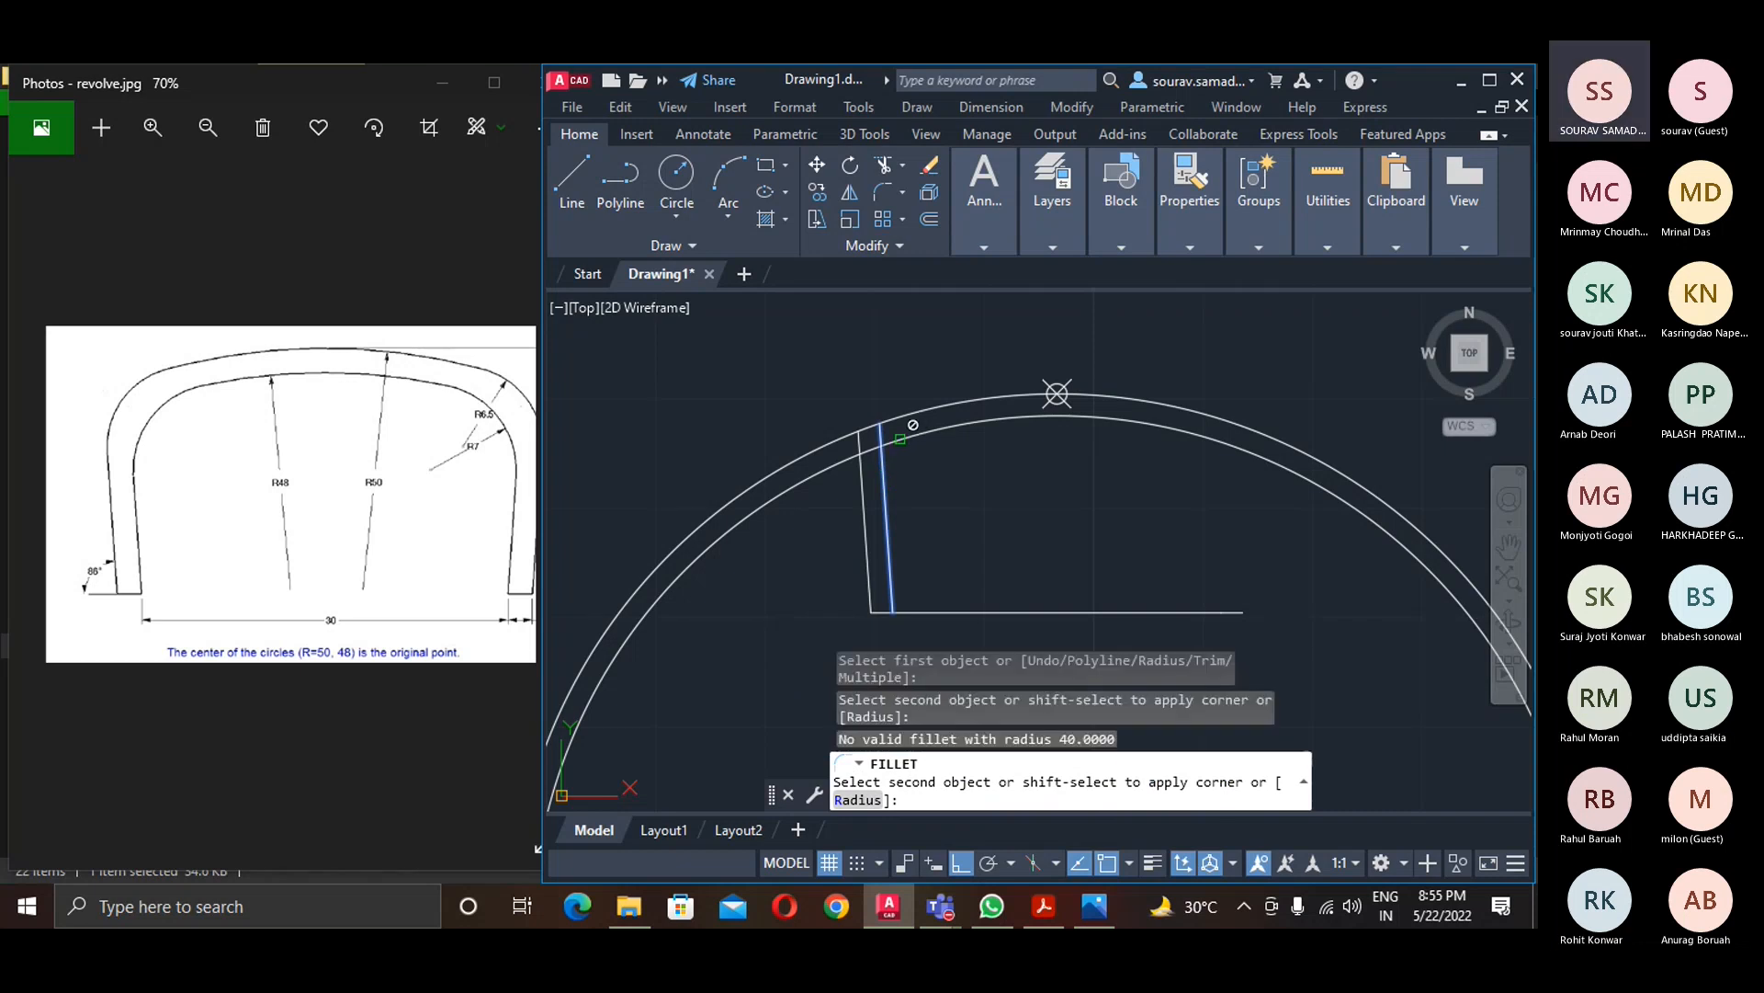
key(Escape)
key(Escape)
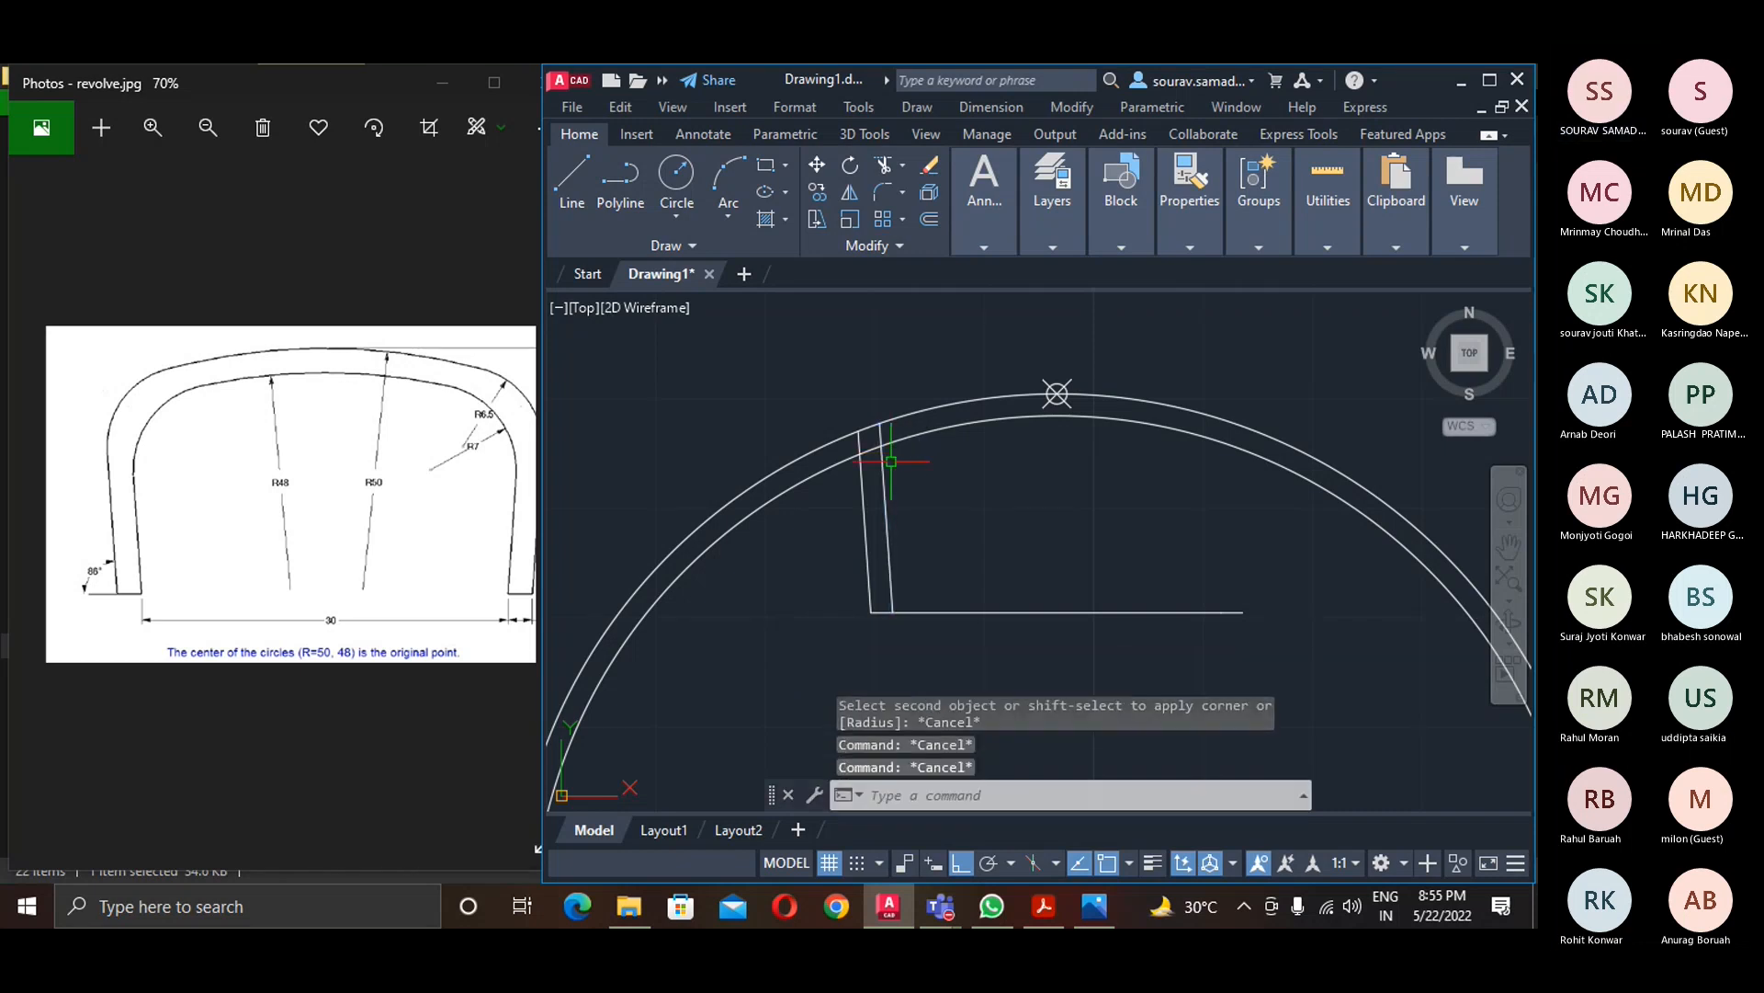
- Draw a tan-tan-radius circle of radius 7 tangent to the inner leg line and the radius 48 circle
scroll(903, 526, up, 4)
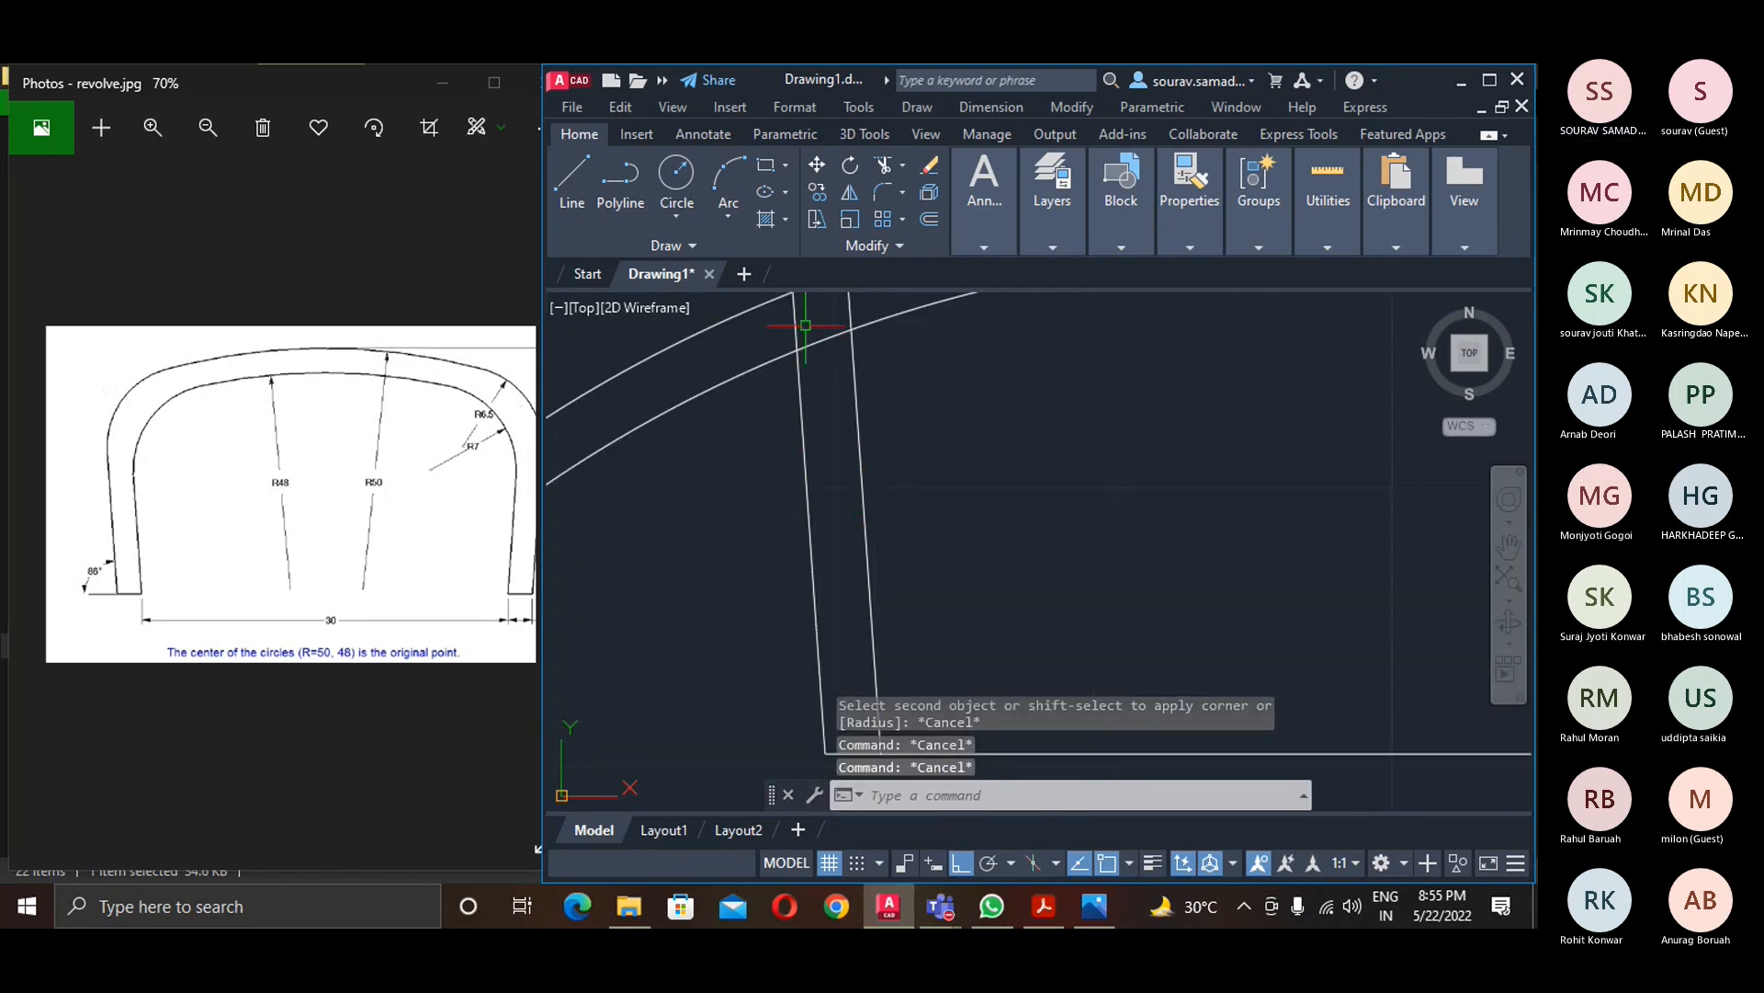
text(c)
key(Return)
text(t)
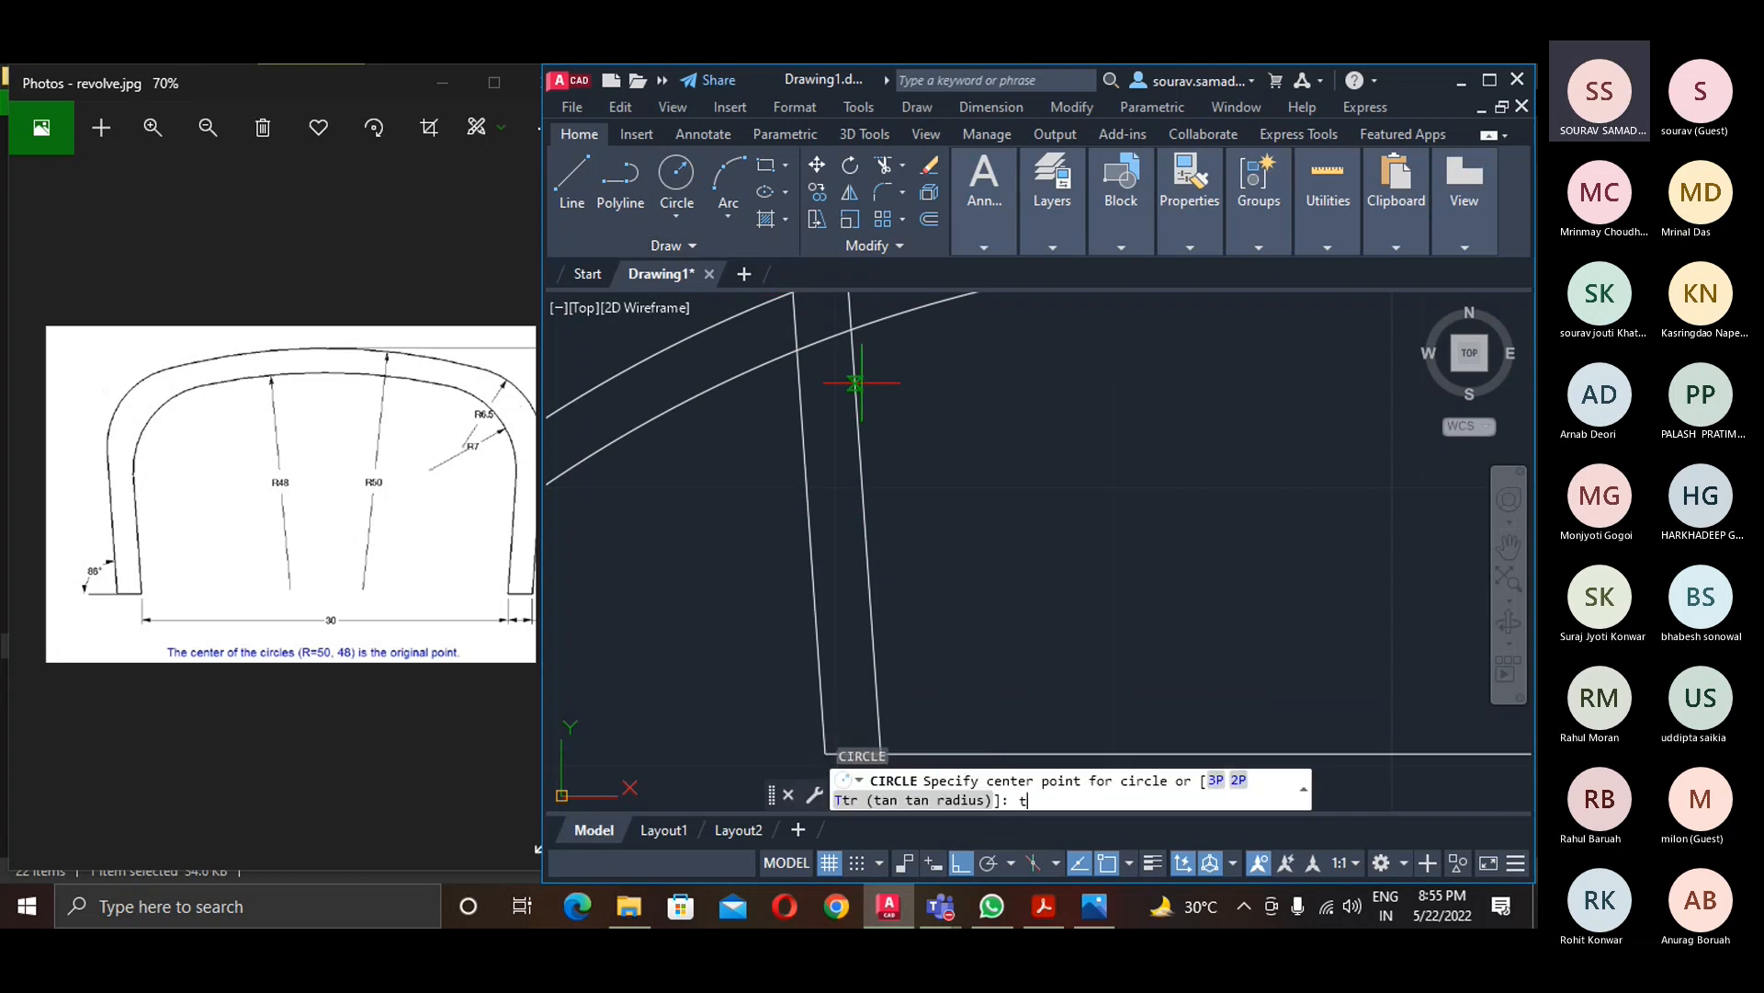
key(Return)
click(855, 393)
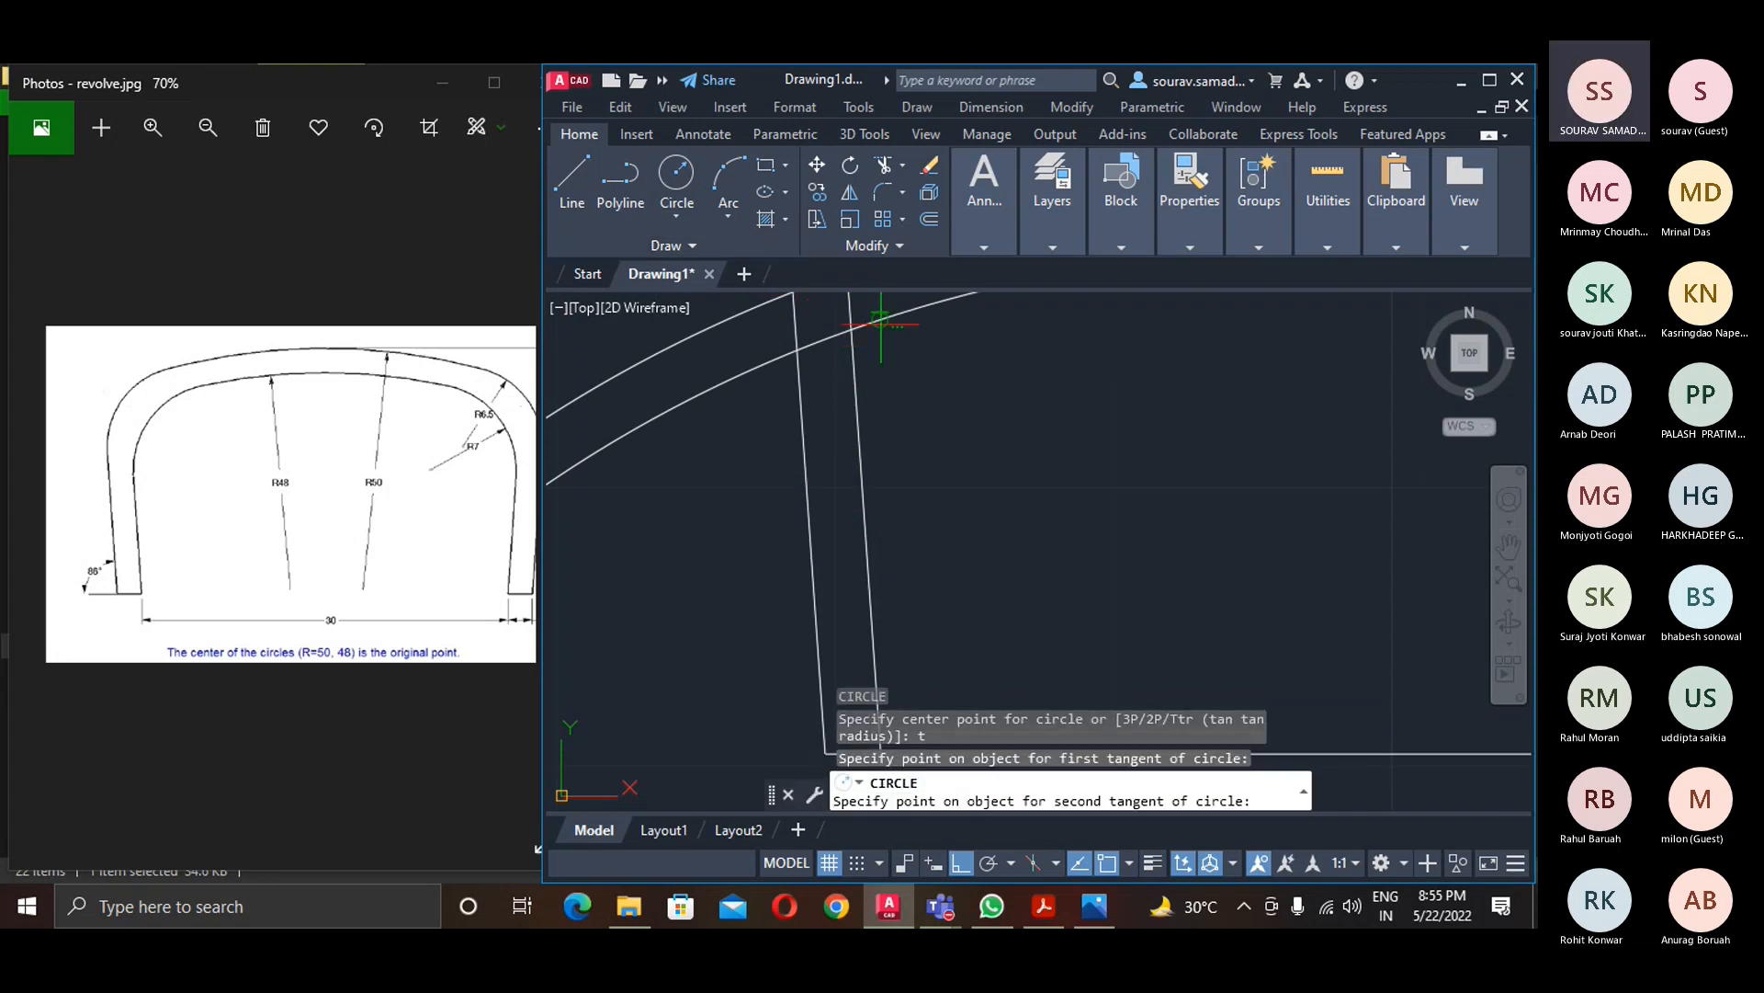
click(880, 322)
text(7)
key(Return)
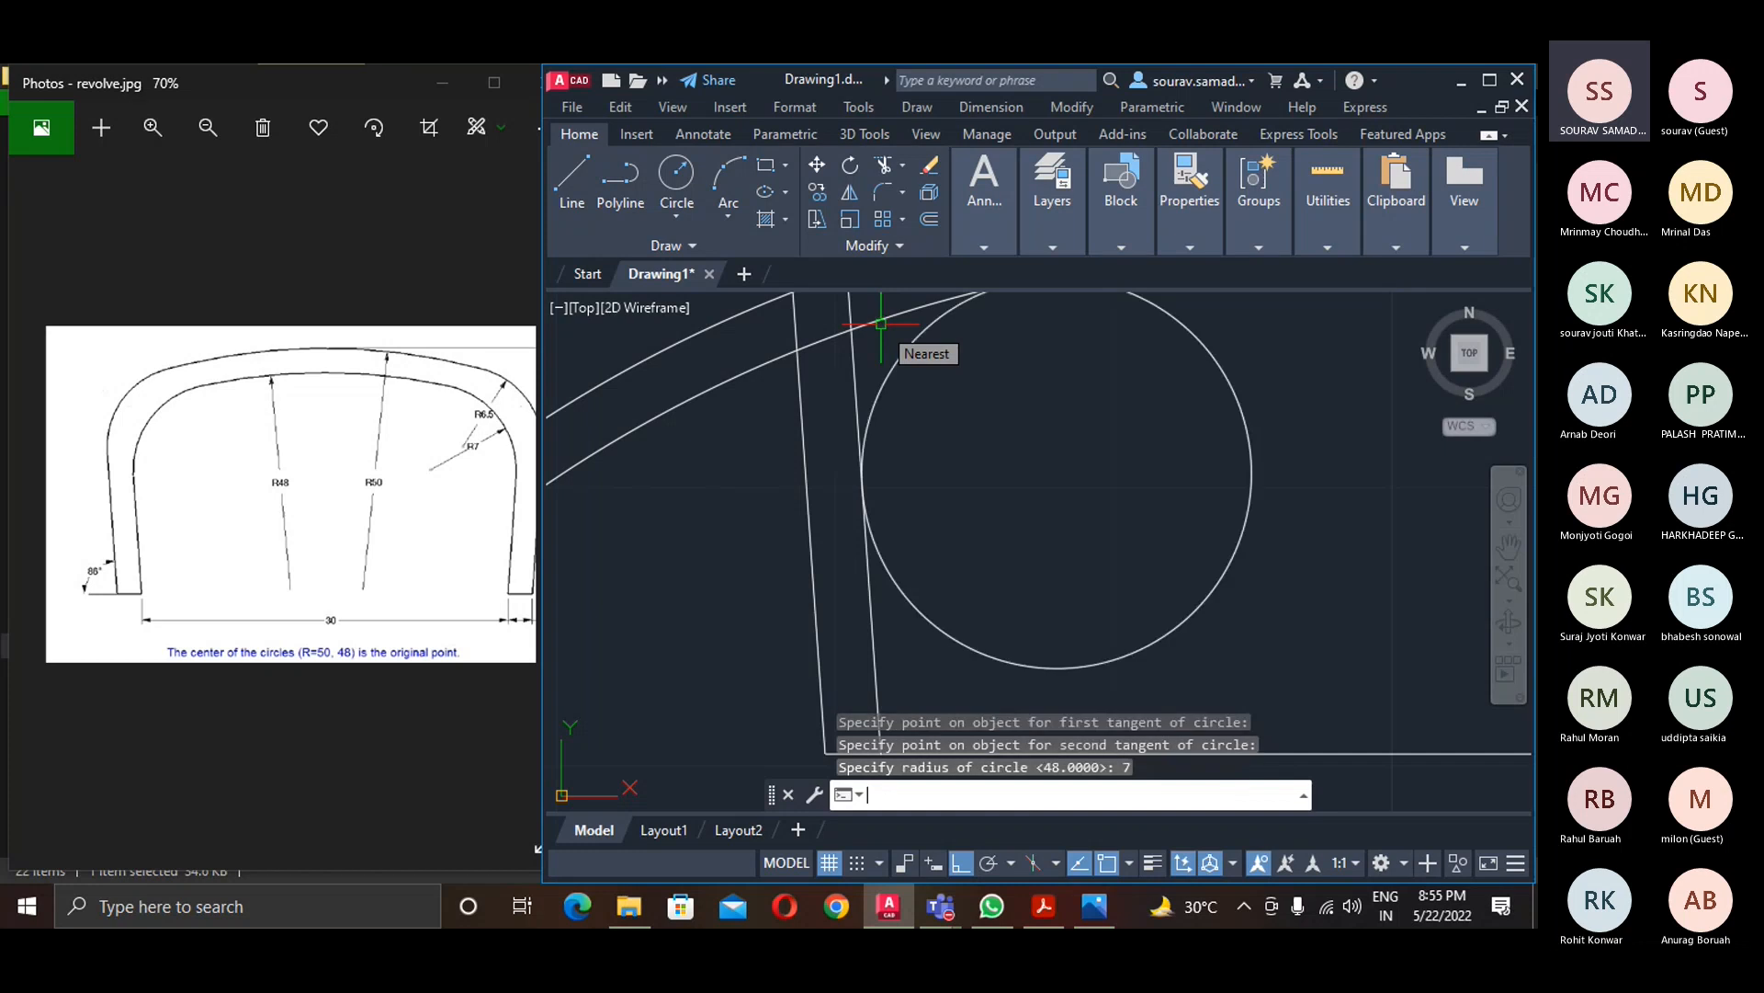
- Trim the radius 7 circle down to its corner arc and cut the inner leg between the arc and the radius 48 circle
text(tr)
key(Return)
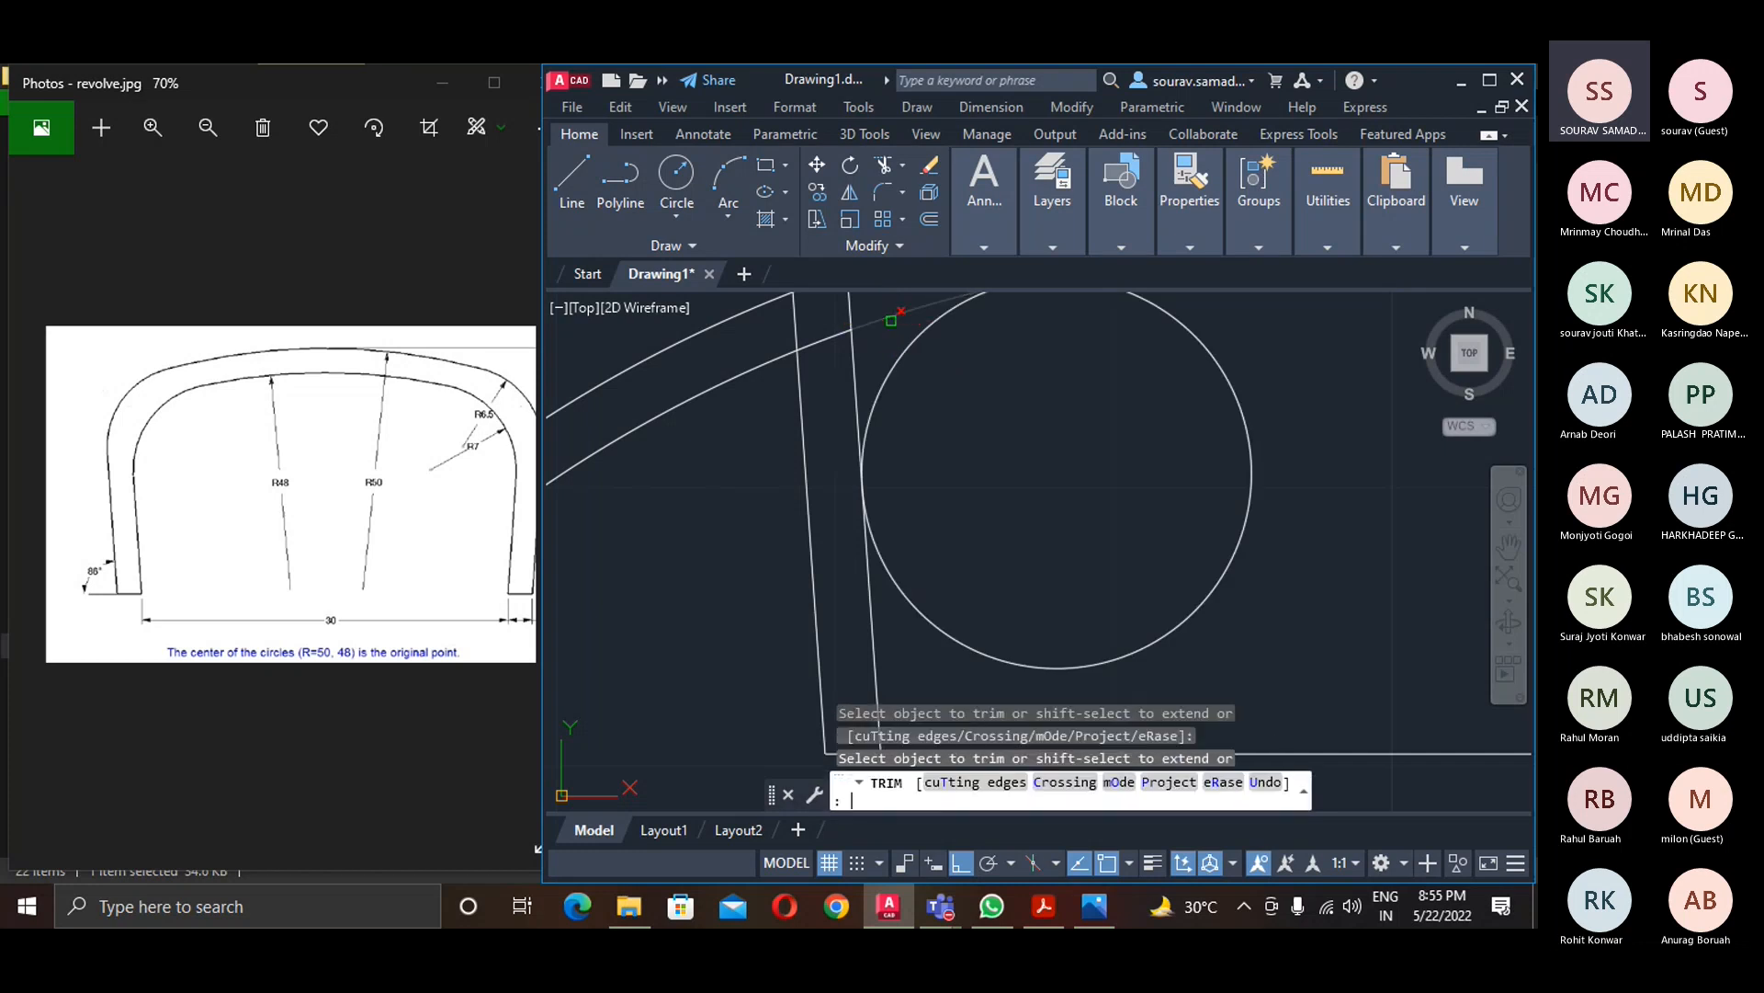
drag(1238, 620, 1134, 553)
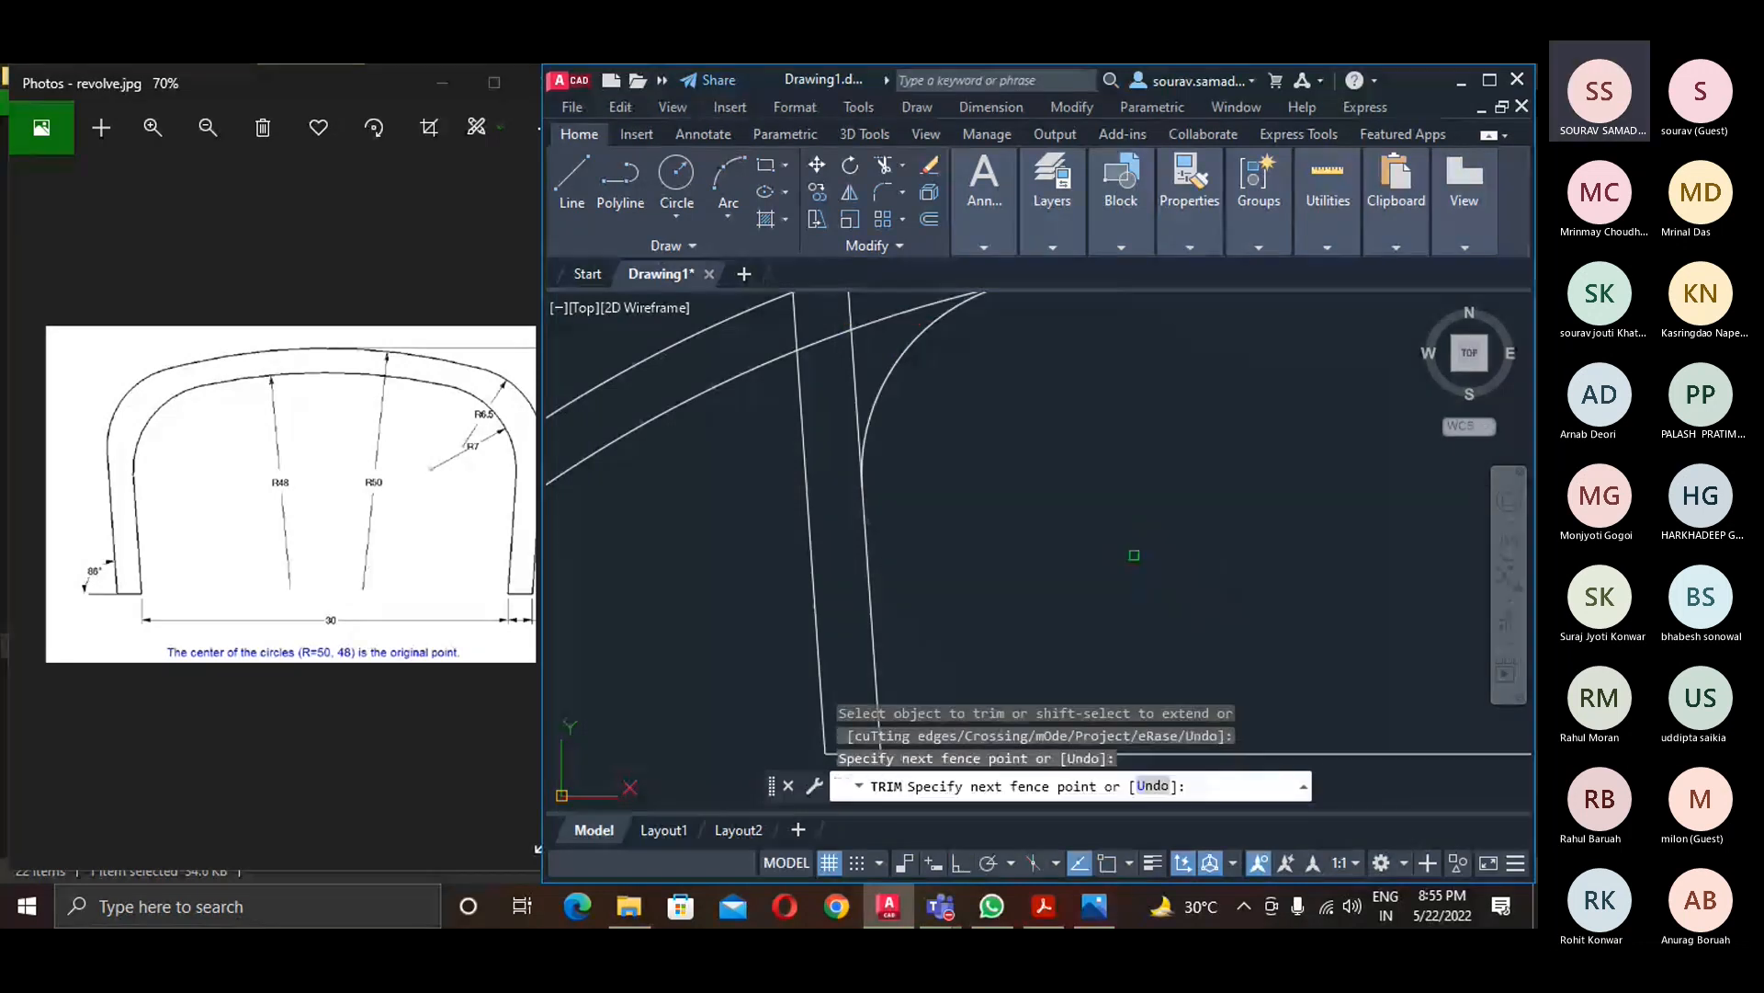
scroll(984, 534, down, 2)
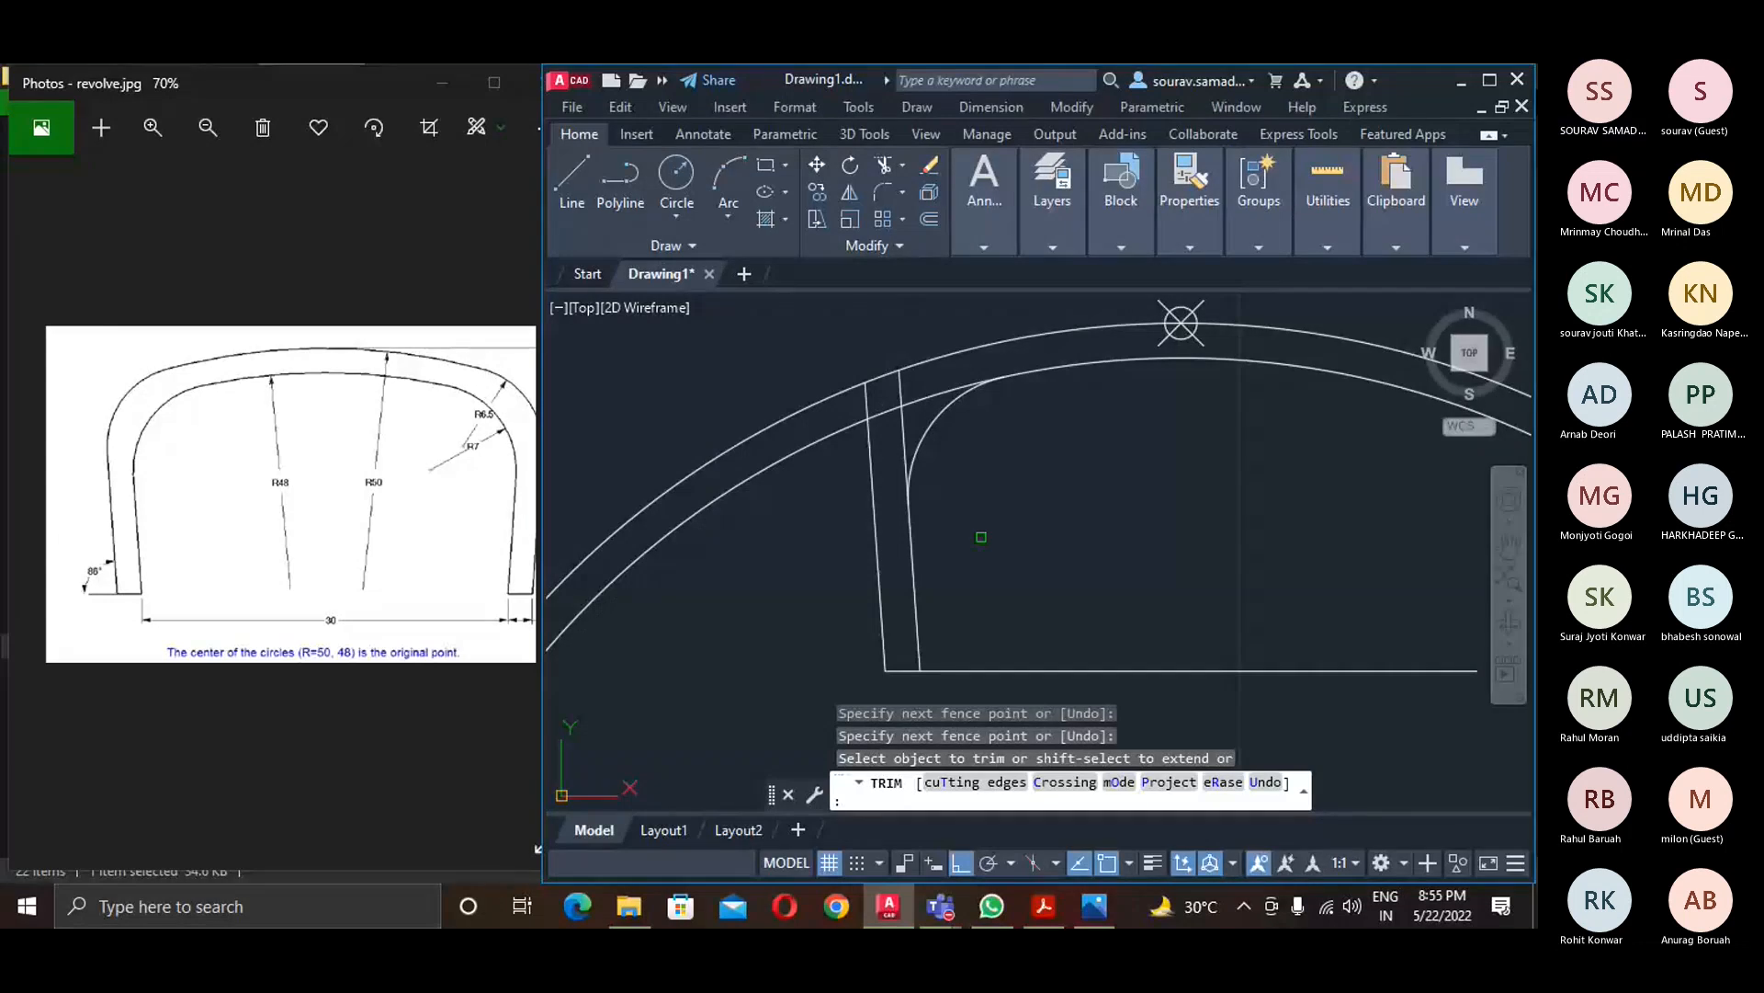
click(918, 469)
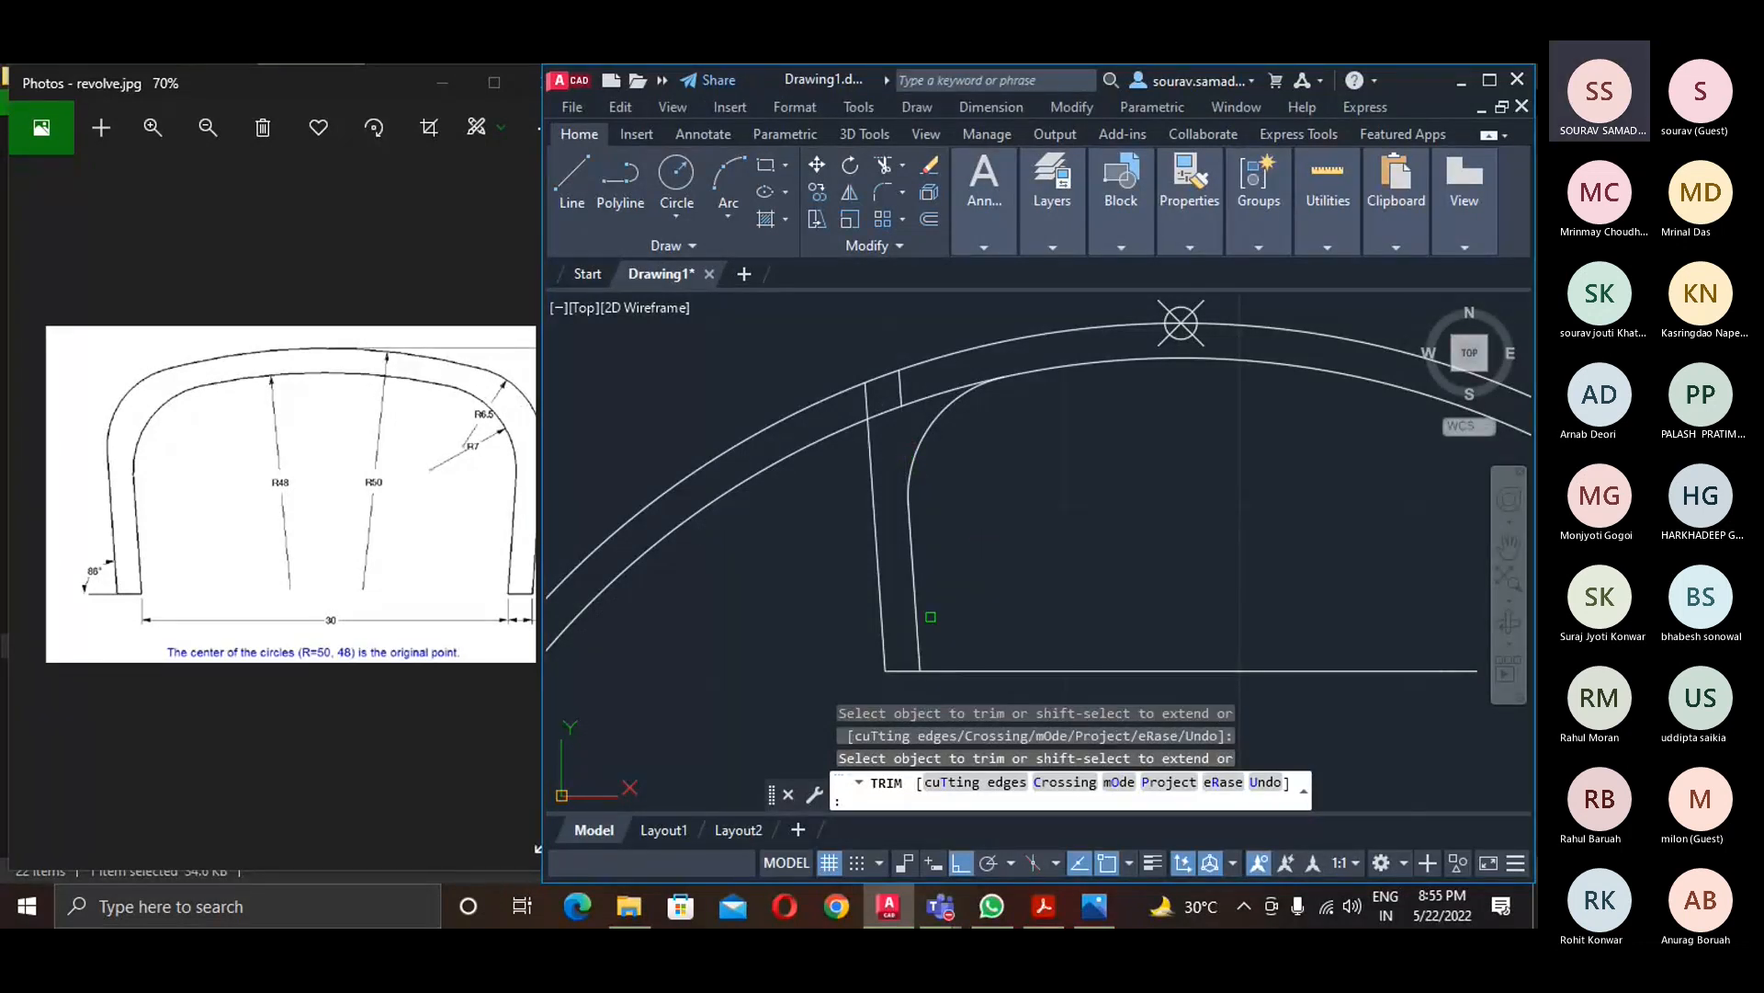
key(Escape)
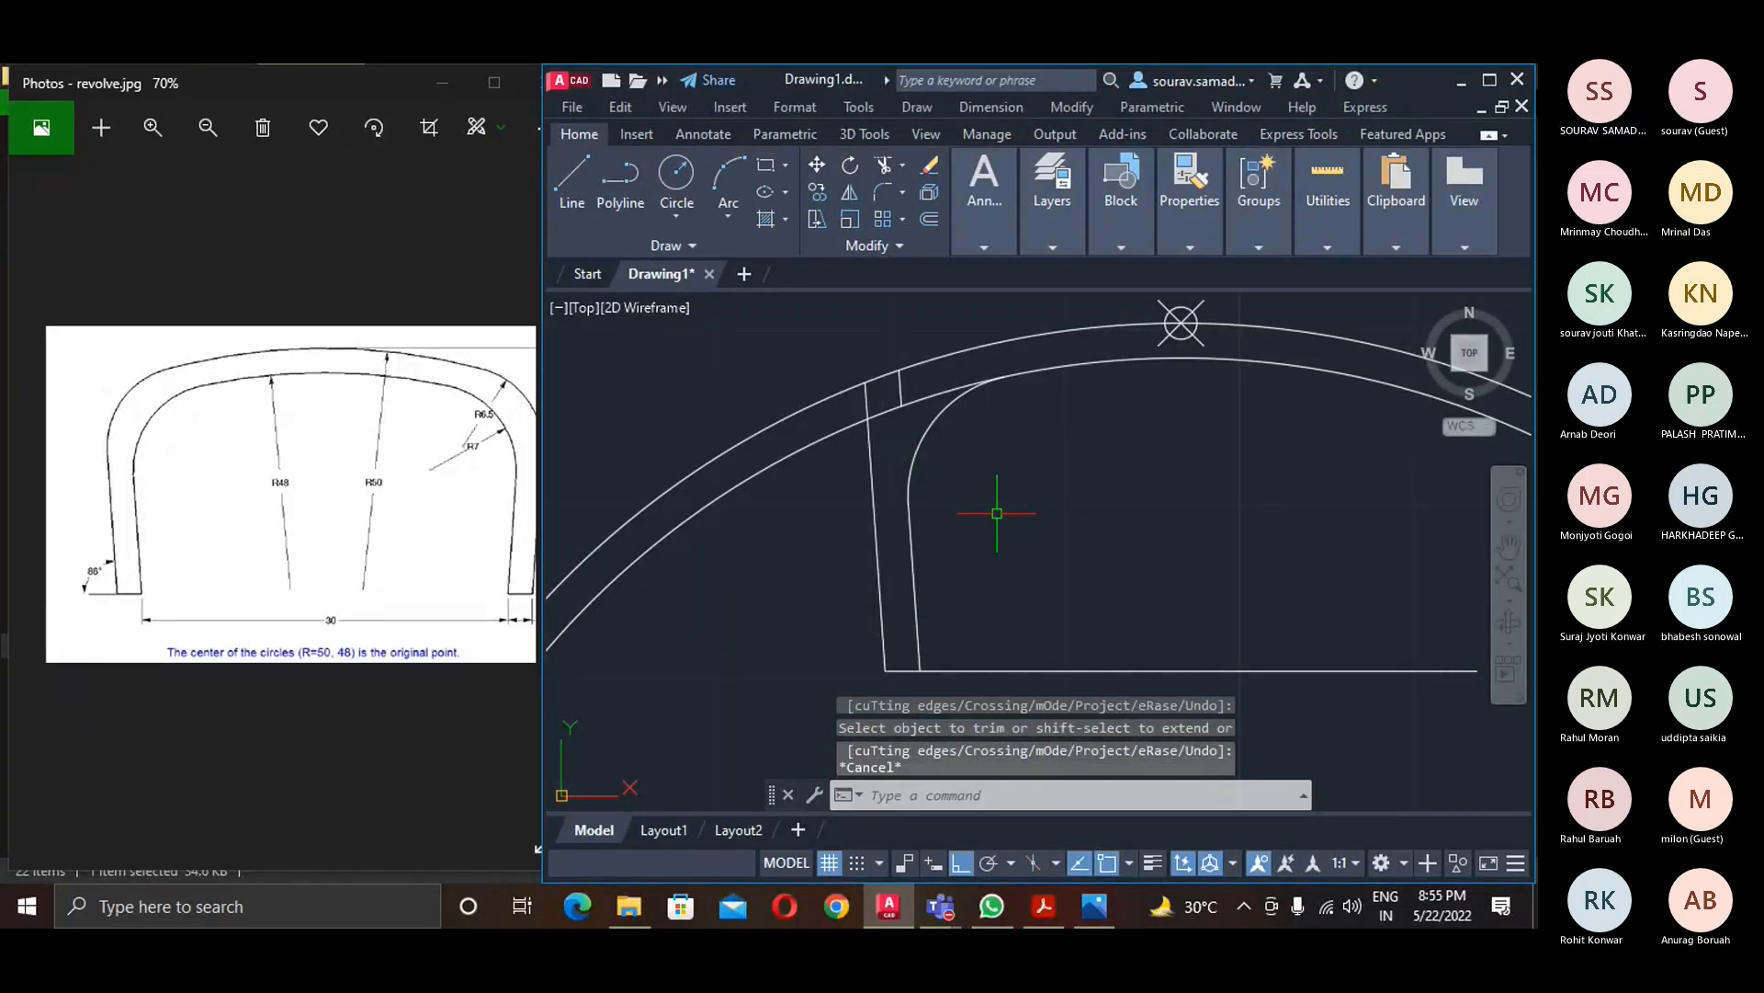
text(f)
key(Return)
key(Escape)
- Draw a tan-tan-radius circle of radius 6.5 tangent to the outer leg line and the radius 50 circle
text(c)
key(Return)
text(t)
key(Return)
text(6.5)
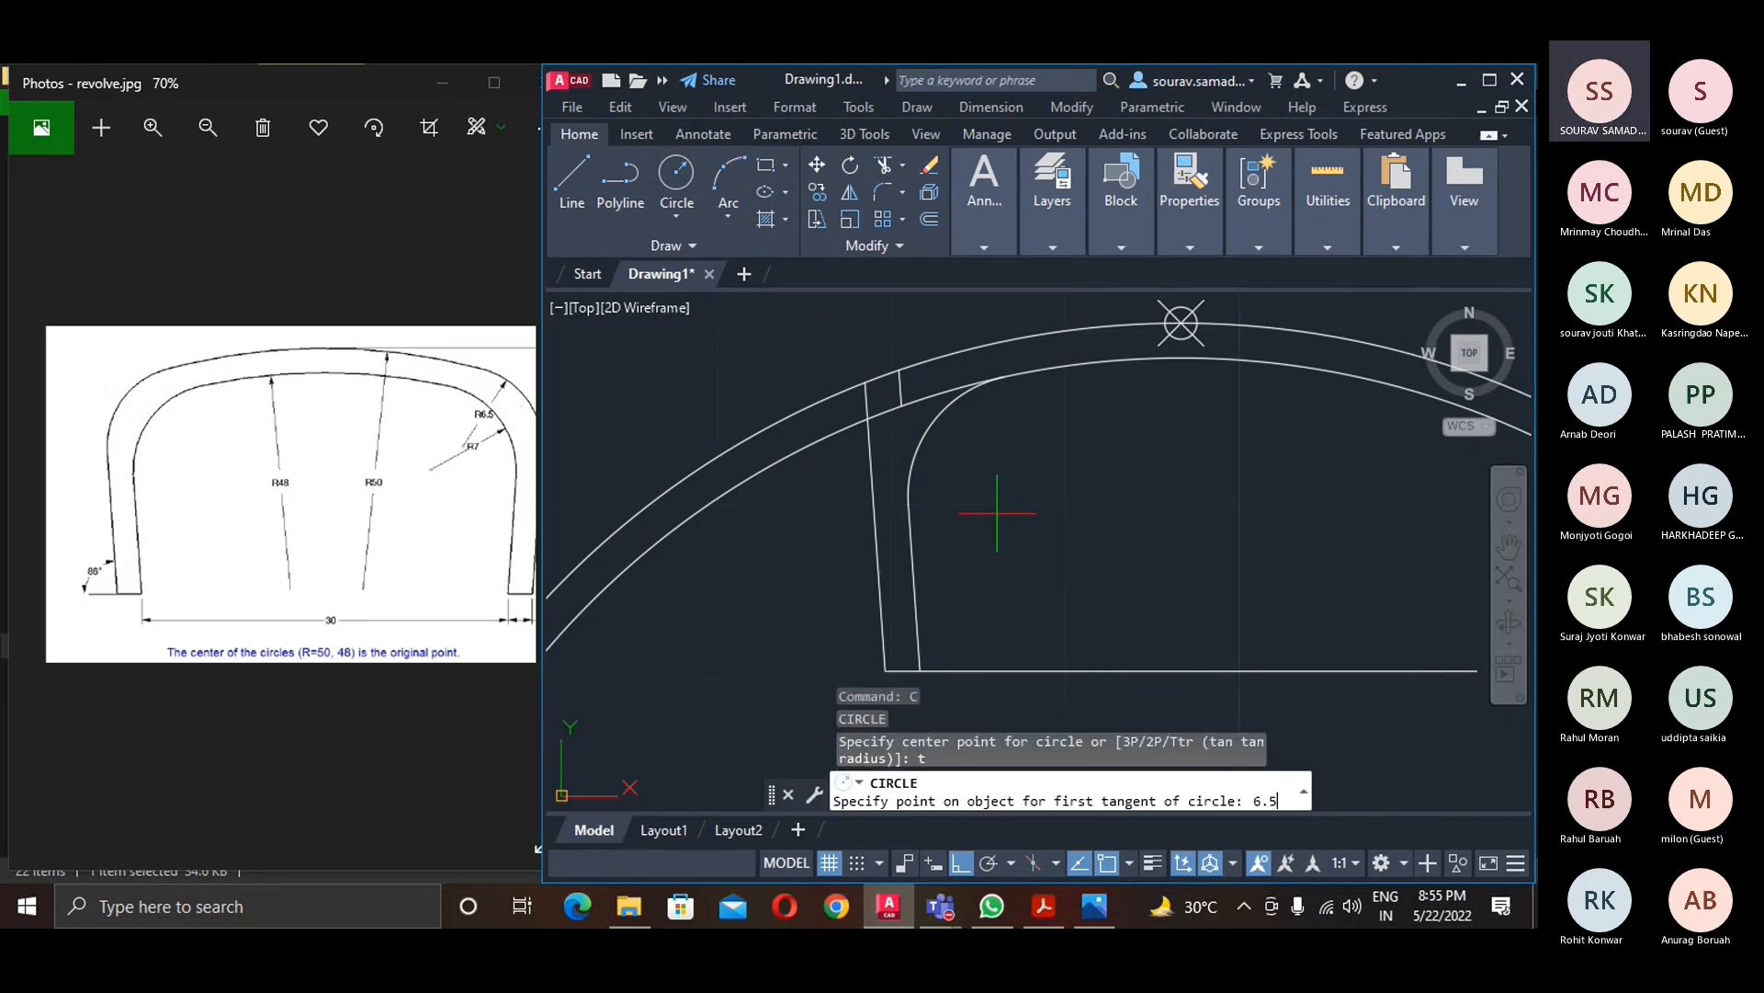
key(Return)
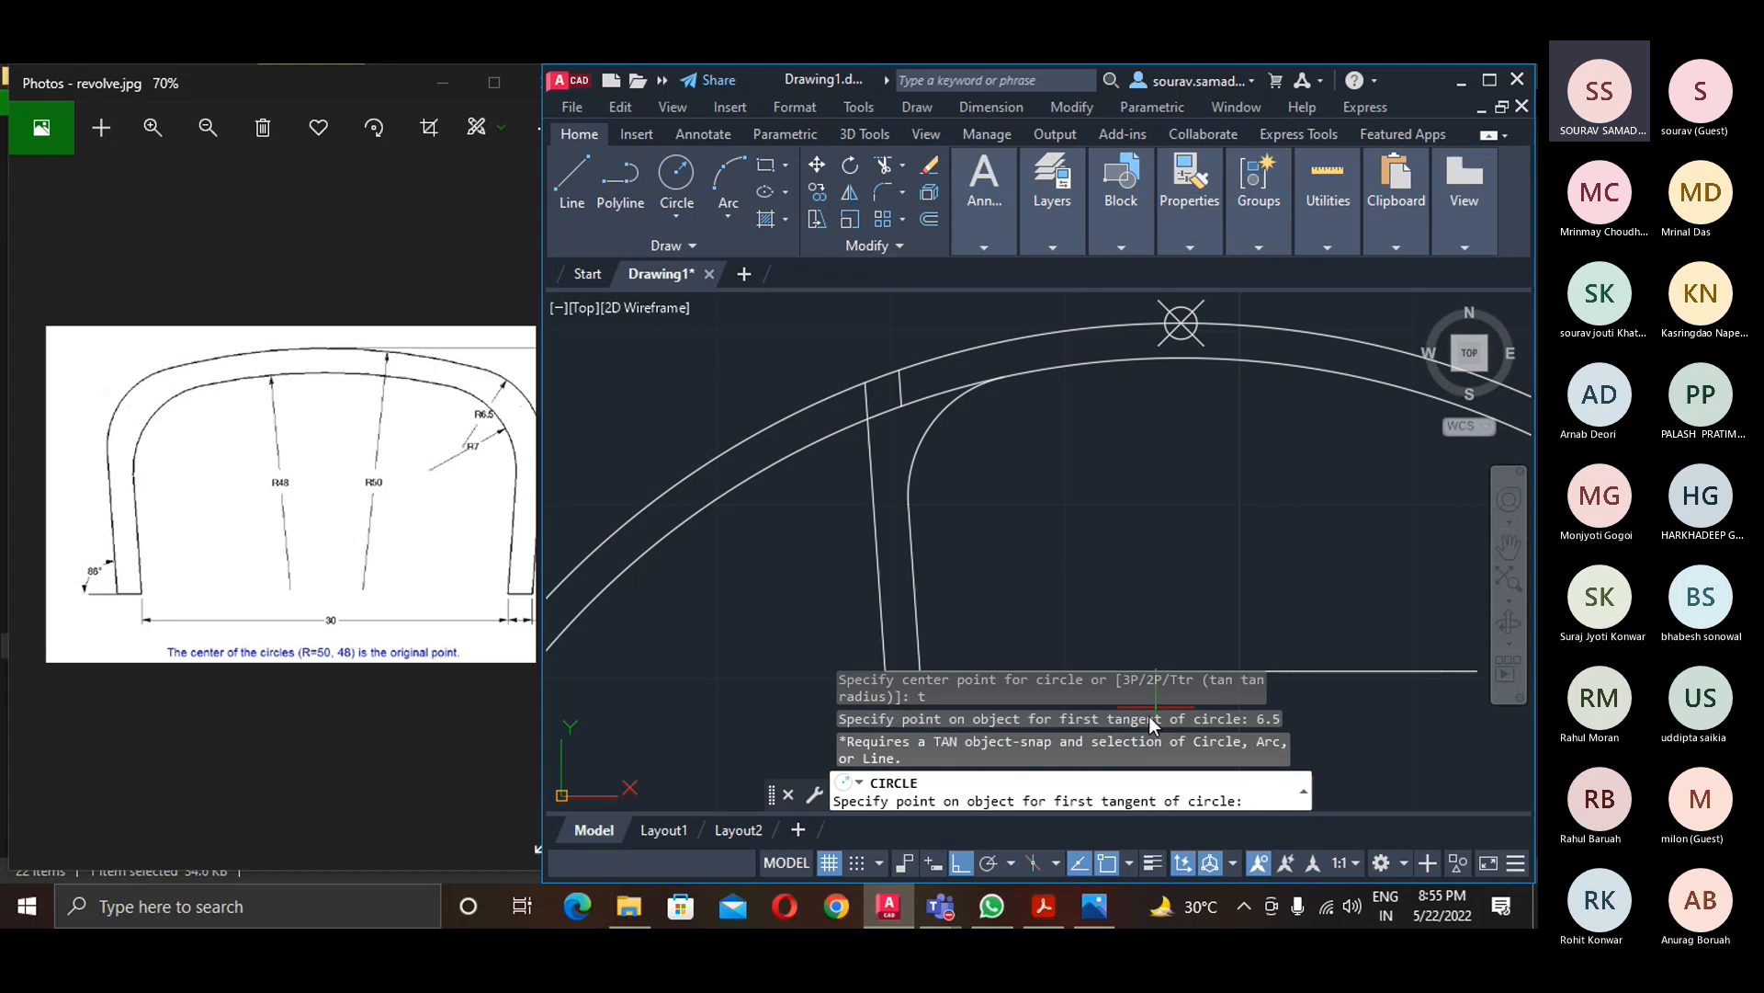
click(867, 404)
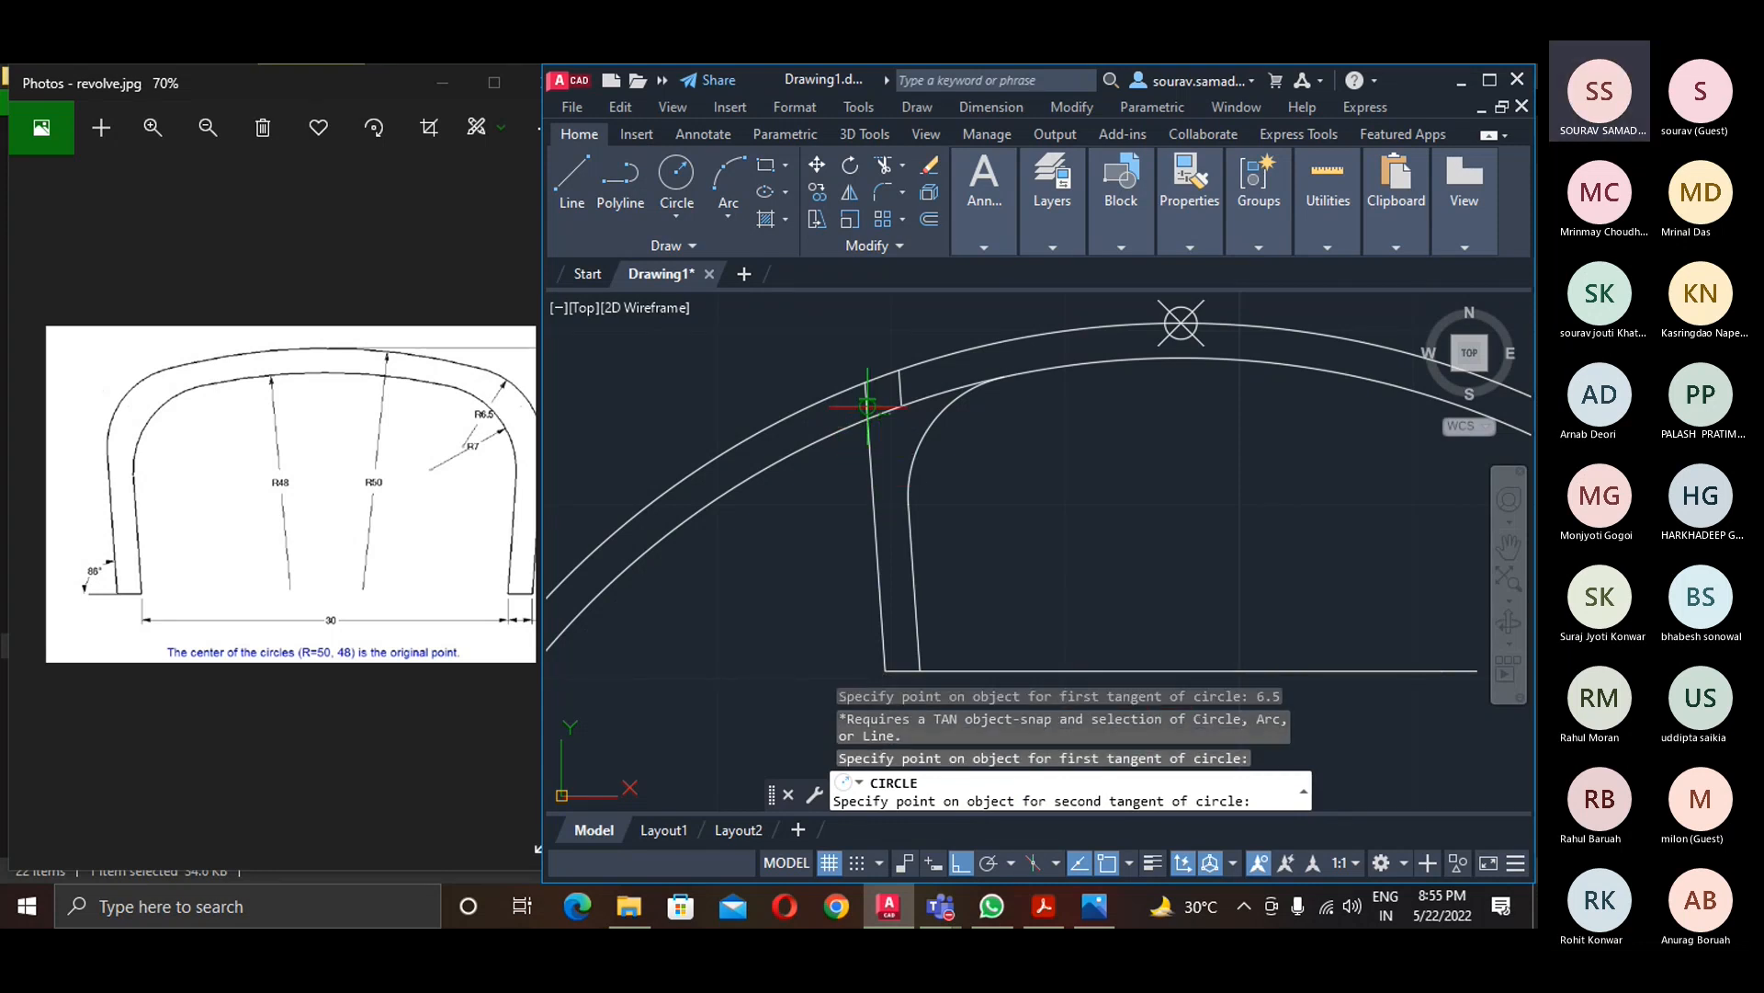
click(922, 365)
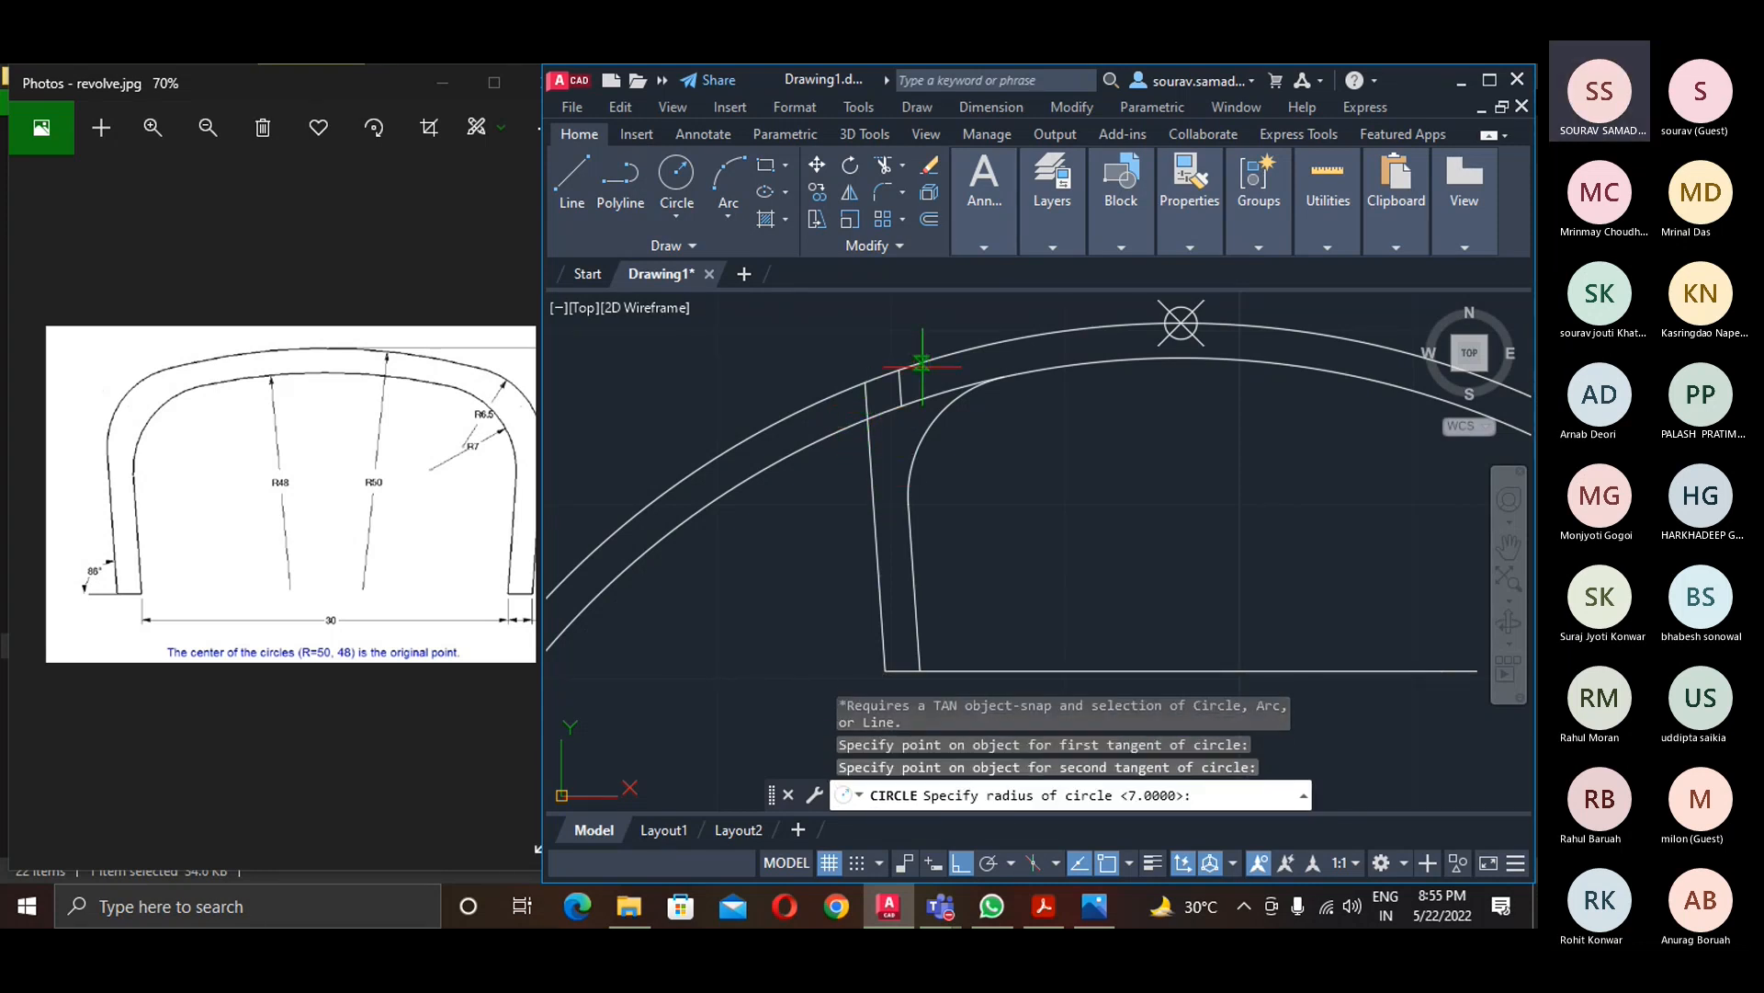
text(6.5)
key(Return)
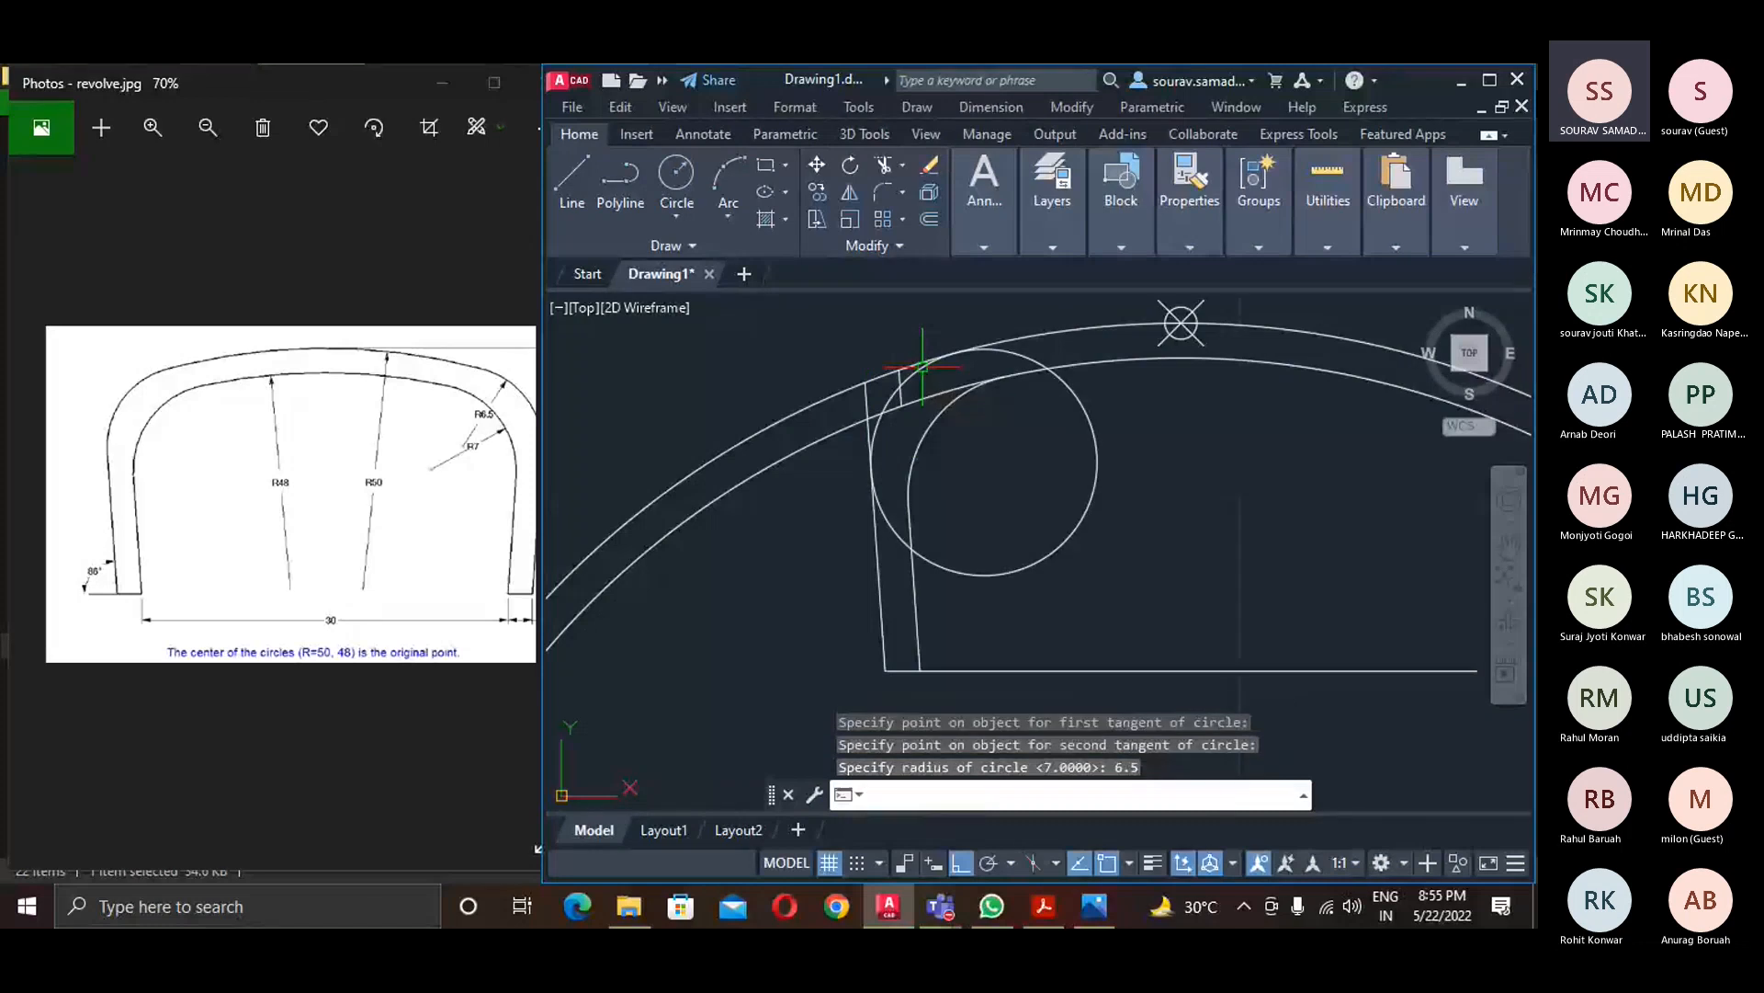
- Trim the outer leg's upper end, the radius 6.5 circle beyond its corner arc, and the radius 48 arc left of the inner corner
text(tr)
click(923, 366)
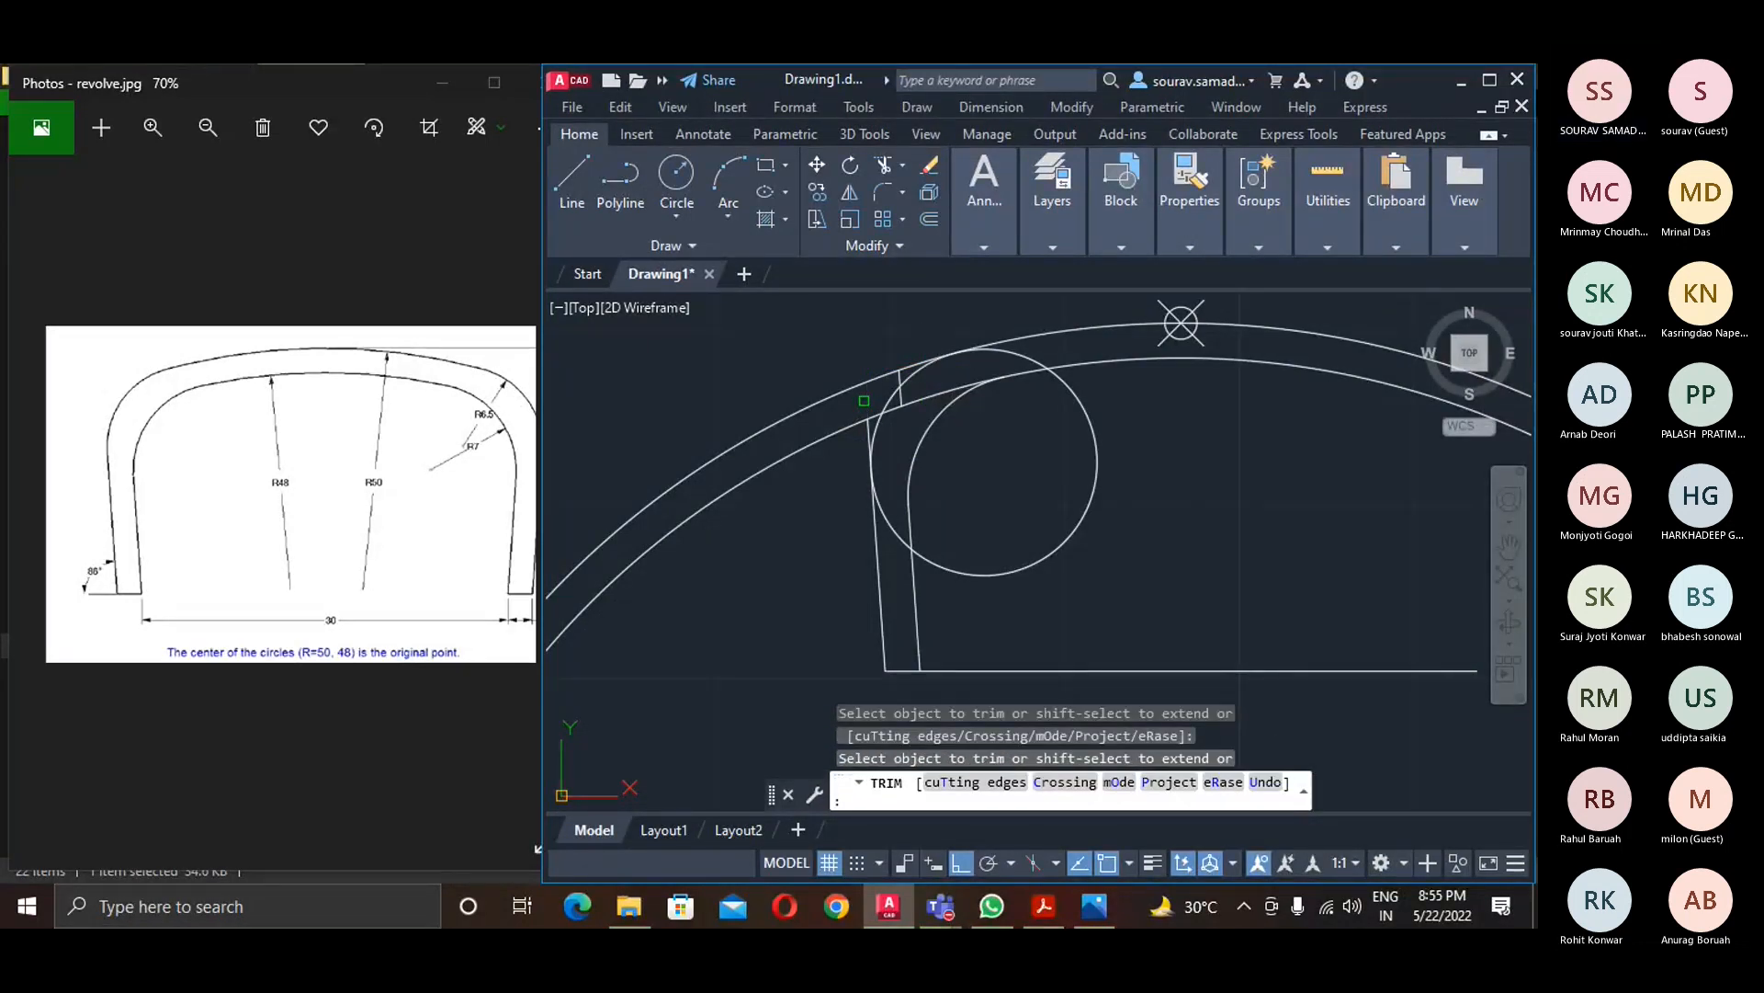
scroll(856, 431, up, 2)
click(879, 424)
drag(898, 589, 913, 564)
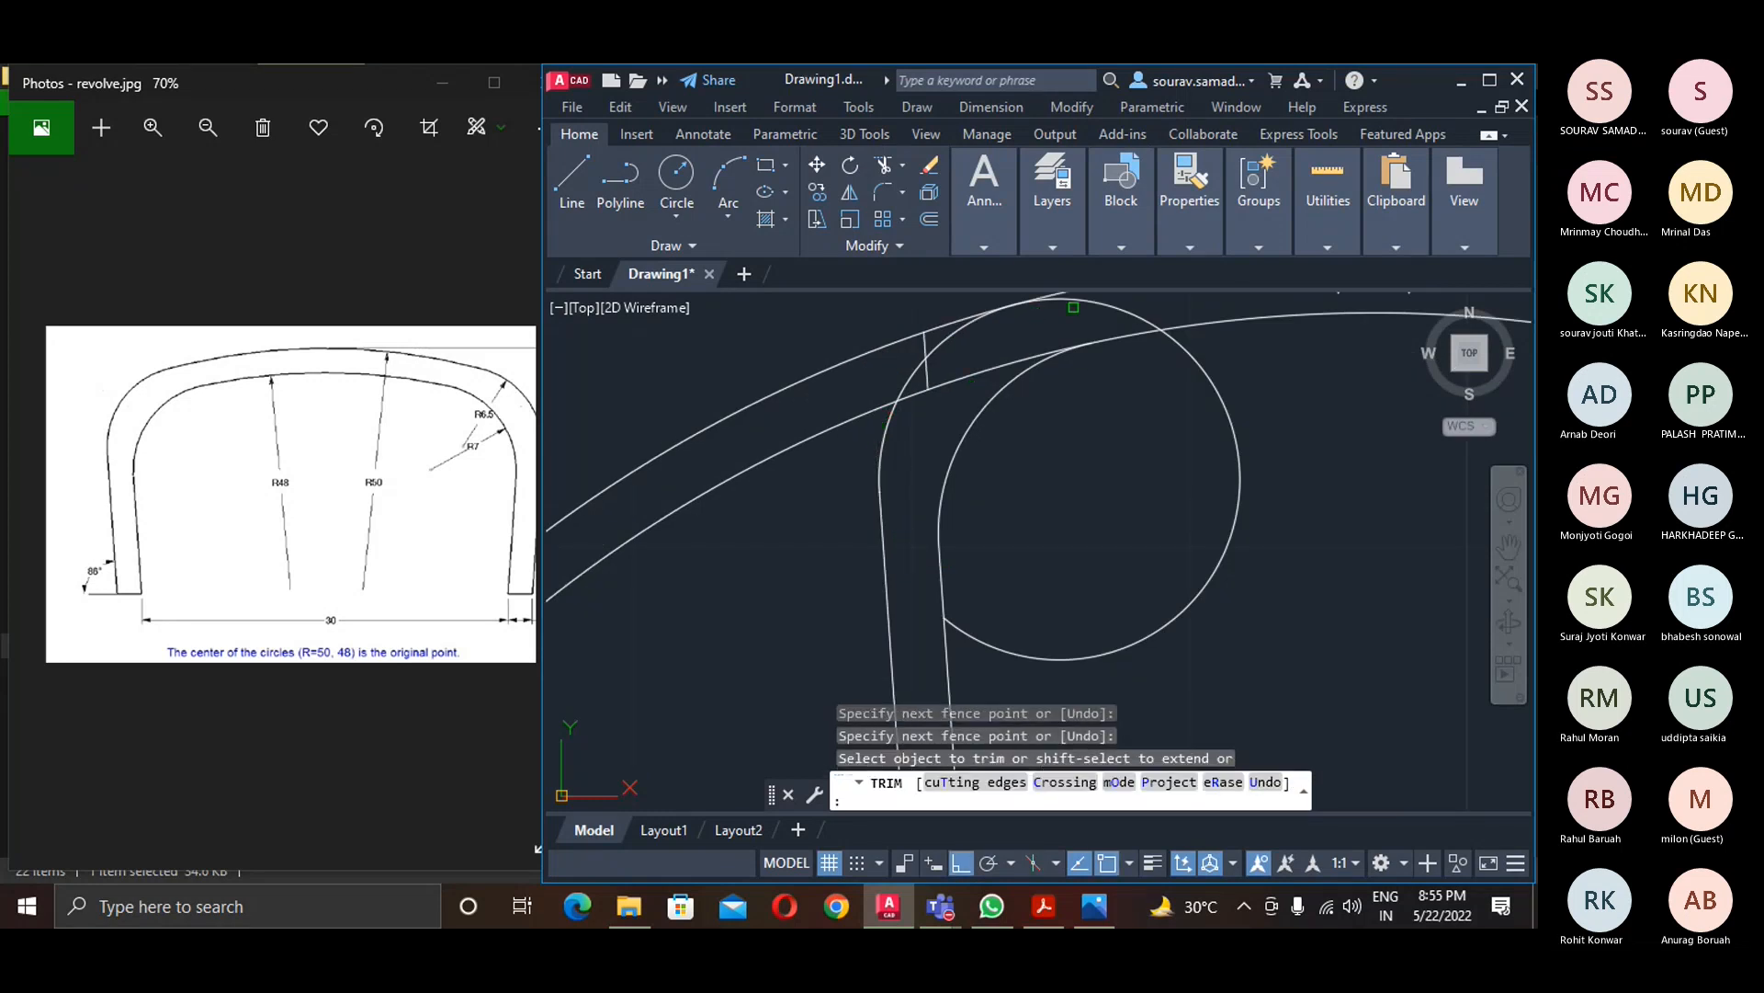
click(1074, 307)
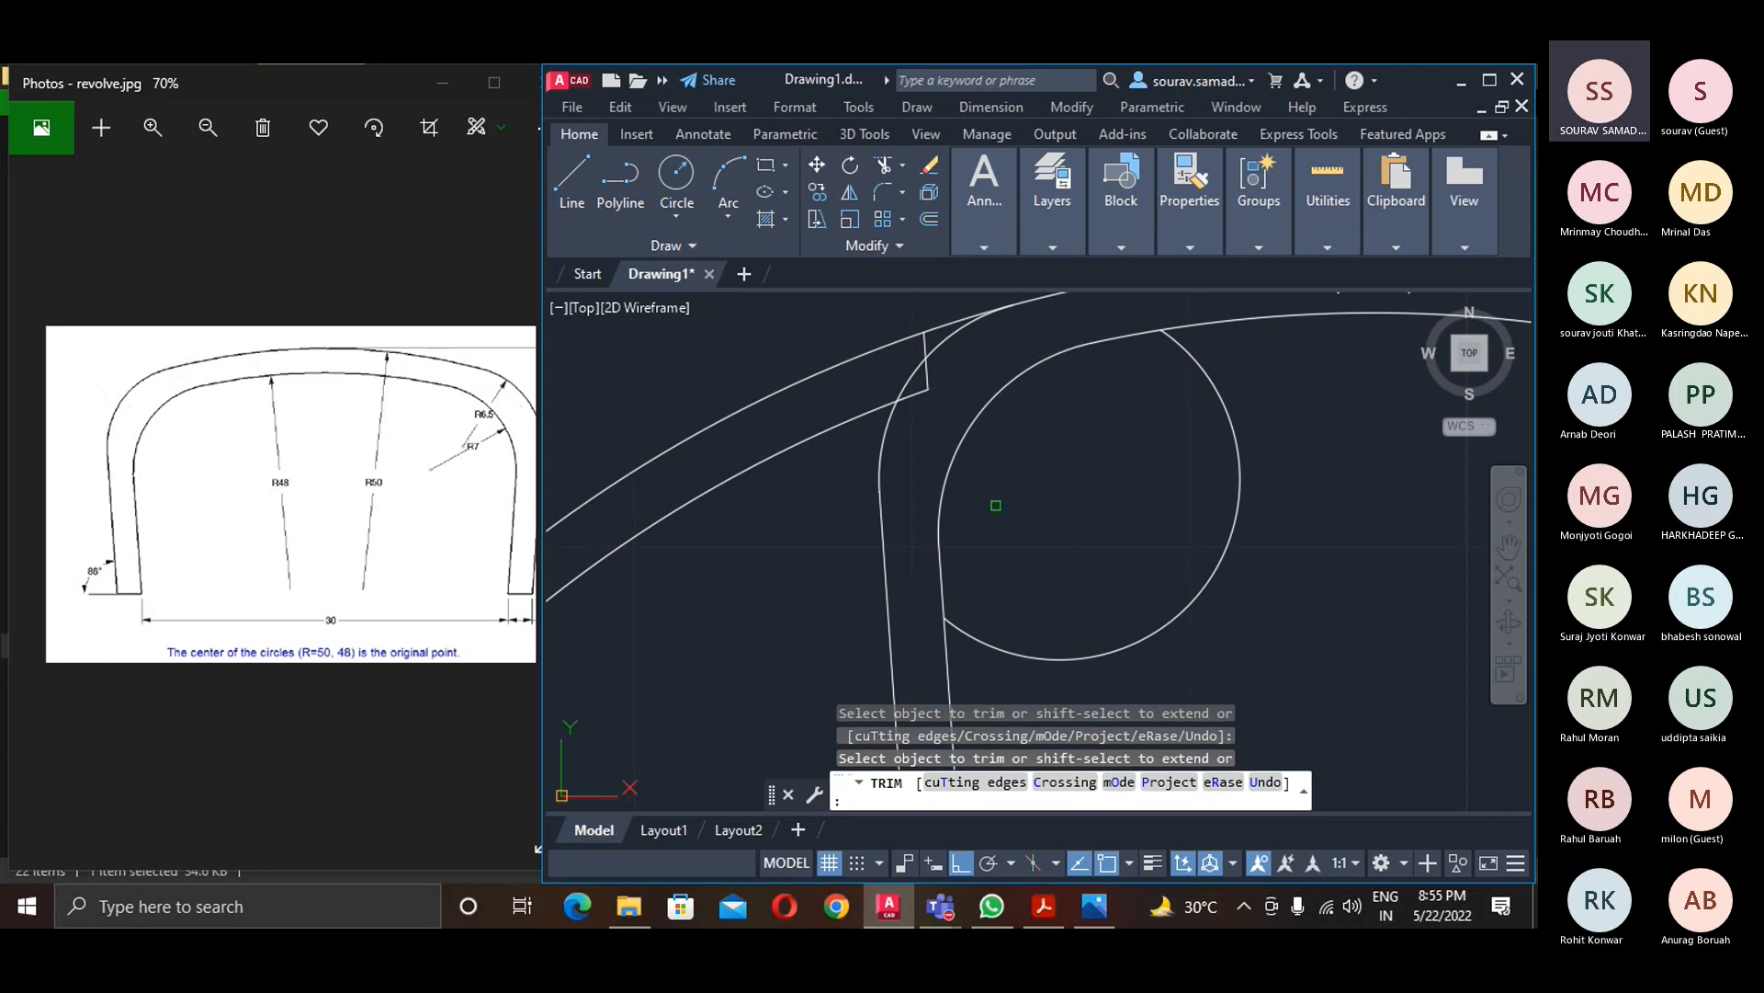
key(Escape)
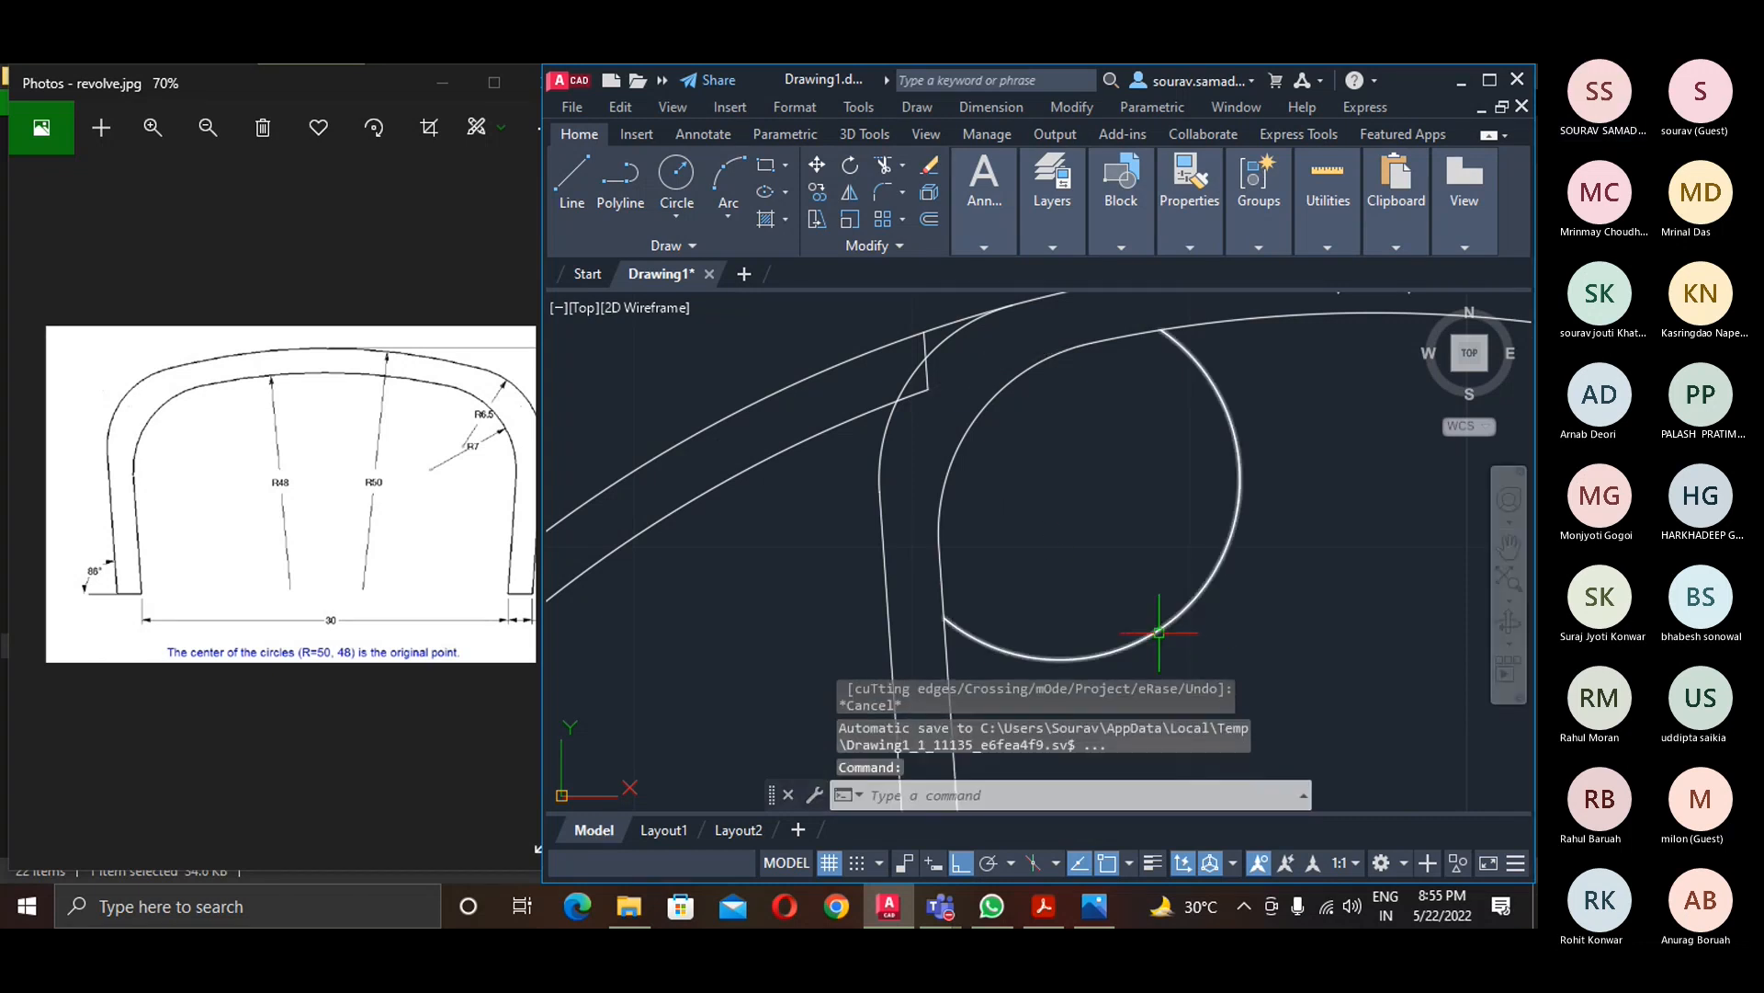
- Delete the leftover arc of the radius 6.5 circle inside the profile
click(1158, 630)
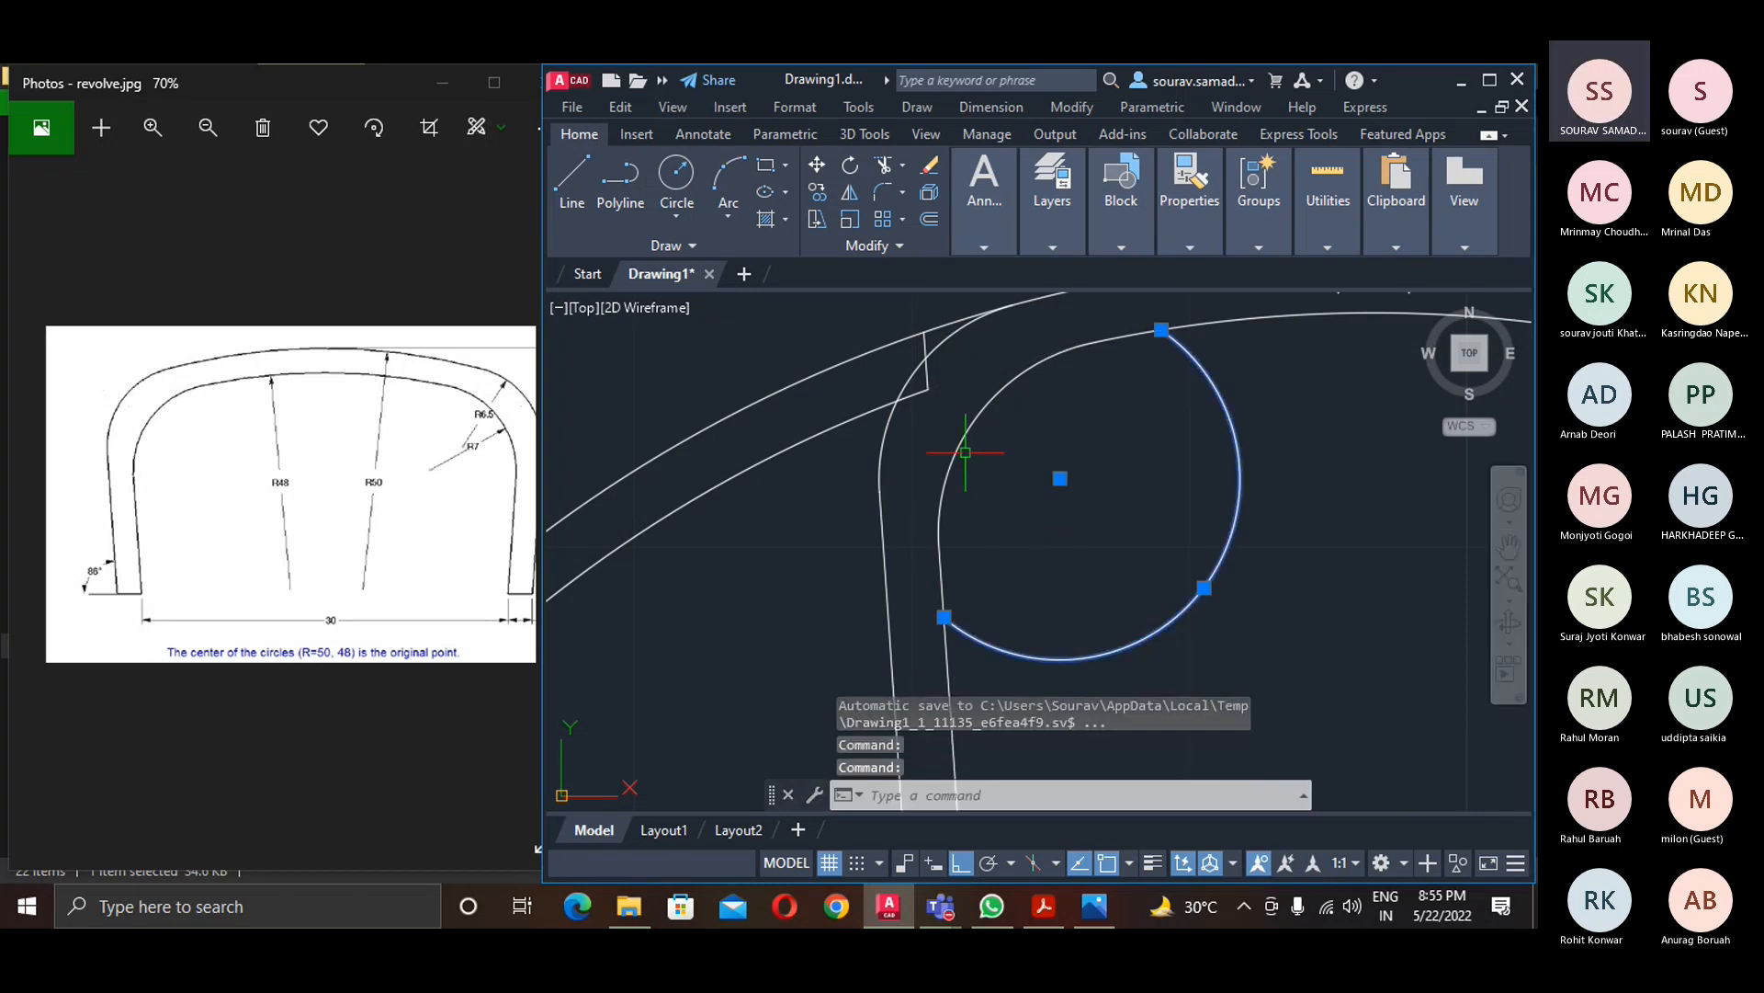
click(927, 392)
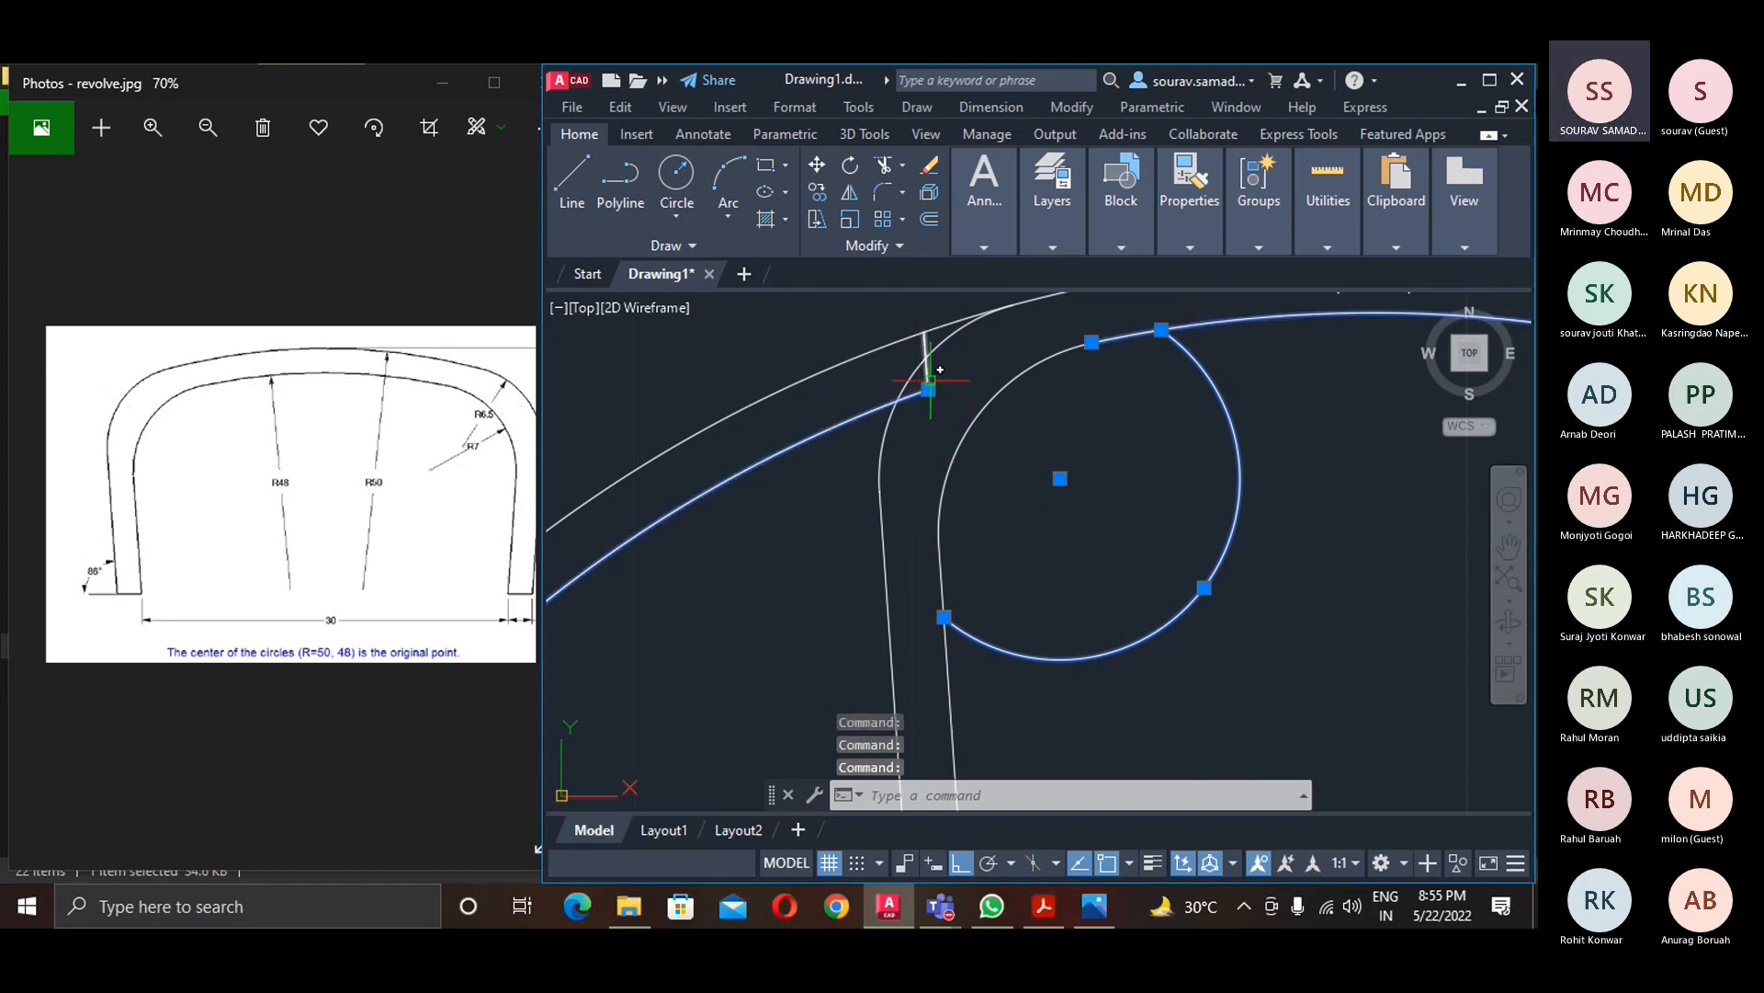
key(Escape)
scroll(940, 526, down, 2)
mouse_move(956, 572)
middle_down()
mouse_move(875, 539)
mouse_move(787, 554)
mouse_move(825, 545)
middle_up()
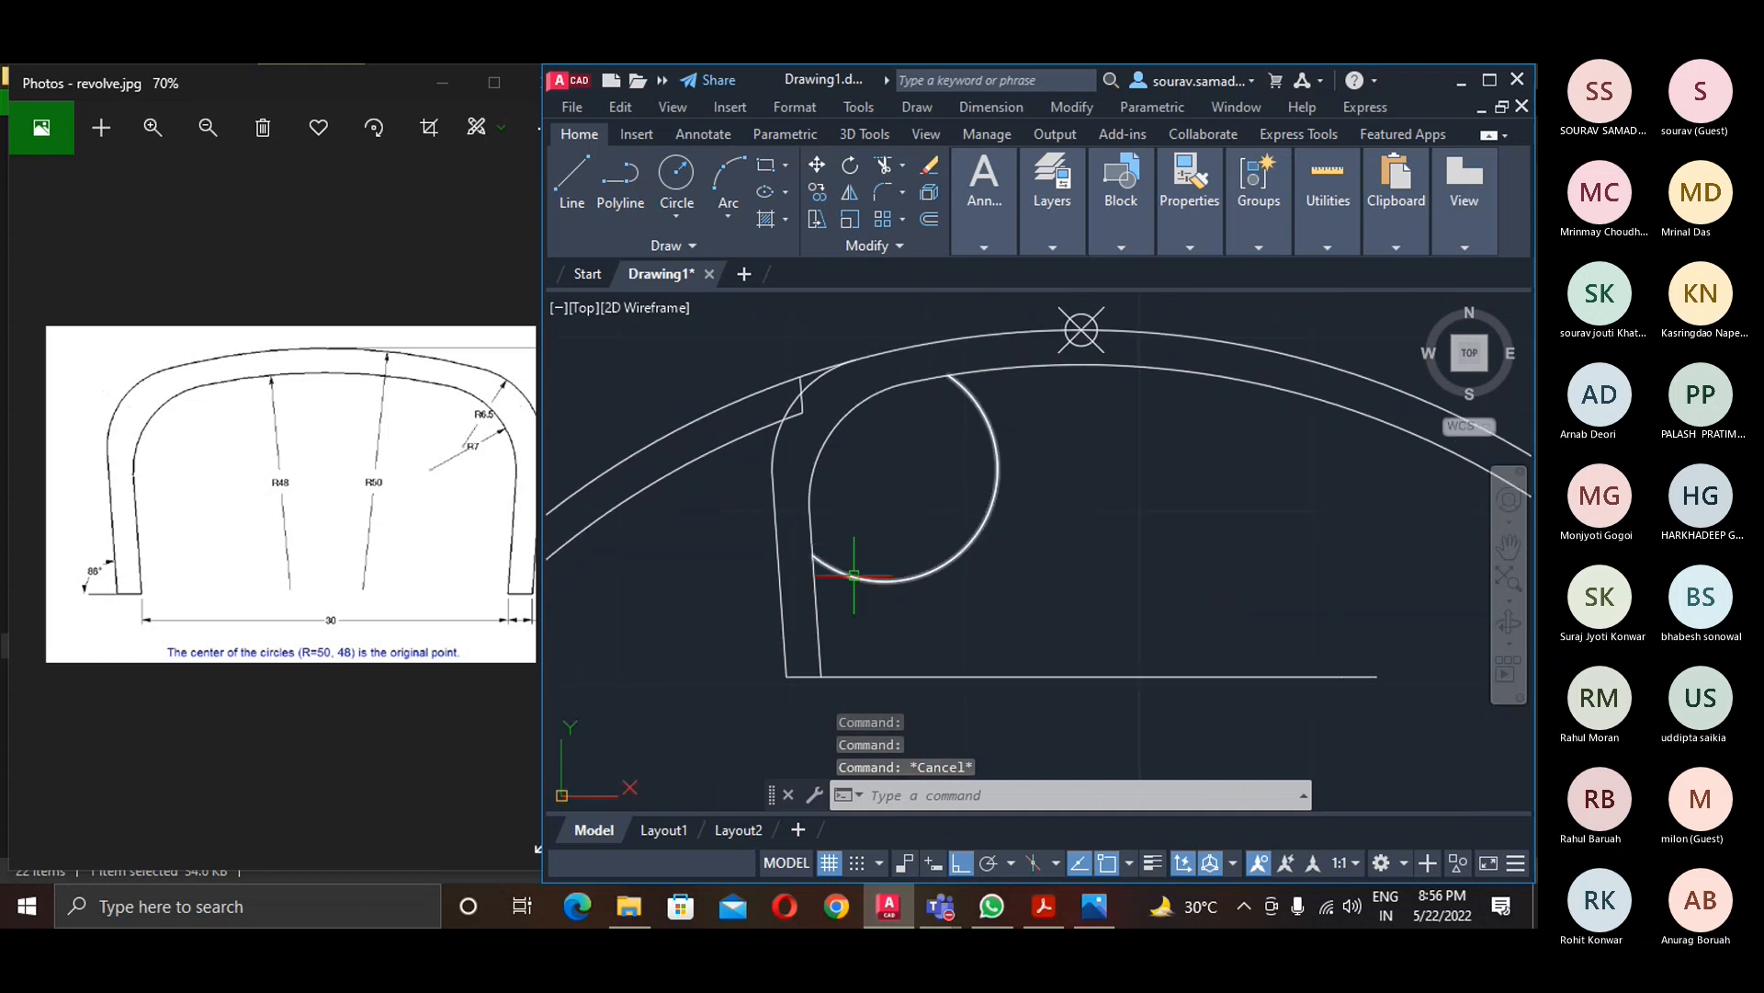
click(854, 575)
key(Delete)
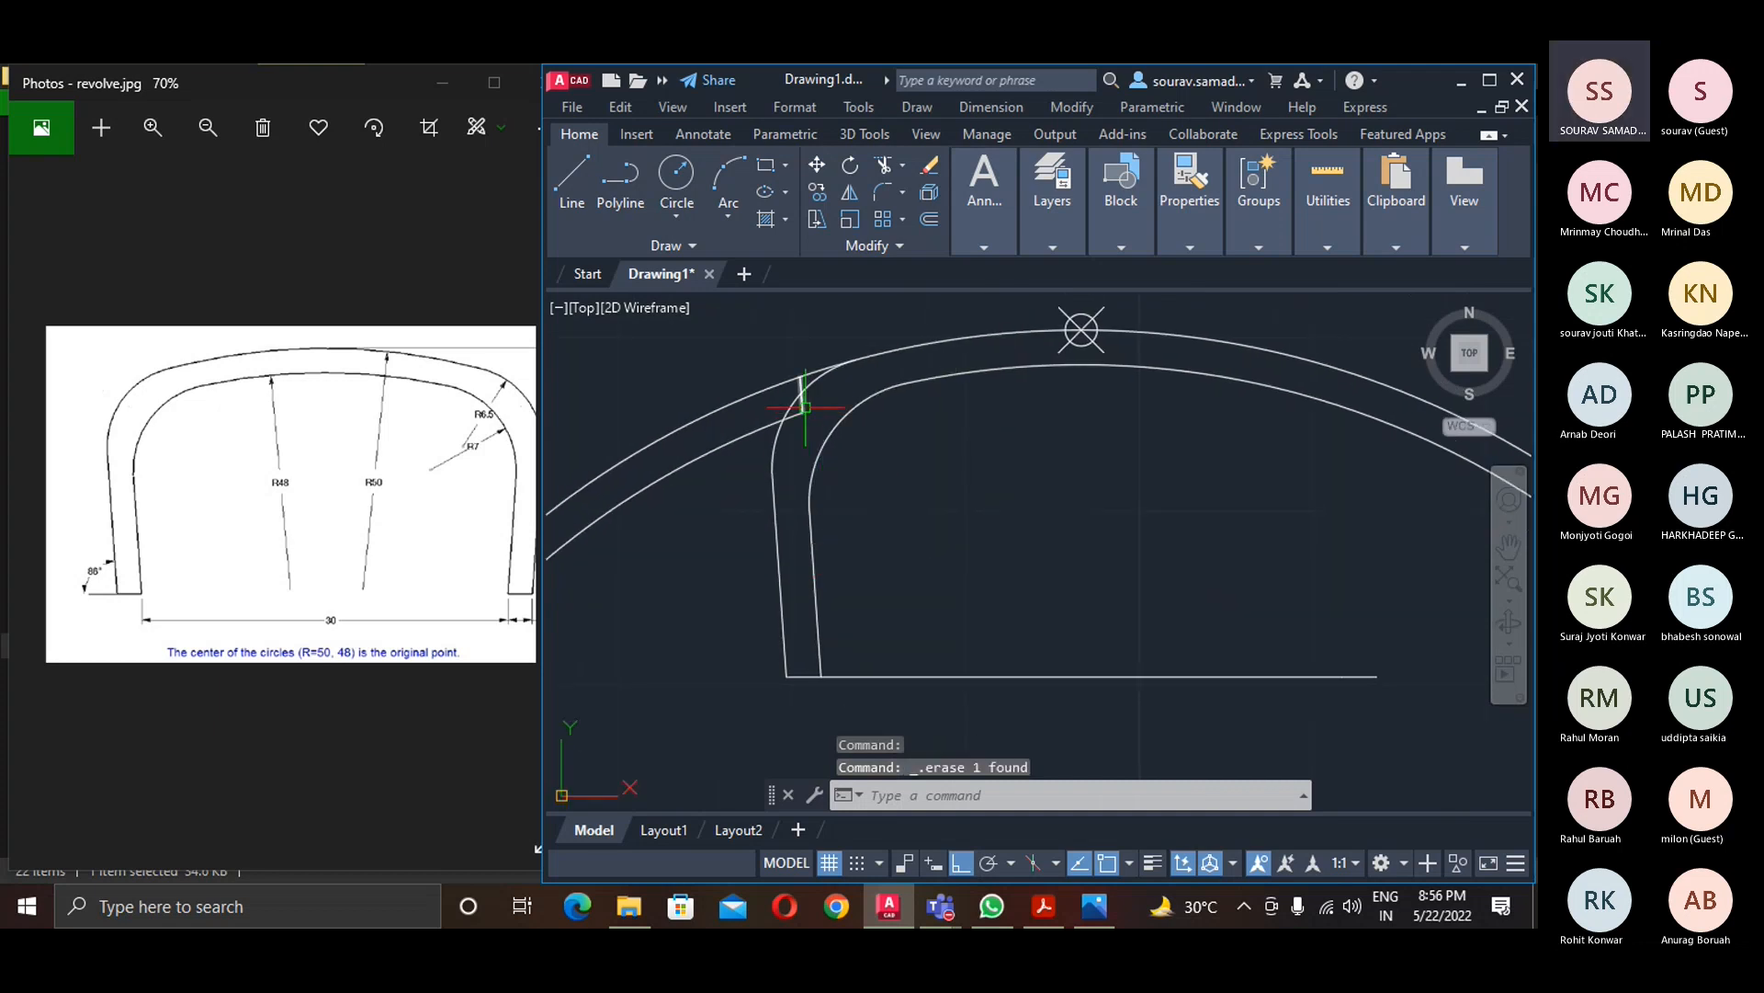
- Try to trim the radius 50 and 48 circles left of the profile's outer corner arc
text(tr)
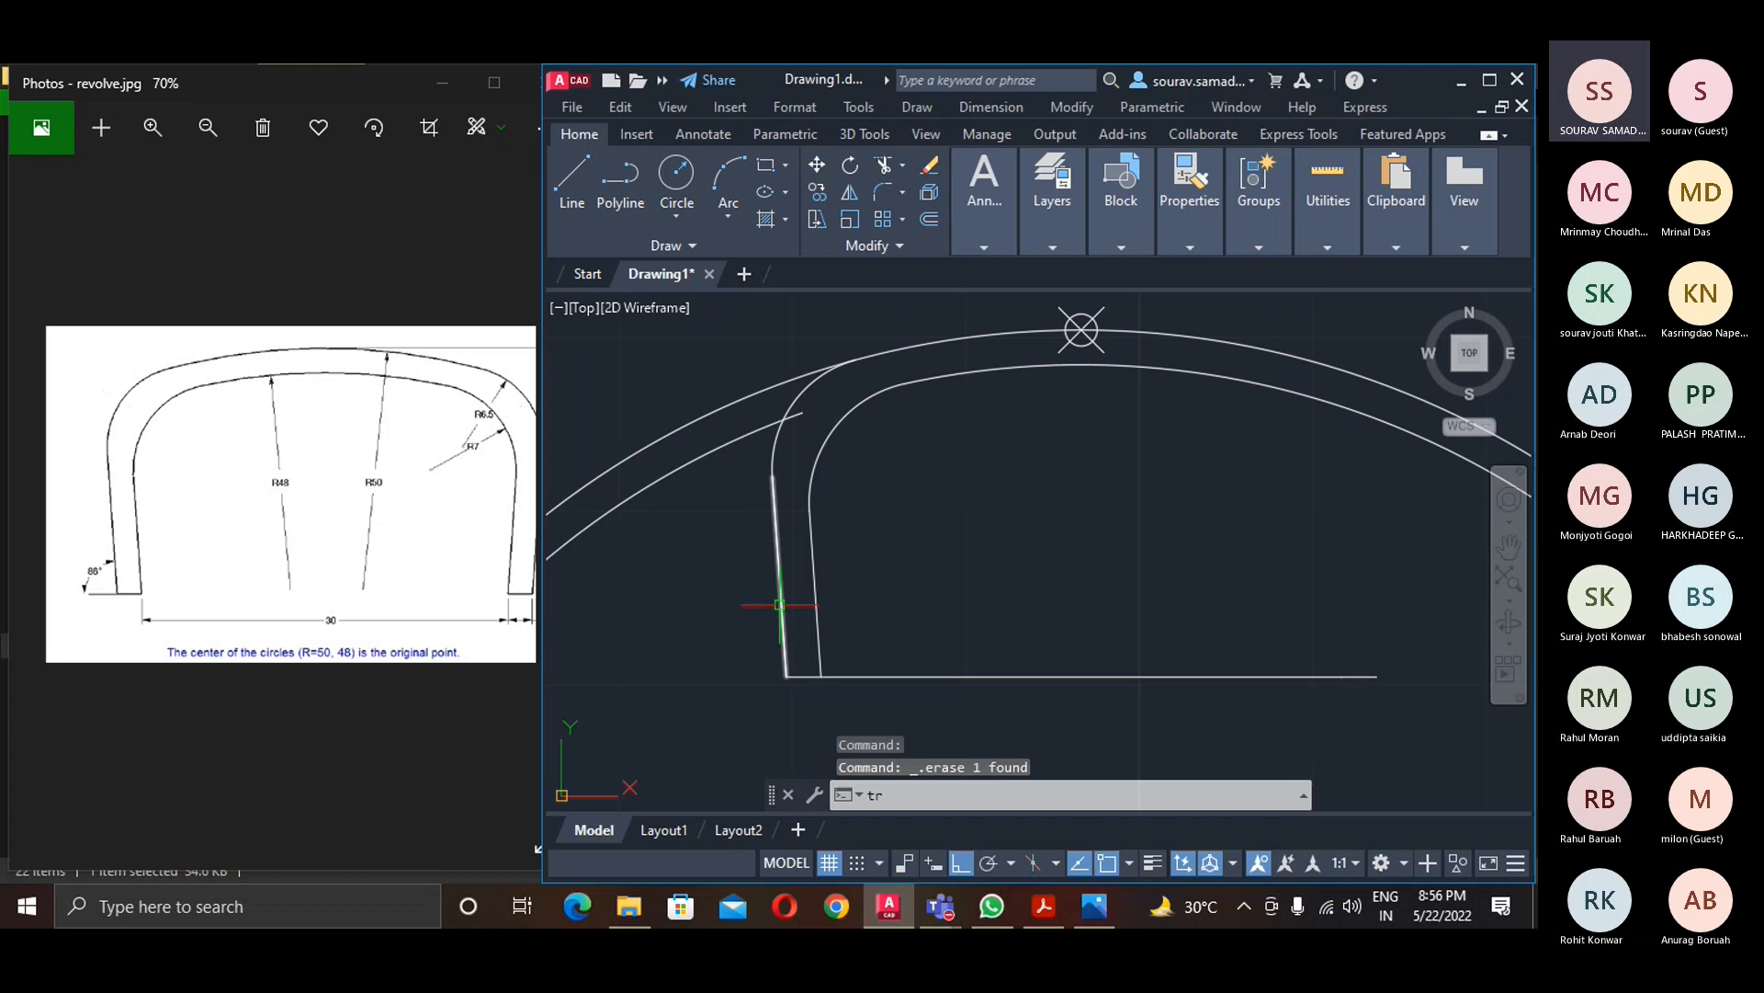
key(Return)
click(778, 441)
click(768, 387)
scroll(752, 390, down, 4)
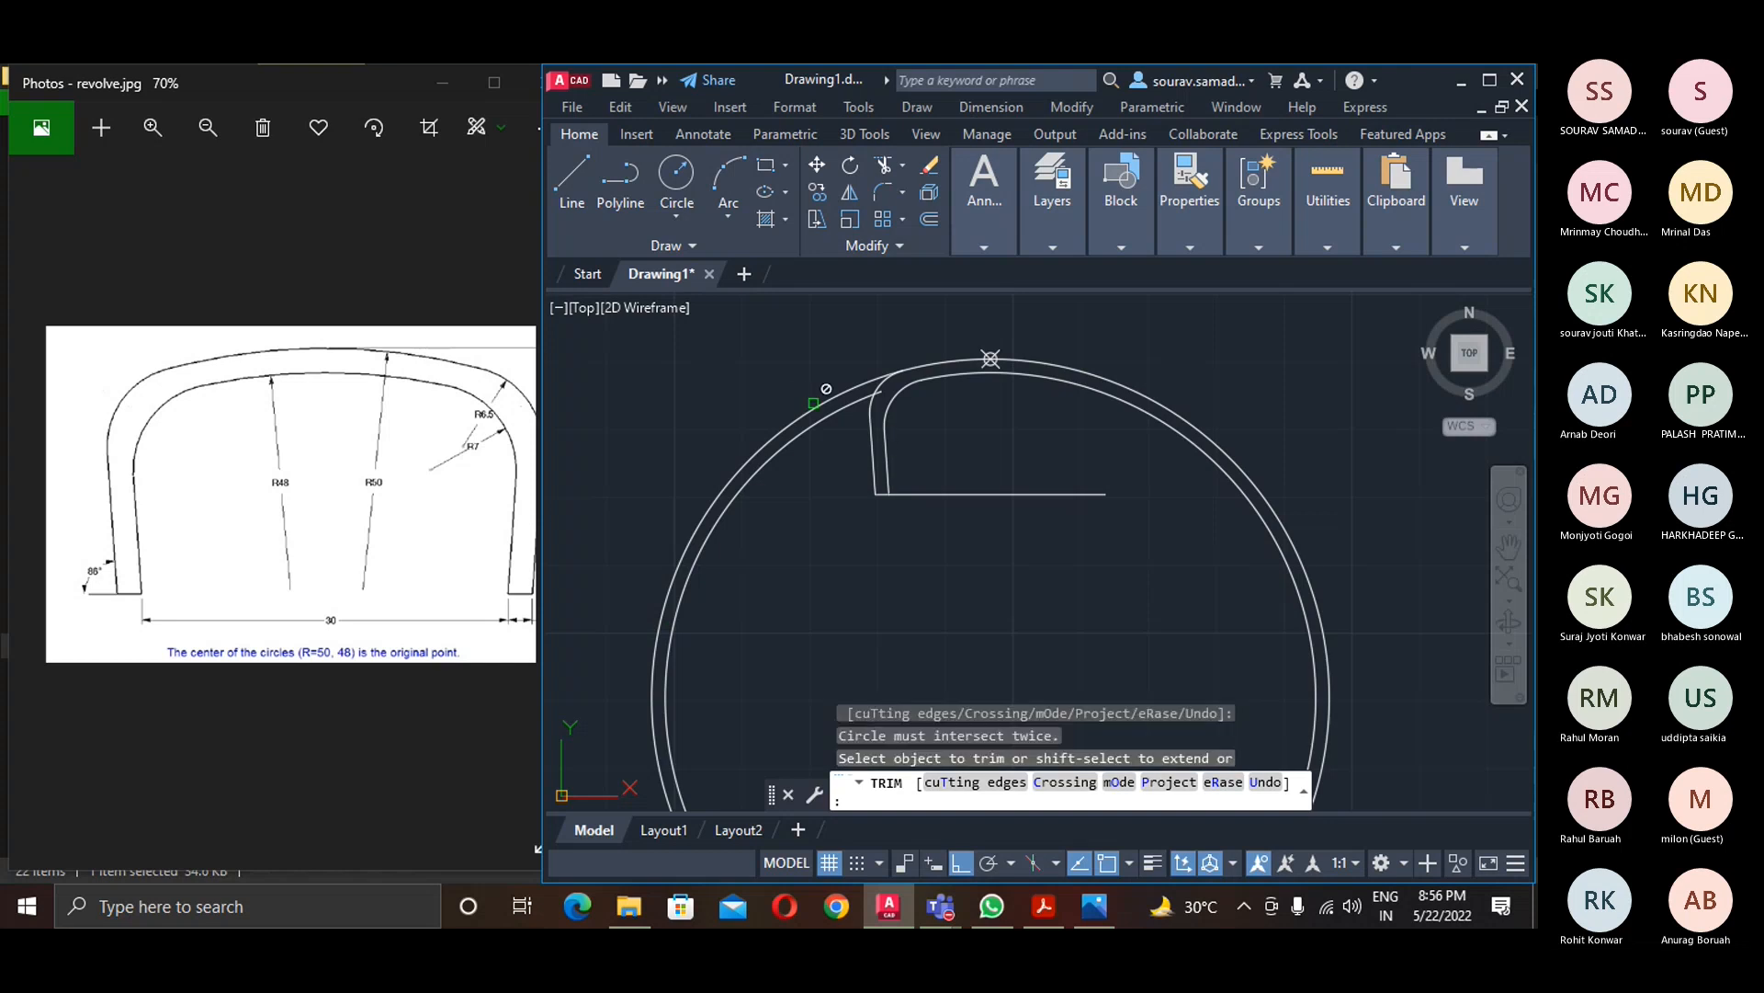
key(Escape)
key(Escape)
key(Escape)
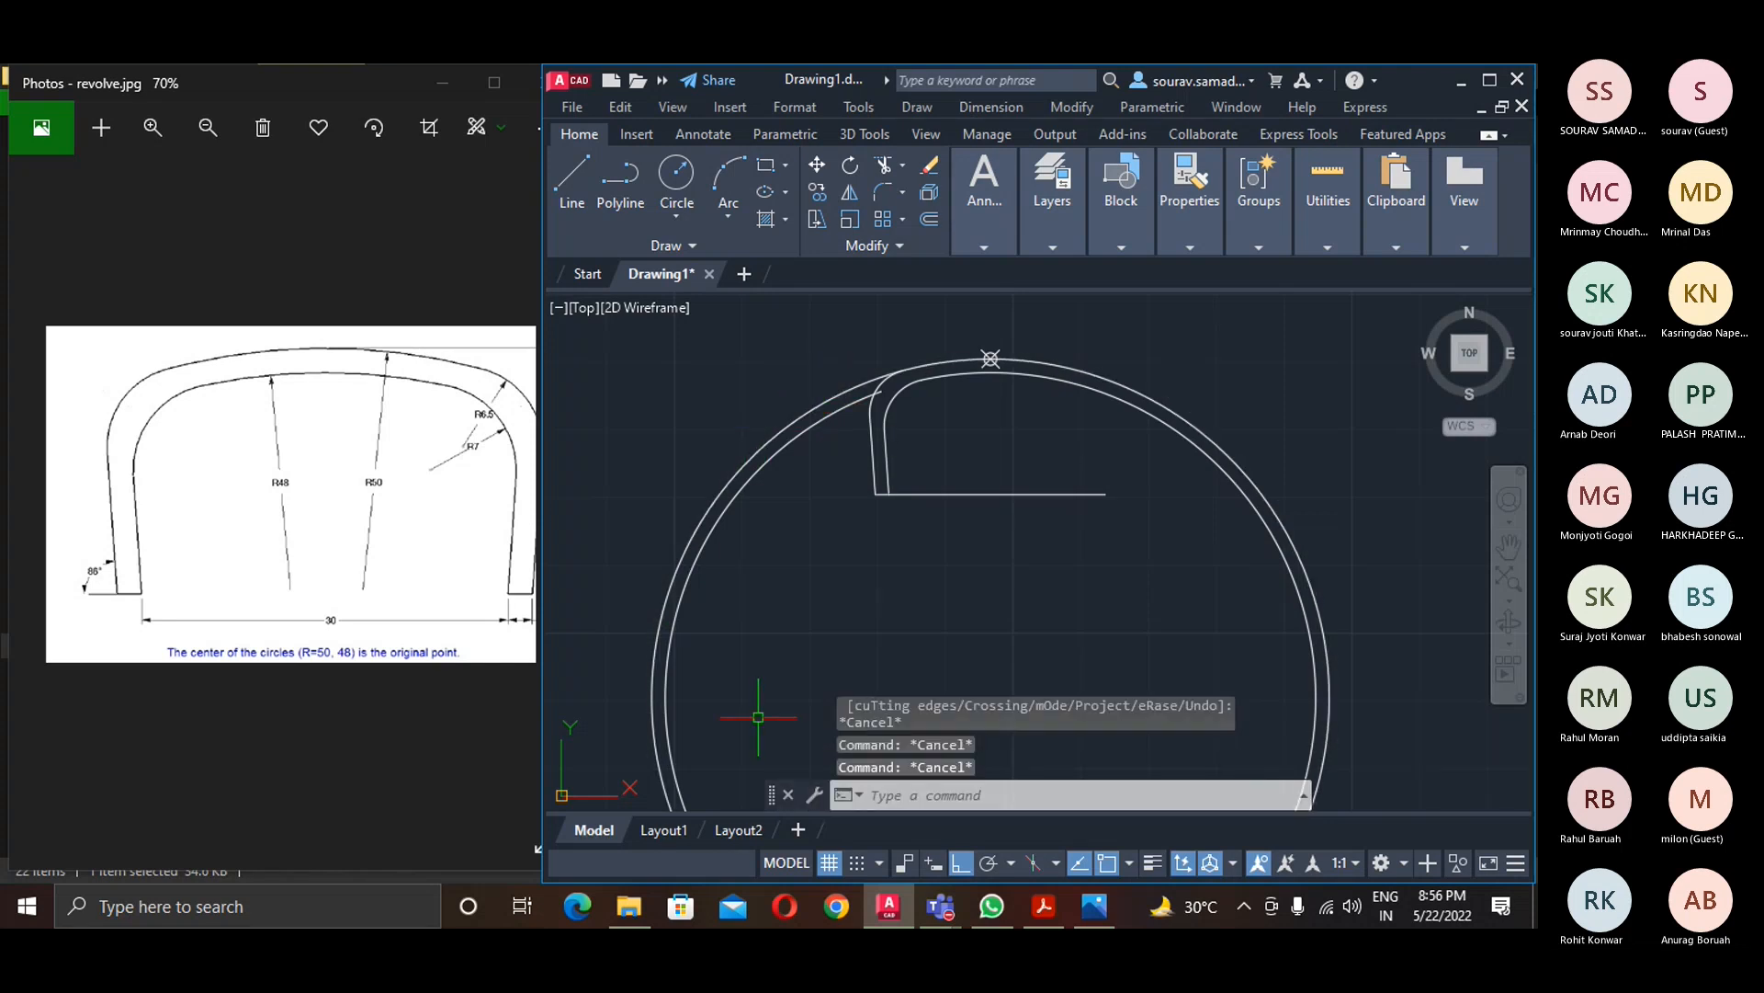
text(tr)
key(Return)
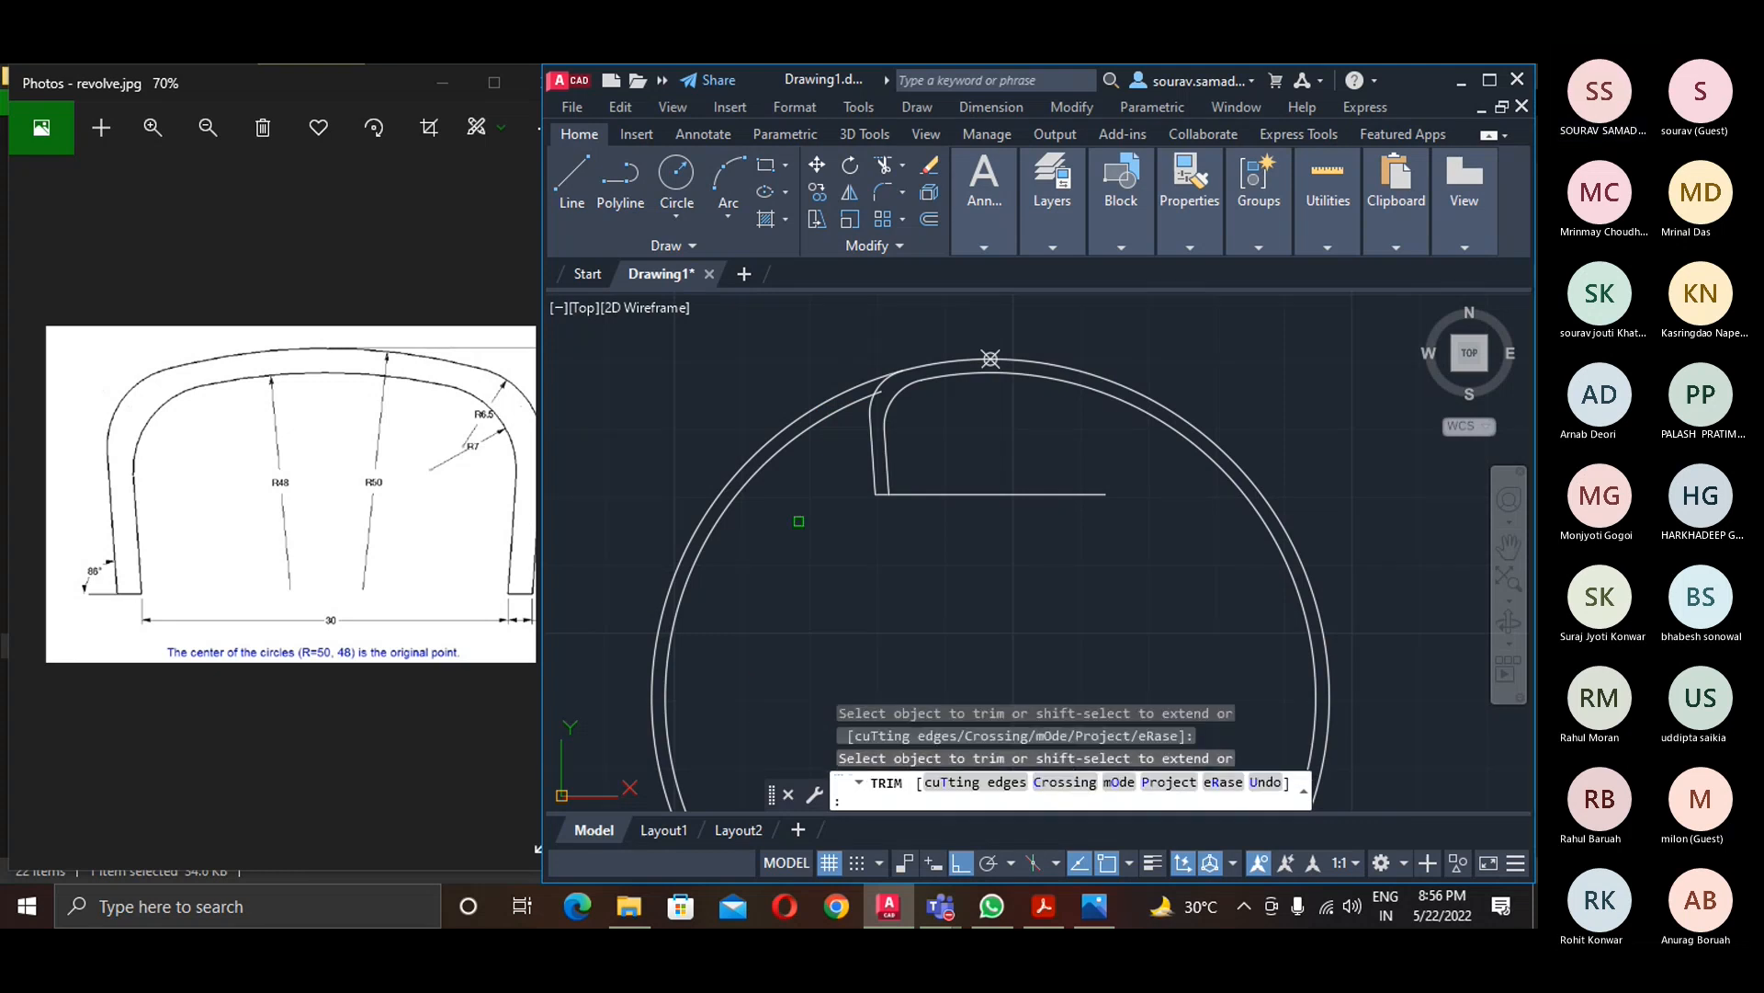
click(825, 415)
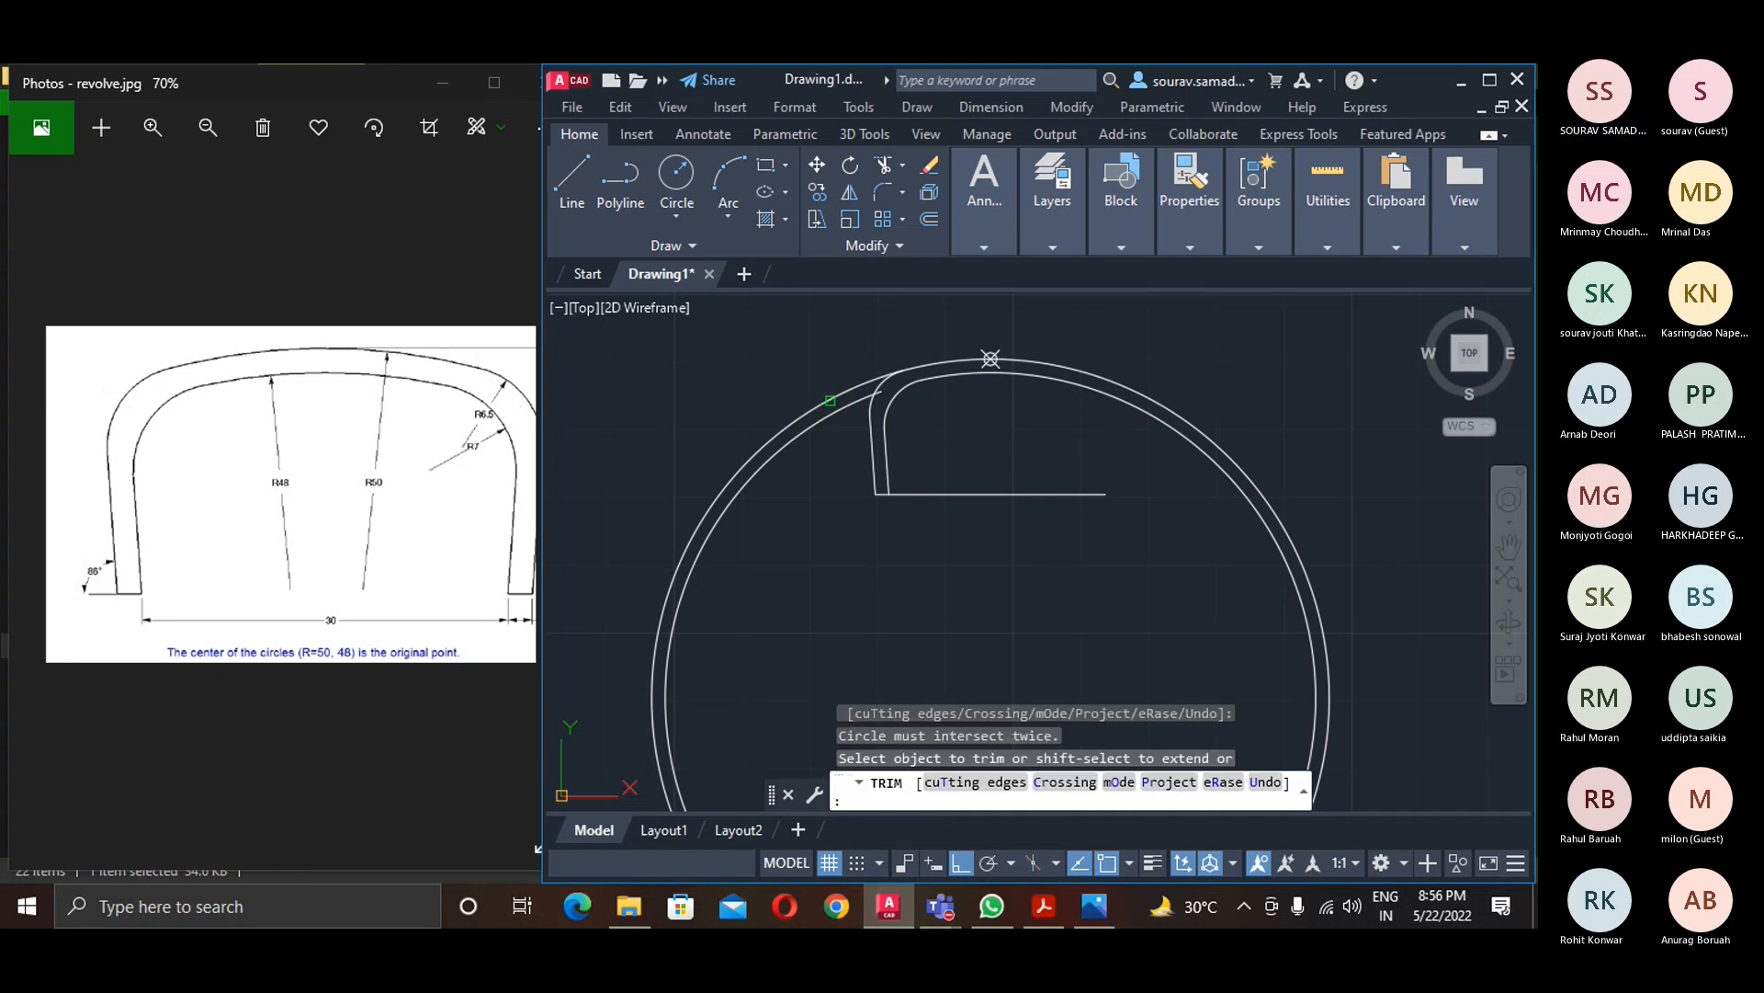
click(730, 402)
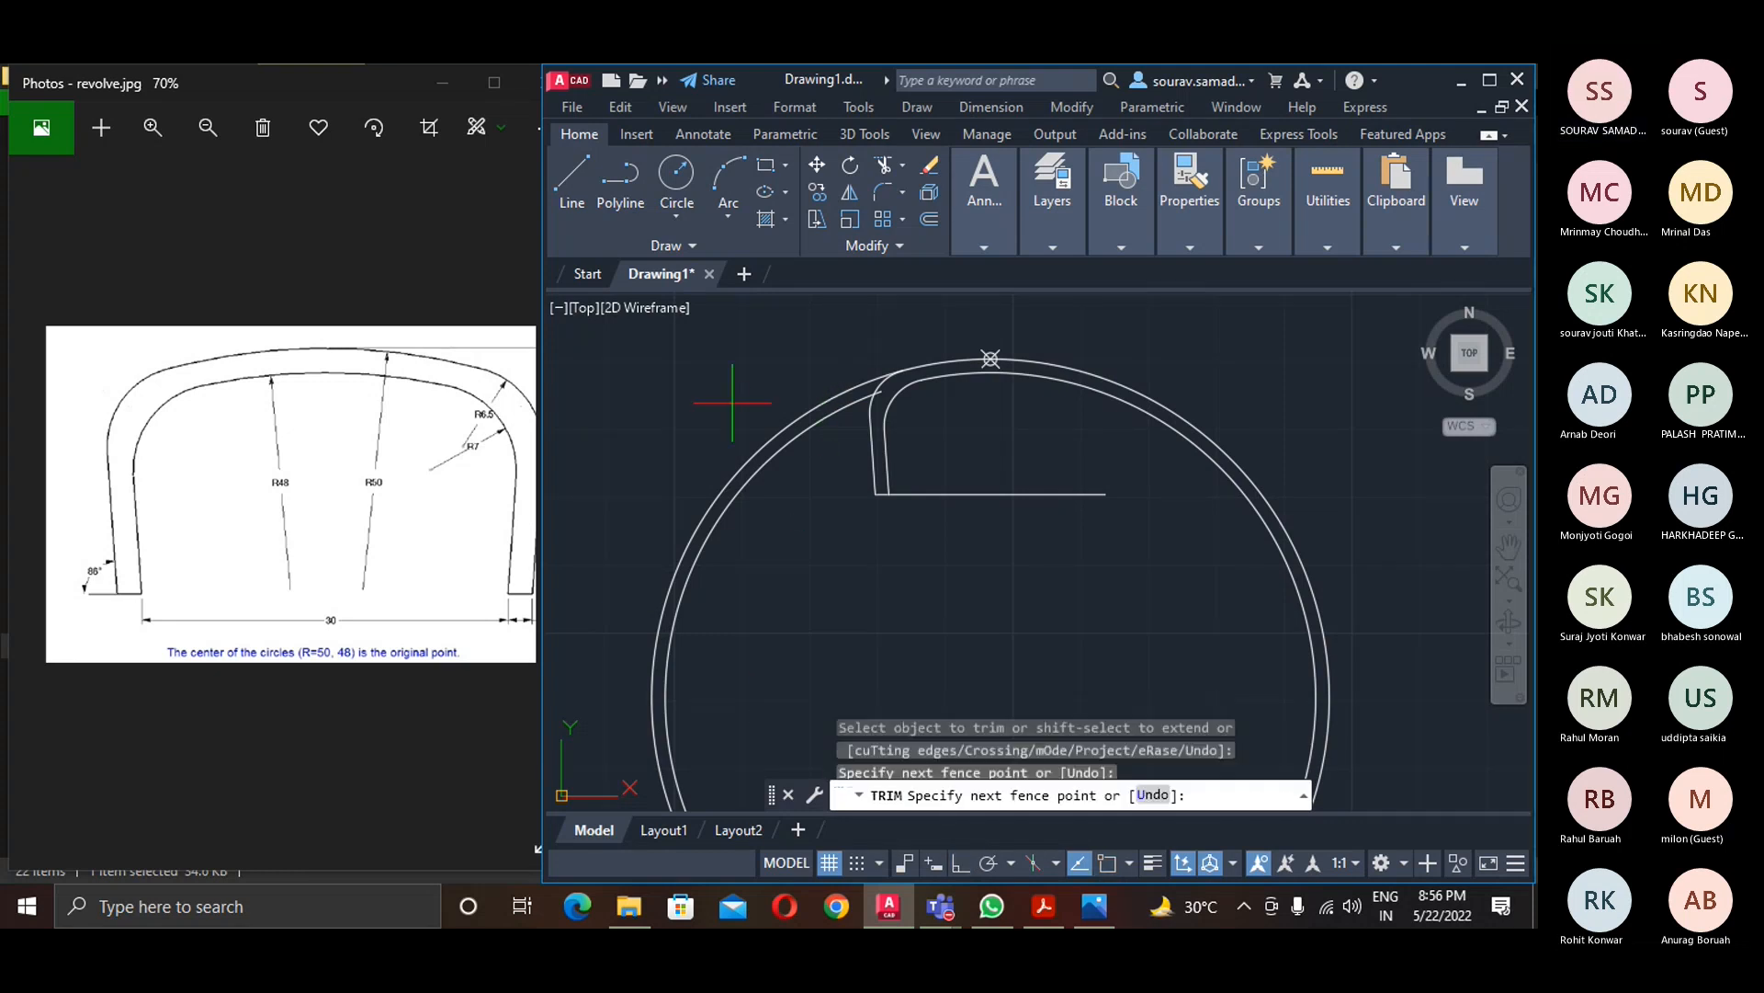
key(Return)
key(Escape)
key(Escape)
click(783, 436)
key(Escape)
scroll(814, 580, down, 2)
mouse_move(830, 599)
middle_down()
mouse_move(869, 578)
mouse_move(797, 661)
middle_up()
scroll(832, 601, up, 2)
click(802, 578)
click(733, 487)
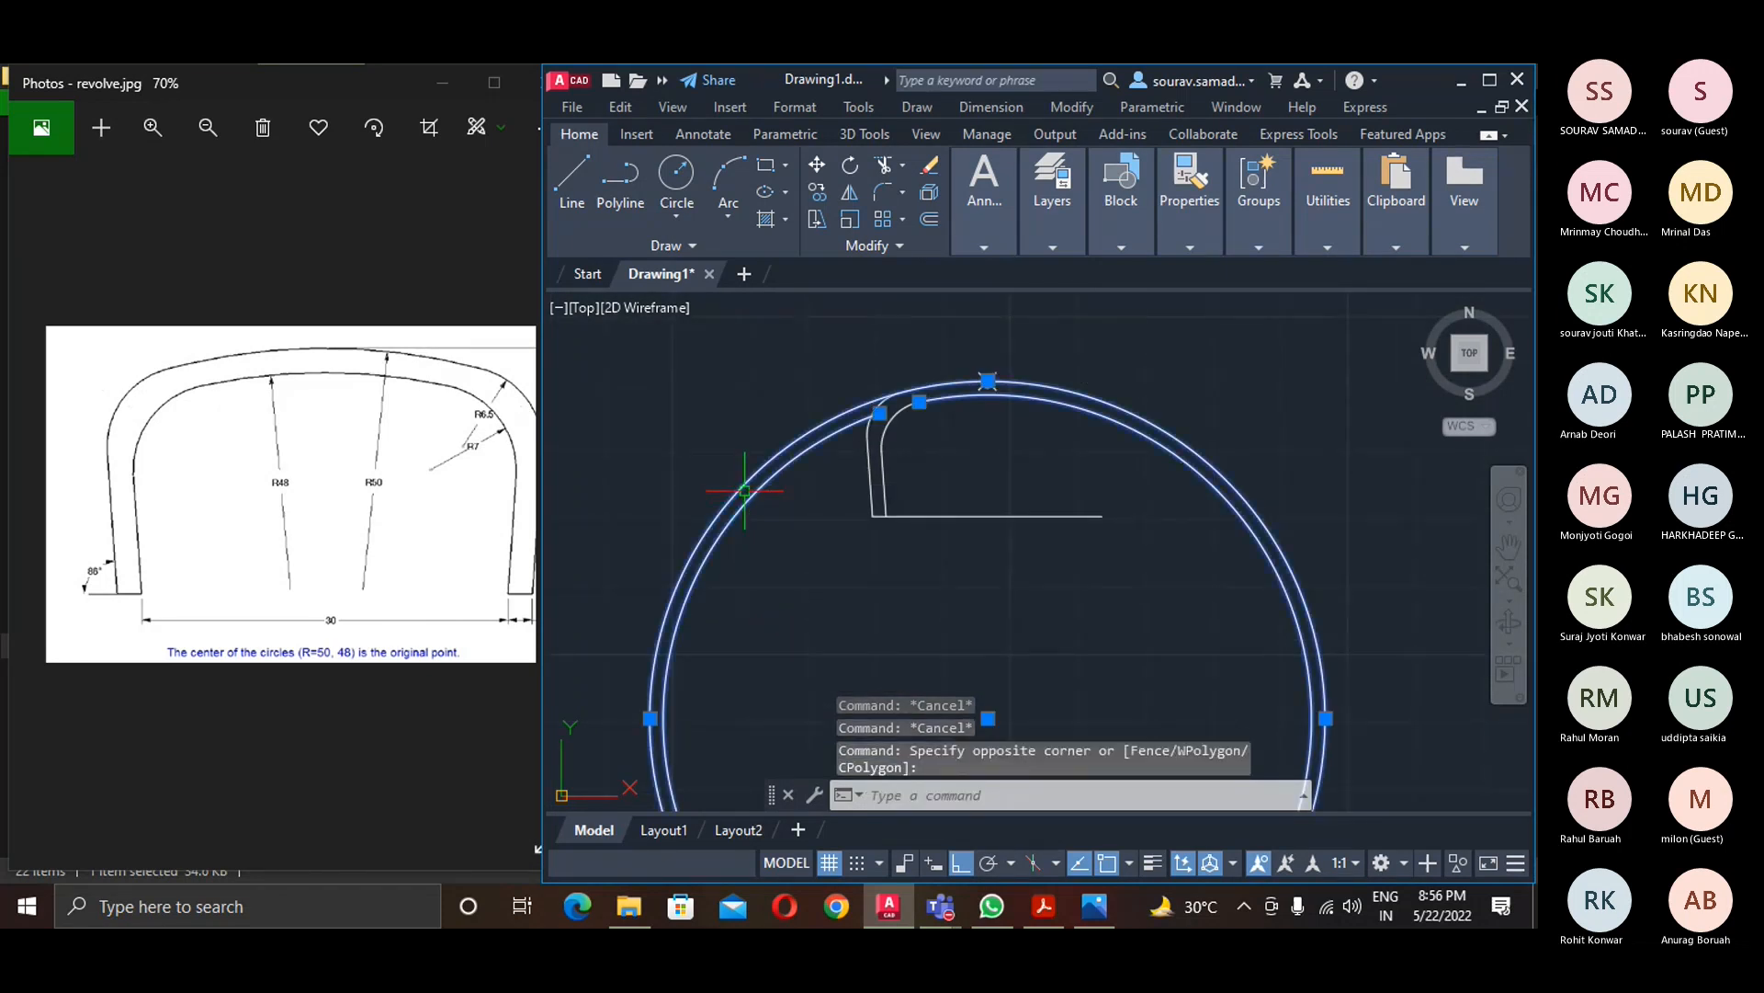
key(Escape)
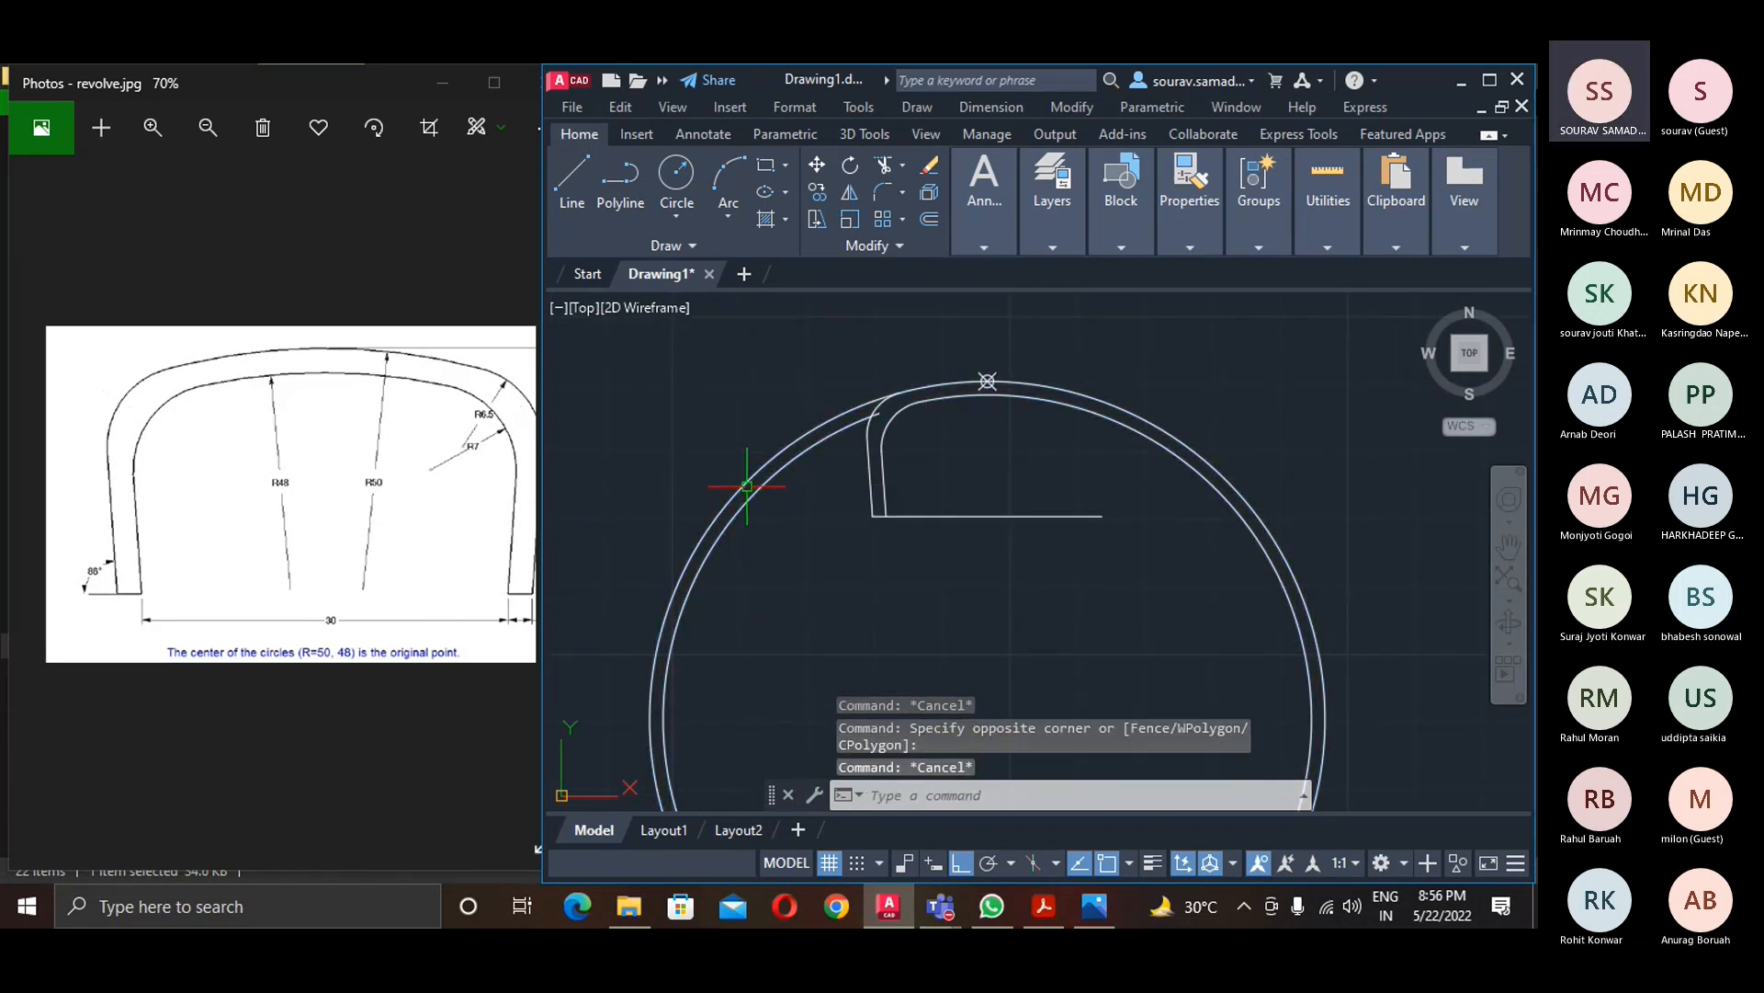
- Mirror the two left legs and their corner arcs about the vertical line through the arch's top point, keeping the originals
text(mi)
key(Return)
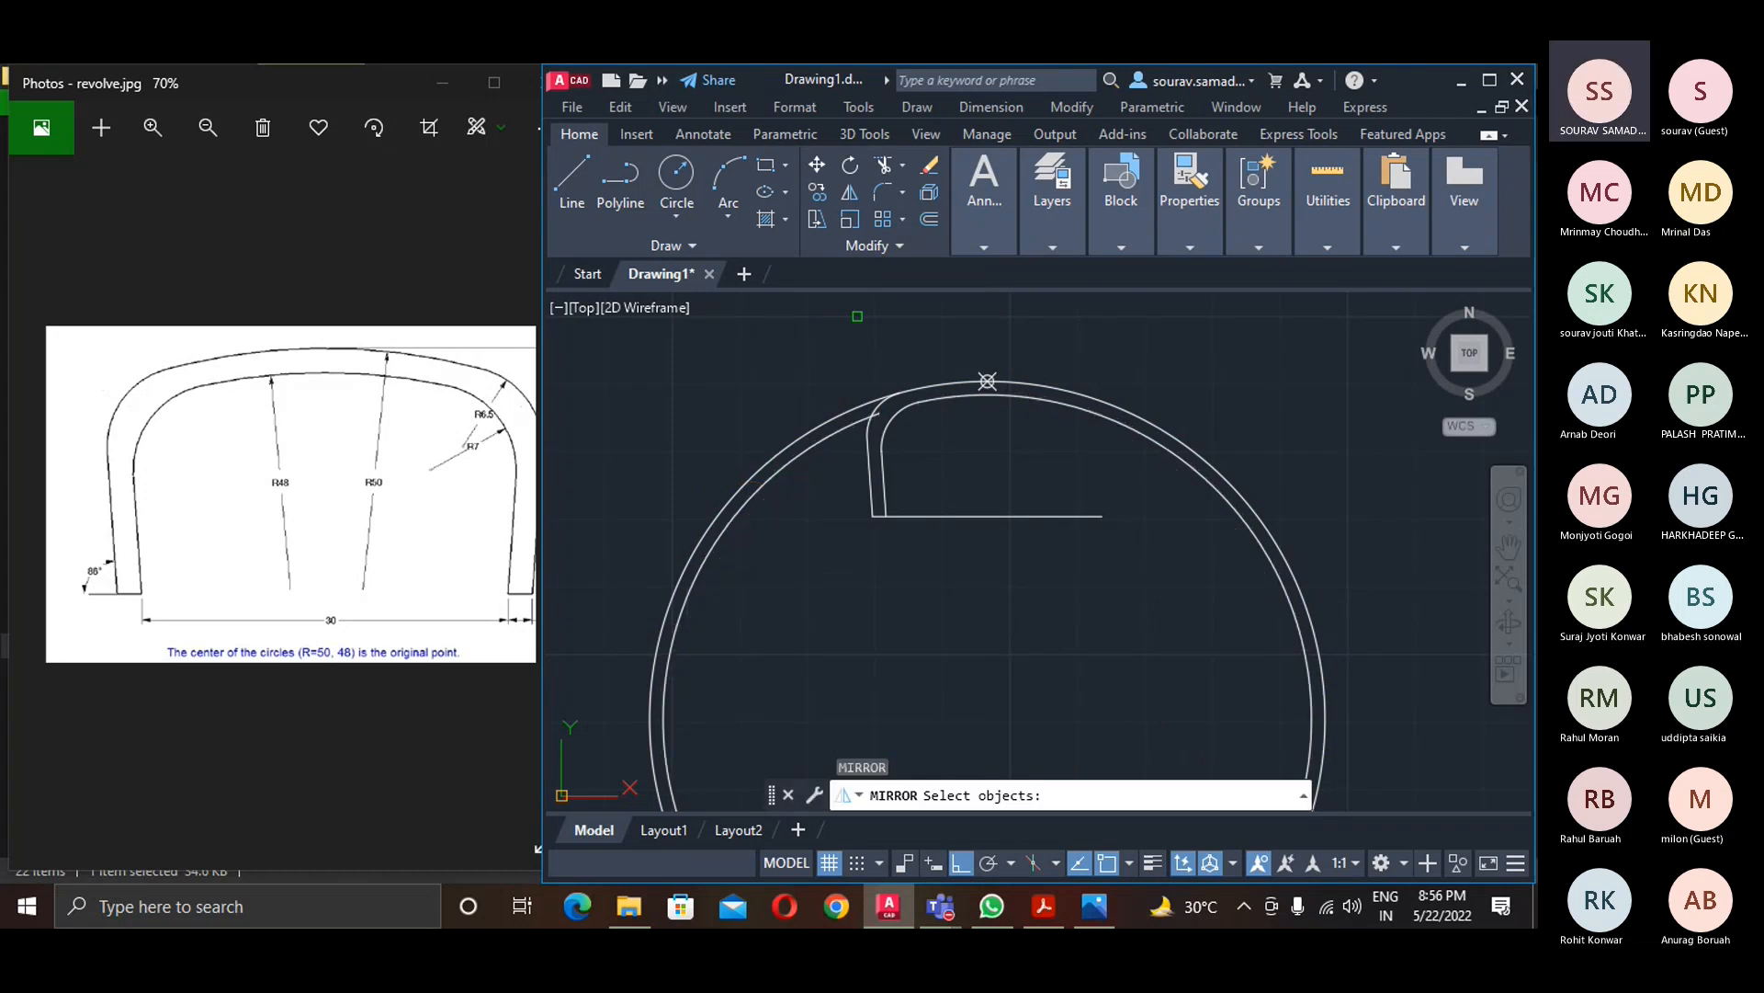
click(879, 407)
click(896, 428)
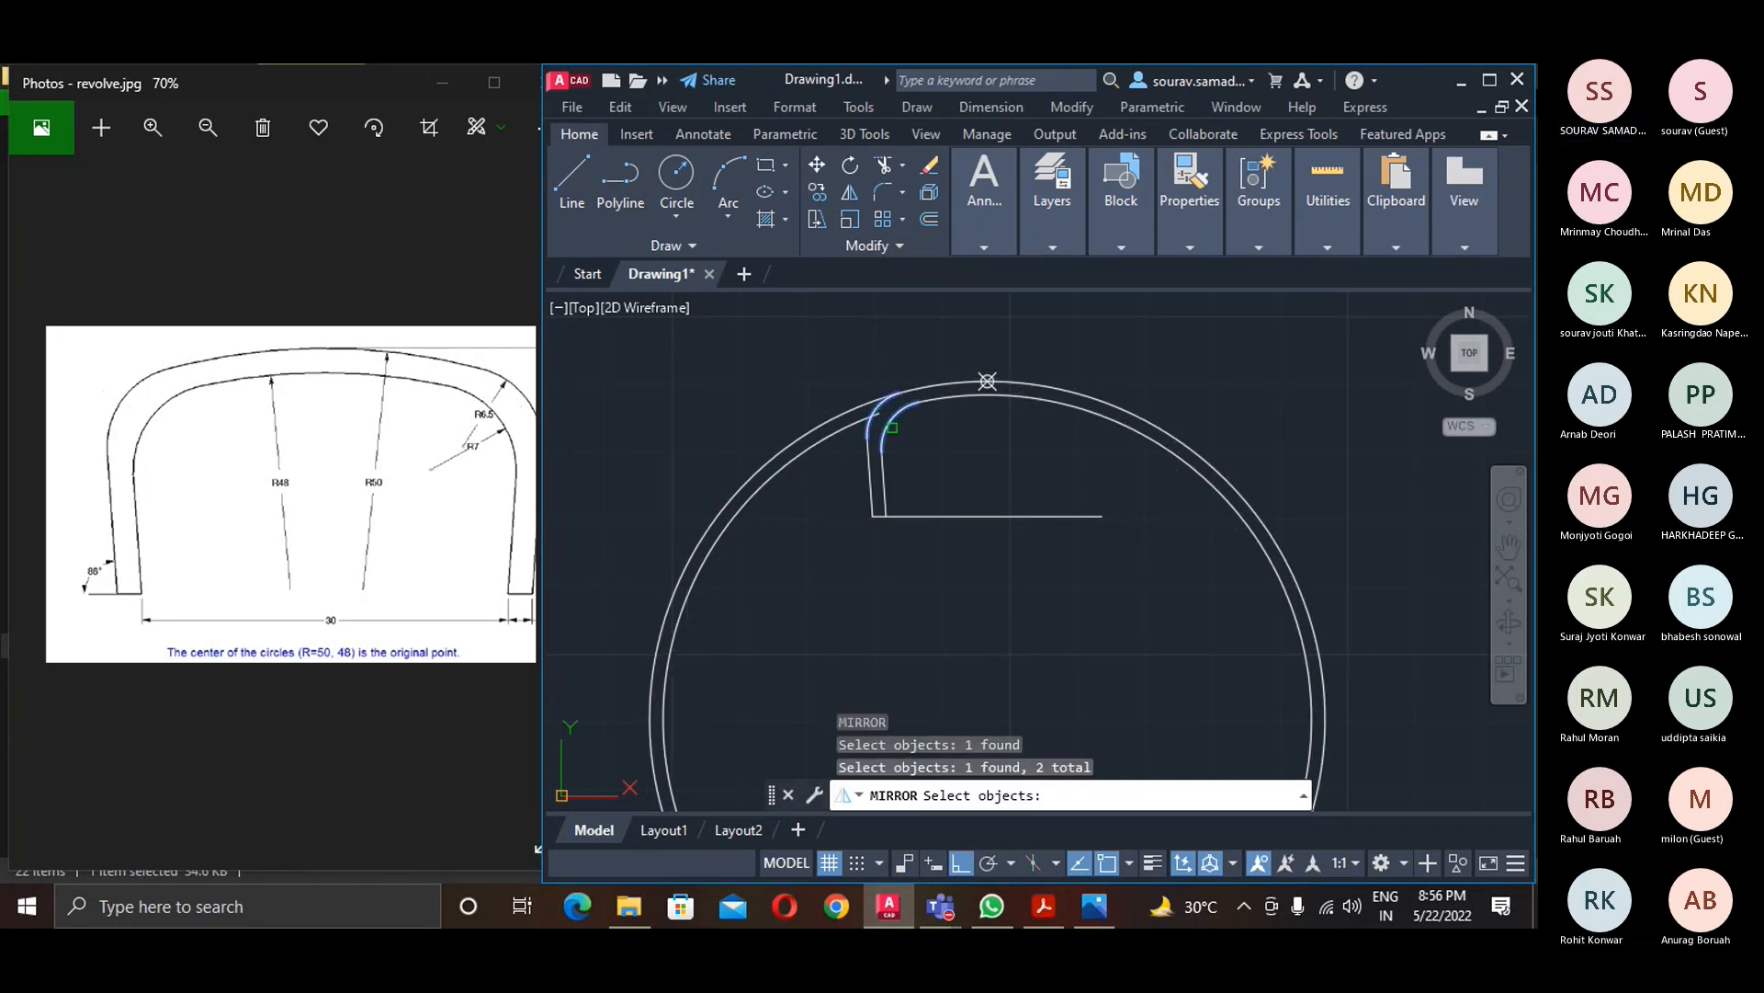
click(925, 484)
click(825, 478)
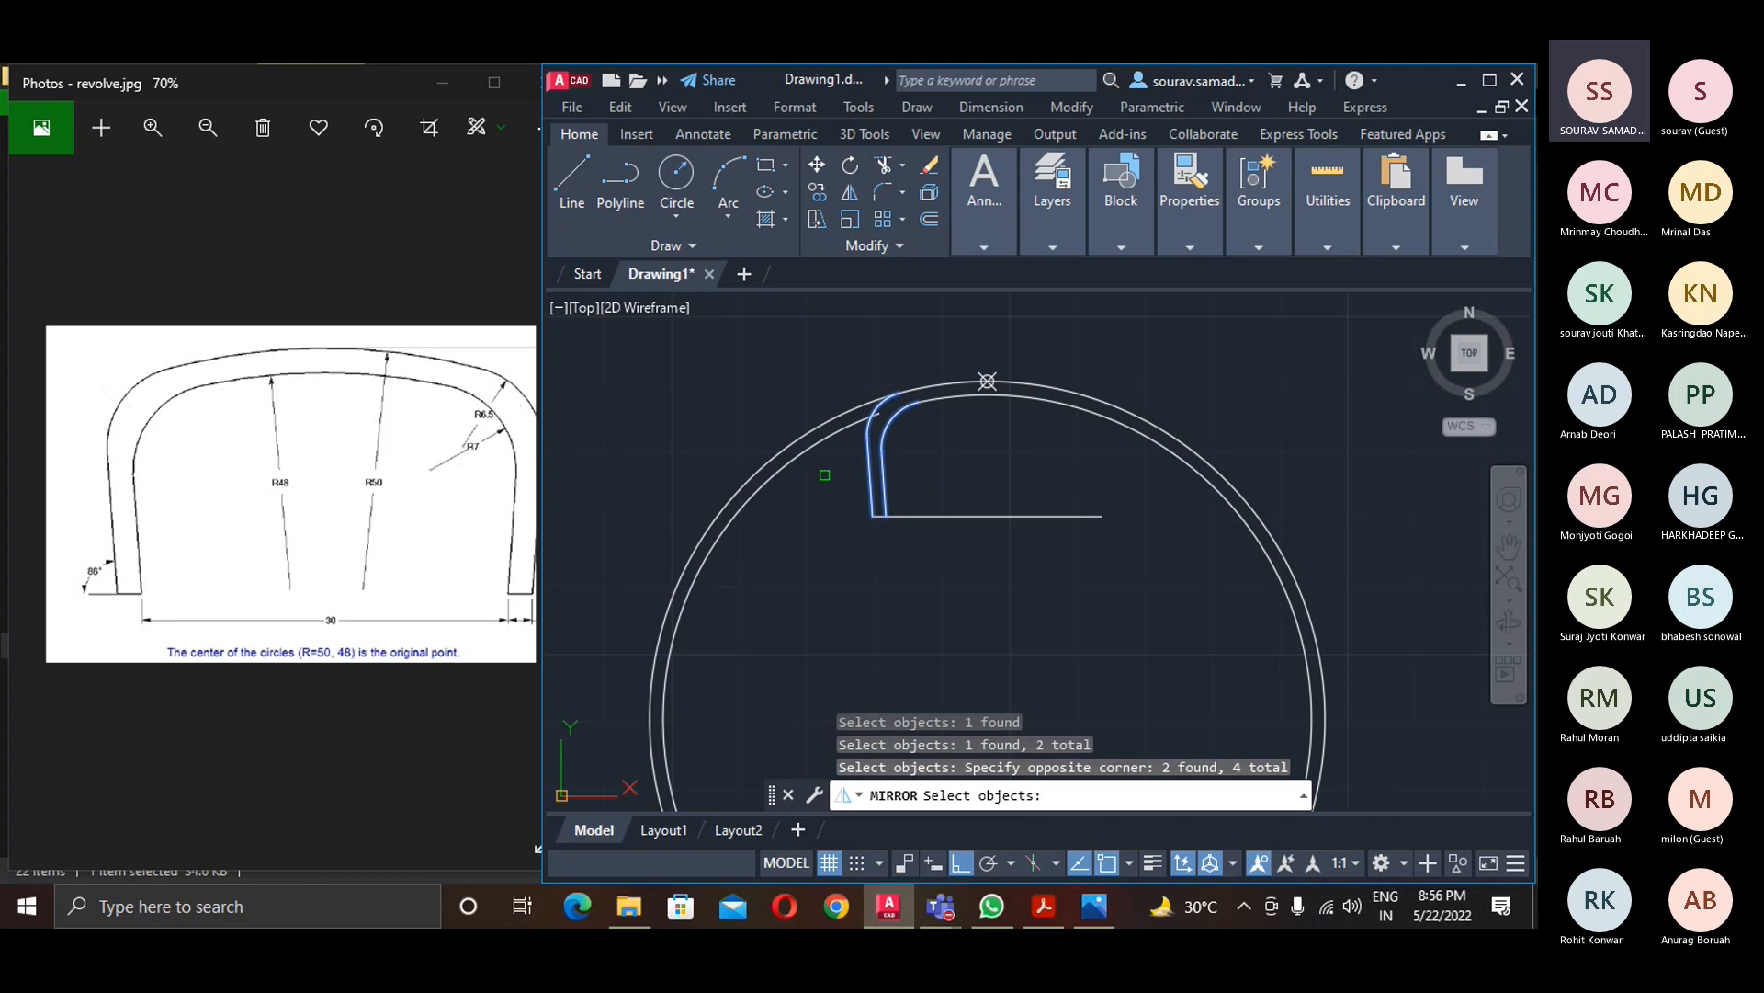
key(Return)
click(988, 380)
click(984, 513)
key(Return)
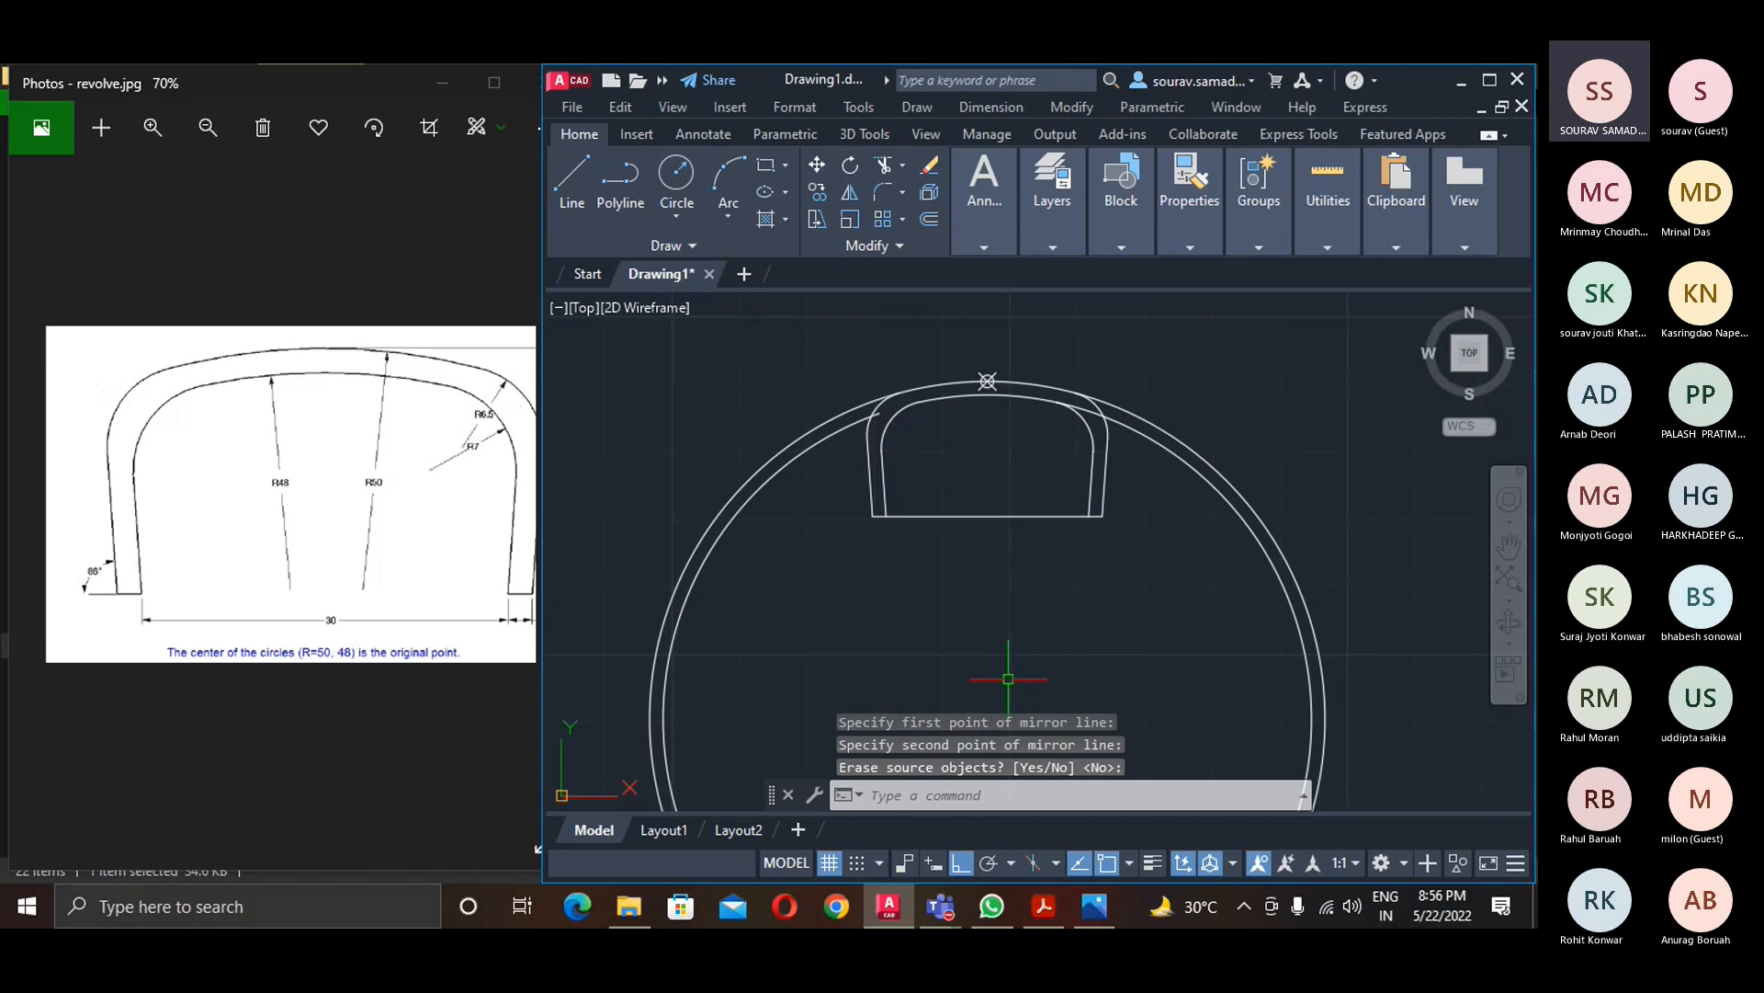
- Delete the horizontal base line between the two legs
click(980, 502)
click(967, 602)
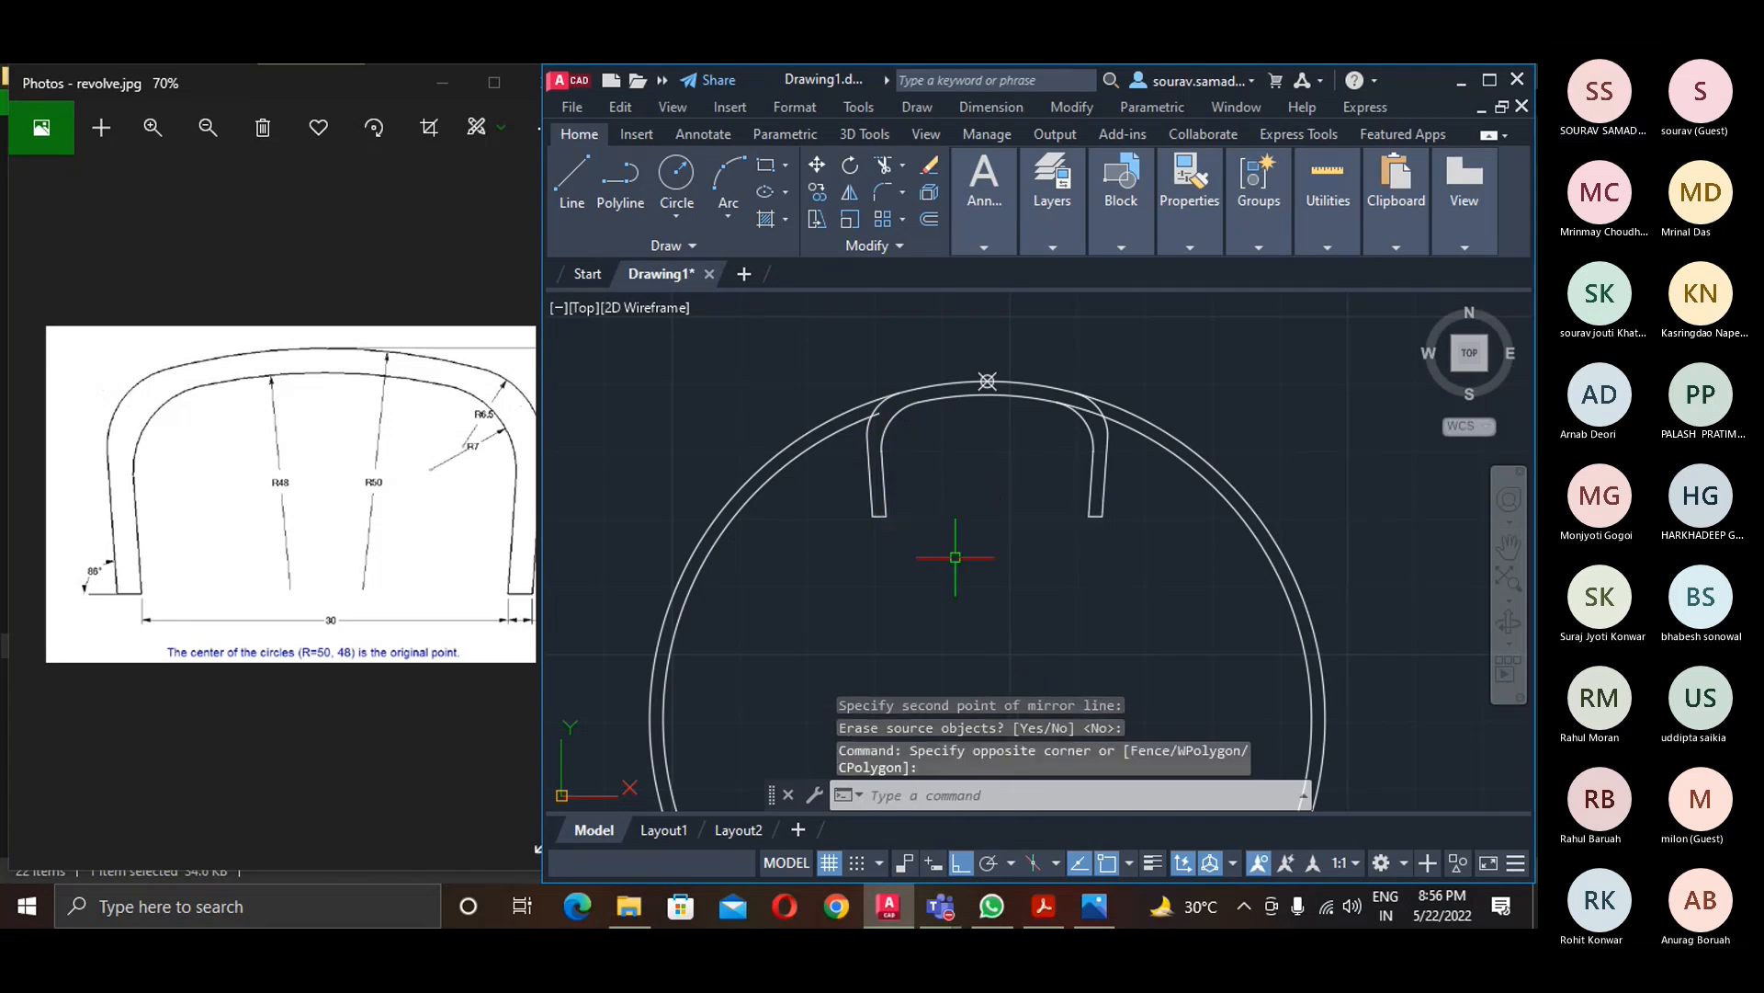
key(Delete)
- Trim the radius 50 and 48 circles outside the arch and remove the leftover arc pieces at both corners
text(tr)
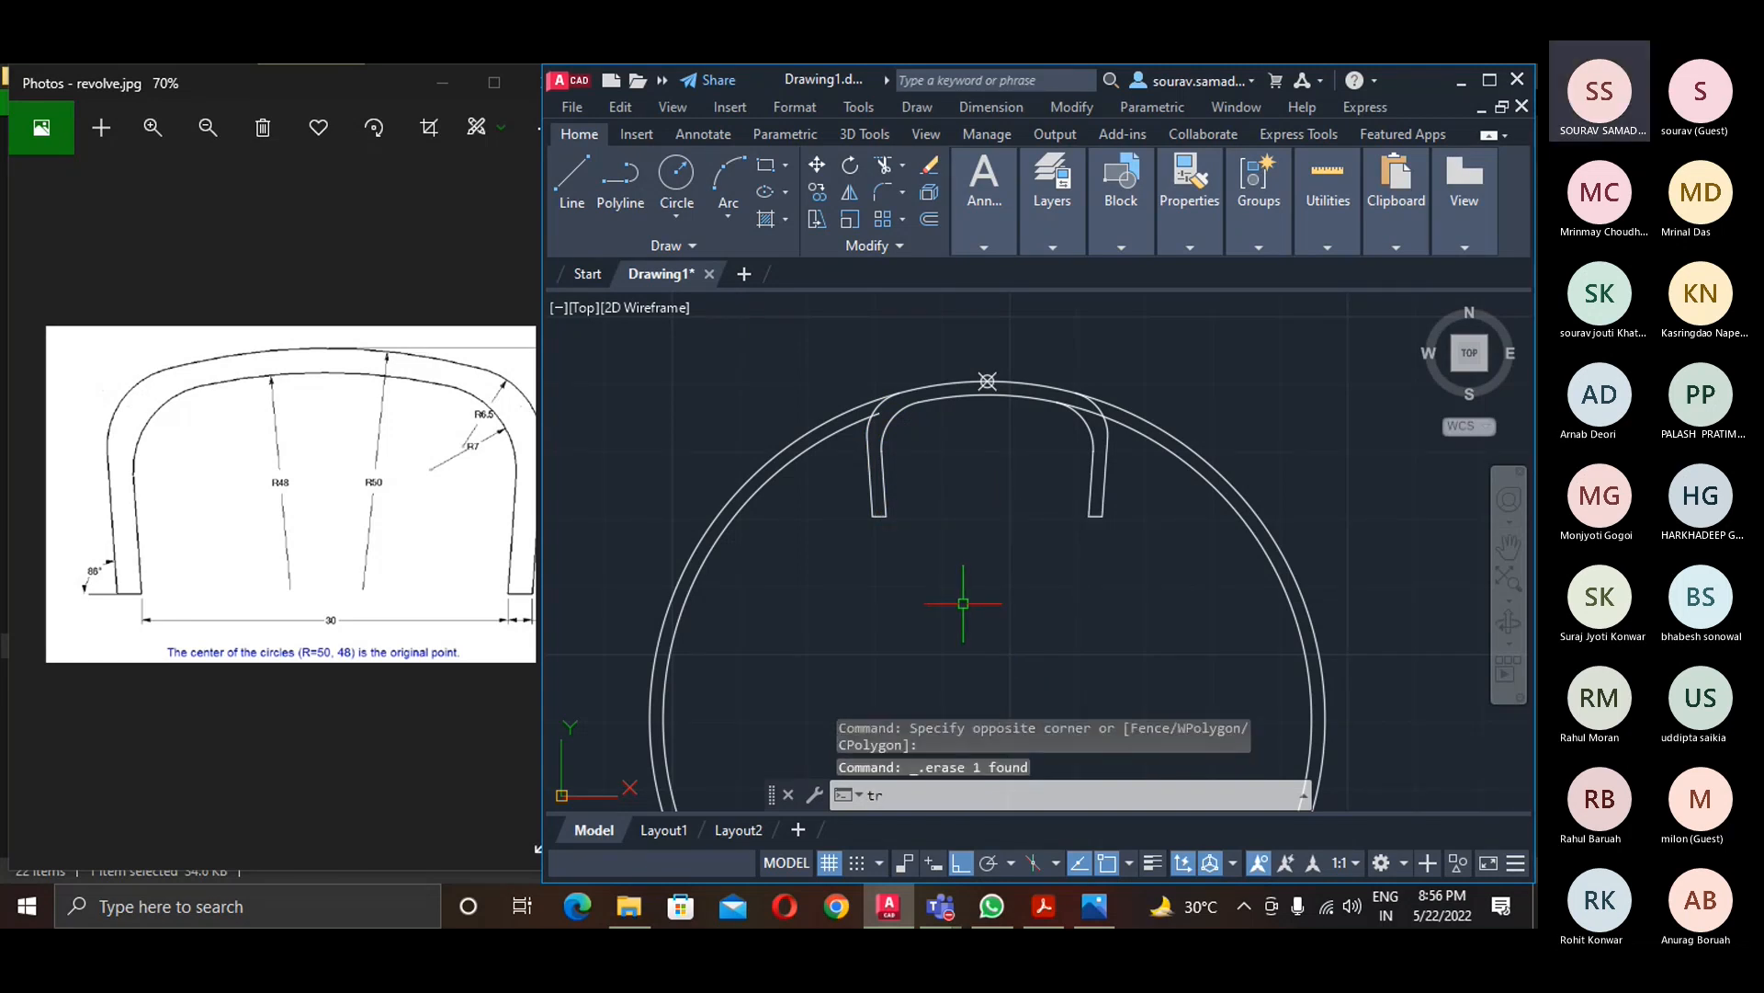
key(Return)
click(1268, 481)
click(1158, 598)
scroll(1142, 355, up, 4)
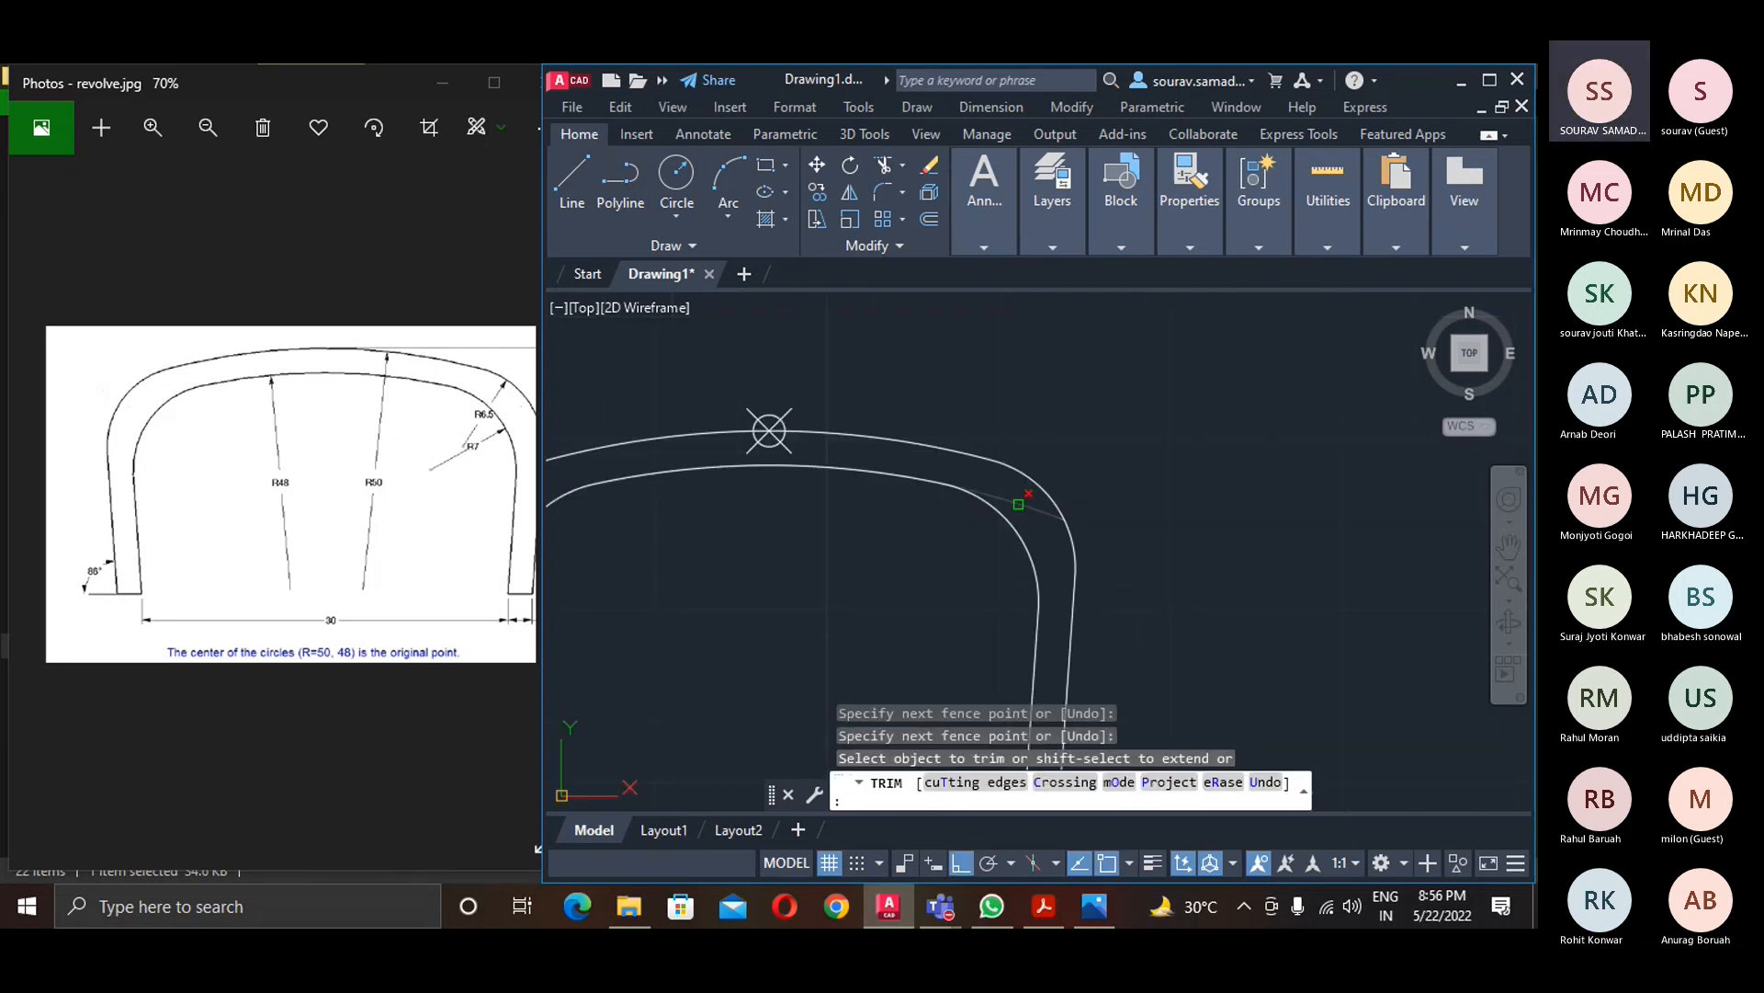
click(1018, 504)
middle_drag(941, 581, 1142, 583)
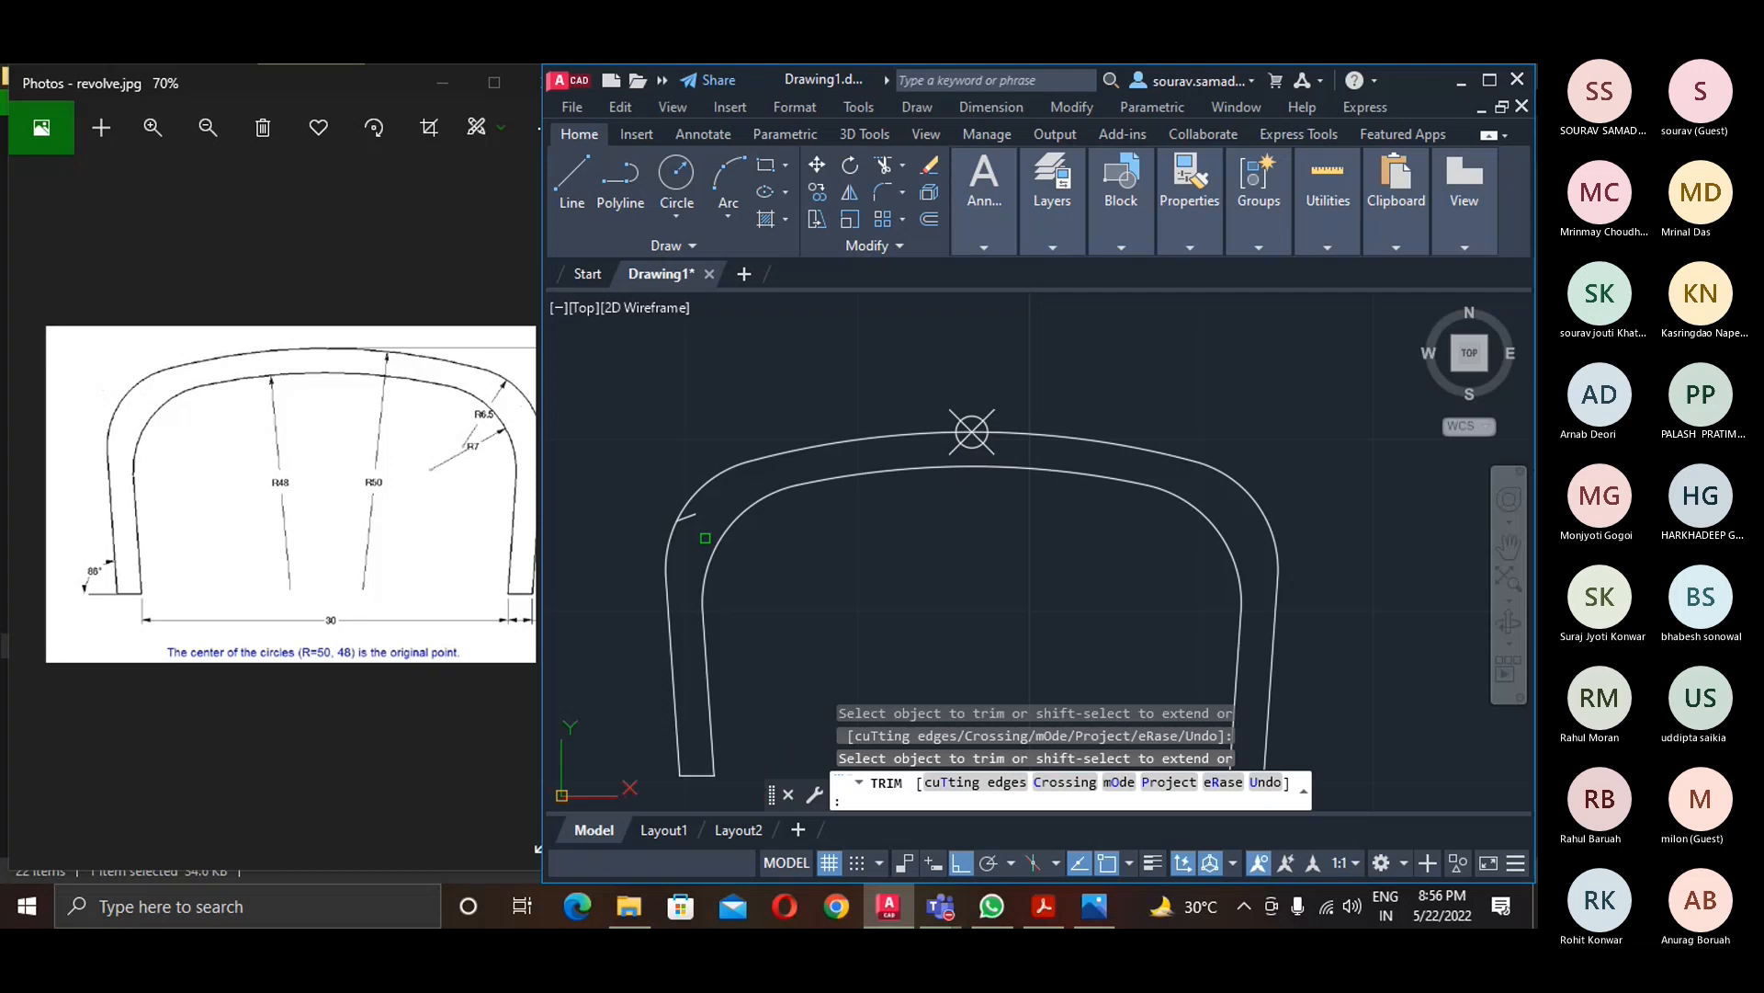
scroll(817, 671, down, 2)
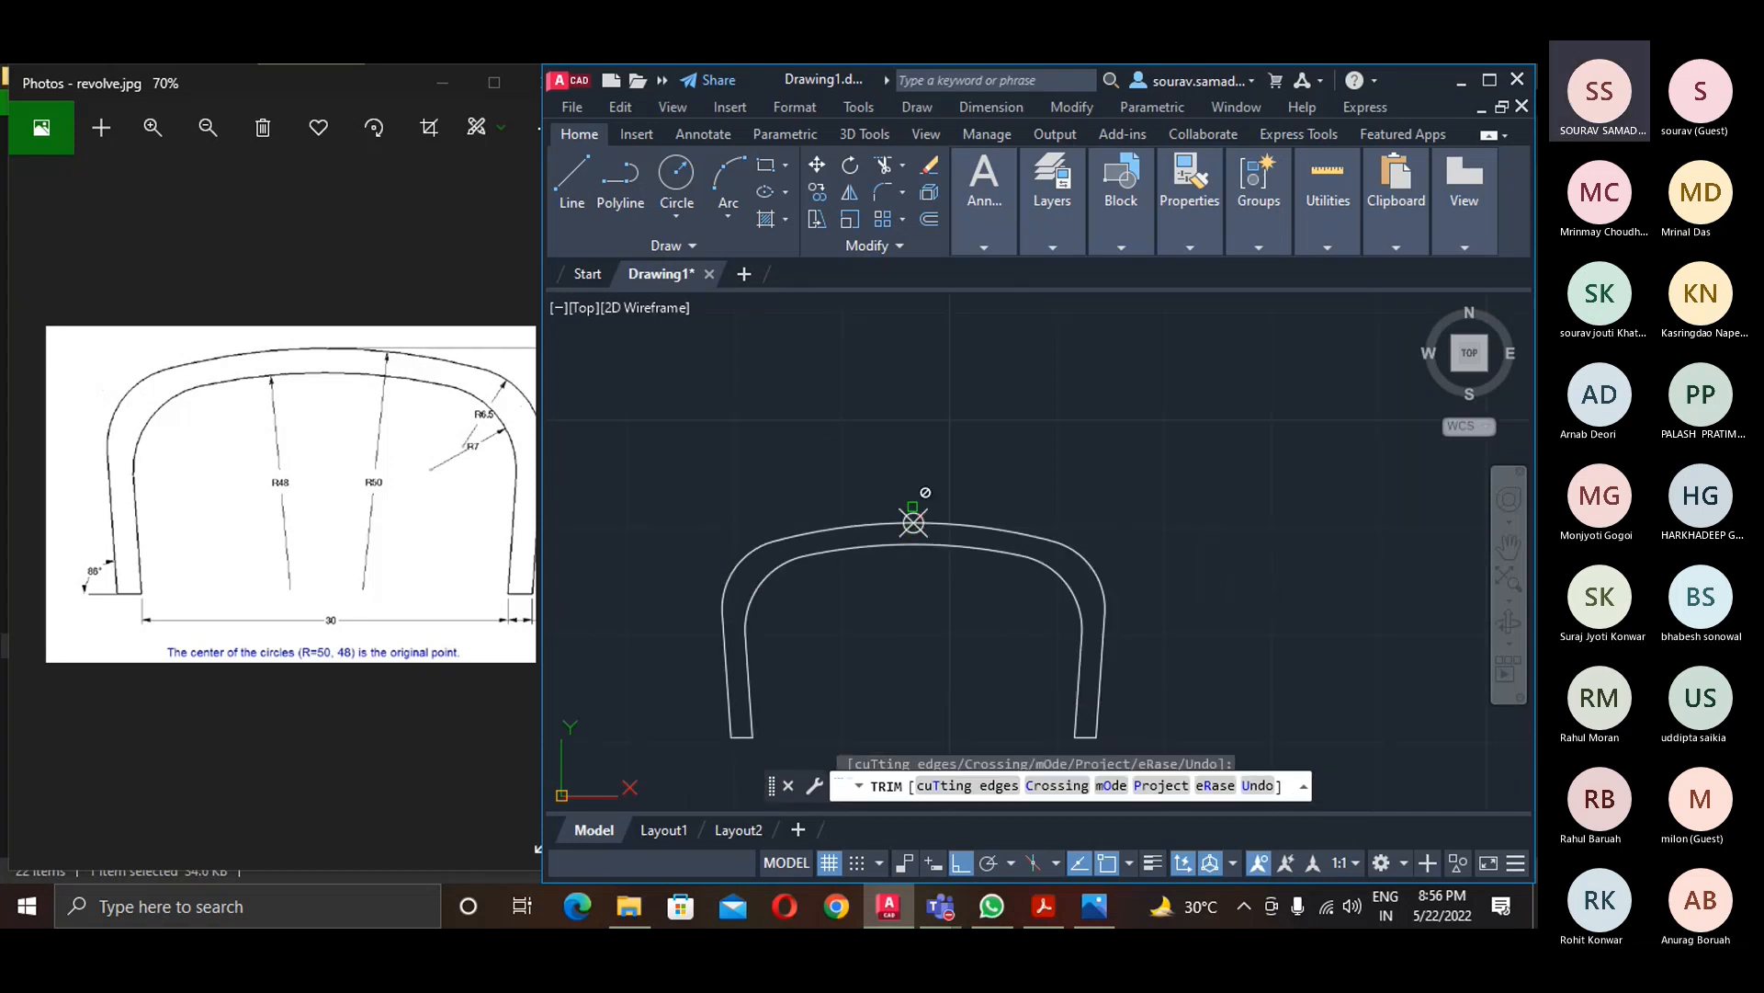
- Delete the point marker at the top of the outer arch
click(913, 522)
key(Escape)
click(913, 522)
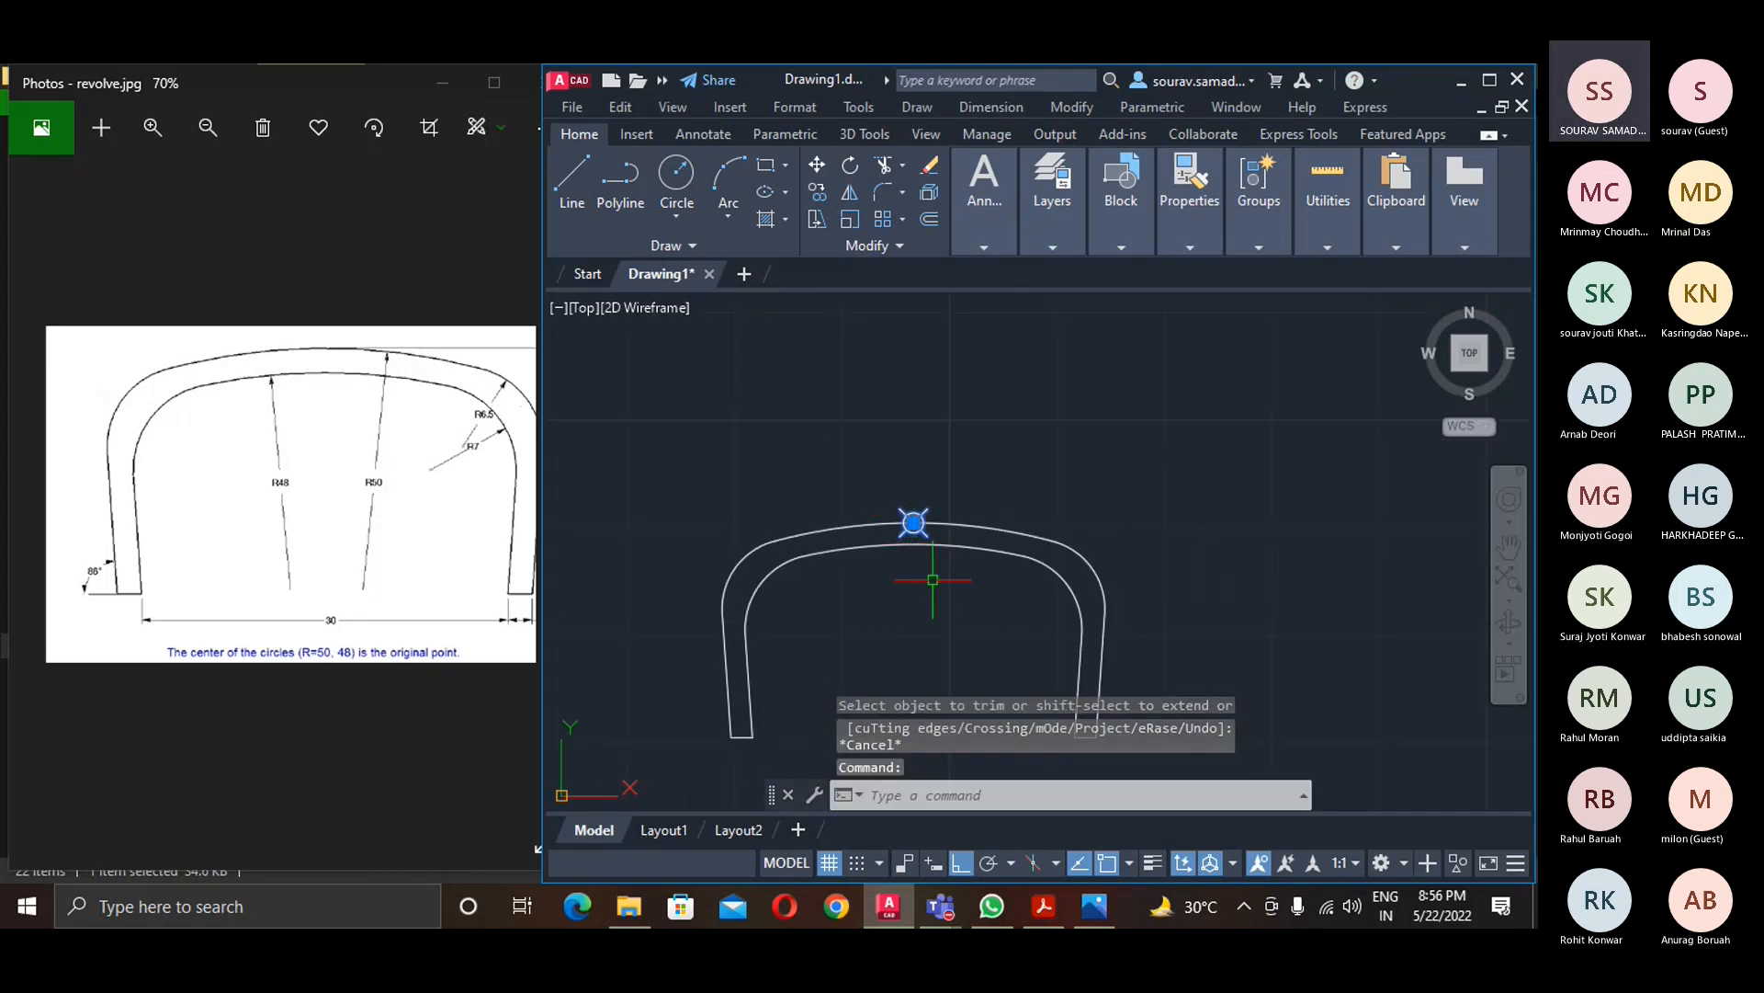
key(Delete)
scroll(919, 602, down, 3)
mouse_move(919, 606)
middle_down()
mouse_move(1012, 513)
mouse_move(966, 502)
middle_up()
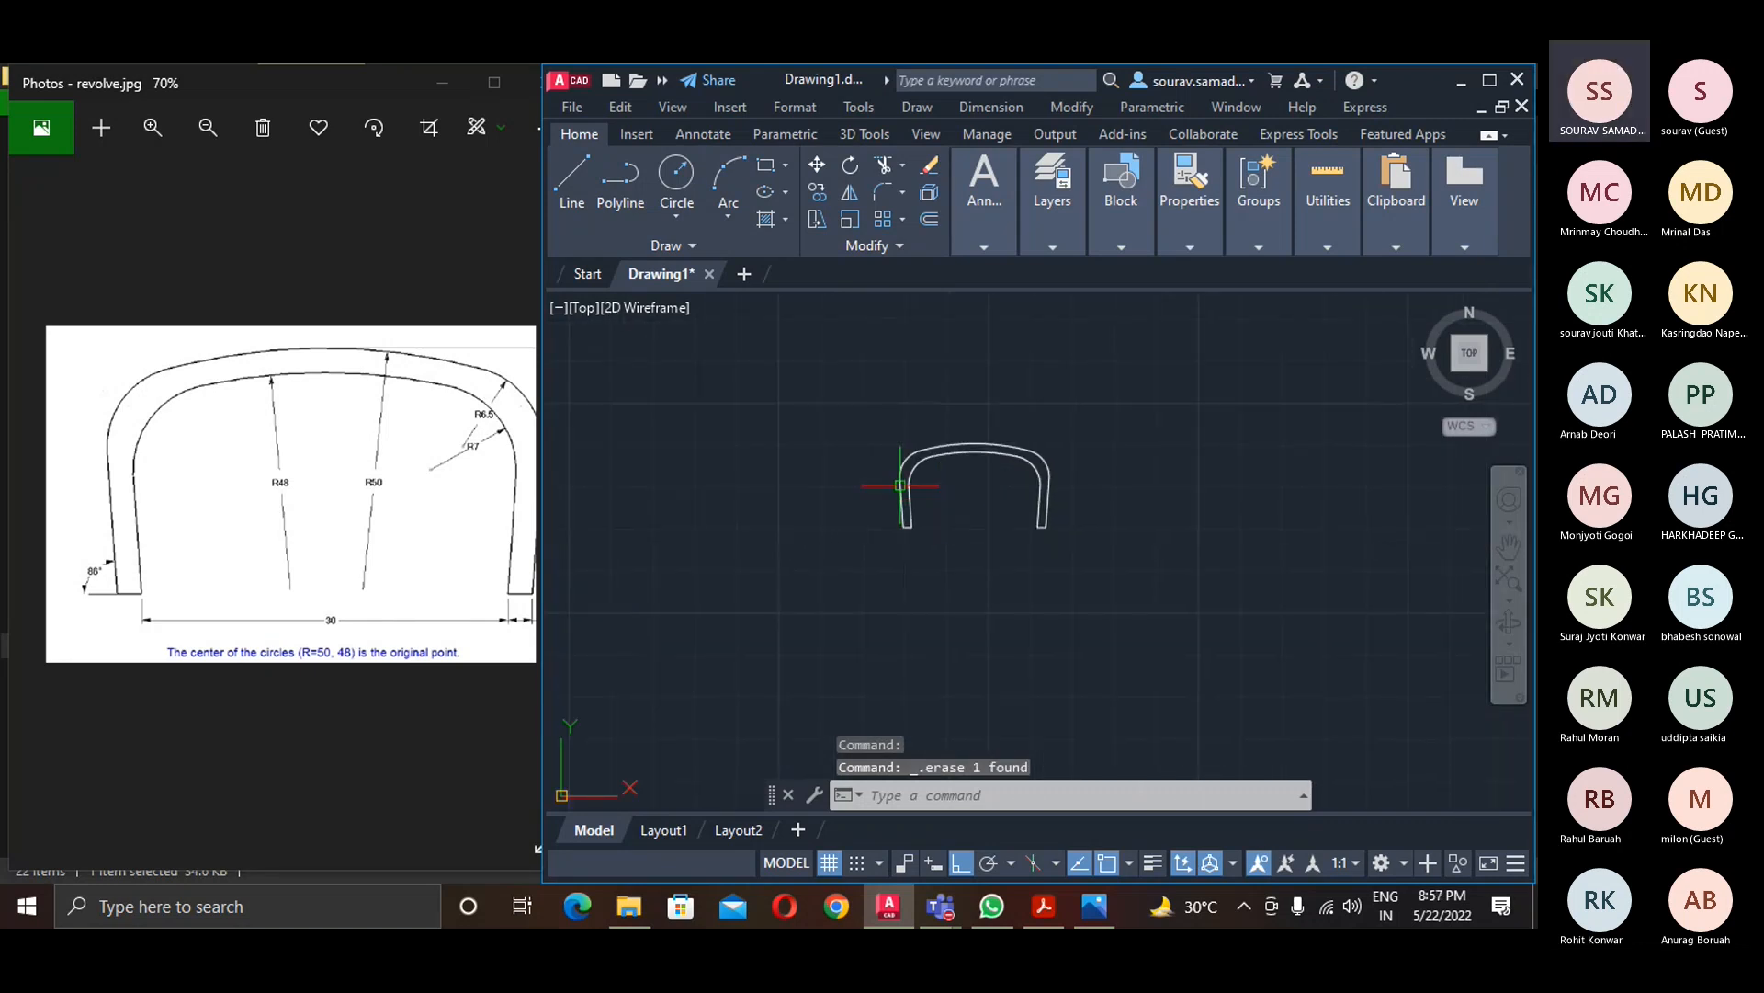
- Draw a horizontal axis line through the arcs' centre, starting about 41.4 units to its left and extending past the profile on both sides
click(571, 179)
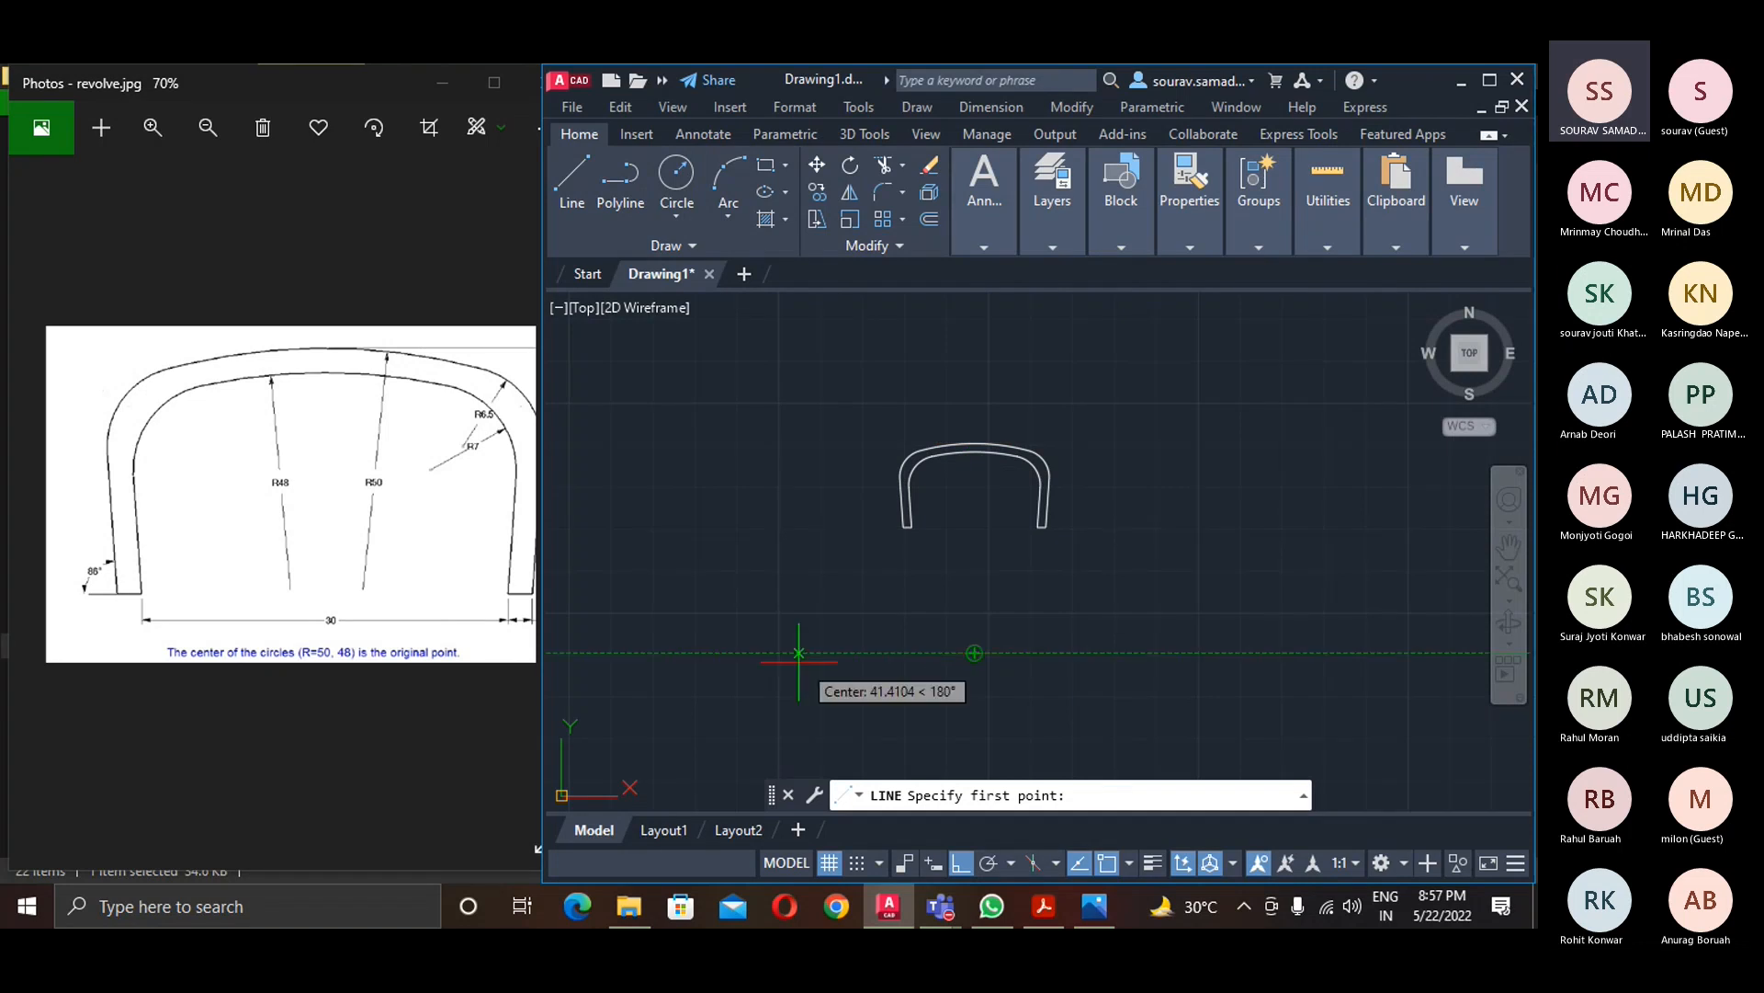
click(799, 653)
click(1289, 653)
key(Return)
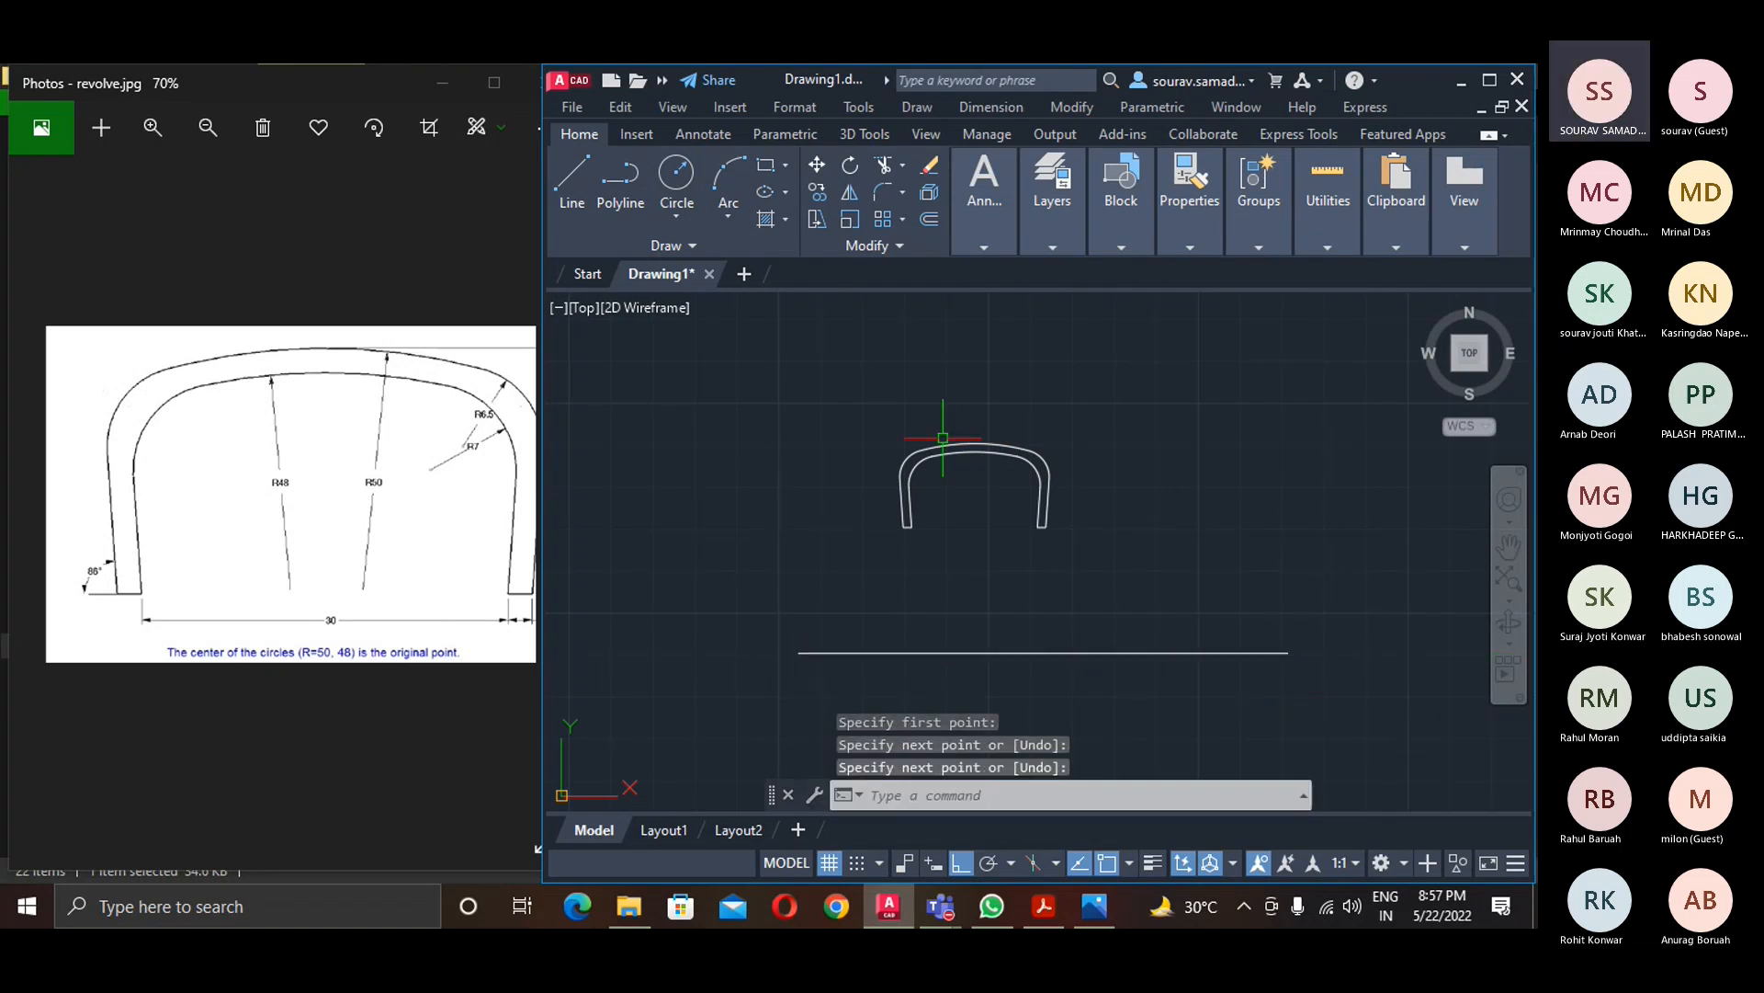
- Join all lines and arcs of the arched profile into one polyline
text(join)
key(Return)
click(1103, 533)
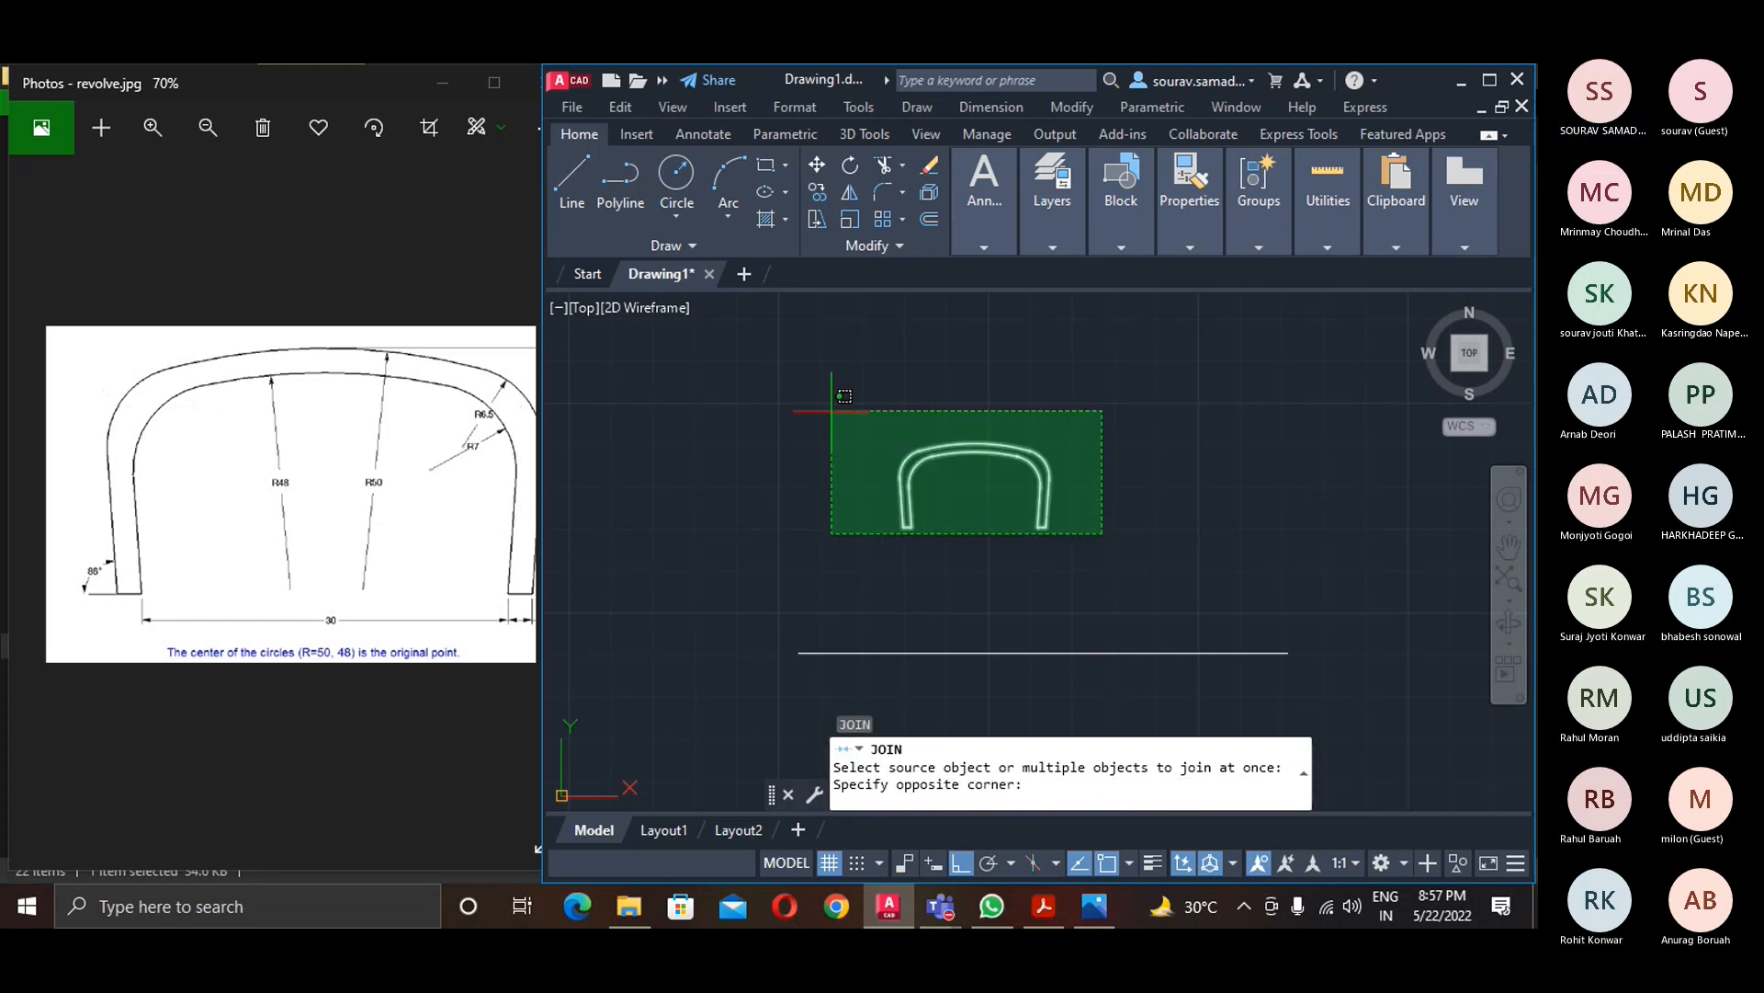
click(832, 411)
key(Return)
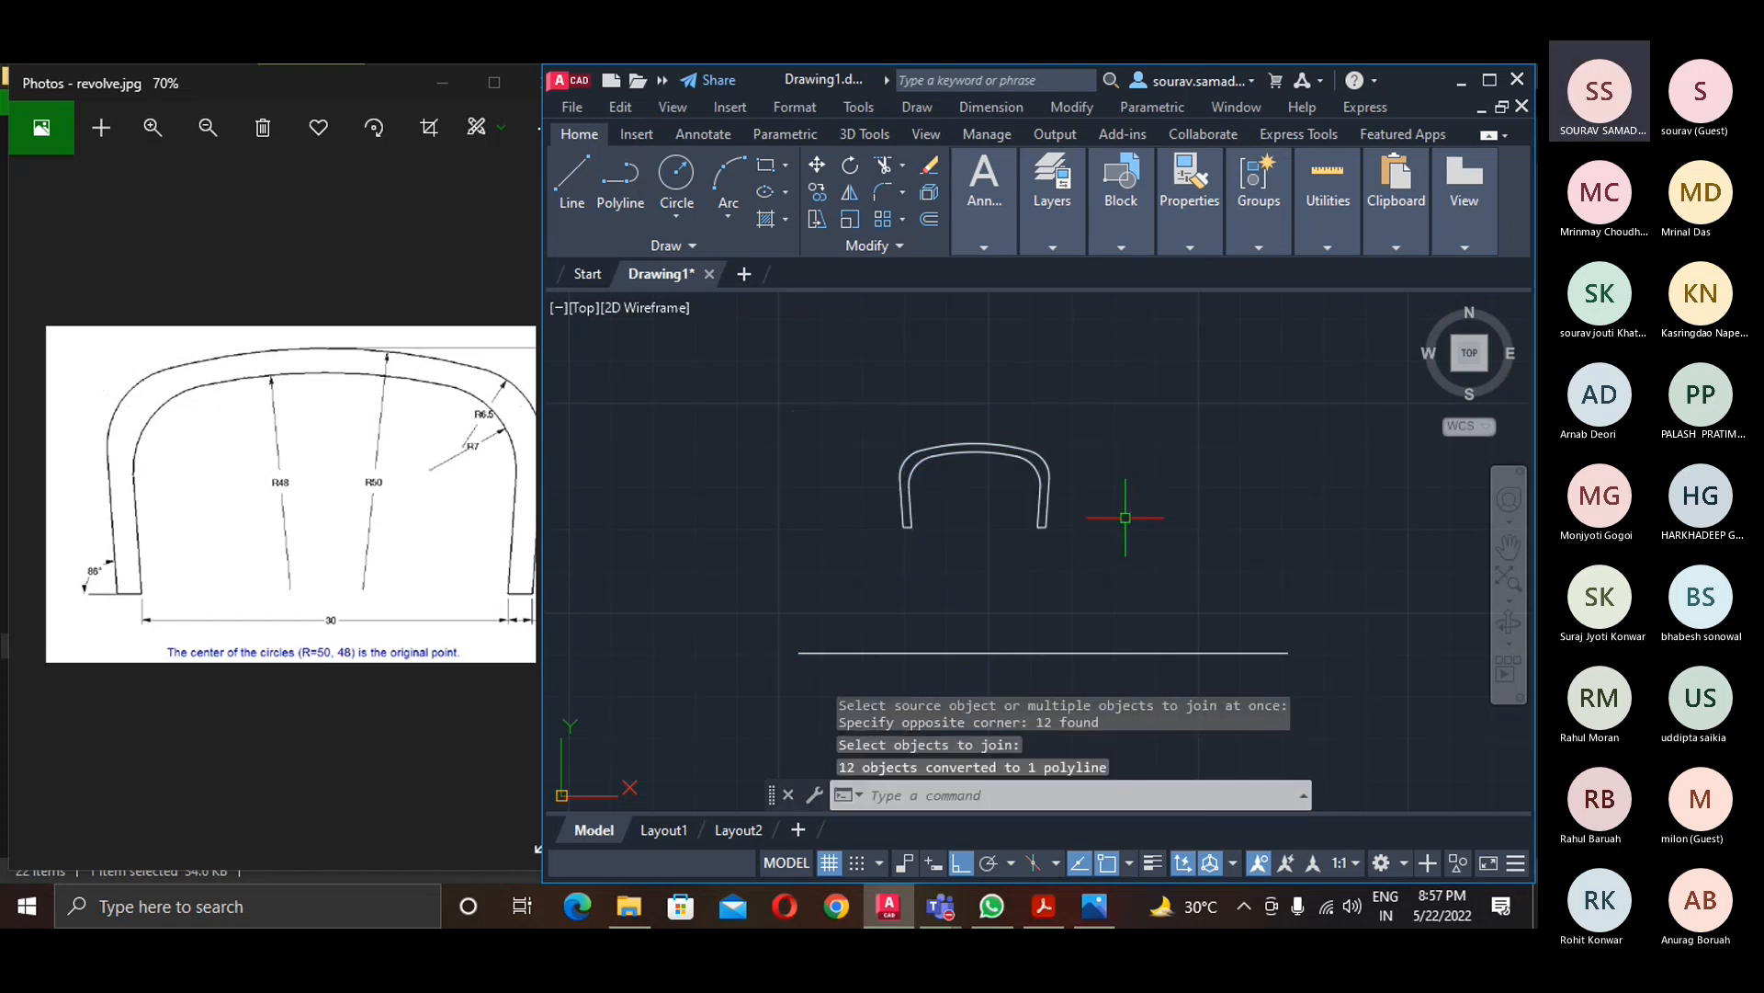
- Switch the drawing to an isometric view with the Realistic visual style
click(1424, 303)
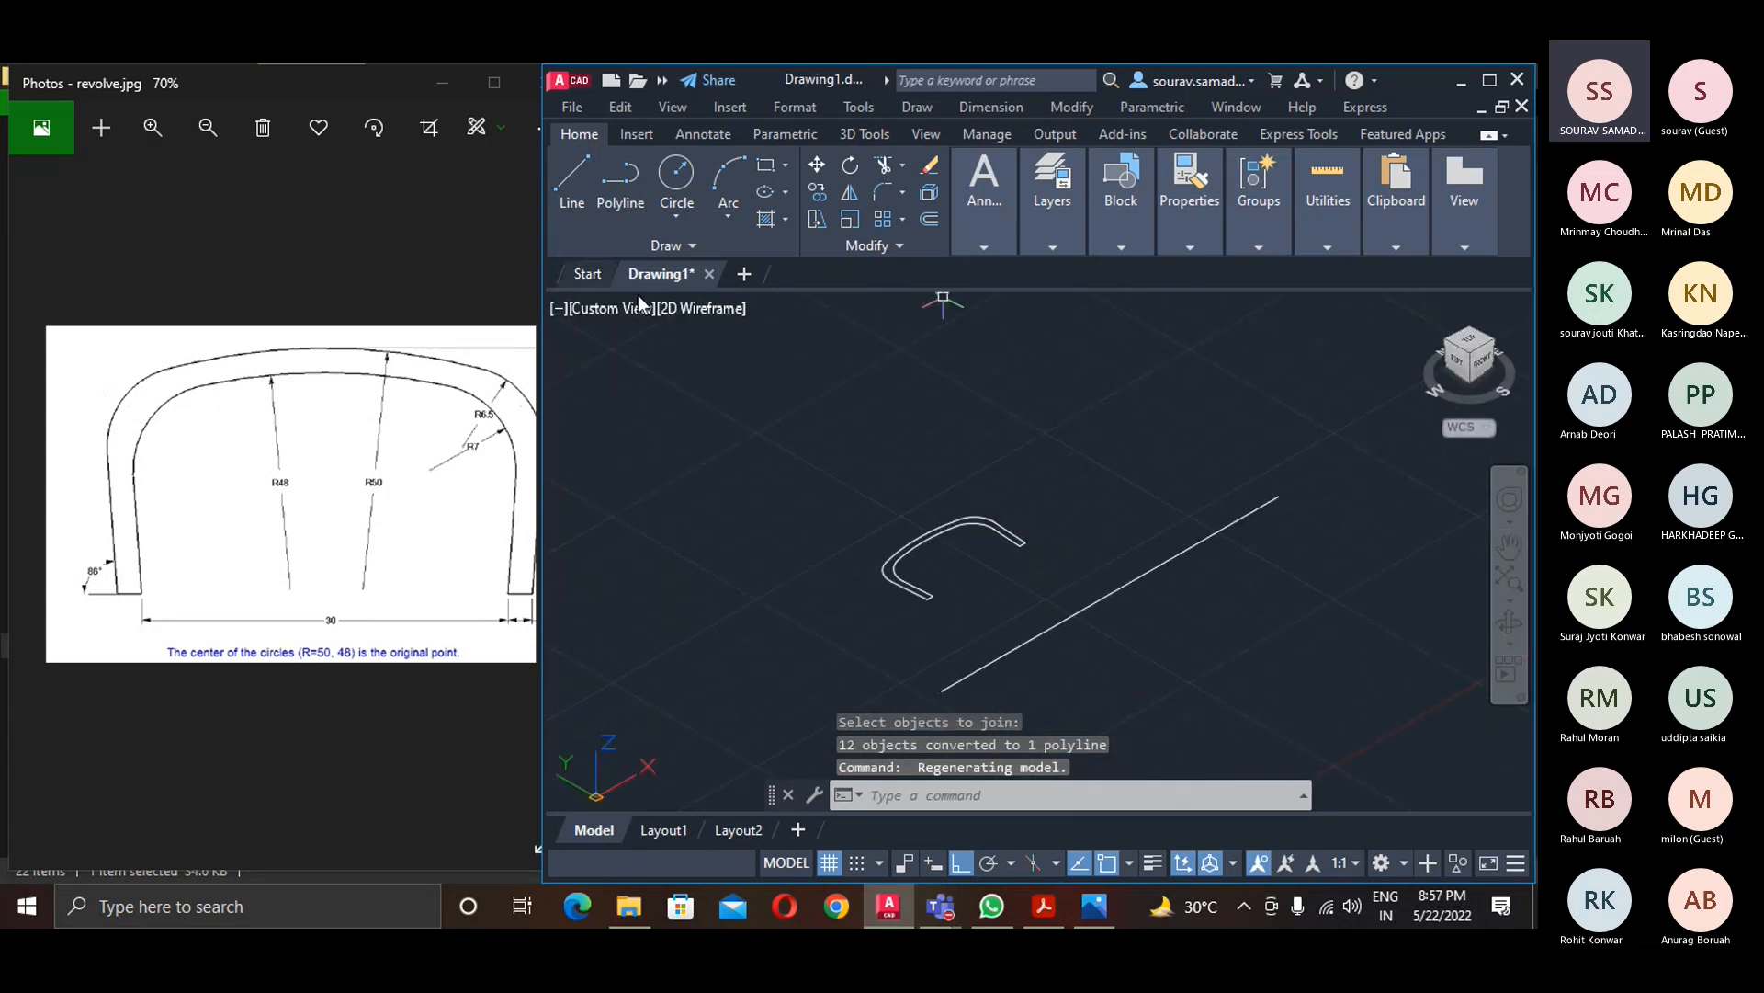
click(685, 310)
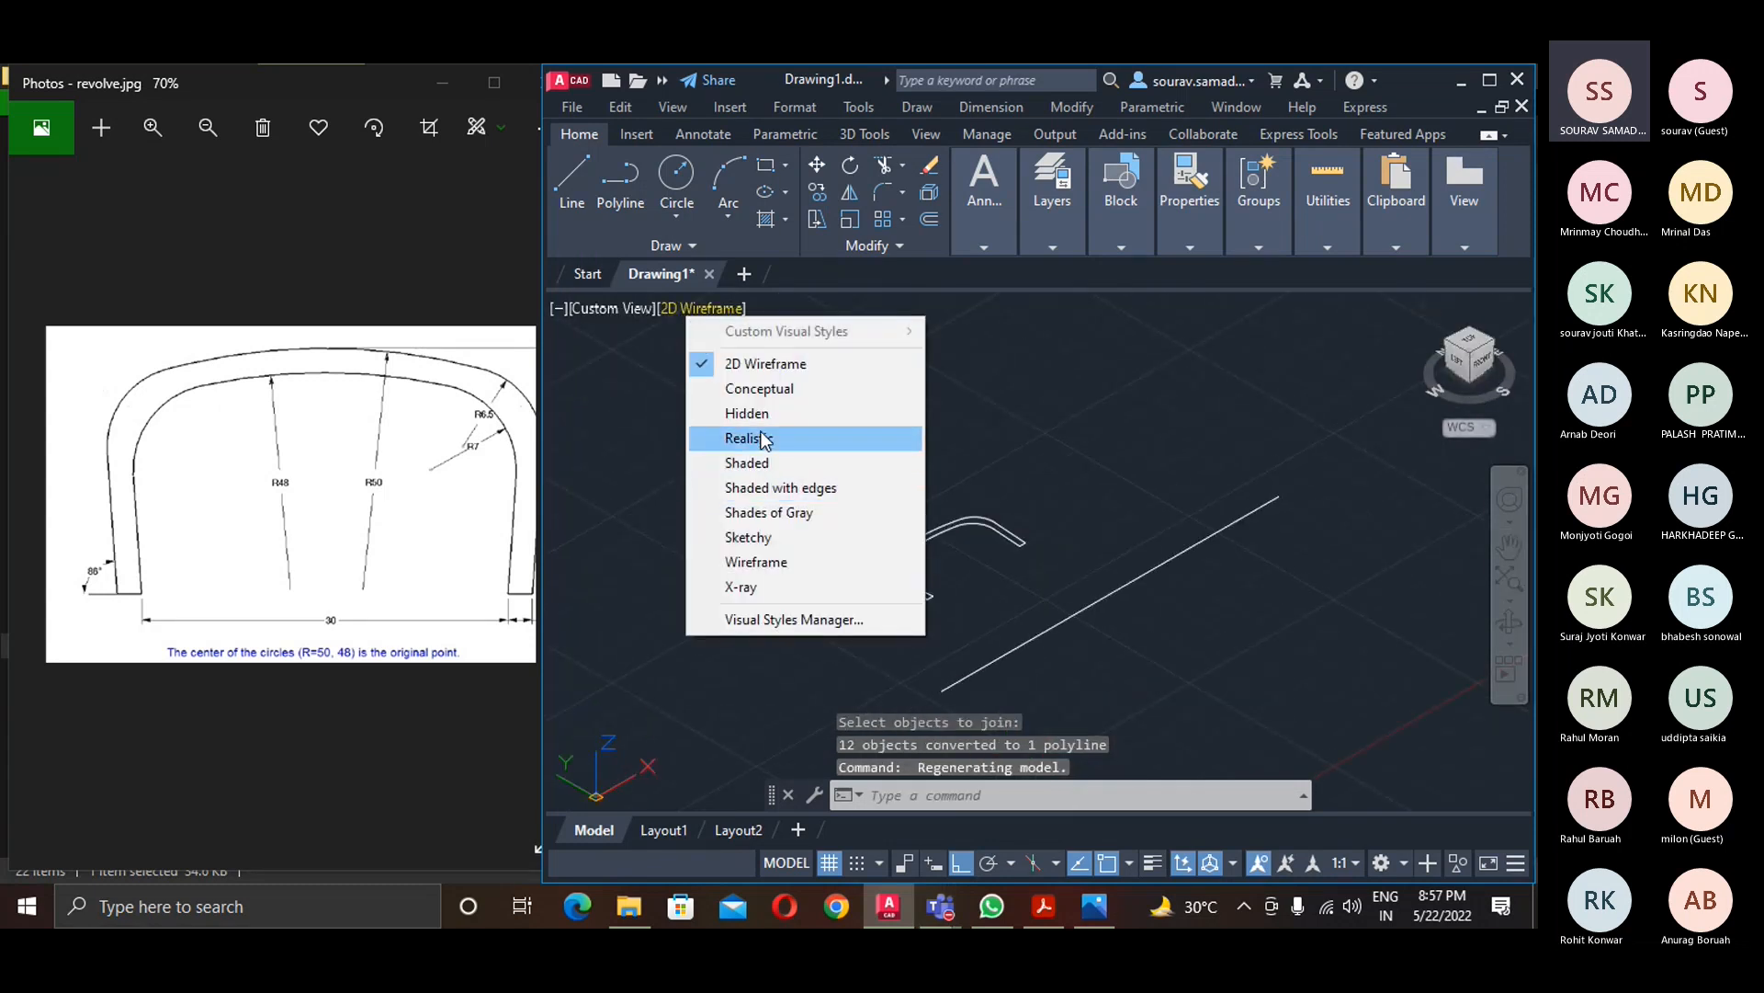
click(750, 438)
- Revolve the joined profile around the axis line by a freely picked partial angle, and undo that revolve
click(864, 134)
click(771, 184)
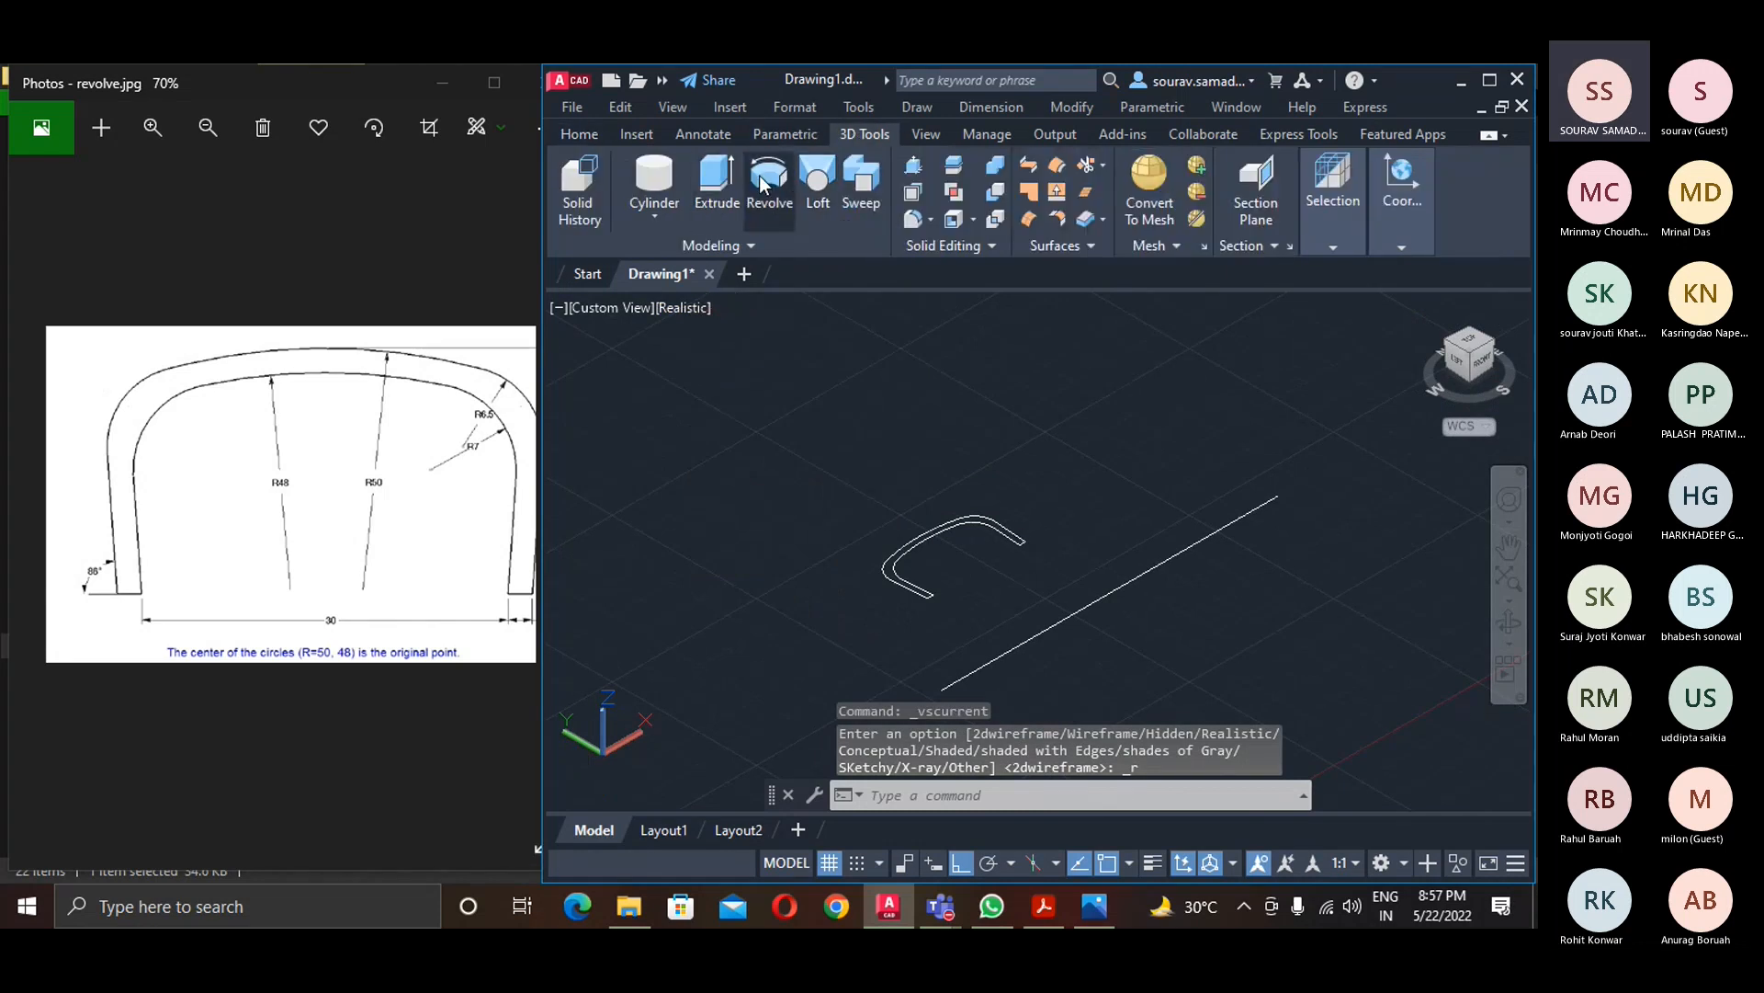
click(904, 548)
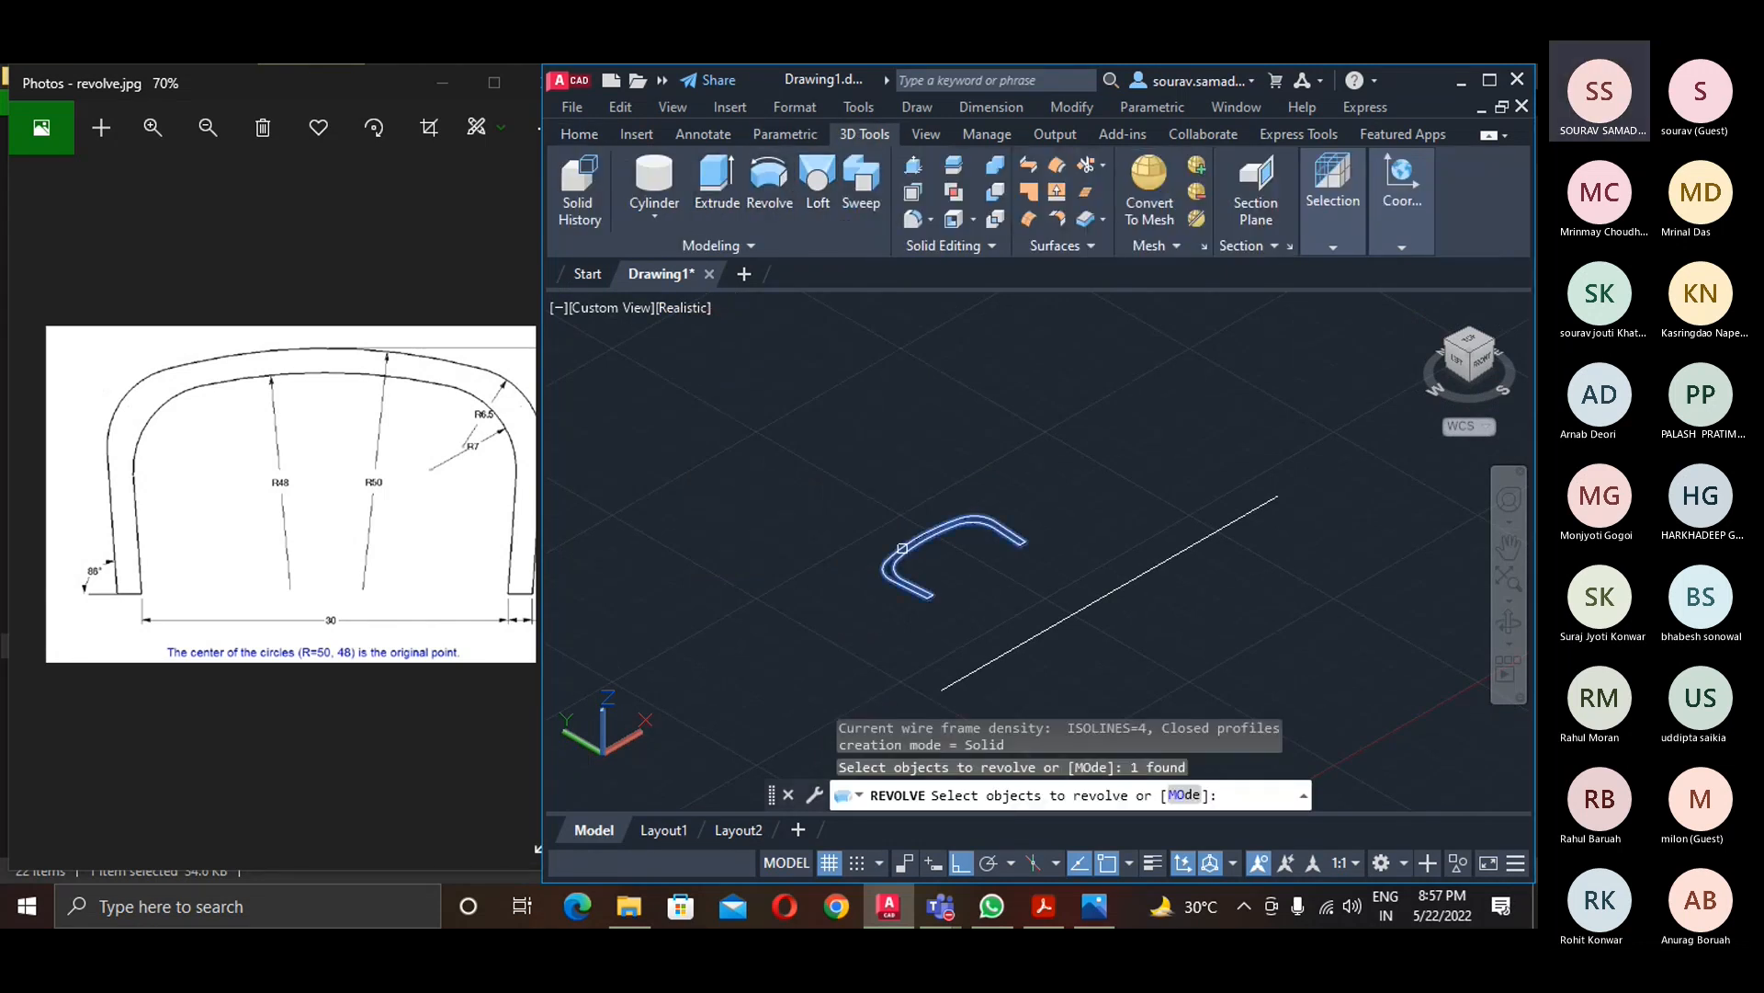
key(Return)
right_click(985, 583)
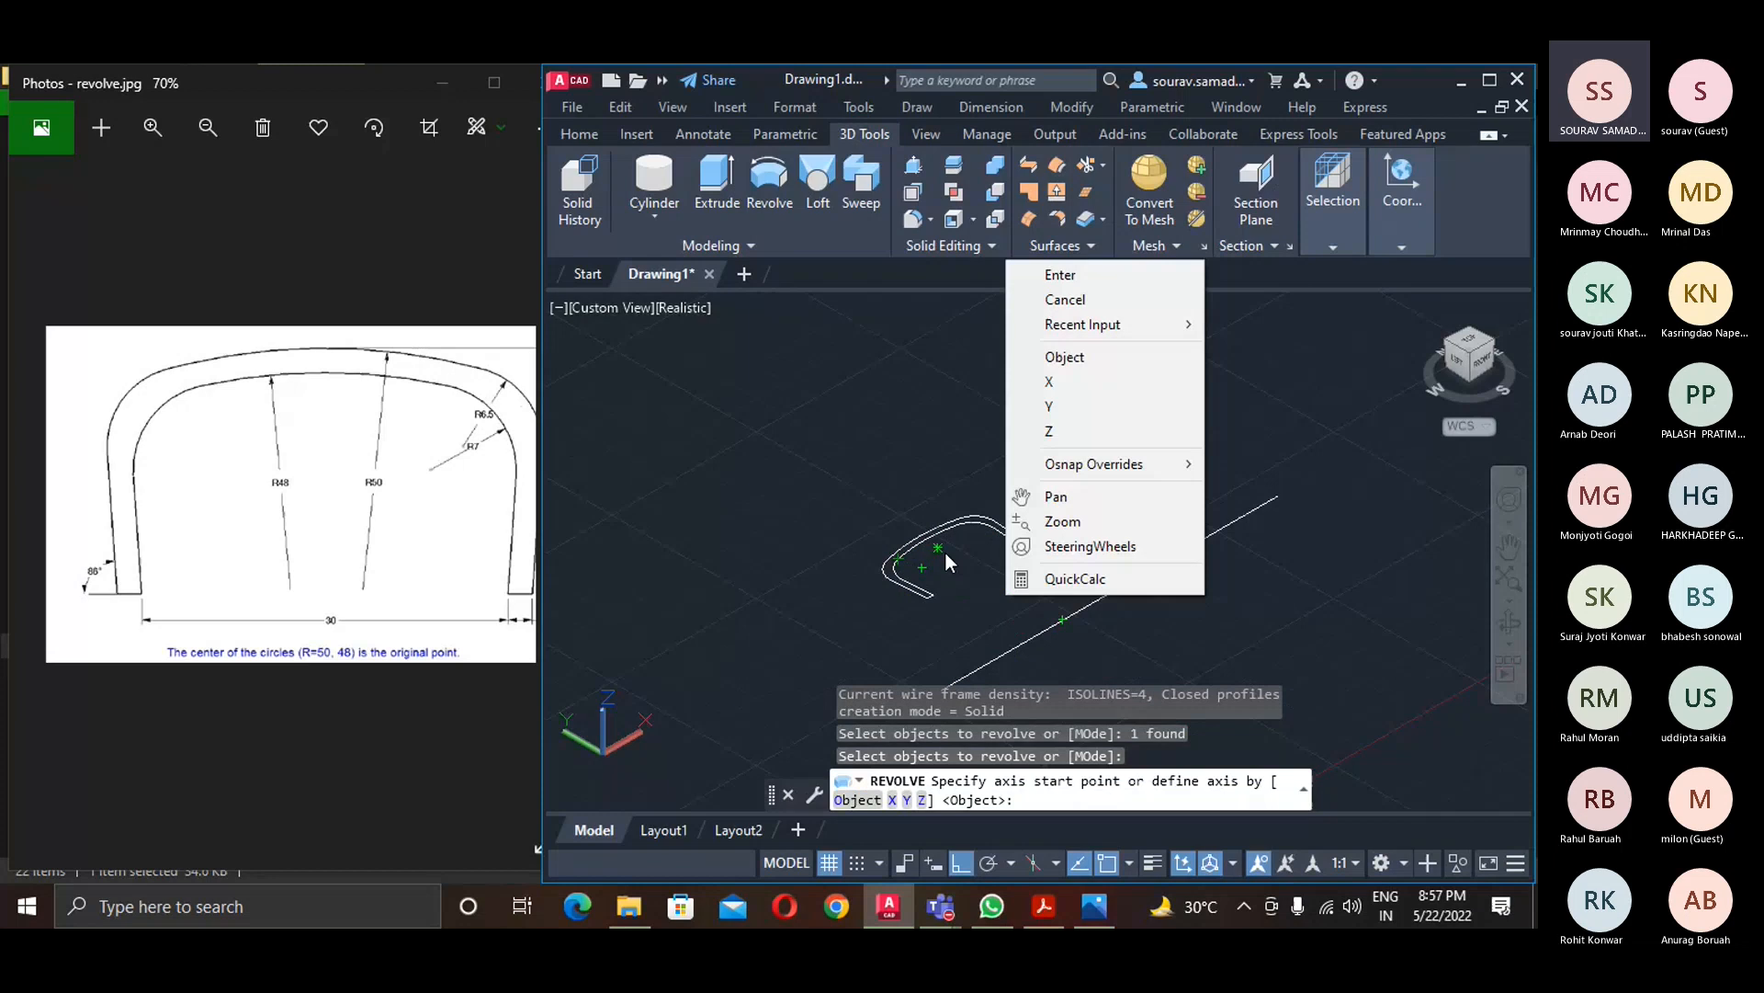
click(948, 557)
middle_drag(957, 577, 891, 531)
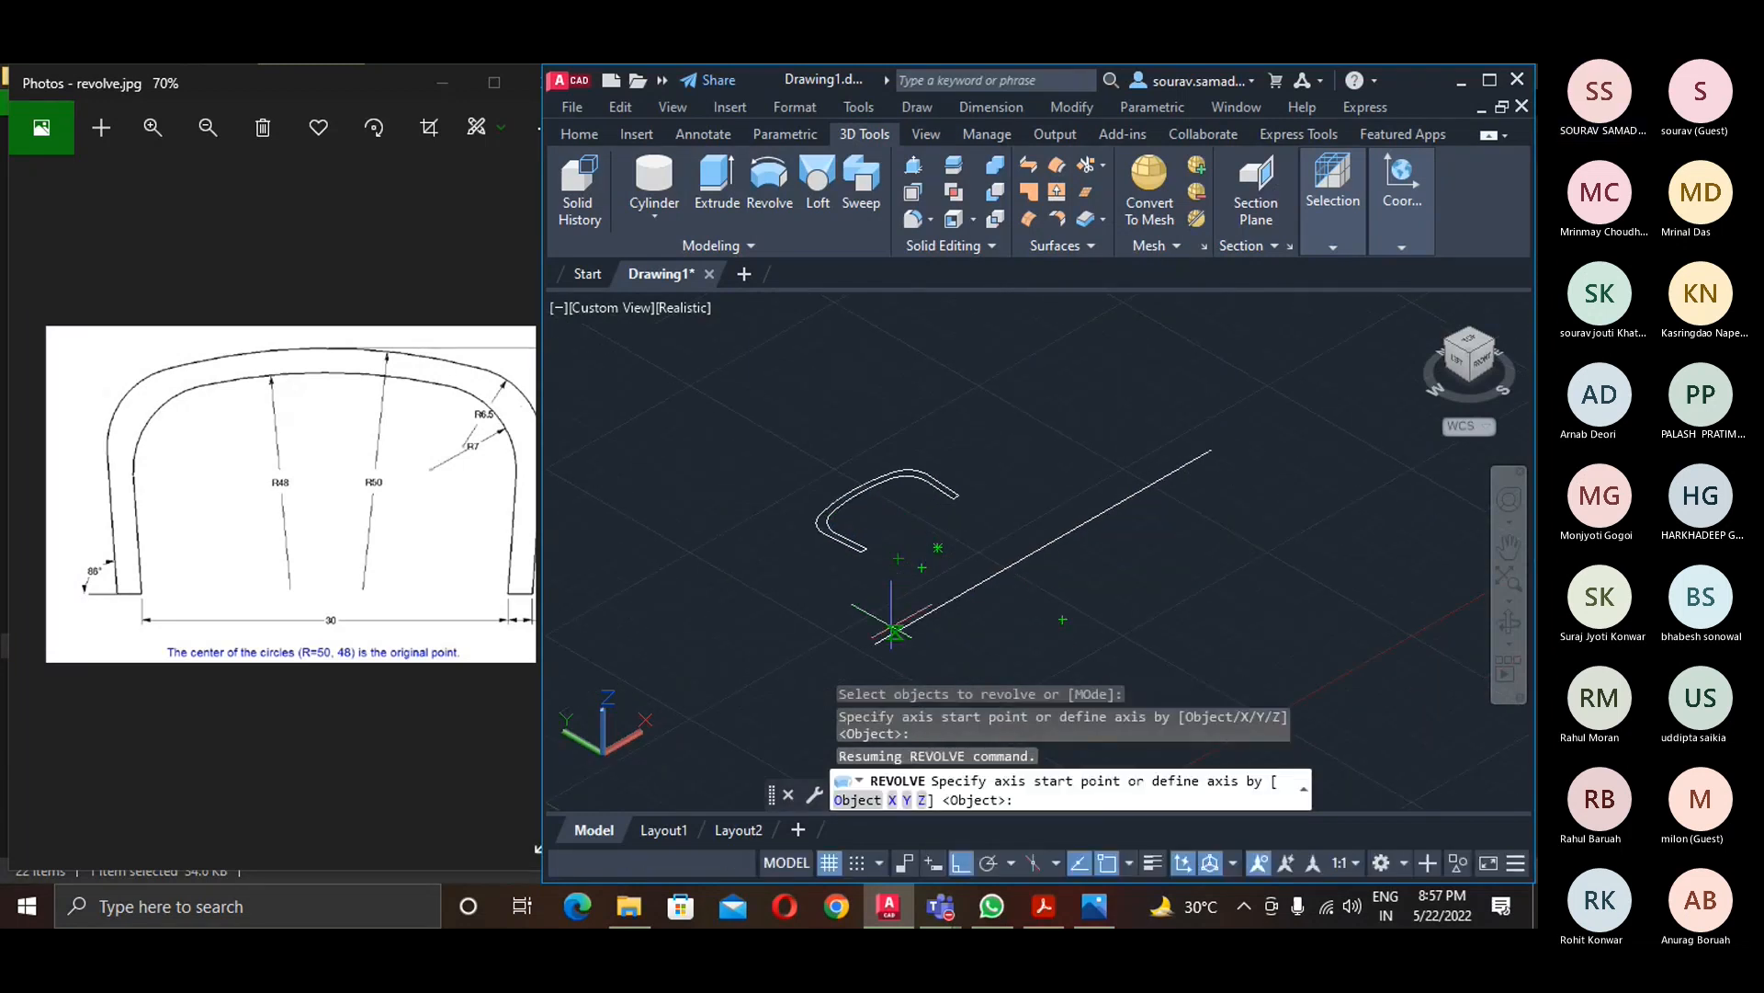
click(875, 642)
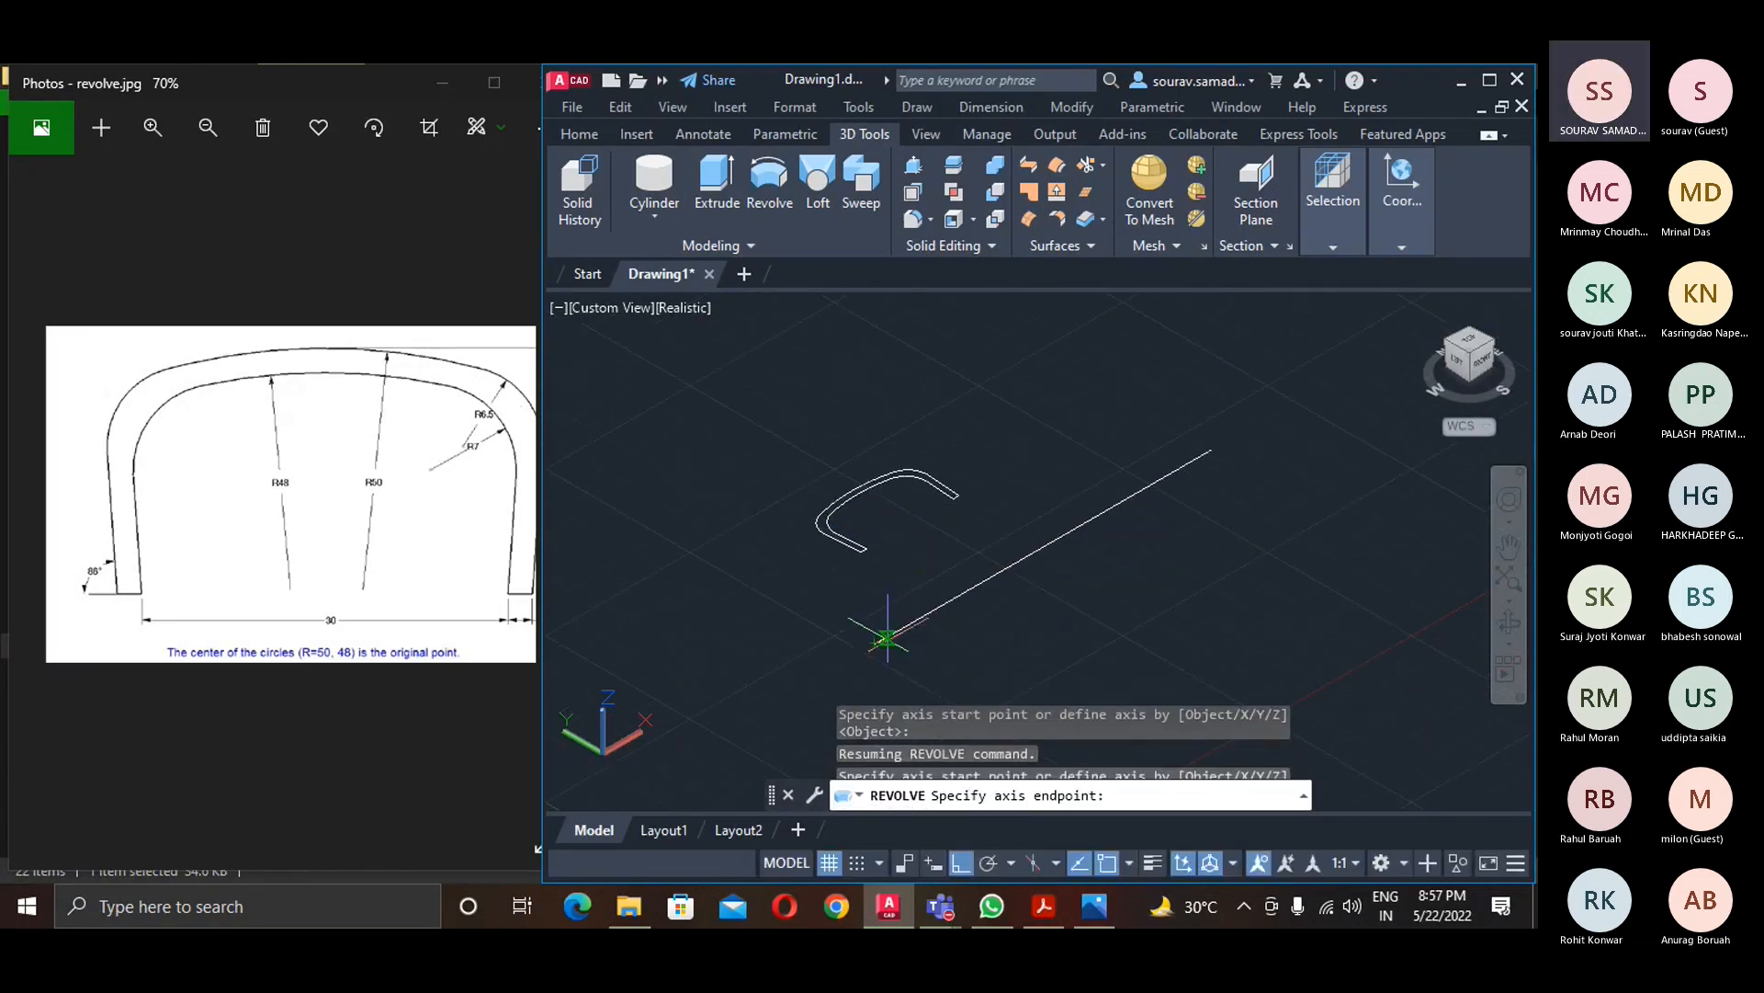
click(1213, 448)
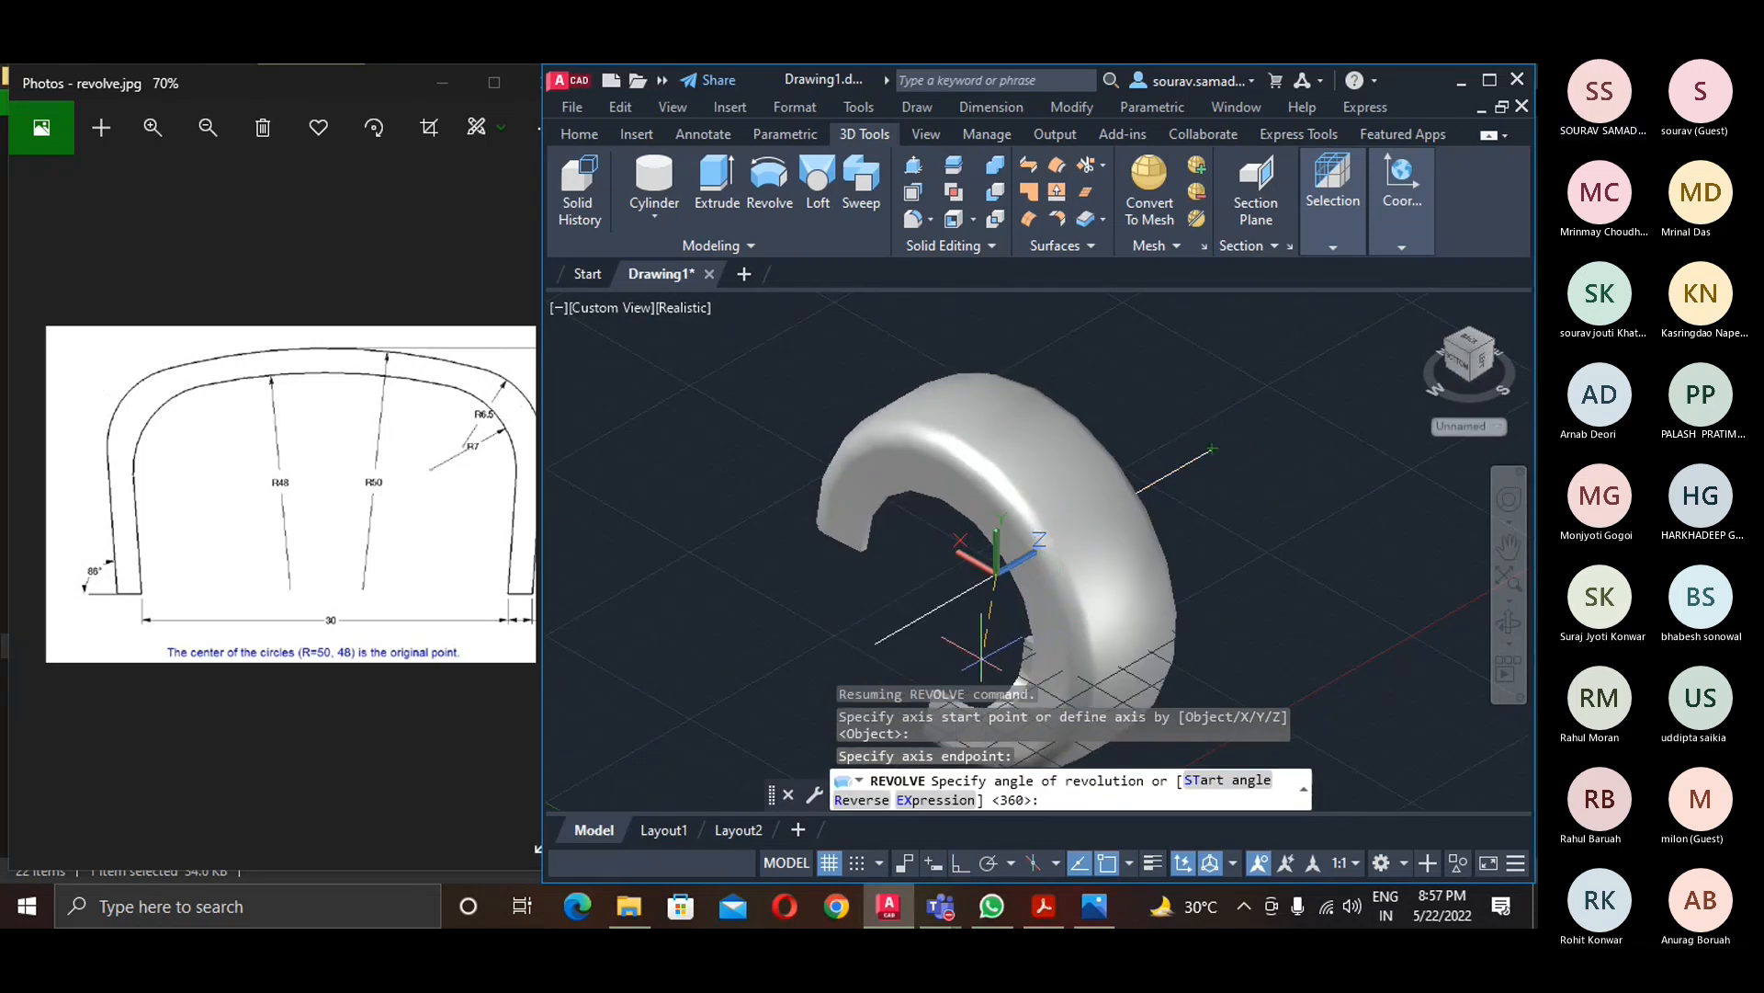
click(910, 625)
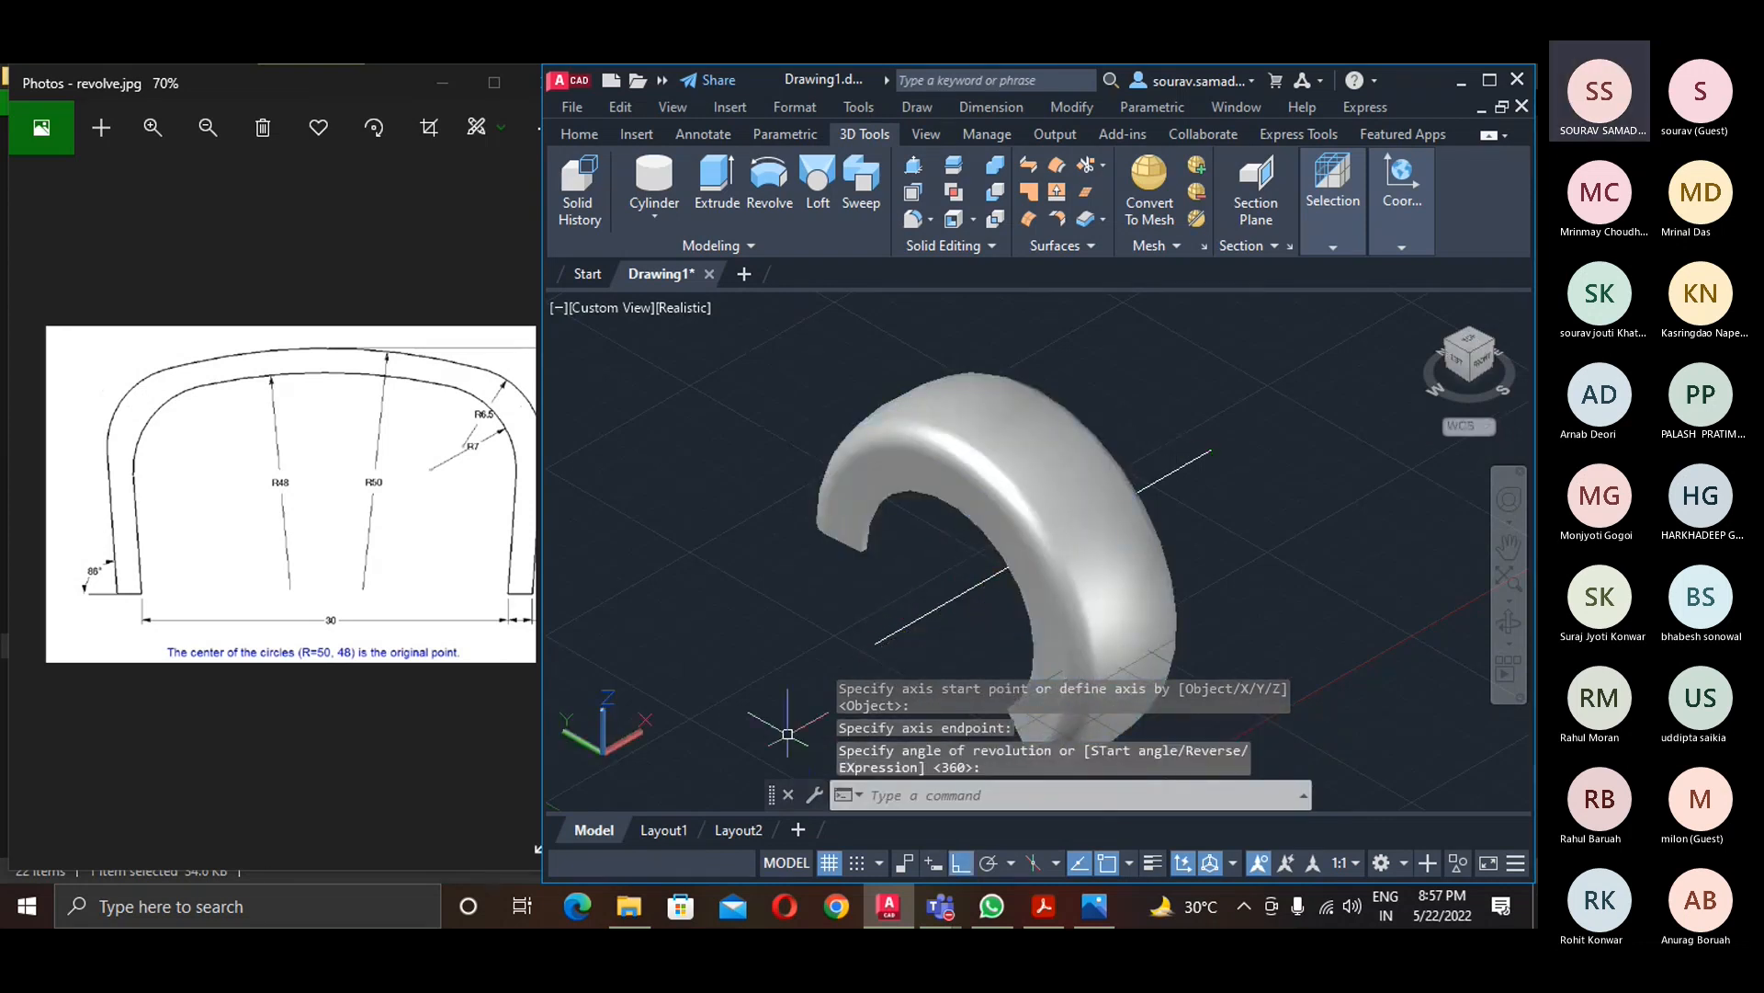
key(ctrl+z)
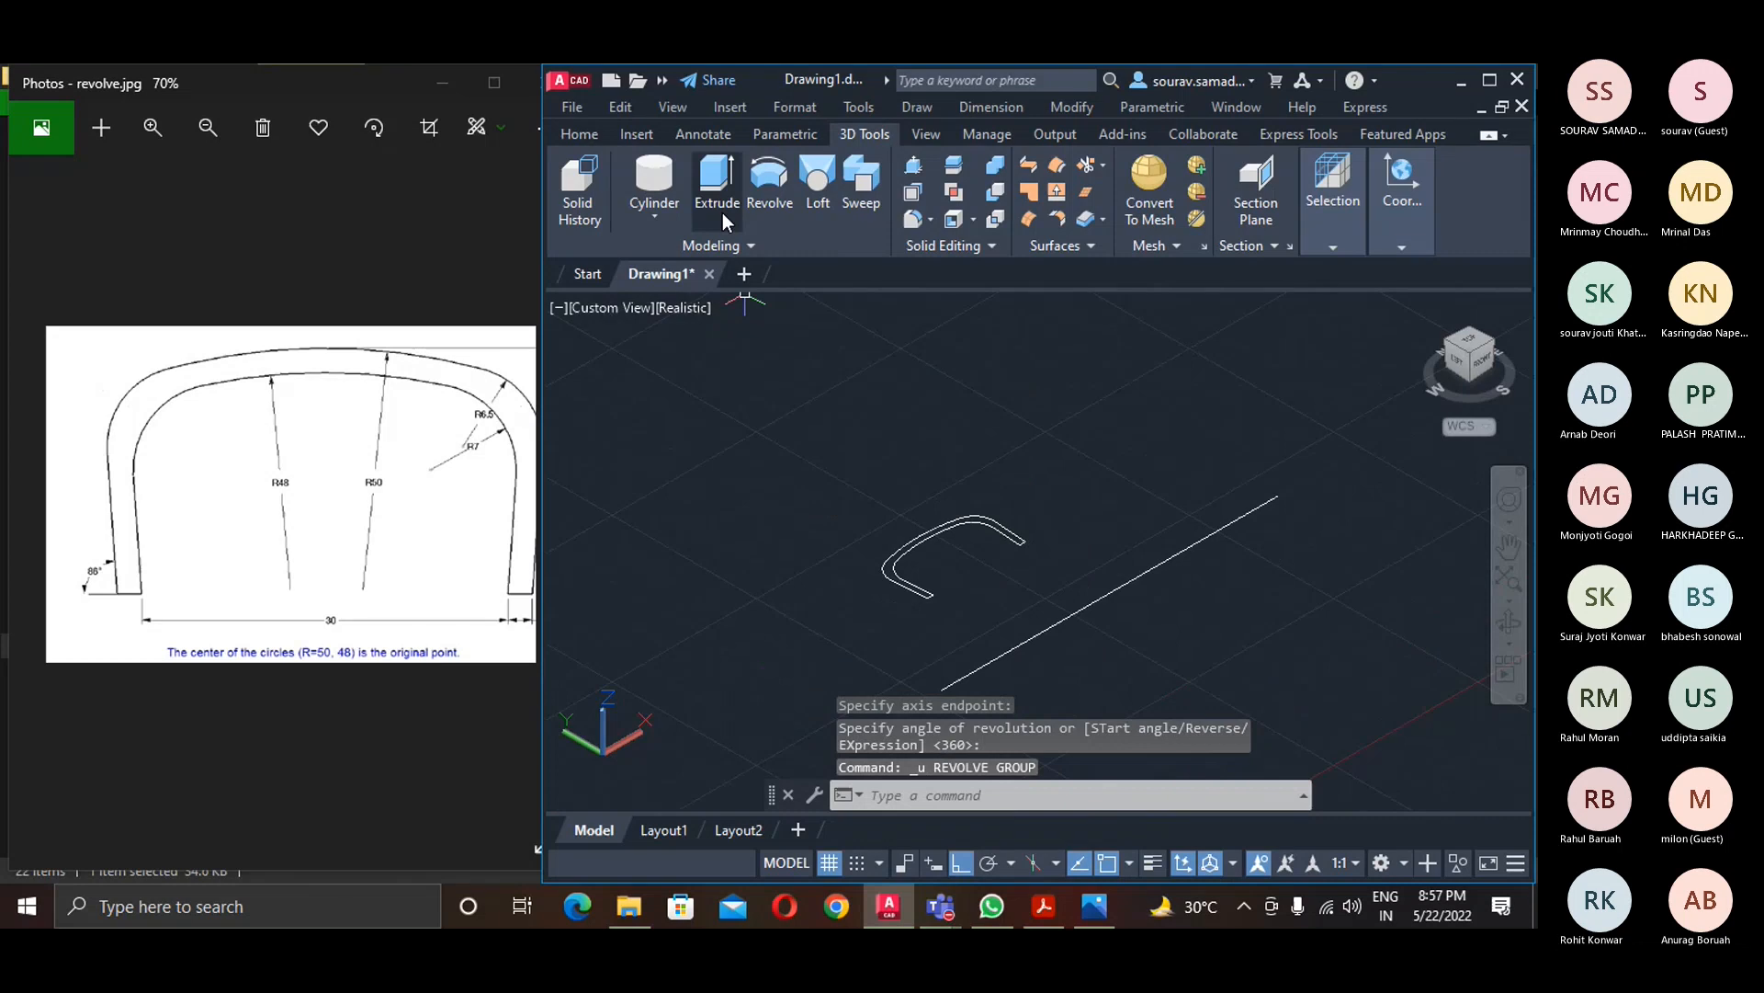
- Revolve the arched profile 360 degrees around the straight line, using the Object option to define the axis
click(761, 182)
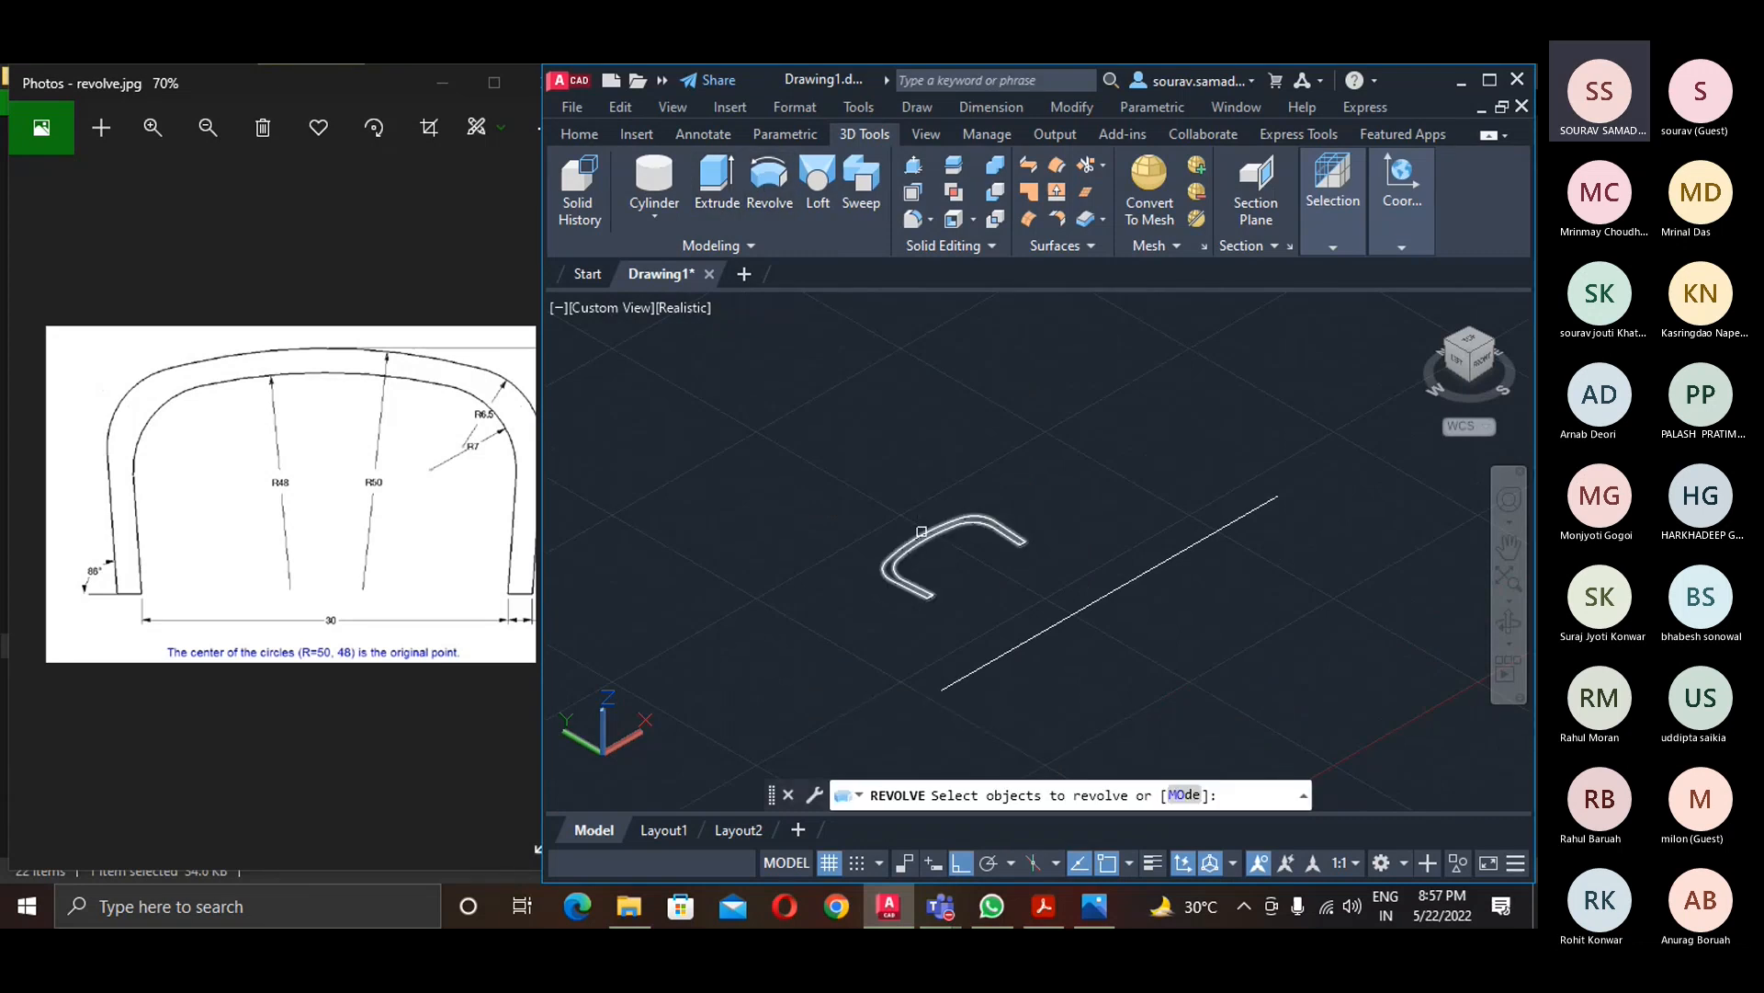
click(922, 531)
key(Return)
middle_drag(951, 554, 804, 464)
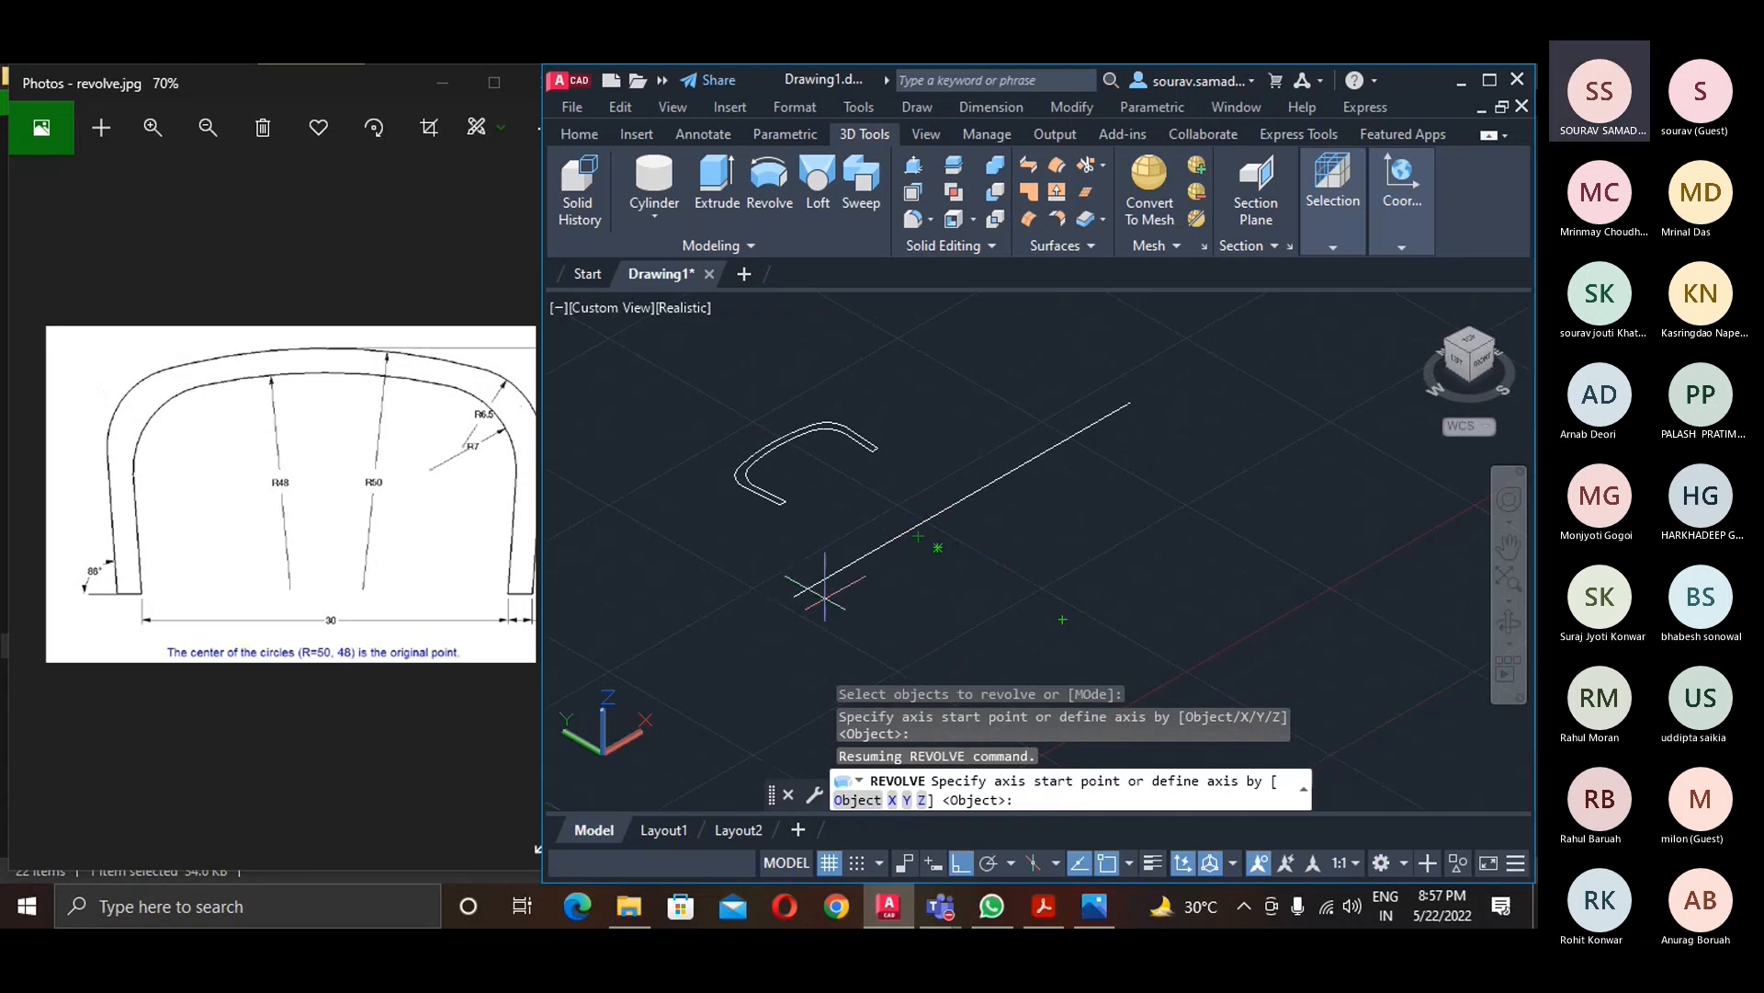
click(851, 798)
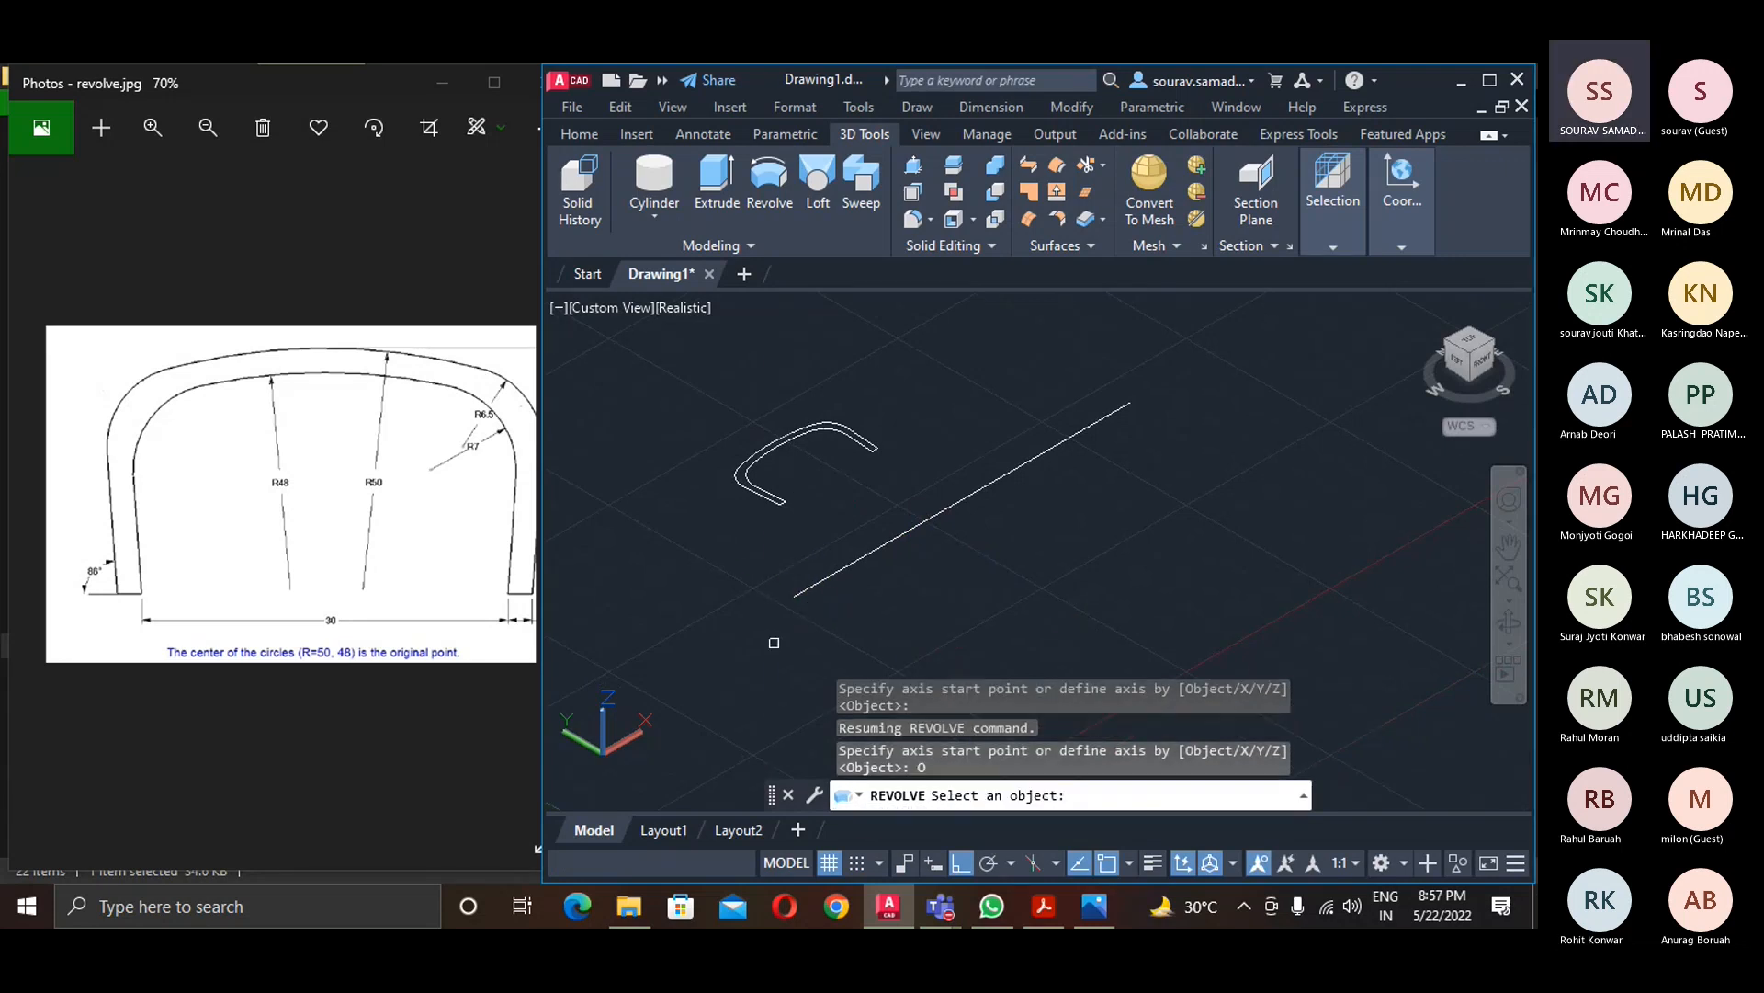
click(798, 594)
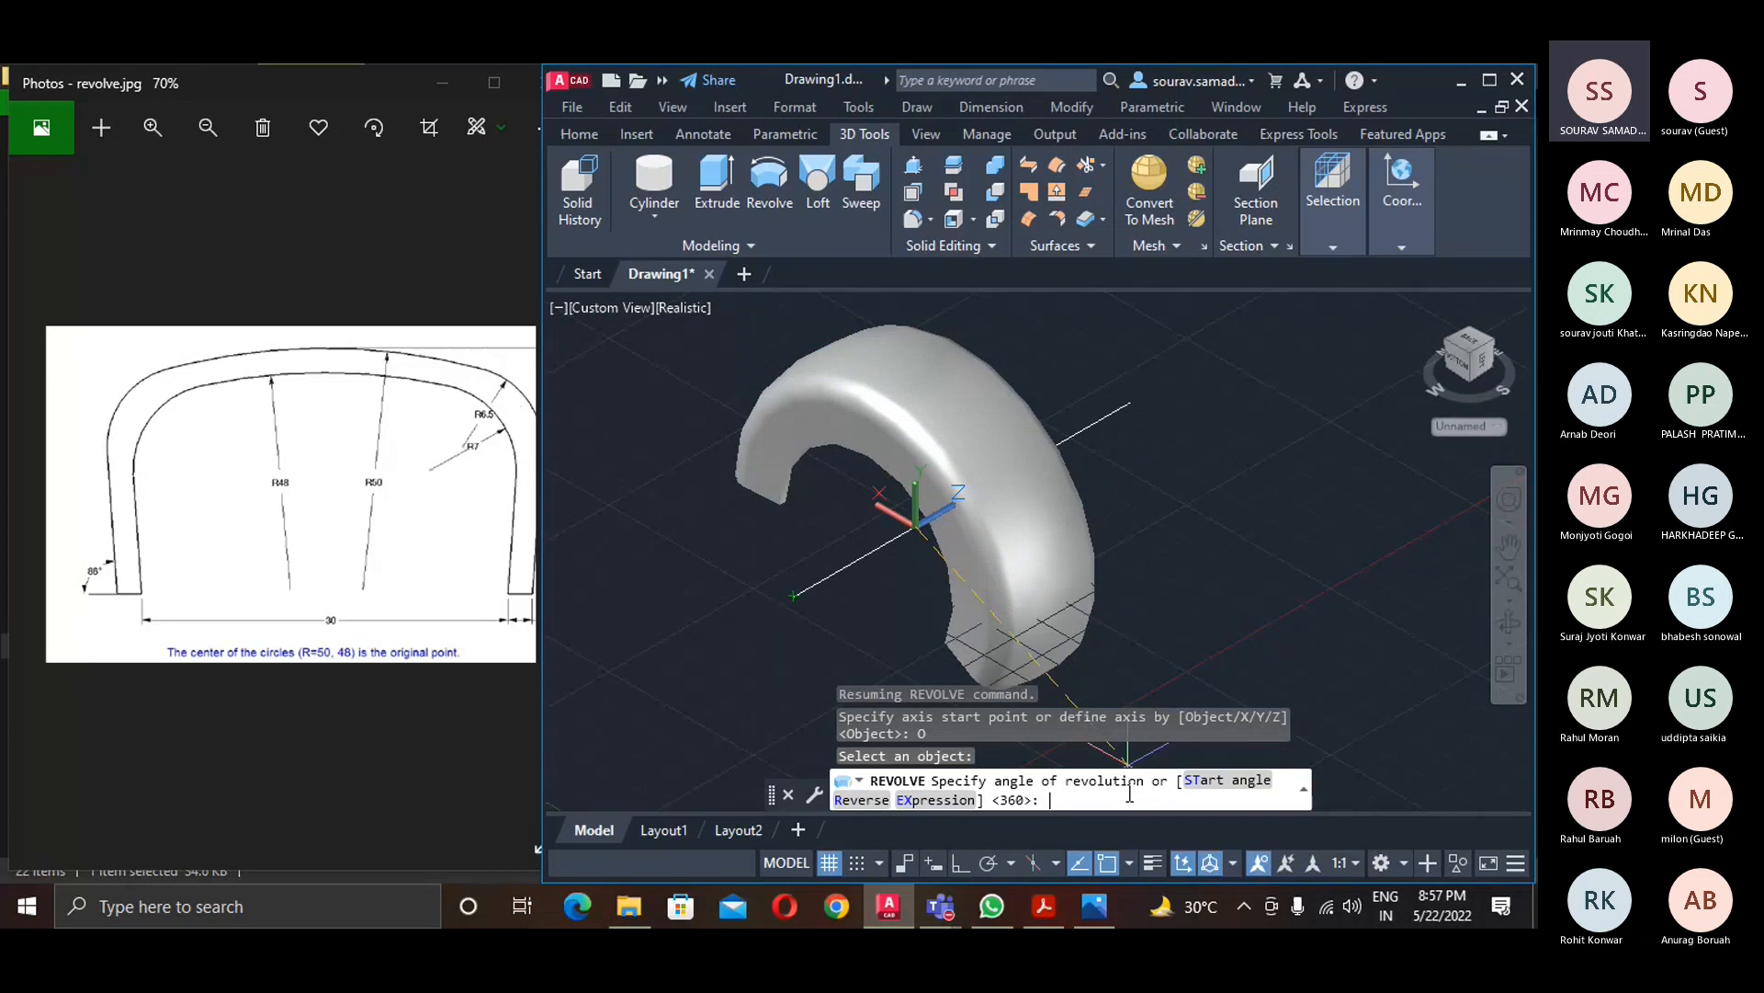
text(360)
key(Return)
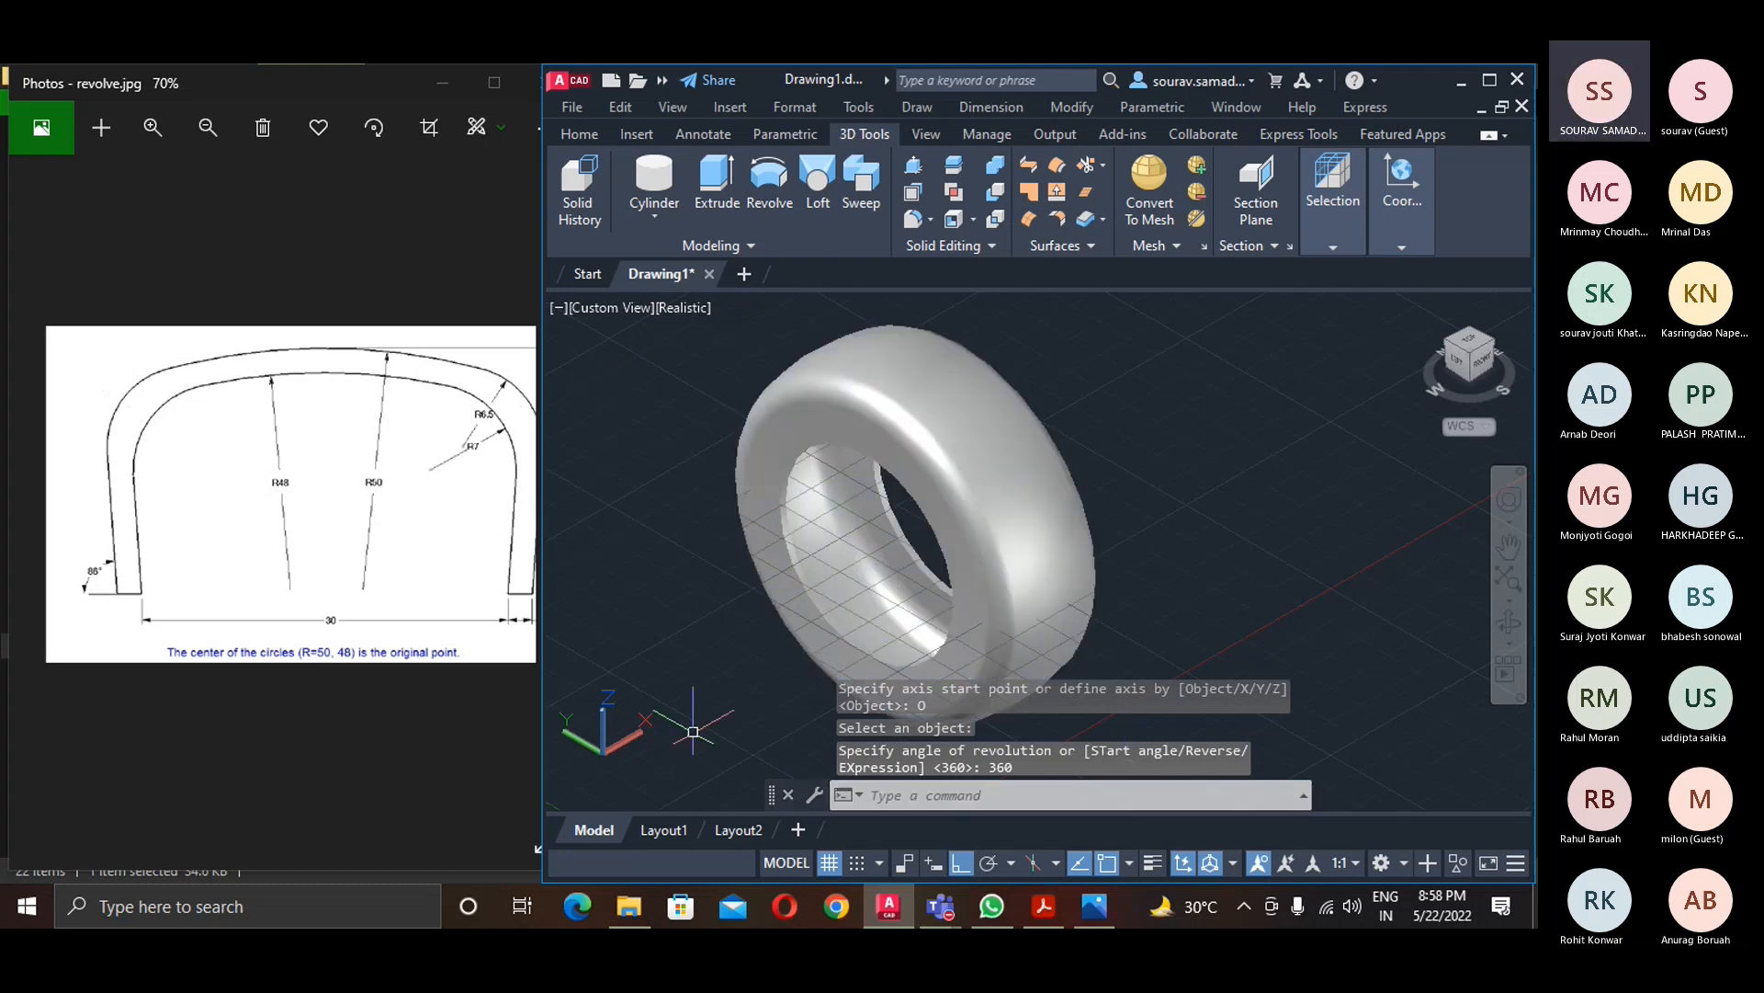
- Compare the revolved solid with the revolve.jpg drawing, and undo the 360-degree revolve
scroll(64, 536, up, 2)
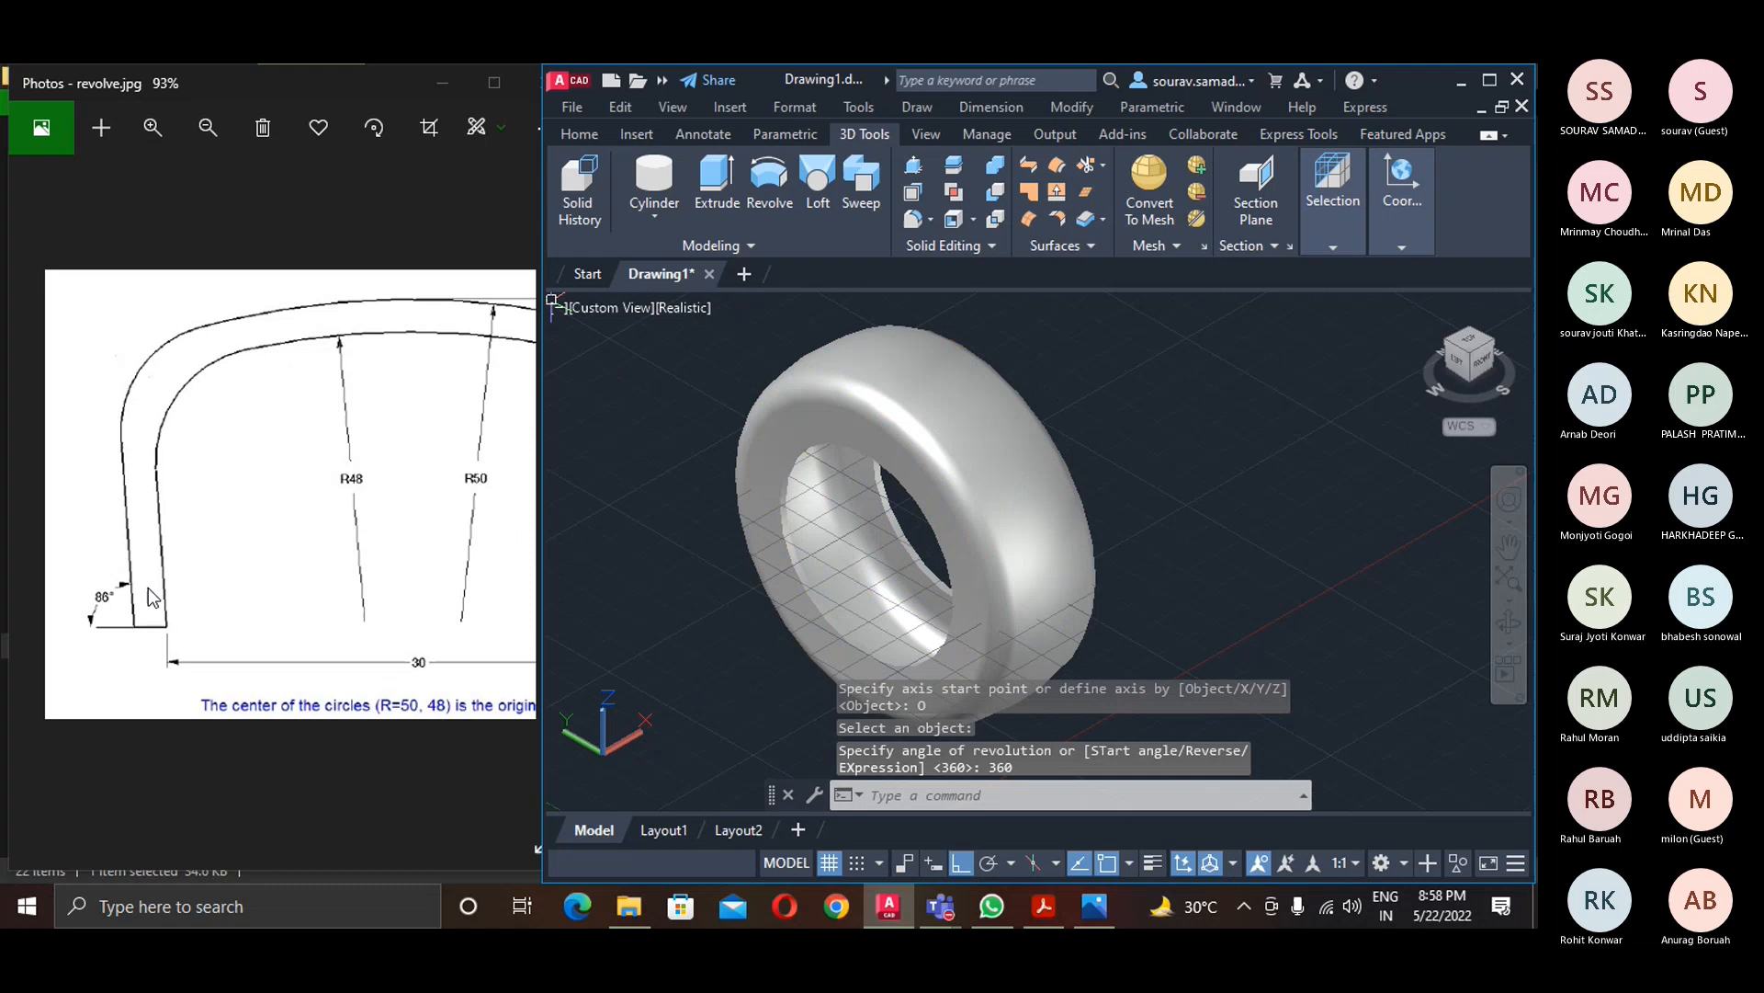
scroll(147, 587, up, 2)
scroll(147, 590, down, 4)
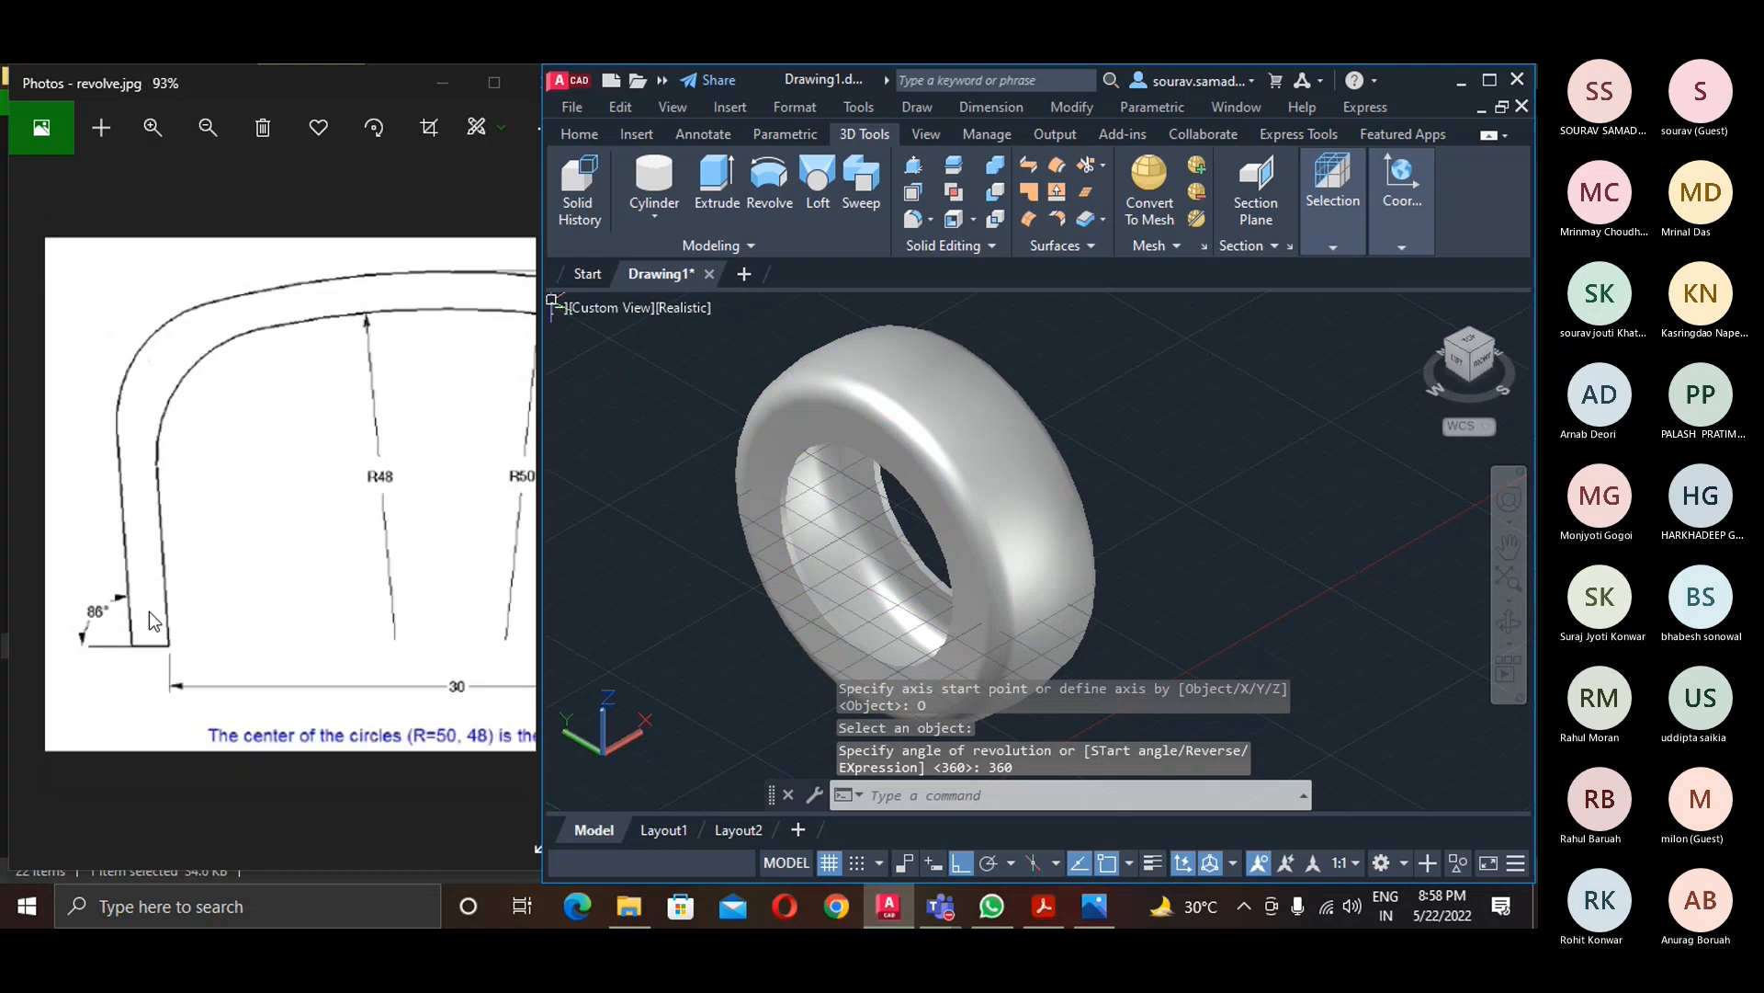
click(1009, 476)
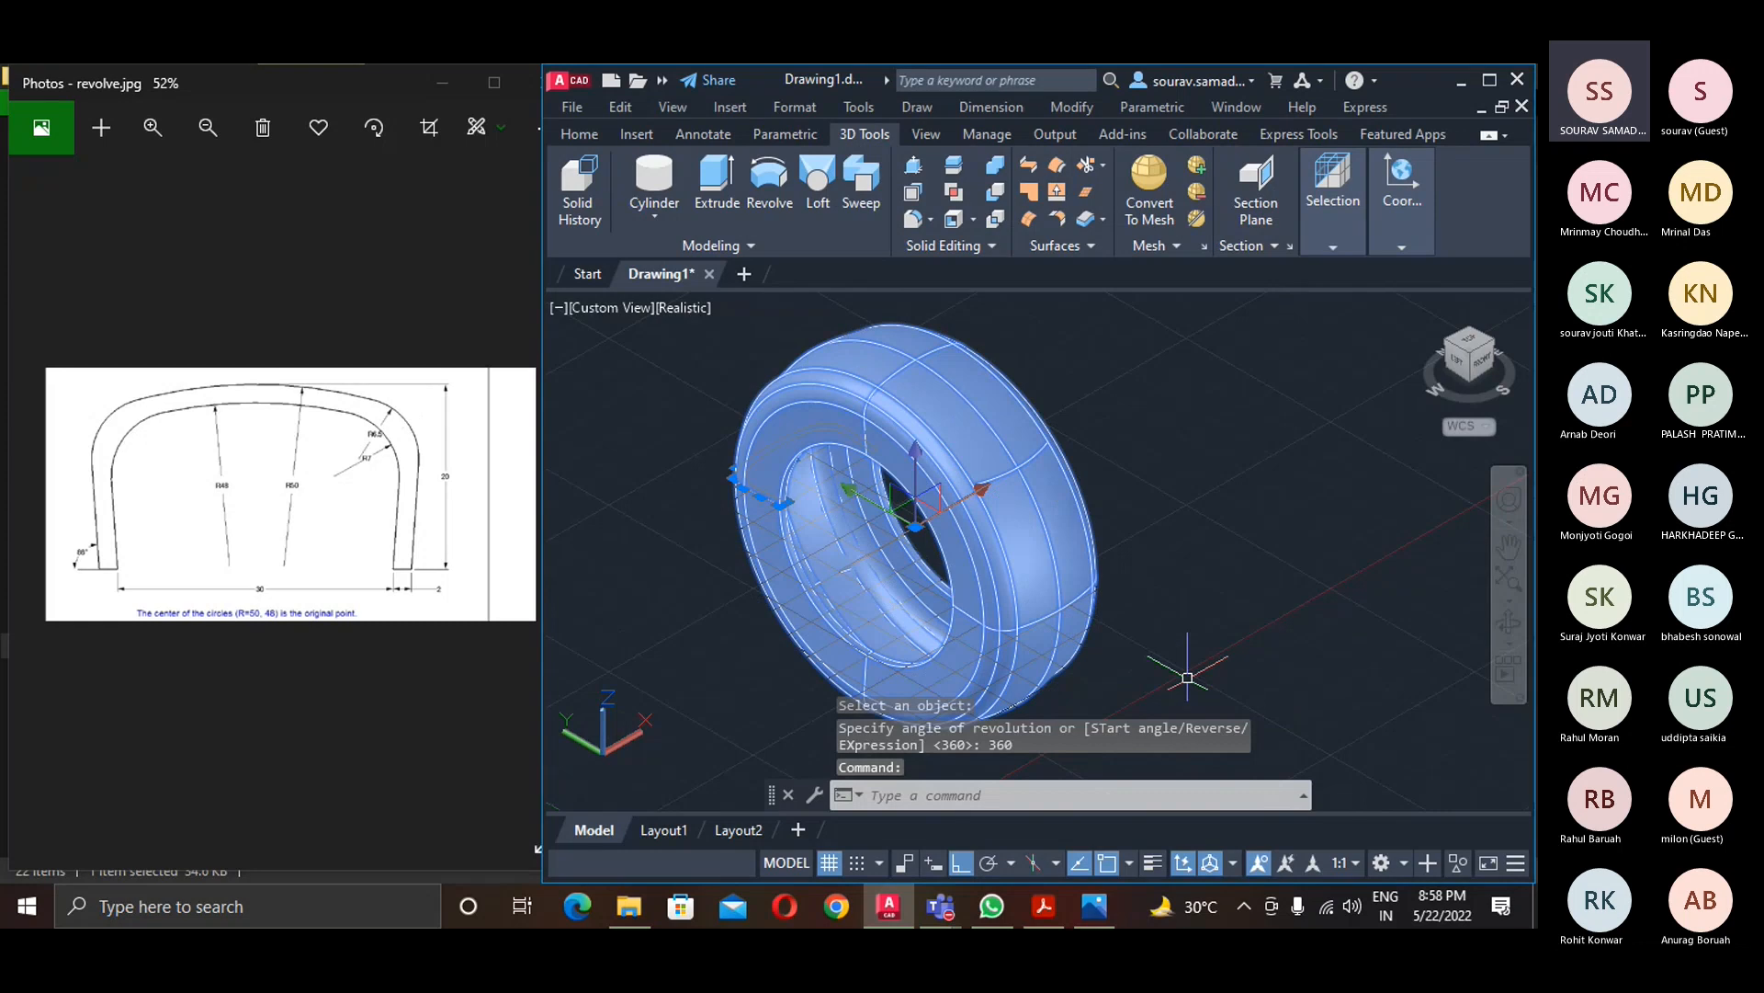
key(ctrl+z)
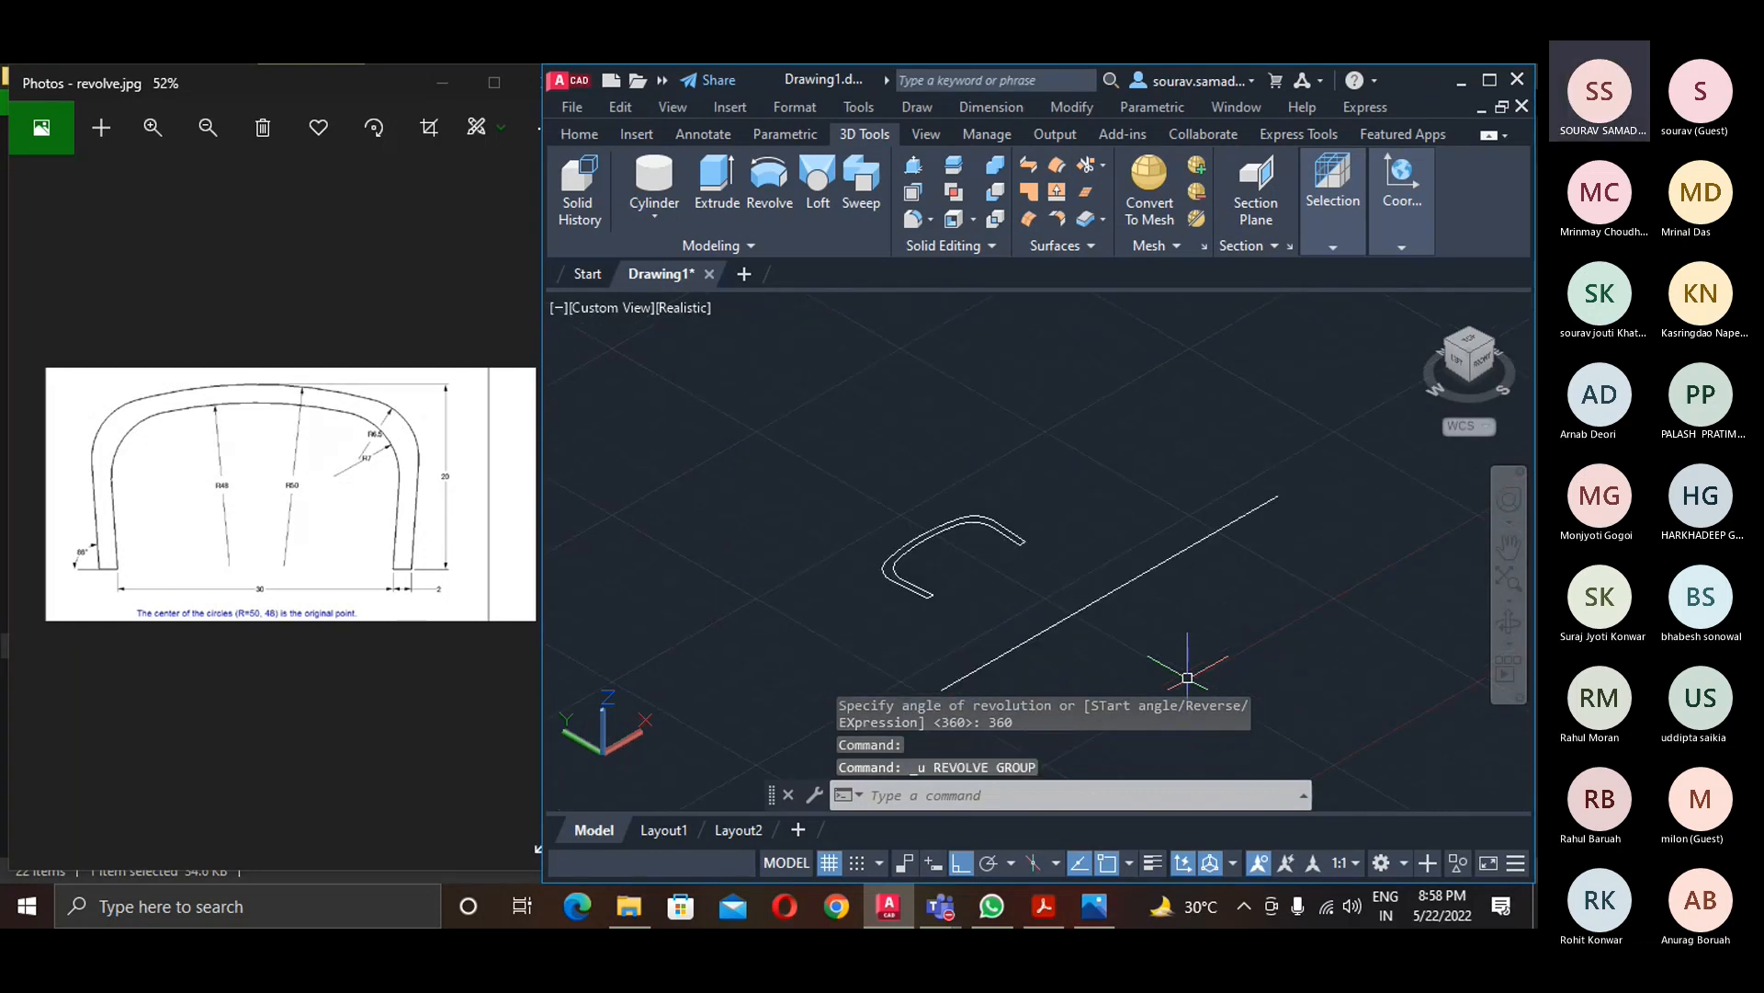
key(Escape)
key(Escape)
middle_drag(1057, 661, 955, 634)
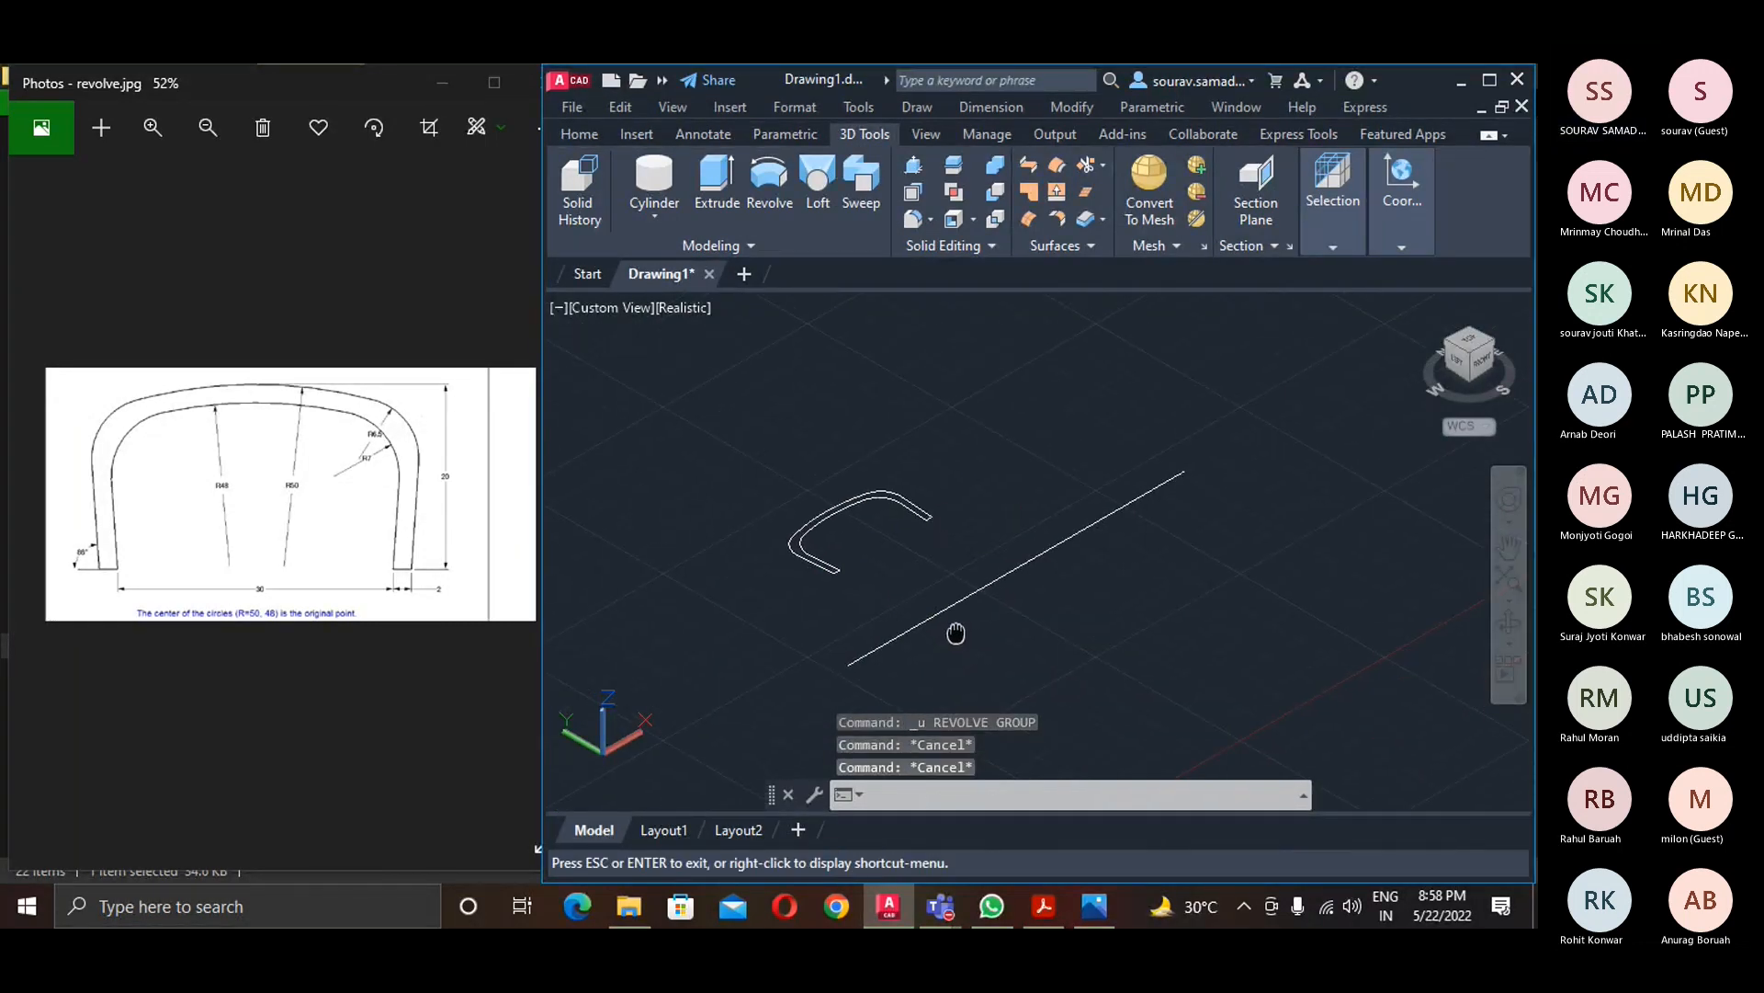
key(Escape)
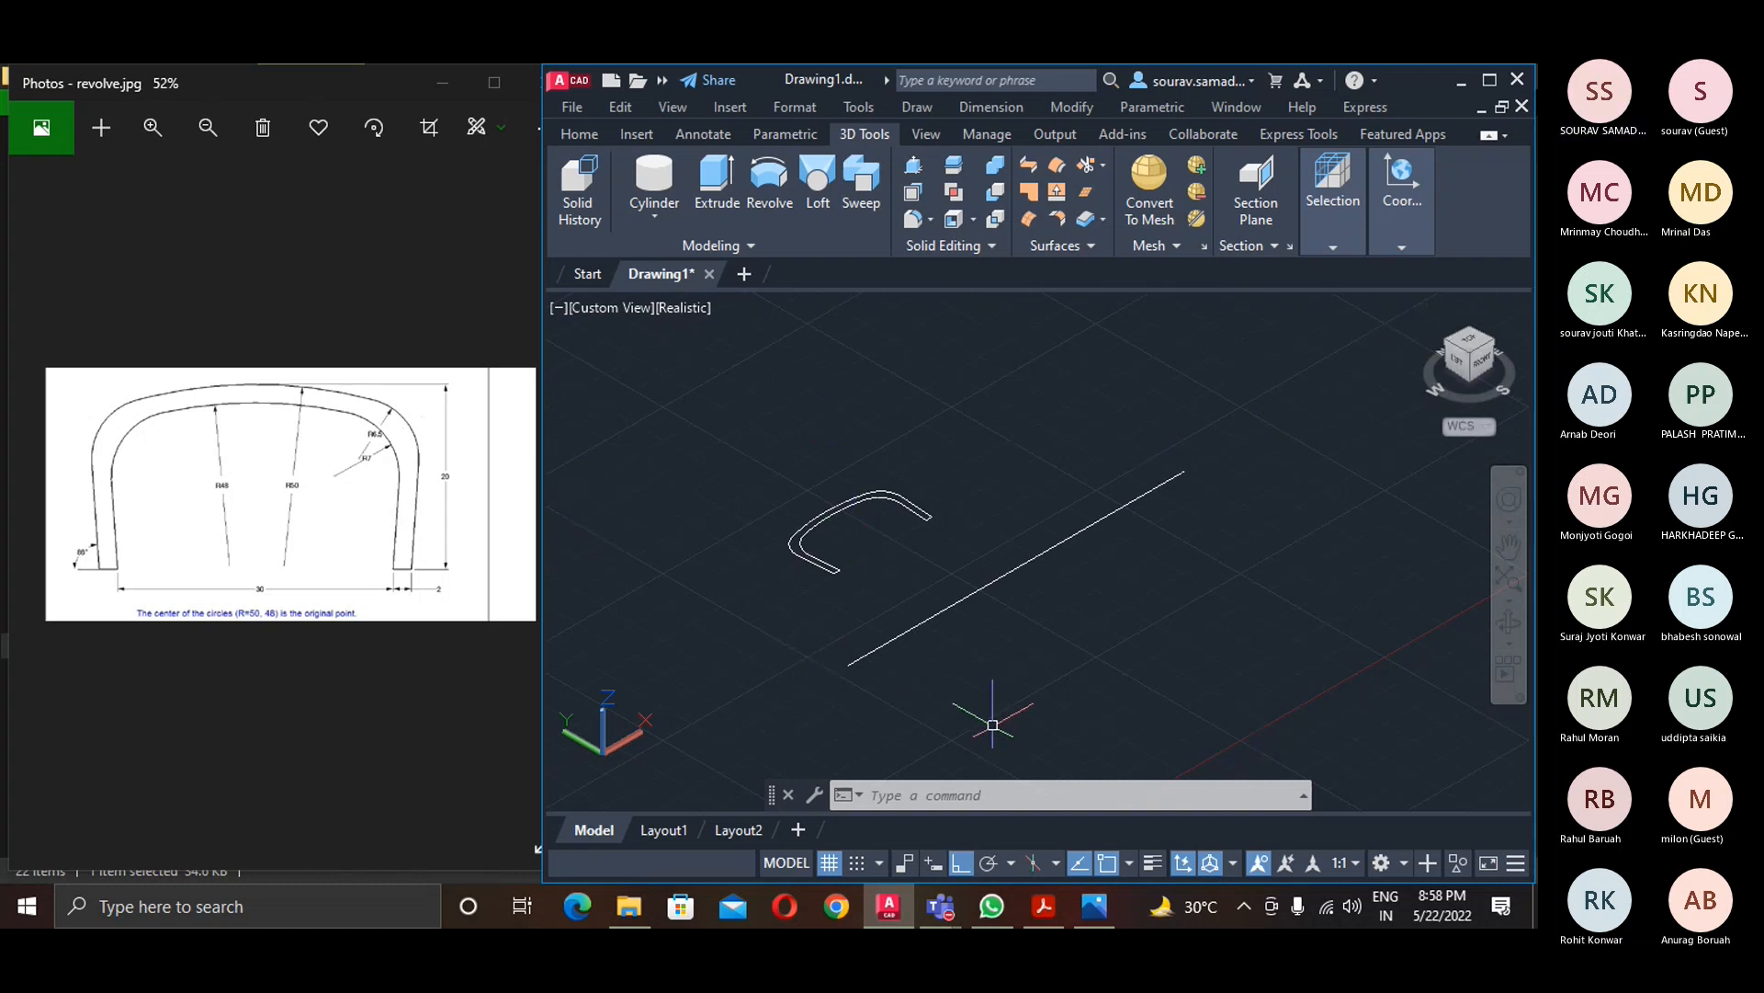
- Sweep the arched profile along the straight line, orbit around the resulting solid, and undo that sweep
click(858, 179)
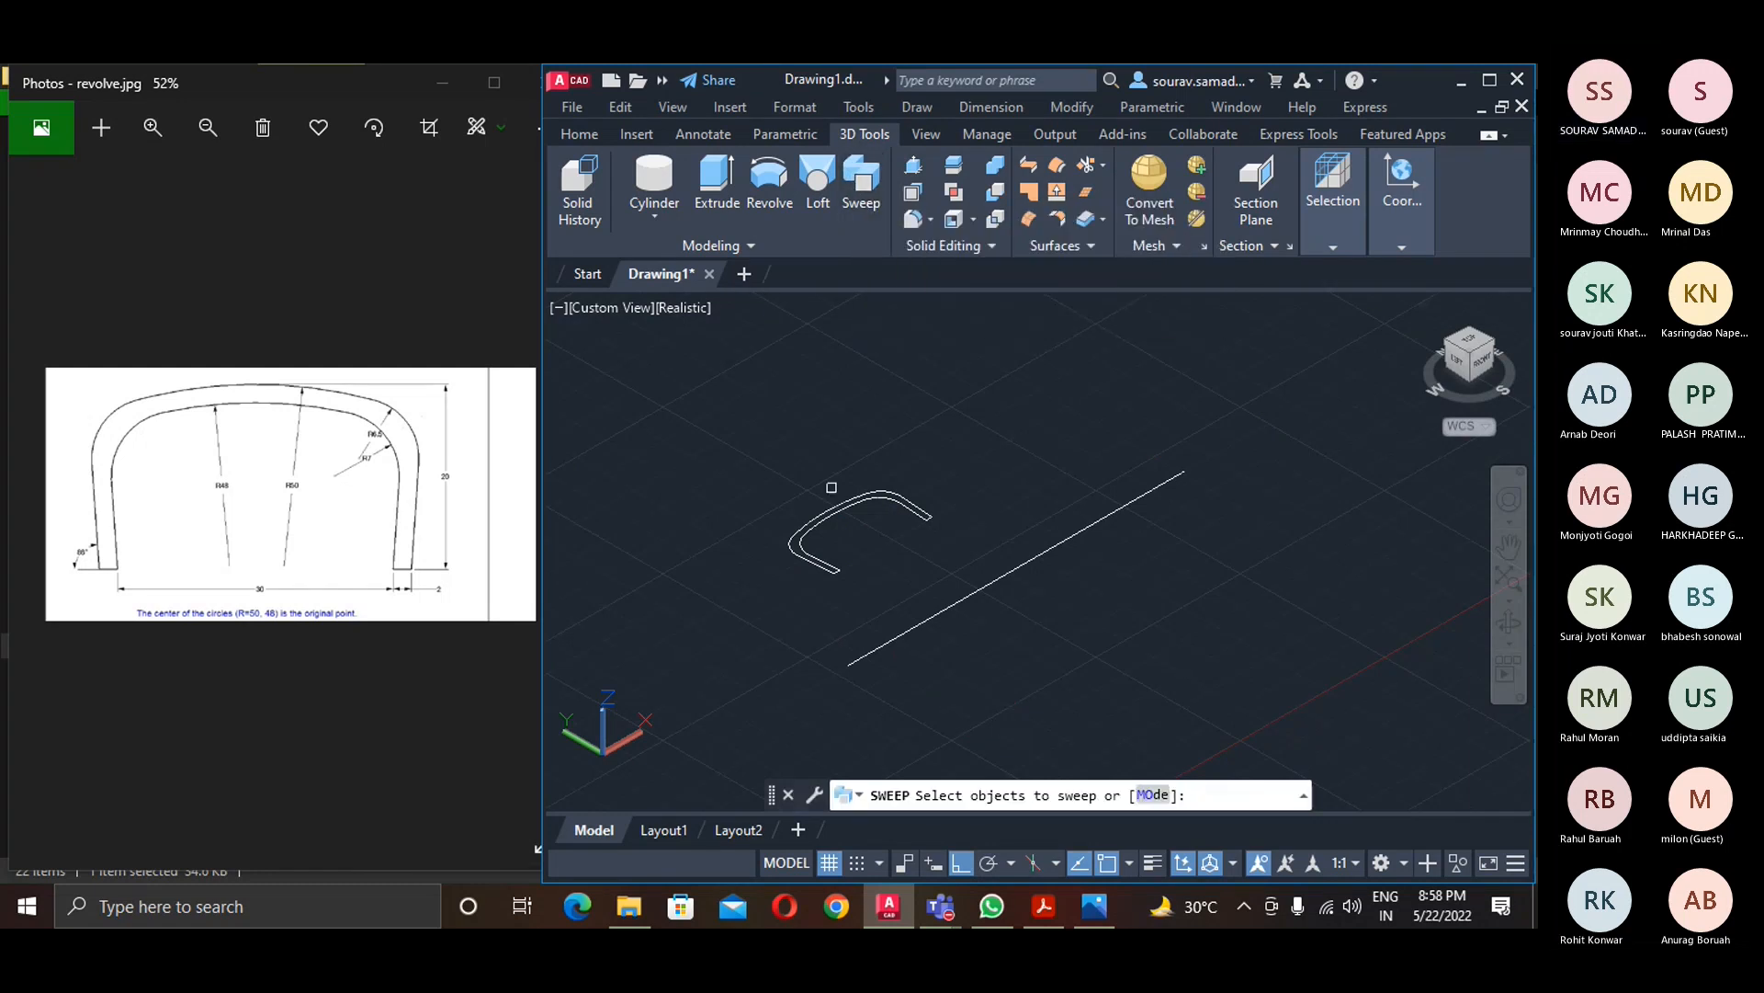
click(821, 511)
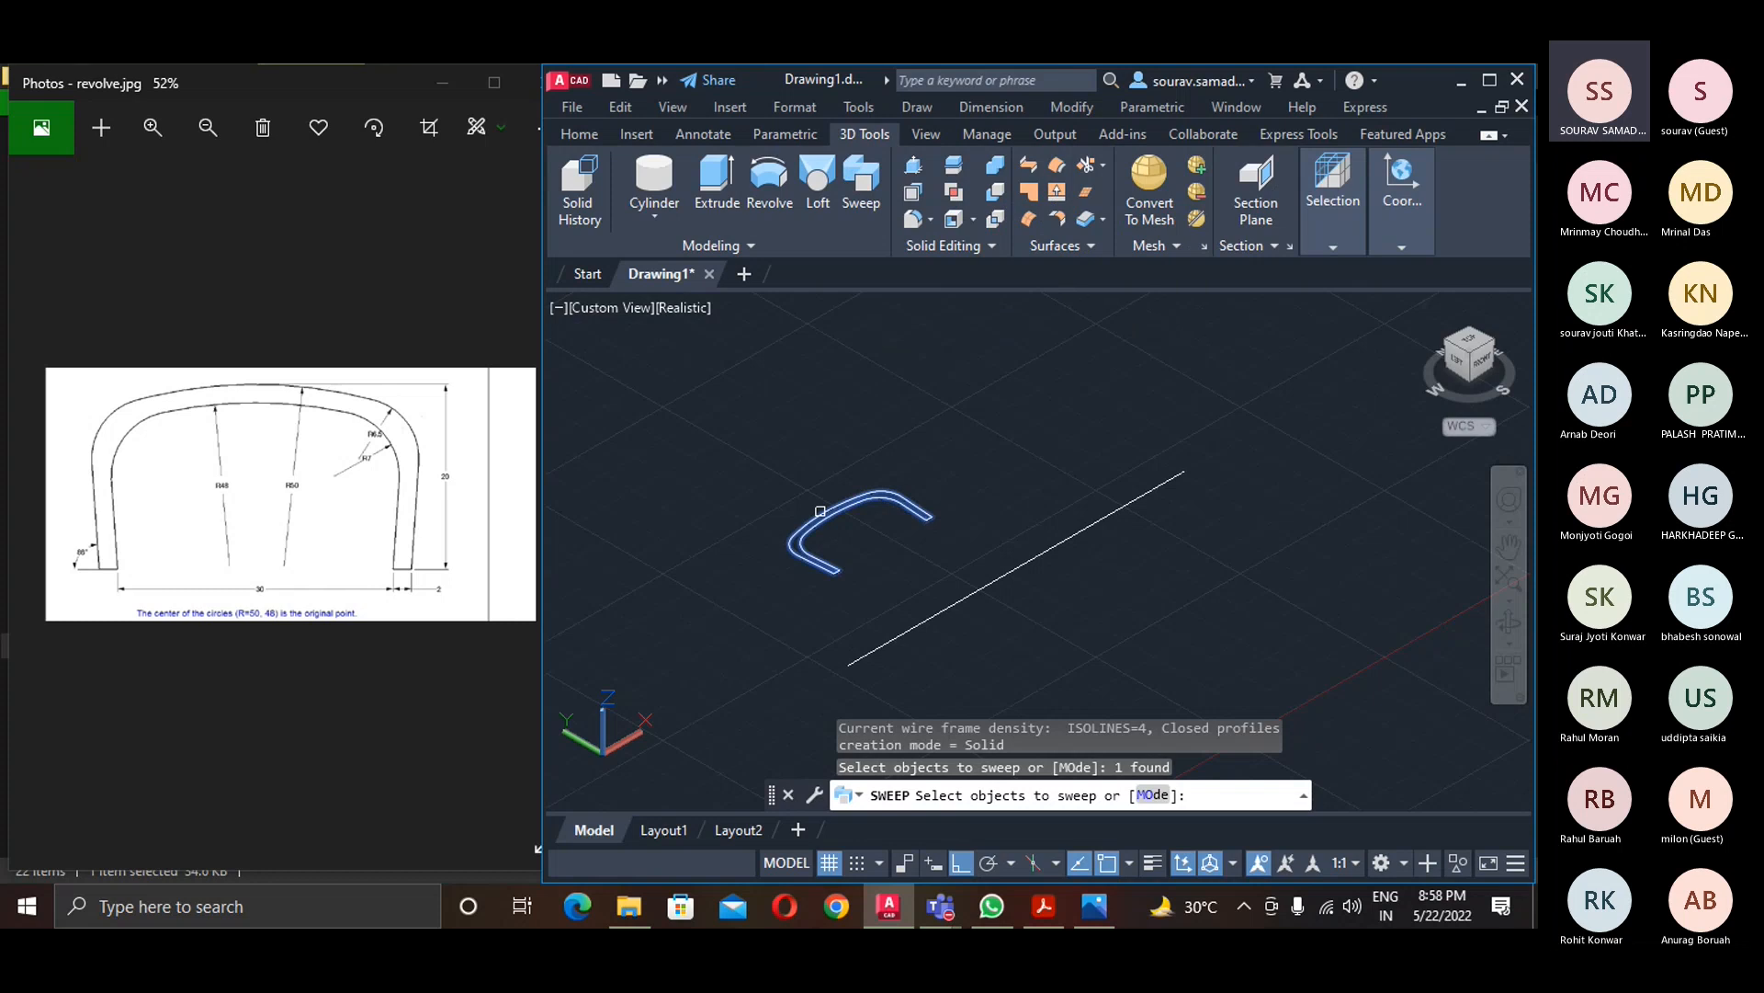
key(Return)
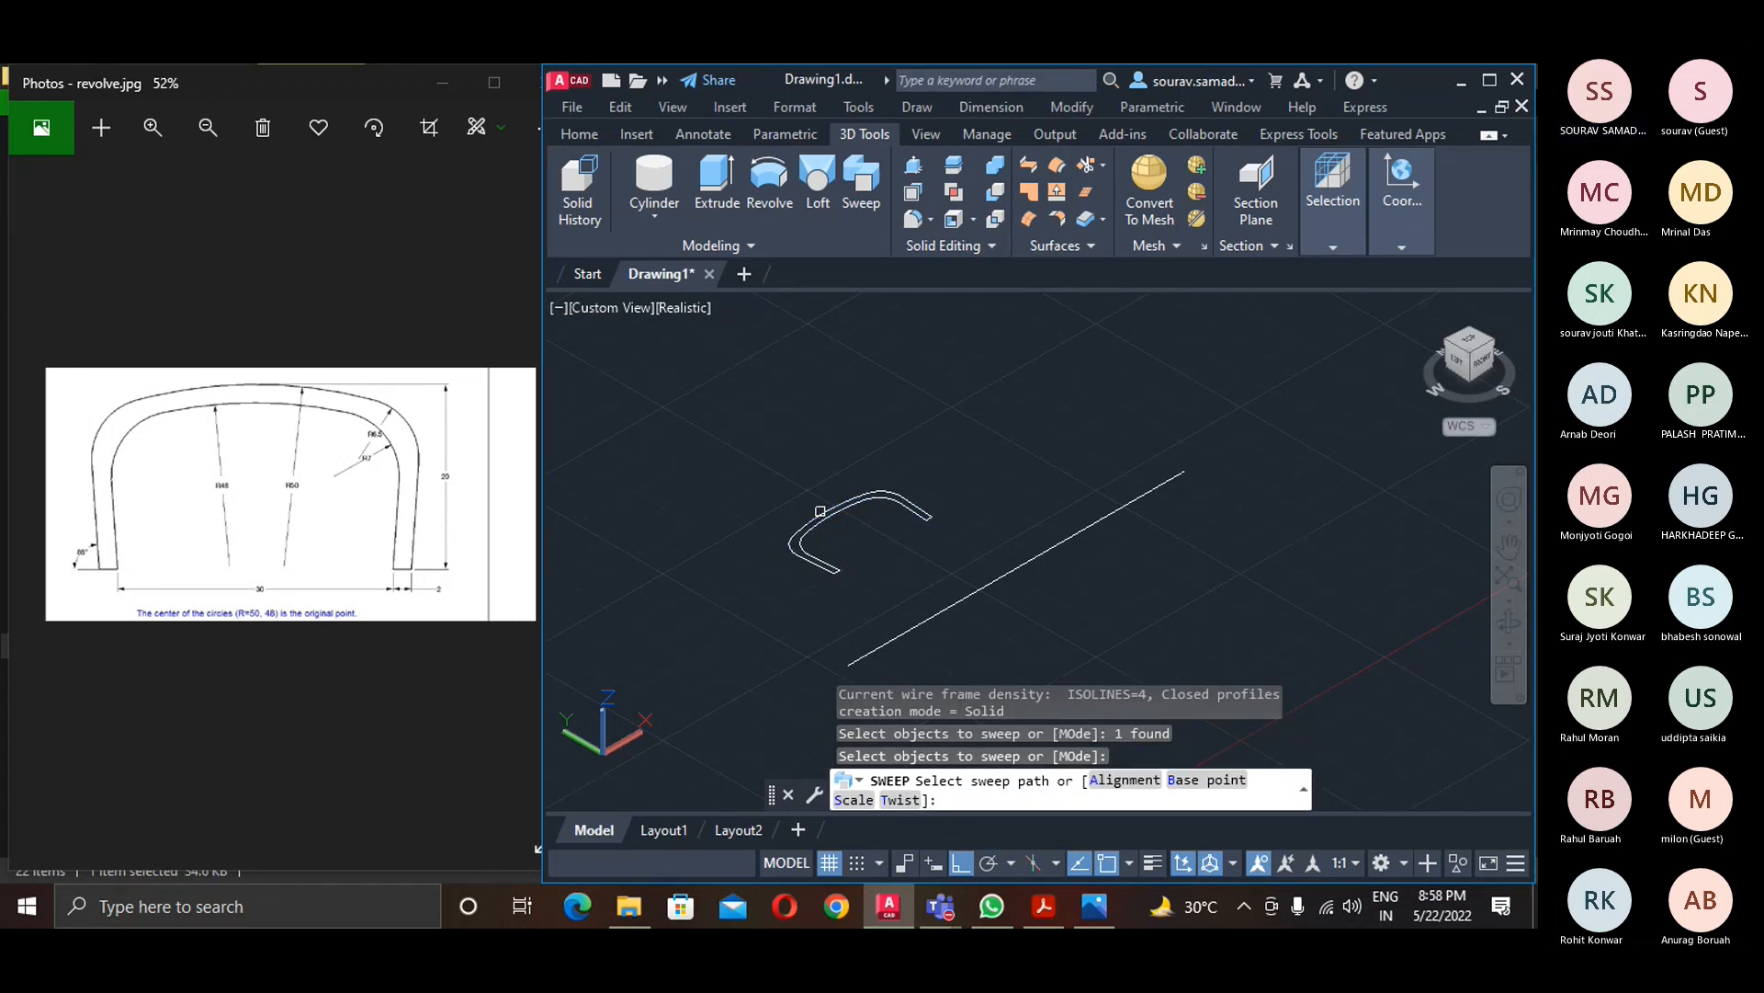
click(899, 630)
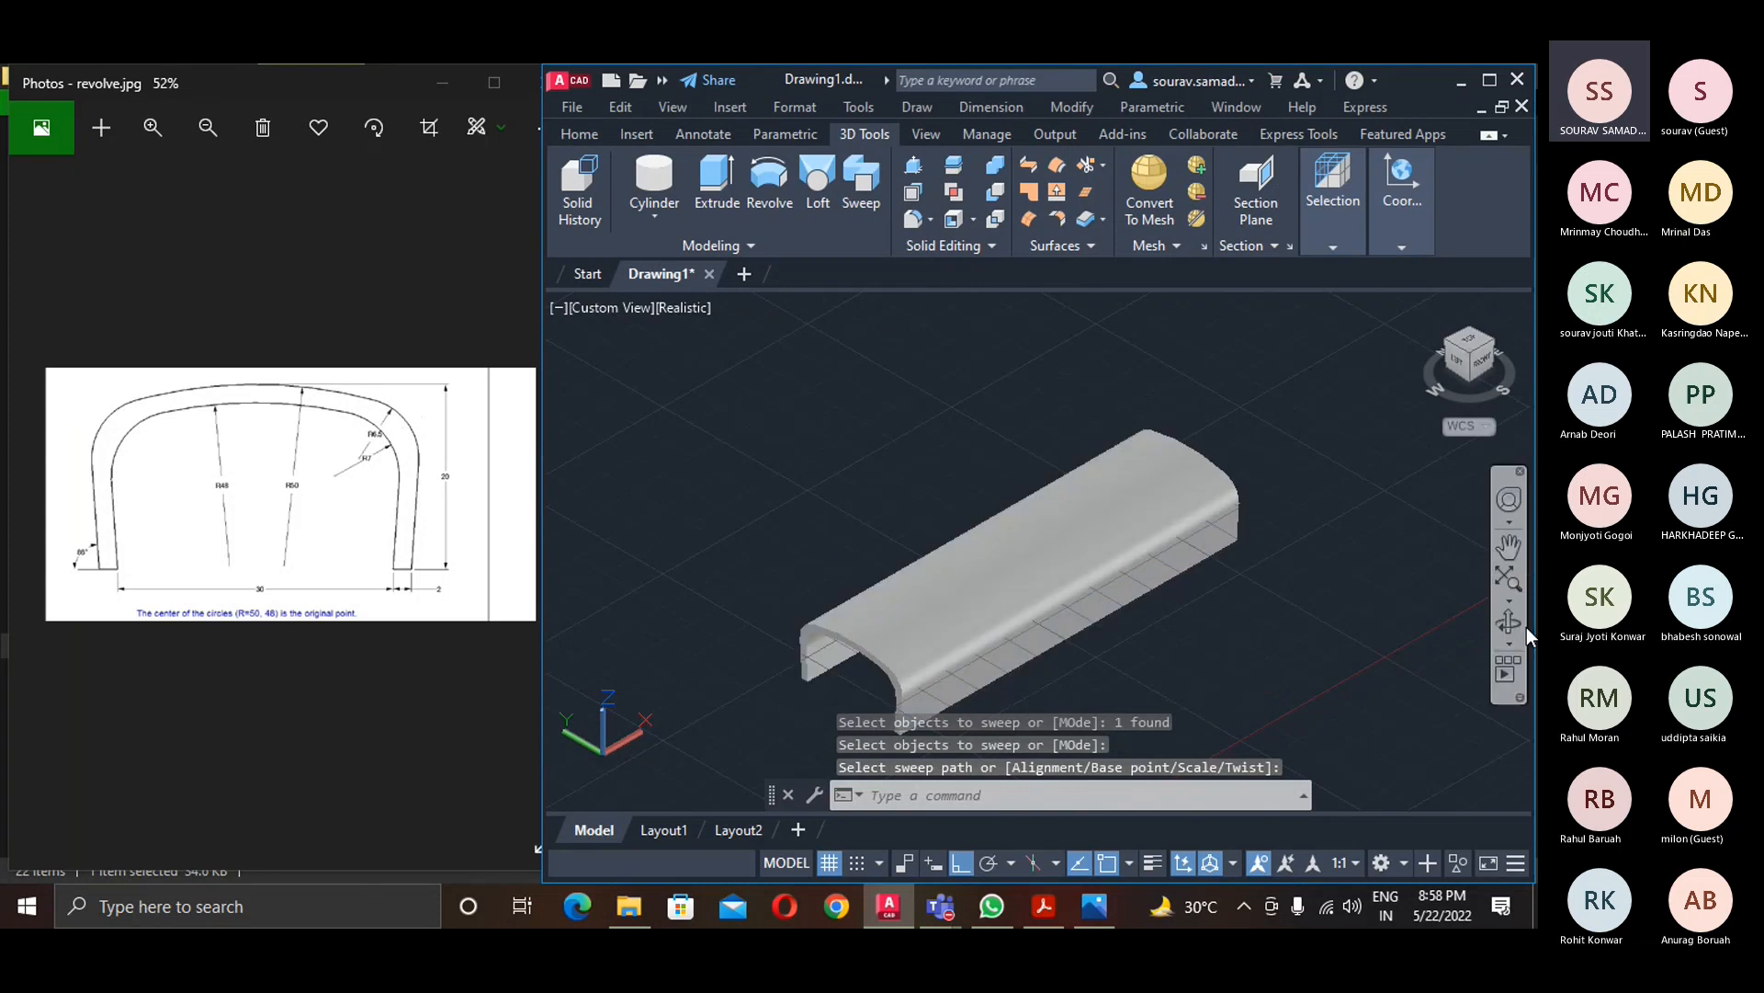
click(1508, 623)
drag(1434, 607, 1199, 690)
key(Escape)
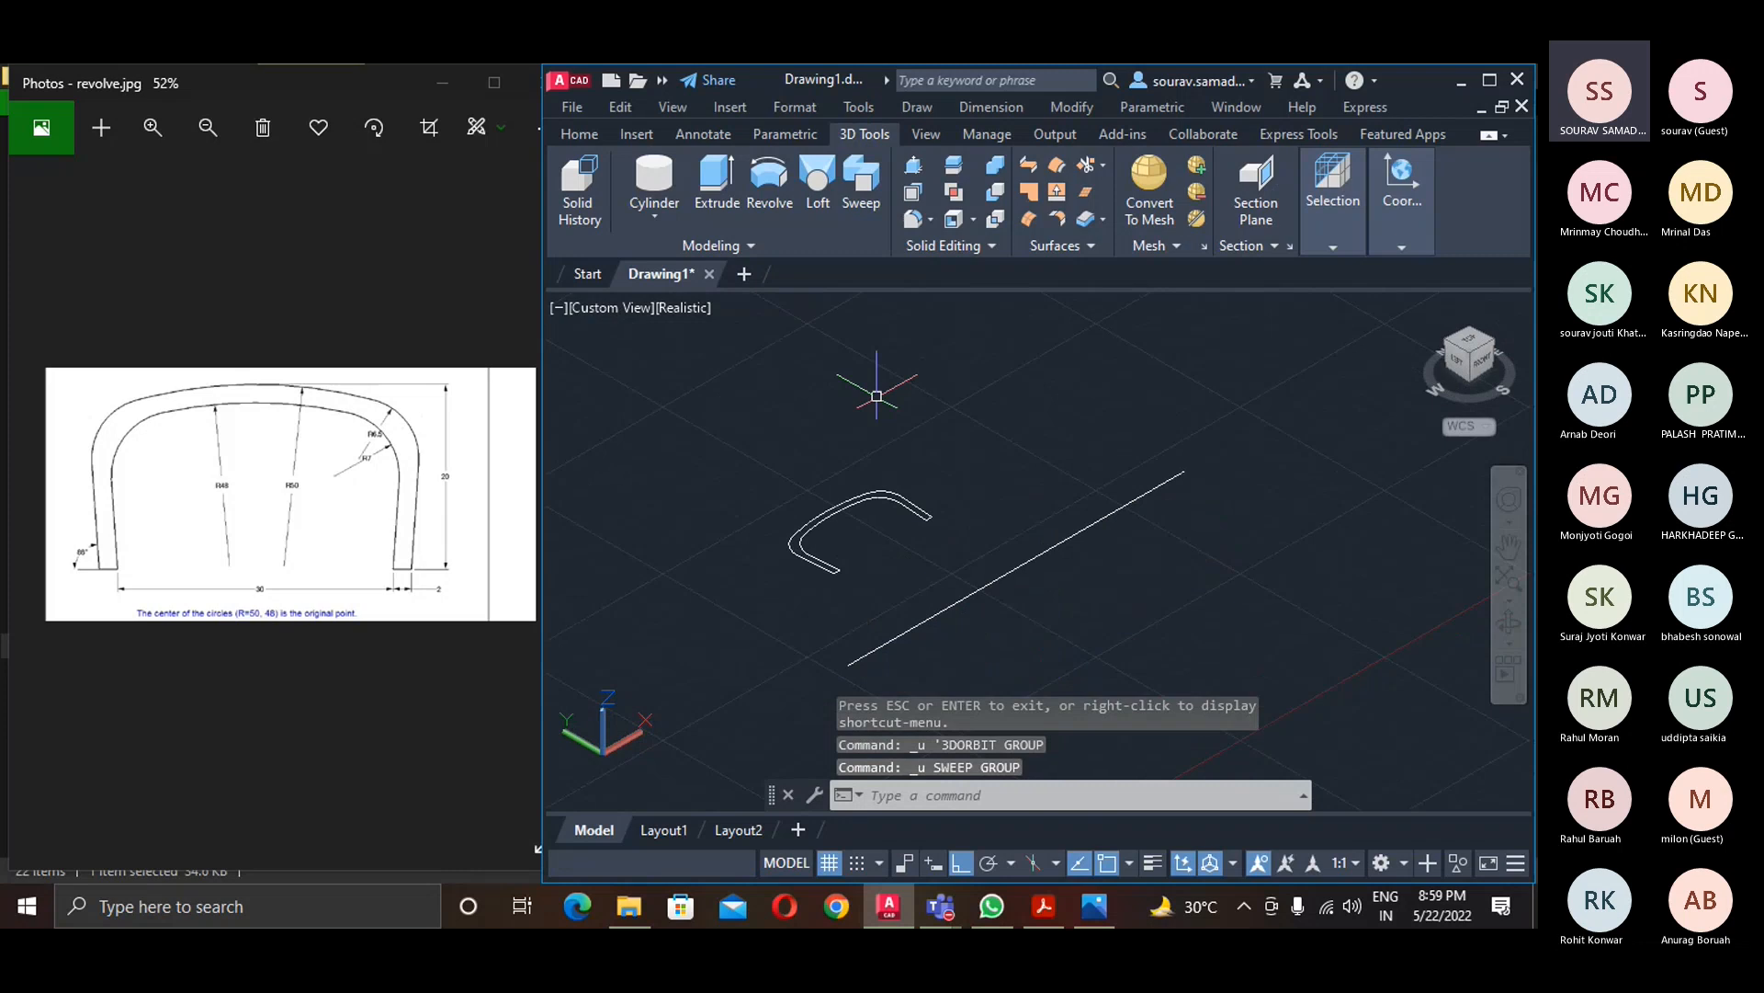
- Sweep the arched profile along the straight line with a scale factor of 2
click(859, 183)
click(825, 518)
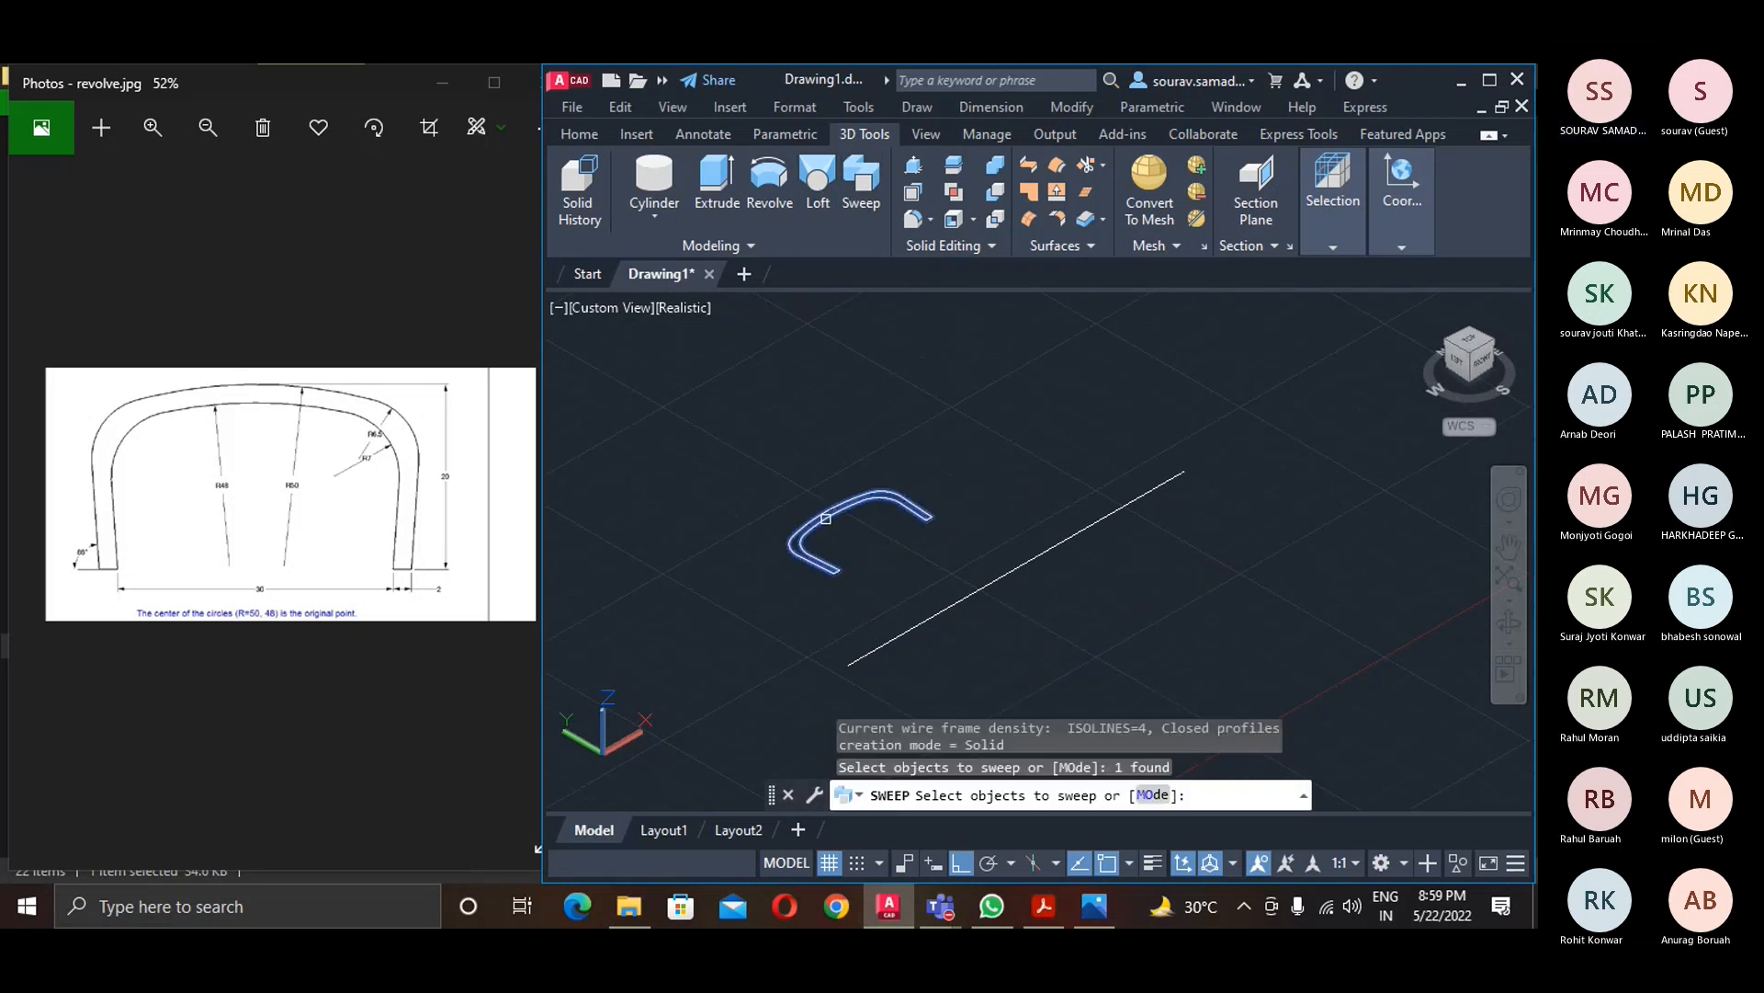
key(Return)
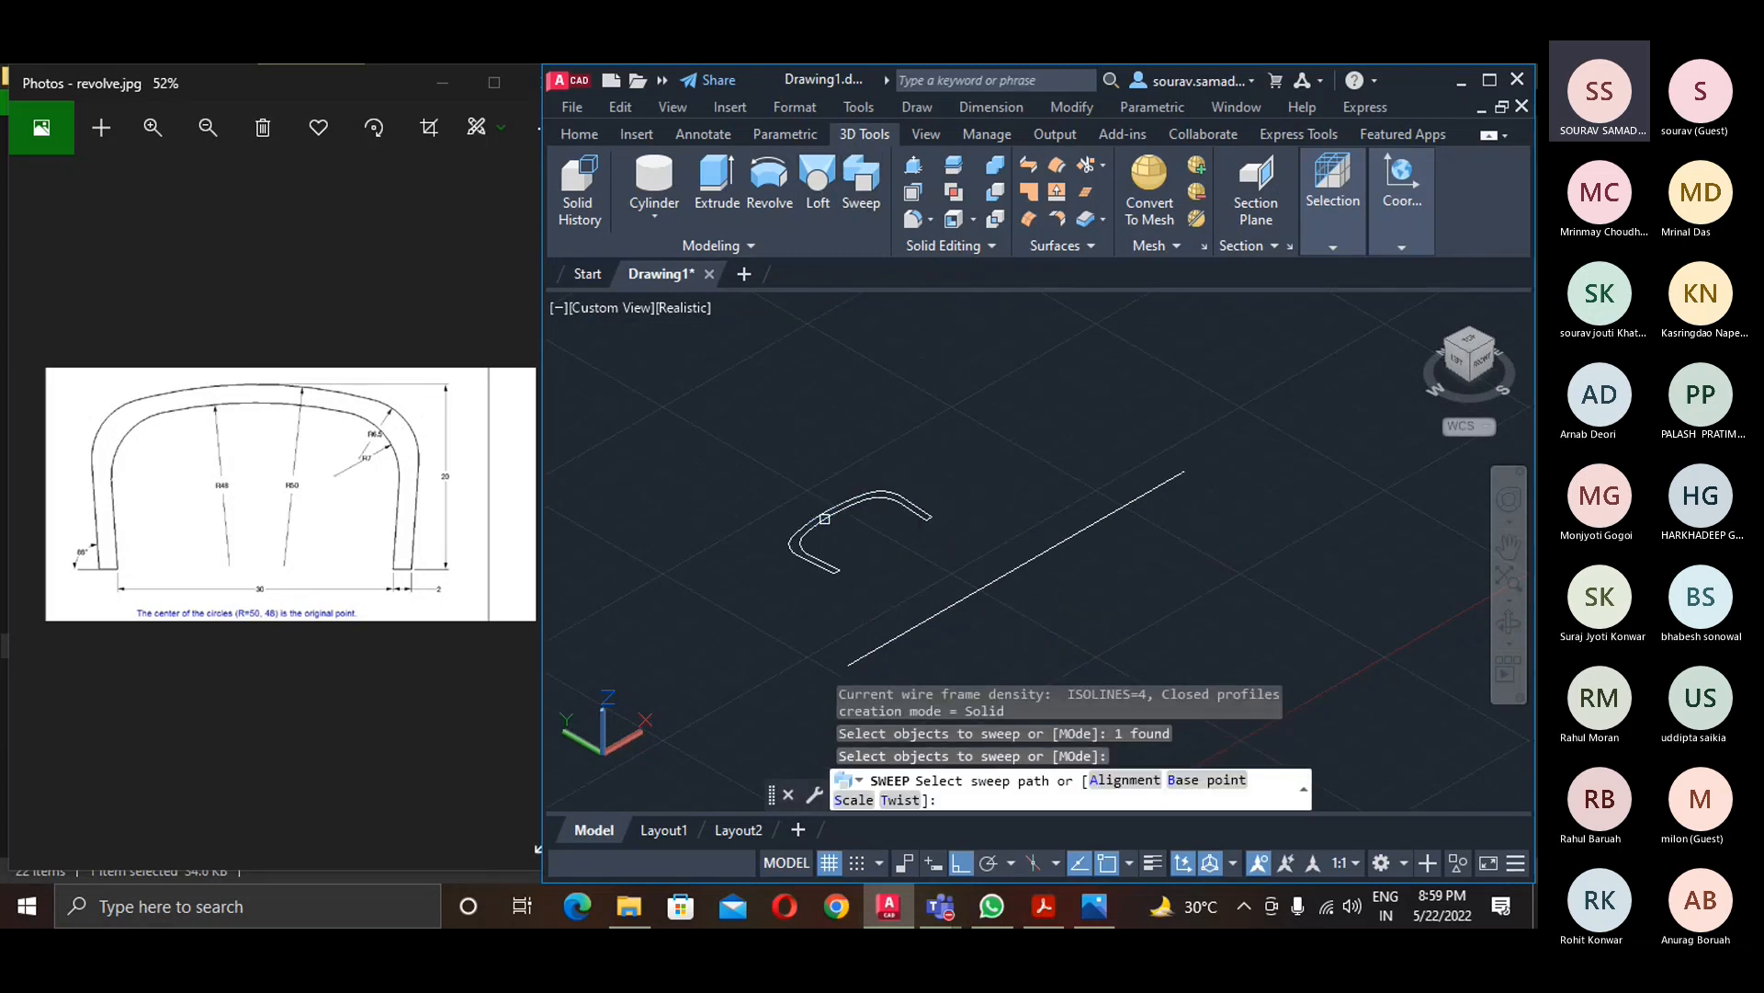
click(845, 798)
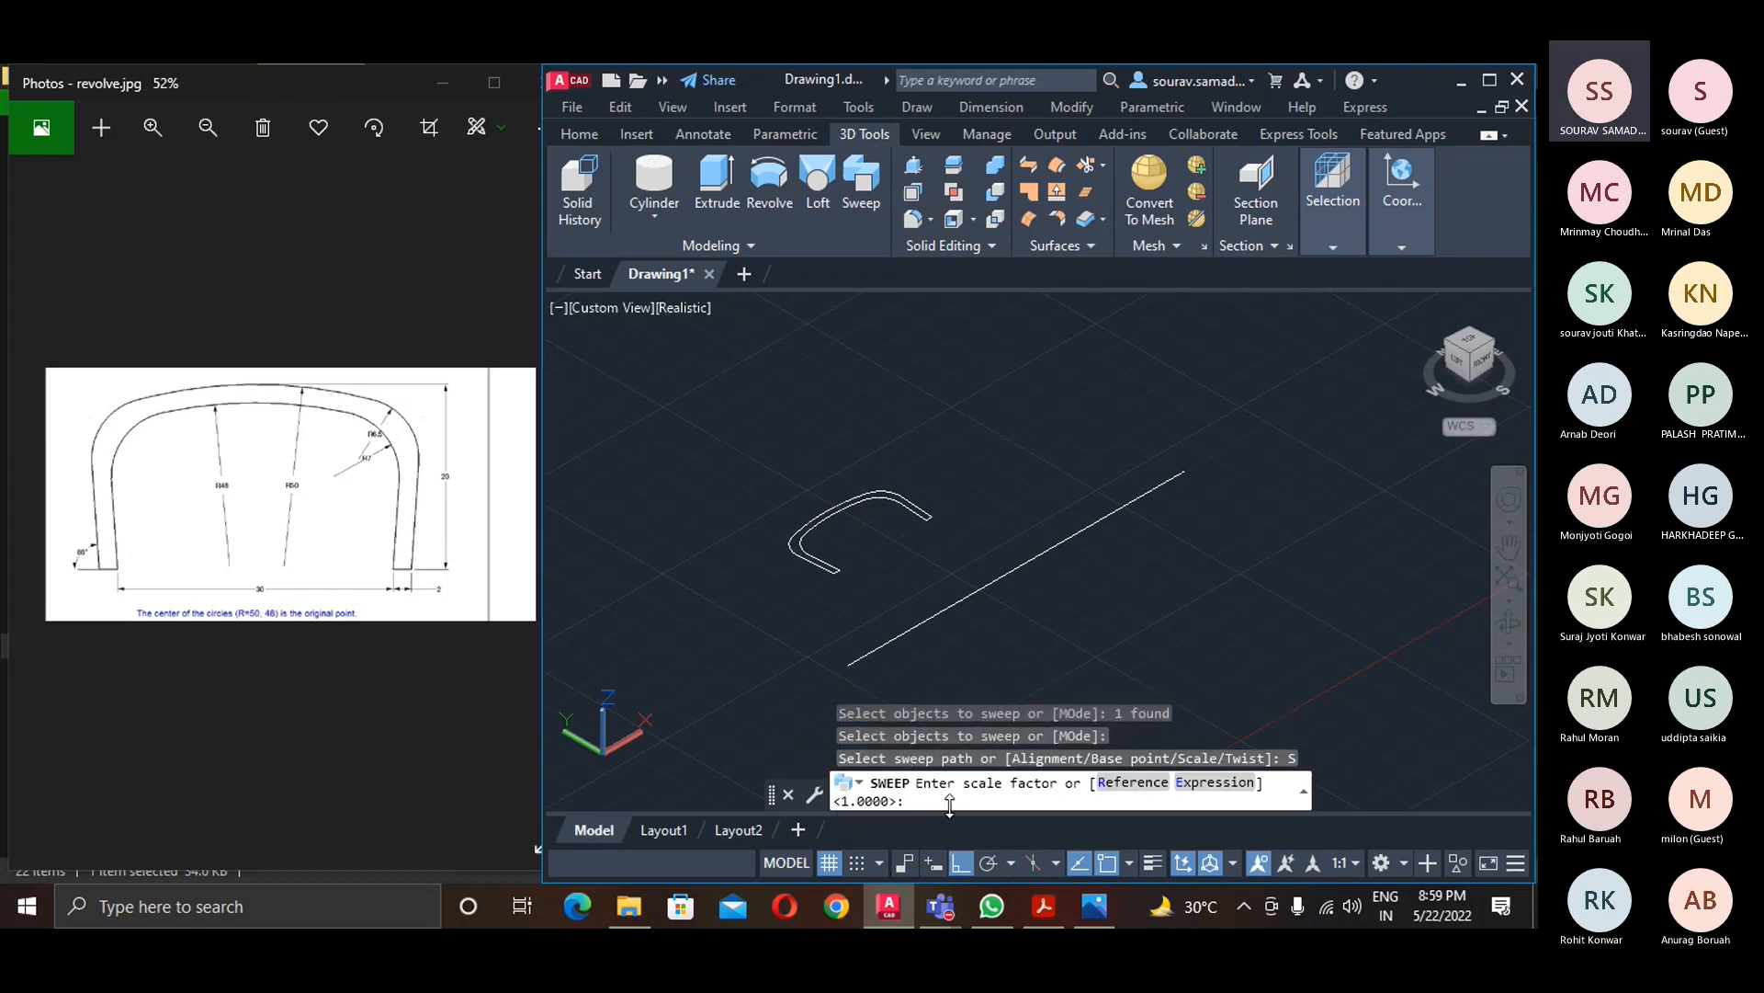
text(2)
key(Return)
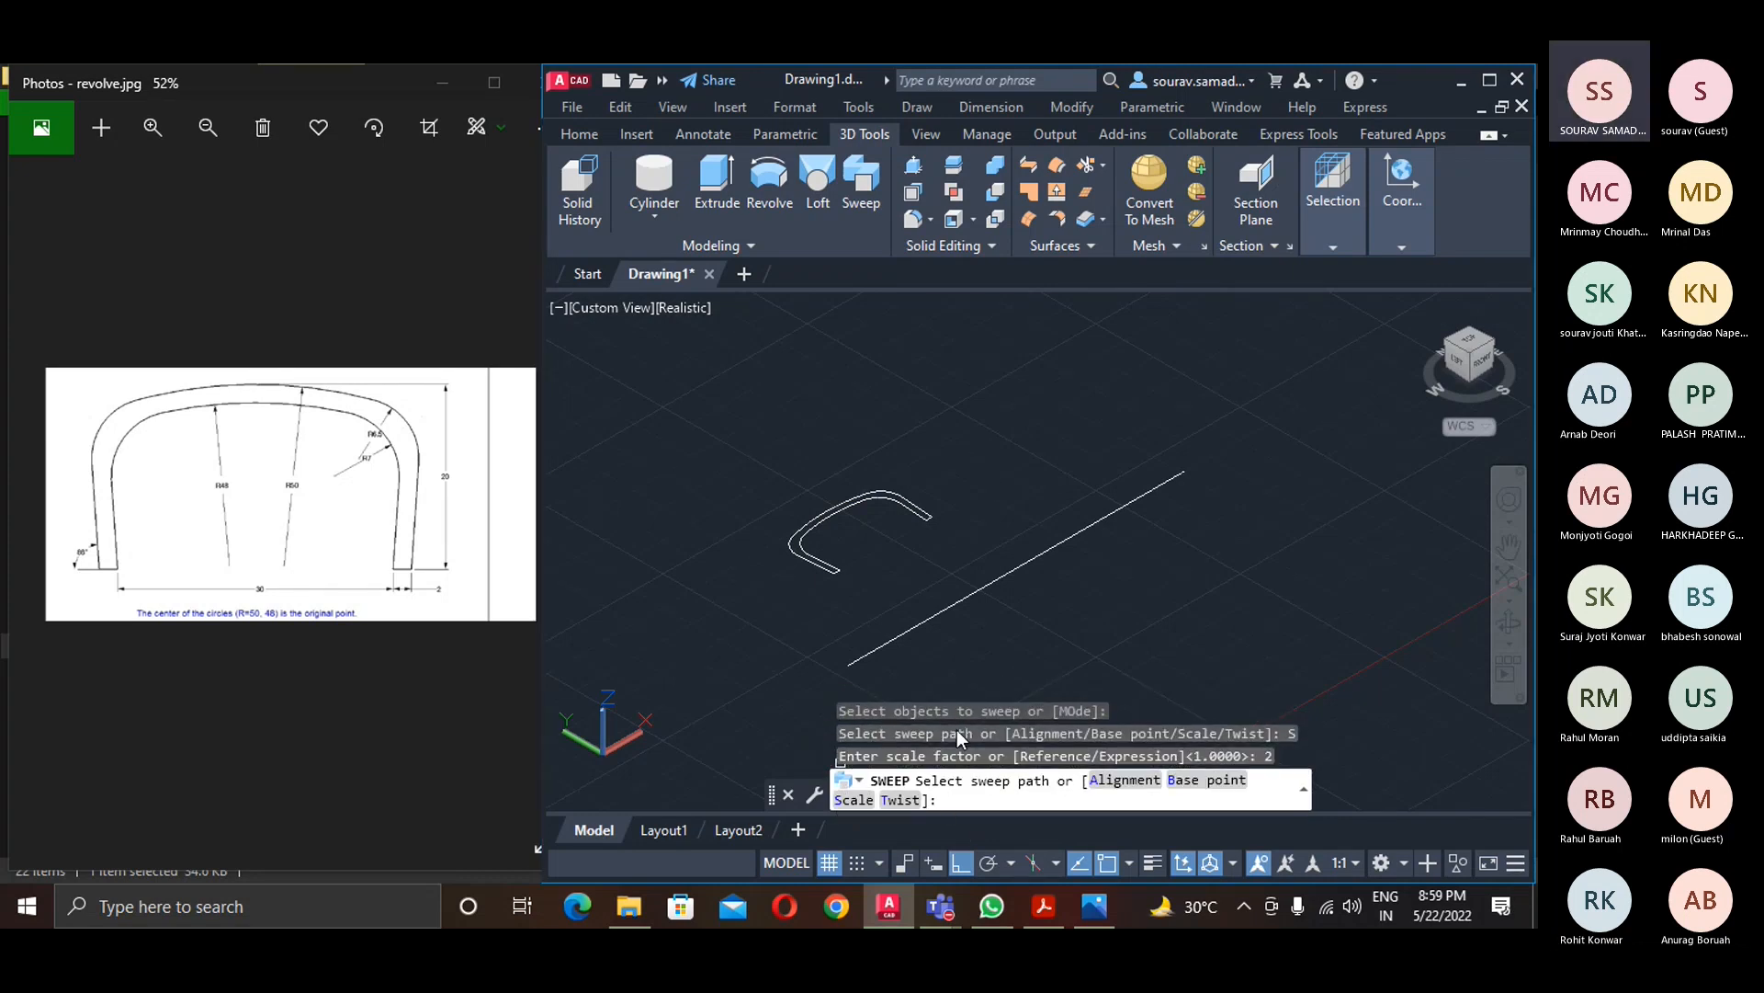
click(930, 619)
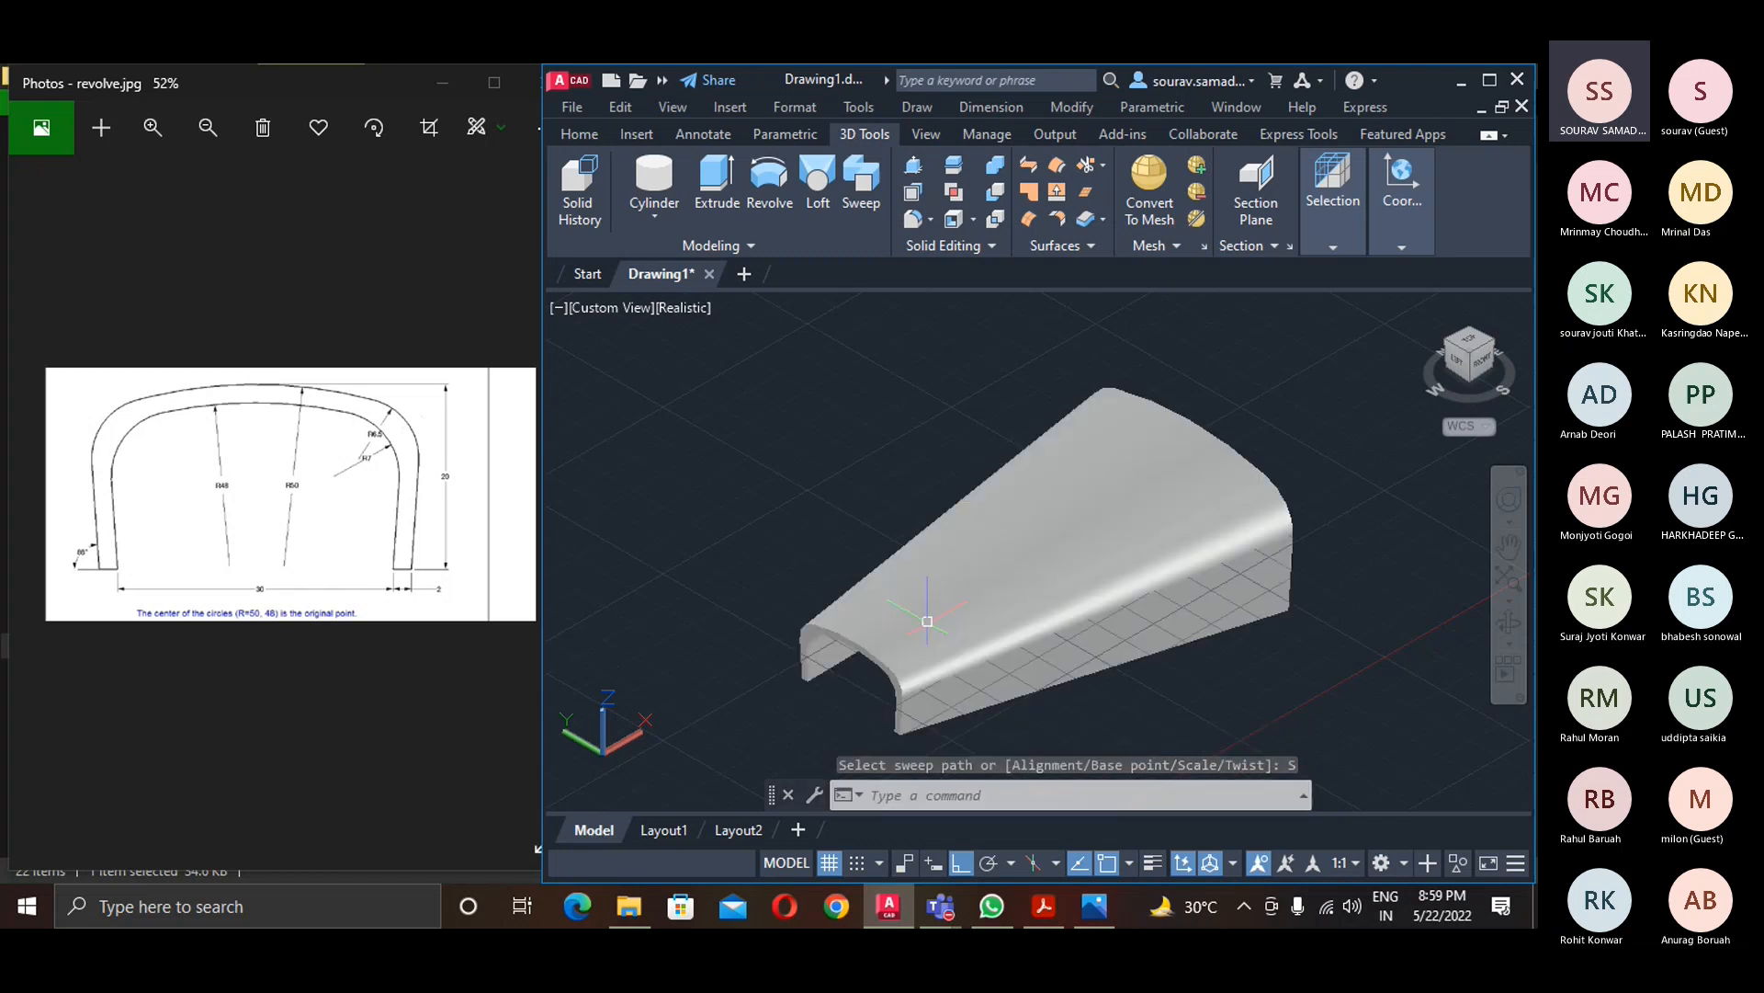
- Orbit around the tapered sweep to inspect its shape, and undo the orbit and the sweep
click(1509, 625)
drag(1339, 670, 1367, 648)
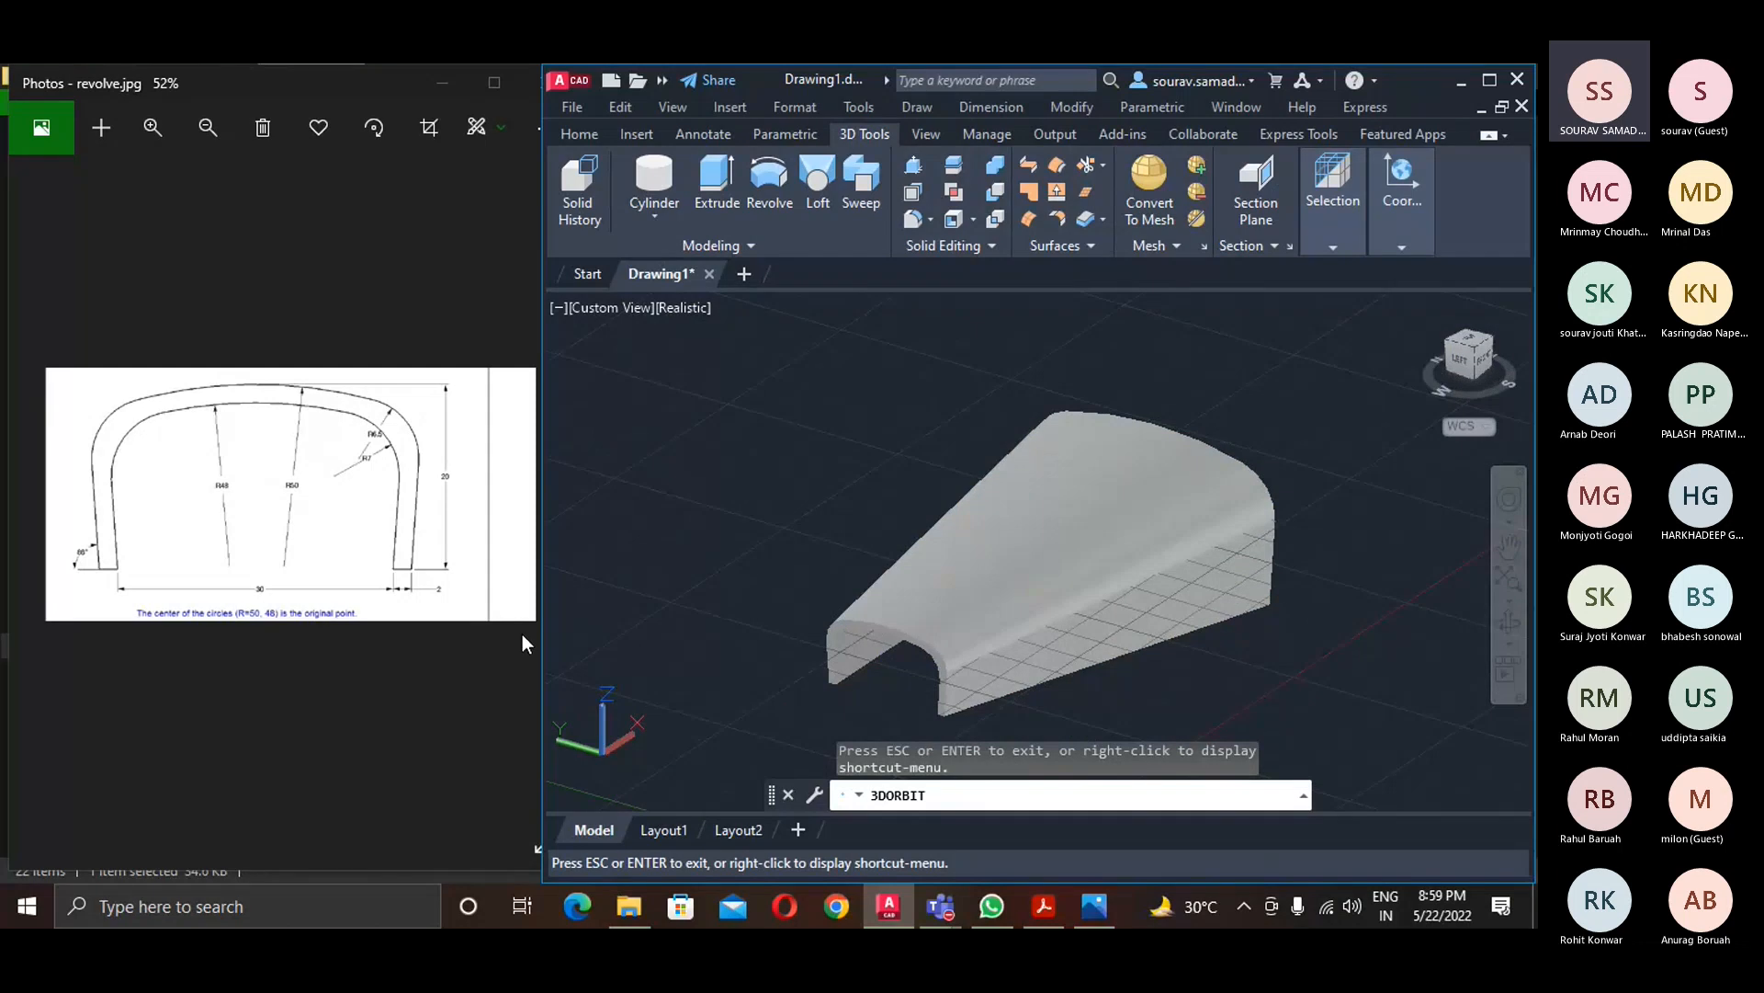
key(Escape)
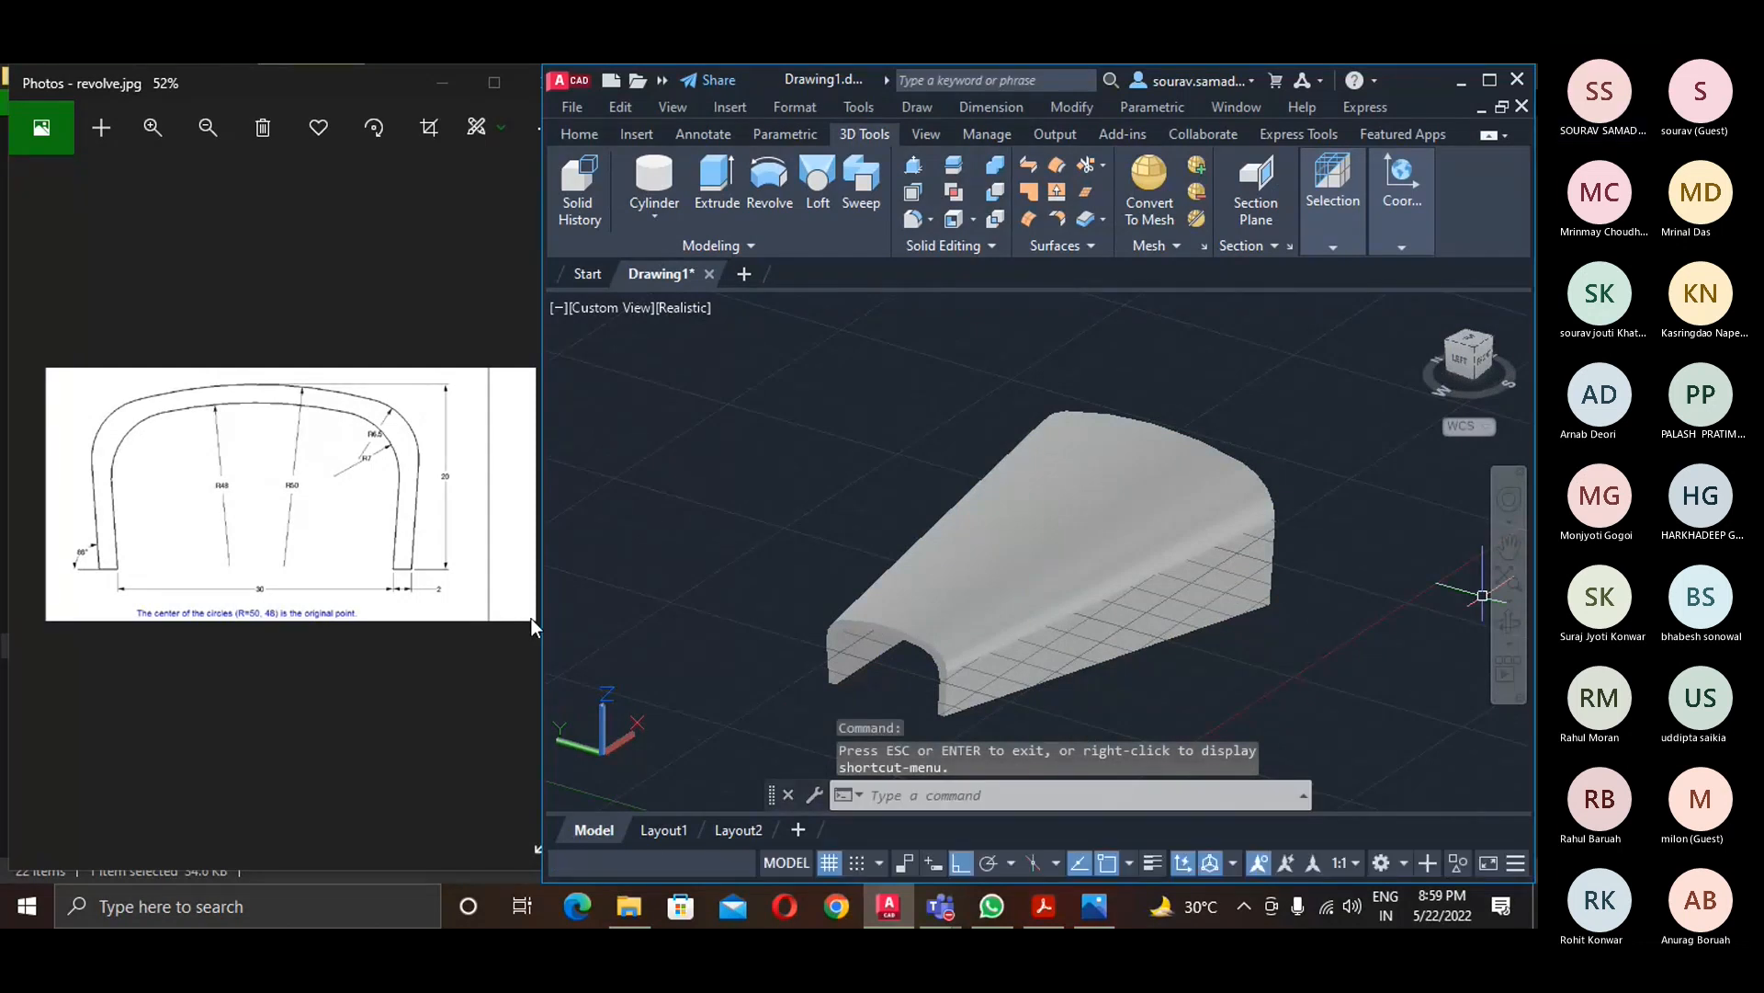
key(ctrl+z)
key(ctrl+z)
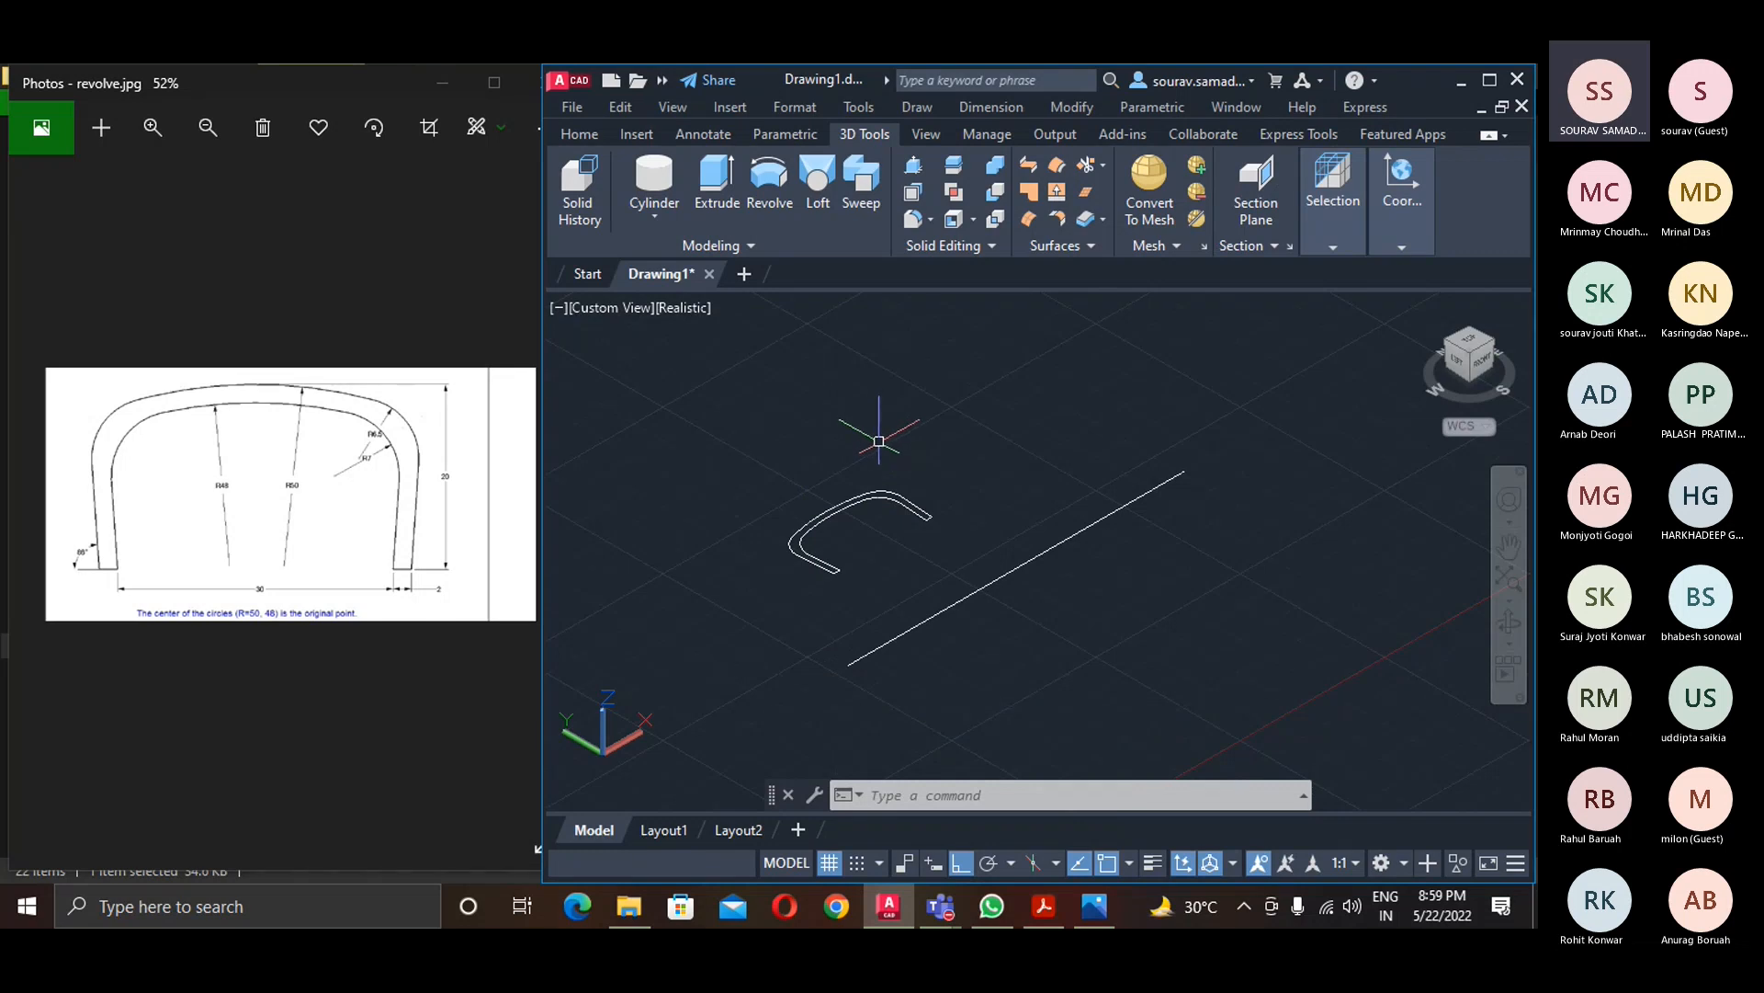
- Delete the arched profile and the straight line, and zoom to show the whole drawing area
click(1001, 670)
click(802, 509)
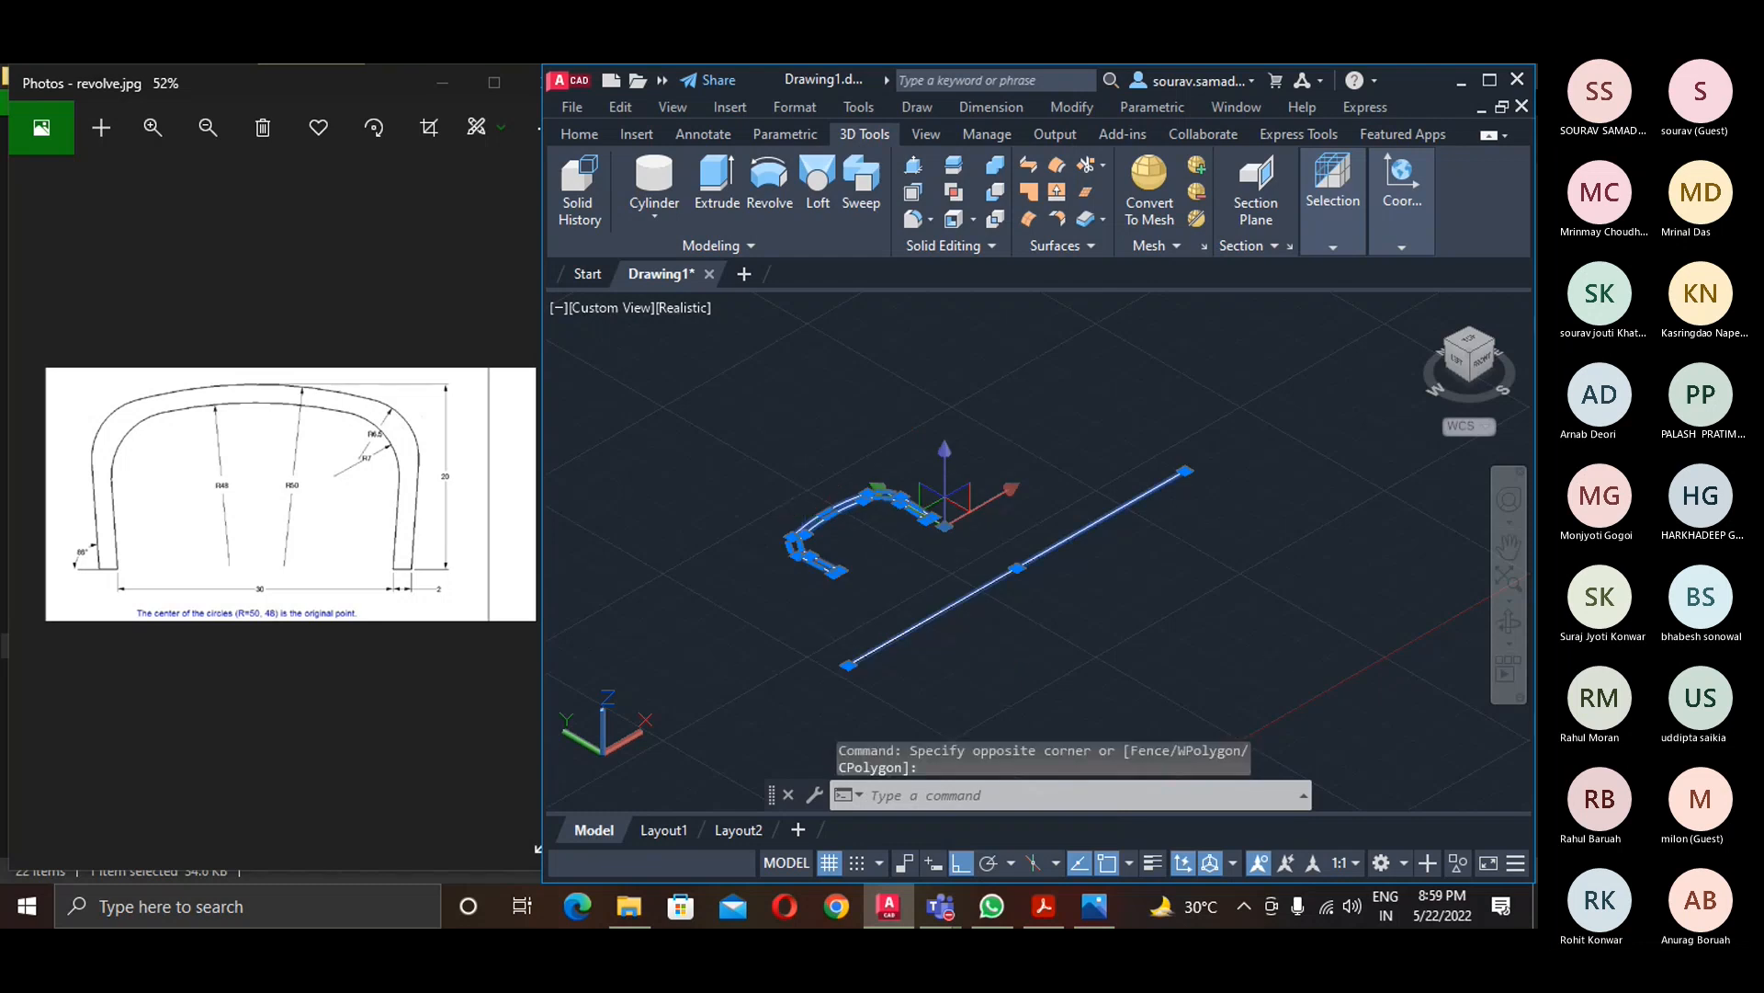
key(Delete)
text(z)
key(Return)
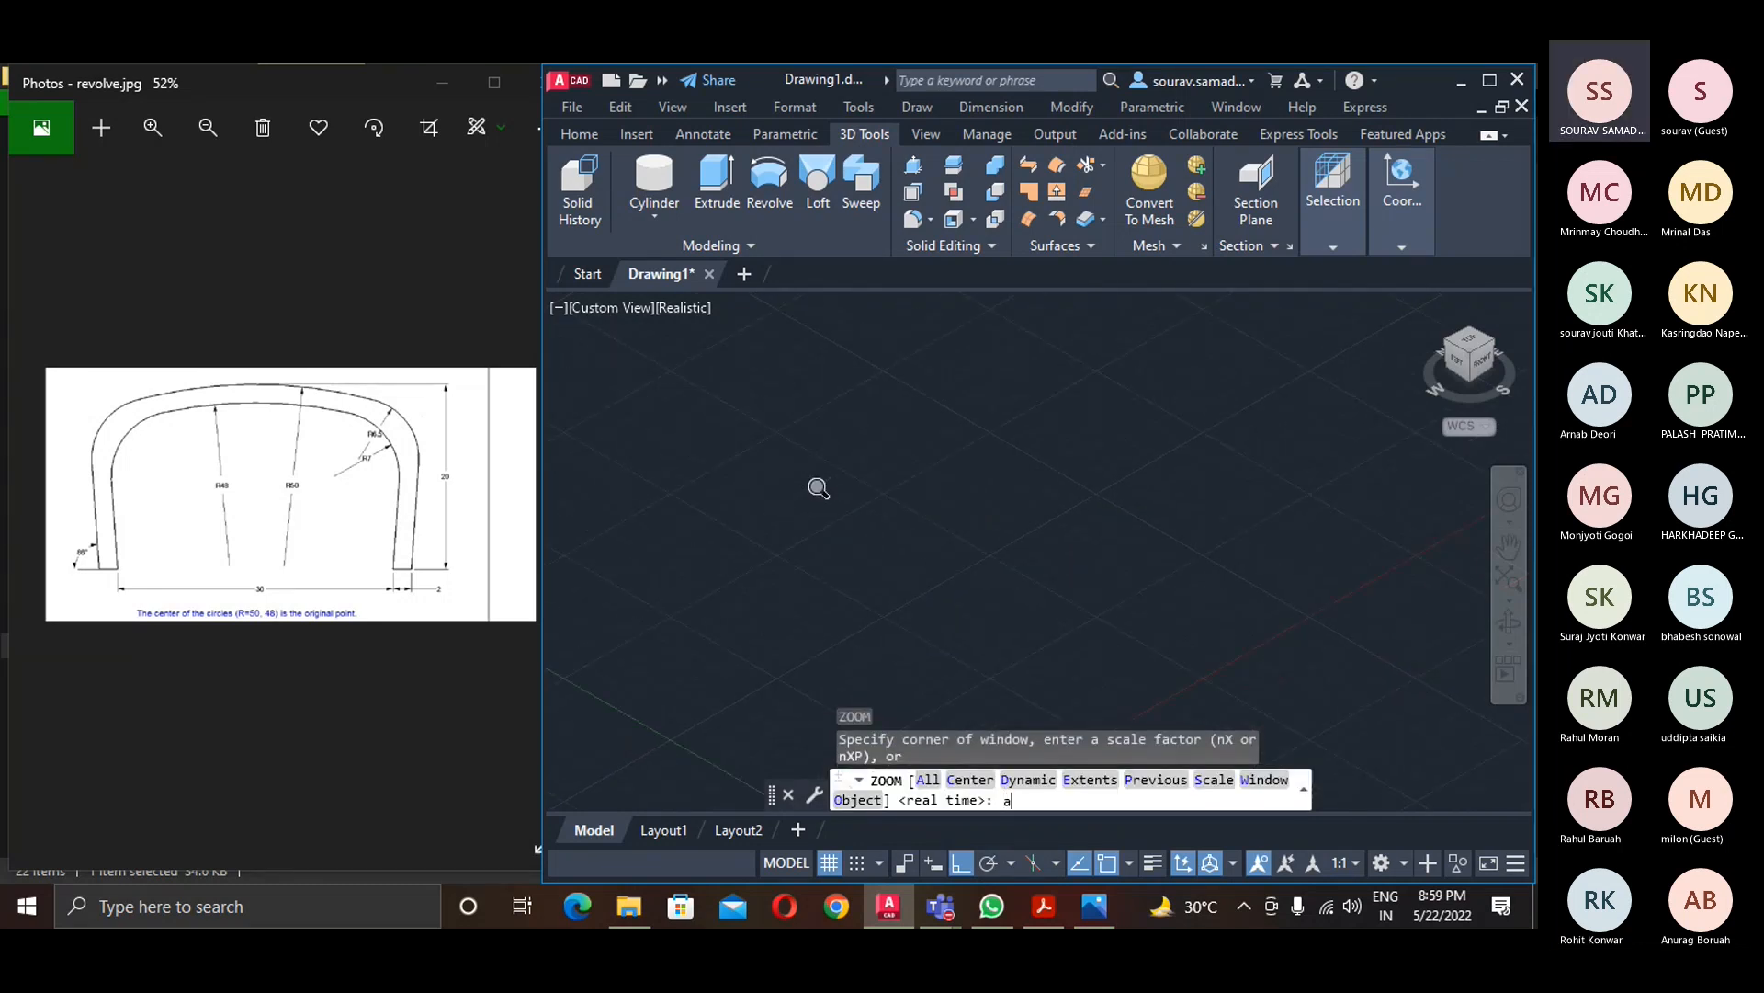
text(a)
key(Return)
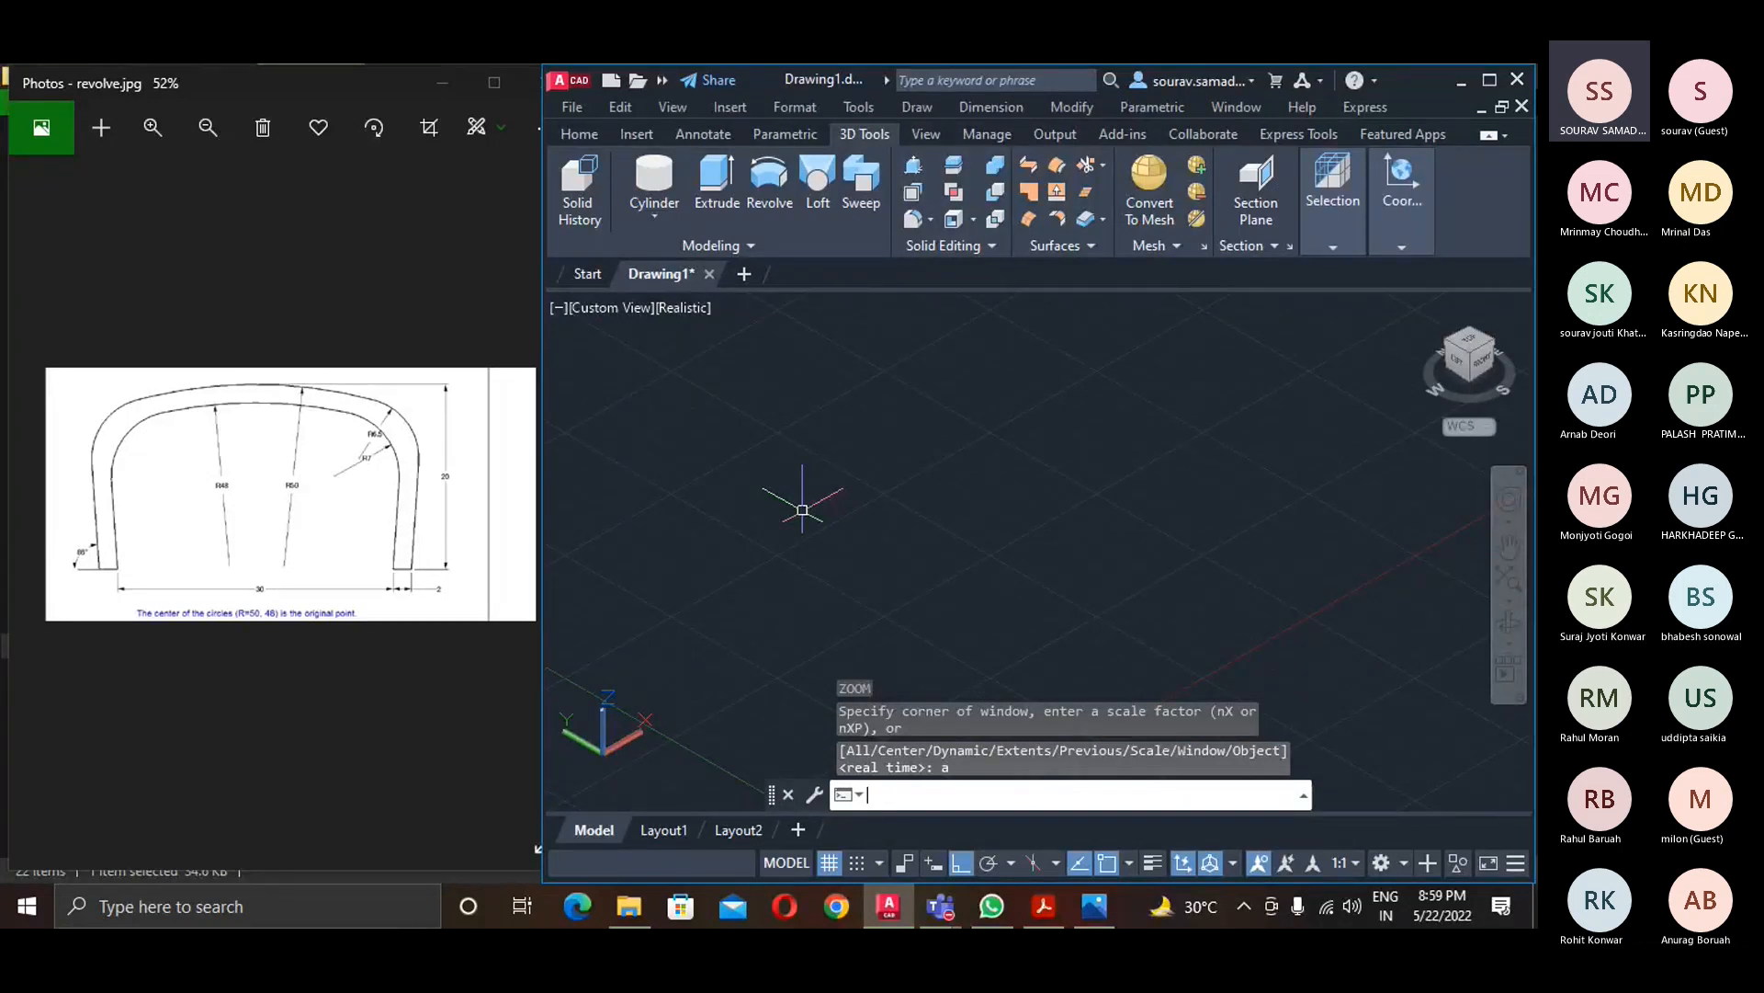
- Switch to Photos and browse the reference drawings from revolve.jpg past helical gear.jpg to 16.jpg
scroll(161, 617, down, 1)
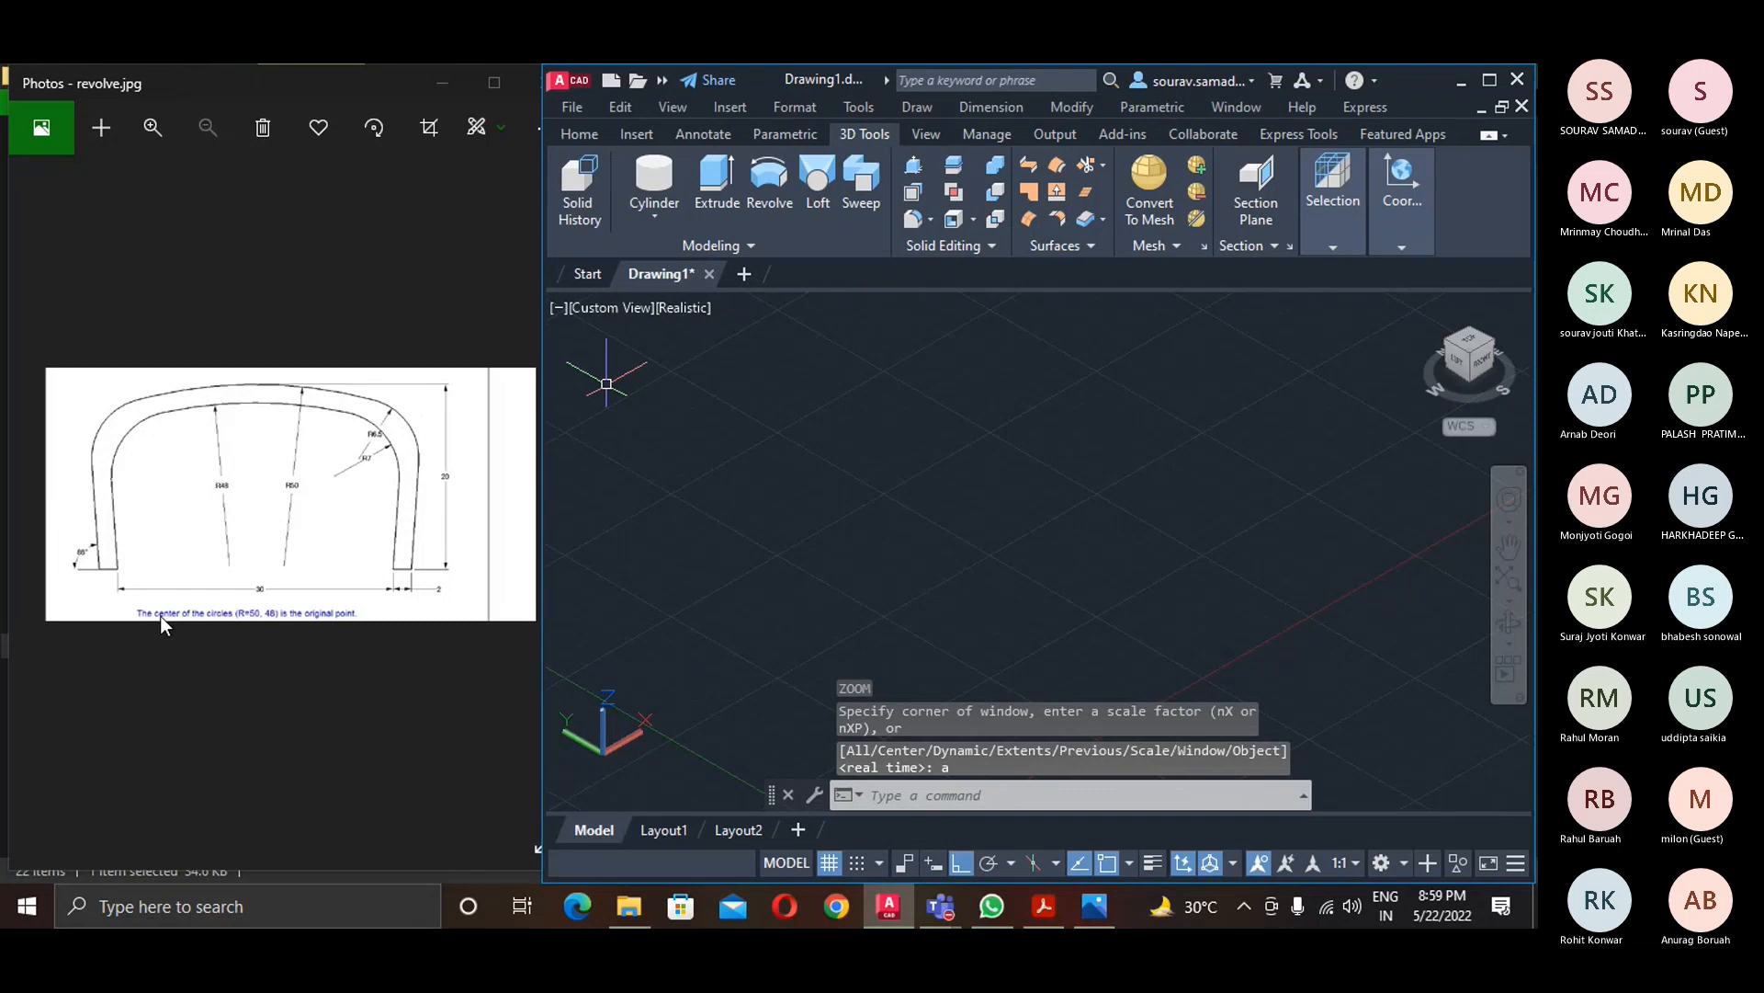
click(48, 481)
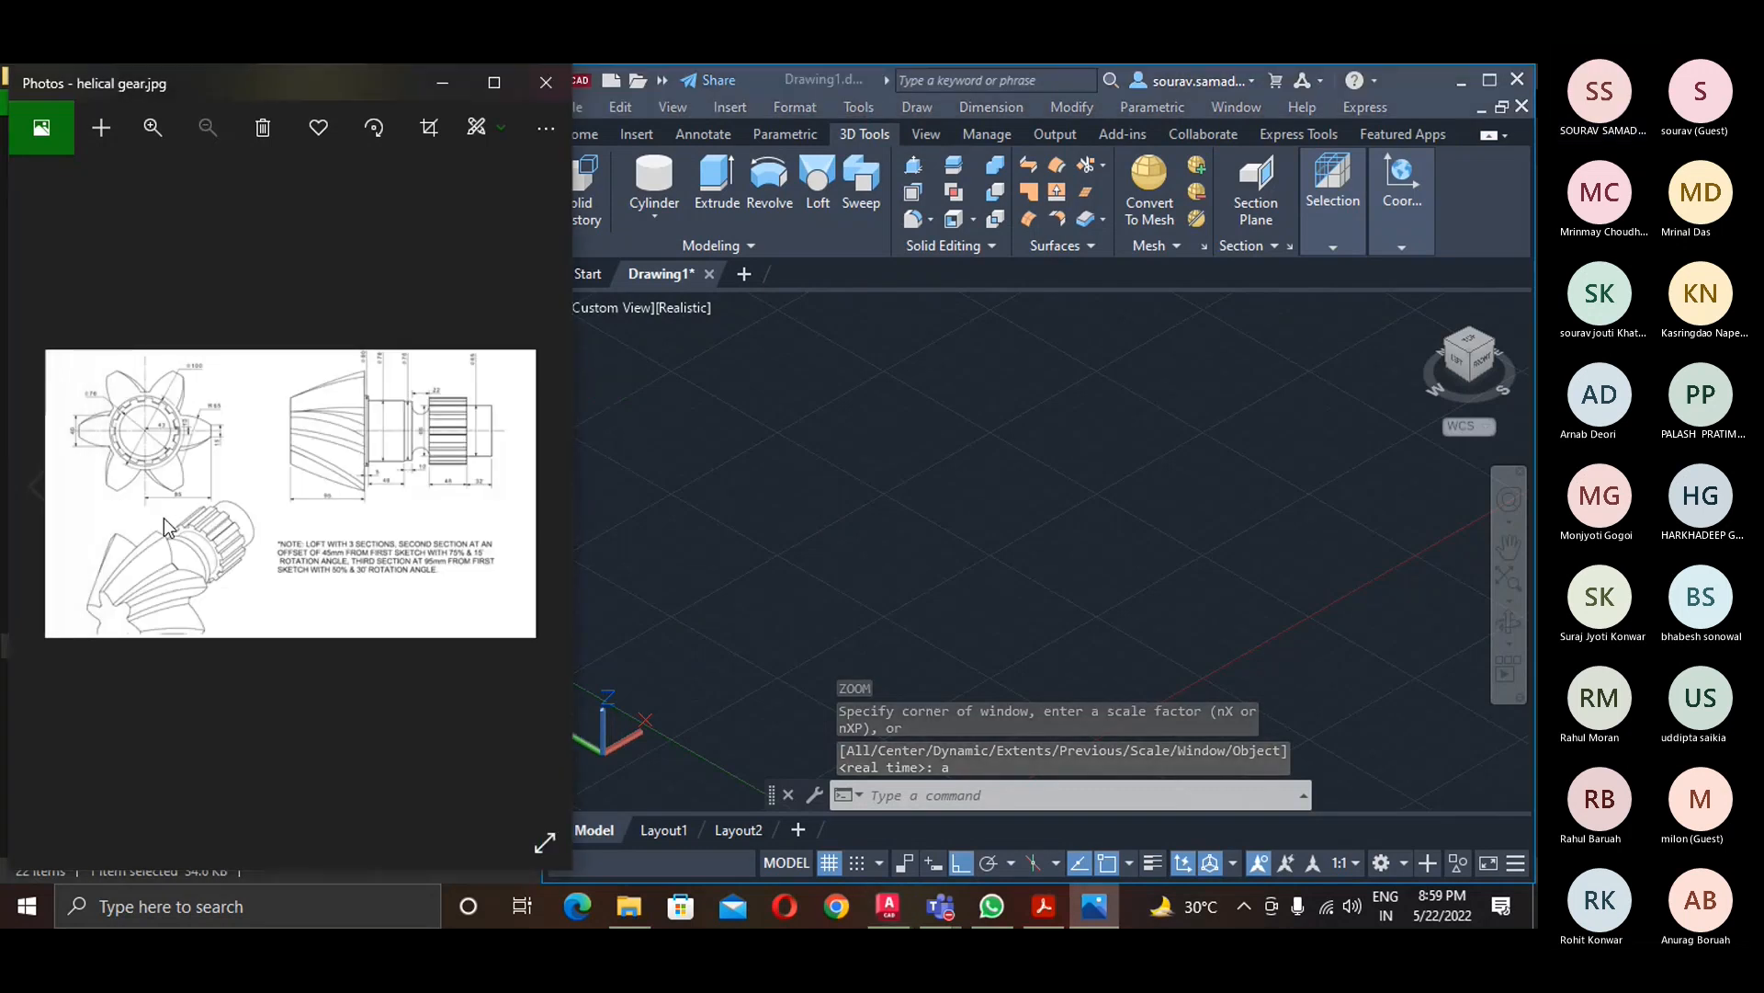
click(42, 491)
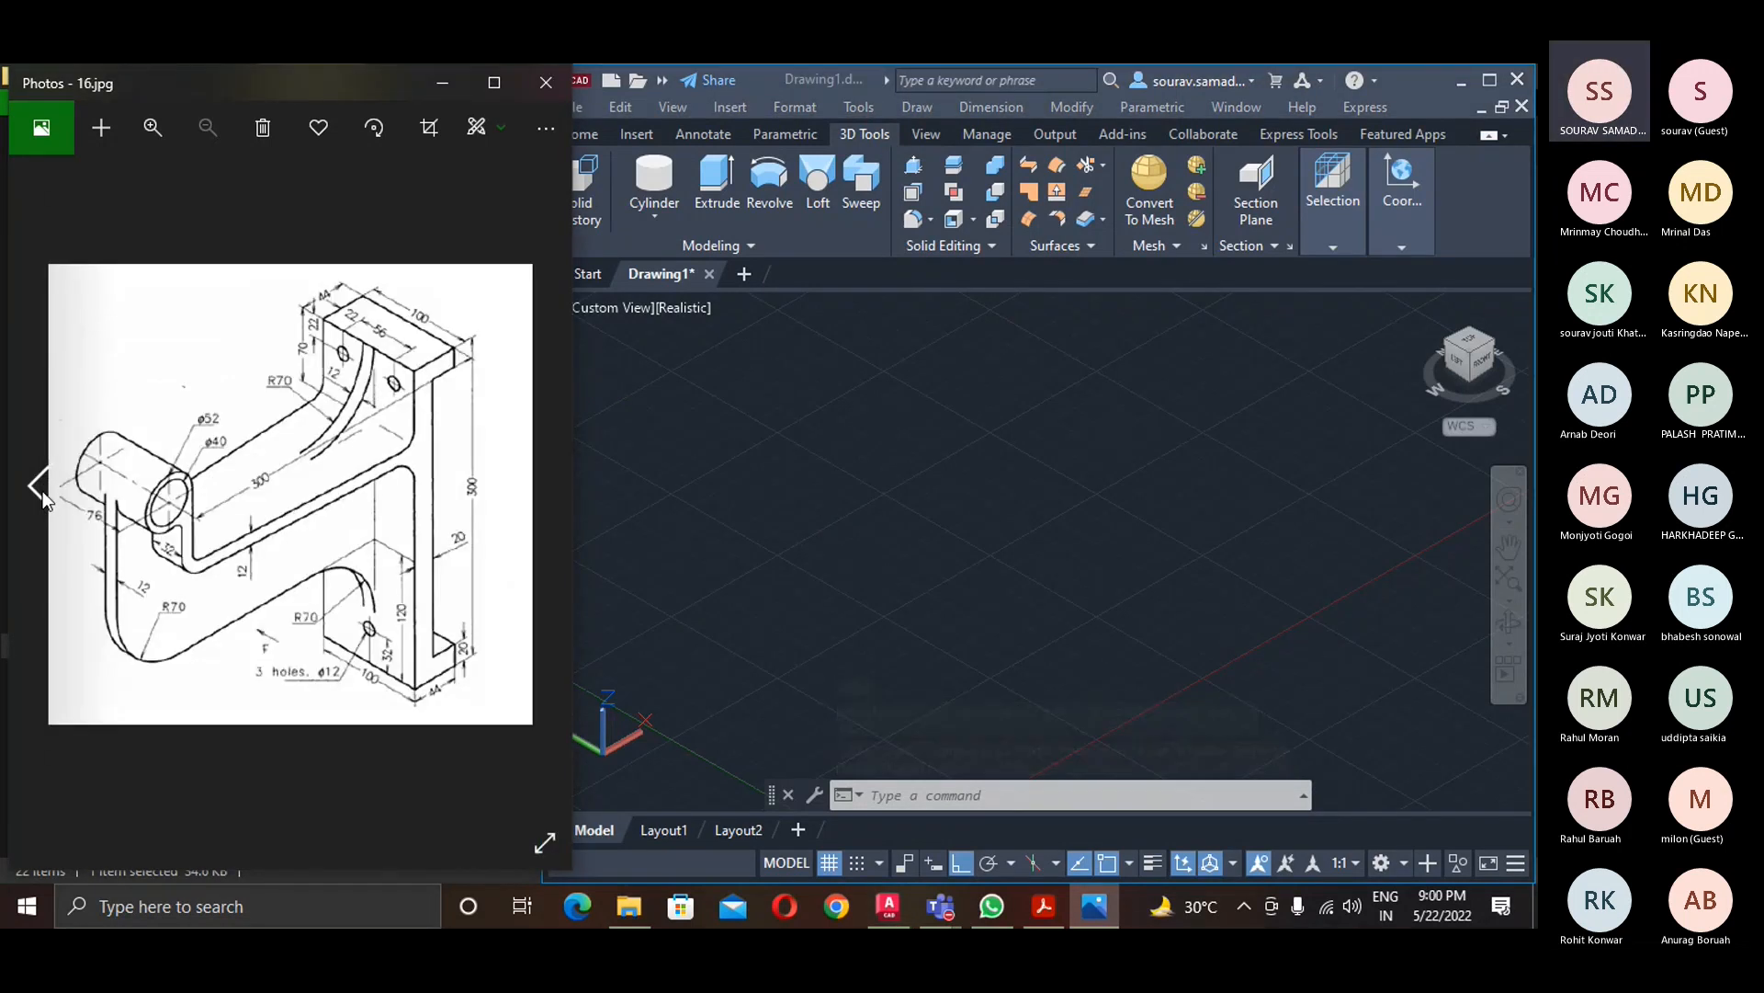
- Switch to the Microsoft Teams meeting, show its participants list, and open the screen sharing control
mouse_move(949, 906)
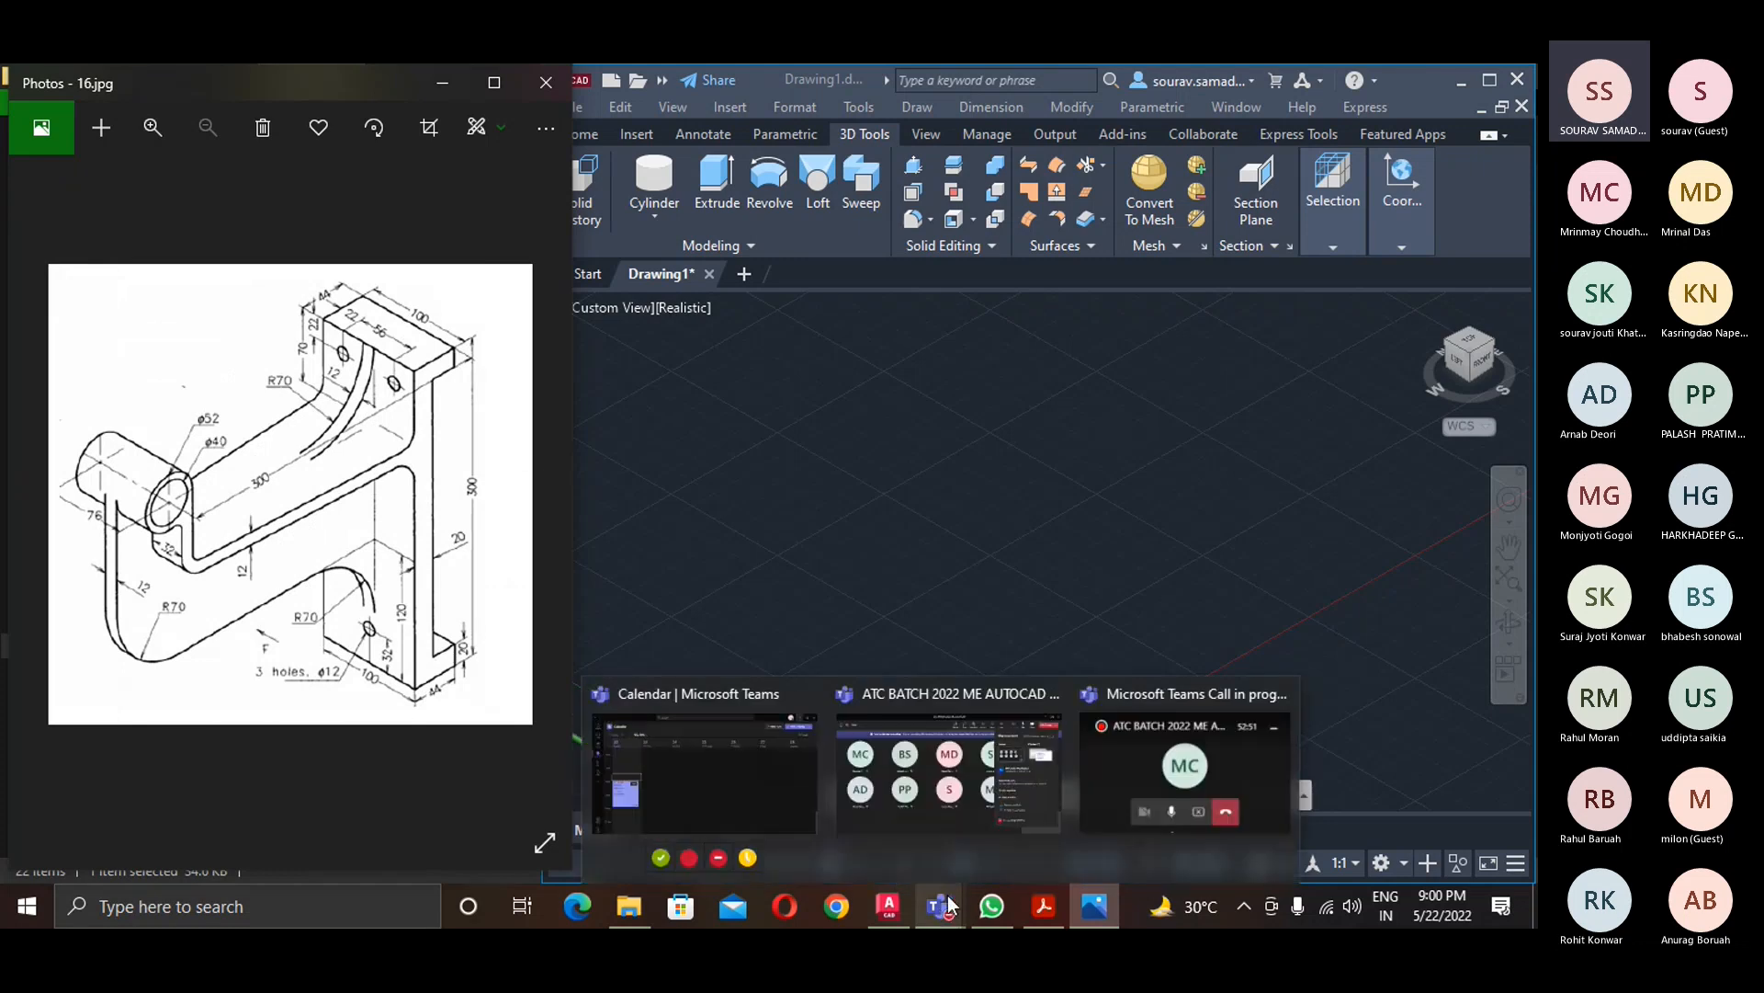
click(947, 808)
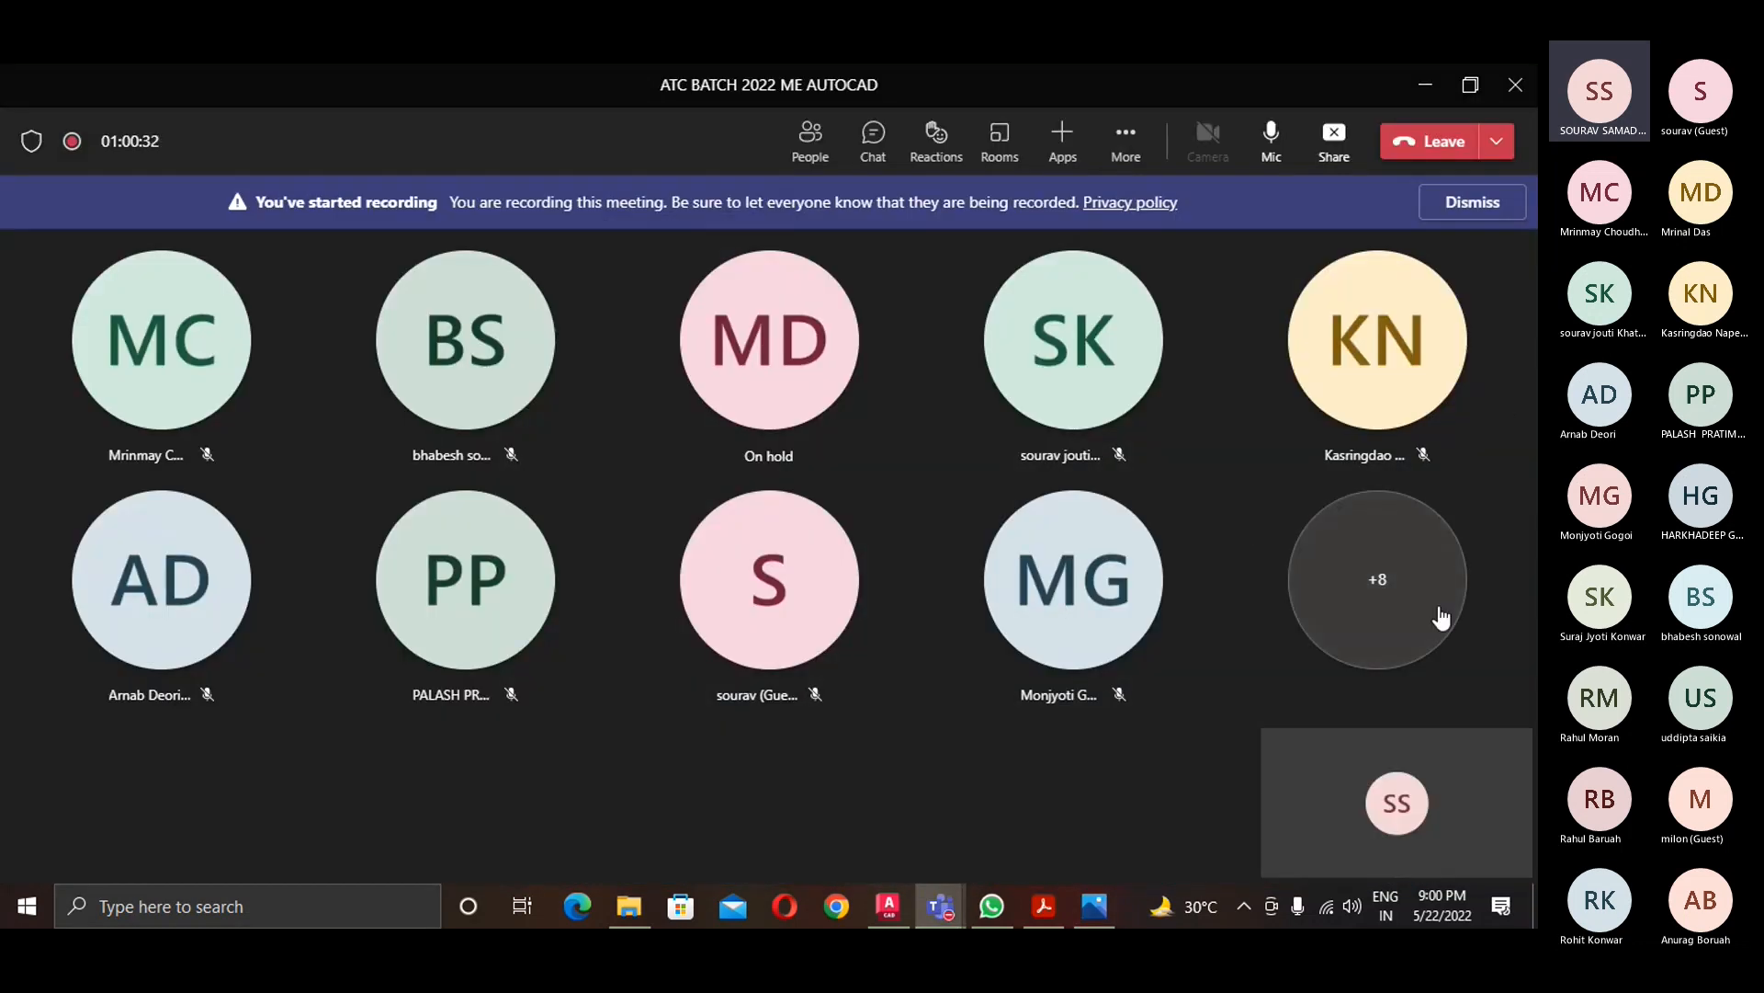
click(810, 143)
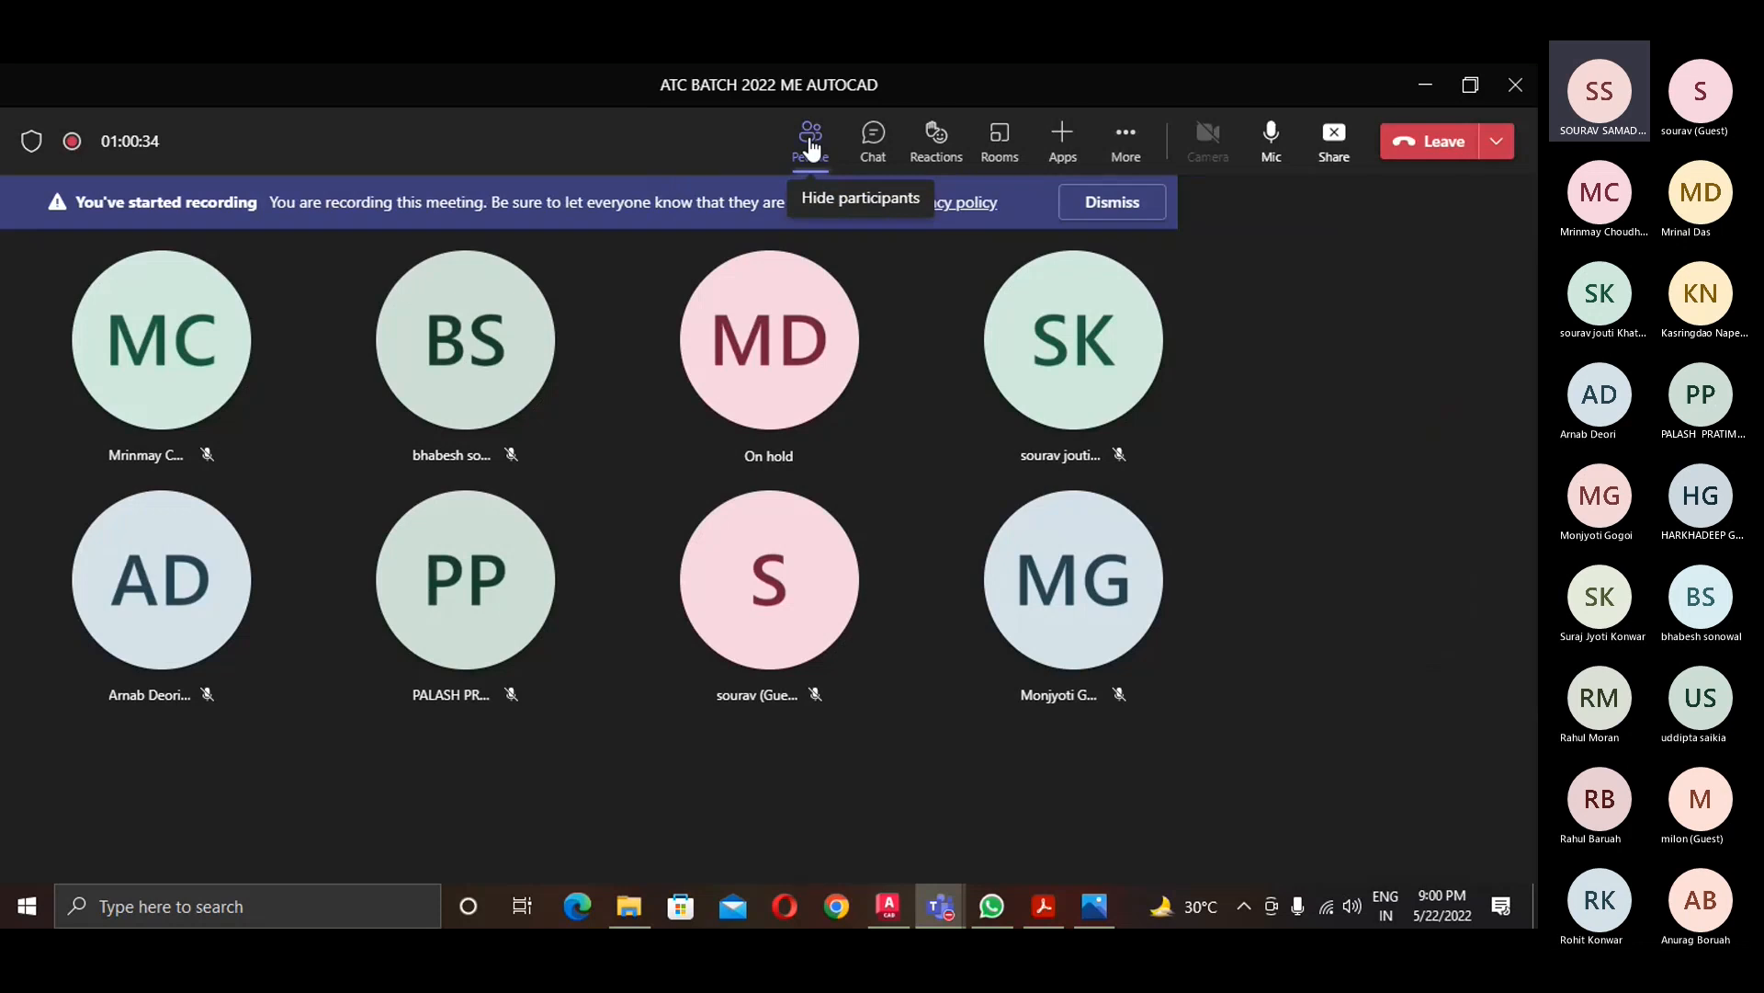
click(1350, 144)
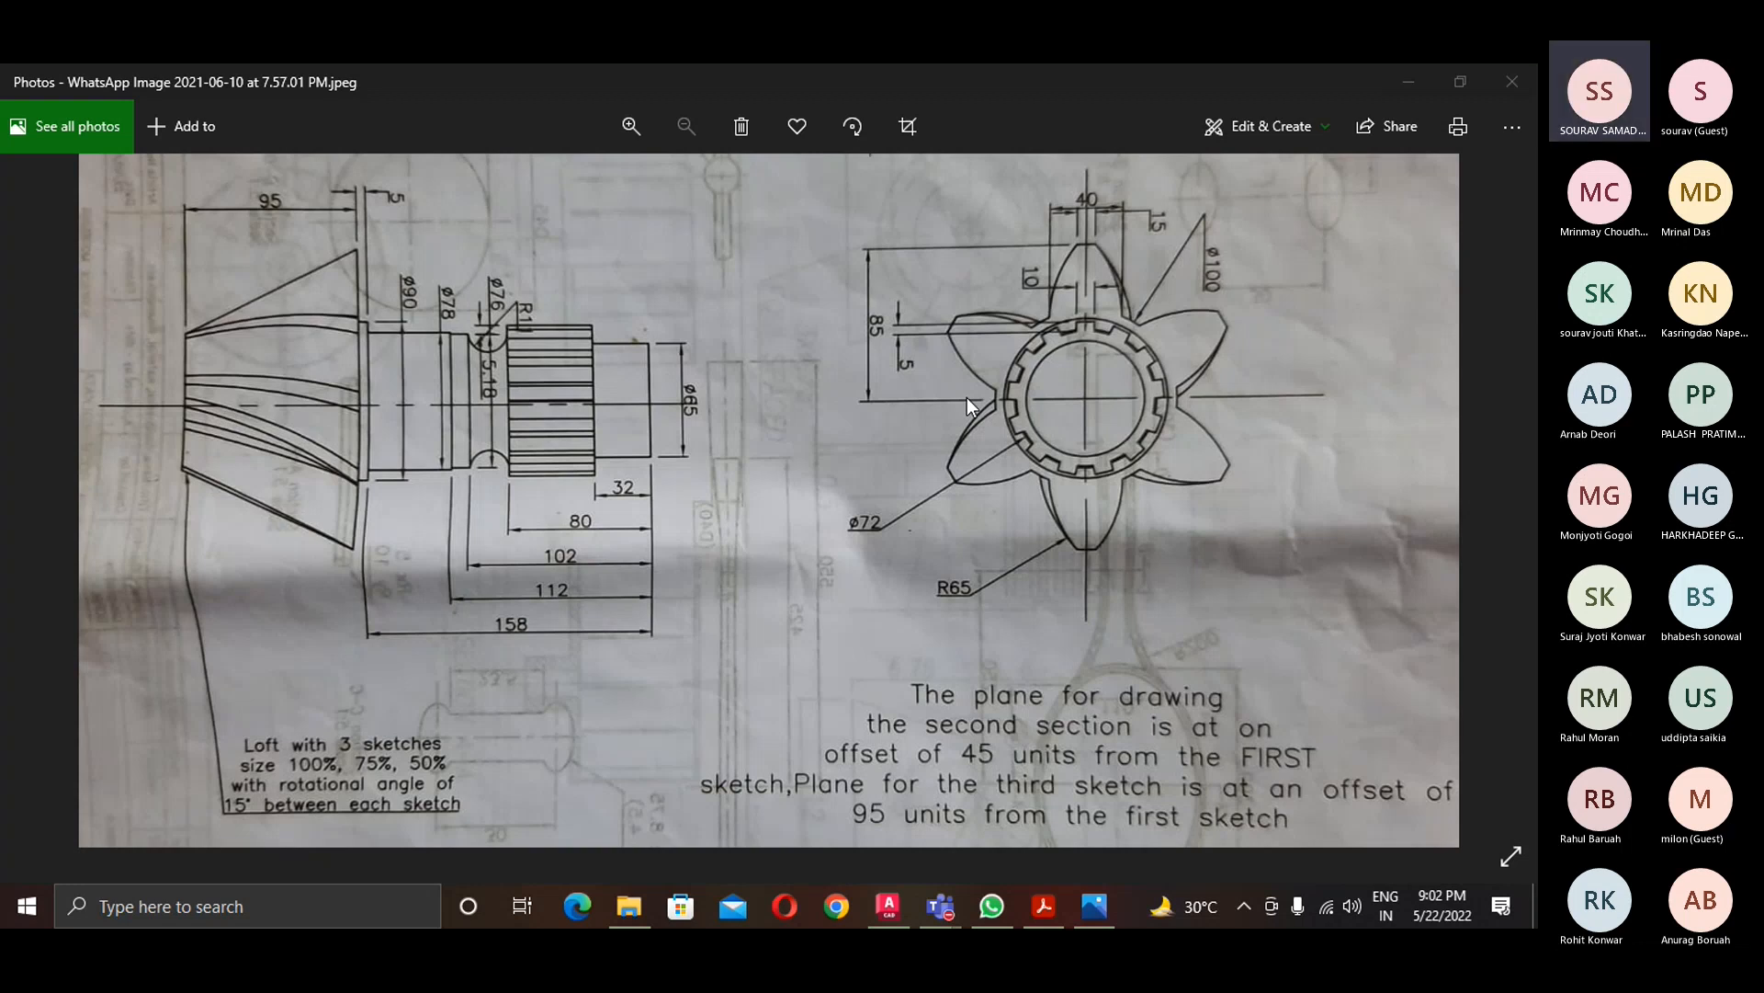
- Reduce the Photos window showing the gear drawing so it sits beside AutoCAD, and enlarge the drawing to 60%
click(1458, 81)
scroll(117, 459, up, 4)
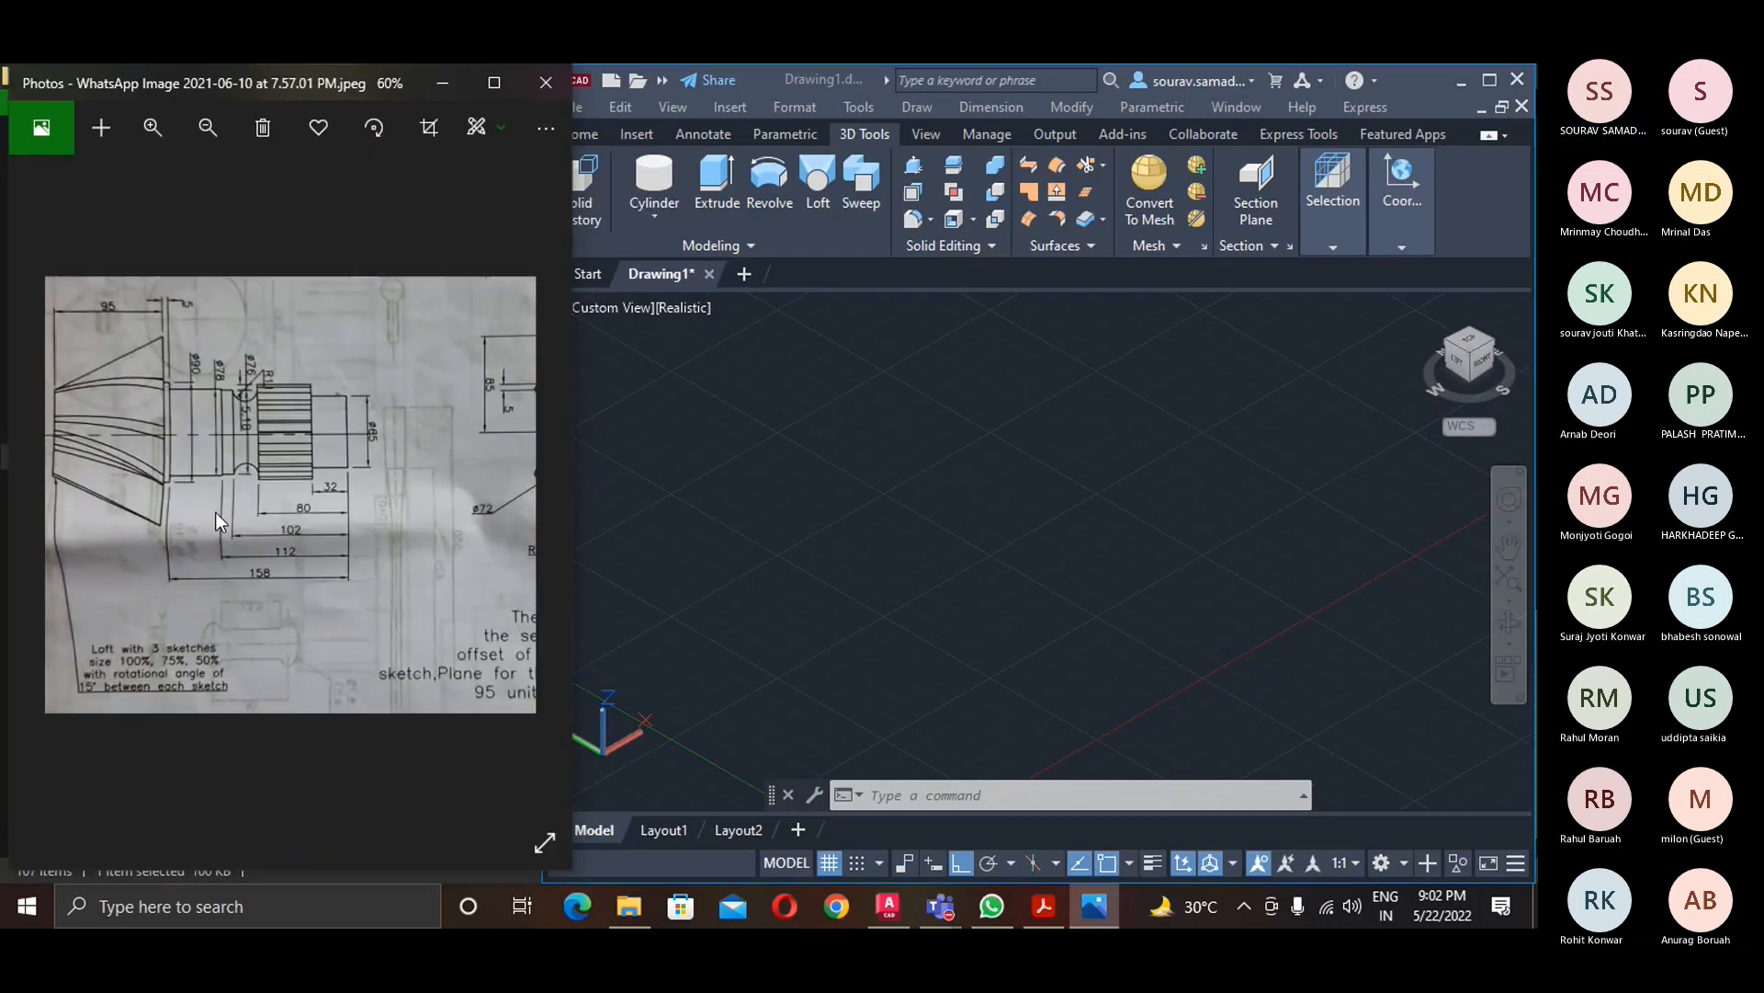
- Switch to AutoCAD and set the viewport to the Top view with the 2D Wireframe visual style
scroll(461, 403, down, 2)
scroll(410, 461, up, 5)
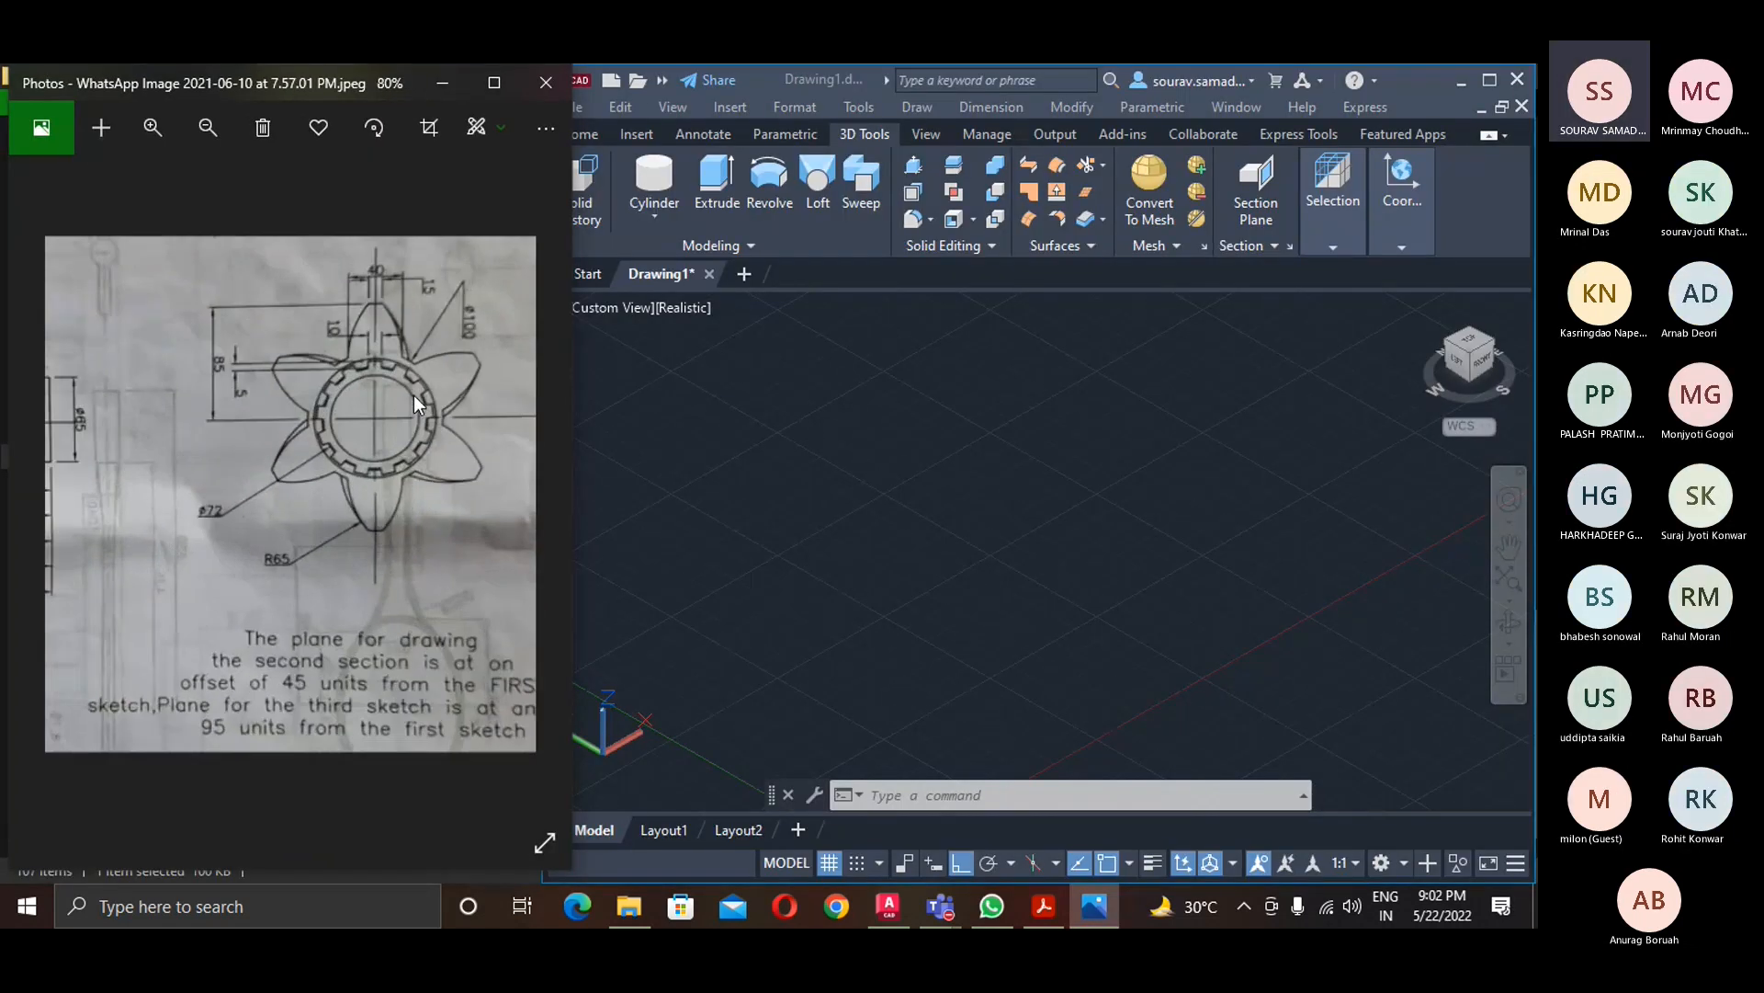
click(733, 444)
click(580, 134)
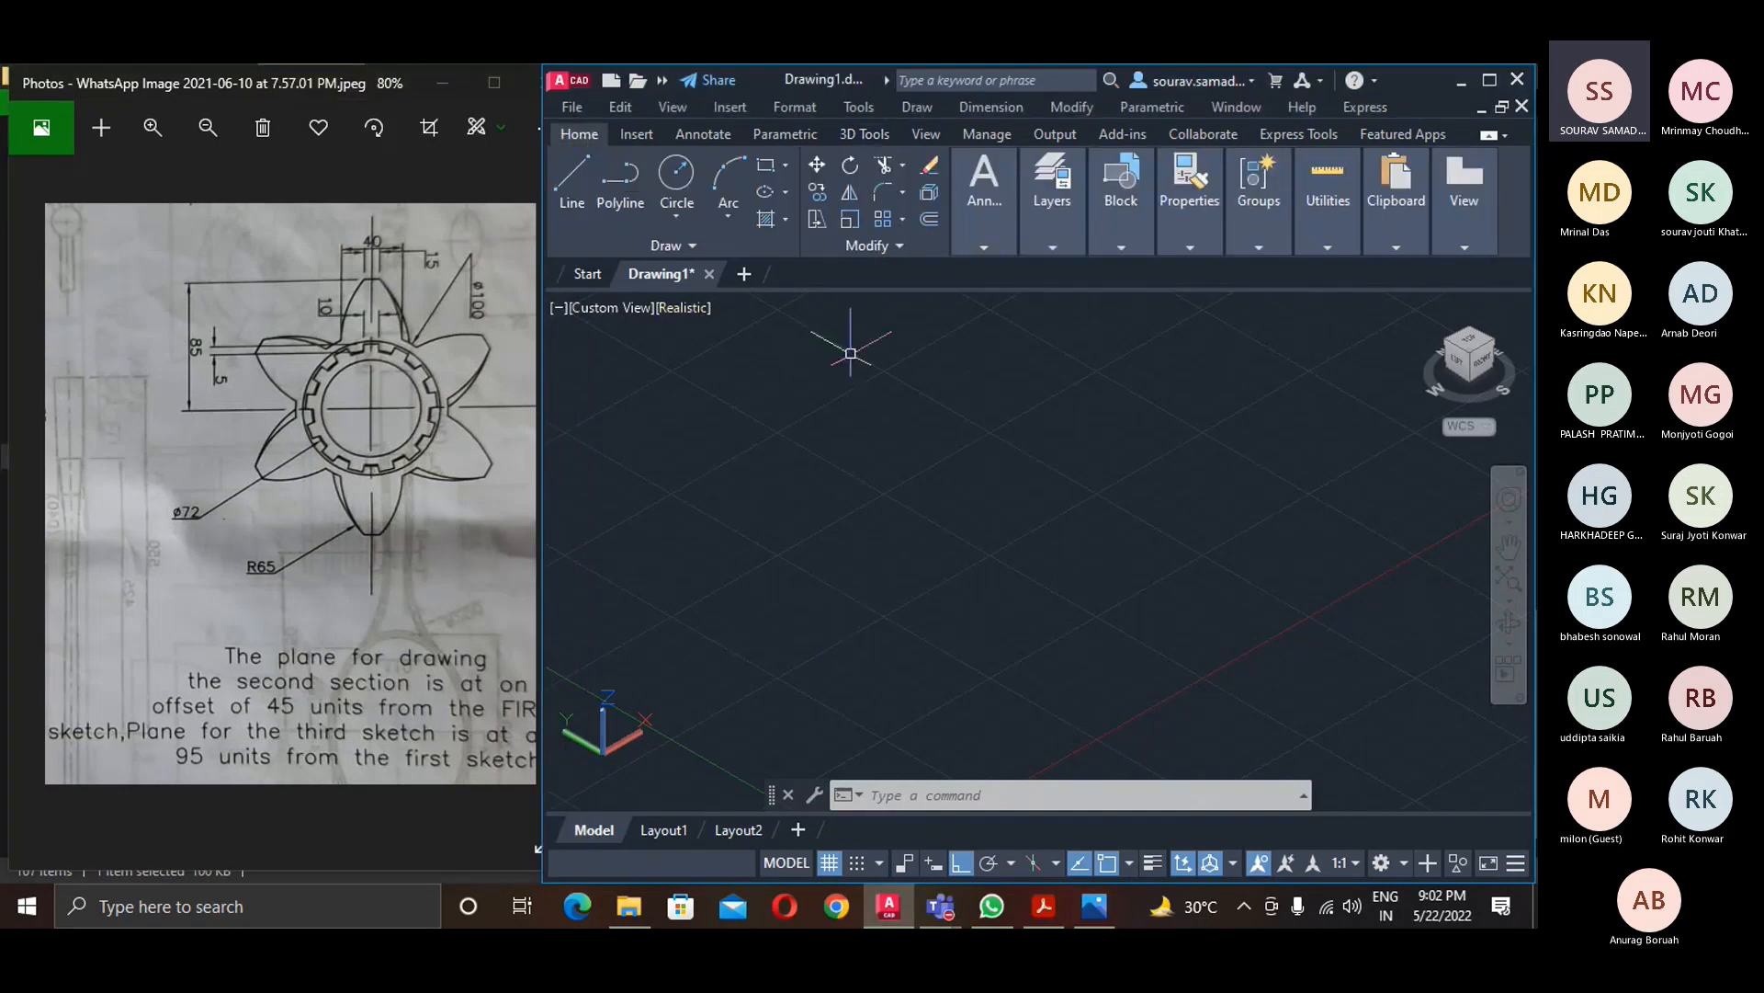
click(1470, 346)
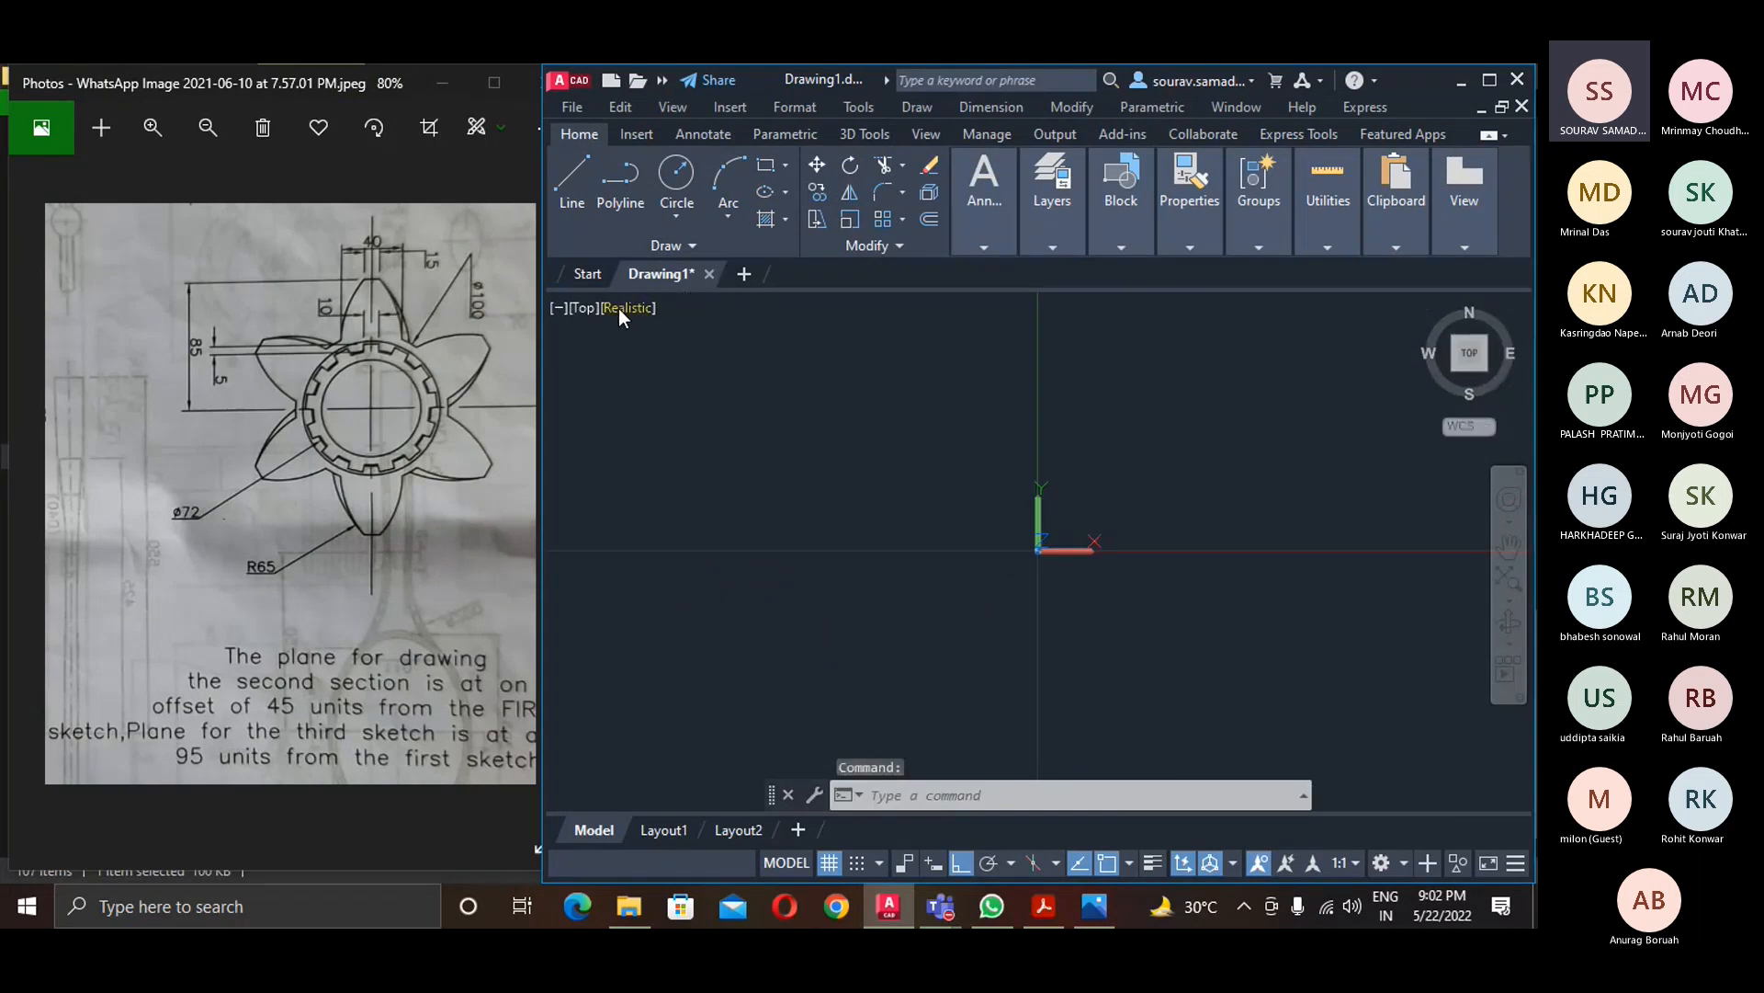
click(619, 307)
click(662, 353)
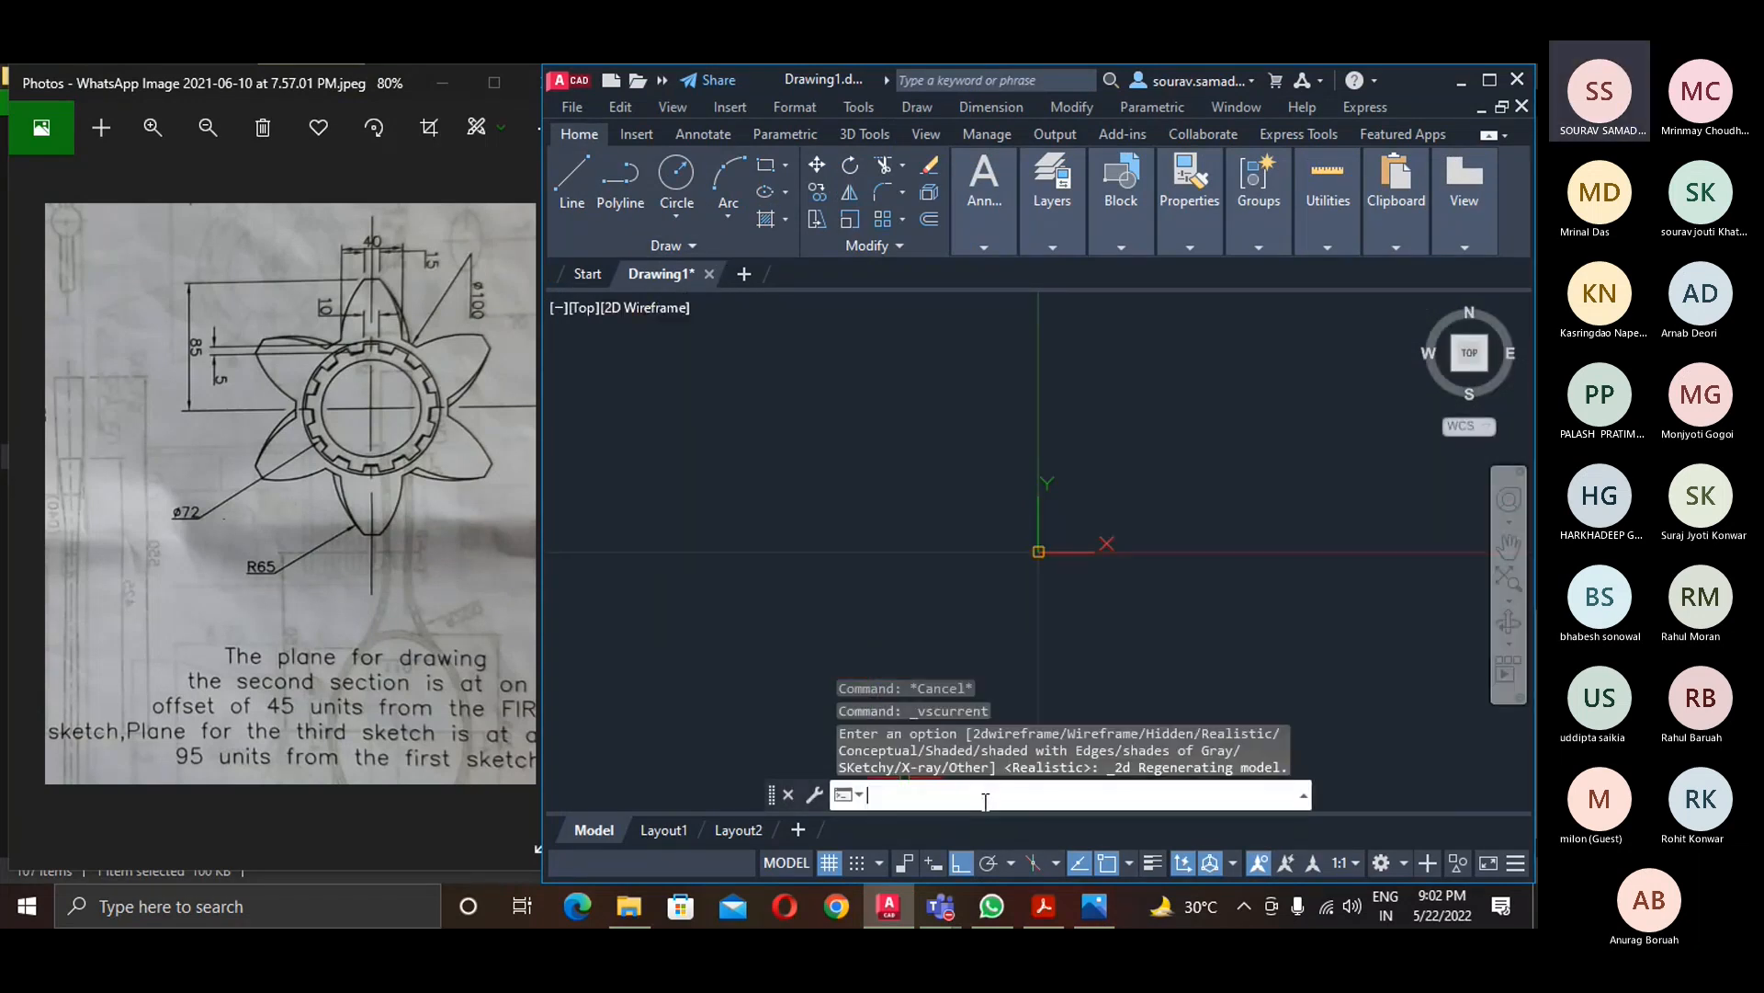
- Draw a circle with a diameter of 100 in the middle of the drawing area
text(z)
key(Return)
text(a)
key(Return)
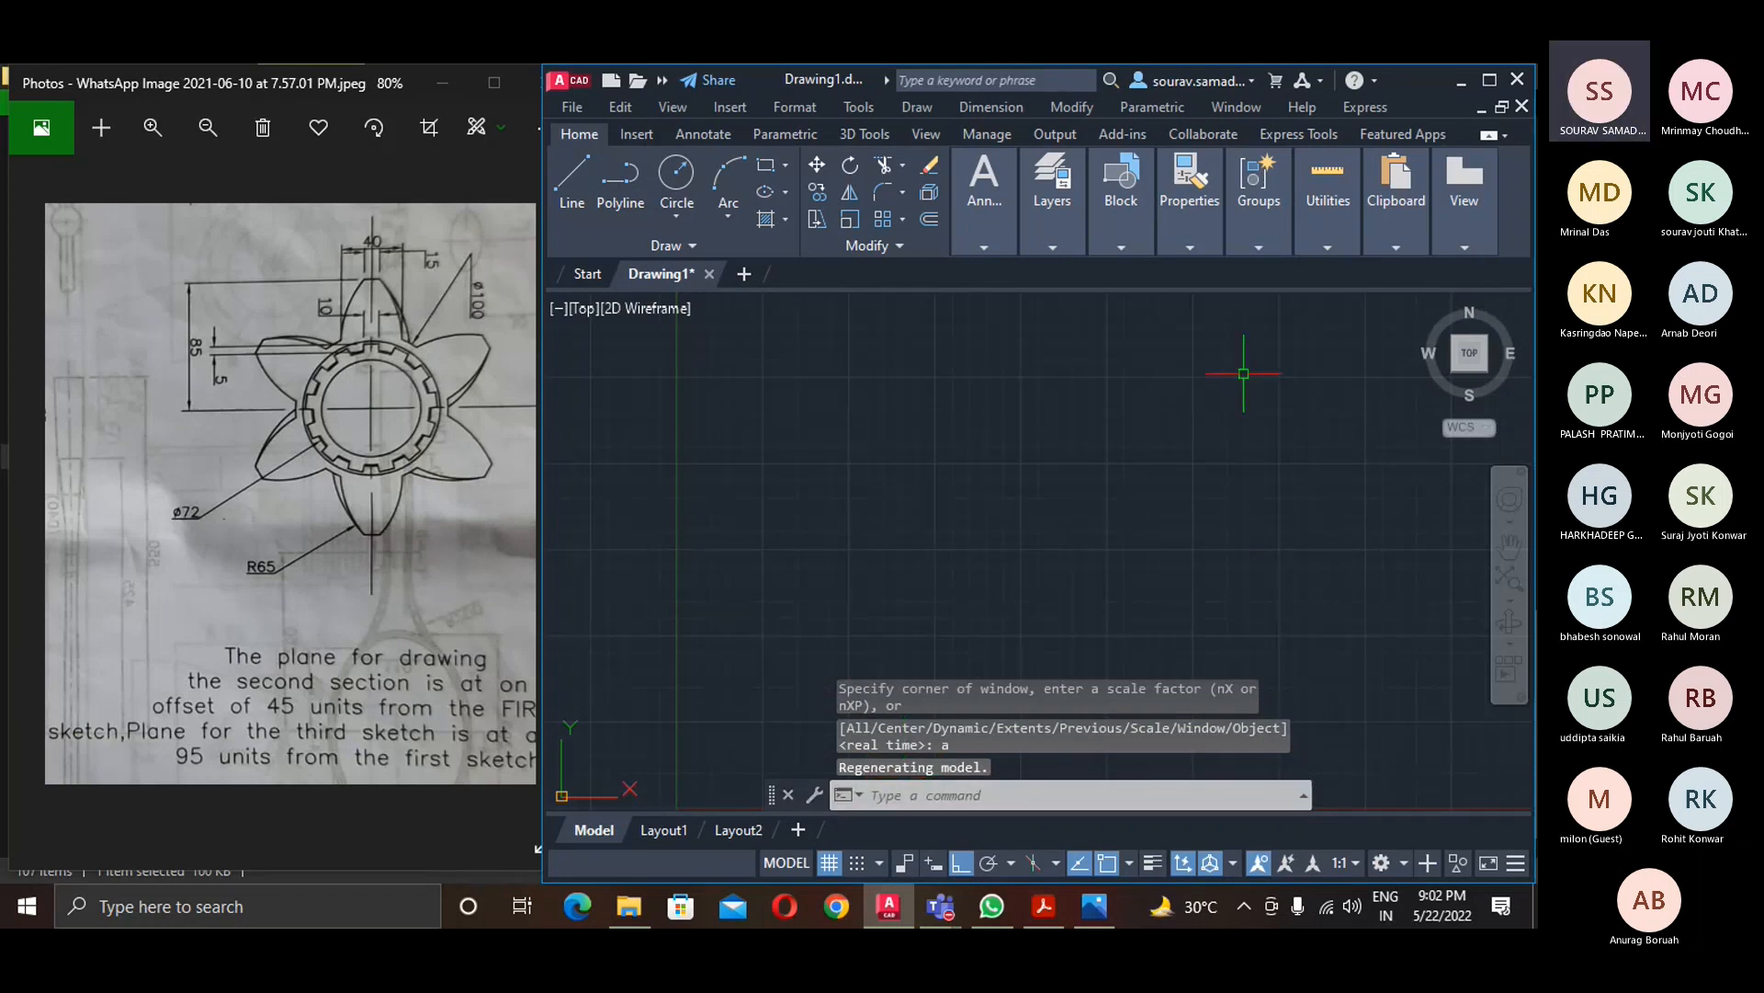
text(c)
key(Return)
click(918, 532)
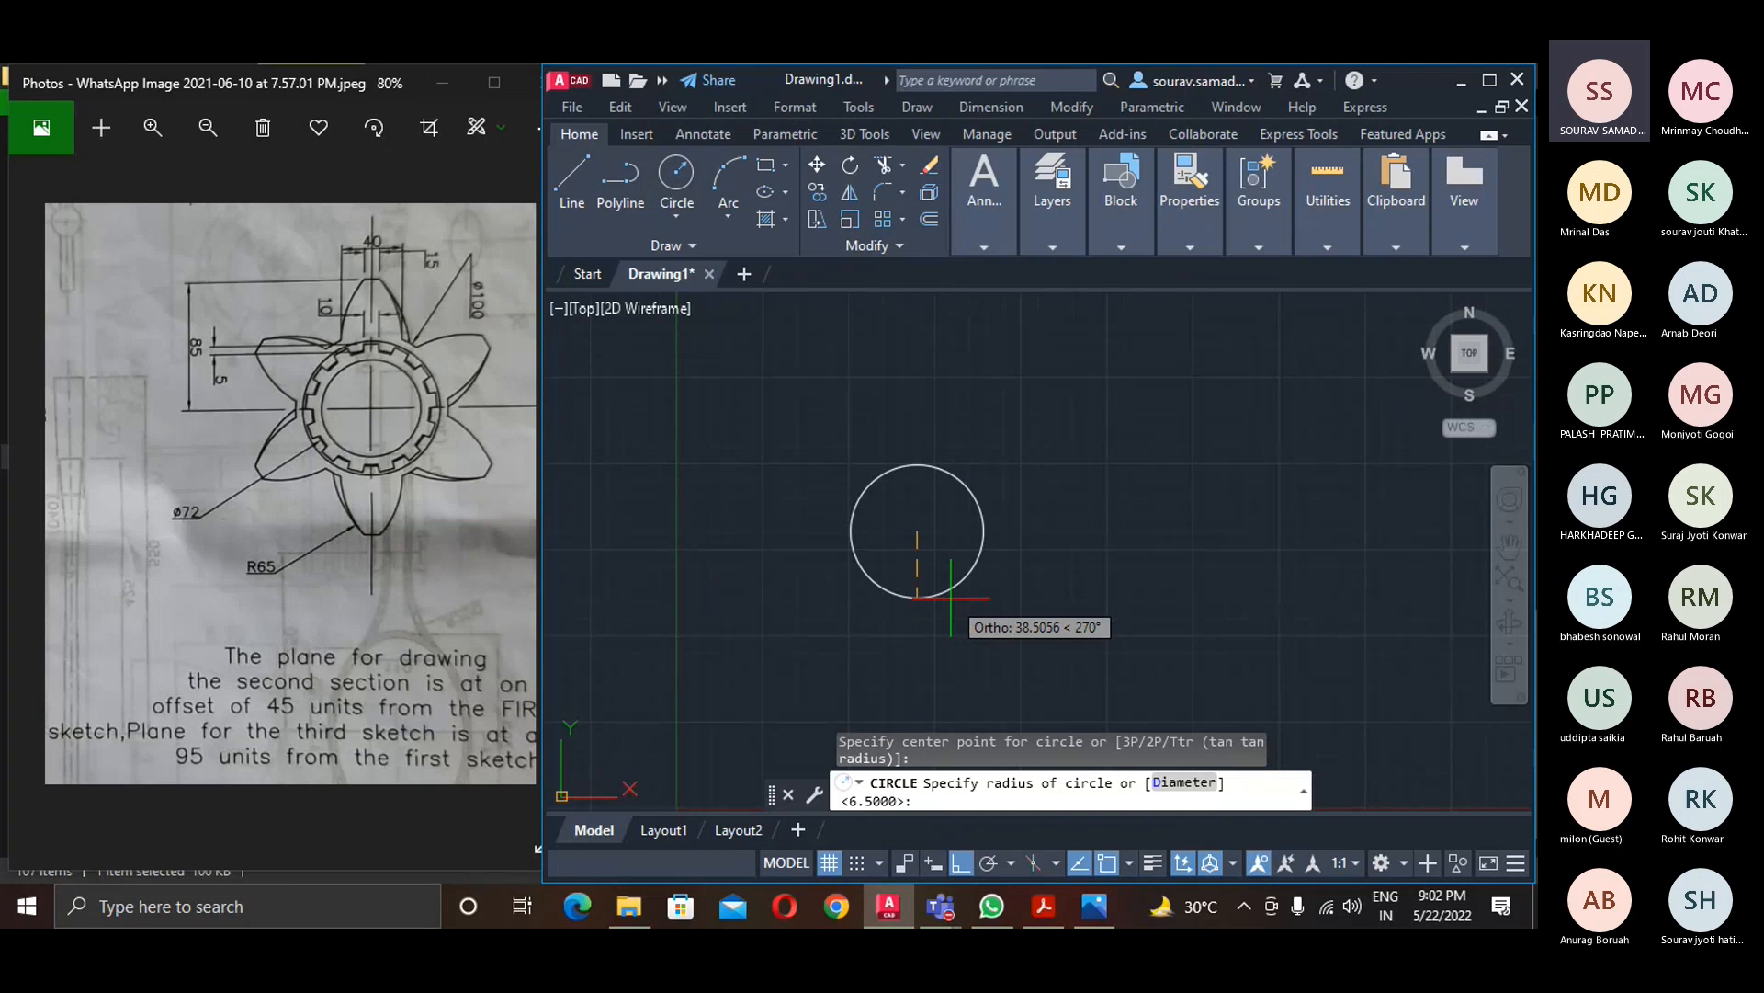
text(d)
key(Return)
text(100)
key(Return)
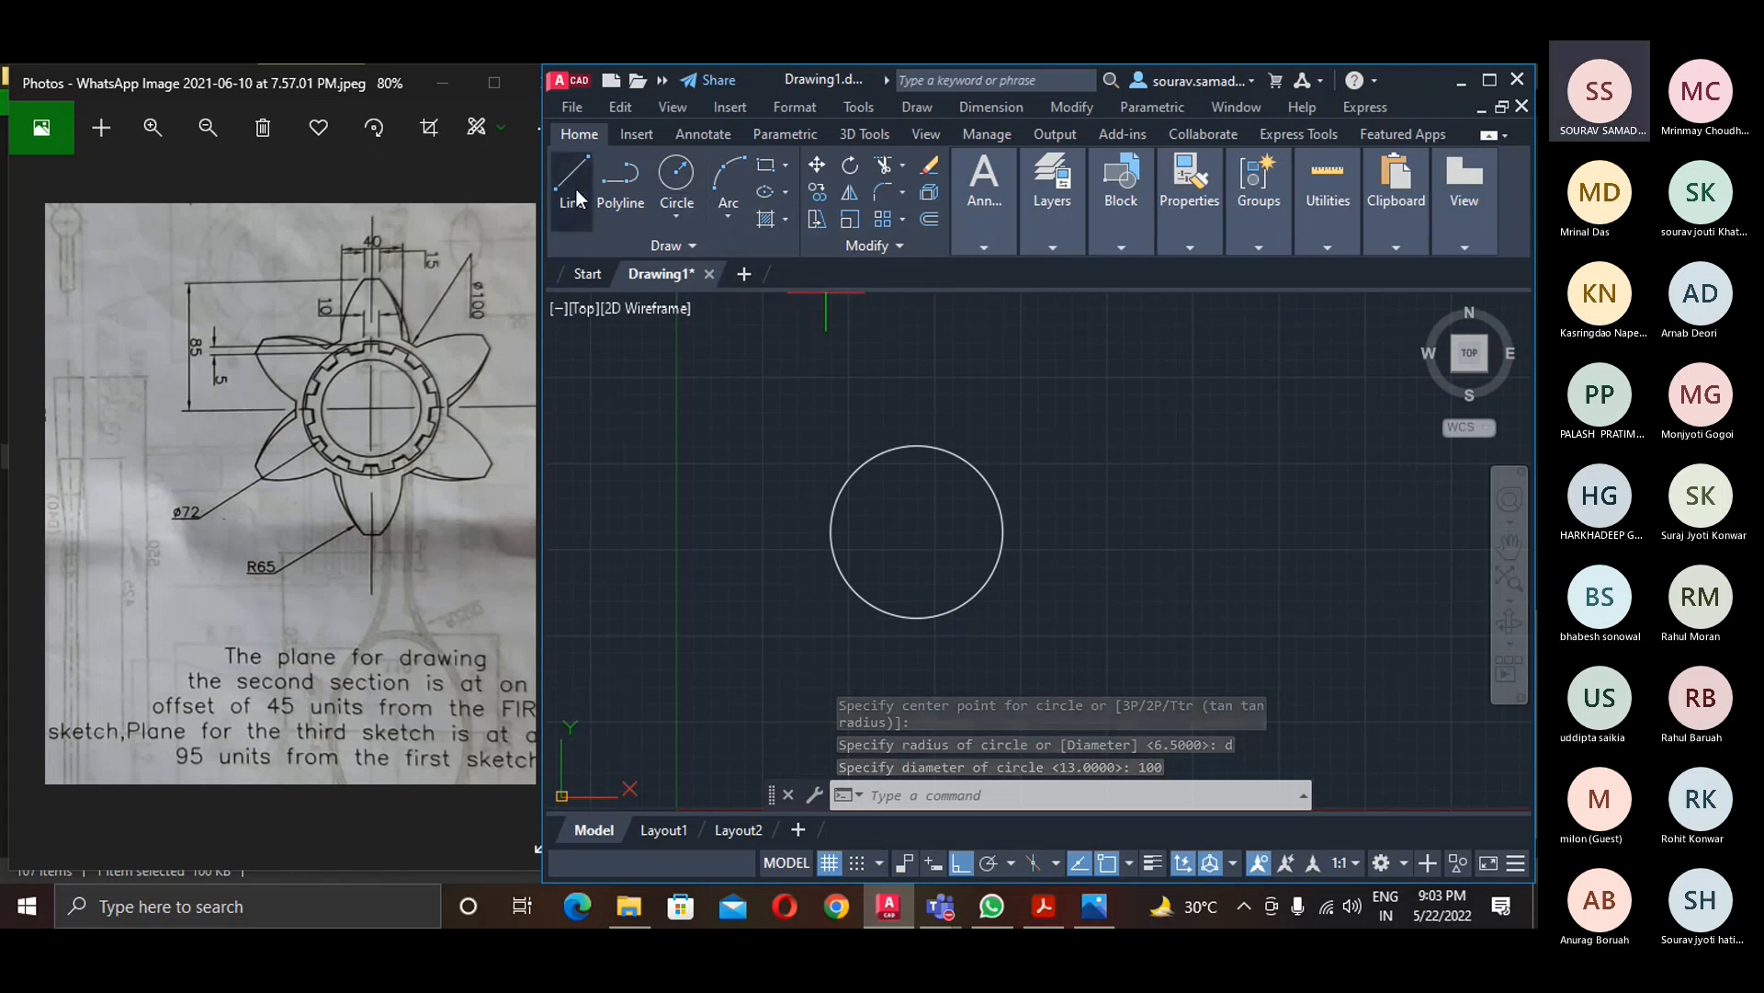
- Draw a short horizontal line to the right from a point 85 units directly above the circle's centre
text(l)
key(Return)
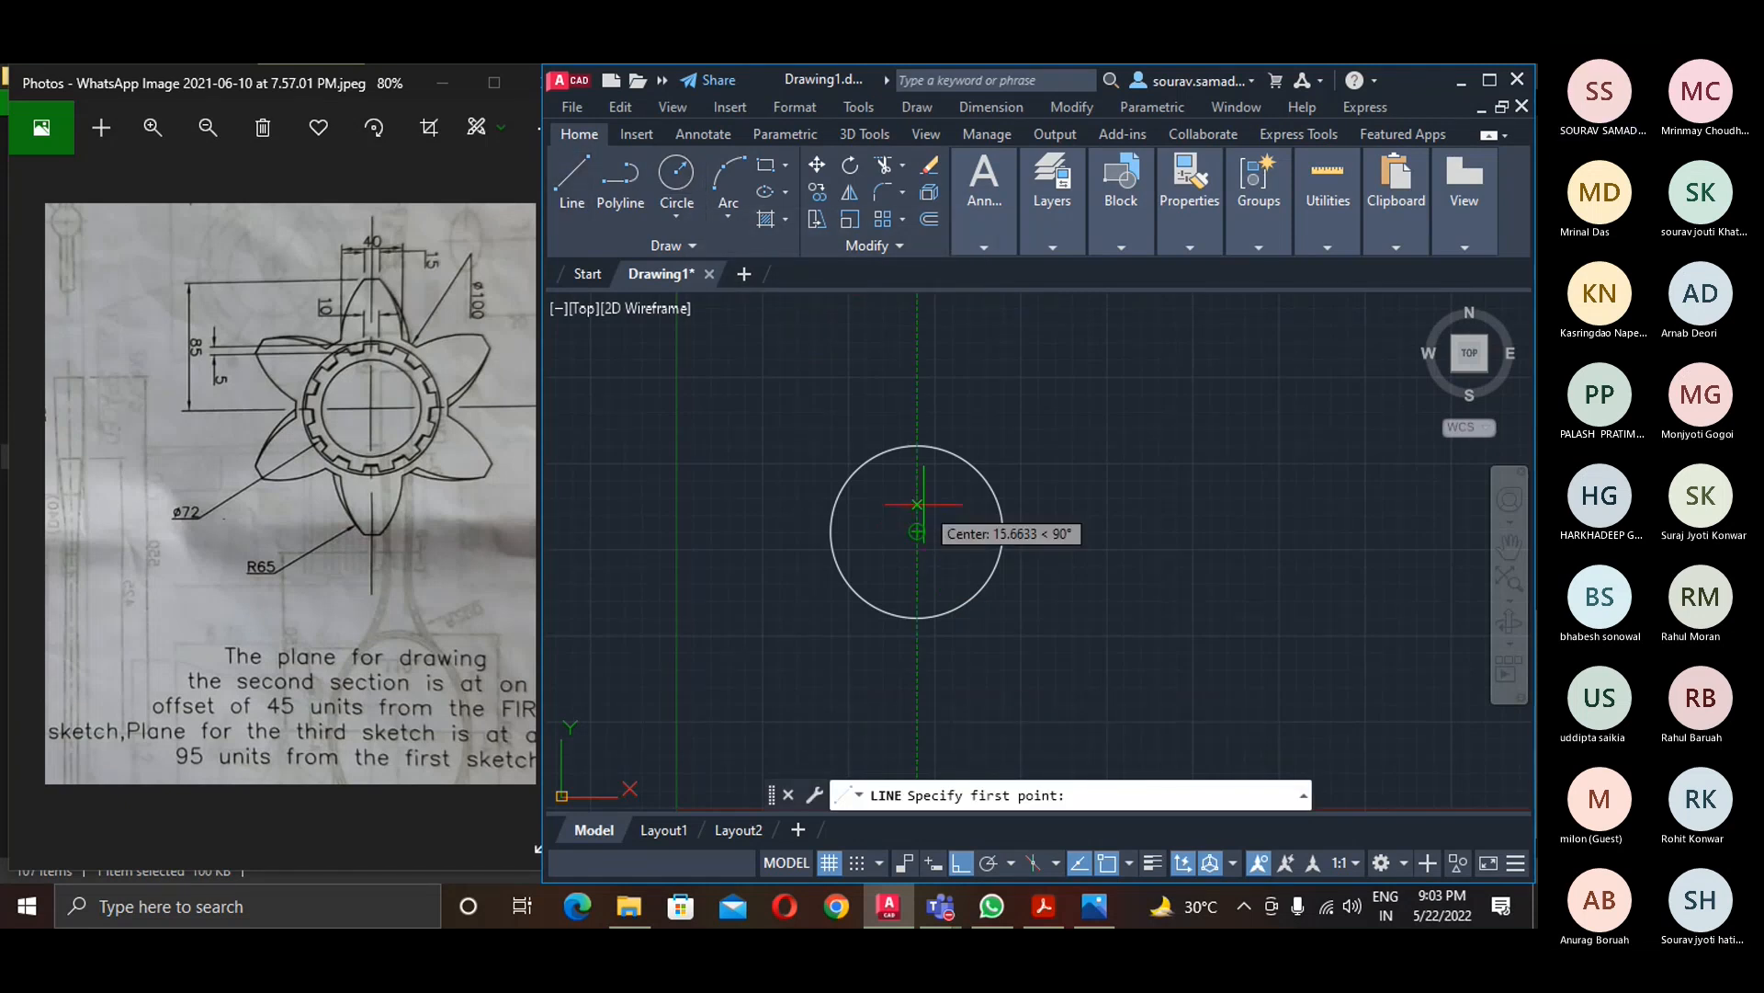
text(85)
key(Return)
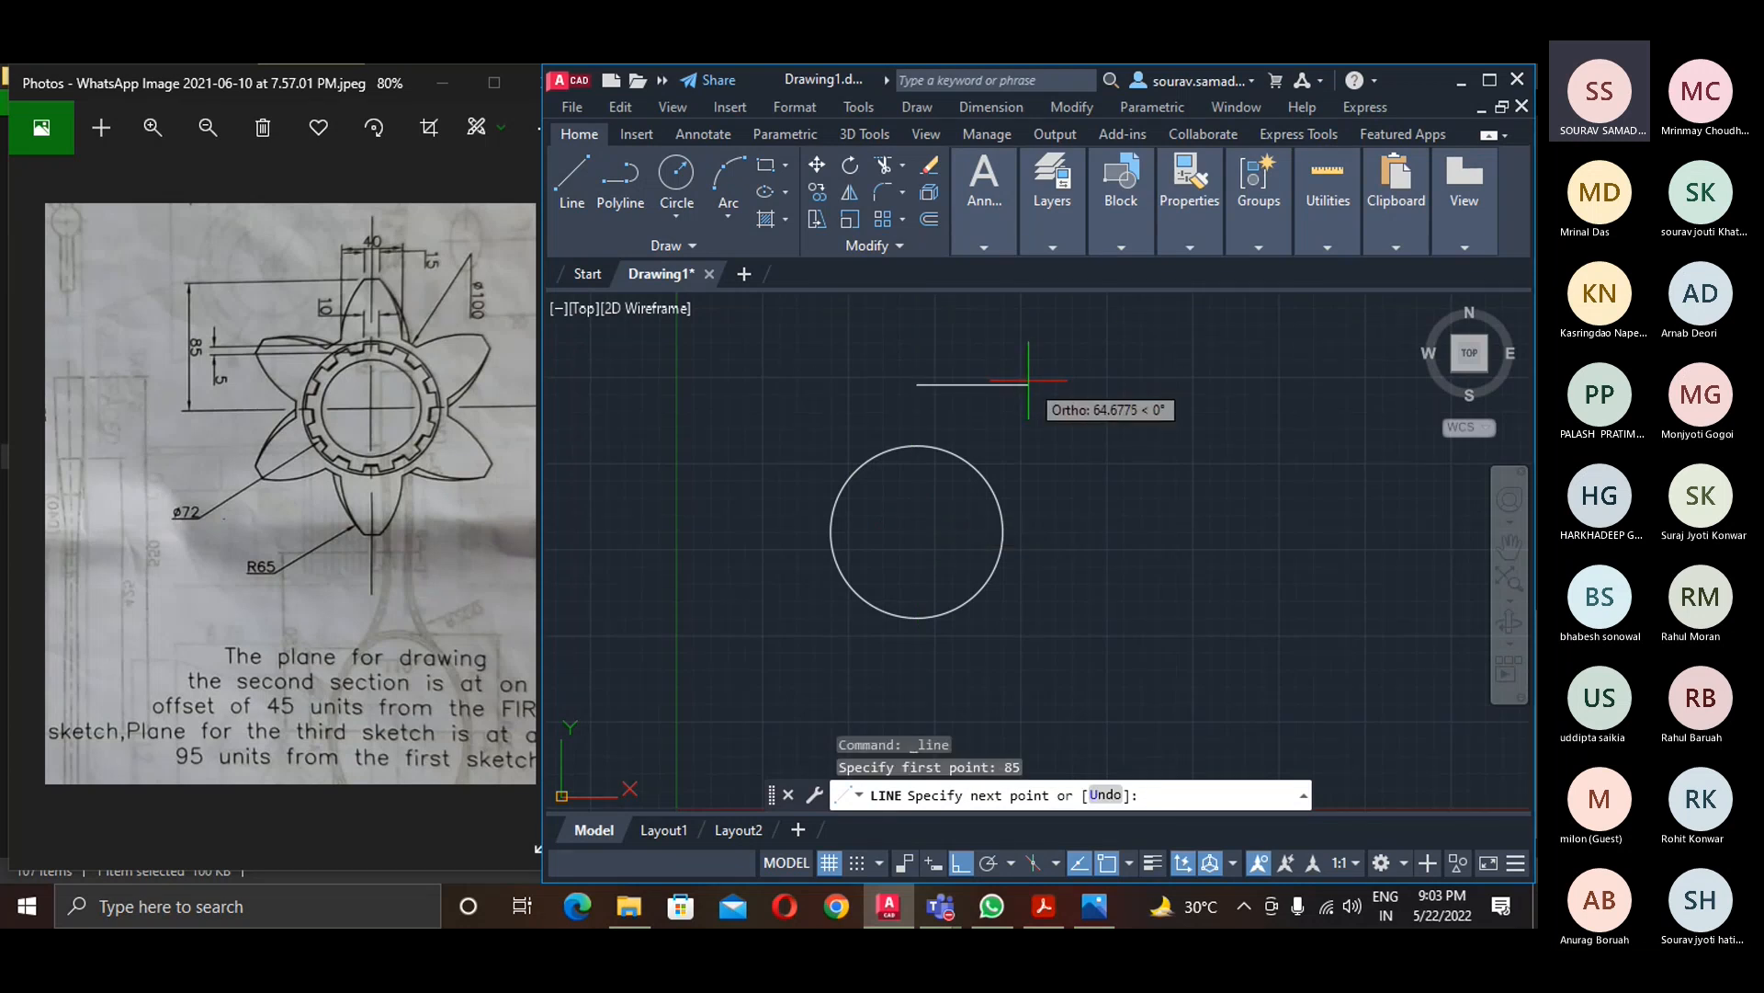
key(Return)
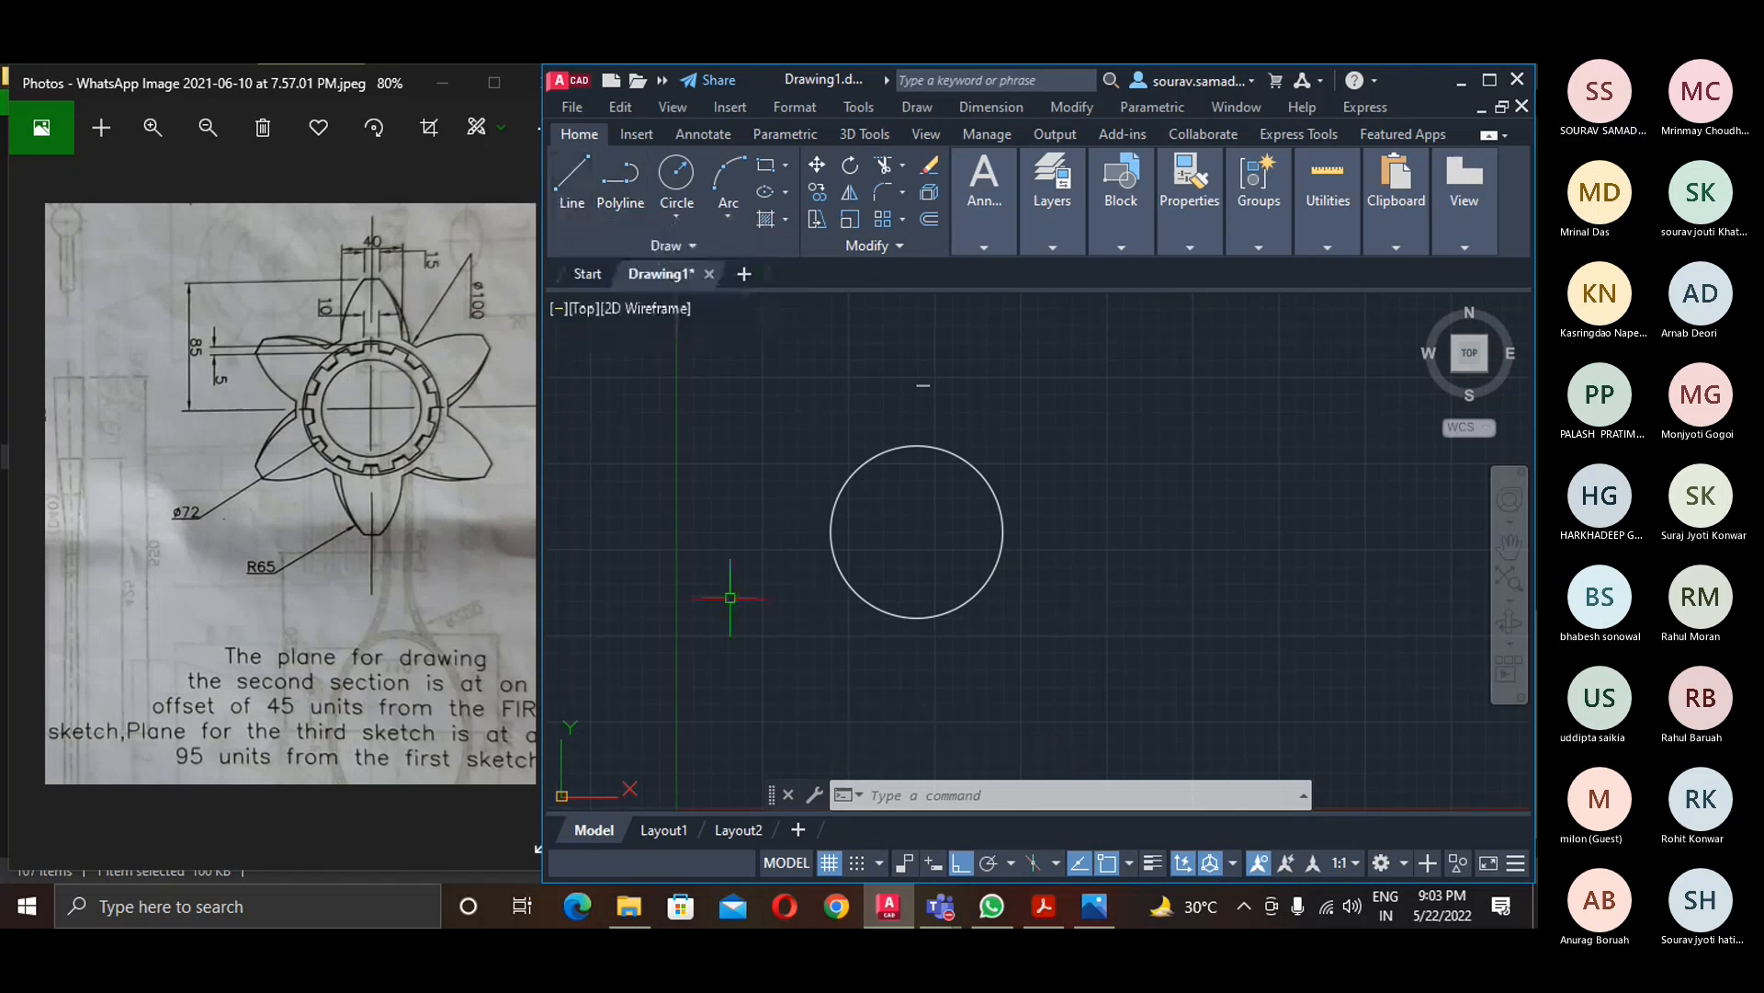
- Mirror the short horizontal line about the vertical axis through the circle's centre, keeping the original
text(mi)
key(Return)
click(923, 385)
key(Return)
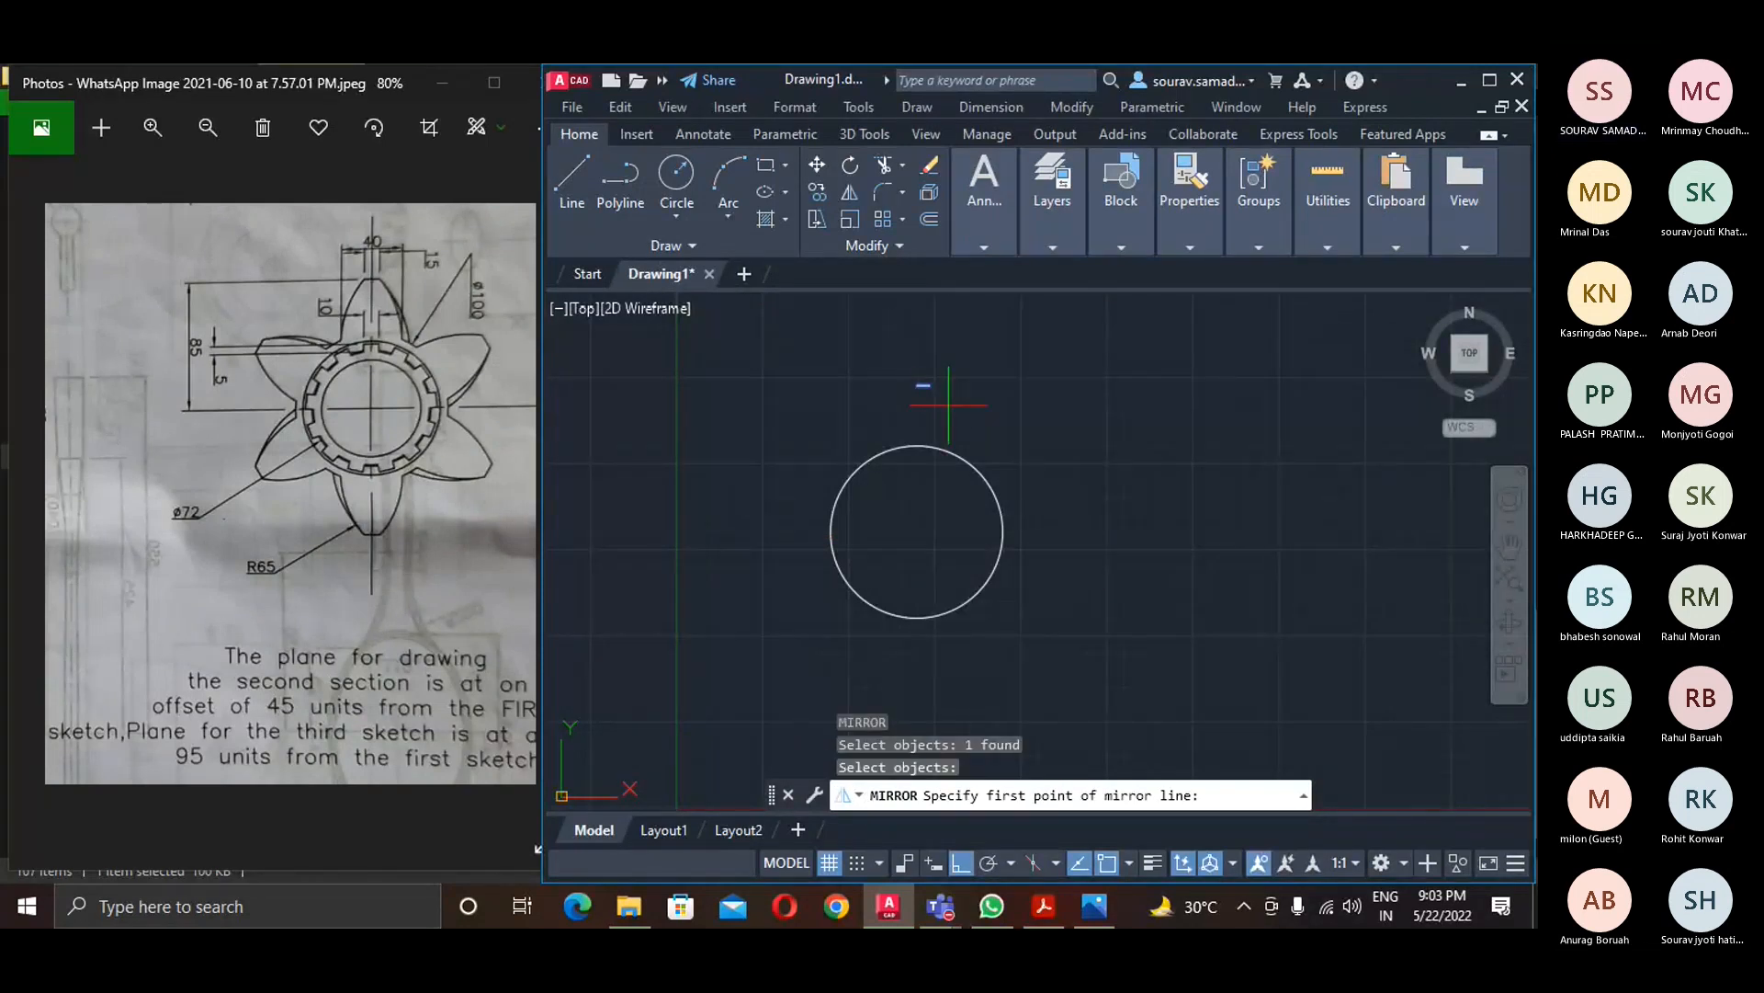
click(918, 384)
click(917, 531)
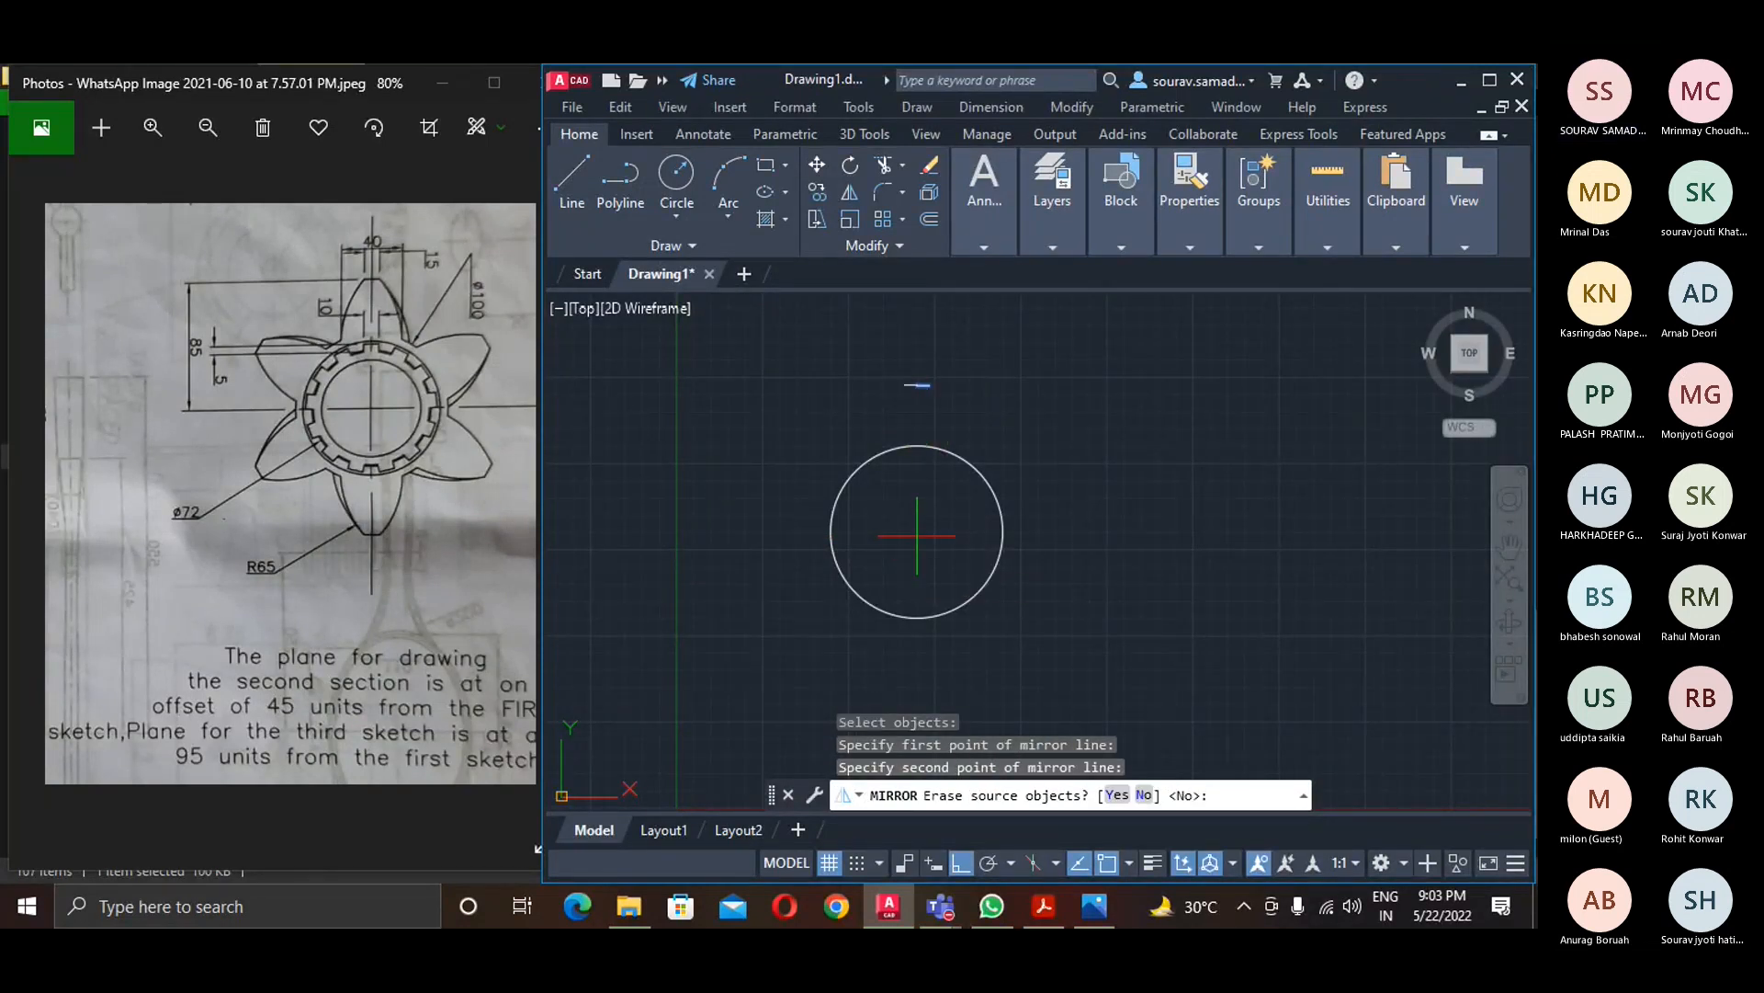
key(Return)
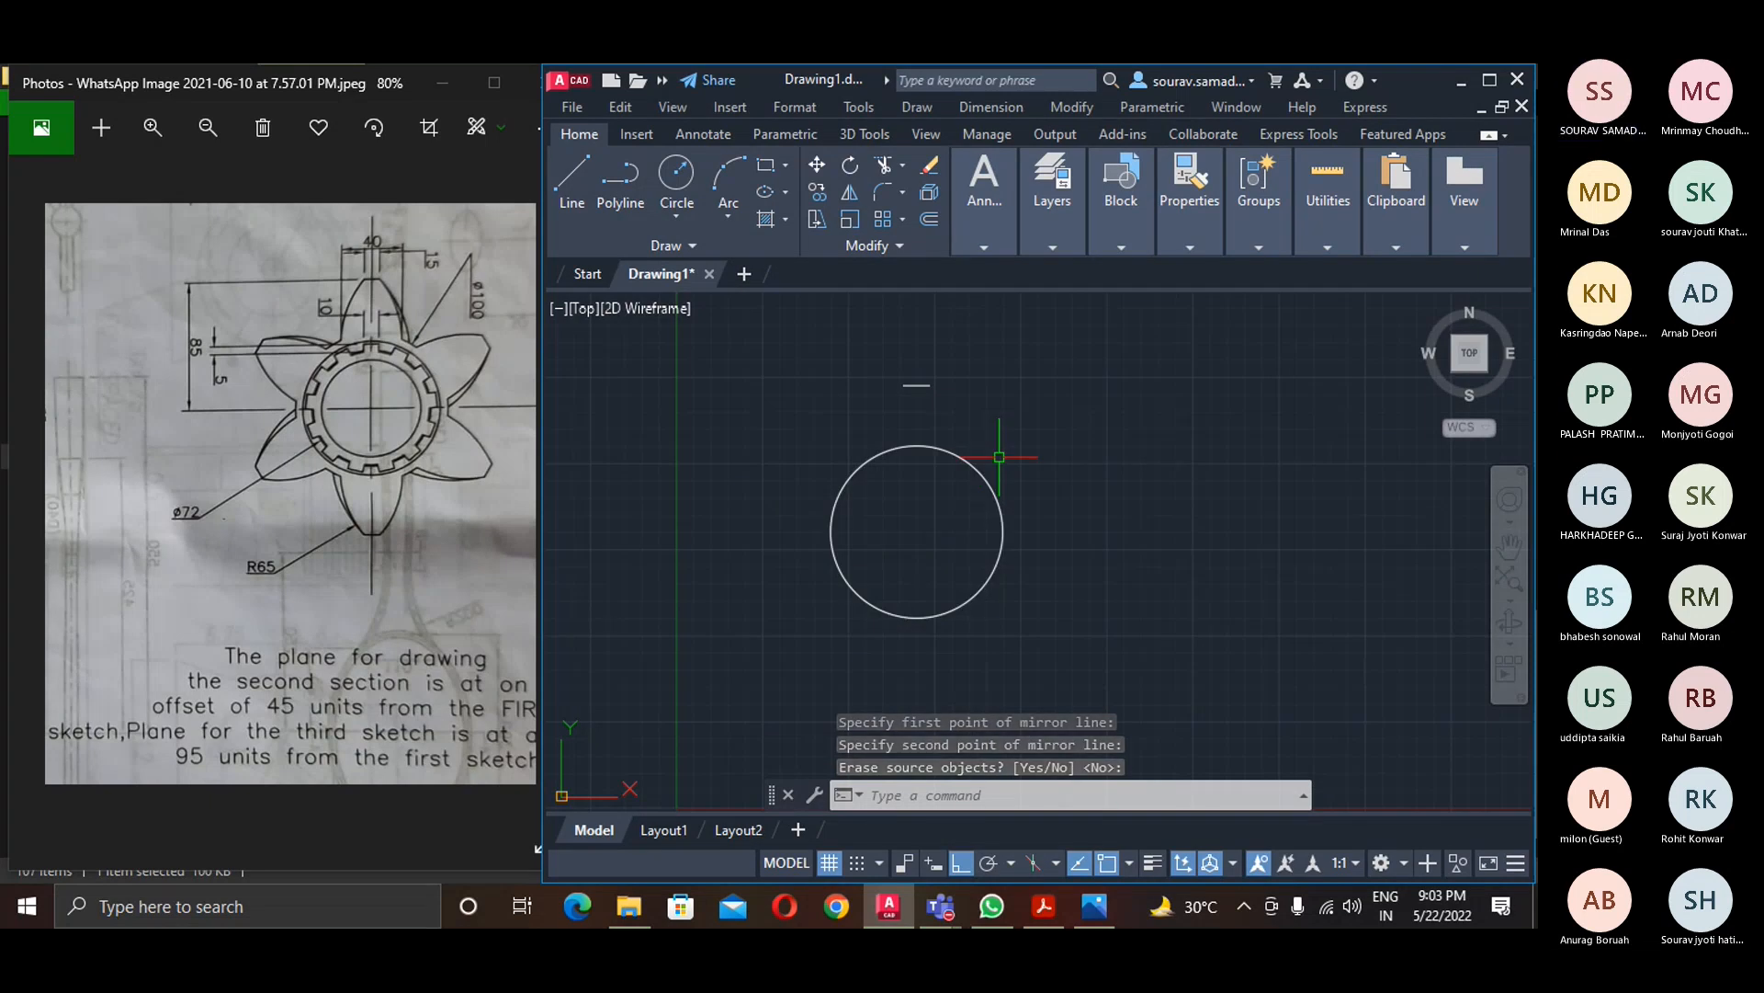
- Draw a vertical line from the middle of the short top edge down to the circle's centre
click(572, 177)
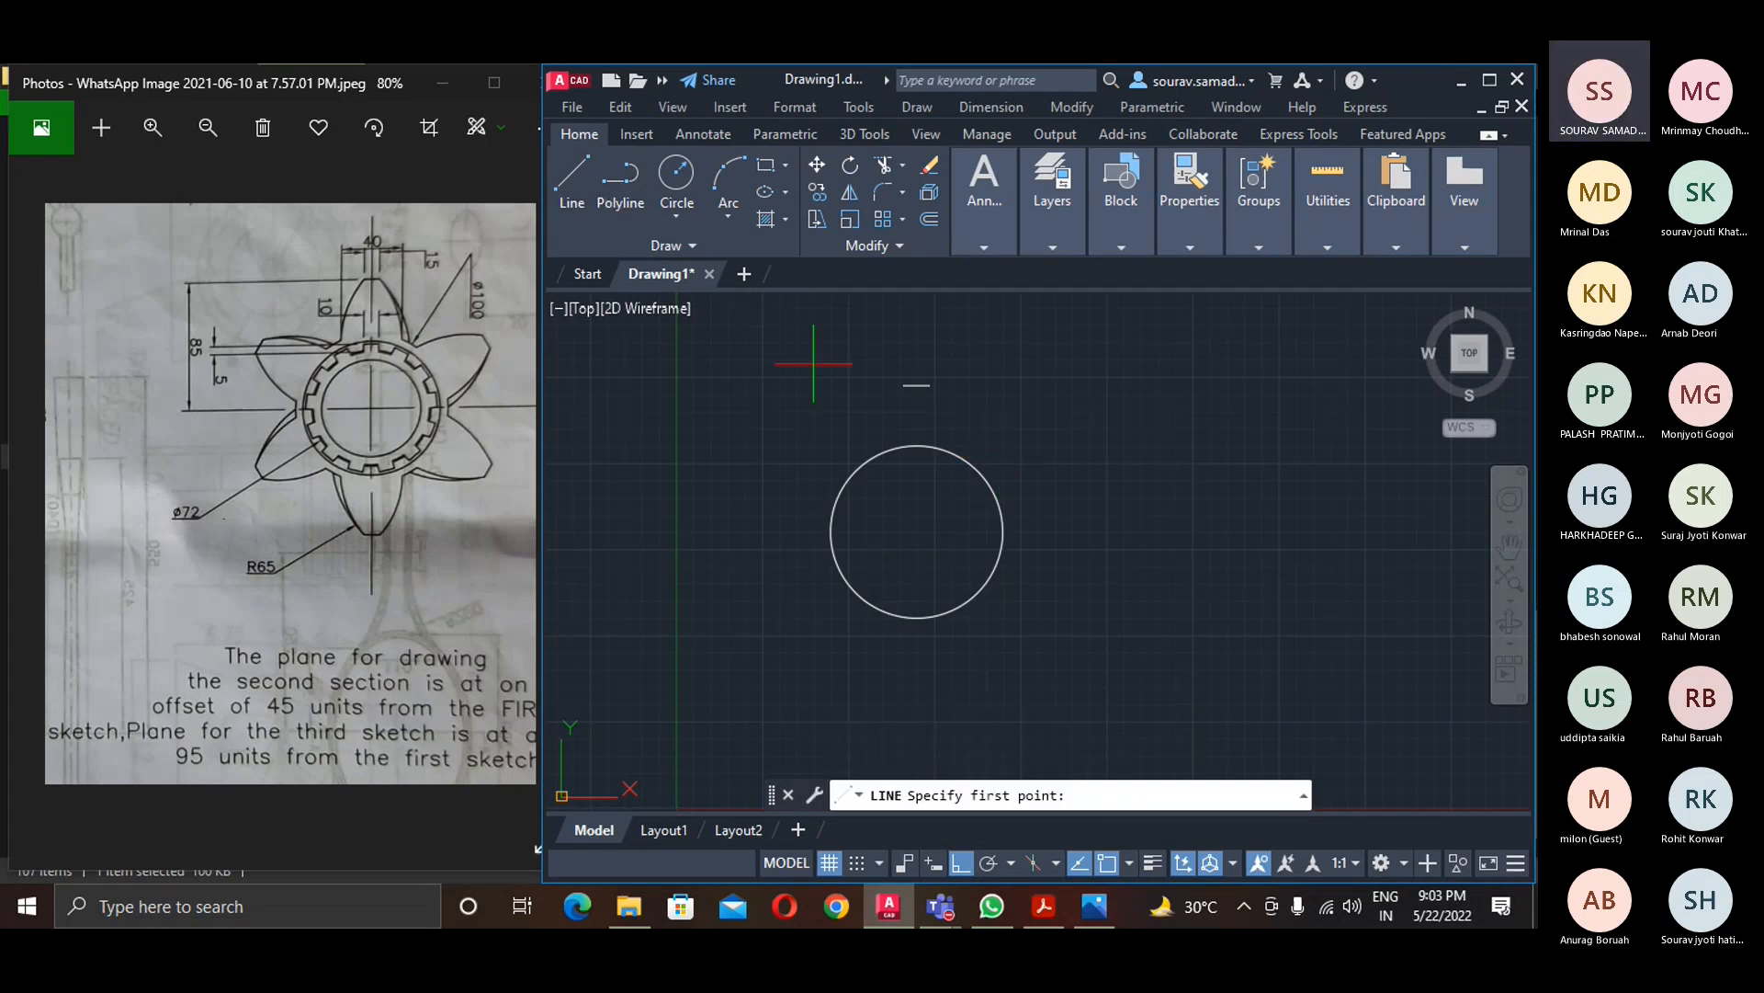
scroll(919, 384, up, 4)
click(939, 328)
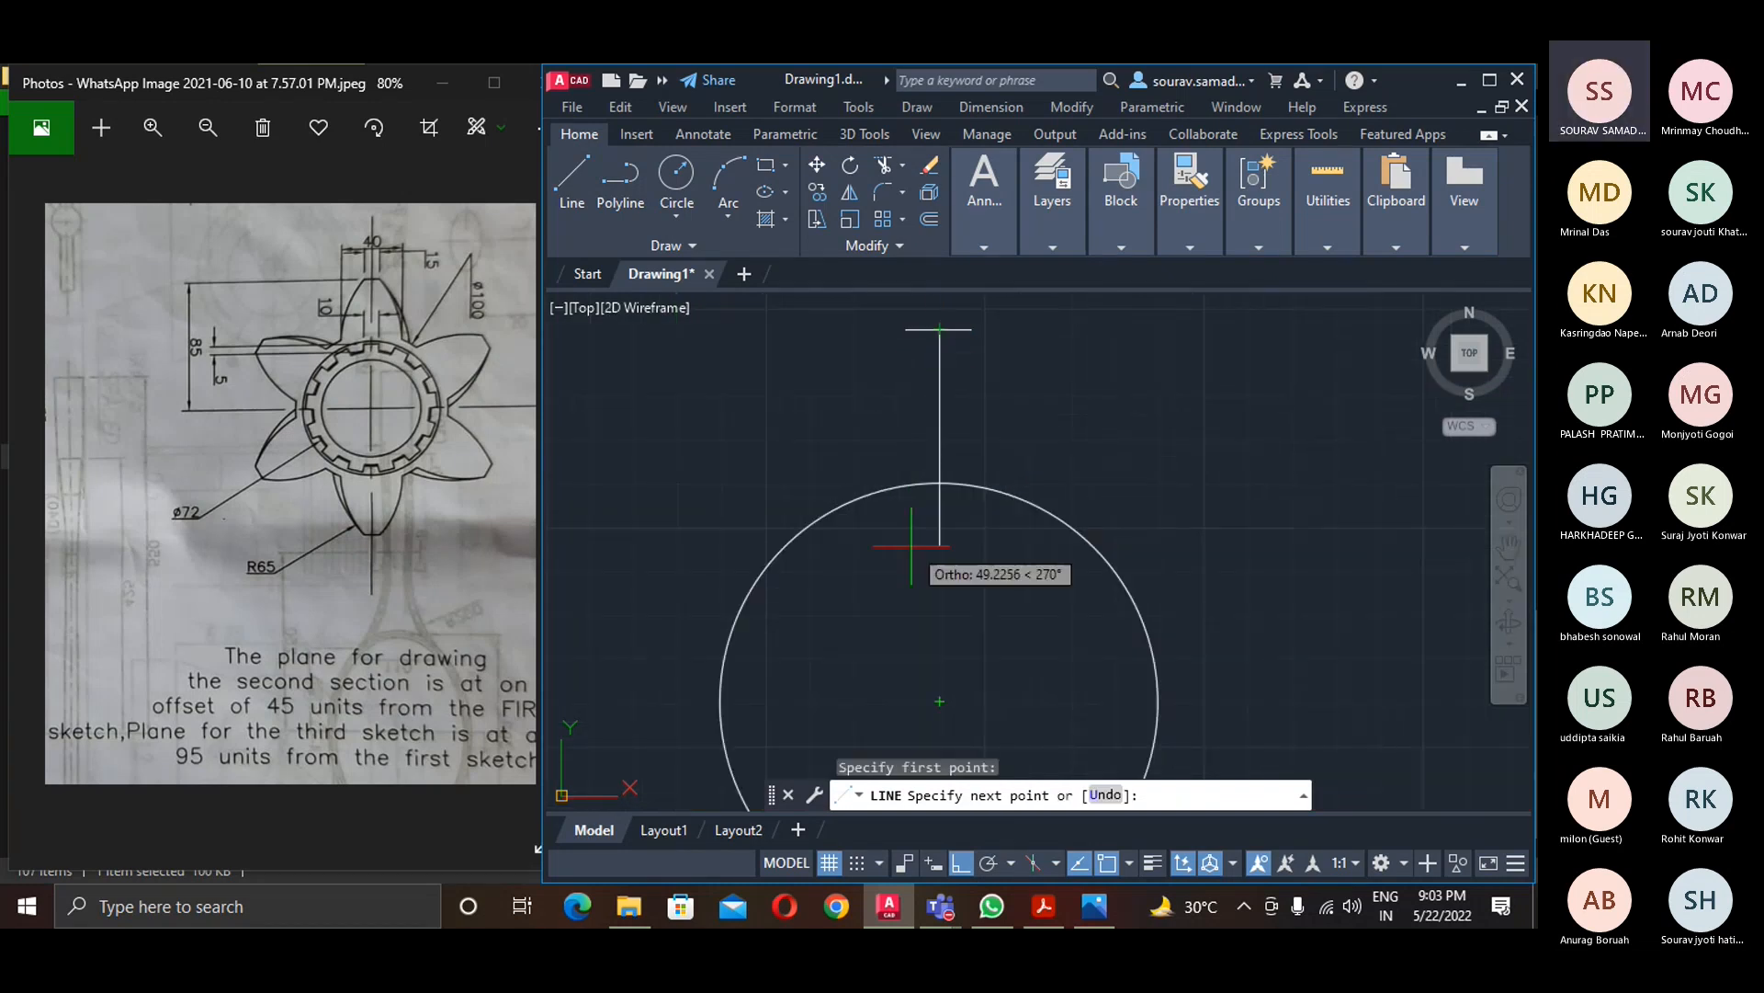
click(912, 699)
key(Return)
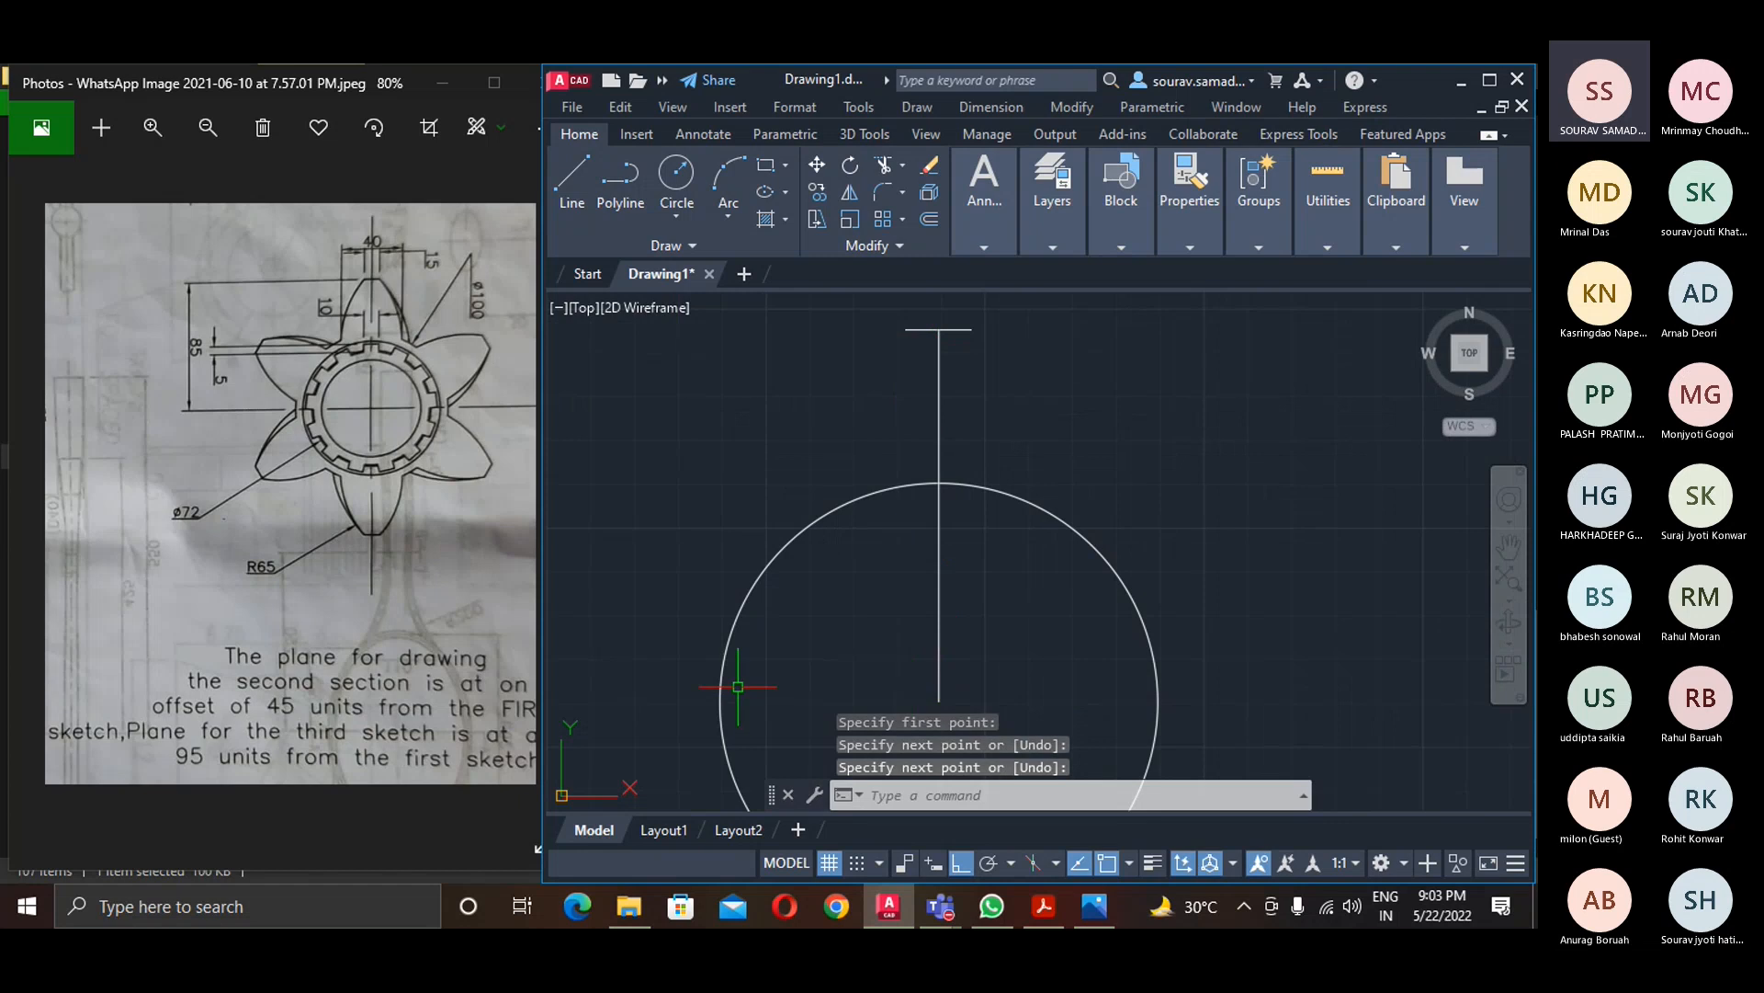
- Offset the vertical centre line by 20 units to both sides
text(o)
key(Return)
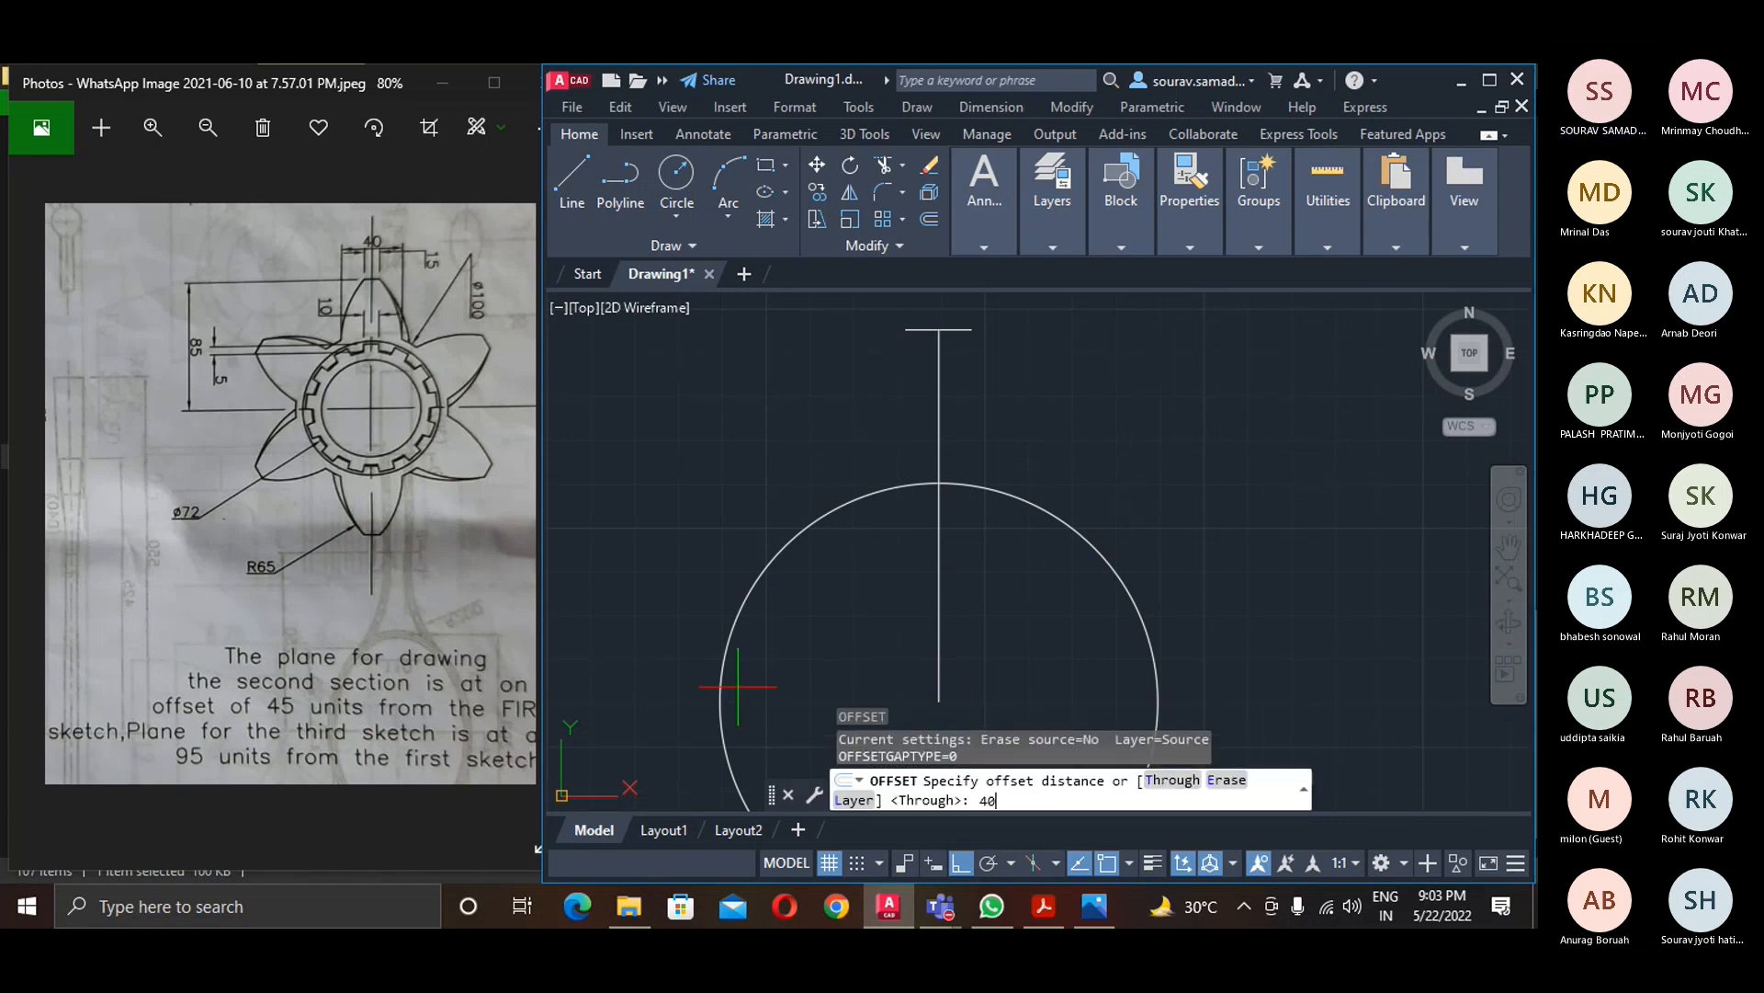
key(BackSpace)
text(20)
key(Return)
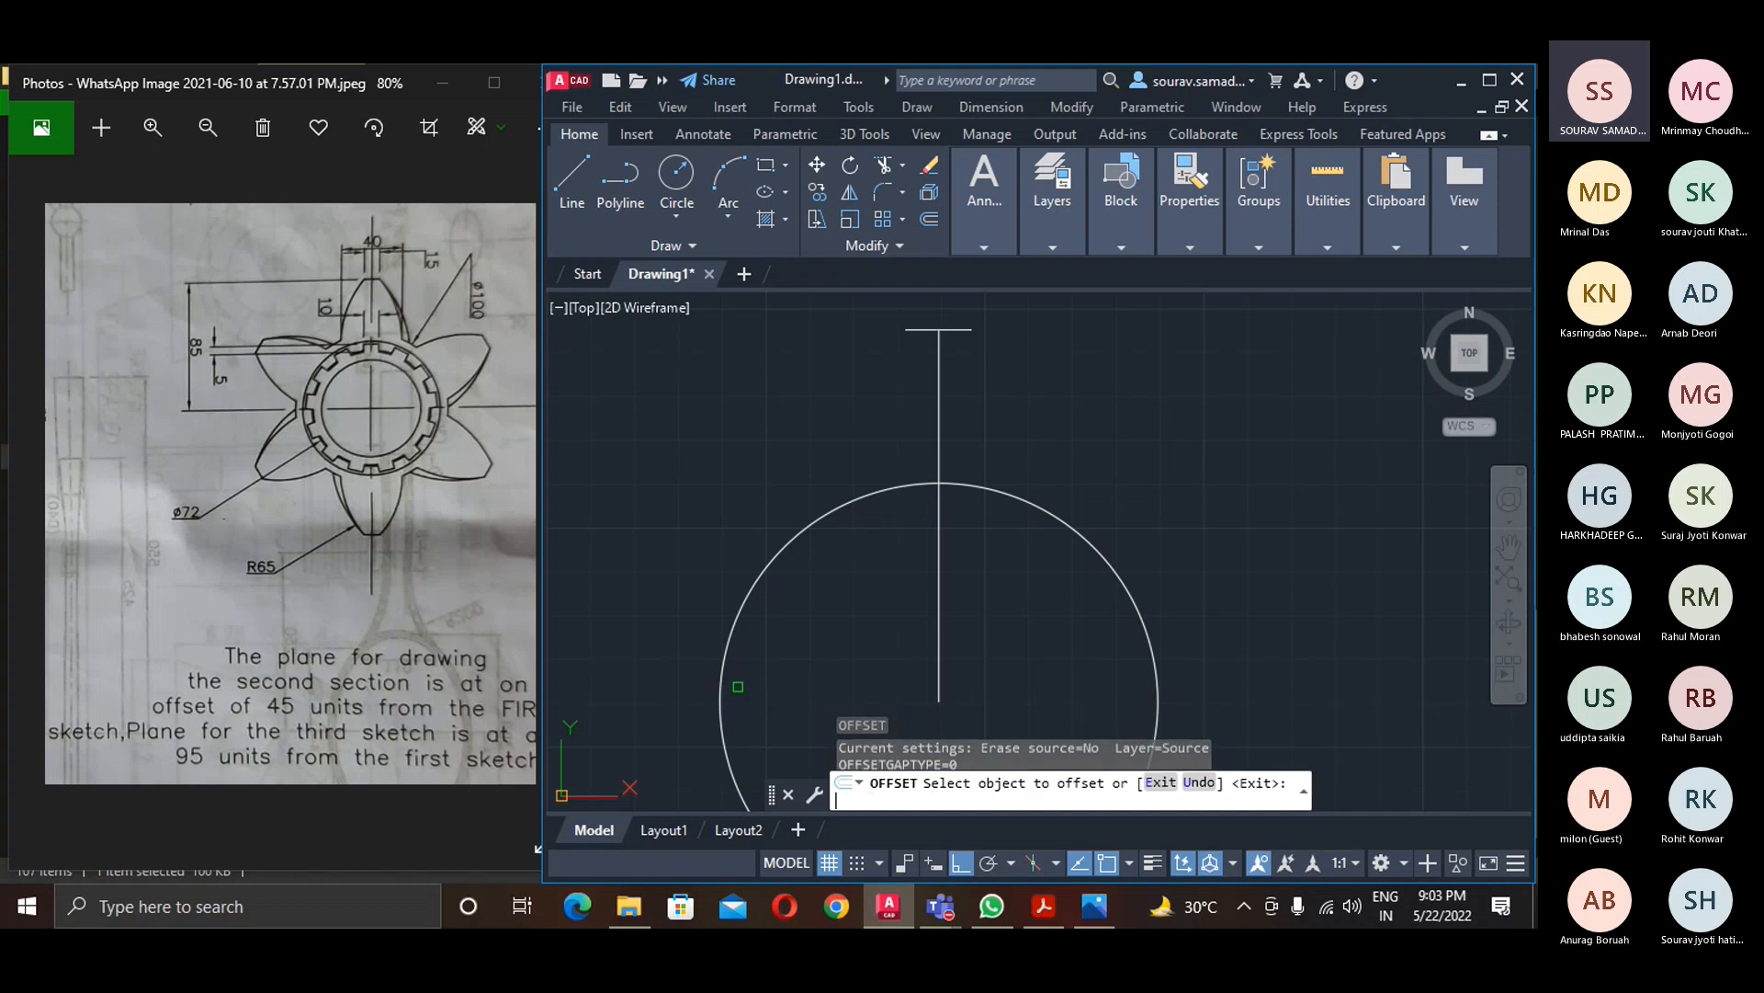
click(943, 602)
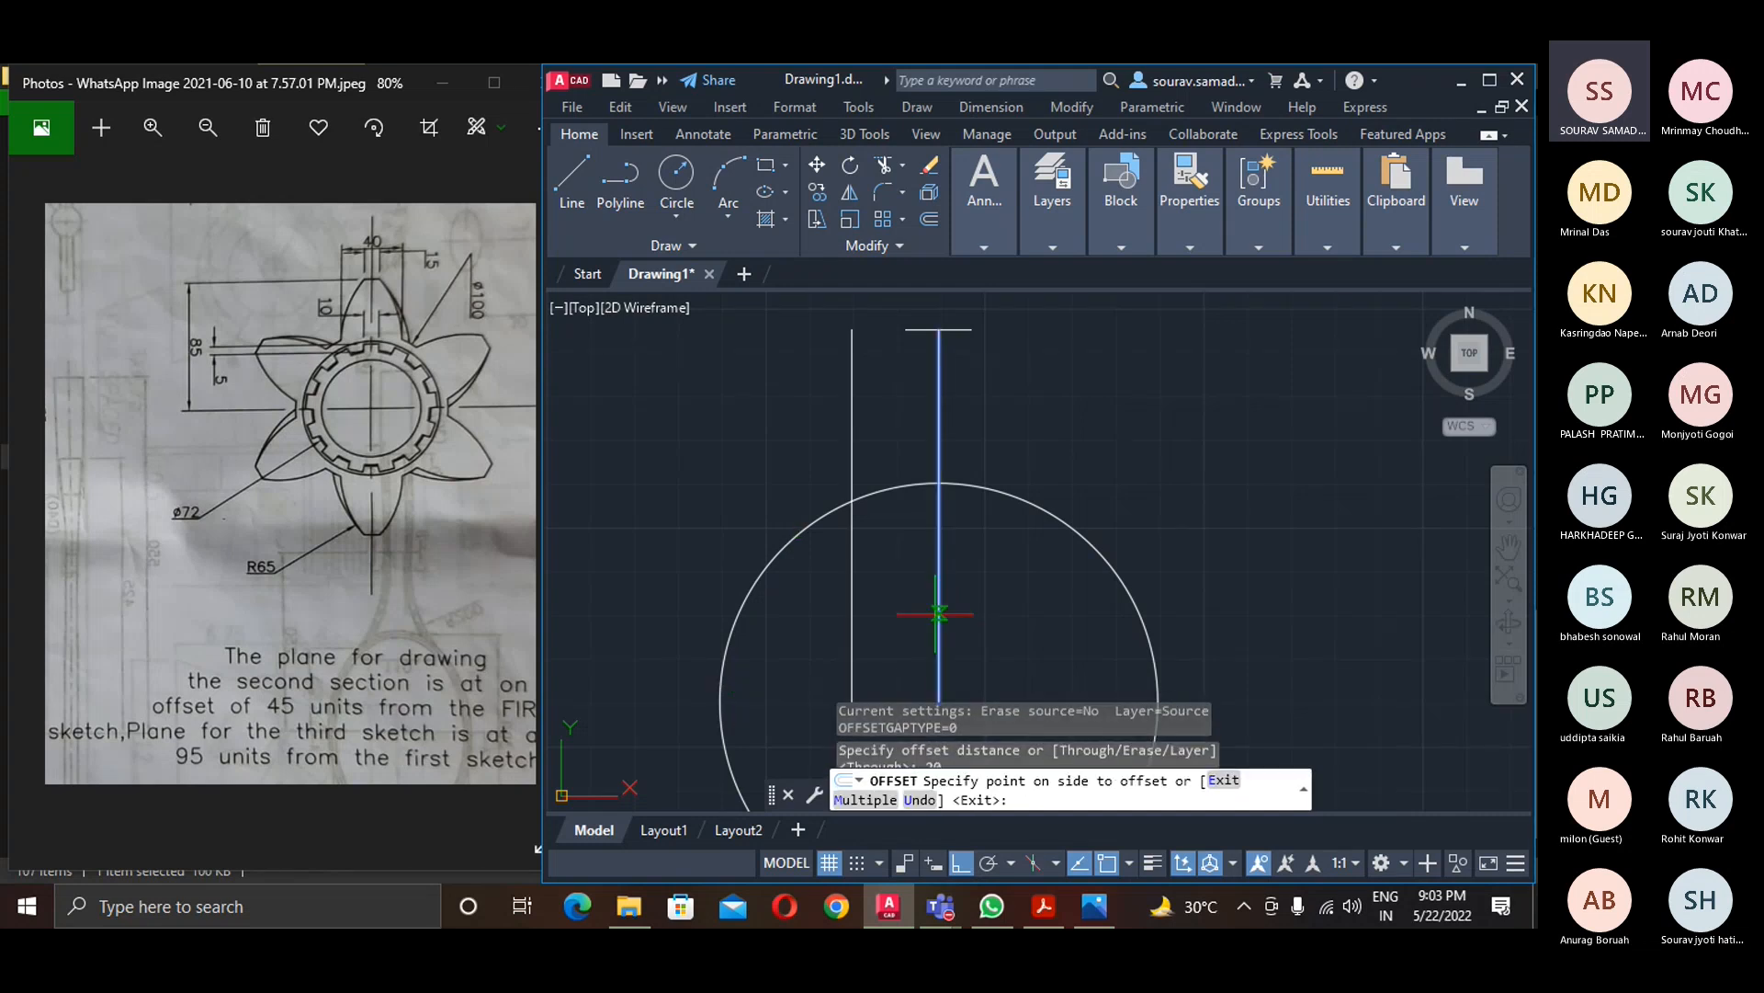
click(977, 597)
click(938, 592)
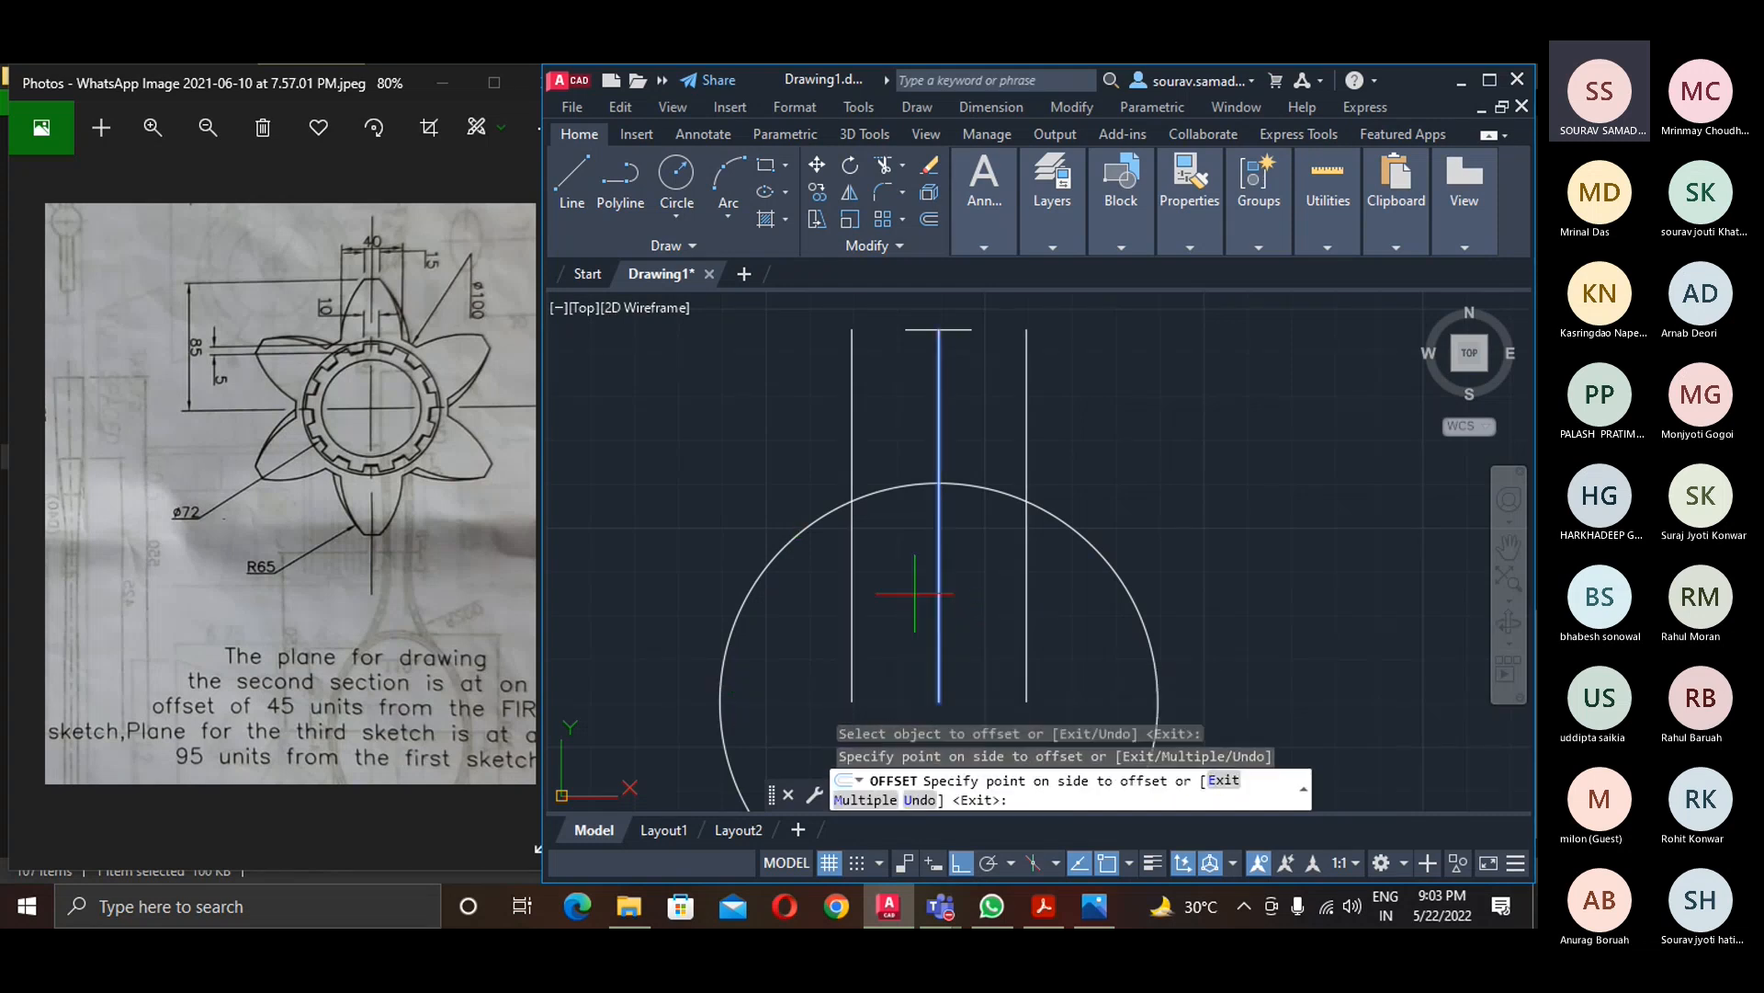
click(894, 589)
key(Escape)
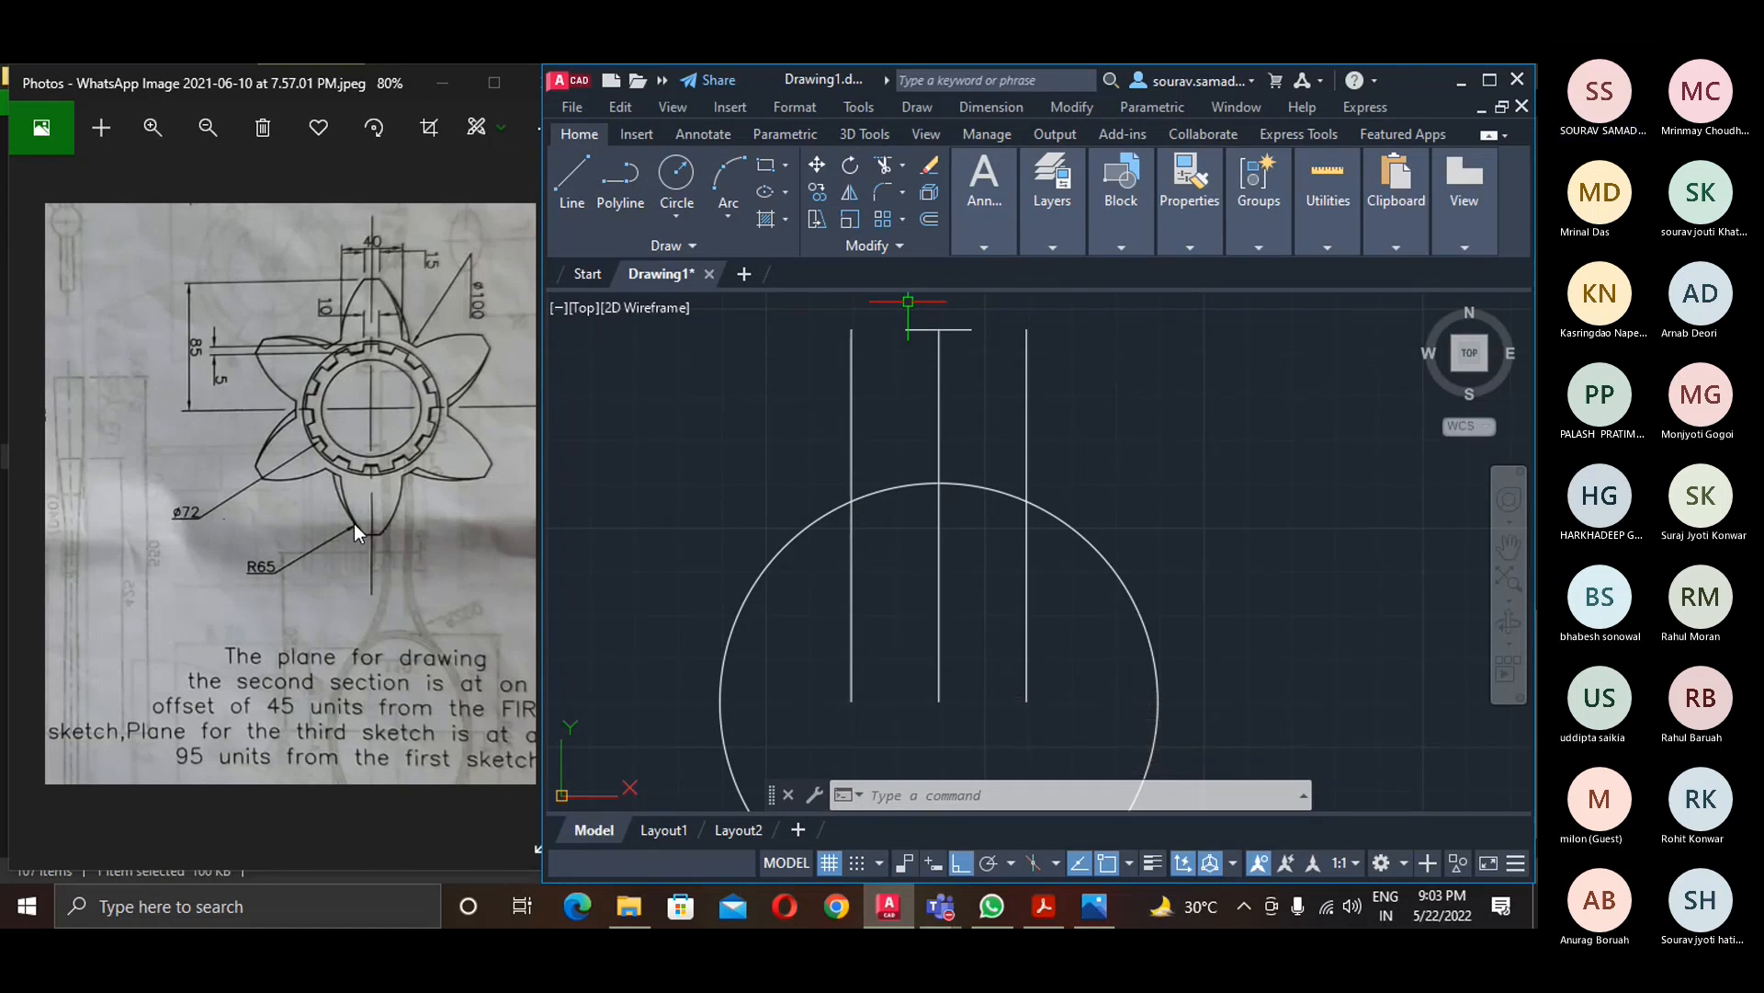
click(729, 219)
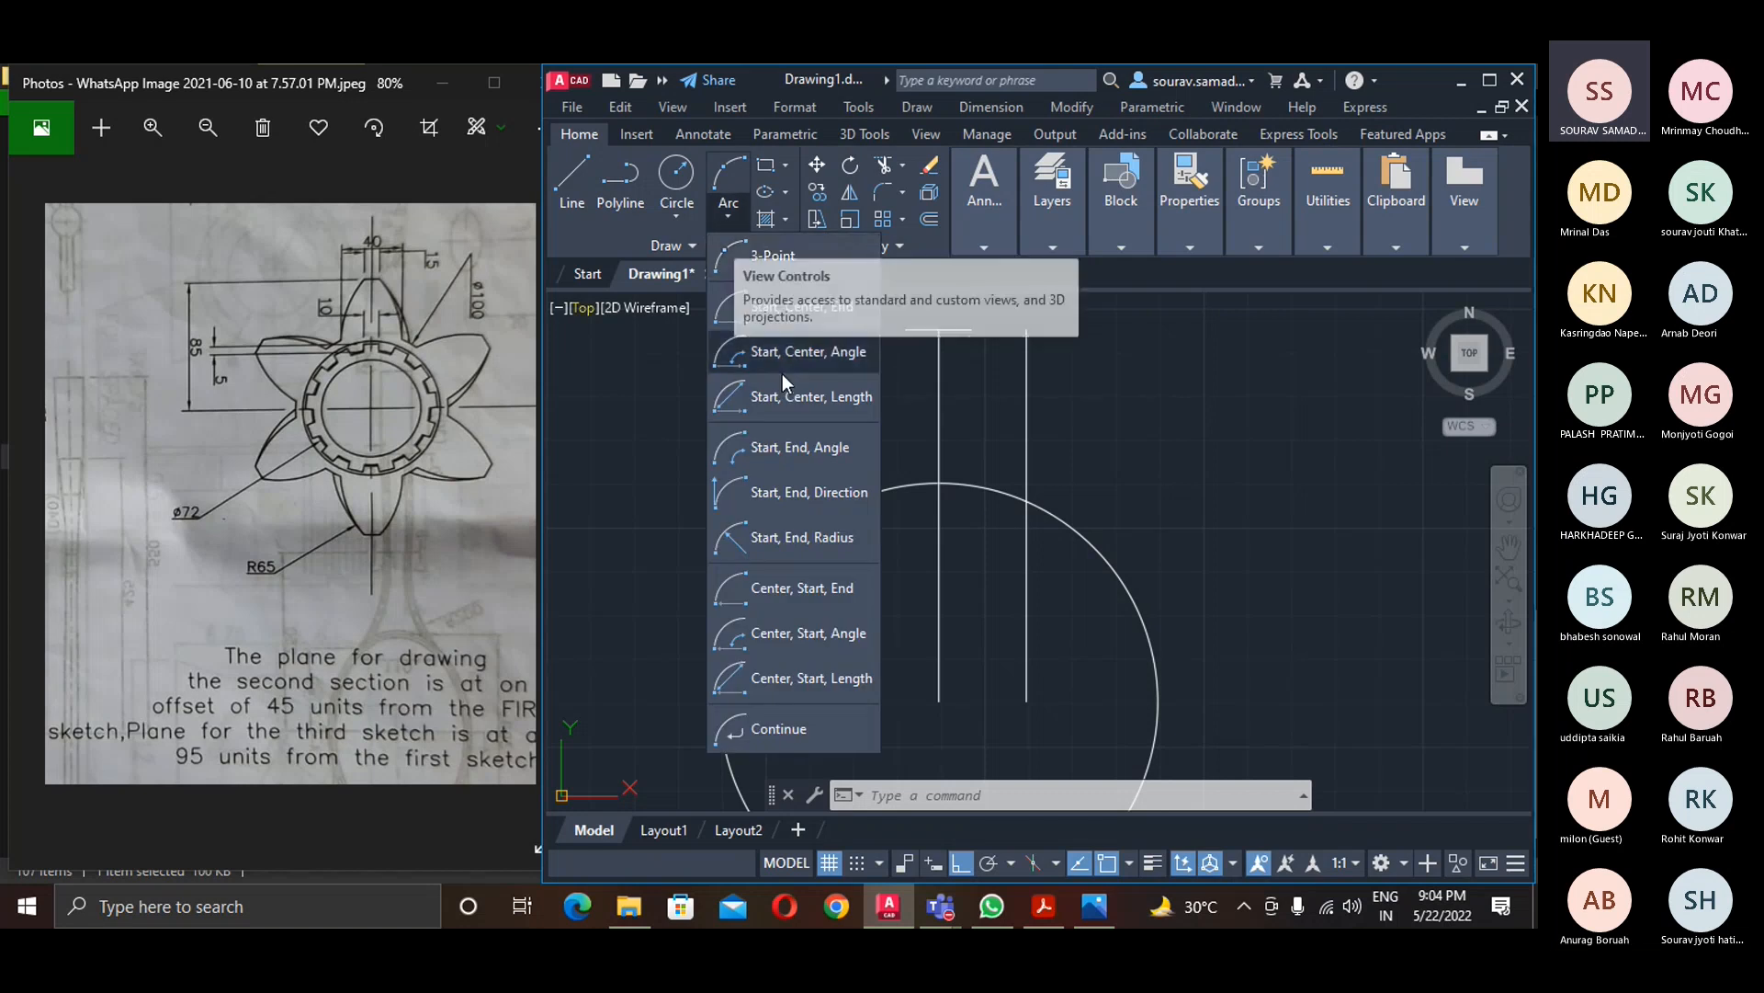
click(799, 536)
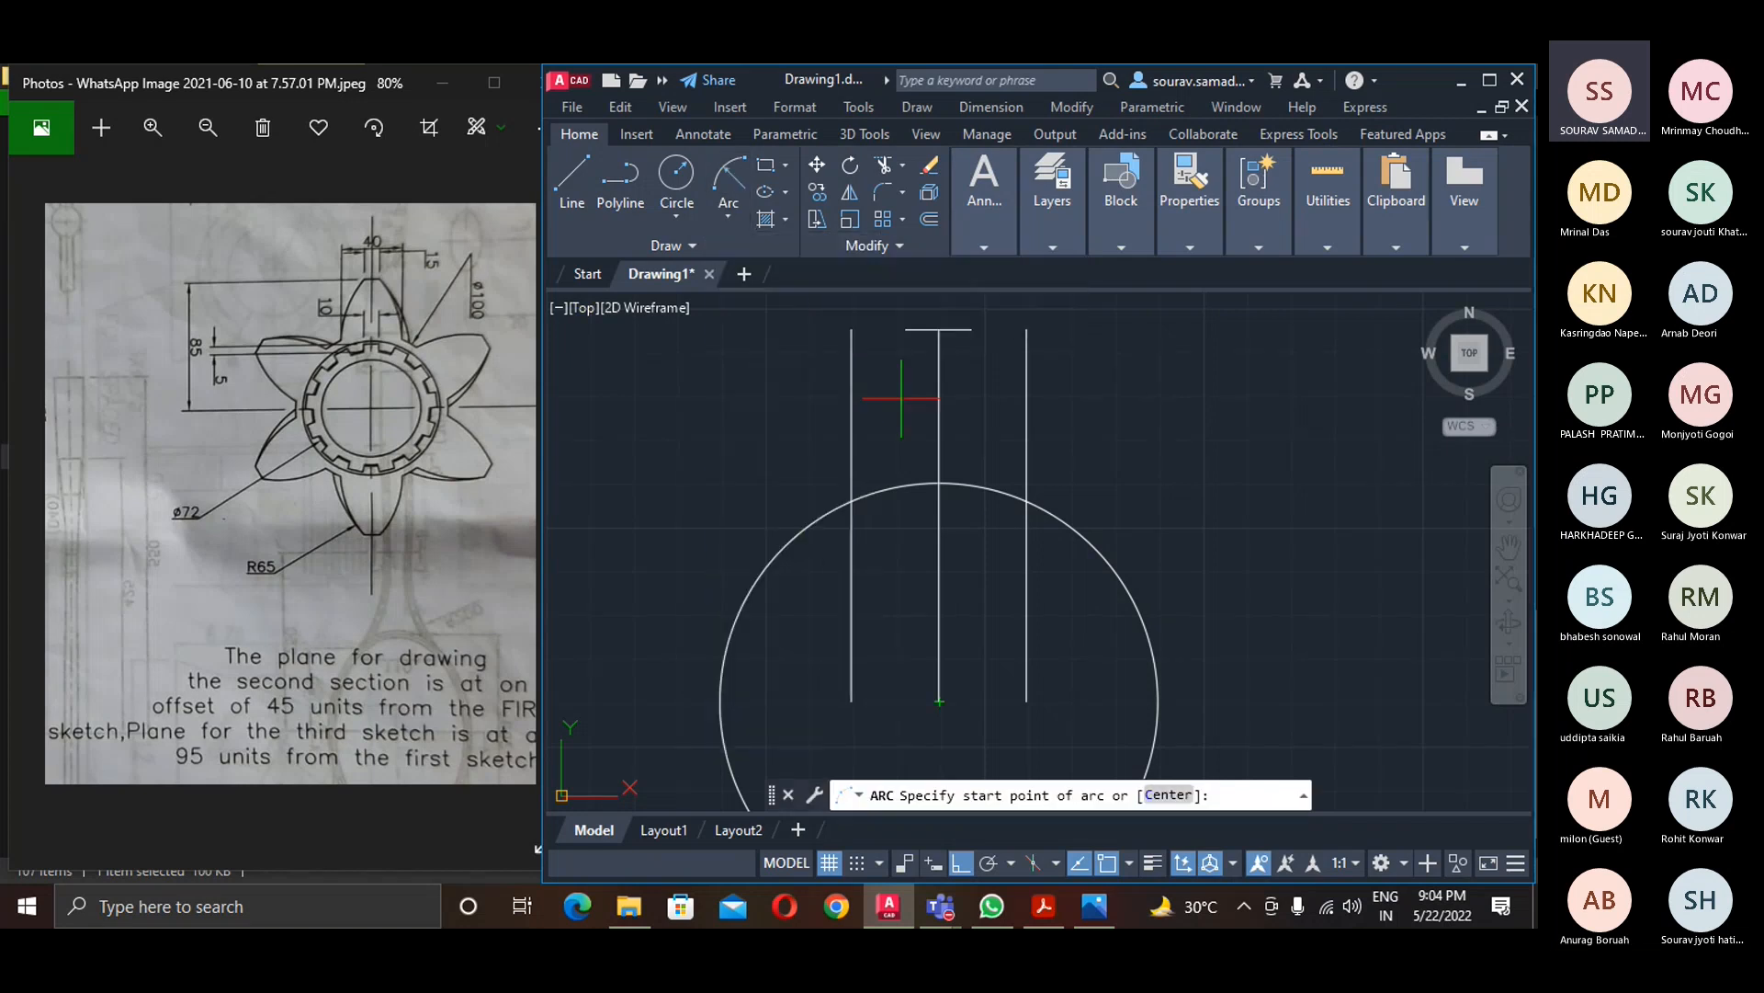
click(973, 328)
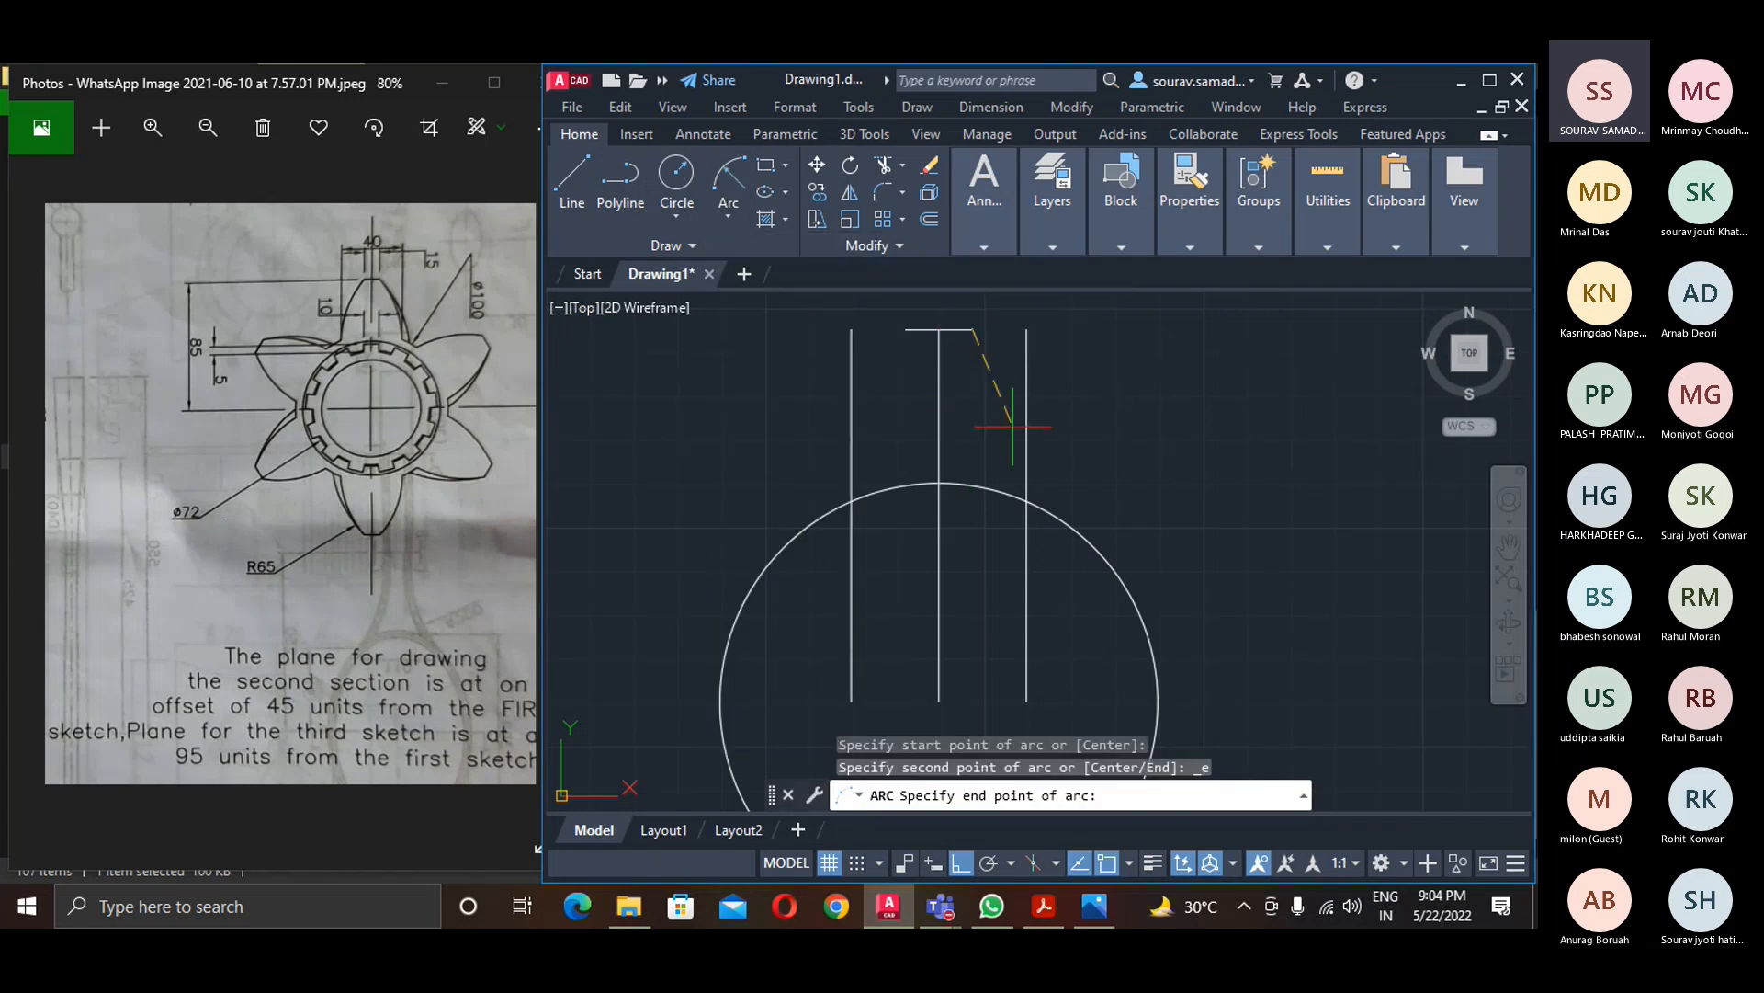
click(1027, 501)
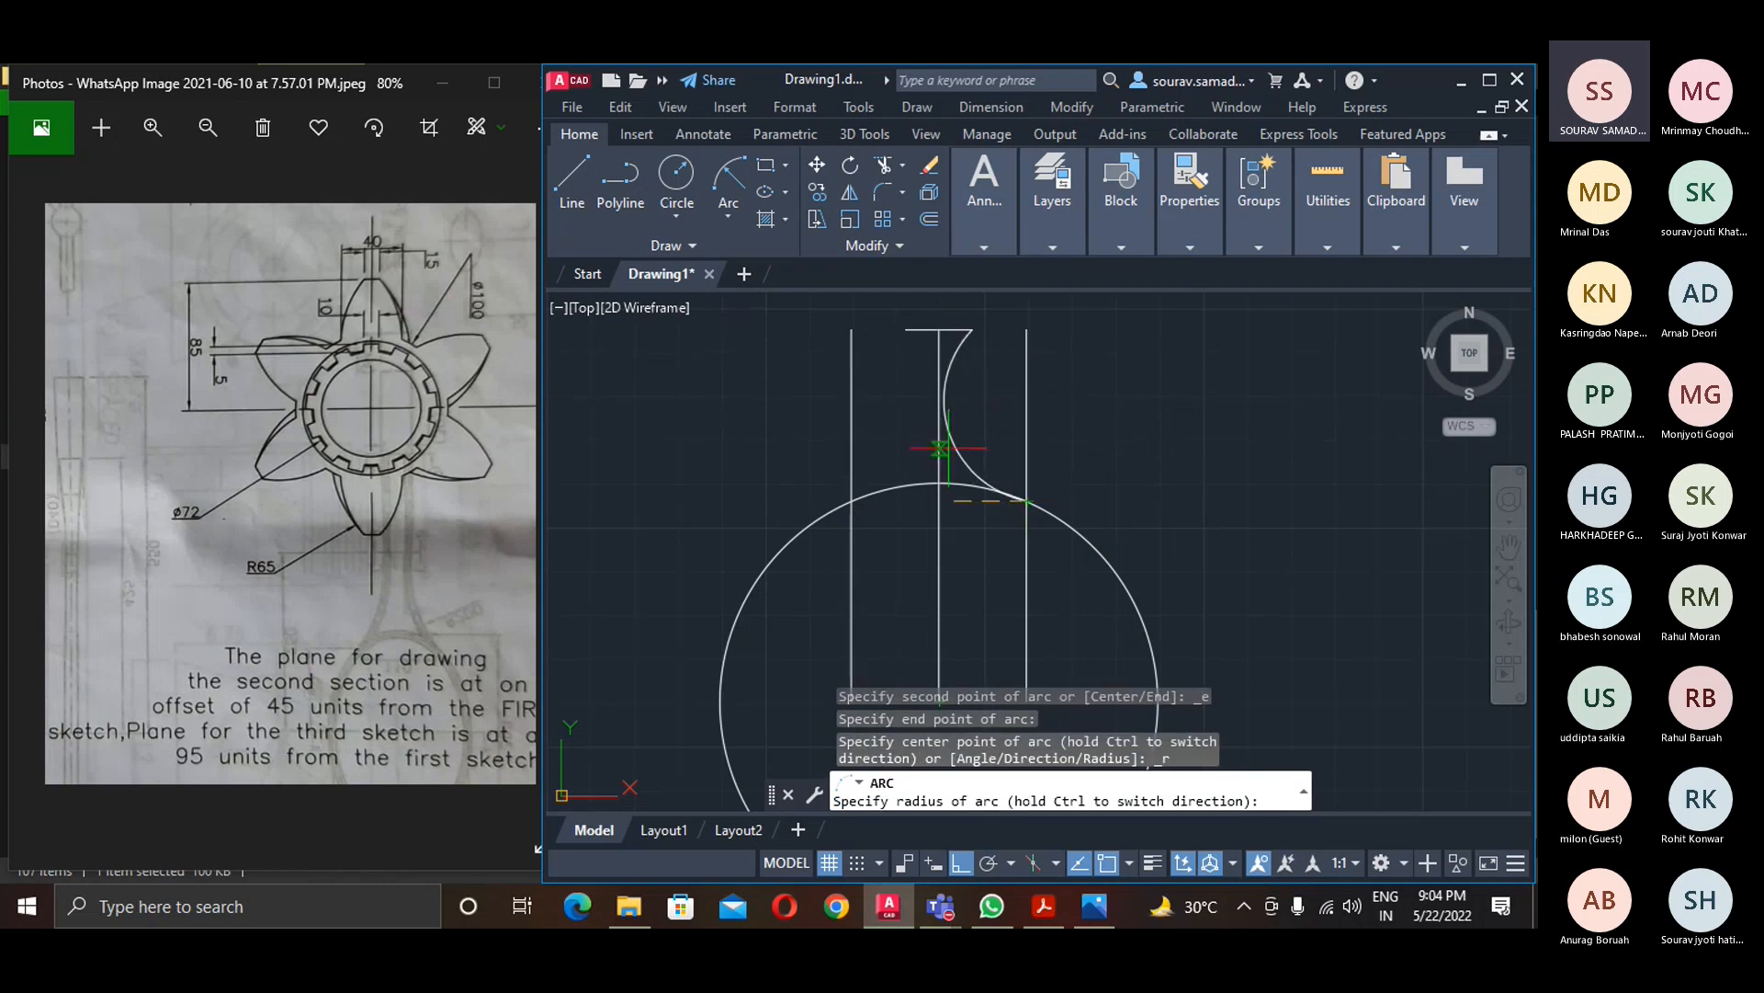
key(Return)
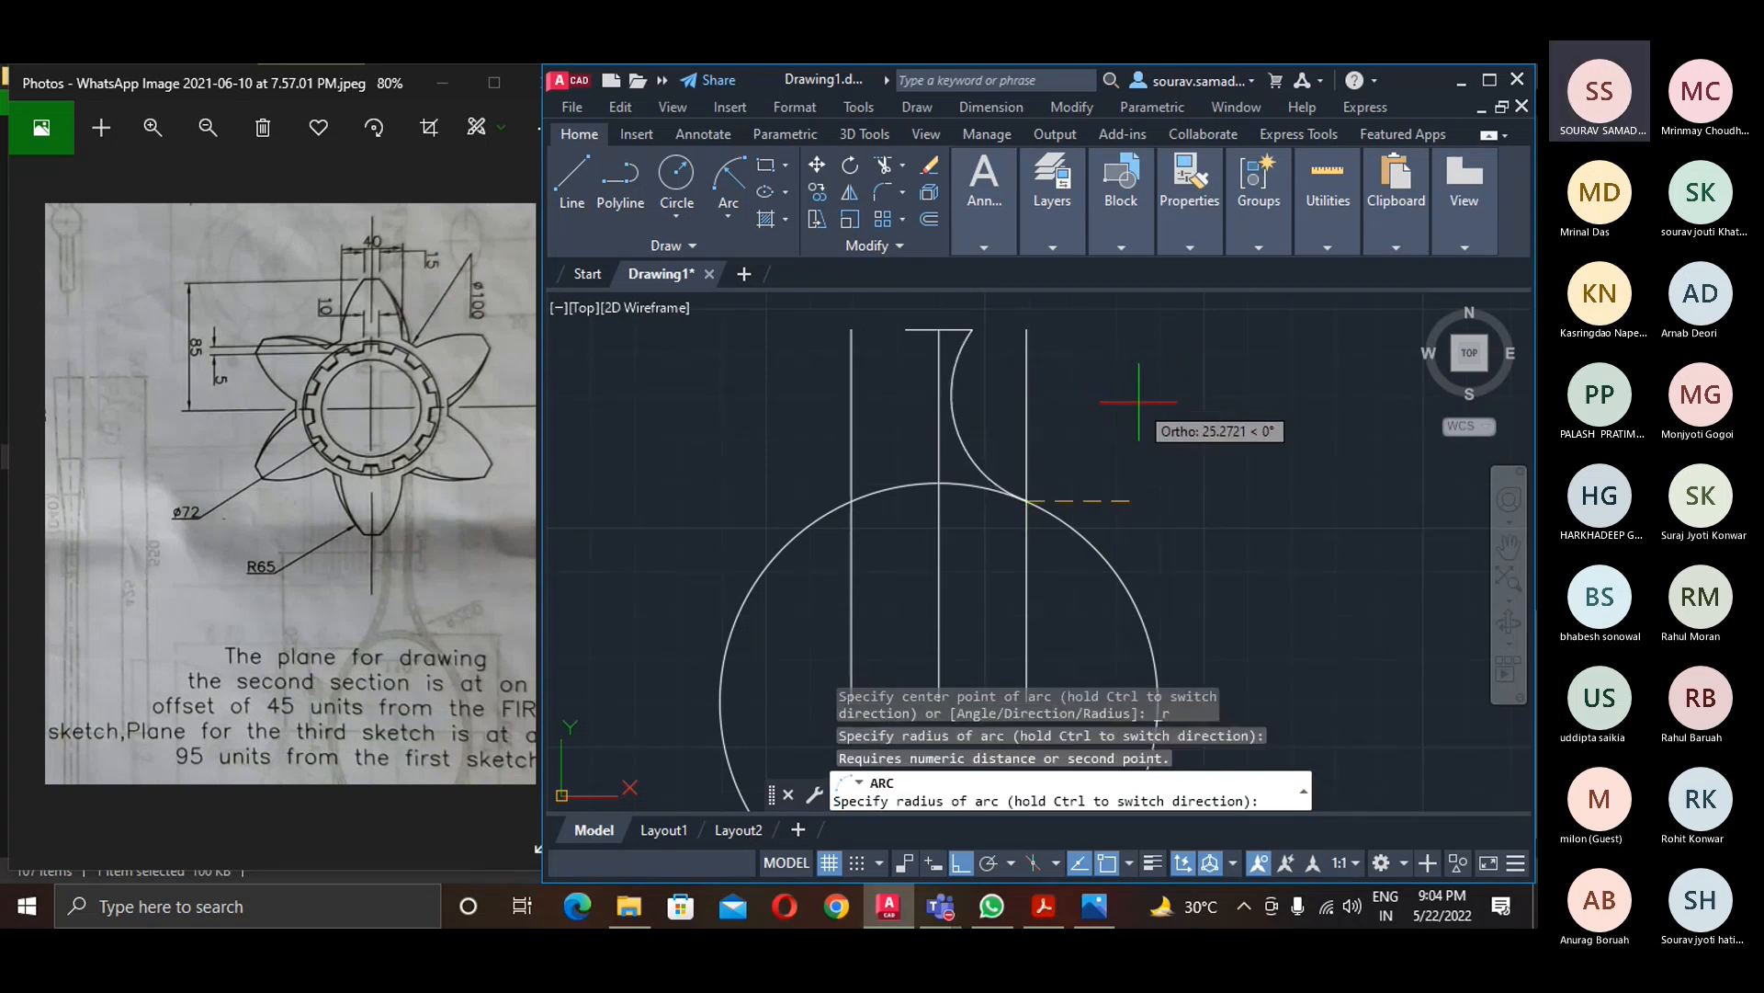
key(Escape)
- Draw a start-end-radius arc of radius 65 from the circle's intersection with the right offset line to the short top edge's right end
click(726, 184)
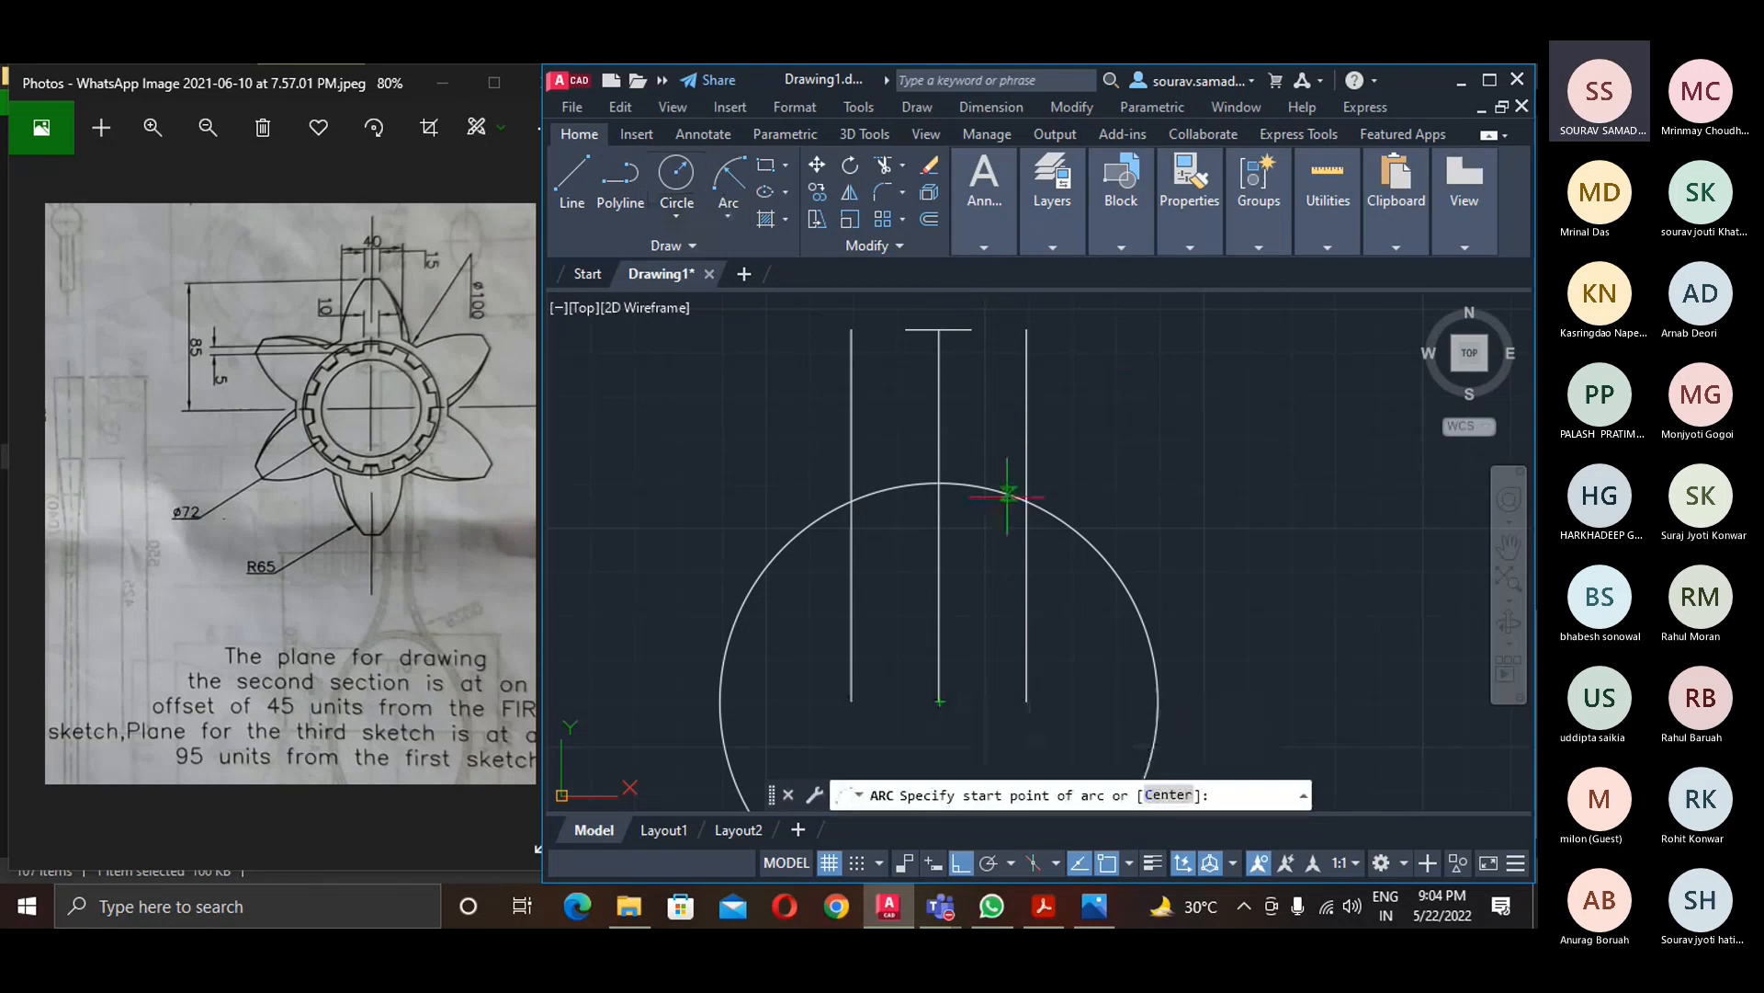
click(1027, 501)
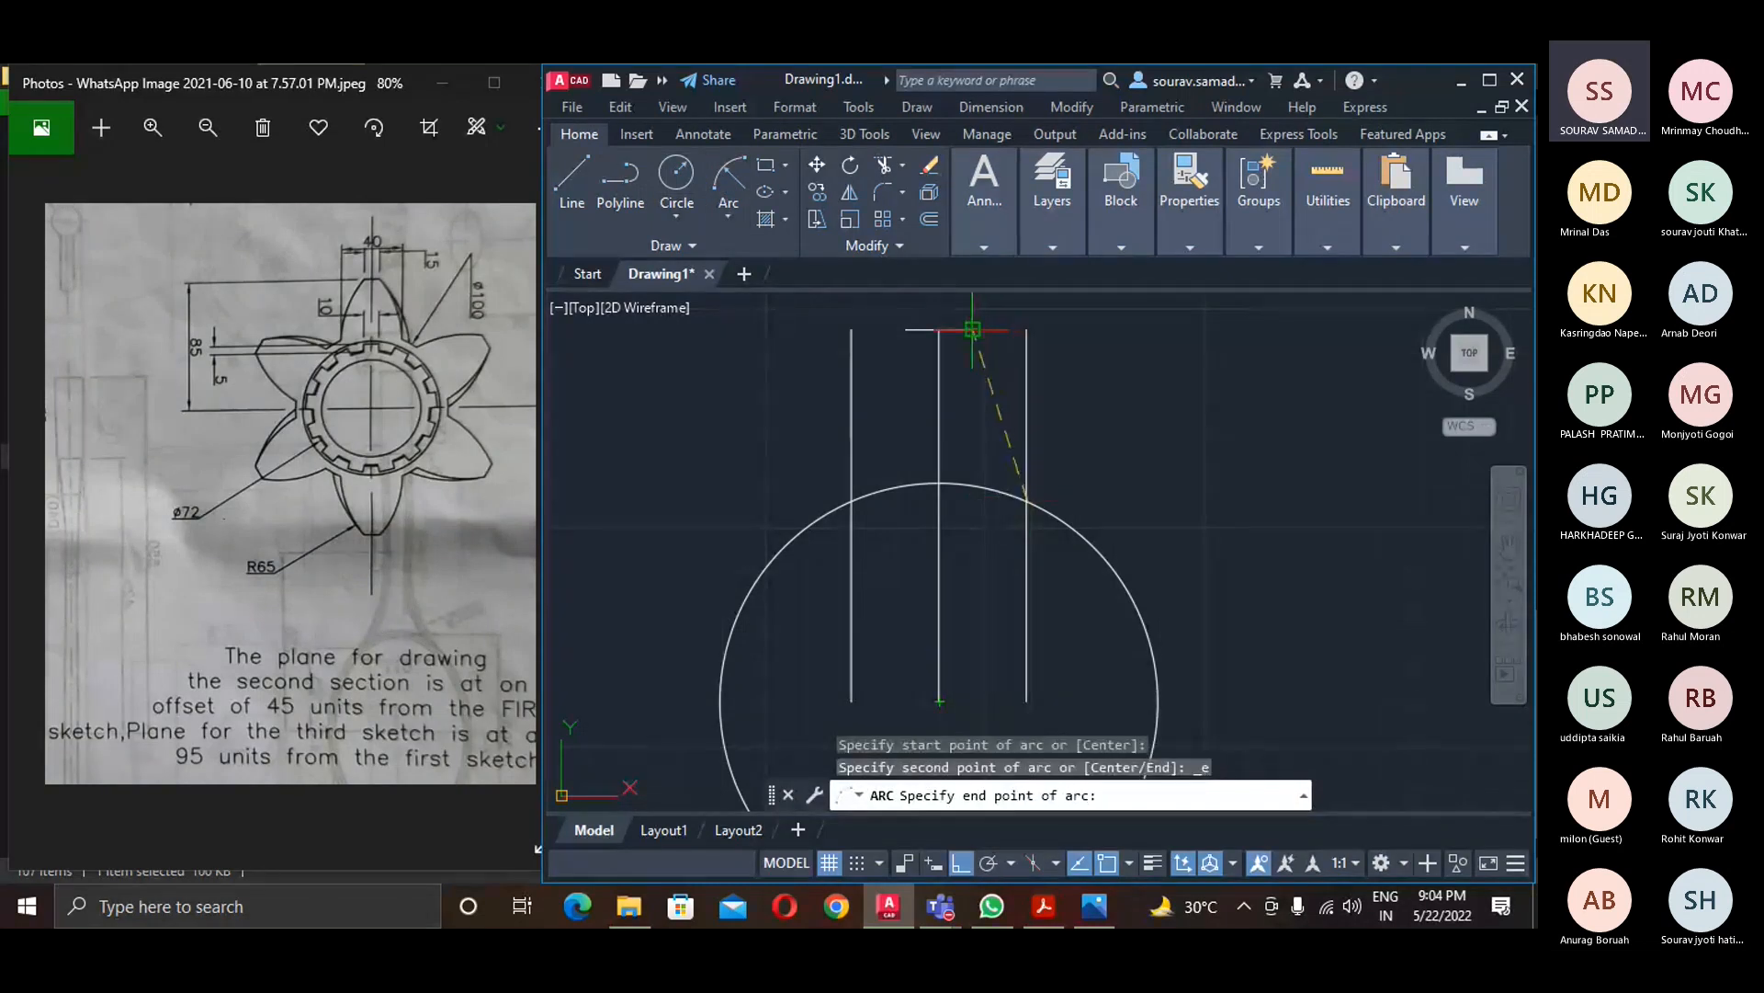
click(971, 329)
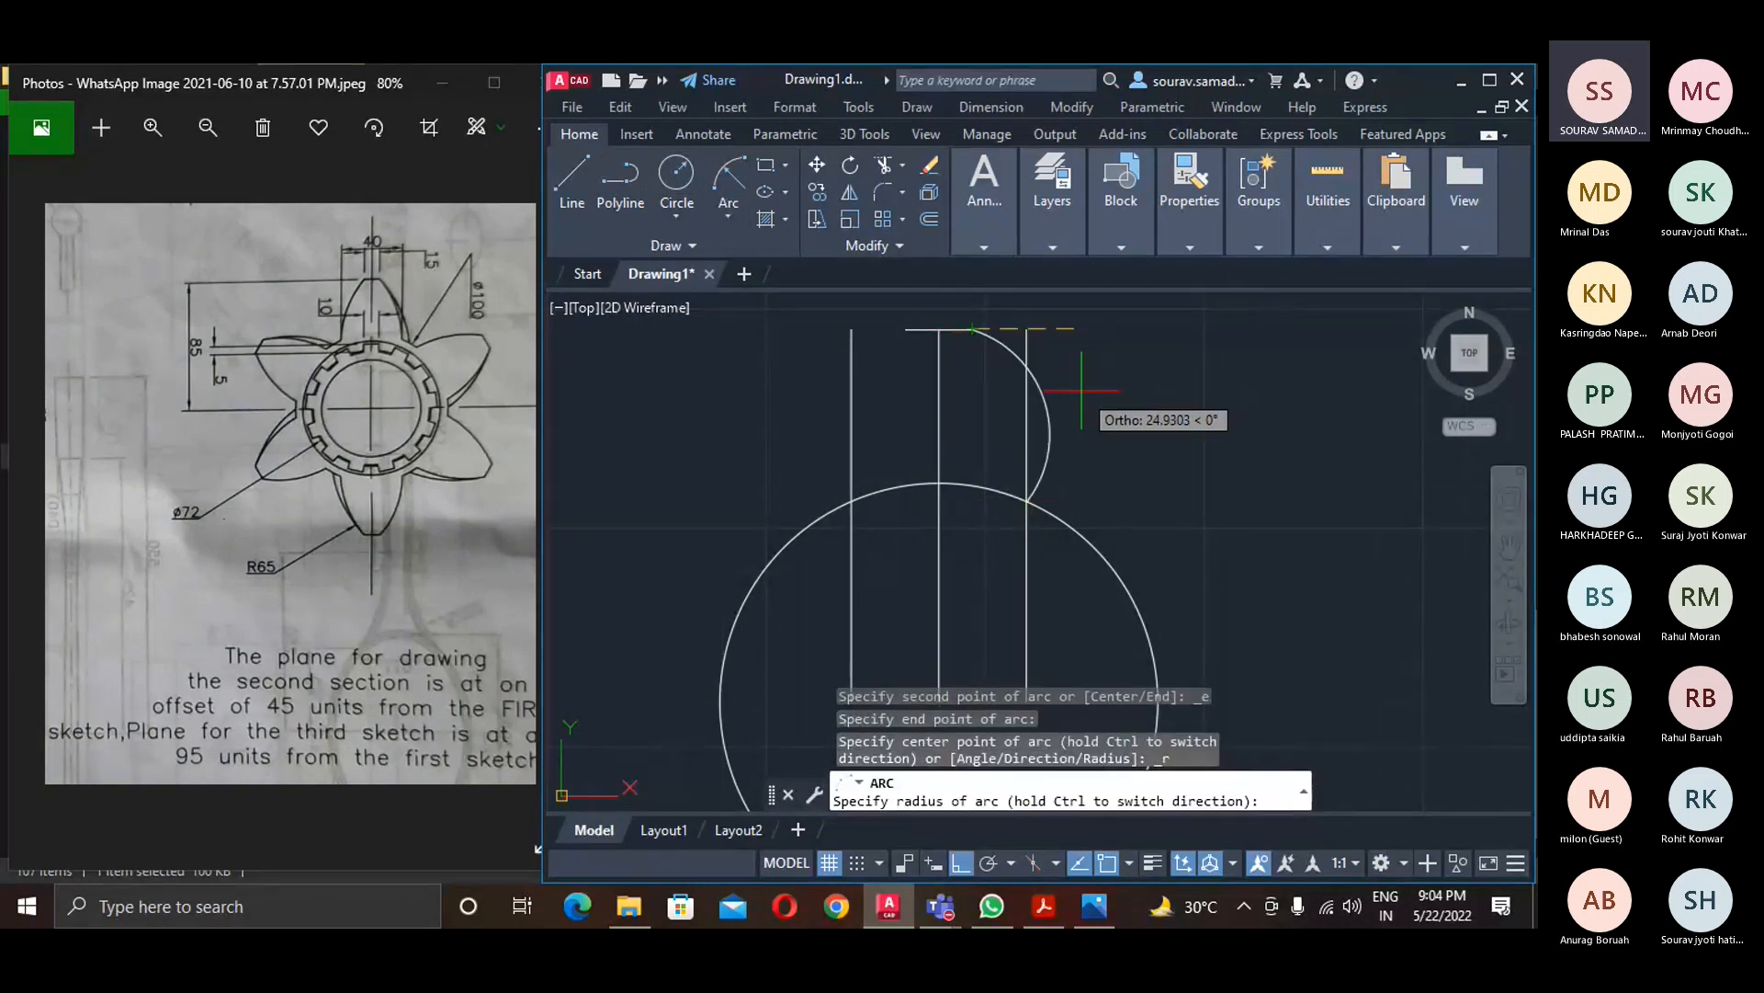
text(65)
key(Return)
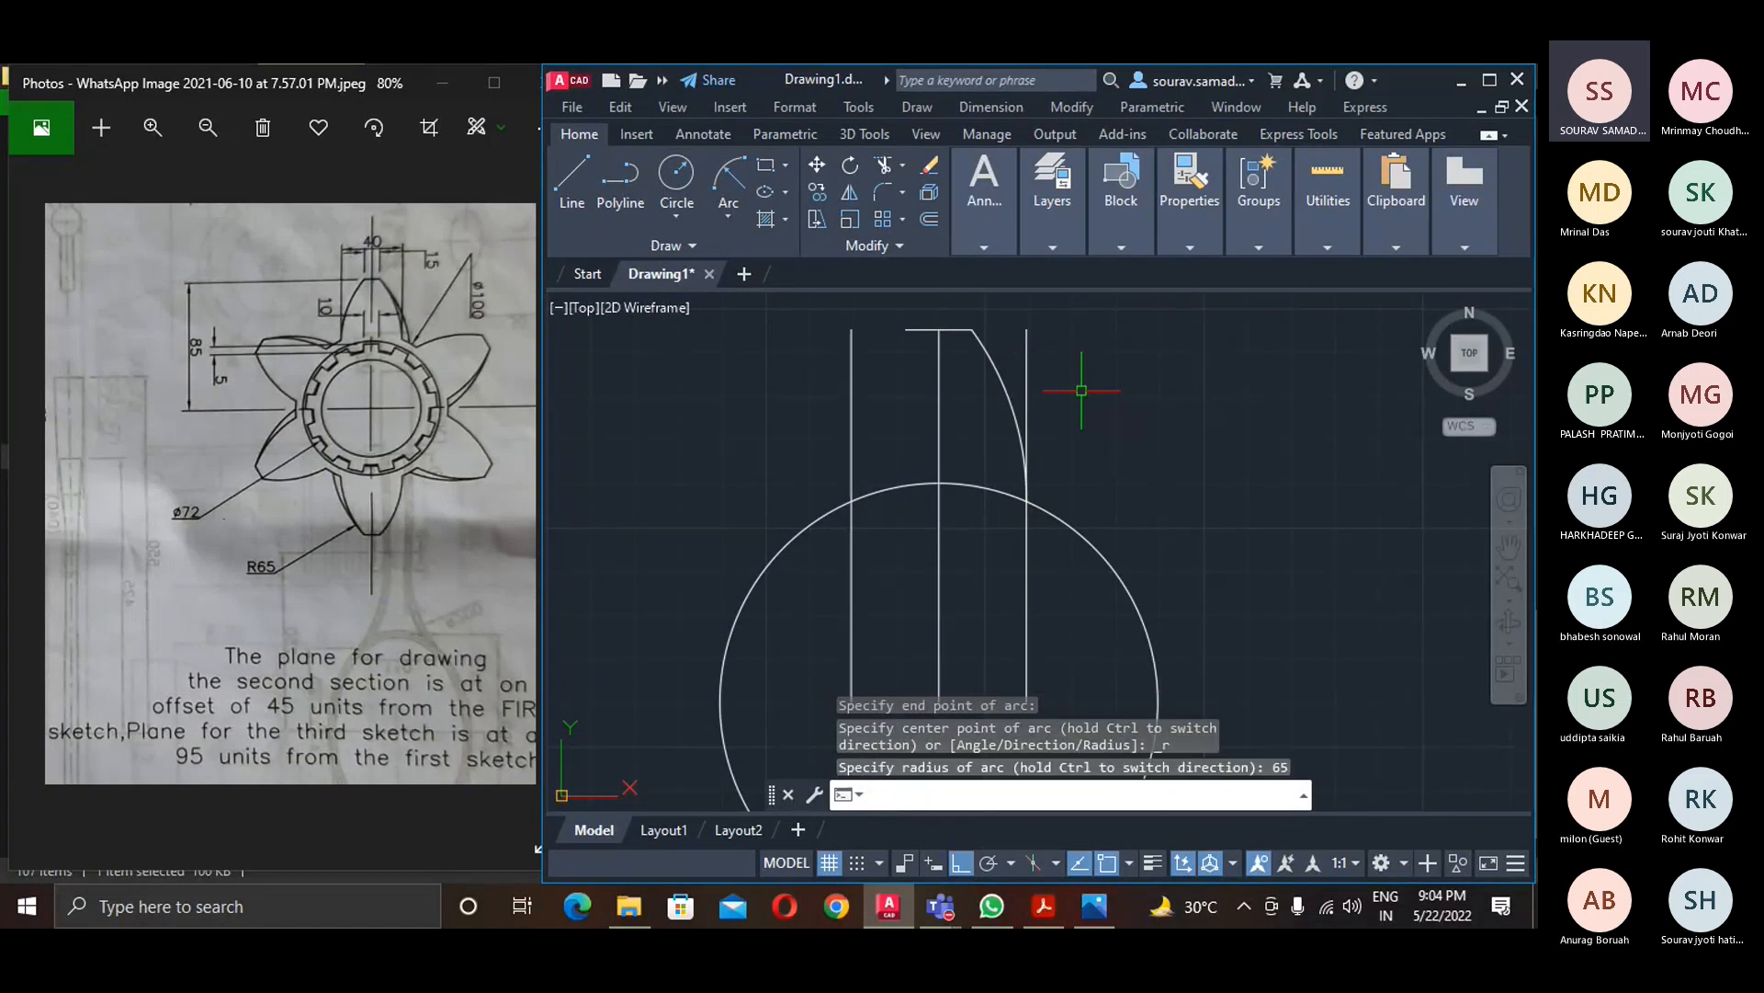
- Mirror the tooth's right flank arc about the vertical centre line, keeping the original
text(mi)
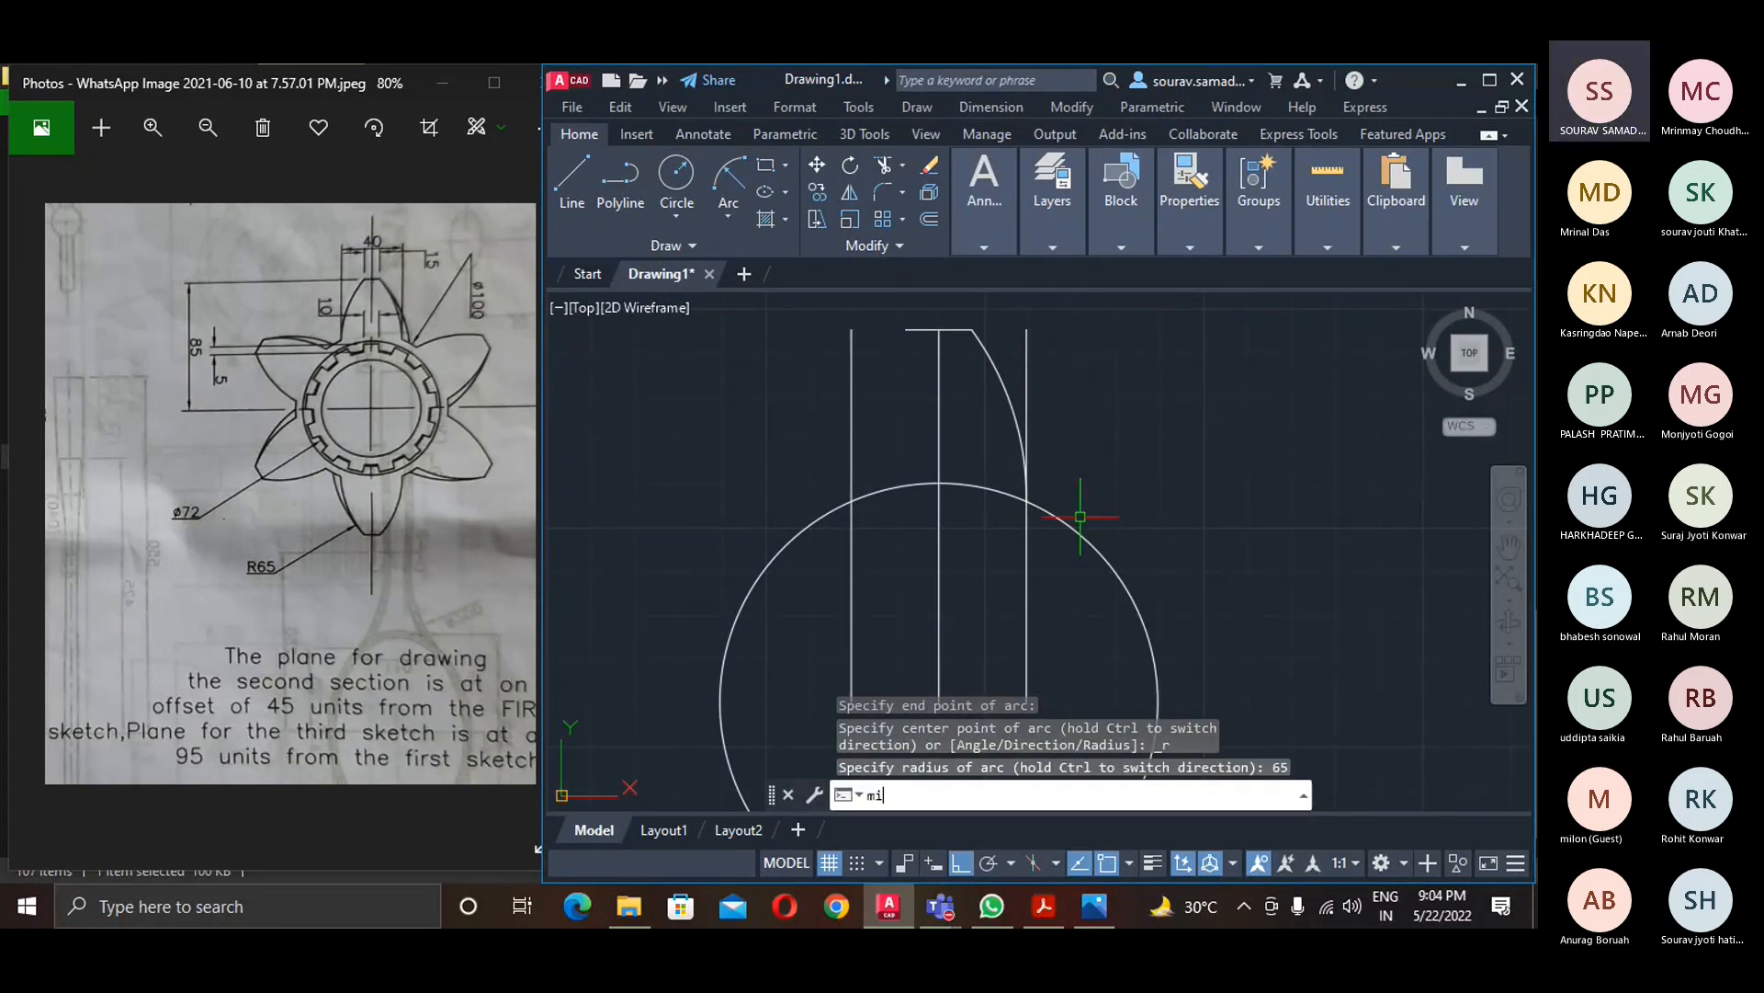
key(Return)
click(993, 387)
key(Return)
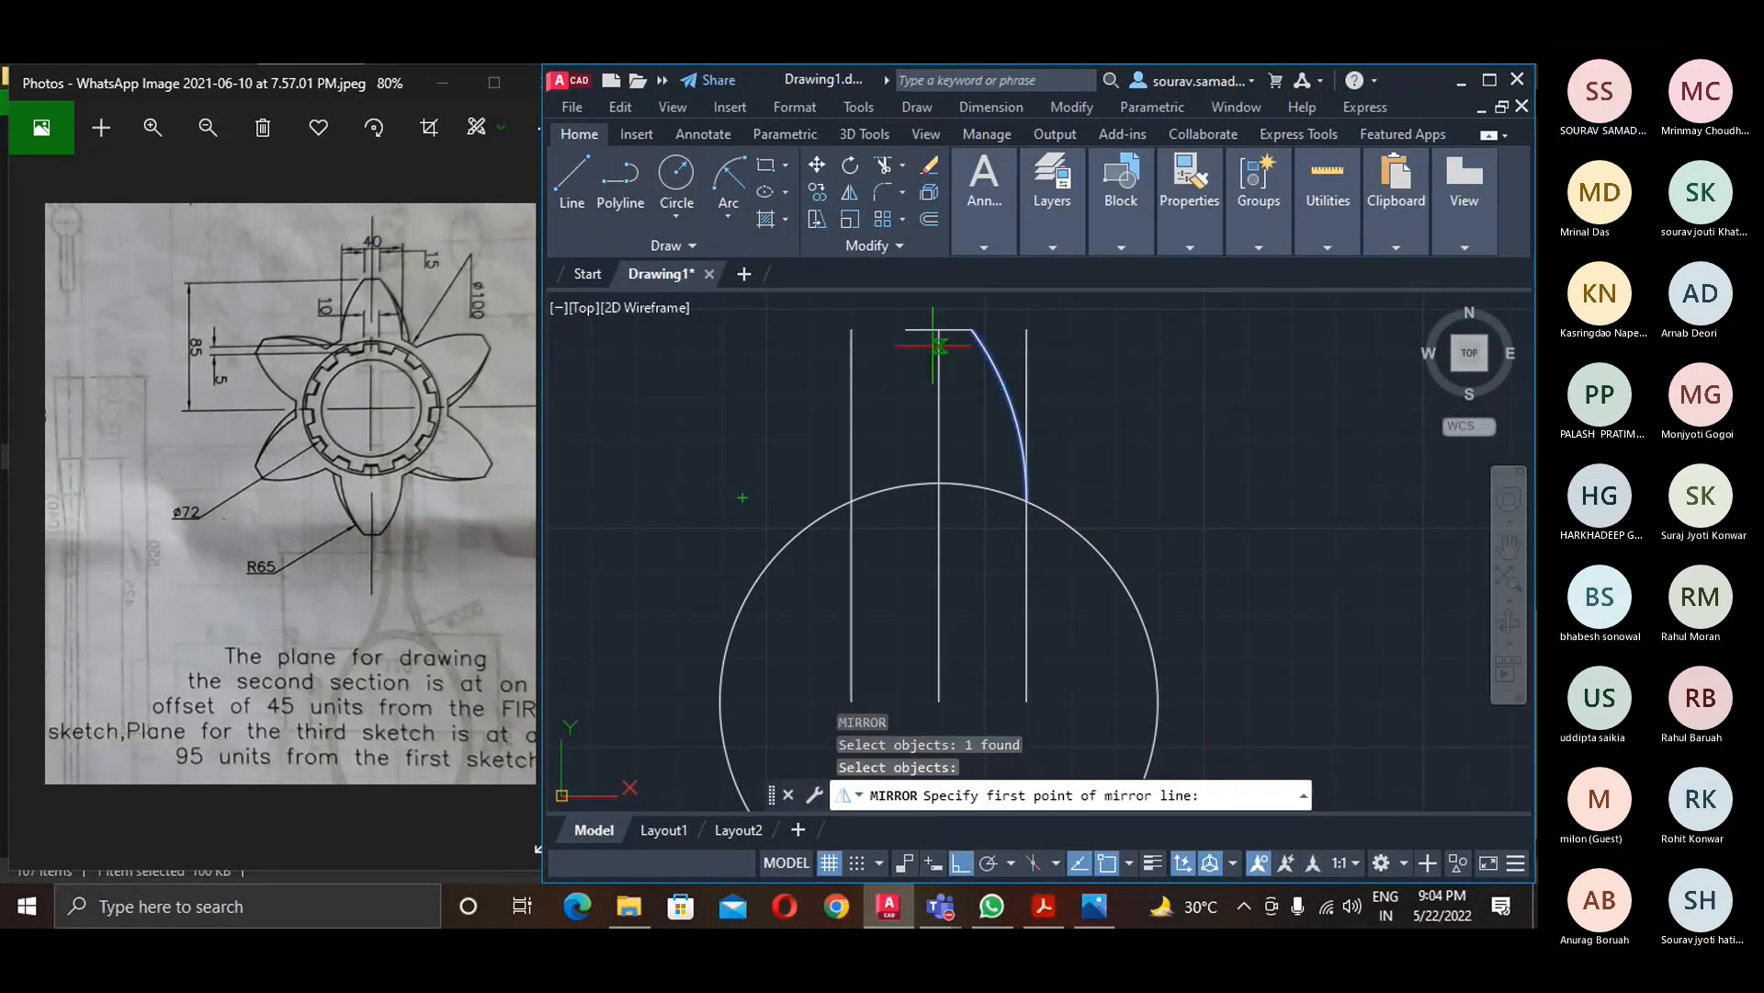
click(940, 329)
click(939, 700)
key(Return)
click(1027, 372)
click(852, 376)
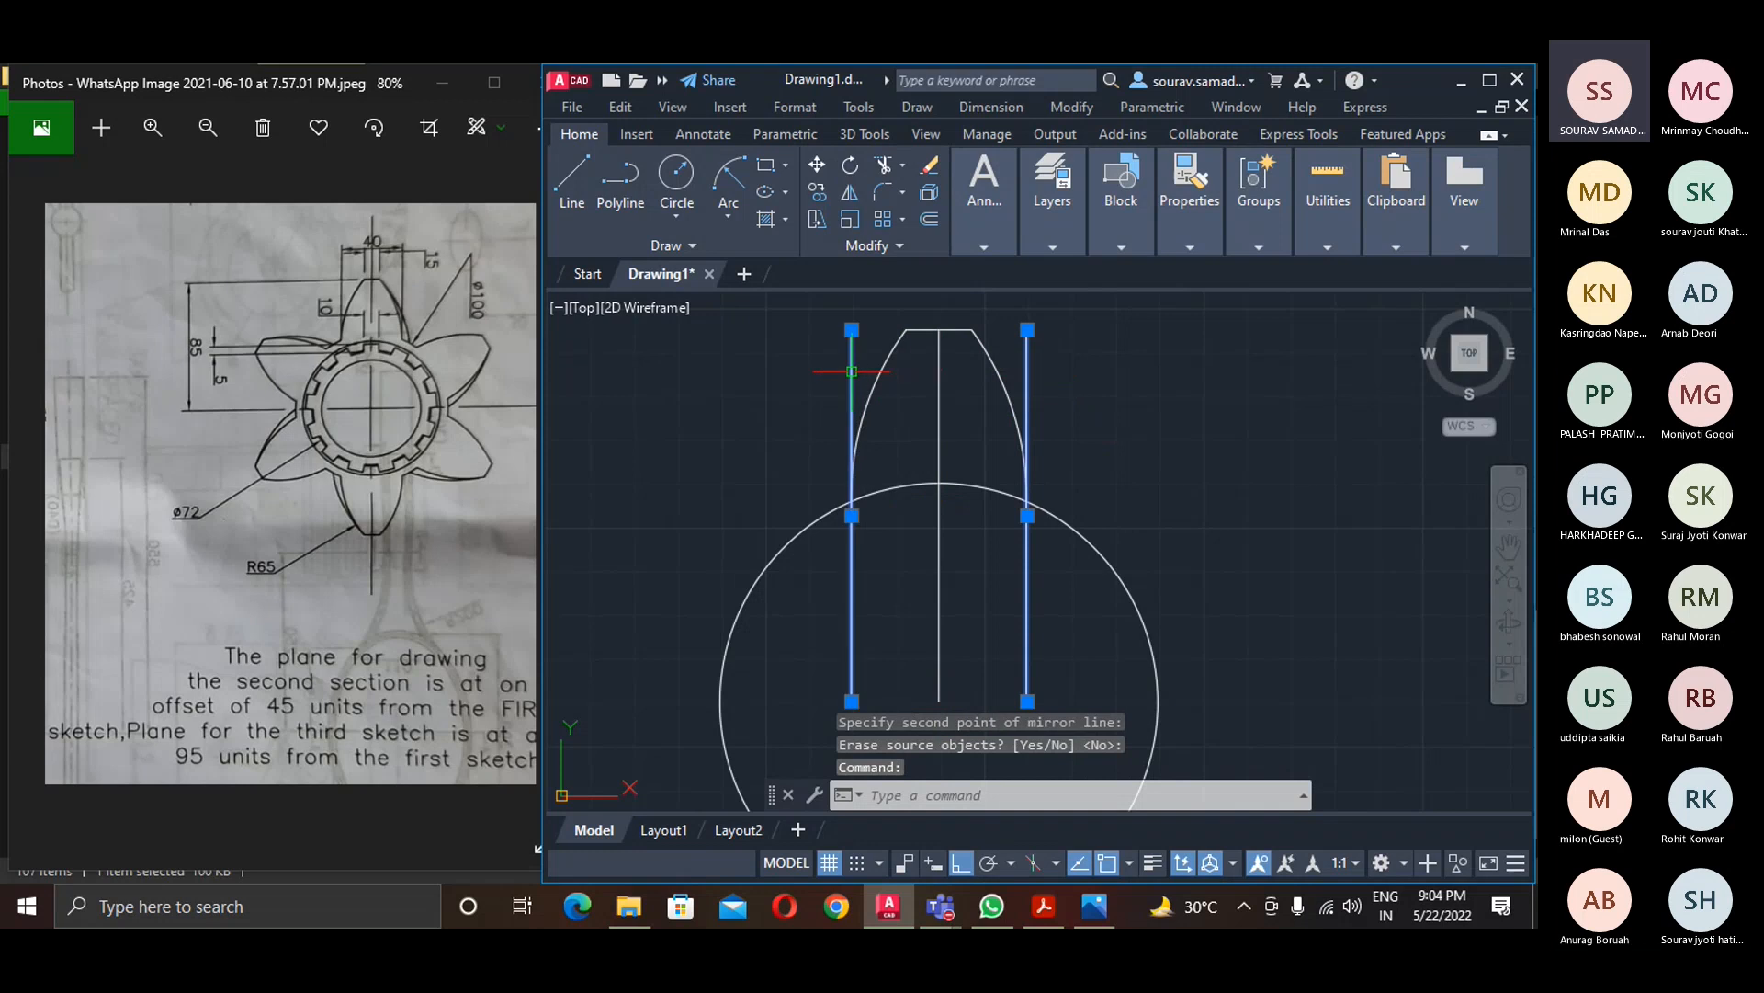
click(936, 539)
key(space)
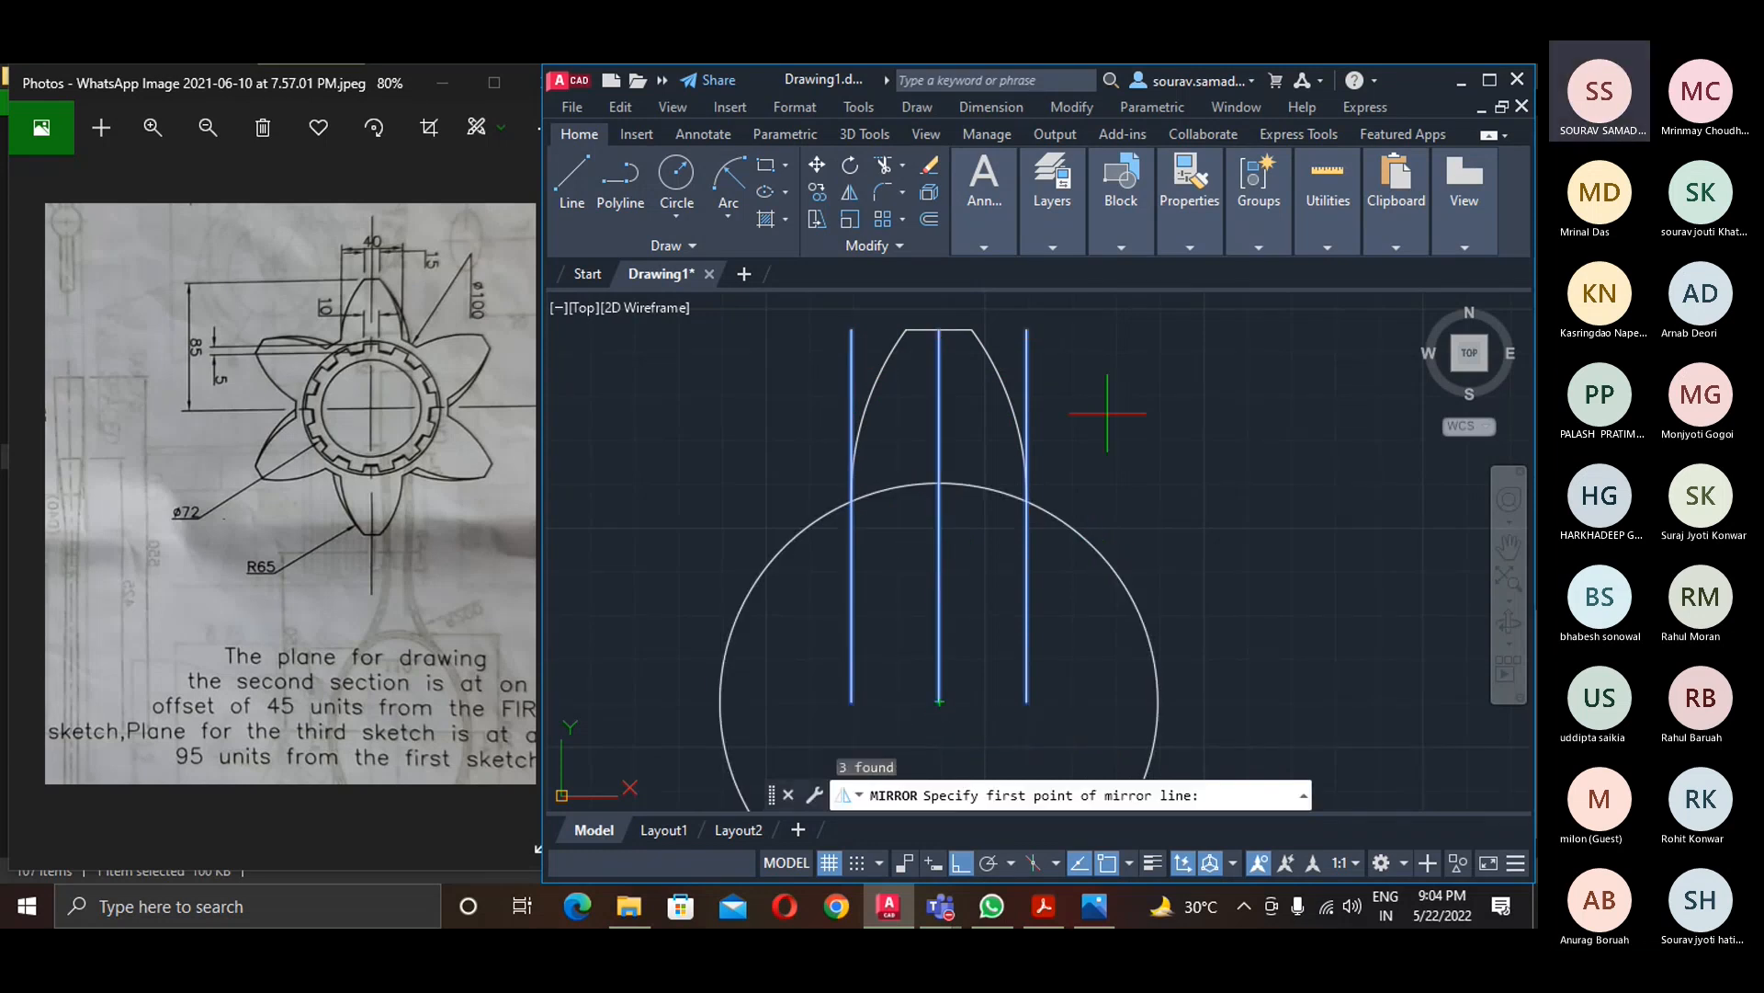
key(Escape)
- Delete the three vertical construction lines running through and beside the tooth
click(1091, 386)
click(988, 368)
click(939, 391)
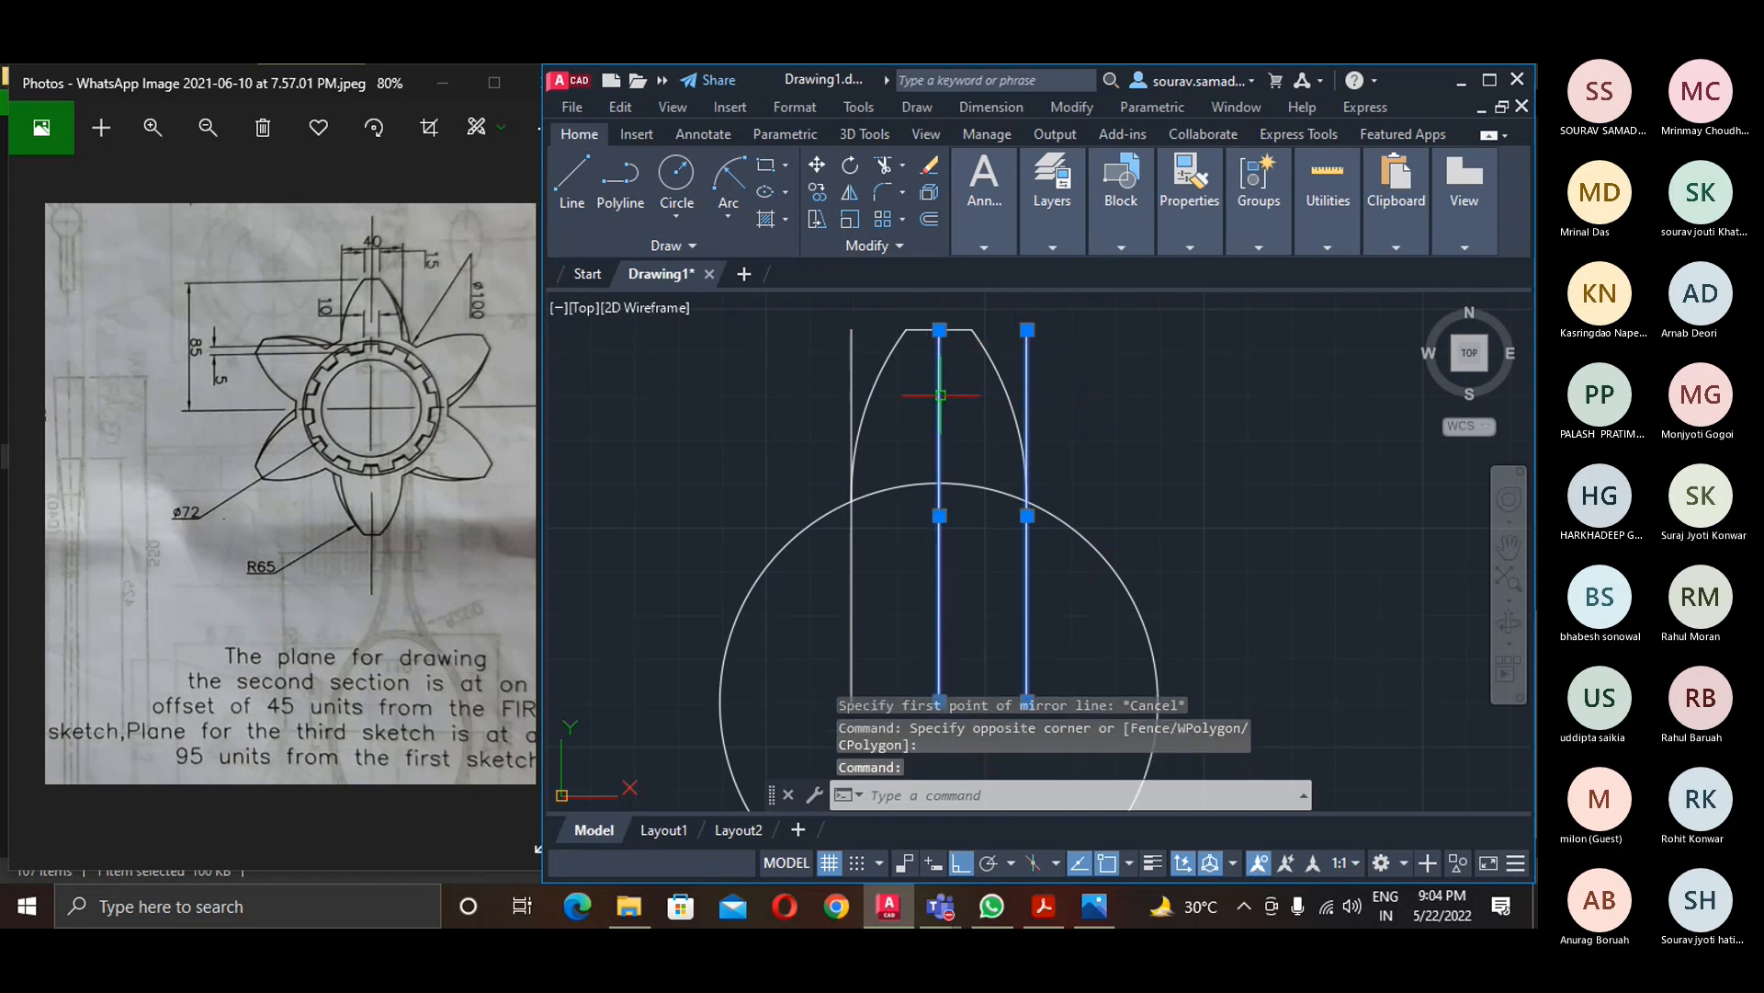
key(Delete)
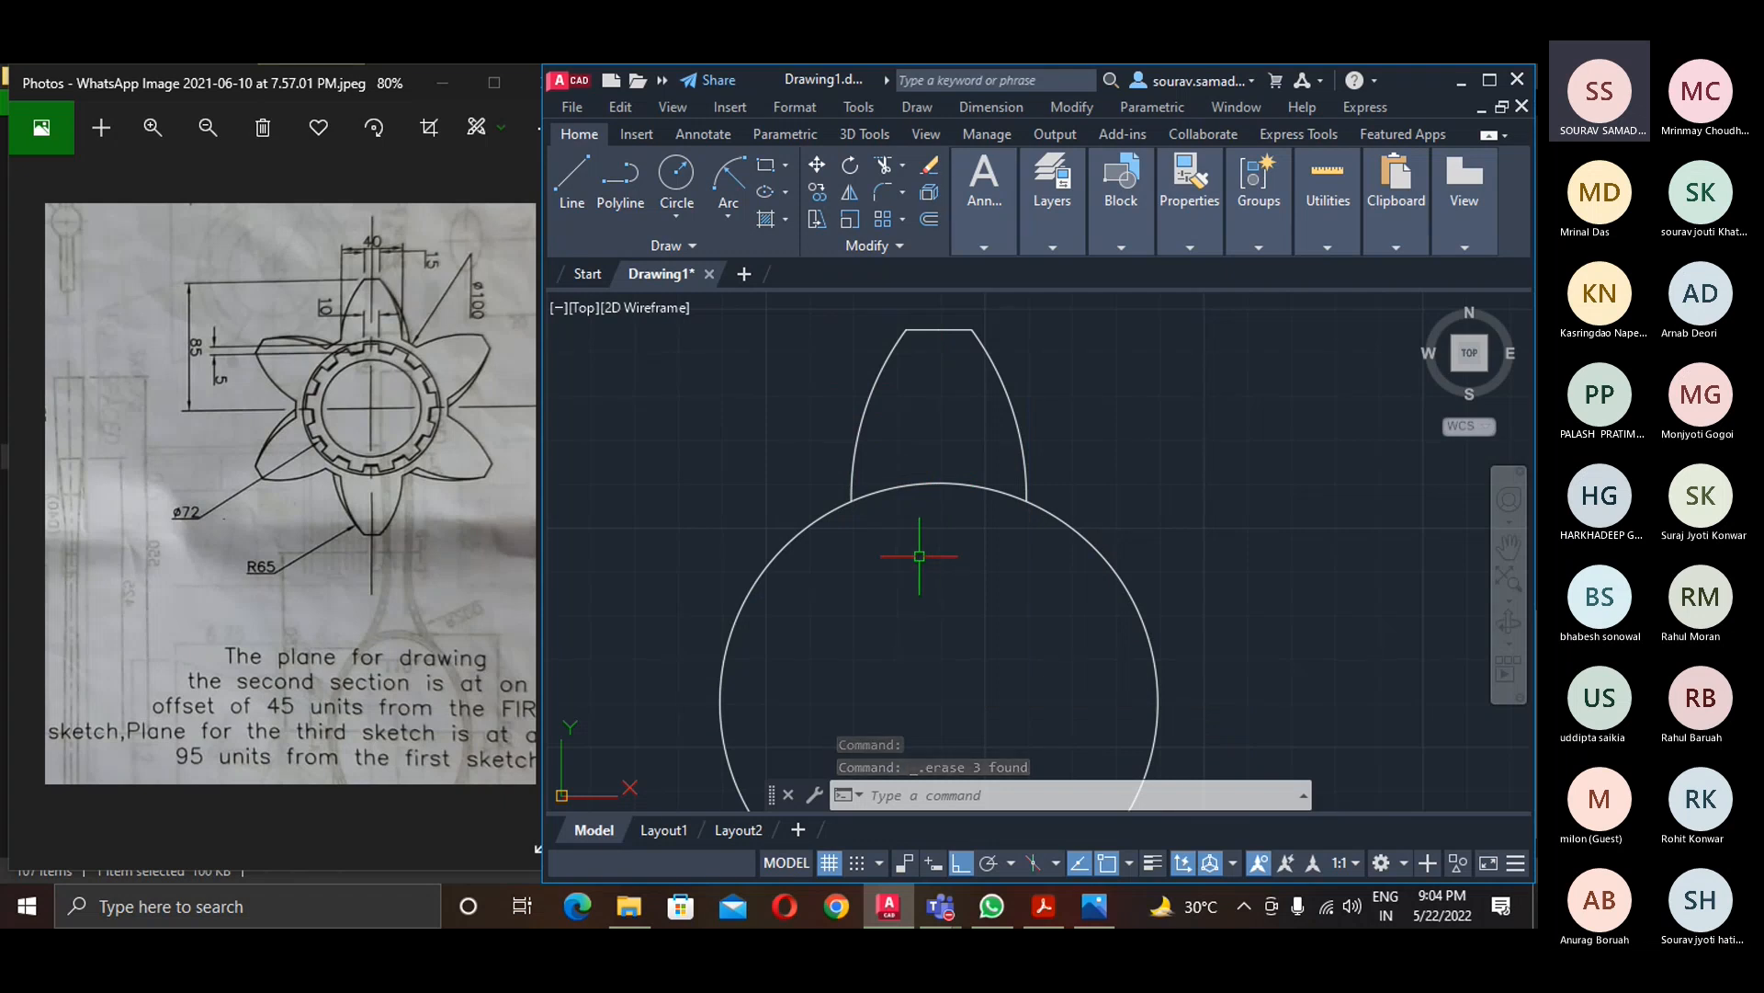
- Trim away the part of the circle that lies between the two tooth flanks
text(tr)
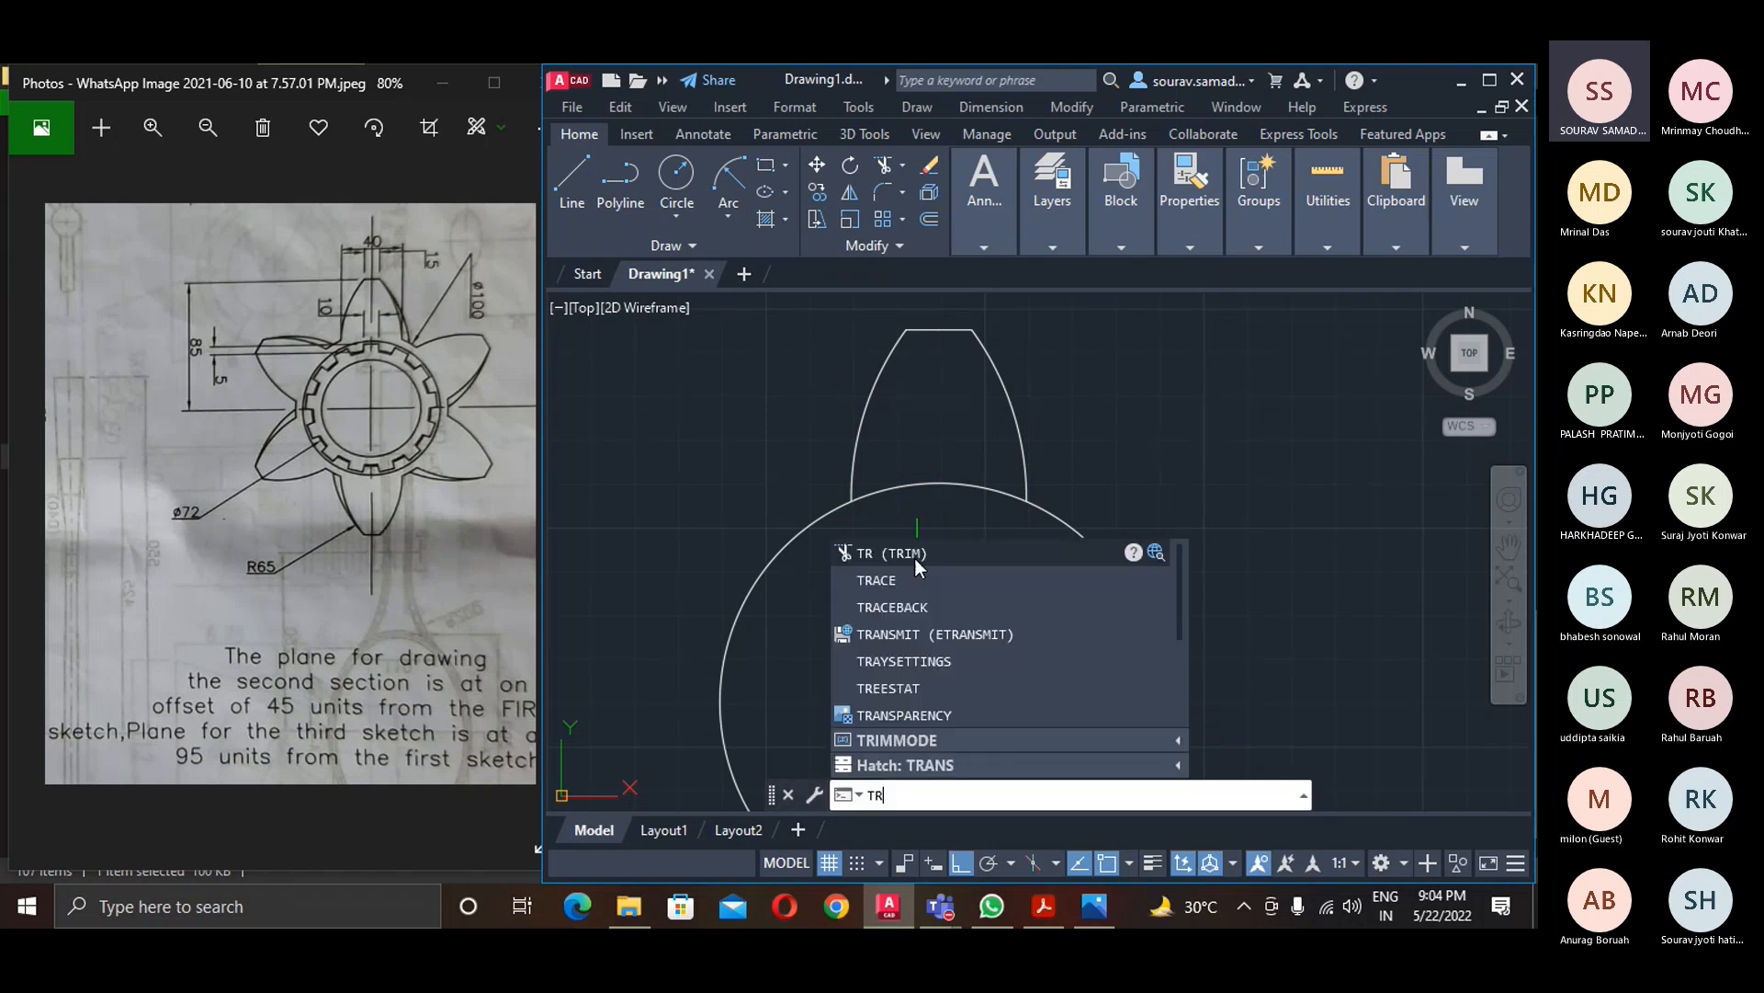
key(Return)
drag(955, 434, 901, 581)
scroll(902, 579, up, 3)
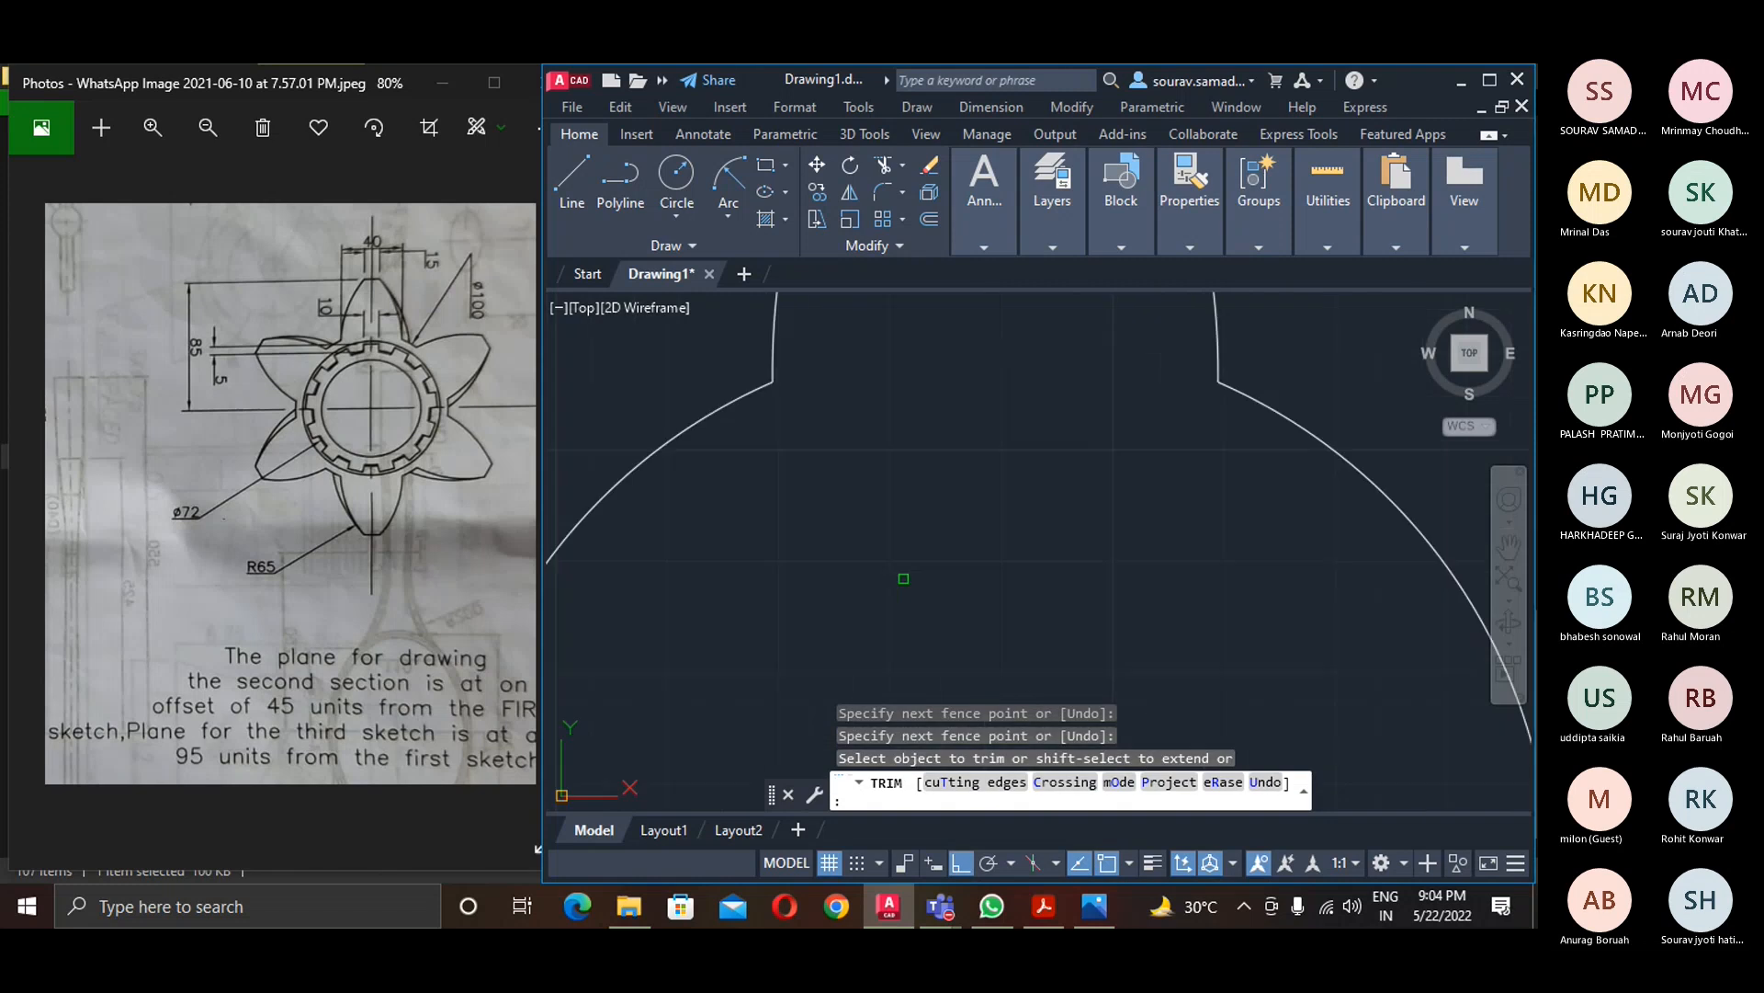
scroll(906, 580, down, 3)
key(Escape)
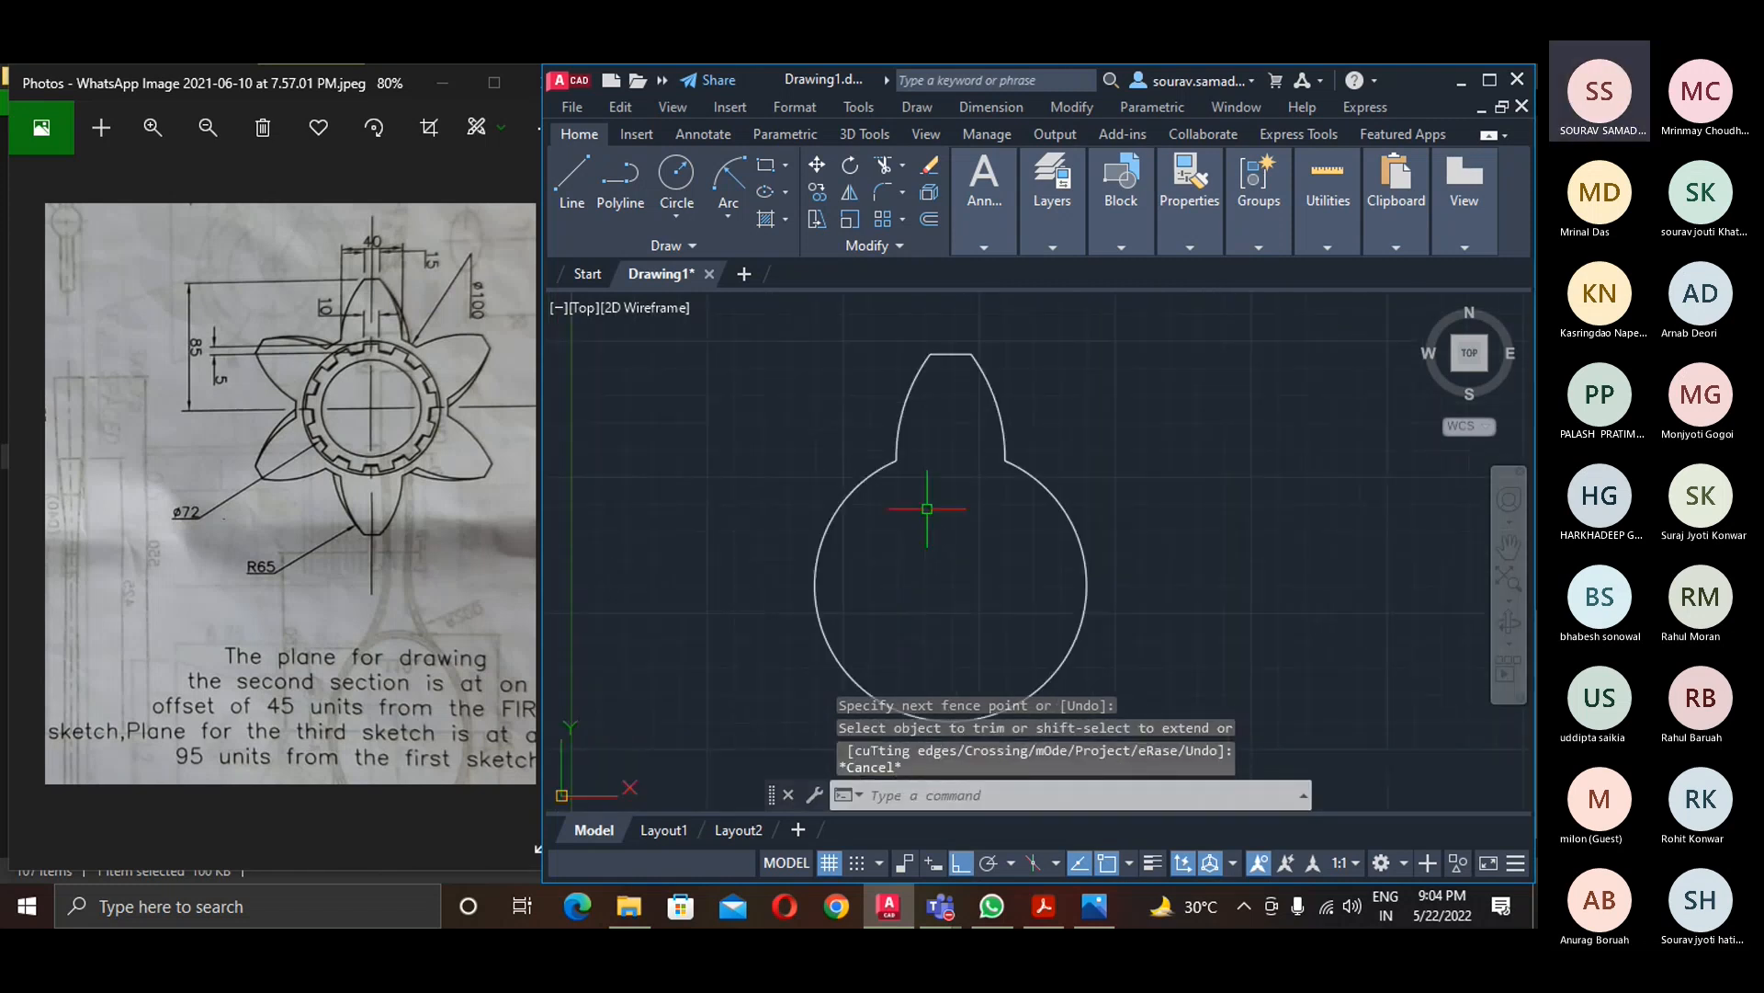
text(ar)
key(Return)
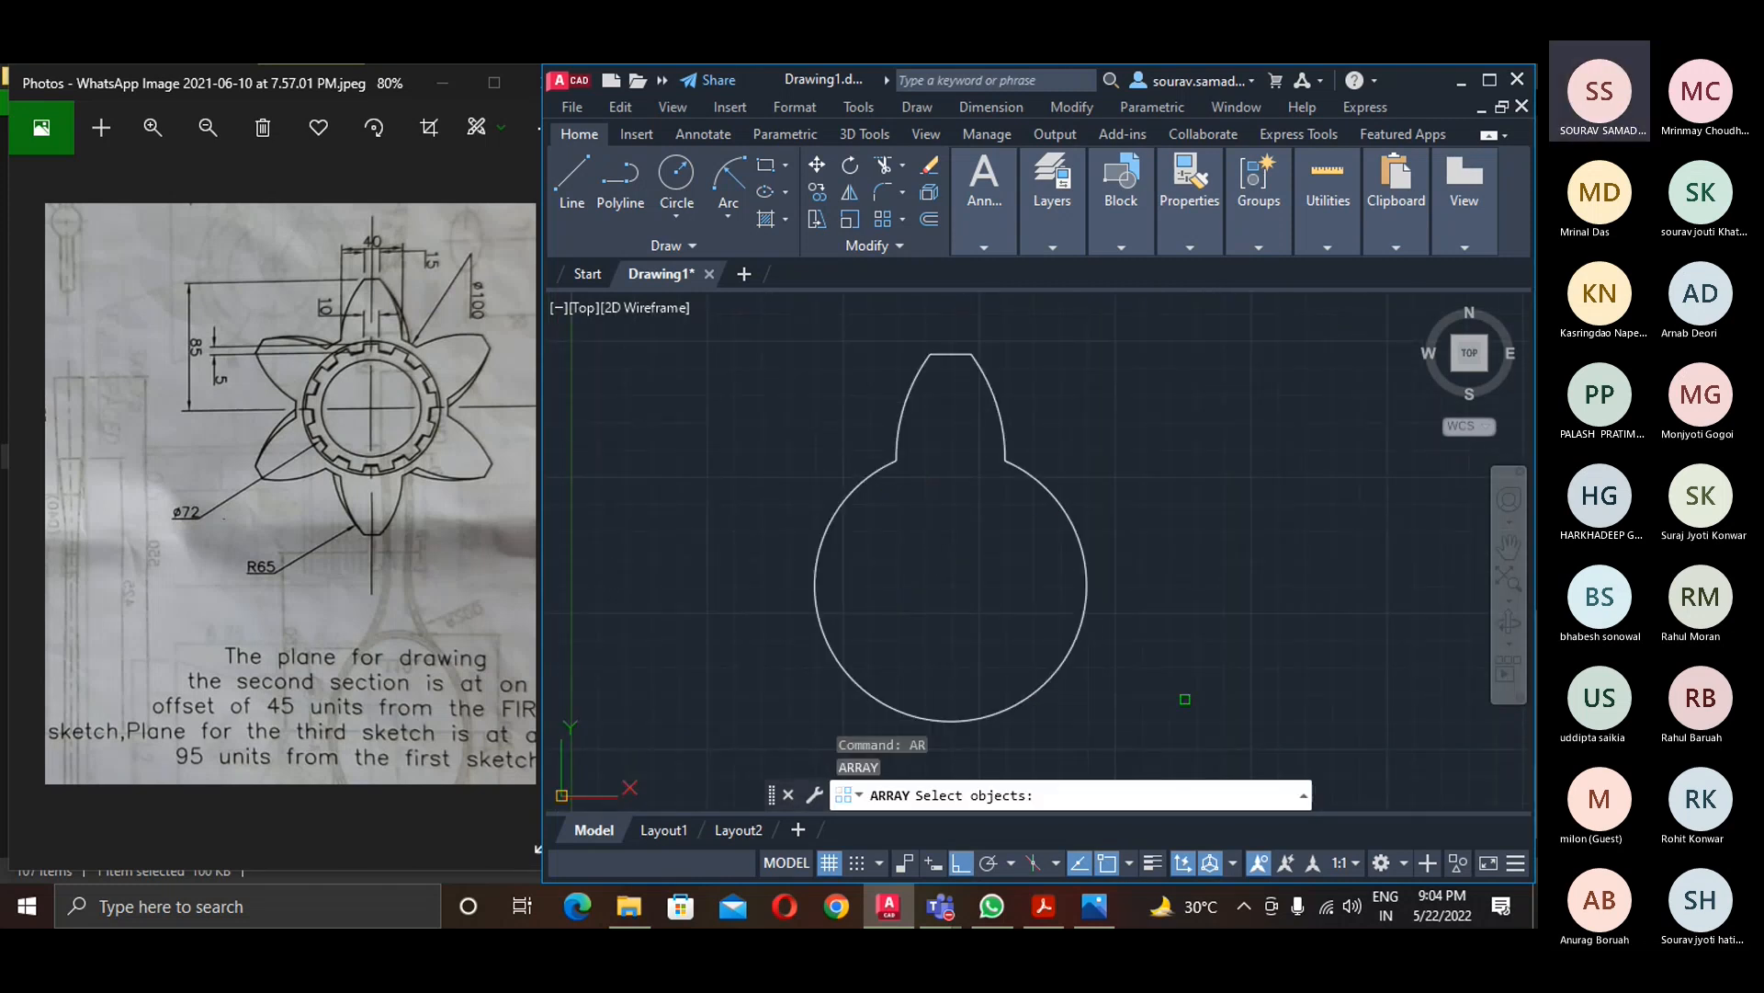
click(1192, 702)
click(705, 335)
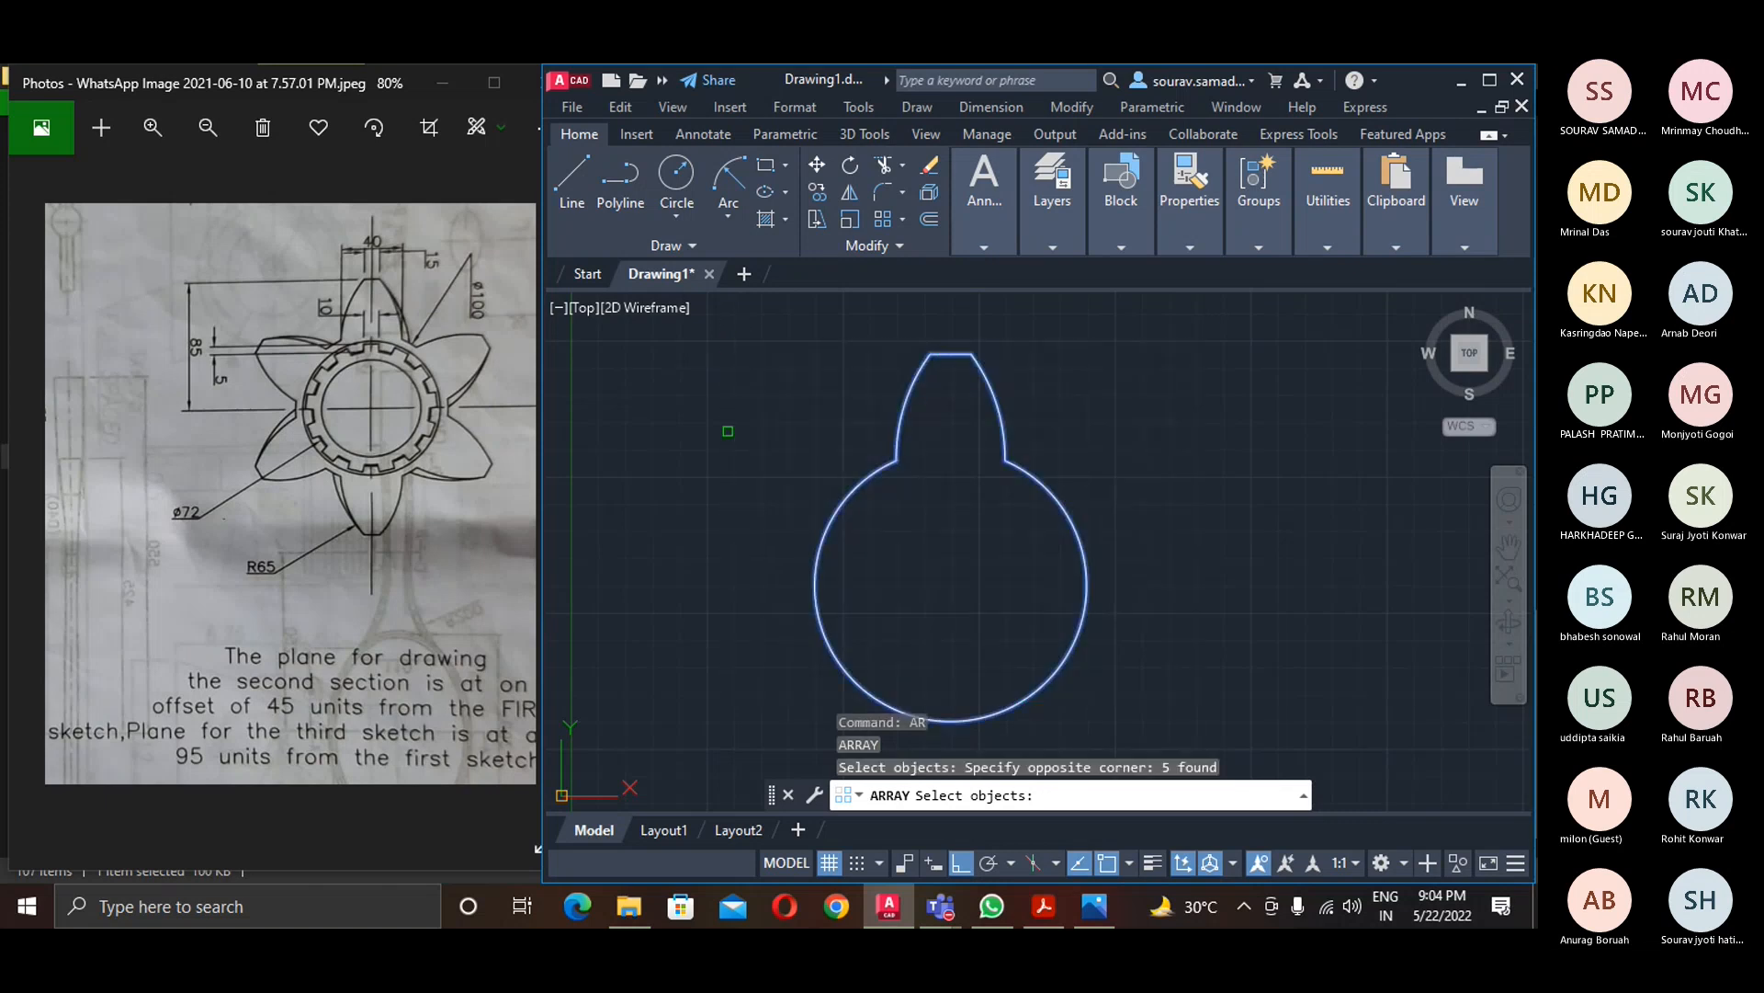
key(Return)
key(Escape)
key(Escape)
- Create a polar array of the tooth profile around the circle's centre with 6 items filling 360 degrees
text(ar)
key(Return)
click(1096, 443)
click(752, 294)
key(Return)
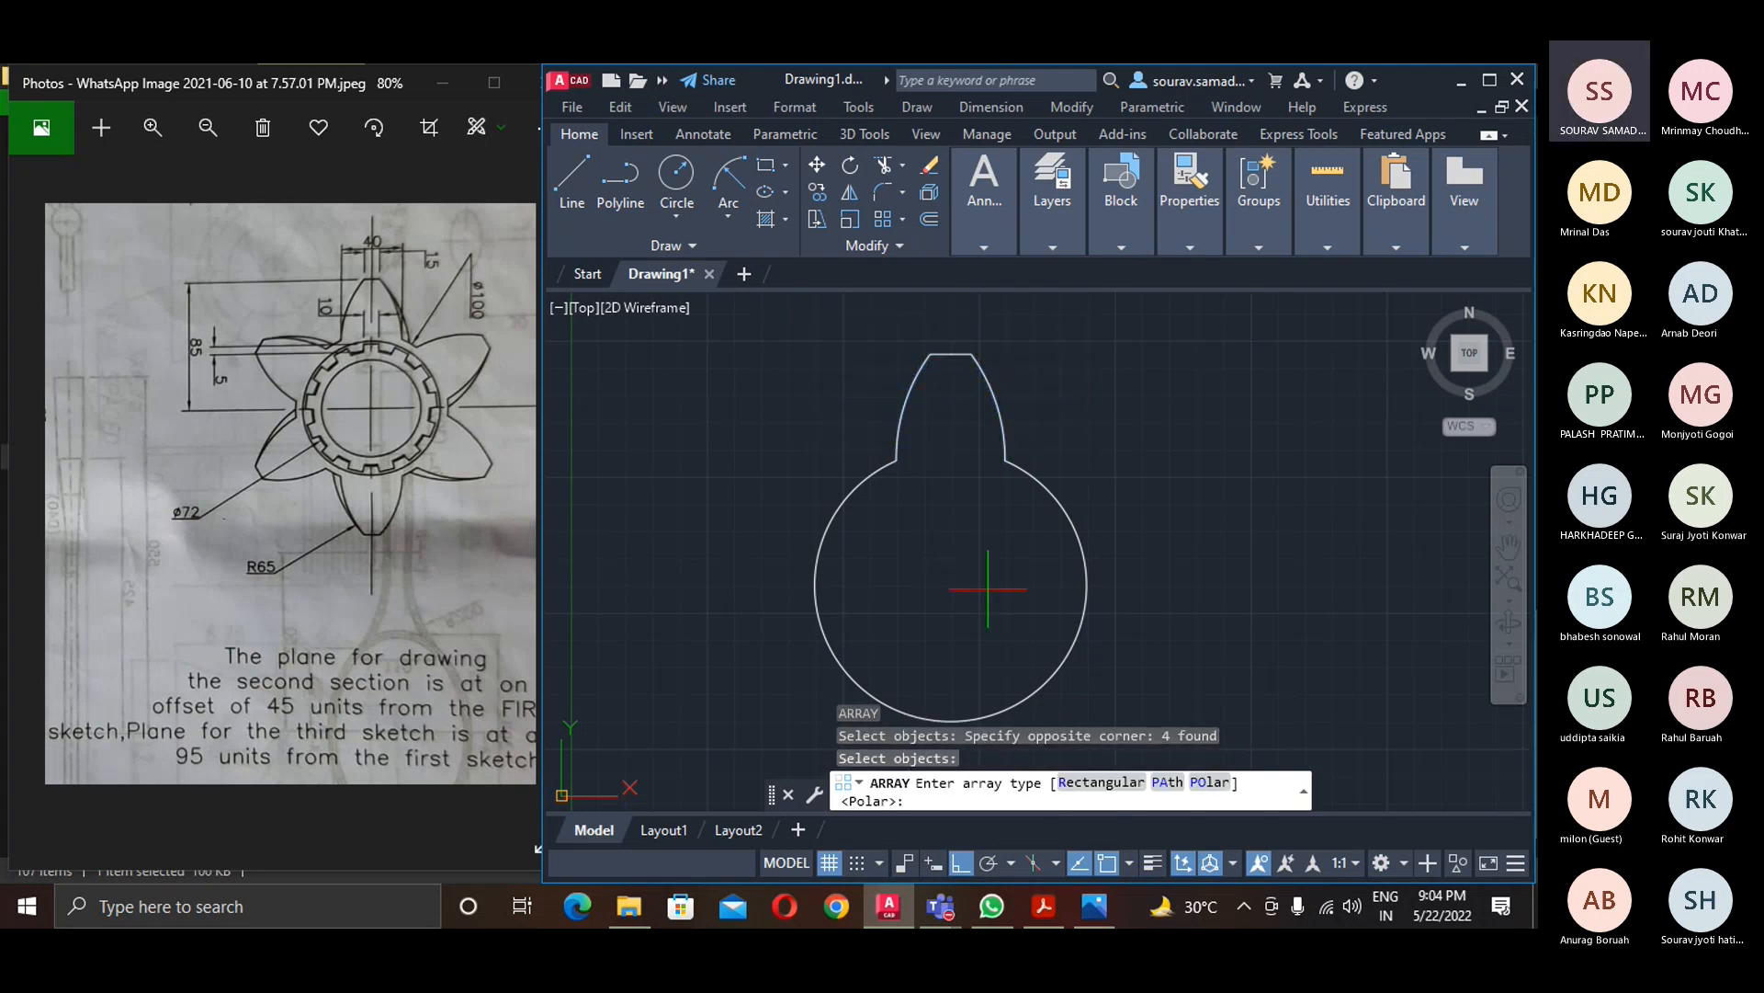
click(1203, 781)
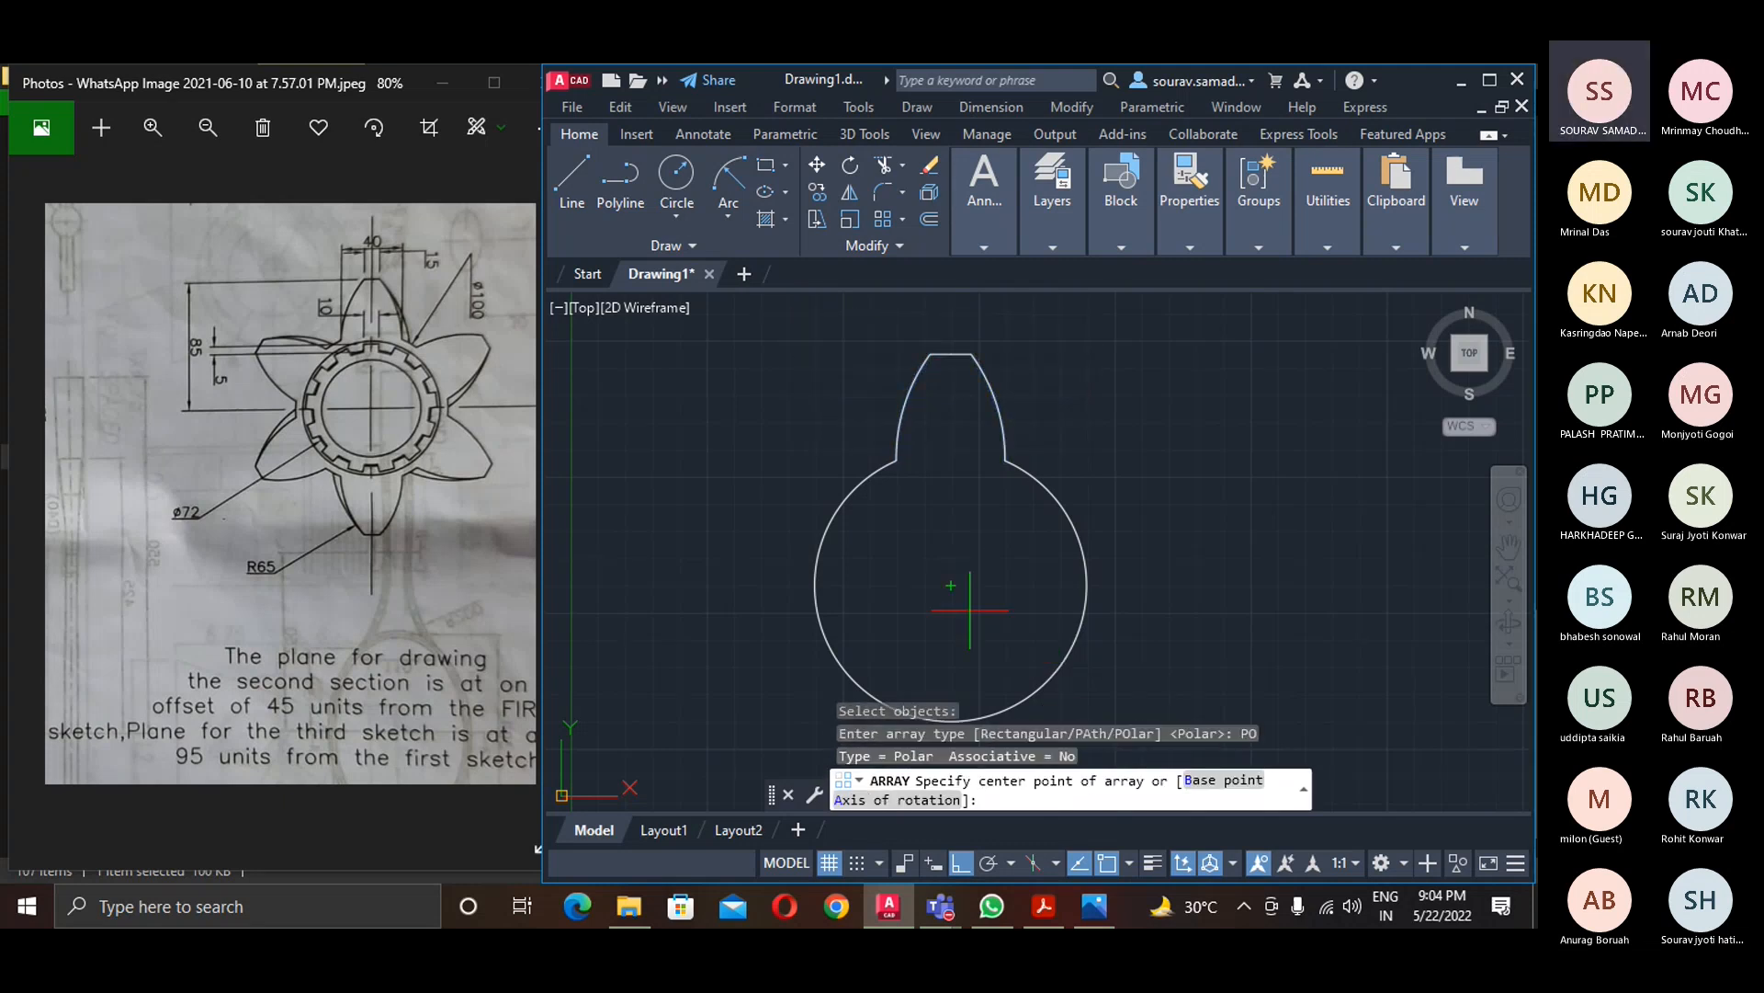
click(950, 584)
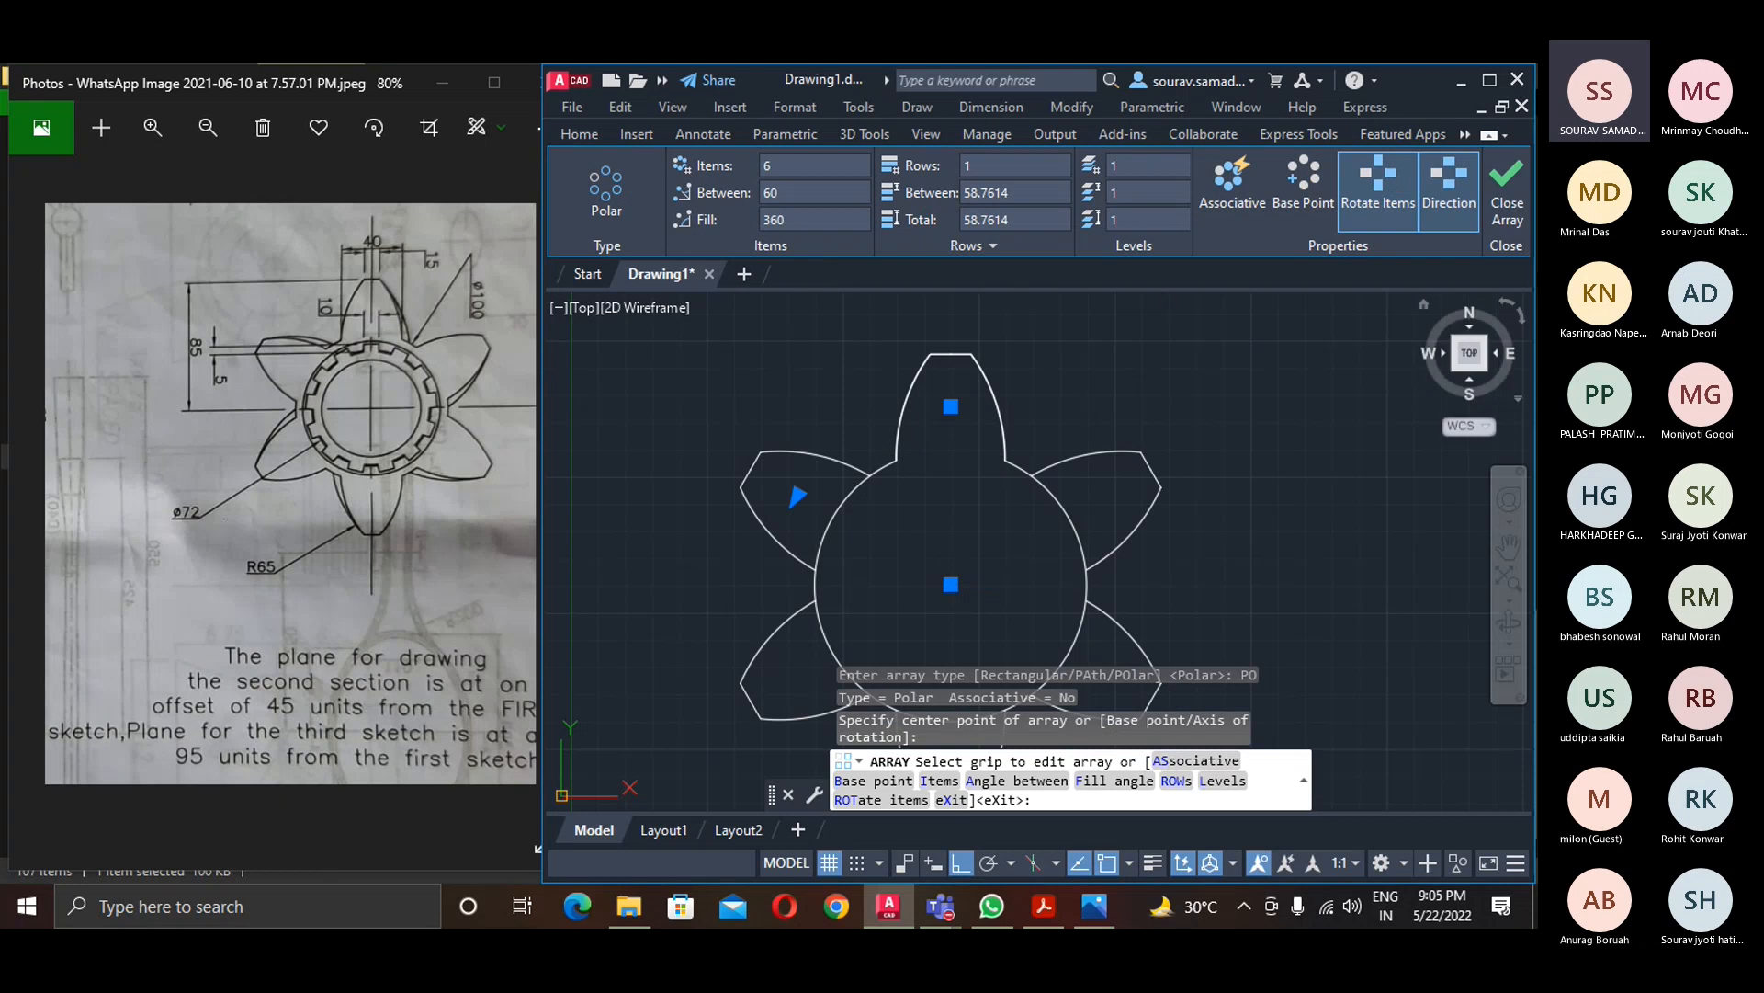
click(1507, 211)
- Trim the remaining circle segments at the bases of the arrayed teeth to leave one open-centred gear outline
text(tr)
key(Return)
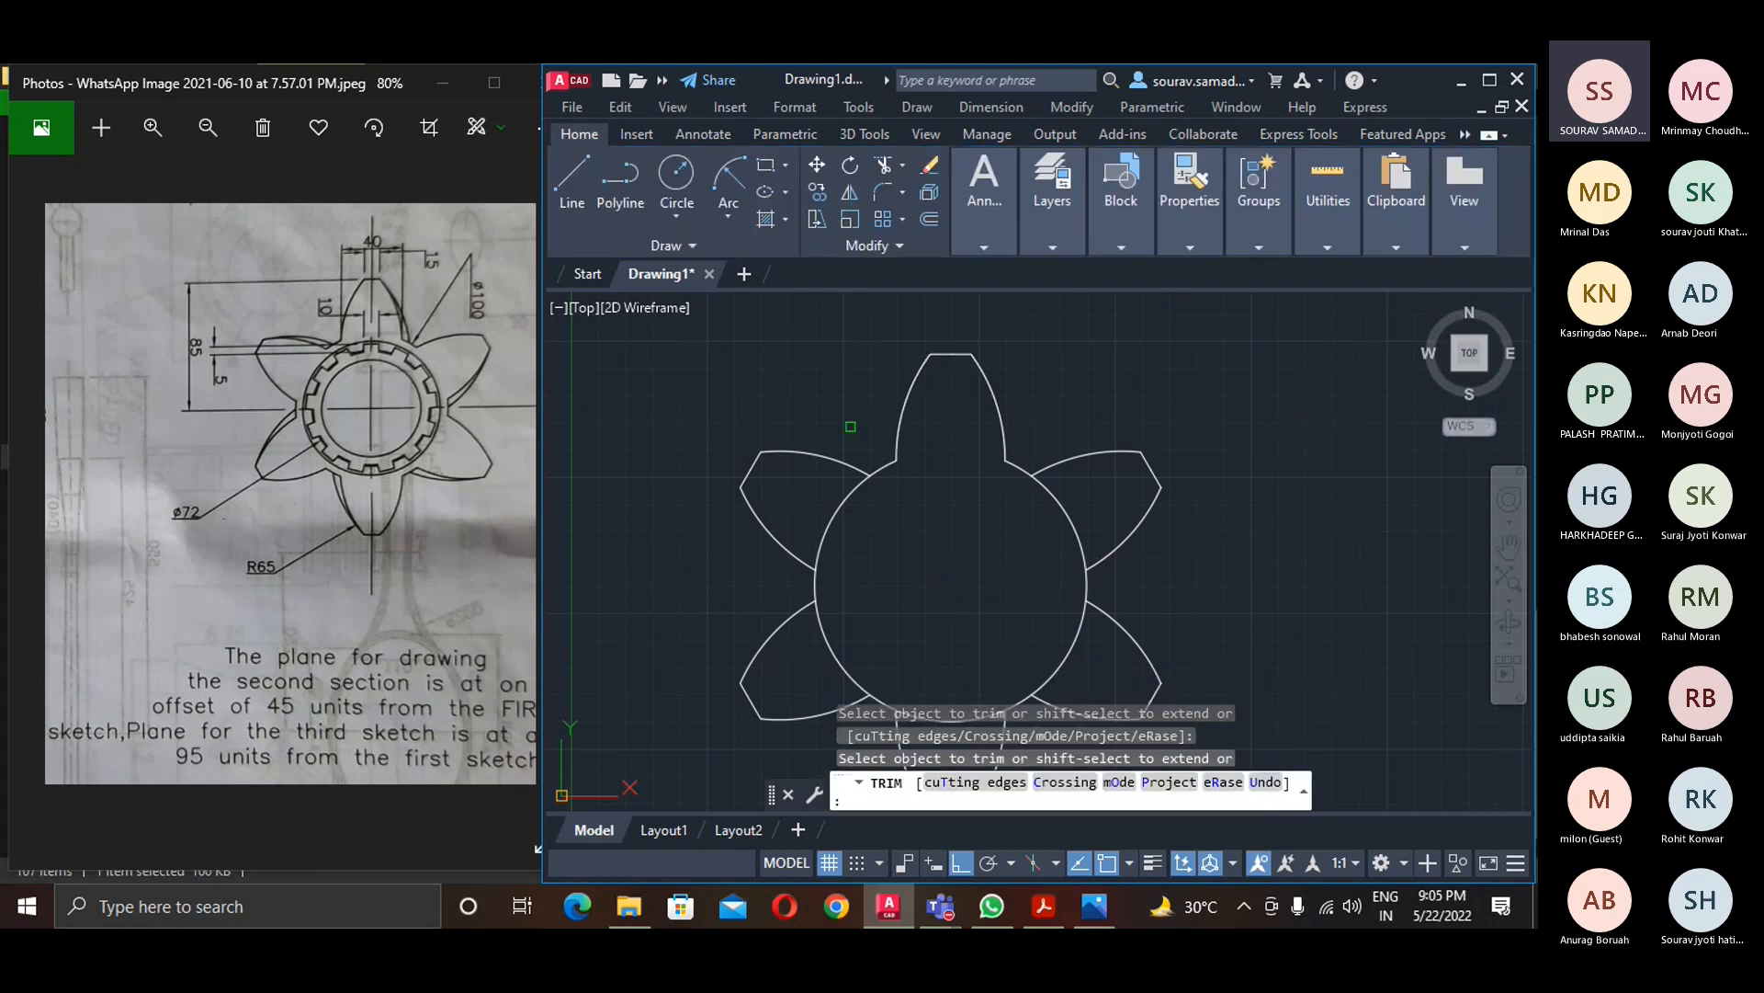
middle_drag(861, 620, 826, 579)
click(1029, 634)
click(1039, 476)
key(Escape)
- Join all segments of the six-tooth gear outline into a single polyline
text(j)
key(Return)
scroll(903, 629, down, 2)
middle_drag(1172, 762, 1203, 697)
click(1255, 738)
click(757, 338)
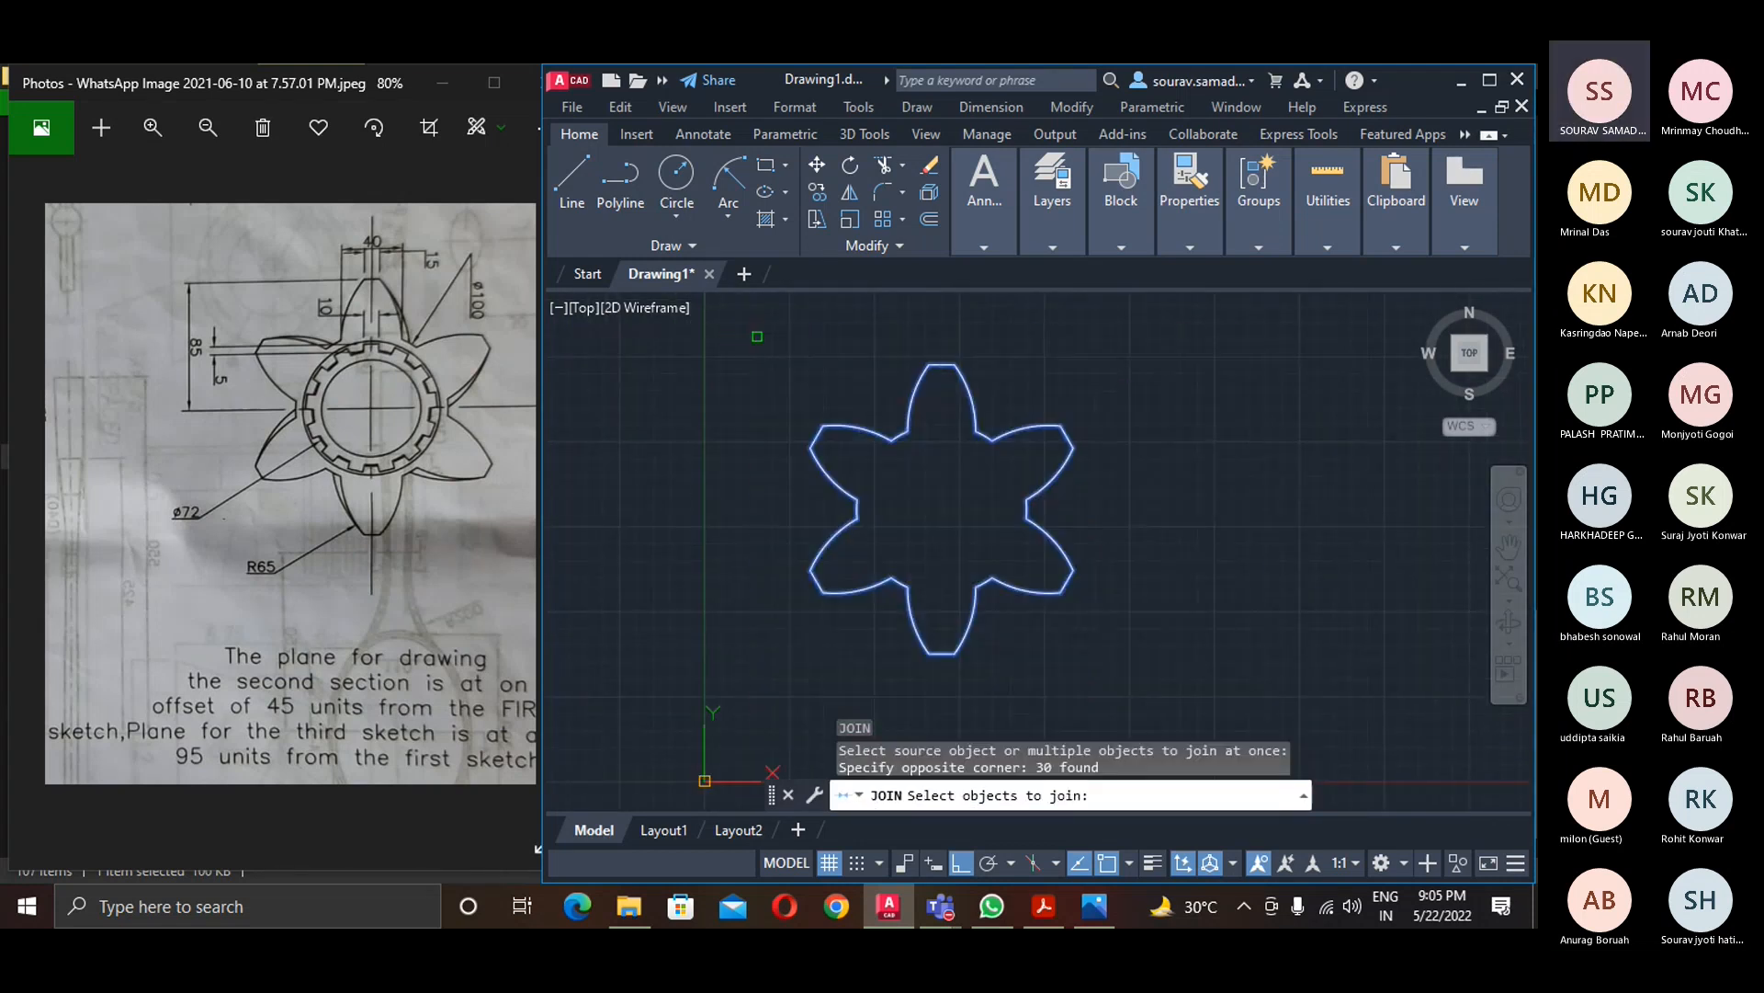
key(Return)
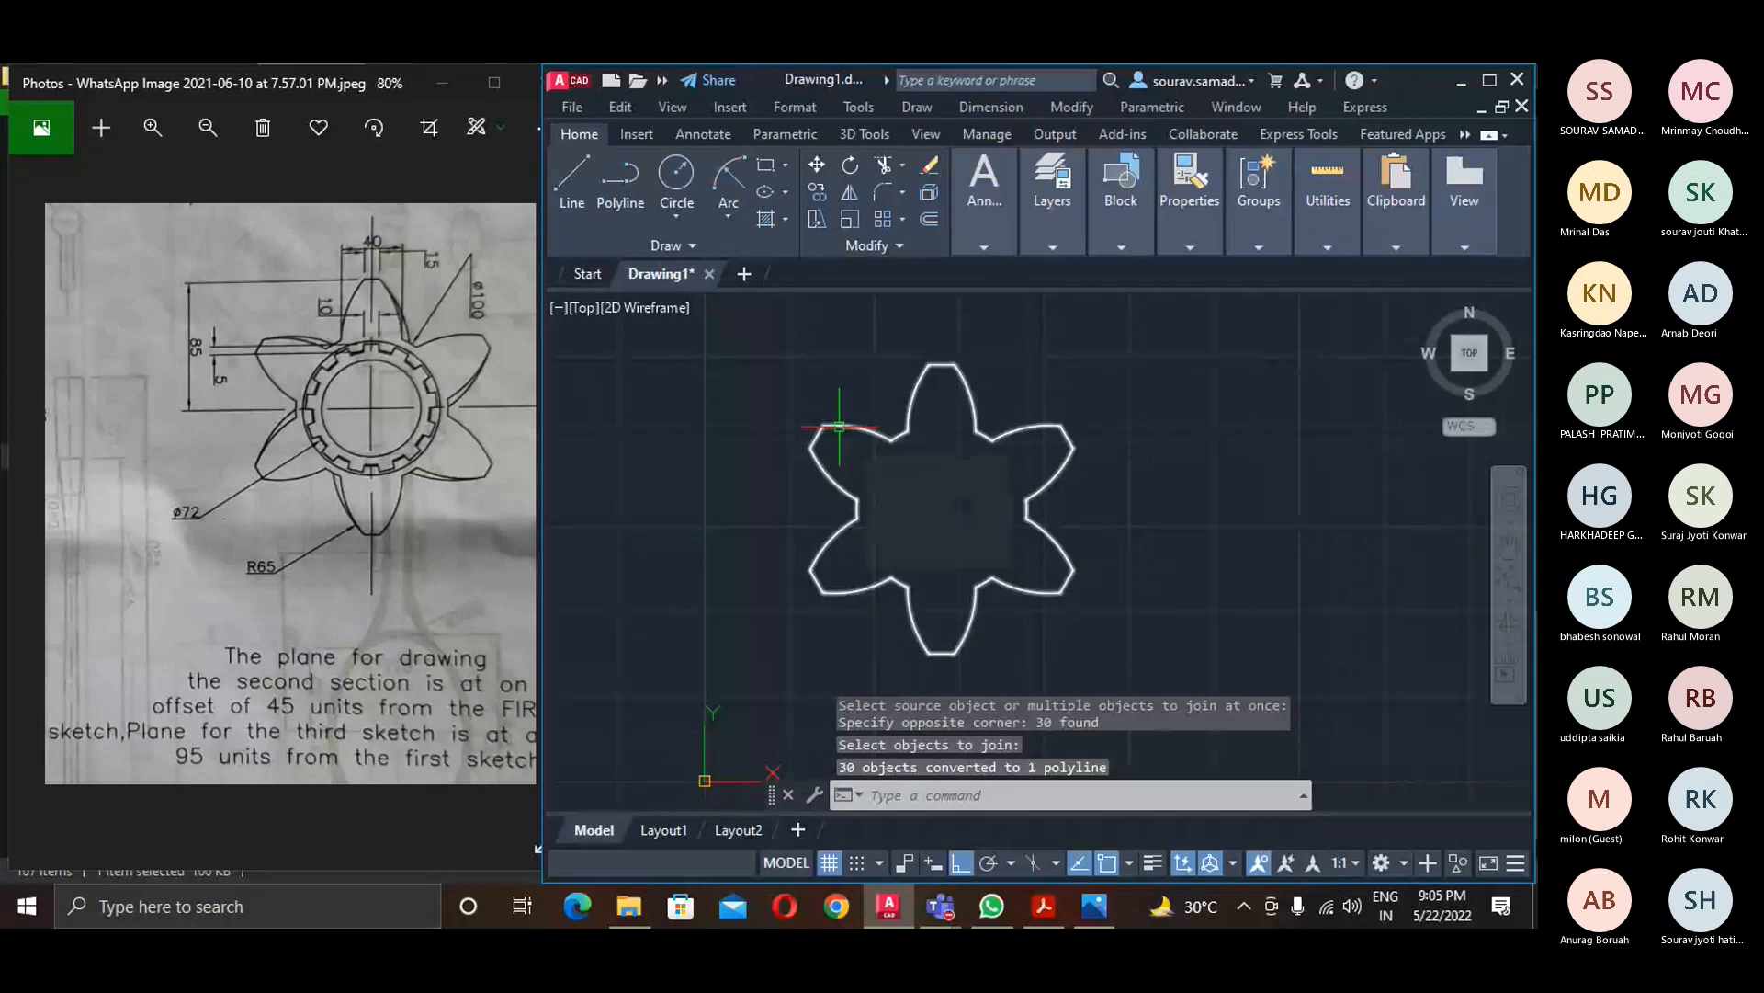
- Copy the gear outline from its centre twice to the right, making a row of three evenly spaced outlines
drag(223, 677, 643, 676)
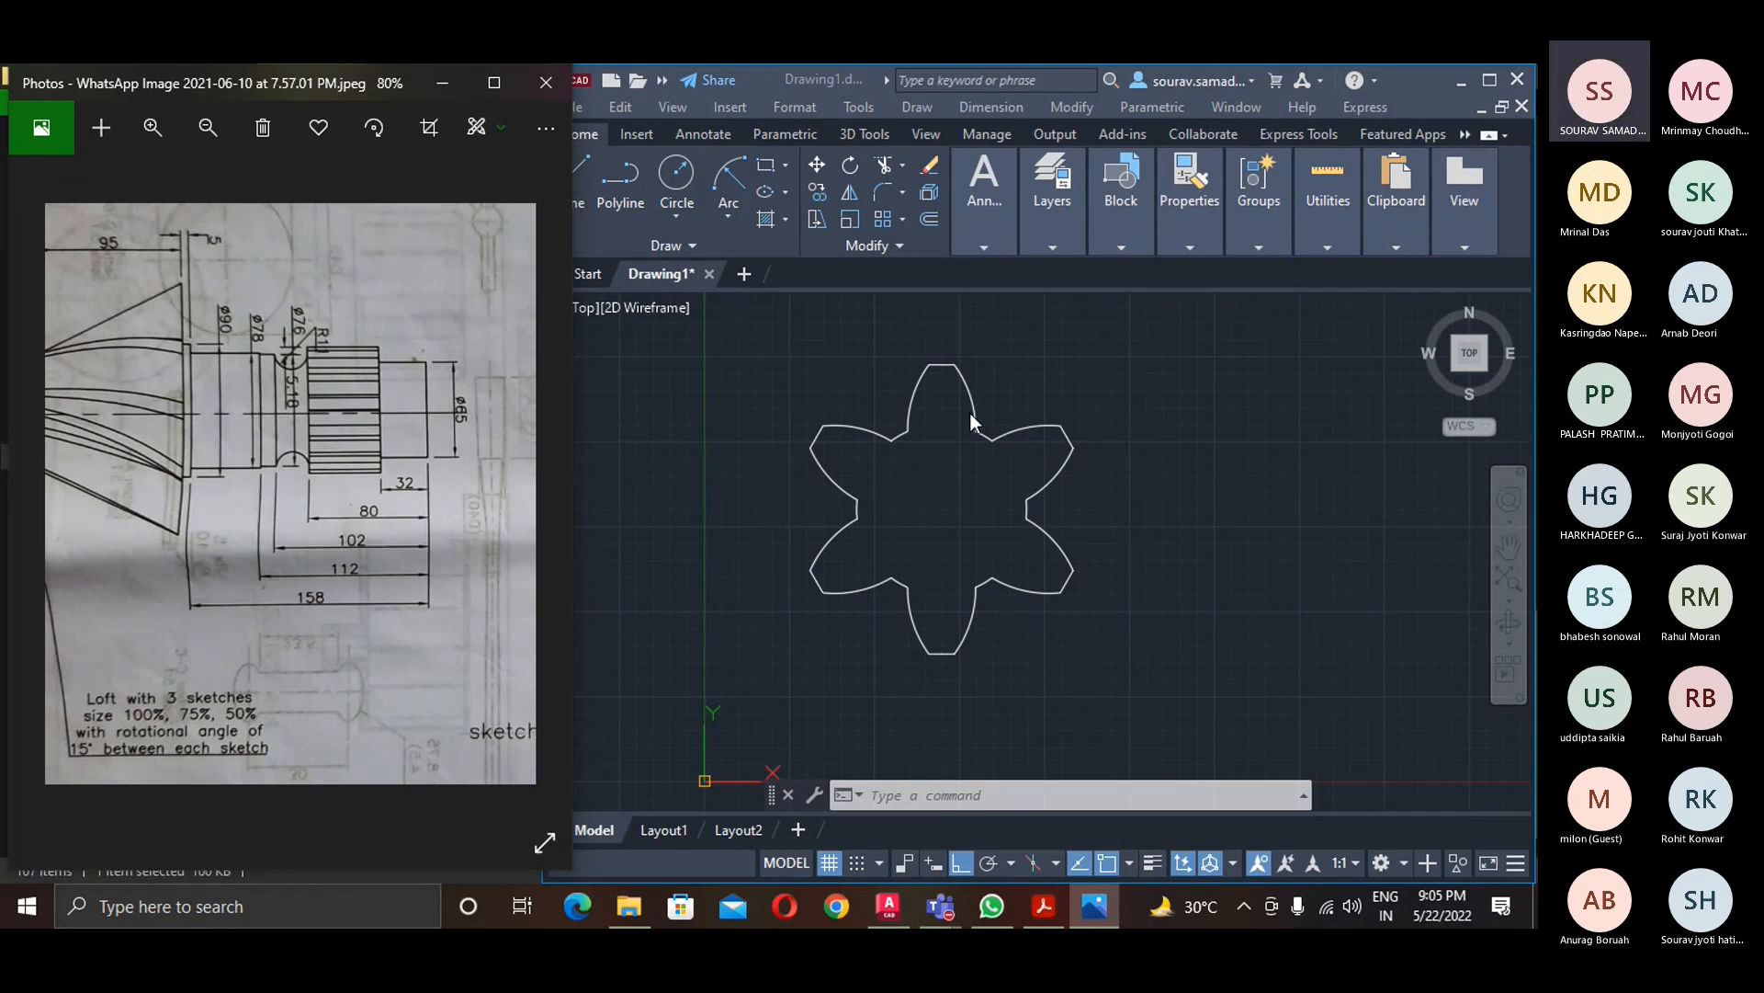
click(1084, 794)
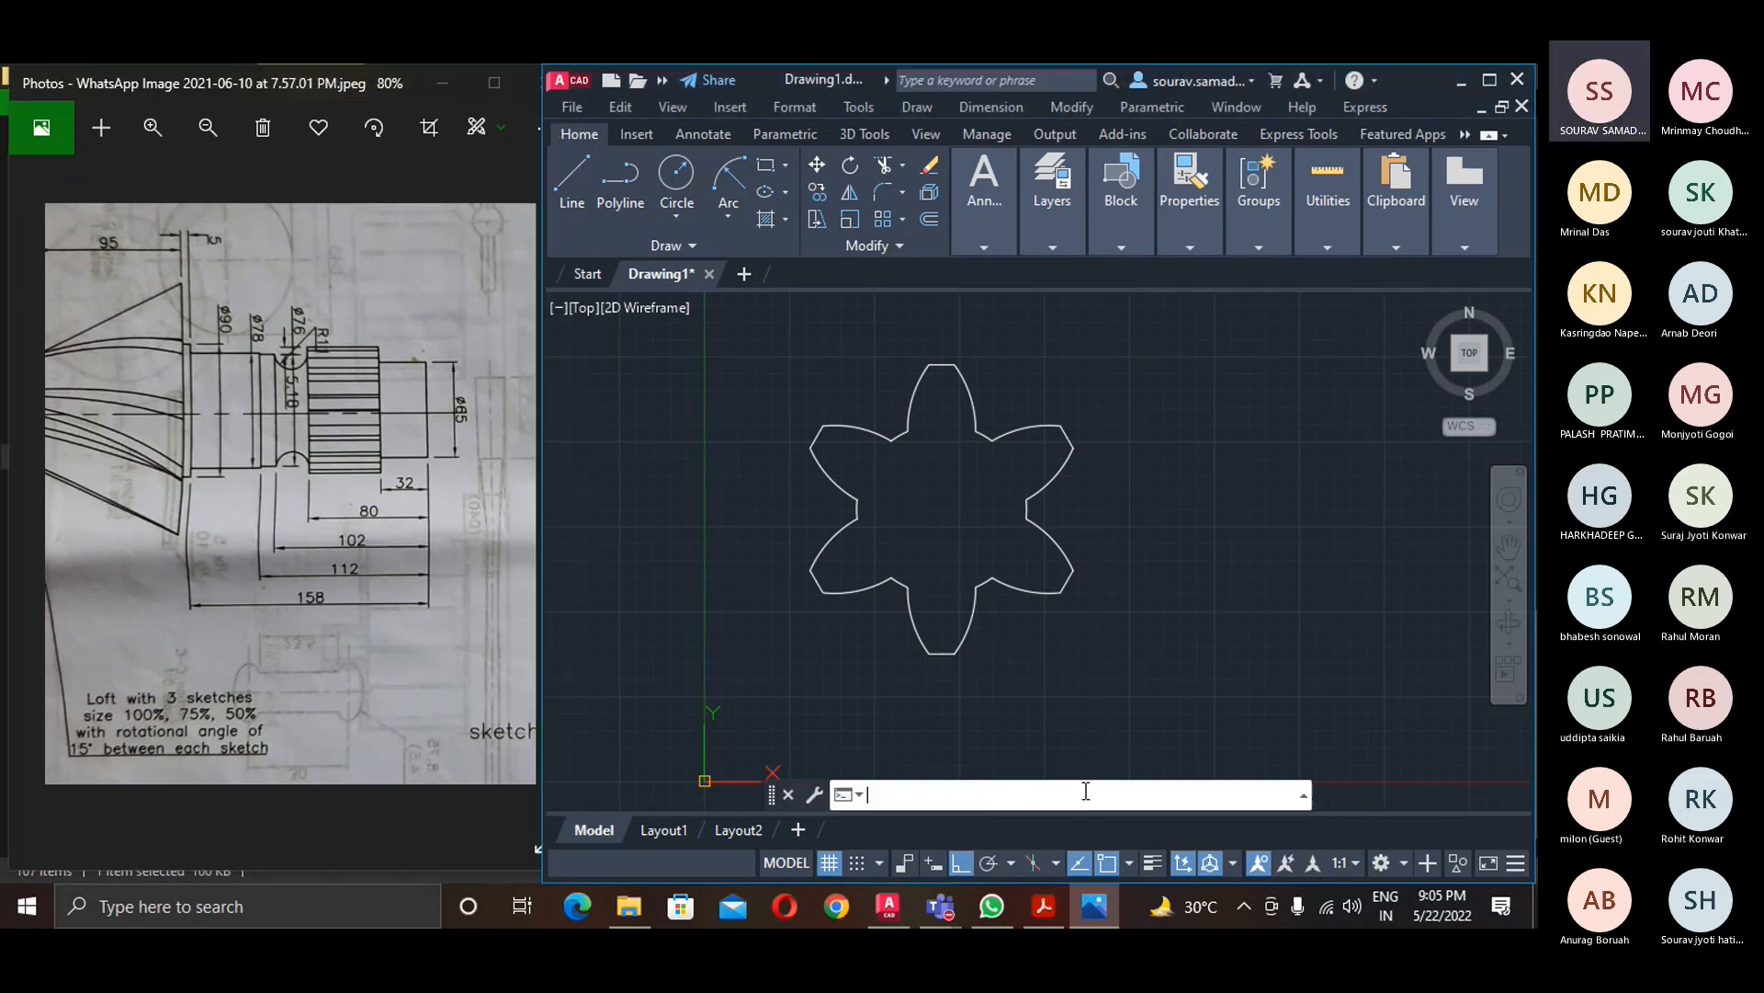
text(cp)
key(Return)
click(1208, 689)
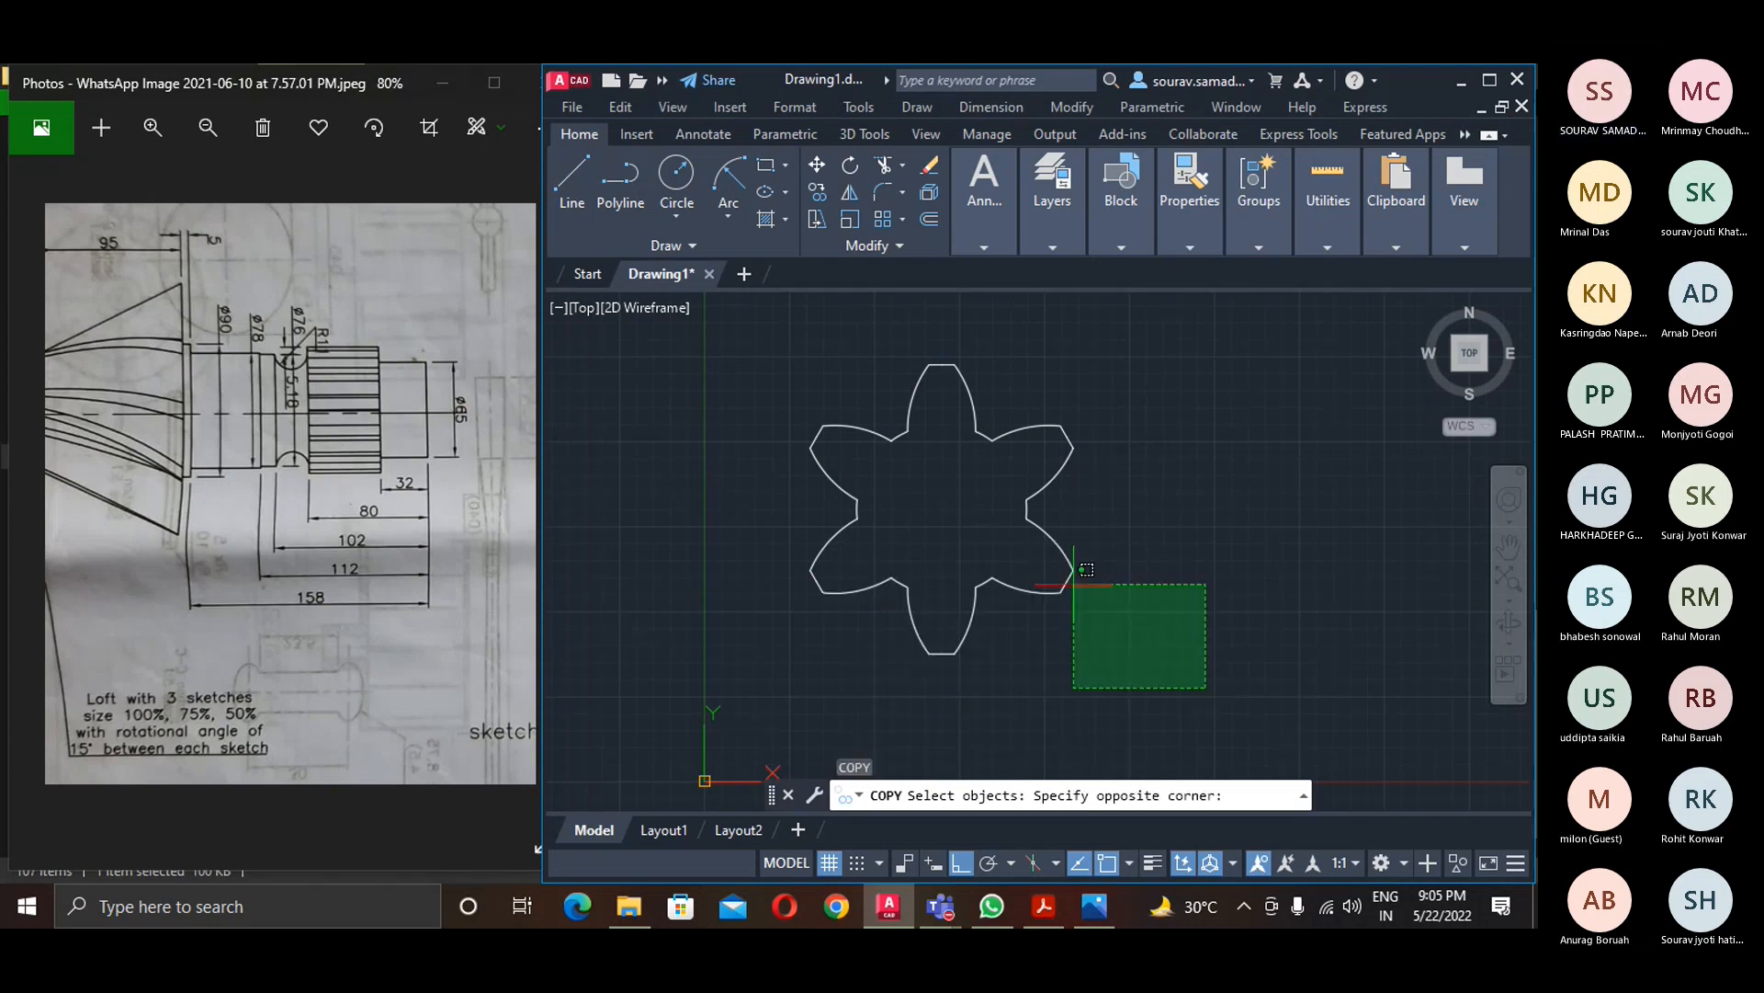
click(667, 294)
key(Return)
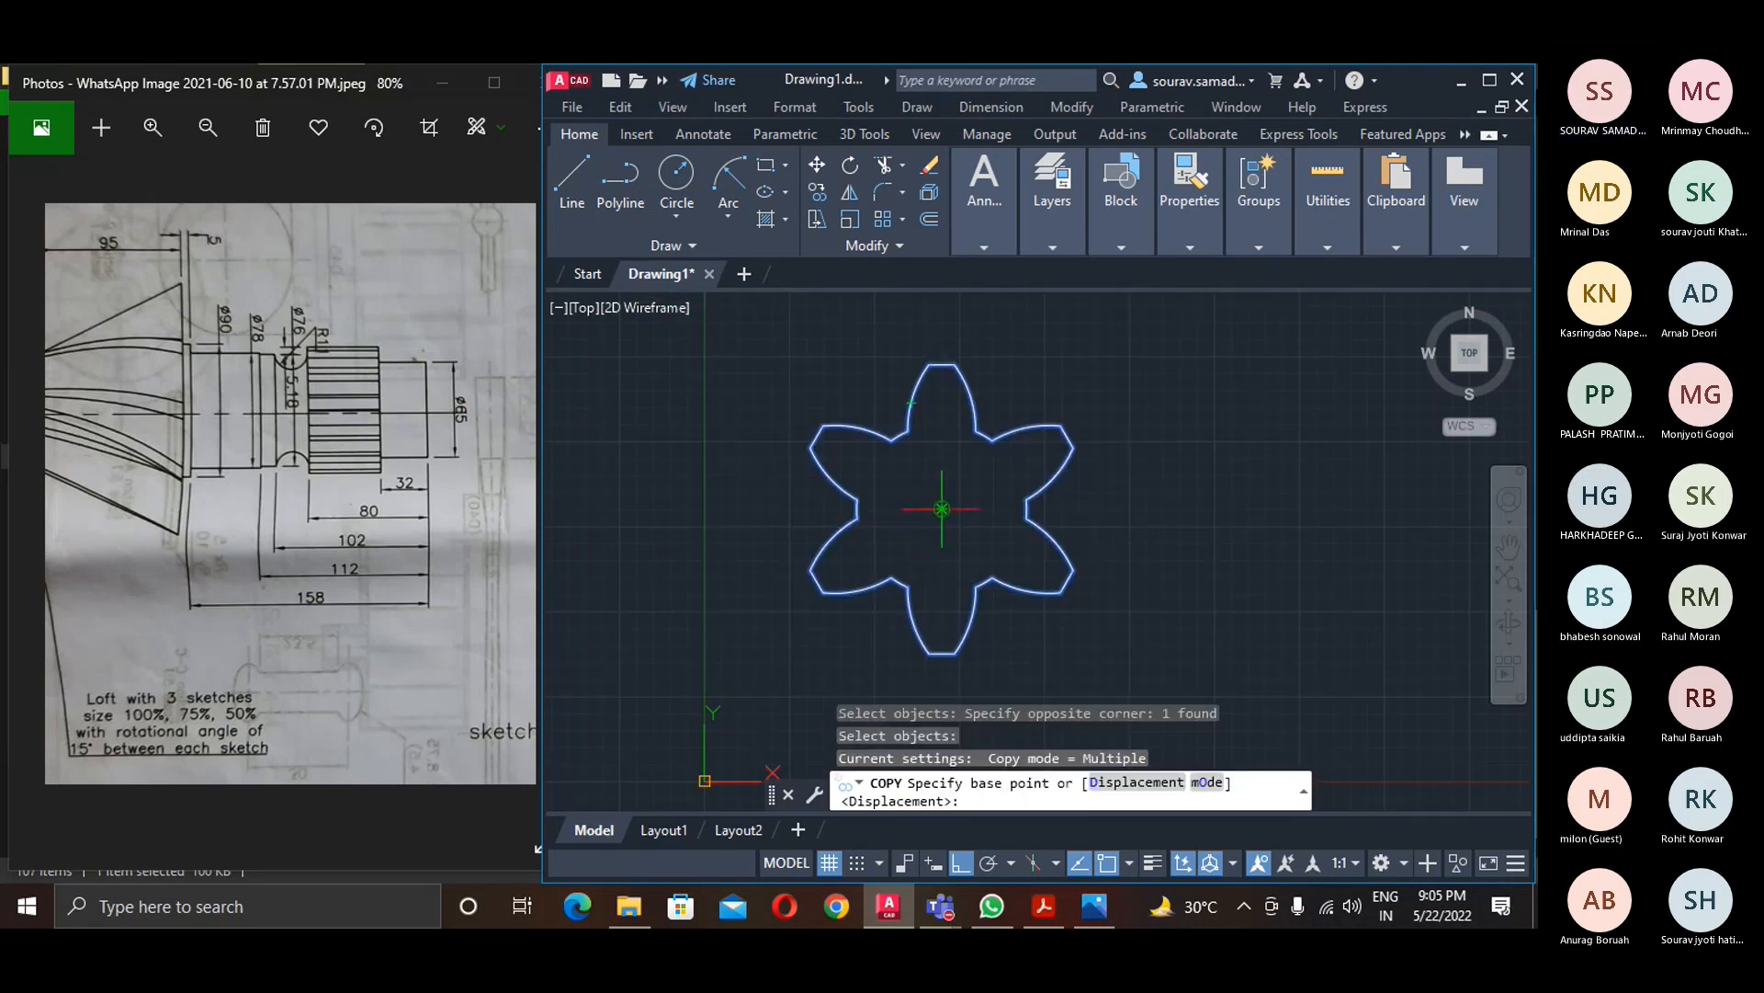
click(941, 508)
click(1255, 520)
middle_drag(1226, 528, 1003, 498)
click(1334, 497)
key(Escape)
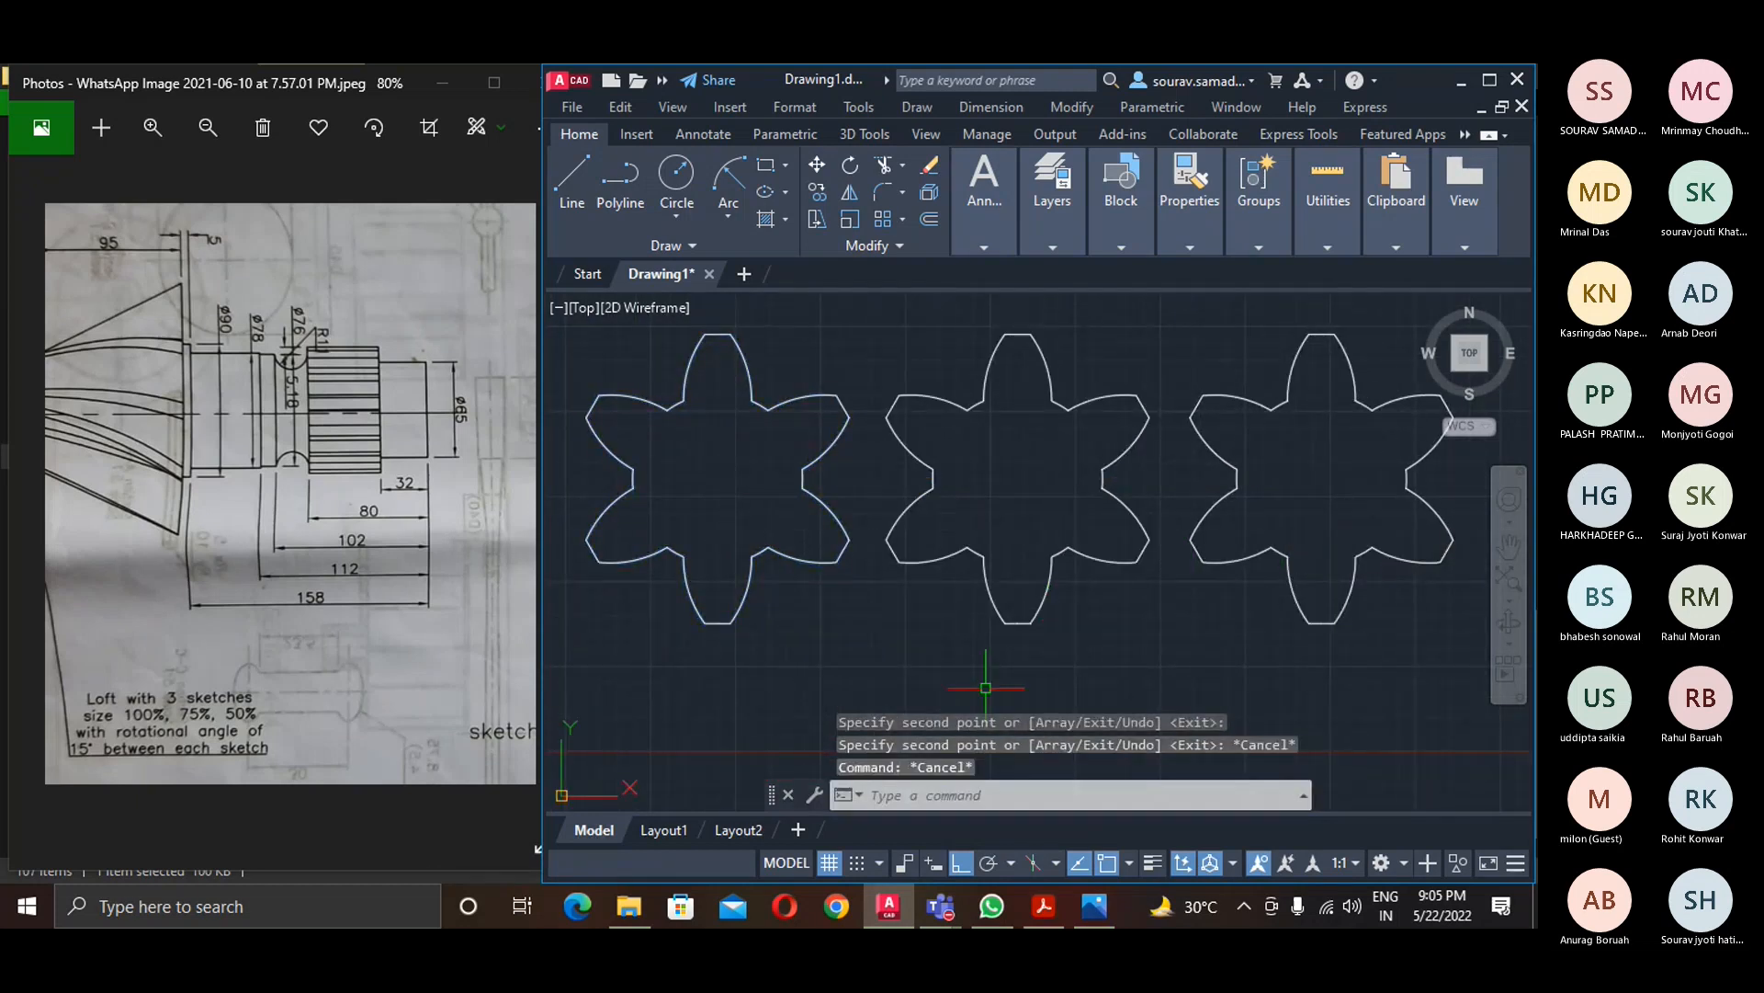
text(er)
key(BackSpace)
key(BackSpace)
text(sc)
key(Return)
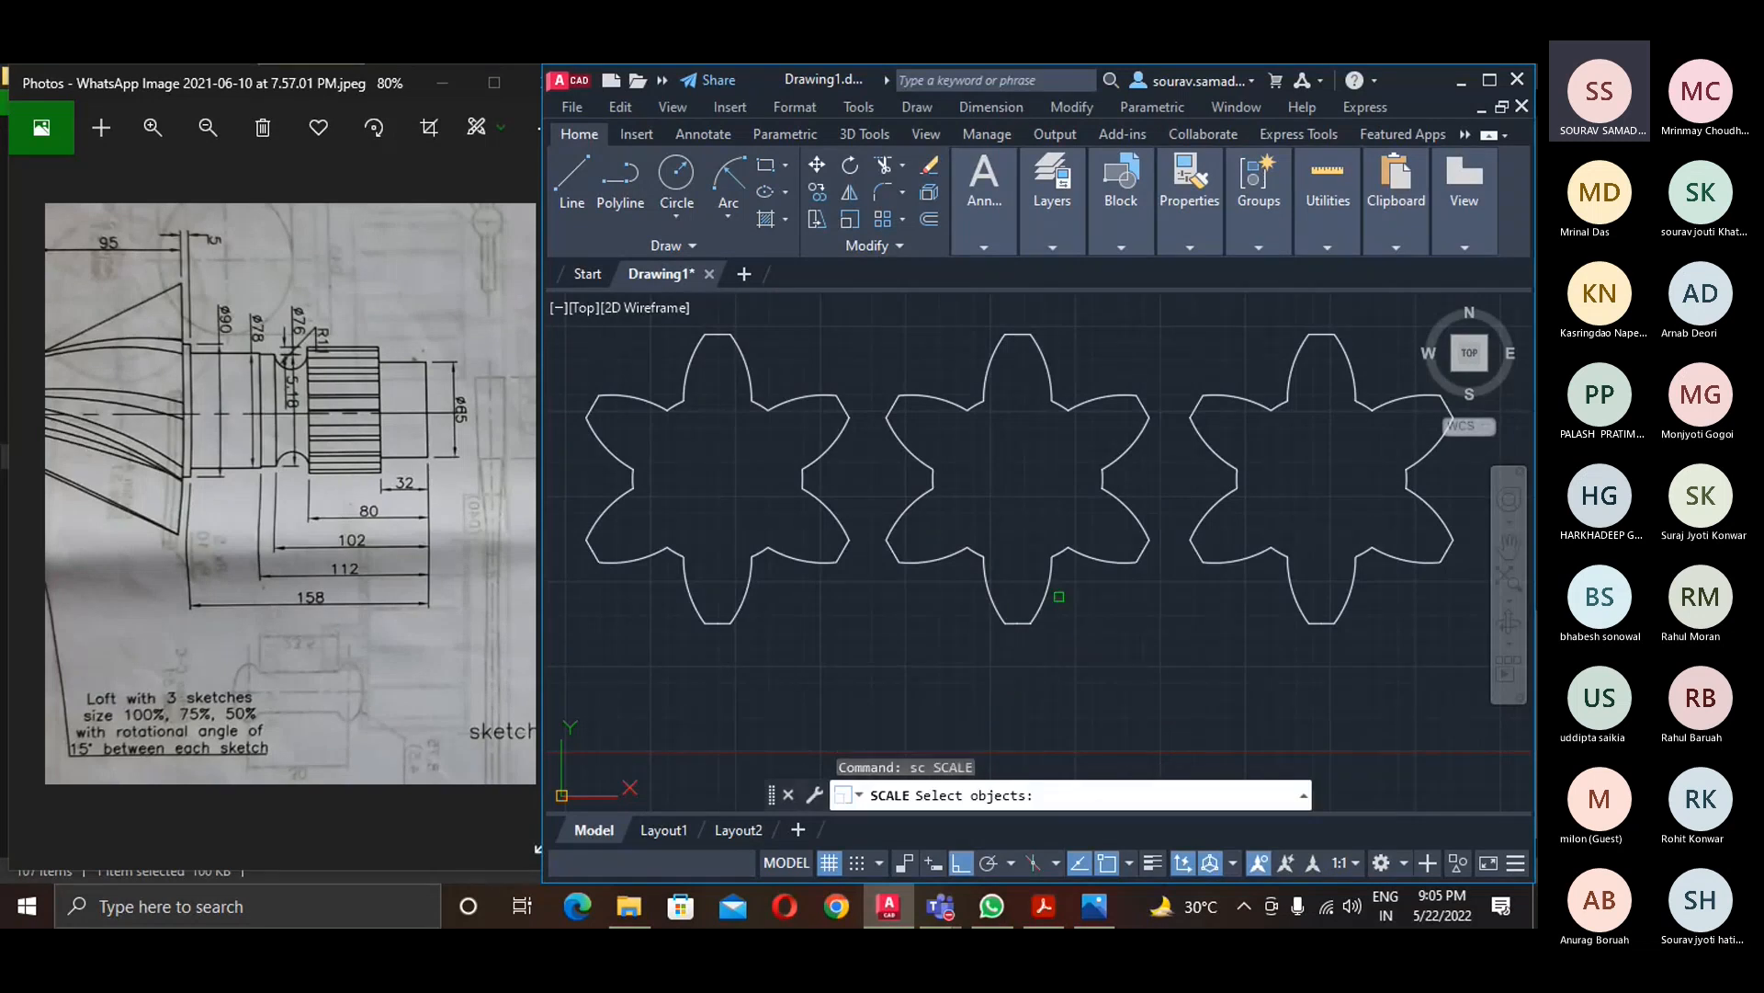
click(1039, 591)
key(Return)
click(1017, 479)
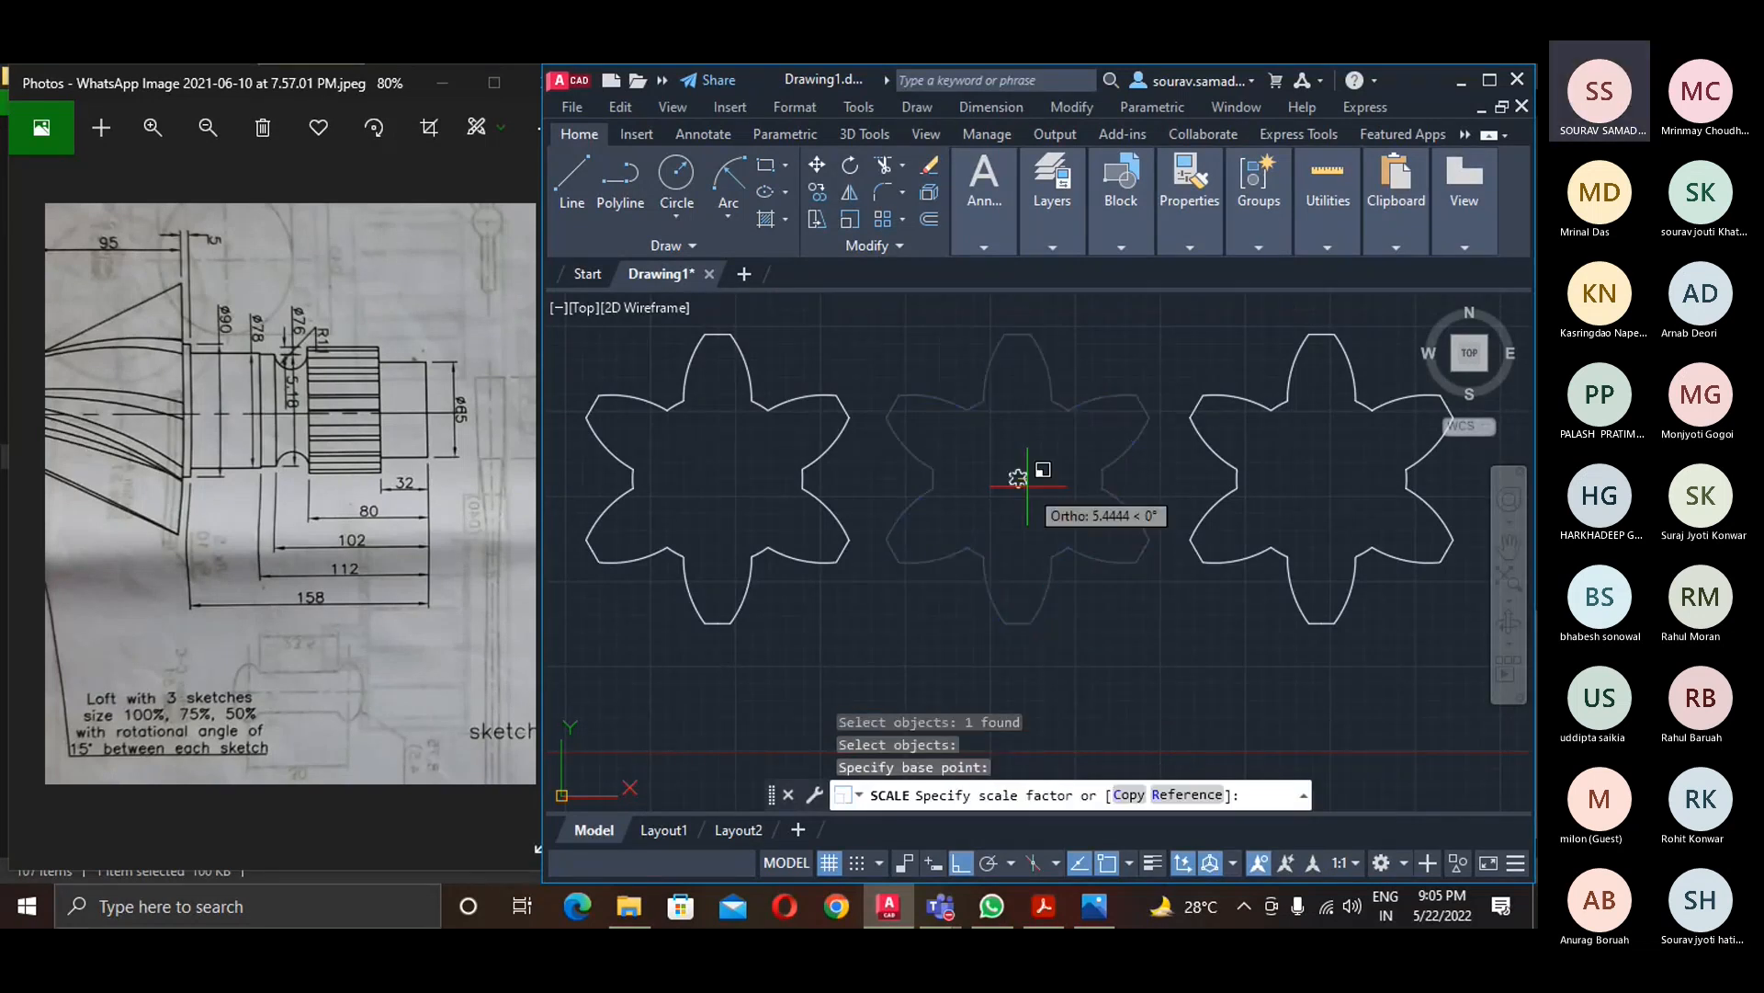
key(Escape)
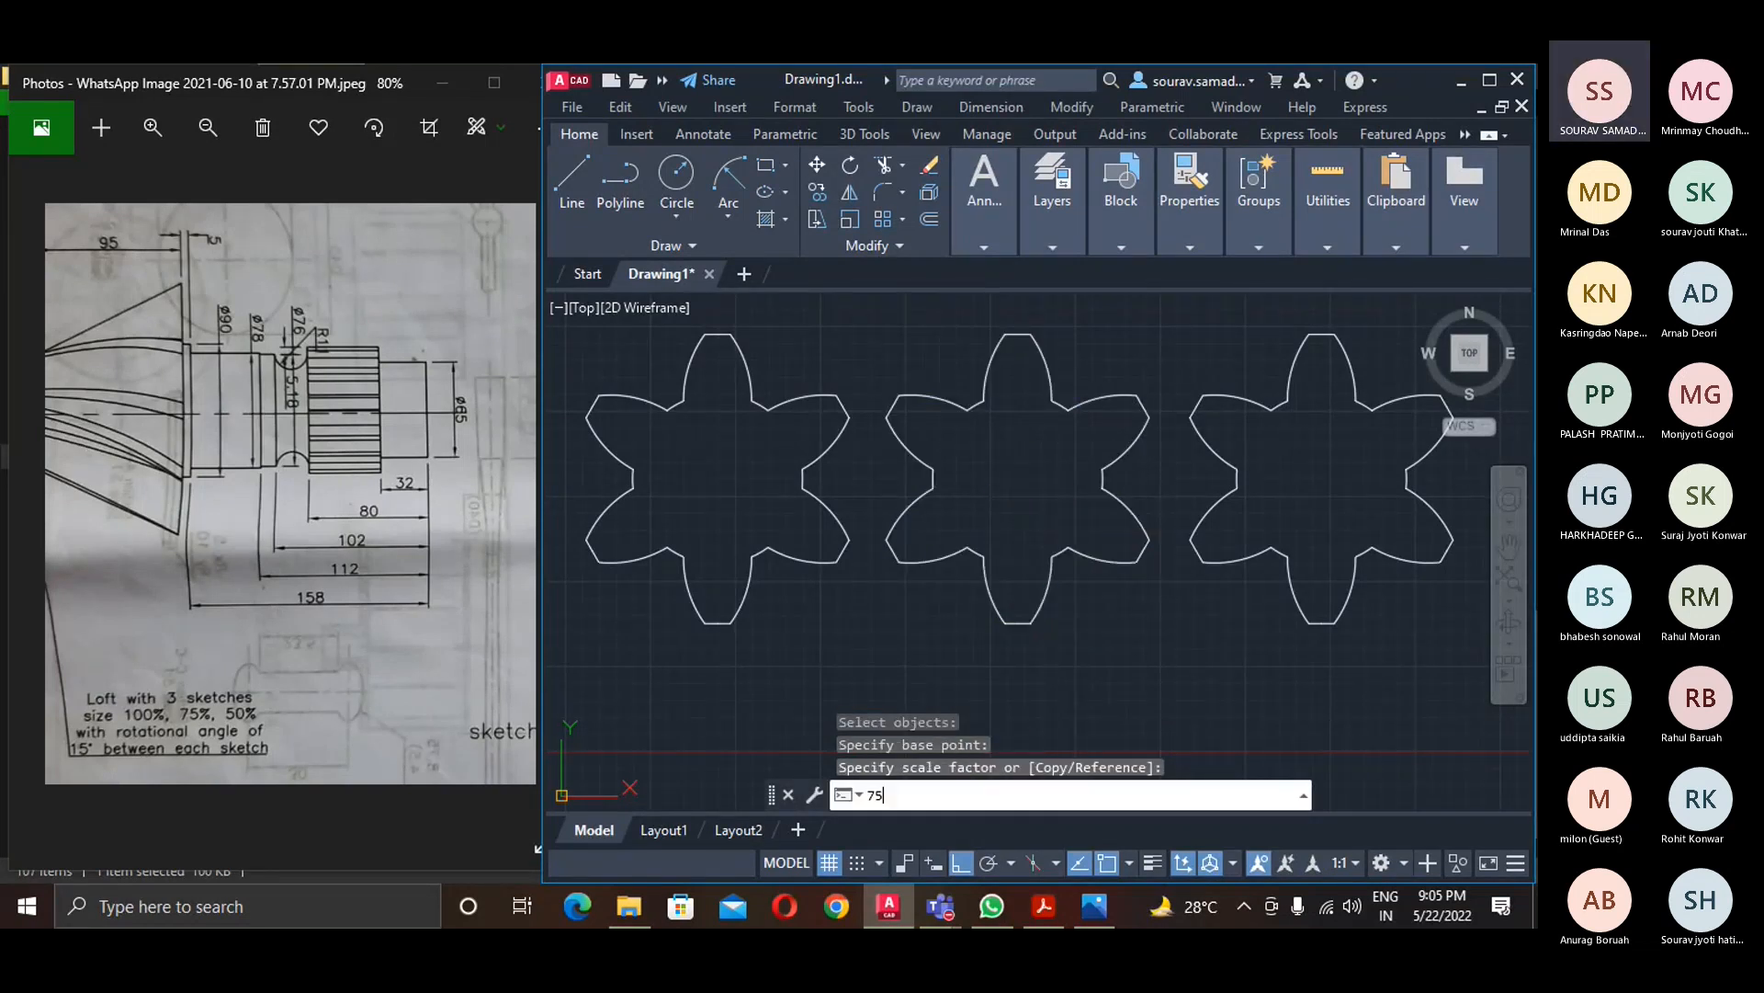
key(Return)
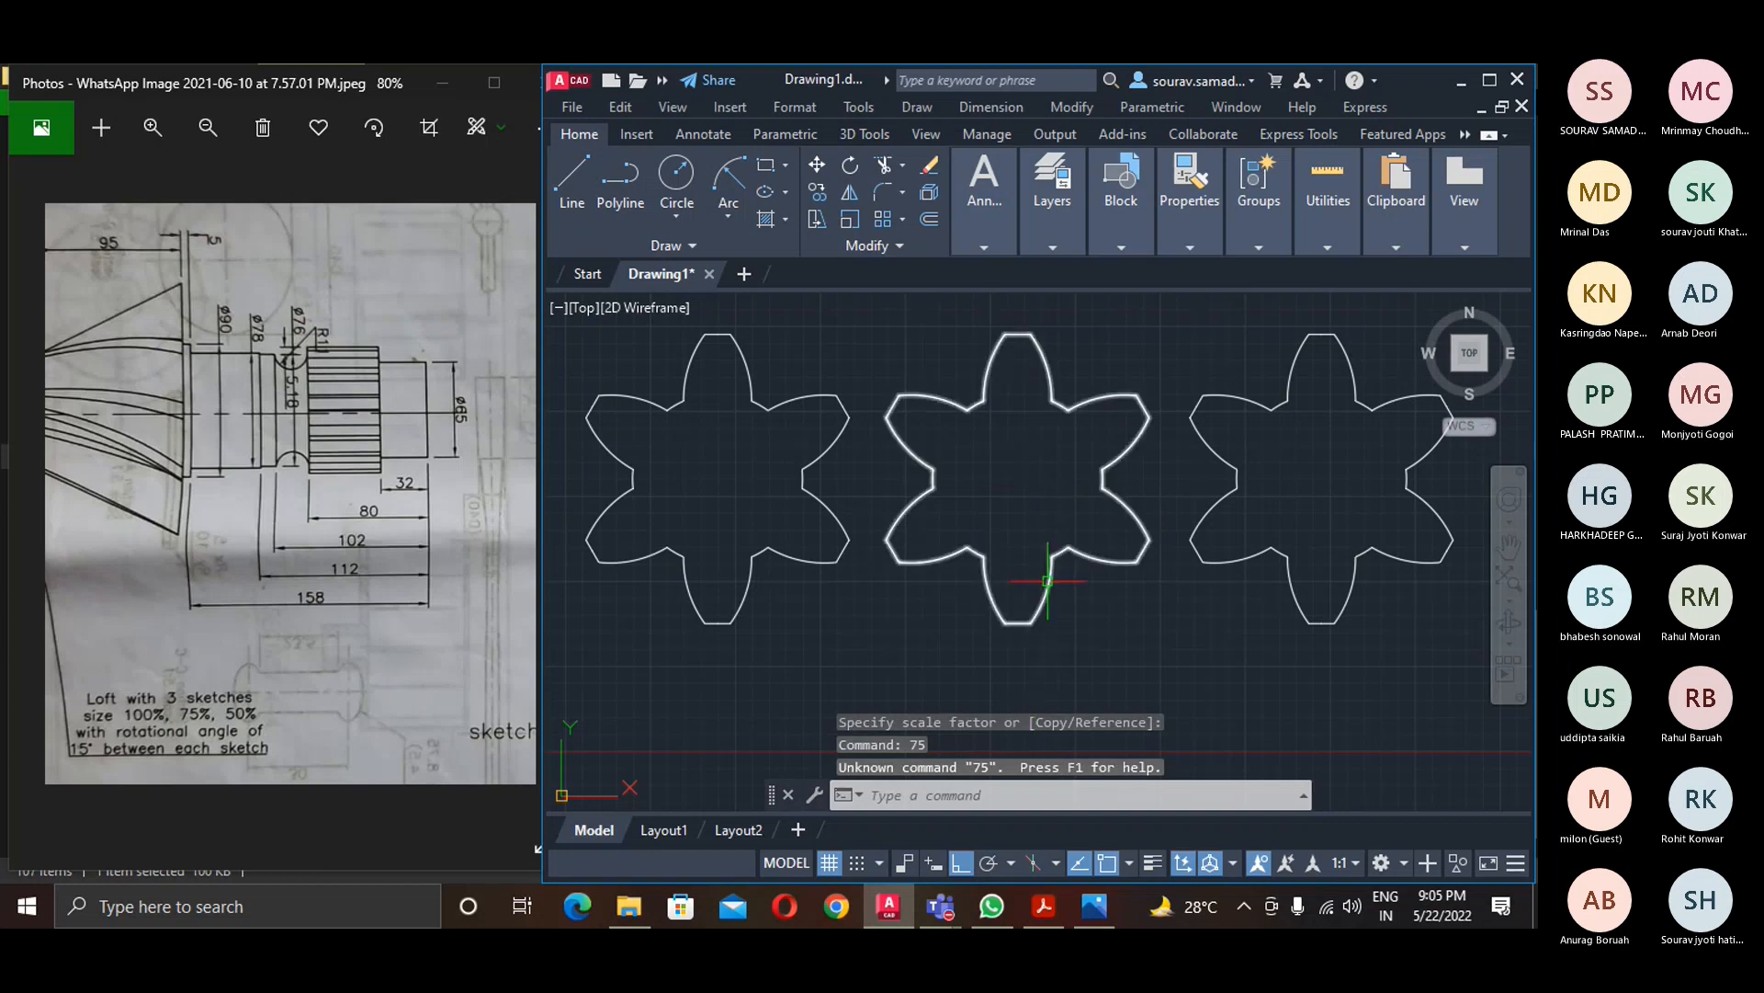
text(SC)
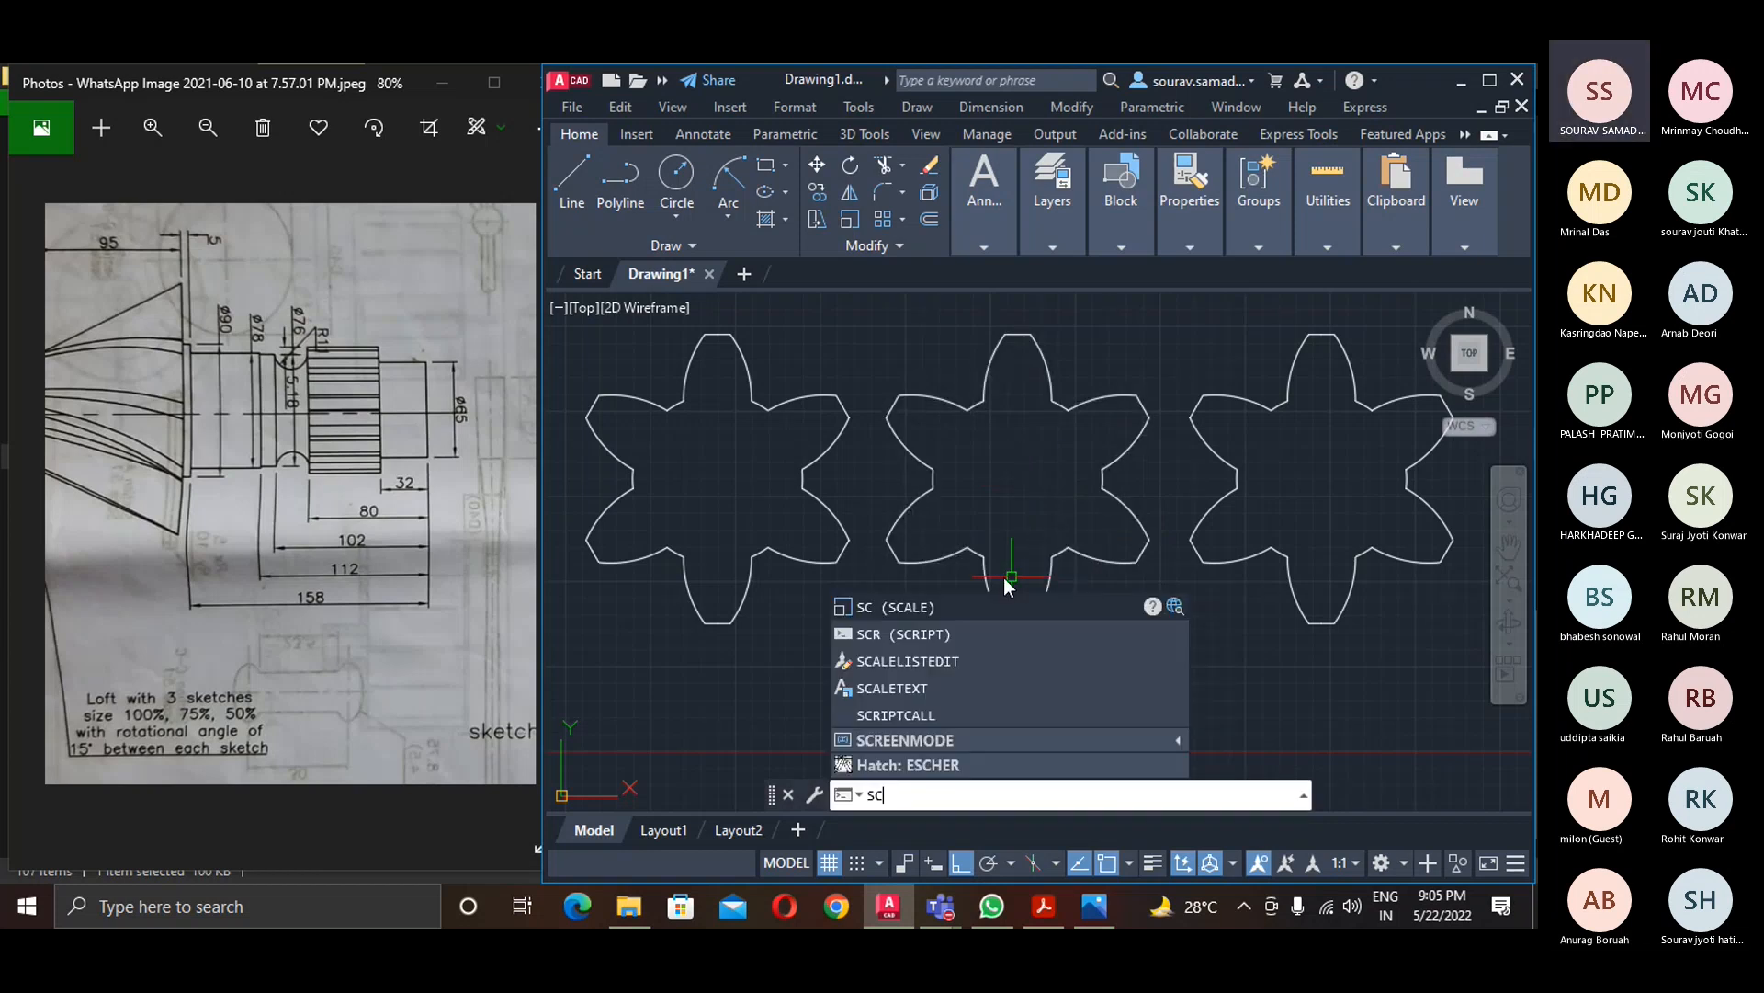
key(Return)
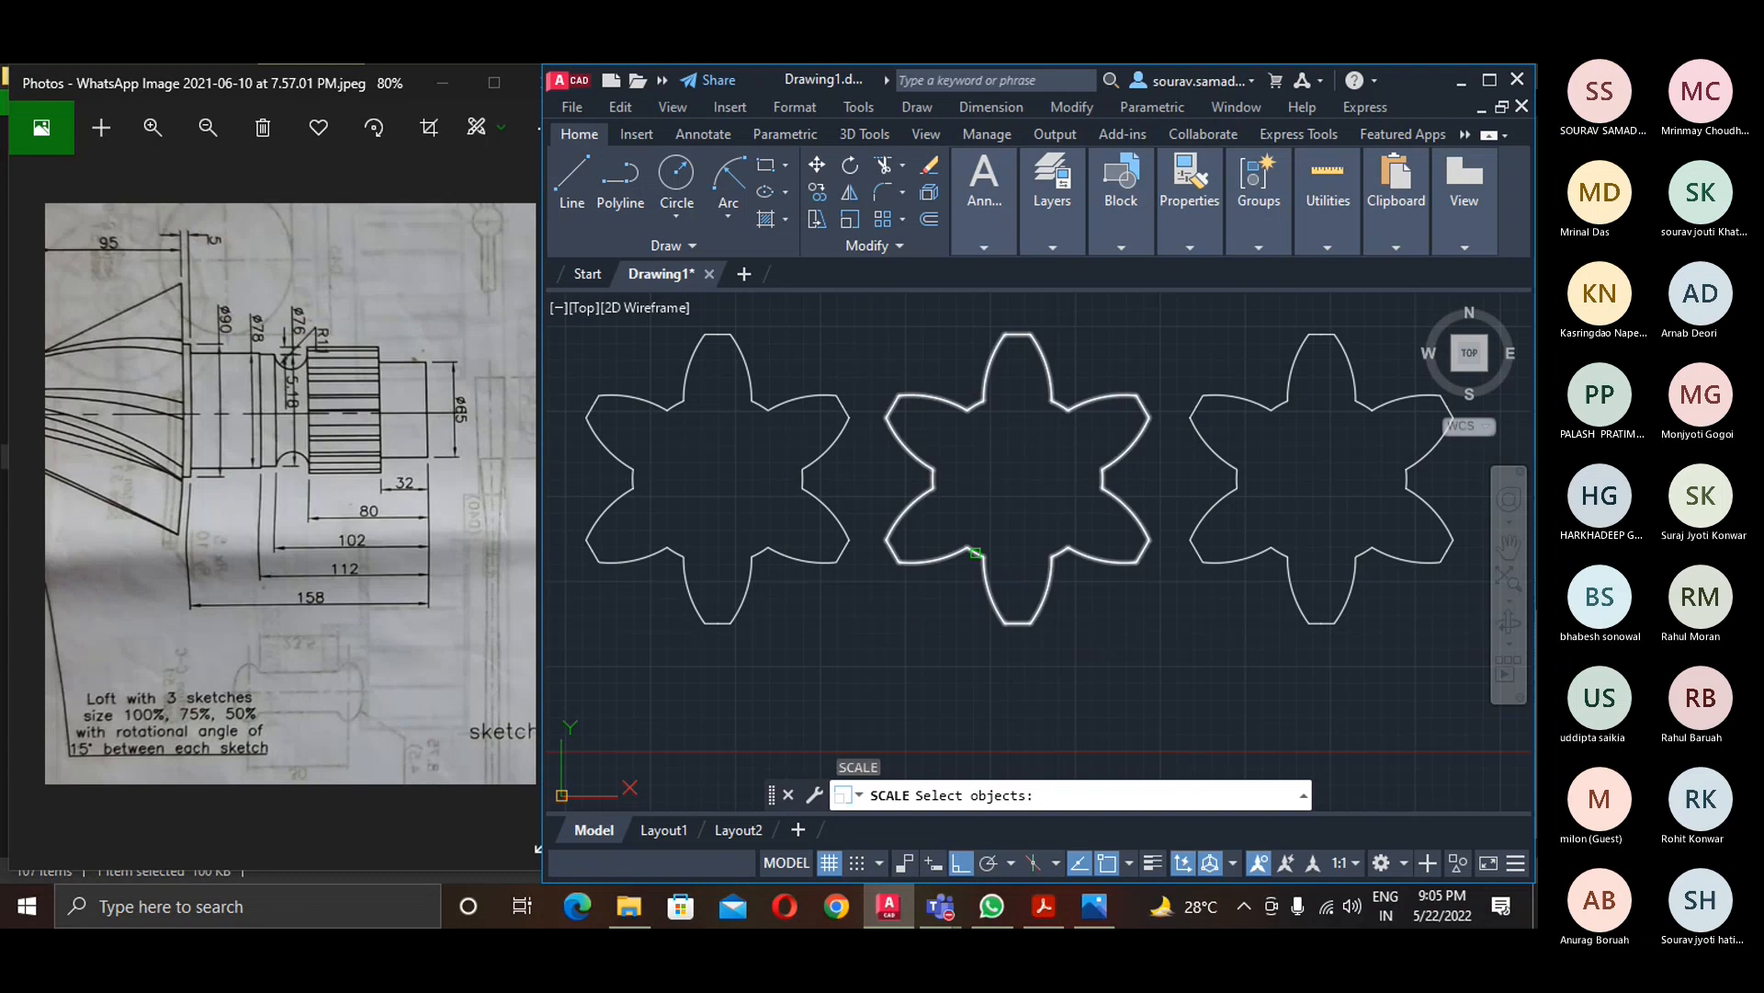
click(976, 550)
key(Return)
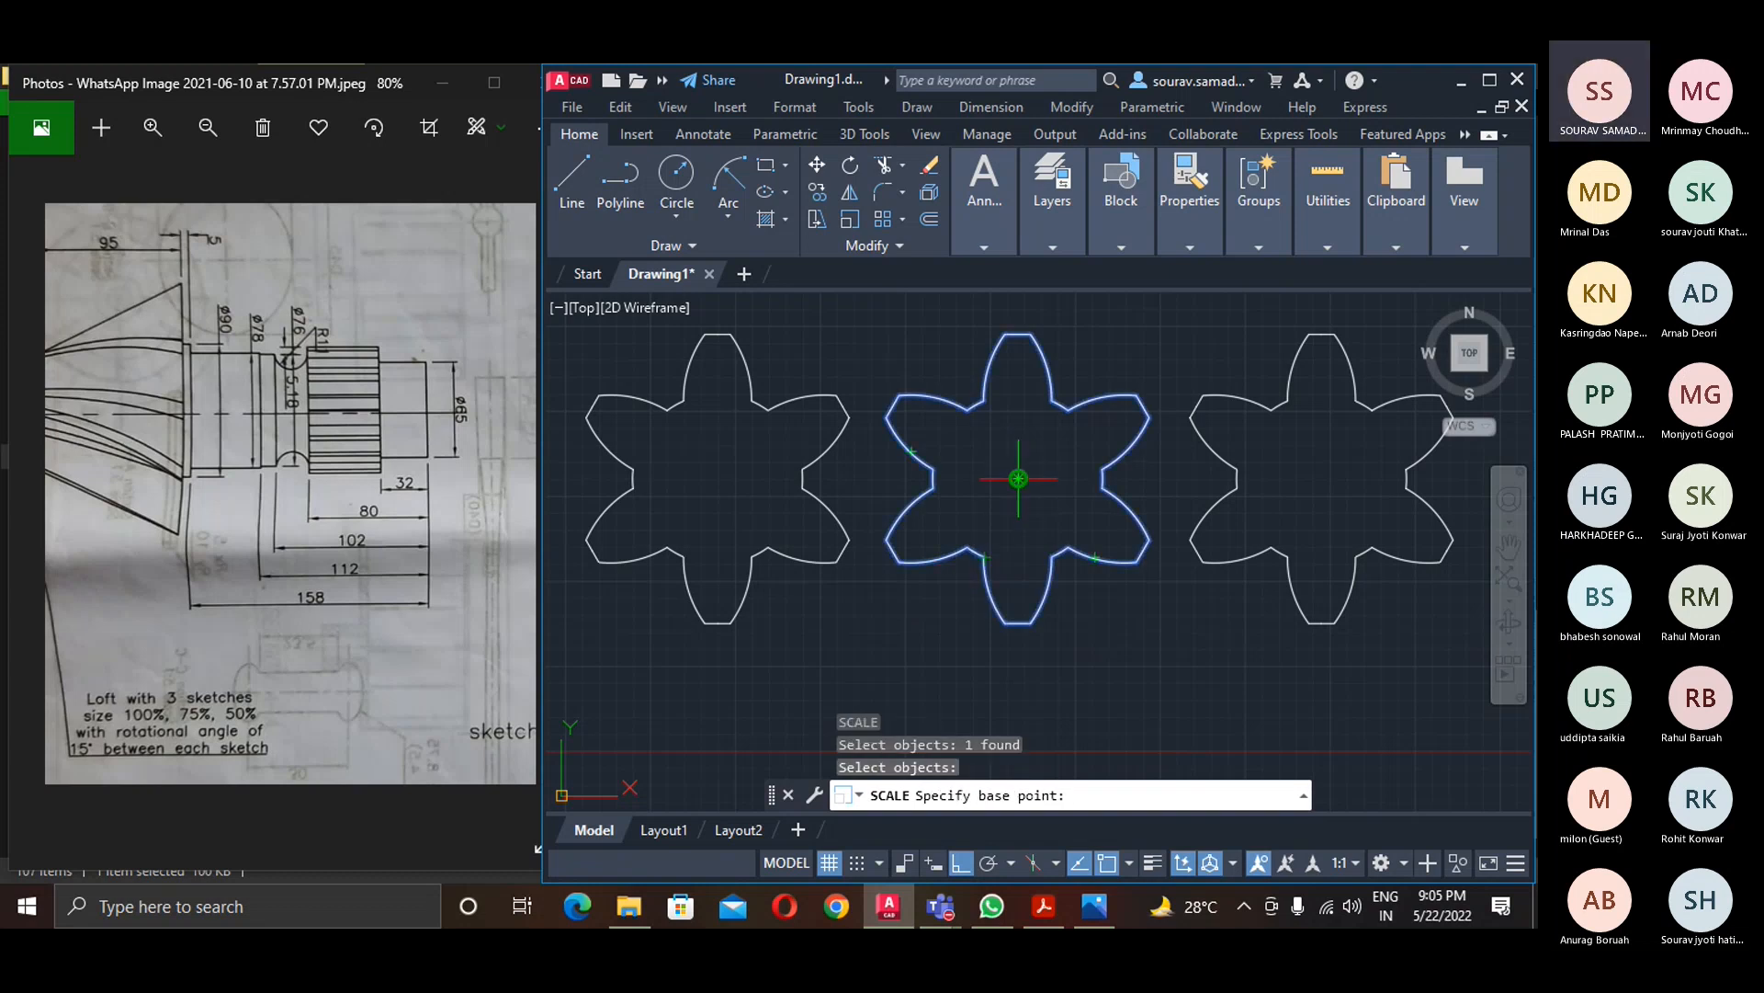
click(1017, 479)
click(1025, 484)
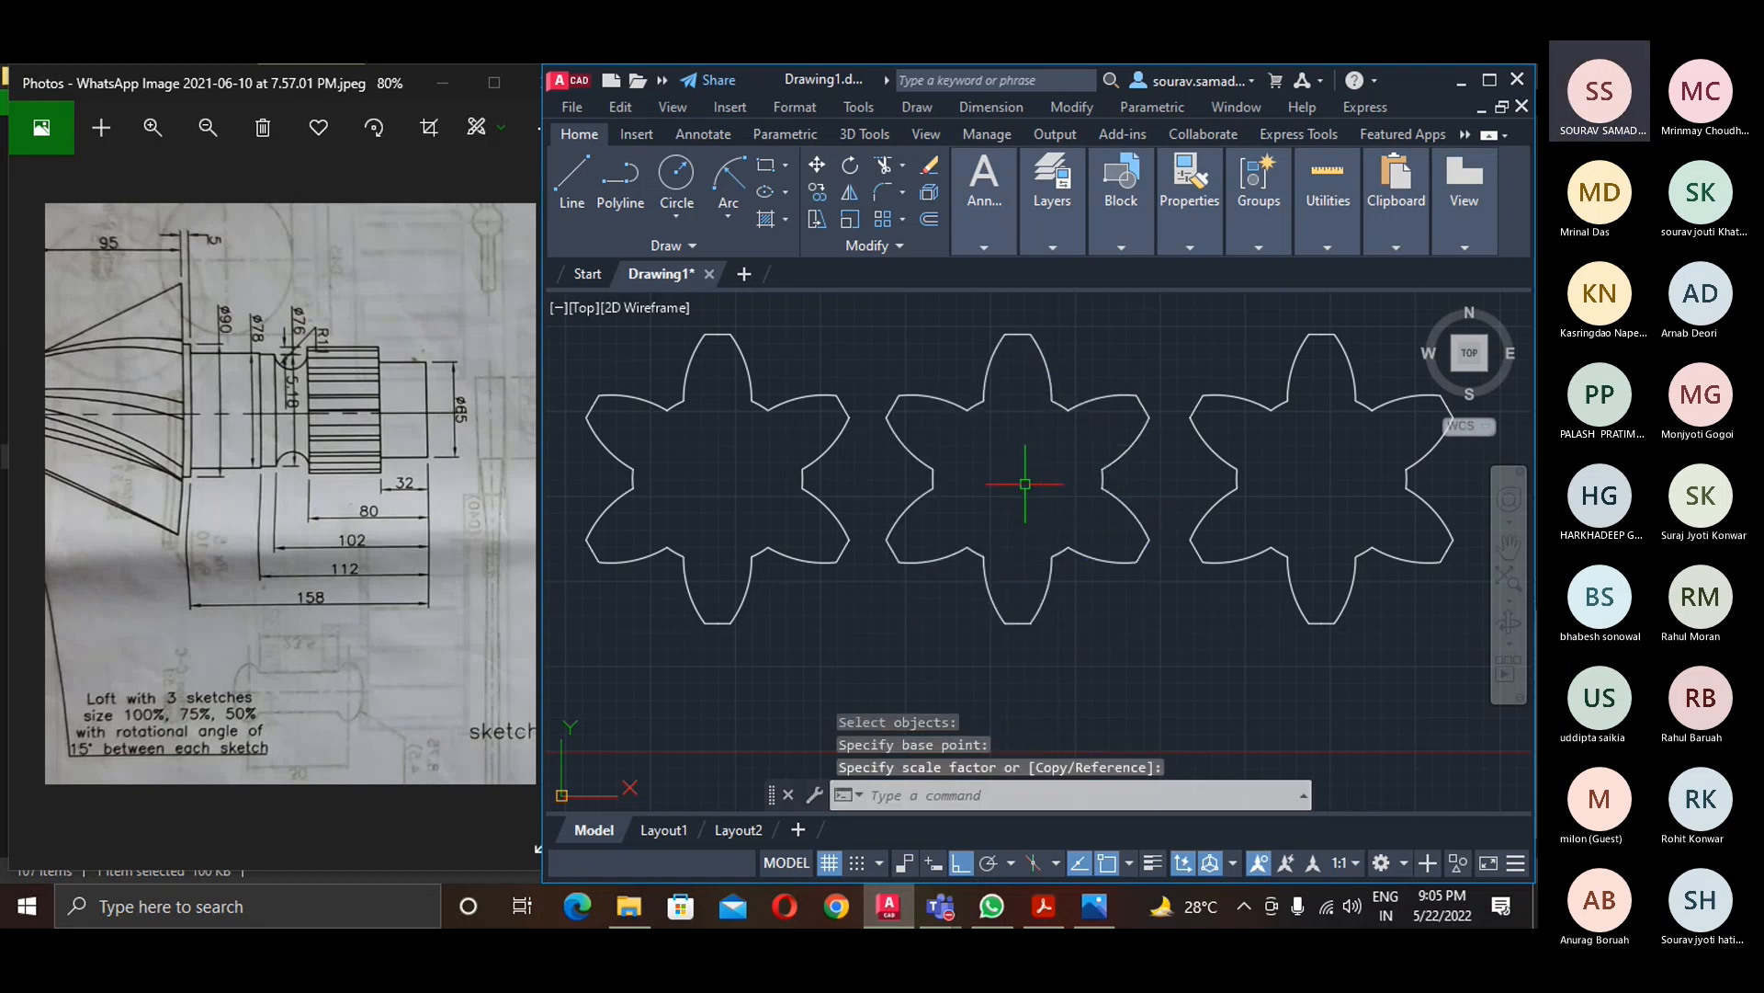
- Scale the middle gear outline about its centre by a factor of 0.75
text(sc)
key(Return)
click(980, 562)
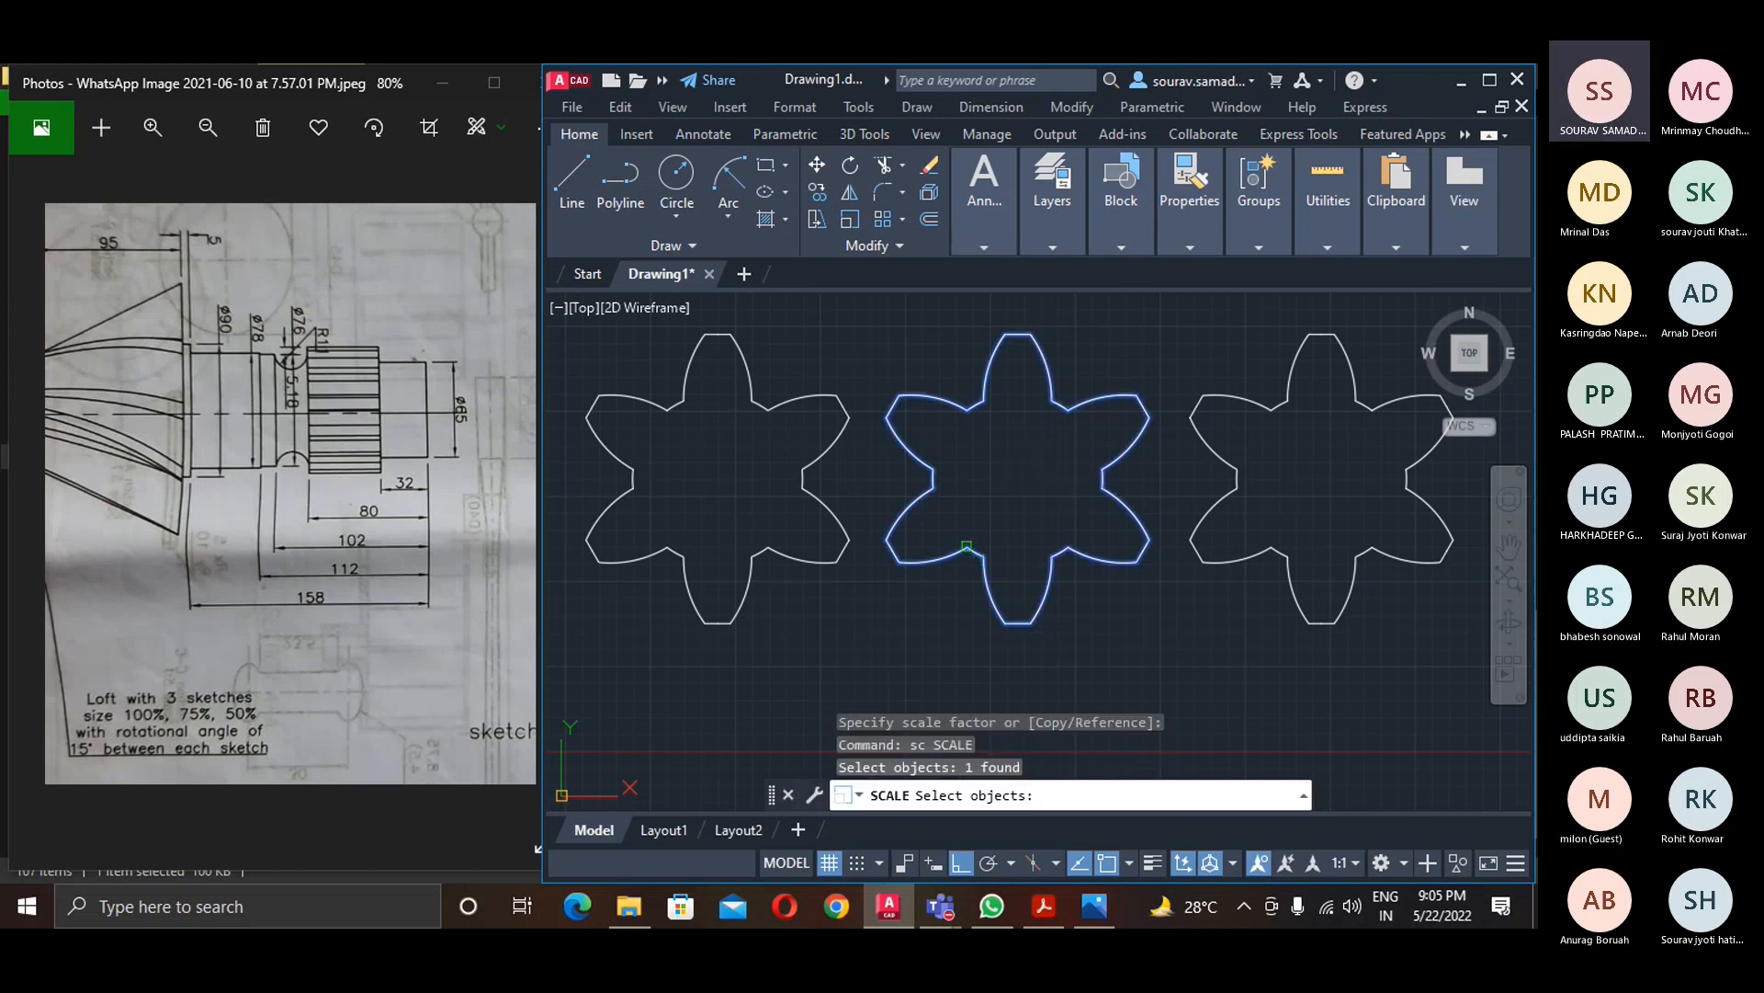
key(Return)
click(1018, 478)
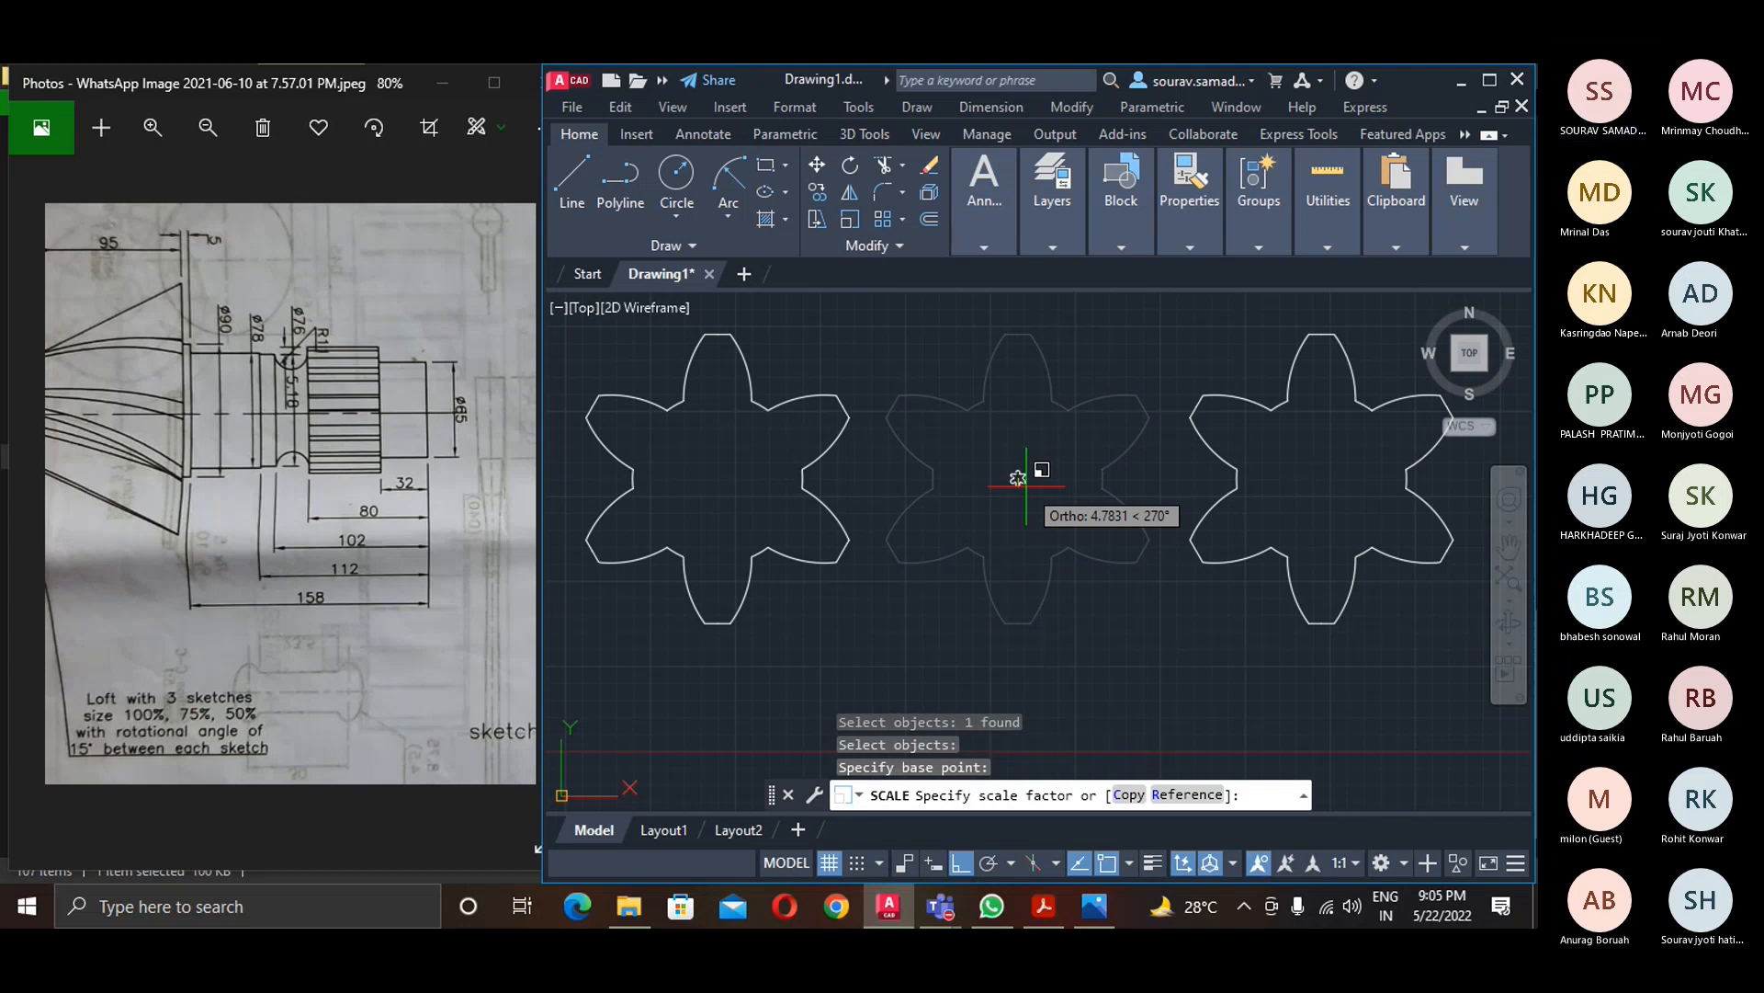
text(.75)
key(Return)
- Scale the rightmost gear outline about its centre by a factor of 0.5
key(Return)
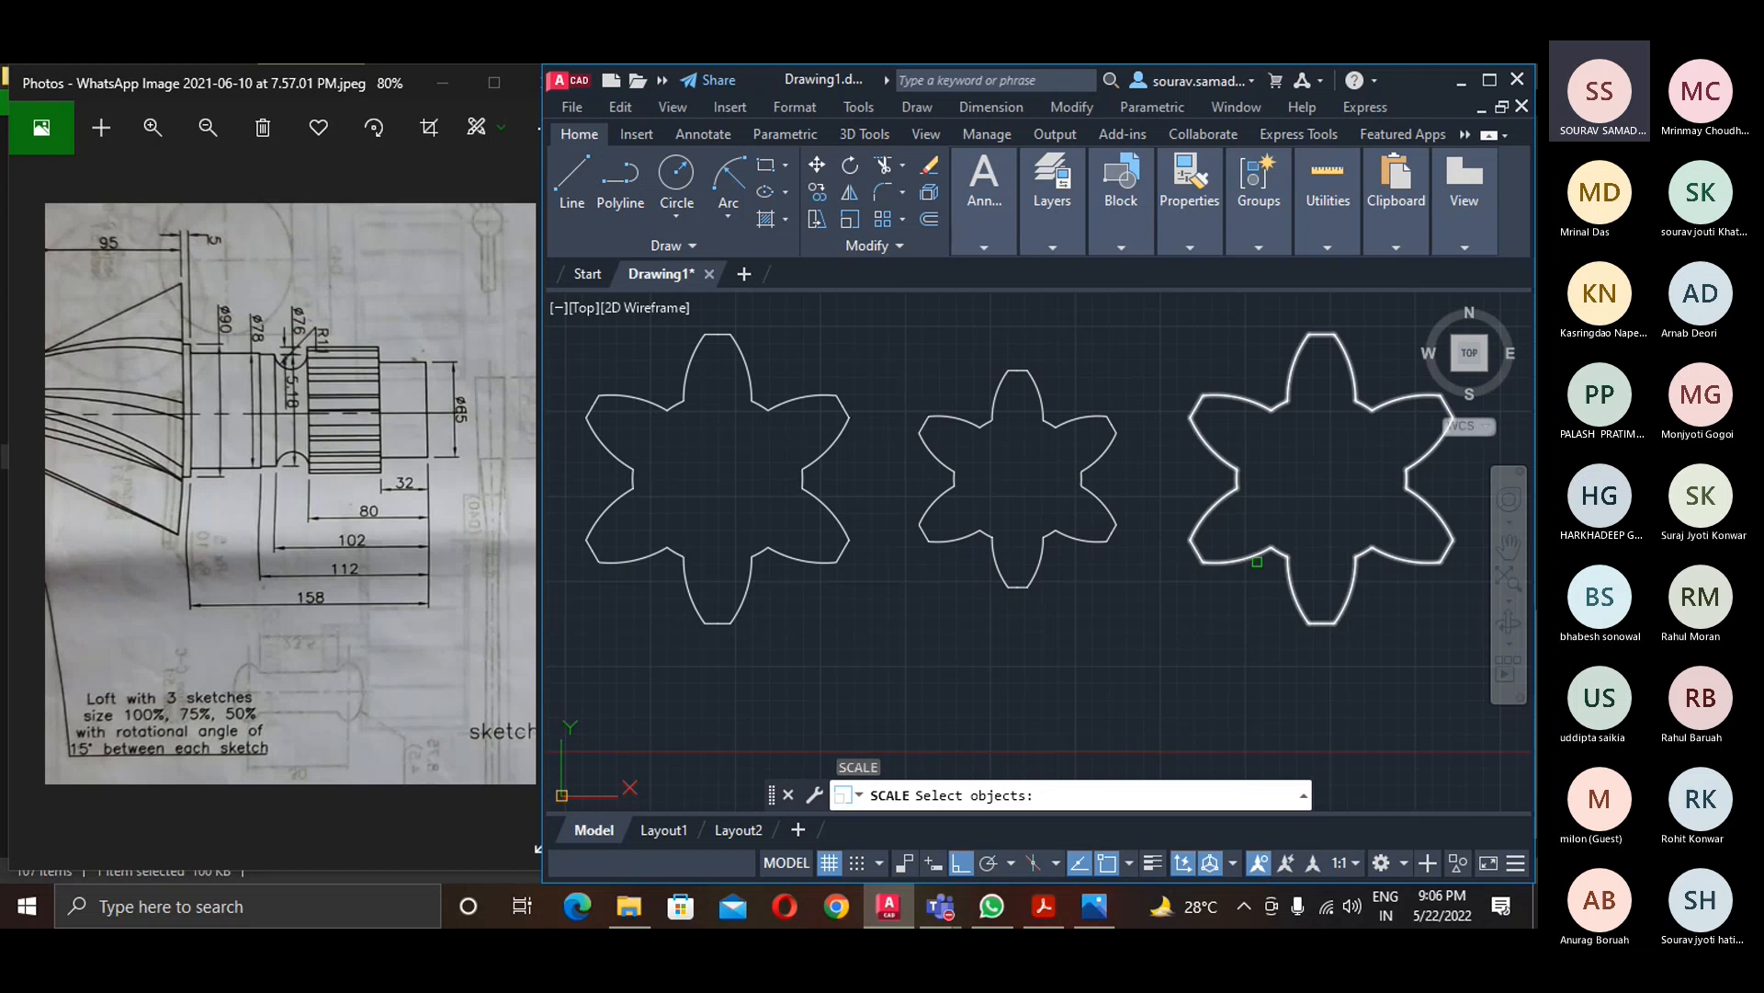
click(1258, 562)
key(Return)
click(1321, 477)
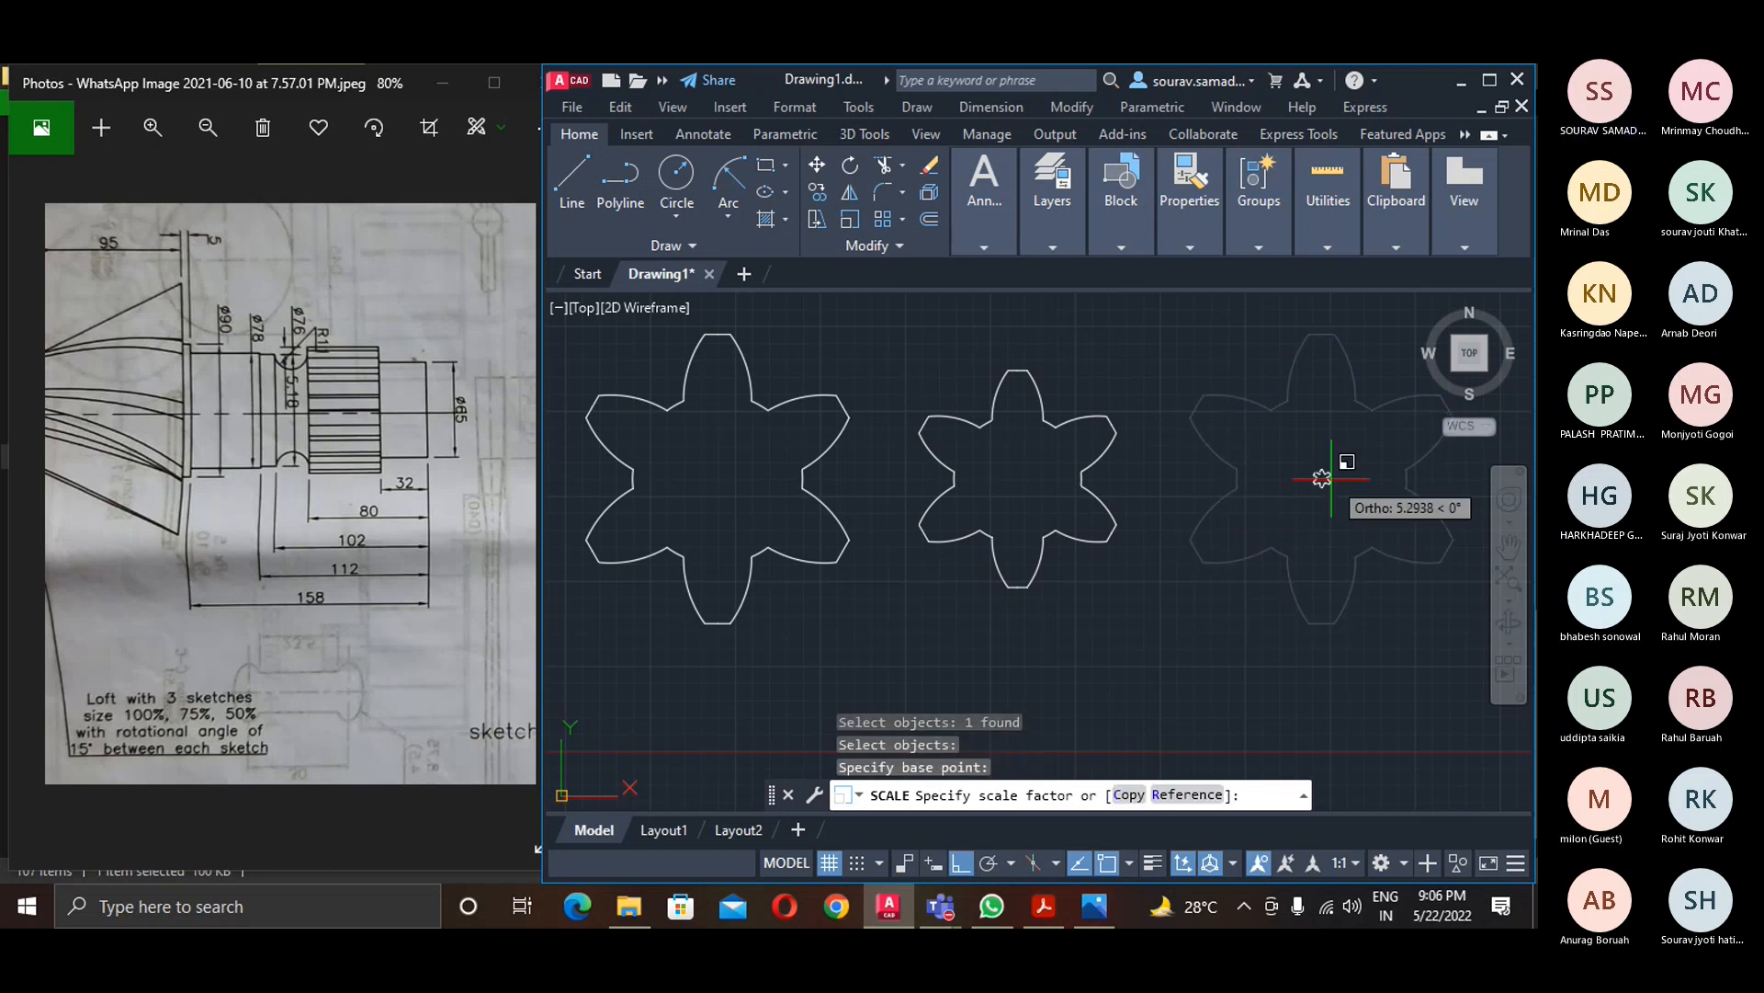
text(.5)
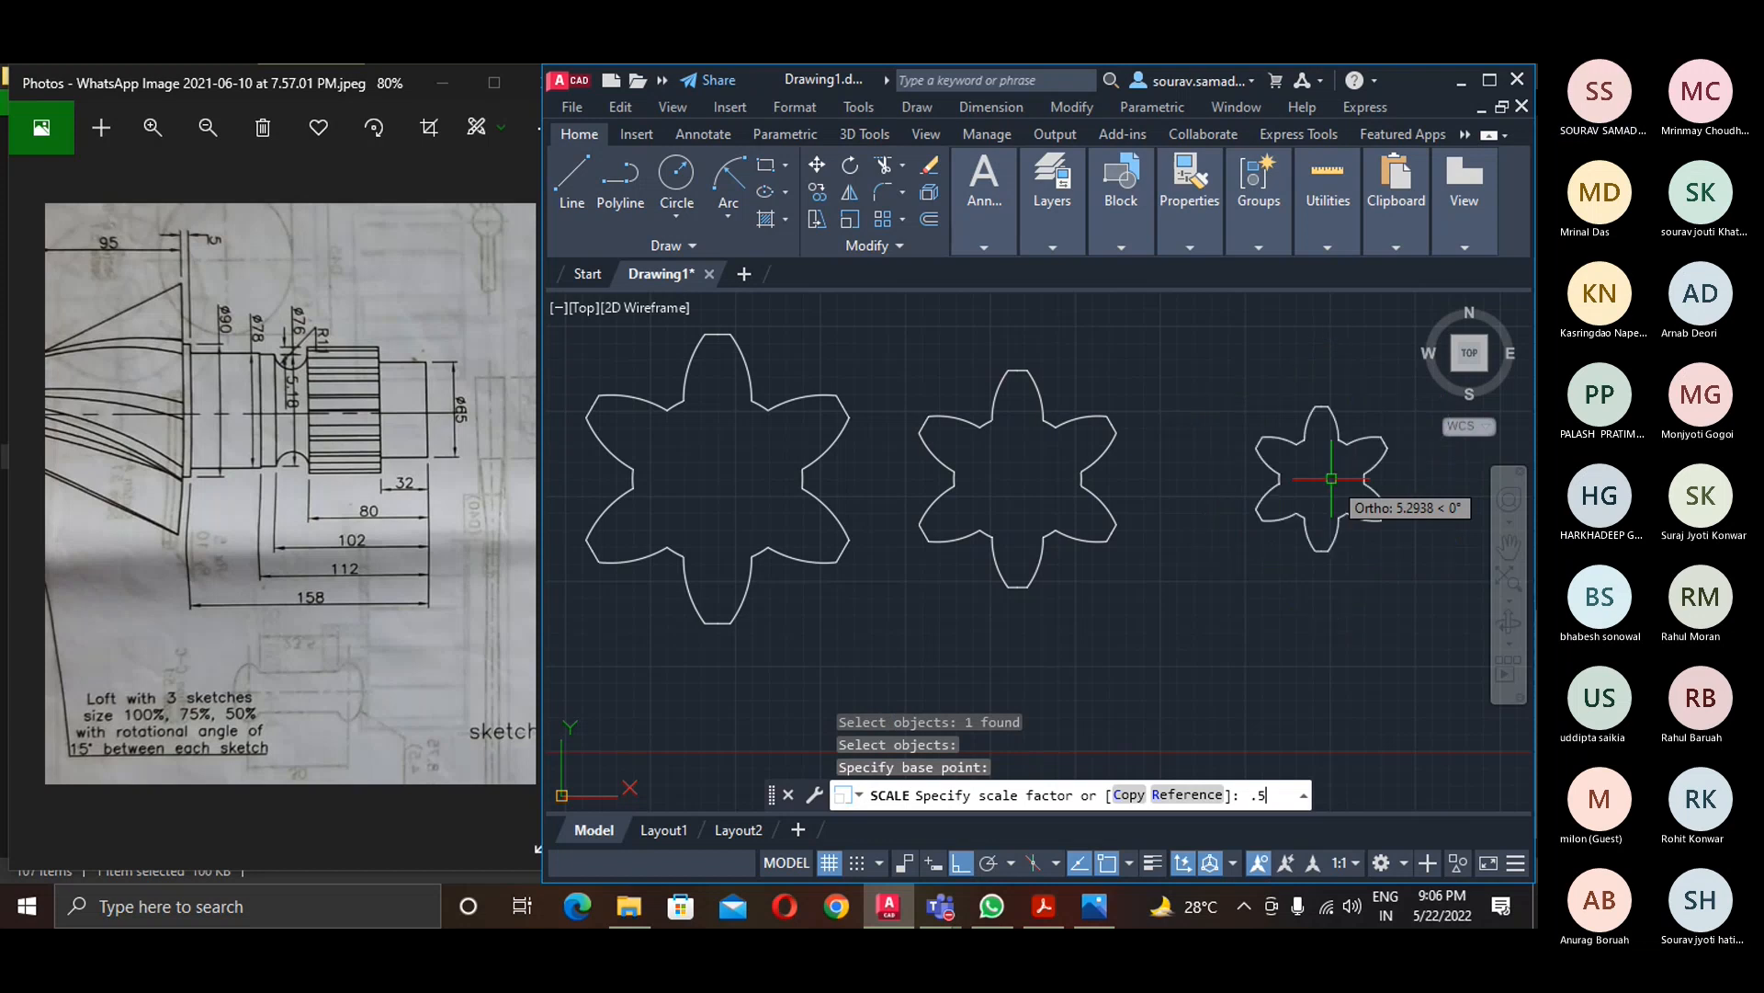
key(Return)
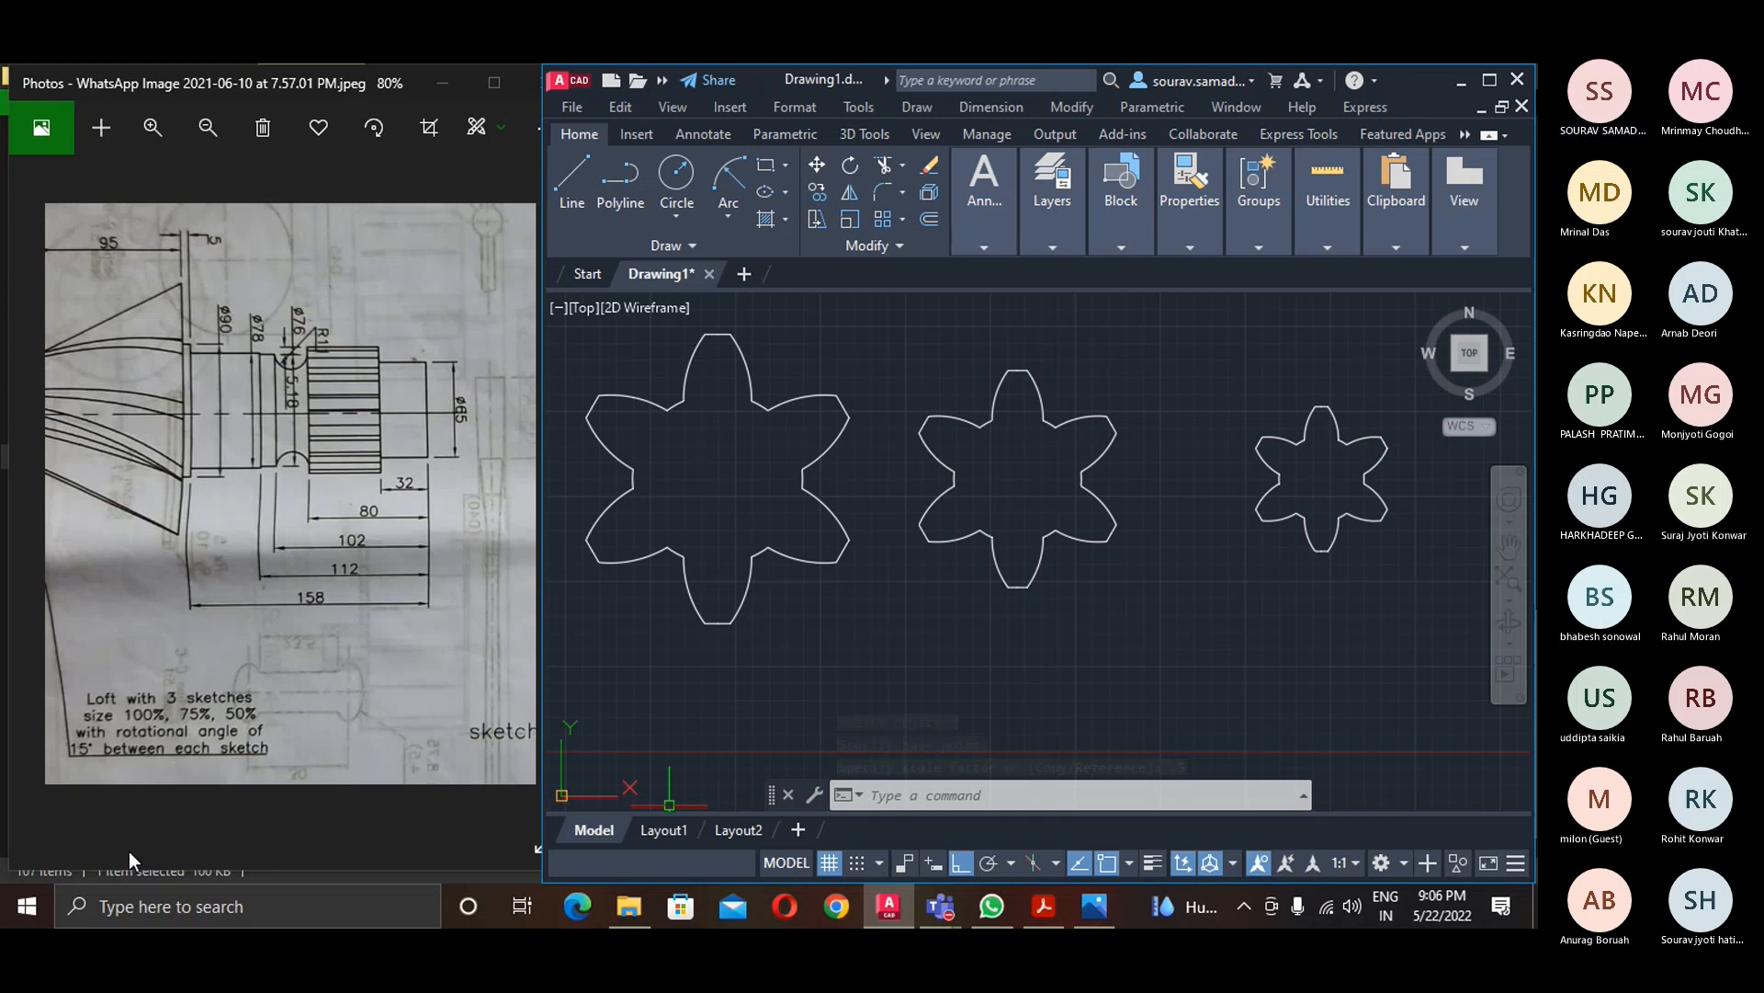
- Rotate the middle gear outline by -15 degrees about its centre
text(RO)
key(Return)
click(924, 467)
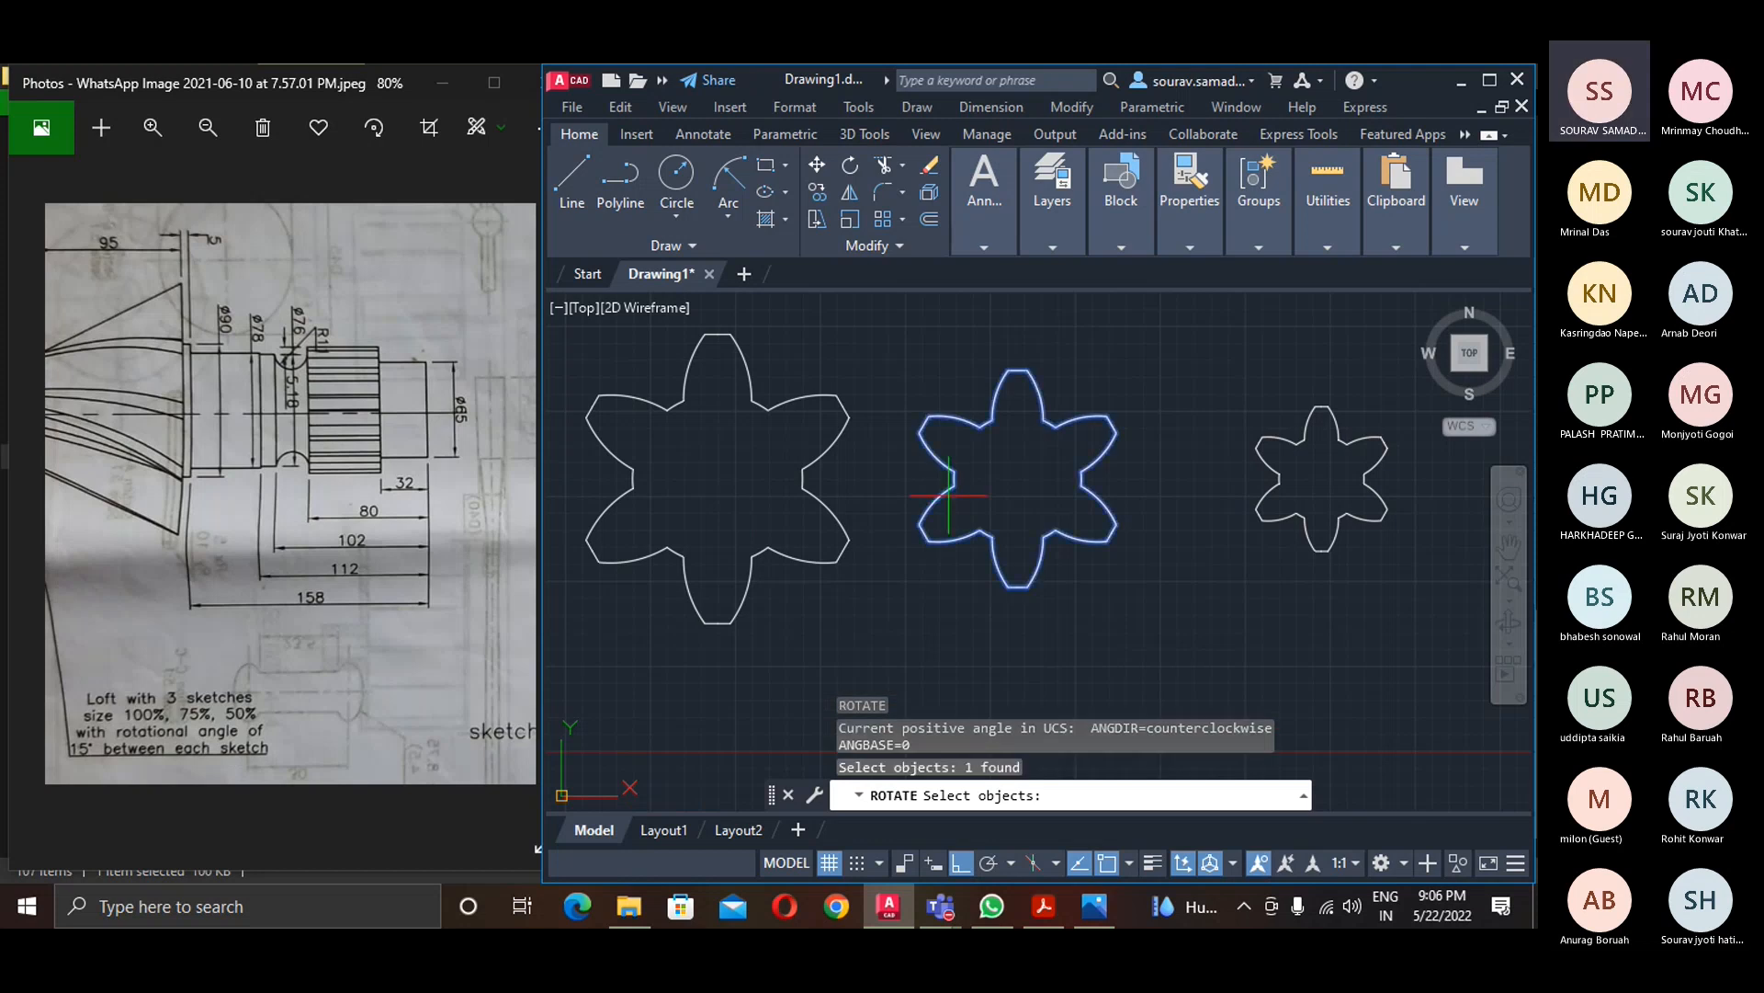
key(Return)
click(1018, 478)
text(-15)
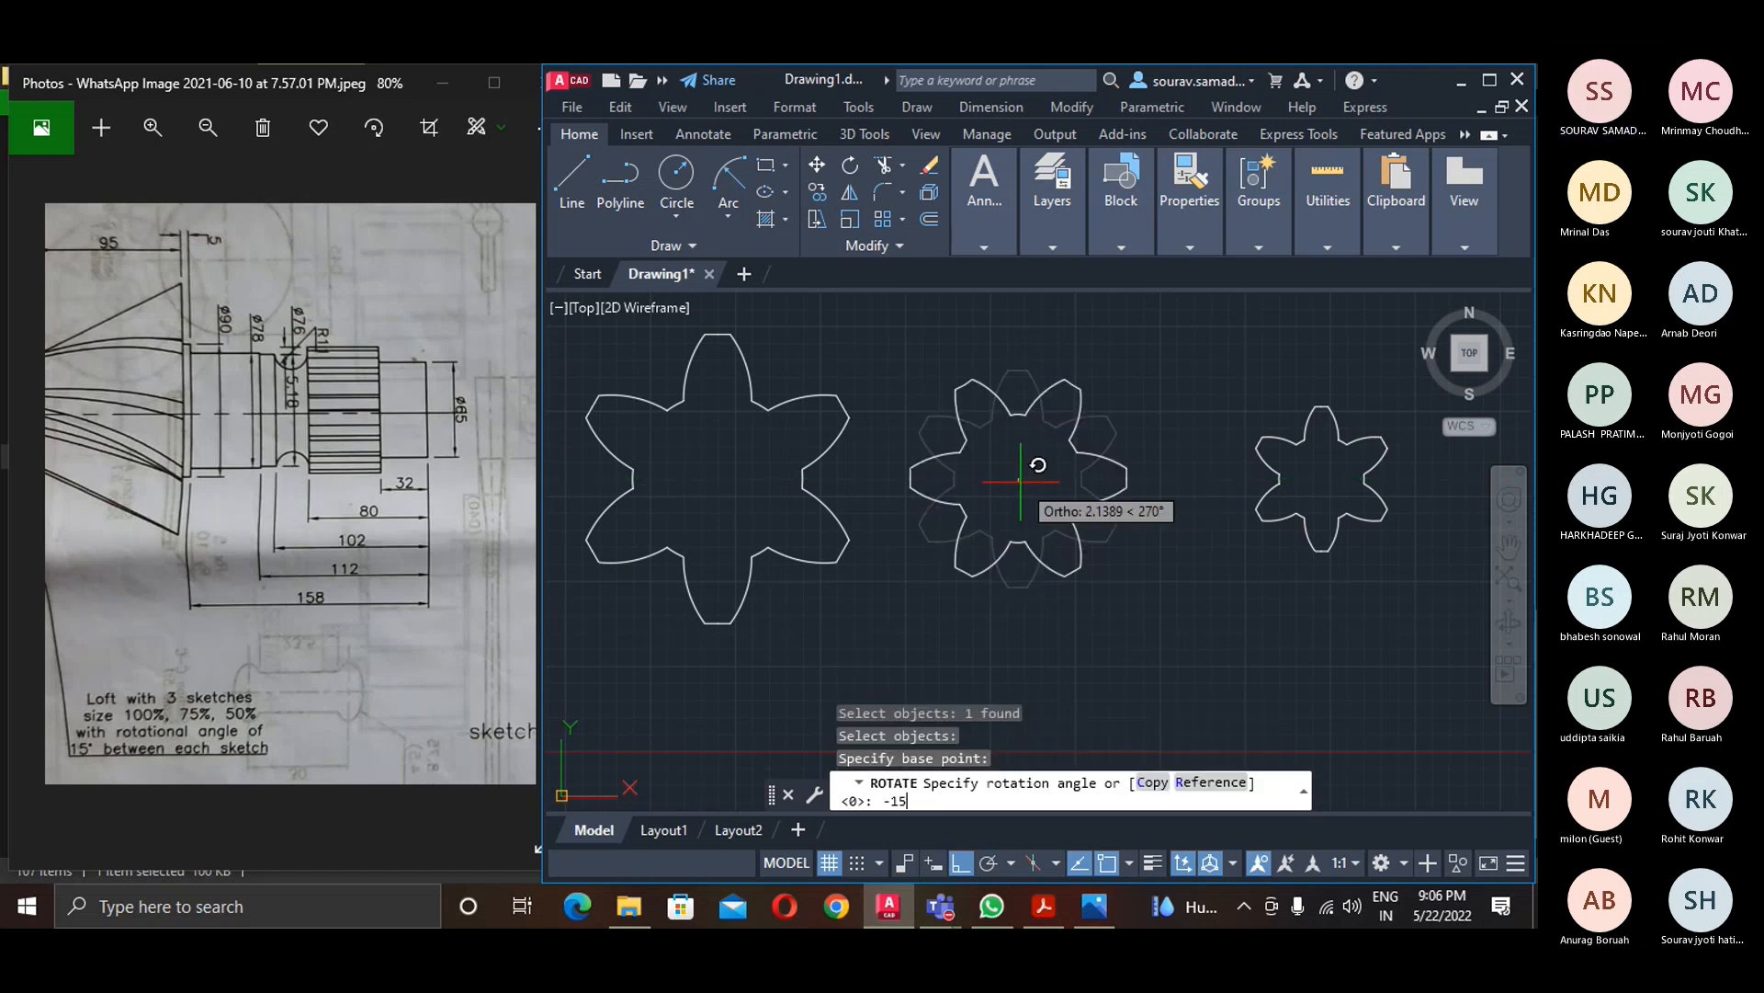
key(Return)
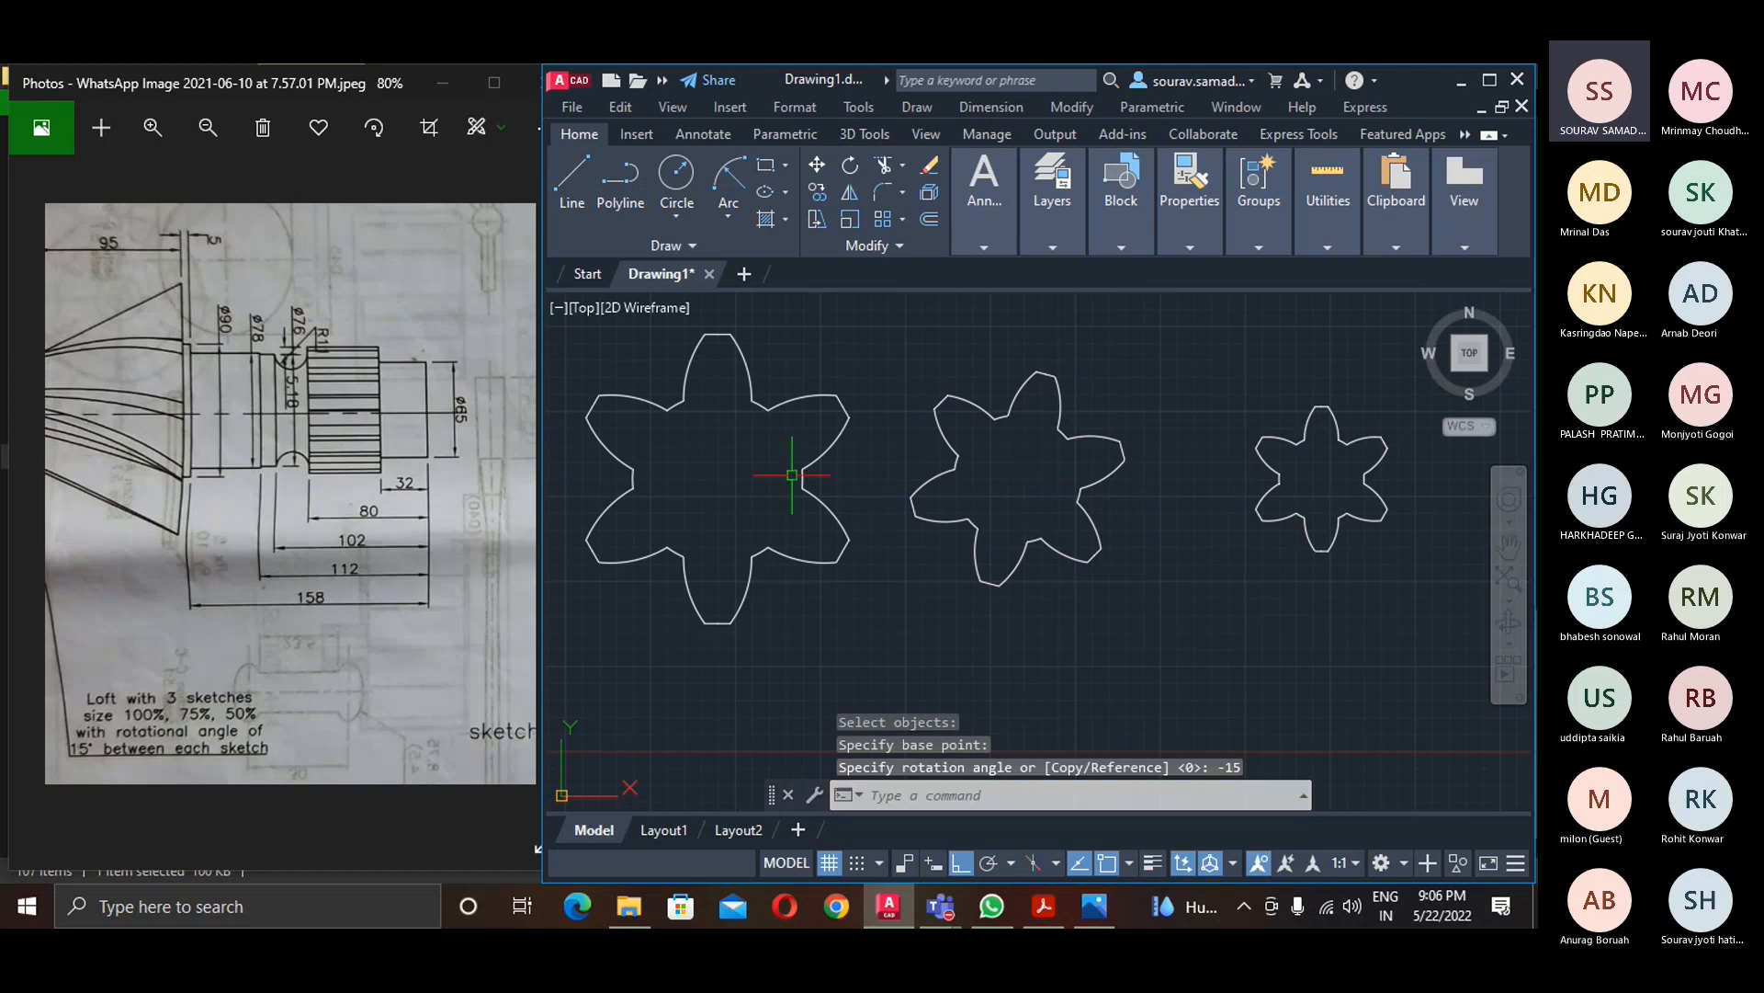
- Rotate the smallest gear outline by -30 degrees about its centre
right_click(910, 368)
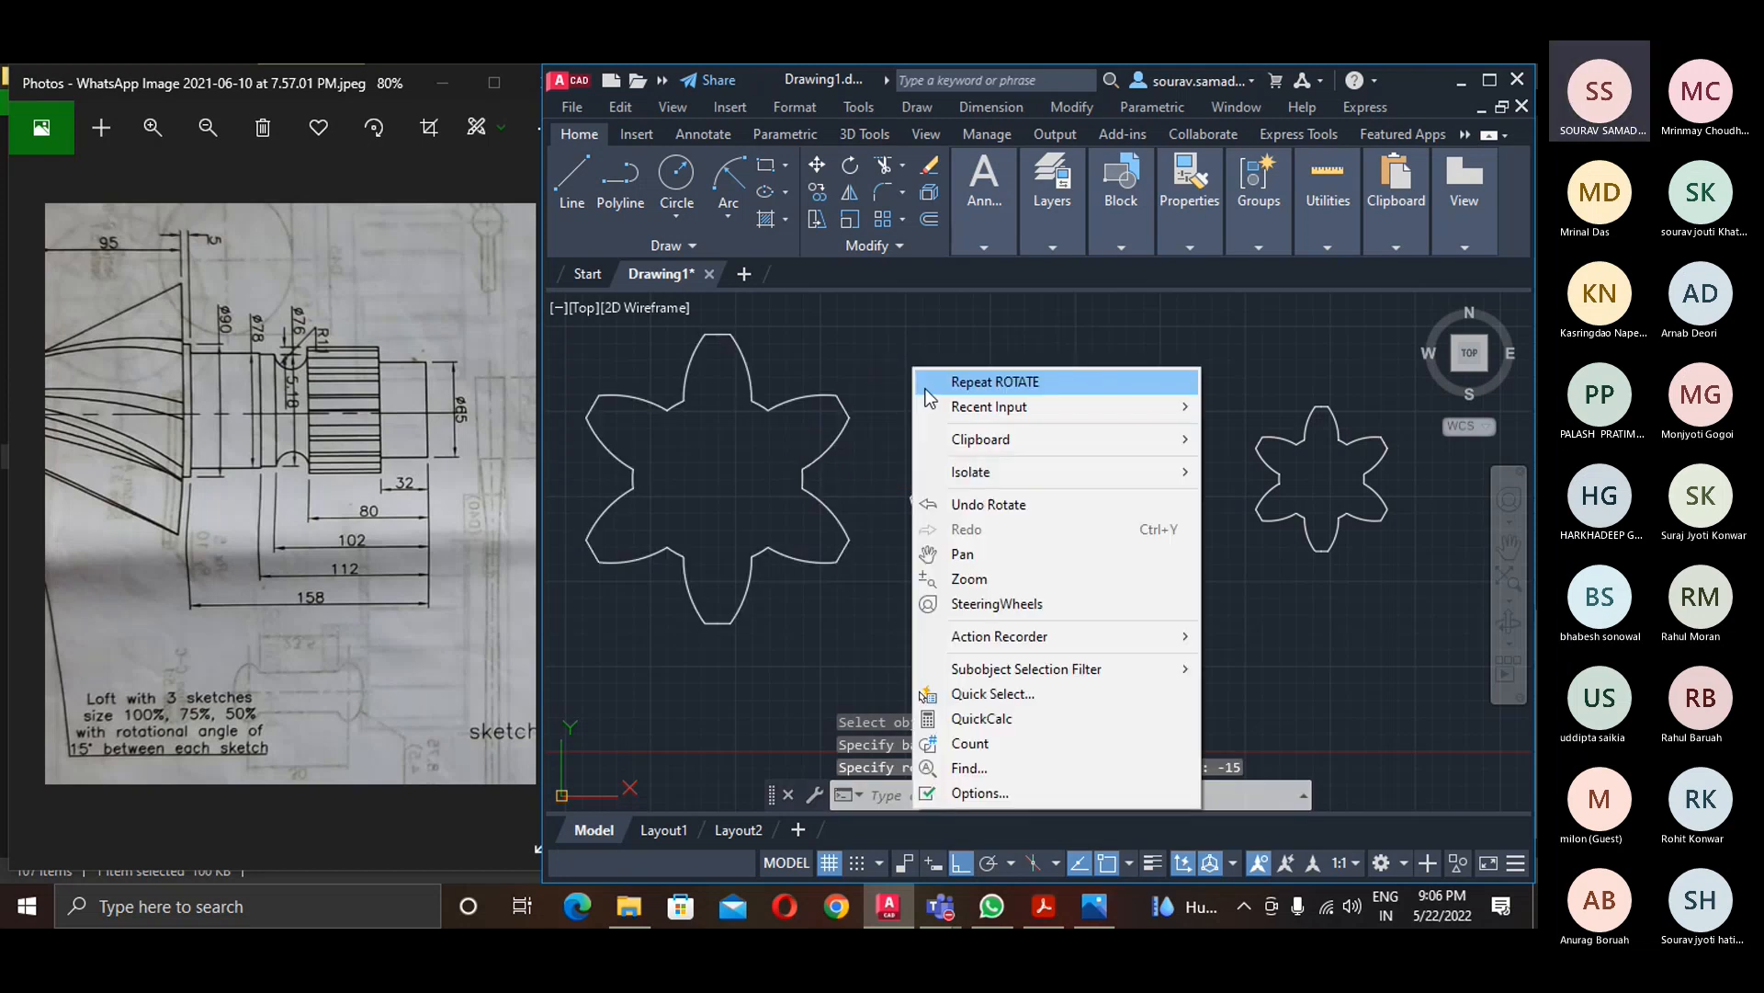
click(923, 387)
click(1322, 458)
key(Return)
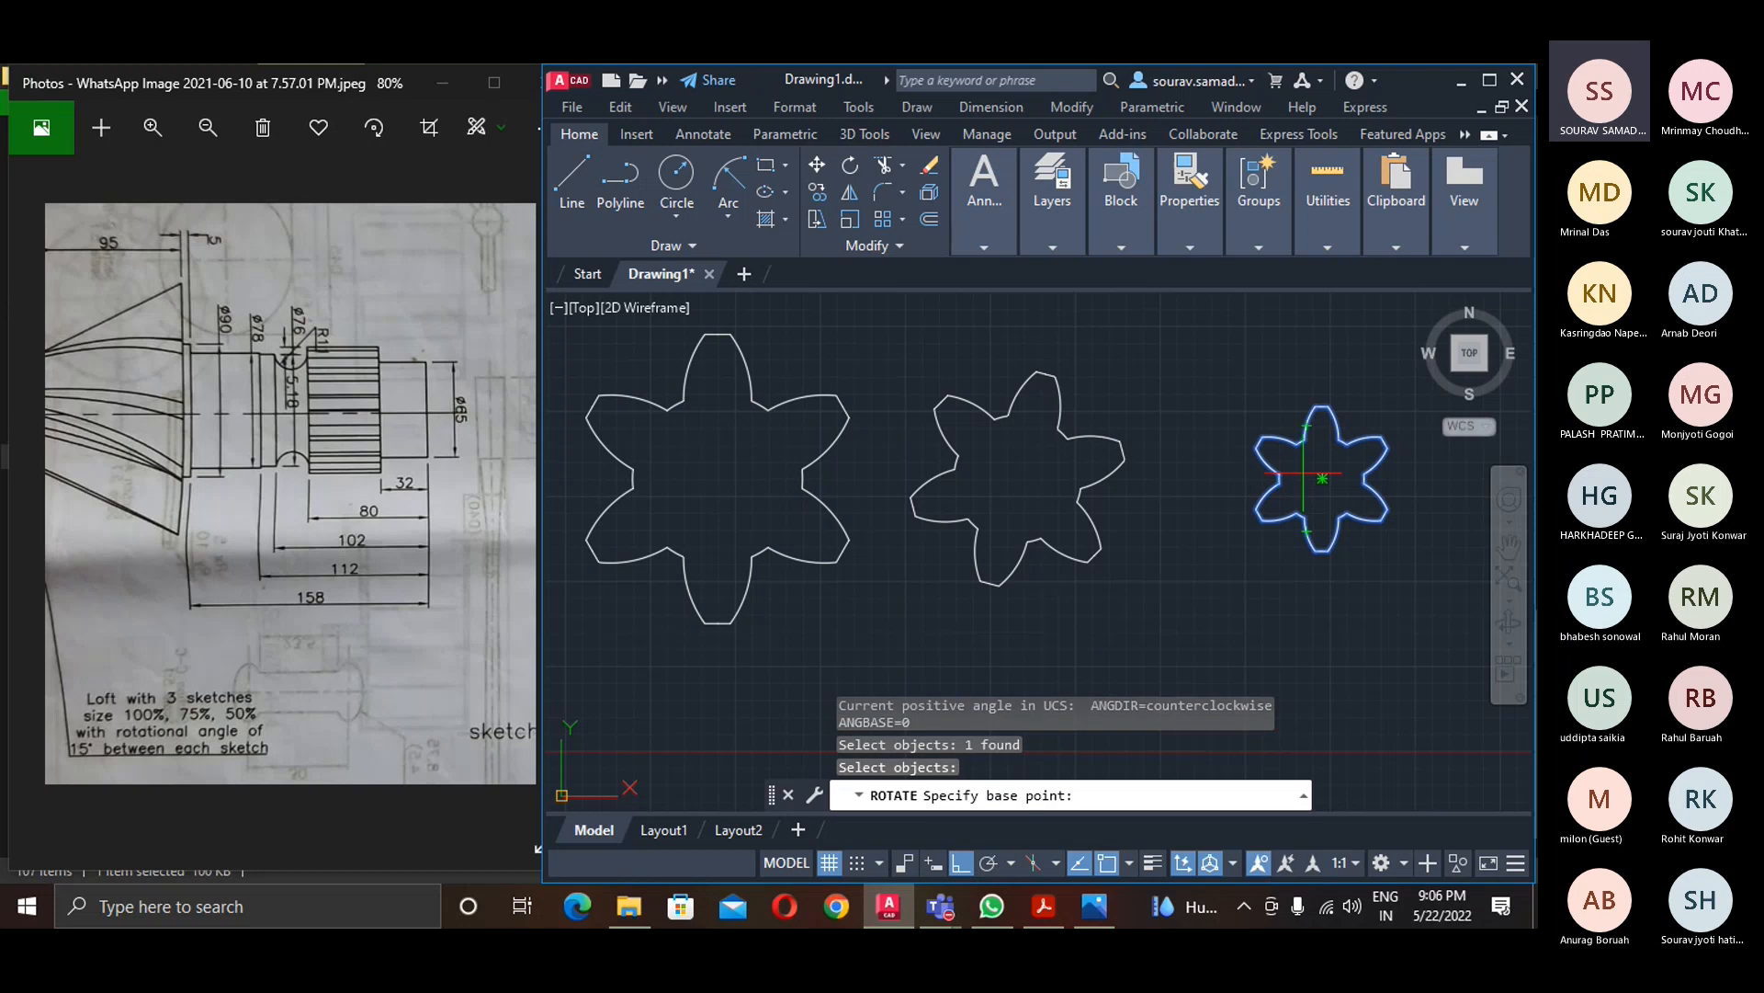
click(1318, 478)
text(-)
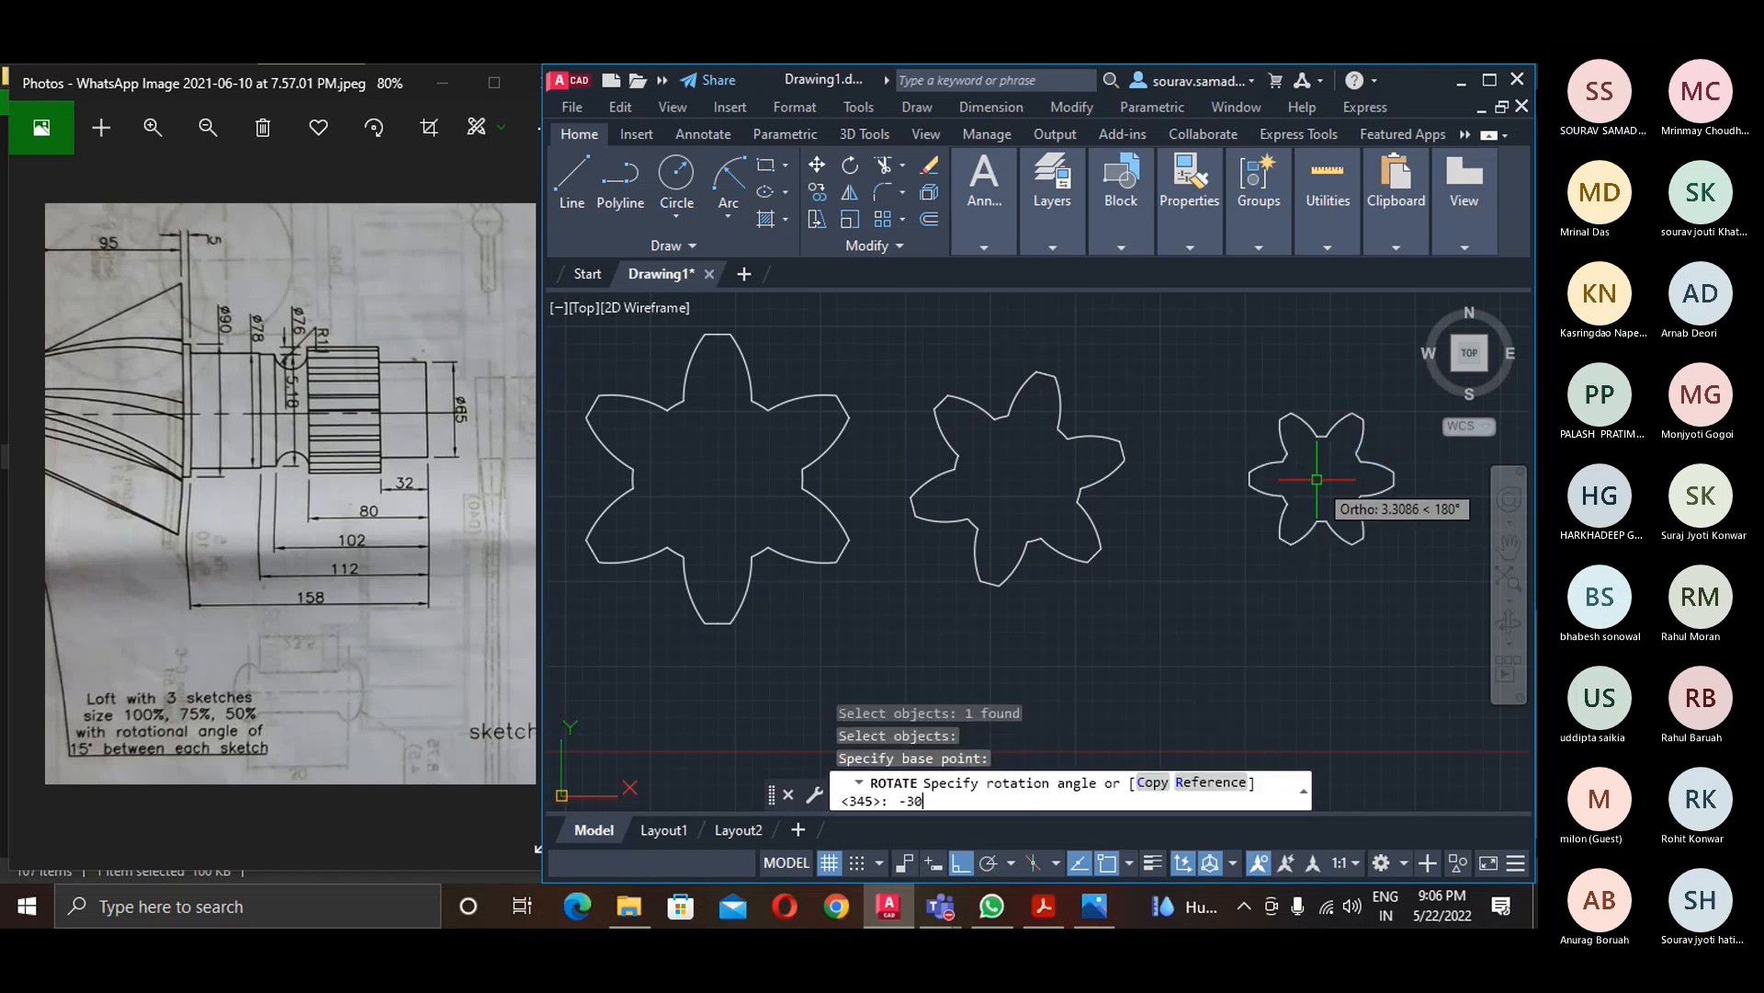
text(30)
key(Return)
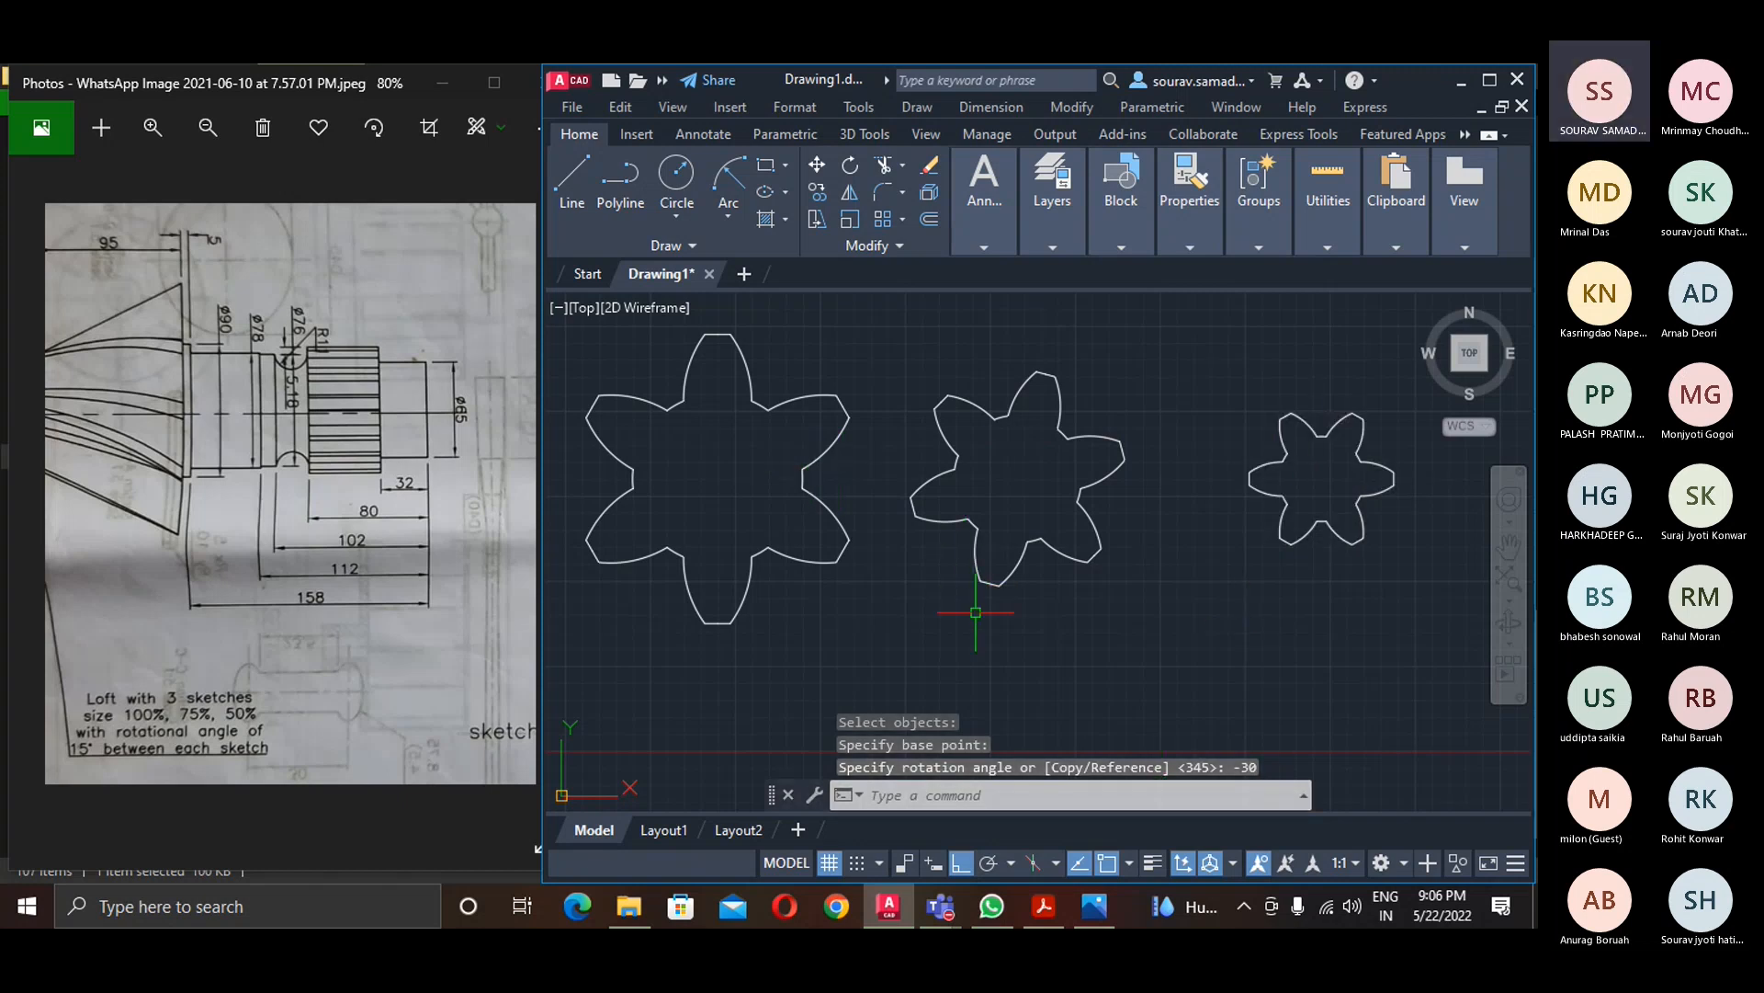
- Move the middle gear outline by its centre onto the centre of the largest outline
text(m)
key(Return)
click(1181, 585)
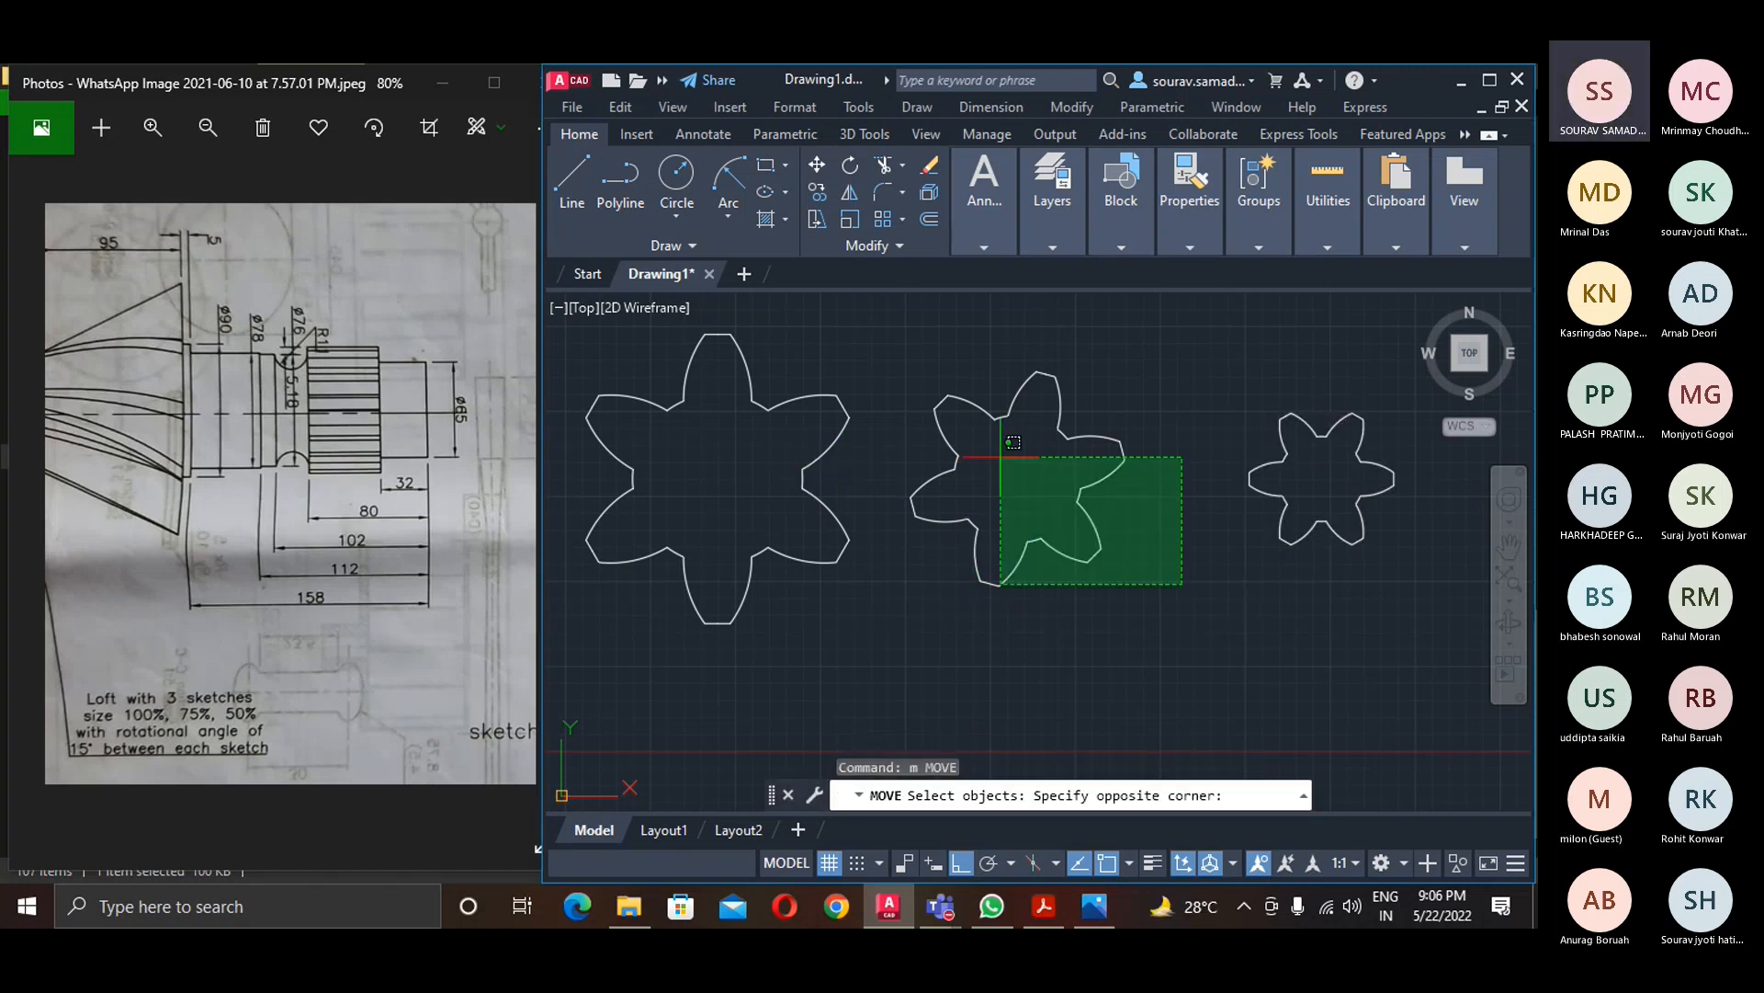
click(997, 464)
key(Return)
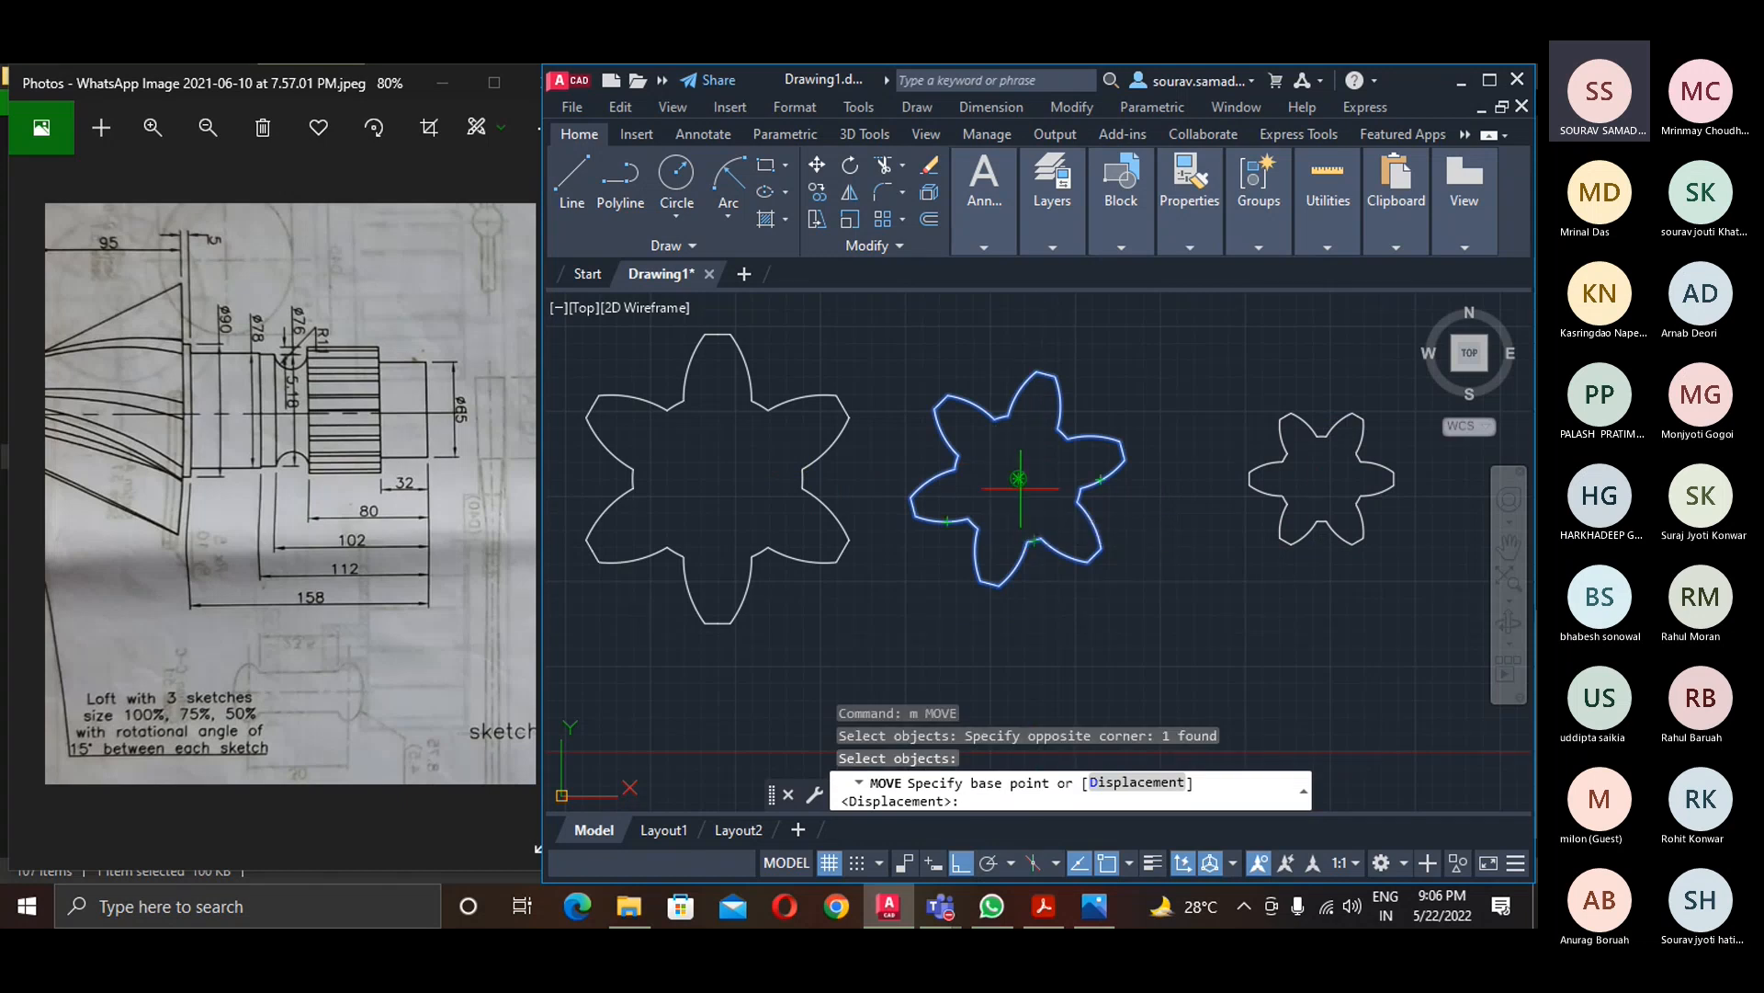
click(1018, 477)
click(717, 478)
- Move the smallest gear outline by its centre onto the two overlapping outlines, so all three are nested
right_click(1021, 443)
click(1077, 461)
click(1329, 538)
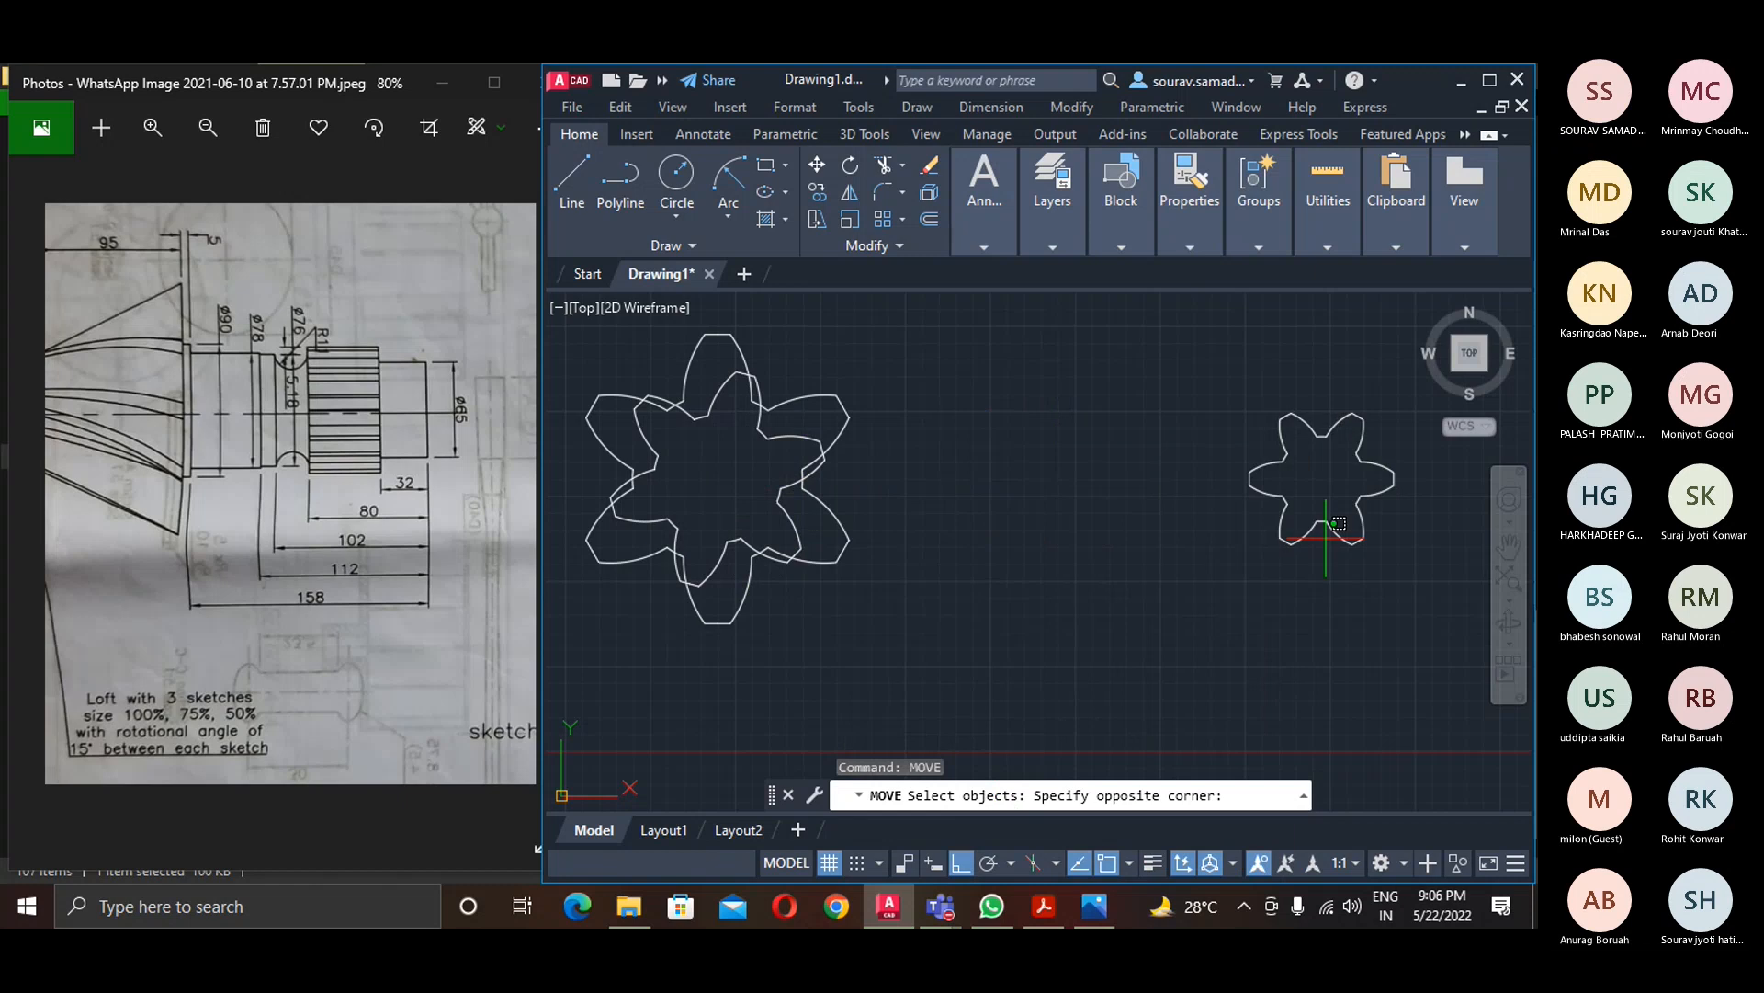
click(1329, 537)
click(1291, 496)
key(Return)
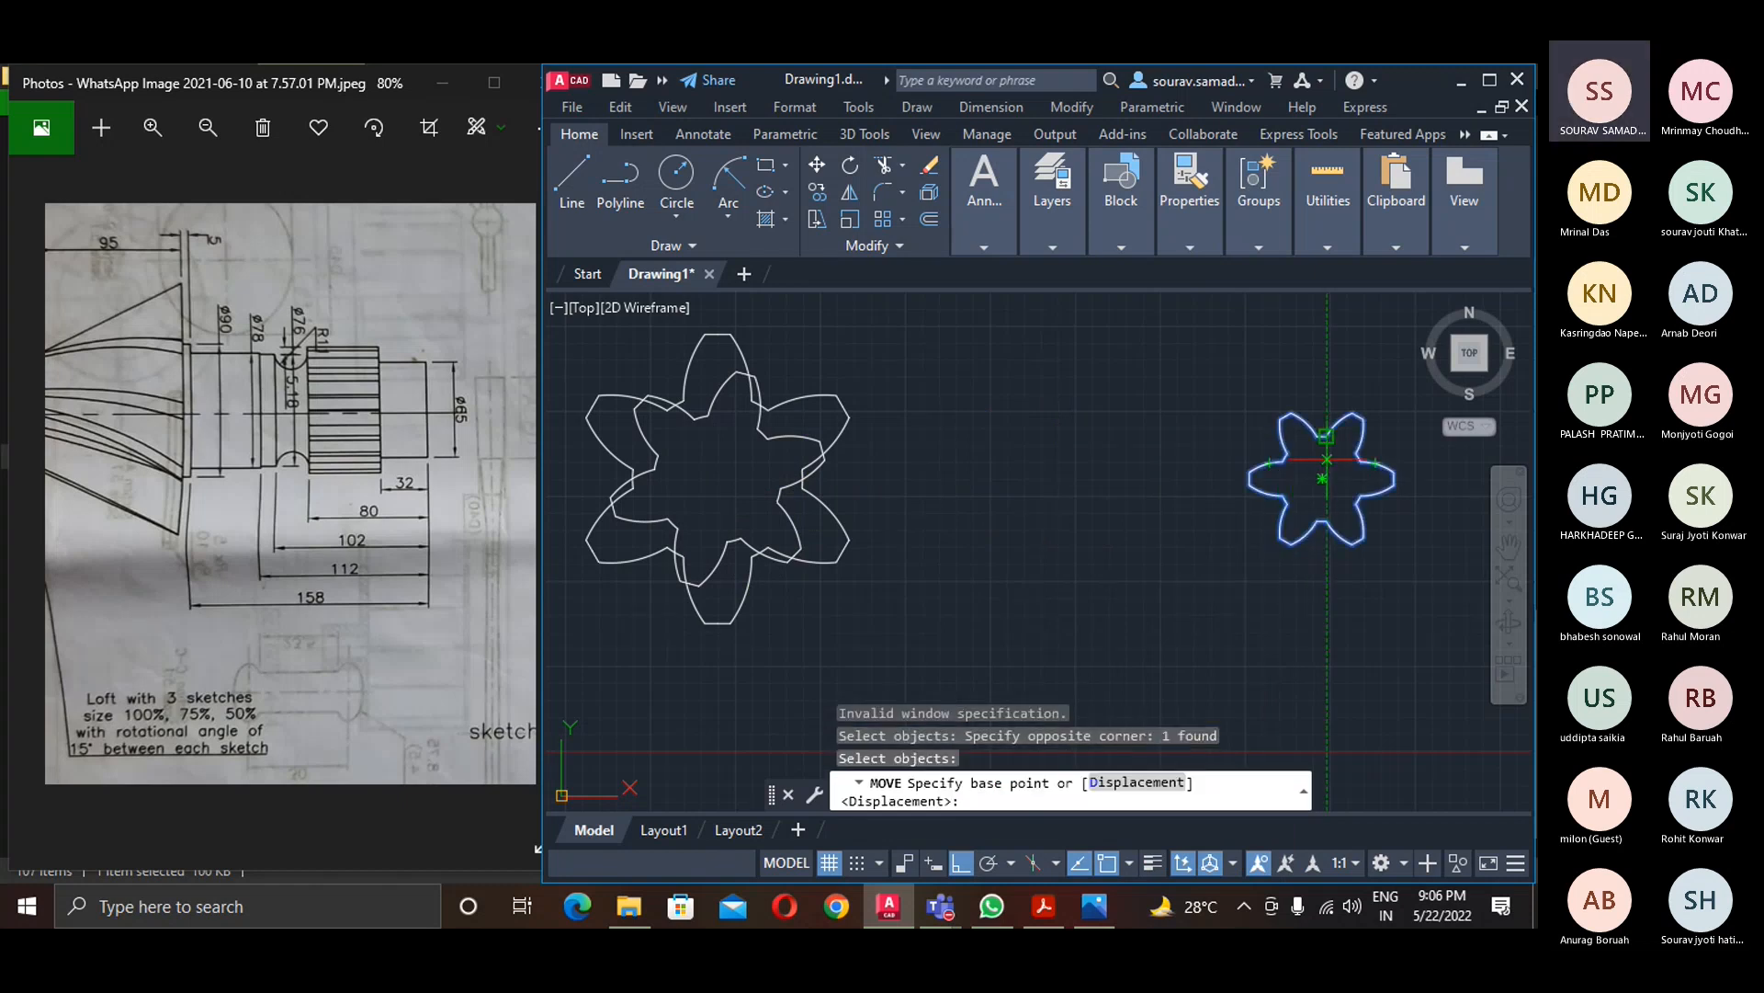
click(1324, 476)
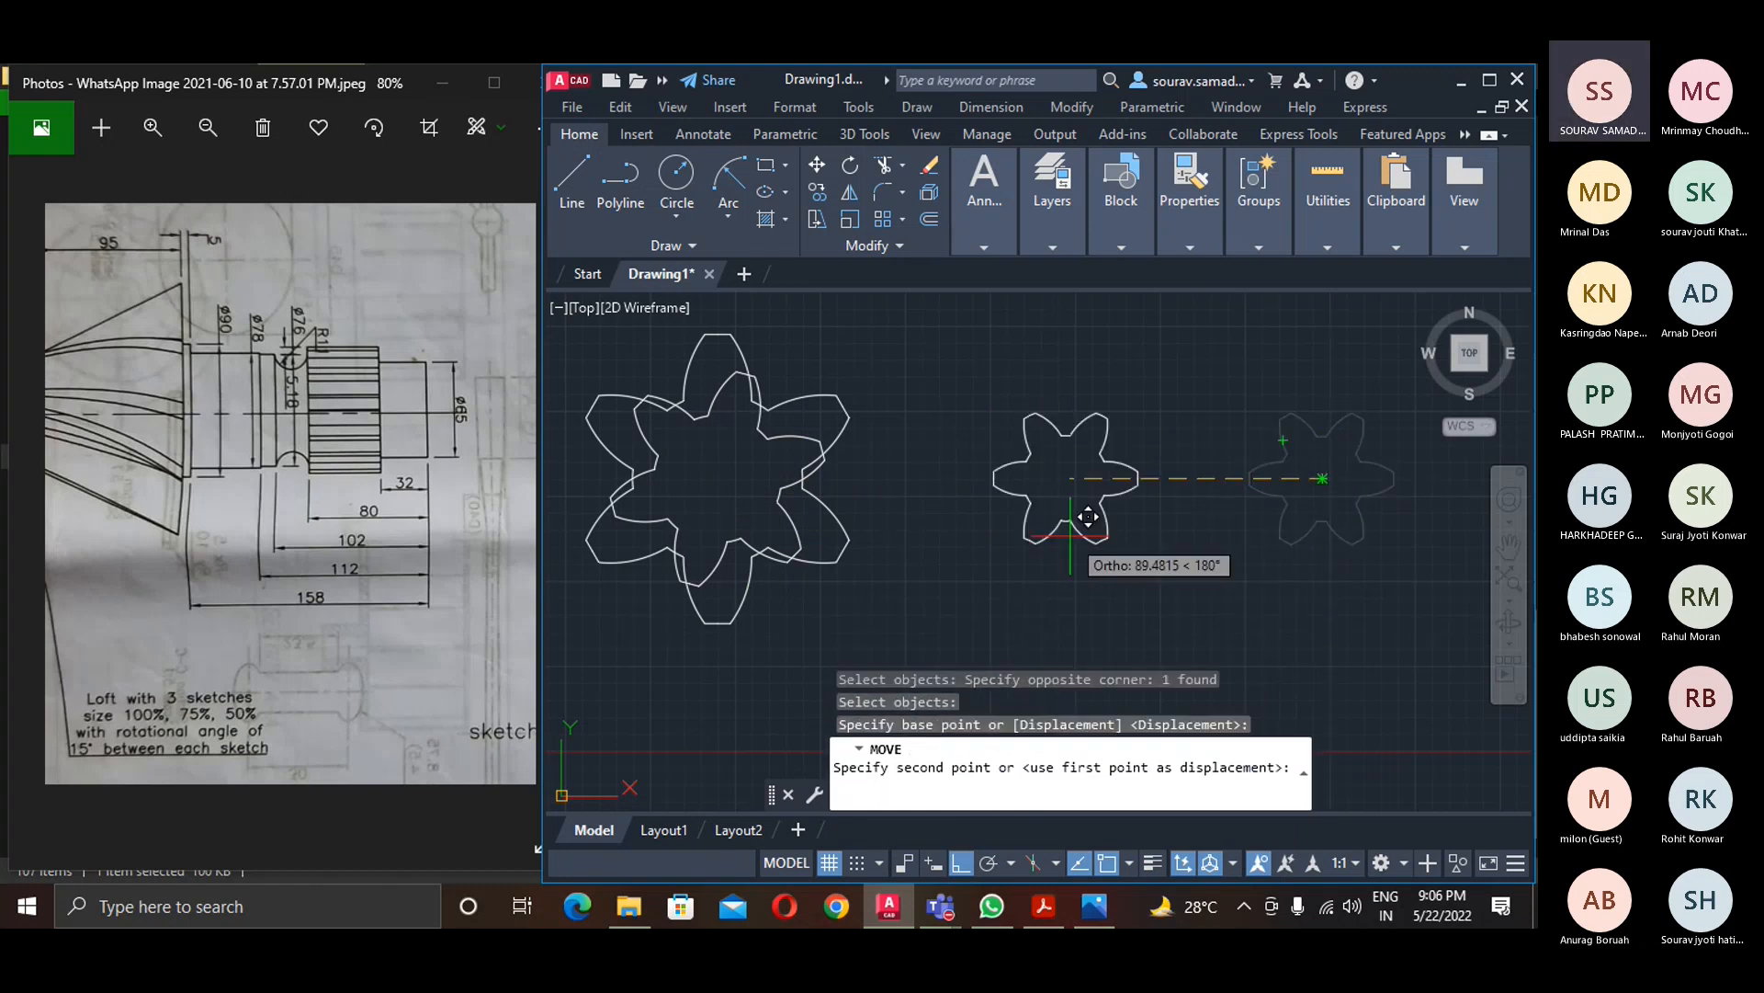
click(736, 458)
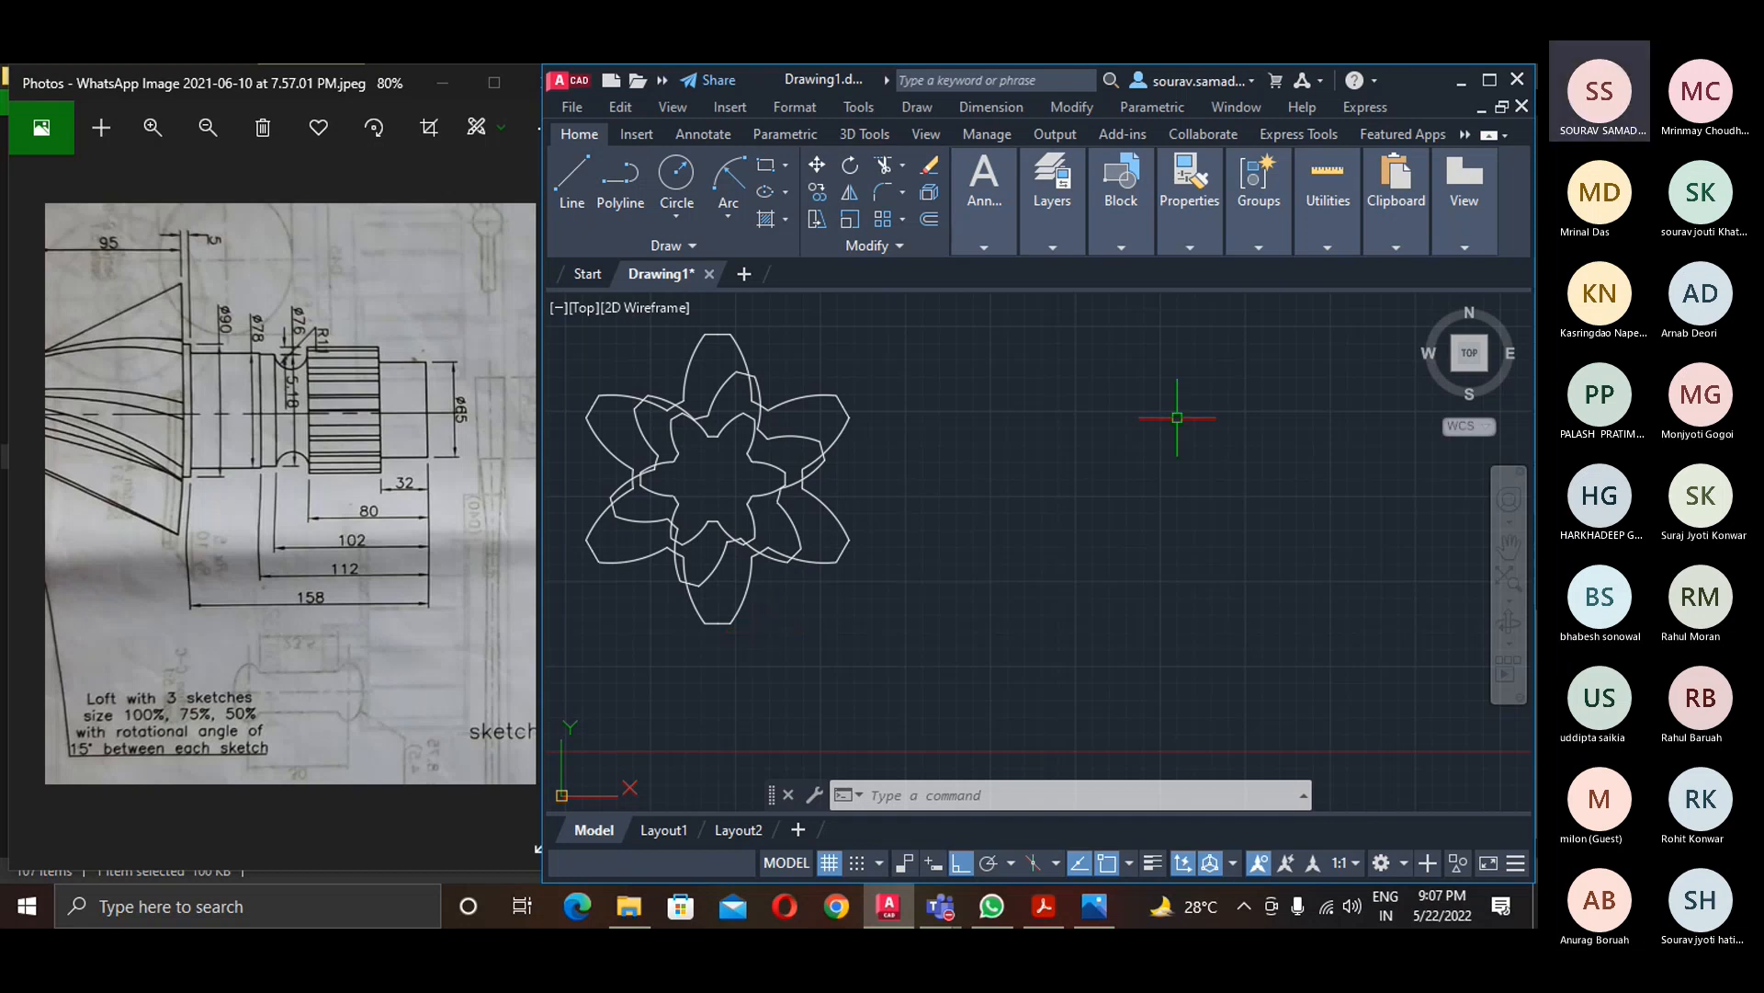
click(1424, 305)
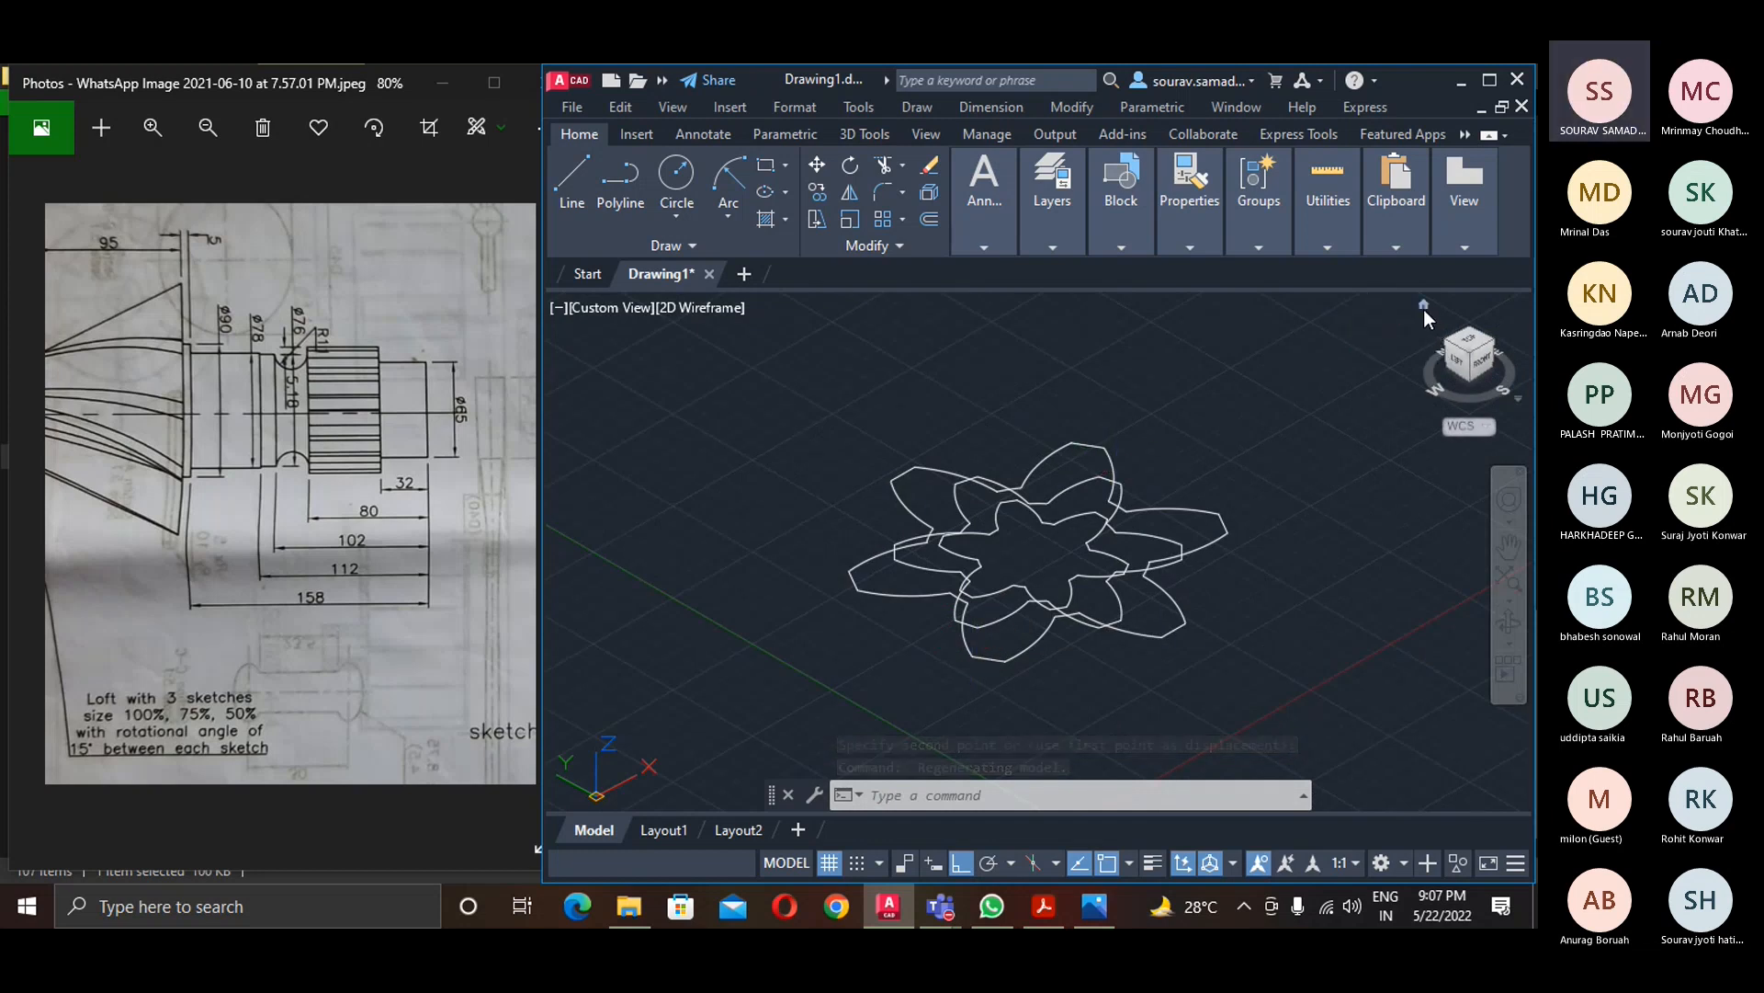
click(1456, 340)
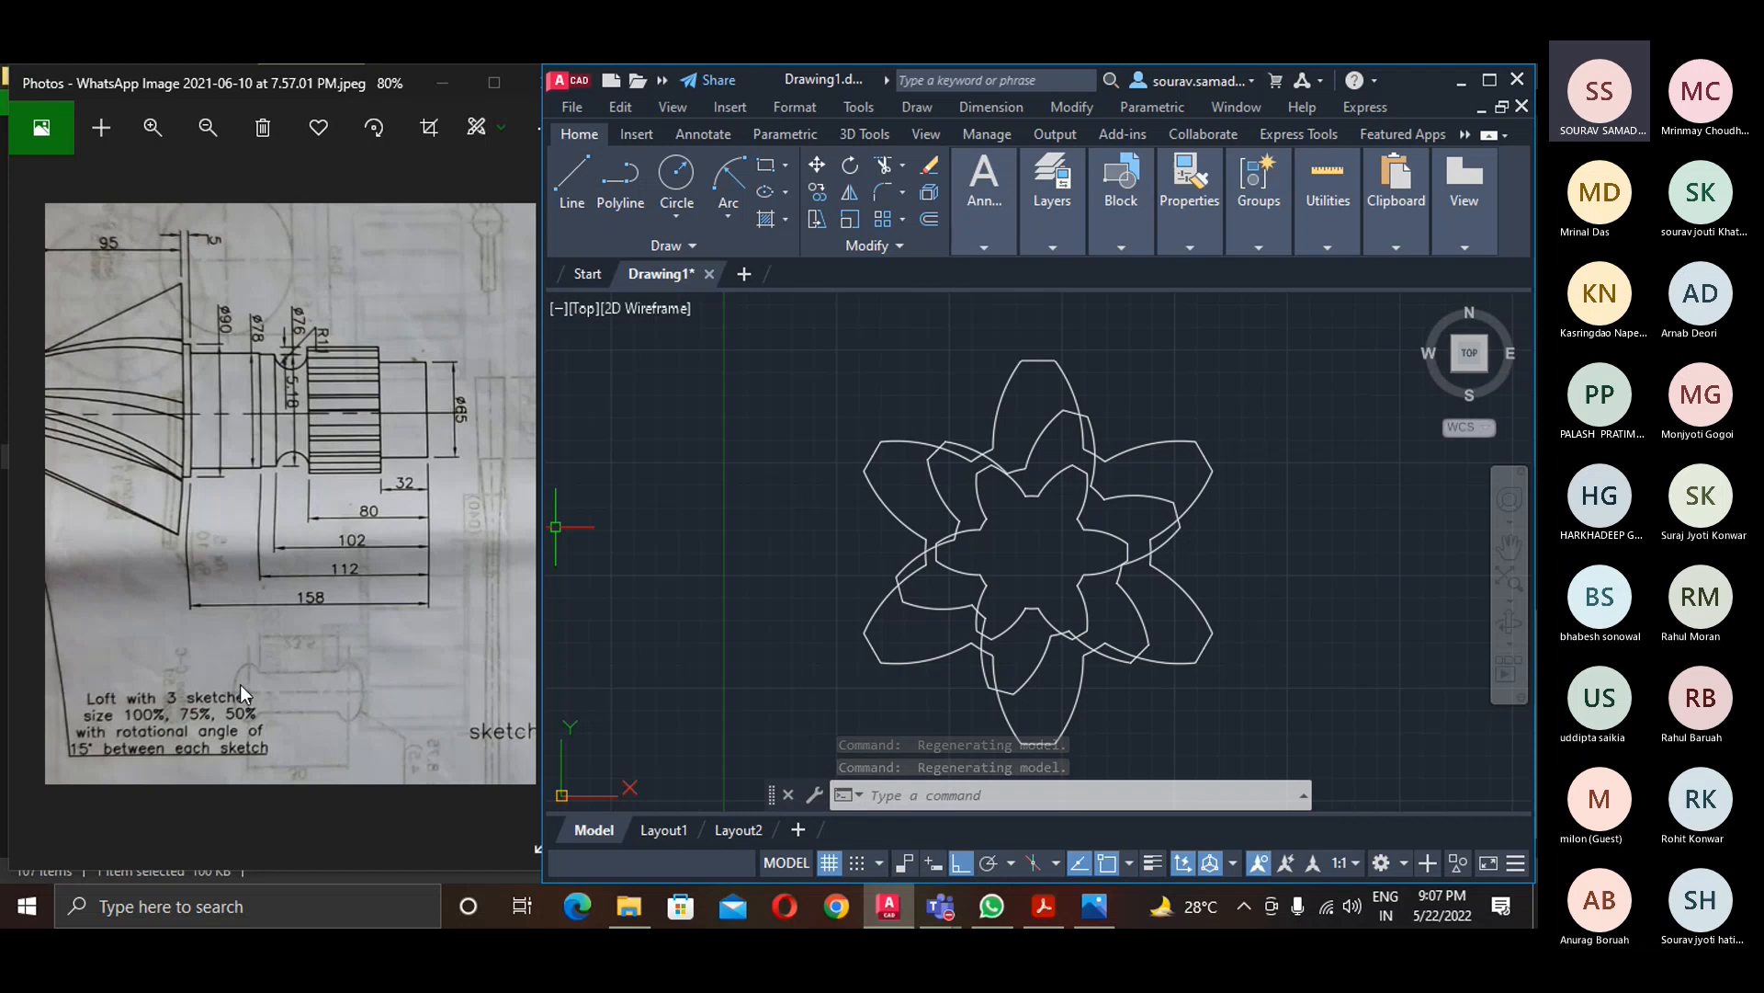
mouse_move(1248, 620)
middle_down()
mouse_move(1277, 611)
mouse_move(984, 598)
middle_up()
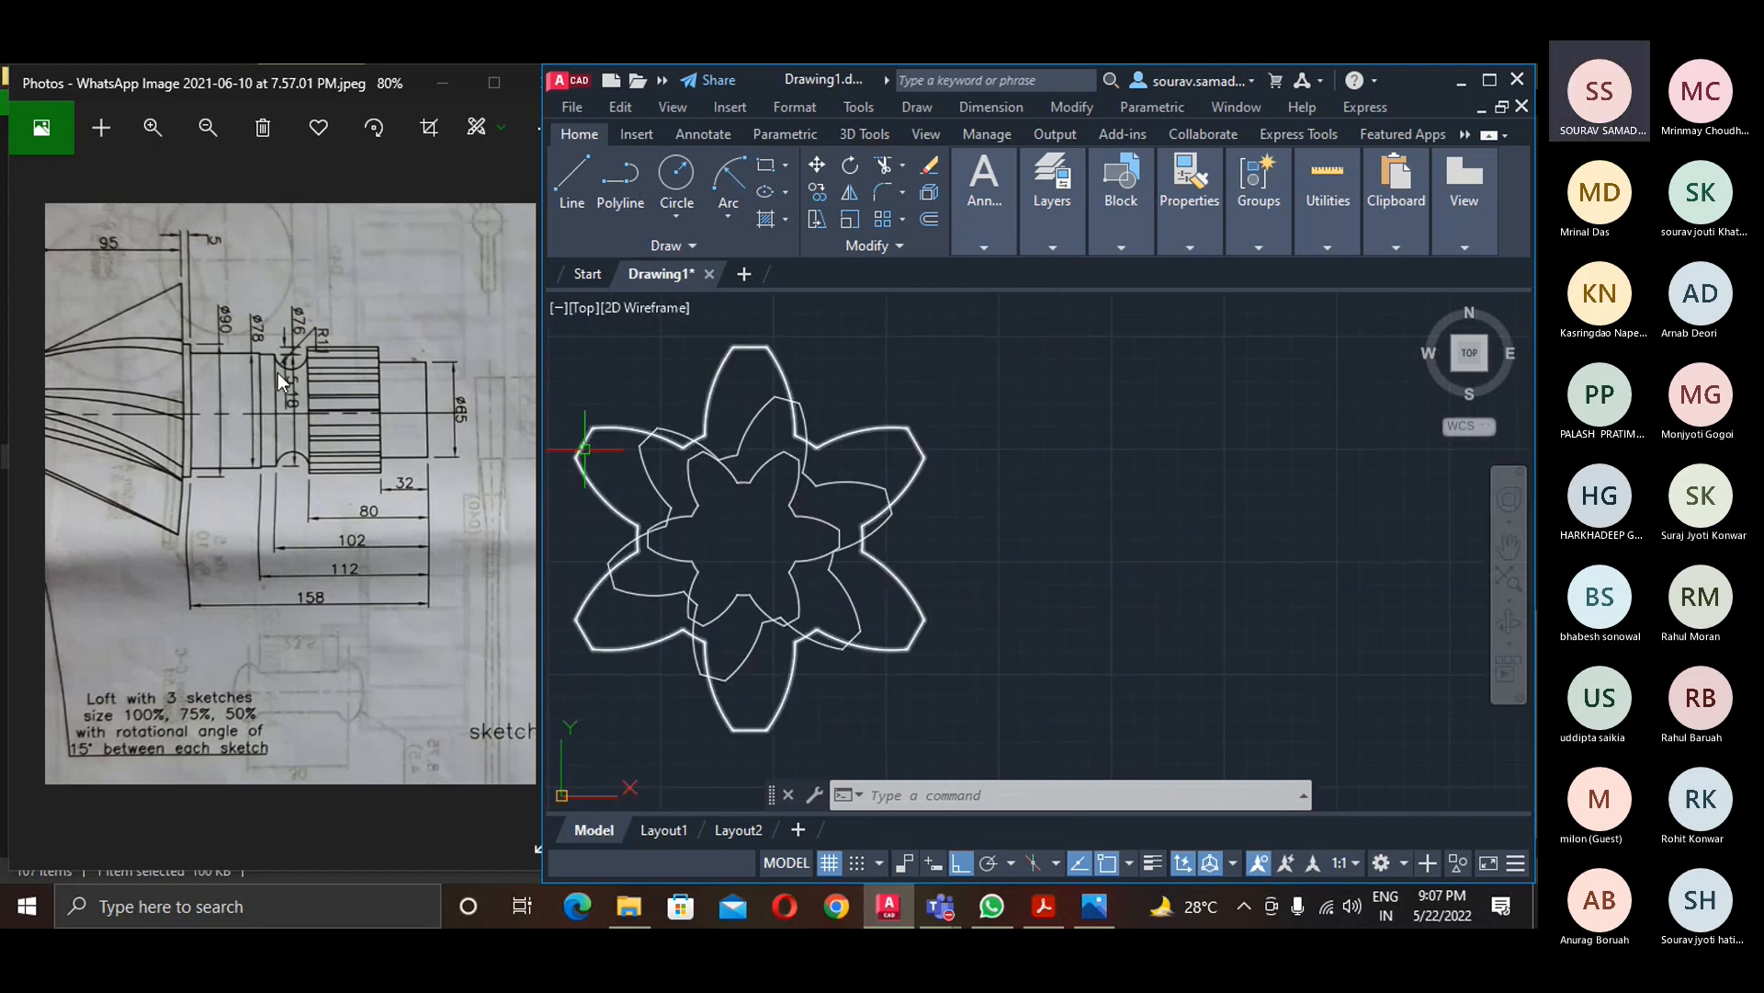
click(580, 177)
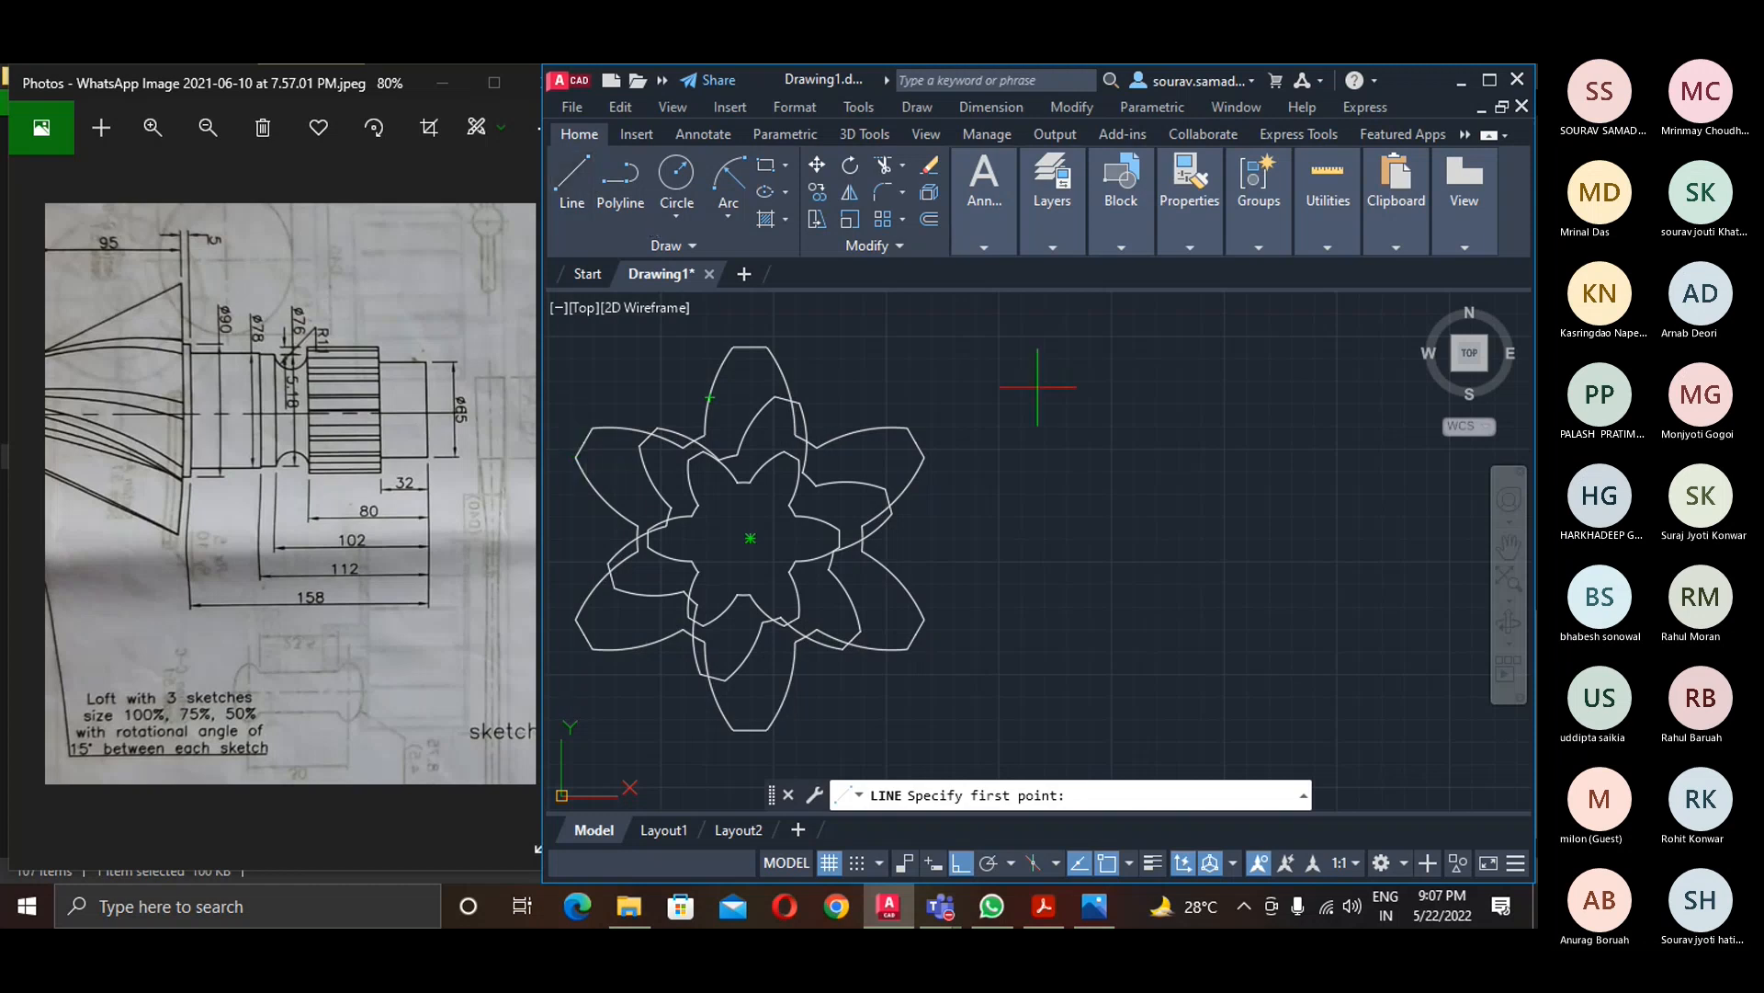
click(1082, 447)
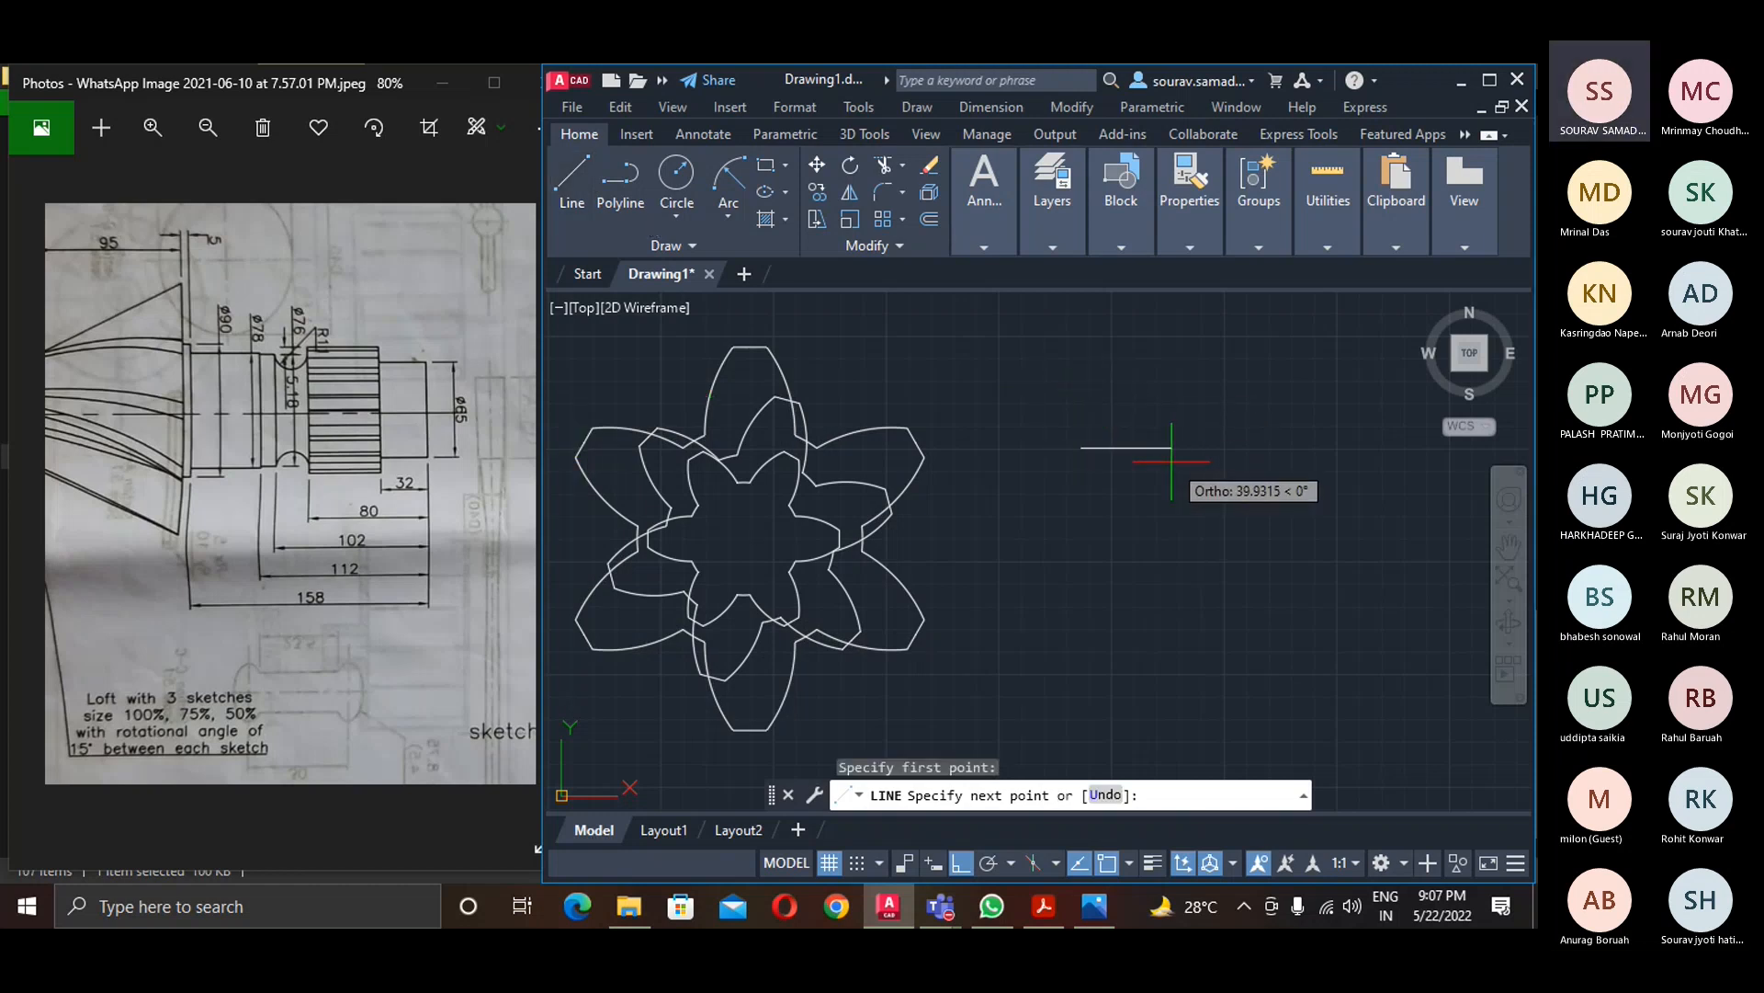
text(5)
key(Return)
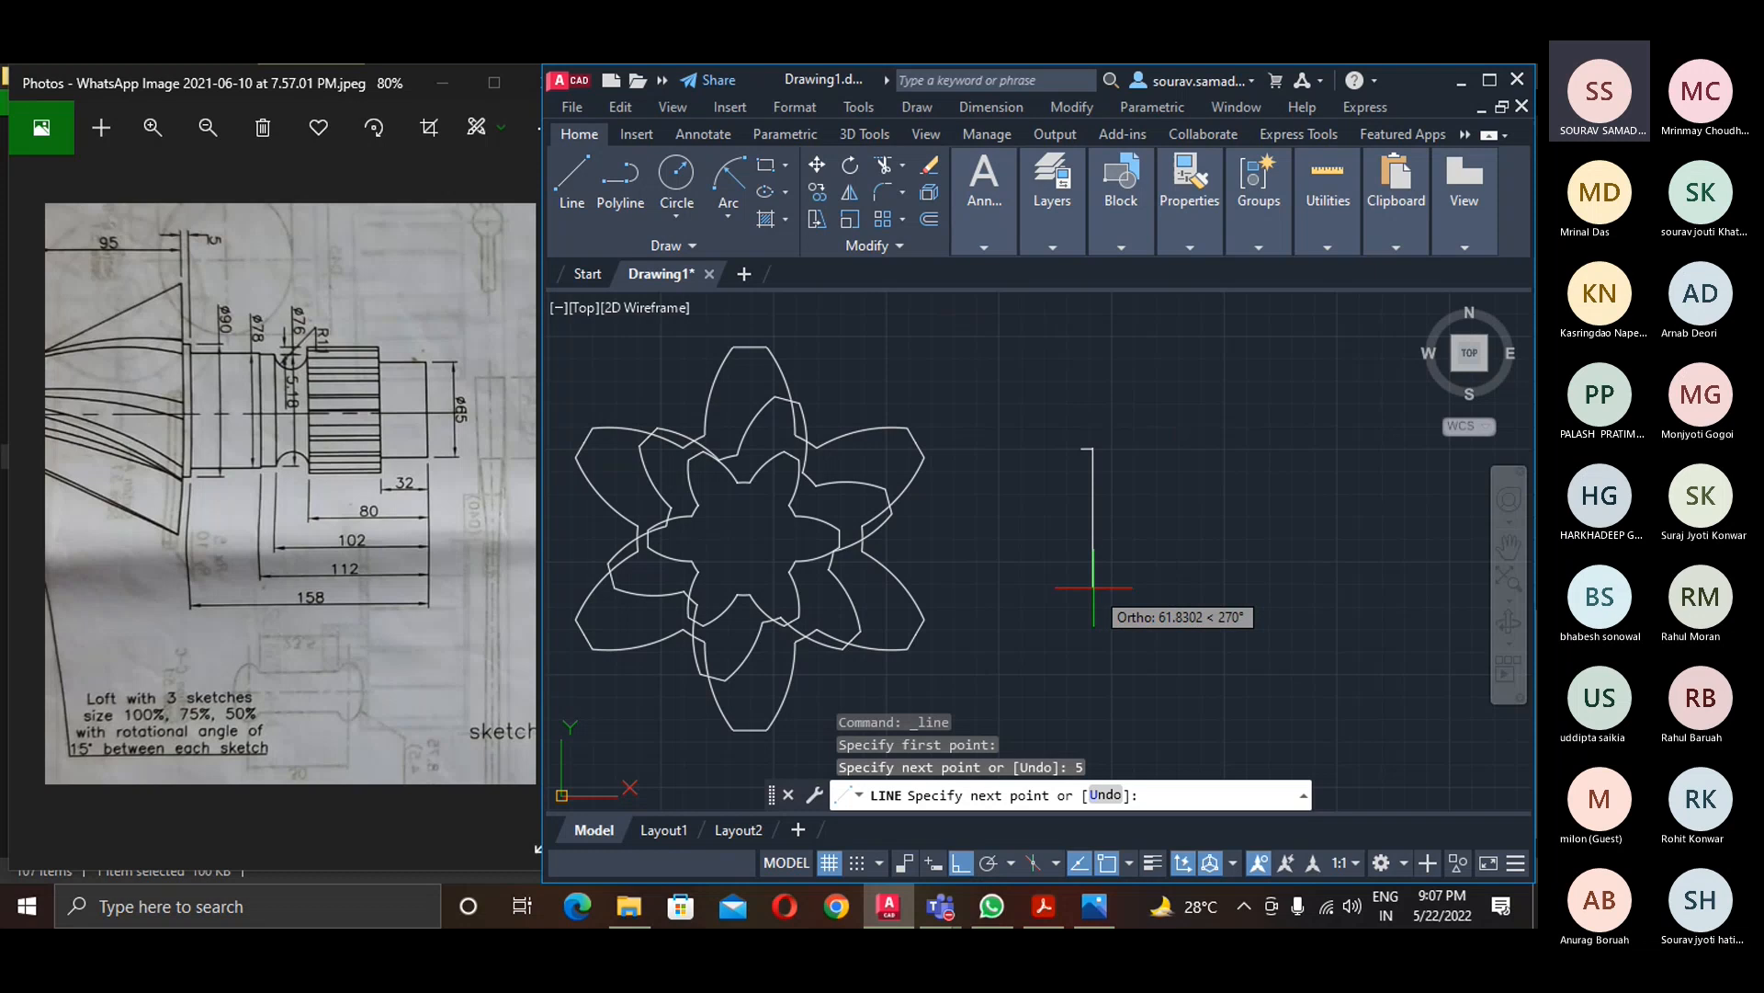
key(Escape)
key(Escape)
click(1133, 470)
click(1064, 422)
key(Delete)
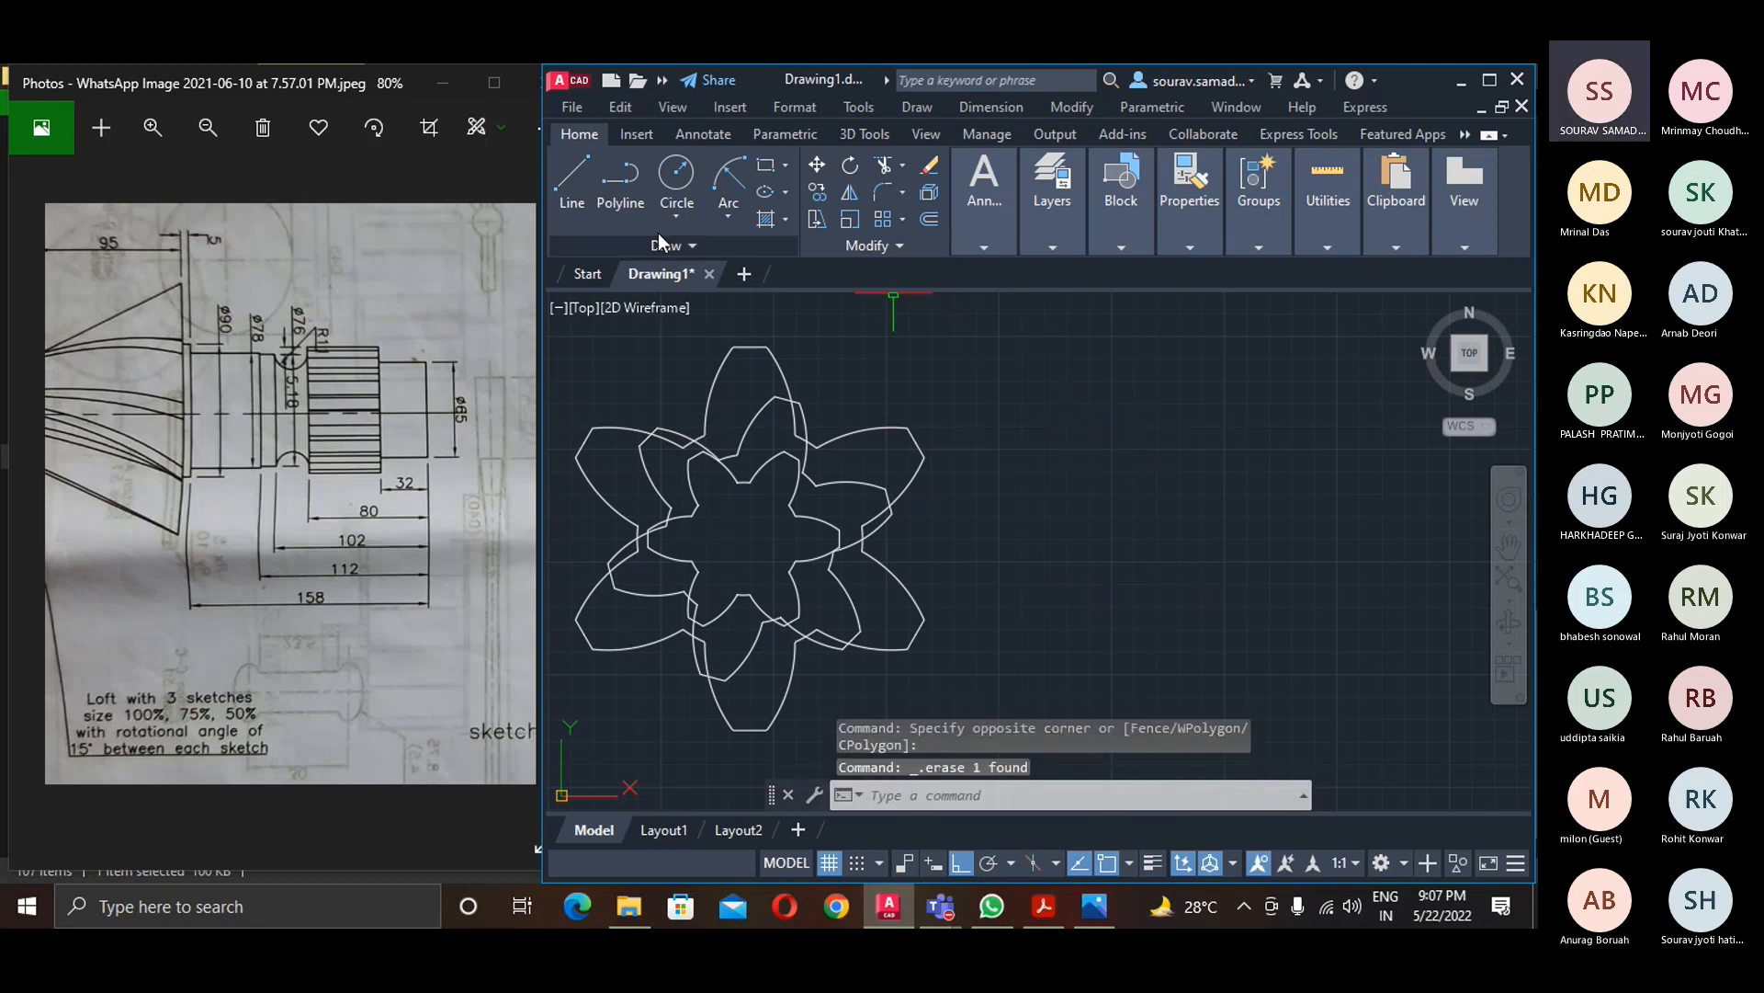
- Draw a horizontal line 163 long in the empty area beside the nested gear outlines as the shaft profile's baseline
click(575, 182)
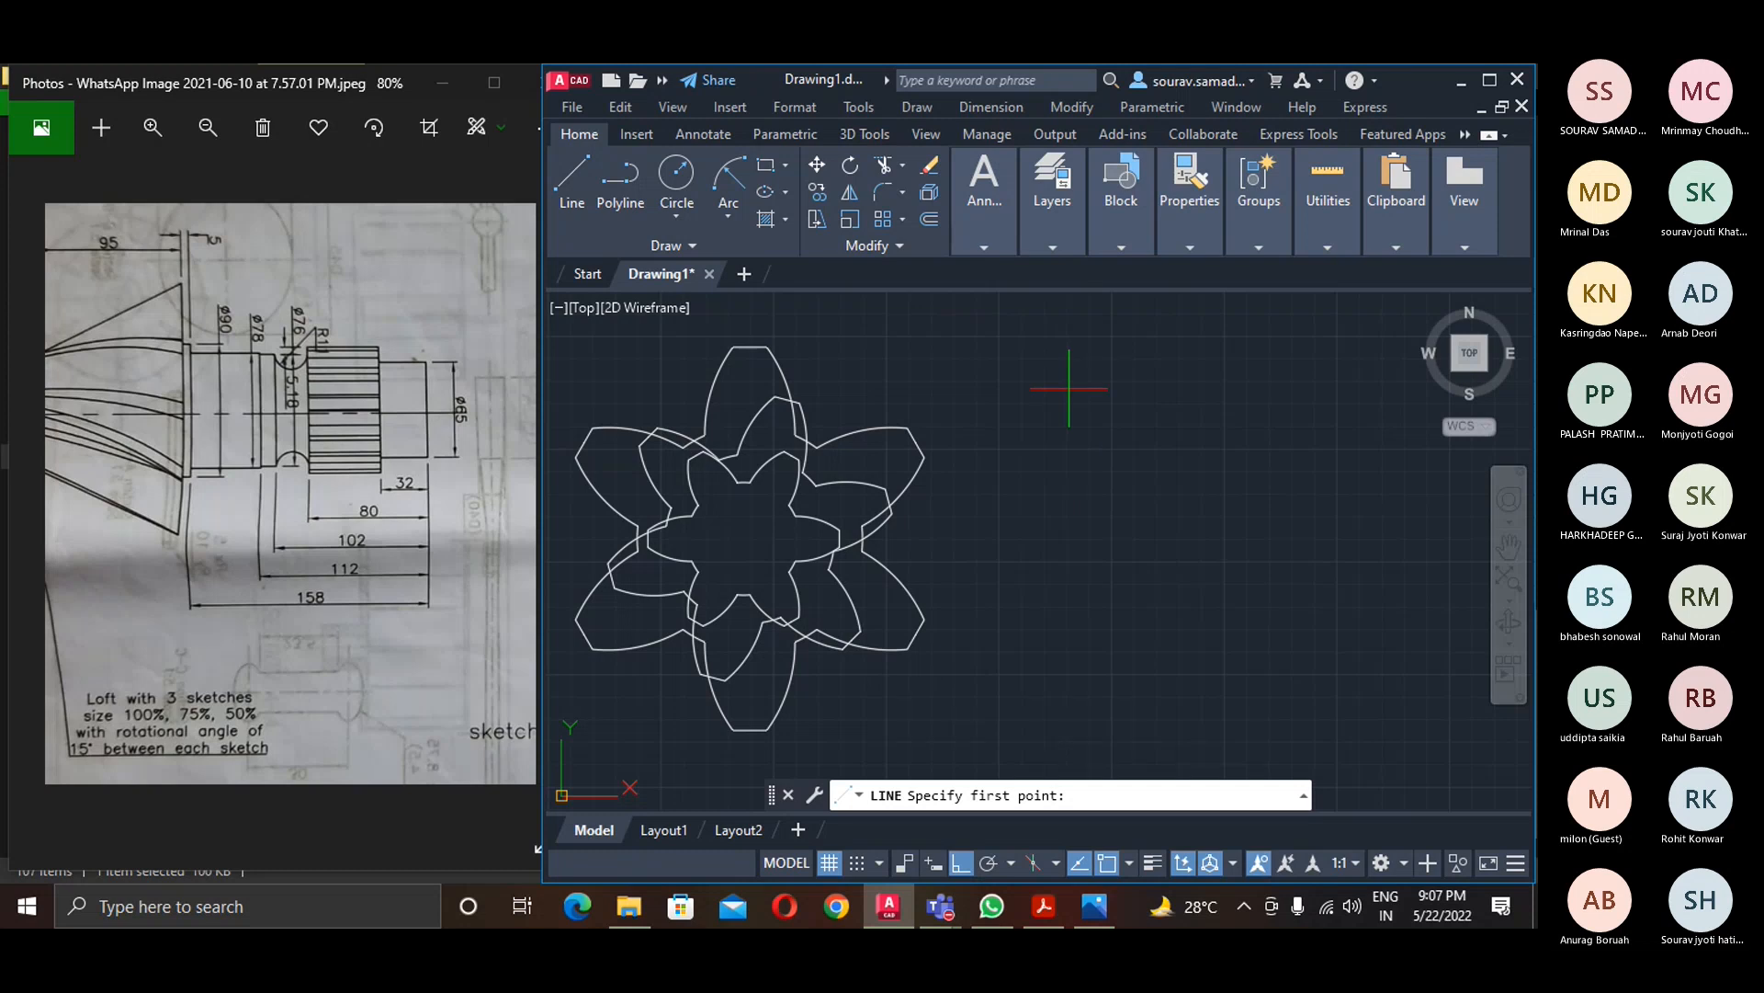
click(1044, 527)
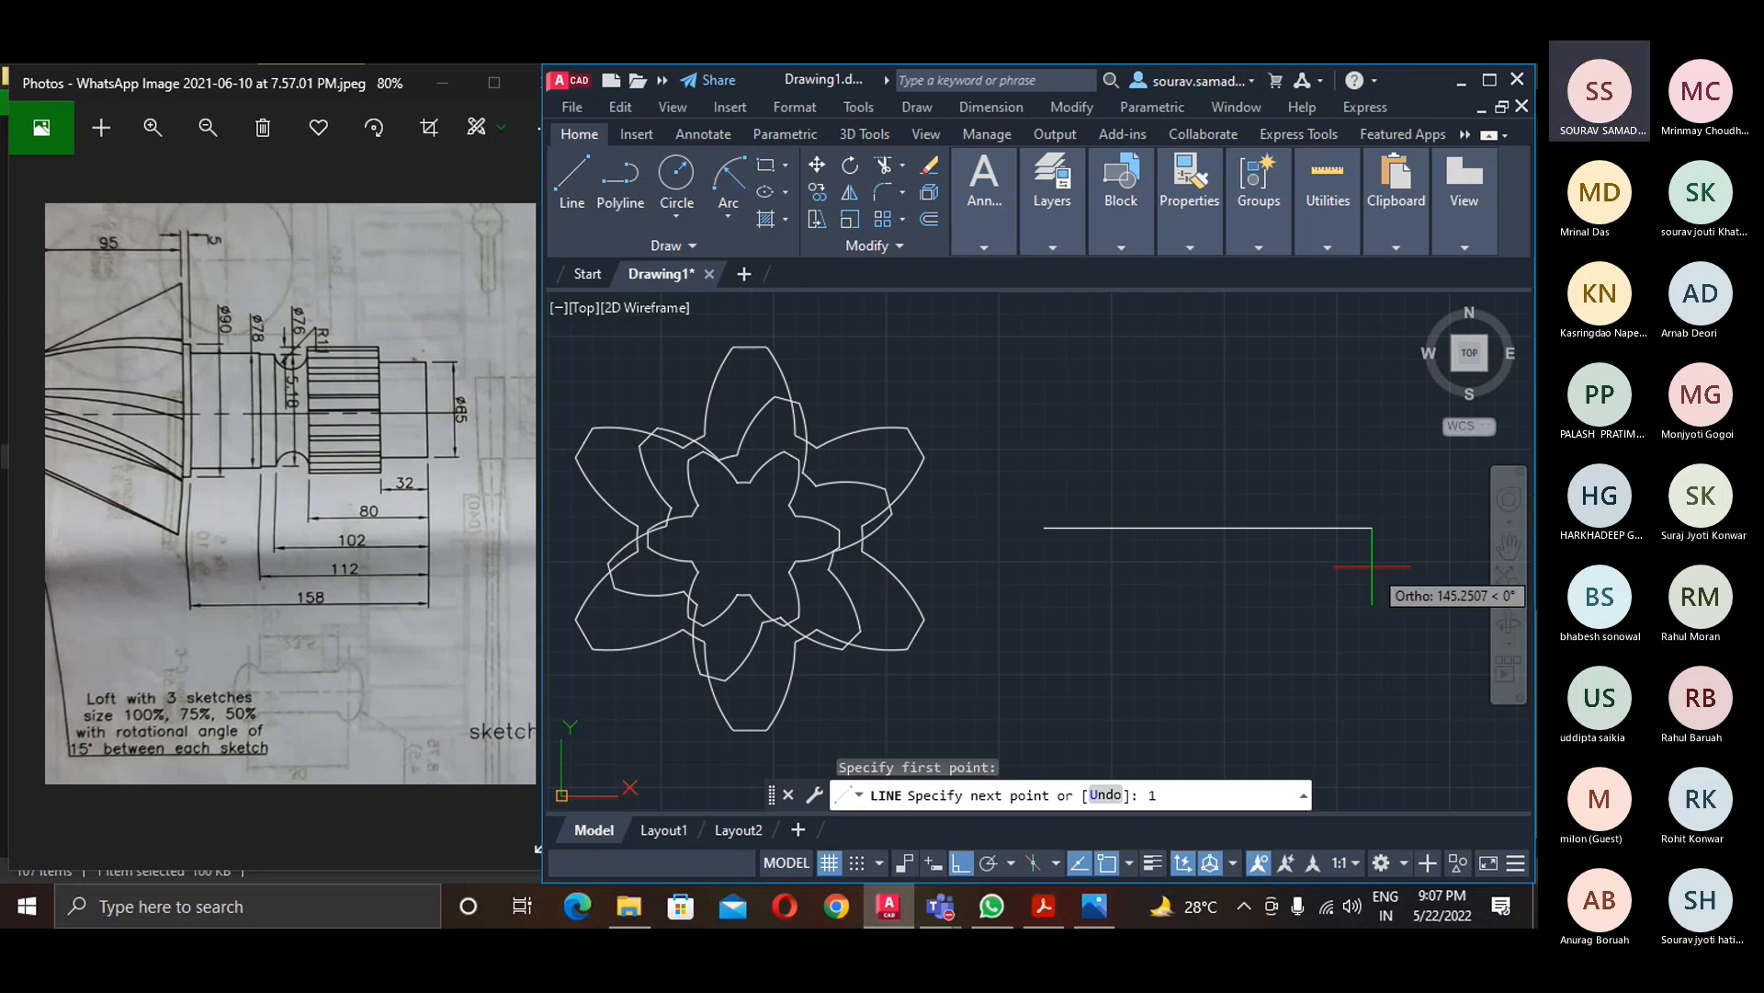
text(163)
key(Return)
key(Return)
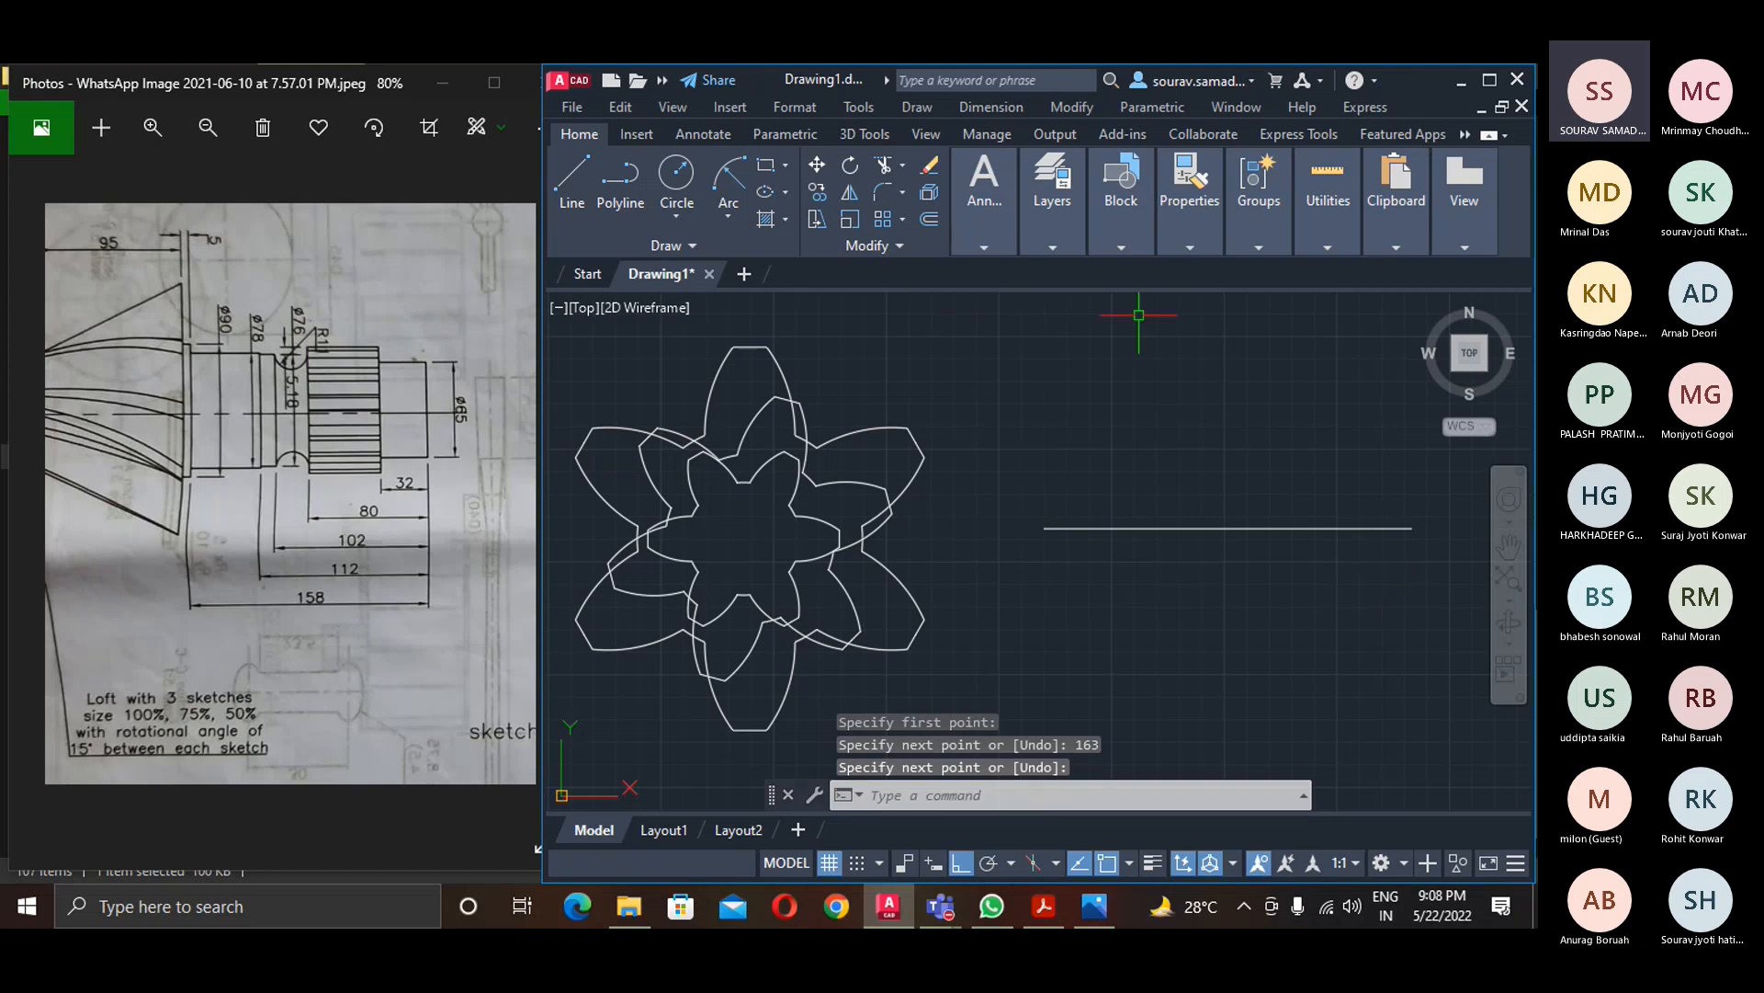
- Start the shaft's flange profile at the baseline's left end with lines 45 up, 5 right and 6 down
click(565, 208)
click(1044, 528)
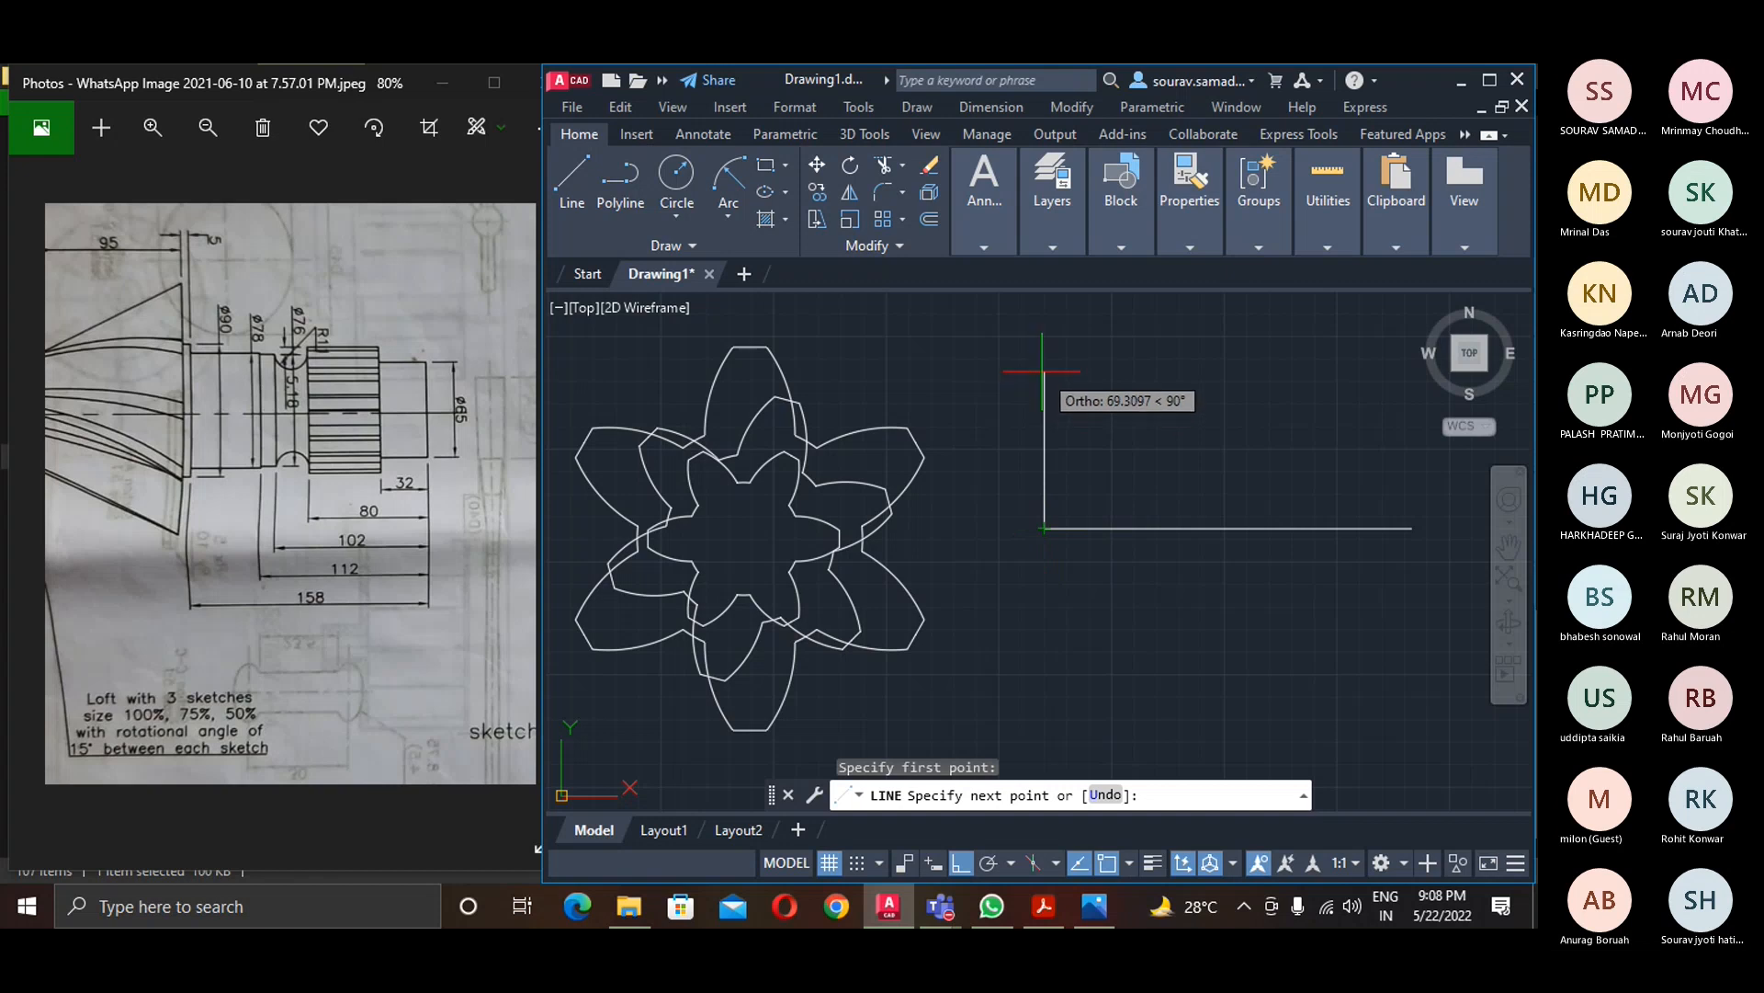
text(45)
key(Return)
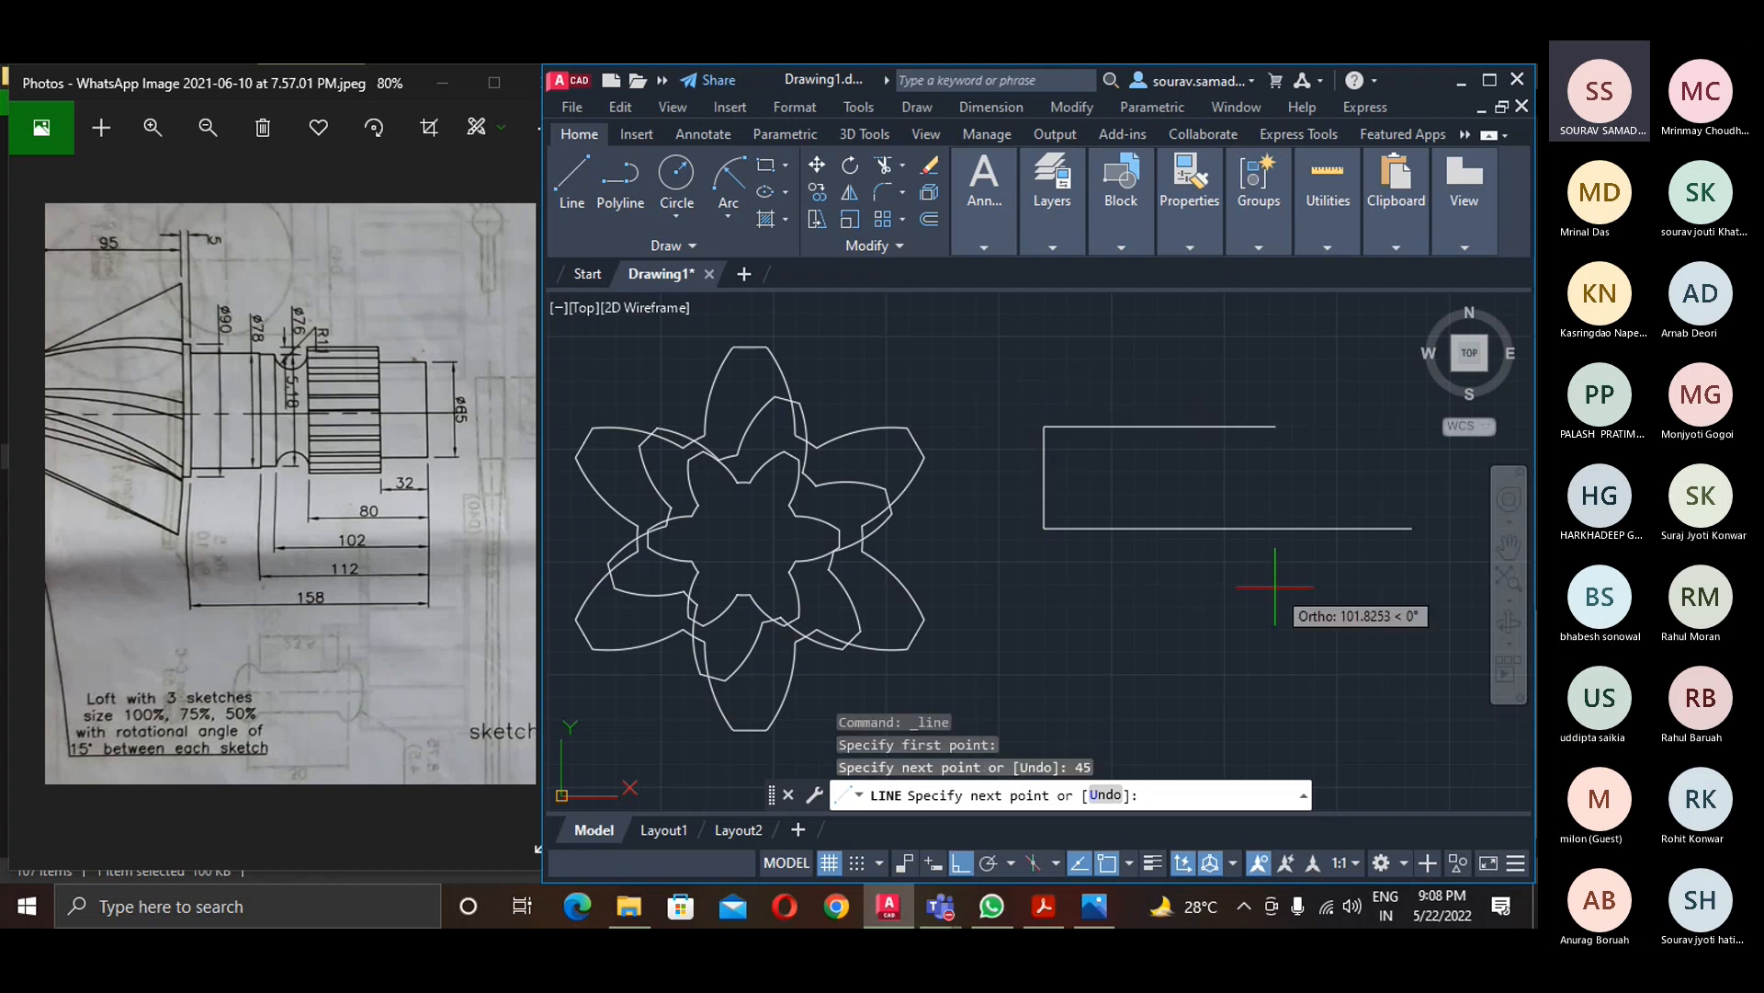
text(5)
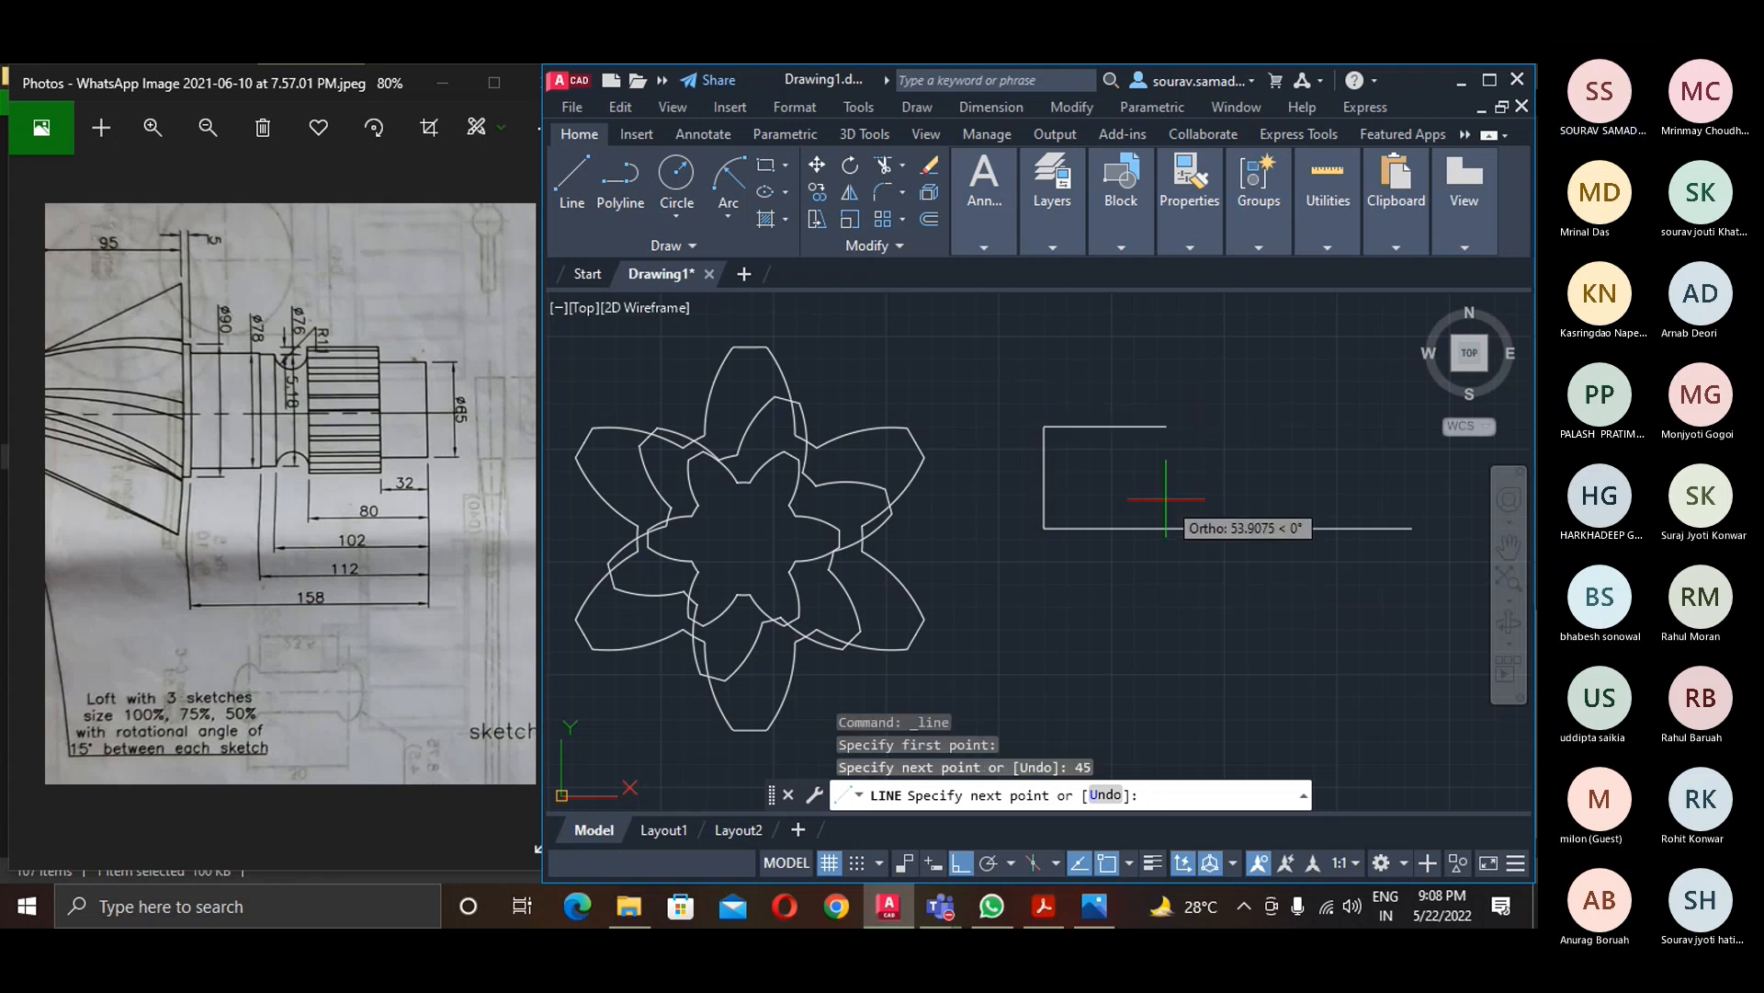
key(Return)
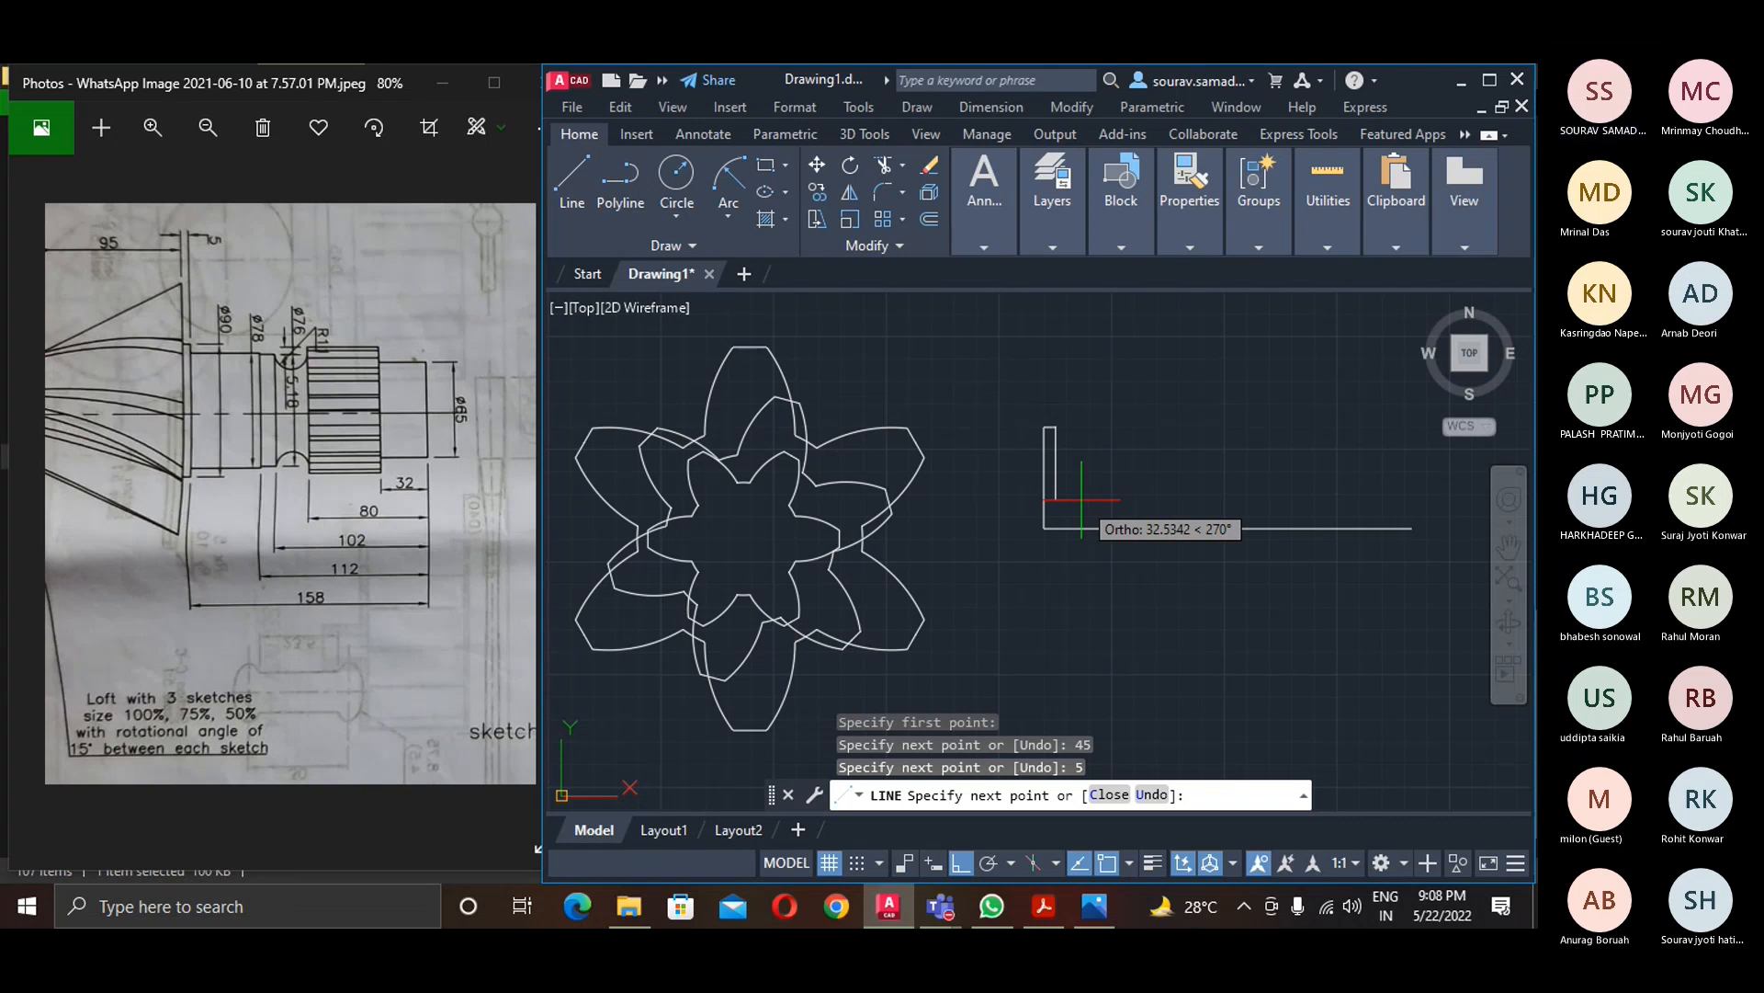
text(6)
key(Return)
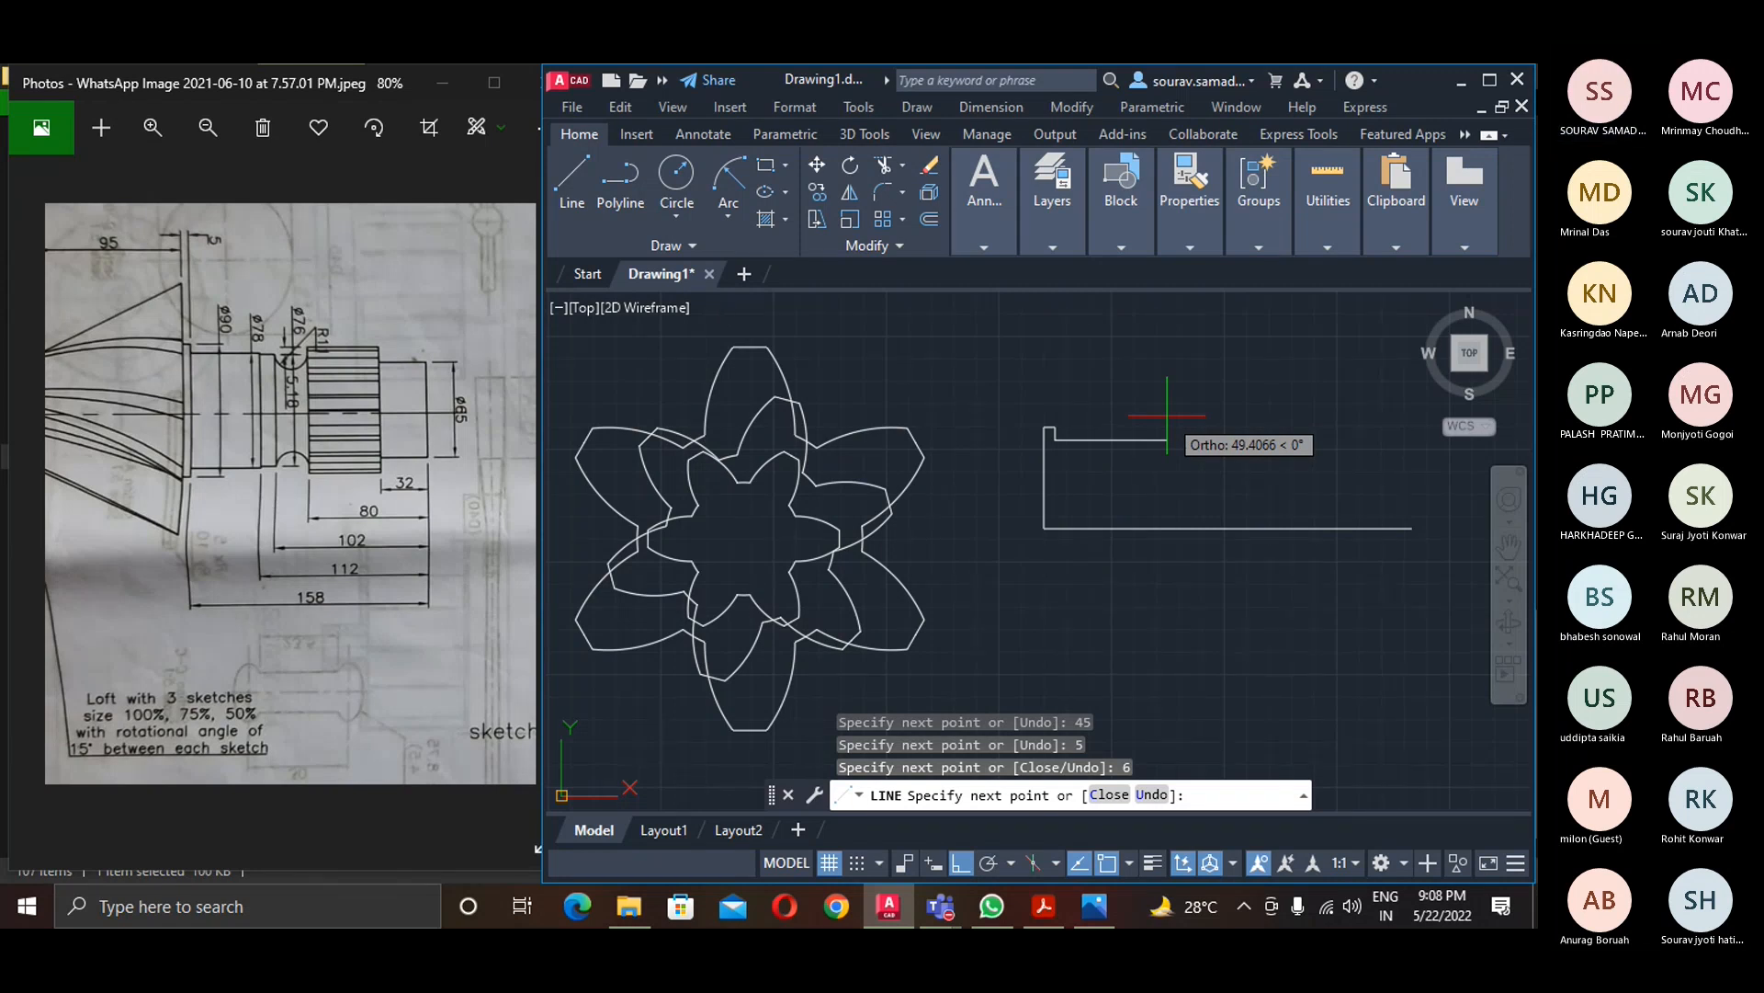
- Continue the shaft profile from the flange with lines 46 right, 1 down and 10 right, ending the line there
text(46)
key(Return)
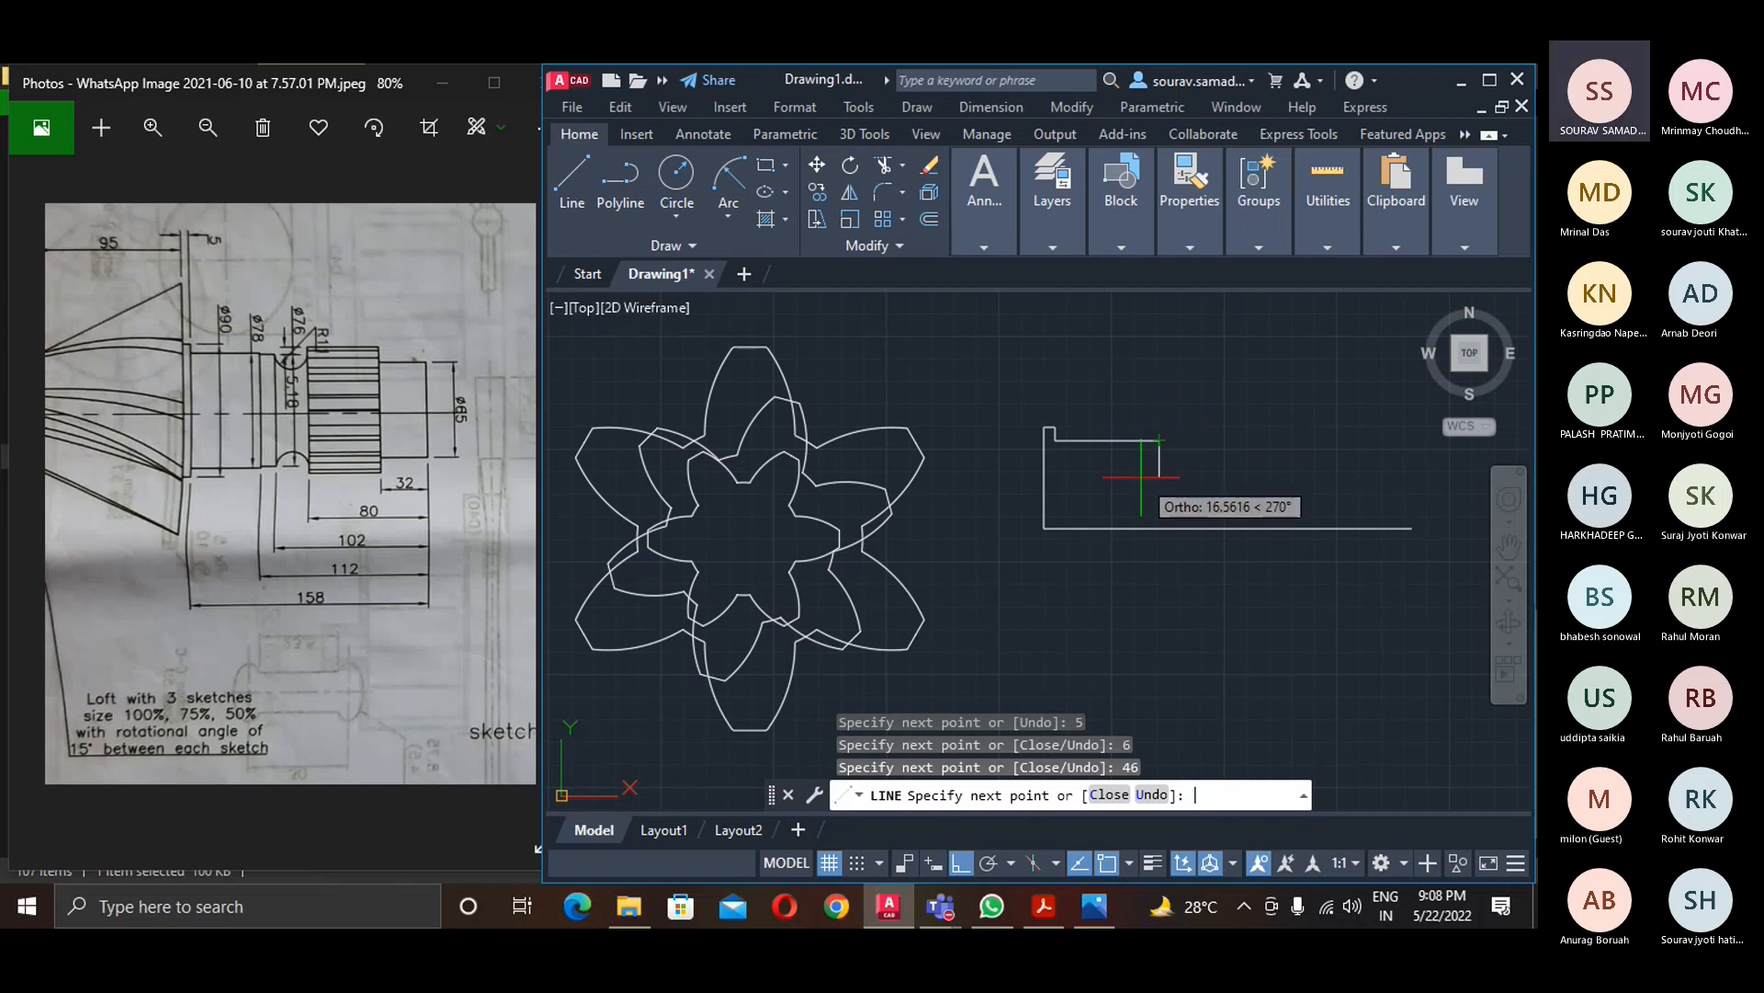
text(1)
key(Return)
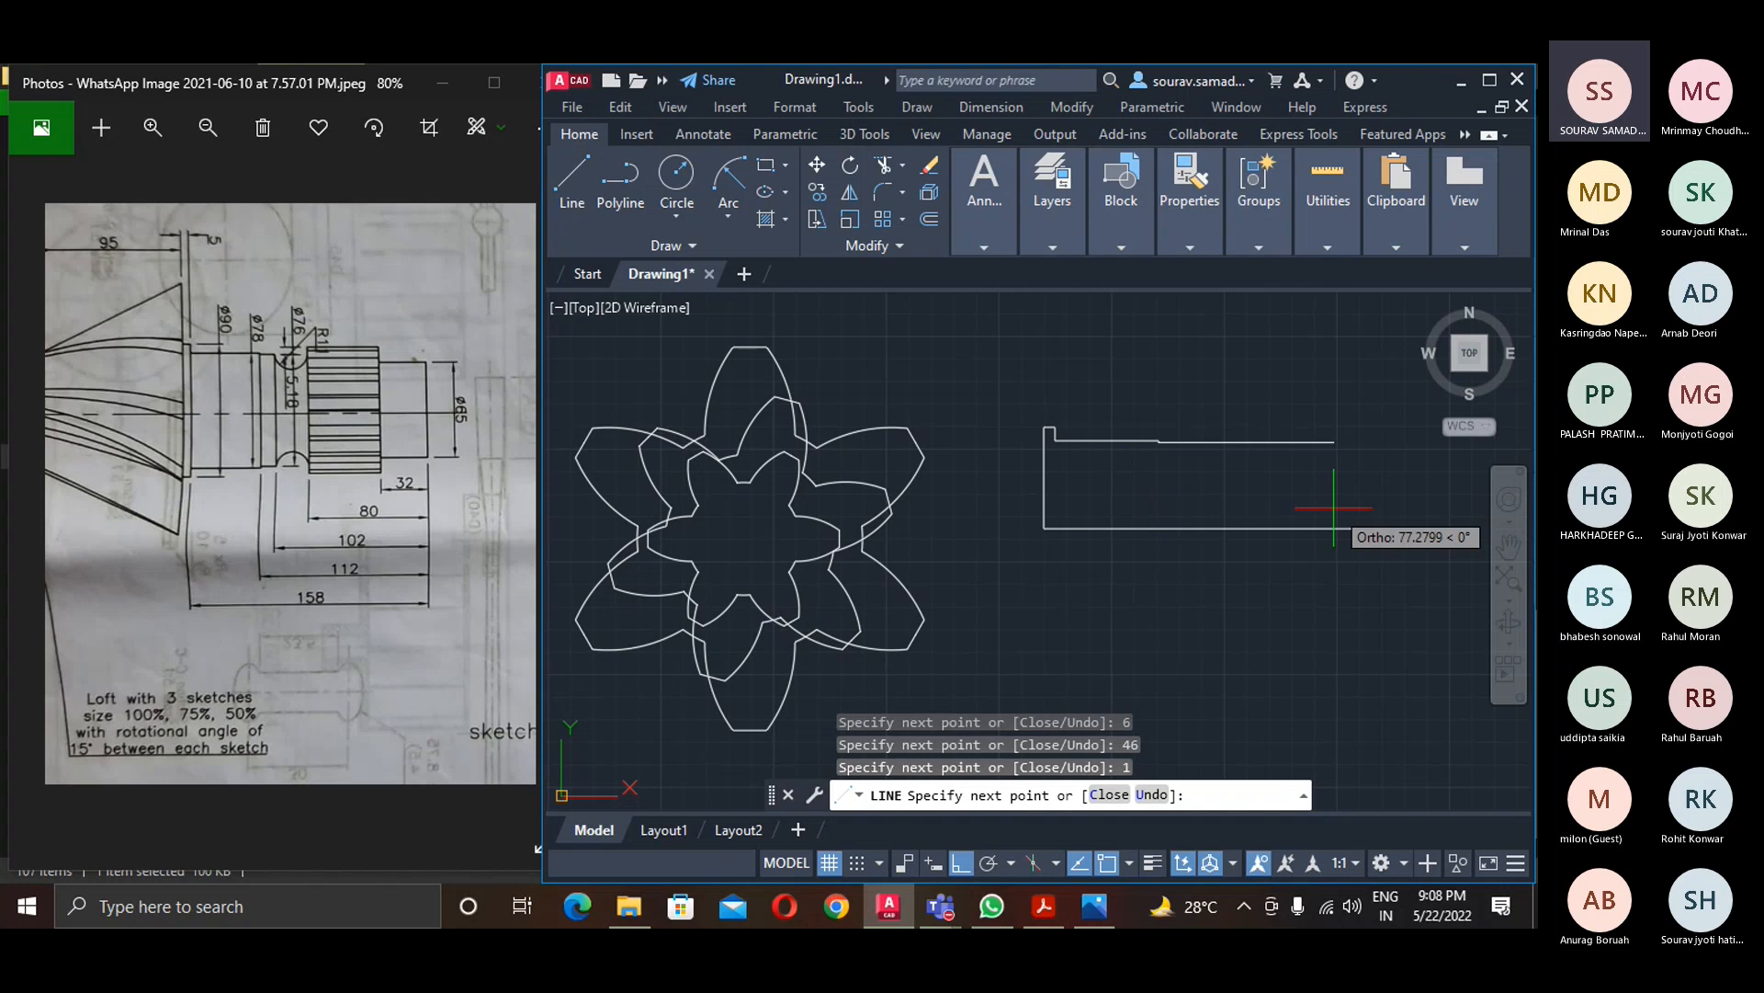
text(10)
key(Return)
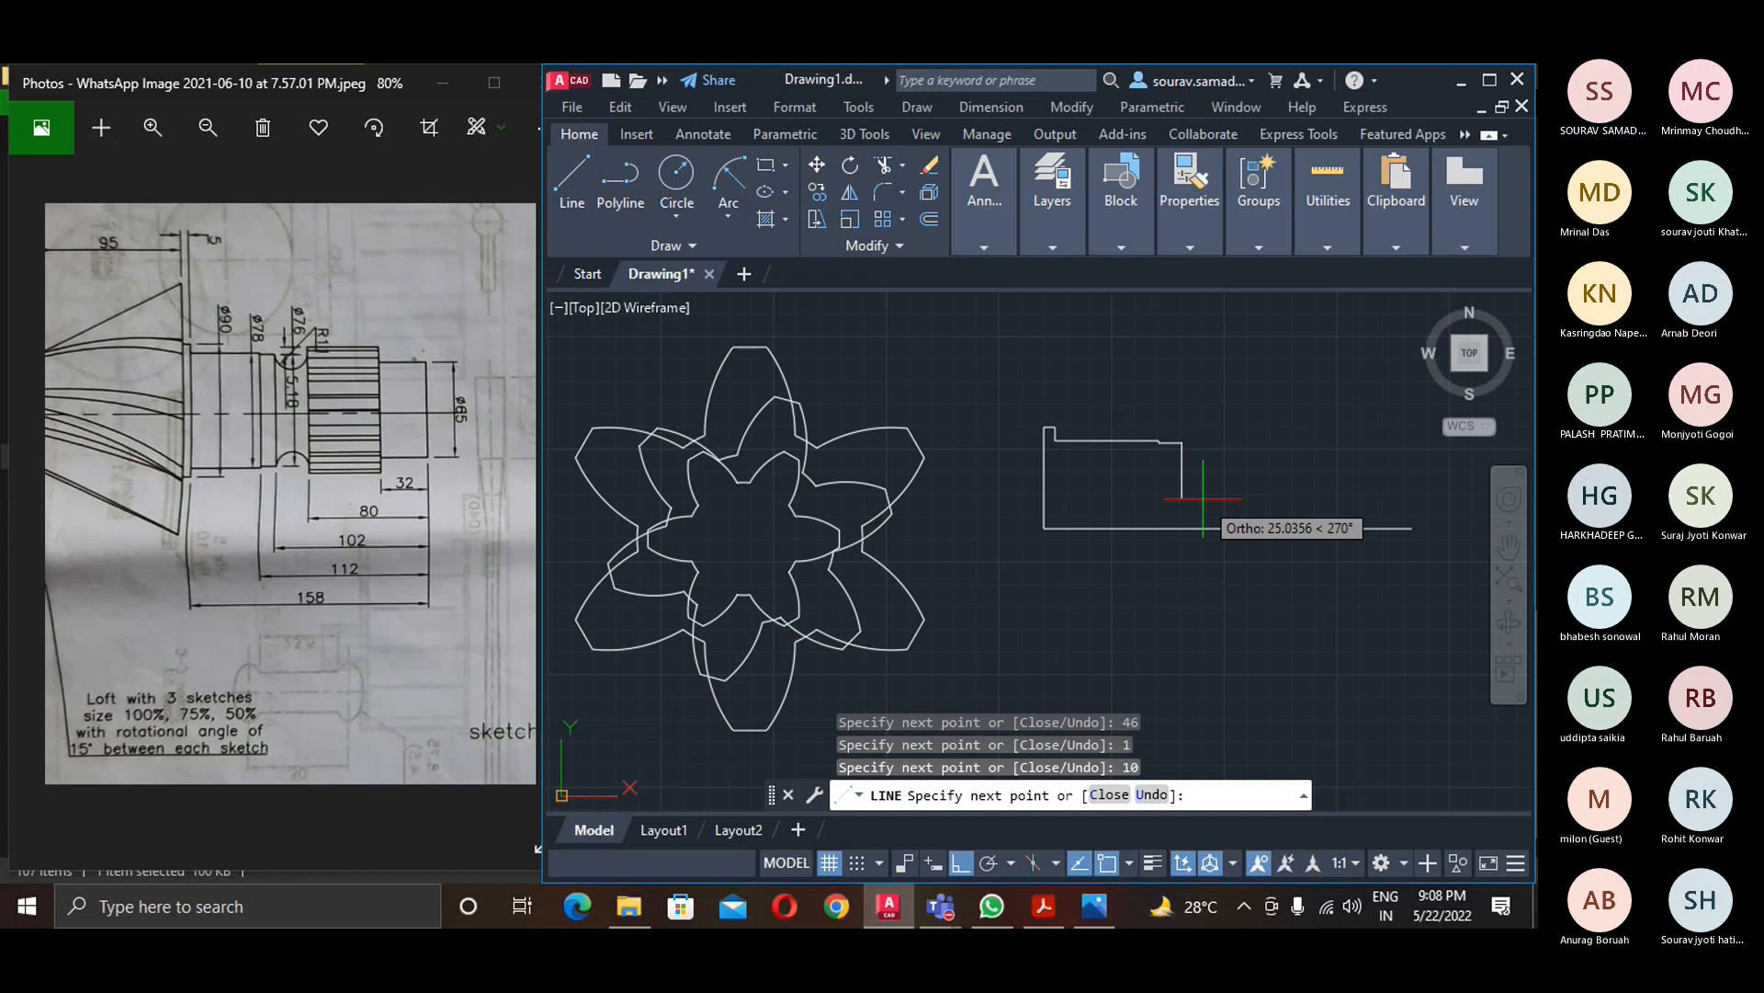
key(Escape)
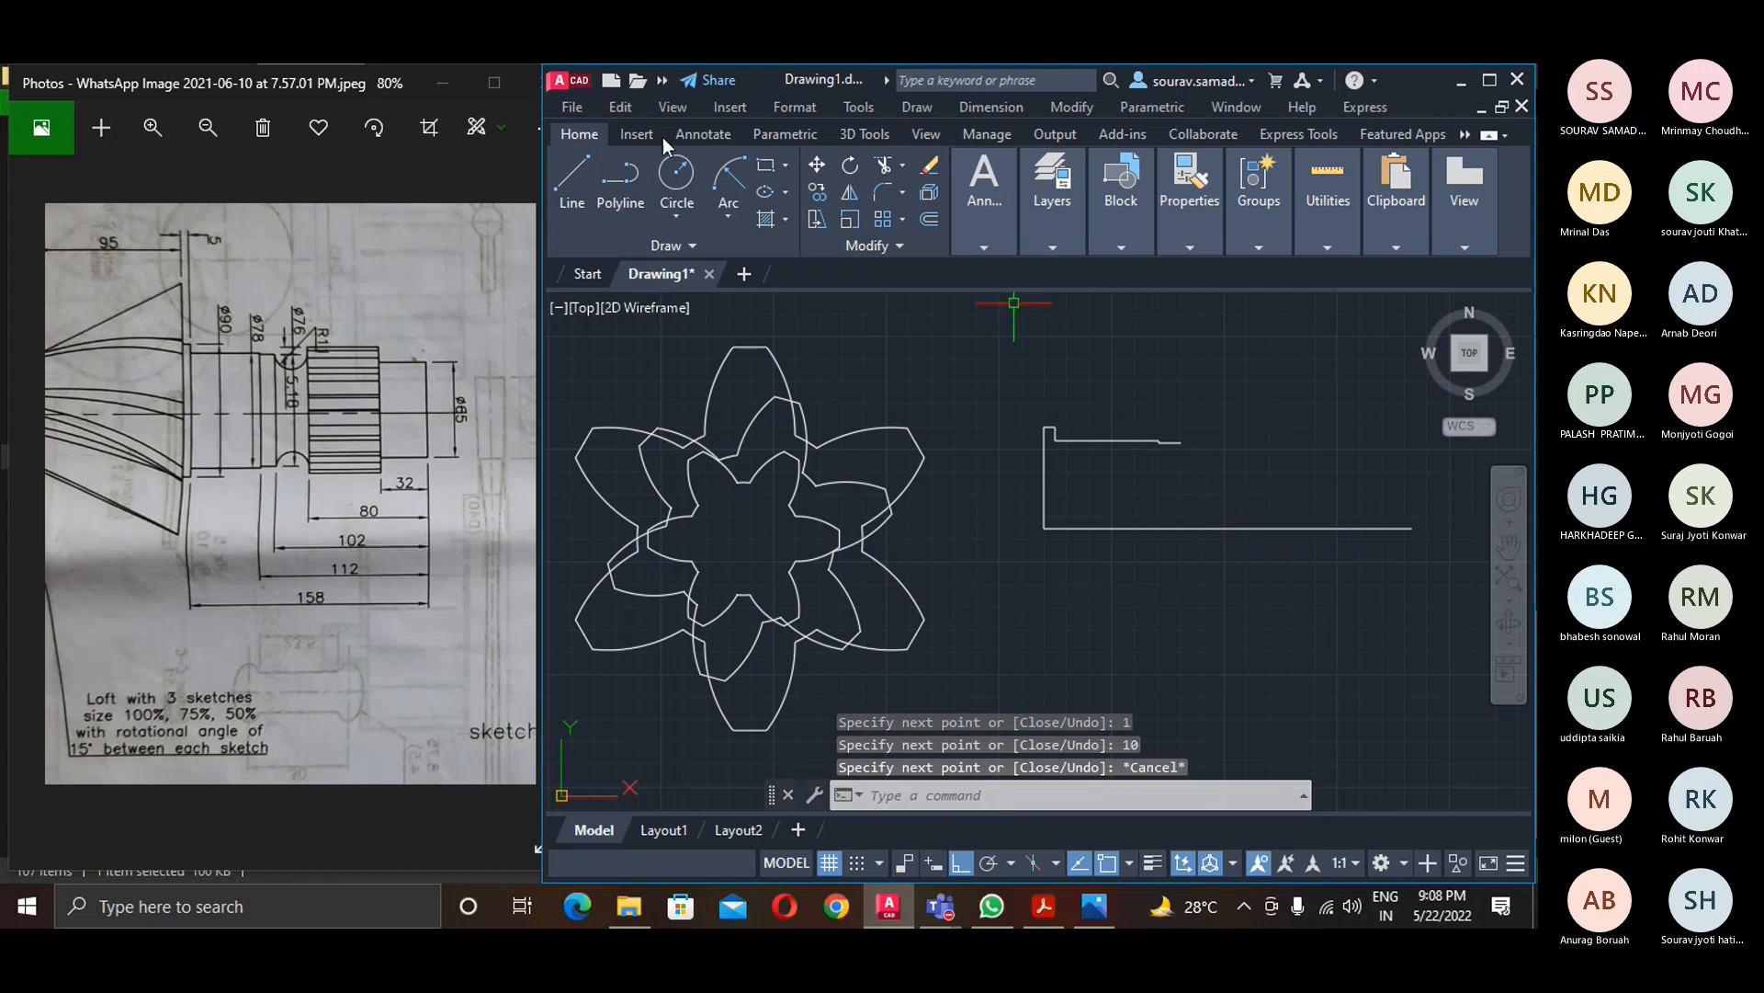
- Start a polyline at the baseline's right end with a segment 32.5 straight up
click(594, 178)
click(1413, 529)
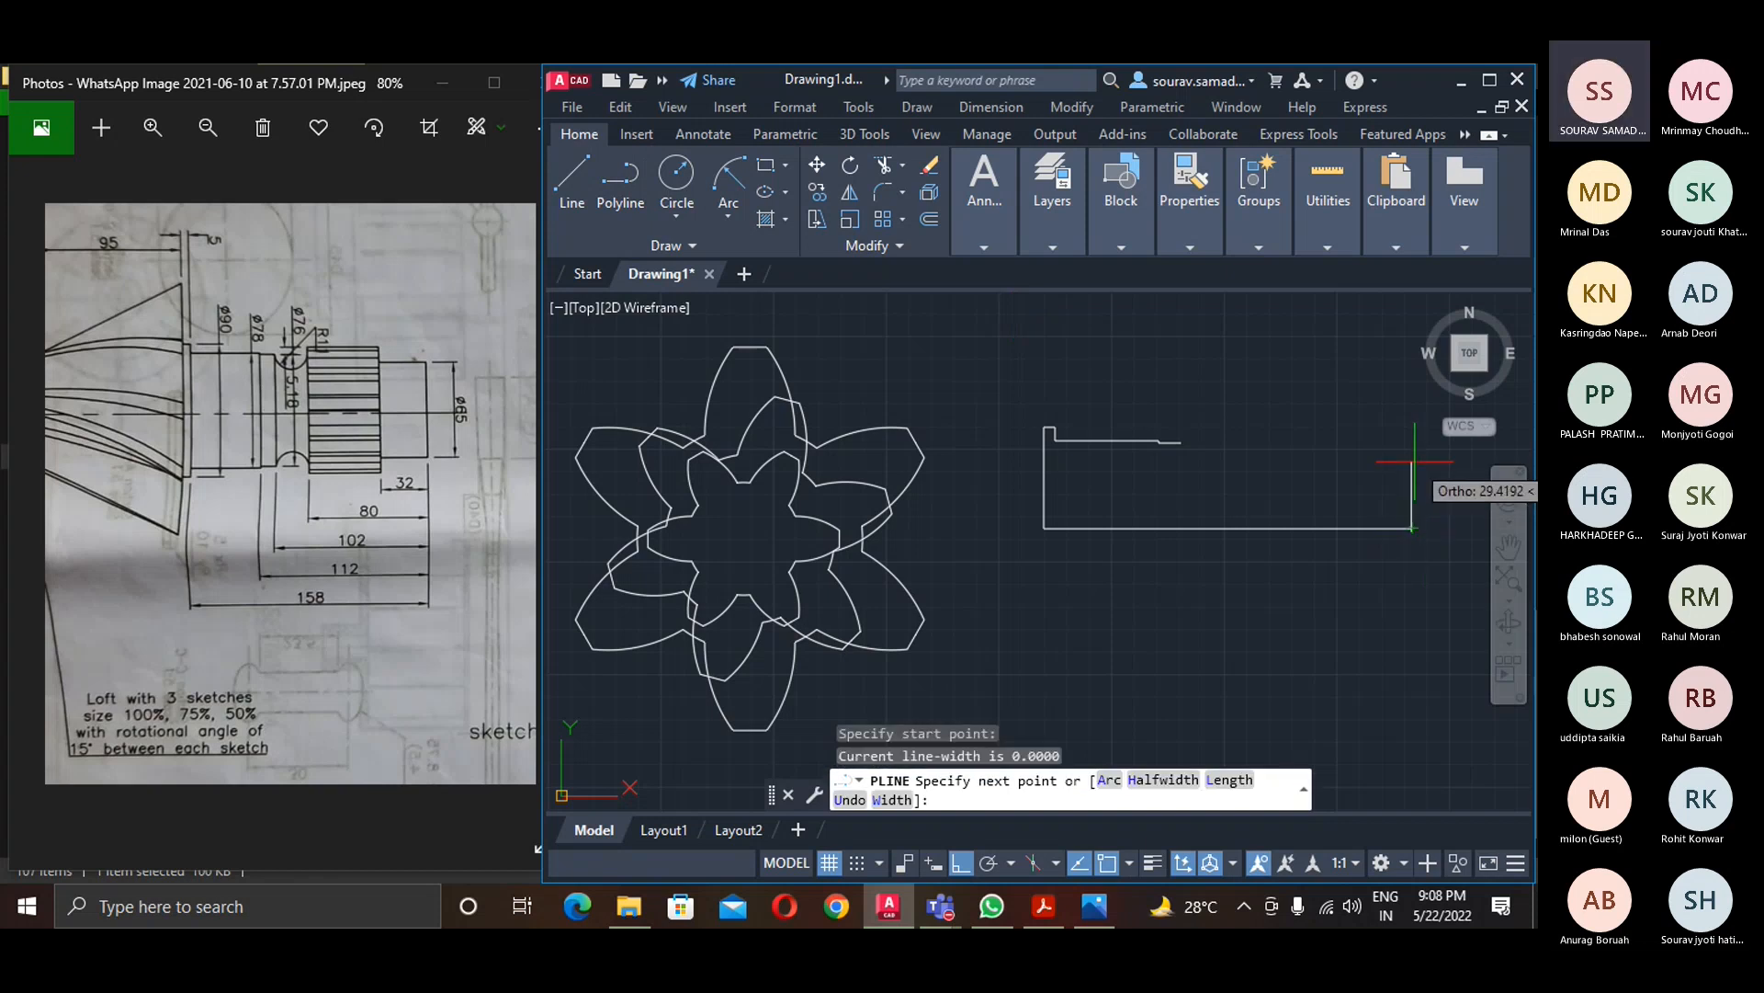
text(32.5)
key(Return)
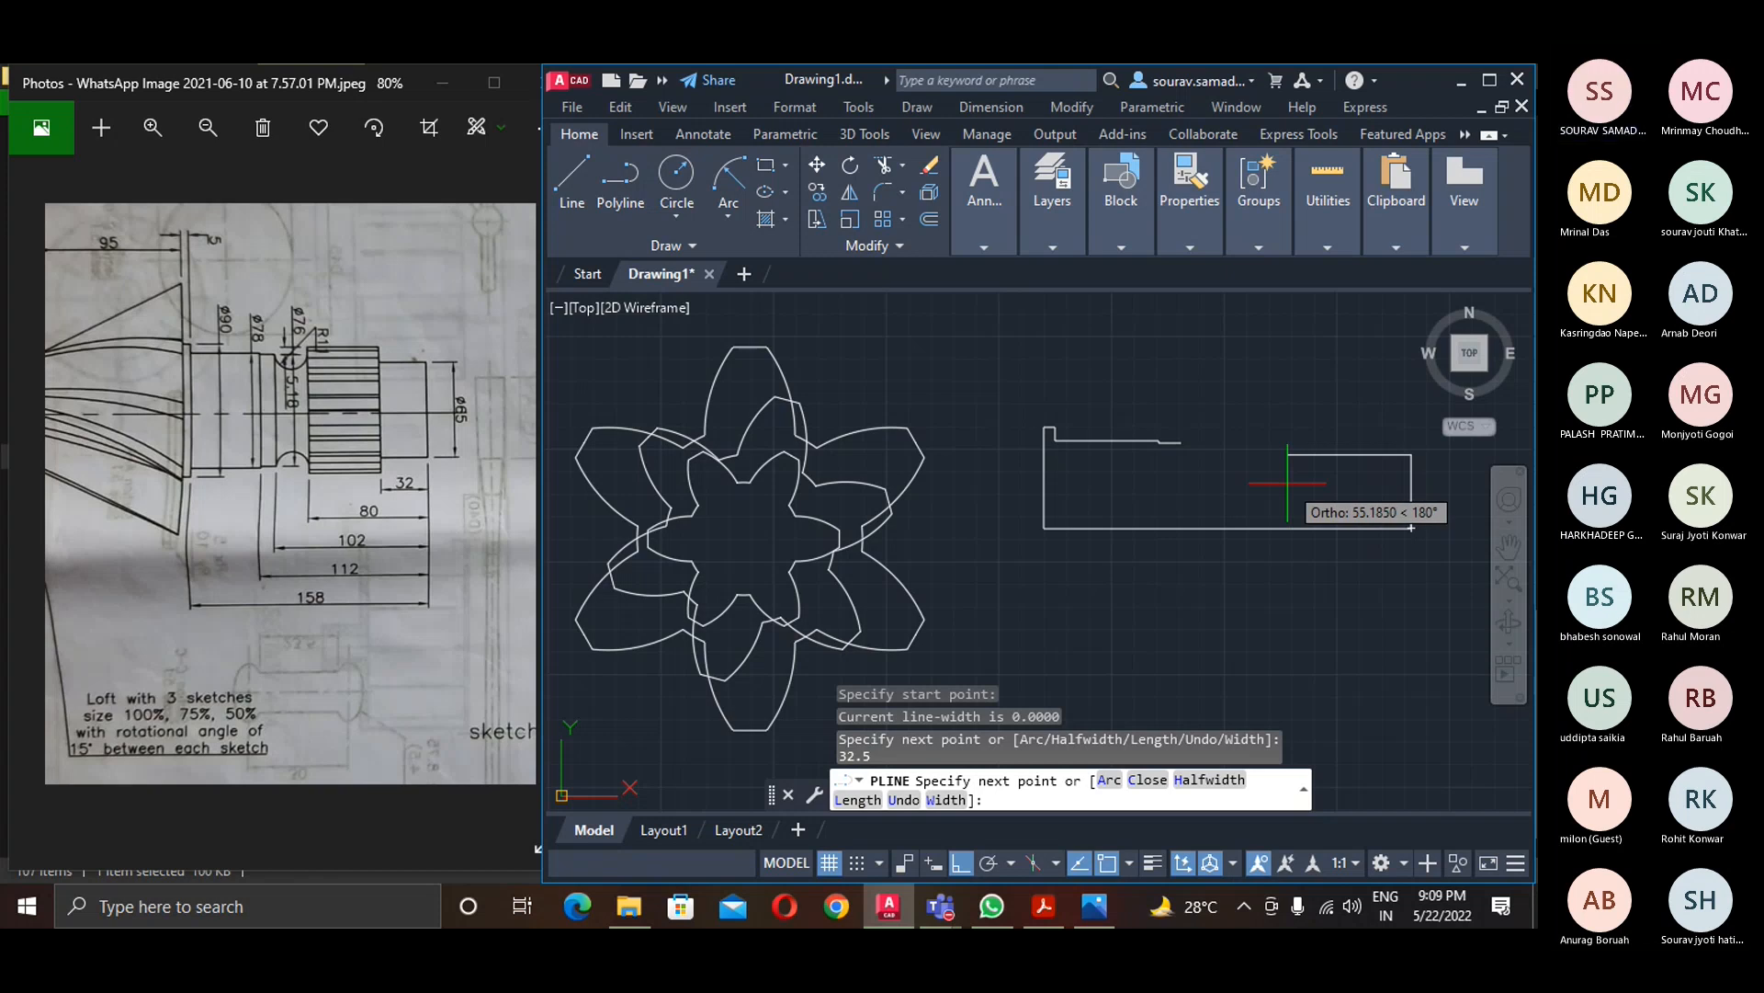
text(48)
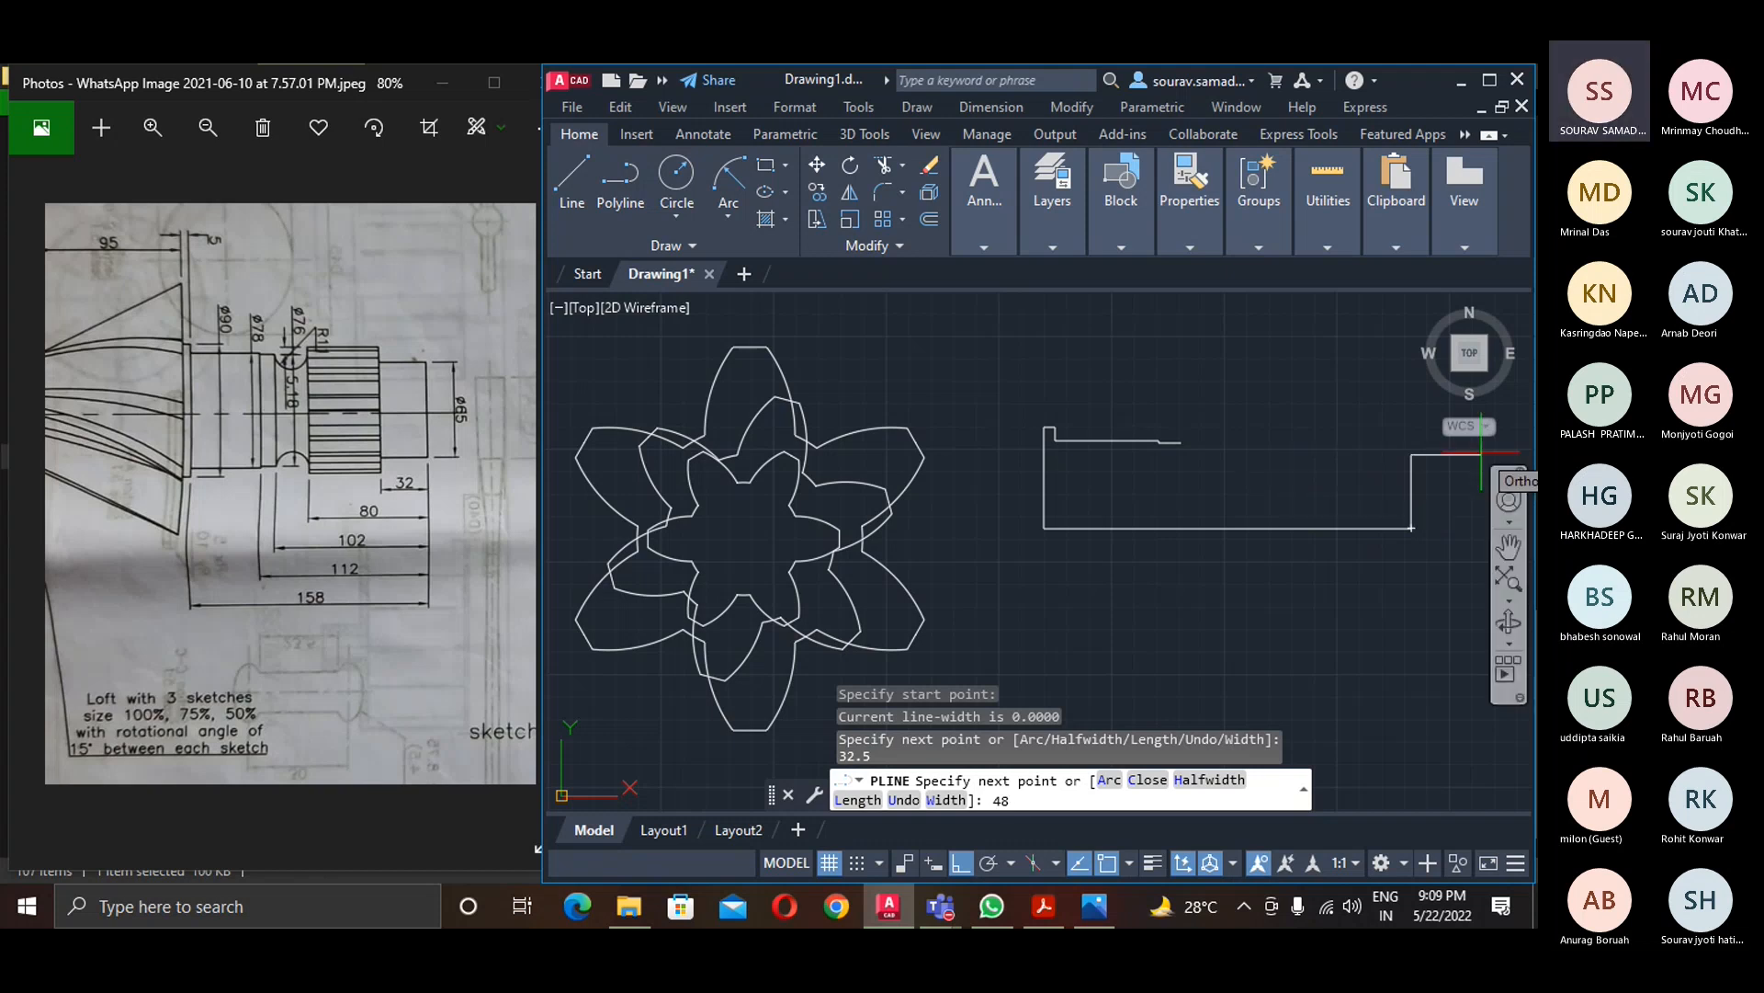
text(32)
key(Return)
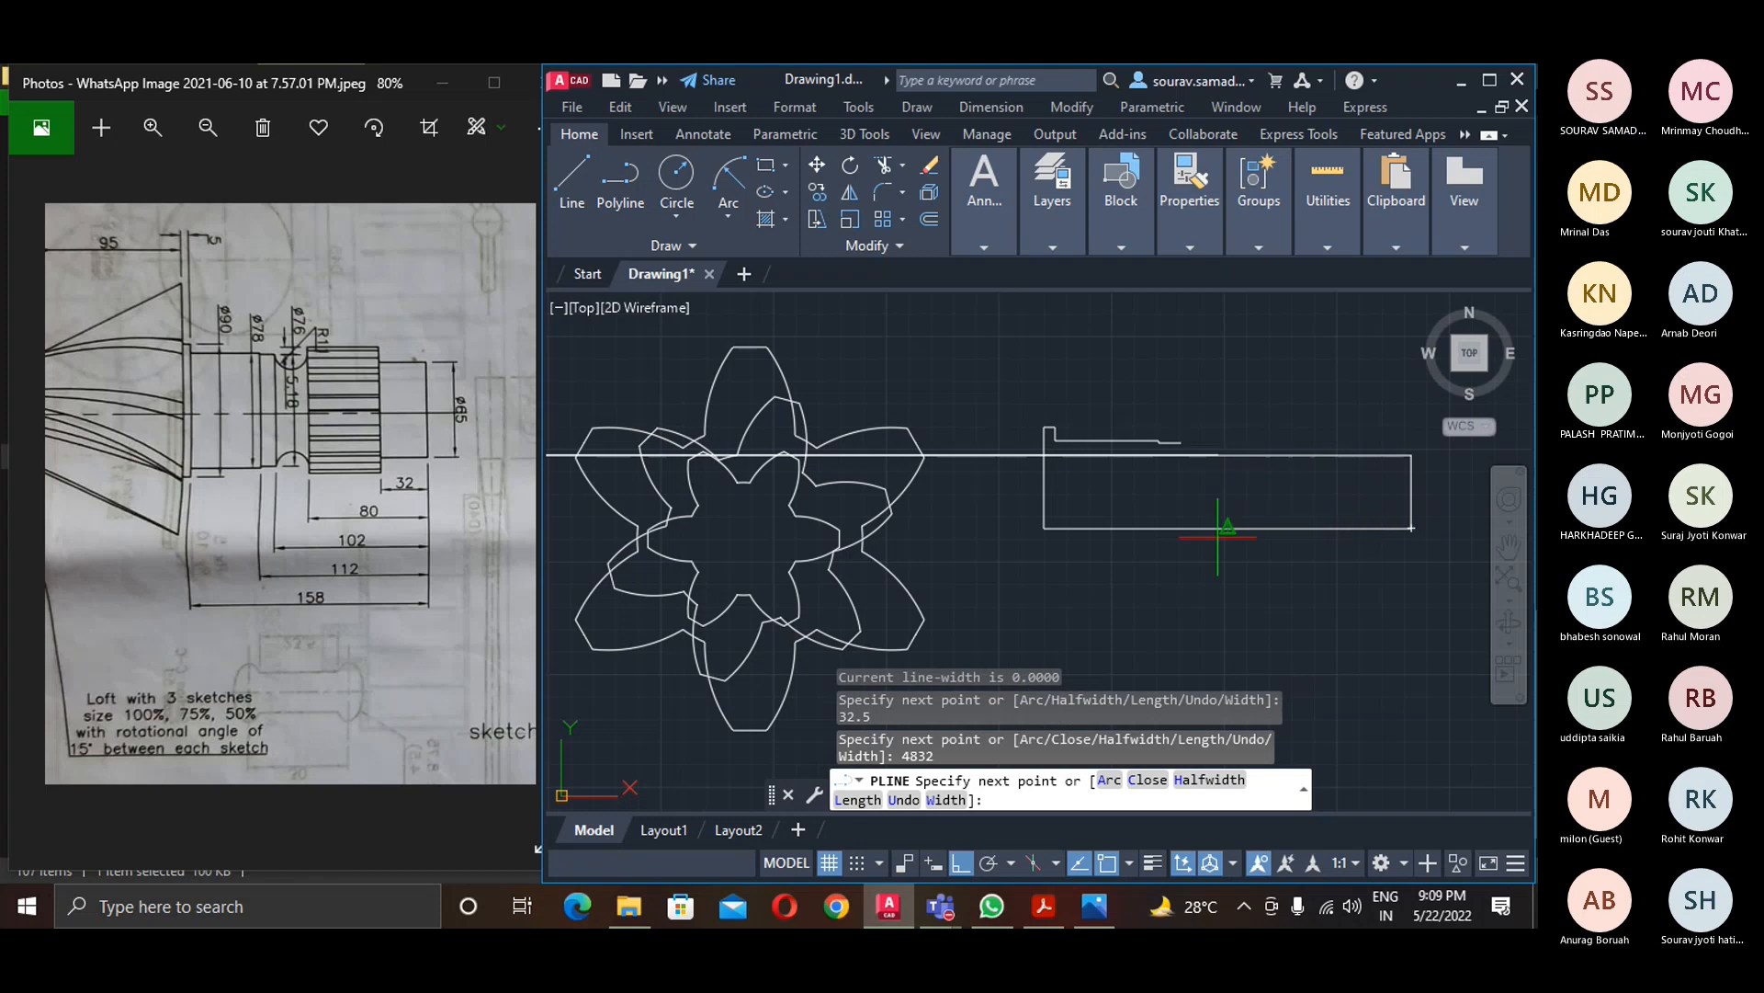
key(ctrl+z)
- Continue the polyline from the shaft's right end with segments 32 left, 3.5 up and 48 left, ending it there
text(32)
key(Return)
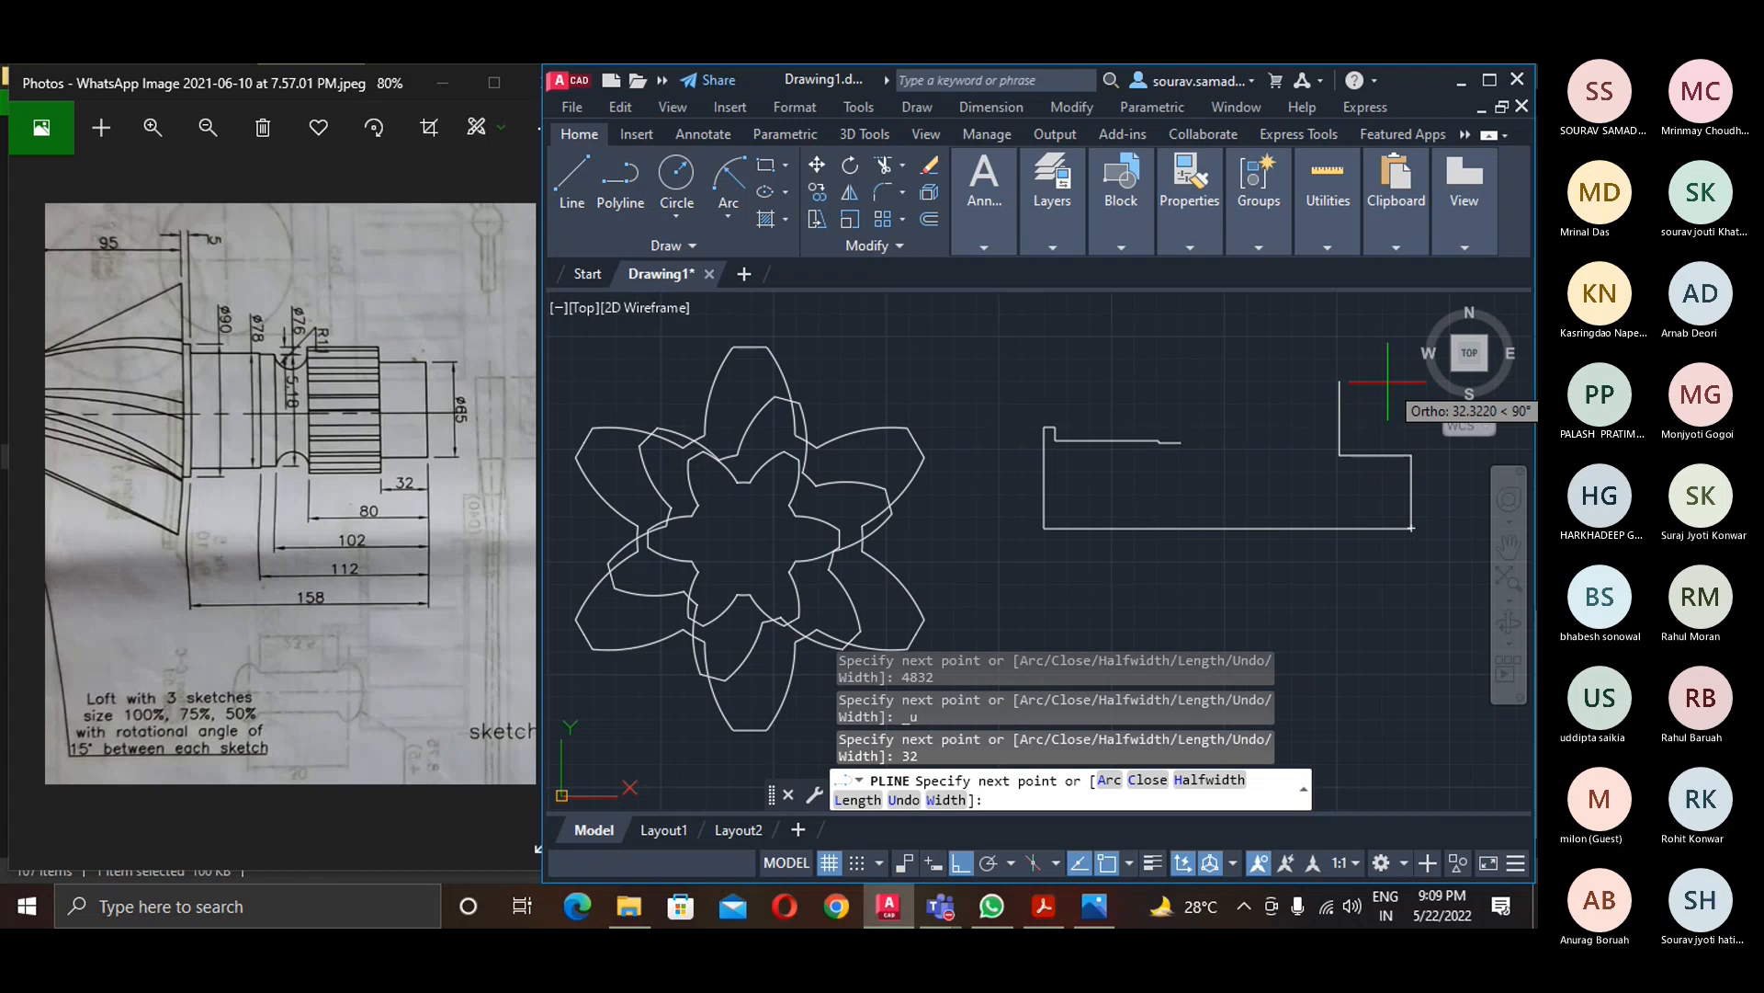
text(3.5)
key(Return)
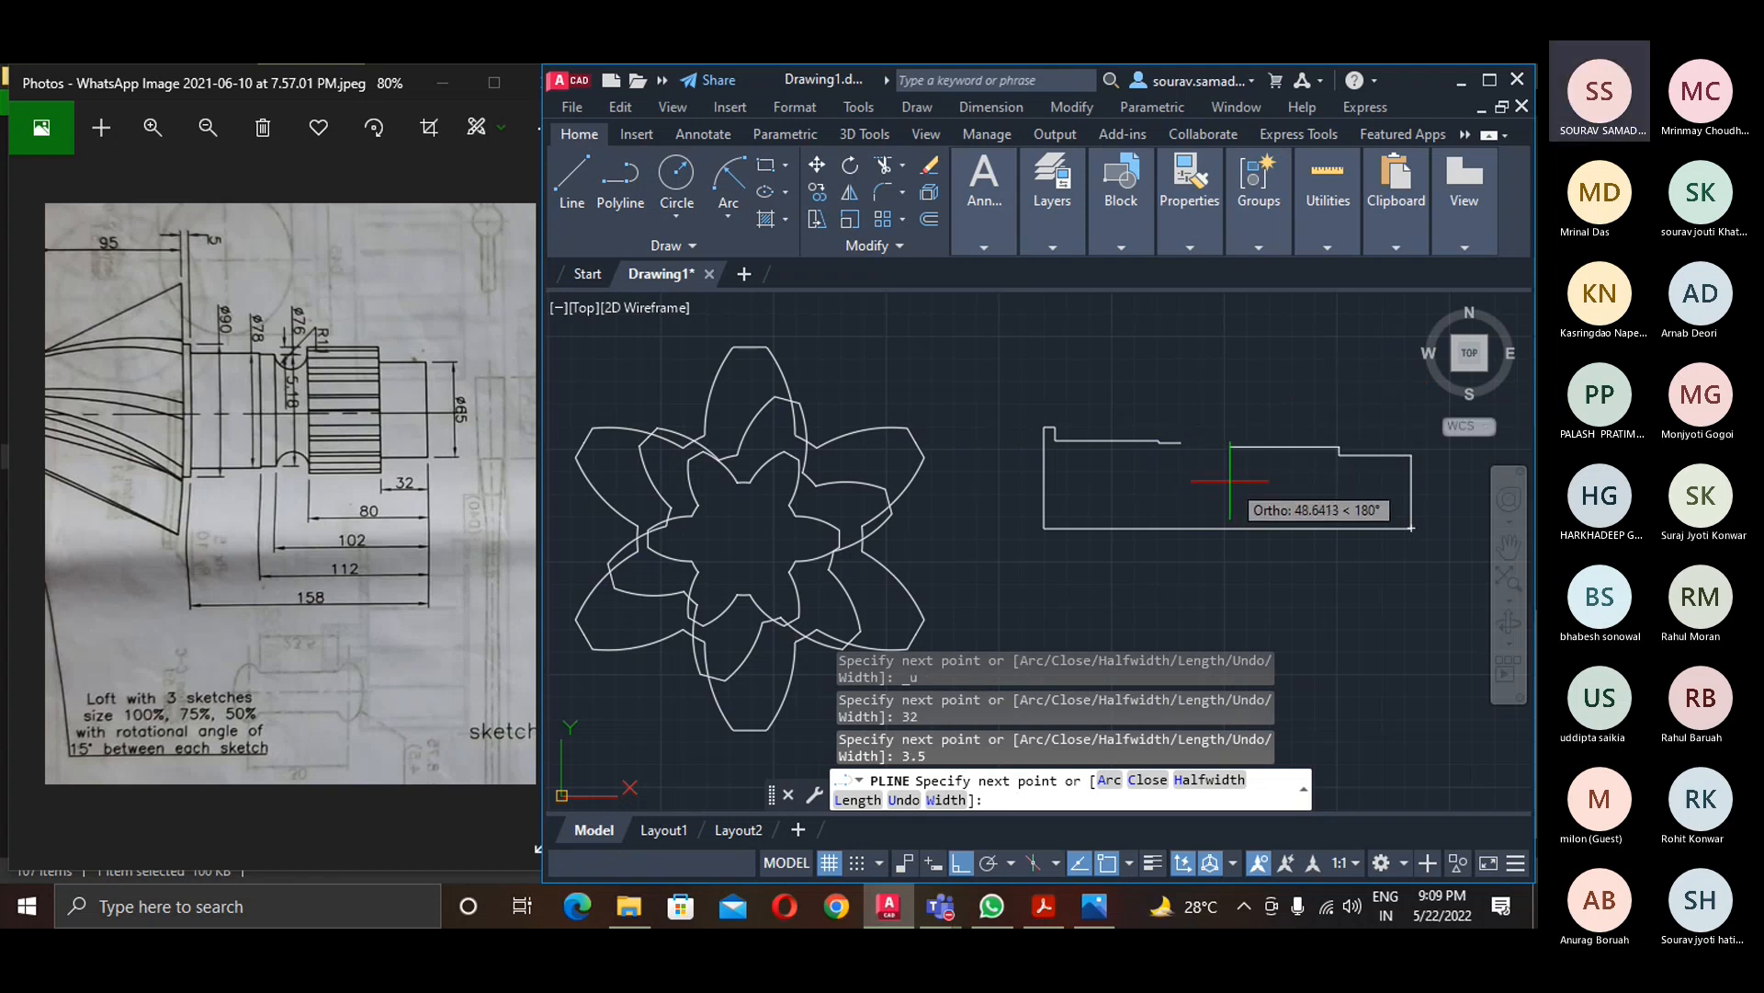
text(48)
key(Return)
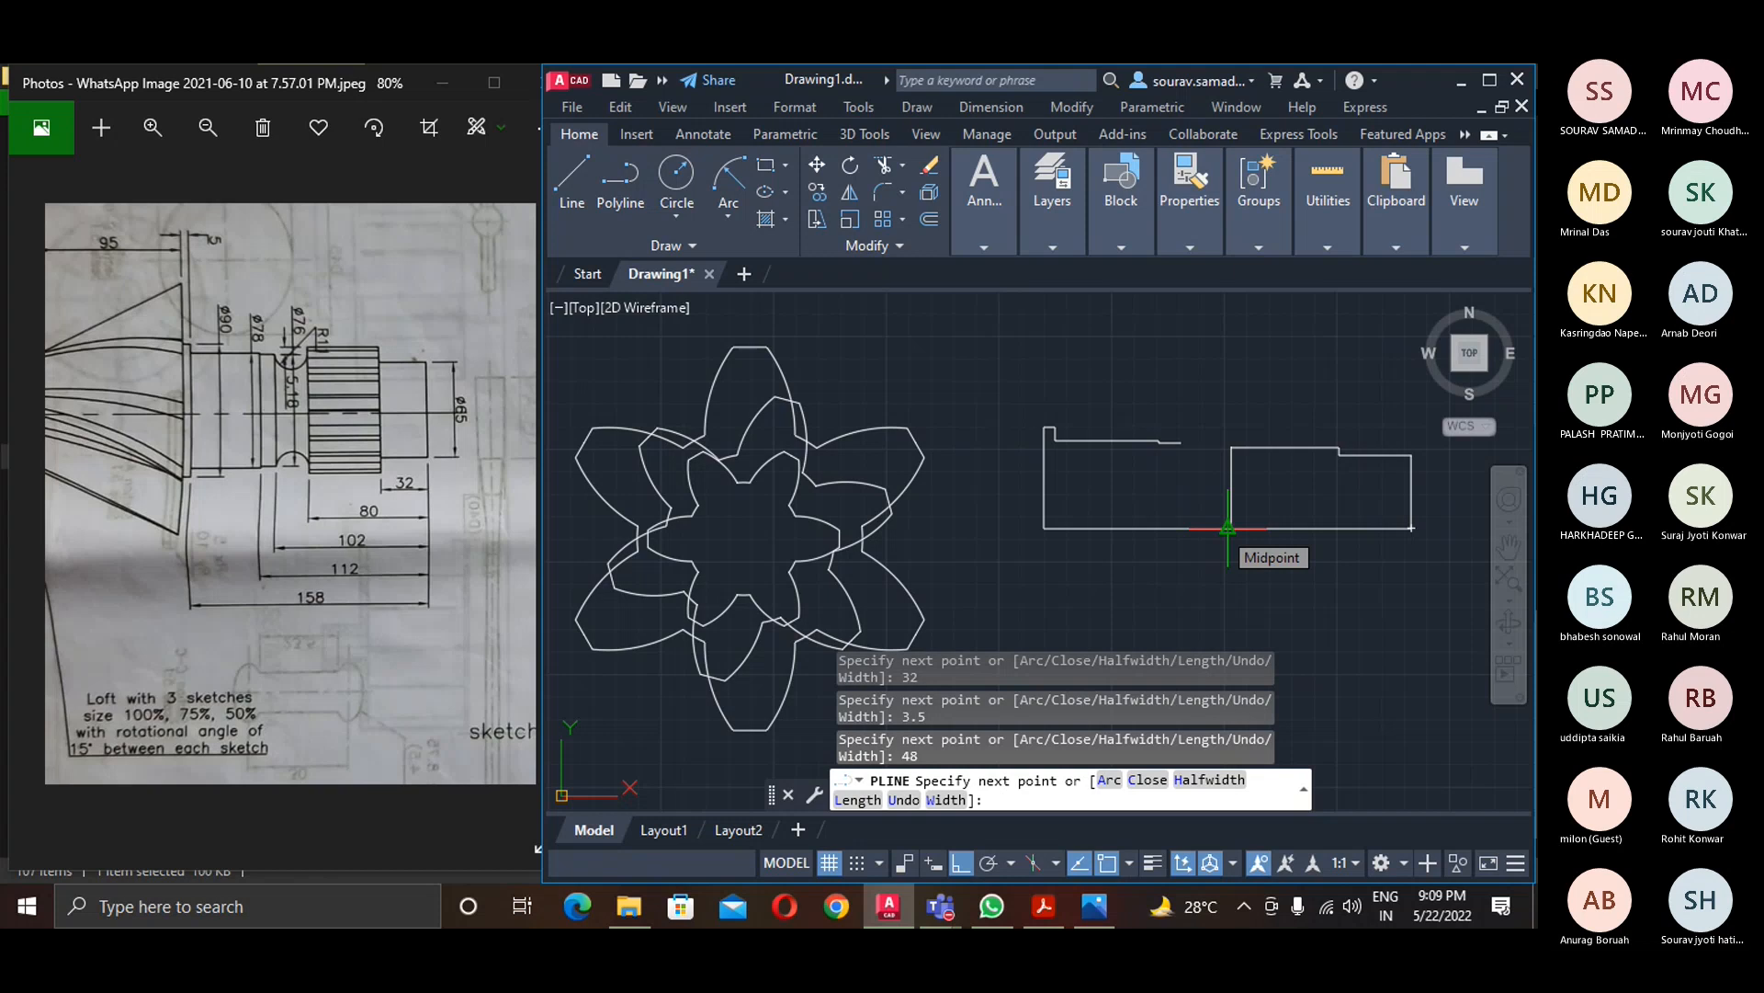
key(Escape)
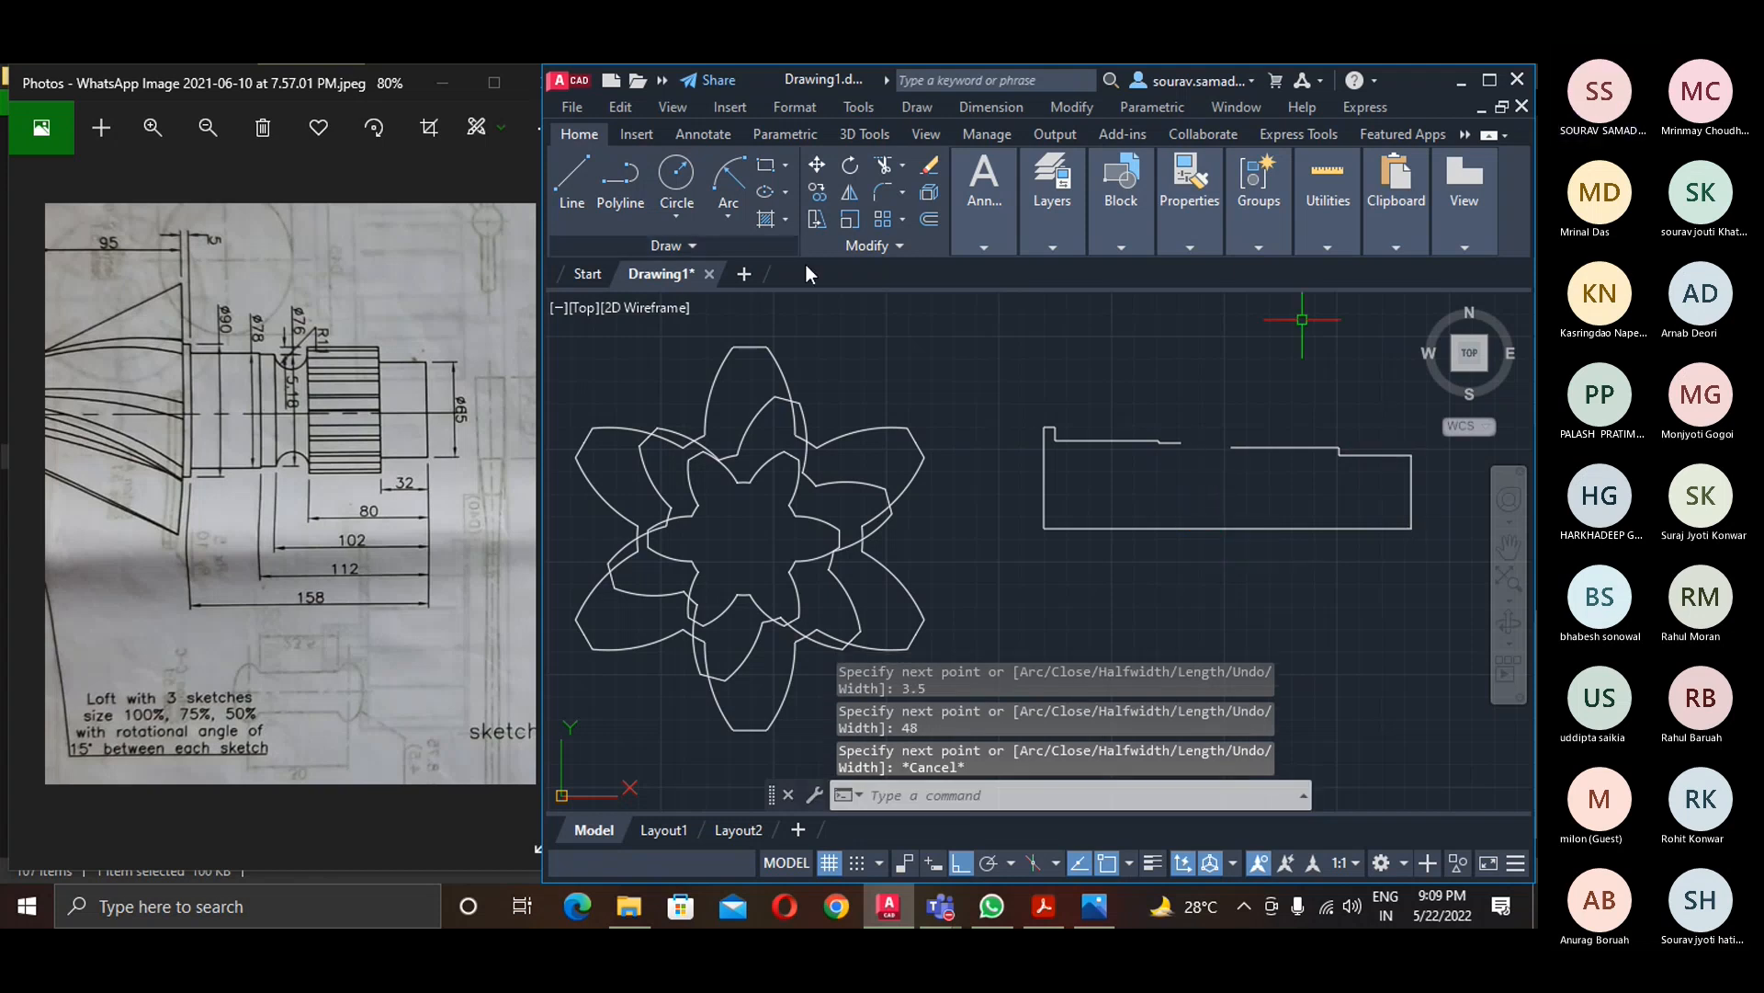
- Try to bridge the profile gap with a start-end-radius arc of radius 11 between the two open line ends
click(721, 213)
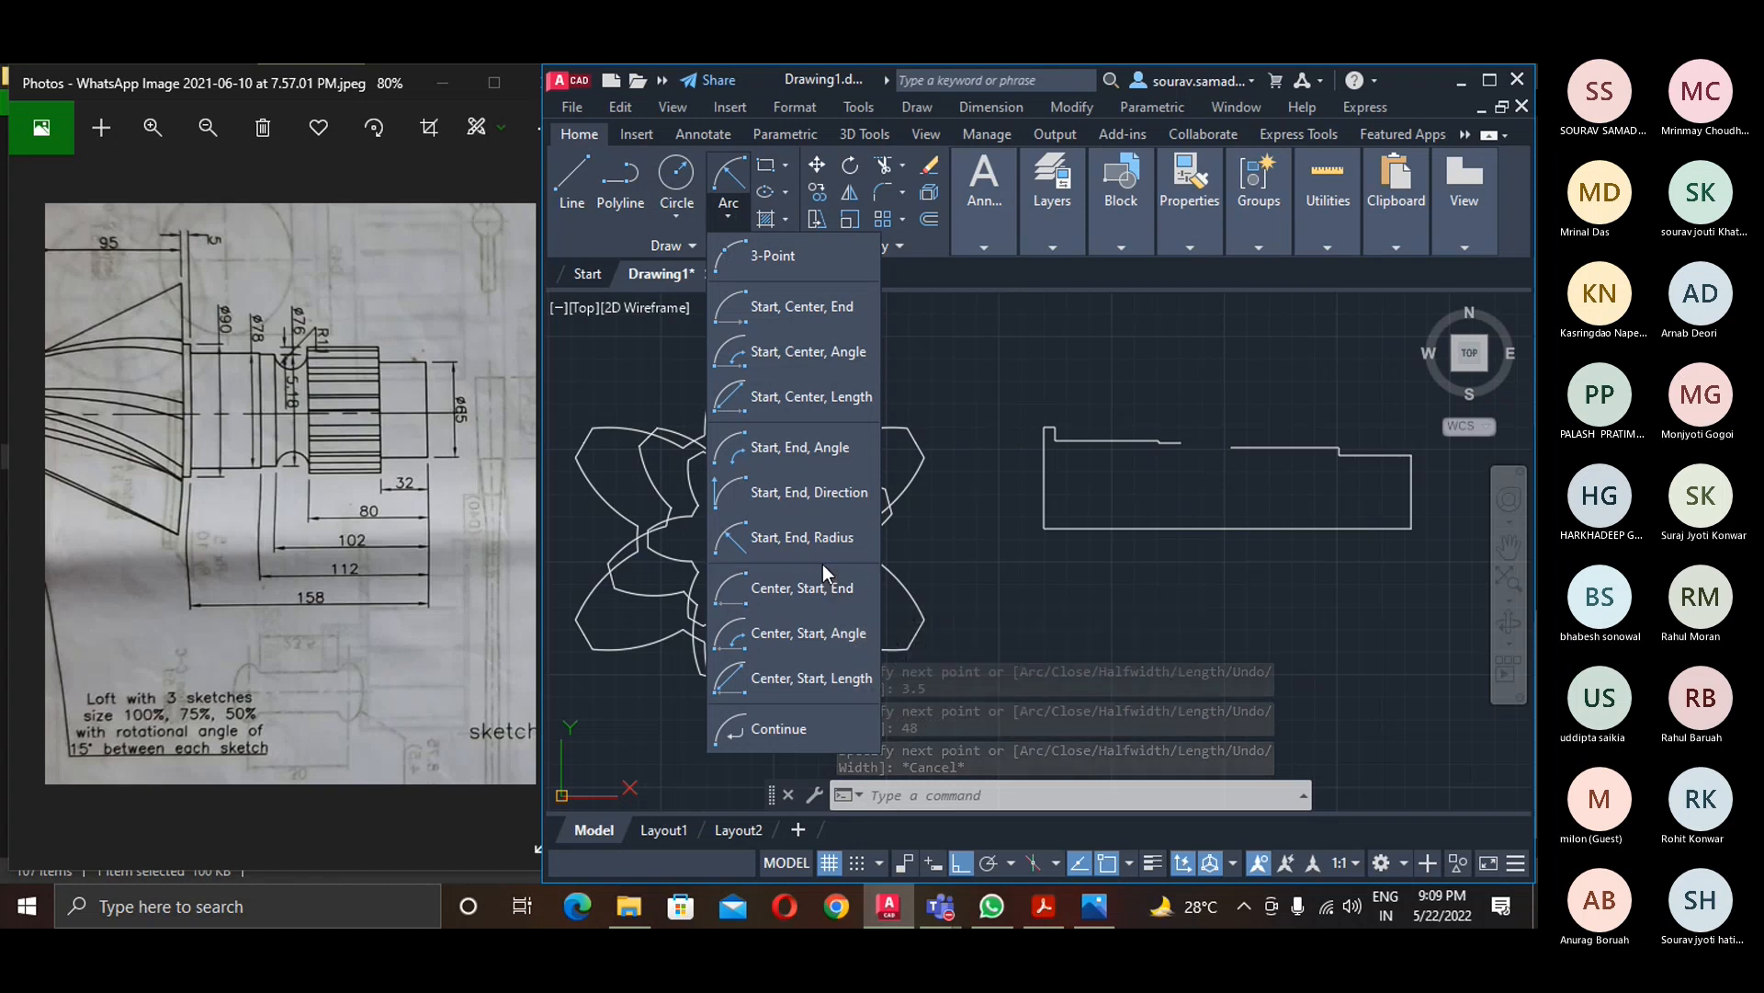
click(808, 541)
click(1183, 443)
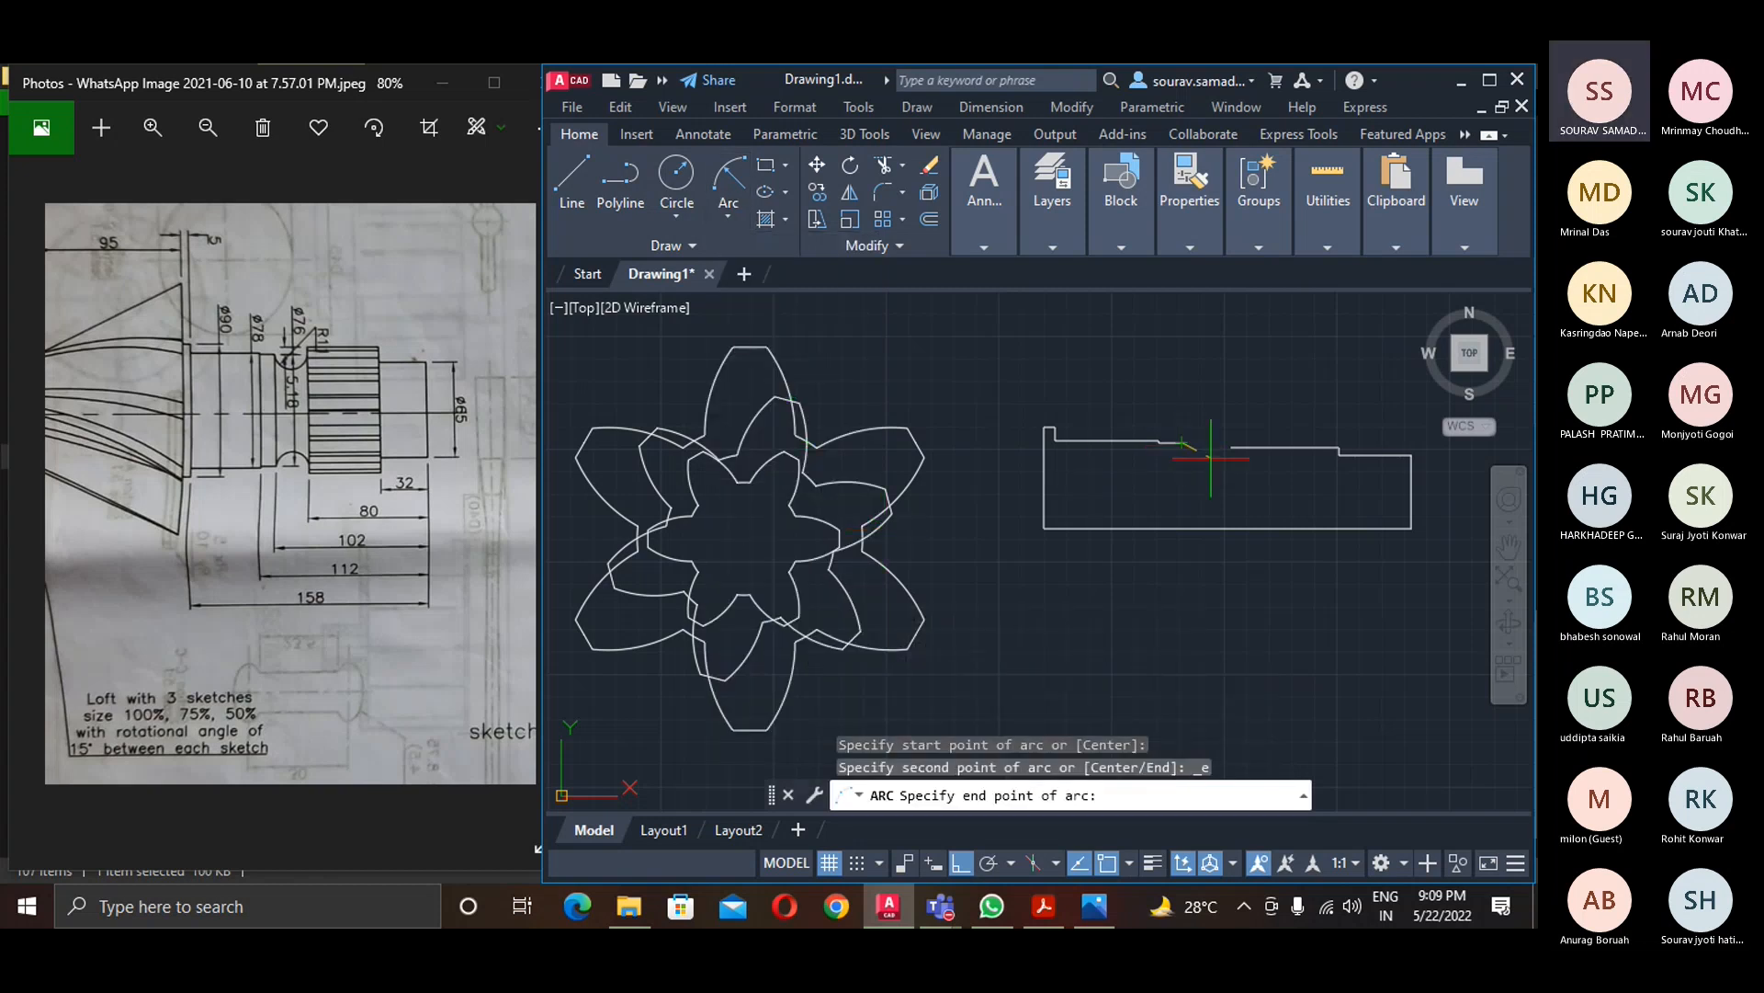
click(1230, 448)
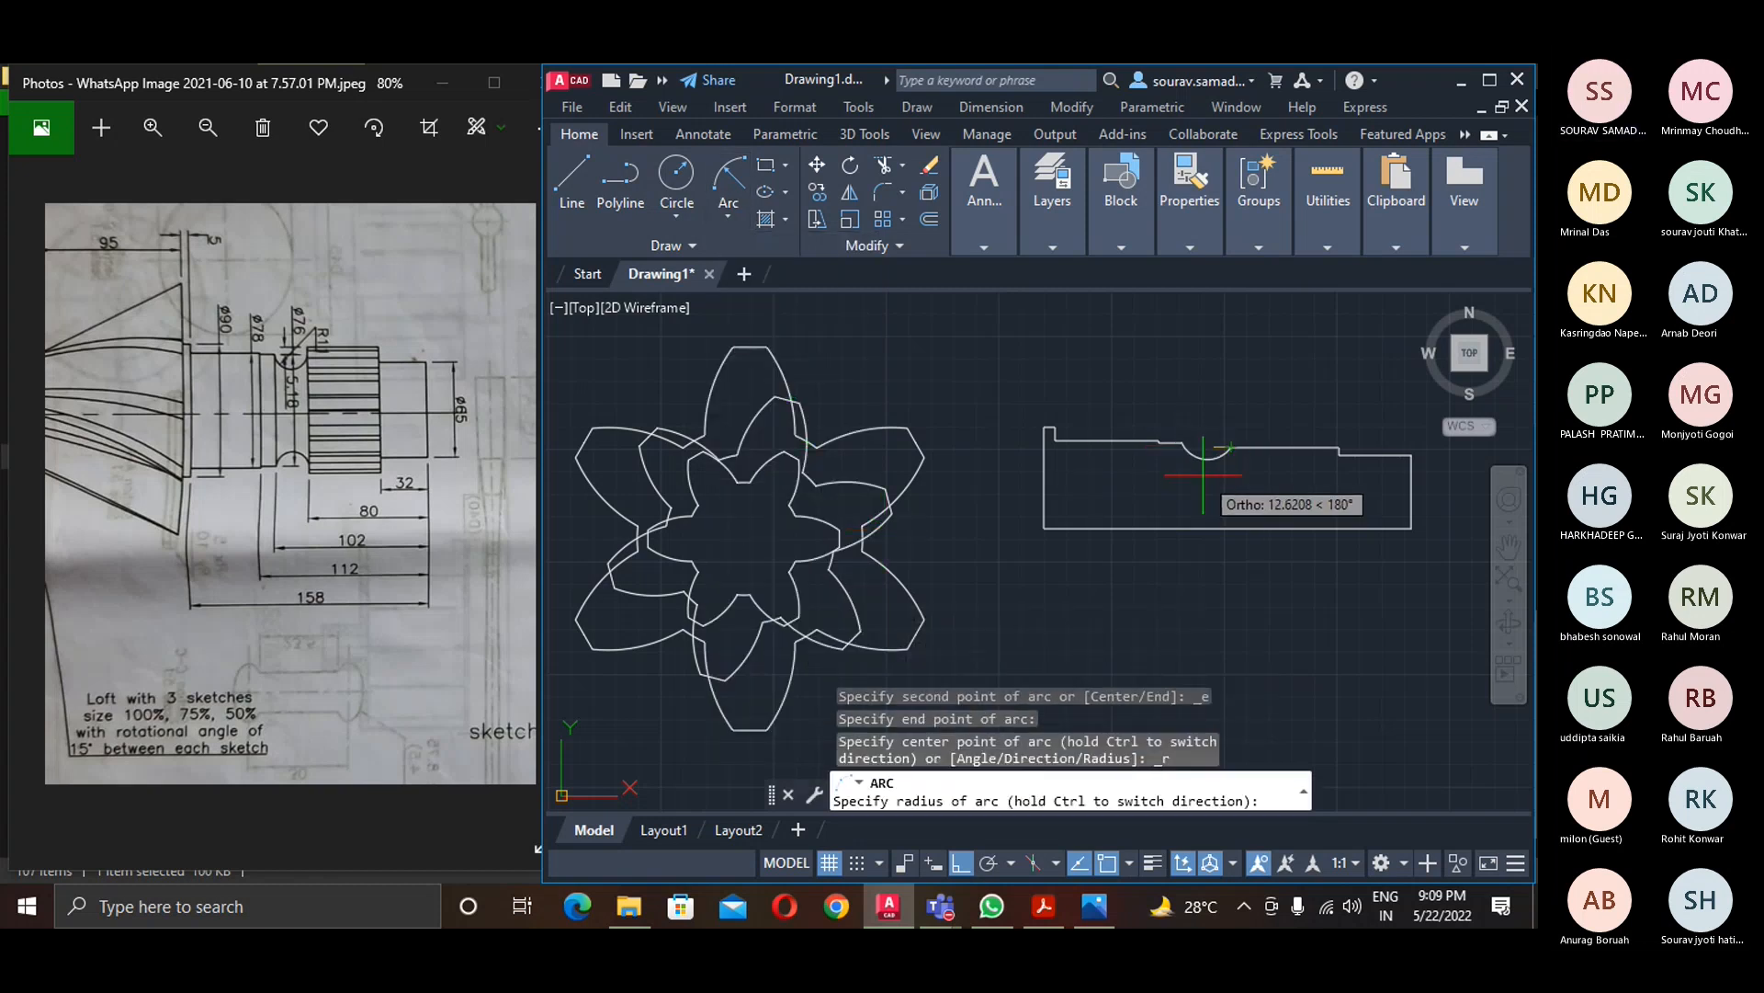
text(11)
key(Return)
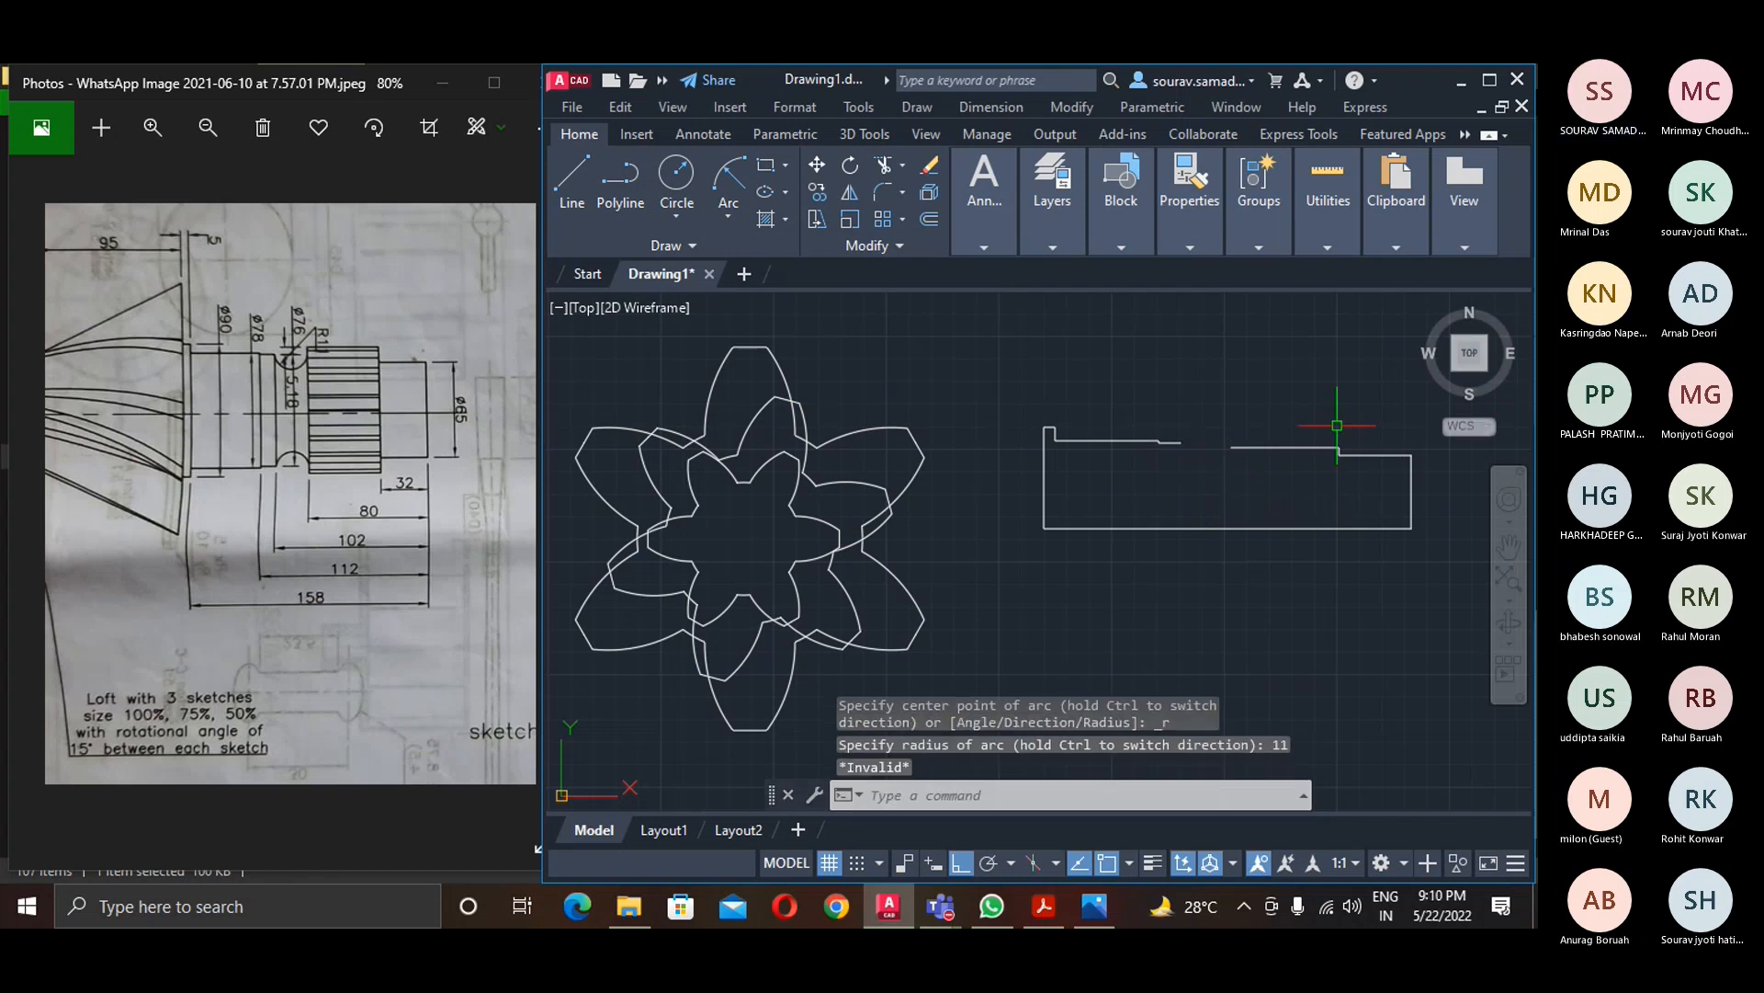
scroll(1171, 560, down, 4)
scroll(1161, 579, up, 5)
middle_drag(1161, 516, 1142, 389)
scroll(1125, 391, up, 2)
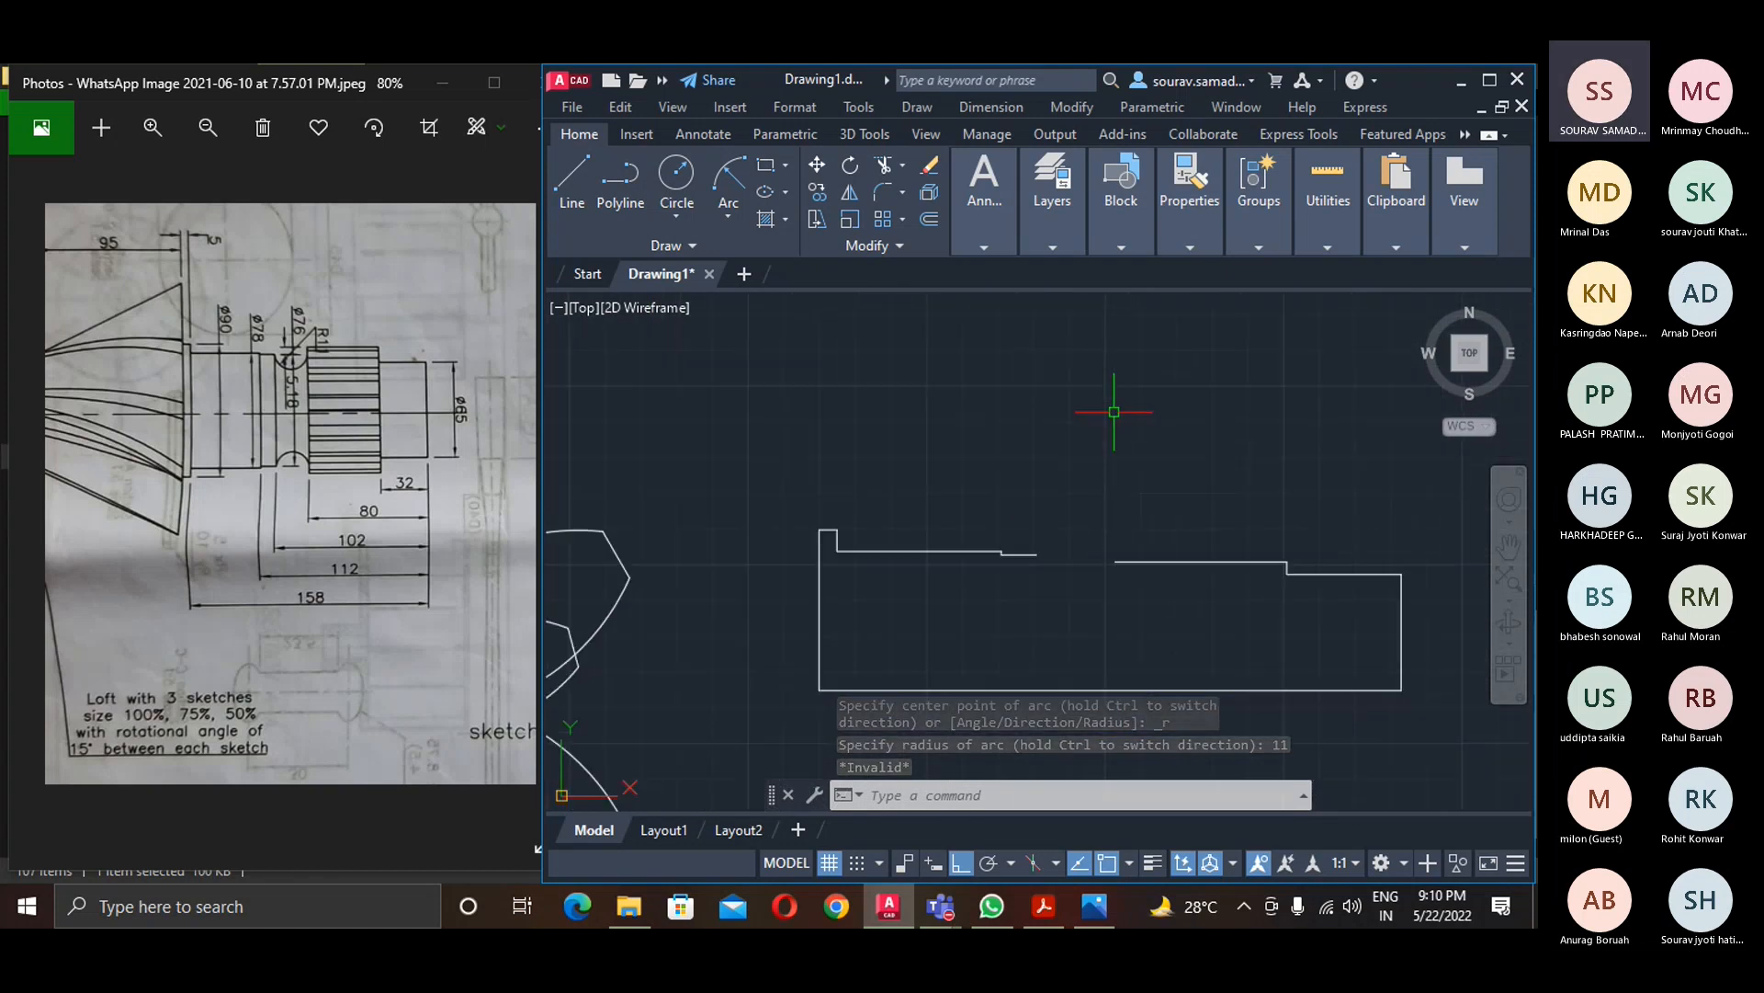
scroll(1017, 445, up, 3)
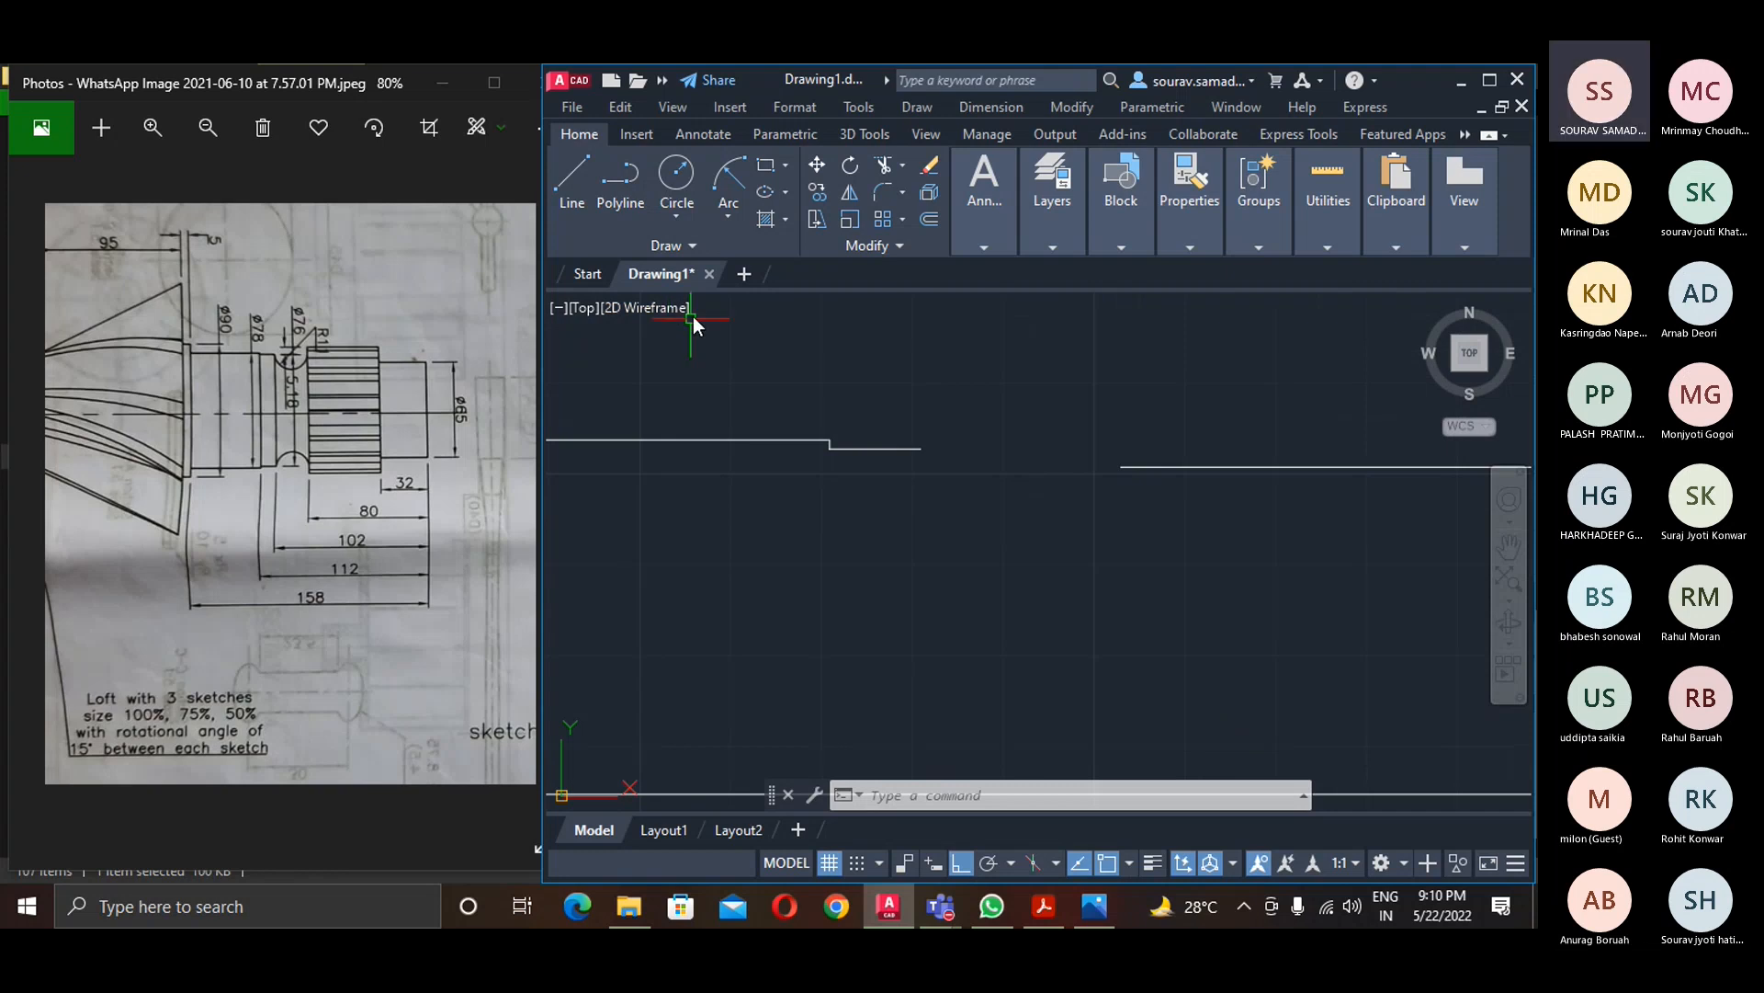
click(677, 176)
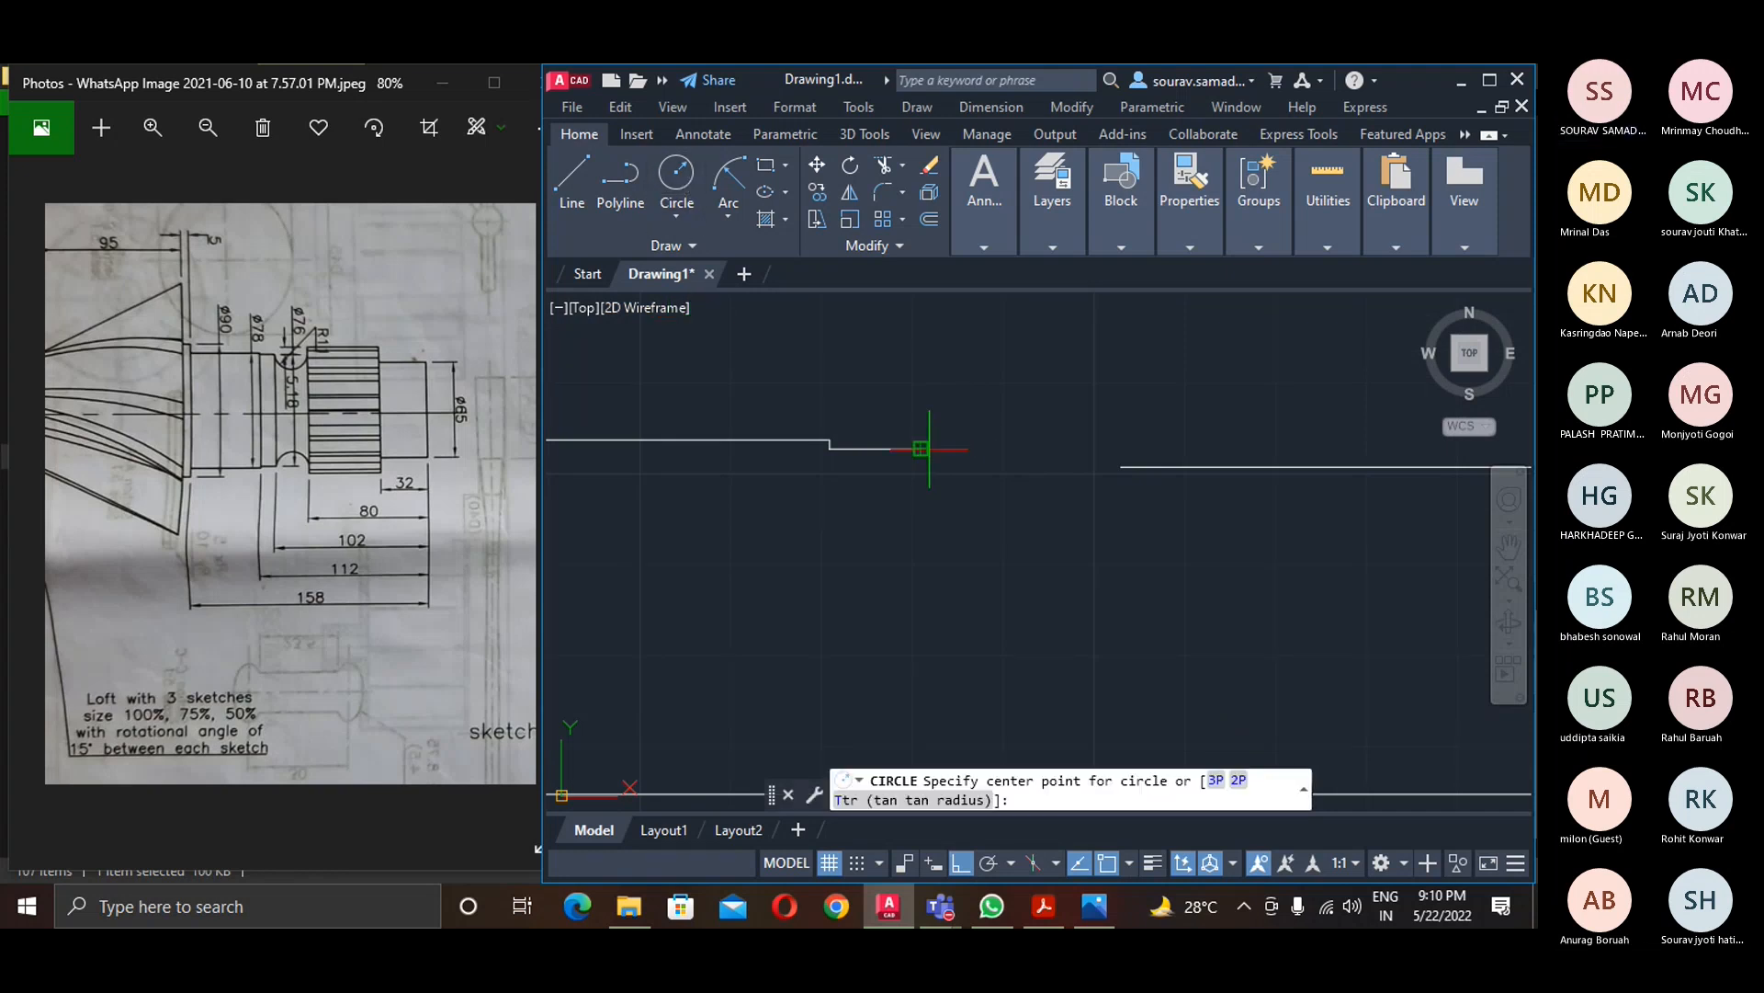
click(921, 449)
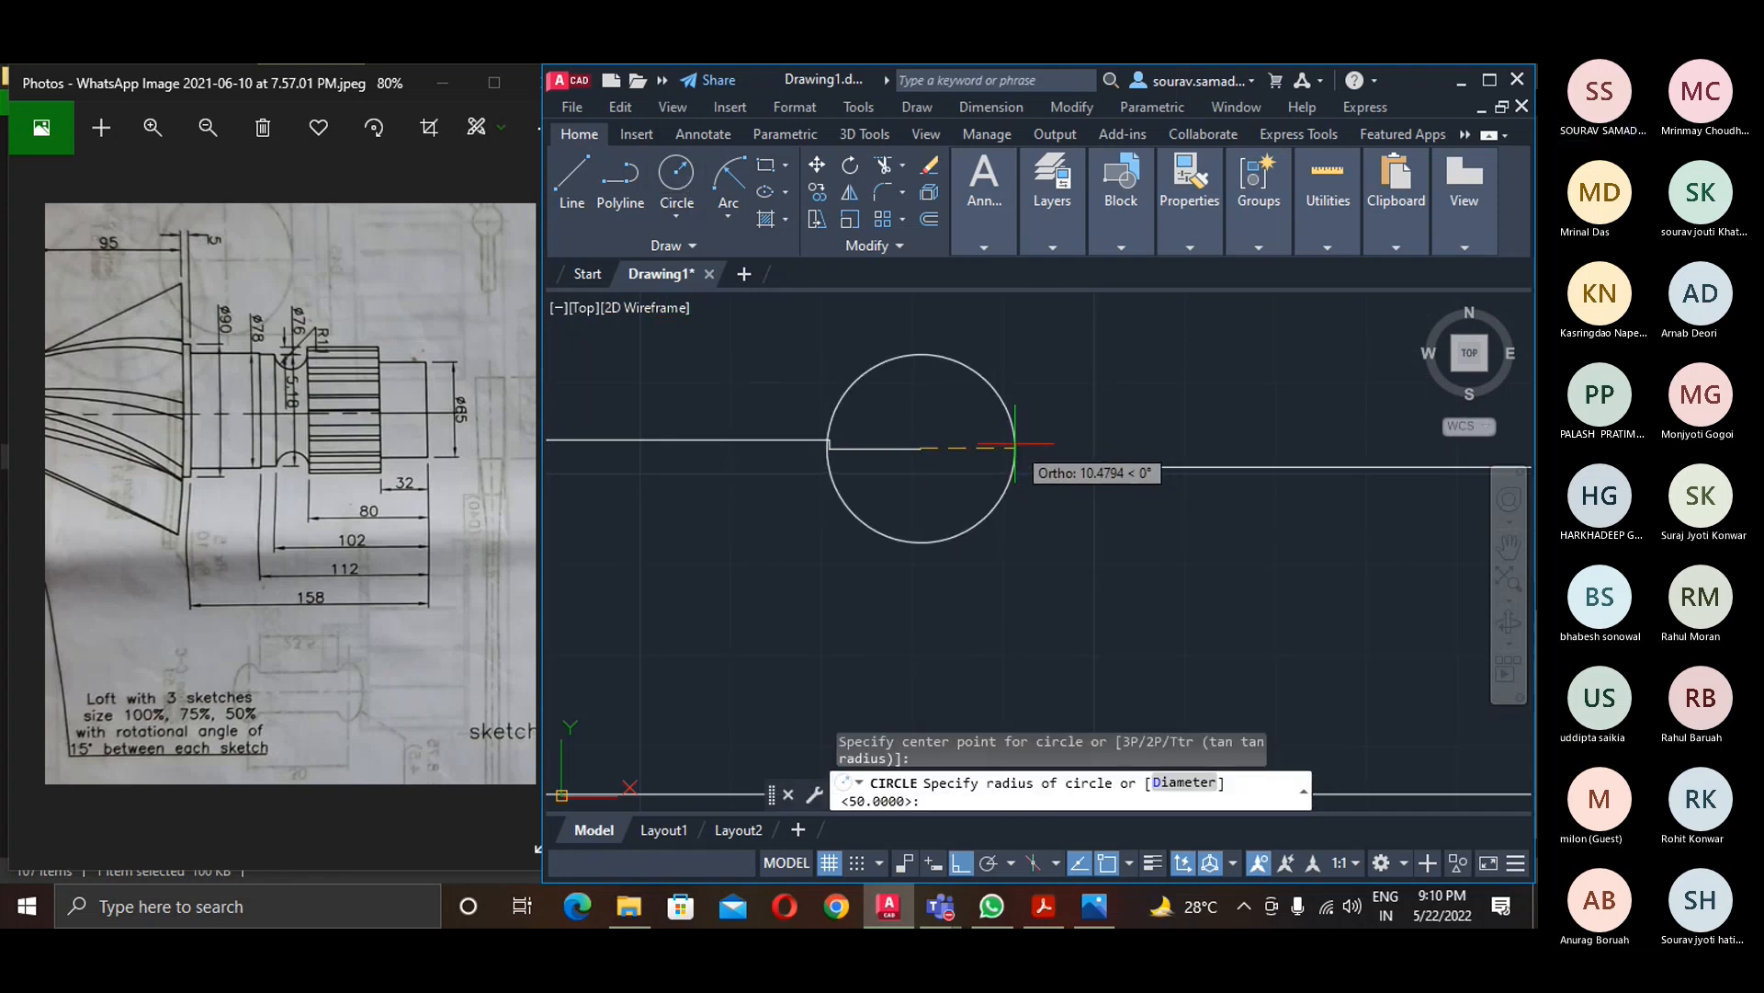
key(Escape)
key(Escape)
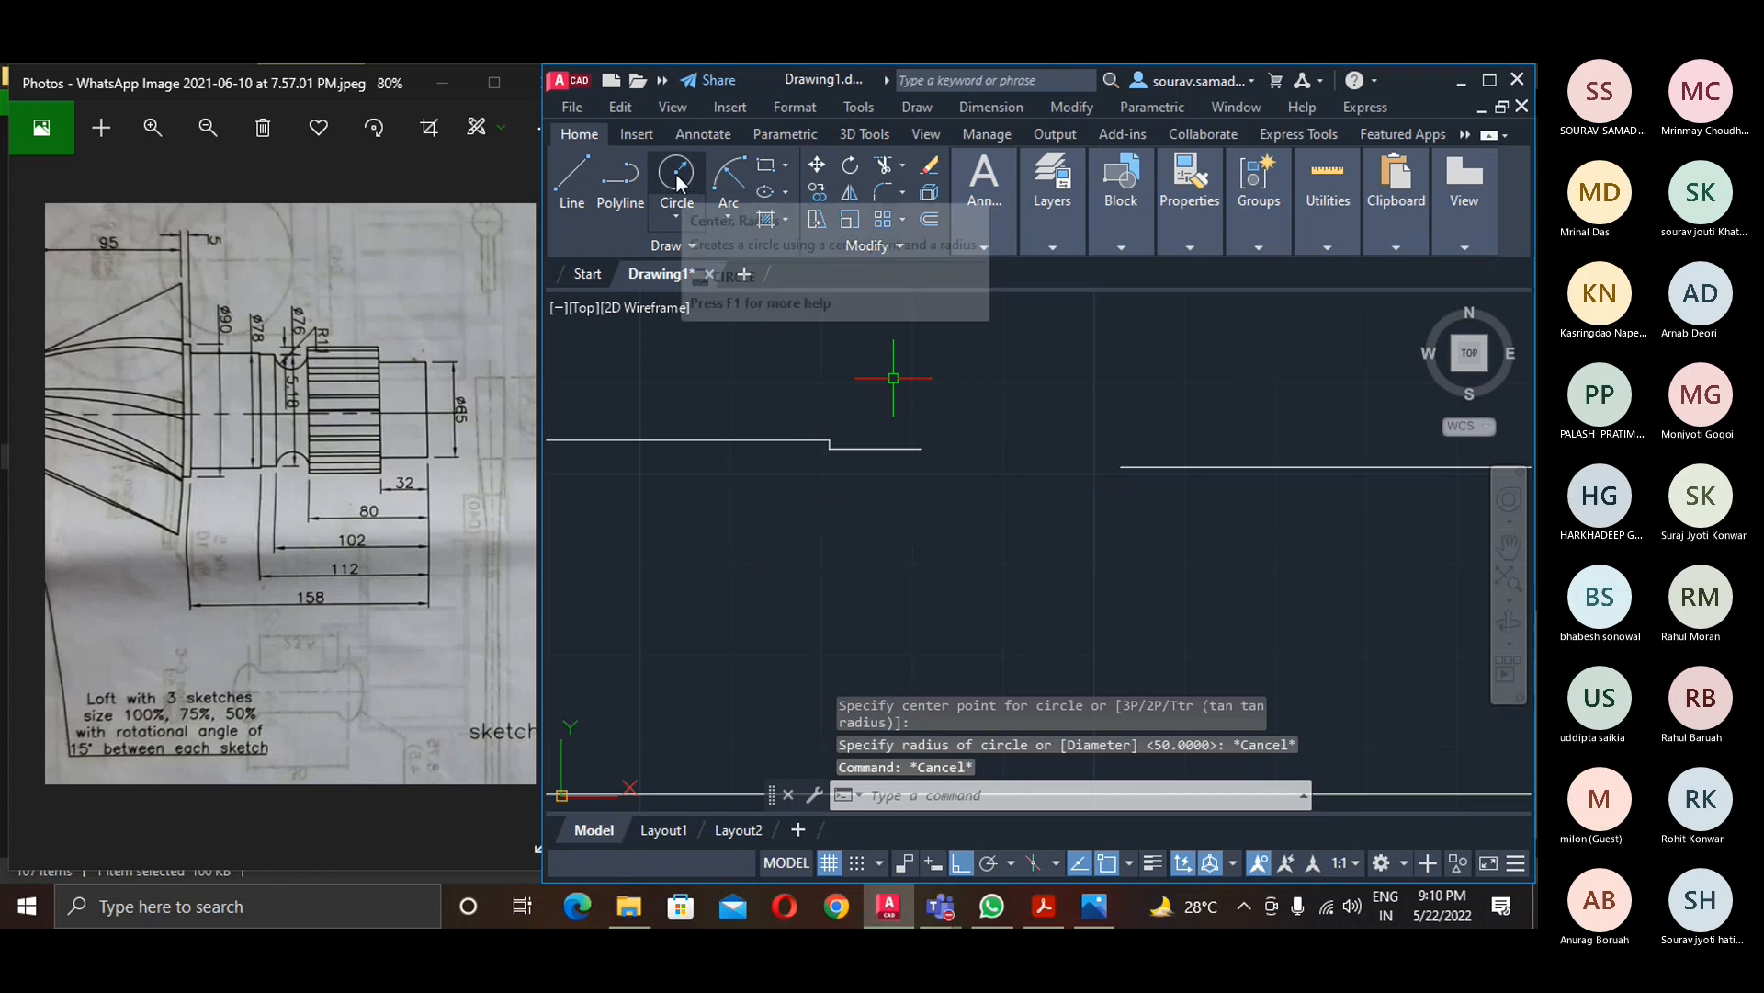
- Draw a circle of radius 11 in the empty space above the profile gap
click(678, 174)
click(977, 385)
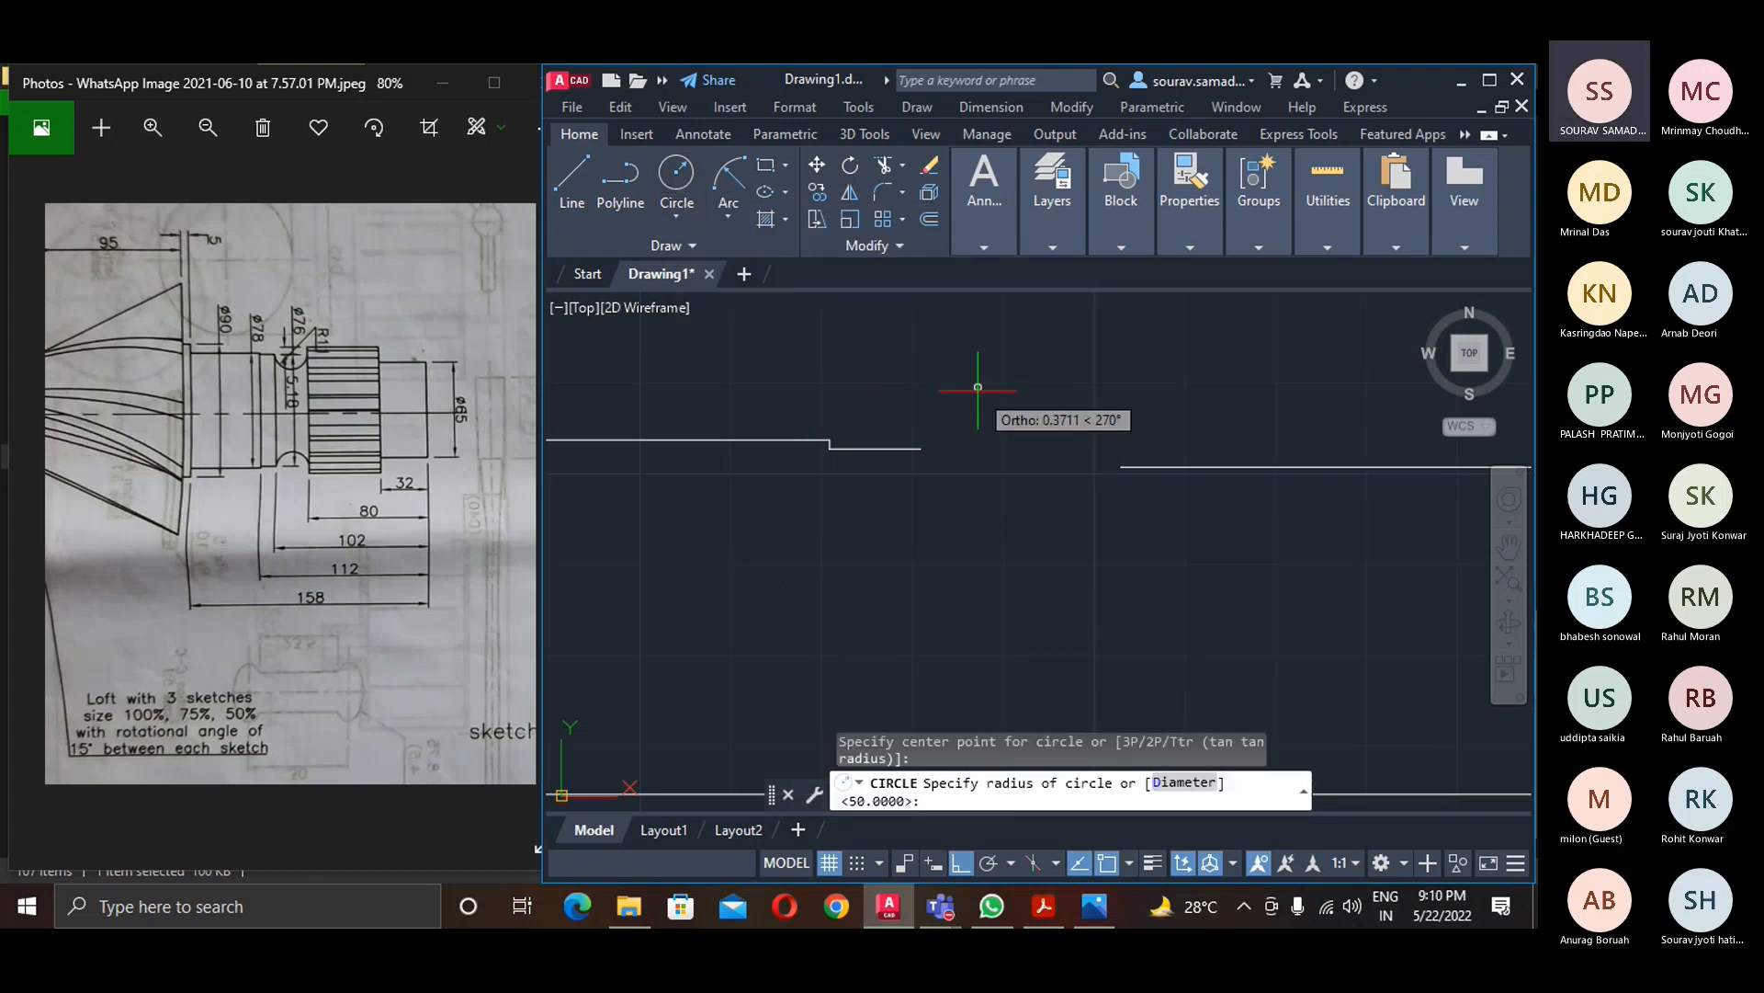
text(11)
key(Return)
- Move the radius 11 circle by its left quadrant onto the open end of the stepped line beside the gap
text(m)
key(Return)
click(885, 386)
key(Return)
click(878, 386)
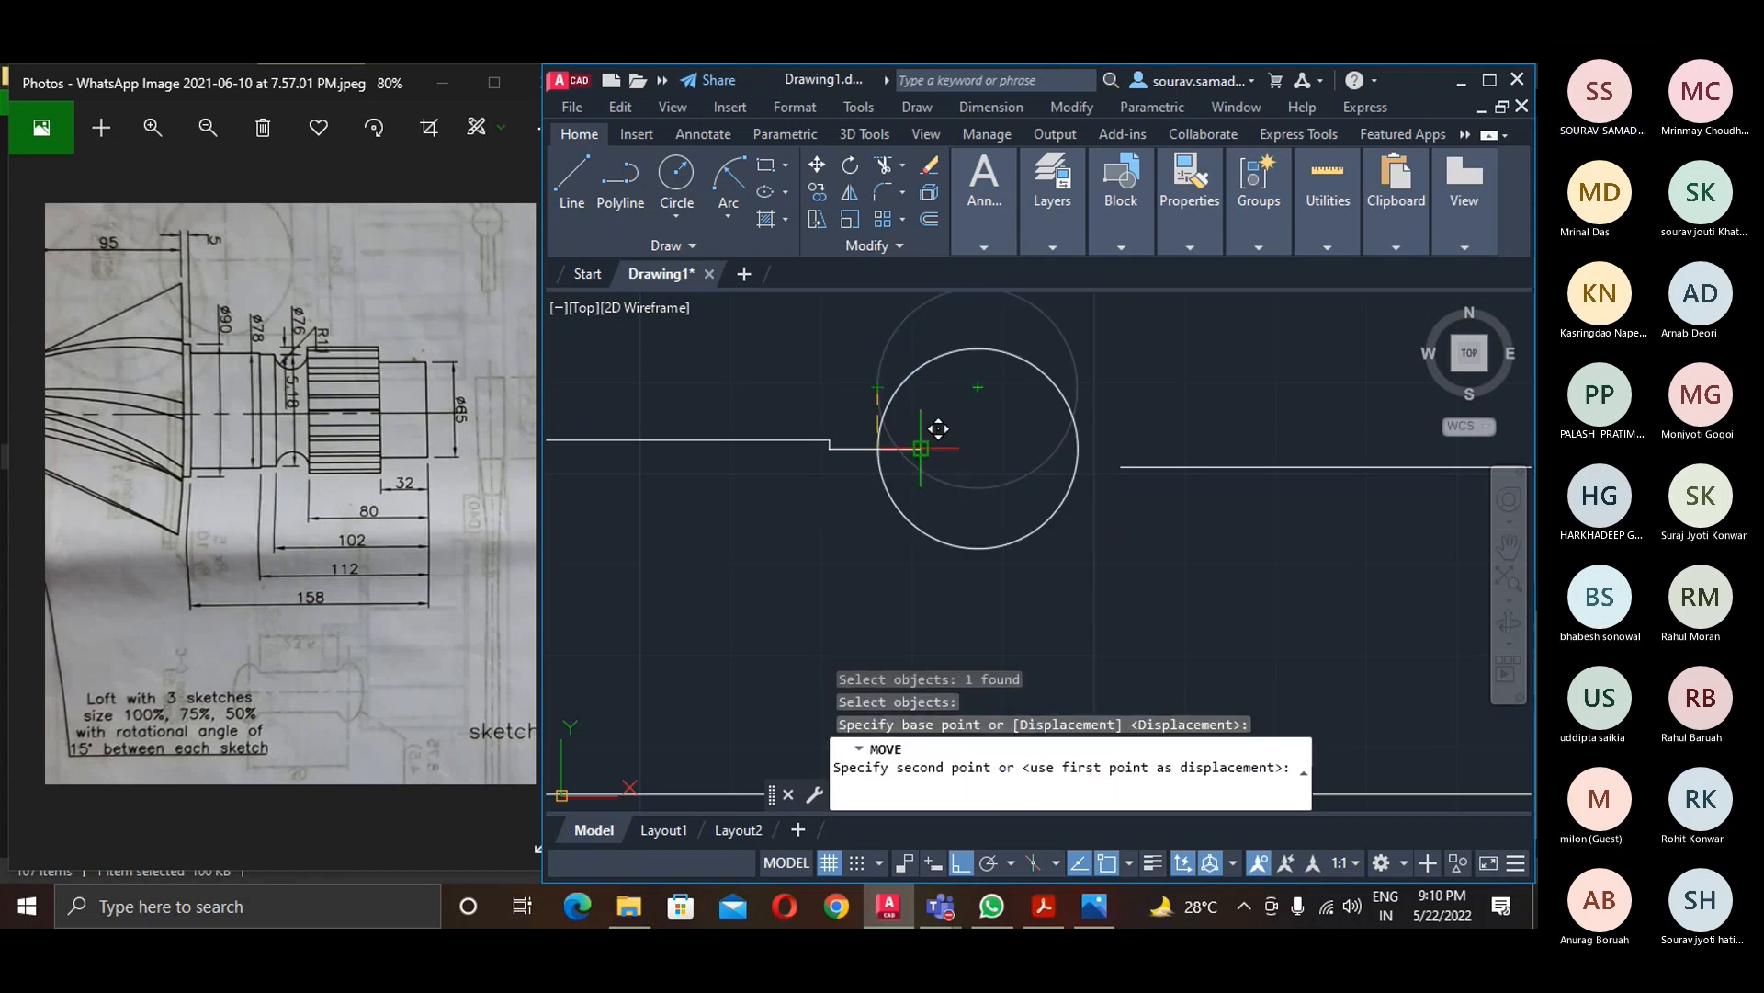
click(962, 447)
- Try to trim away the circle's upper part above the shaft profile
text(TR)
key(Return)
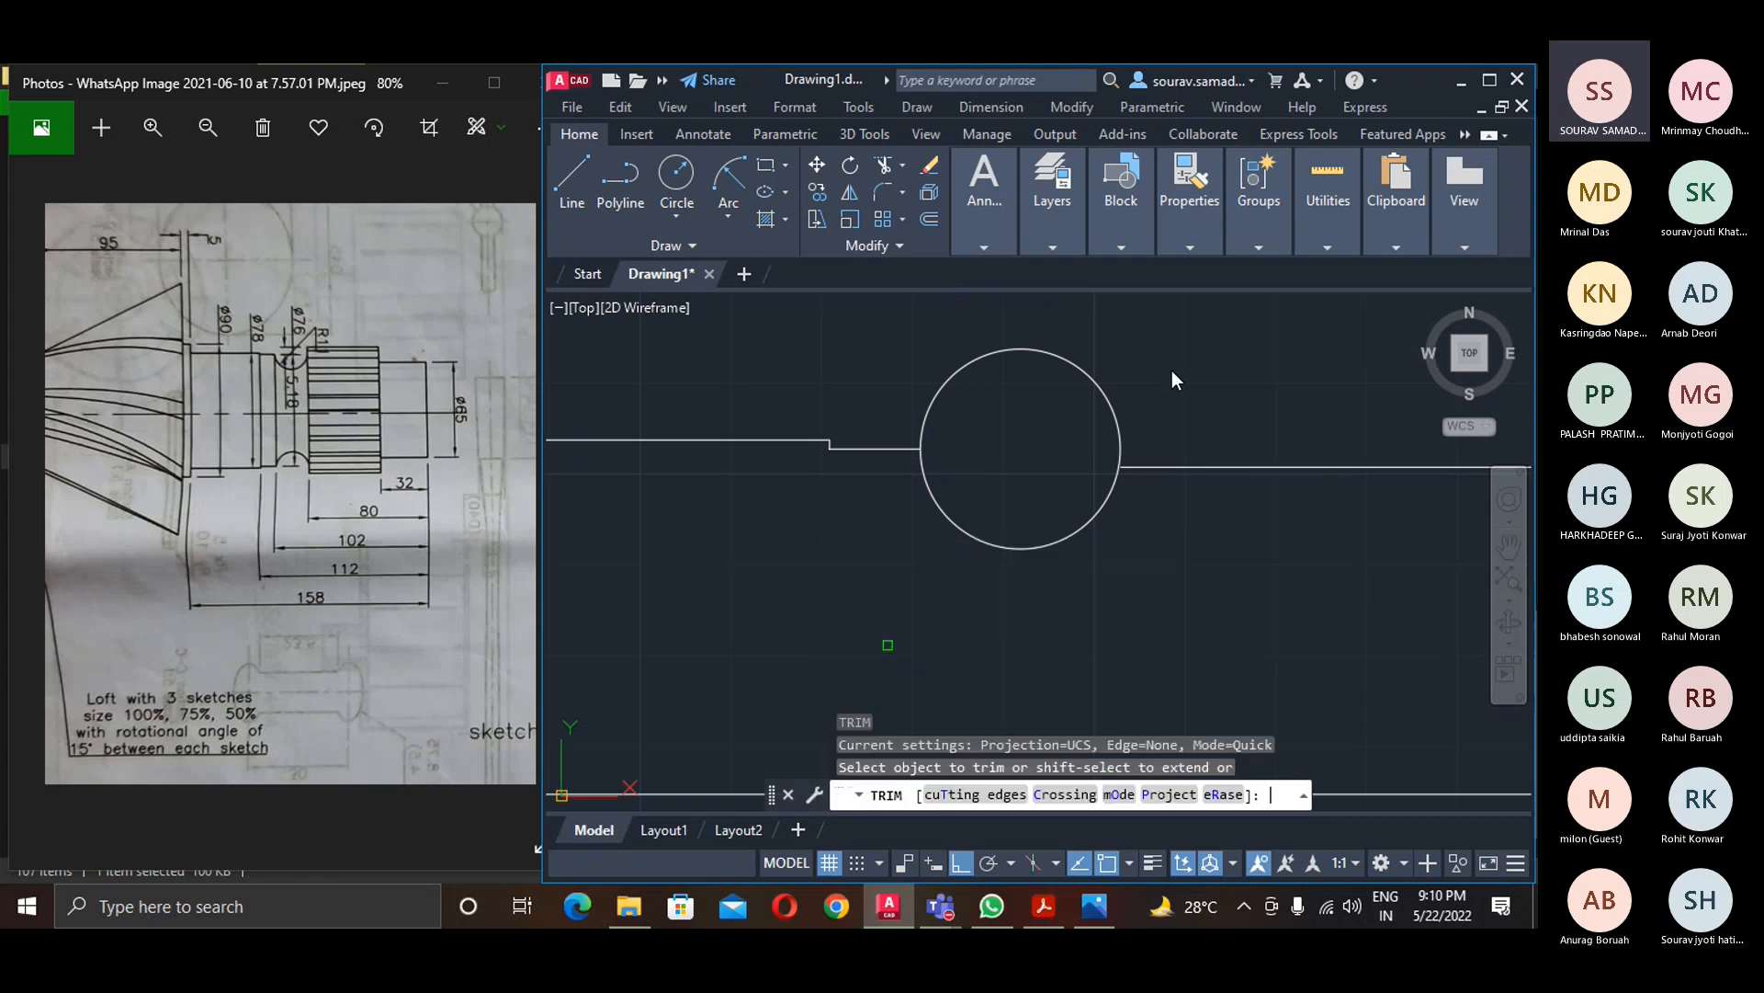
click(1110, 403)
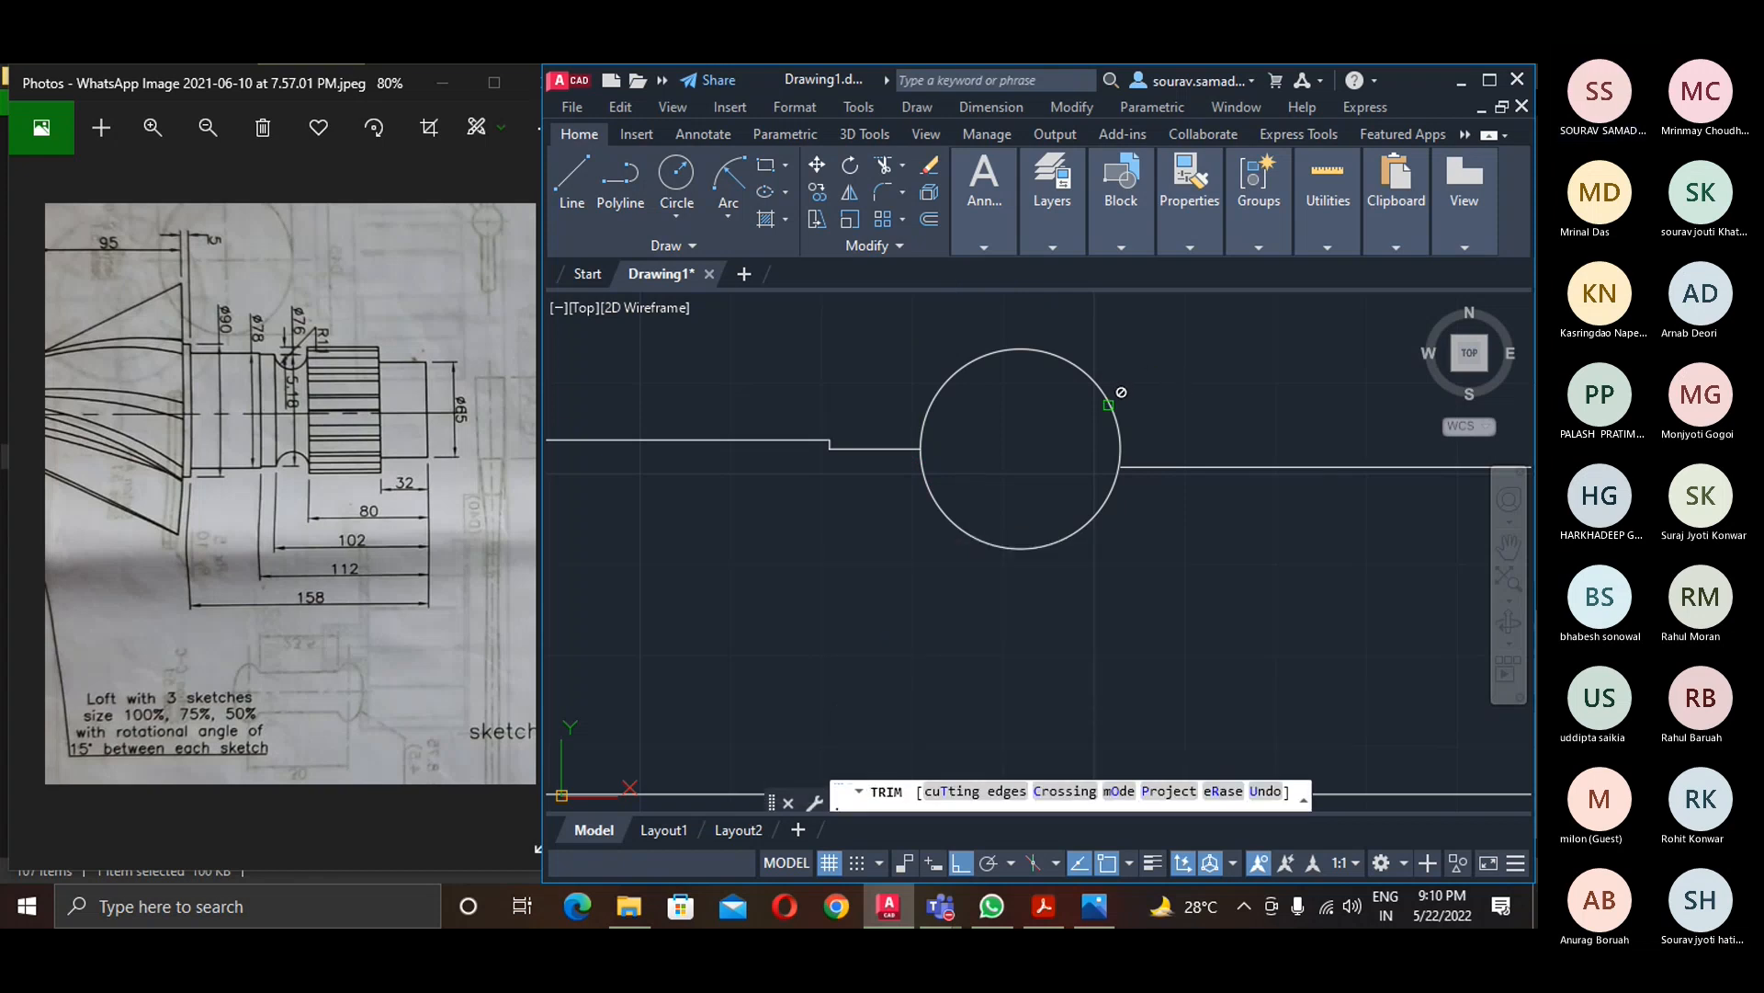
key(Escape)
- Check how the circle meets the open line ends on both sides of the gap and delete it
scroll(1149, 436, up, 2)
scroll(1122, 492, up, 1)
scroll(1103, 500, down, 1)
scroll(1089, 574, down, 2)
scroll(1063, 552, up, 1)
click(1058, 566)
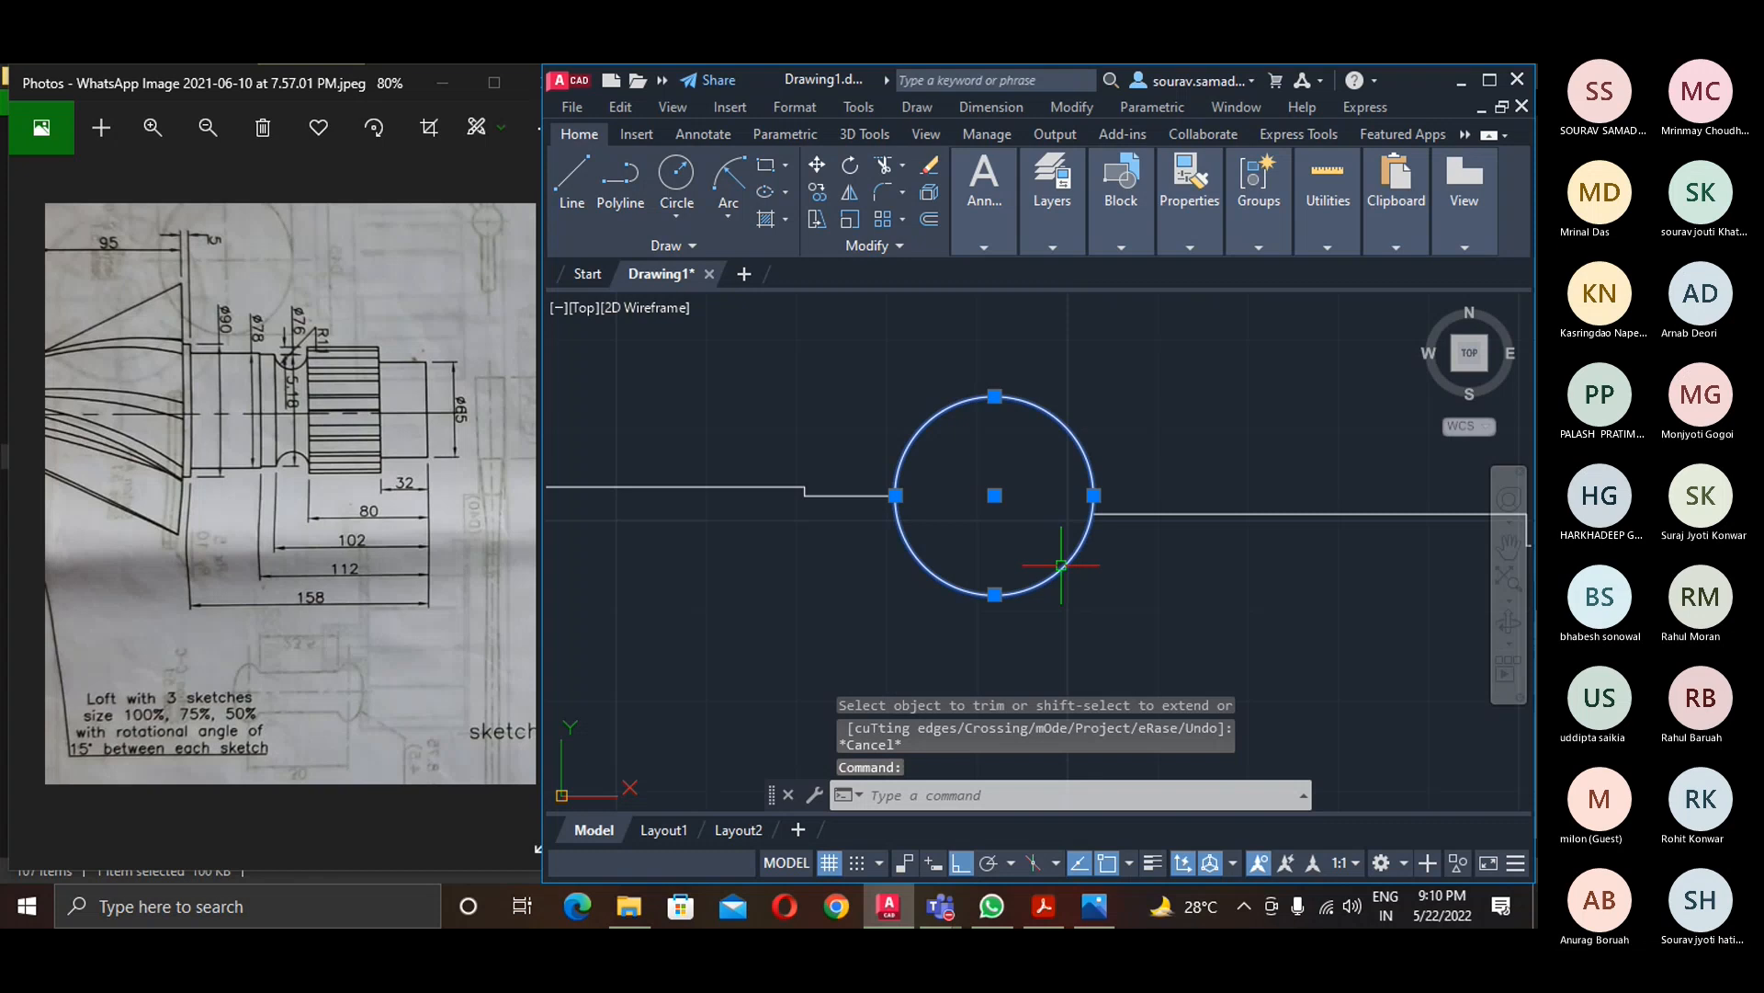
click(1095, 494)
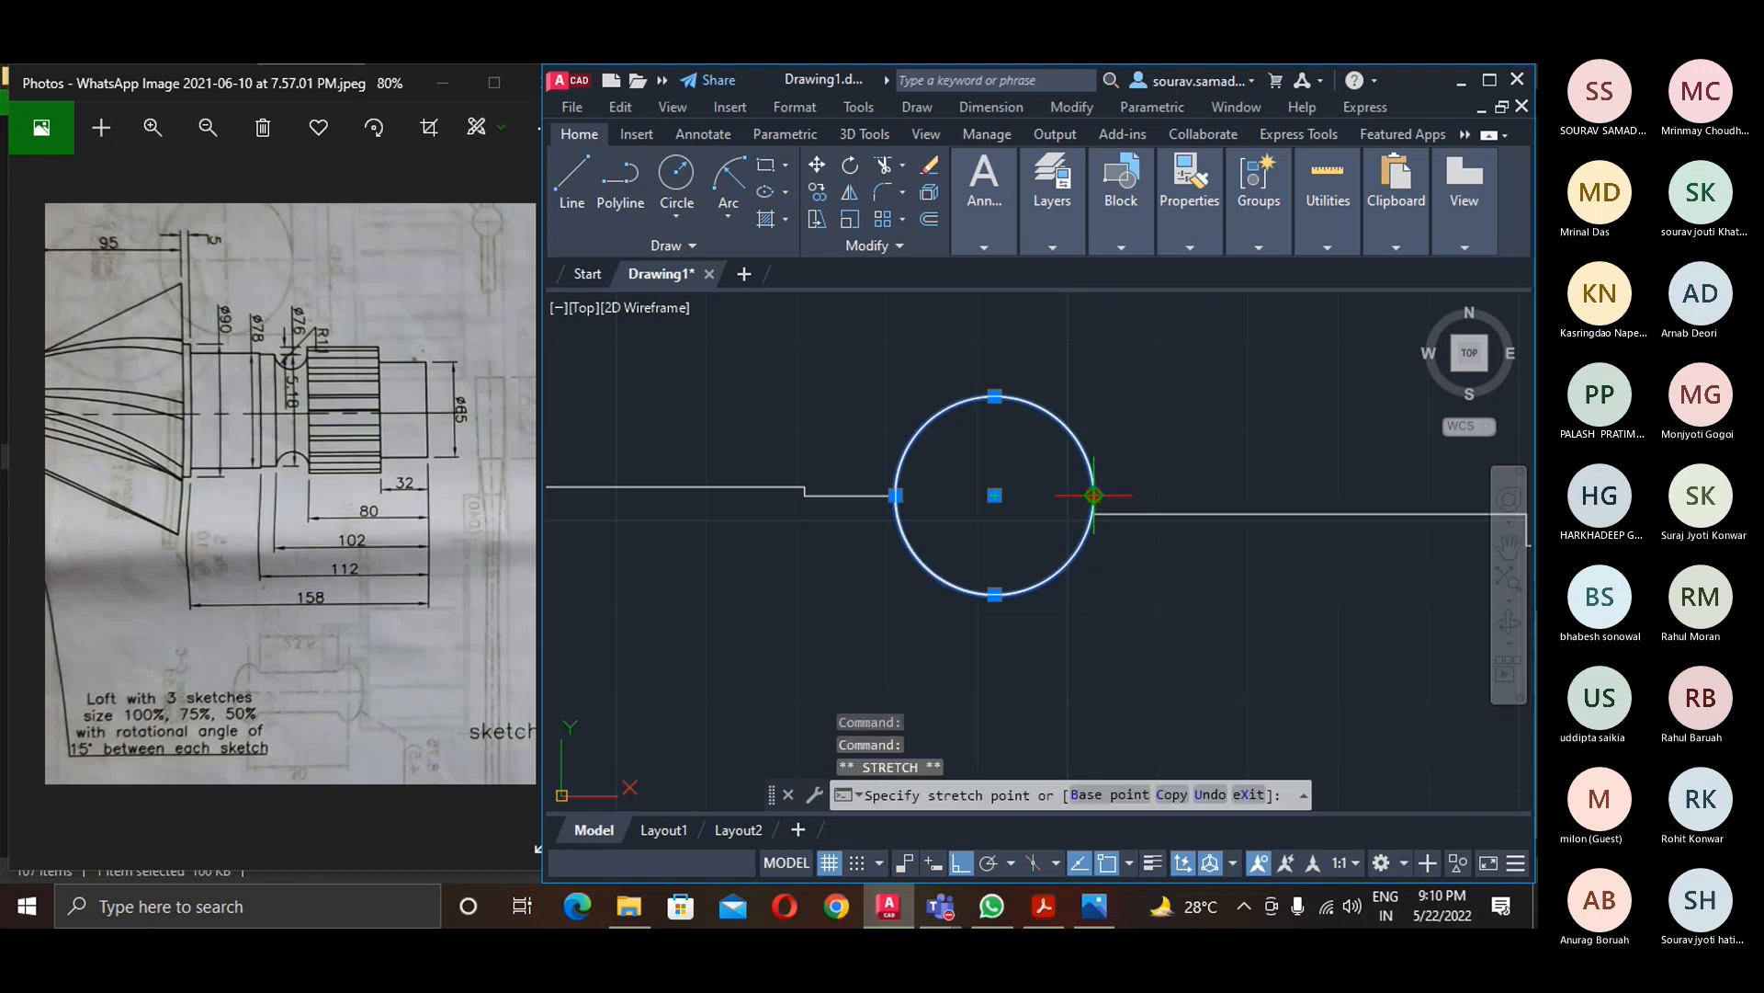
key(Escape)
key(Escape)
scroll(887, 517, up, 3)
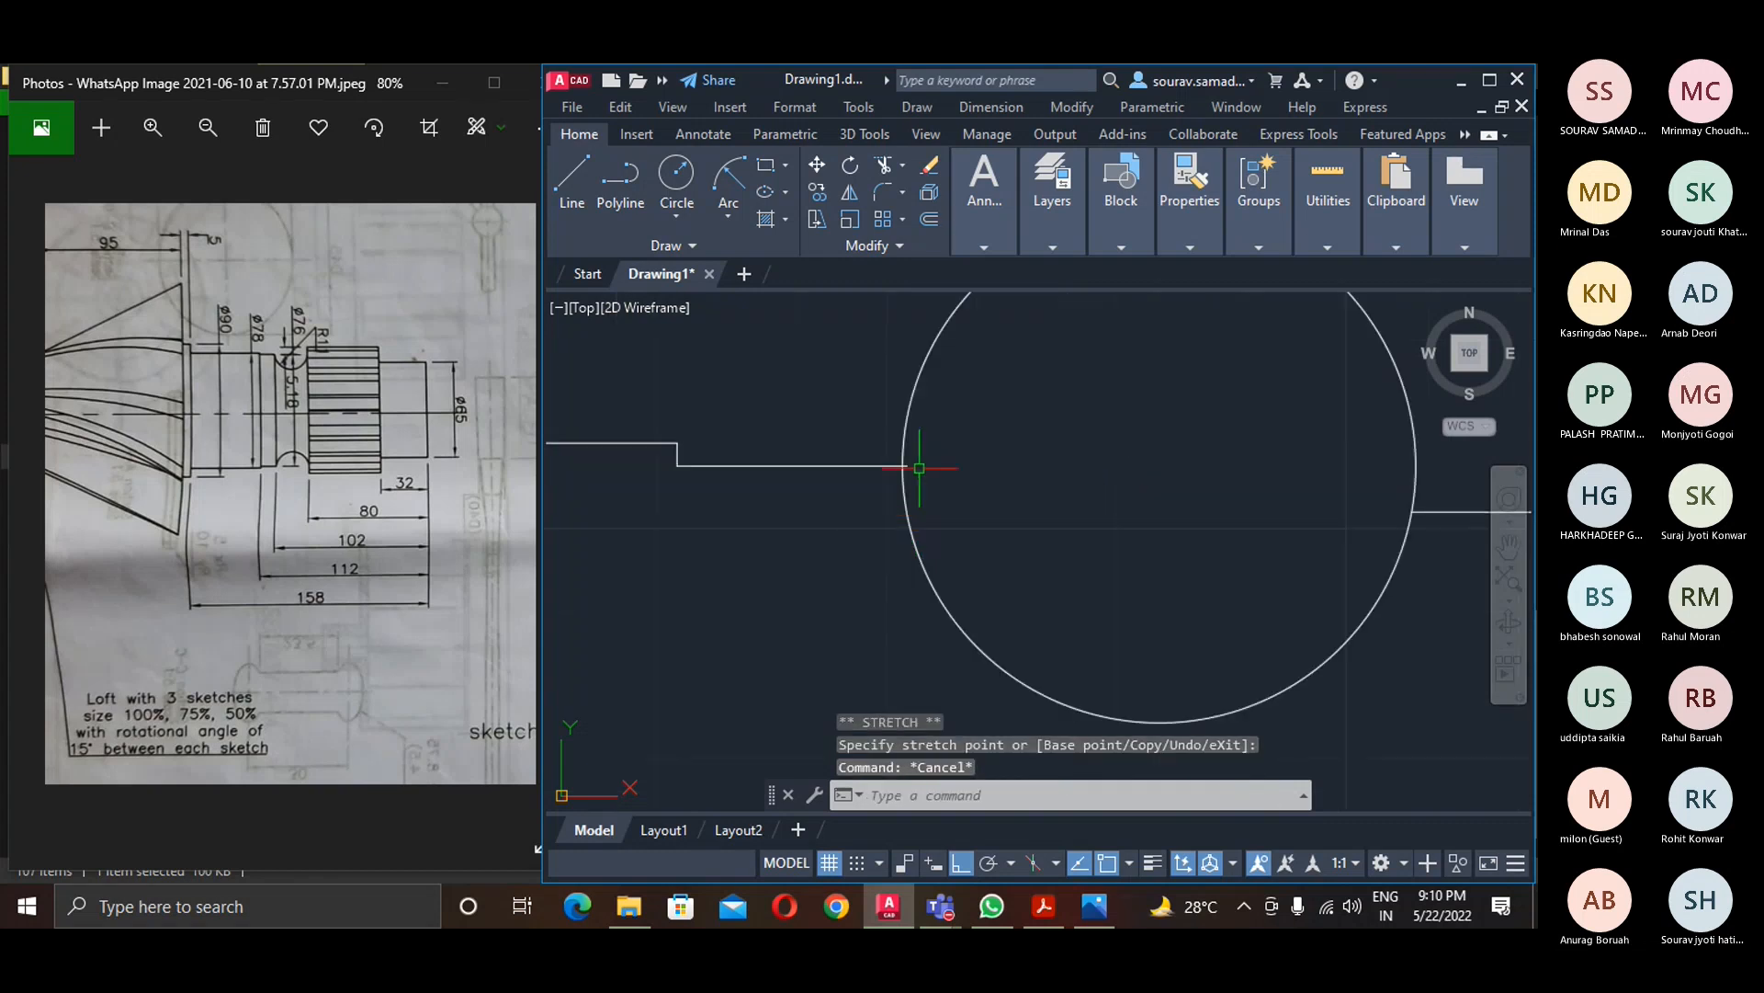
scroll(903, 519, down, 2)
click(904, 529)
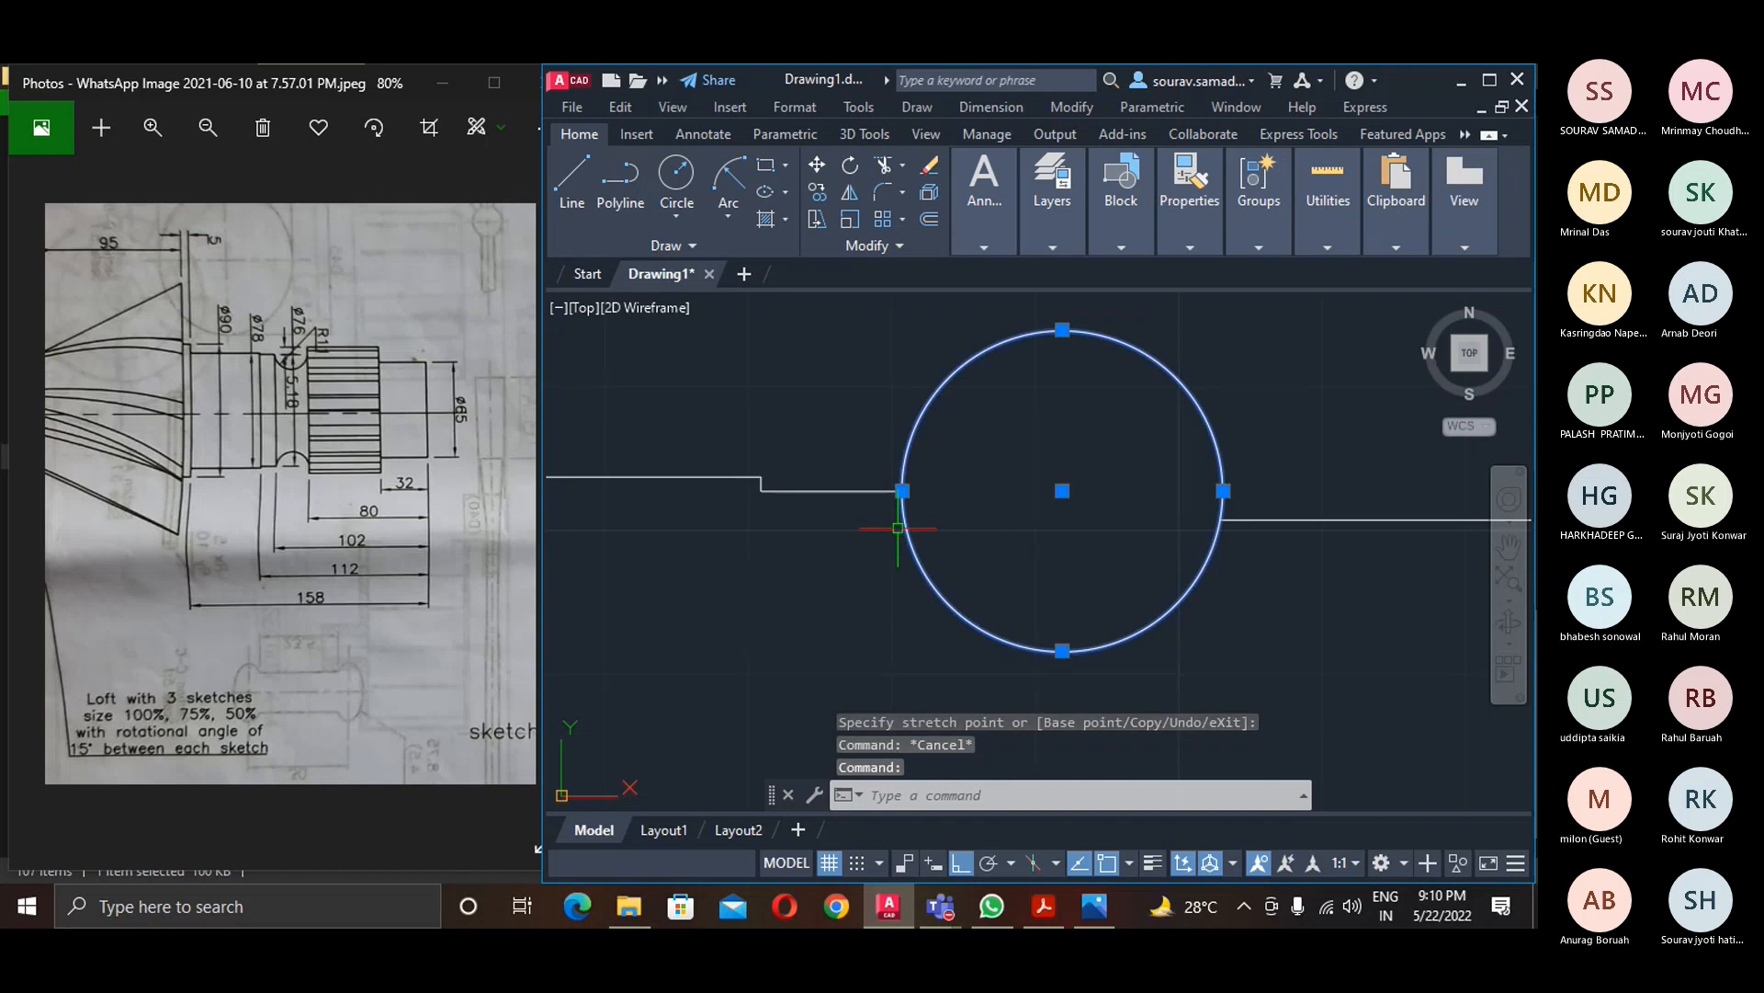
key(Delete)
- Retry the start-end-radius arc of radius 11 across the gap, with dynamic UCS and Ortho switched off
click(722, 191)
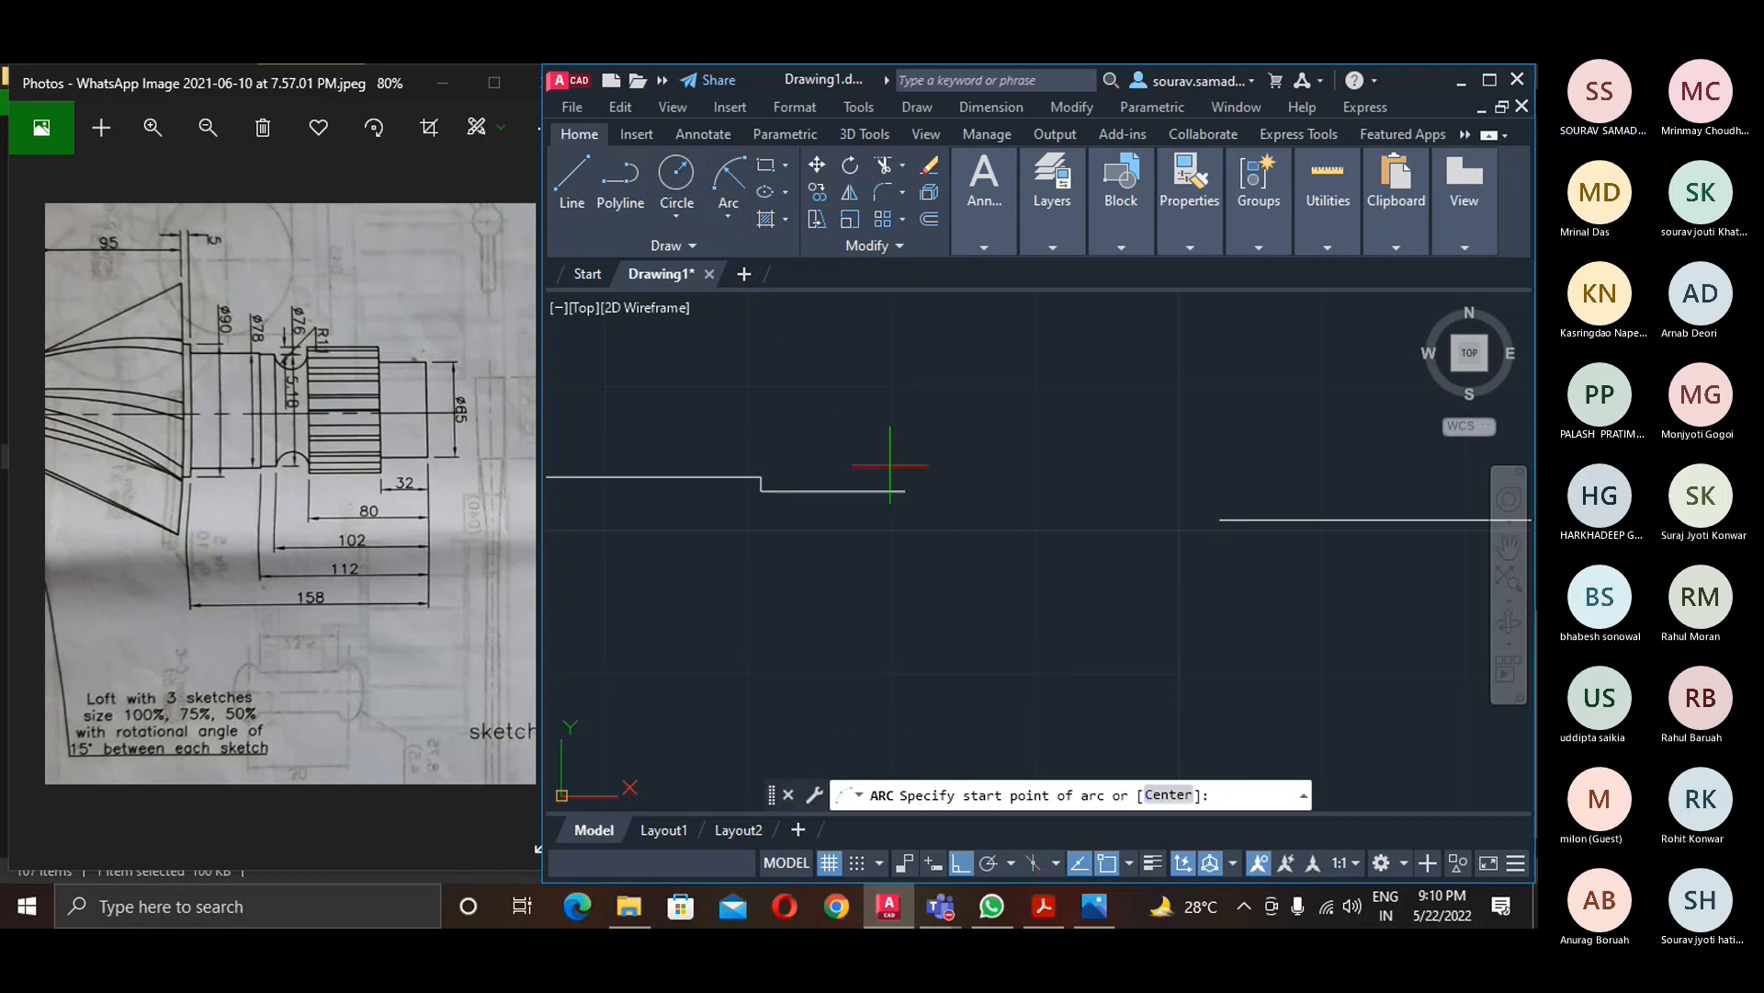
click(907, 491)
click(1218, 520)
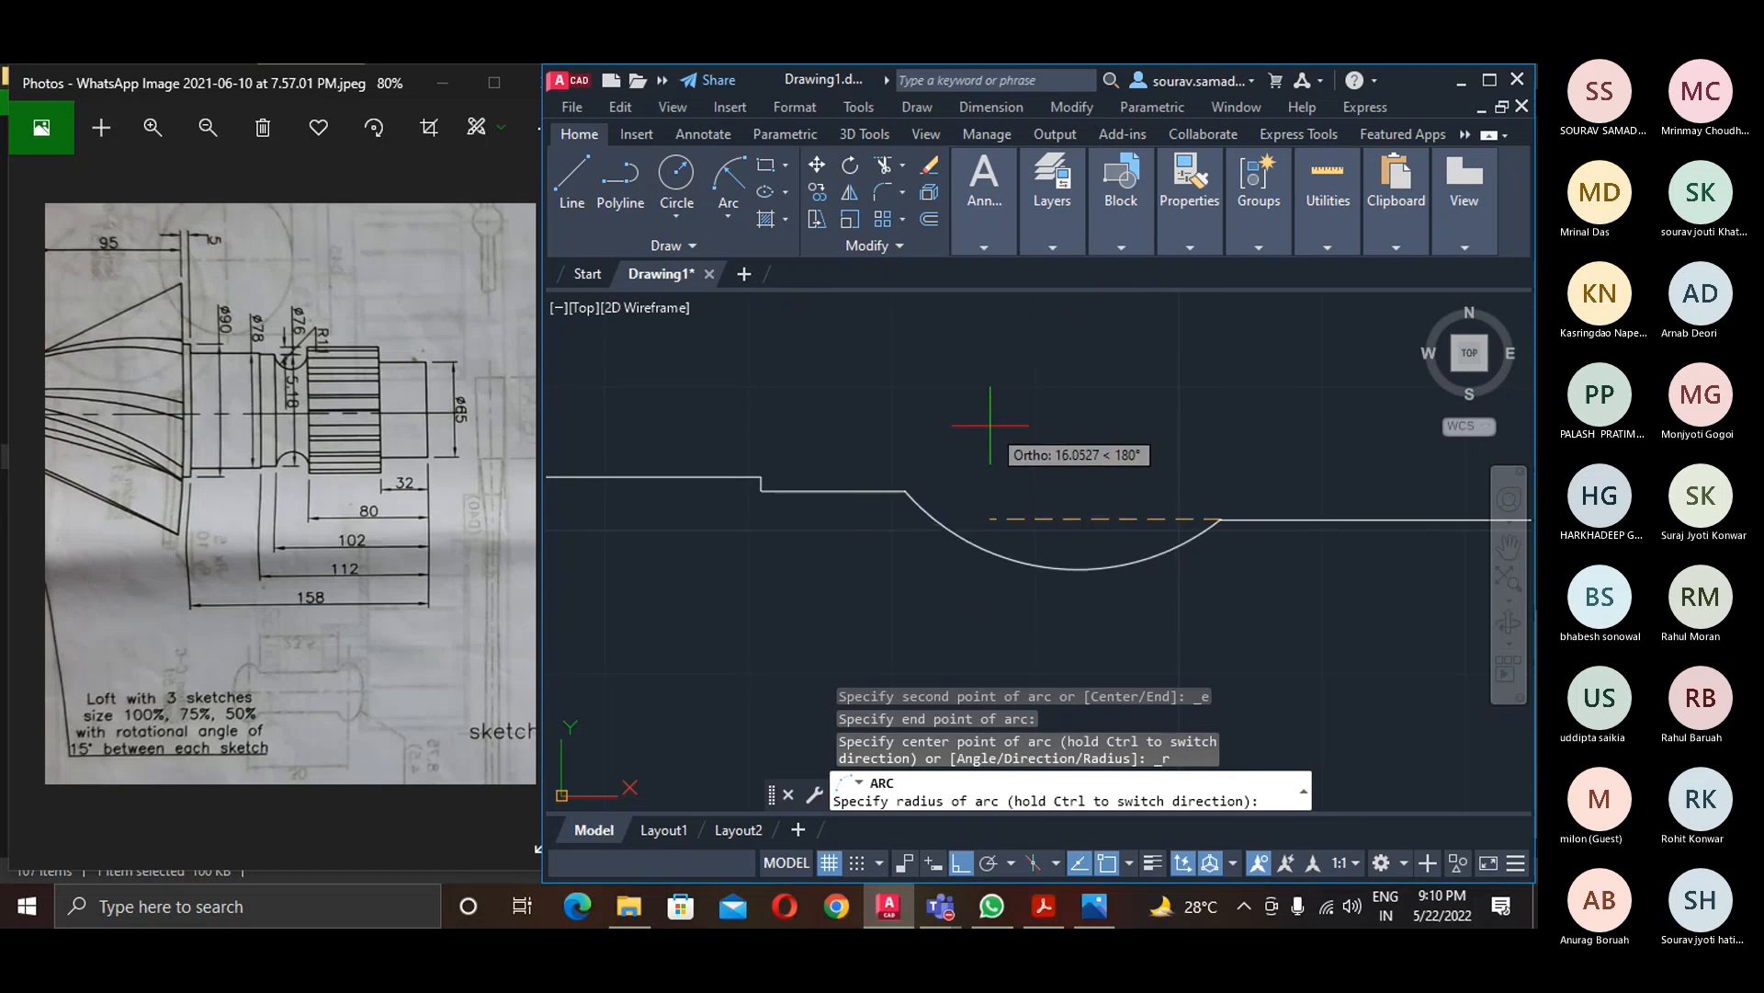
key(F6)
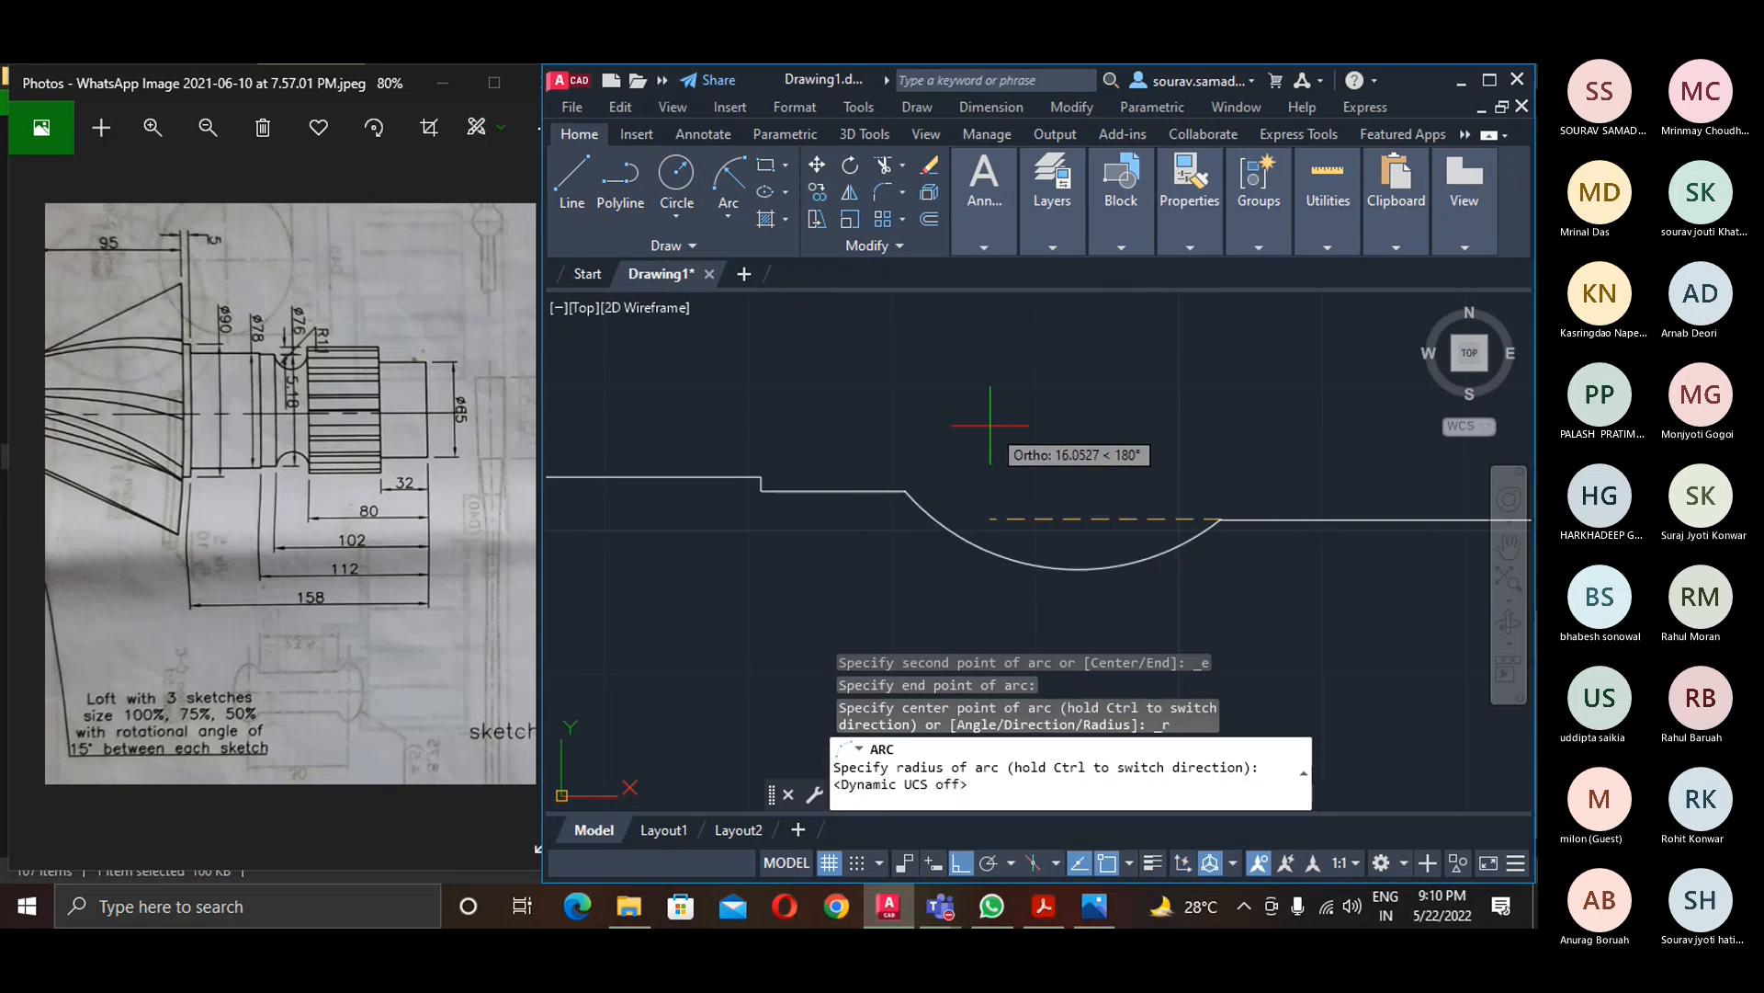
key(F8)
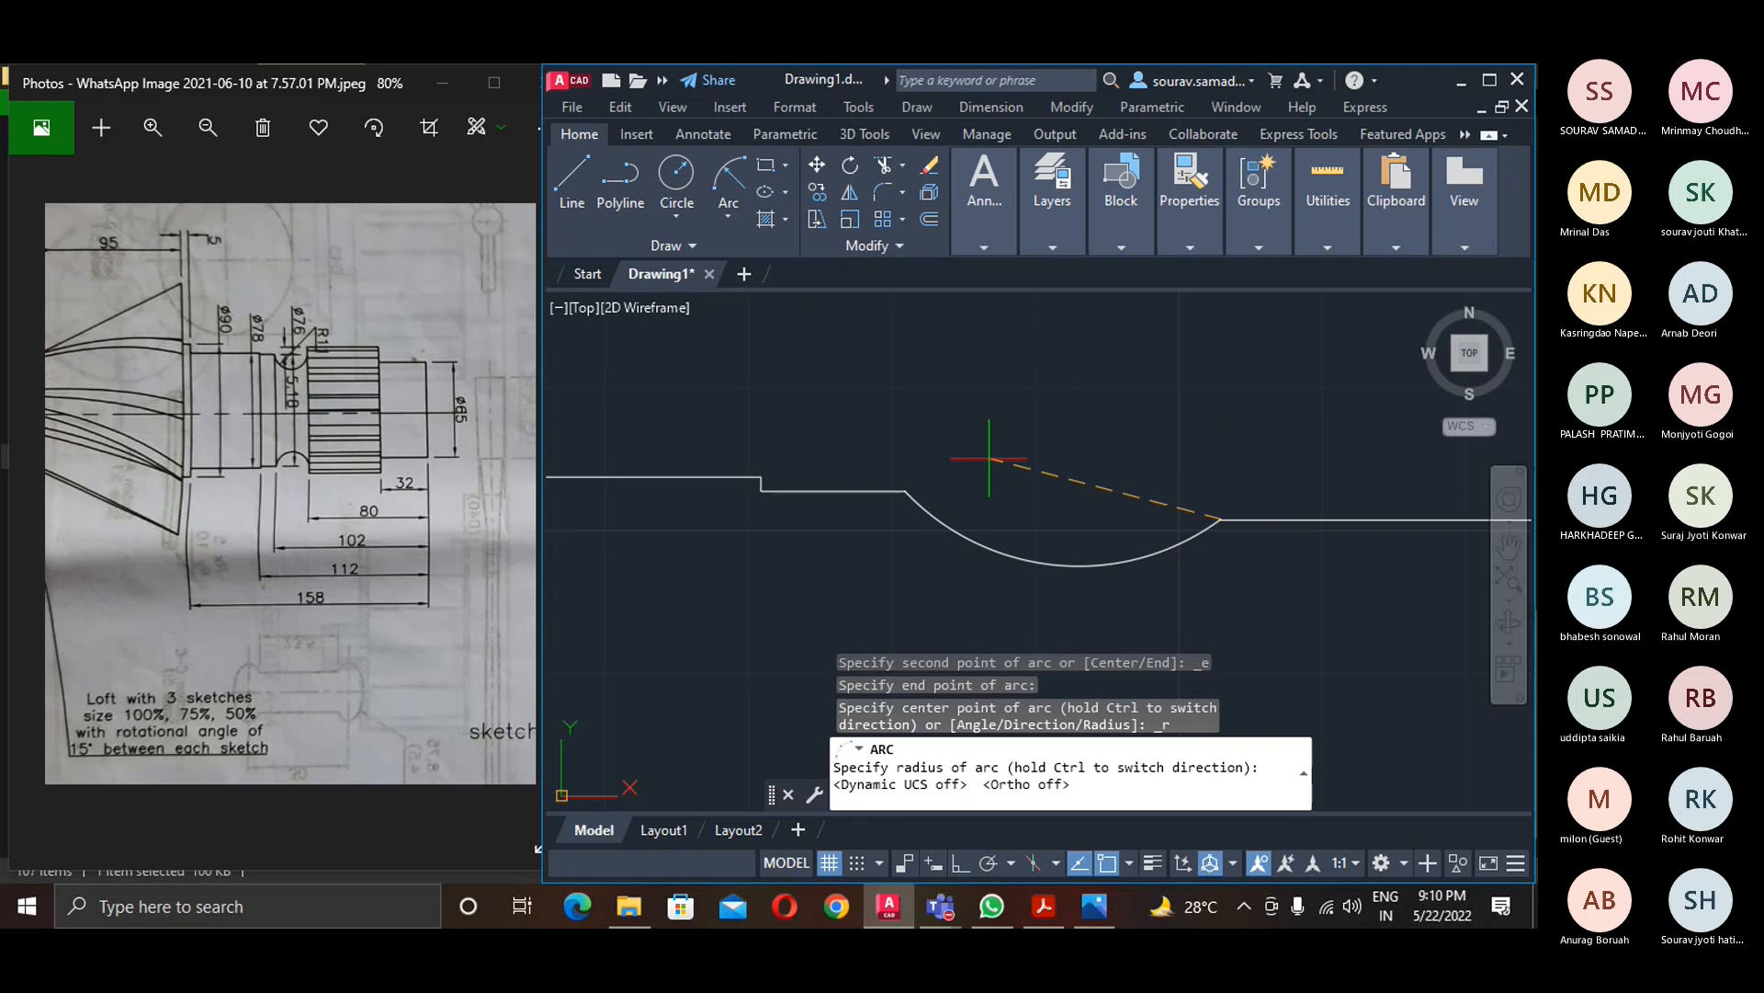
text(11)
key(Return)
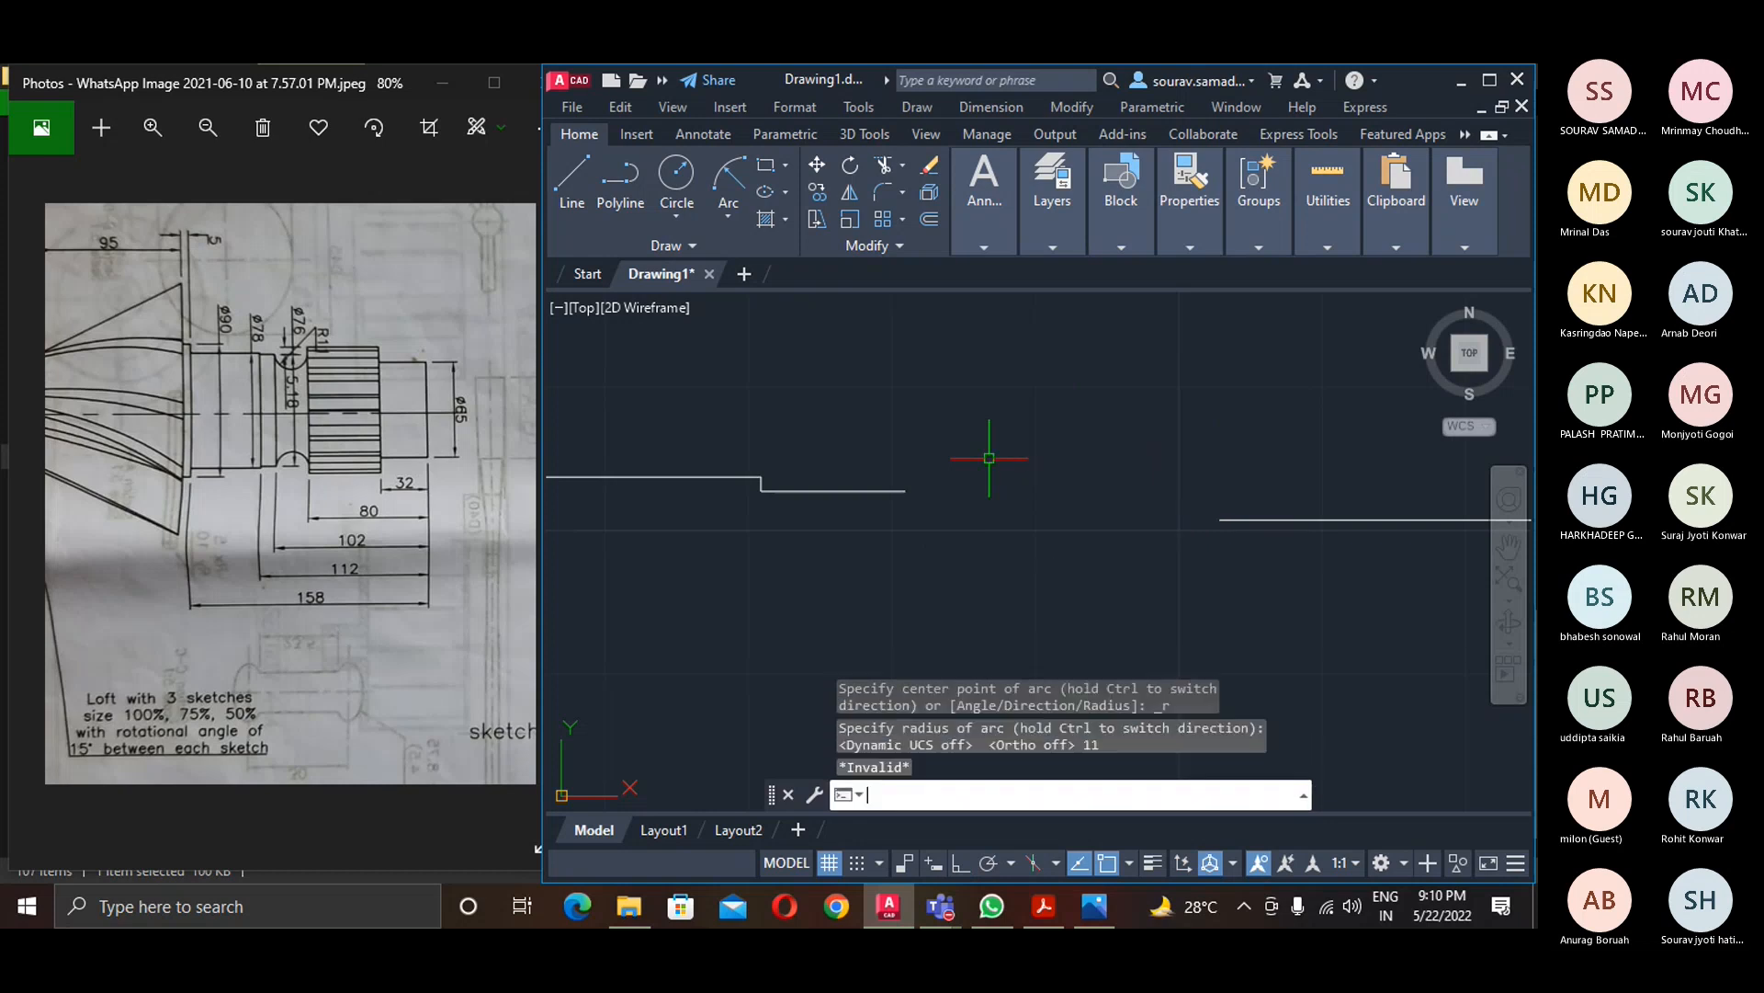
- Maximize the drawing window and start a straight line across the gap from the stepped line's open end
click(1489, 81)
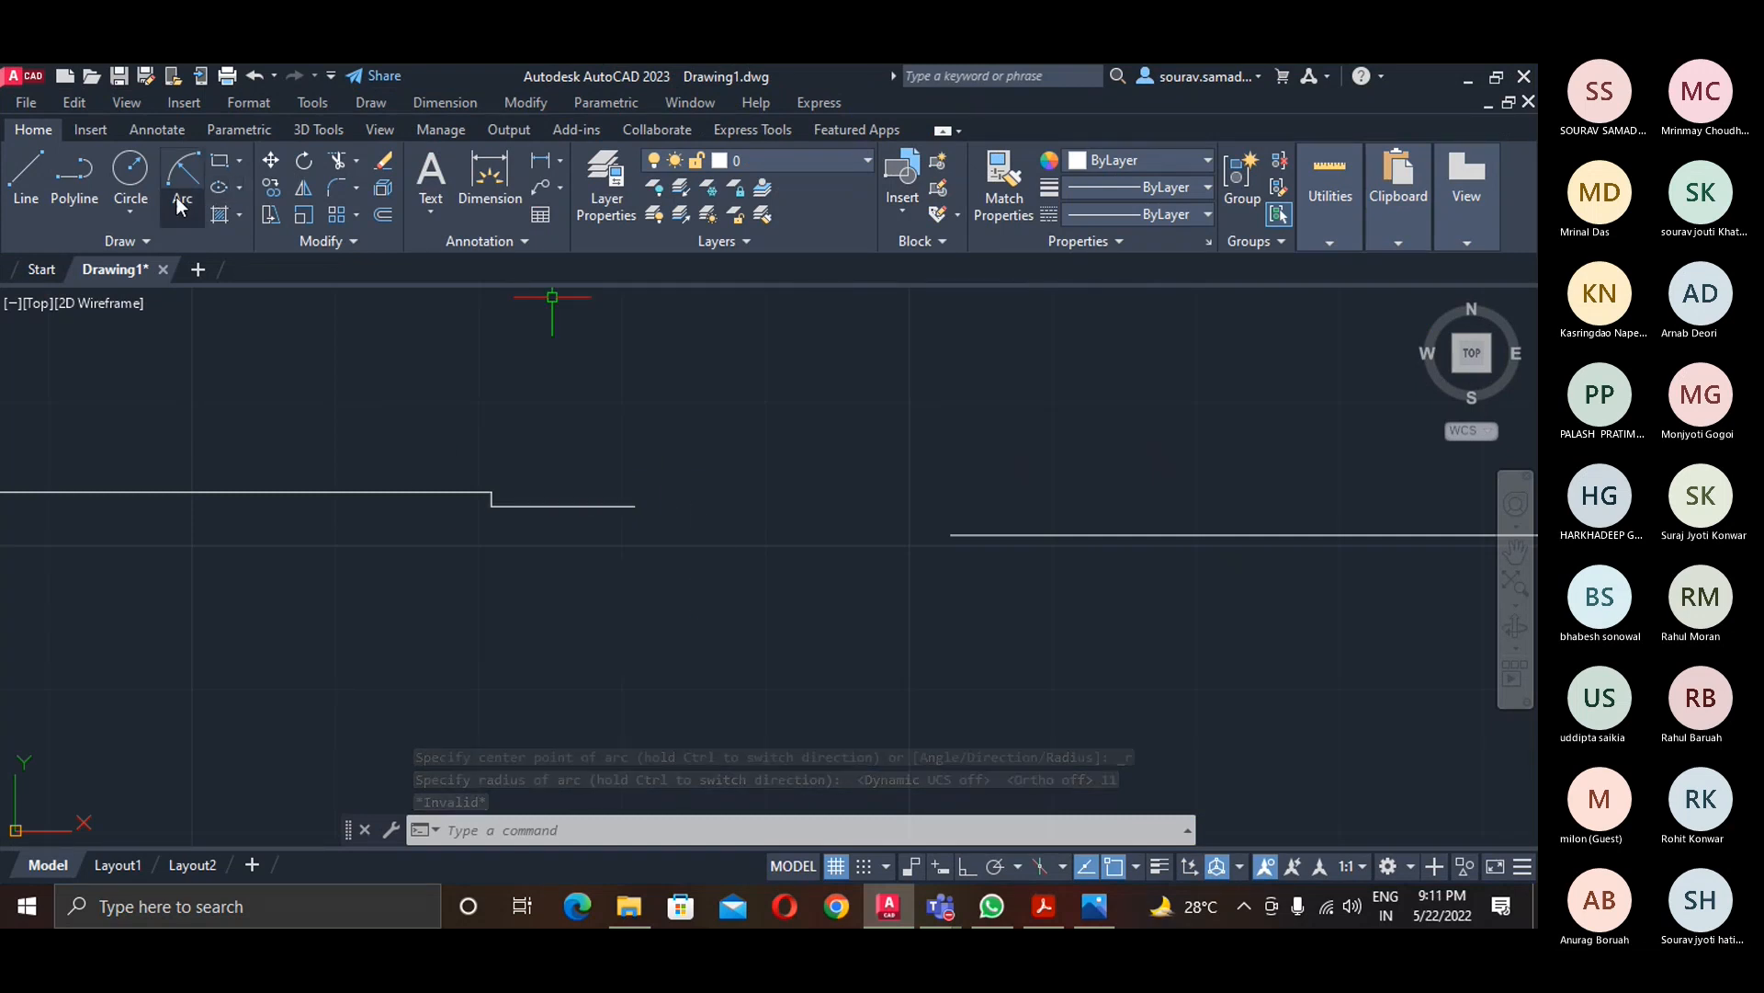
click(26, 177)
click(634, 505)
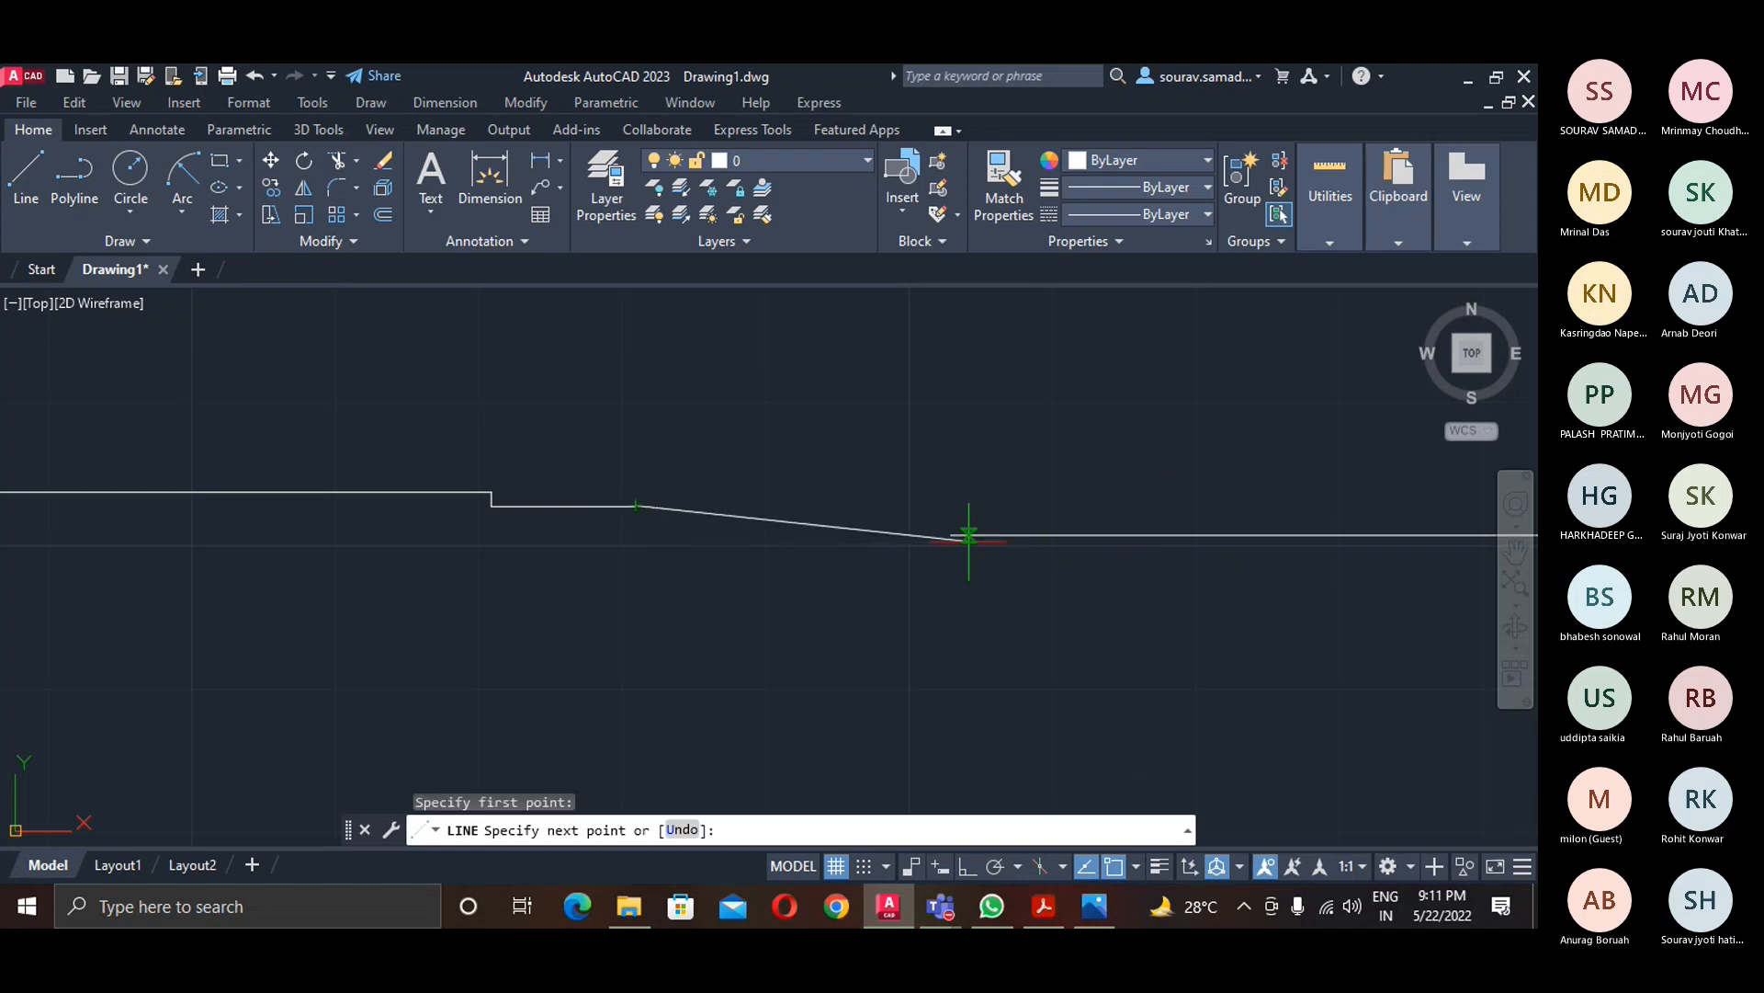
- Close the gap in the profile's upper edge with a line and draw a two-point circle using that line's endpoints as its diameter
click(950, 535)
key(Escape)
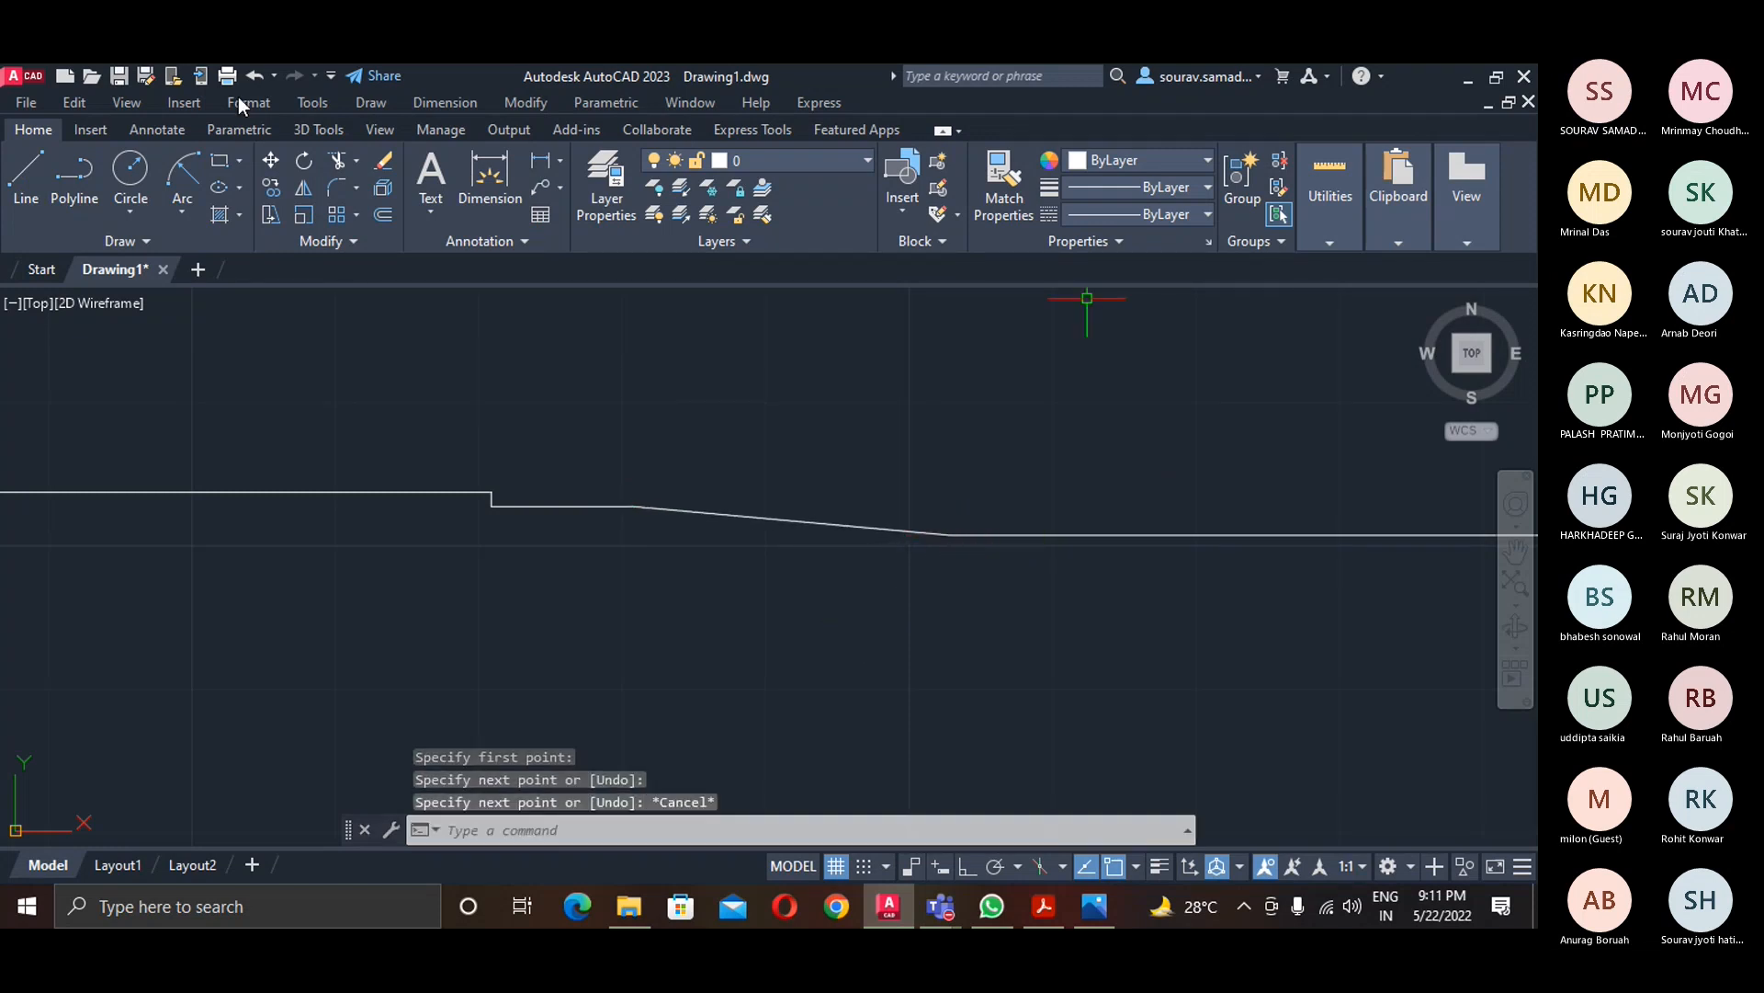
click(130, 175)
click(815, 830)
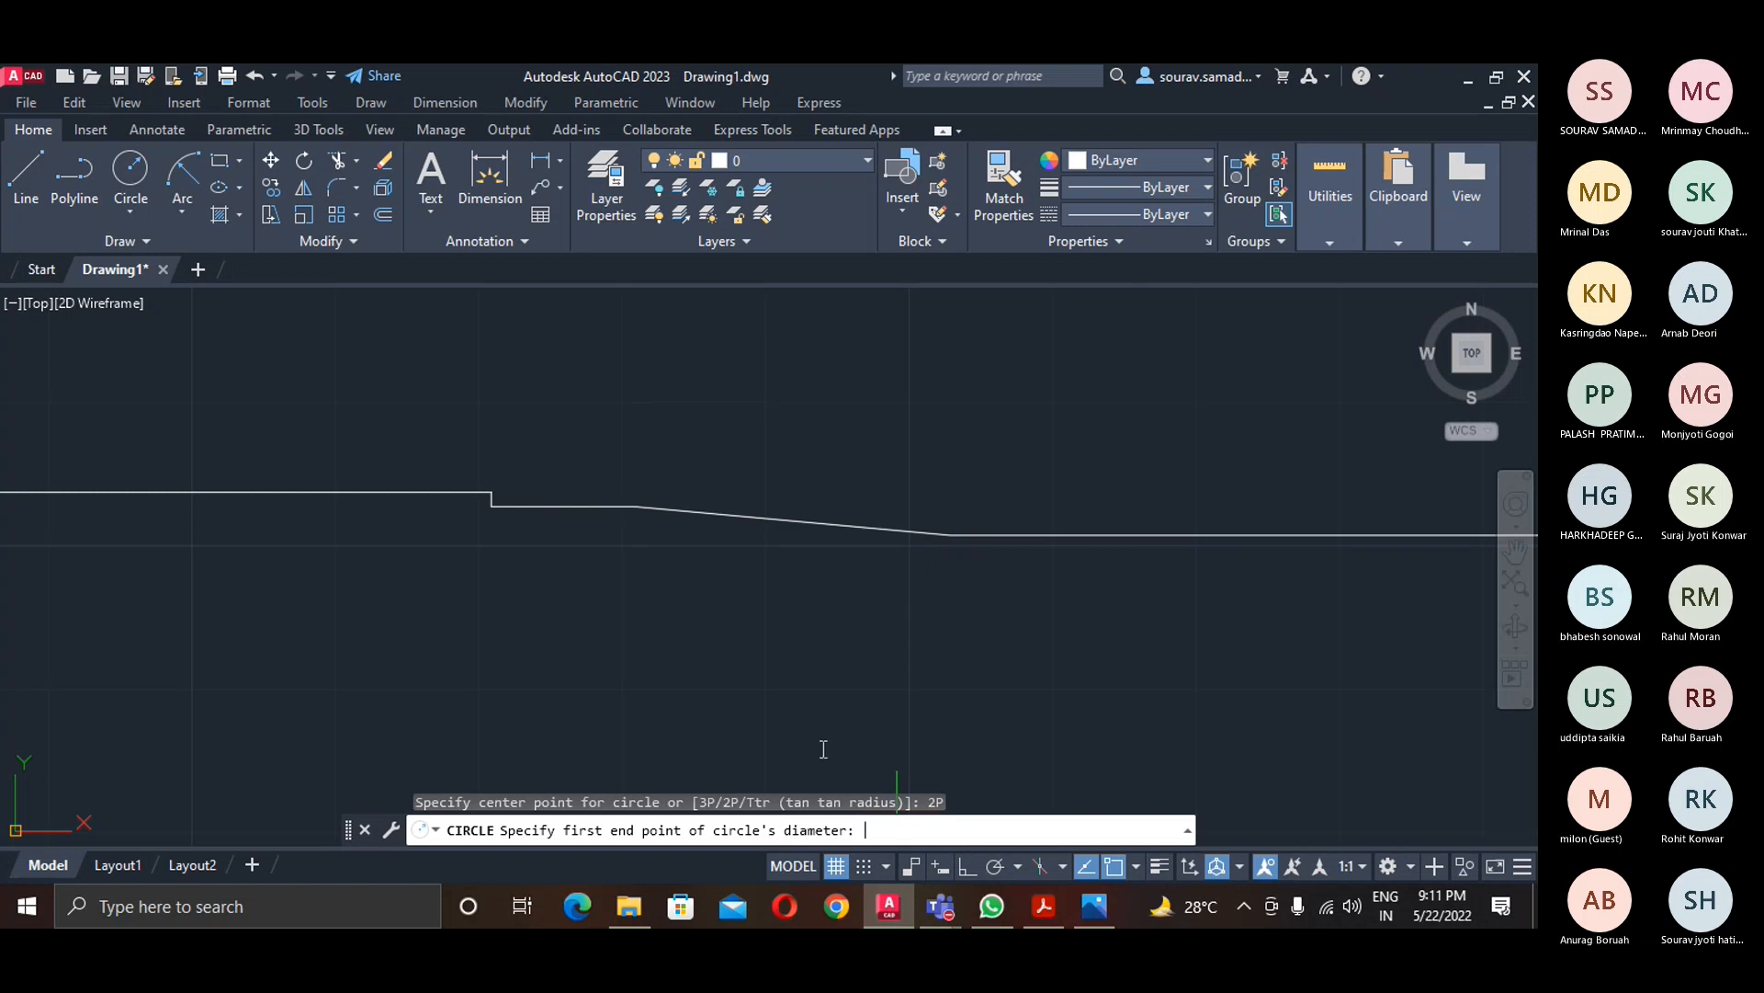
click(636, 506)
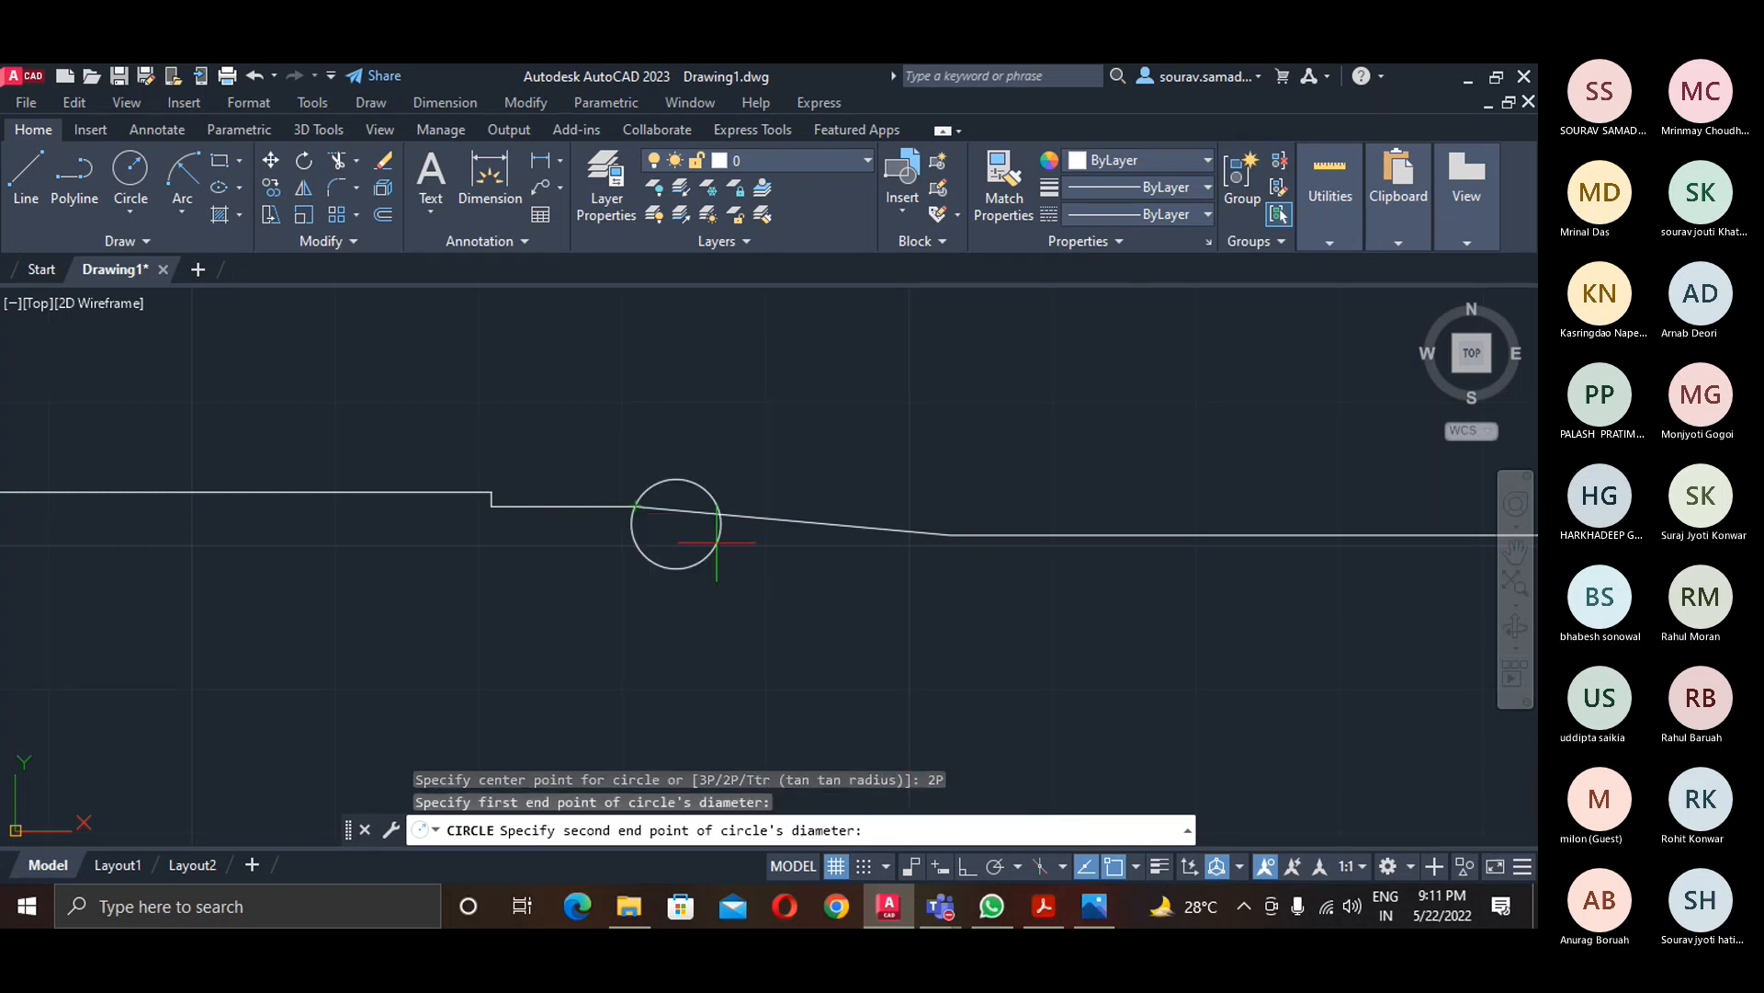
click(950, 535)
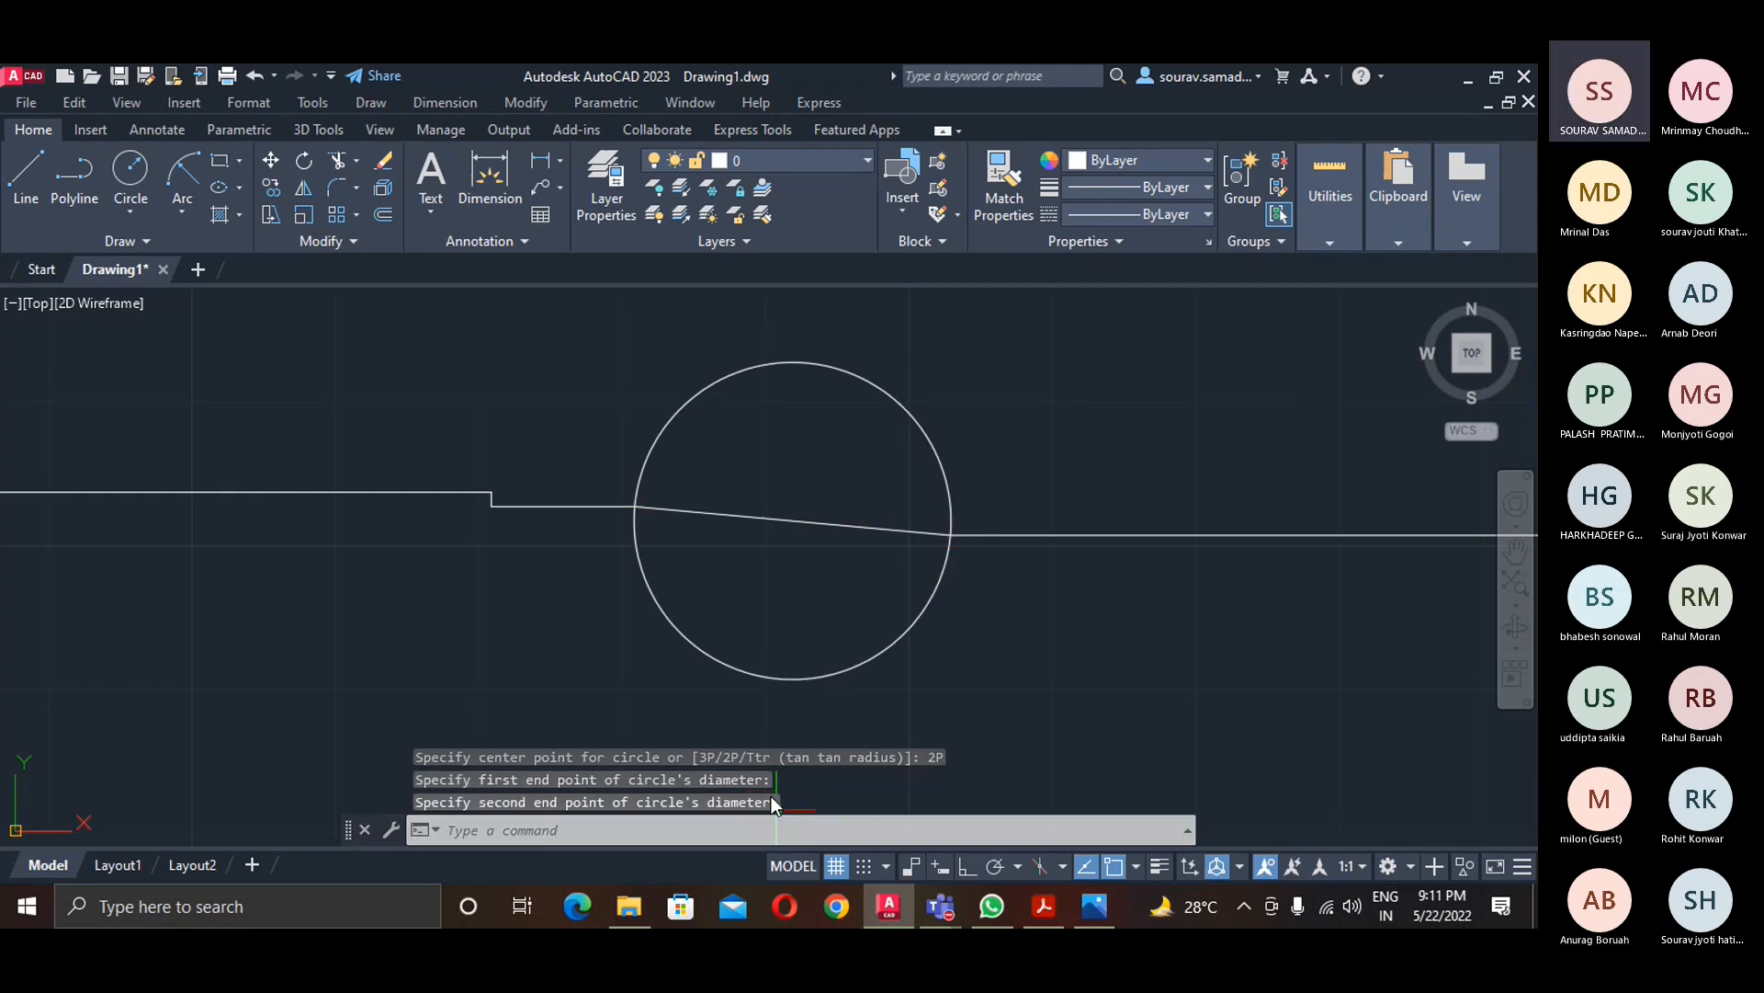
- Trim the circle's upper half and the line across it, leaving a semicircular notch in the profile
text(tr)
key(Return)
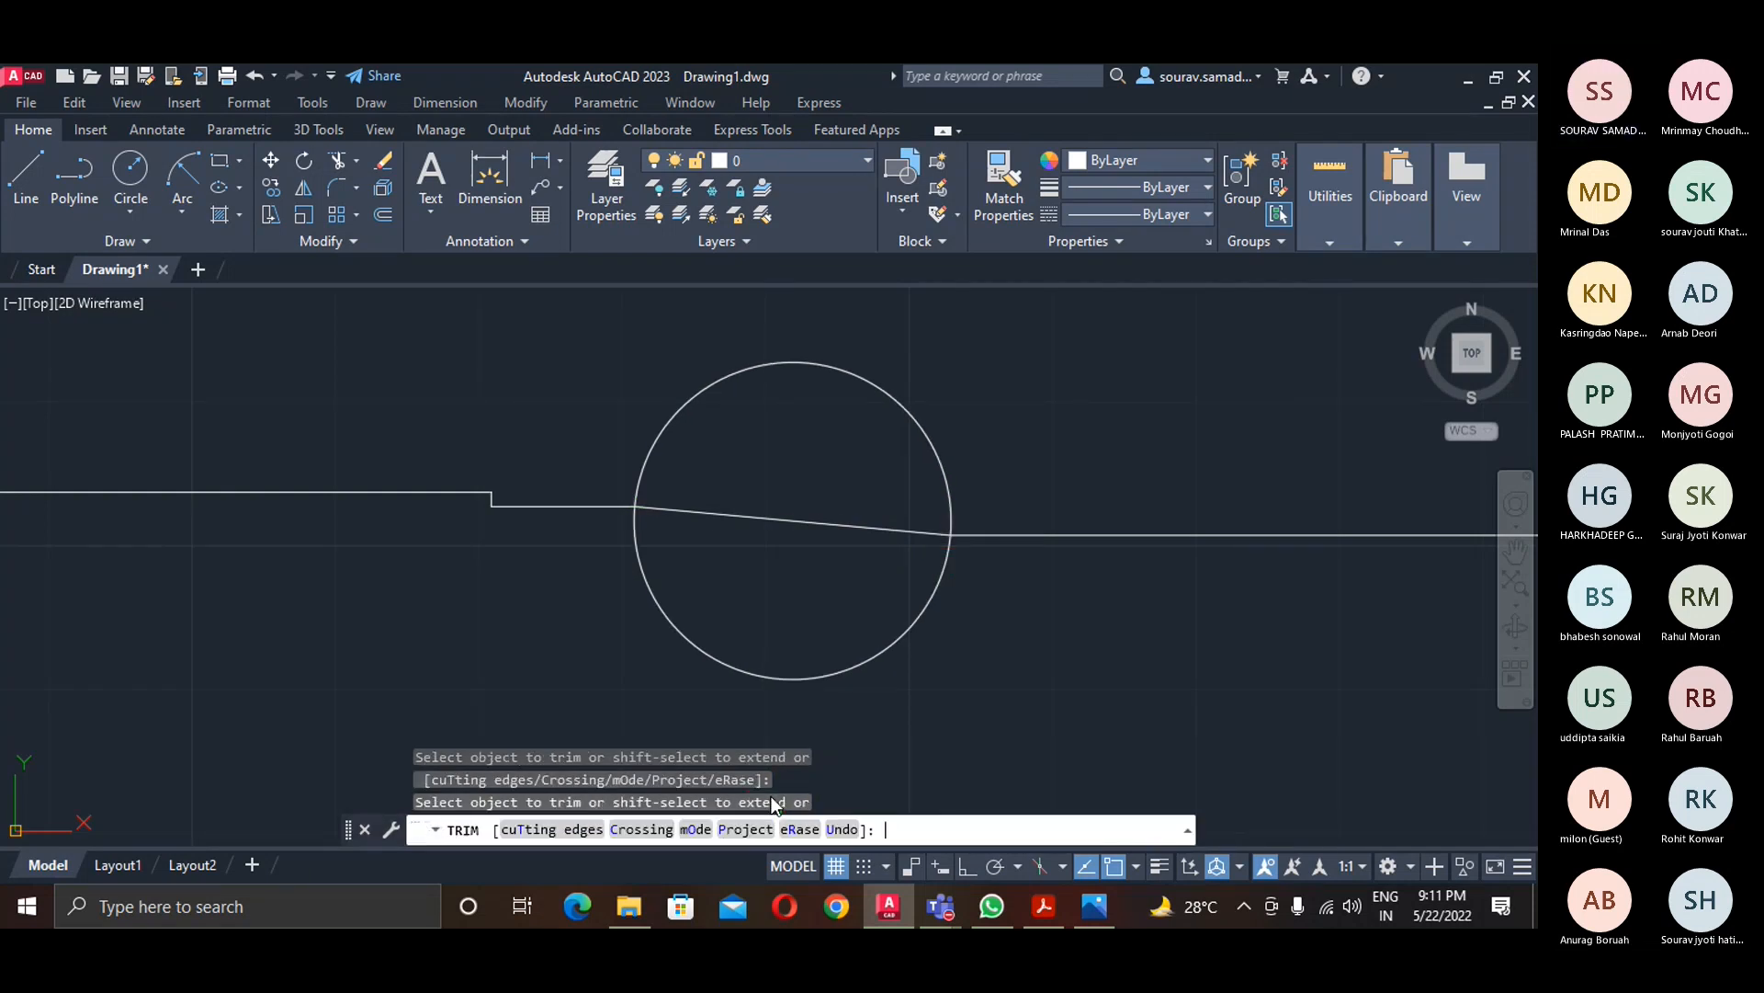
click(935, 450)
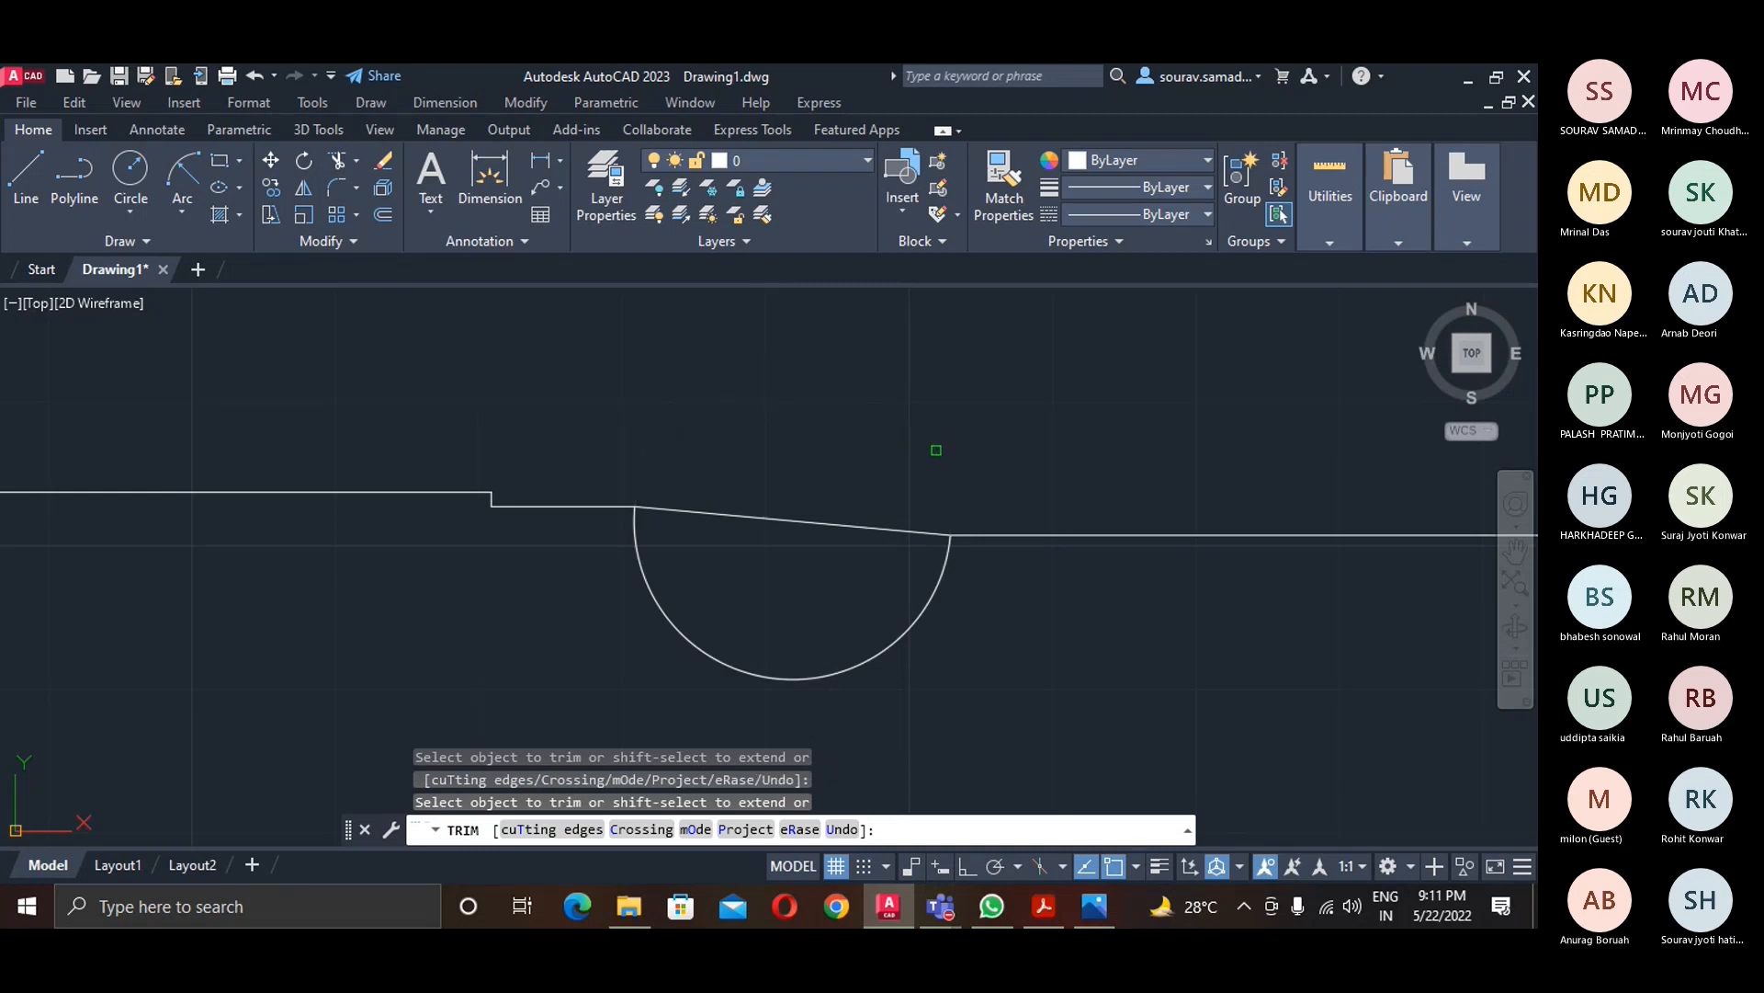
click(897, 526)
scroll(818, 603, down, 2)
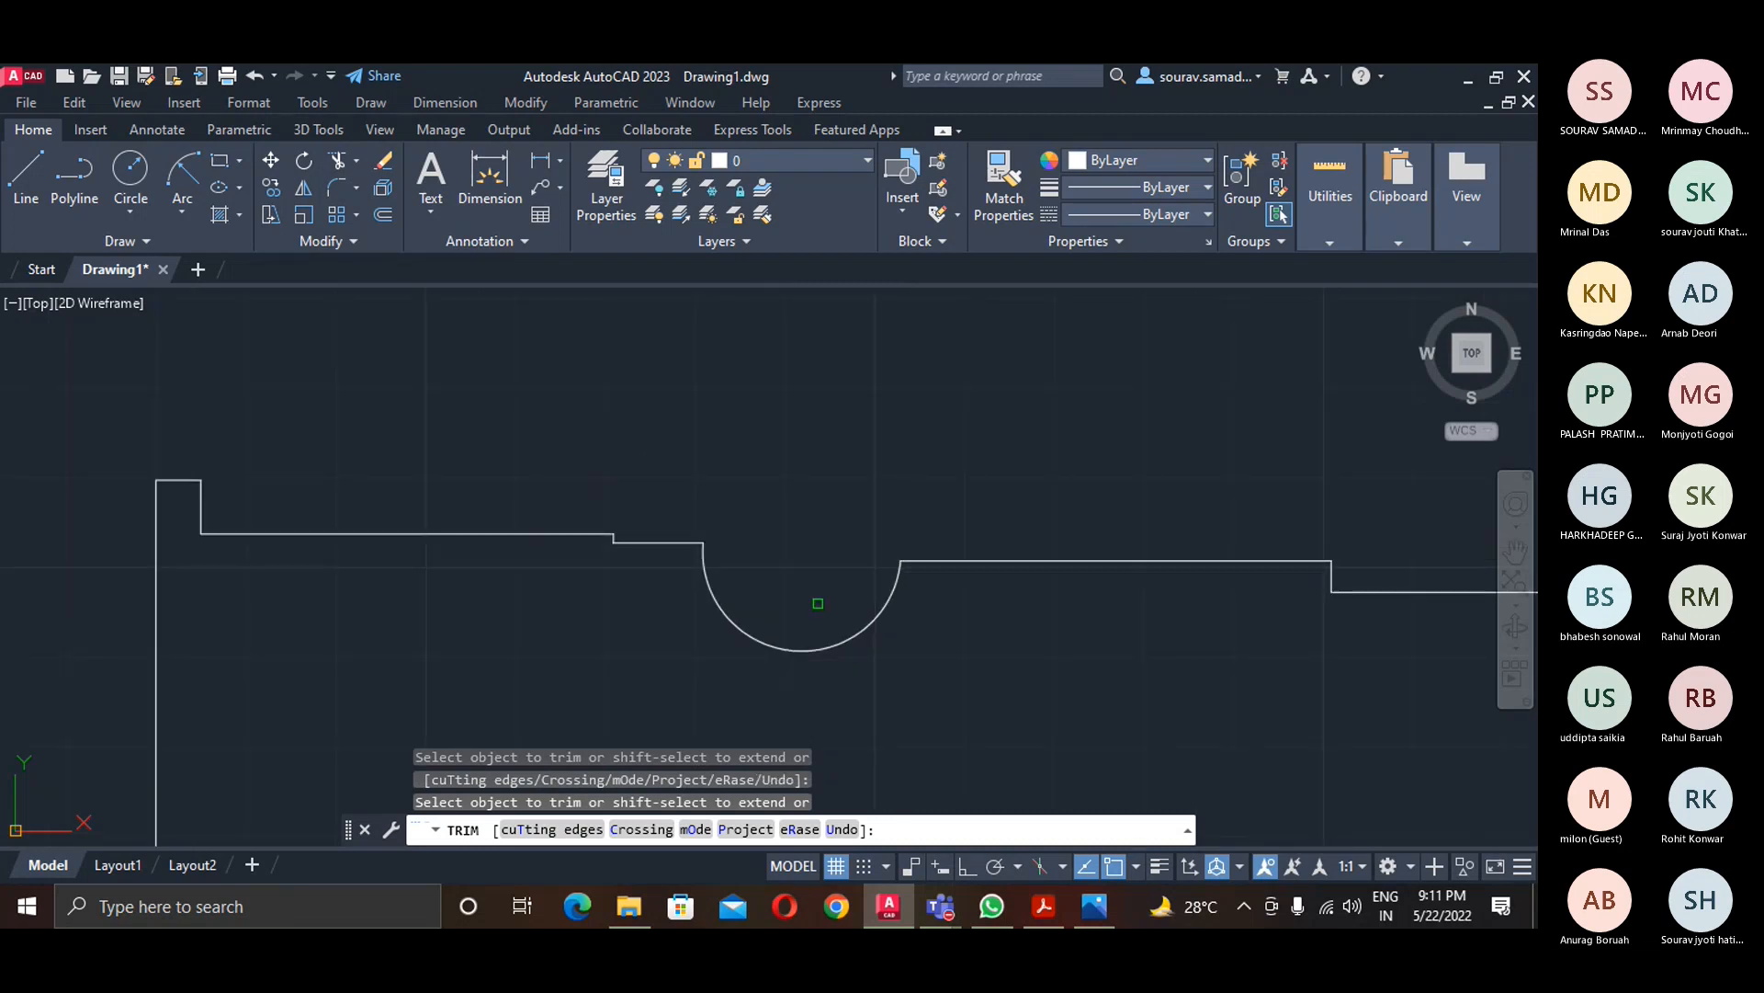
key(Escape)
scroll(919, 571, up, 4)
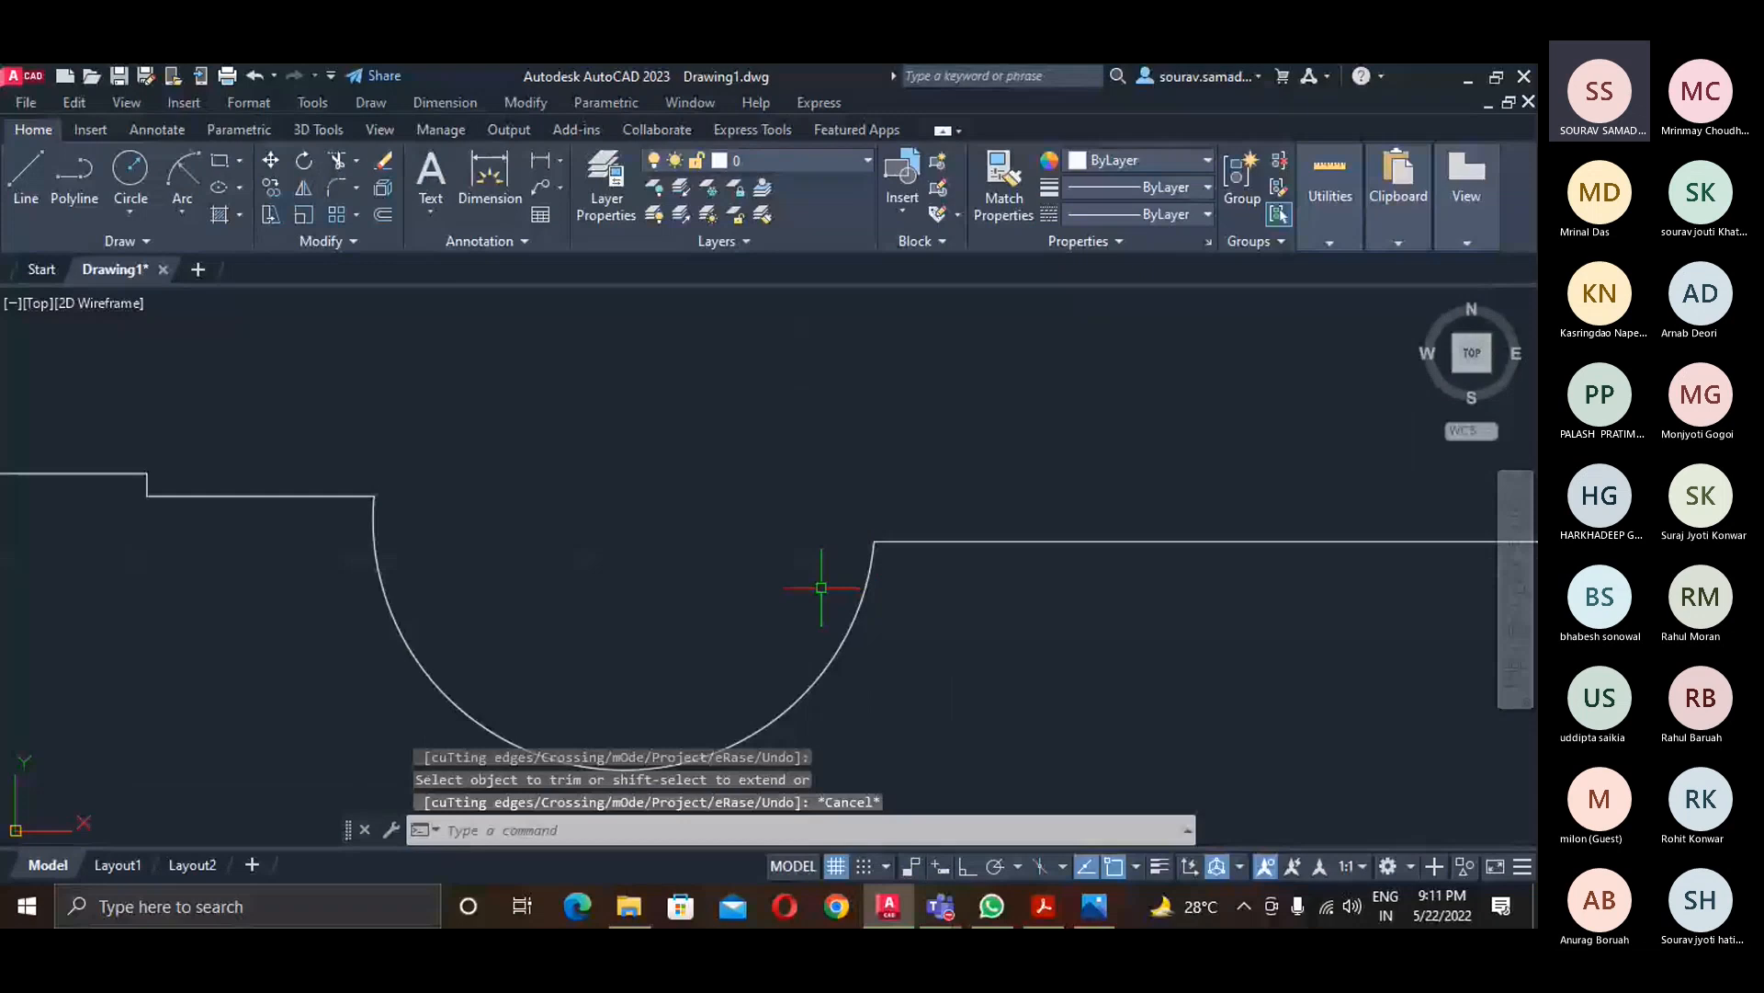
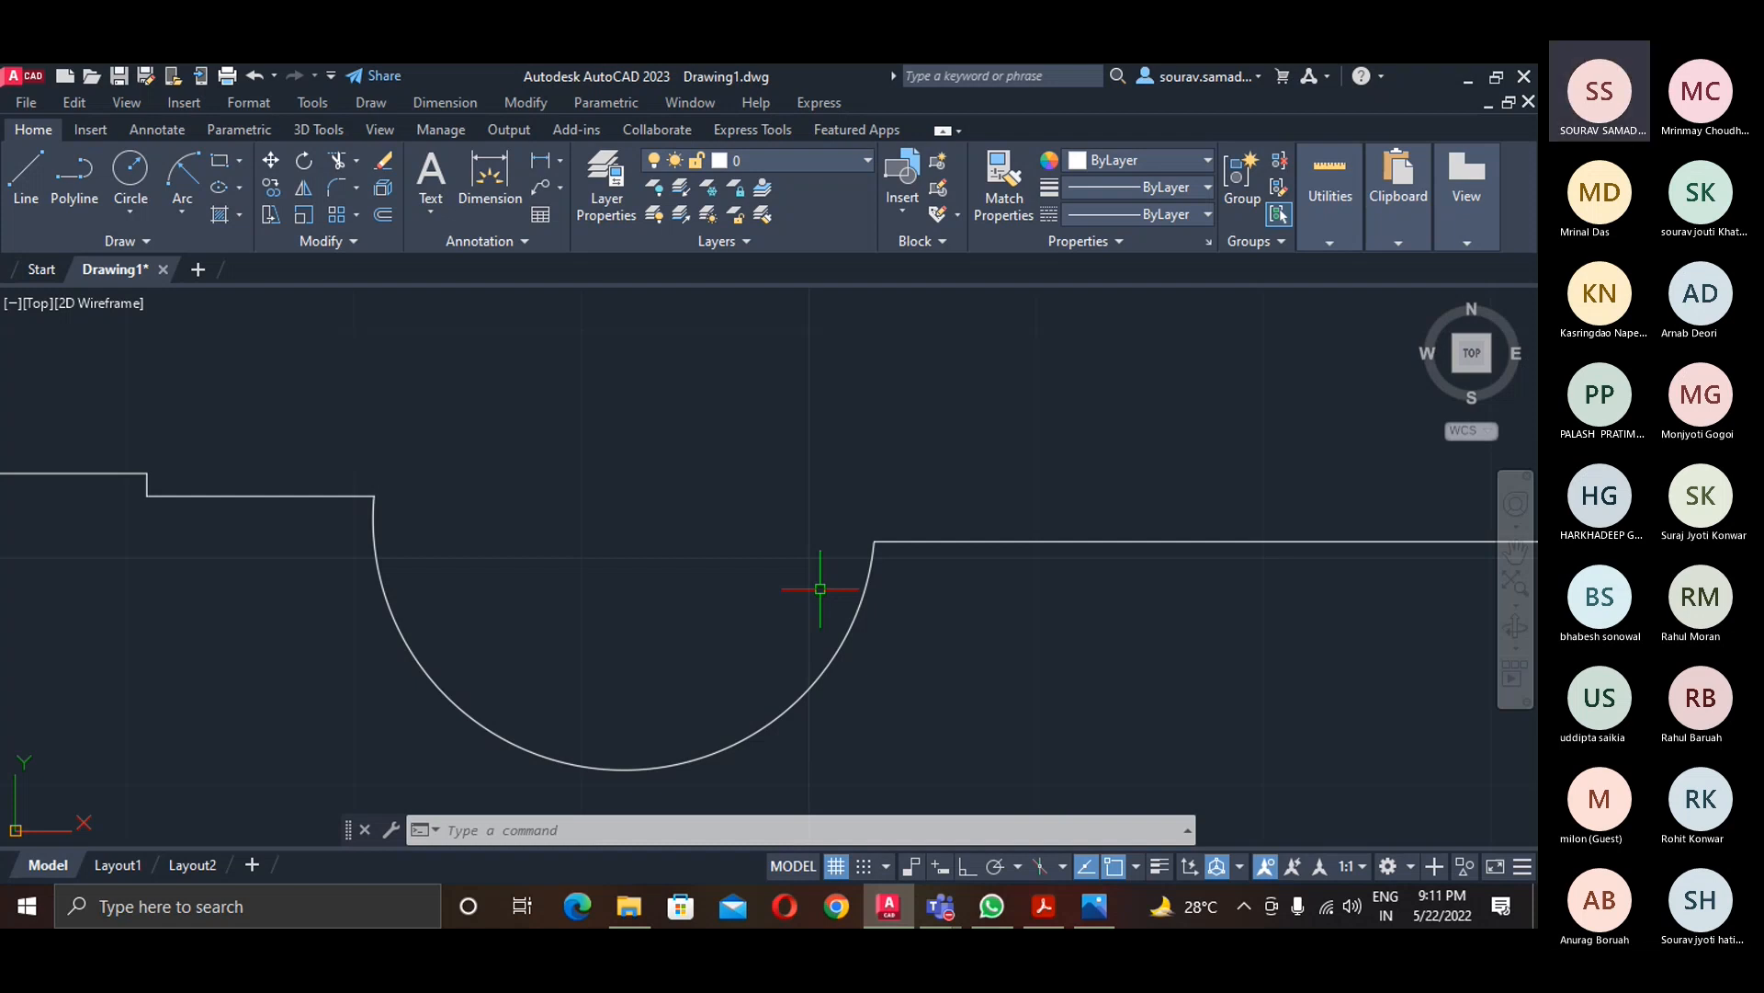
- Join all segments of the notched profile outline, including the semicircular arc, into a single polyline
scroll(820, 588, down, 8)
middle_drag(732, 649, 852, 636)
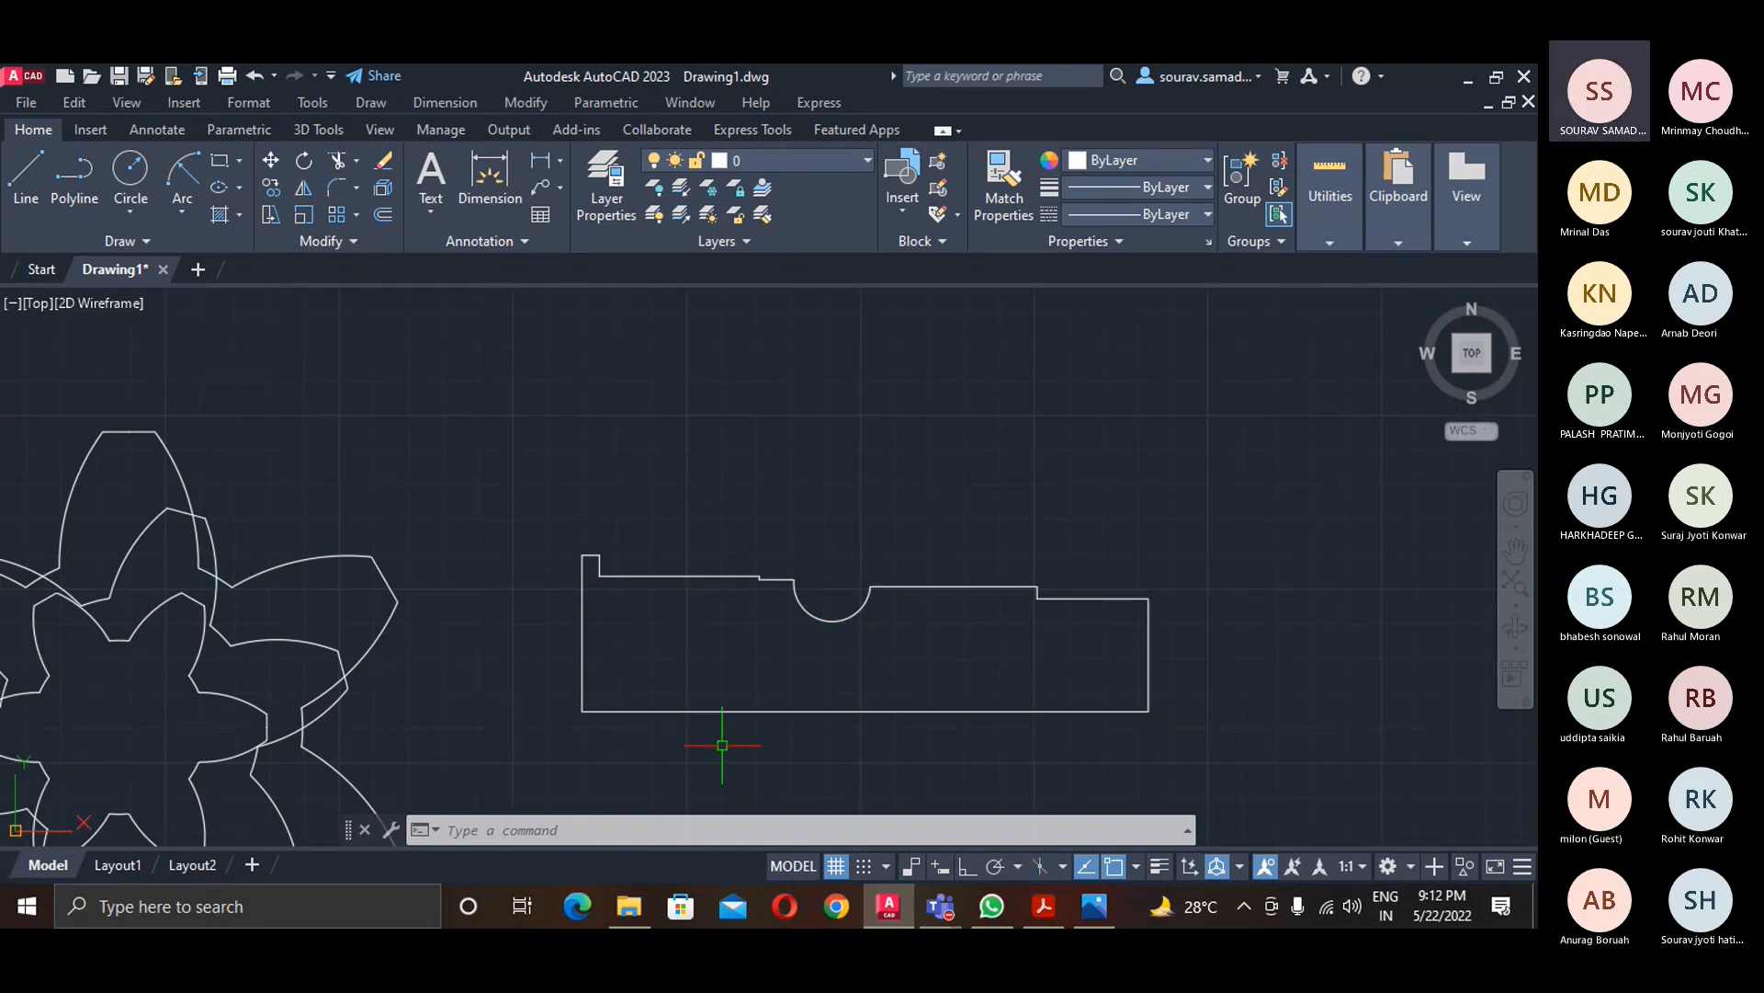
text(j)
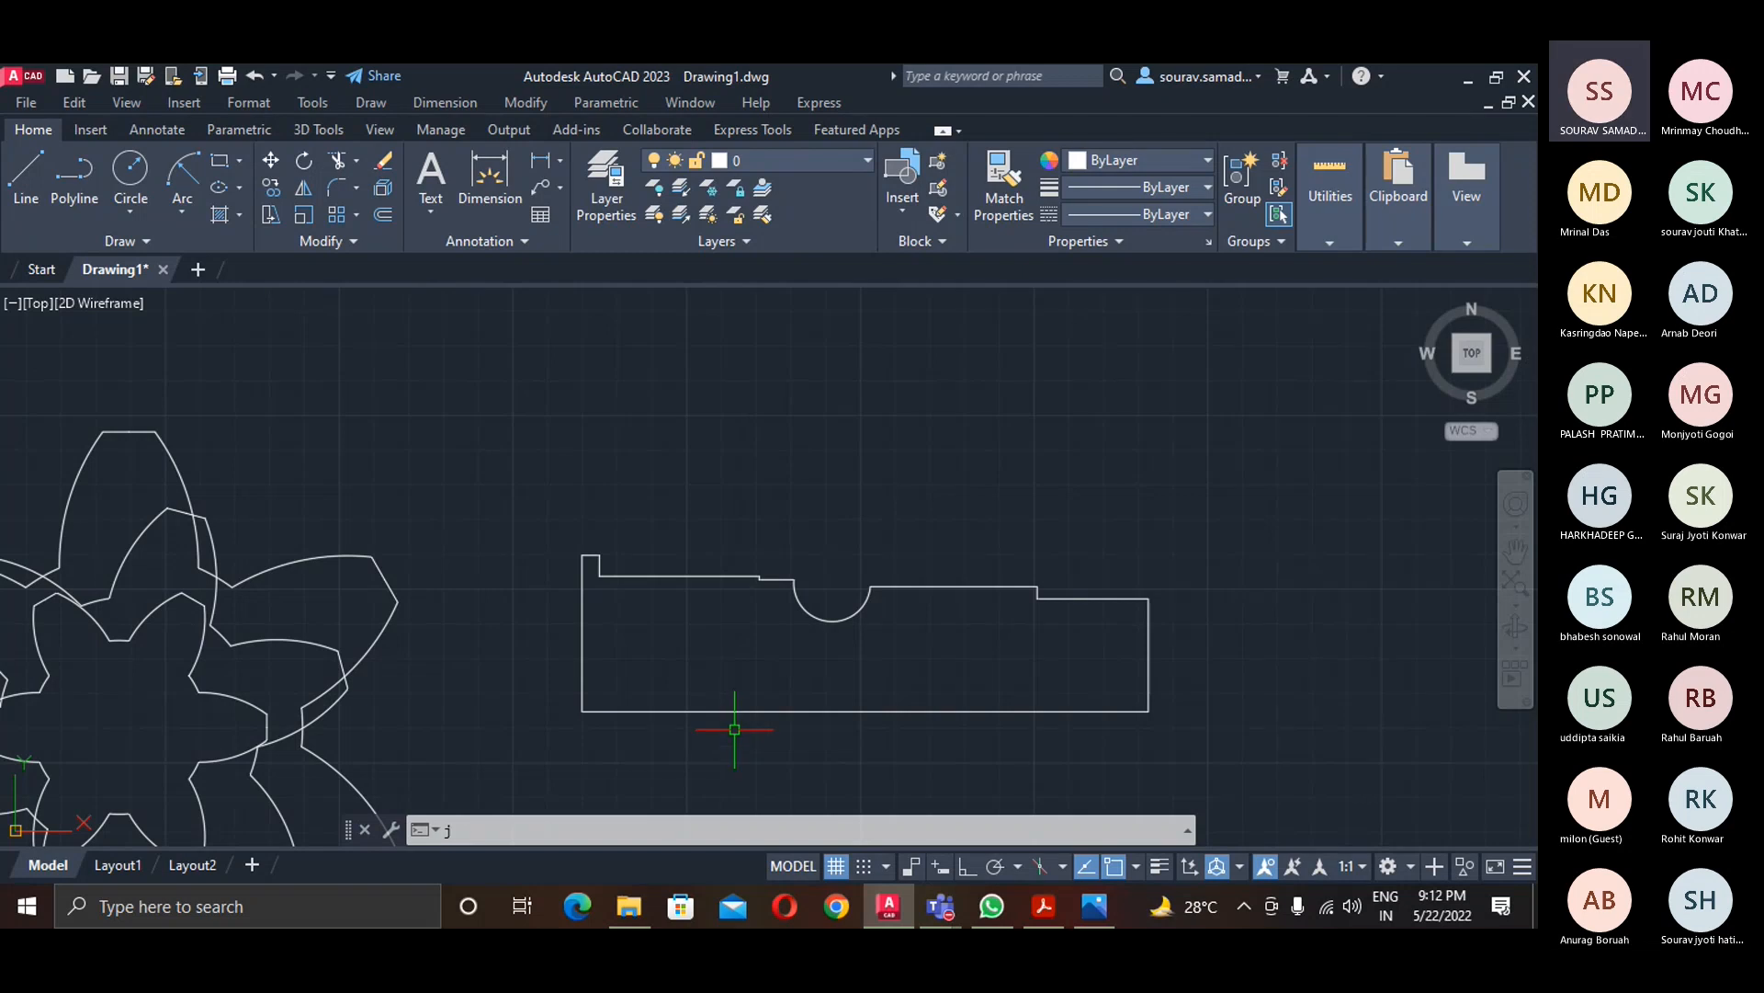
key(Return)
click(1236, 795)
click(562, 446)
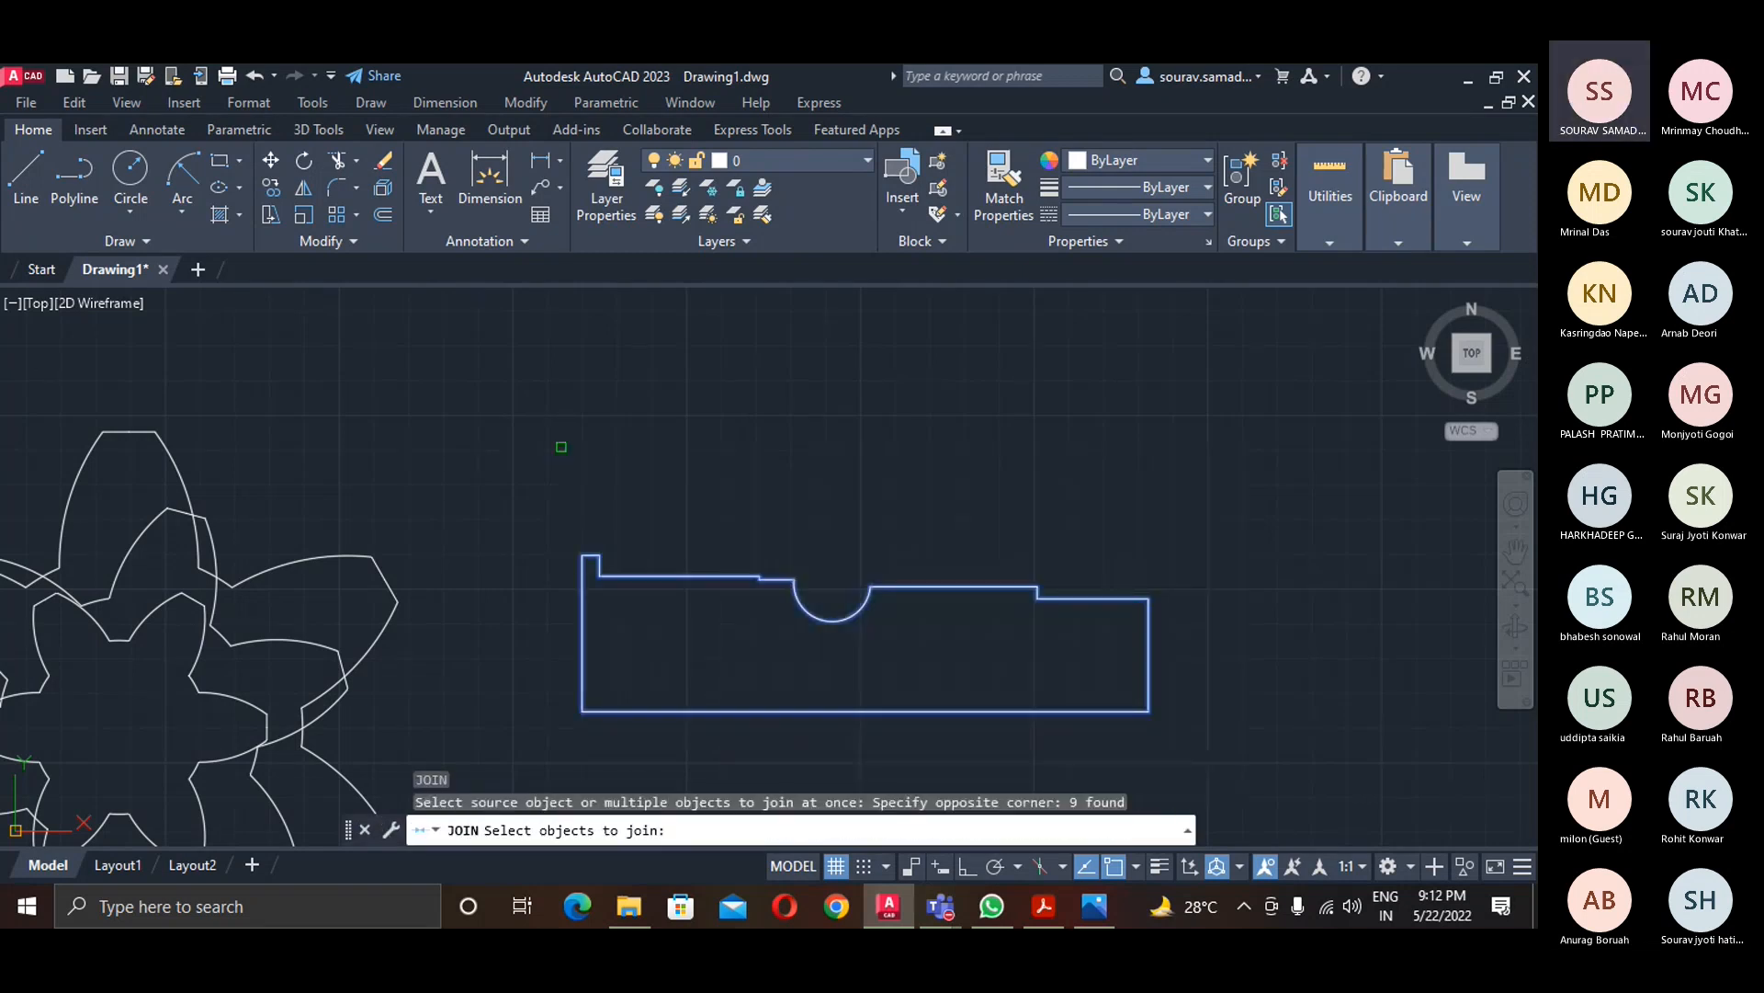
key(Return)
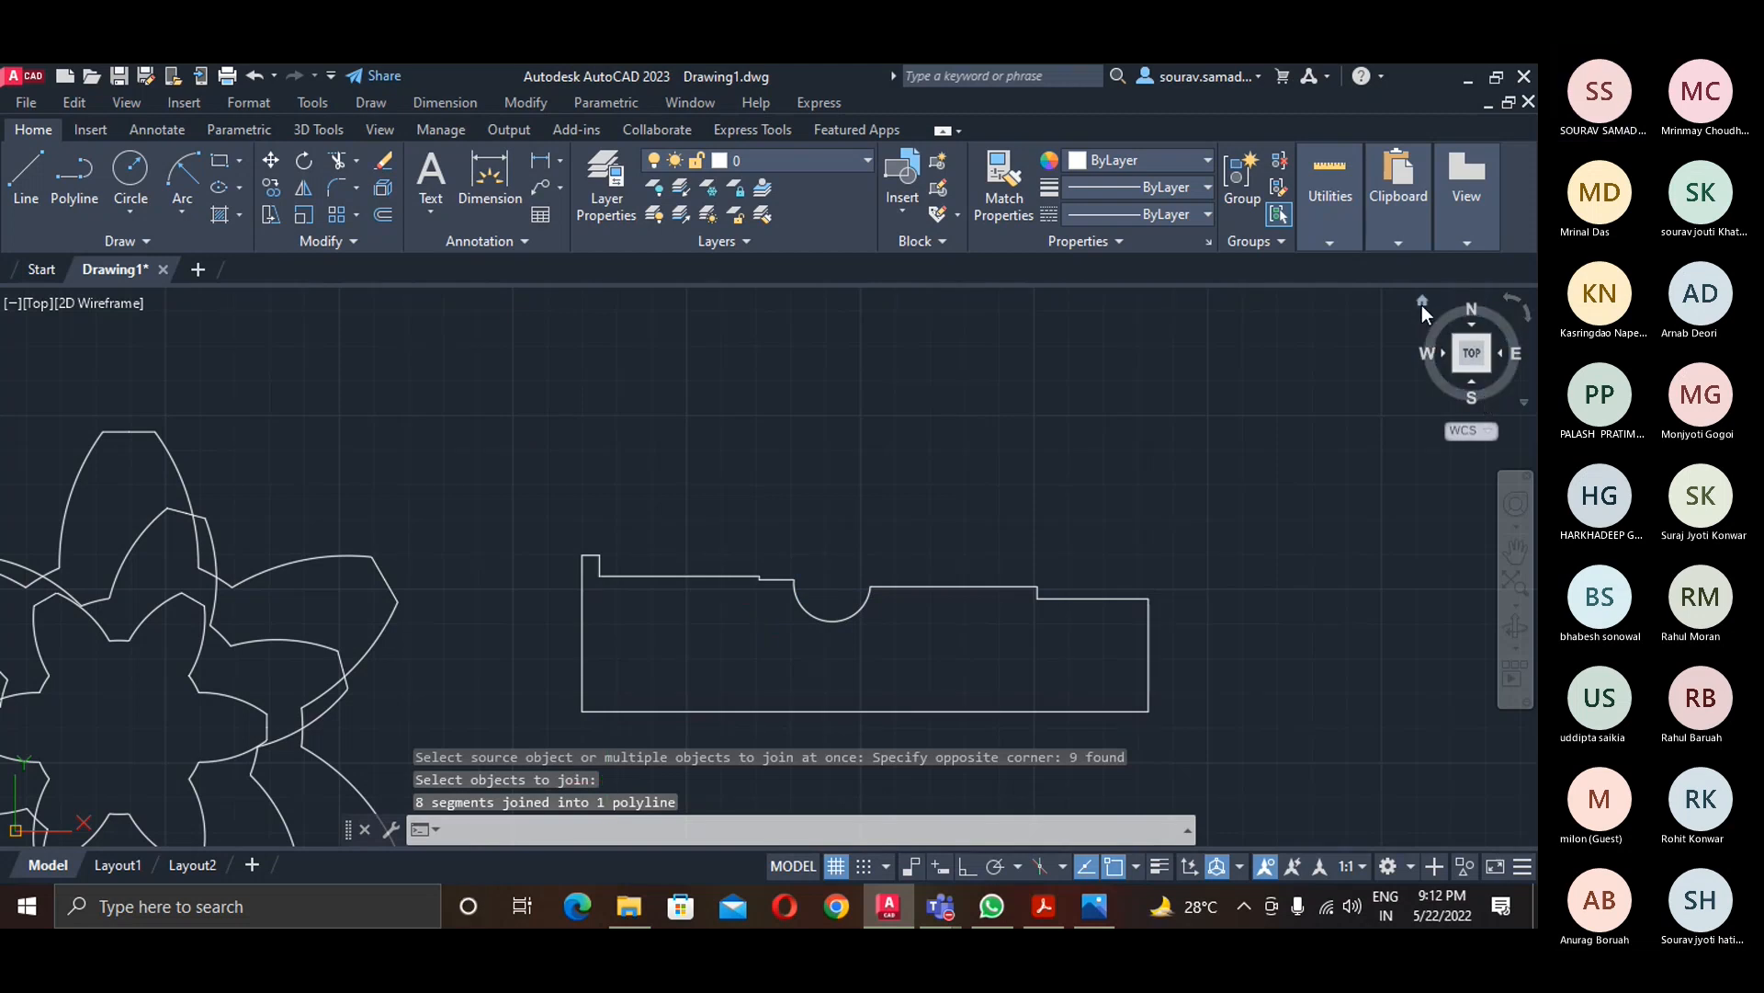
- Switch to the isometric home view, turn on Ortho mode and try to move the innermost star outline straight up
click(1422, 303)
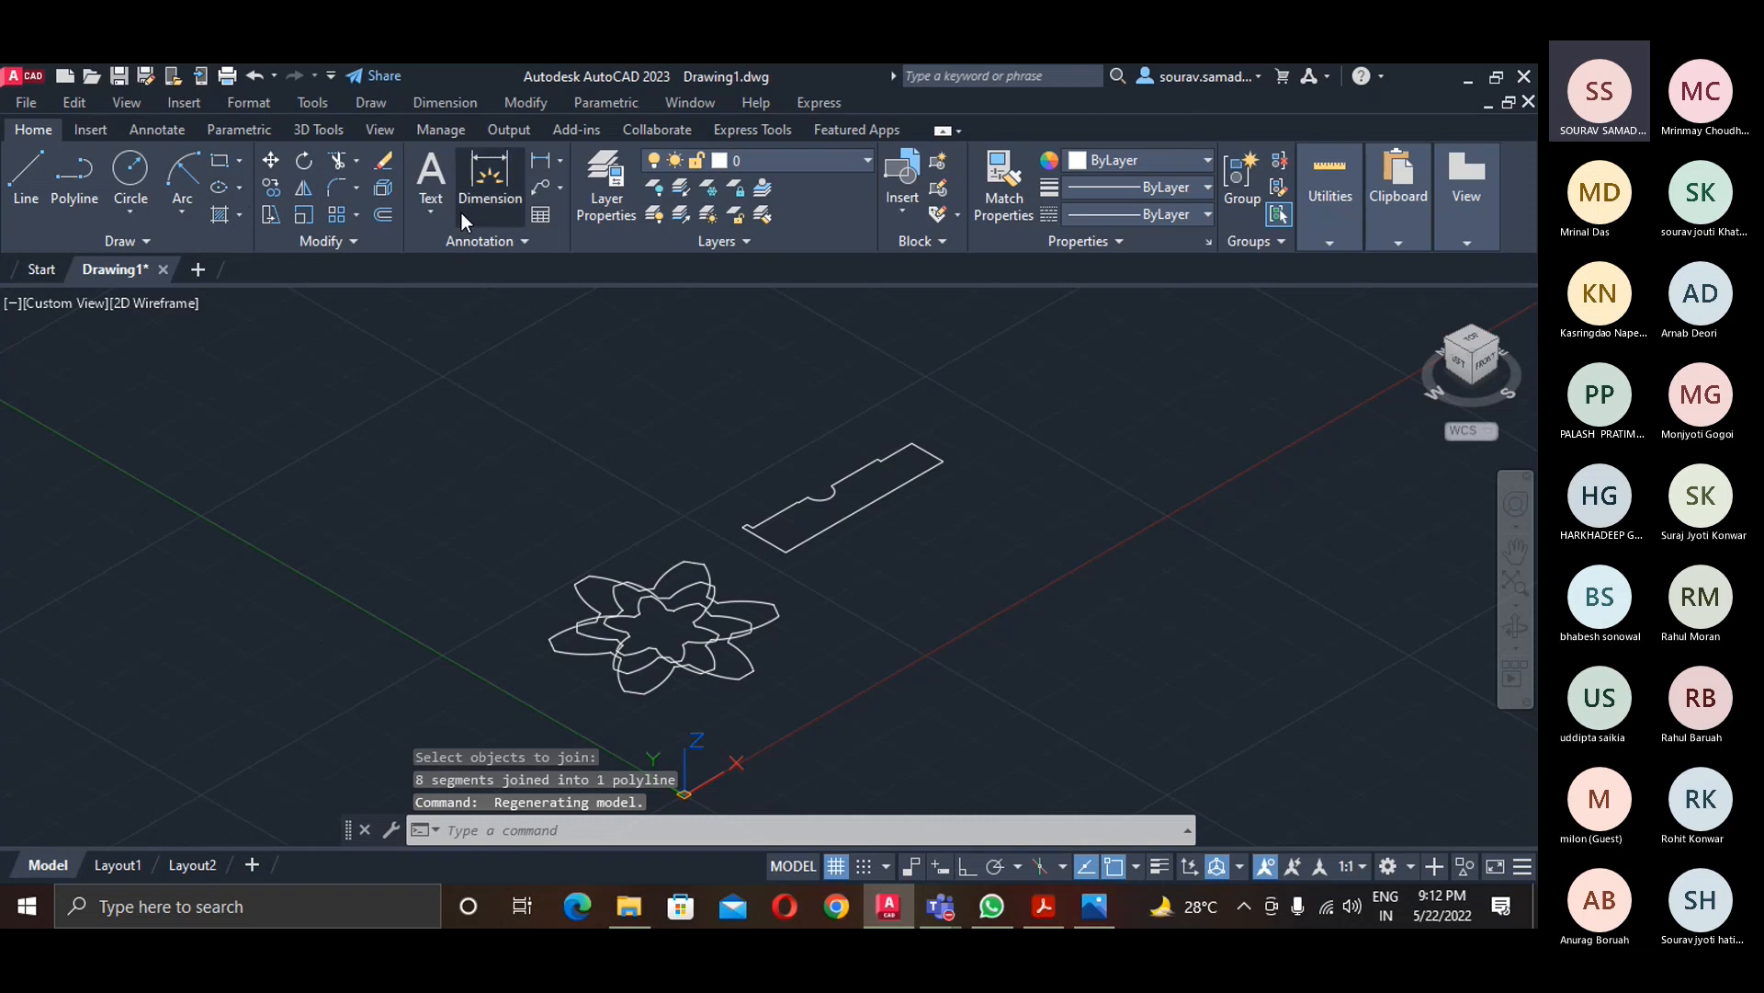
text(m)
key(Return)
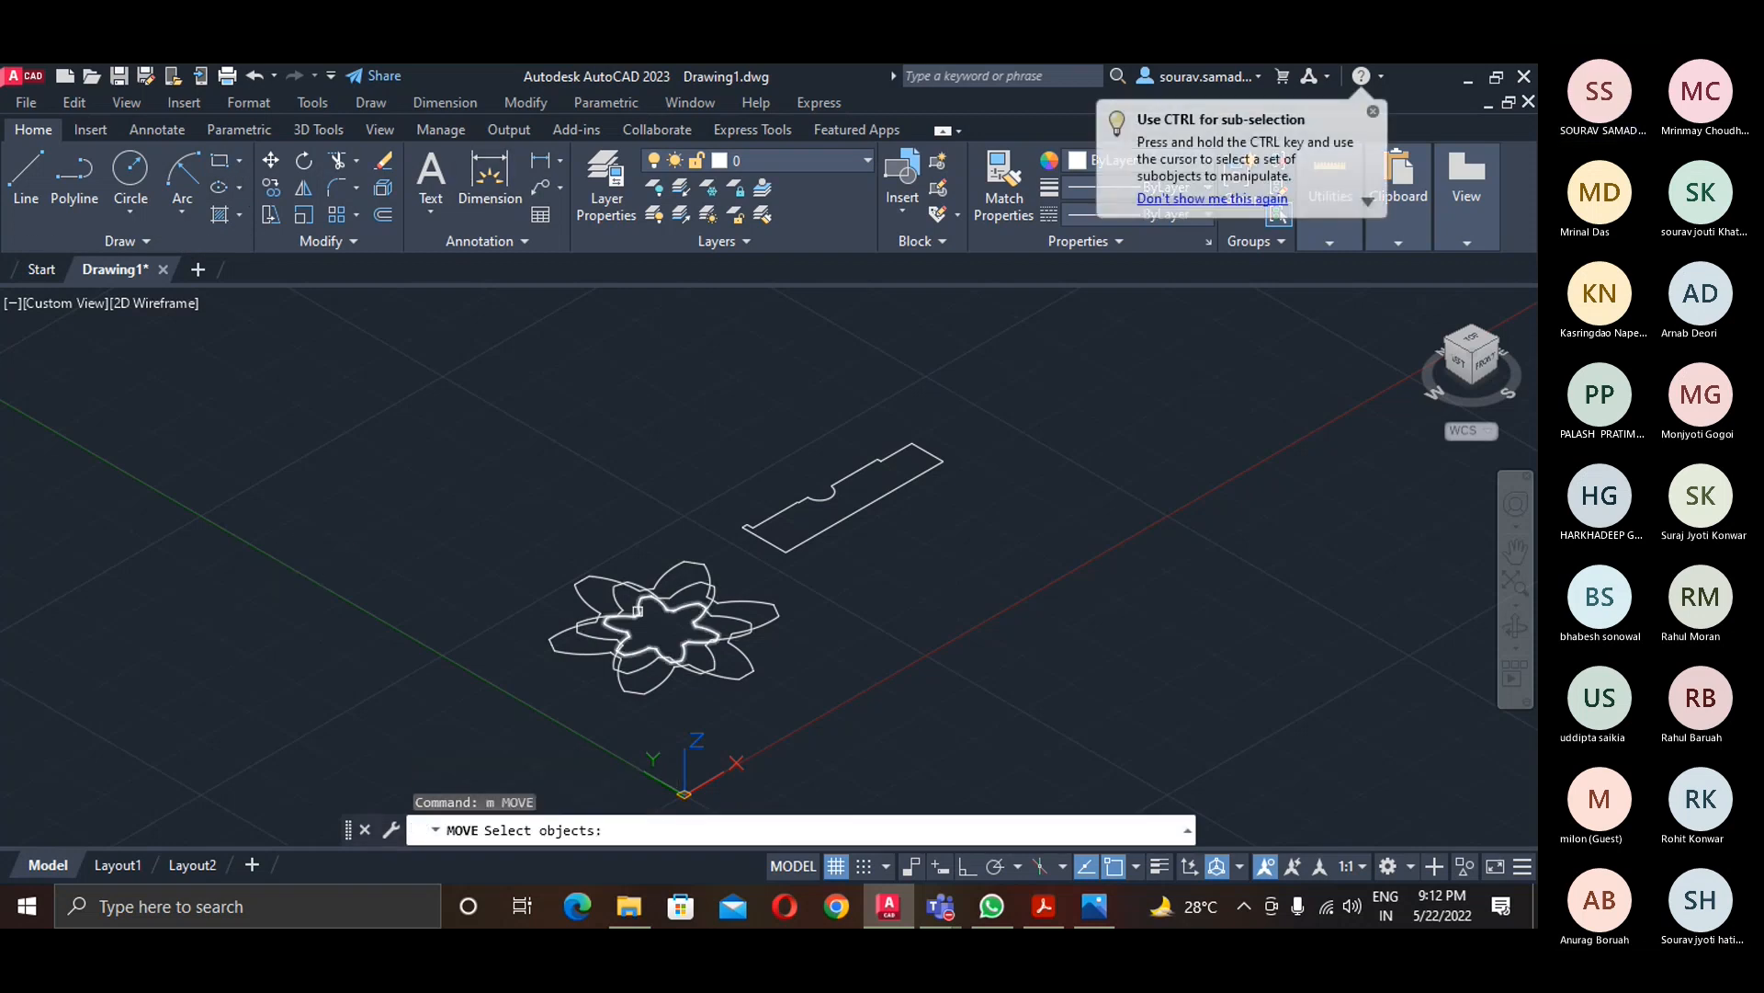
click(638, 610)
key(Return)
scroll(662, 631, up, 6)
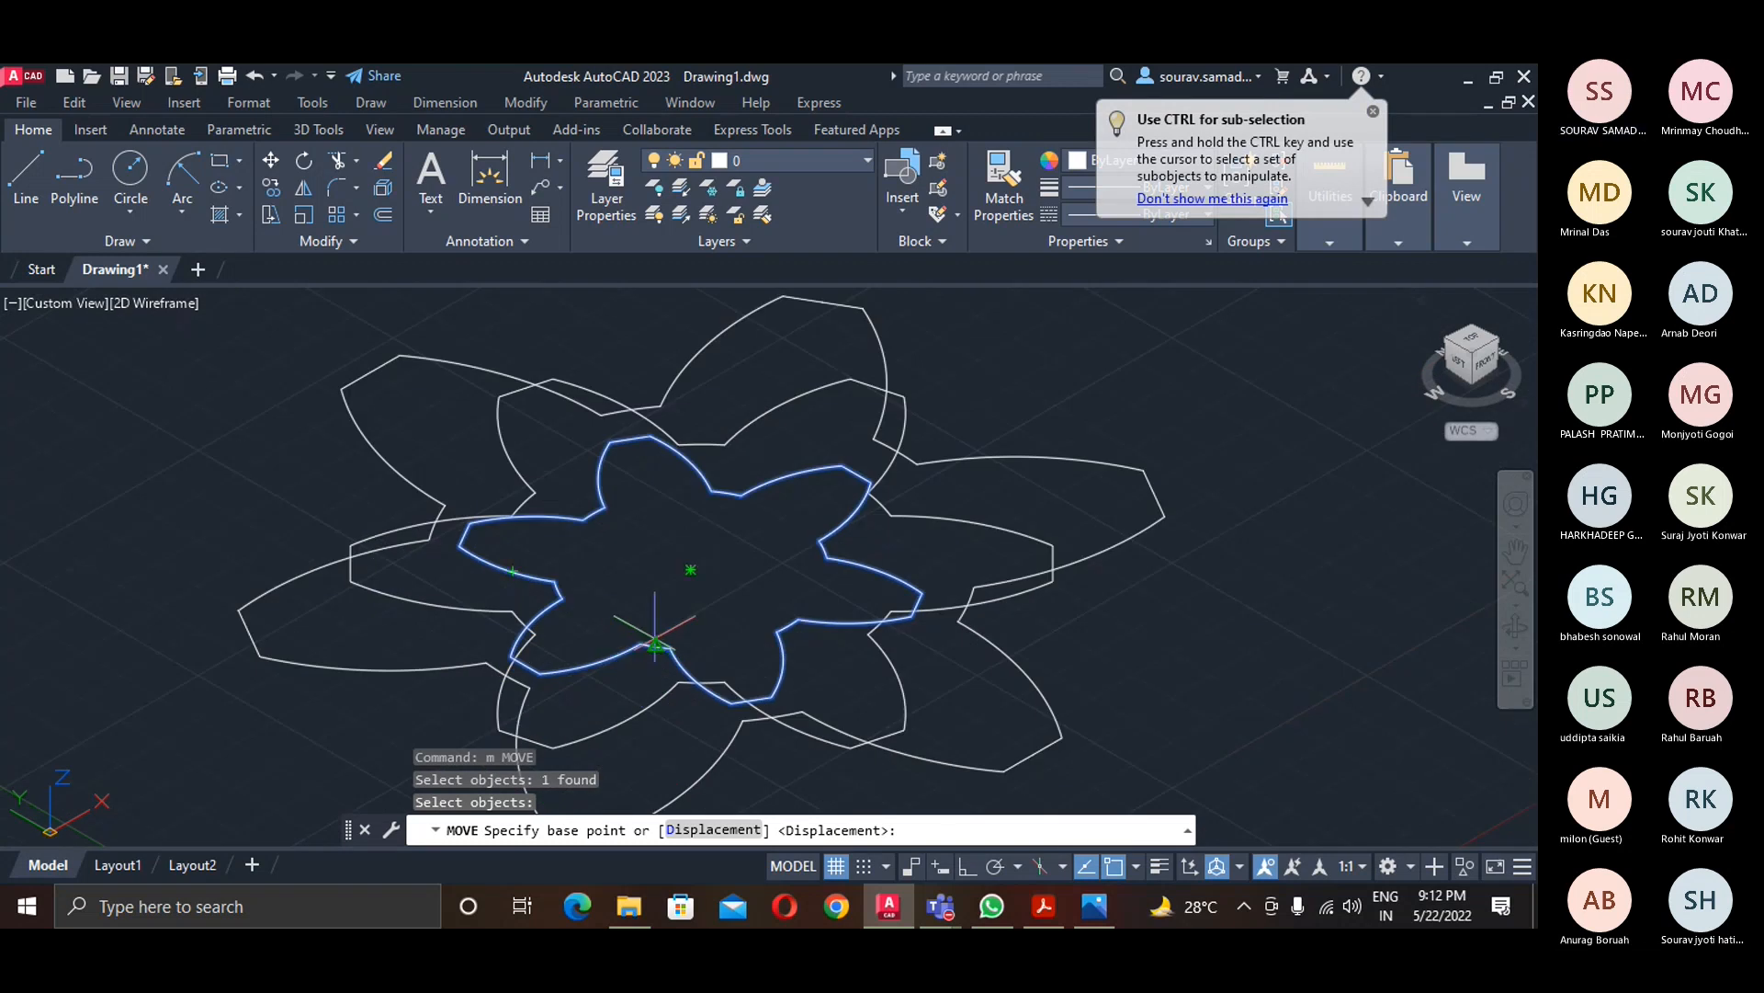
click(691, 570)
scroll(707, 556, down, 2)
scroll(716, 544, down, 2)
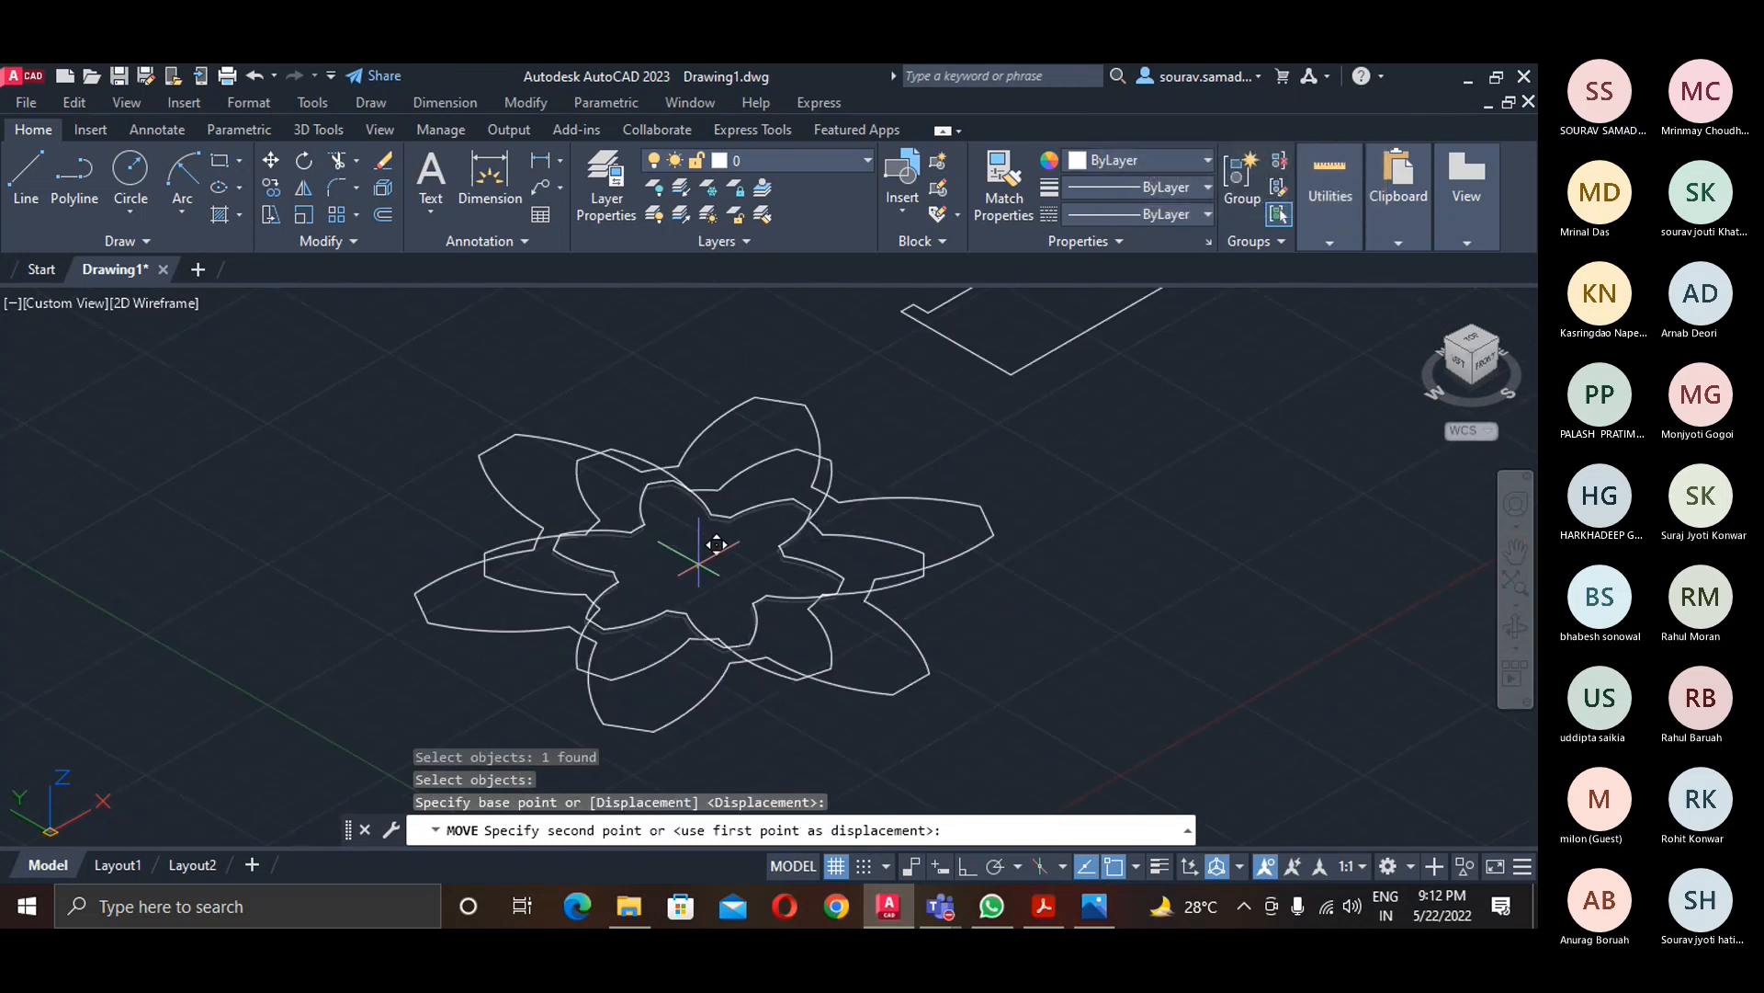
key(F8)
middle_drag(691, 436, 687, 508)
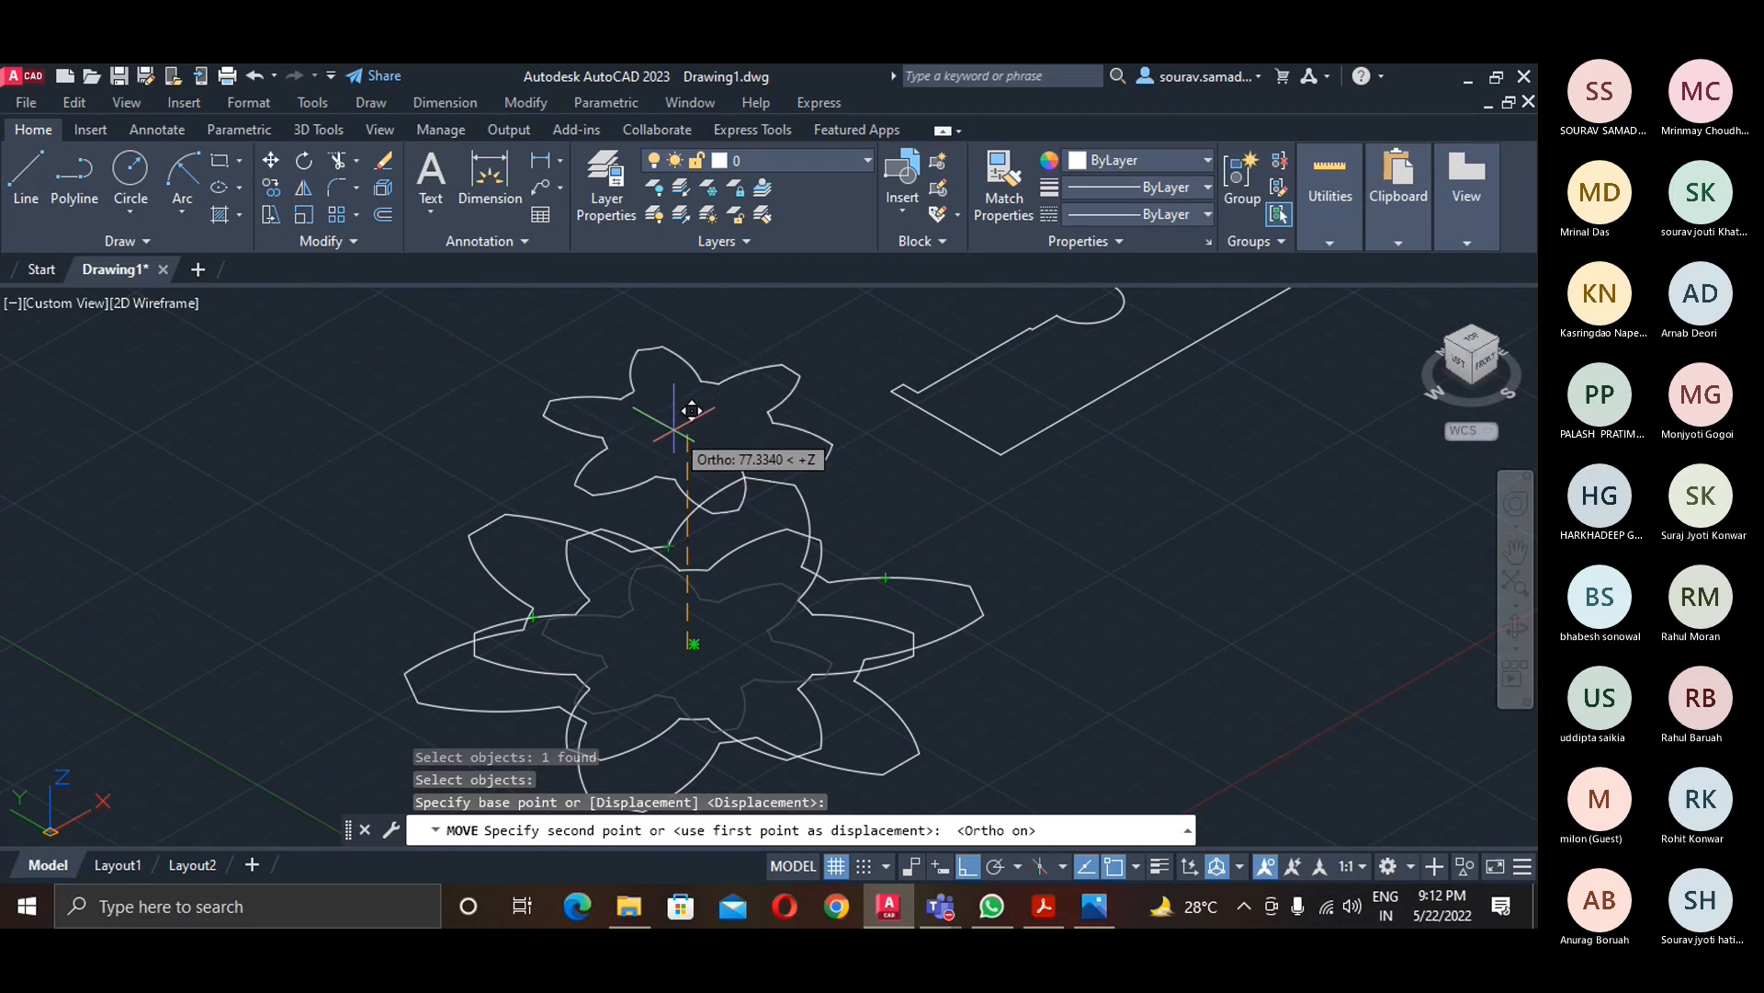
key(Escape)
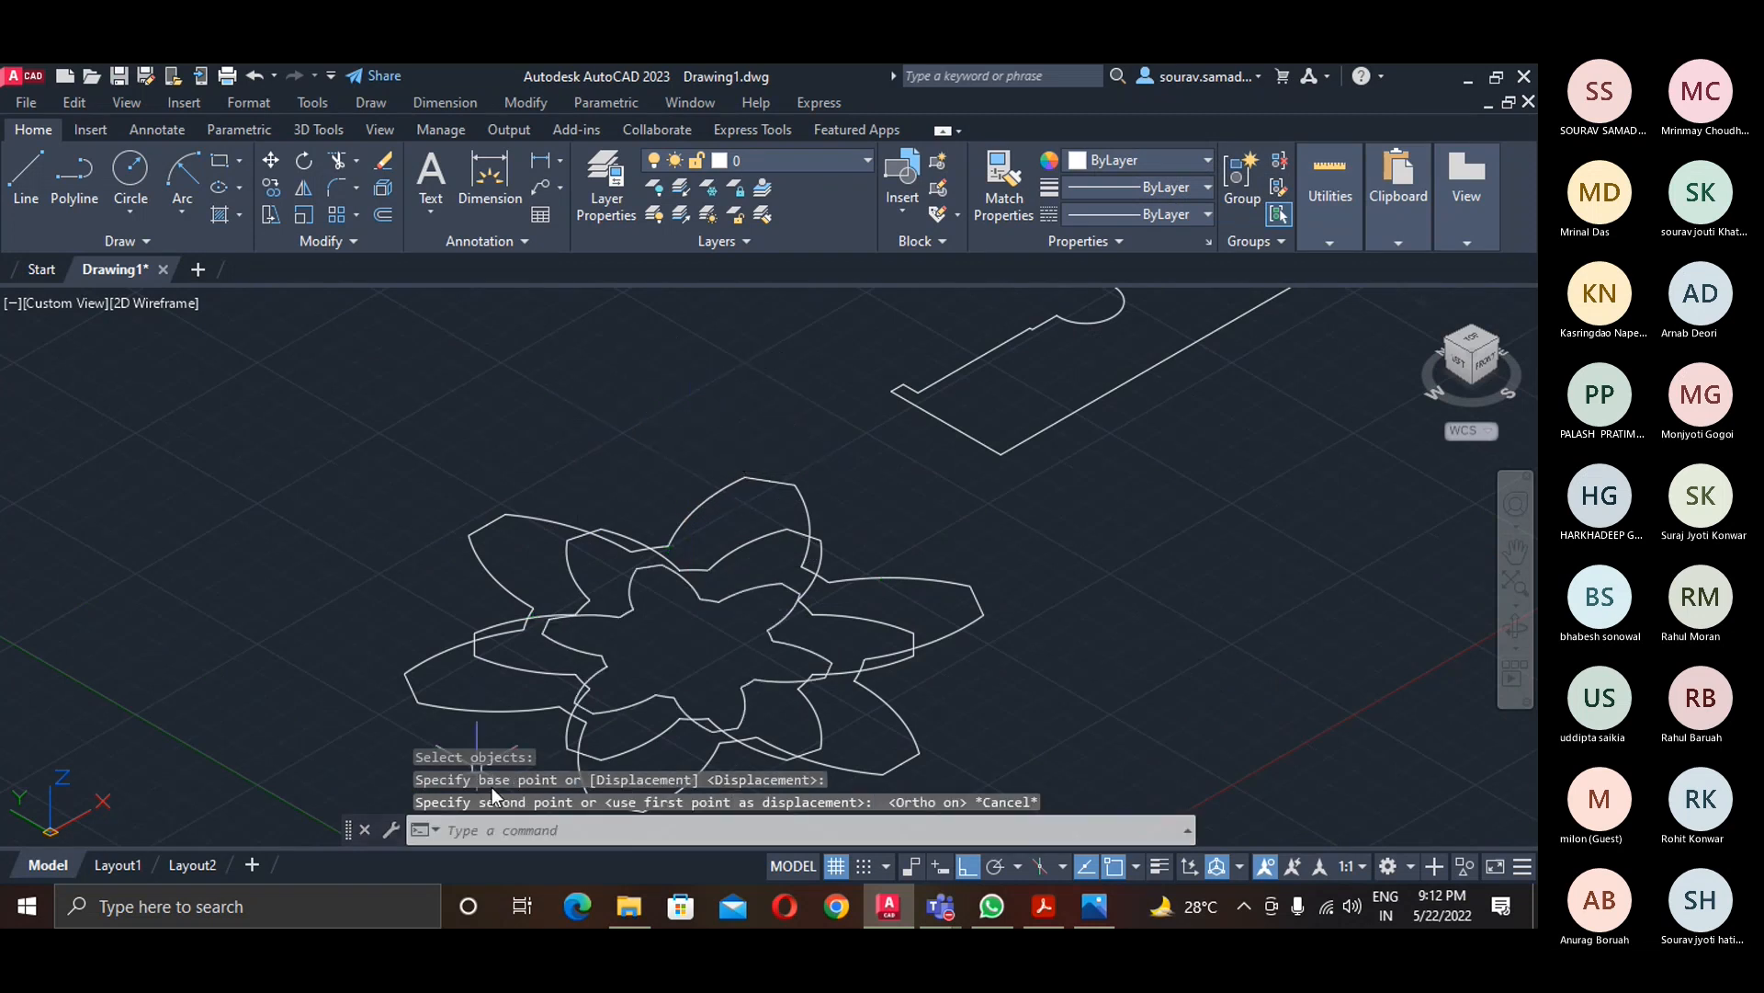
- Move the innermost star outline 95 units straight up along the Z axis from a base point near its centre
text(m)
key(Return)
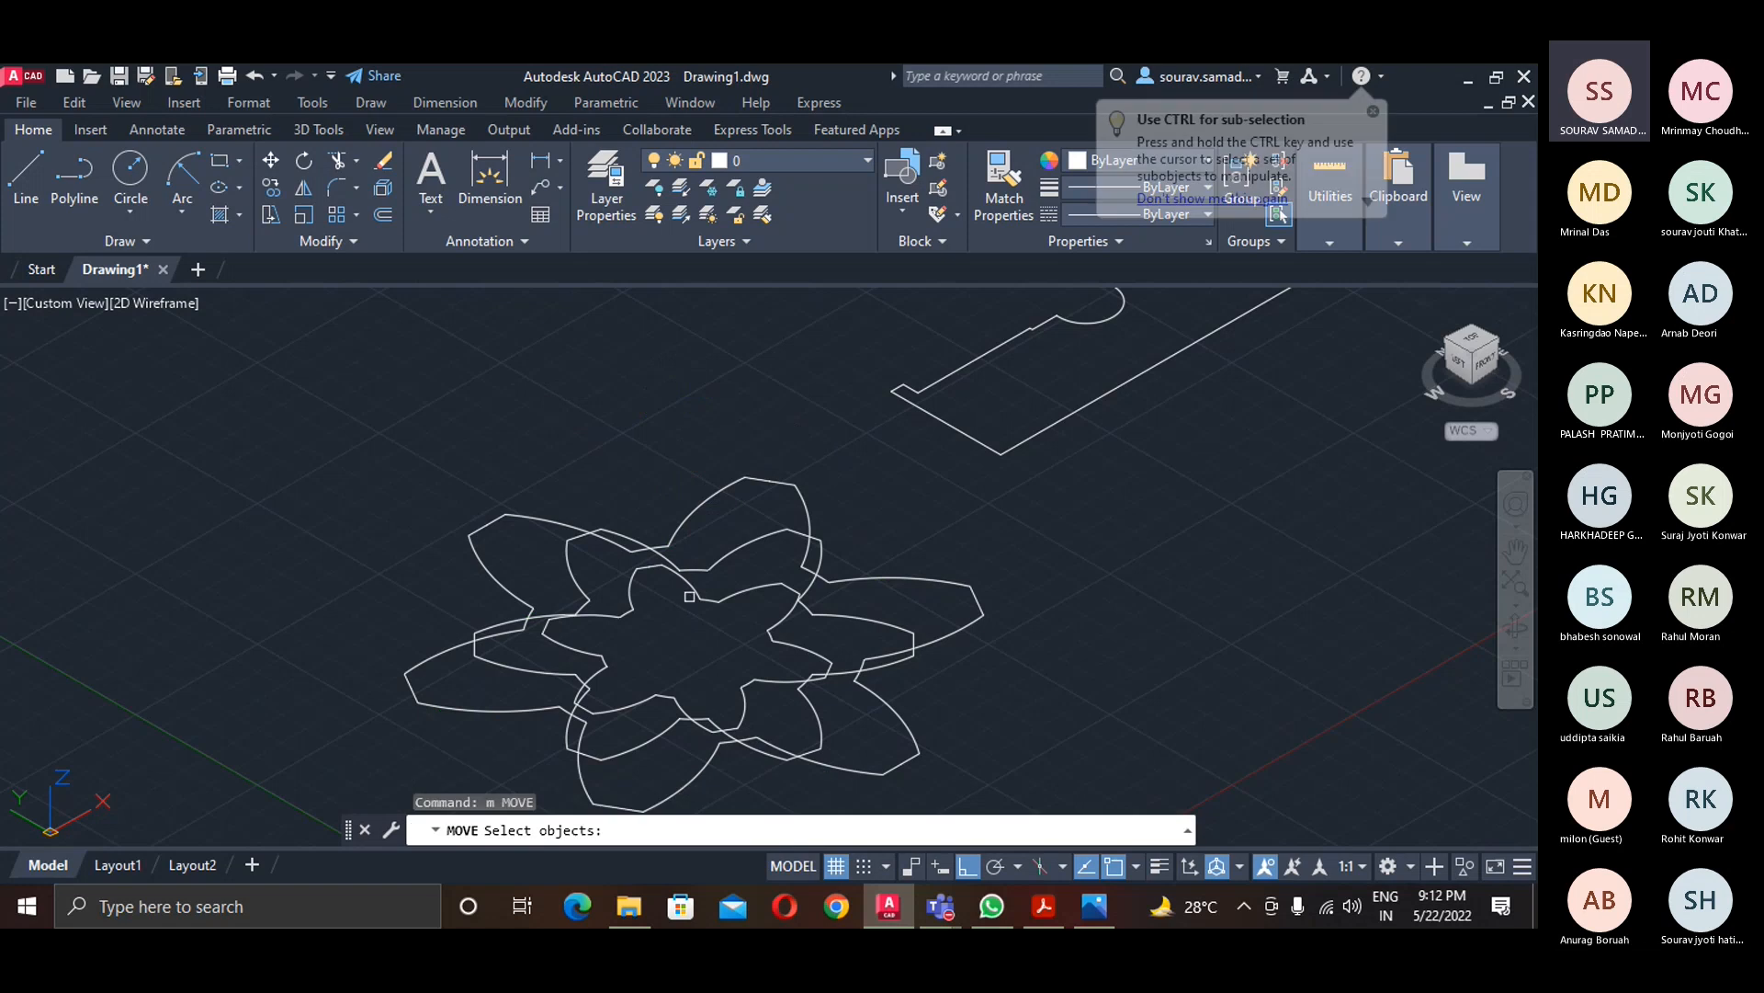
click(696, 592)
key(Return)
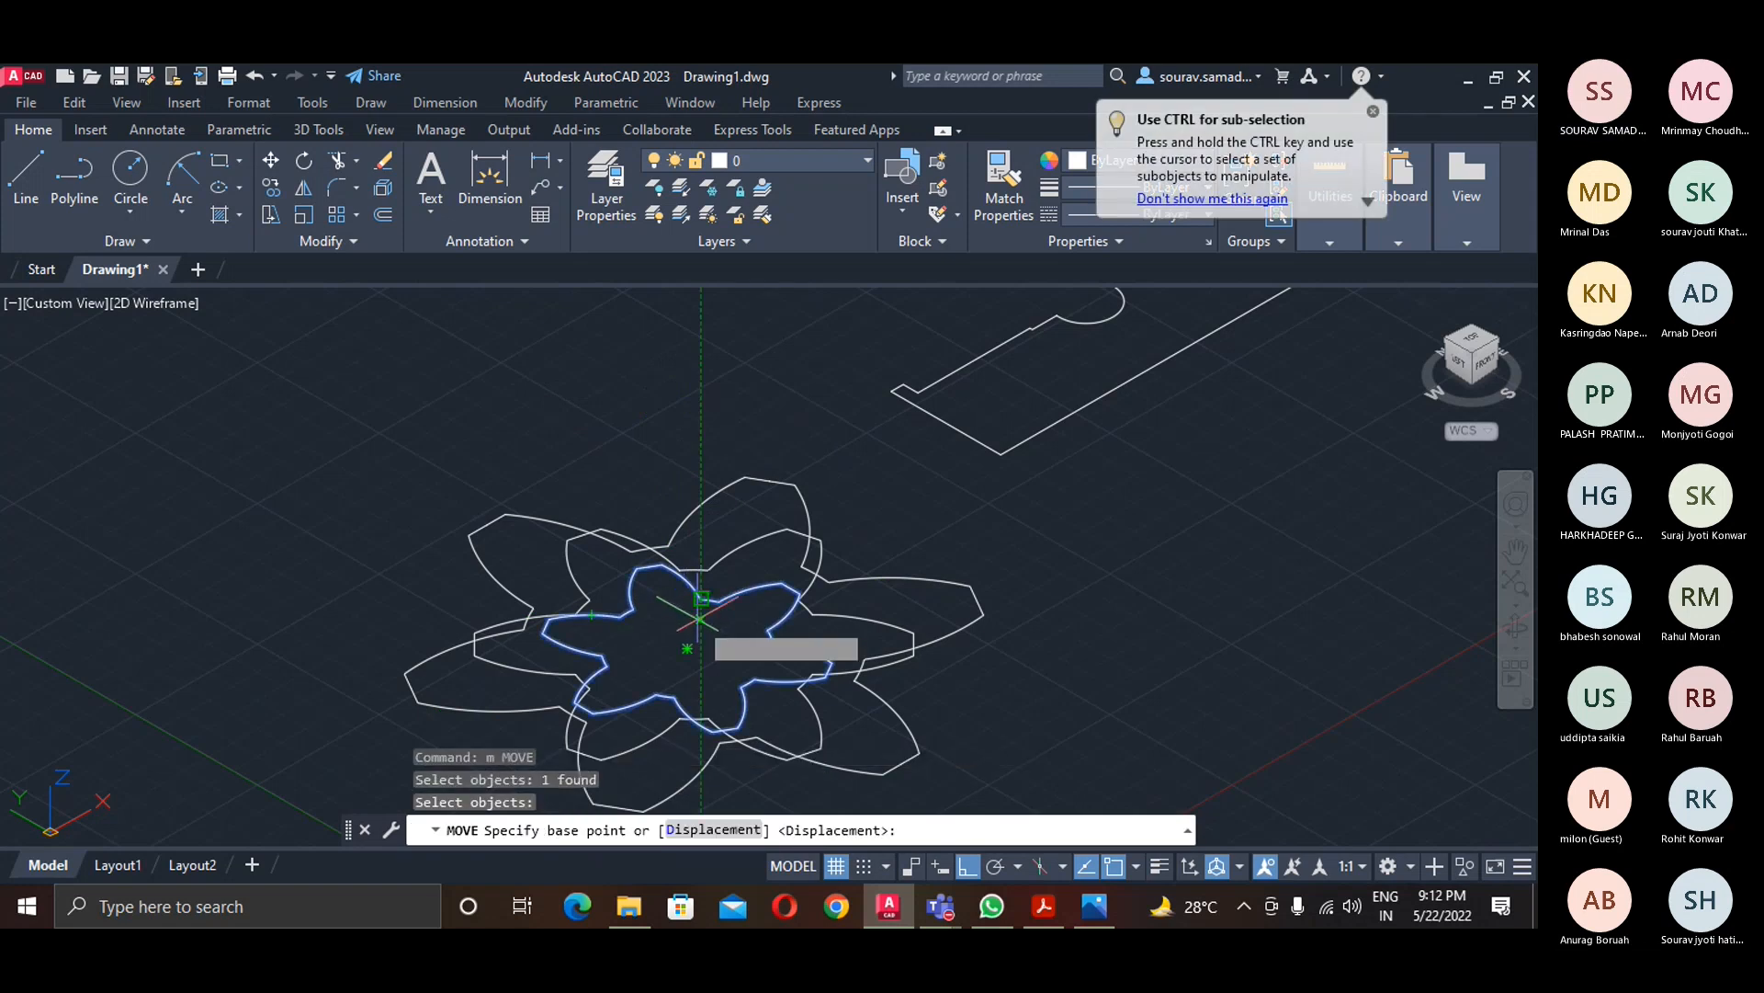
scroll(688, 649, up, 4)
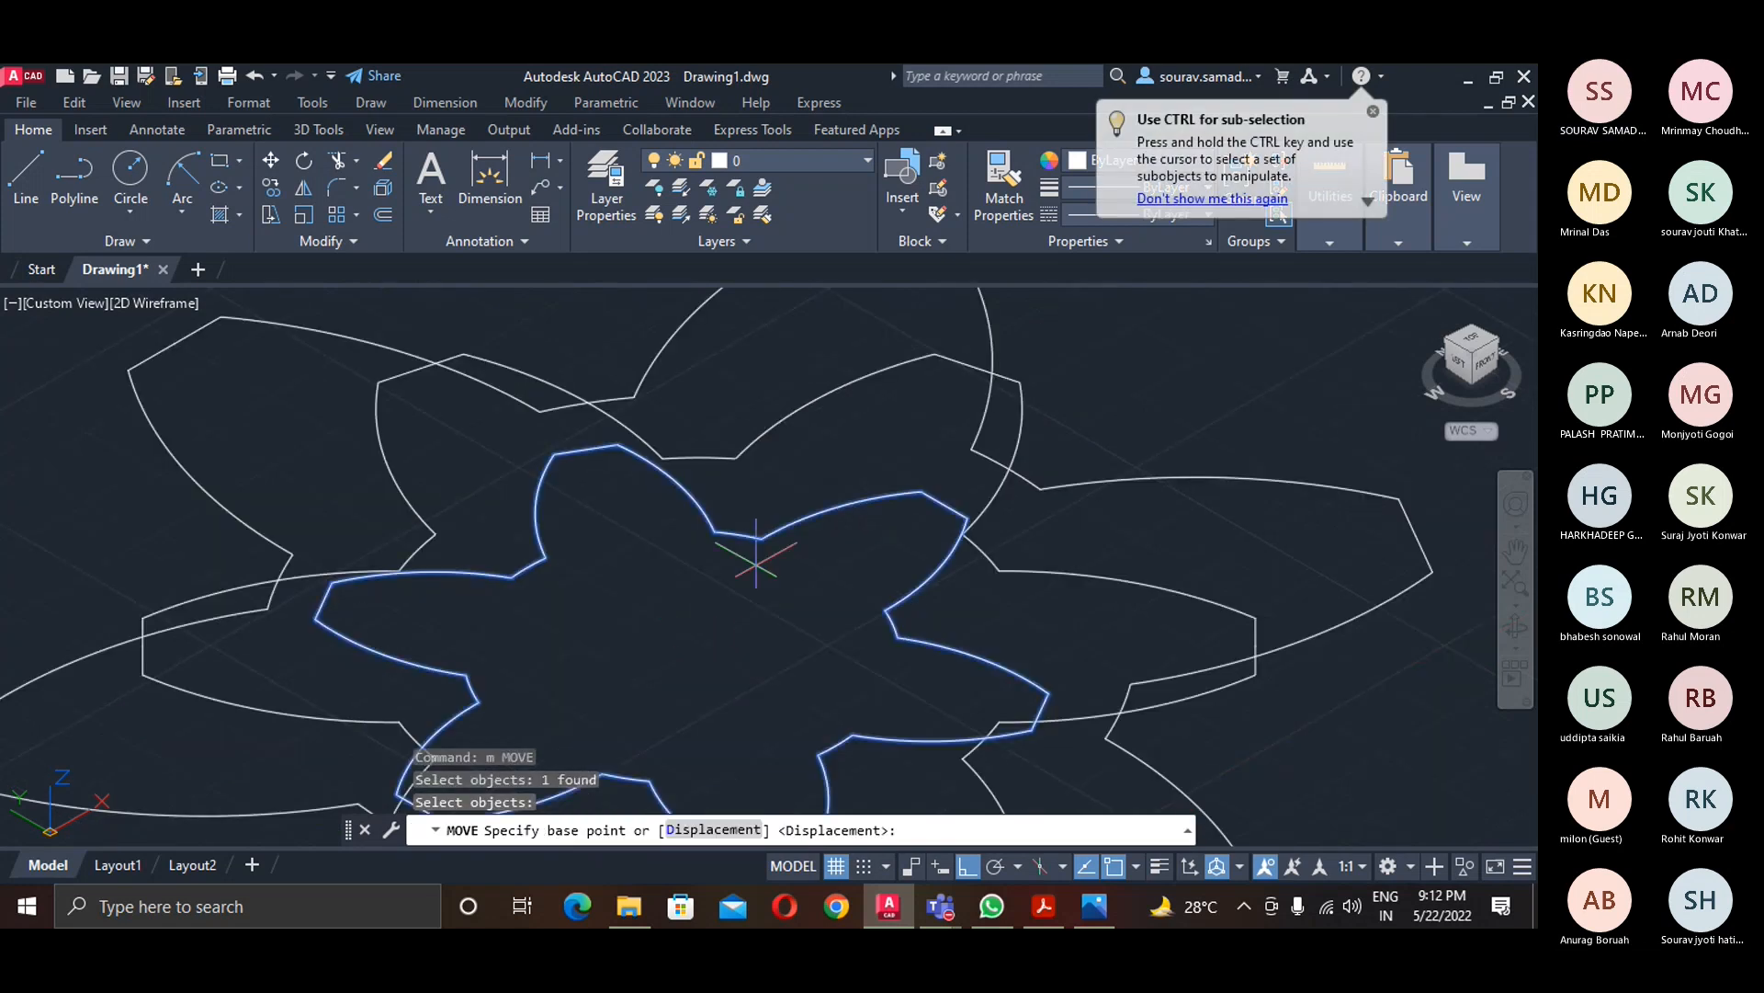
click(682, 656)
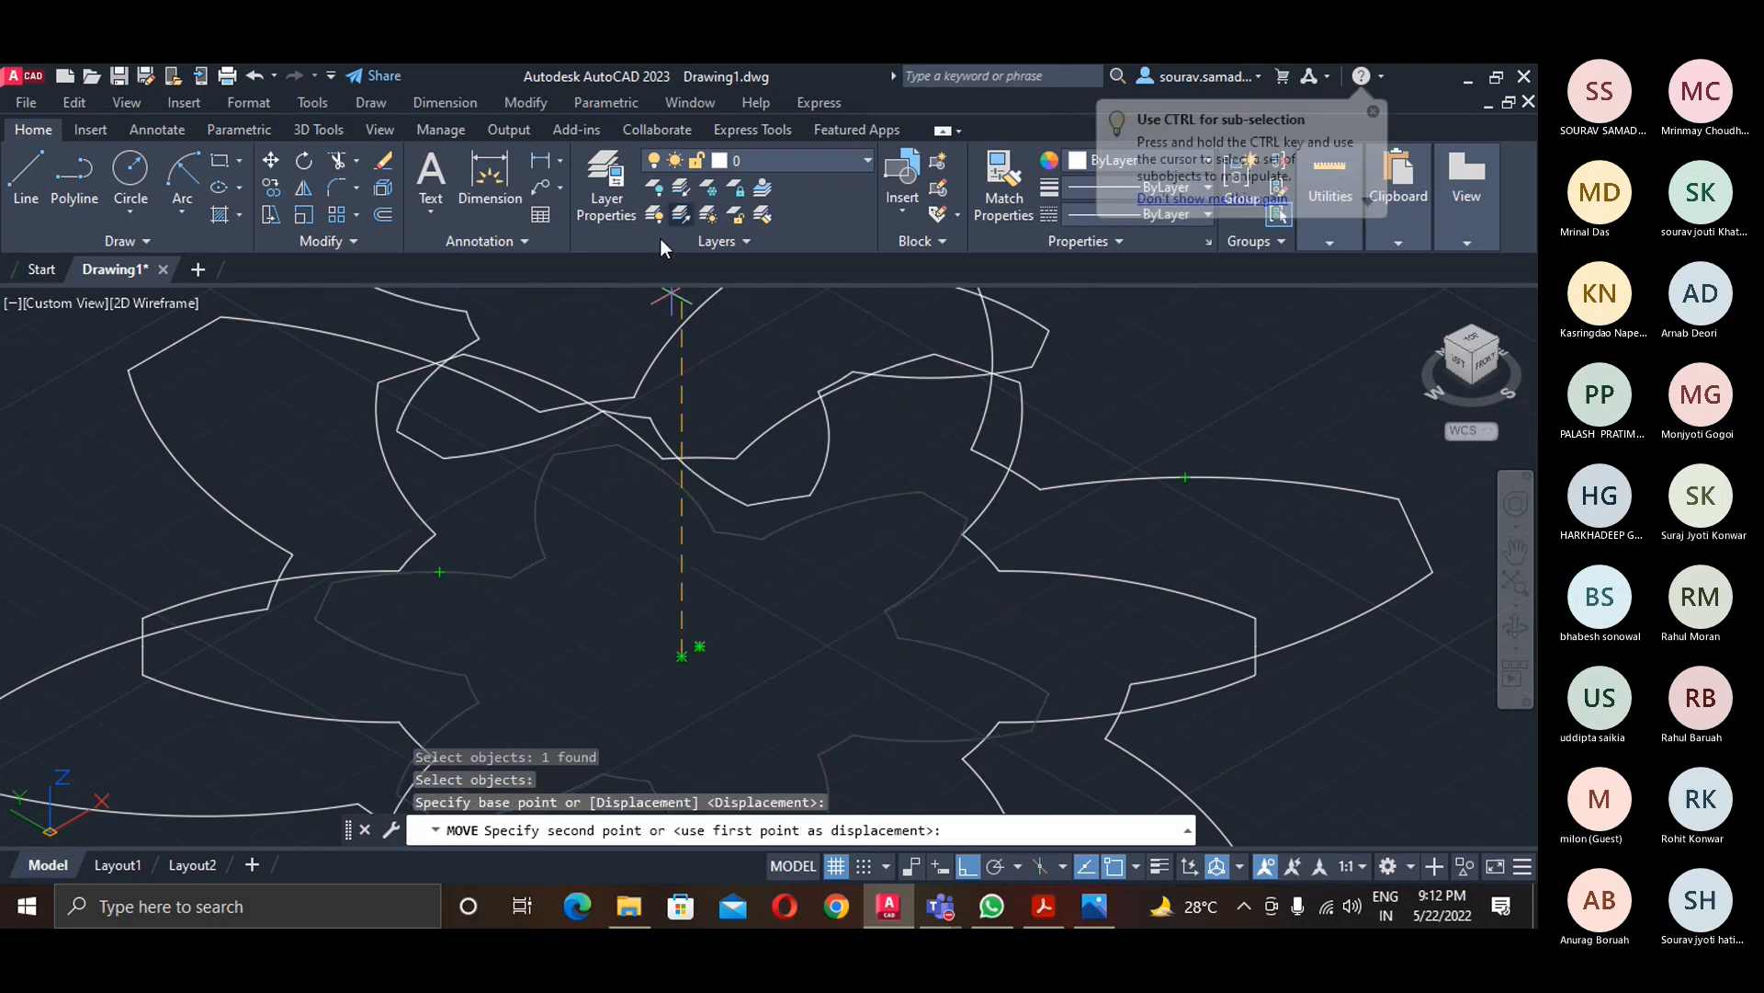
scroll(689, 395, down, 2)
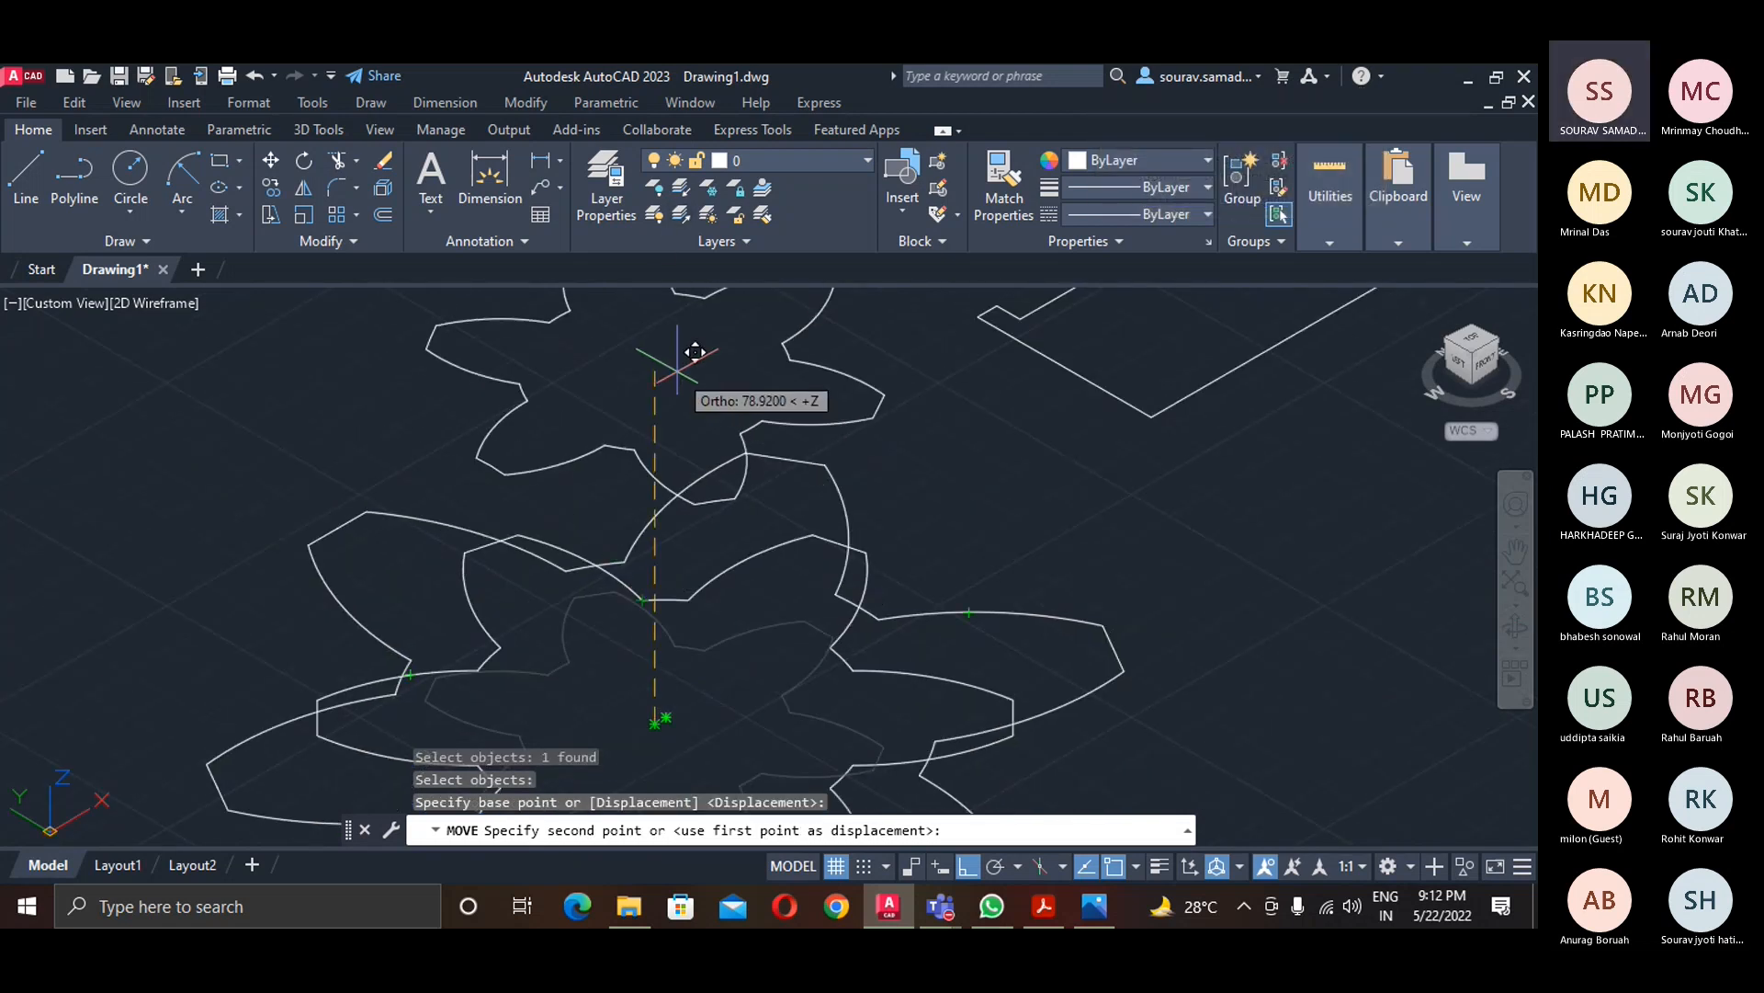
text(95)
key(Return)
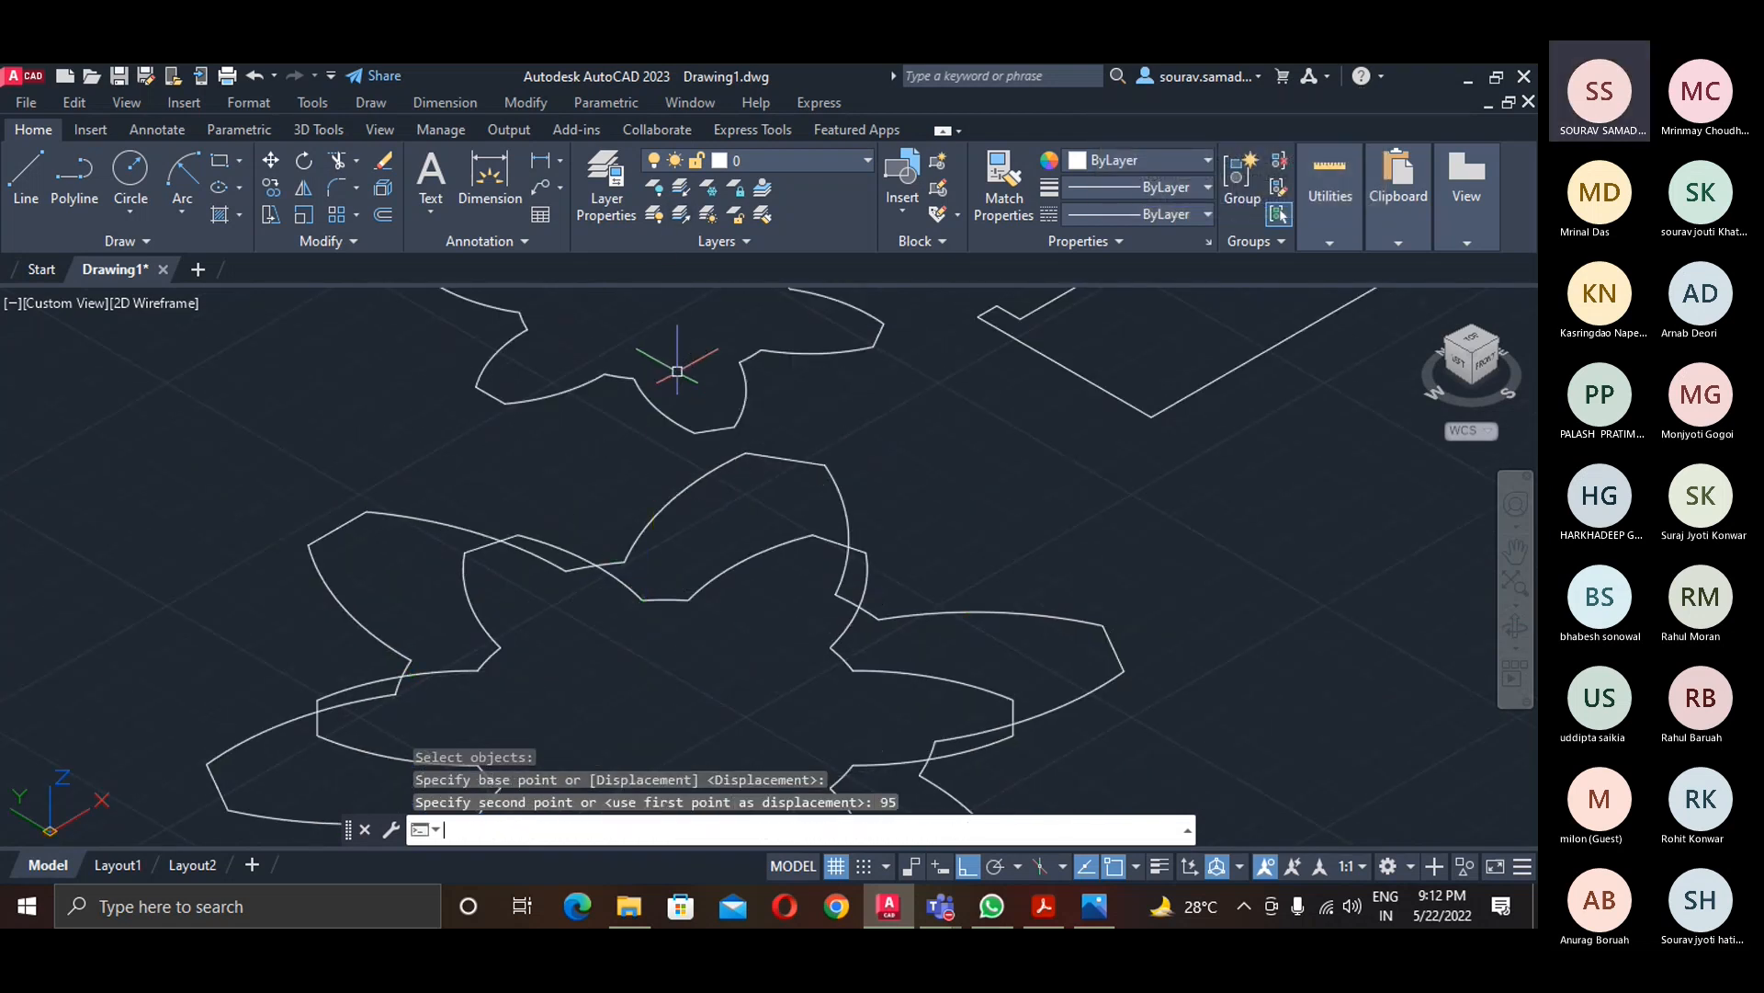
right_click(554, 430)
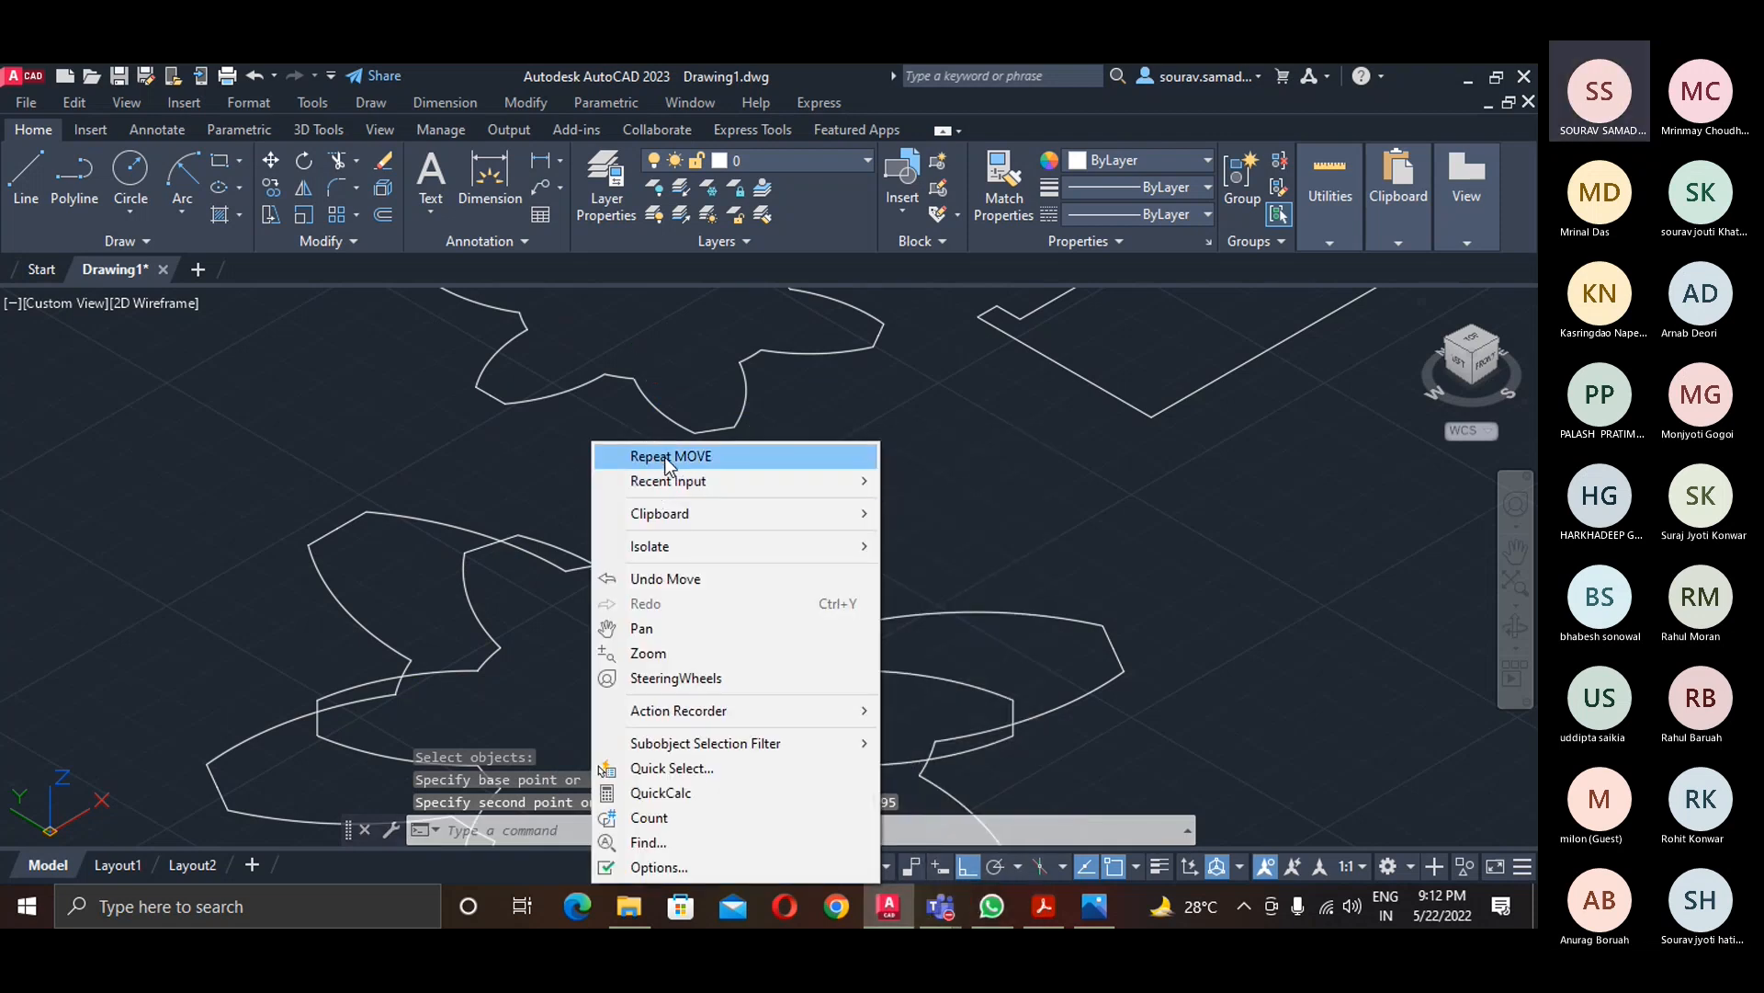
click(643, 456)
click(496, 647)
key(Return)
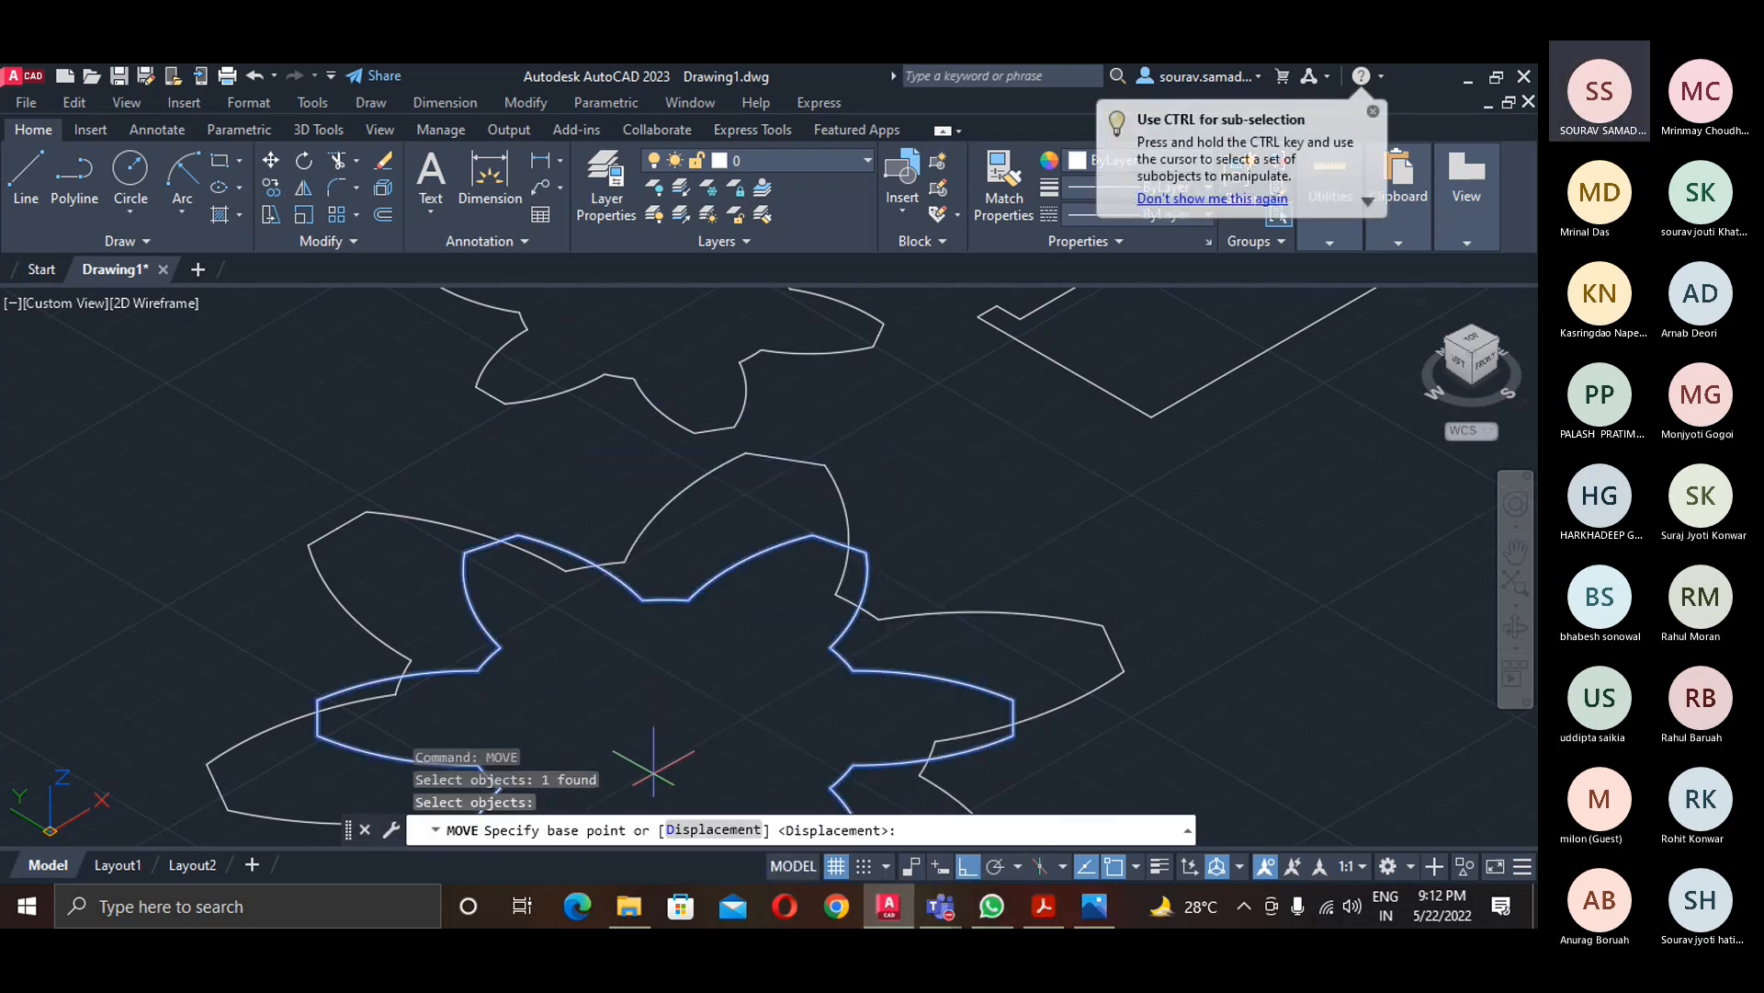
scroll(659, 761, down, 4)
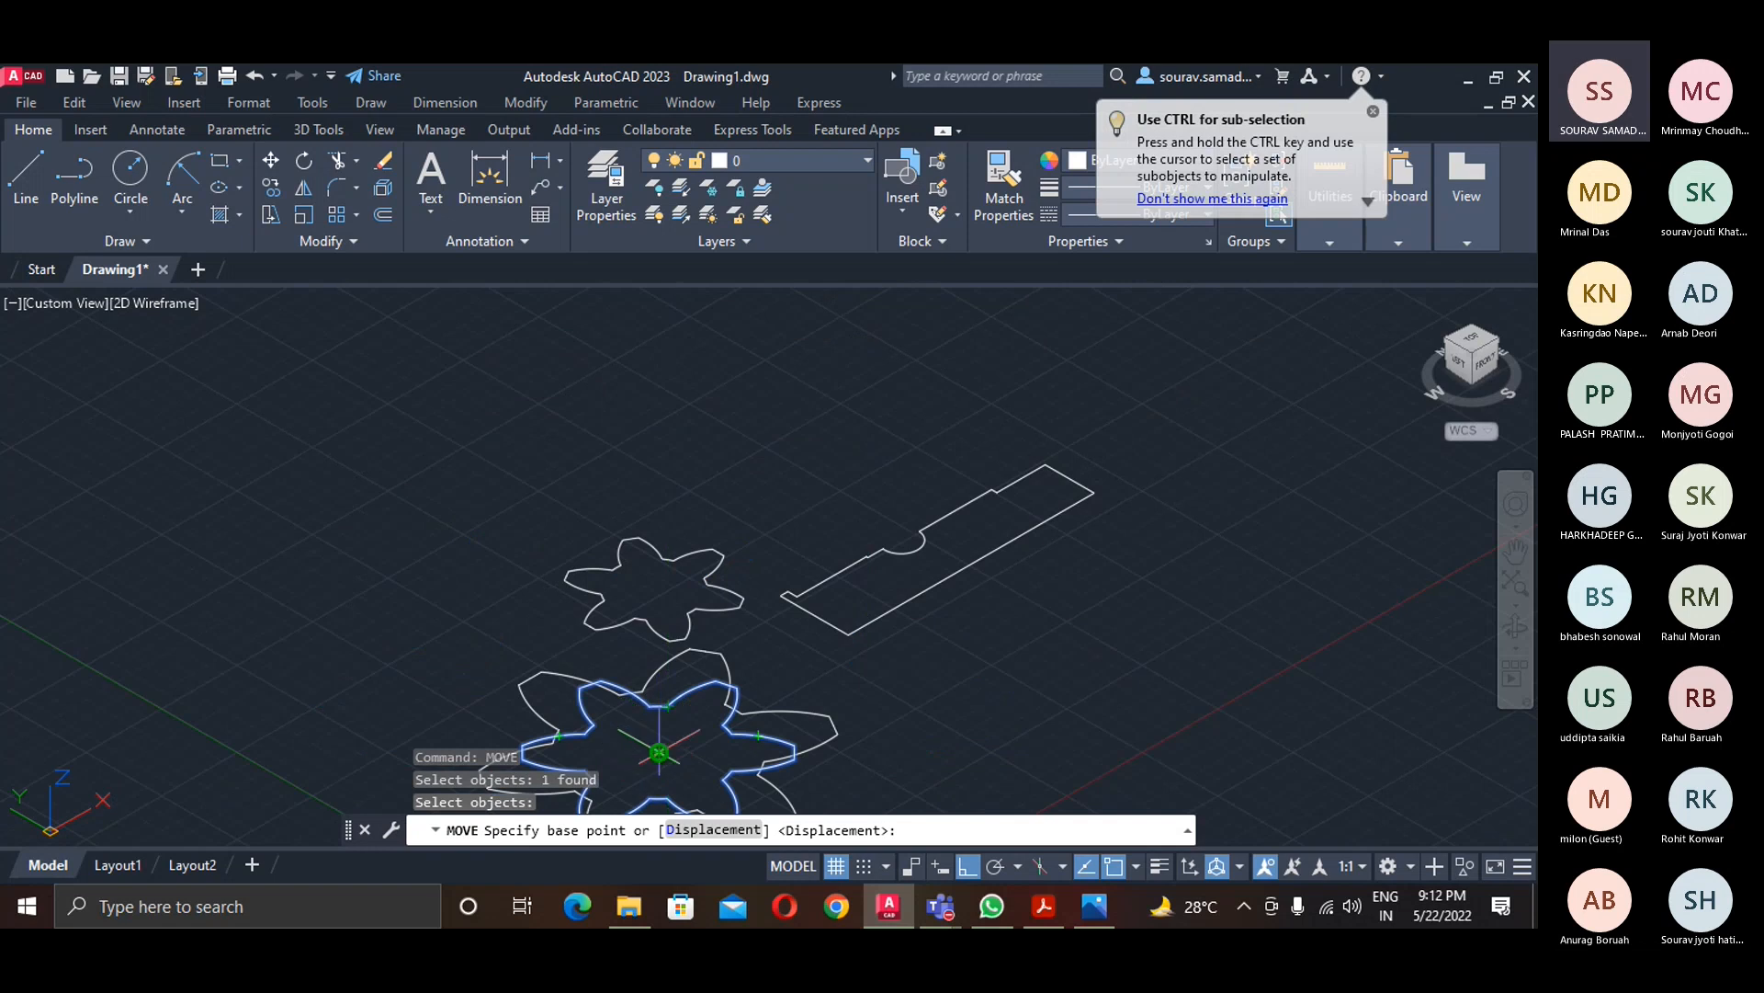
click(659, 751)
scroll(655, 652, up, 5)
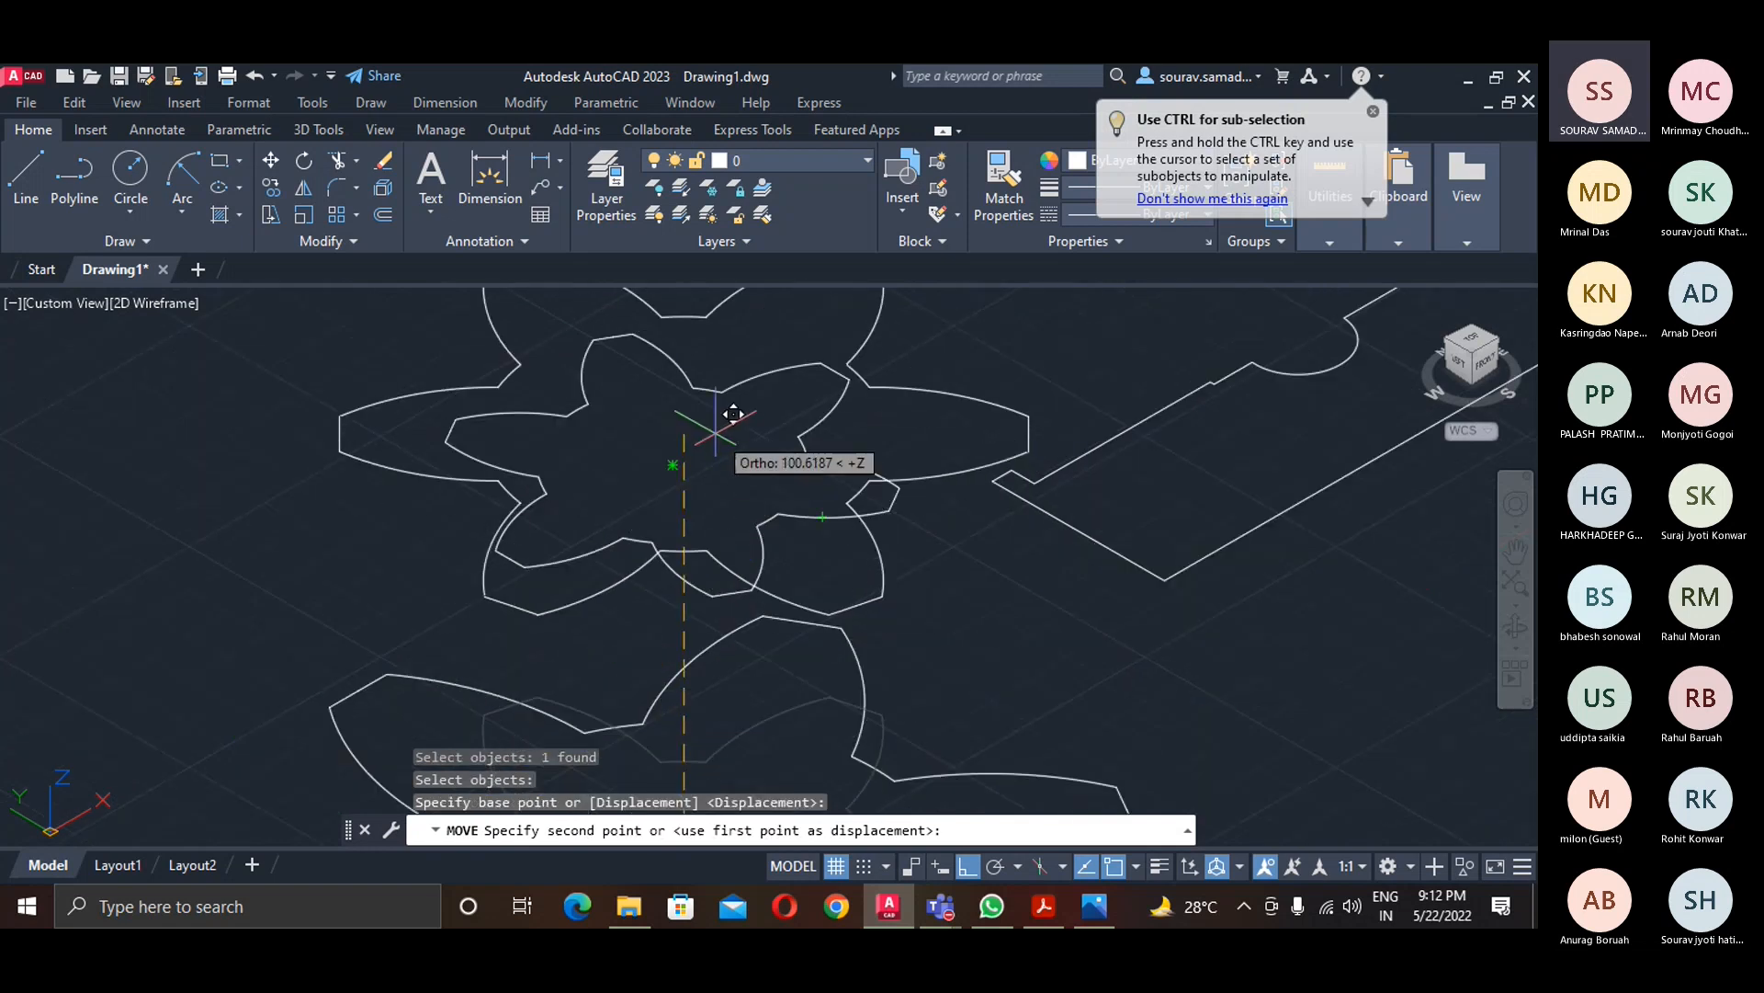
key(Escape)
scroll(662, 599, down, 2)
middle_drag(685, 646, 715, 515)
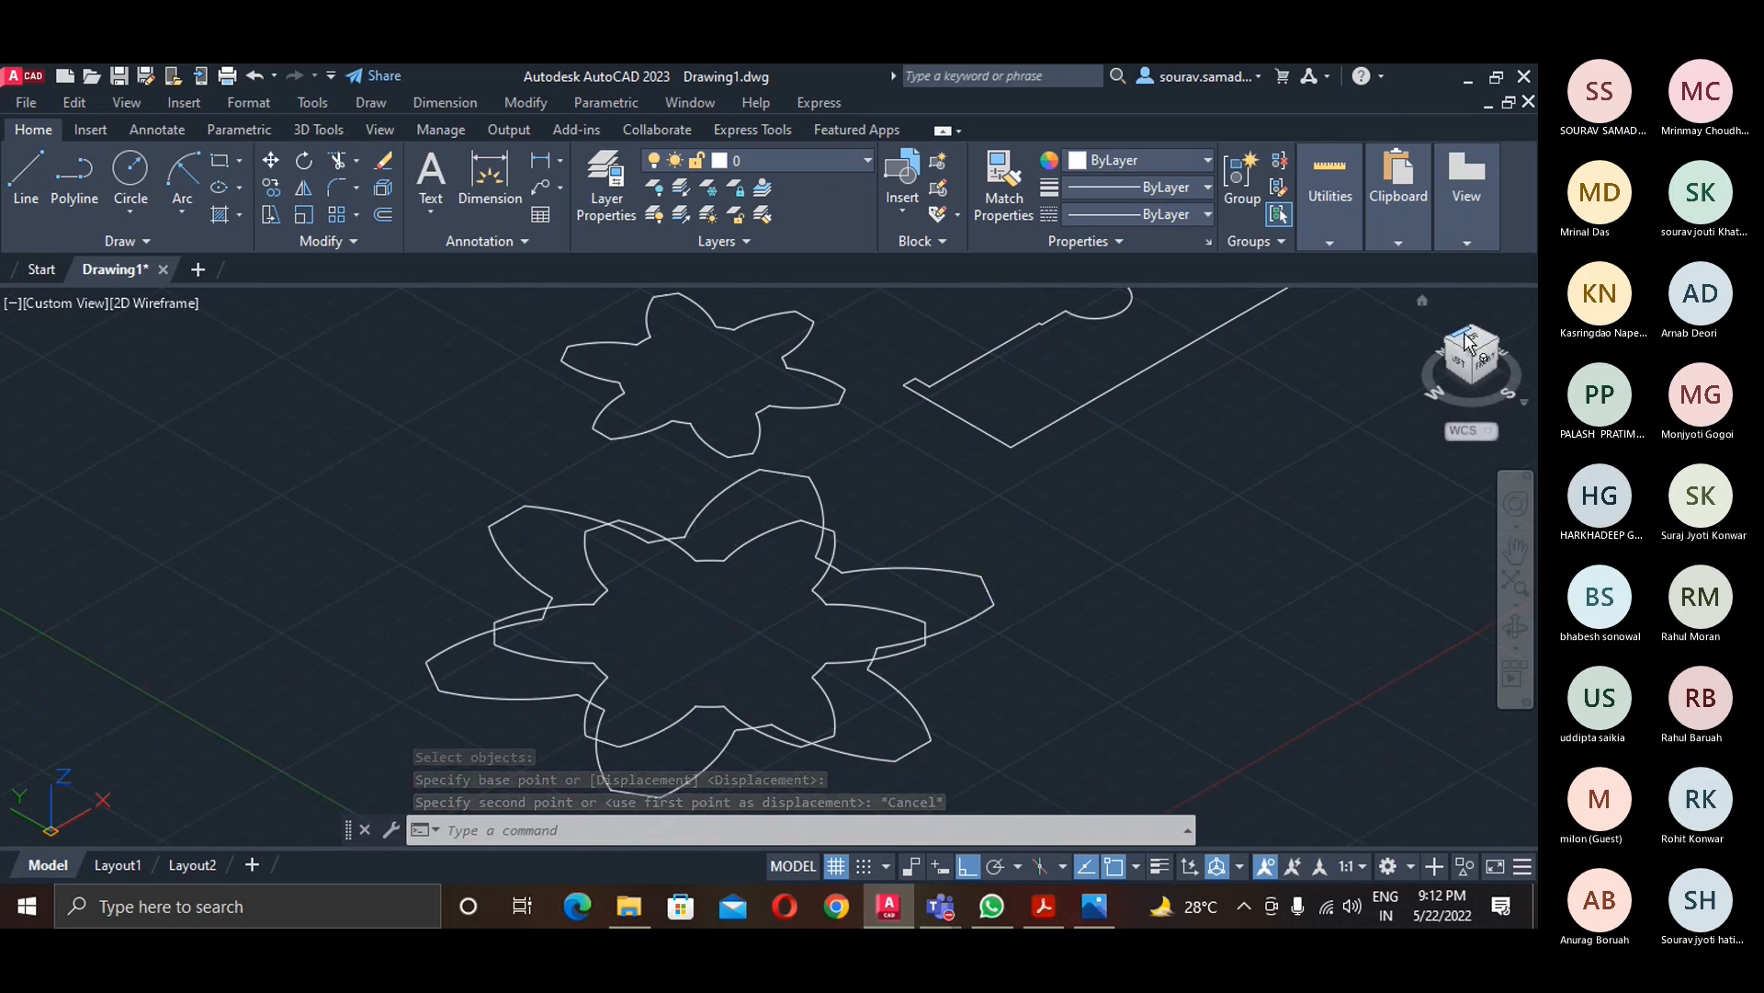
- Check the raised star's alignment with the other outlines from the top view and undo the zoom and view change
click(1424, 301)
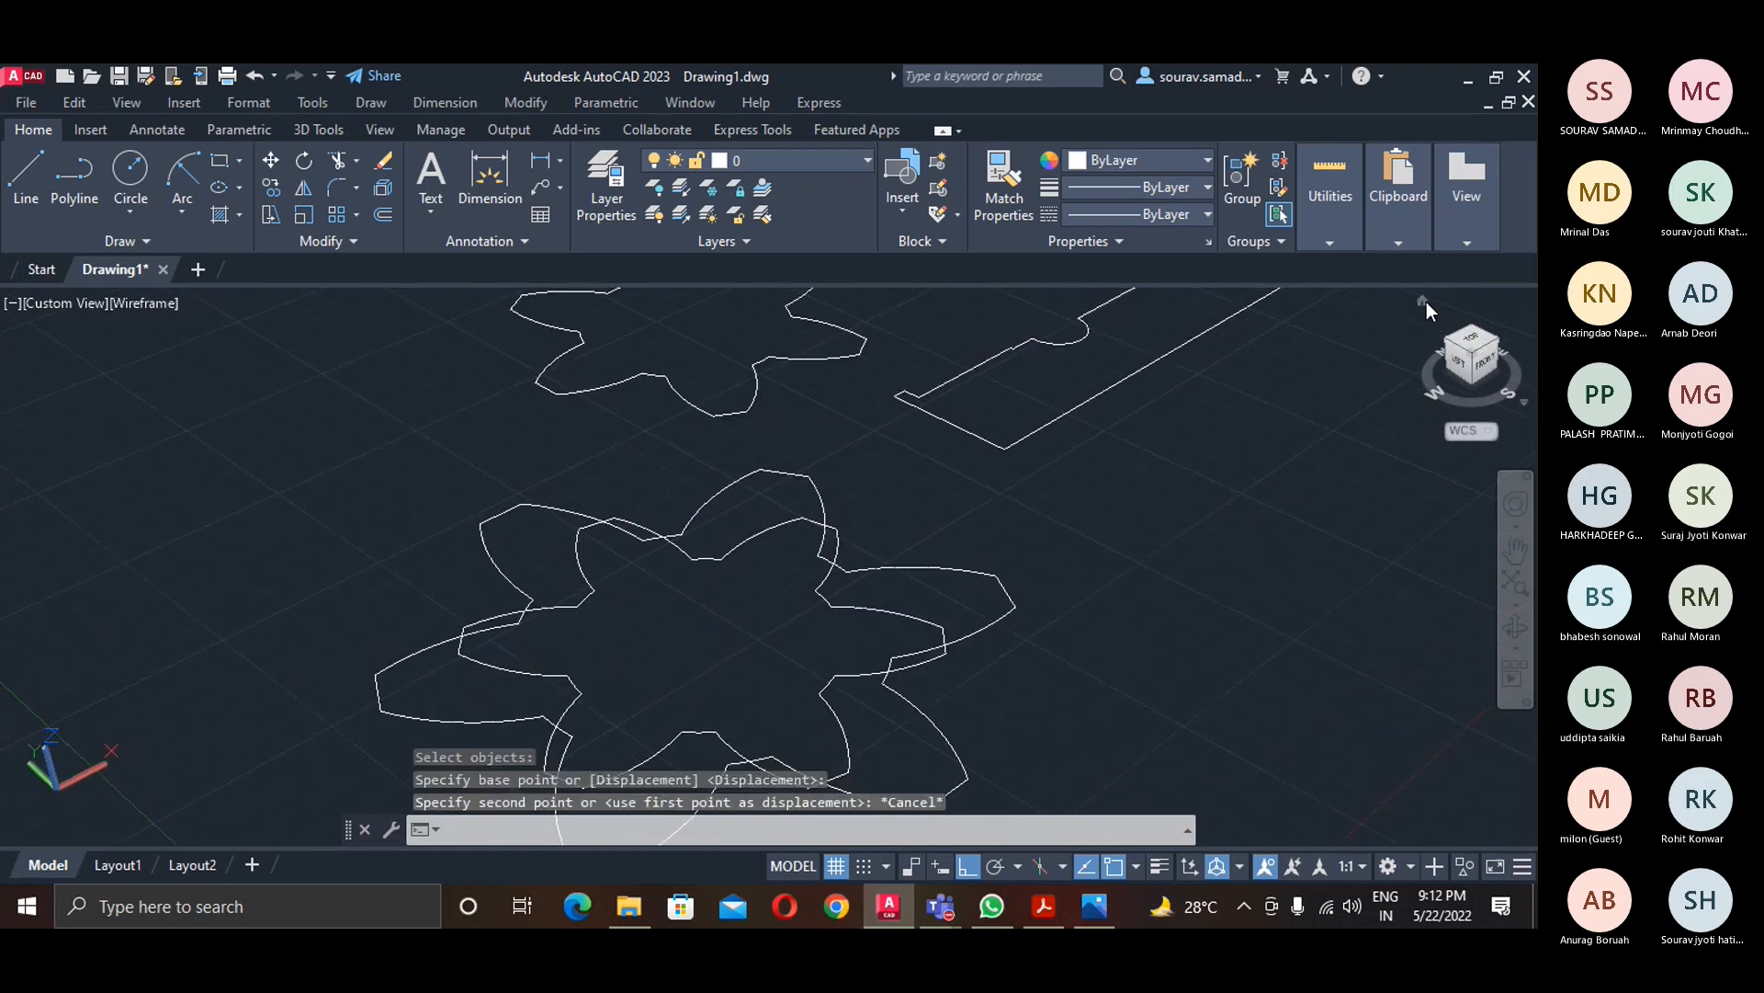
click(1471, 352)
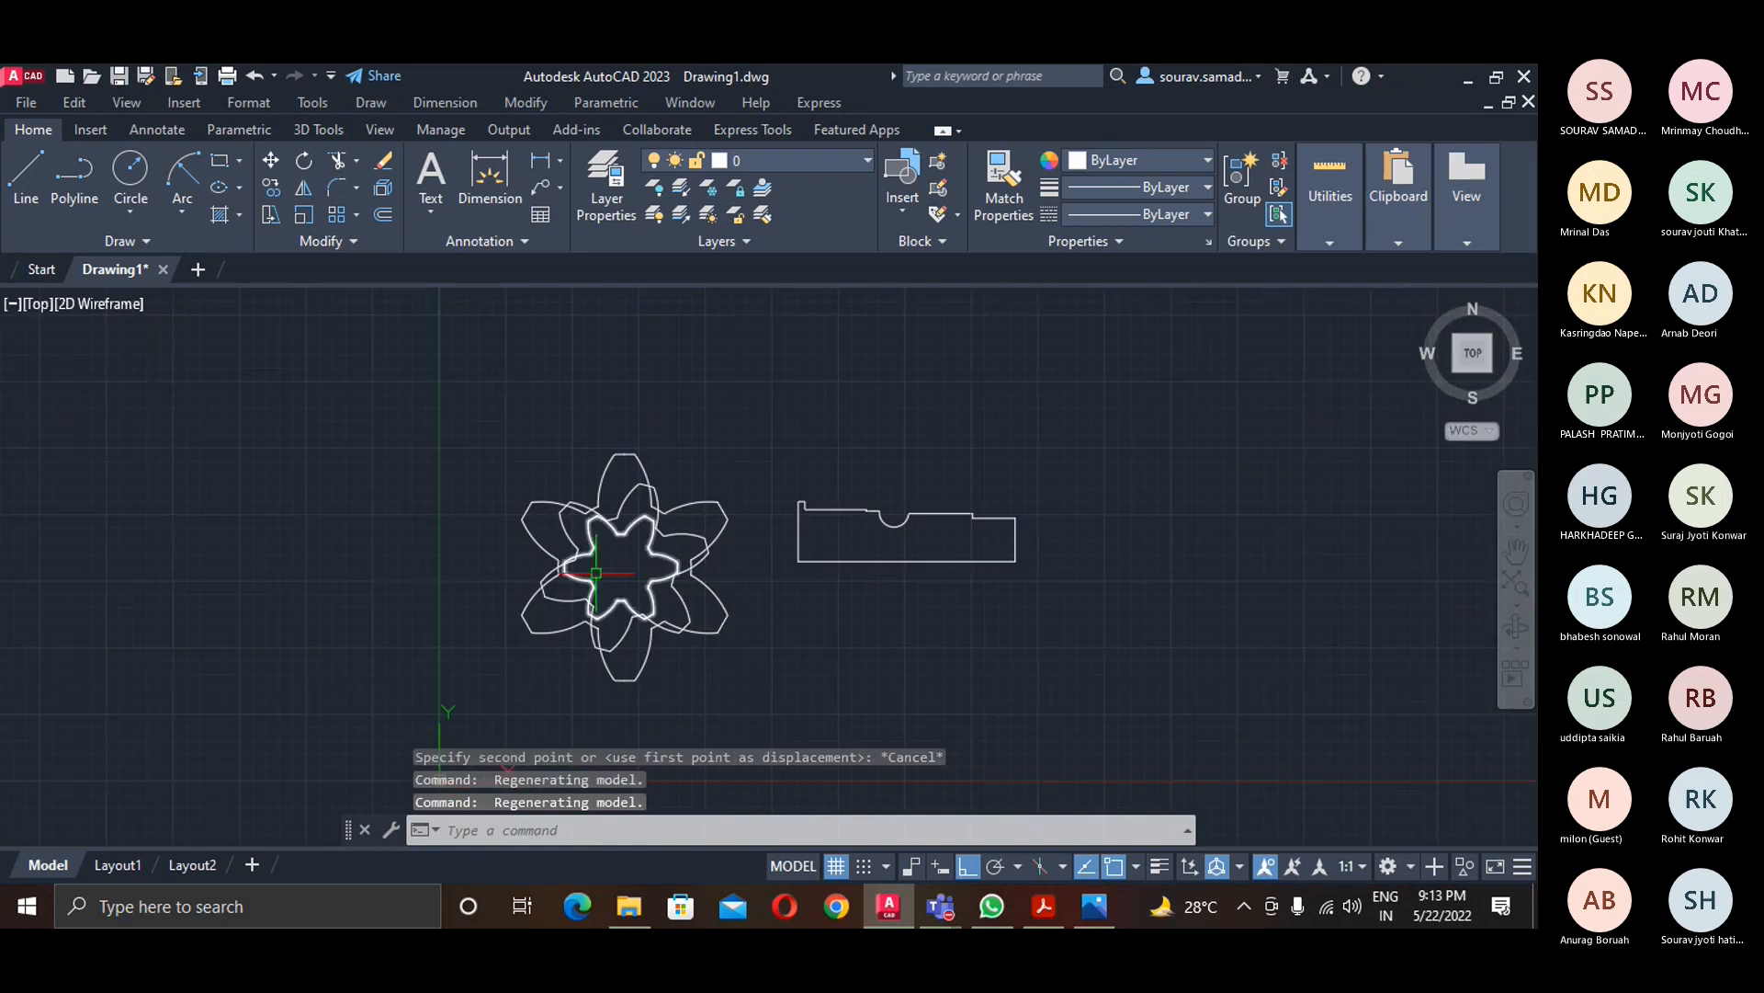
scroll(596, 572, up, 4)
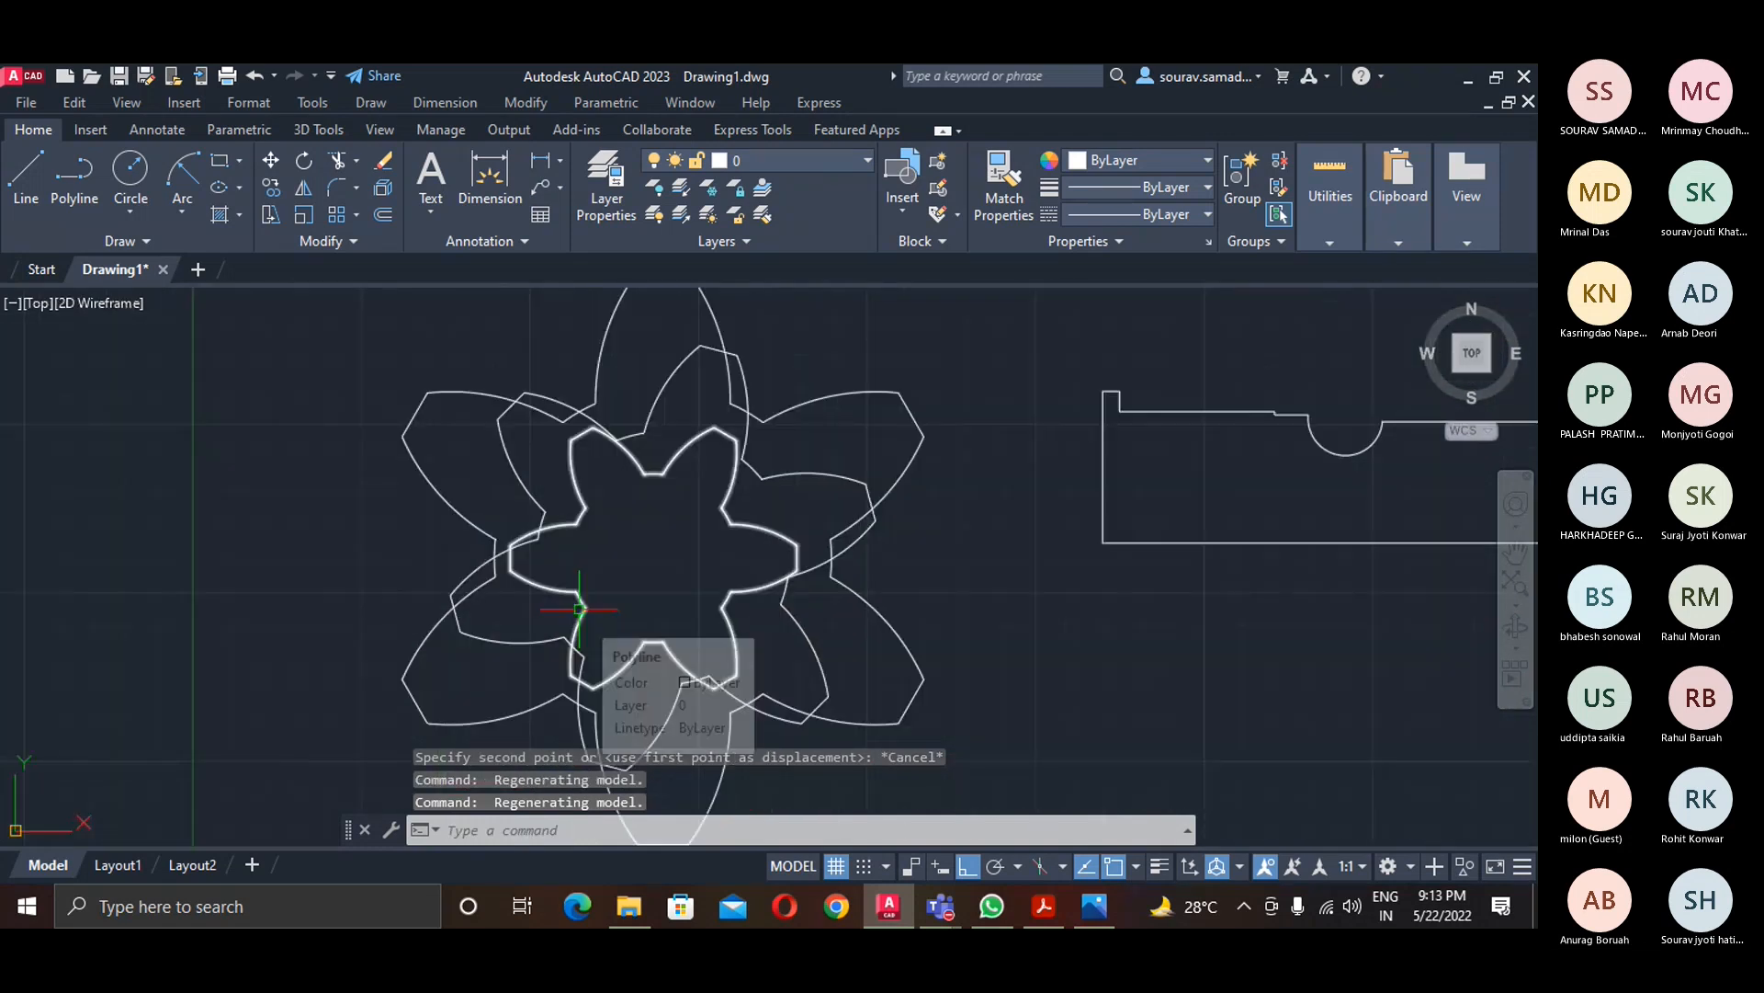
key(ctrl+z)
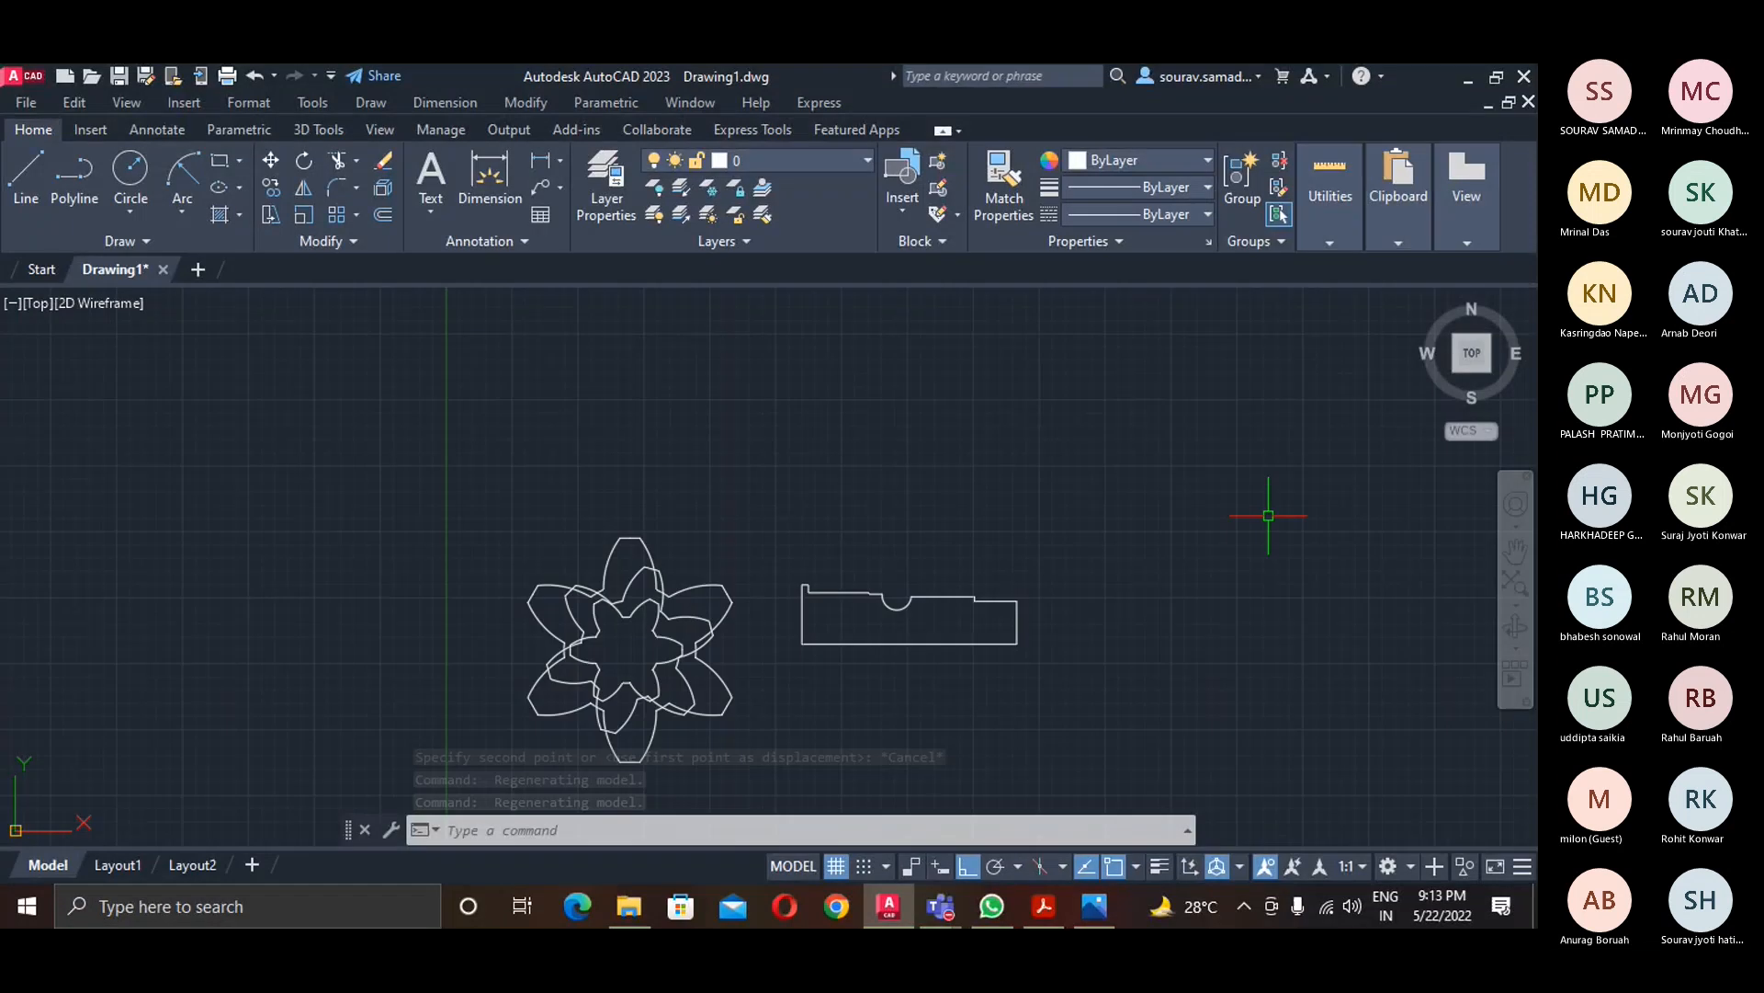
key(ctrl+z)
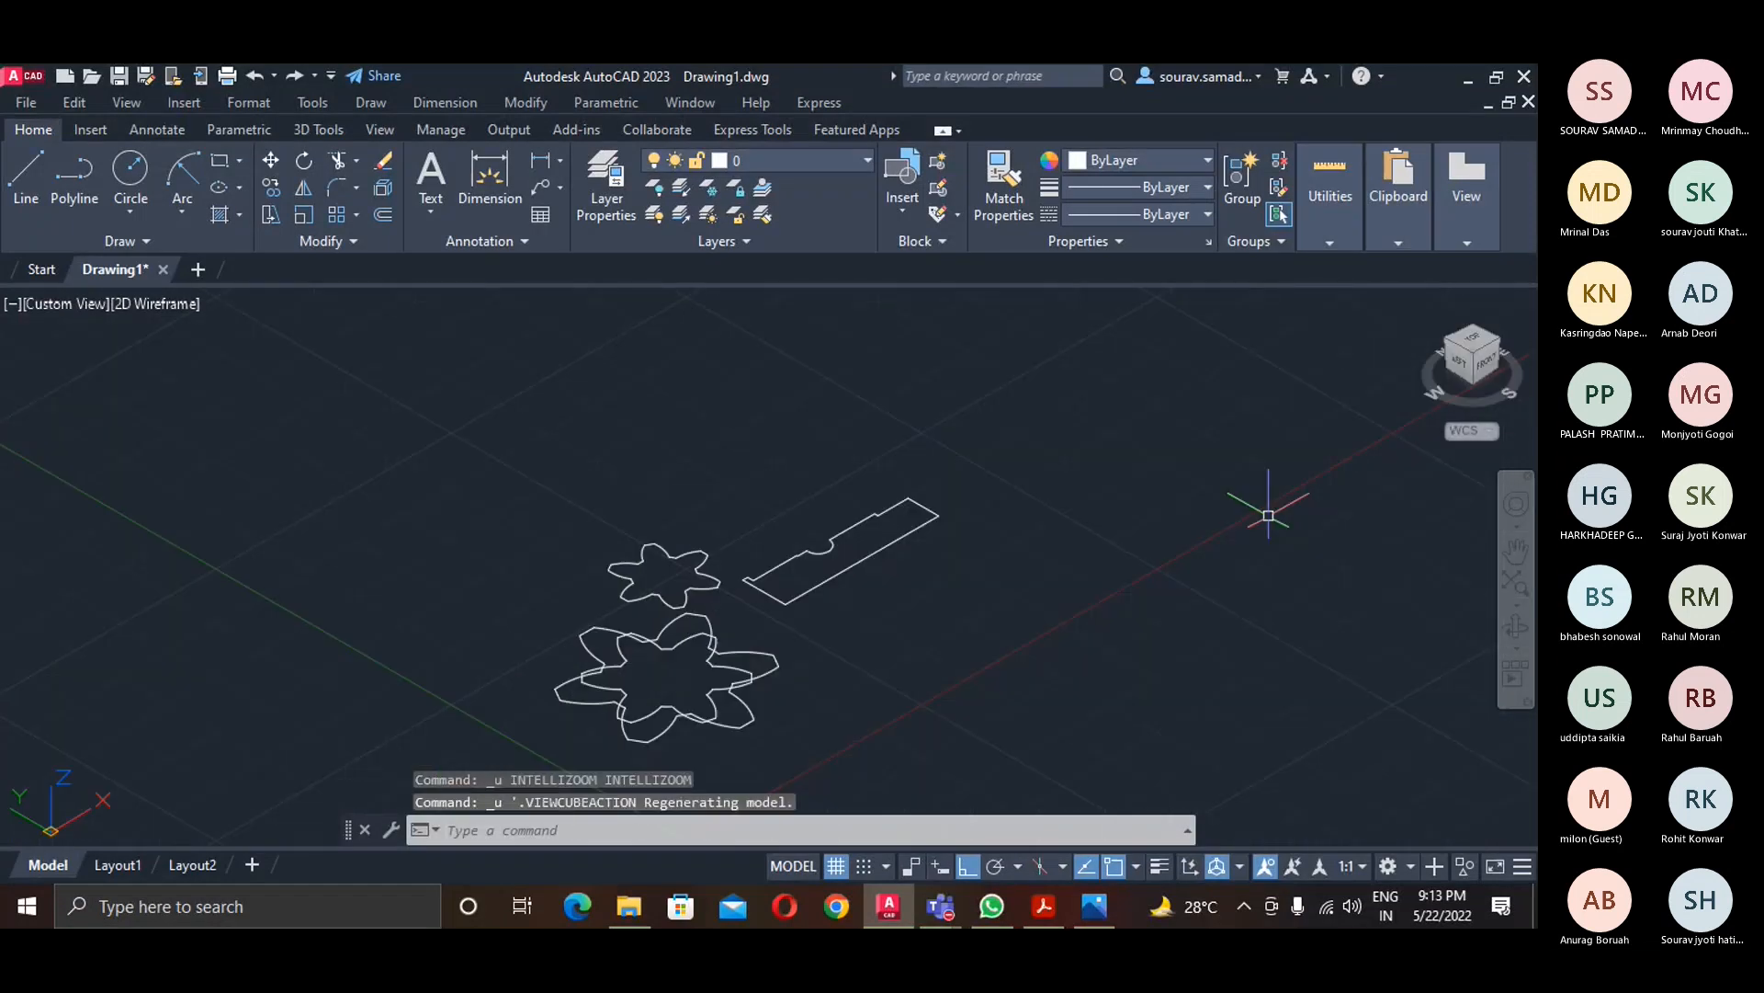
- Undo the last zoom and both moves of the innermost star outline
key(ctrl+z)
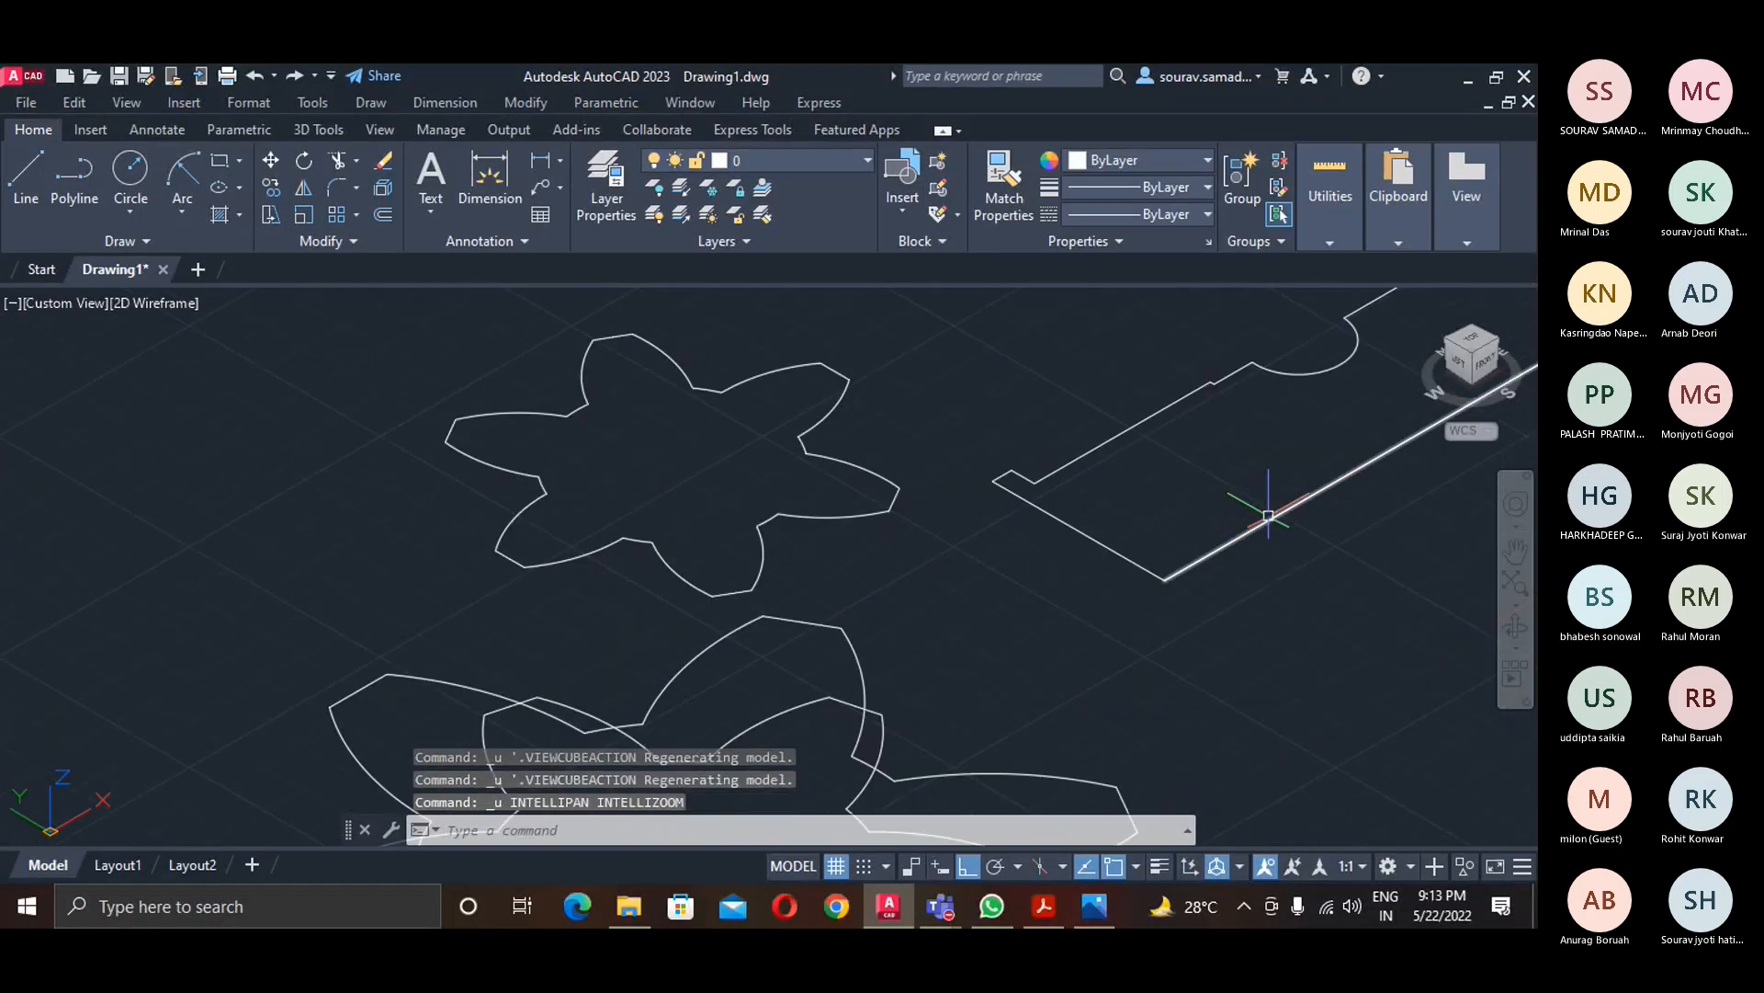
key(ctrl+z)
key(ctrl+z)
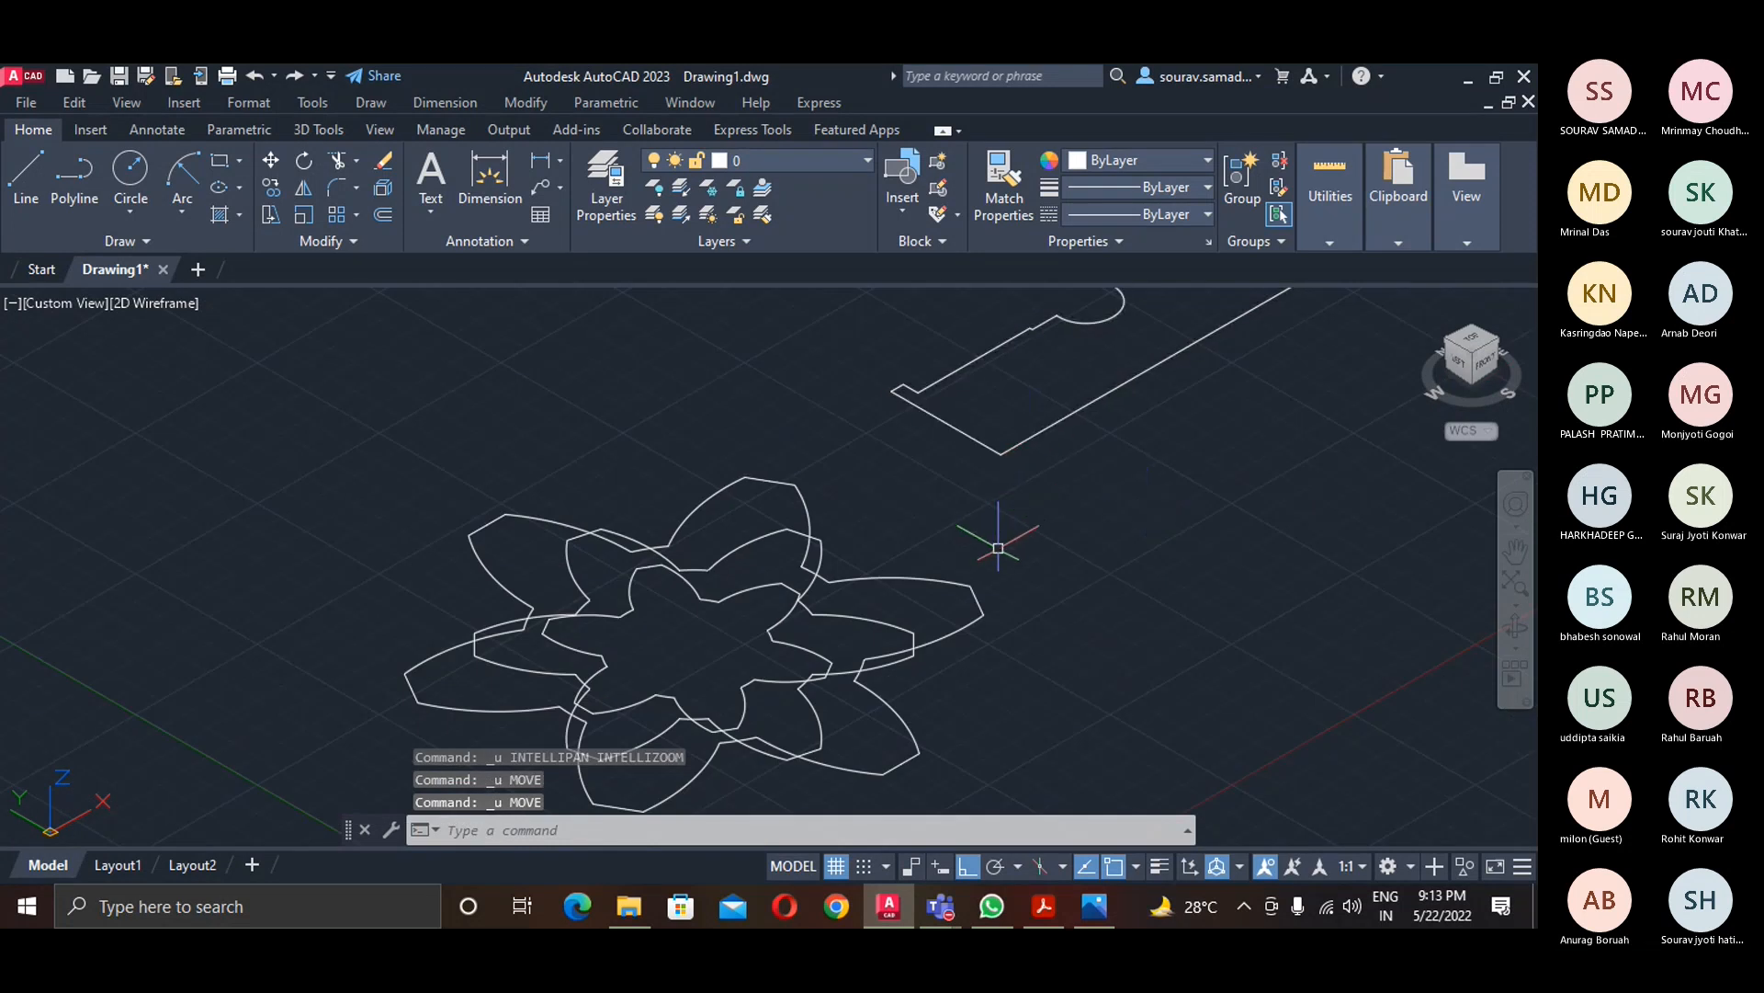
- Switch to the top view and move the middle-sized star outline out of the stack to an empty area beyond the notched profile
click(1472, 339)
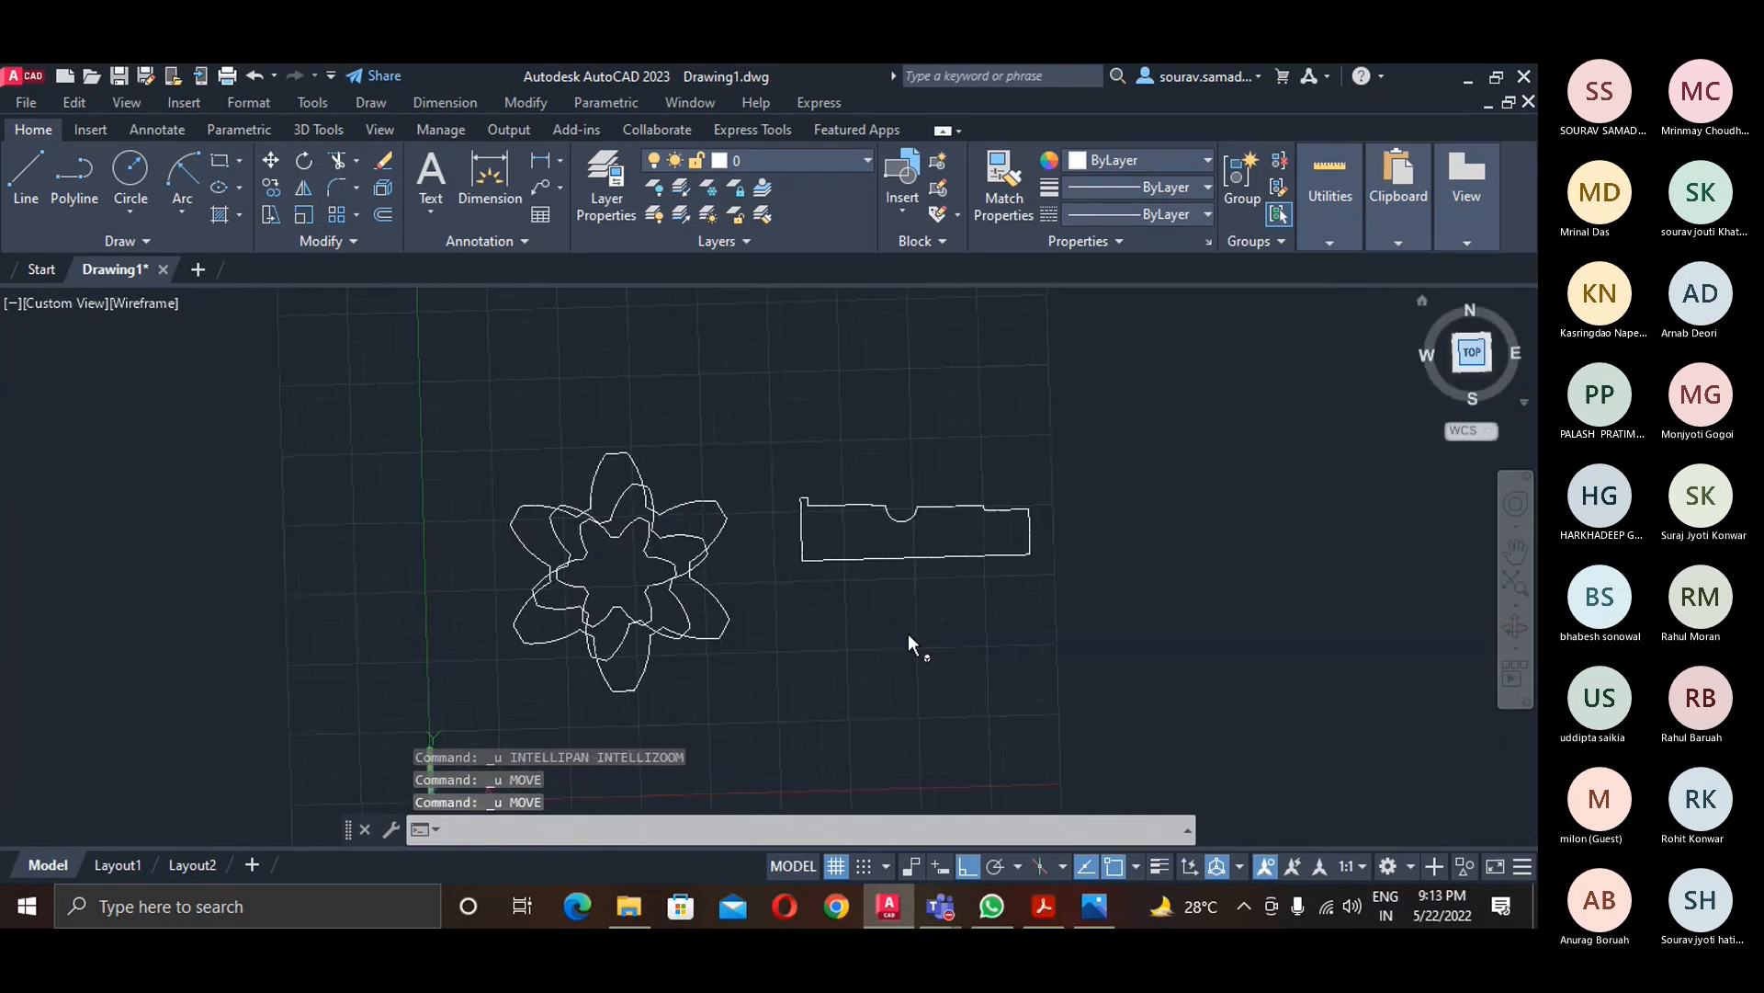
click(685, 612)
text(m)
key(Return)
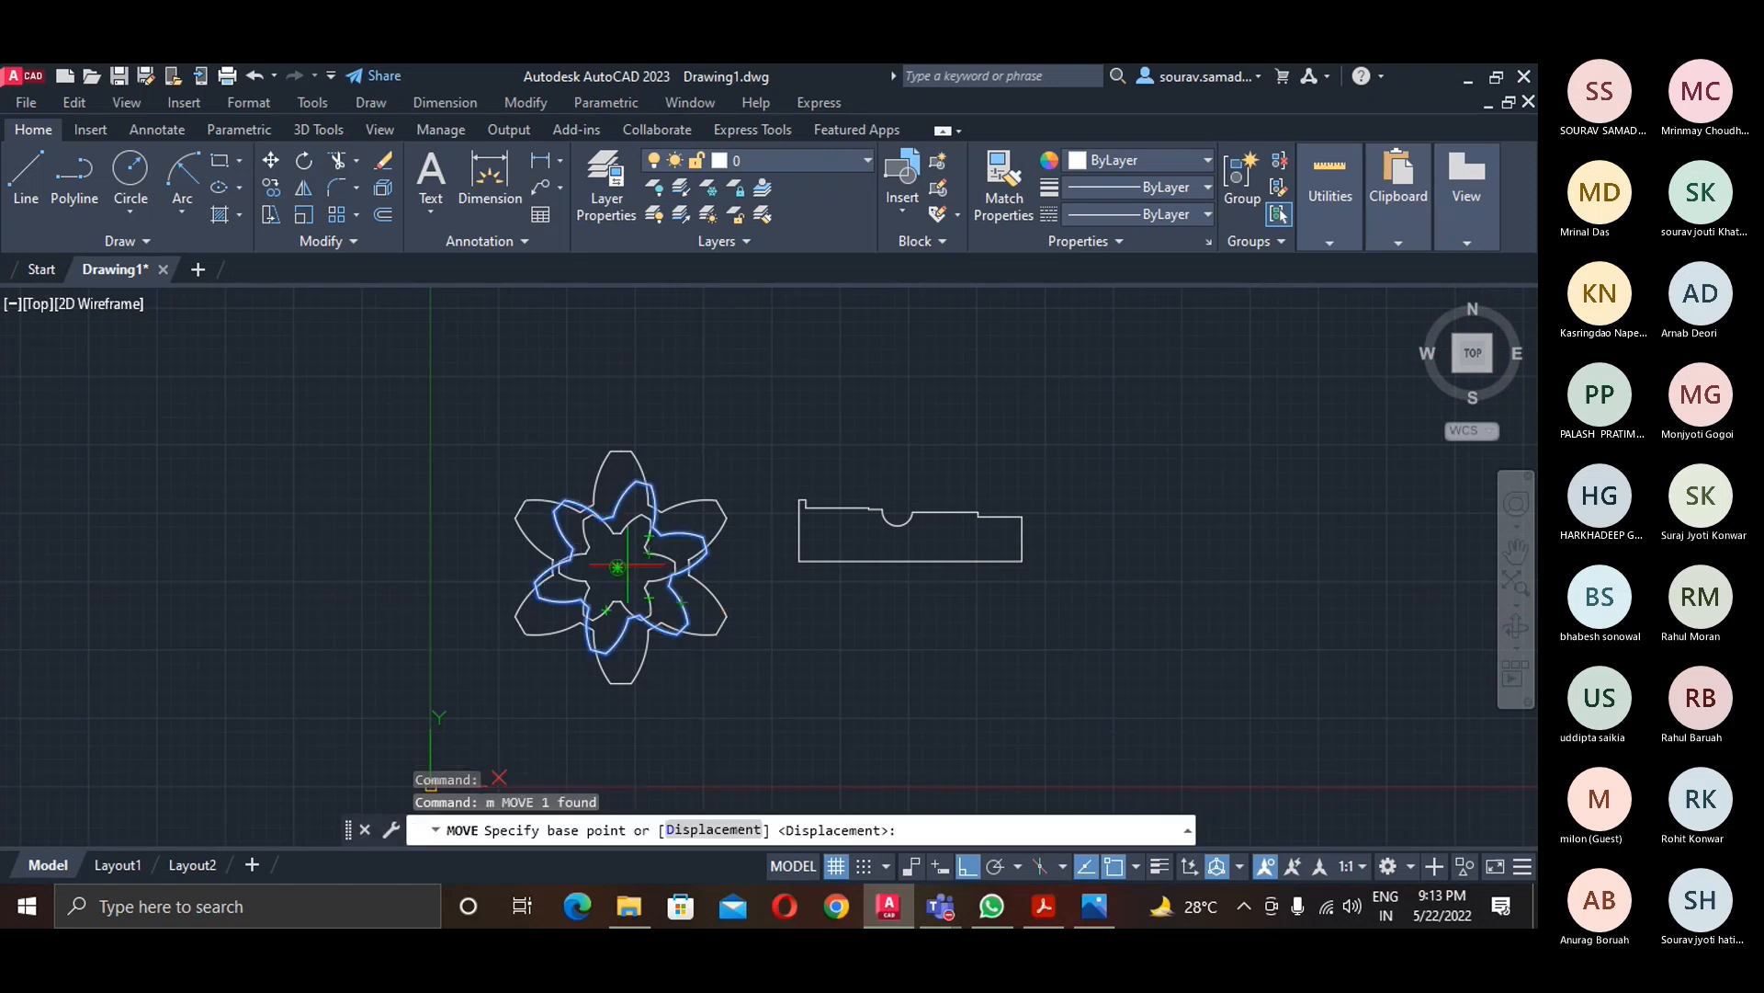
click(638, 562)
click(1275, 404)
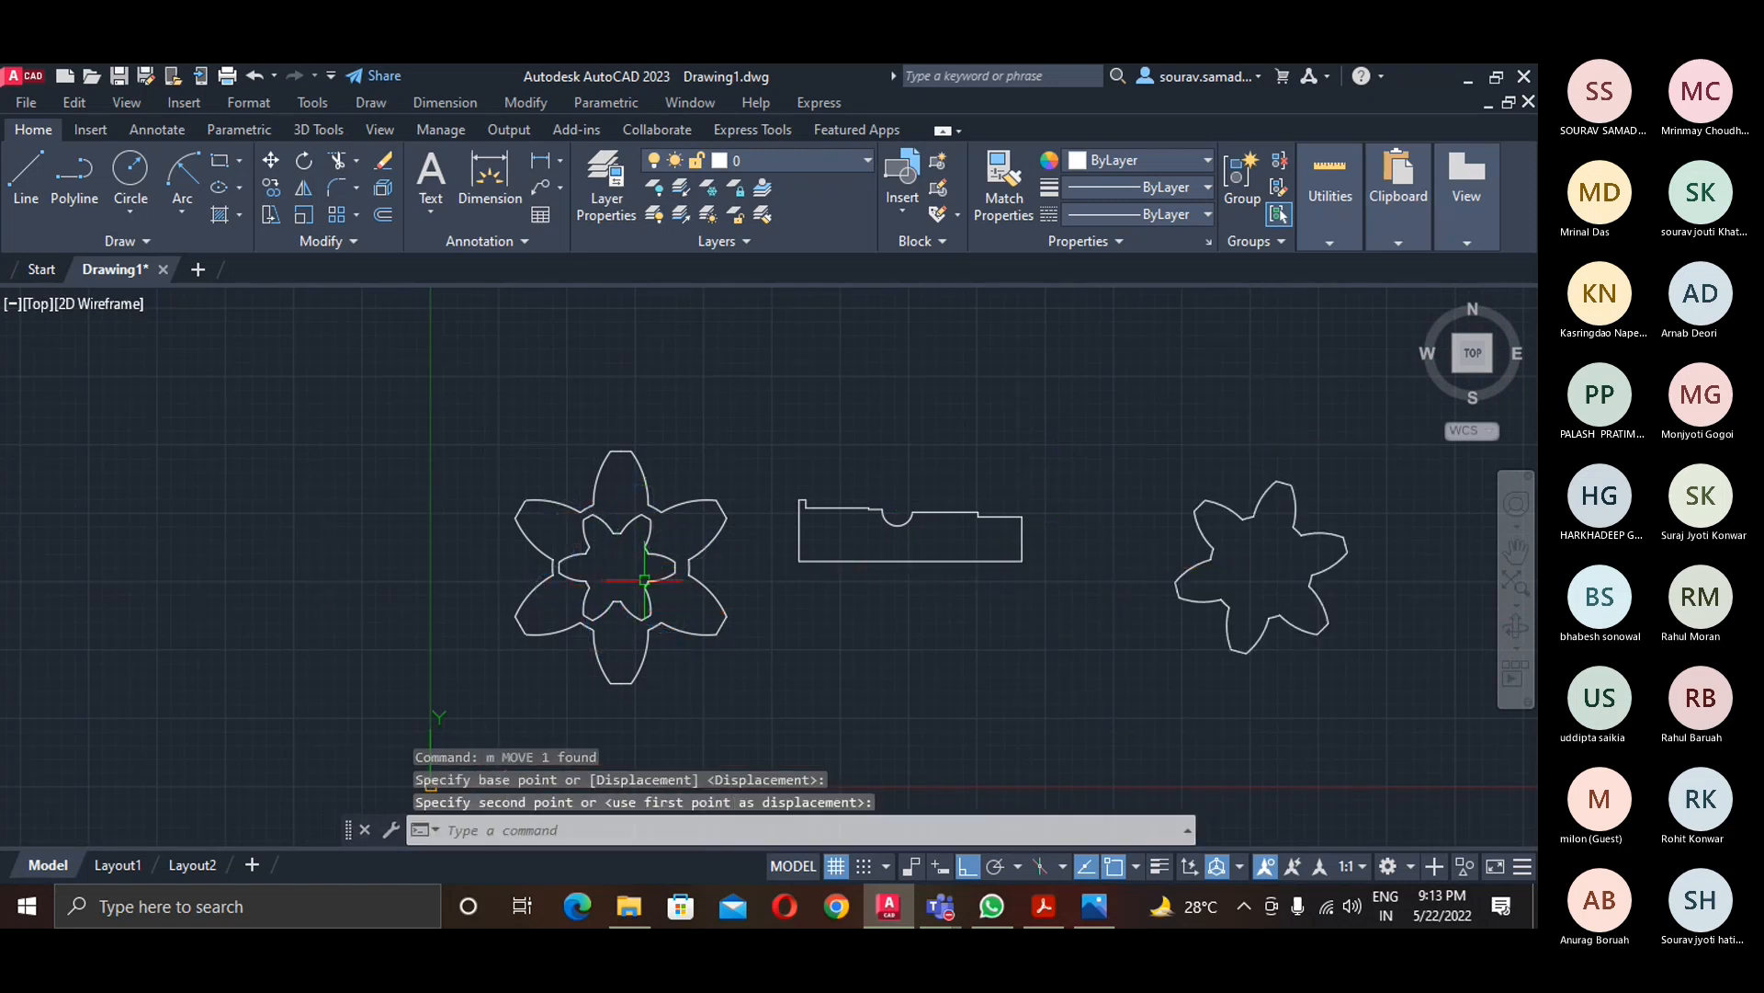
- Move the smallest star outline out of the large one and place it between the notched profile and the middle-sized star
click(647, 584)
key(Return)
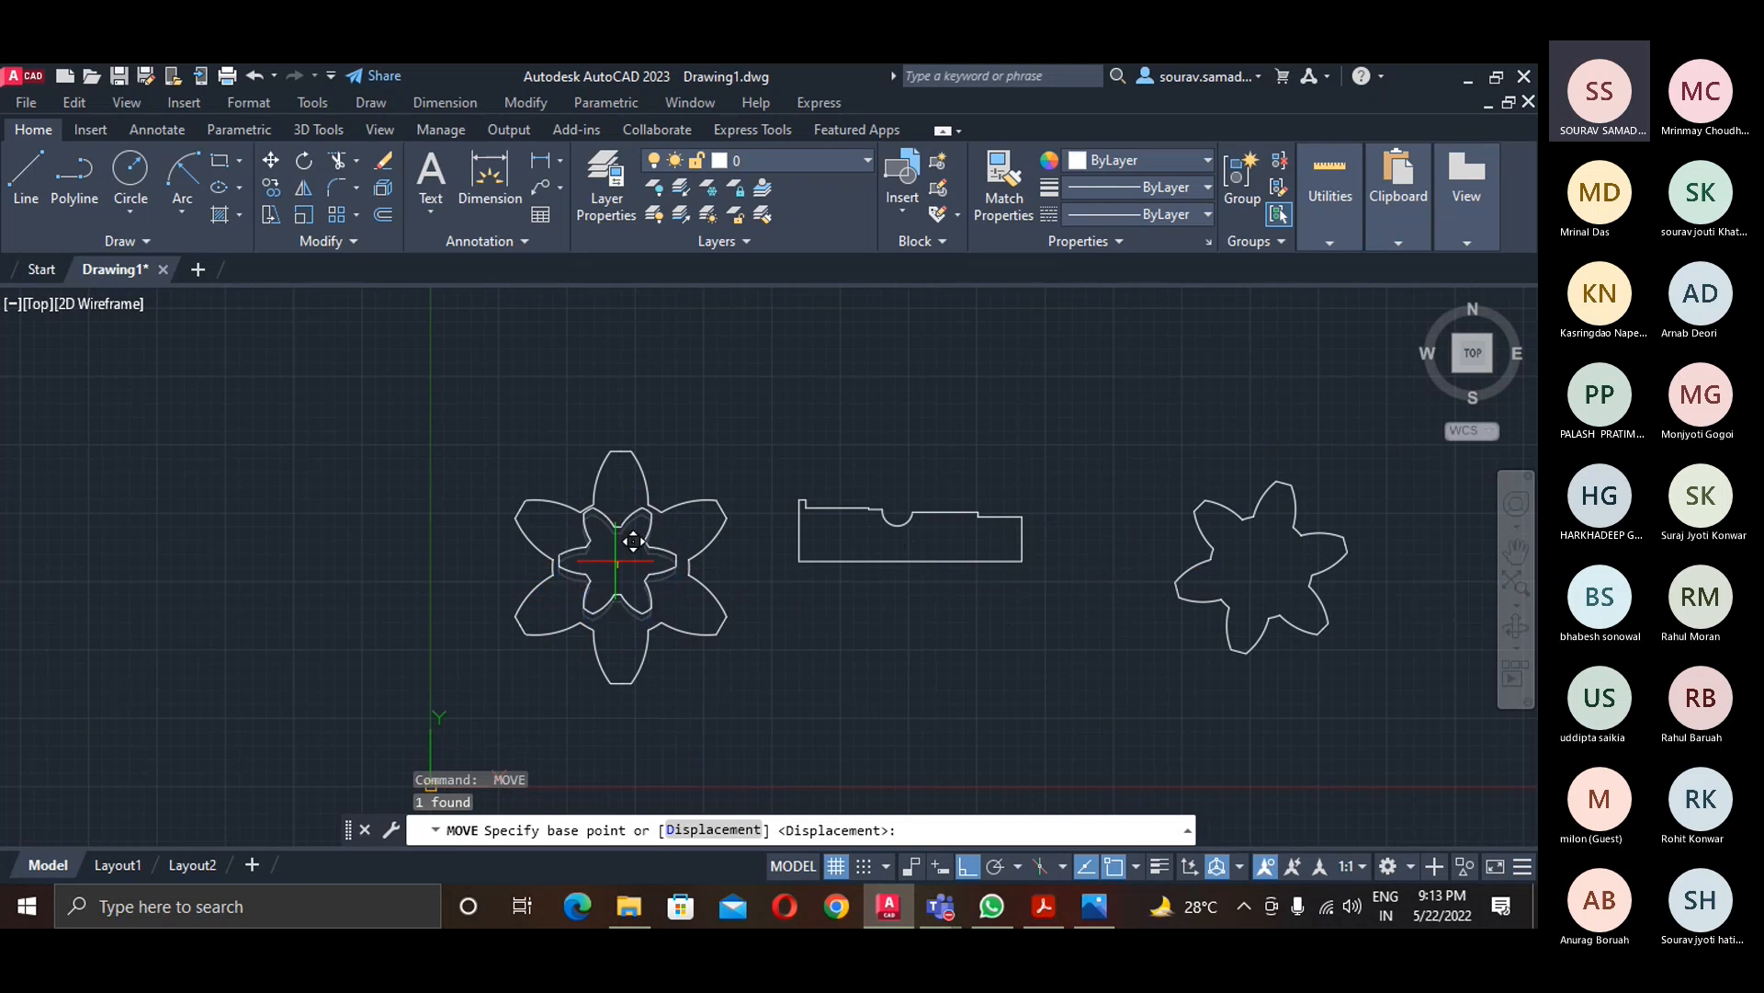
click(633, 541)
click(1103, 689)
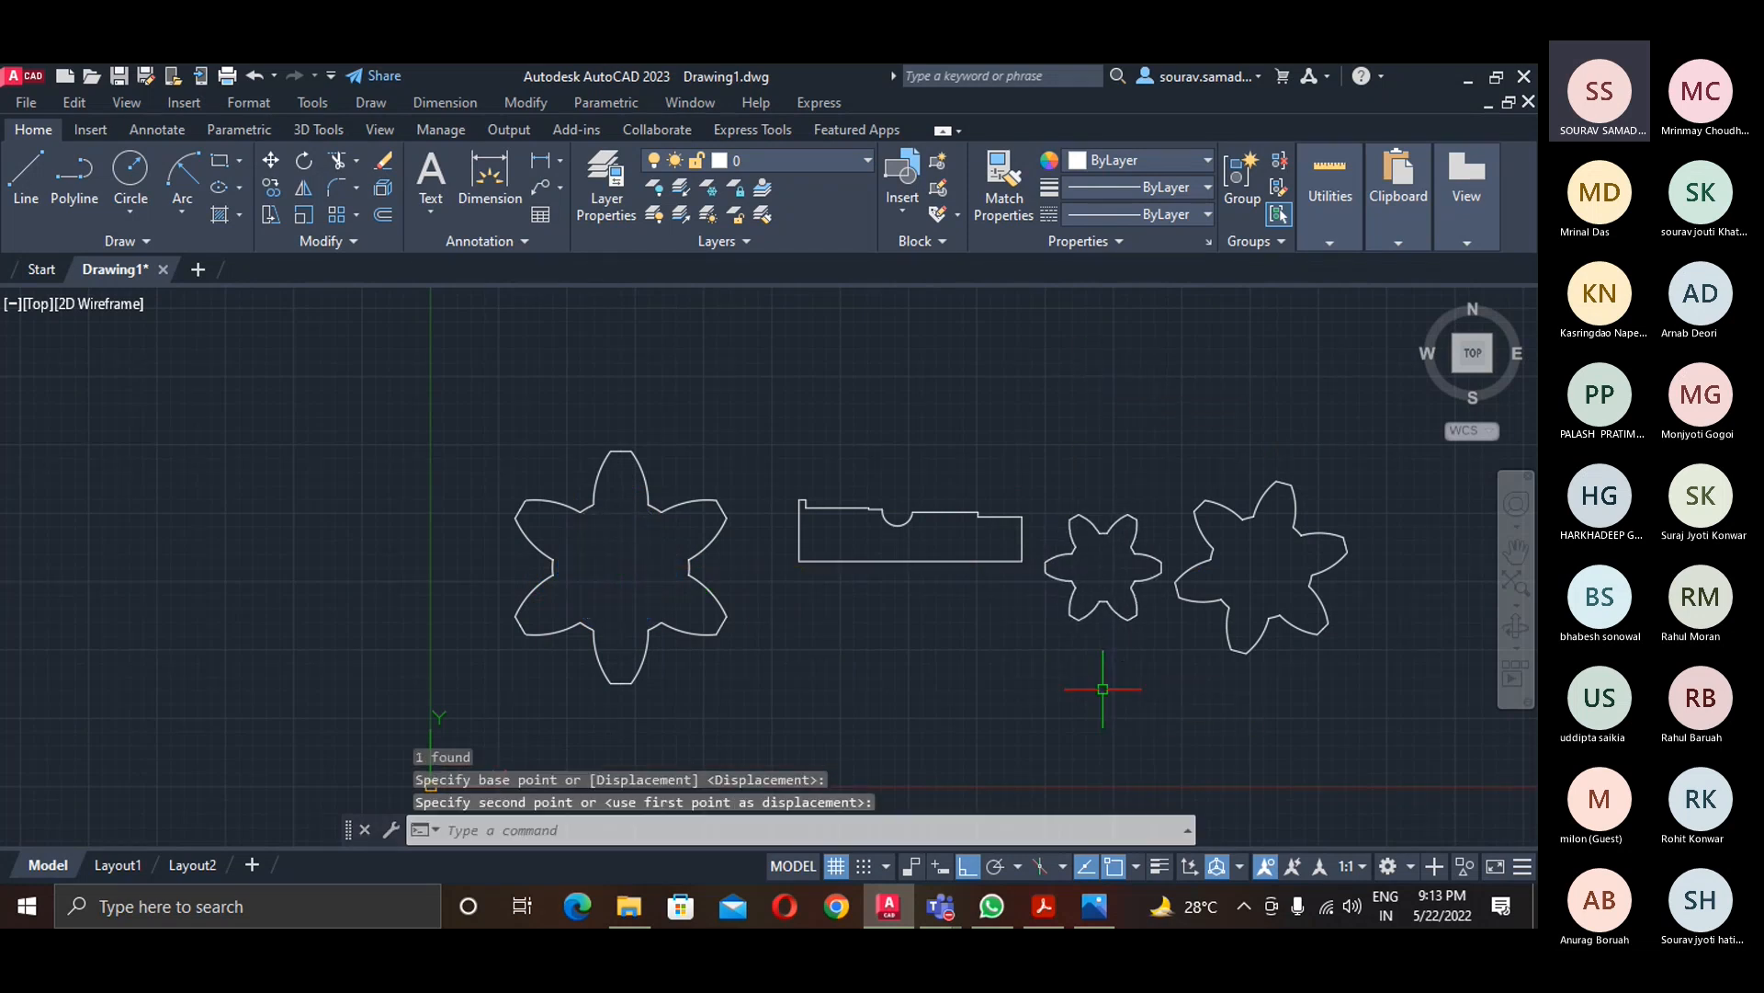
- Move the largest star outline horizontally from its centre, farther away from the notched profile
text(m)
key(Return)
click(660, 632)
click(645, 671)
key(Return)
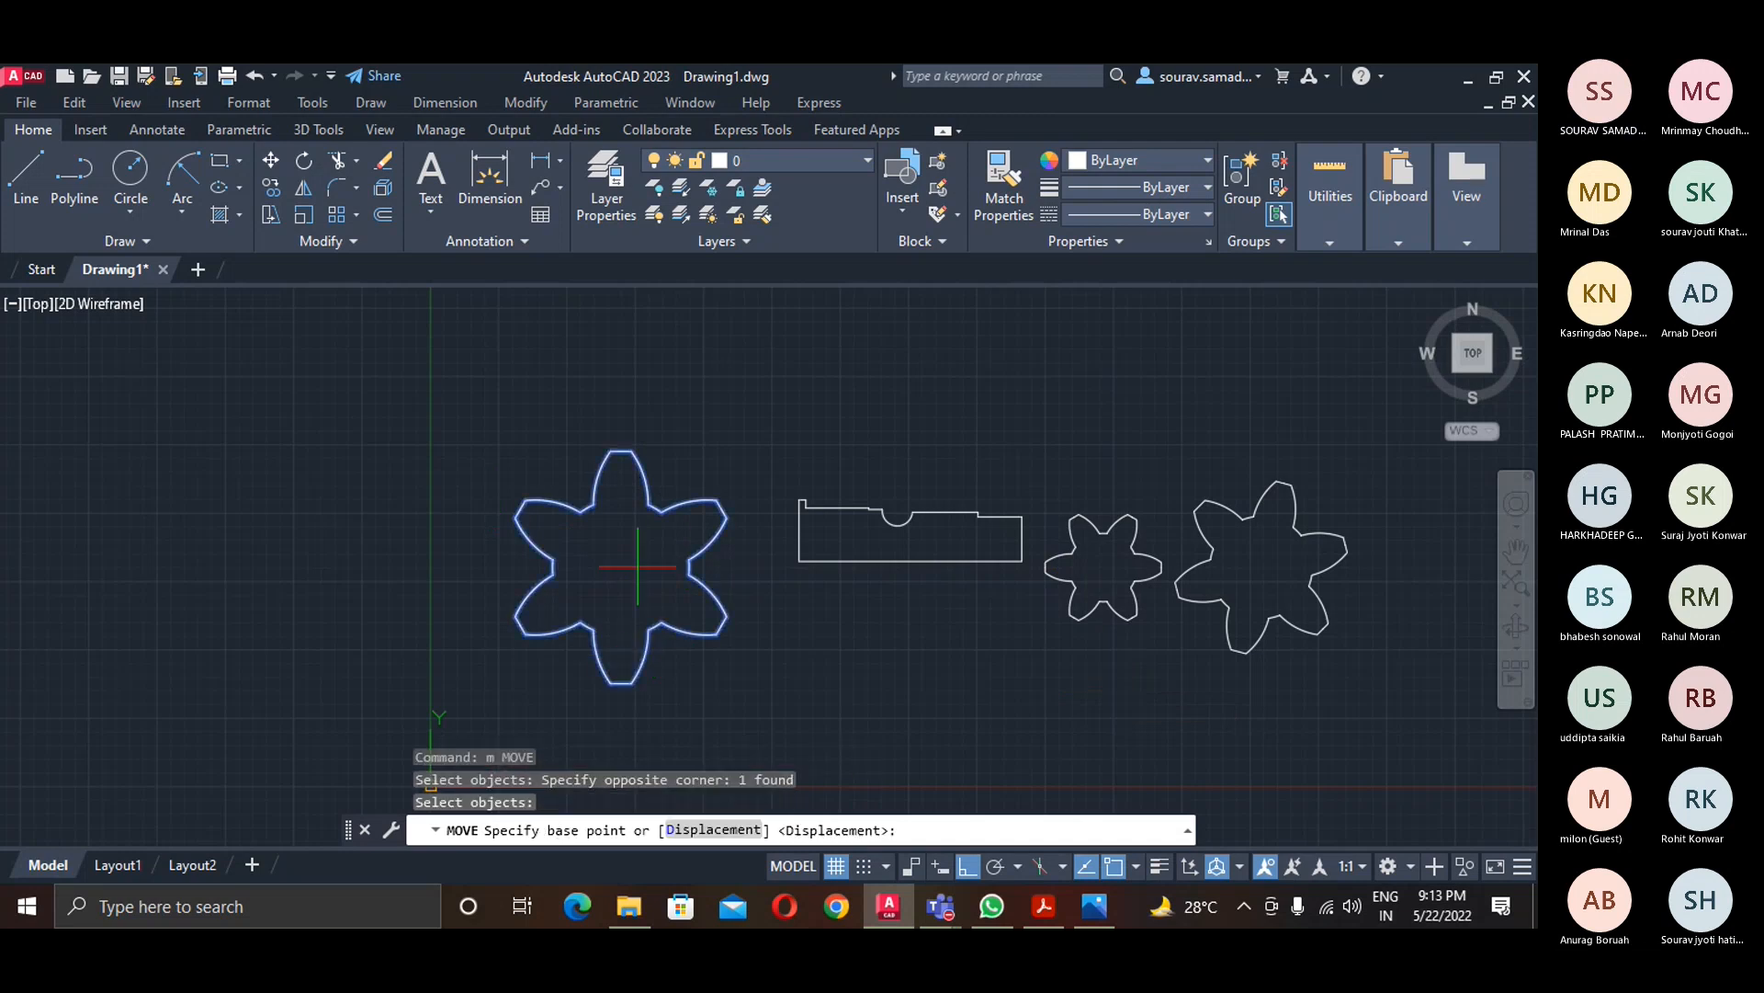
click(621, 567)
click(394, 469)
key(Escape)
key(Escape)
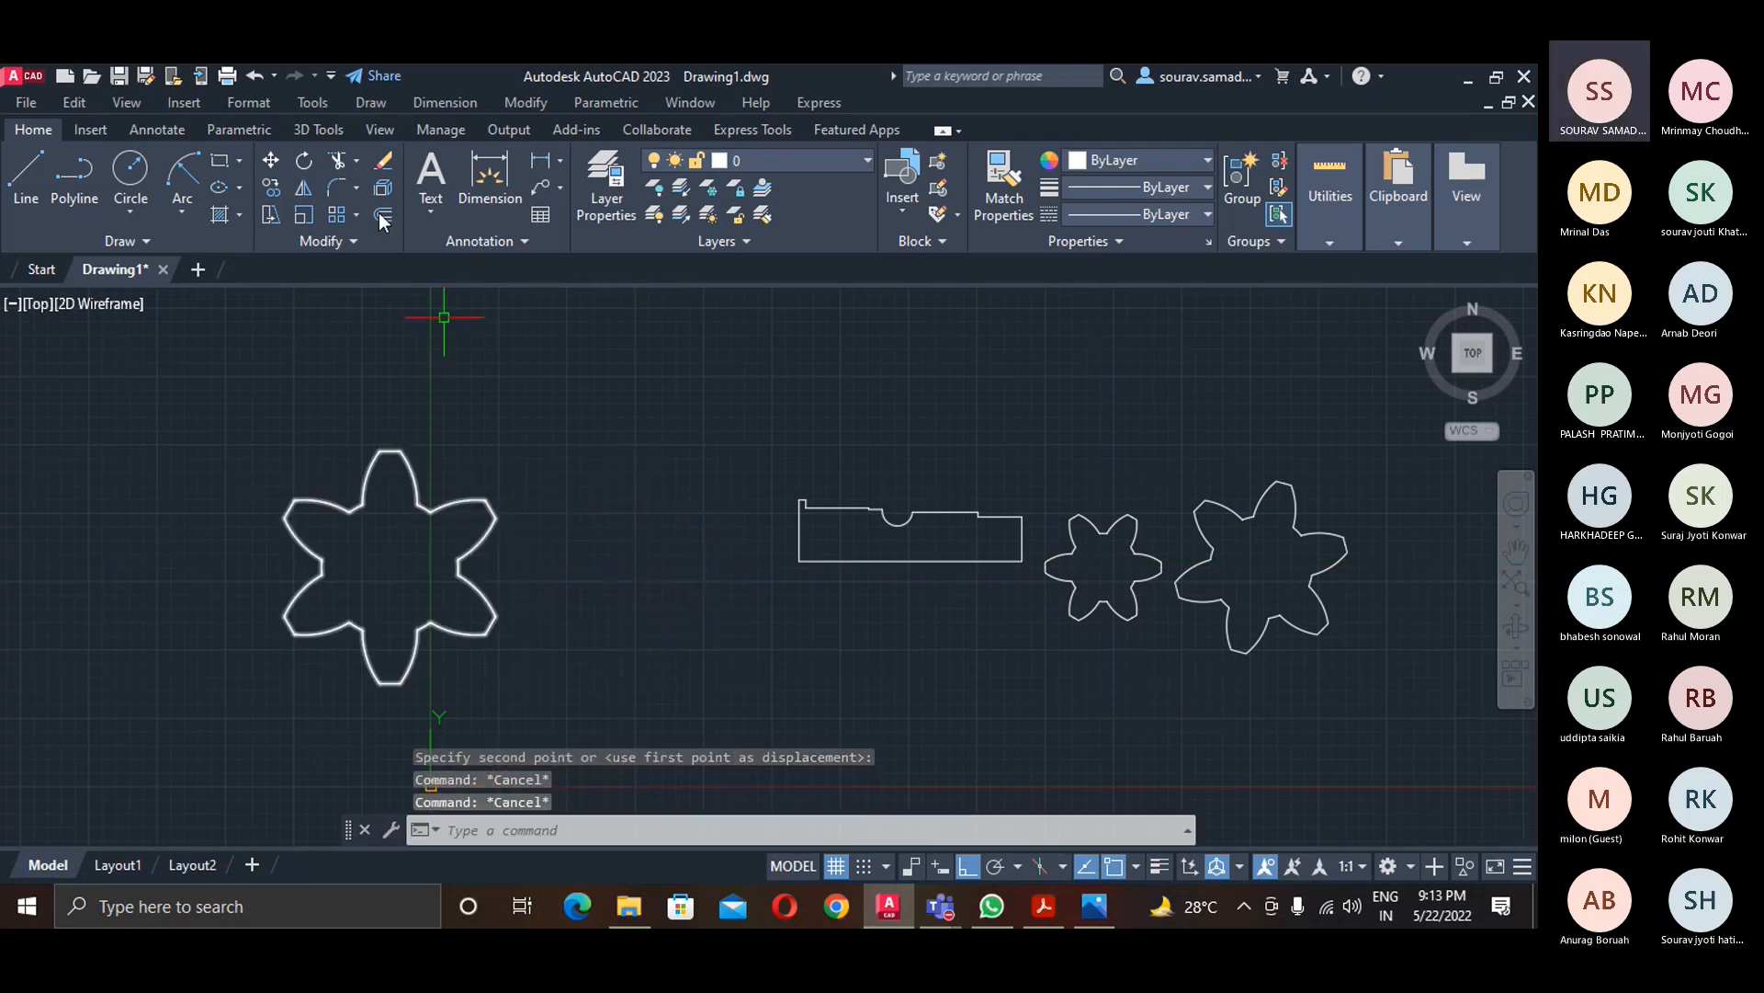
- Move the middle-sized star from its centre onto the centre of the largest star, using Center object snaps for both points
text(m)
key(Return)
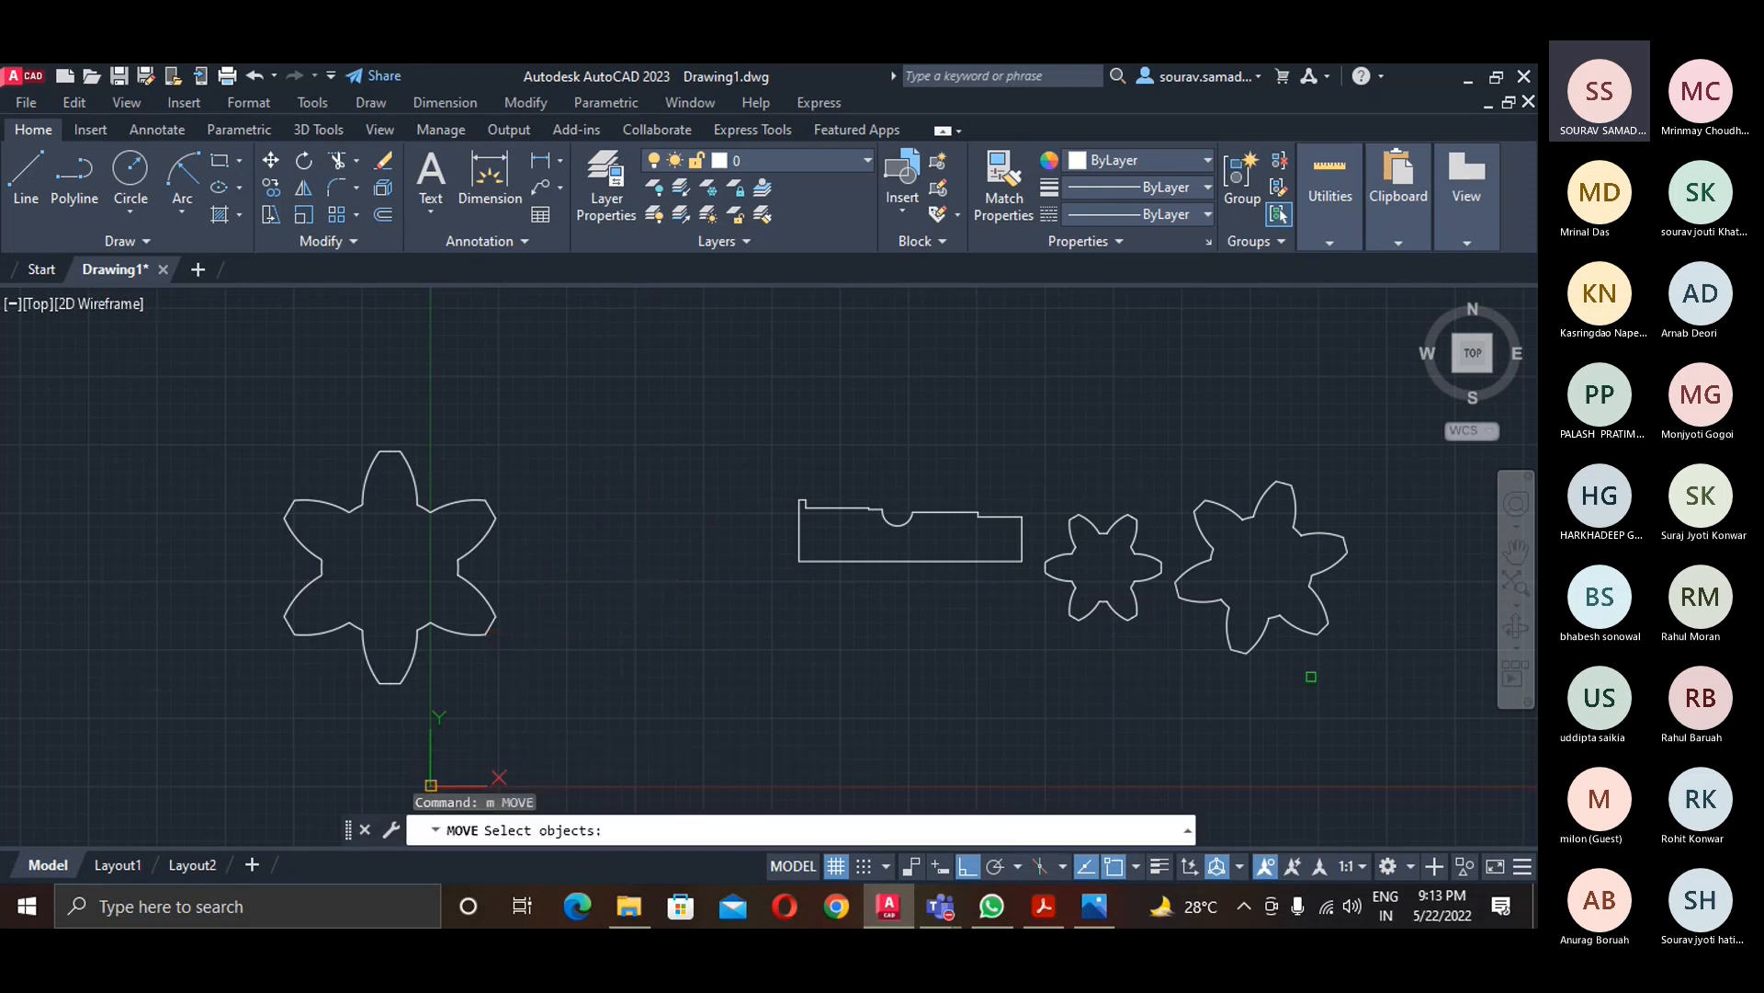
click(1227, 609)
key(Return)
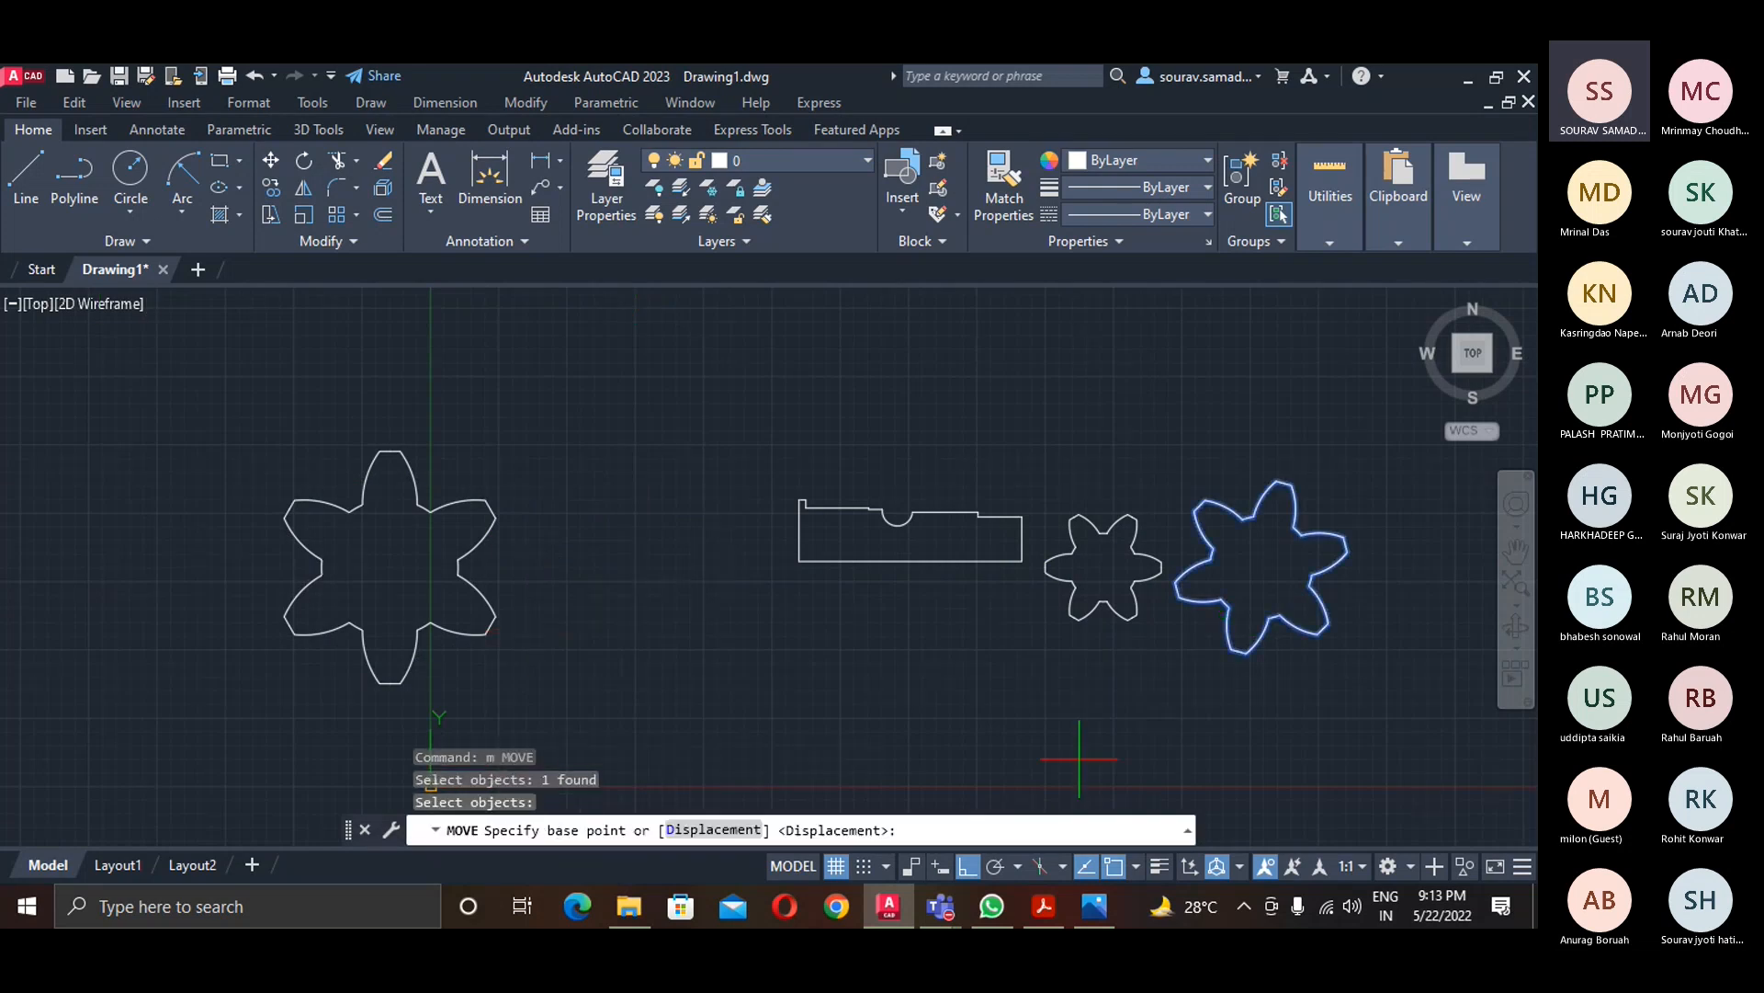
shift+right_click(687, 514)
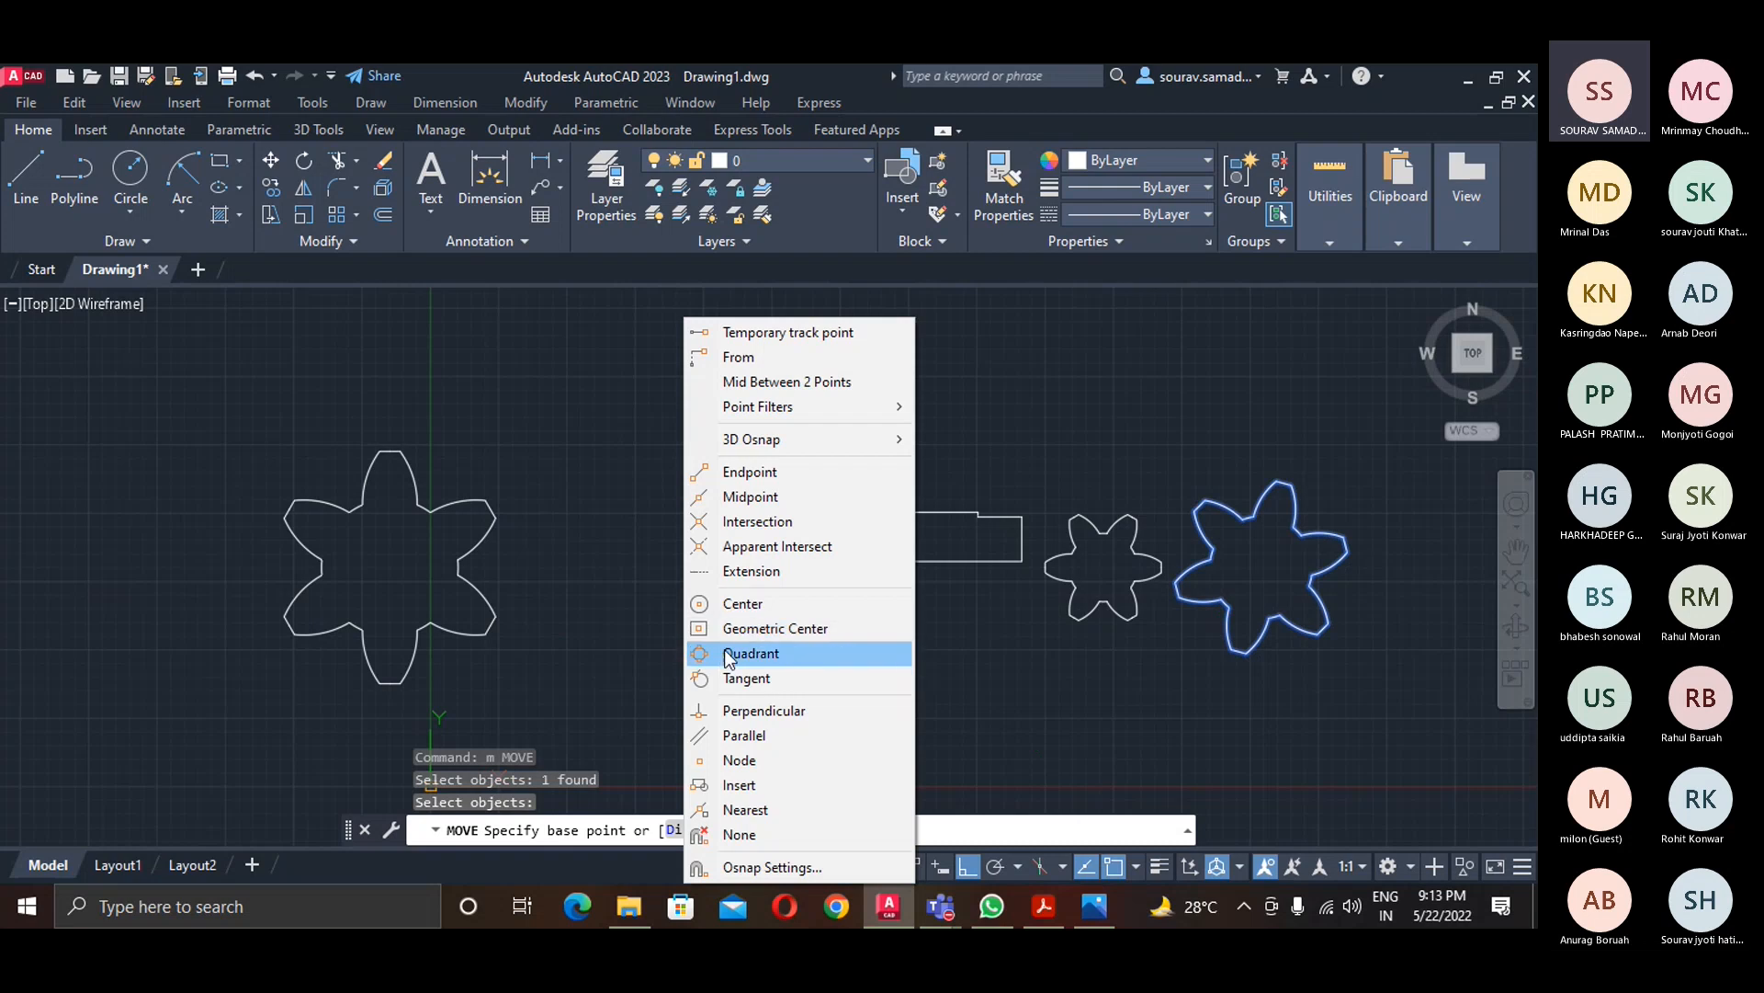
click(738, 604)
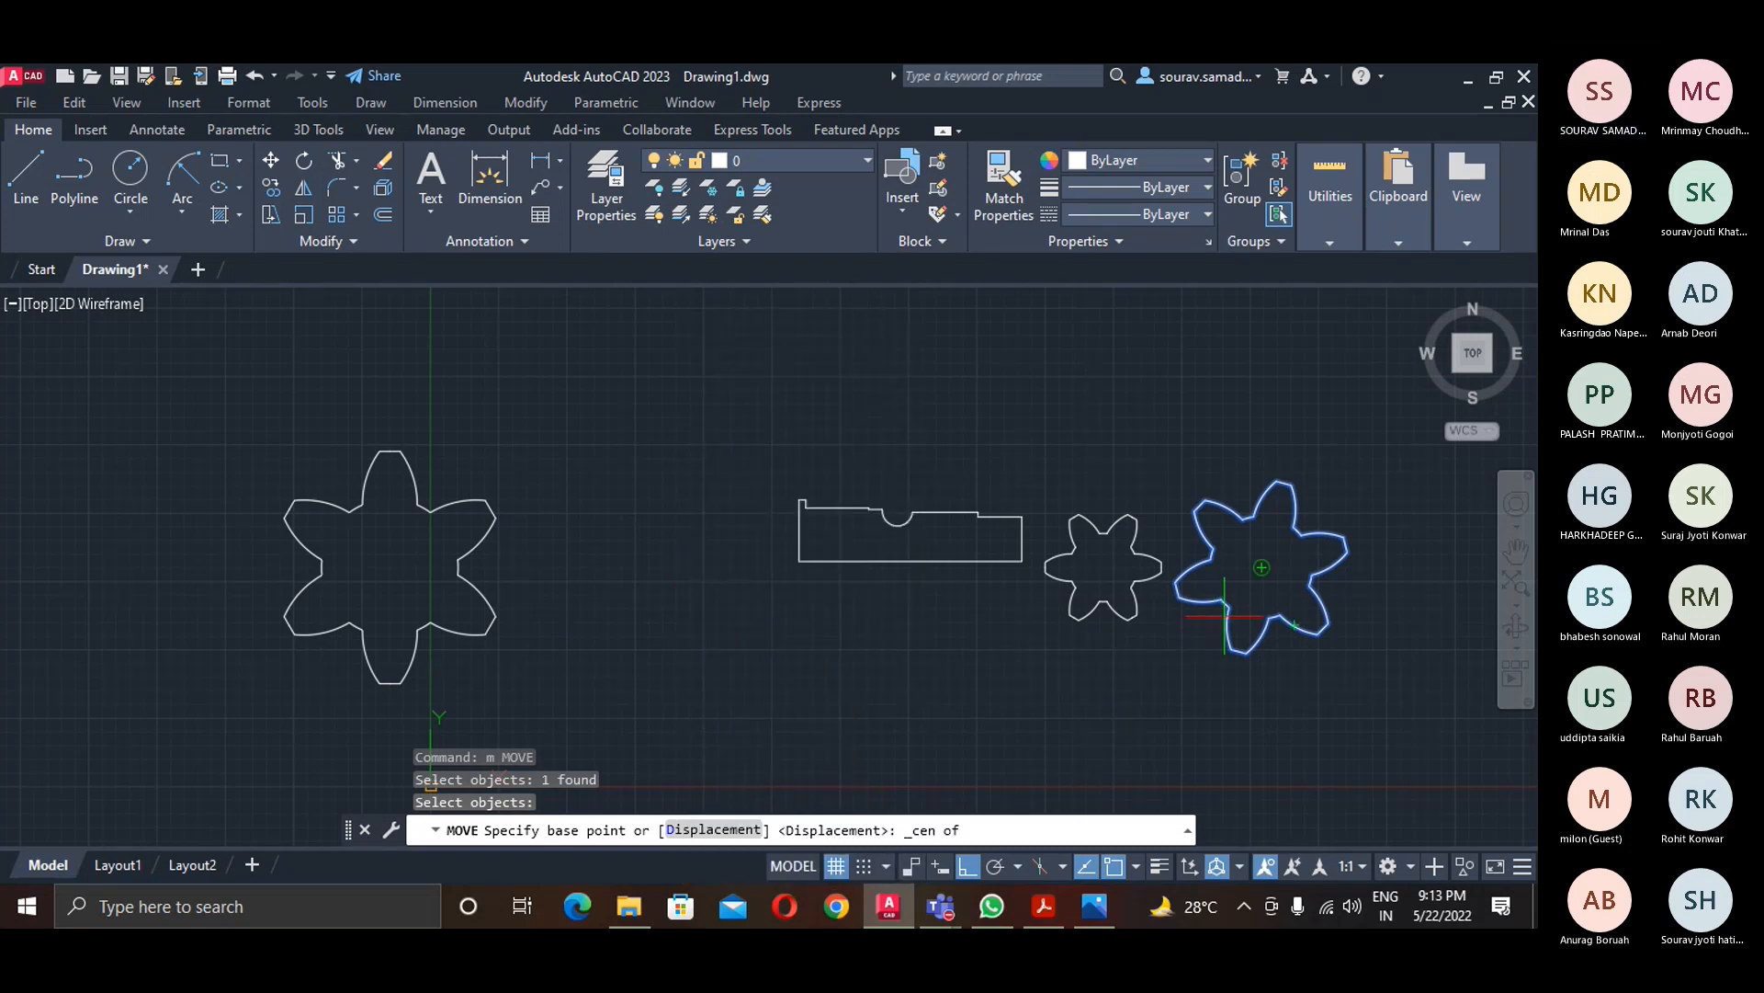
click(1262, 567)
shift+right_click(760, 414)
click(831, 603)
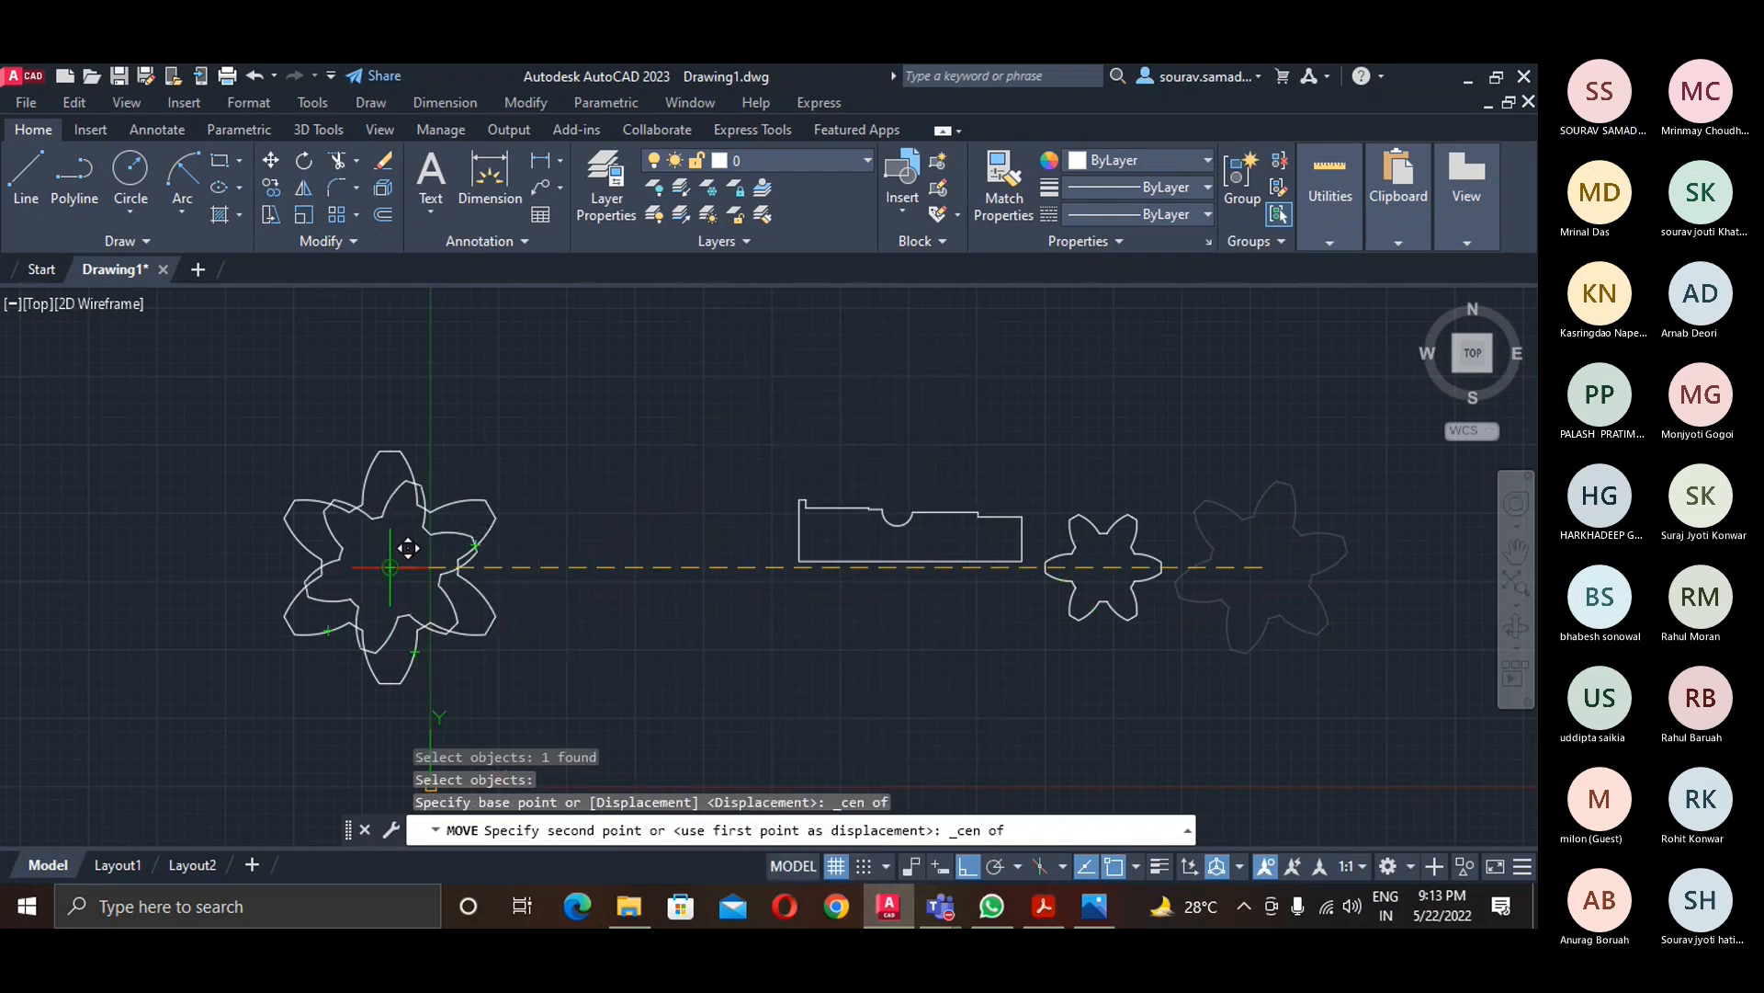
click(394, 577)
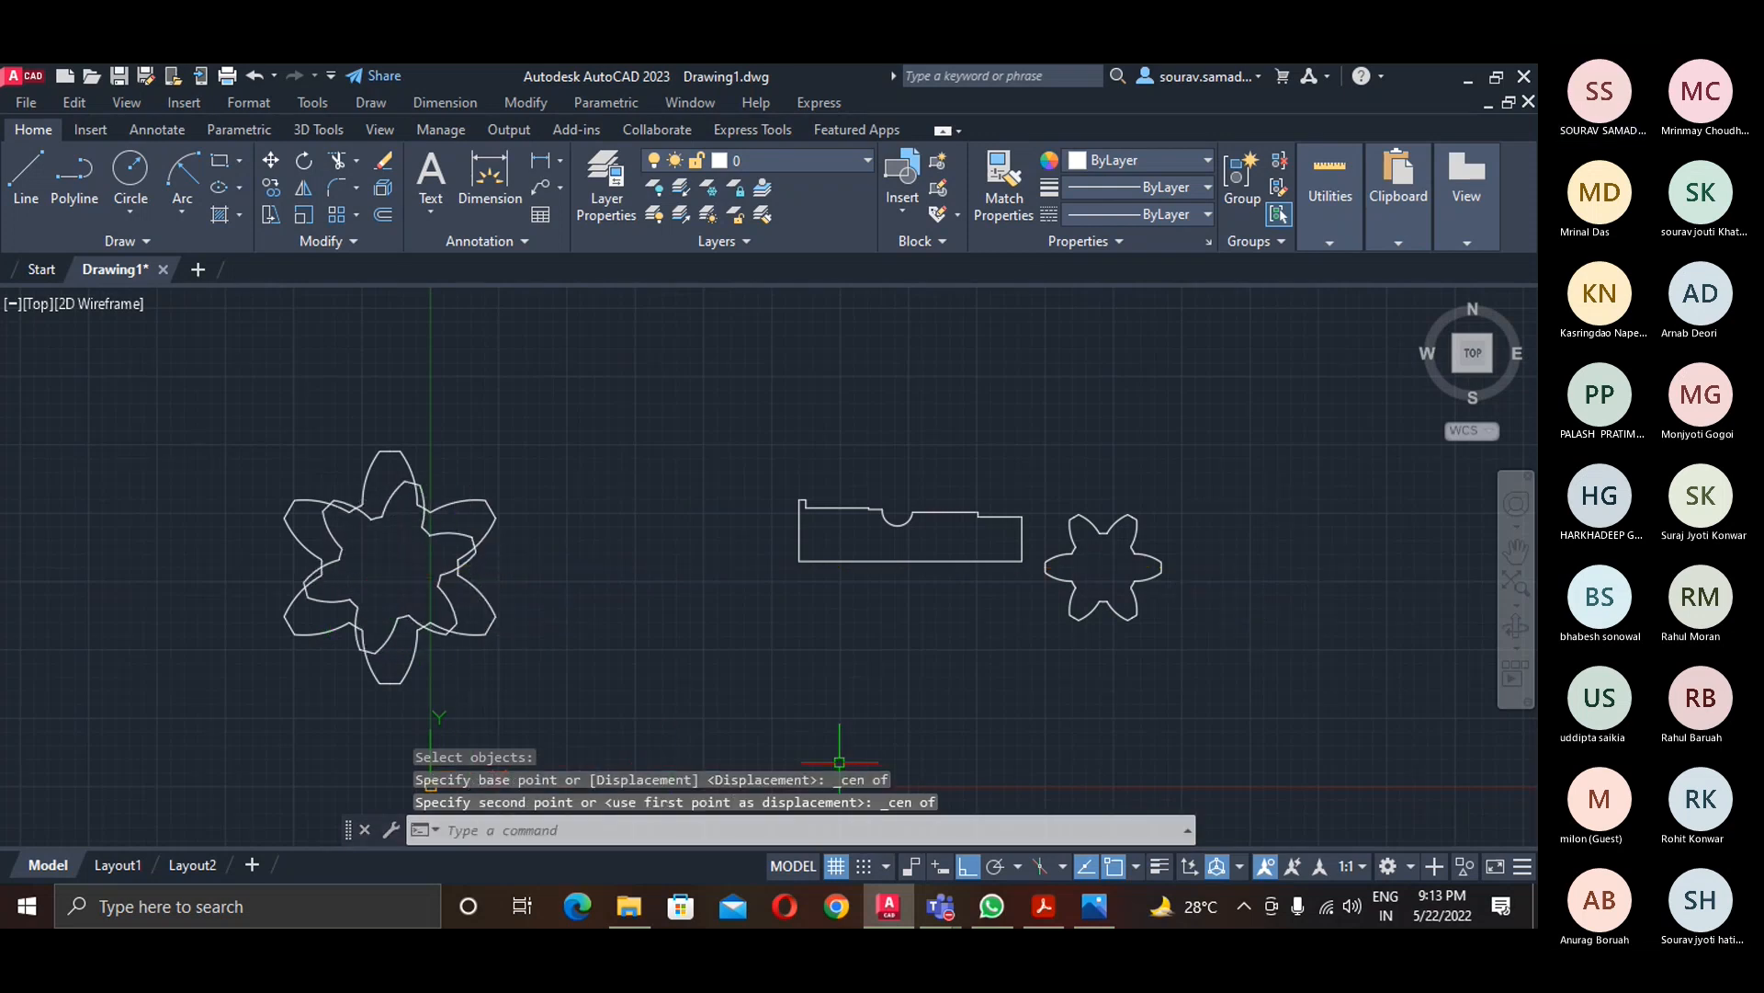
- Move the smallest star outline from its centre onto the common centre of the two larger stars with Center snaps
text(m)
key(Return)
click(1178, 665)
click(1048, 516)
key(Return)
scroll(1119, 609, up, 2)
scroll(1082, 670, up, 2)
key(F8)
shift+right_click(441, 647)
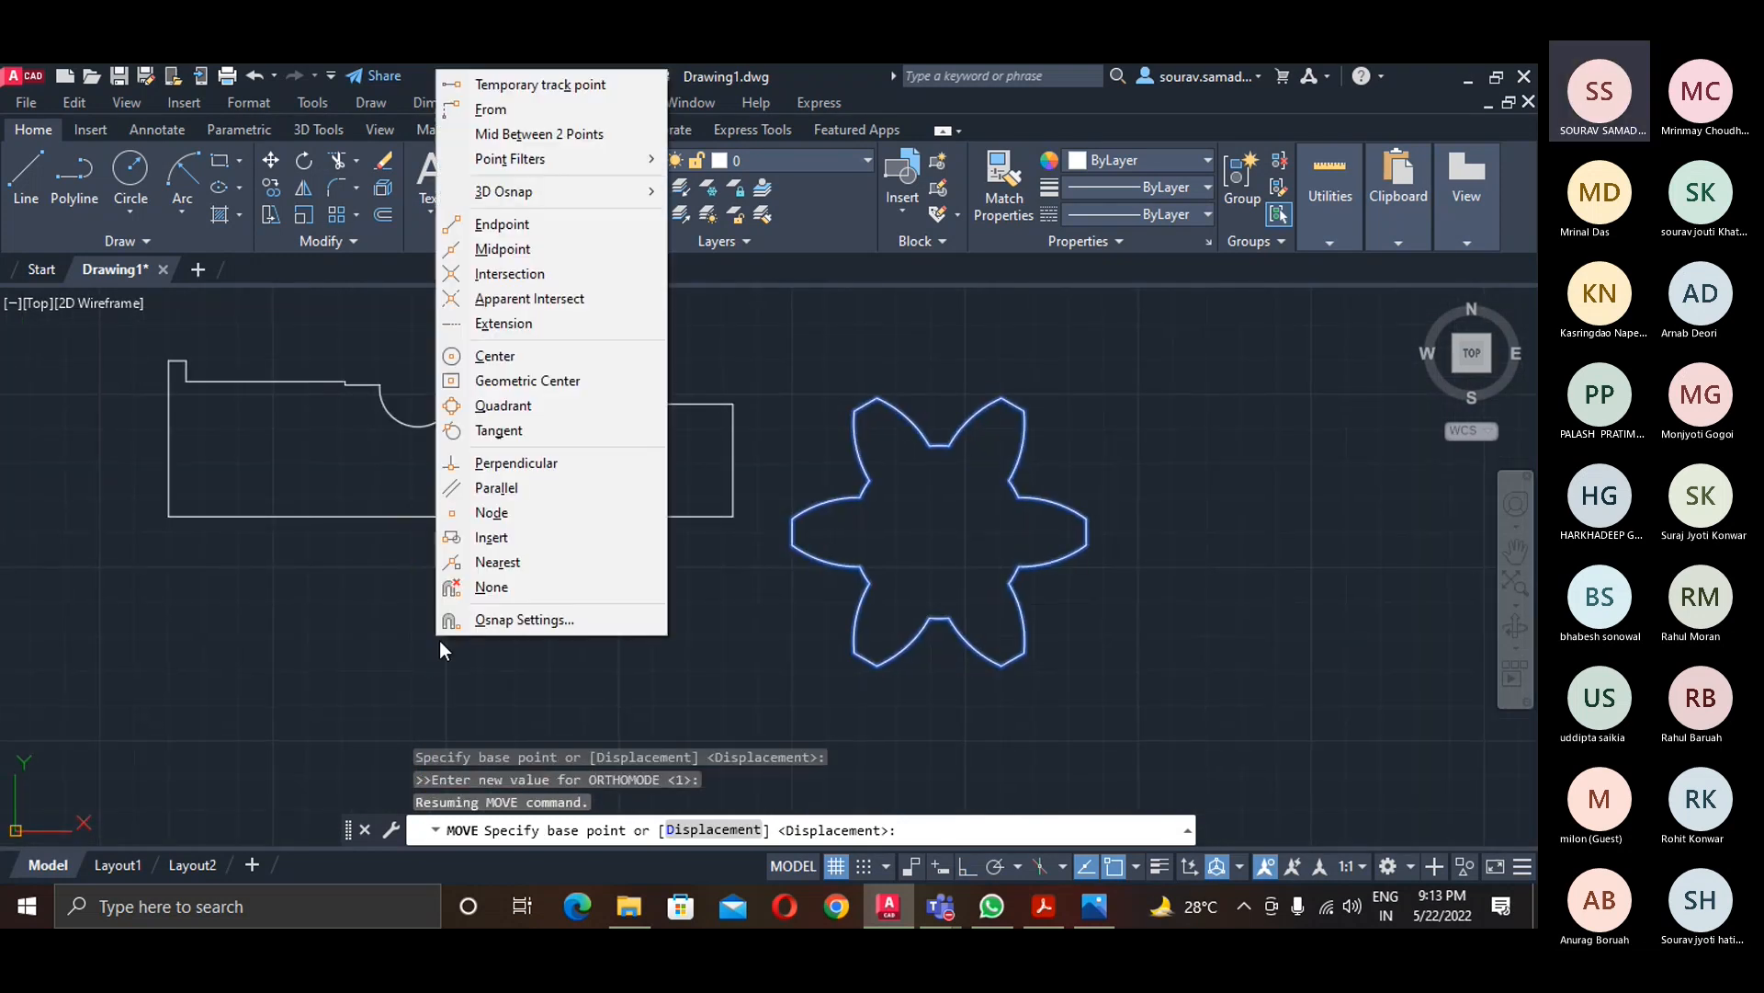
click(496, 356)
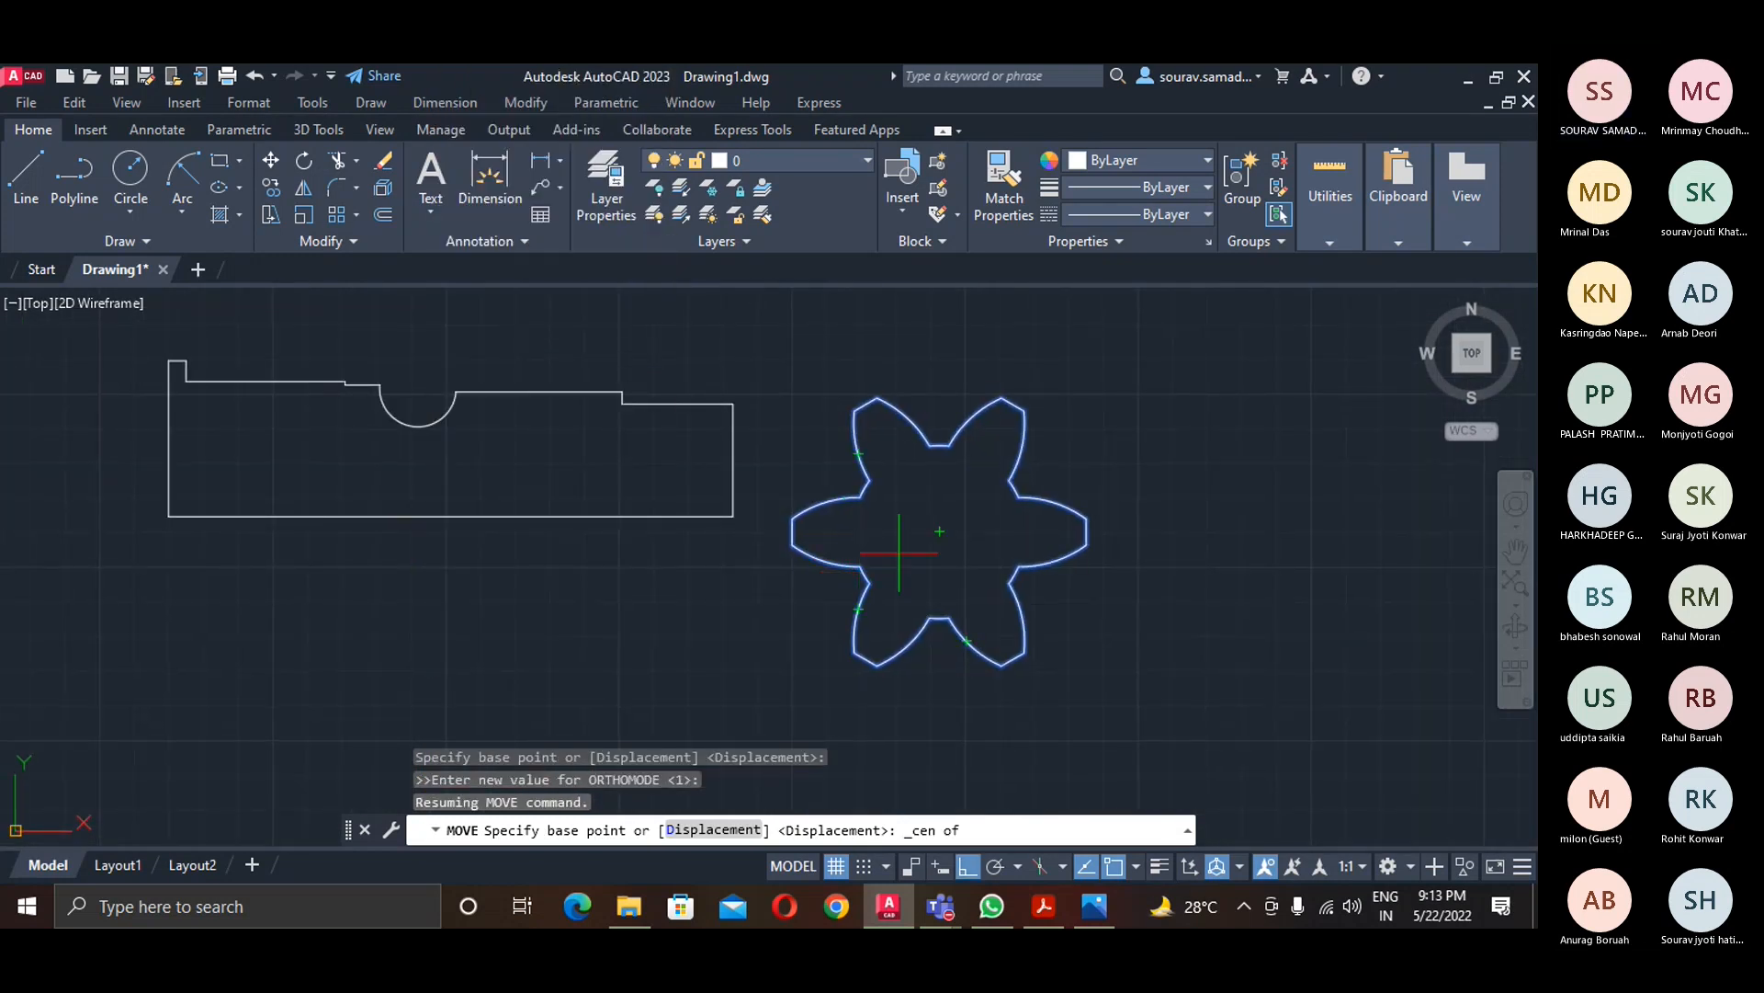
click(940, 531)
scroll(898, 623, down, 3)
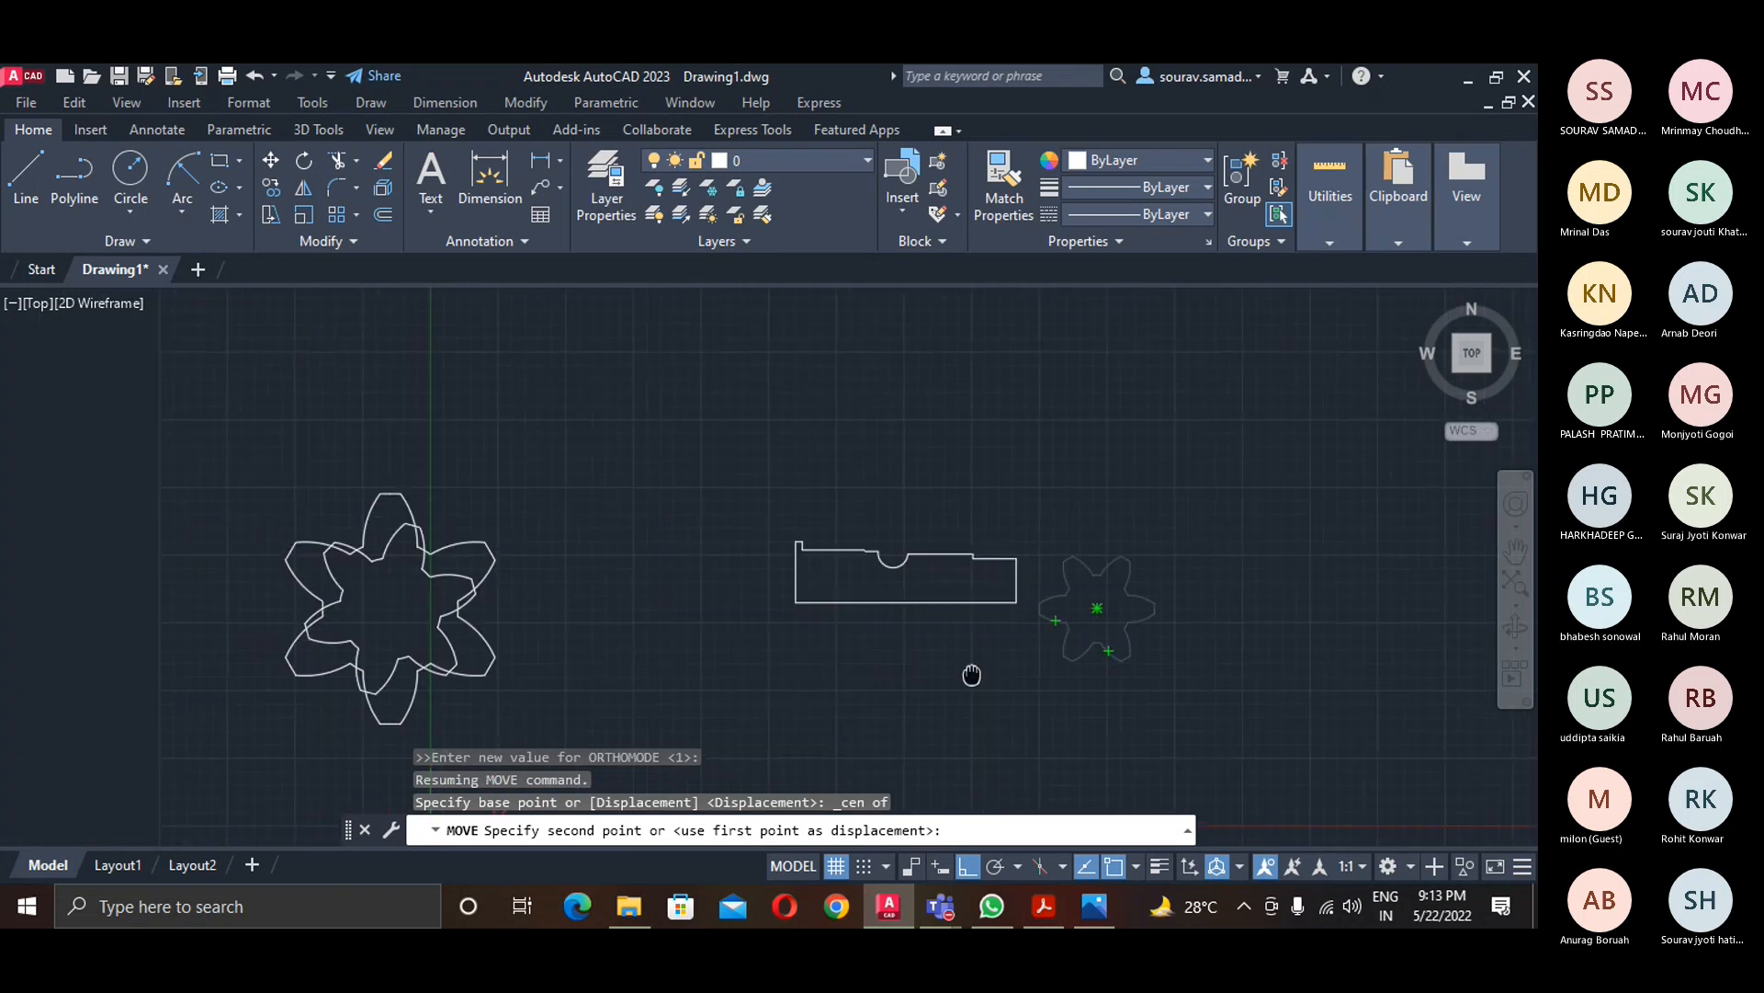
shift+right_click(551, 464)
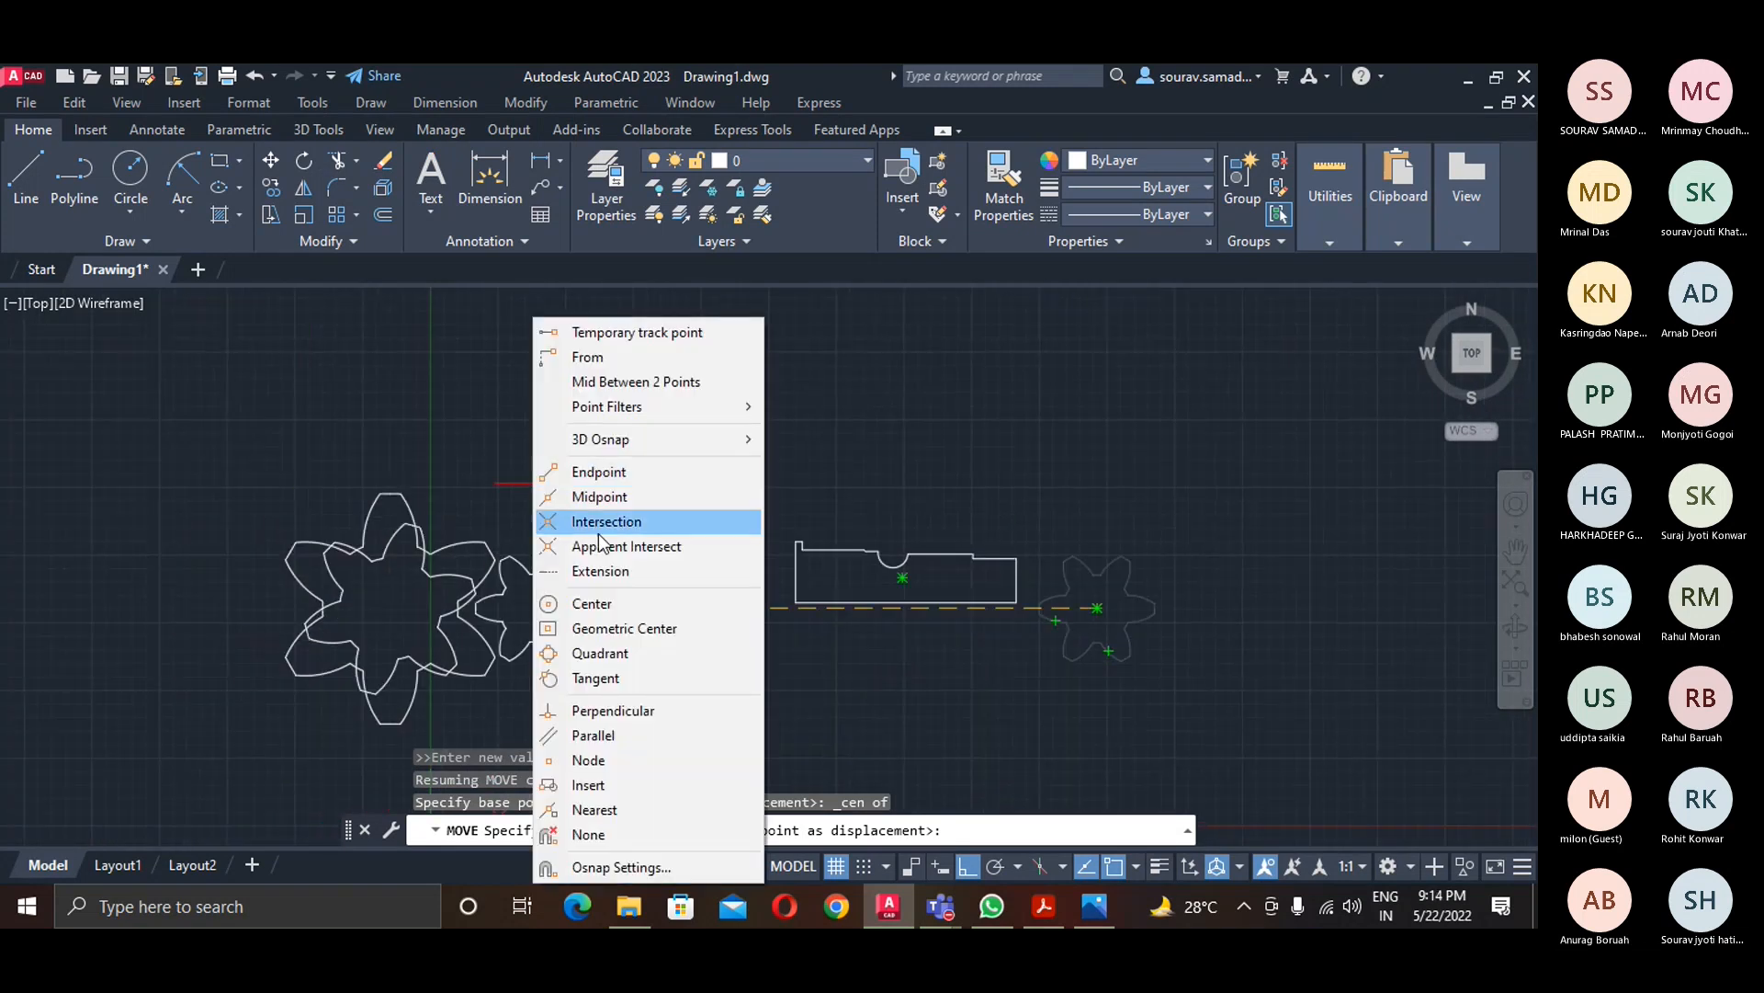
click(594, 603)
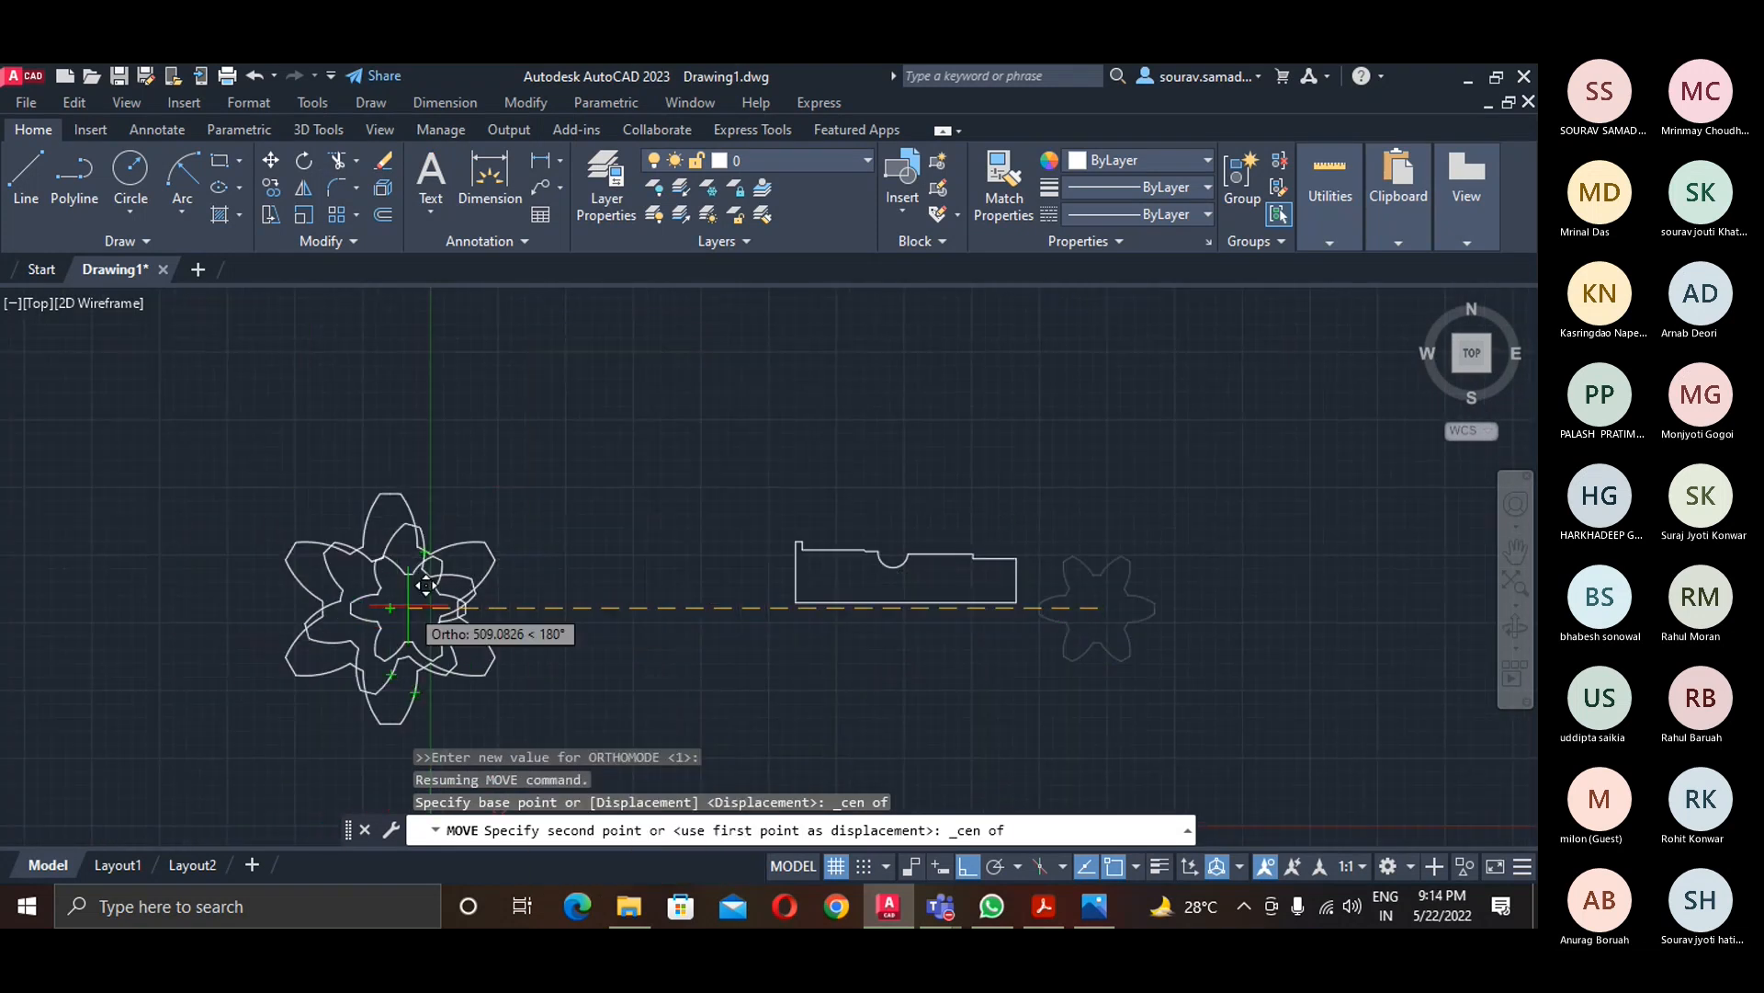
scroll(456, 605, up, 4)
click(437, 615)
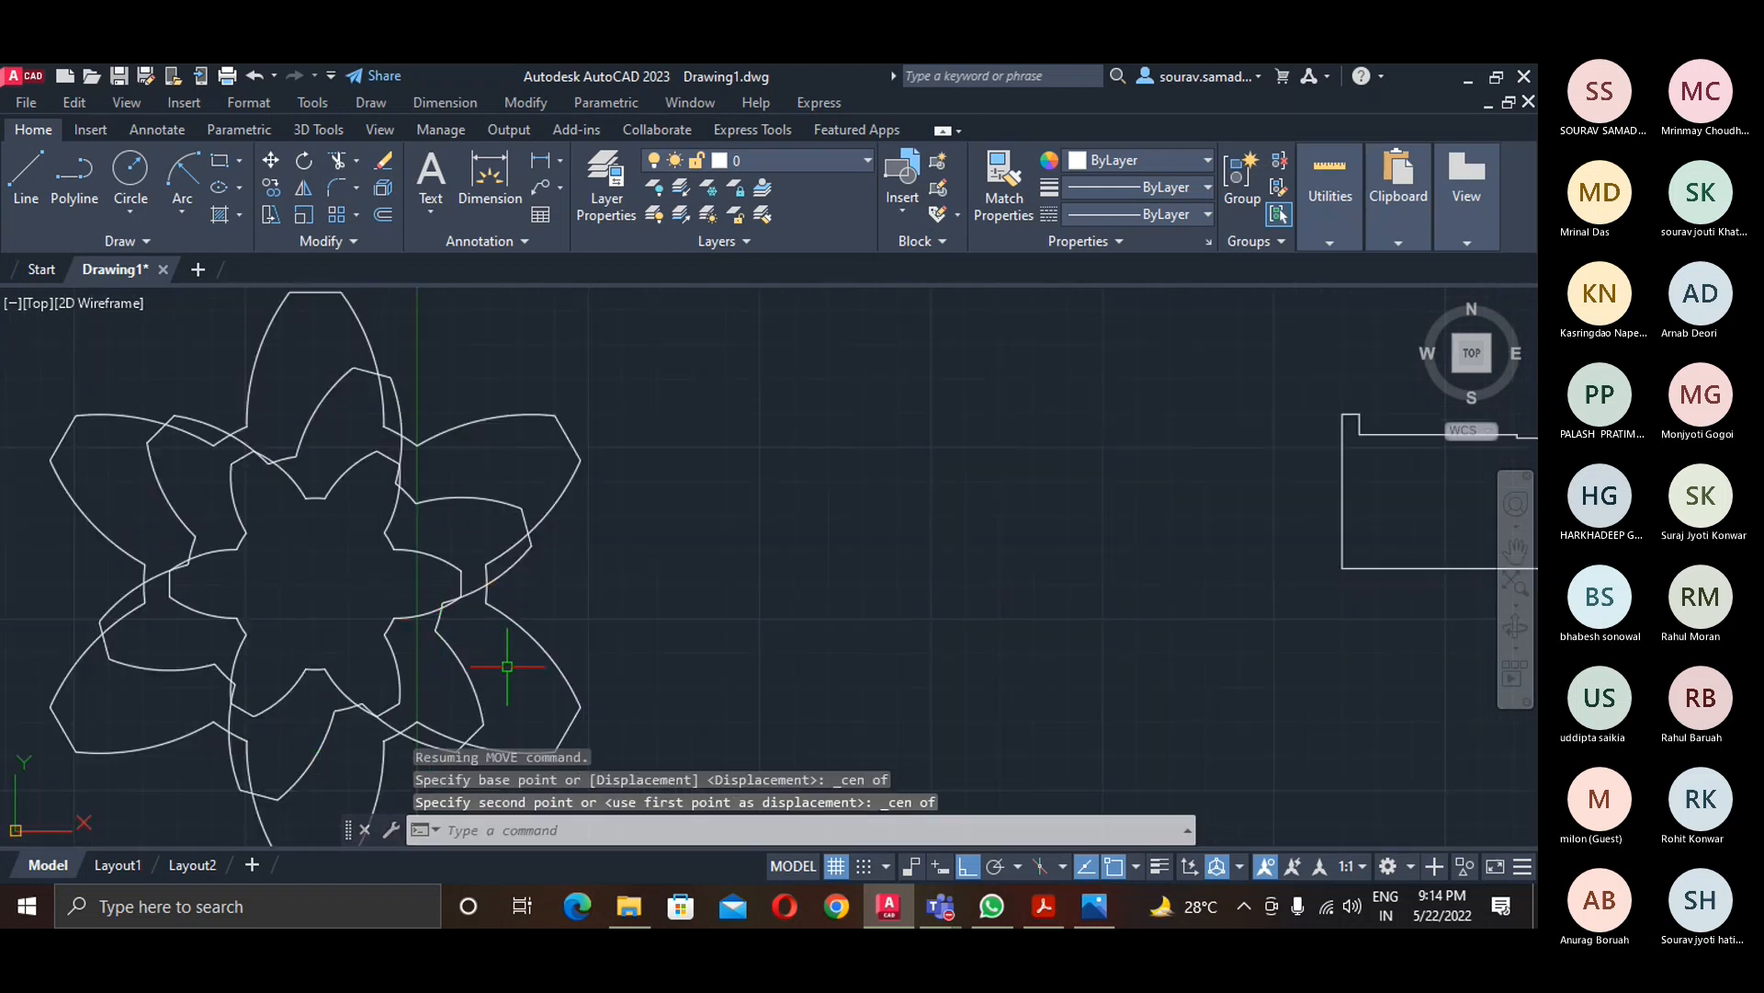
- Switch to the isometric home view and move the smallest star 95 units up along the Z axis from its centre
scroll(507, 667, down, 4)
click(1425, 303)
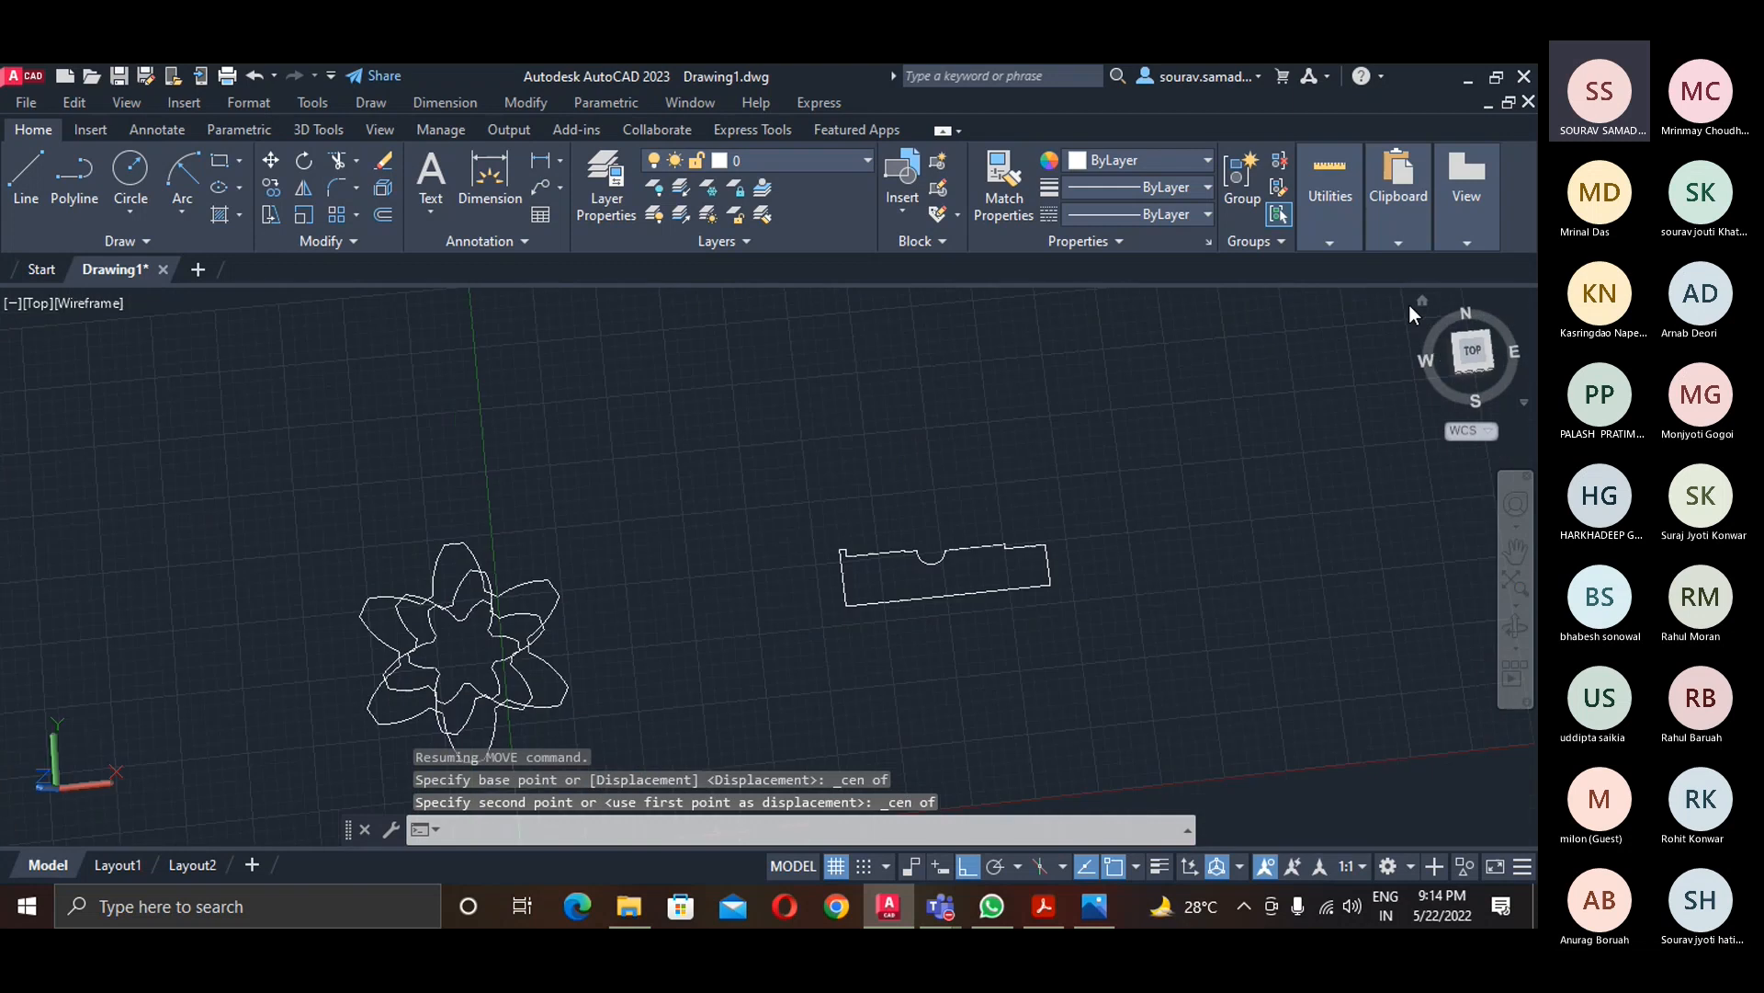
text(m)
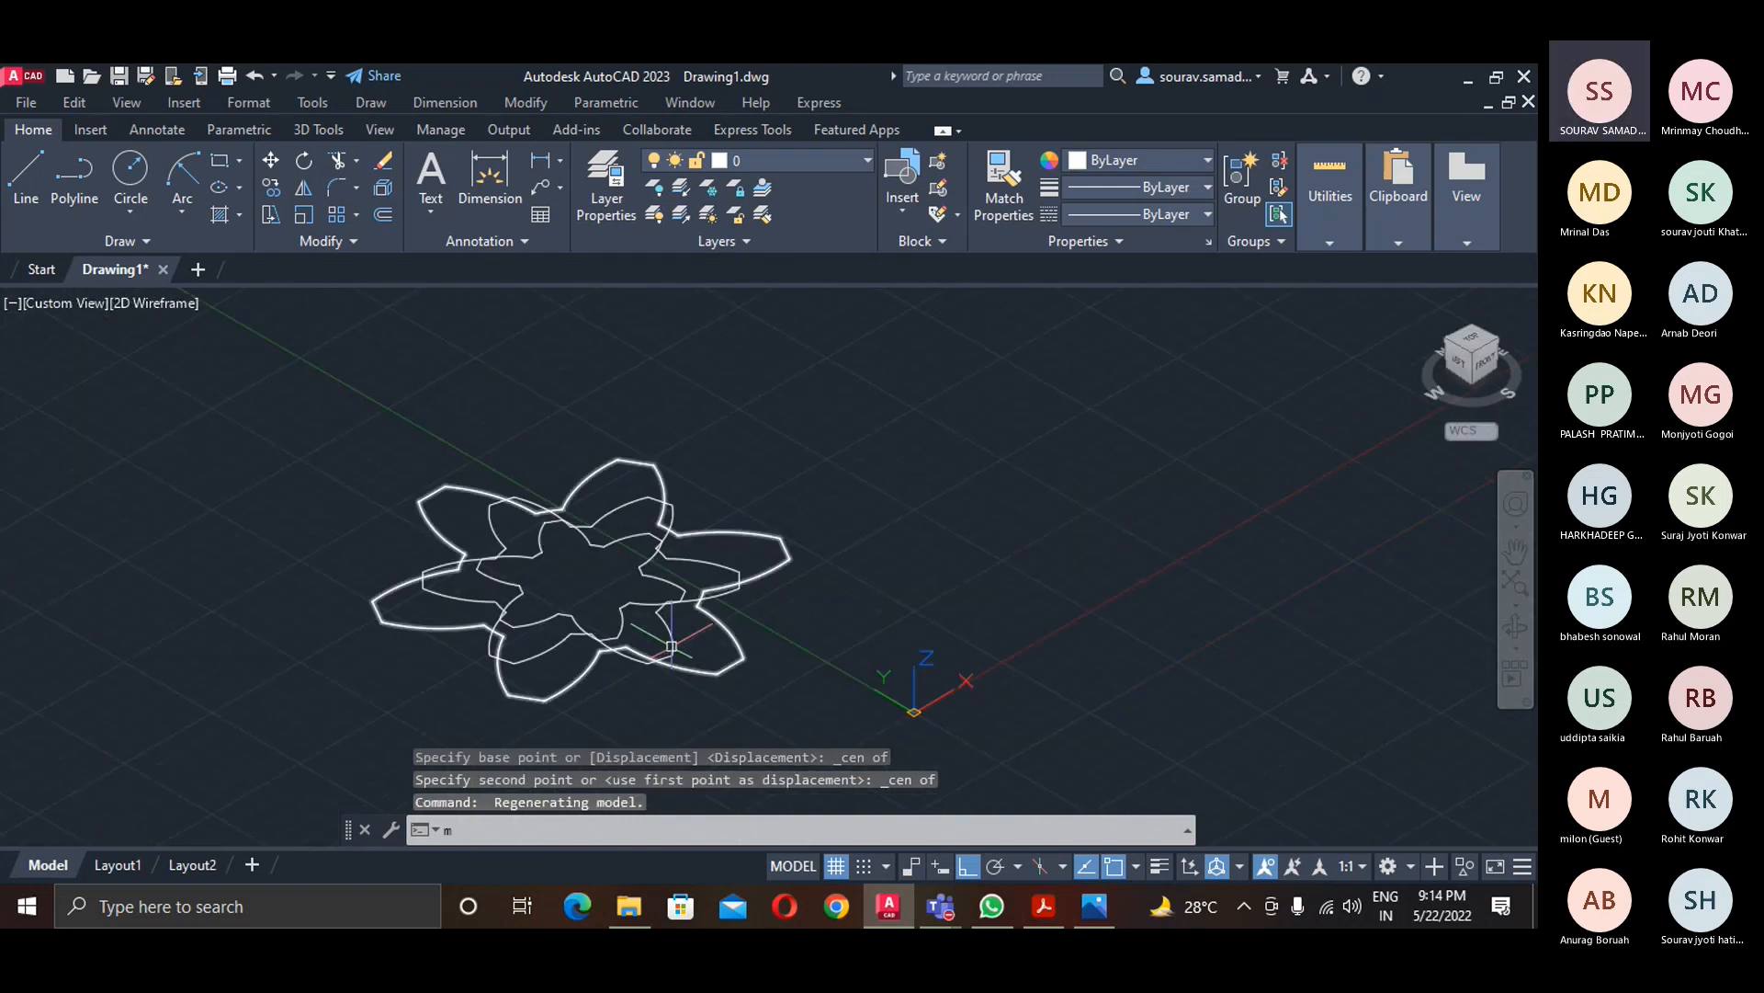
key(Return)
click(634, 599)
key(Return)
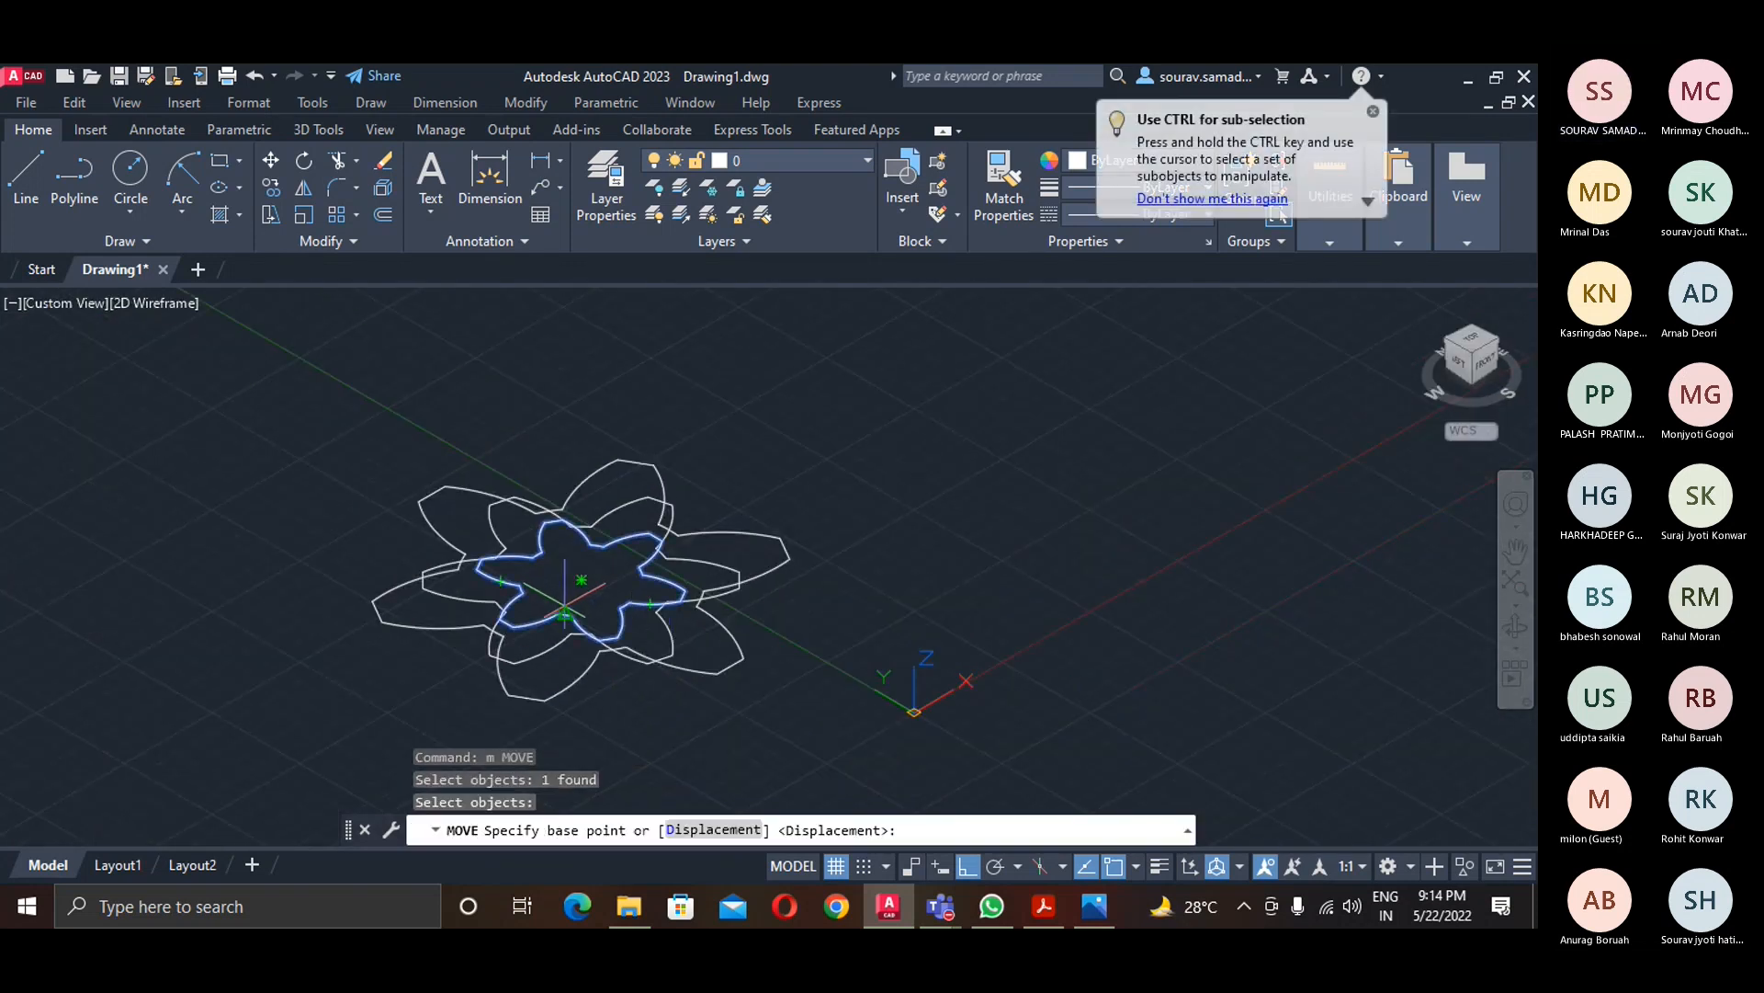
scroll(582, 580, up, 4)
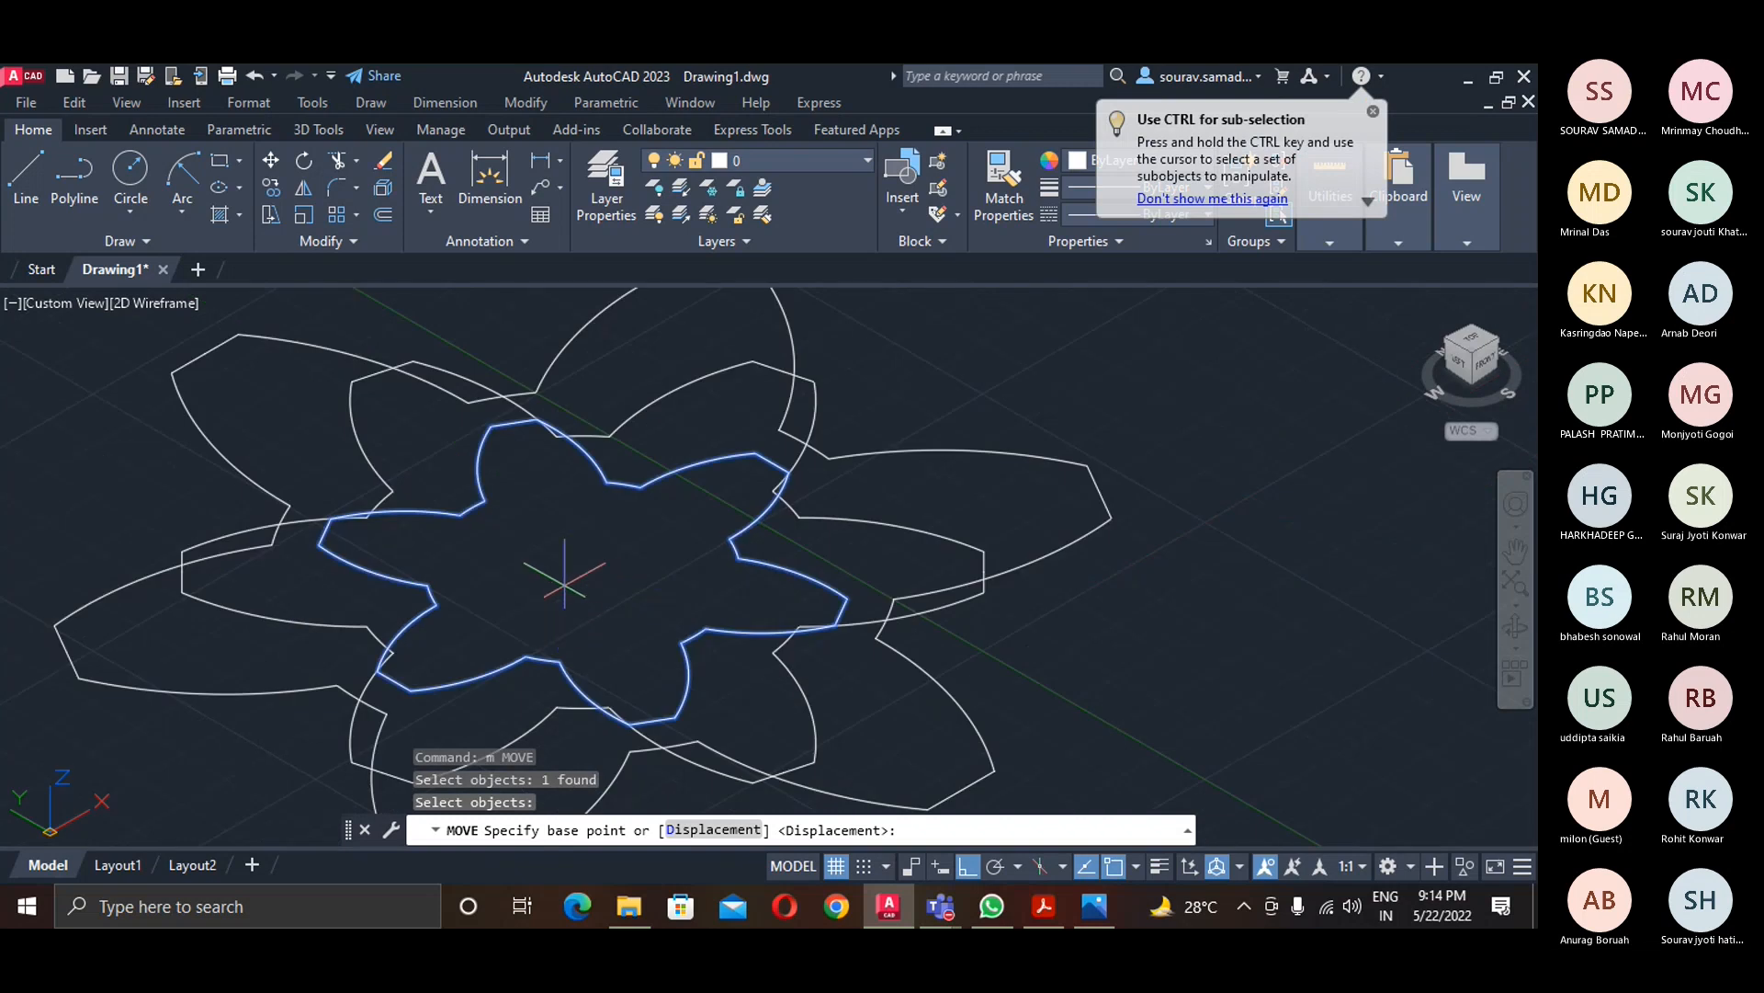
shift+right_click(567, 588)
click(625, 603)
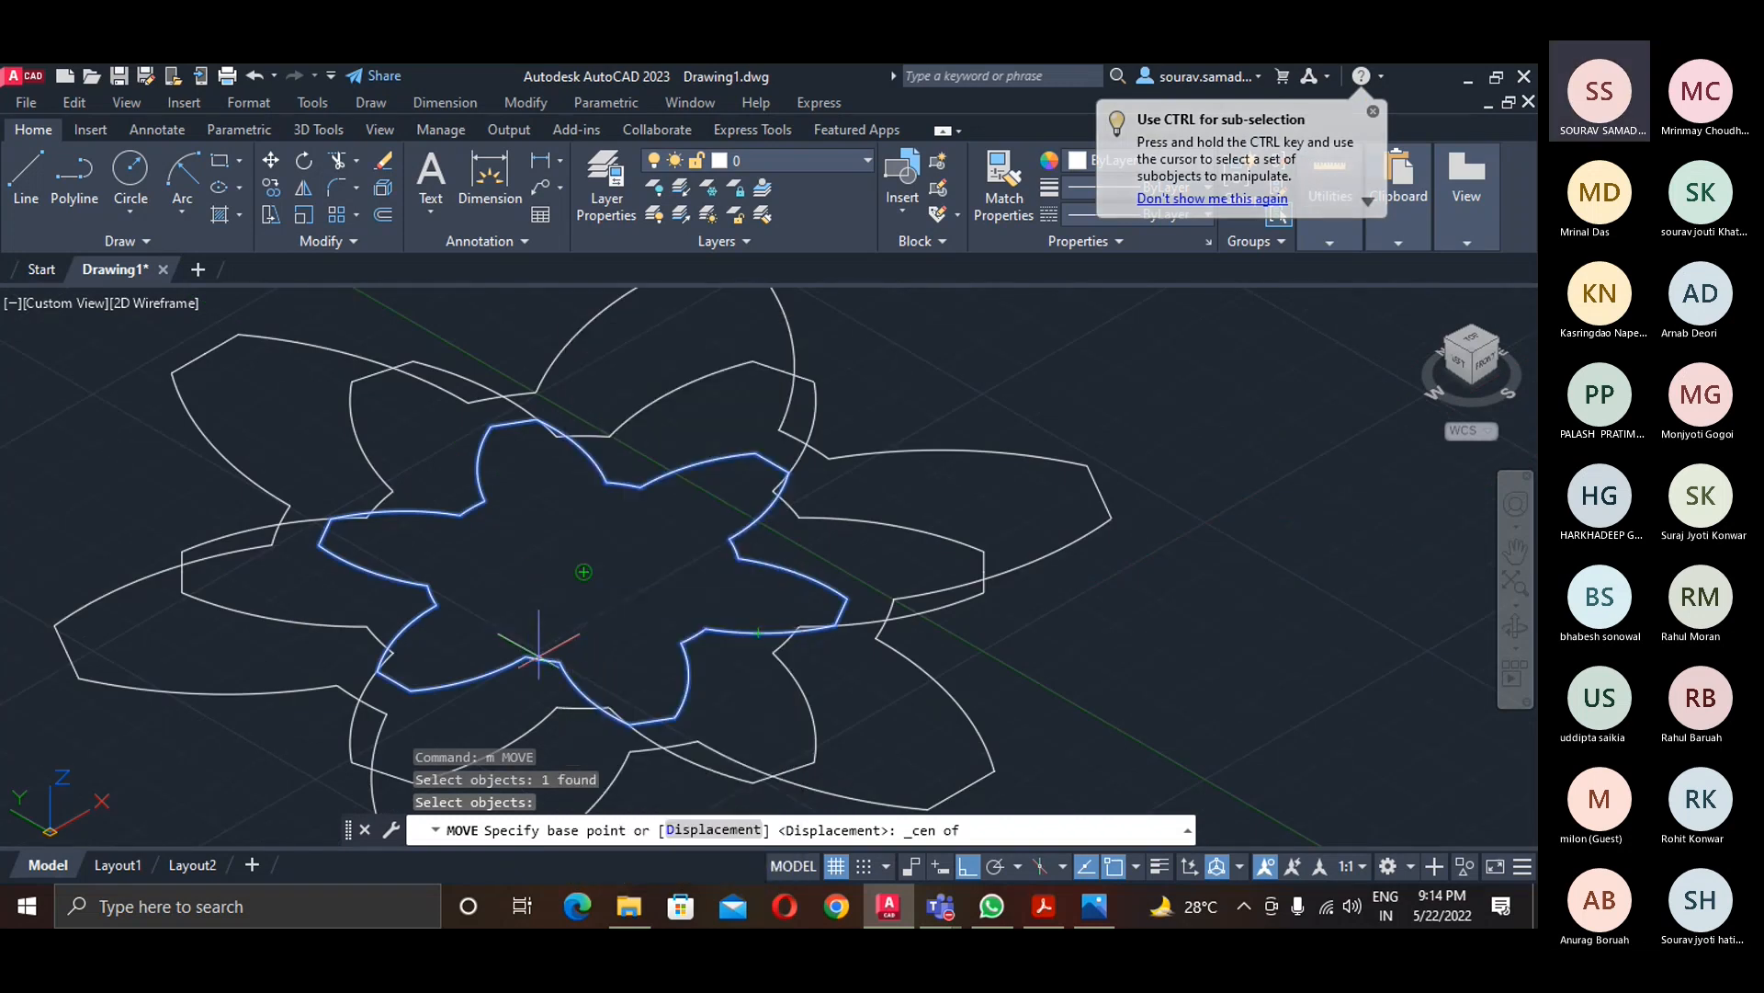
click(570, 612)
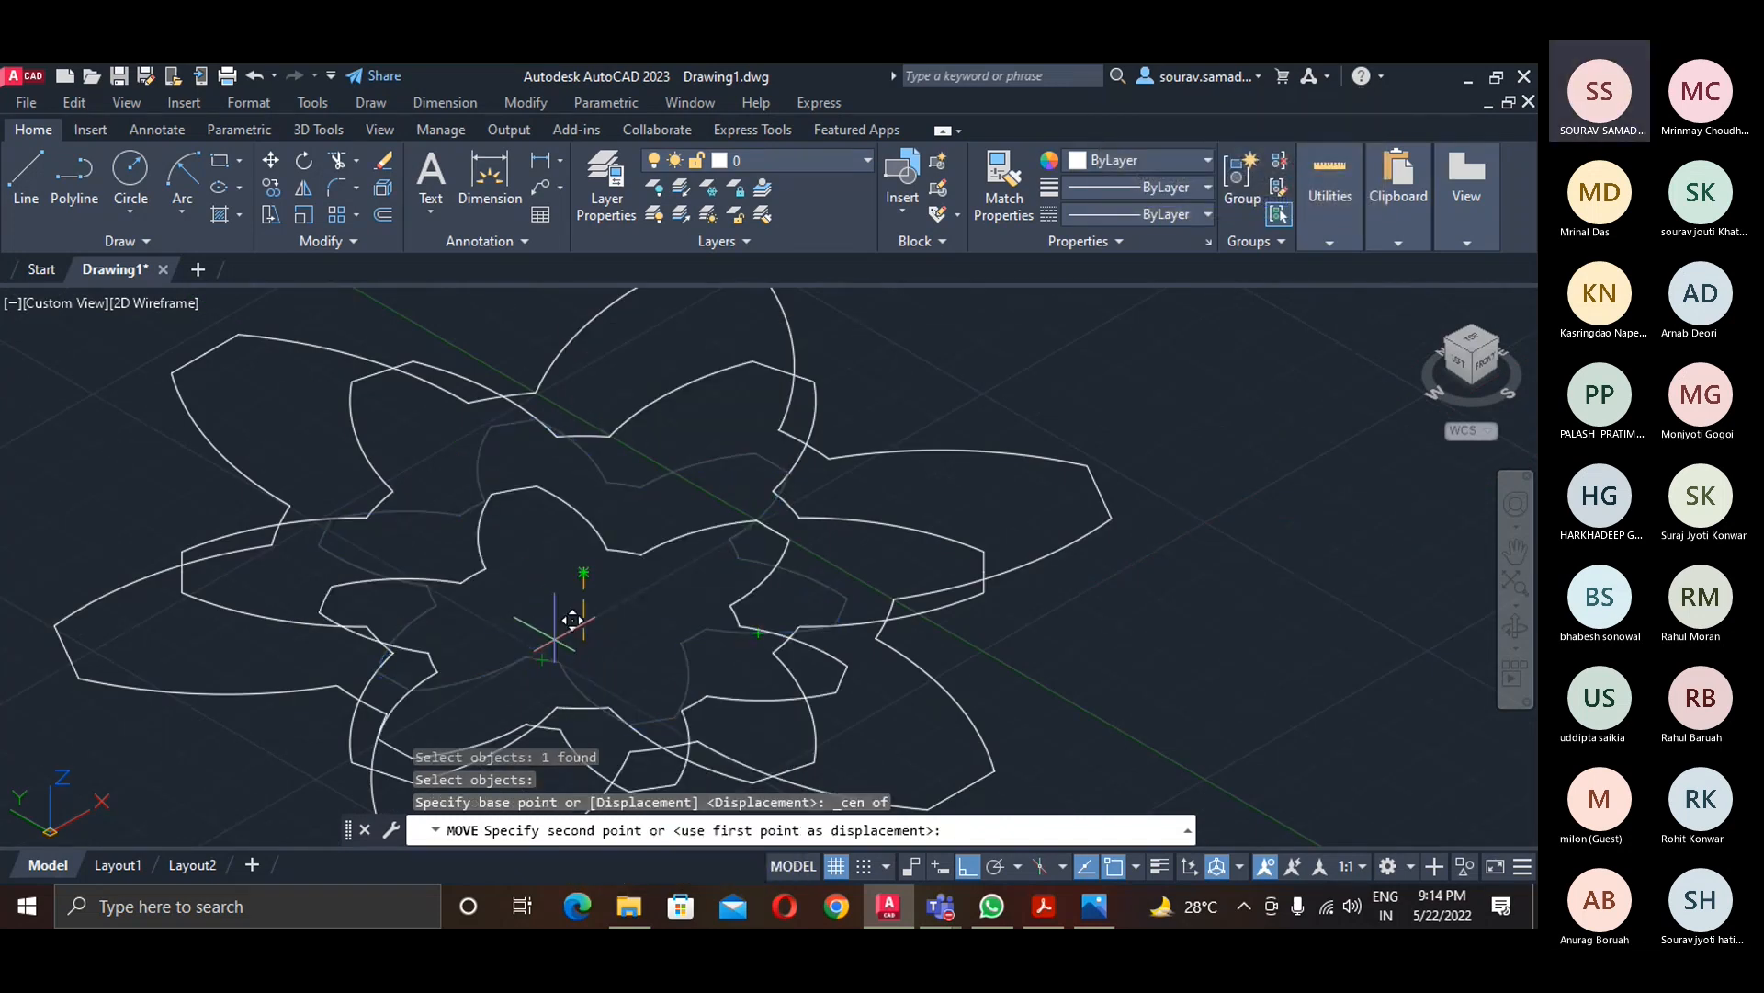
scroll(575, 593, down, 3)
scroll(593, 580, down, 3)
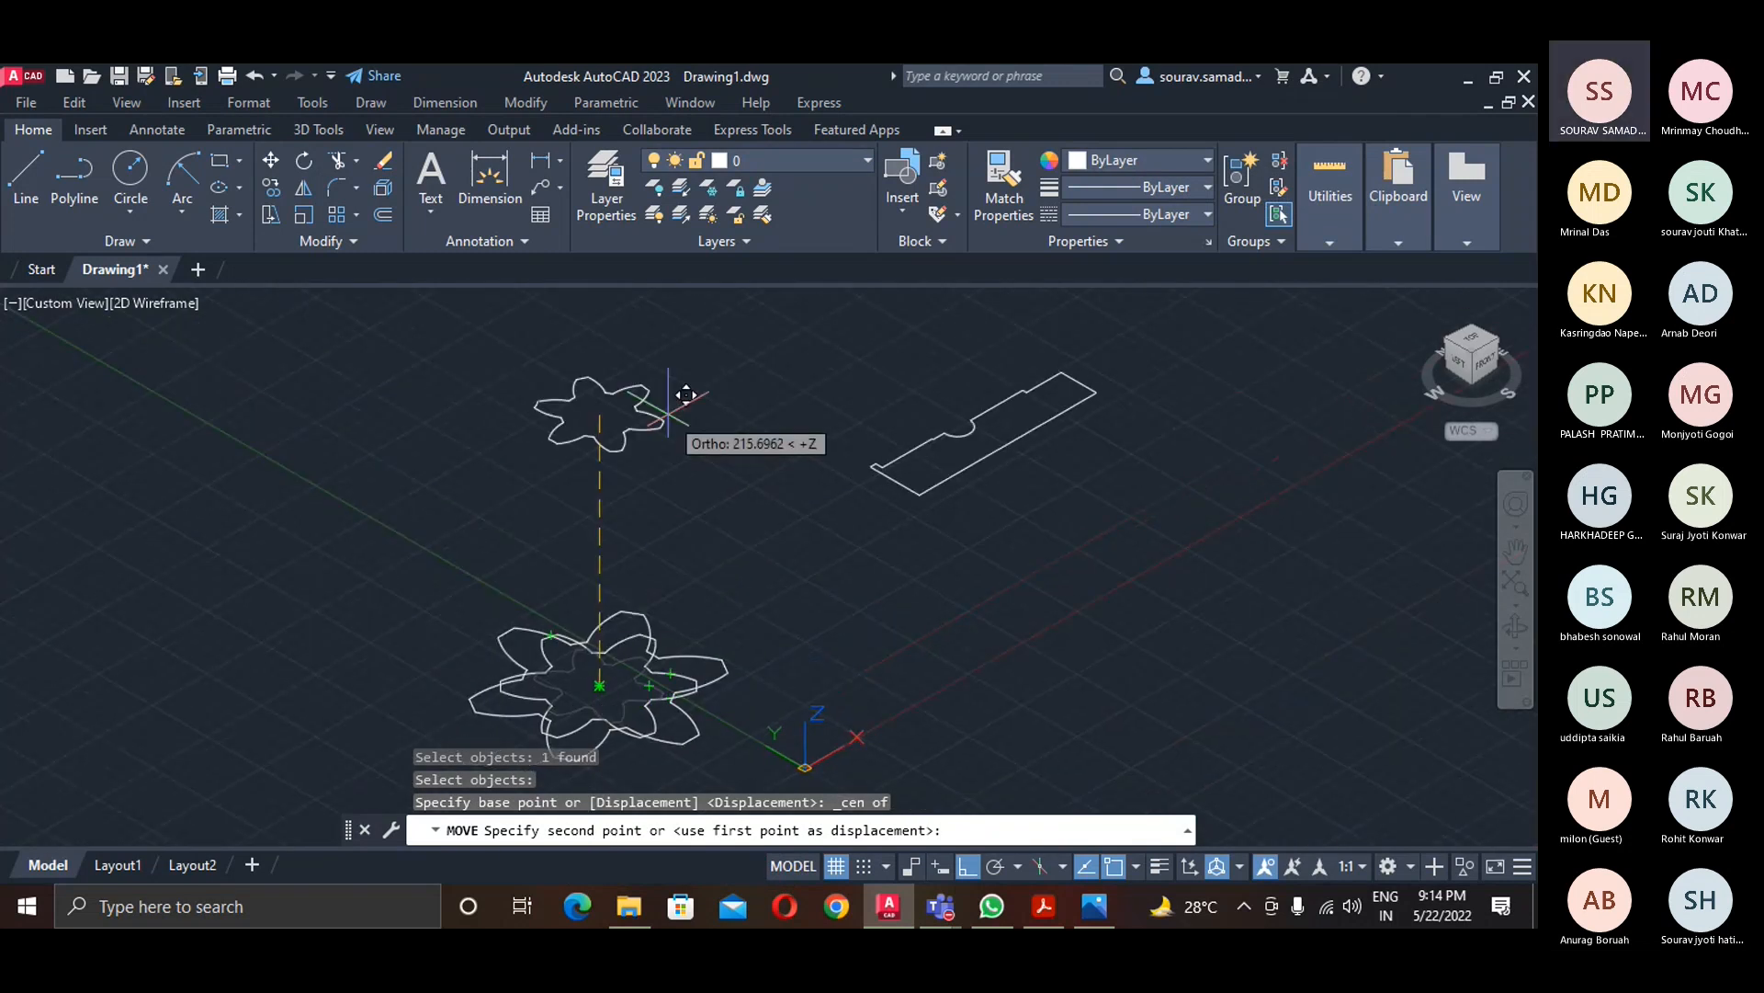
text(95)
key(Return)
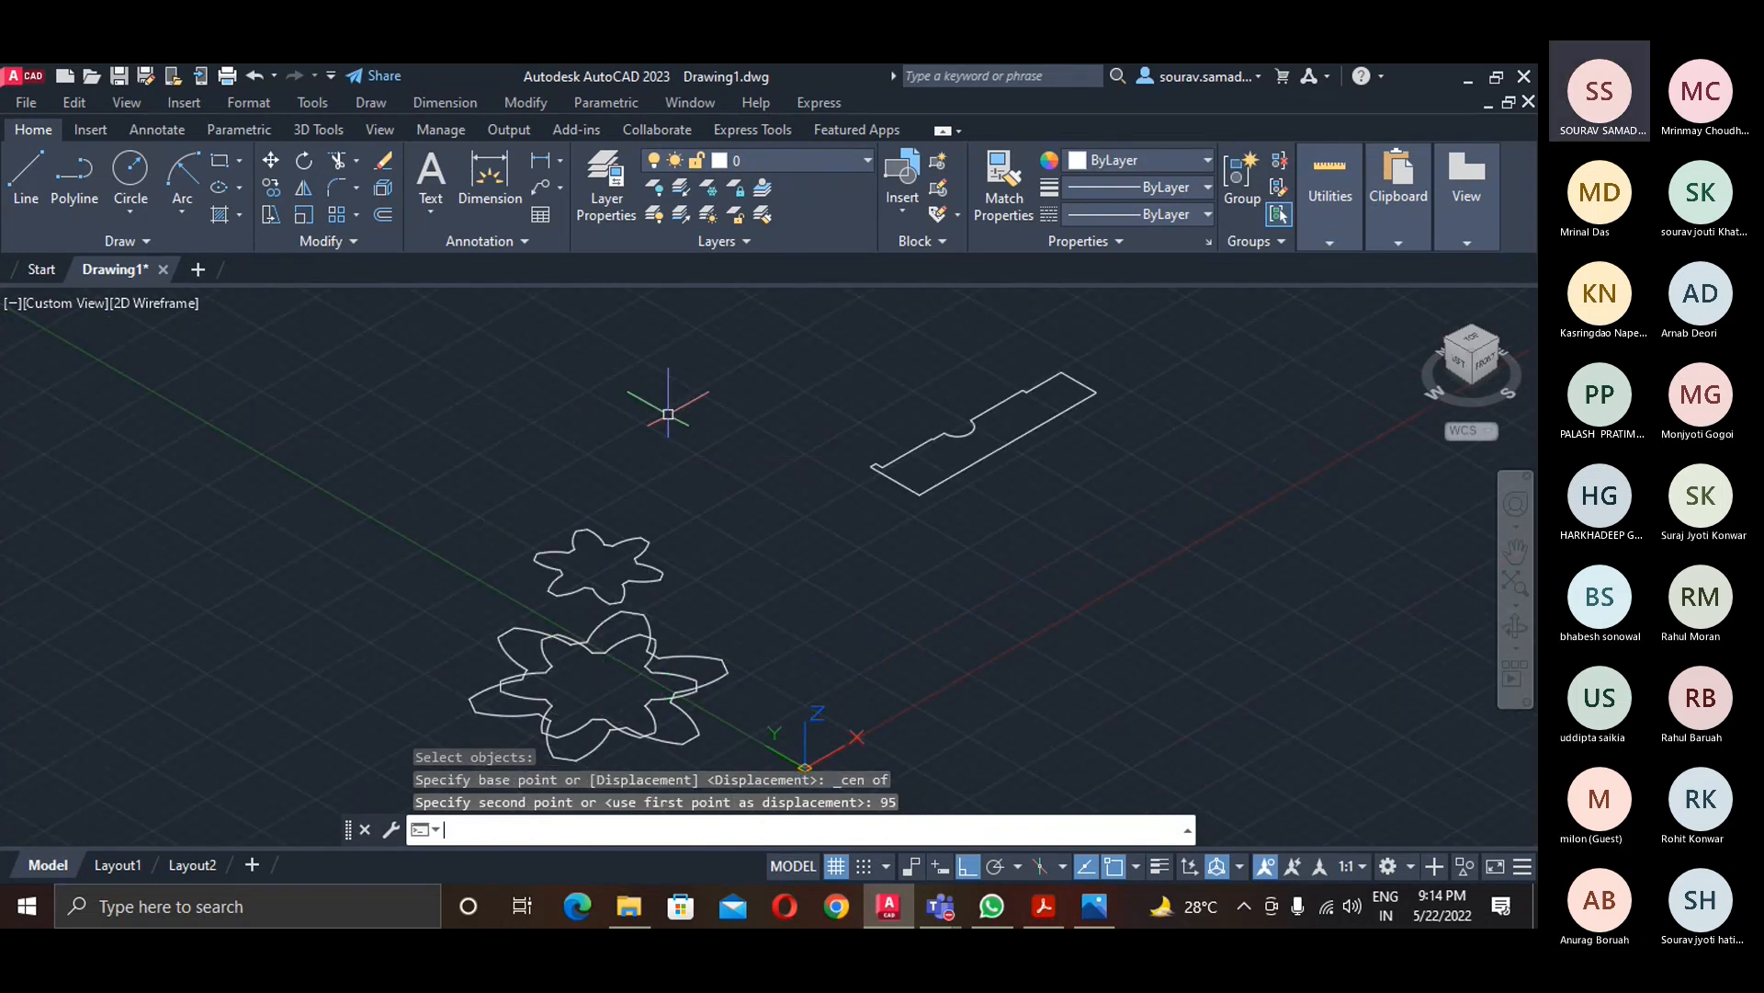
- Move the middle-sized star outline 45 units up along the Z axis from its centre
text(m)
key(Return)
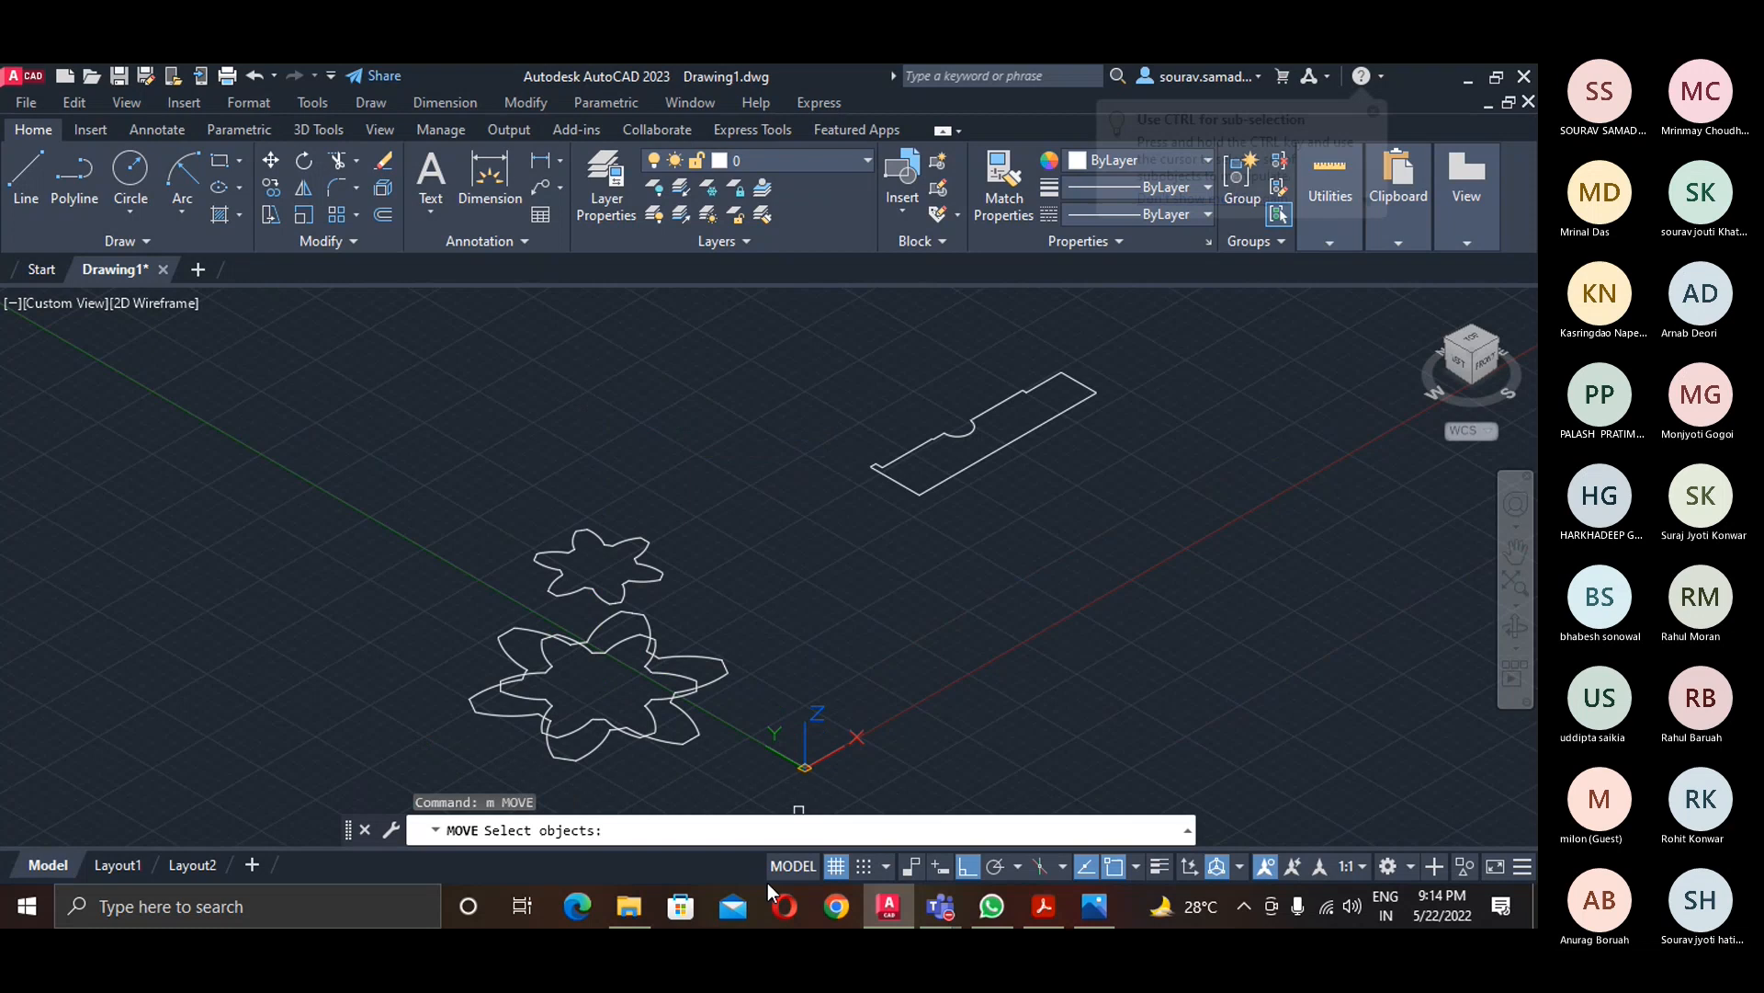
click(604, 718)
key(Return)
scroll(604, 719, up, 4)
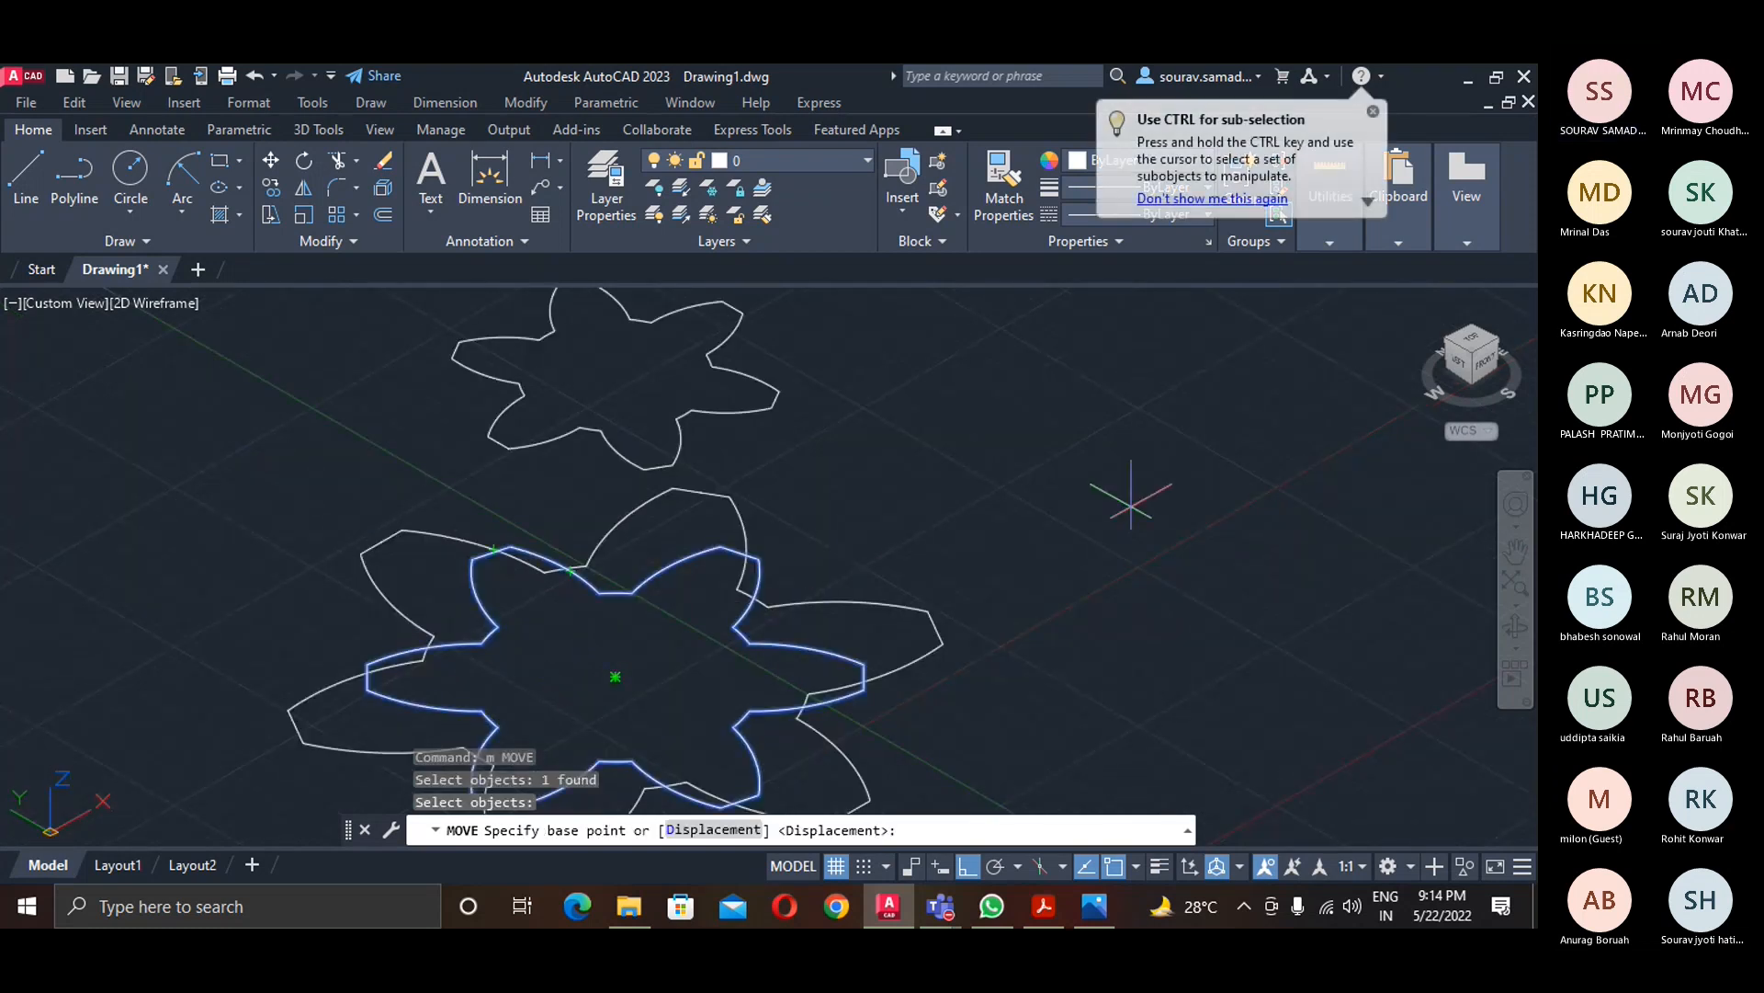
shift+right_click(1160, 429)
click(1219, 603)
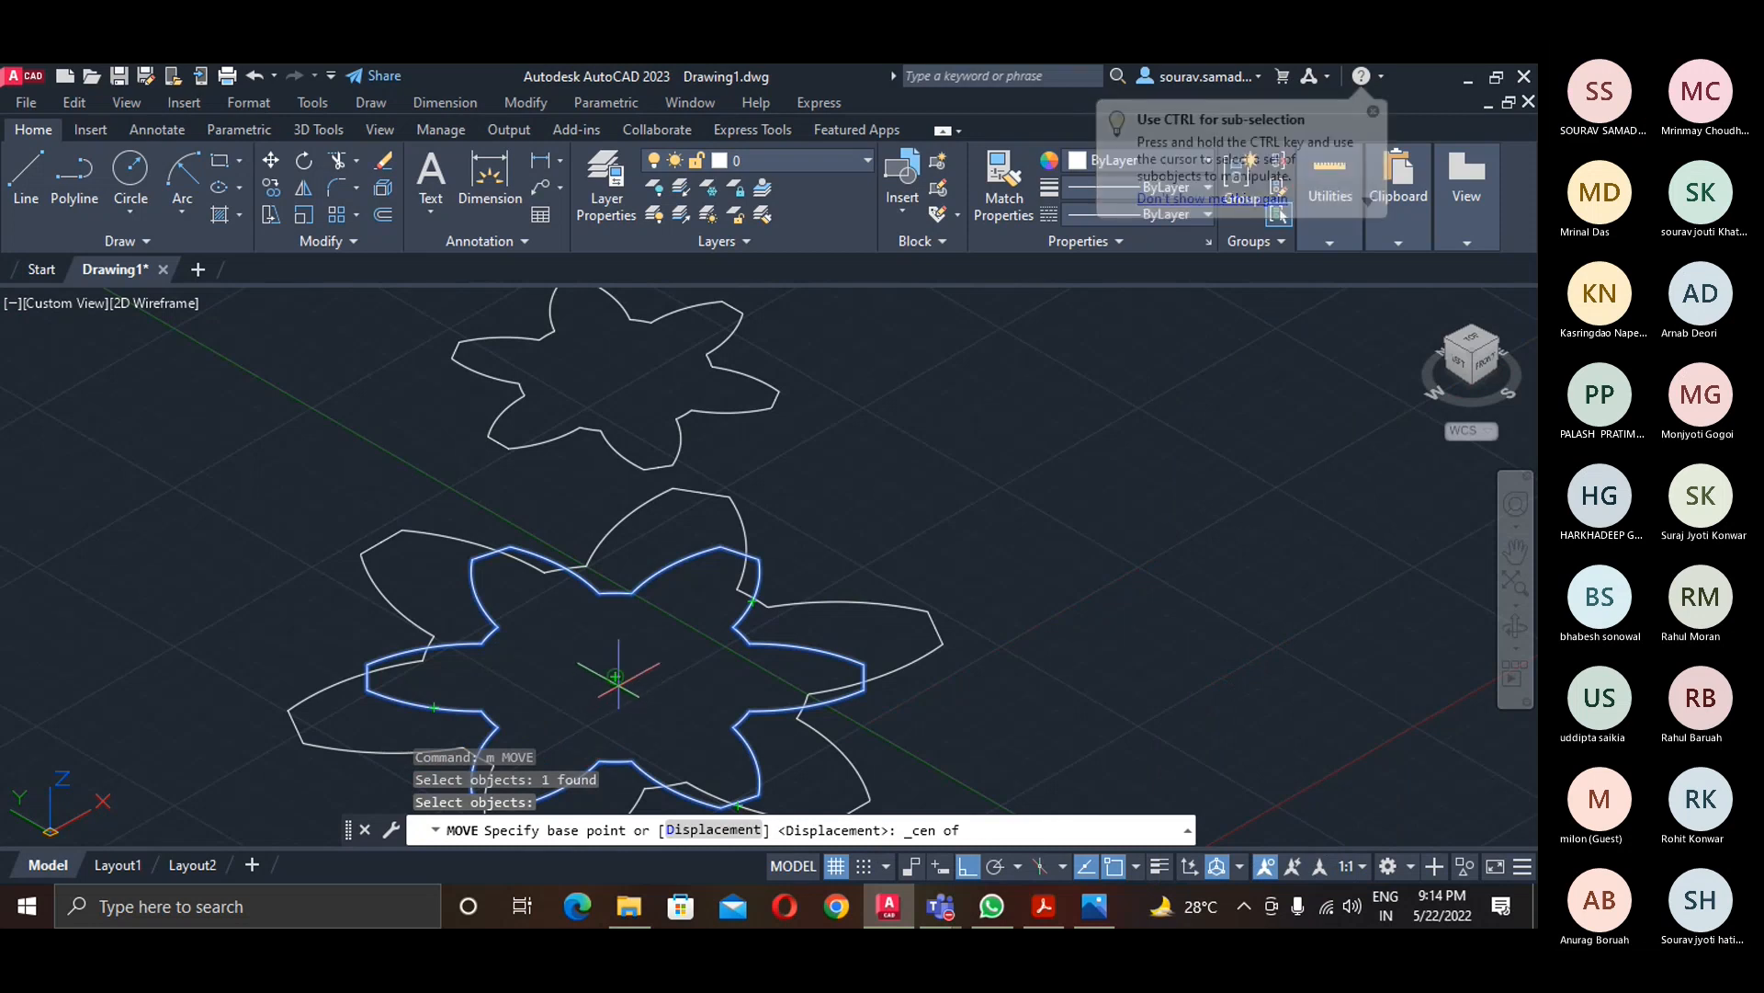
click(616, 678)
middle_drag(643, 682, 637, 769)
scroll(754, 421, down, 5)
middle_drag(741, 490, 721, 571)
text(45)
key(Return)
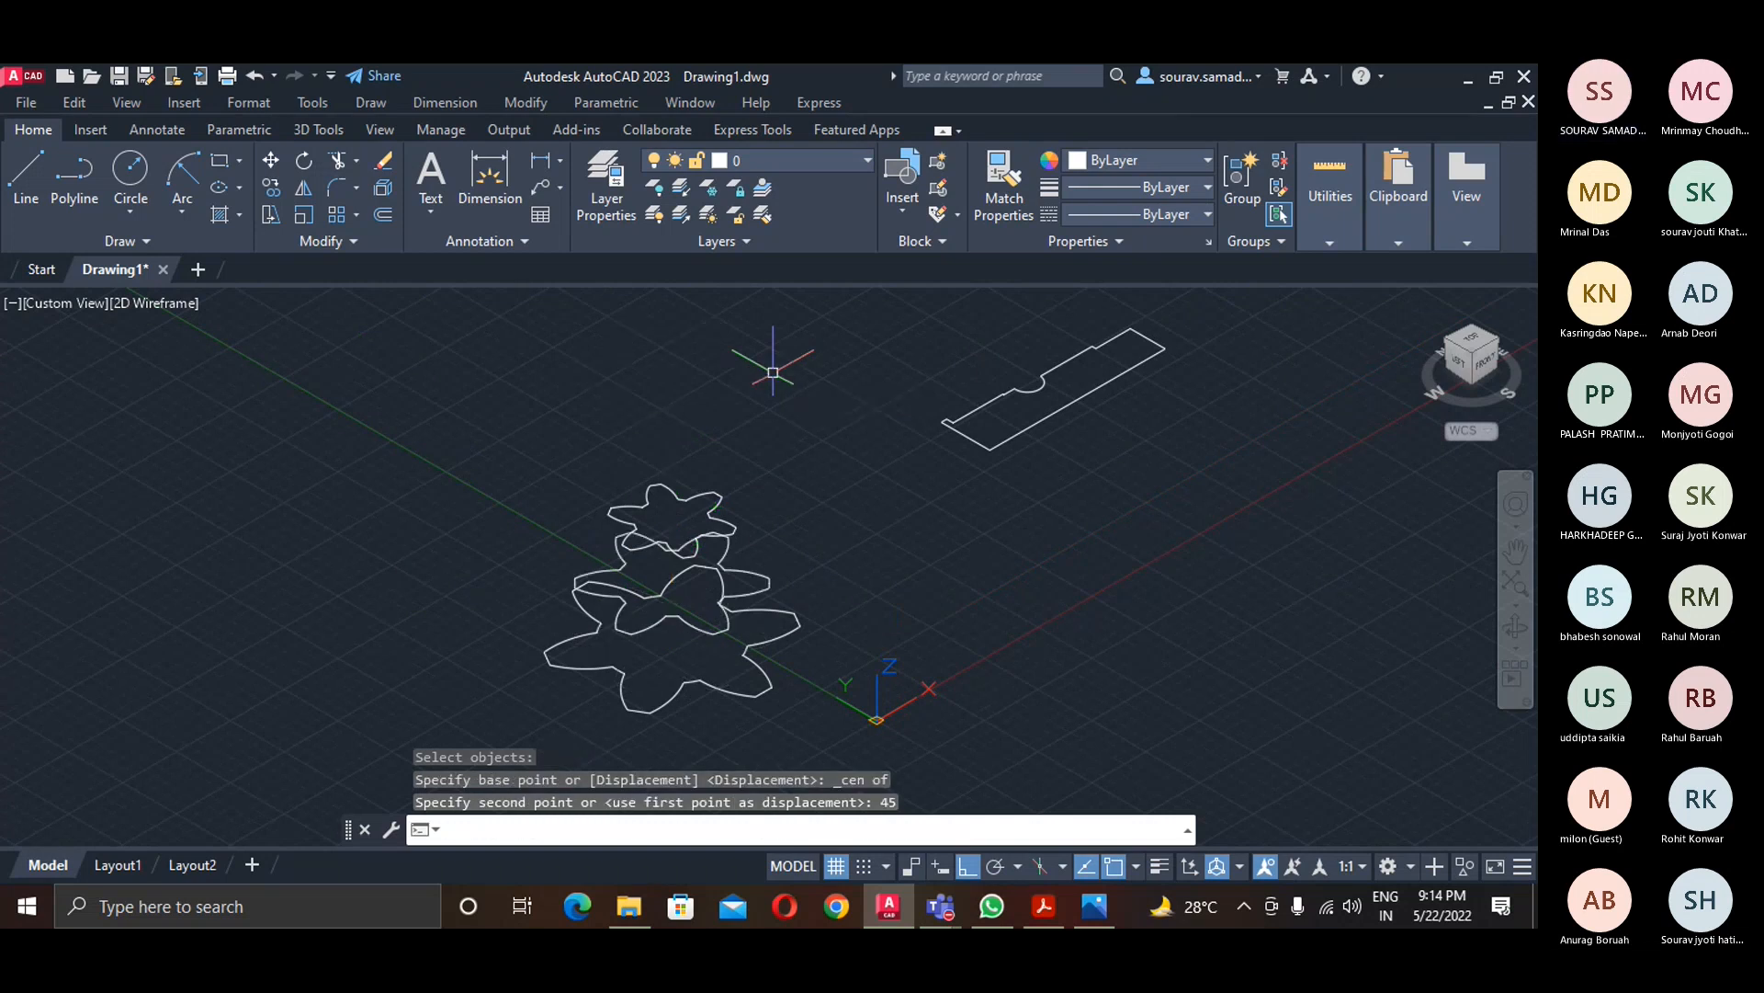
- Orbit to a lower view of the stacked stars, switch to Photos and check the loft and plane offset notes in the reference image
click(1516, 626)
drag(1156, 670, 959, 848)
click(1101, 912)
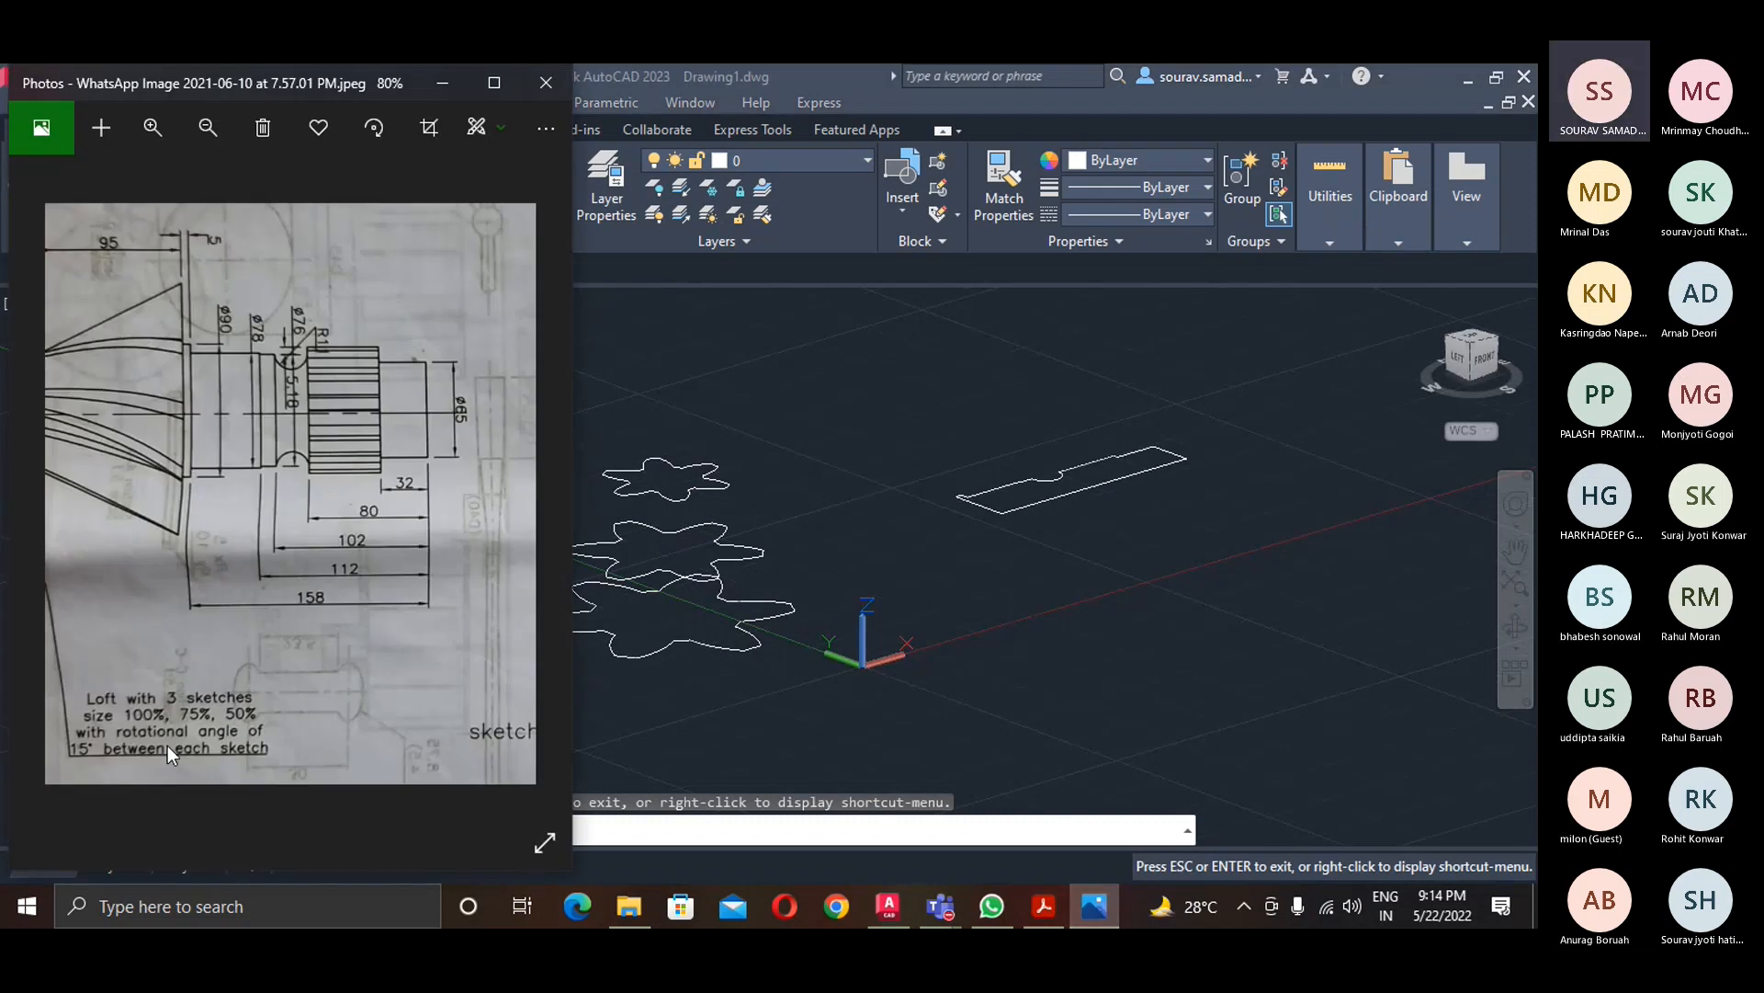
drag(316, 739, 250, 603)
mouse_move(510, 634)
mouse_down()
mouse_move(329, 653)
mouse_move(389, 663)
mouse_up()
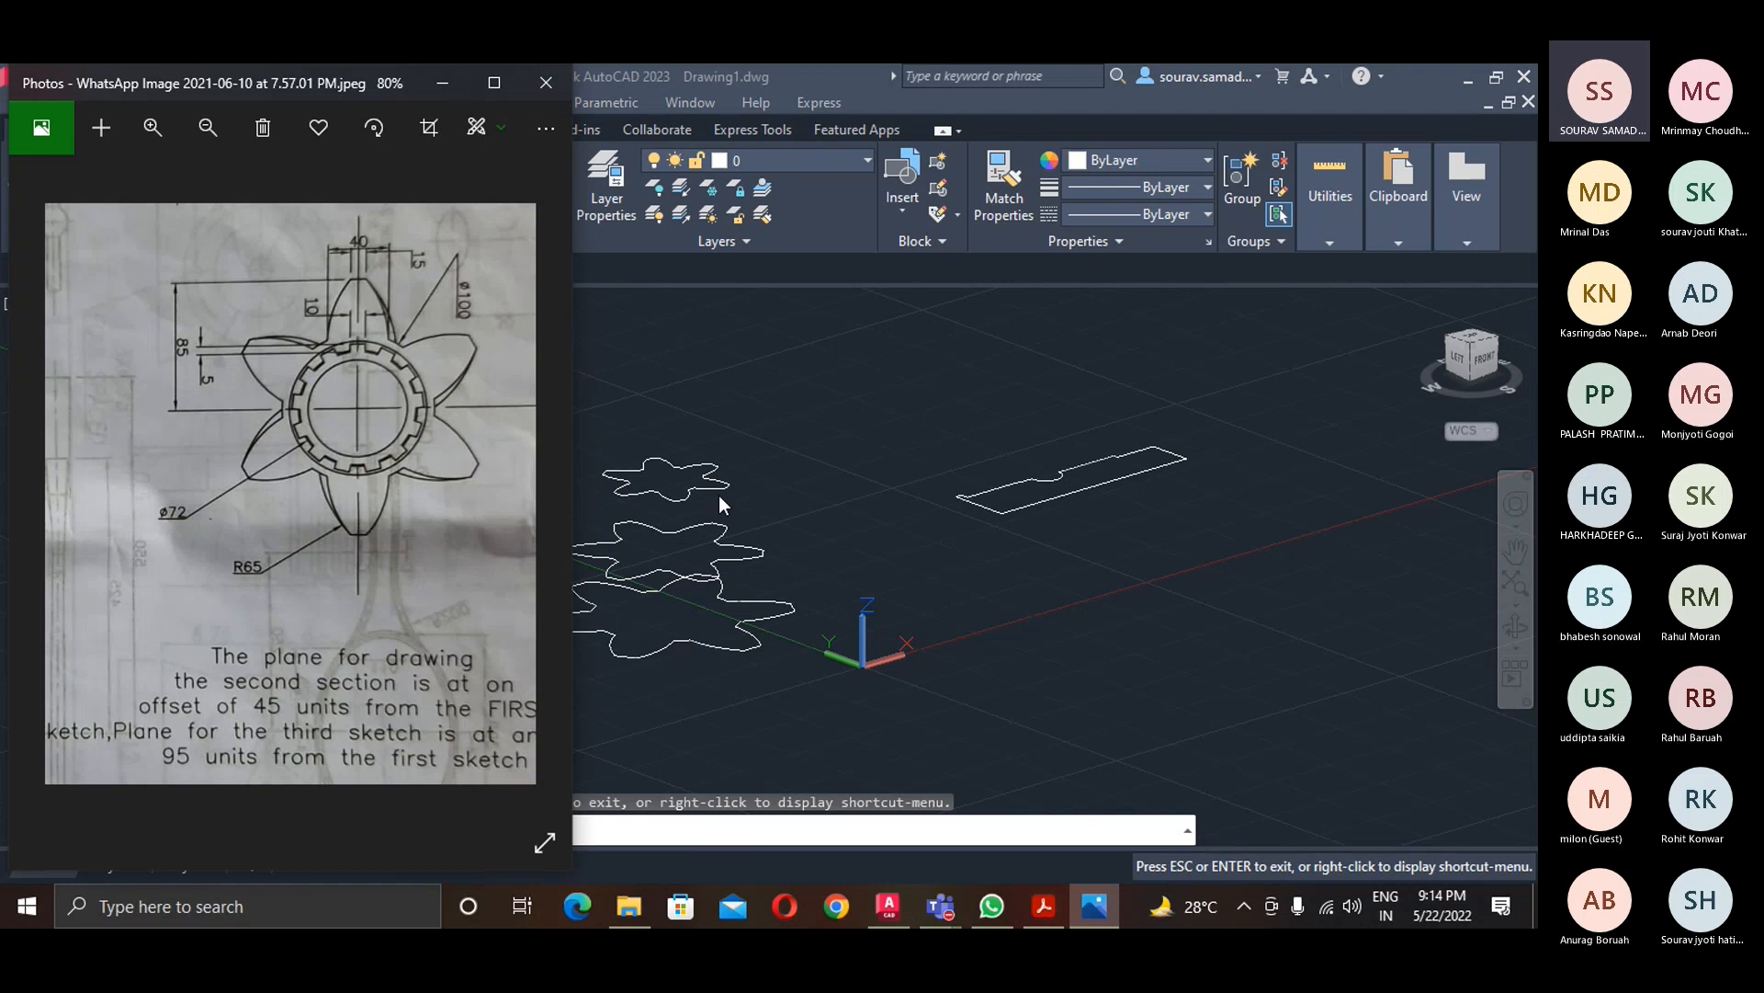
- Return to AutoCAD, restore the isometric home view and set the visual style to Realistic, finishing with Shades of Gray
click(904, 555)
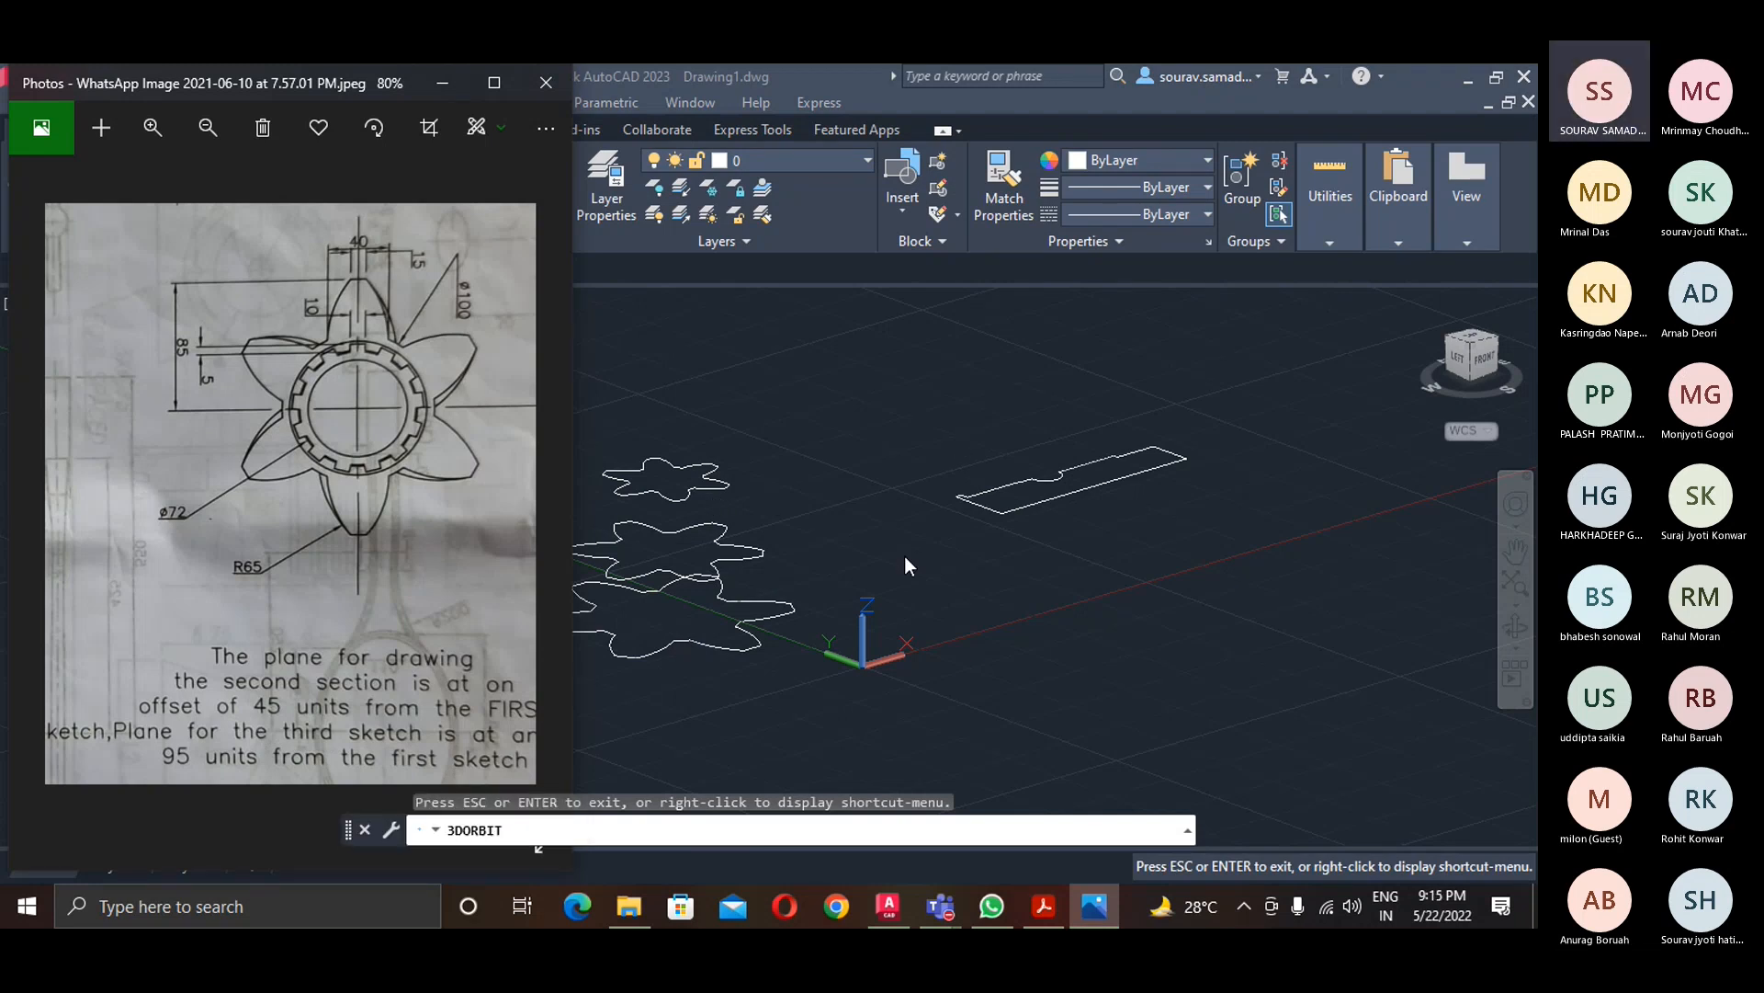
key(Escape)
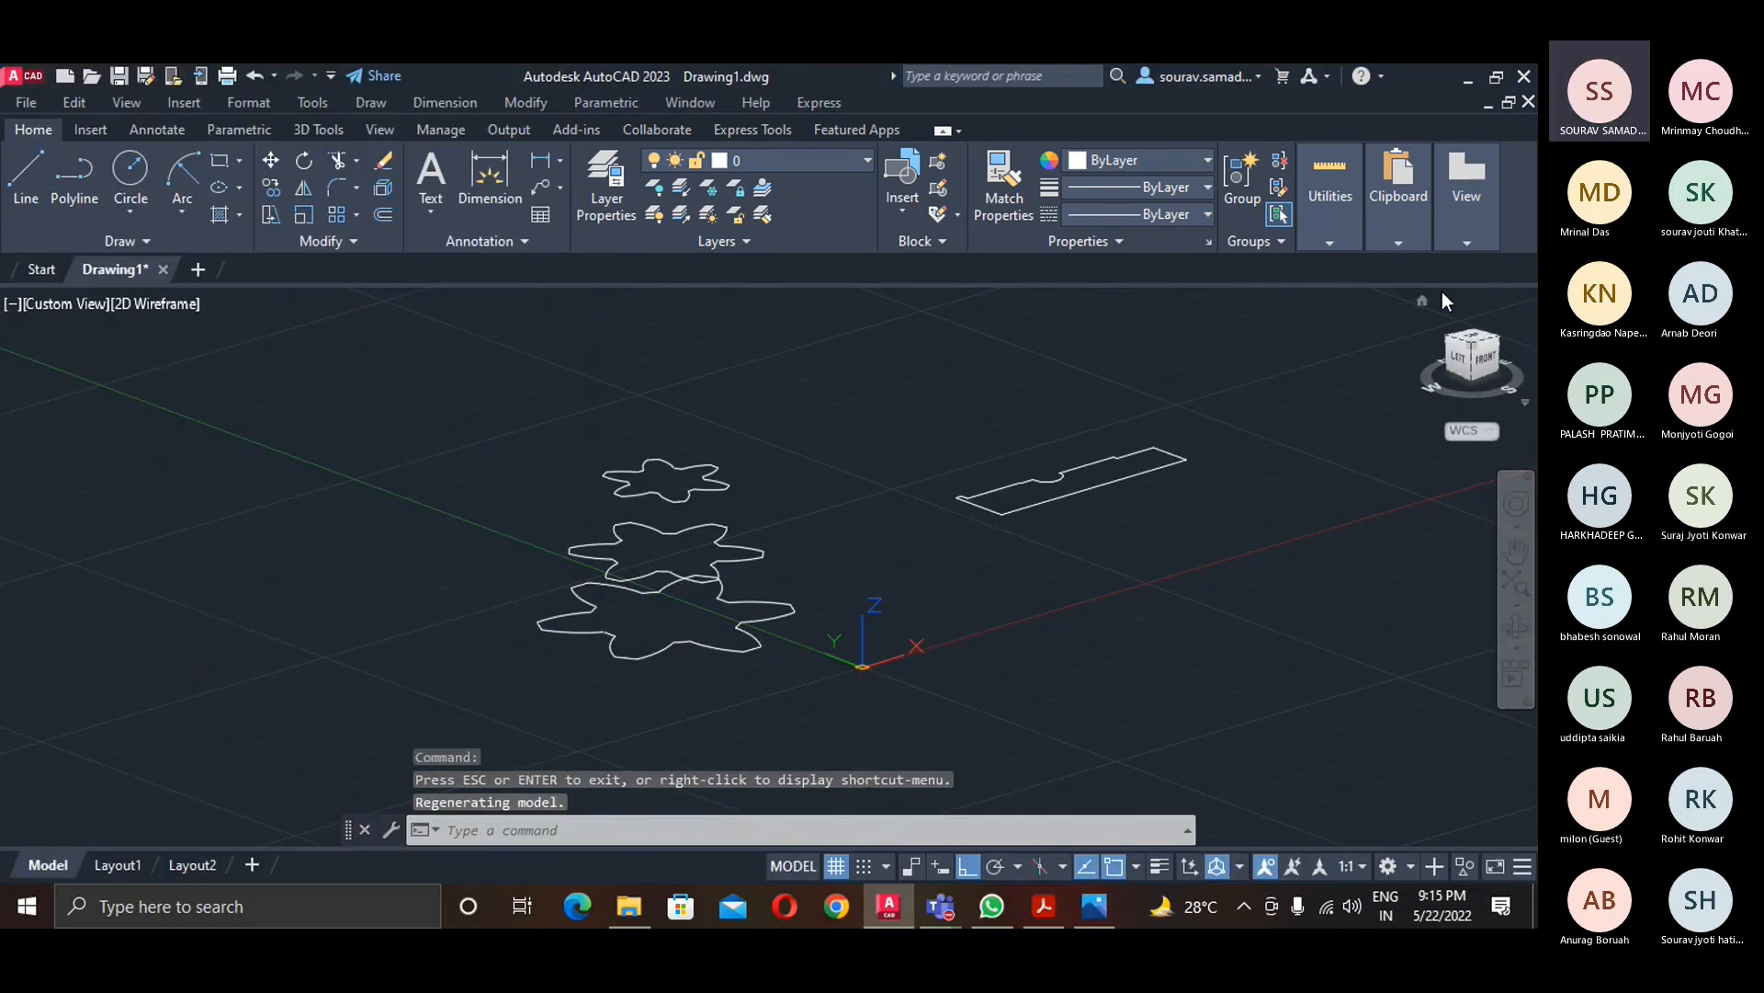
click(1424, 301)
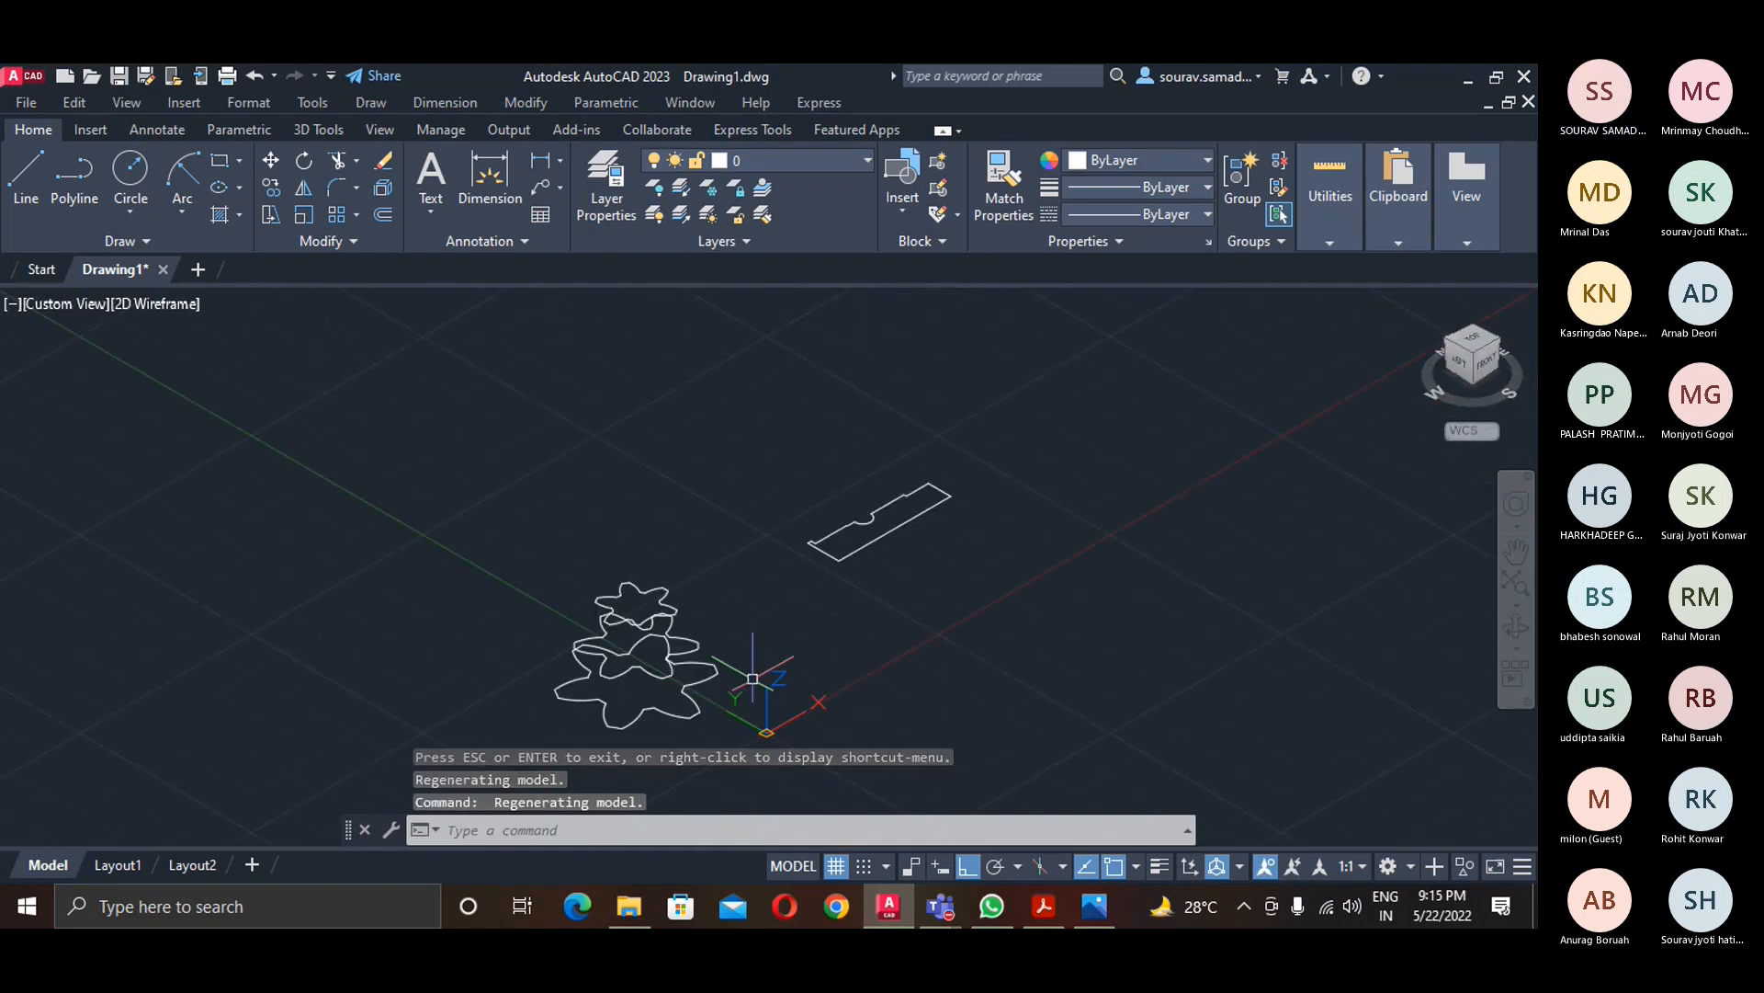
scroll(753, 679, up, 2)
middle_drag(753, 679, 824, 630)
click(149, 307)
click(229, 432)
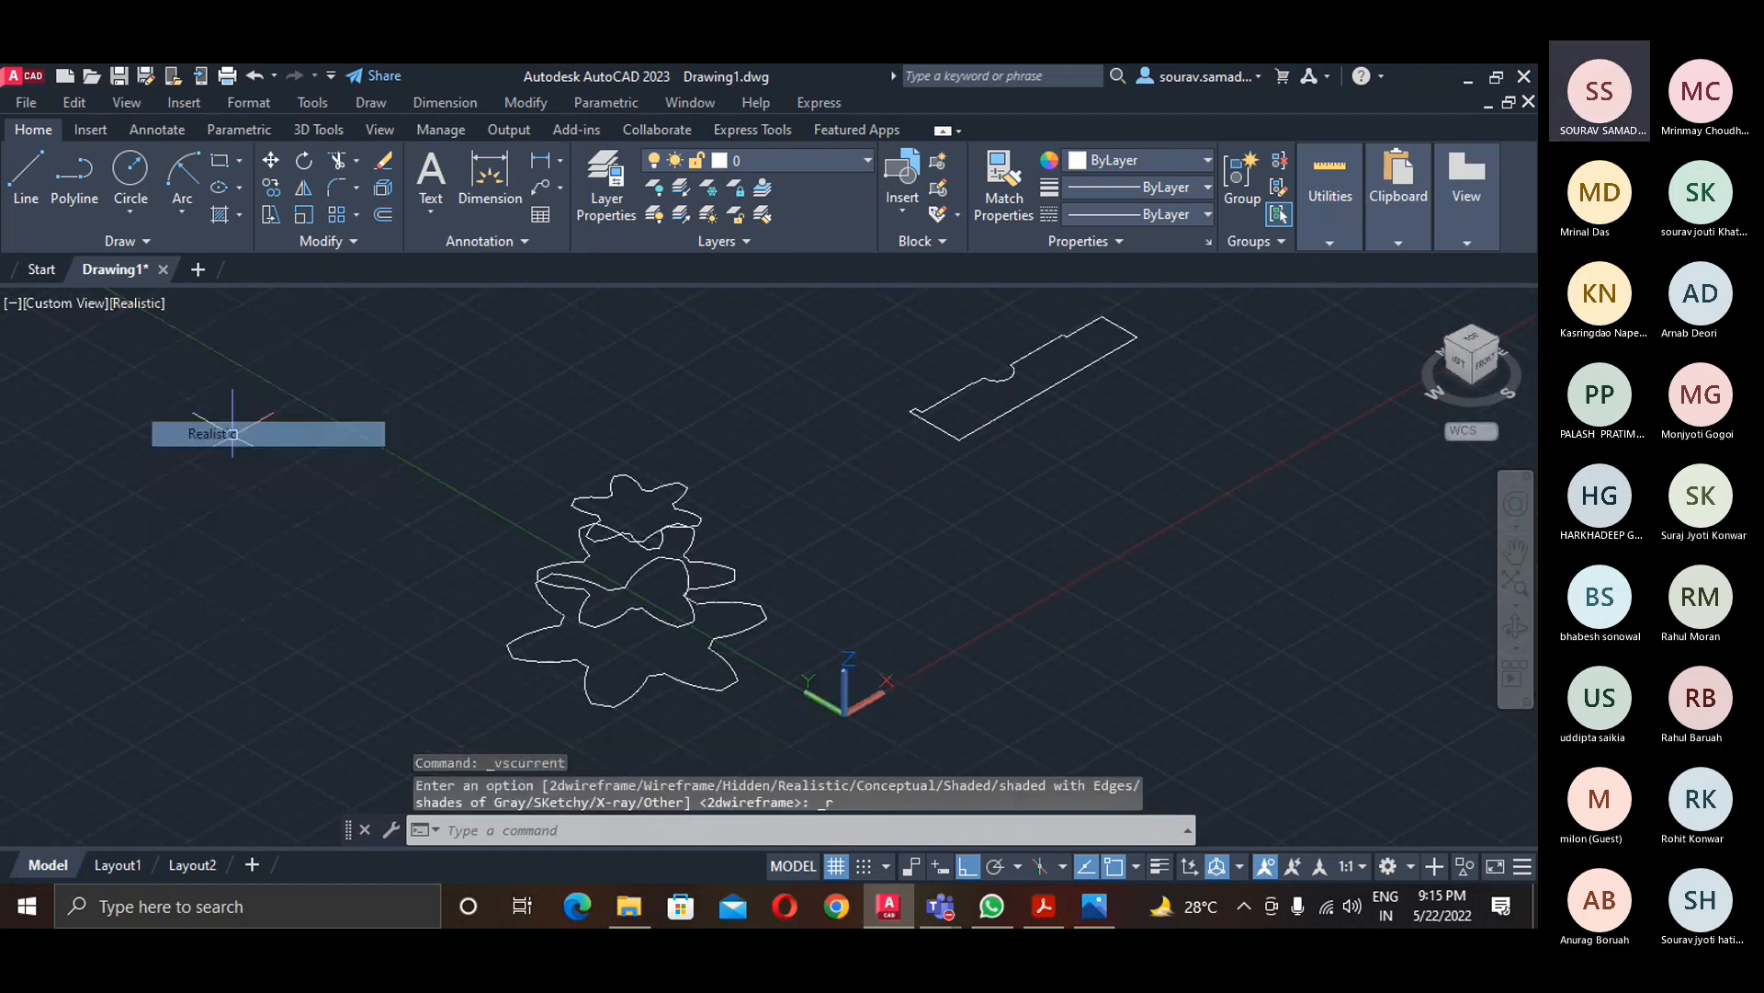
click(158, 304)
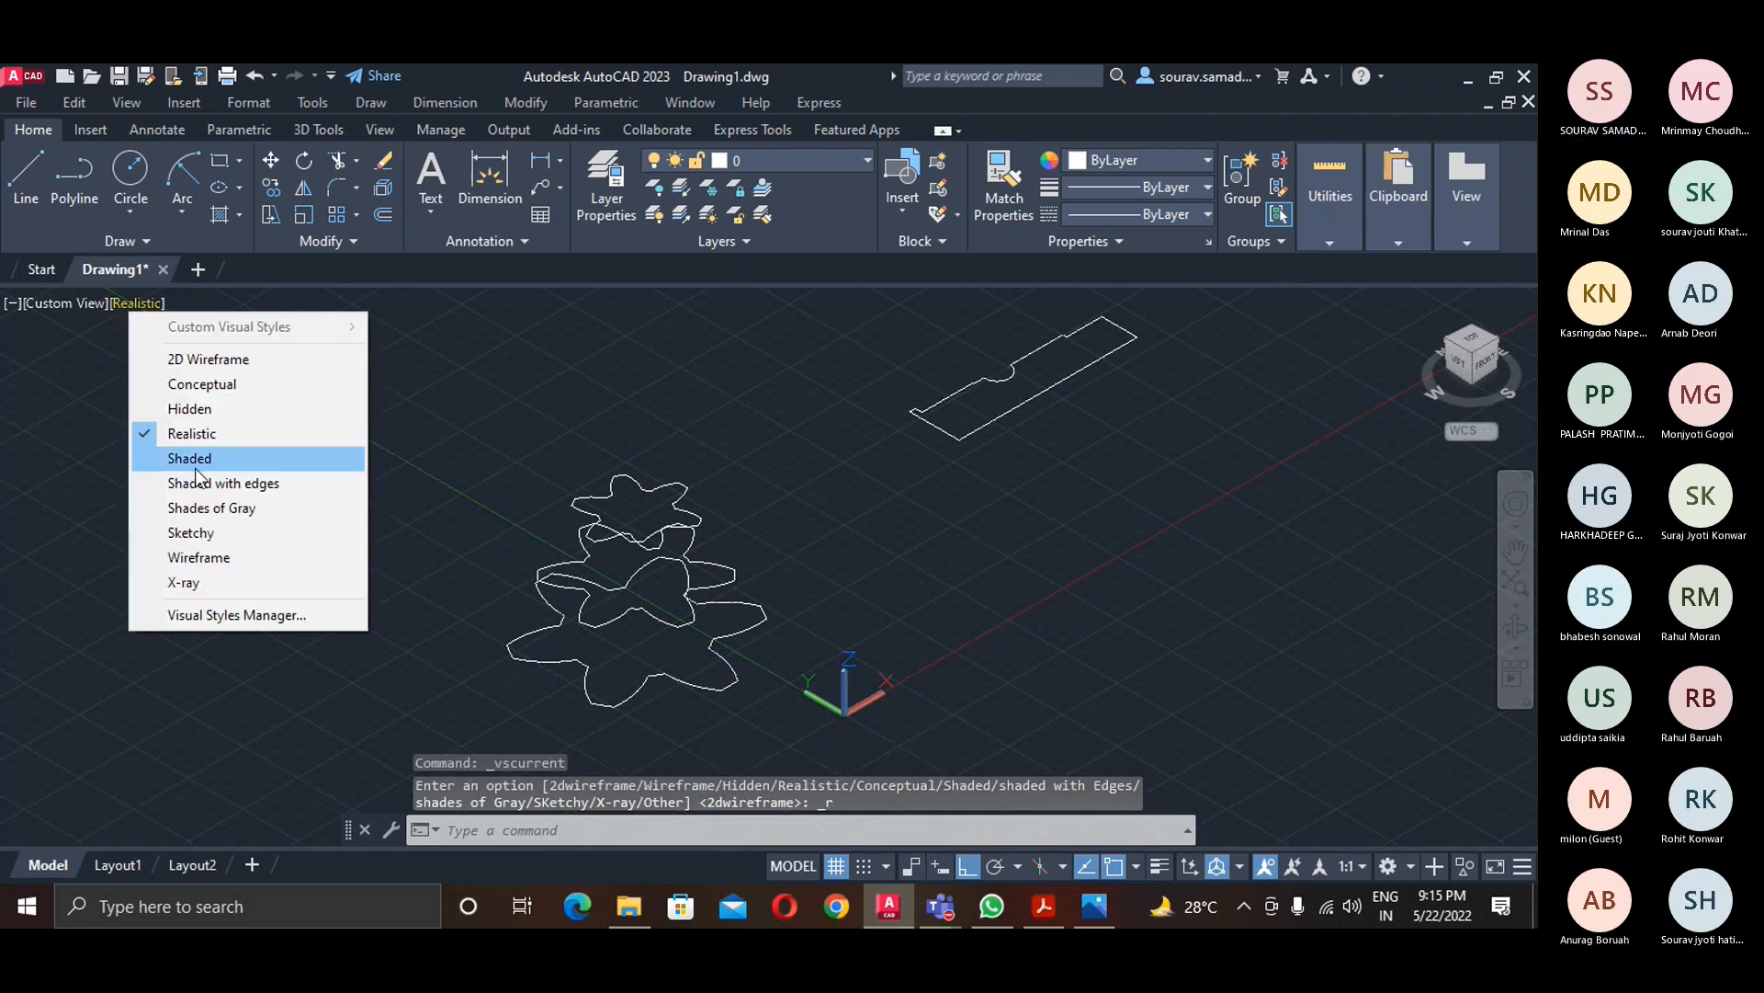
click(189, 502)
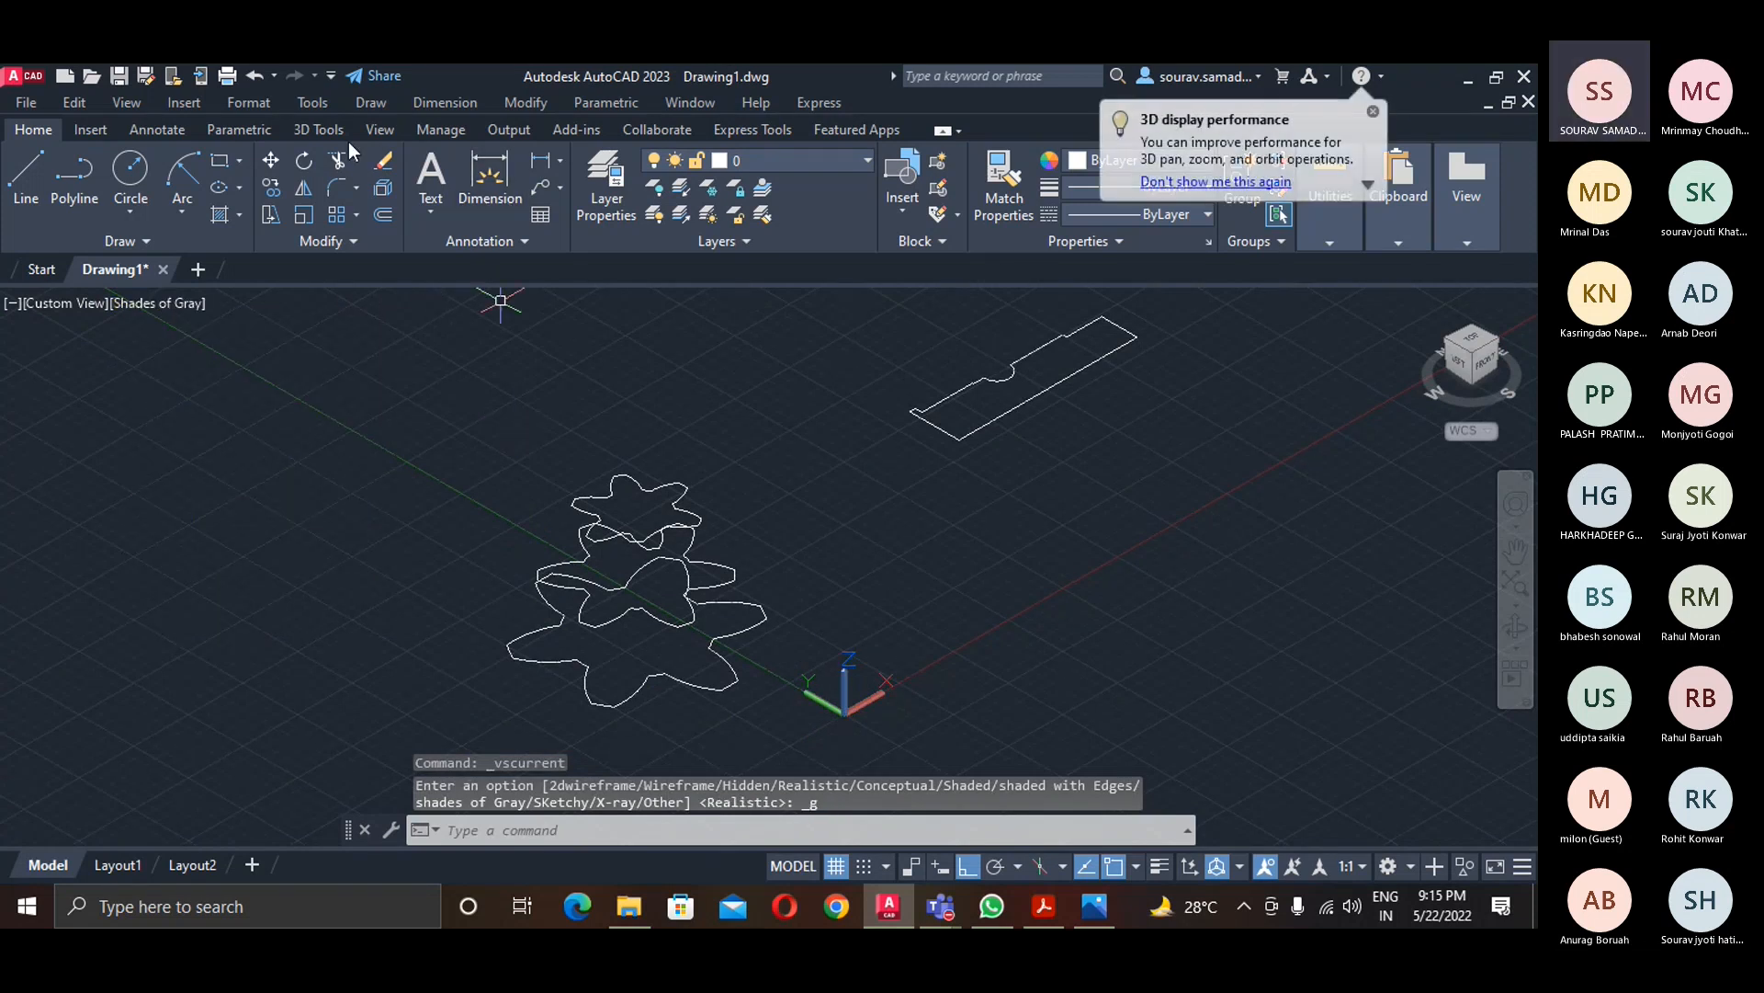
click(314, 132)
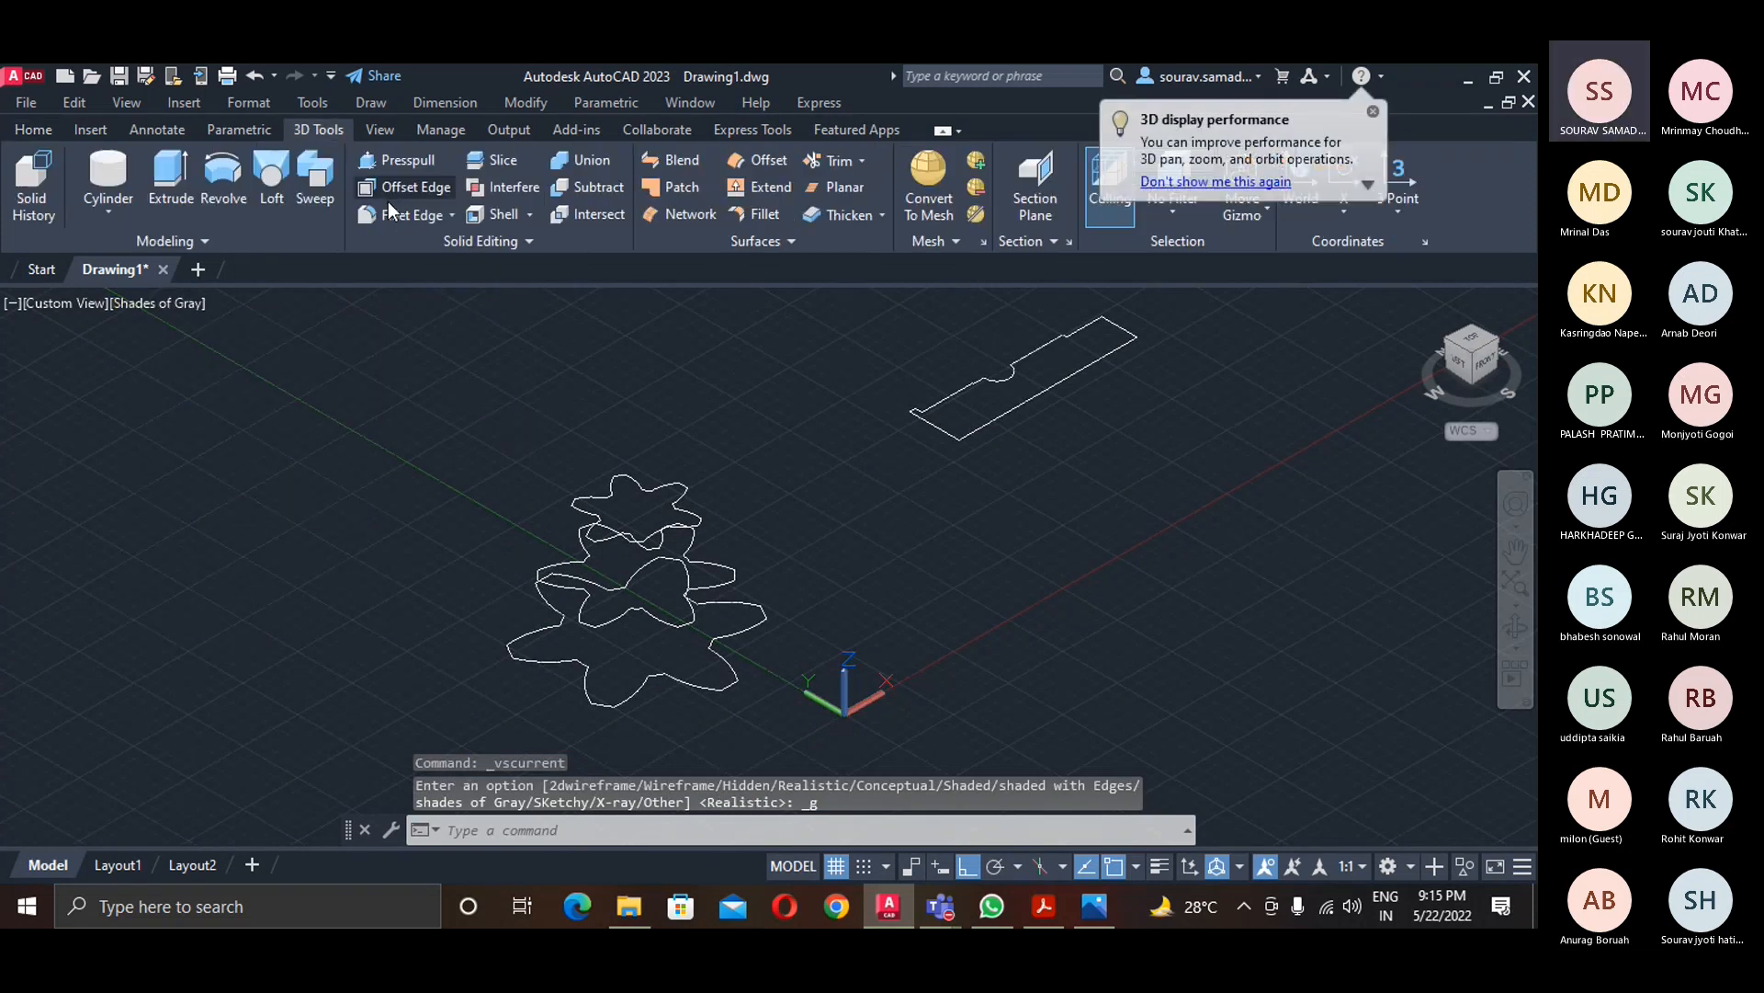
click(273, 179)
click(637, 481)
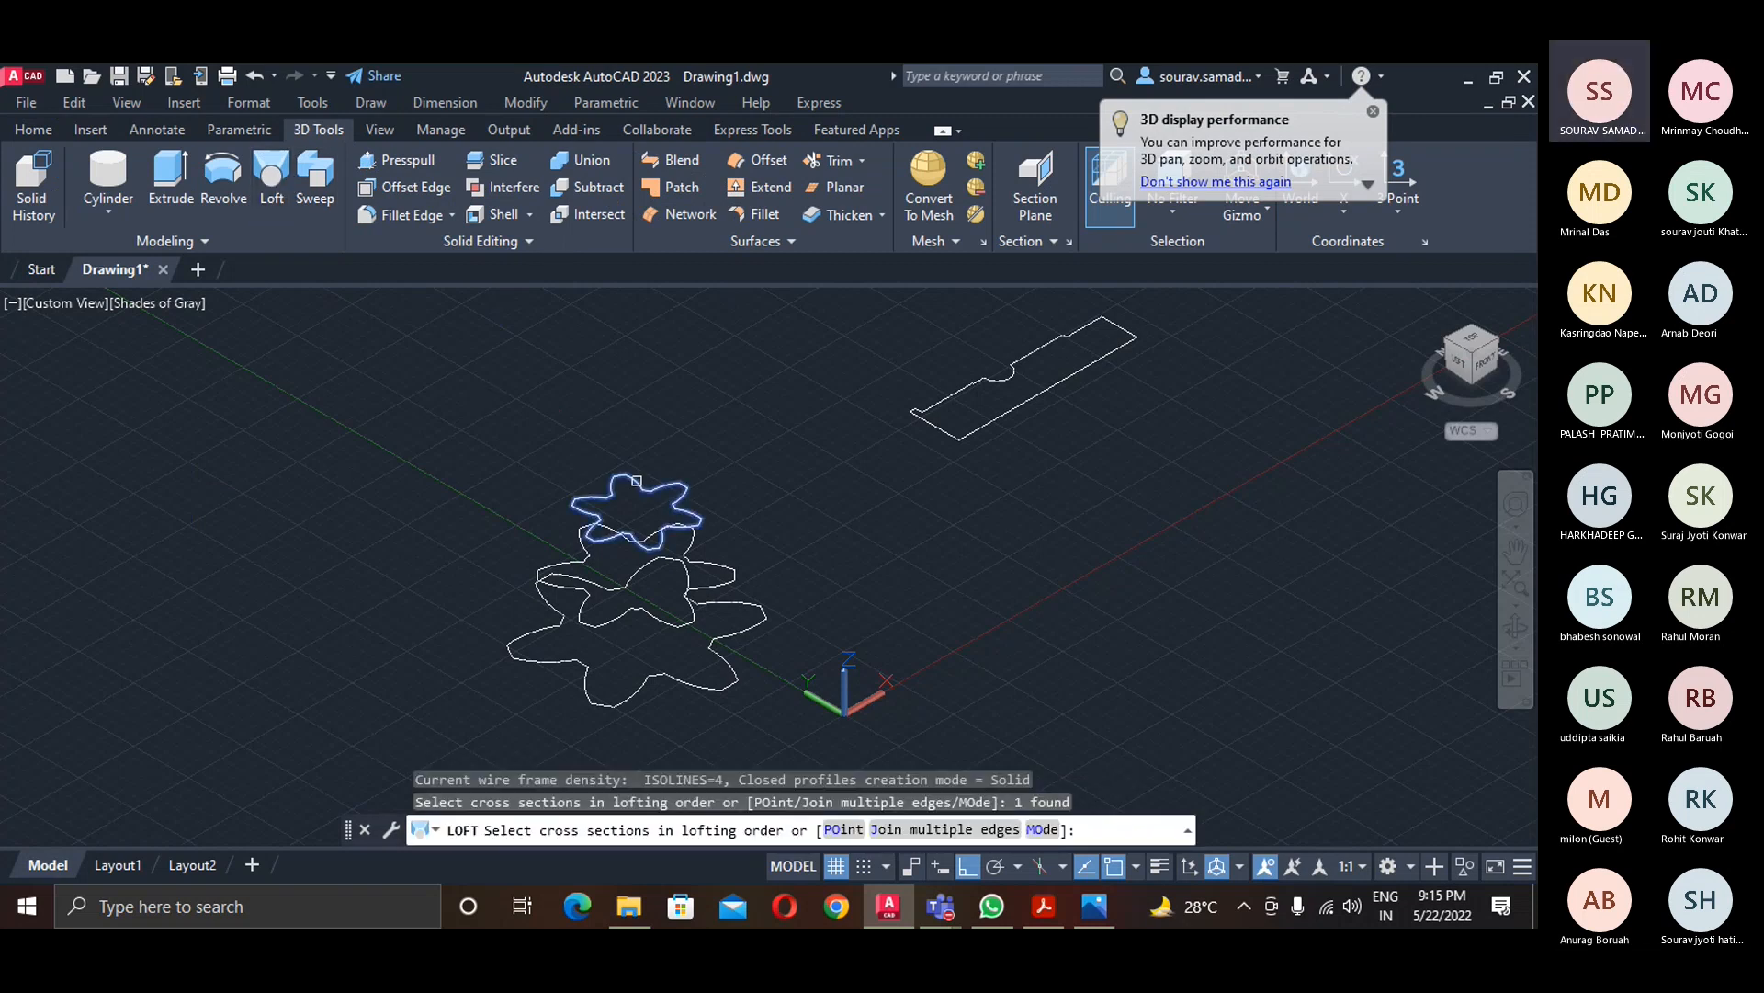
key(Return)
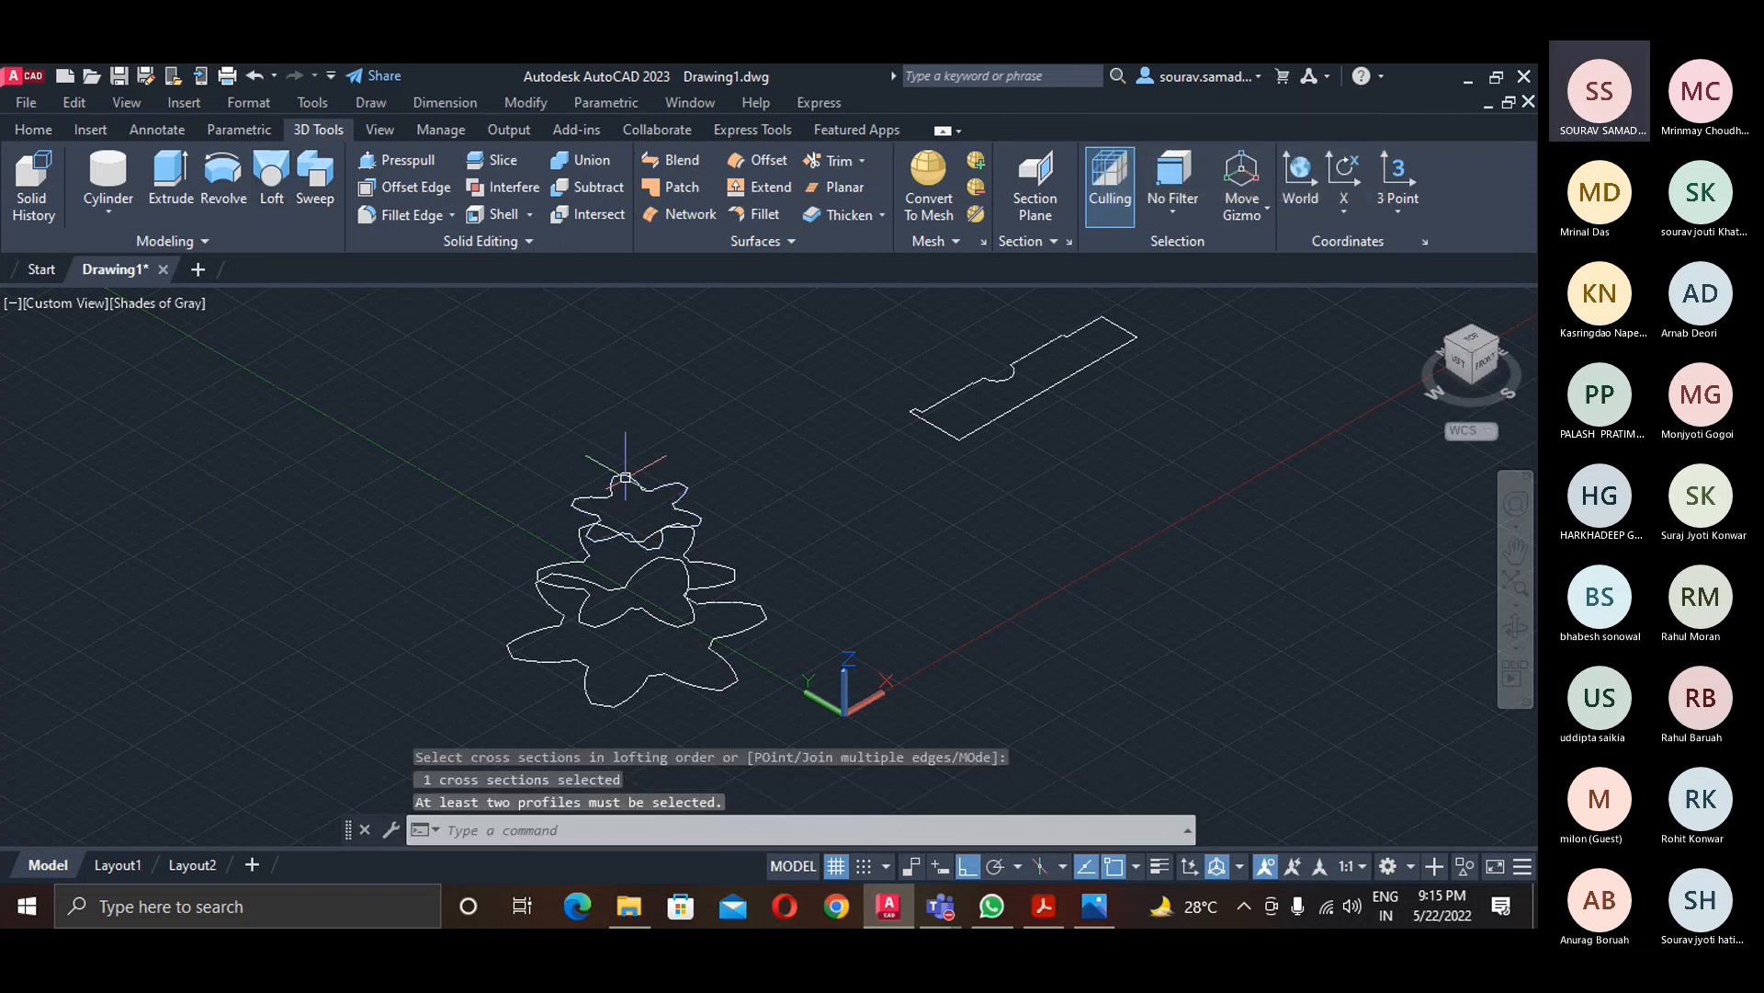
key(Escape)
key(Escape)
key(Escape)
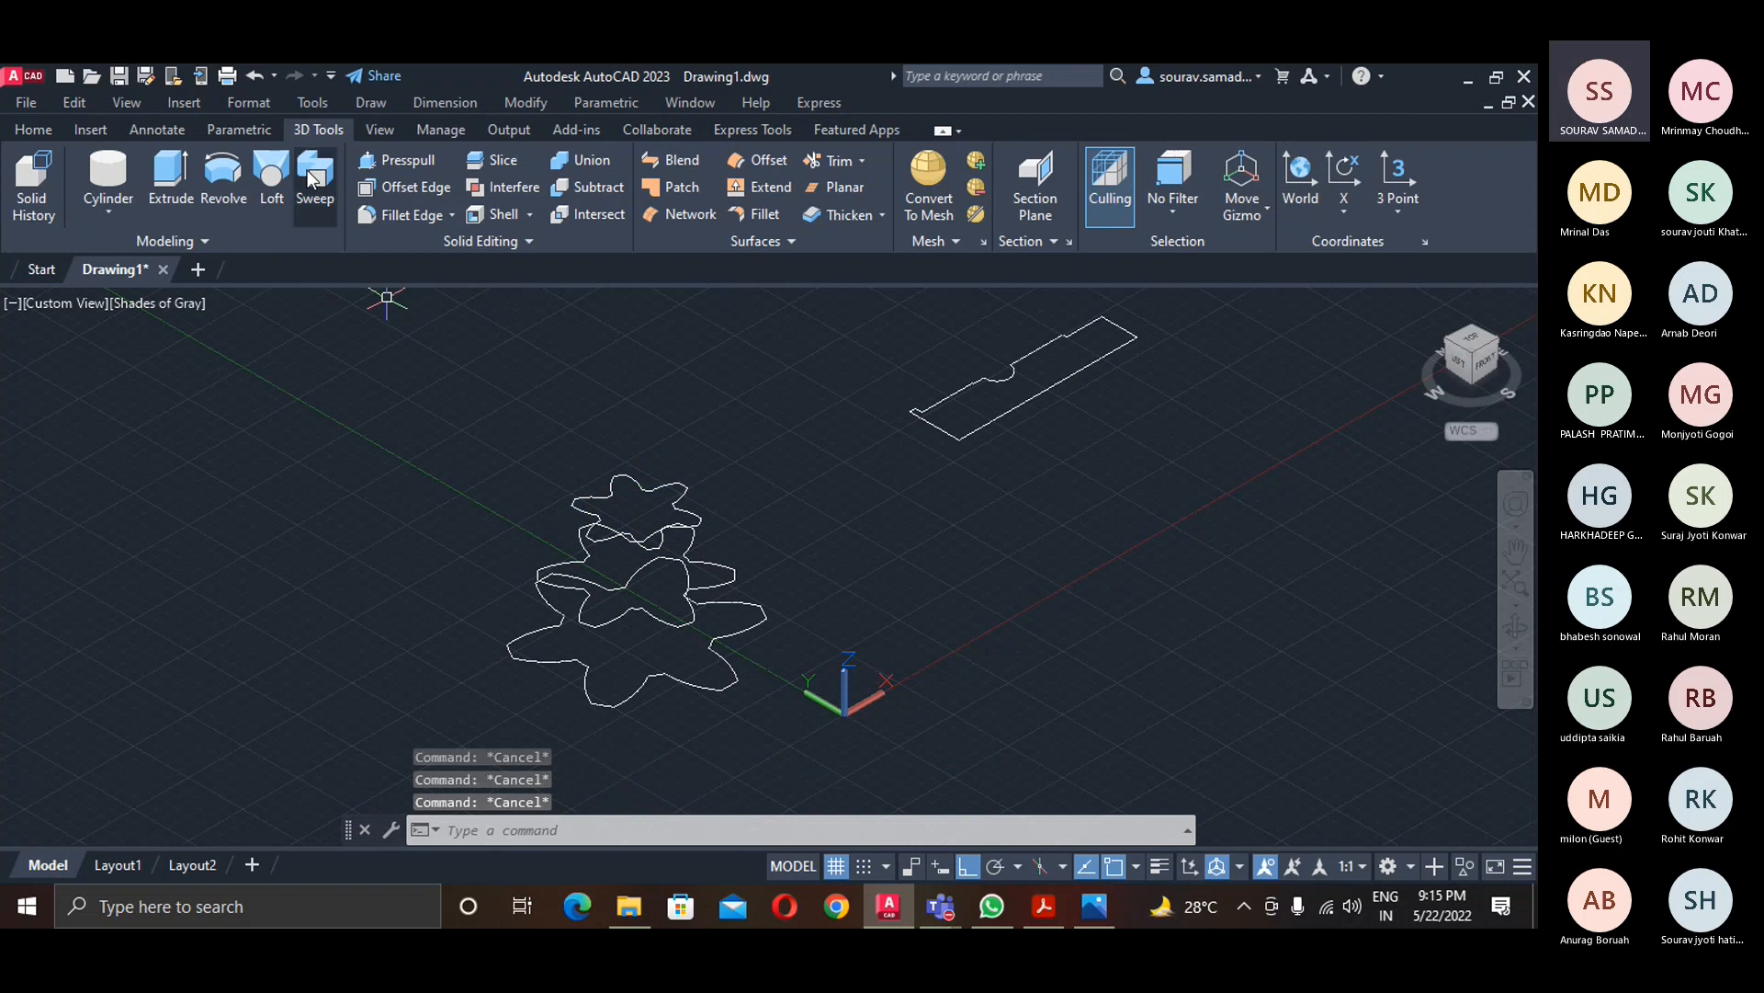
- Loft the three stacked star outlines from the smallest down to the largest, using cross sections only
click(271, 179)
click(658, 488)
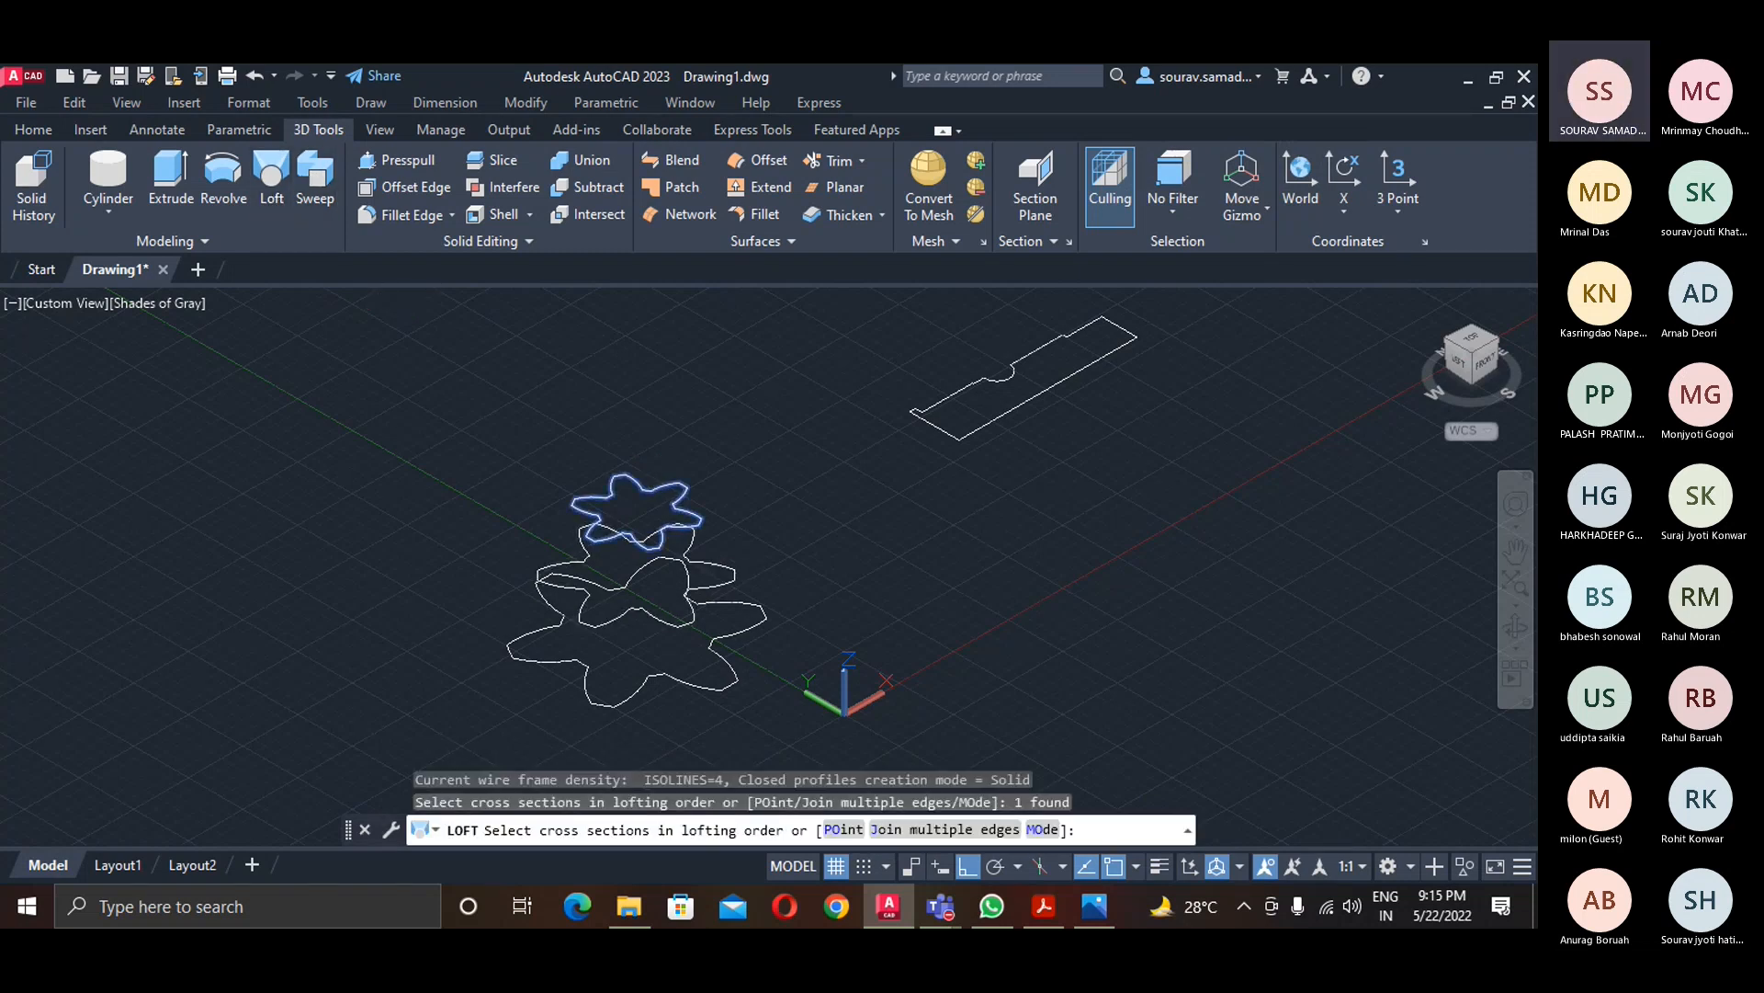
click(689, 559)
scroll(640, 610, up, 3)
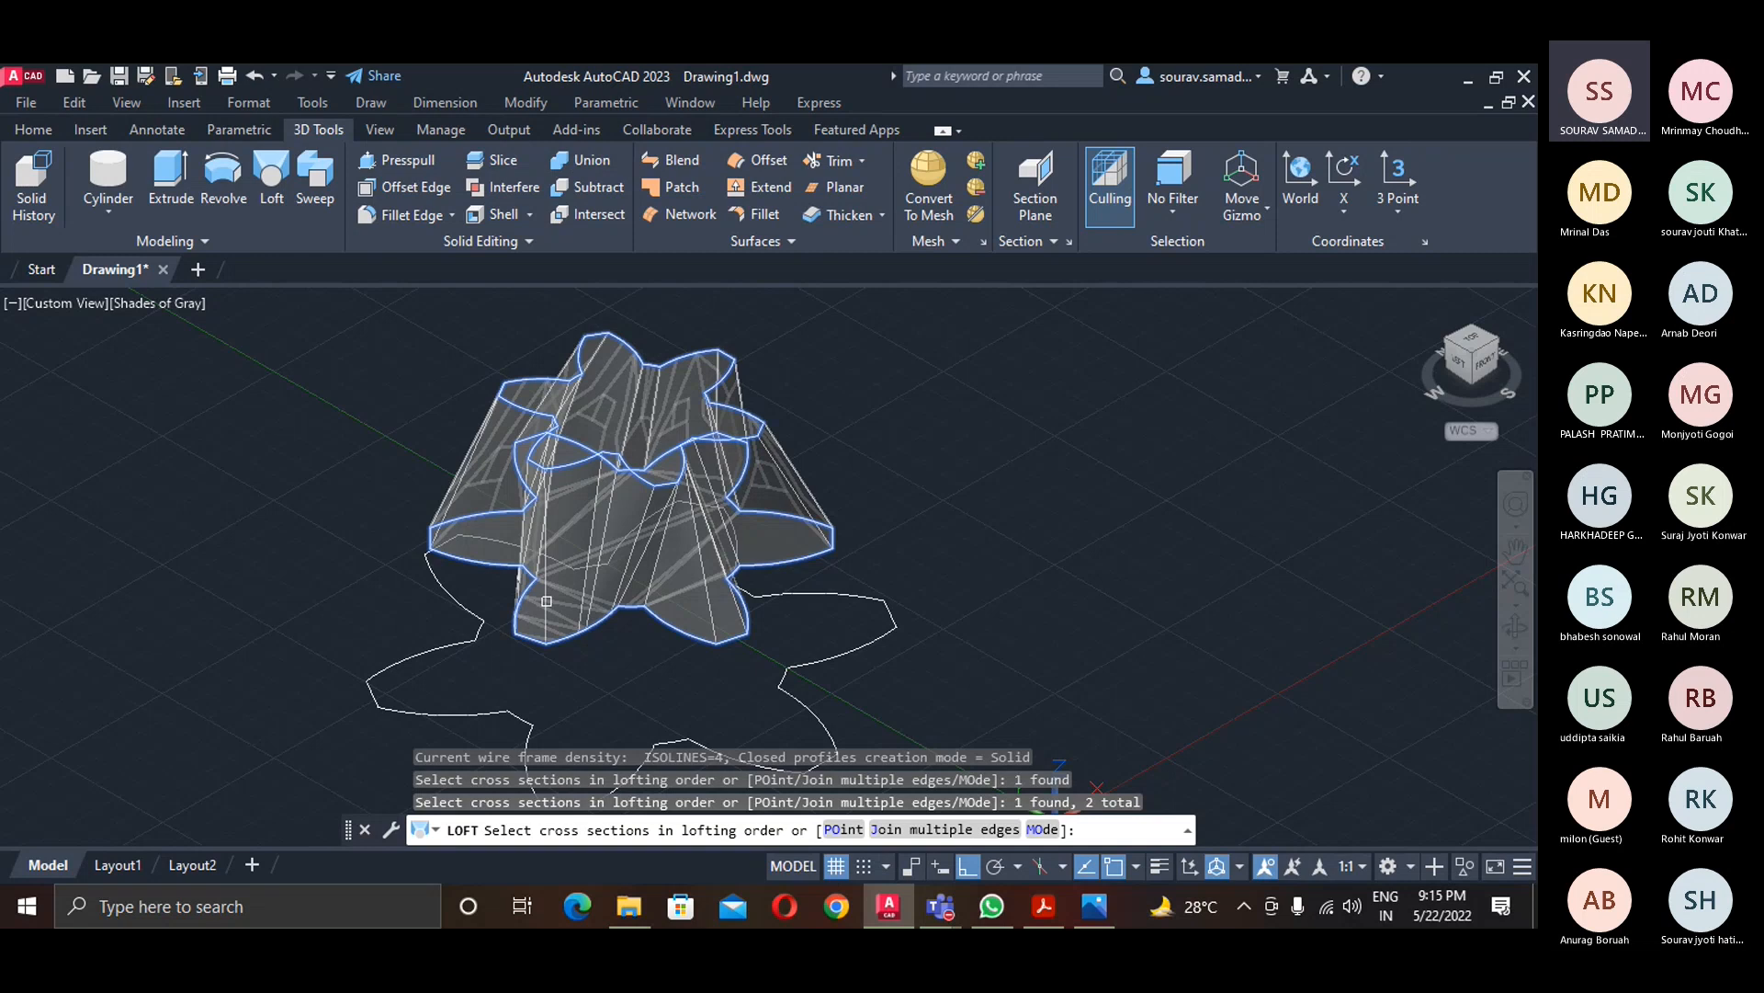
click(478, 632)
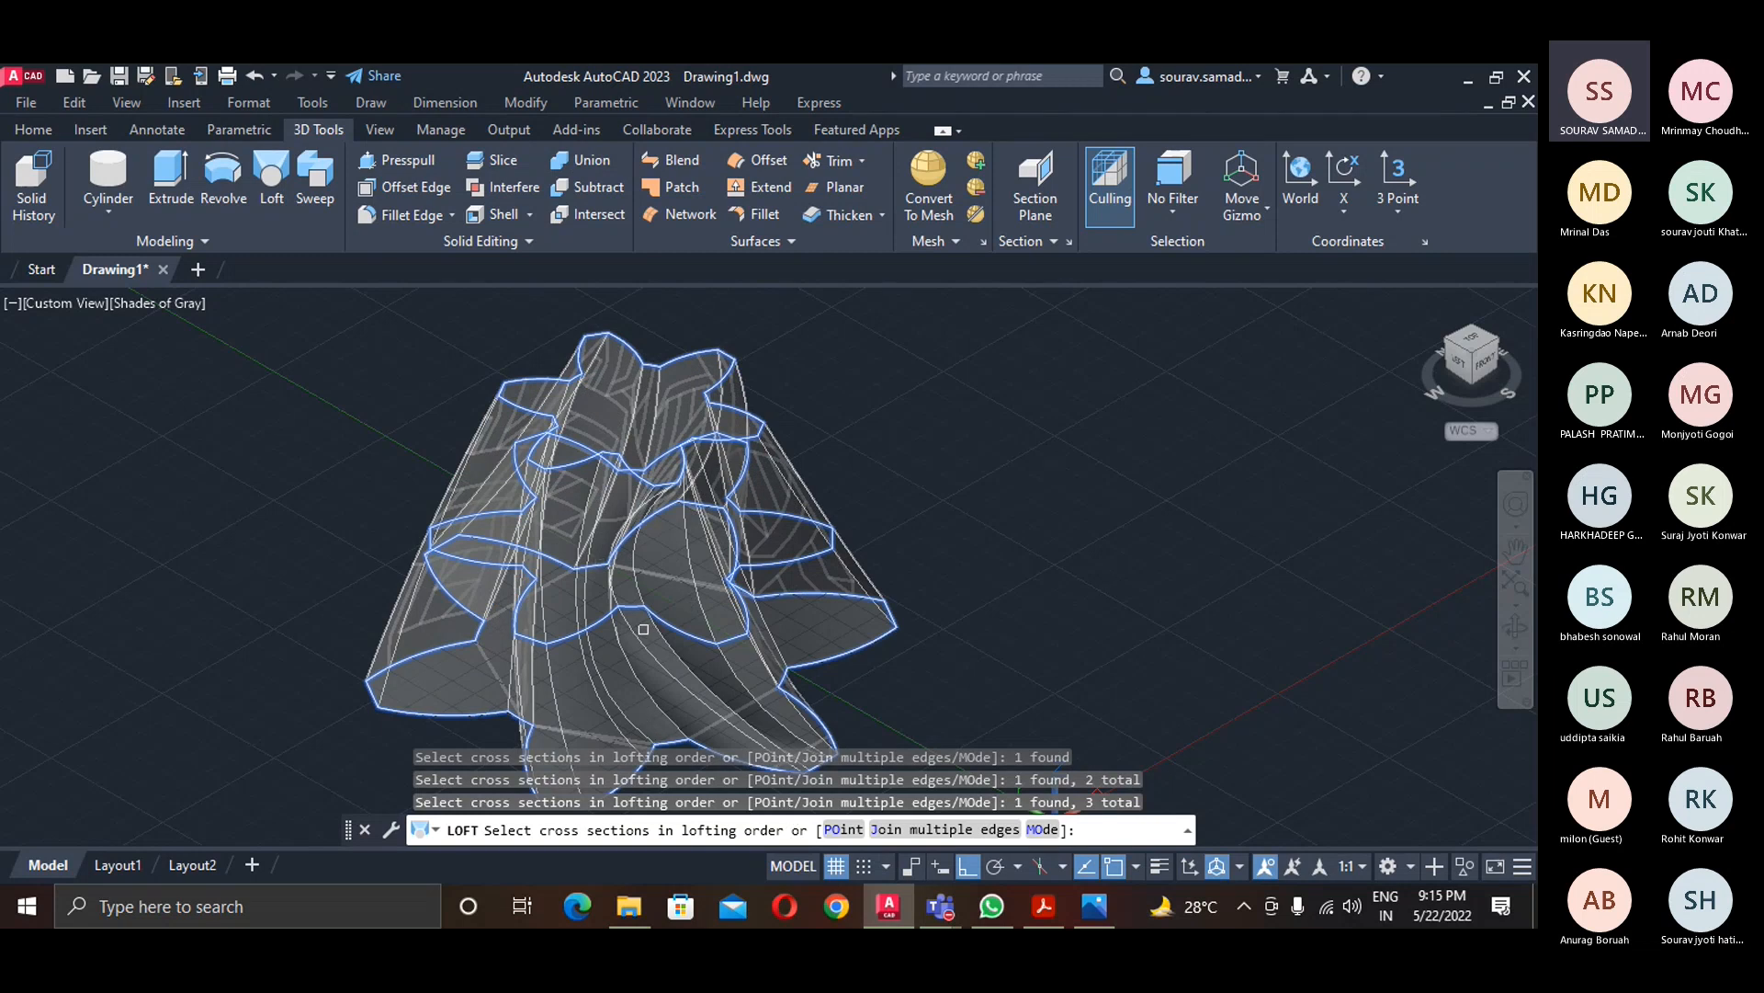
key(Return)
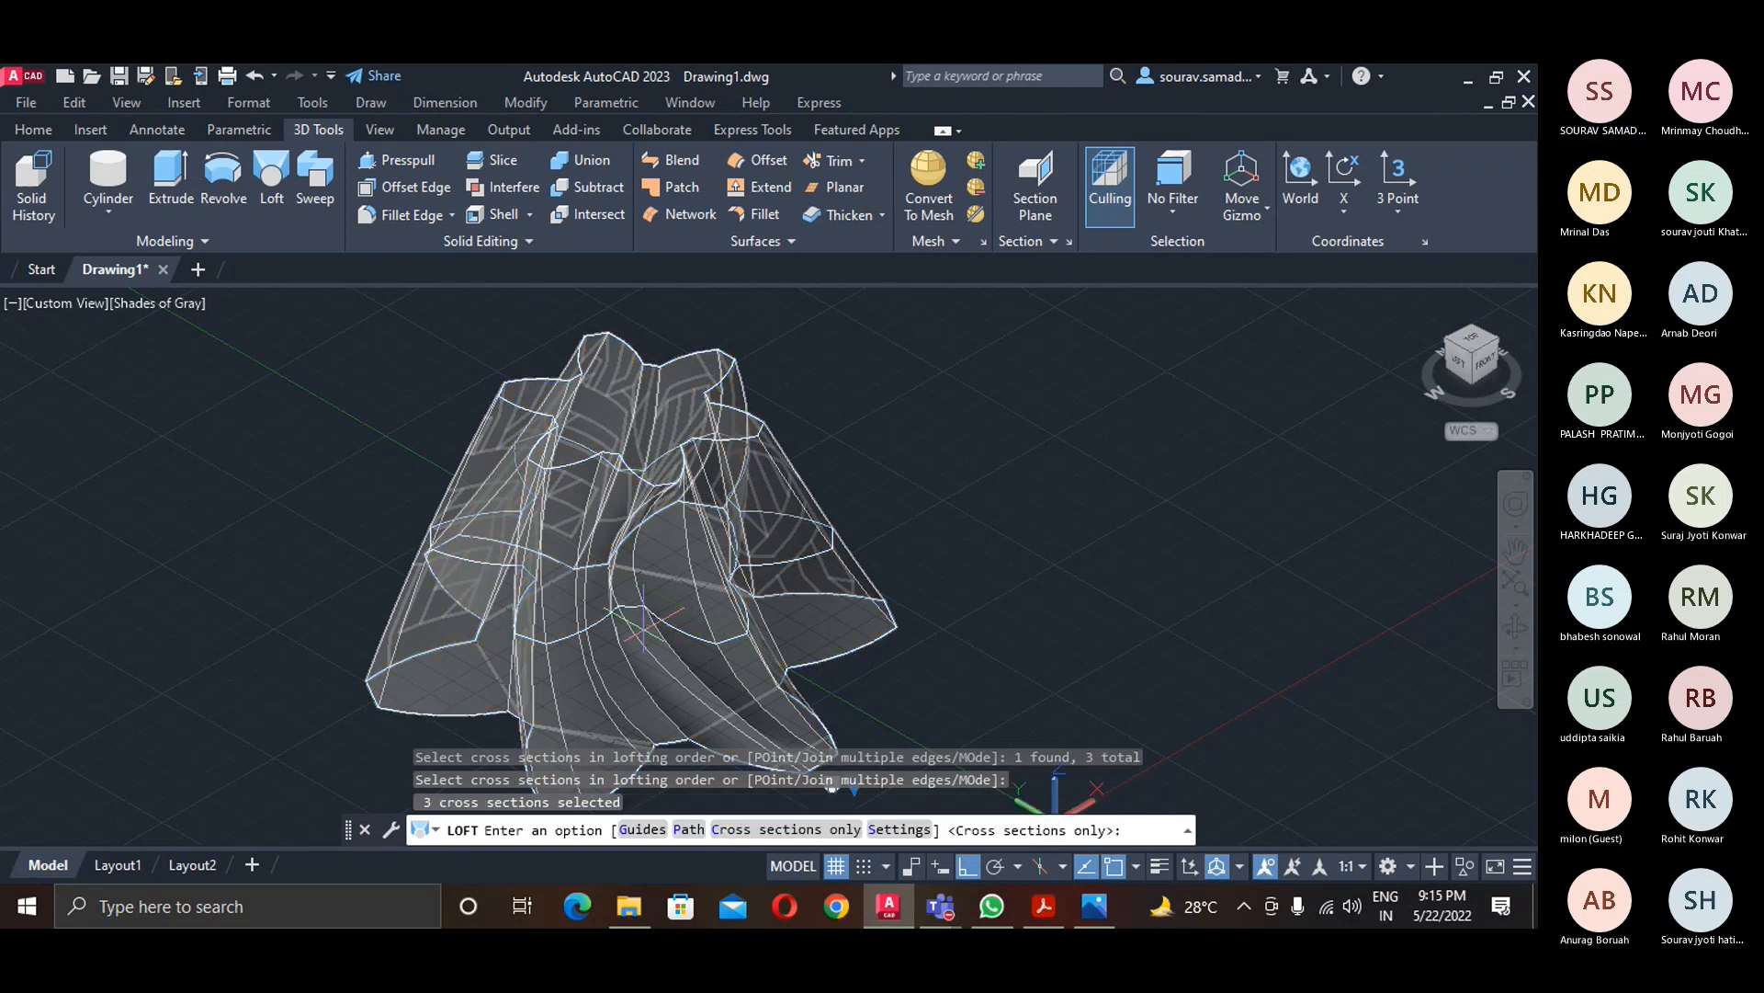
key(Return)
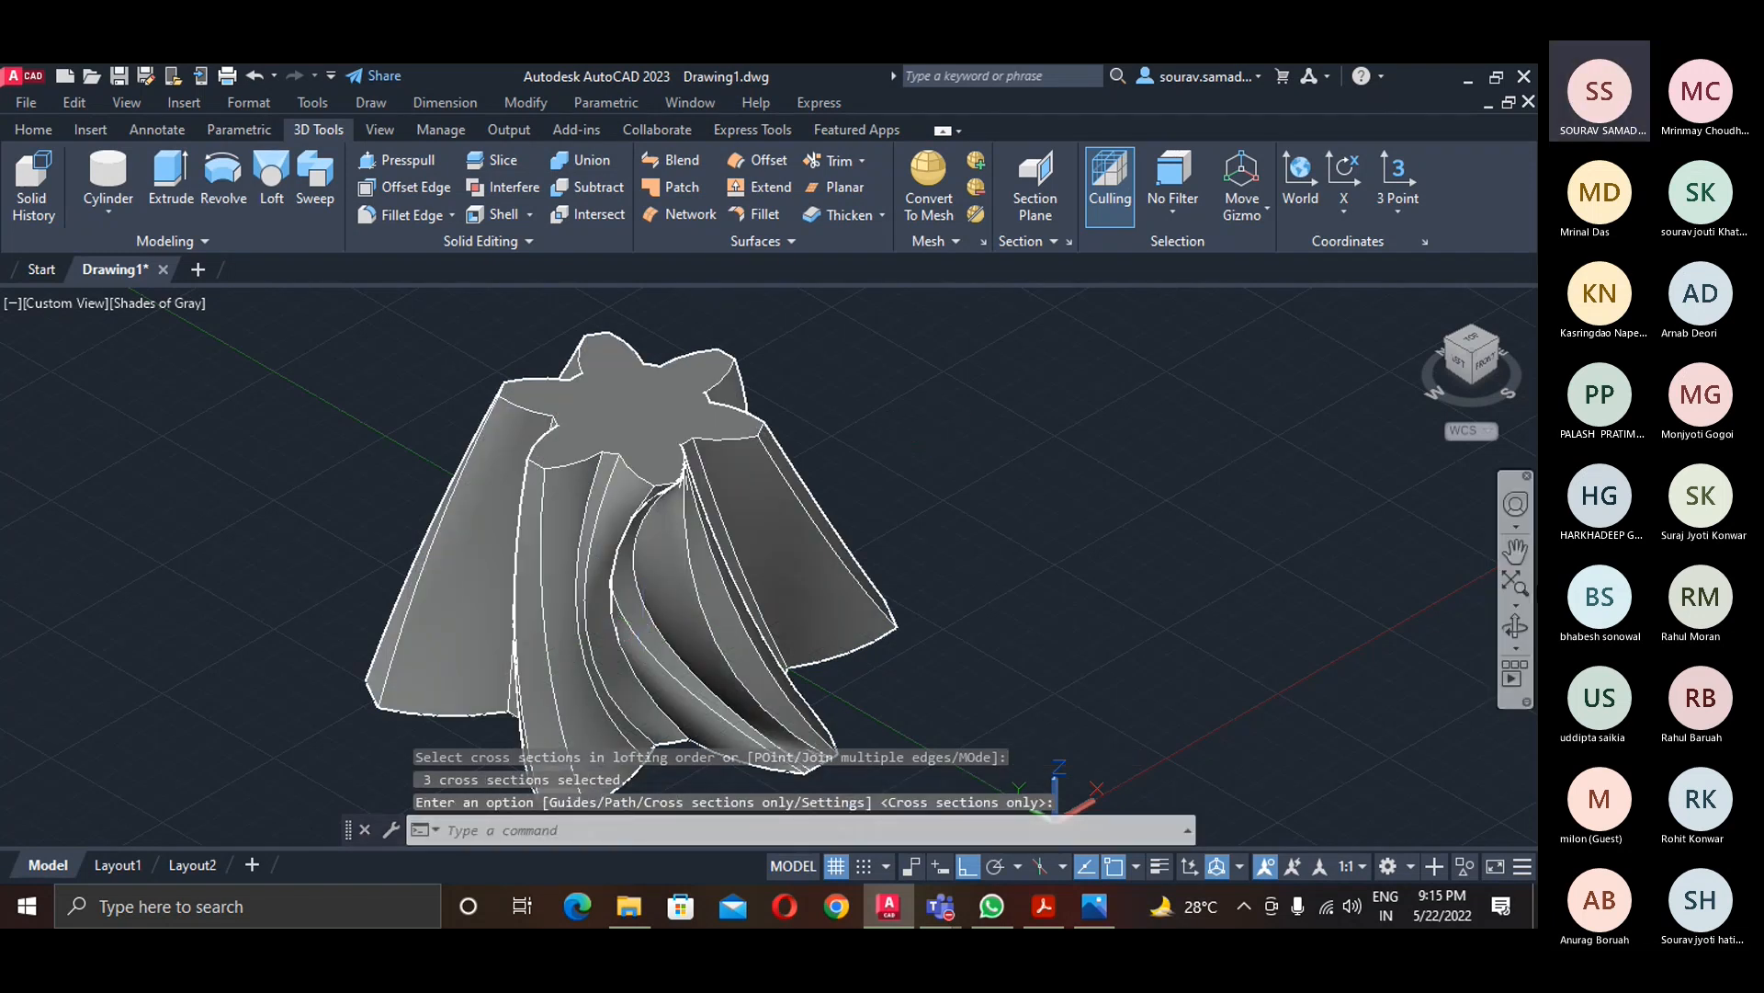
- Orbit around the lofted star solid to inspect its sides, and undo the orbit and the loft
shift+middle_drag(929, 414, 1103, 692)
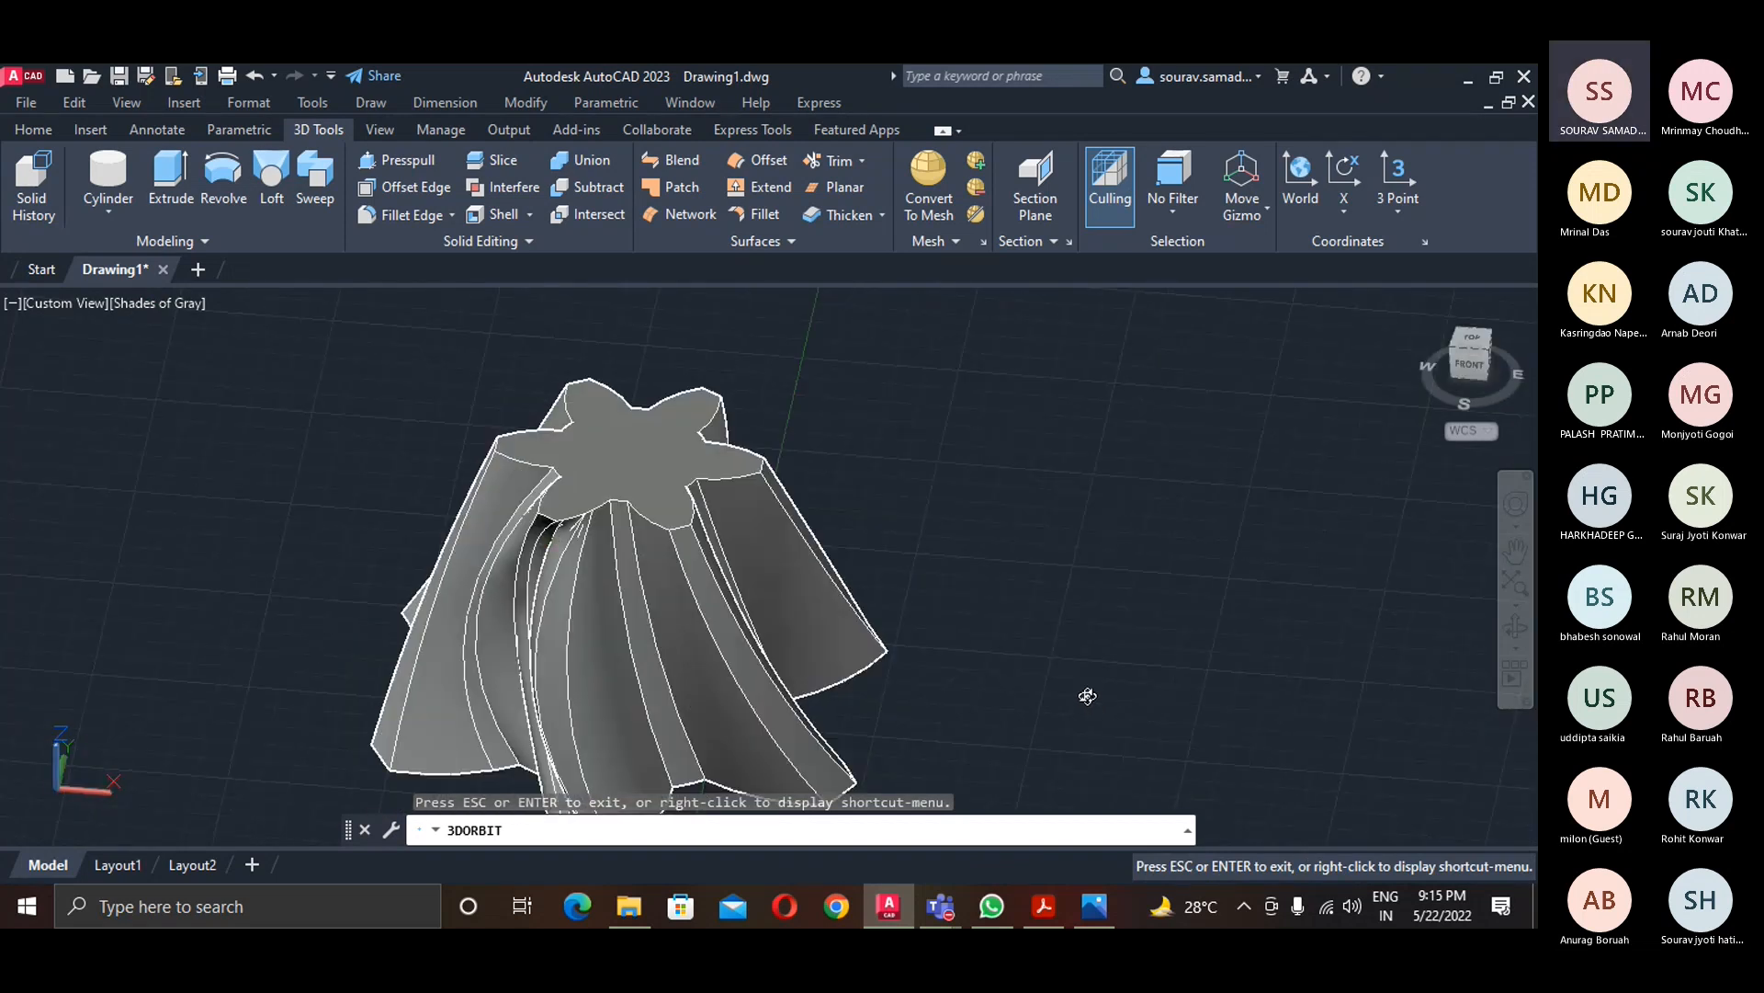
key(Escape)
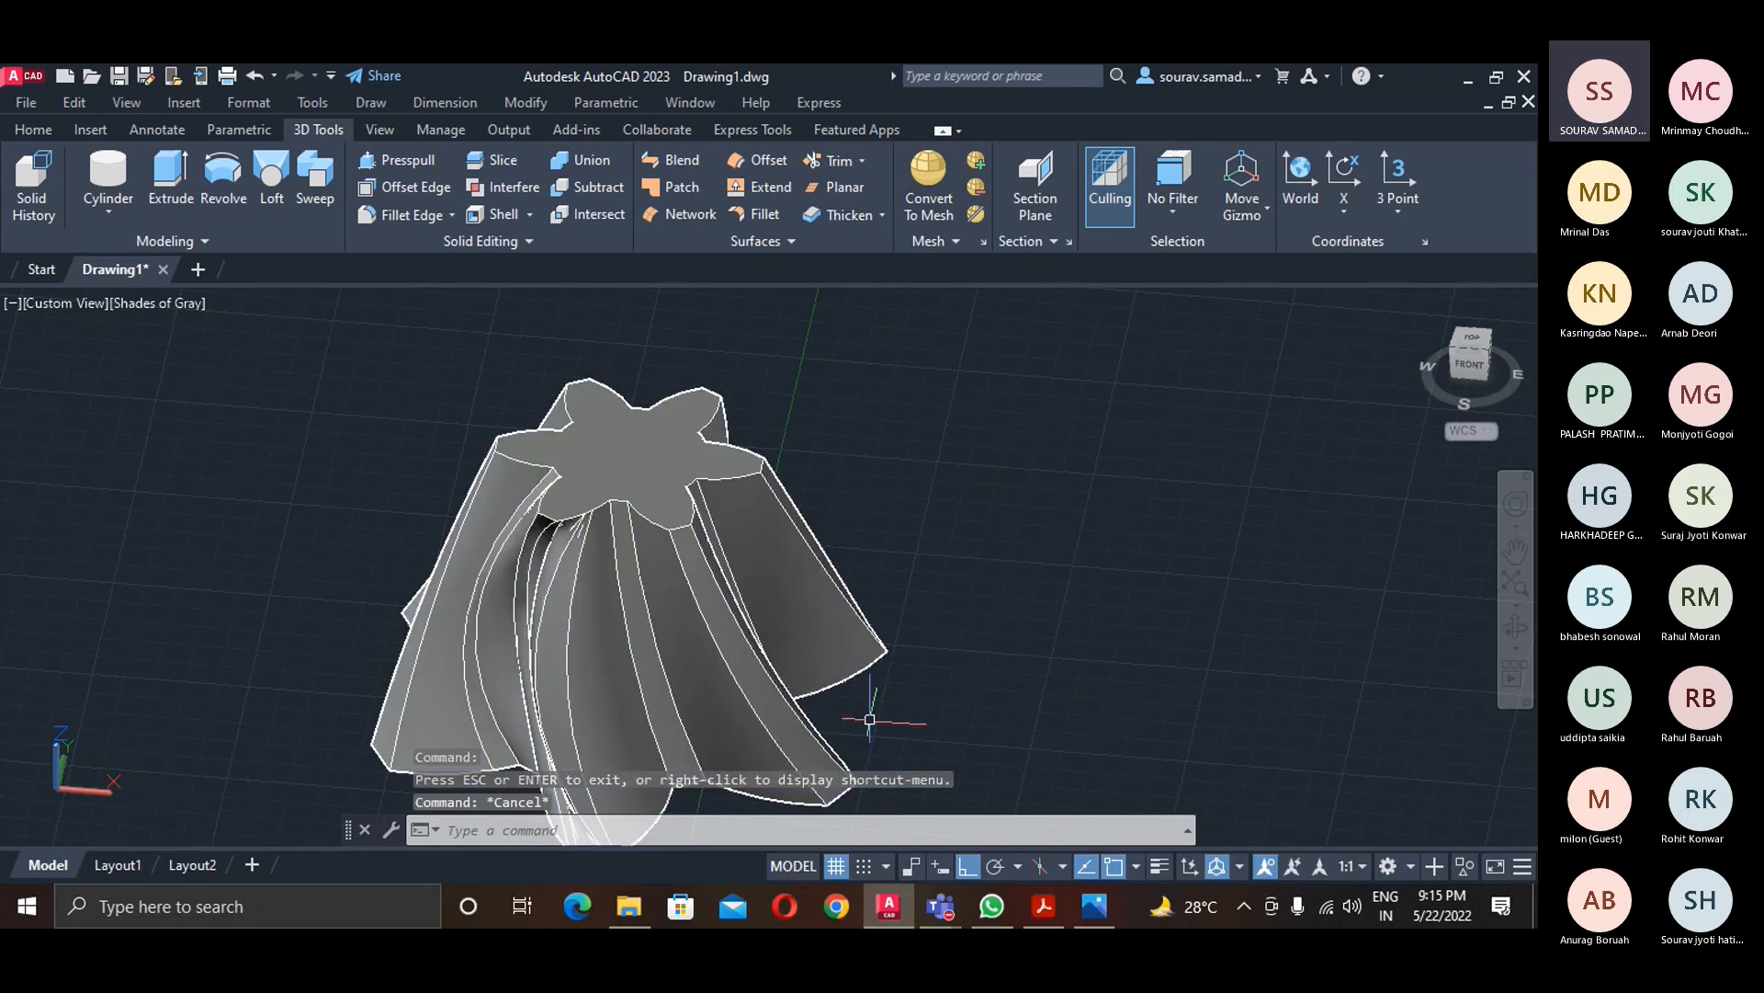
key(ctrl+z)
key(ctrl+z)
scroll(569, 623, up, 5)
scroll(705, 651, down, 4)
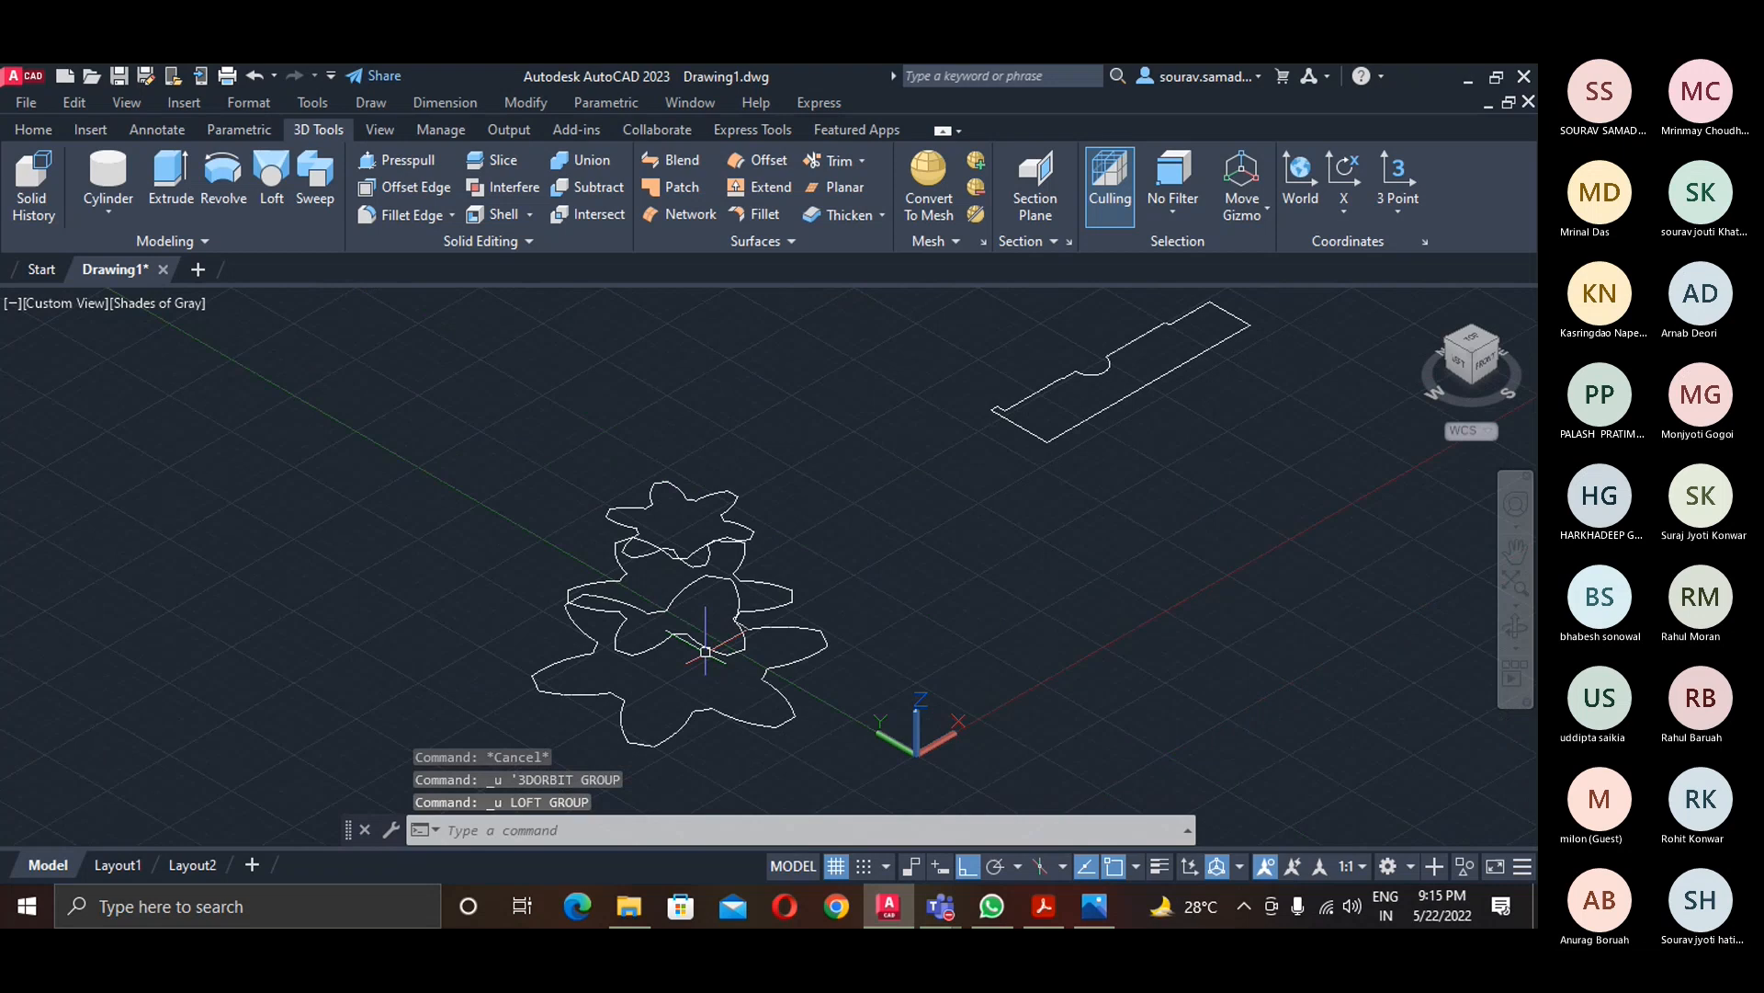
- Orbit the star outlines towards the front and try lofting them again, from the smallest star down to the largest
click(1516, 628)
drag(1230, 610, 1103, 614)
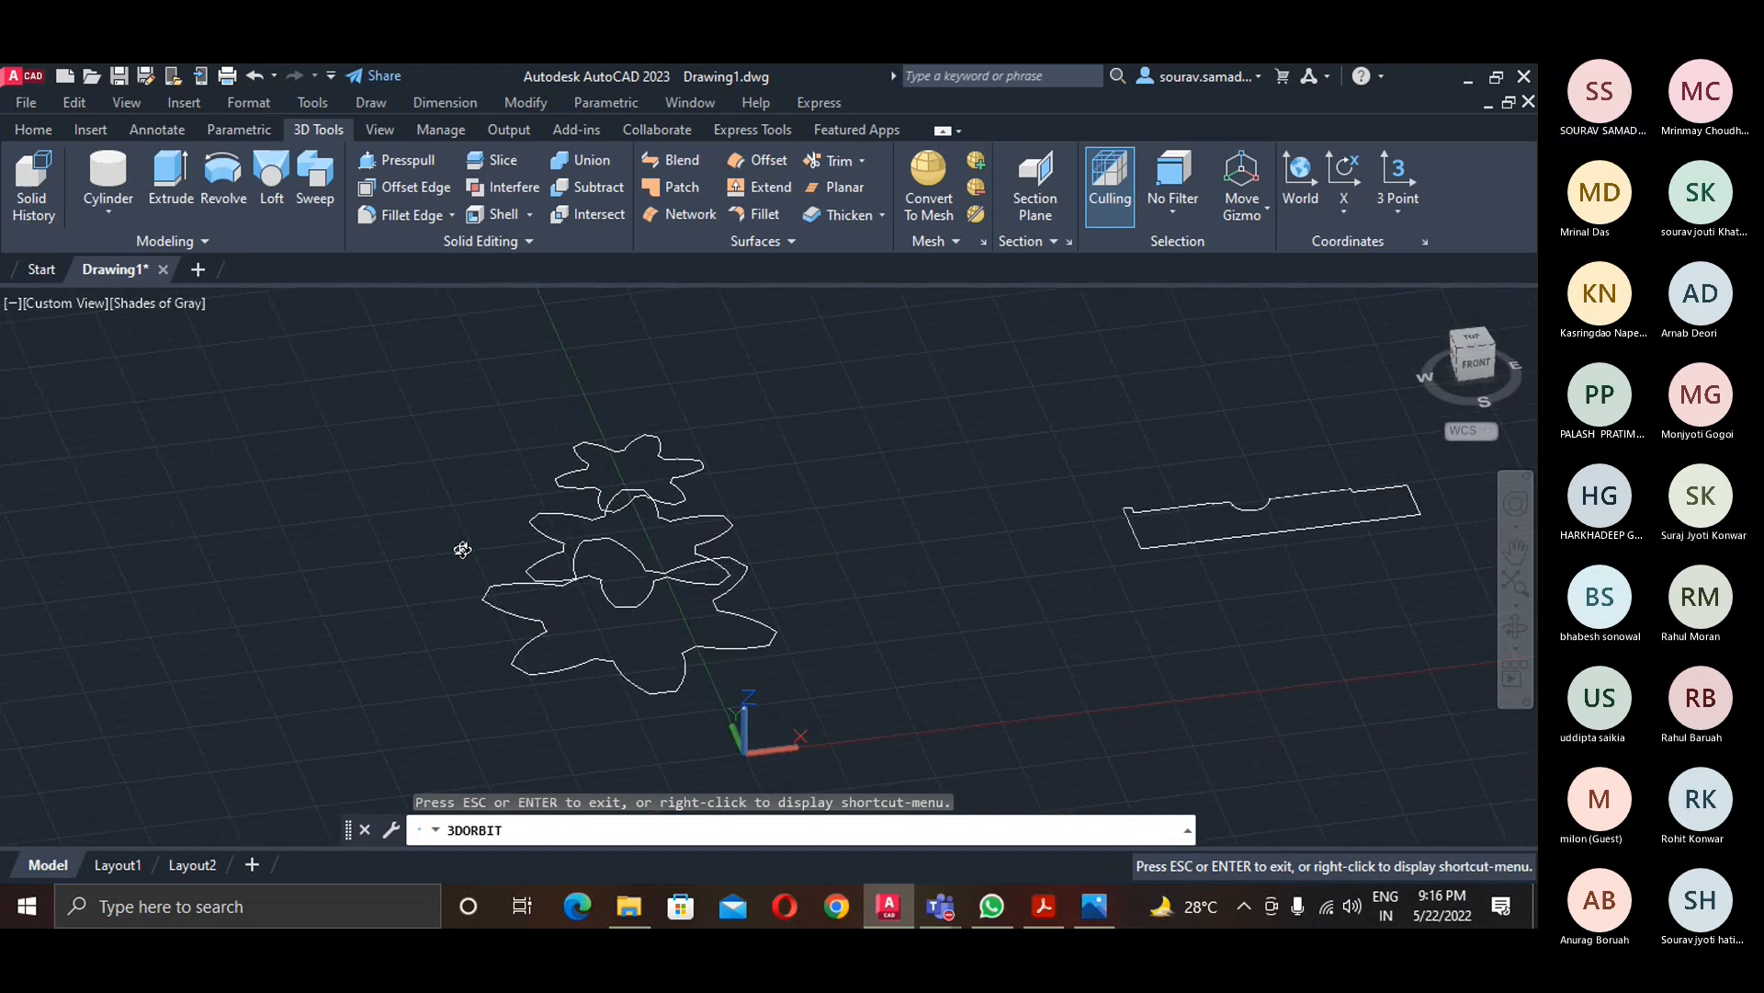
key(Escape)
click(278, 182)
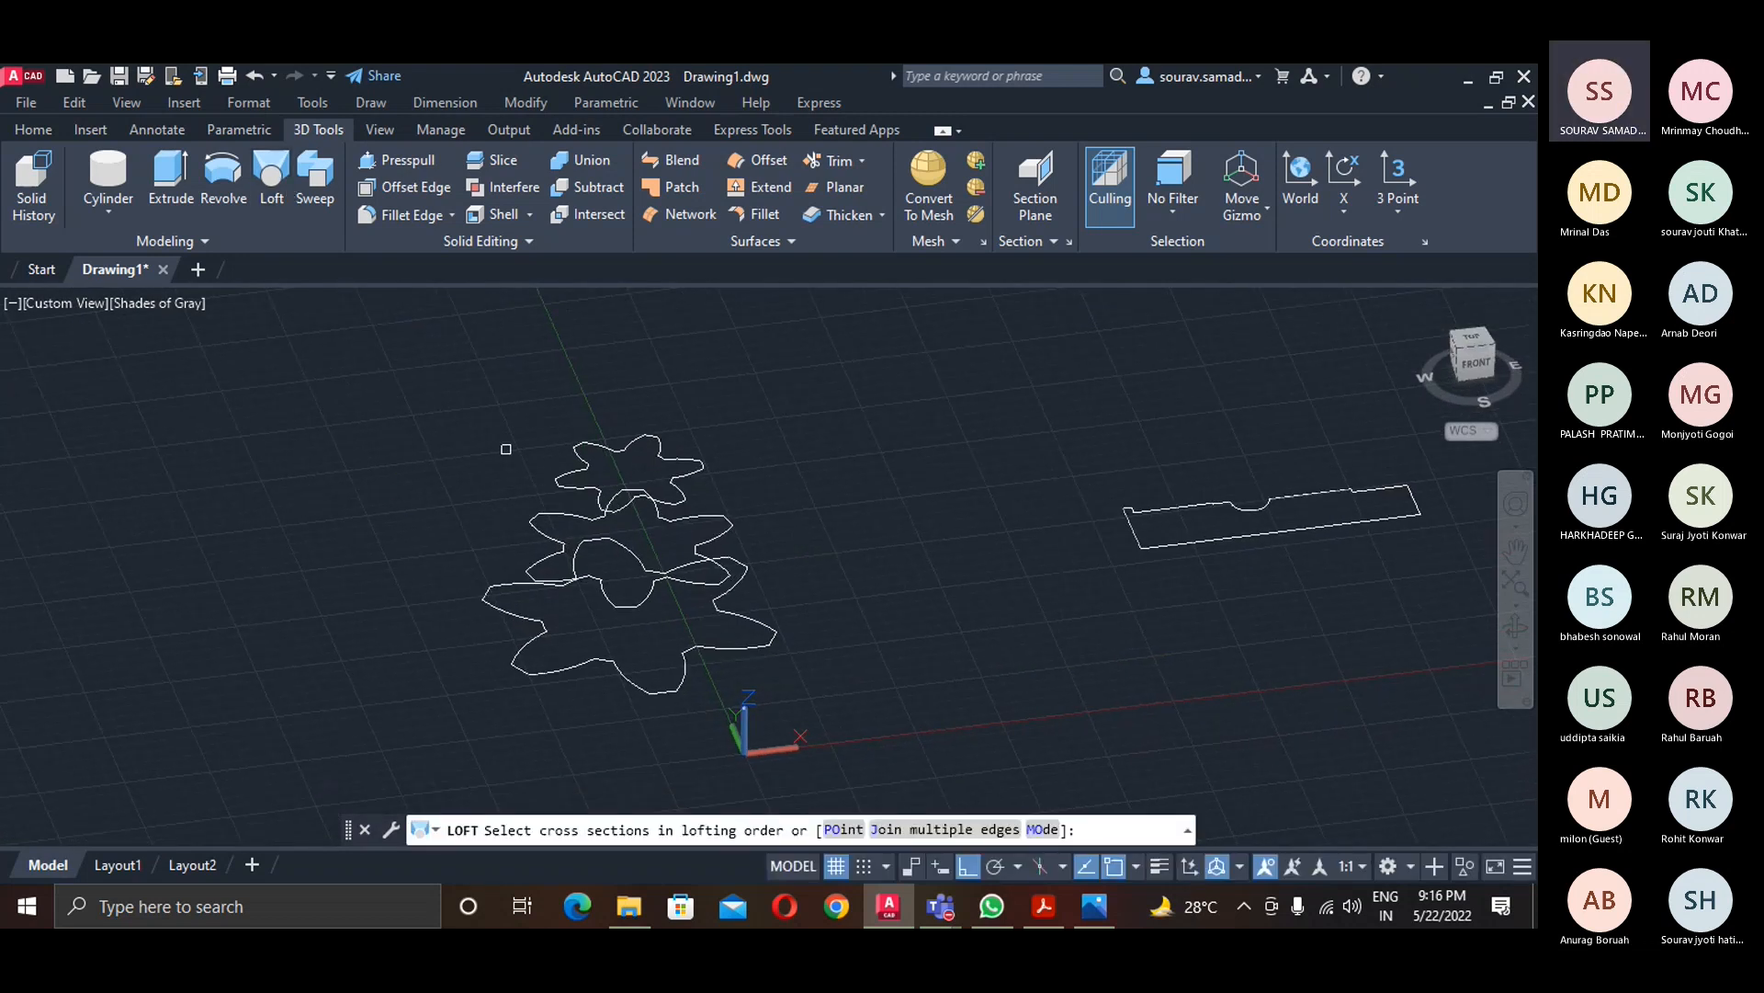
scroll(551, 506, up, 3)
click(652, 504)
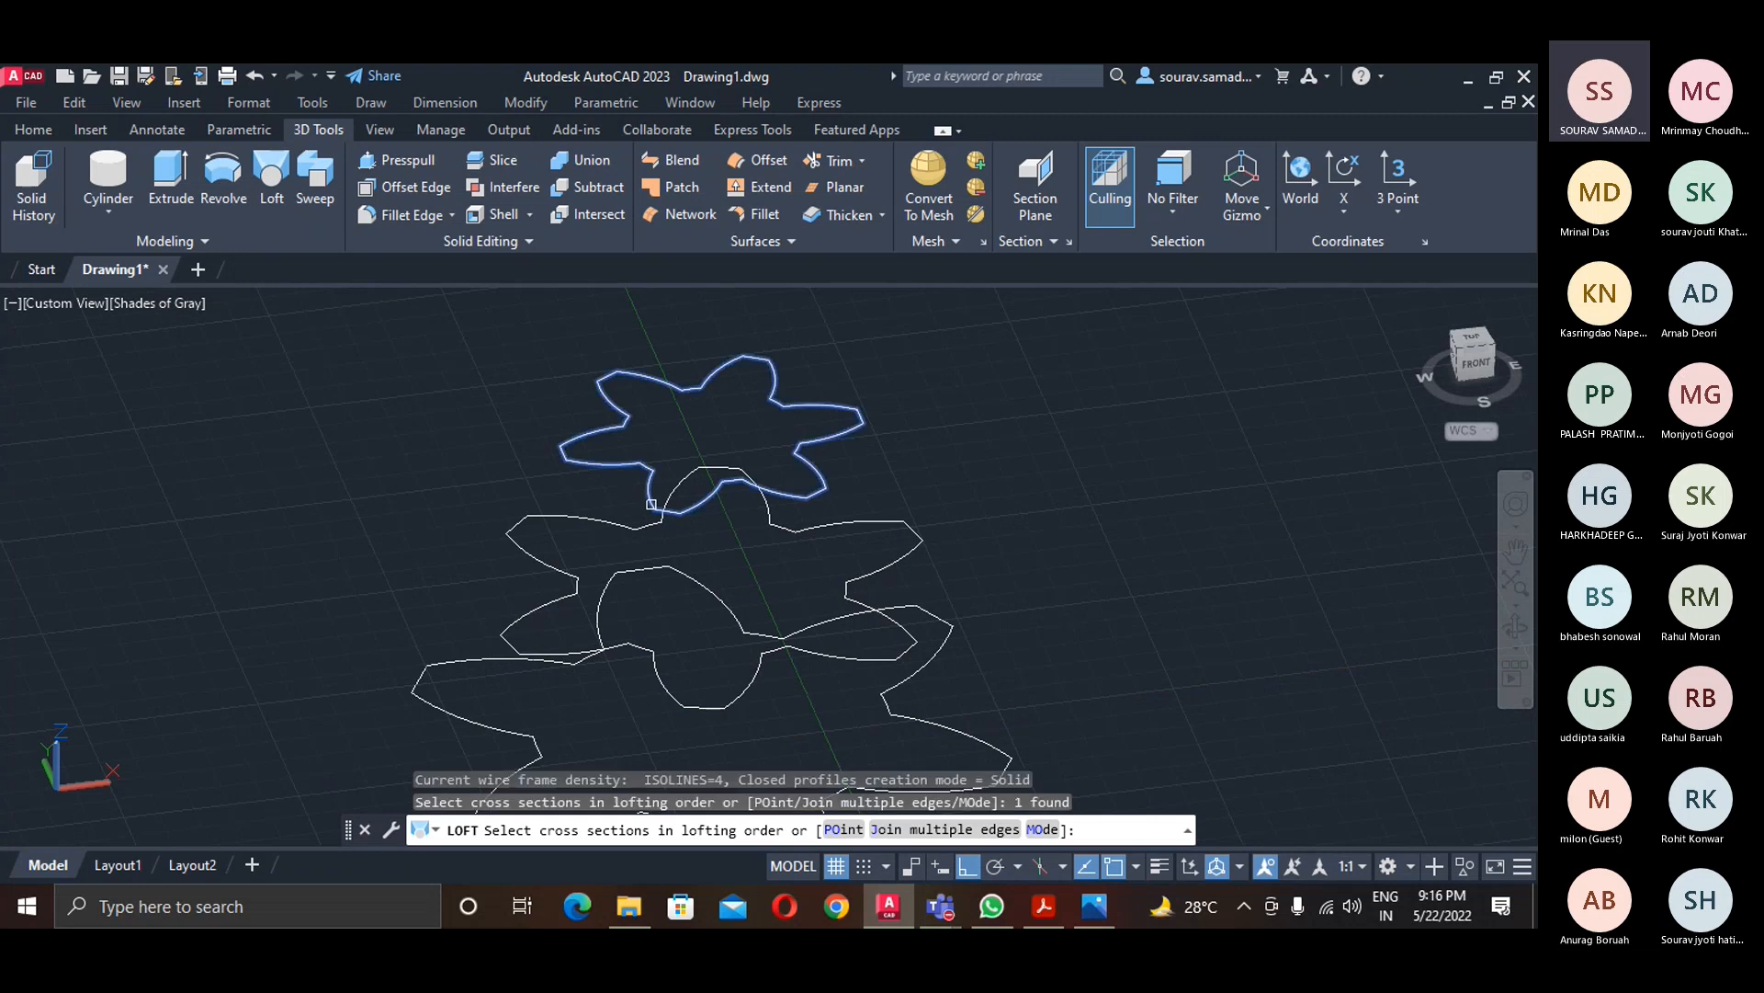
click(552, 634)
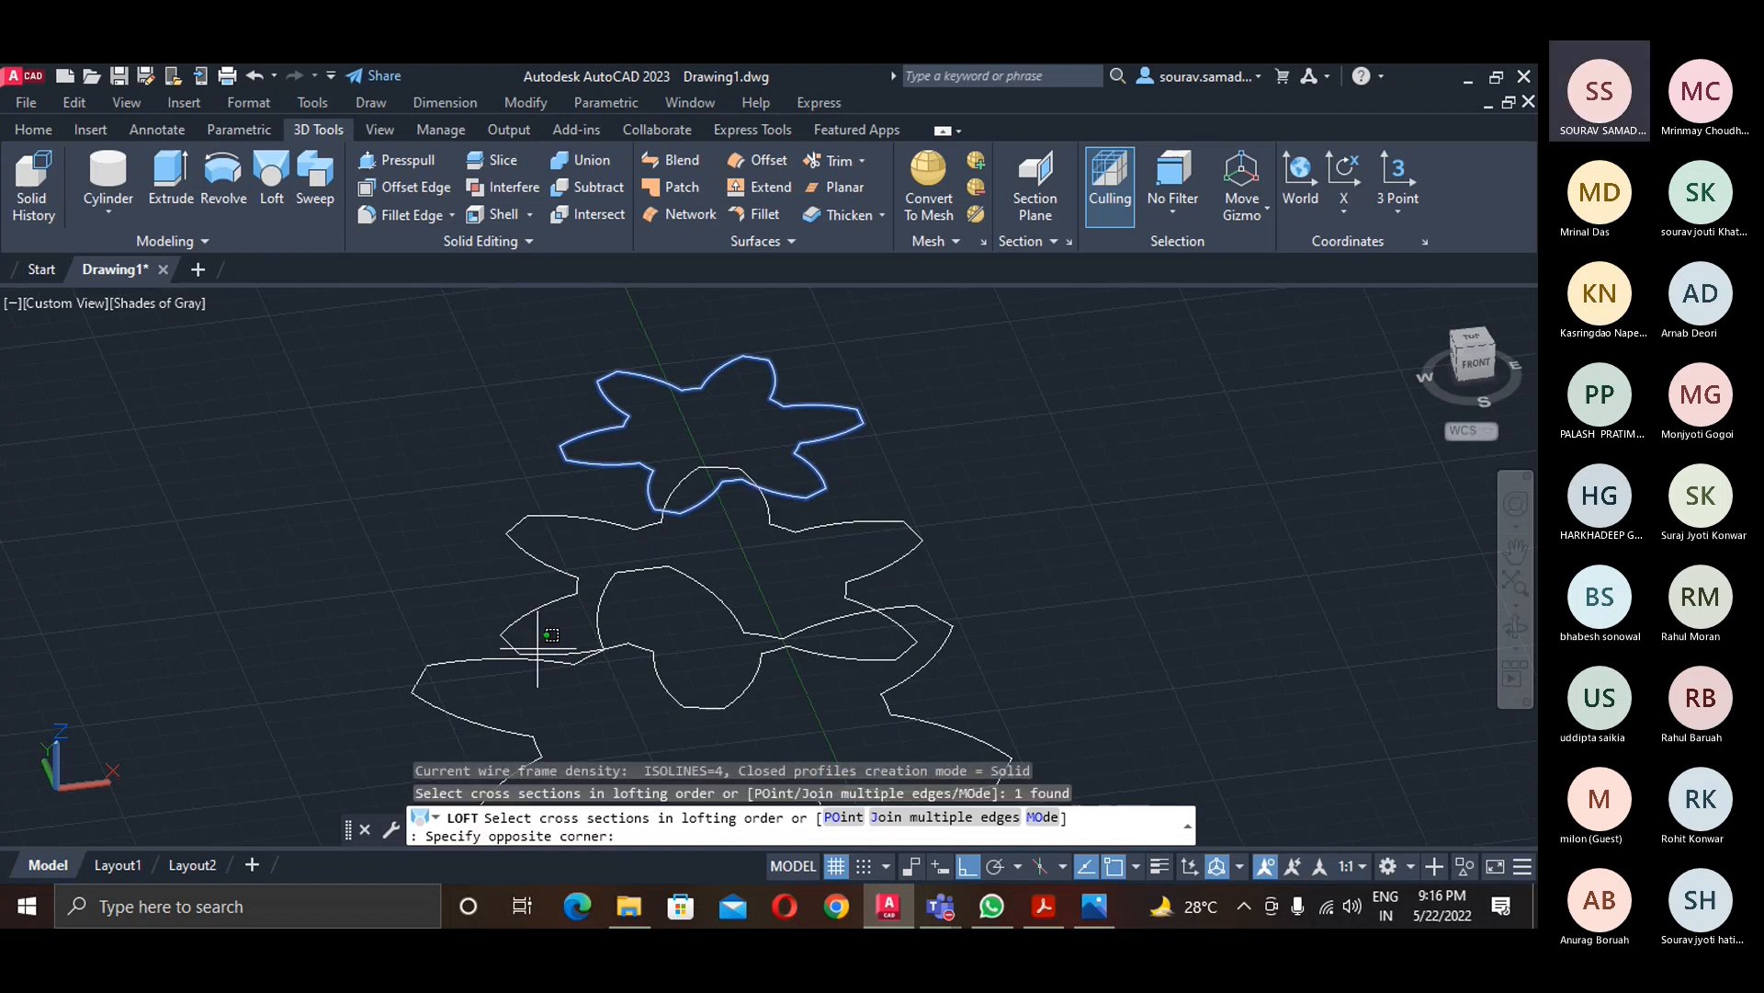
click(561, 581)
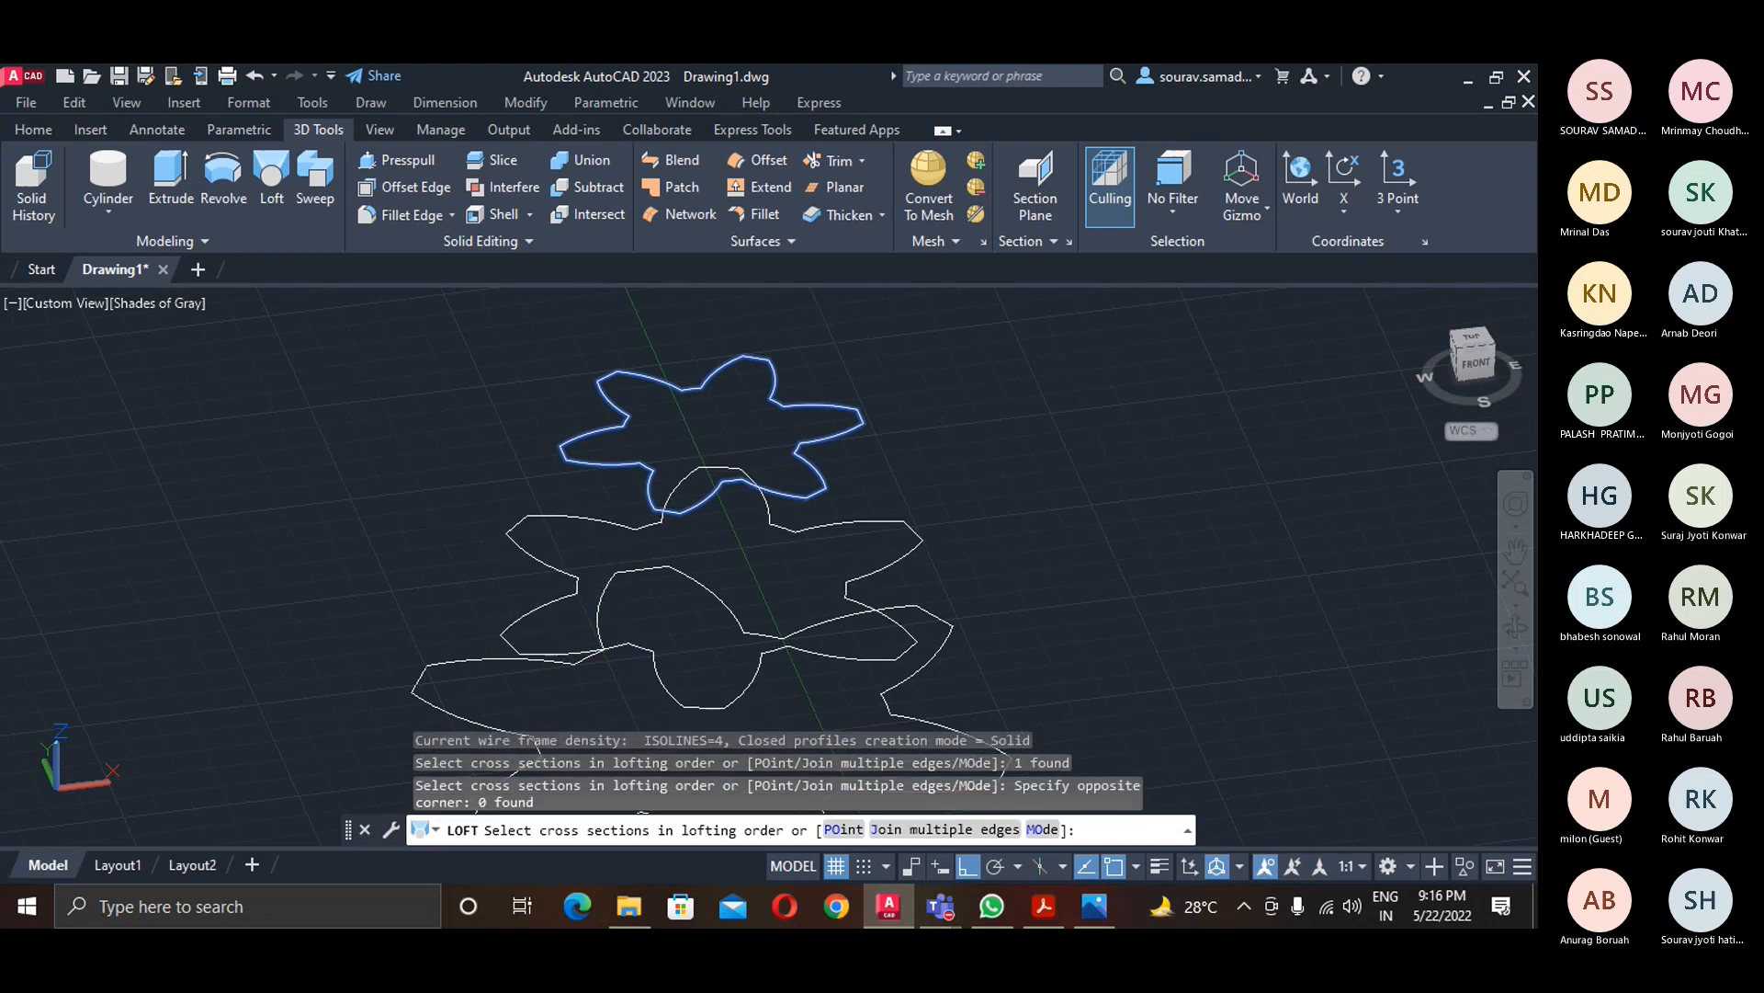
click(553, 652)
middle_drag(595, 665, 630, 500)
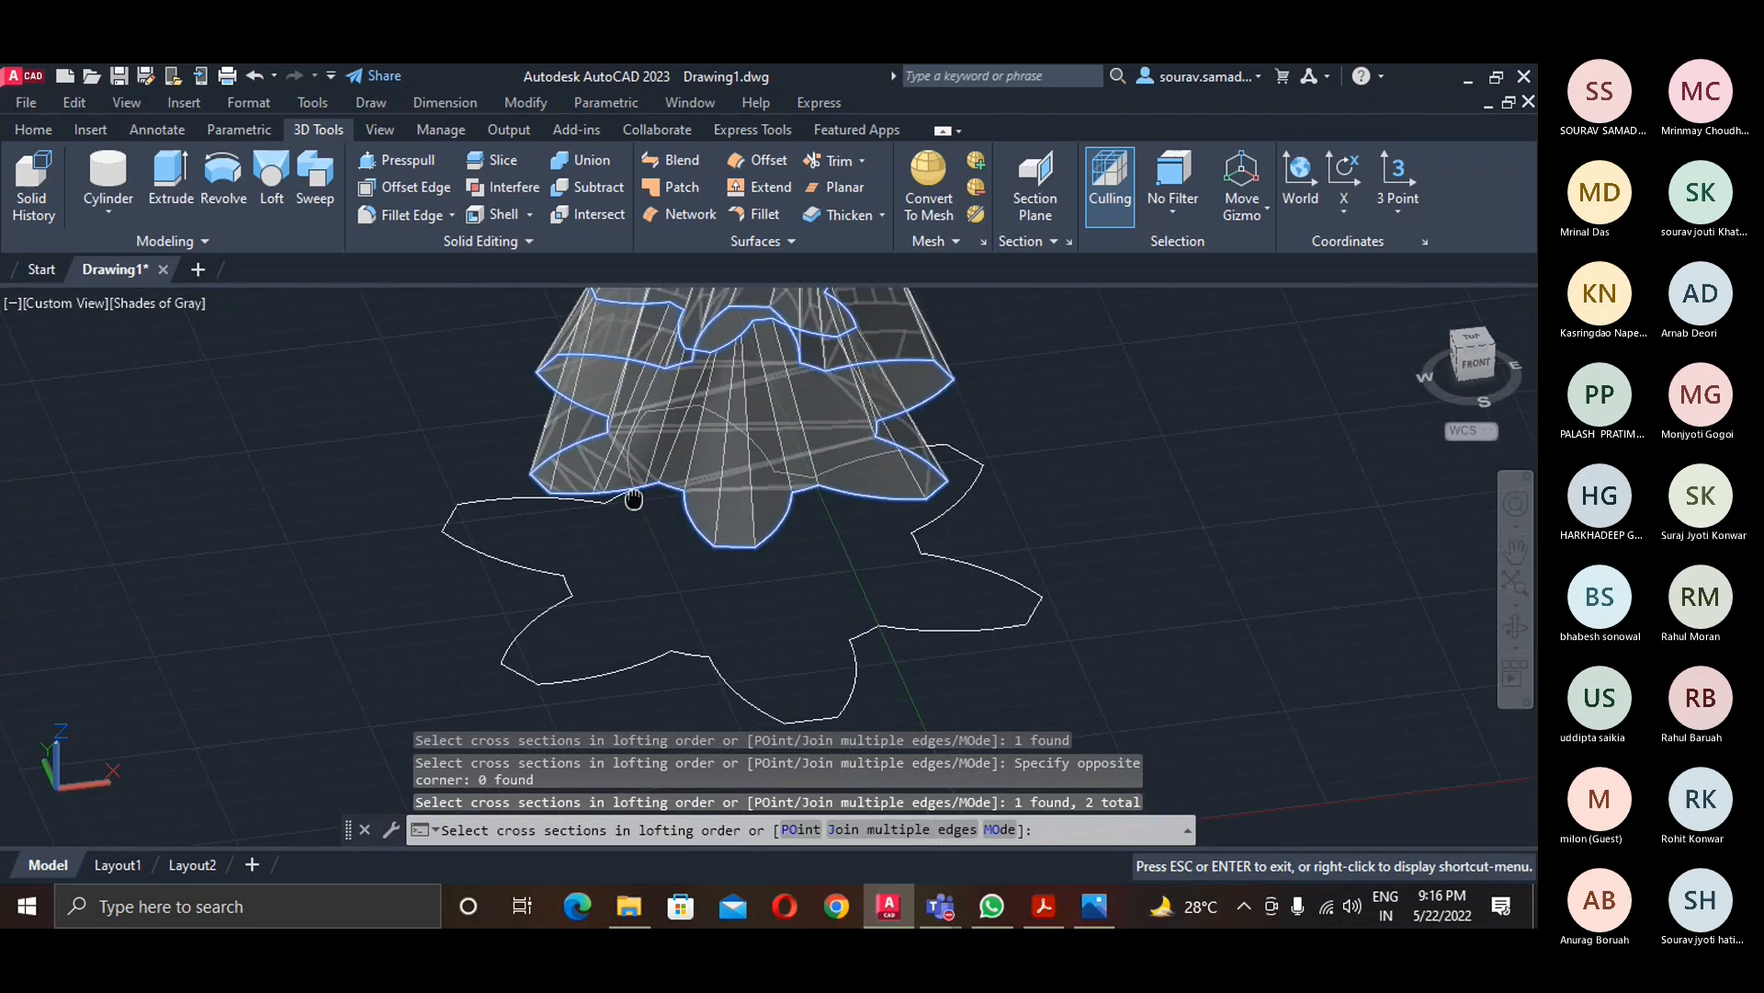
click(547, 658)
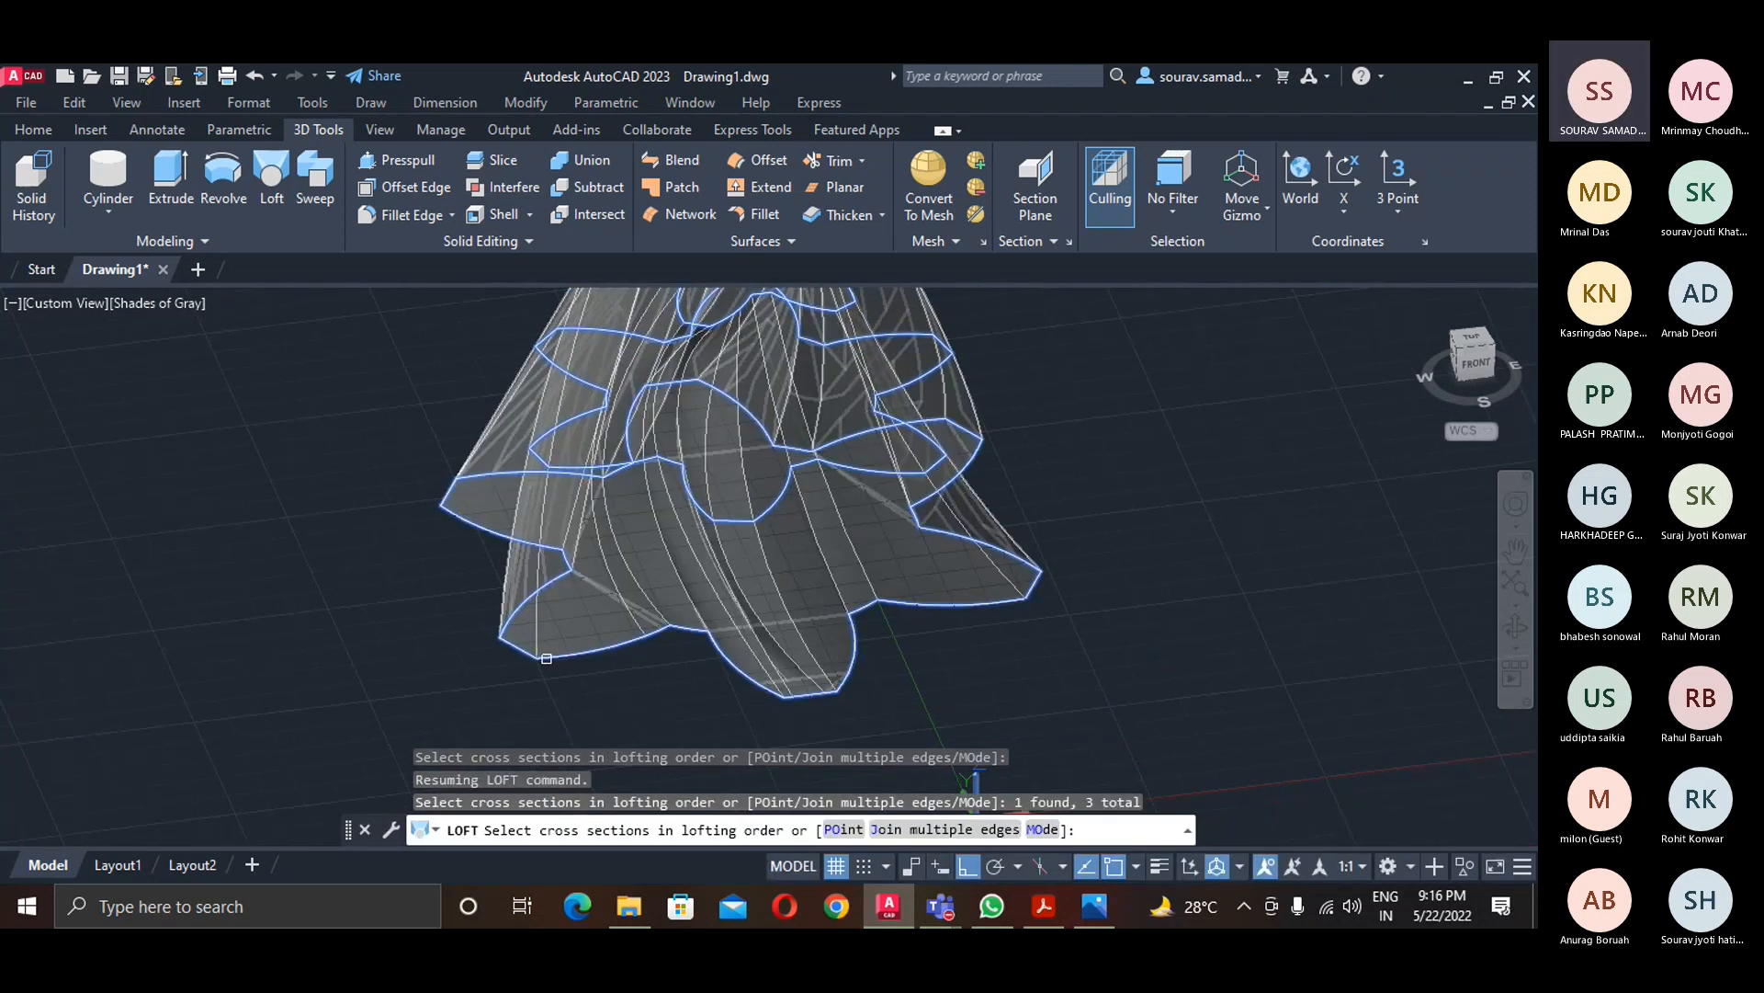
scroll(622, 646, down, 2)
middle_drag(623, 646, 622, 663)
key(Escape)
key(Escape)
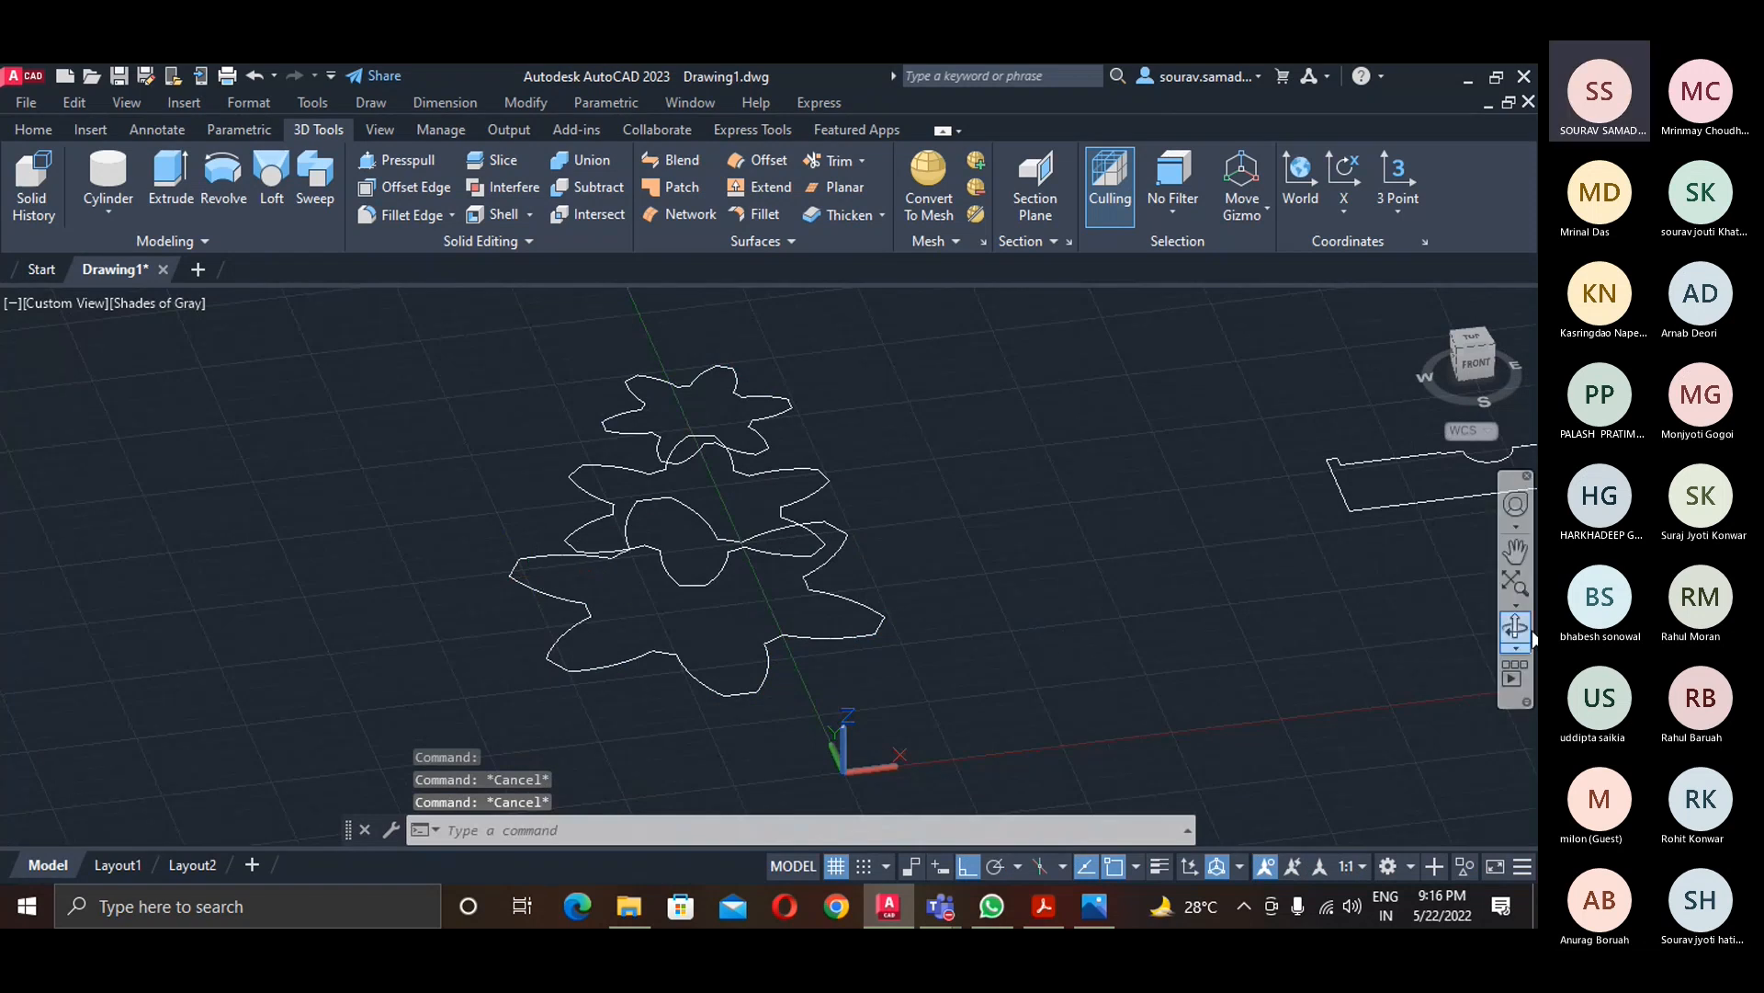
- Set the visual style to 2D Wireframe and switch to the Top view of the star outlines
click(1517, 629)
mouse_move(1008, 575)
mouse_down()
mouse_move(1032, 591)
mouse_move(1008, 606)
mouse_move(986, 743)
mouse_move(934, 776)
mouse_move(985, 599)
mouse_move(1035, 632)
mouse_move(1028, 653)
mouse_move(1005, 625)
mouse_move(961, 661)
mouse_move(993, 605)
mouse_up()
key(Escape)
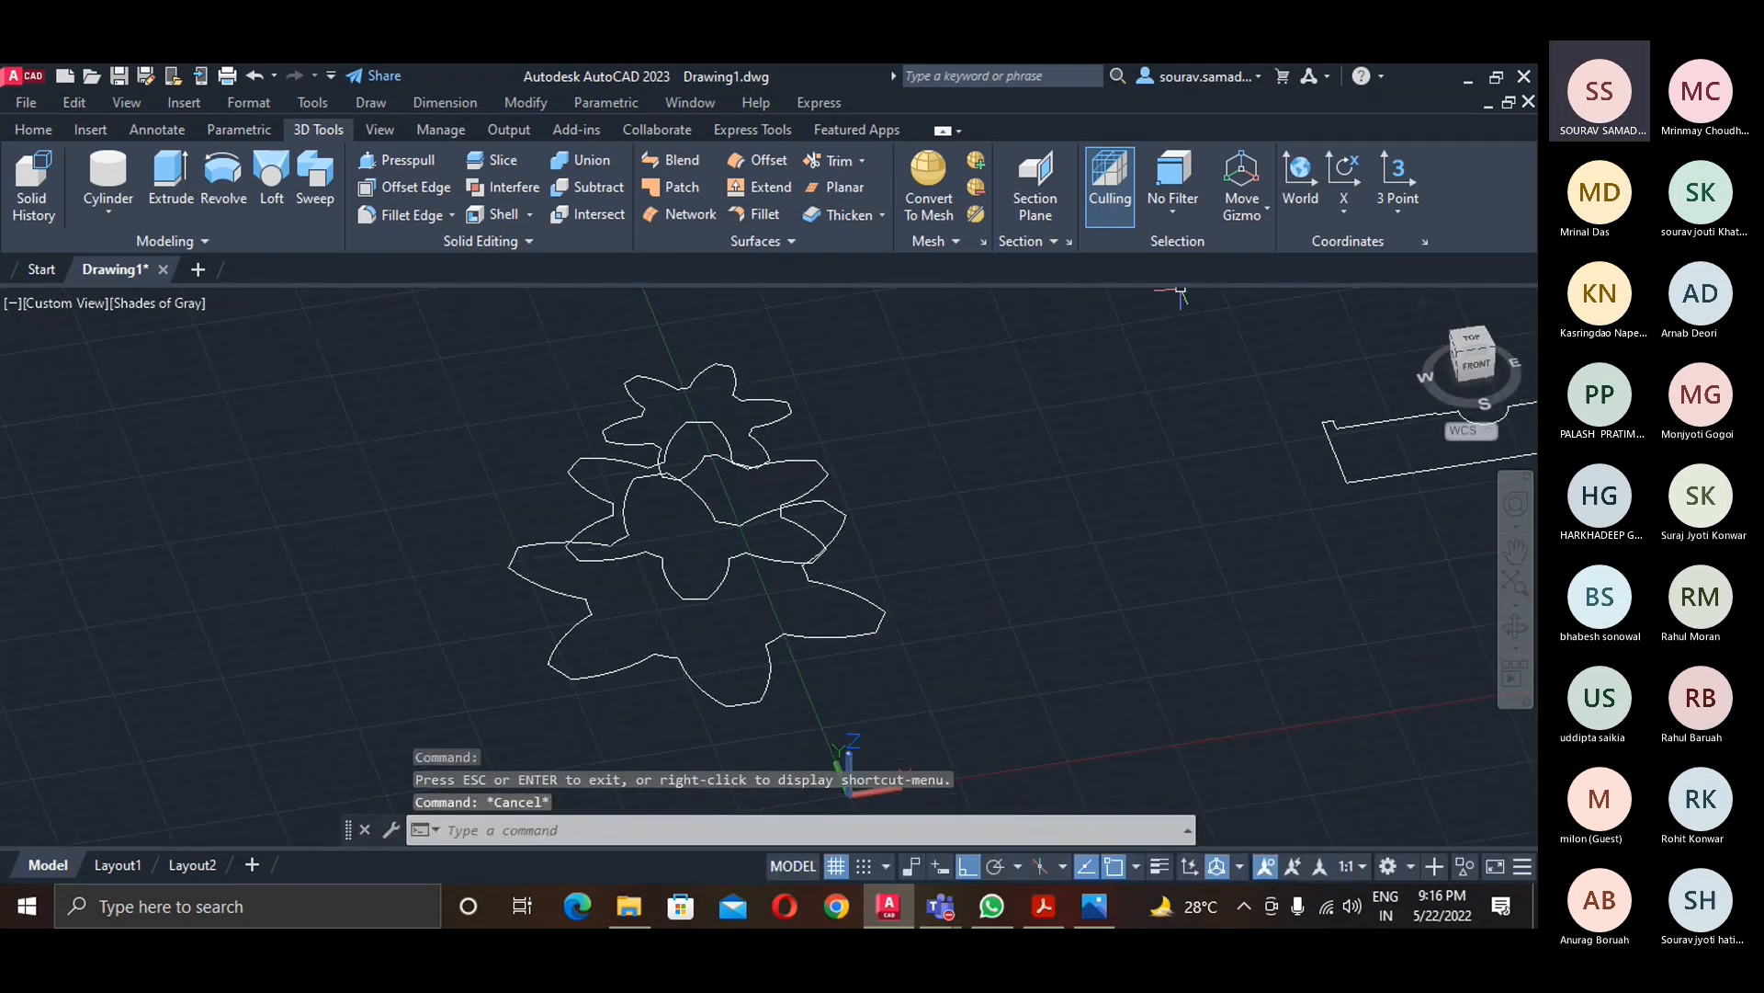
click(138, 302)
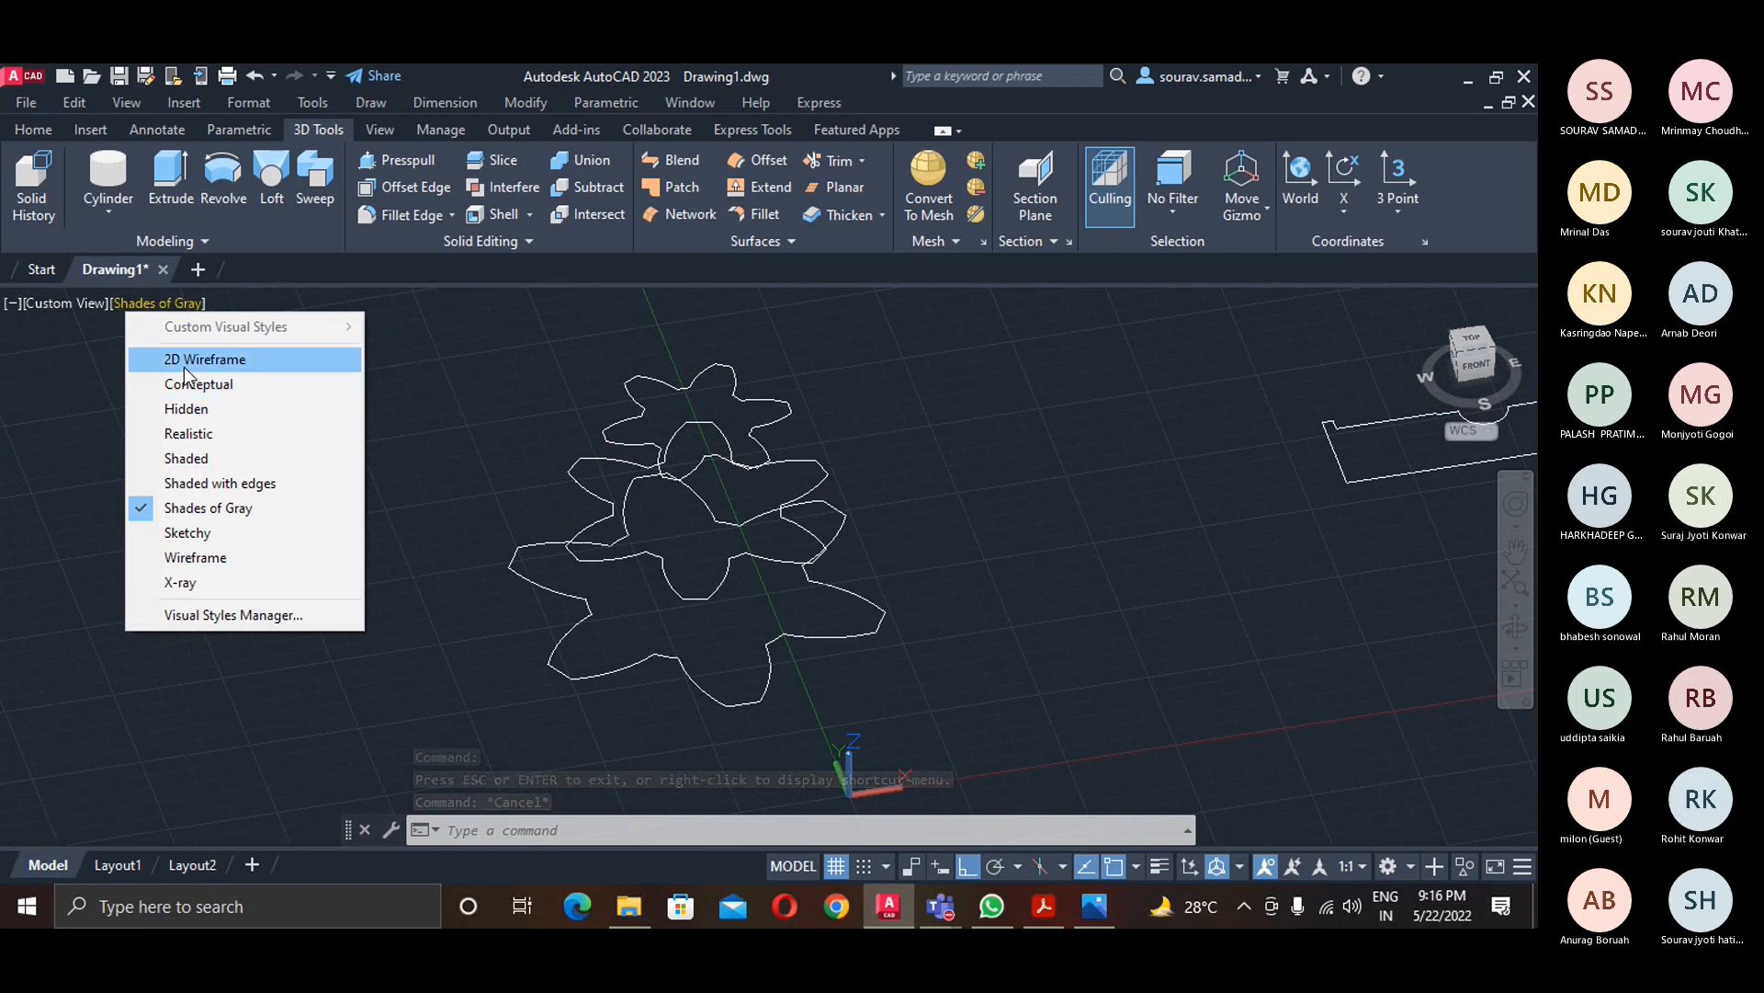
click(184, 359)
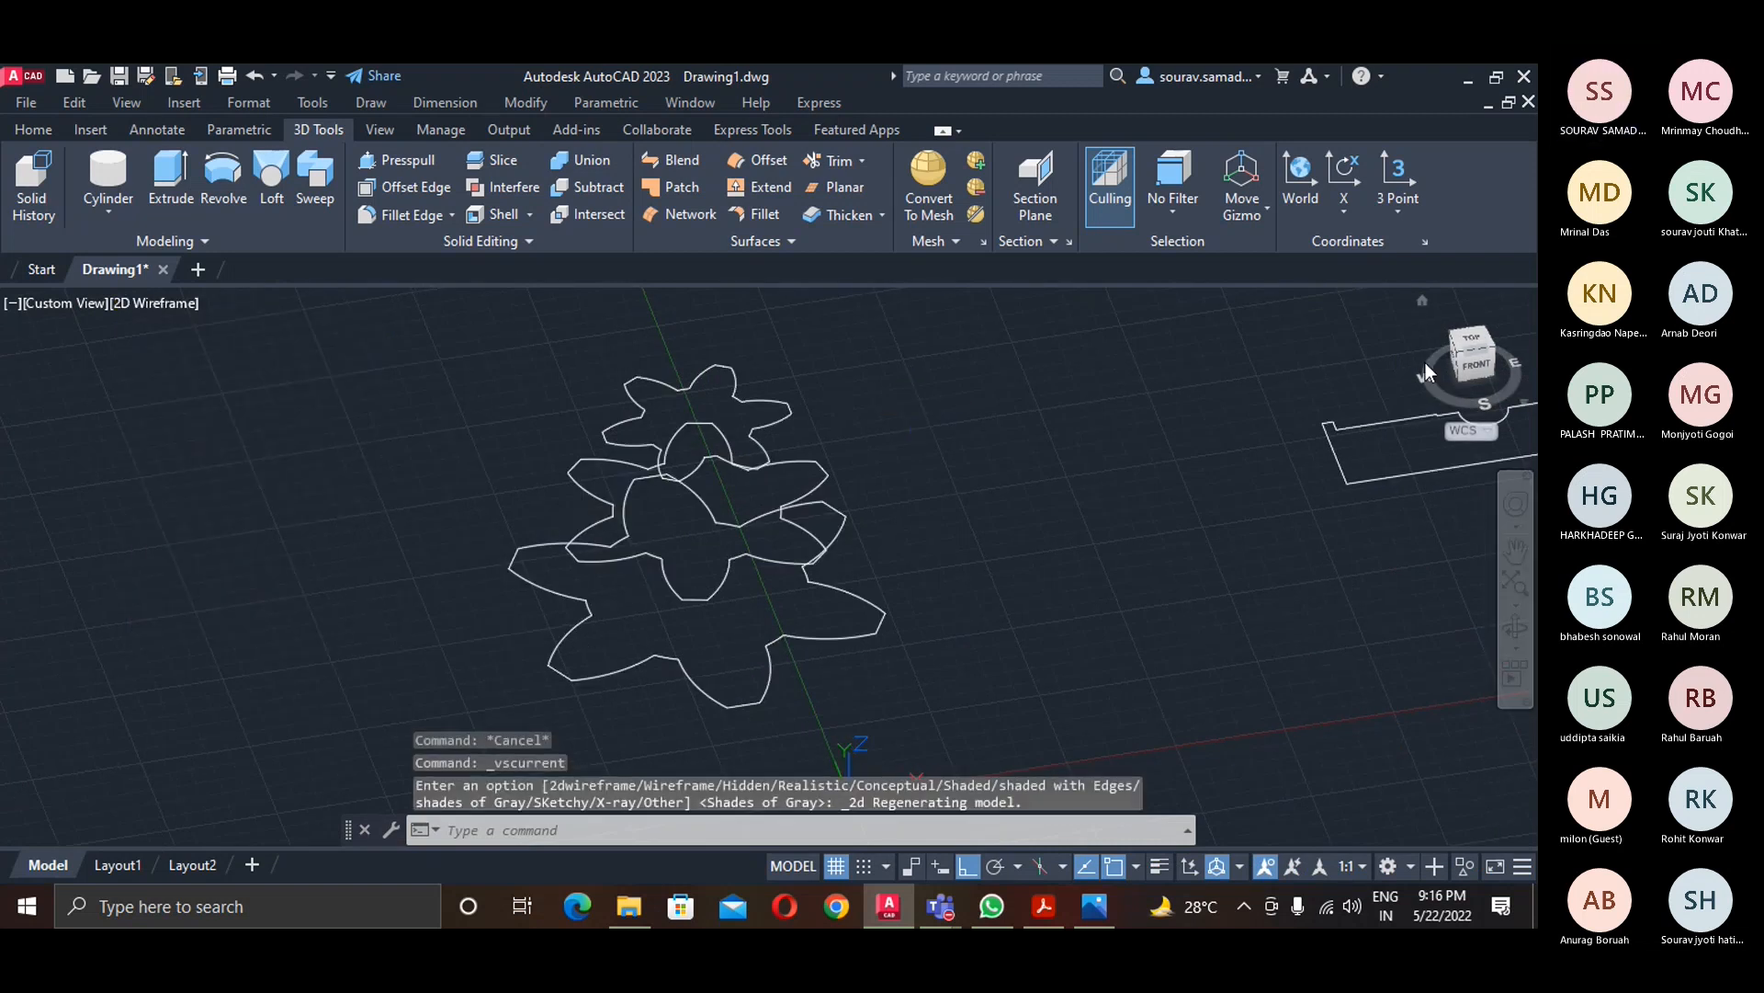
click(1473, 340)
- Erase the middle-sized and smallest star outlines, keeping the largest star
scroll(606, 636, up, 4)
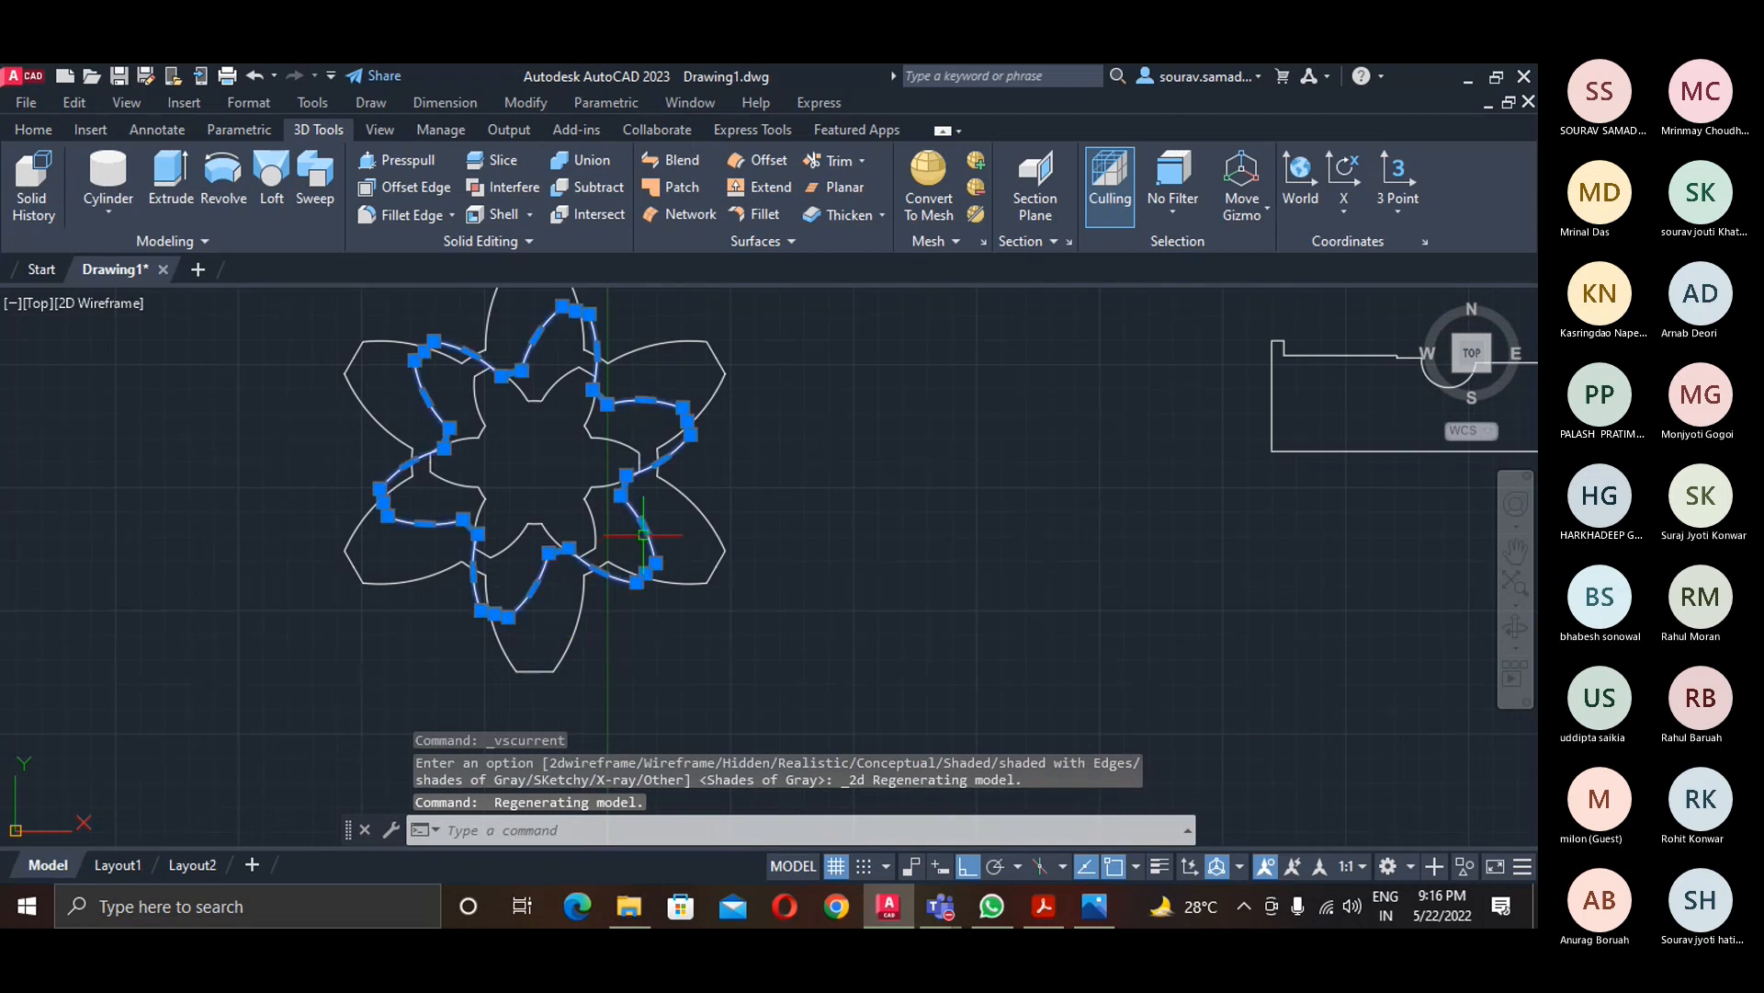
click(599, 515)
mouse_move(594, 524)
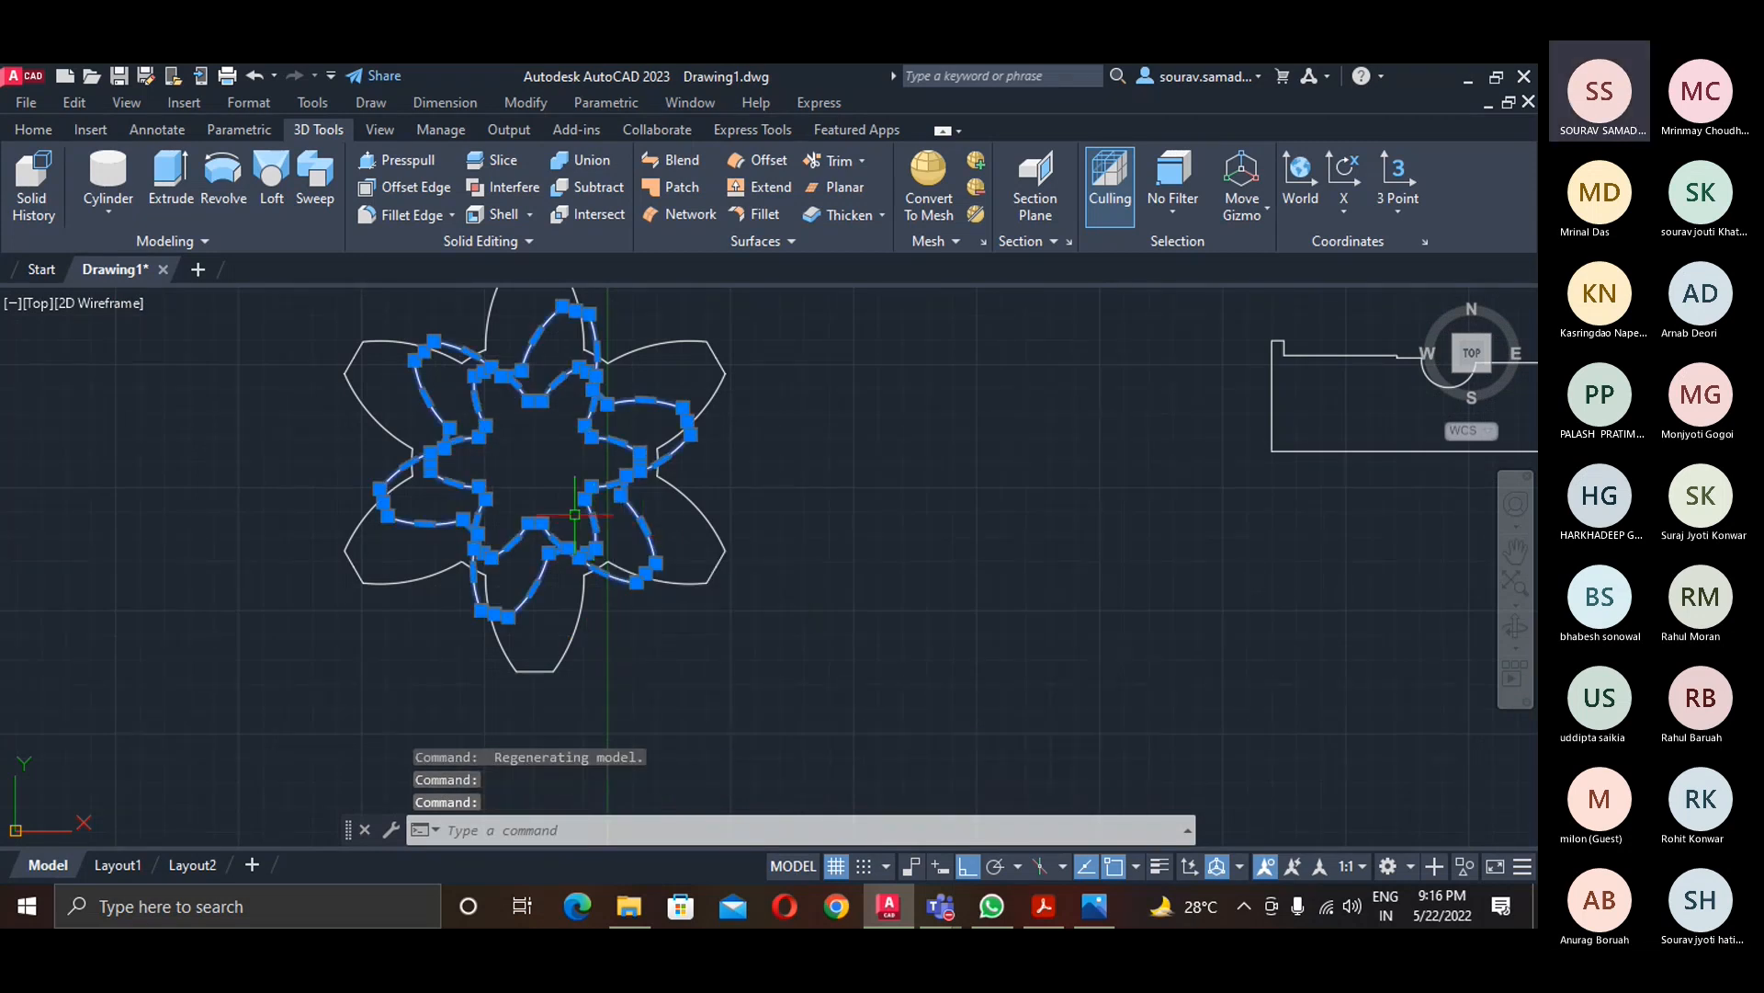
key(Delete)
scroll(648, 551, down, 1)
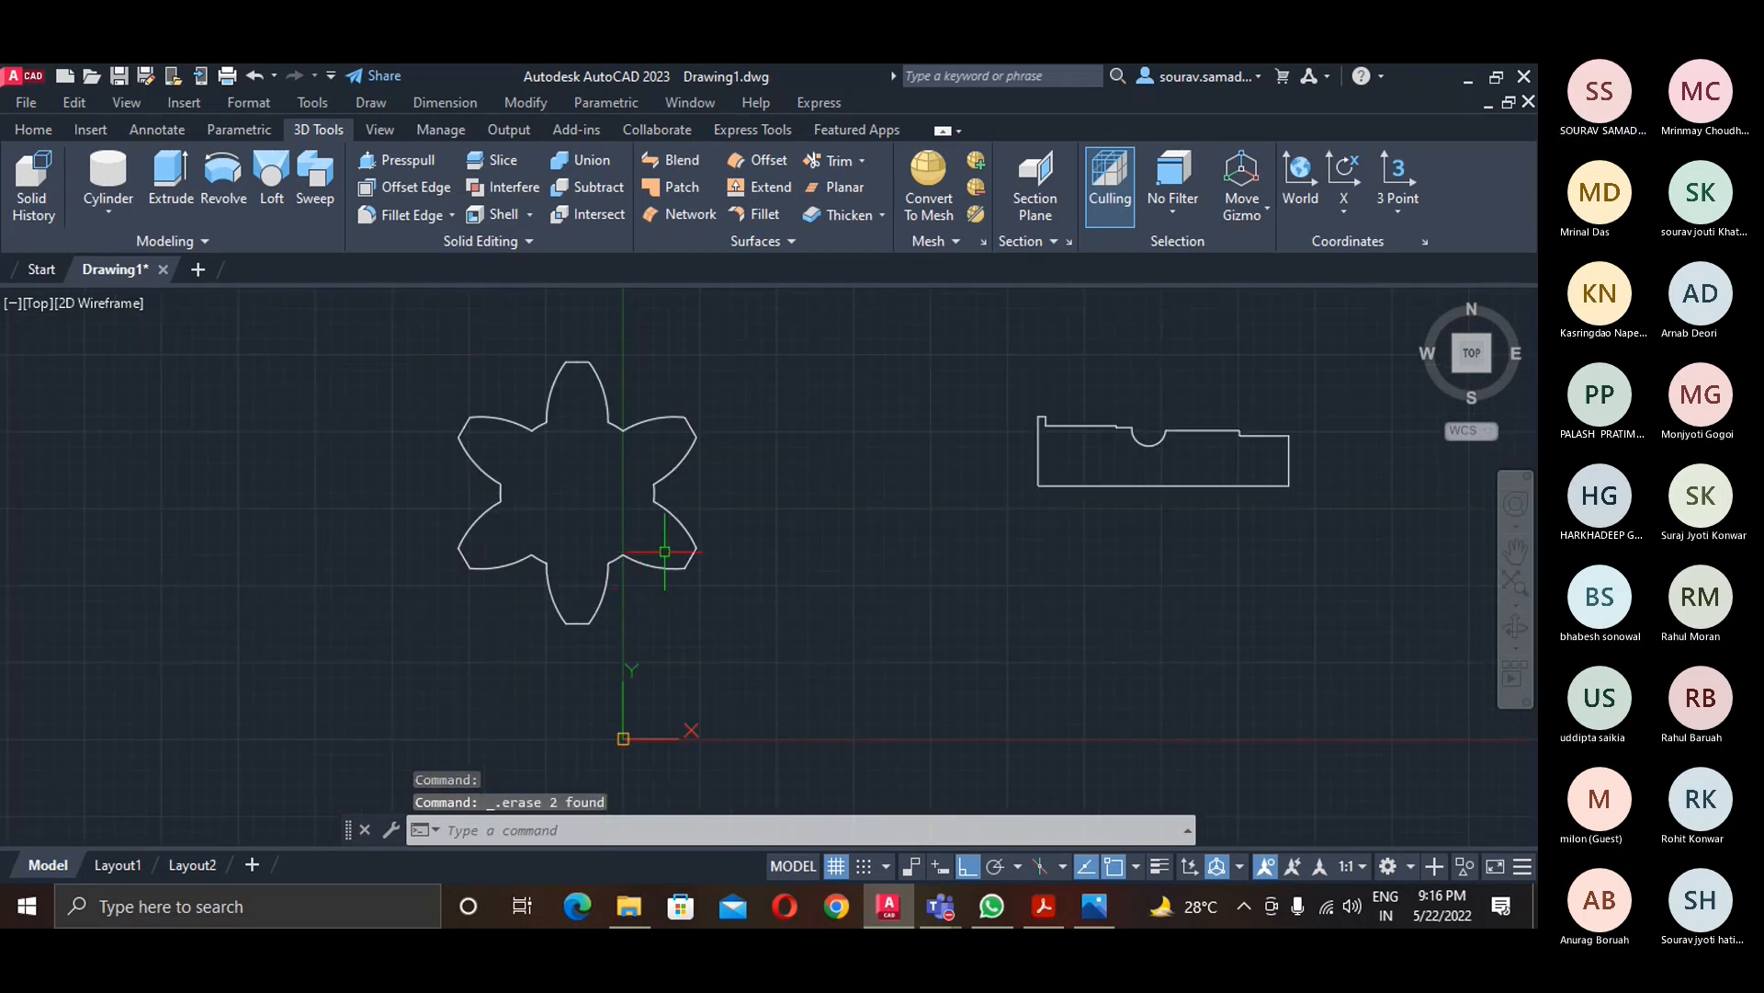
text(c)
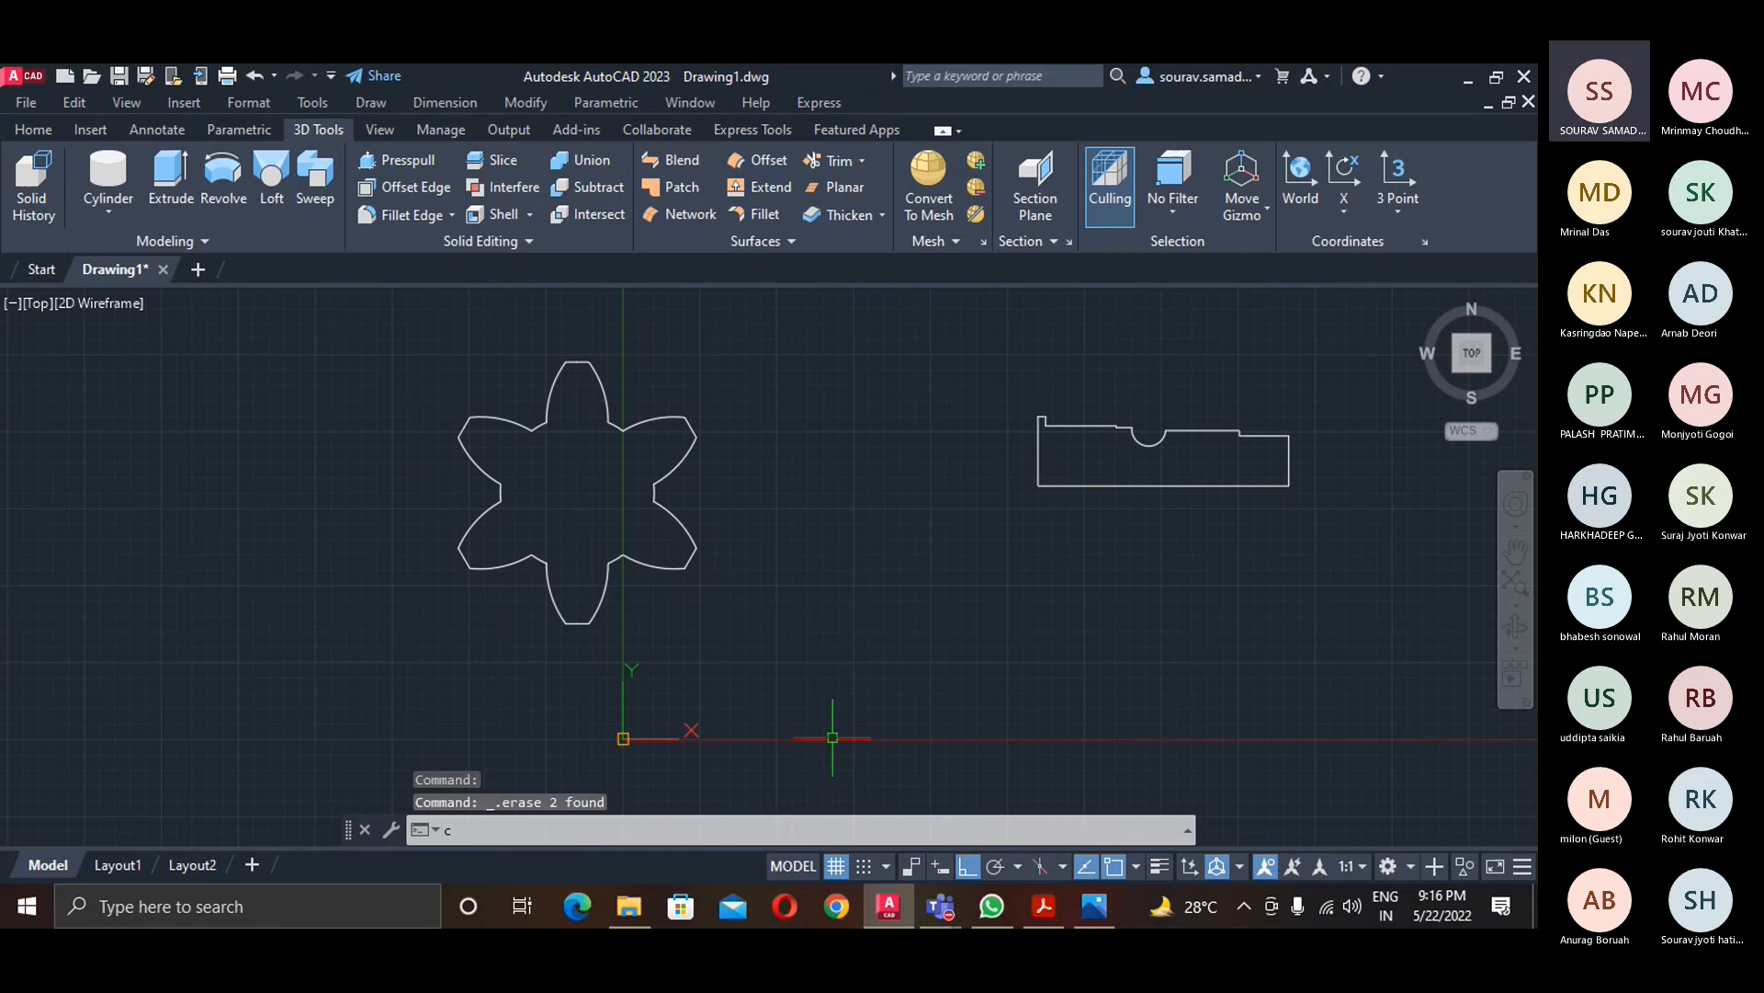
text(o)
key(Return)
click(763, 637)
click(603, 516)
key(Return)
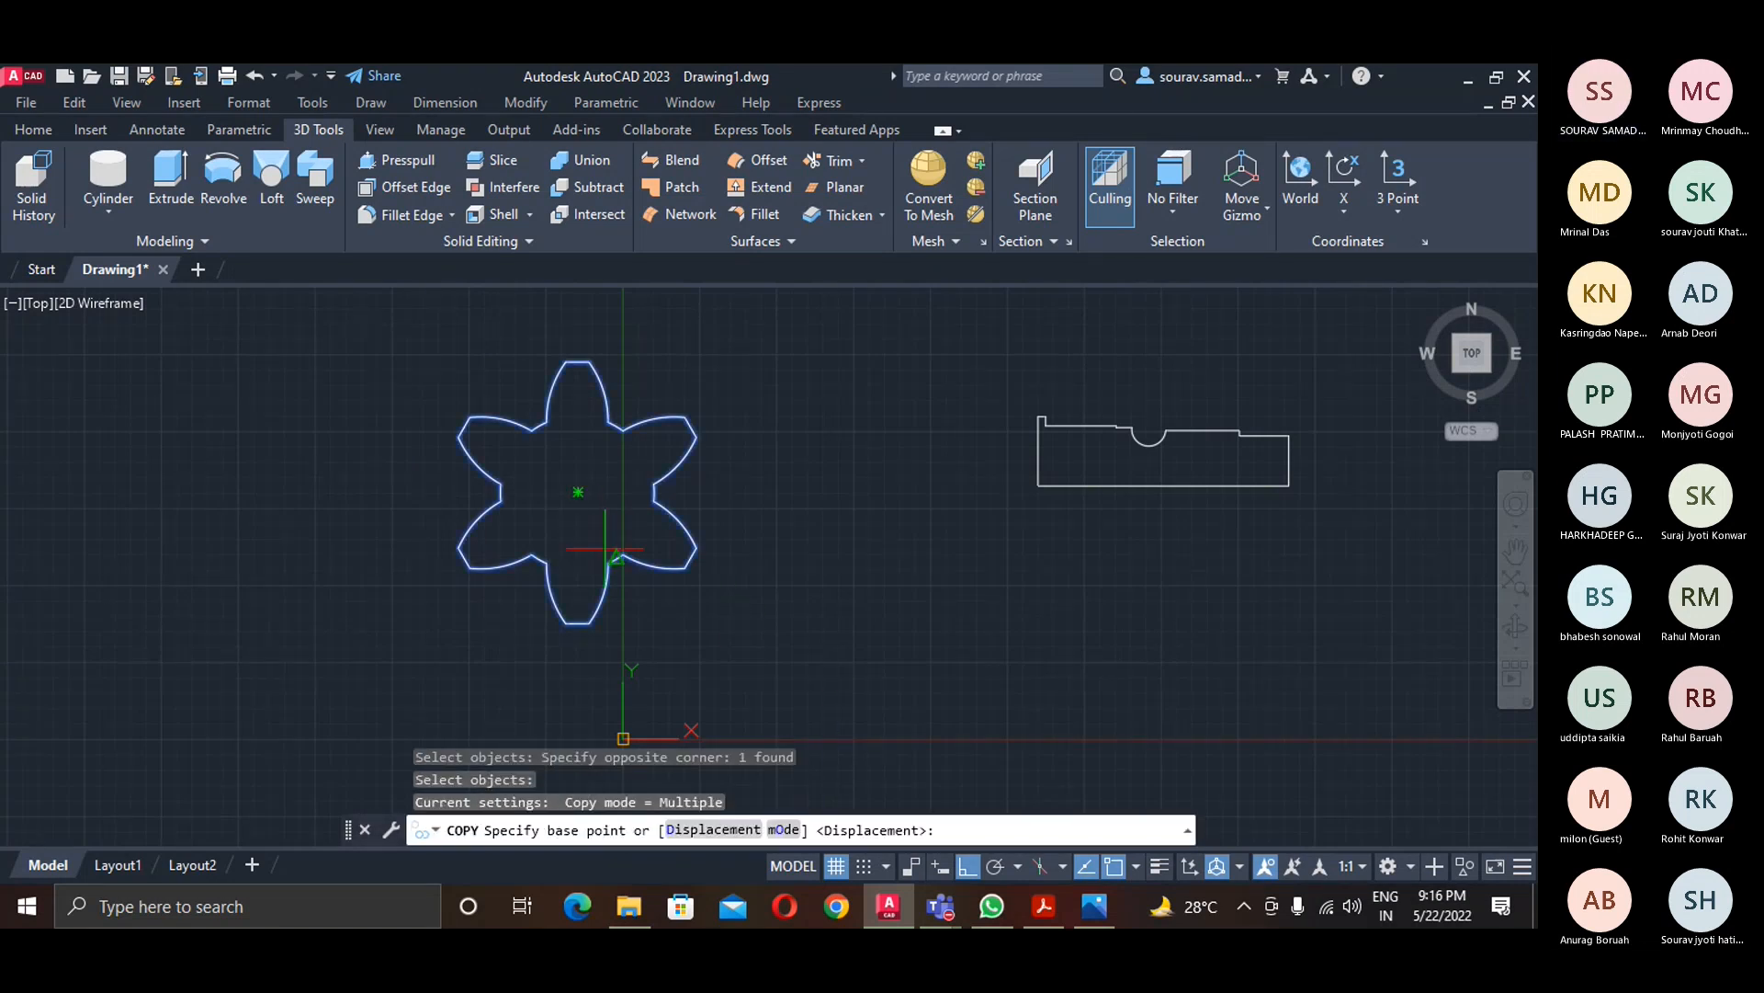
click(578, 492)
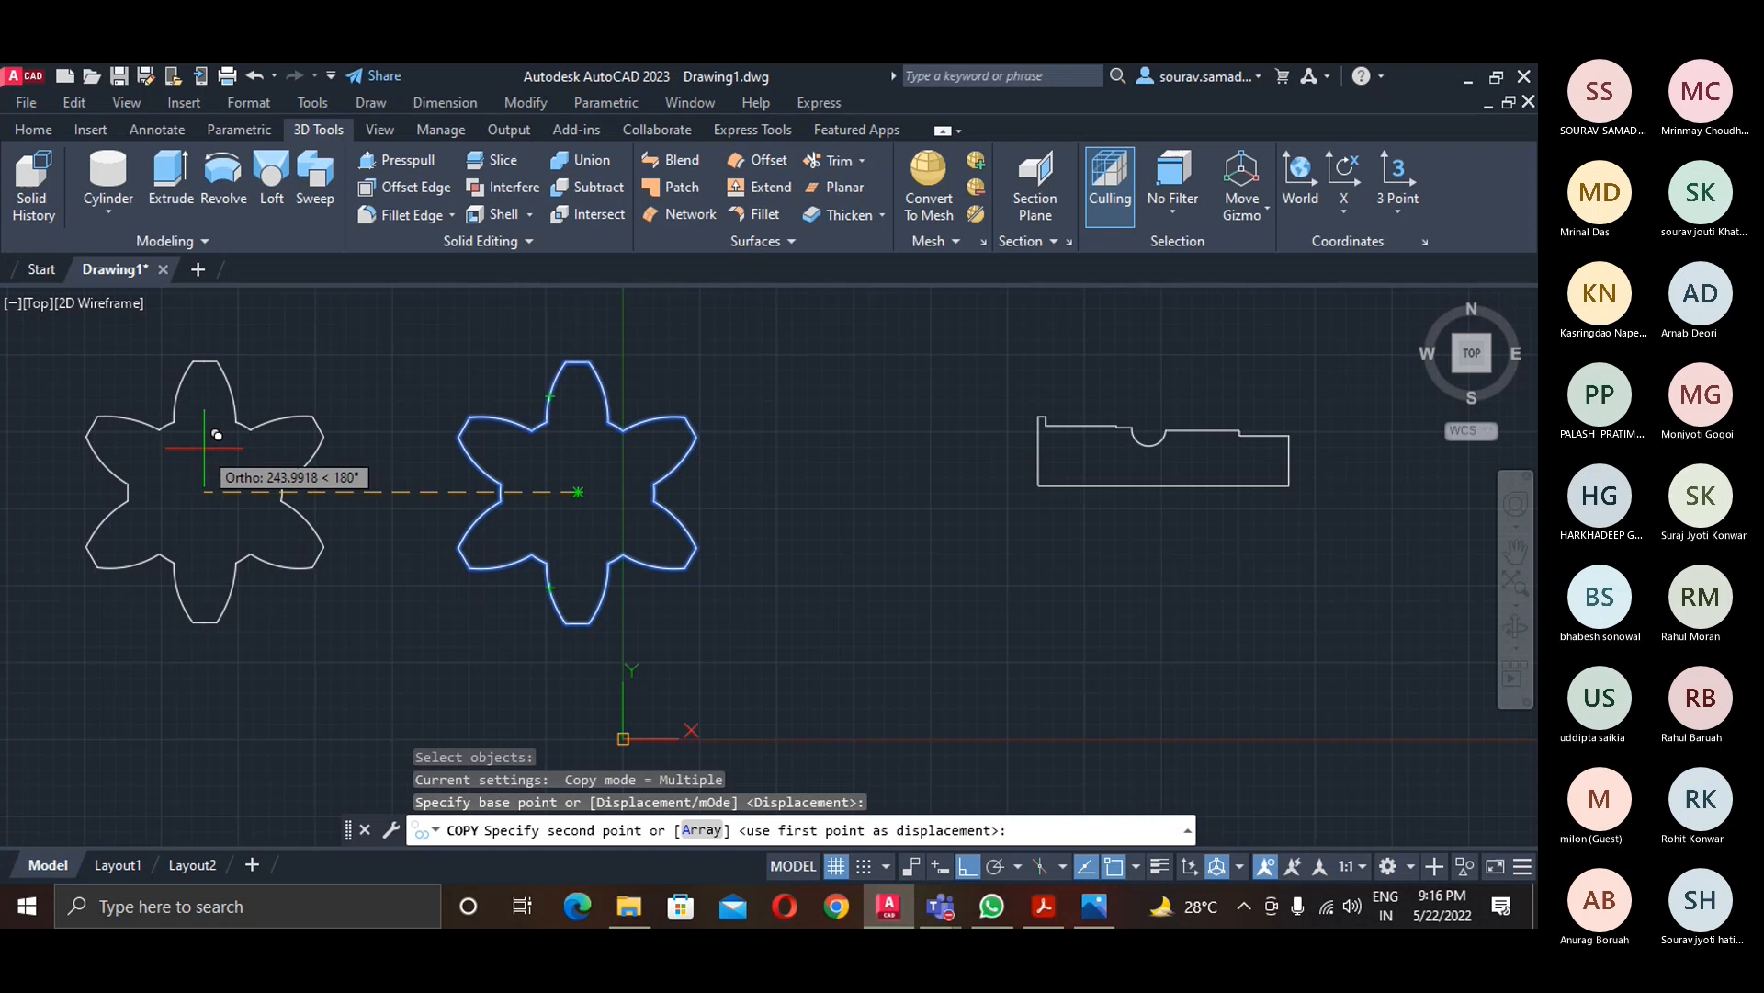
key(Escape)
key(Escape)
key(Escape)
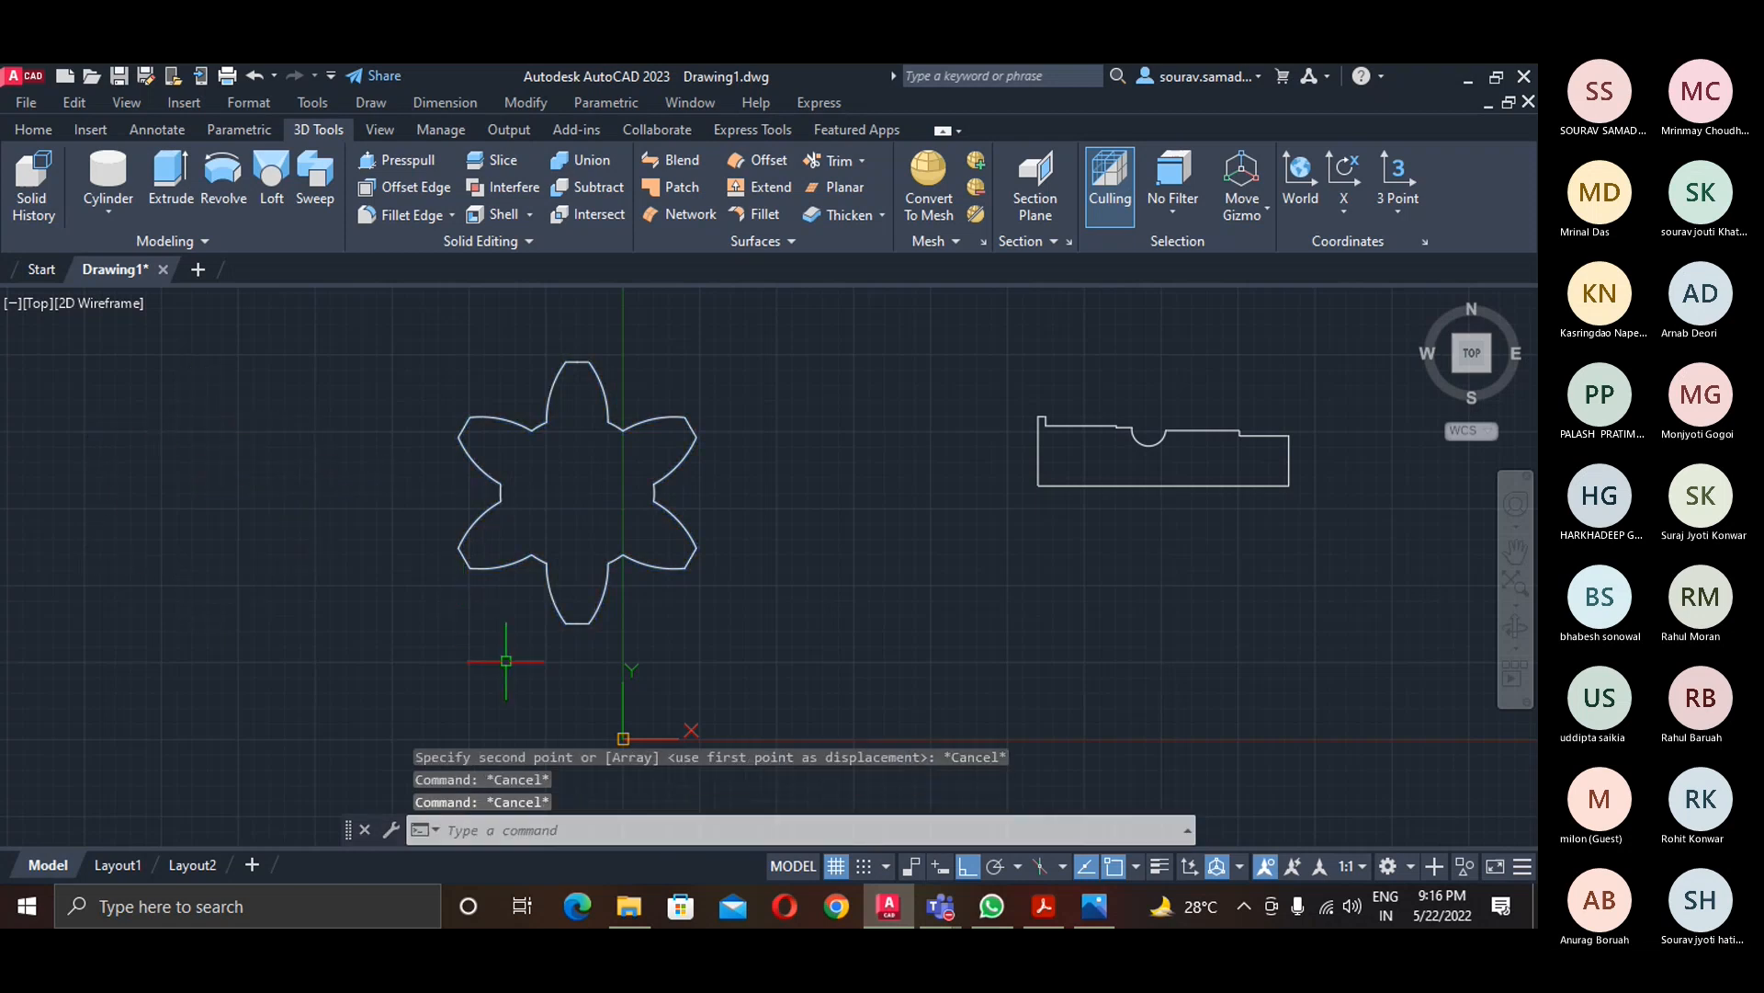
- Create a scaled copy of the large star outline about its centre with a factor of .75
text(sc)
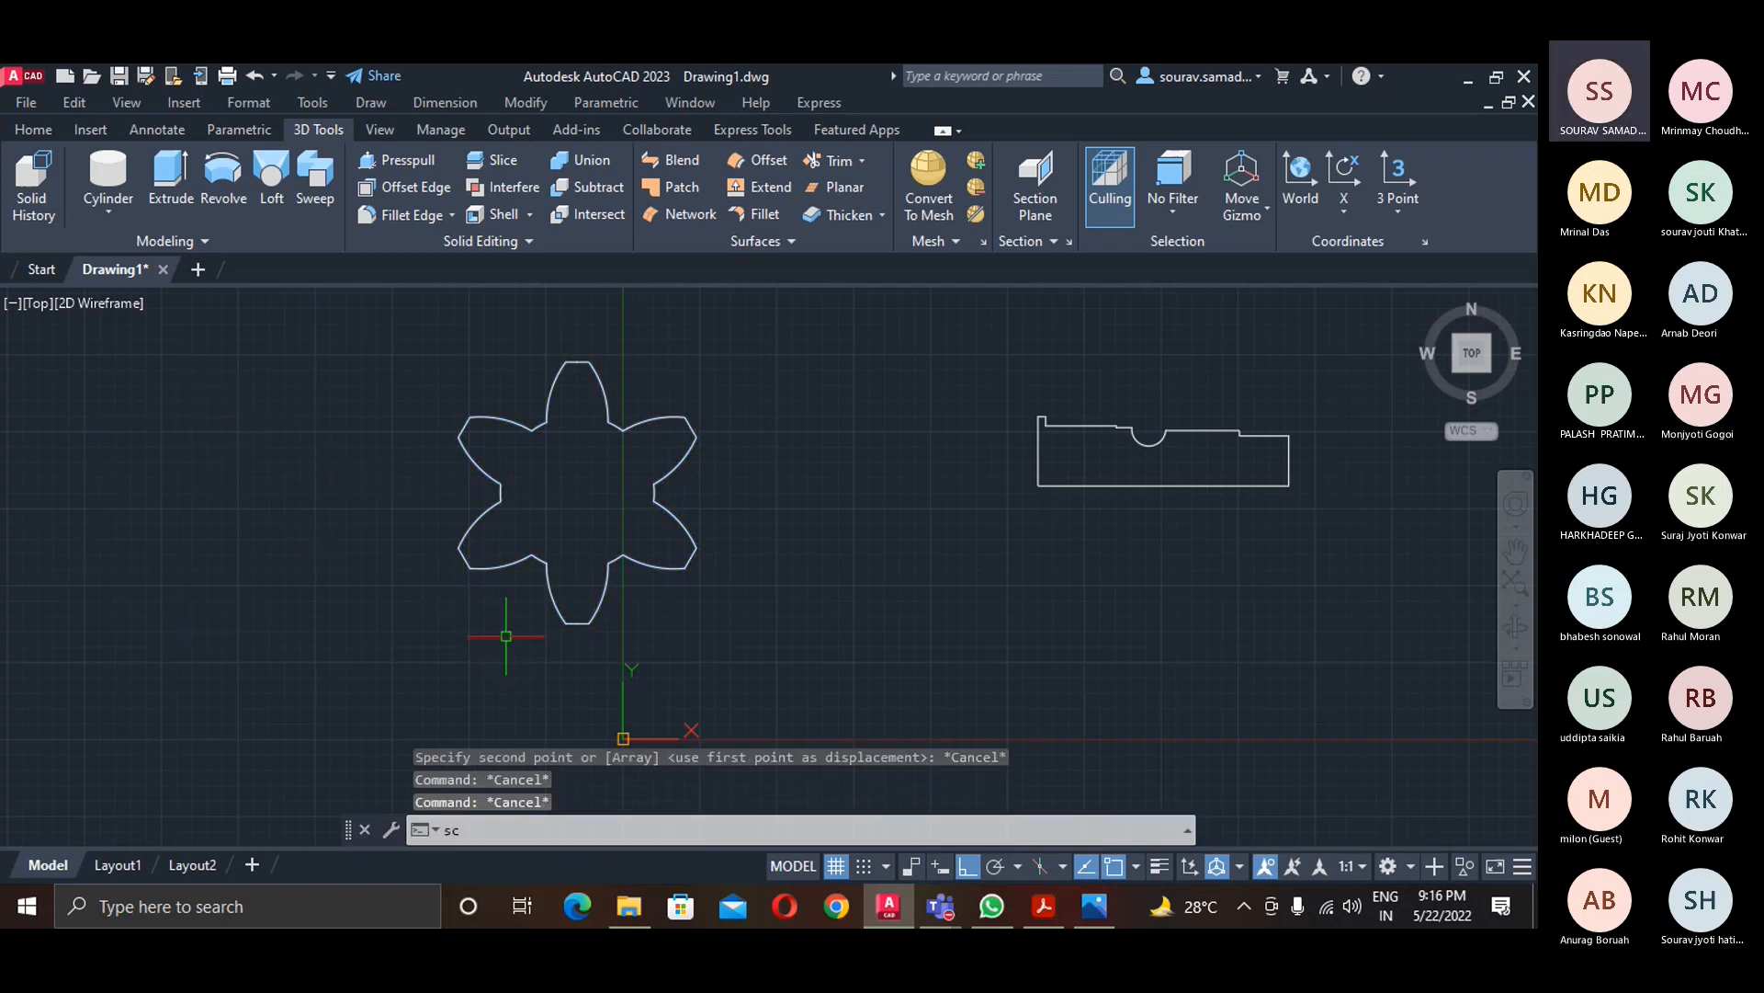
key(Return)
click(614, 571)
key(Return)
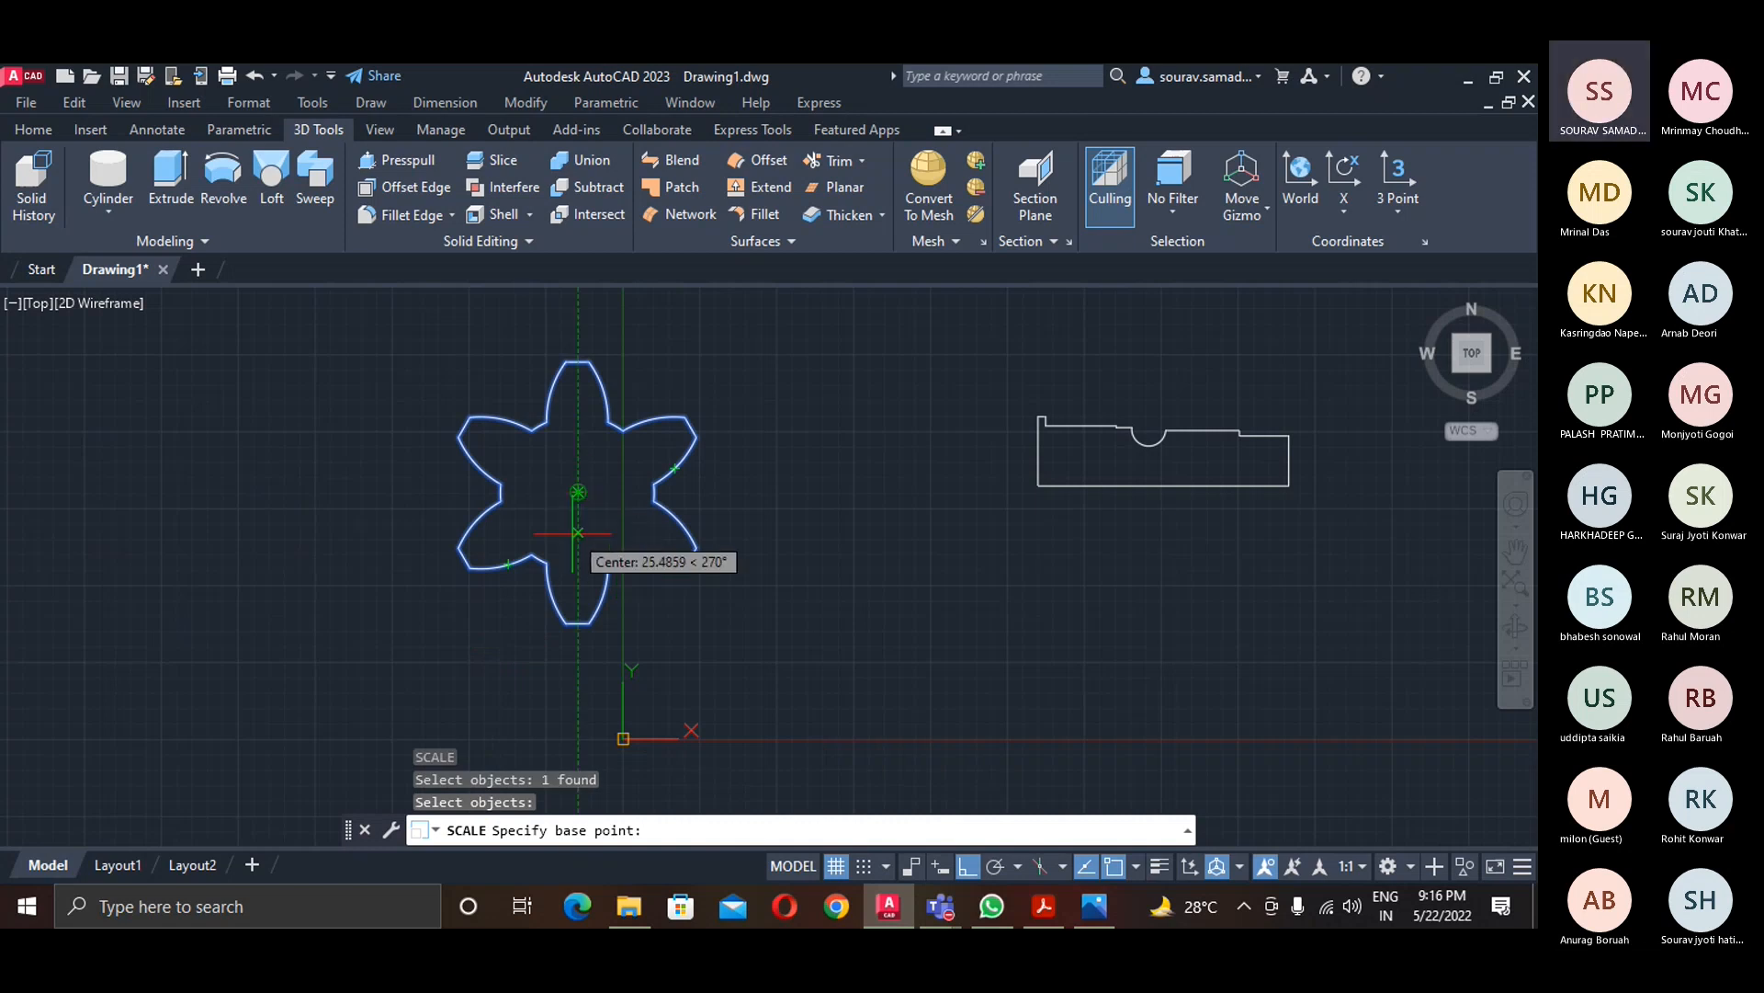
click(578, 492)
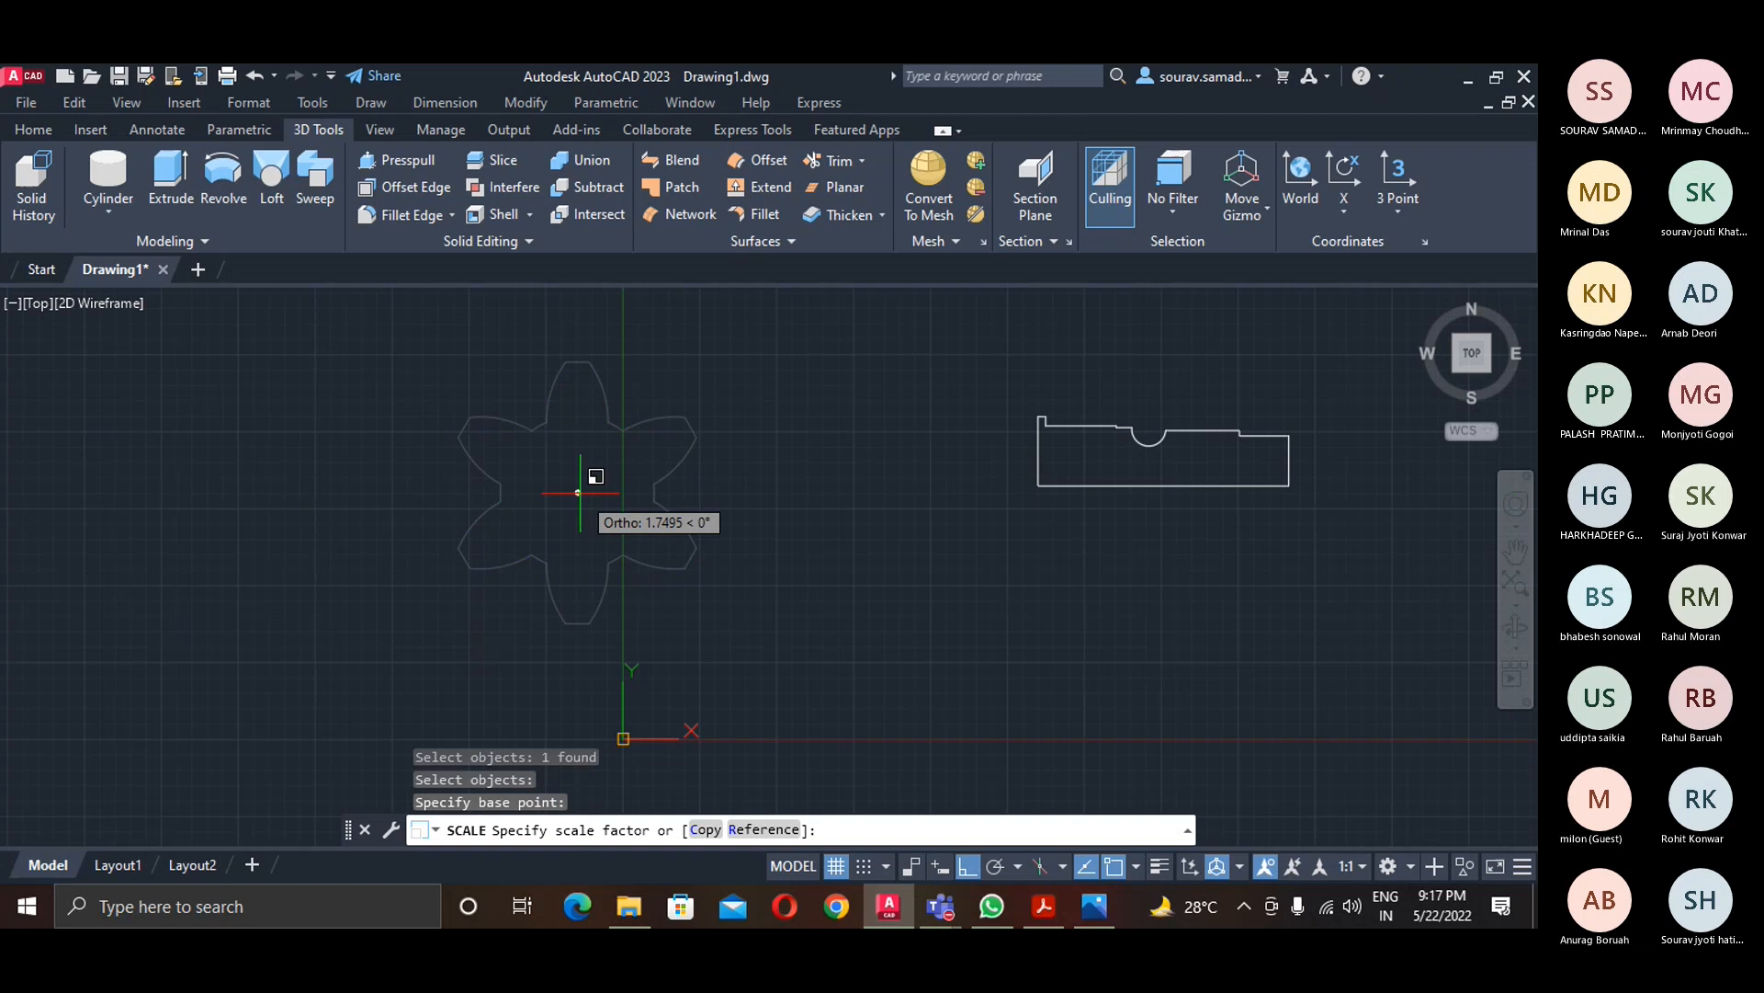
click(705, 829)
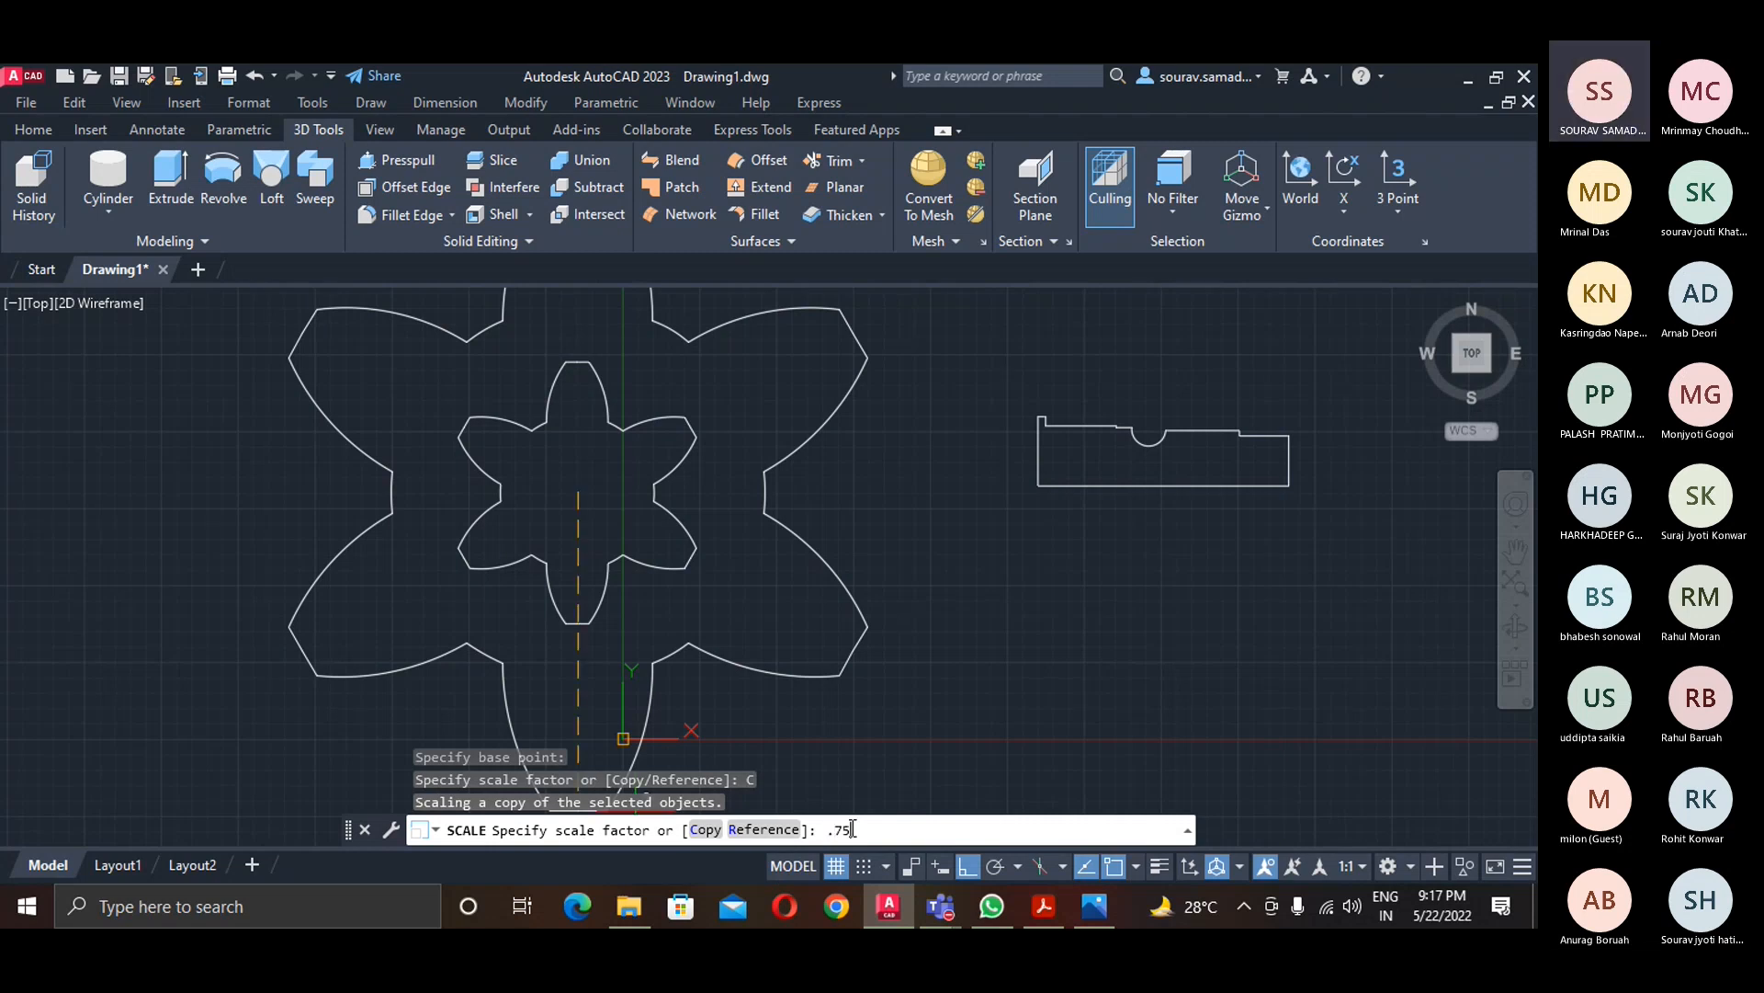
key(Return)
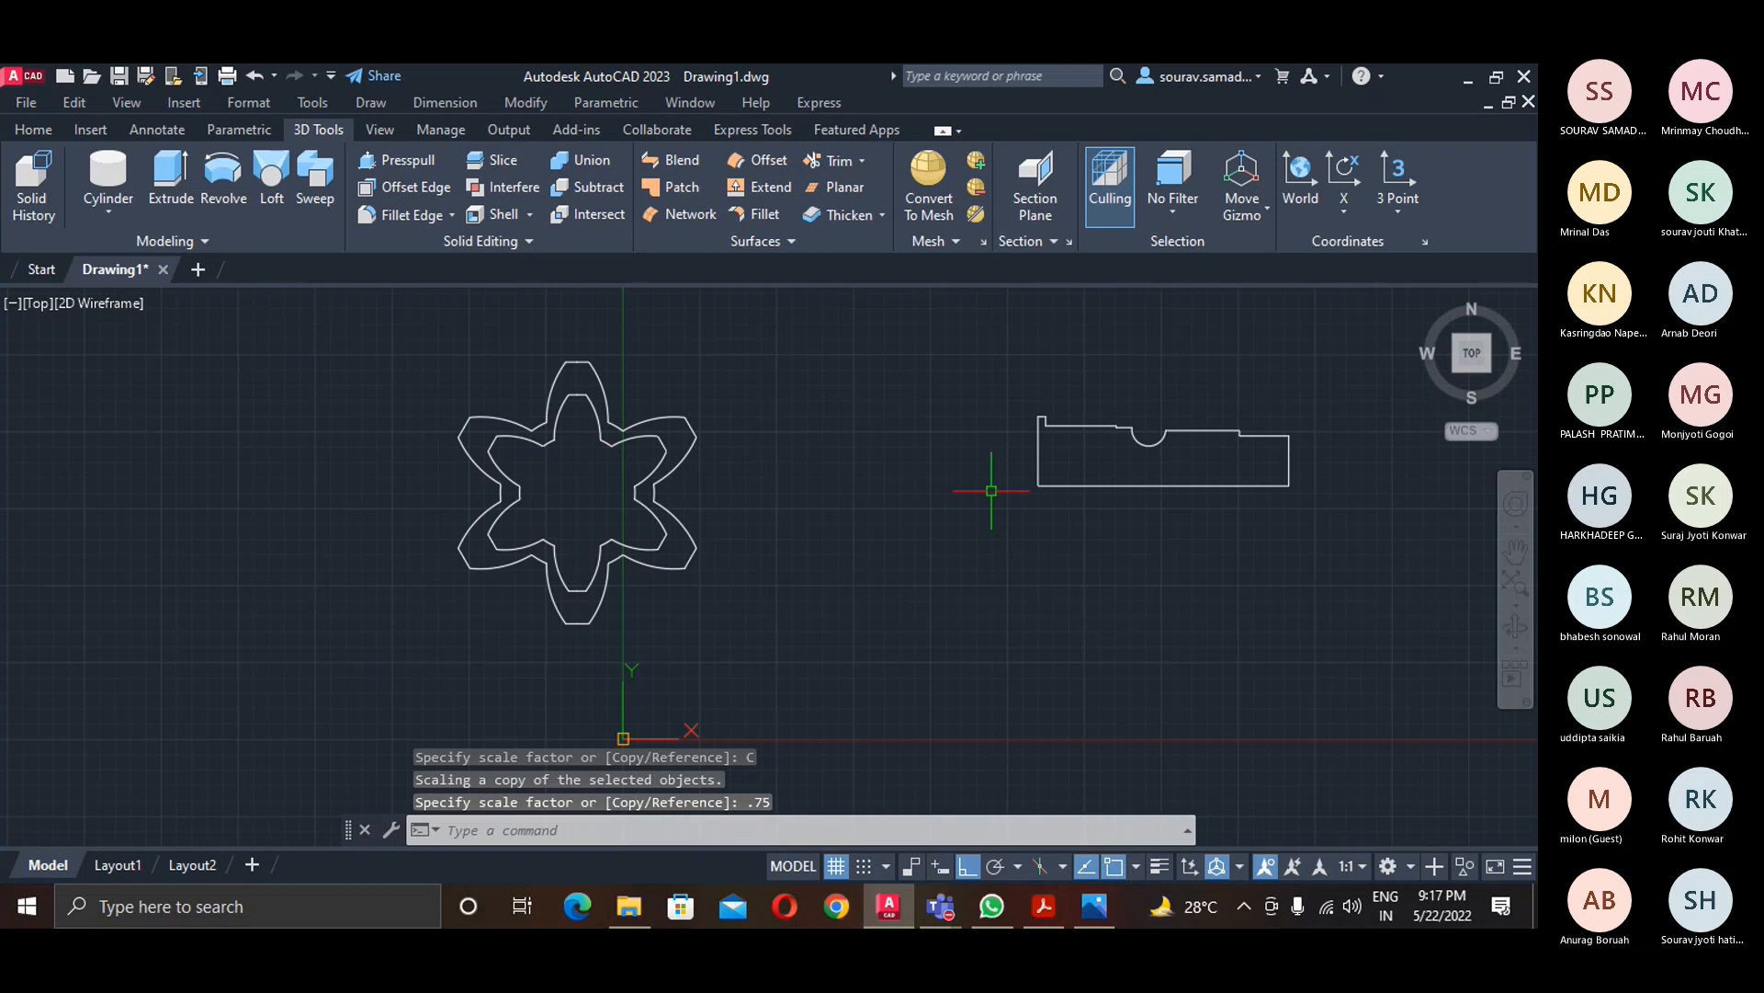
- Rotate the 0.75-scale star copy by -15 degrees about the common centre
text(ro)
key(Return)
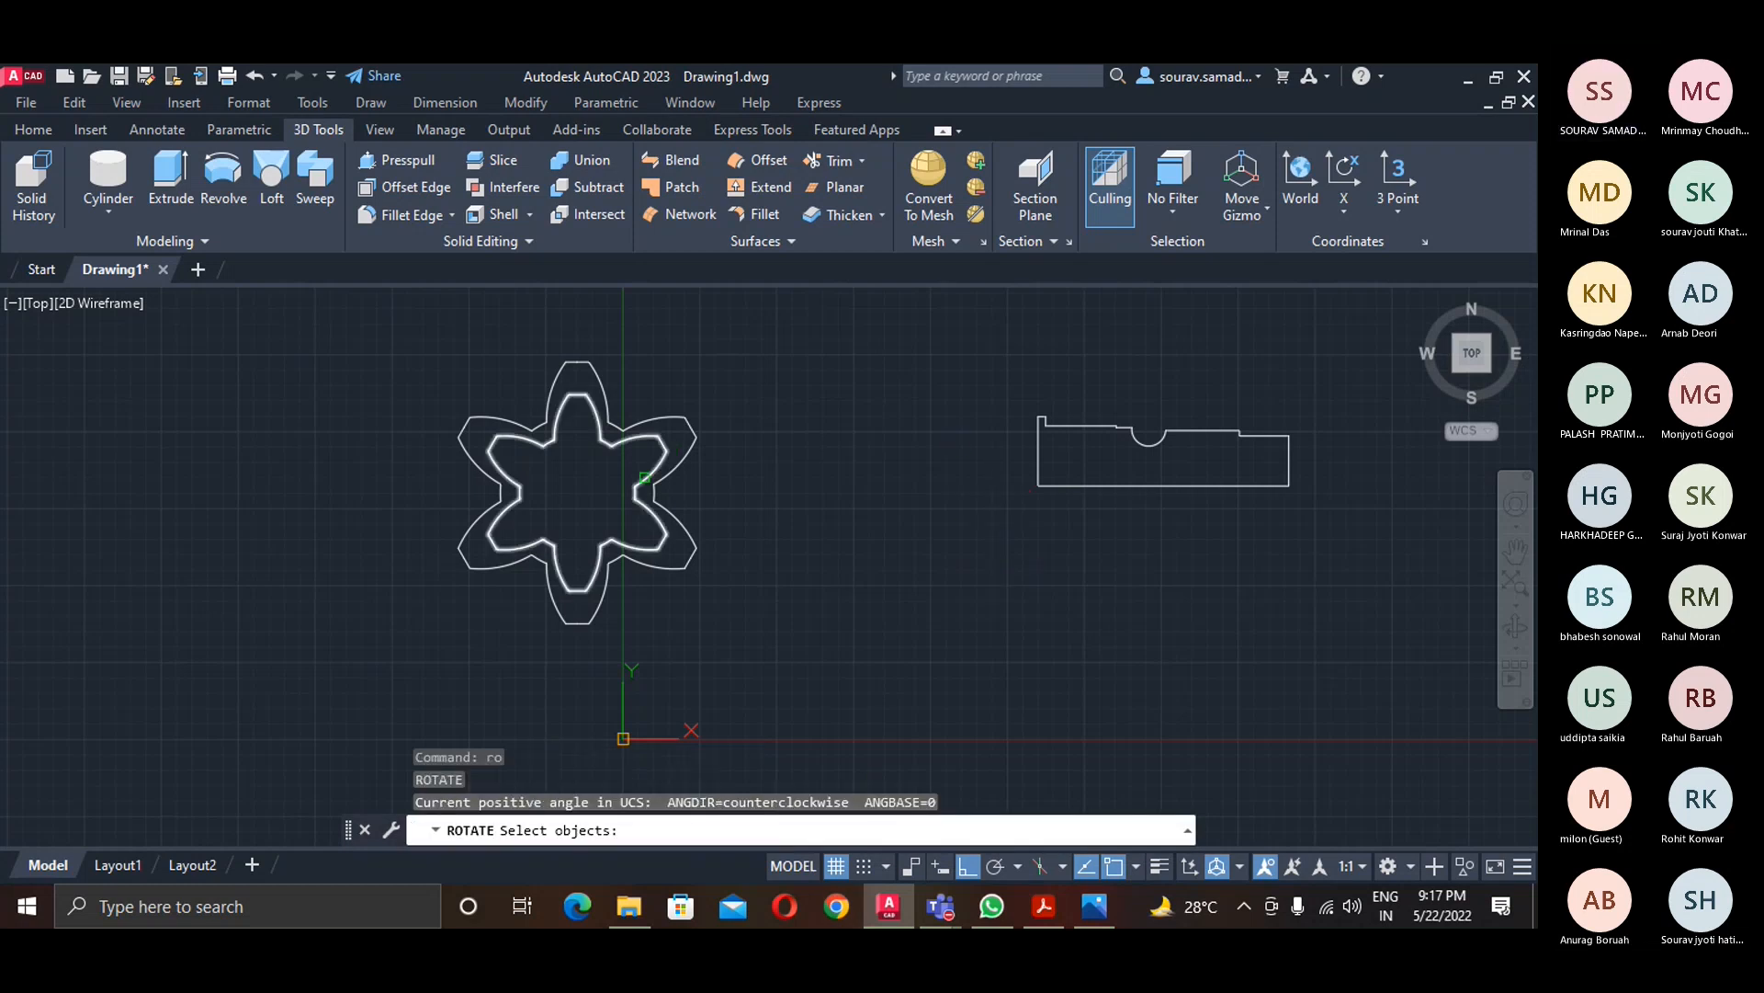
click(636, 485)
key(Return)
click(578, 492)
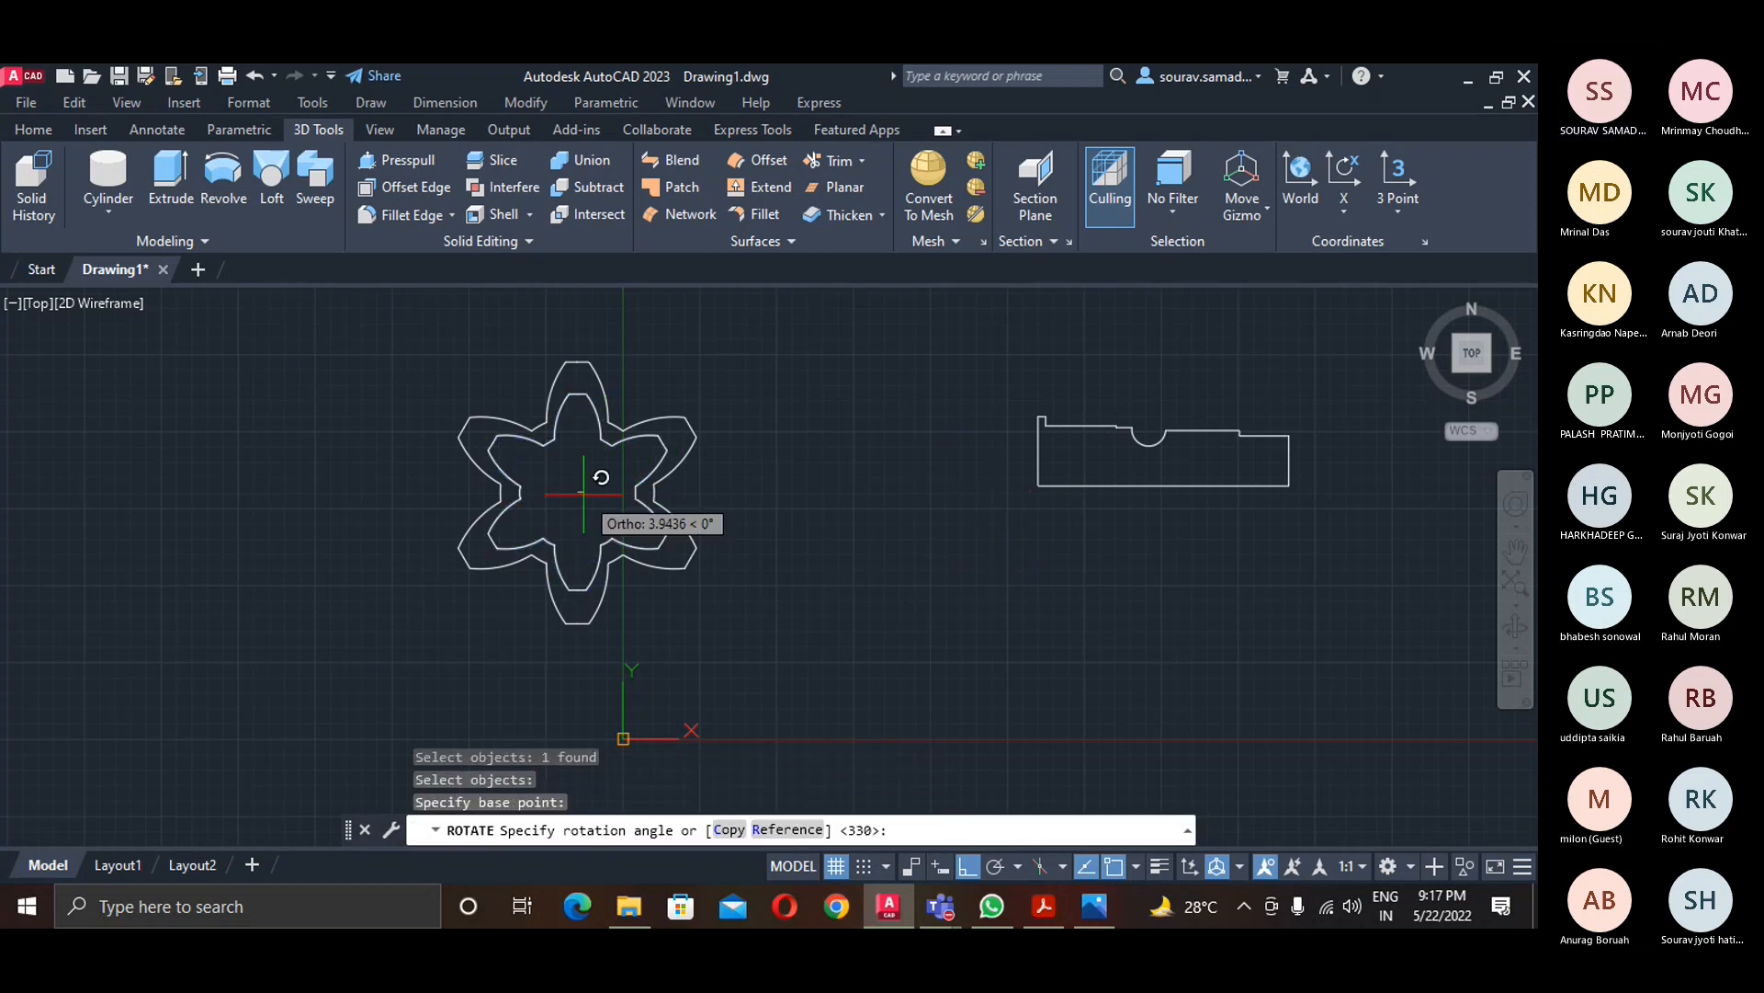
text(-15)
key(Return)
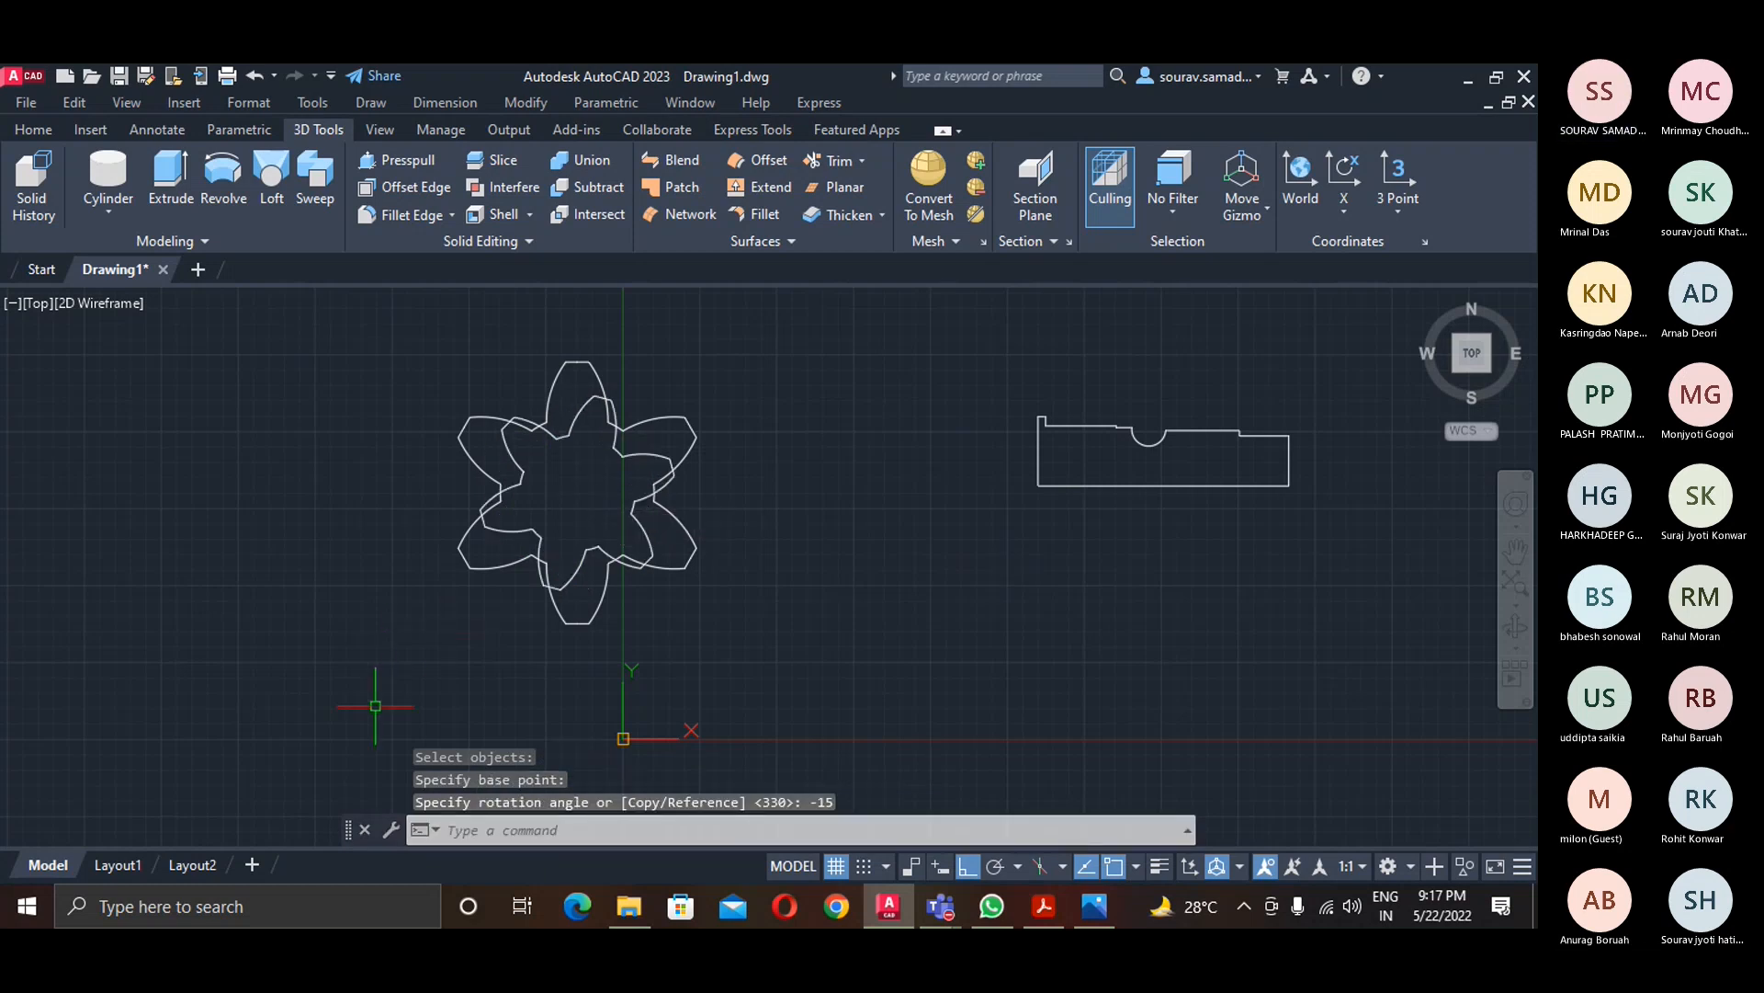
- Create another scaled copy of the large star outline about its centre with a factor of .5
text(s)
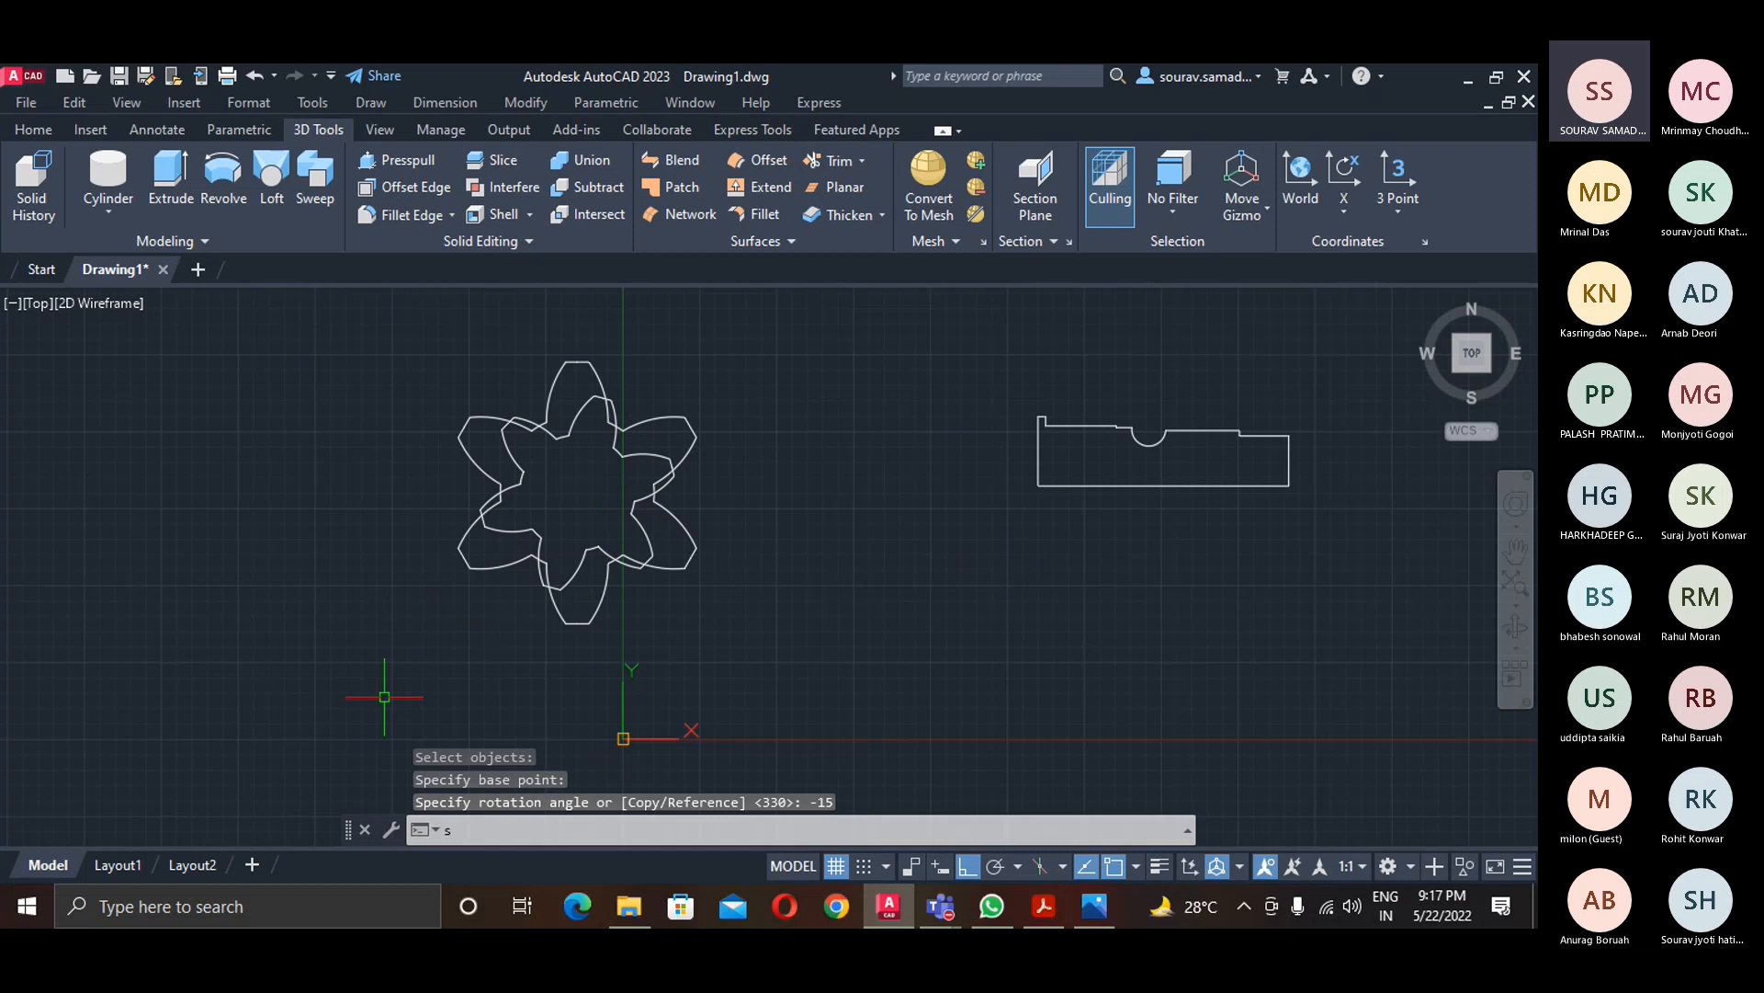
text(c)
key(Return)
click(497, 494)
key(Return)
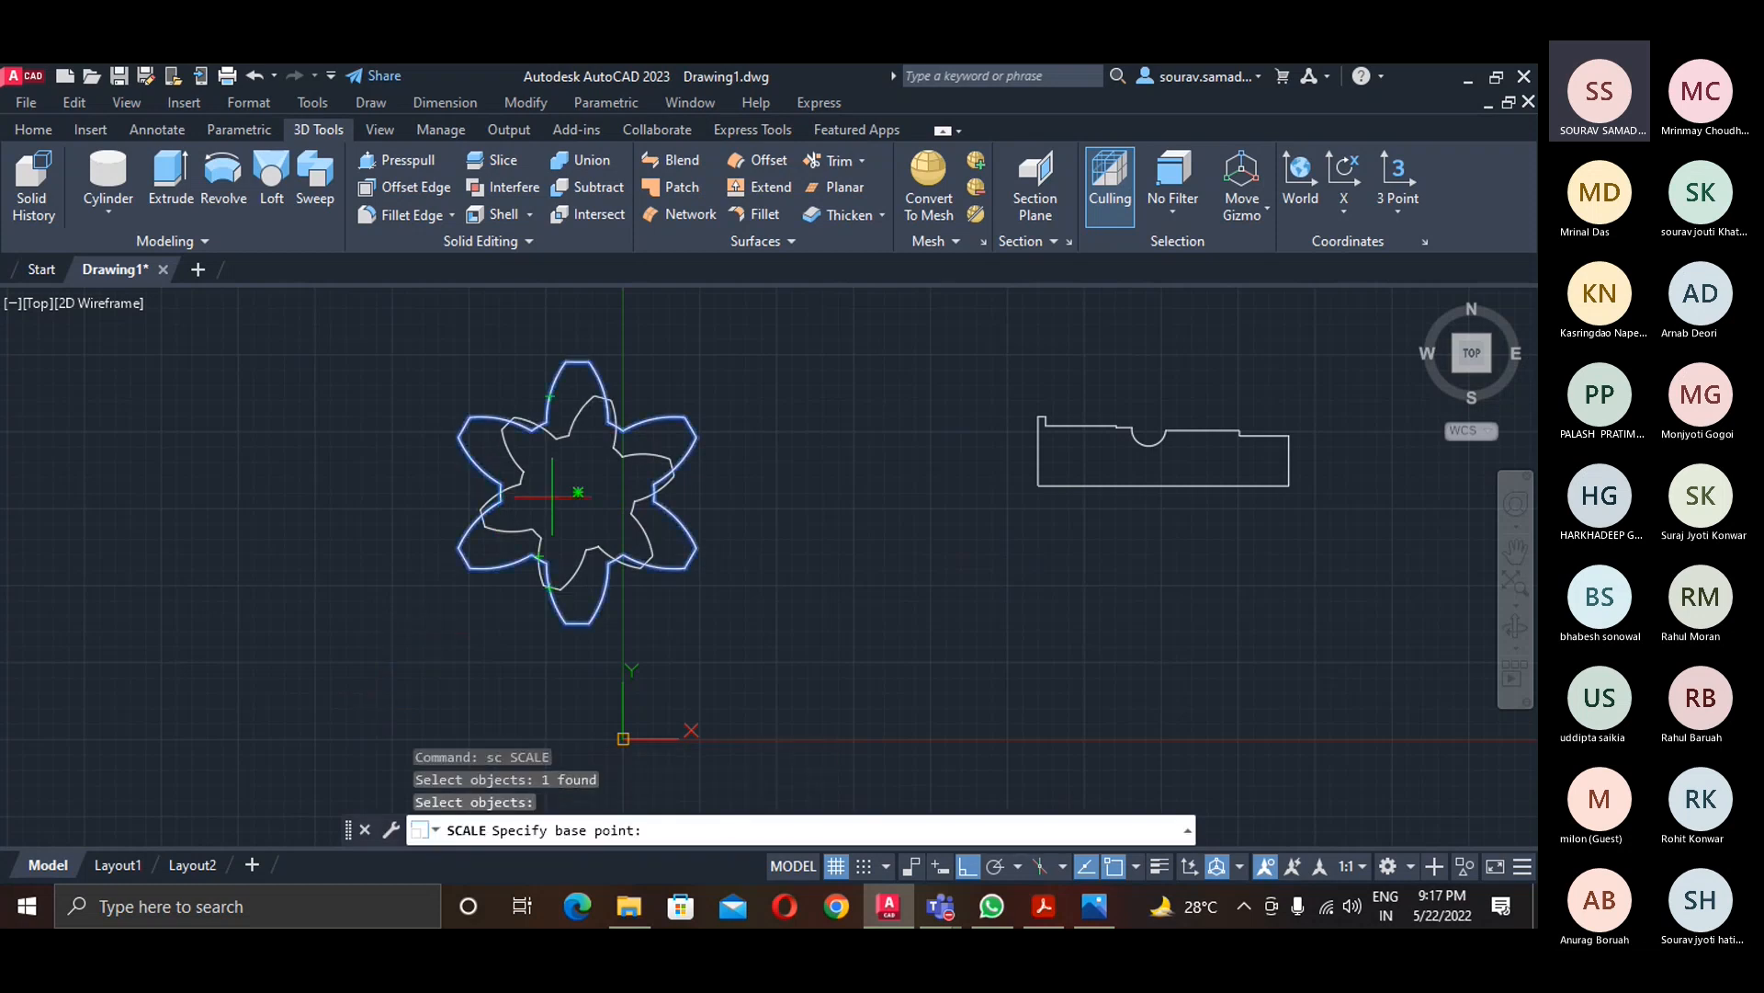
click(578, 492)
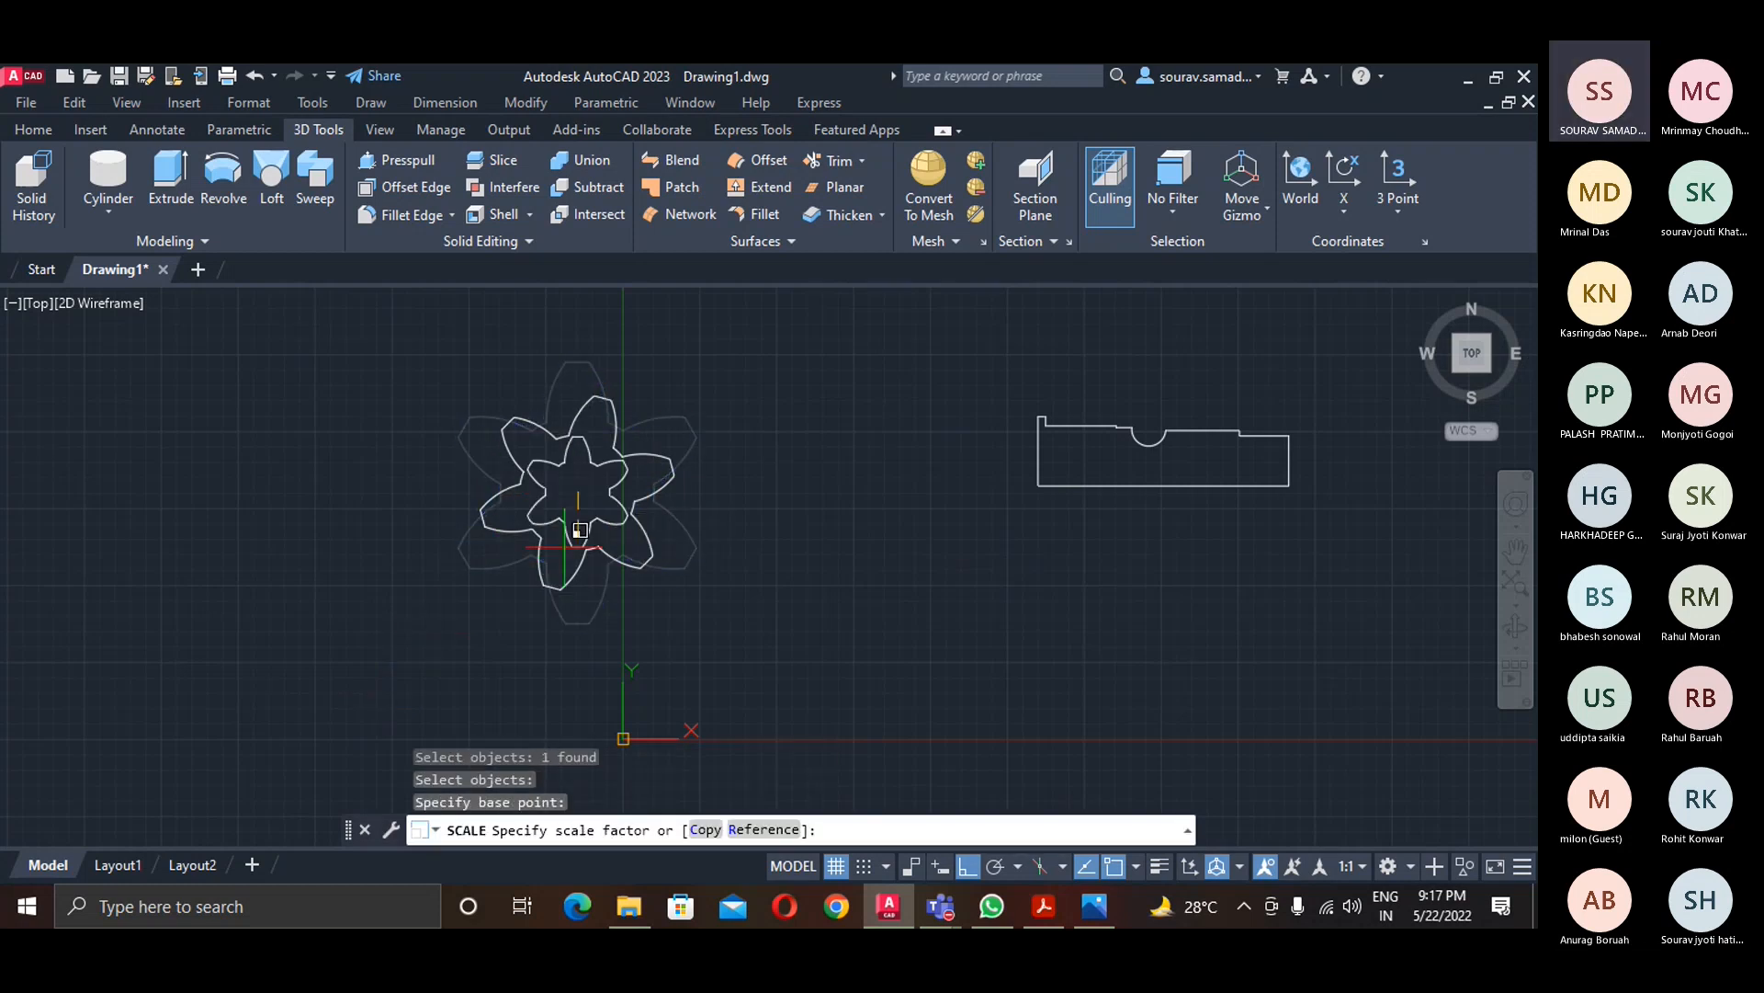
click(706, 830)
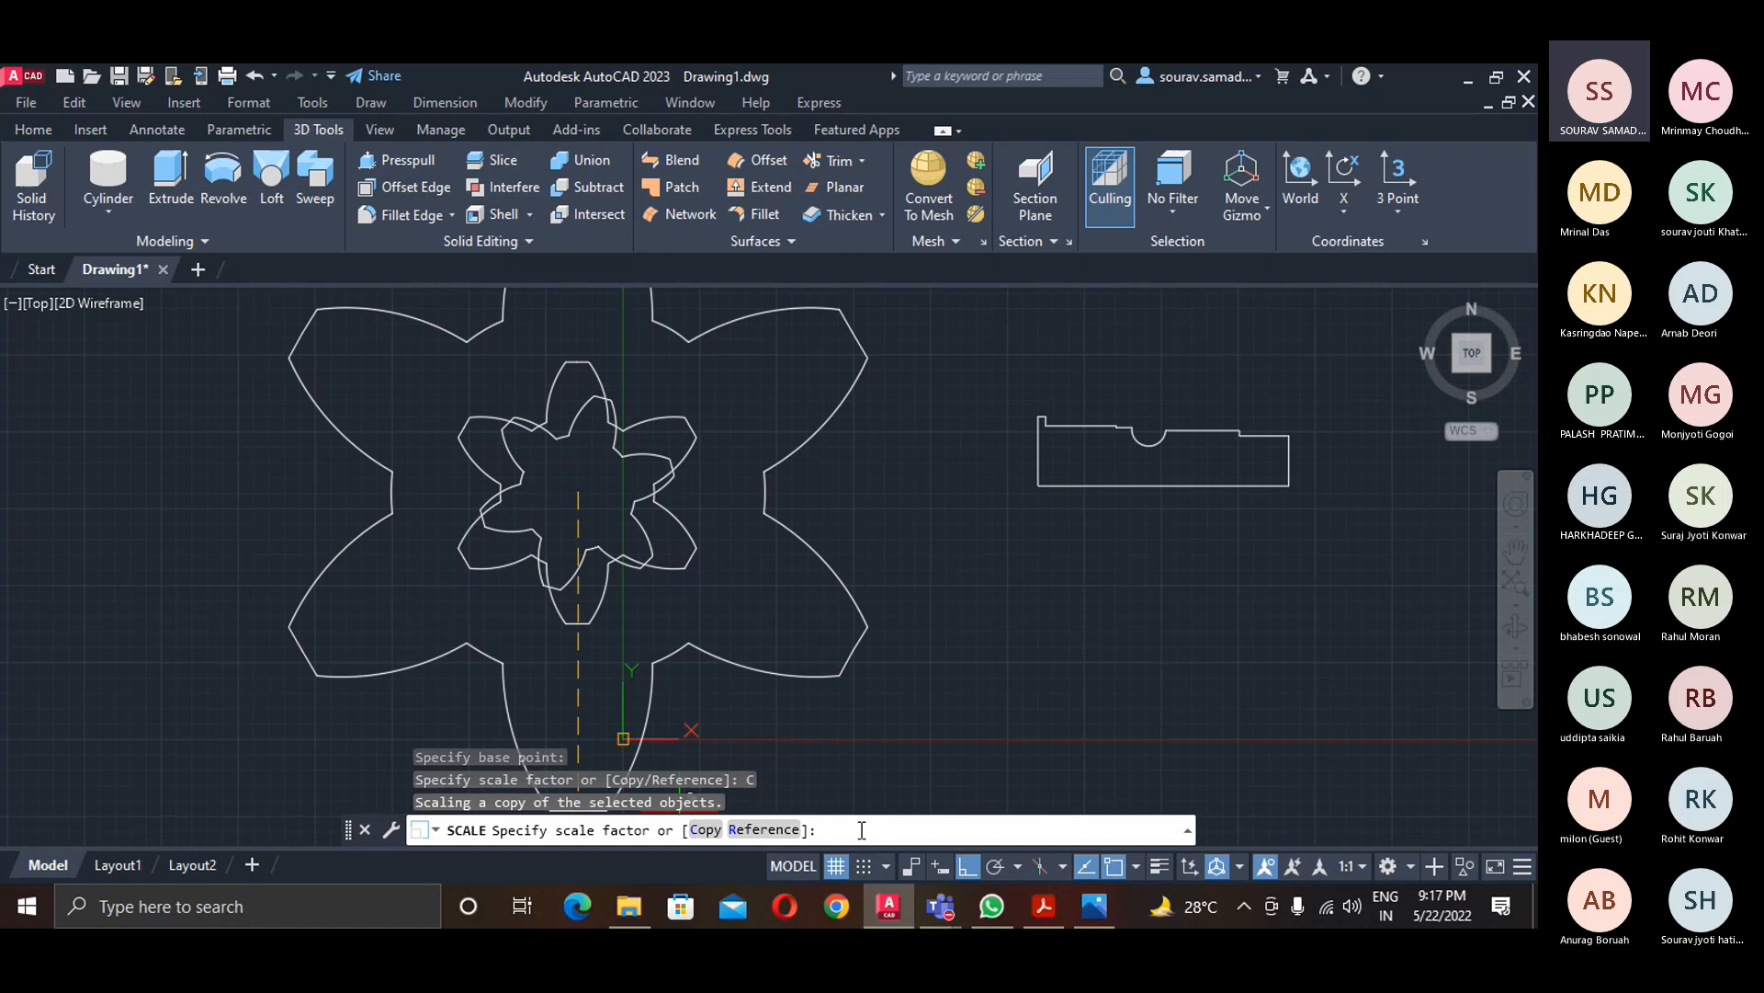
text(.5)
key(Return)
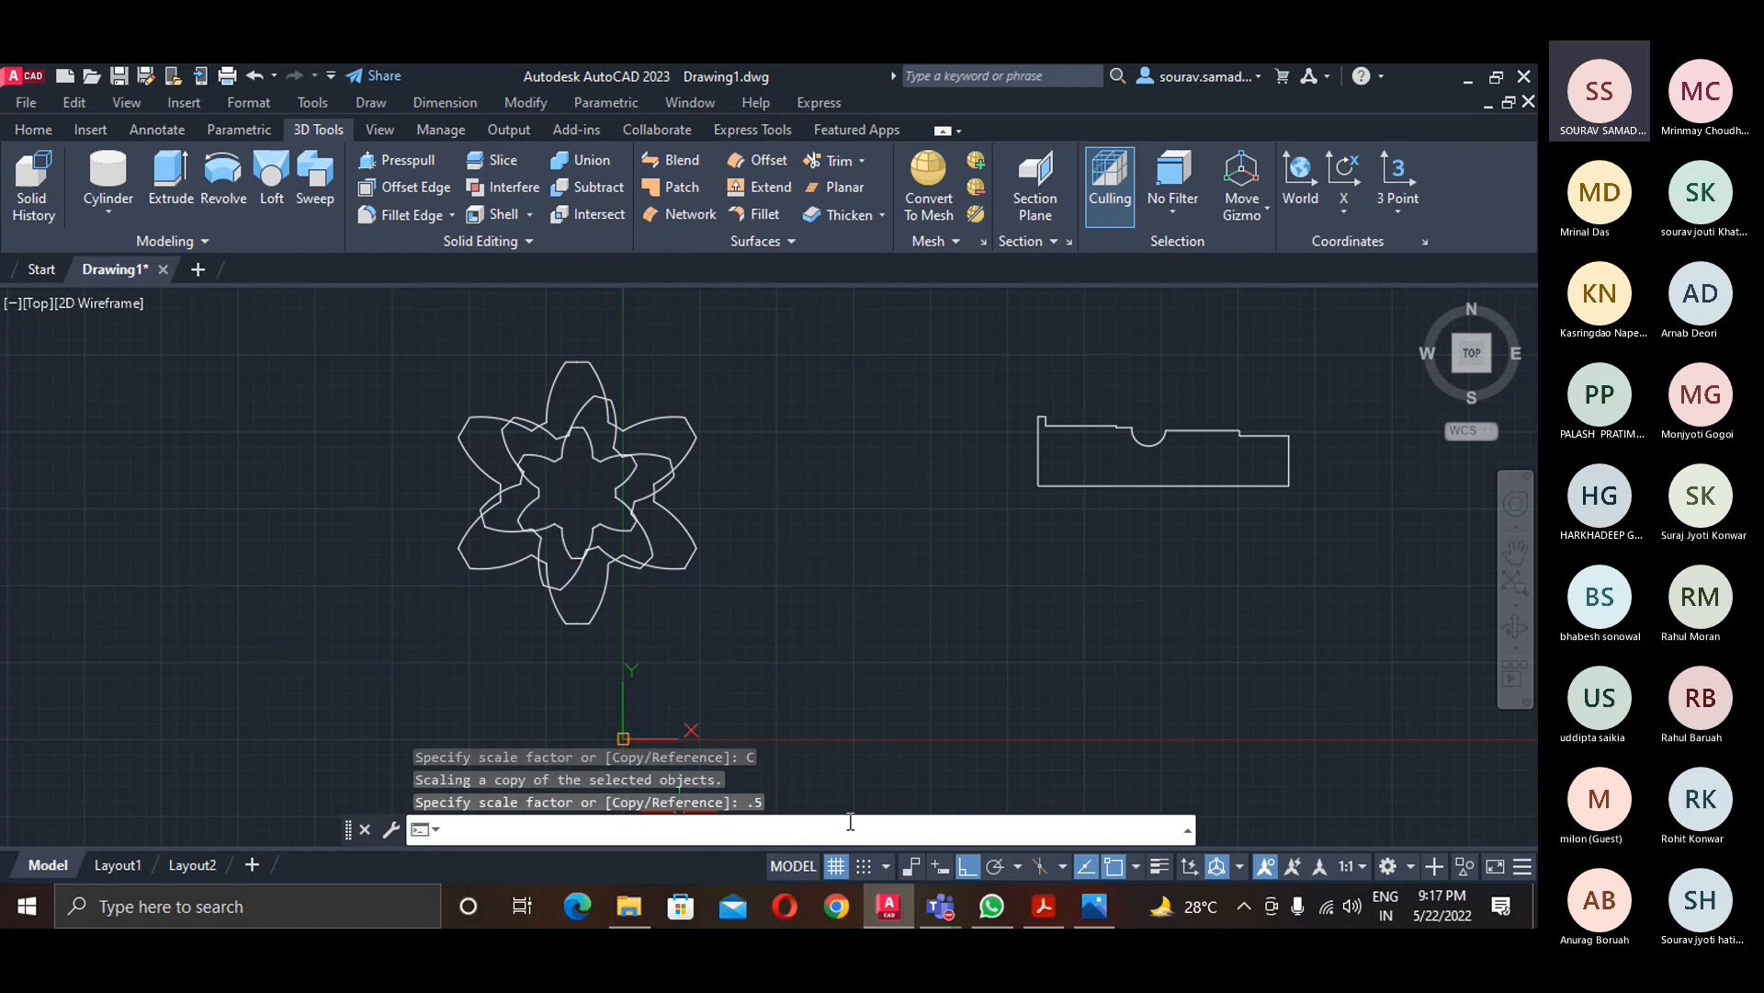
text(sc)
key(Return)
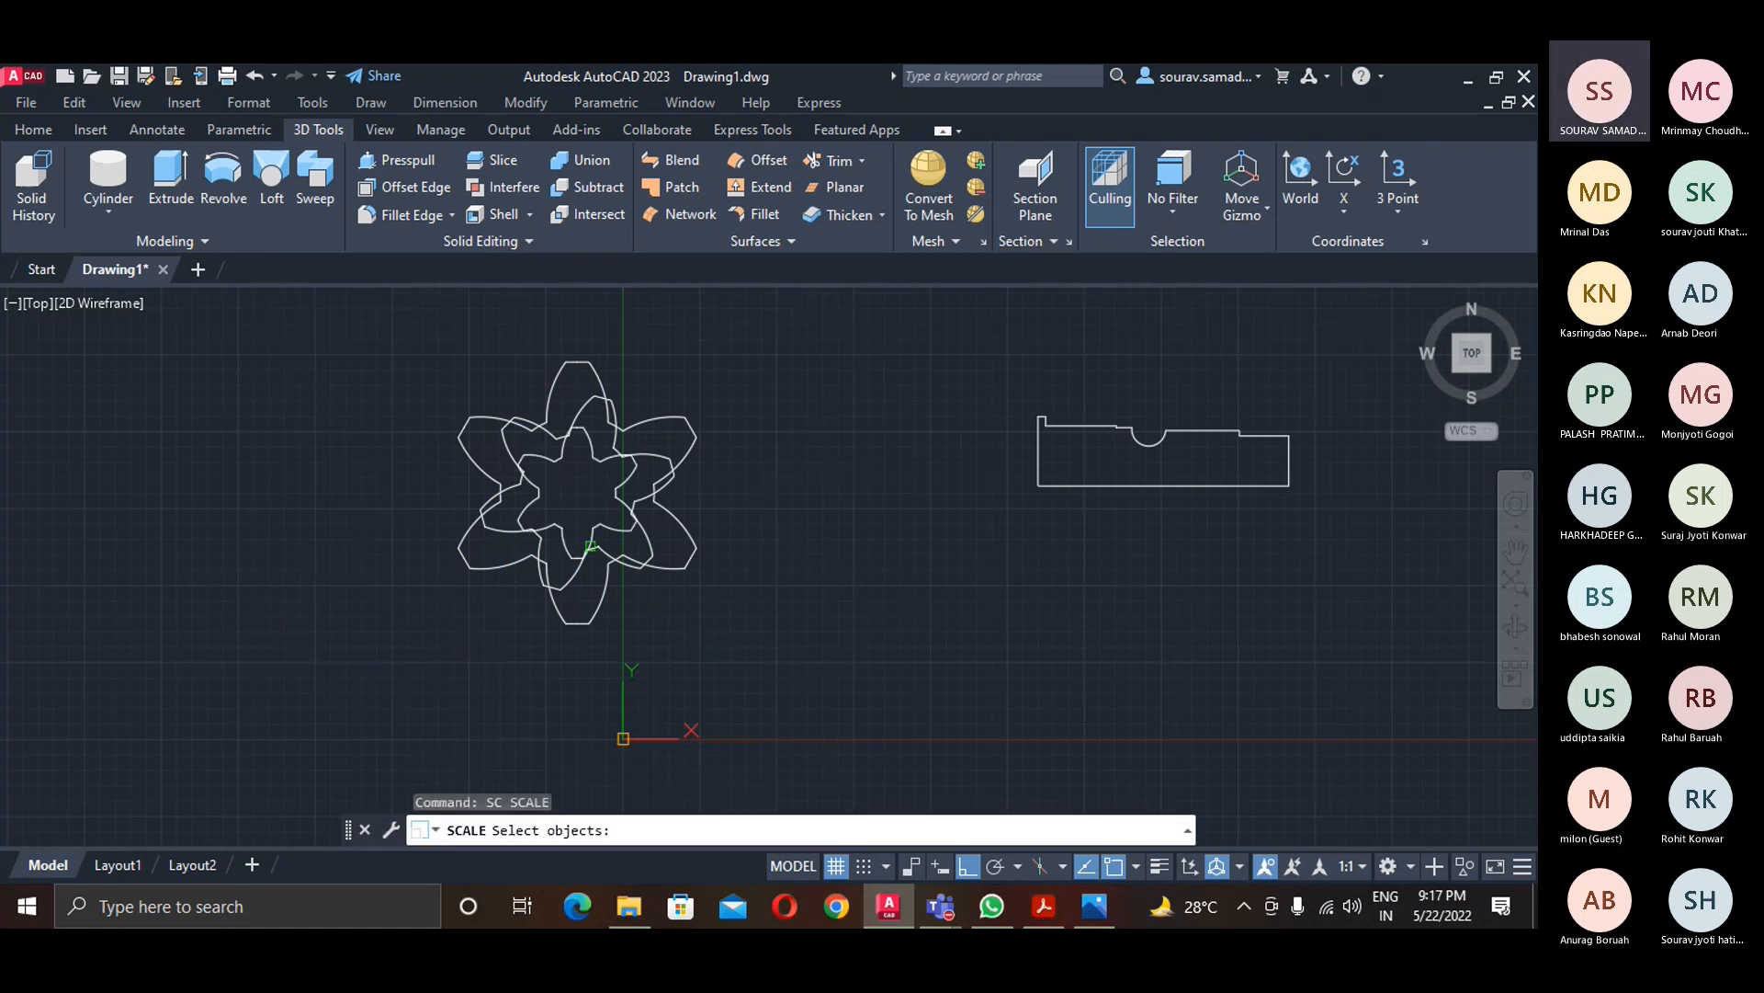
click(573, 533)
key(Return)
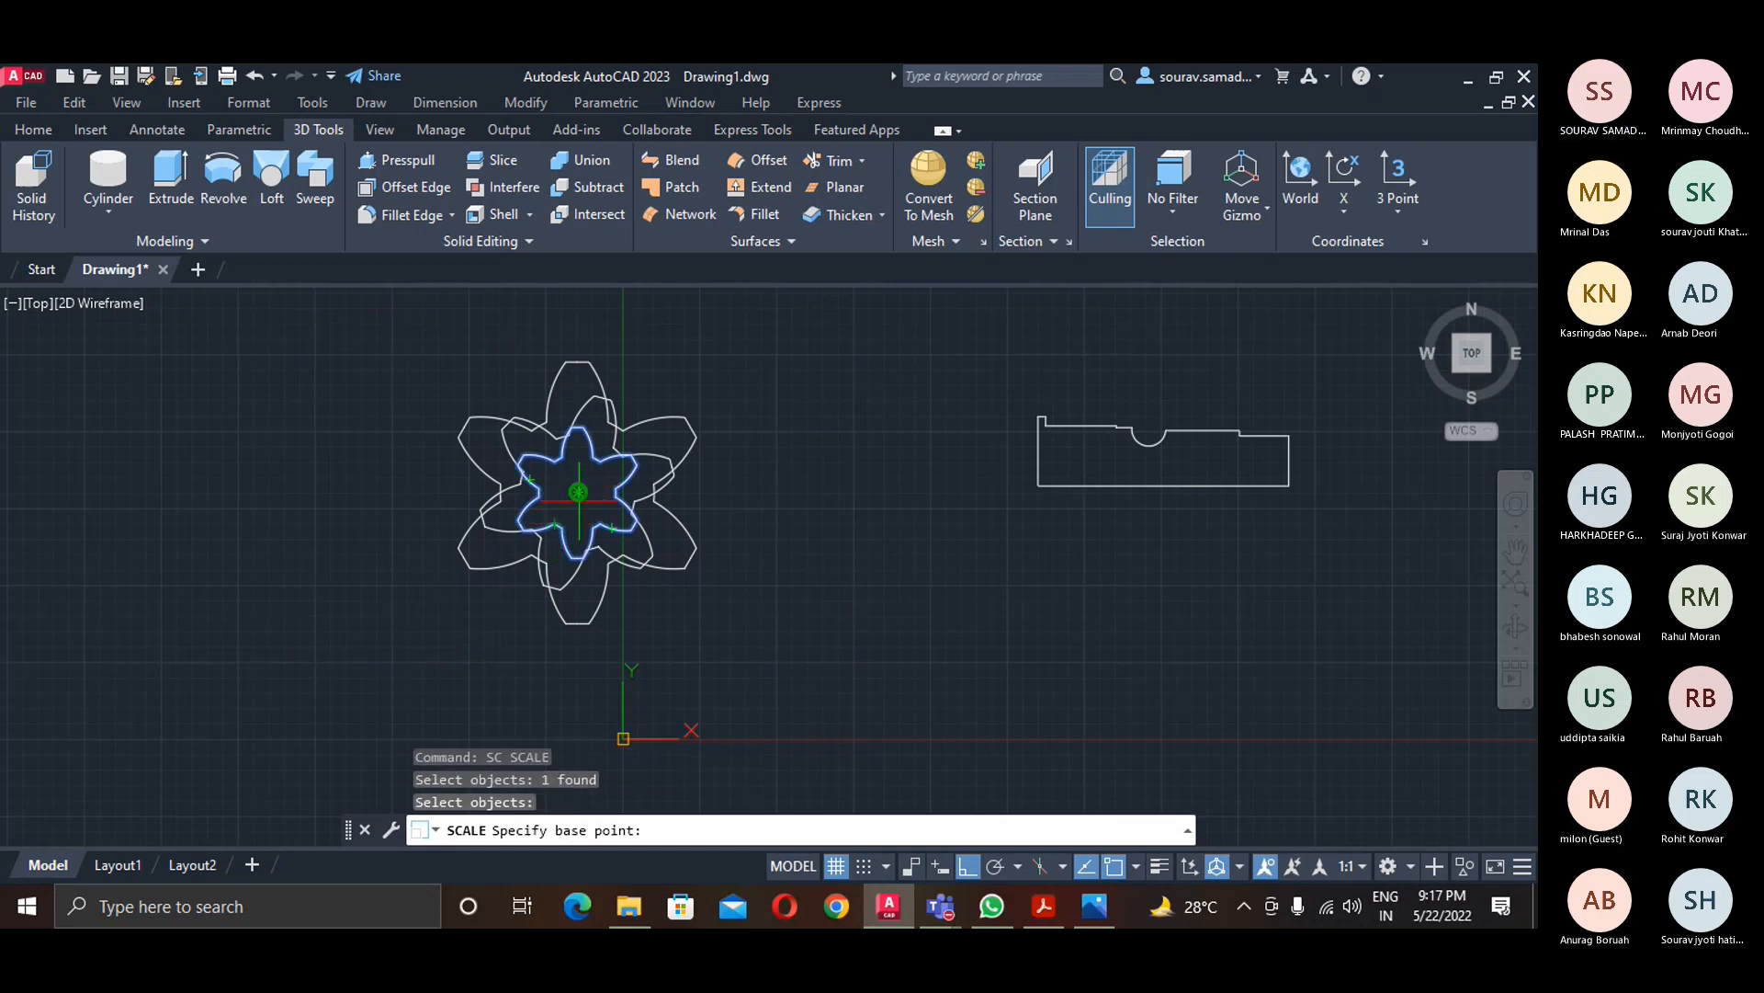
key(Escape)
text(e)
key(Escape)
- Try rotating the smallest star by -15 degrees about its centre, and undo the rotation
text(ro)
key(Return)
click(562, 520)
key(Return)
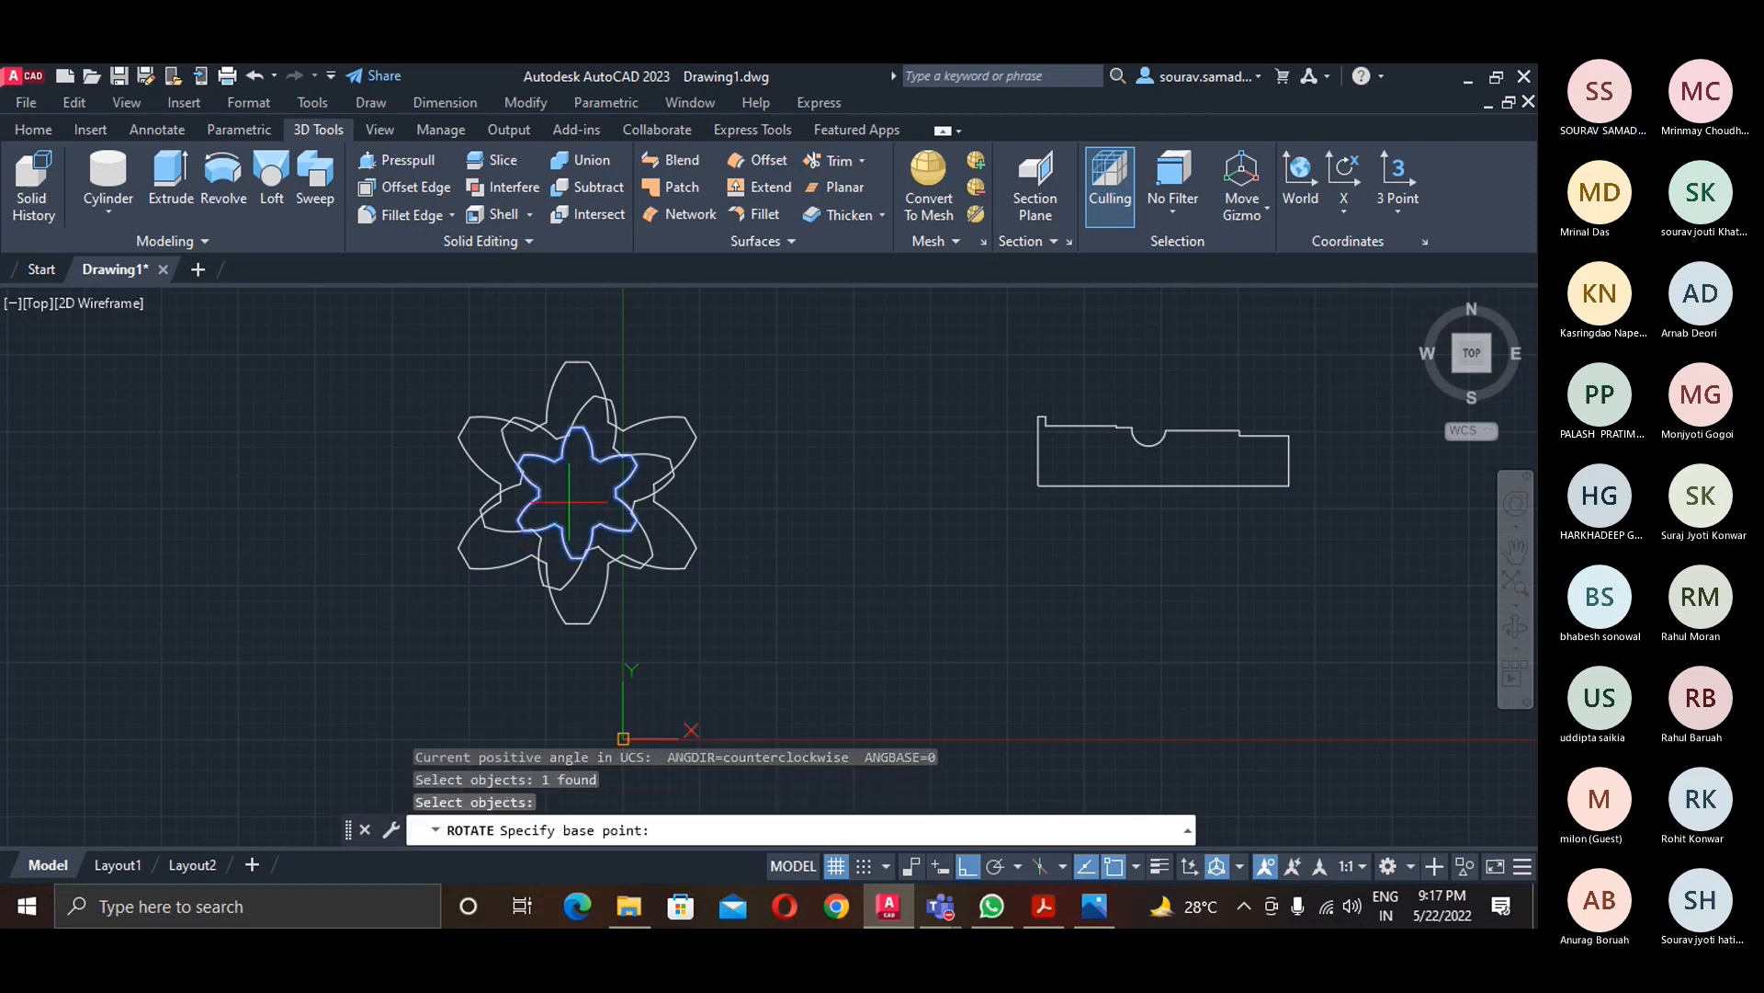
click(578, 494)
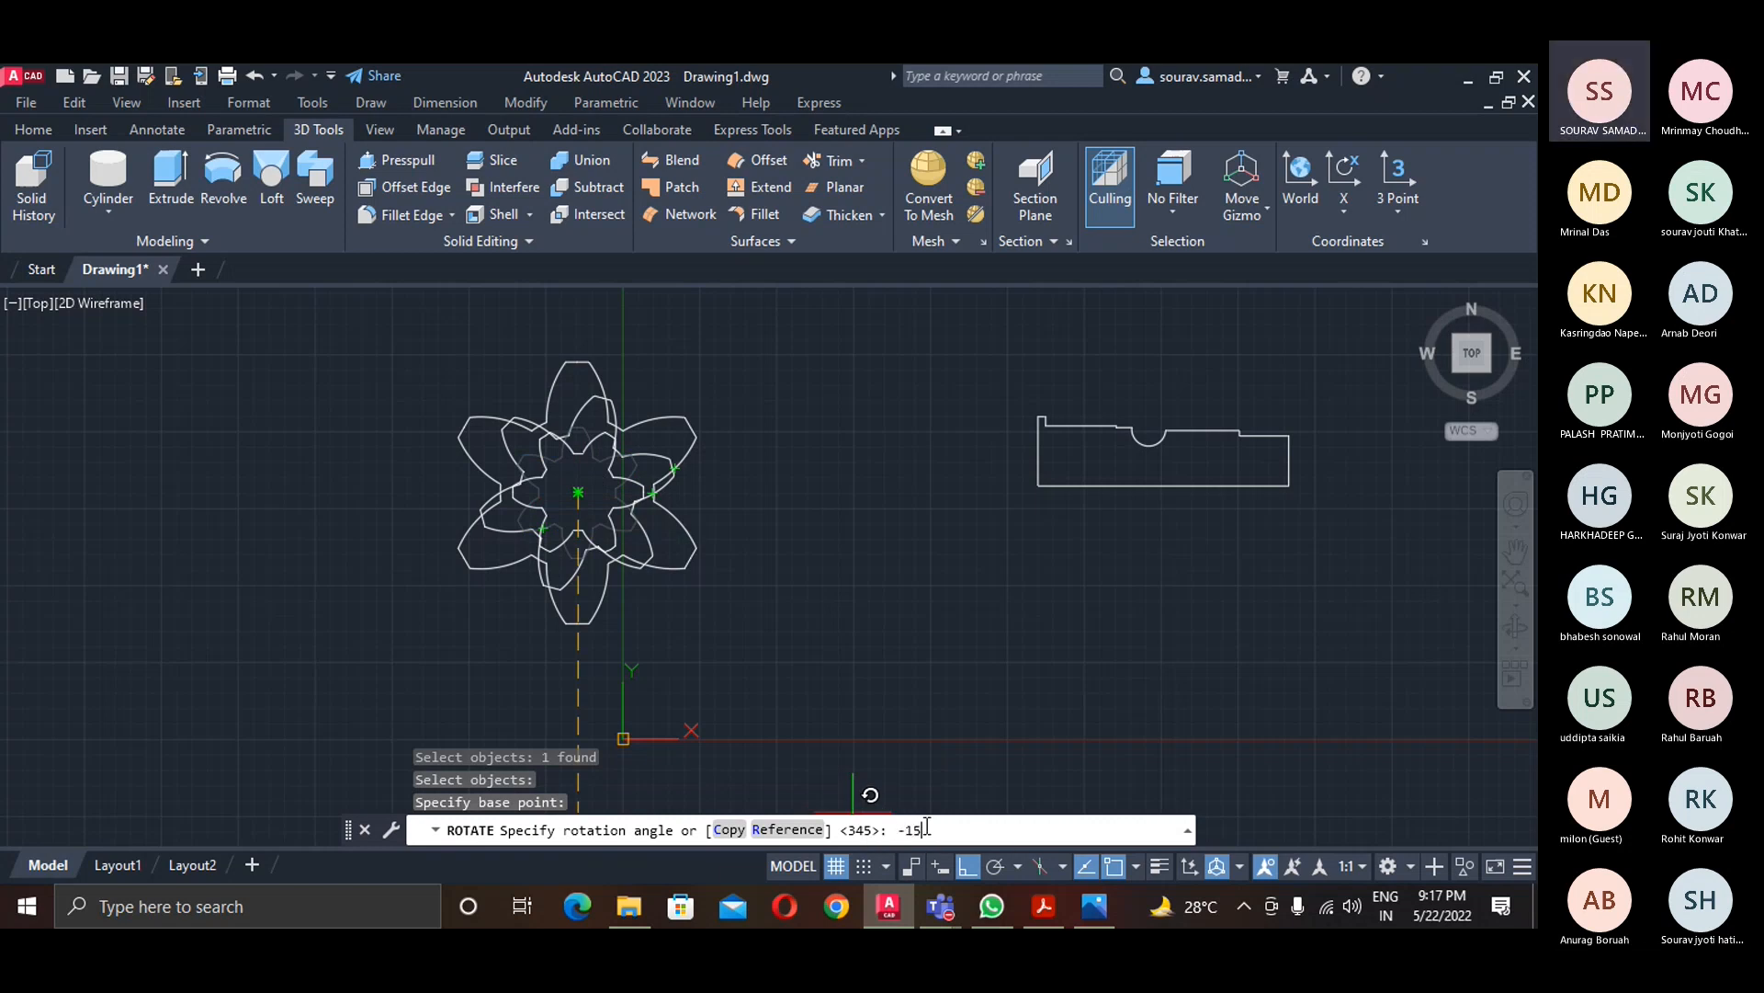
key(Return)
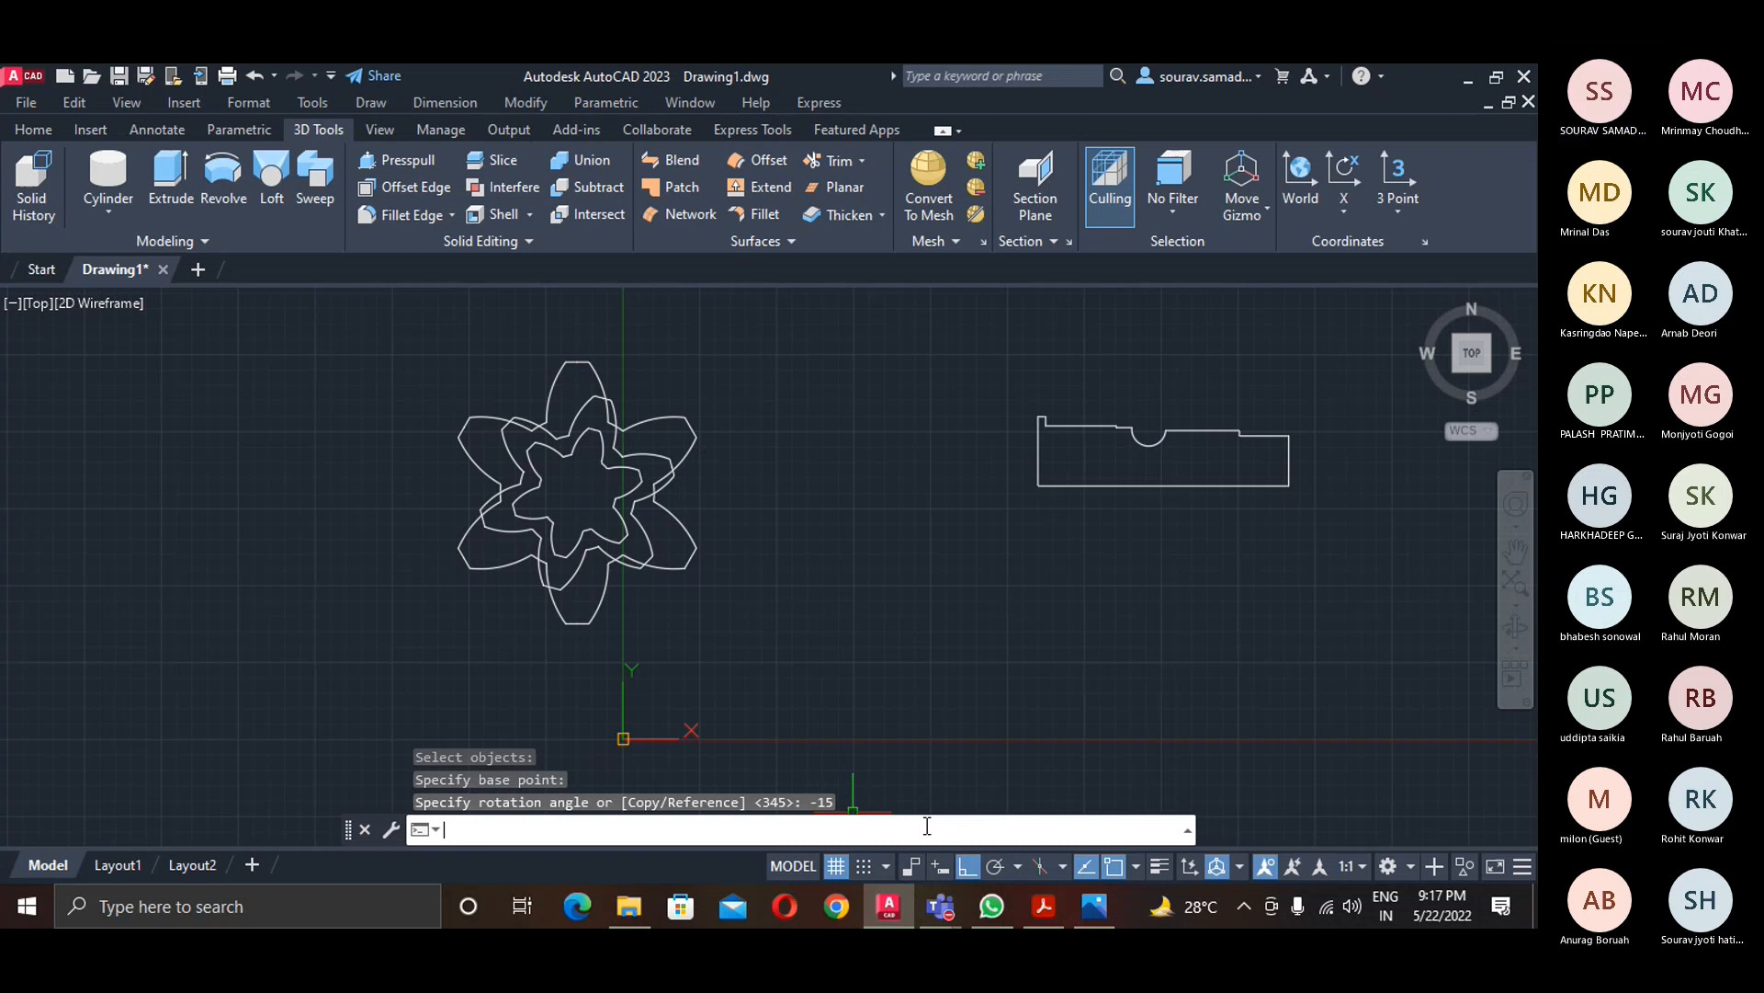
key(ctrl+z)
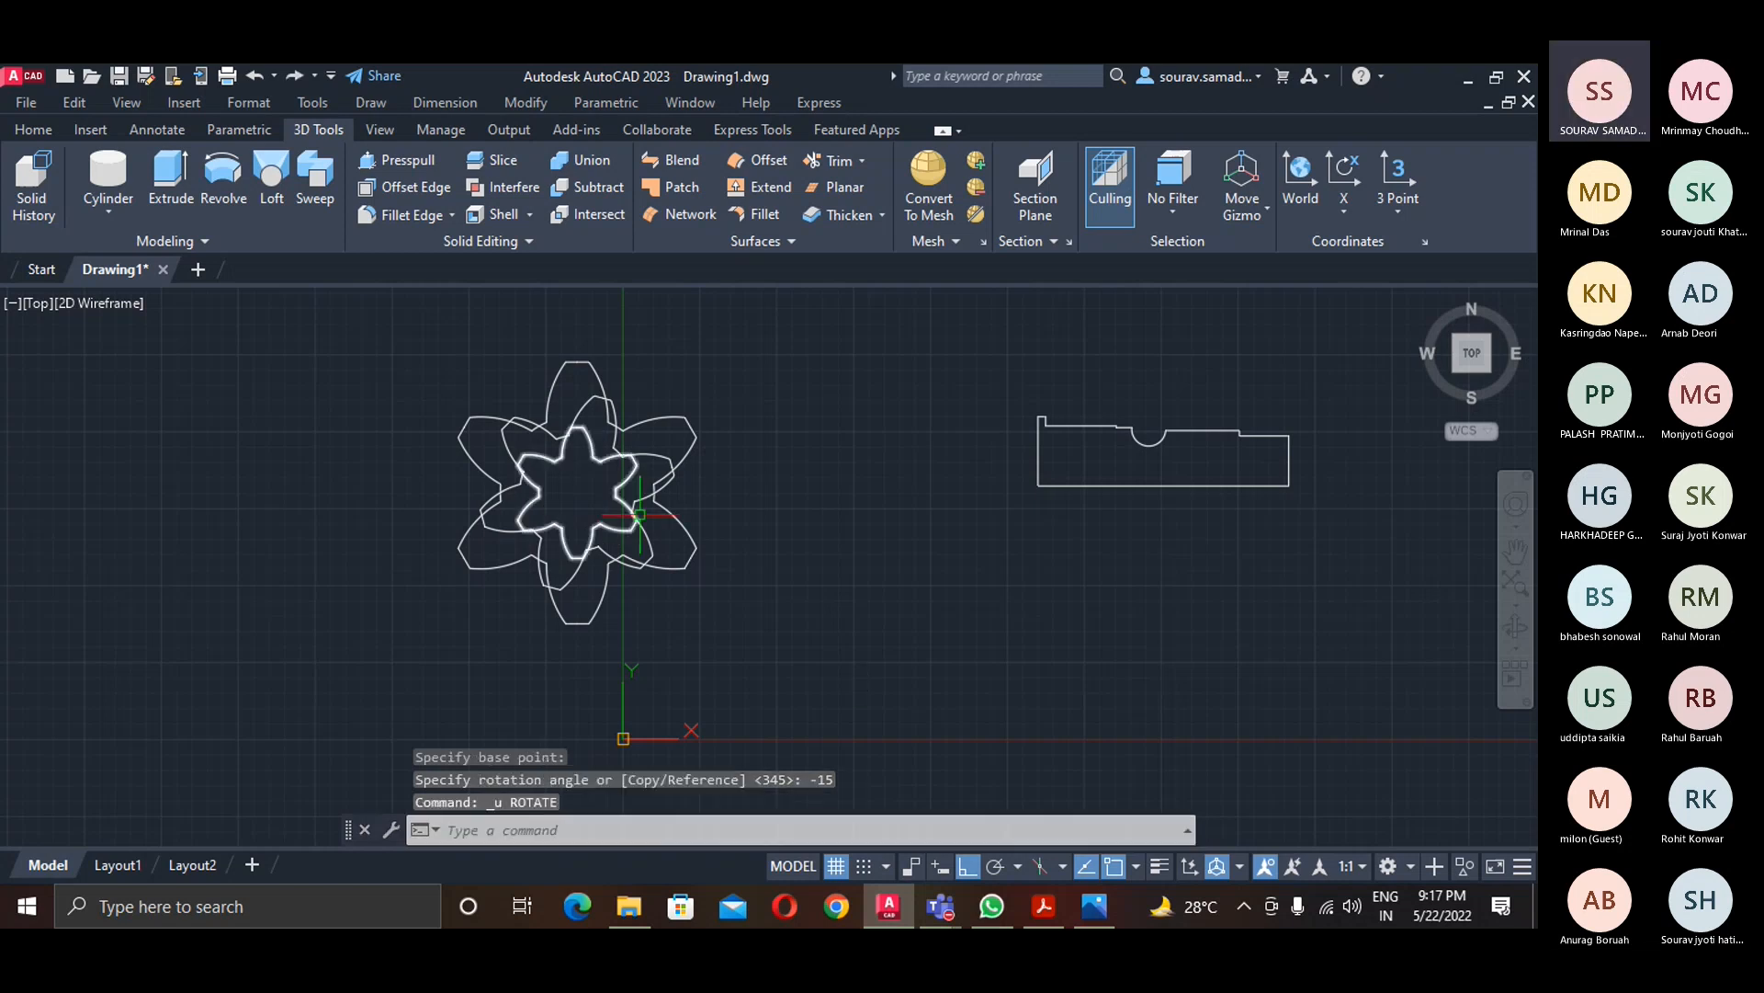
- Rotate the smallest star by -30 degrees about the common centre
right_click(303, 380)
mouse_move(441, 420)
click(645, 445)
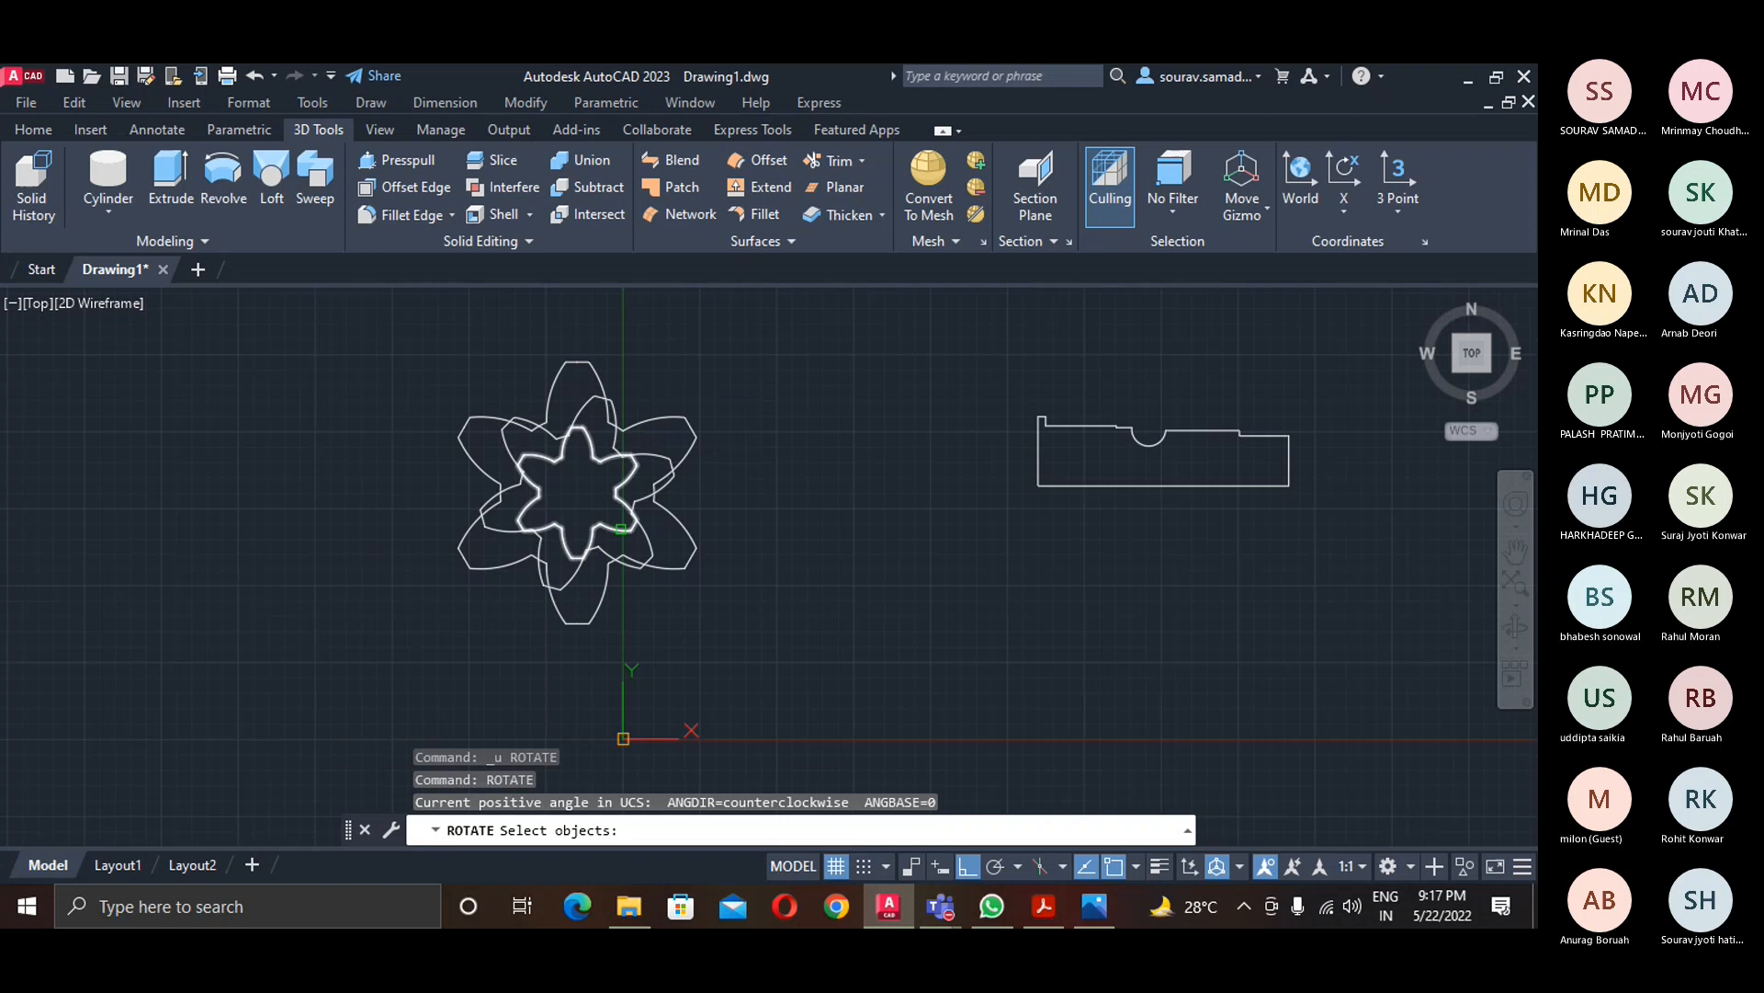
click(615, 524)
key(Return)
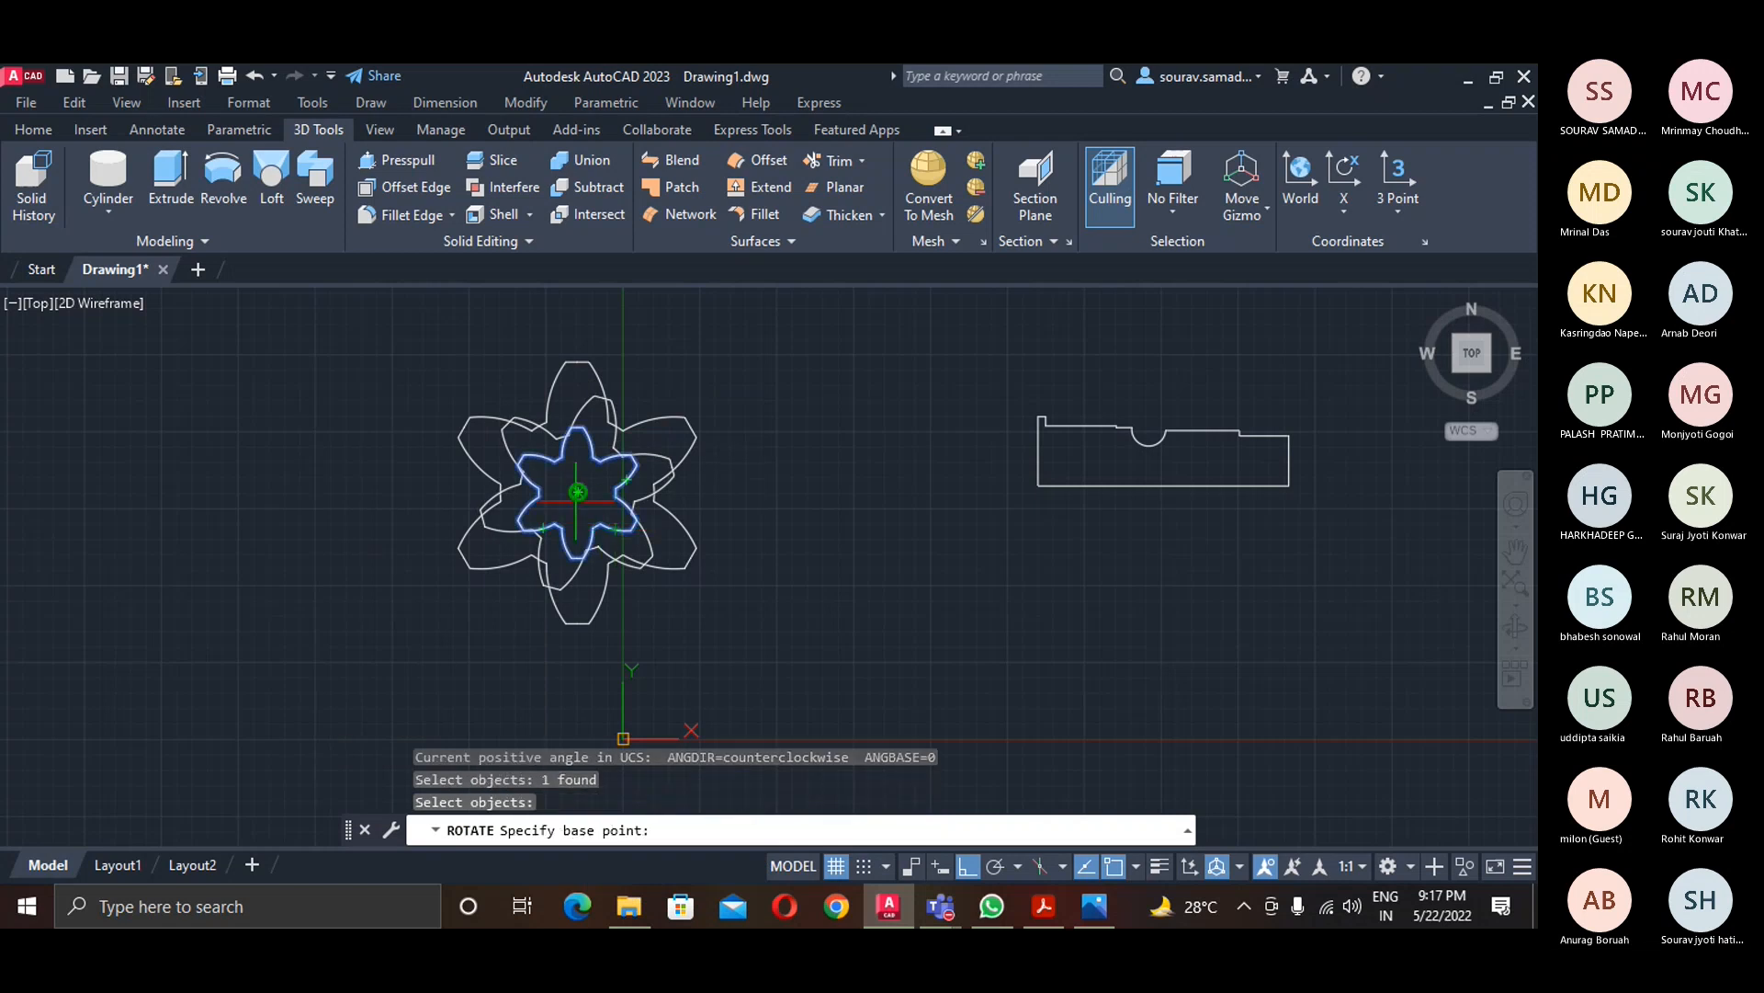
click(577, 494)
text(-)
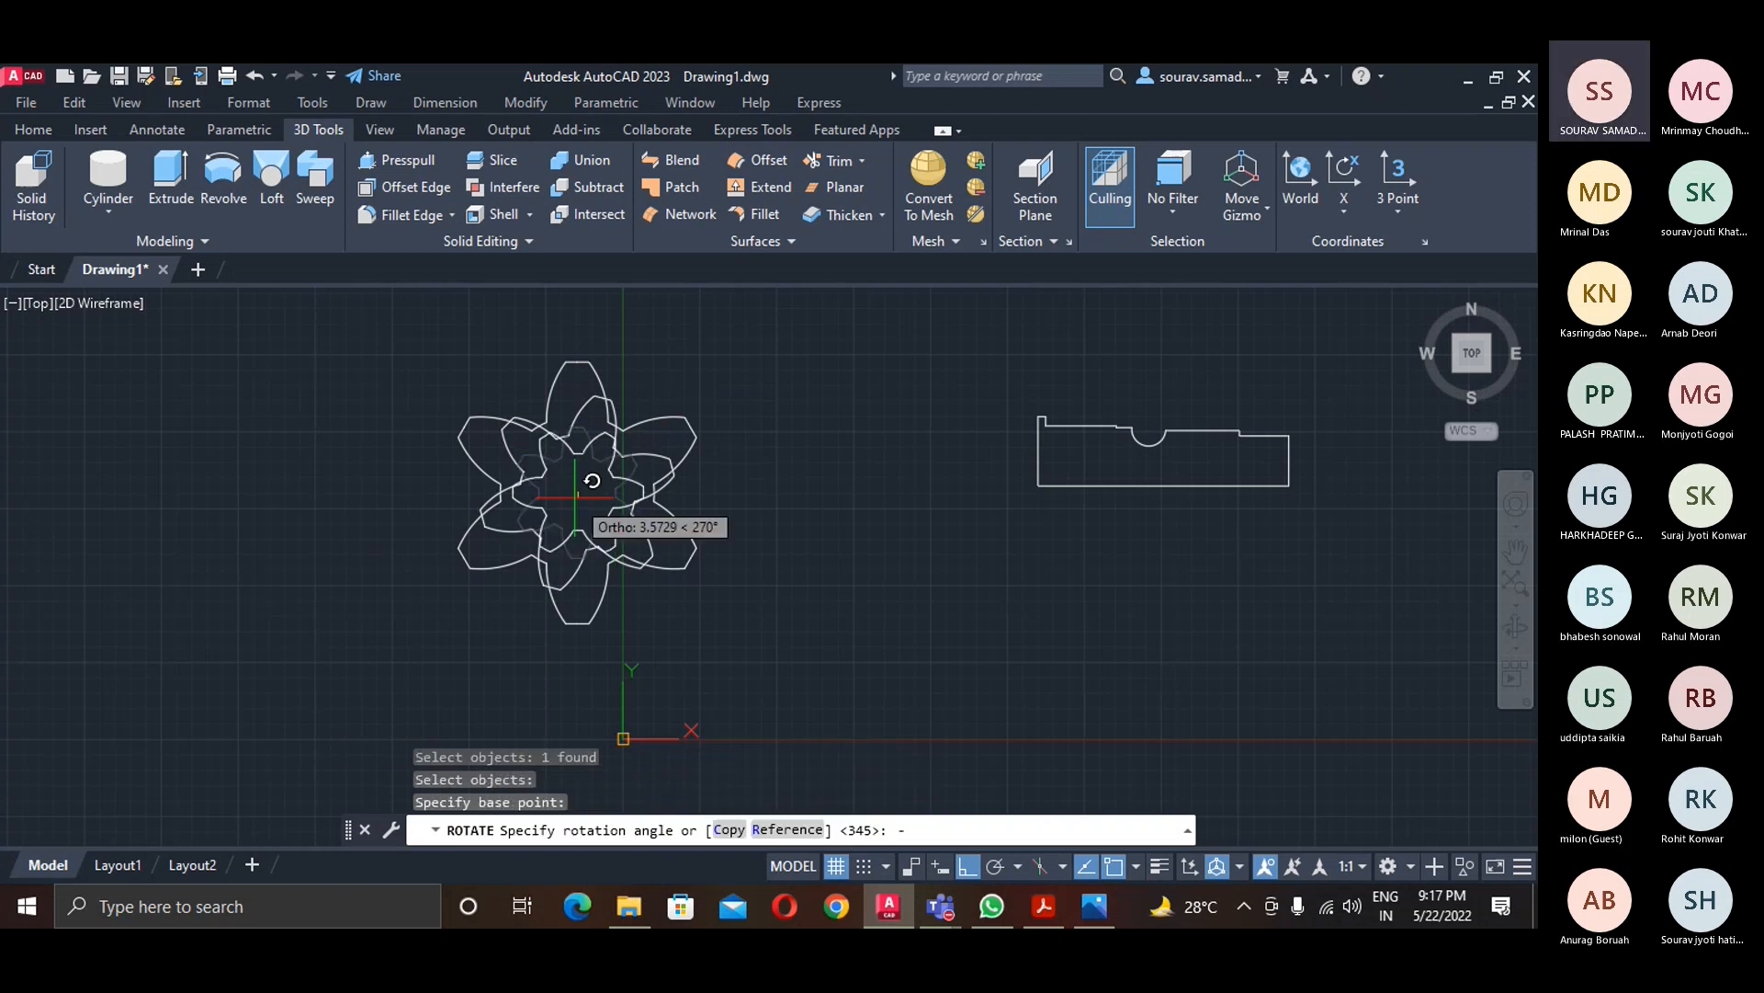
text(30)
key(Return)
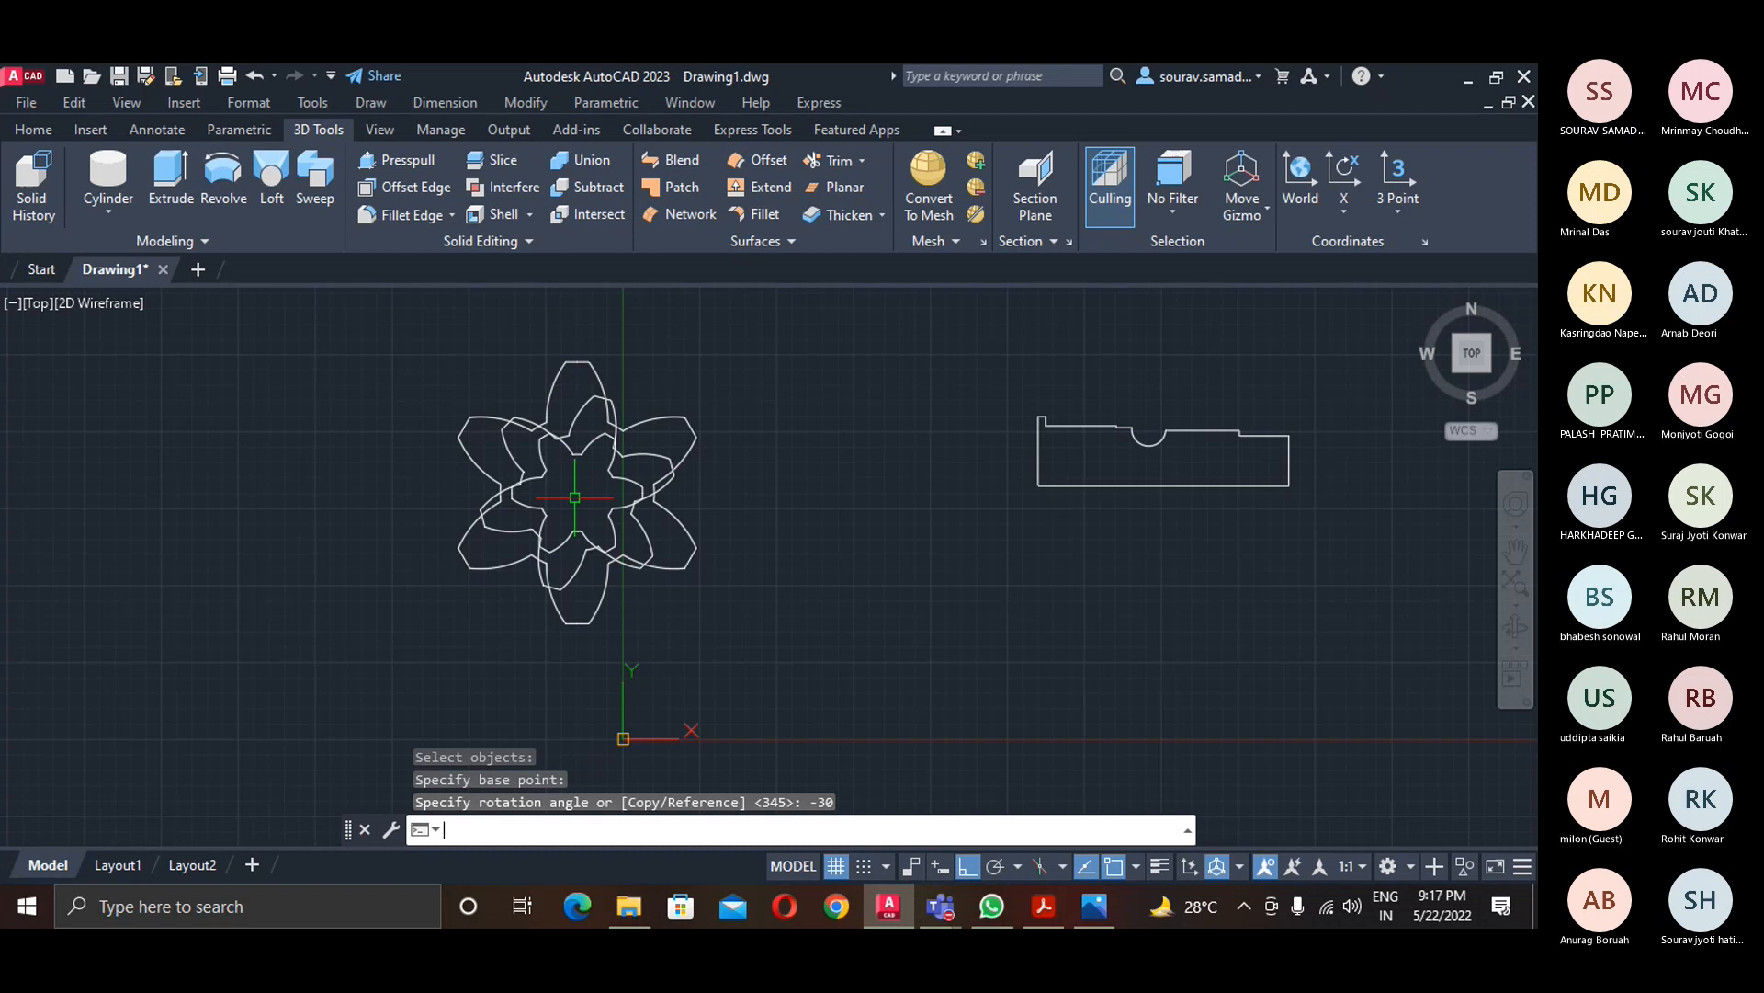
- Switch to an isometric view and move the smallest star from its centre 95 units up along the Z axis
click(1424, 302)
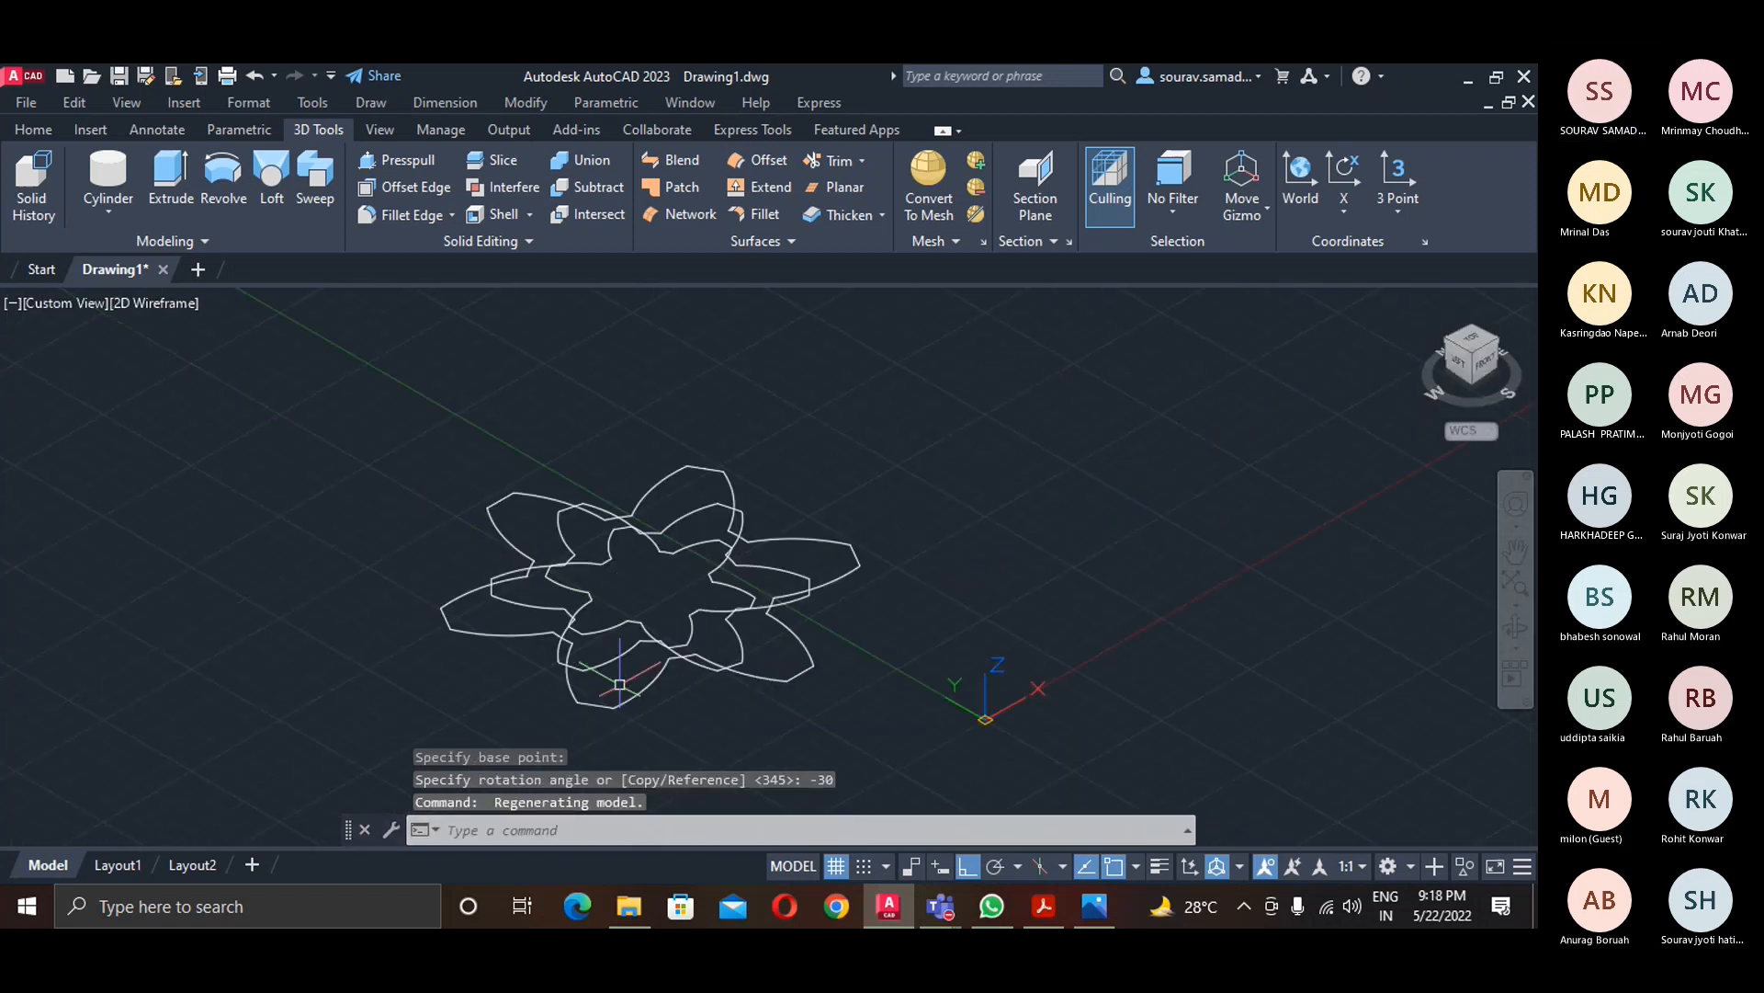
text(m)
key(Return)
click(691, 629)
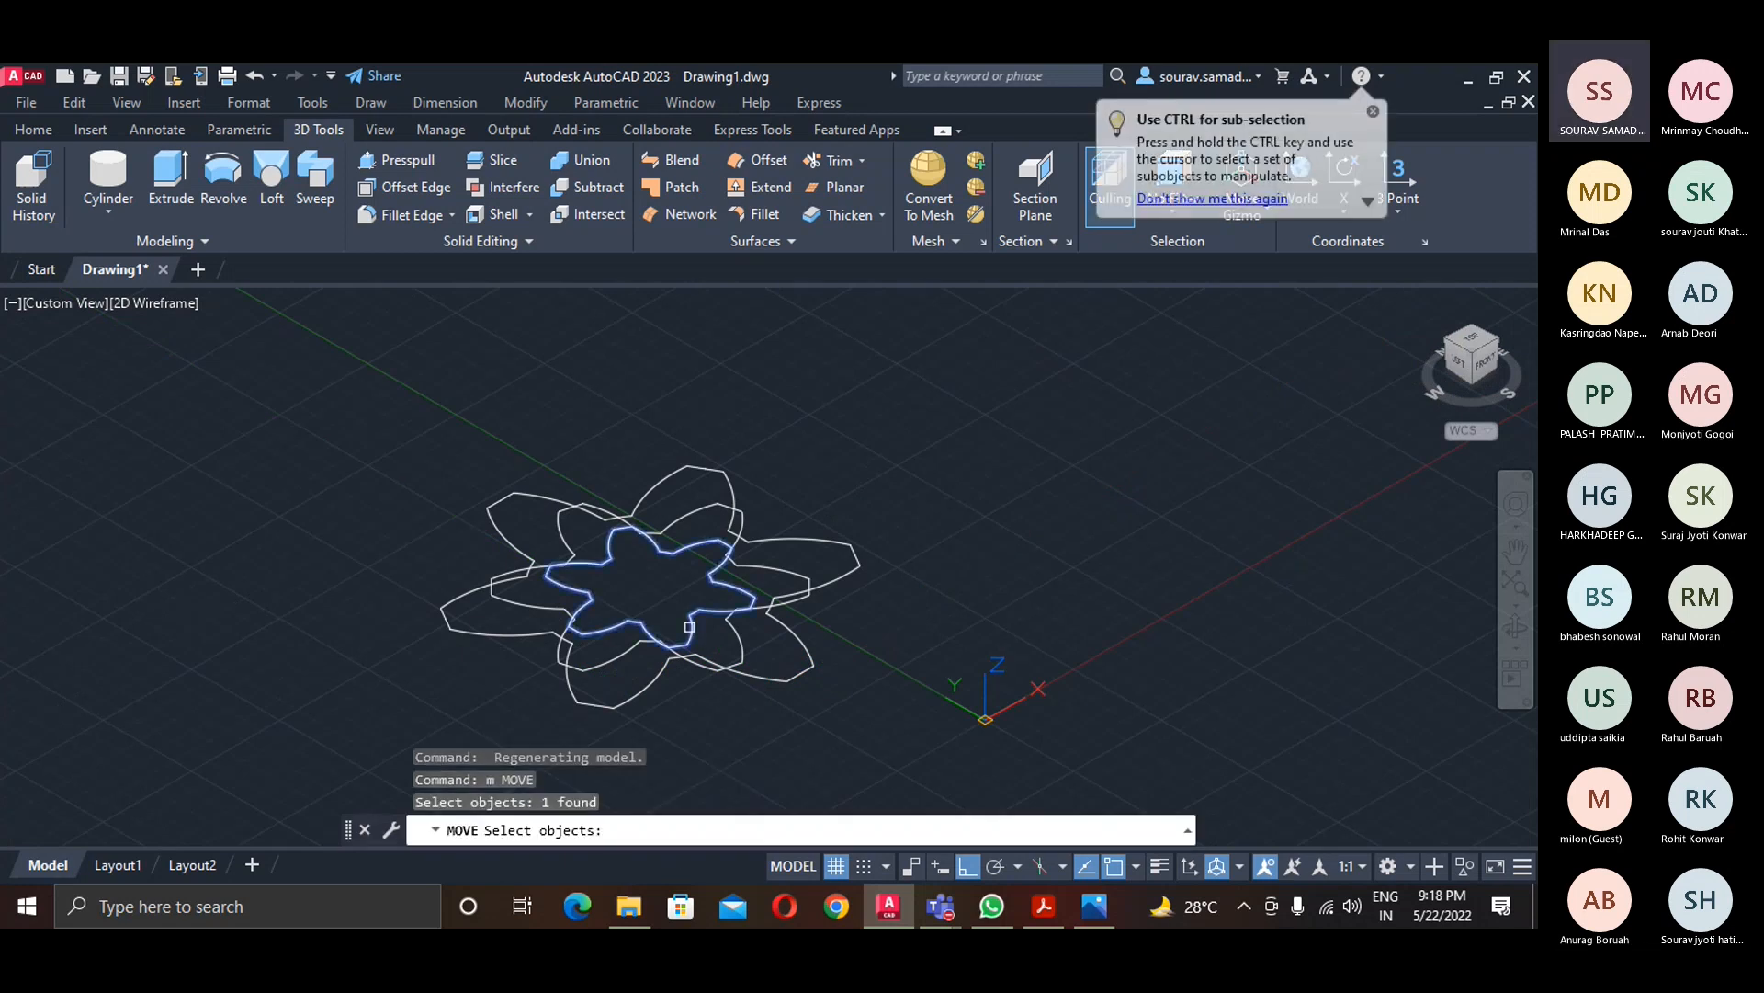
key(Return)
scroll(653, 598, up, 6)
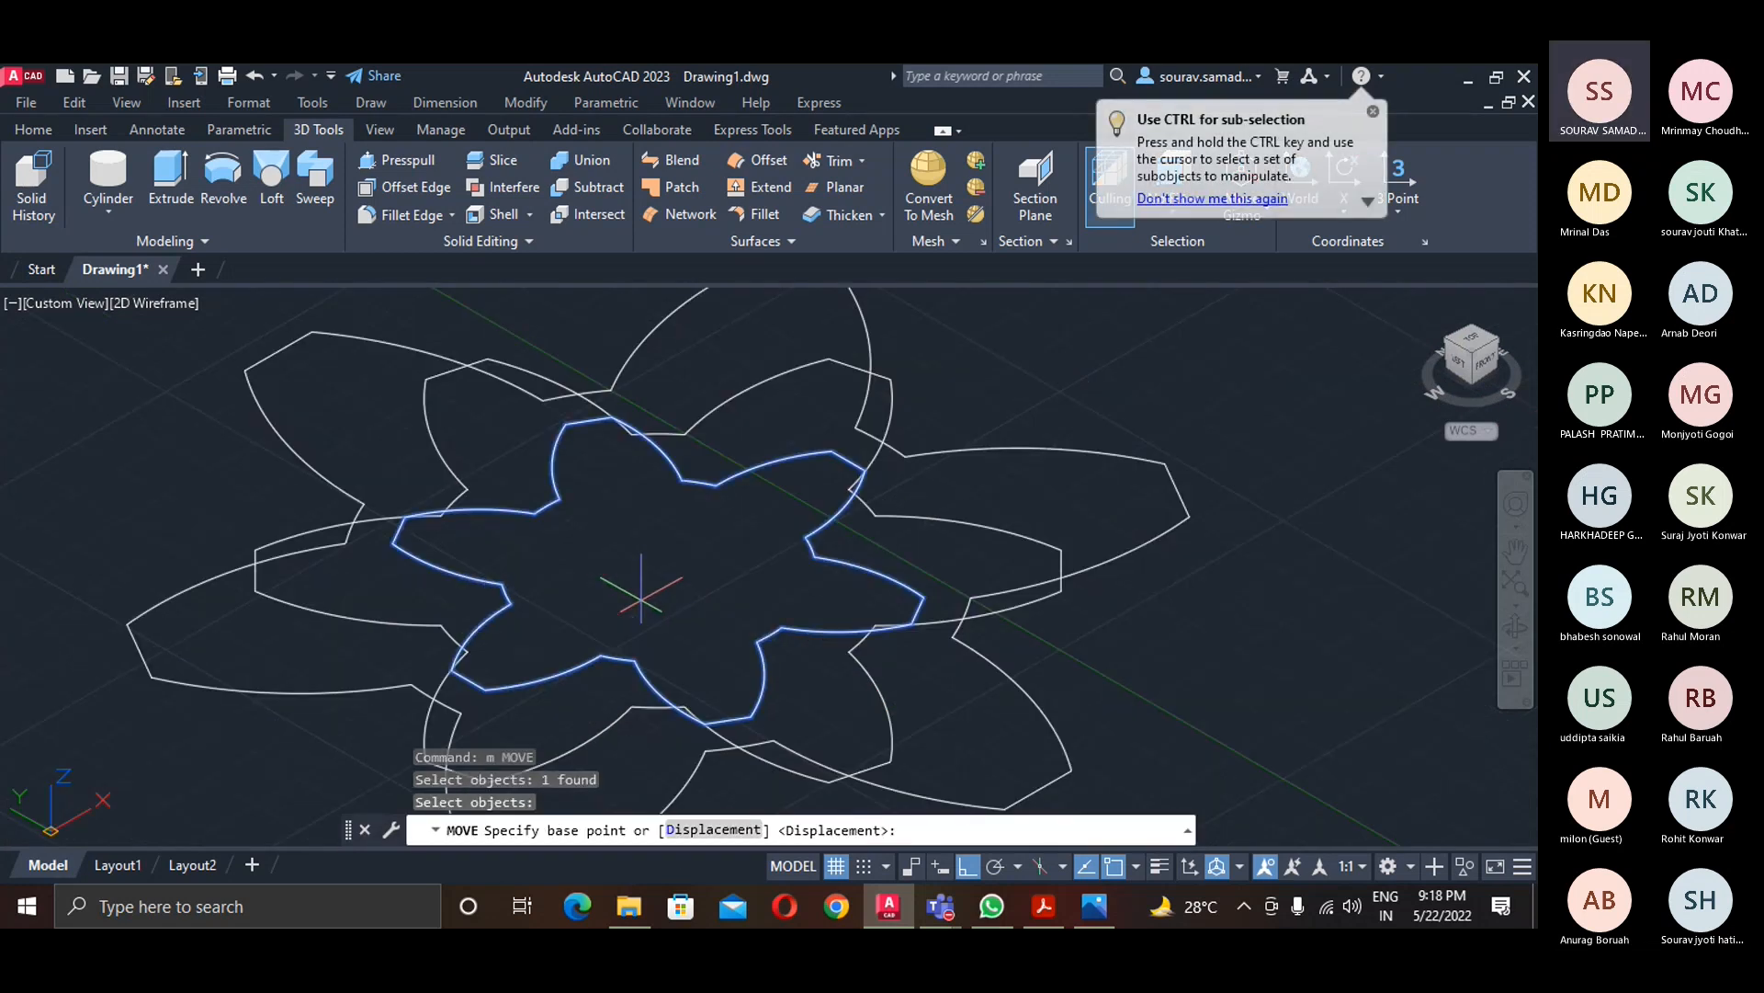
click(666, 544)
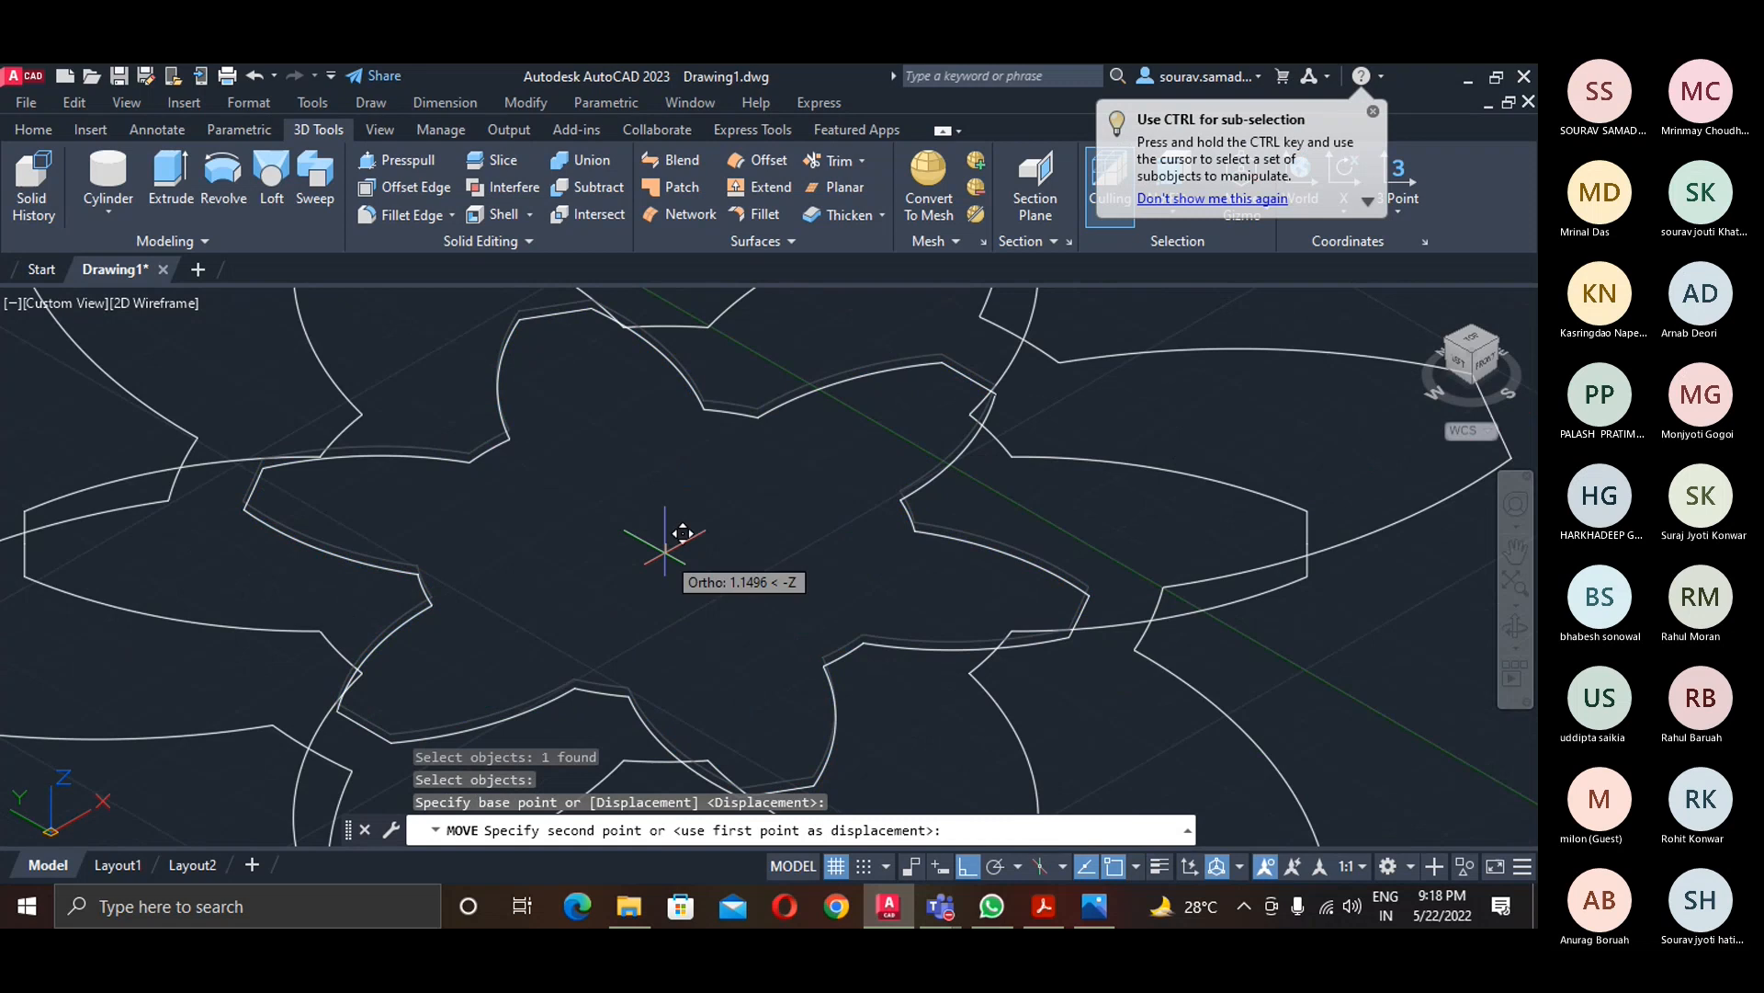
text(95)
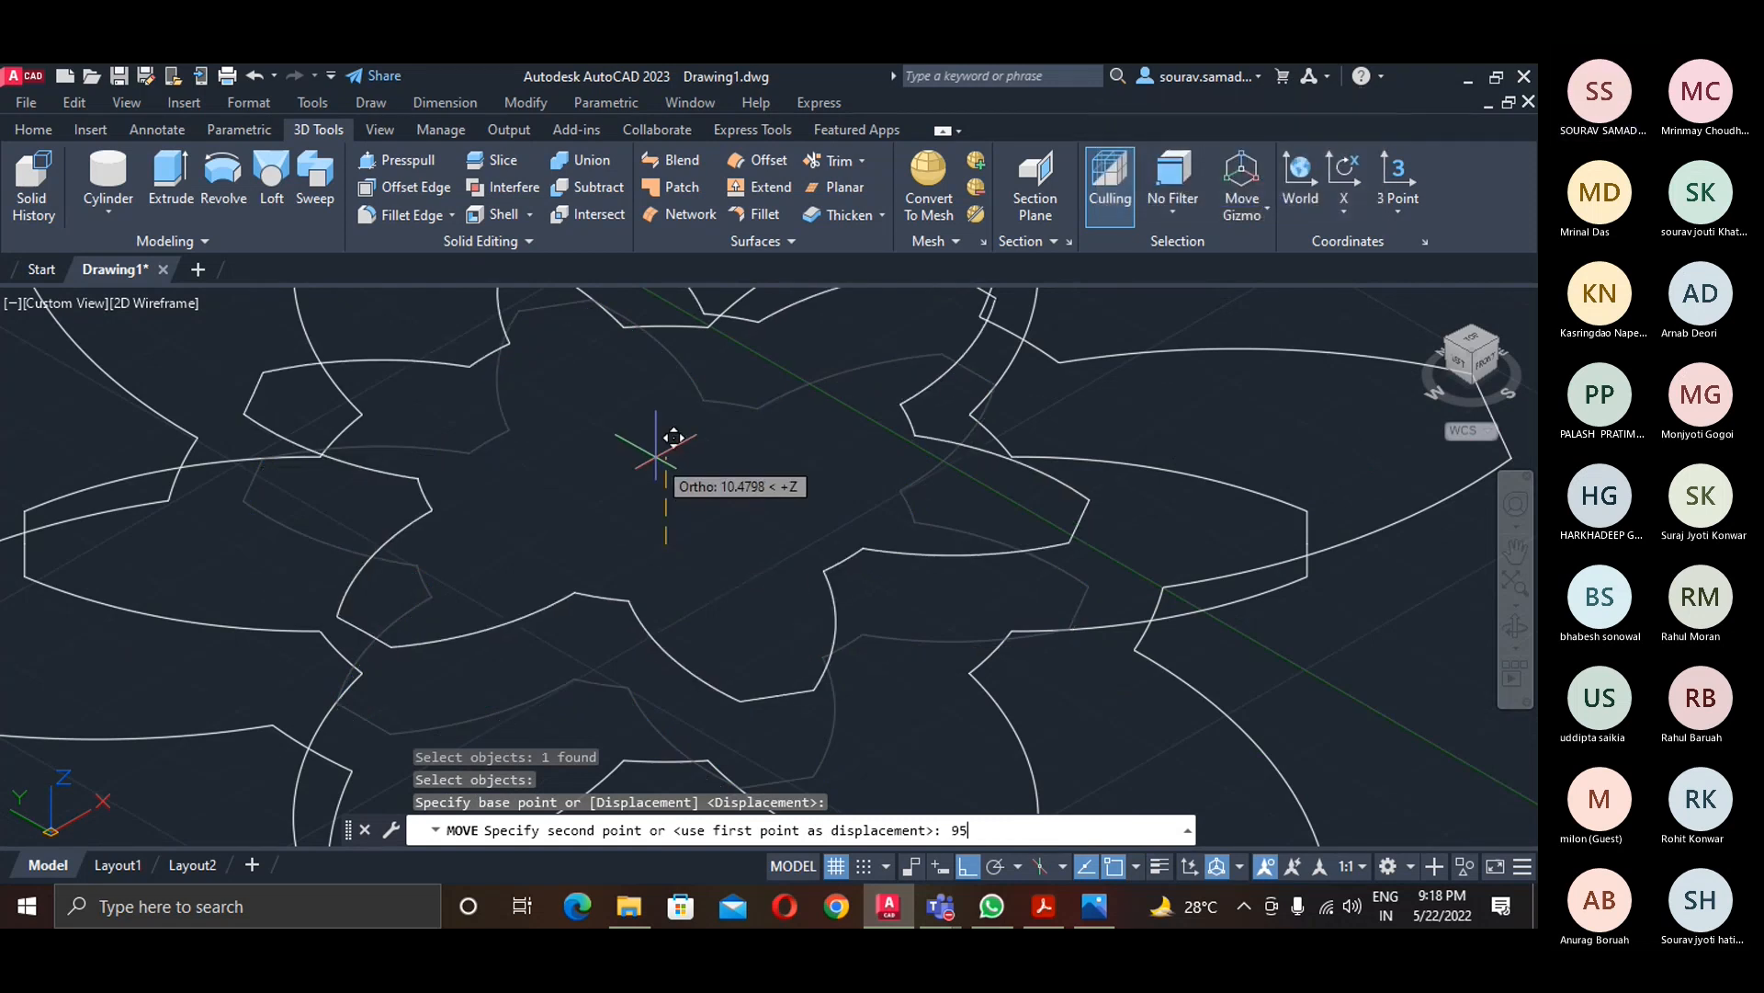
key(Return)
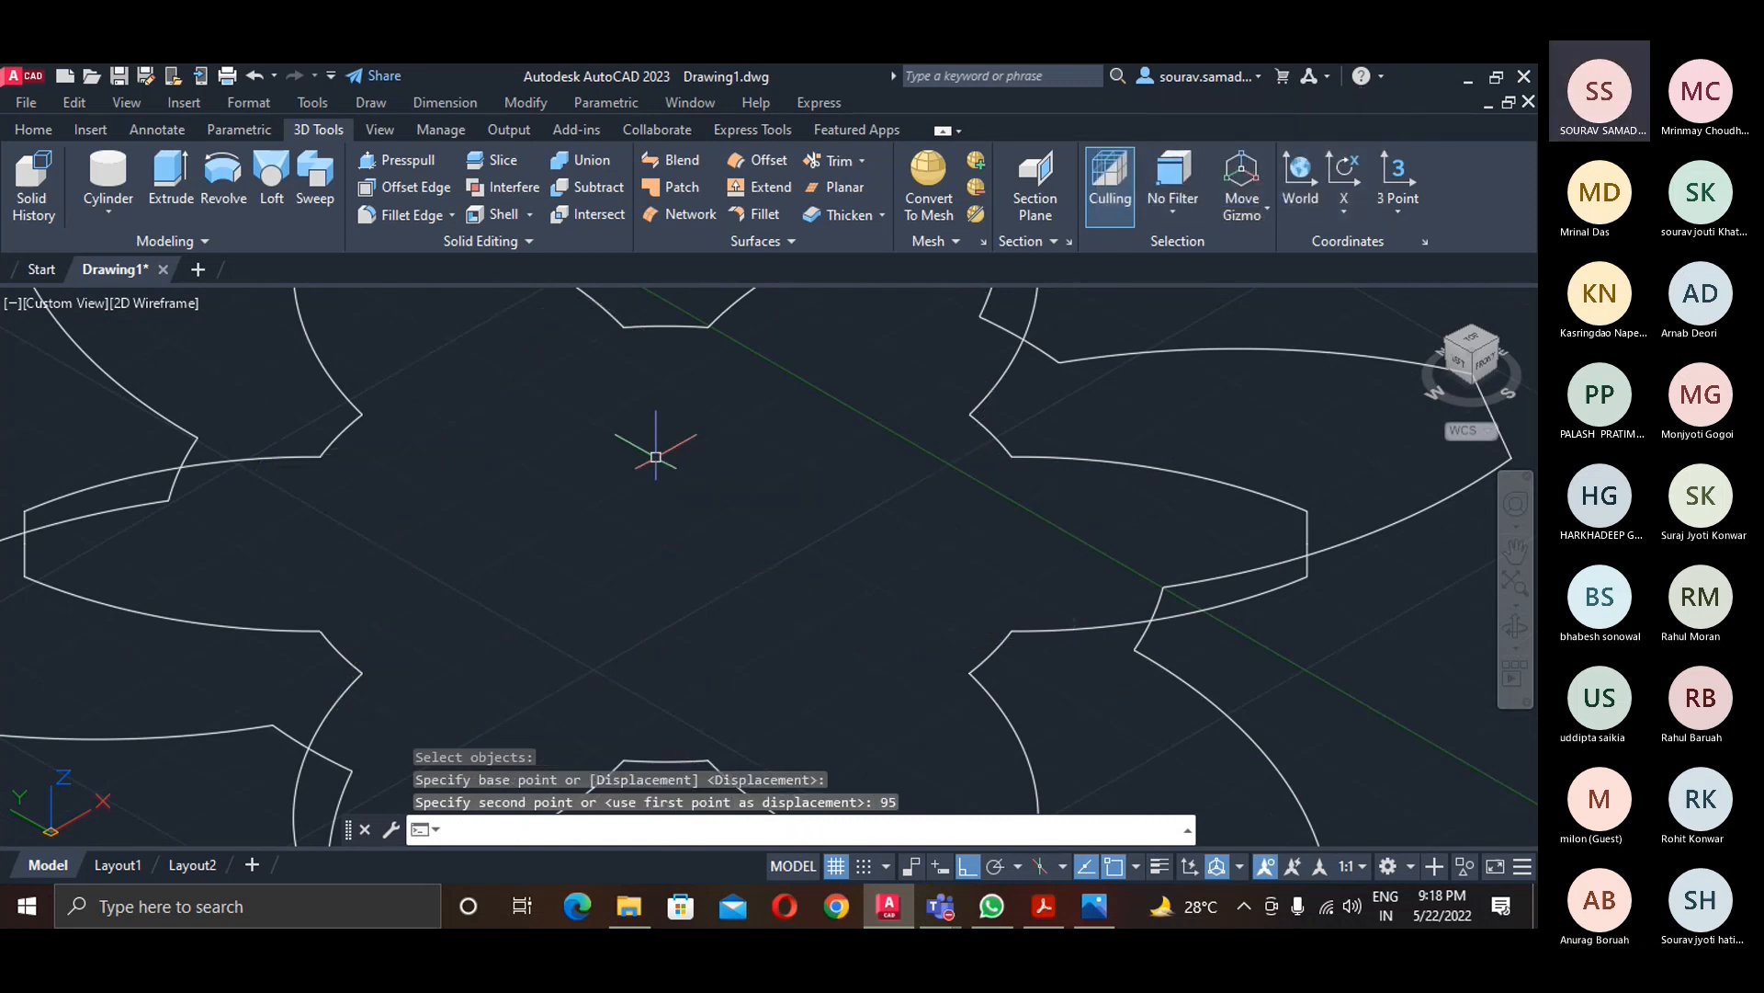
- Move the middle star outline from its centre 45 units up along the Z axis
text(m)
key(Return)
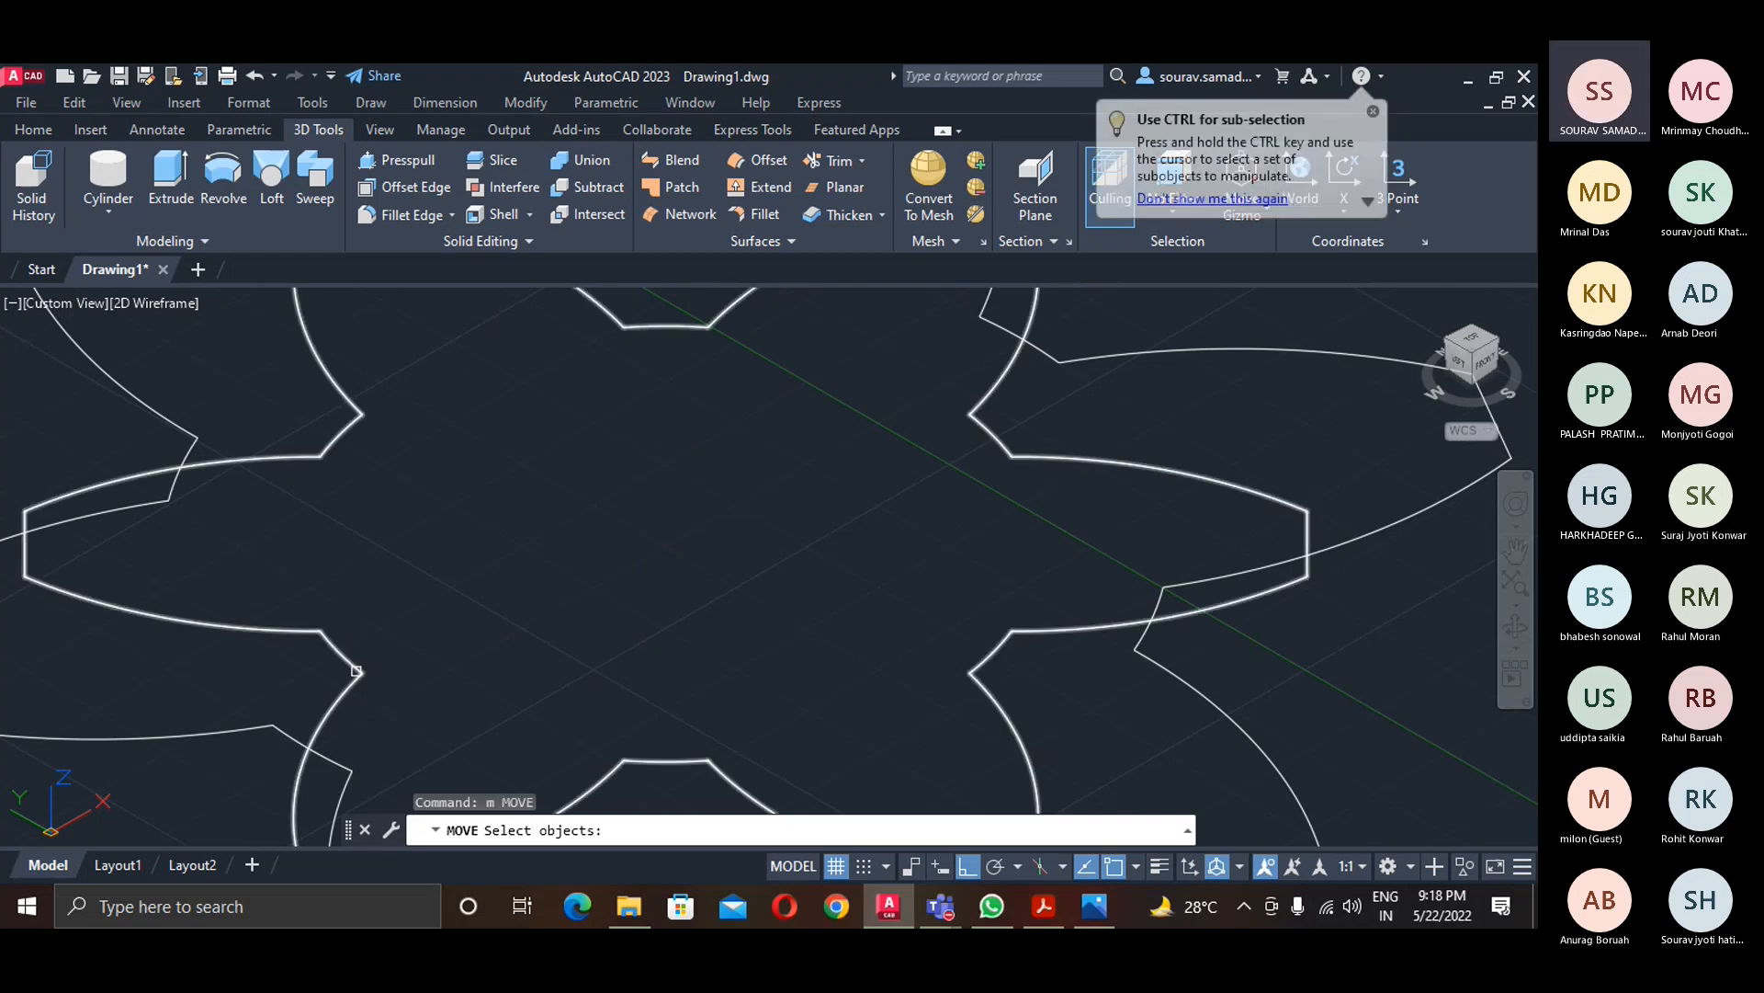
click(357, 670)
key(Return)
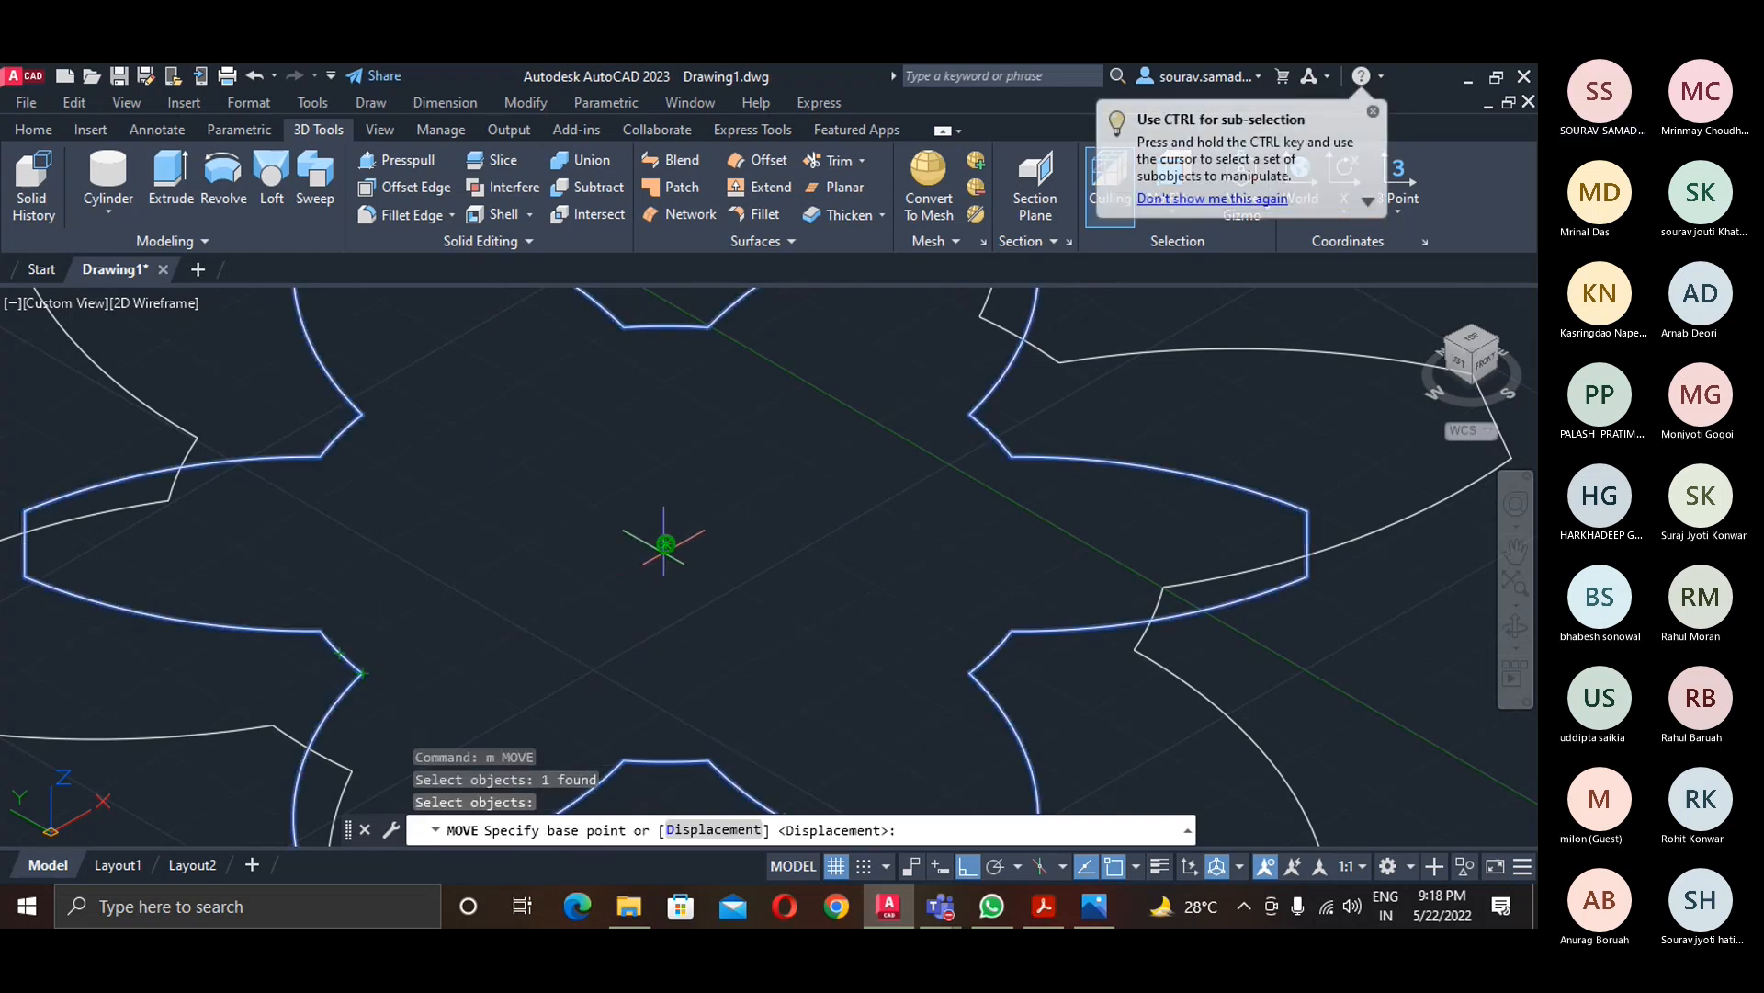
click(663, 543)
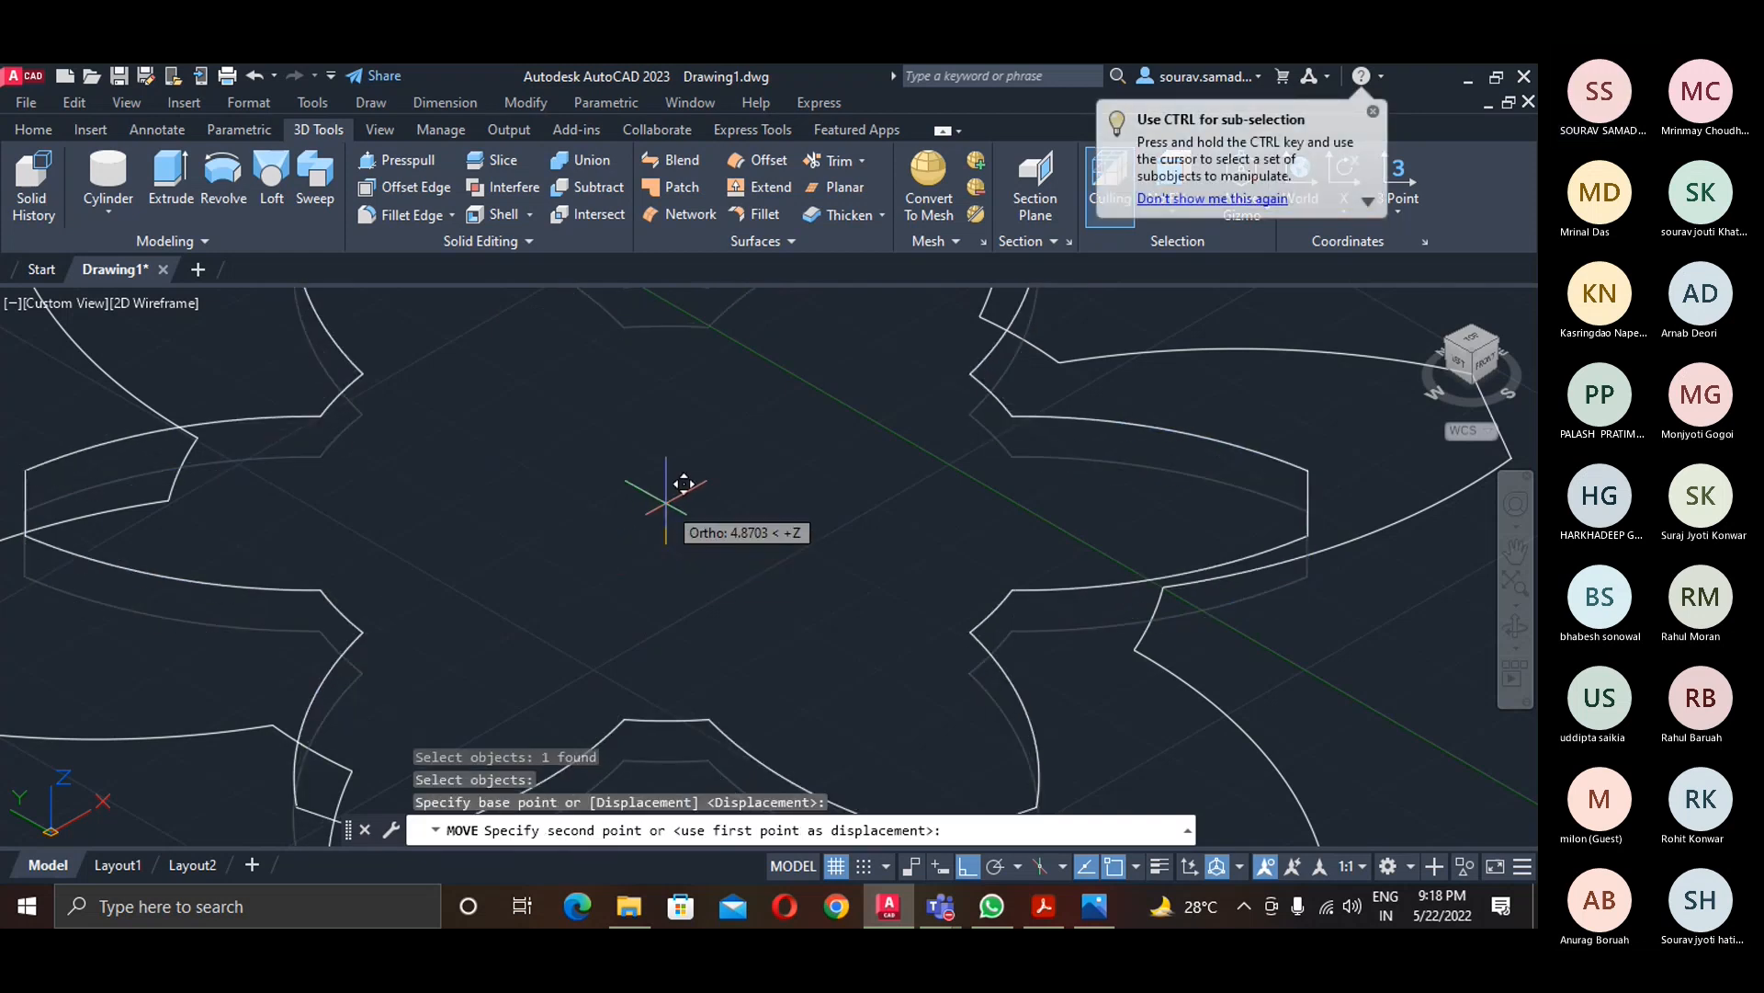
text(45)
key(Return)
scroll(671, 478, down, 5)
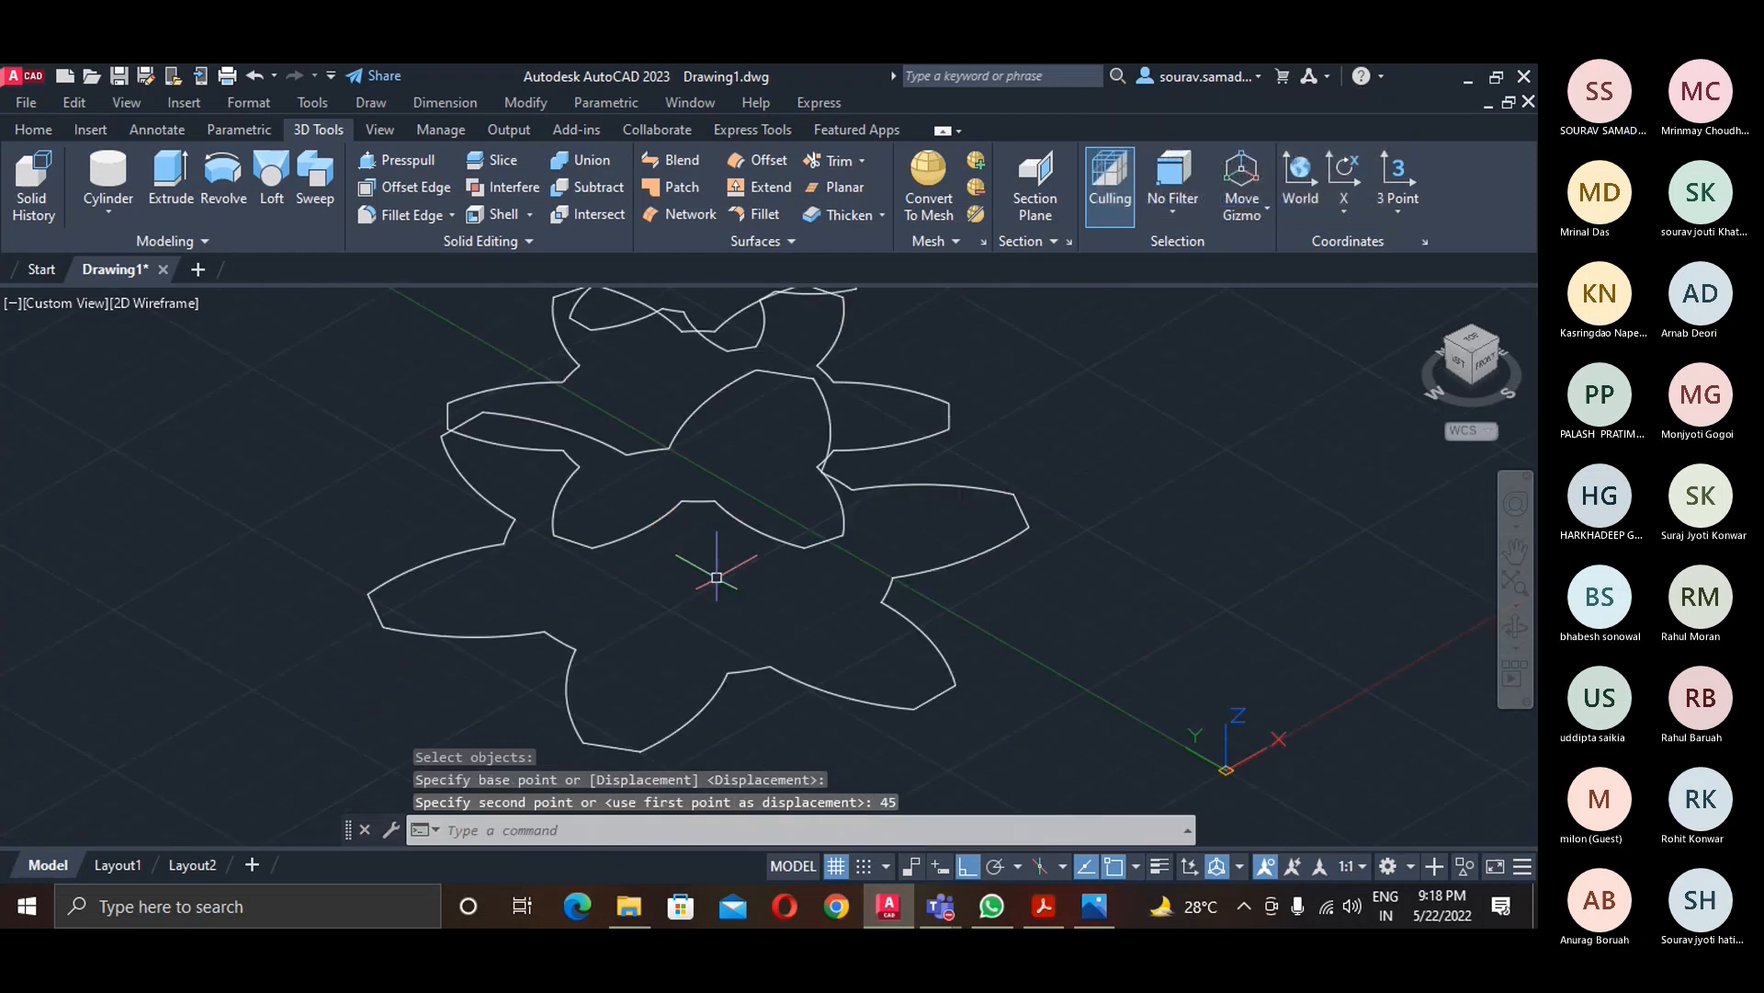
click(261, 186)
click(622, 354)
click(594, 403)
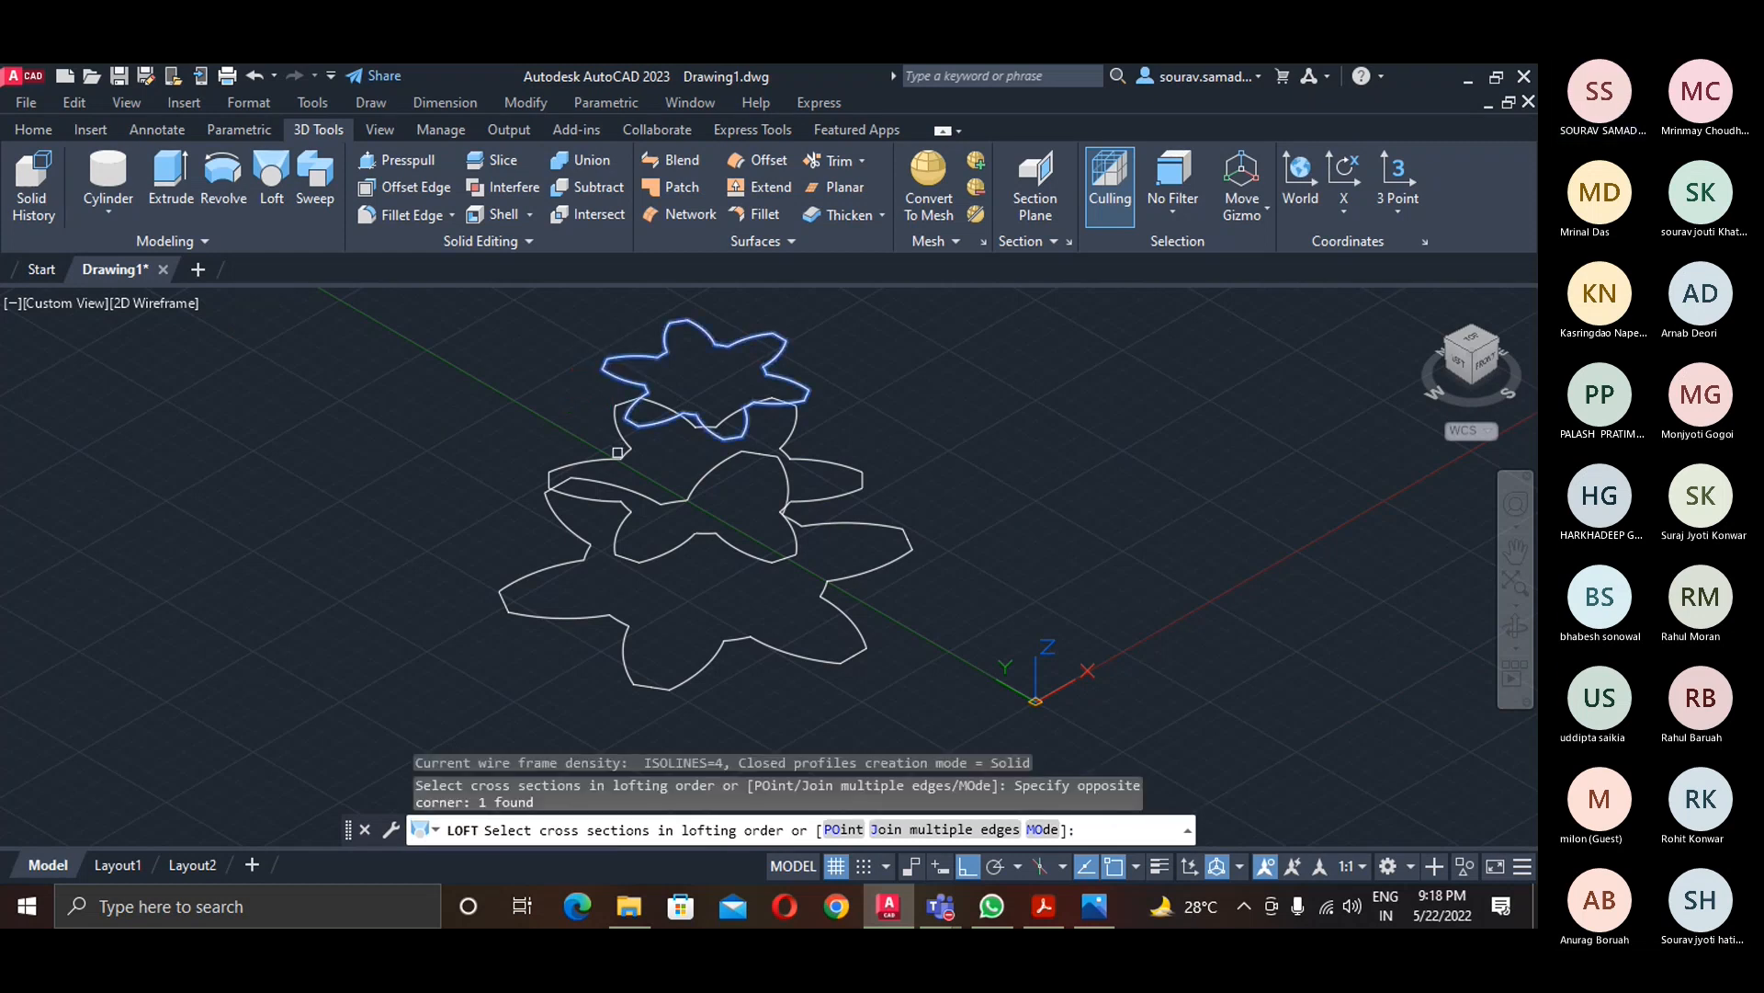
click(617, 452)
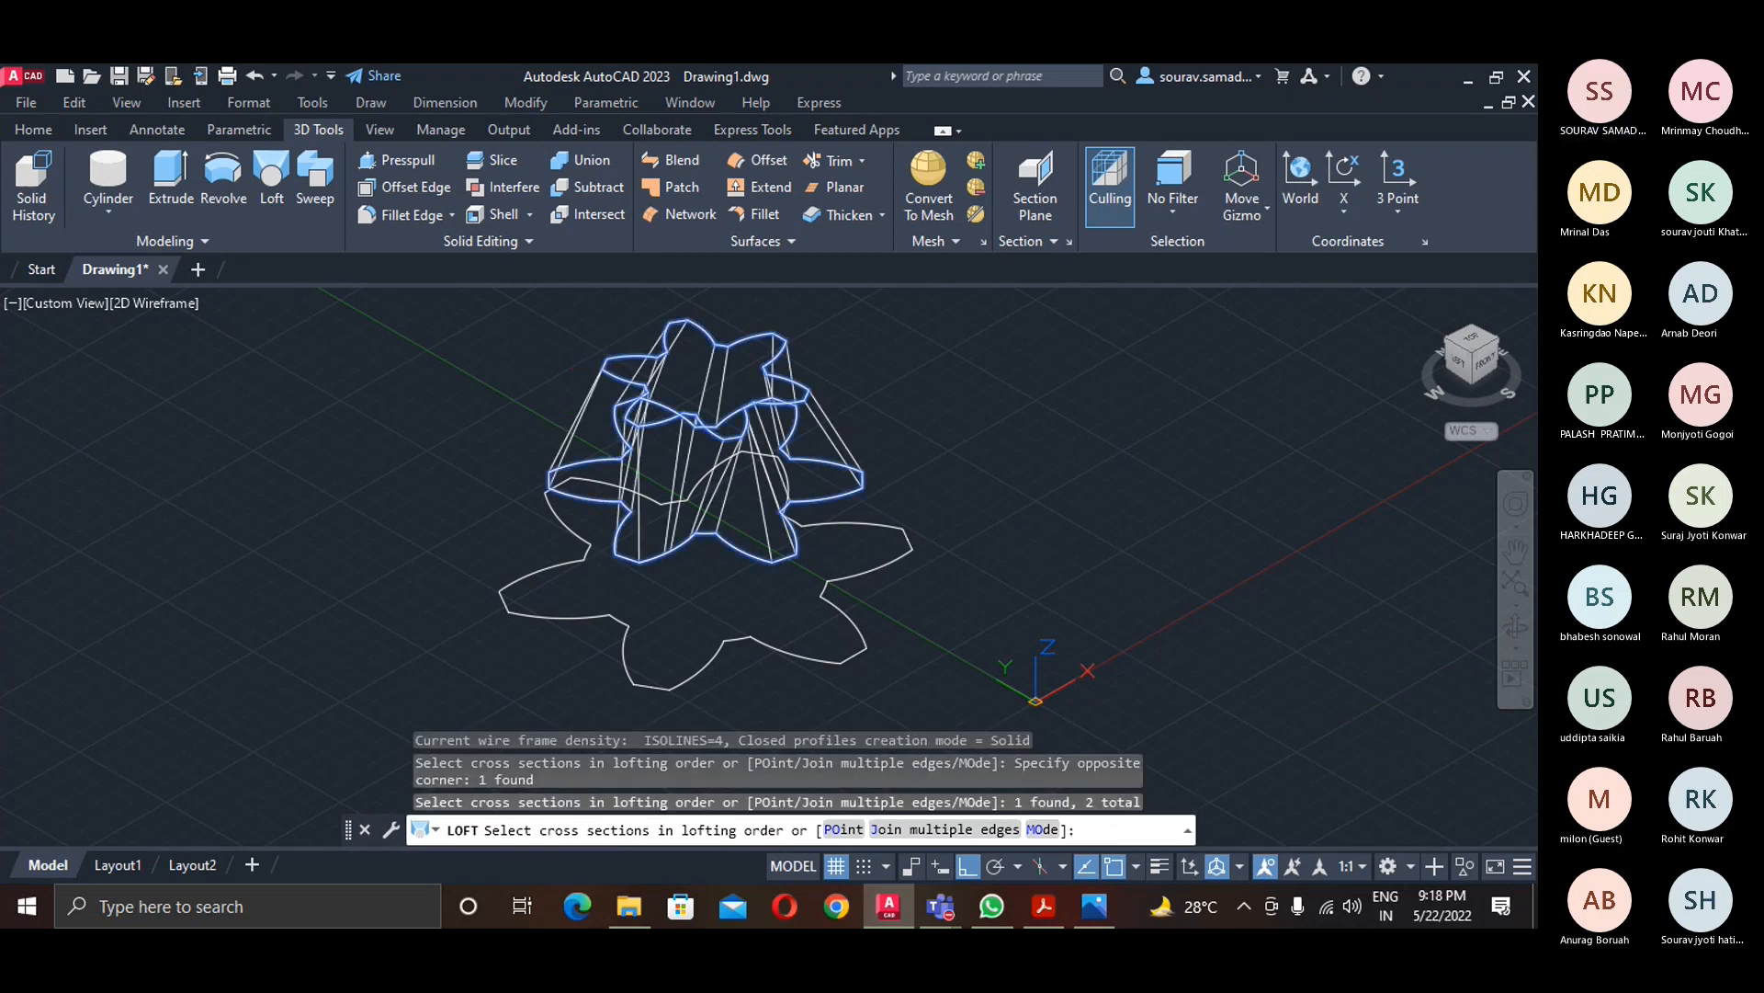
click(569, 563)
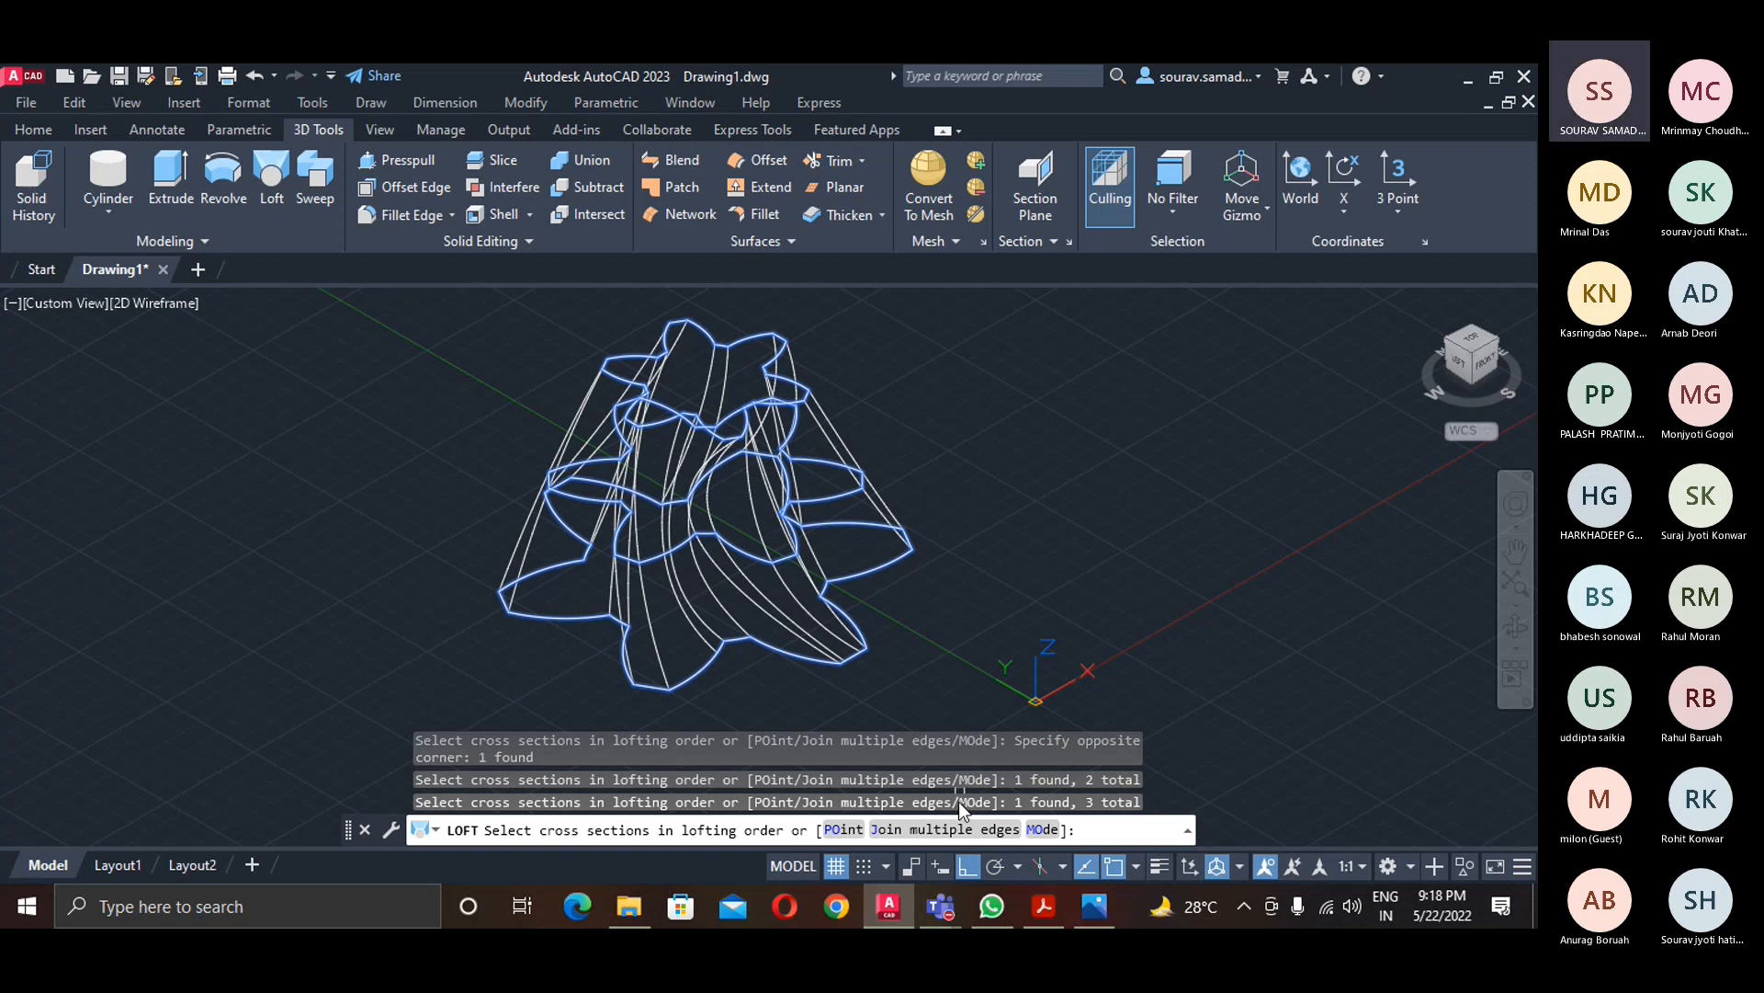
click(1515, 628)
drag(1359, 638, 1387, 749)
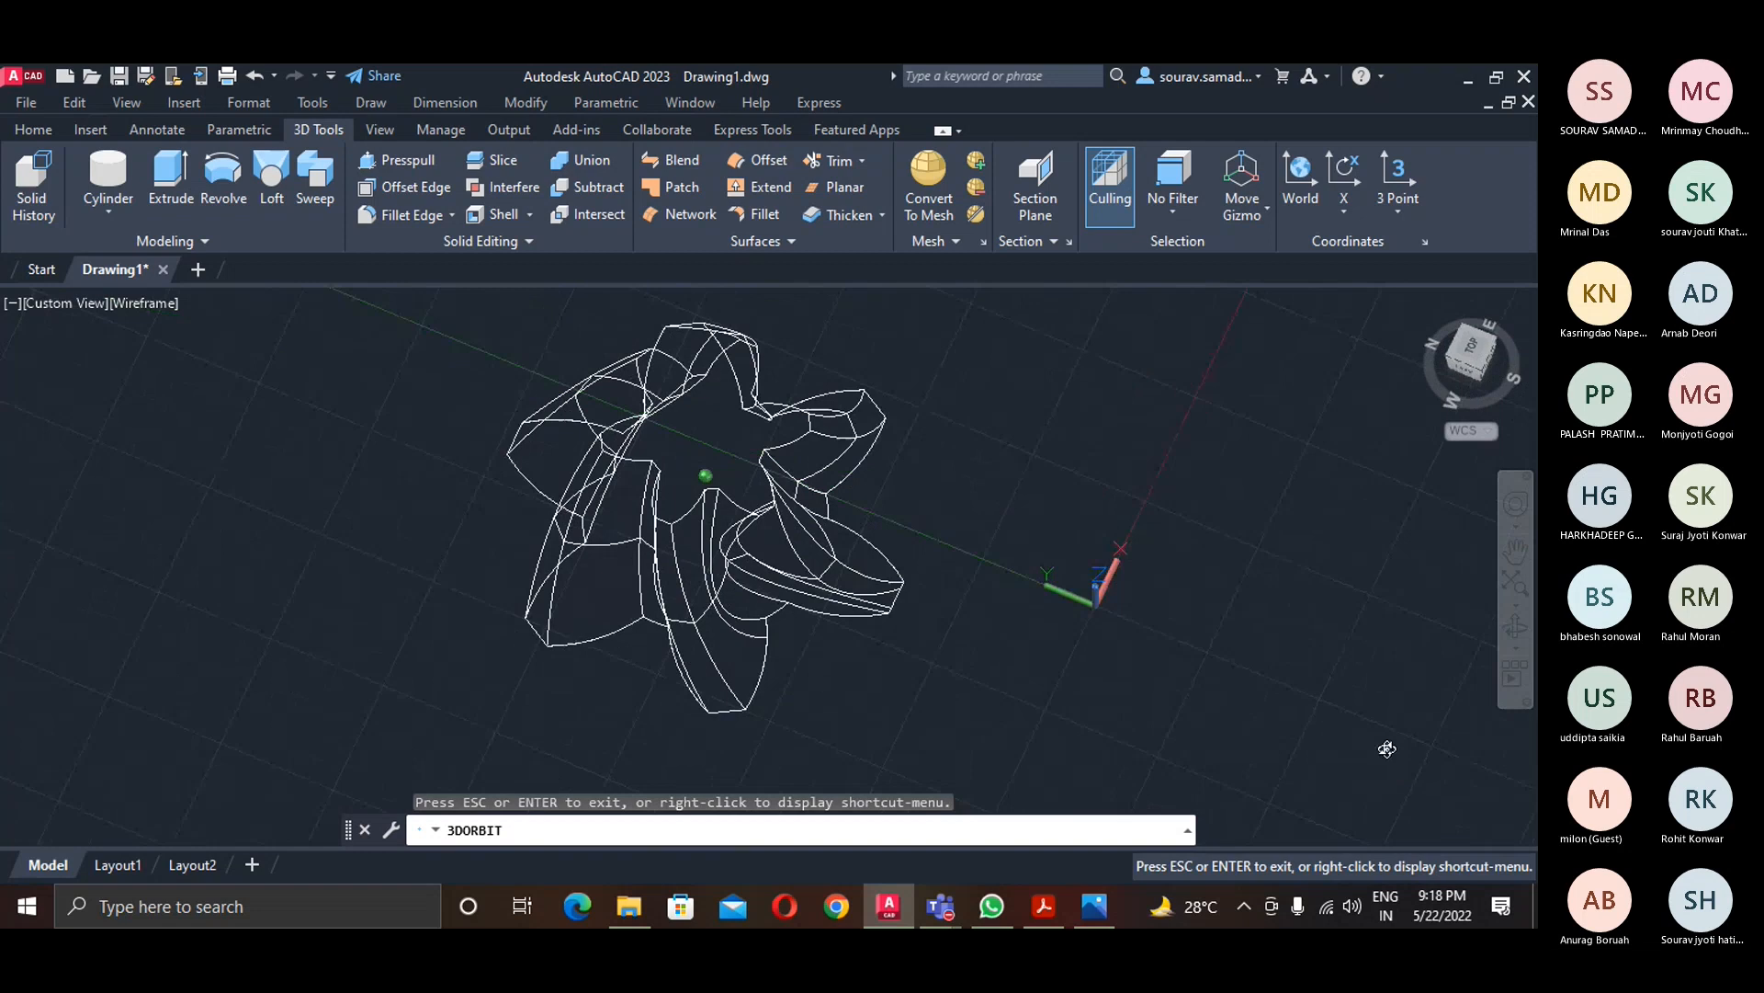
key(Escape)
key(Escape)
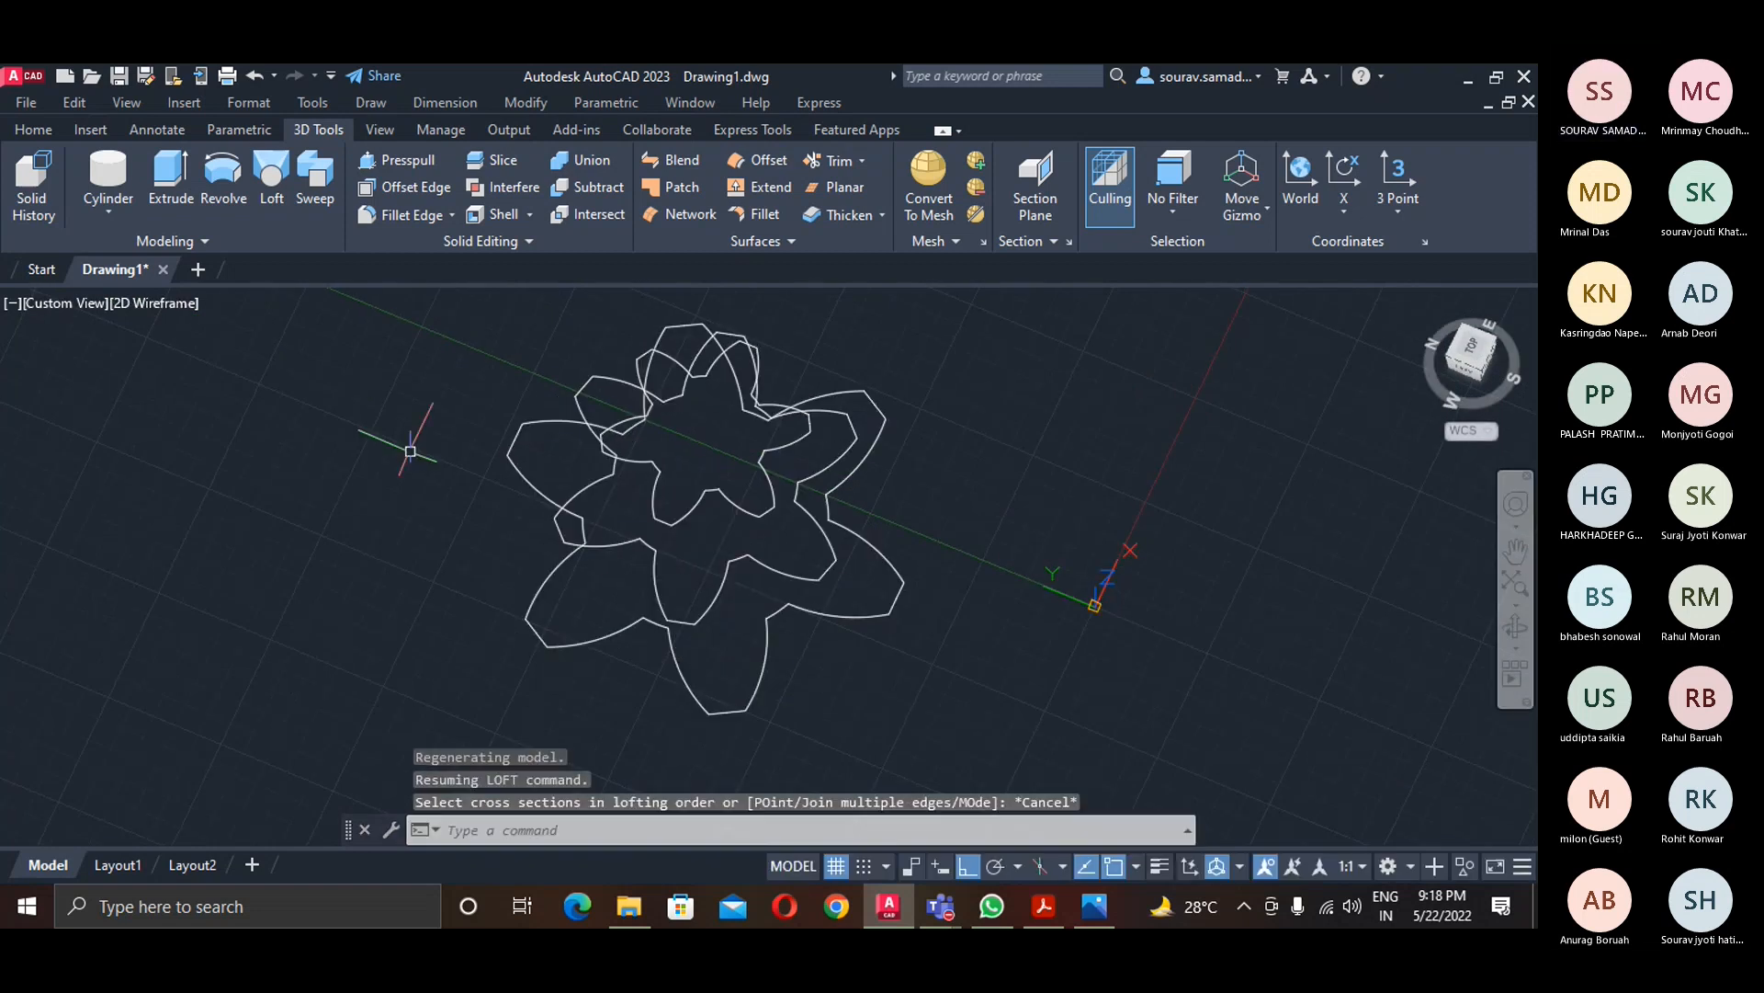
- Restore the isometric view and reframe it around the three stacked star outlines
mouse_move(554, 677)
shift+middle_down()
mouse_move(583, 619)
mouse_move(603, 618)
mouse_move(603, 641)
mouse_move(587, 619)
mouse_move(478, 610)
mouse_move(505, 622)
mouse_move(488, 595)
mouse_move(561, 634)
shift+middle_up()
click(1423, 304)
scroll(643, 708, up, 5)
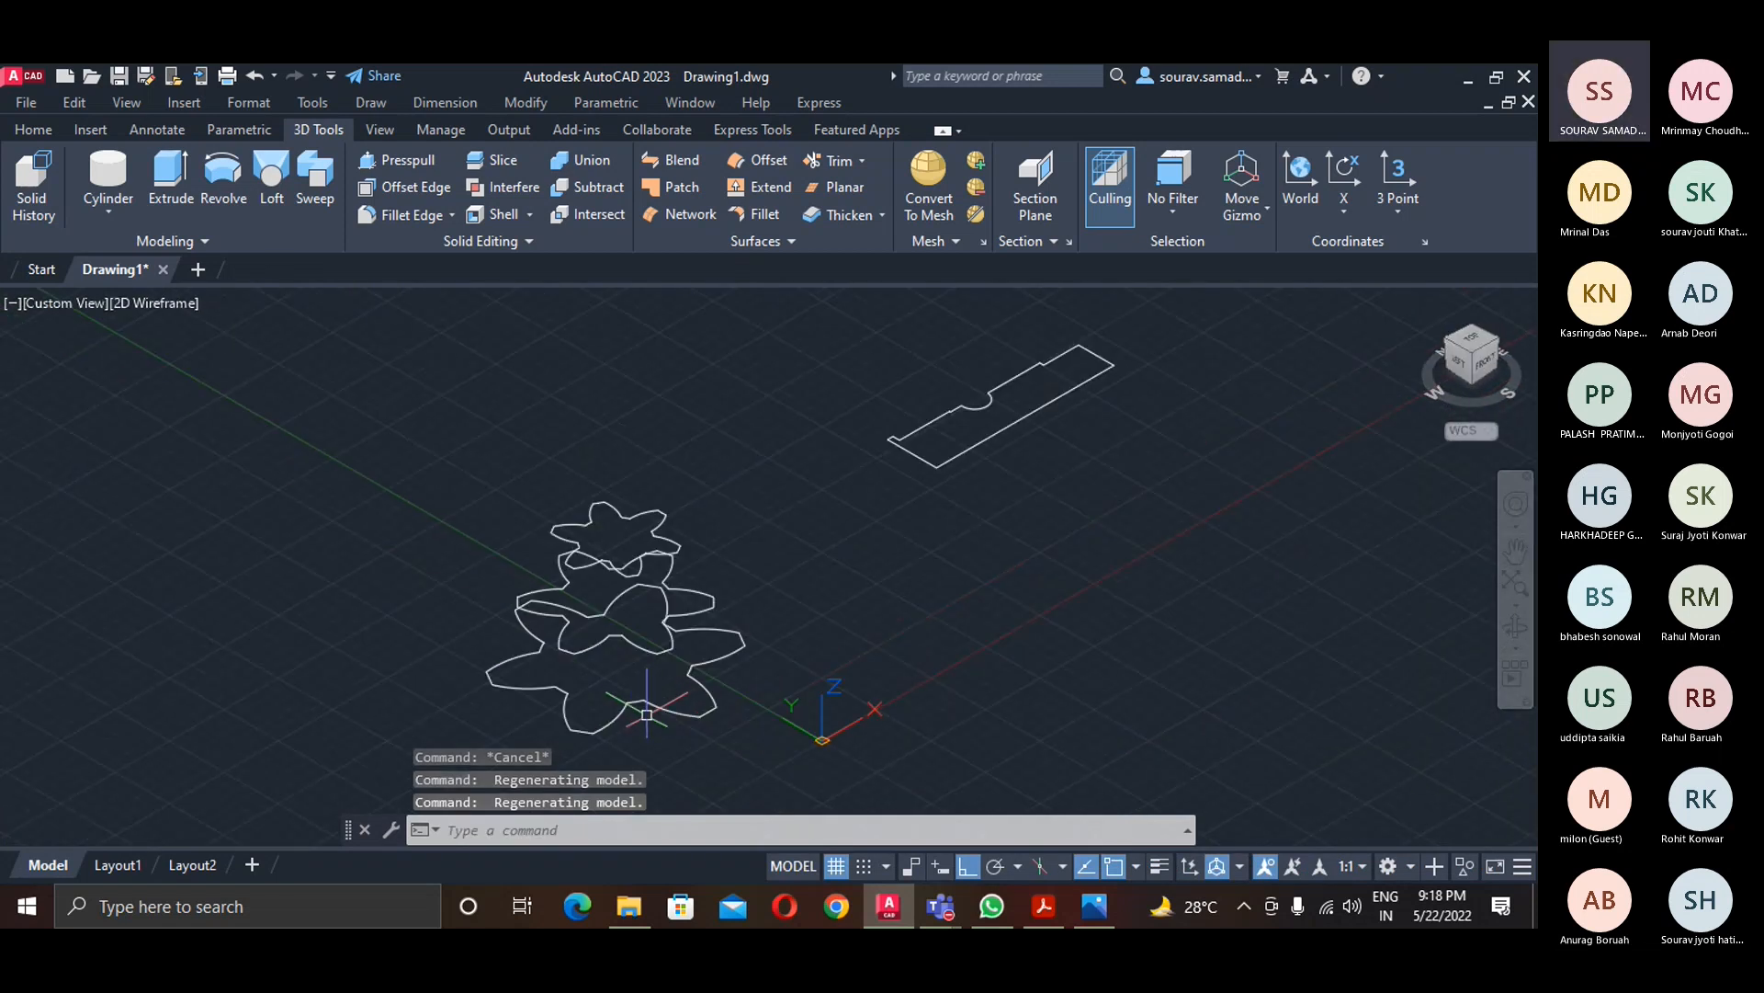
scroll(622, 724, down, 2)
middle_drag(622, 725, 689, 673)
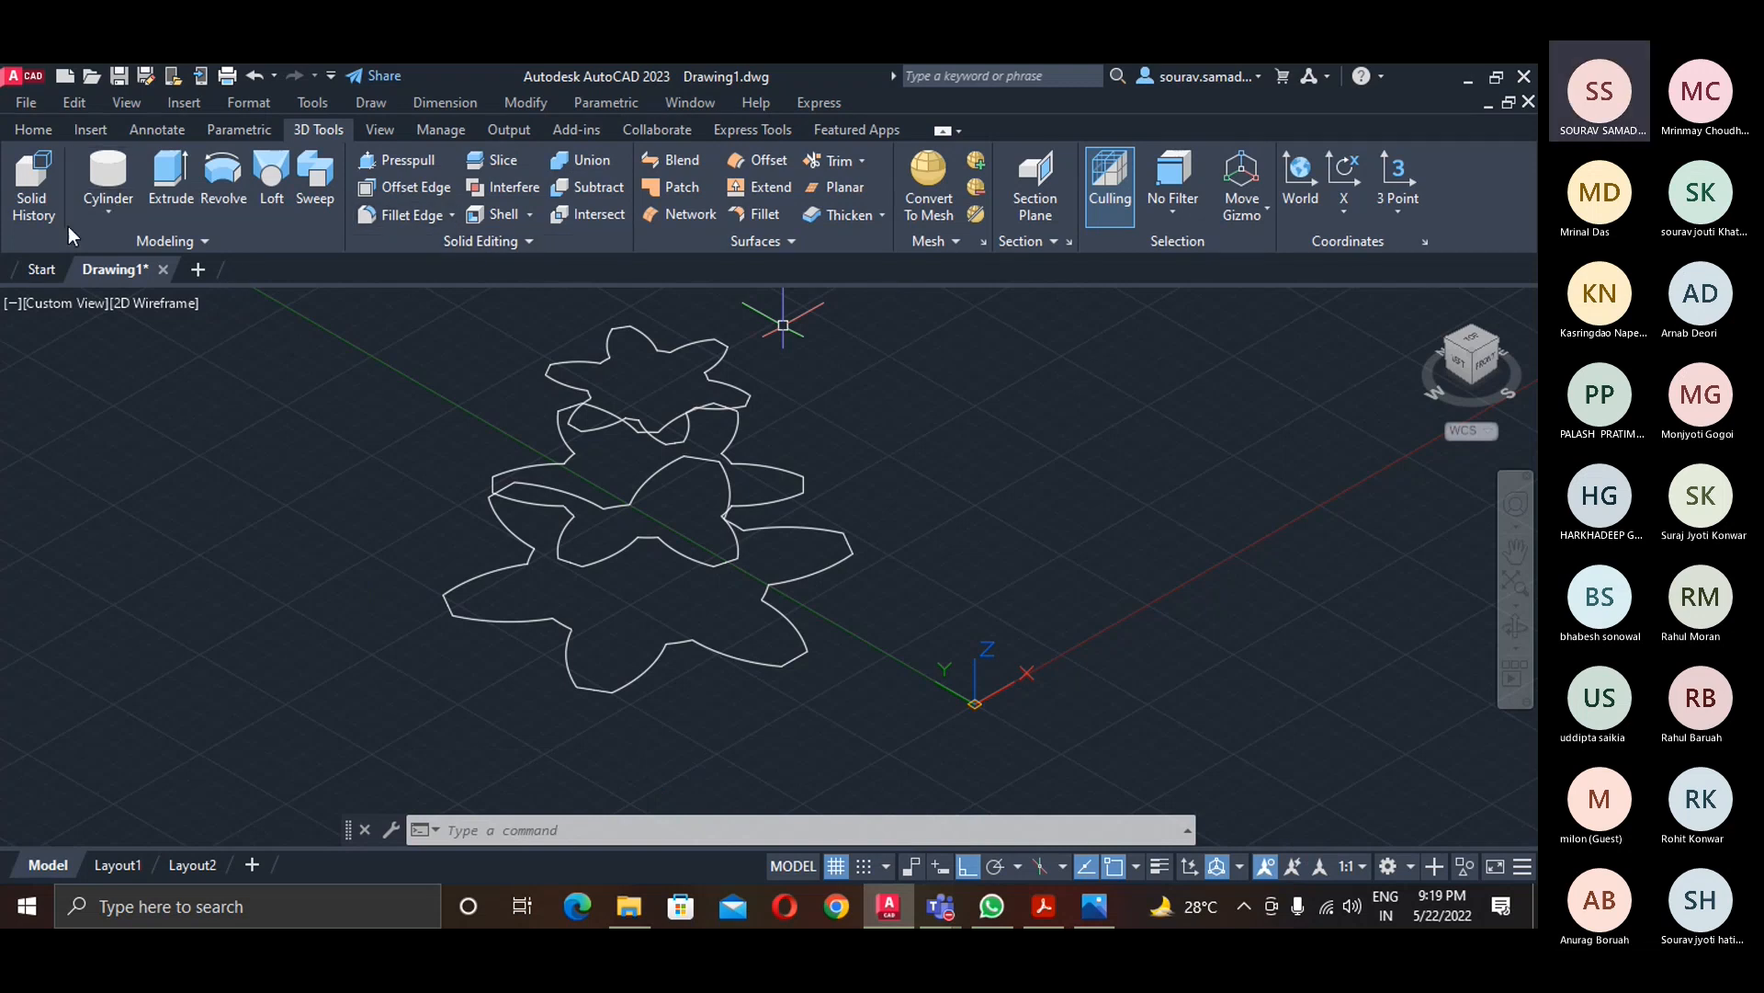
- Draw a 3D polyline through the matching front tip corners of the large, middle and smallest stars
click(44, 134)
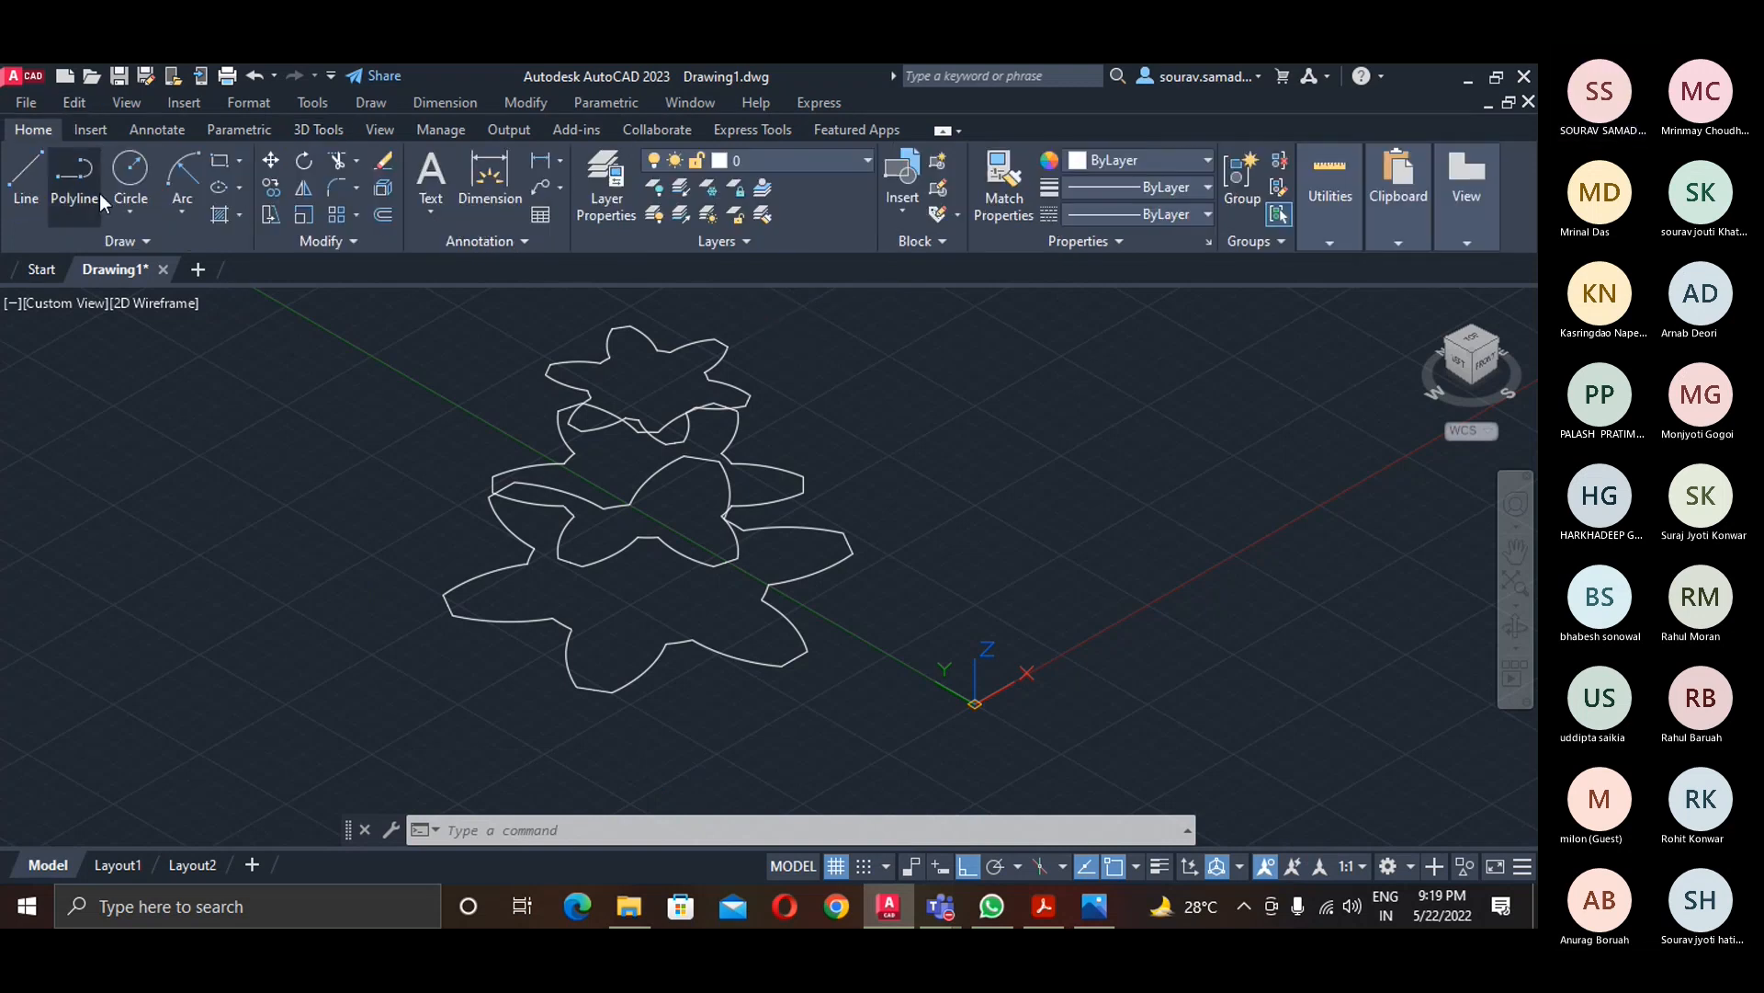
click(158, 241)
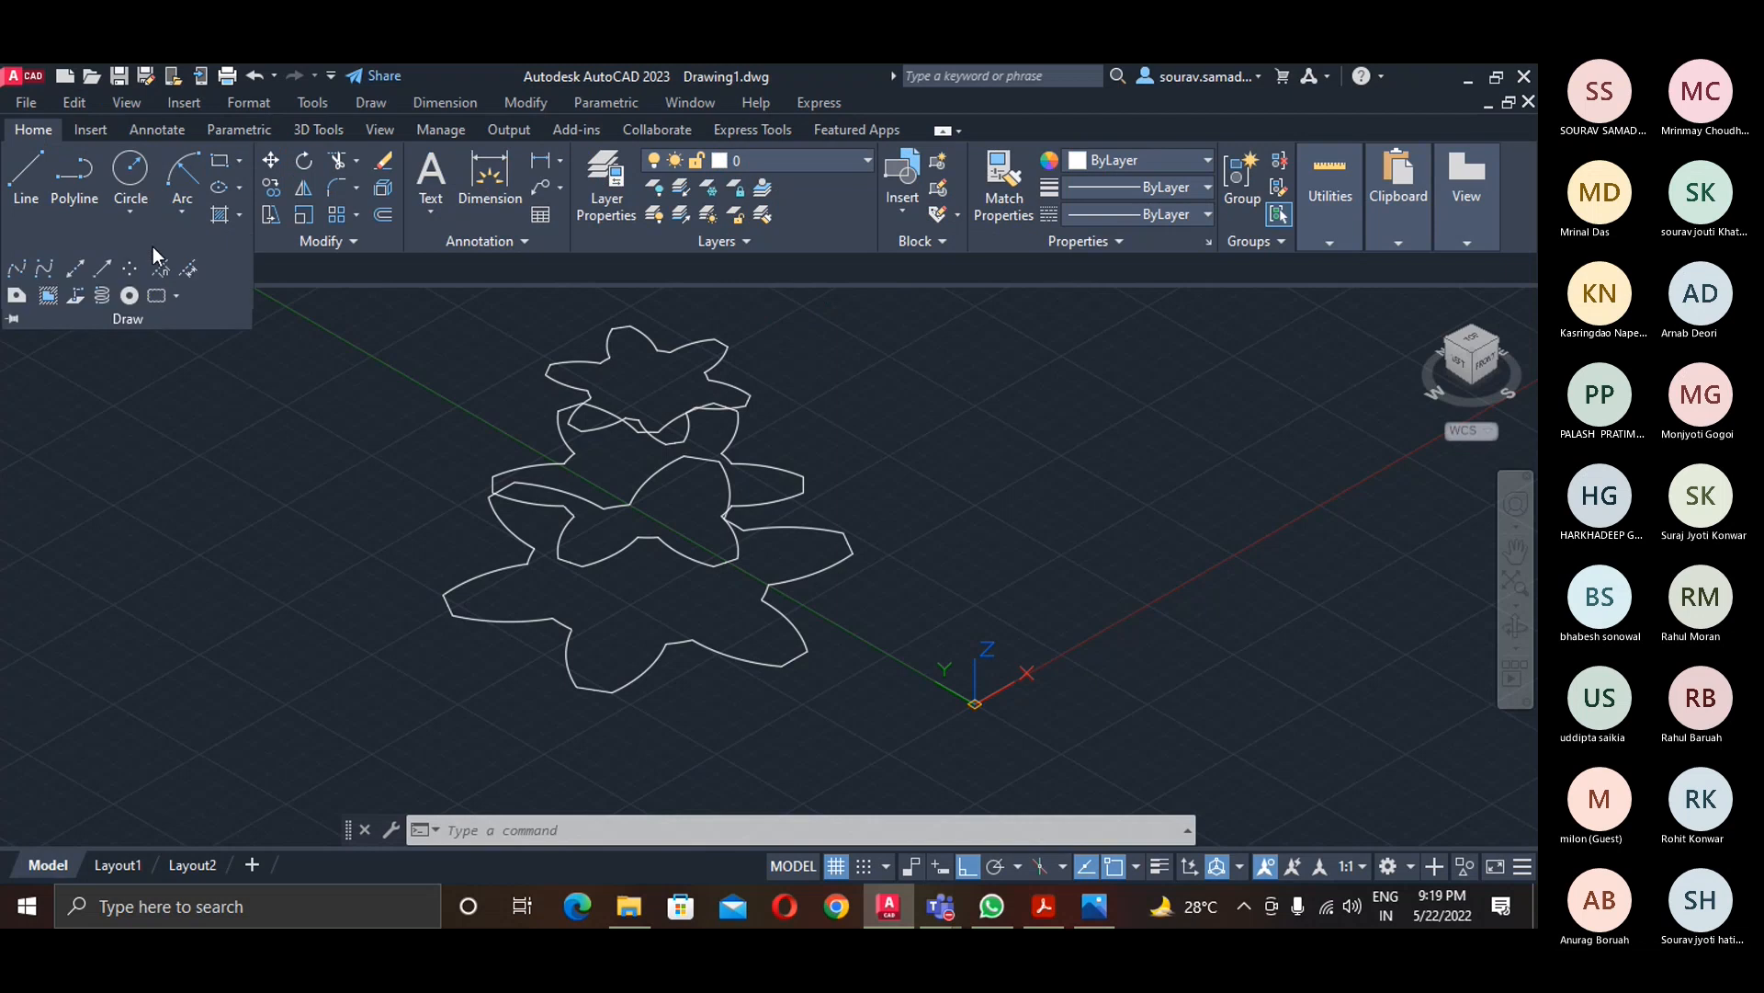
click(80, 299)
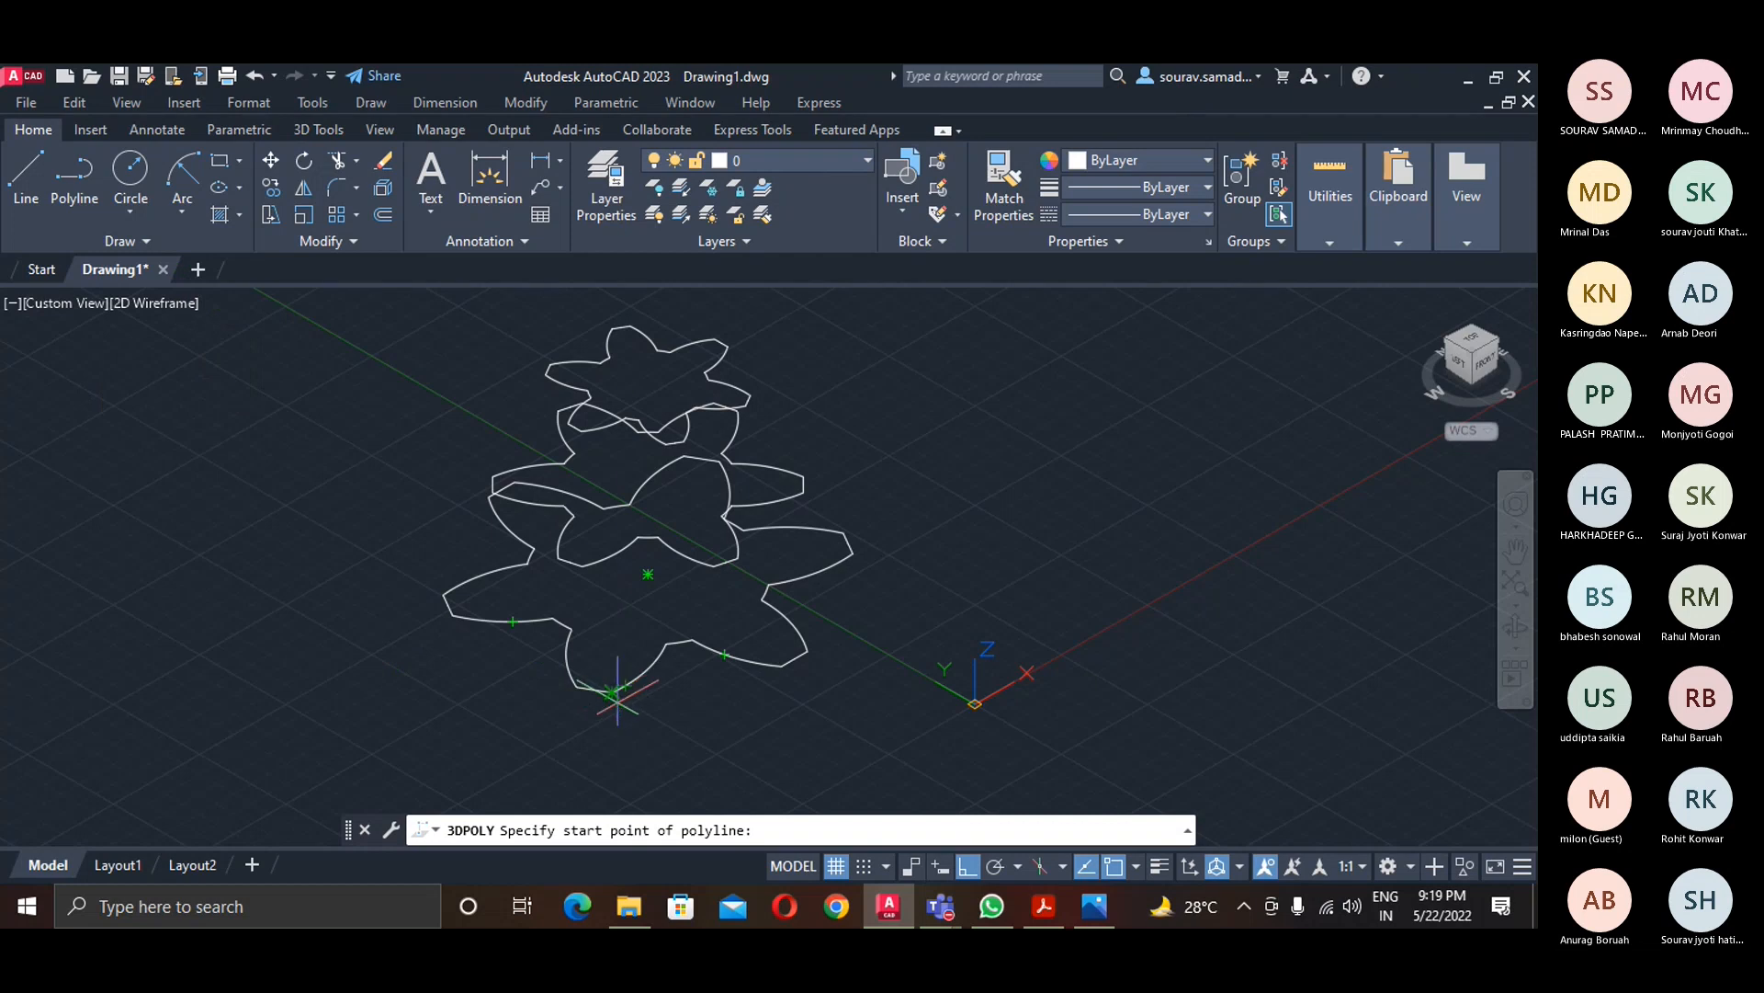
scroll(634, 685, up, 5)
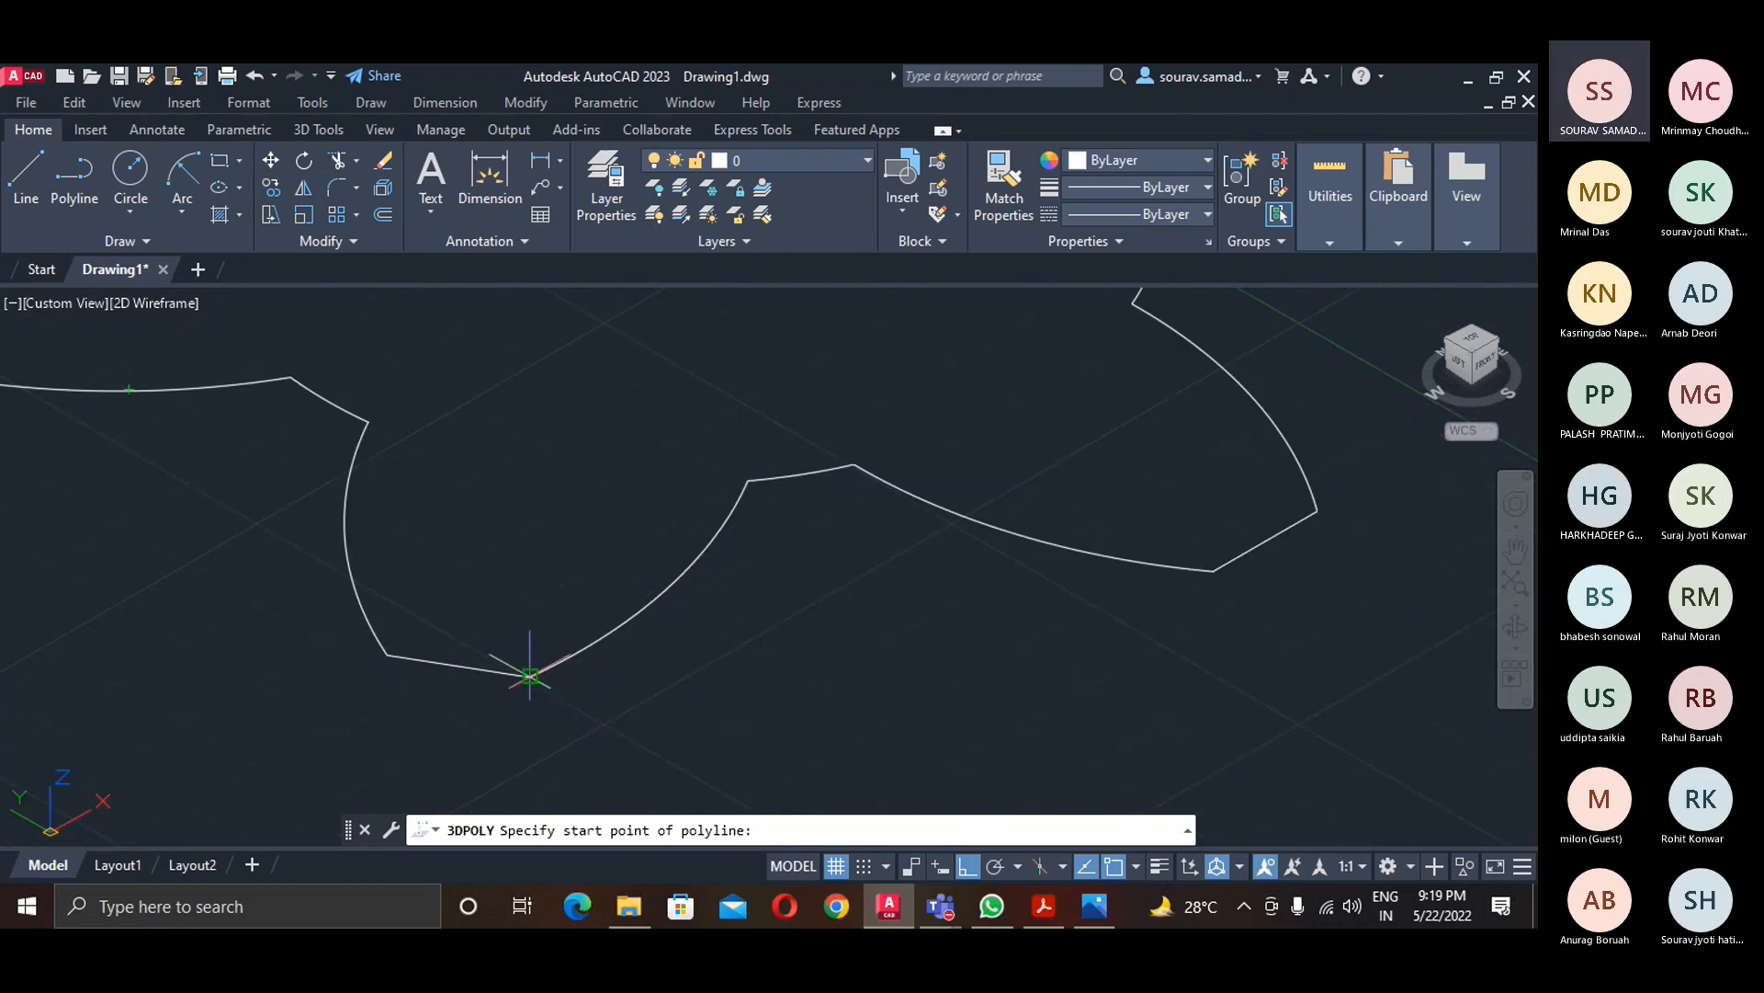
click(529, 676)
scroll(523, 562, down, 3)
middle_drag(523, 557, 523, 717)
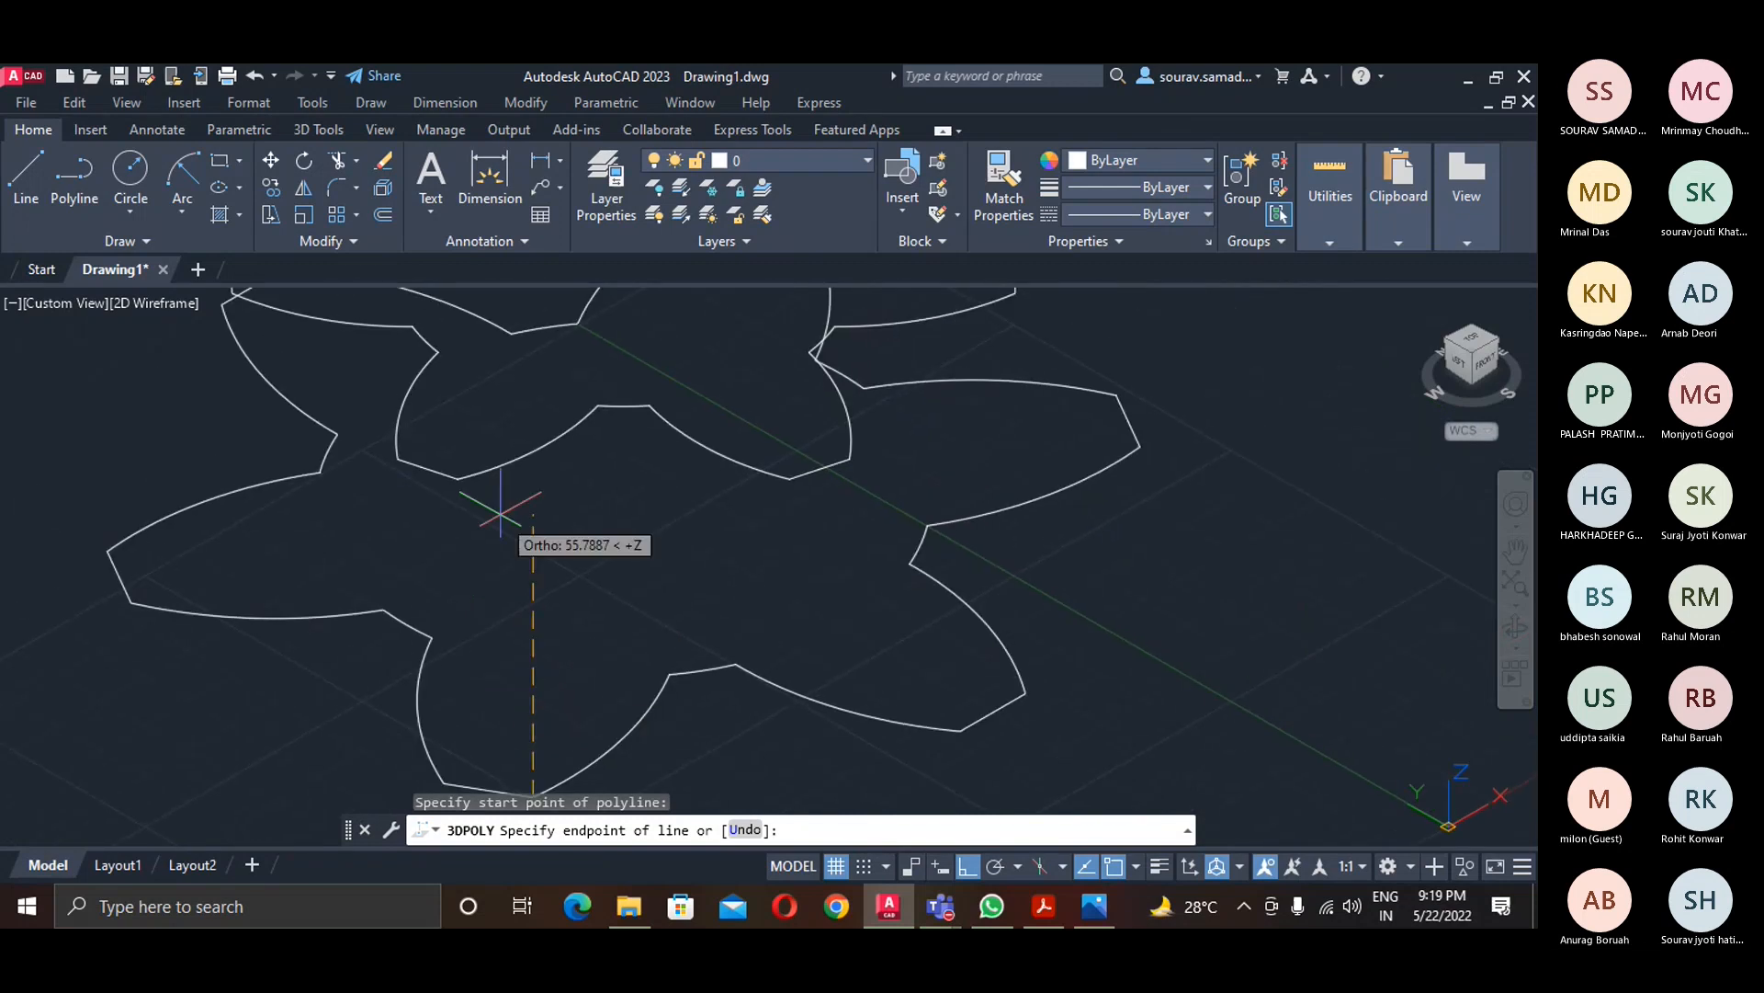
click(459, 478)
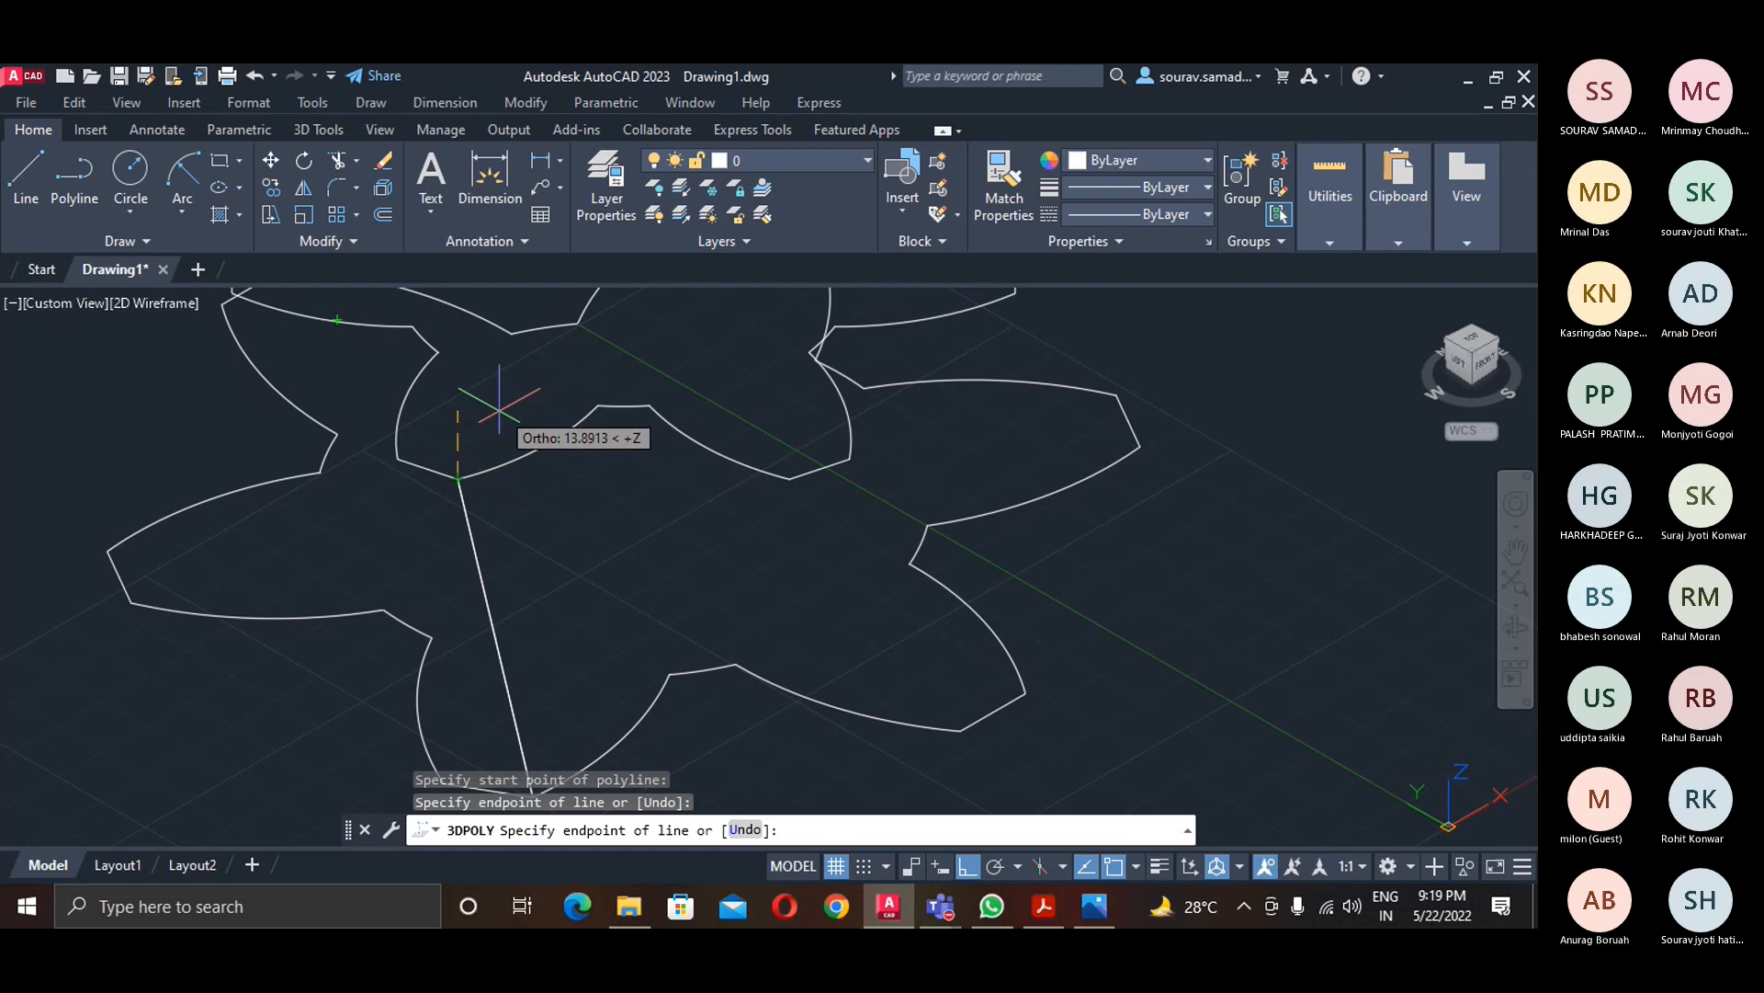
middle_drag(497, 404, 543, 583)
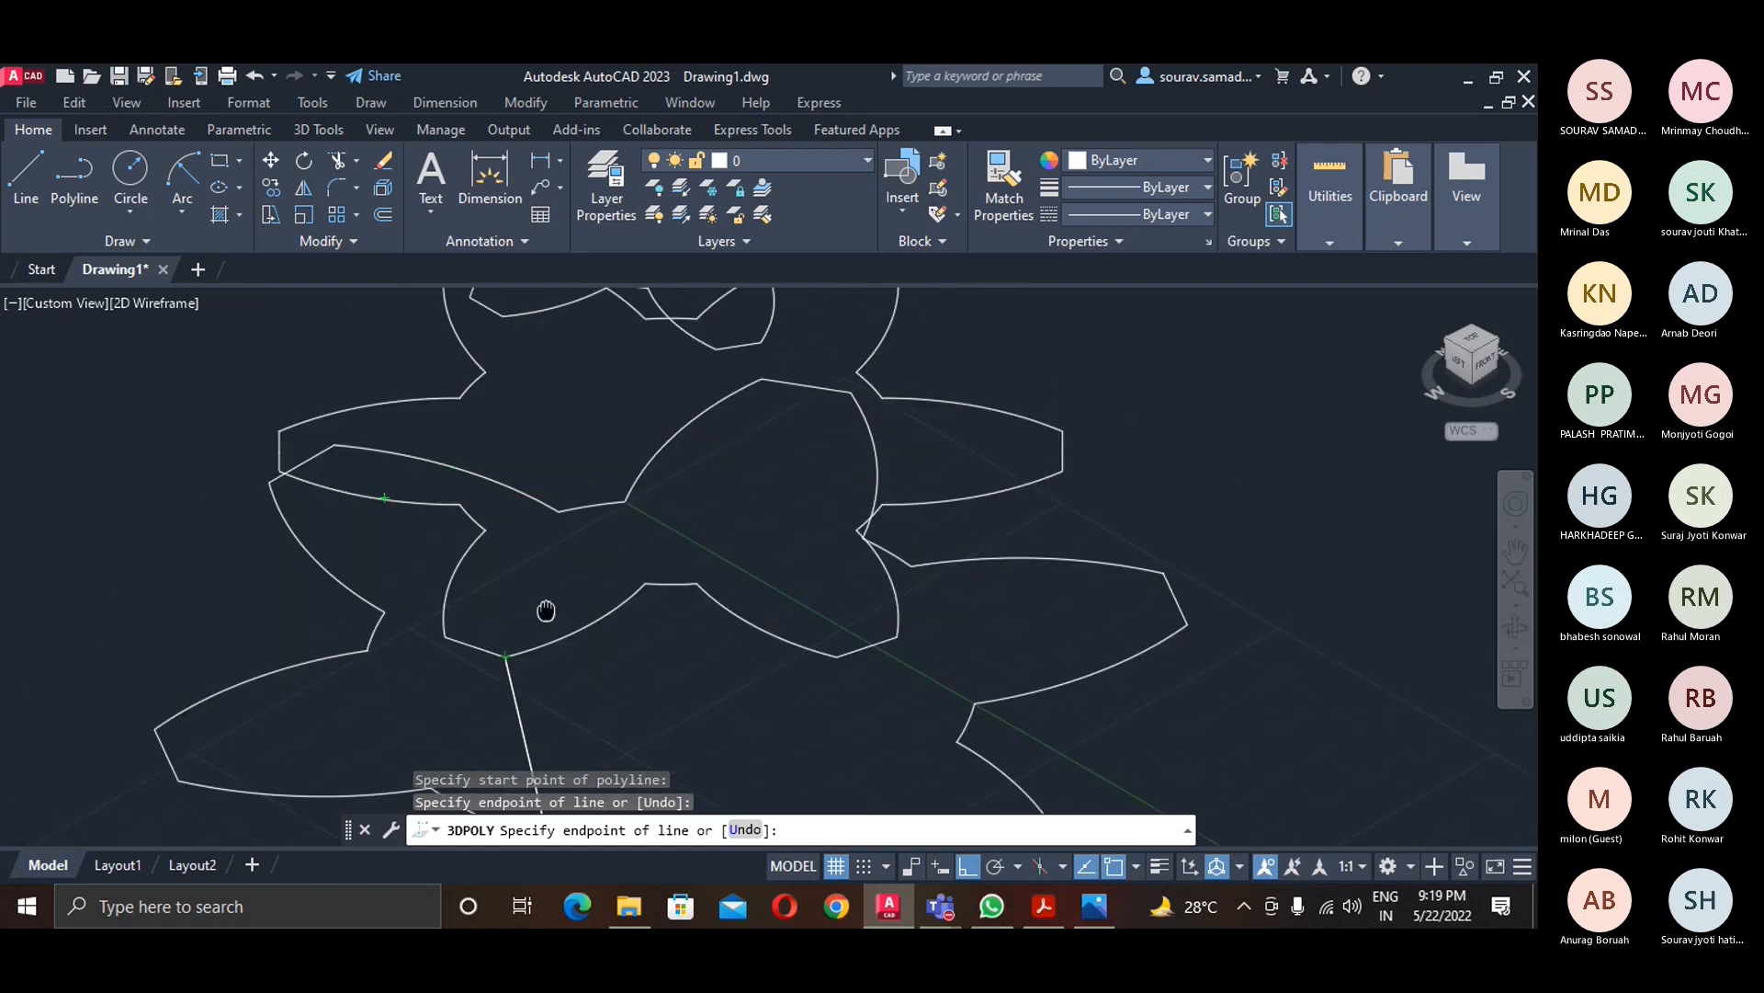
click(504, 316)
key(Escape)
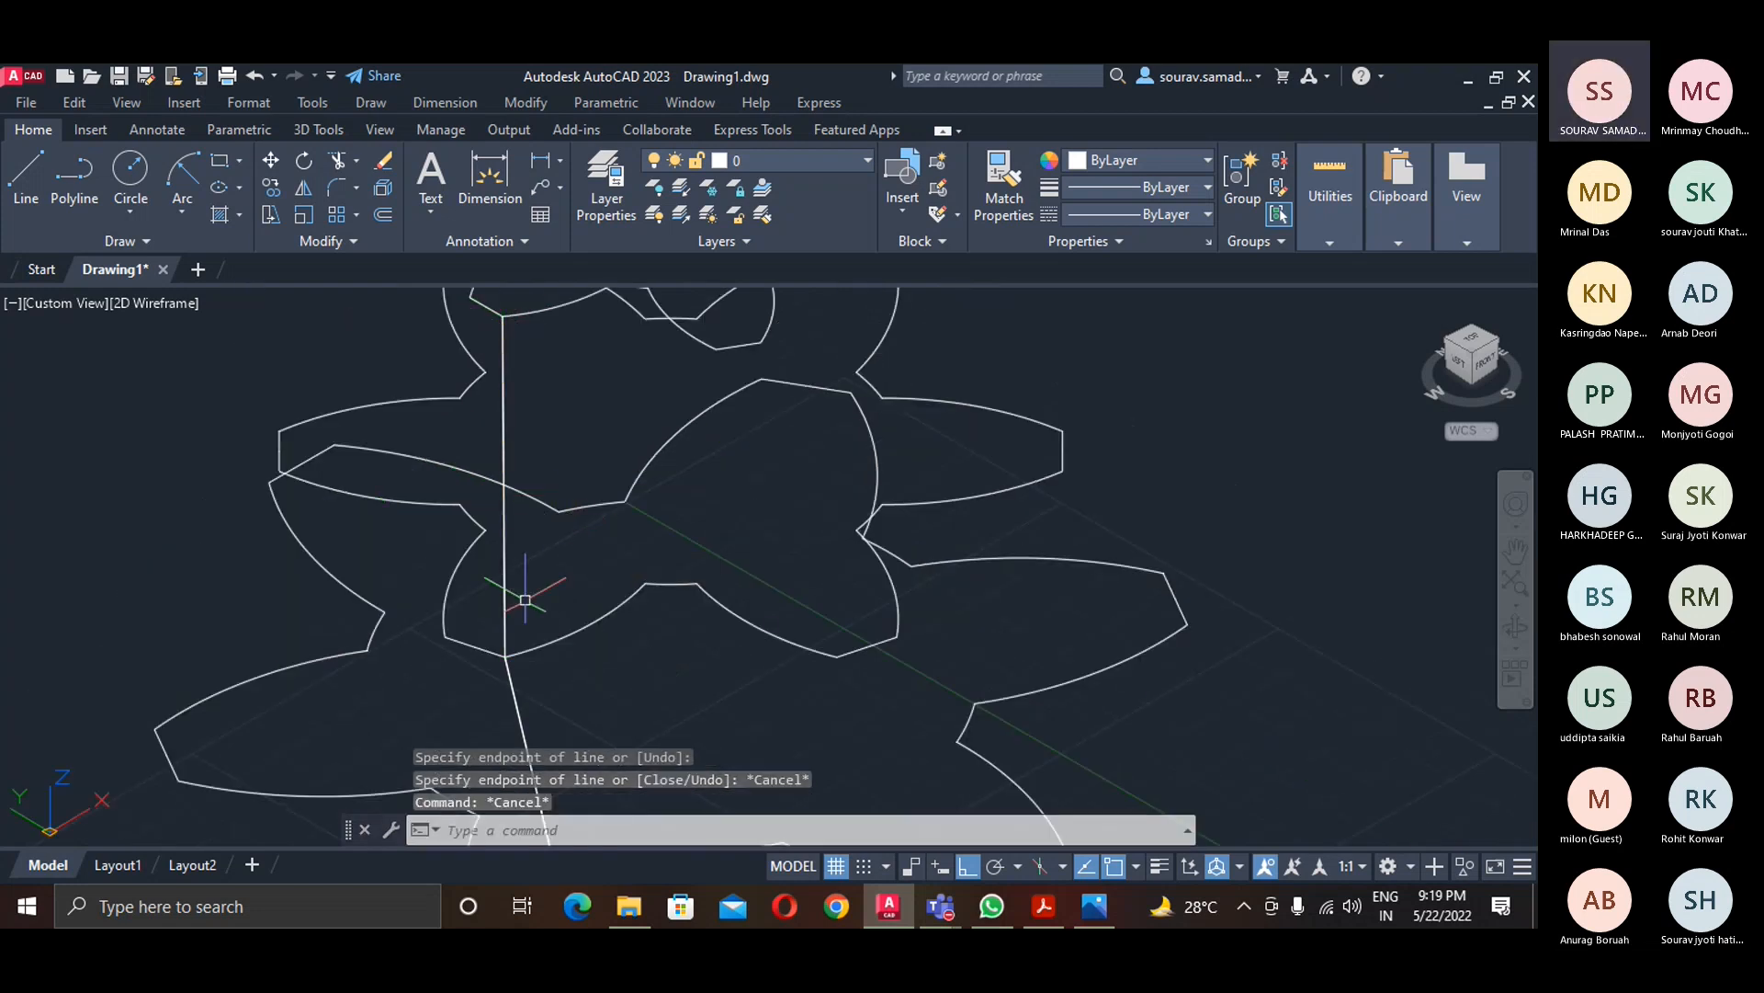
- Delete the 3D polyline that links the three star outlines
click(505, 609)
key(Delete)
scroll(545, 616, down, 4)
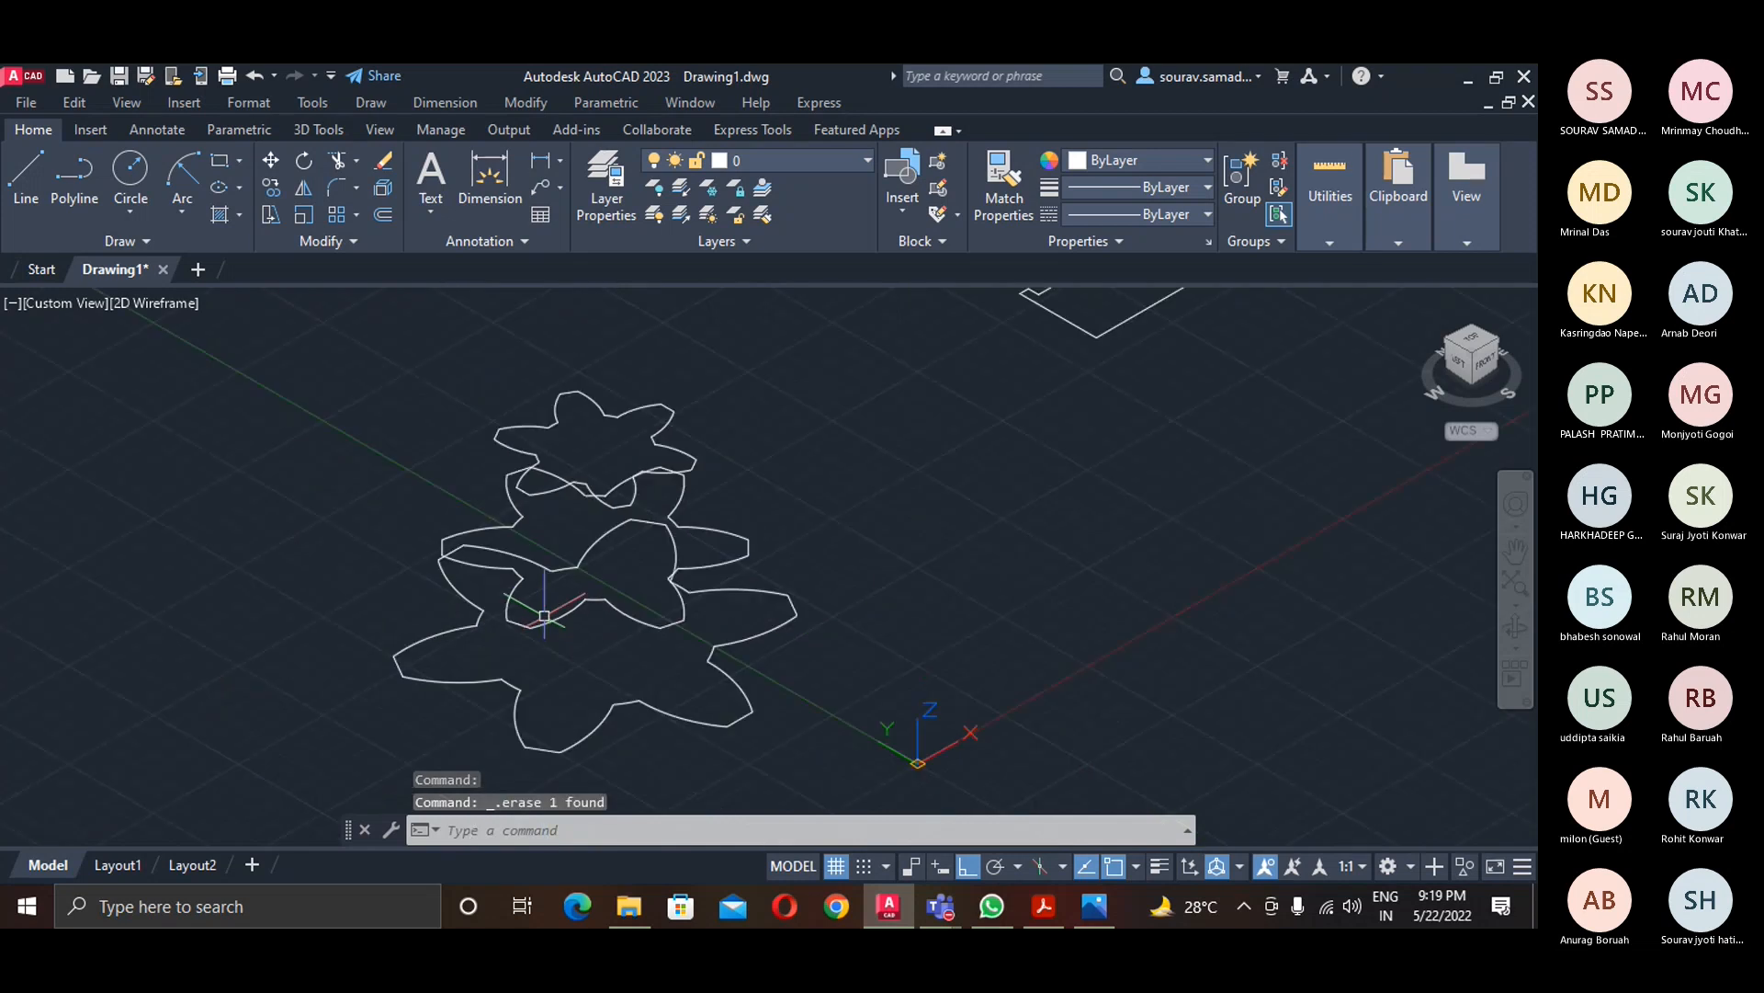
- Draw a fit-point spline from the large star's front tip corner through the matching corners of the middle and smallest stars
middle_drag(545, 616, 580, 656)
scroll(571, 641, up, 2)
scroll(572, 642, down, 2)
click(145, 242)
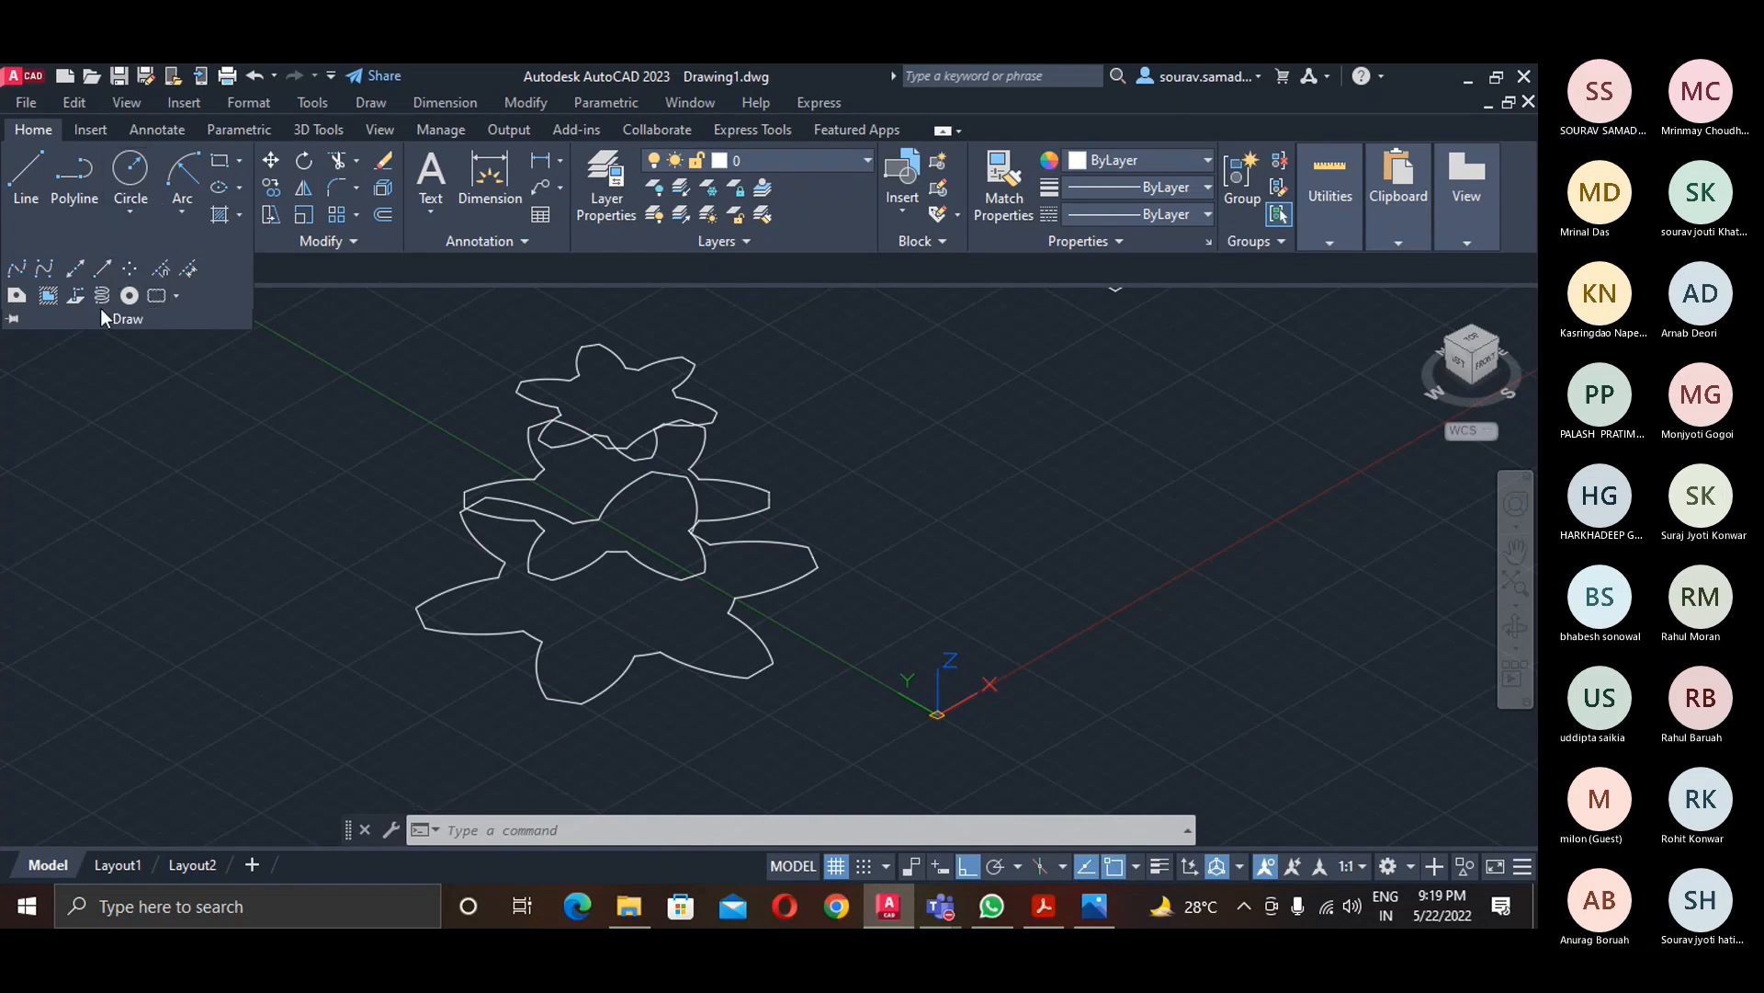
click(17, 268)
click(618, 587)
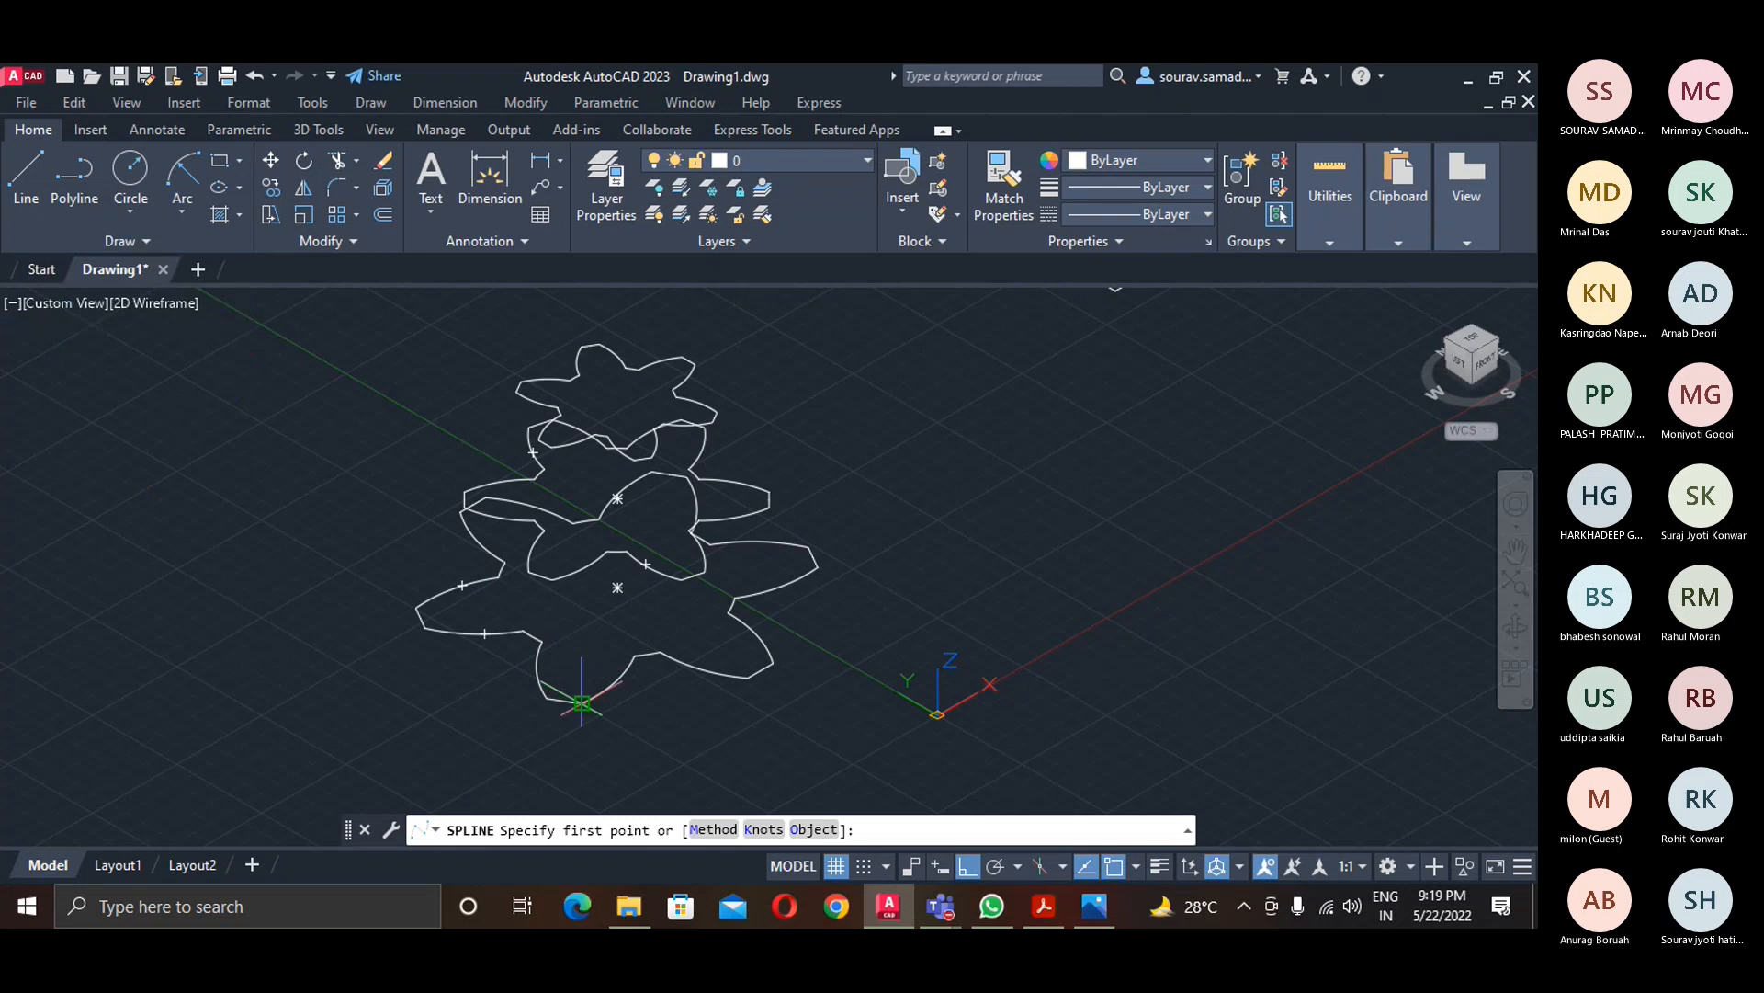
click(551, 579)
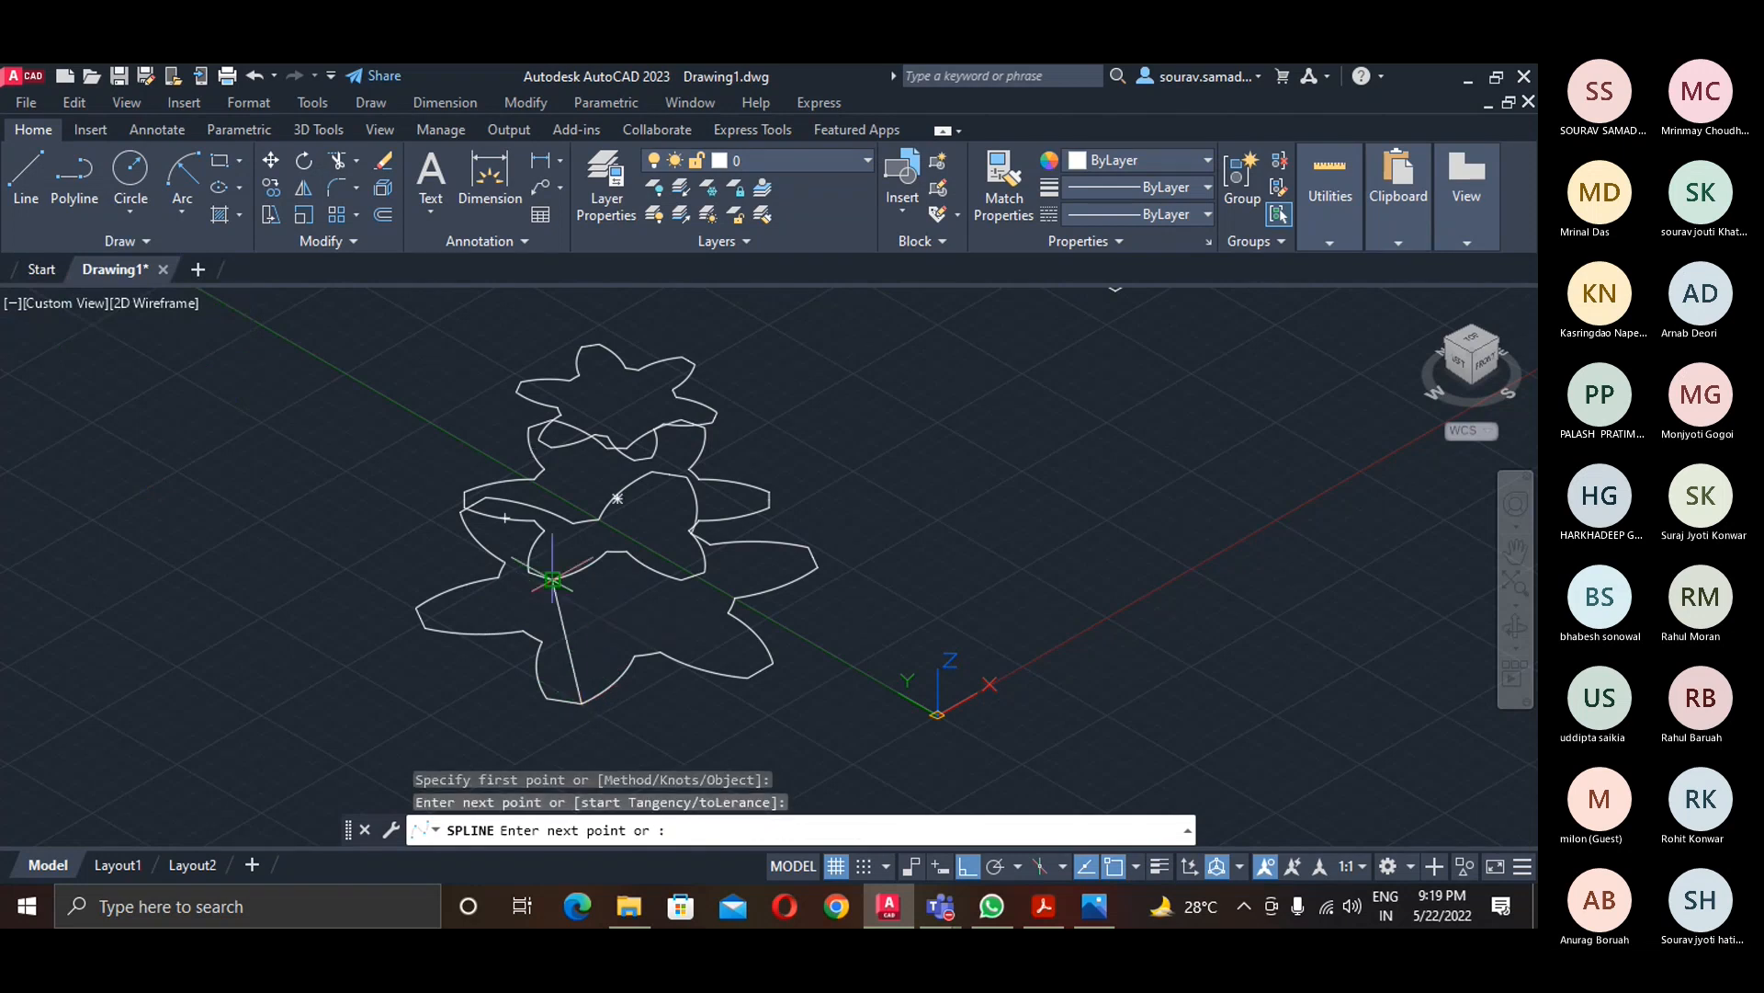
click(549, 447)
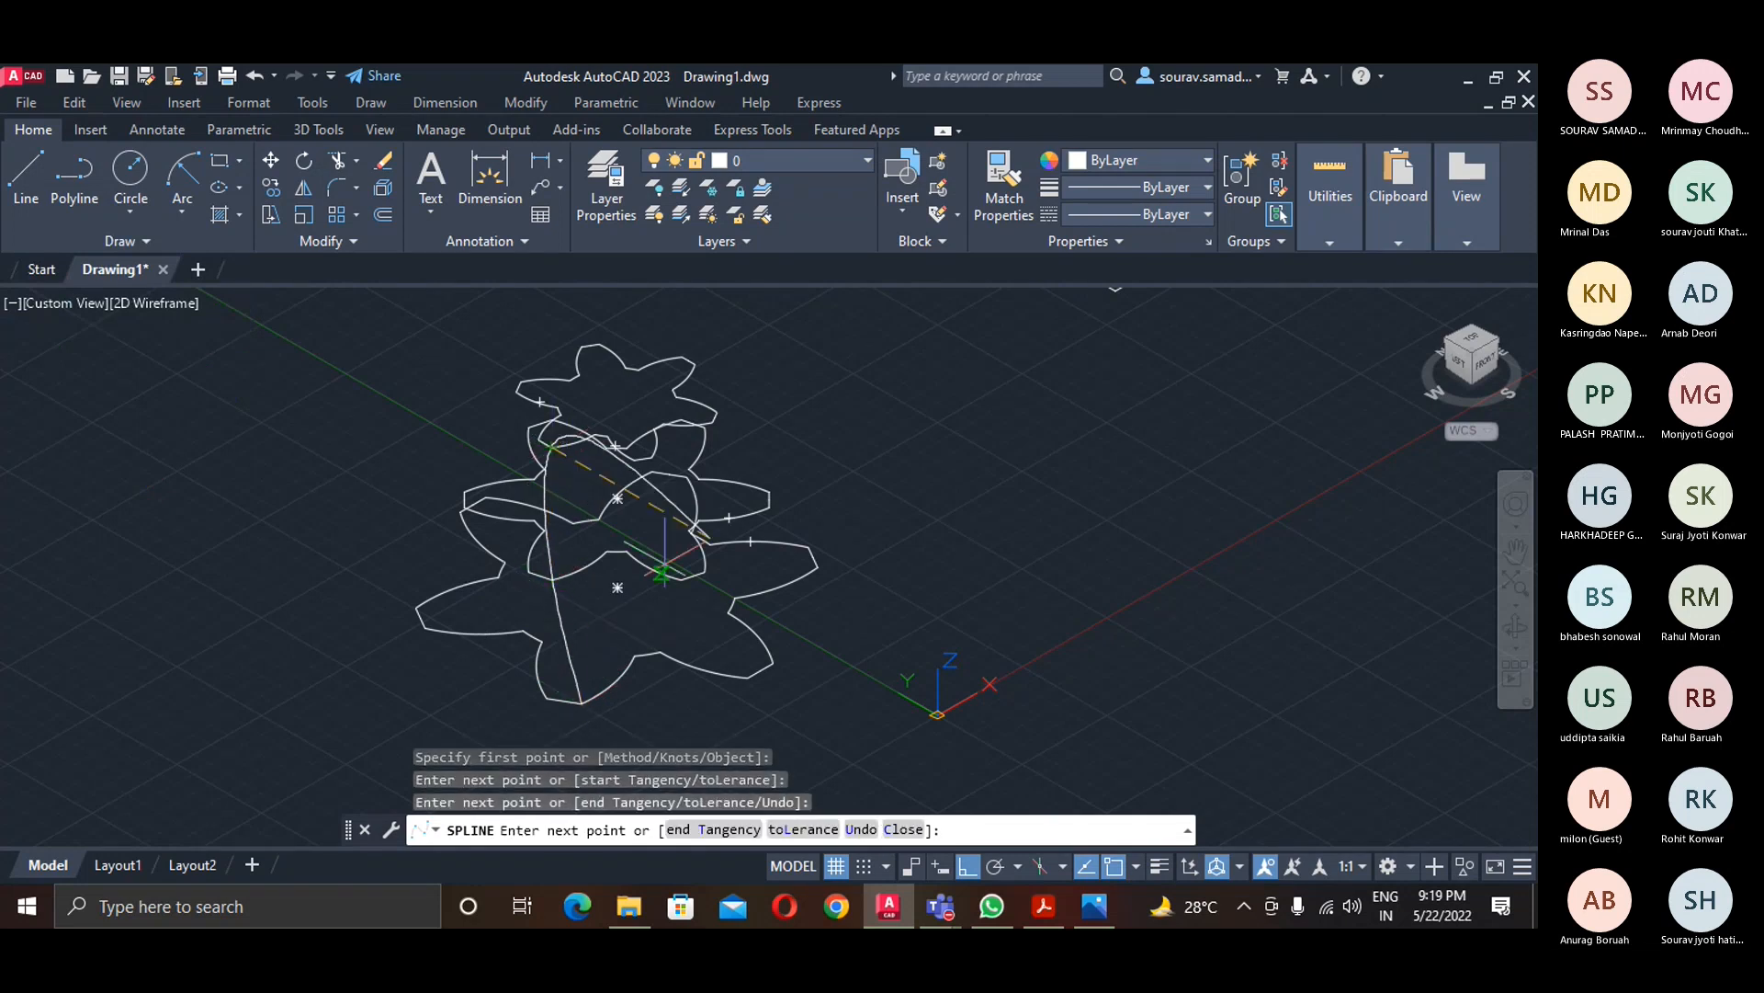
key(Return)
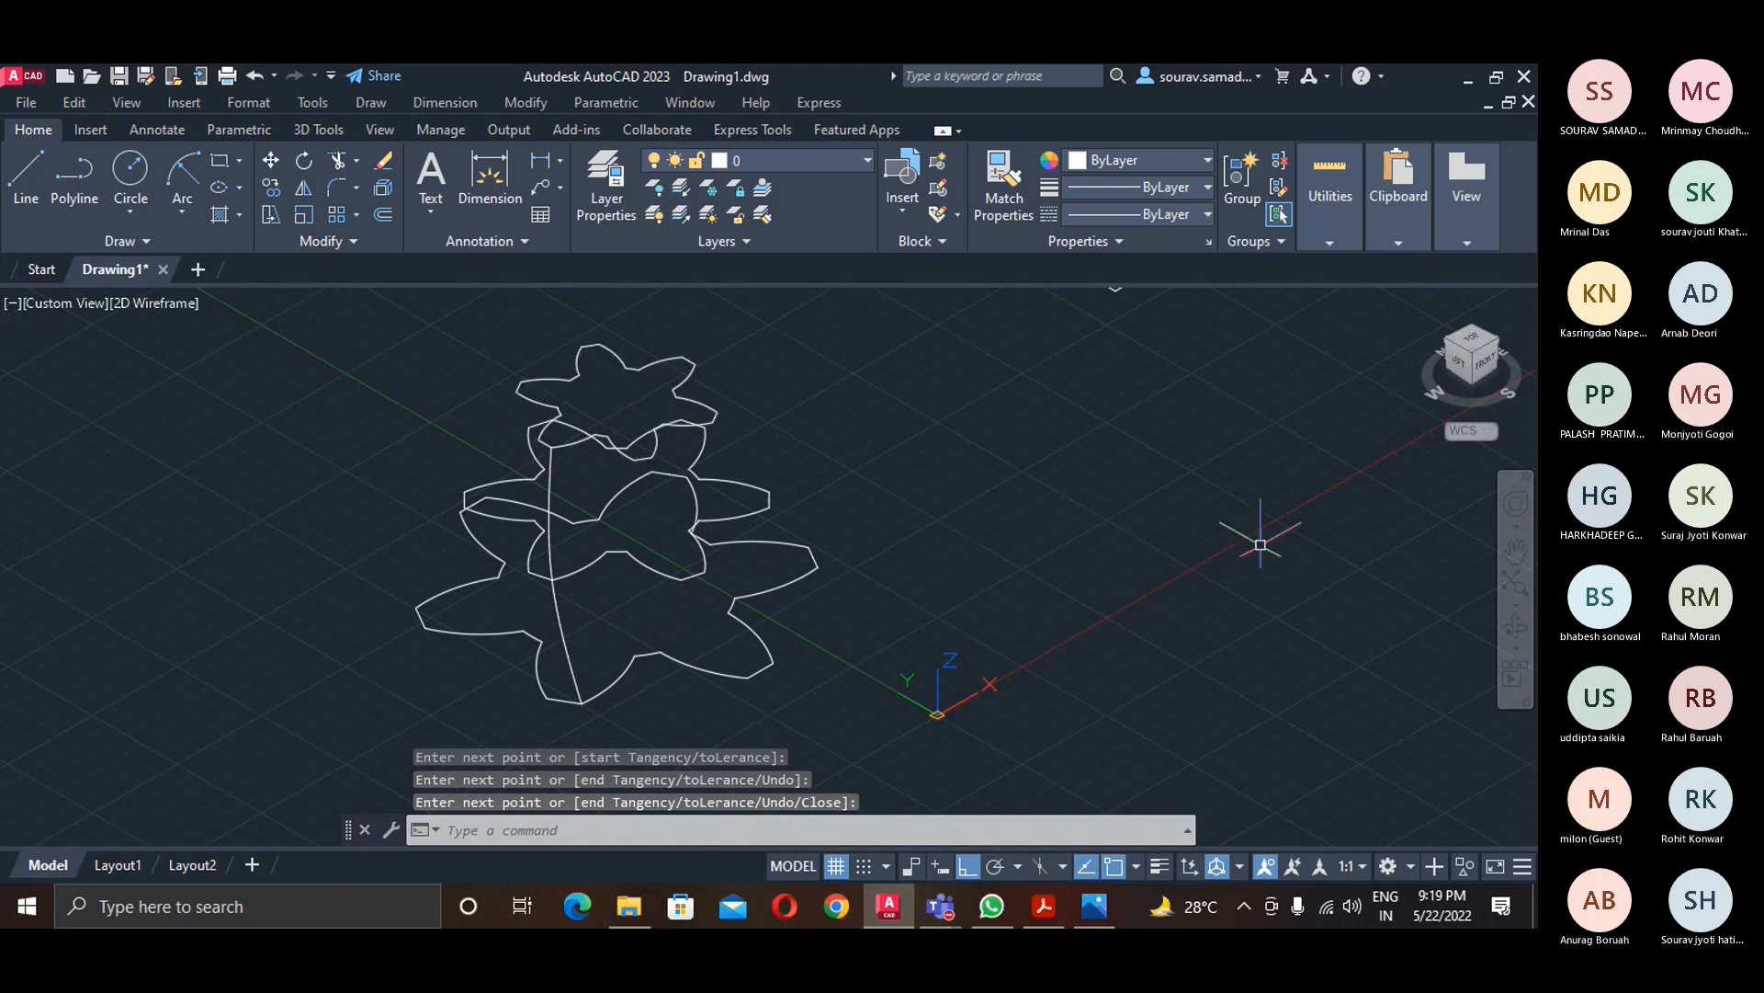
- Start a loft with the smallest, middle and large star outlines as cross sections, in that order
click(1515, 628)
mouse_move(1120, 678)
mouse_down()
mouse_move(1162, 626)
mouse_move(1017, 685)
mouse_move(1087, 656)
mouse_move(1112, 666)
mouse_up()
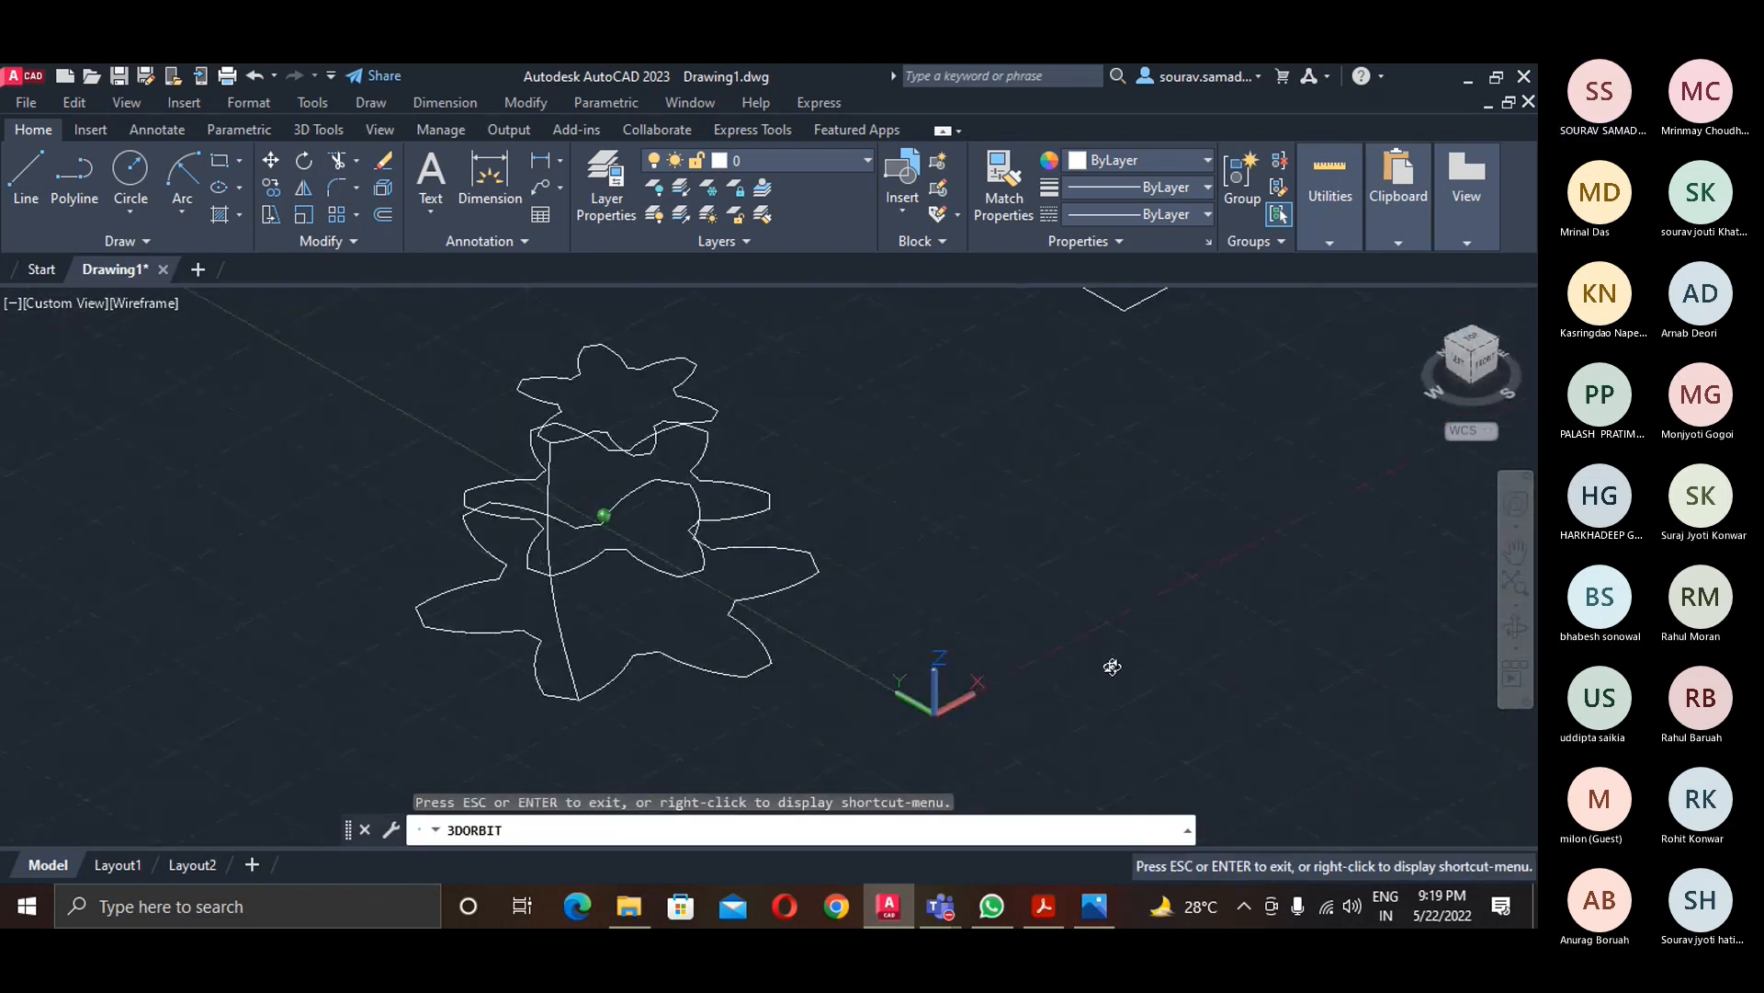
key(Escape)
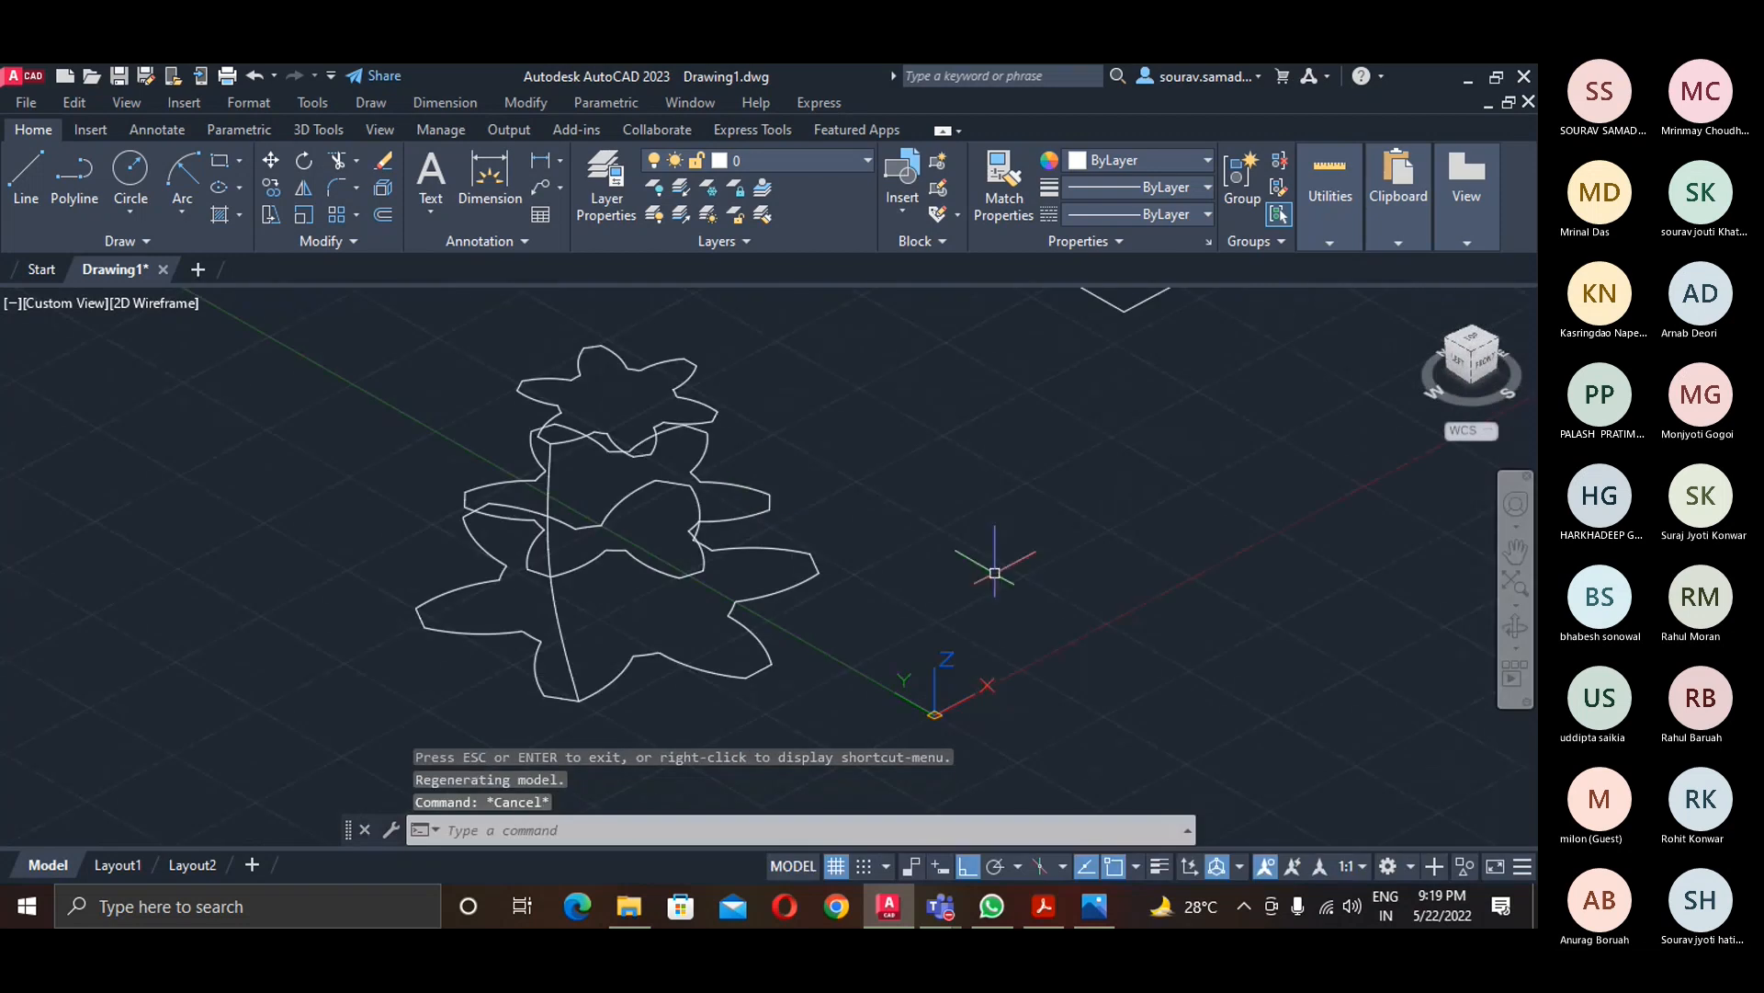
click(339, 125)
click(271, 179)
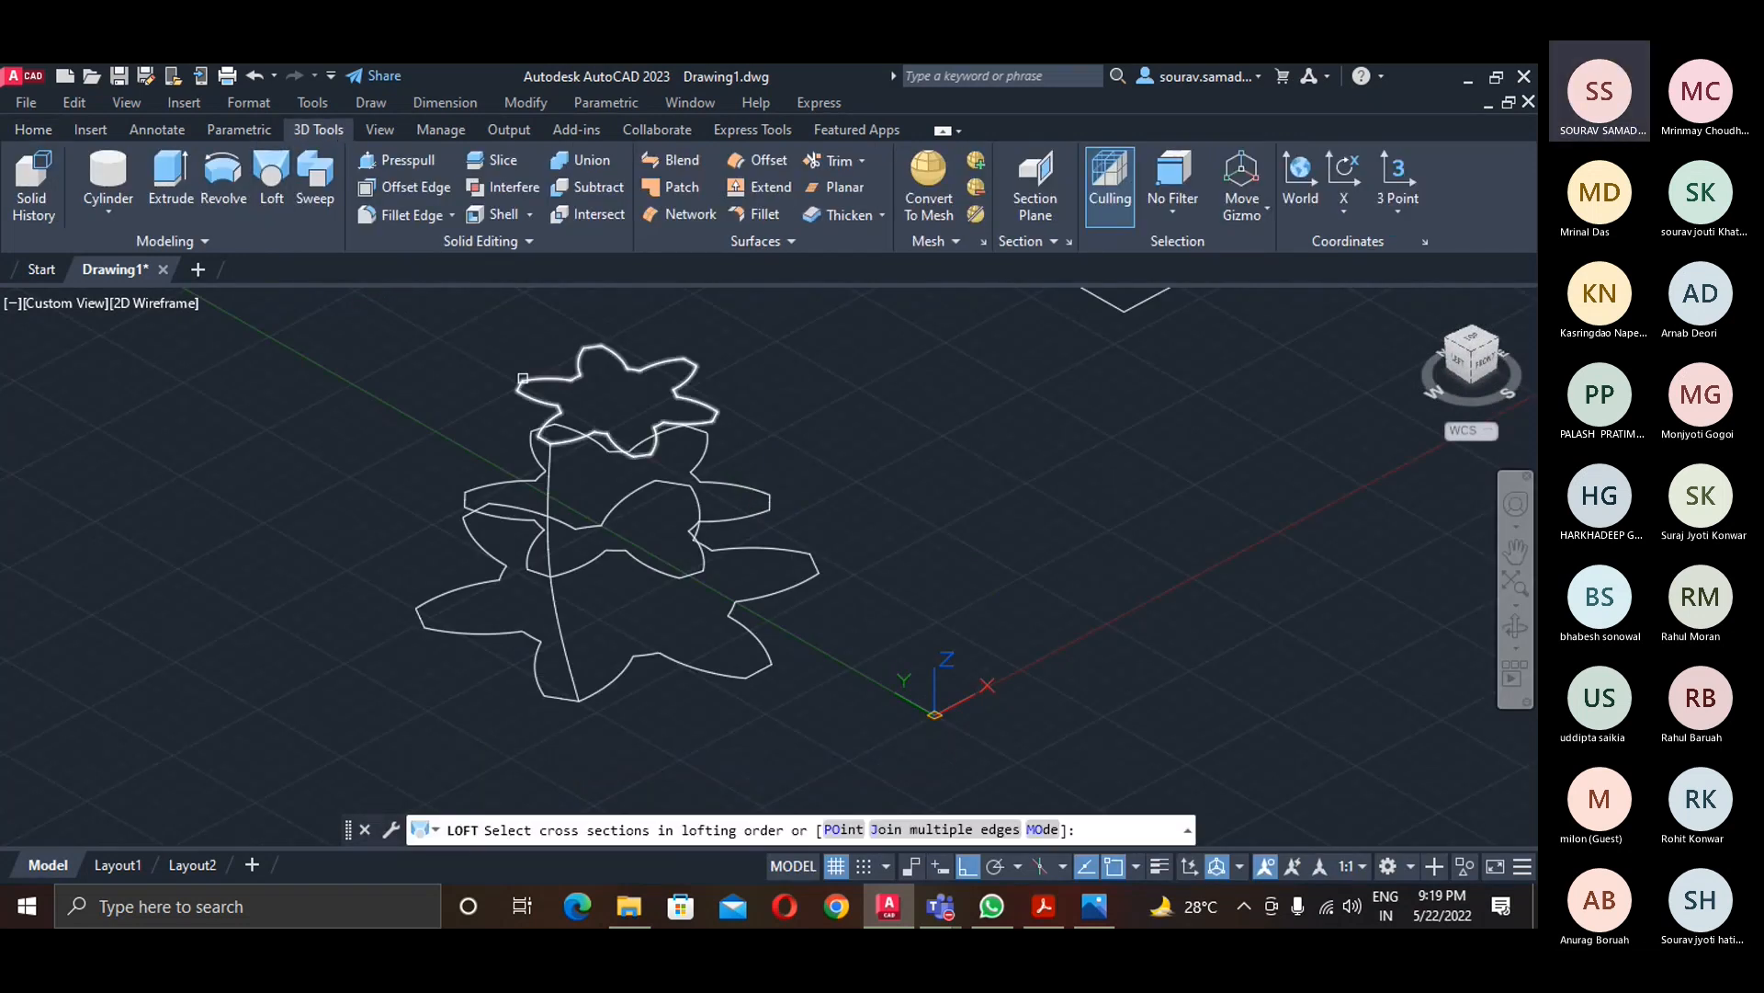
click(523, 378)
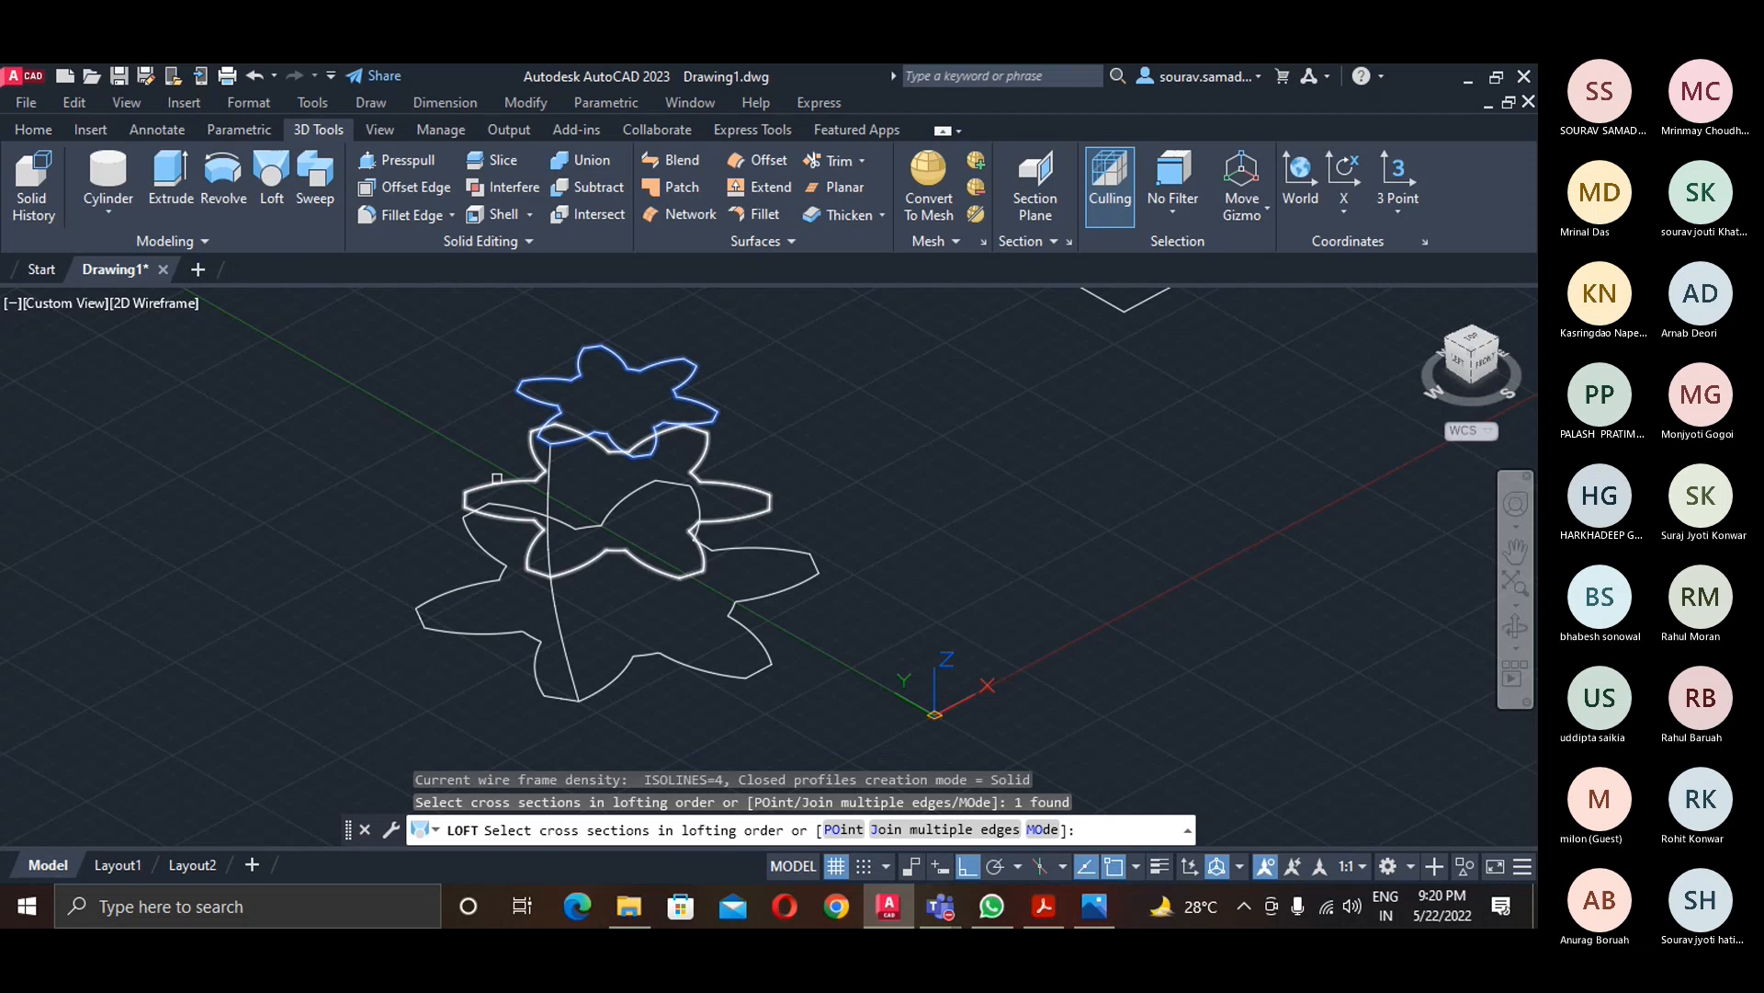
click(494, 484)
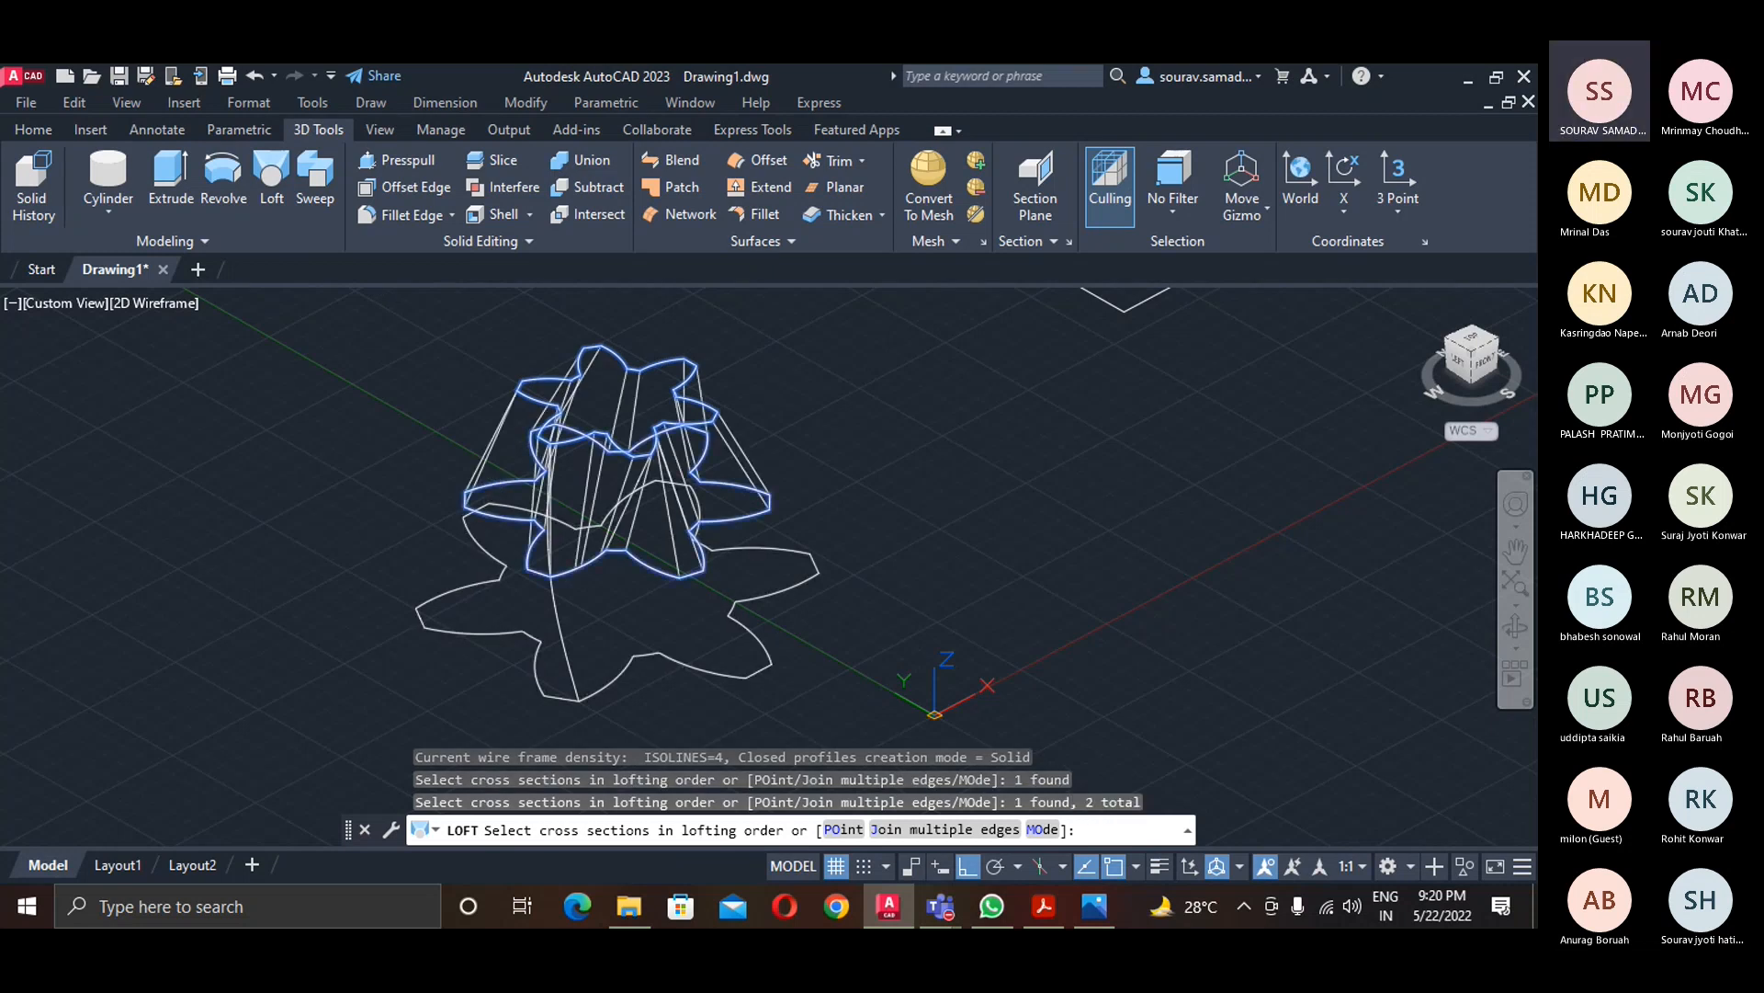
click(474, 583)
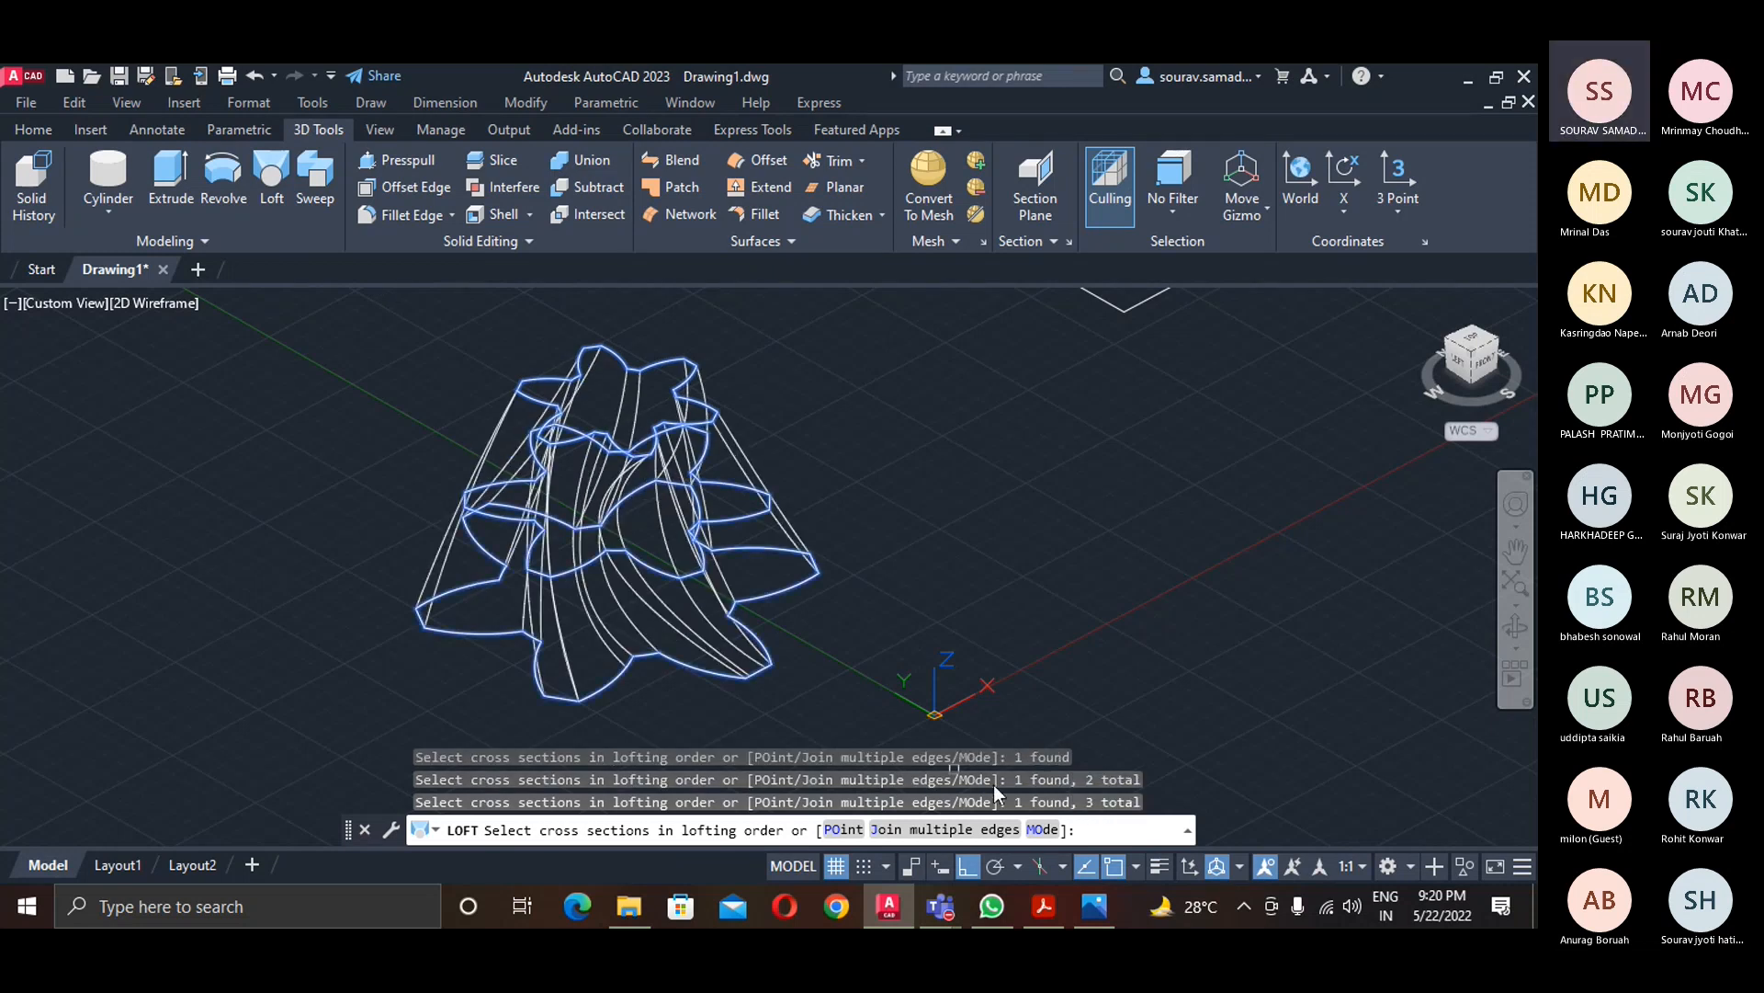
- Finish the loft of the three star sections in Solid mode, using the front spline through the tip corners as guide
click(1043, 830)
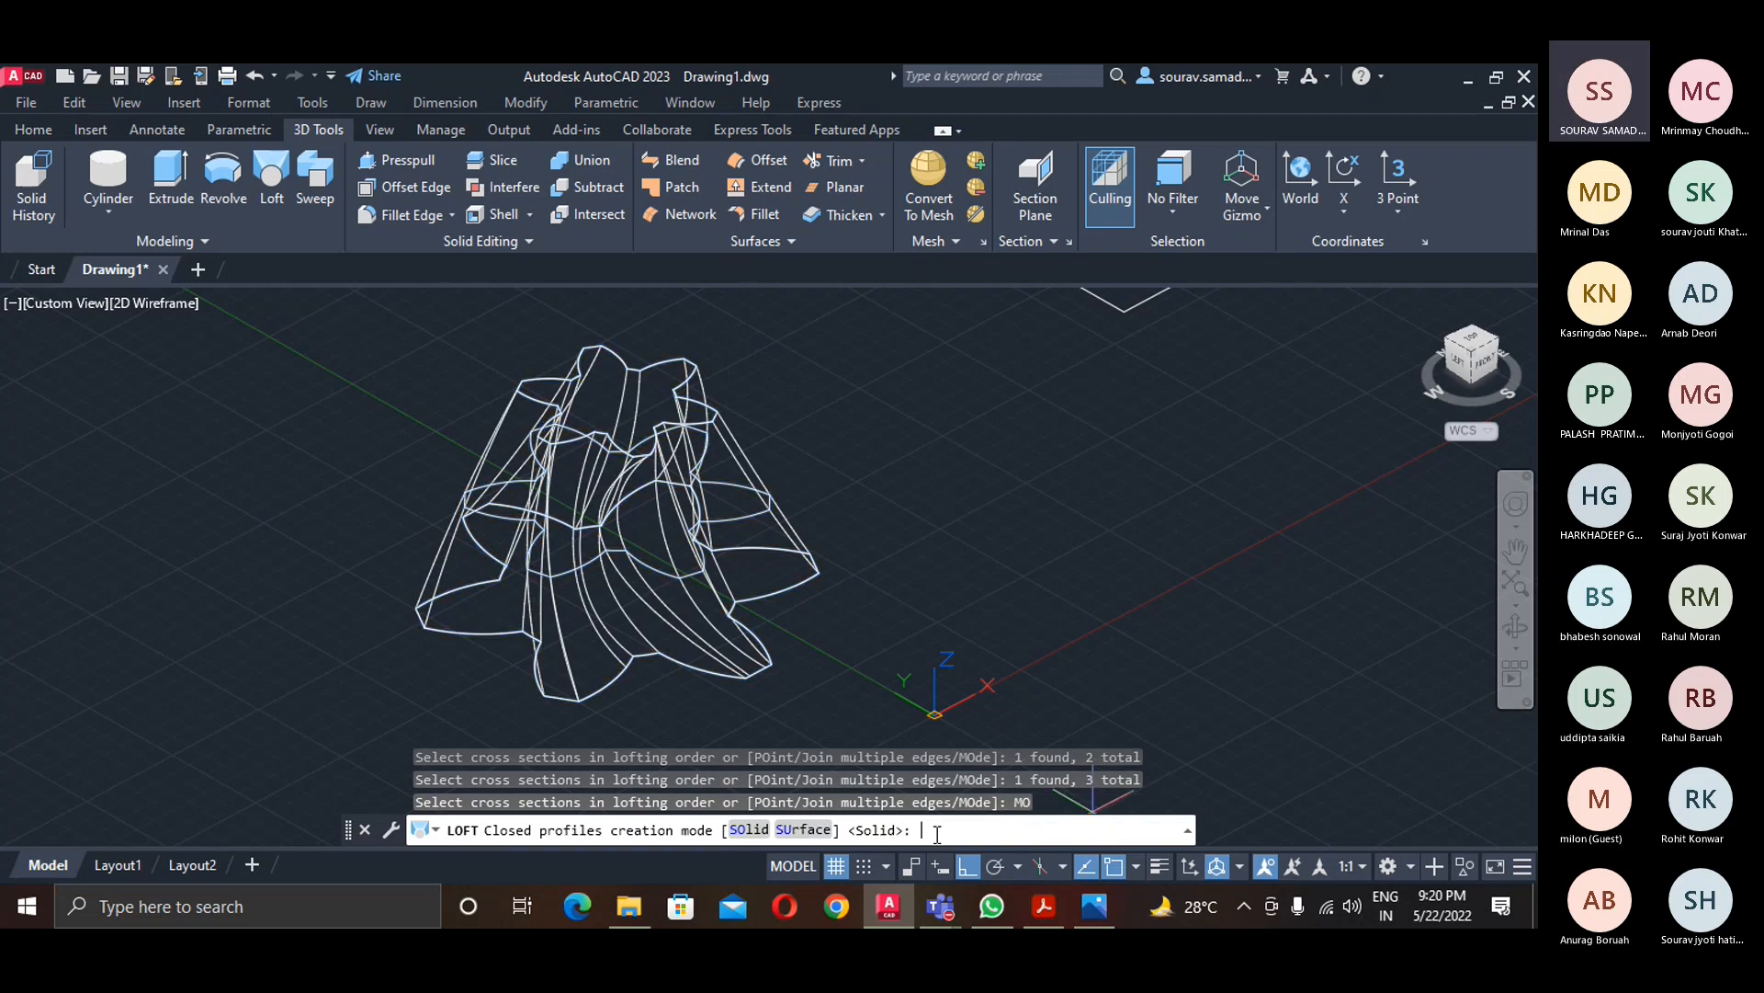
key(Return)
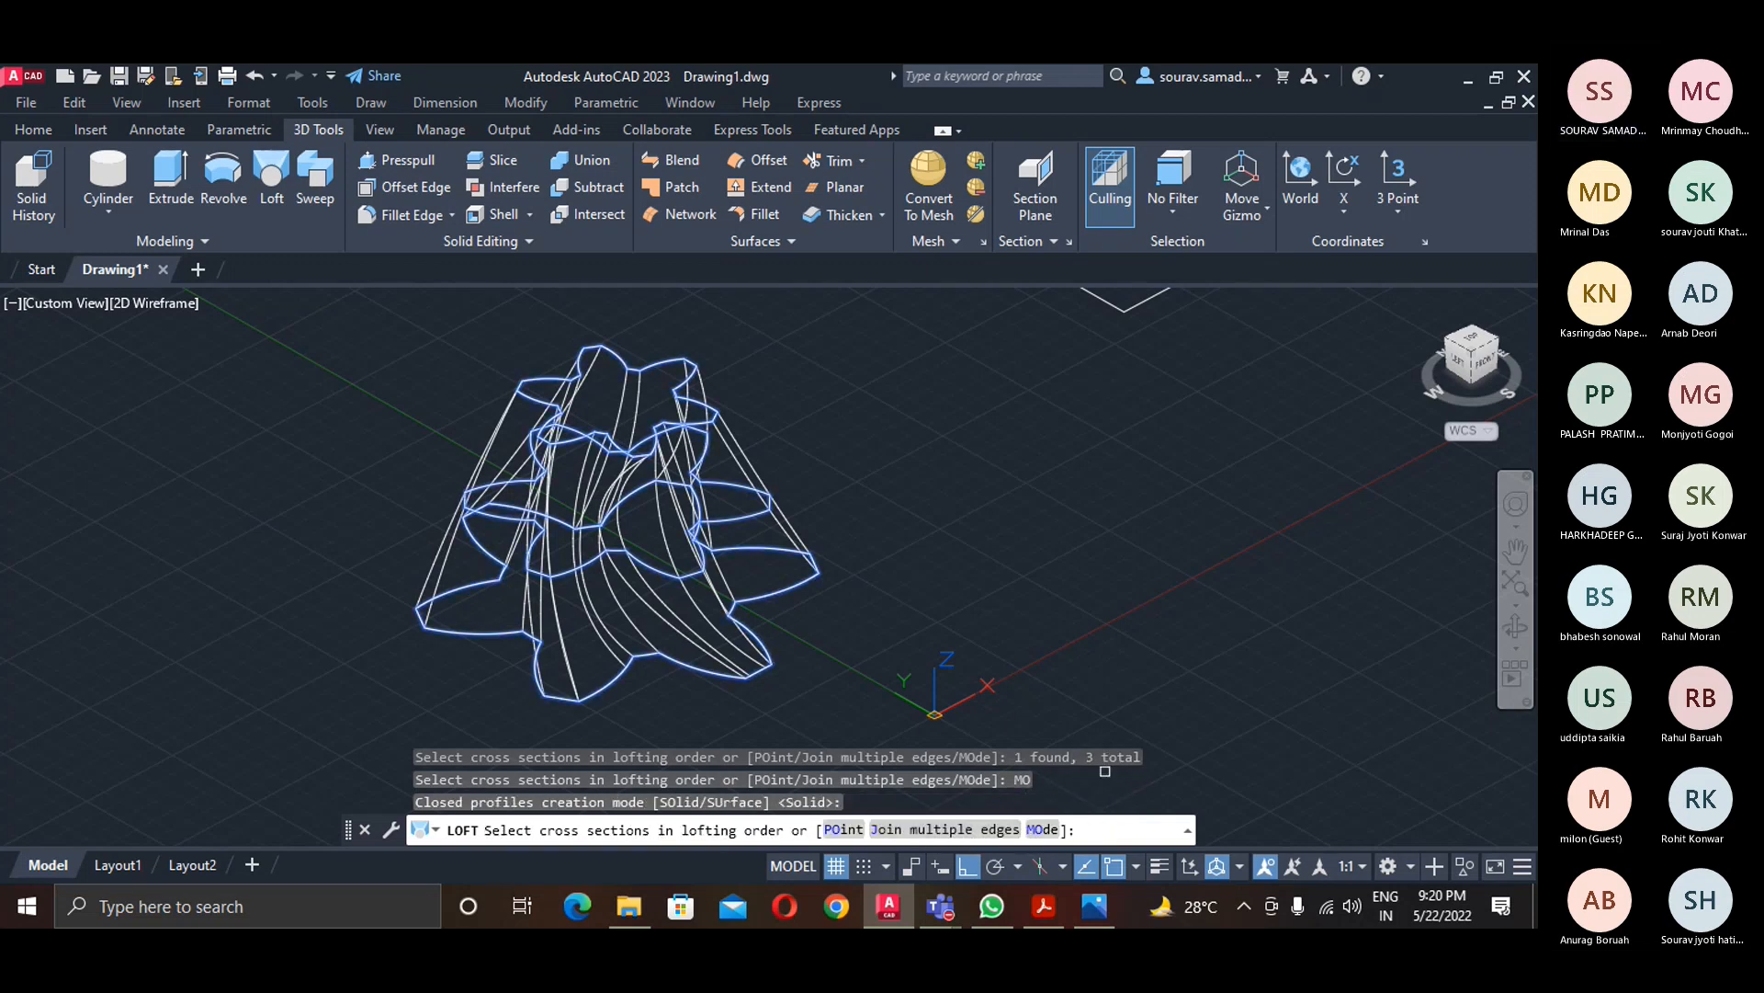
key(Return)
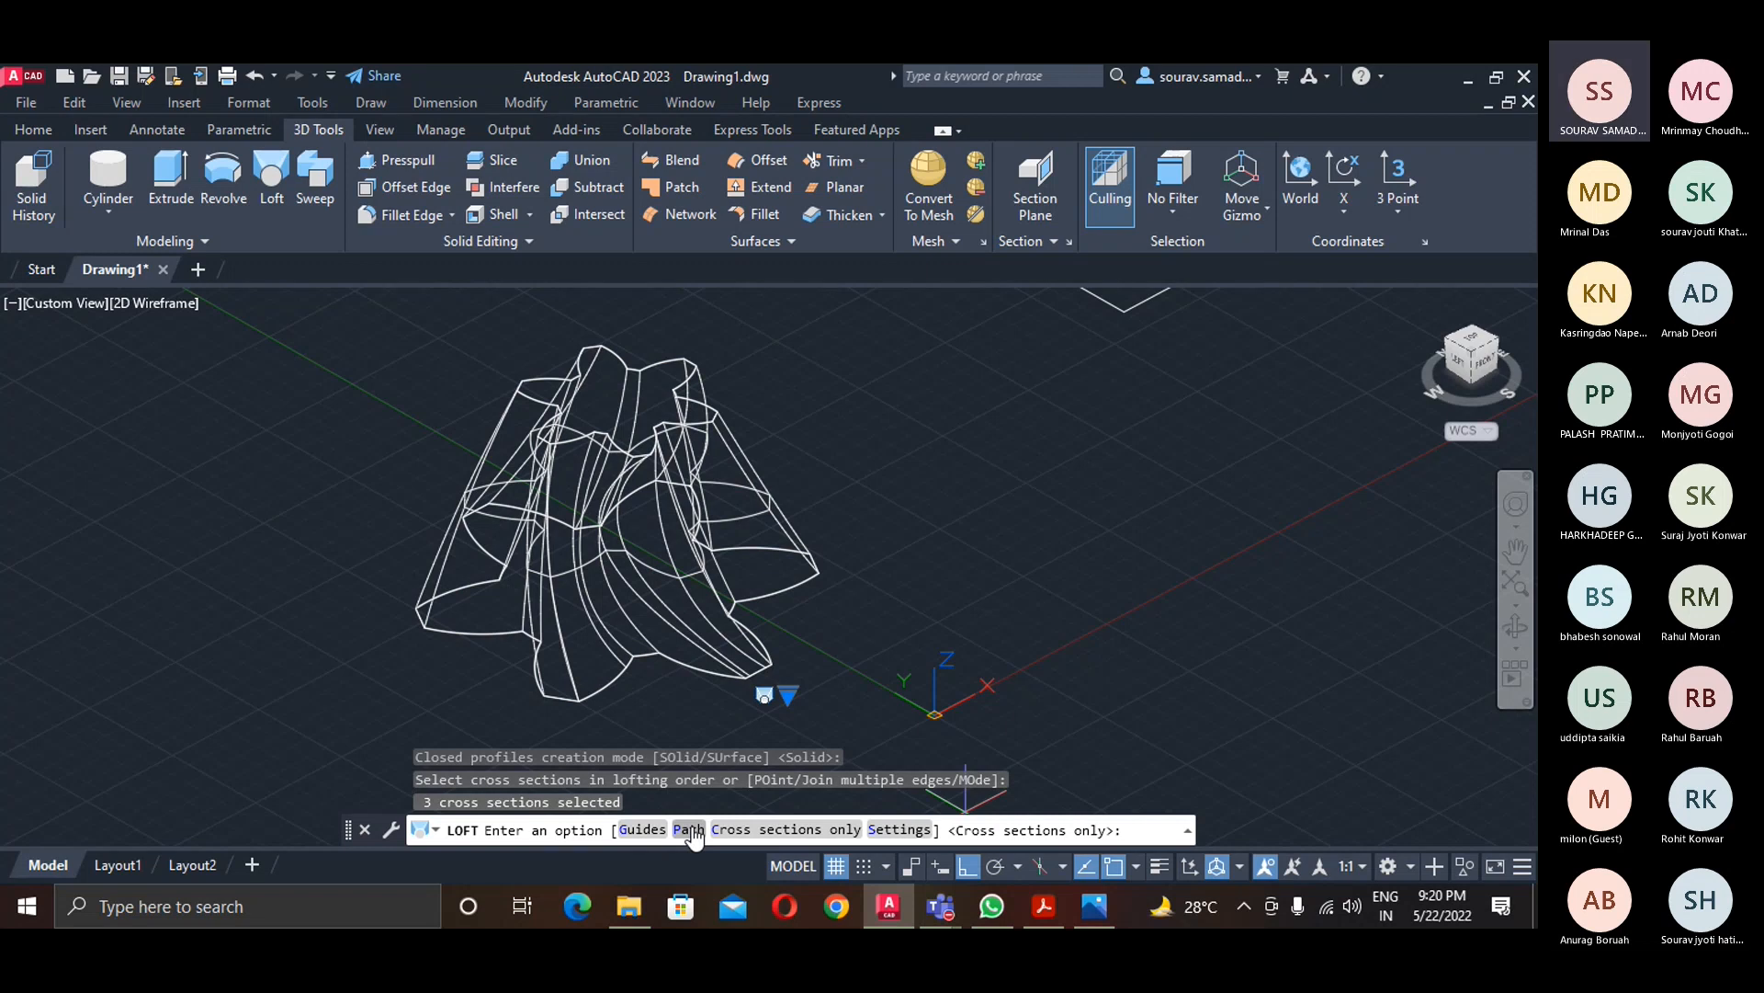
click(665, 829)
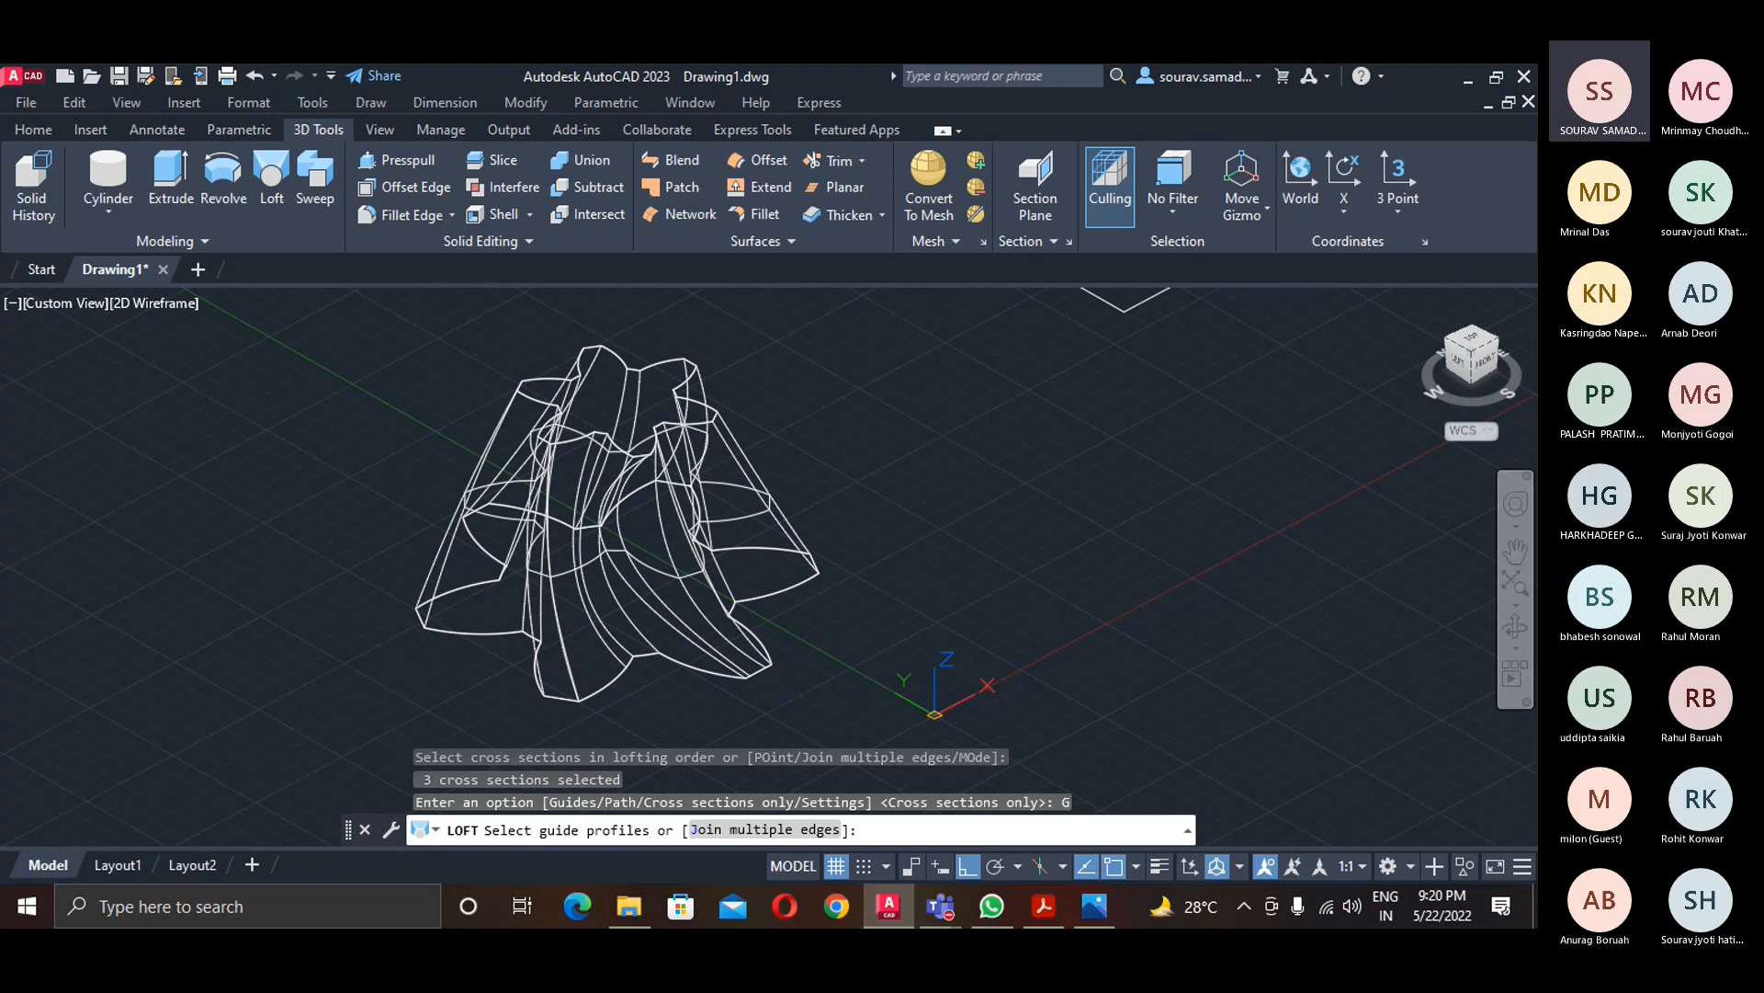
click(549, 570)
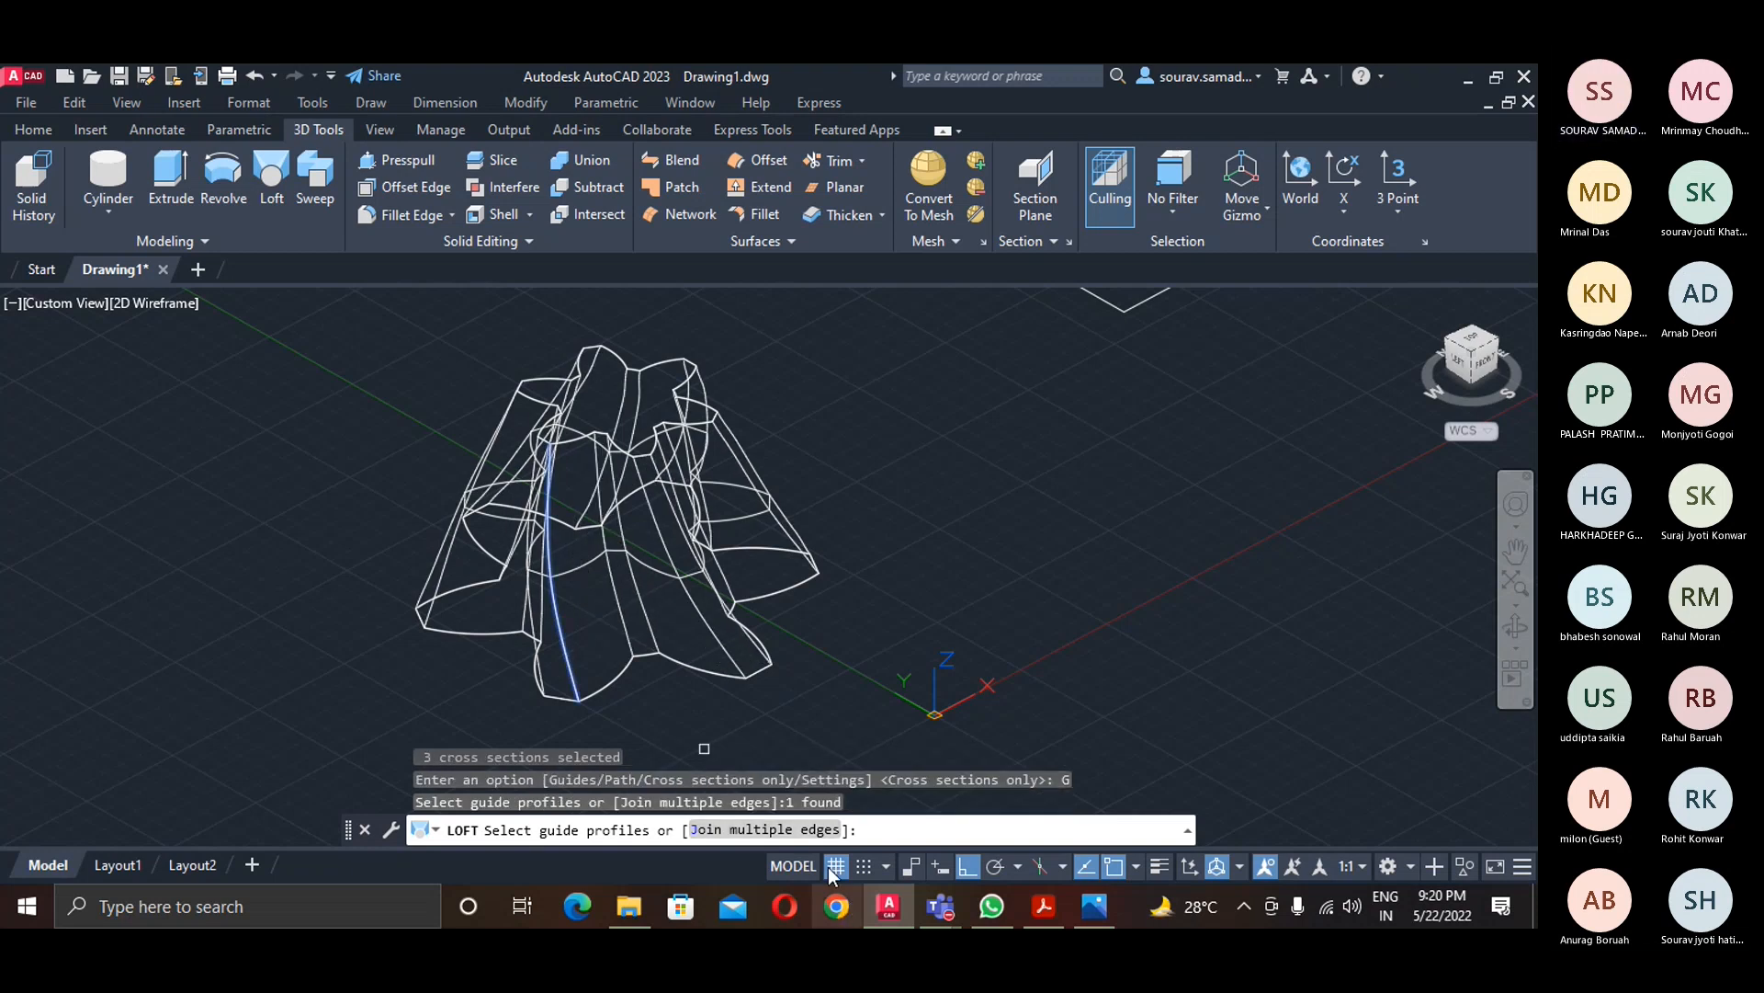
key(Return)
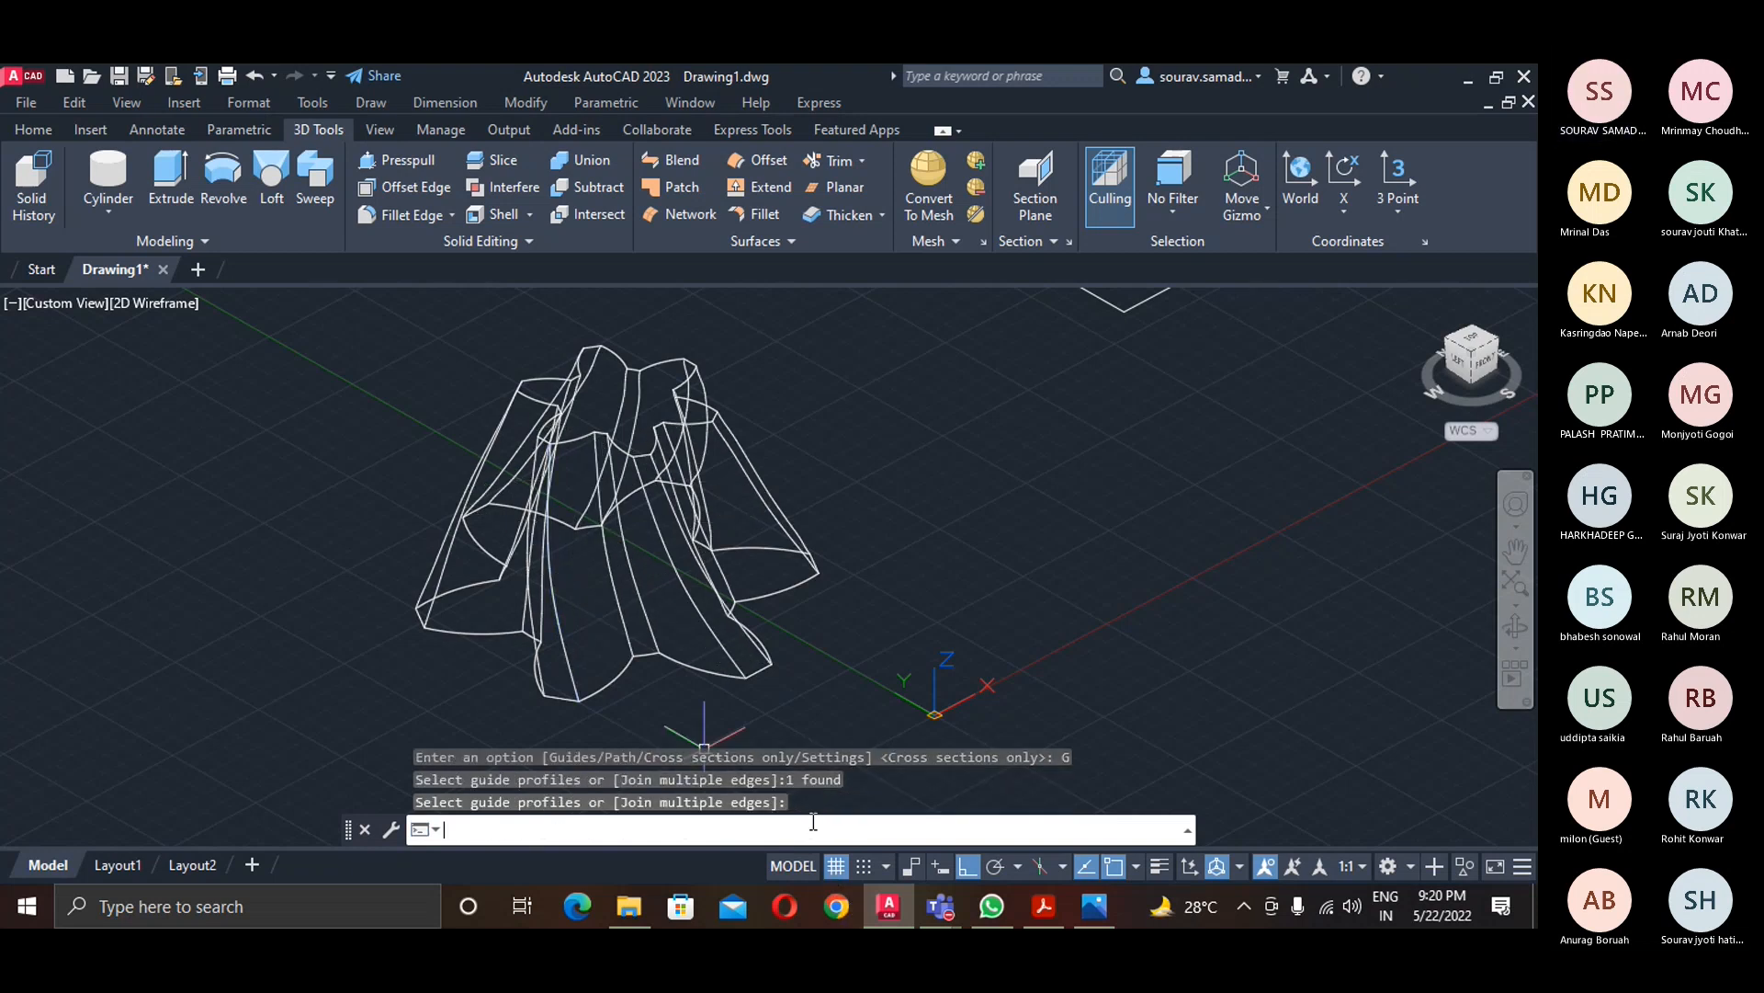
- Display the lofted body in the Realistic visual style and inspect its twisted flutes from another angle
click(175, 305)
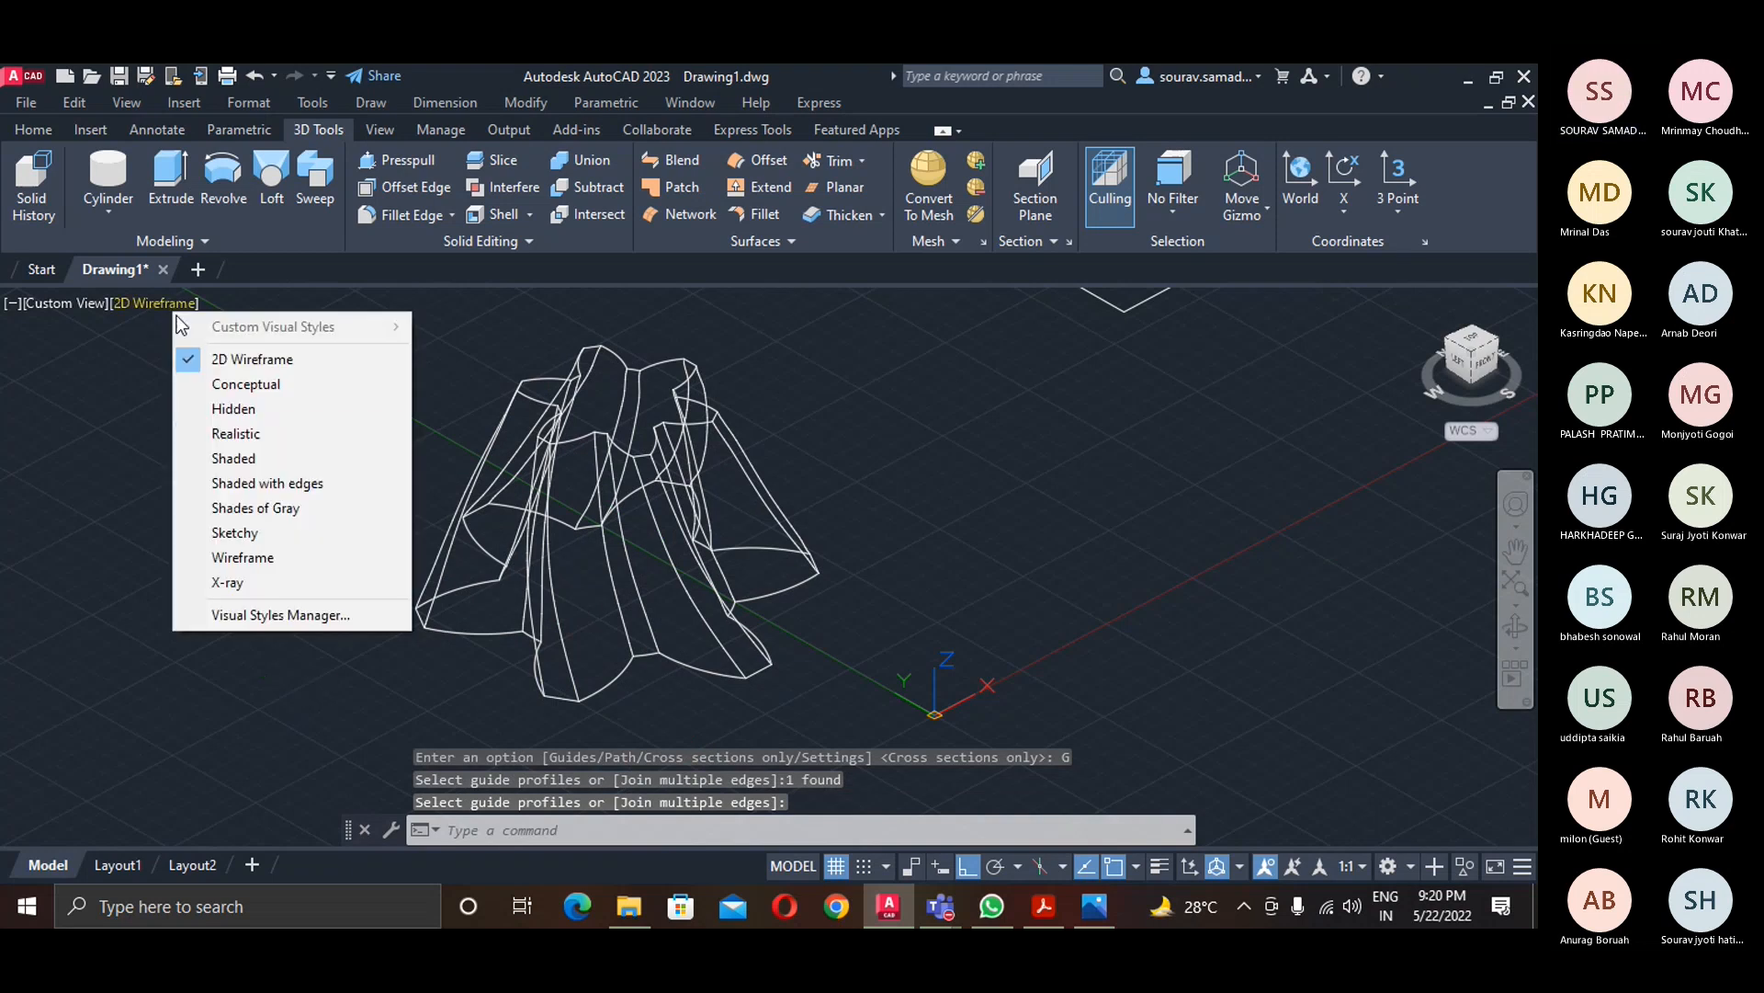
click(248, 435)
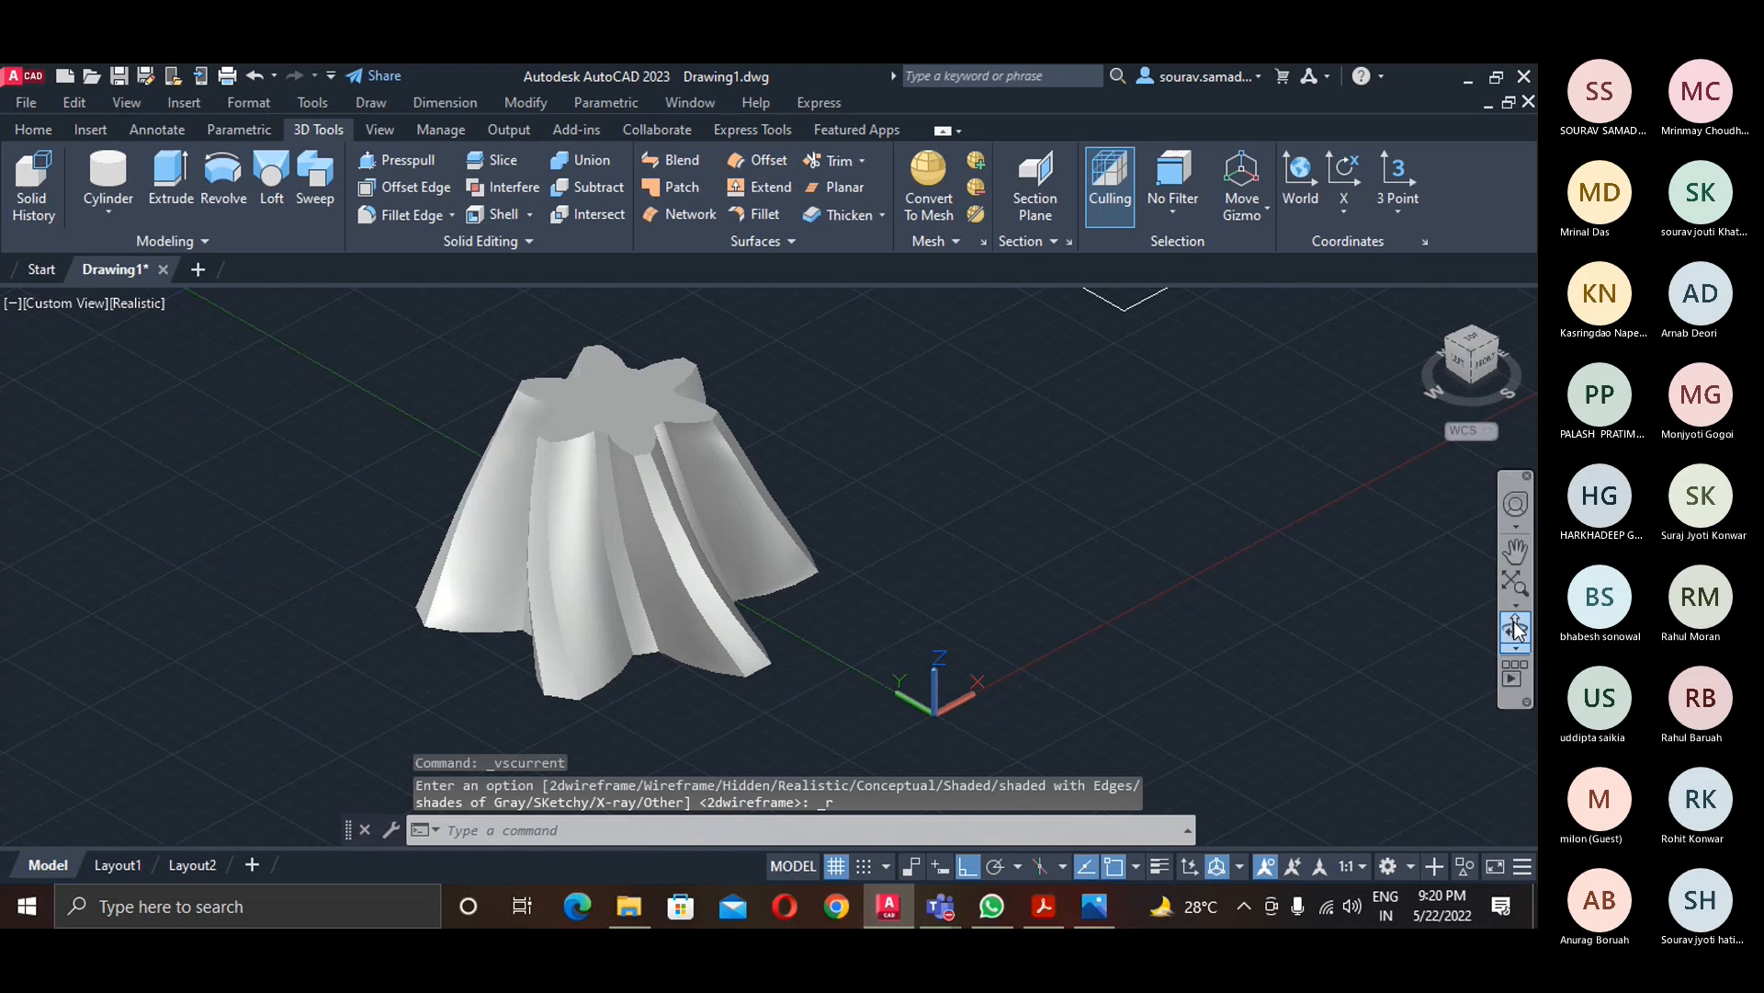
click(1516, 628)
drag(1006, 720, 1397, 374)
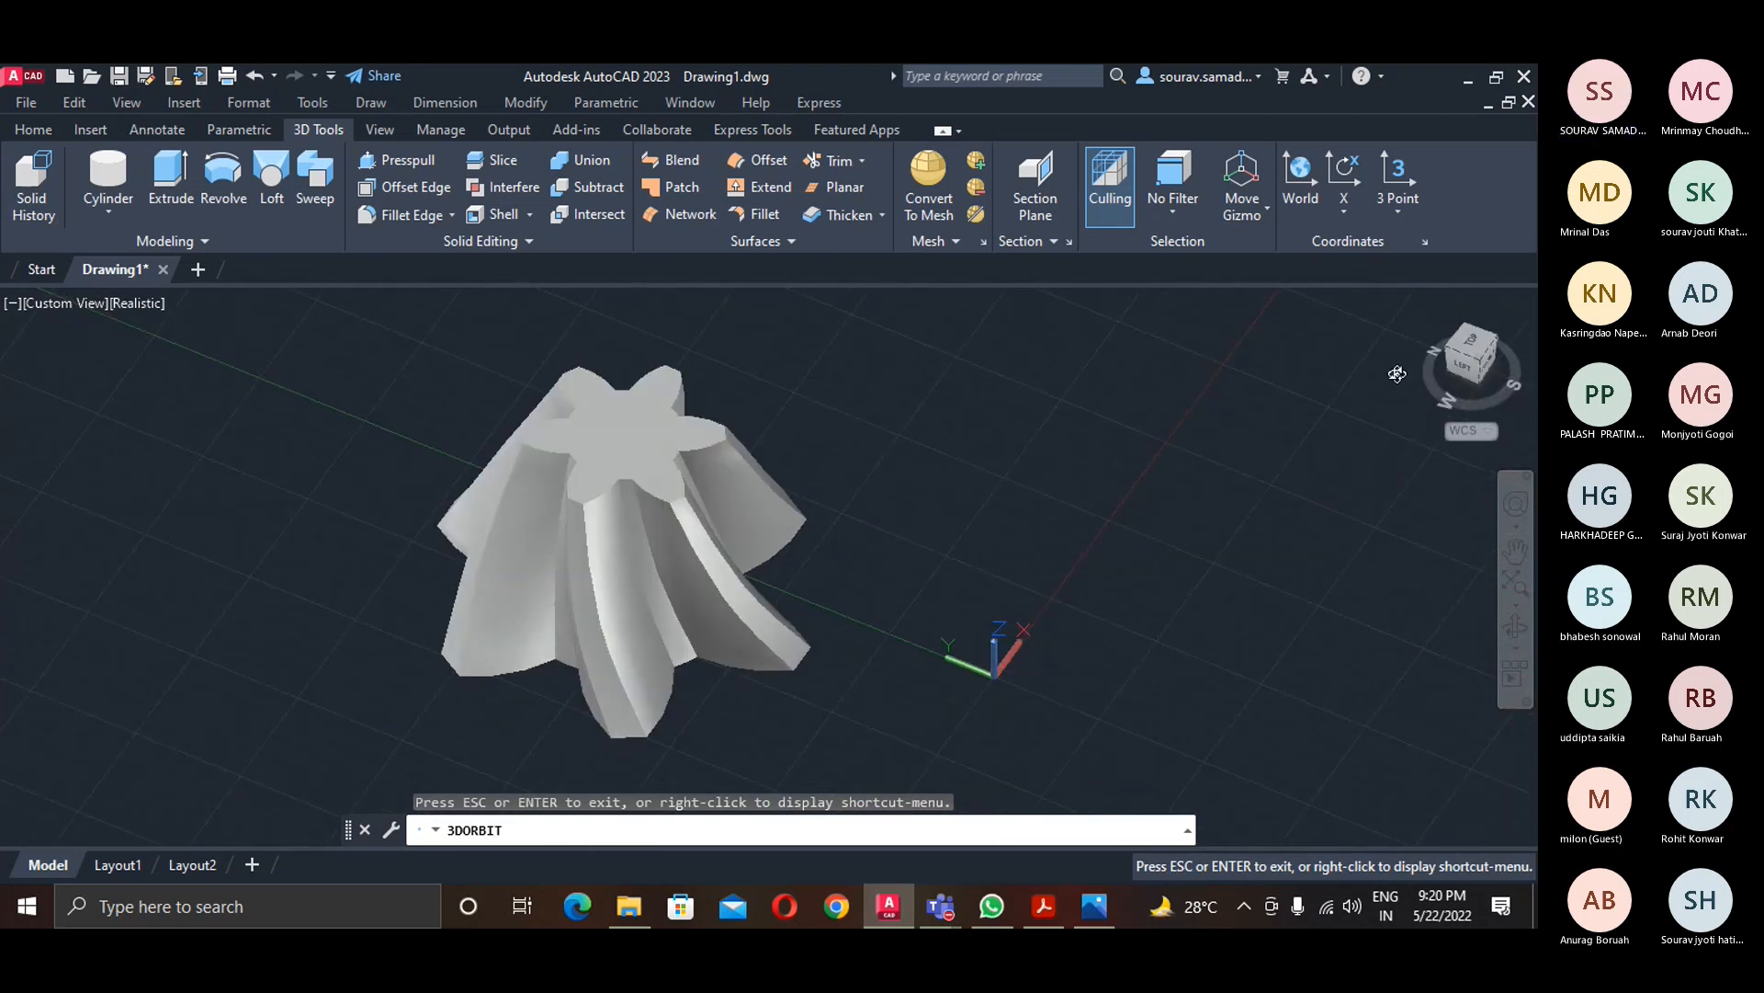
key(Escape)
- Restore the home view and set the projection to Parallel
click(1423, 300)
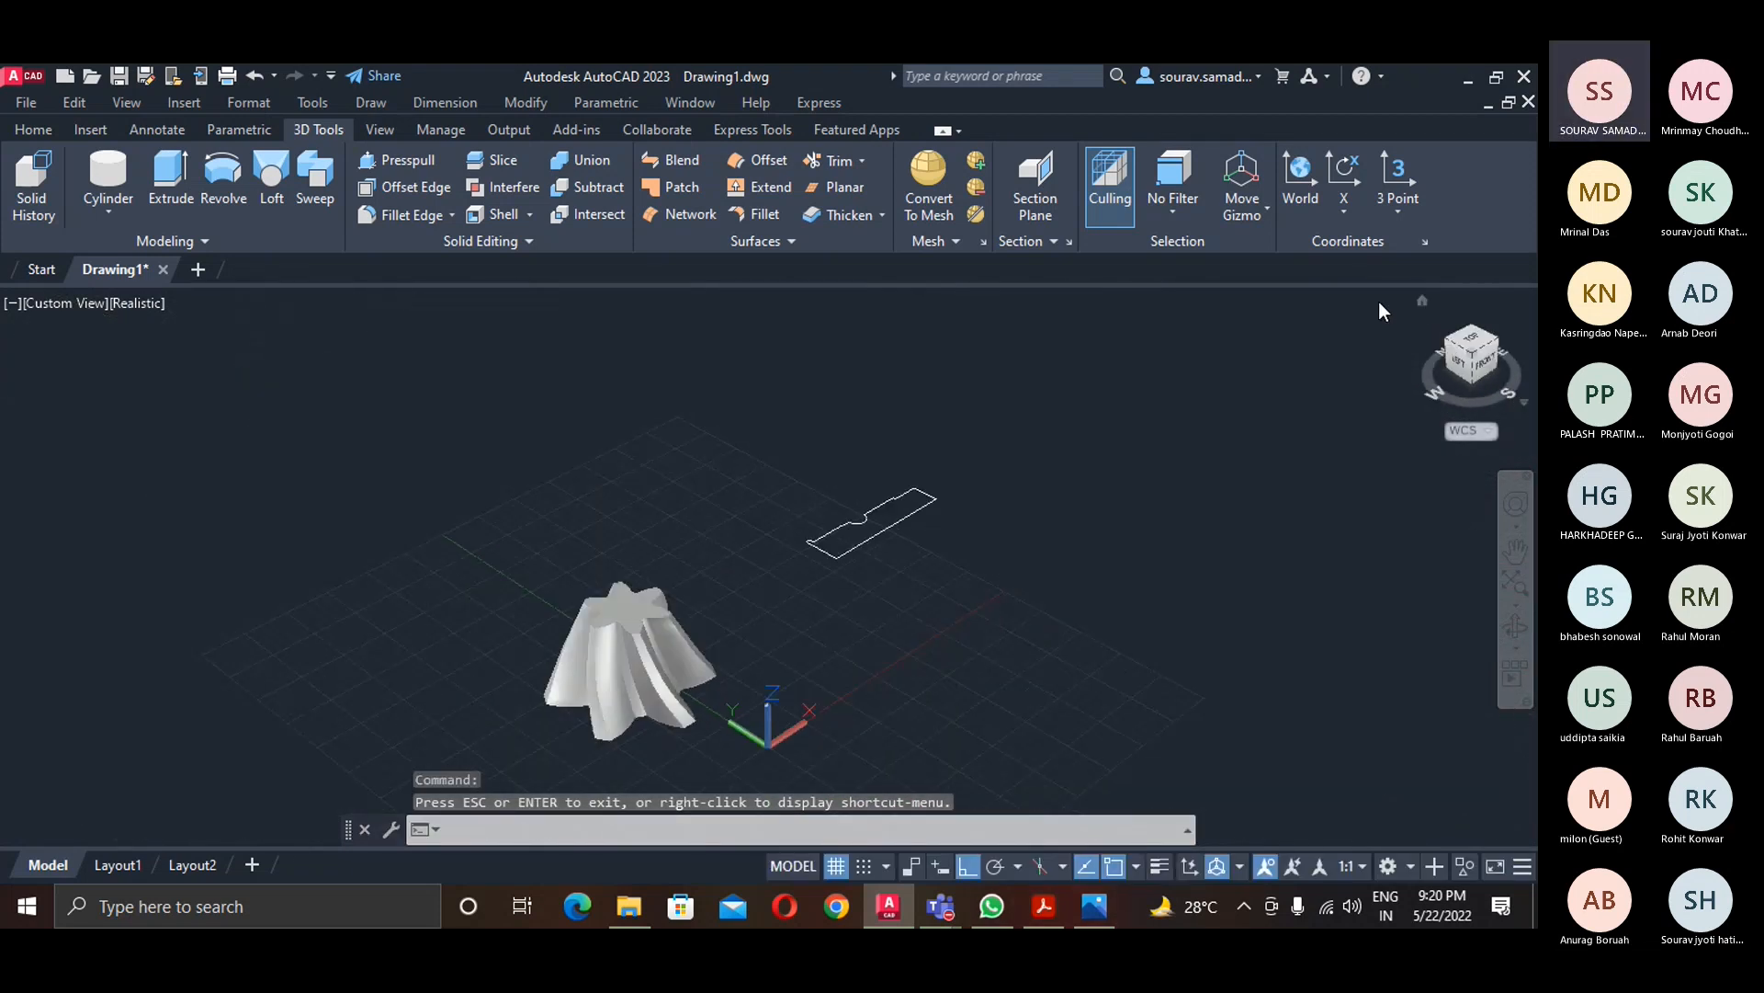
right_click(1489, 361)
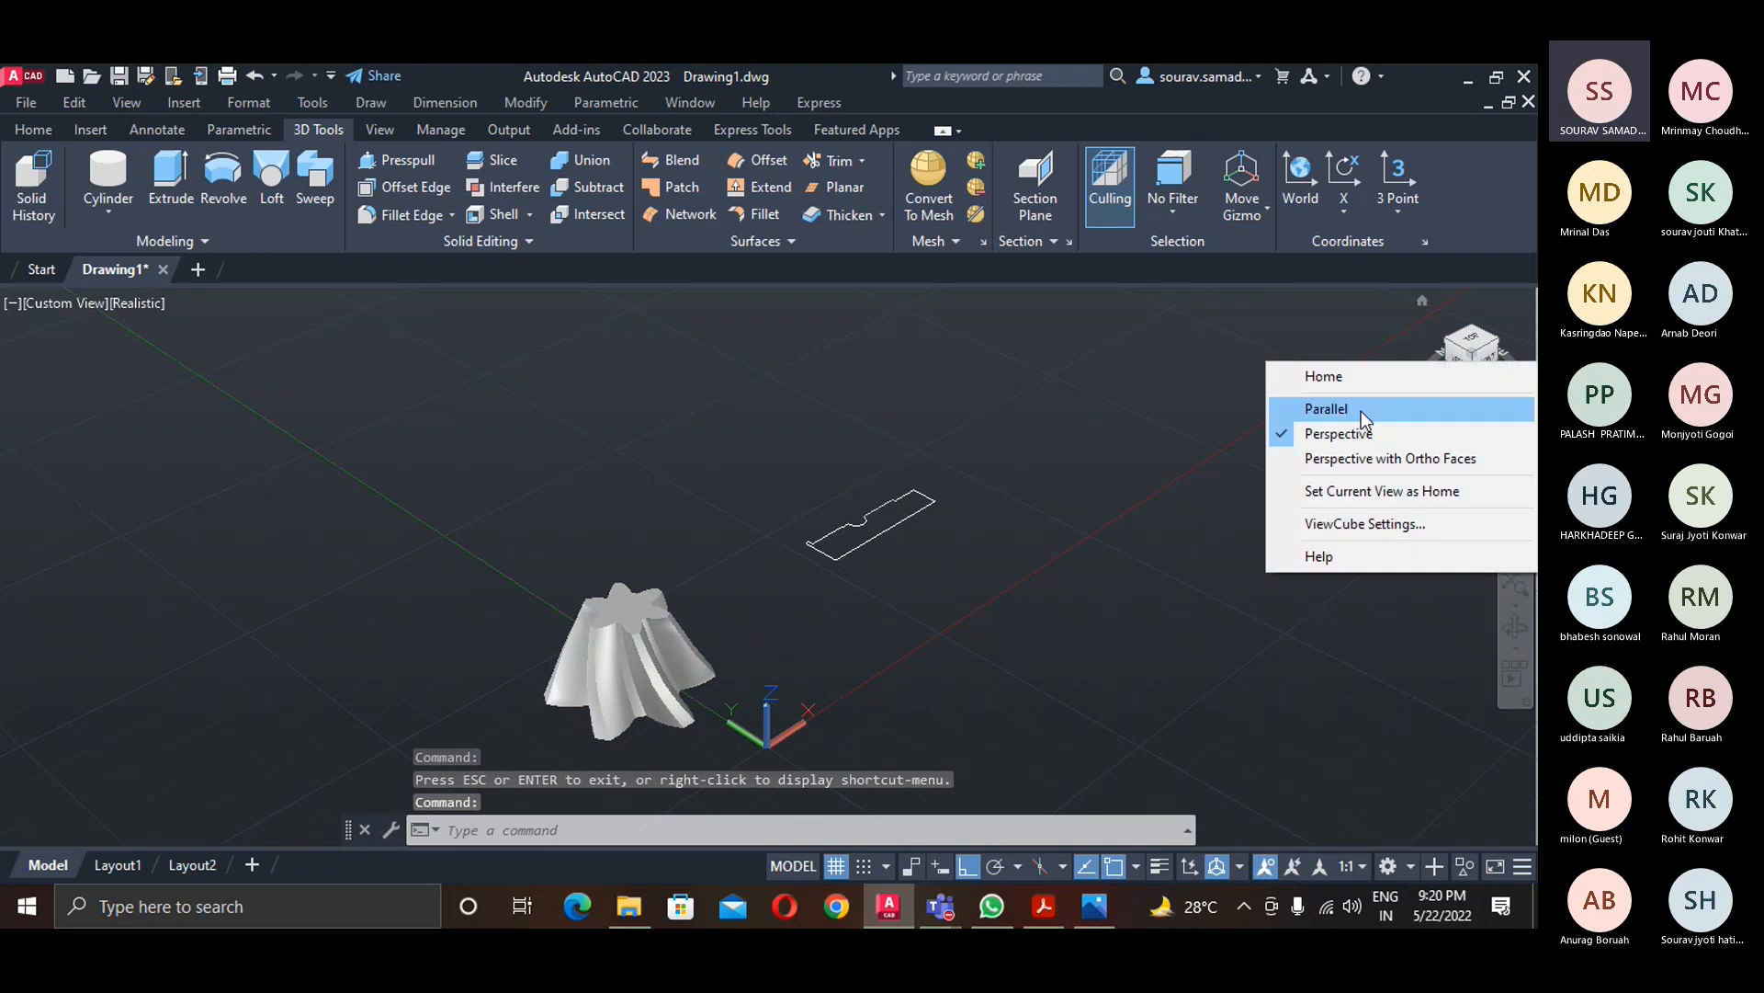
click(1361, 411)
- Rotate the lofted solid in 3D about the Y axis so it lies on its side, small star end facing negative X
scroll(904, 569, up, 3)
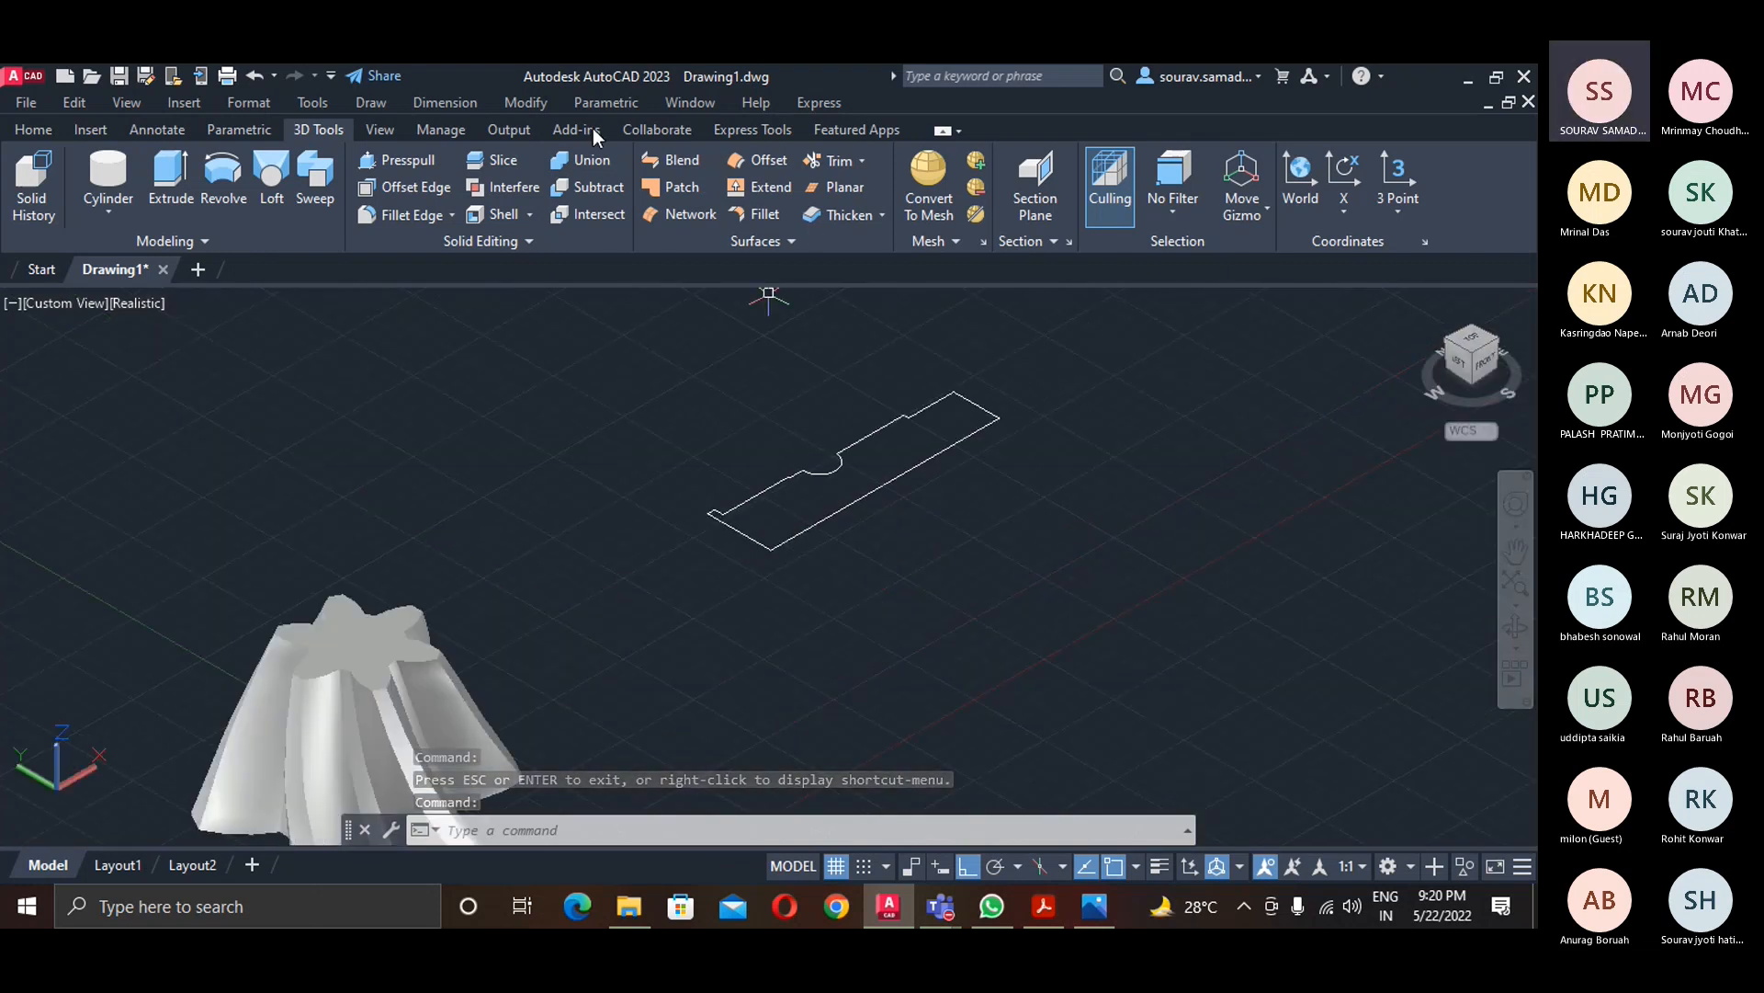
click(536, 99)
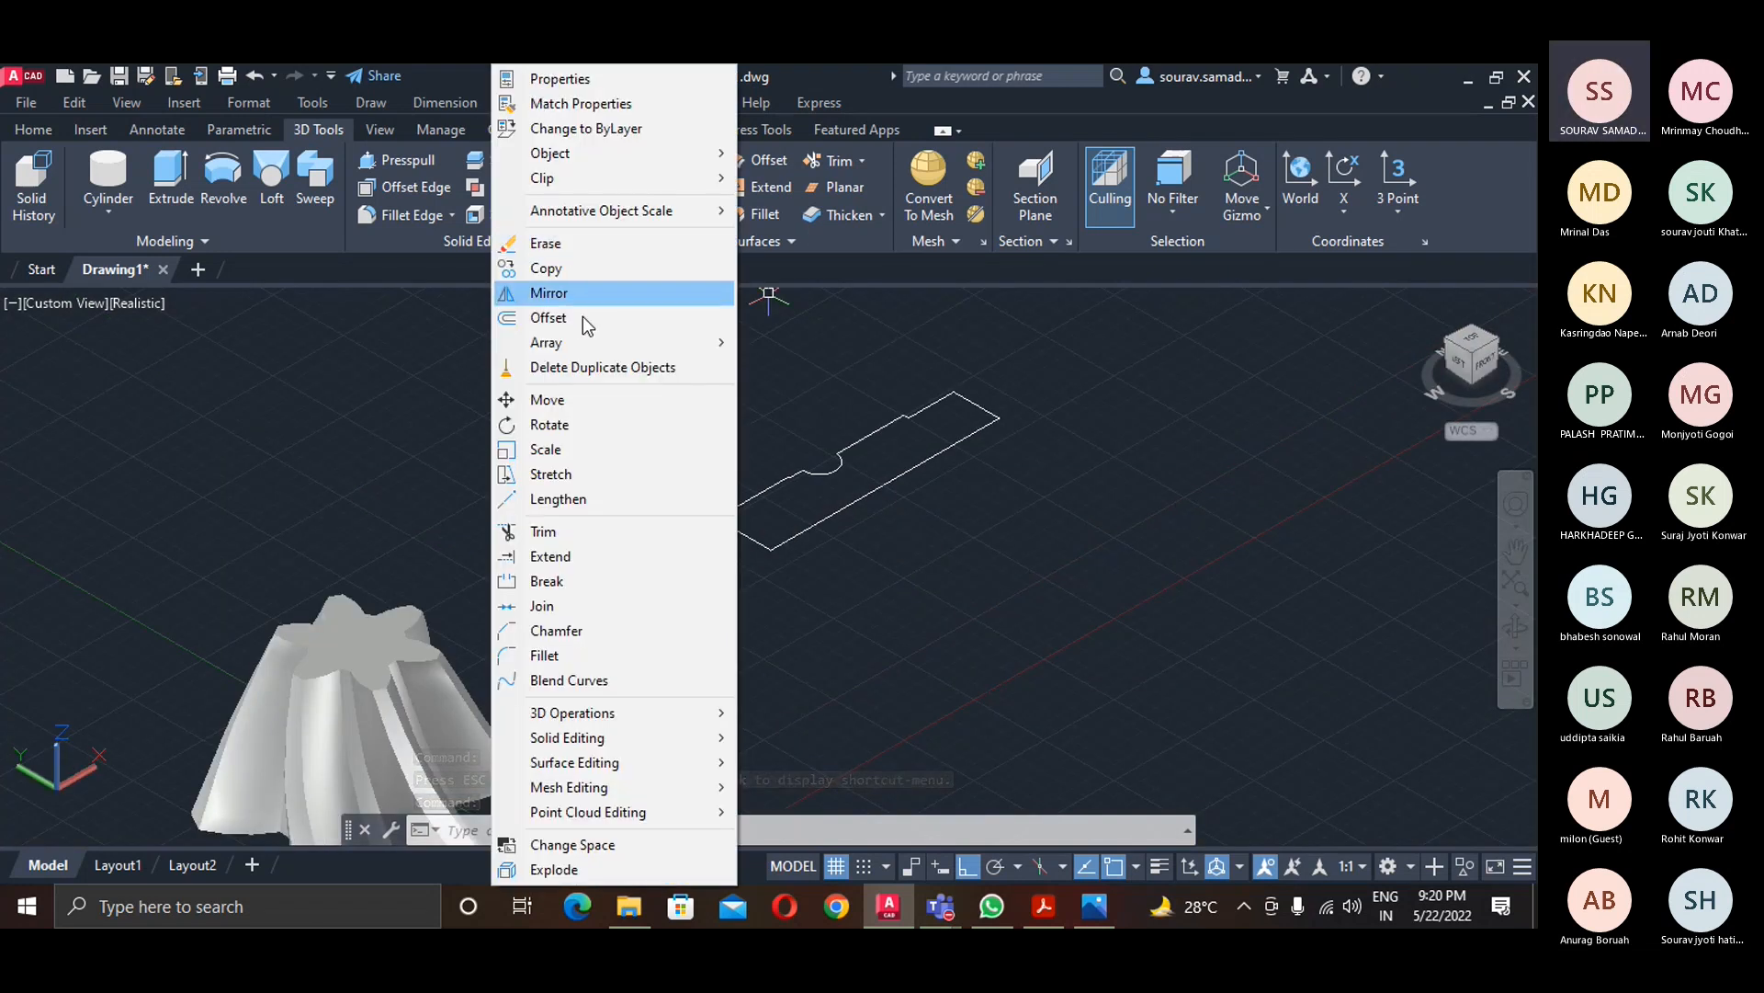
mouse_move(607, 713)
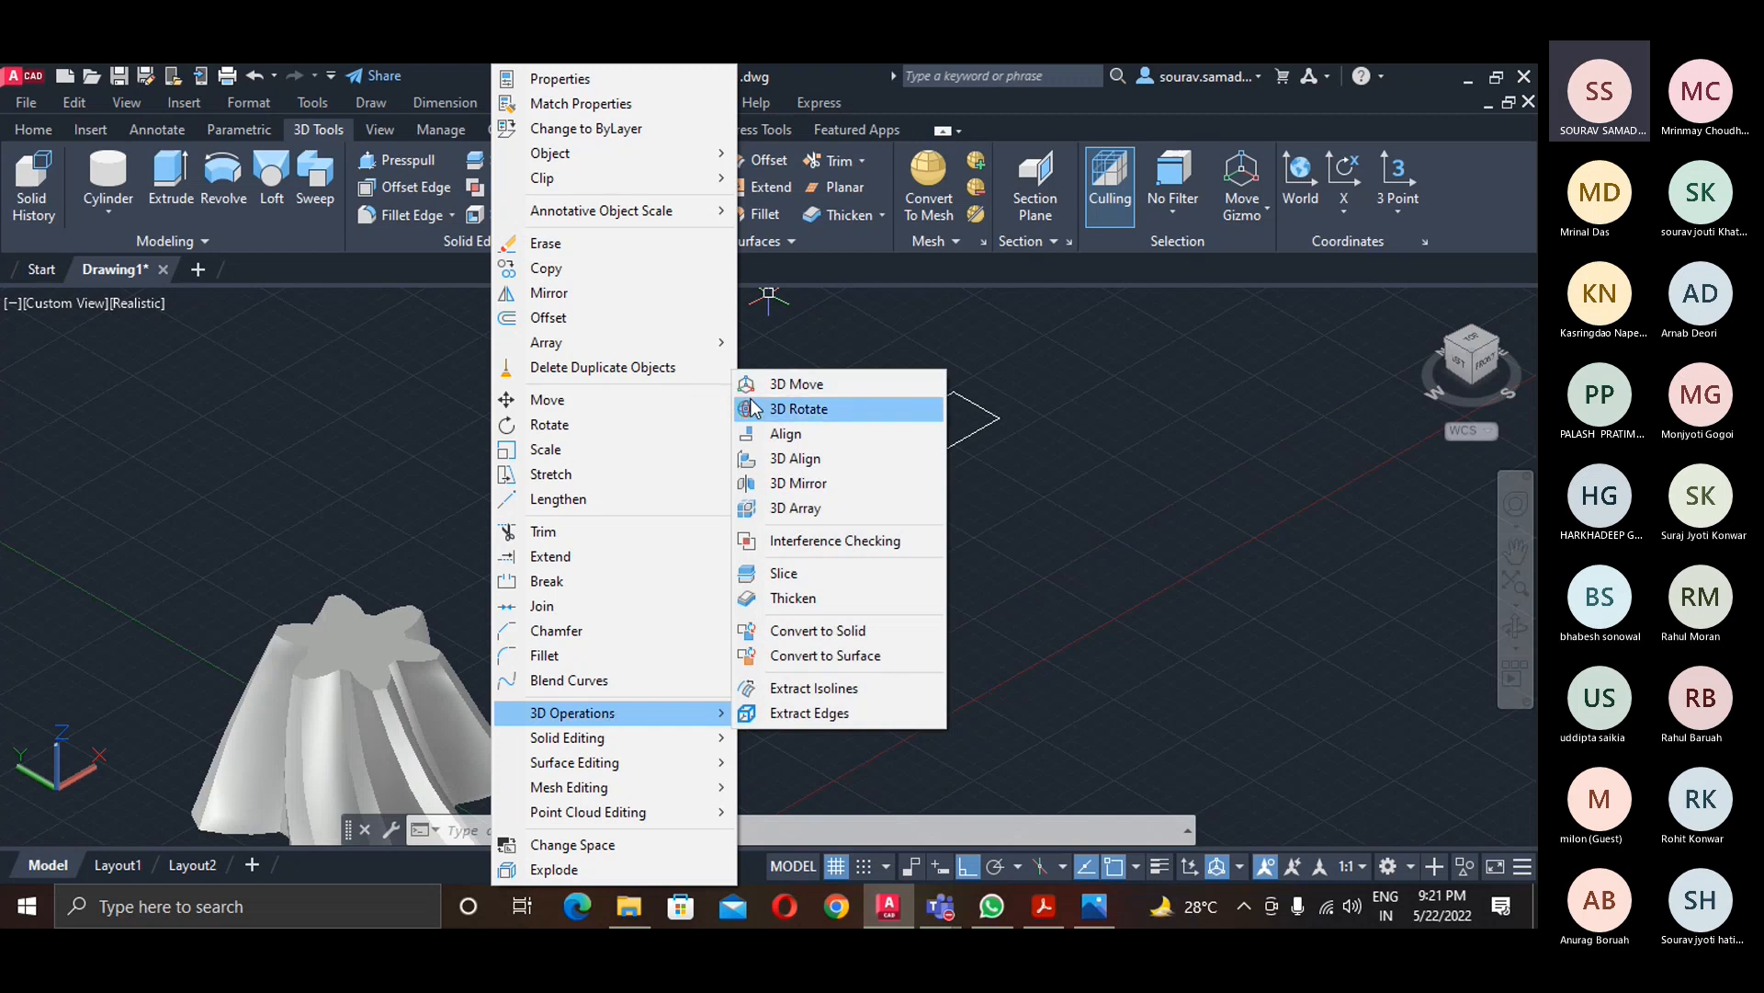
click(786, 409)
click(392, 597)
key(Return)
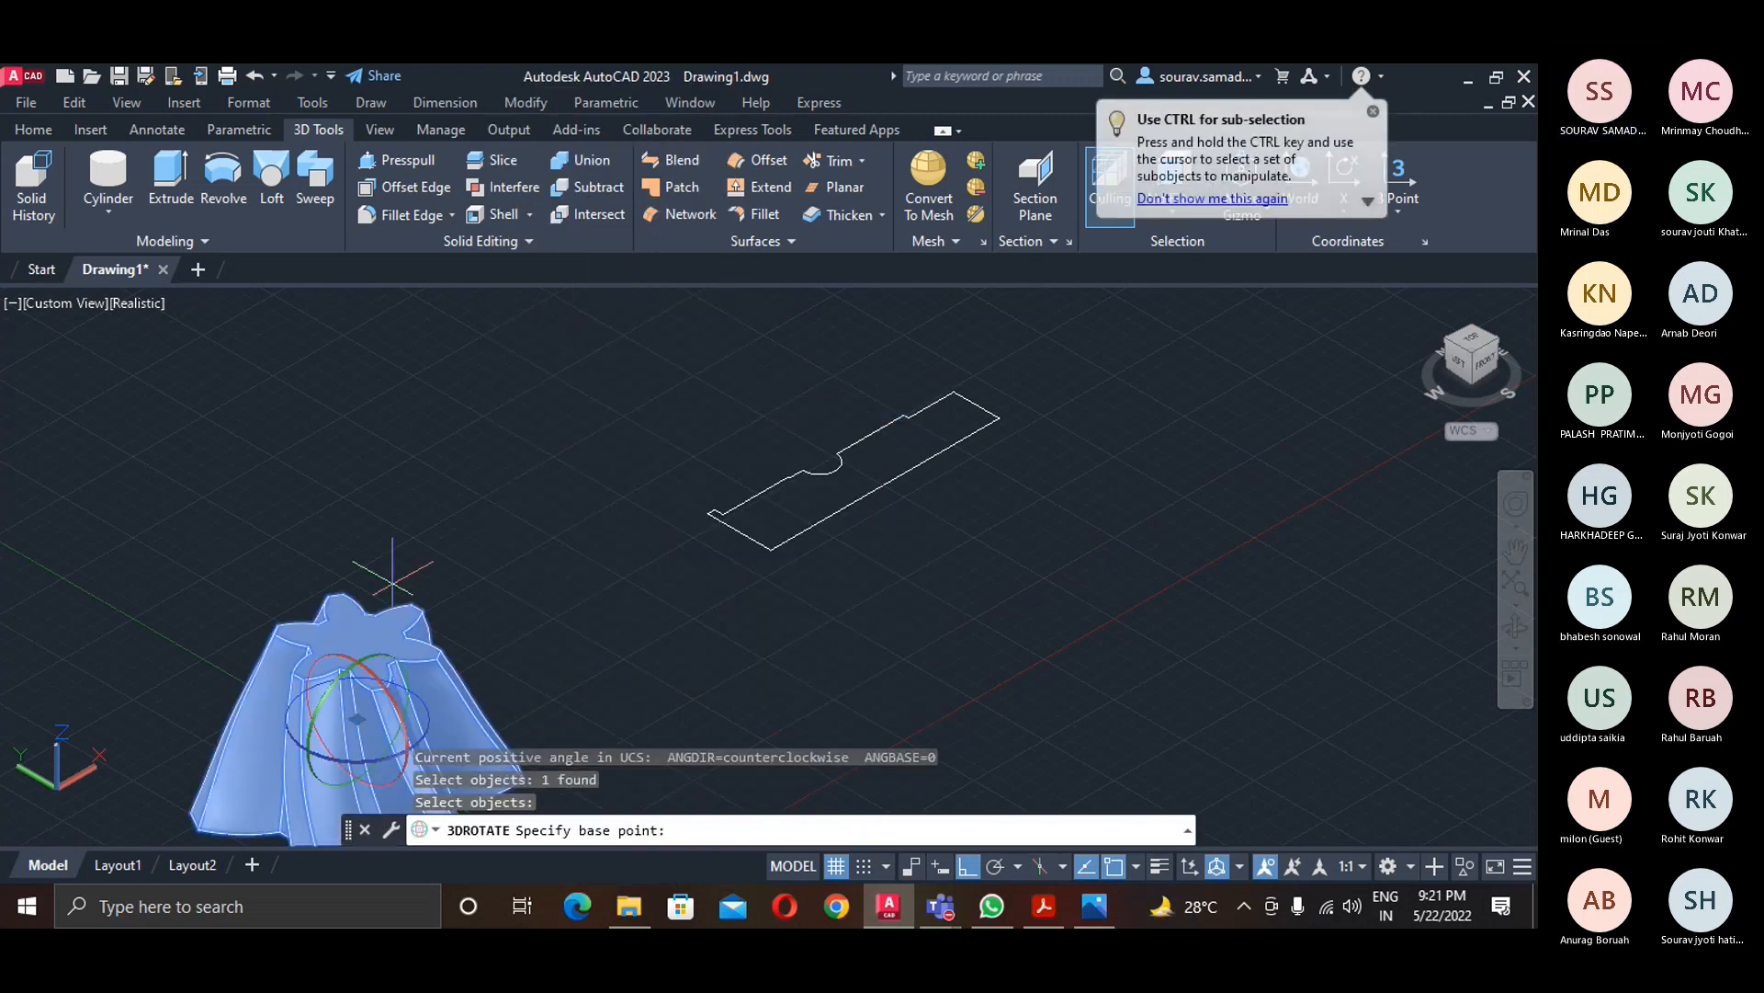
click(336, 699)
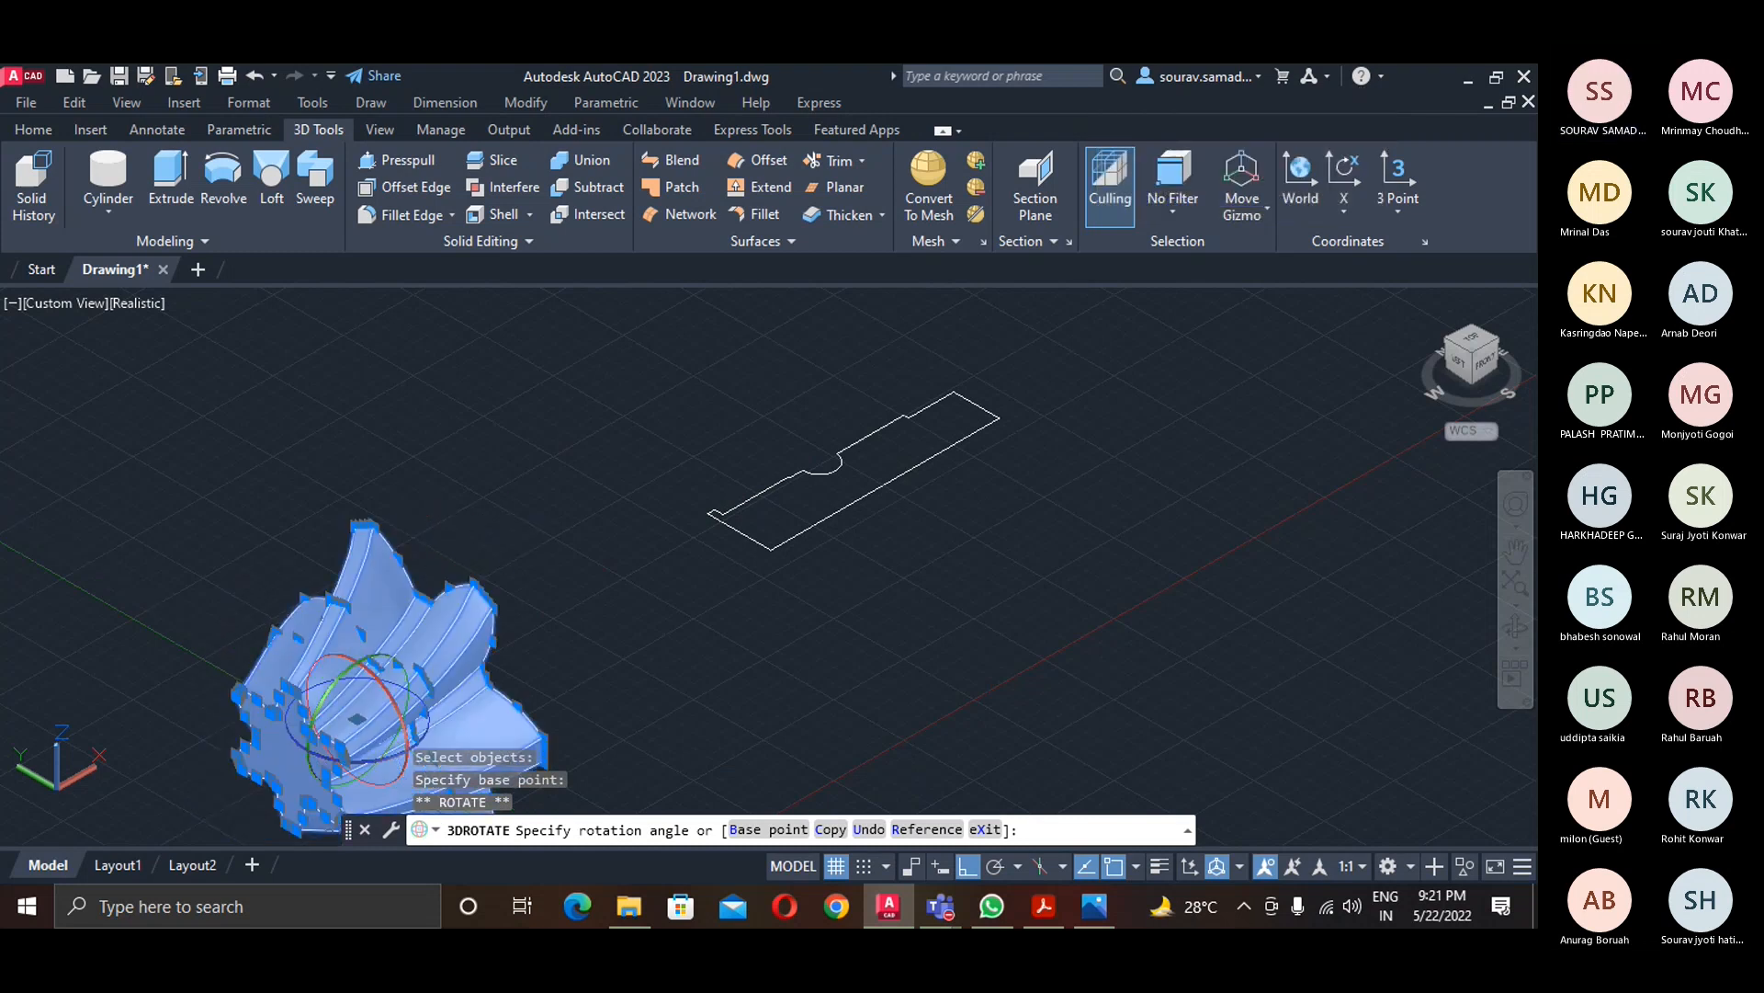
key(Escape)
scroll(661, 514, up, 2)
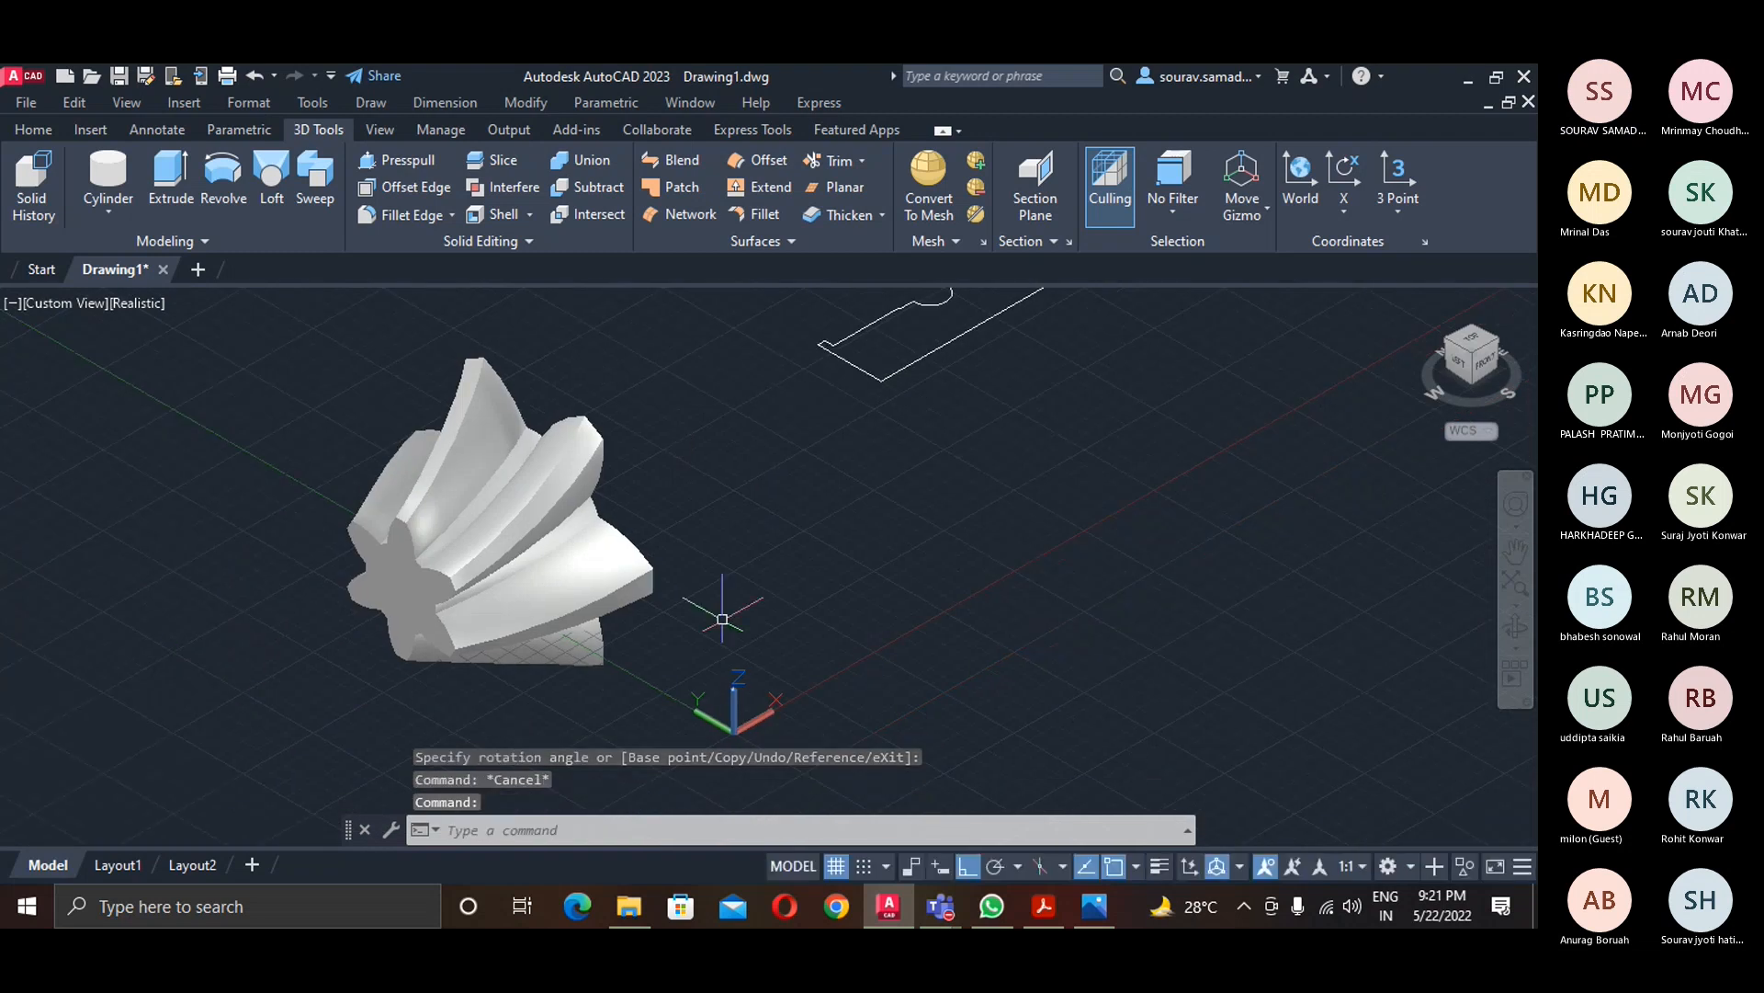
- Revolve the closed shank profile 360 degrees about its long straight edge to make a solid
middle_drag(817, 557, 846, 617)
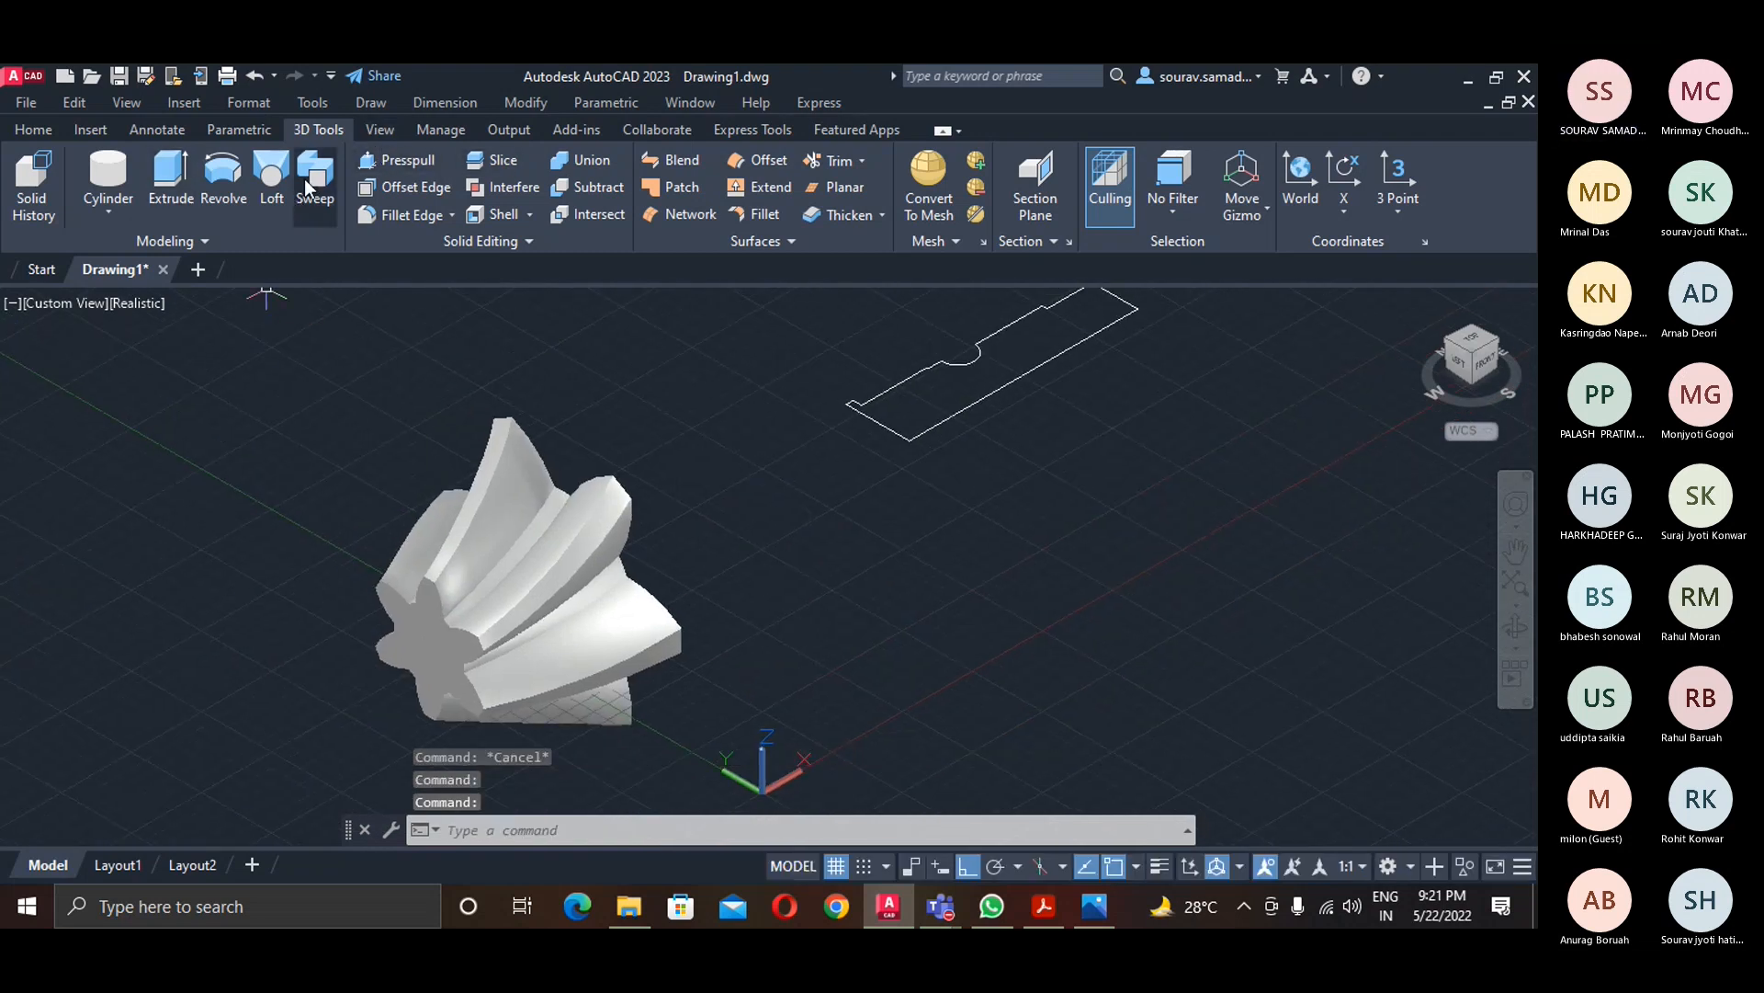
click(221, 197)
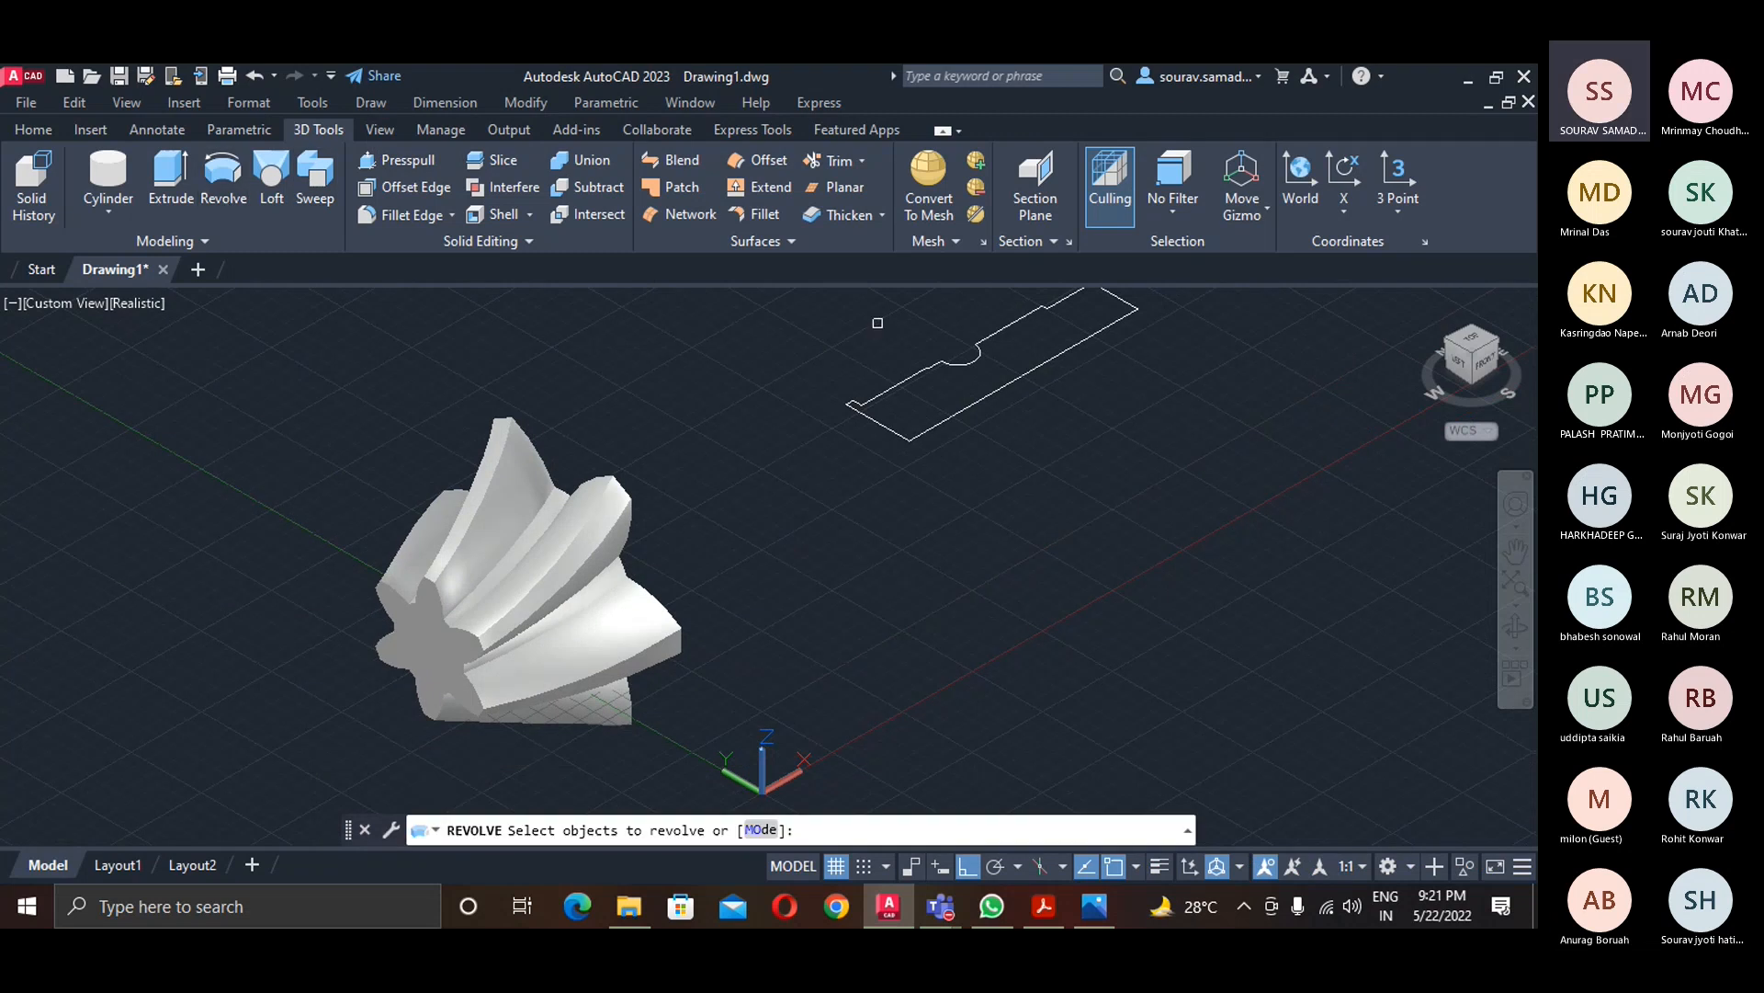
click(876, 394)
key(Return)
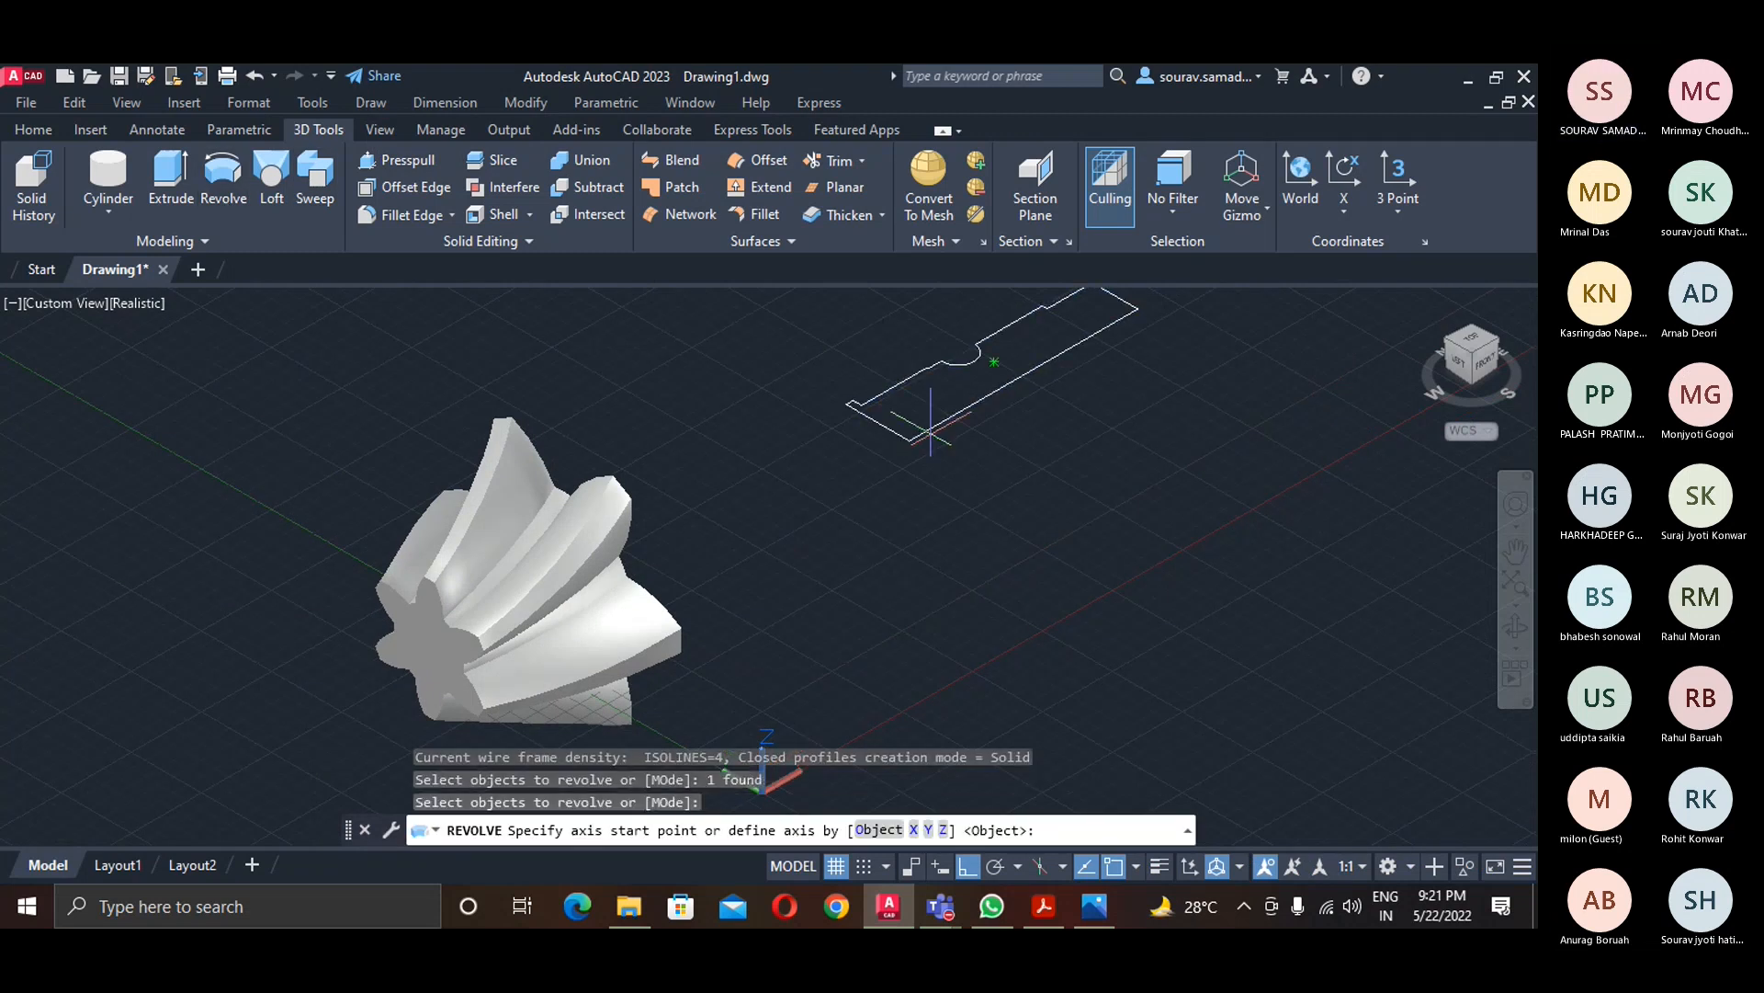
click(910, 441)
click(1122, 316)
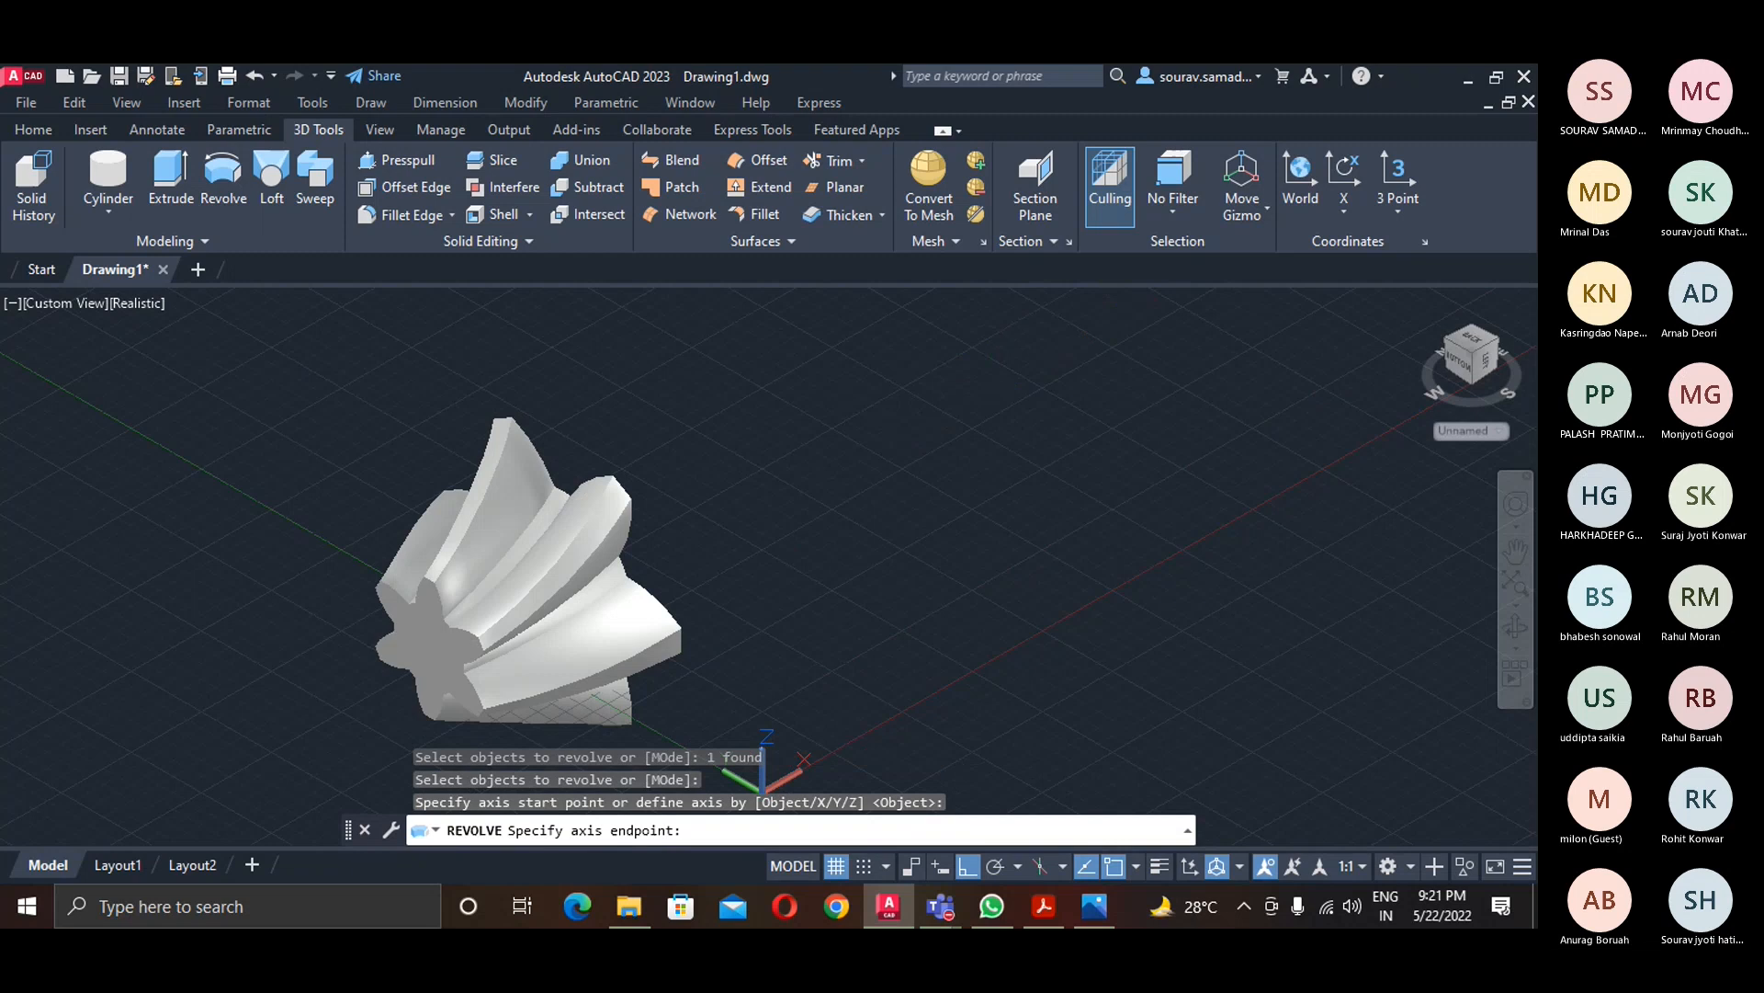
text(360)
key(Return)
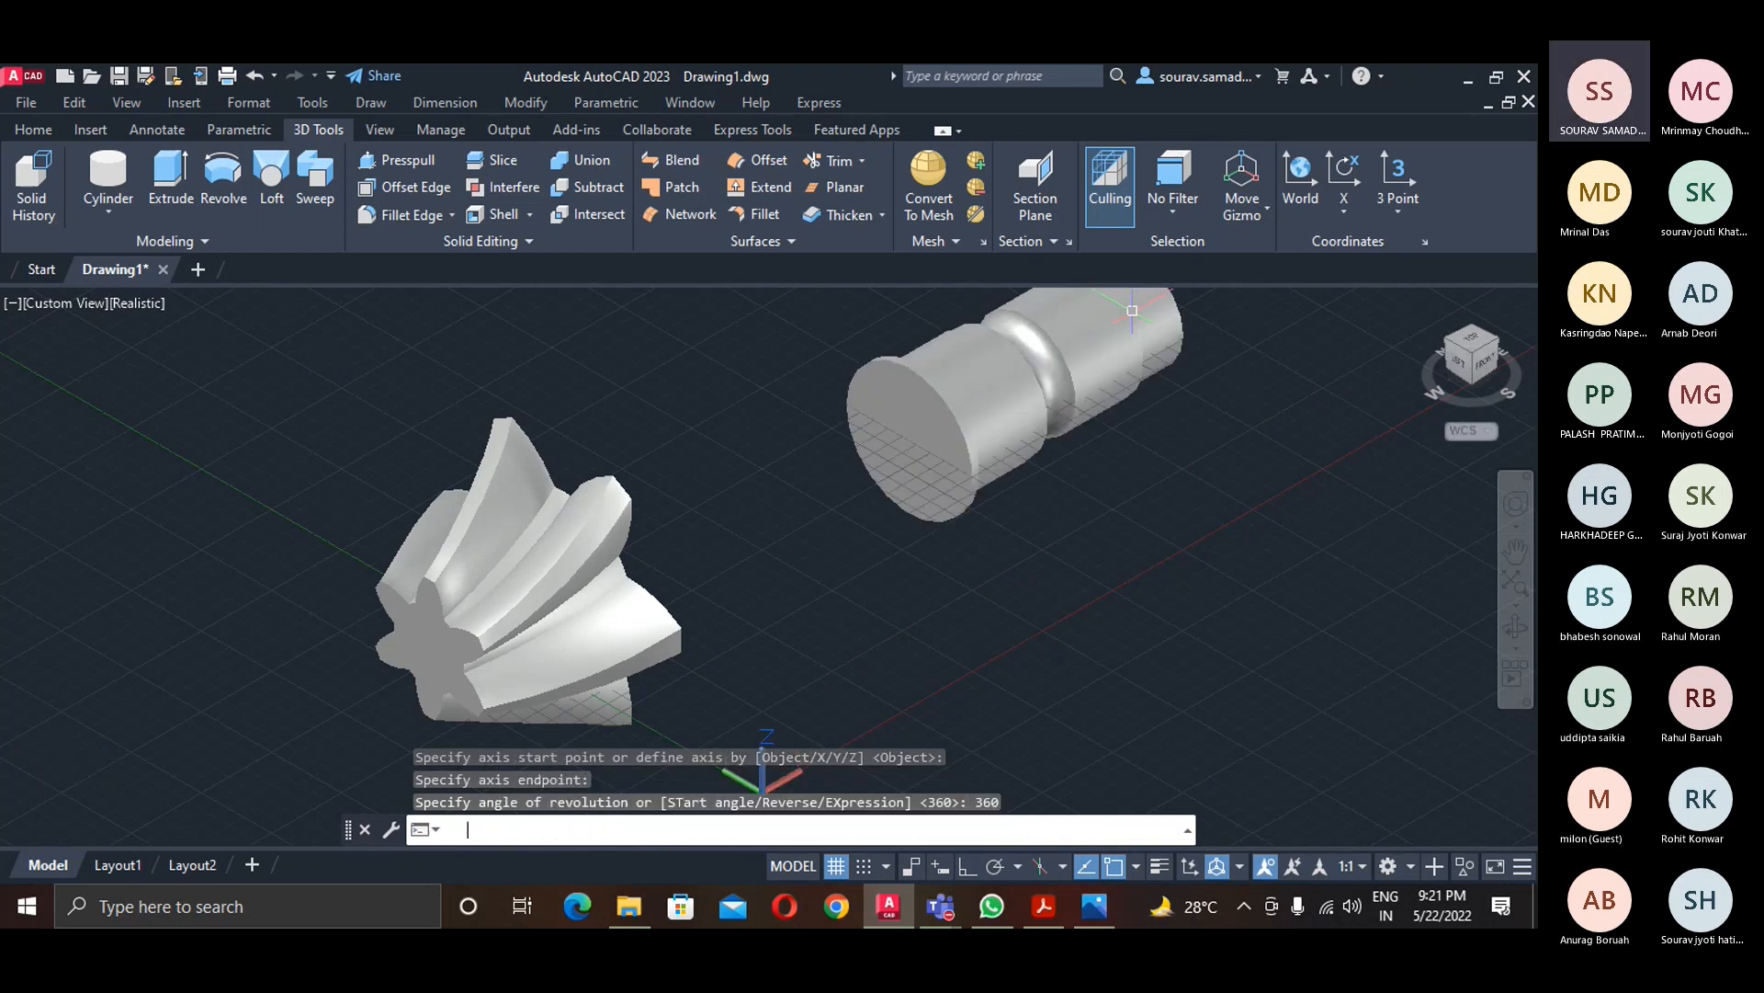
- Move the revolved shank from the centre of its flanged end face to the centre of the fluted solid's large star face, with Ortho off
text(m)
key(Return)
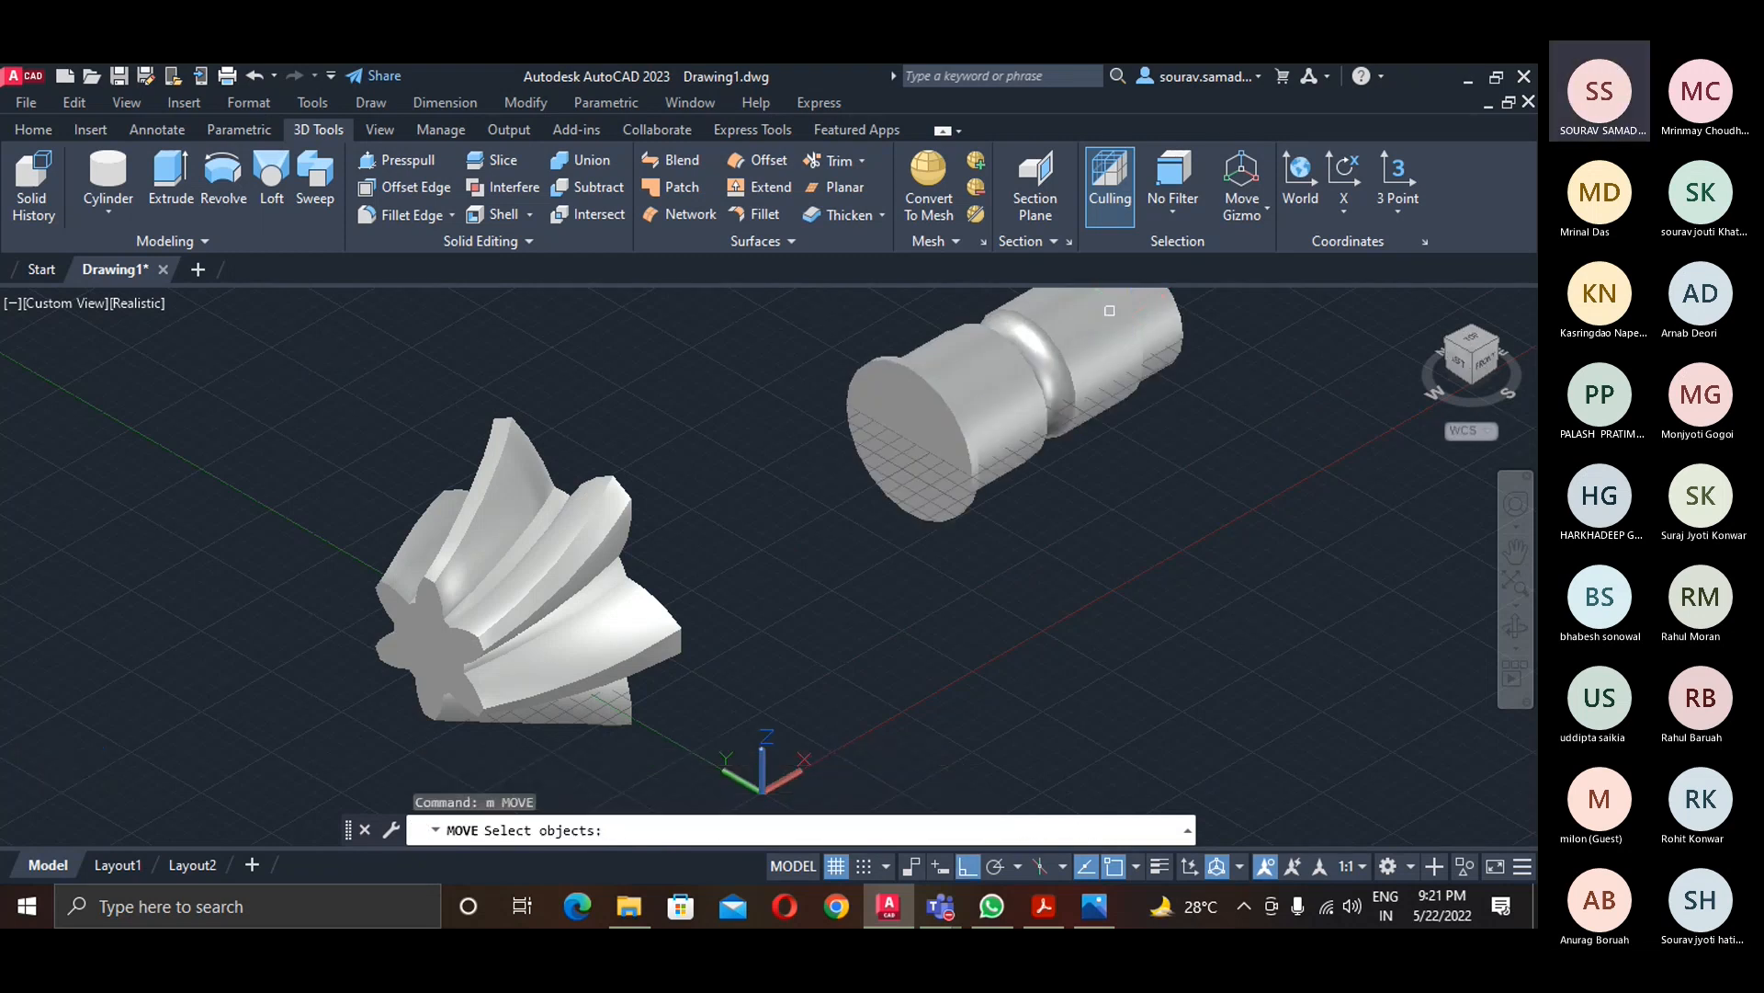
click(936, 403)
key(Return)
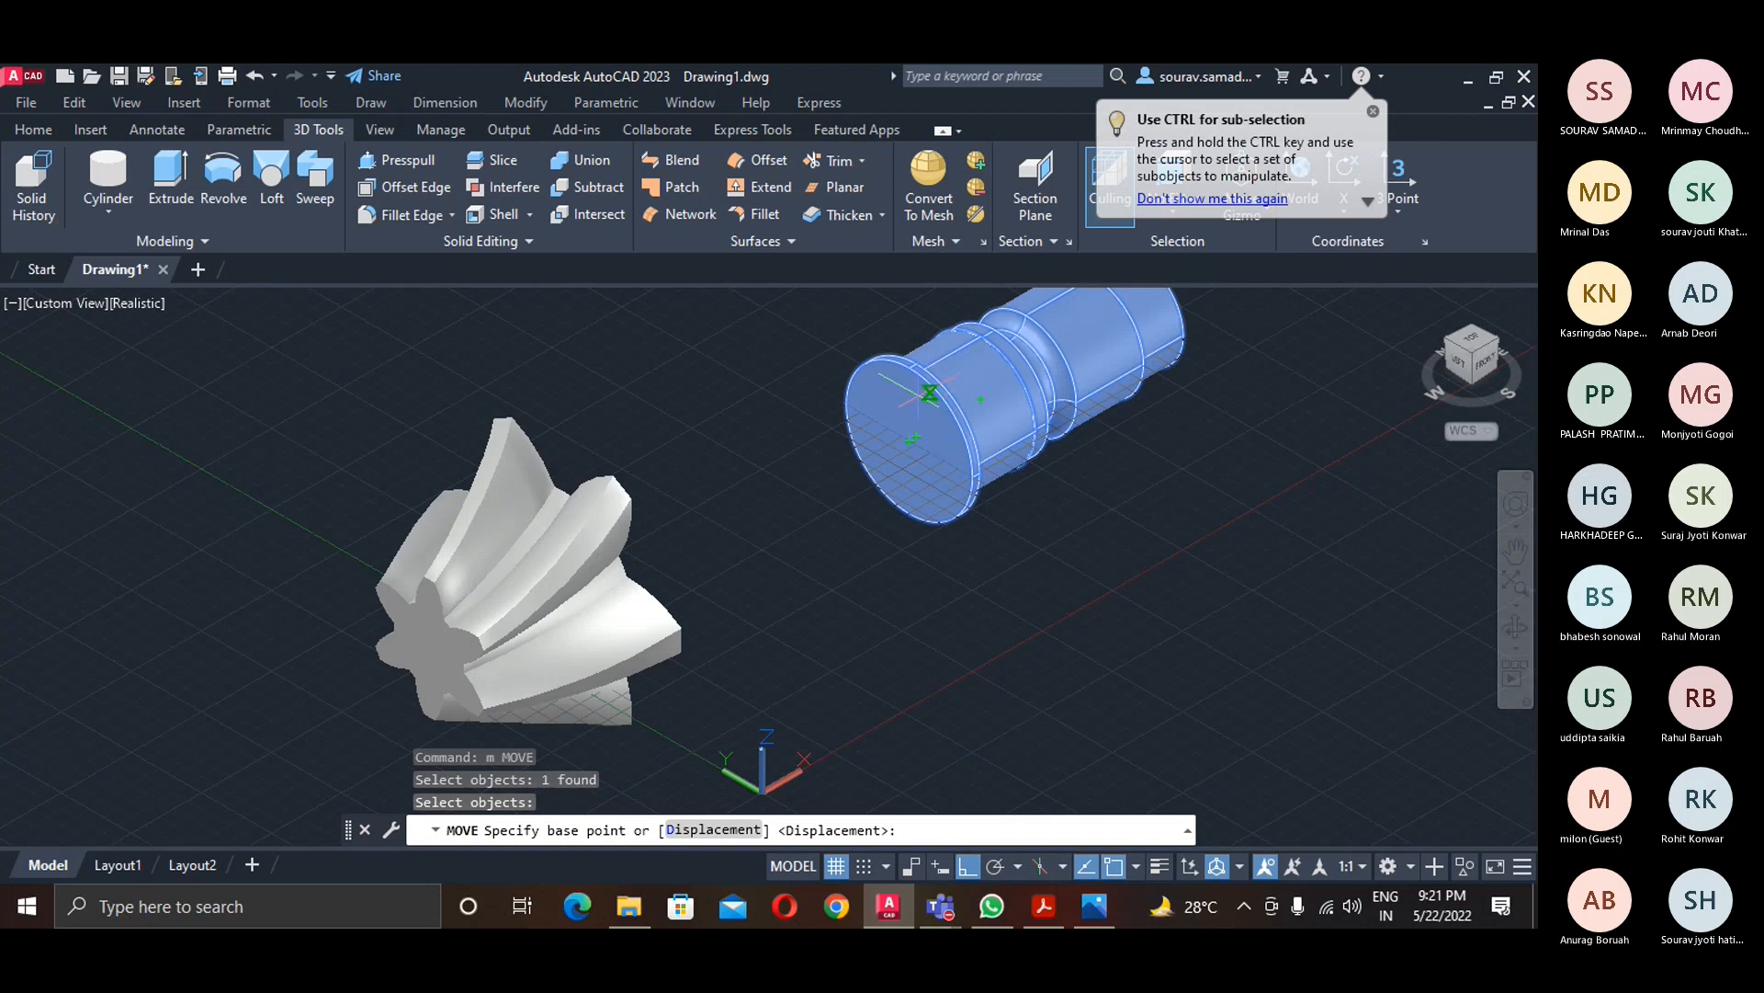
click(913, 438)
scroll(913, 438, up, 5)
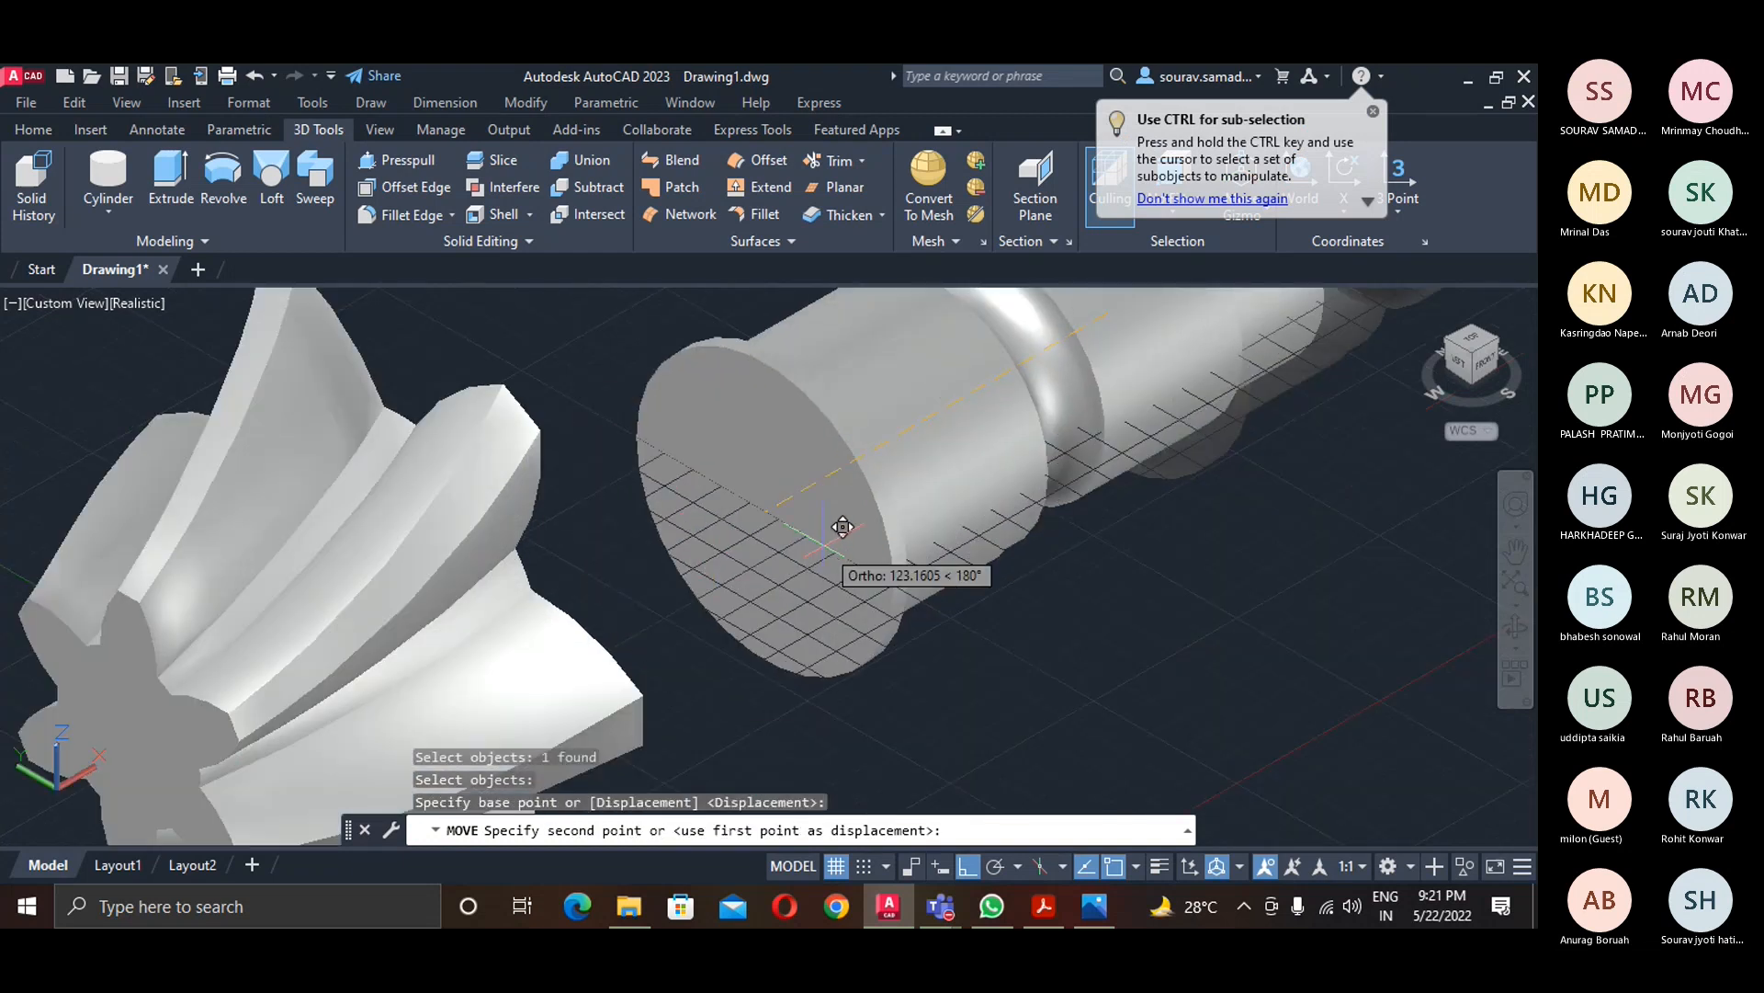
shift+middle_drag(883, 501, 678, 543)
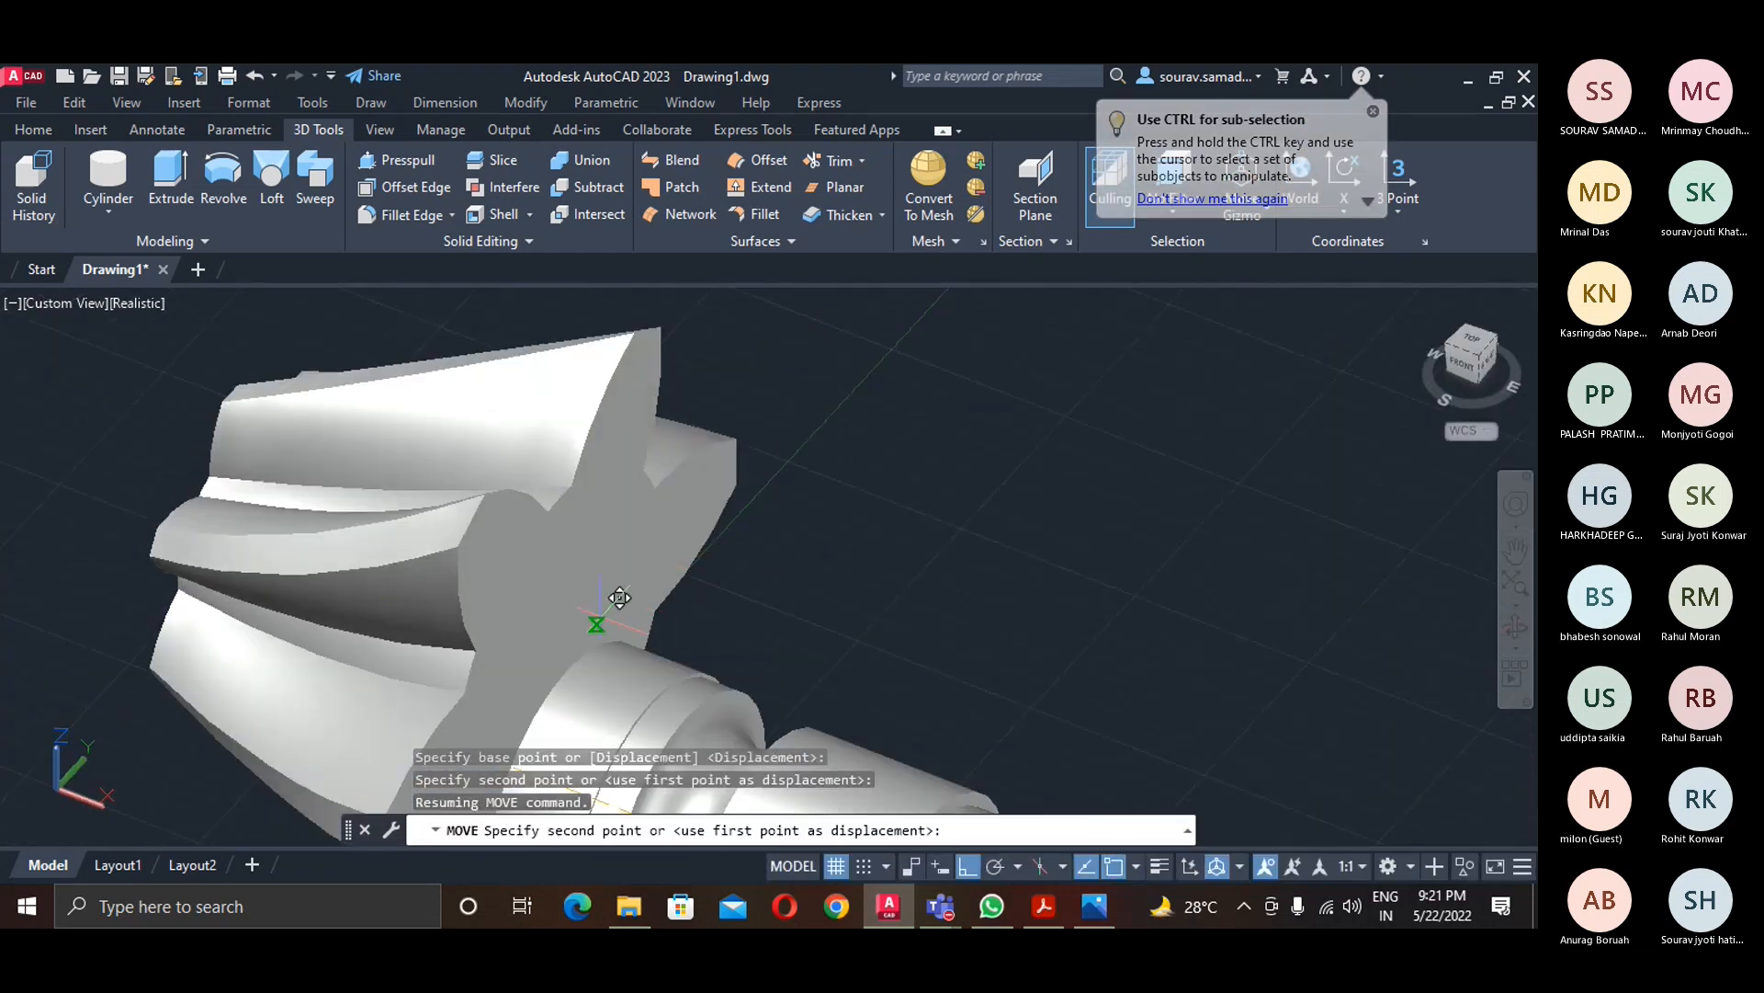
key(F8)
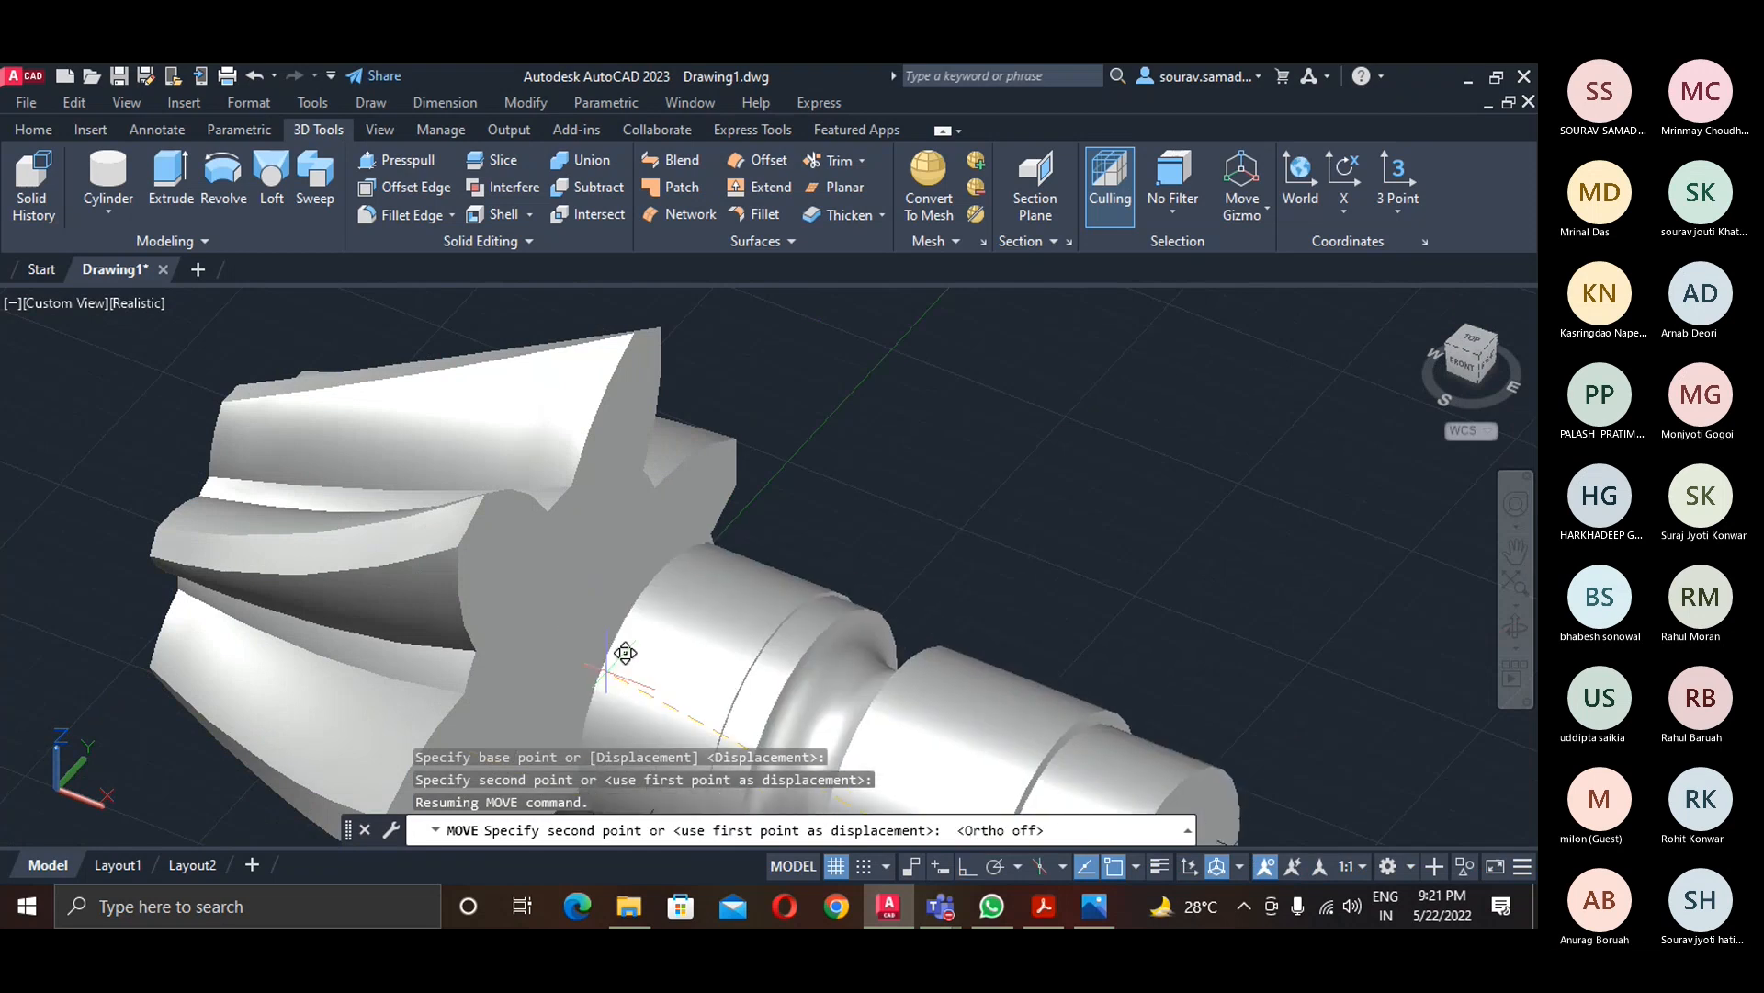
middle_drag(567, 625, 500, 520)
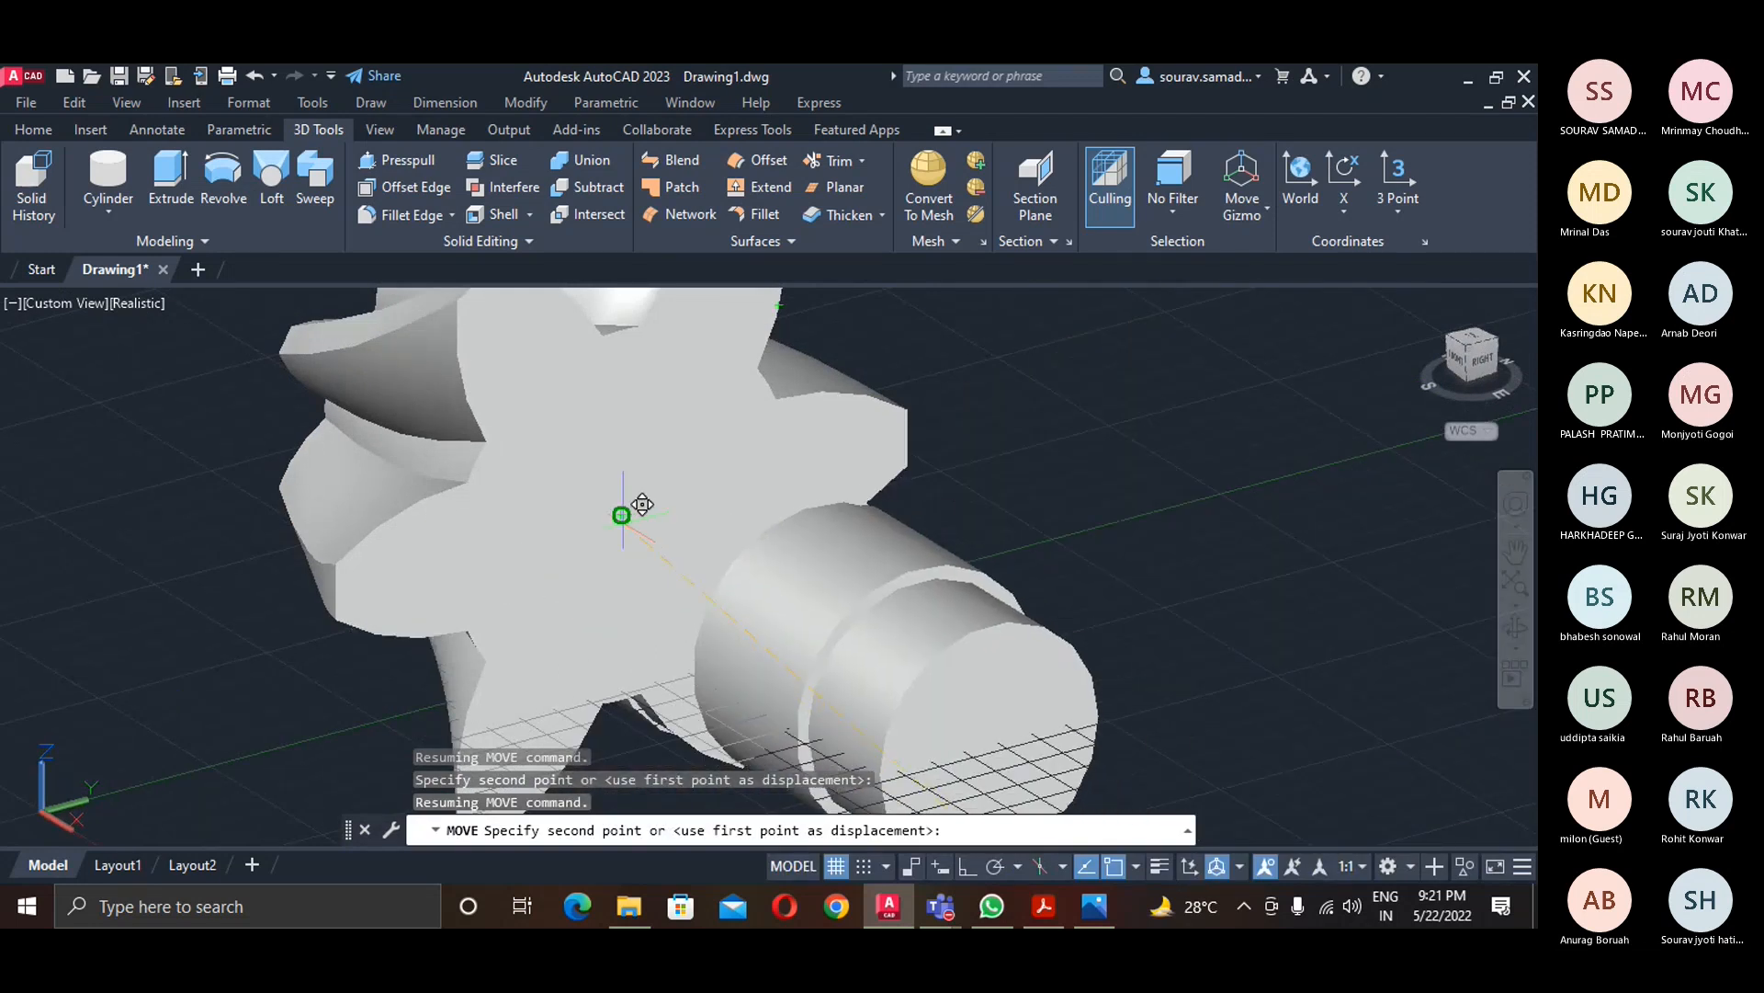
click(623, 515)
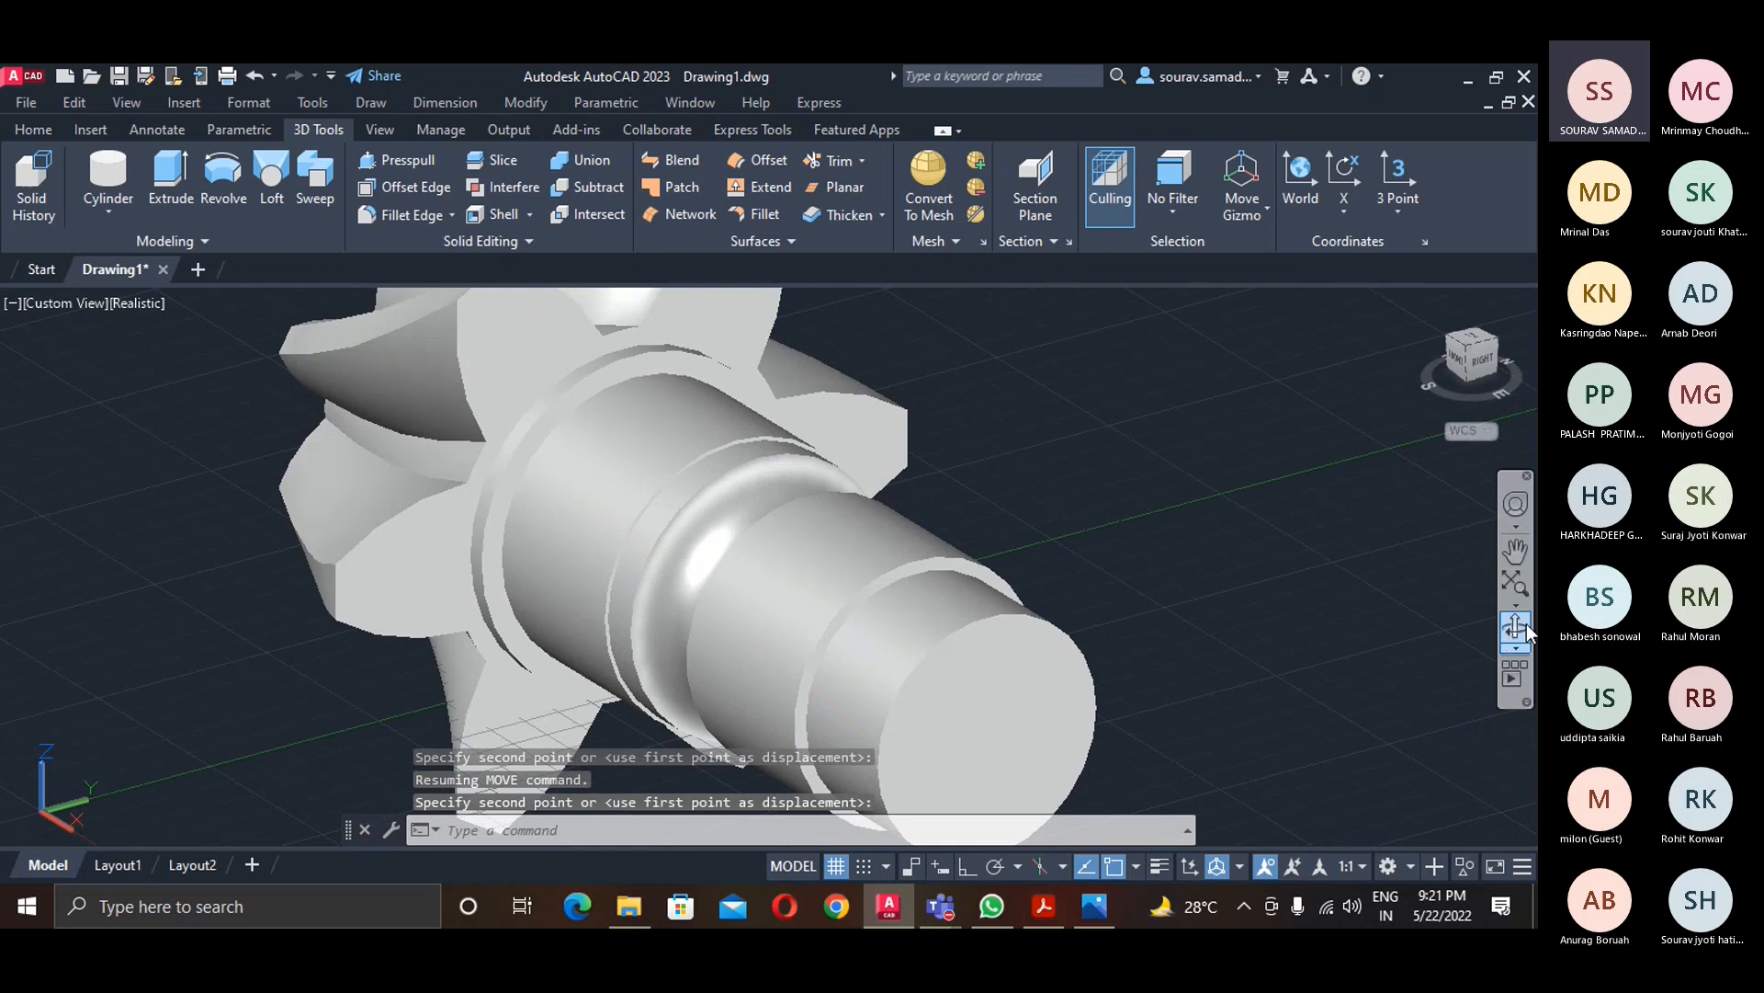
- Apply the Shaded with edges visual style and inspect the joined cutter and shank from the fluted side
click(135, 304)
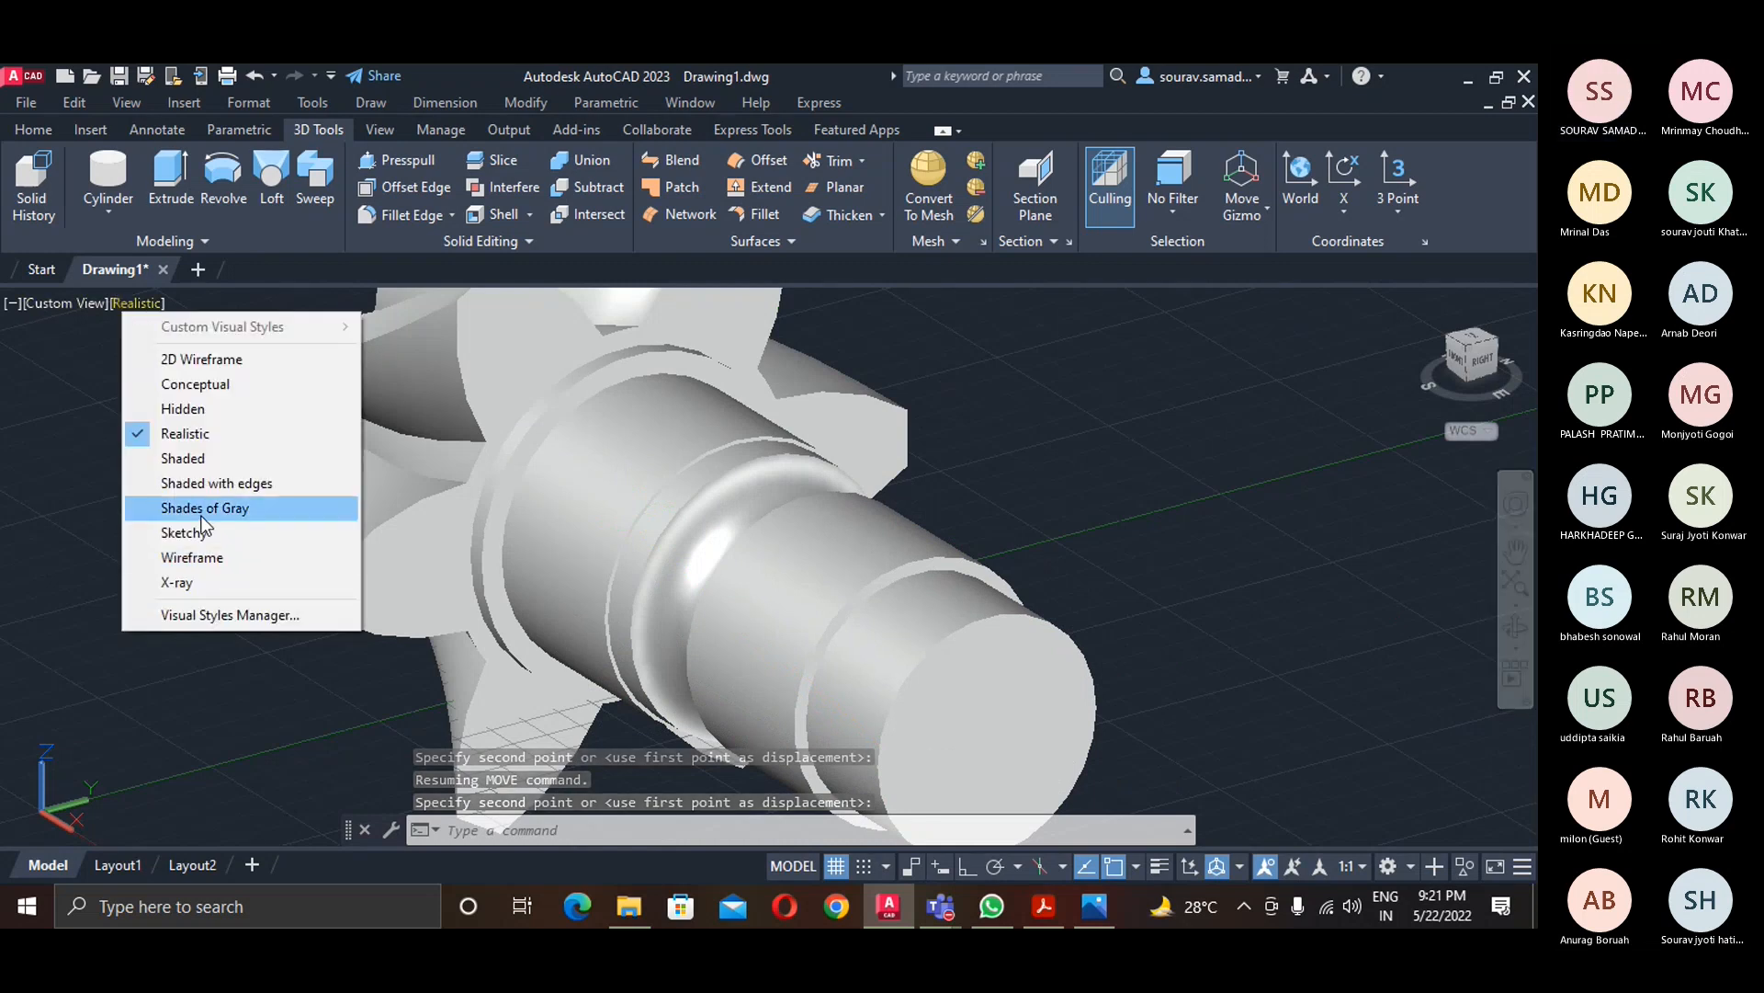
click(216, 484)
click(1515, 628)
drag(1157, 634, 1370, 615)
key(Escape)
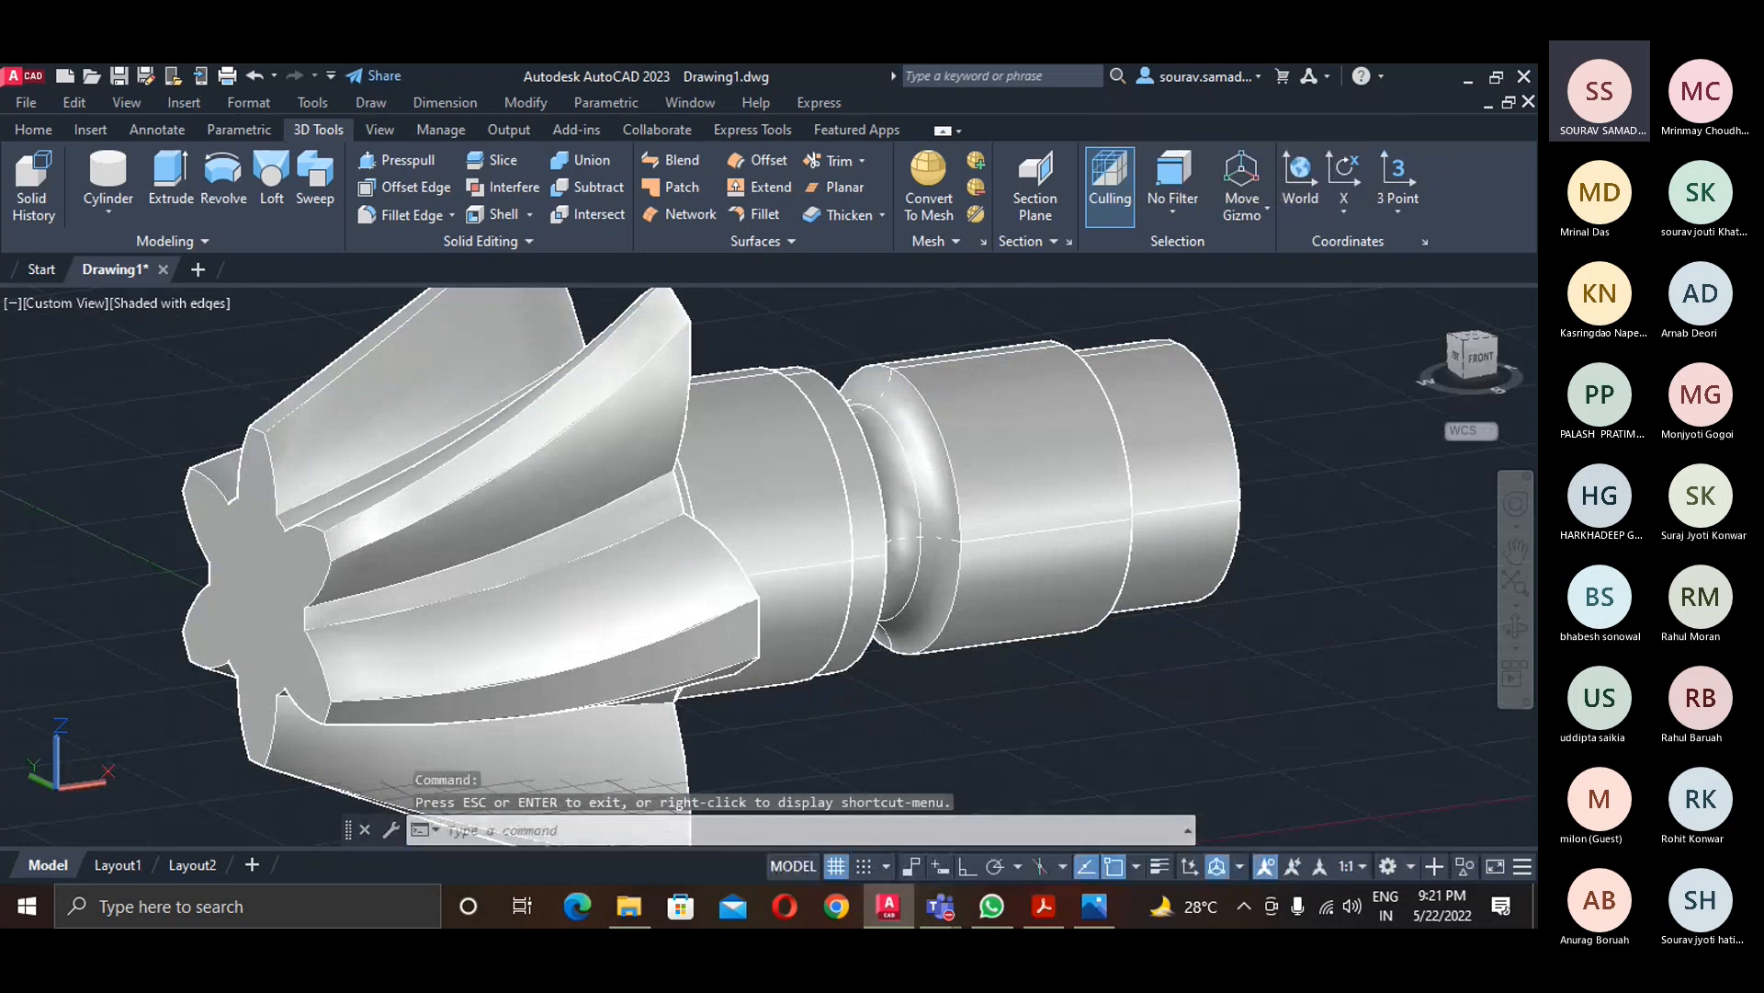
- Return the cutter assembly to the home view in Parallel projection
click(1422, 304)
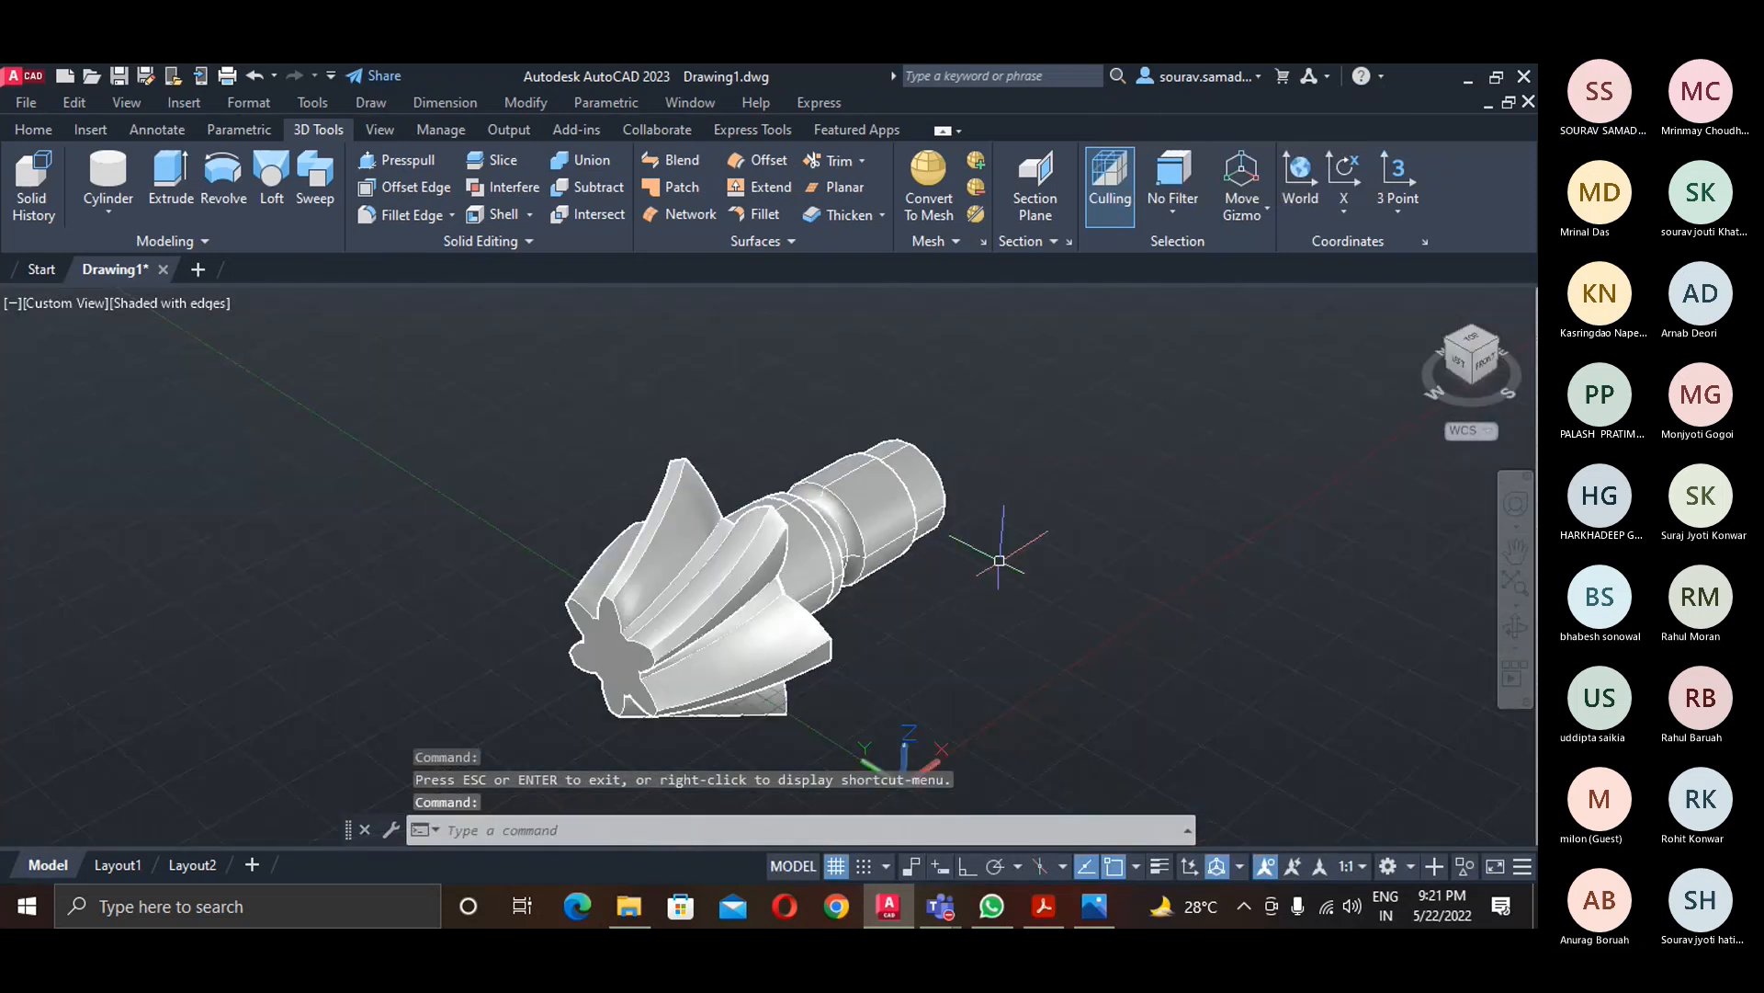
right_click(1523, 393)
click(1360, 415)
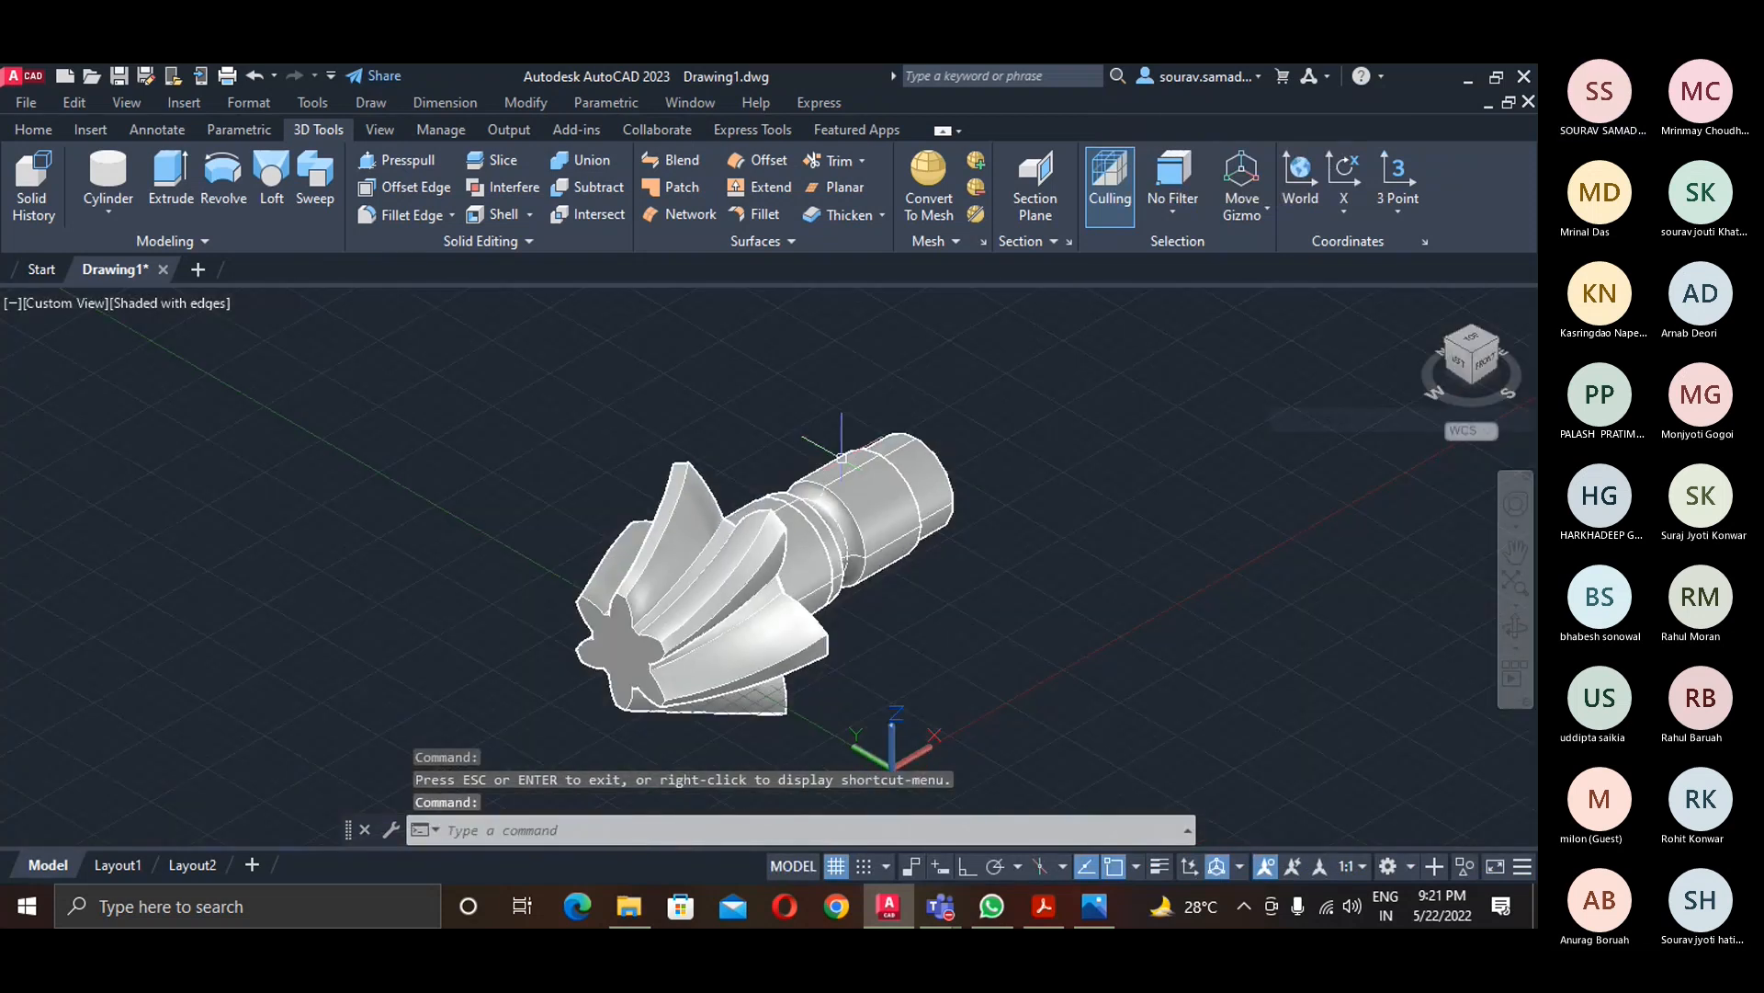
- Unite the revolved shank and the fluted star body into one solid with Union
click(581, 160)
click(715, 679)
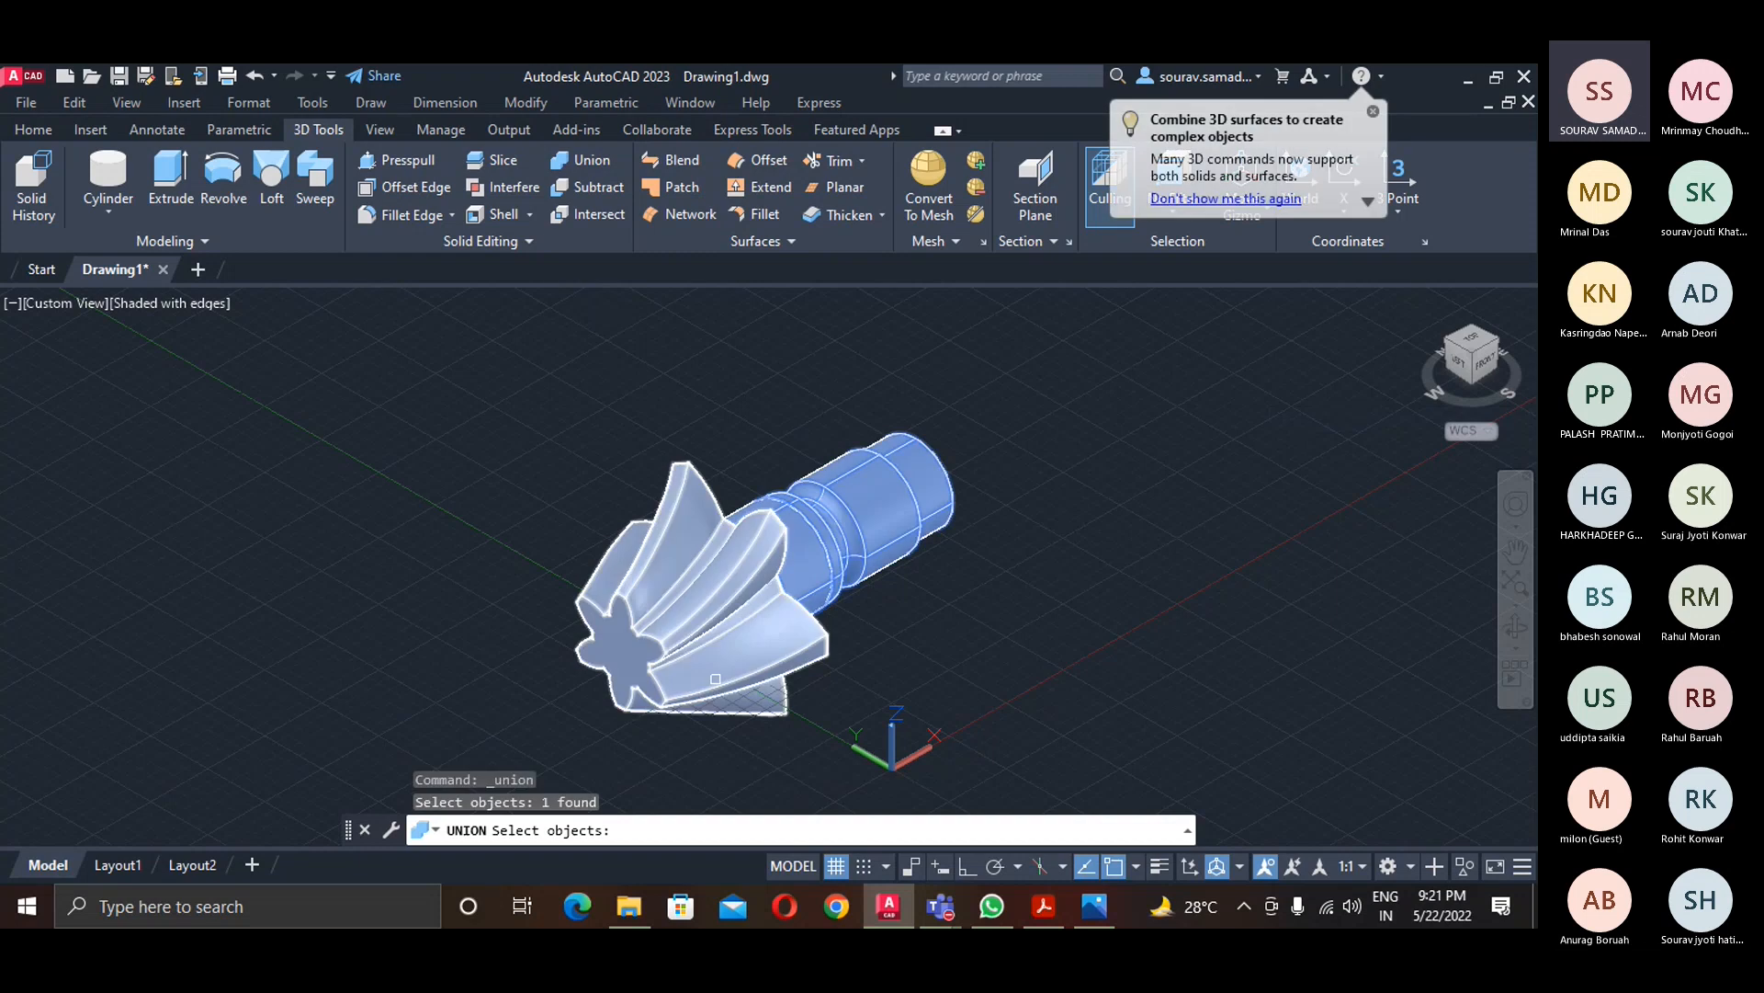
click(715, 680)
key(Return)
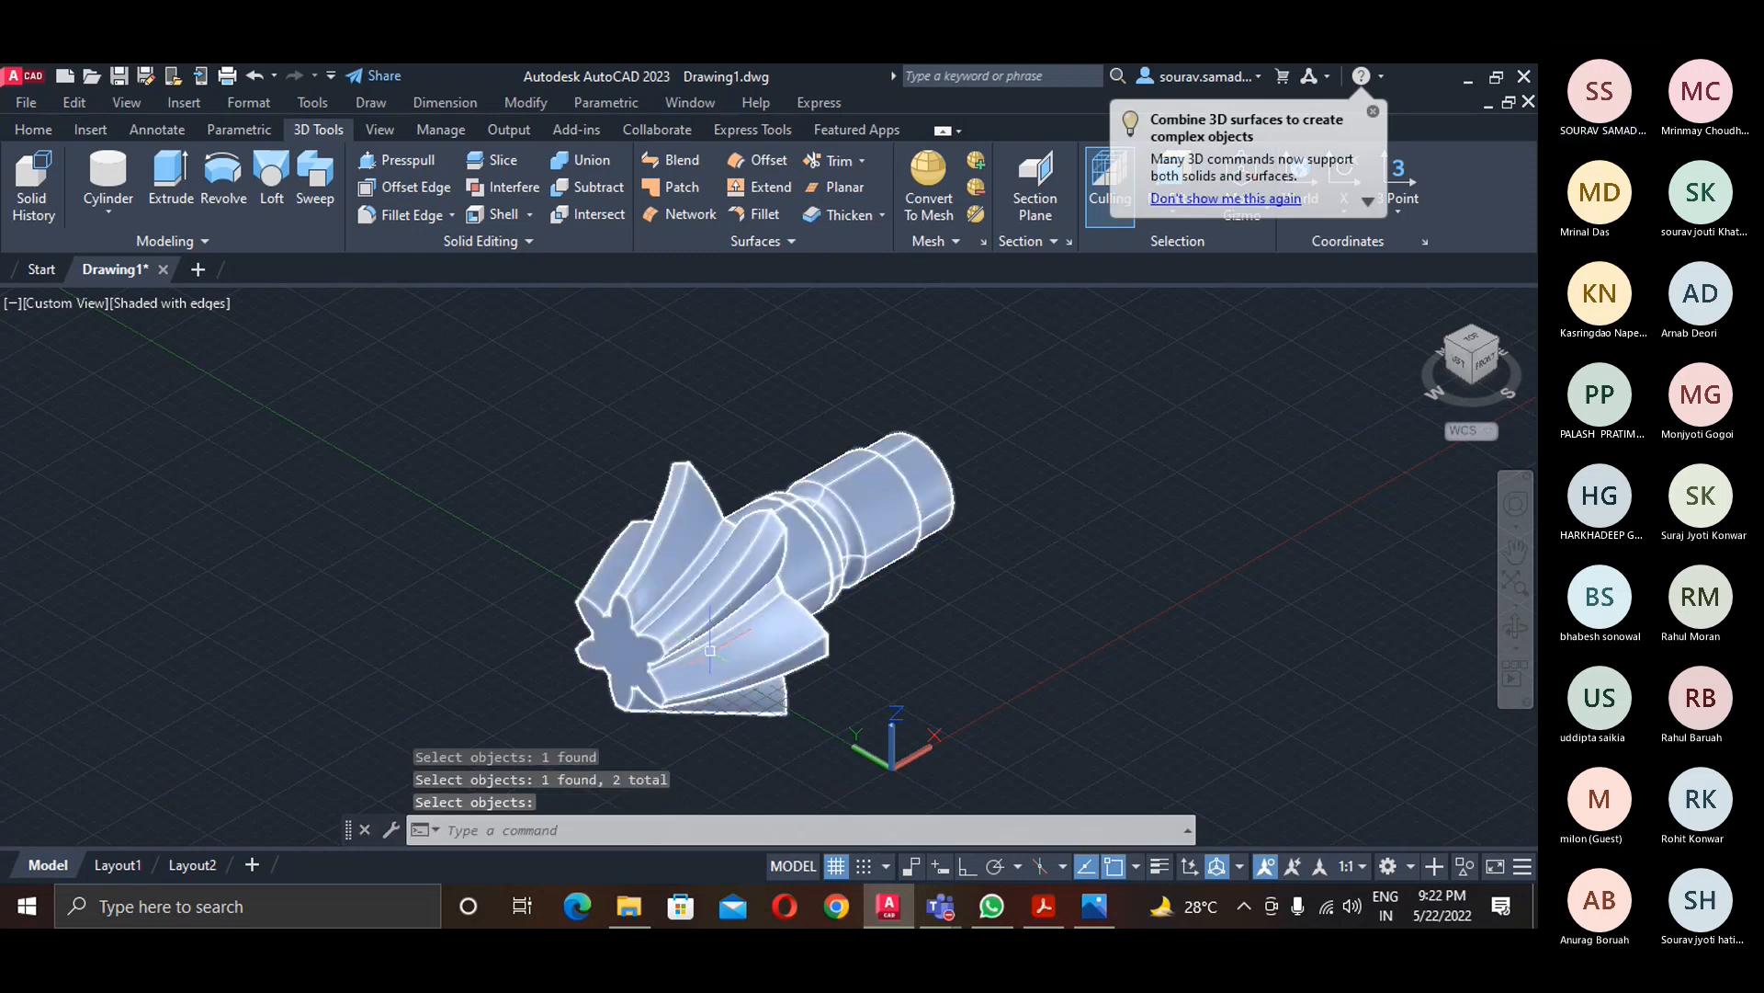
- Apply the Shaded visual style to the united cutter and return it to the home view
click(146, 305)
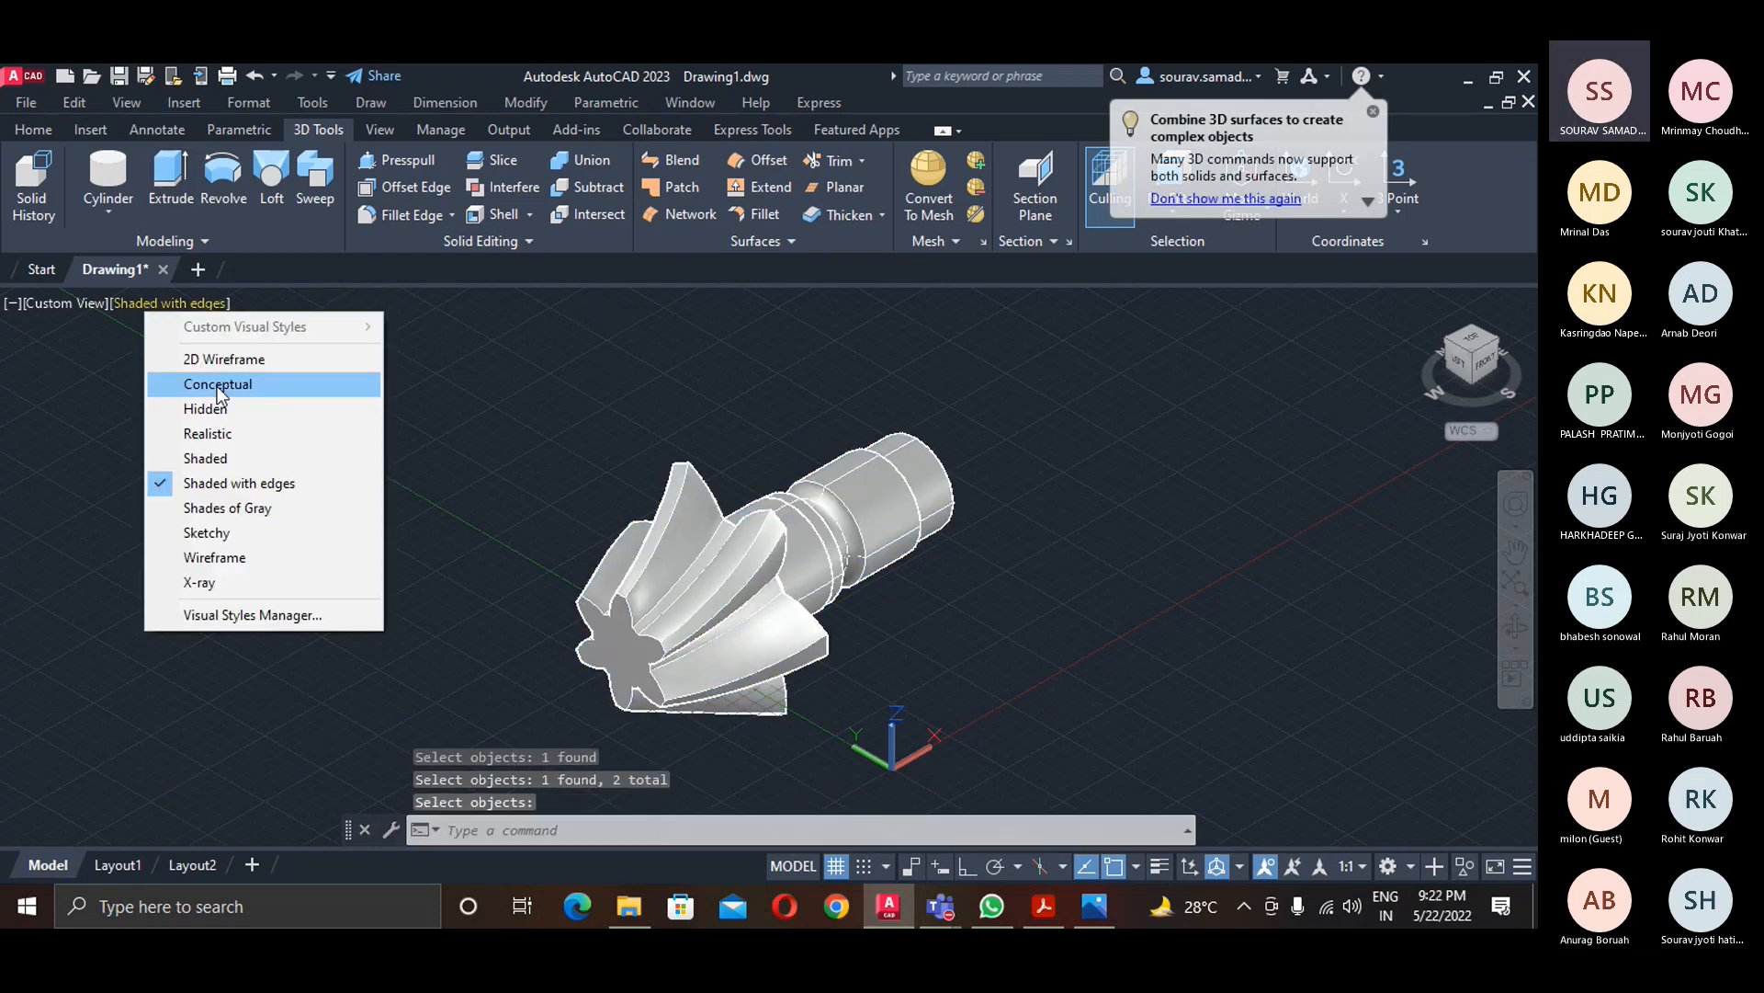
click(213, 459)
scroll(1102, 643, down, 3)
click(1516, 588)
click(1516, 625)
drag(1232, 591, 1276, 568)
key(Escape)
click(1436, 333)
- Zoom the drawing to All so the whole cutter fills the viewport
click(830, 831)
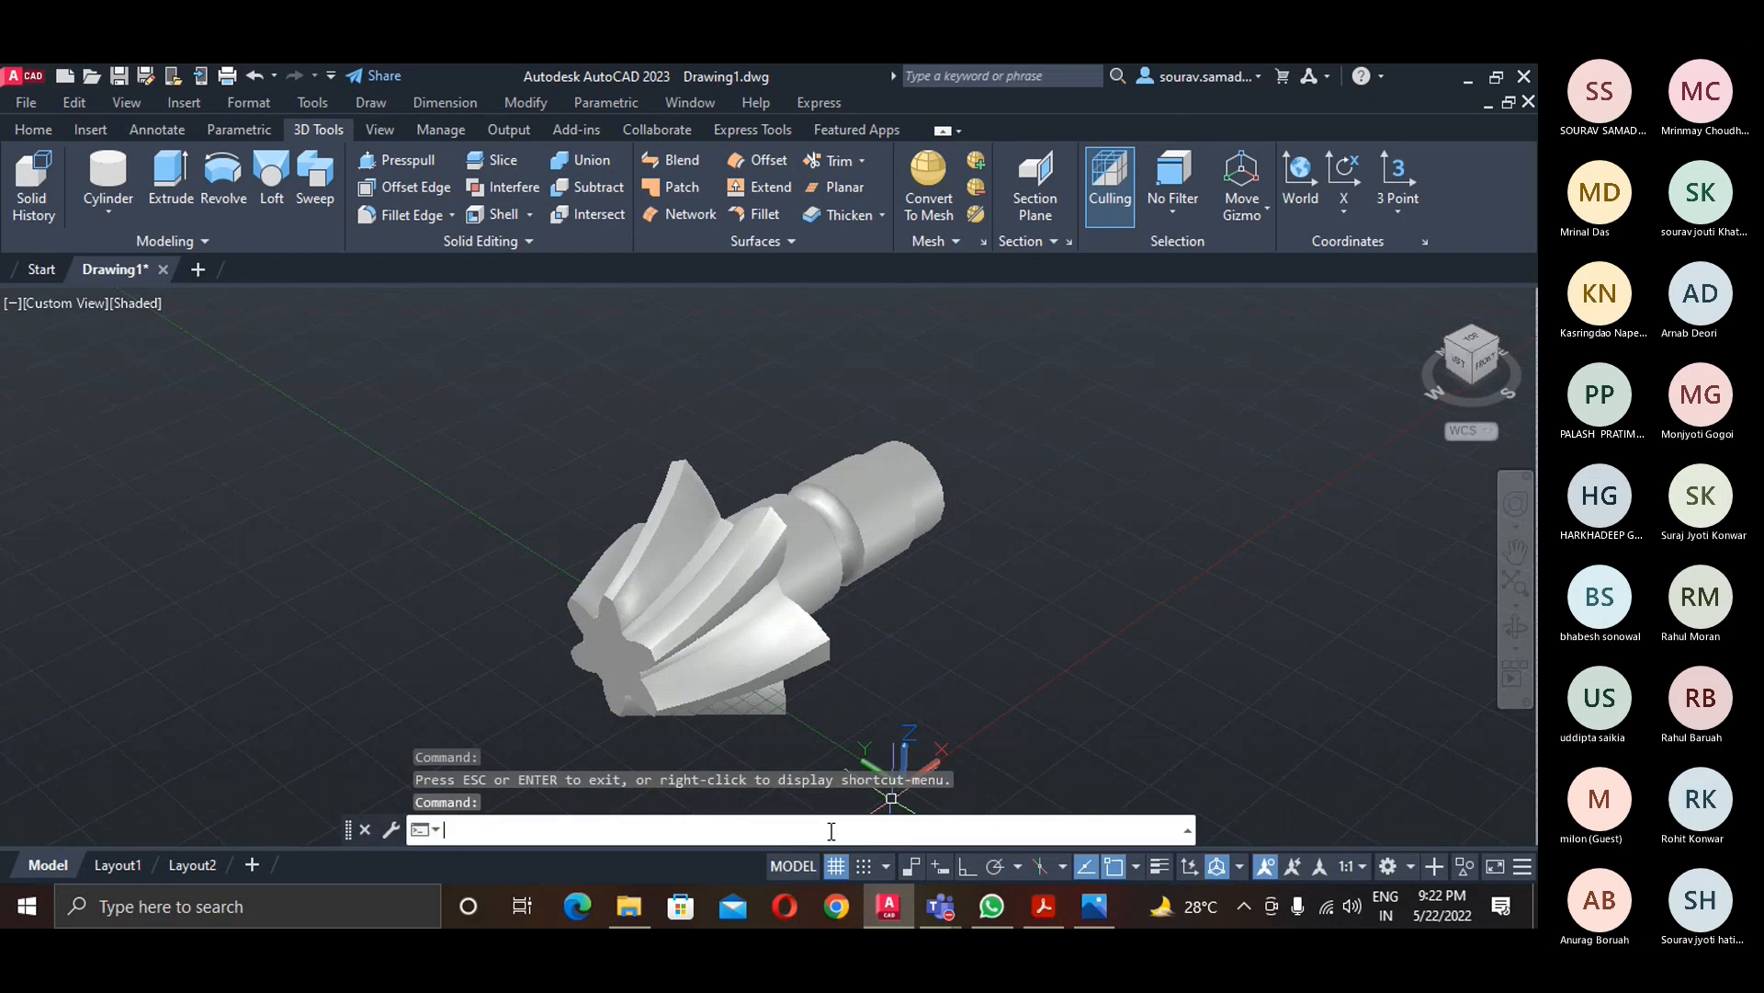
text(z)
key(Return)
text(a)
key(Return)
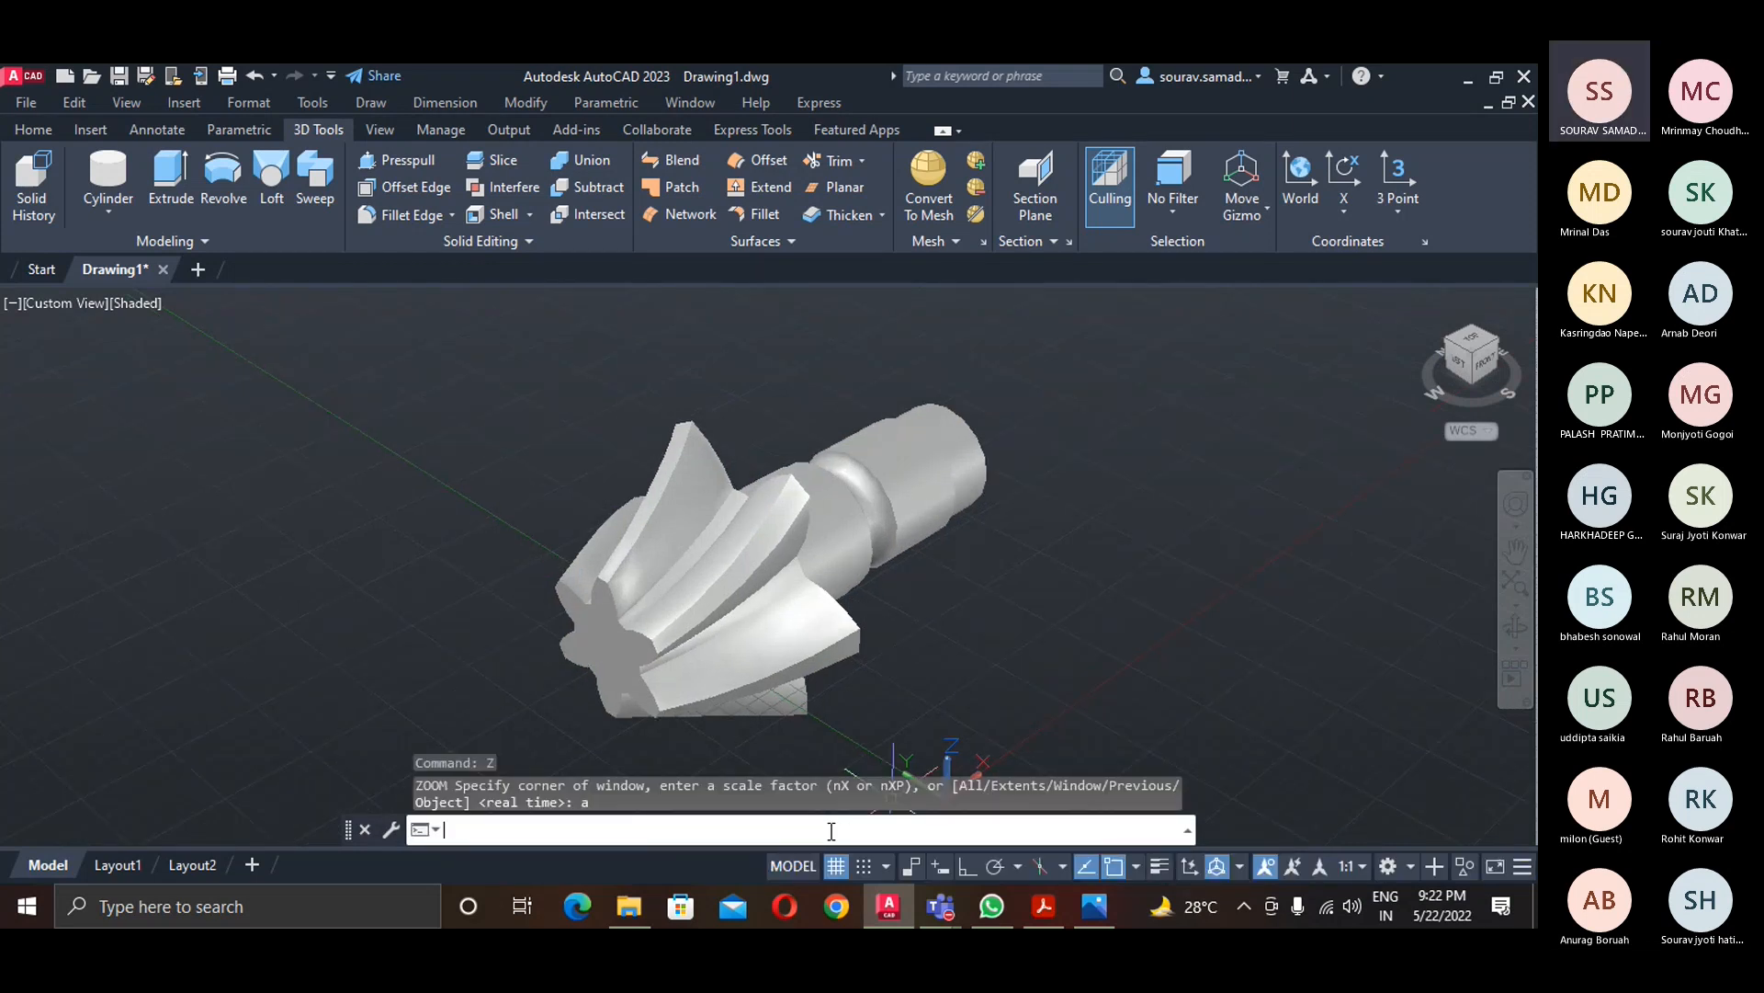
- Open the Materials Browser with the MAT command and list the Metal category of the Autodesk Library
text(ma)
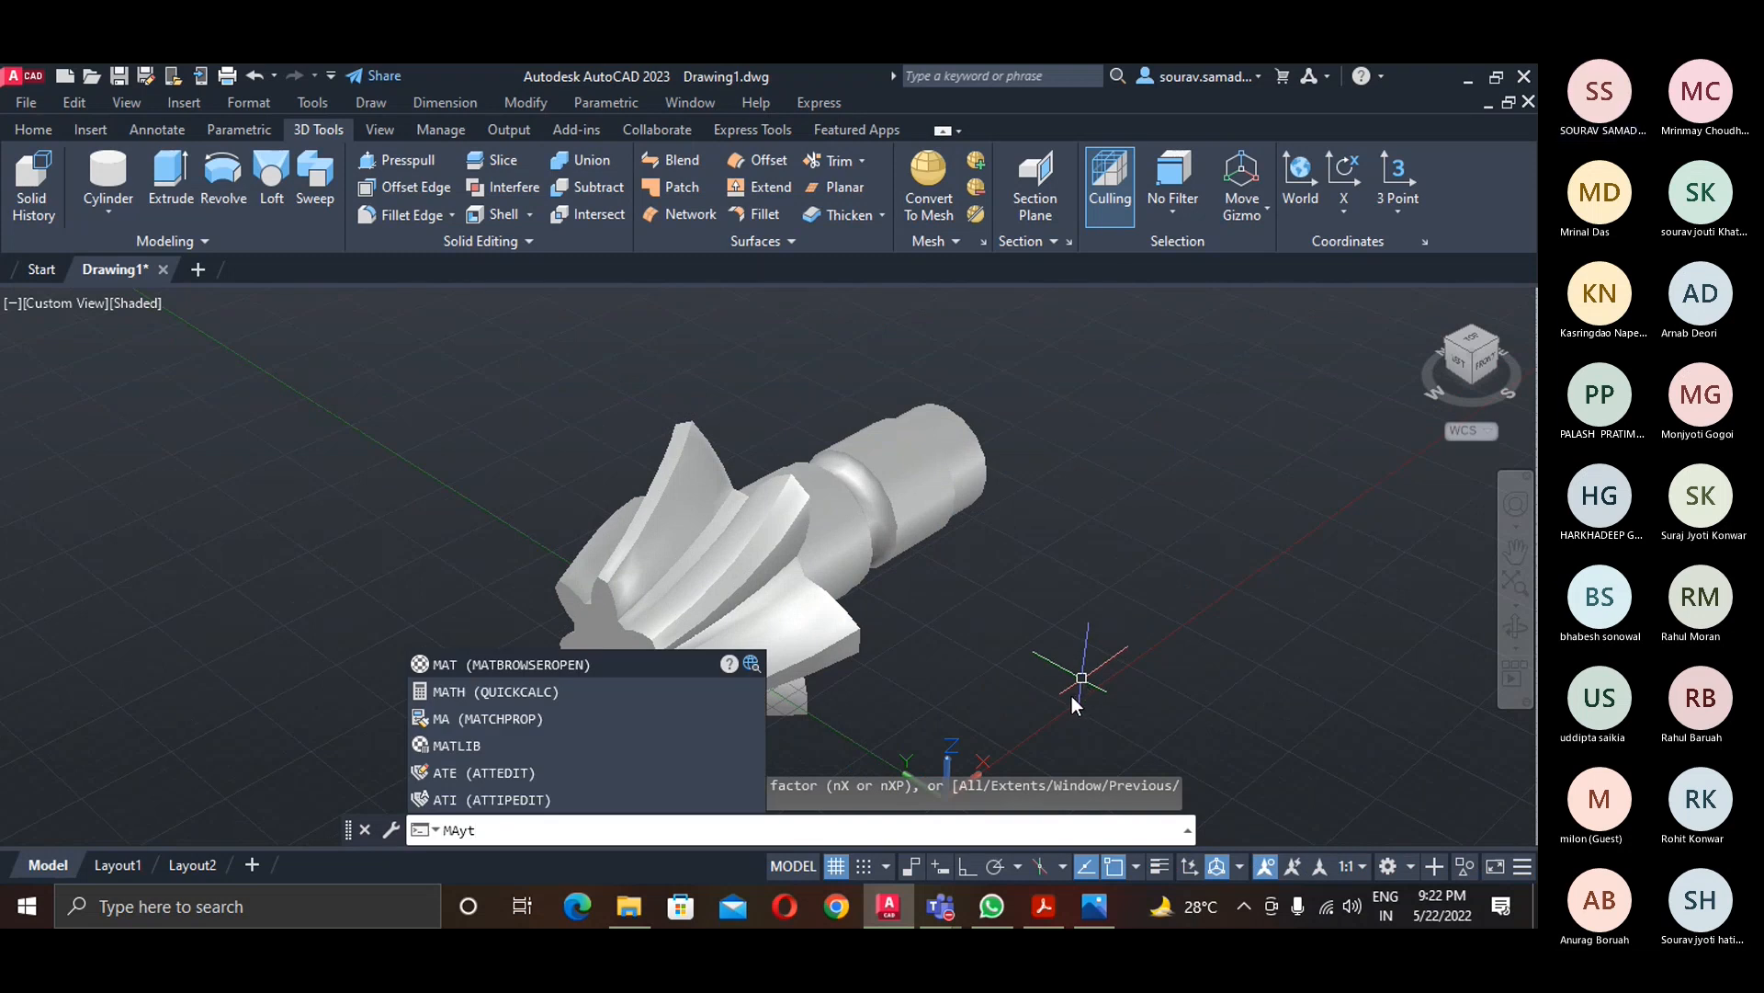
key(BackSpace)
key(BackSpace)
text(T)
key(Return)
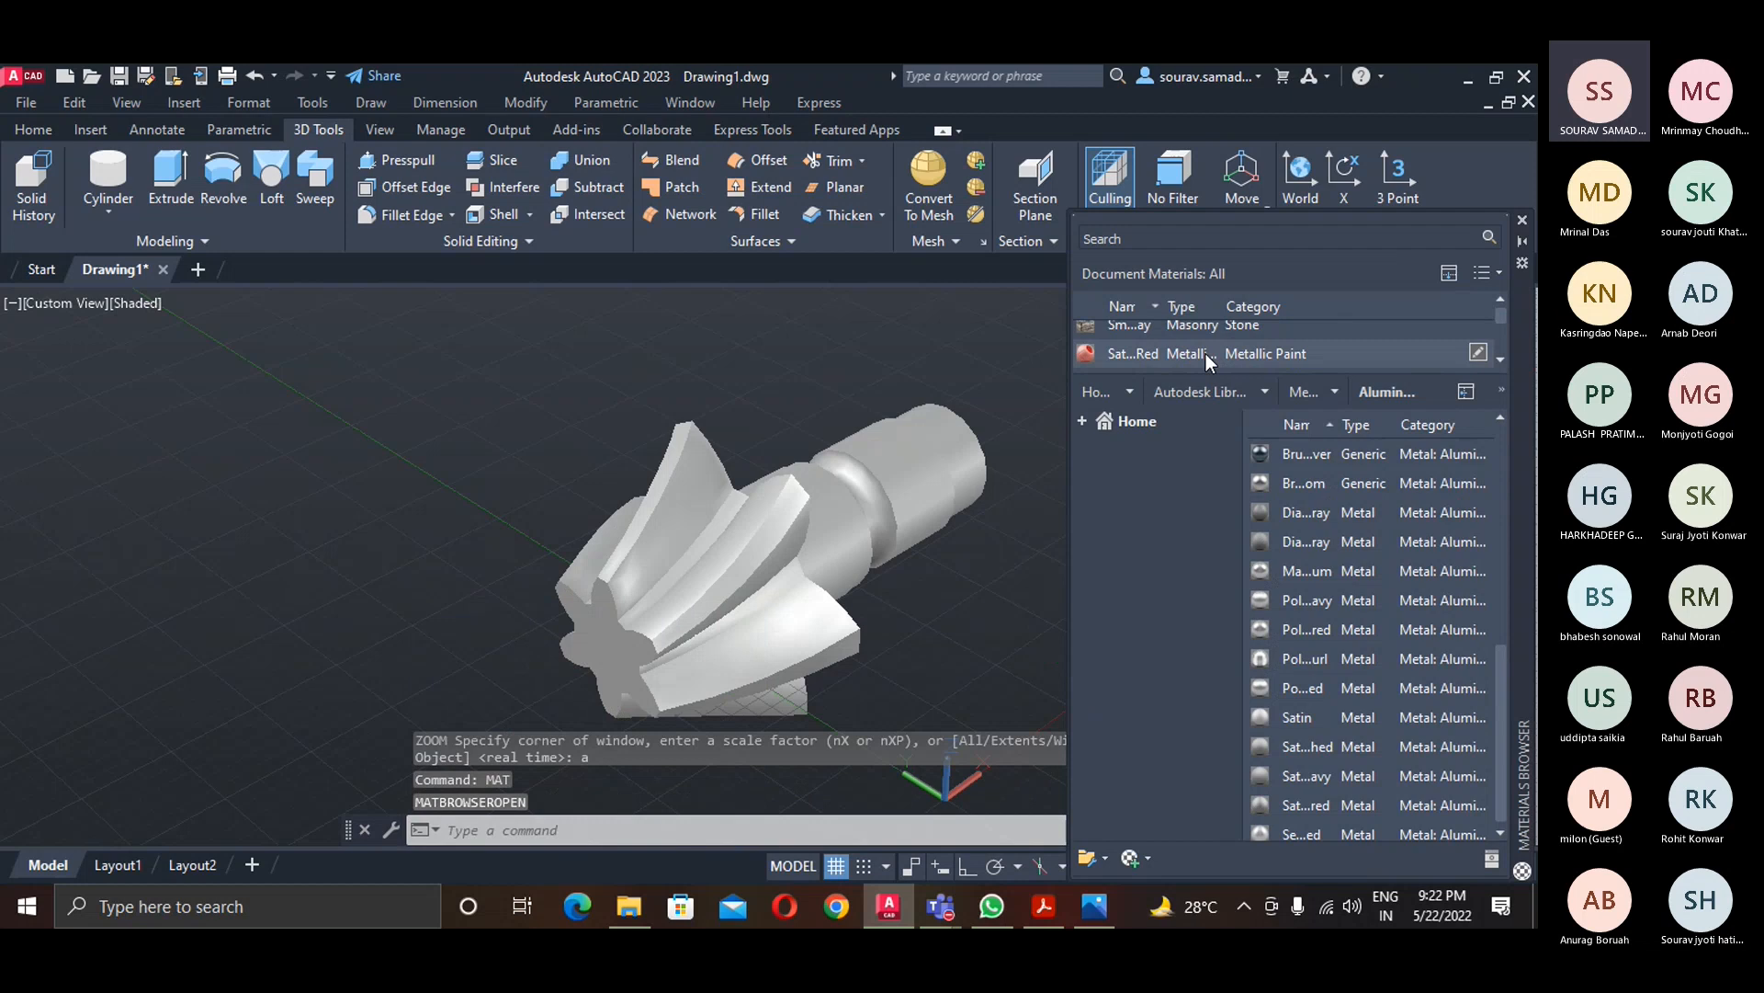
scroll(1221, 355, up, 1)
scroll(1222, 343, down, 1)
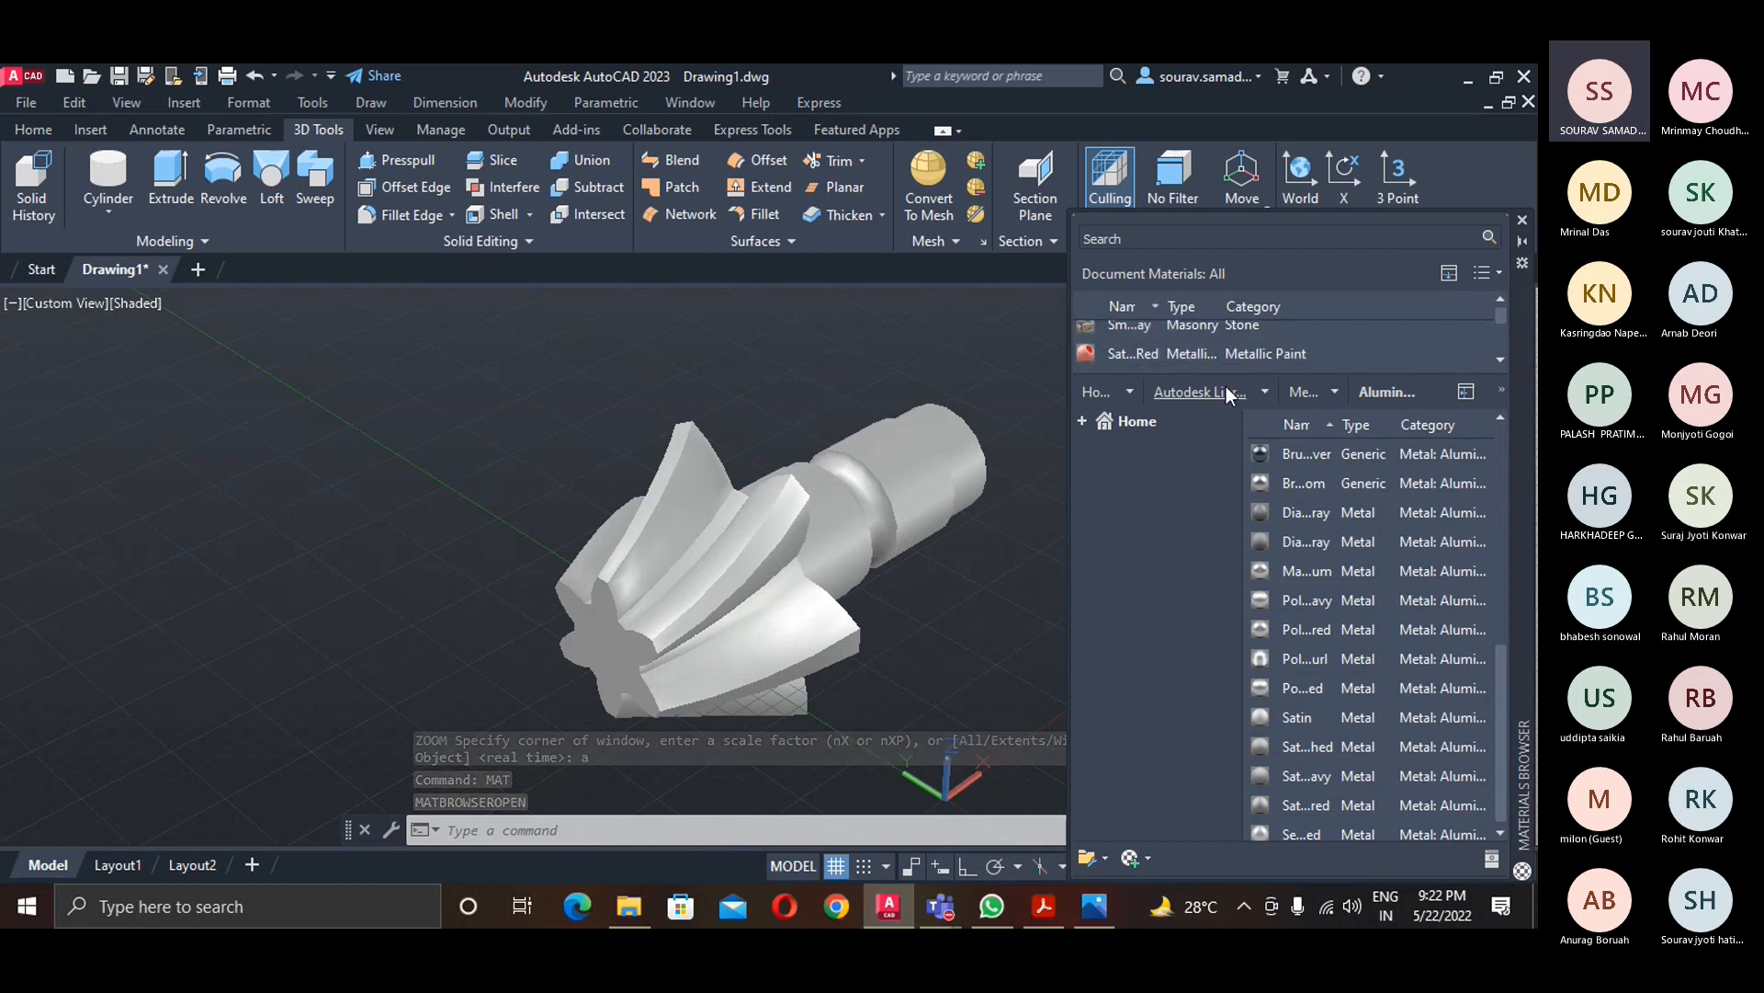
click(1334, 391)
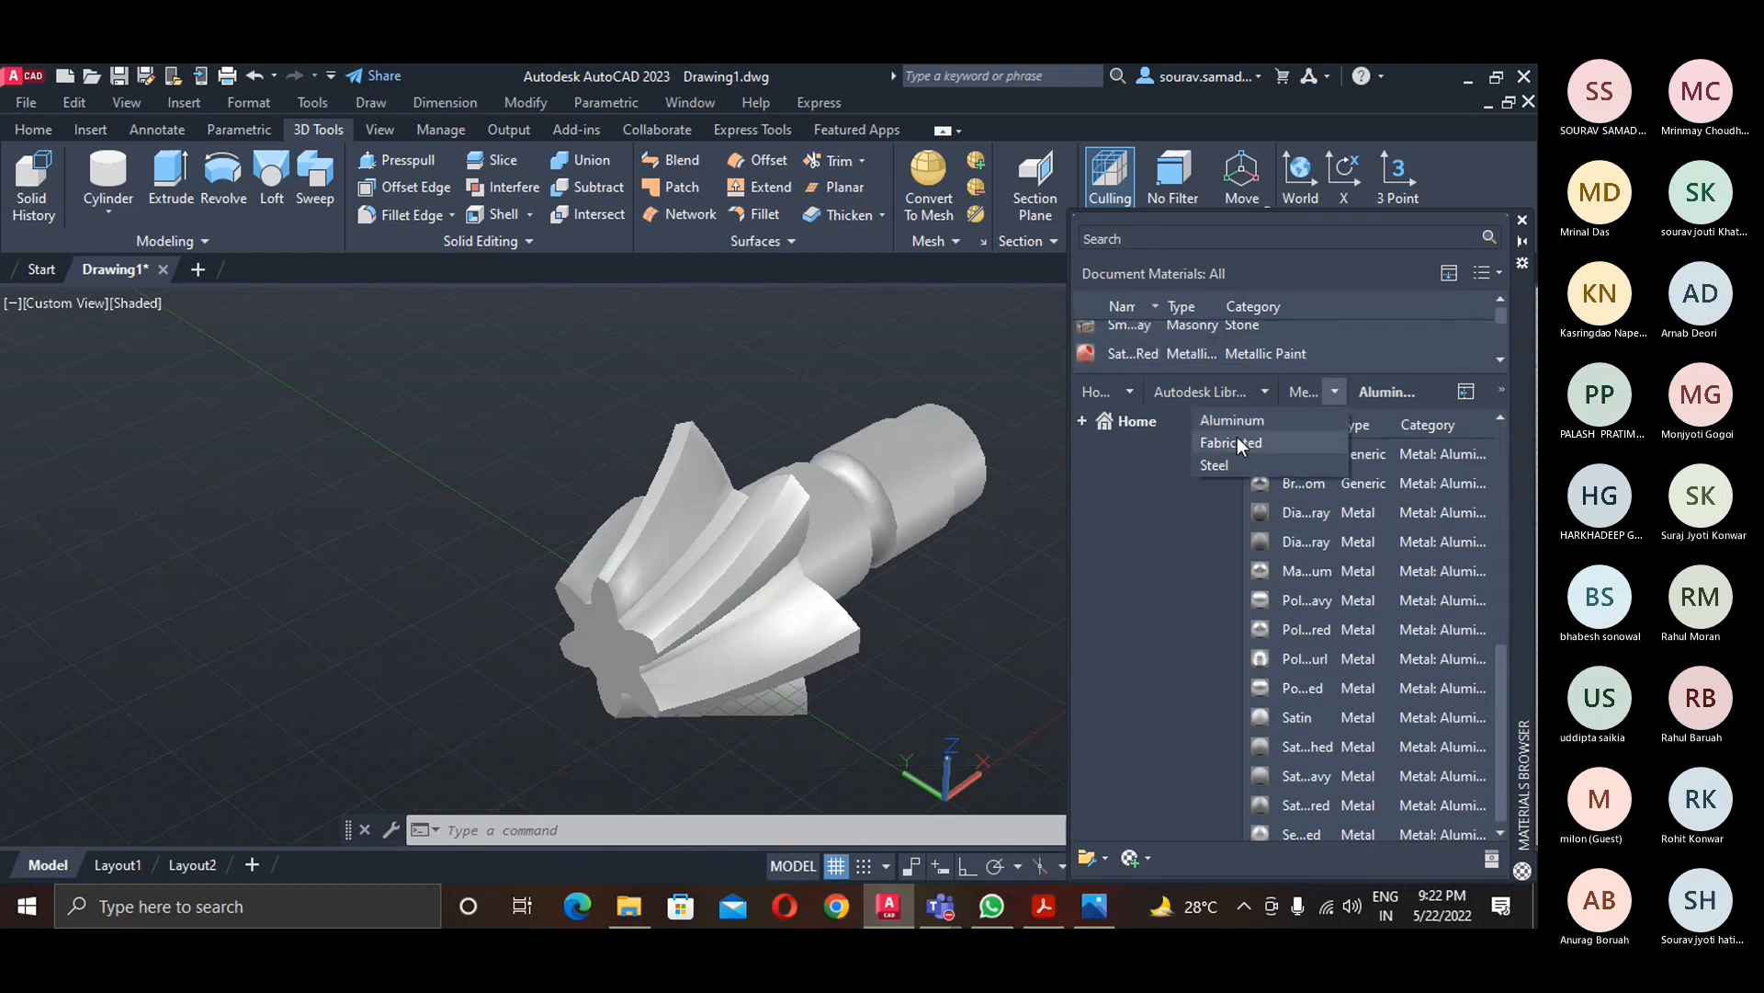
click(1251, 392)
click(1264, 391)
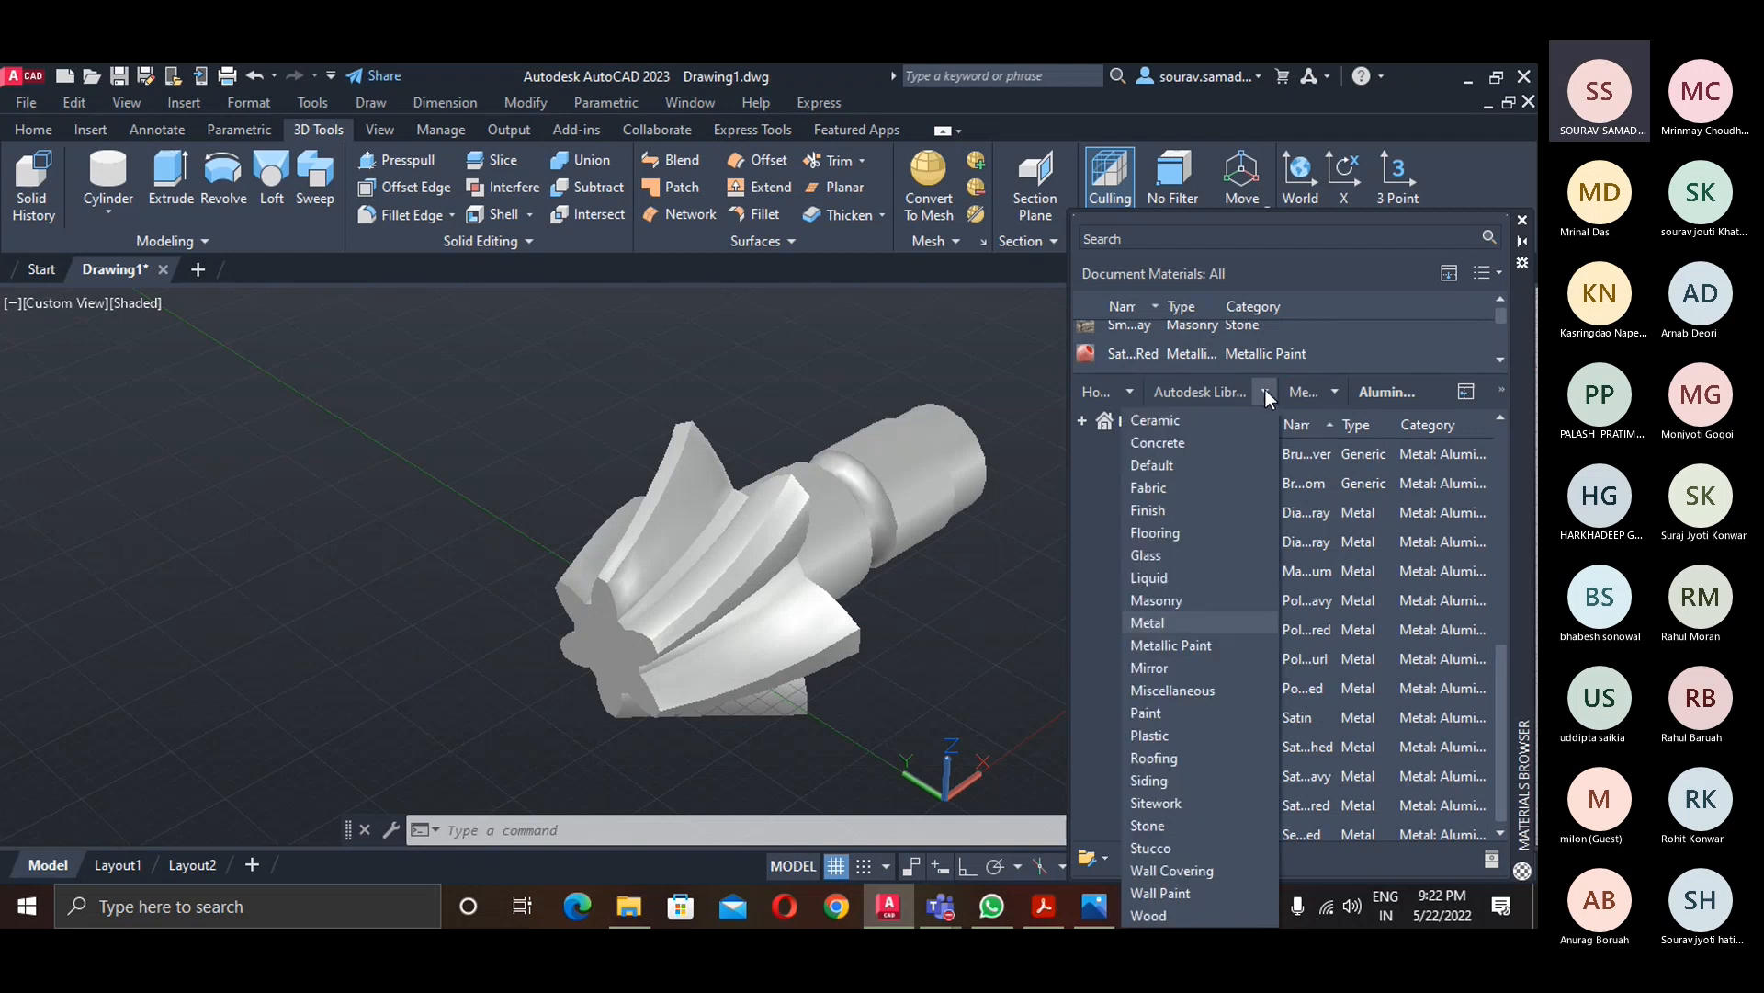
click(1156, 622)
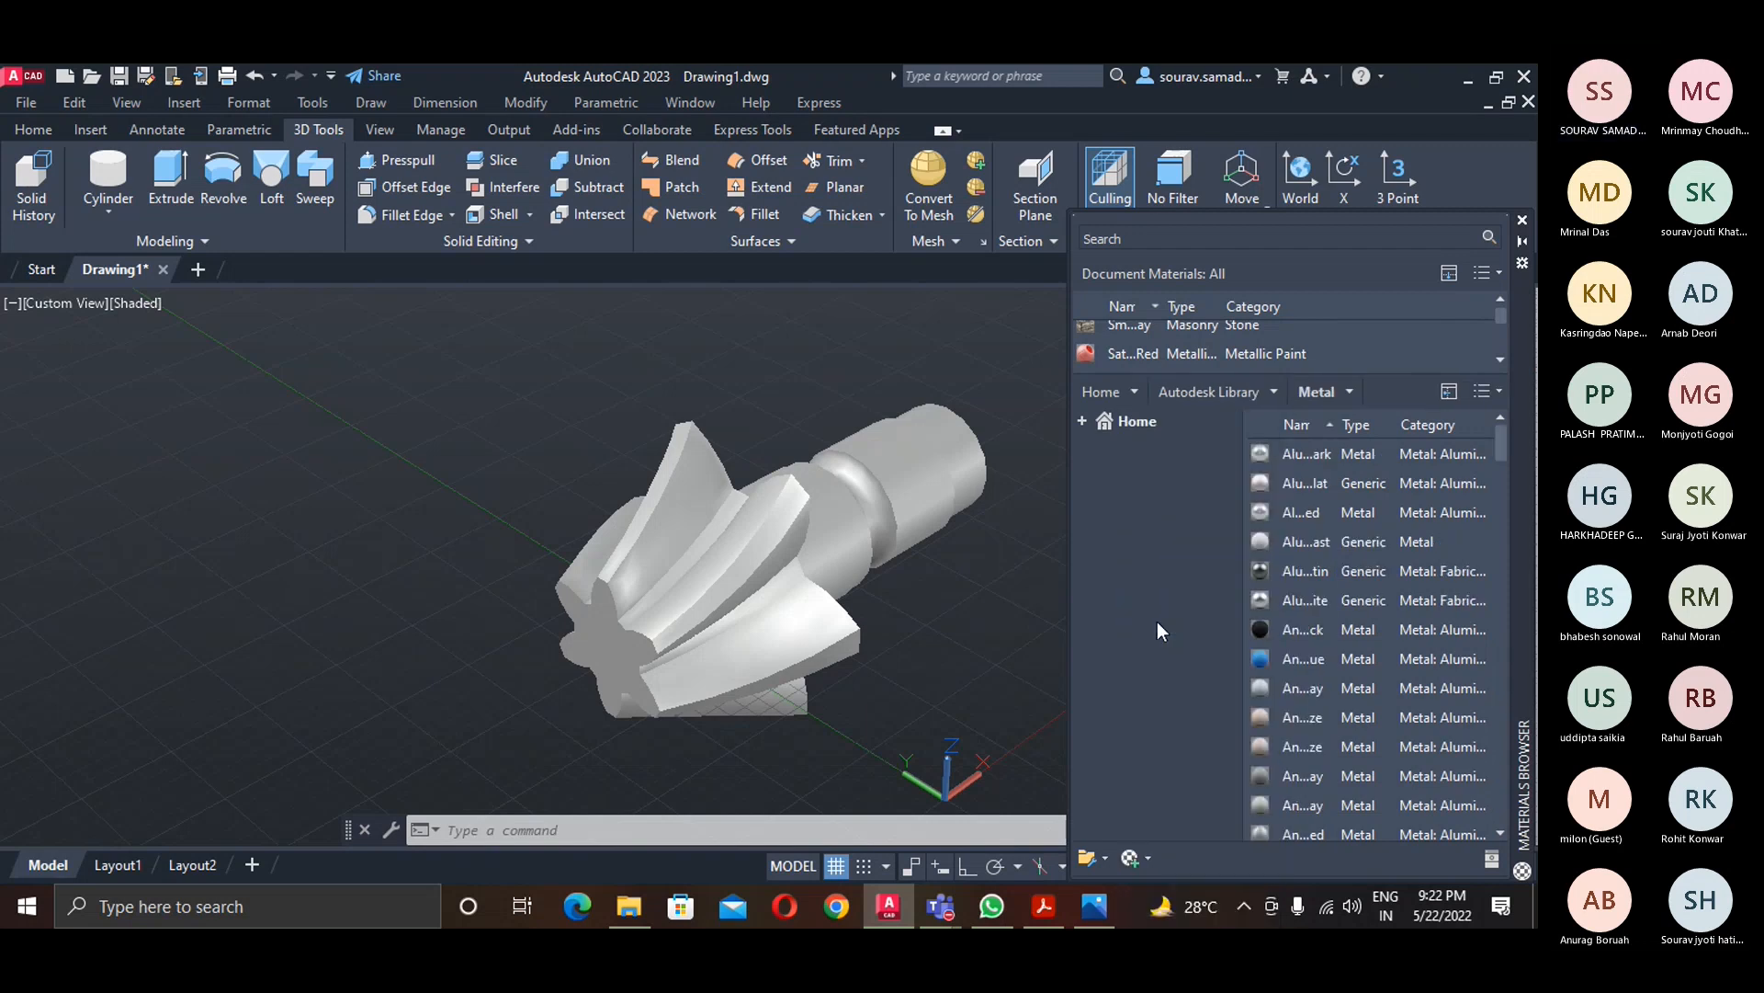
scroll(1313, 653, down, 1)
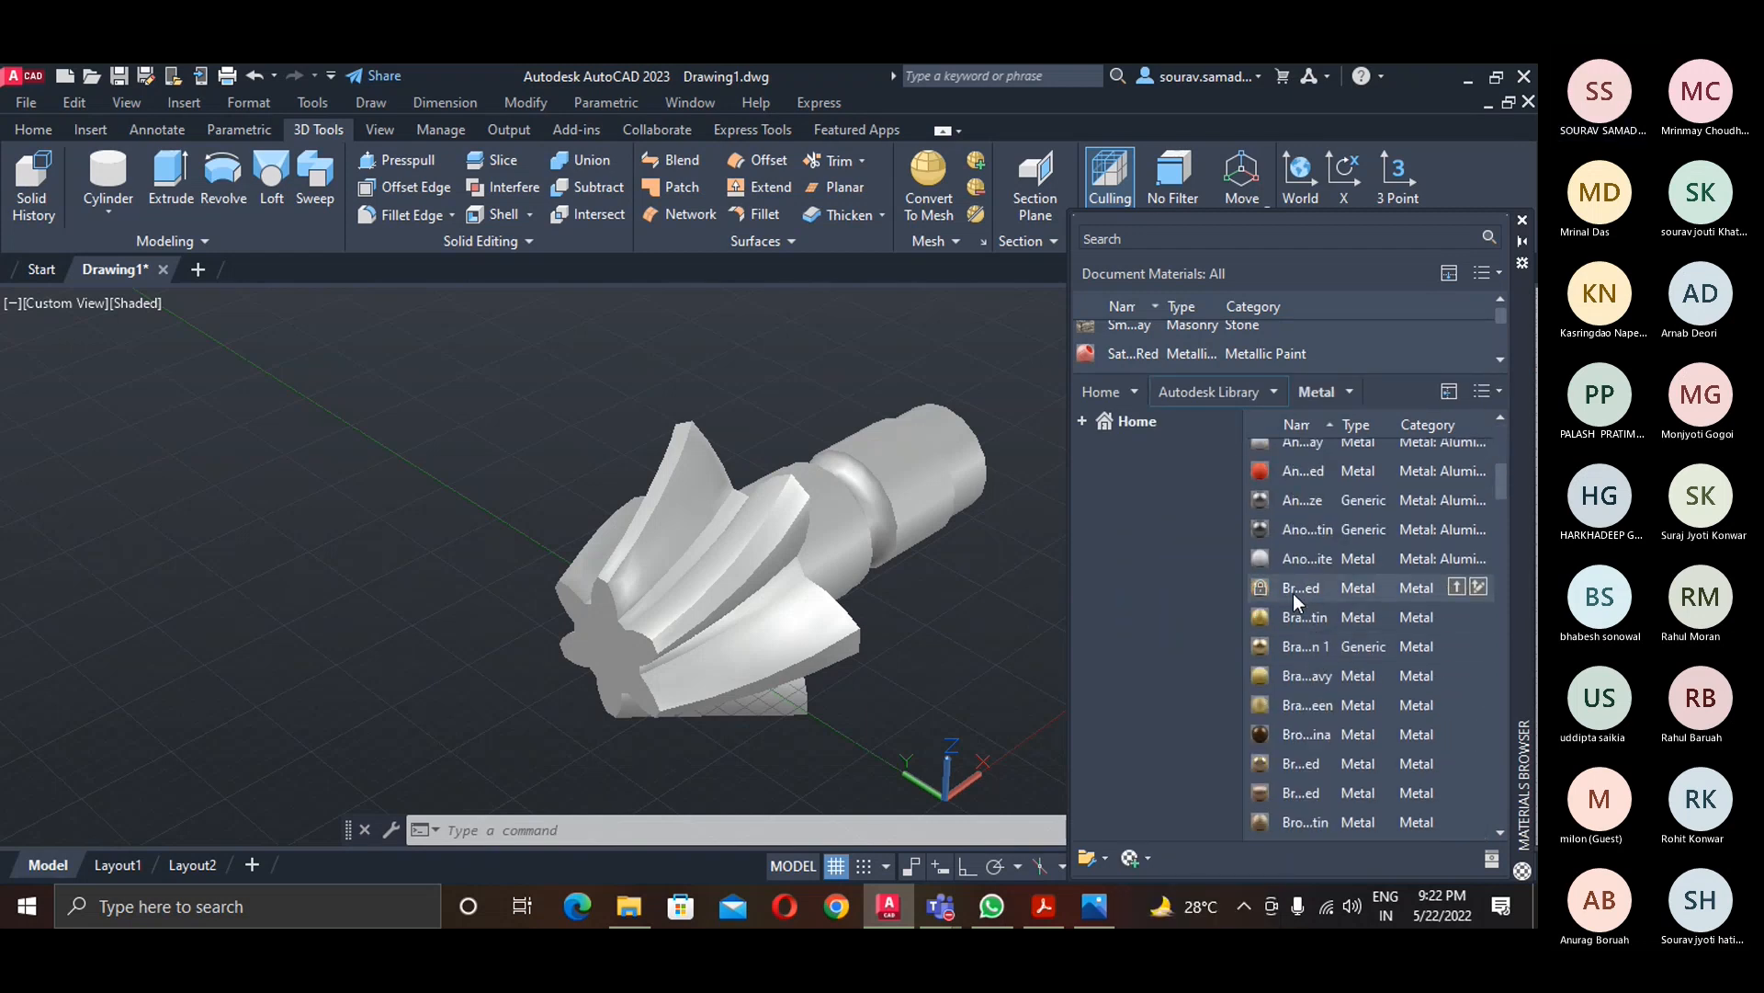
- Select the cutter, open the Brass - Polished material in the Materials Editor, and preview it on a Cylinder scene
click(841, 536)
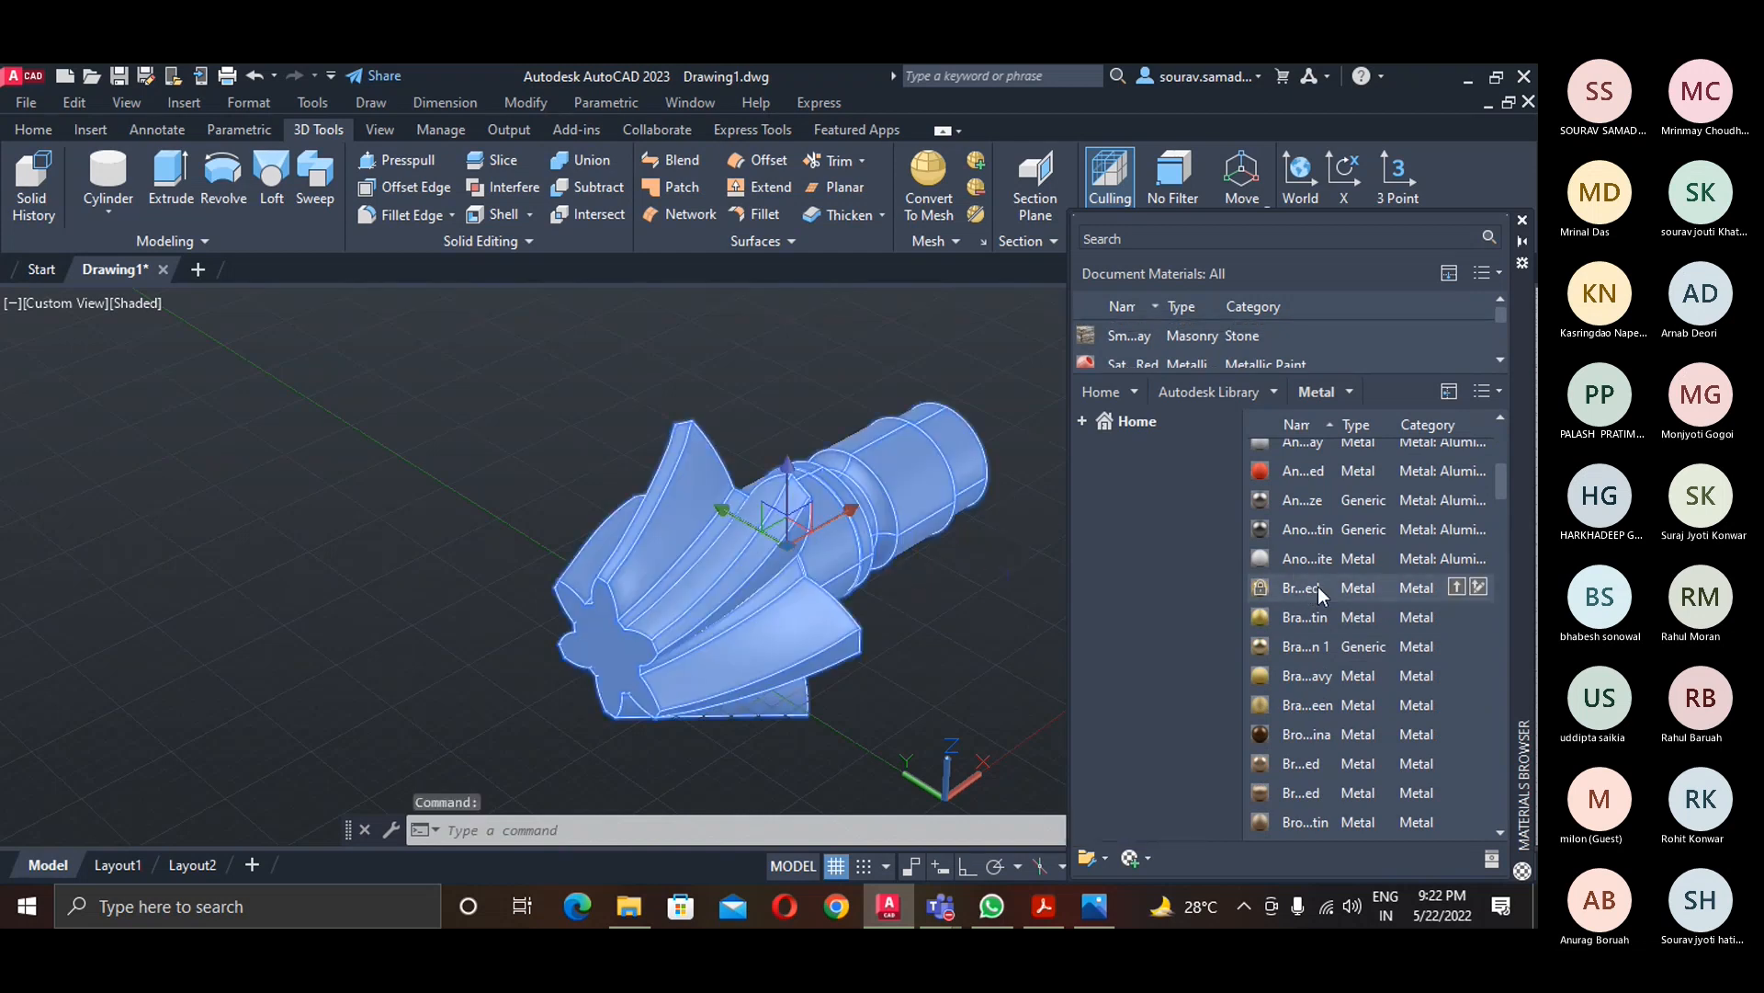
double_click(1318, 586)
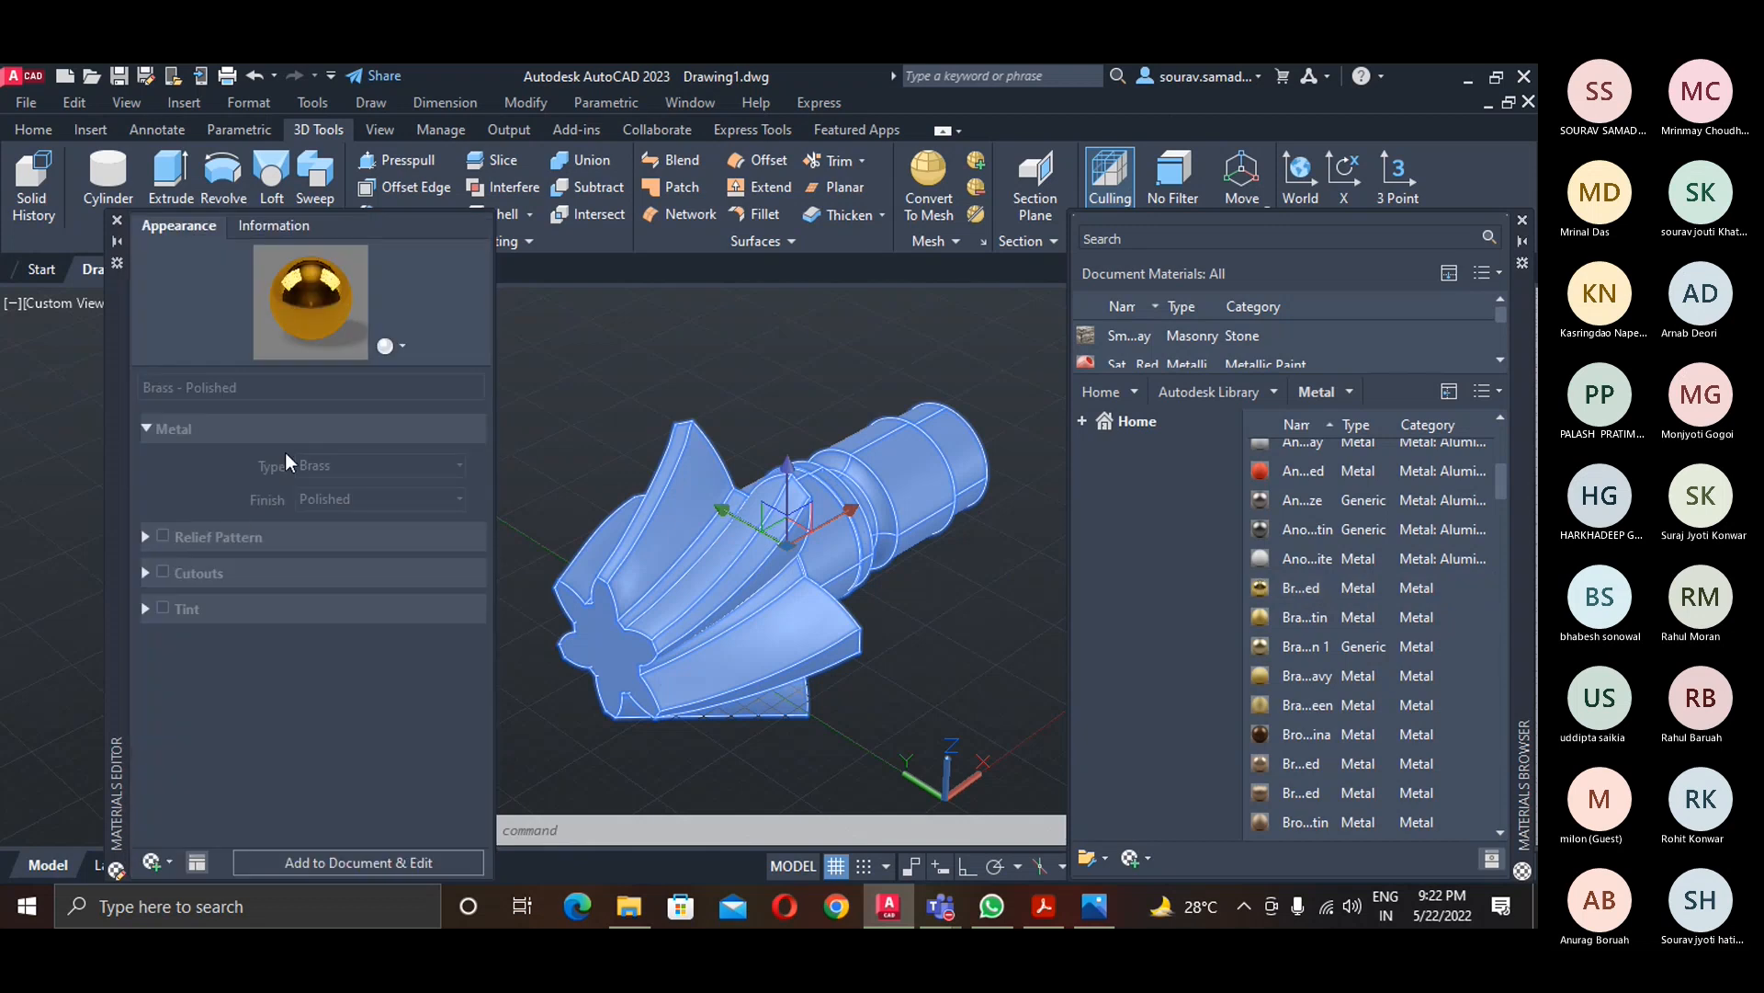
click(402, 346)
mouse_move(397, 377)
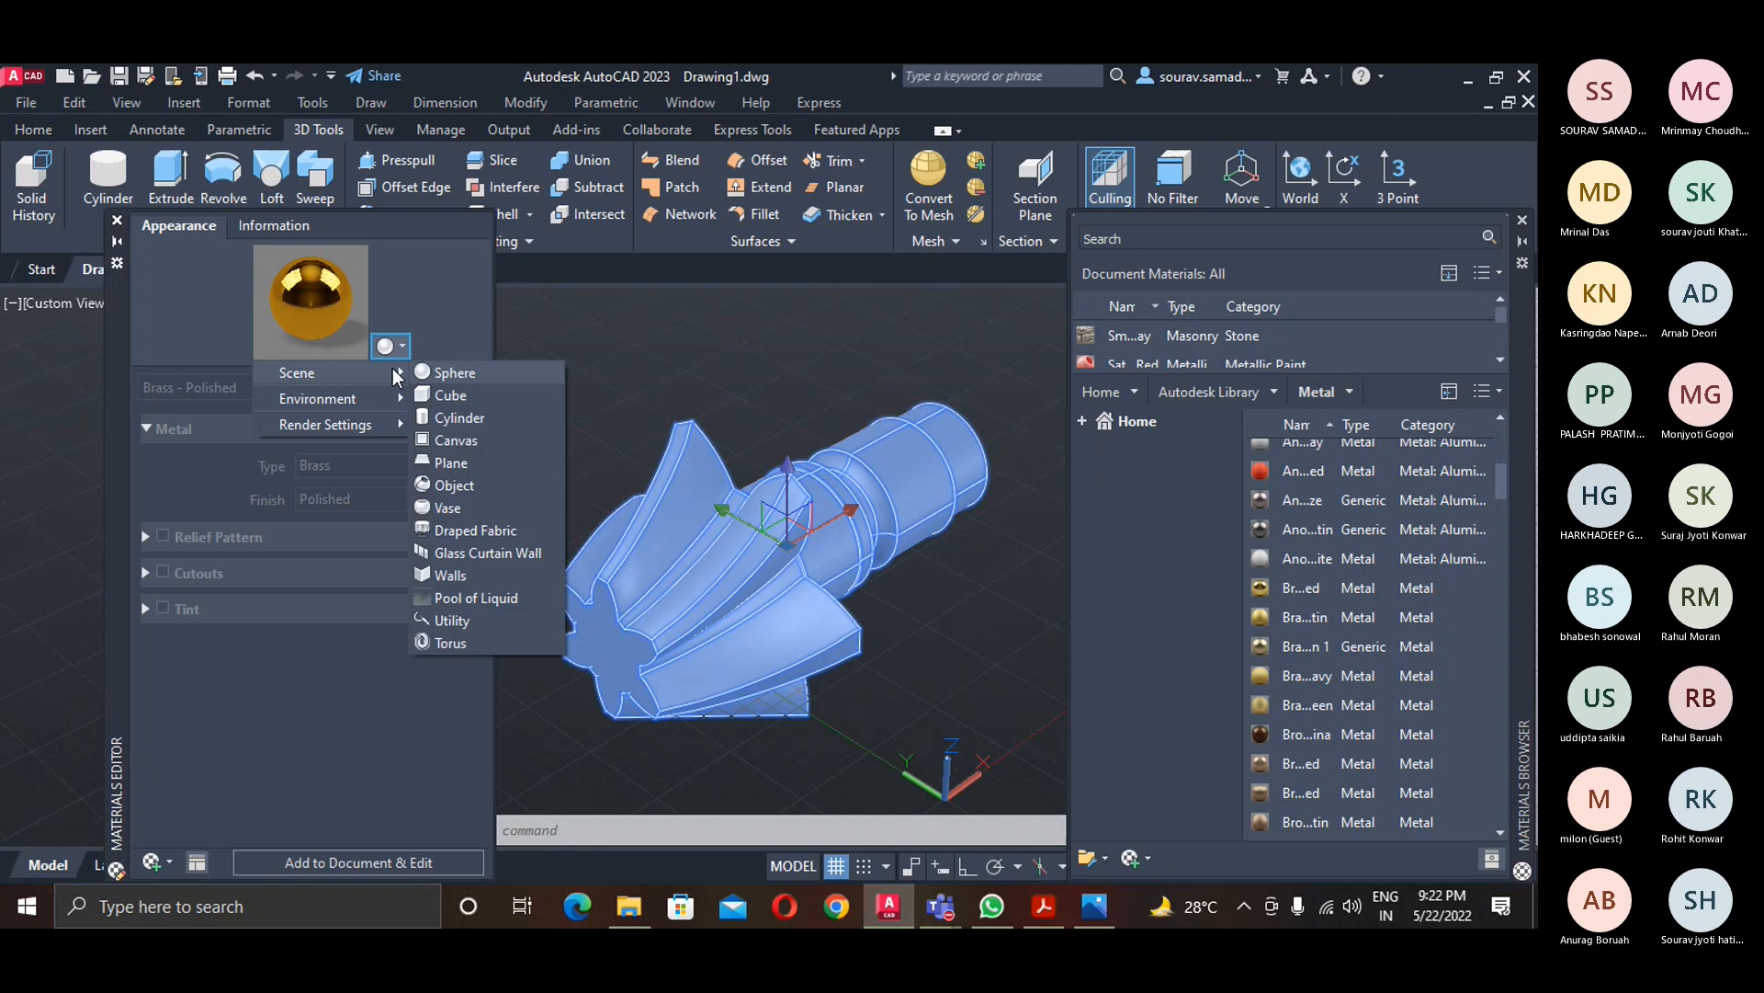
click(452, 417)
- Try the Warm Light and Snowfield environments on the brass preview, and close the Materials Editor
click(406, 350)
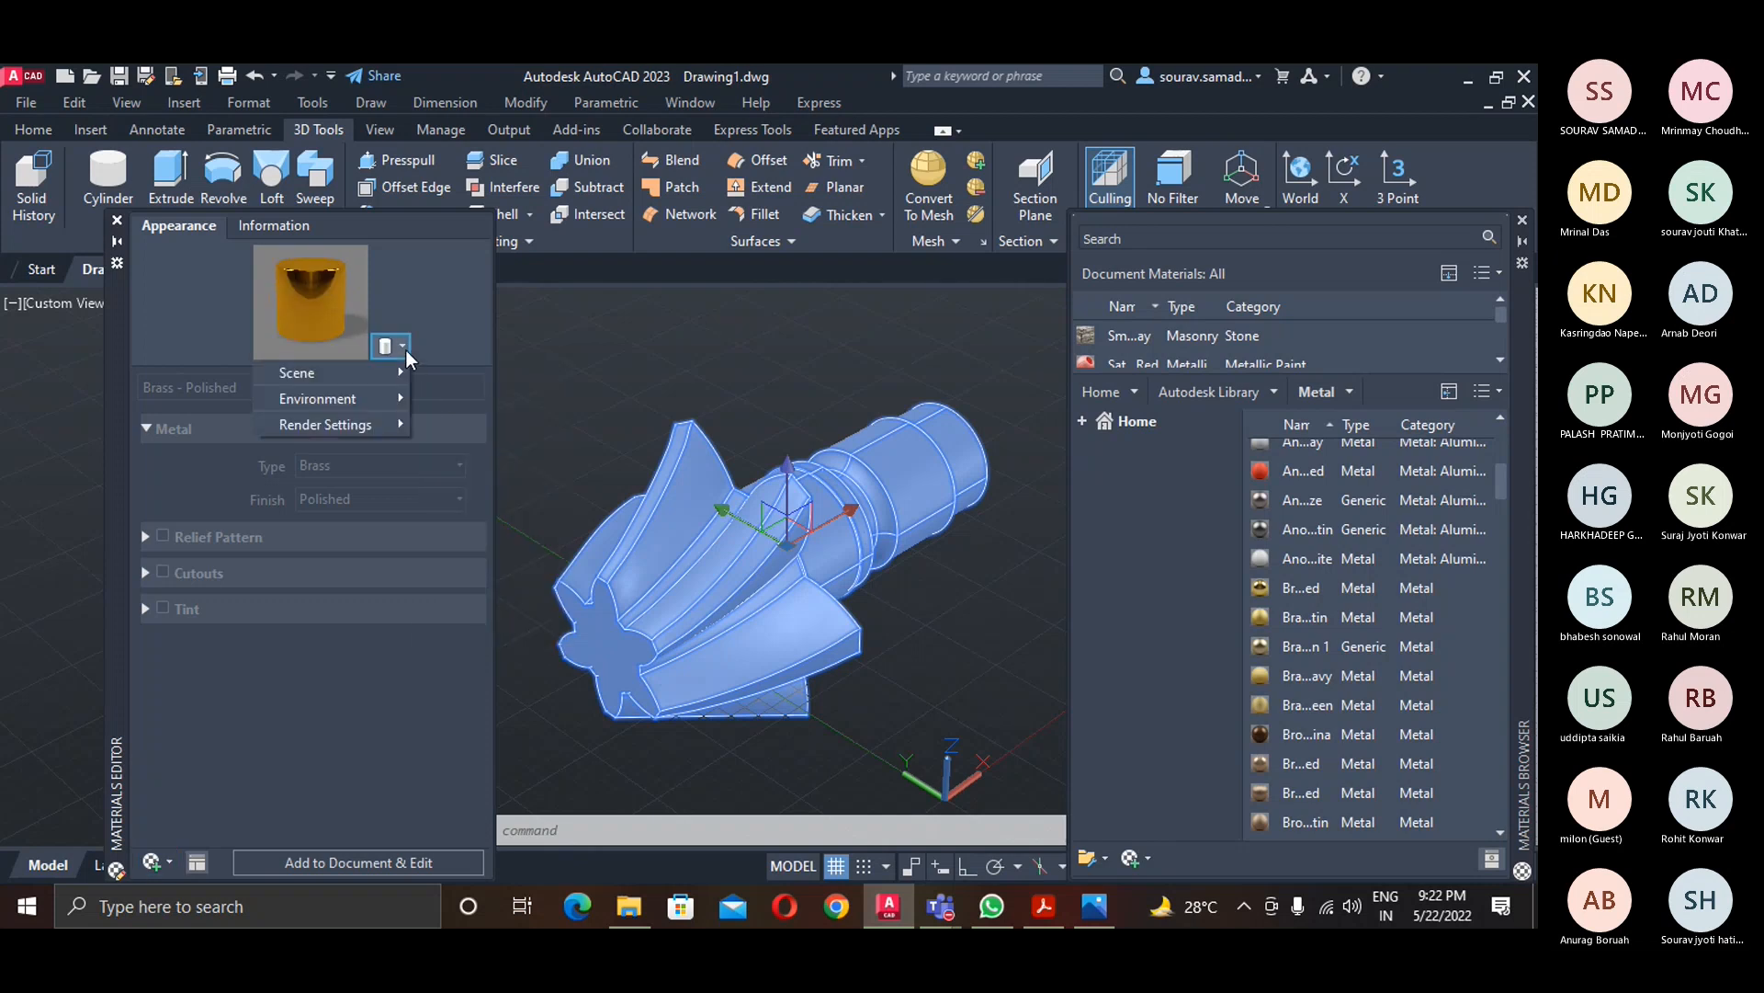
mouse_move(391, 404)
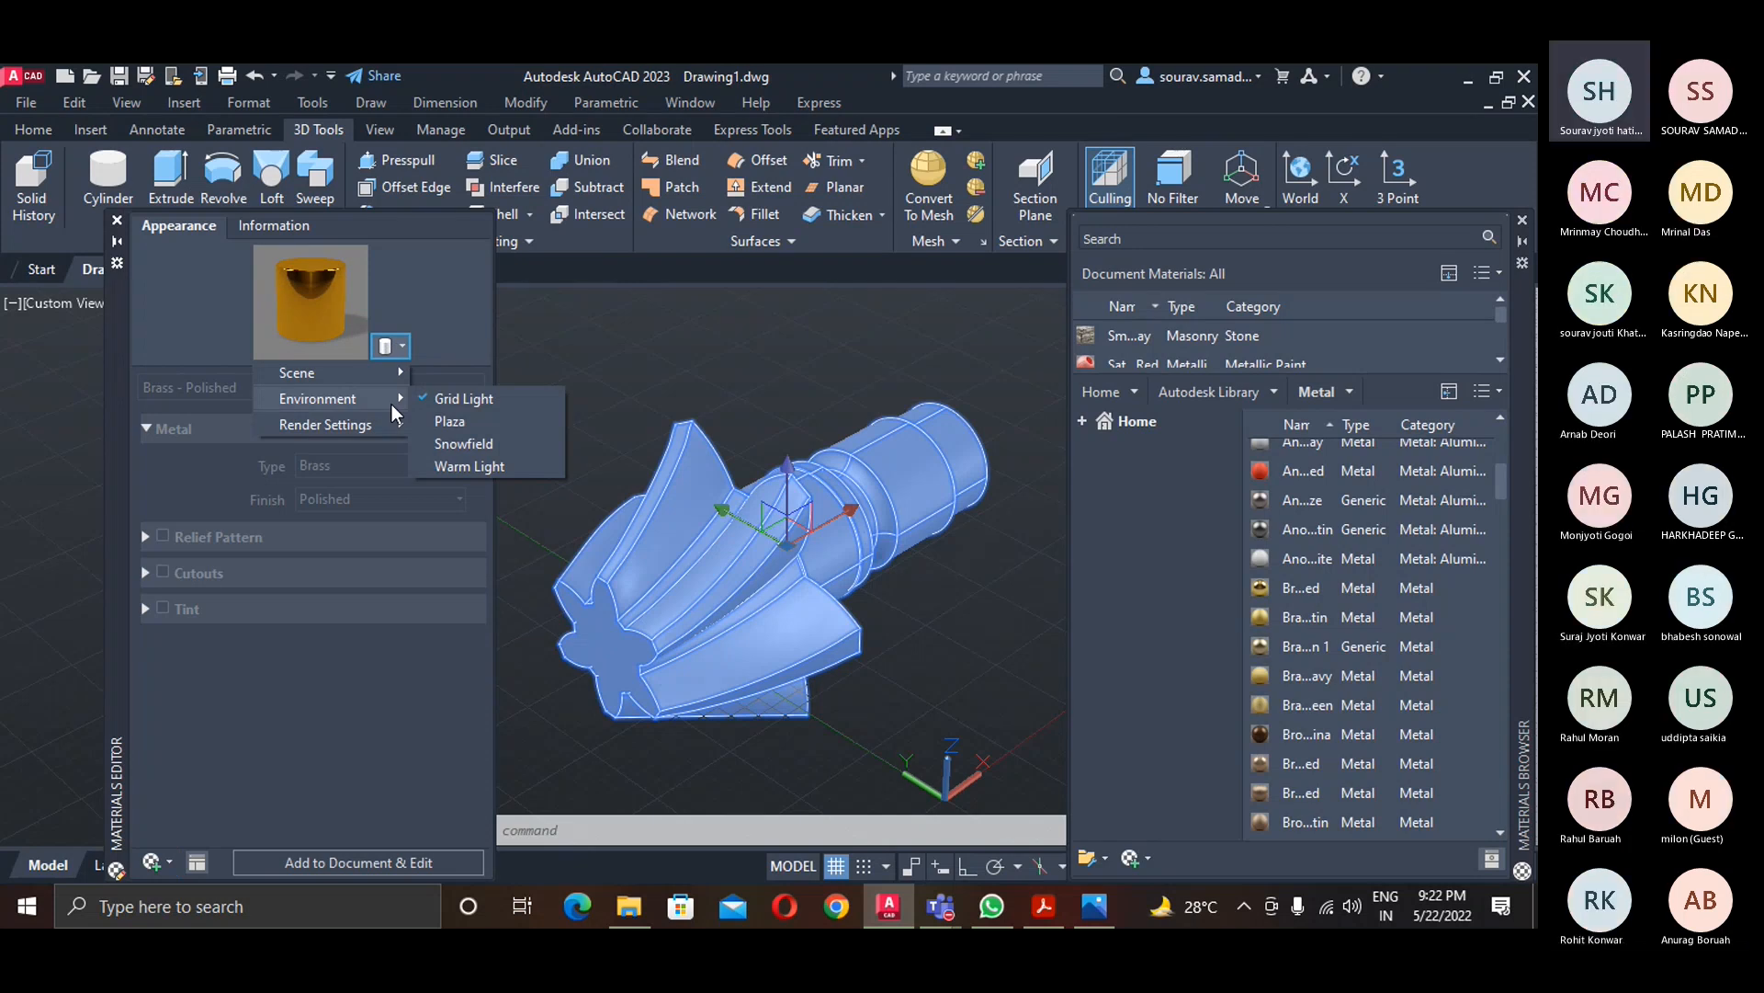
click(463, 465)
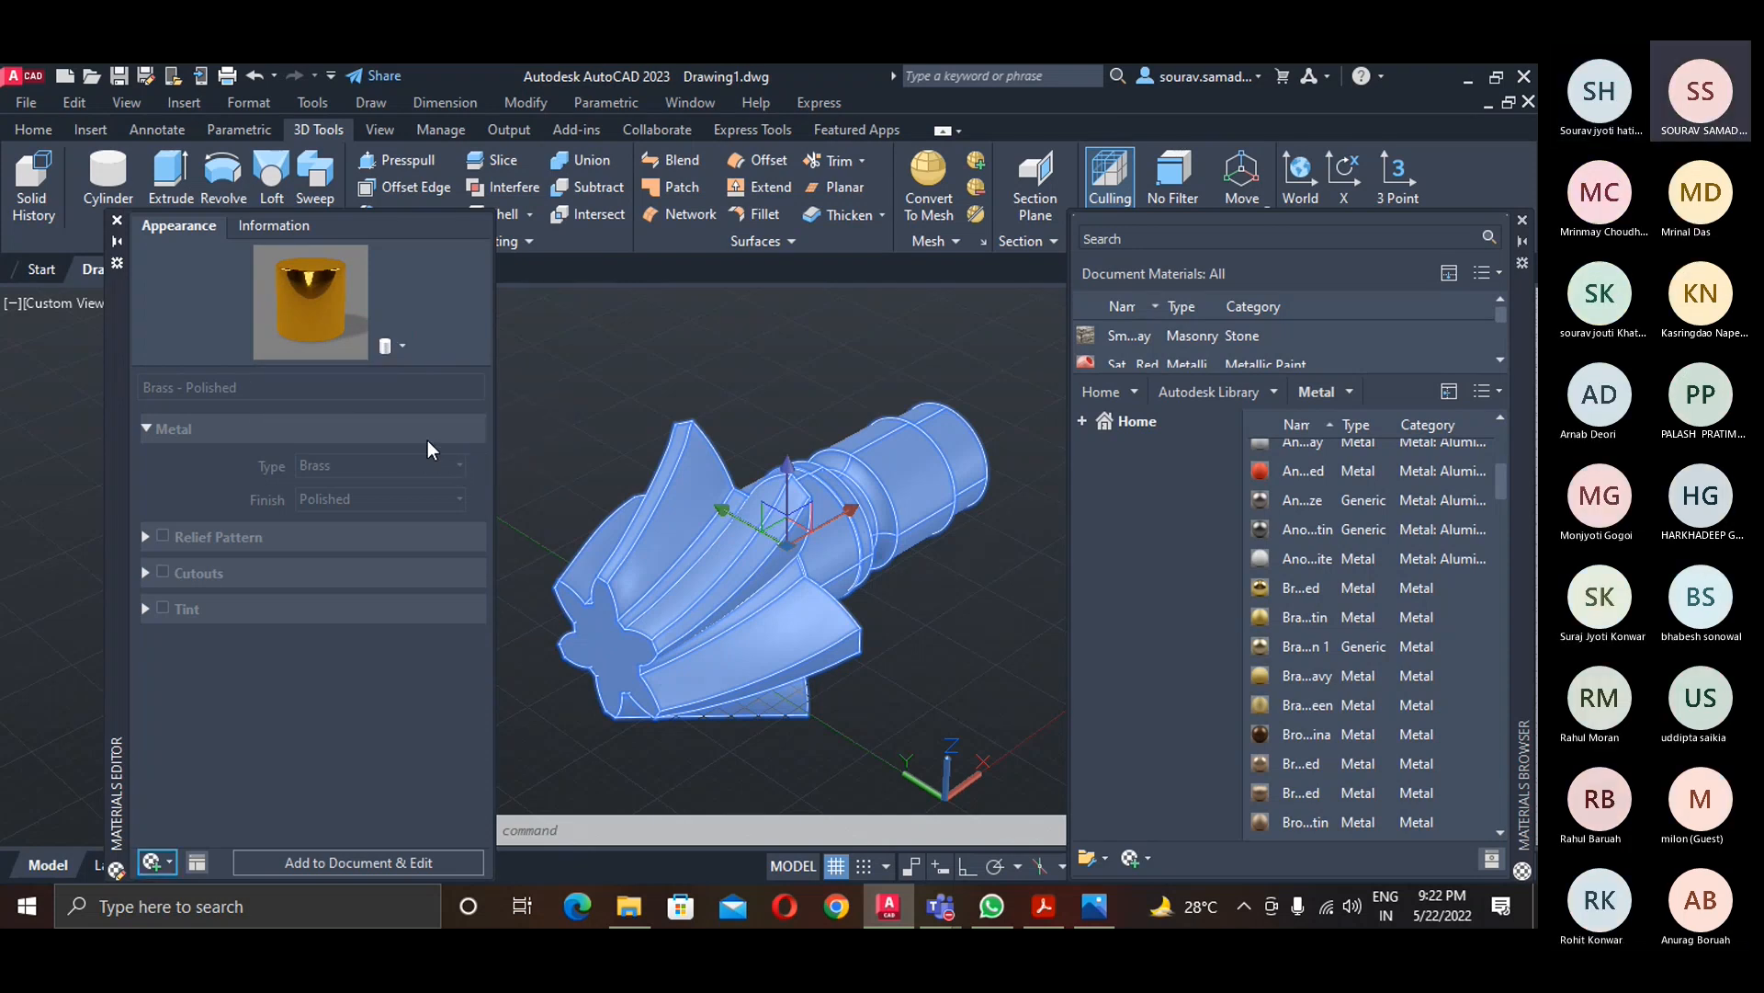
click(401, 347)
mouse_move(364, 395)
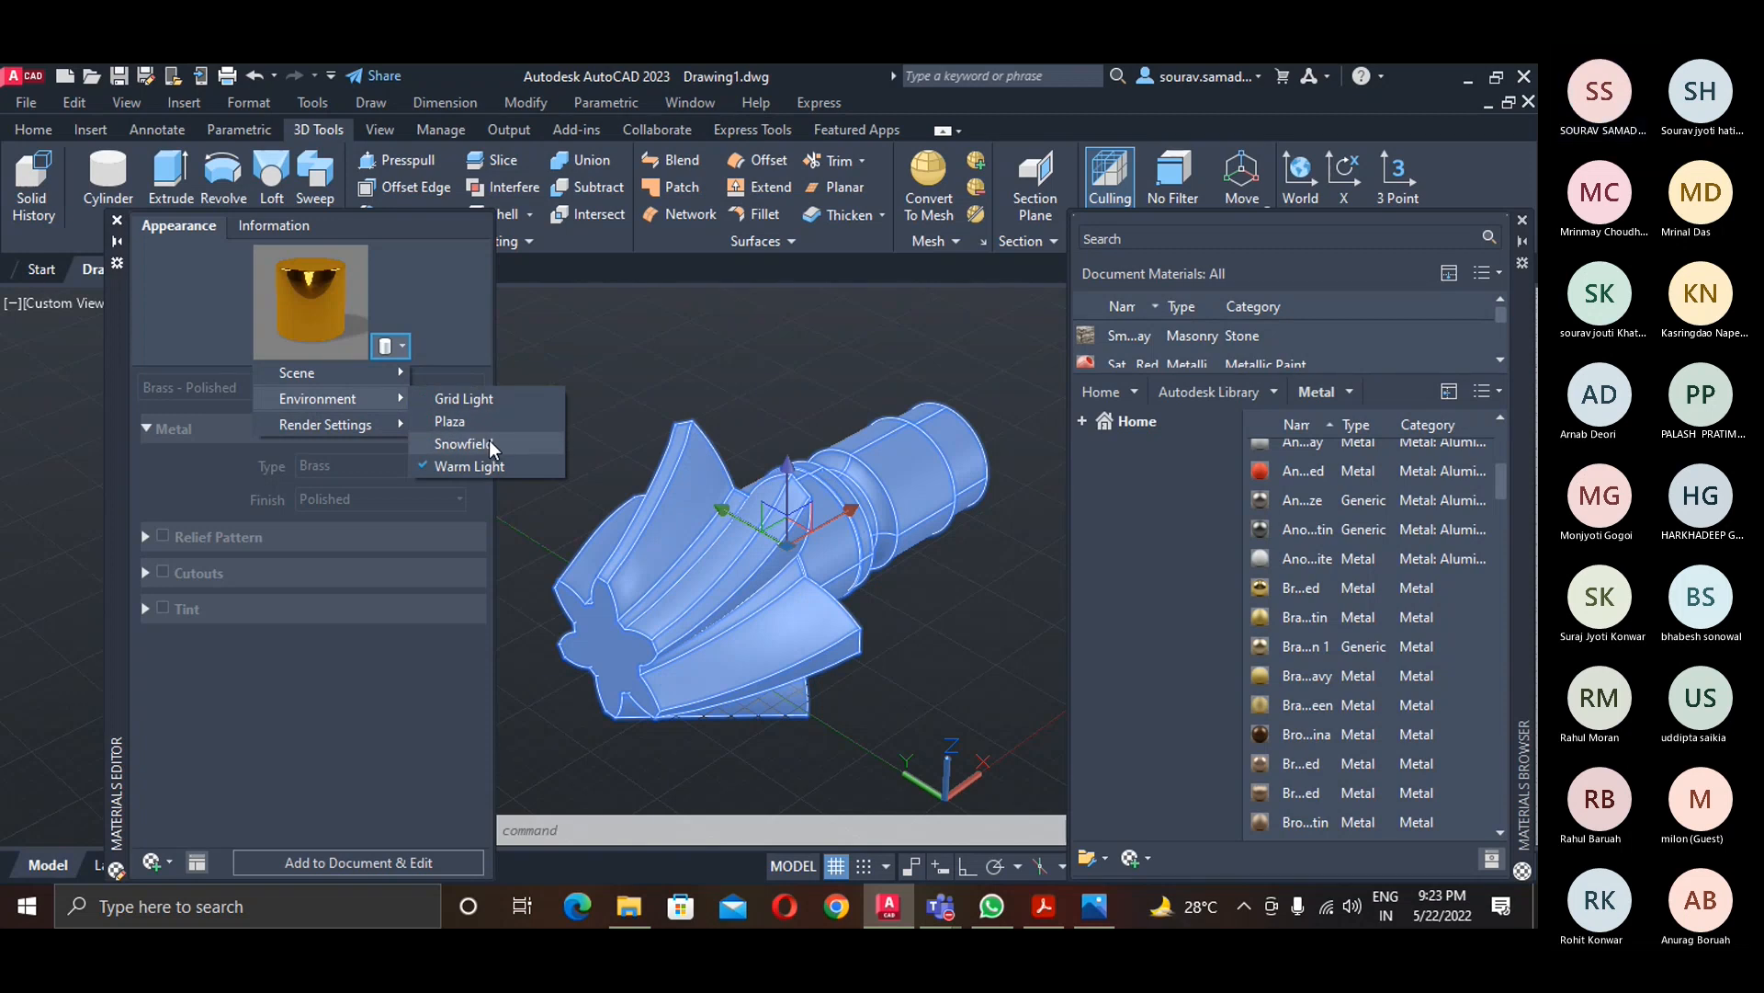
click(491, 450)
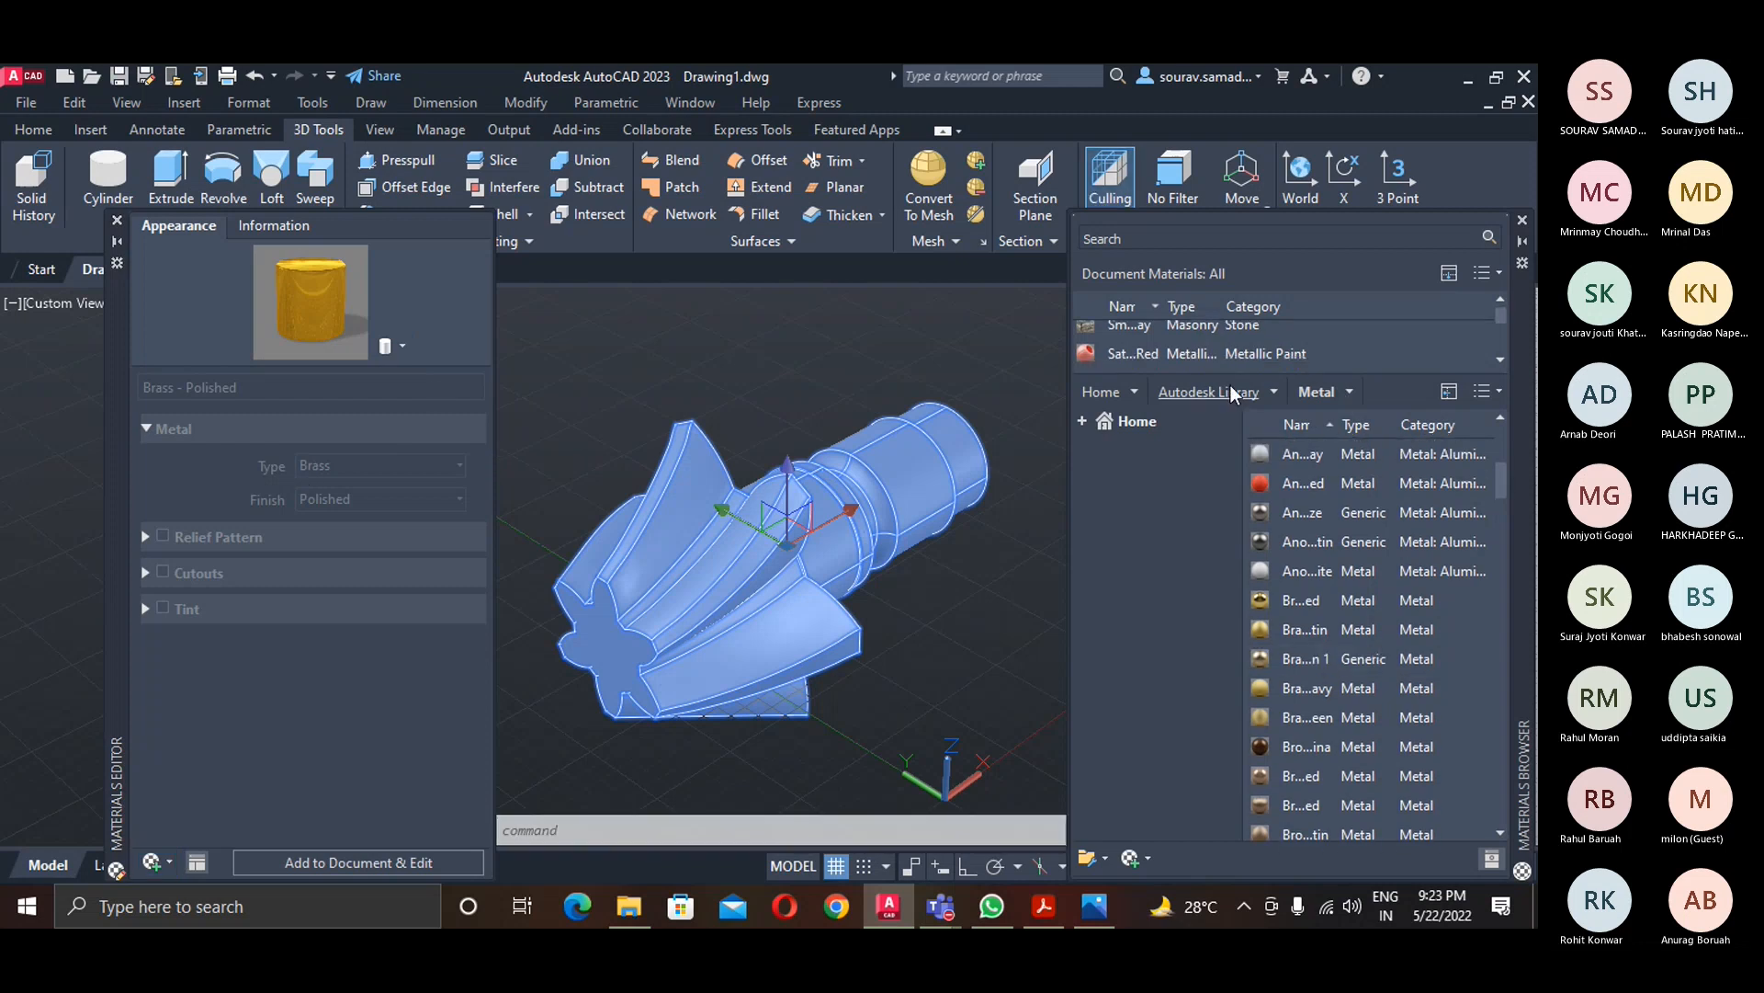
click(986, 645)
click(983, 647)
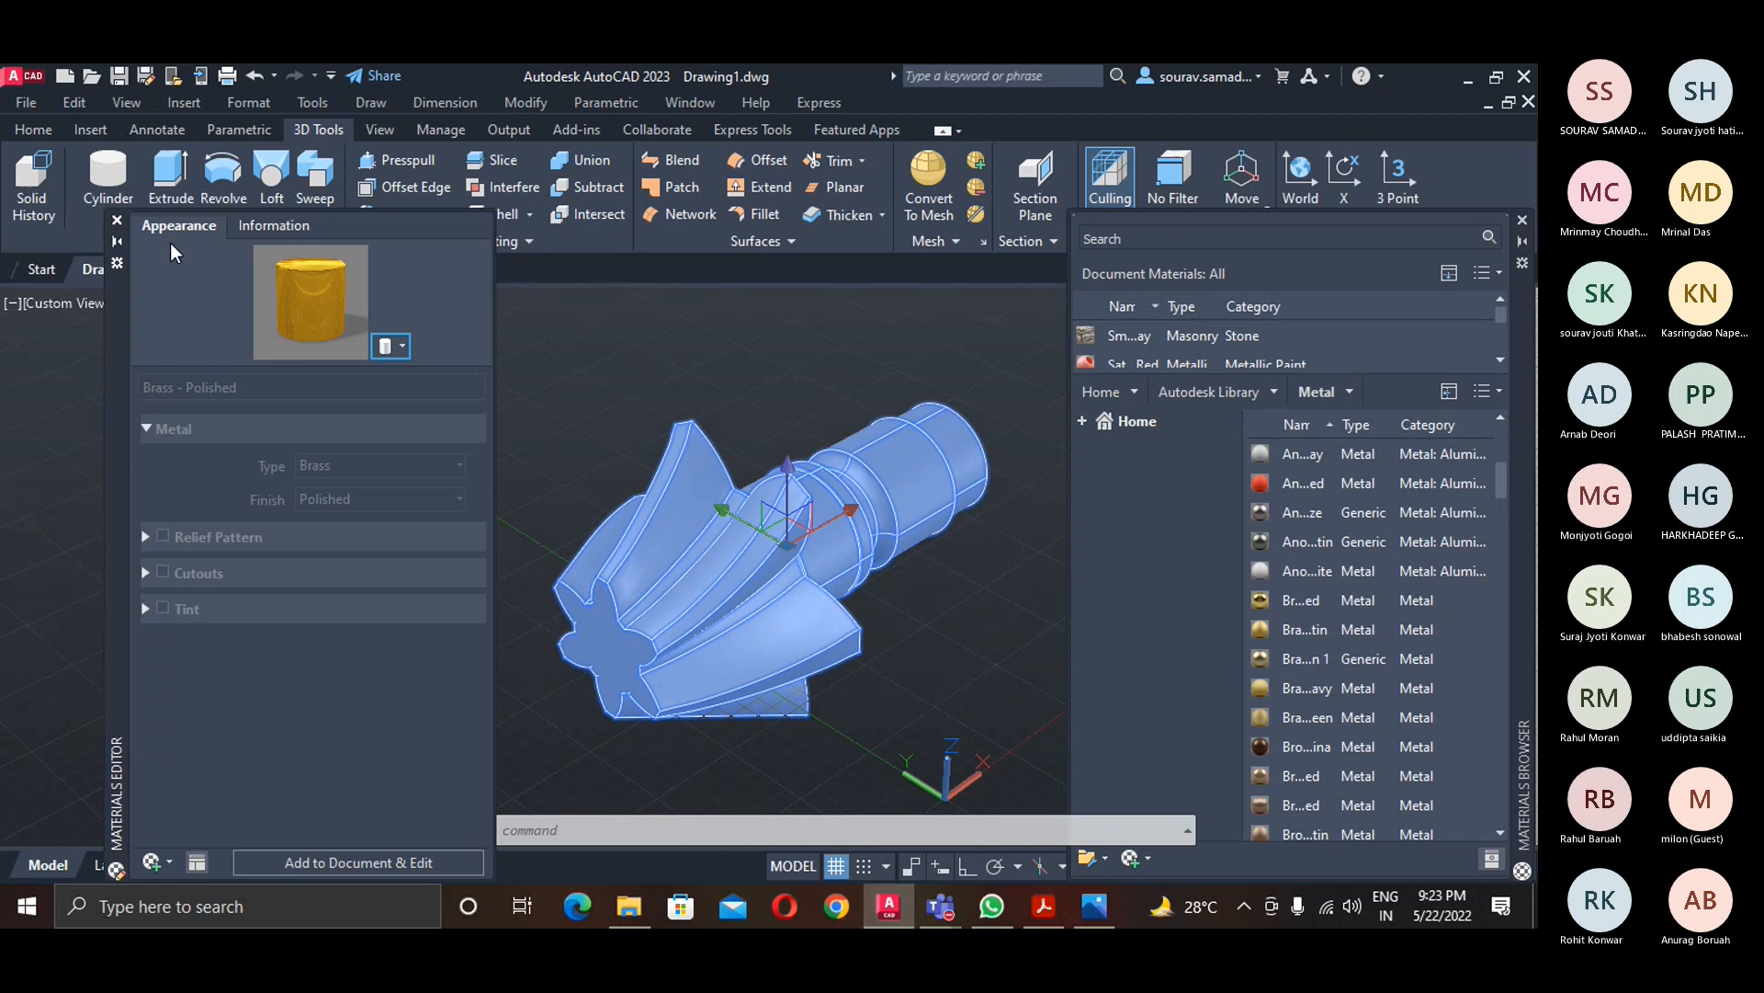
click(117, 220)
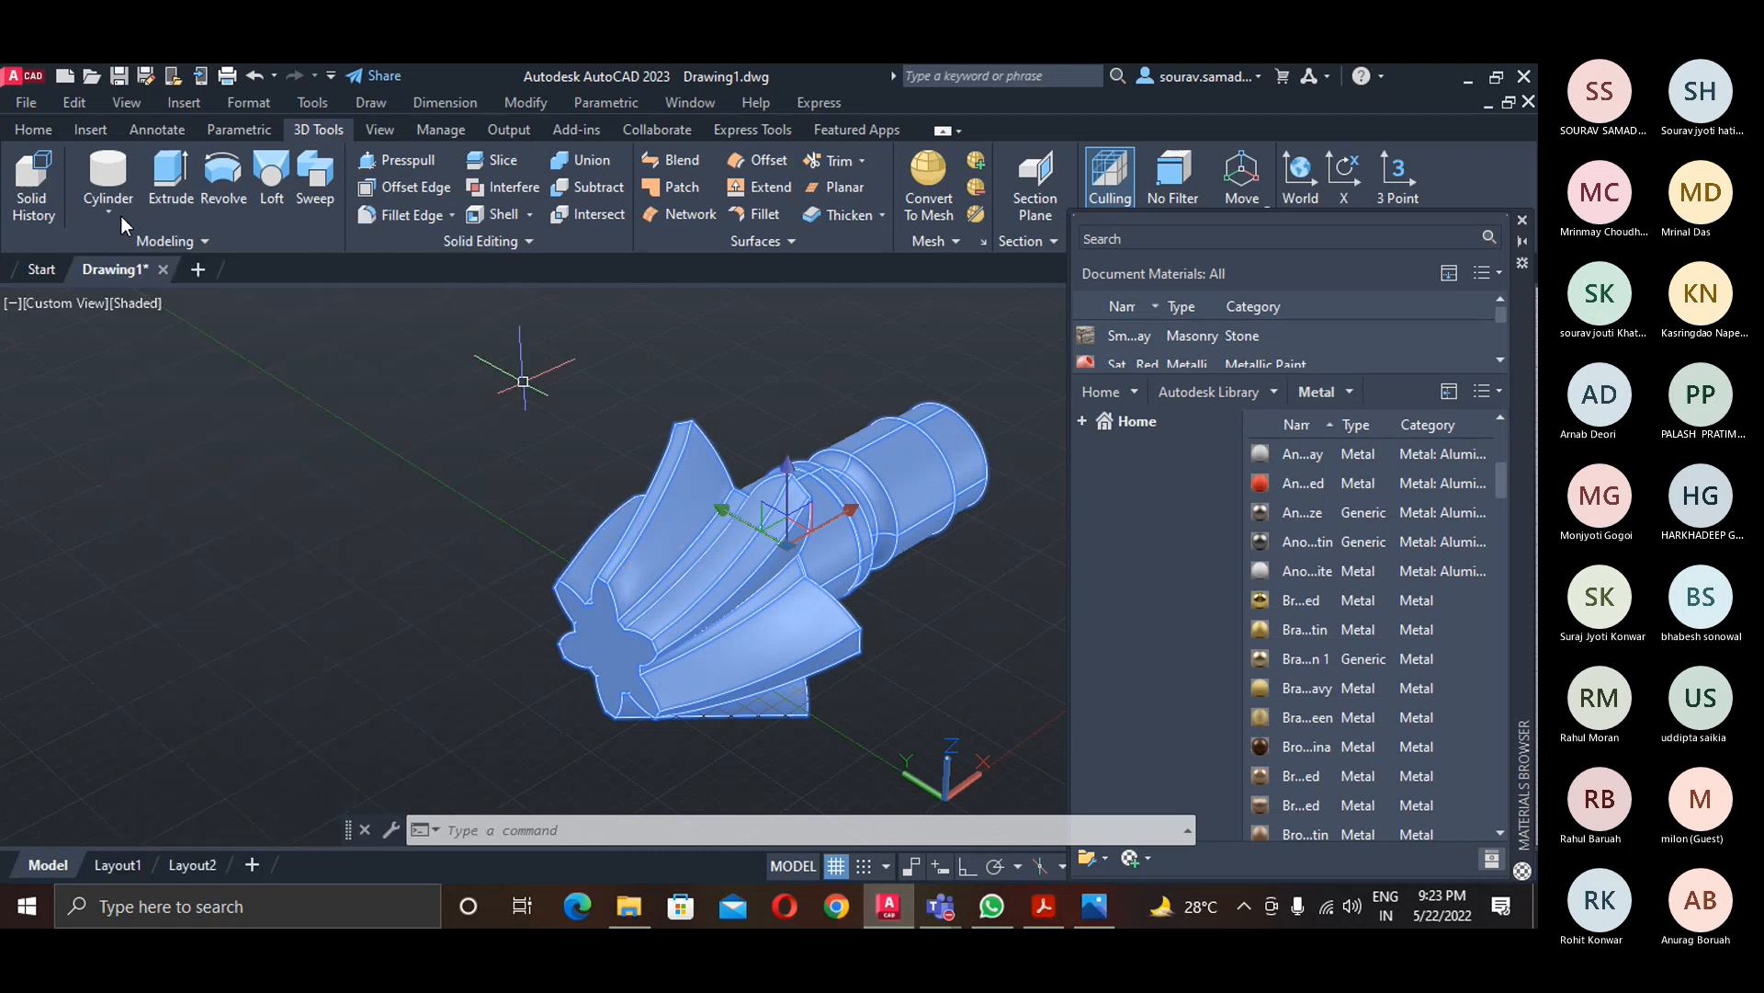
- Assign Brass - Polished from the library to the cutter solid and set its preview environment to Warm Light
double_click(1318, 604)
drag(1318, 603, 753, 598)
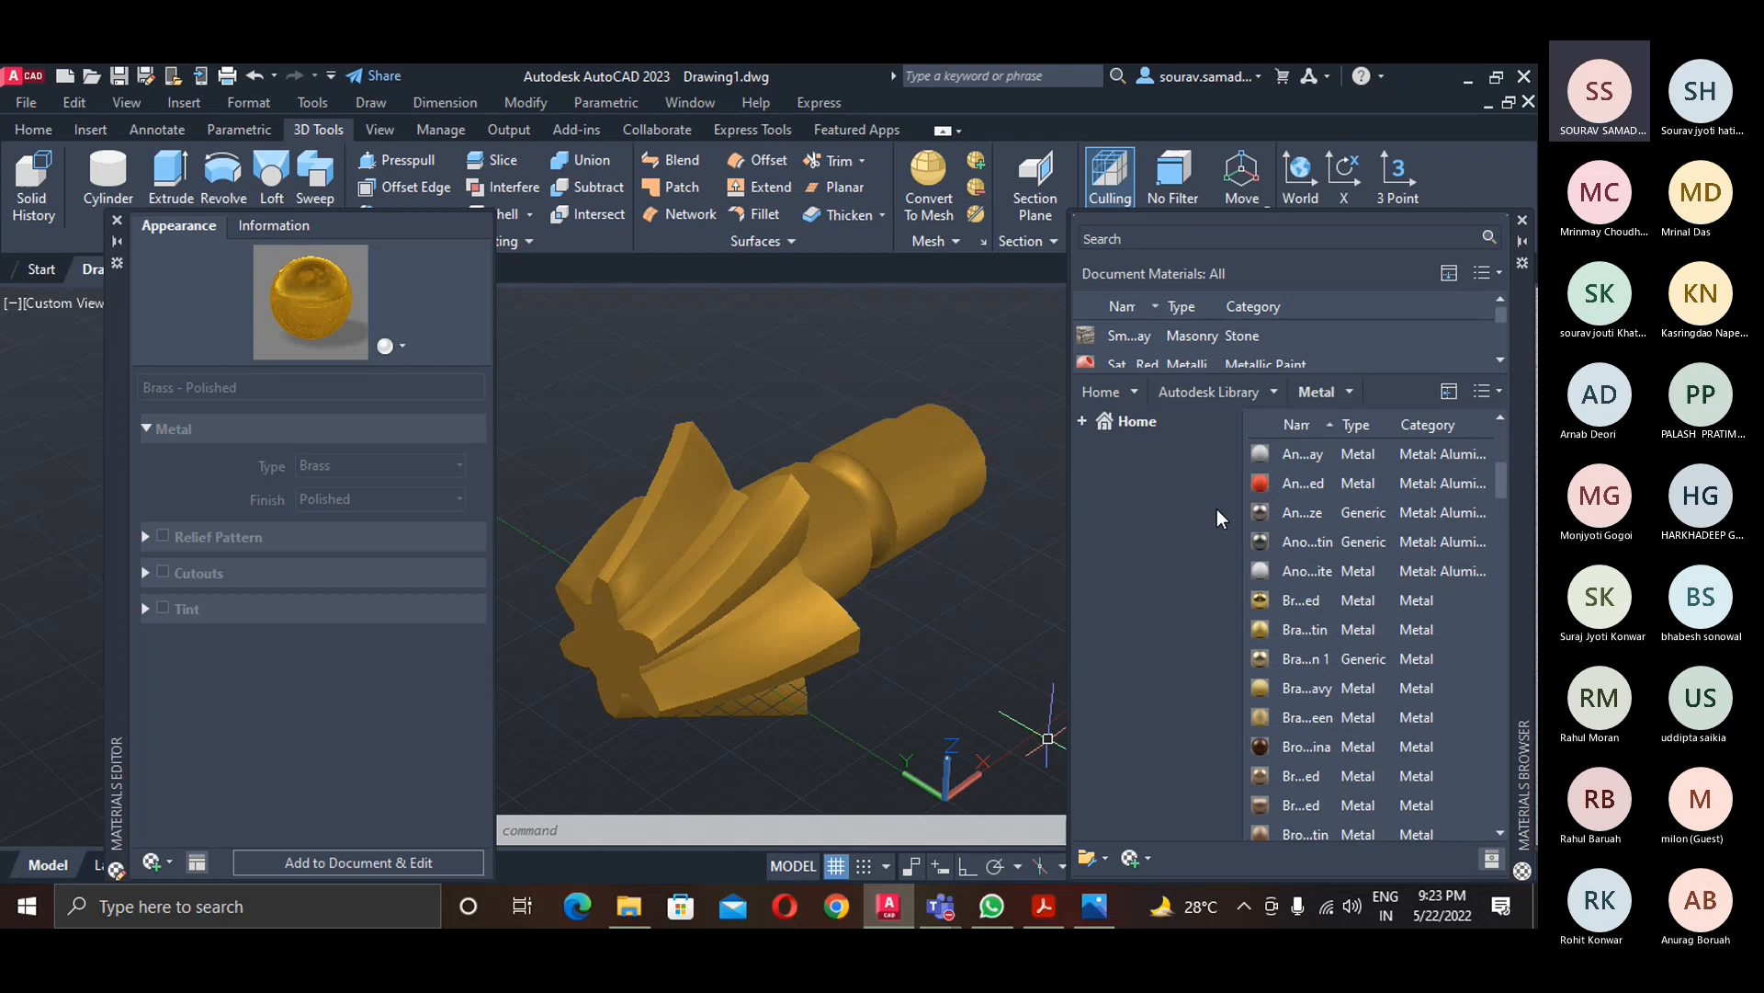
click(403, 346)
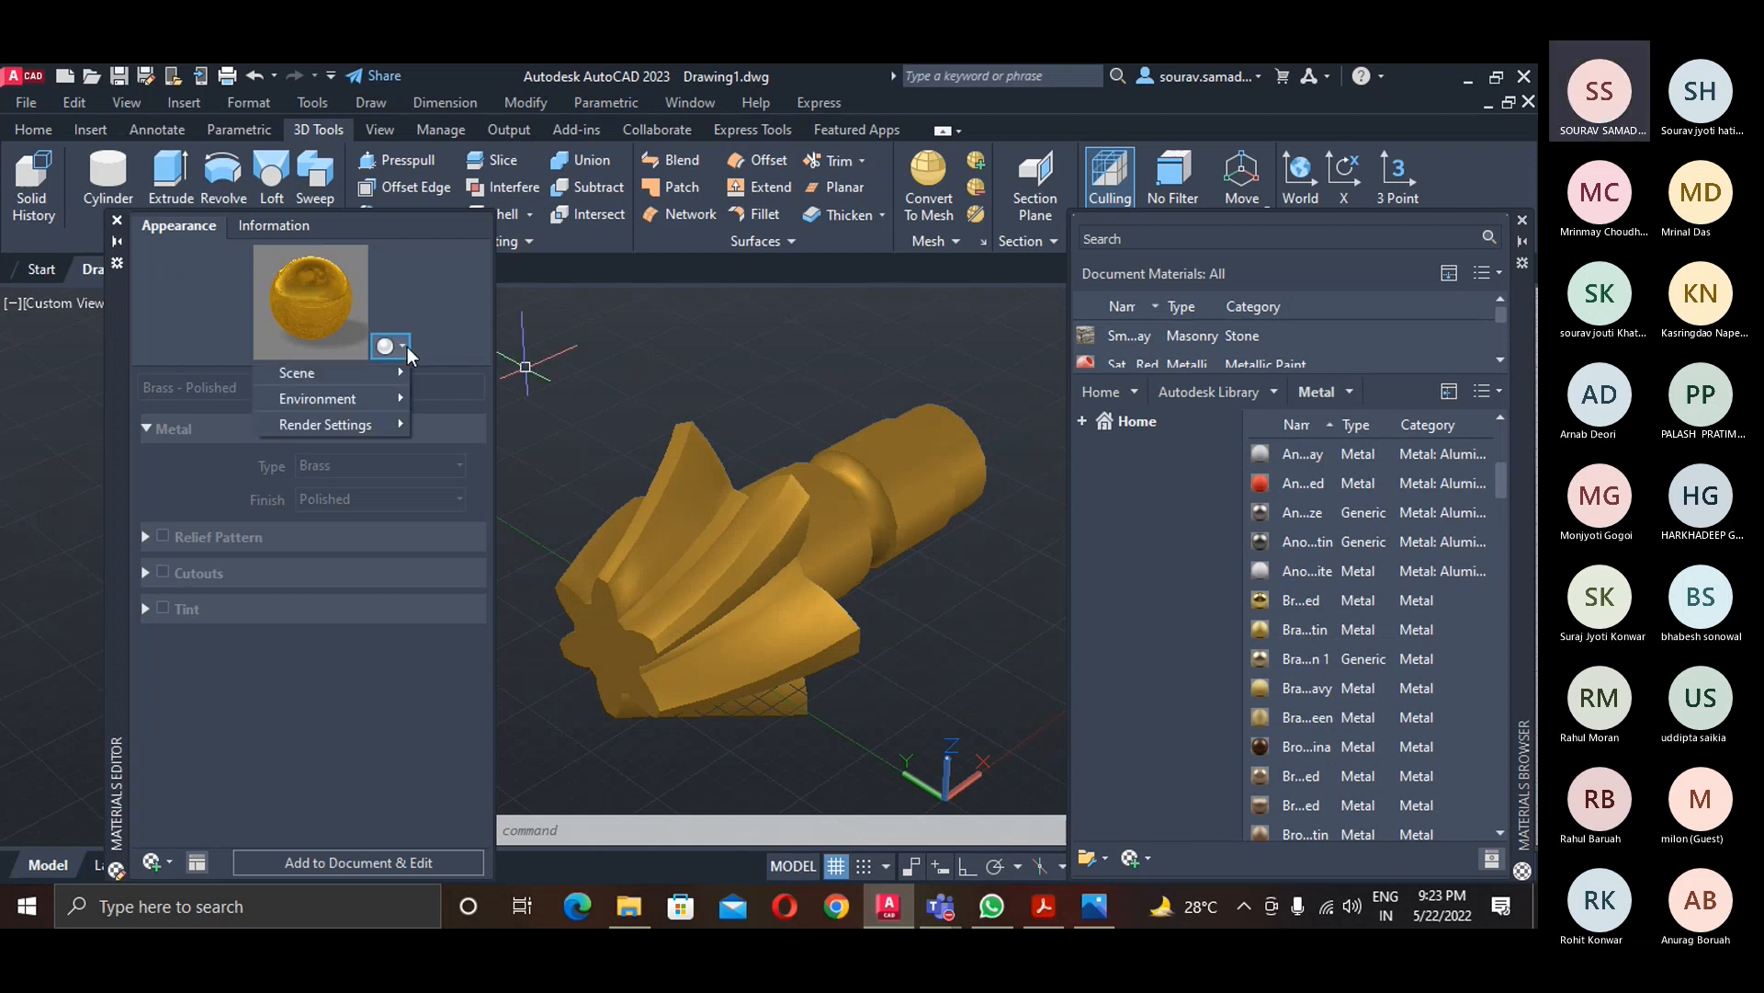
click(463, 466)
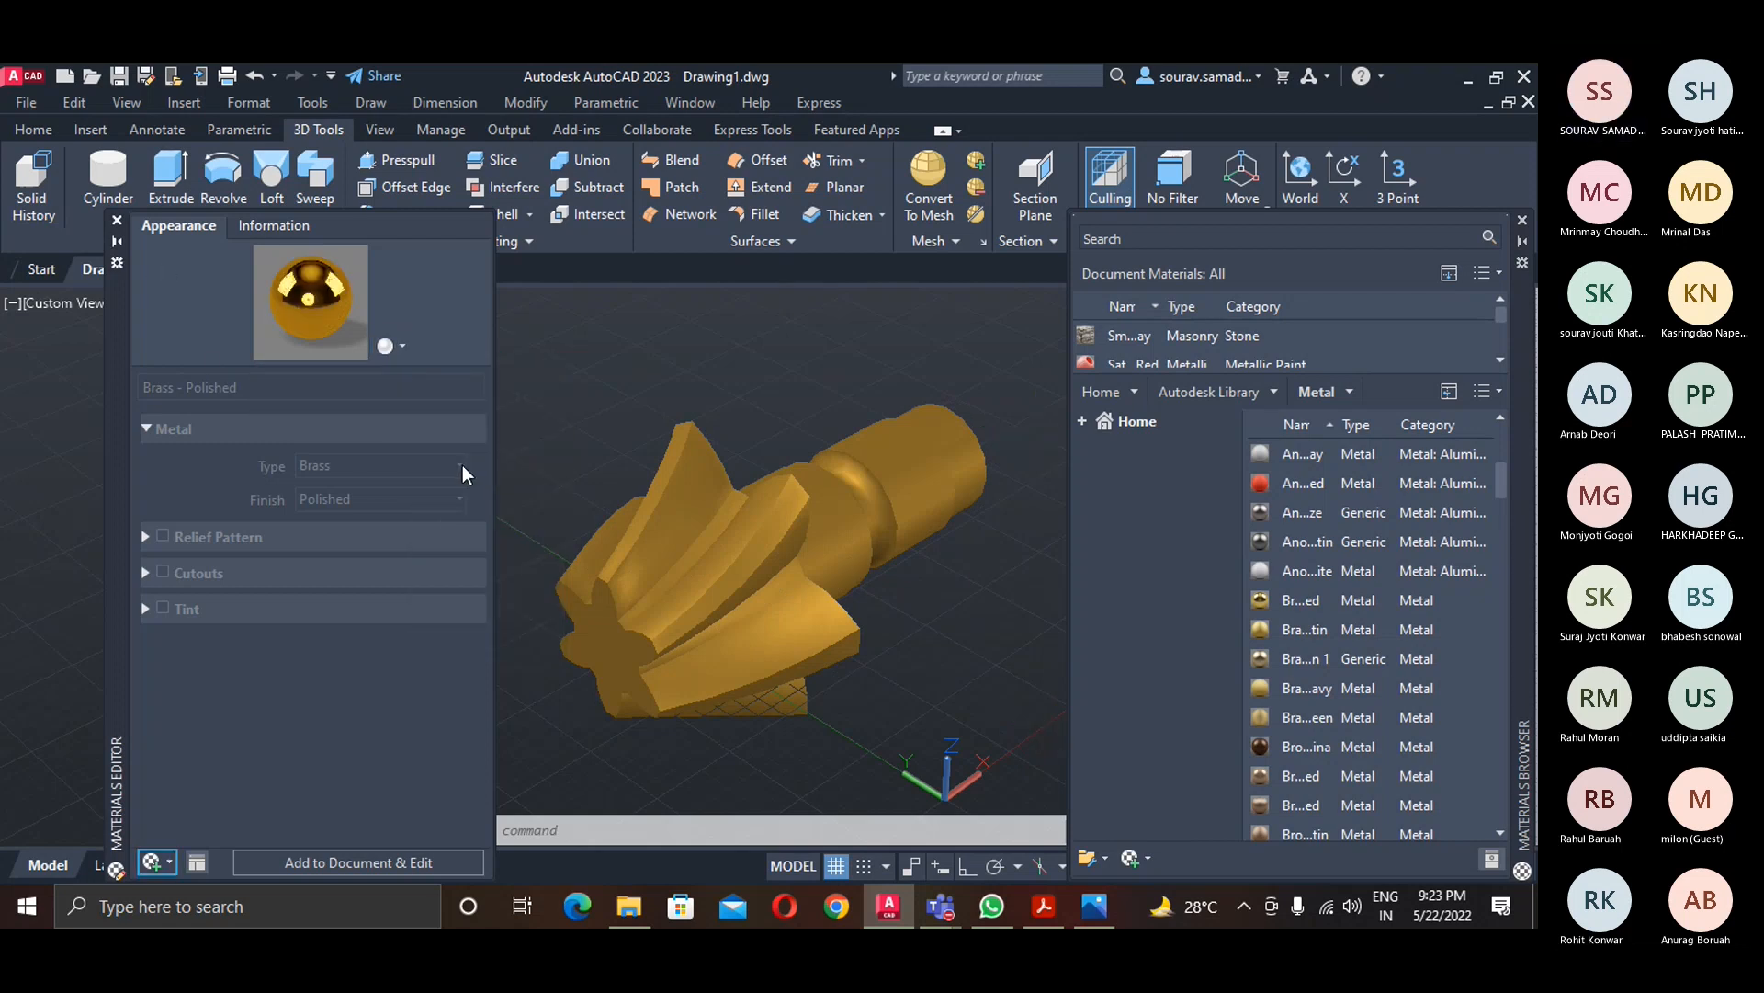
- Select the cutter and set the brass preview's render settings to Production
click(691, 566)
click(402, 345)
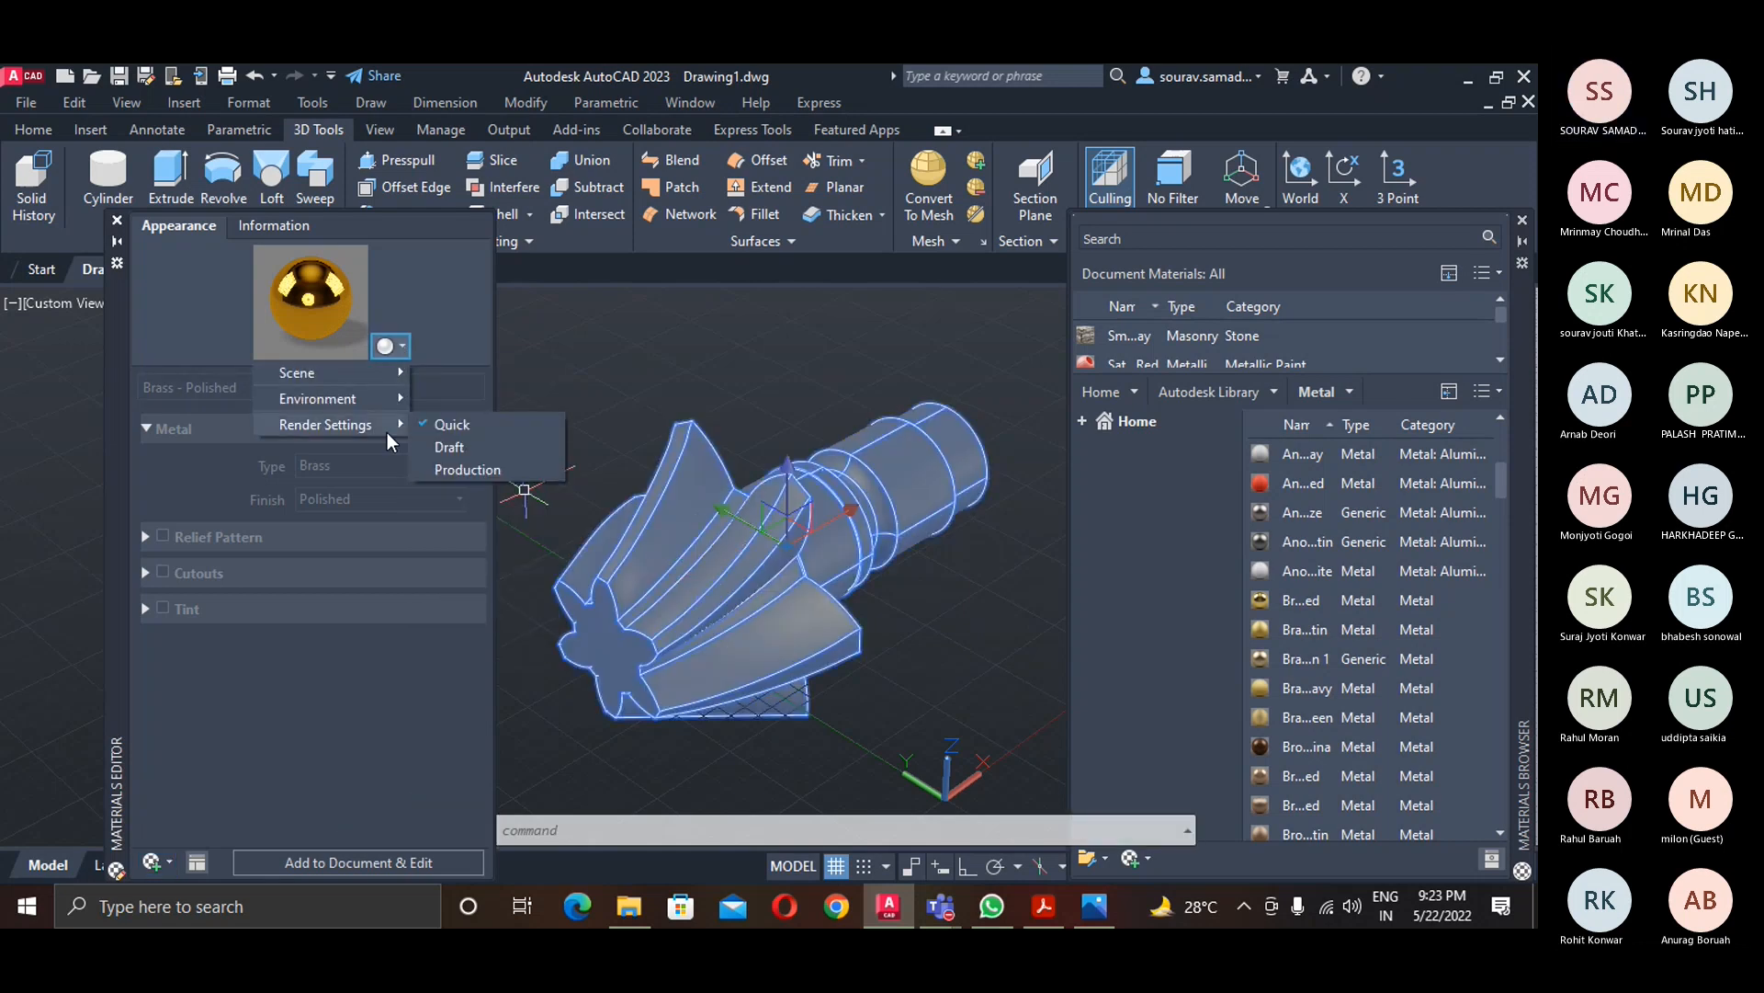
click(443, 462)
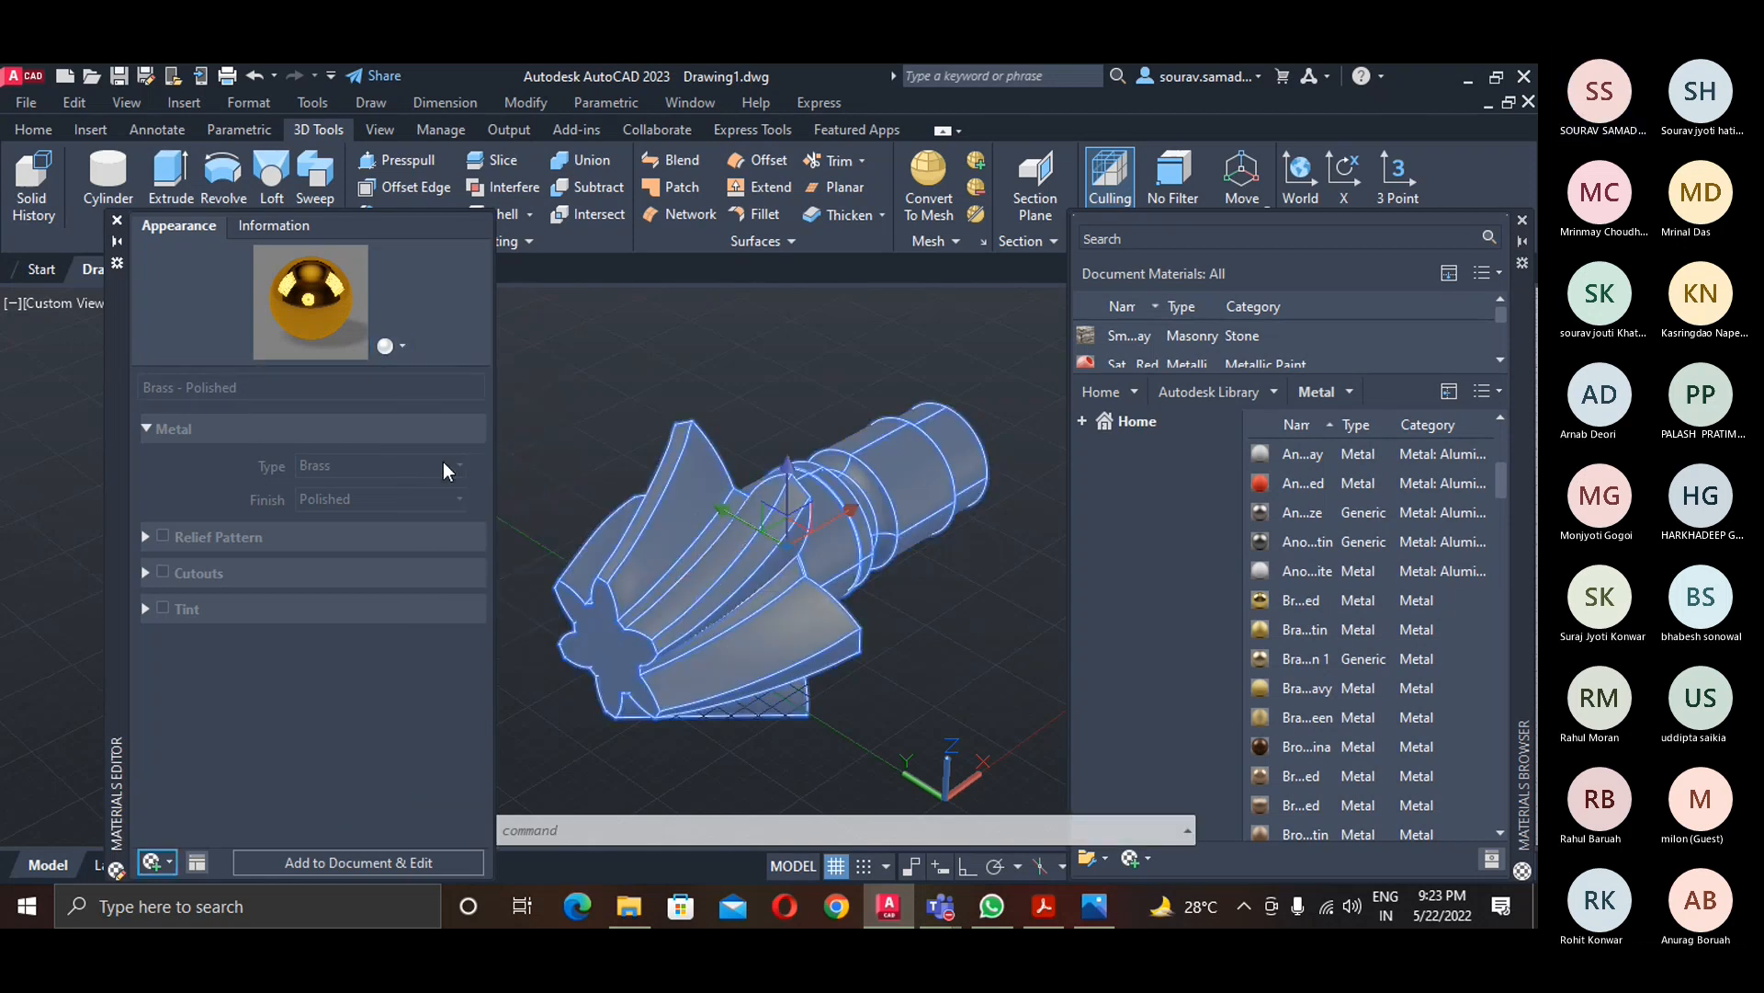
click(403, 347)
mouse_move(375, 426)
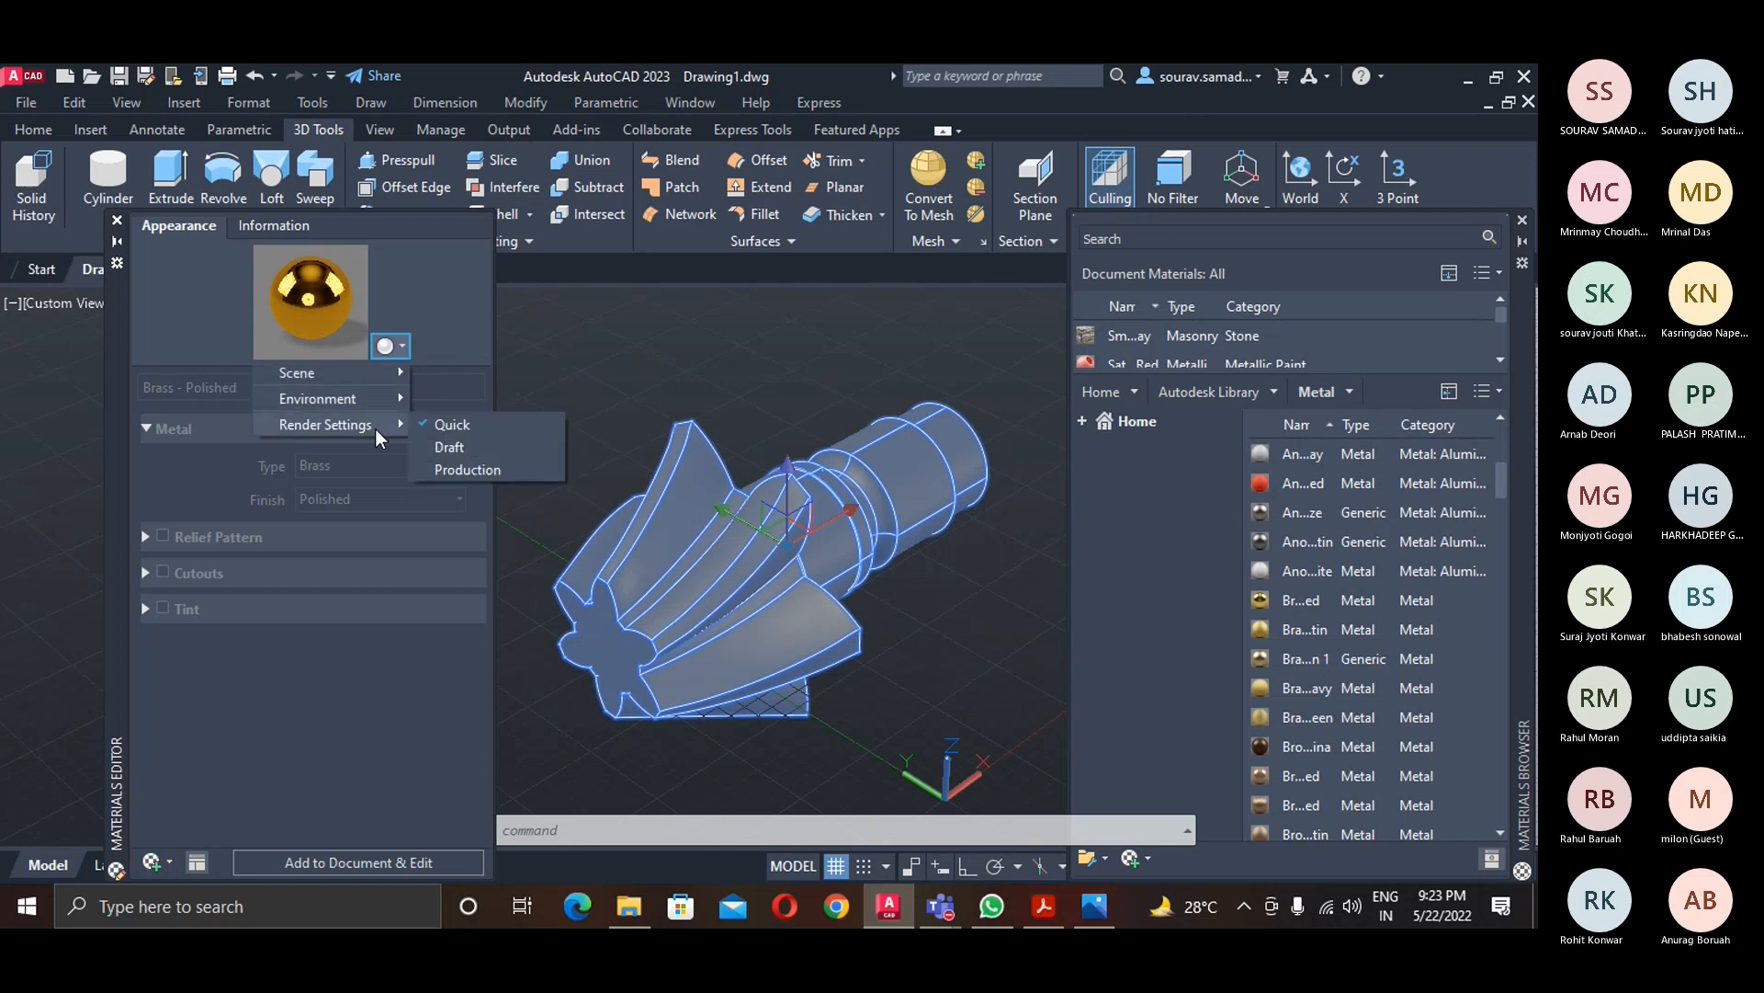
click(449, 468)
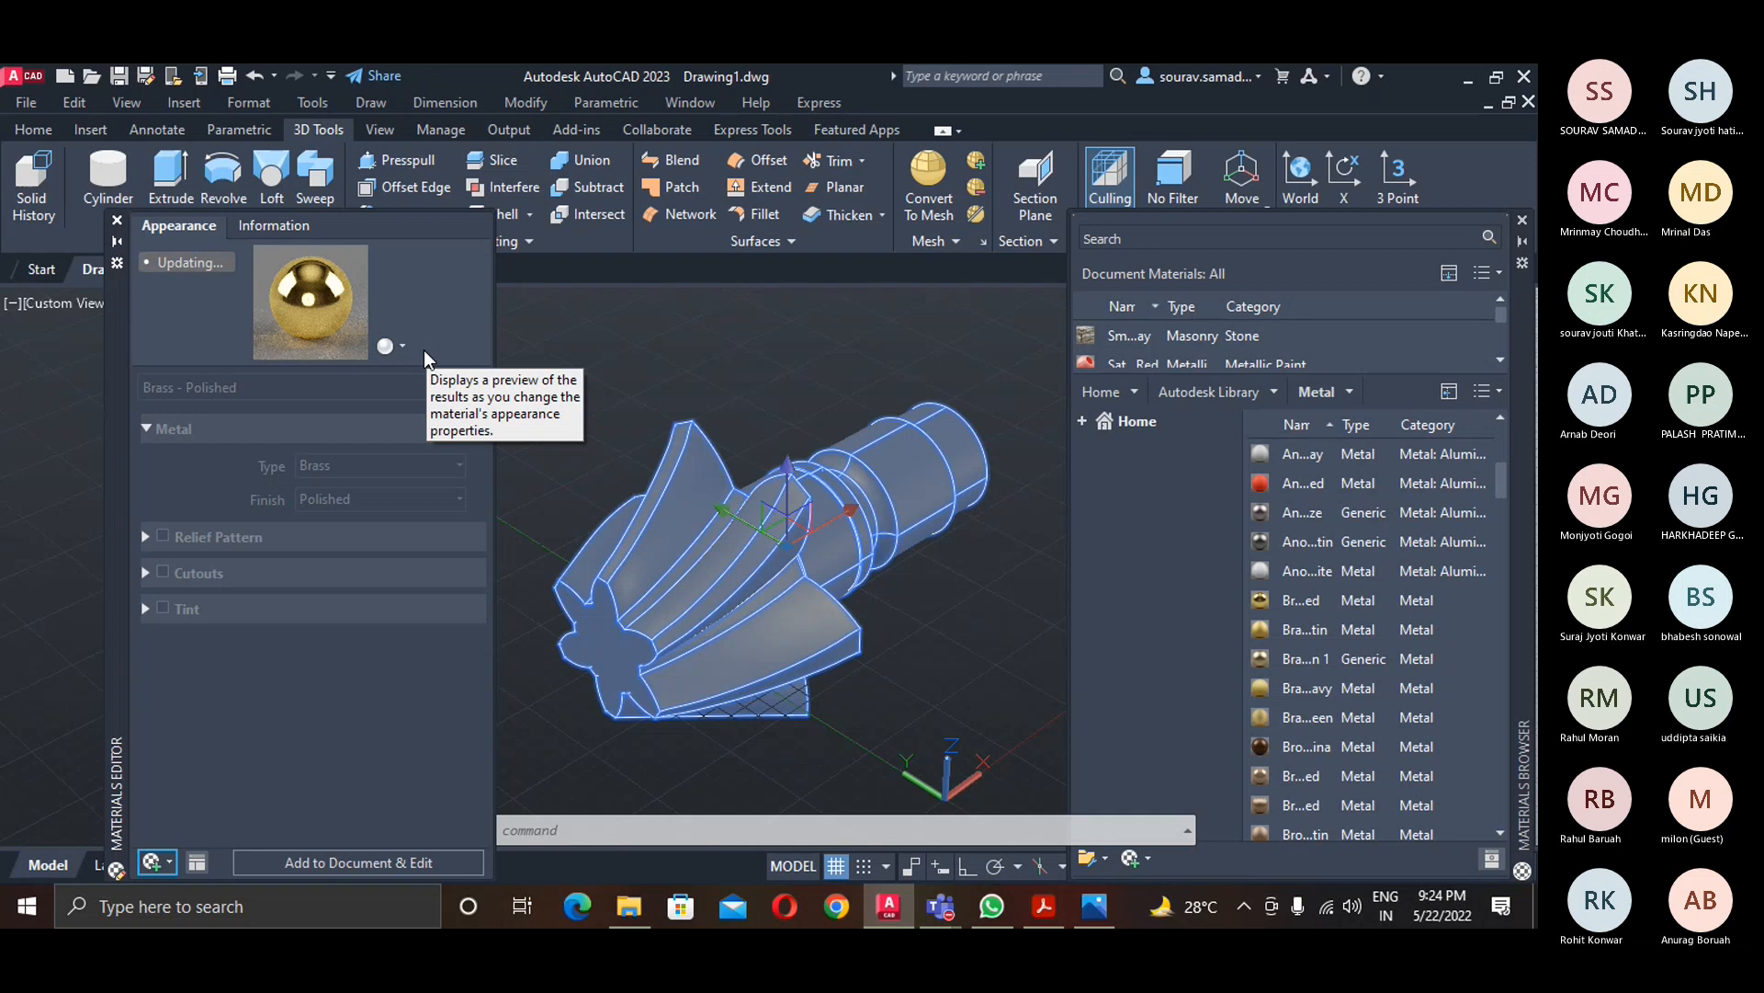
- Change the brass preview scene to Object with the Quick render setting
click(403, 348)
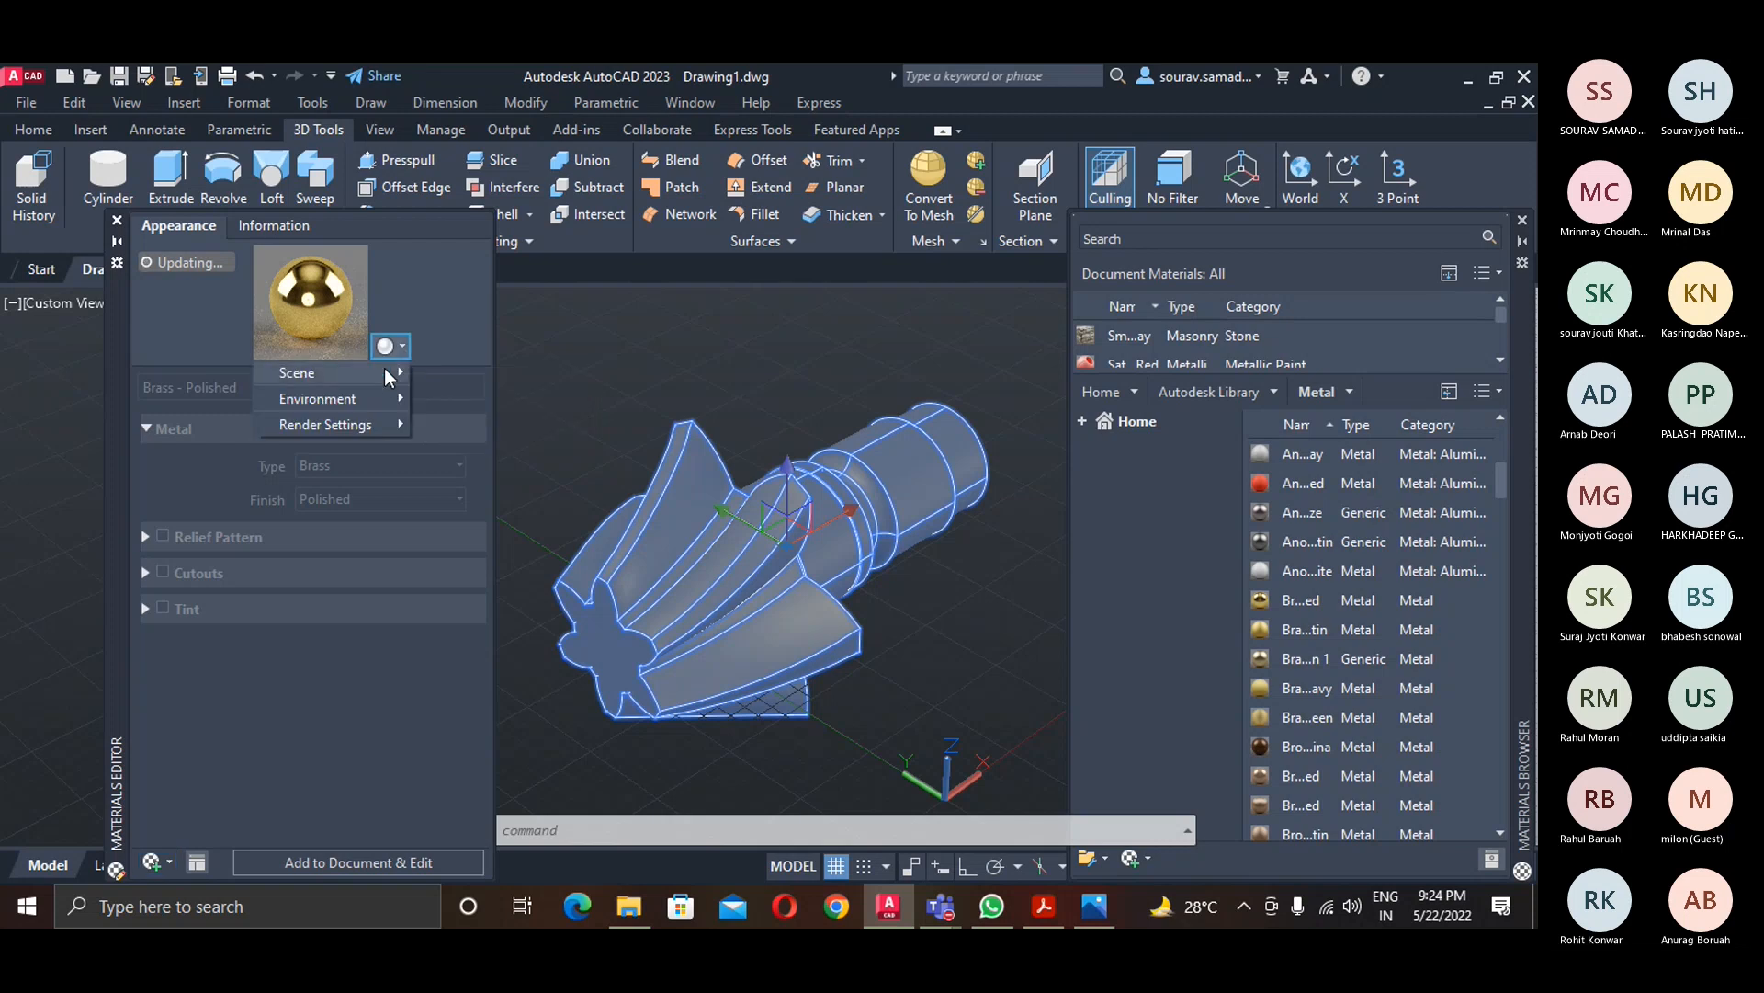
mouse_move(382, 371)
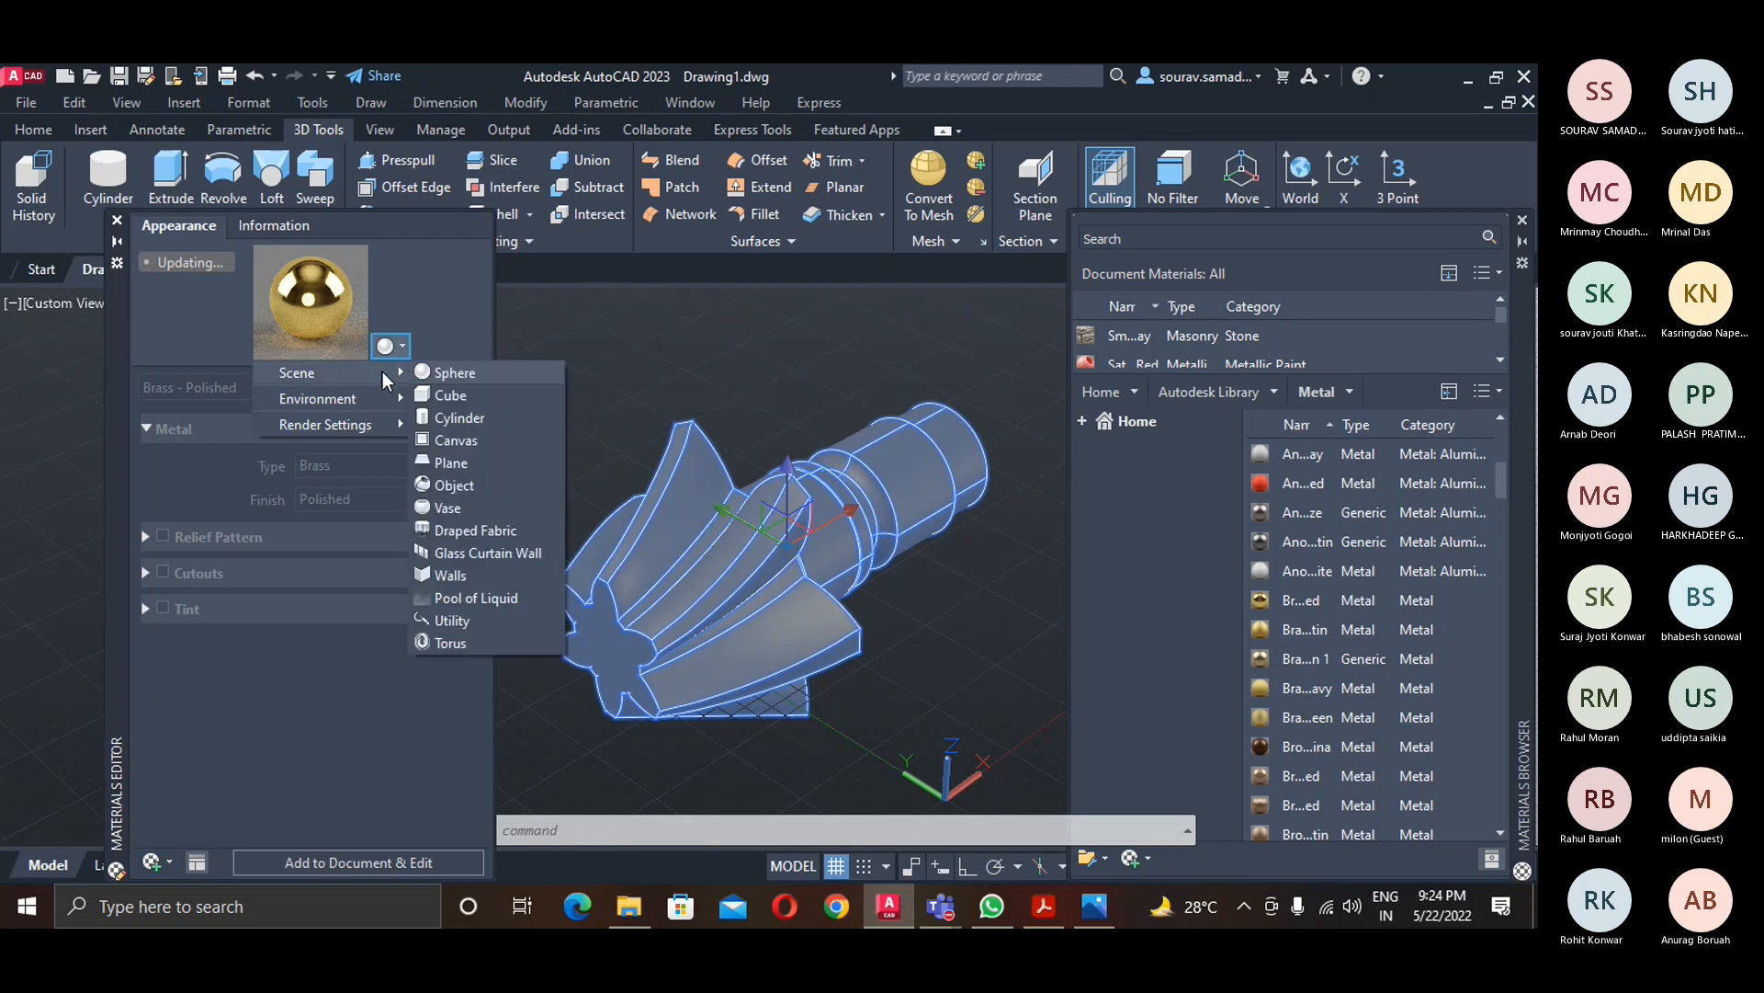
click(443, 486)
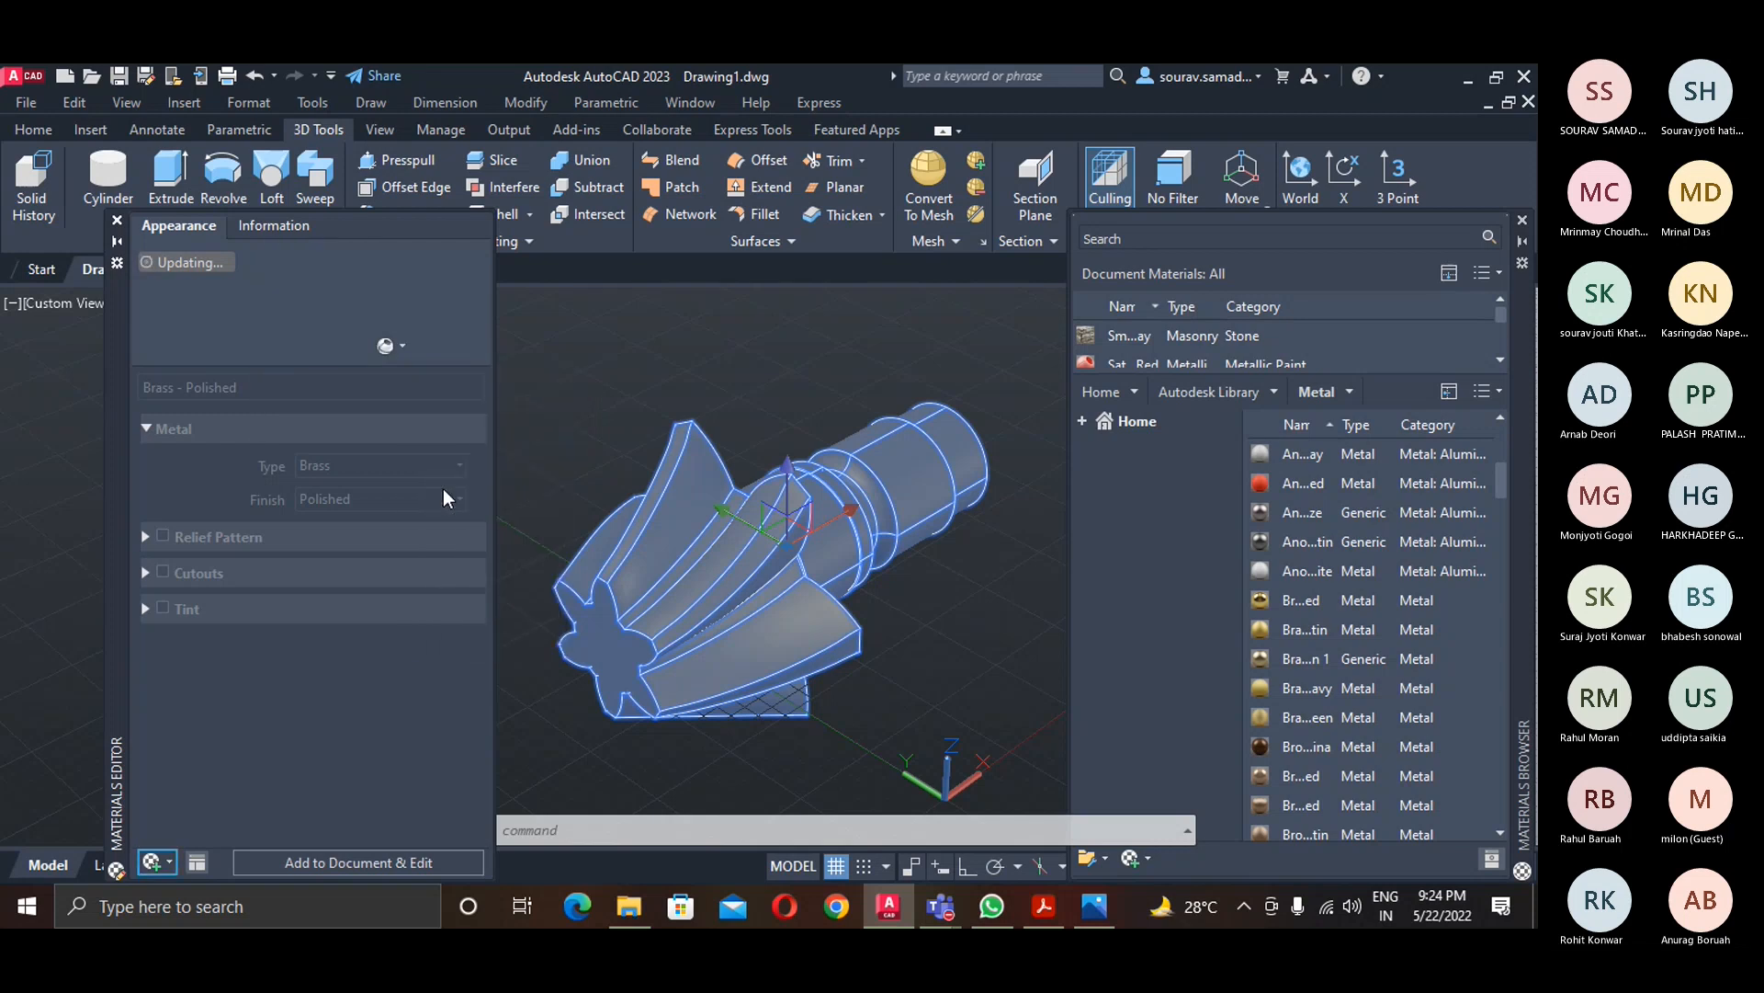
click(404, 352)
mouse_move(387, 429)
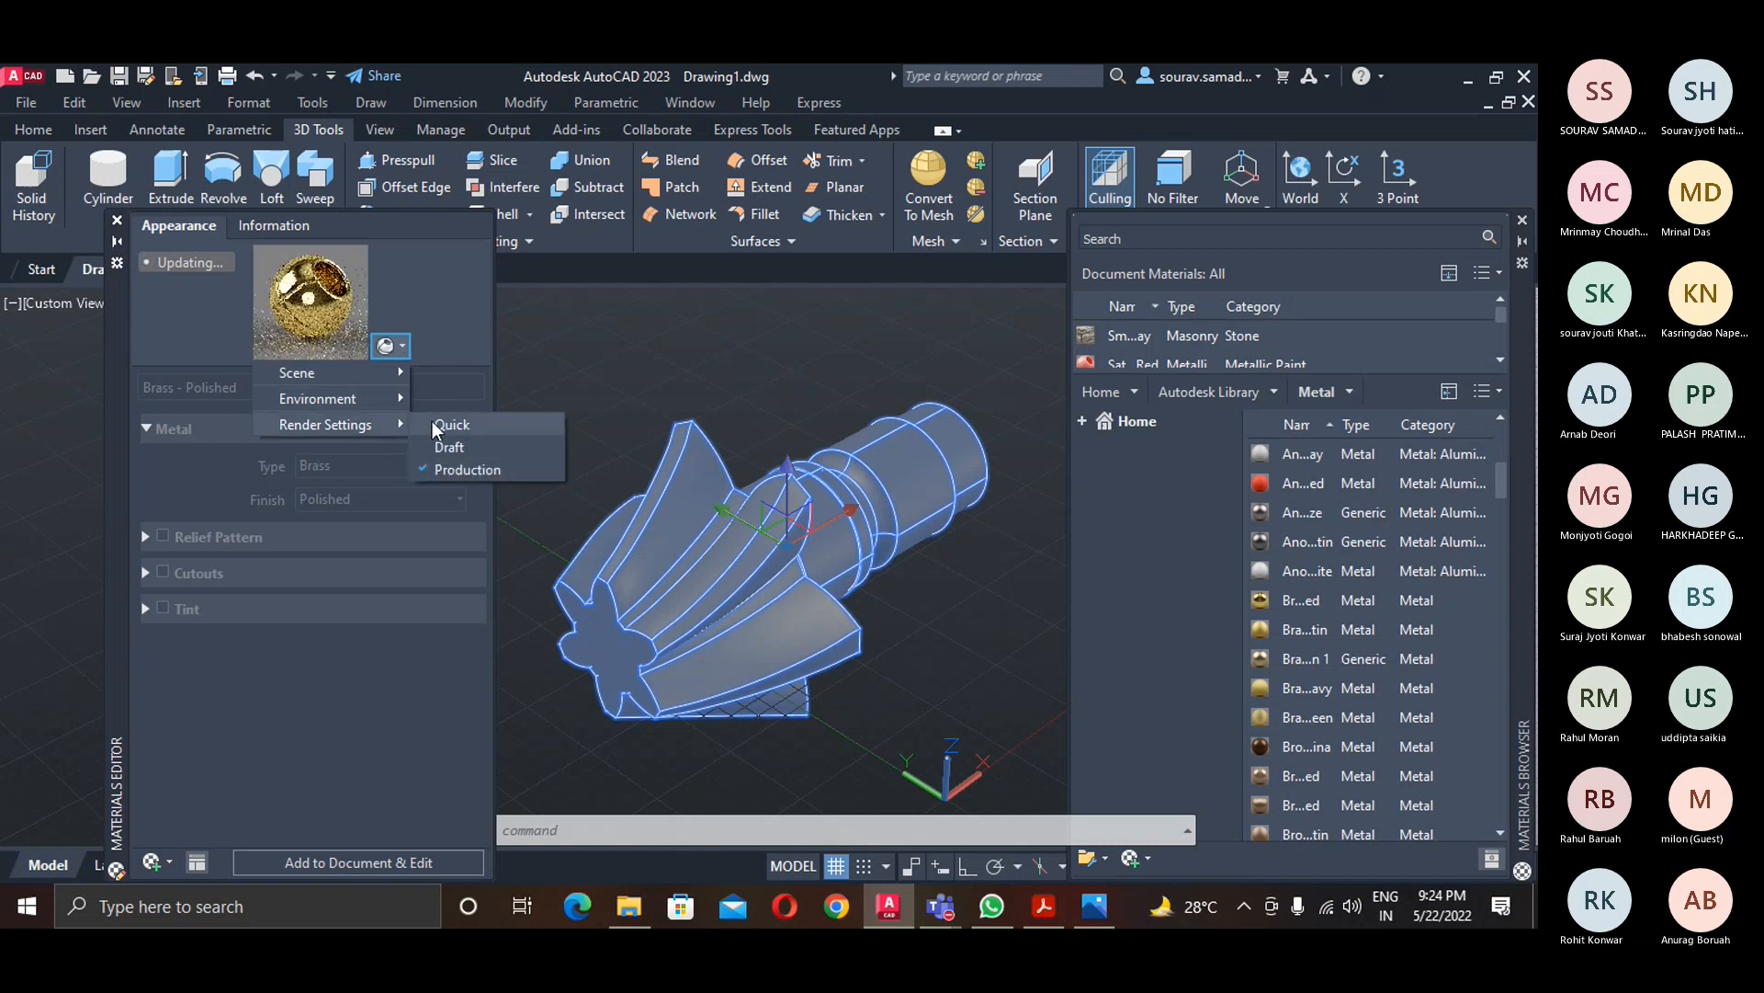
click(430, 422)
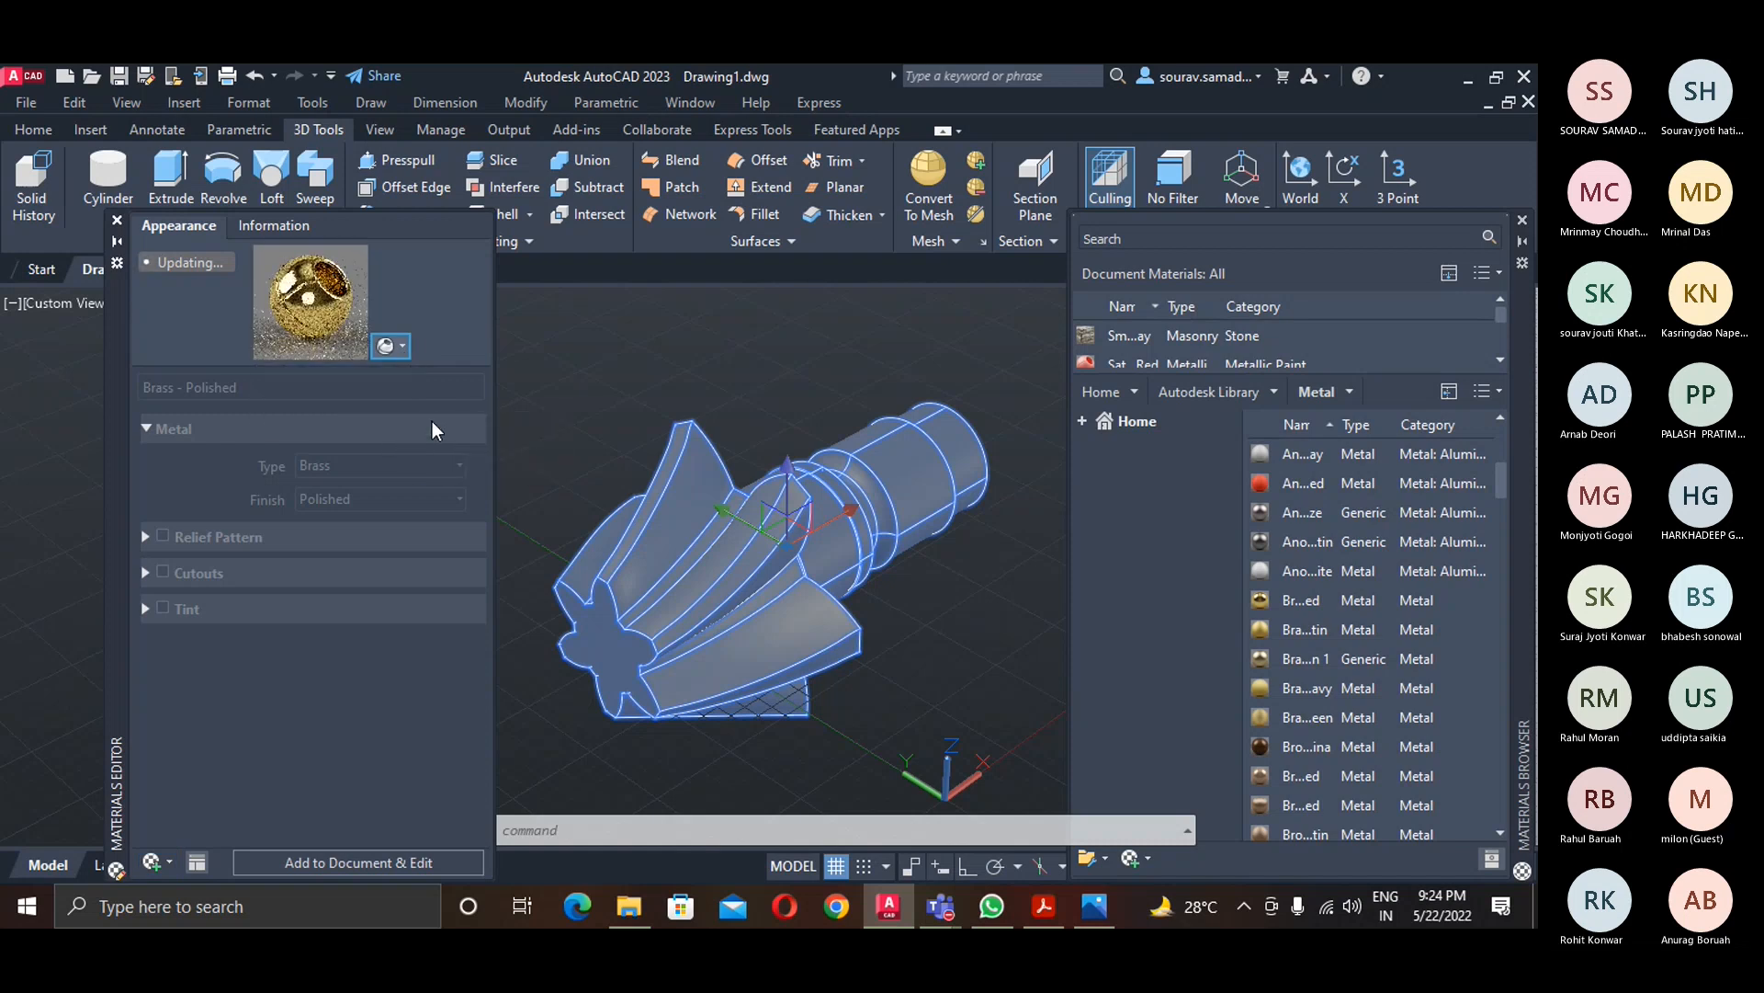
- Set the brass preview environment to Snowfield and close the Materials Editor
click(403, 351)
mouse_move(378, 399)
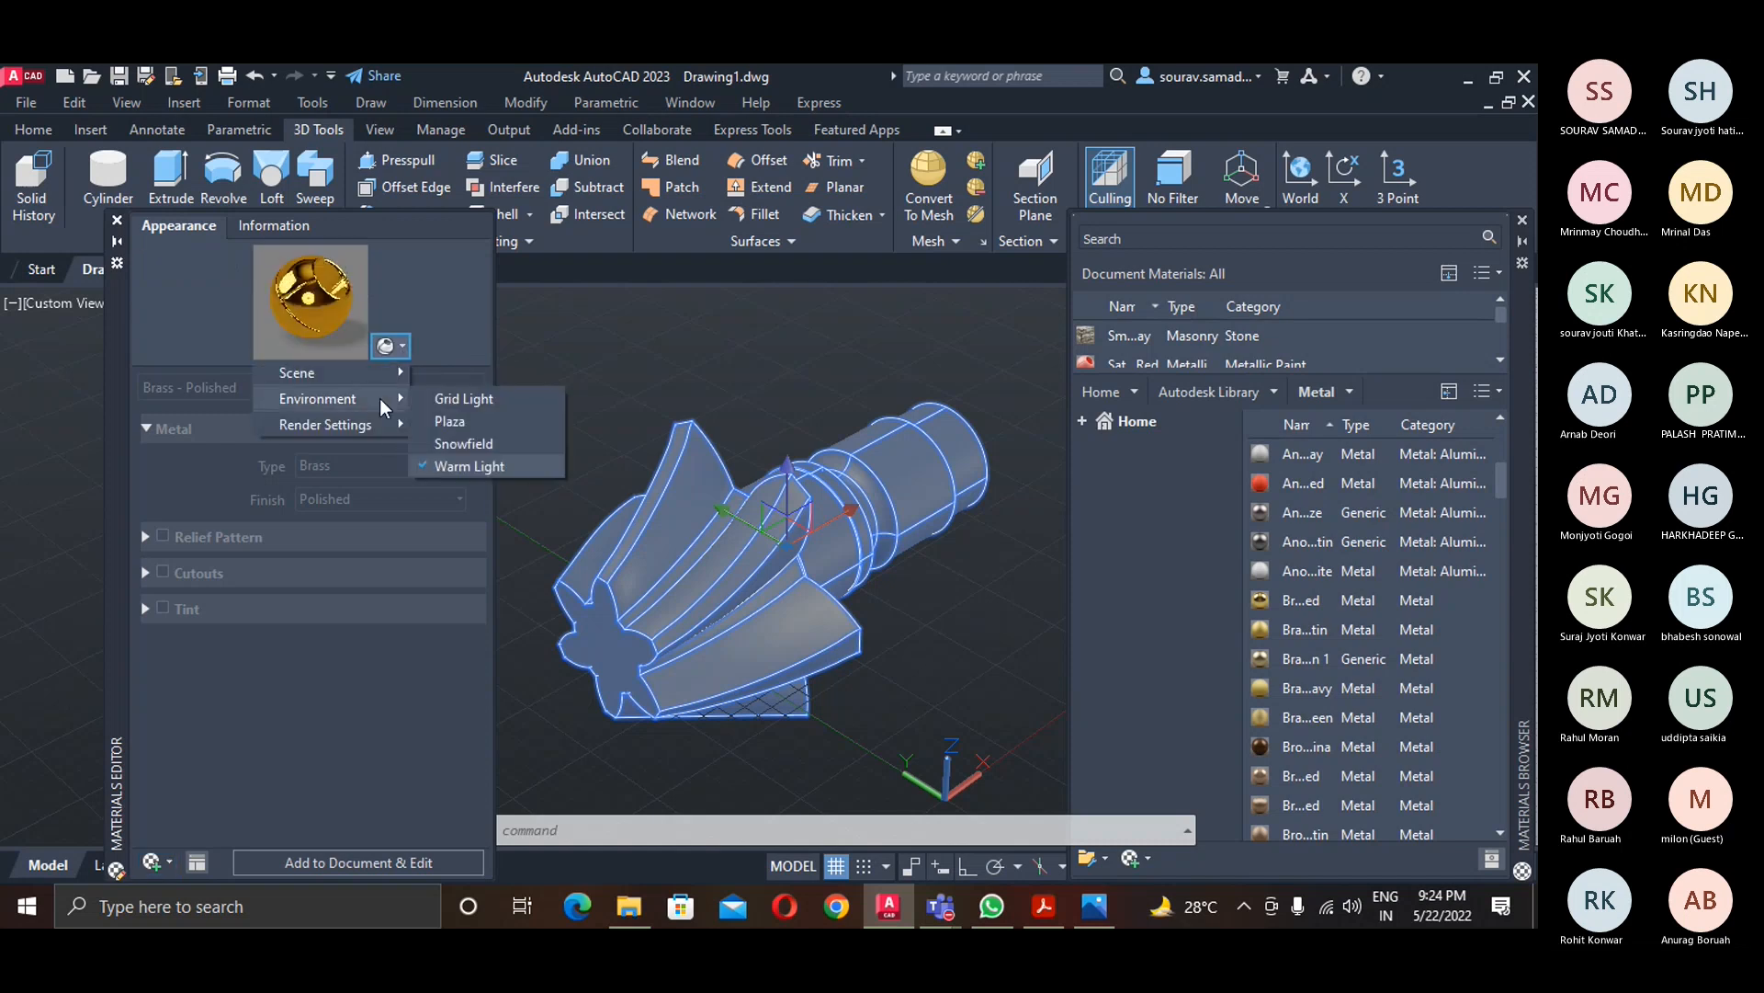
click(457, 442)
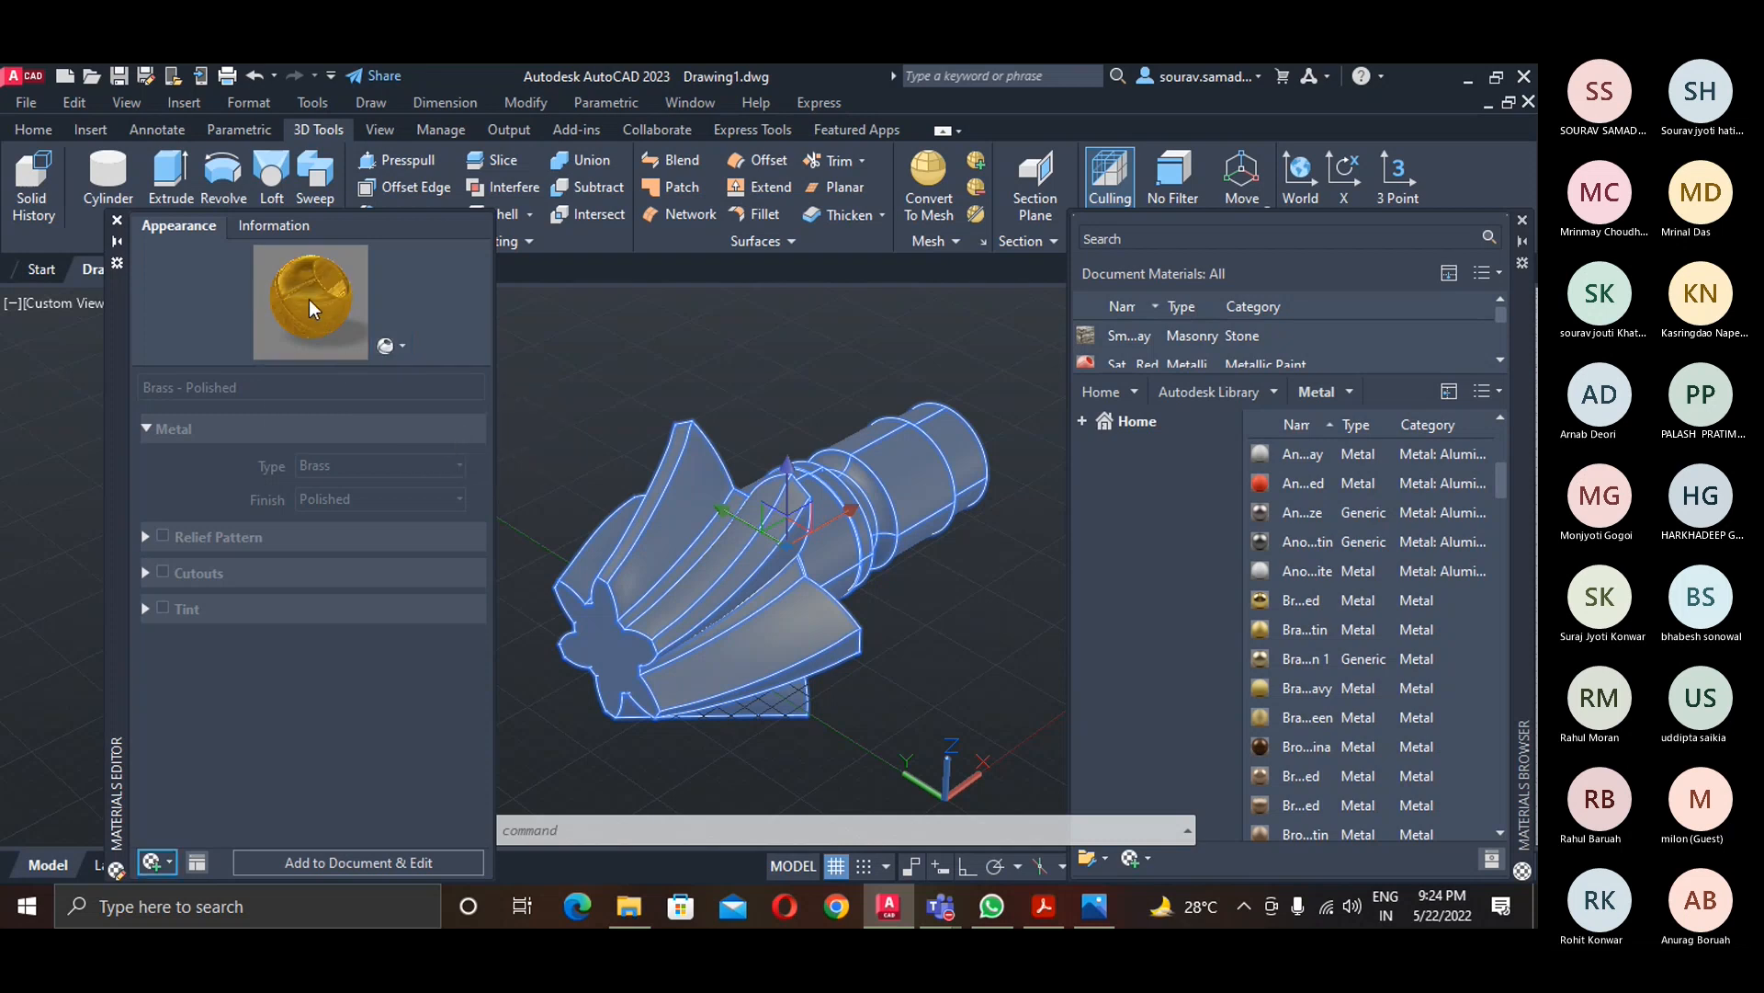
click(119, 221)
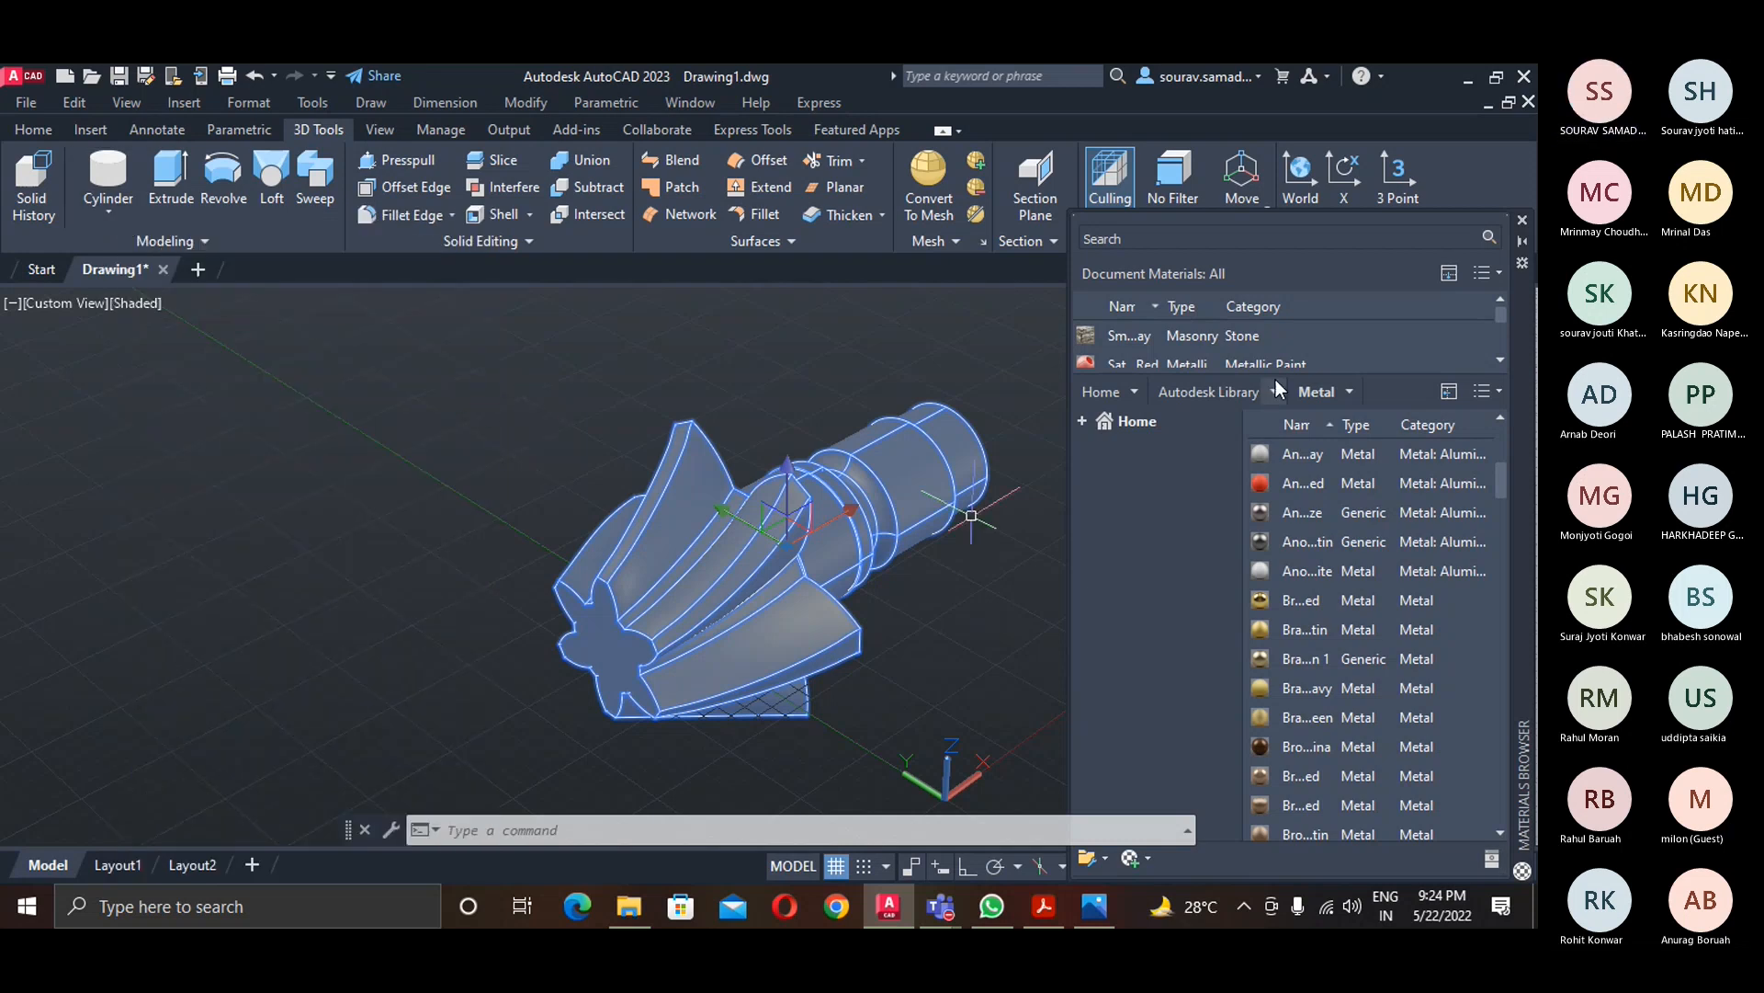
- Inspect the brass-finished cutter from its fluted end and from its shank end
key(Escape)
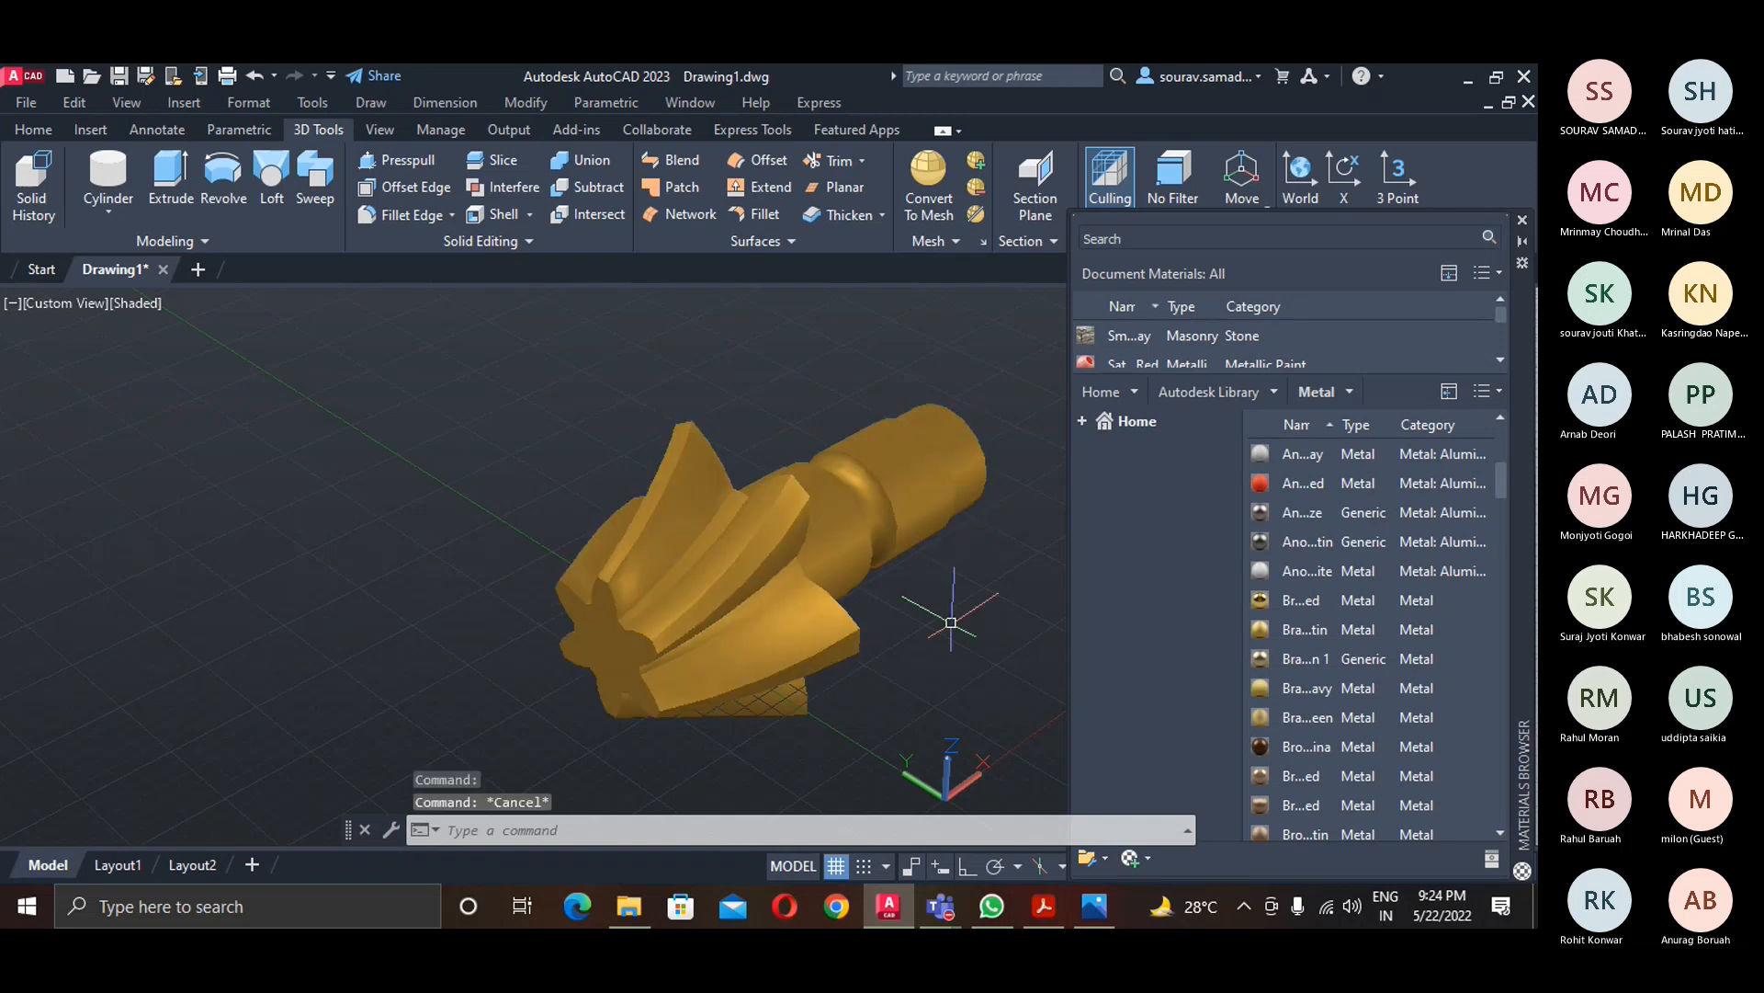
scroll(931, 679, down, 3)
scroll(827, 586, up, 7)
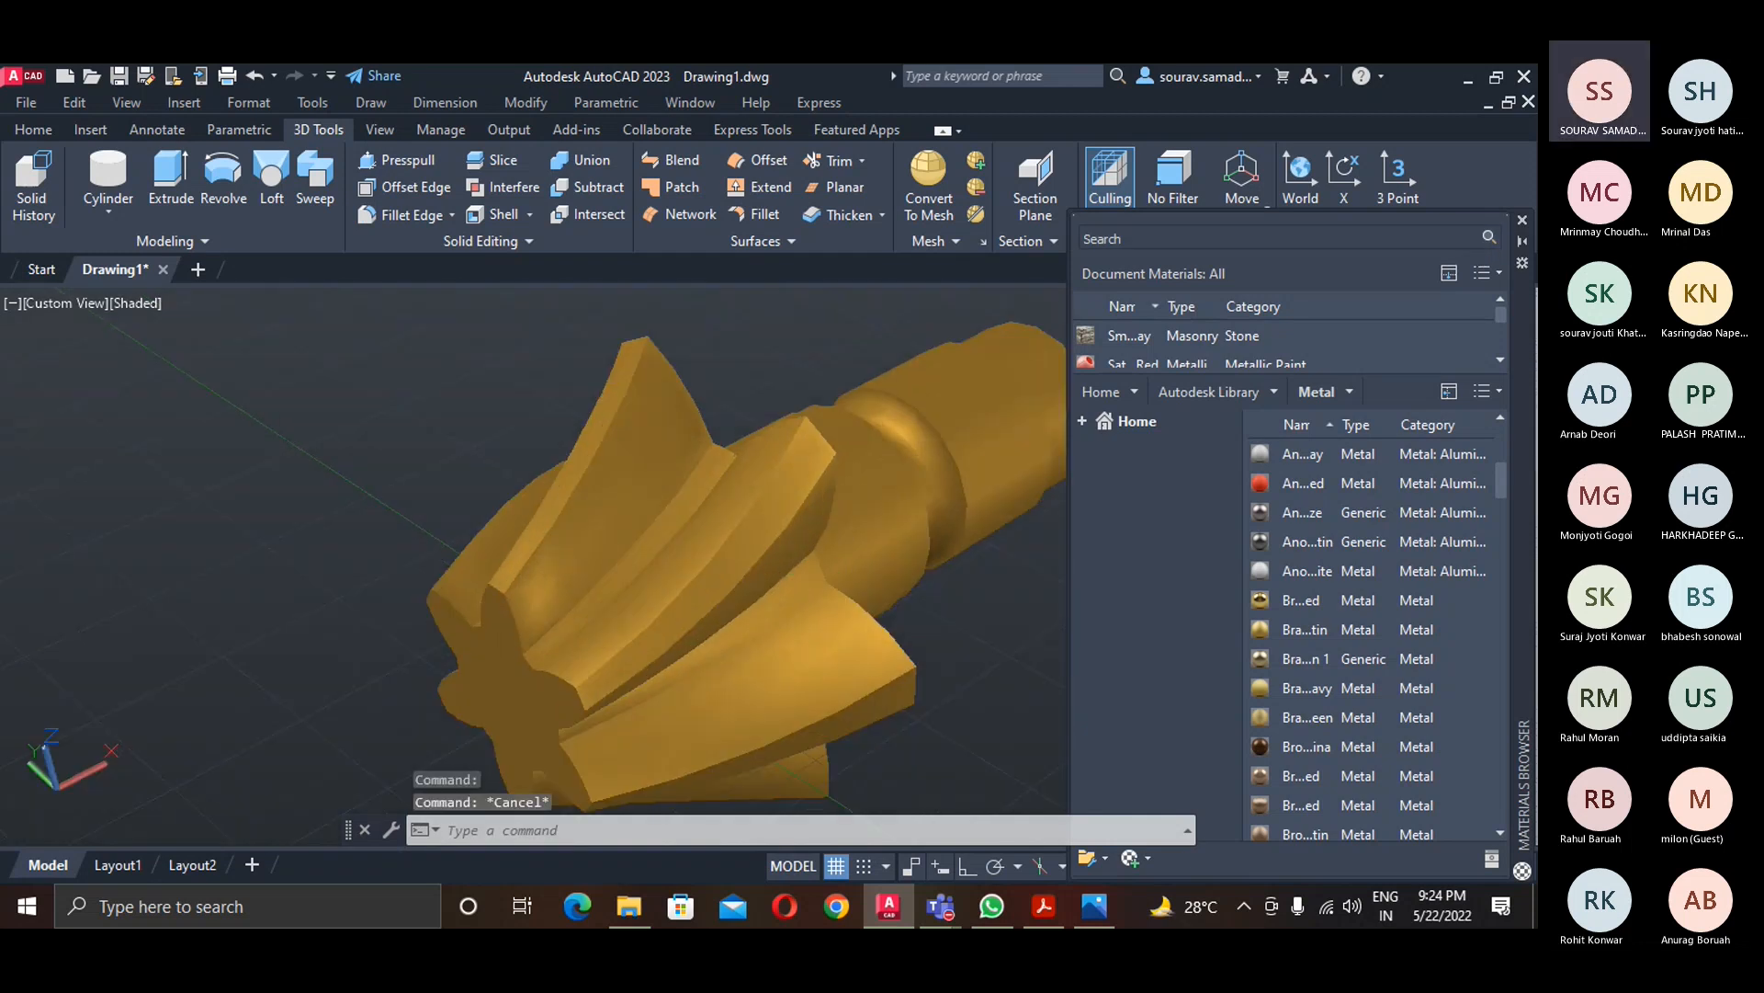
scroll(968, 677, down, 4)
shift+middle_drag(967, 678, 619, 617)
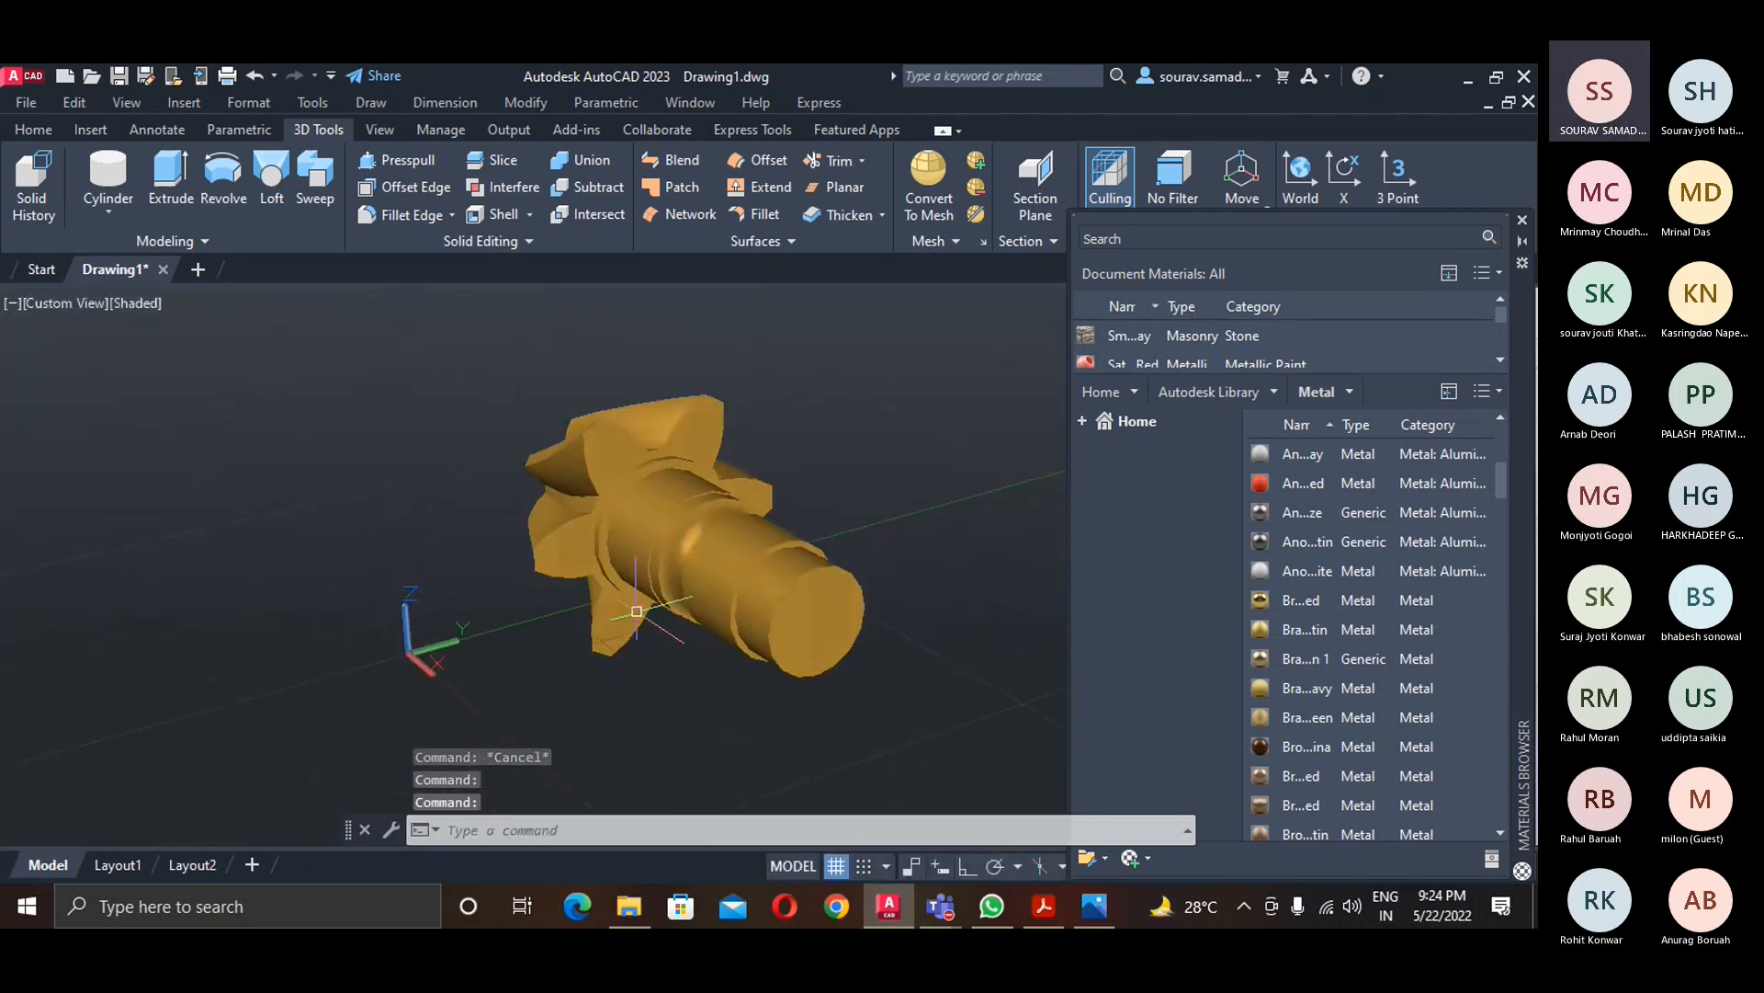
scroll(804, 552, down, 2)
scroll(801, 582, up, 2)
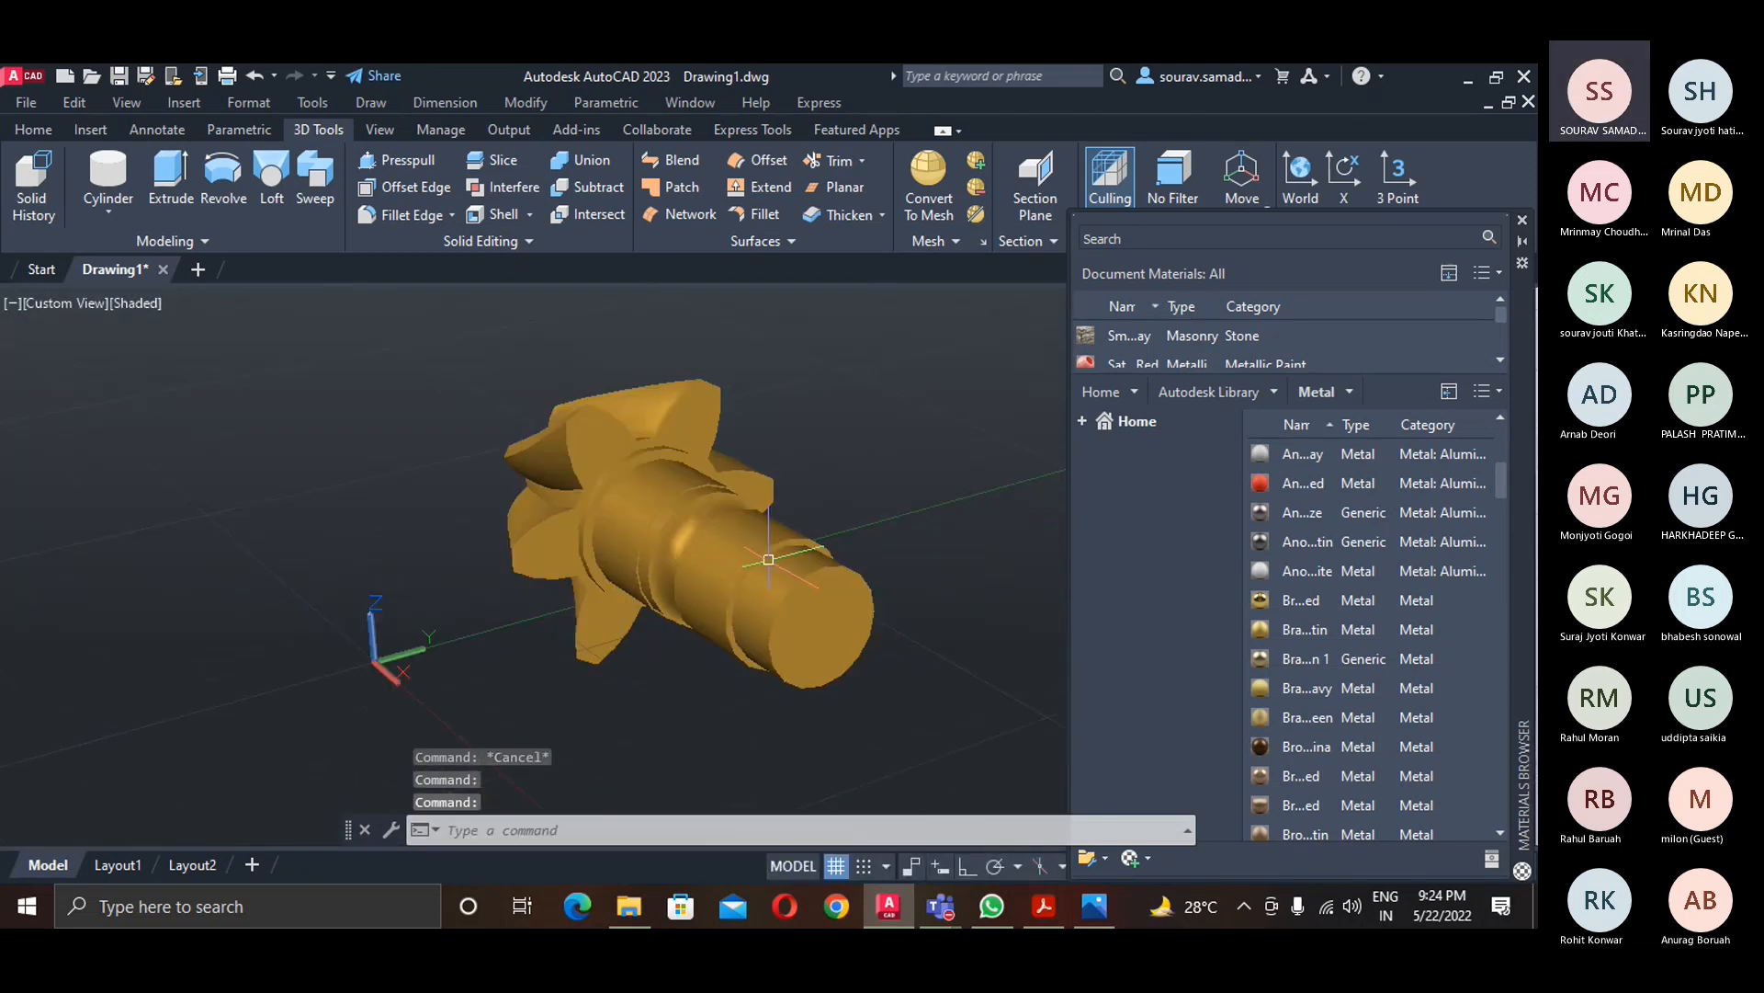
- Display the cutter in the Shades of Gray visual style
click(136, 303)
click(197, 507)
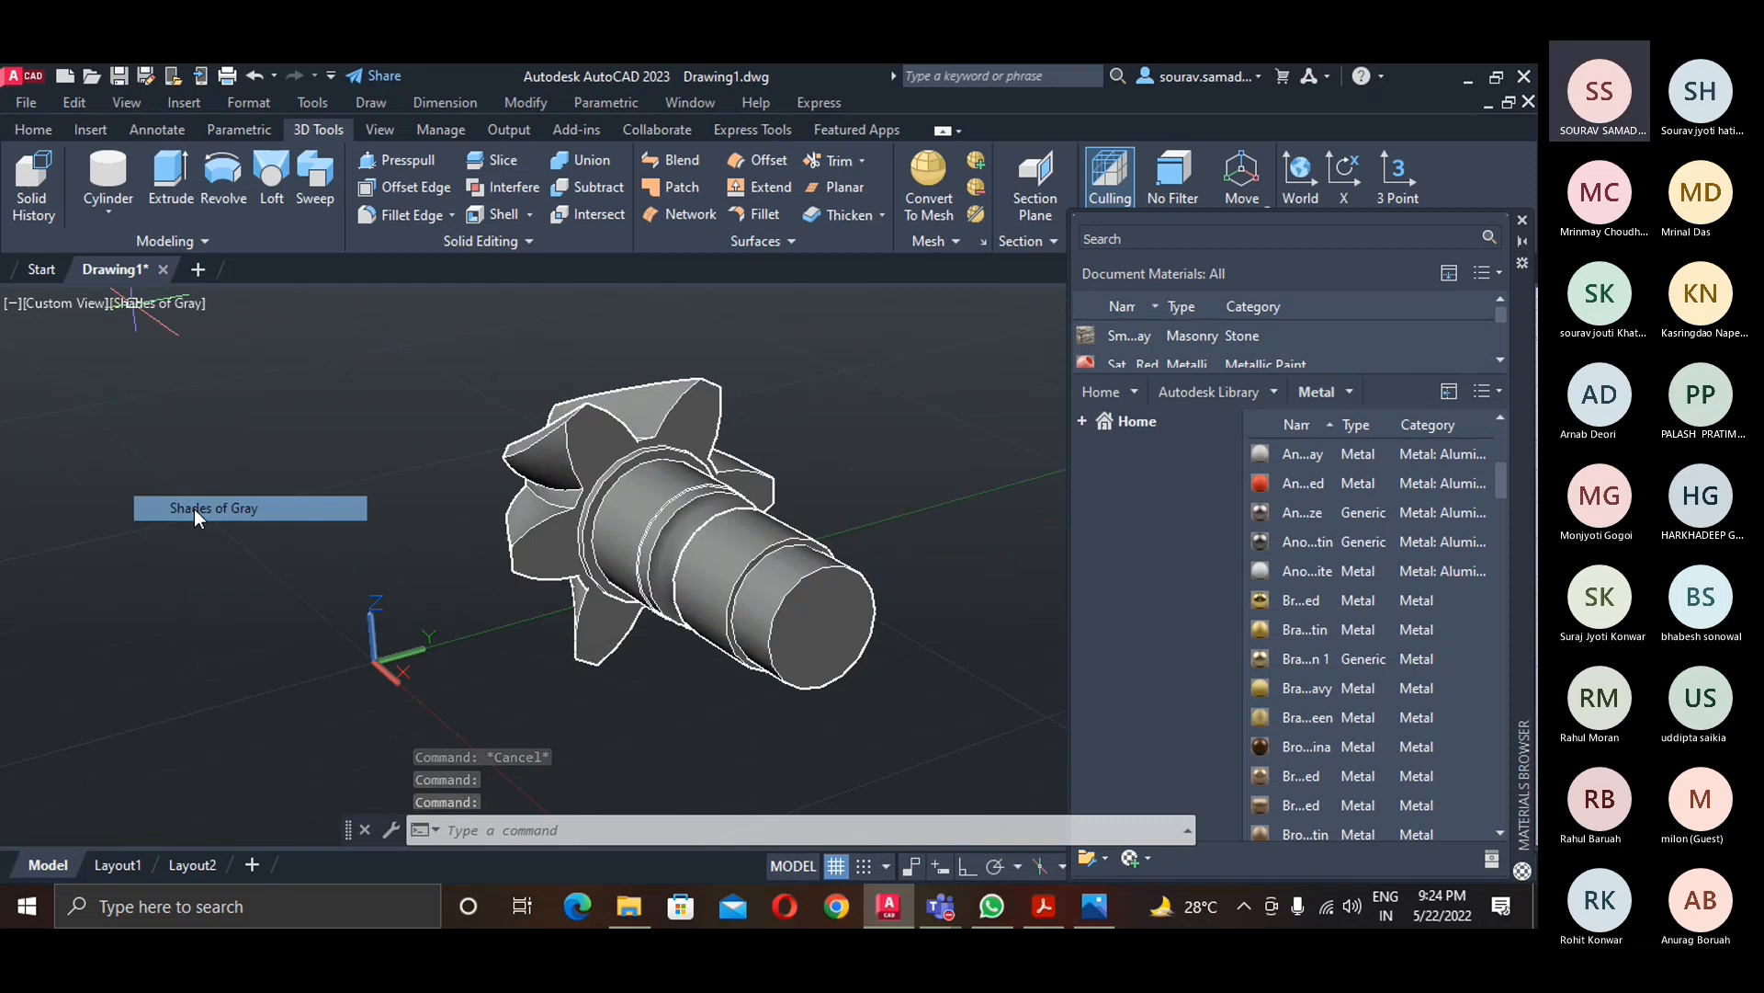
scroll(777, 584, down, 2)
scroll(777, 584, up, 5)
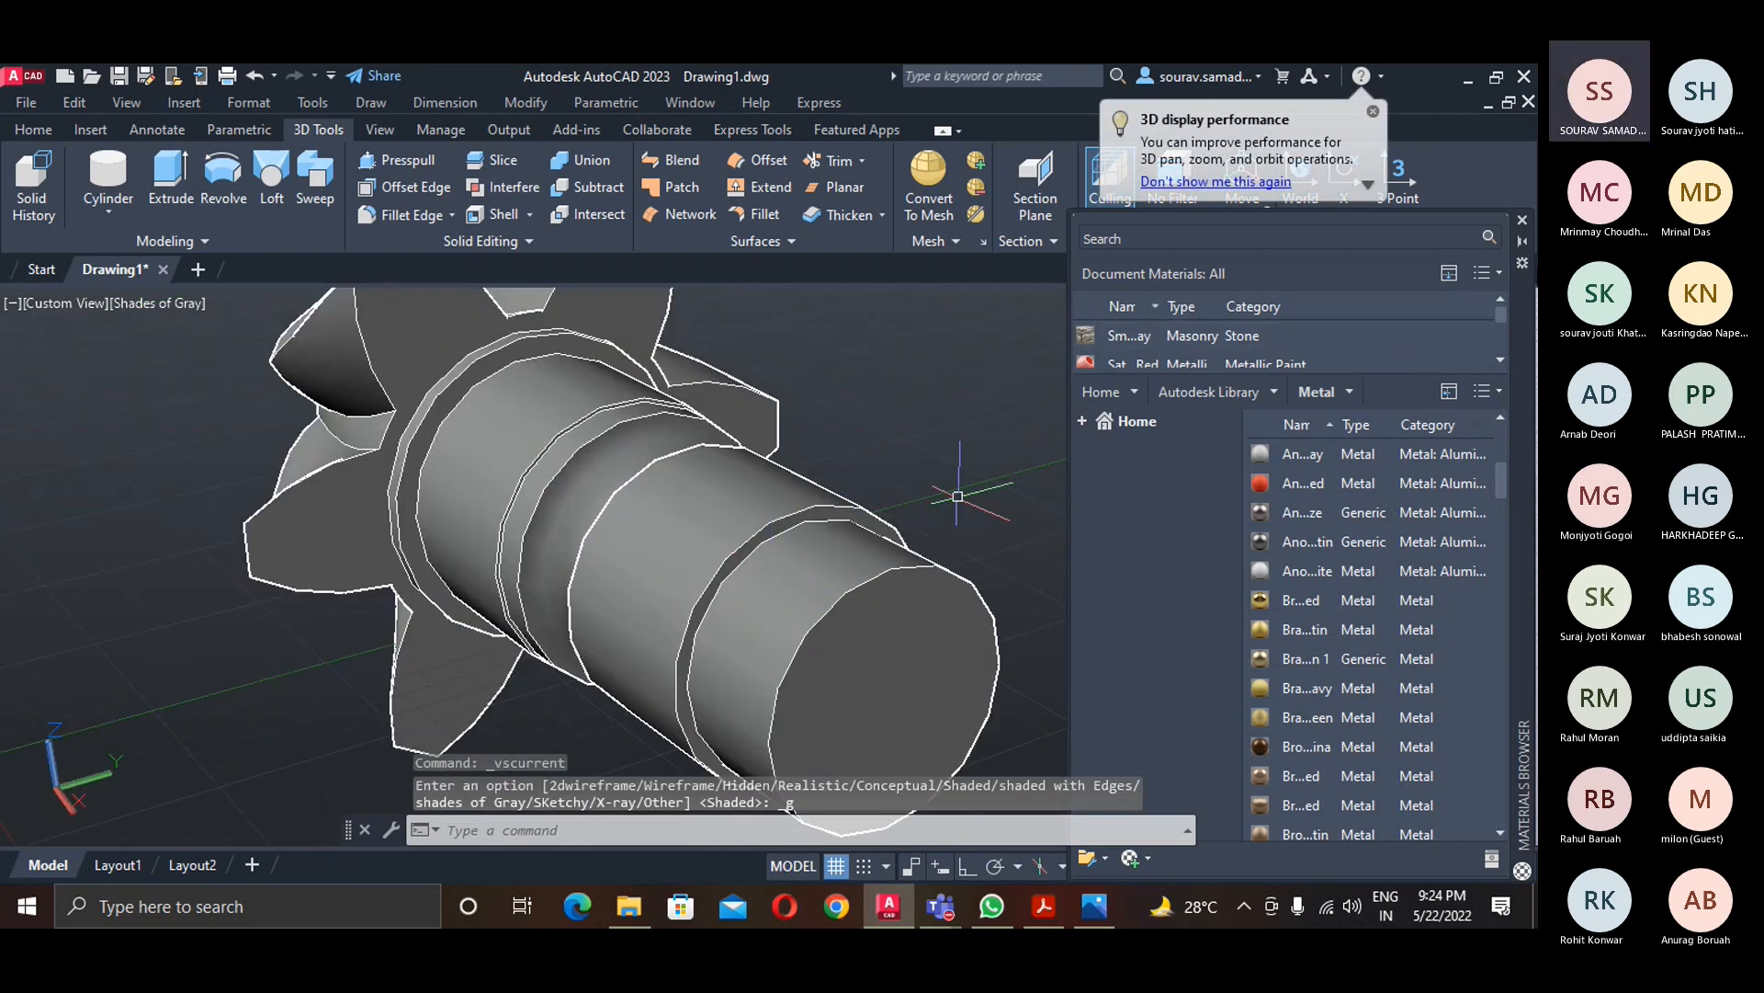
- Close the Materials Browser and show the cutter in the Top view with the 2D Wireframe visual style
key(Escape)
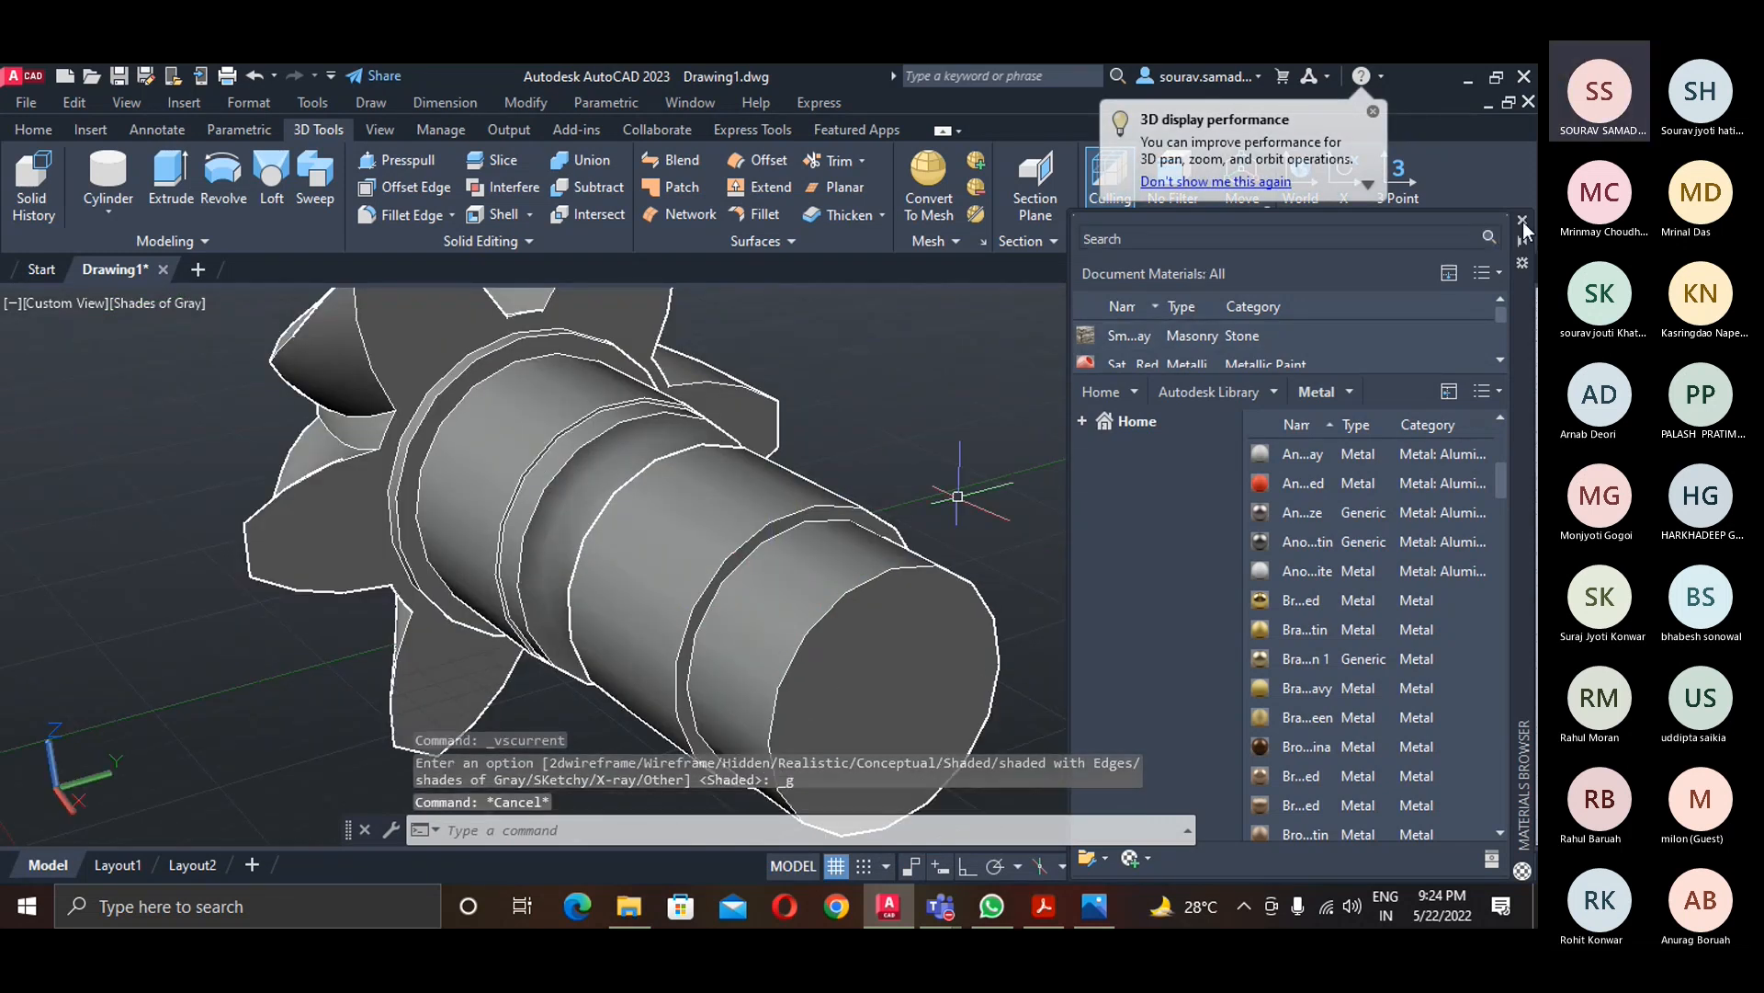
click(1523, 219)
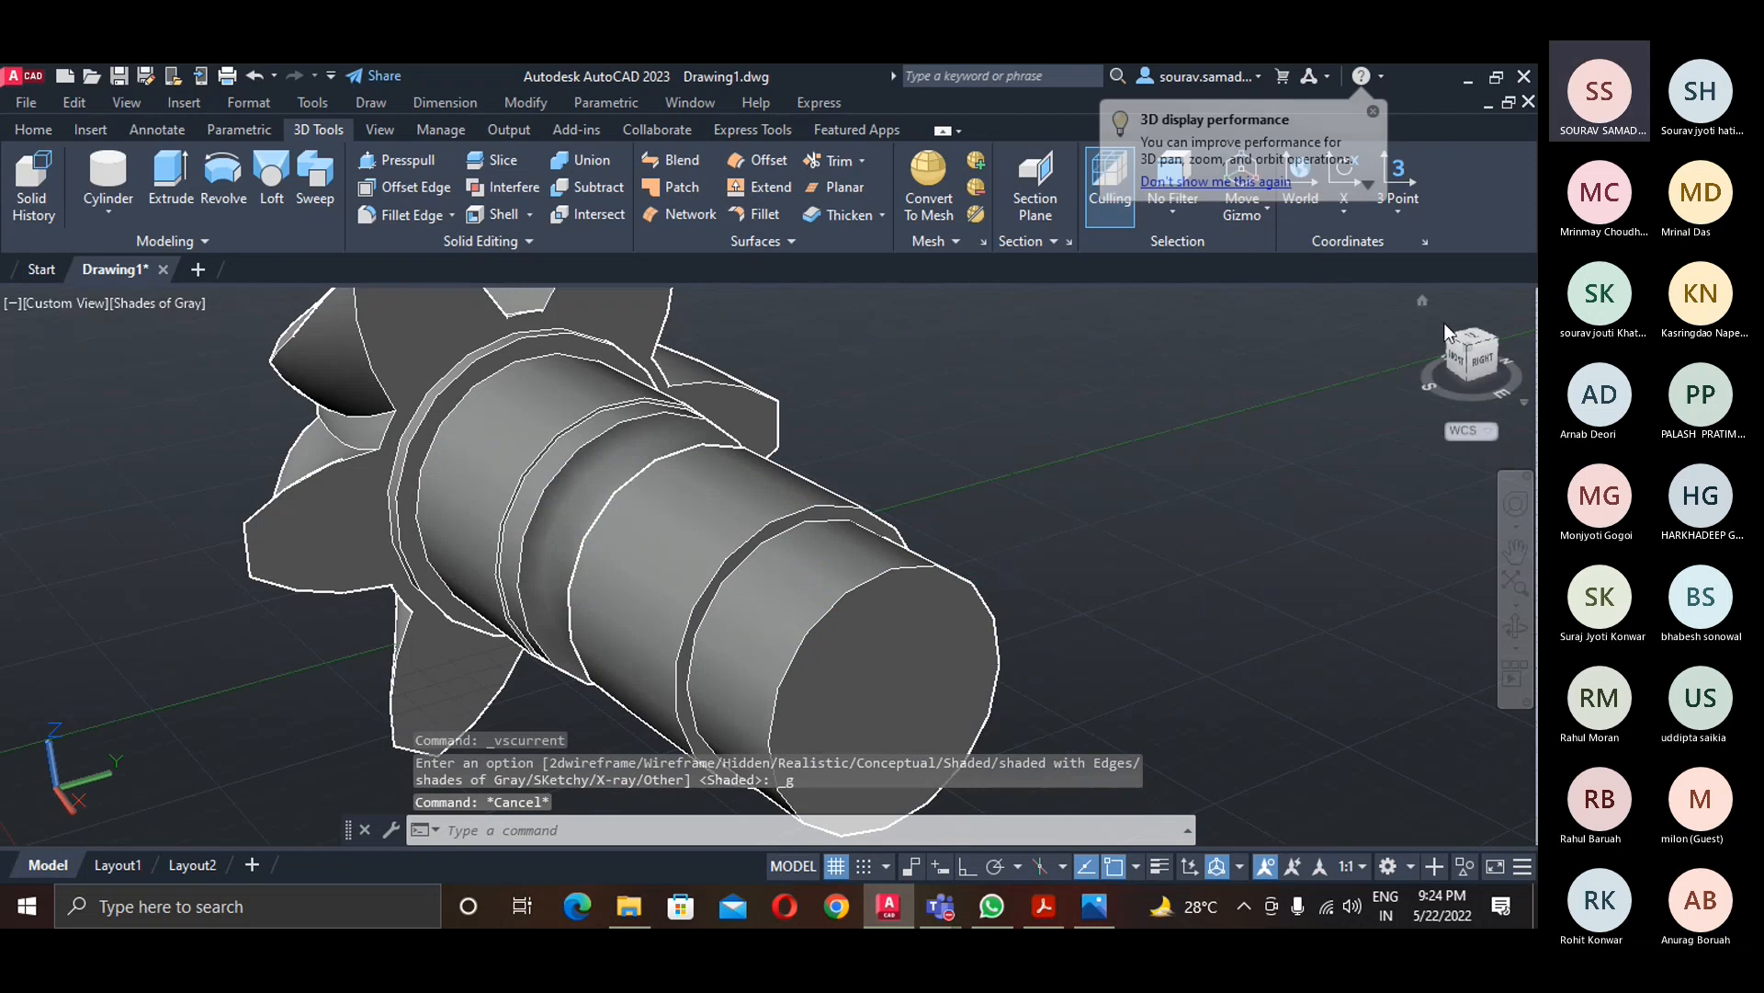
click(1424, 302)
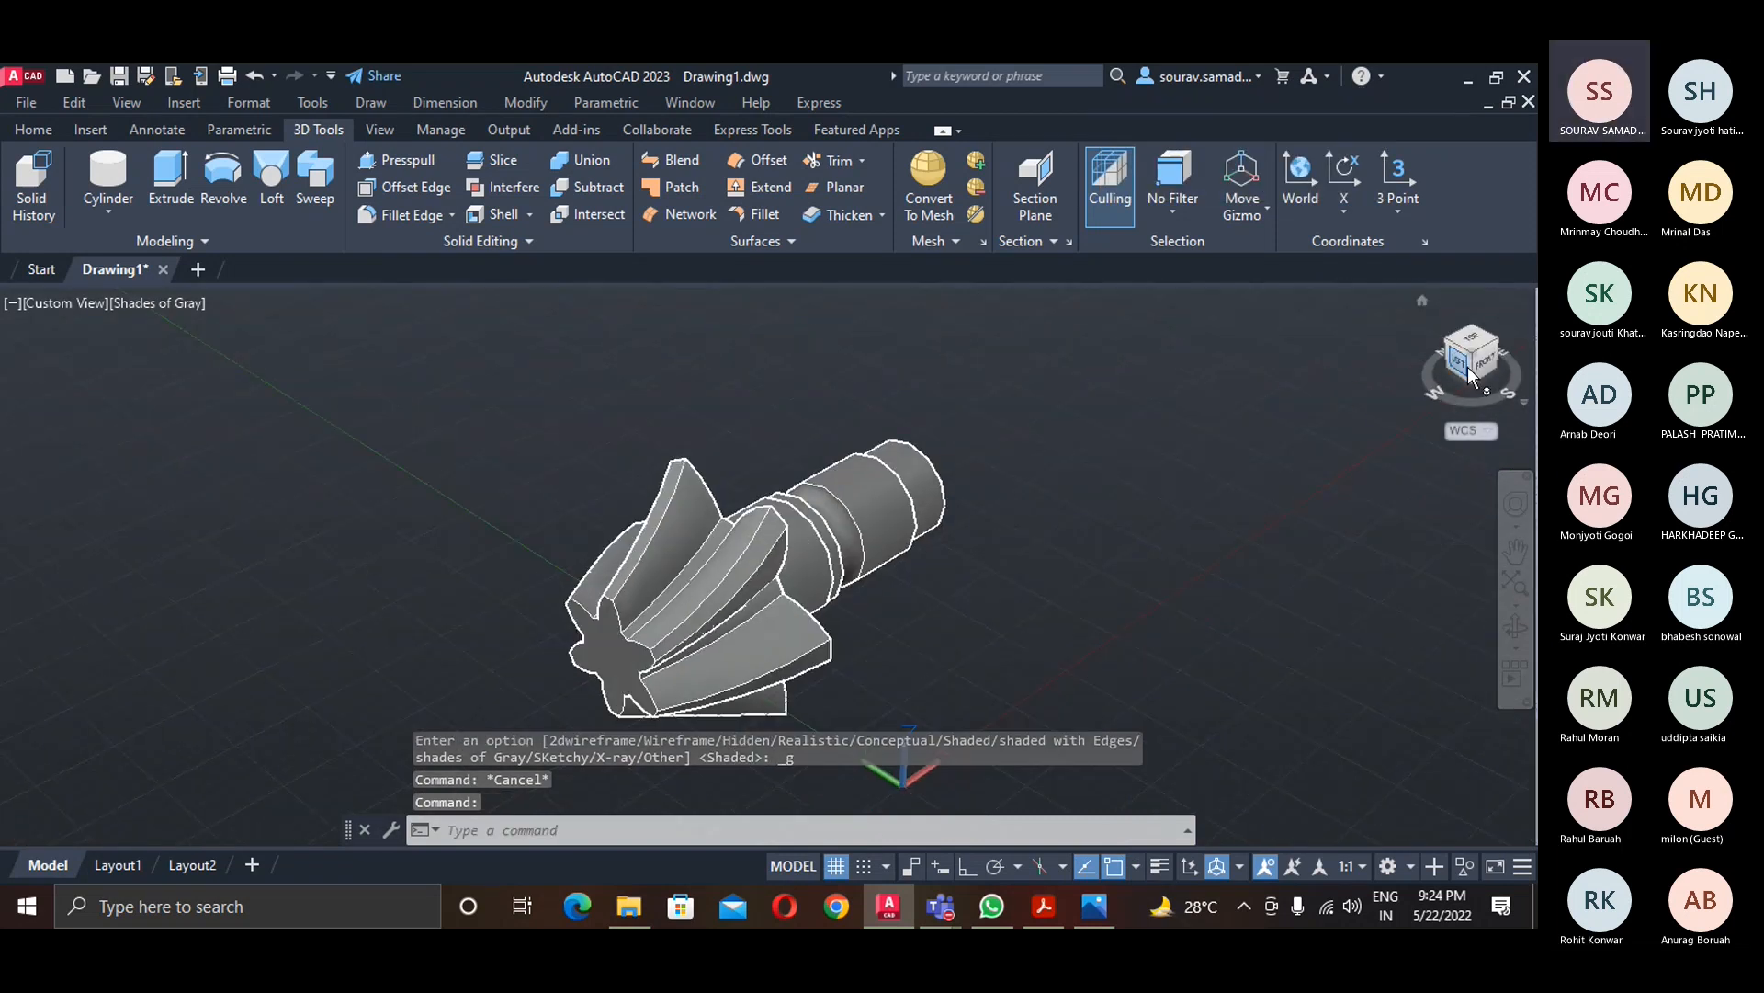
click(1468, 354)
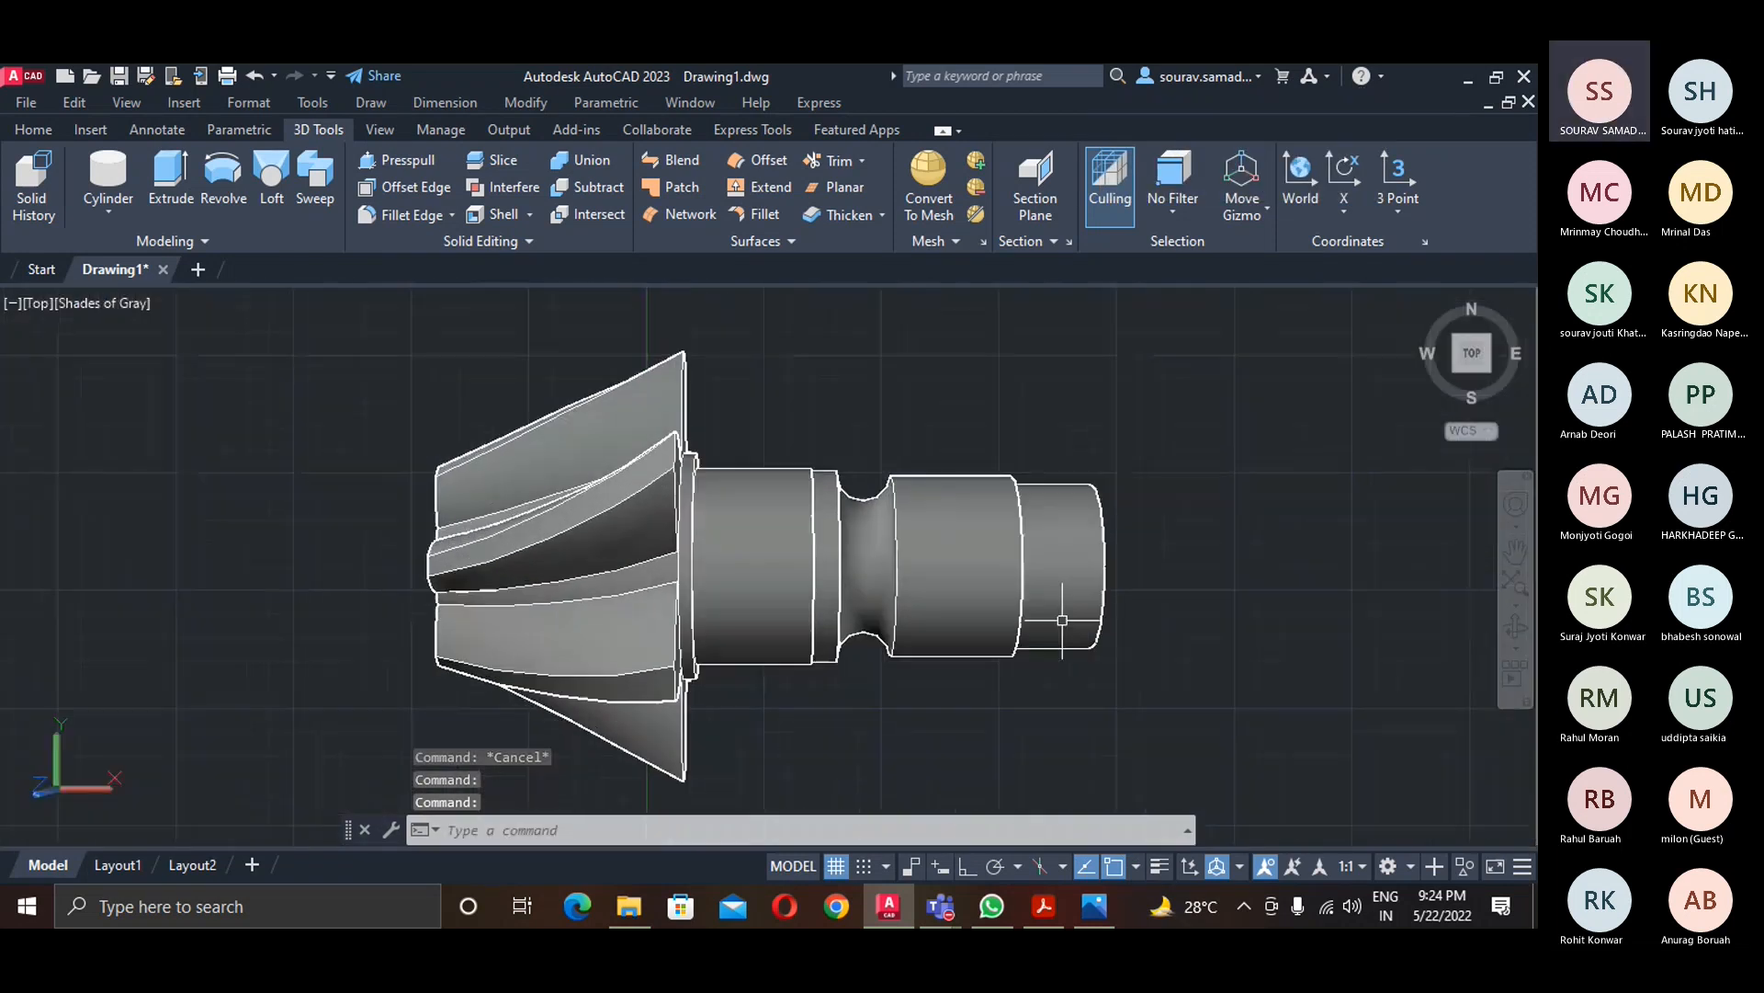
click(114, 302)
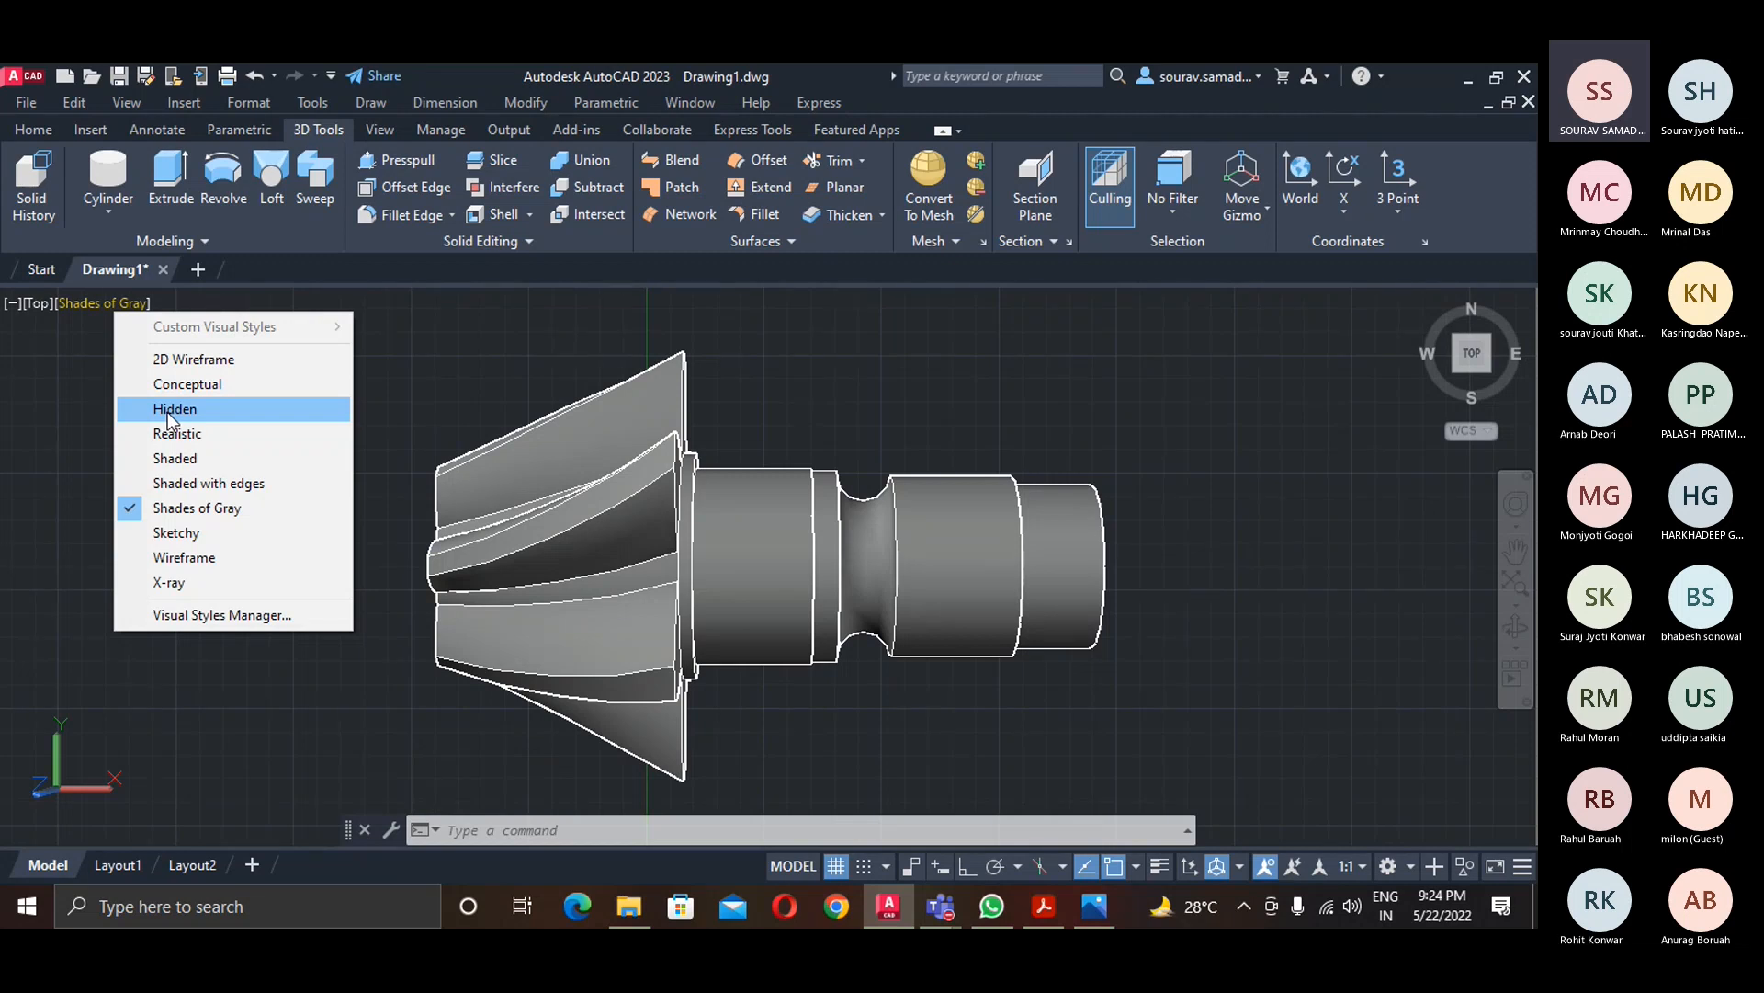
click(191, 358)
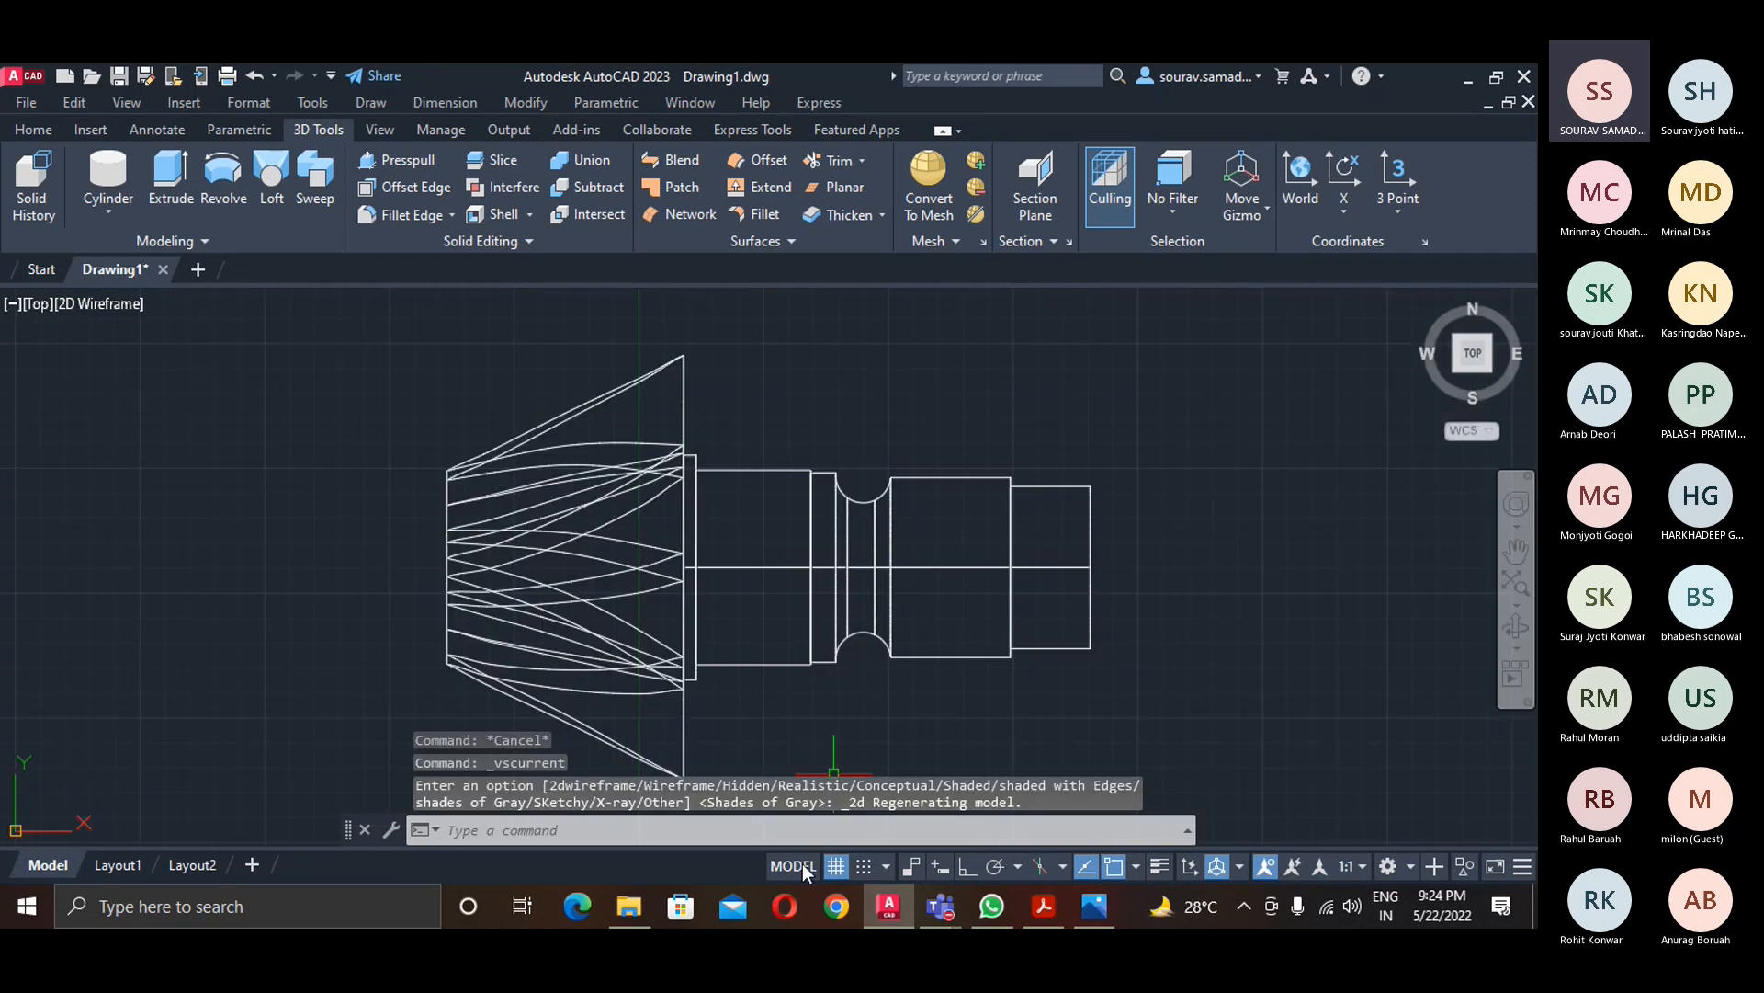
middle_drag(992, 641, 576, 596)
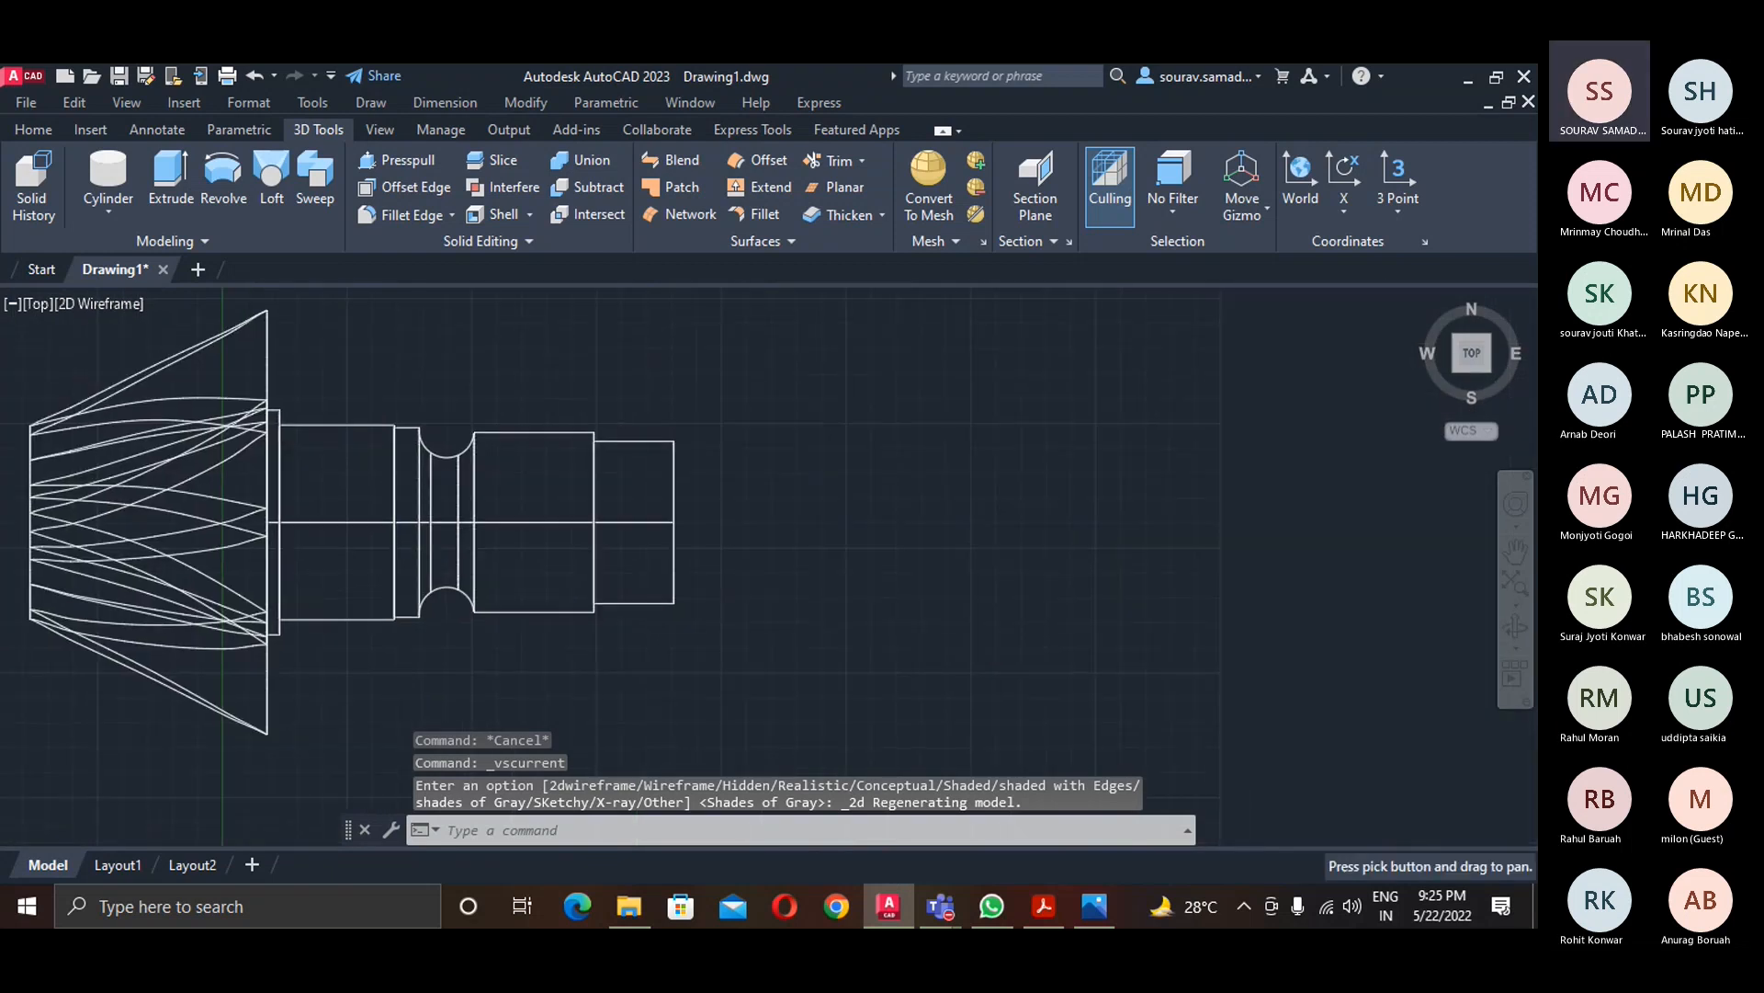
- Bring the reference drawing into view beside the model and draw a 72-diameter circle in the empty space beyond the shank end
click(1496, 78)
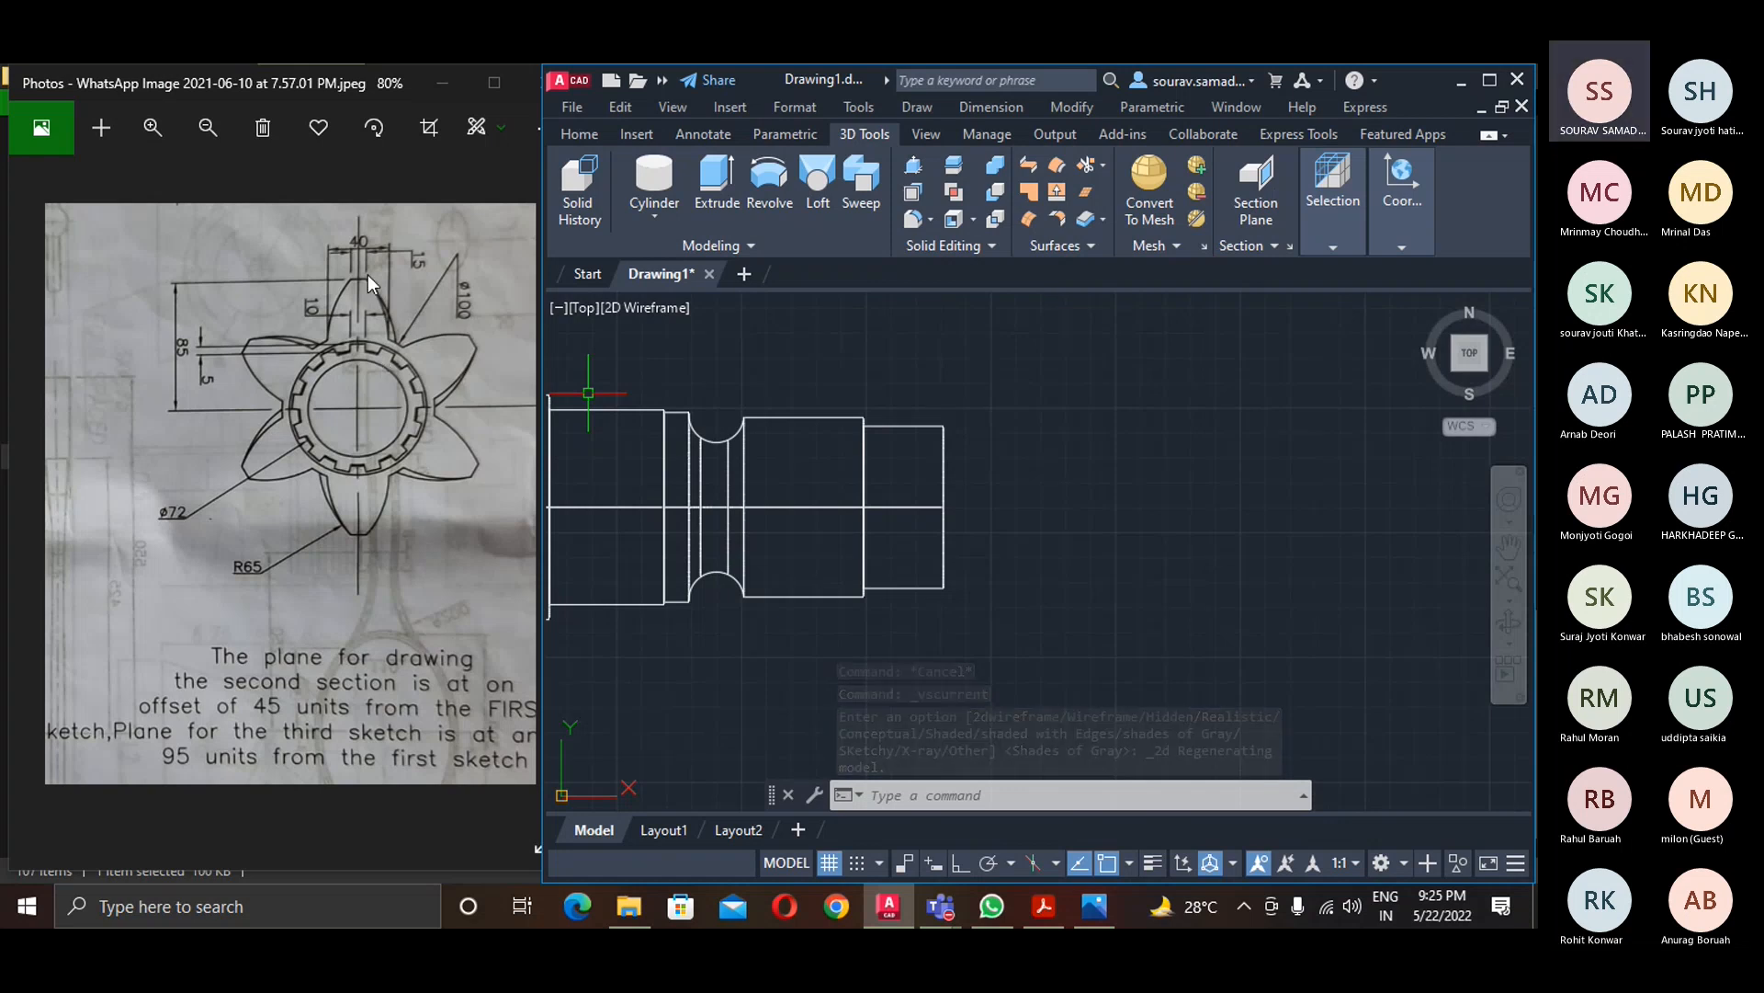
click(662, 179)
click(580, 135)
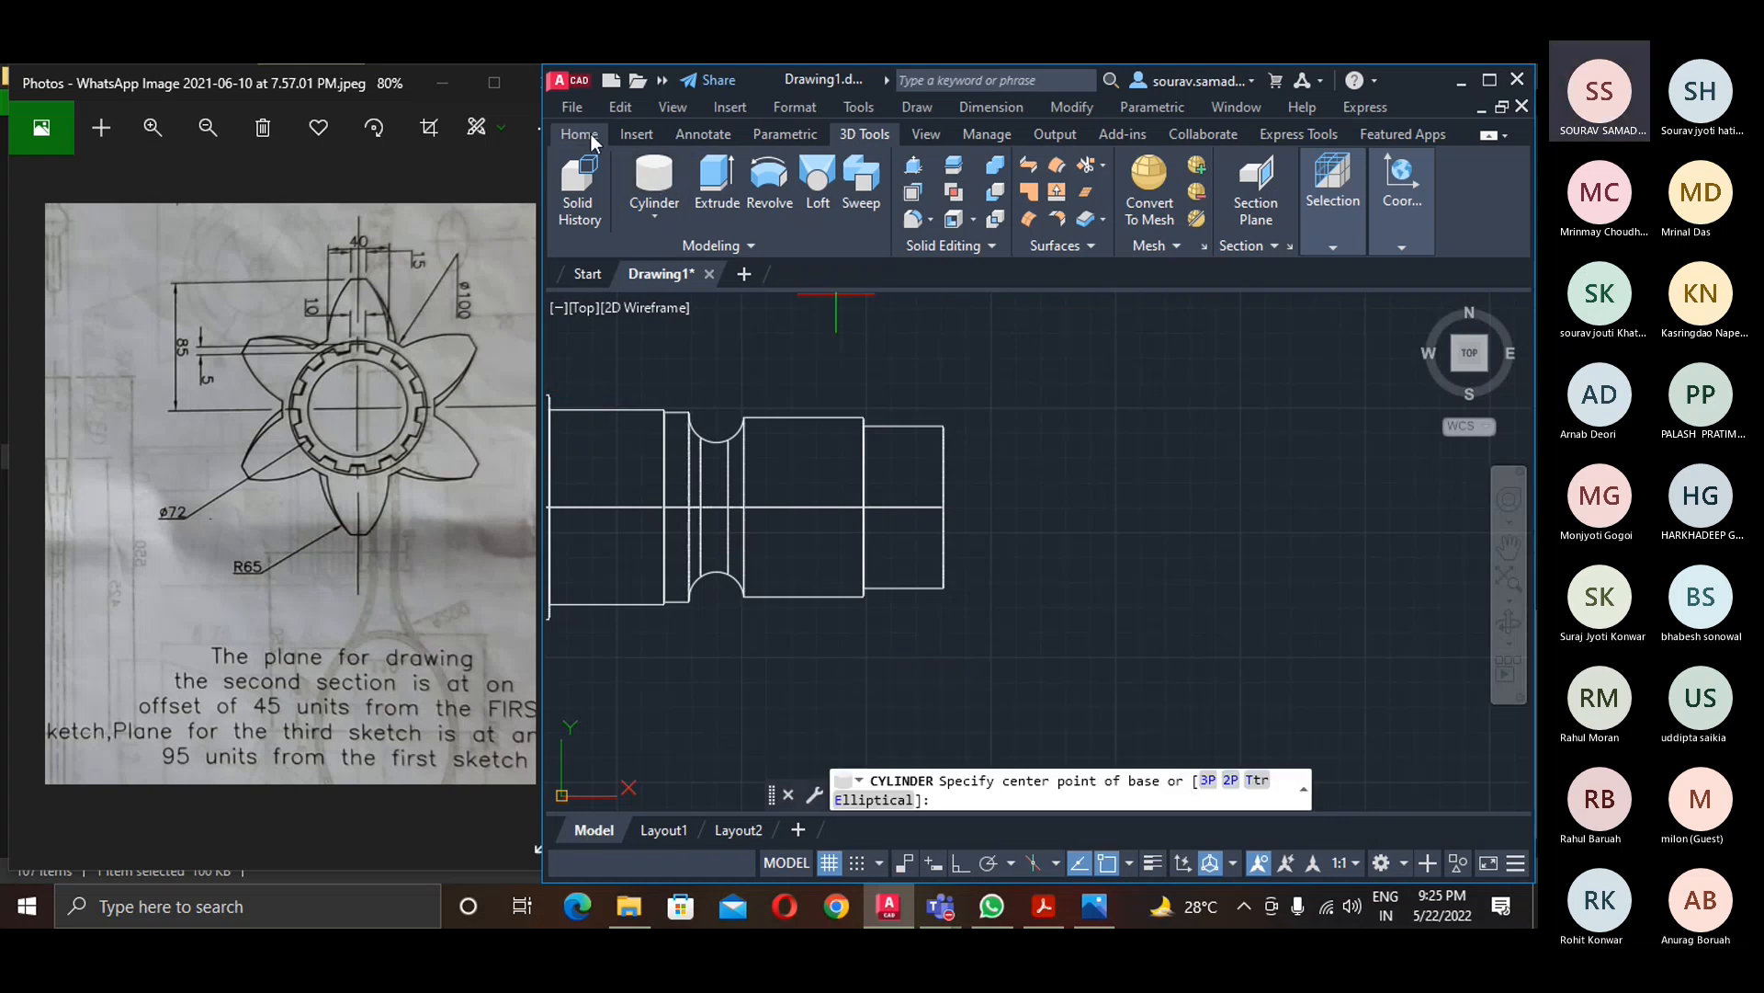
click(675, 175)
click(1226, 521)
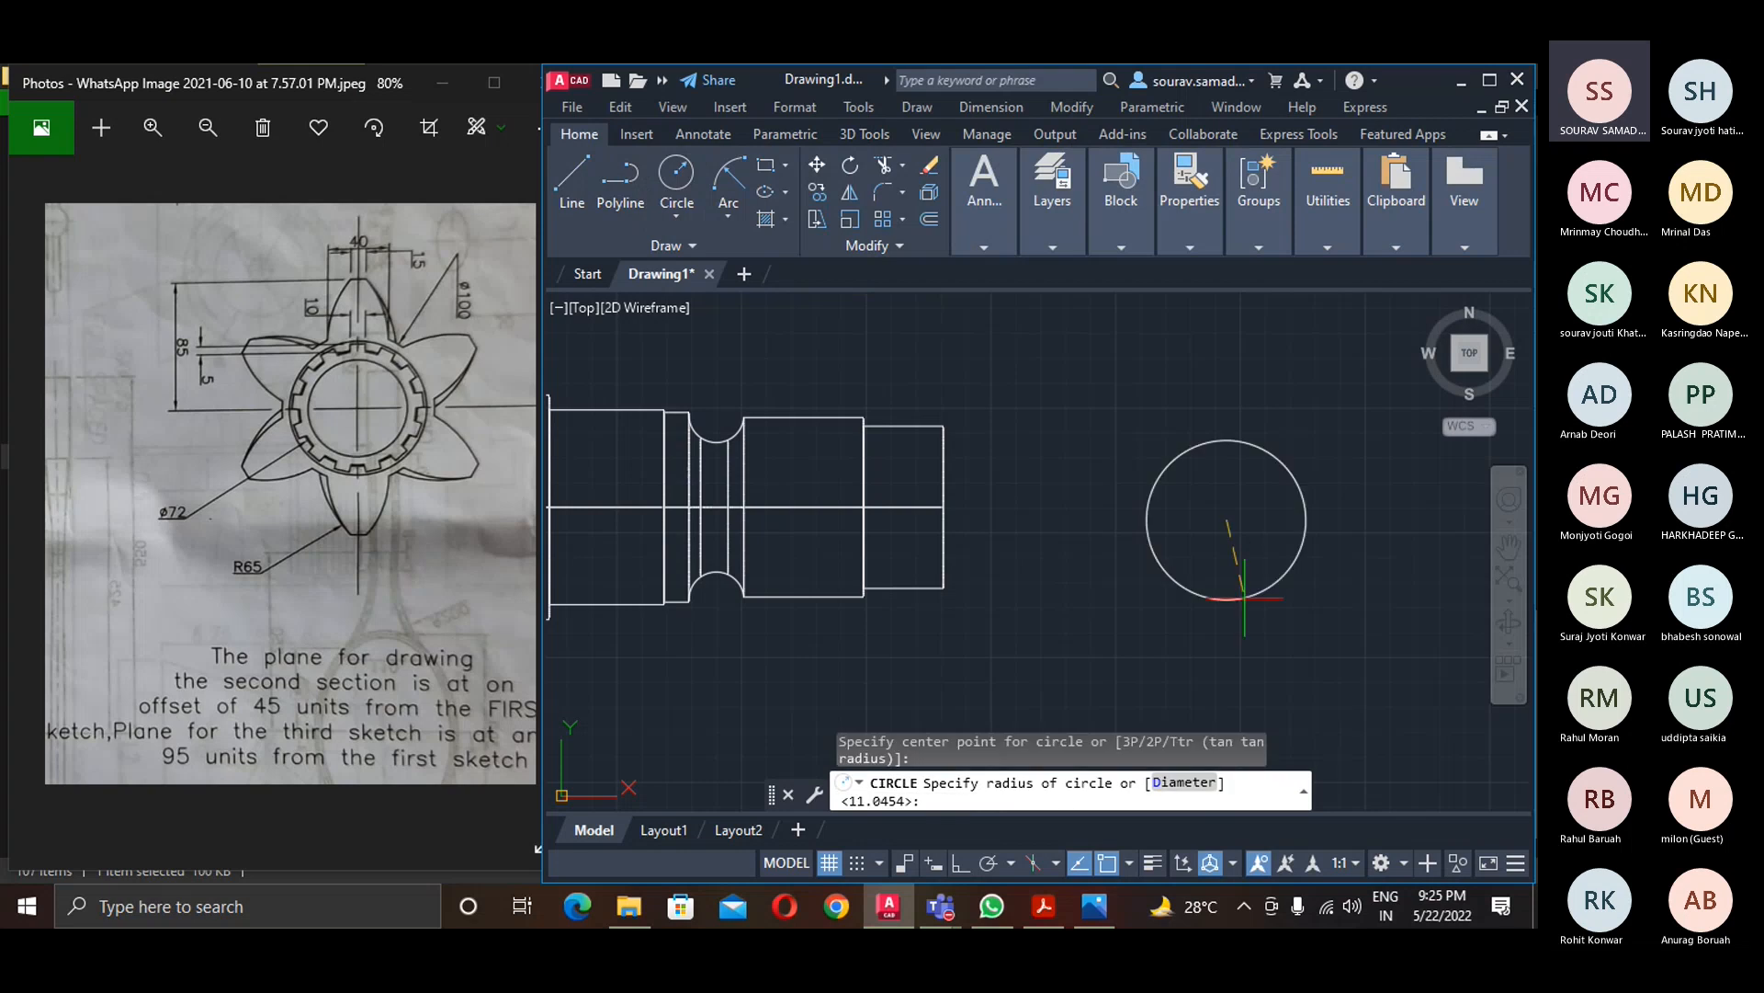
text(d)
key(Return)
text(72)
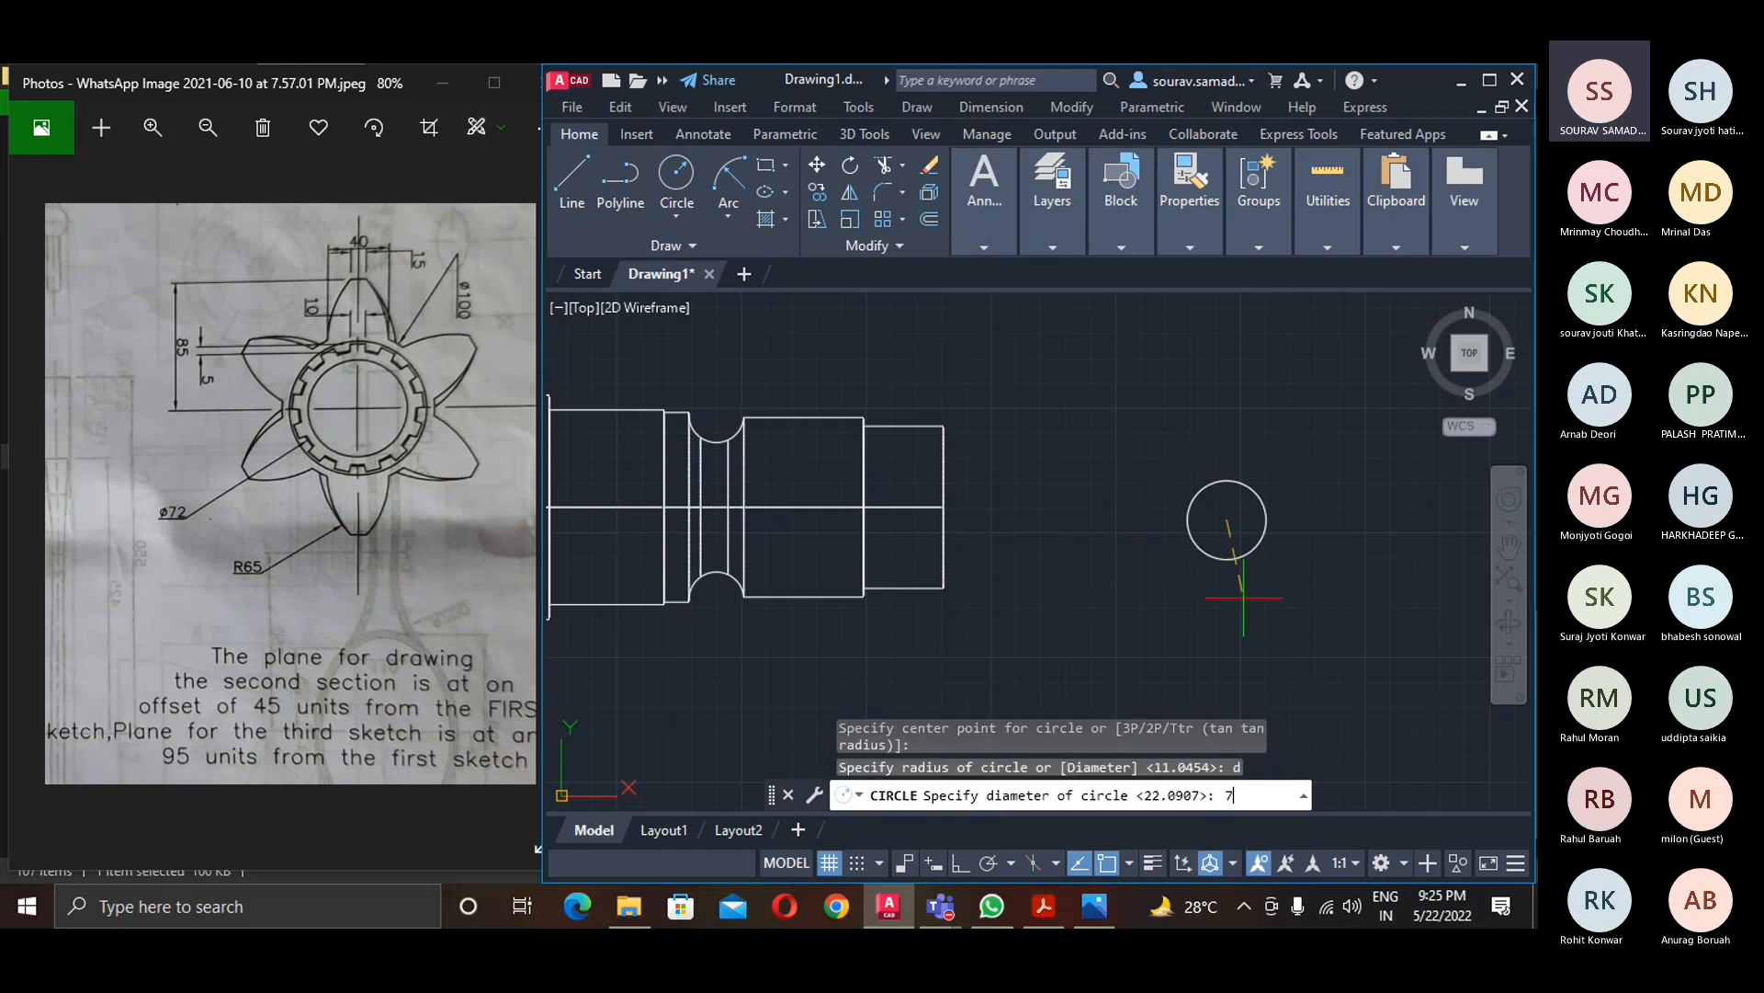
key(Return)
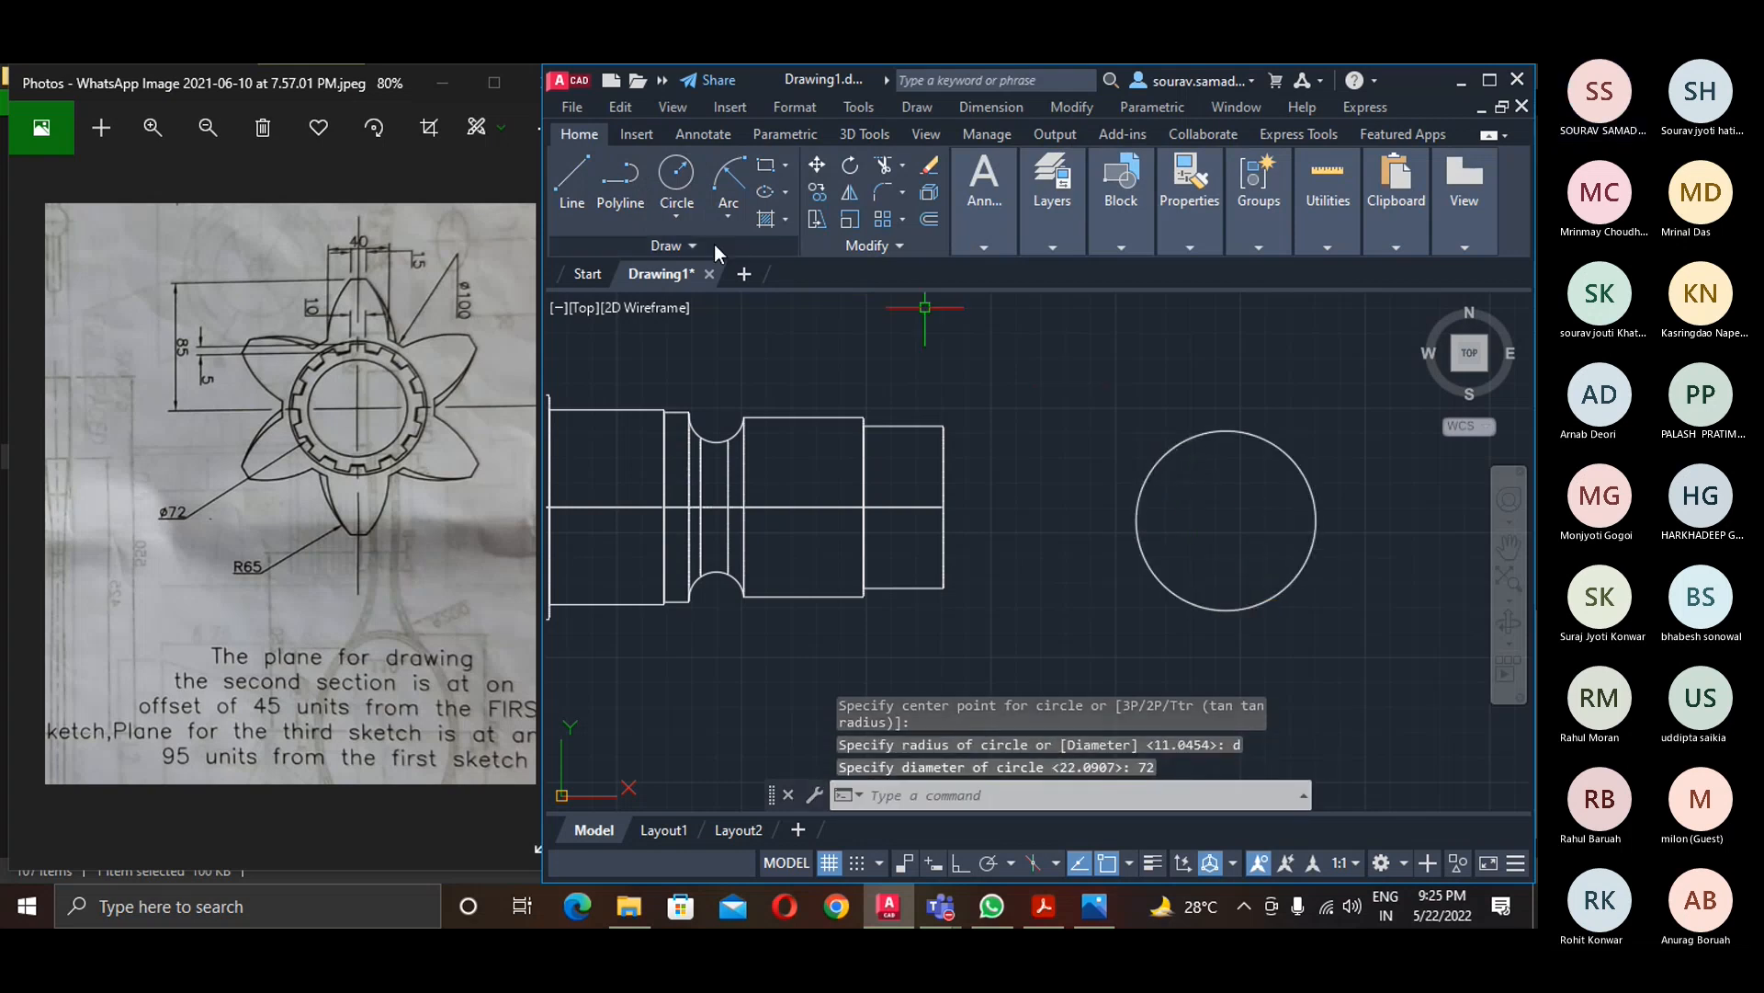
- With Ortho on, draw a vertical line 10 units long between the shank end and the circle
click(572, 176)
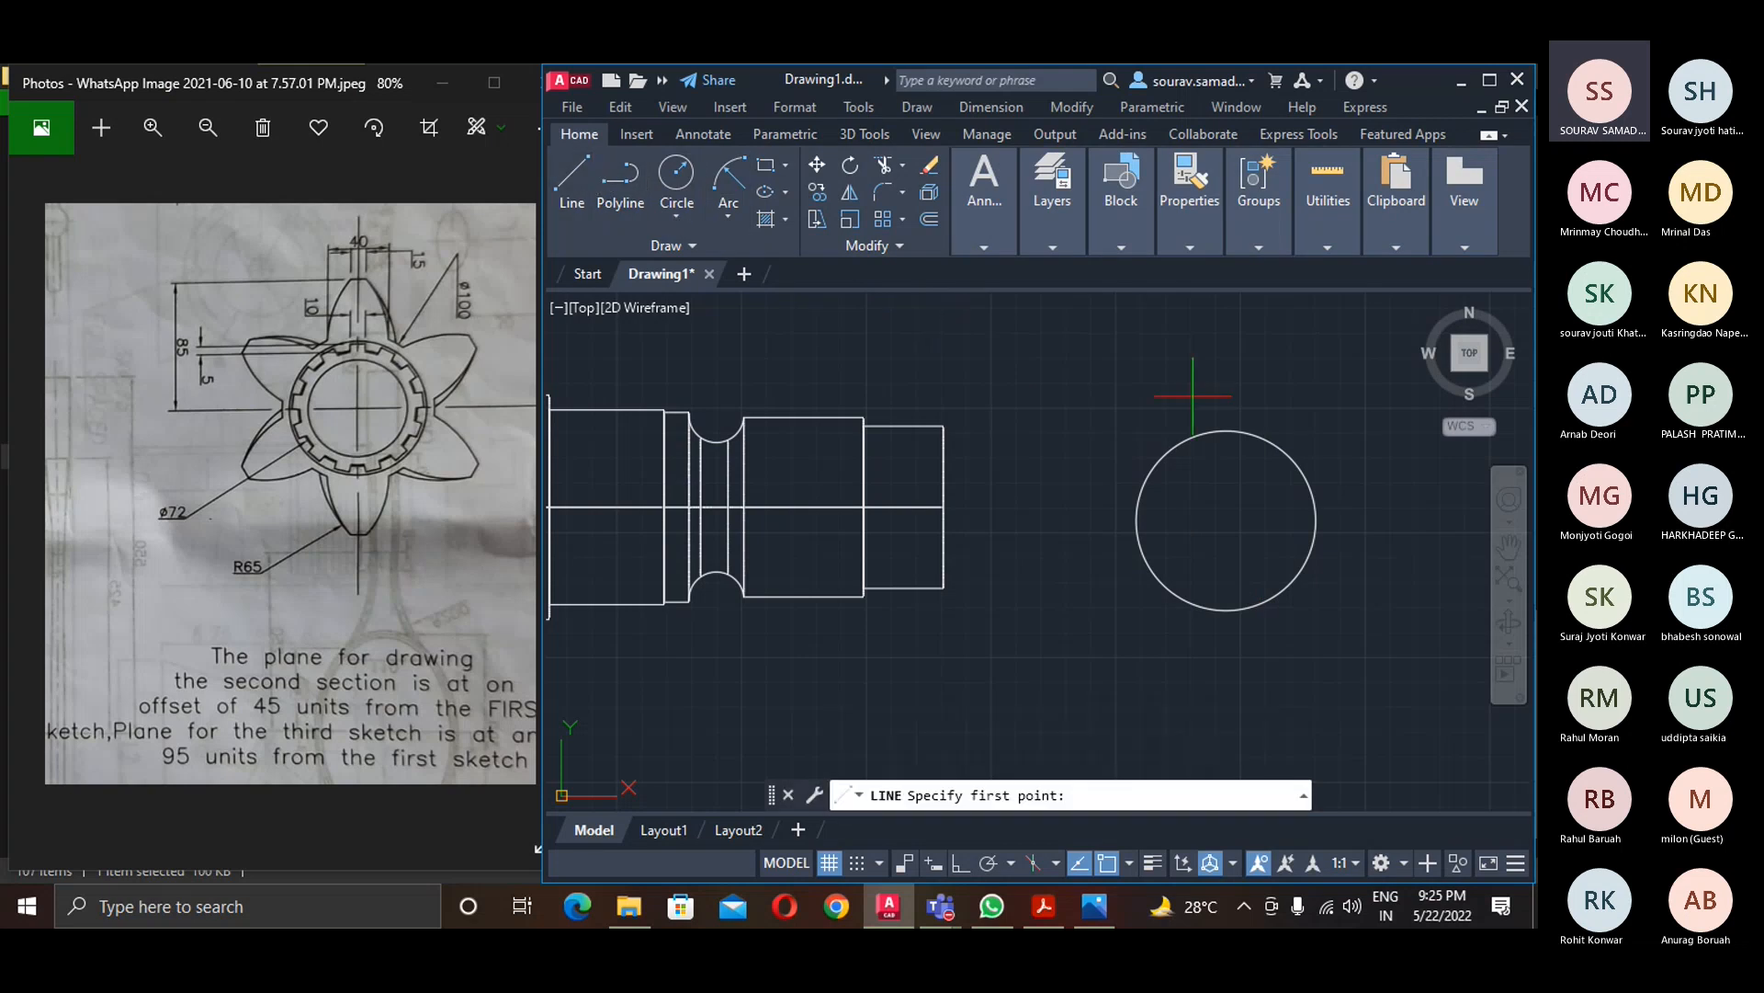
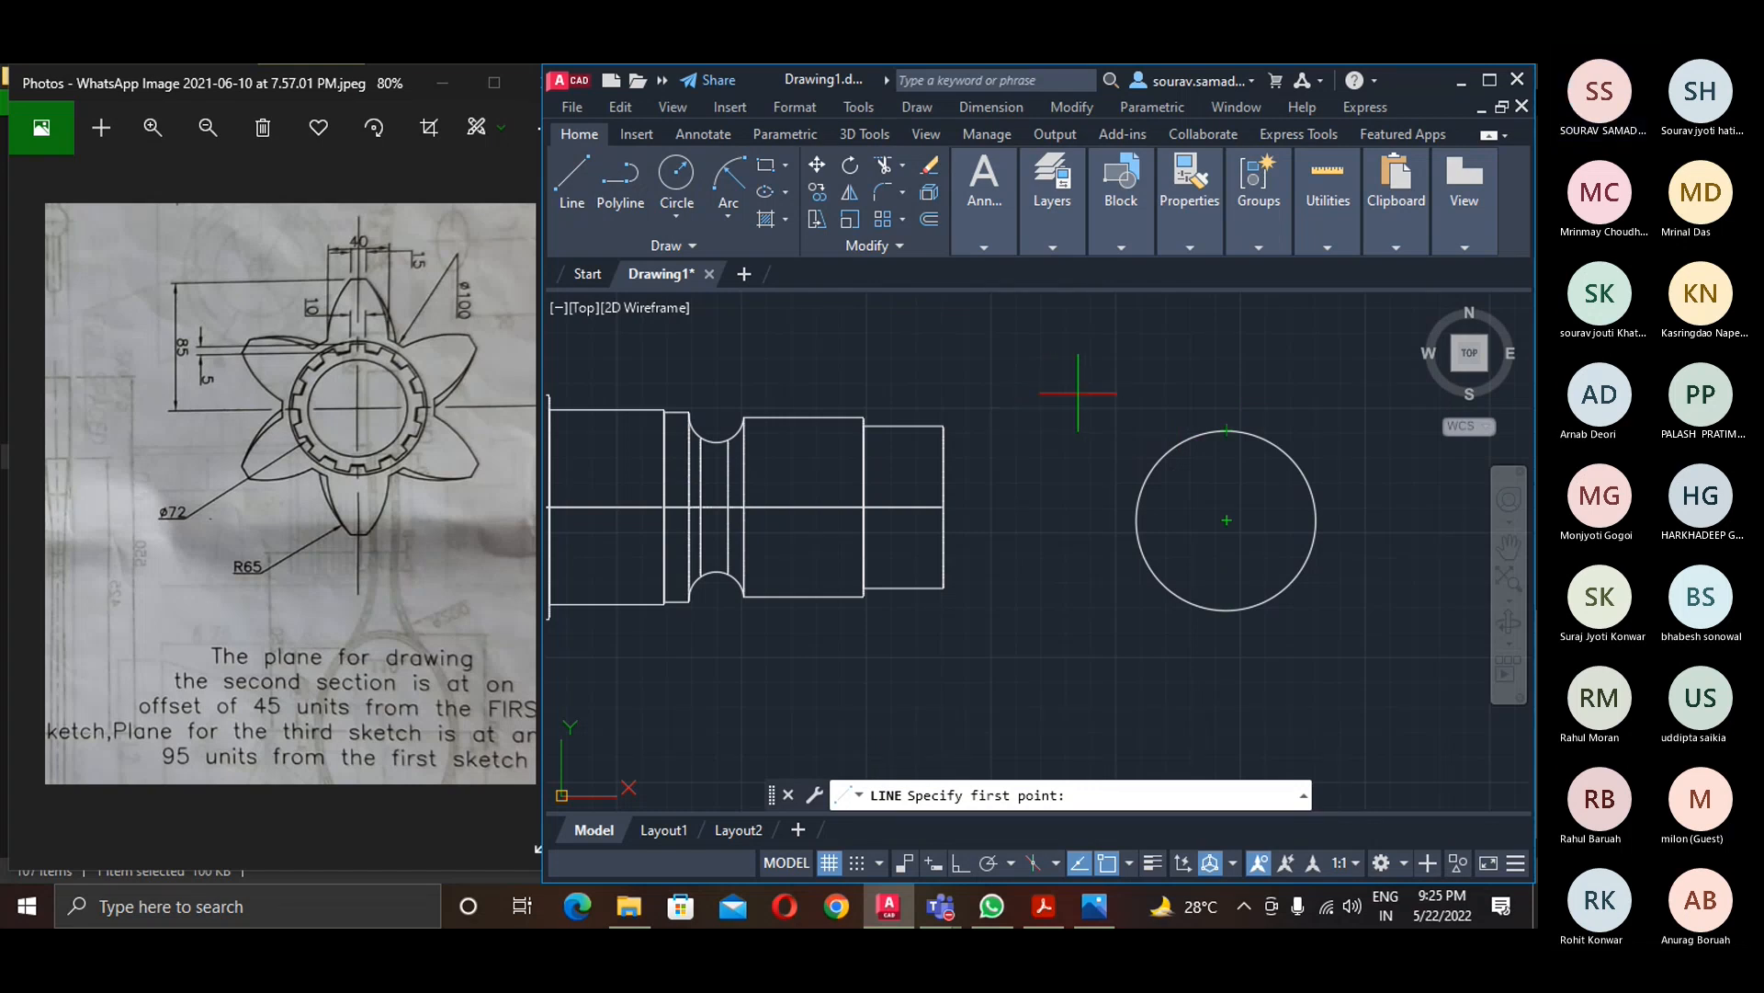
click(1068, 403)
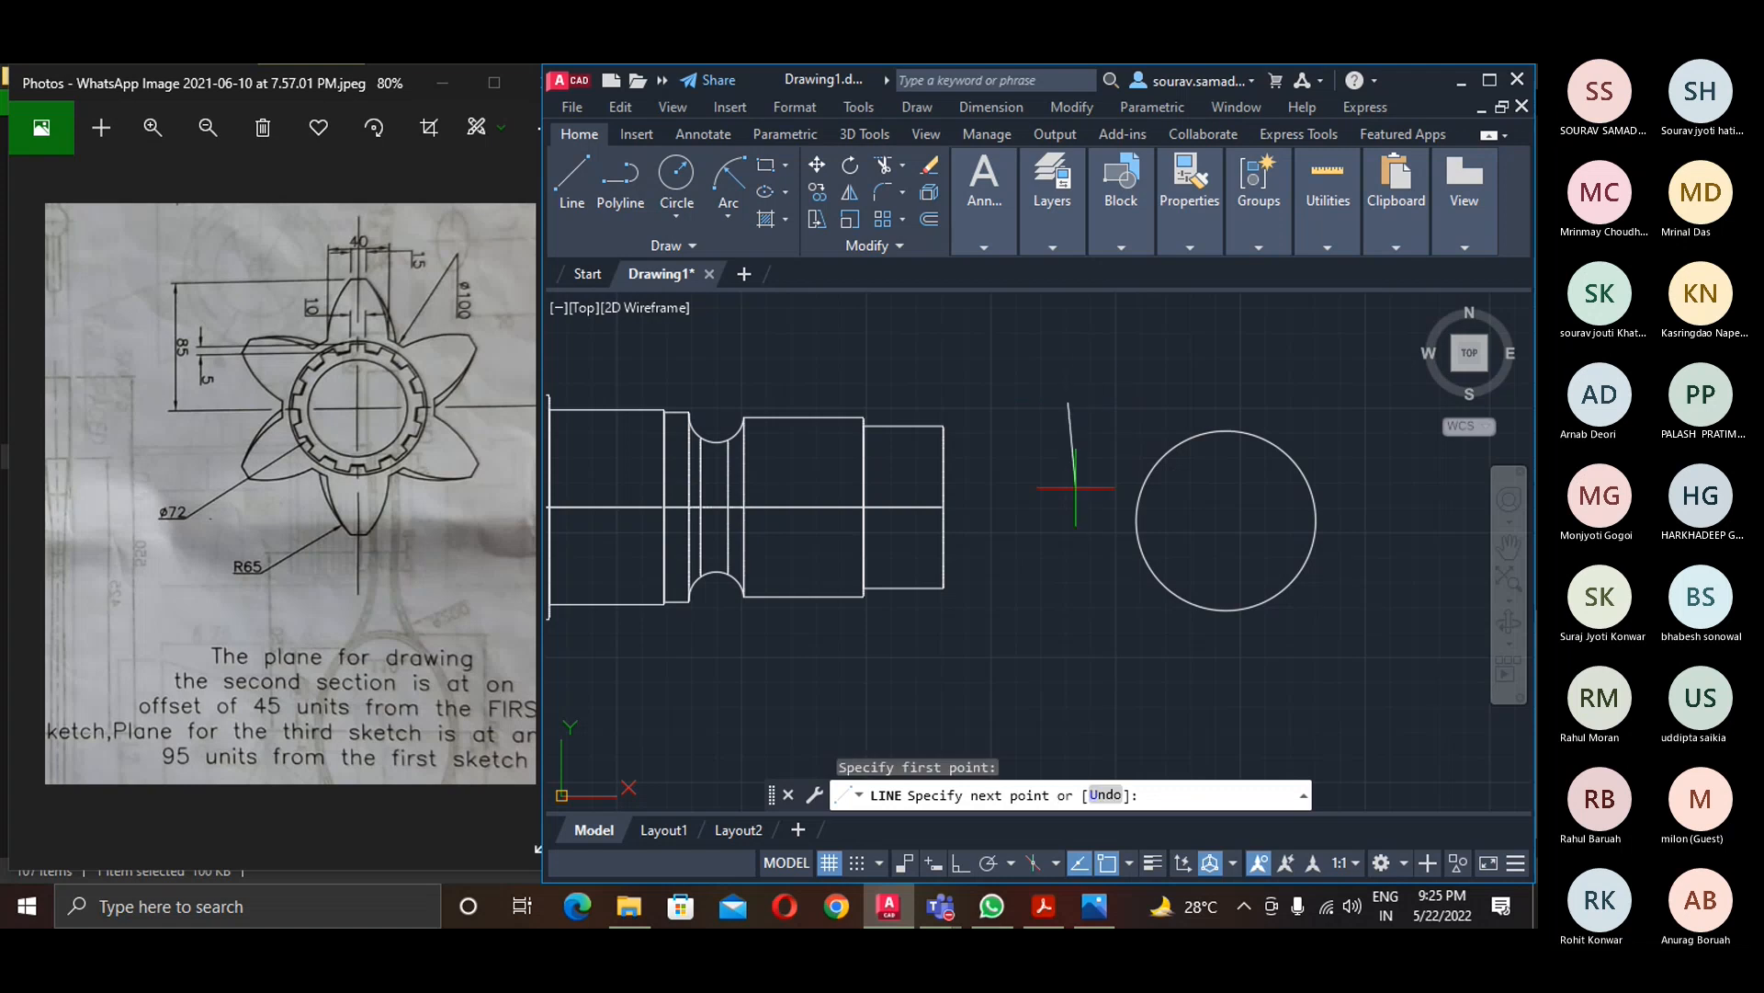
key(F8)
text(10)
key(Return)
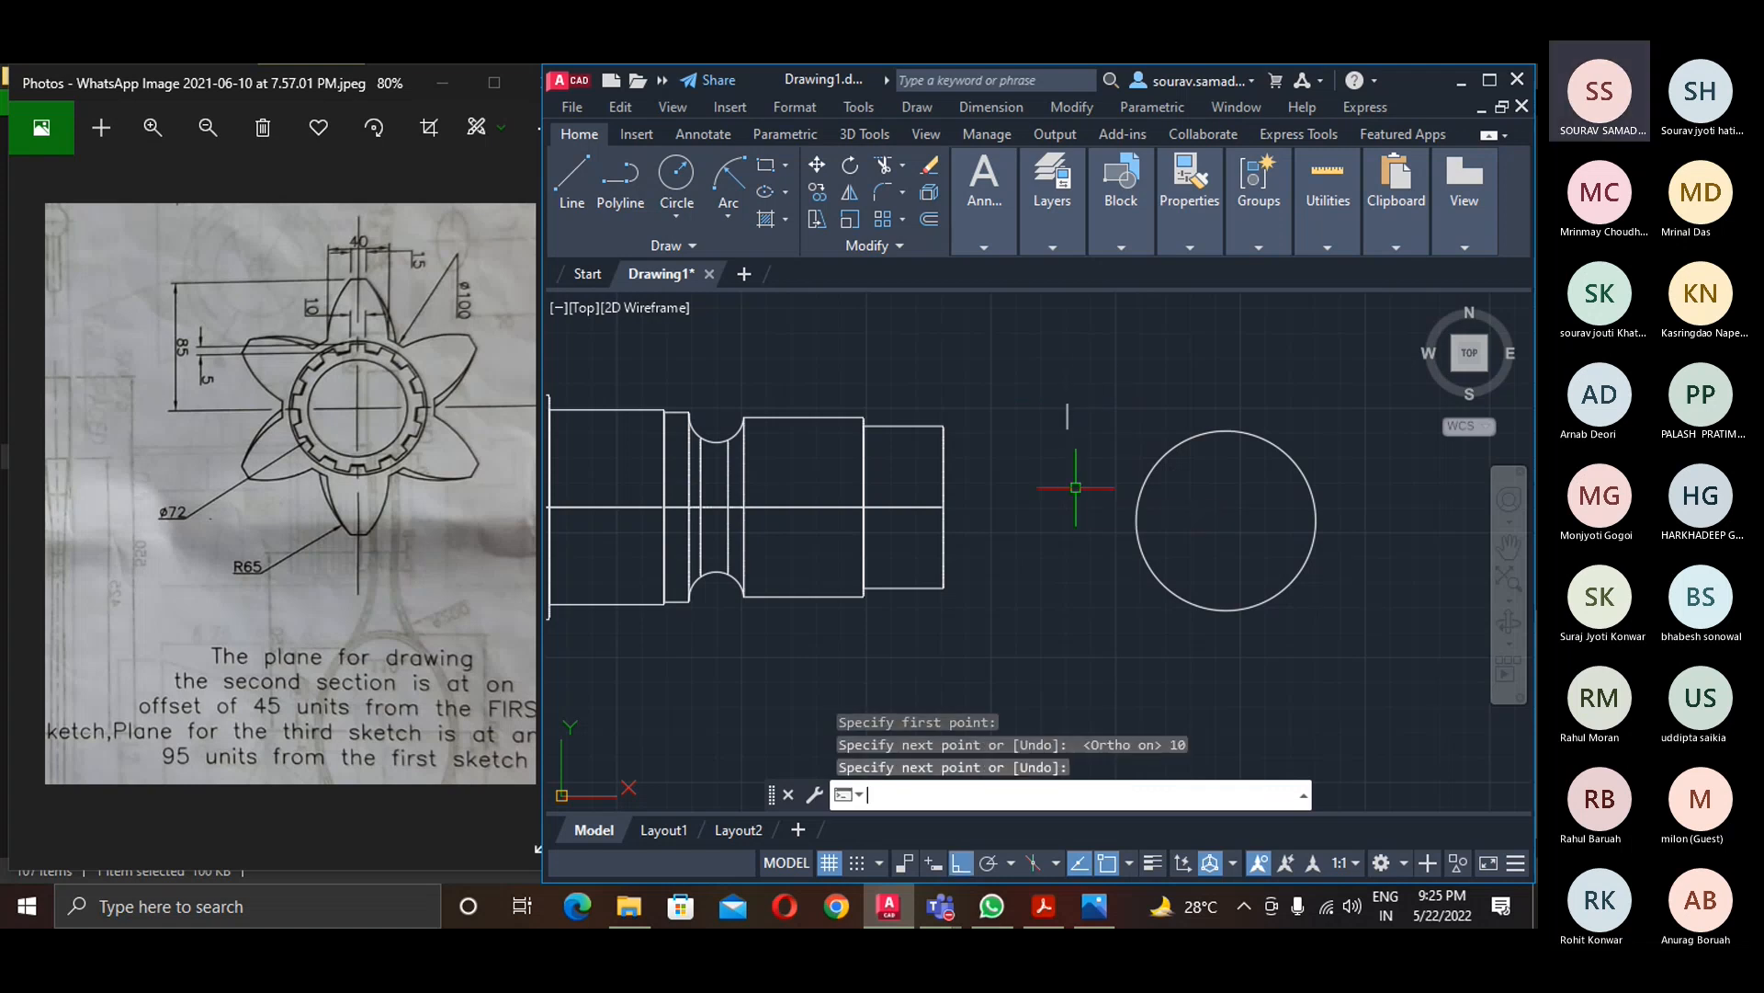
key(Return)
- Move the short vertical line by its midpoint onto the top quadrant of the 72-diameter circle
text(m)
key(Return)
click(1068, 415)
key(Return)
click(1068, 405)
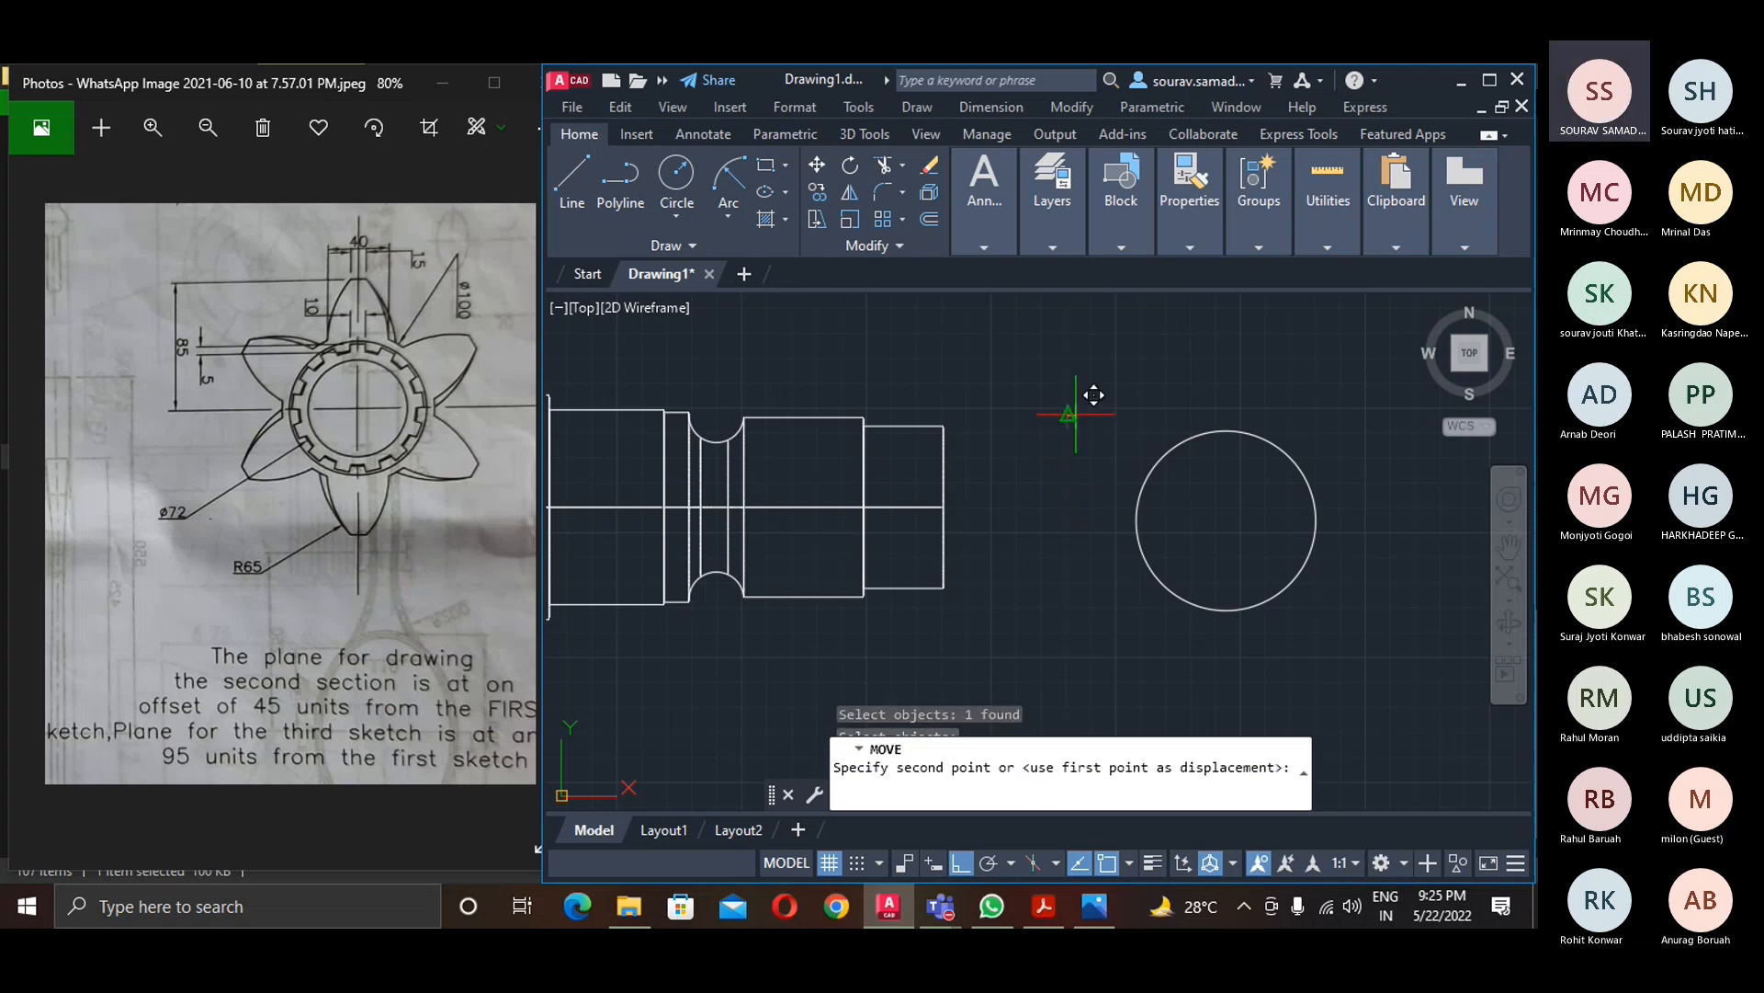
click(1228, 432)
- Offset the short vertical line at the circle's top by 5 units to each side
text(o)
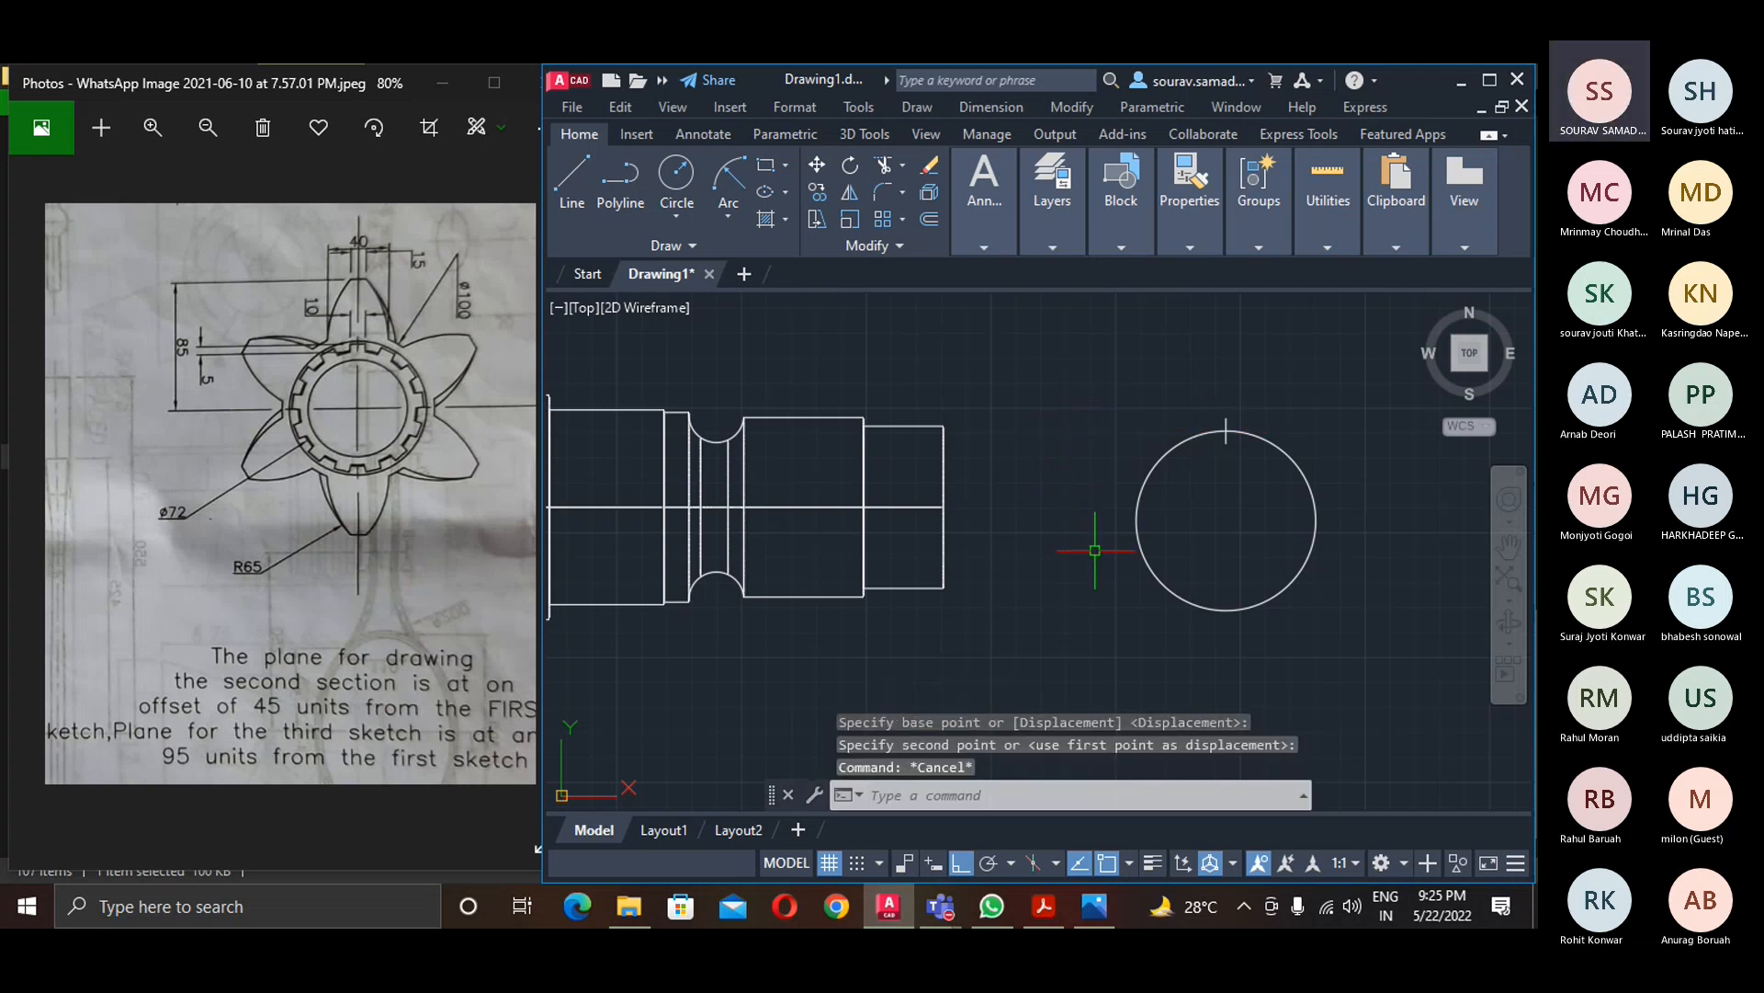
key(Return)
text(5)
key(Return)
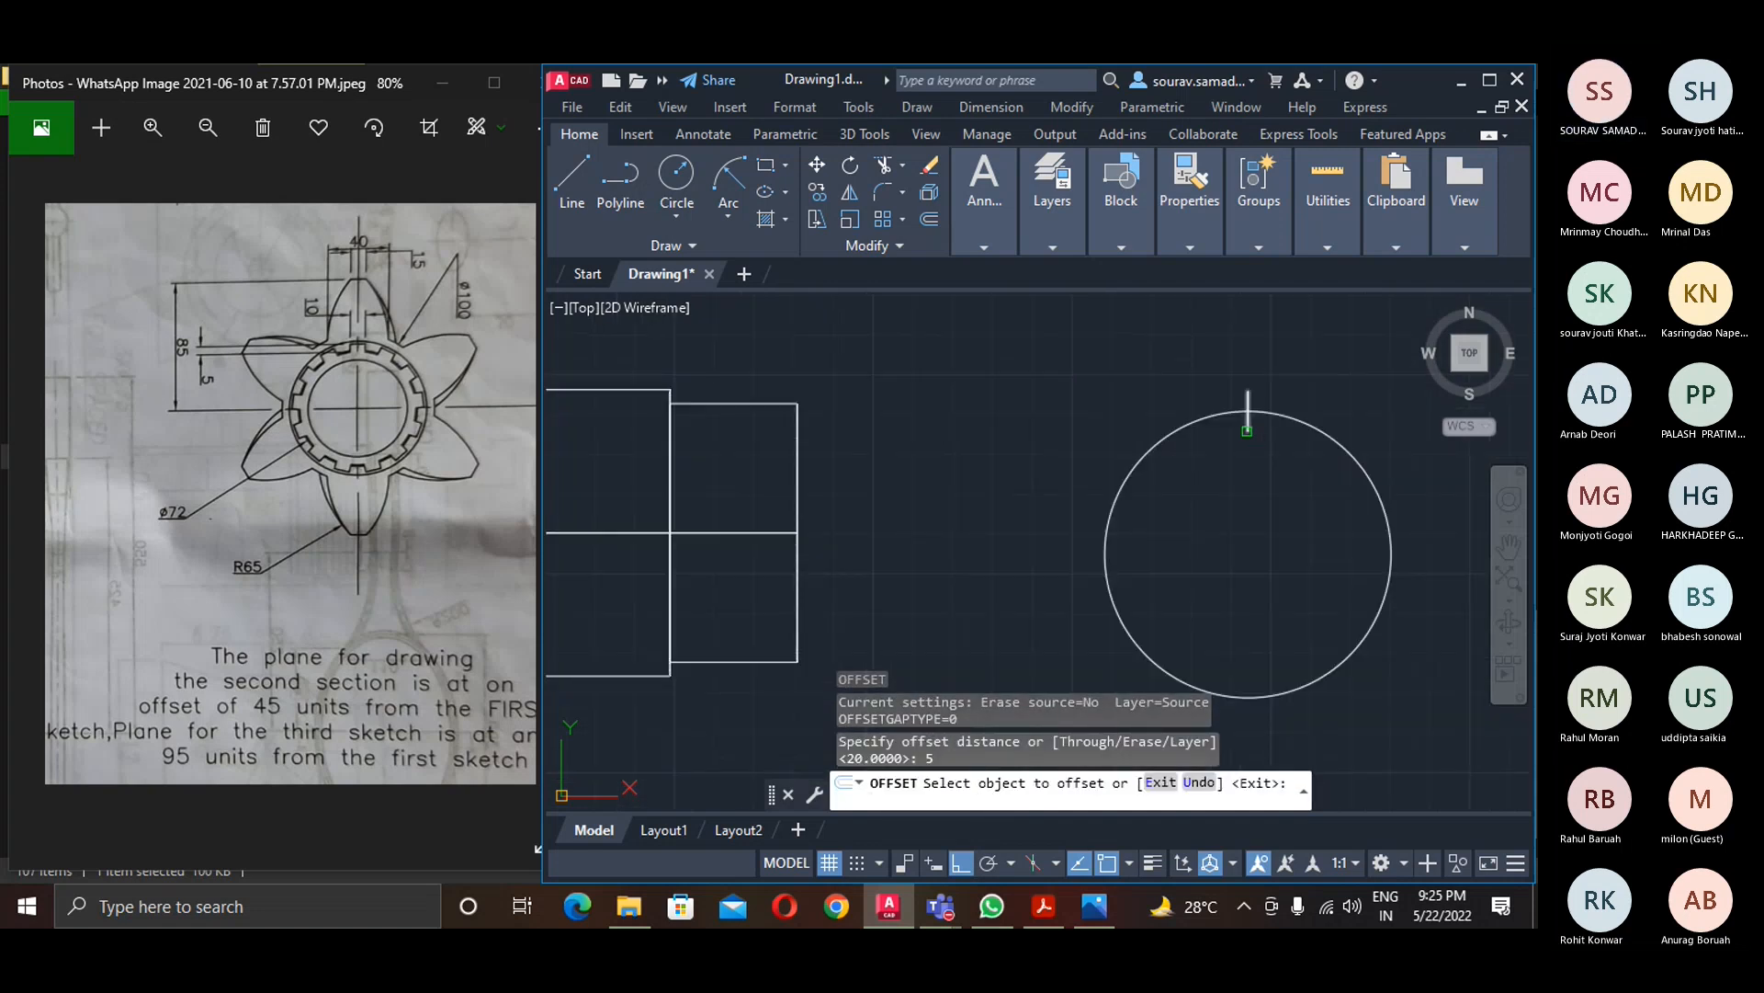
click(1247, 424)
click(1279, 414)
click(1247, 409)
click(1203, 443)
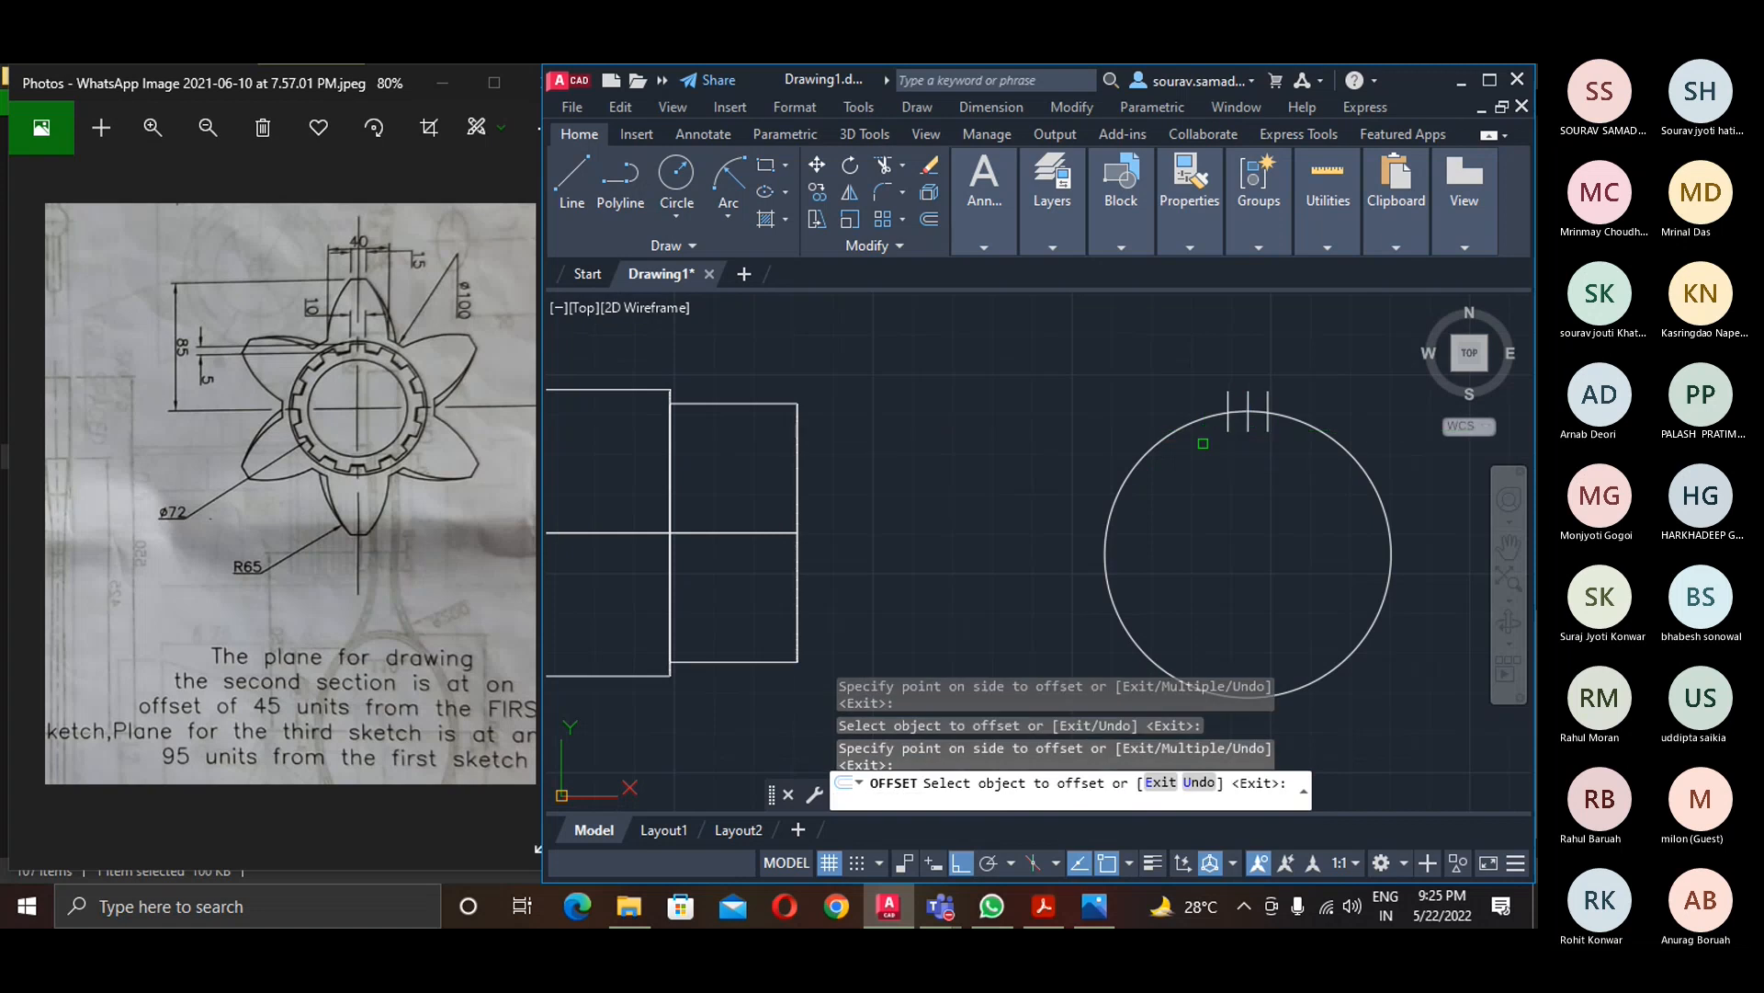
key(Escape)
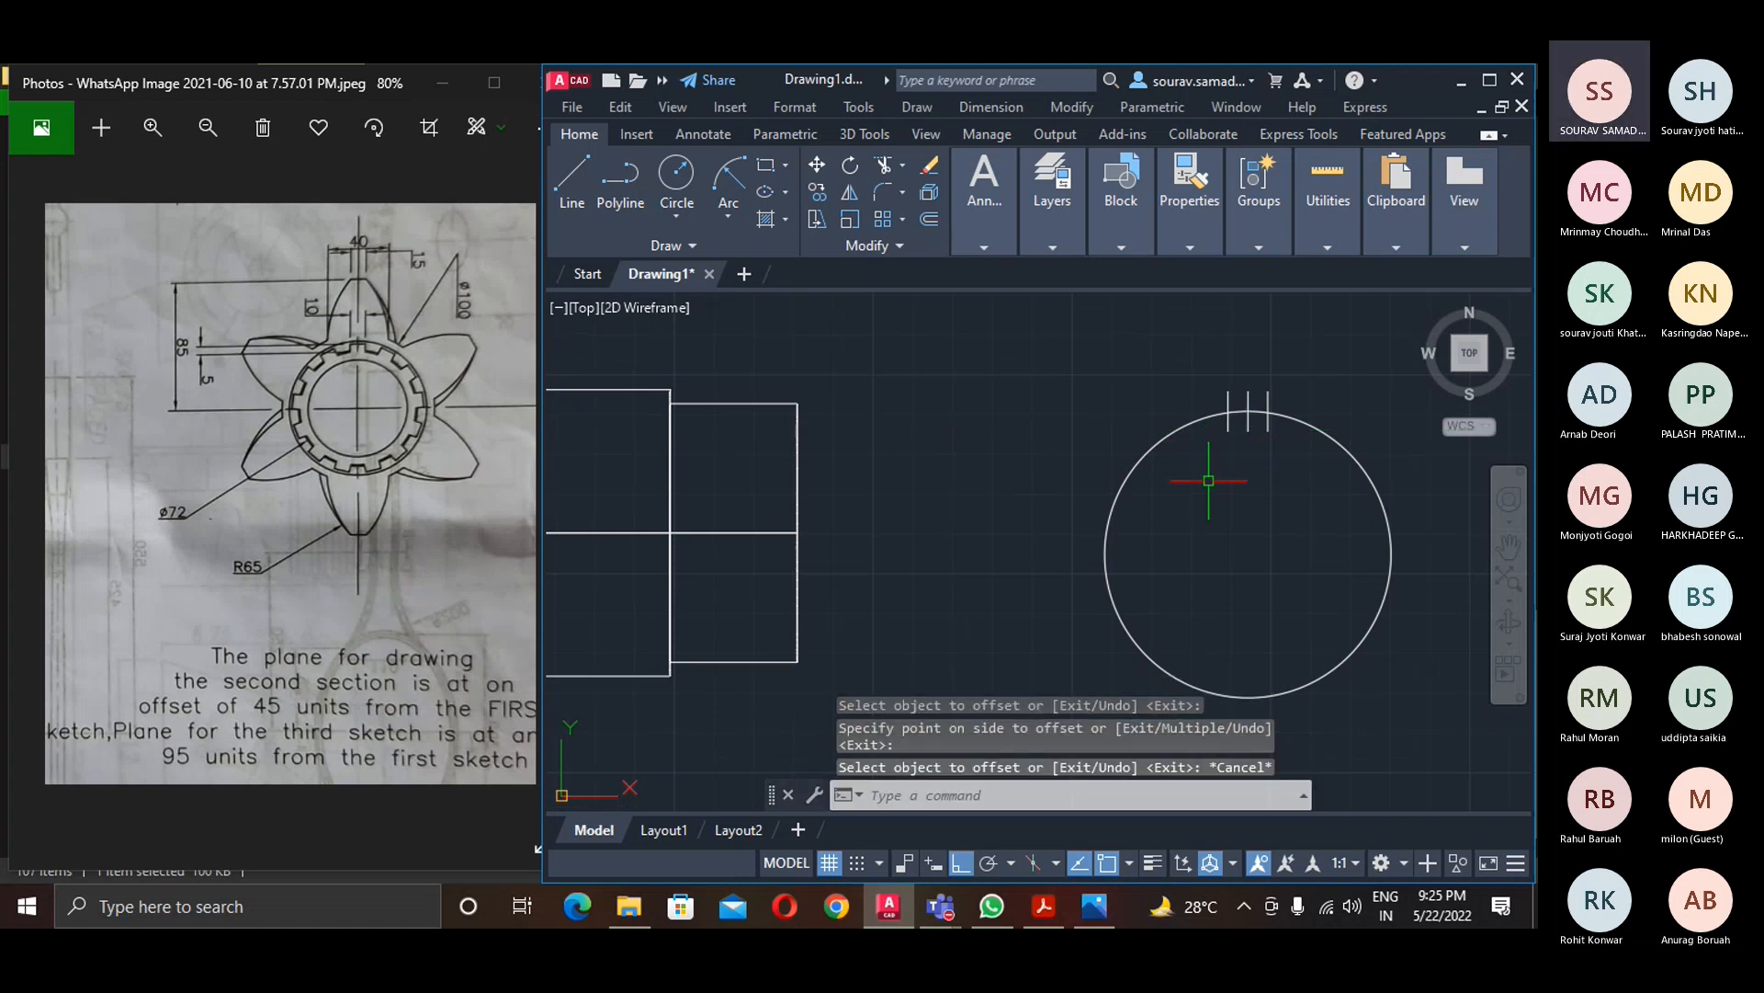
- Close the tooth outline with a horizontal line across the upper ends of the offset lines and delete the middle line
text(l)
key(Return)
click(1248, 391)
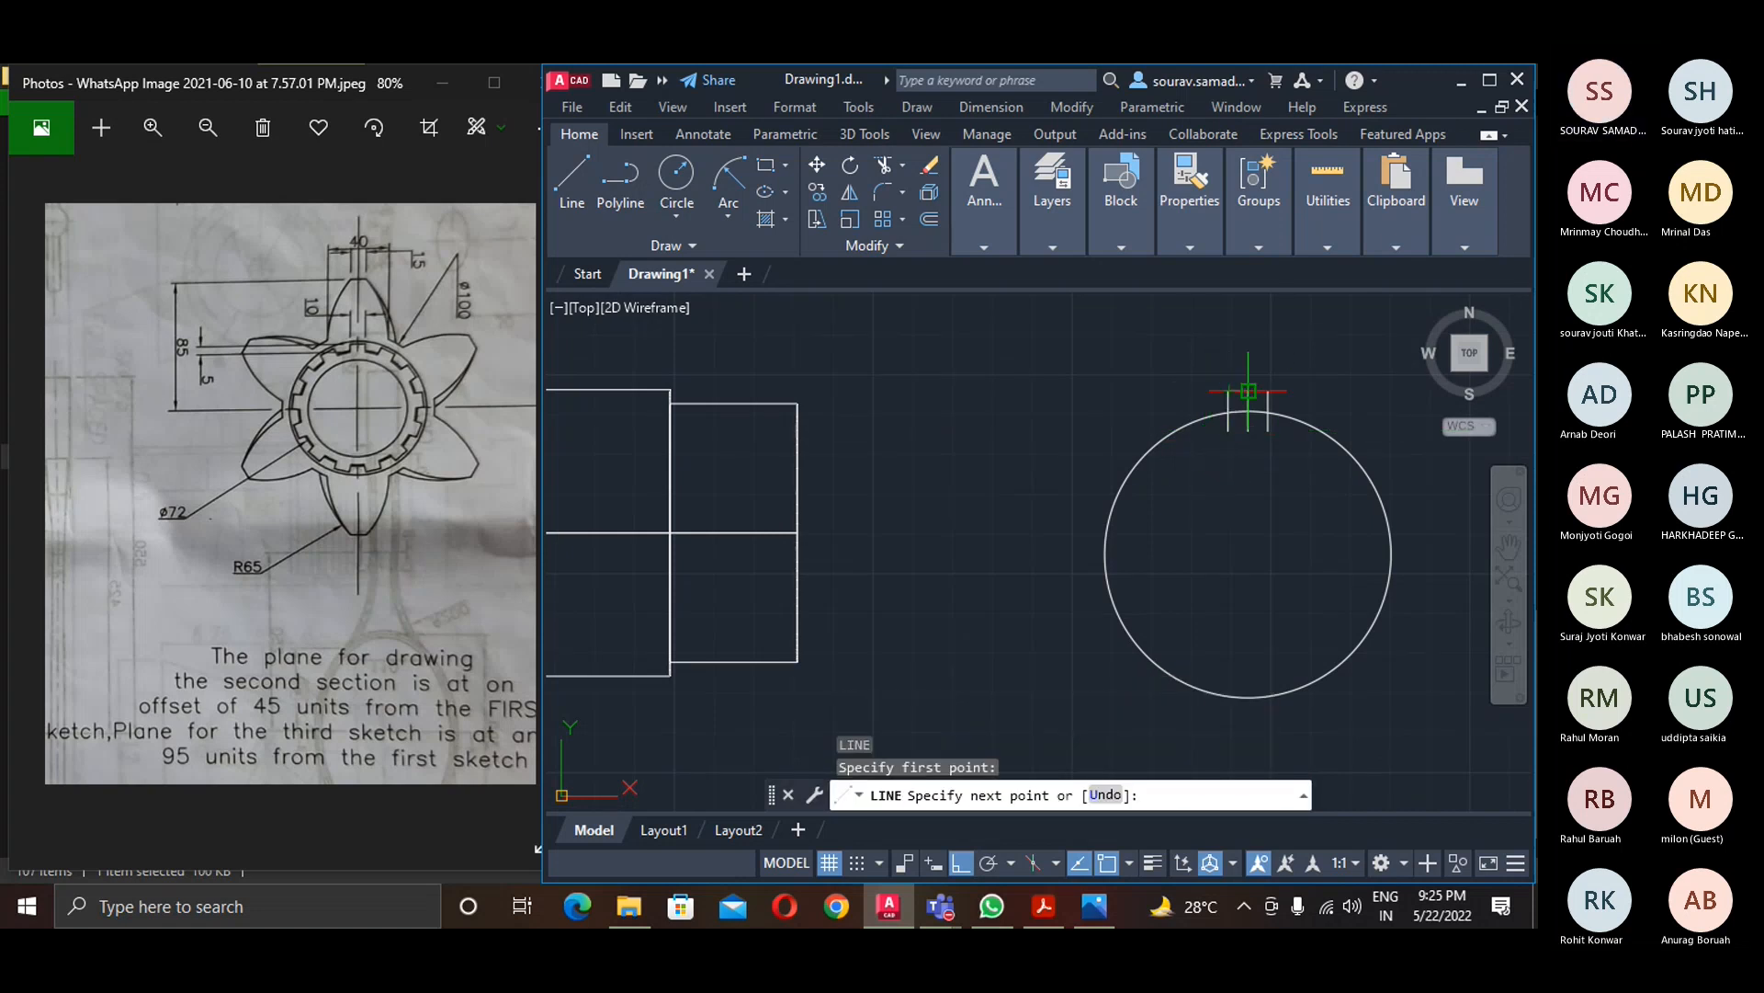
click(1268, 391)
key(Escape)
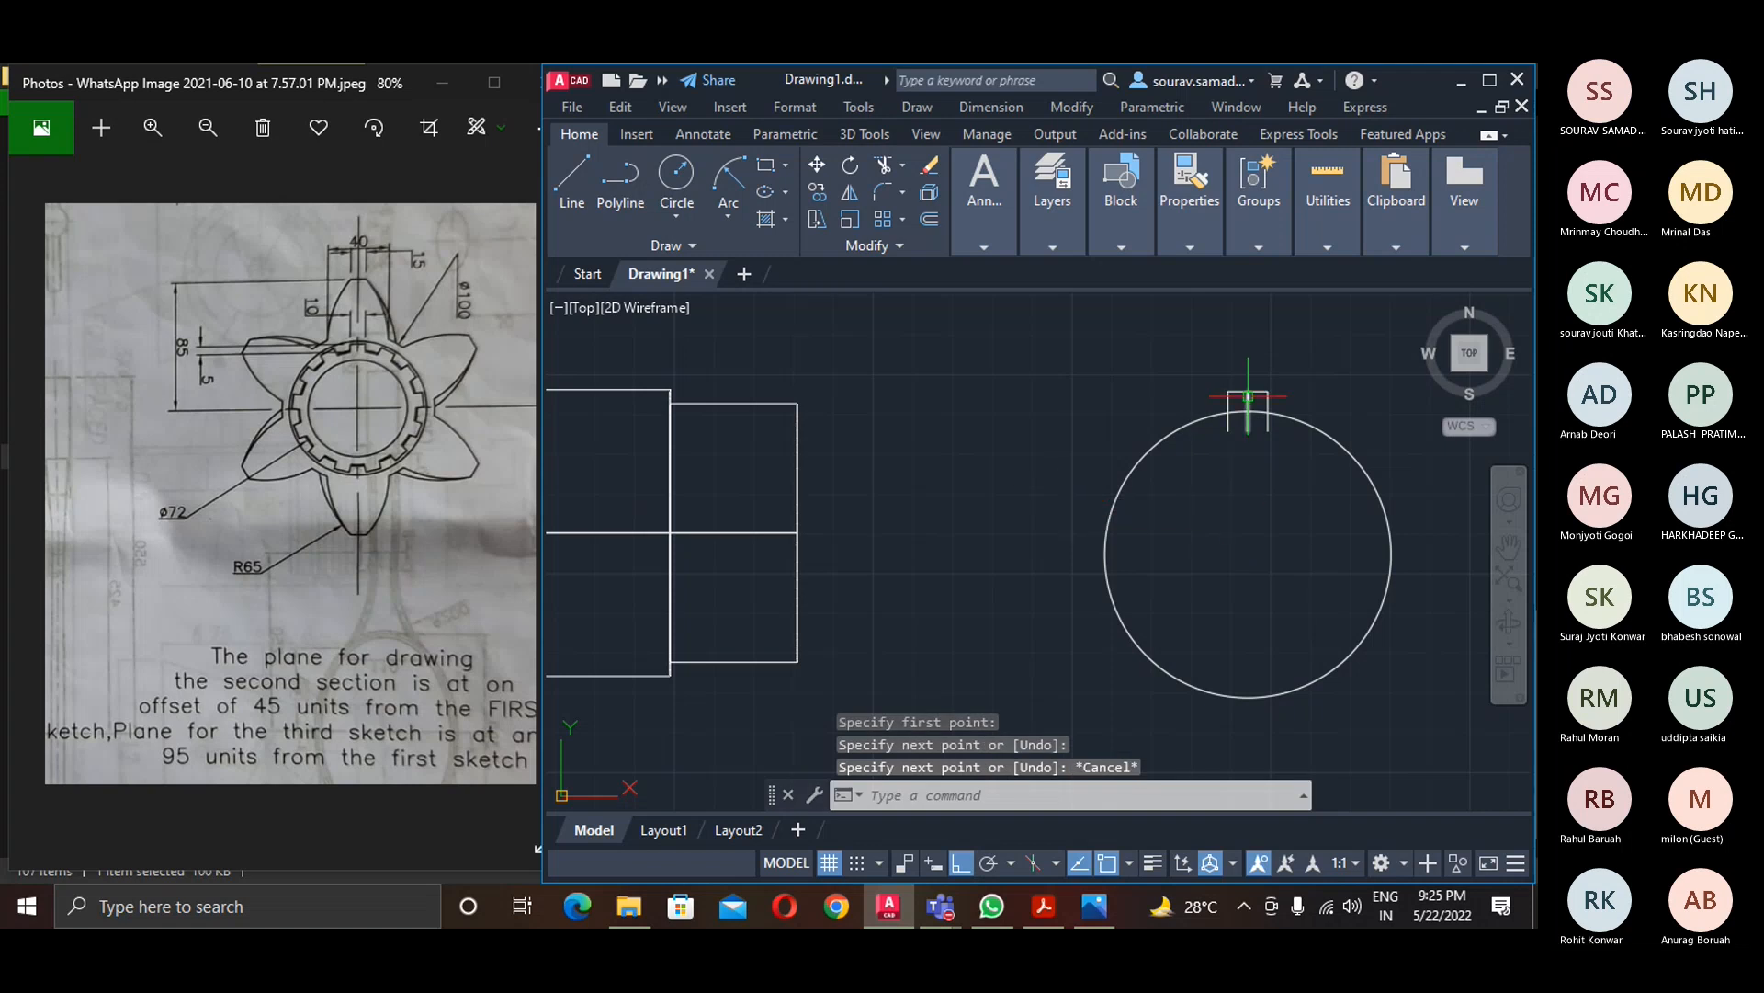
click(1245, 425)
key(Delete)
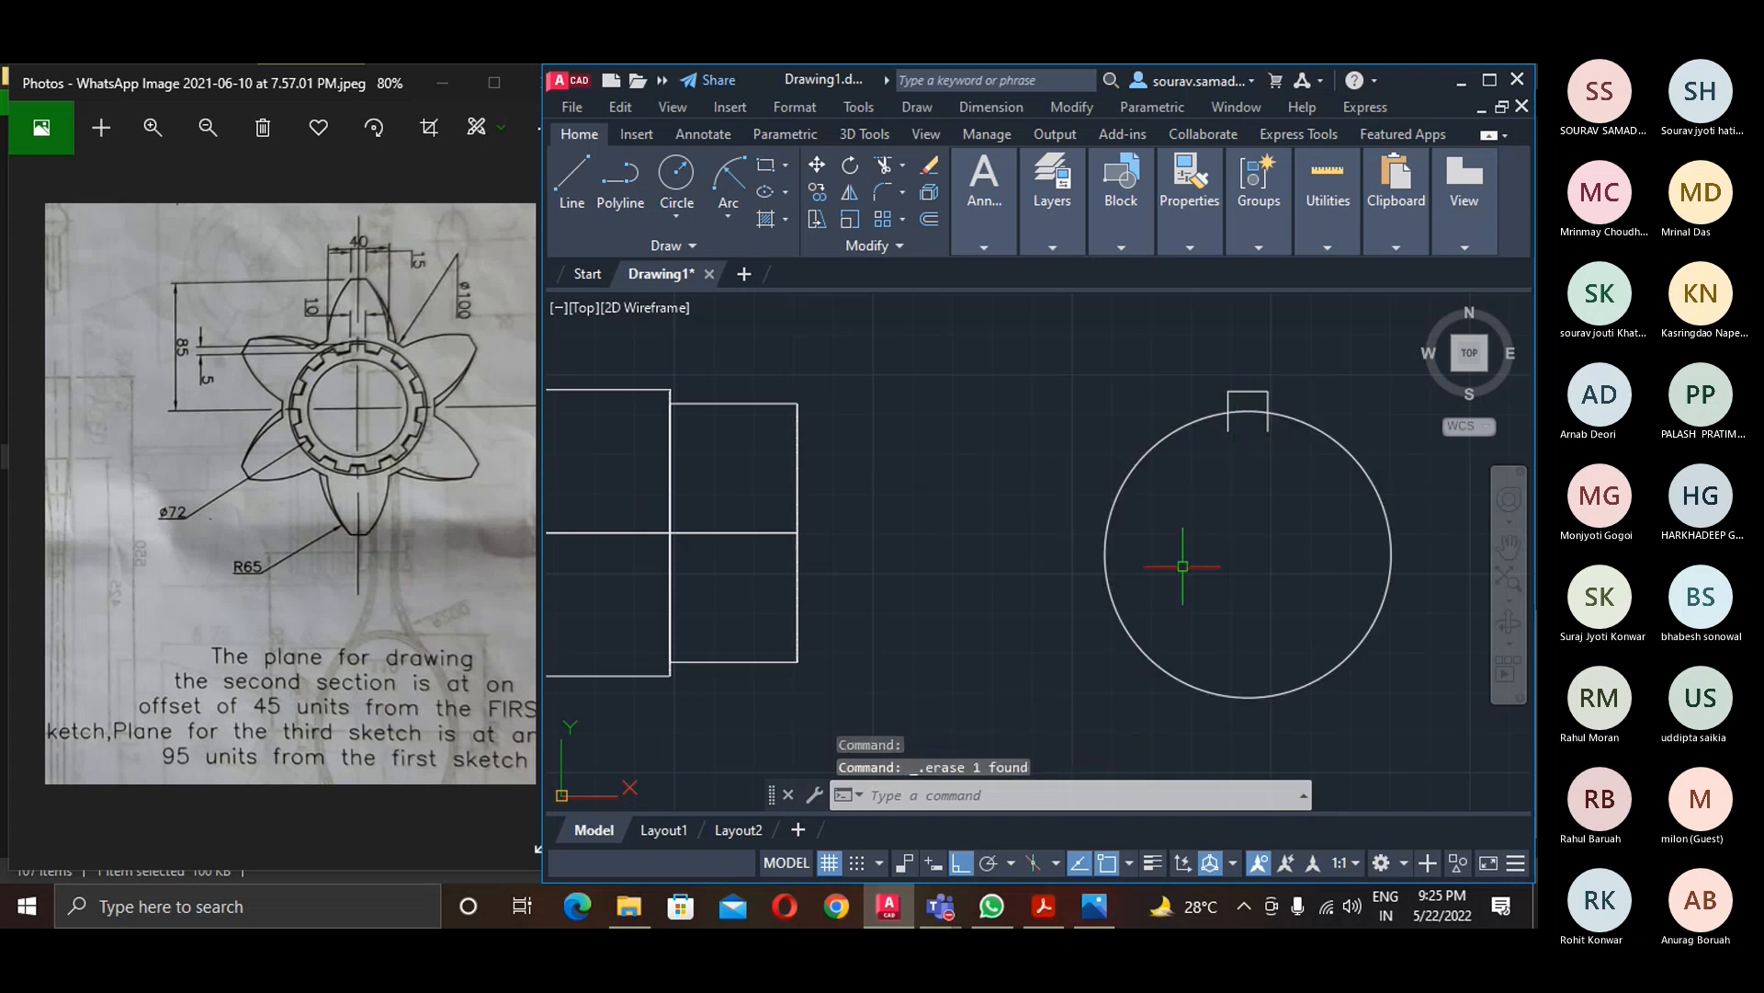
- Trim the tooth's side lines inside the circle and the circle arc between them
text(tr)
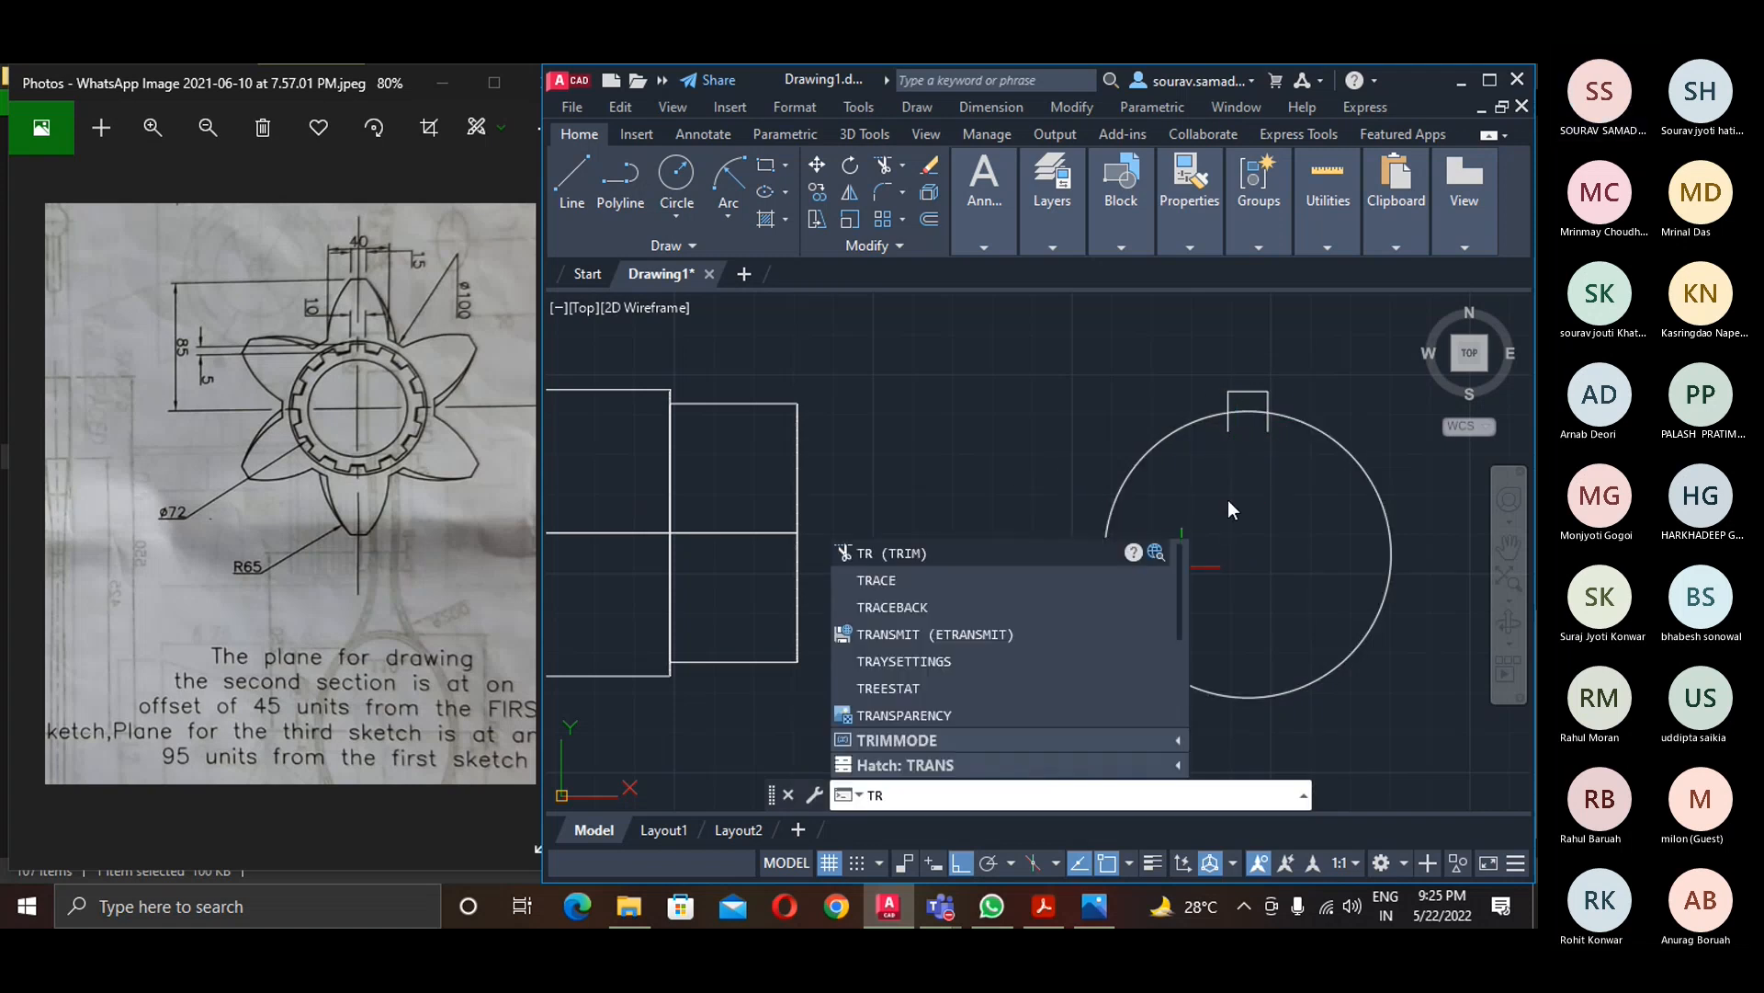
key(Return)
click(1228, 429)
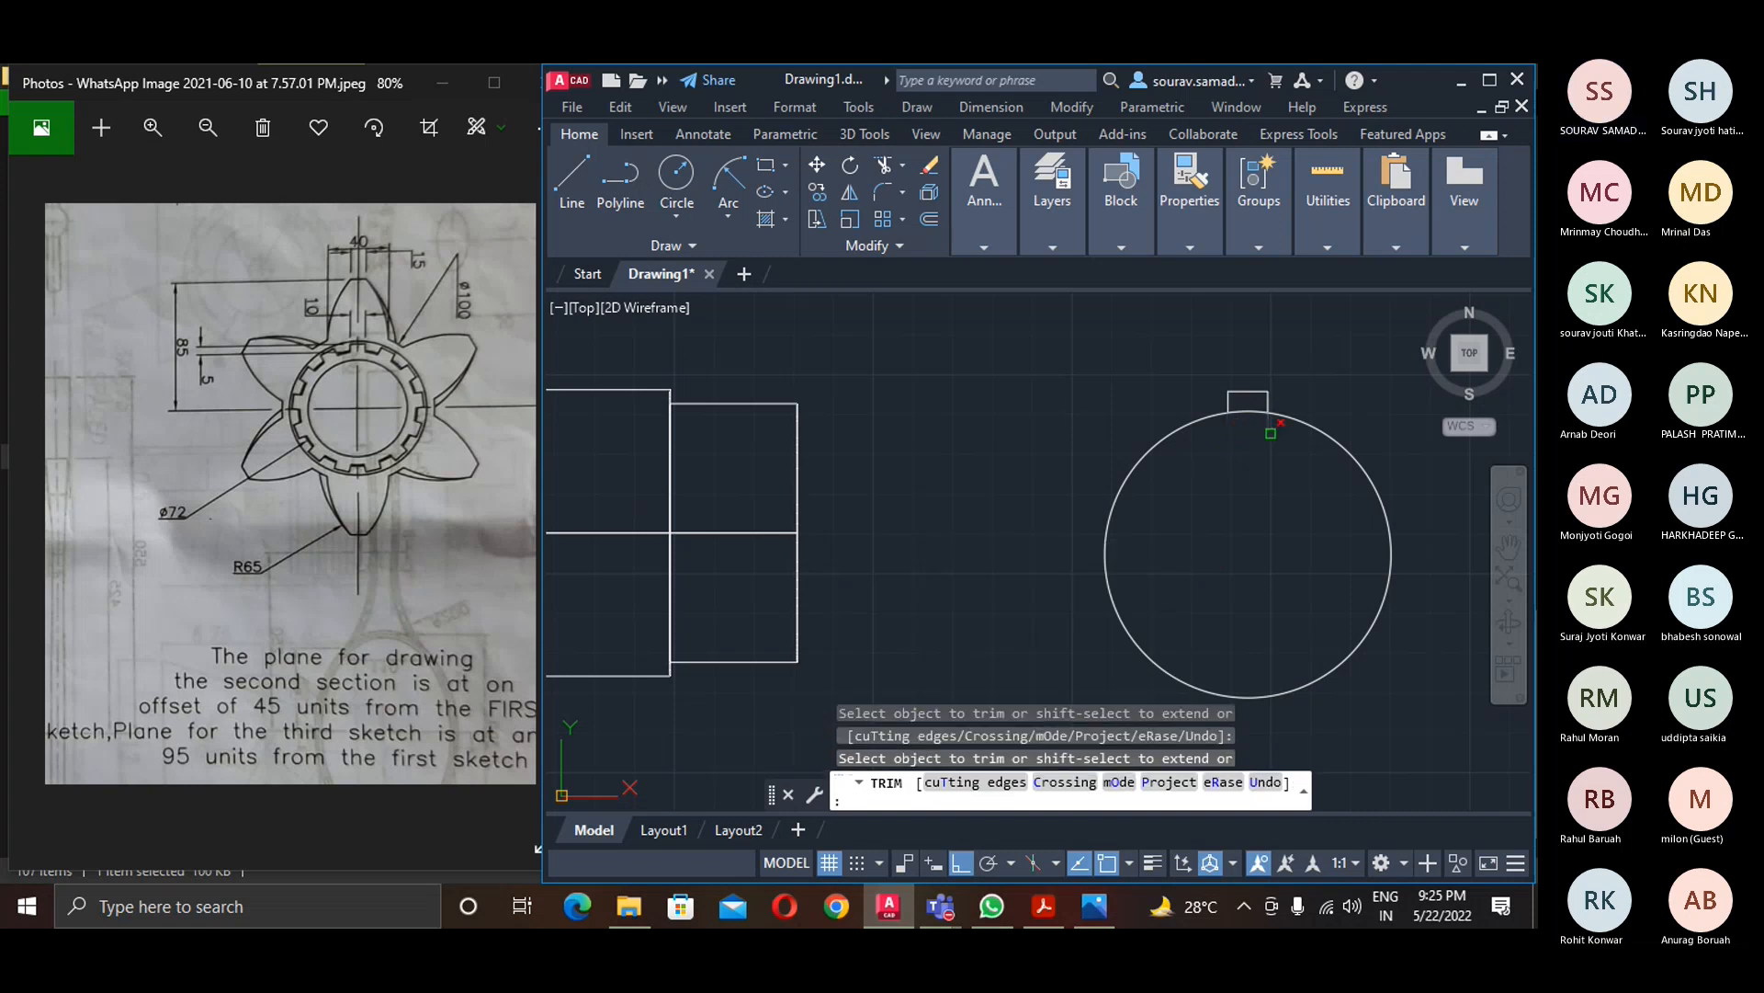
key(Escape)
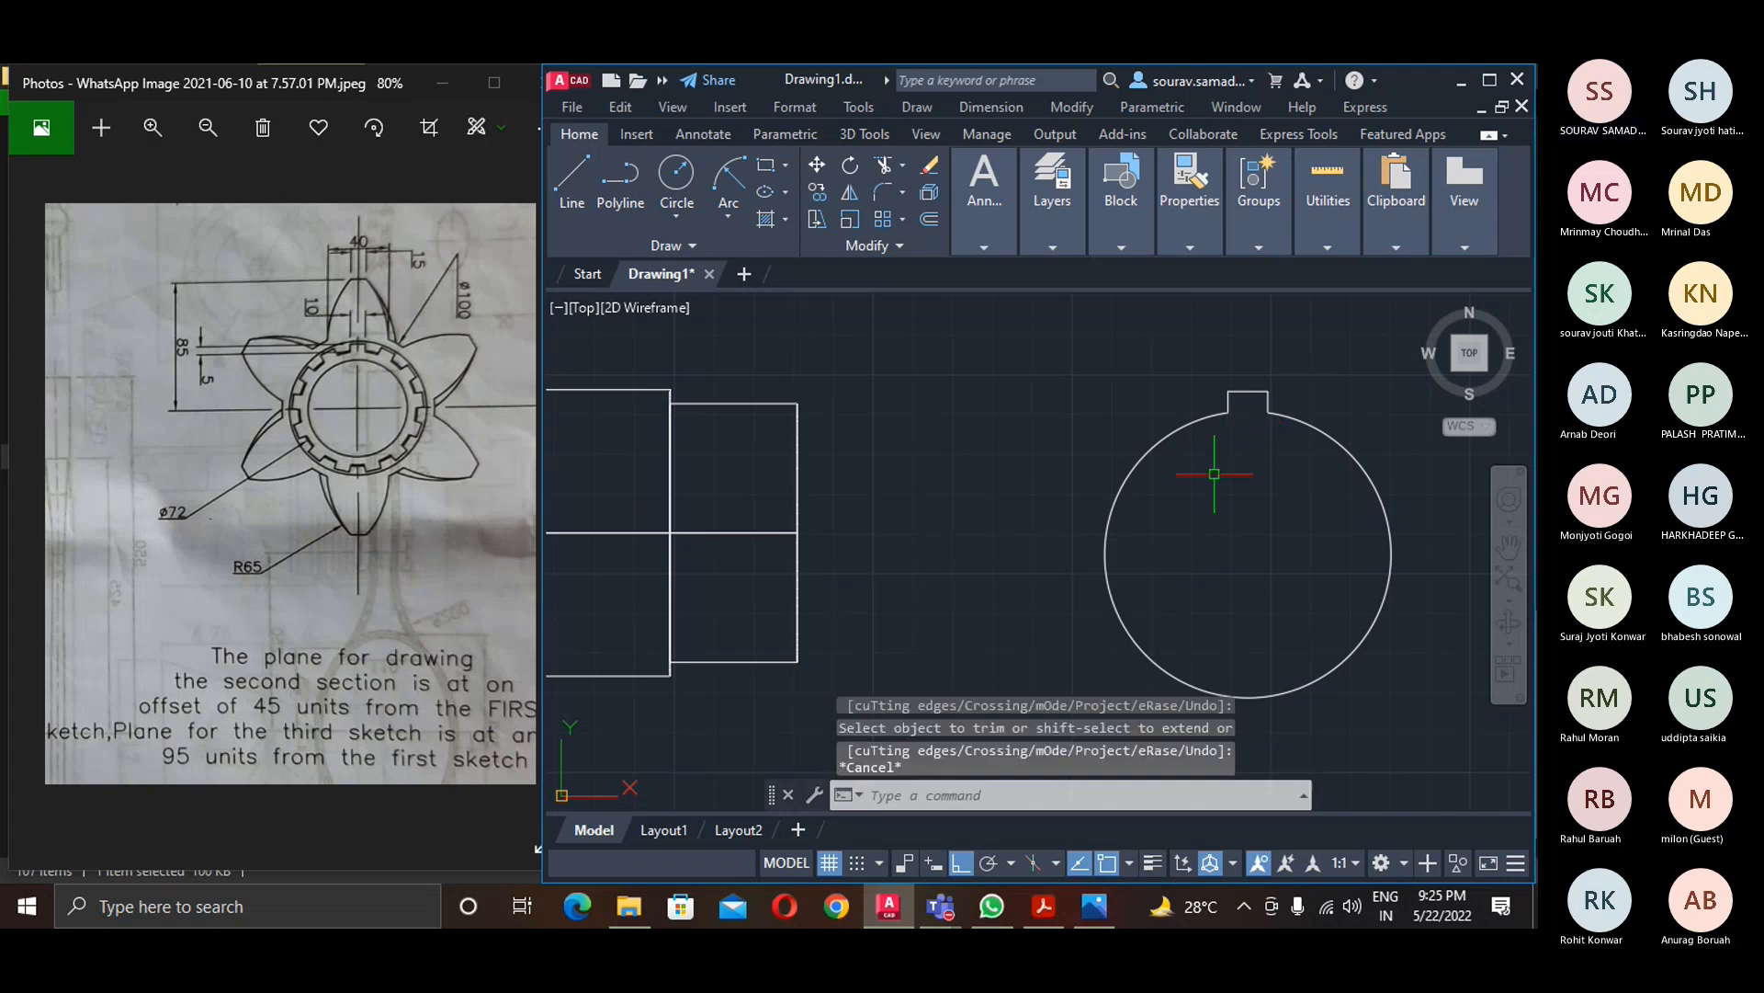
- Polar-array the three tooth lines around the circle's centre with 13 items over a 360-degree fill
text(ar)
key(Return)
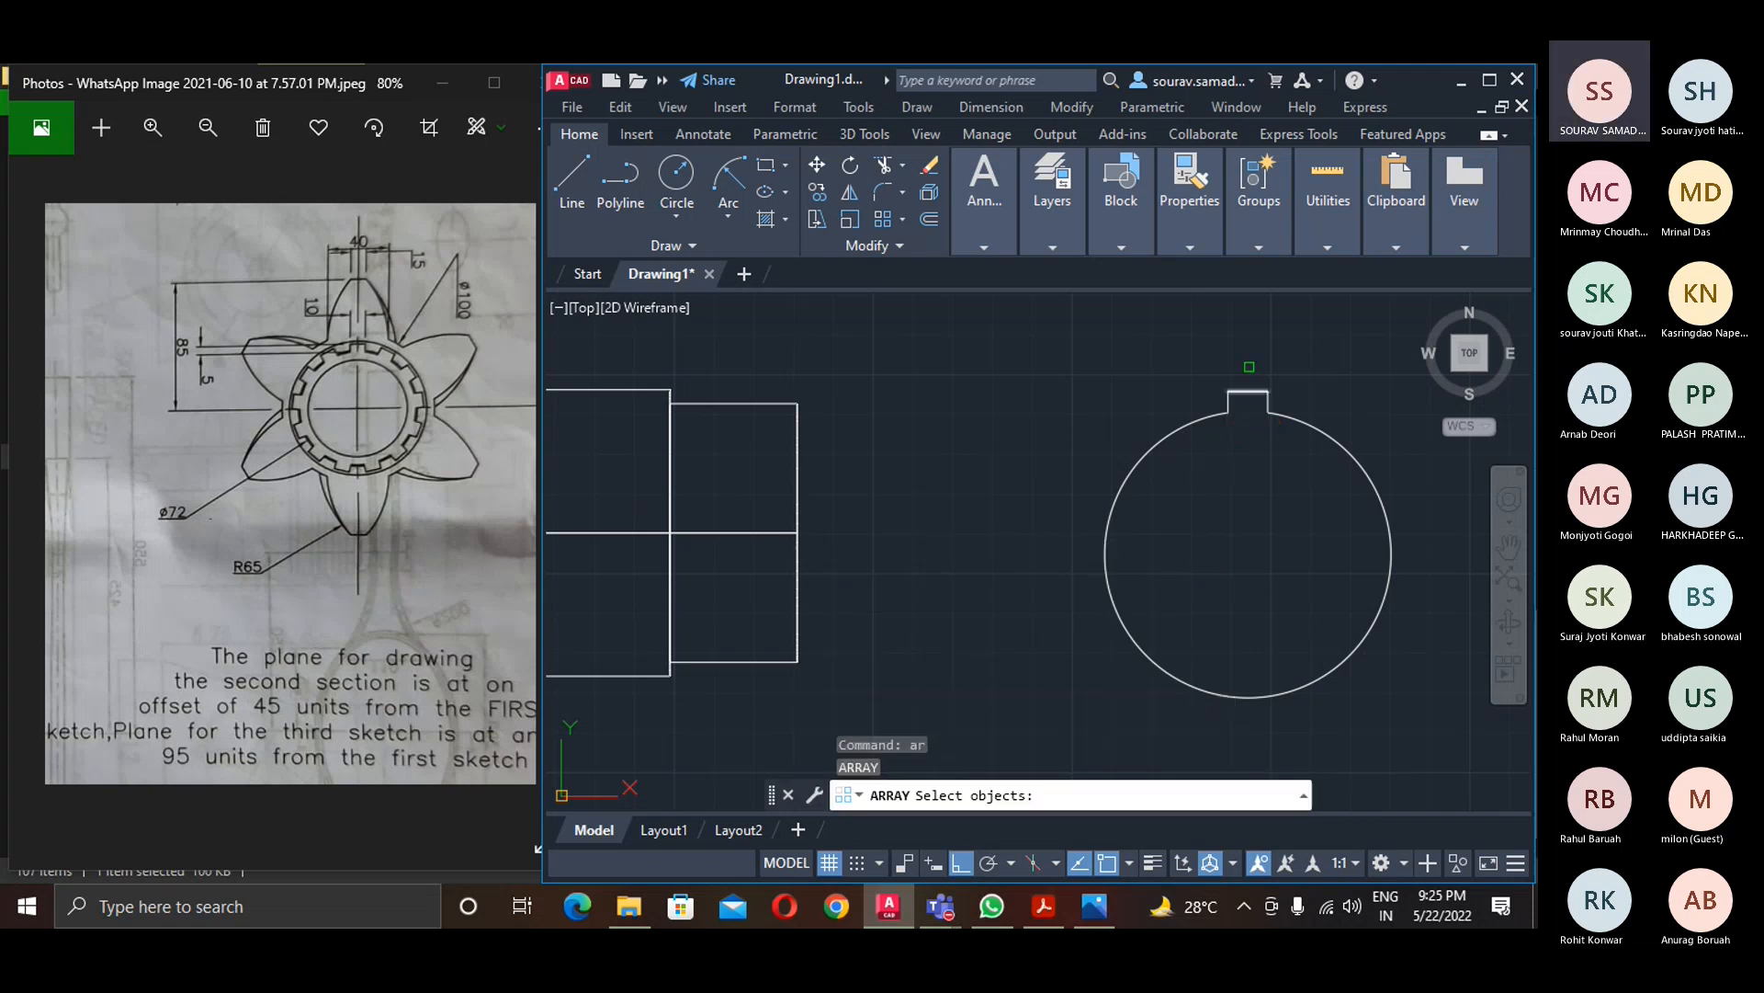
click(1291, 407)
click(1215, 377)
key(Return)
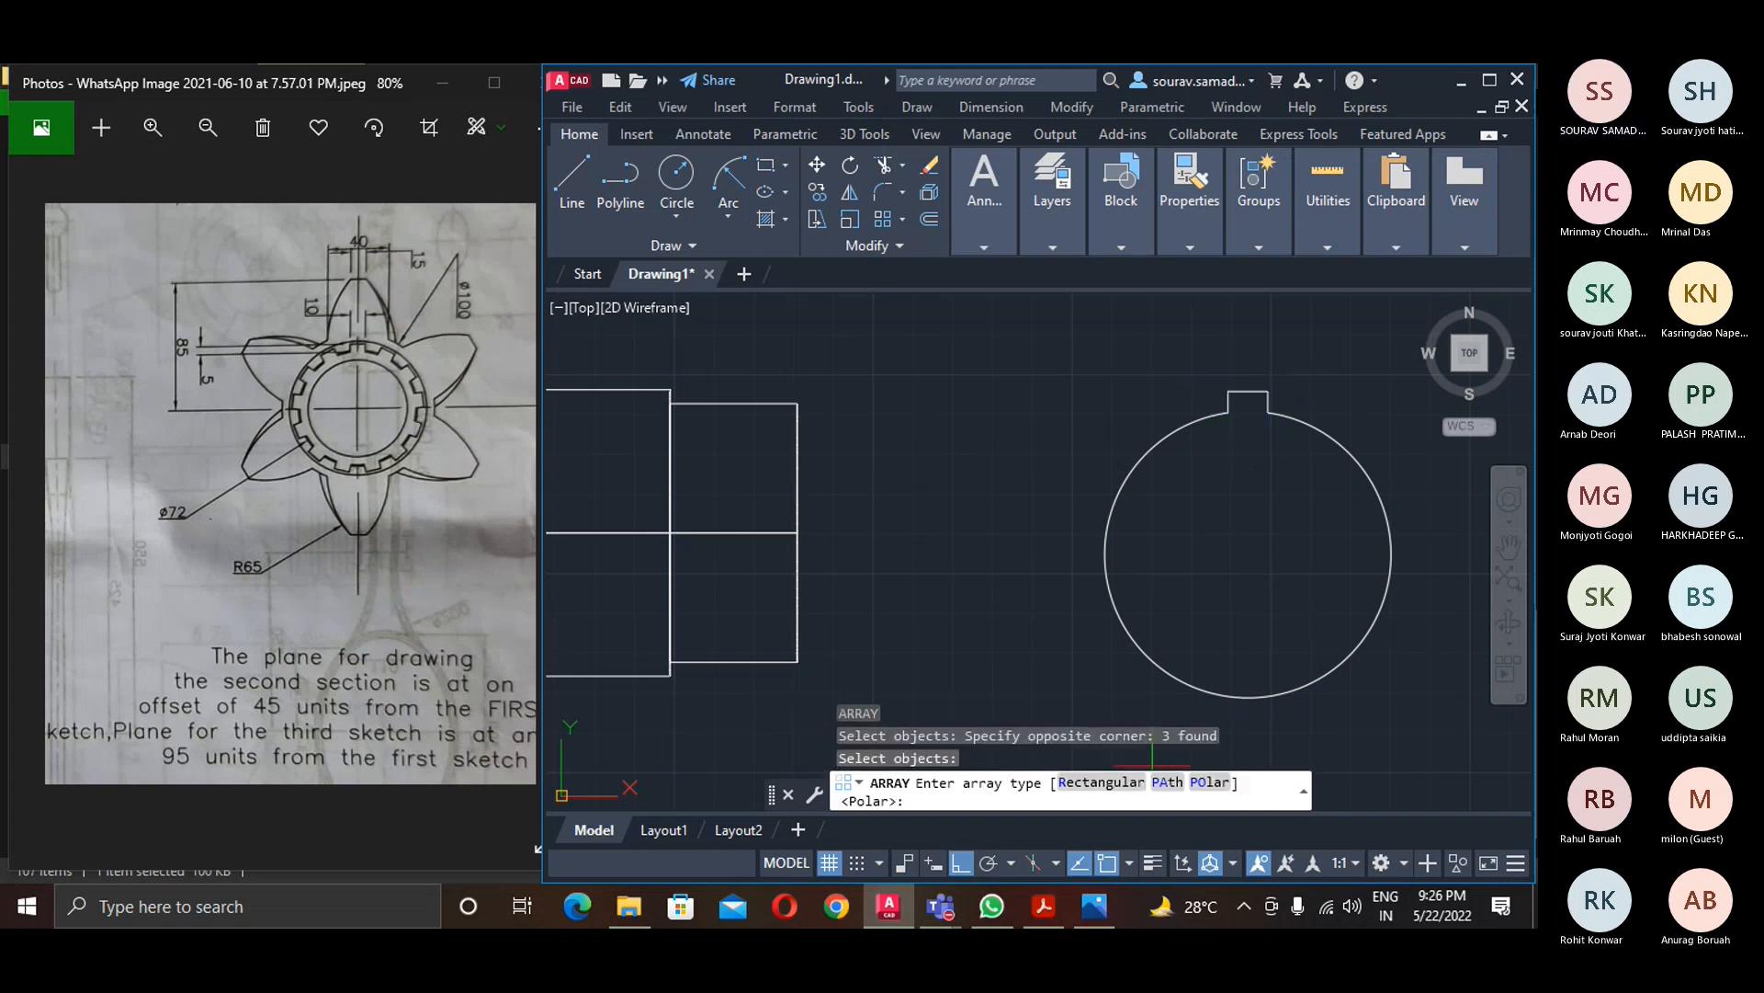
text(PO)
key(Return)
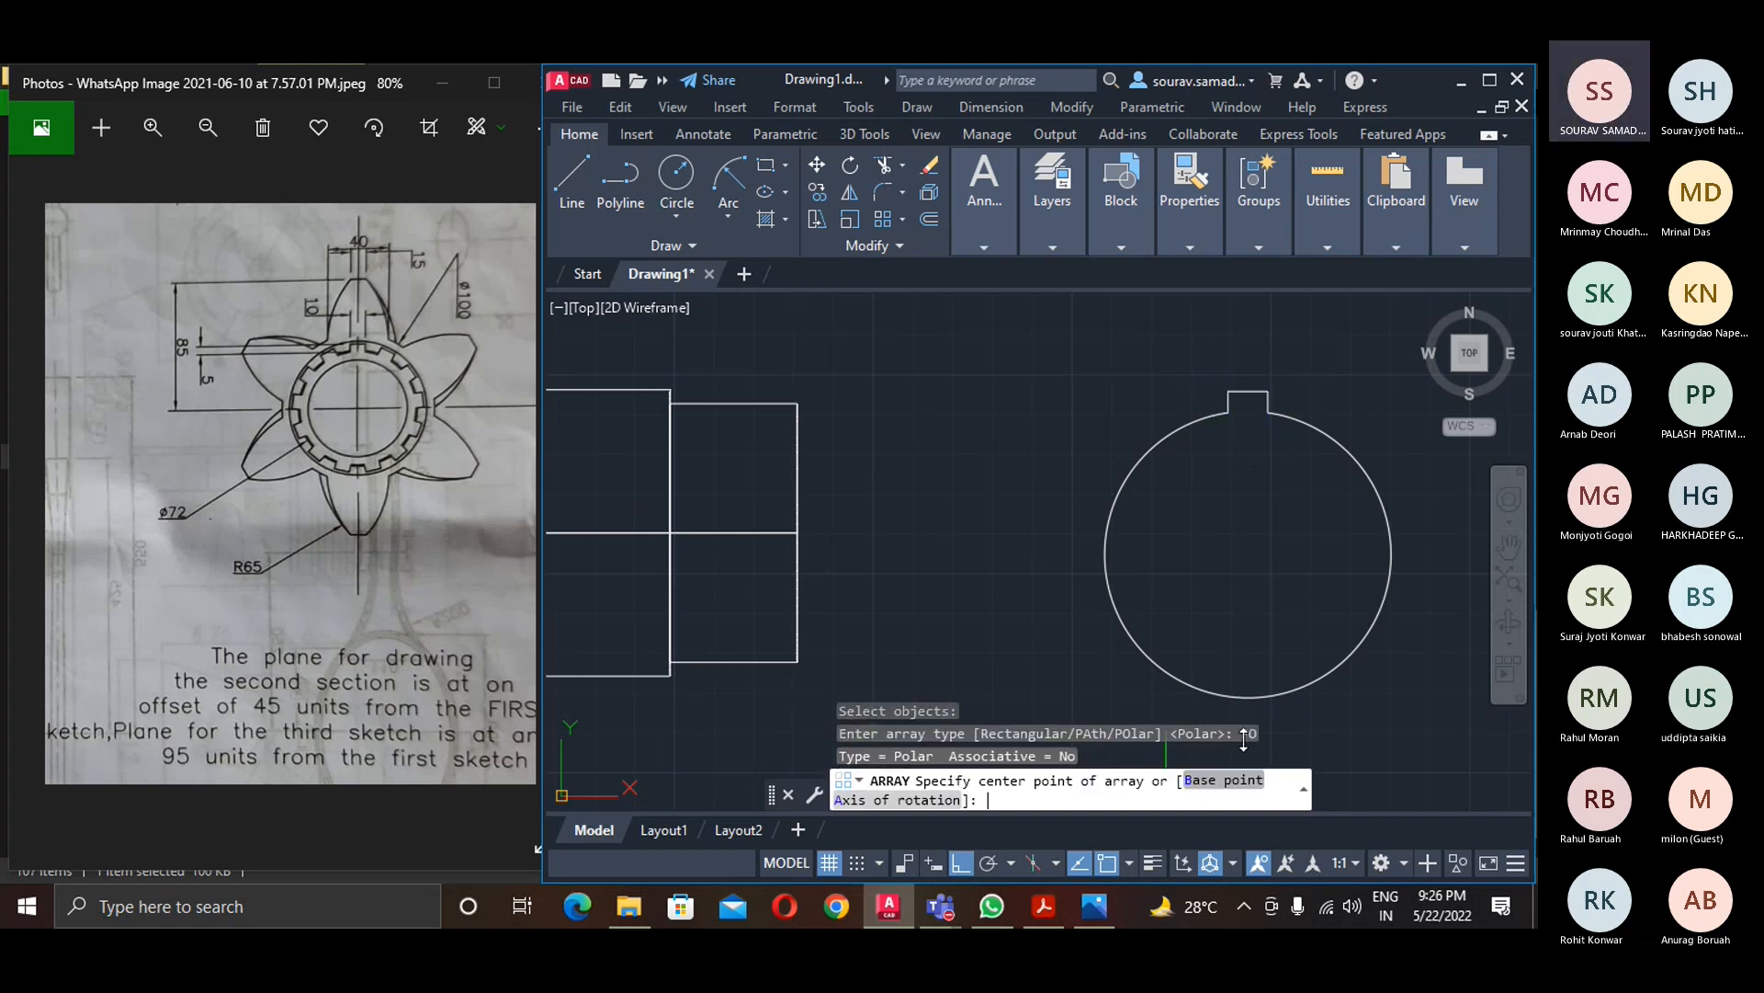
click(1248, 554)
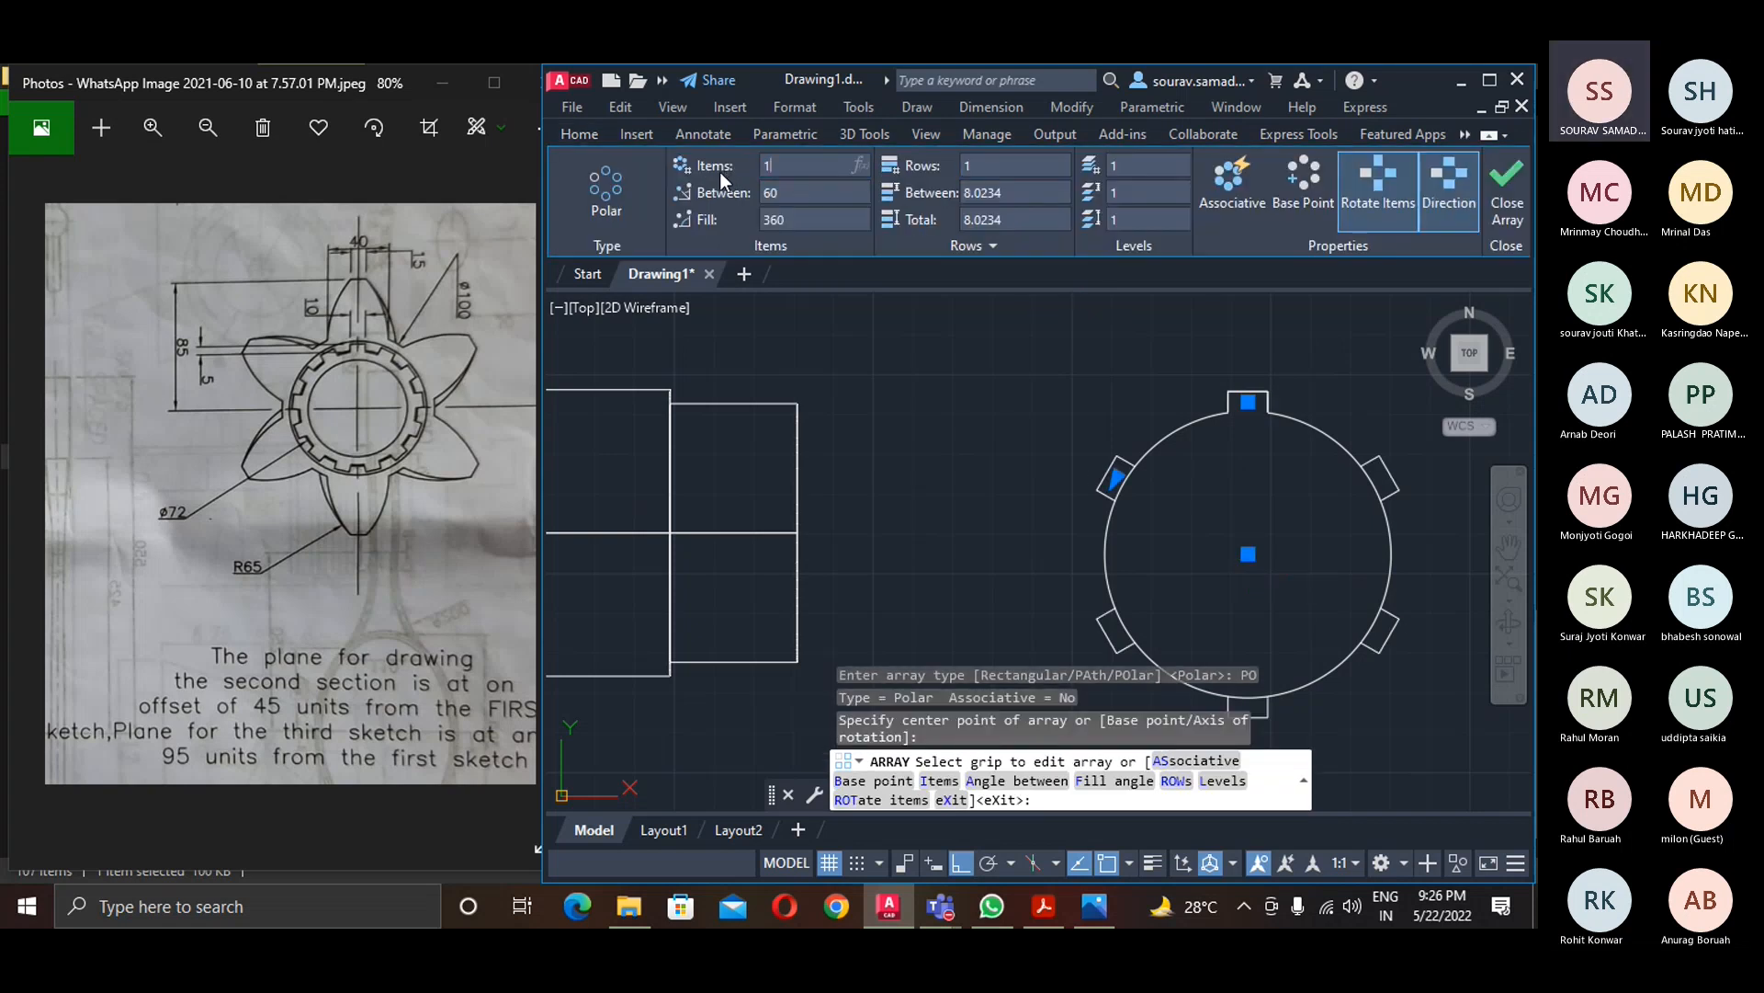
text(13)
key(Return)
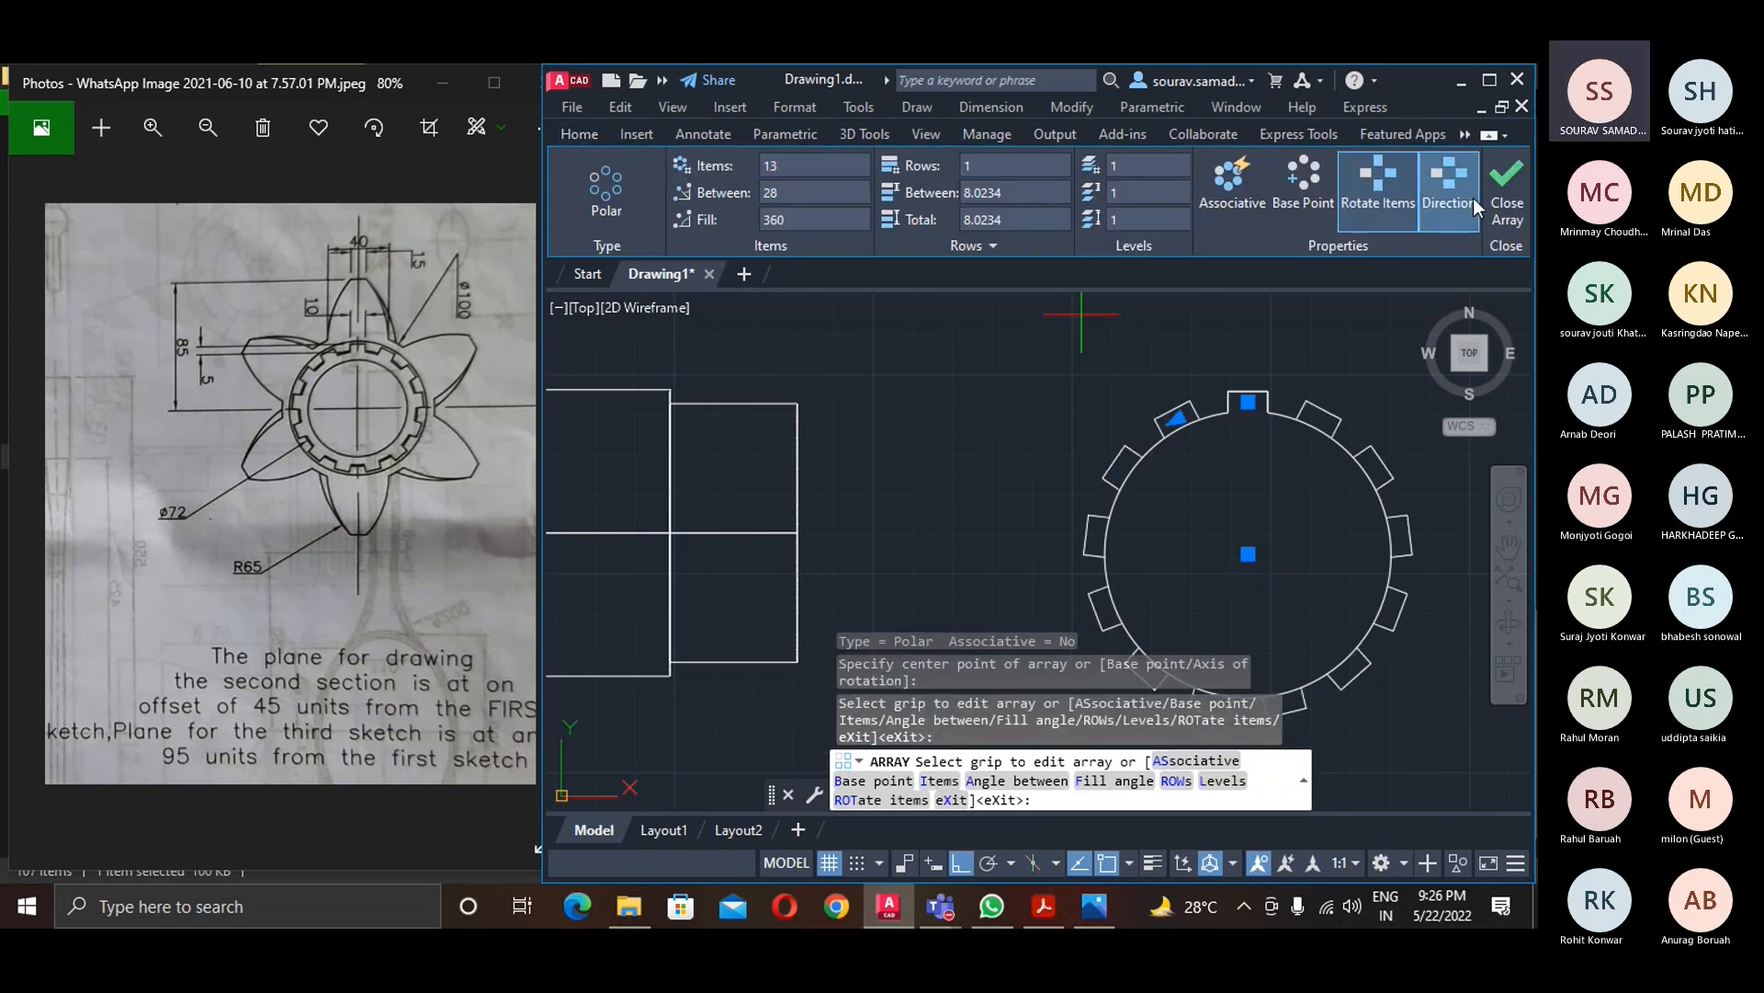
click(1502, 193)
- Trim away the circle arcs beneath the arrayed teeth all around the profile
text(tr)
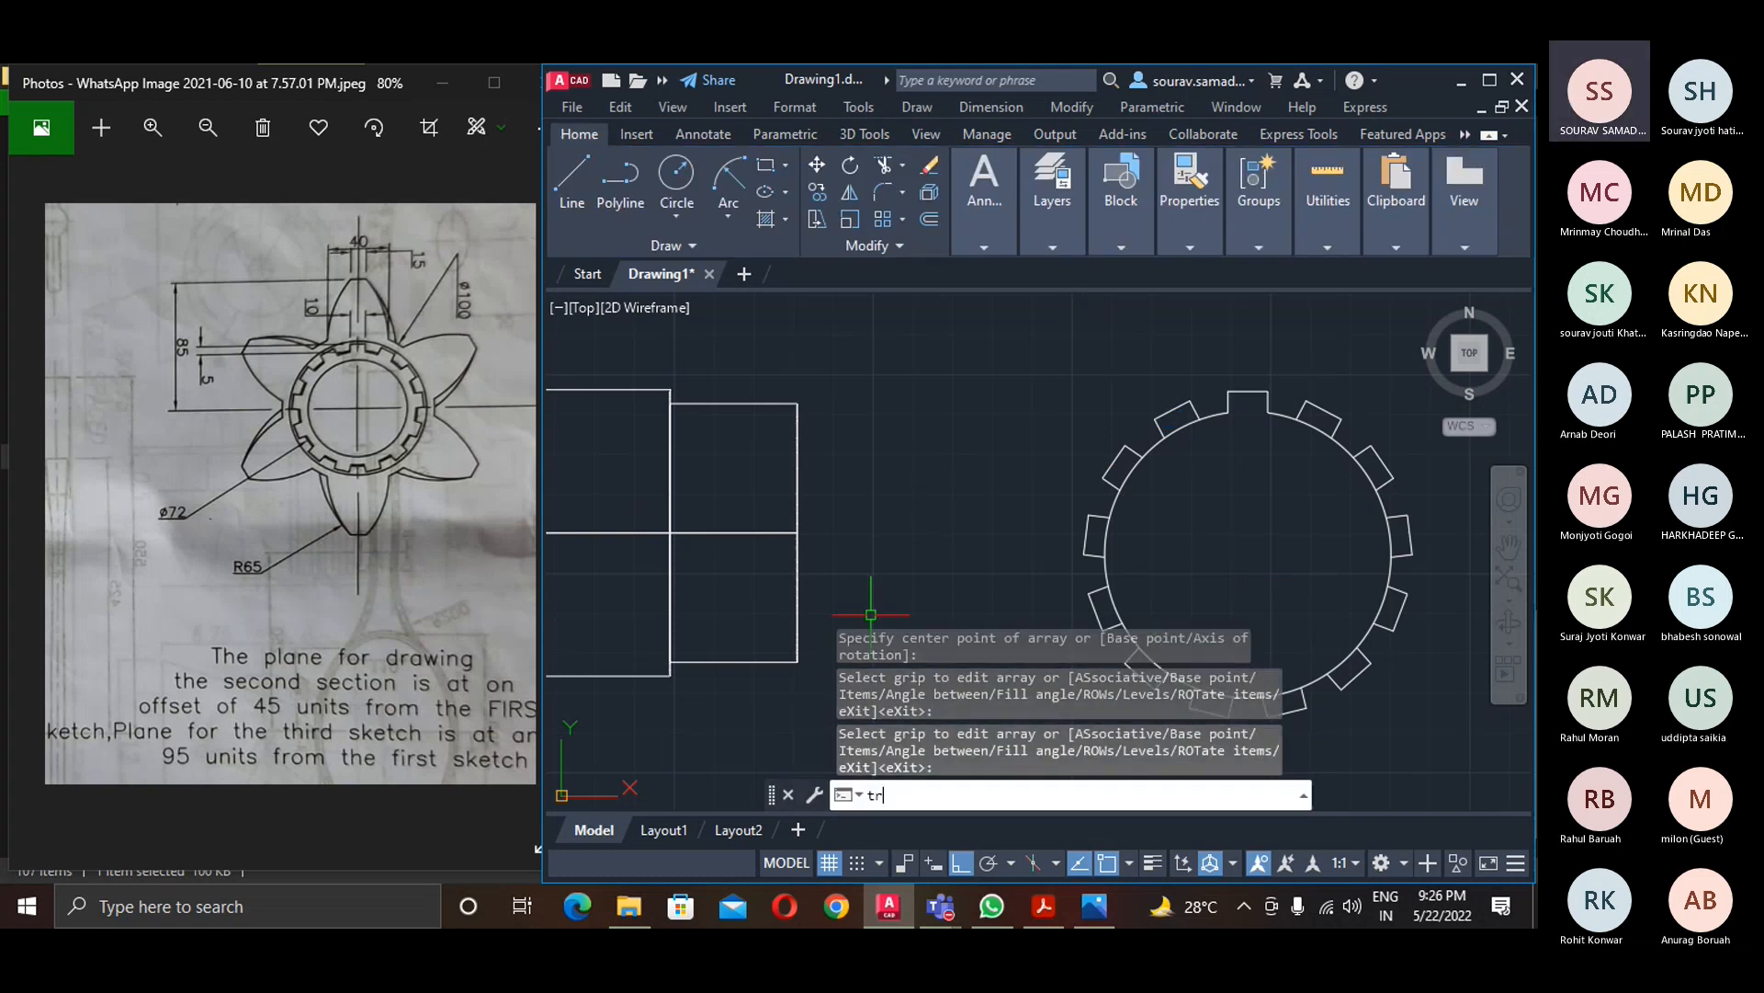
key(Return)
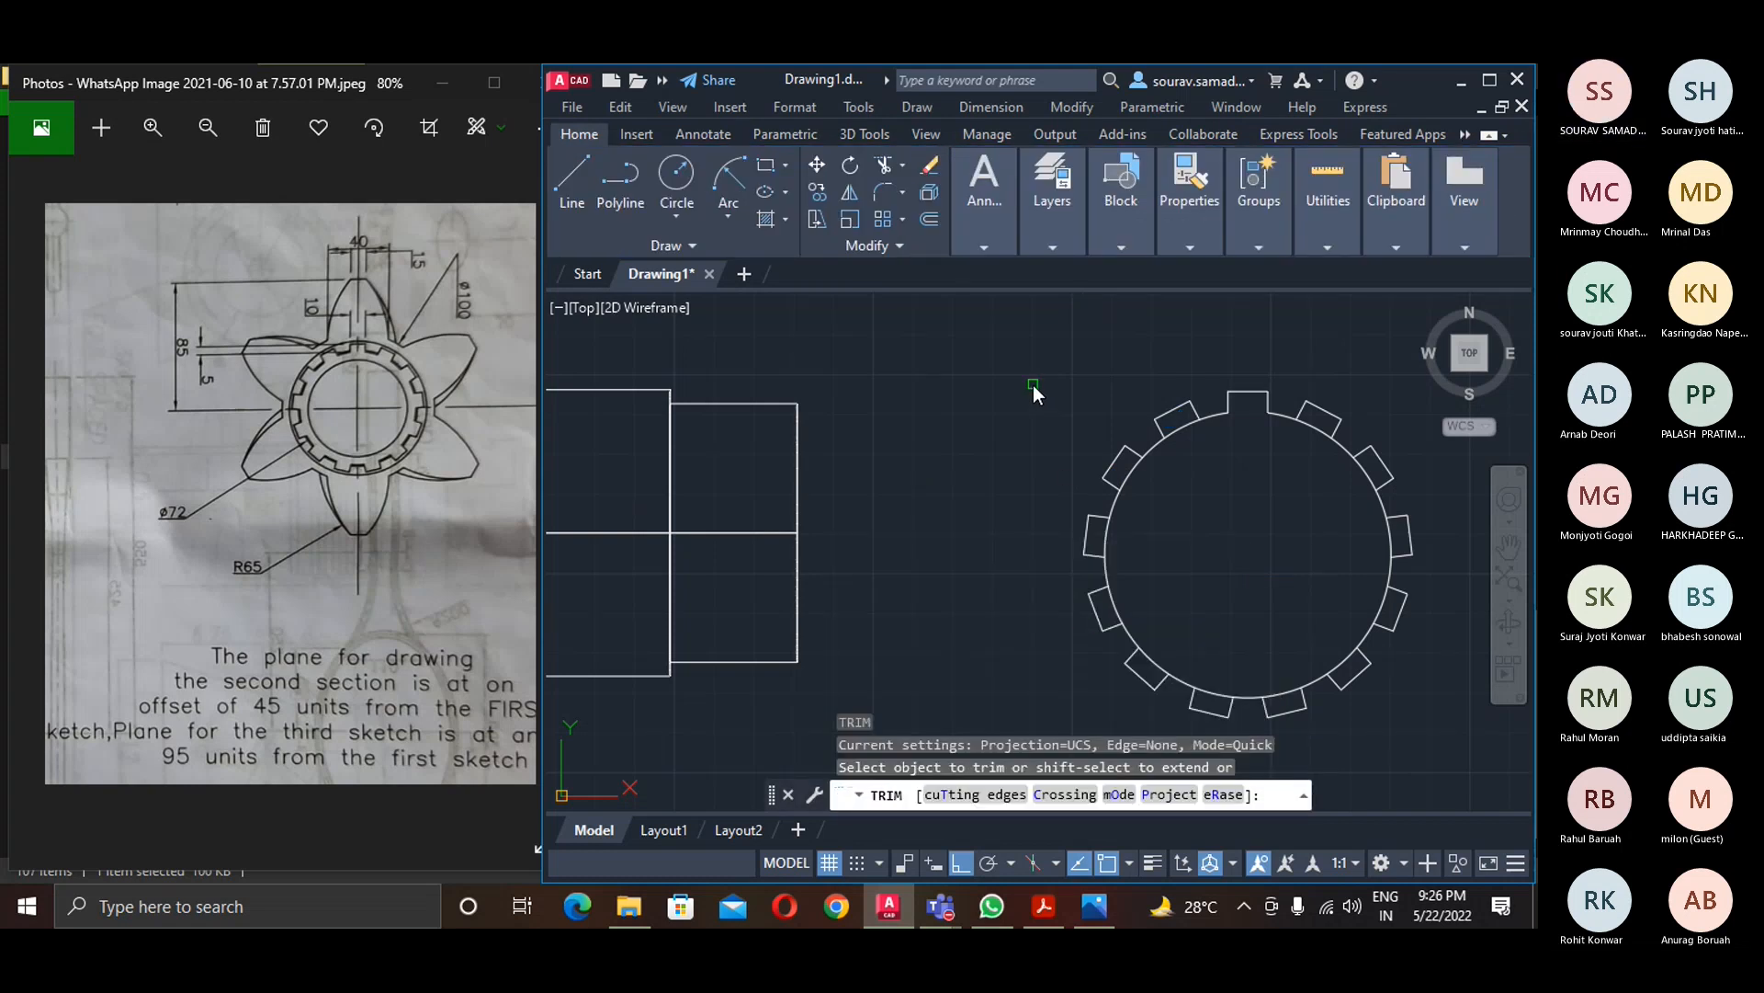
click(1165, 428)
click(1126, 475)
middle_drag(1150, 514, 1068, 451)
drag(1014, 470, 1027, 476)
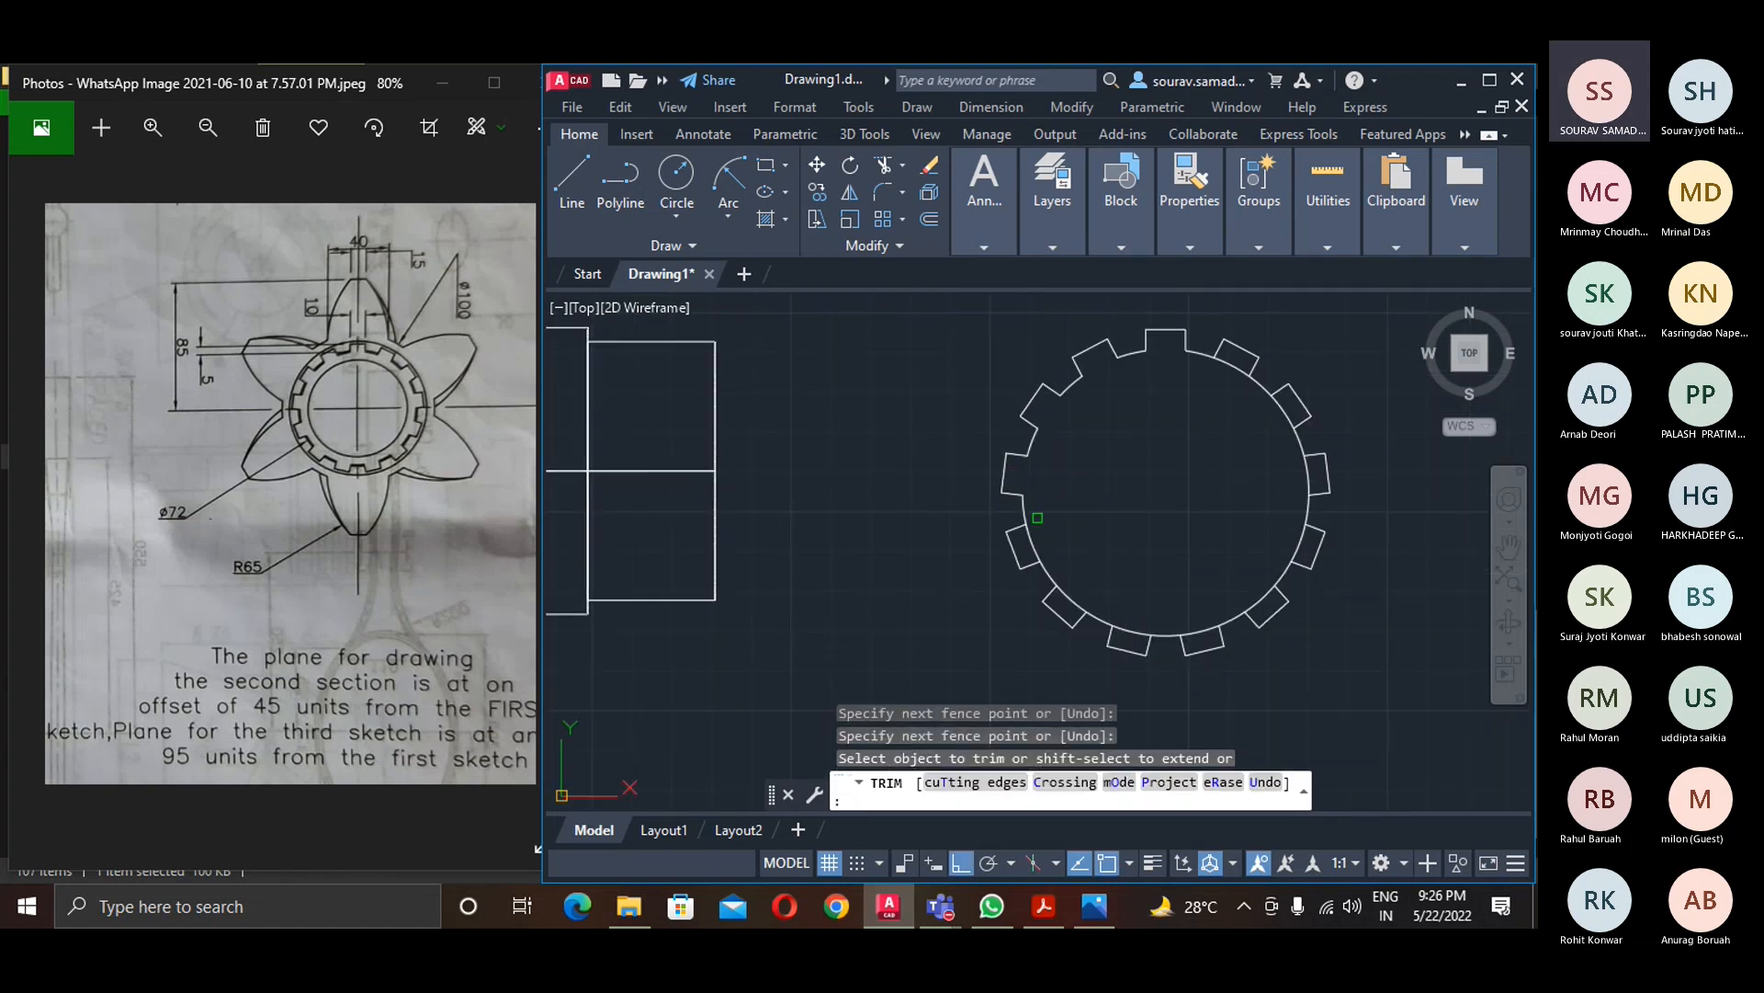
middle_drag(1063, 512, 928, 493)
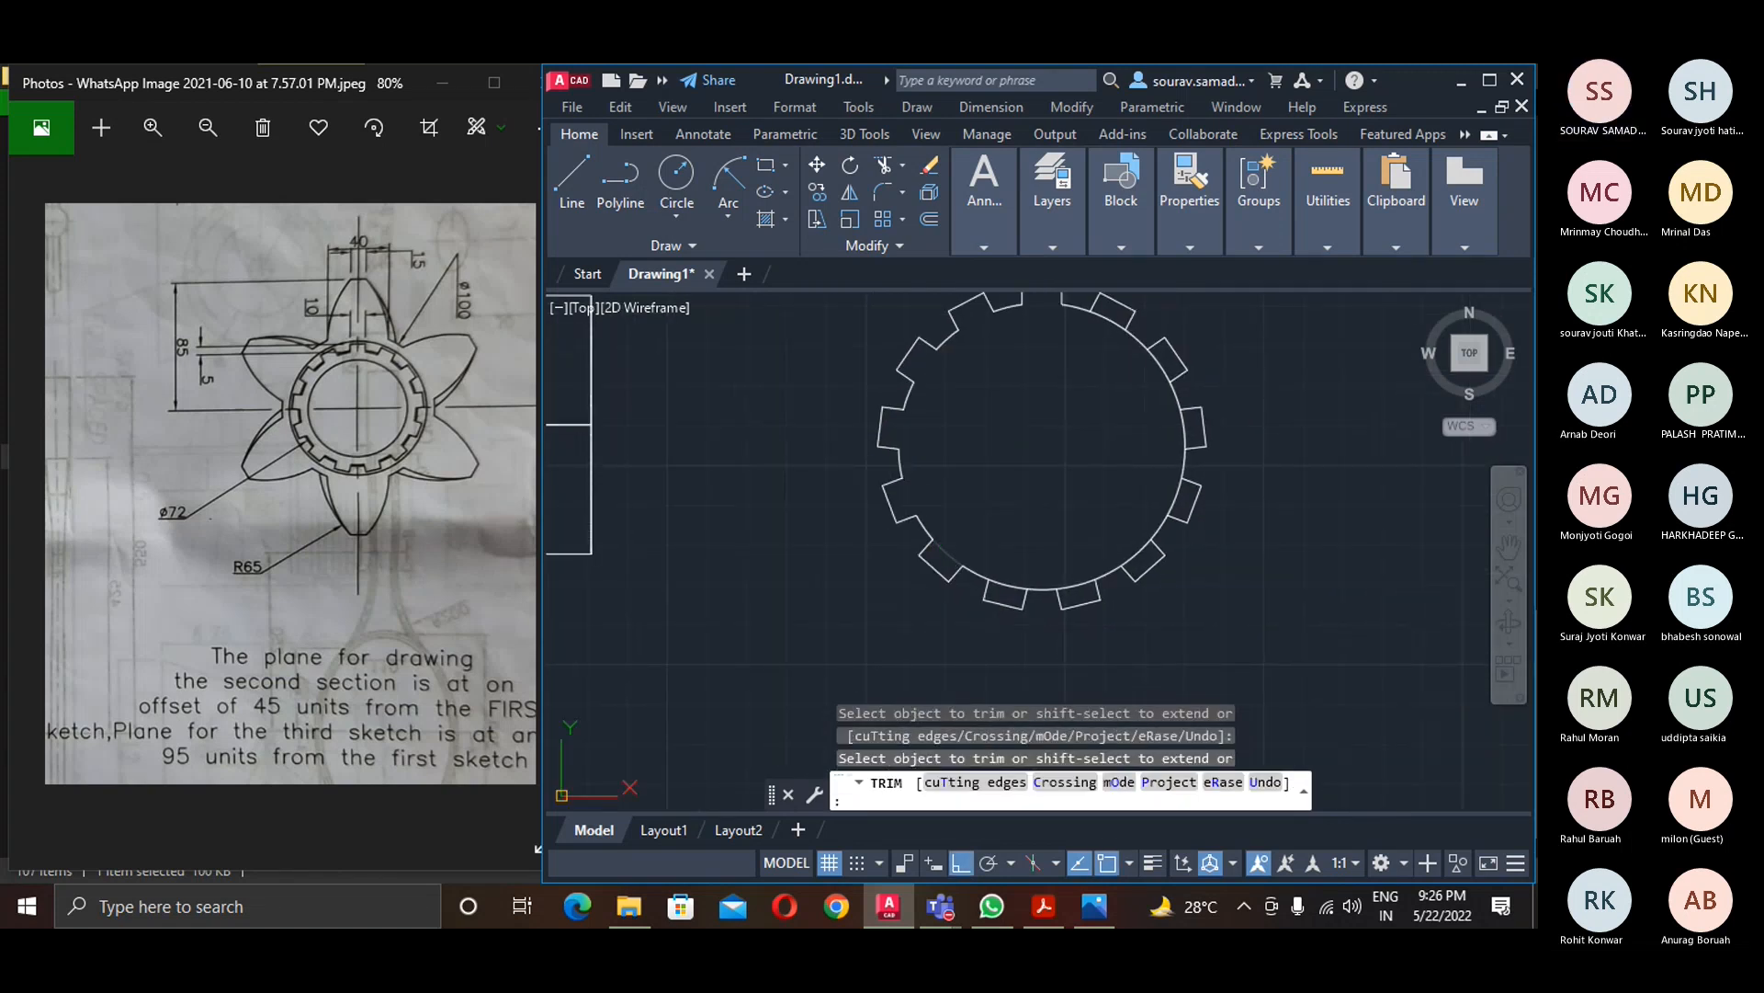
middle_drag(1020, 533, 903, 559)
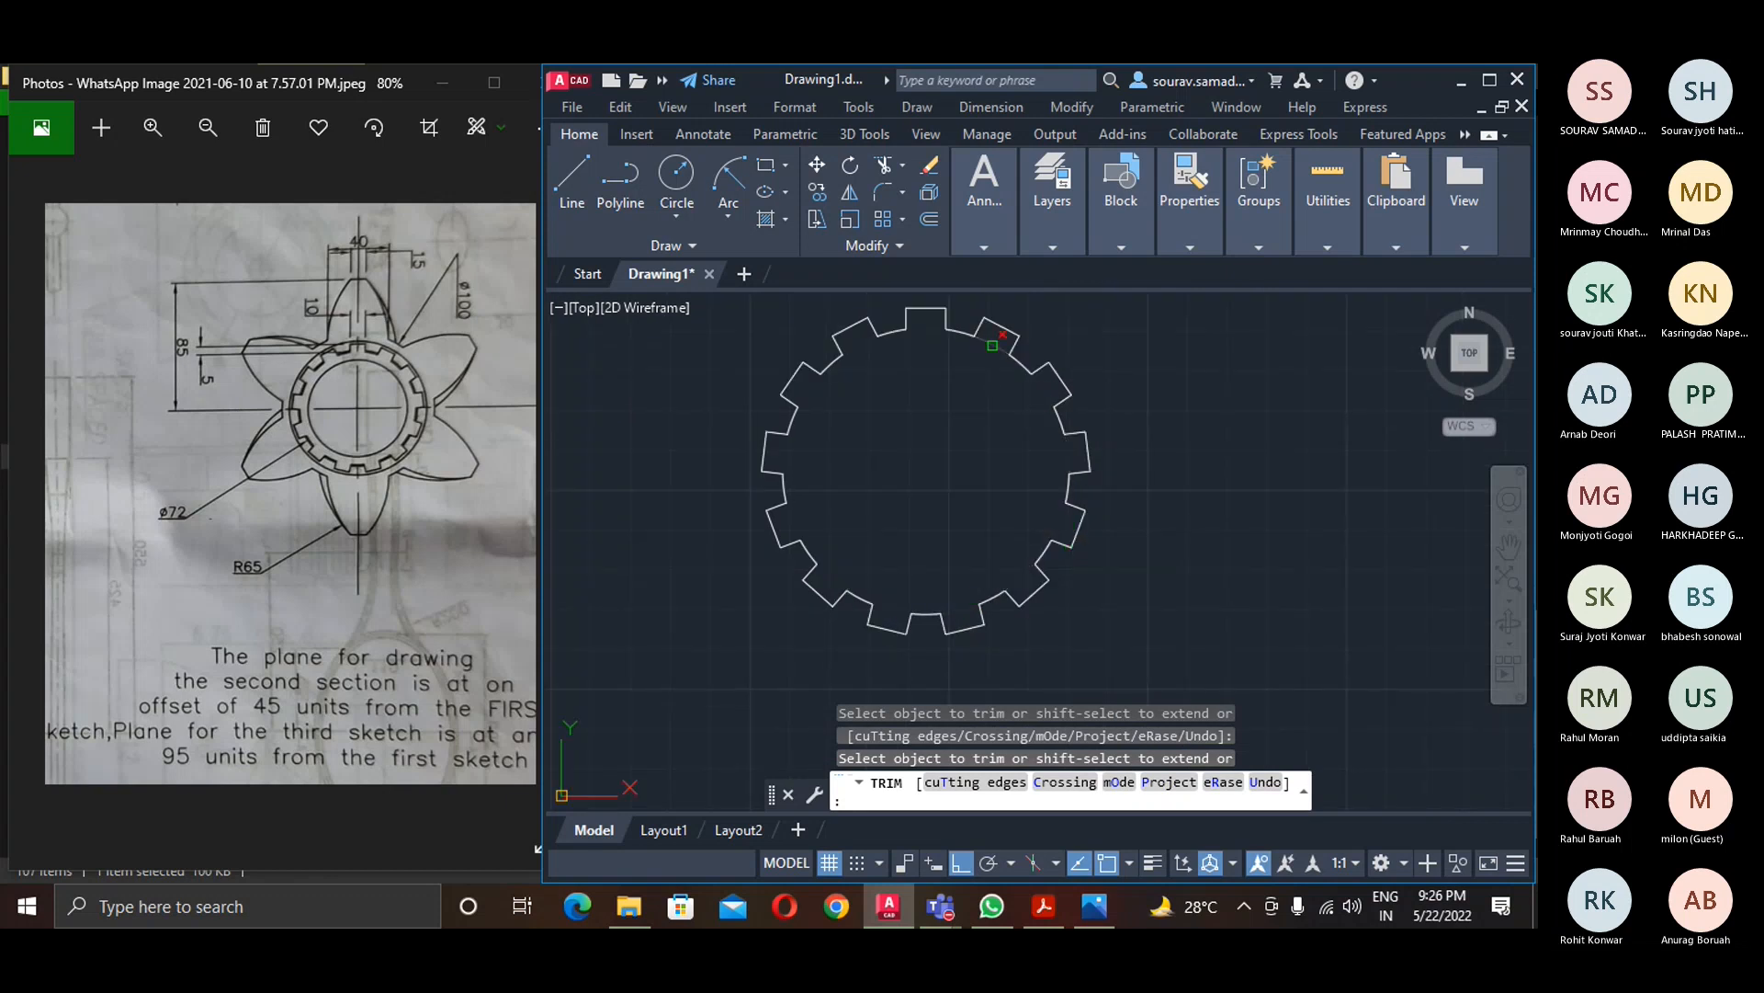
key(Escape)
- Join all the tooth lines and remaining circle arcs into one closed polyline
text(j)
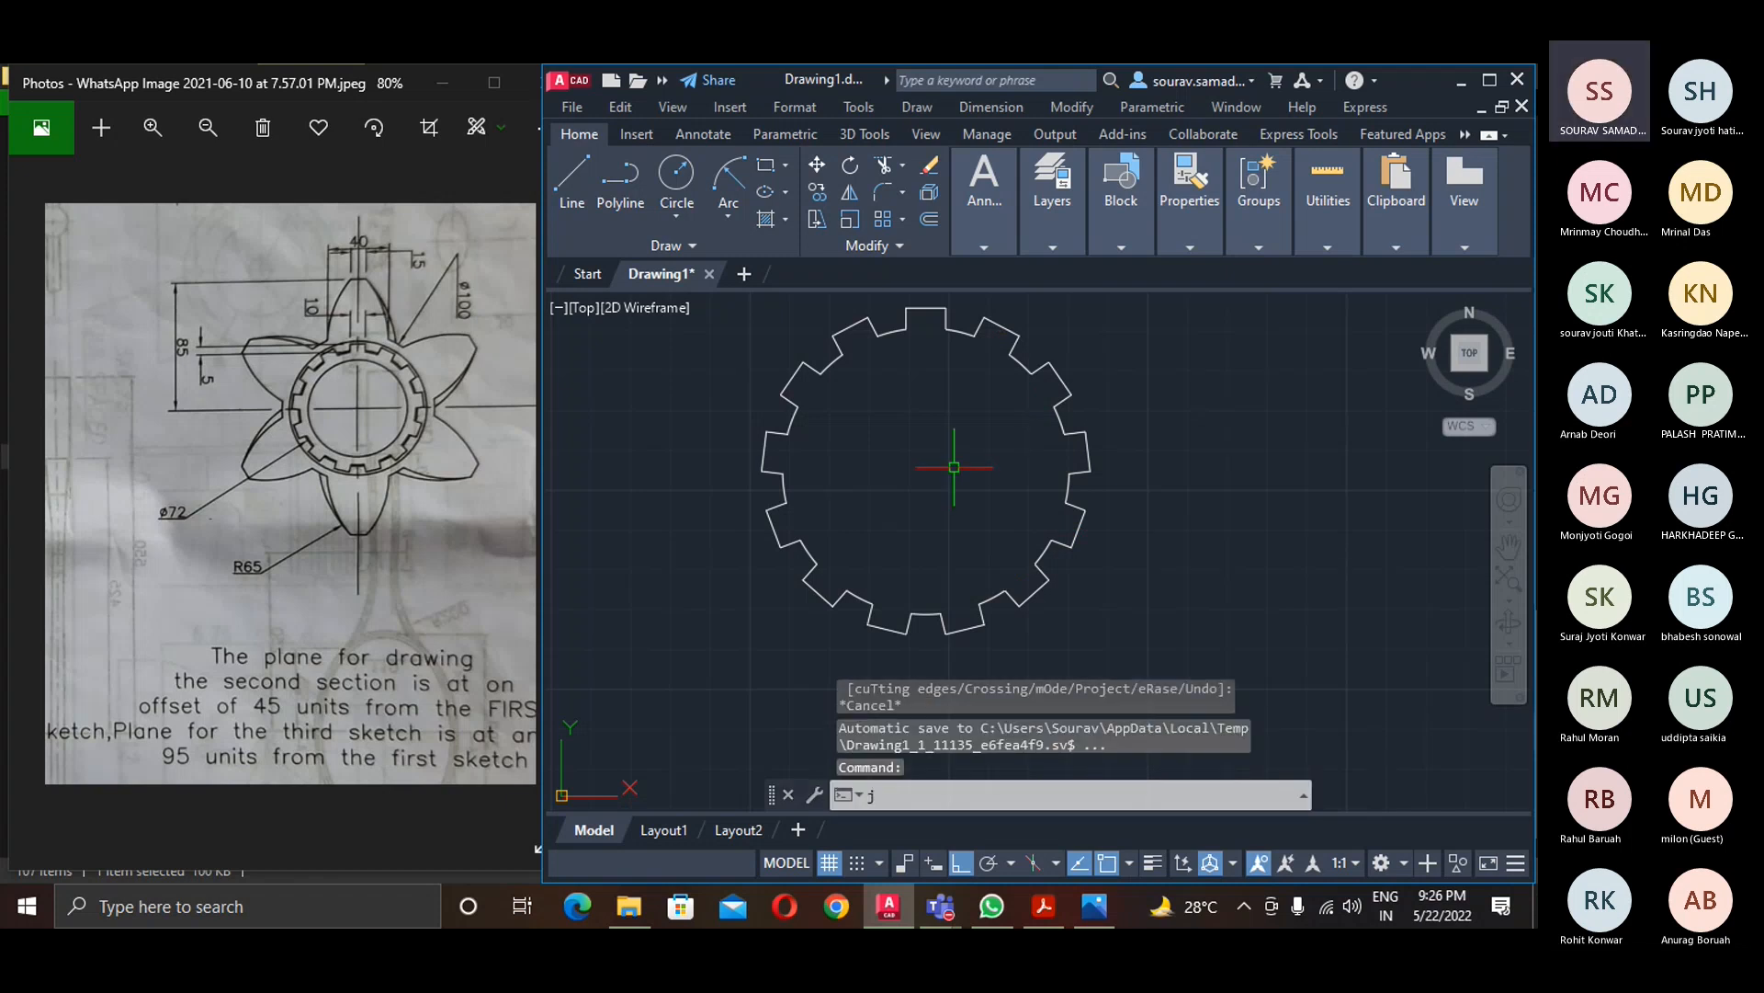
key(Return)
click(1169, 661)
click(724, 321)
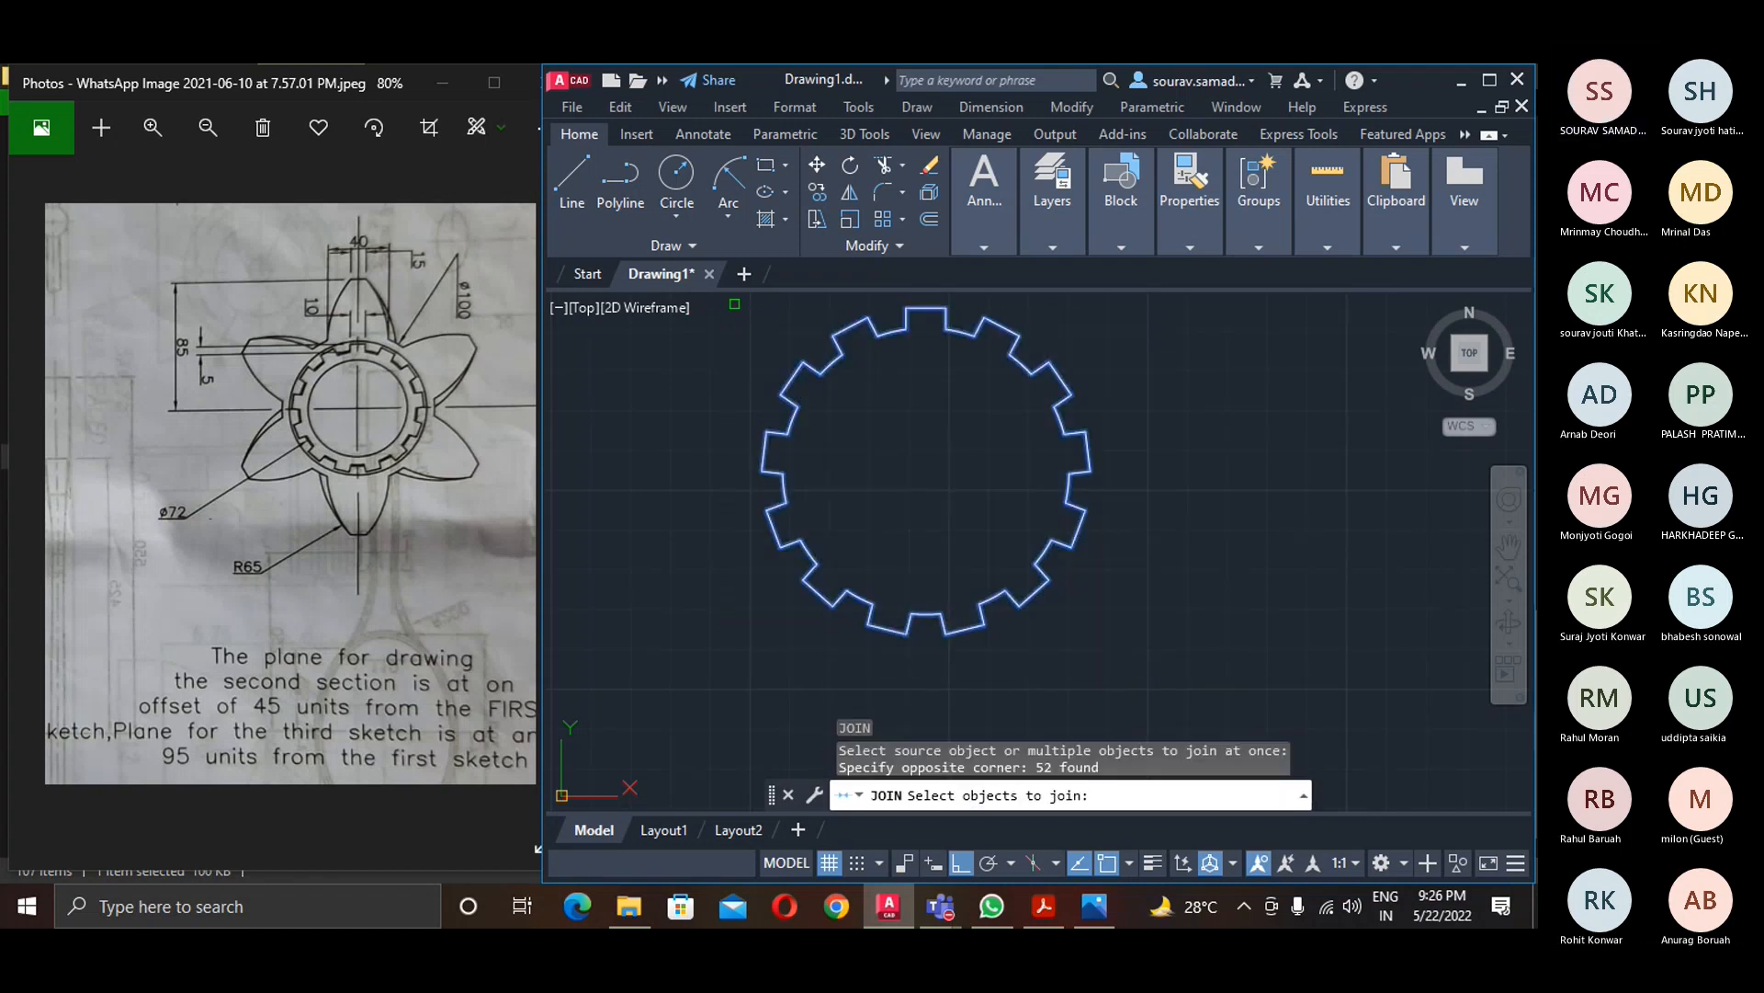
key(Return)
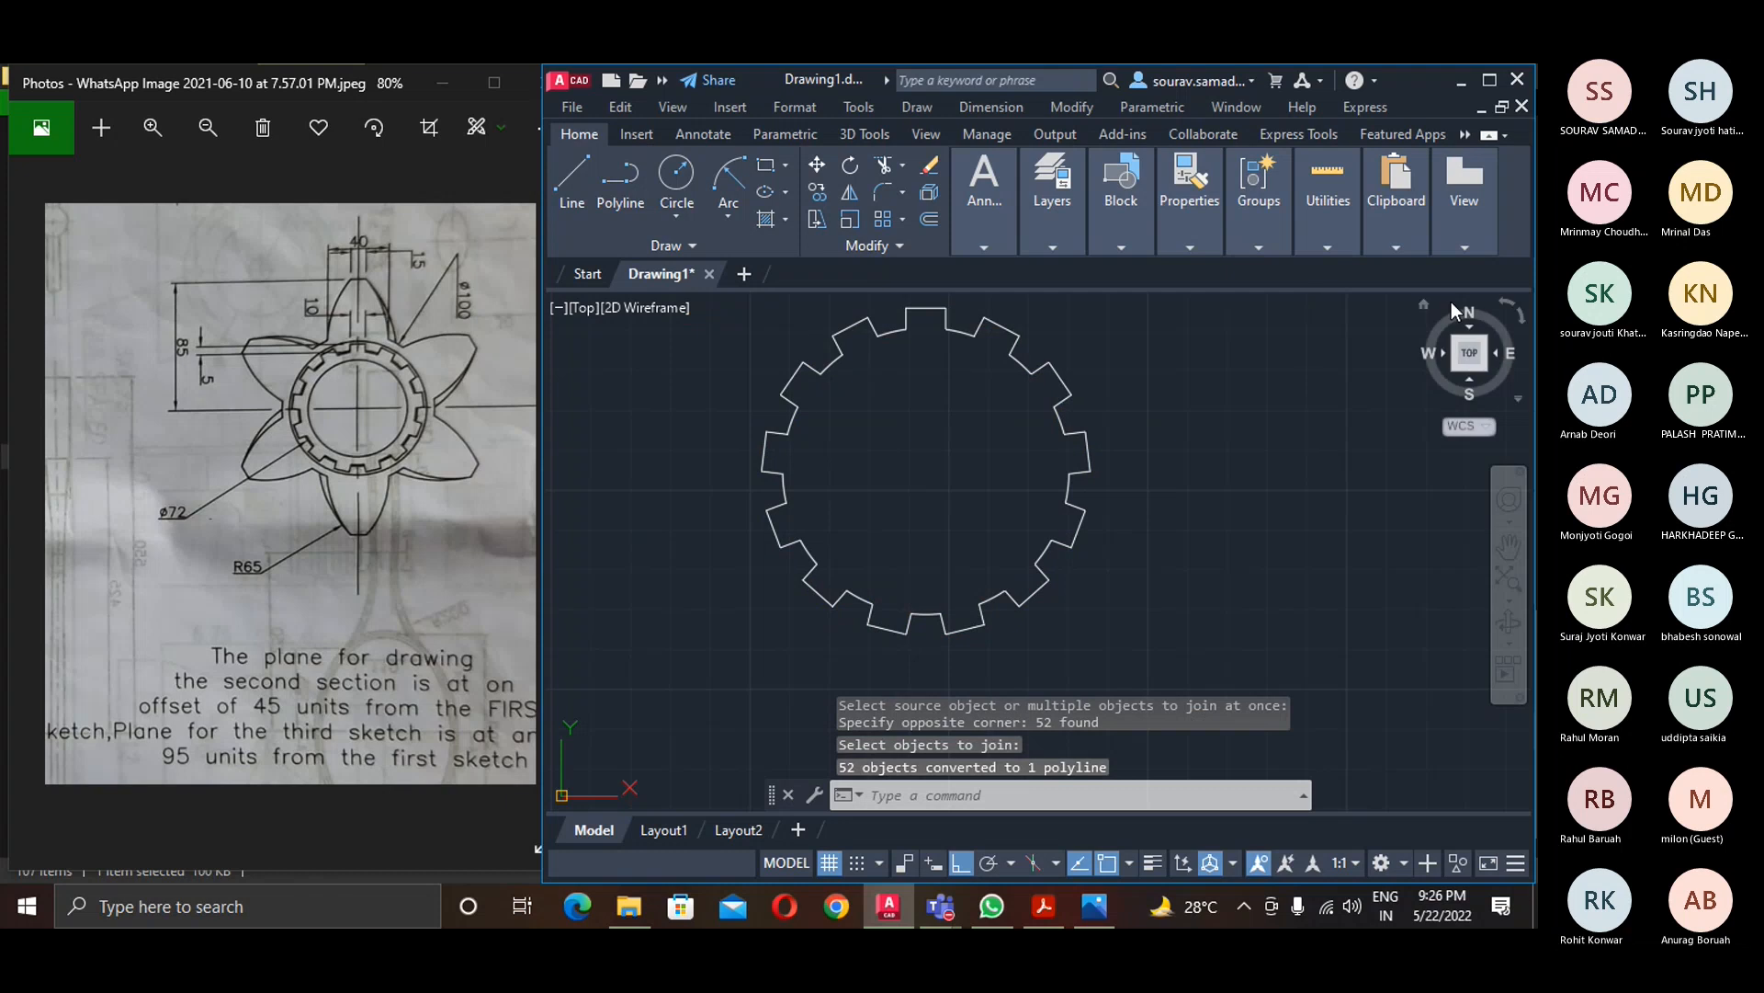
- Switch to the isometric home view and extrude the toothed profile to a height of 48
click(1423, 303)
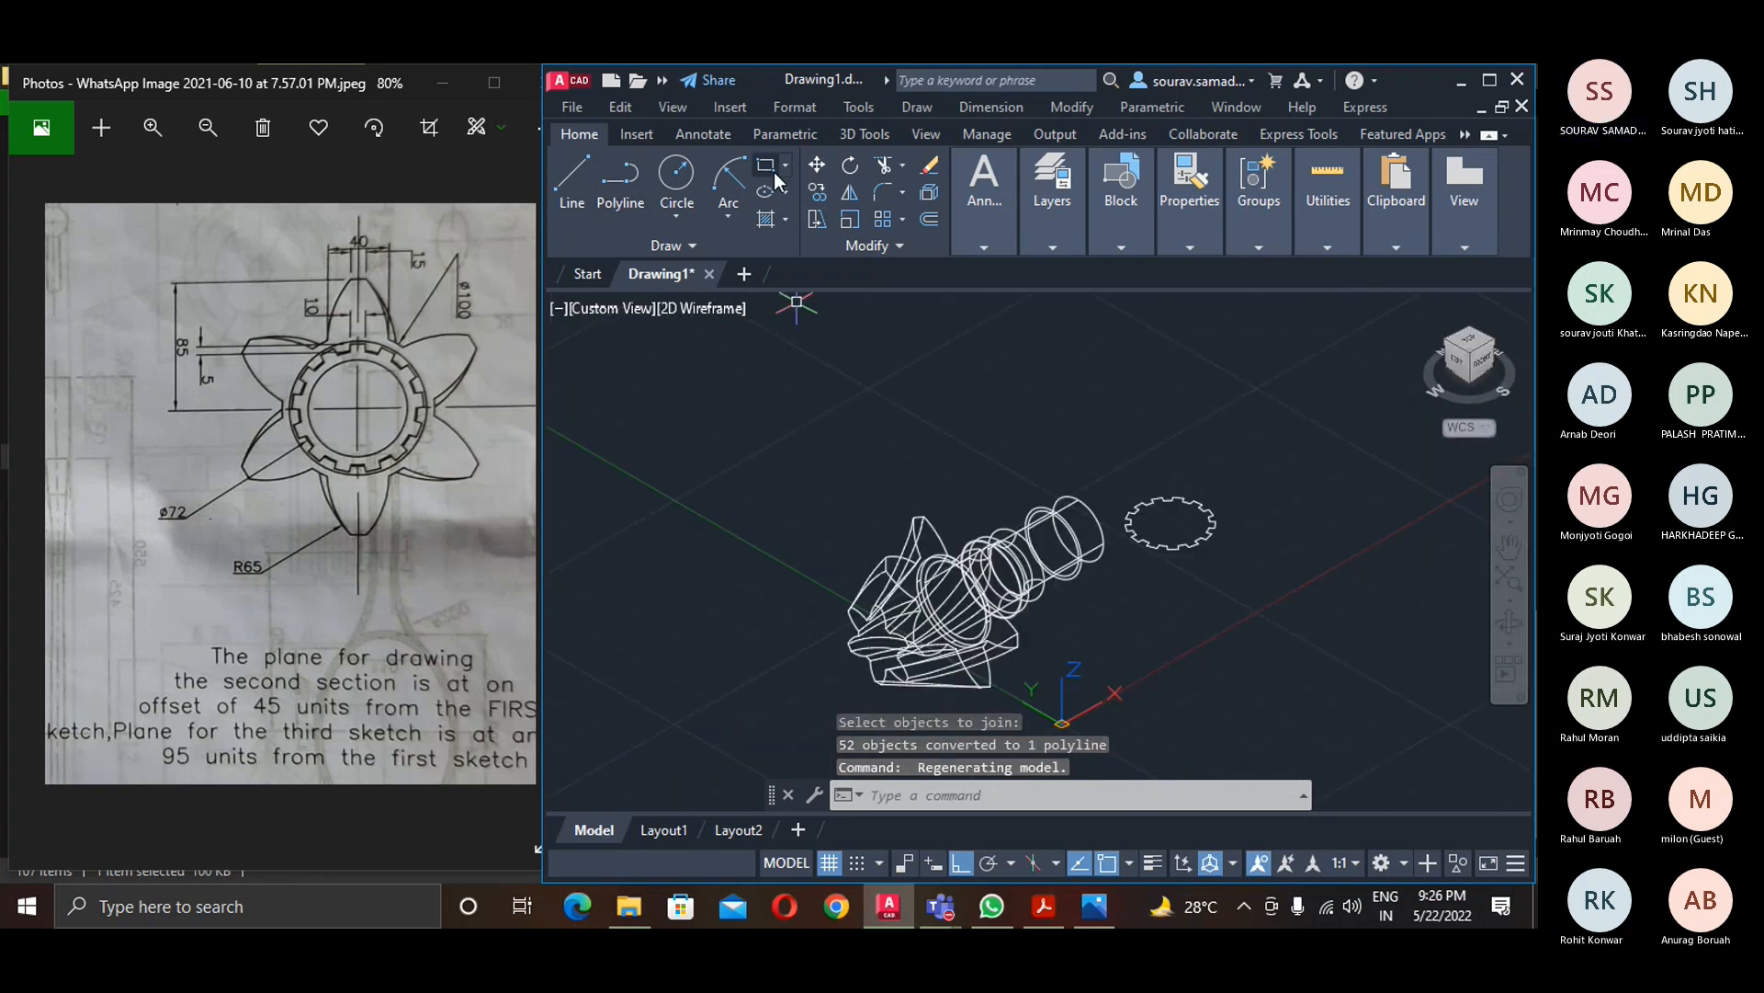
text(ext)
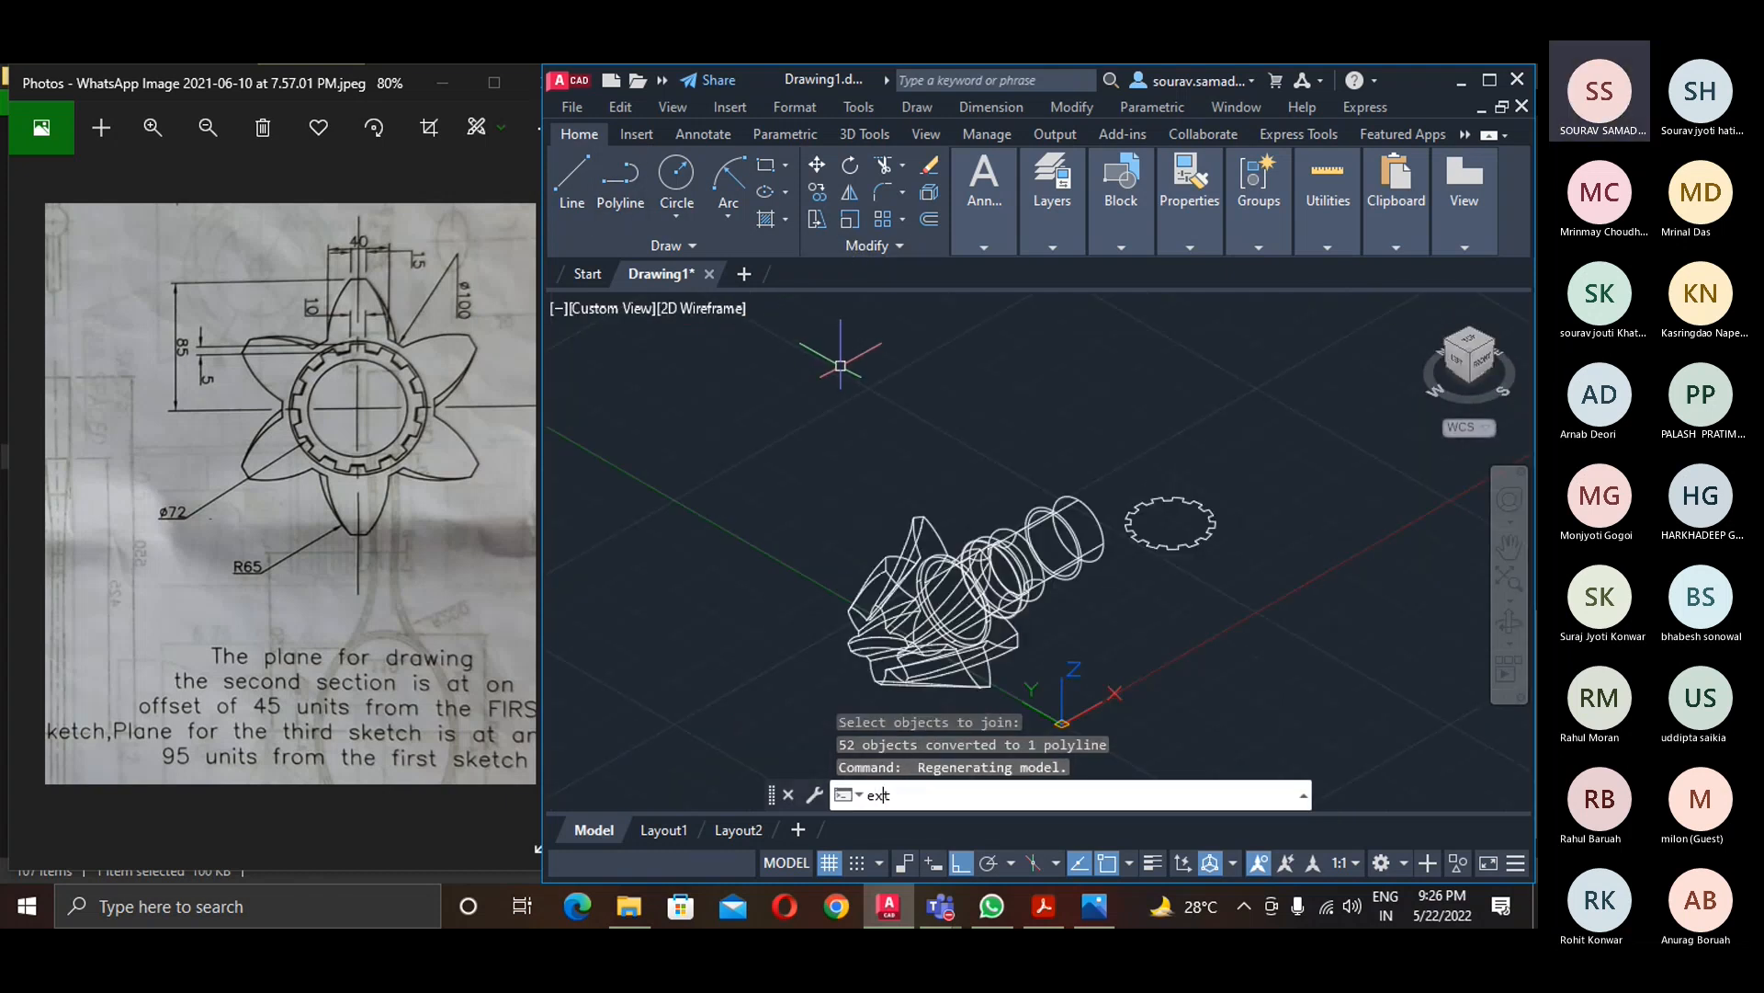
key(Return)
double_click(1170, 541)
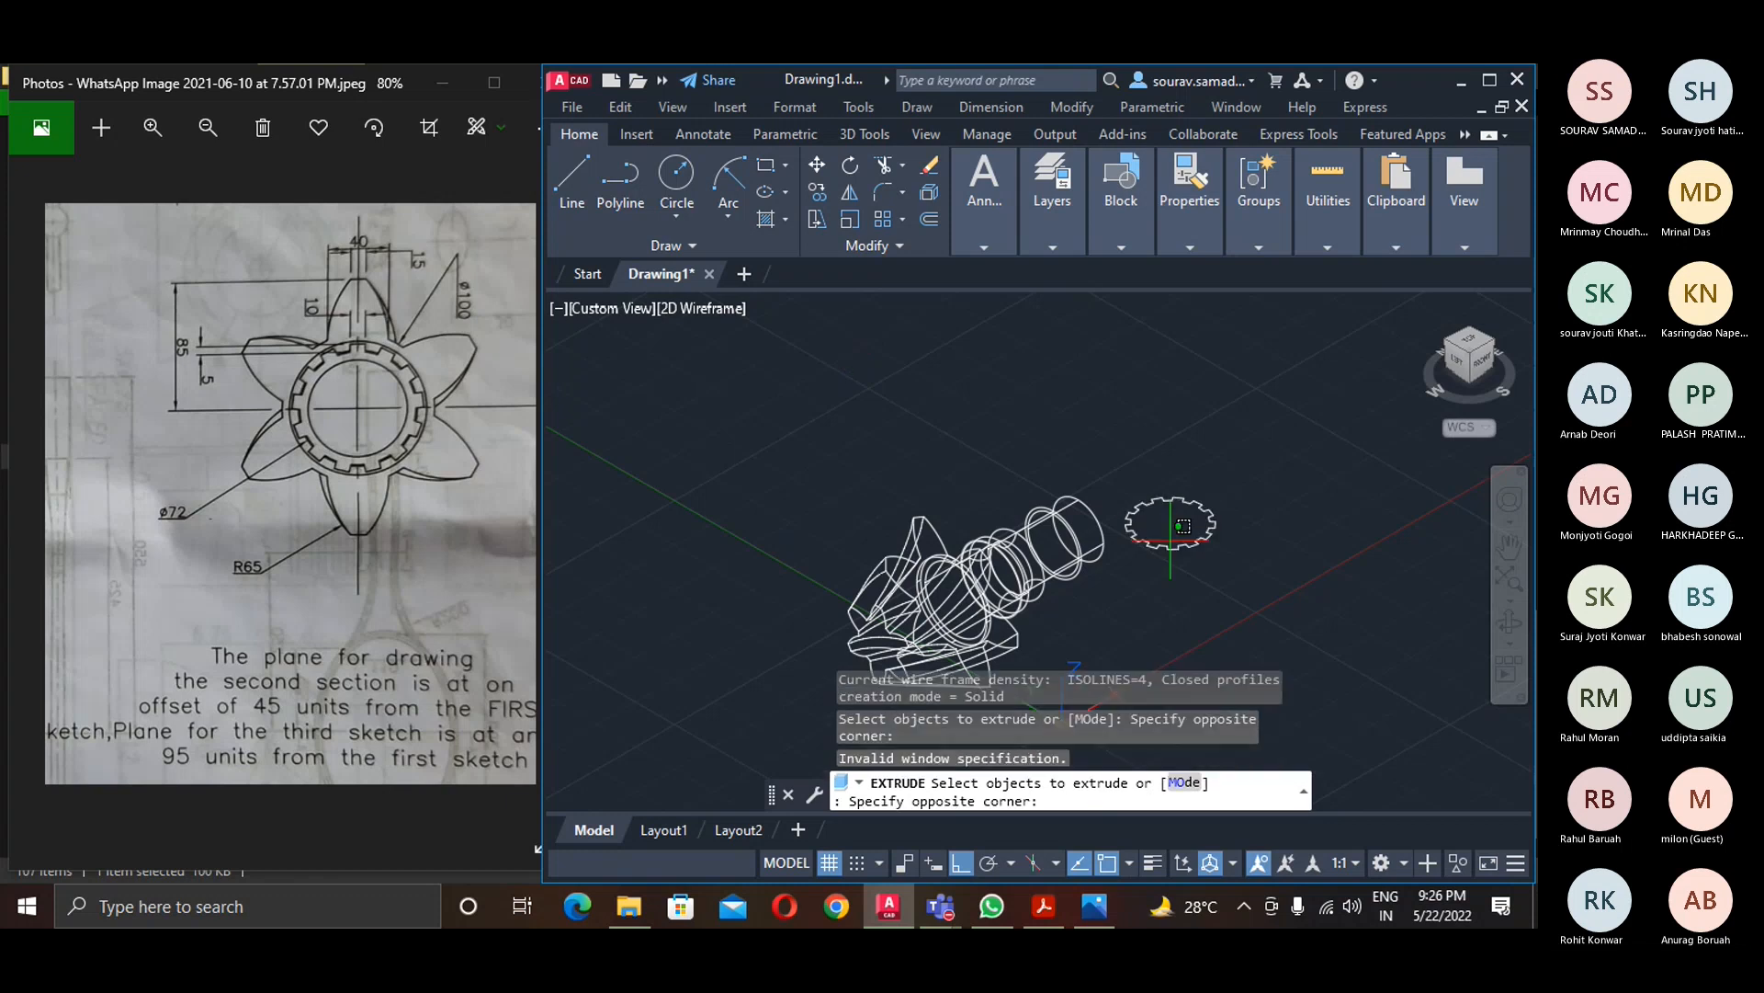
click(1186, 490)
click(1187, 503)
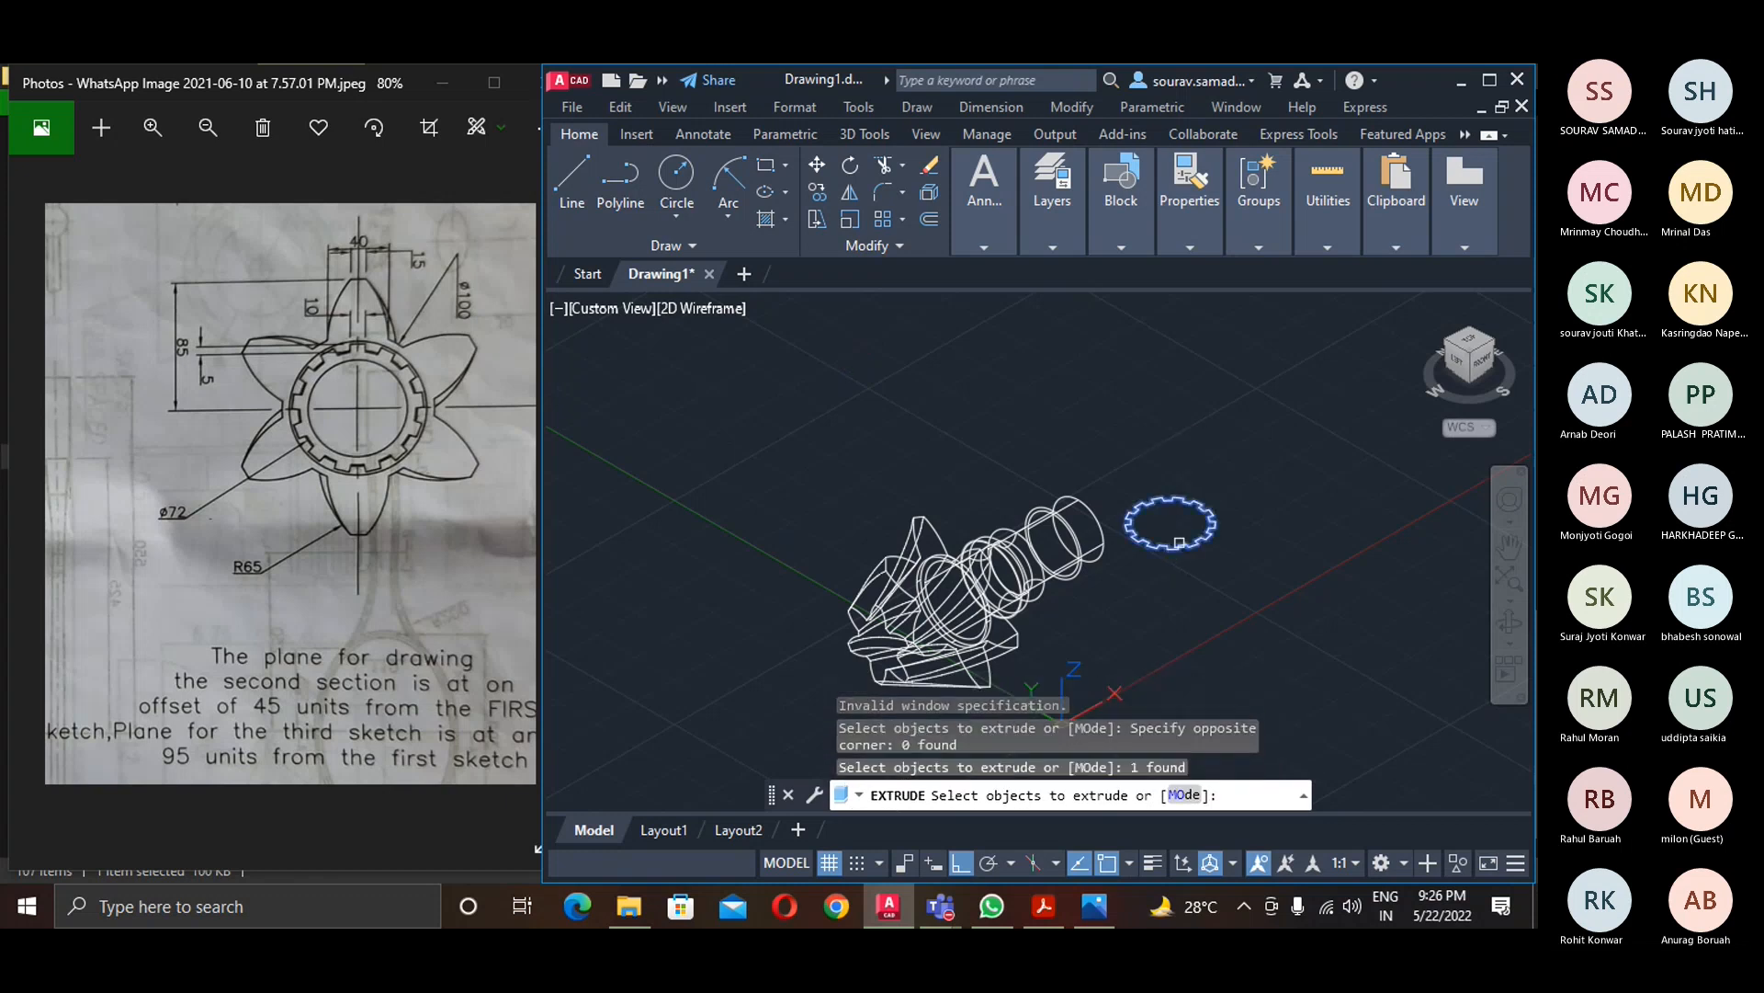
key(Return)
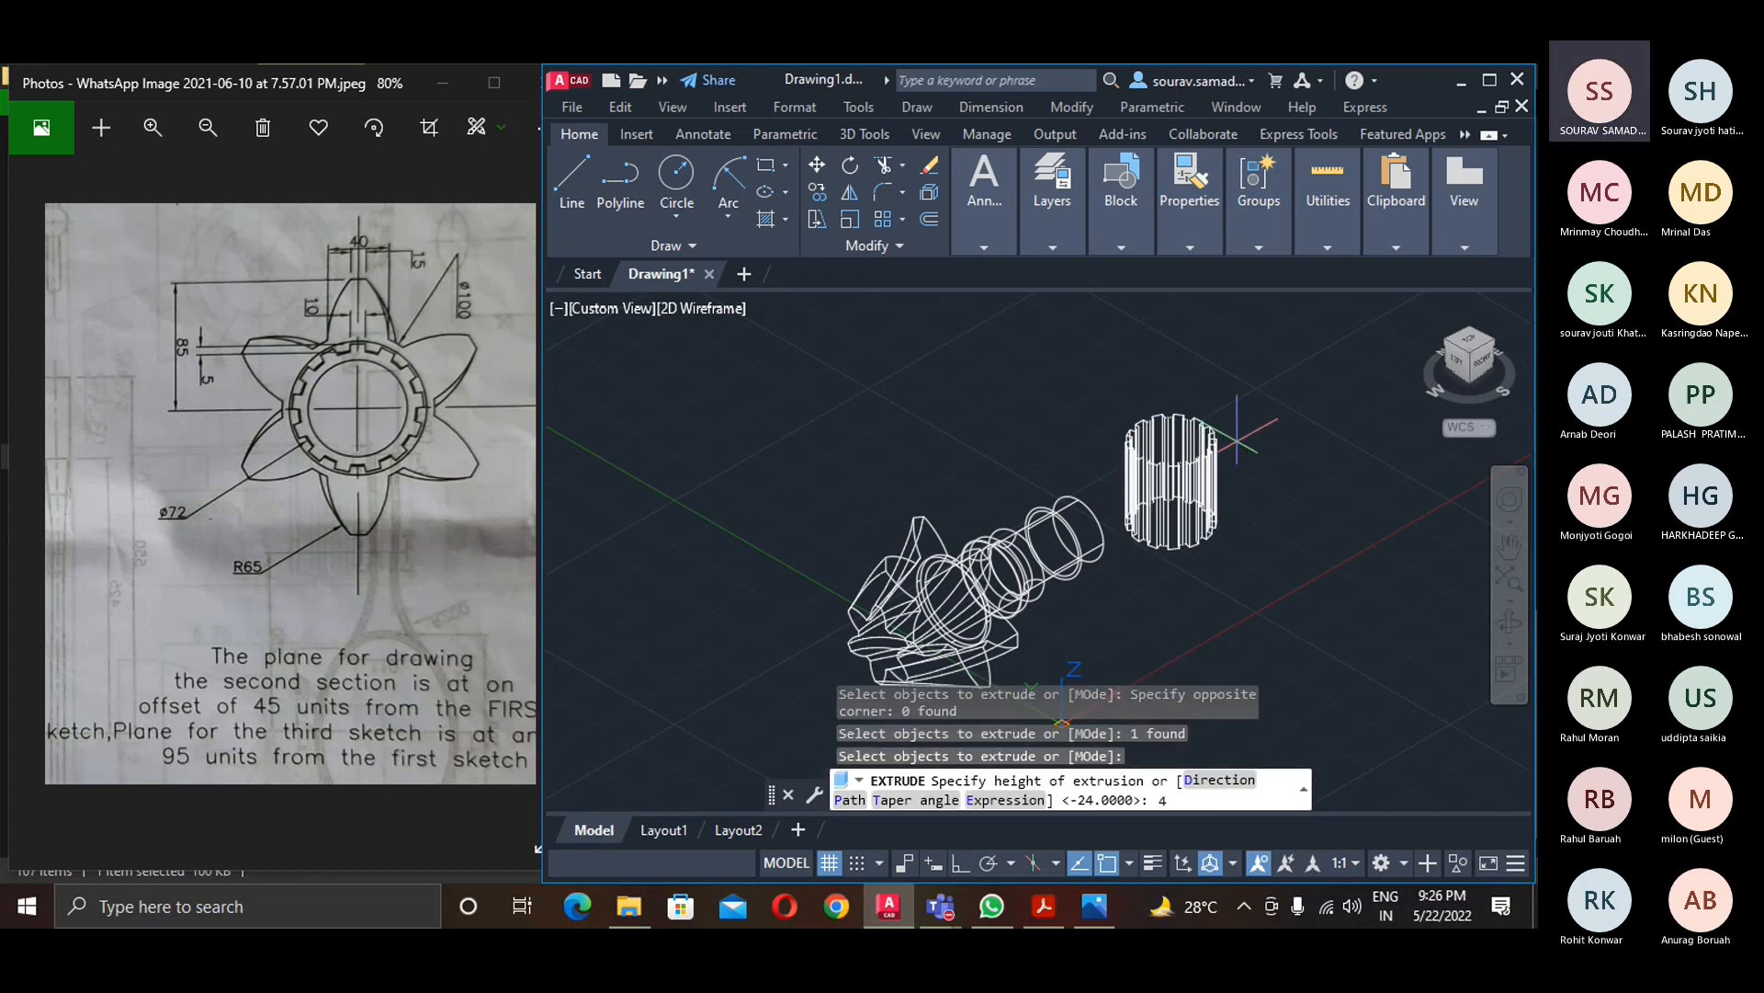
text(48)
key(Return)
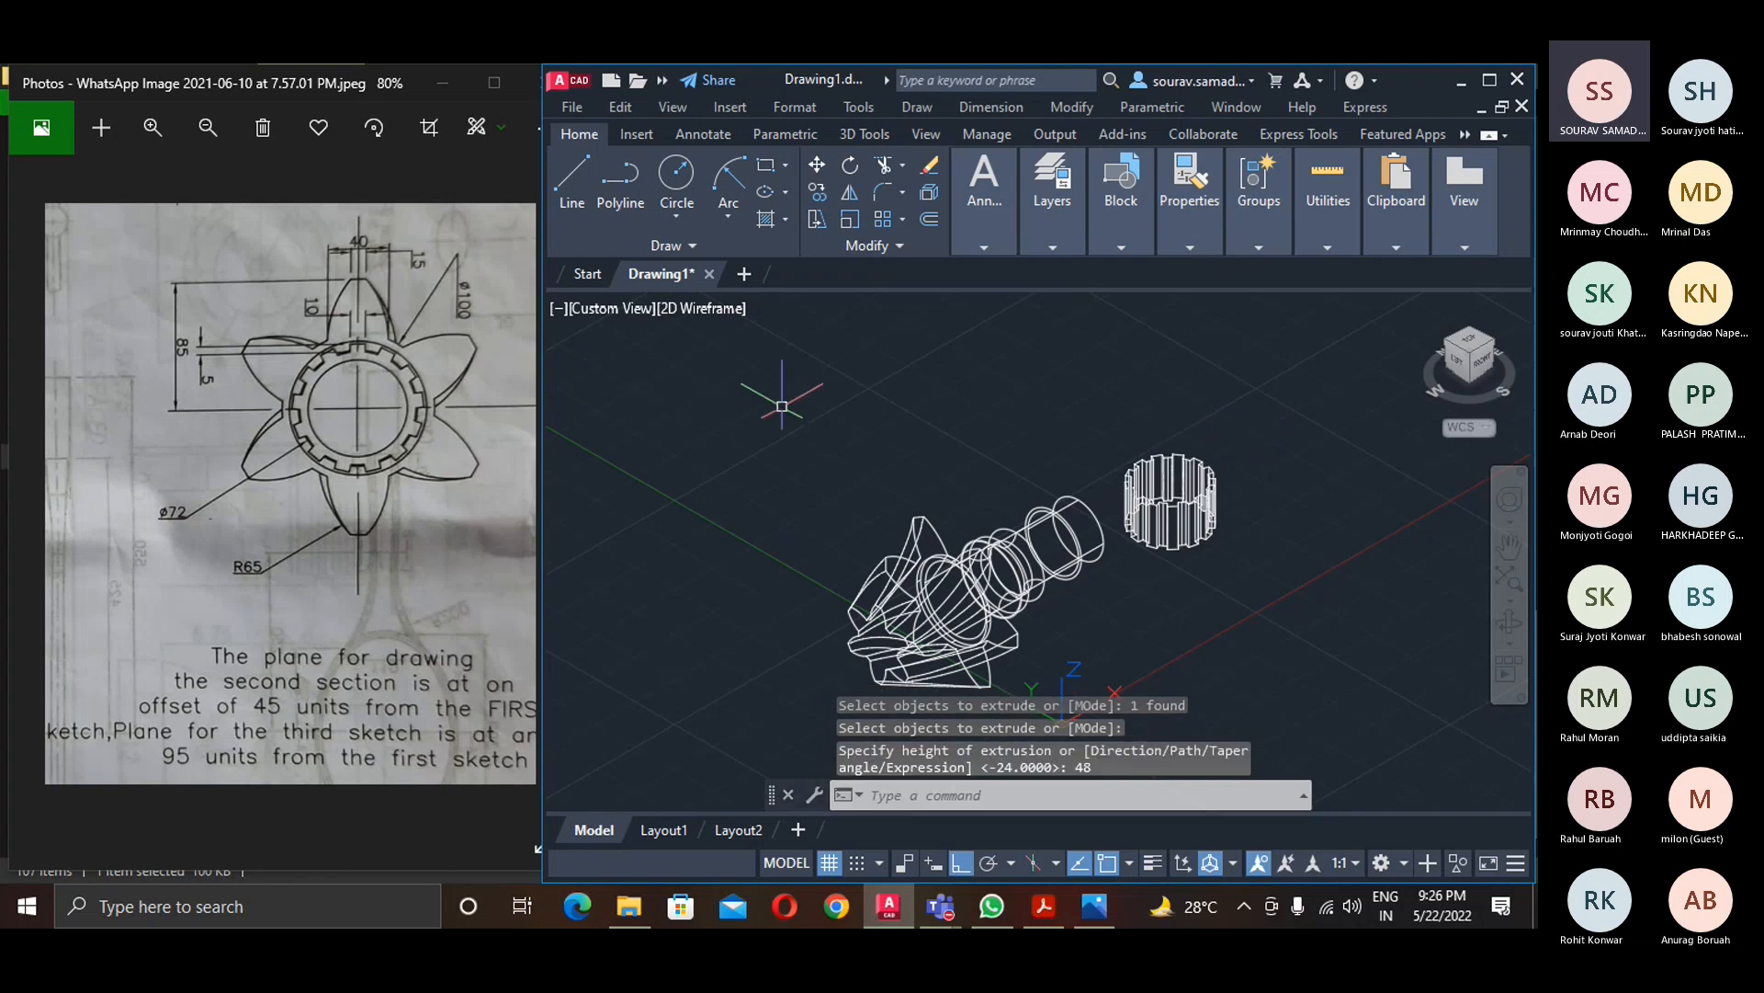
- Rotate the toothed solid in 3D so its axis runs parallel to the cutter's shank
right_click(865, 422)
mouse_move(947, 460)
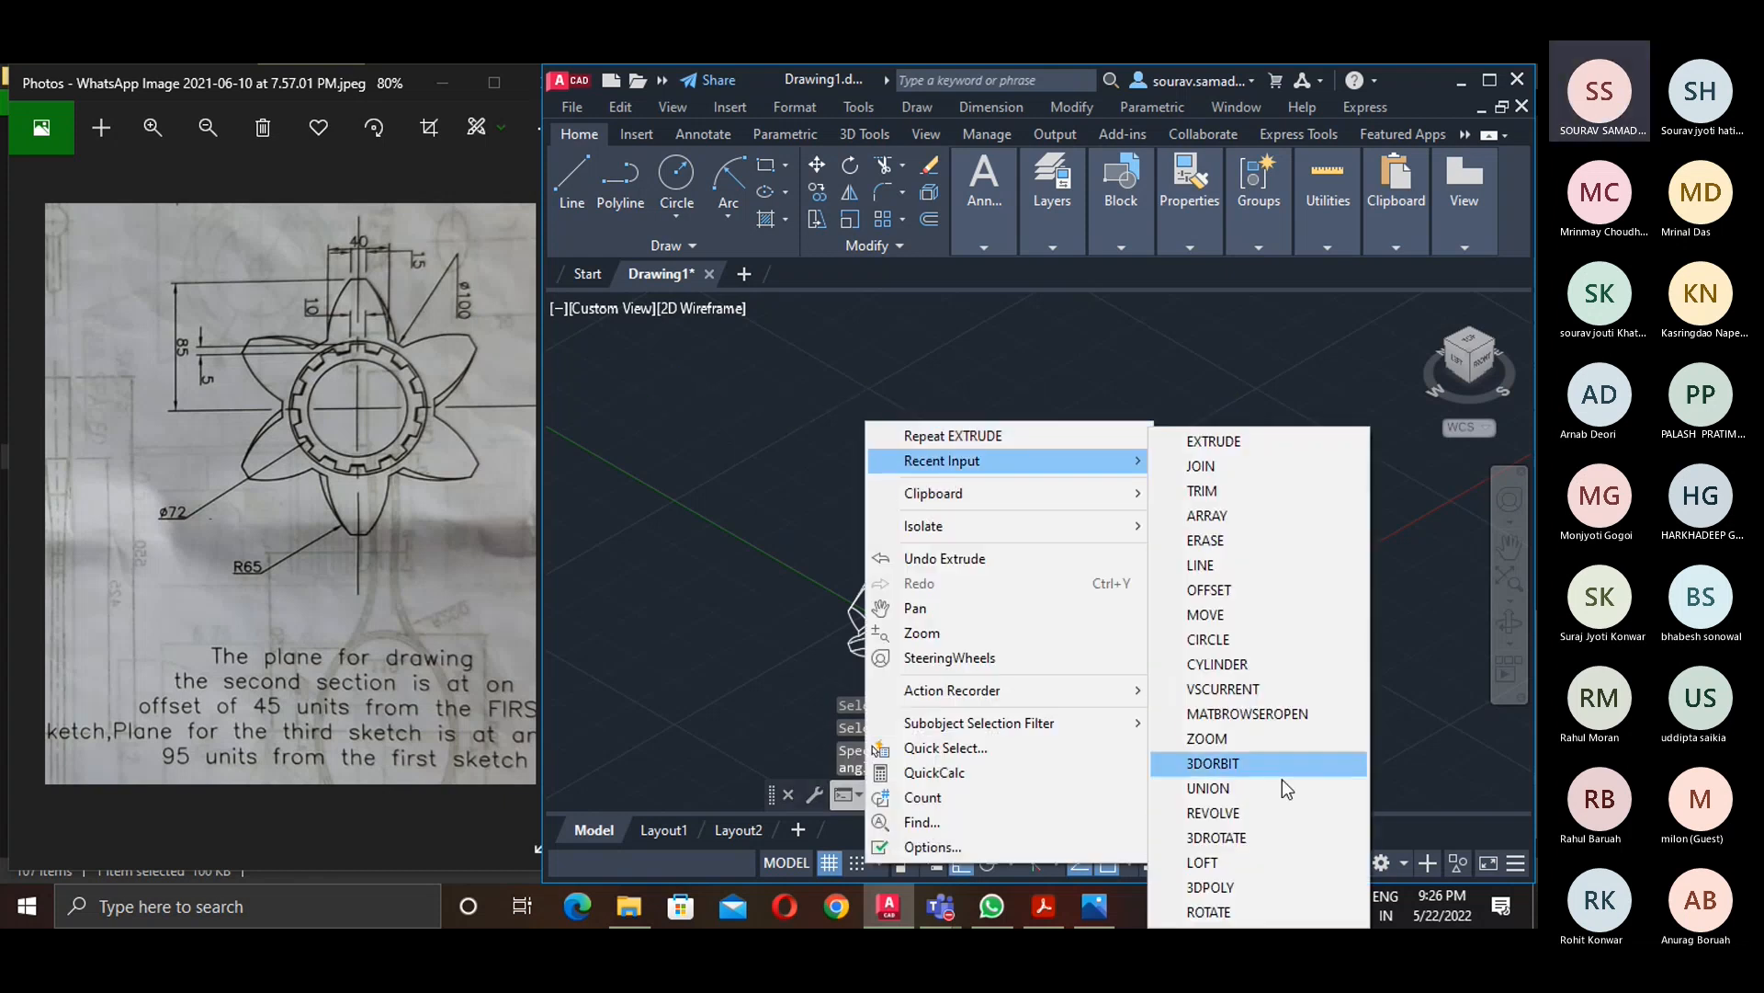
click(1222, 838)
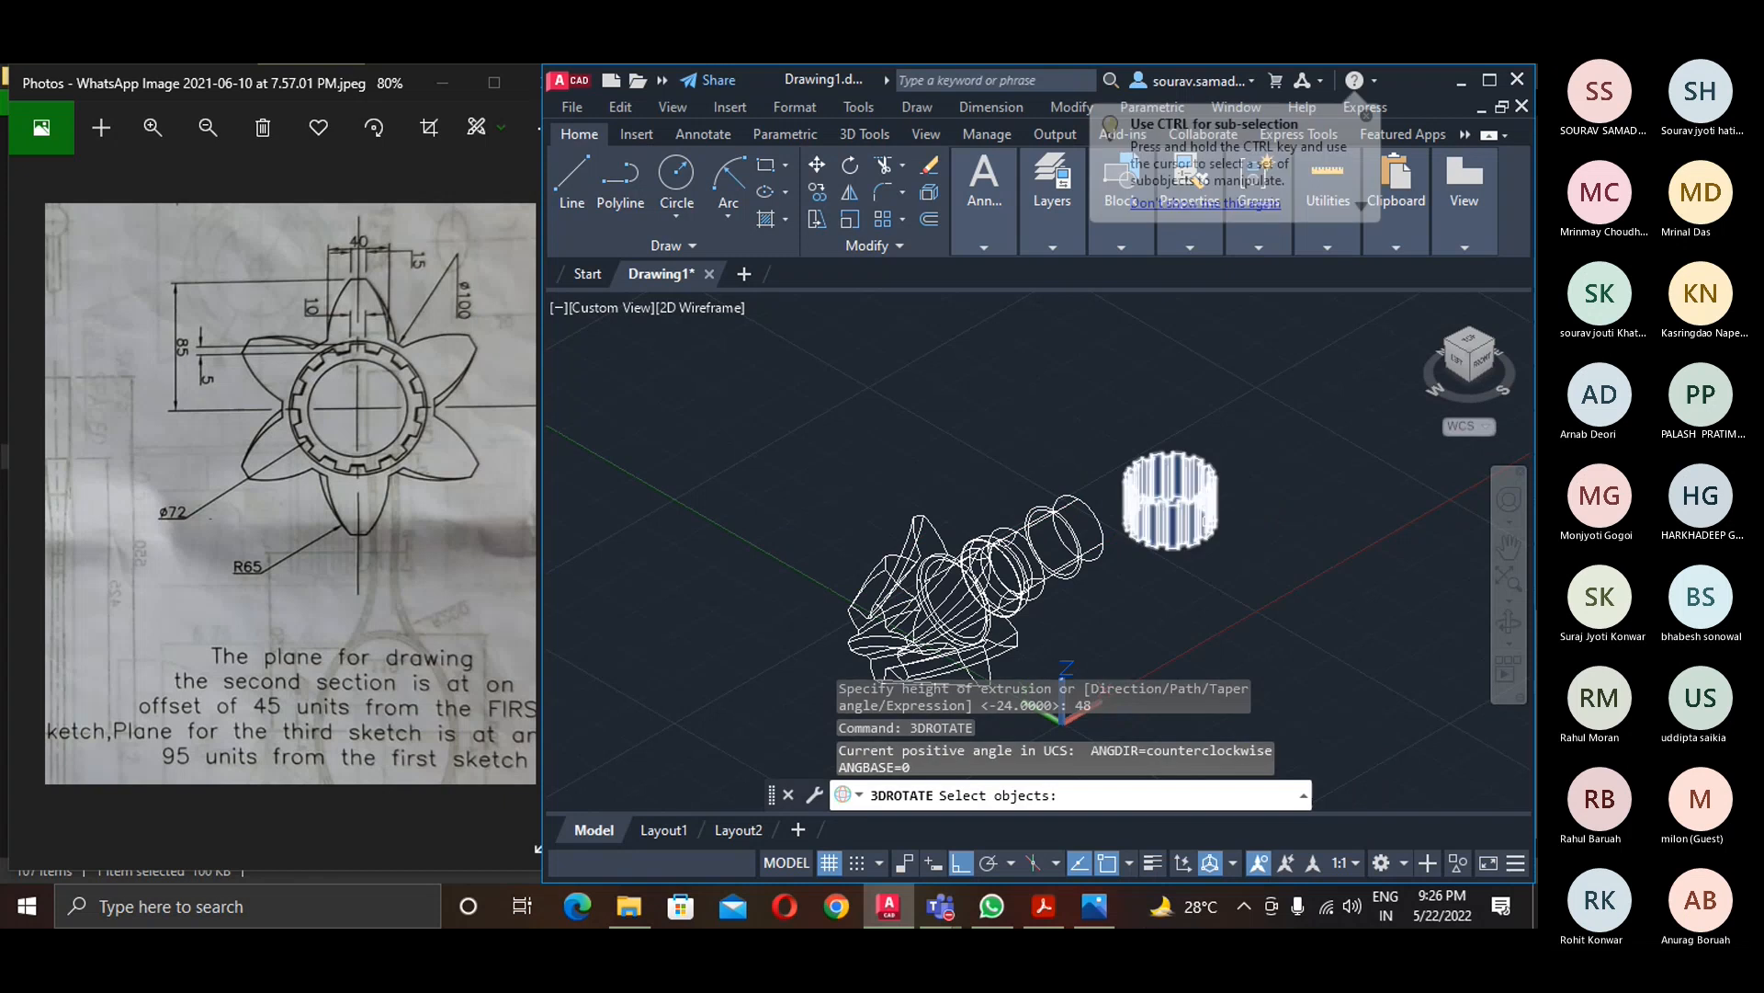
click(1170, 501)
key(Return)
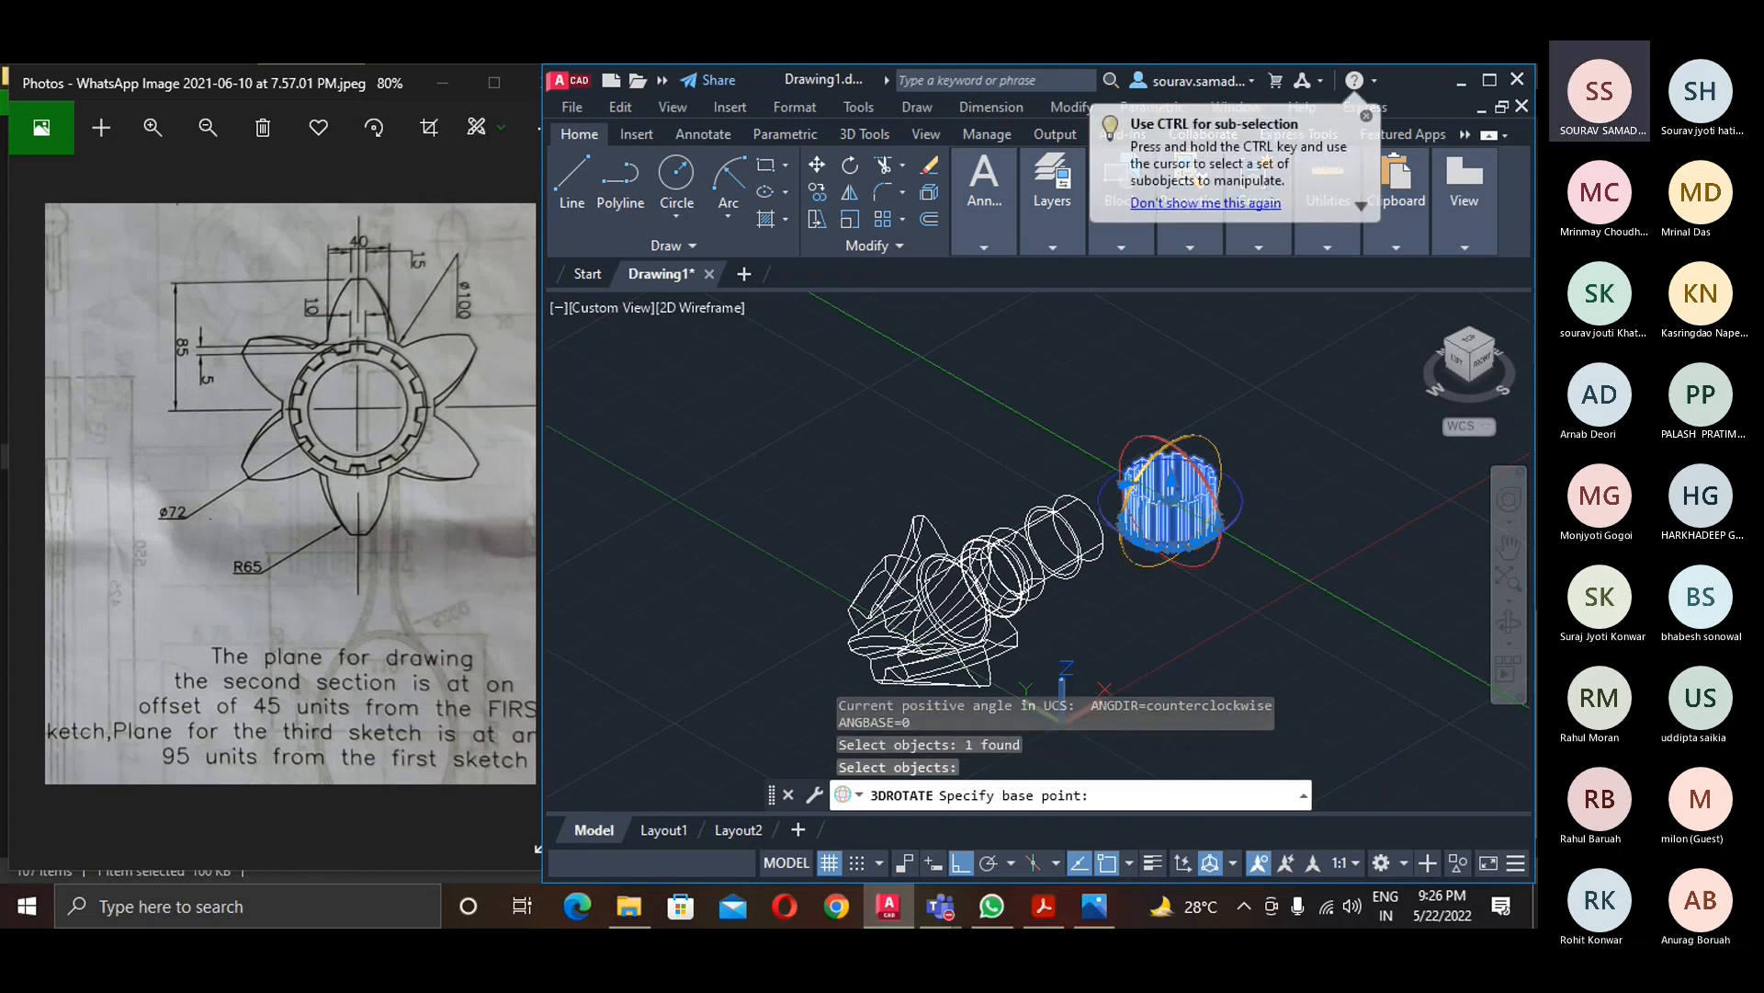
click(1172, 499)
key(Escape)
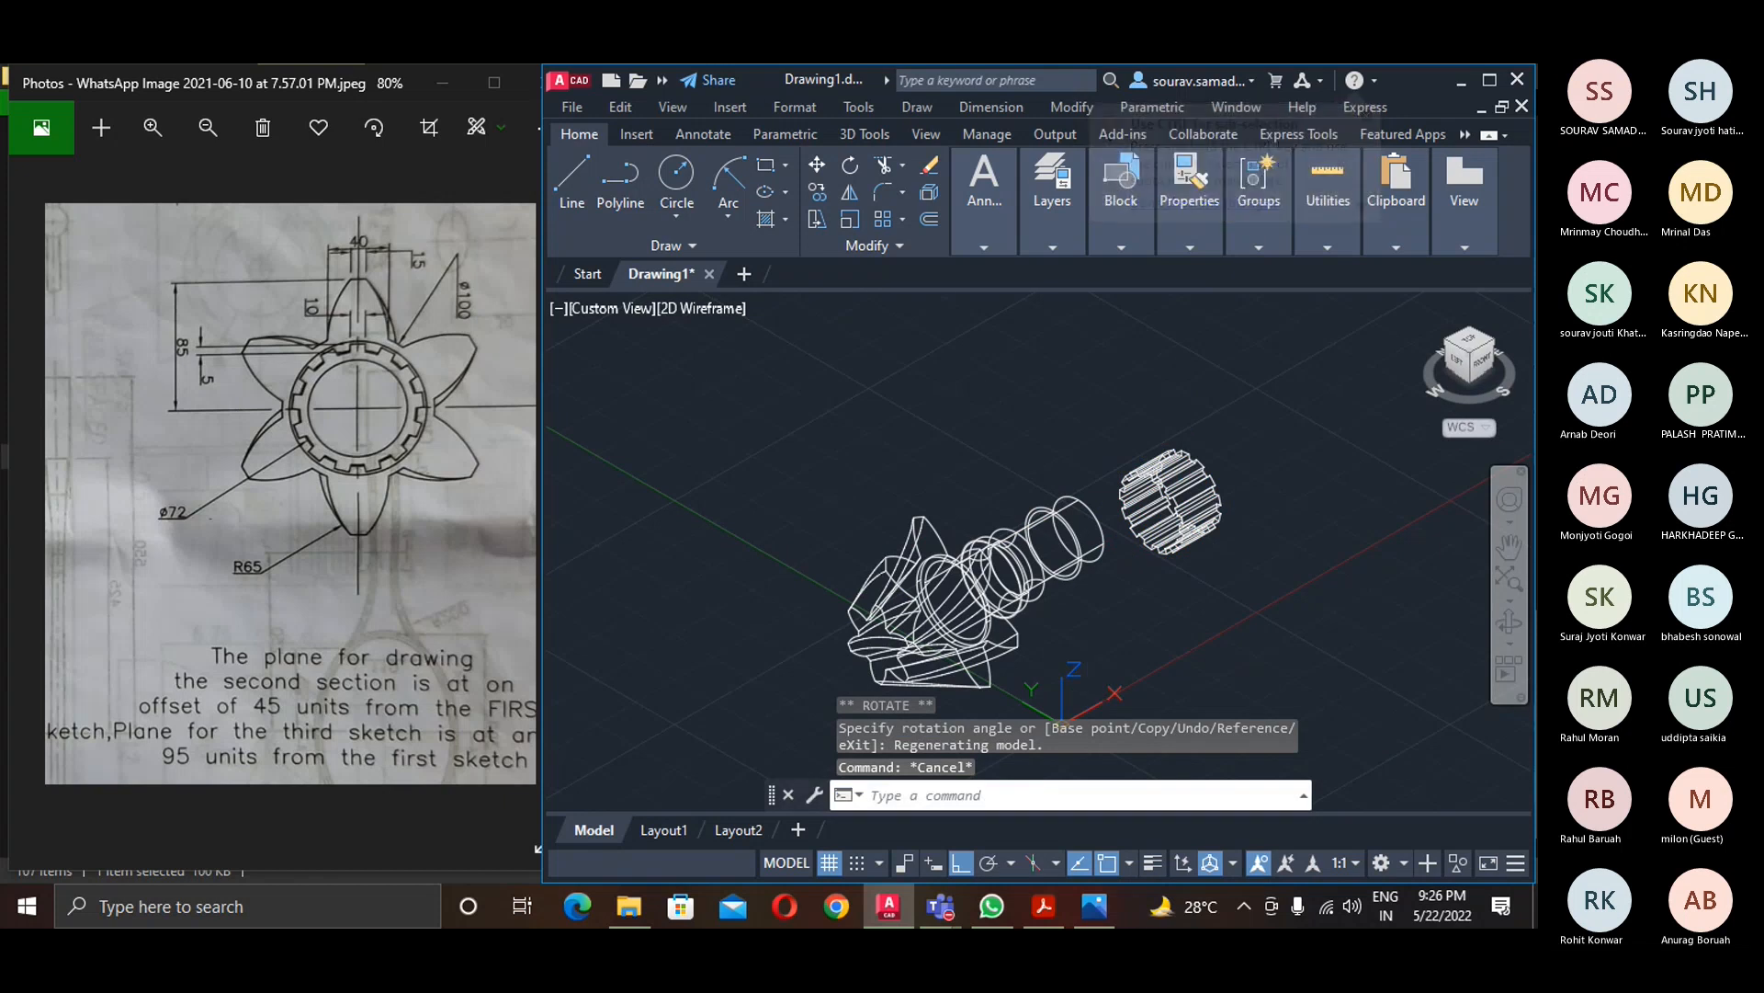
click(722, 311)
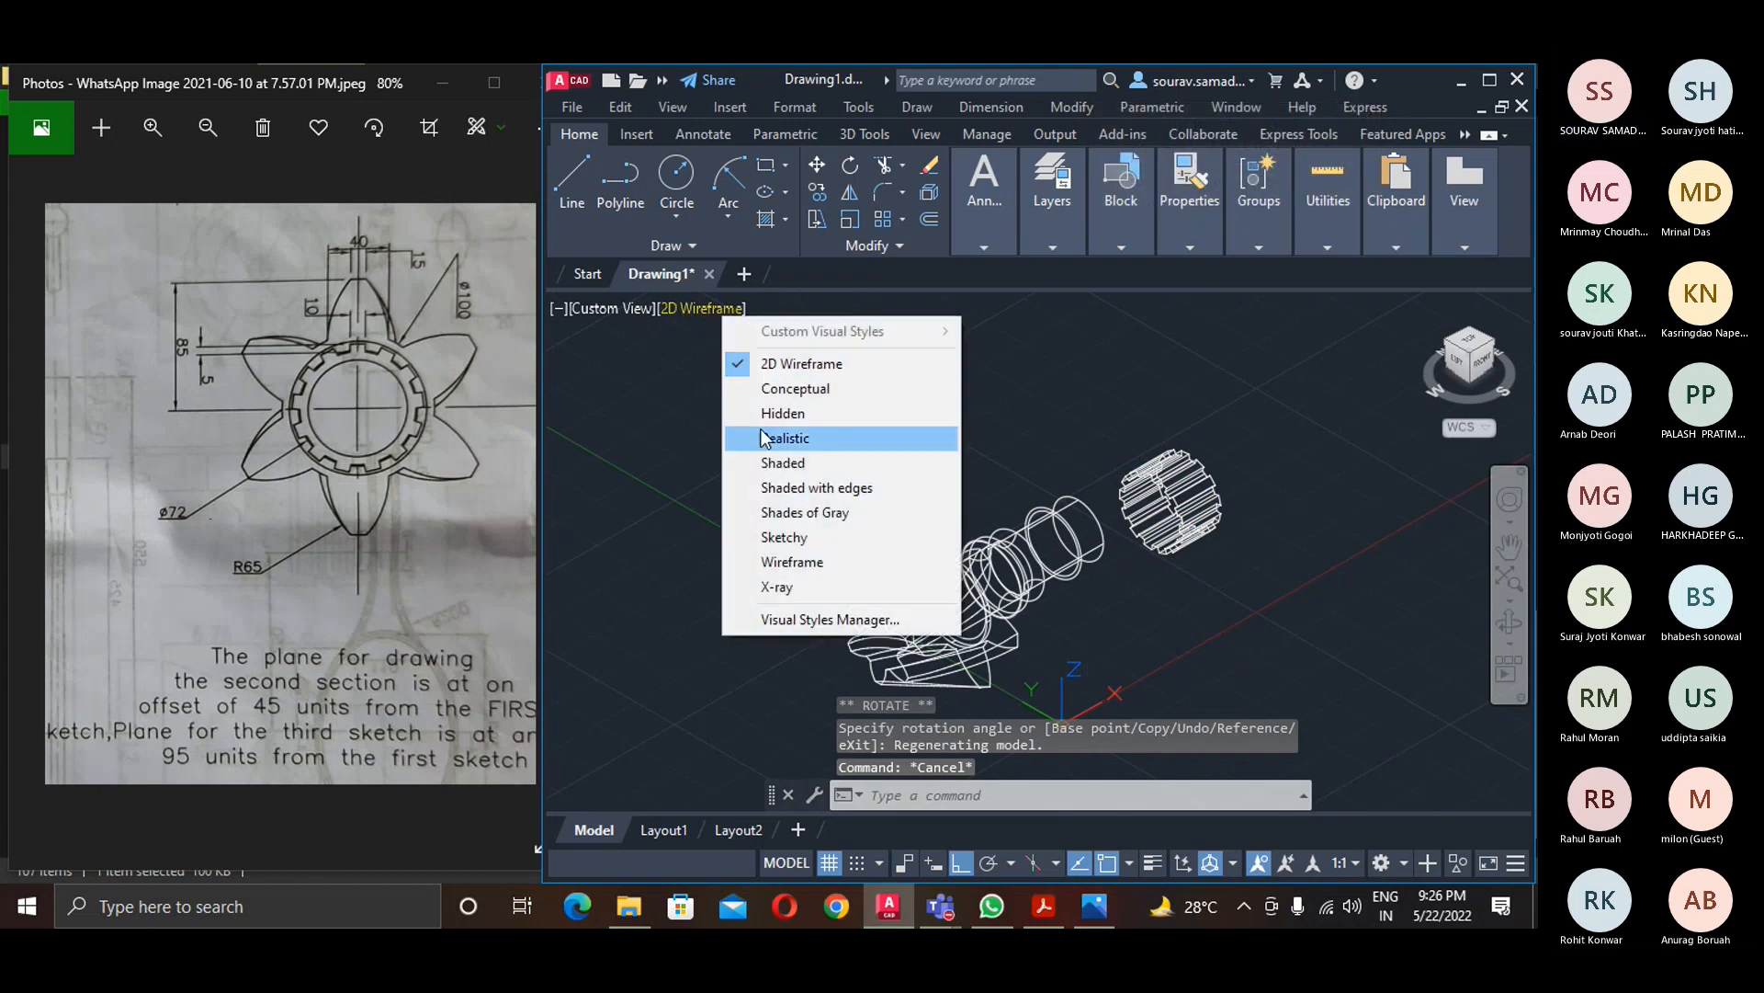
key(Escape)
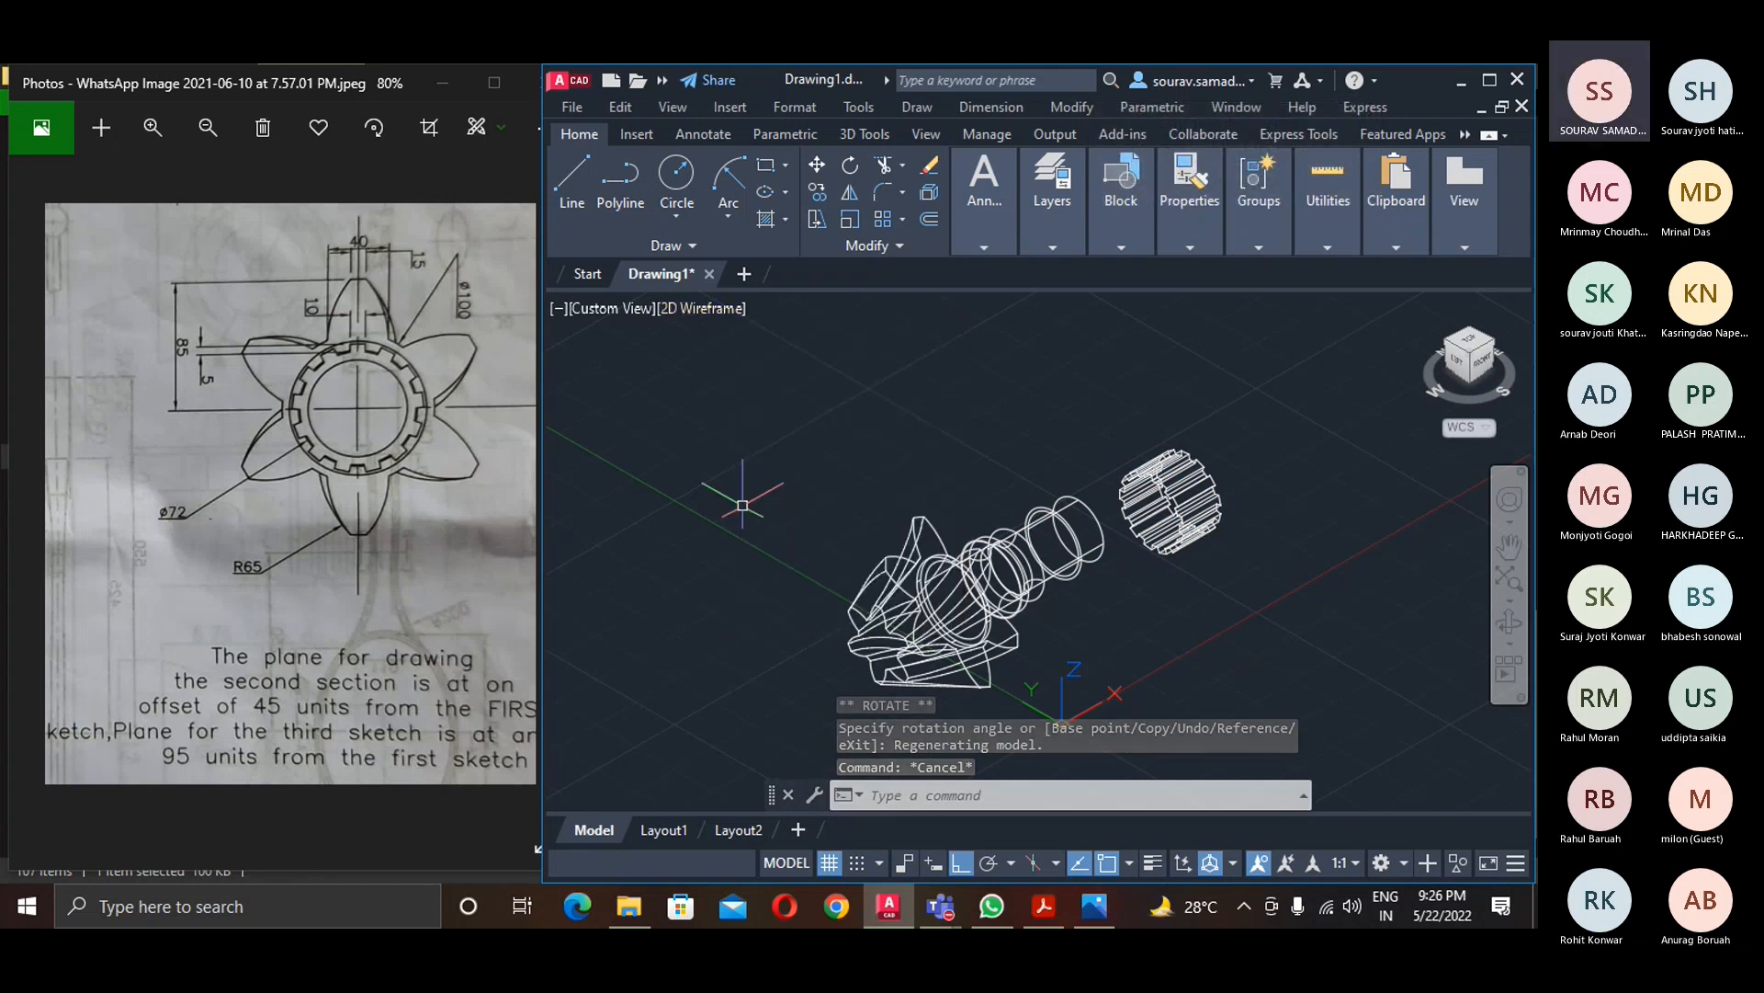
- Move the toothed solid onto the end section of the cutter's shank, turning Ortho off to place it freely
text(m)
key(Return)
click(1173, 505)
key(Return)
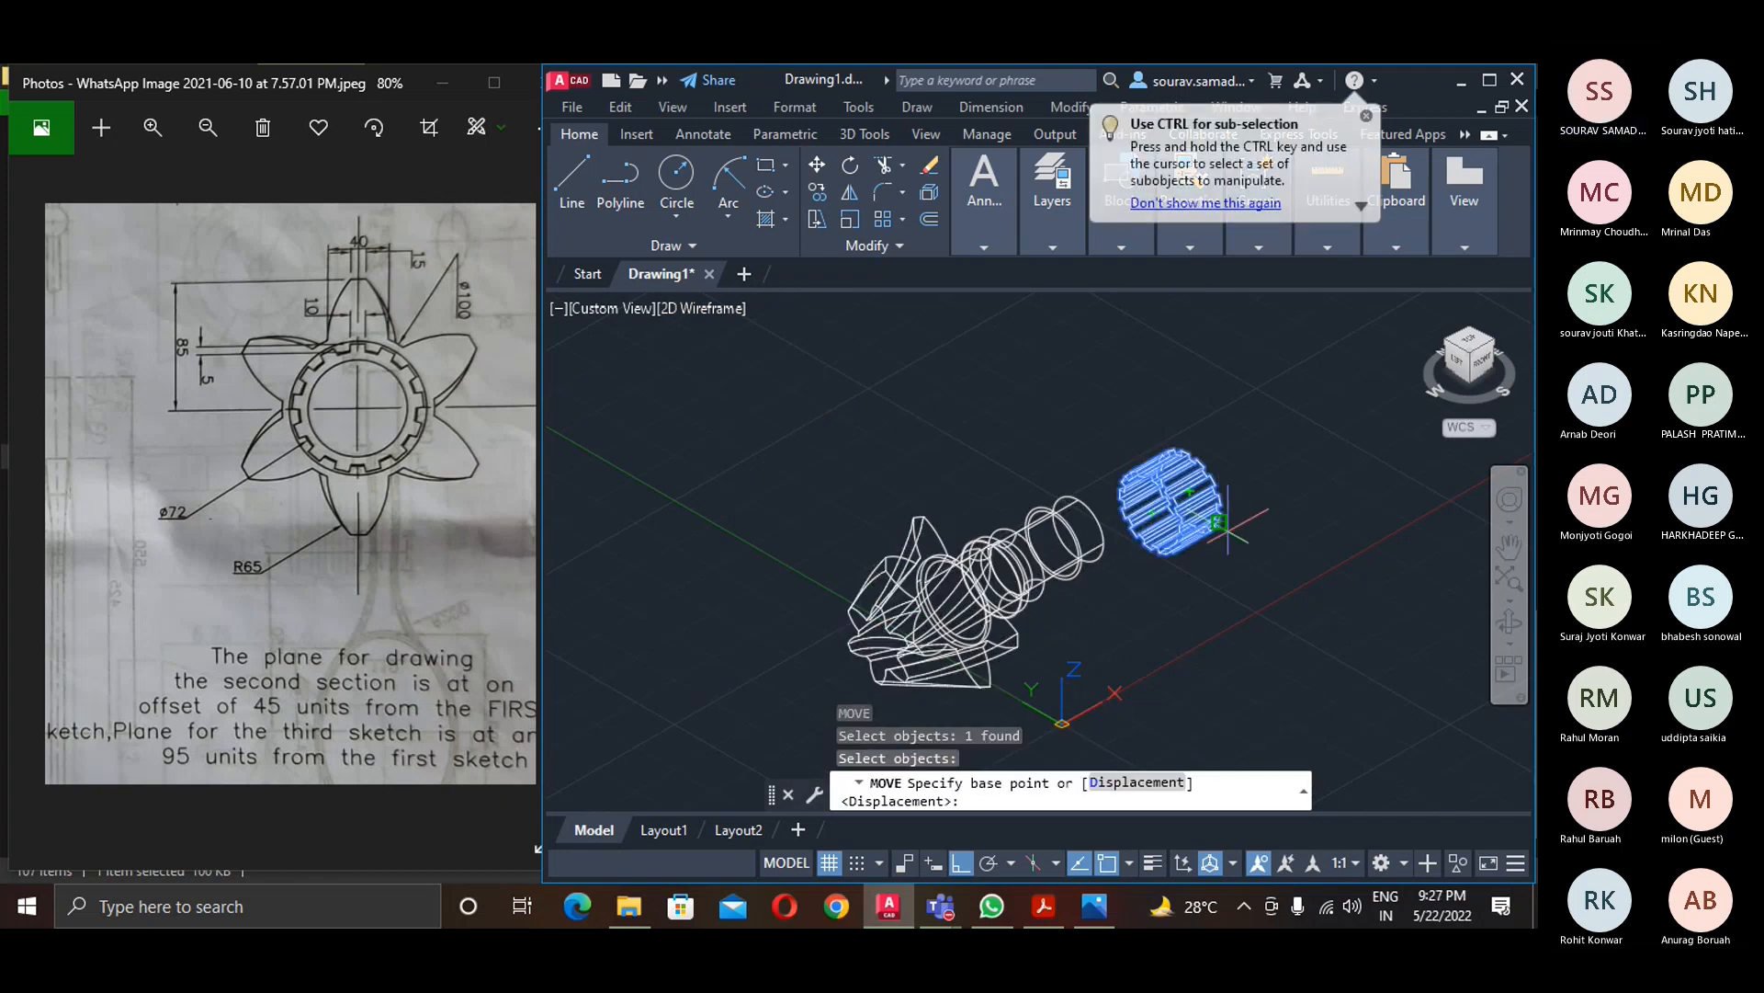
scroll(1222, 524, up, 4)
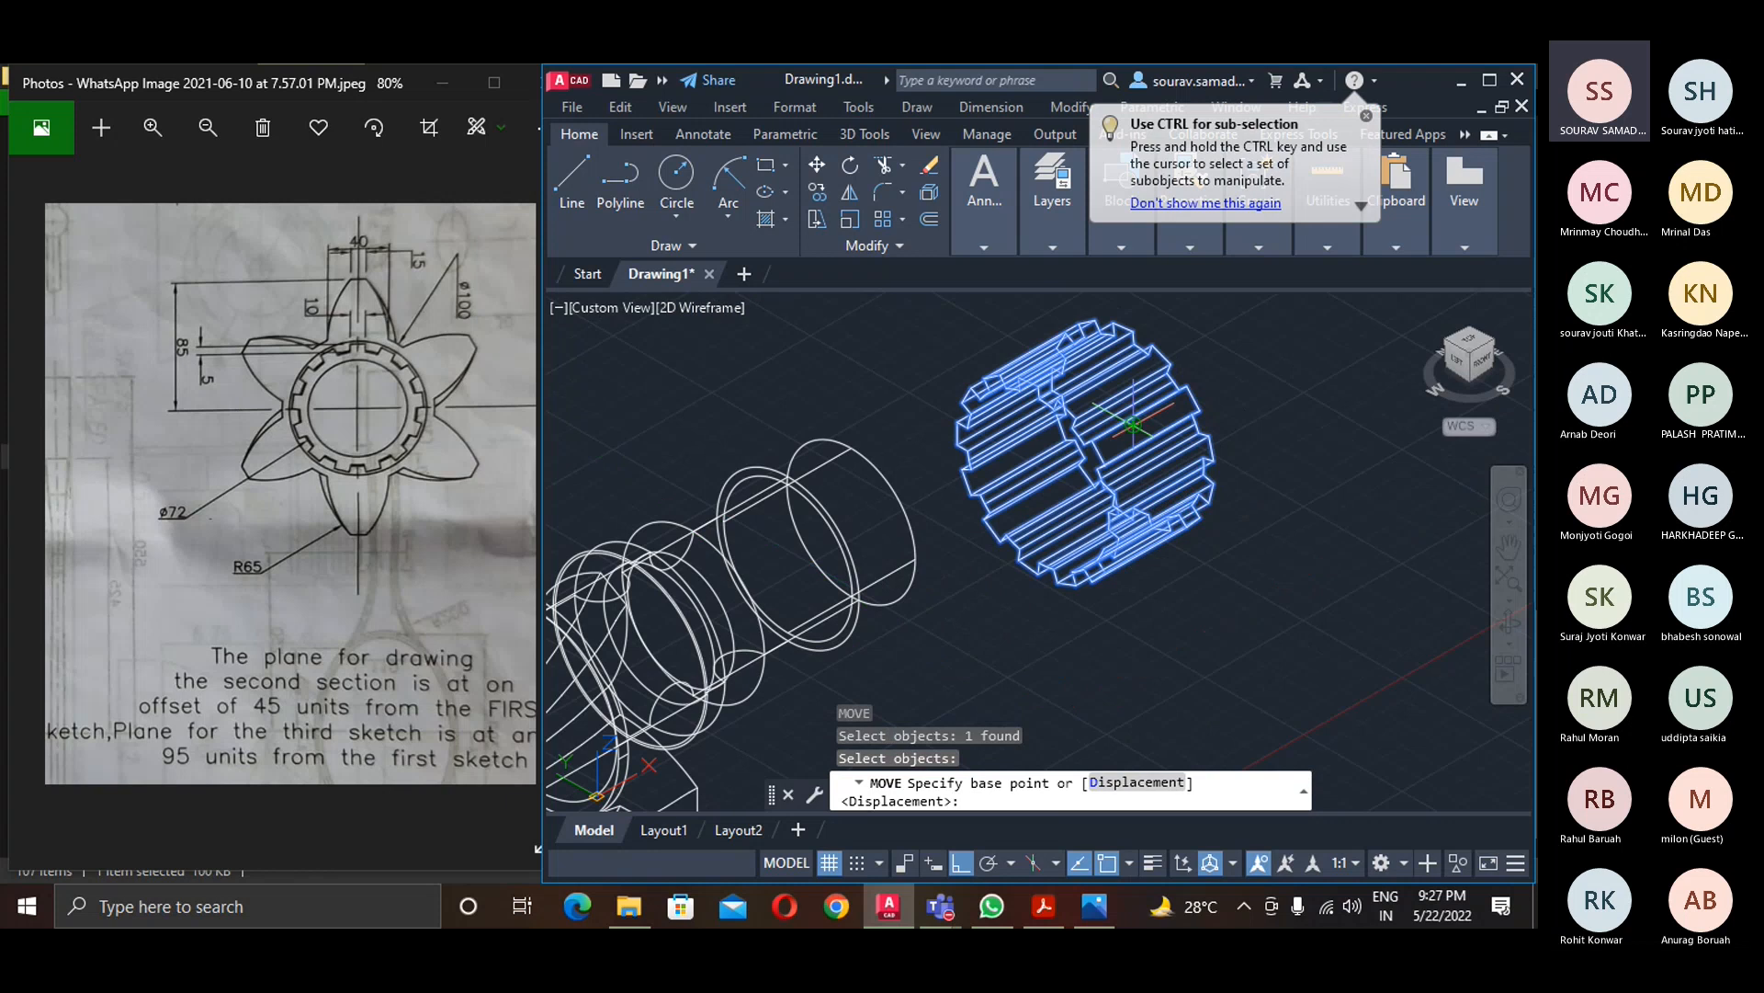
click(1132, 424)
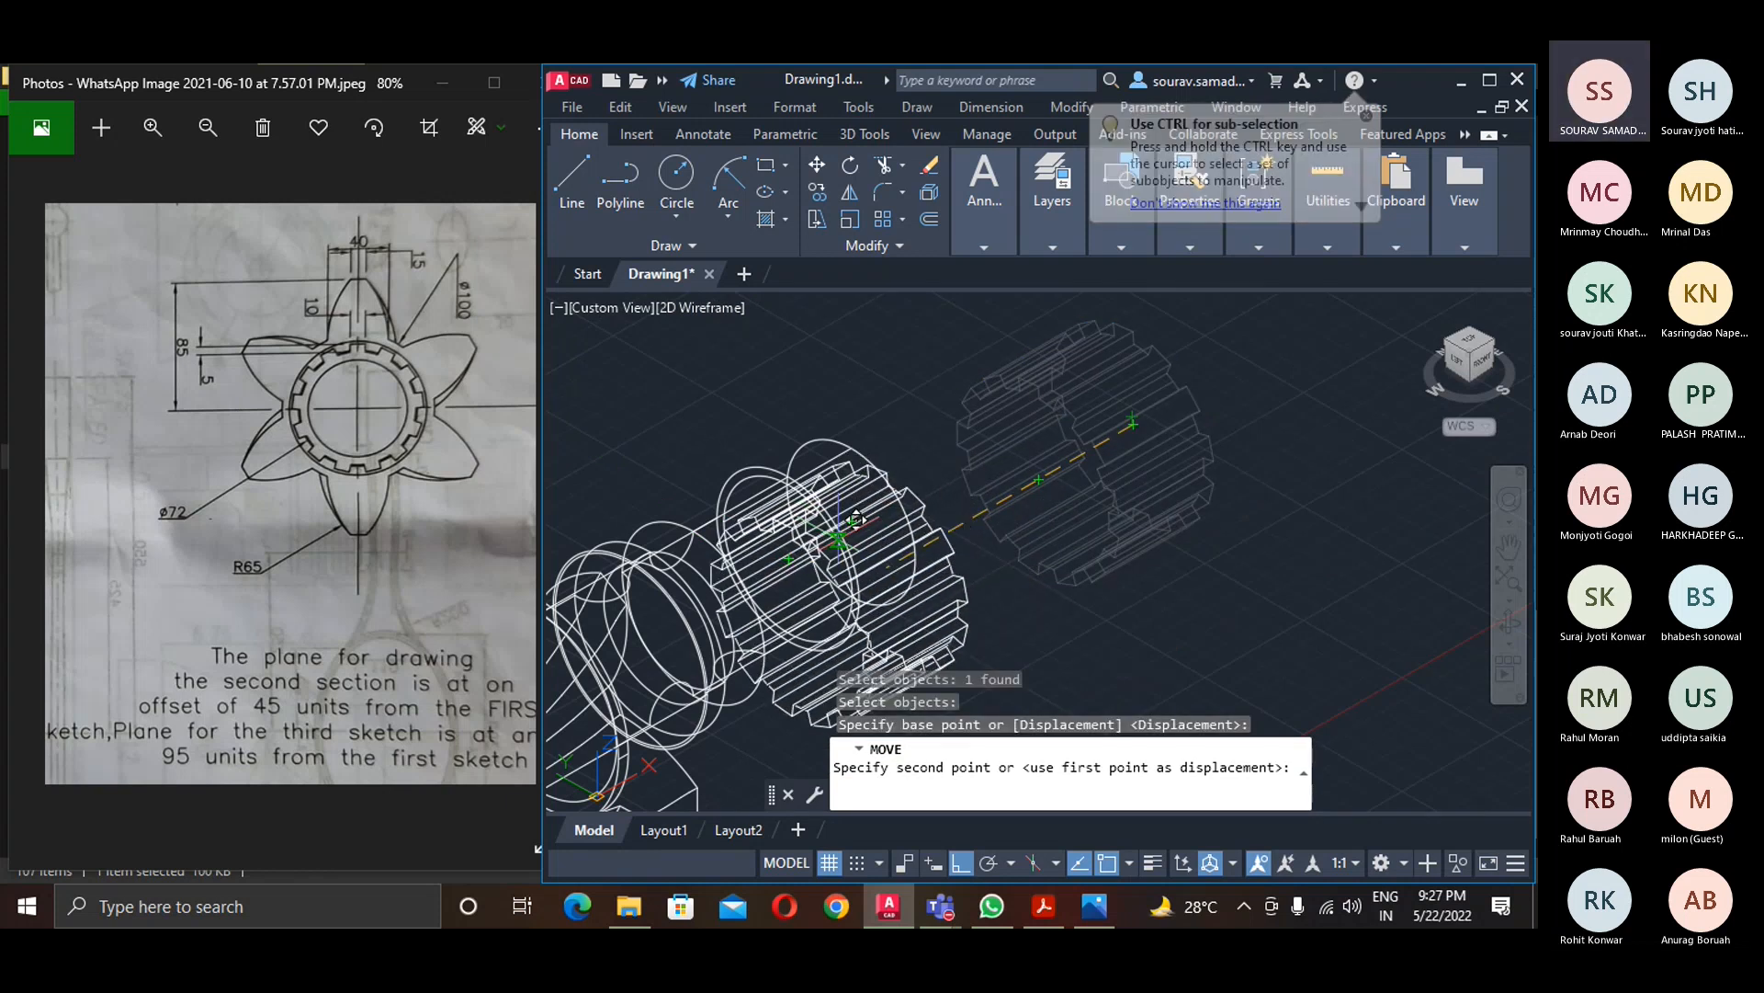
scroll(856, 519, up, 5)
scroll(919, 598, down, 2)
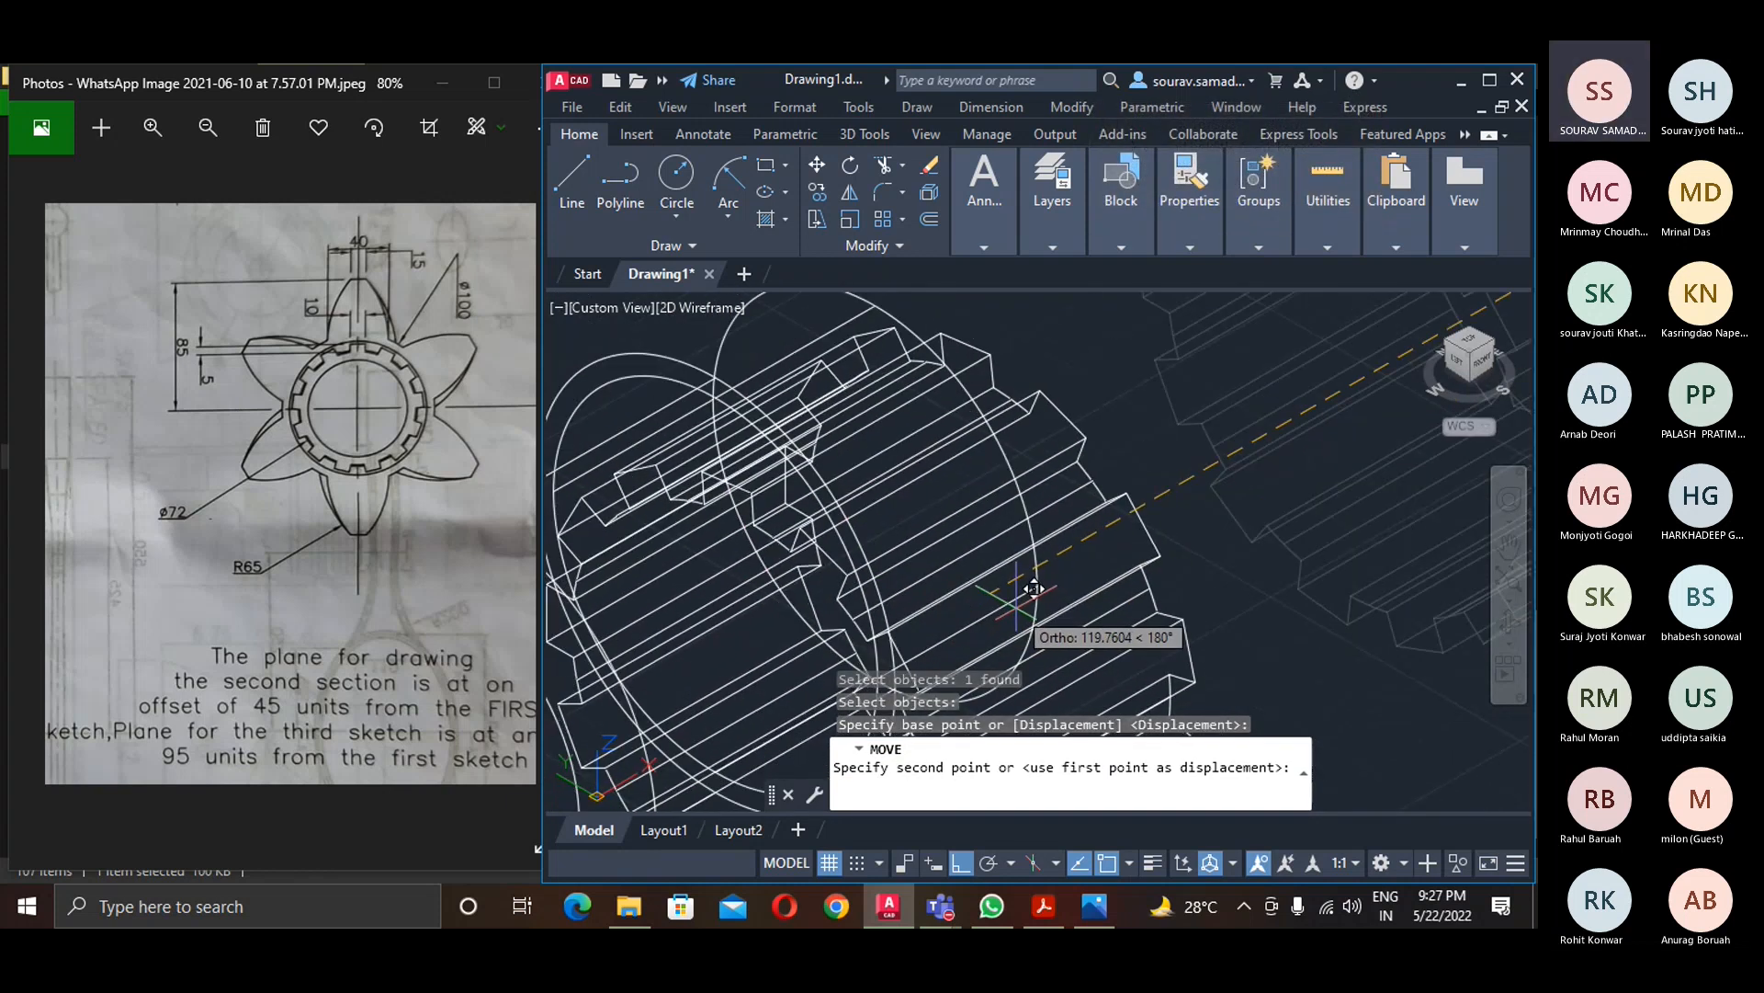
key(F8)
scroll(1034, 588, down, 5)
middle_drag(1392, 492, 1164, 450)
scroll(1140, 441, up, 6)
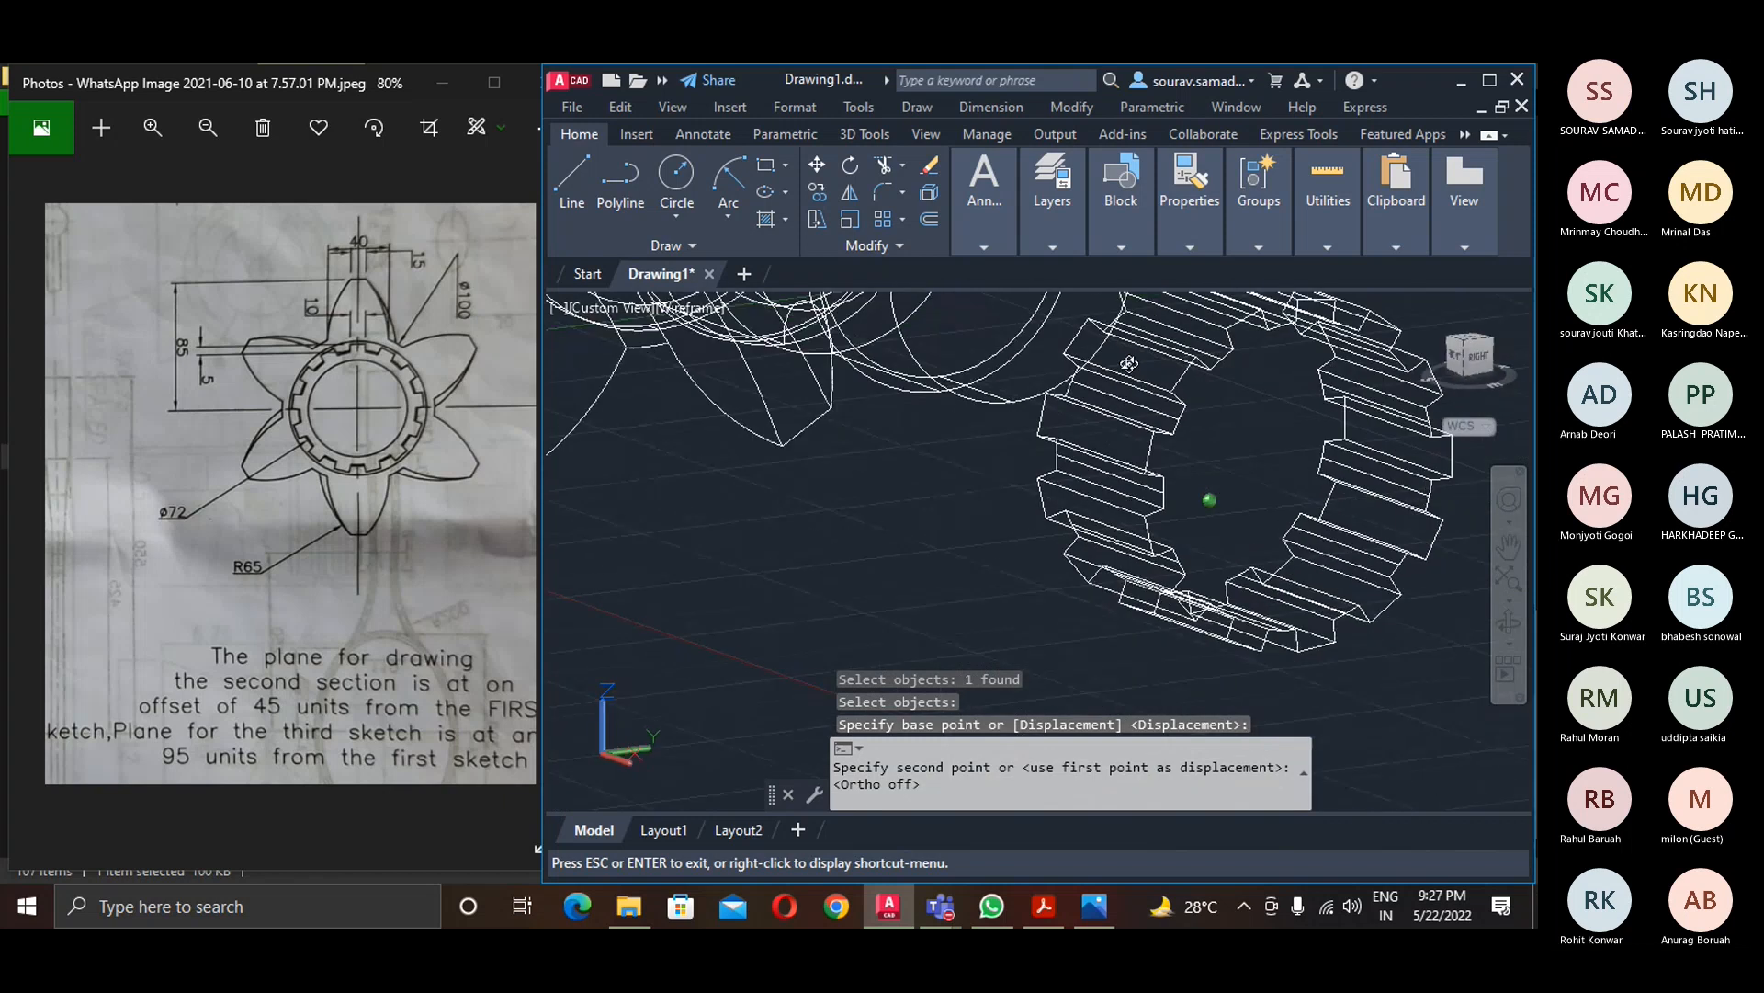
scroll(1123, 433, down, 6)
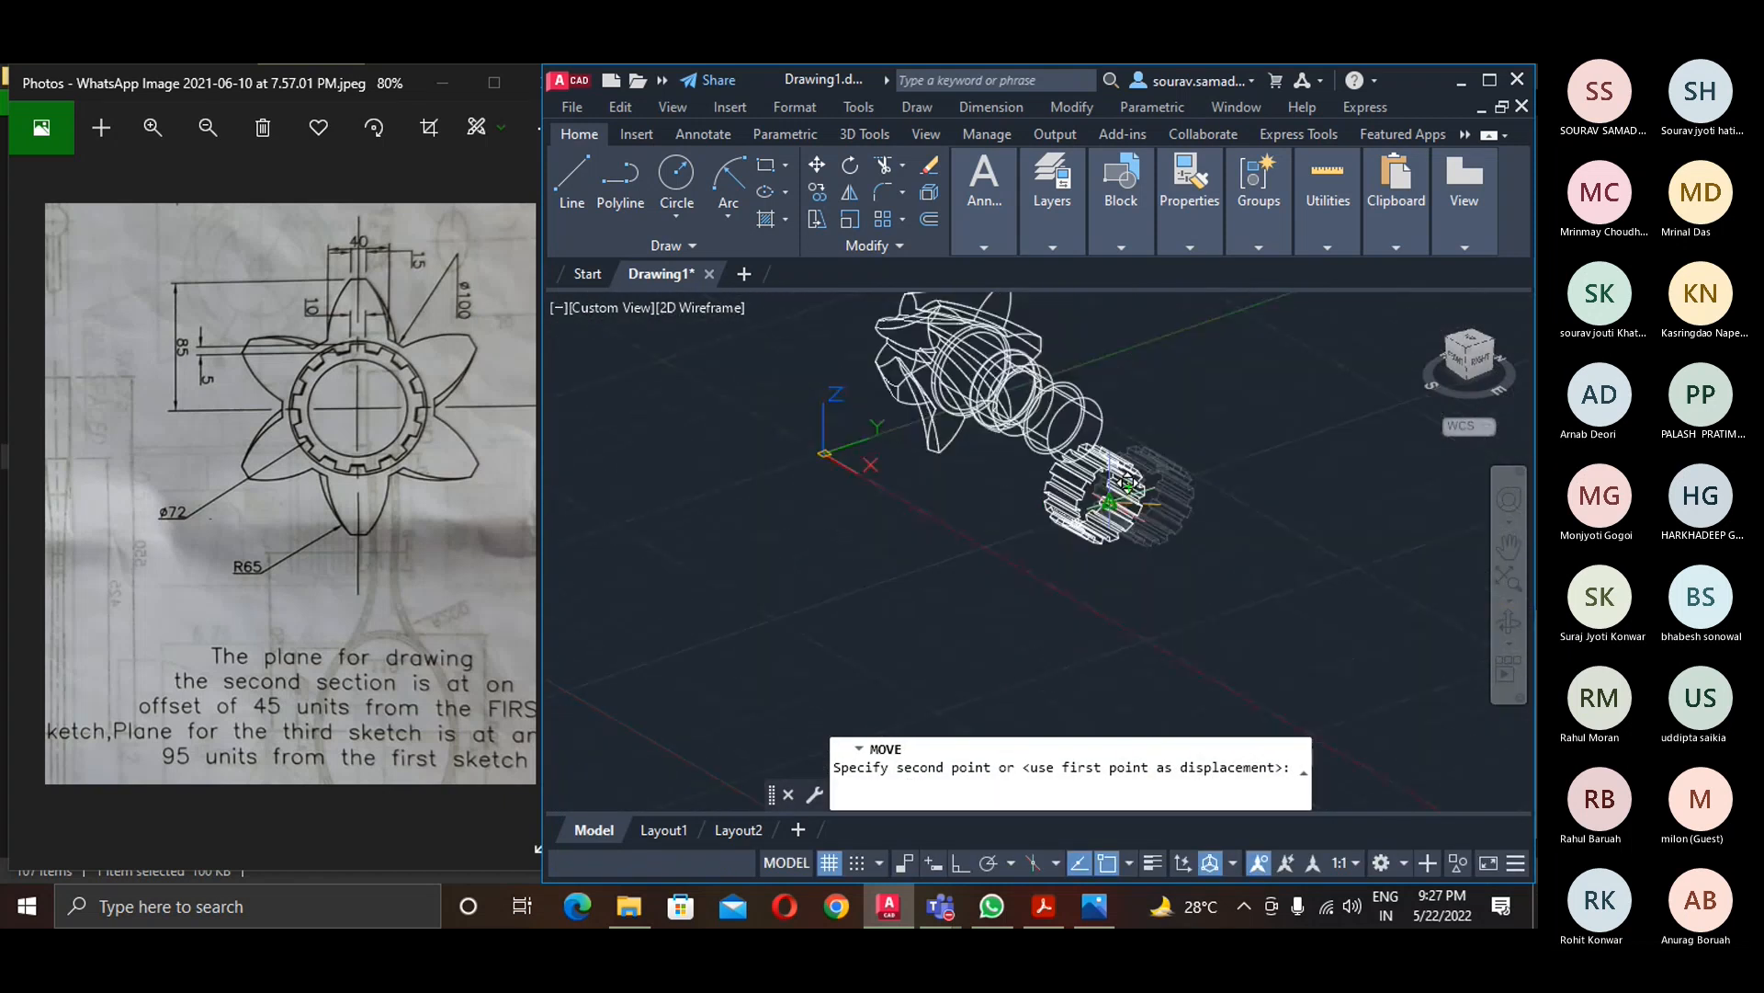
scroll(1096, 510, up, 6)
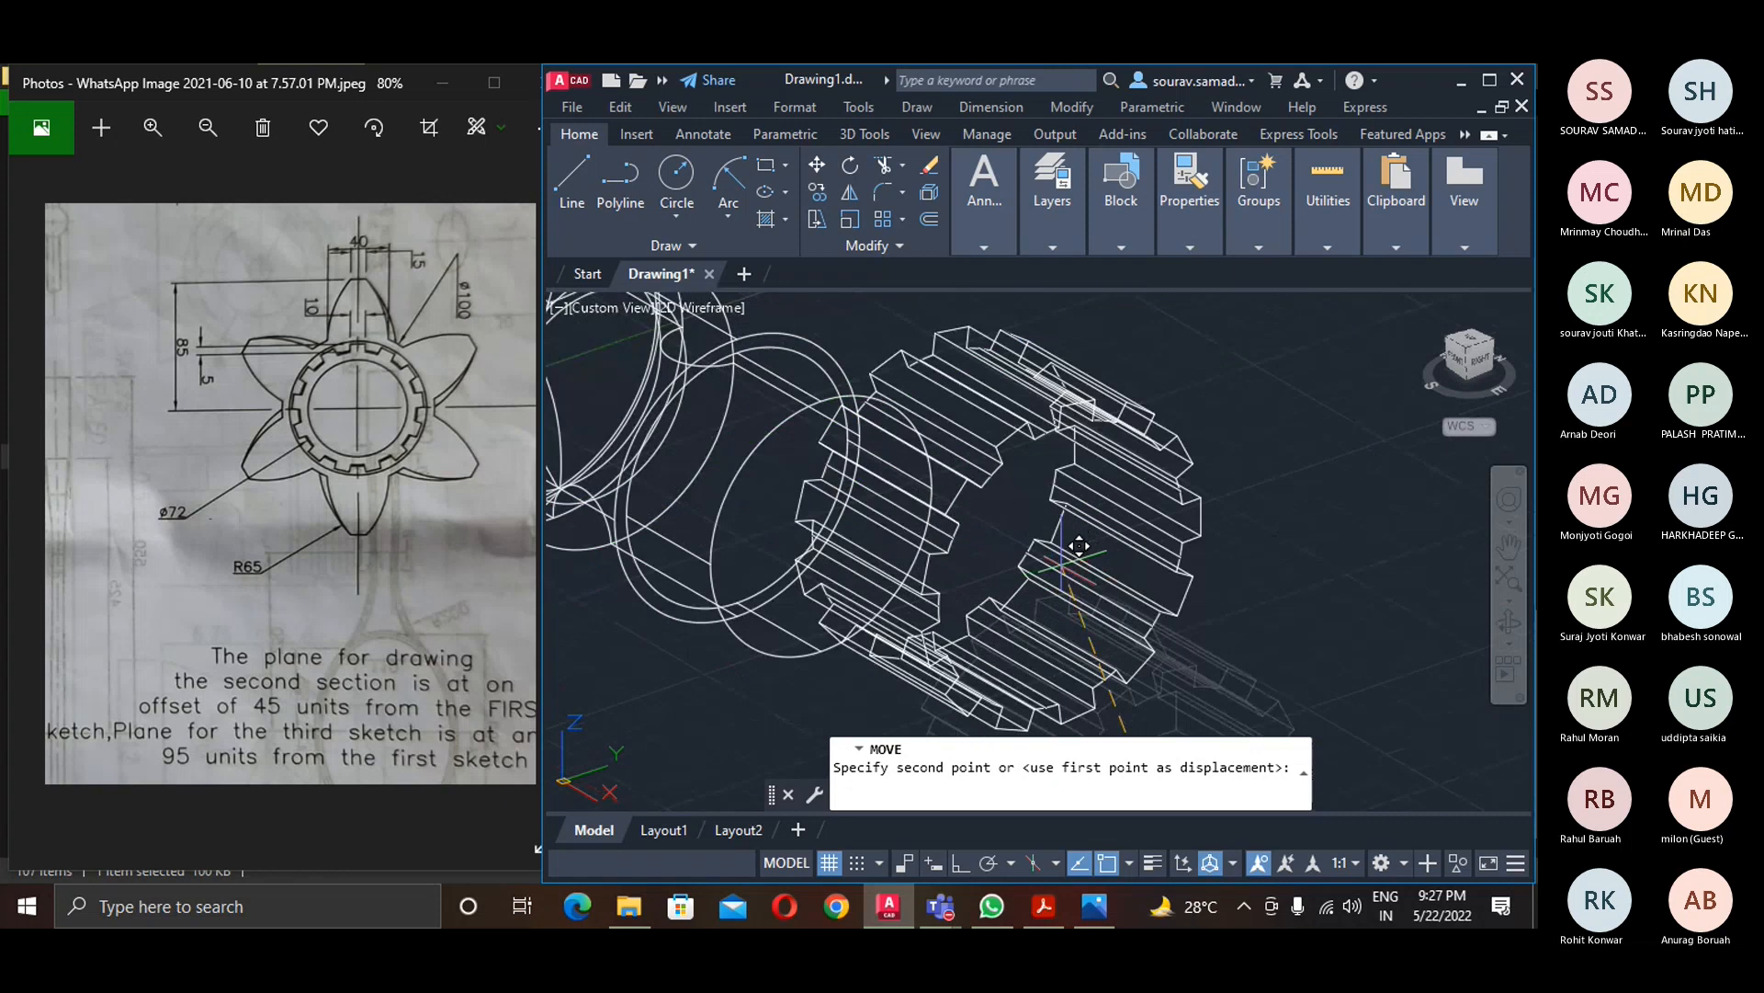
click(823, 535)
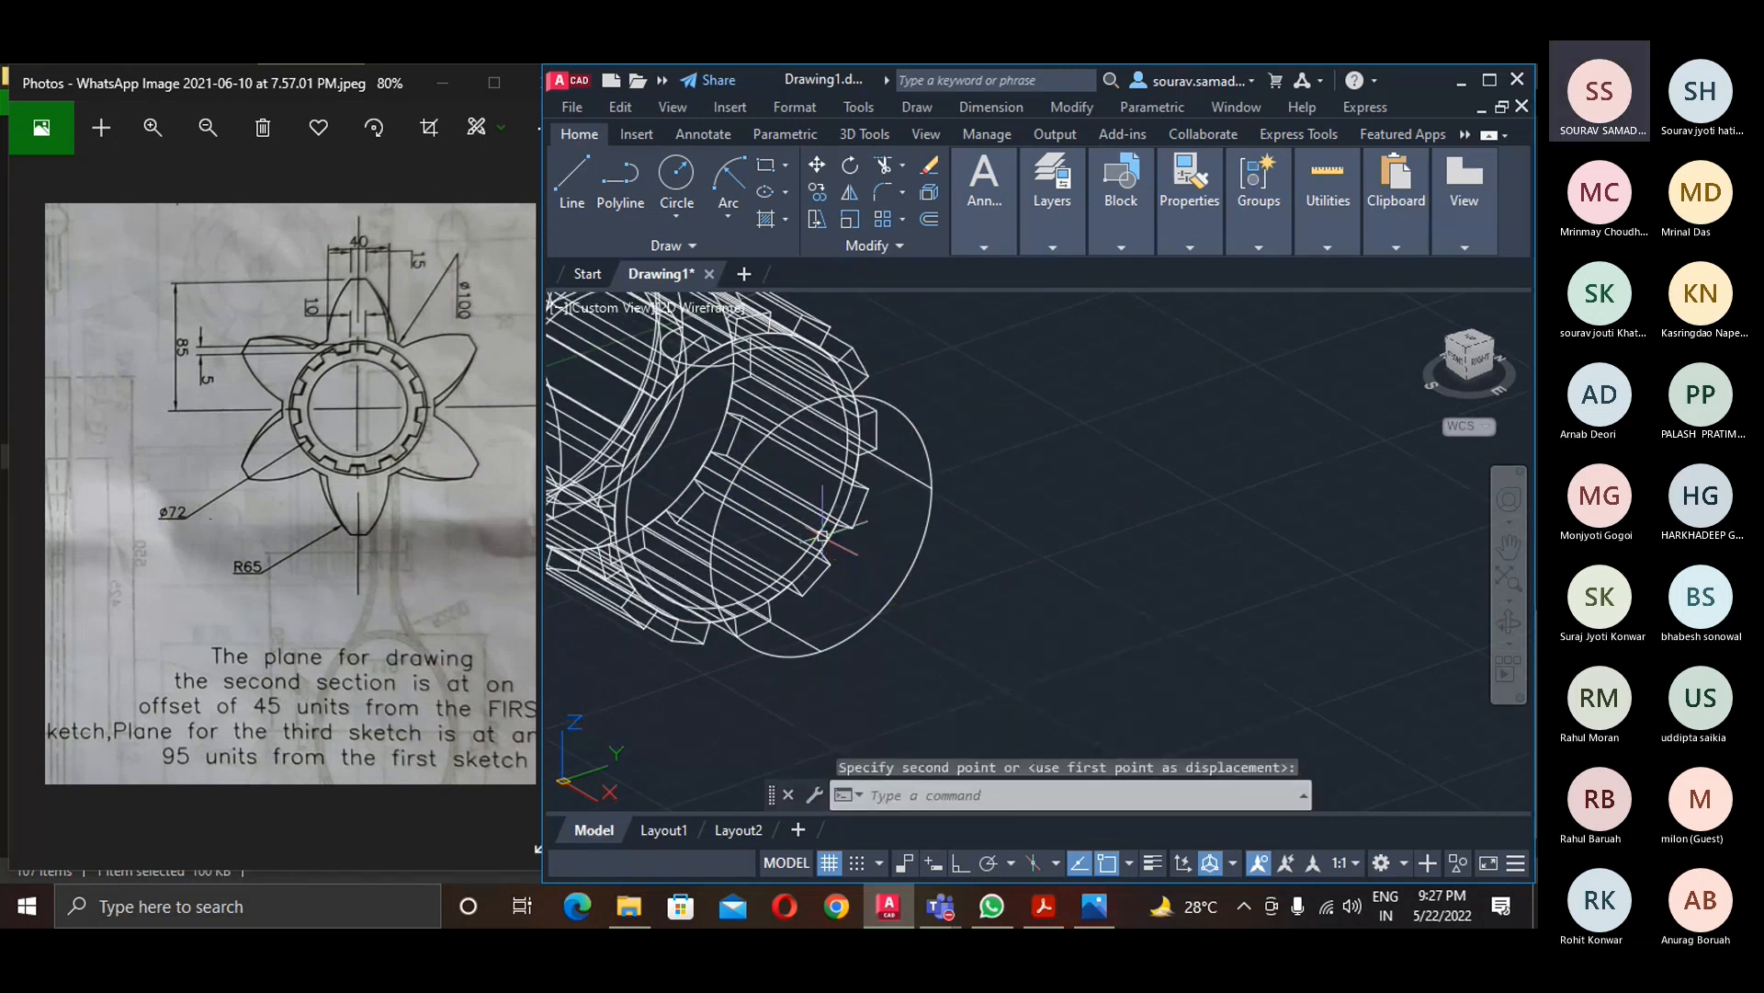
- Display the model in the Shaded with edges visual style to check the toothed ring on the shank
scroll(1095, 512, down, 3)
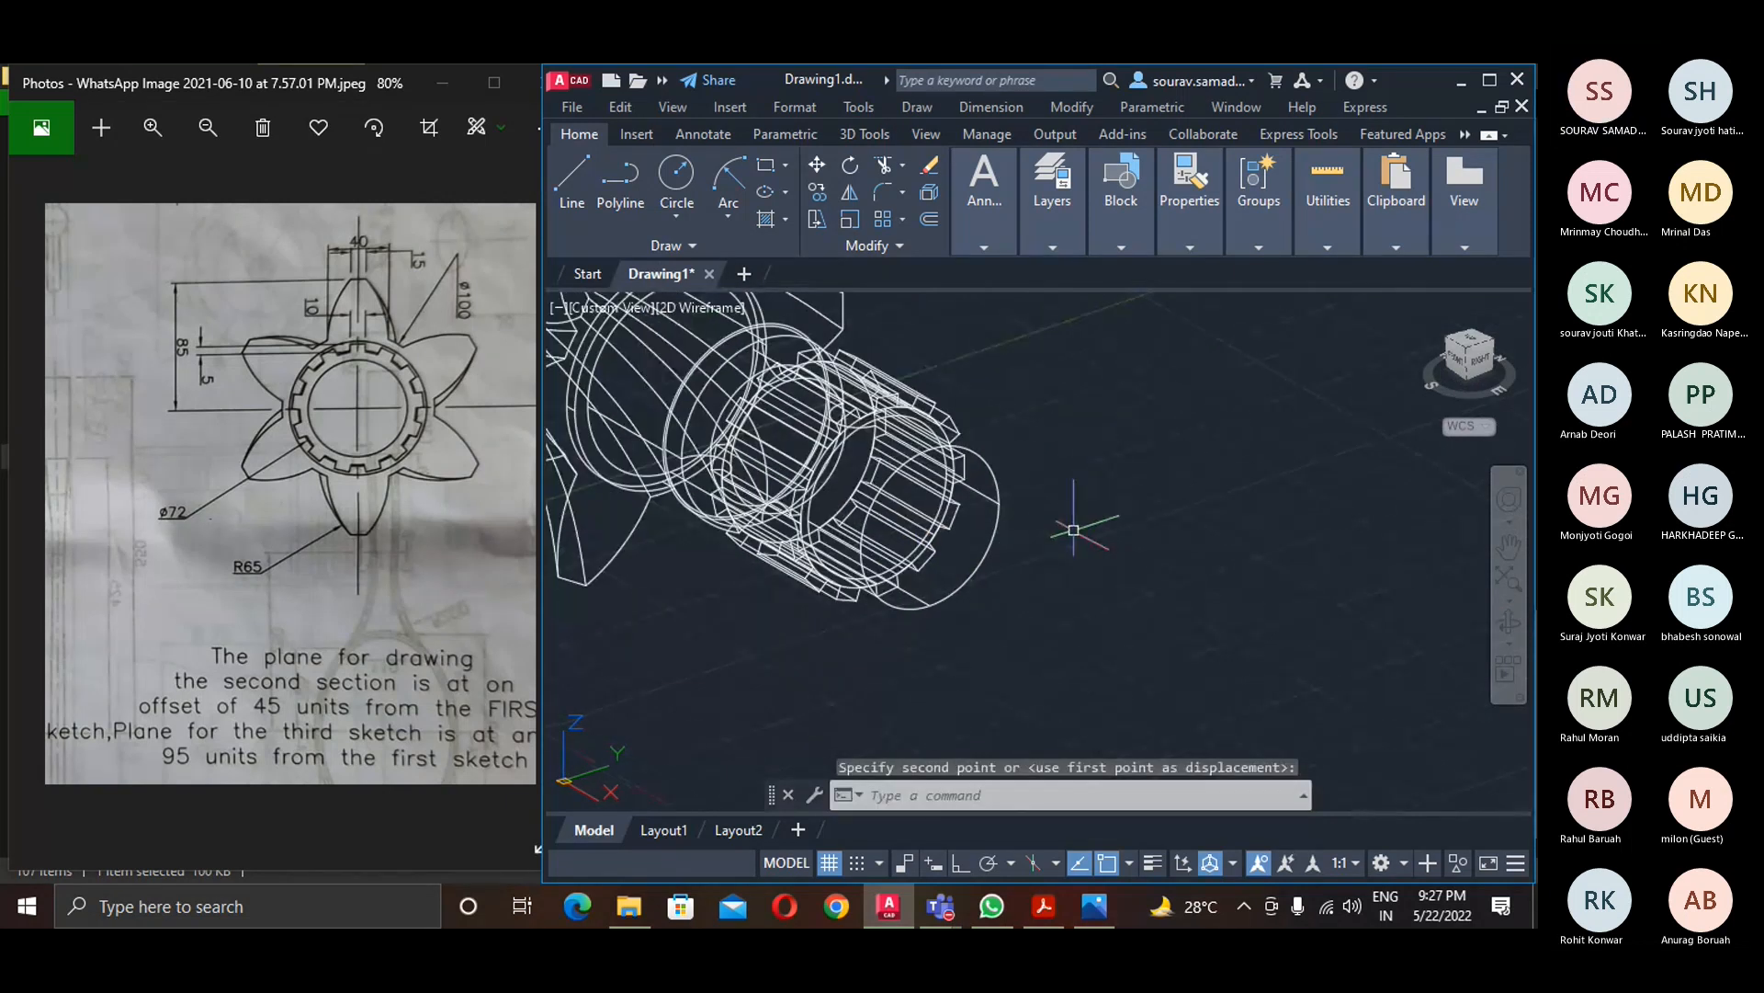
click(694, 311)
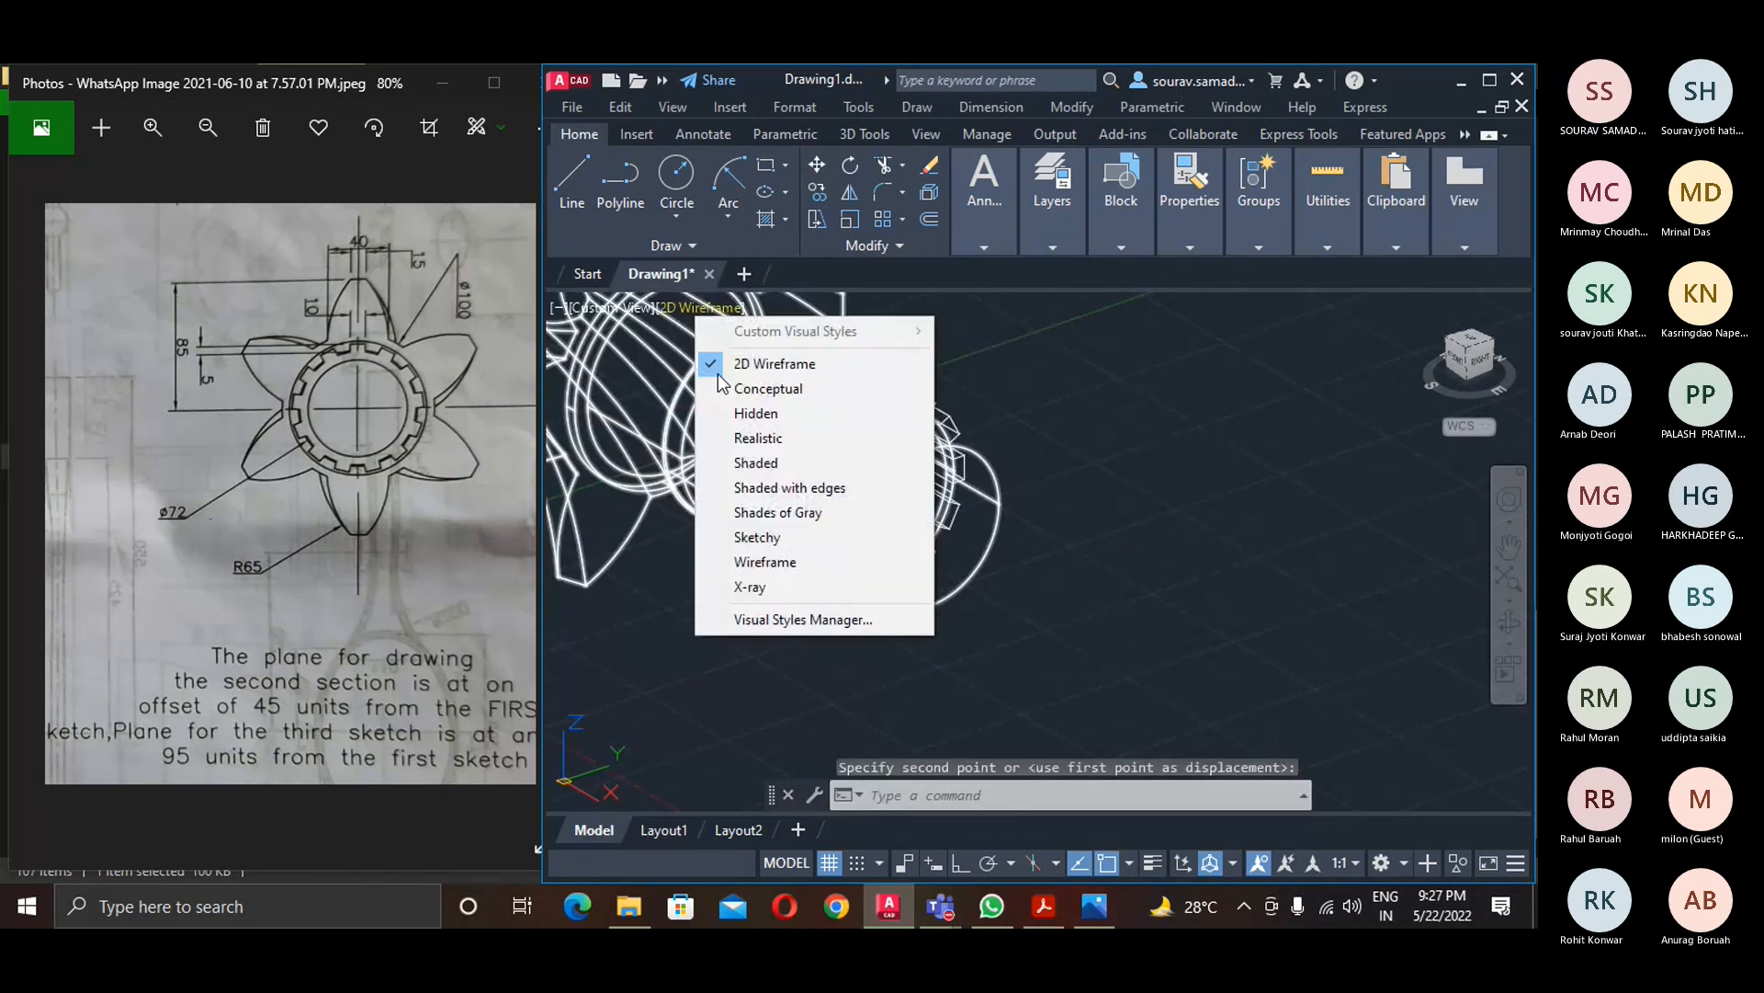
click(789, 487)
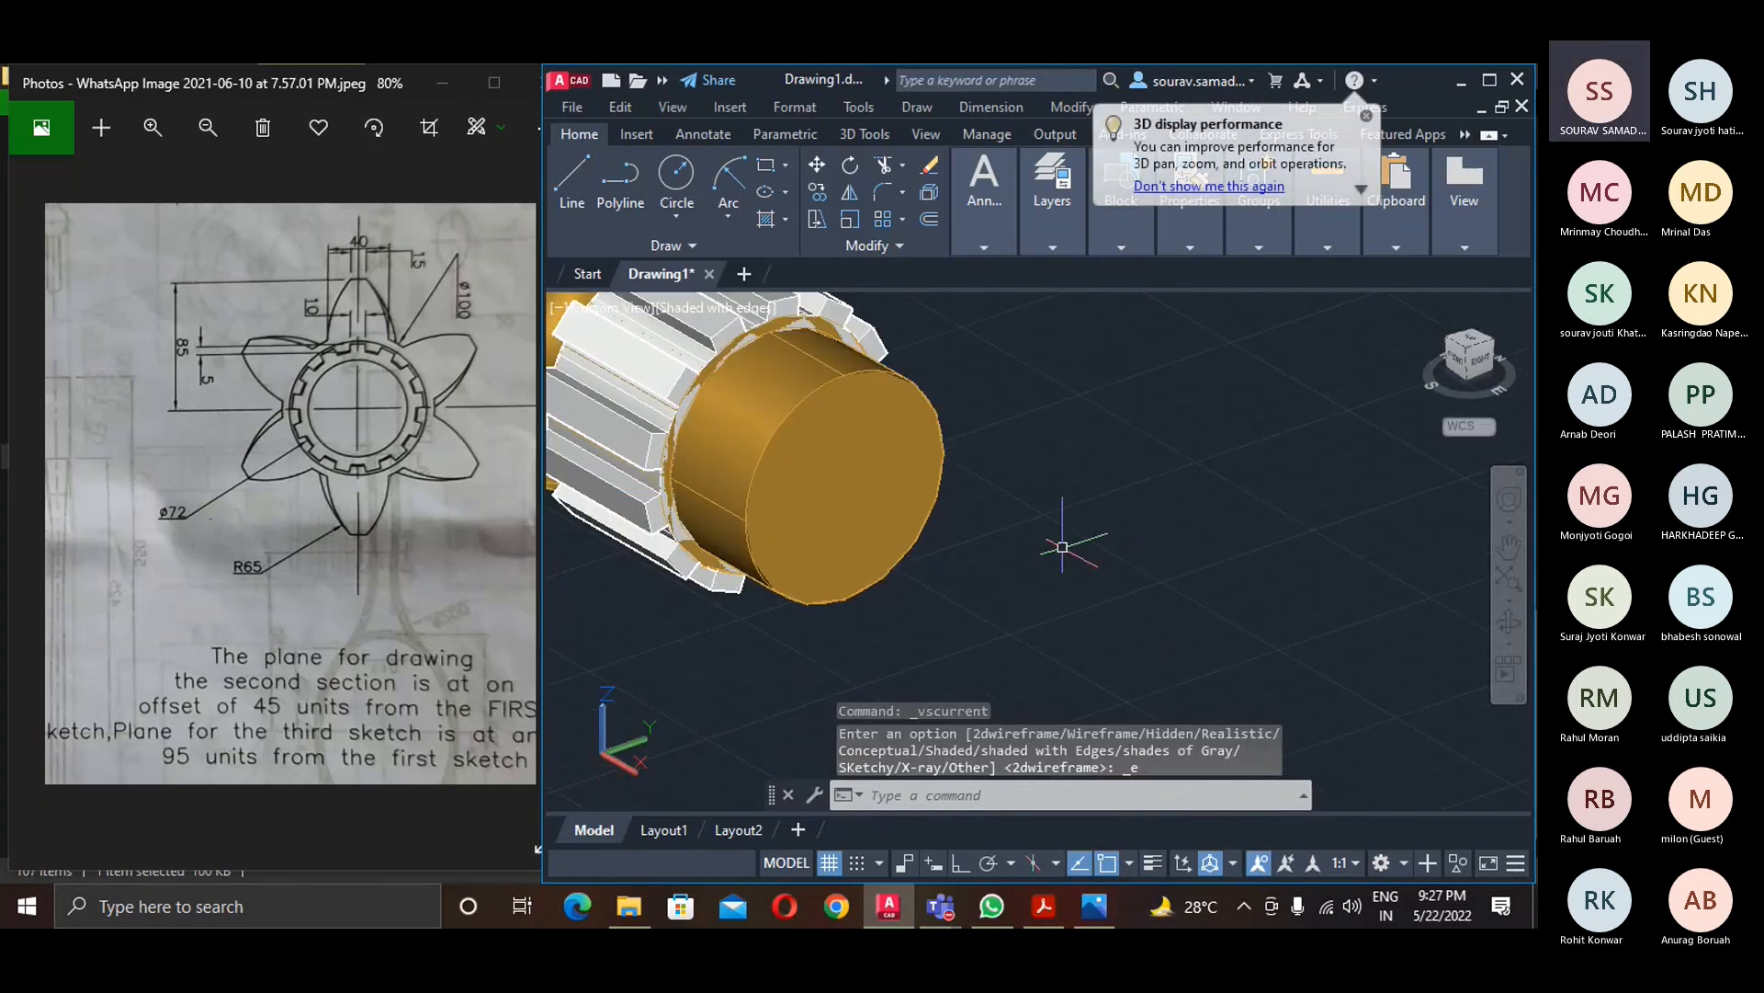
scroll(1129, 617, down, 2)
click(1117, 570)
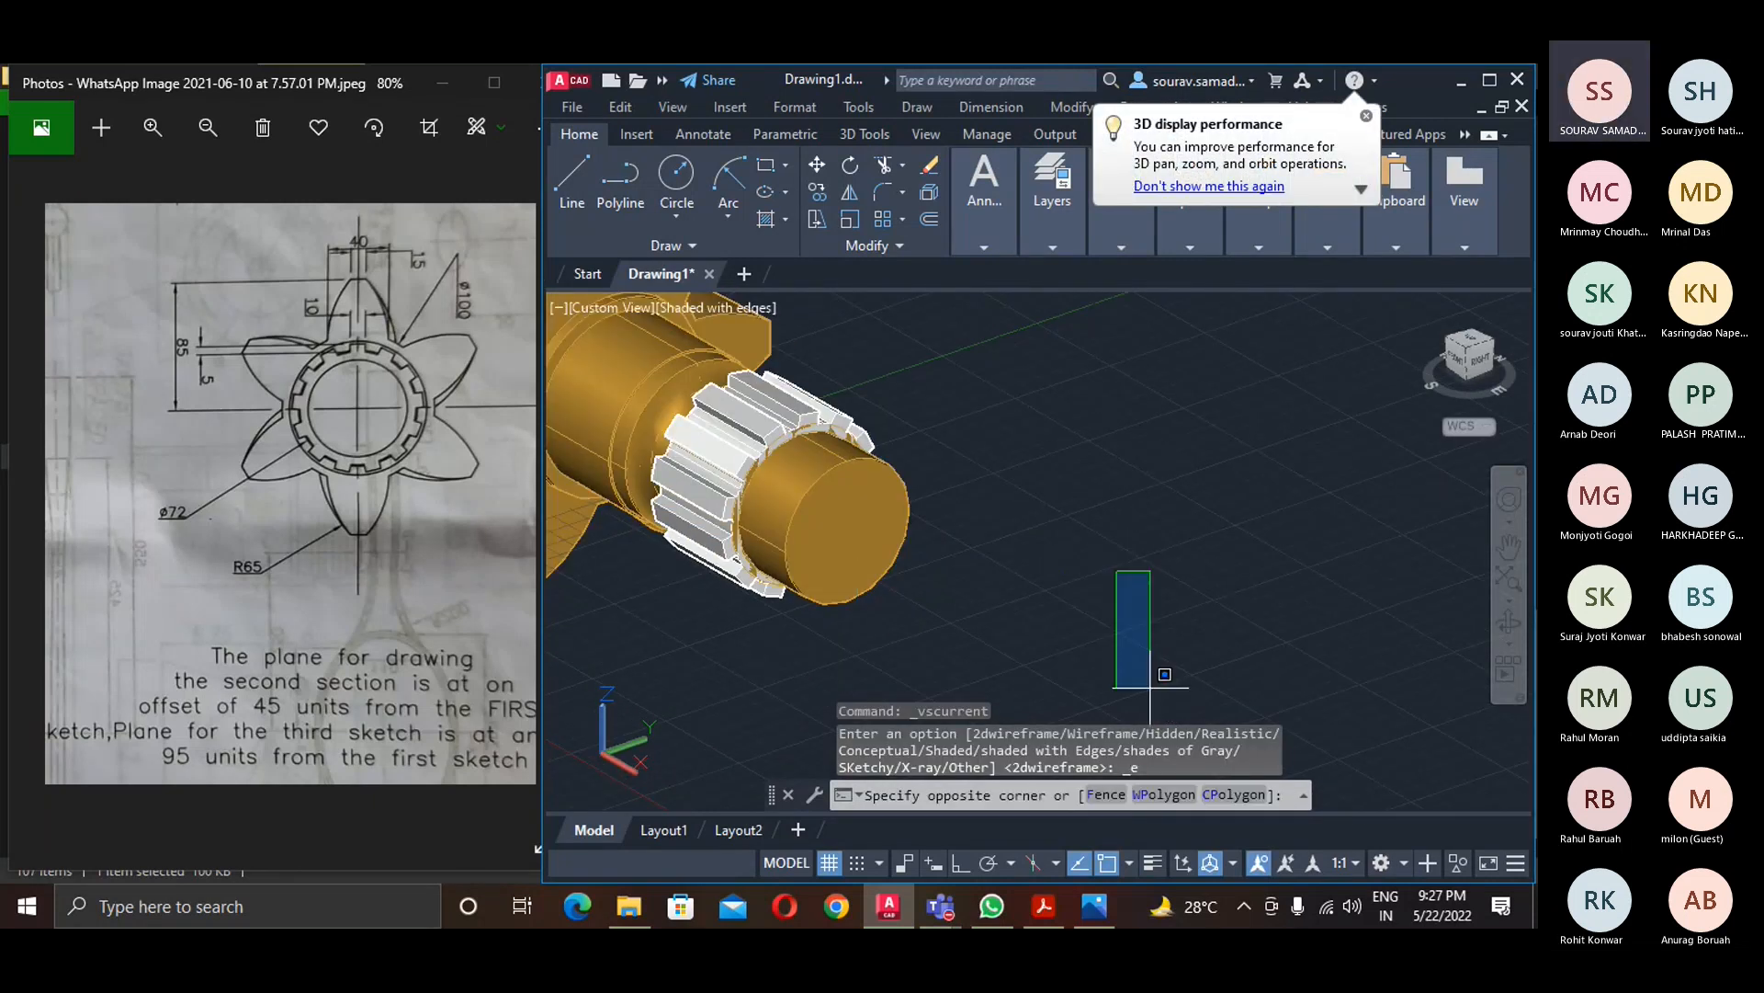
click(1152, 689)
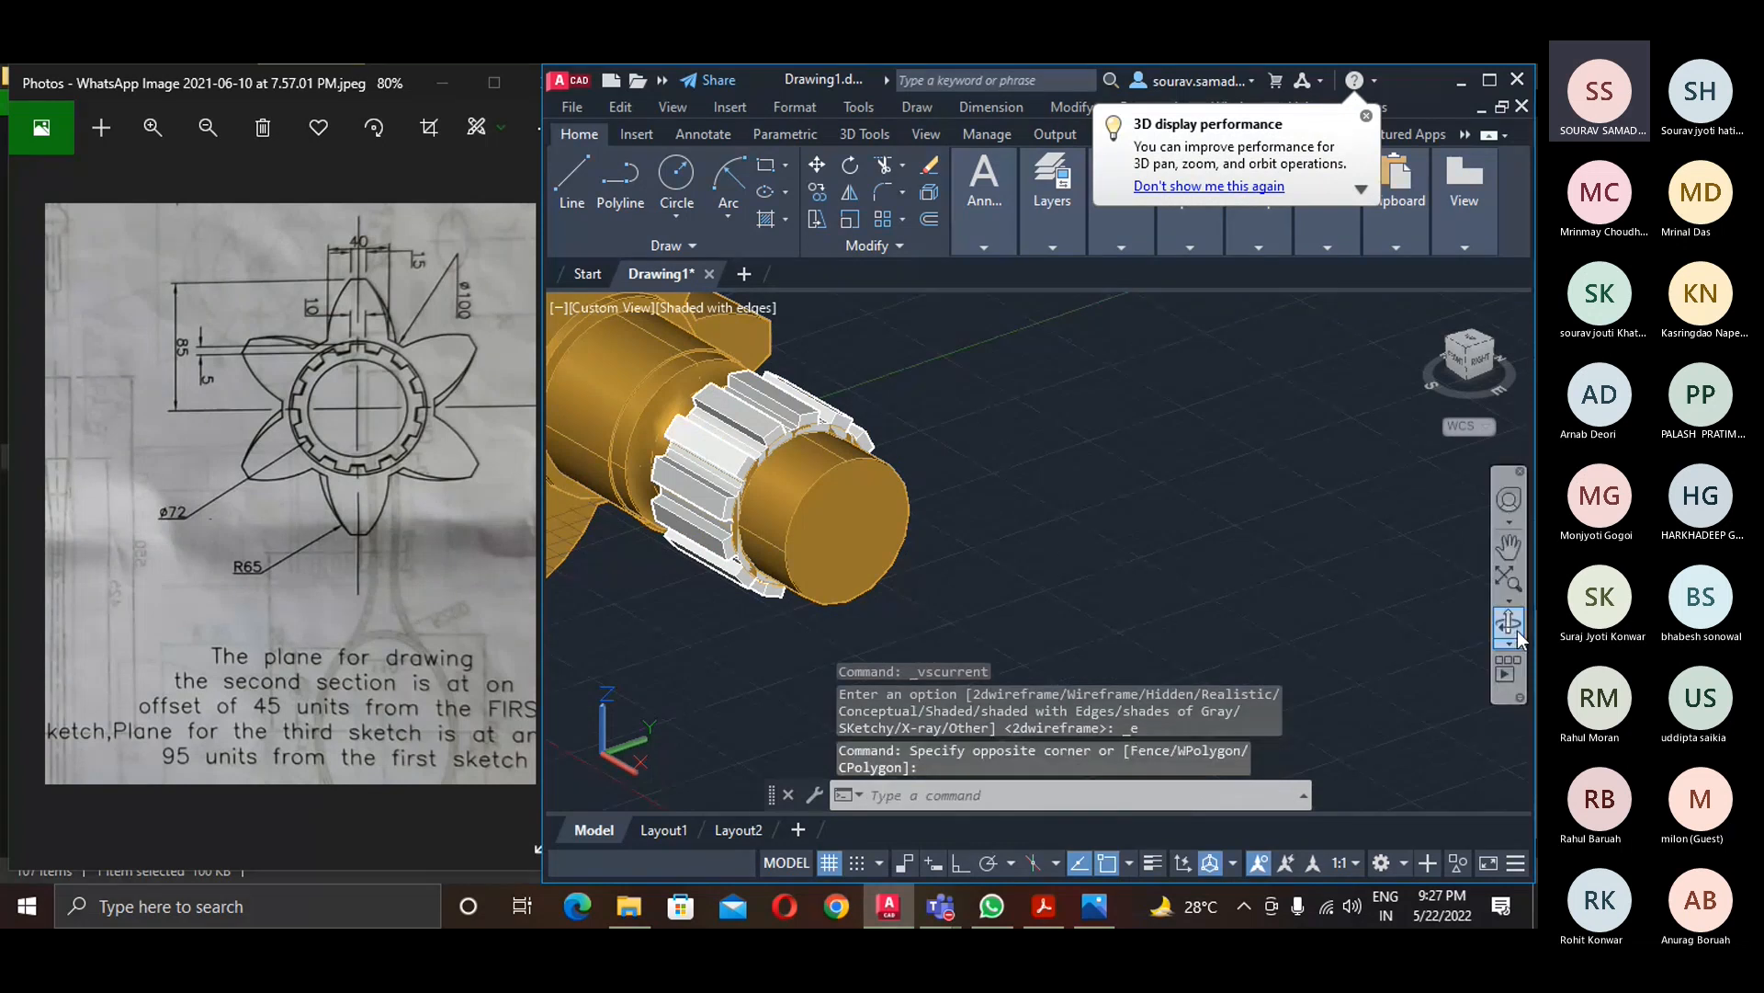
- Union the toothed ring with the cutter's shank into one solid
click(842, 136)
click(991, 168)
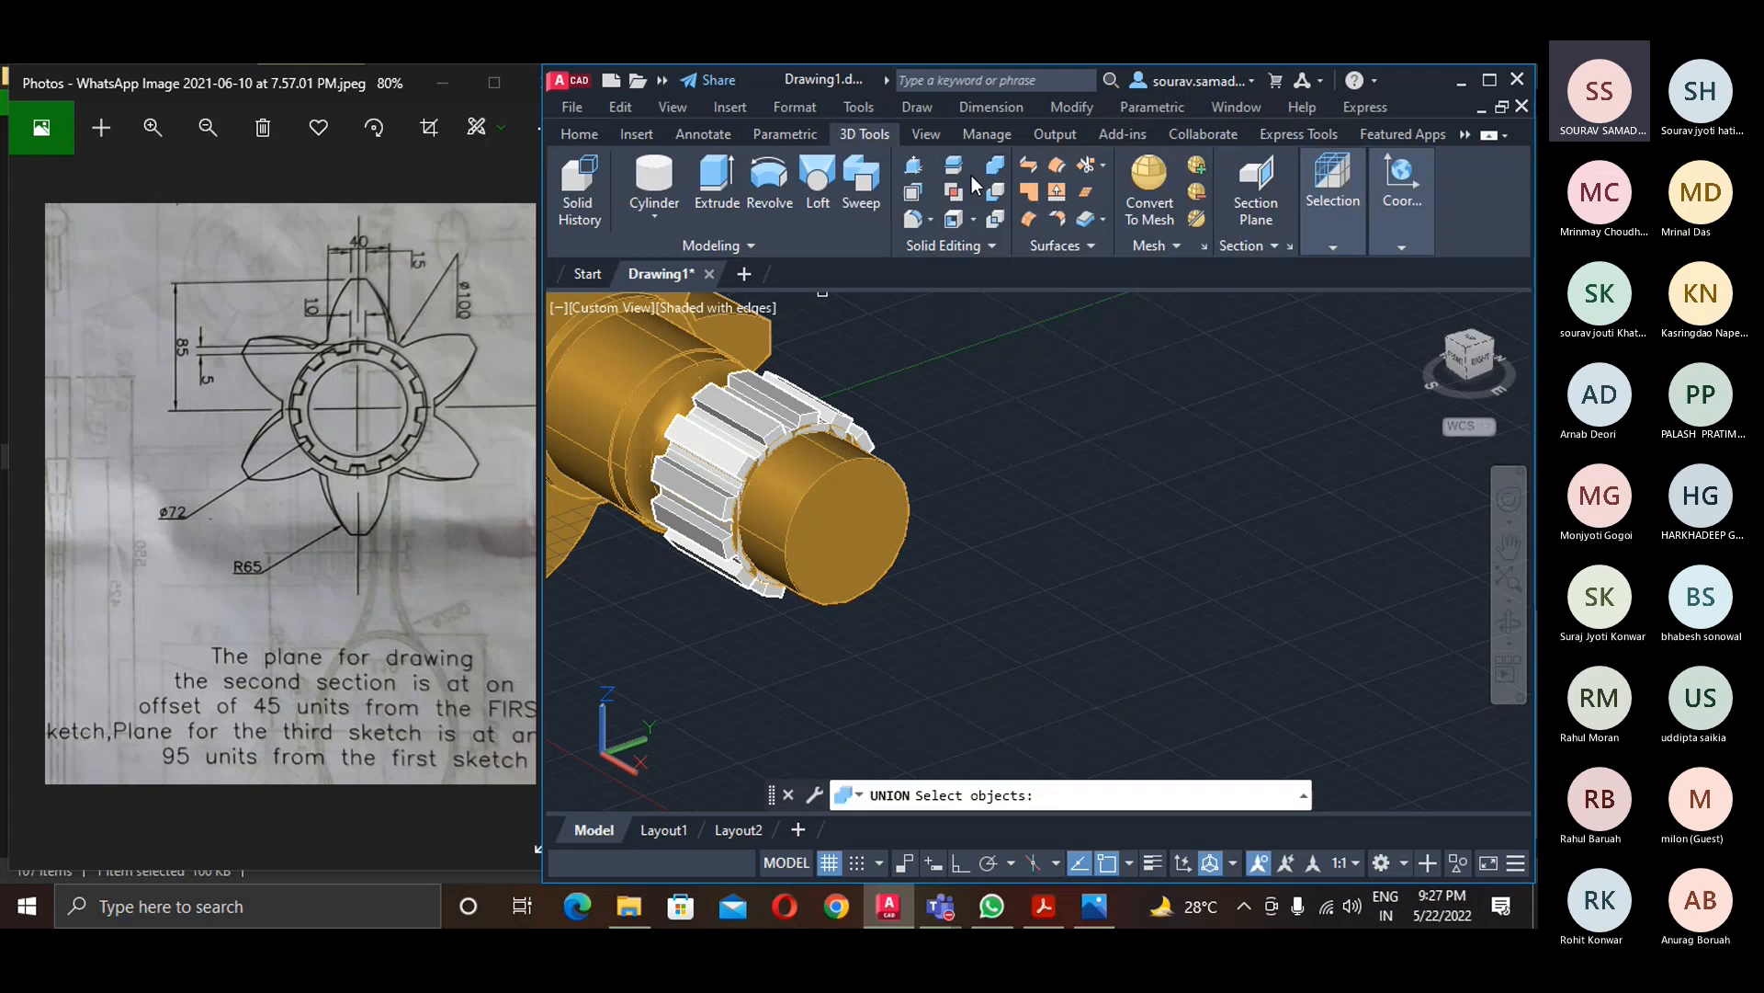
click(855, 533)
click(770, 431)
key(Return)
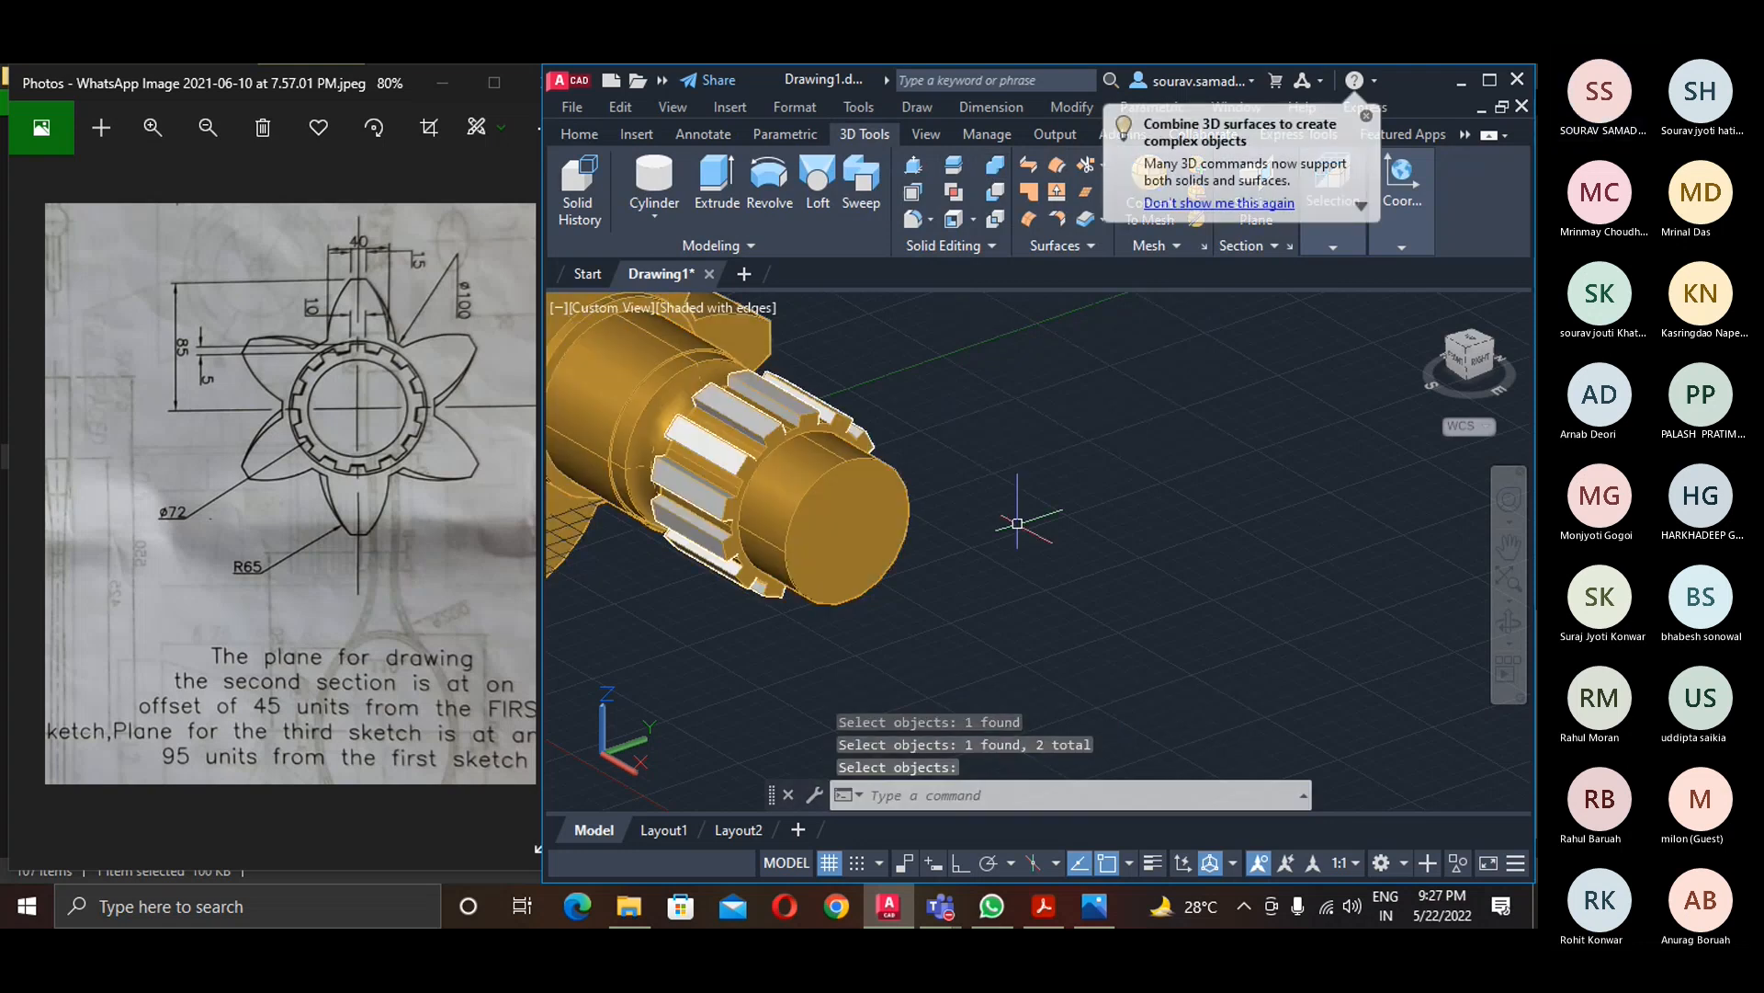
- Open the Materials Browser and assign the Brass - Polished metal to the whole united cutter
scroll(989, 640, down, 2)
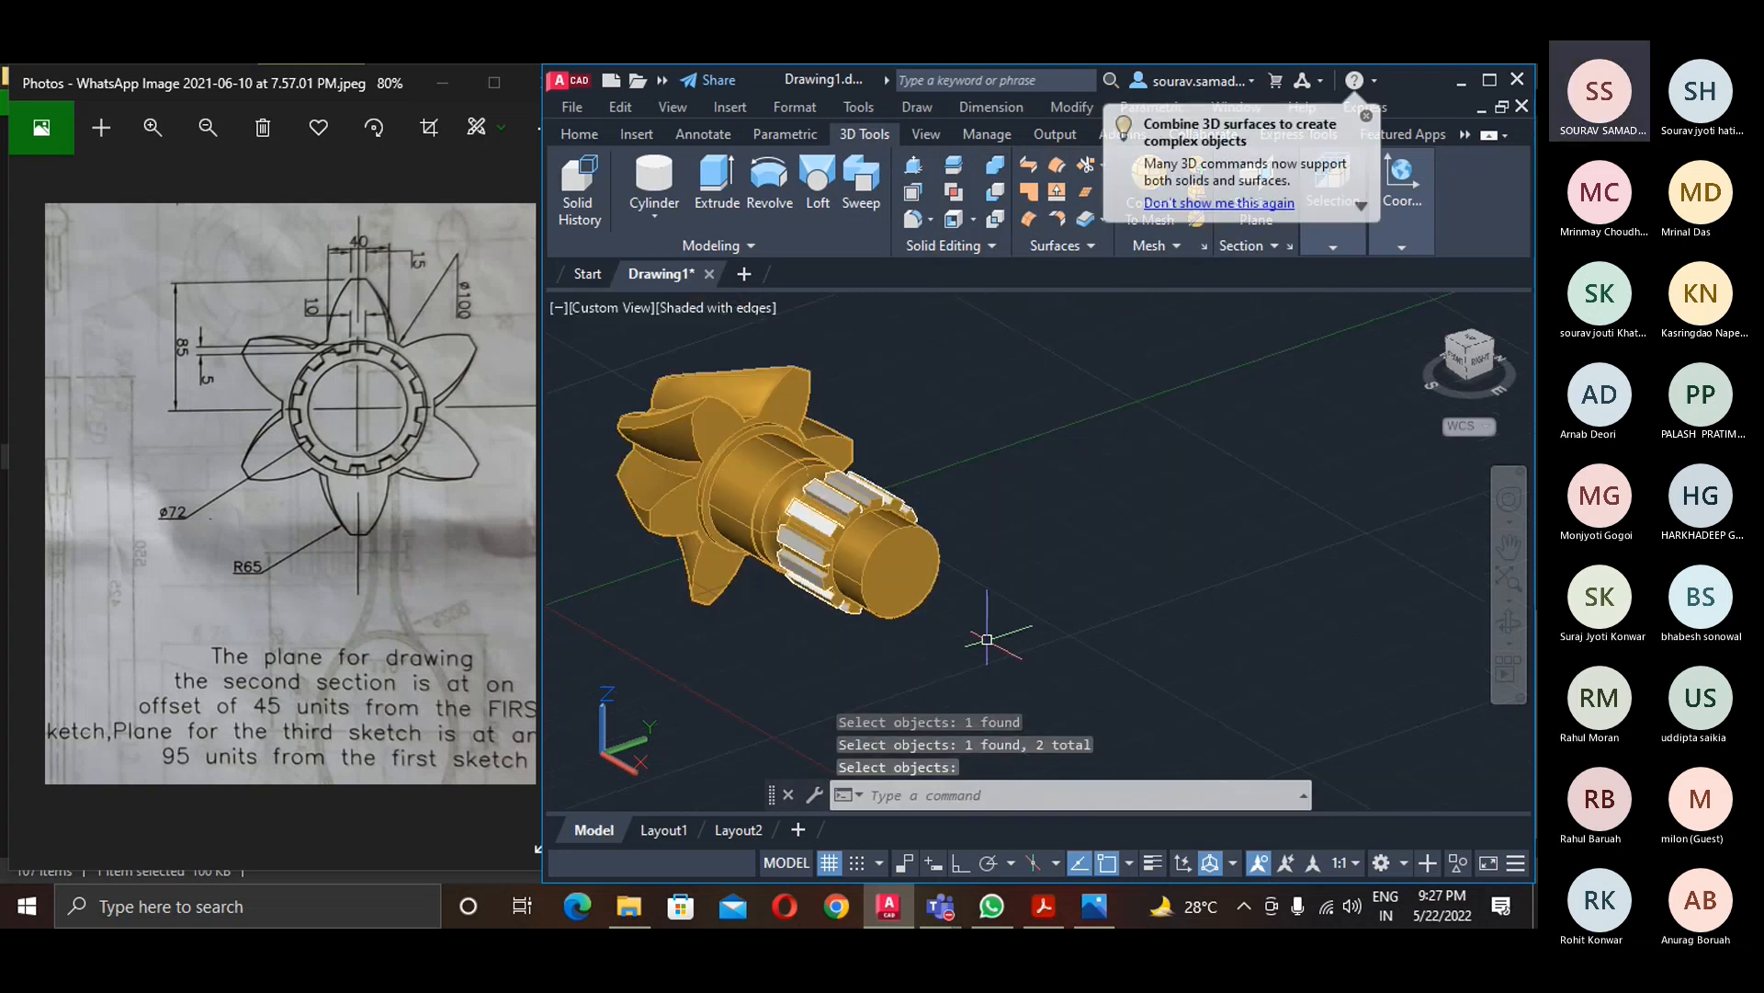
click(1424, 305)
click(1425, 307)
key(Return)
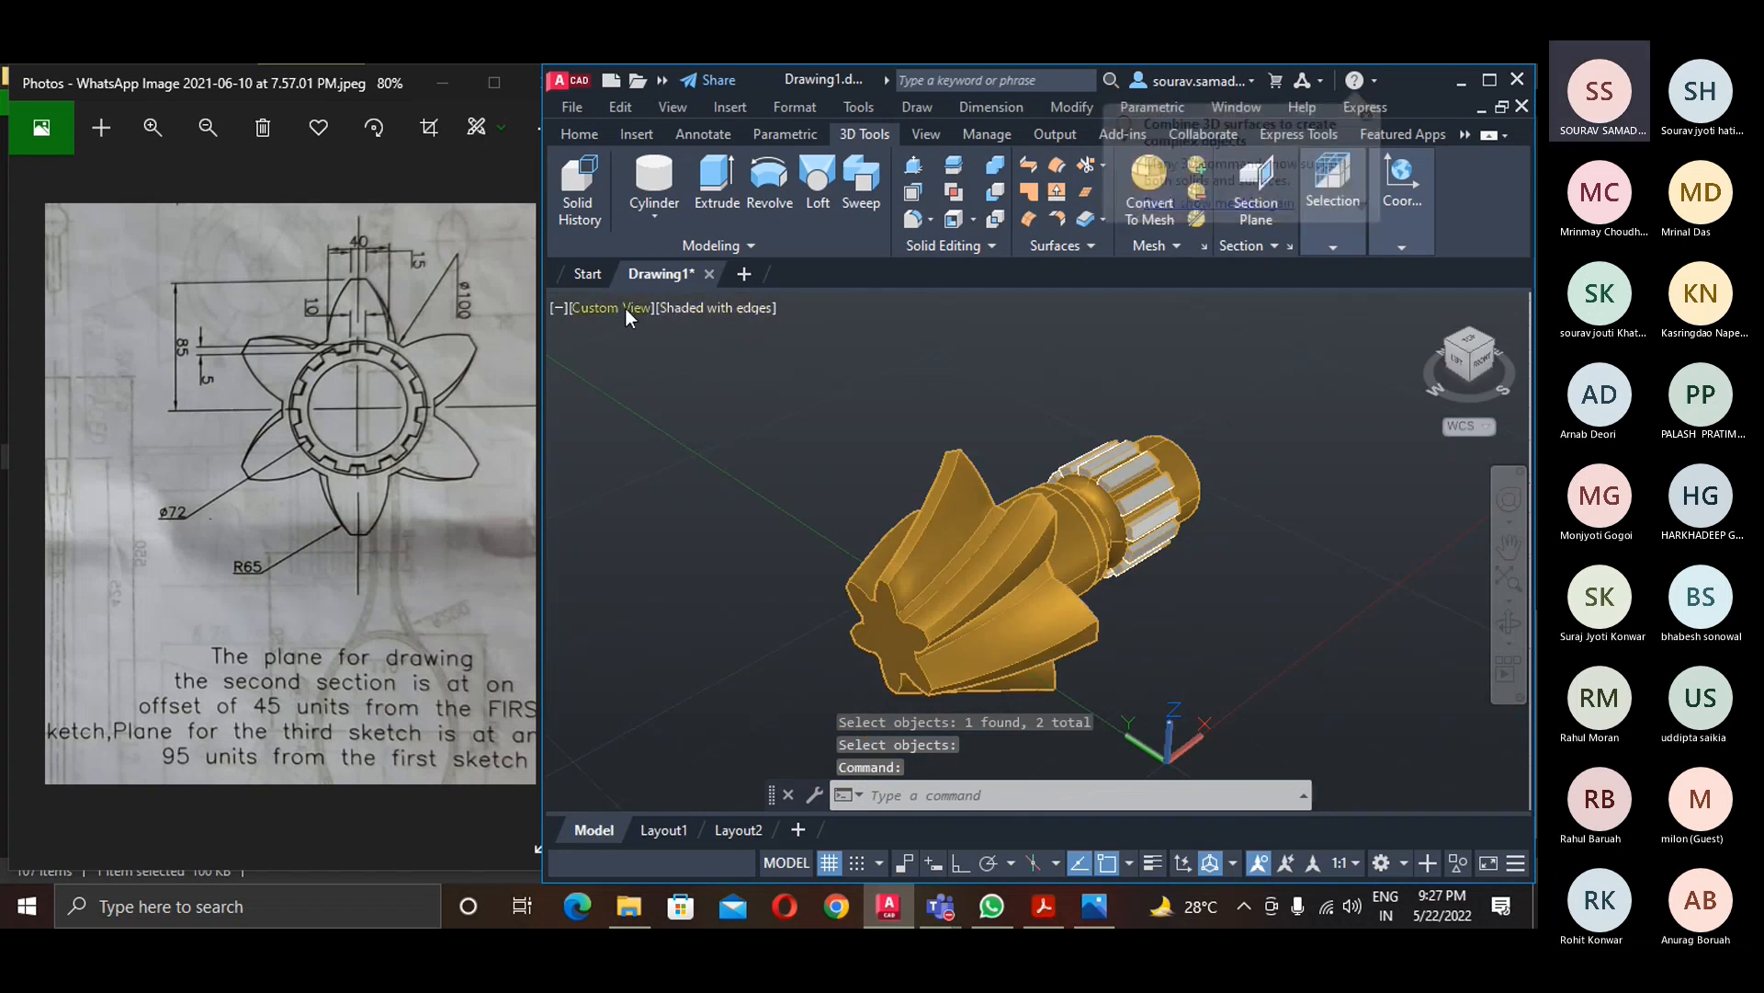
click(930, 552)
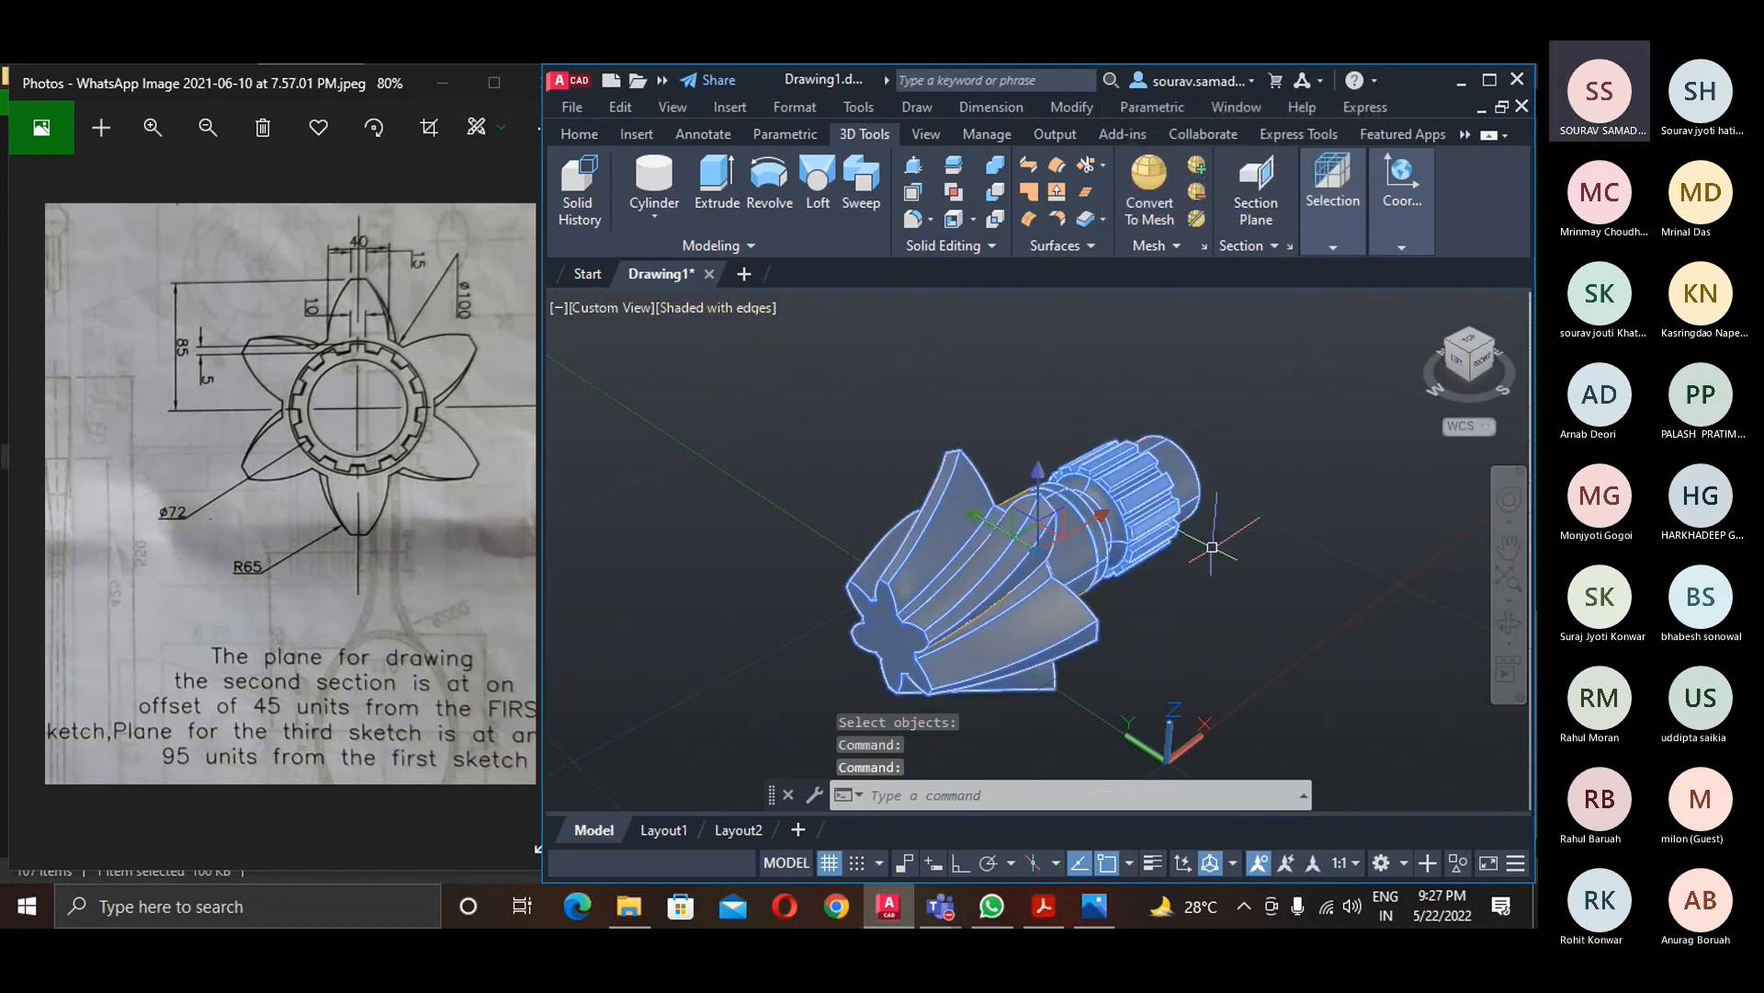
text(ma)
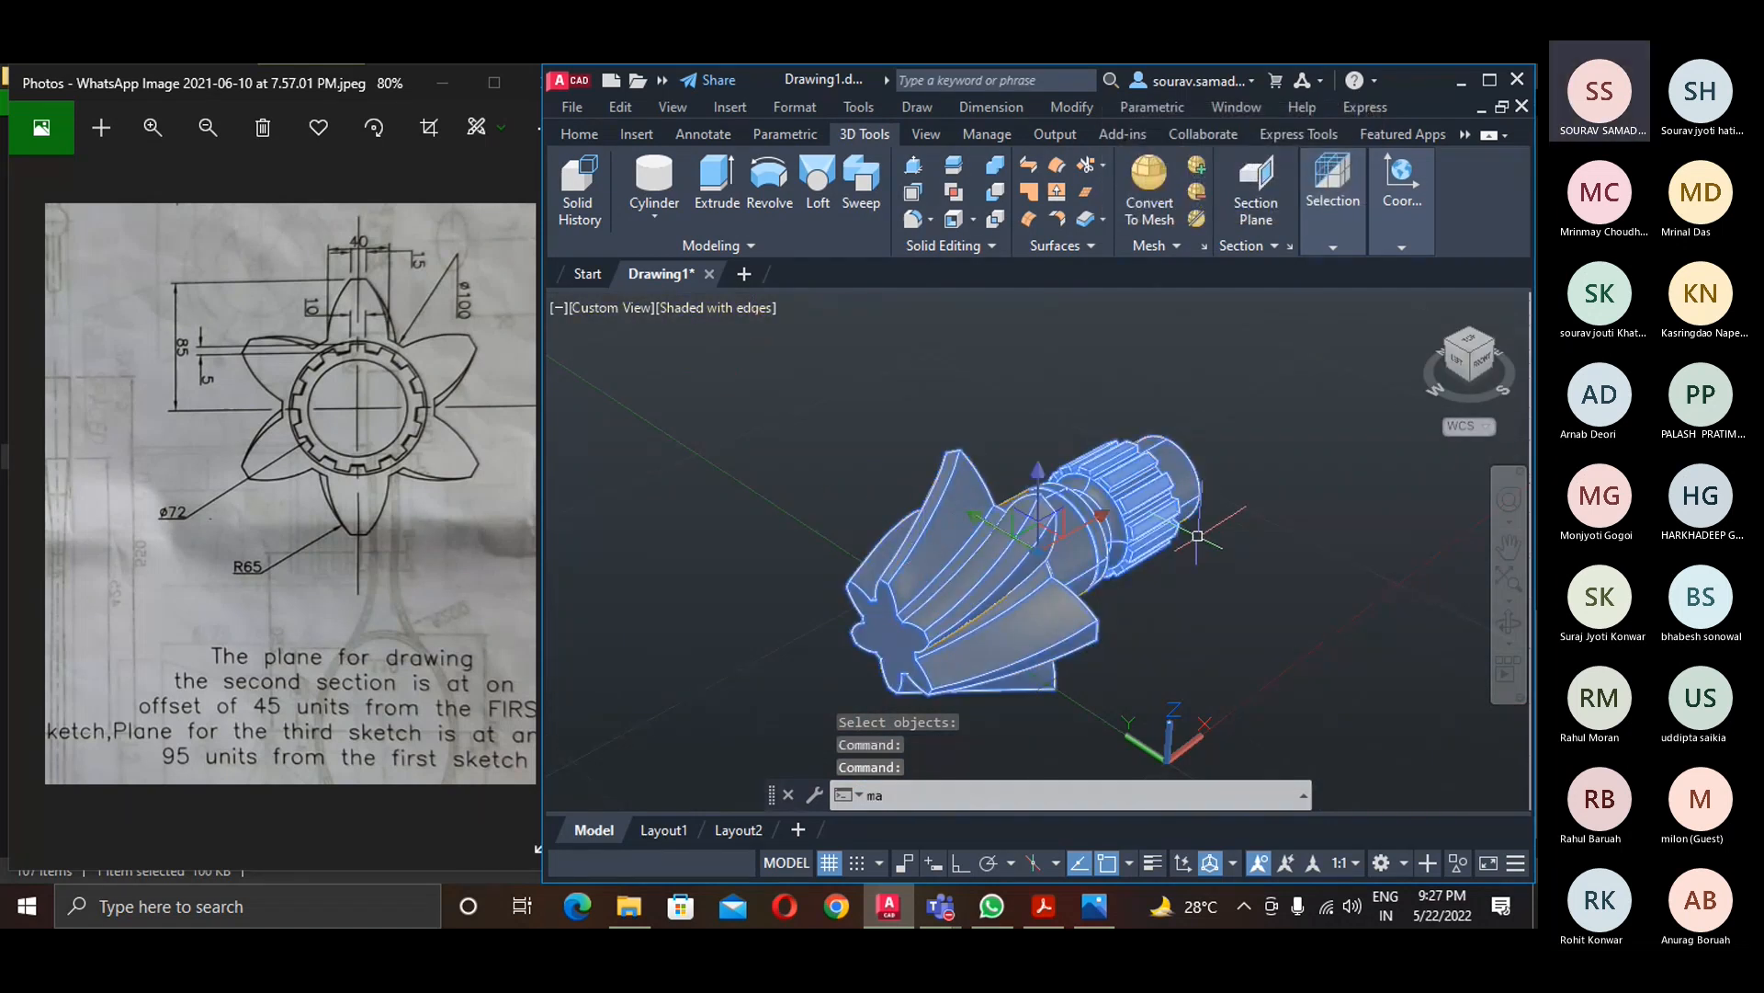
text(t)
key(Return)
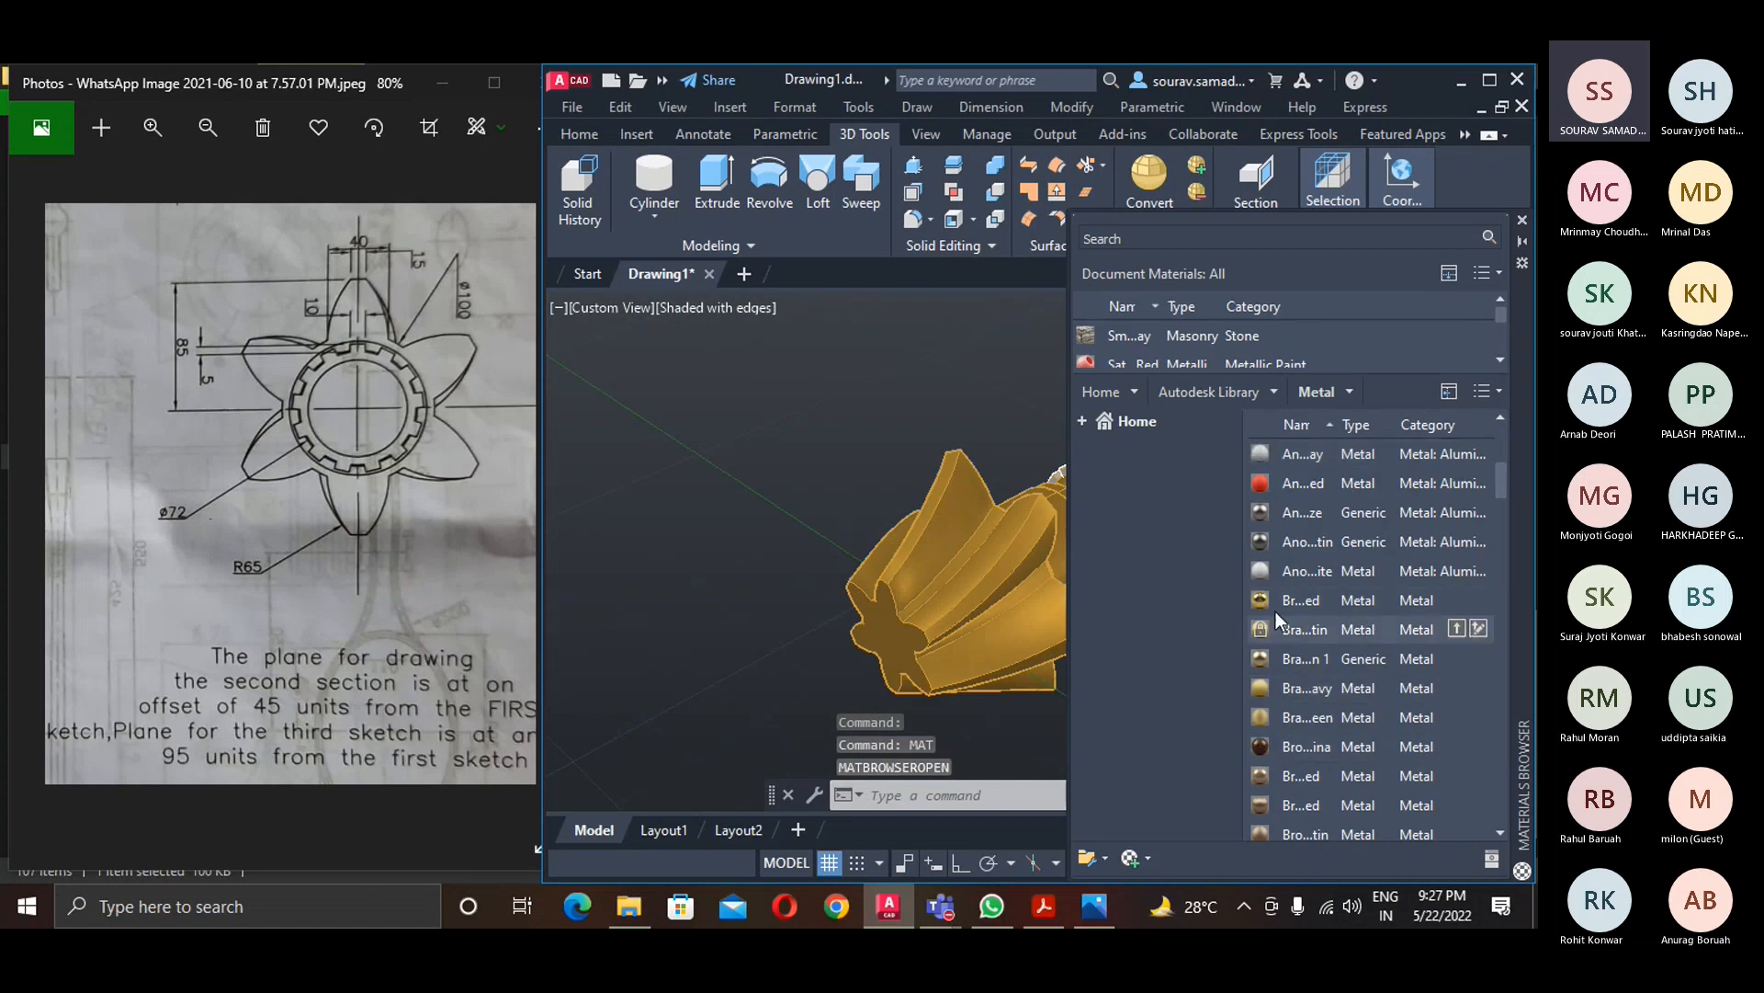
drag(1278, 599, 977, 594)
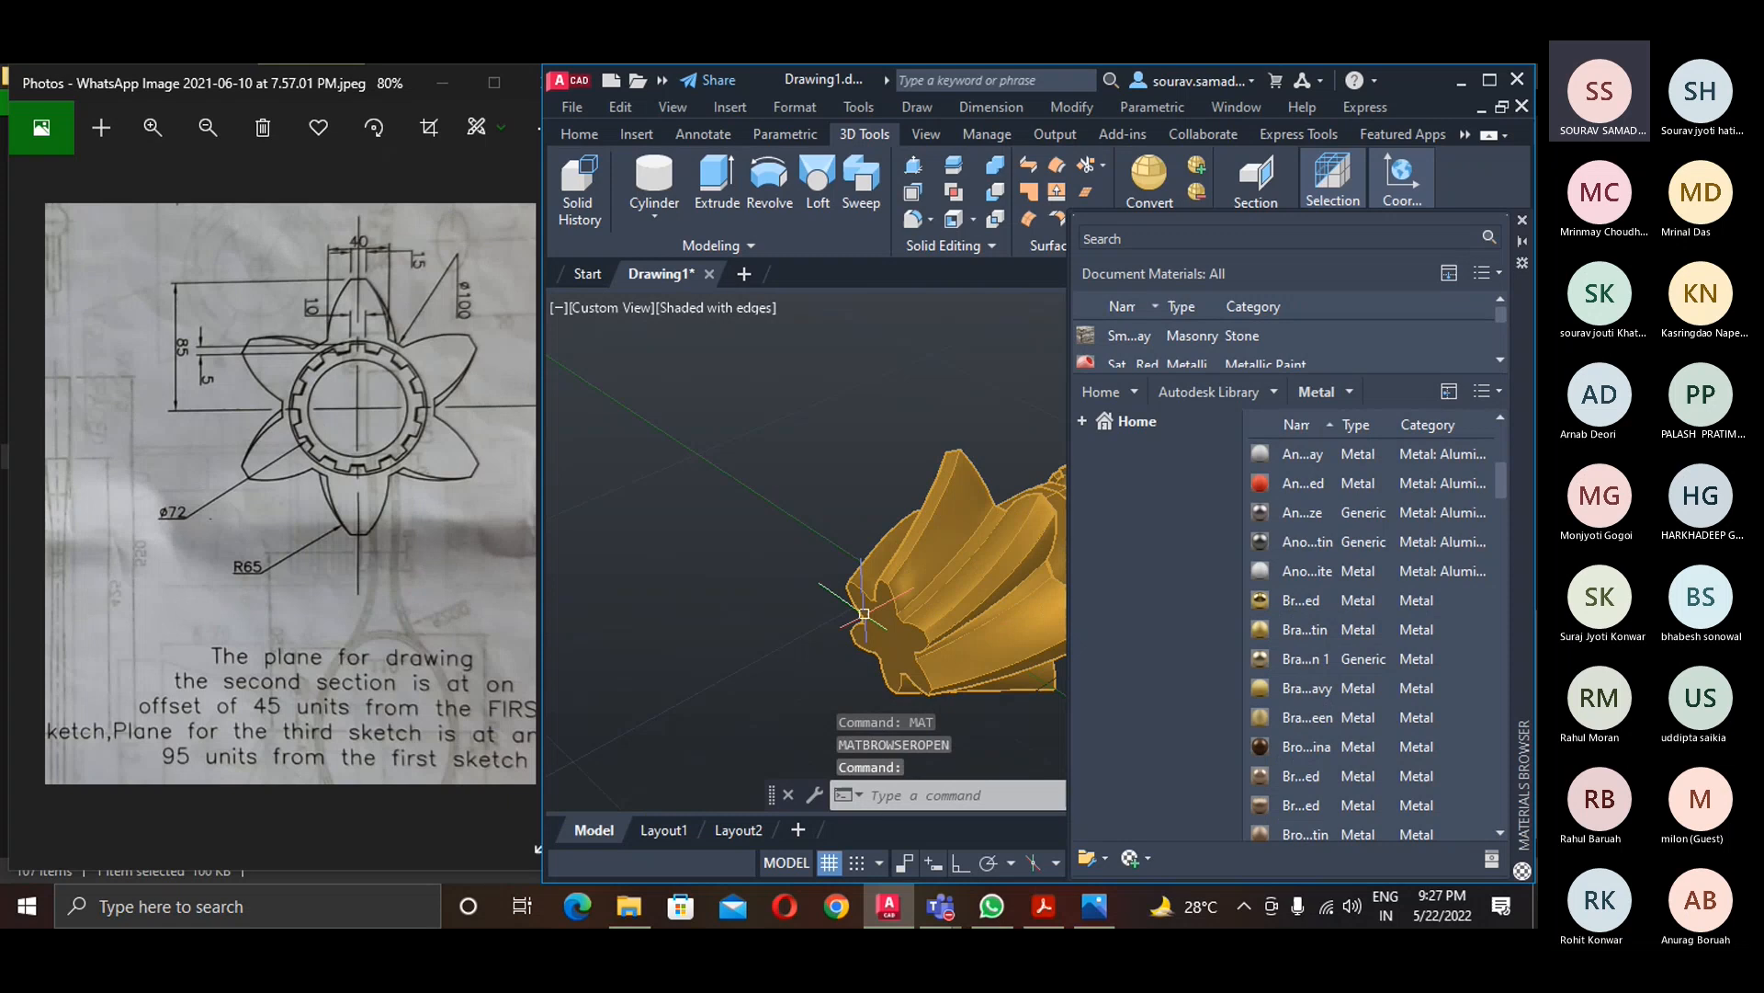
key(Escape)
key(Escape)
key(Escape)
scroll(1315, 290, down, 1)
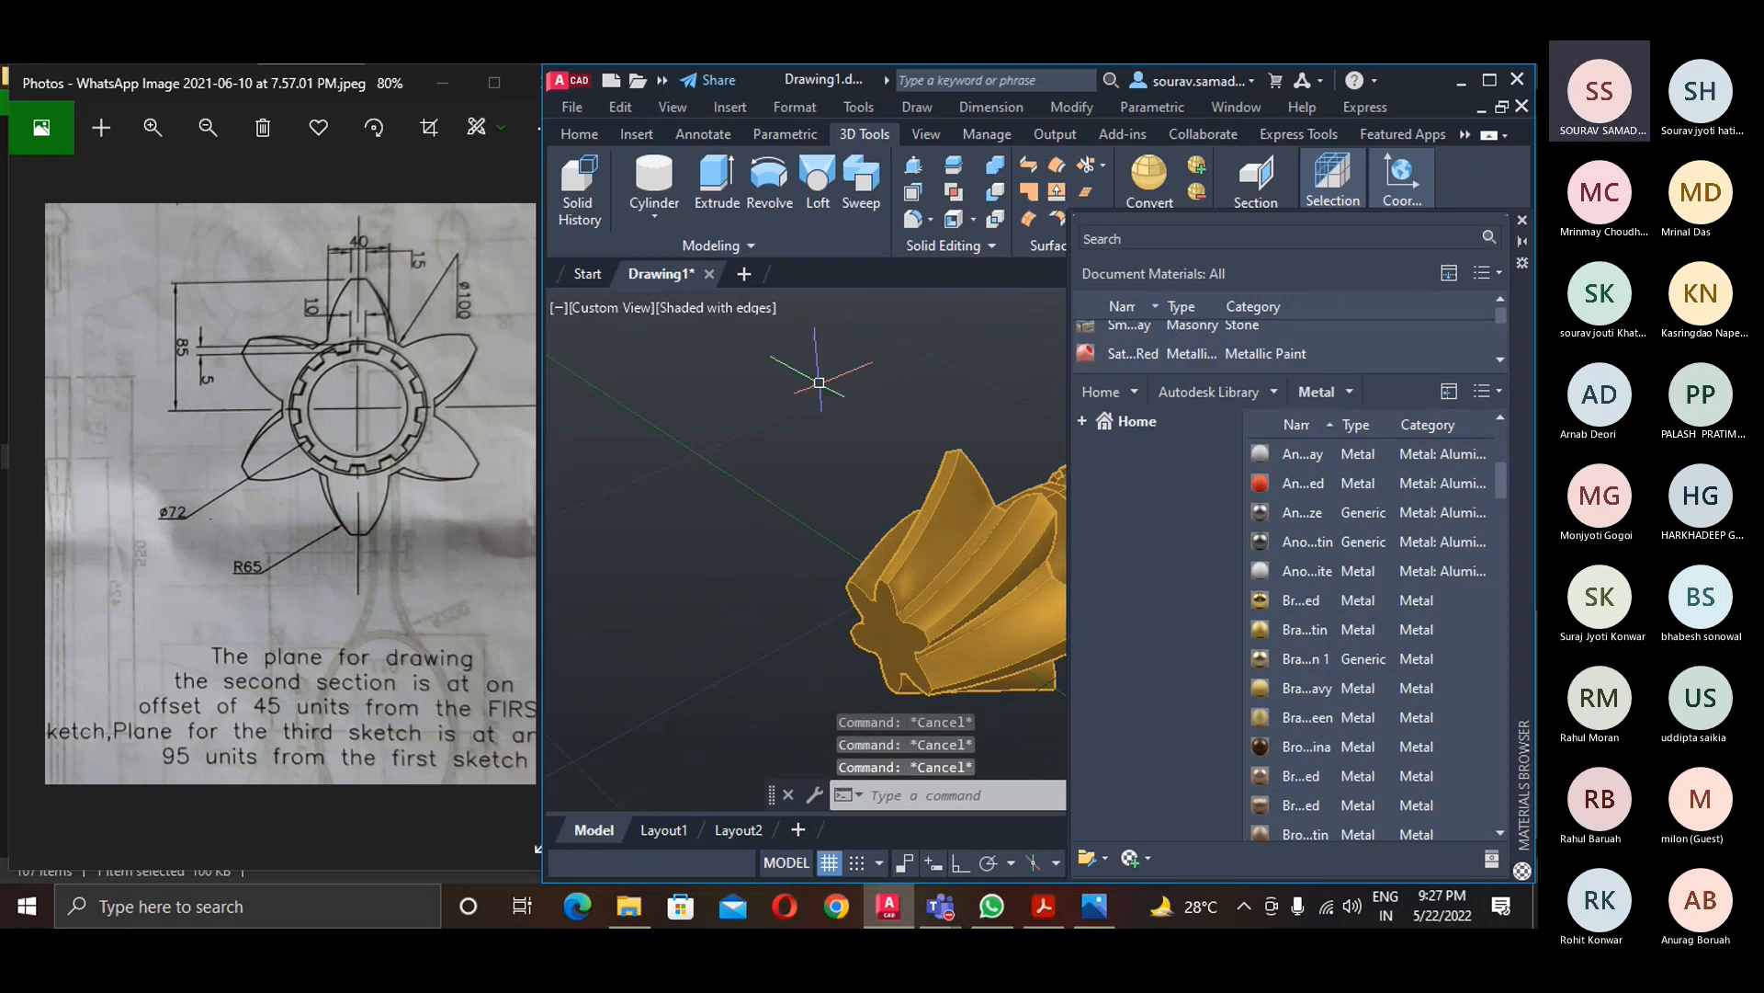
- Change the visual style to Realistic and clear the stray selection
click(750, 309)
click(809, 438)
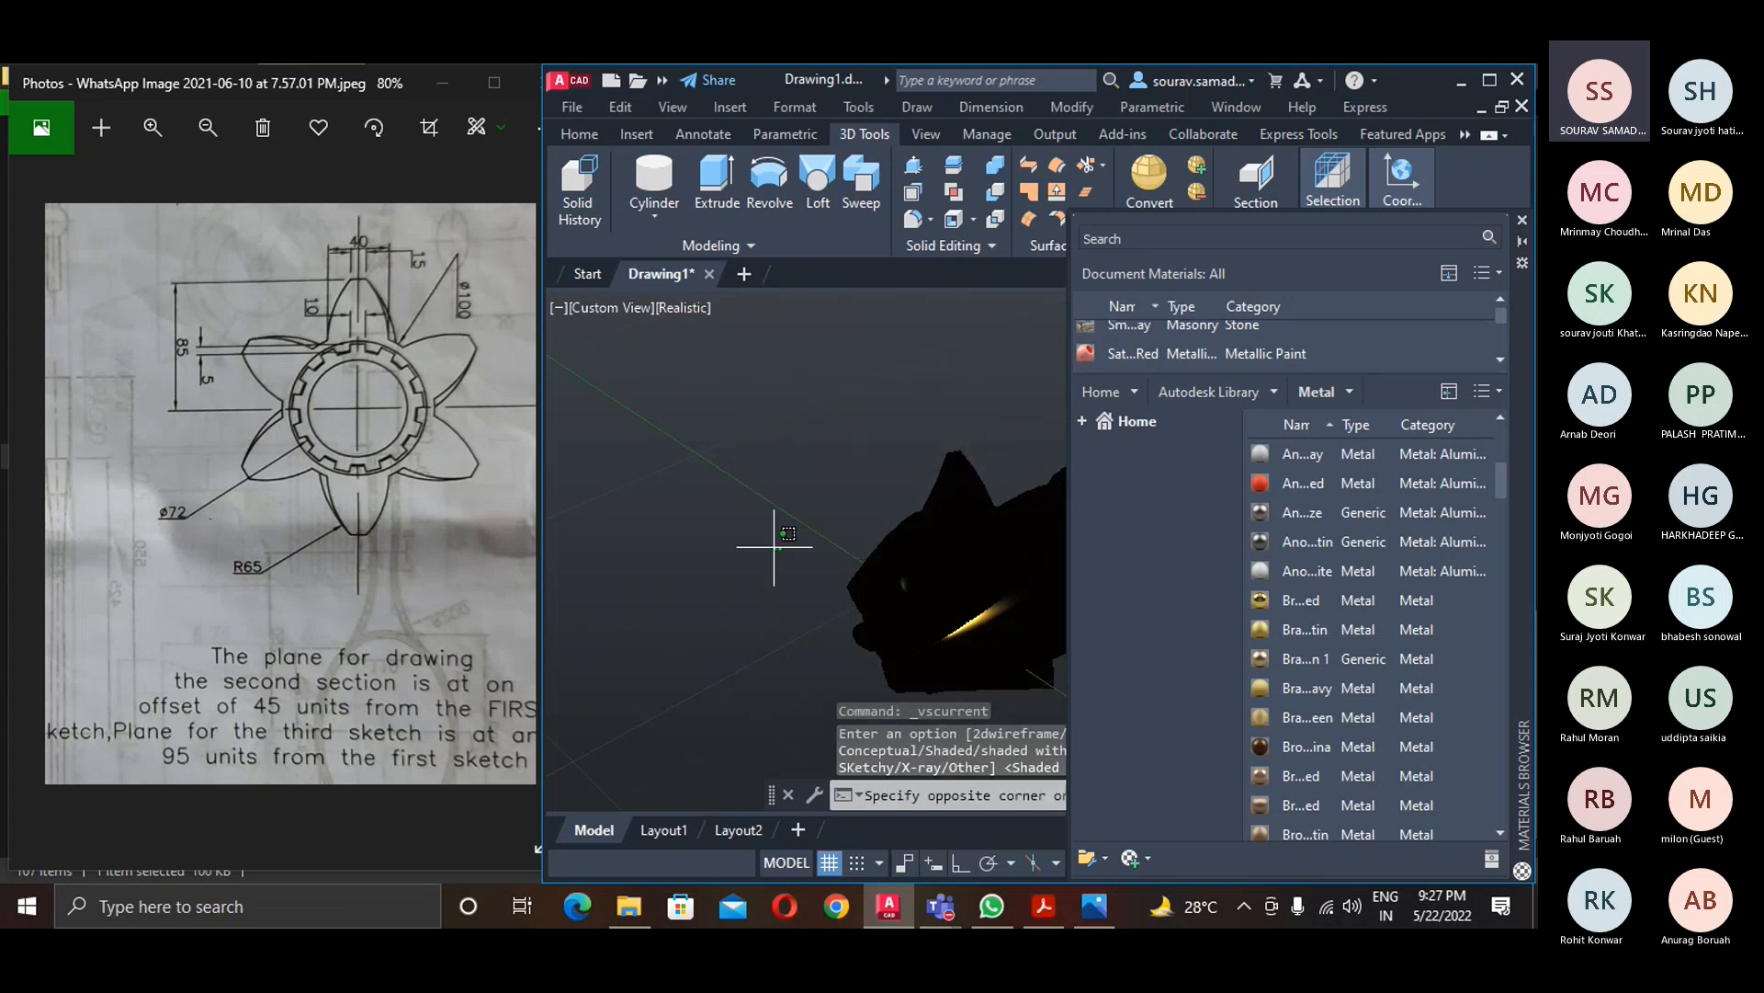
click(776, 597)
key(Escape)
key(Escape)
key(Escape)
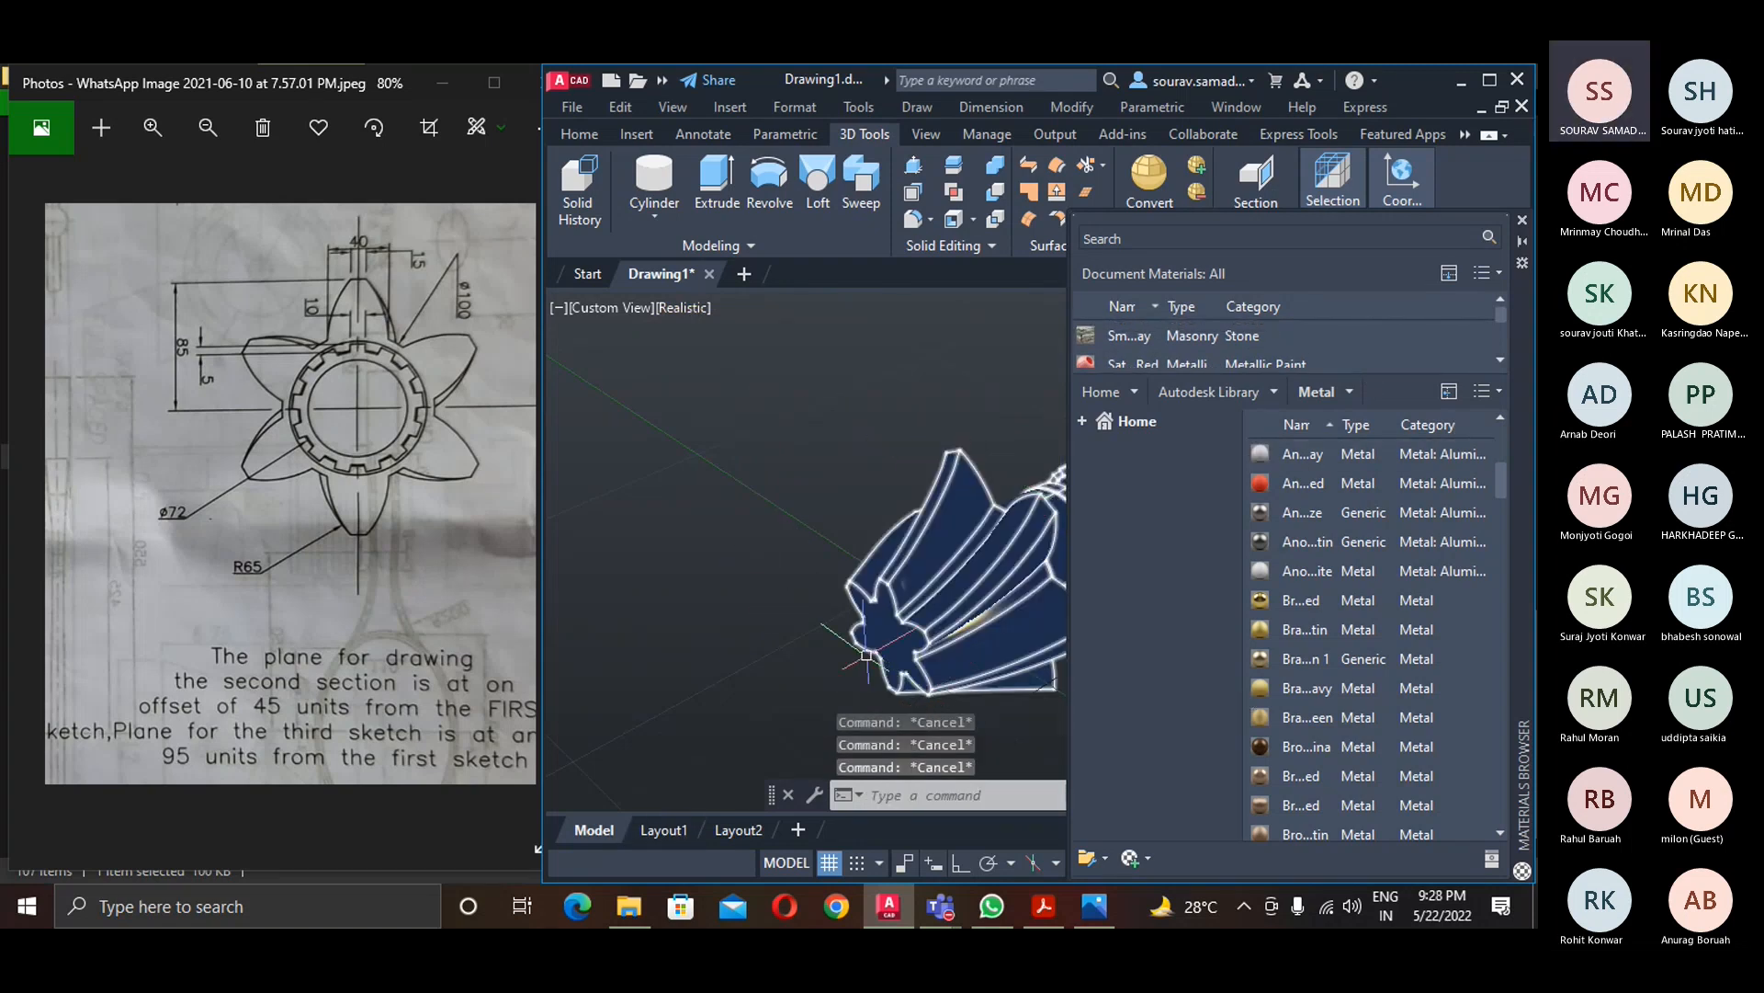
- Select the cutter, view the Brass - Satin material in the Materials Editor and close the editor
click(933, 645)
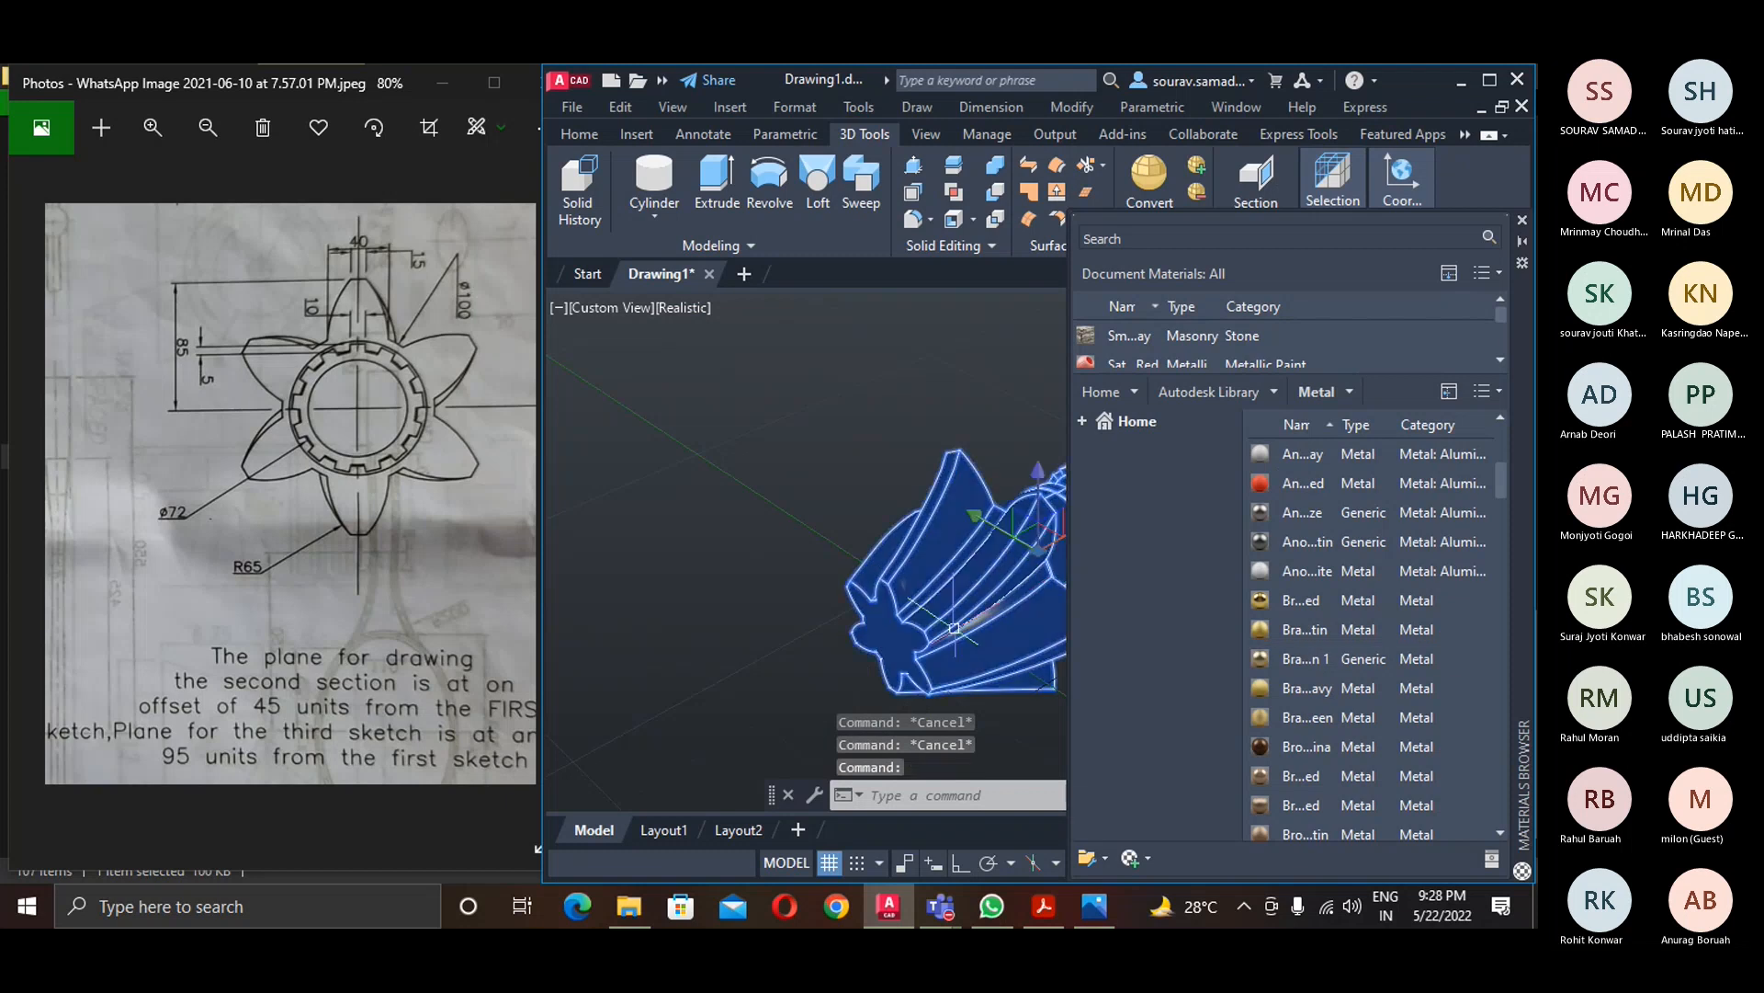
double_click(1296, 634)
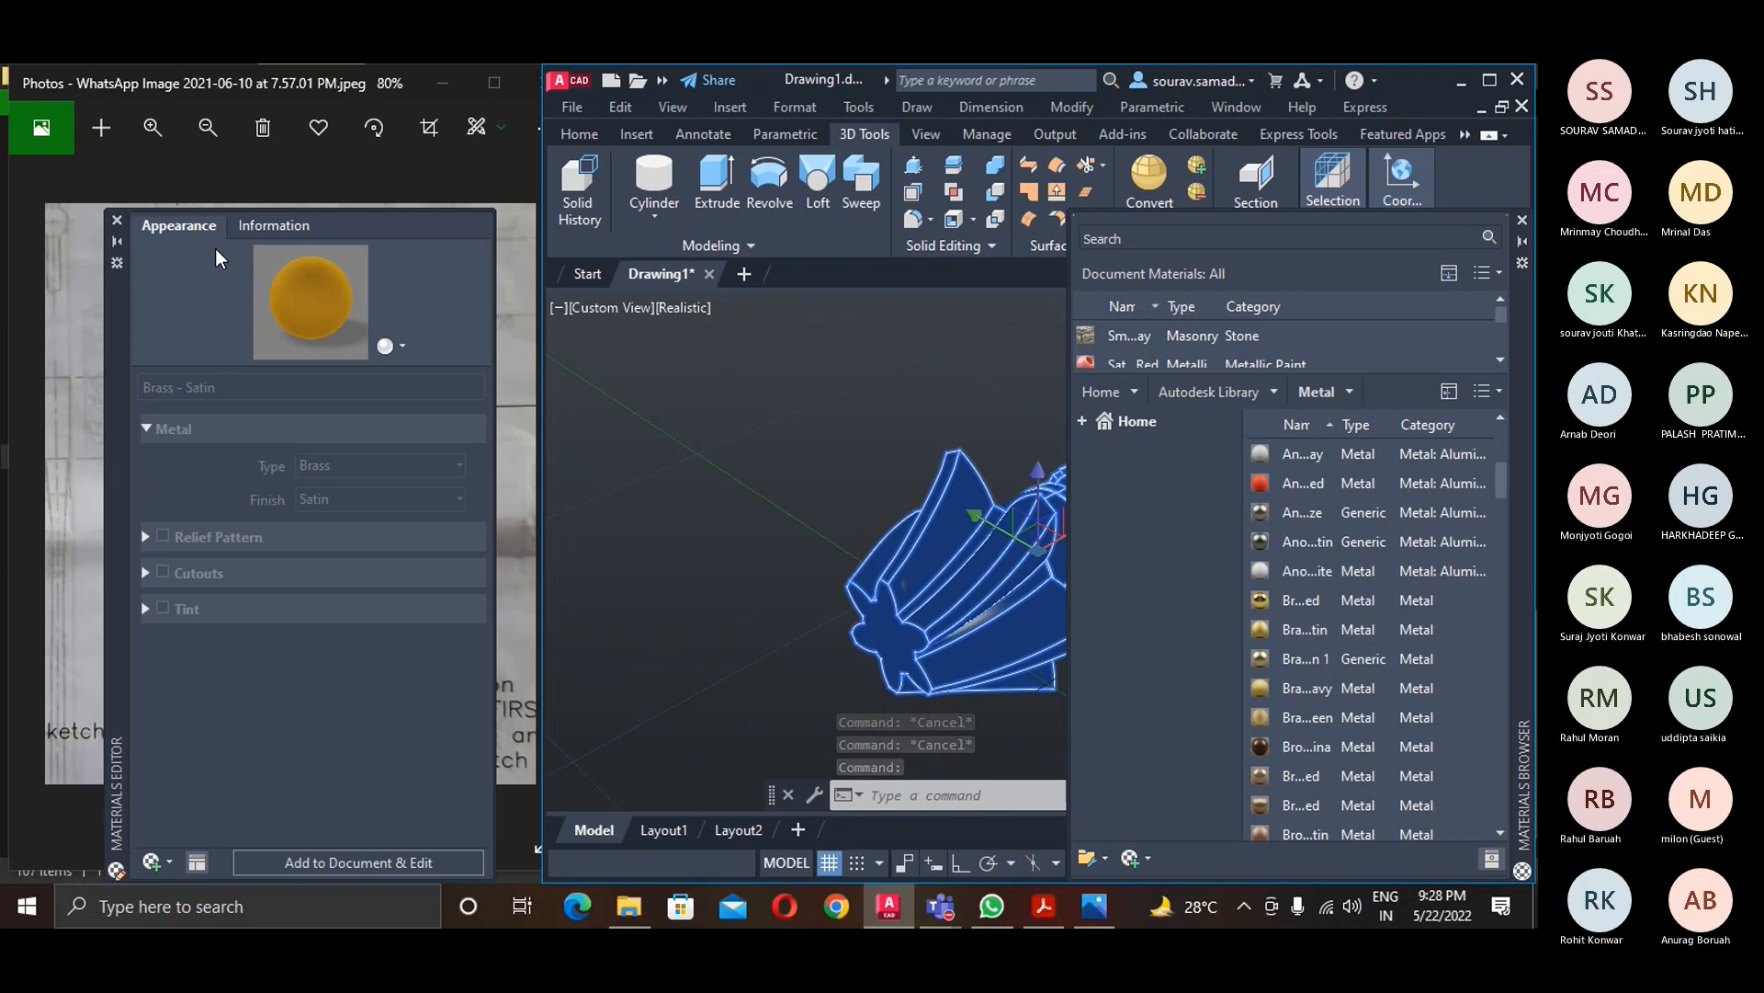
click(117, 221)
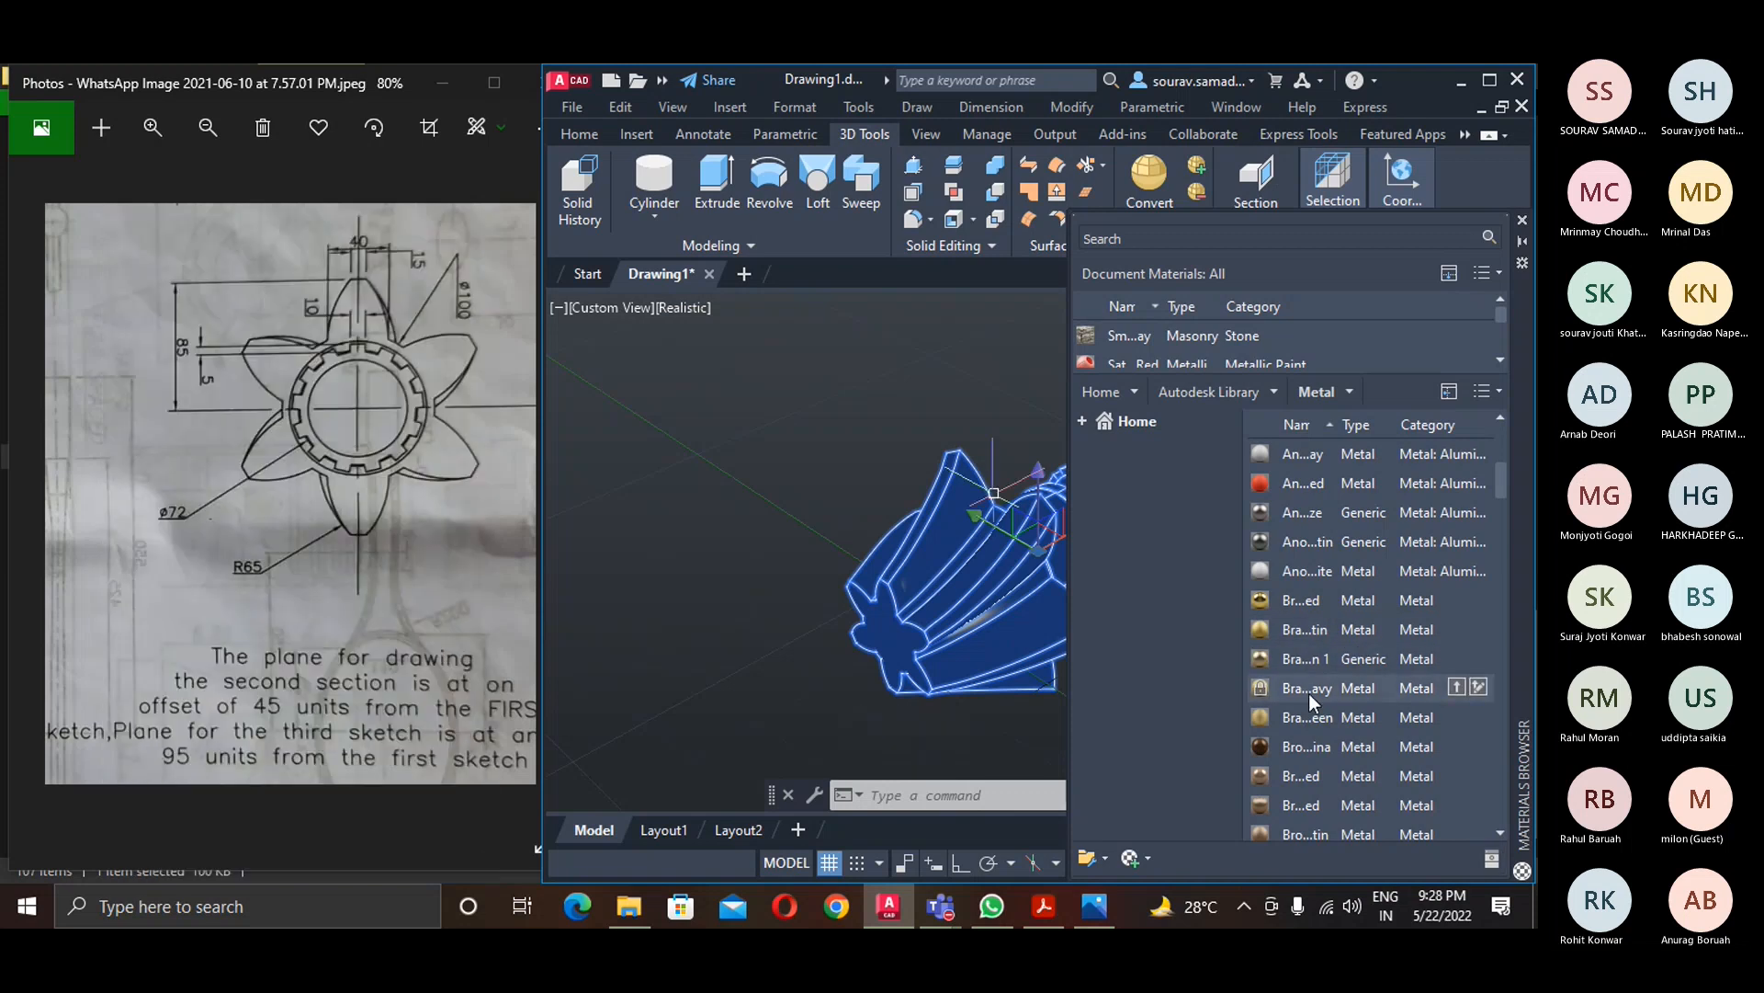
- Try a bronze and another brass material from the Metal library on the cutter
drag(1301, 741, 956, 557)
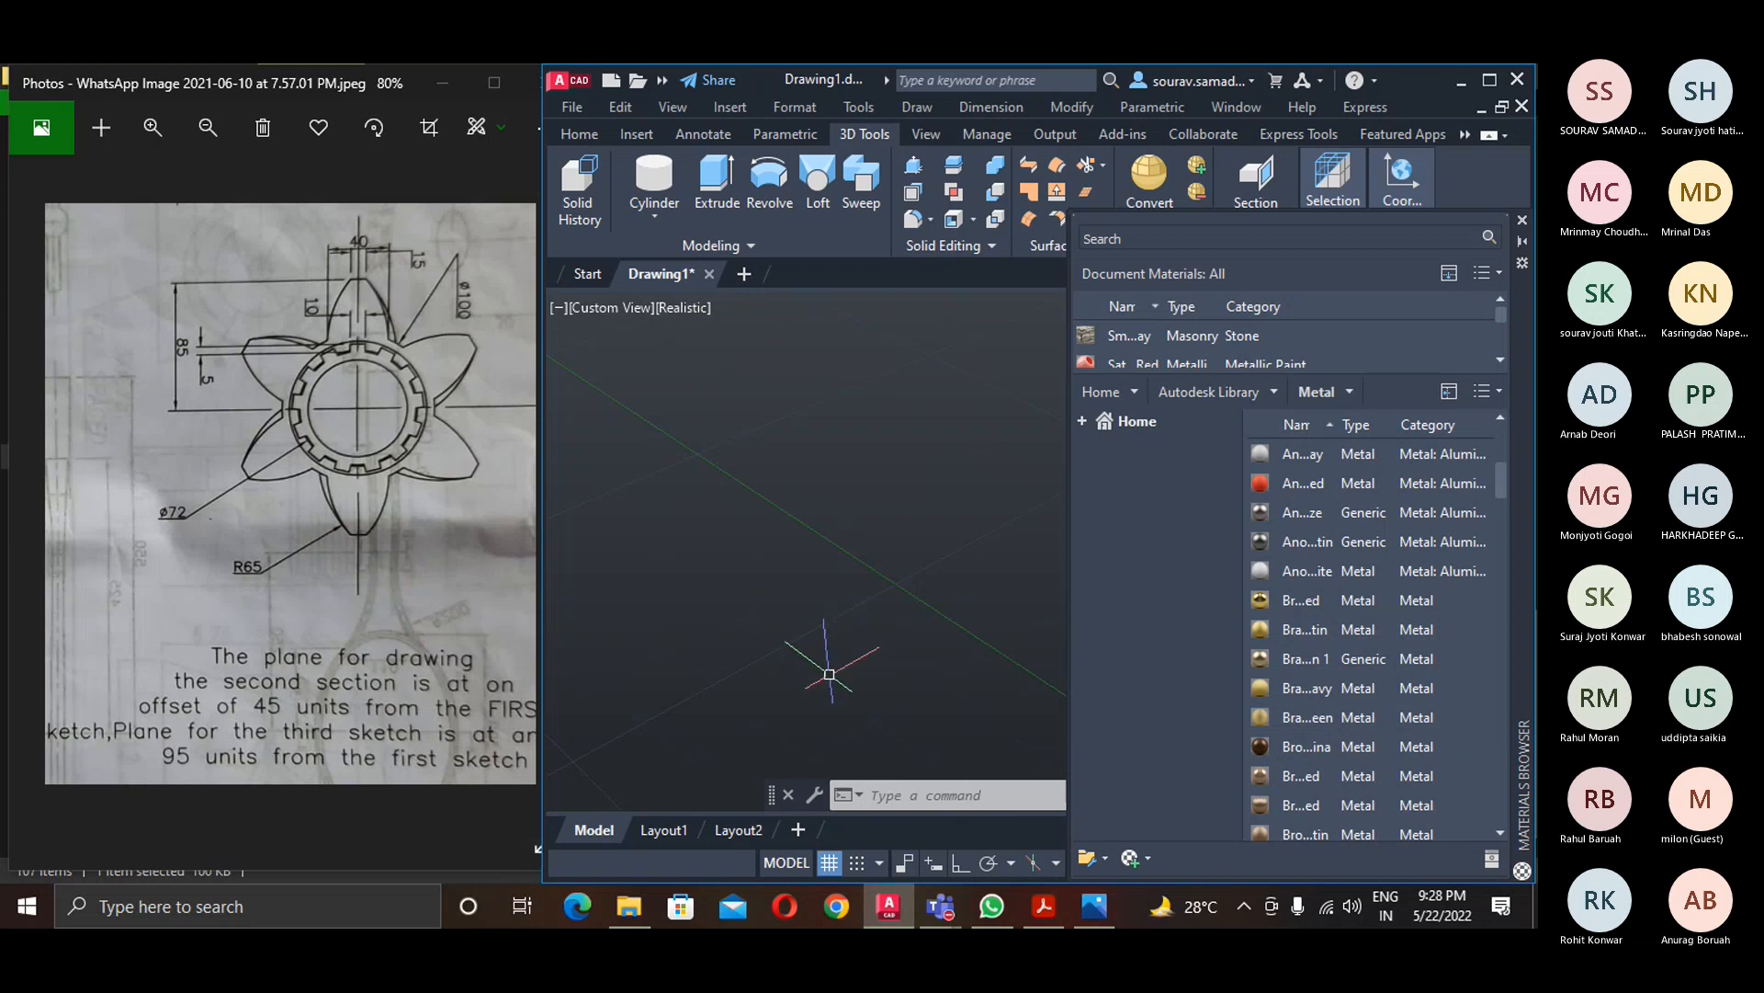
scroll(881, 652, down, 2)
scroll(800, 685, up, 2)
click(808, 669)
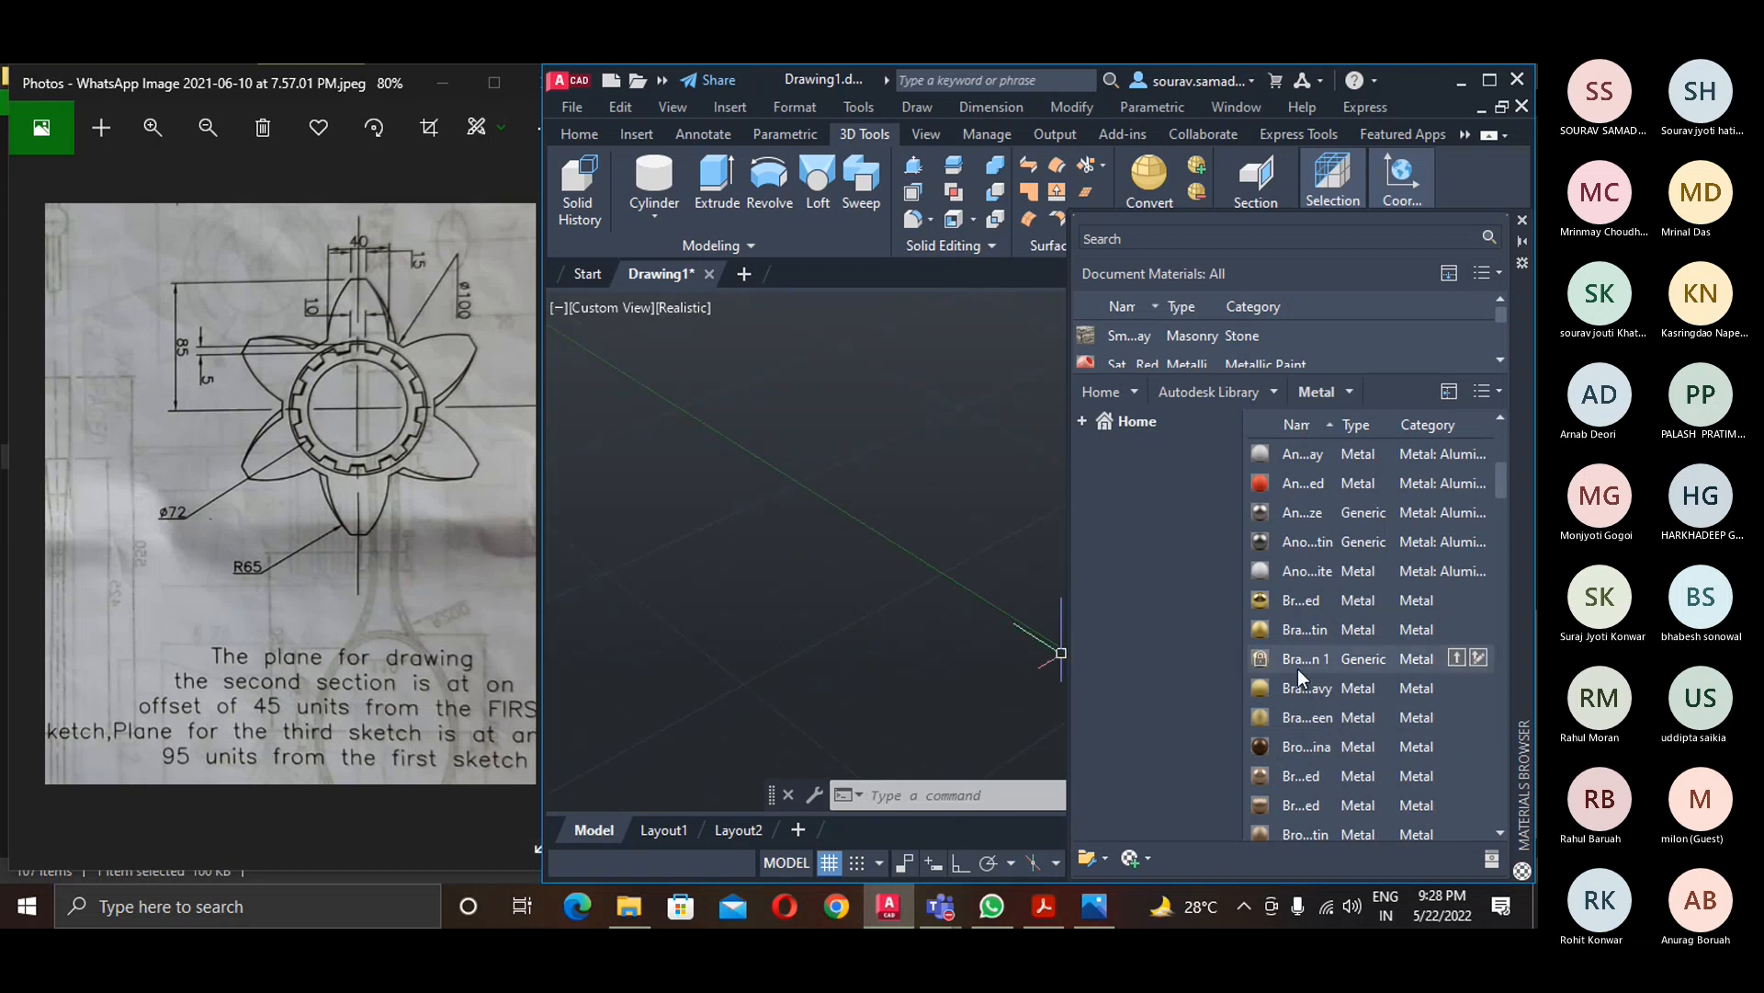
drag(1303, 658, 1011, 579)
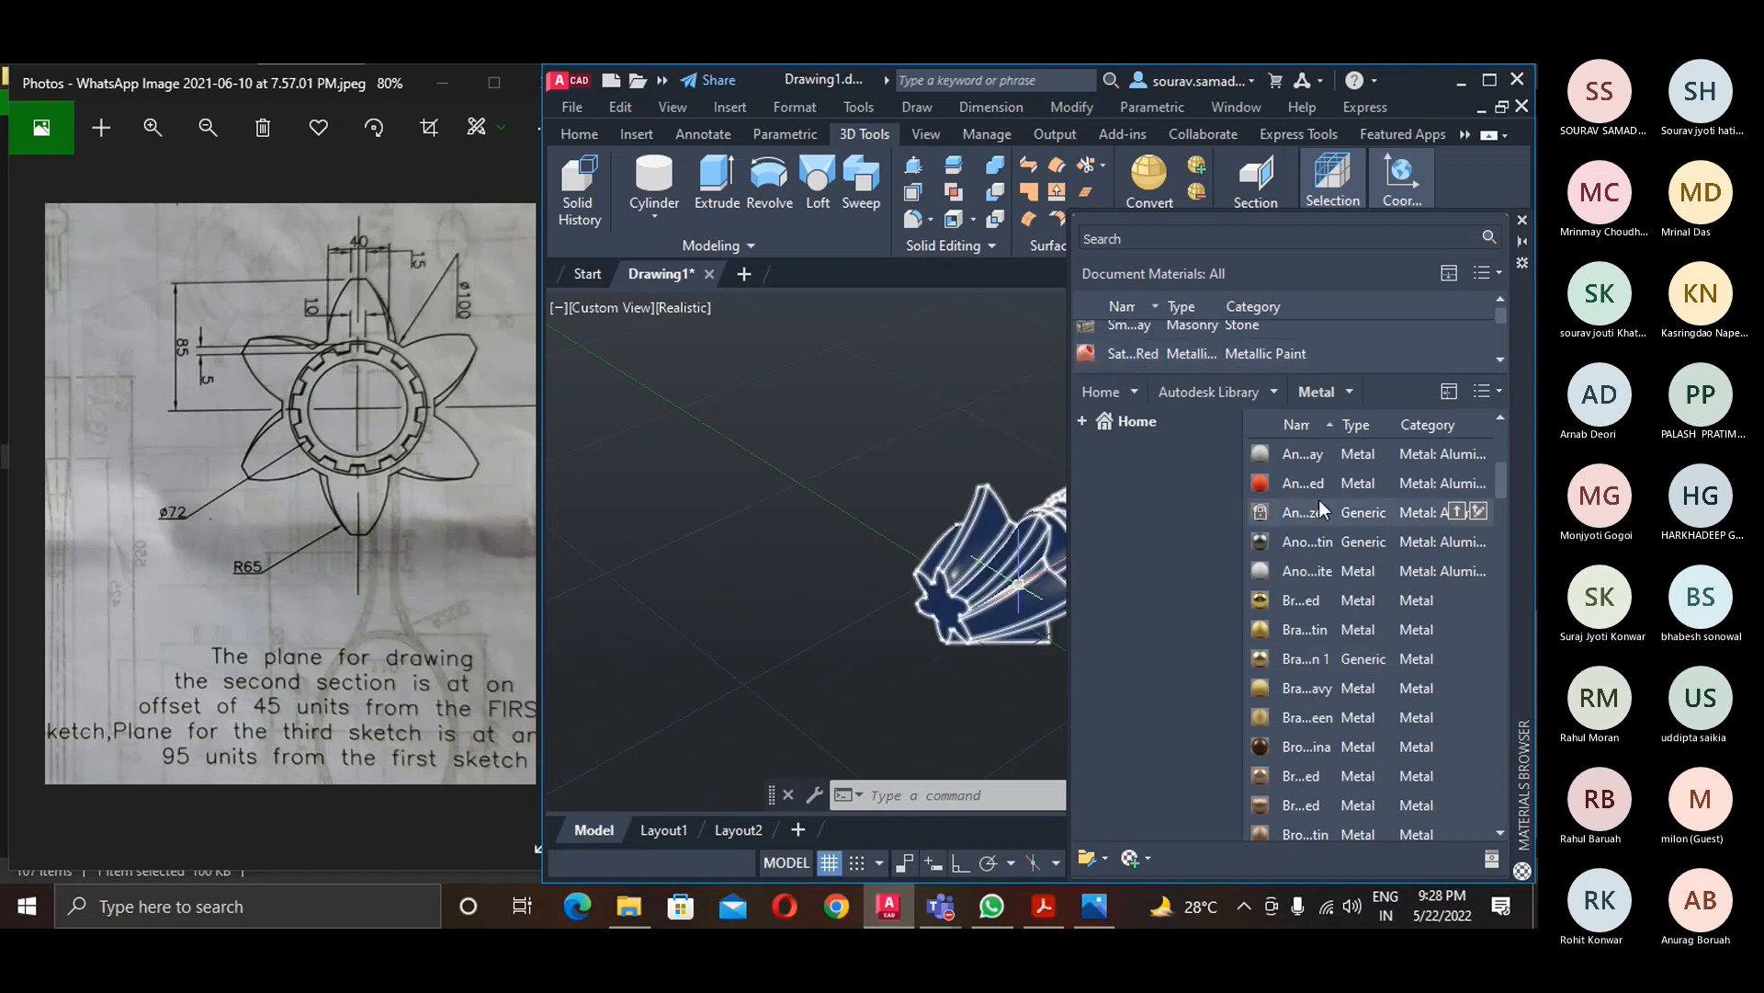
- Maximize the AutoCAD window and apply a different metal from the library to the cutter
click(1490, 81)
scroll(786, 631, up, 4)
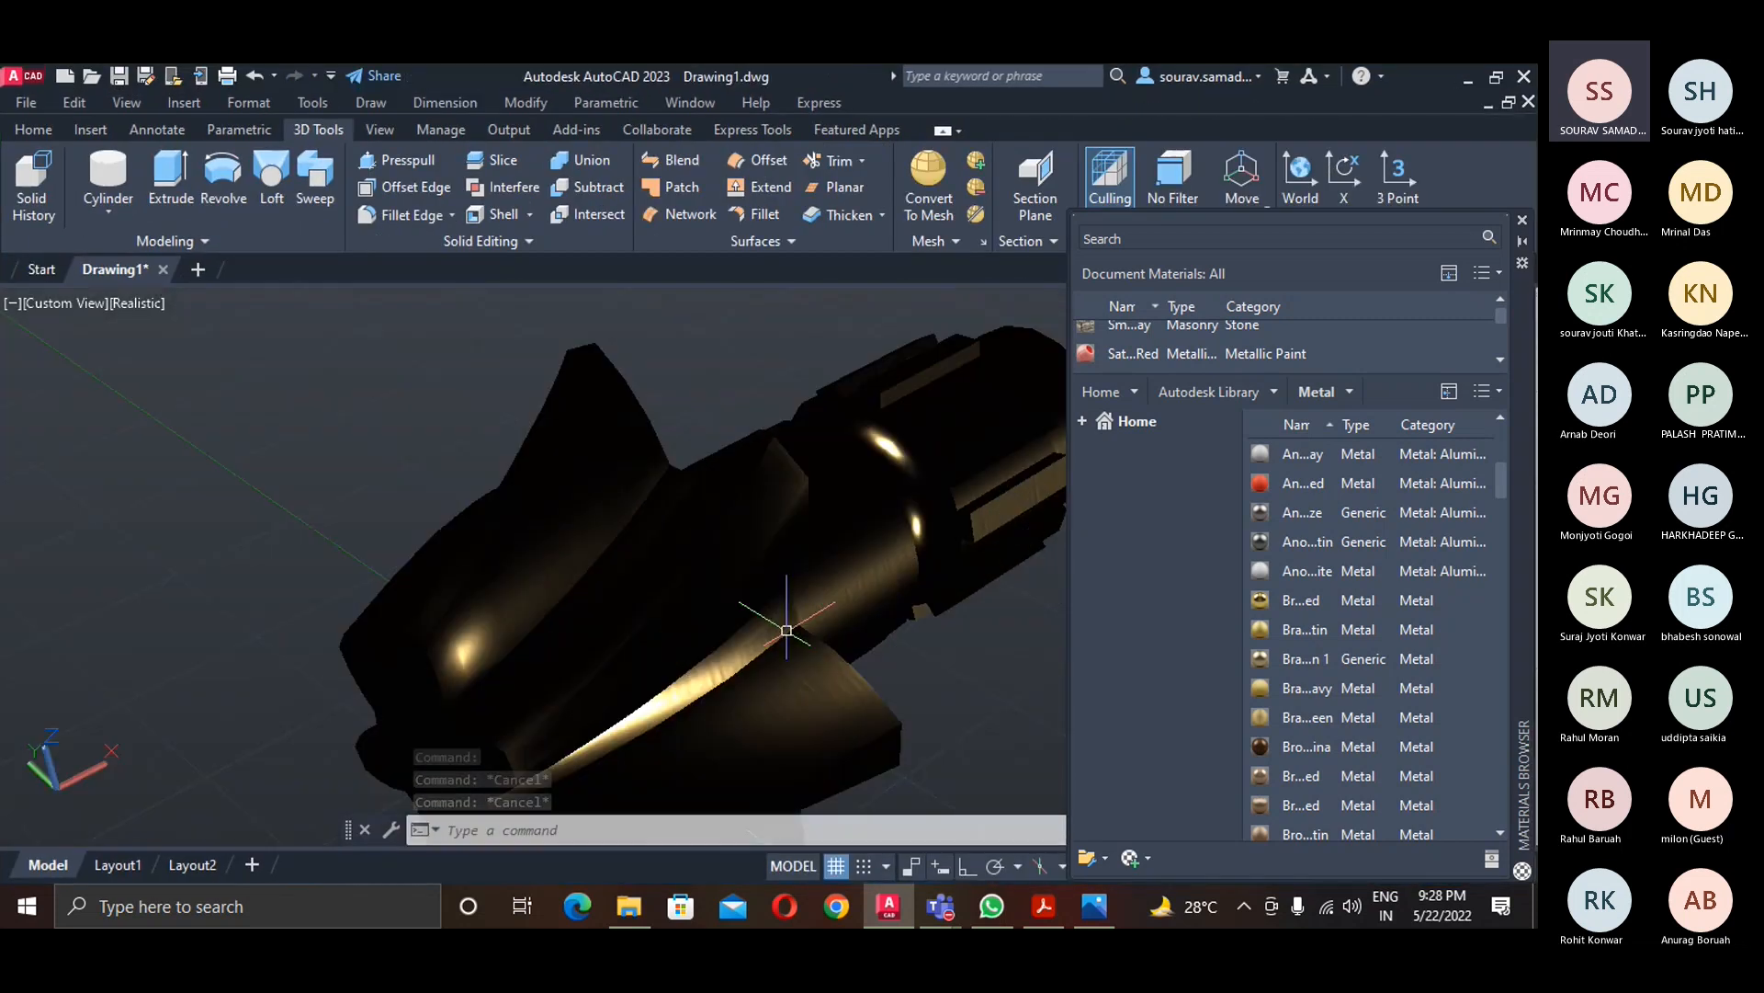
scroll(800, 680, down, 3)
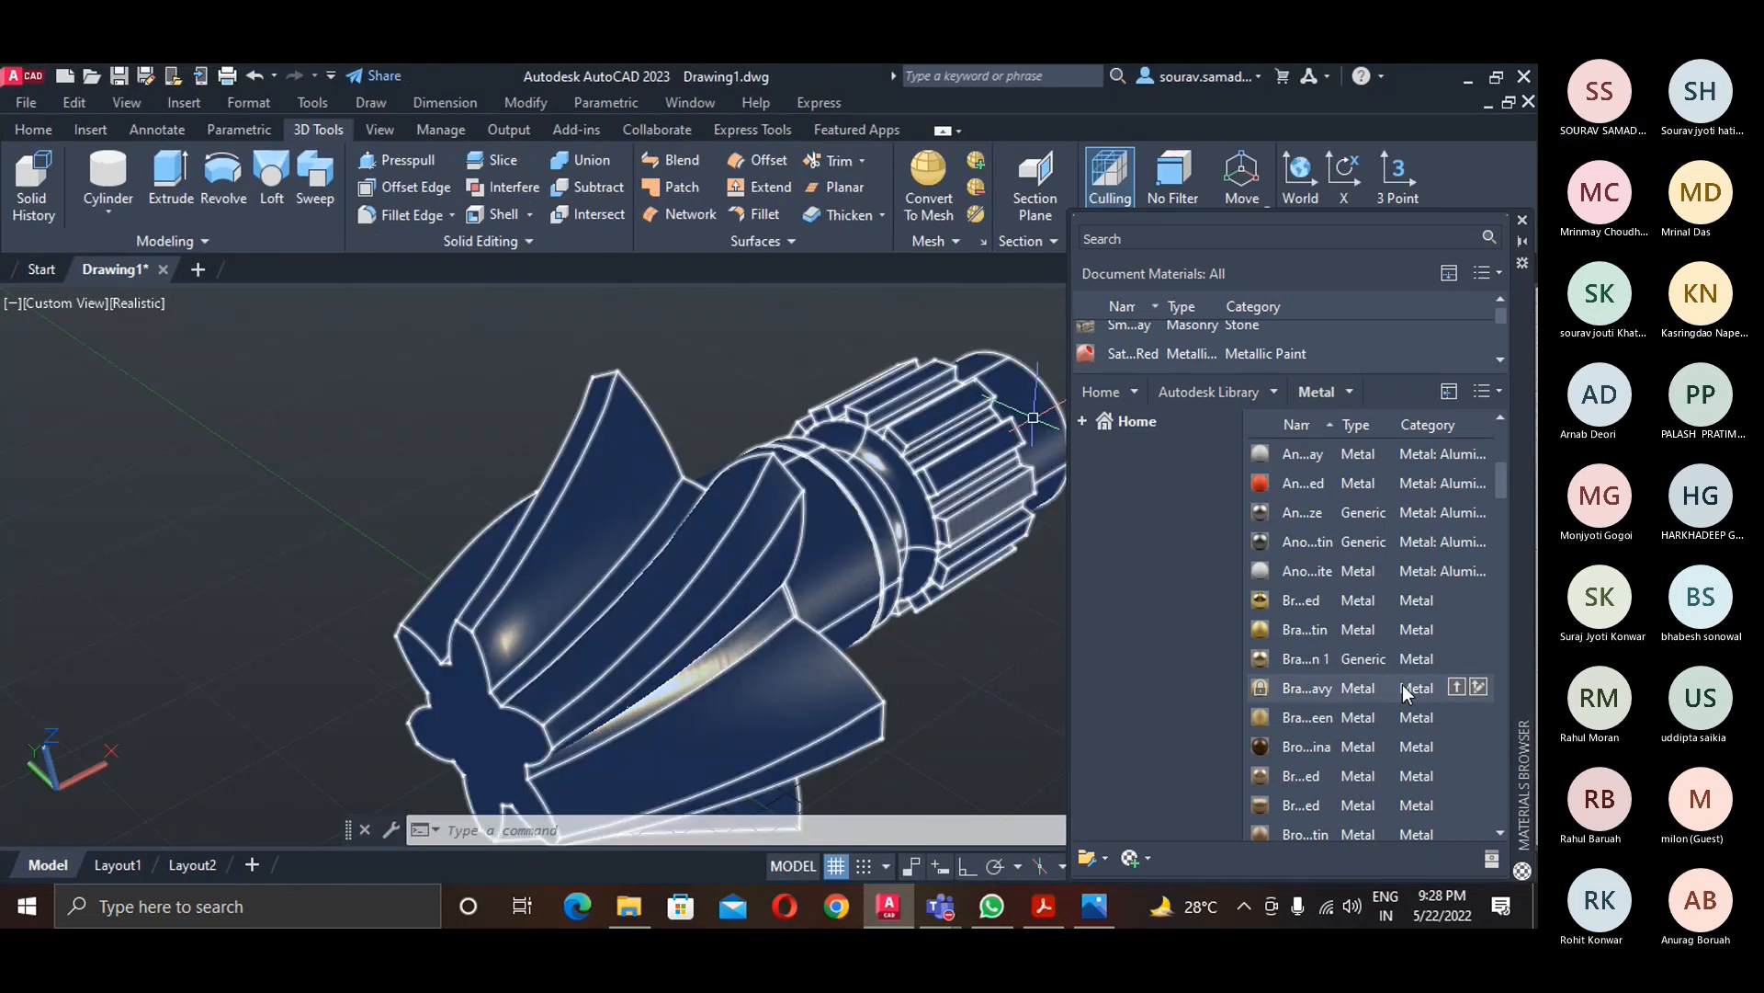
scroll(1352, 717, down, 3)
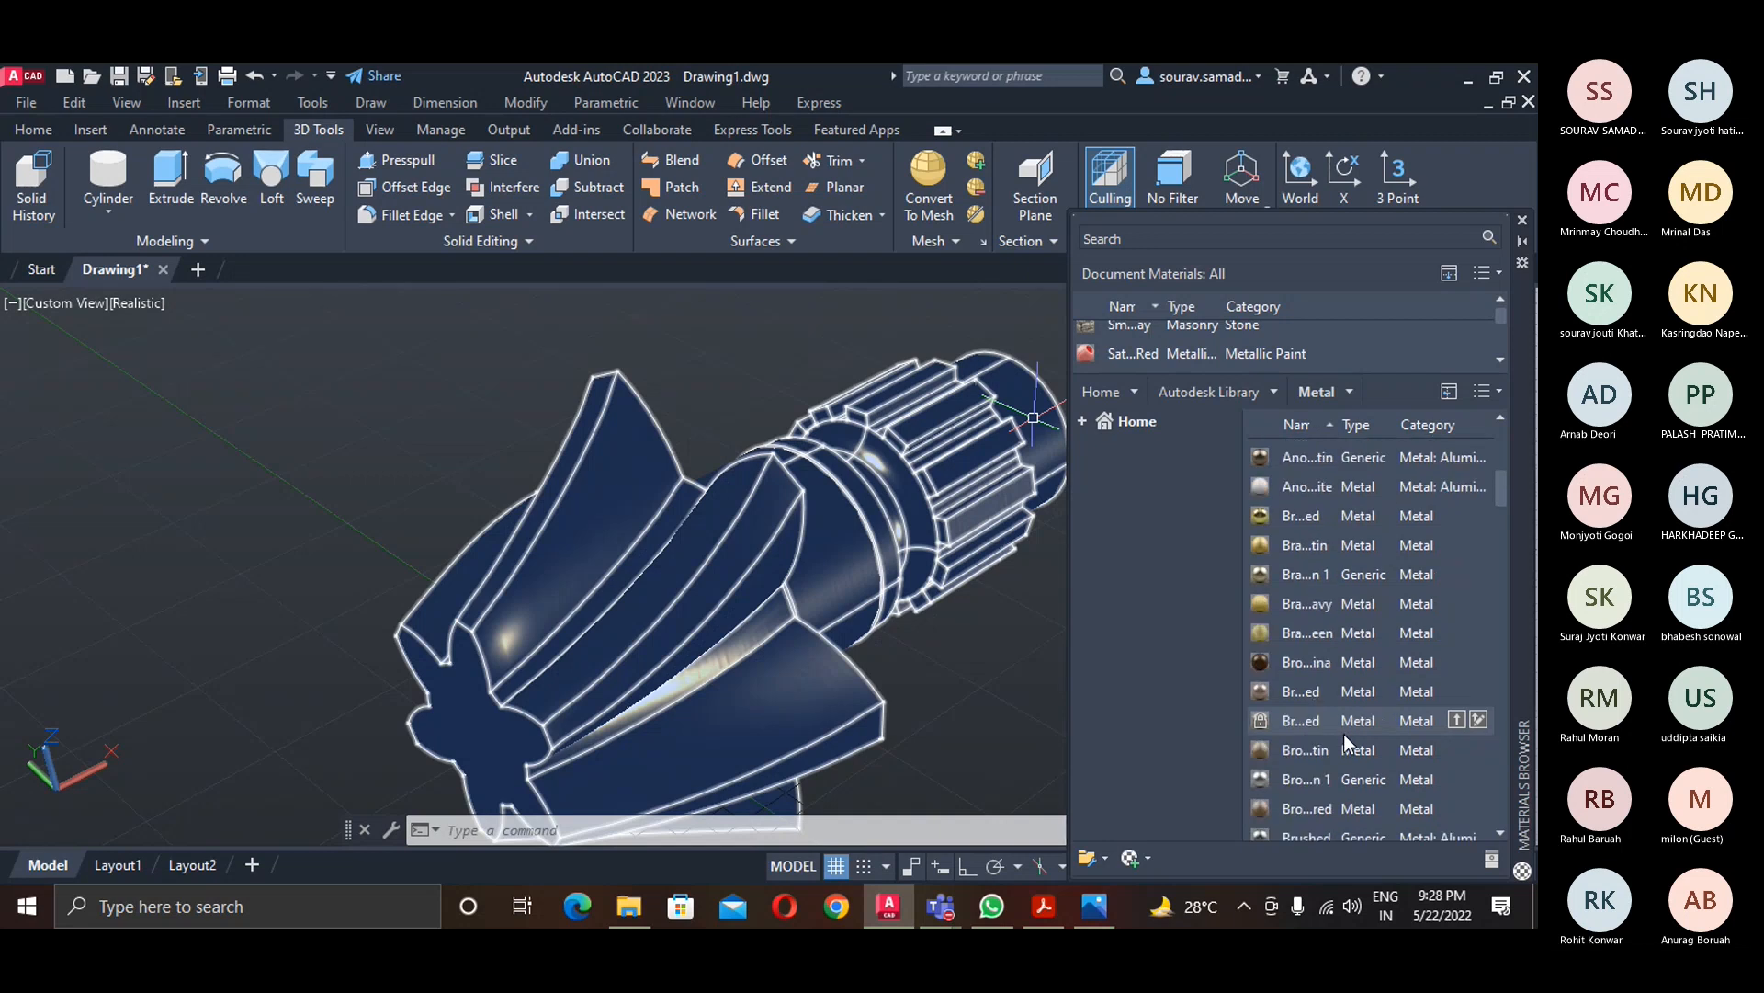
drag(1305, 573, 782, 554)
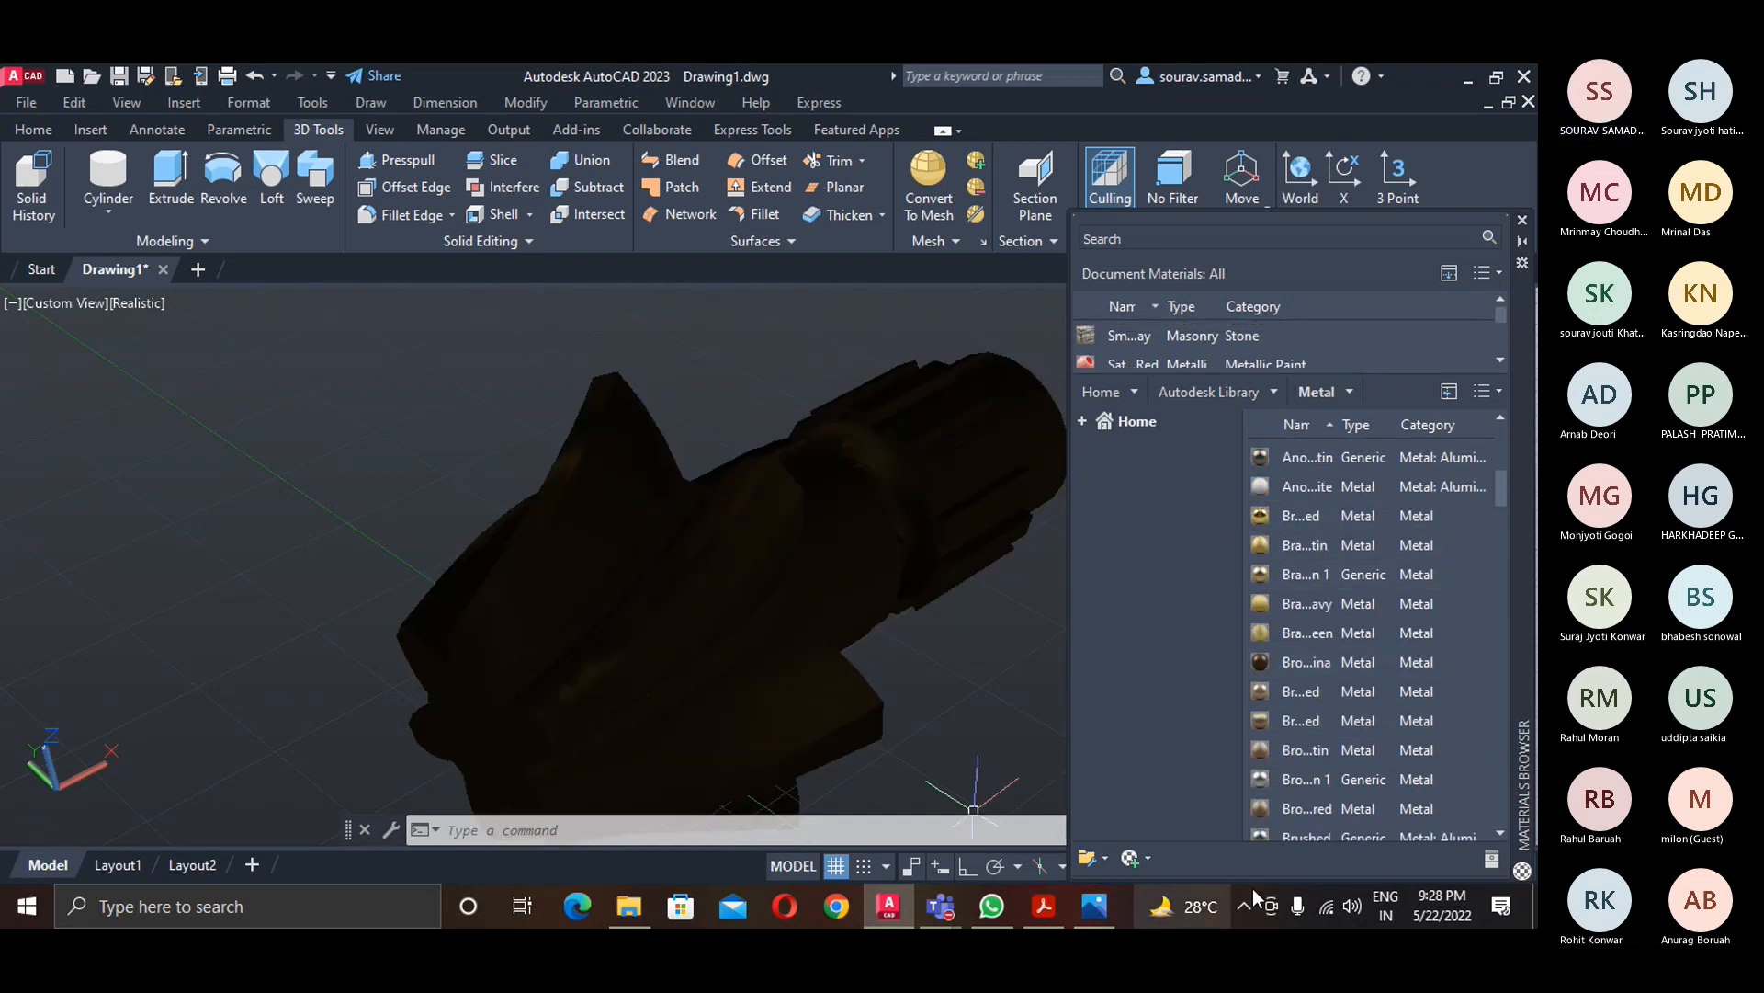
- Browse further metals in the library, then replace the cutter's current material with a brass one
scroll(1342, 697, down, 5)
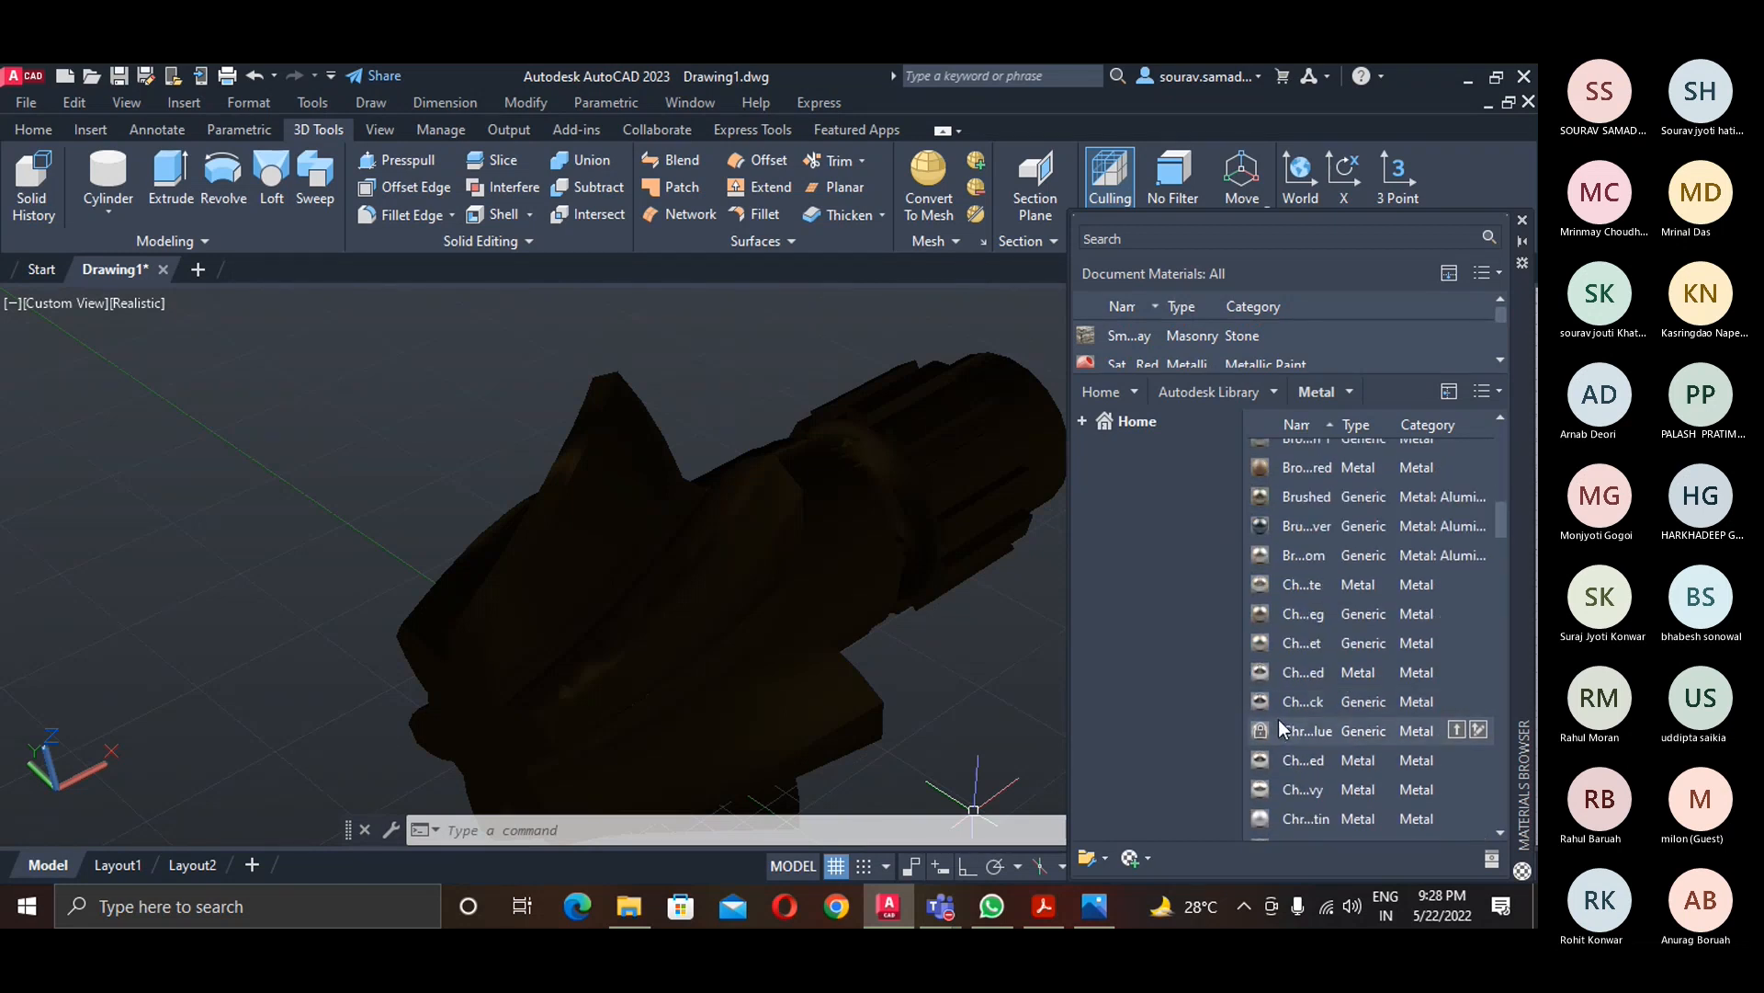
scroll(1285, 722, up, 5)
drag(1308, 625, 718, 539)
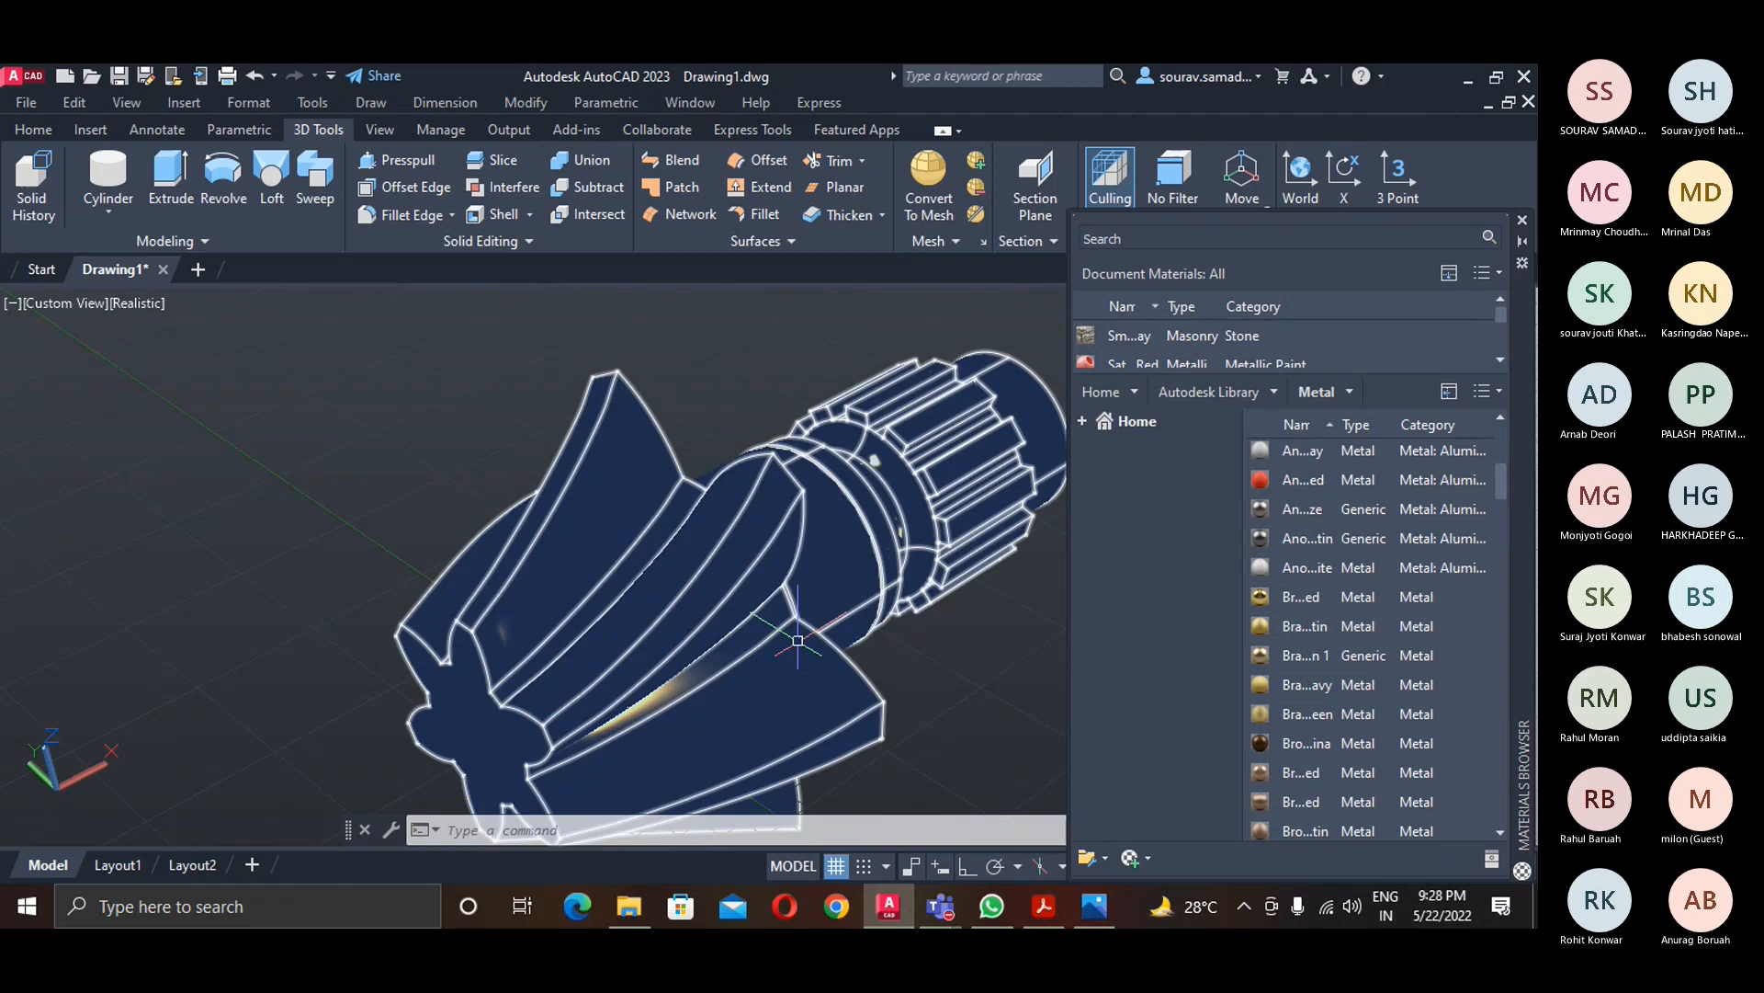
- Open Brass - Polished in the Materials Editor and set its preview environment to Plaza
right_click(1327, 605)
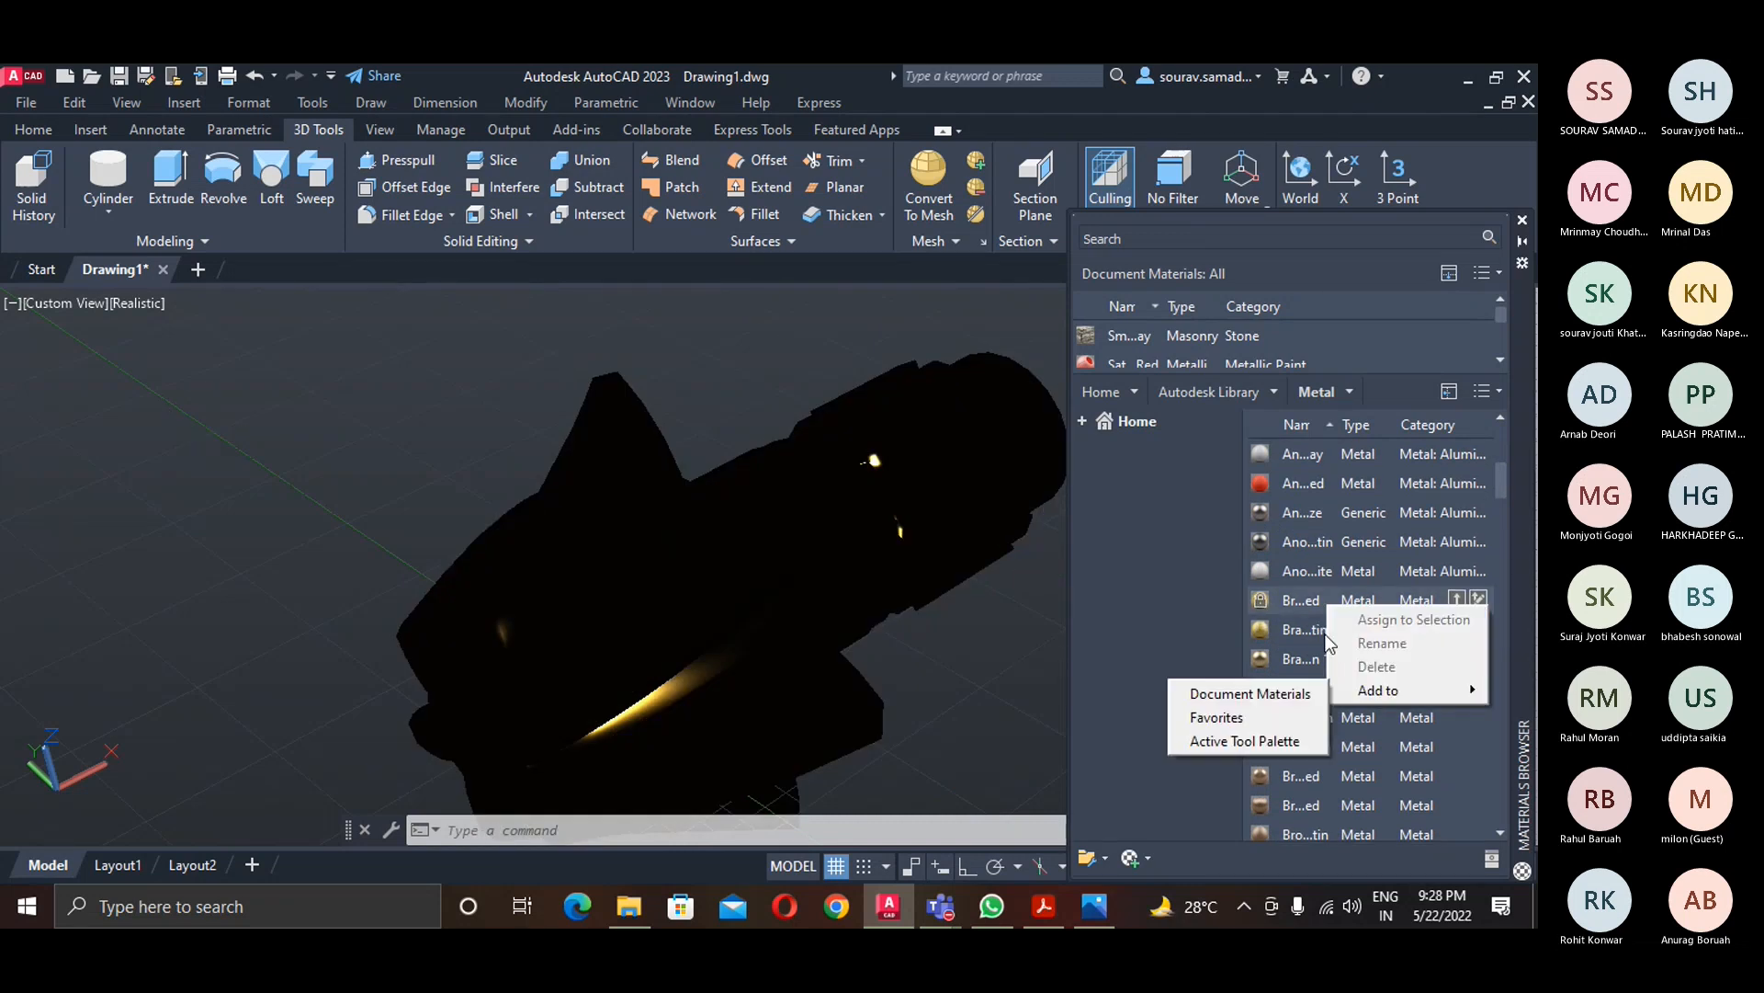
double_click(1292, 607)
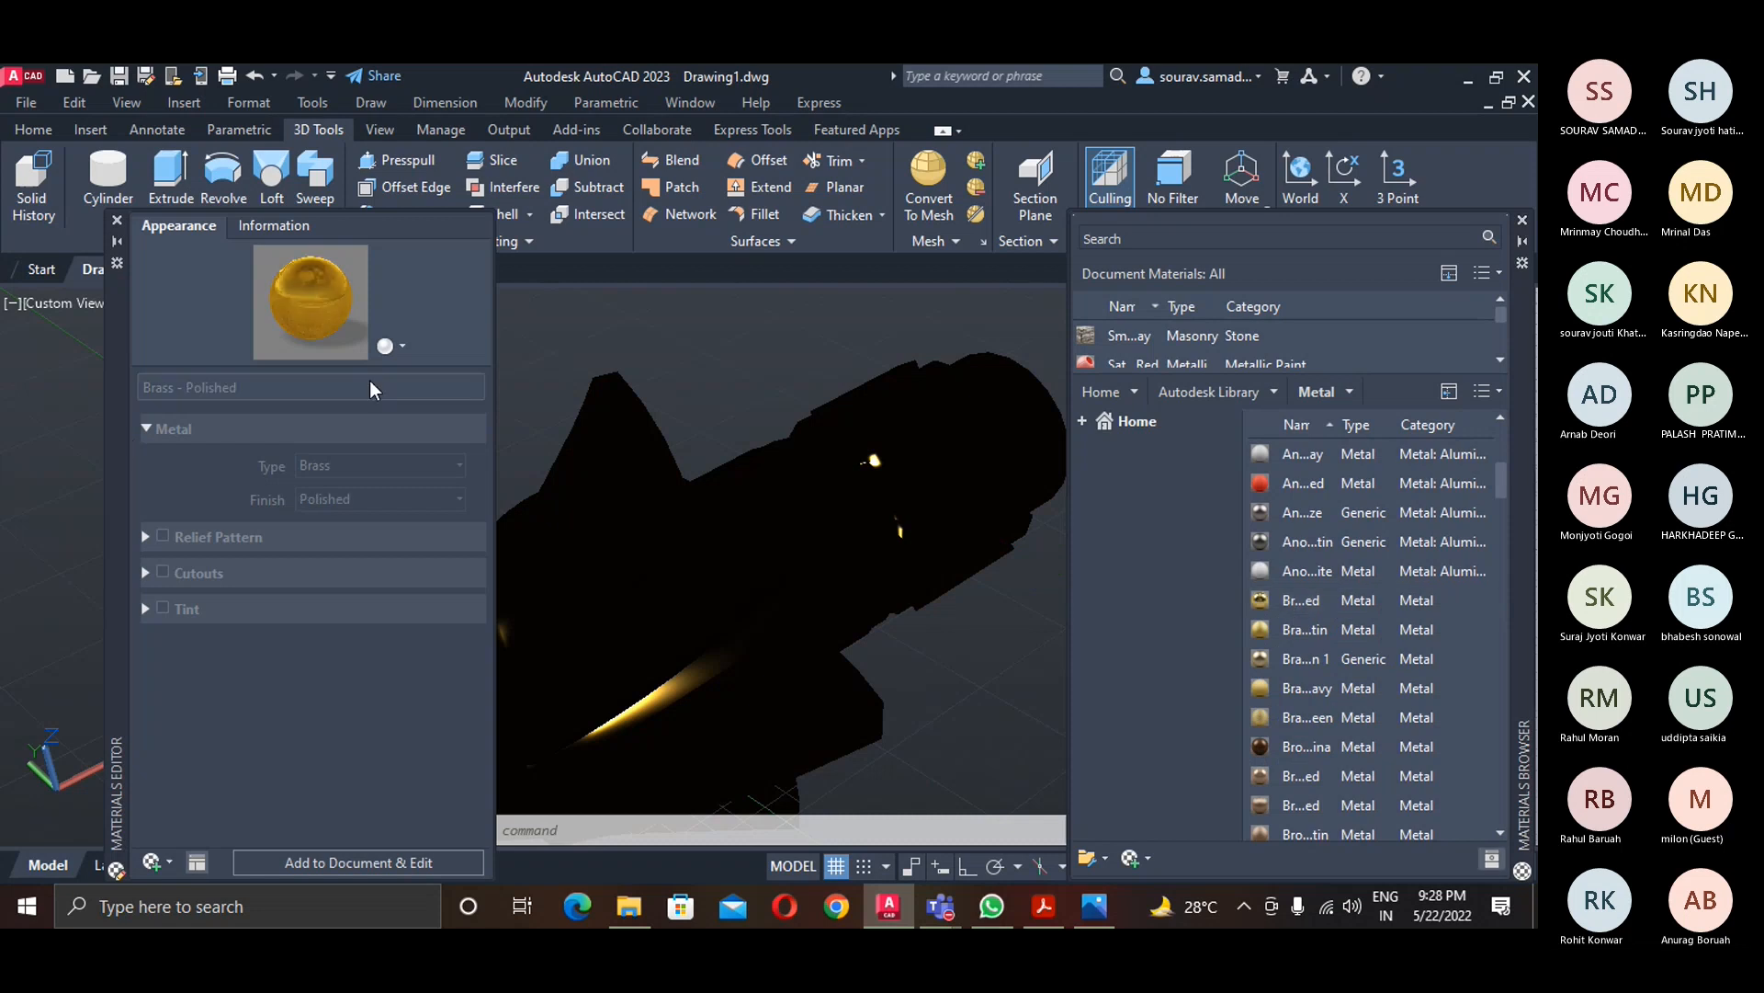
click(403, 346)
mouse_move(375, 395)
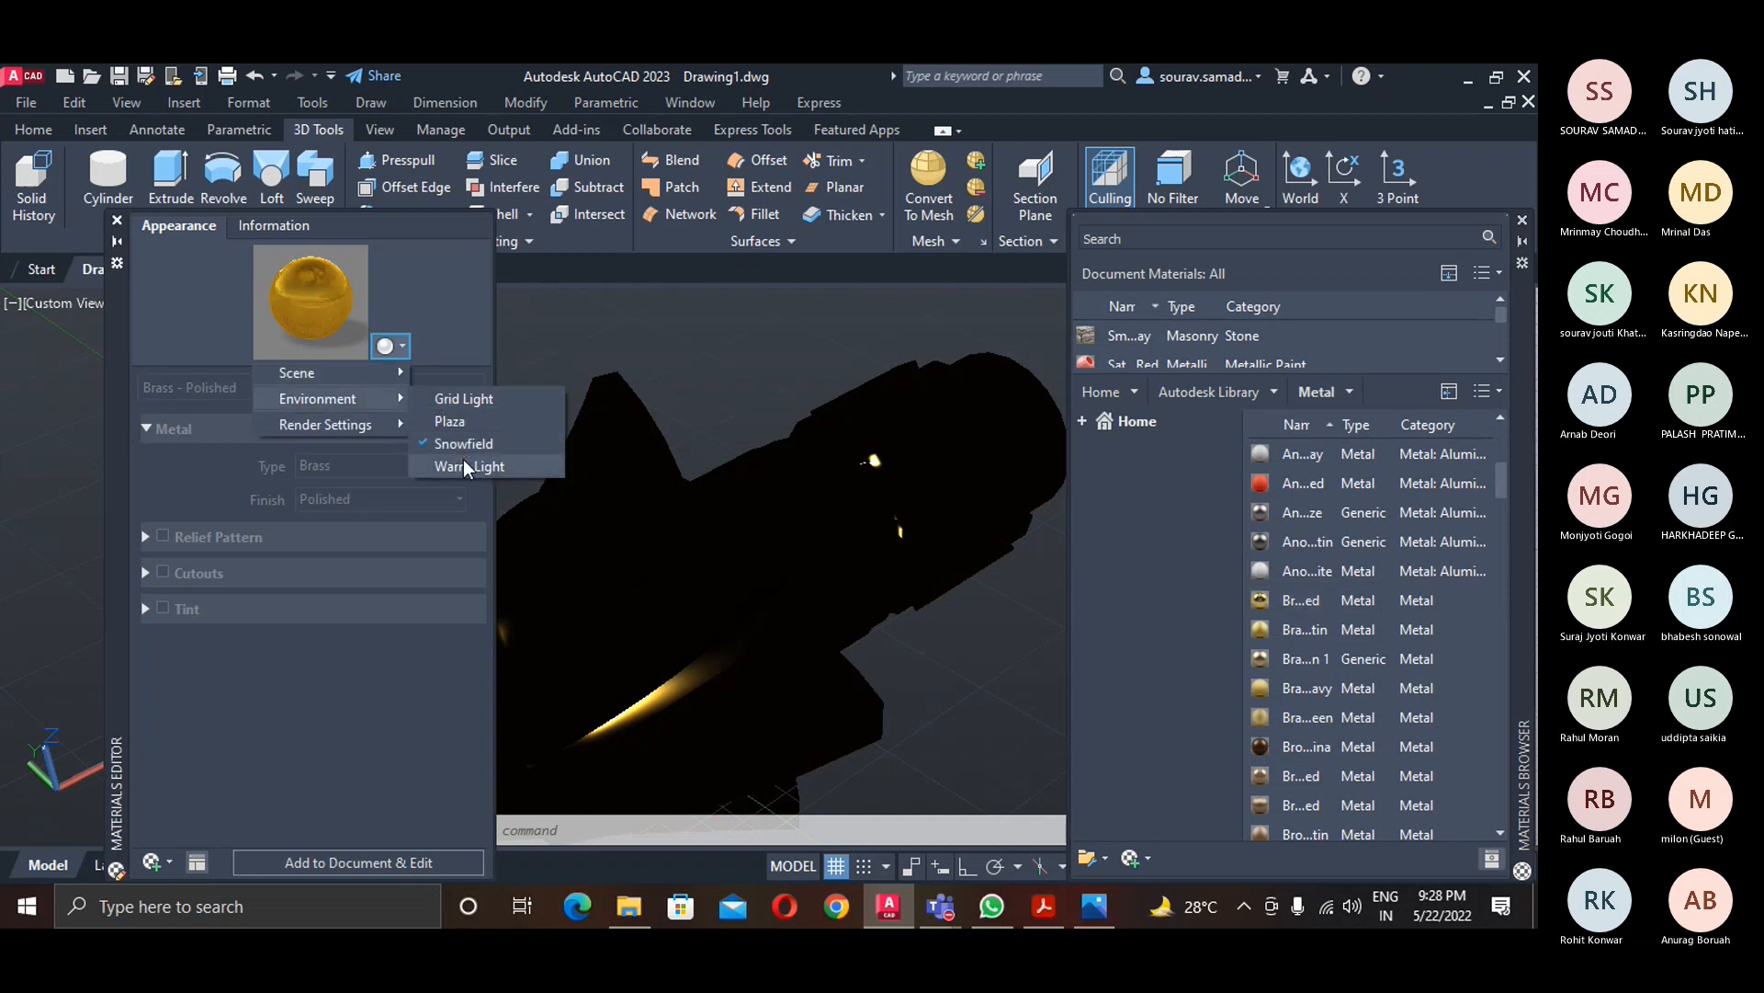
click(462, 423)
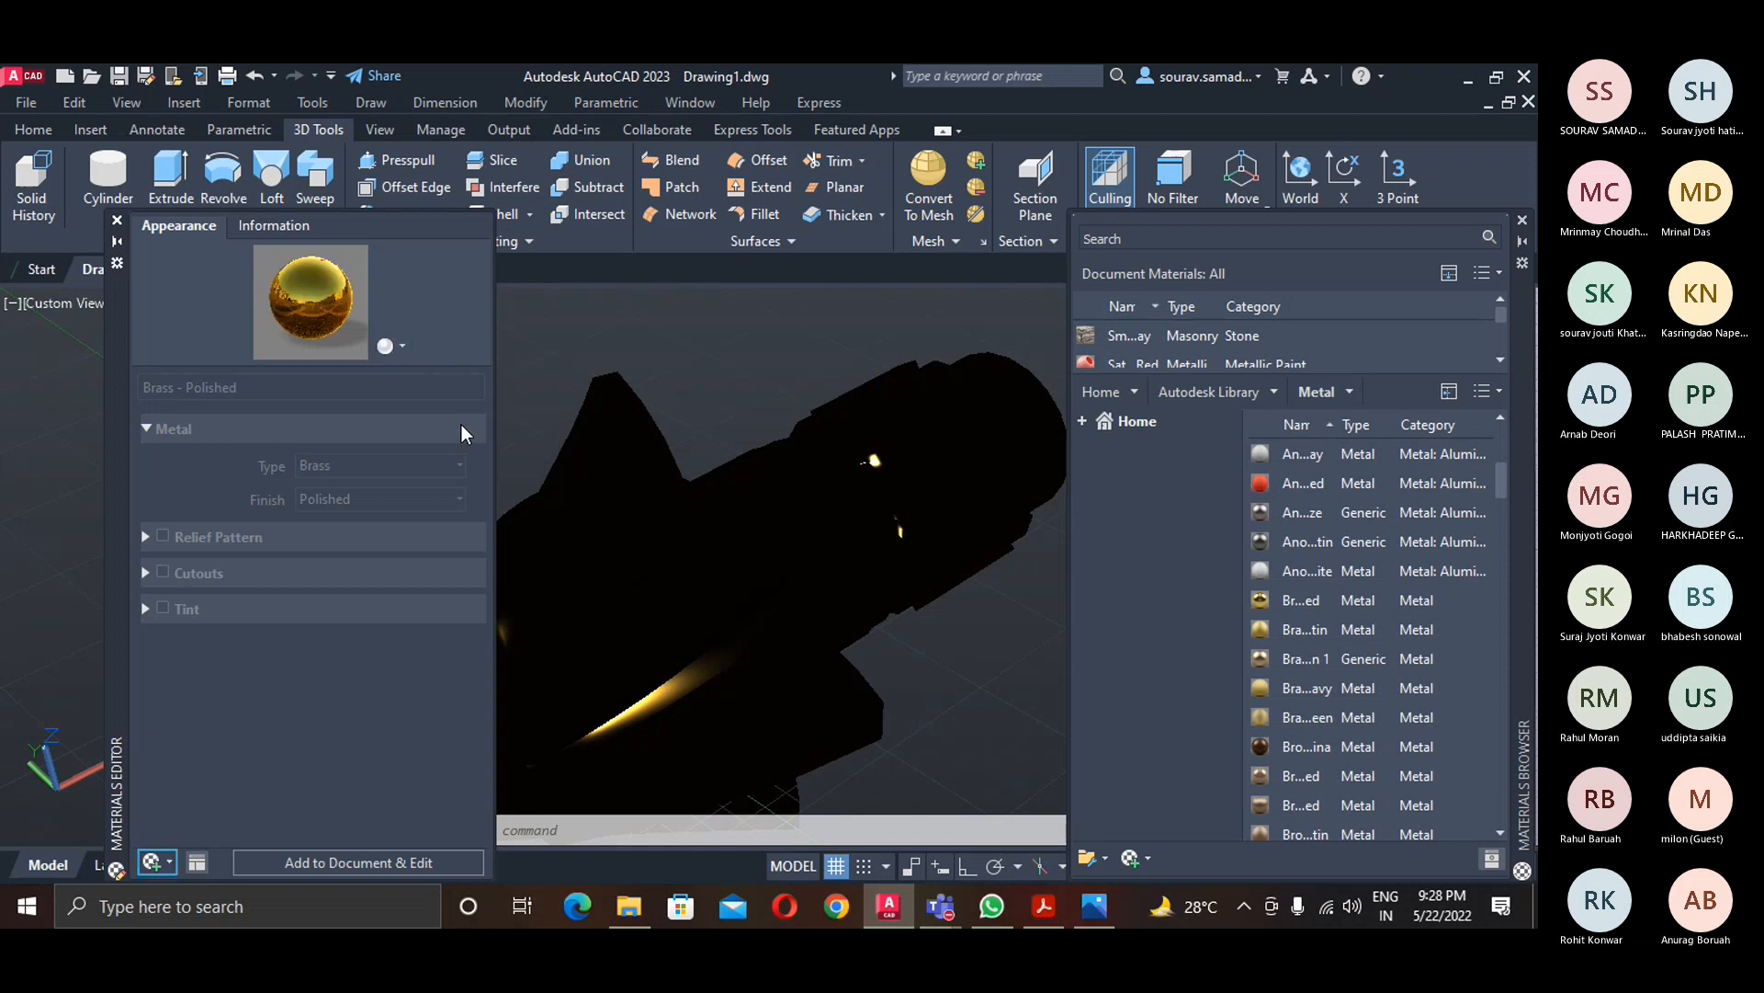
- Set the render settings of the Brass - Polished preview to Draft
click(408, 347)
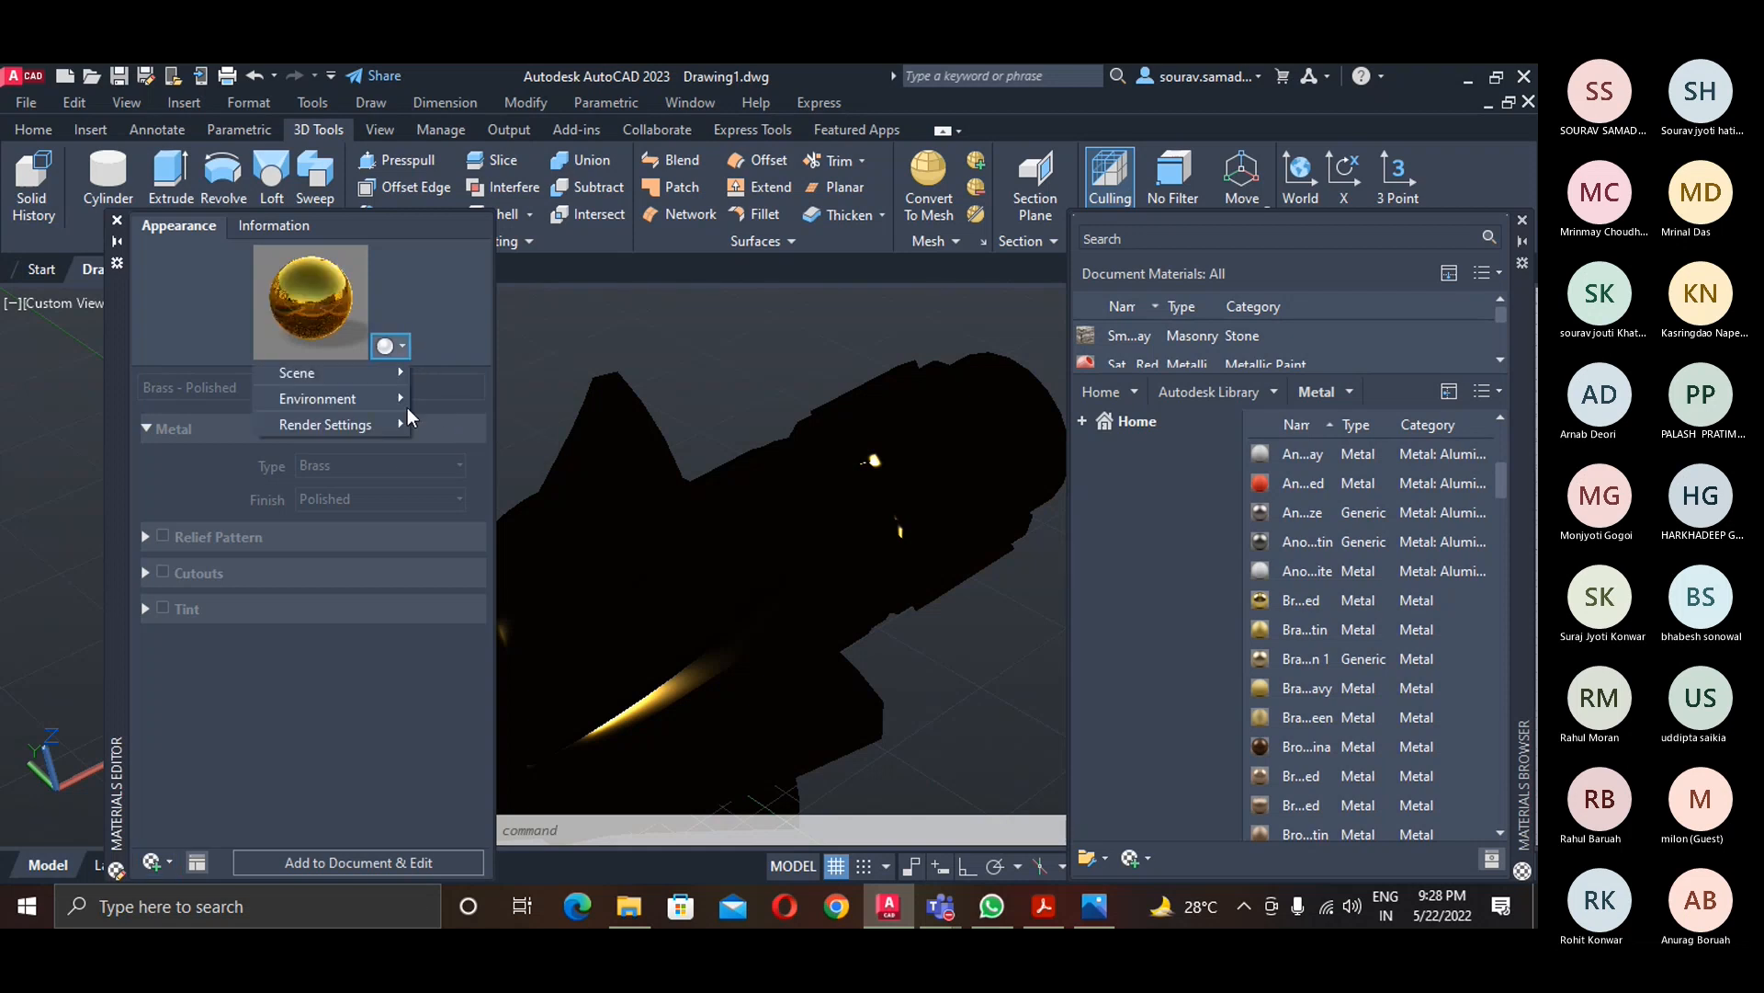
mouse_move(384, 427)
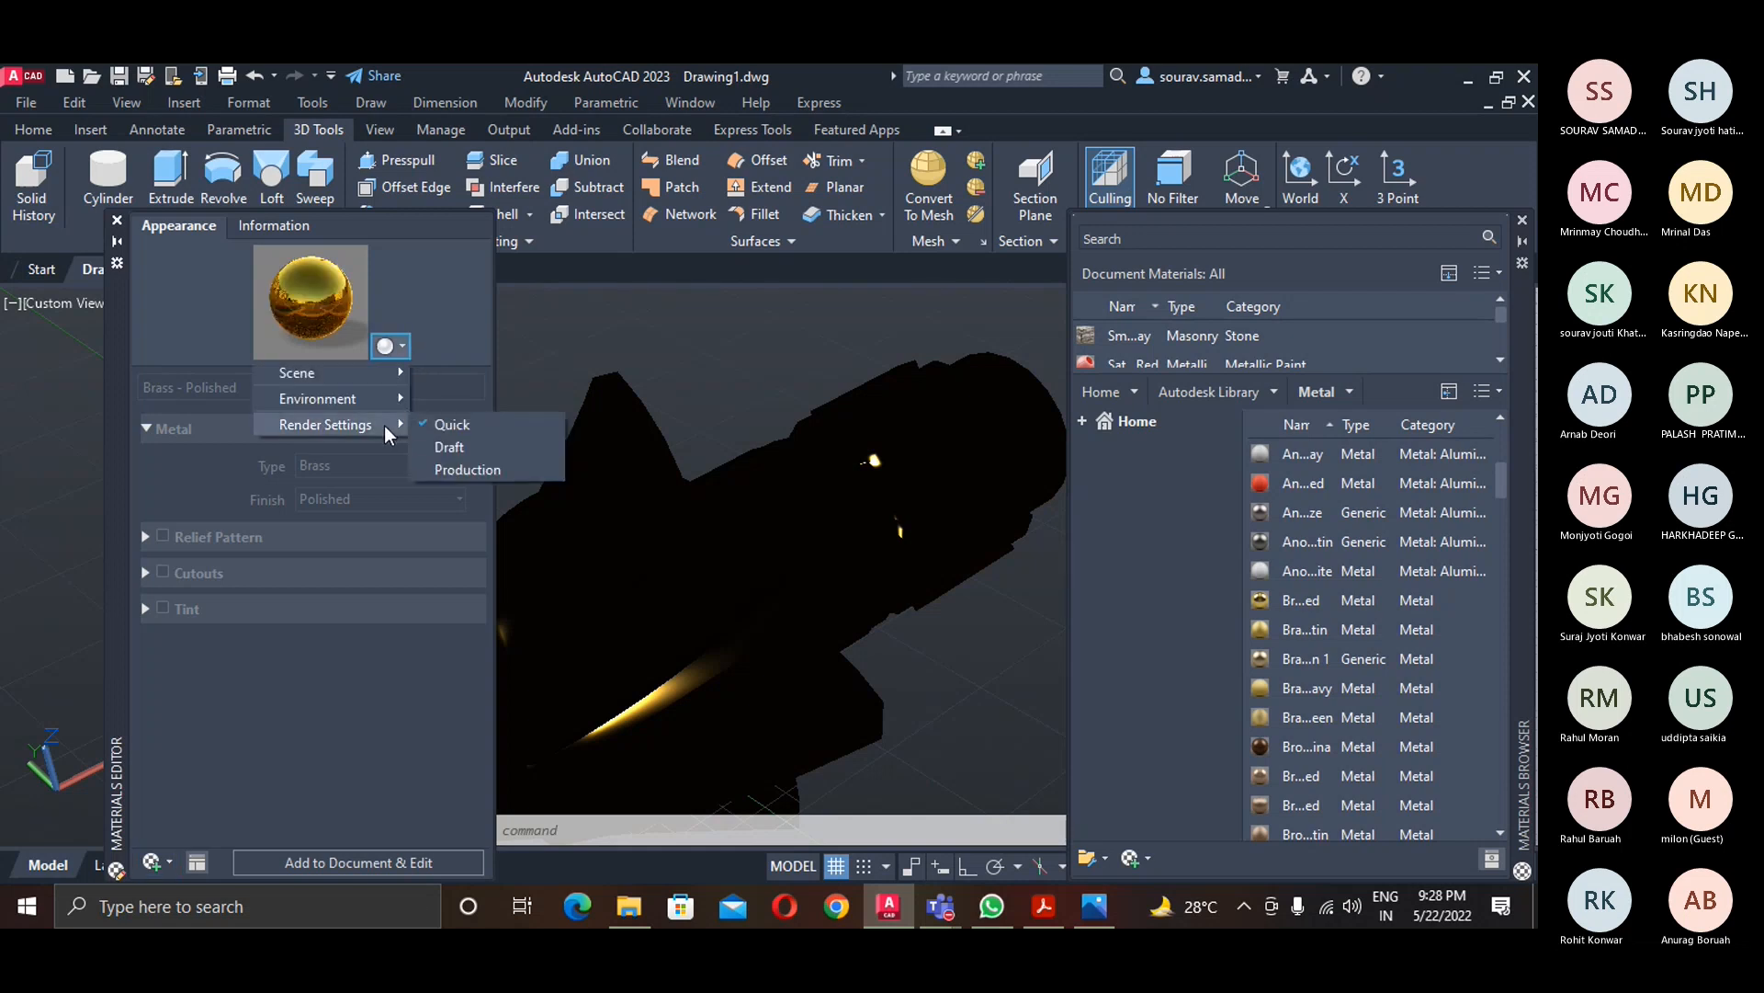
click(456, 448)
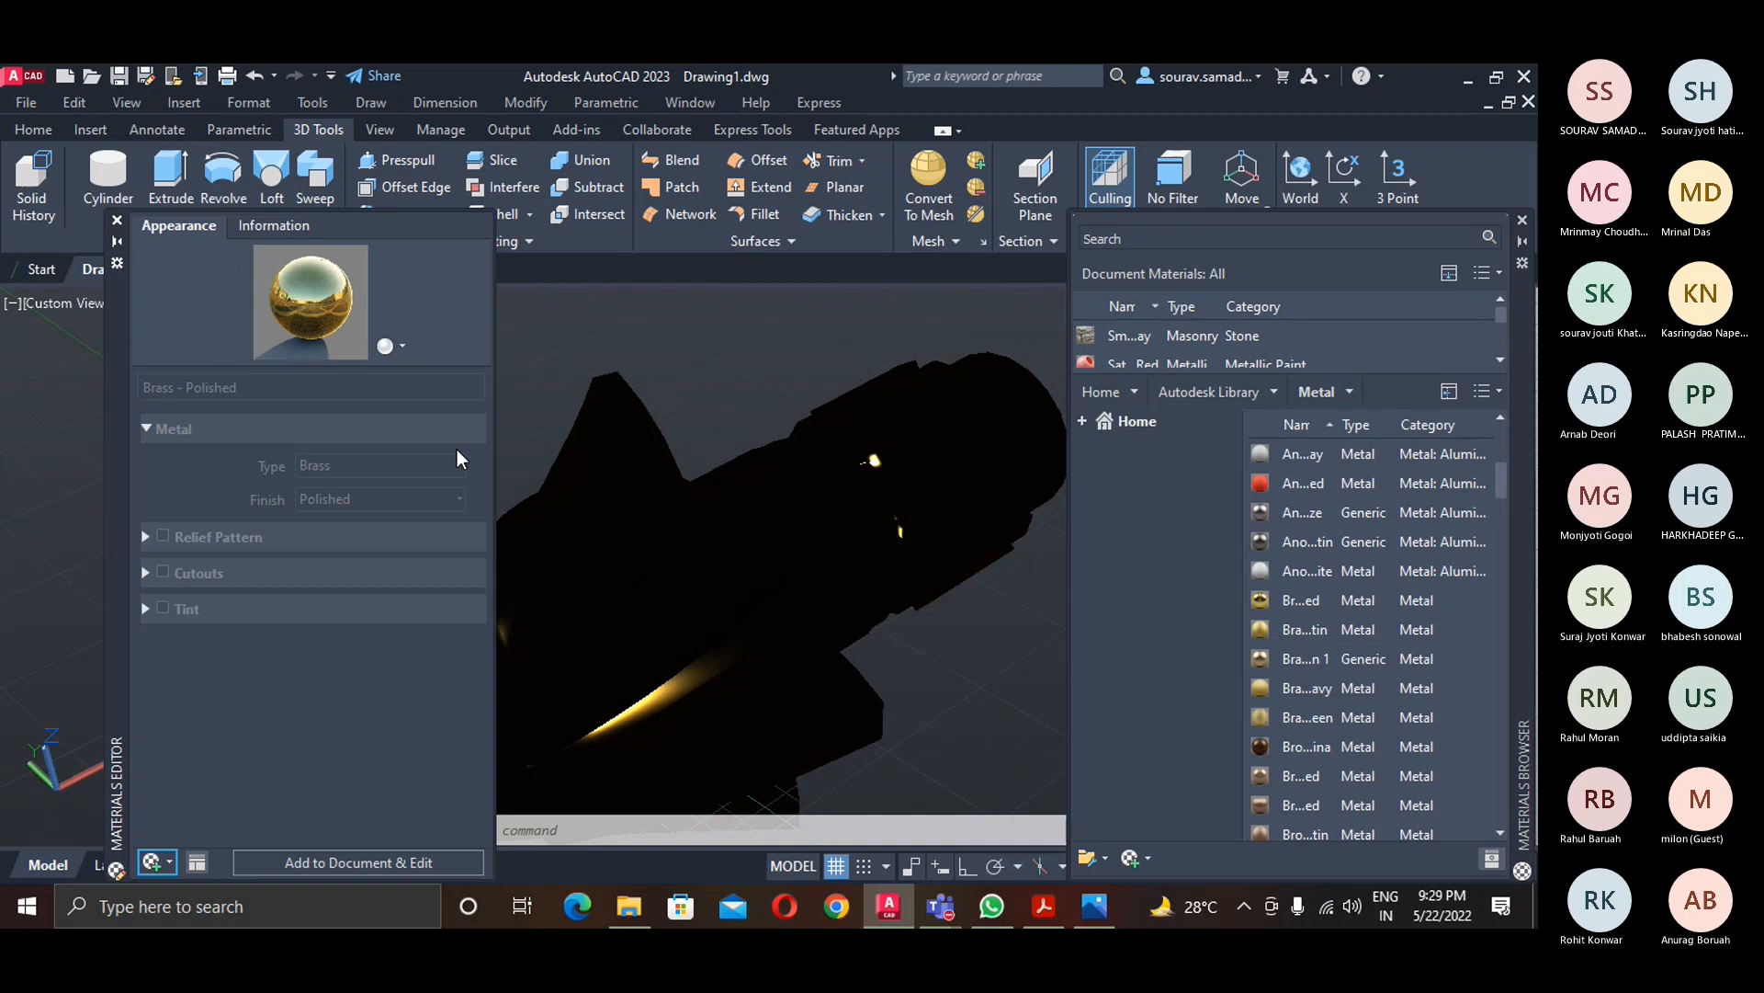
- Change the preview environment of the library material Brass - Polished, and select the cutter in the model
click(399, 348)
mouse_move(379, 400)
click(461, 465)
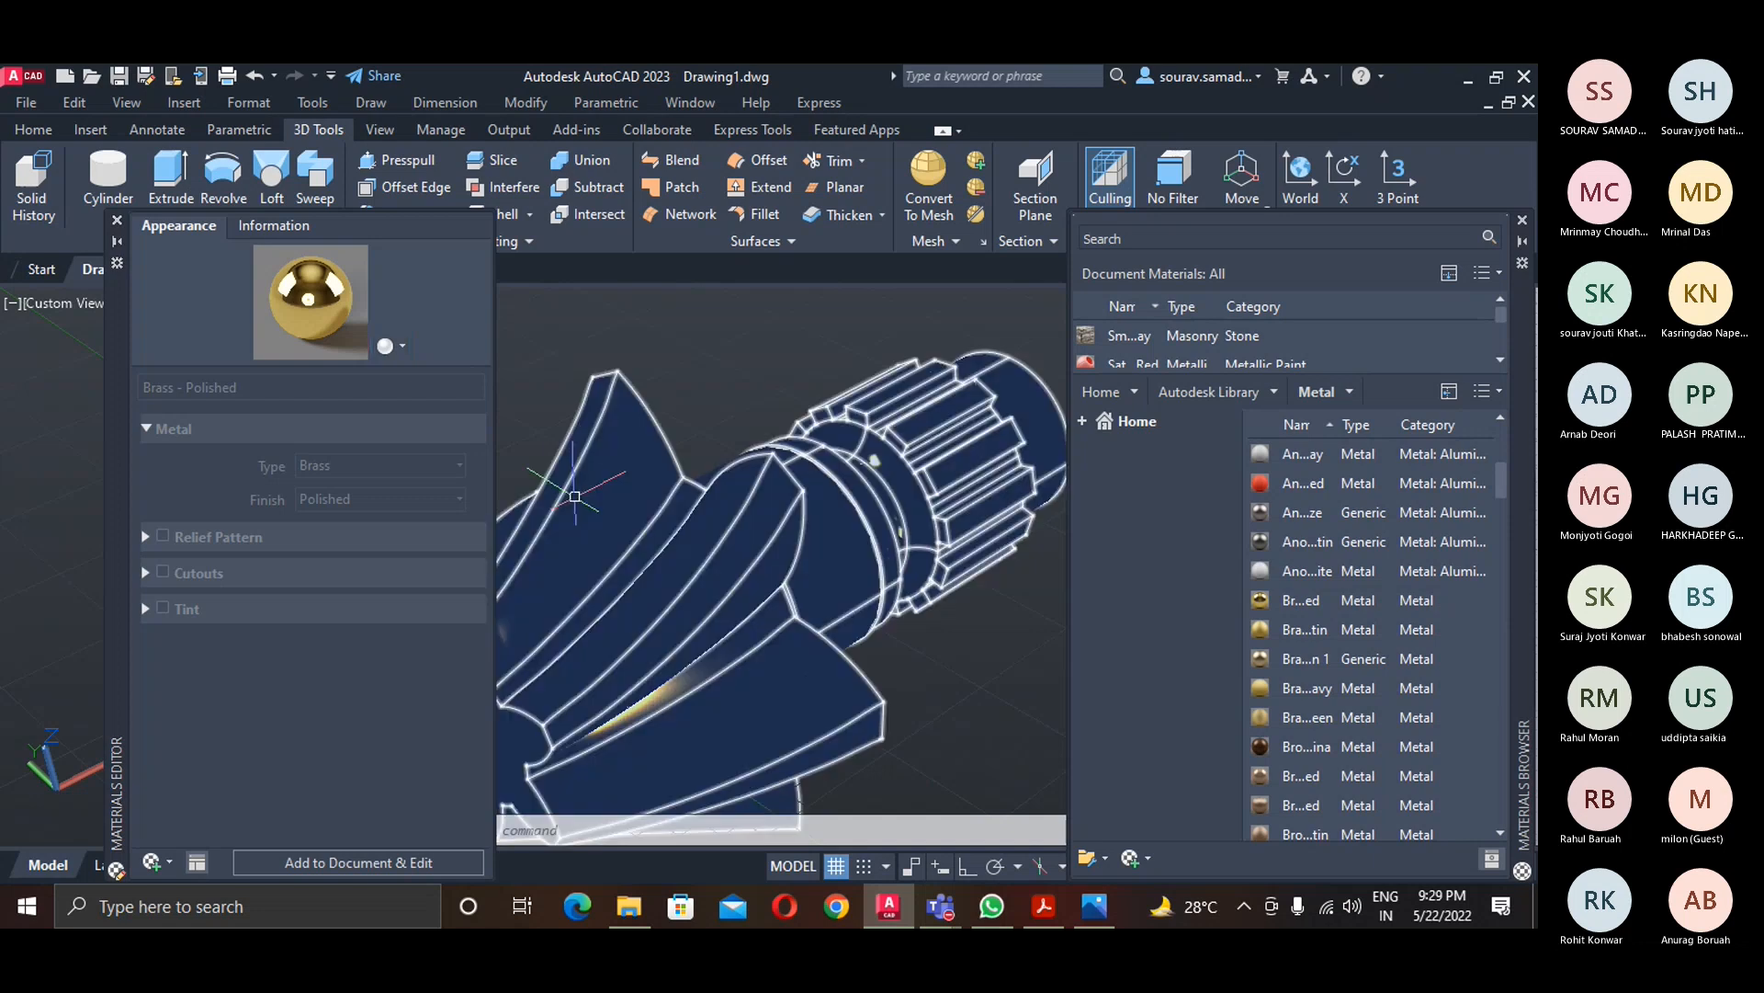
click(770, 572)
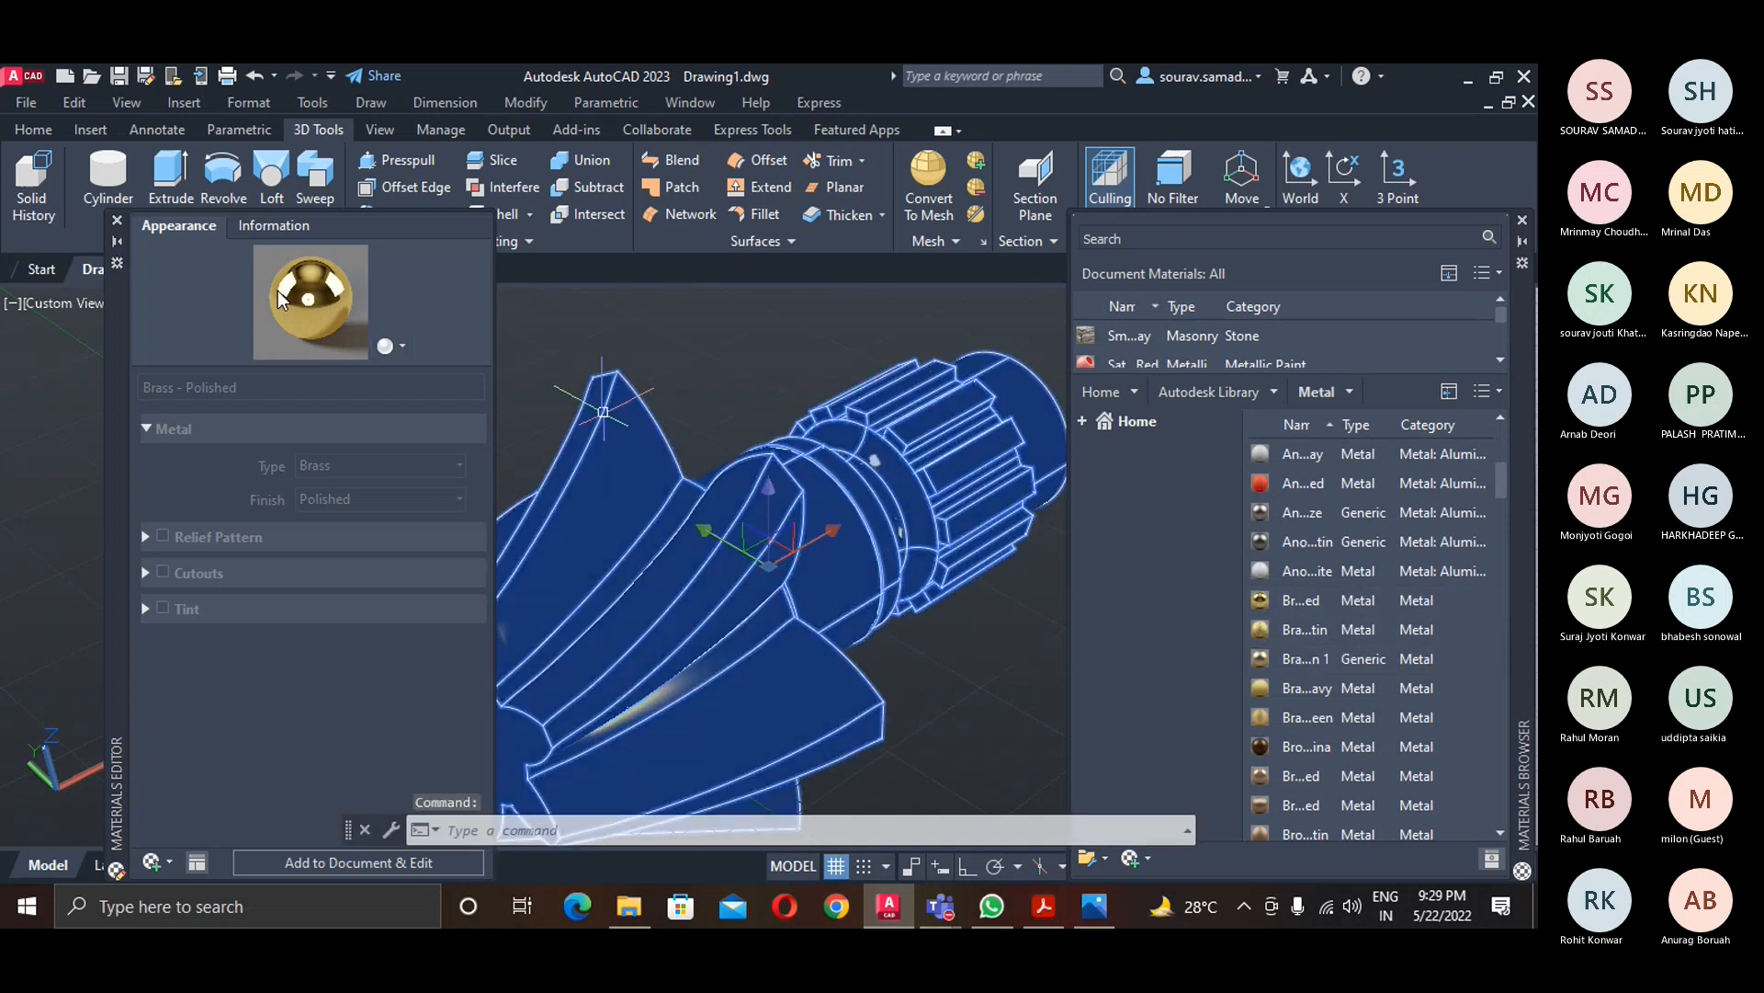
- Check the material's information page, and try a different scene shape for the Brass - Polished preview
click(268, 224)
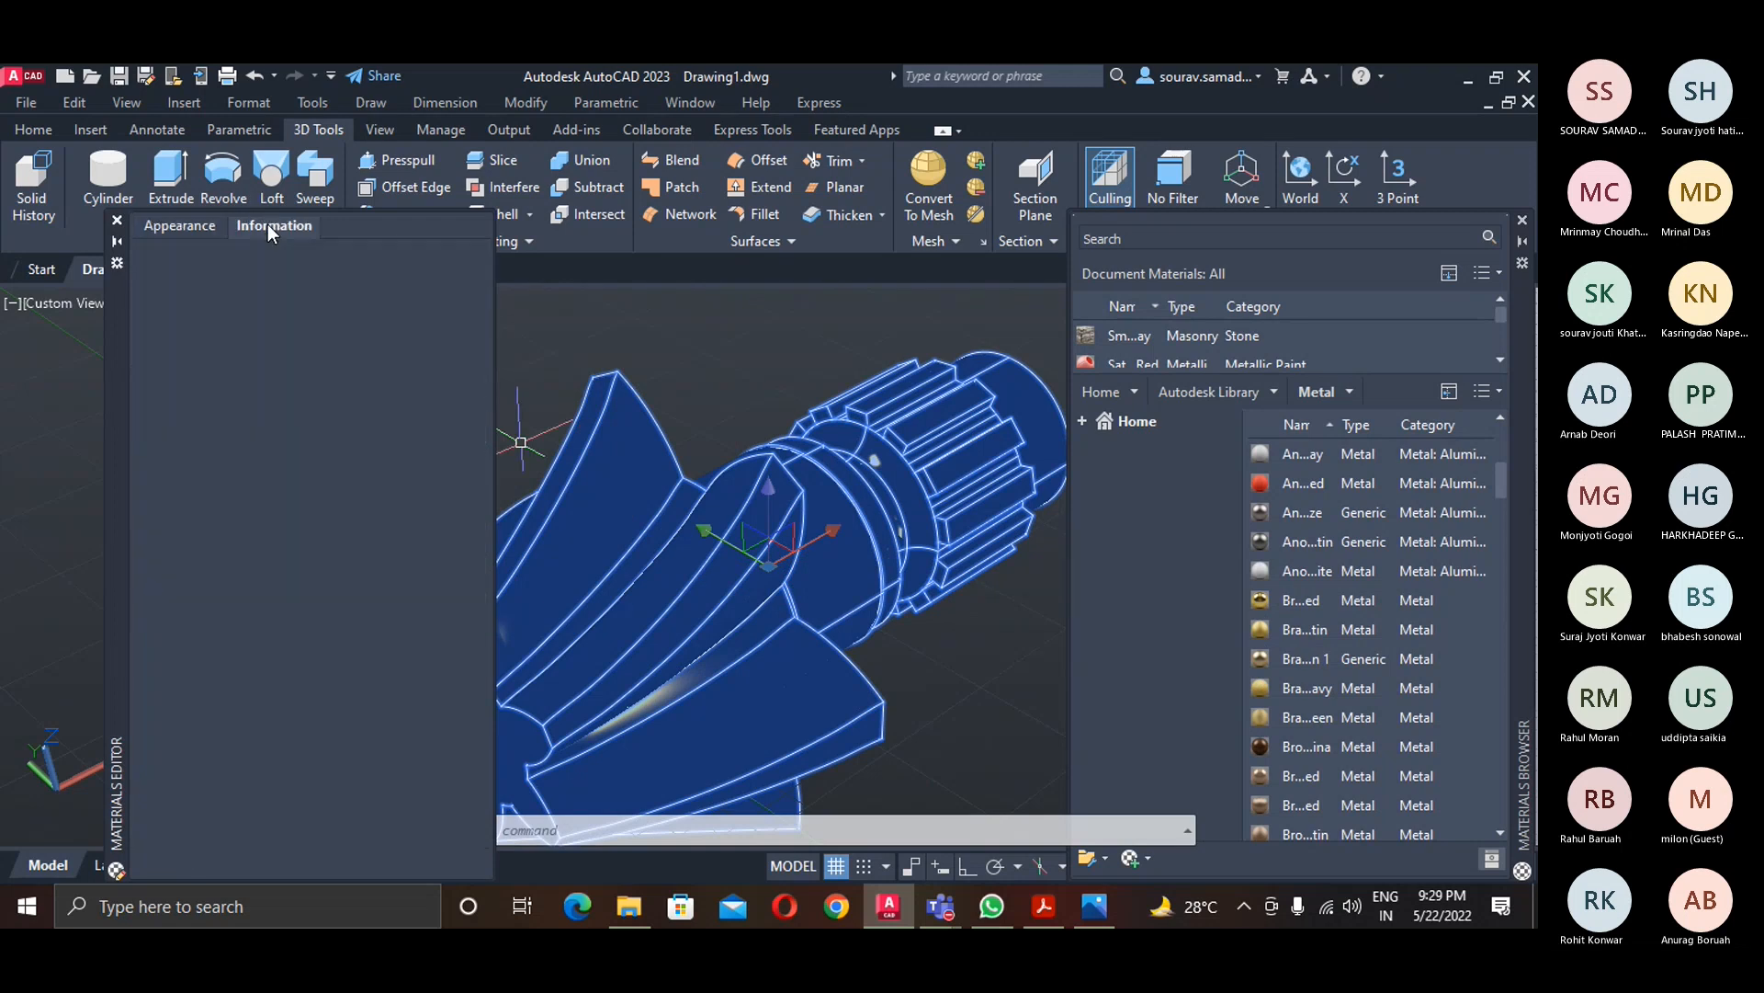
click(186, 228)
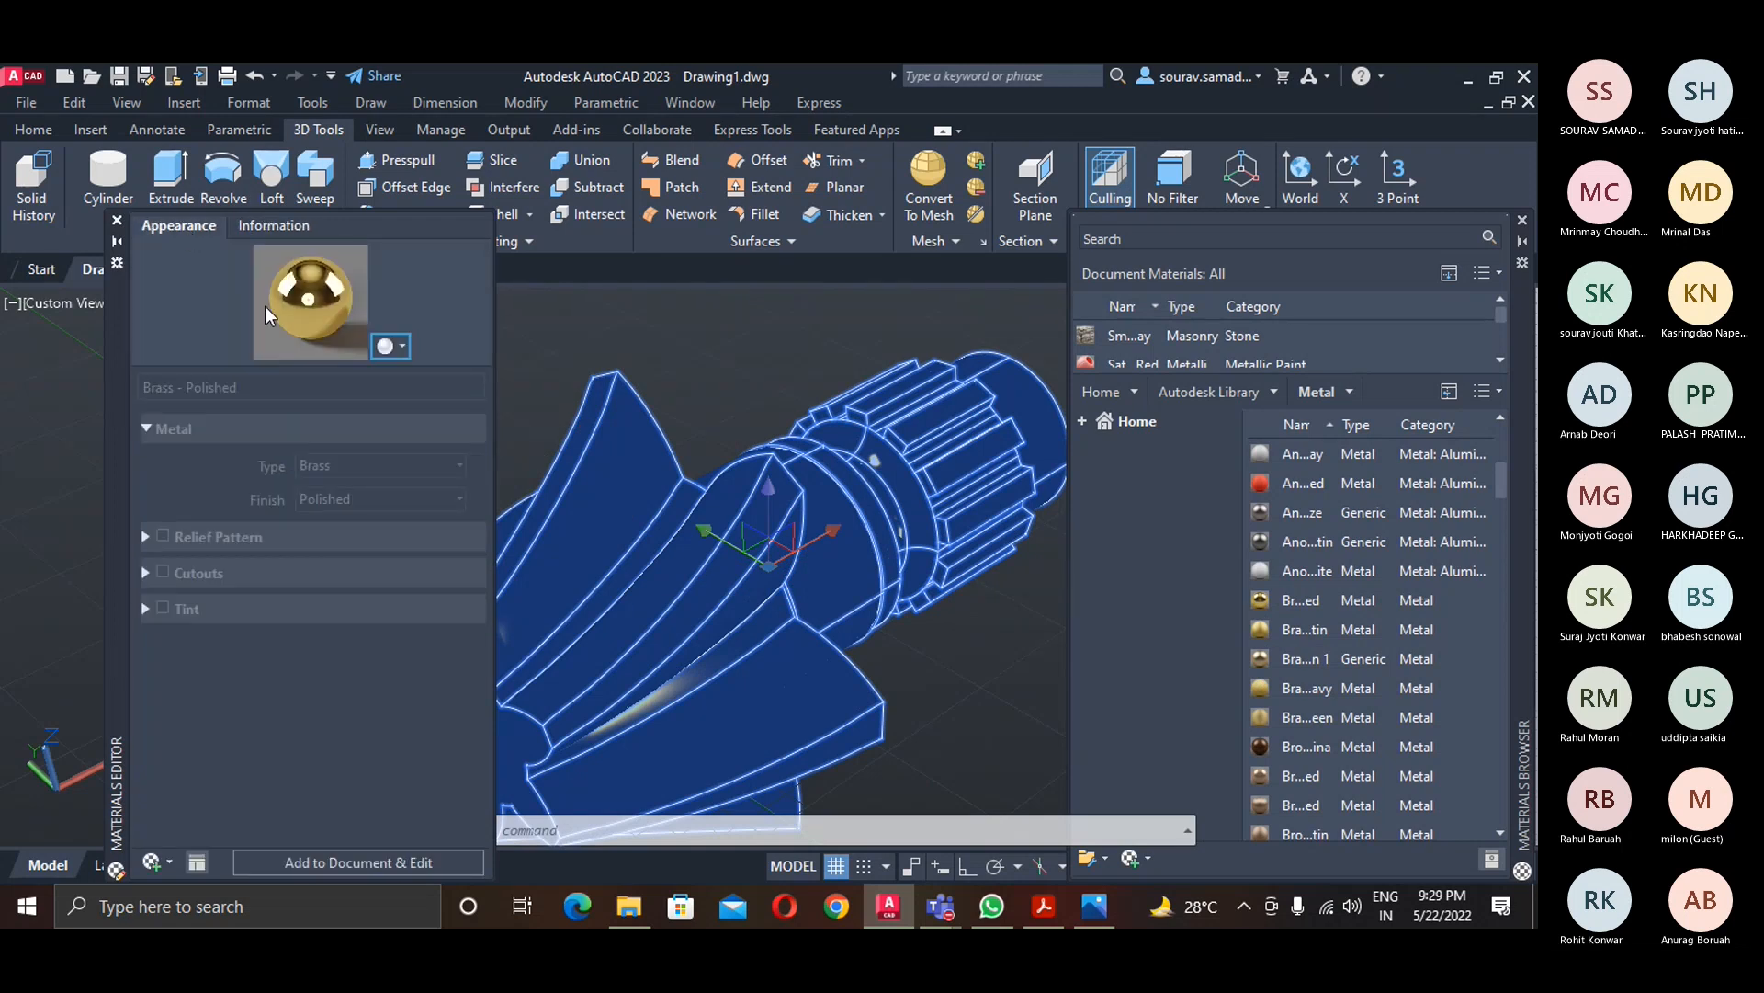
click(395, 345)
mouse_move(328, 375)
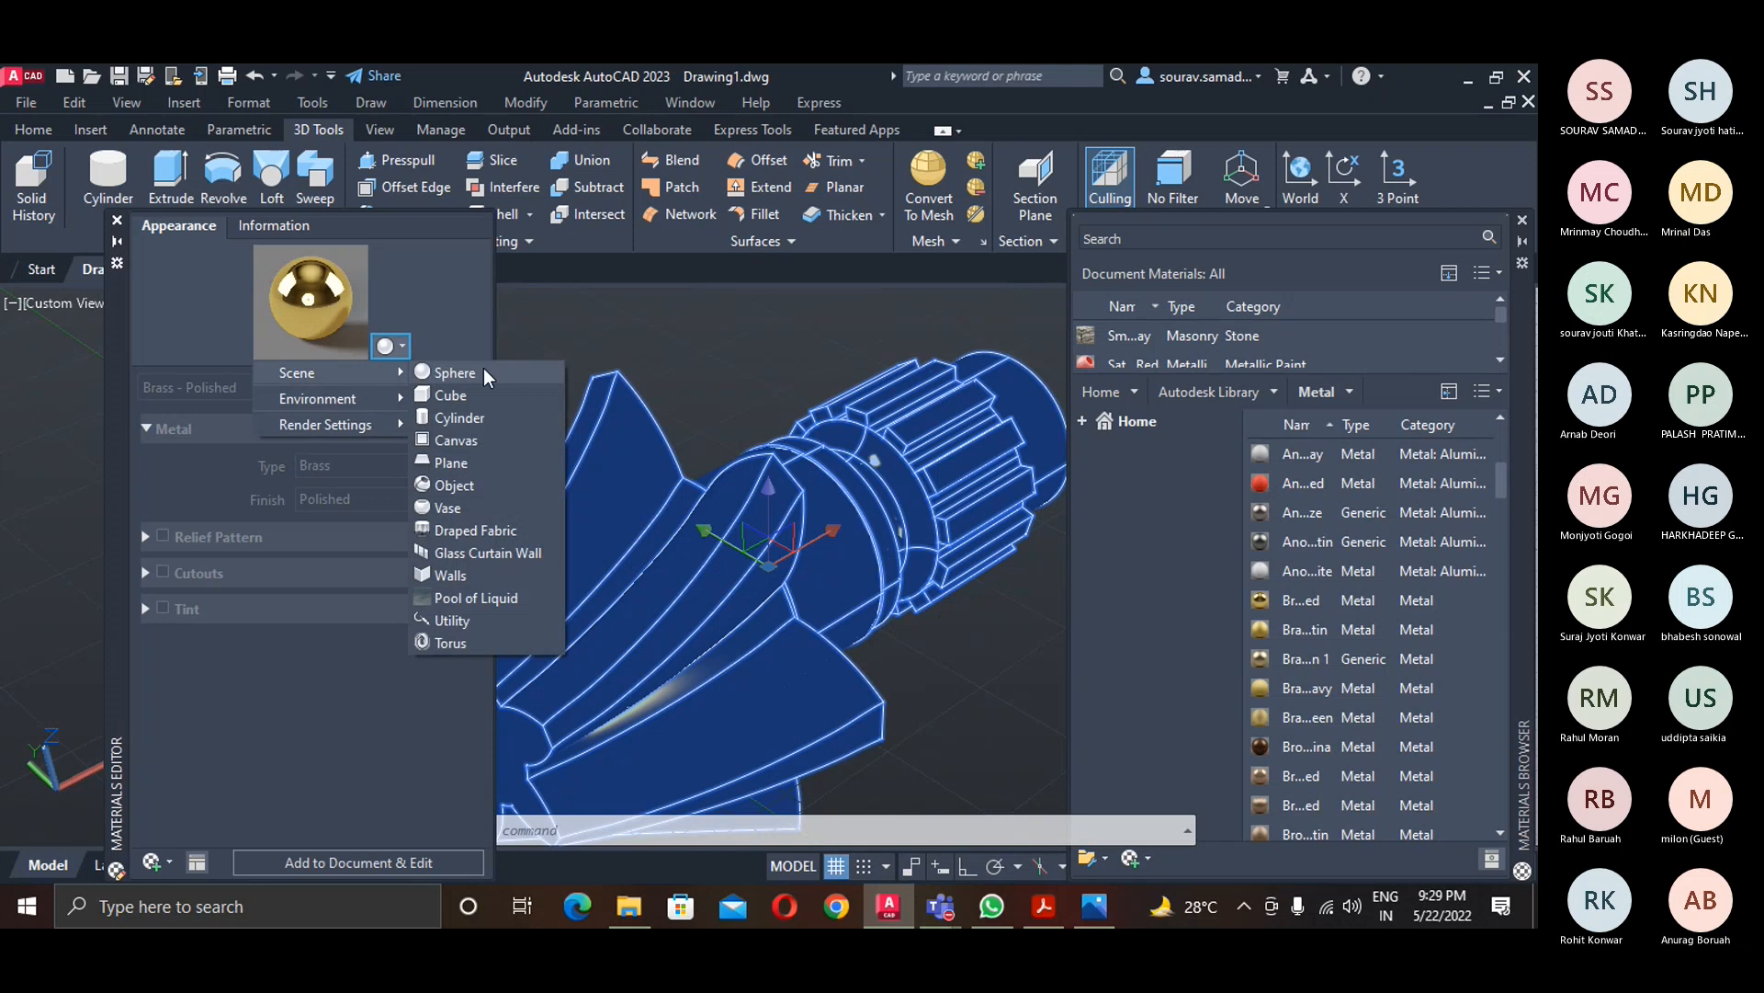
click(463, 632)
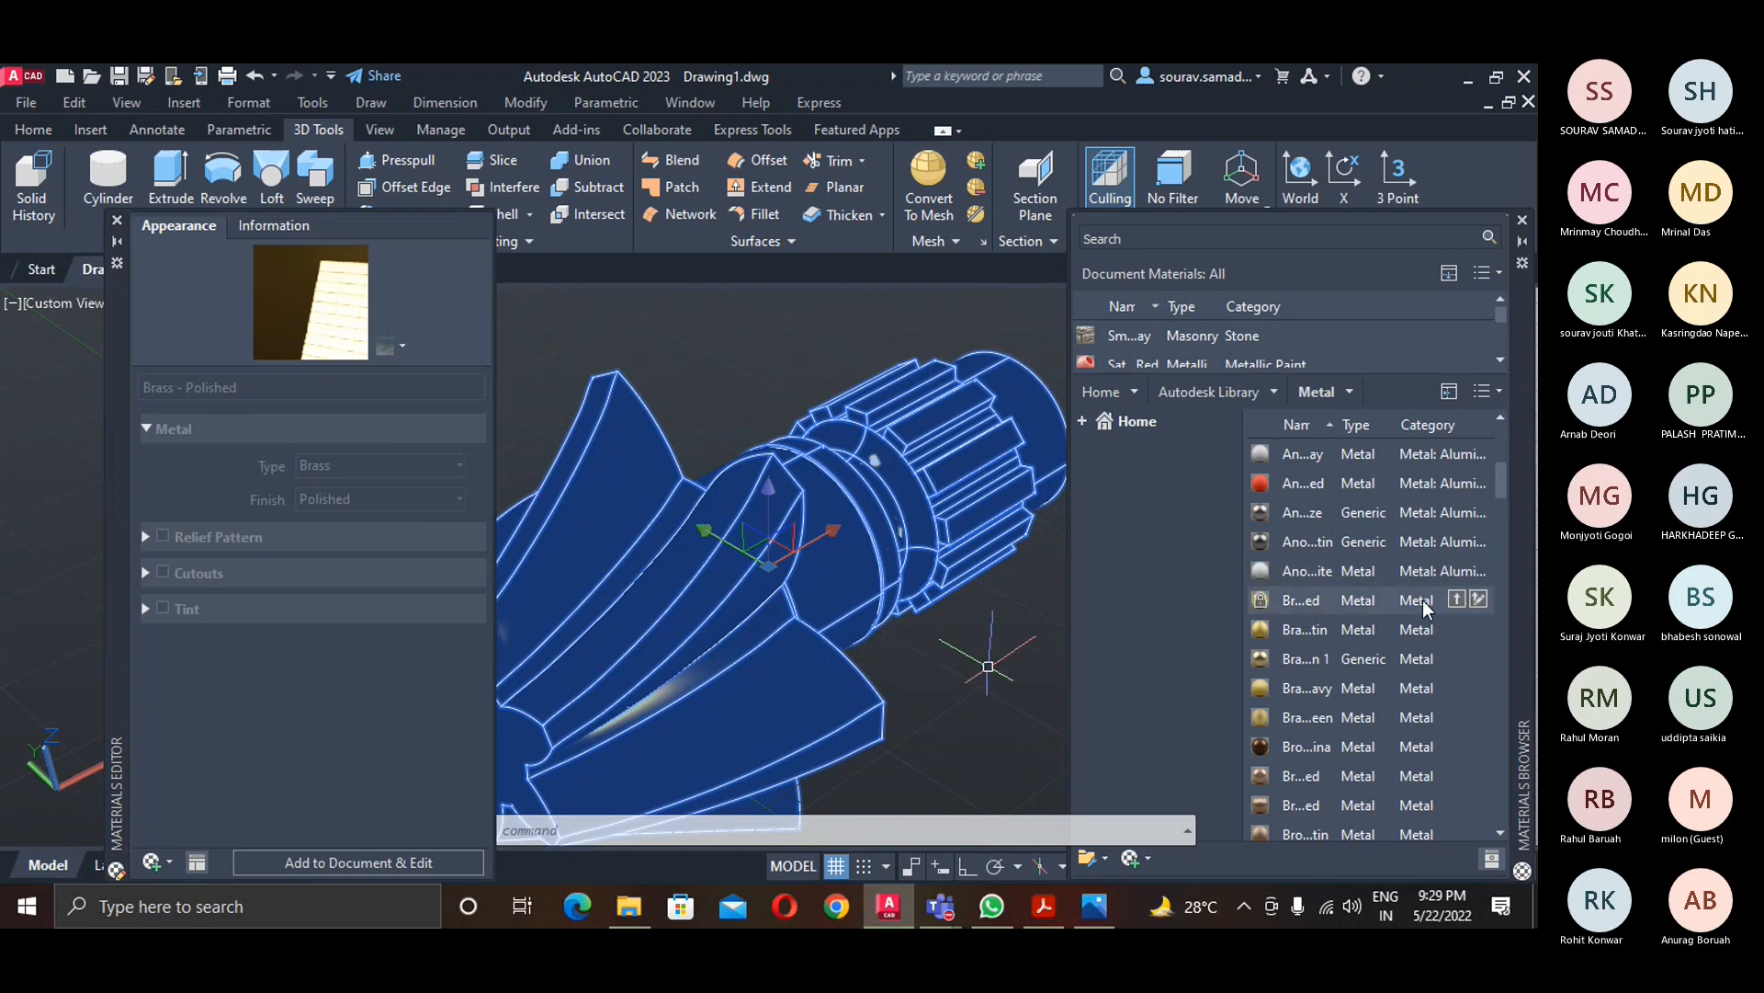
- Add Brass - Polished to the document for editing, and set the new copy's preview scene to Canvas
click(1476, 598)
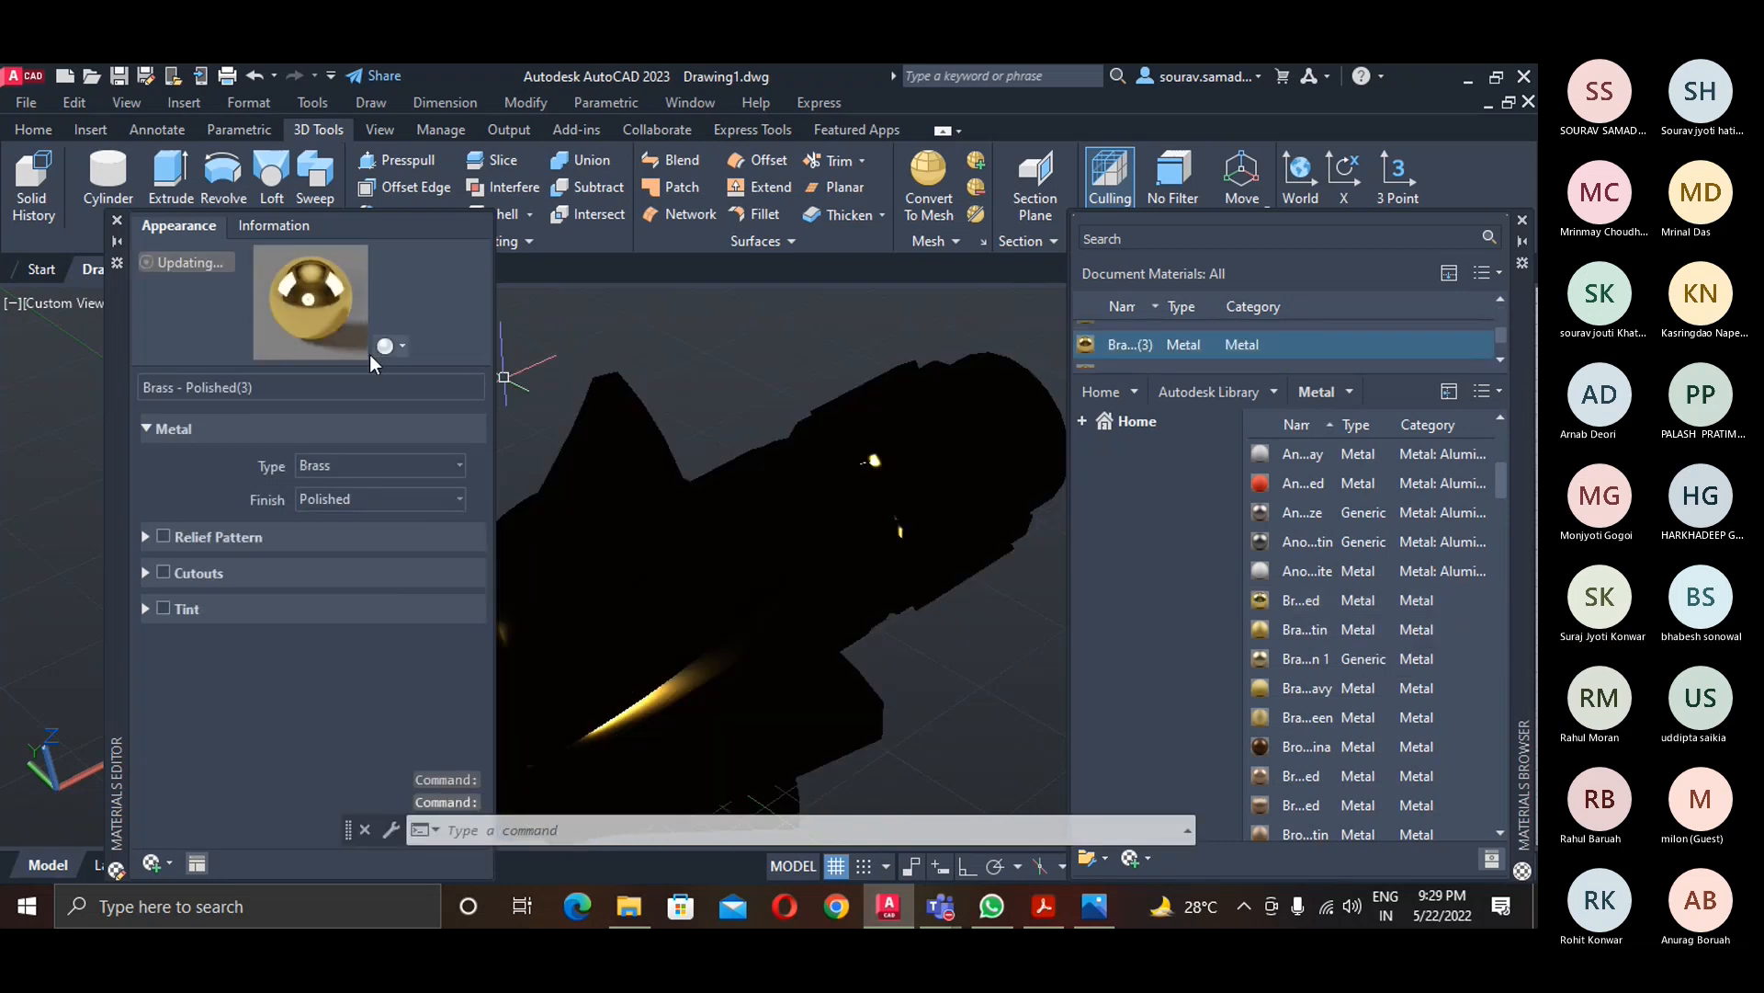
click(404, 346)
mouse_move(377, 375)
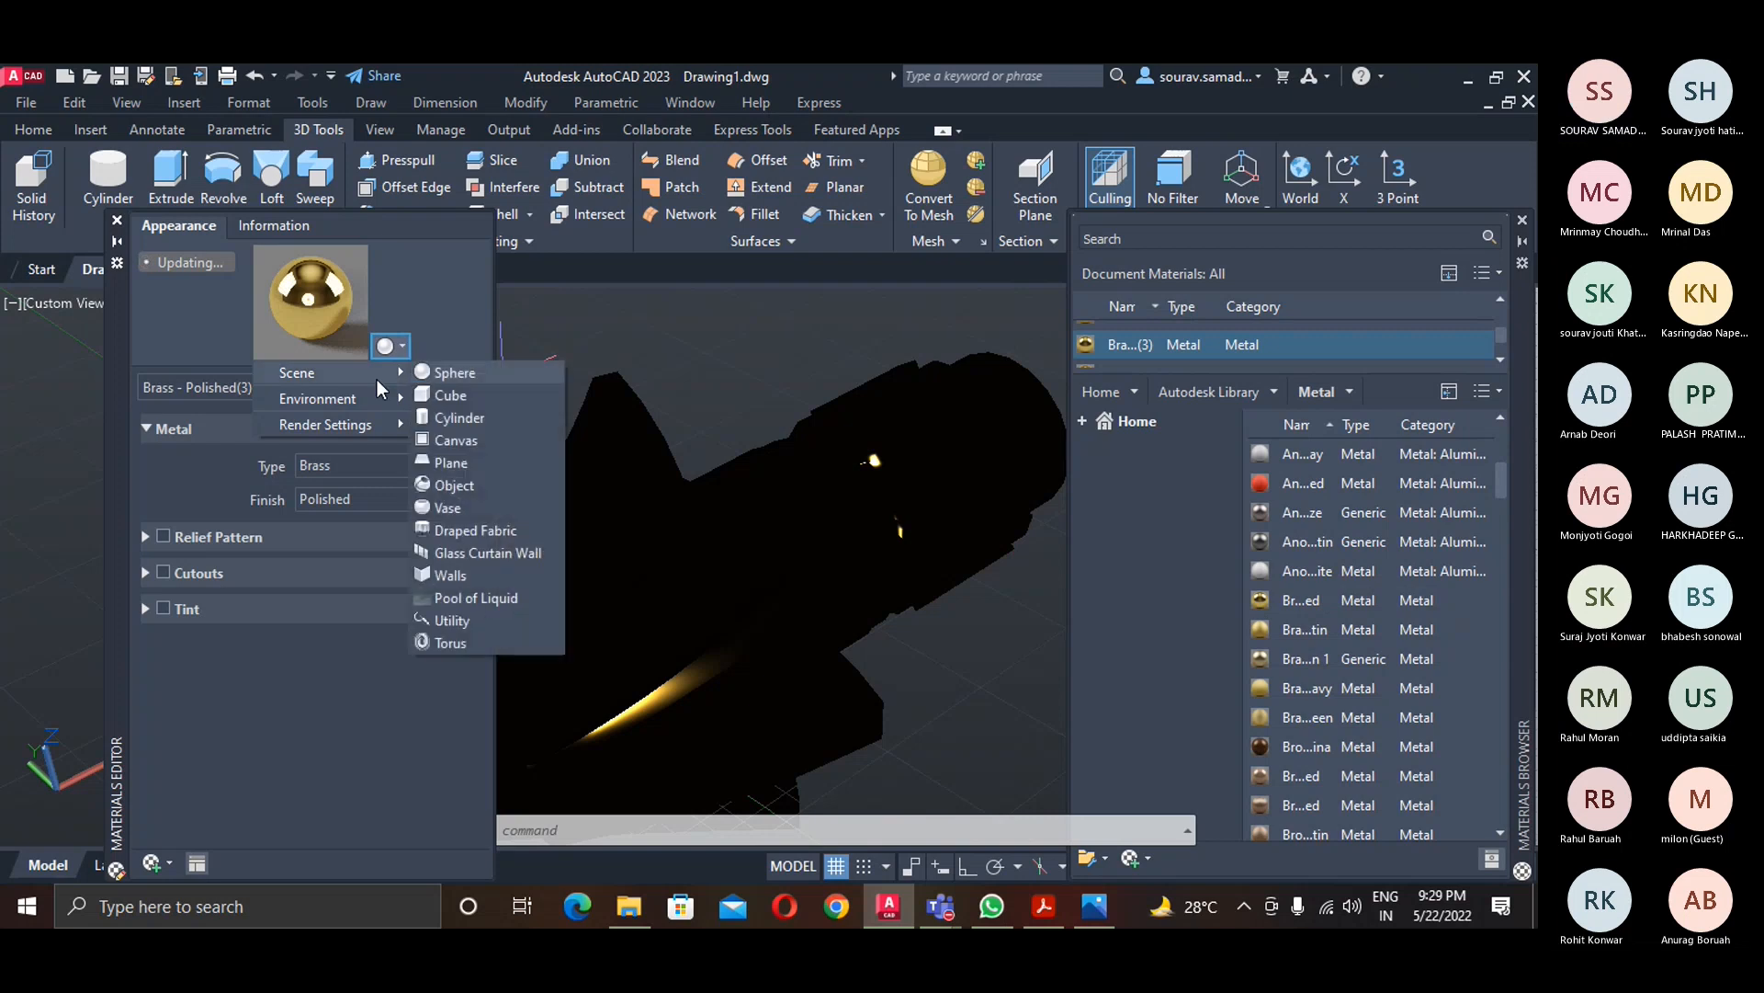
click(449, 441)
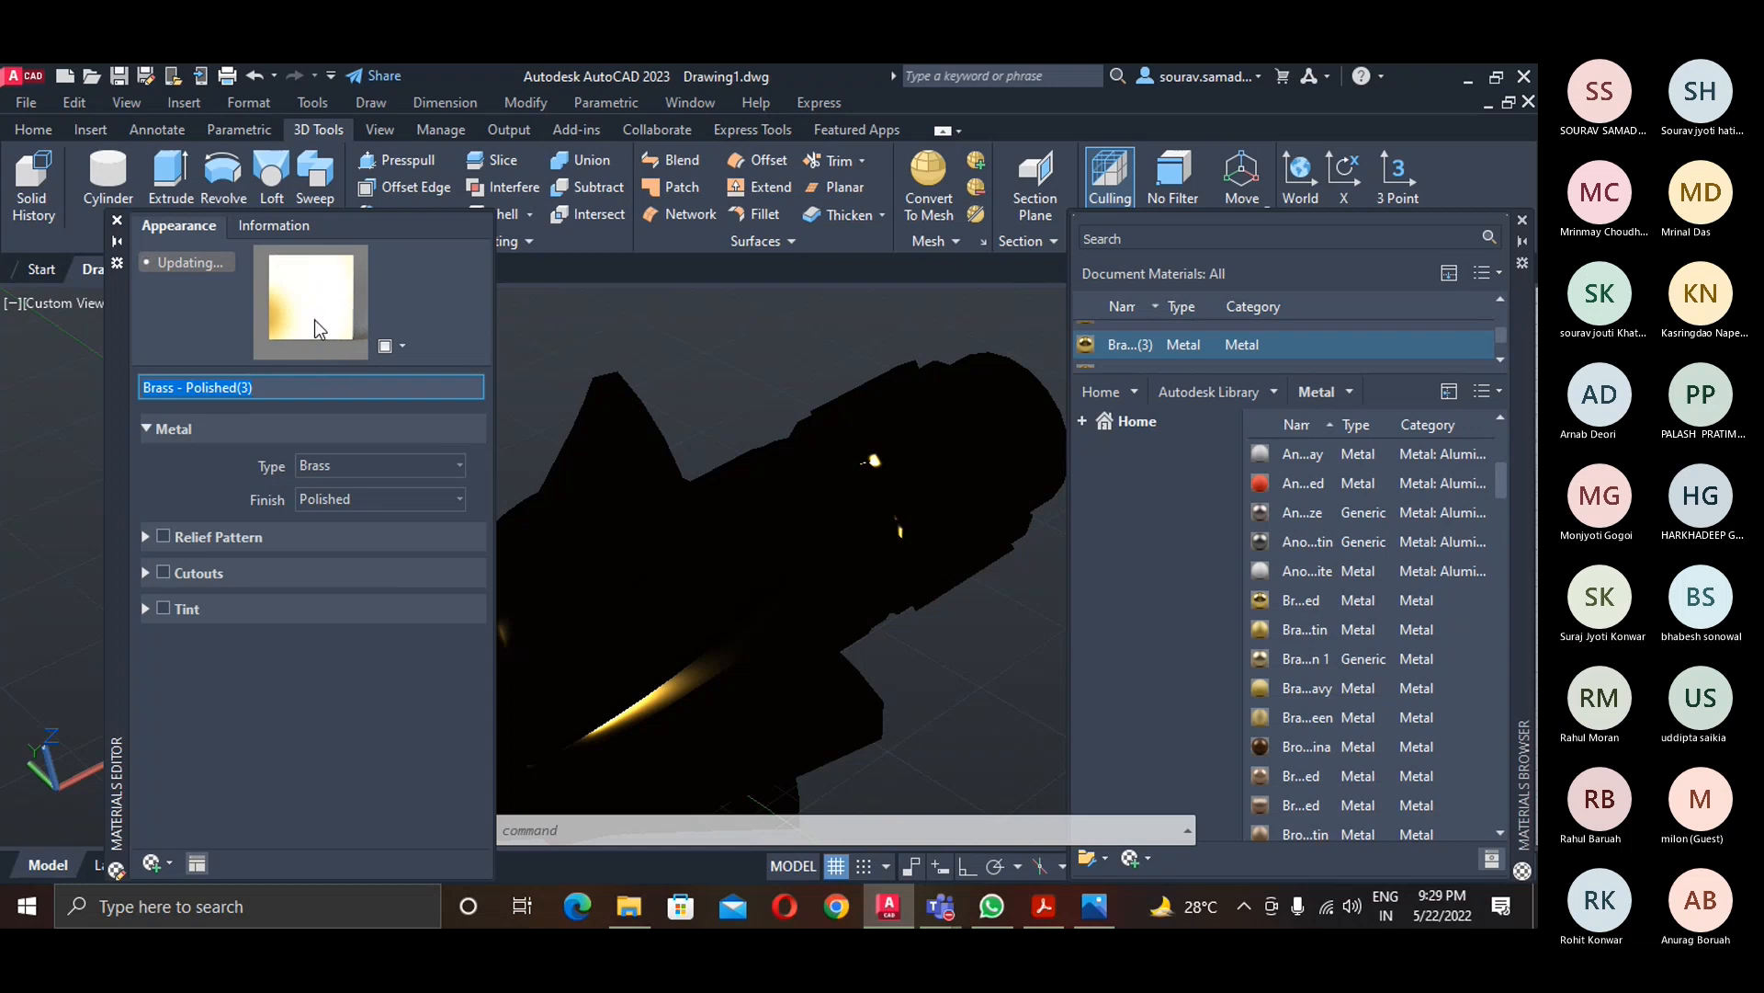
- Keep the metal type as Brass, try the Satin finish on the material, and select the cutter
click(457, 466)
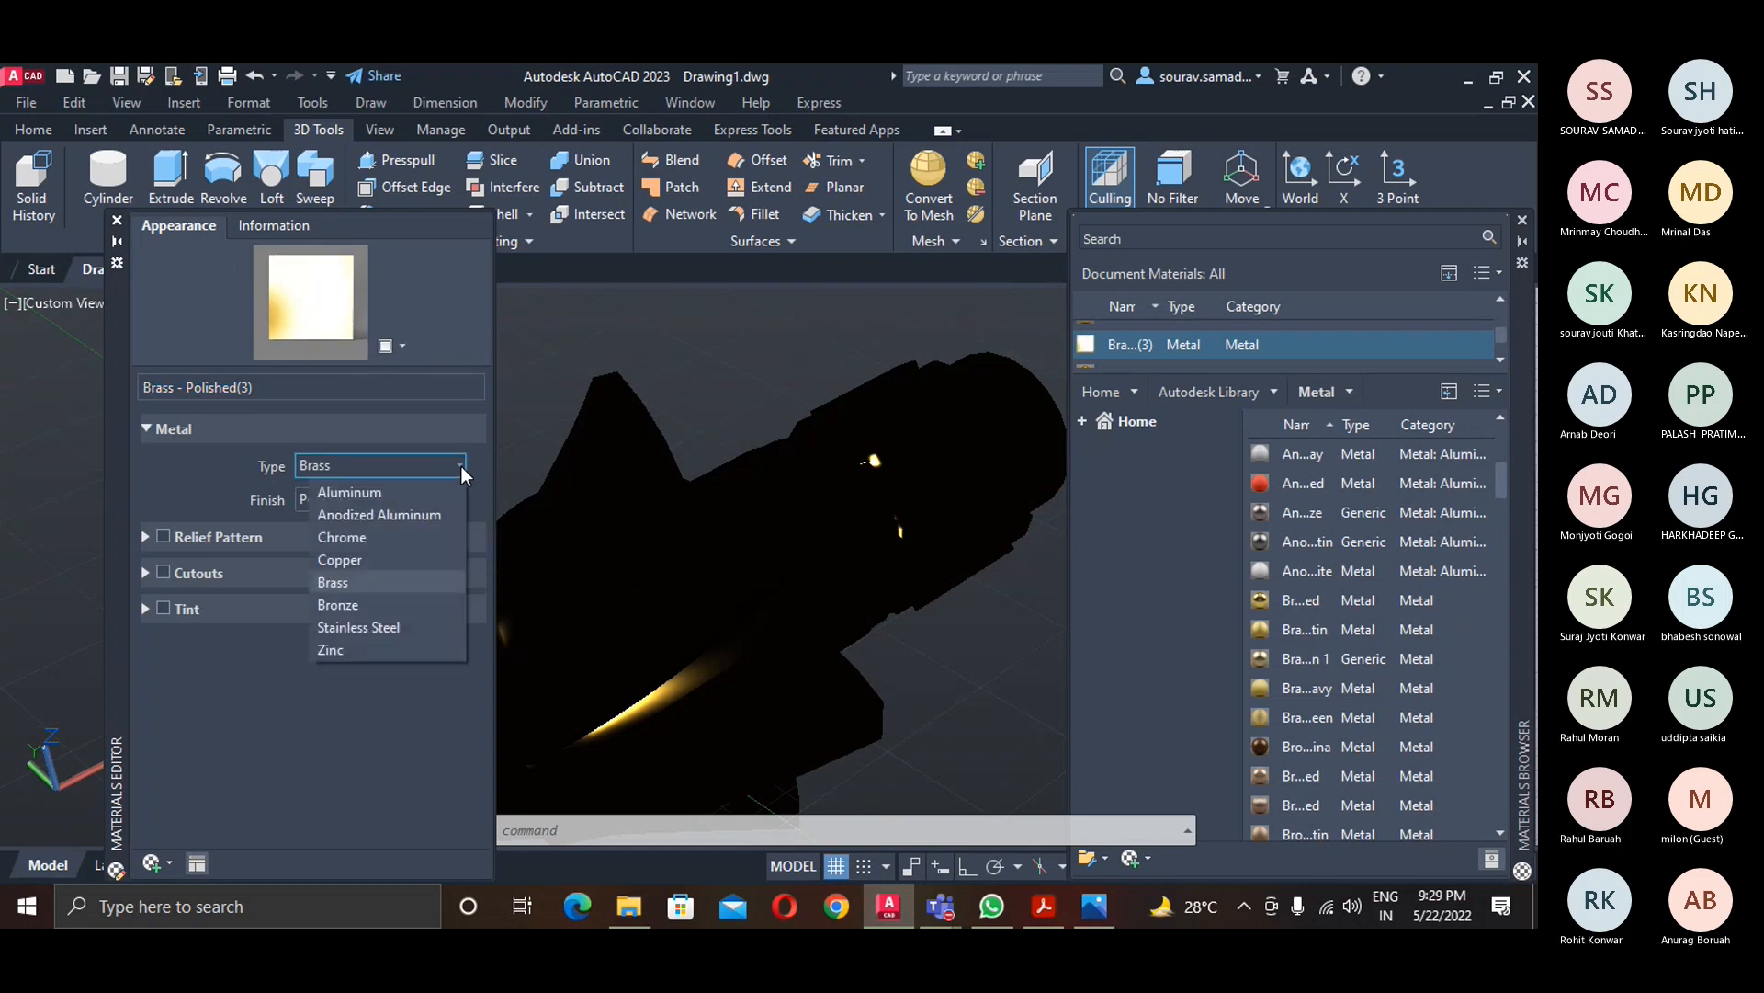
click(381, 582)
click(433, 499)
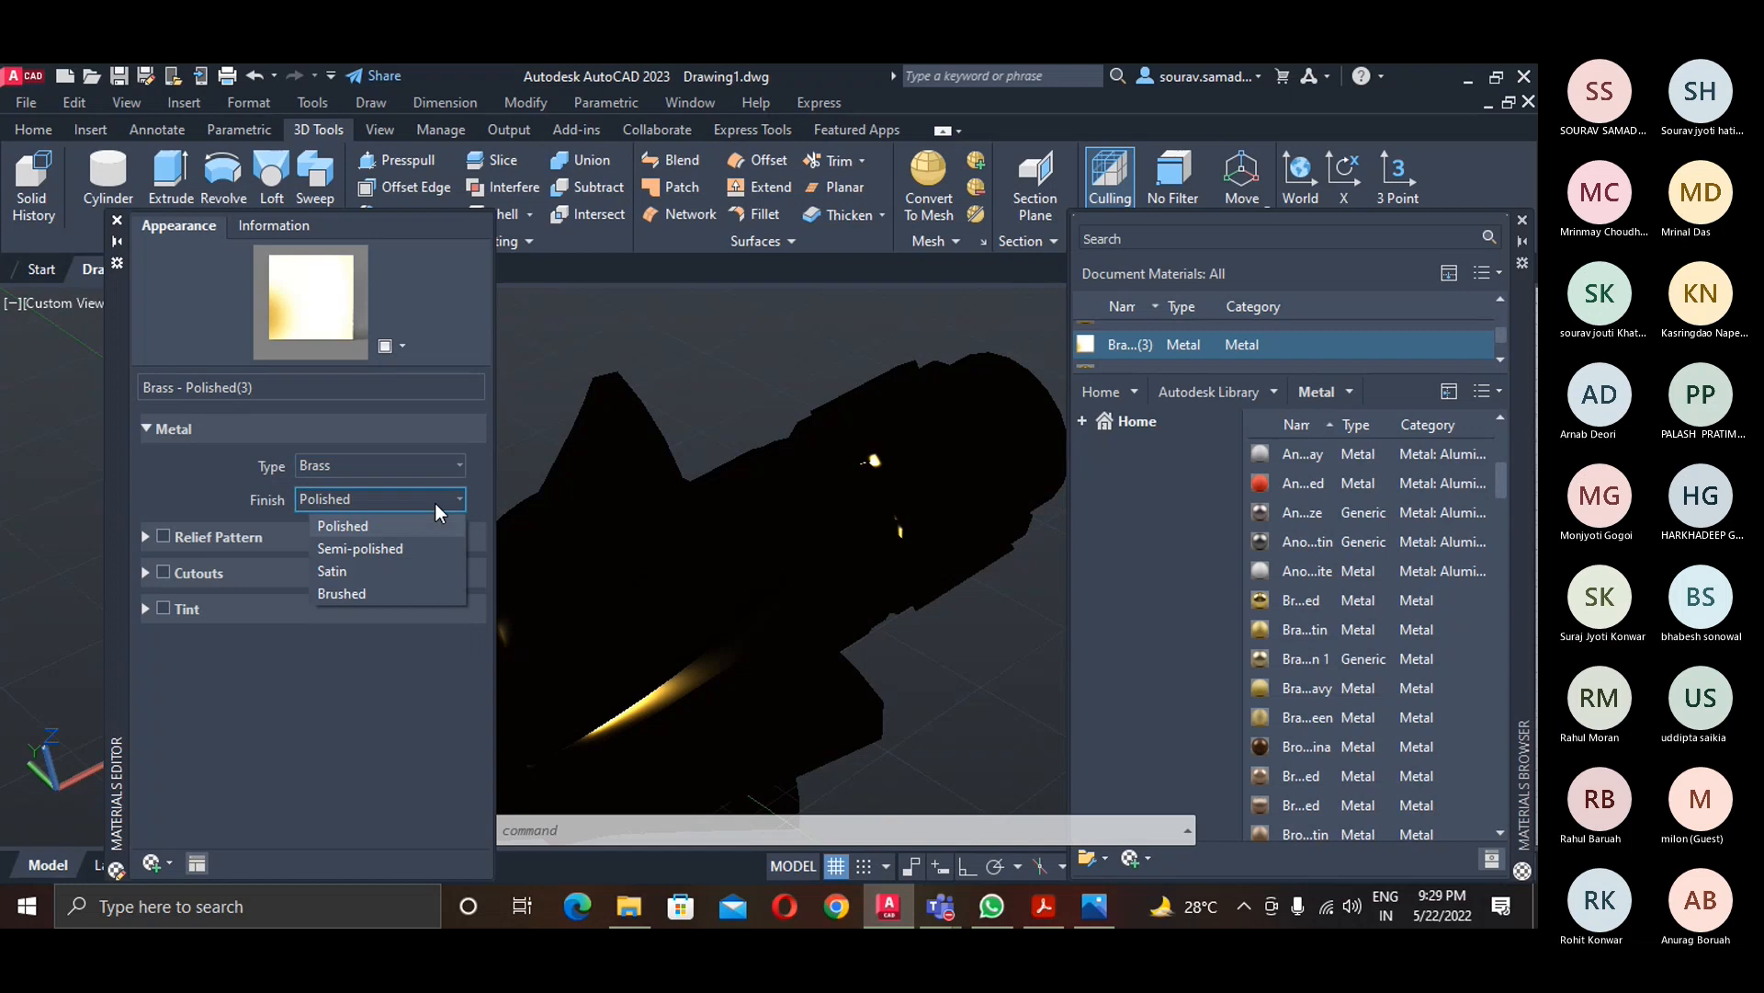
click(357, 575)
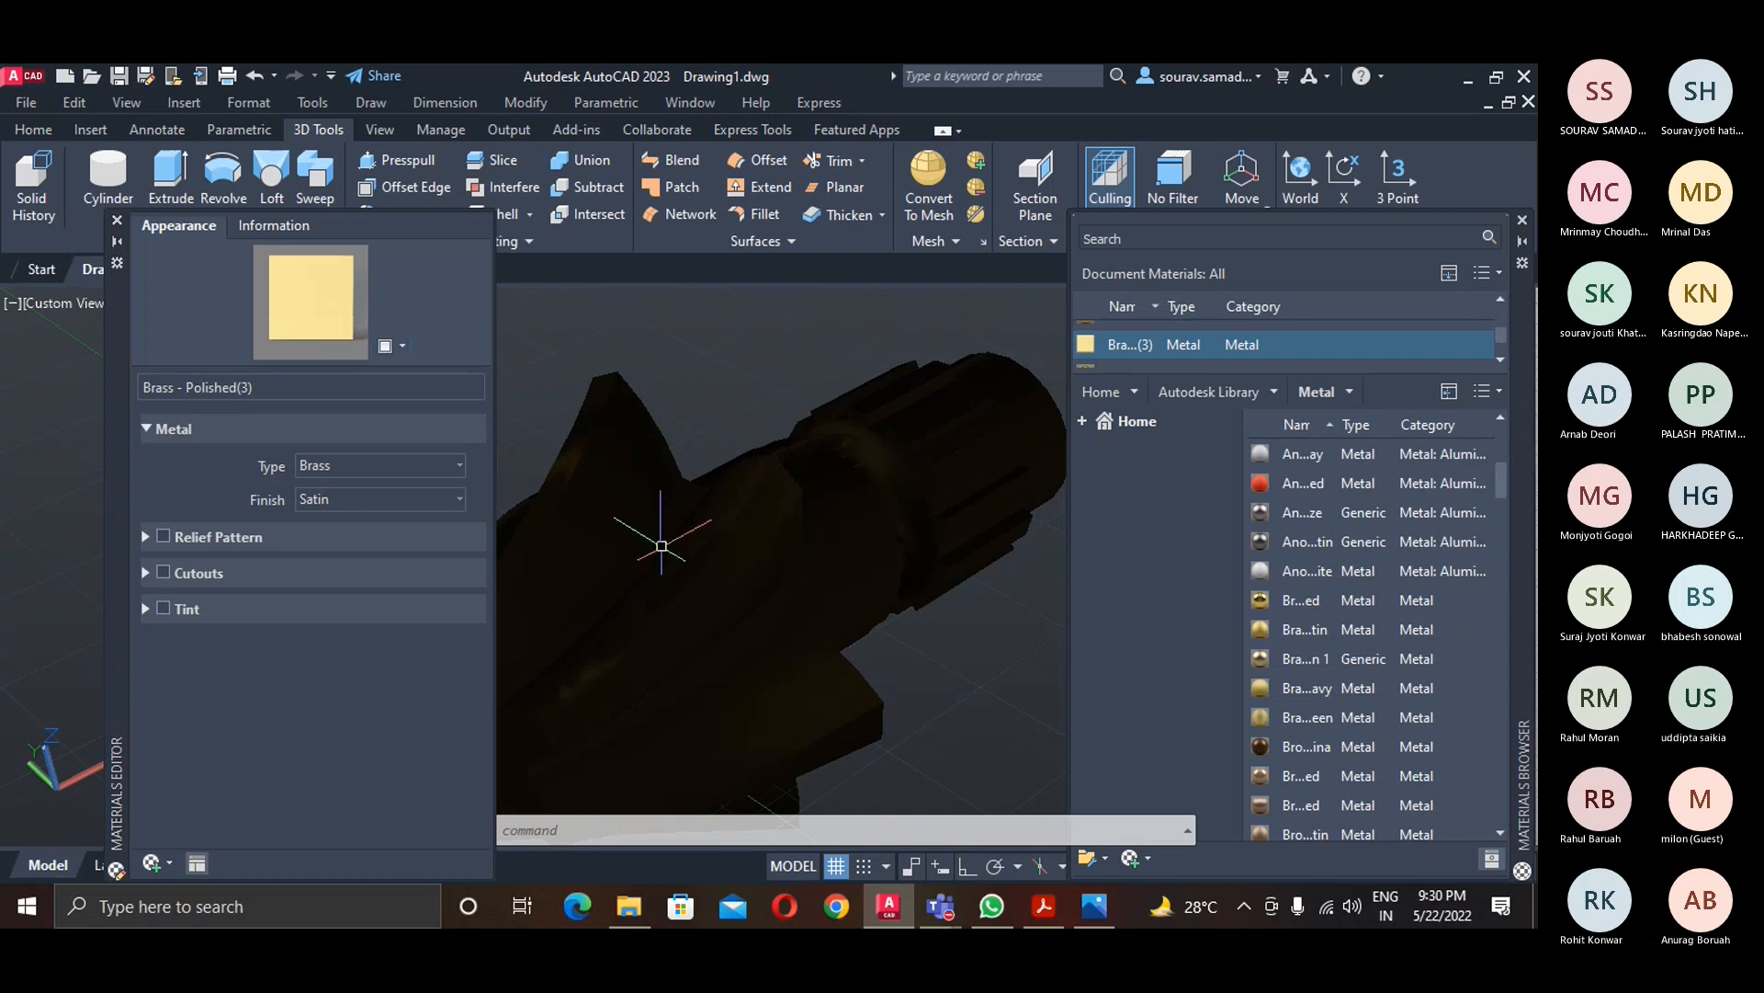
click(787, 625)
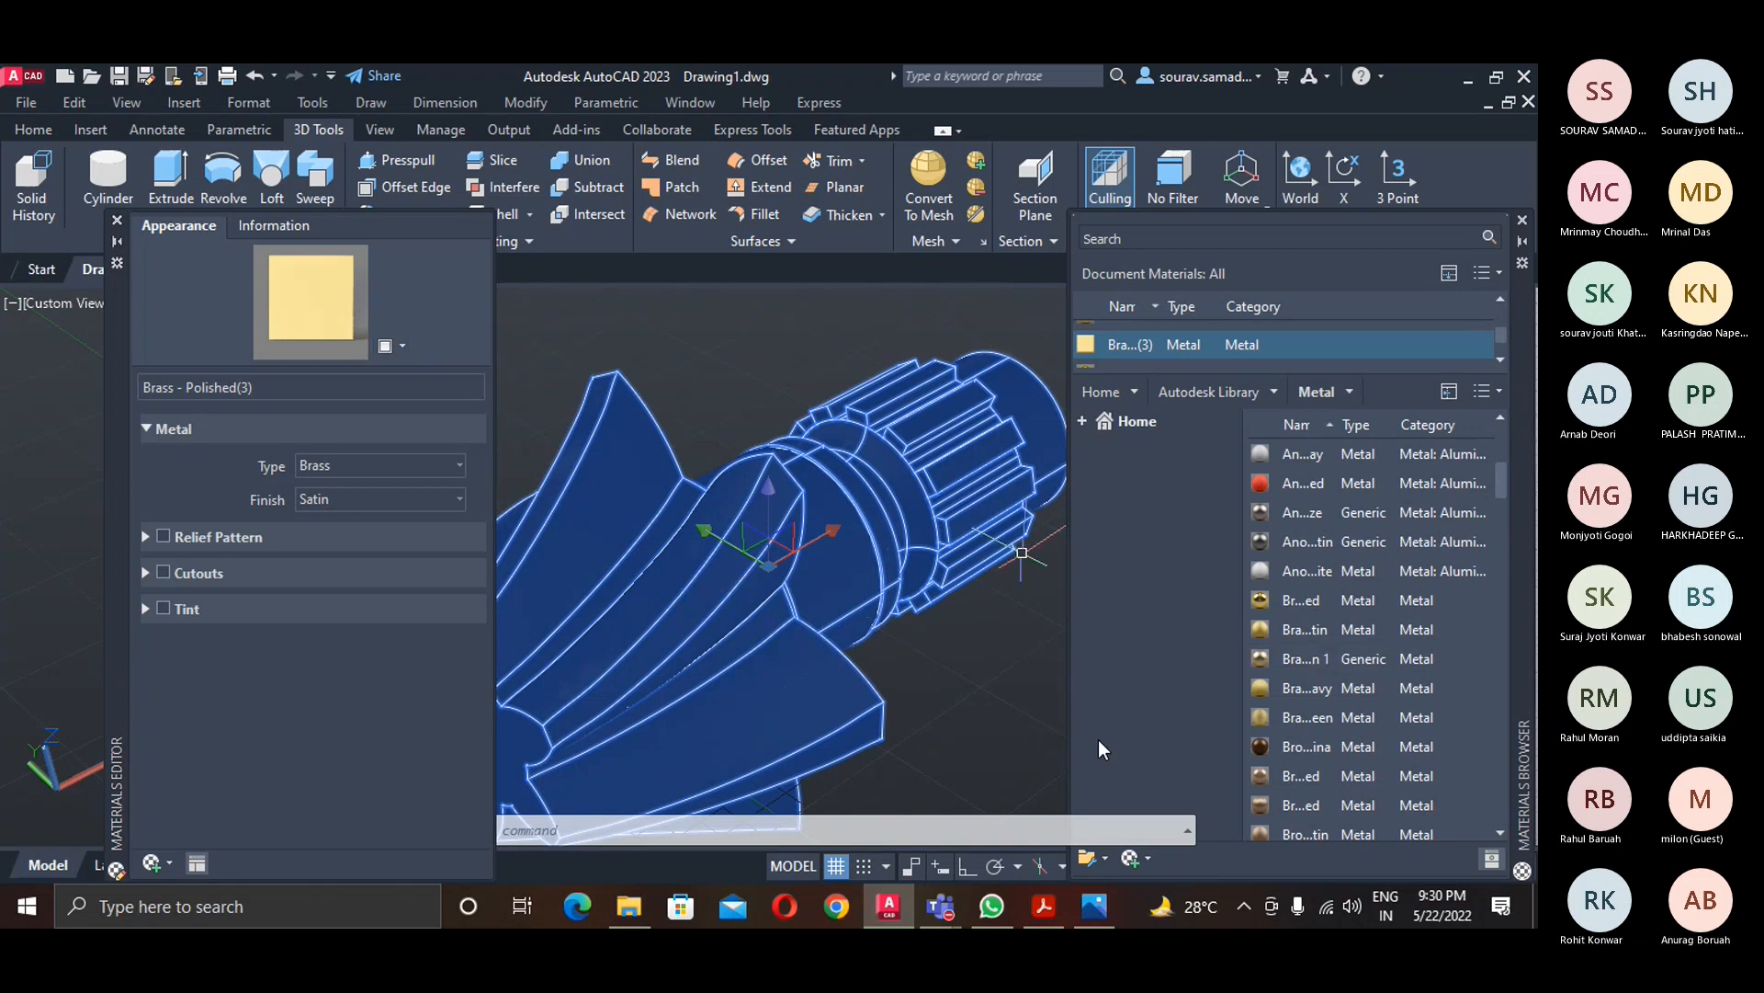
- Set the brass material's finish to Semi-polished and its preview scene to Sphere
click(388, 498)
click(367, 549)
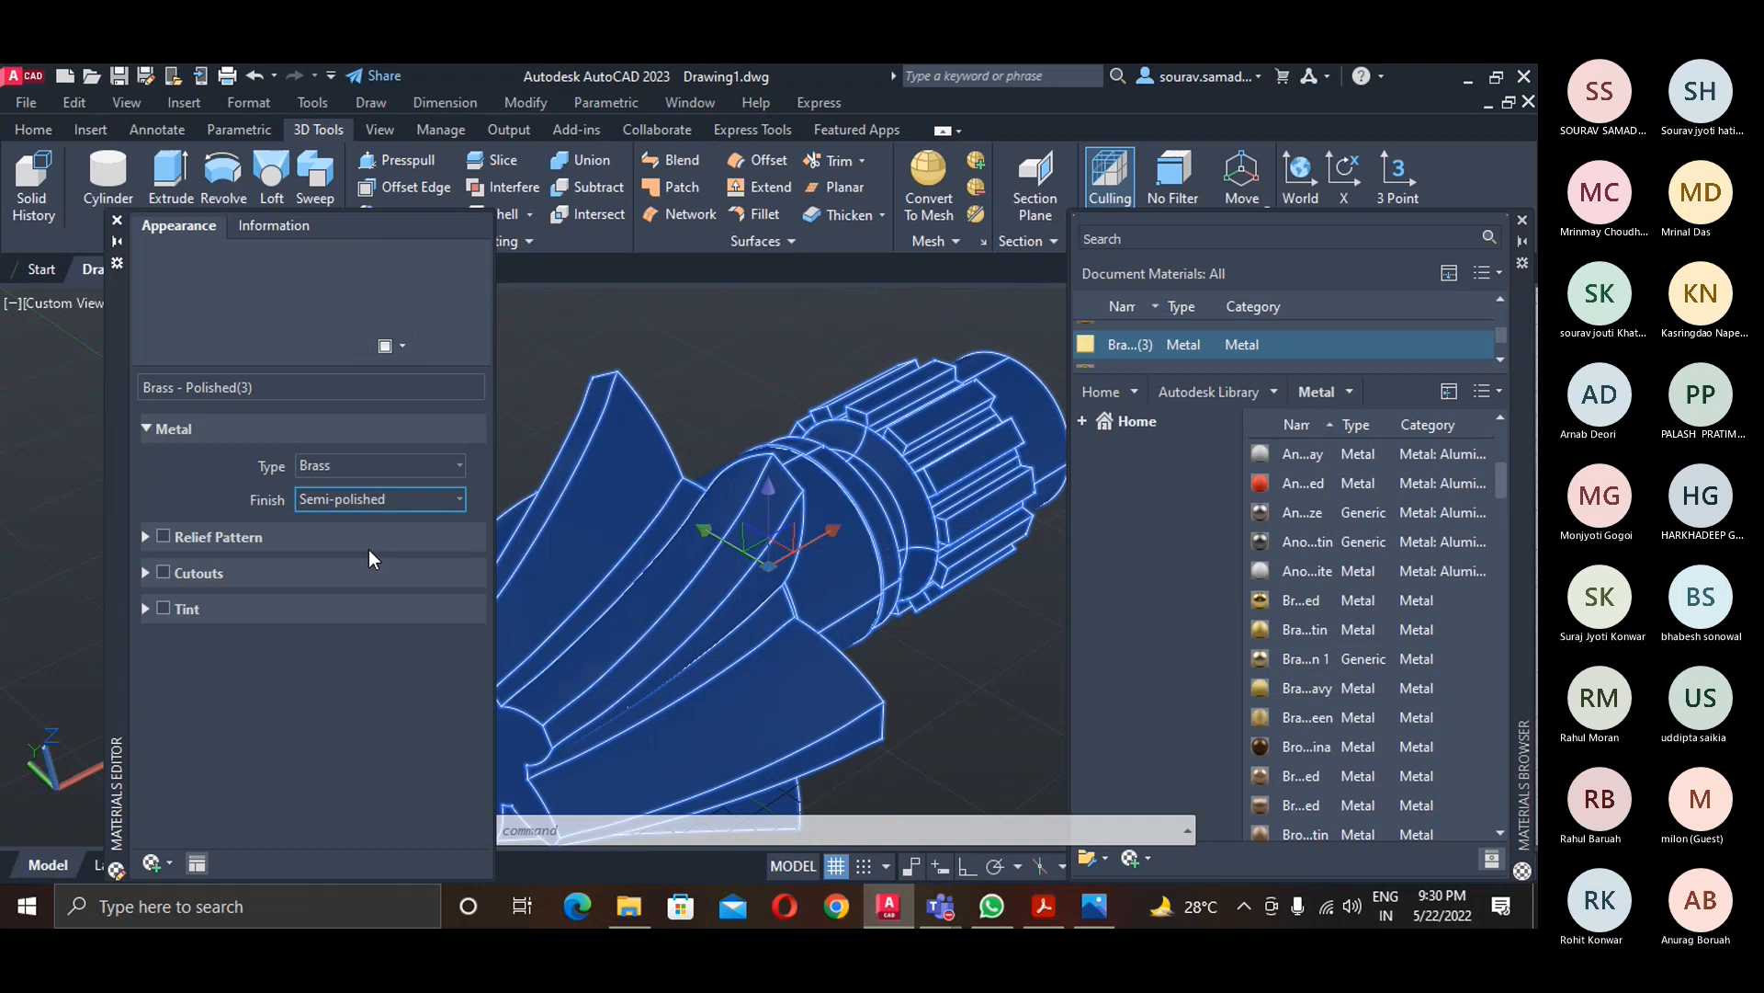
click(402, 345)
mouse_move(356, 375)
click(440, 367)
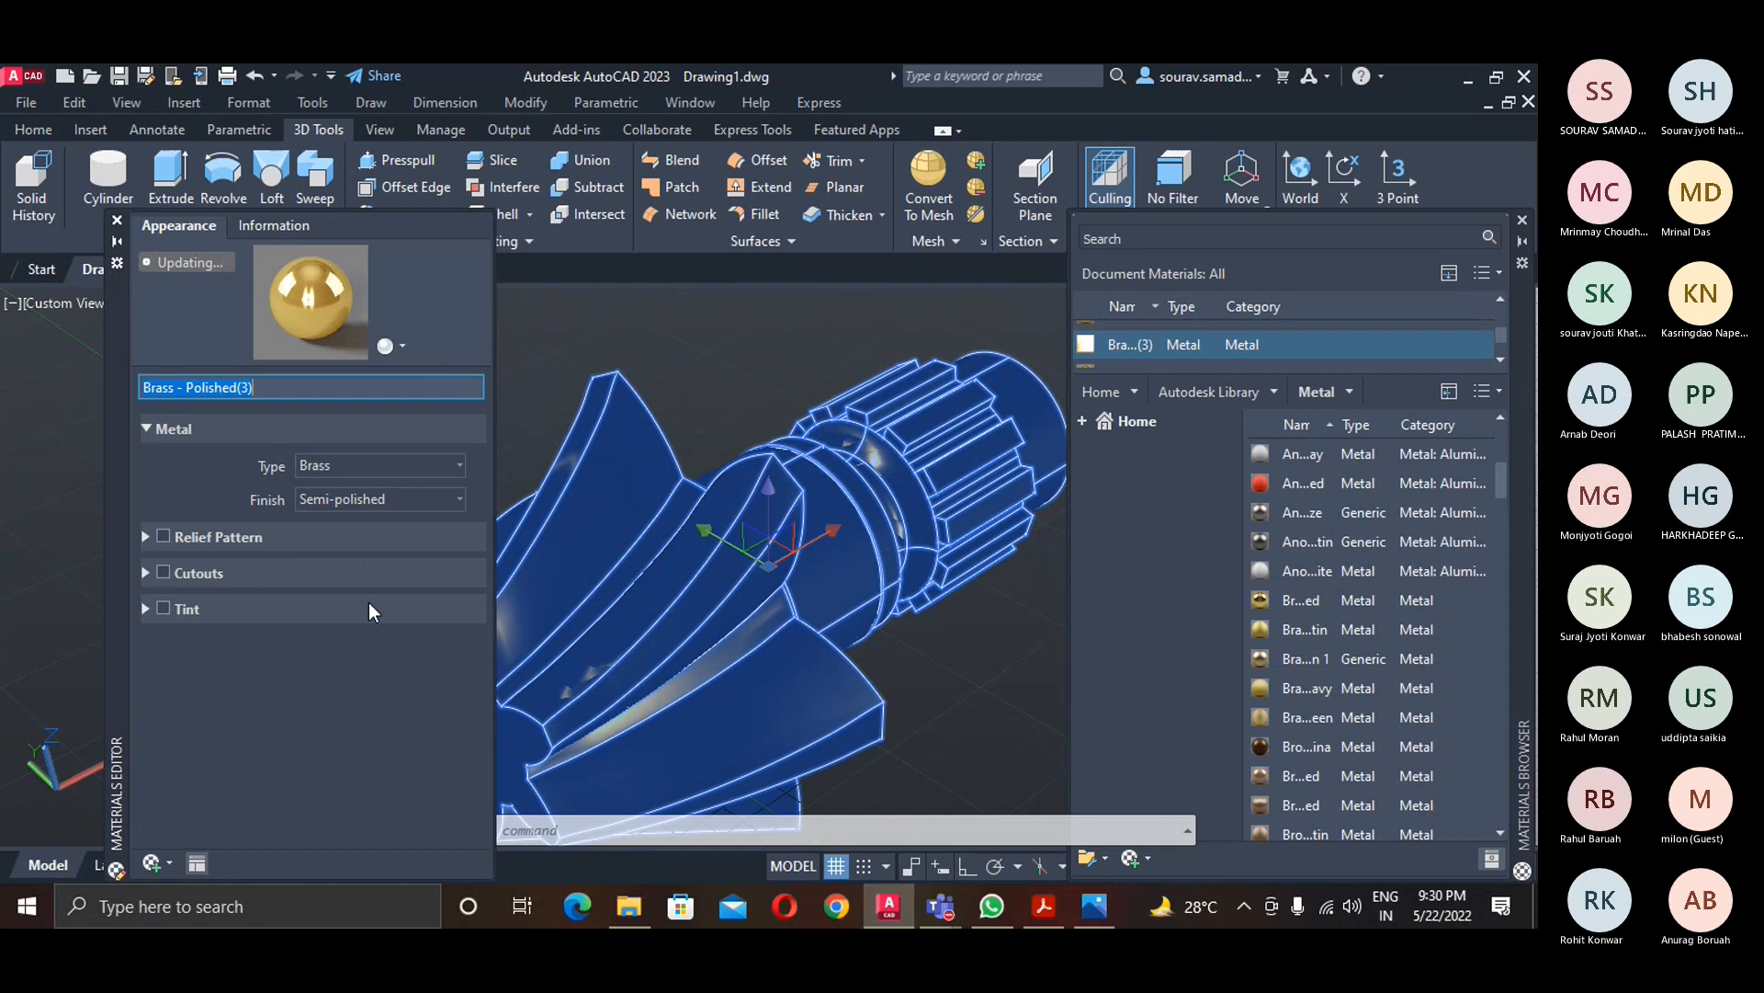
- Close the Materials Editor, clear the selection, and inspect the semi-polished brass cutter from another angle
click(168, 863)
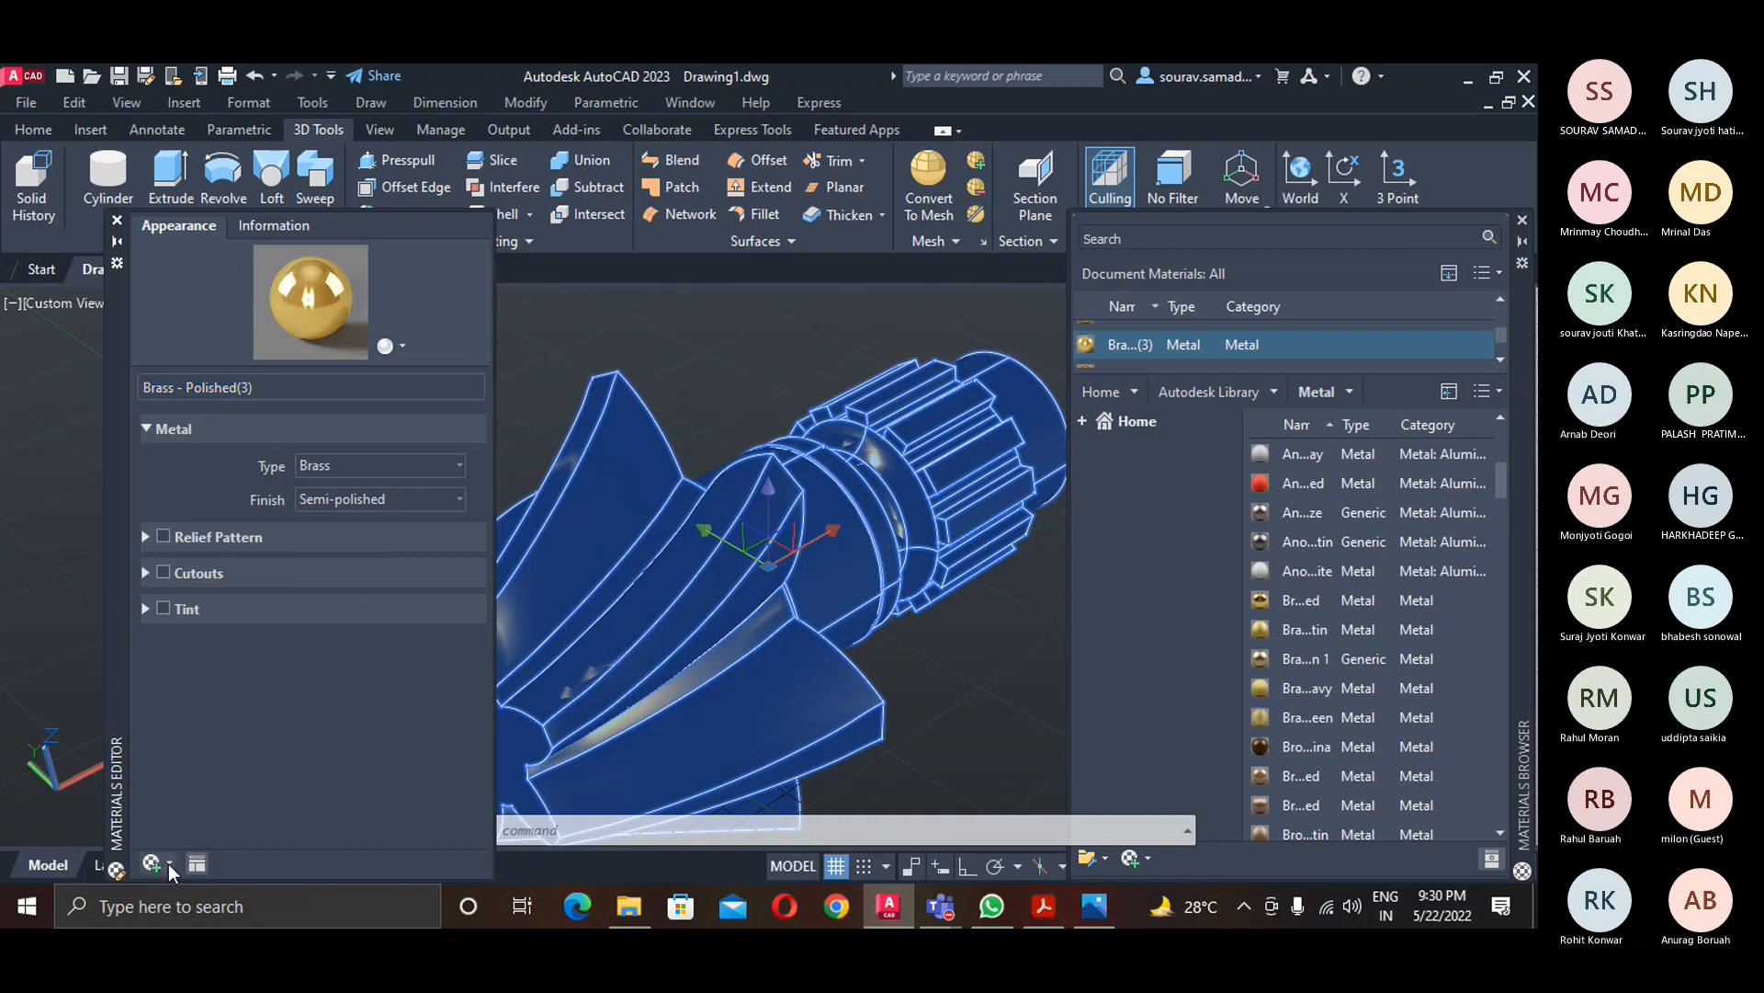
click(331, 800)
click(117, 219)
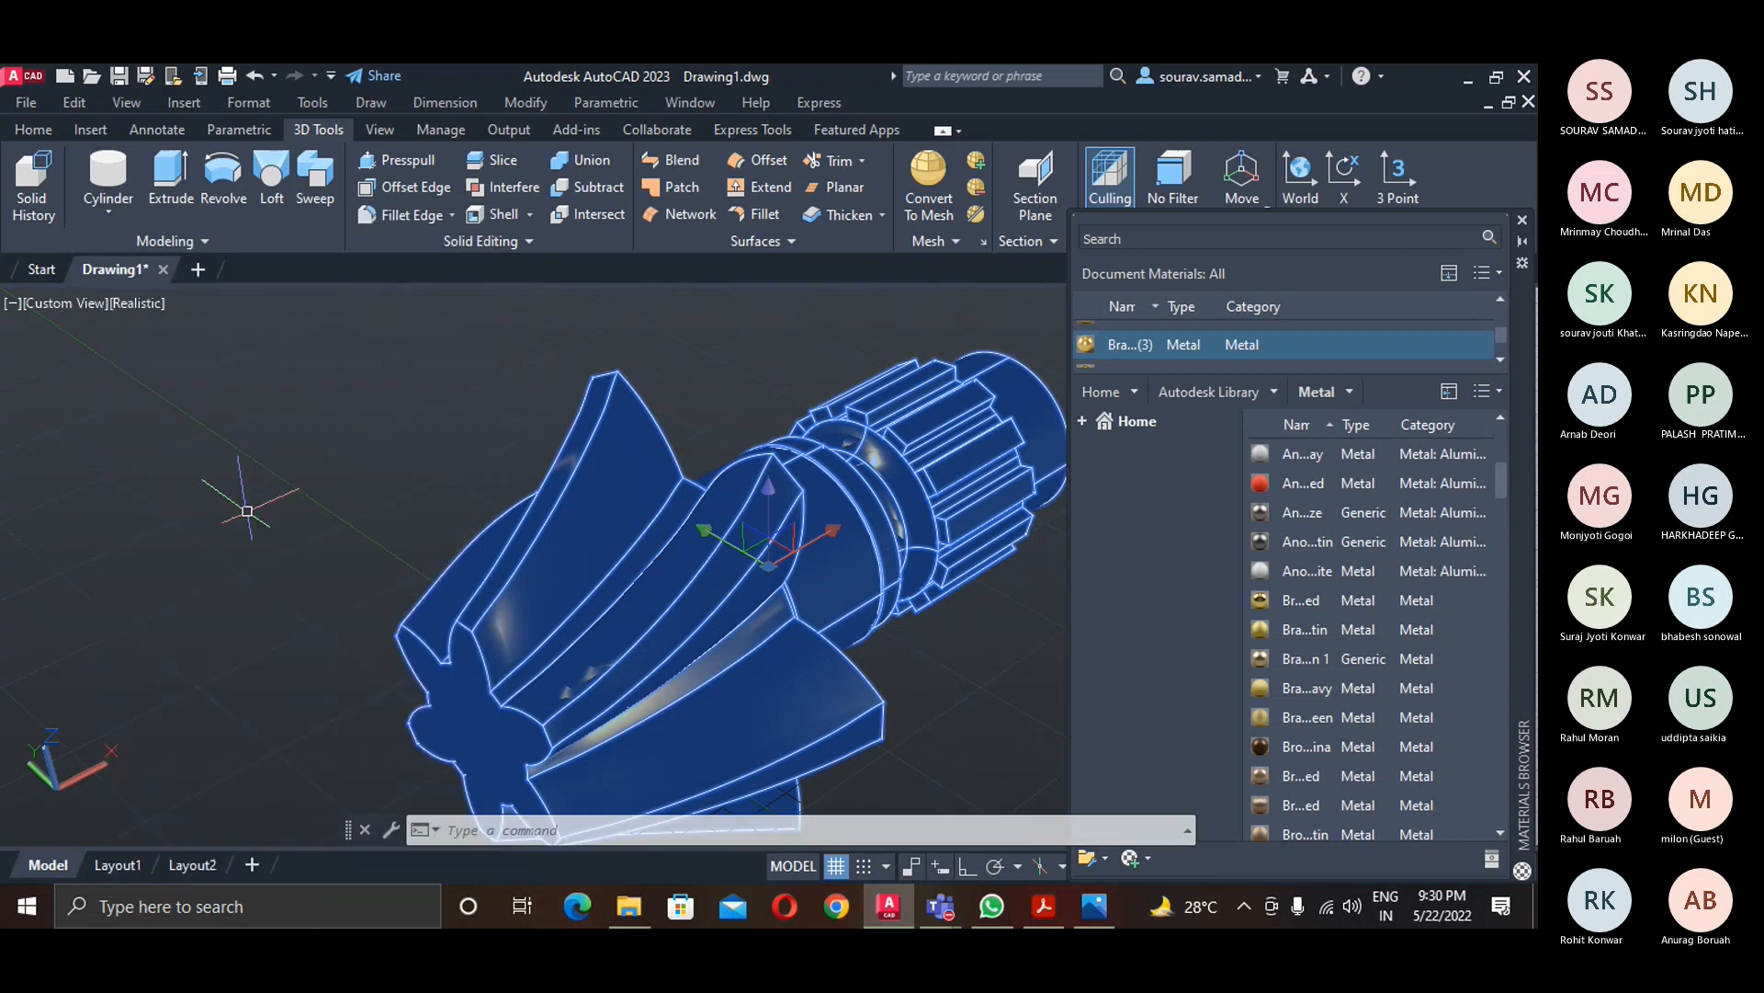
key(Escape)
scroll(873, 733, down, 1)
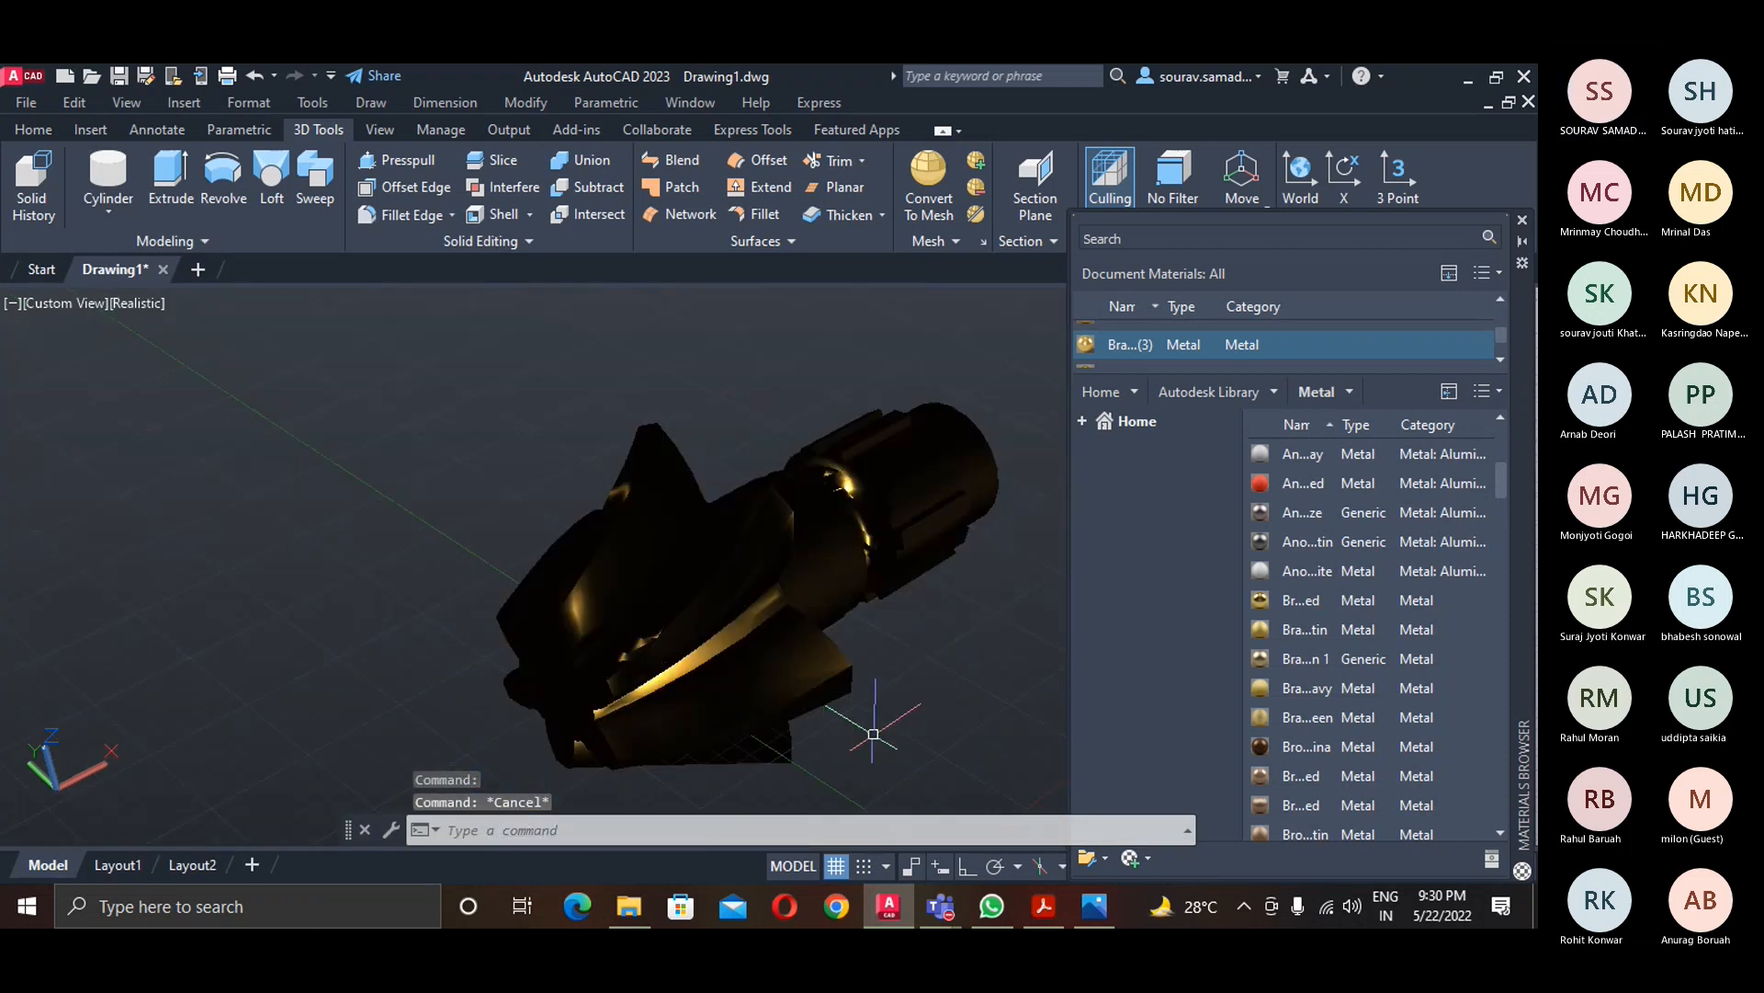
scroll(824, 729, up, 2)
shift+middle_drag(838, 683, 874, 649)
key(Escape)
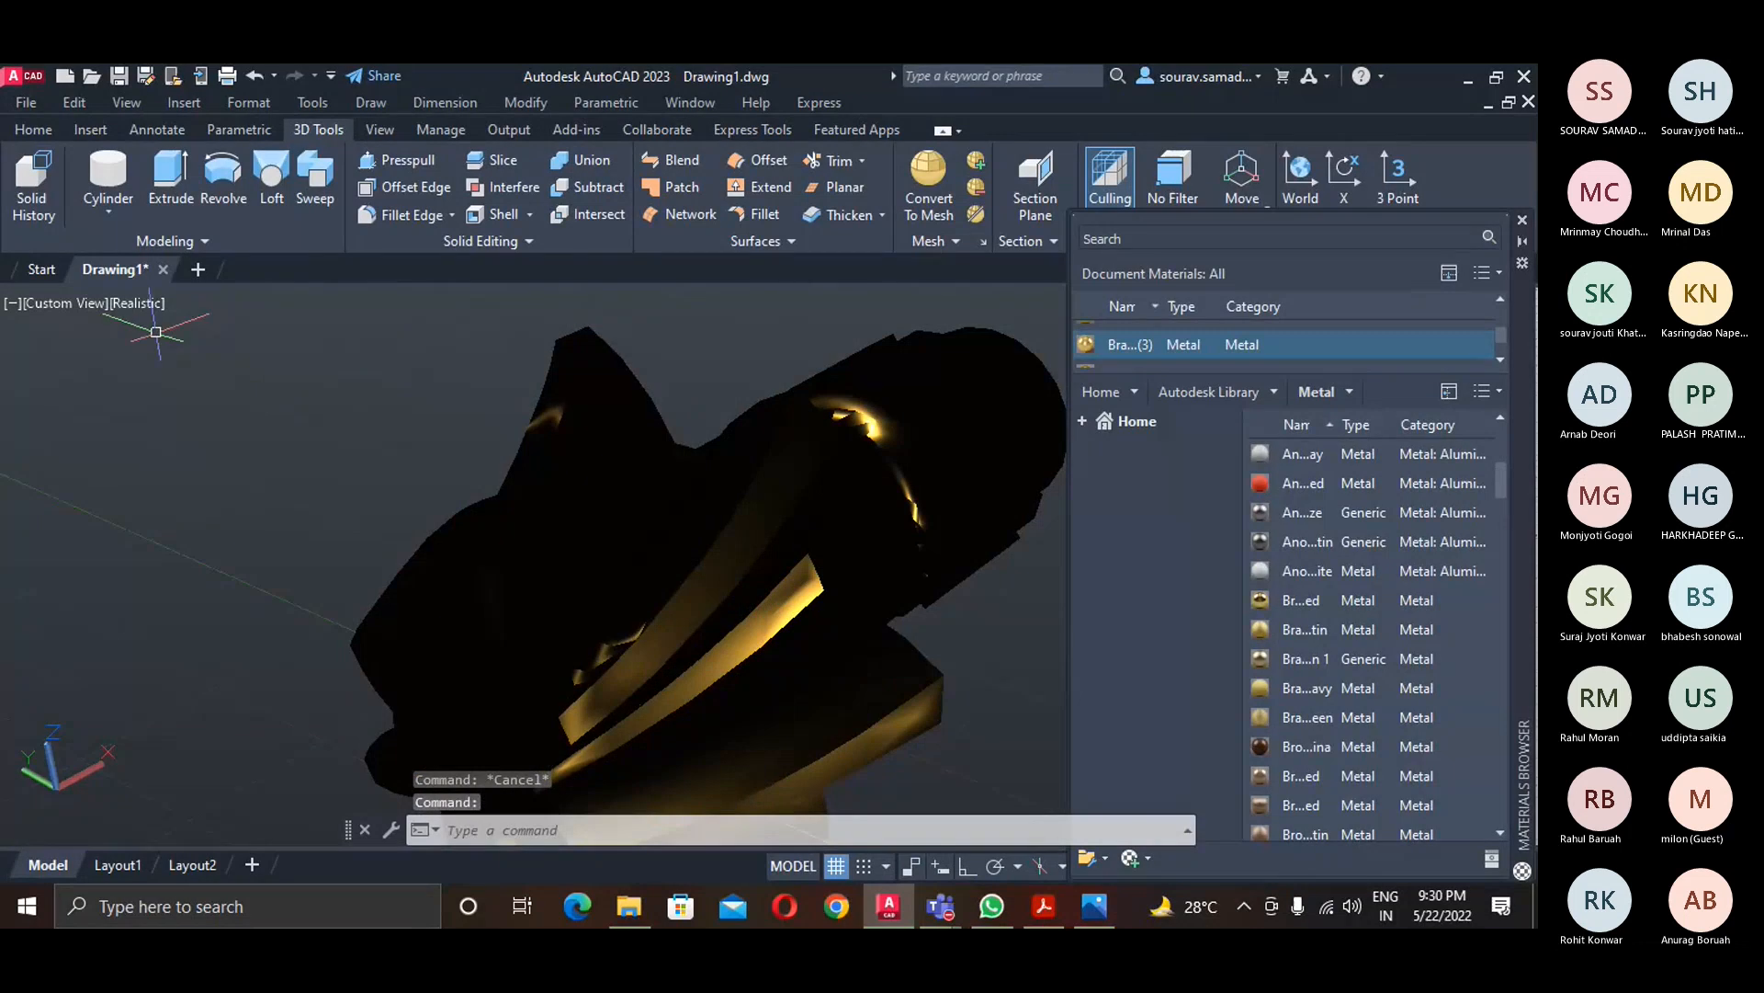
- Switch the model viewport's visual style to Shaded and inspect the cutter
click(138, 302)
click(202, 457)
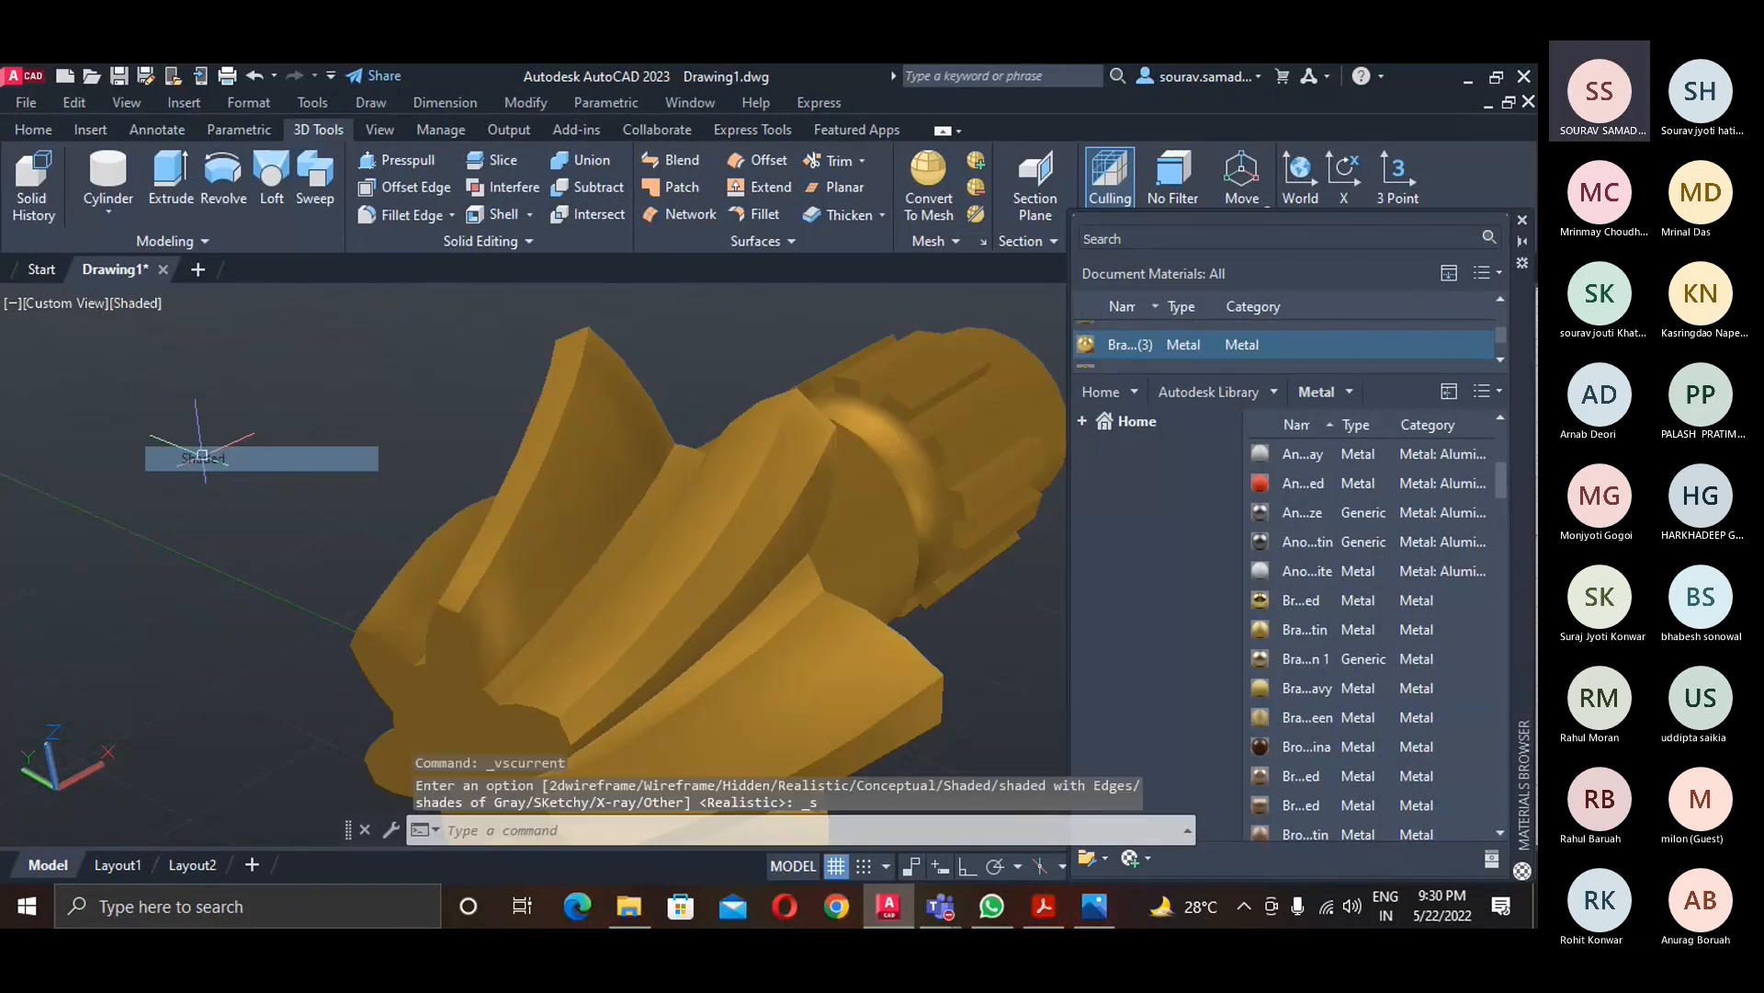
shift+middle_drag(583, 577, 555, 602)
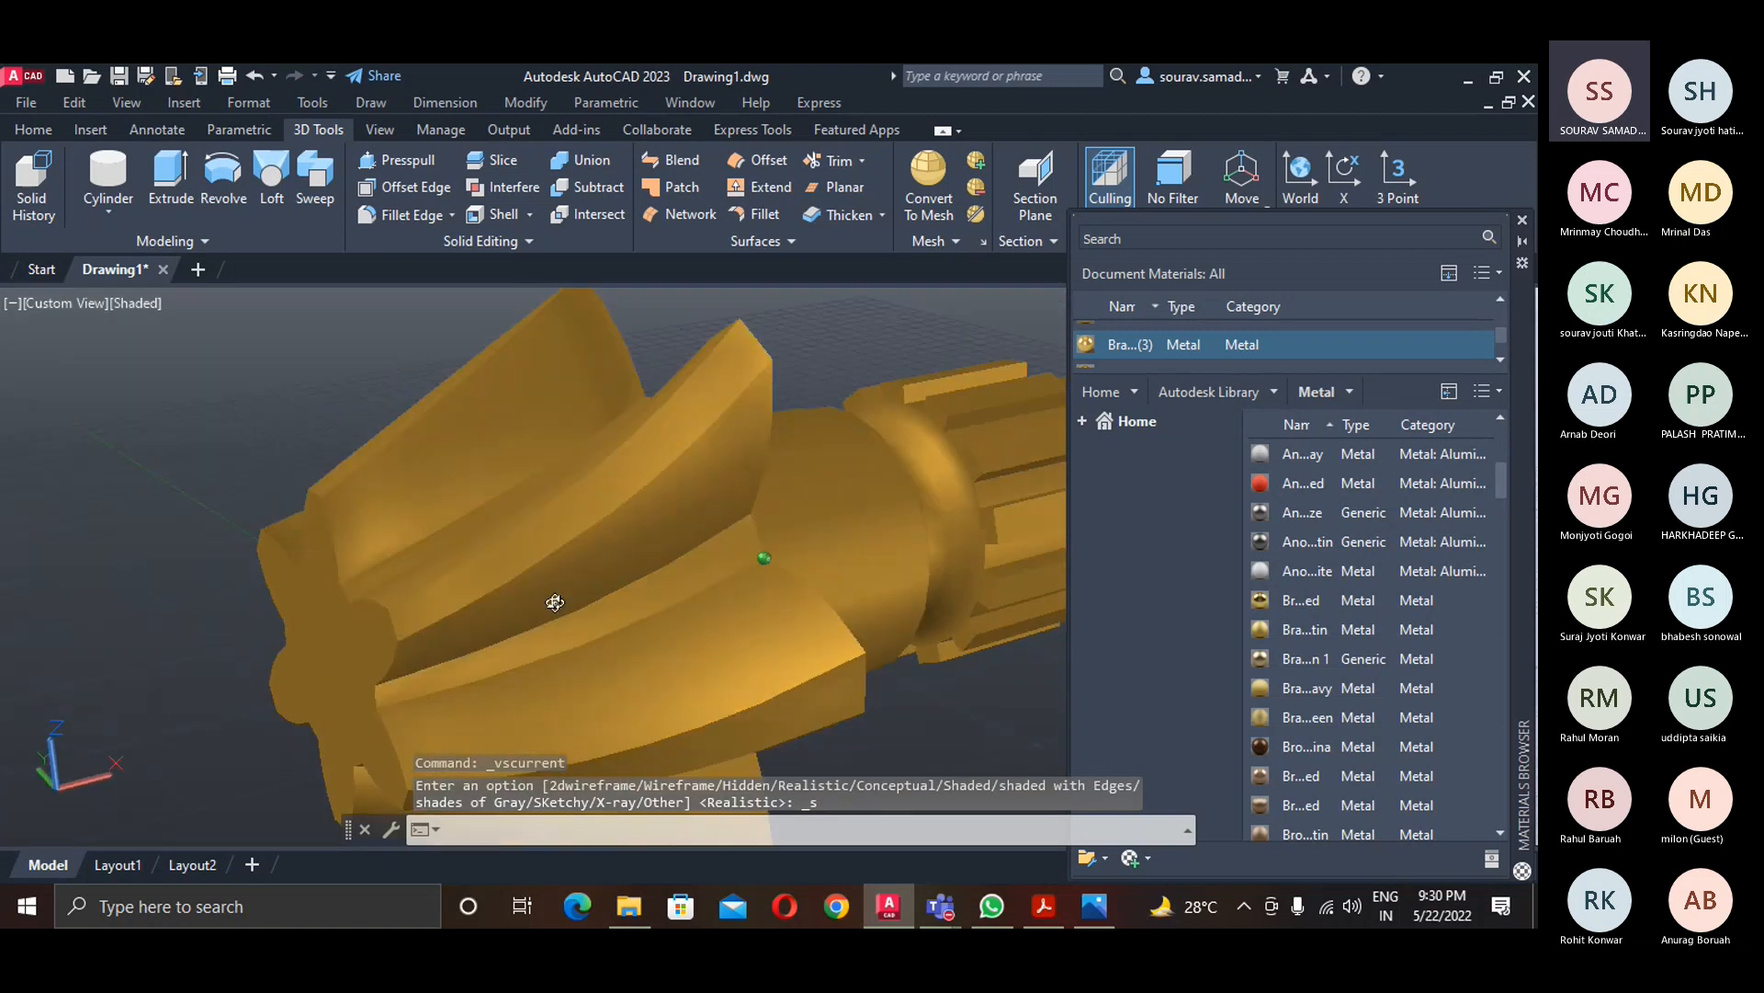
key(Escape)
key(Escape)
- Close the Materials Browser and restore the home view in parallel projection
click(1522, 220)
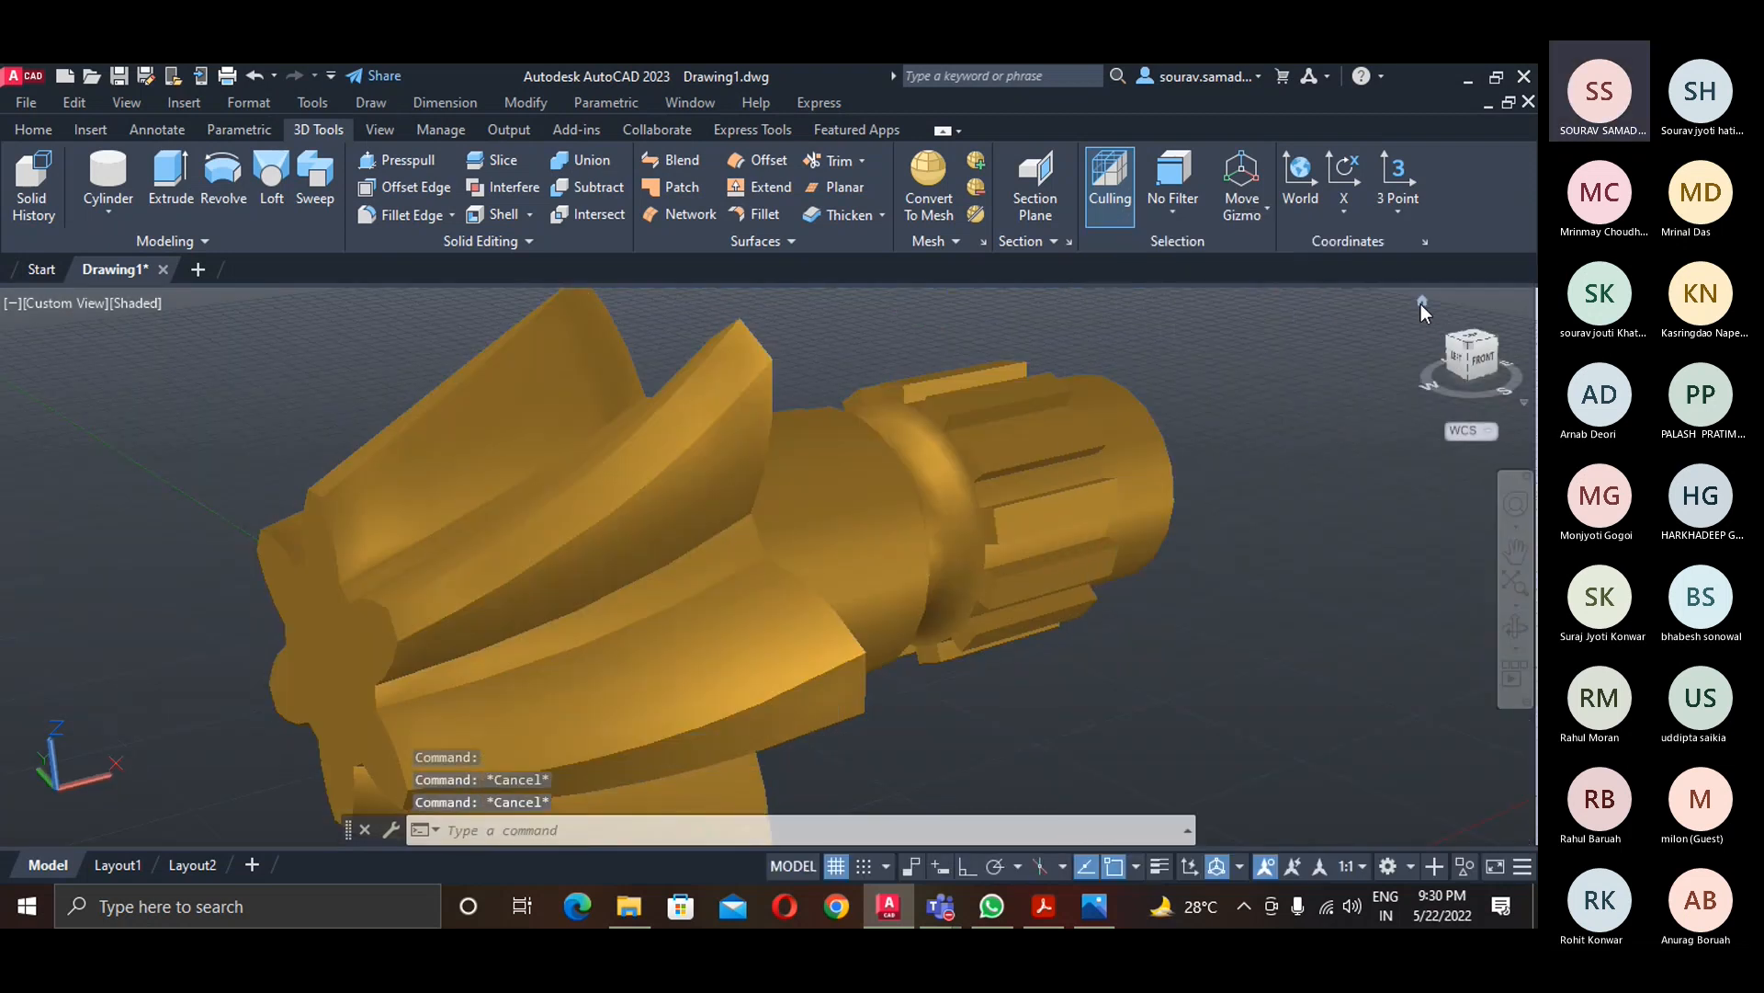
click(1422, 303)
right_click(1456, 371)
click(1386, 408)
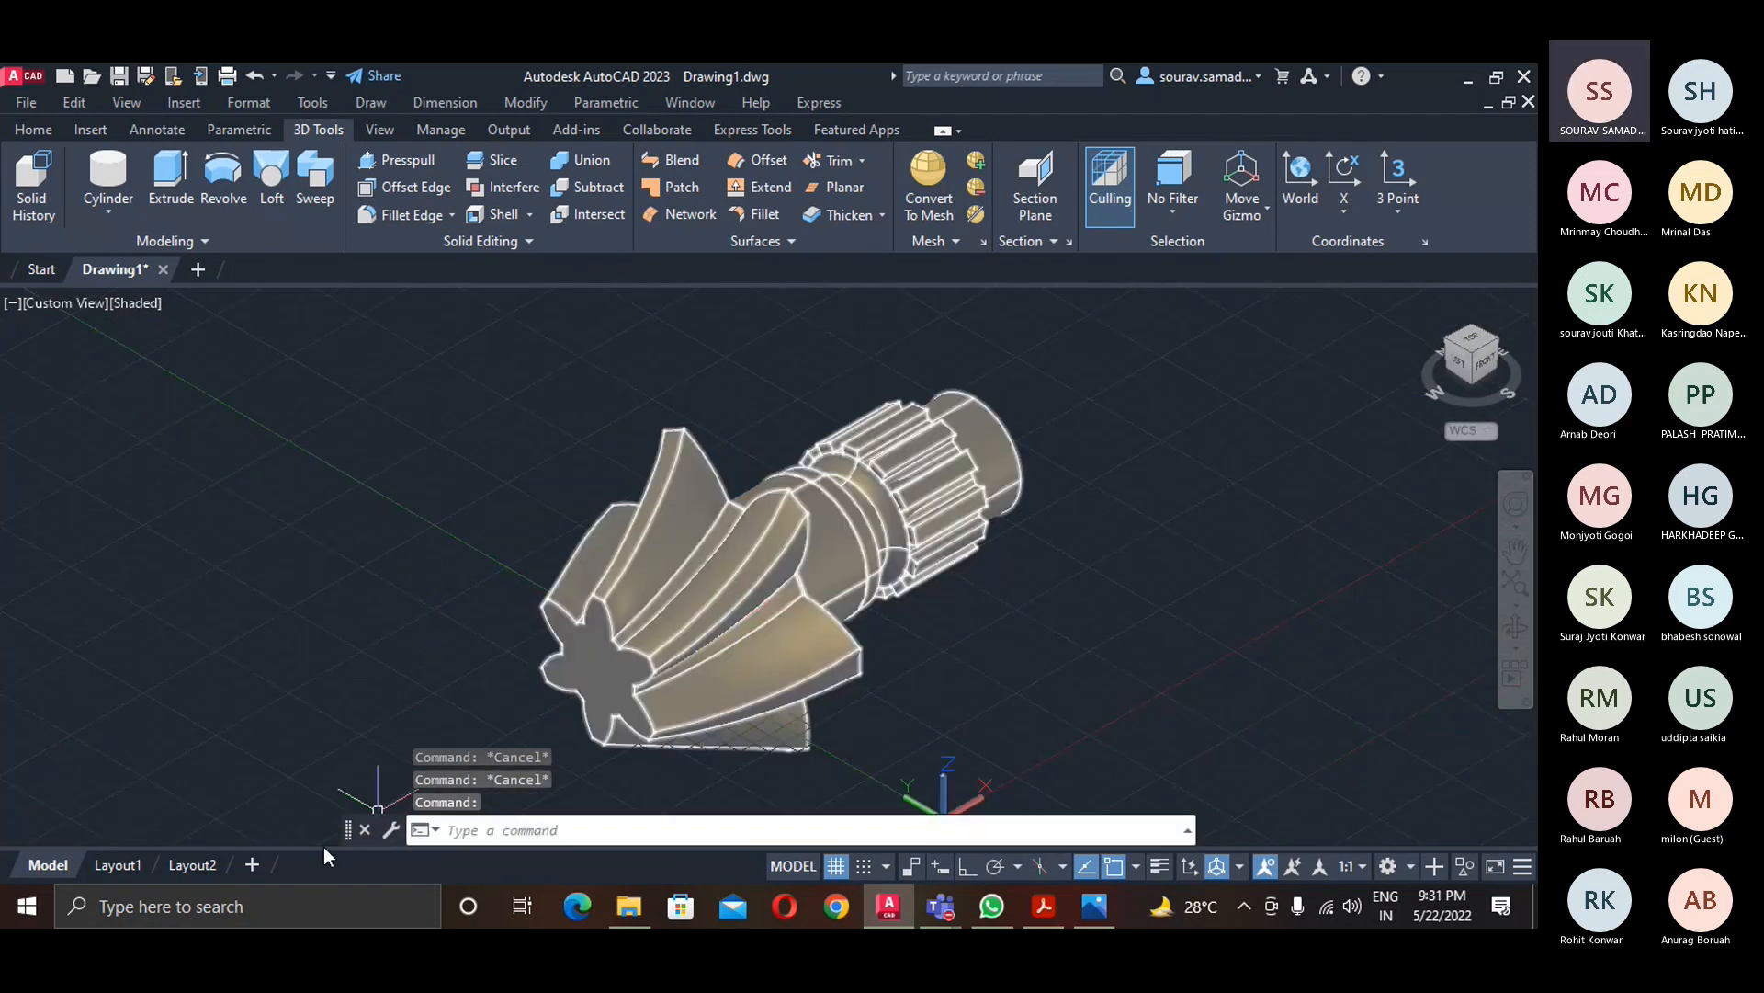
- Open Layout1, activate its viewport, try the Realistic visual style, and set it to Shades of Gray
click(117, 865)
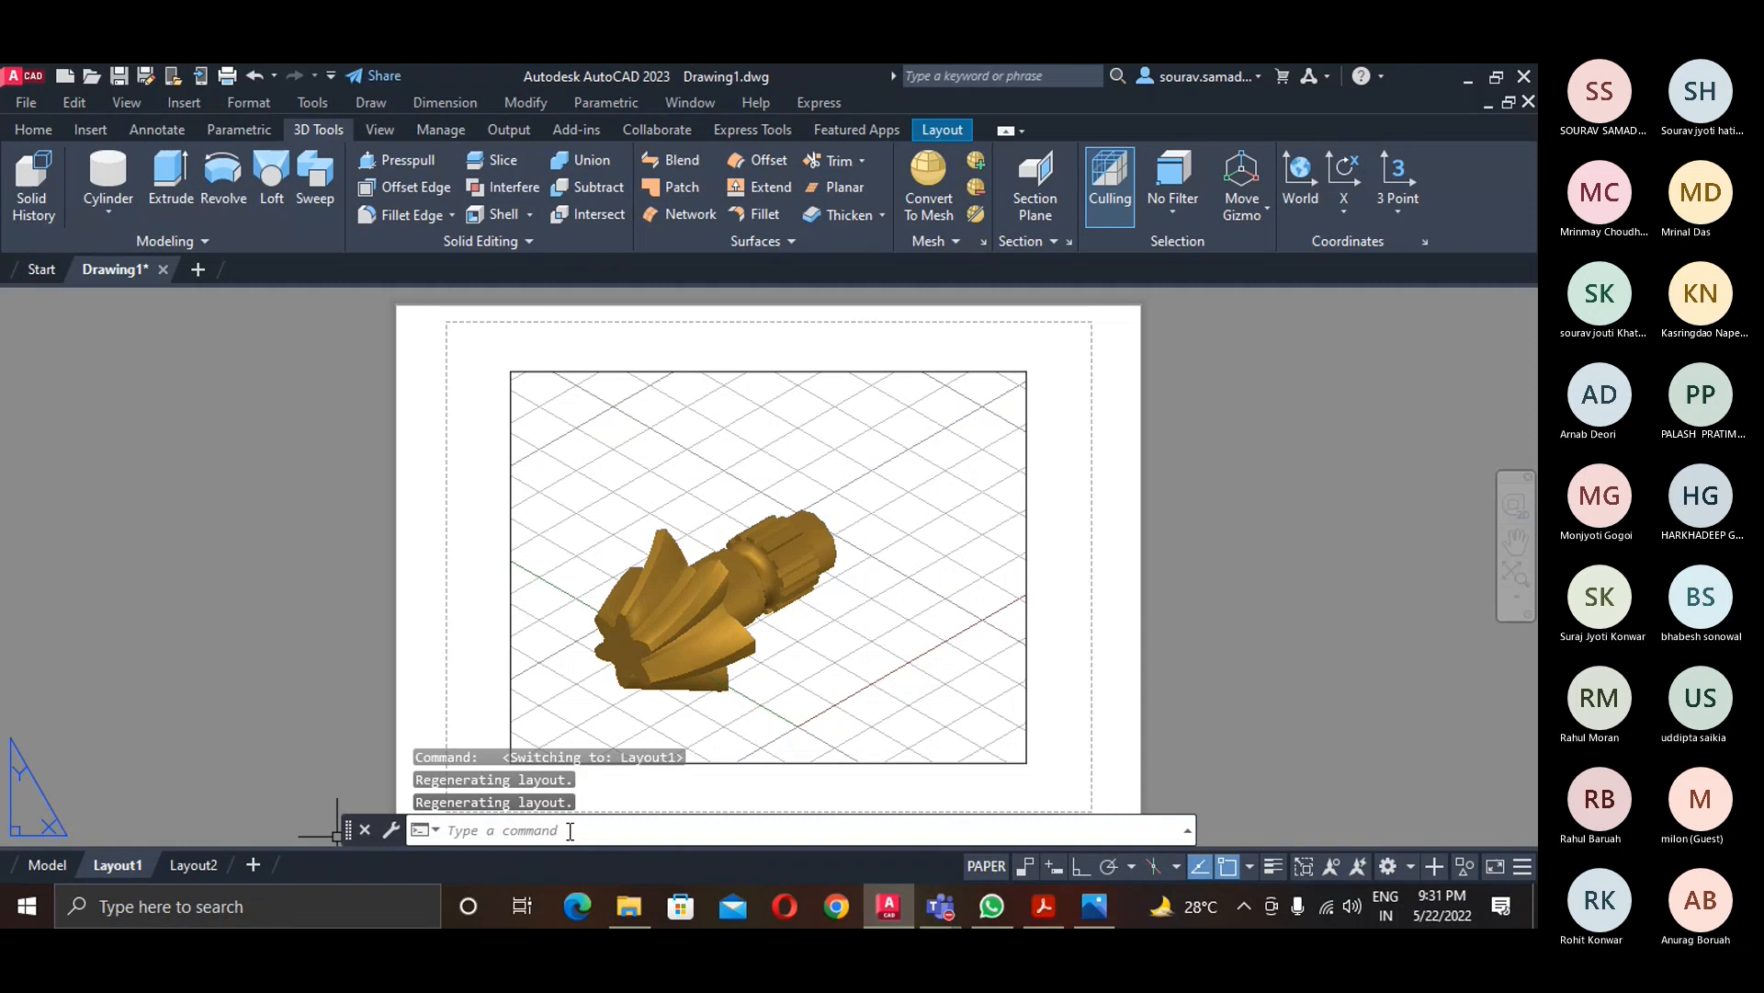
double_click(749, 693)
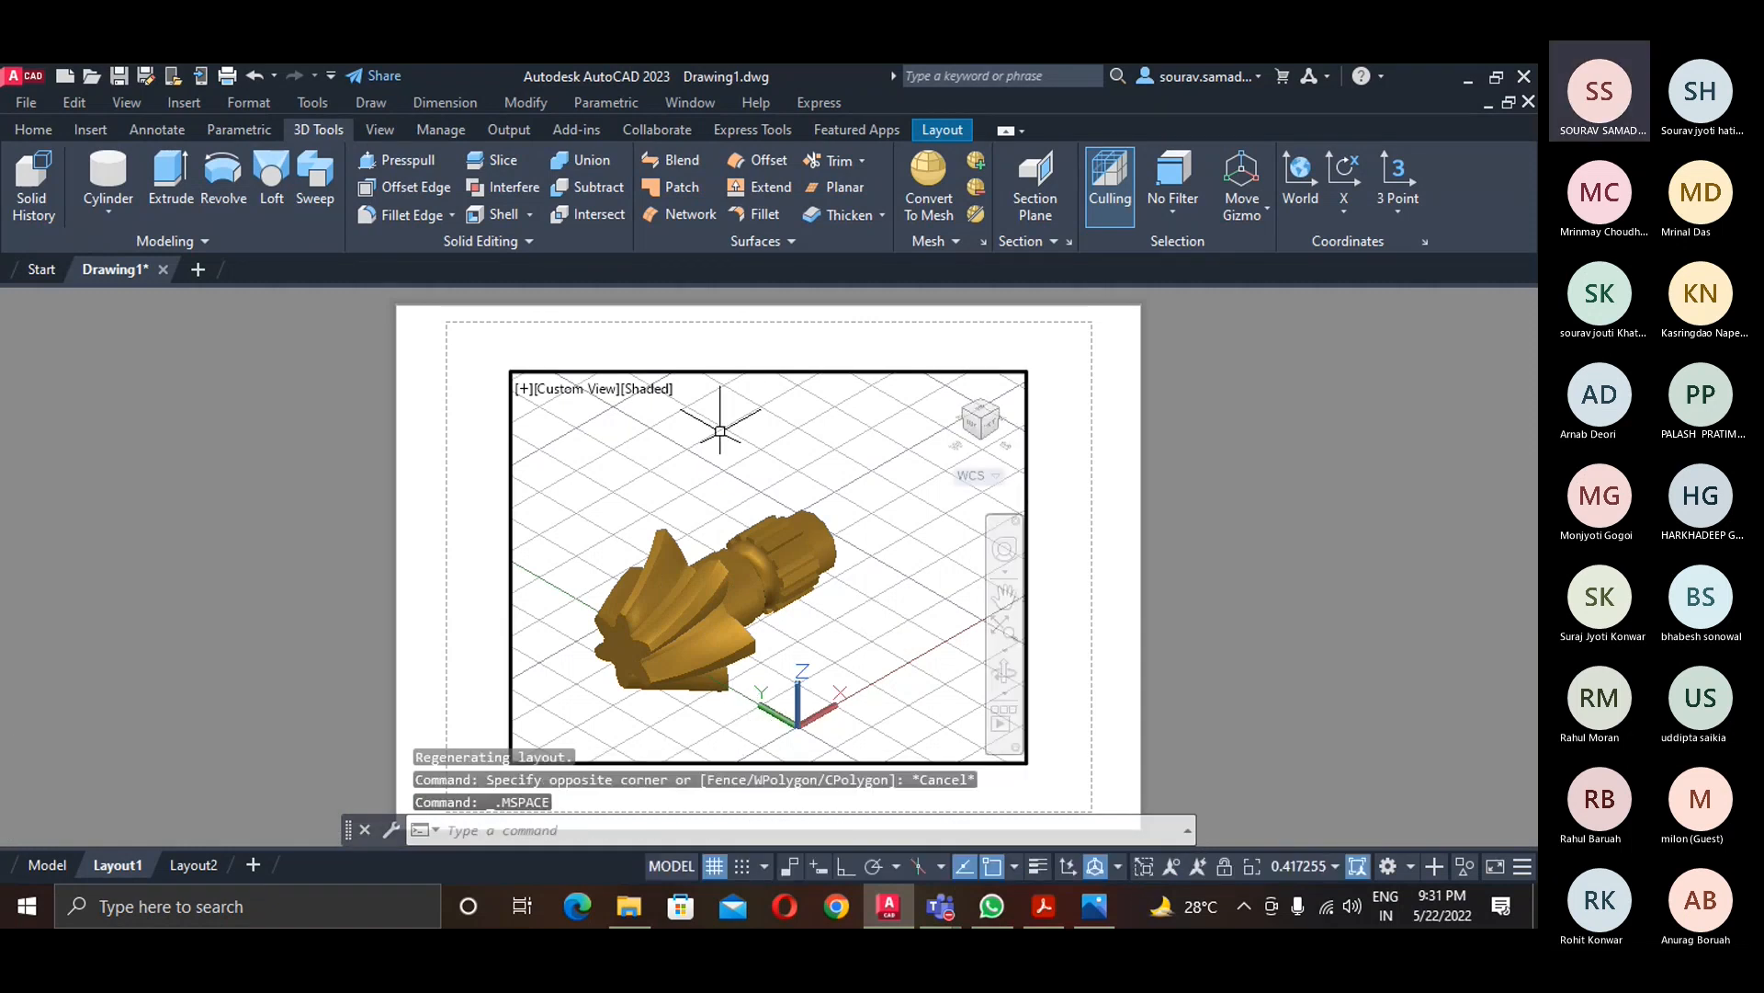
click(648, 389)
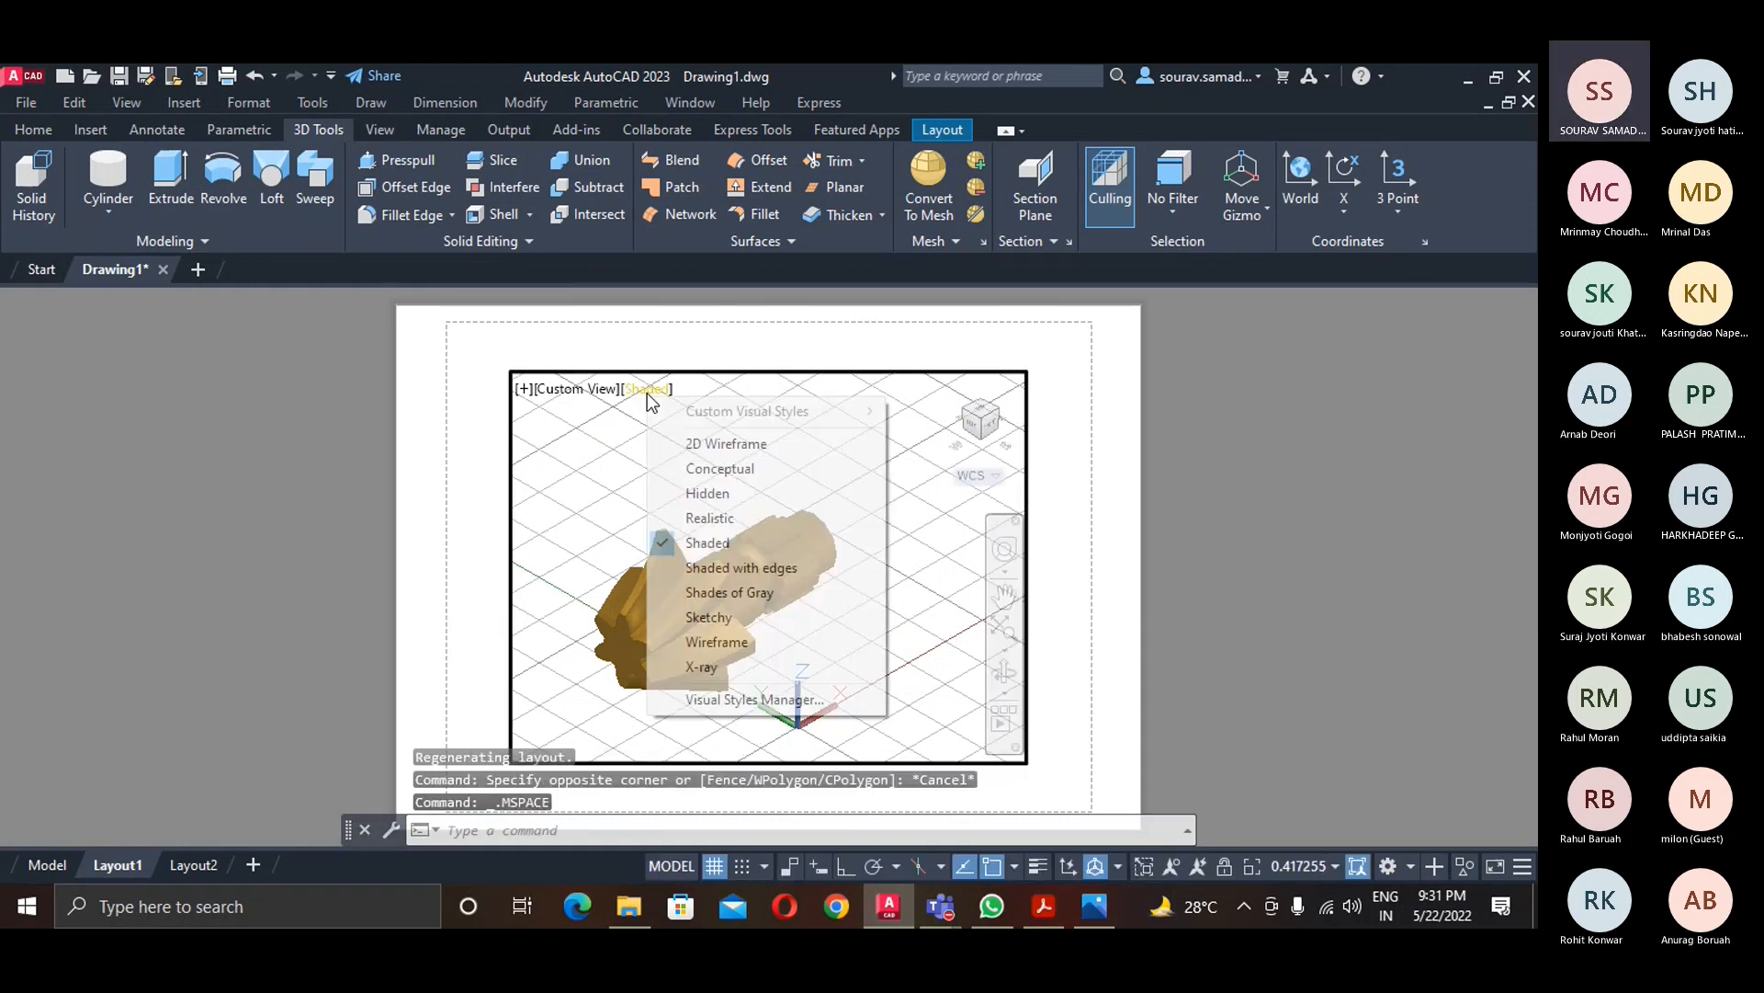
click(705, 520)
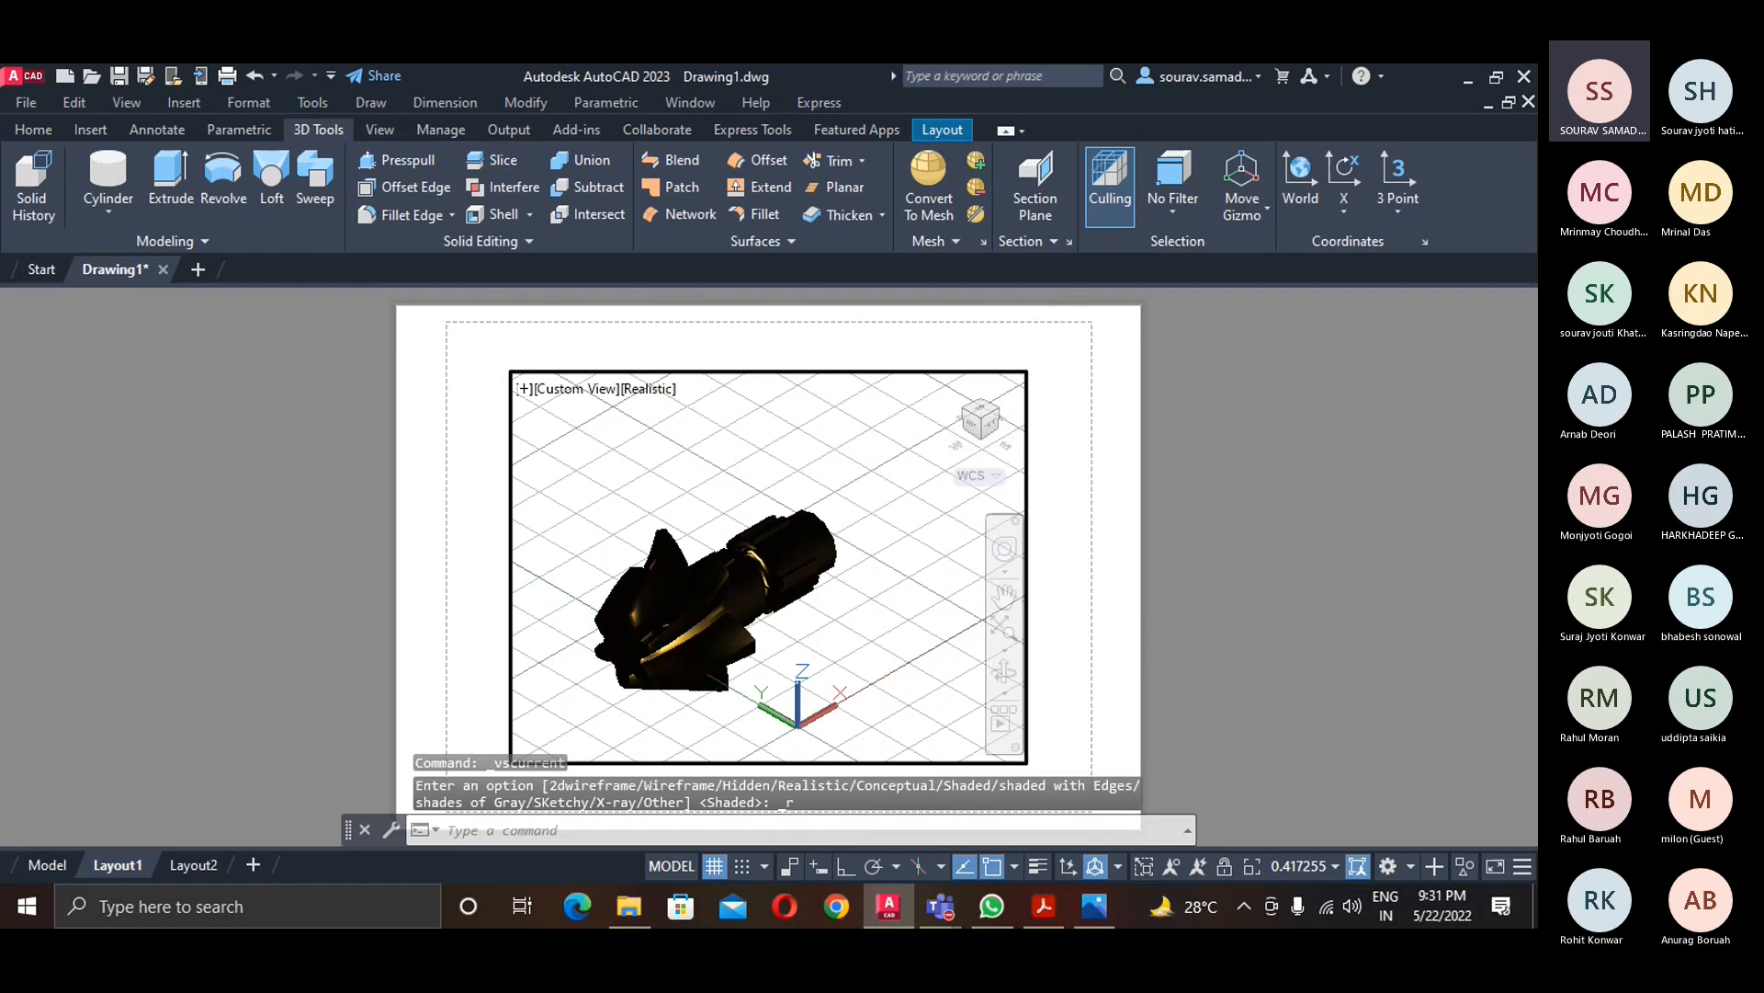
click(648, 389)
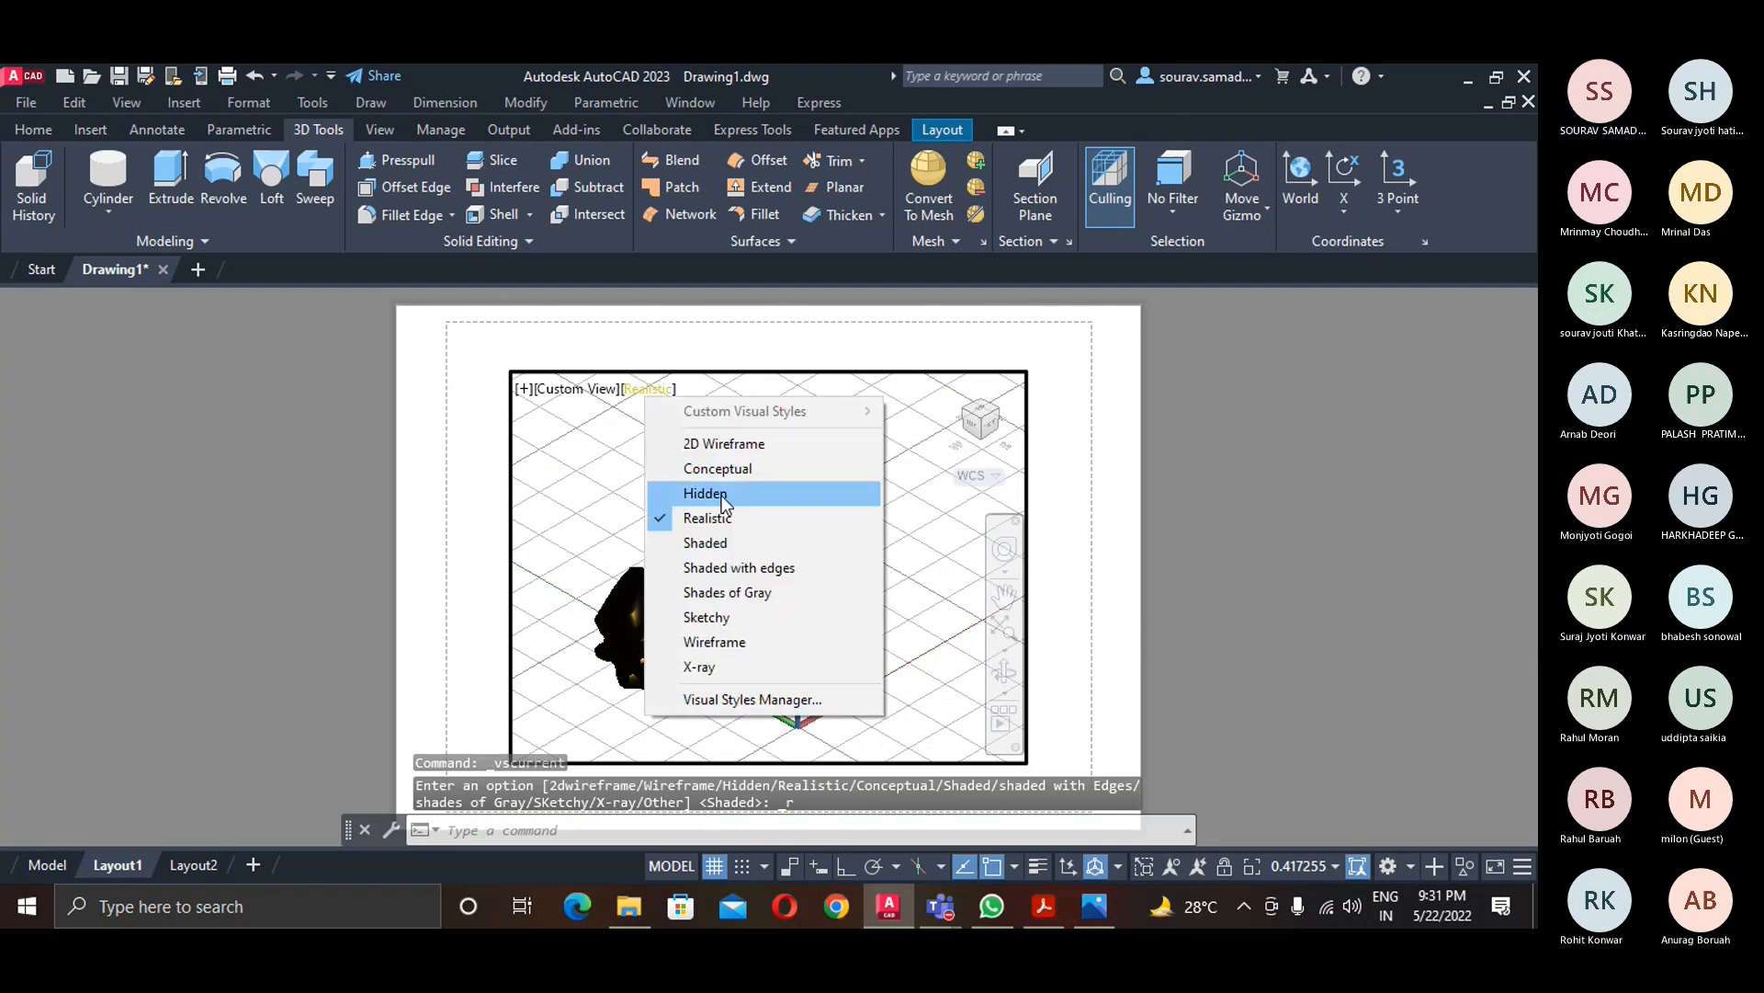
click(740, 595)
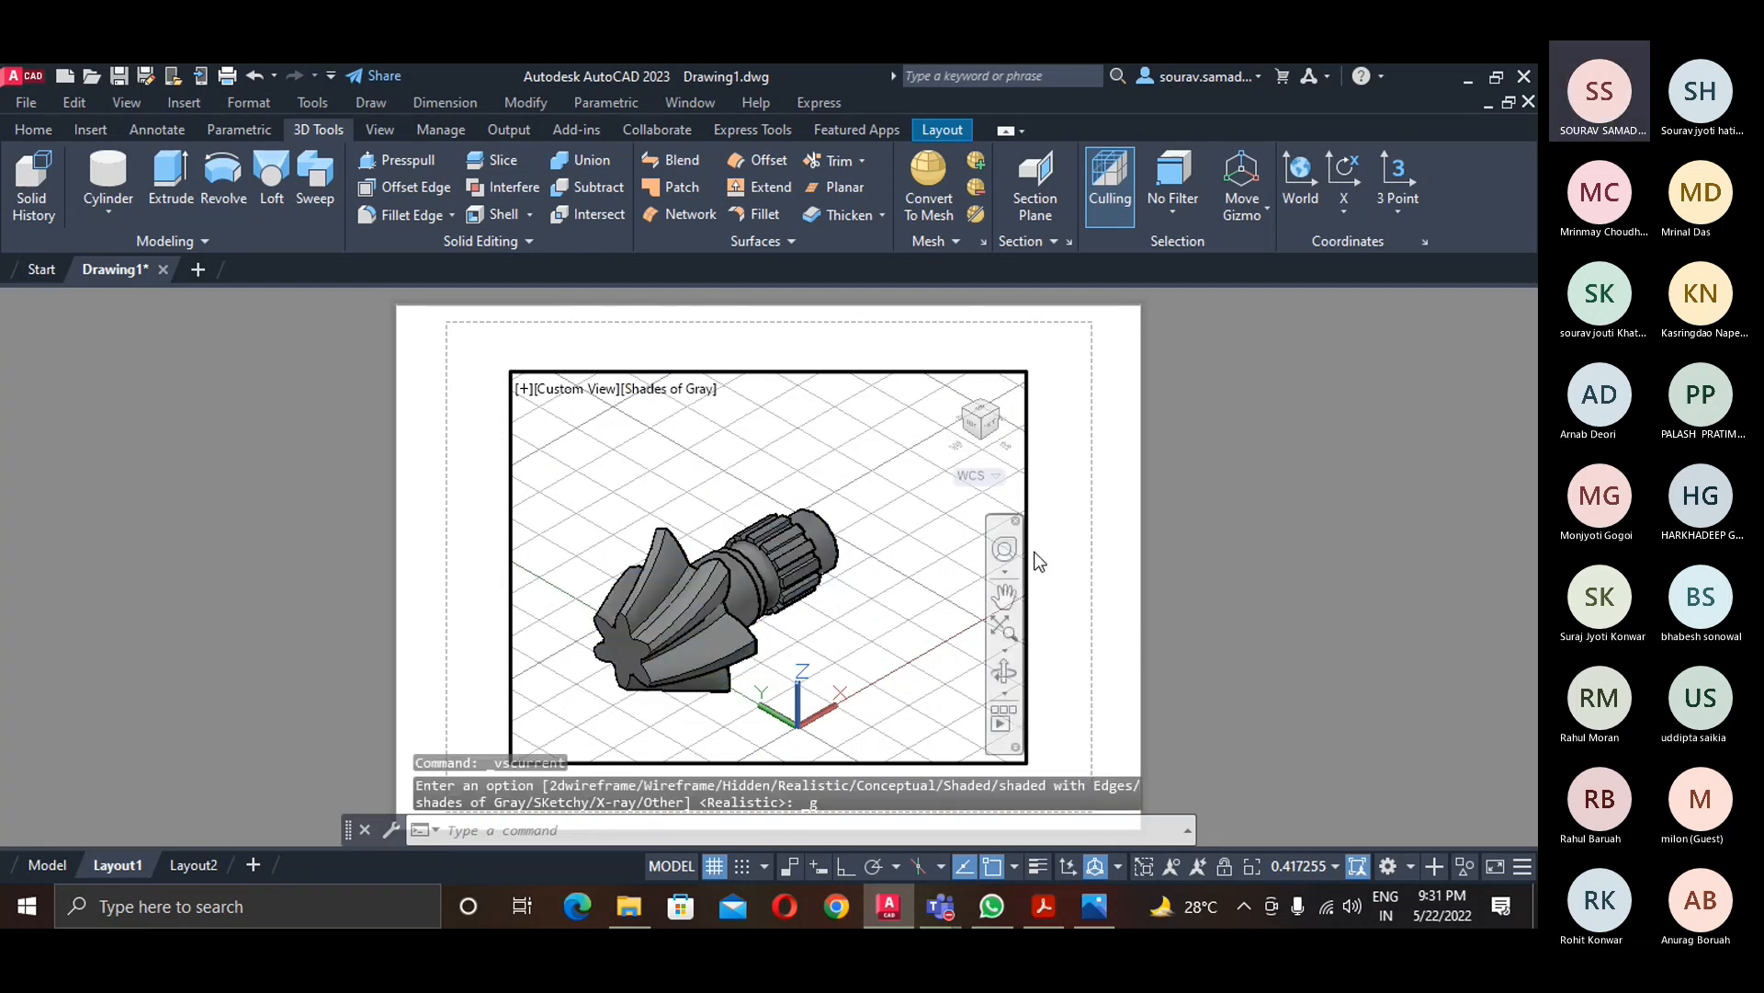
- Fit the whole cutter inside the Layout1 viewport with the Zoom command's All option
scroll(841, 611, up, 4)
middle_drag(842, 630, 986, 619)
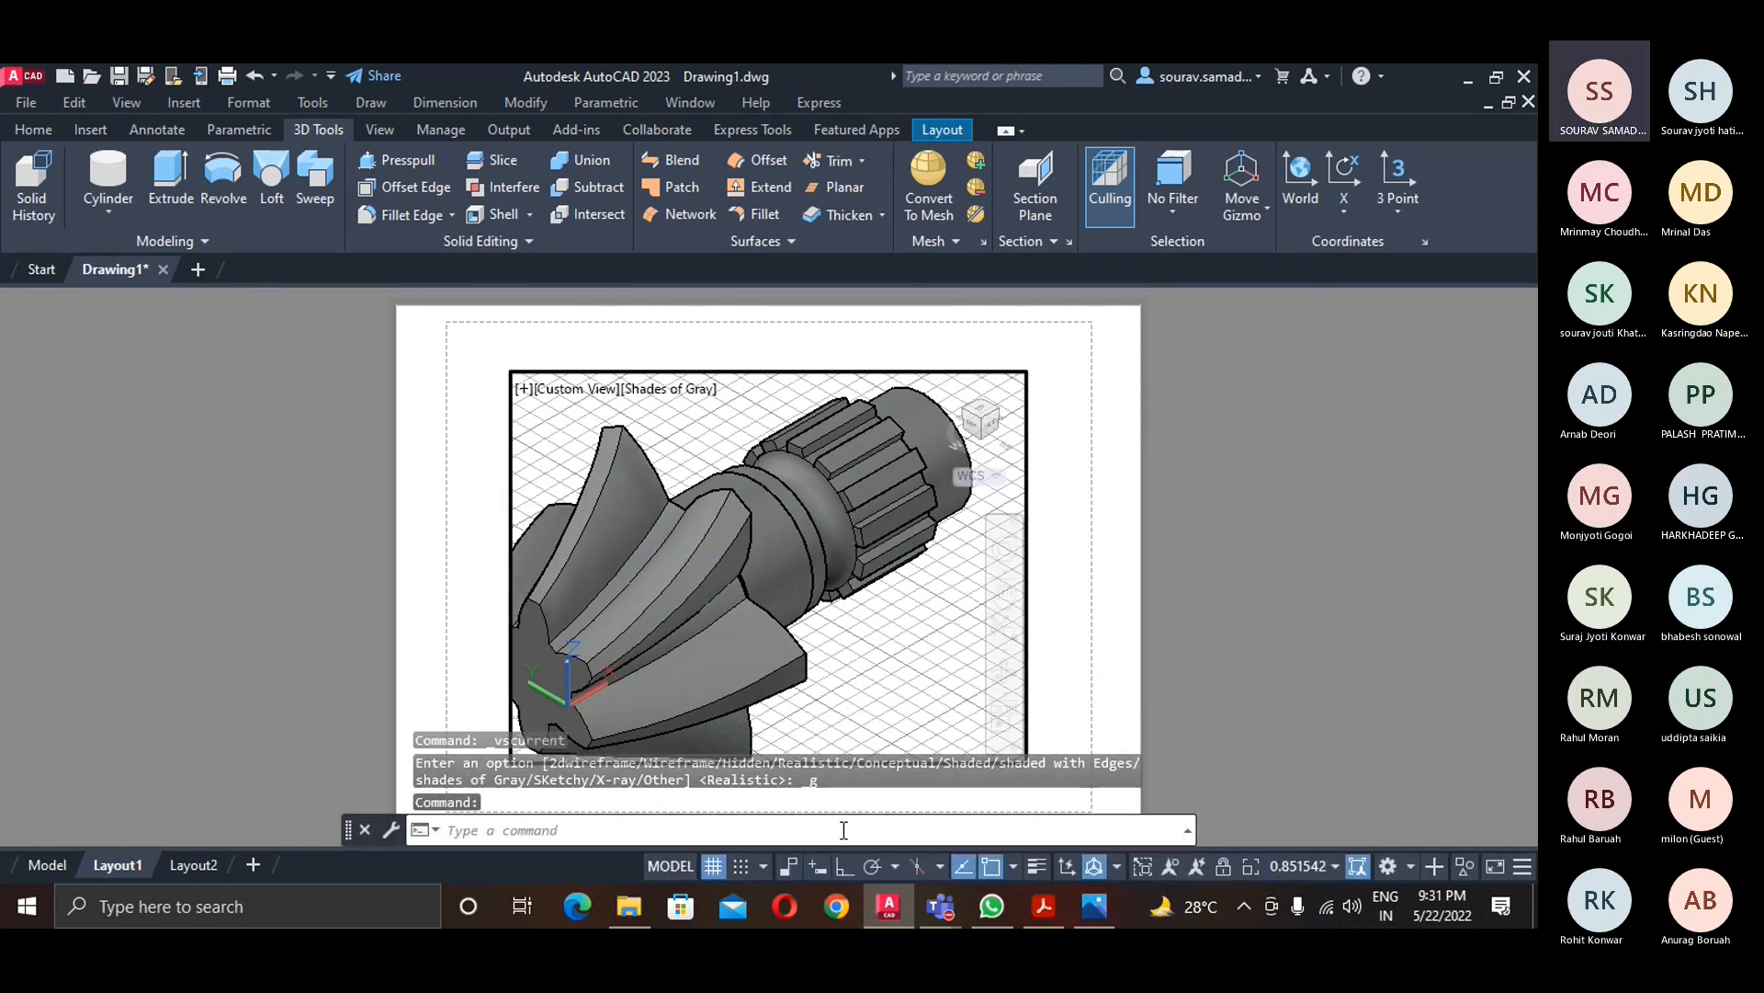
text(z)
key(Return)
text(a)
key(Return)
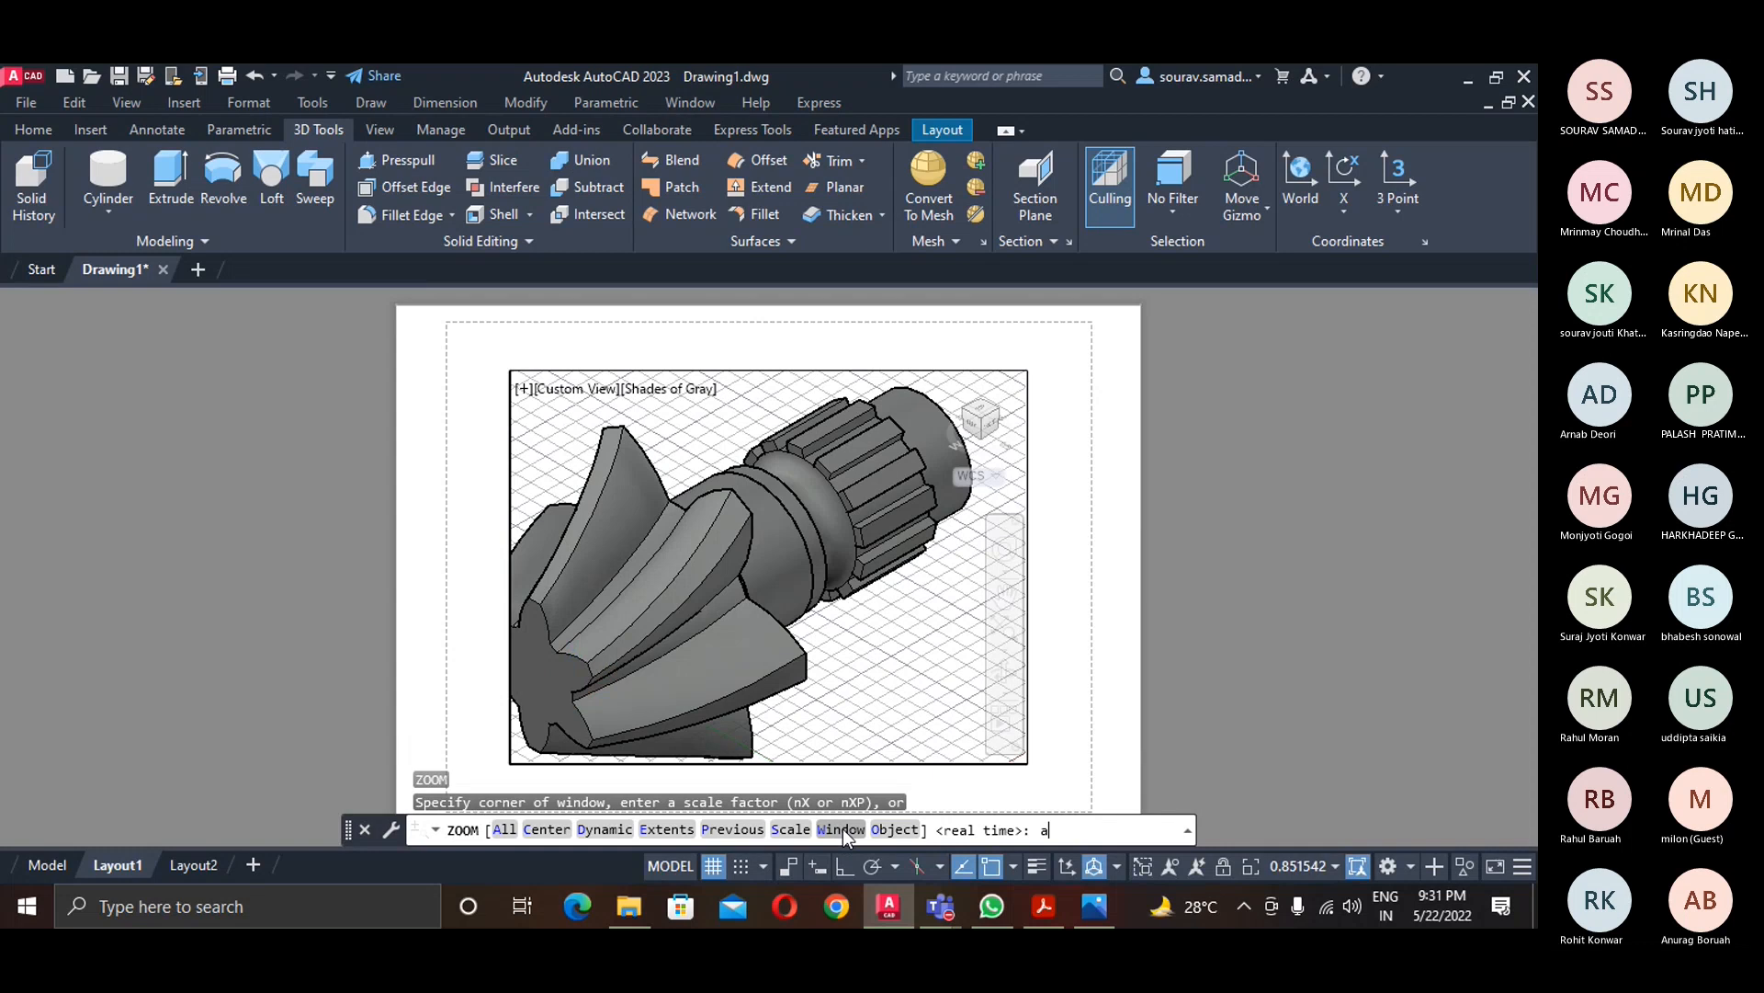
key(Return)
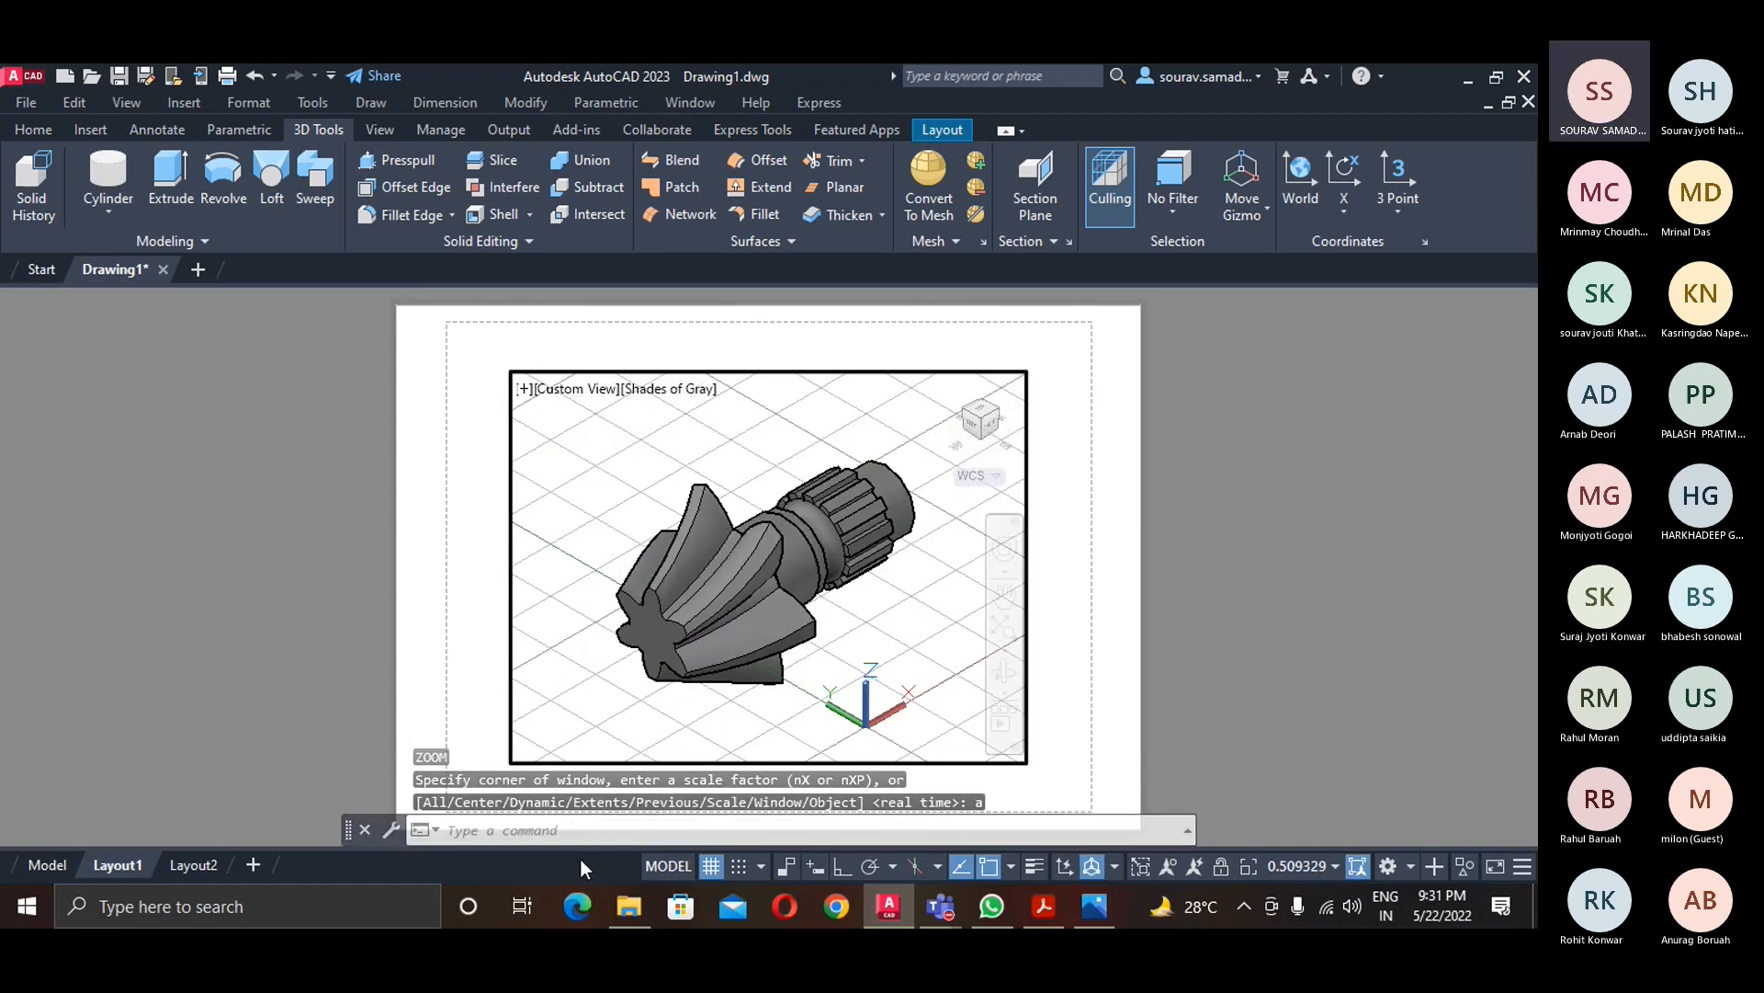
- Start plotting Layout1 with the AutoCAD PDF (High Quality Print).pc3 plotter on ISO full bleed A4 (297.00 x 210.00 MM) paper
text(plot)
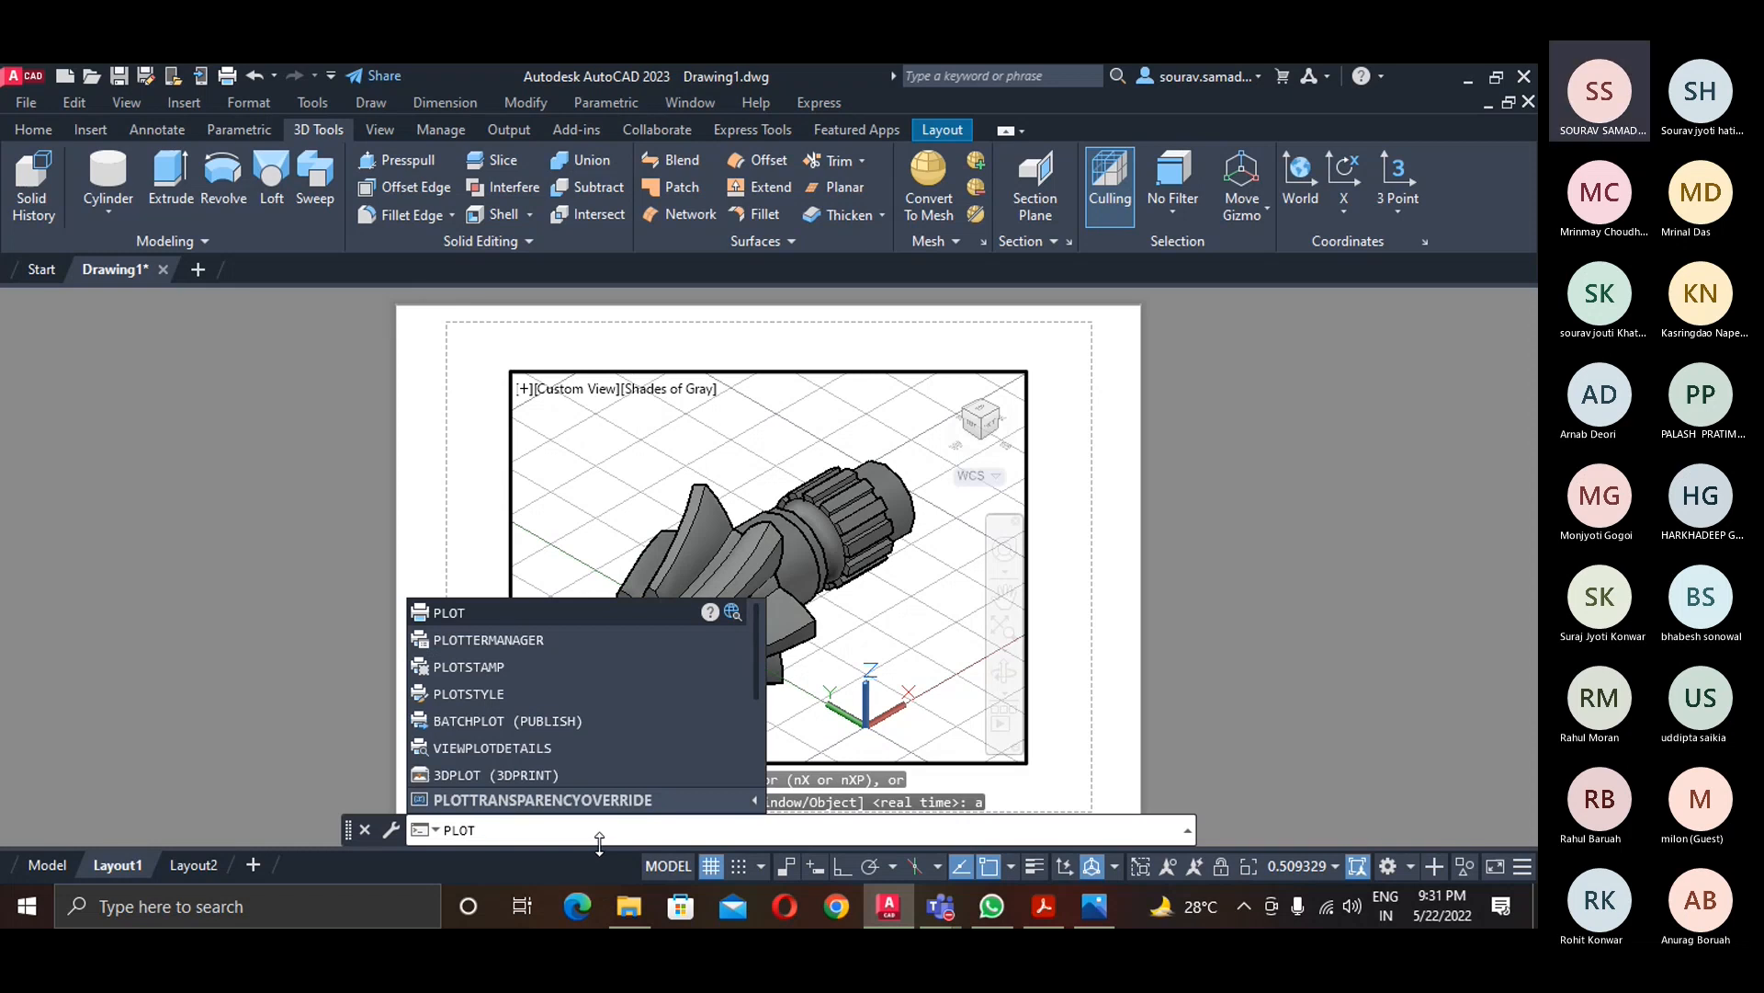
key(Return)
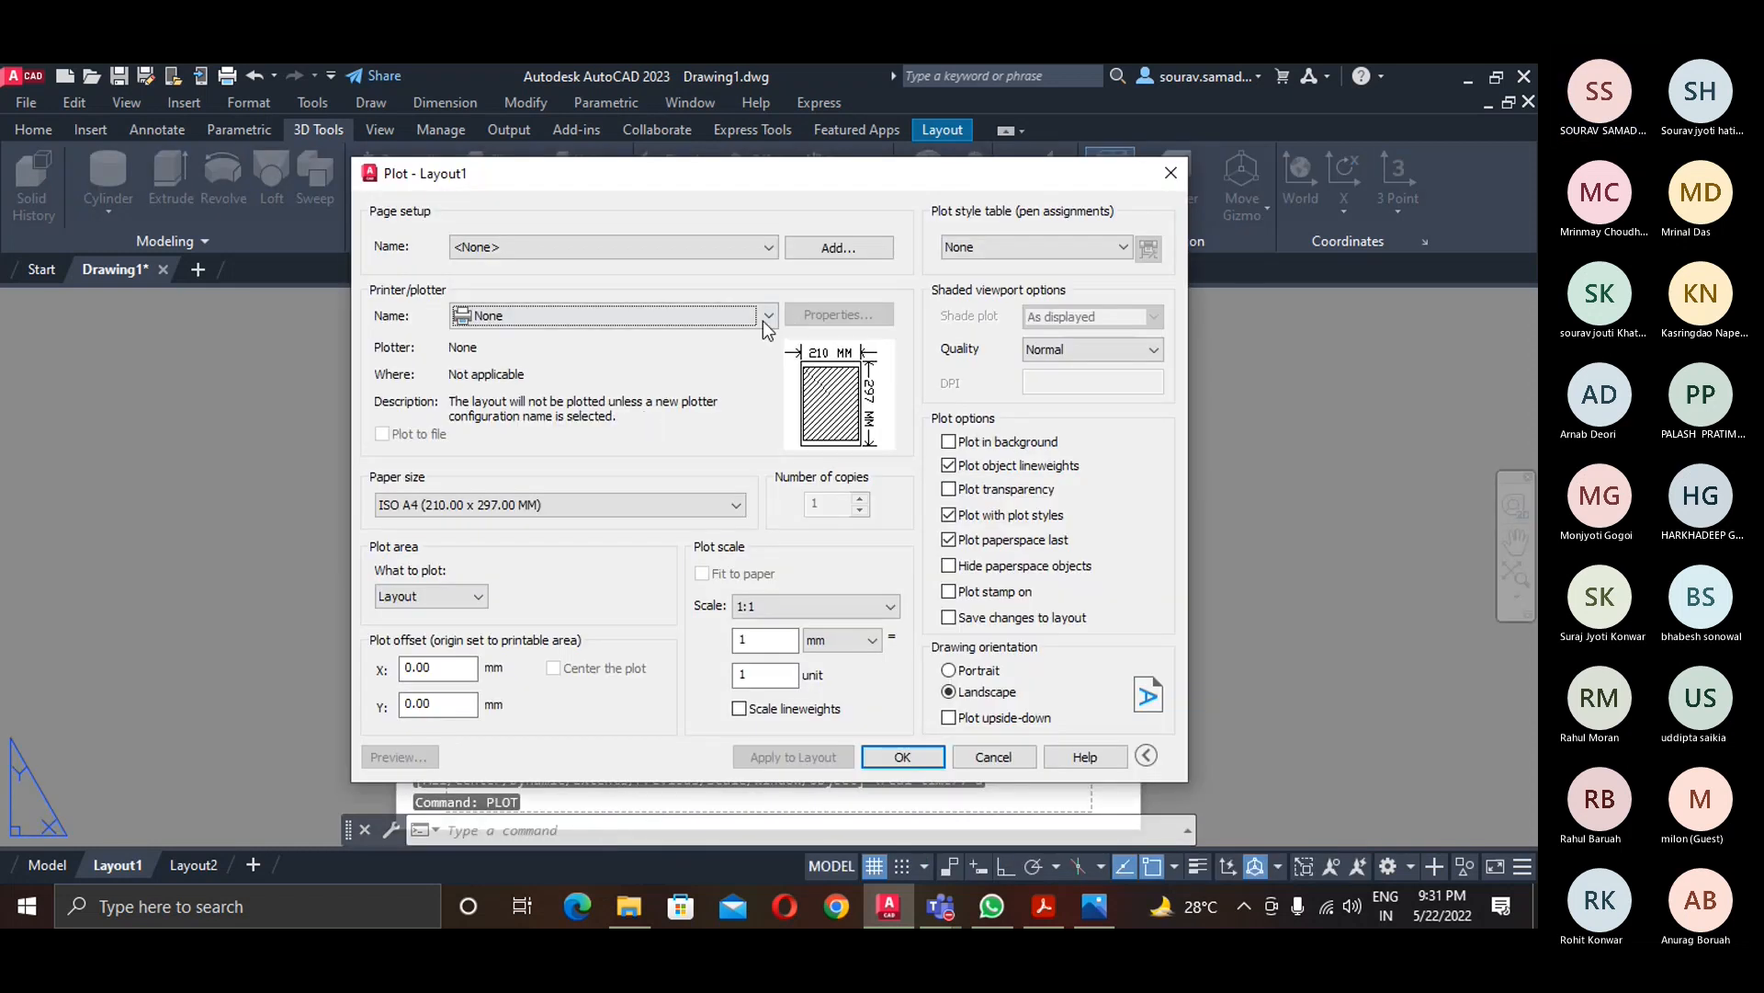
click(765, 322)
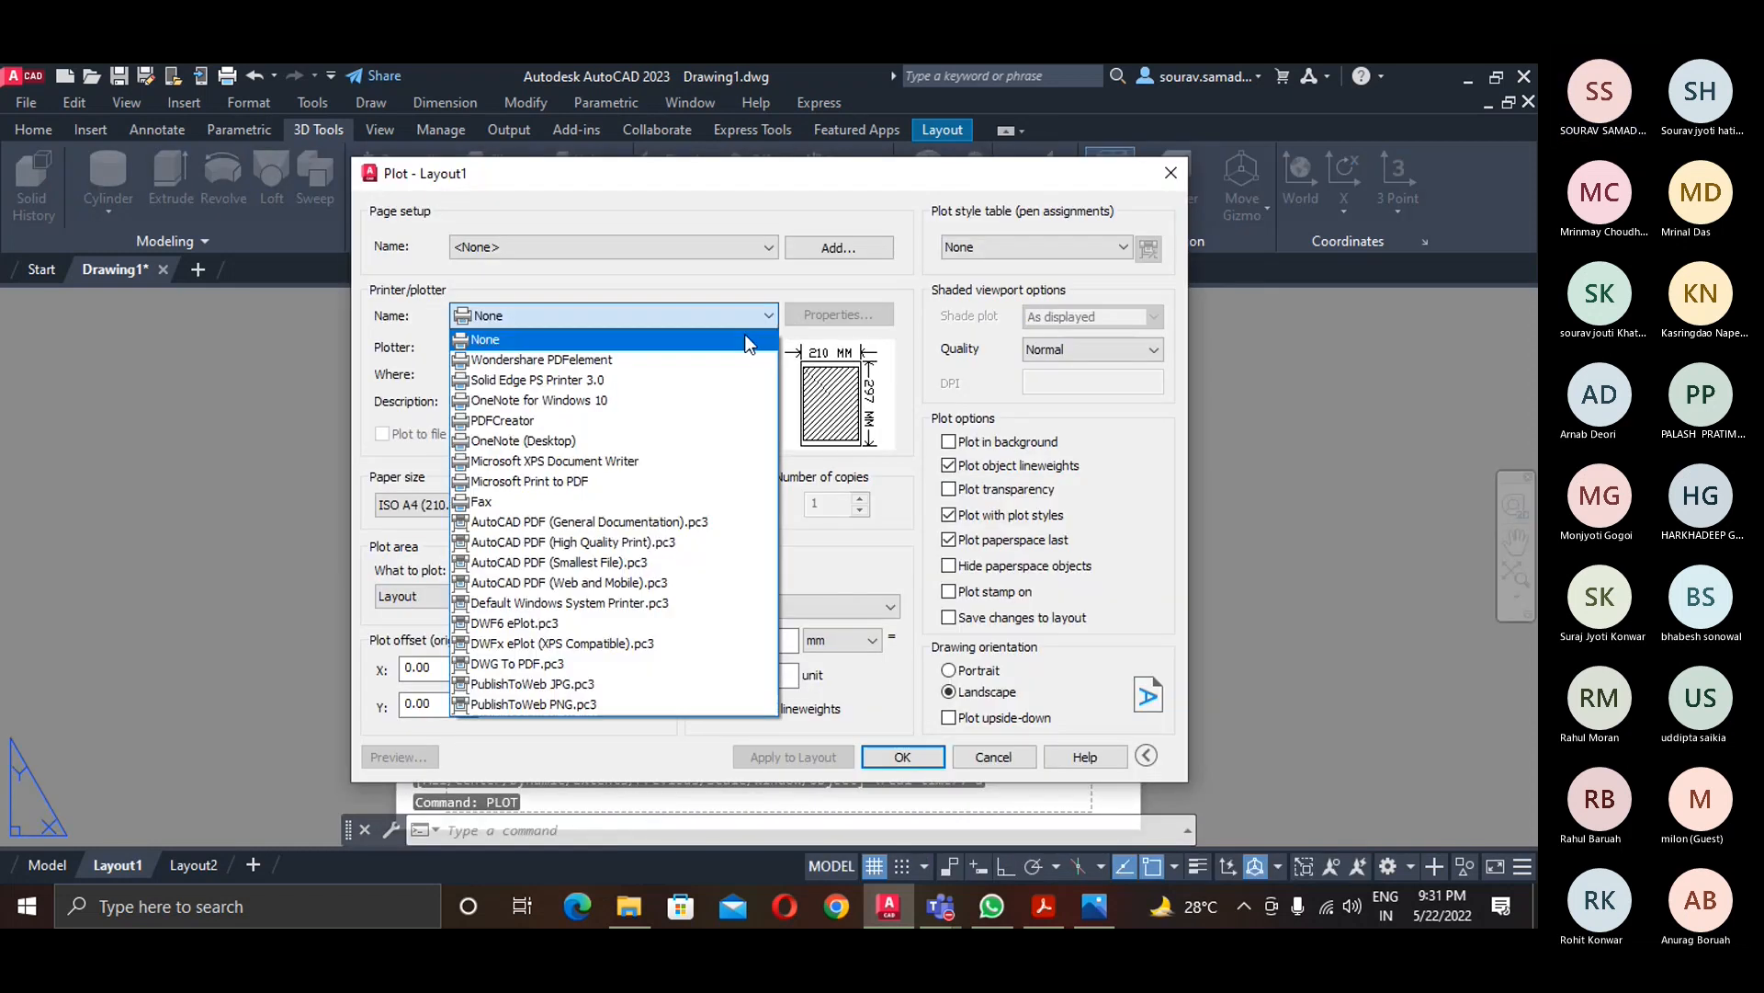
click(570, 542)
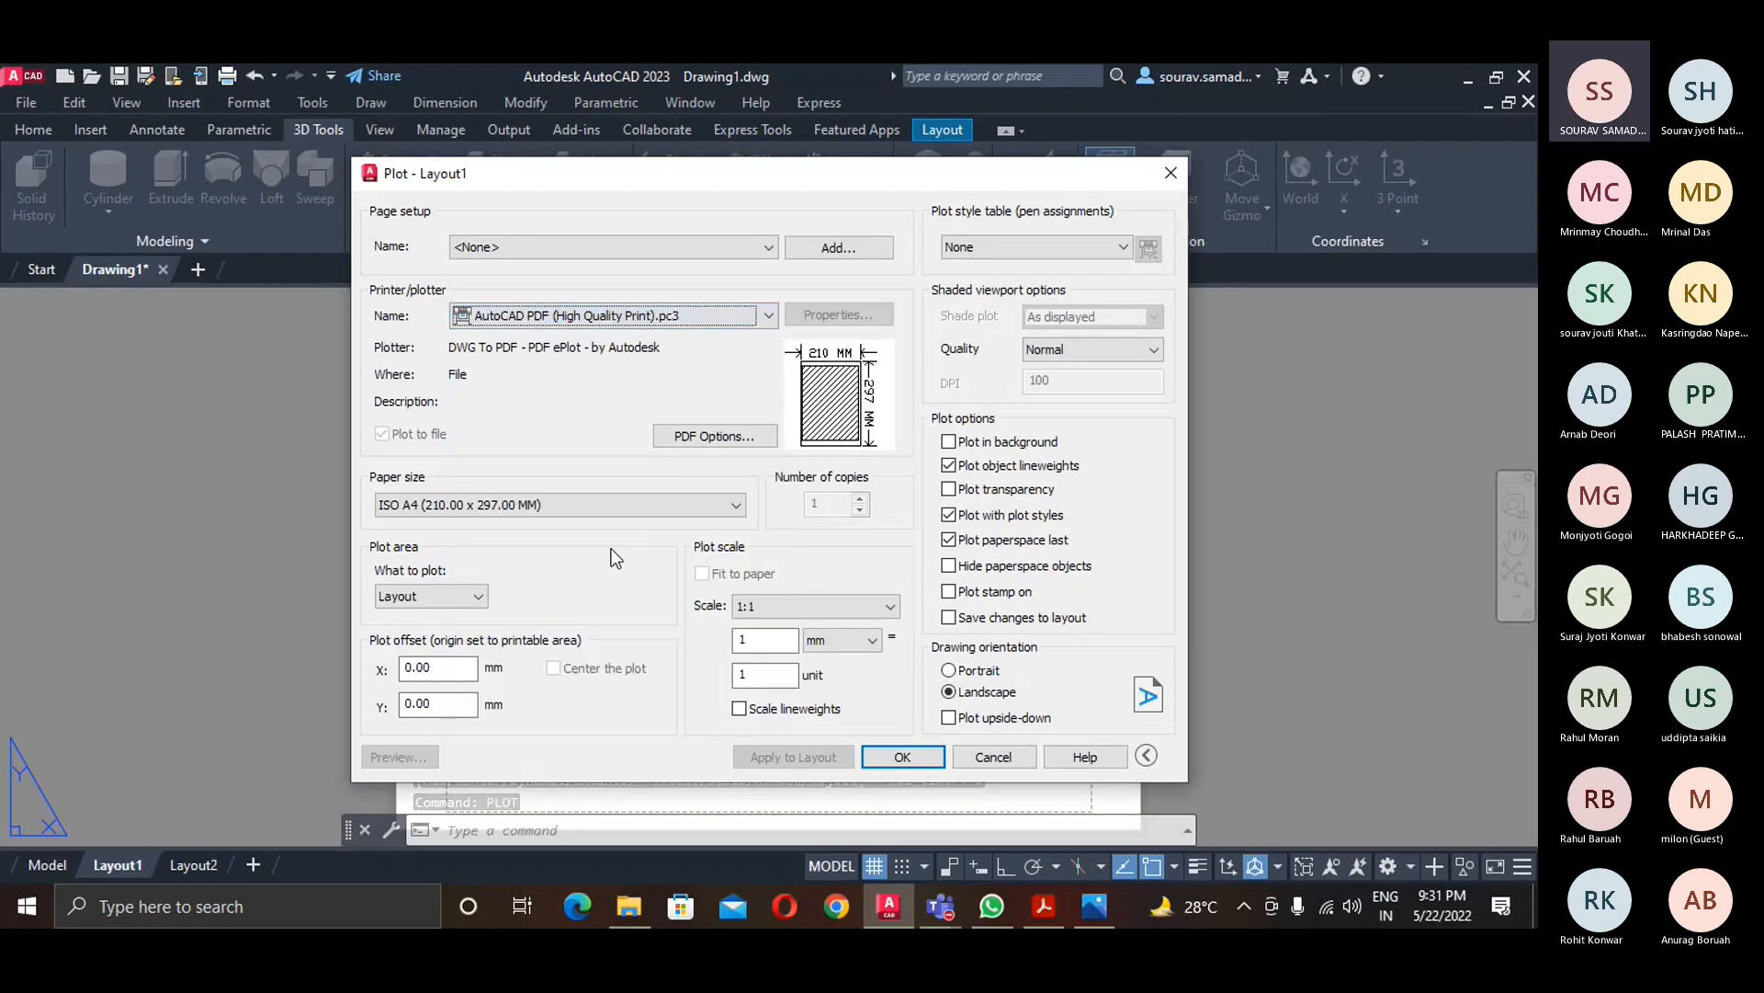
click(662, 515)
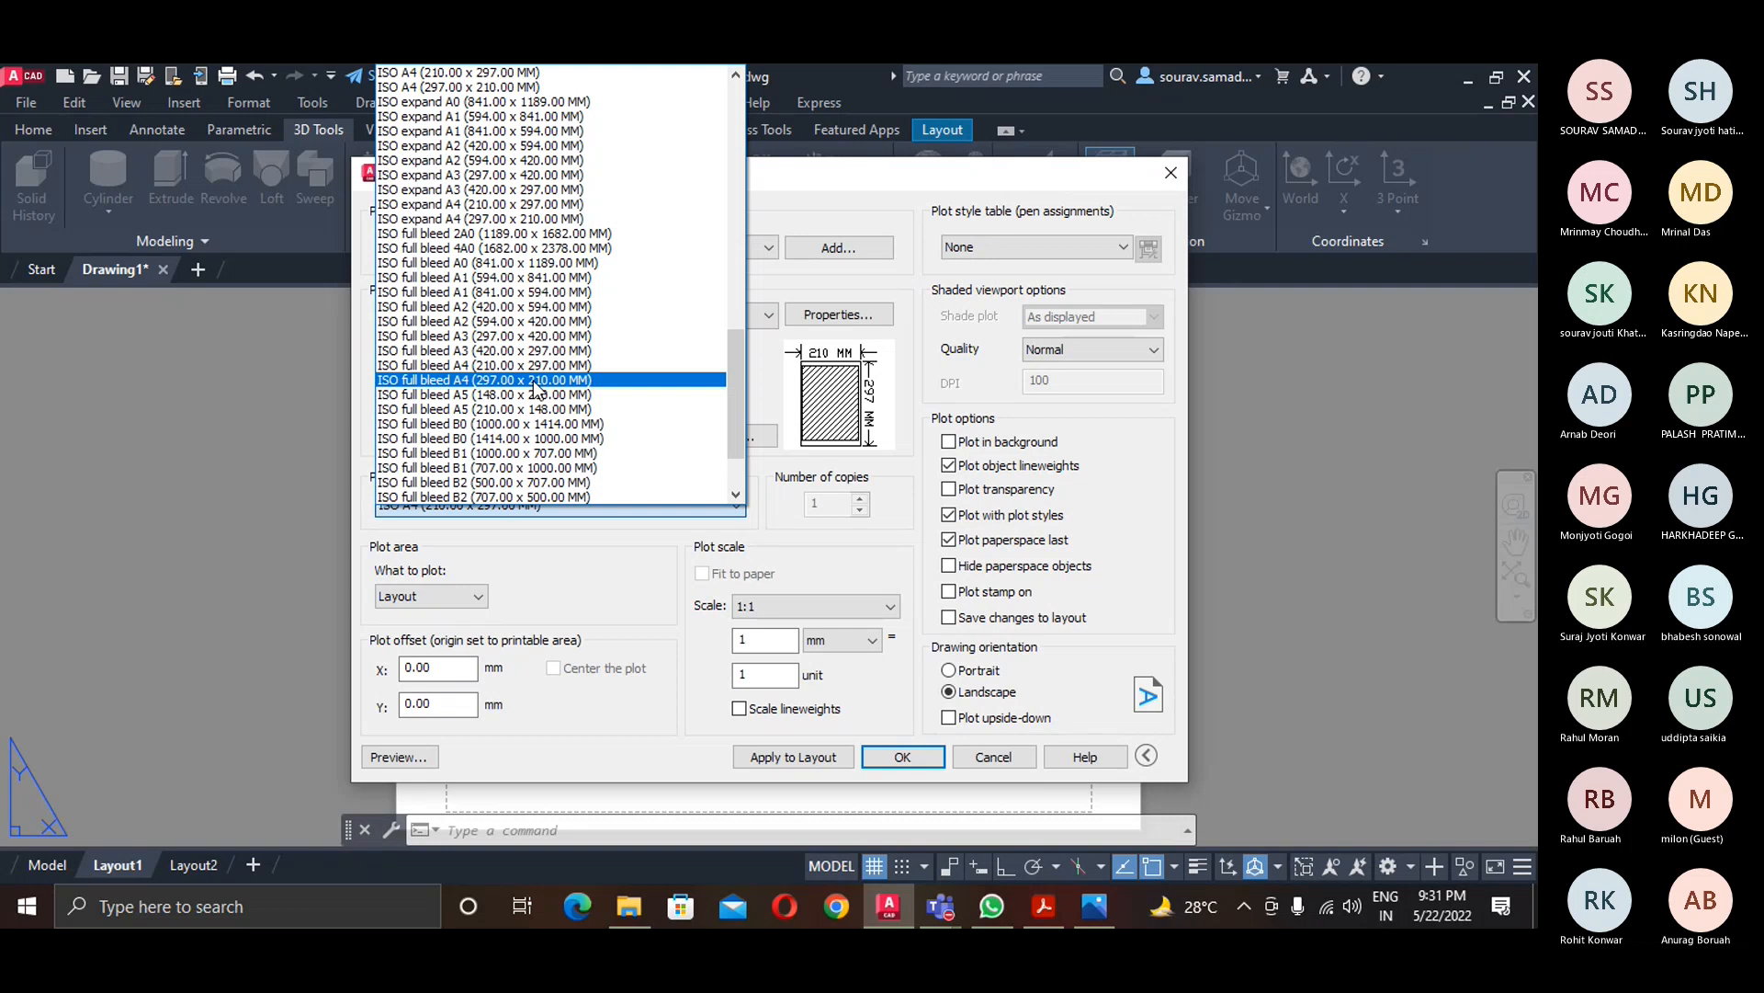
click(537, 380)
- Set the plot area to a window around the cutter's viewport frame and center the plot on the paper
click(483, 598)
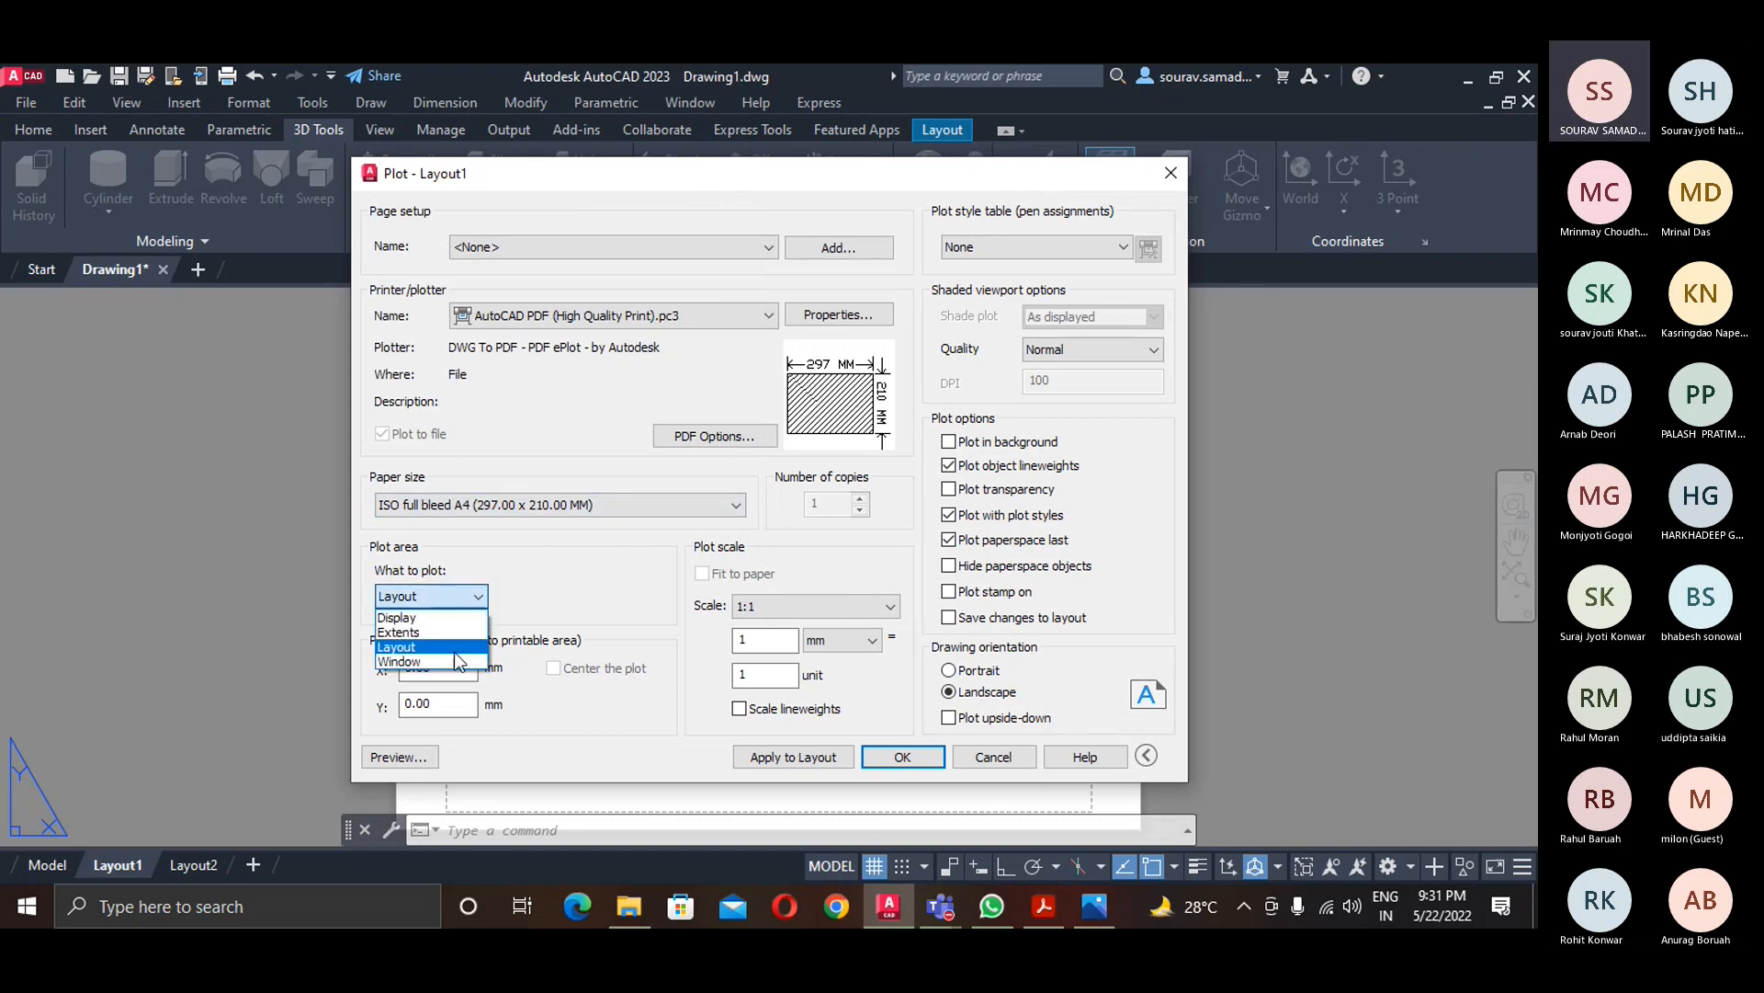
click(455, 658)
click(508, 372)
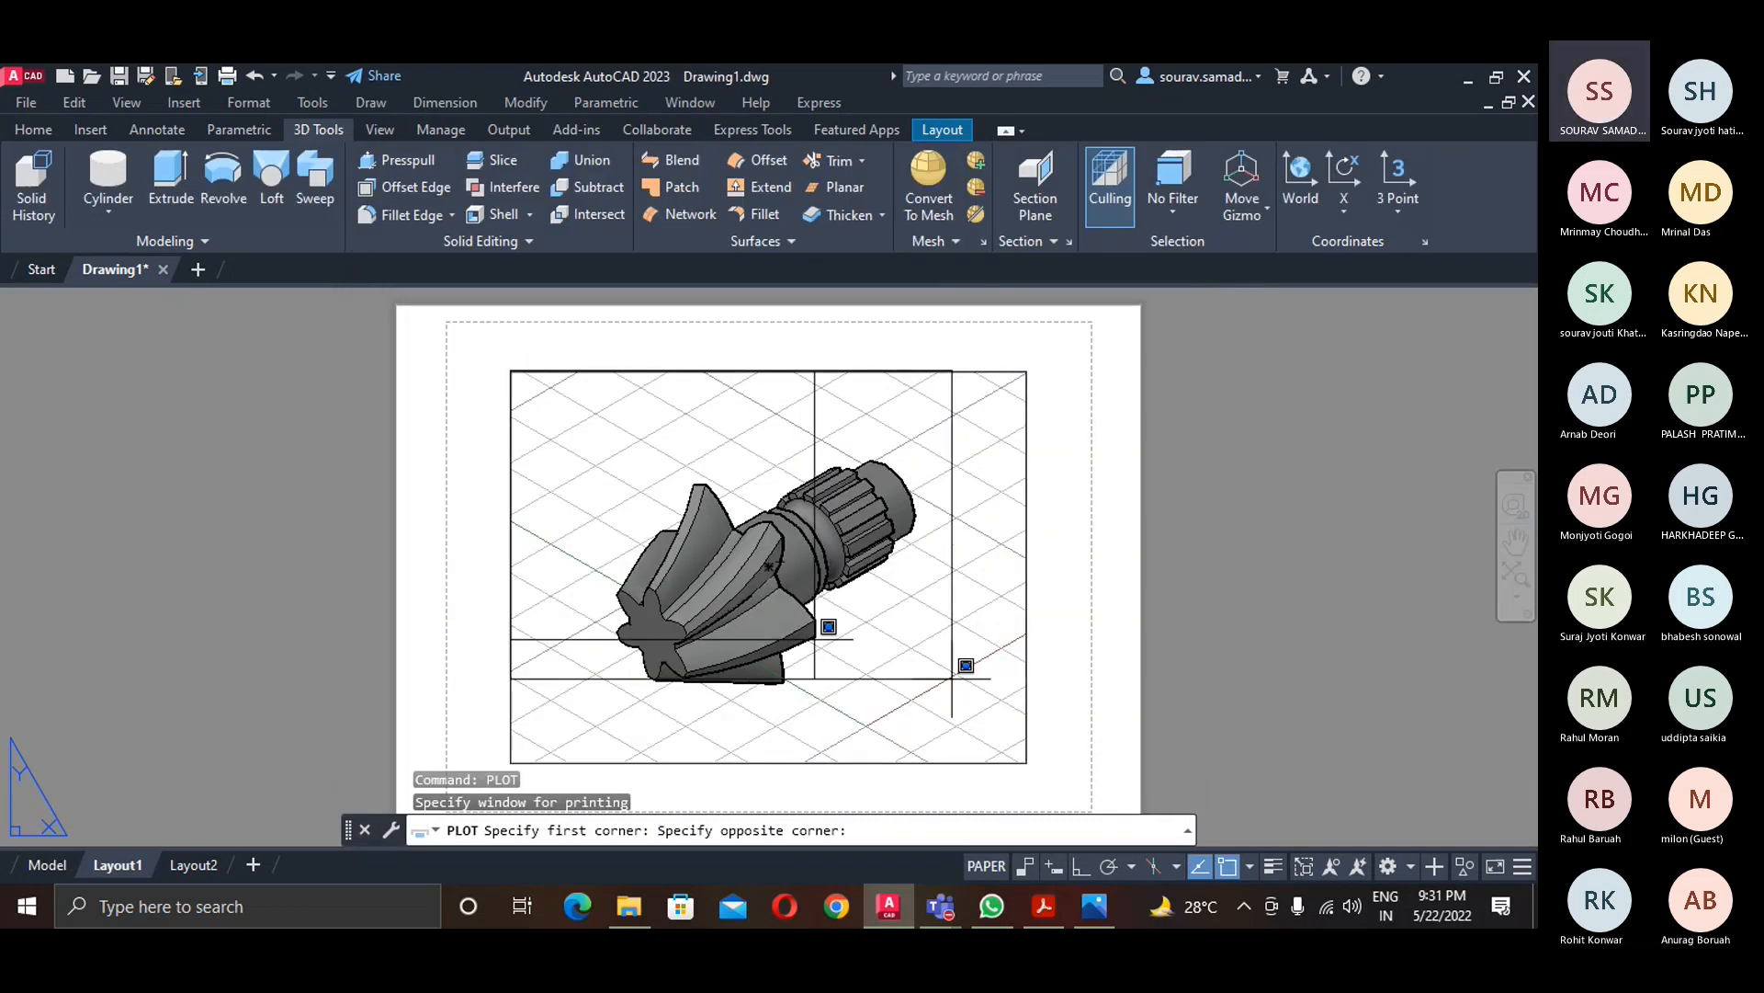
click(1027, 761)
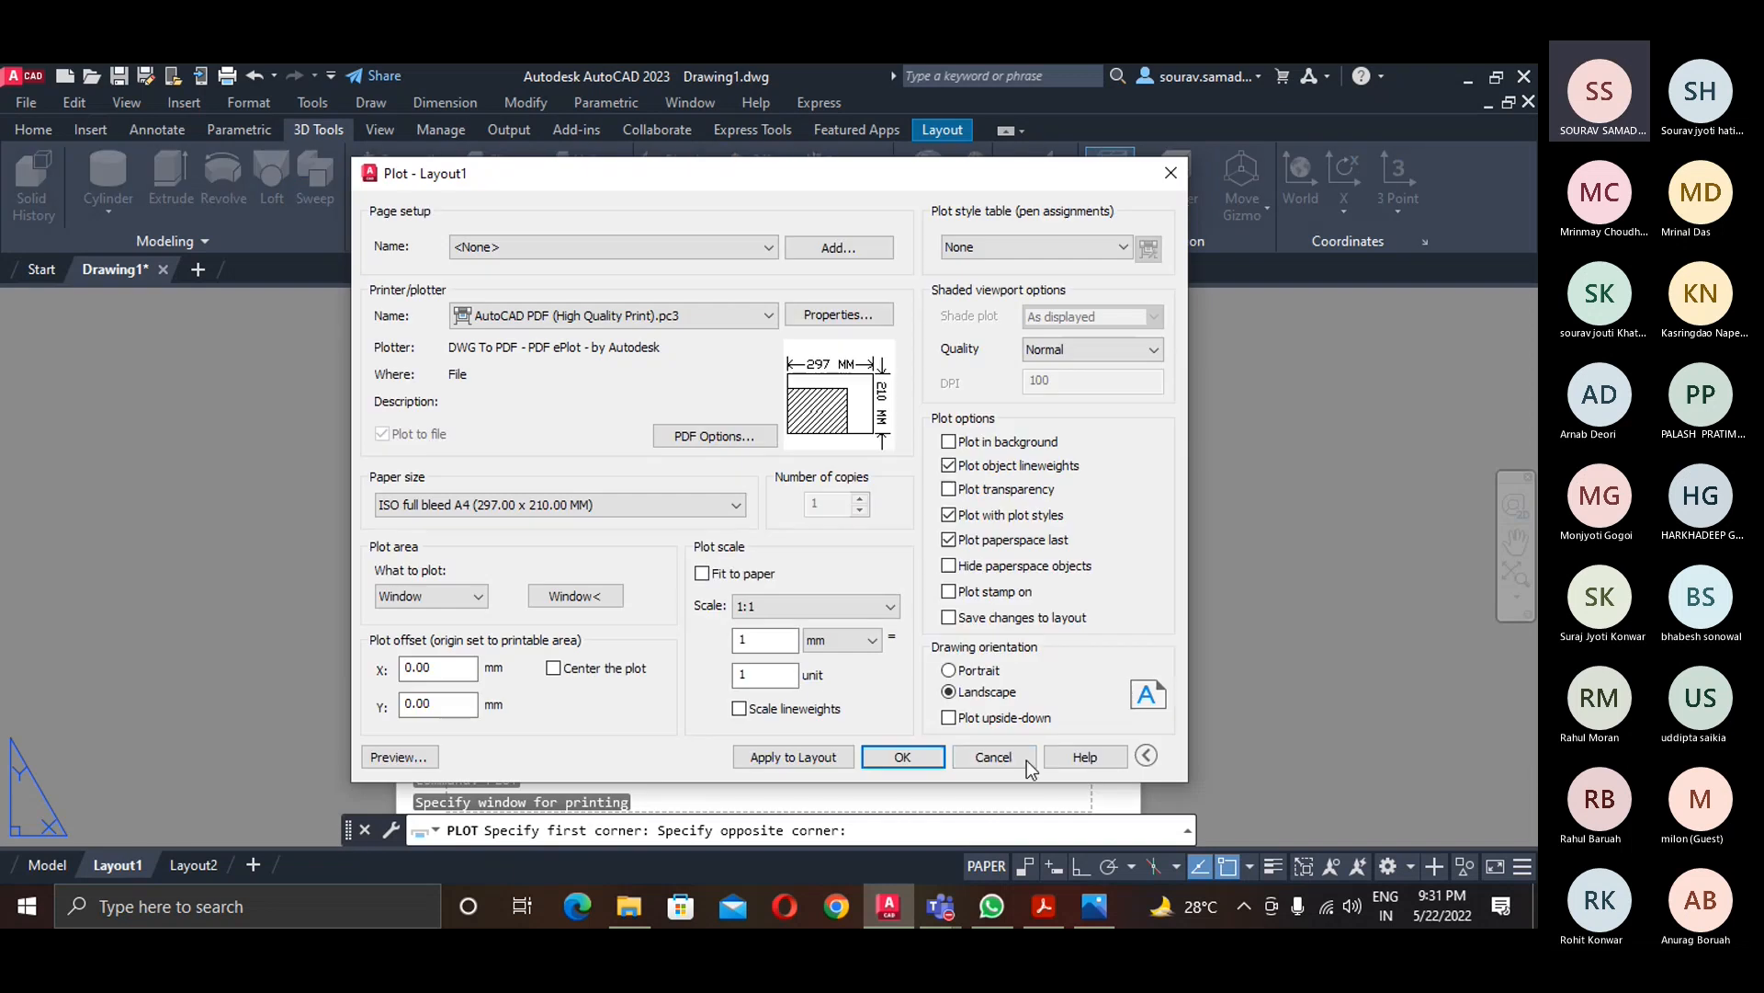
click(553, 668)
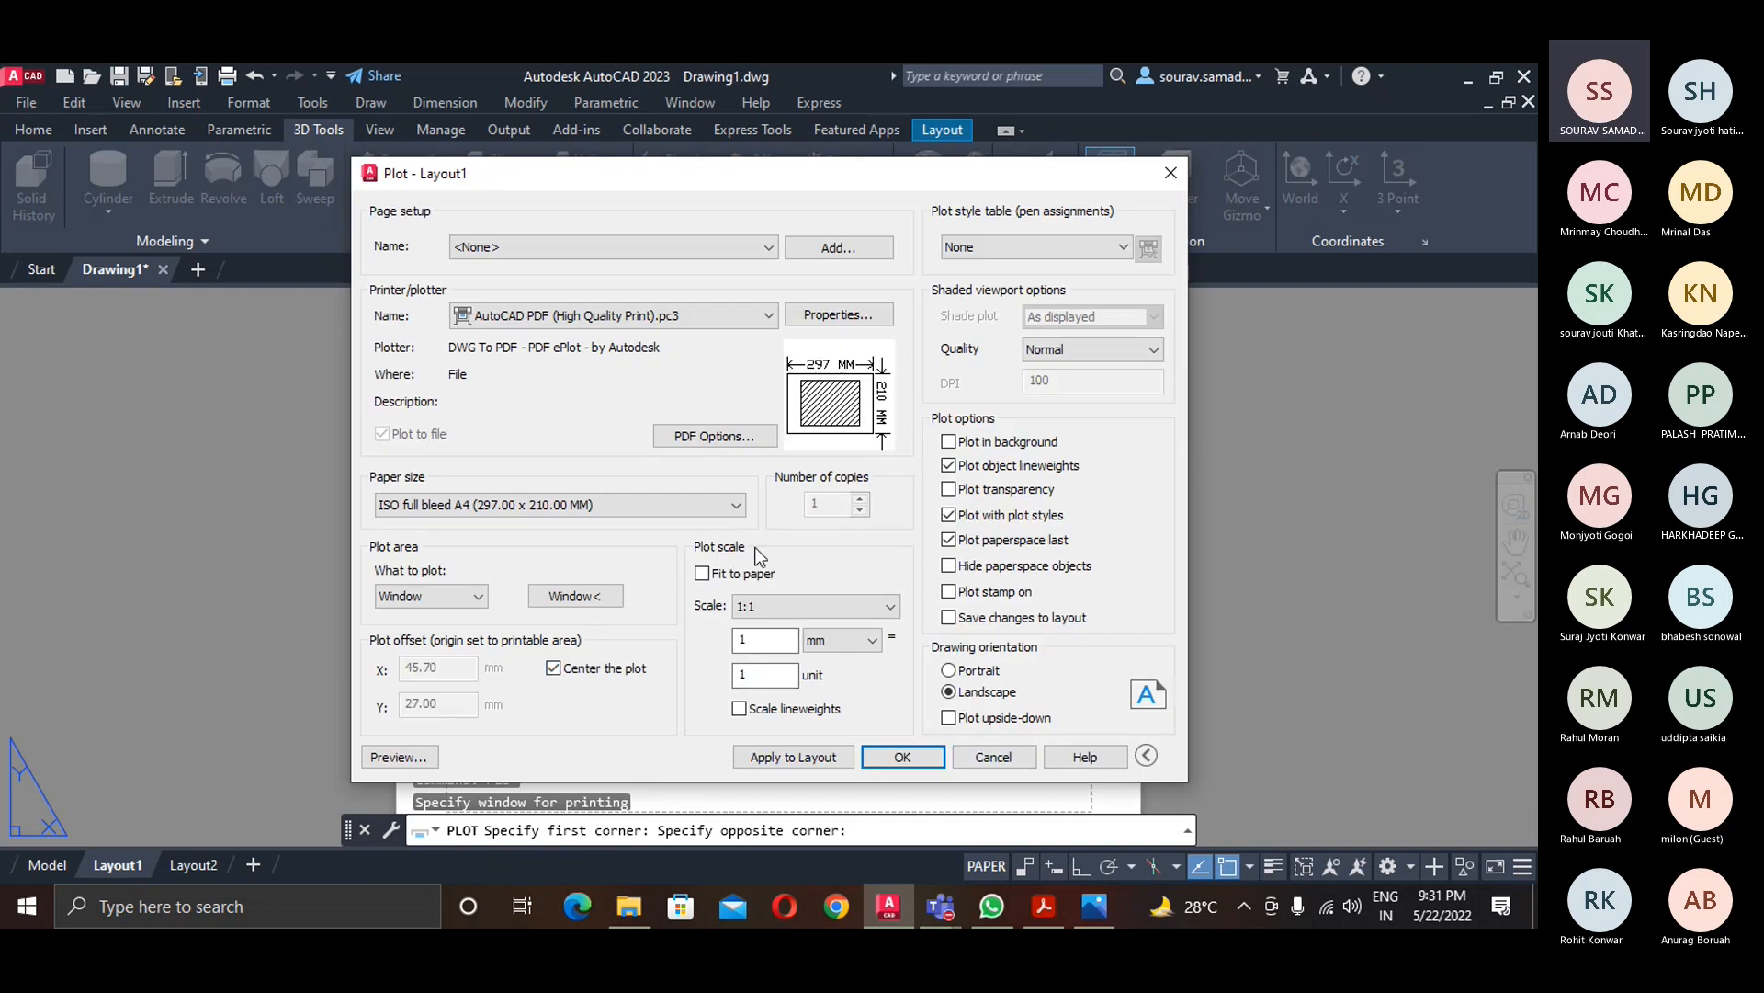
- Try scaling the plot to fit the paper and preview the sheet
click(703, 575)
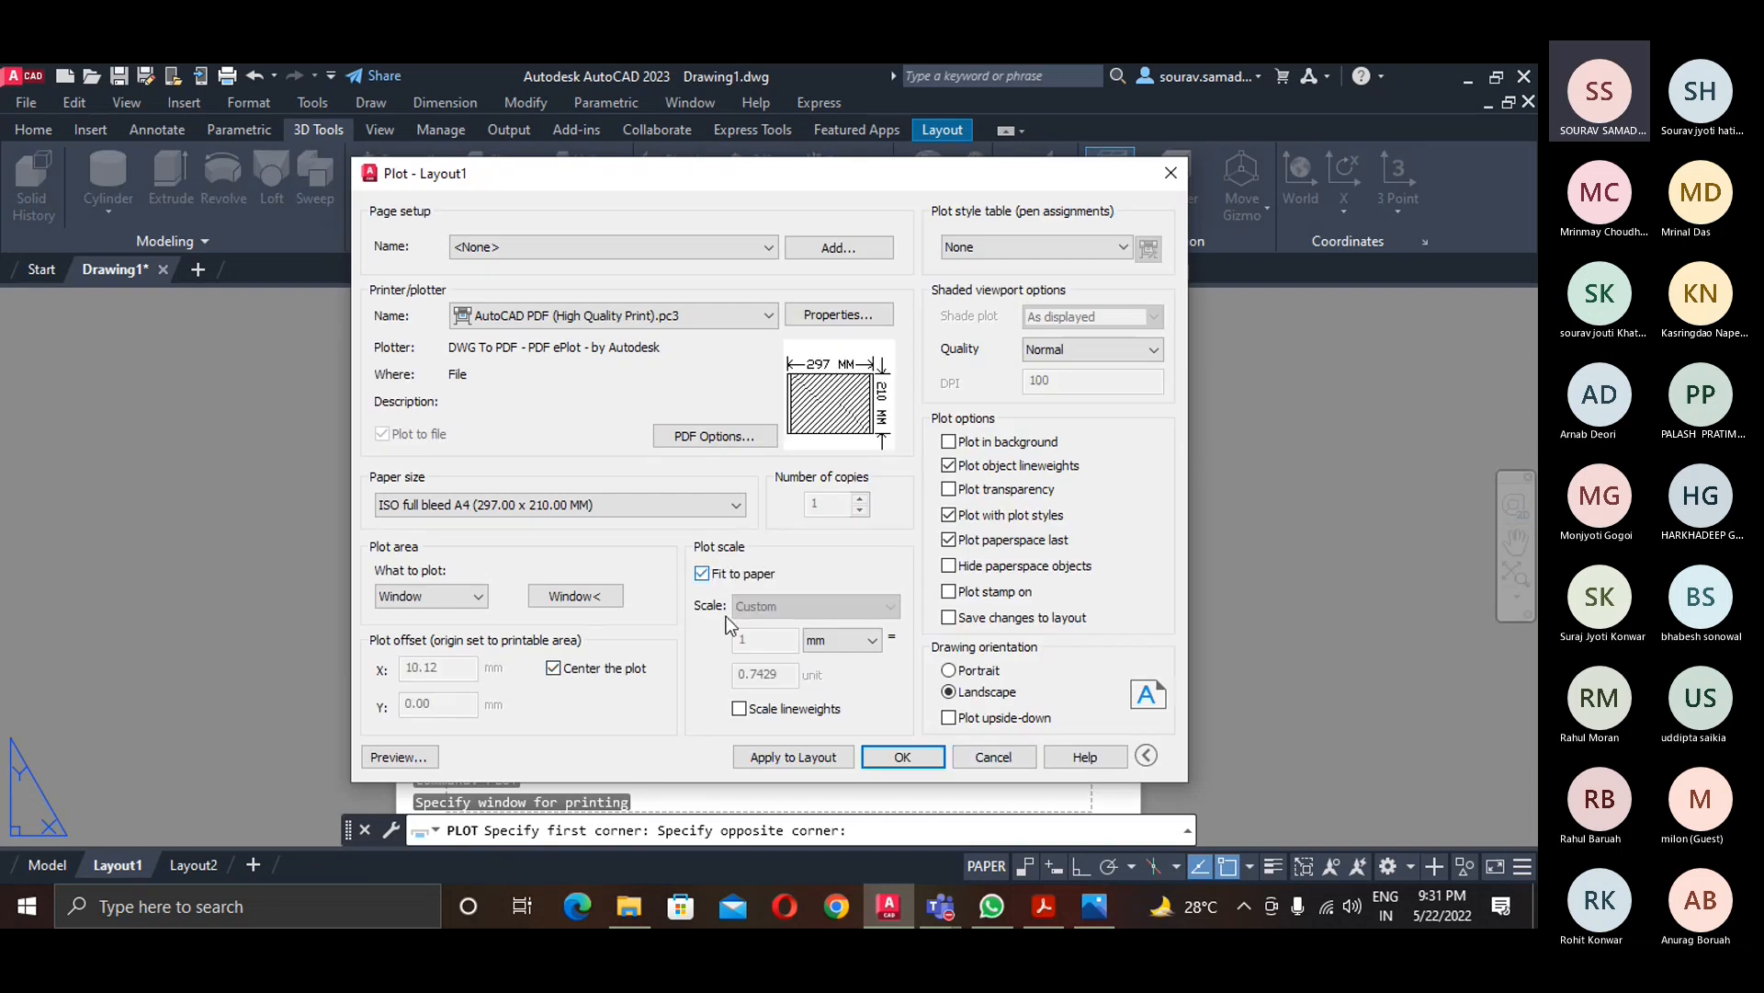
click(397, 757)
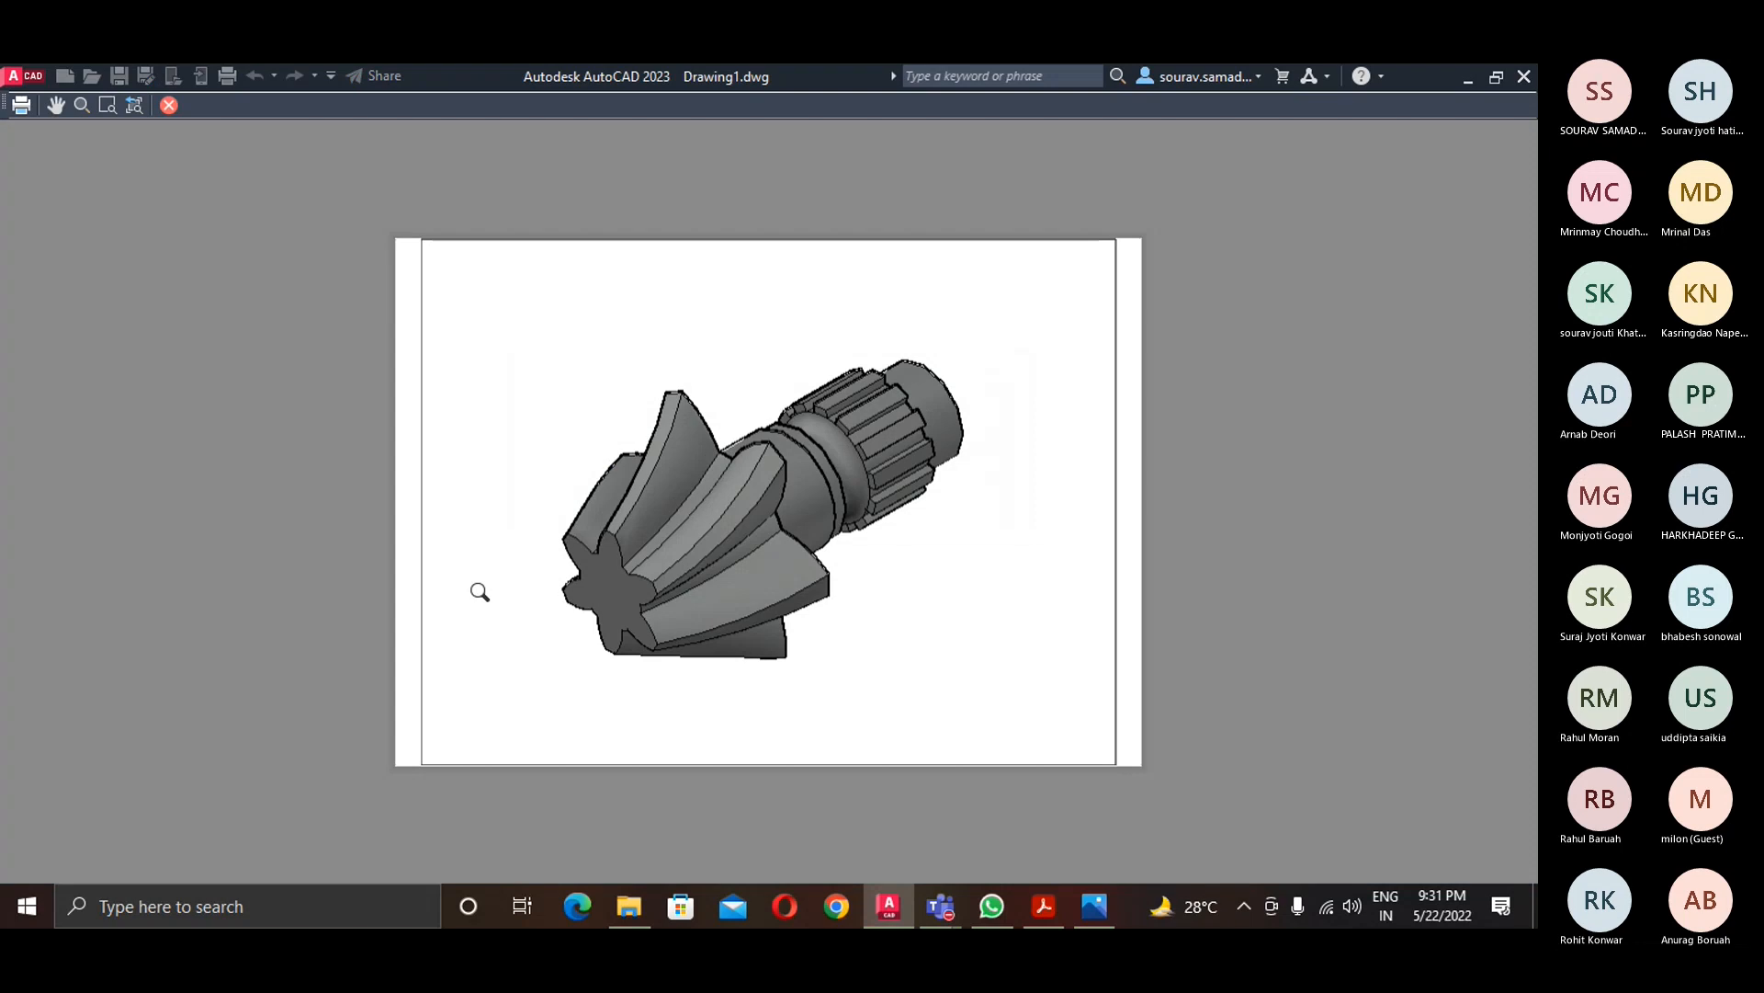
key(Escape)
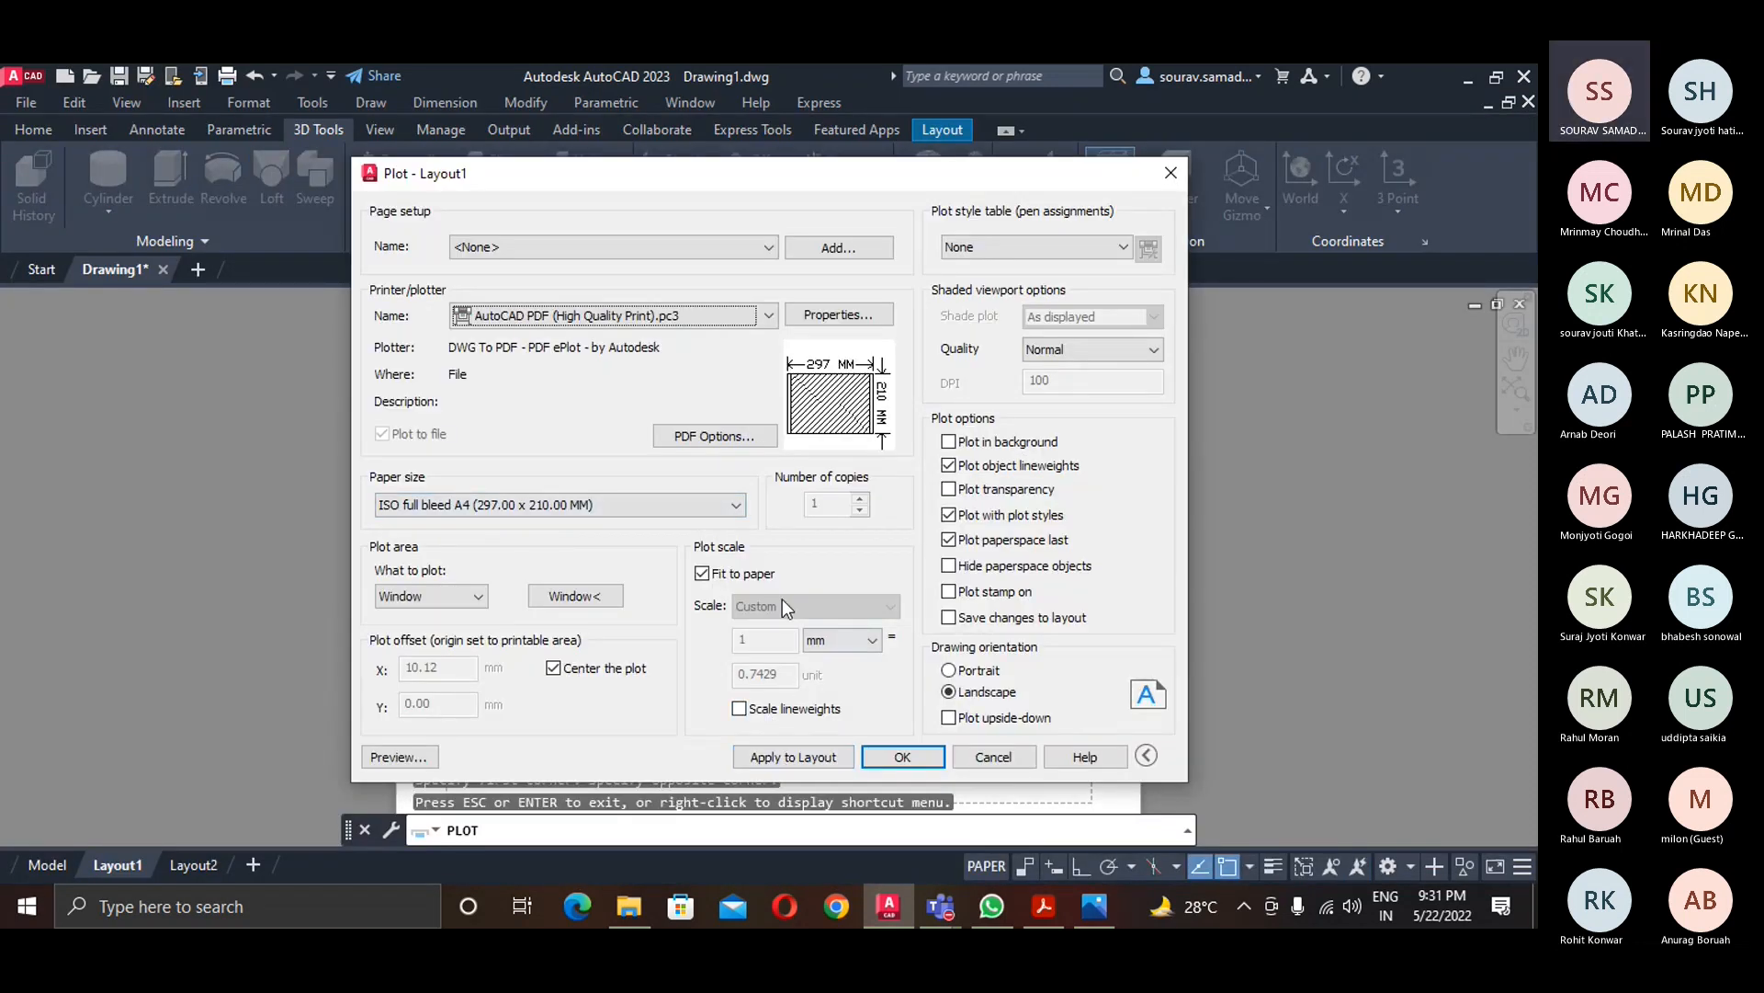
- Turn off fit to paper, set the plot scale to 2:1, and preview the sheet
click(743, 574)
click(889, 608)
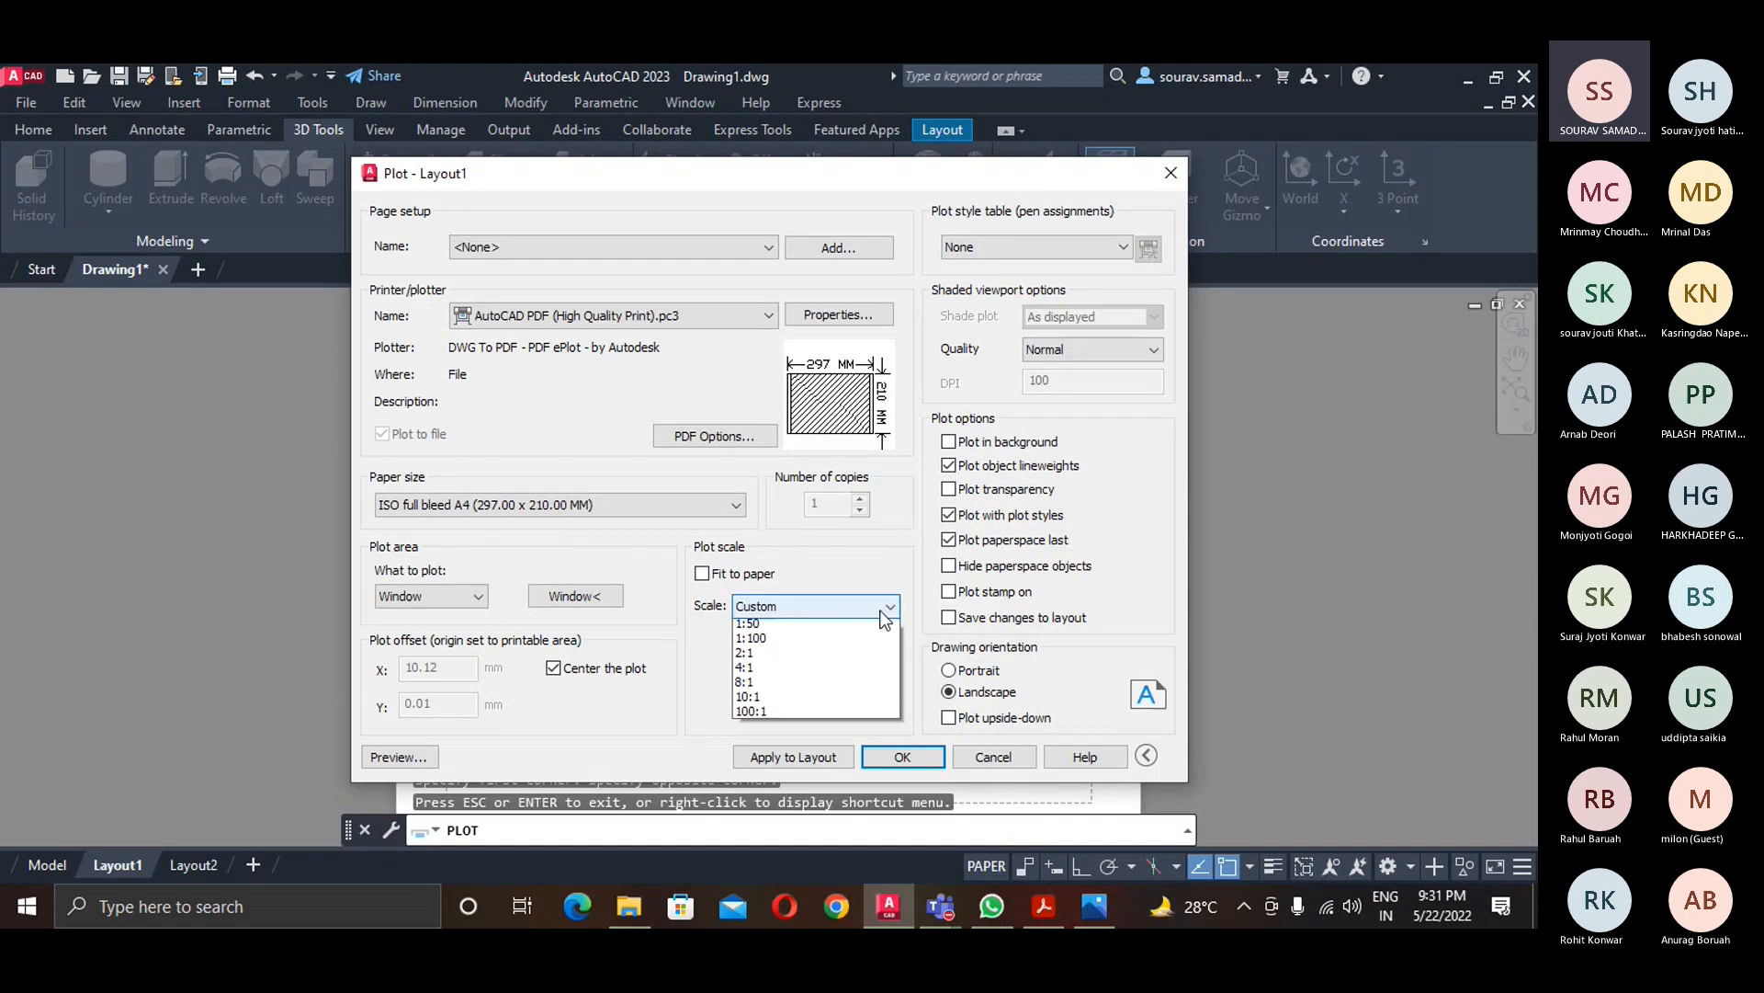
click(779, 658)
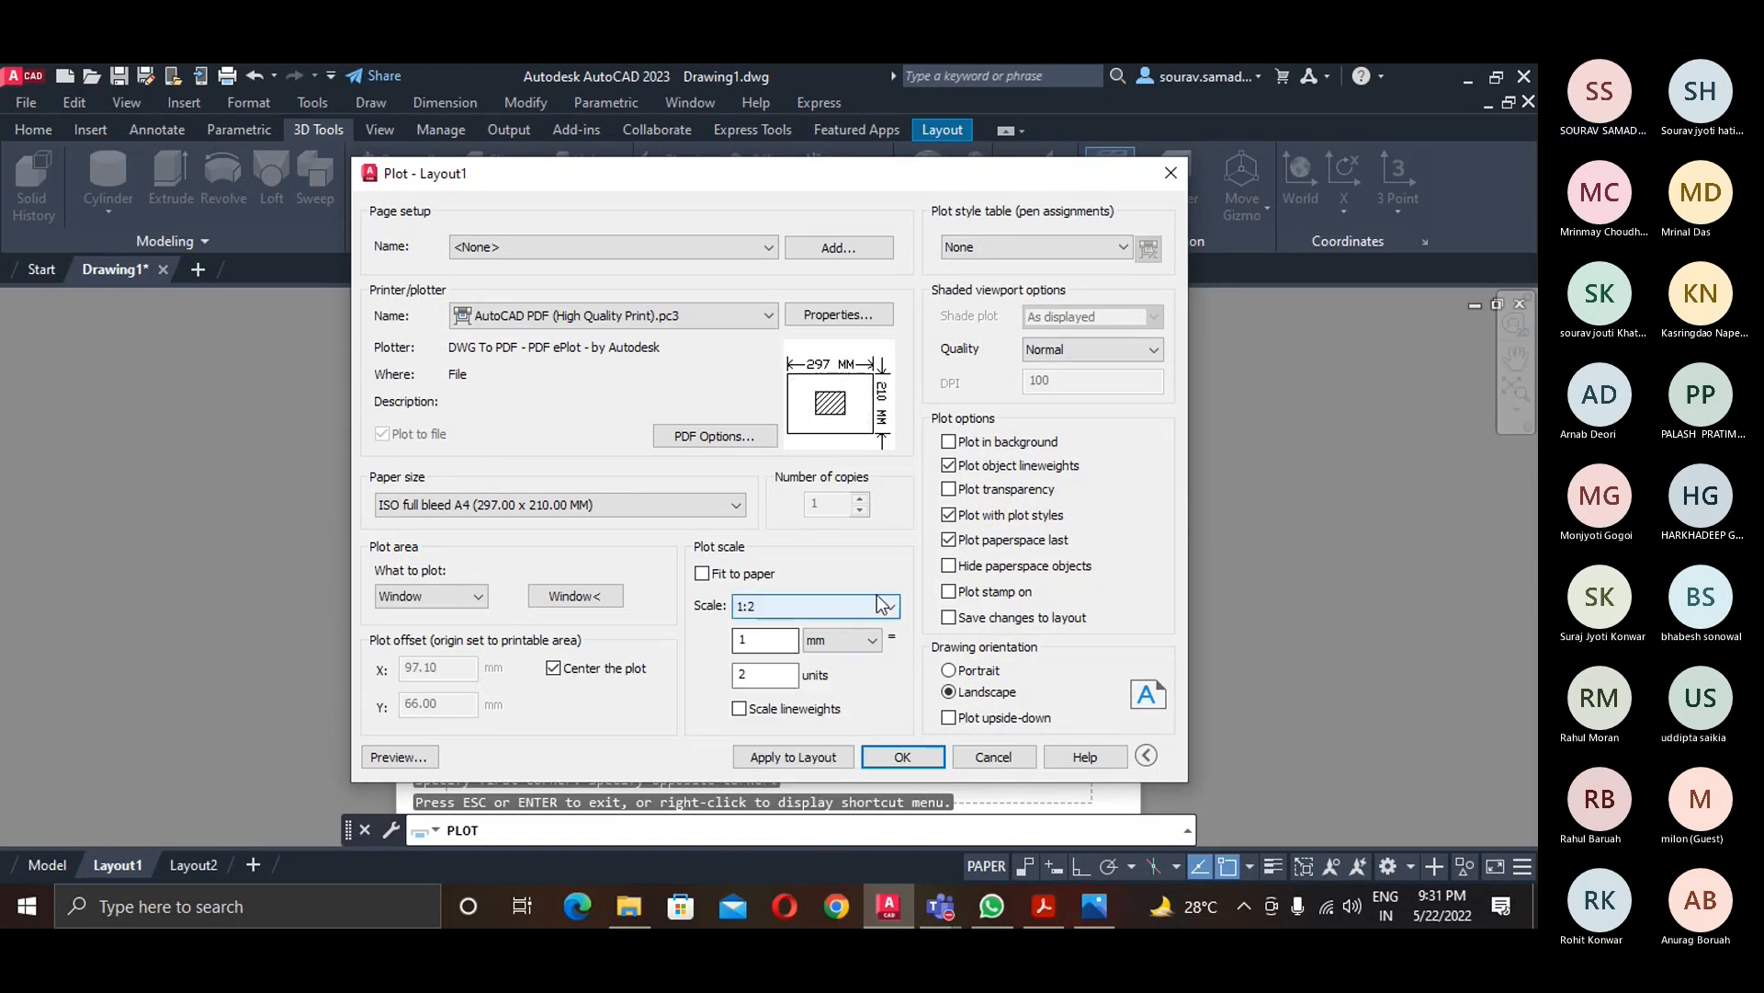
click(818, 607)
click(746, 817)
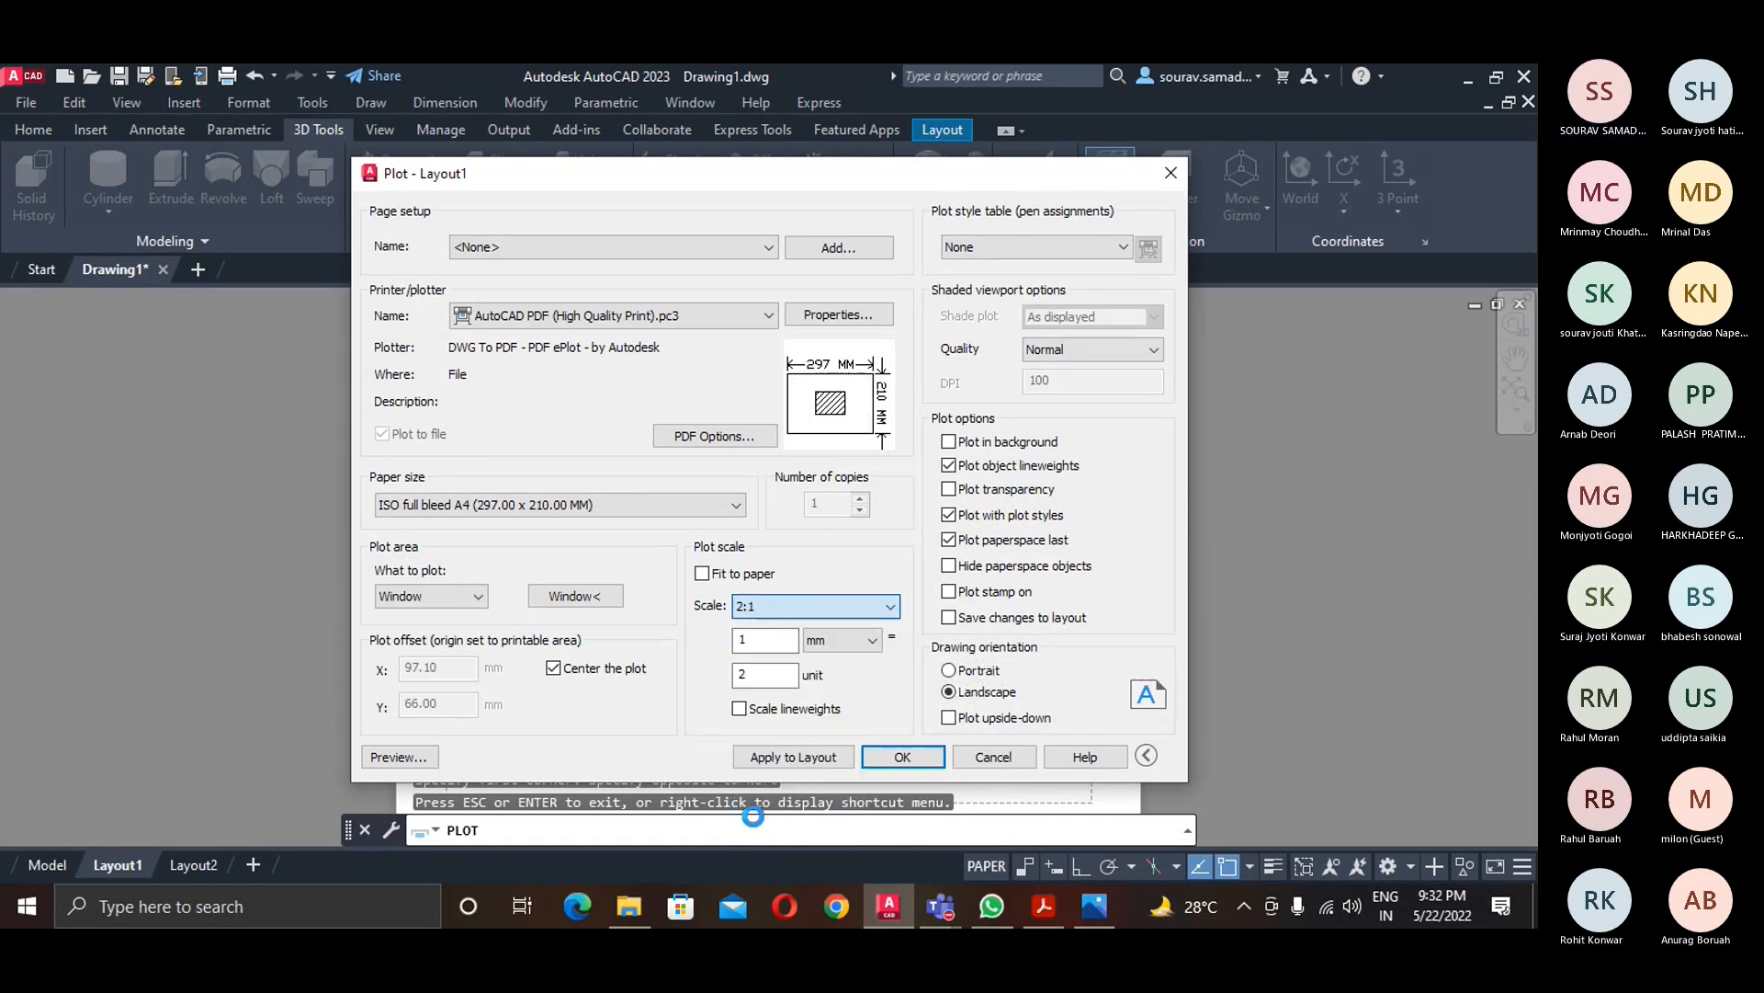
click(399, 757)
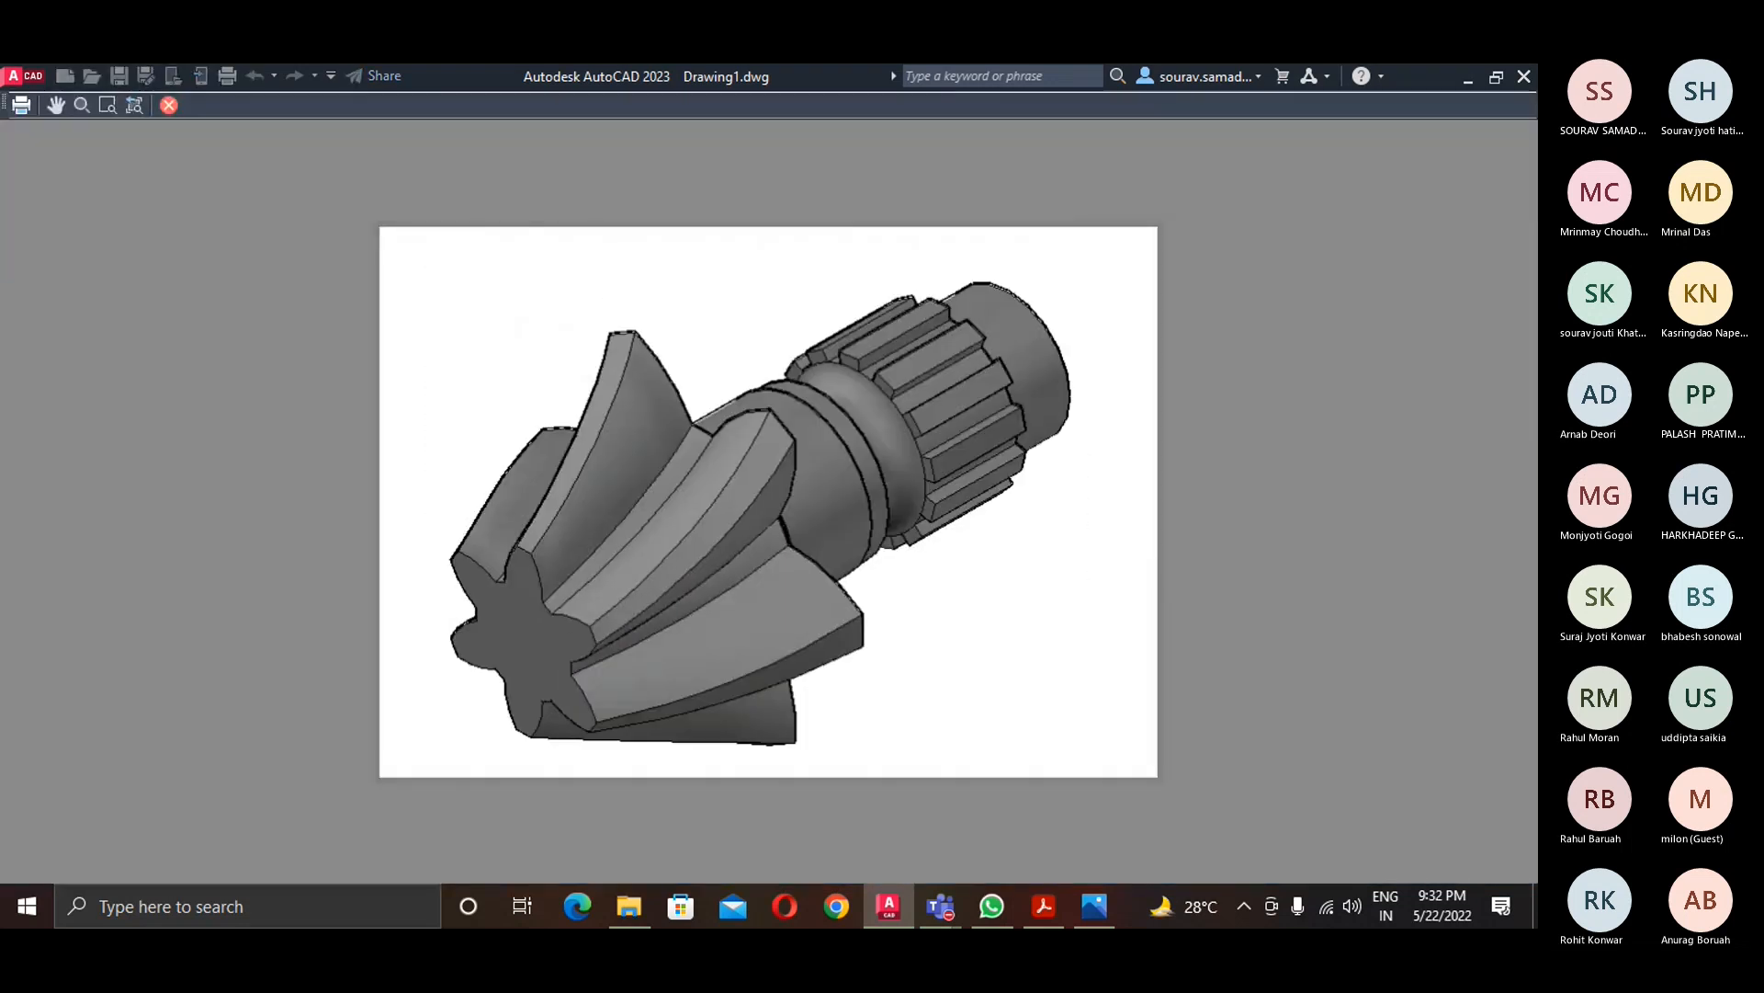
key(Escape)
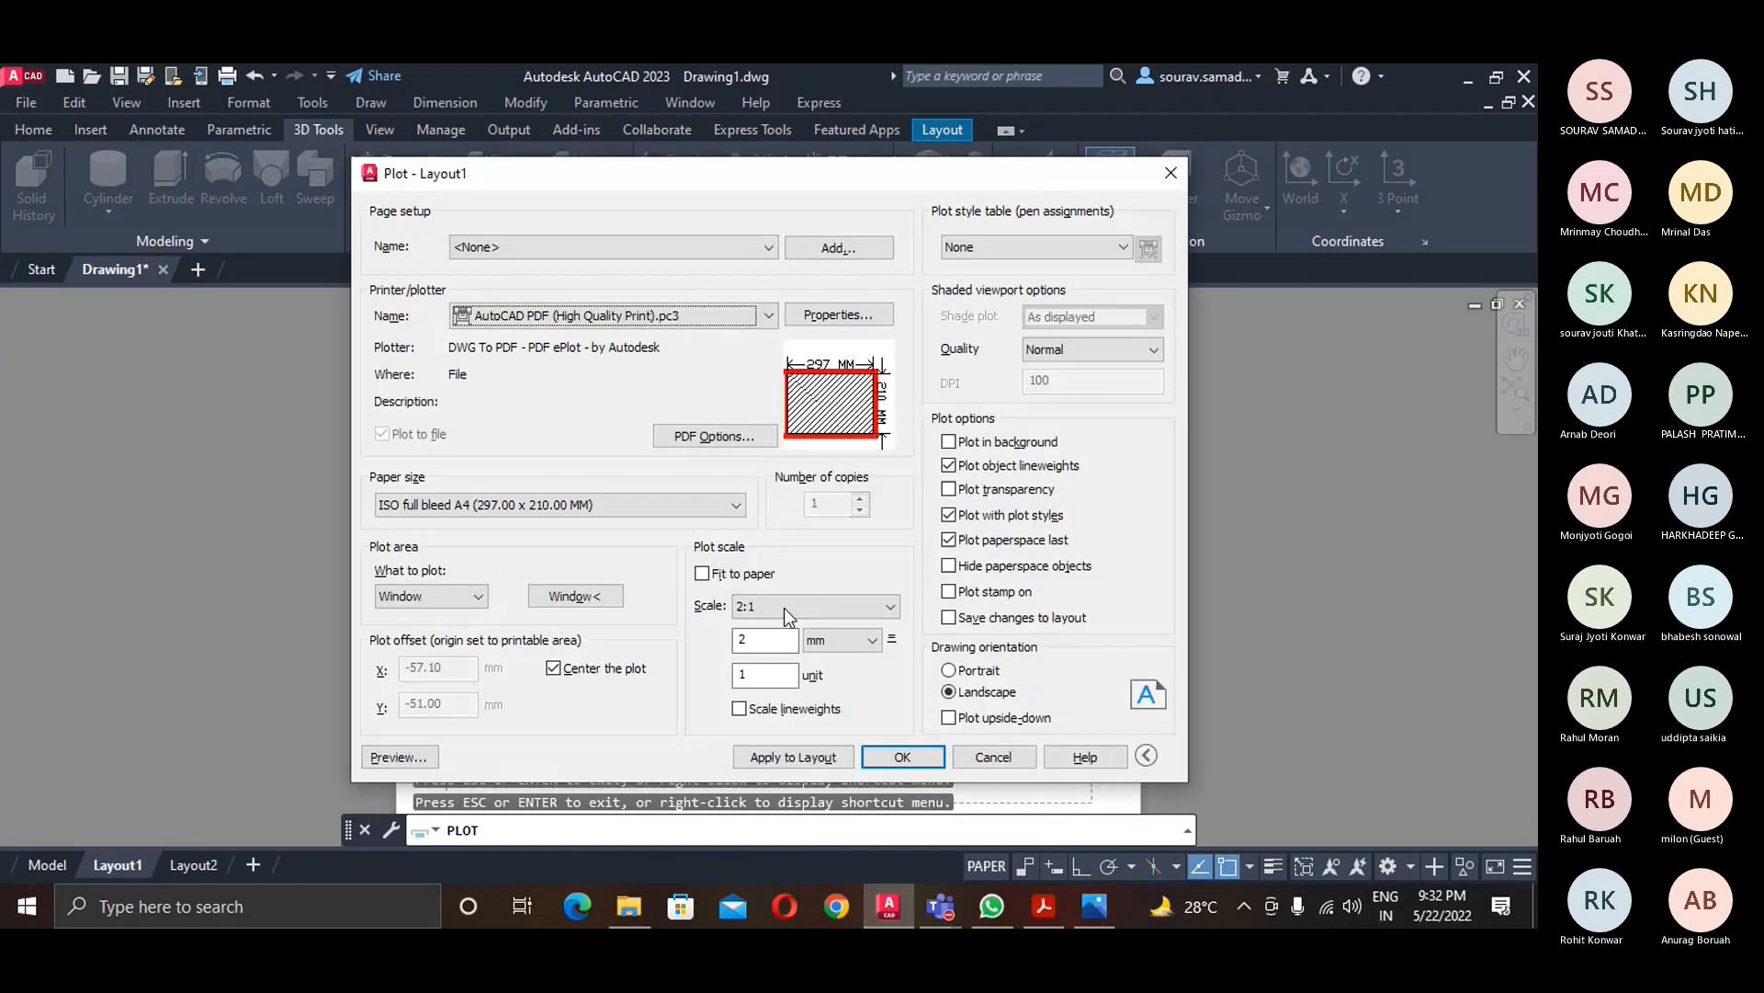
- Apply the plot settings to the layout and save the plot to the Desktop as a PDF named gear
click(794, 757)
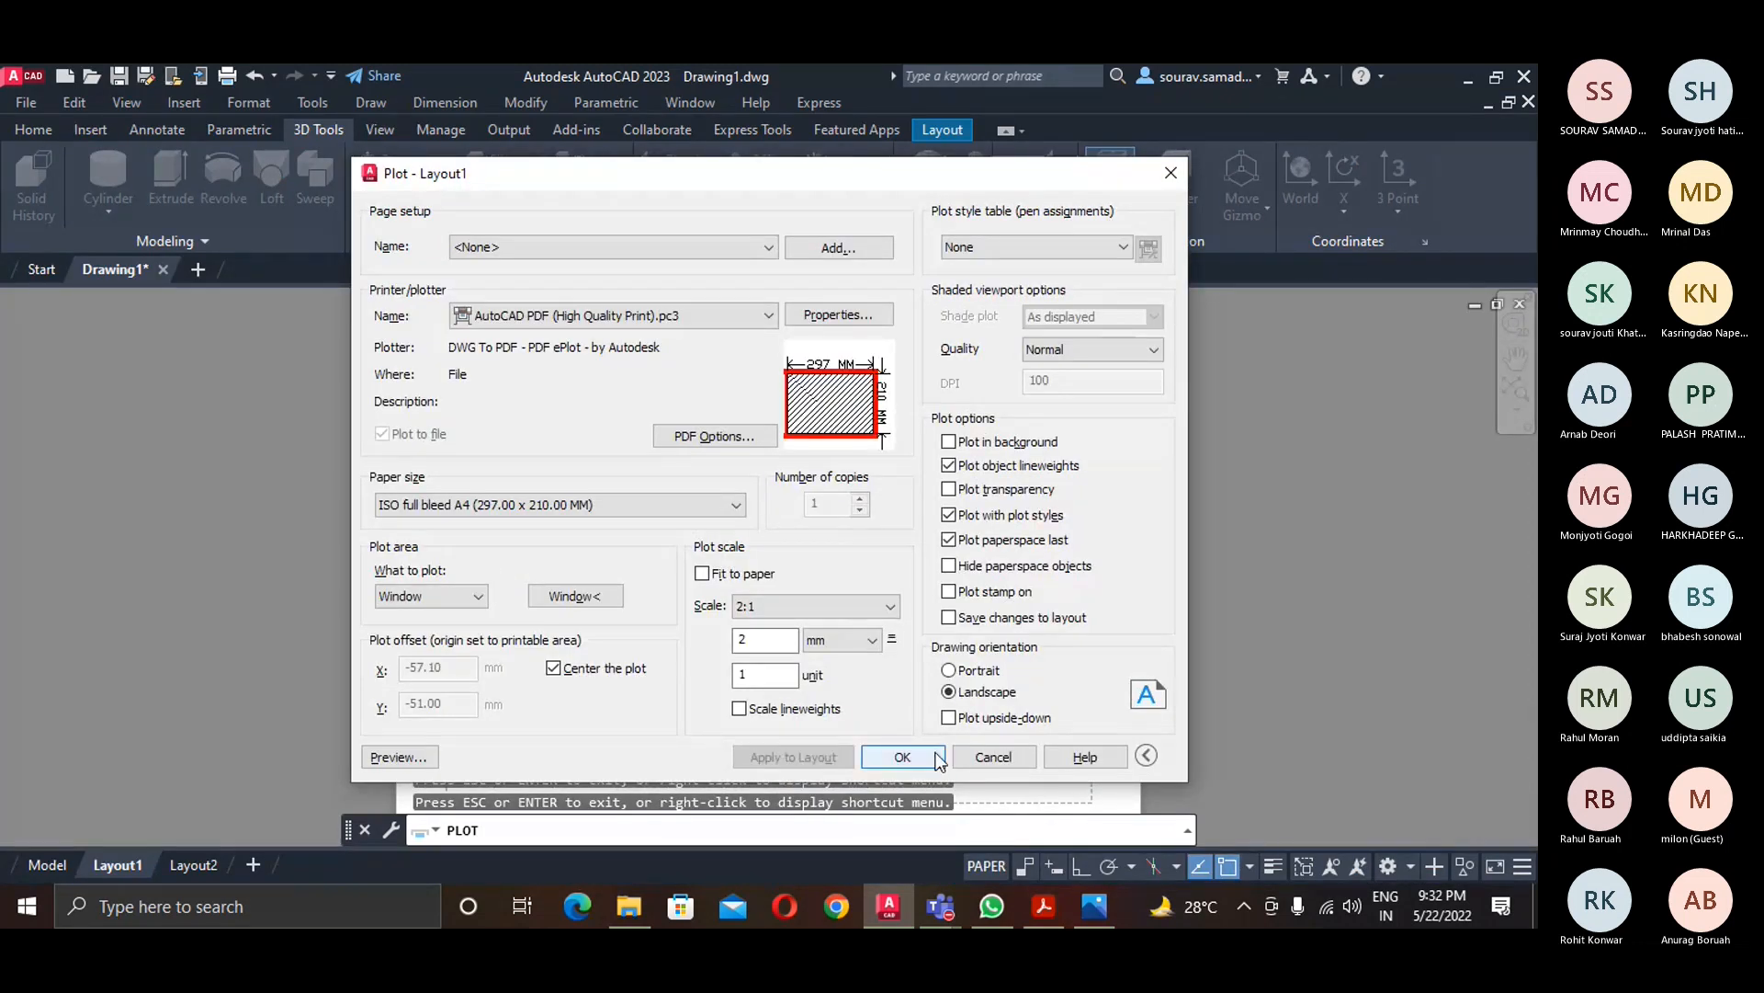
click(937, 759)
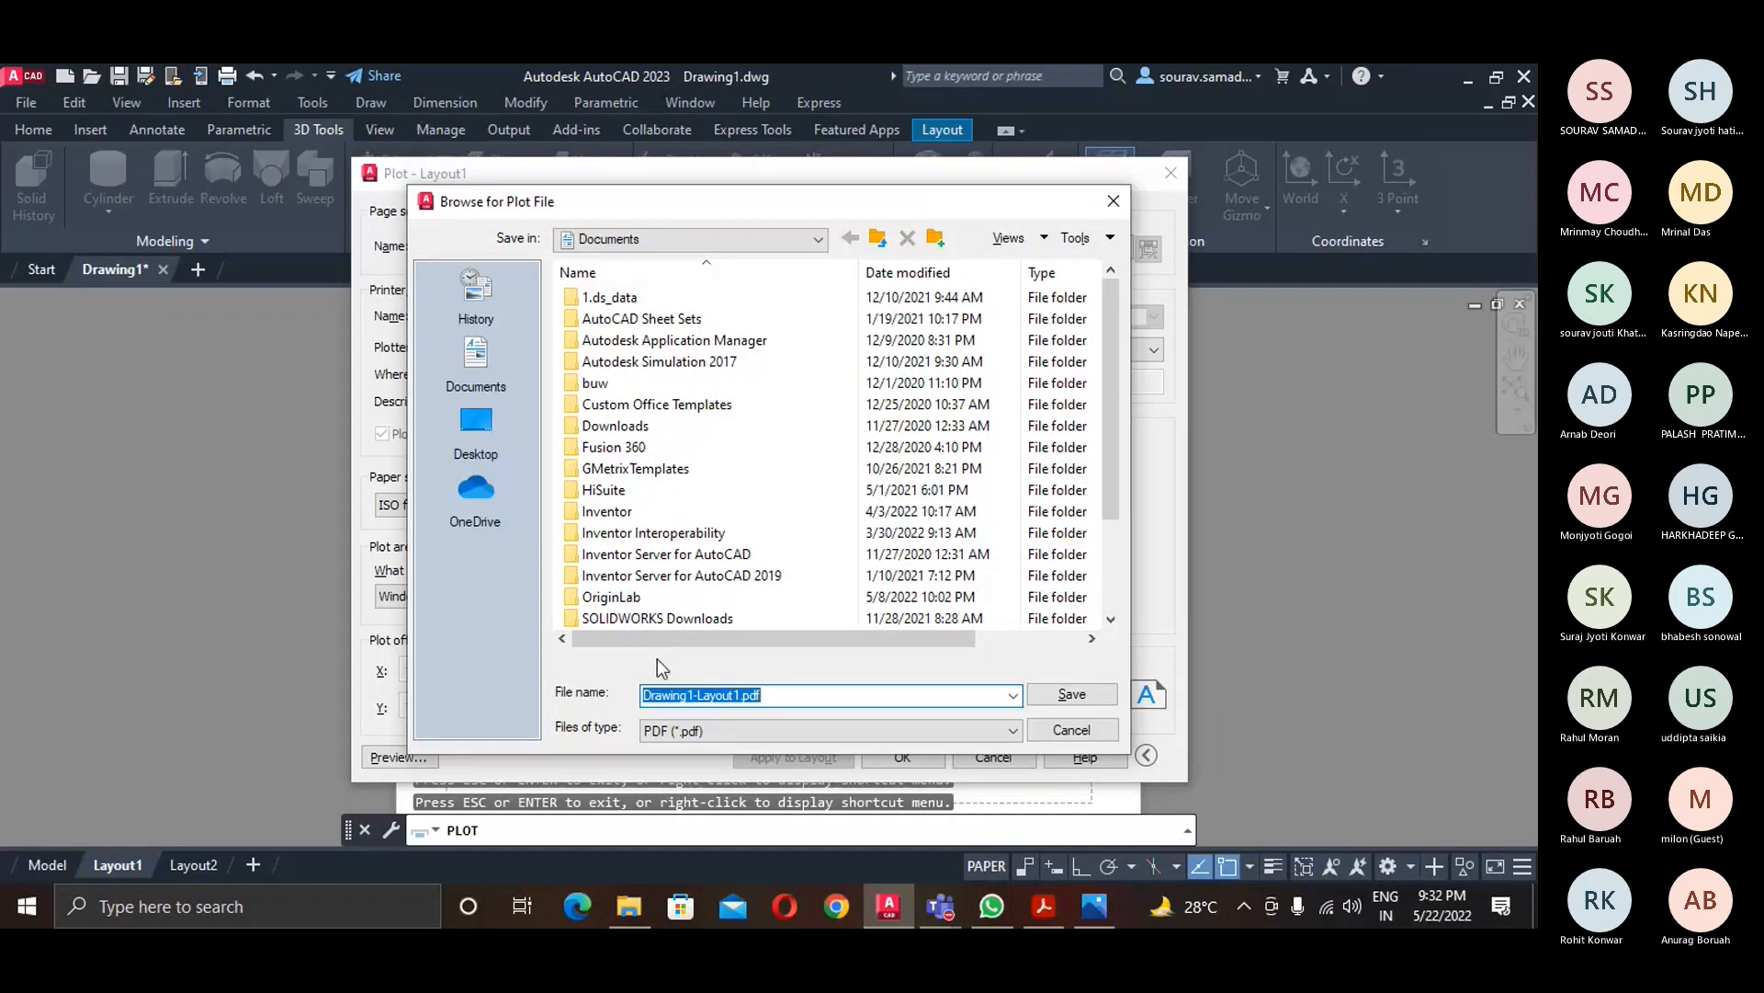
text(gear)
click(475, 425)
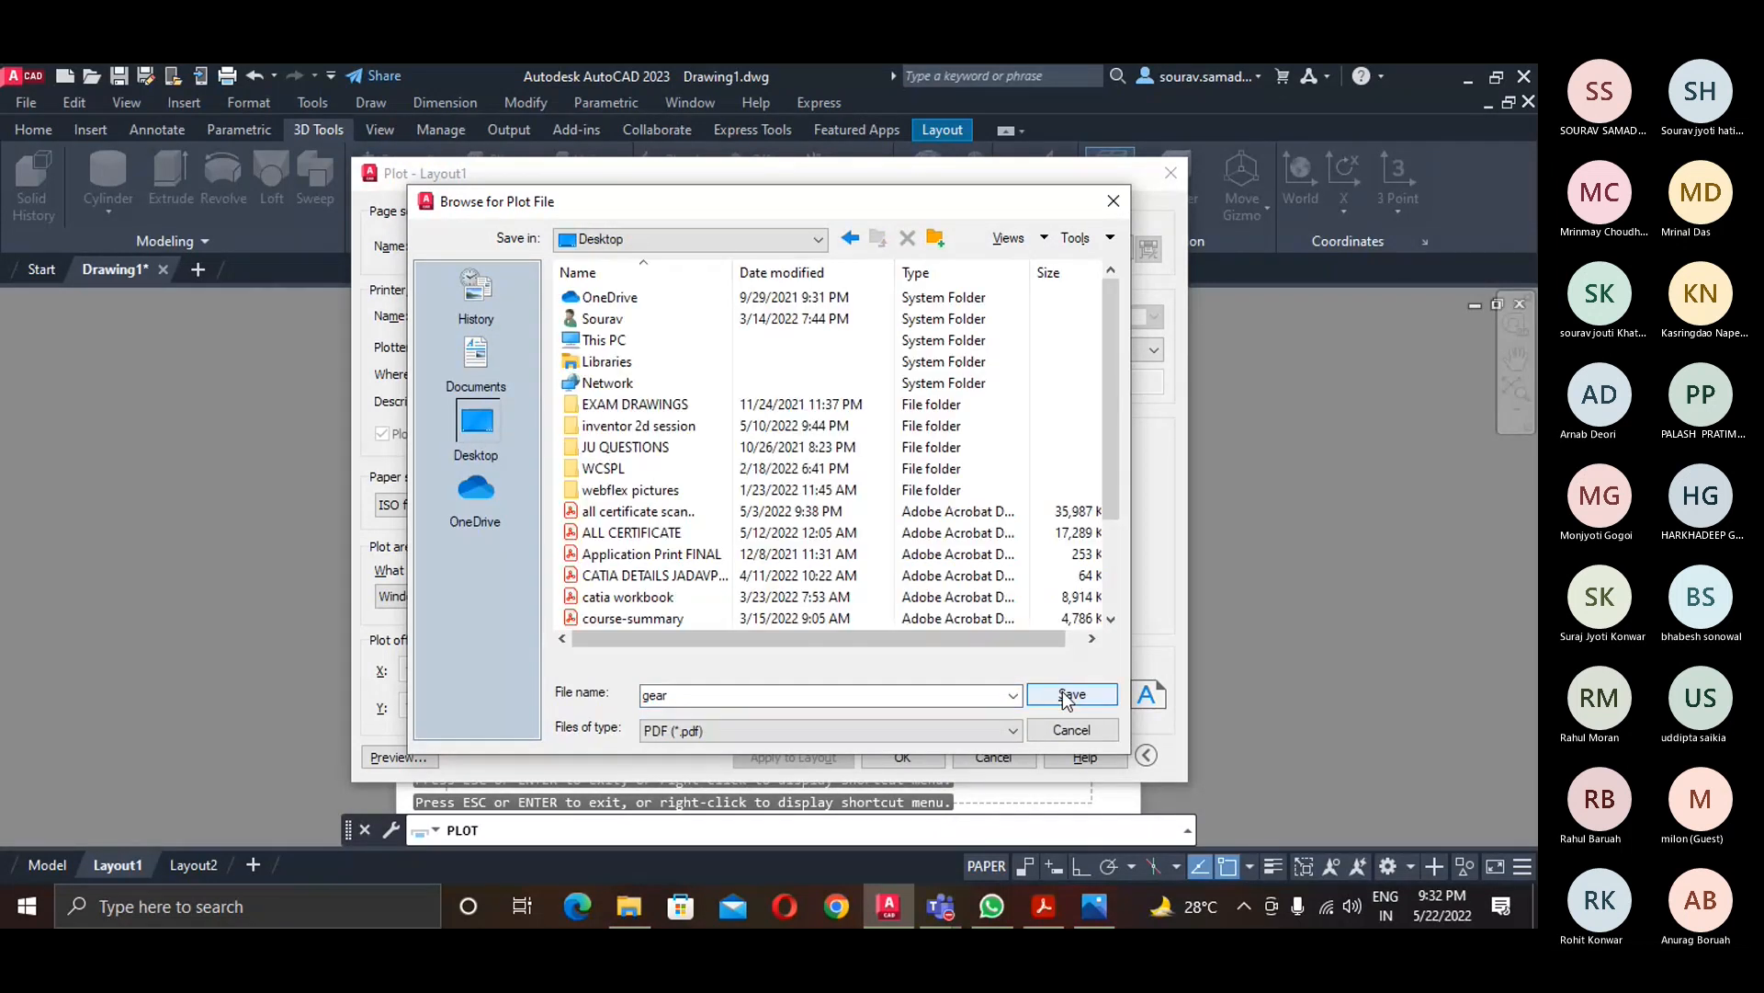
click(1068, 695)
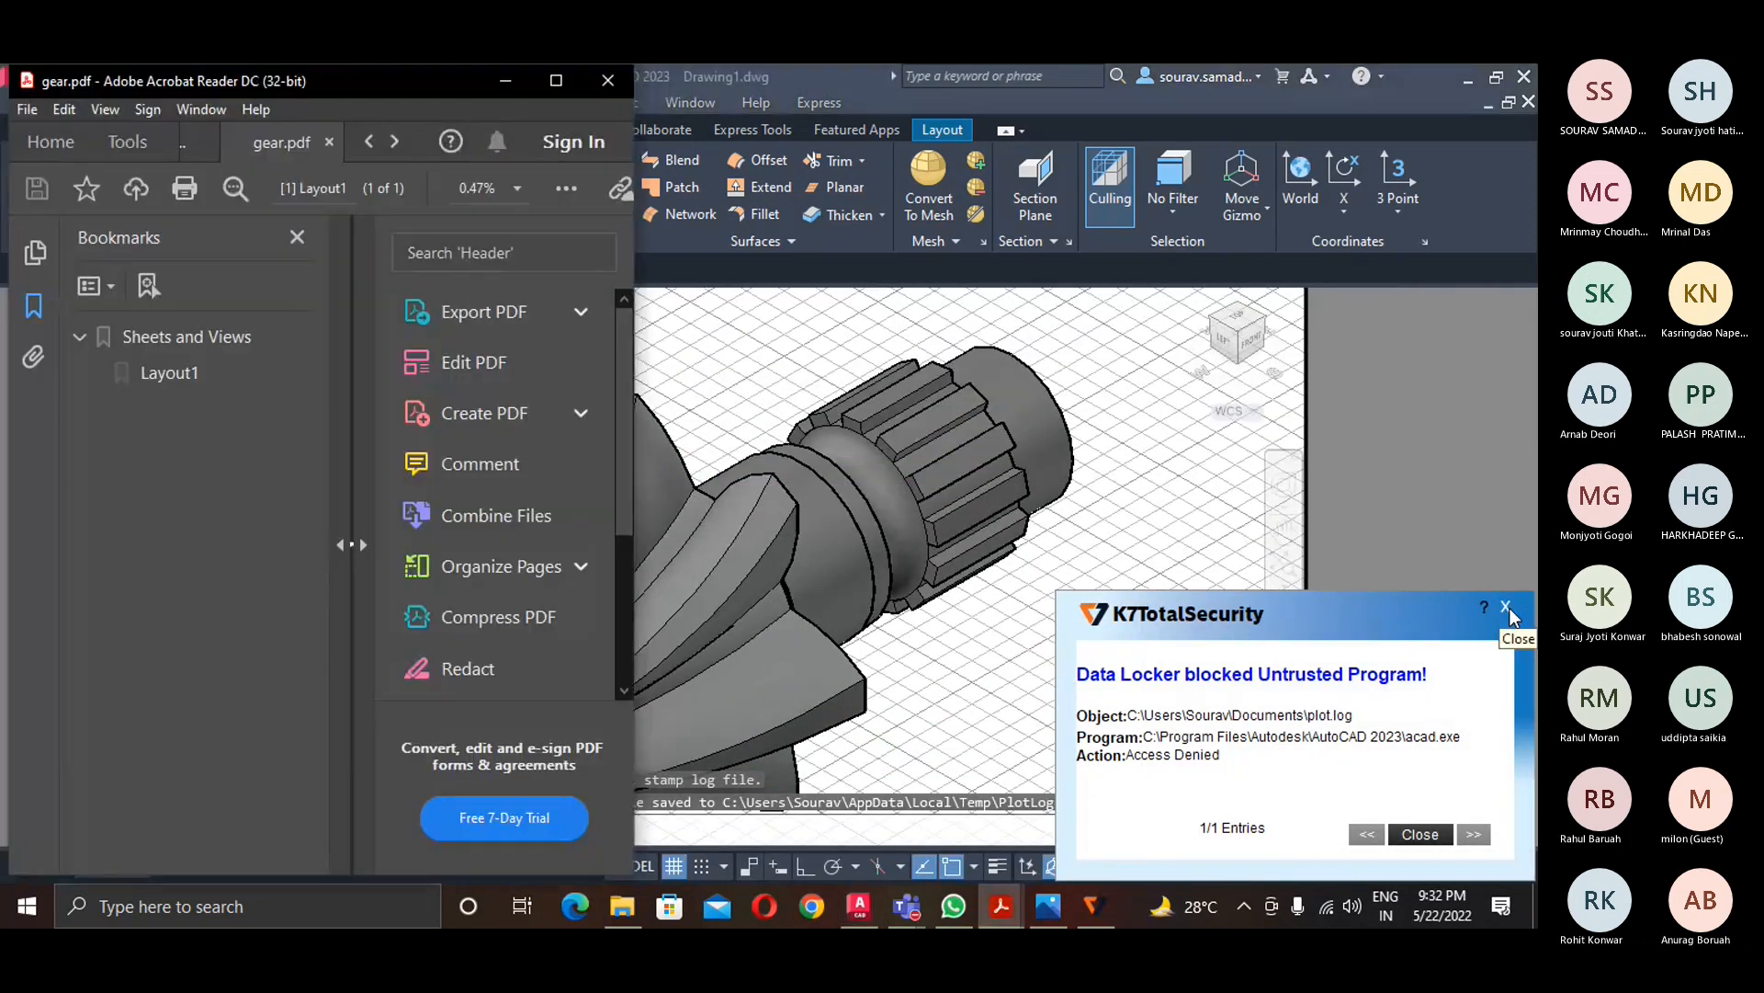
- Dismiss the security alert and view the plotted gear.pdf in a maximized window without the bookmarks pane
click(1508, 610)
click(360, 546)
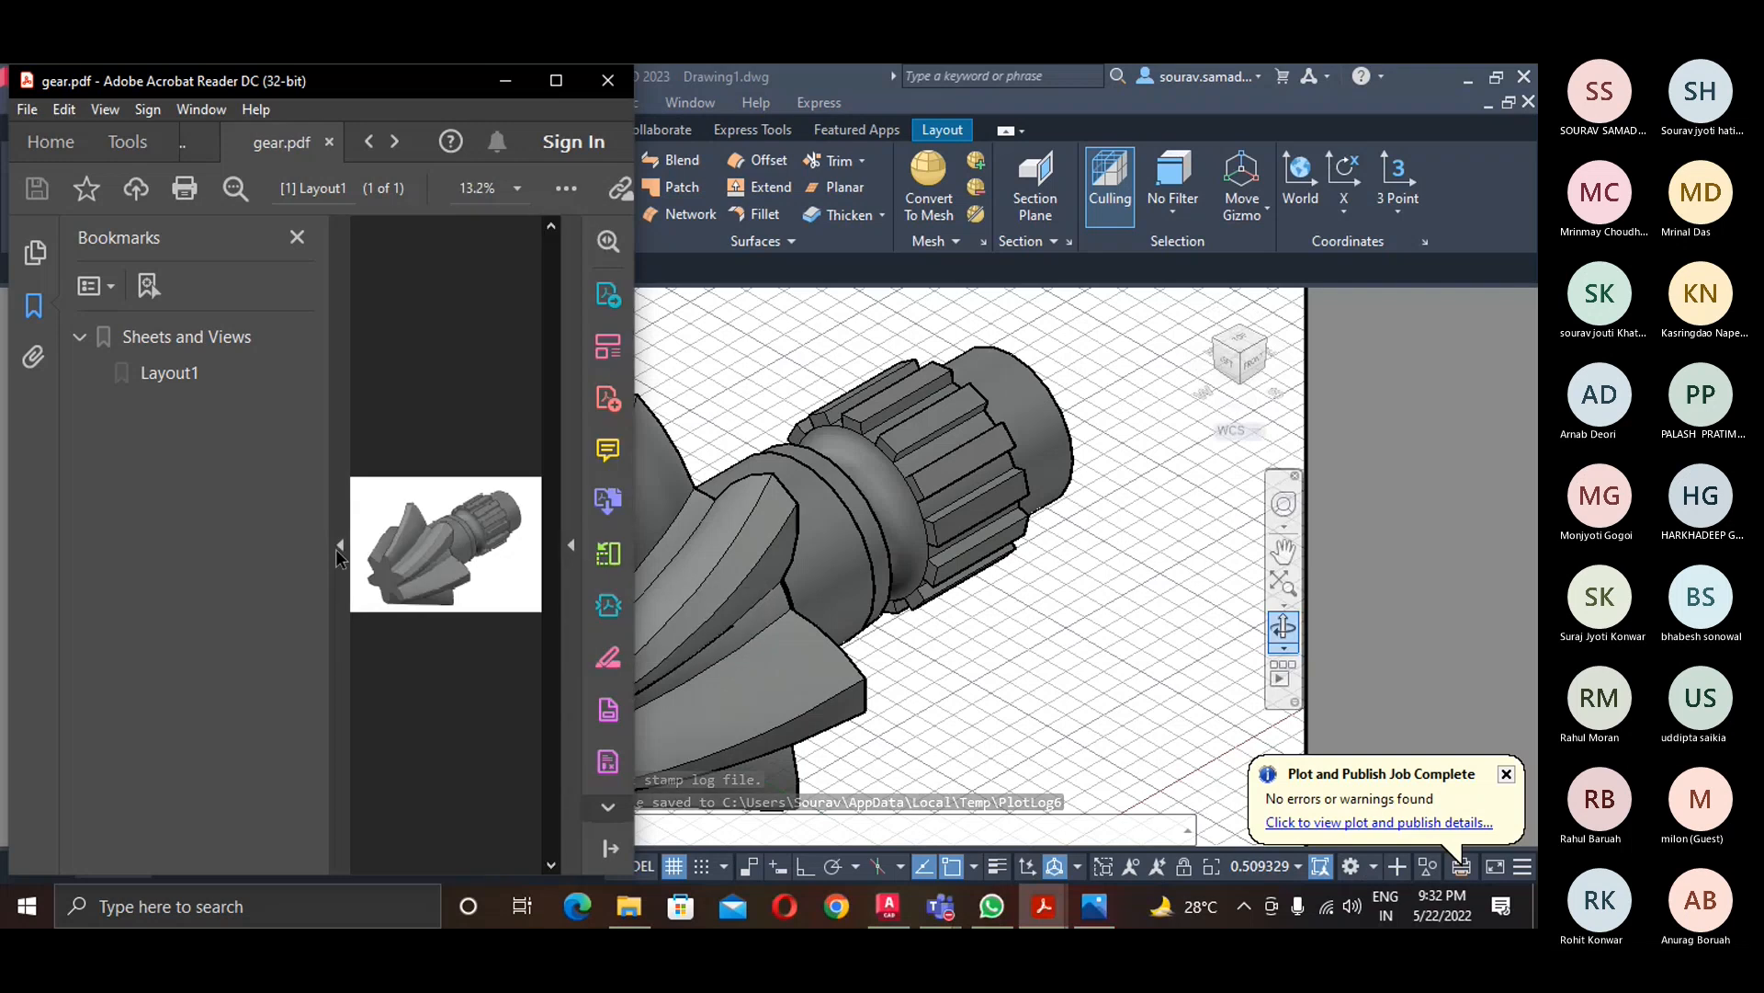
click(338, 548)
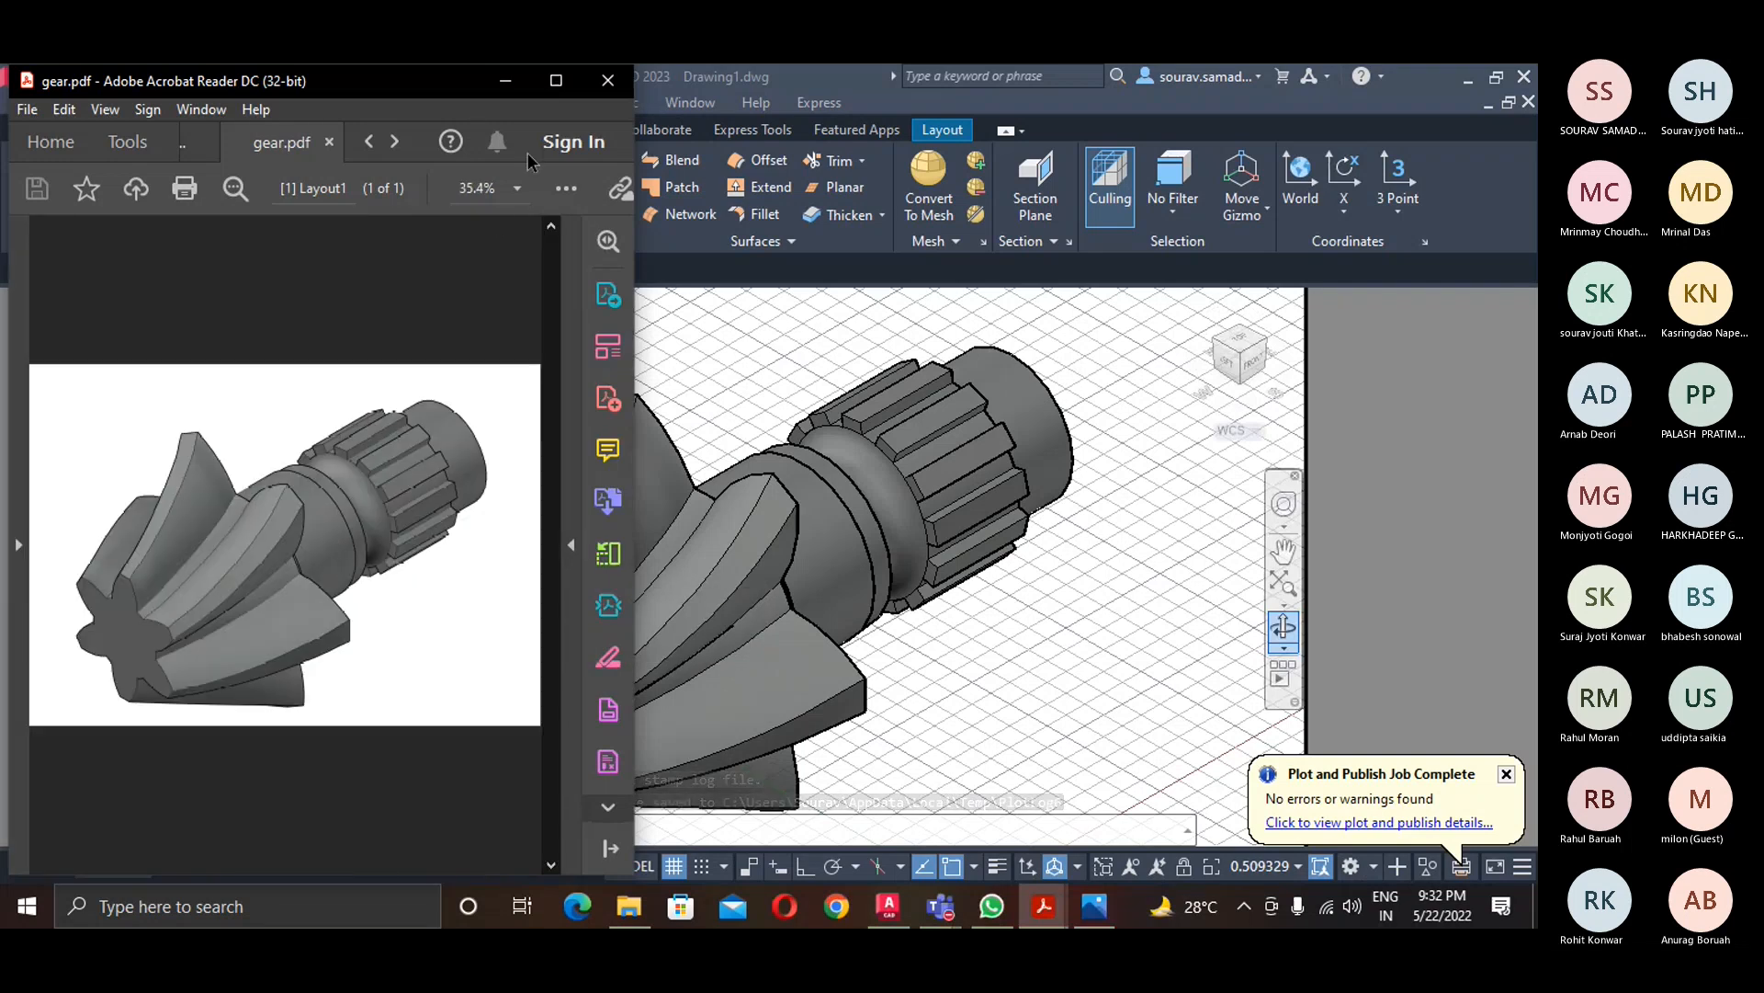
click(556, 81)
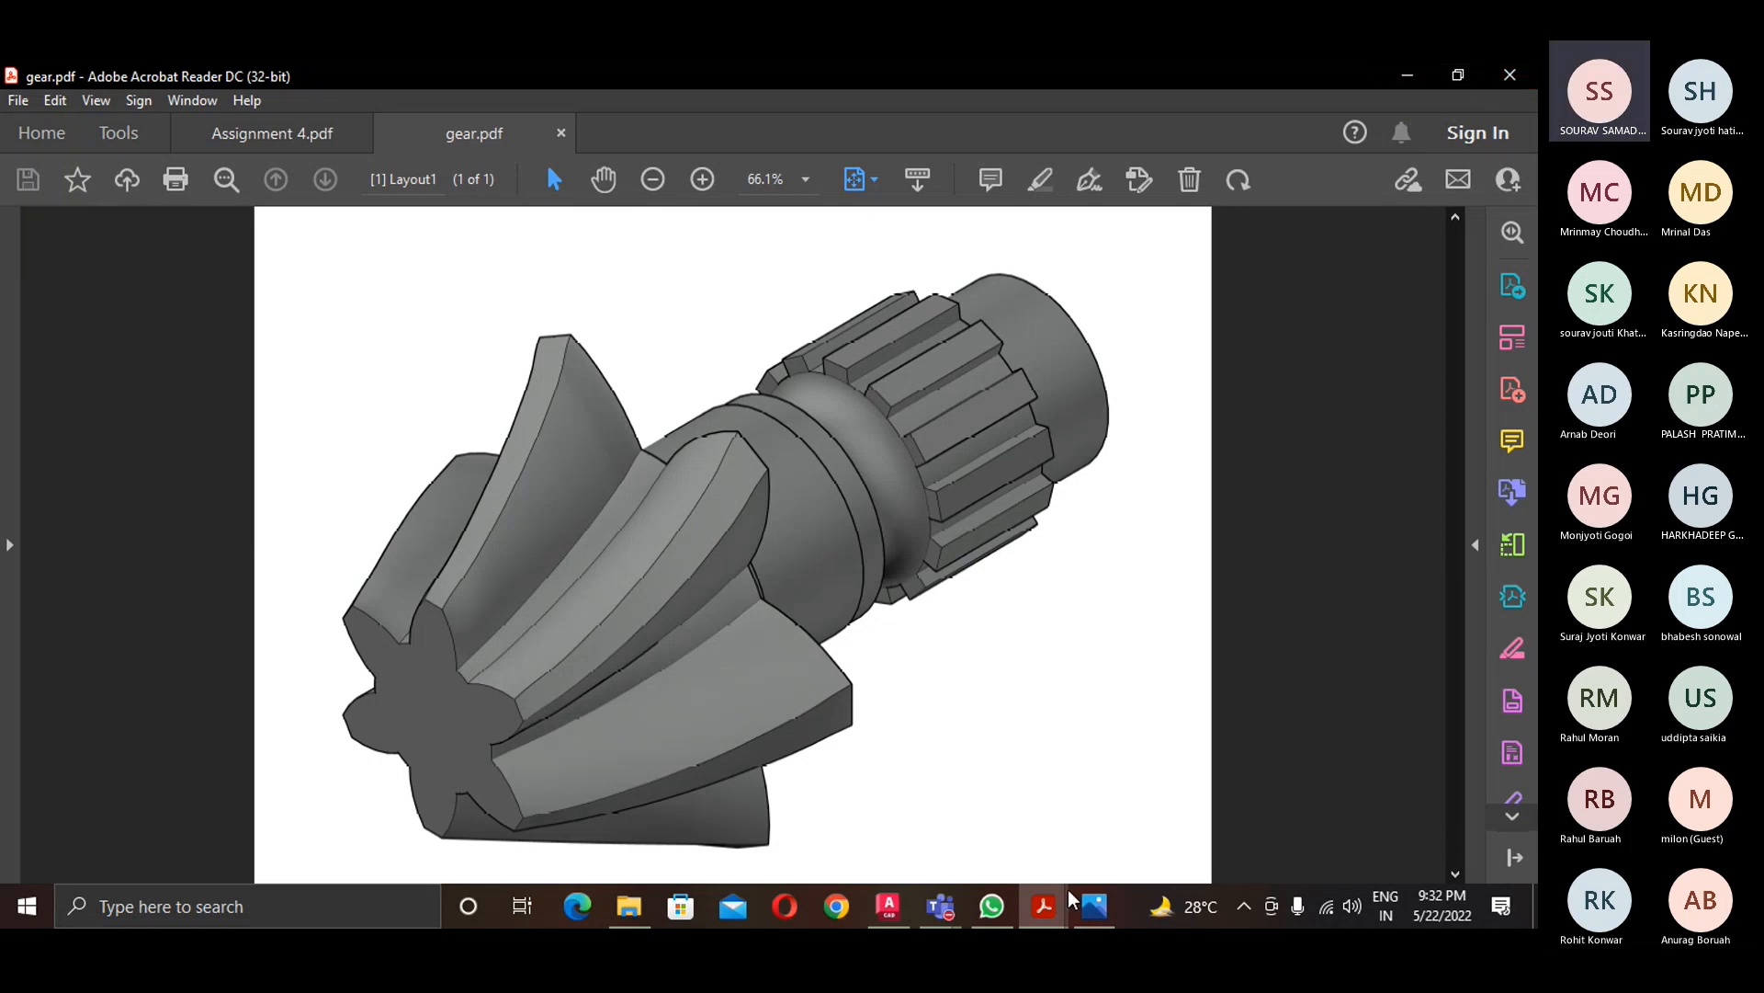
- Switch back to AutoCAD, return to model space, and zoom to show the whole drawing with the All option
mouse_move(895, 919)
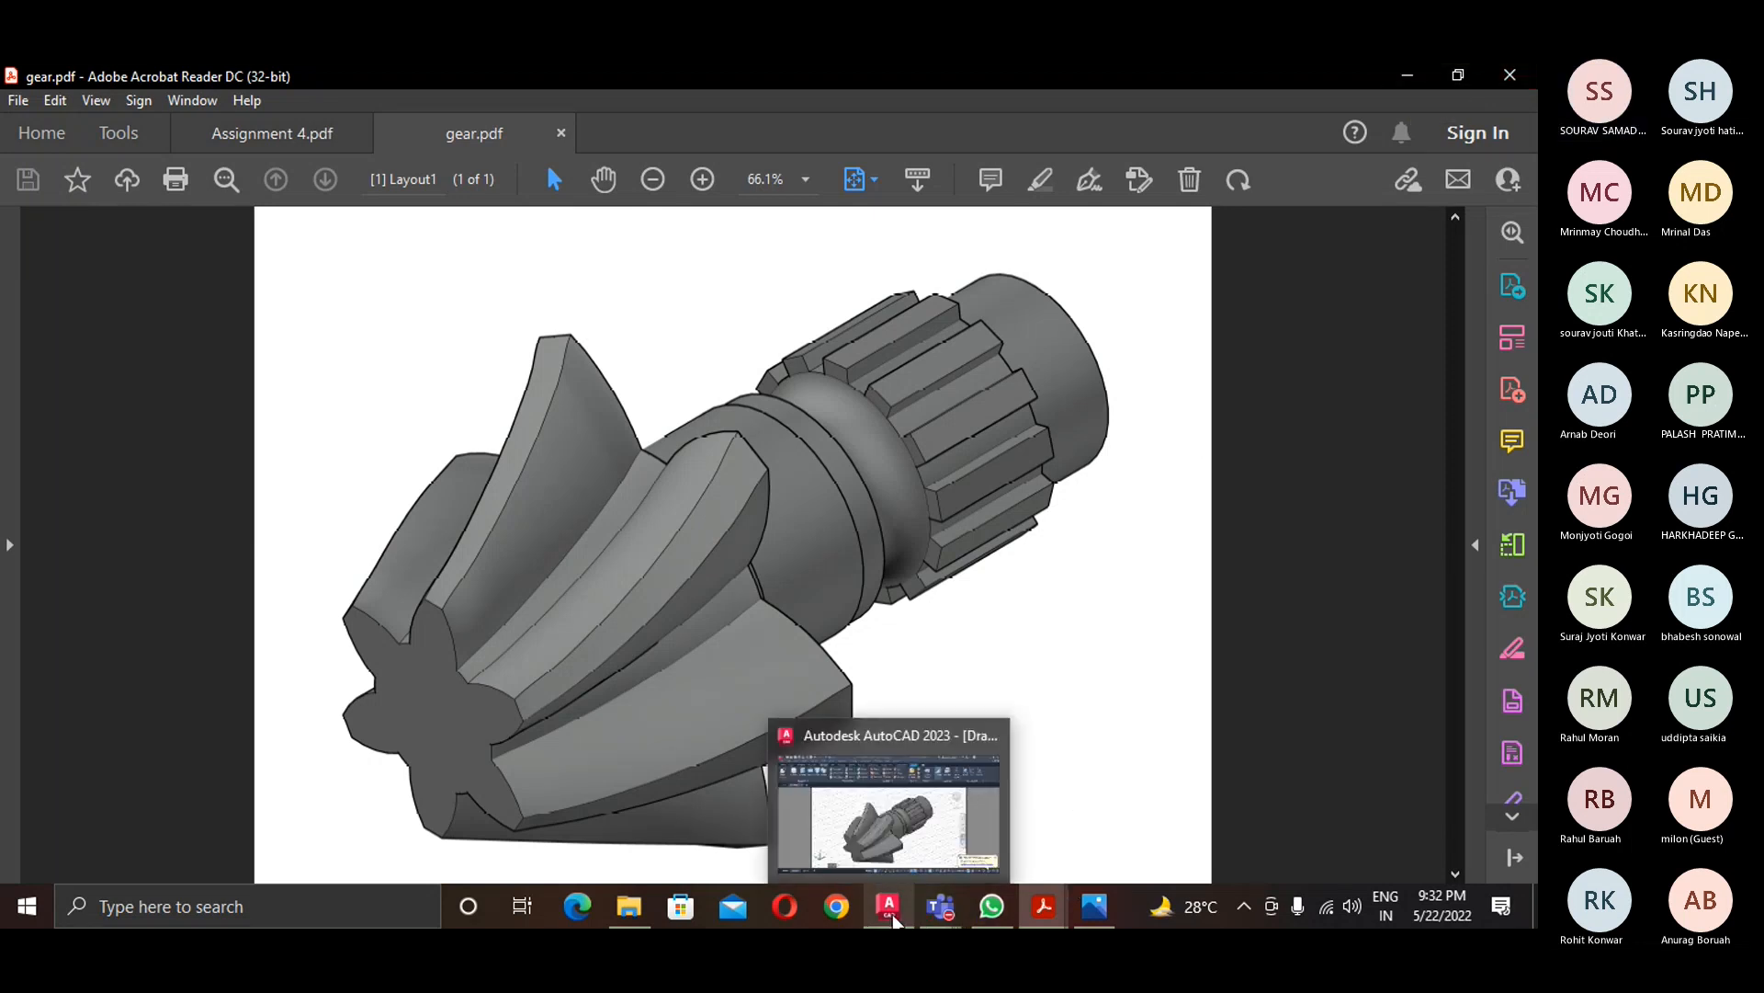
click(929, 802)
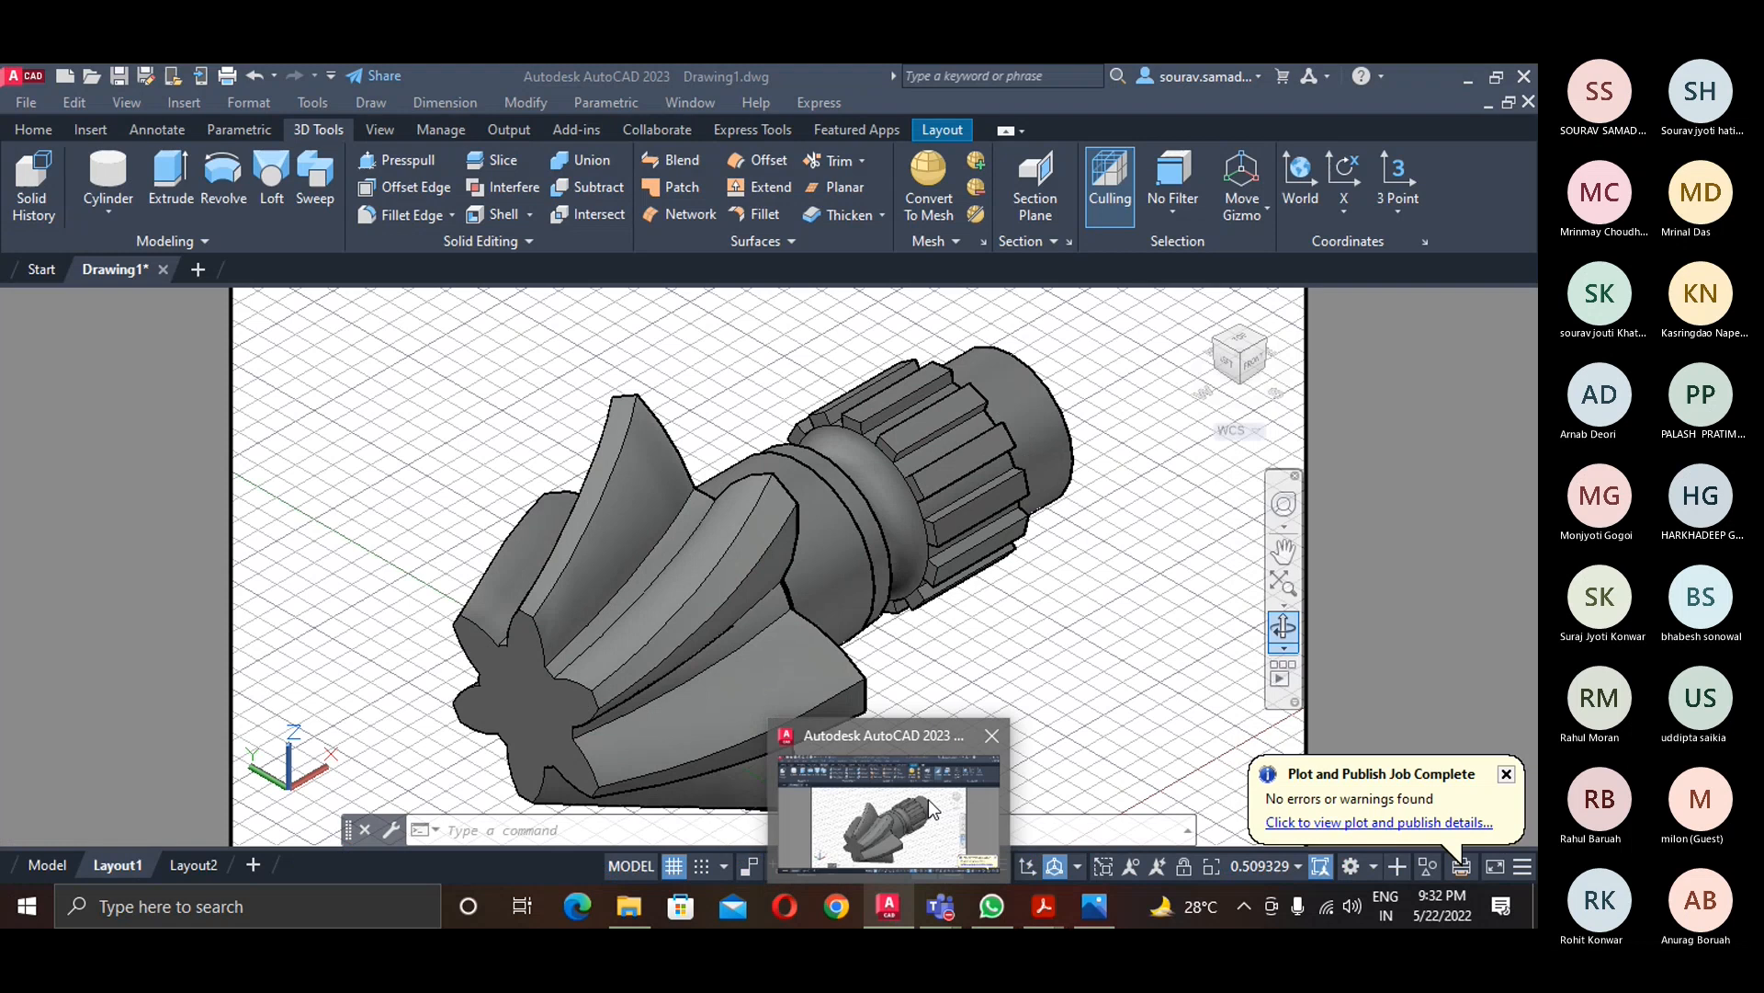
click(47, 864)
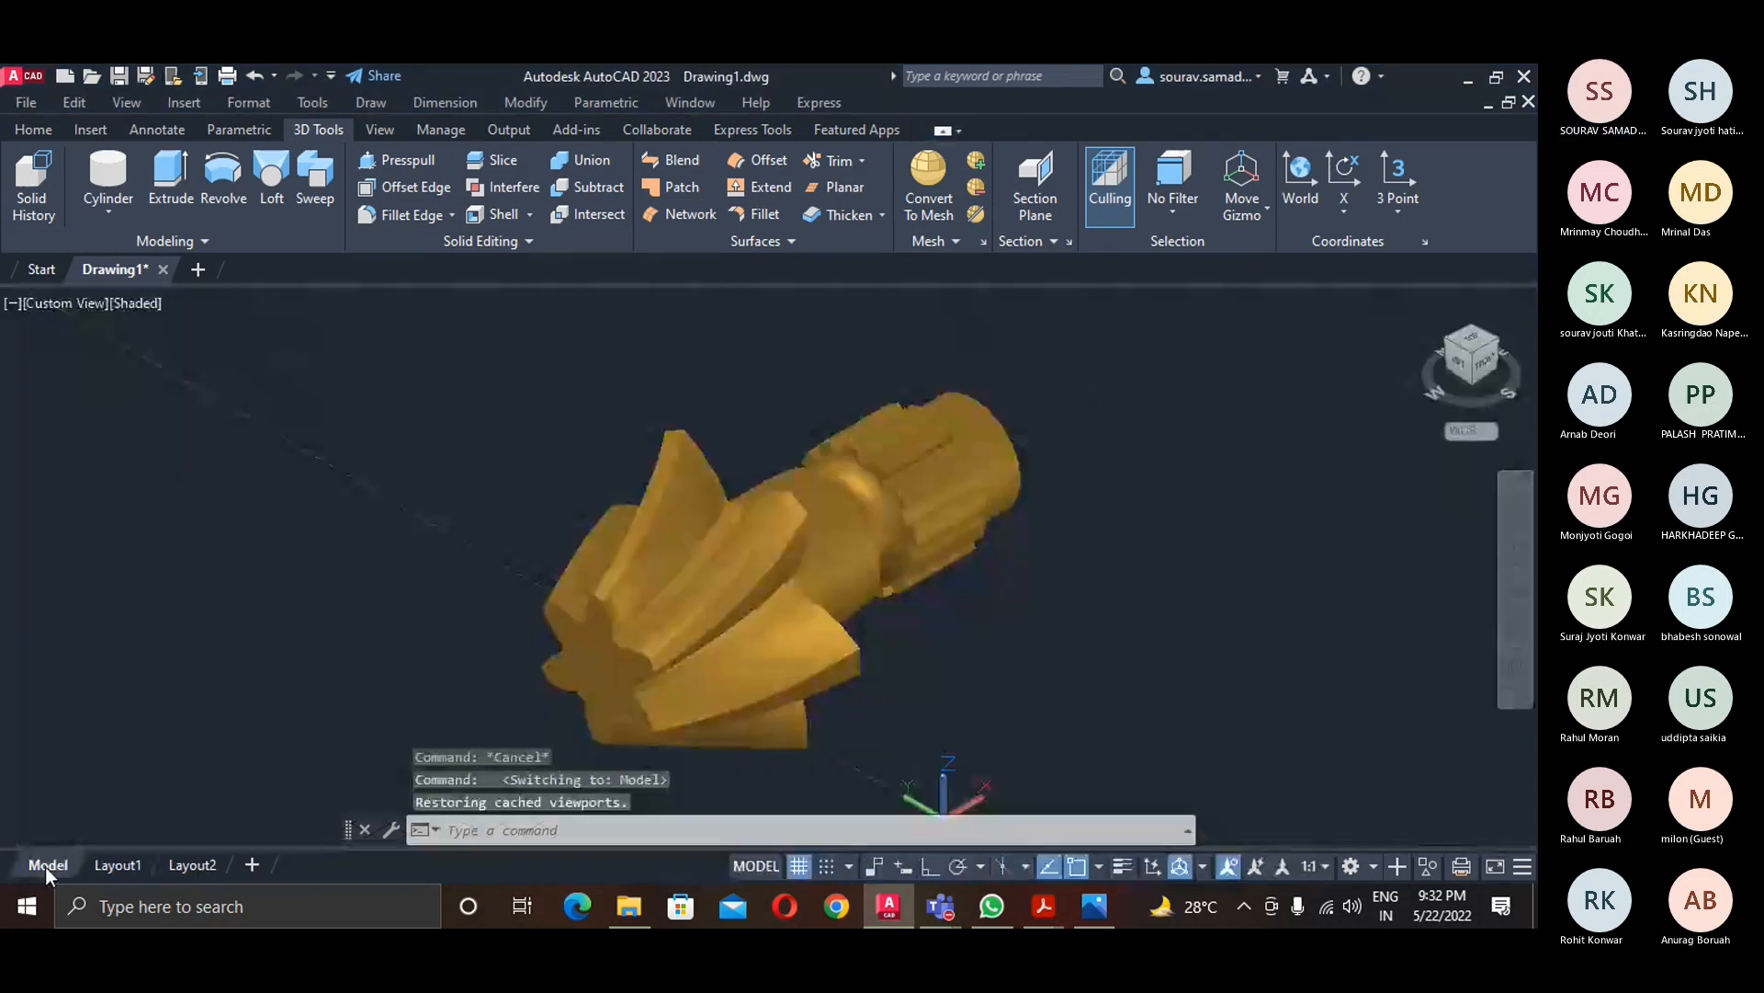
click(599, 833)
text(z)
key(Return)
text(a)
key(Return)
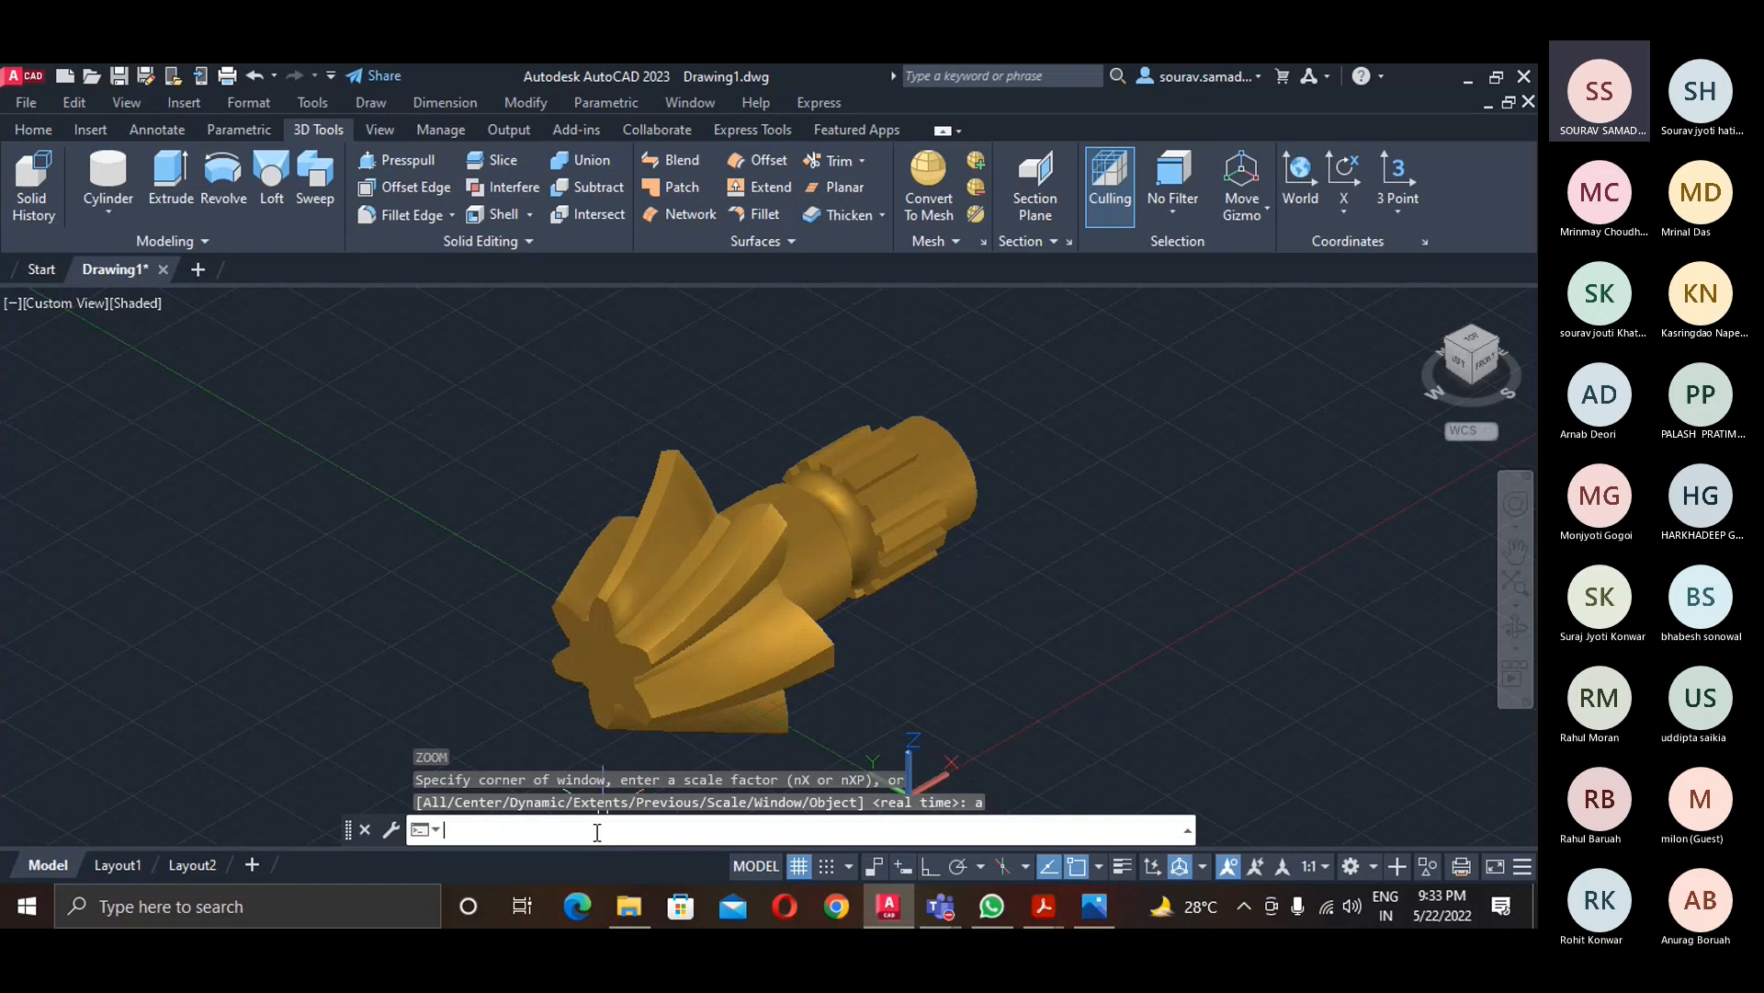
- Switch to the Microsoft Teams meeting and stop sharing the screen
mouse_move(940, 906)
click(972, 832)
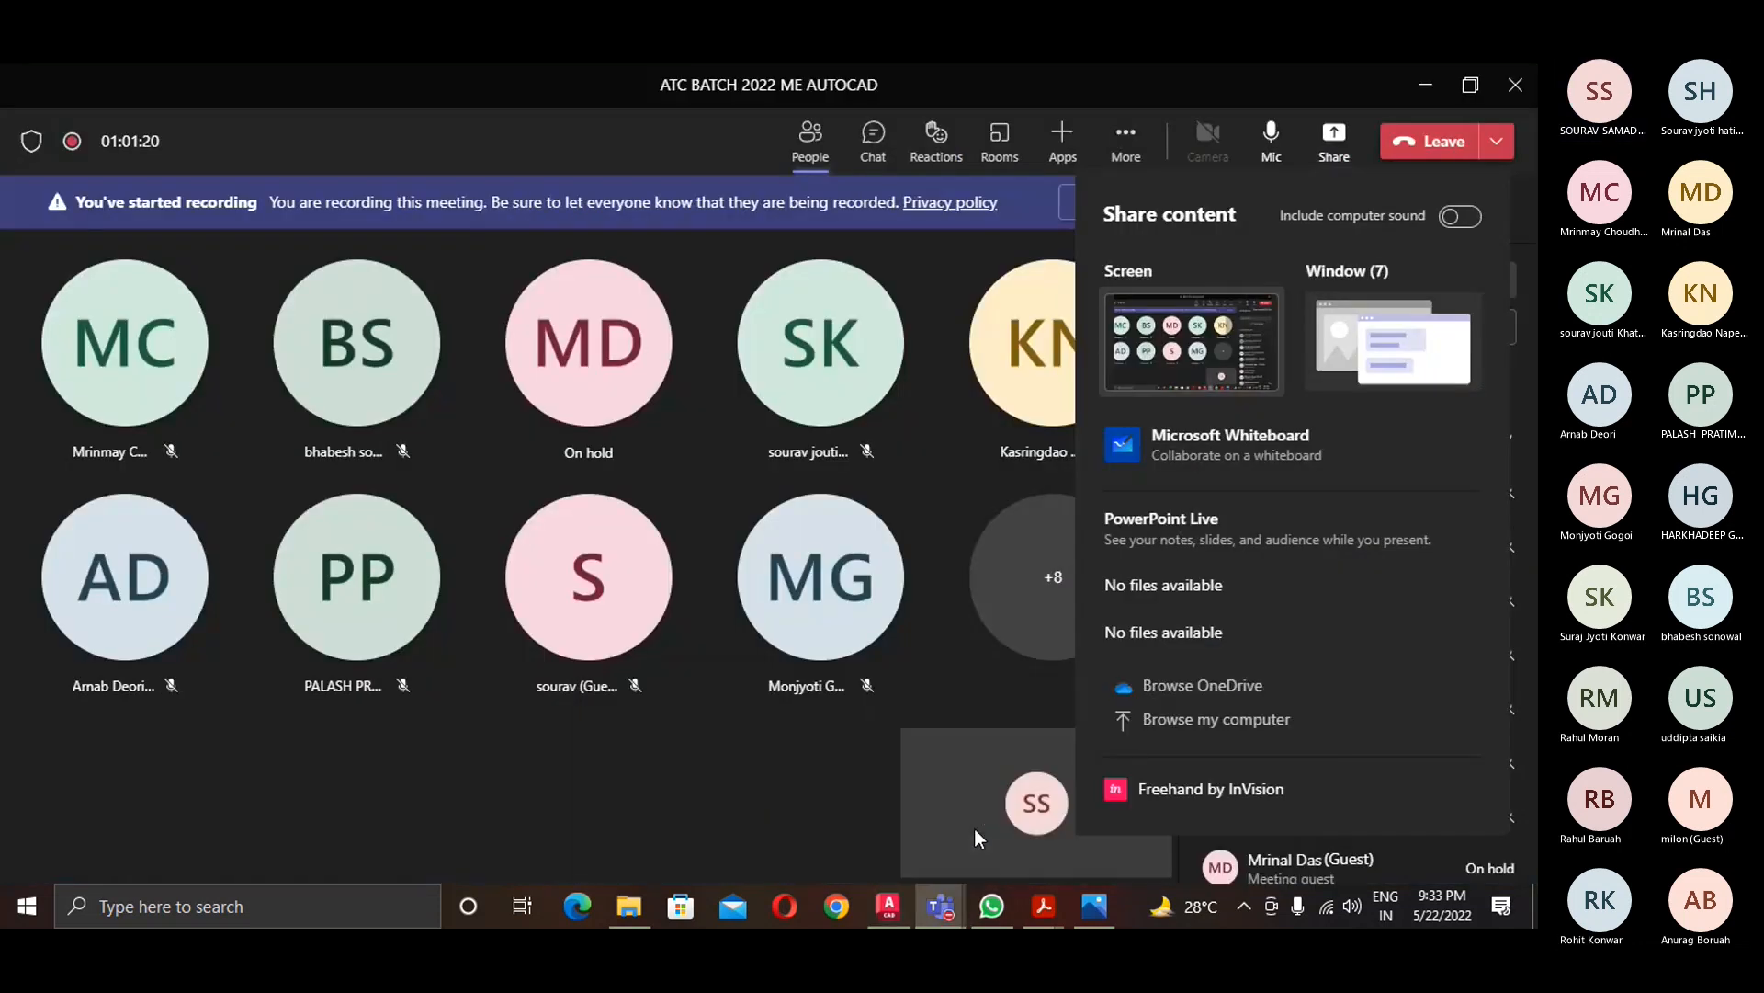
click(1334, 138)
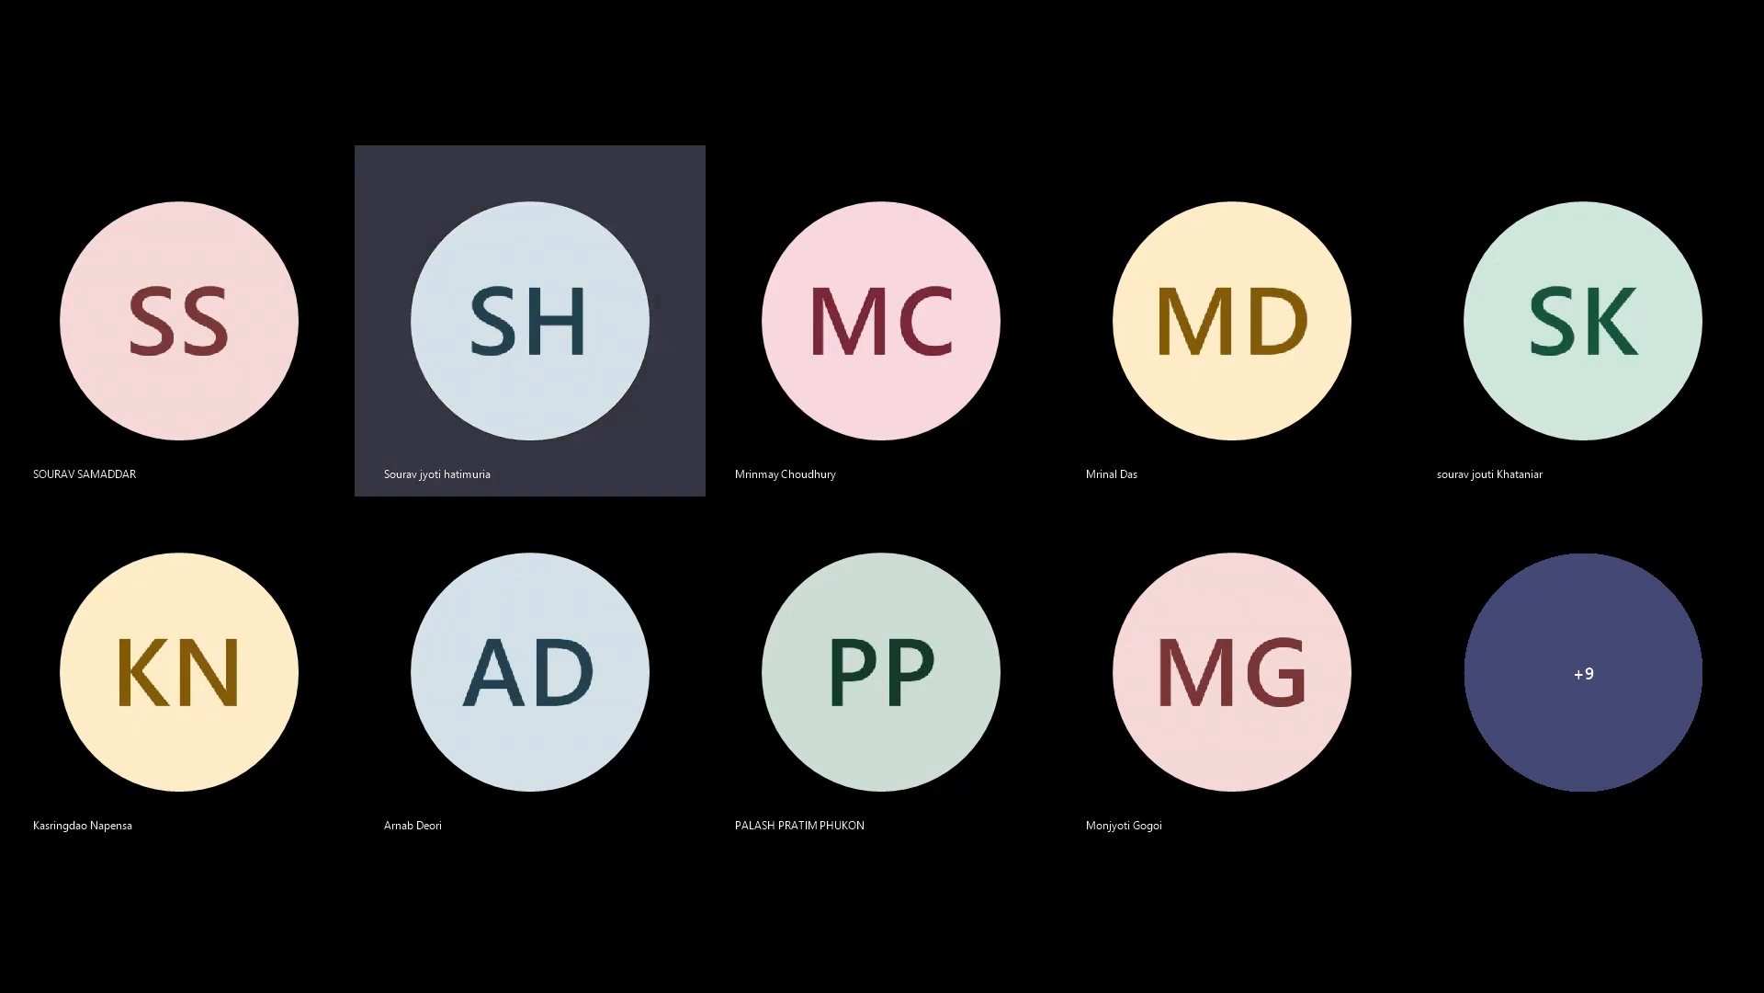